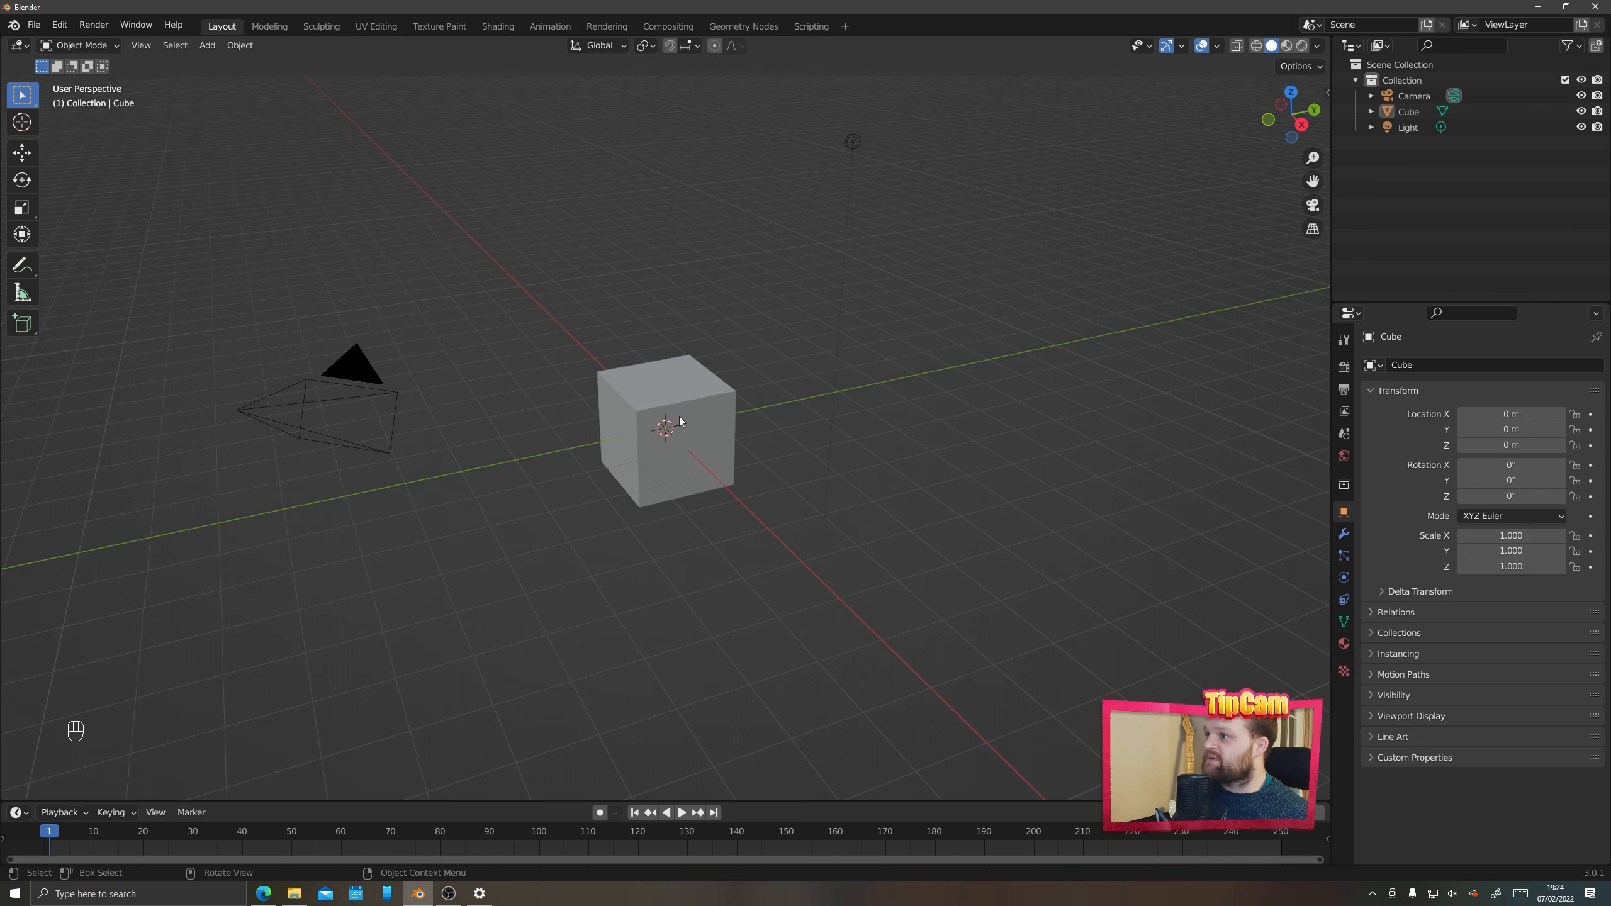
Examine the default scene with its cube, camera and light from several angles and distances
{"action": "mouse_move", "coordinate": [599, 498]}
{"action": "middle_mouse_down"}
{"action": "mouse_move", "coordinate": [693, 524]}
{"action": "mouse_move", "coordinate": [636, 434]}
{"action": "mouse_move", "coordinate": [521, 502]}
{"action": "mouse_move", "coordinate": [566, 575]}
{"action": "mouse_move", "coordinate": [662, 517]}
{"action": "mouse_move", "coordinate": [570, 494]}
{"action": "mouse_move", "coordinate": [672, 496]}
{"action": "mouse_move", "coordinate": [613, 449]}
{"action": "mouse_move", "coordinate": [640, 530]}
{"action": "mouse_move", "coordinate": [620, 456]}
{"action": "mouse_move", "coordinate": [677, 539]}
{"action": "mouse_move", "coordinate": [625, 509]}
{"action": "middle_mouse_up"}
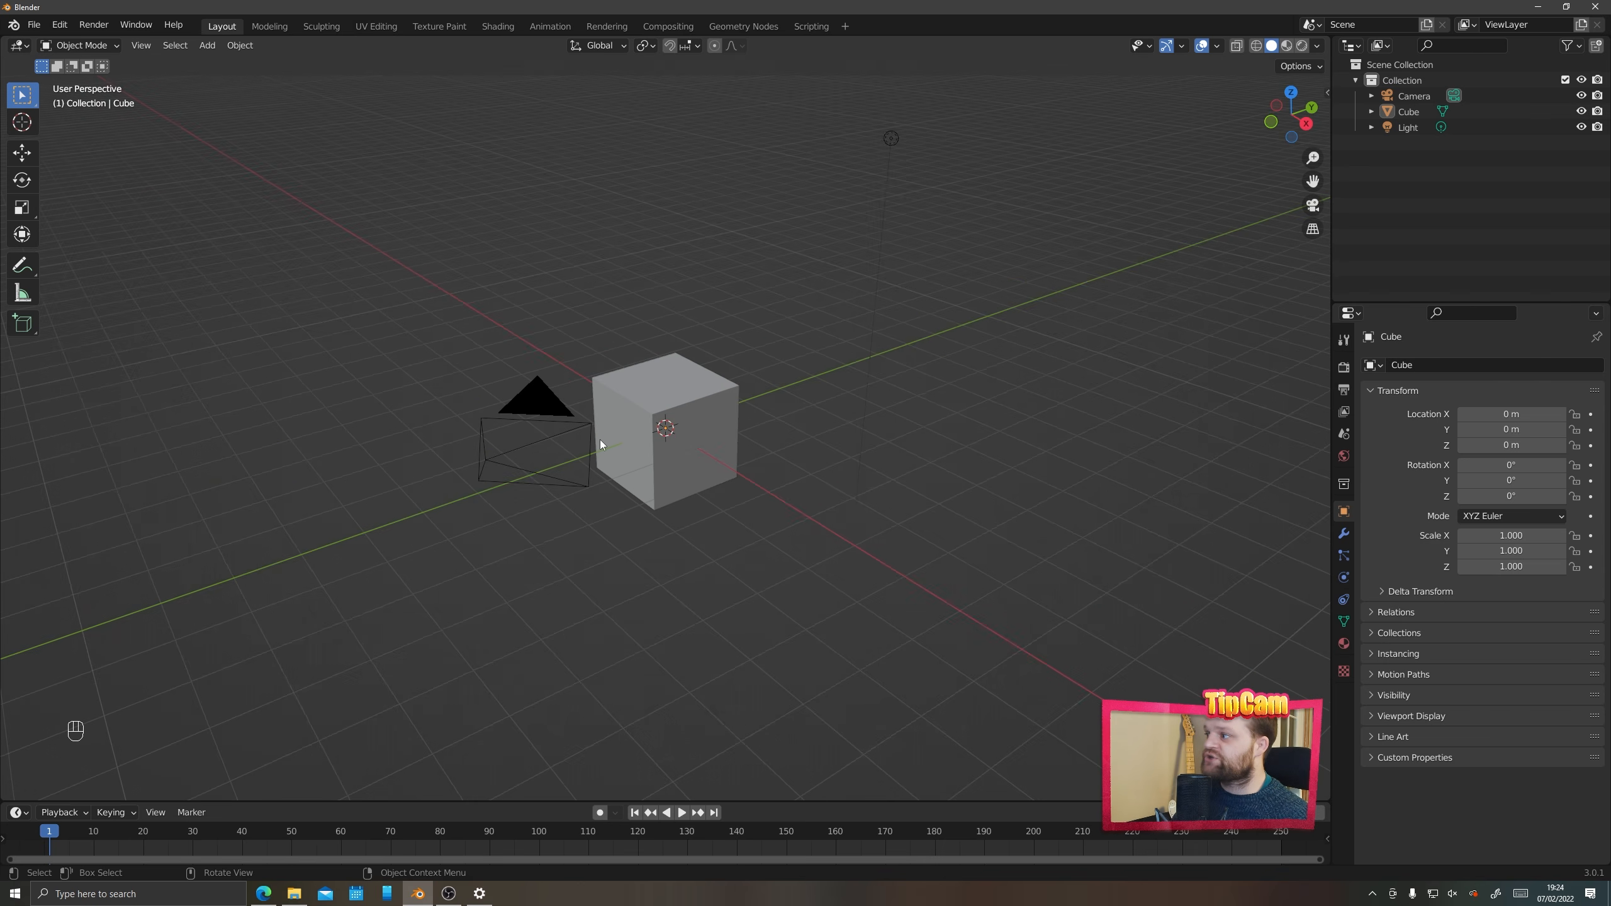
{"action": "middle_click_drag", "start_coordinate": [577, 453], "coordinate": [607, 438], "text": "shift"}
{"action": "scroll", "coordinate": [675, 501], "scroll_direction": "up", "scroll_amount": 6}
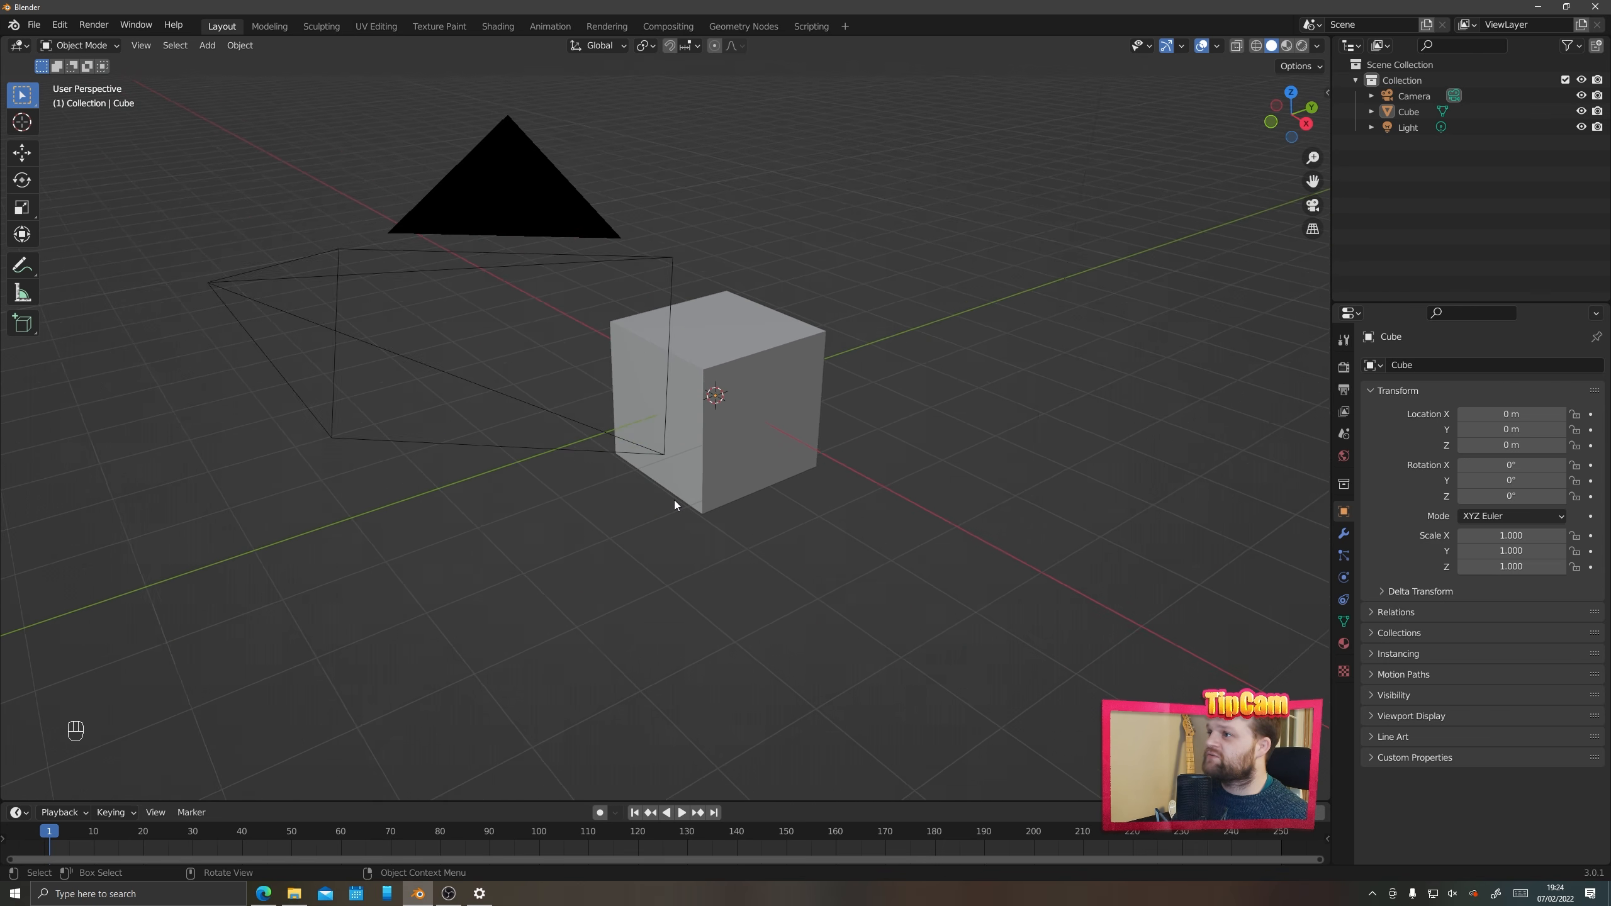
{"action": "scroll", "coordinate": [682, 512], "scroll_direction": "down", "scroll_amount": 10}
{"action": "scroll", "coordinate": [685, 508], "scroll_direction": "up", "scroll_amount": 7}
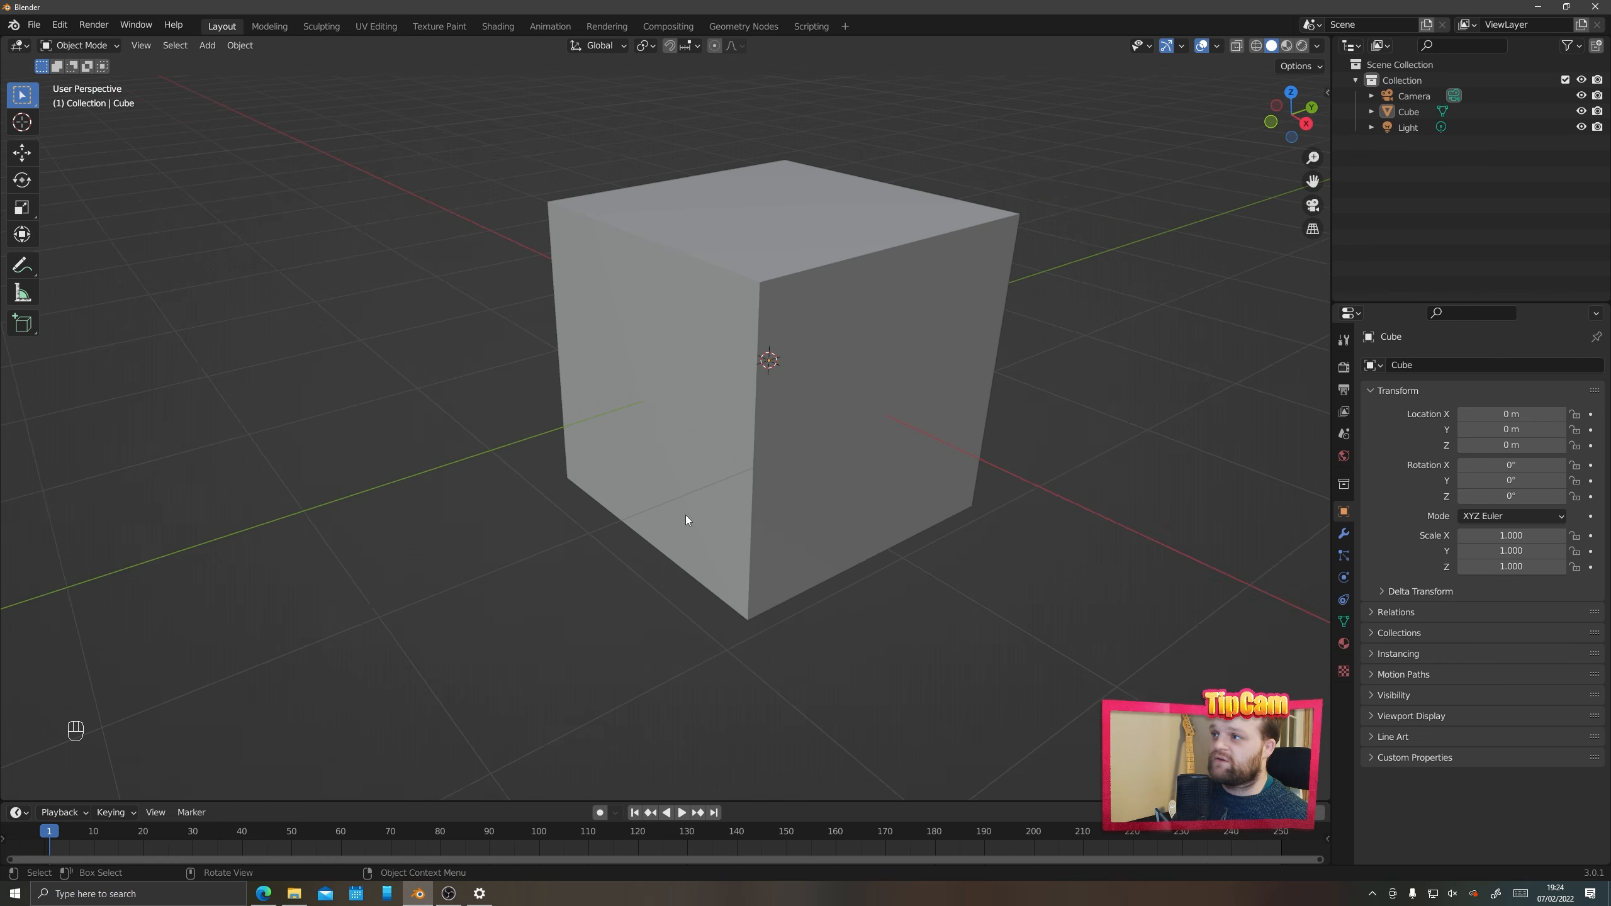
{"action": "scroll", "coordinate": [685, 515], "scroll_direction": "down", "scroll_amount": 6}
{"action": "mouse_move", "coordinate": [685, 516]}
{"action": "middle_mouse_down", "text": "shift"}
{"action": "mouse_move", "coordinate": [548, 531]}
{"action": "mouse_move", "coordinate": [600, 569]}
{"action": "mouse_move", "coordinate": [644, 539]}
{"action": "mouse_move", "coordinate": [569, 561]}
{"action": "mouse_move", "coordinate": [672, 521]}
{"action": "middle_mouse_up", "text": "shift"}
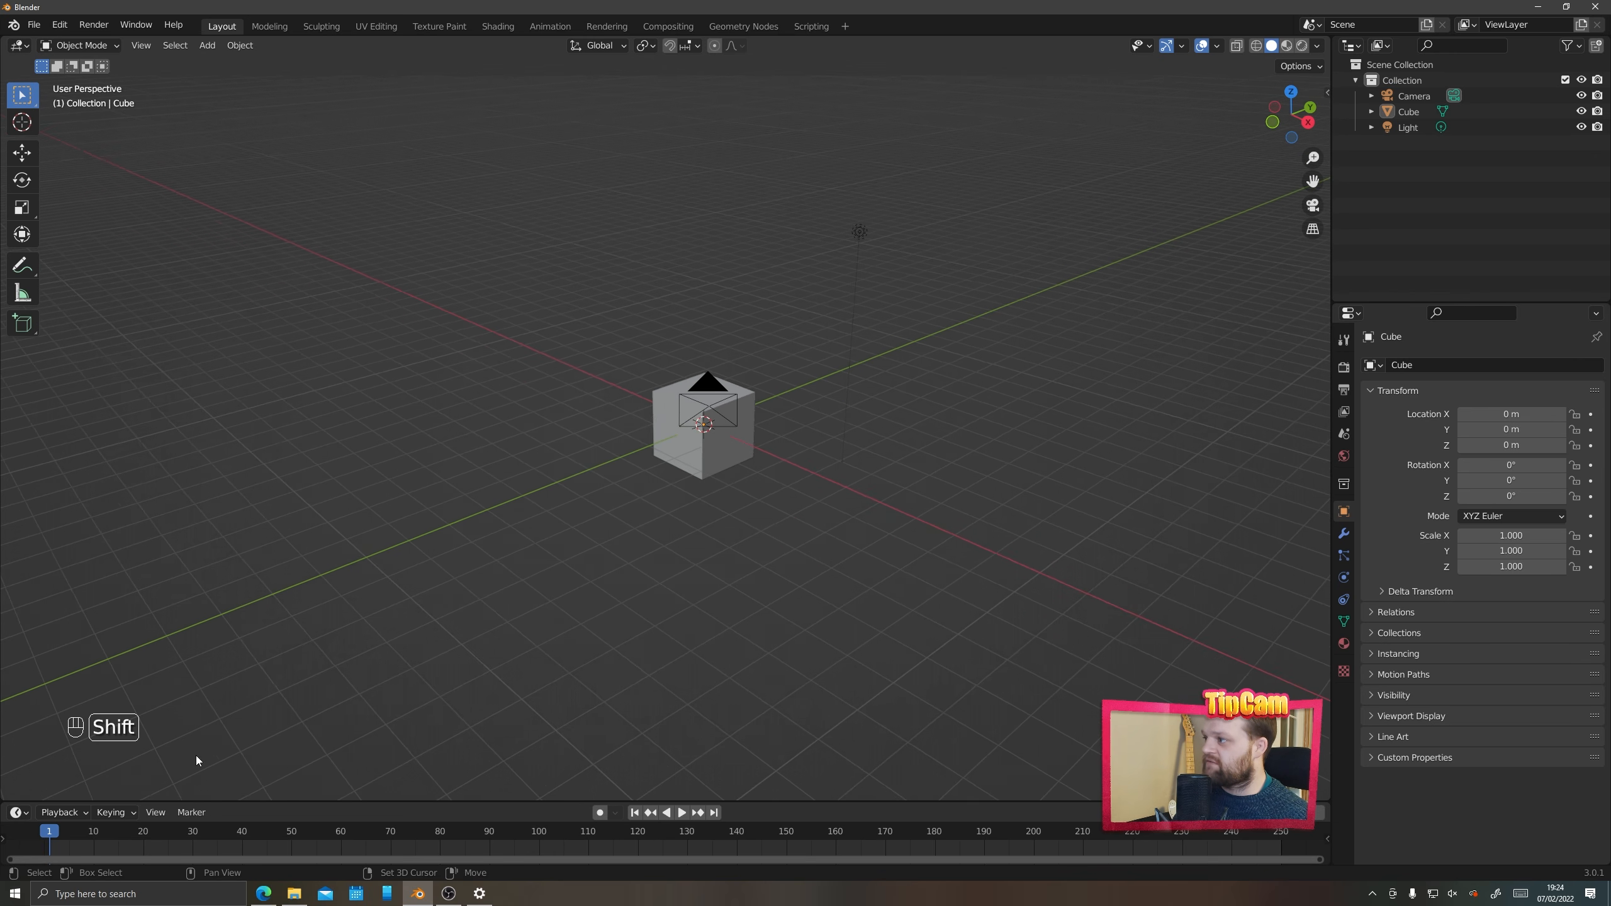
{"action": "key", "text": "shift+a"}
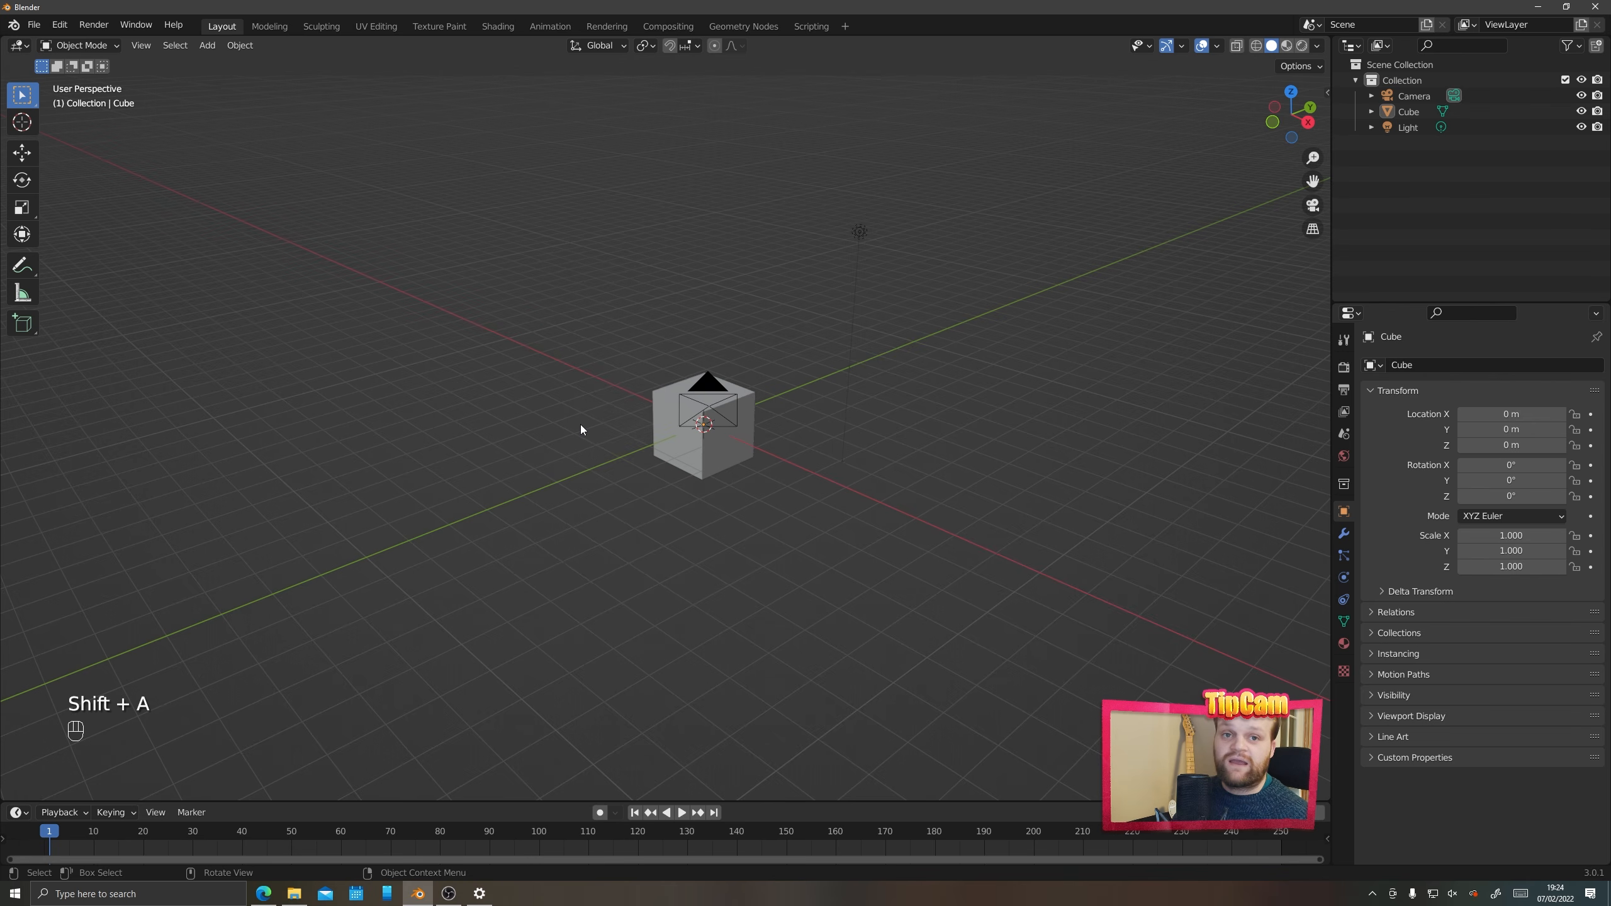
{"action": "middle_click_drag", "start_coordinate": [605, 441], "coordinate": [565, 451]}
{"action": "scroll", "coordinate": [678, 471], "scroll_direction": "up", "scroll_amount": 5}
{"action": "middle_click_drag", "start_coordinate": [608, 503], "coordinate": [769, 407], "text": "shift"}
{"action": "scroll", "coordinate": [513, 520], "scroll_direction": "down", "scroll_amount": 4}
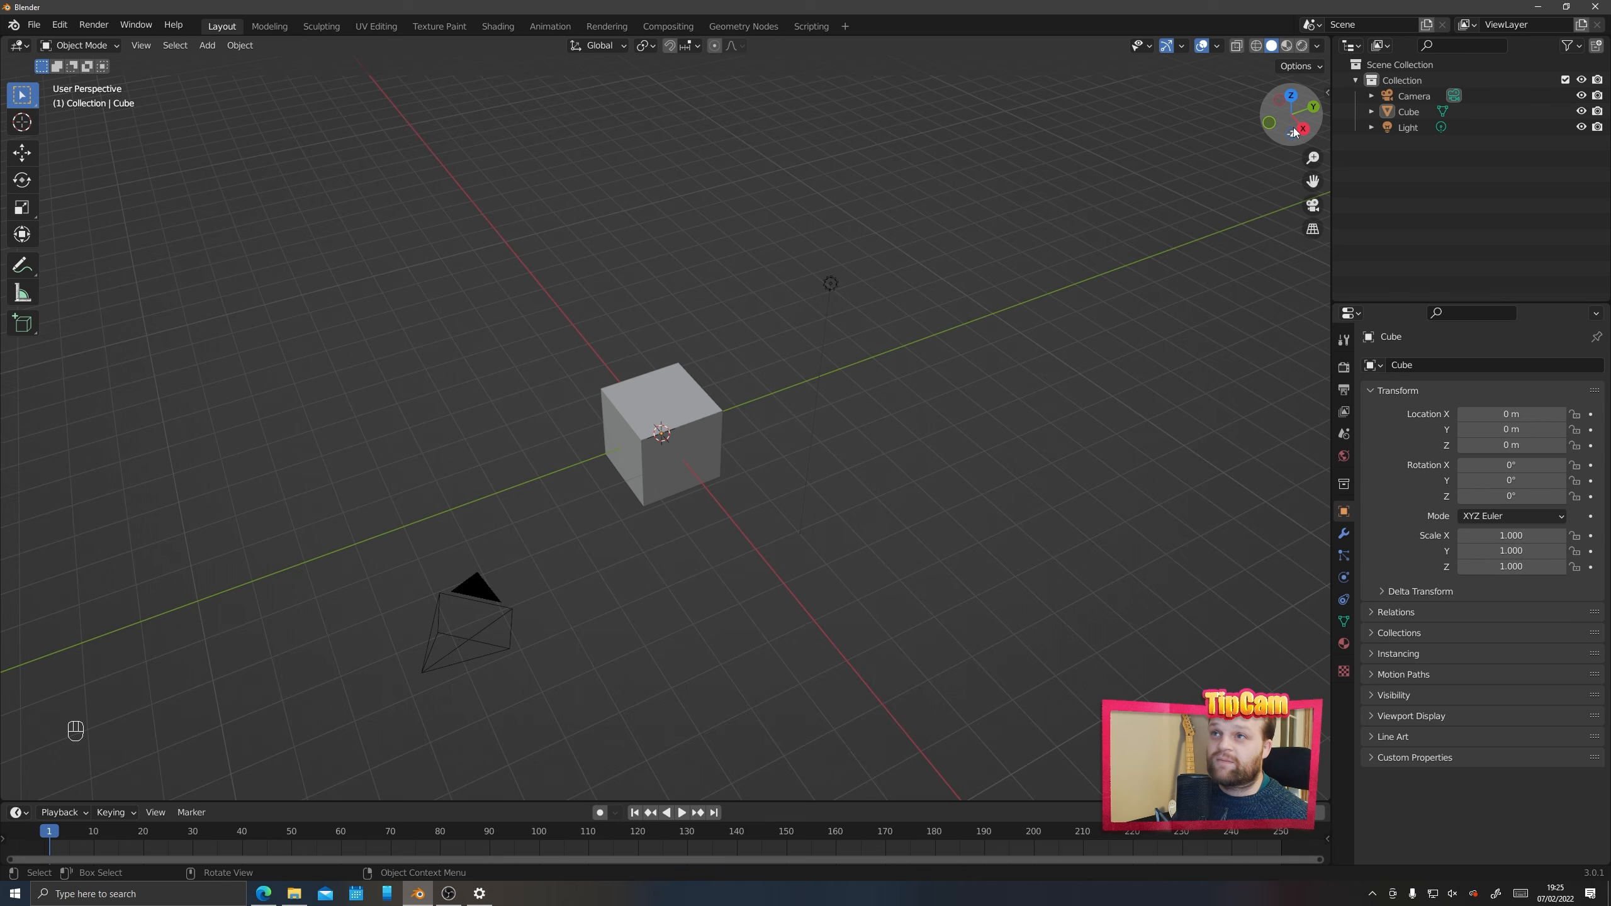
Inspect the cube with the viewport navigation controls, switching the camera view on and off and returning to a free perspective
{"action": "left_click_drag", "start_coordinate": [1294, 117], "coordinate": [1305, 213]}
{"action": "left_click", "coordinate": [1311, 207]}
{"action": "left_click", "coordinate": [1311, 207]}
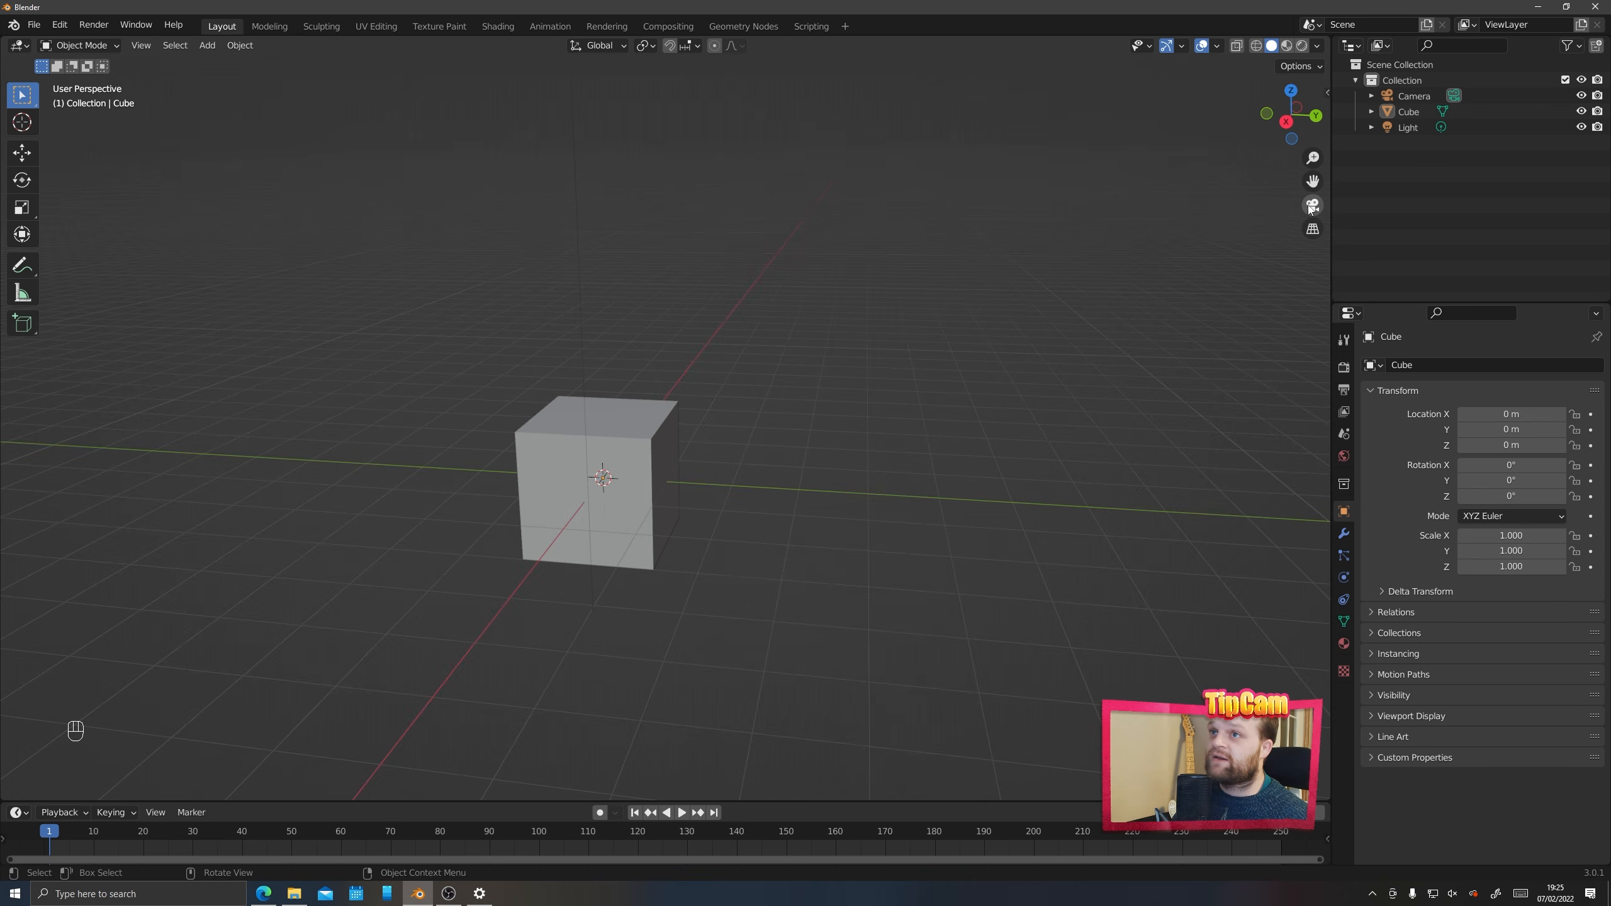
{"action": "left_click", "coordinate": [1312, 206]}
{"action": "left_click", "coordinate": [1312, 206]}
{"action": "middle_click_drag", "start_coordinate": [671, 308], "coordinate": [667, 376]}
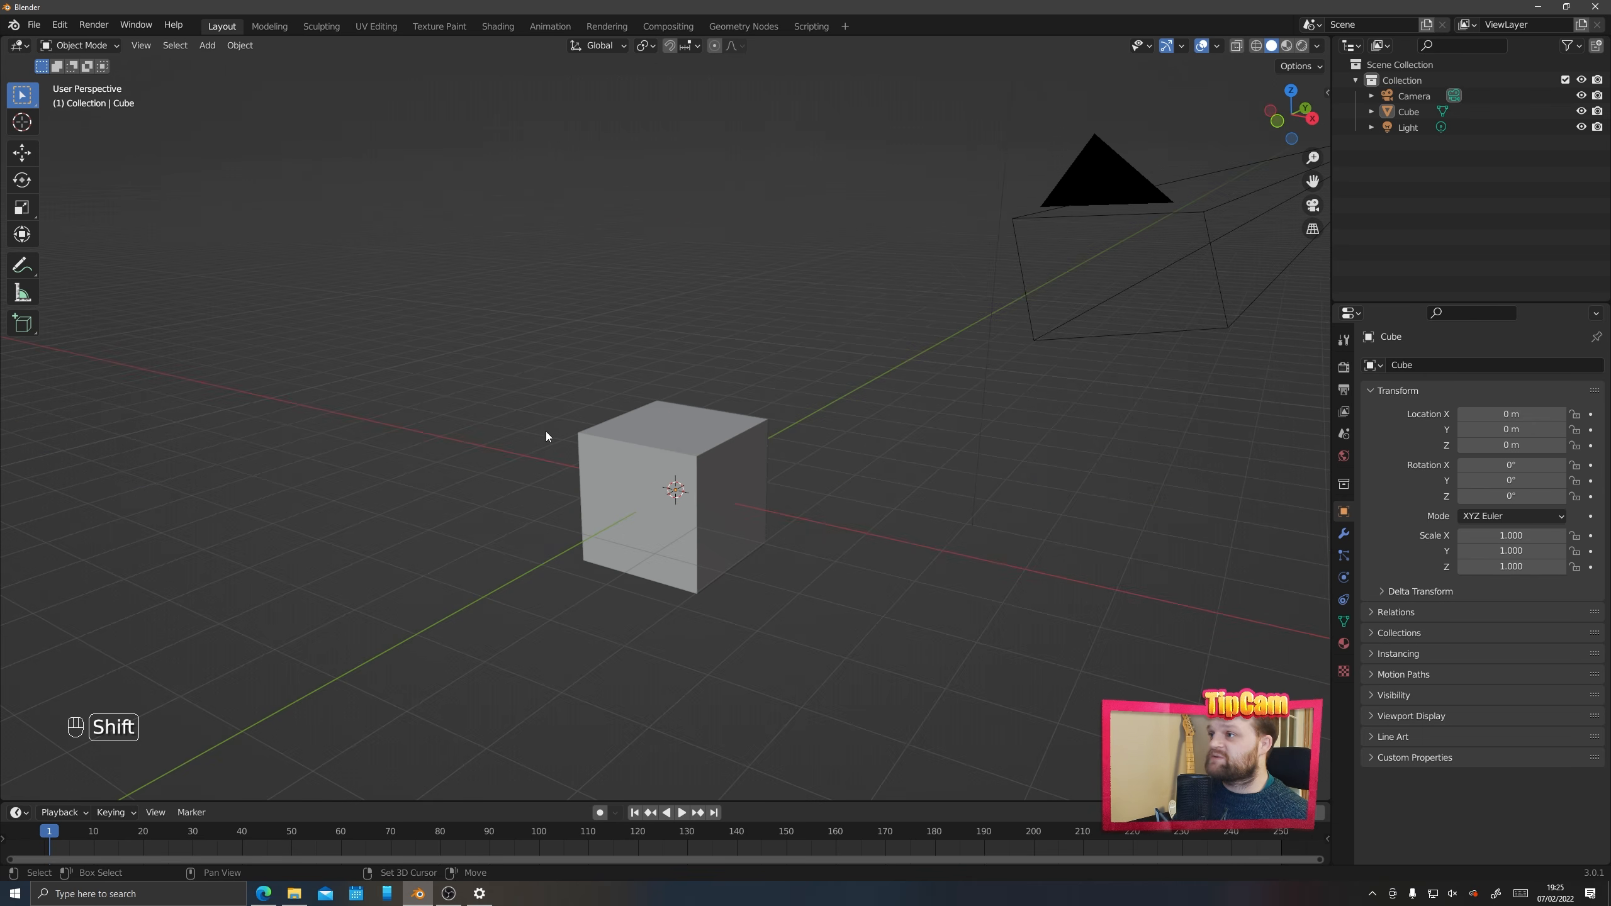
{"action": "middle_click_drag", "start_coordinate": [547, 431], "coordinate": [949, 463], "text": "shift"}
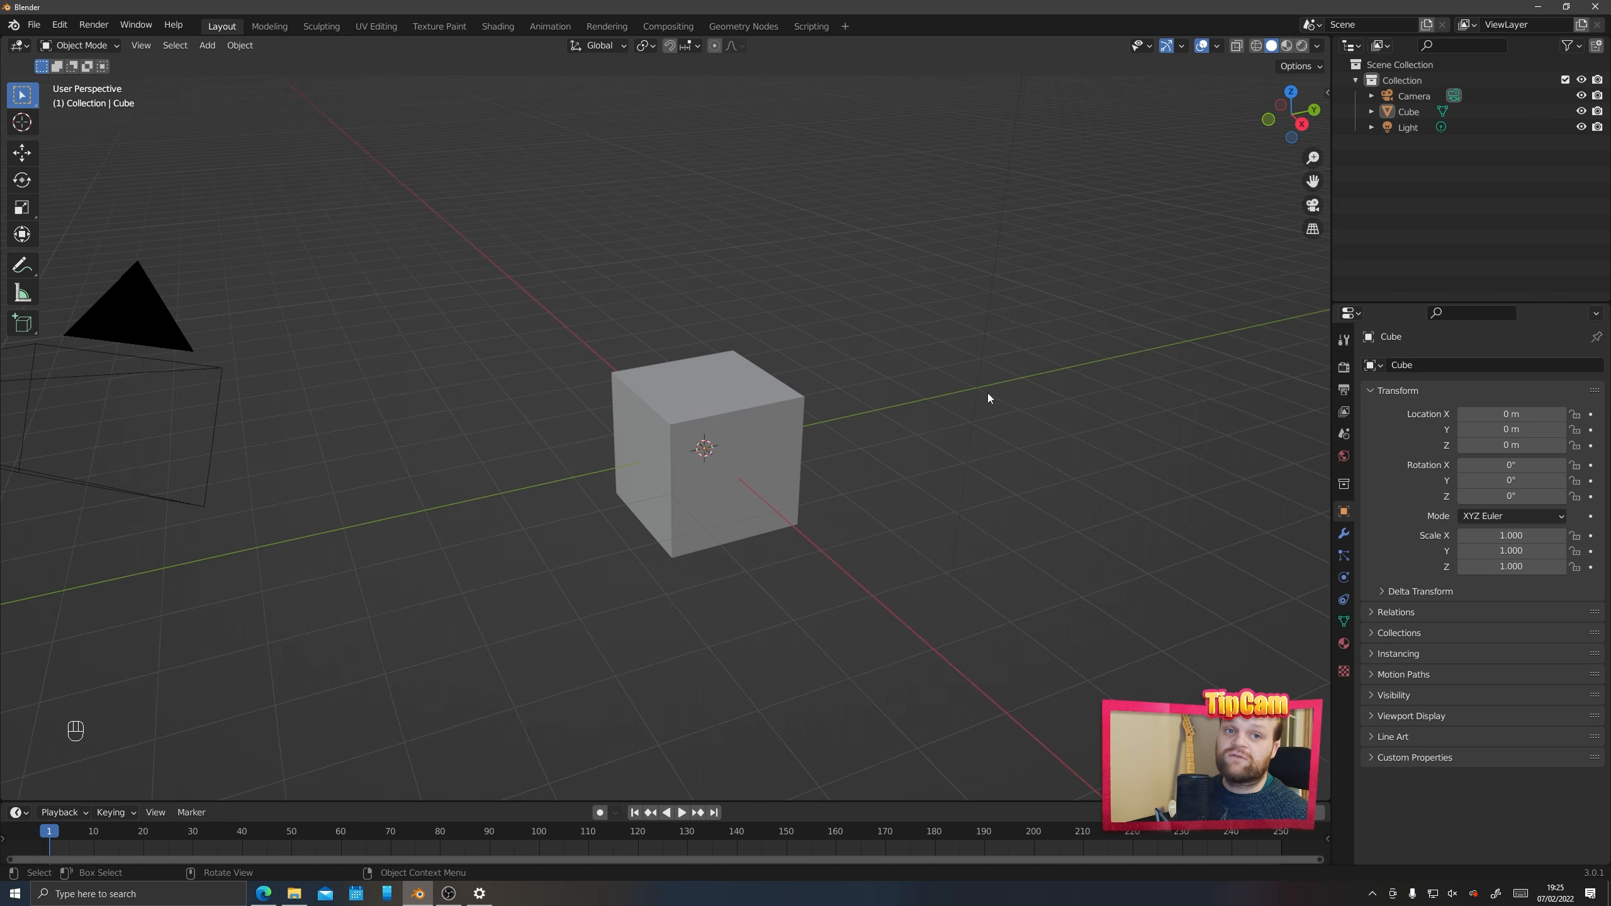
{"action": "scroll", "coordinate": [986, 393], "scroll_direction": "down", "scroll_amount": 2}
{"action": "middle_click_drag", "start_coordinate": [669, 455], "coordinate": [666, 450], "text": "shift"}
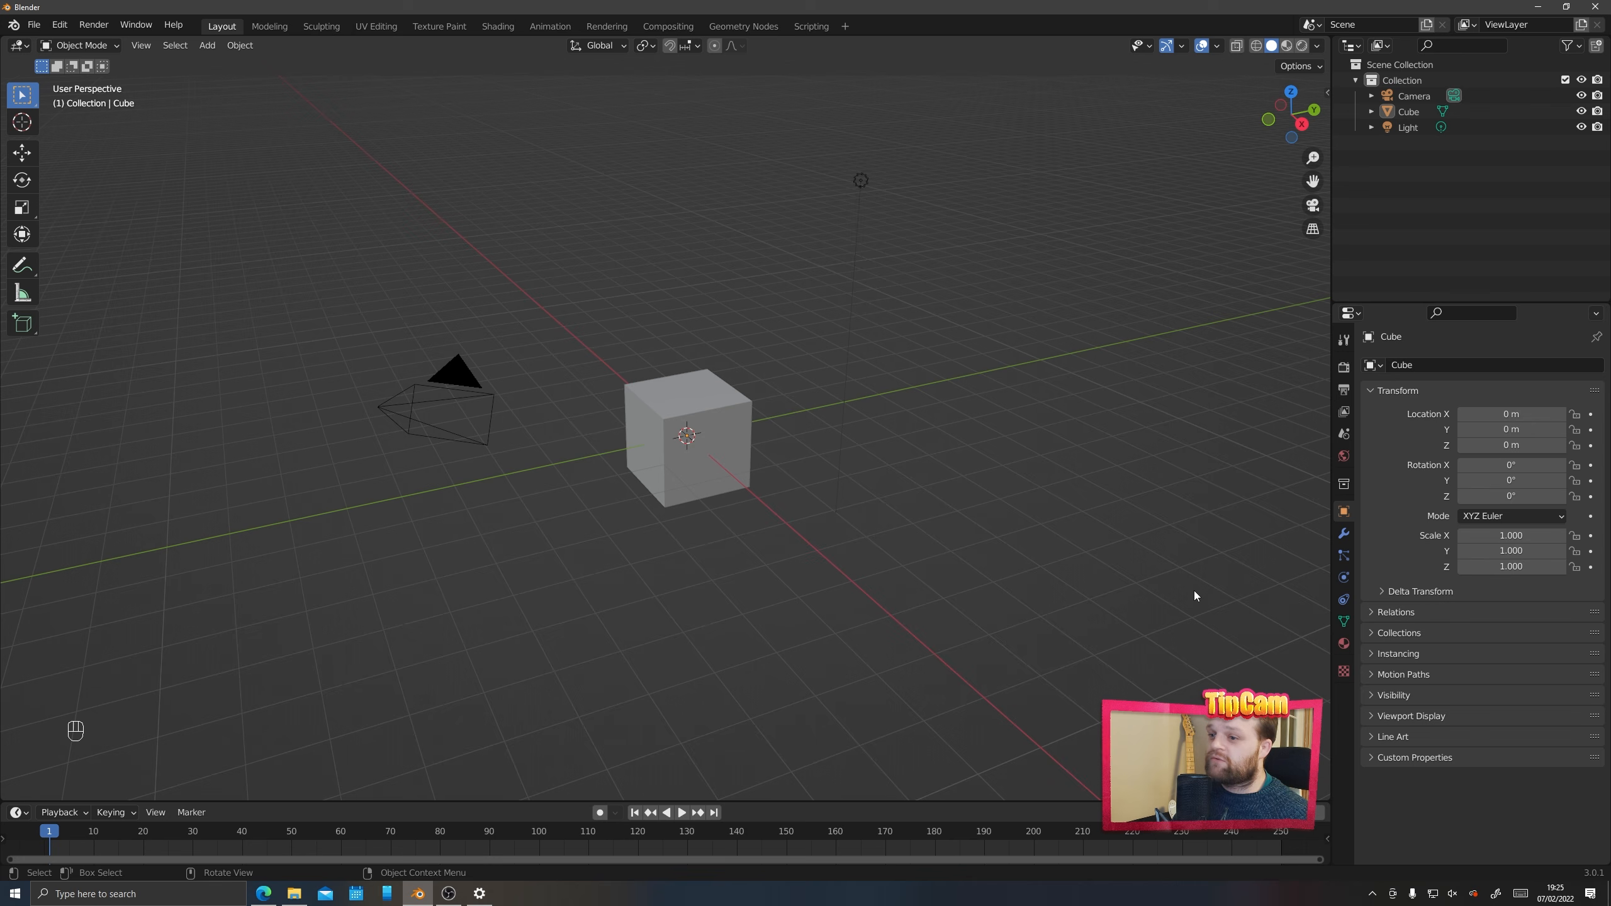
Shrink the timeline area to its header so the 3D viewport gains height
{"action": "left_click_drag", "start_coordinate": [1059, 800], "coordinate": [1061, 852]}
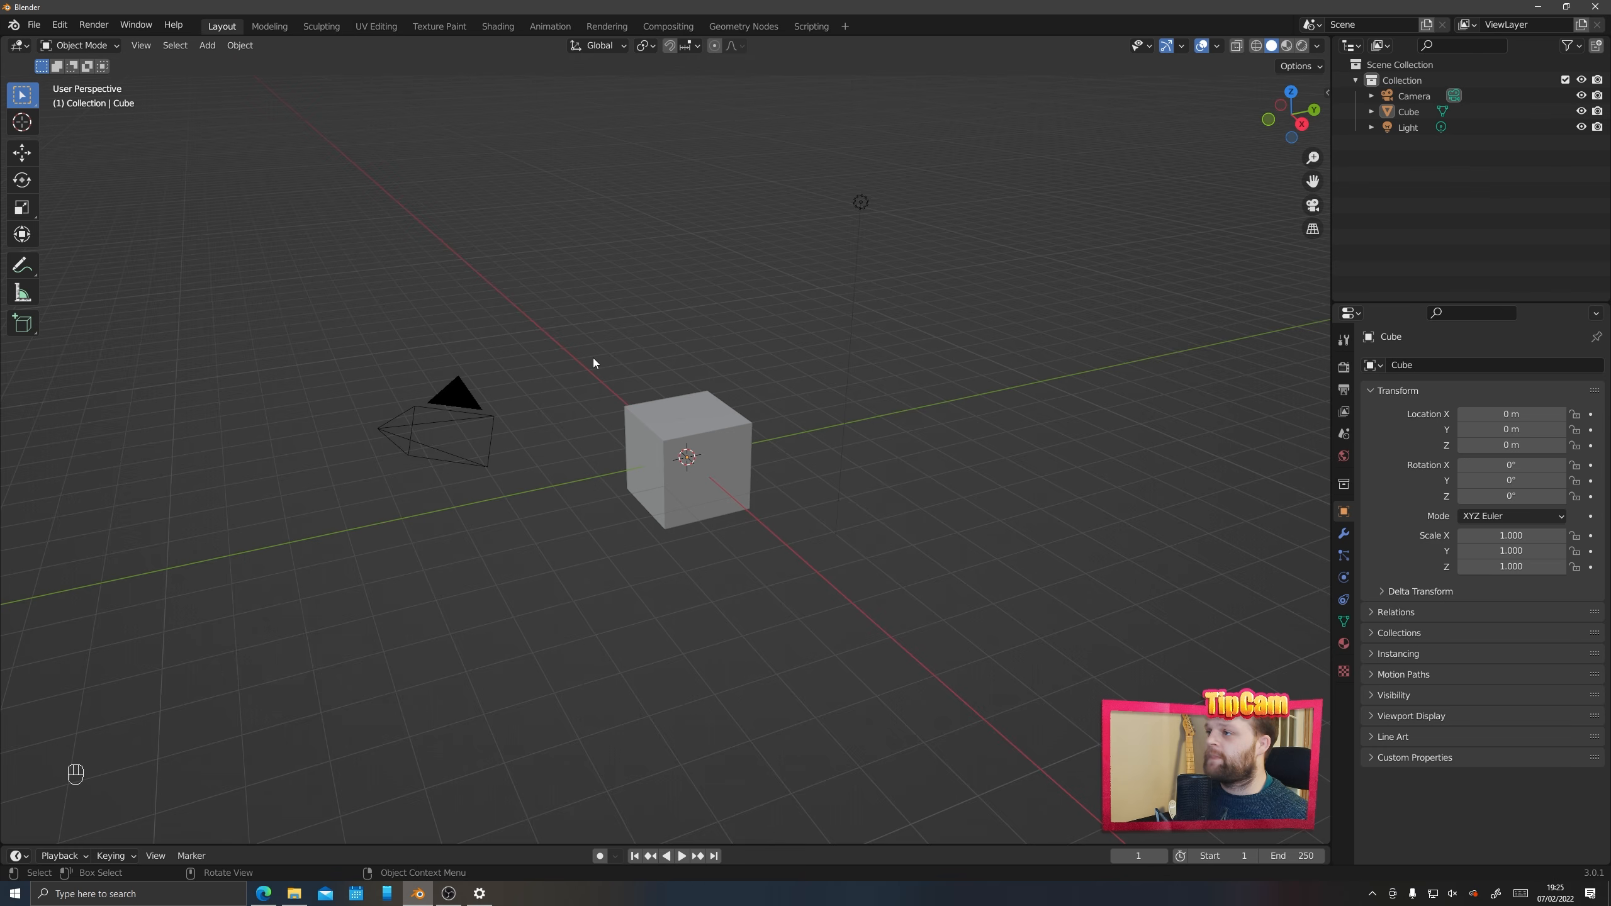
{"action": "middle_click_drag", "start_coordinate": [593, 358], "coordinate": [607, 466]}
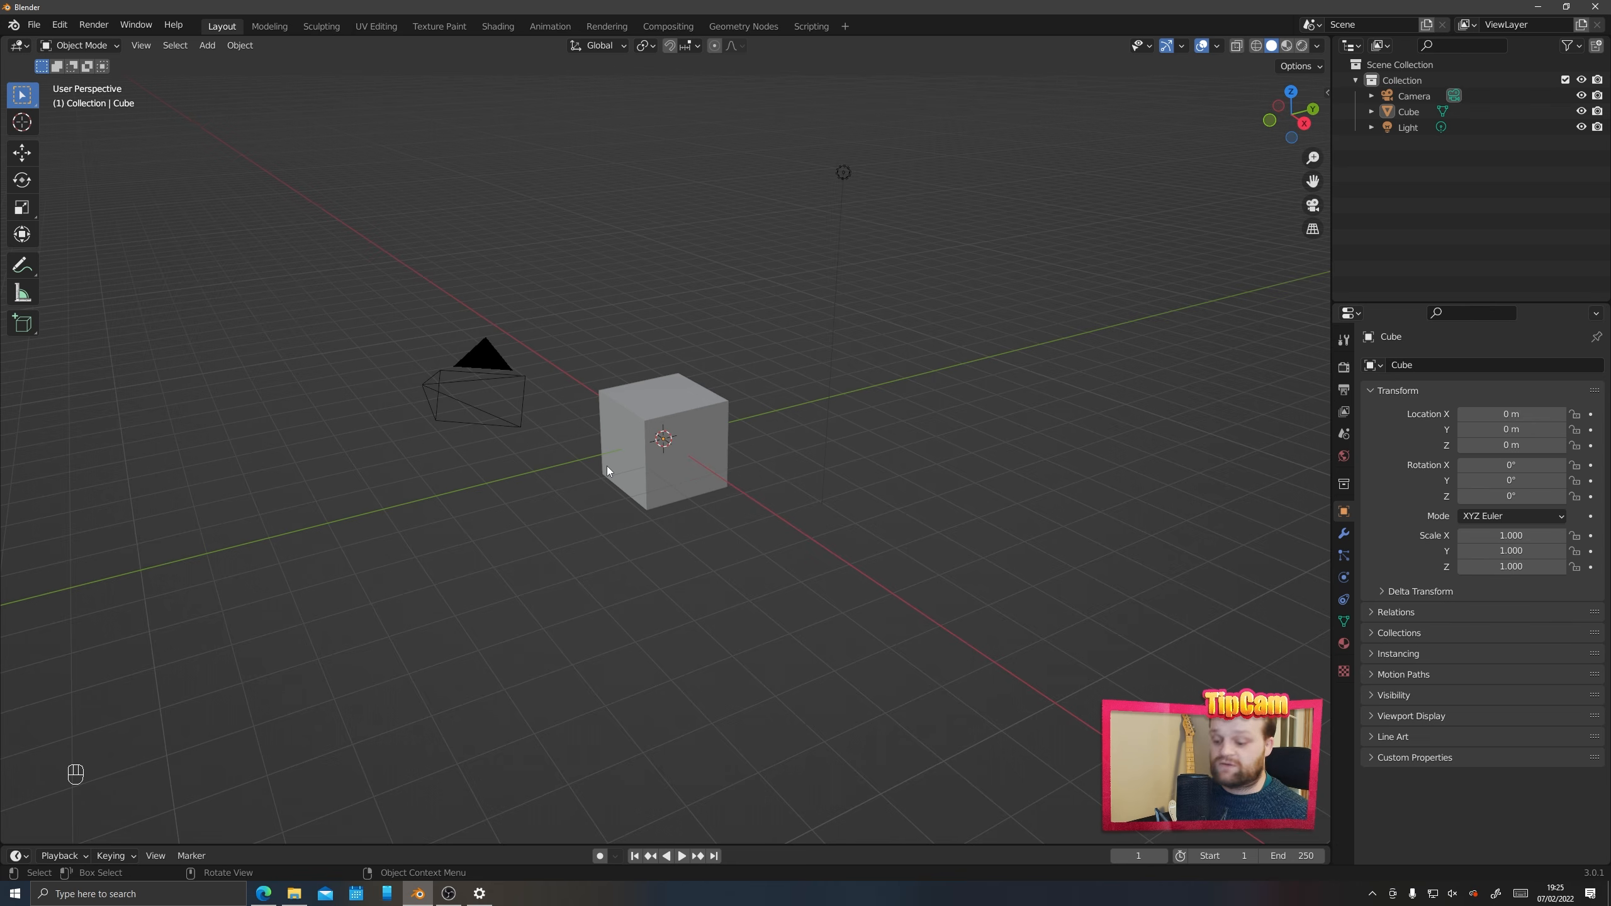
{"action": "middle_click_drag", "start_coordinate": [687, 463], "coordinate": [676, 483]}
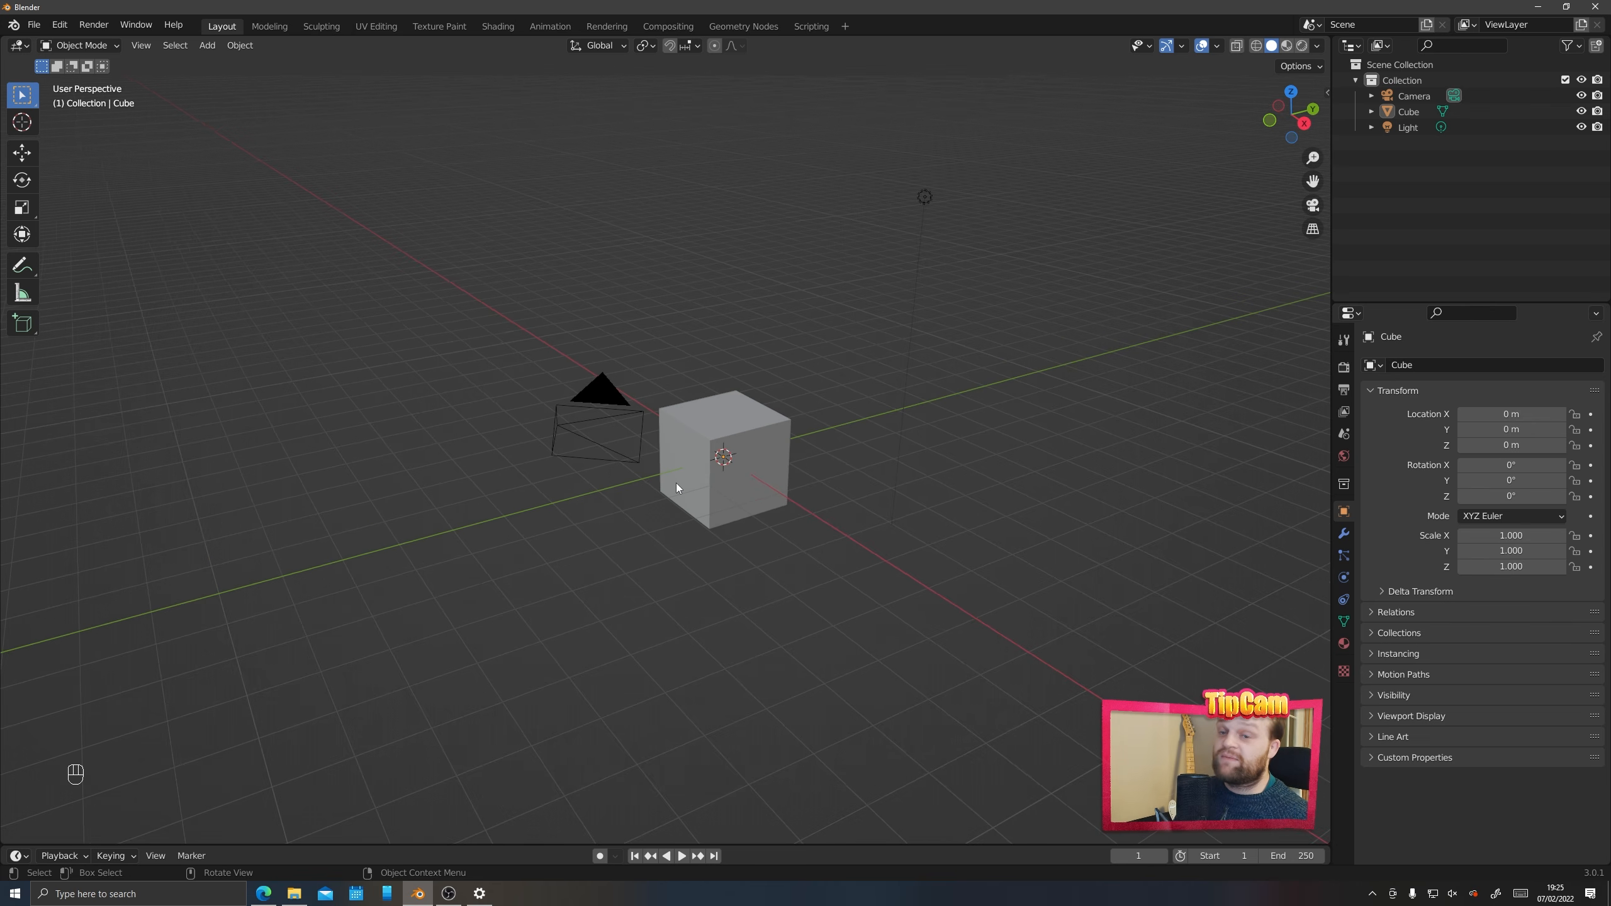
Delete the default cube from the scene
{"action": "left_click", "coordinate": [684, 442]}
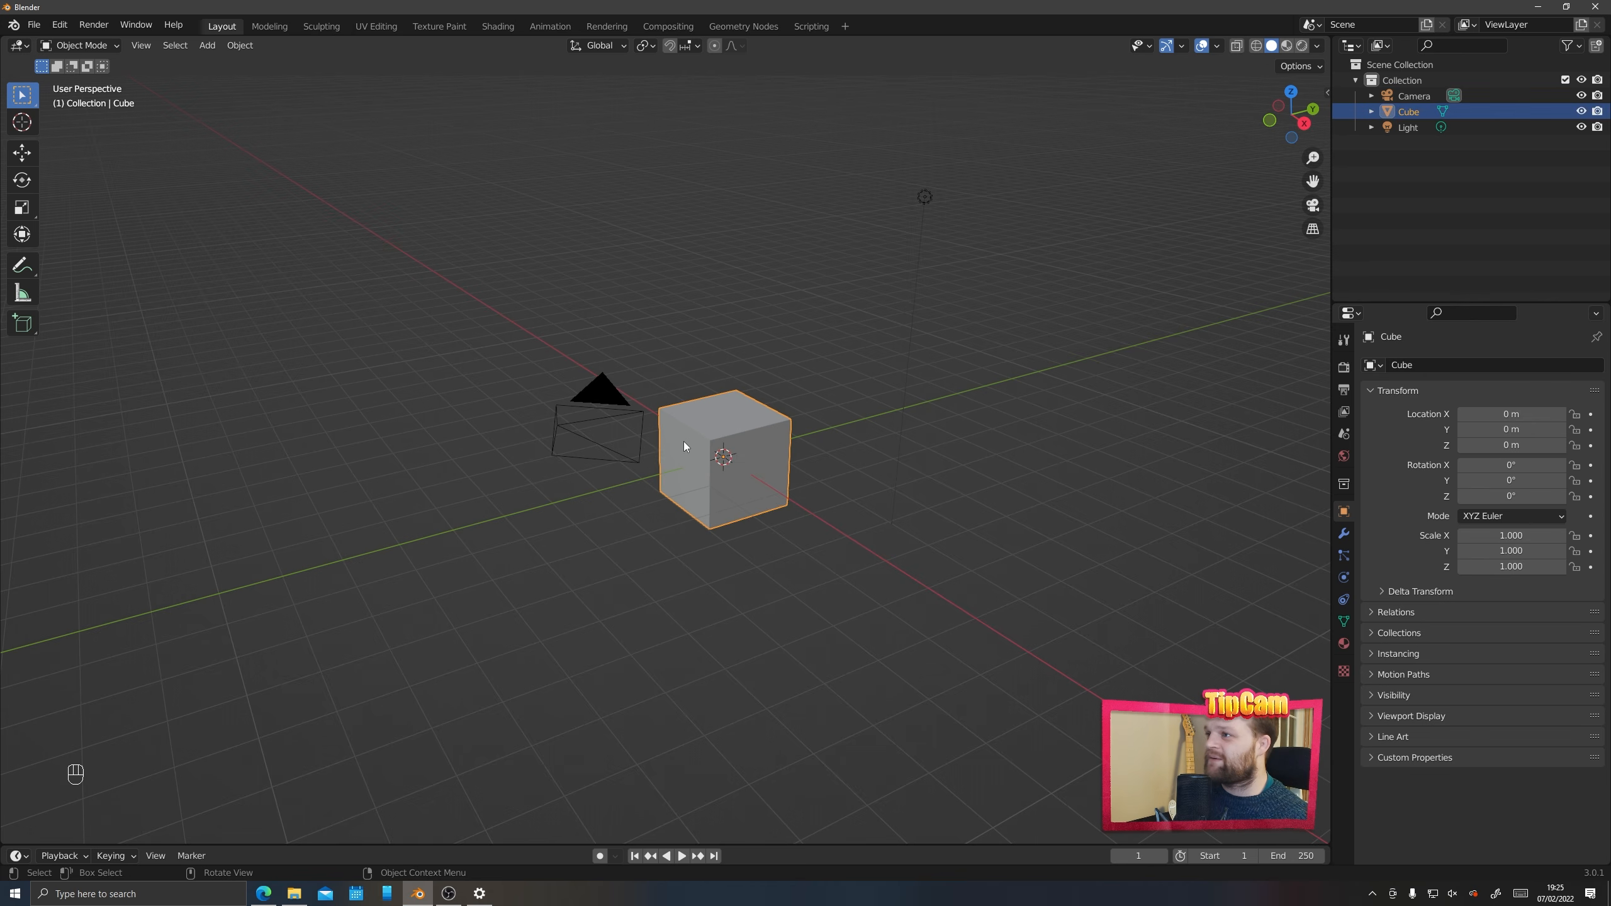
{"action": "key", "text": "x"}
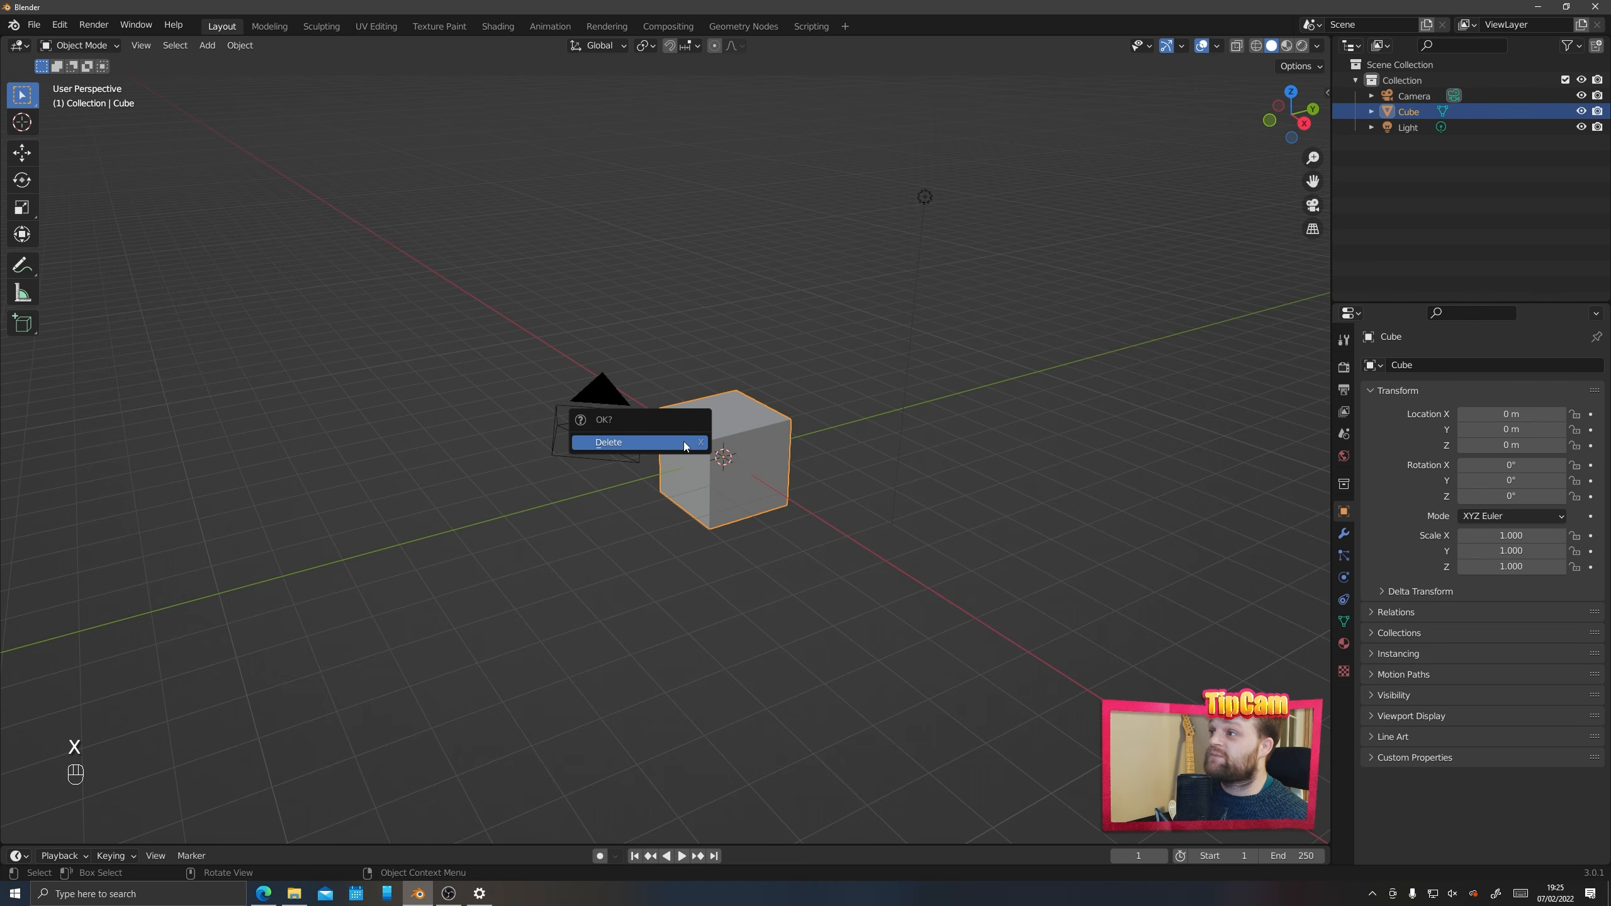
{"action": "left_click", "coordinate": [684, 441]}
Add a plane mesh at the world origin with a size of 10 m, and deselect it
{"action": "middle_click_drag", "start_coordinate": [789, 469], "coordinate": [702, 562]}
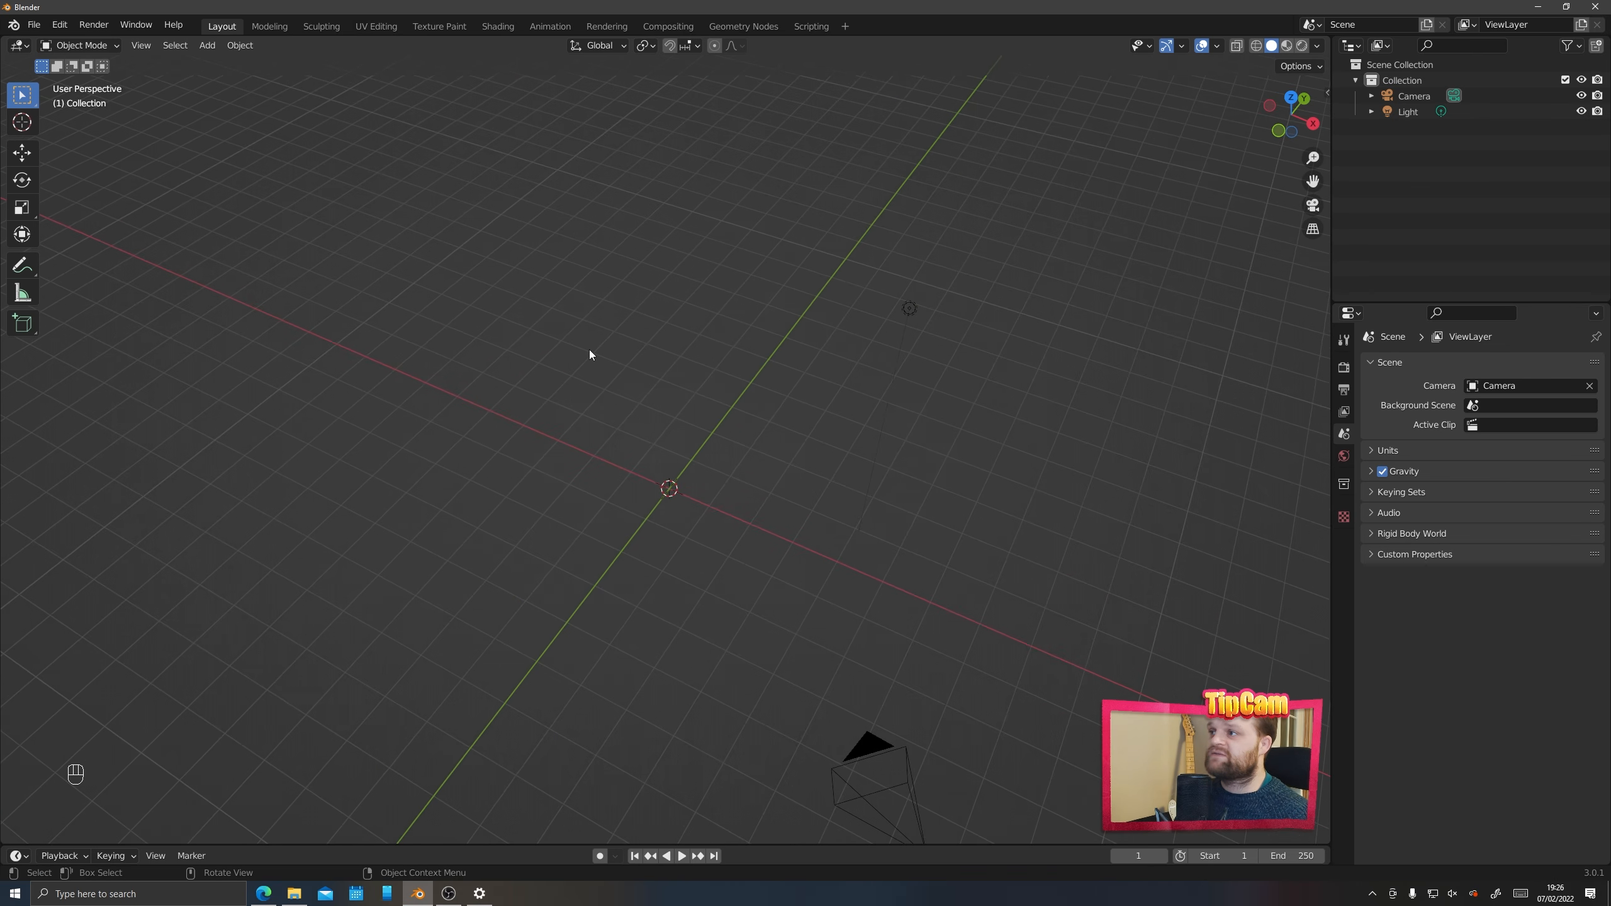
{"action": "key", "text": "shift+a"}
{"action": "mouse_move", "coordinate": [587, 348]}
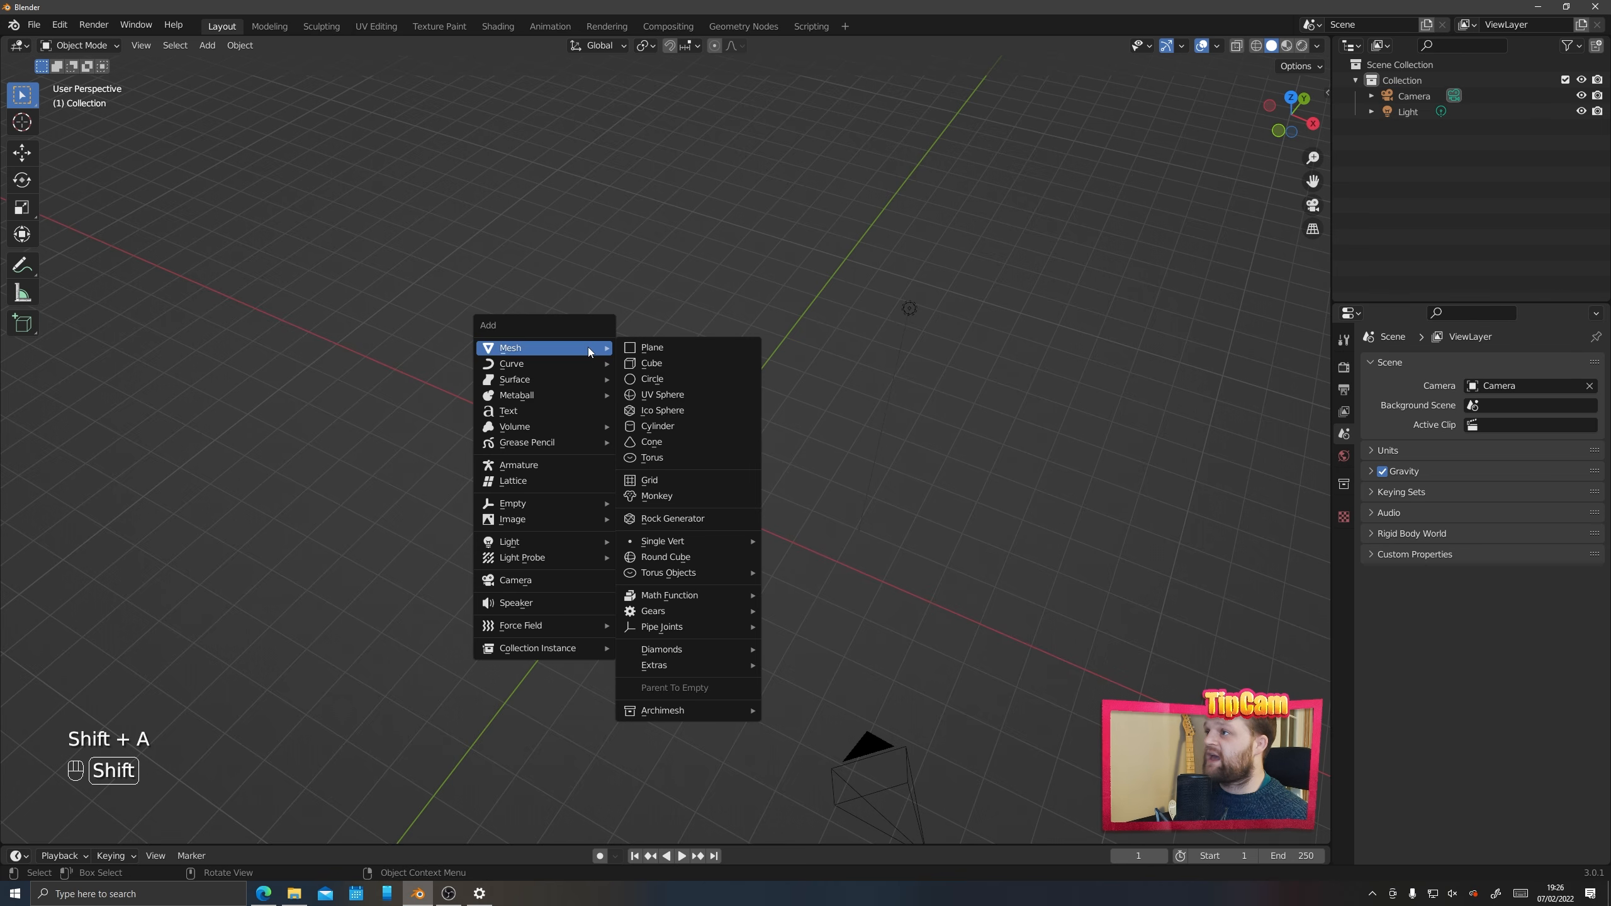
{"action": "left_click", "coordinate": [673, 347]}
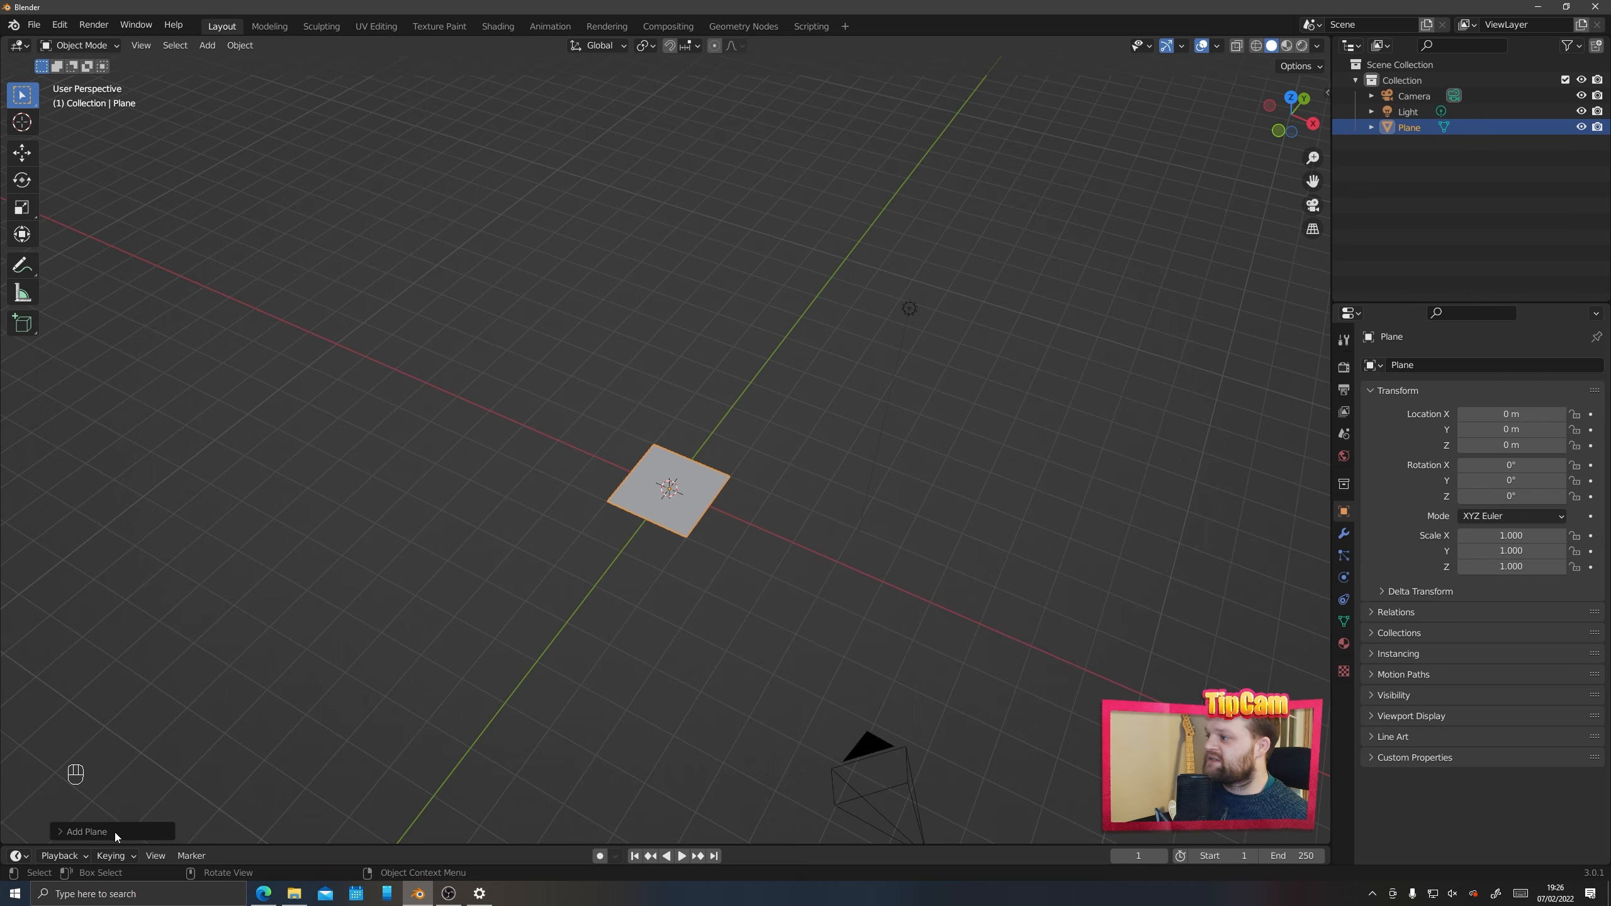
{"action": "left_click", "coordinate": [57, 831]}
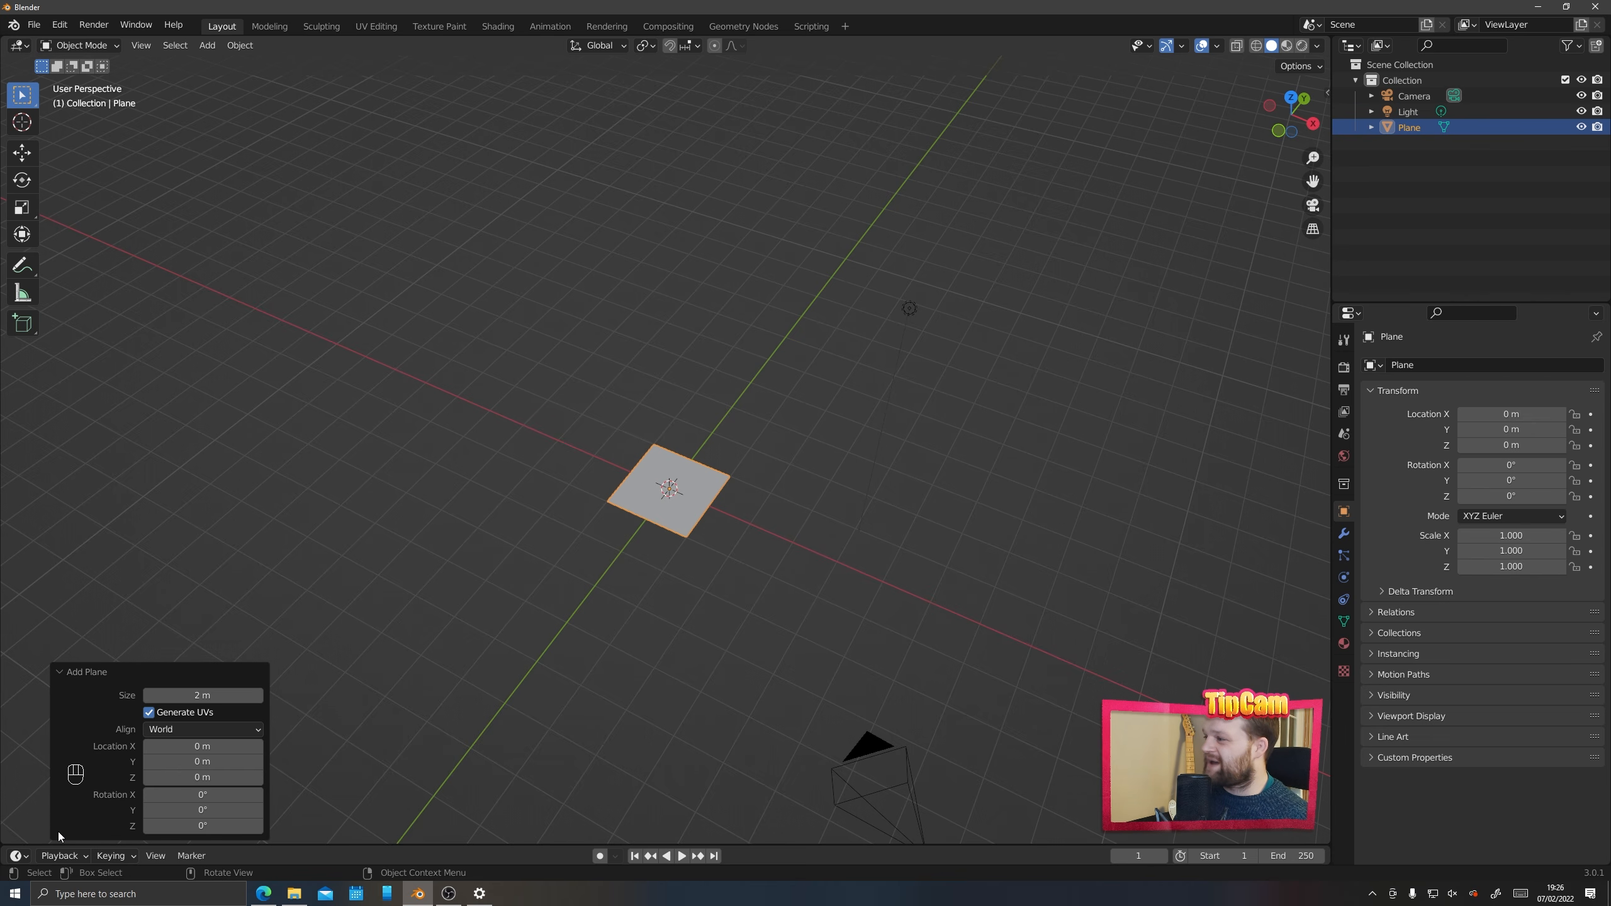
{"action": "left_click", "coordinate": [188, 695]}
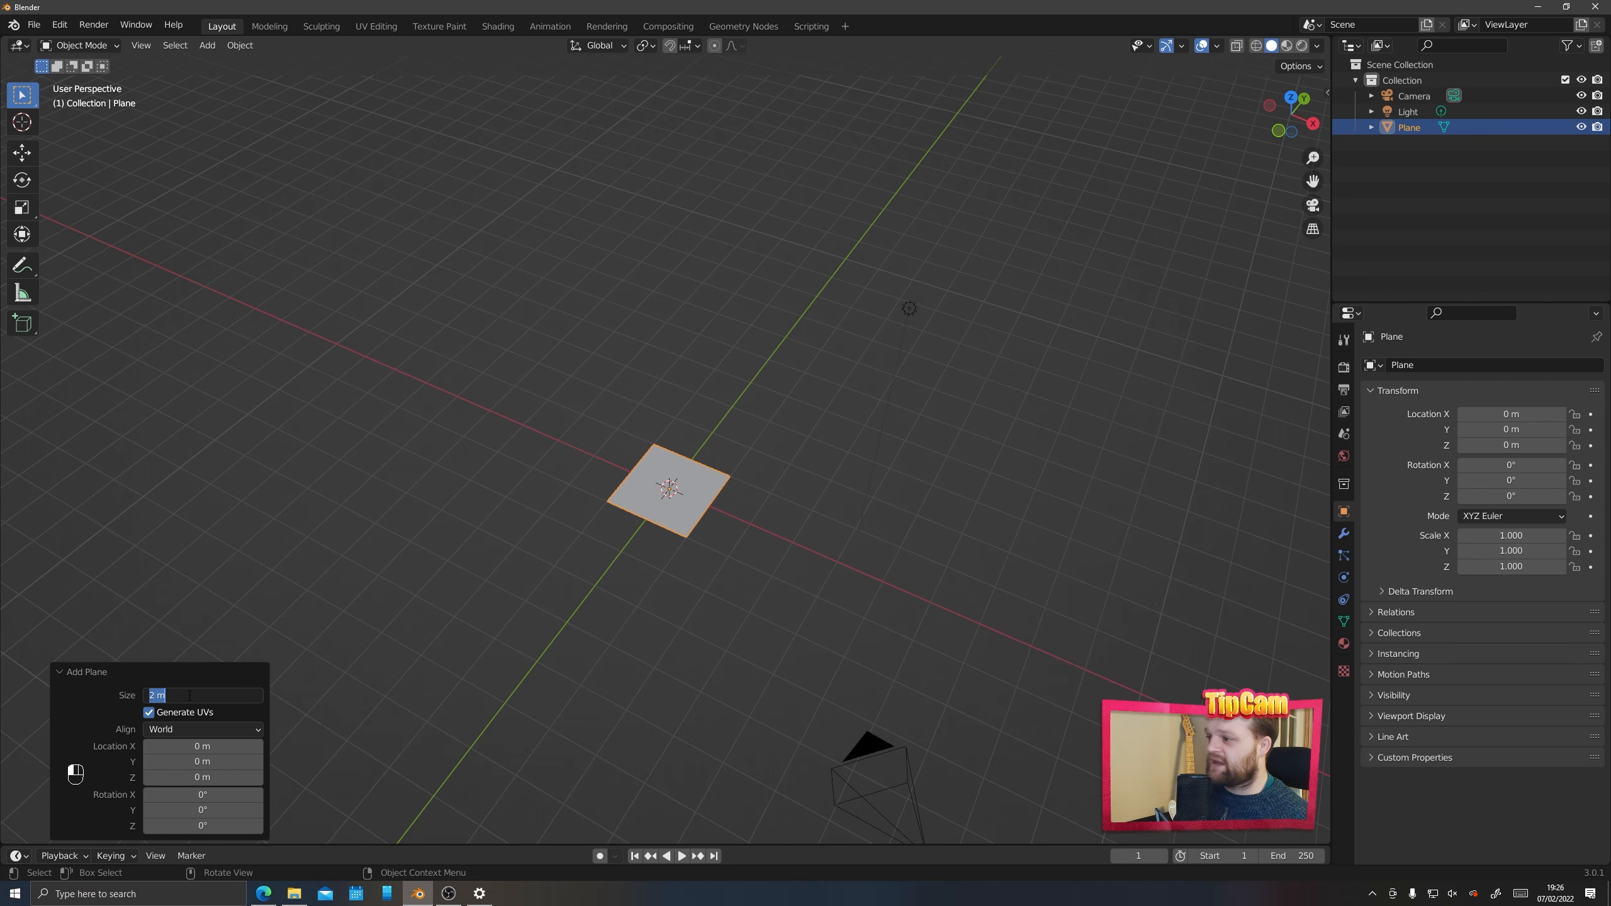
{"action": "type", "text": "10"}
{"action": "key", "text": "Return"}
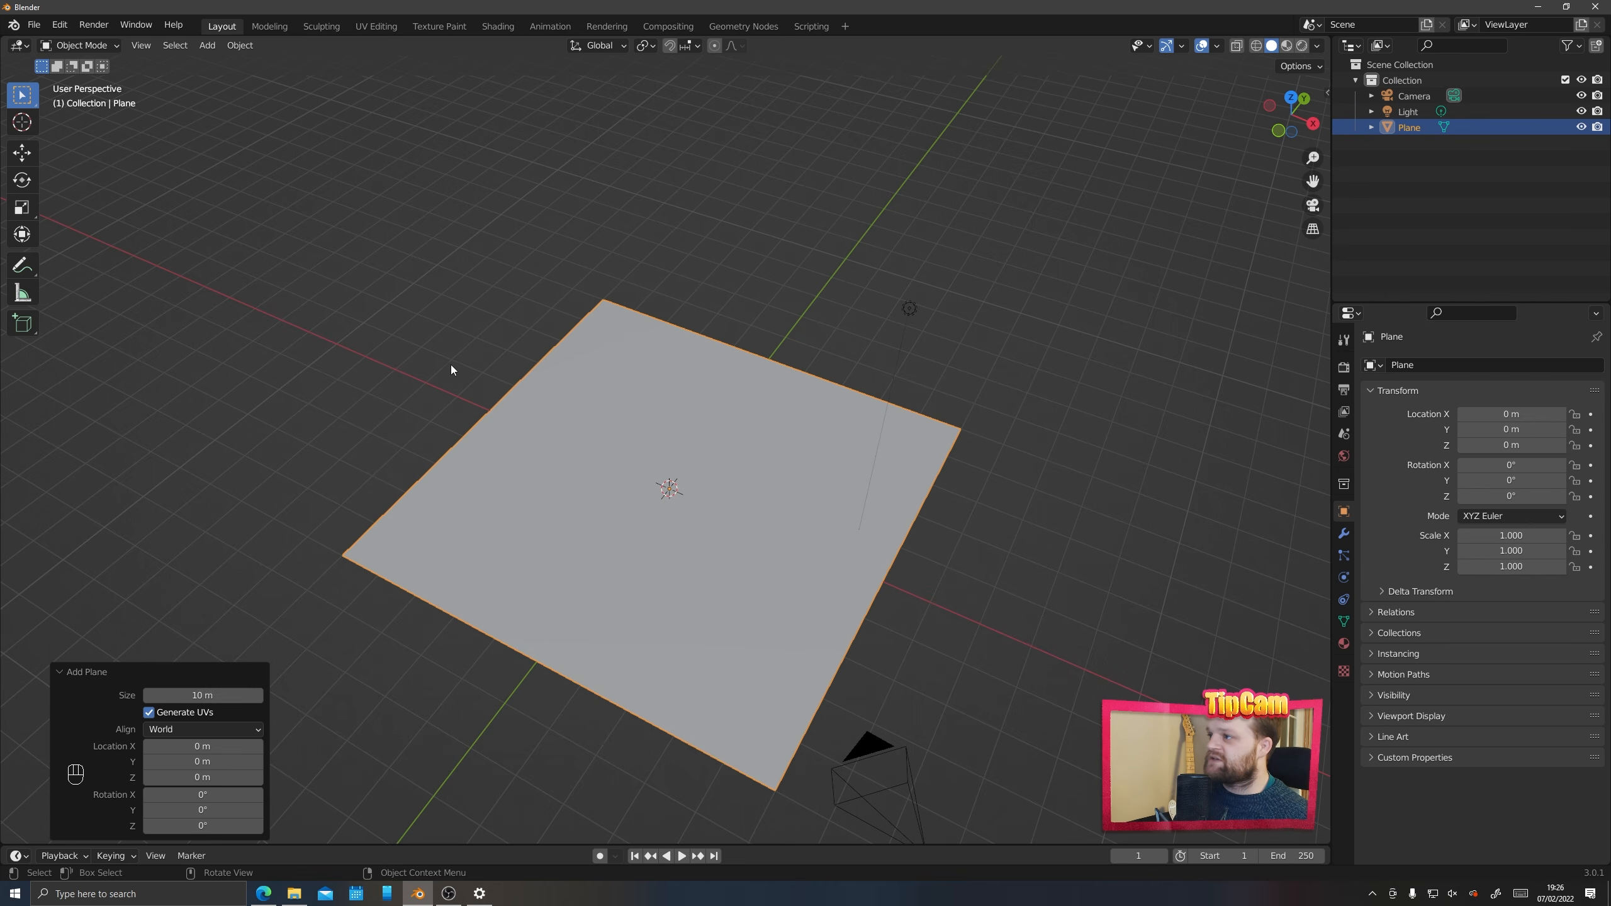
{"action": "left_click", "coordinate": [423, 362]}
Select the plane, move it freely to about X -0.22 m, Y 6.02 m, Z 4.29 m, and undo the move
{"action": "middle_click_drag", "start_coordinate": [676, 460], "coordinate": [467, 605]}
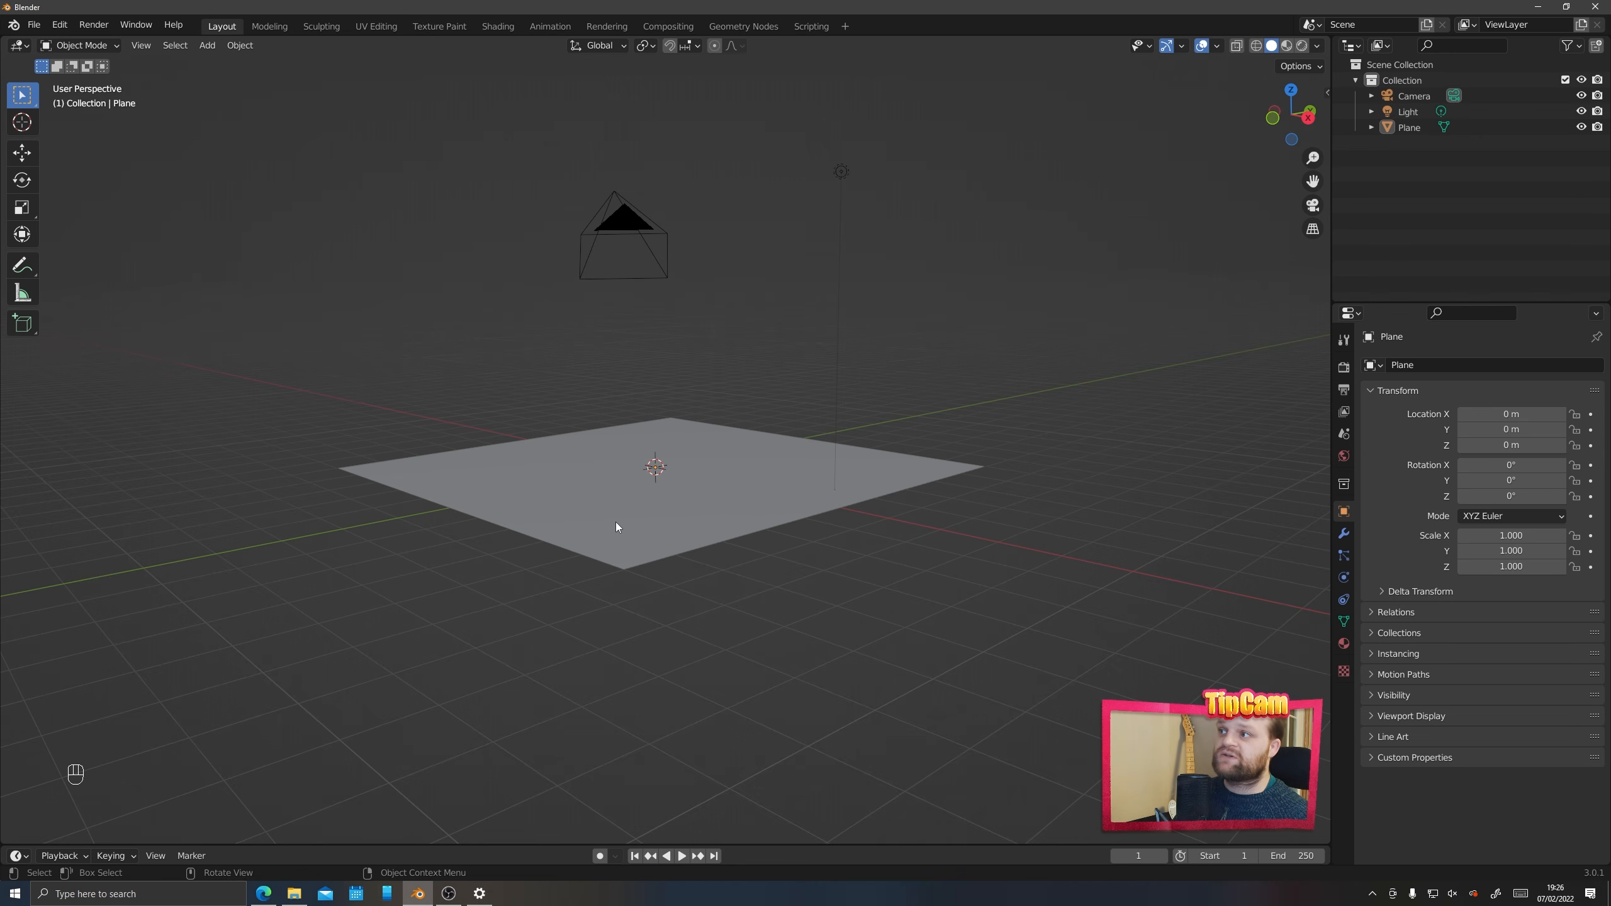
{"action": "middle_click_drag", "start_coordinate": [765, 486], "coordinate": [753, 570]}
{"action": "left_click", "coordinate": [753, 572]}
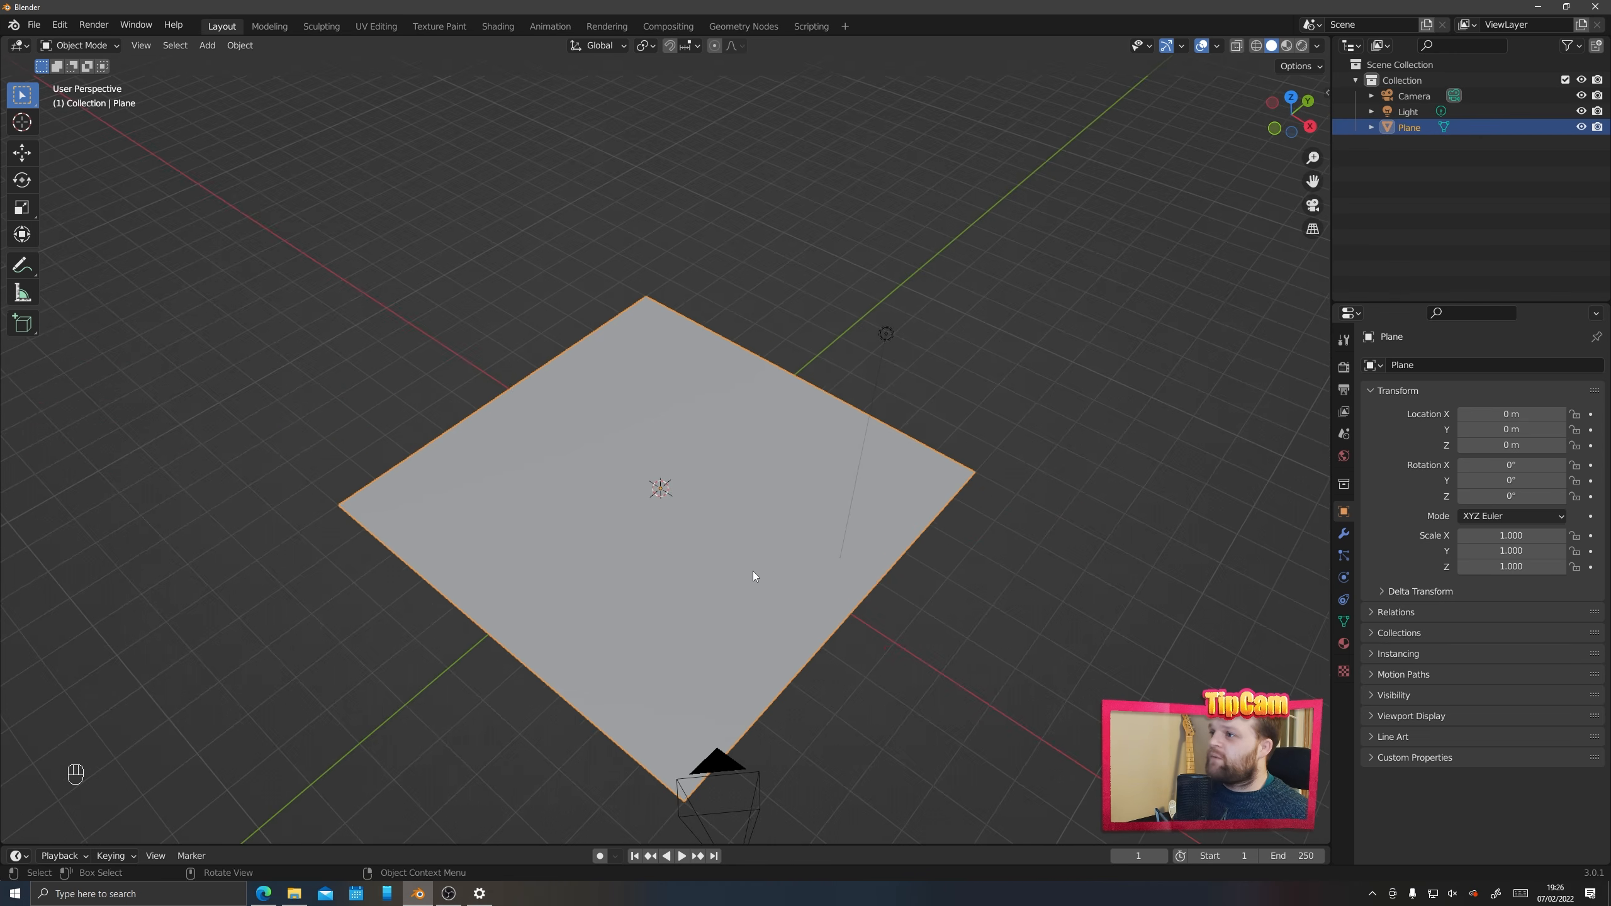
{"action": "middle_click_drag", "start_coordinate": [636, 630], "coordinate": [651, 556], "text": "shift"}
{"action": "middle_click_drag", "start_coordinate": [805, 557], "coordinate": [793, 529]}
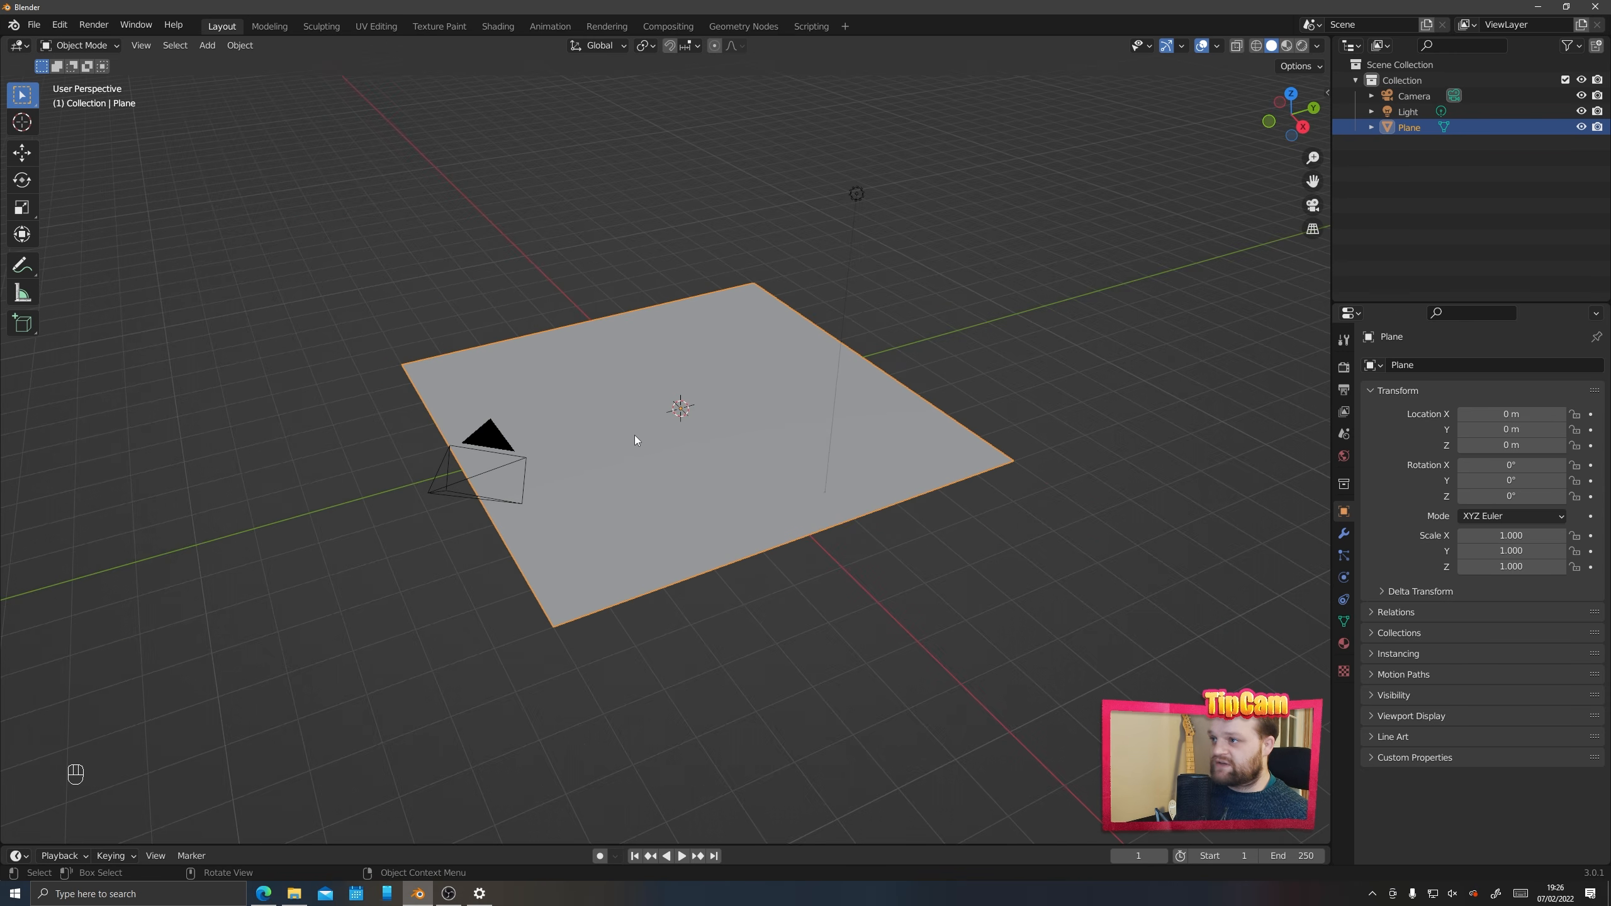
{"action": "key", "text": "g"}
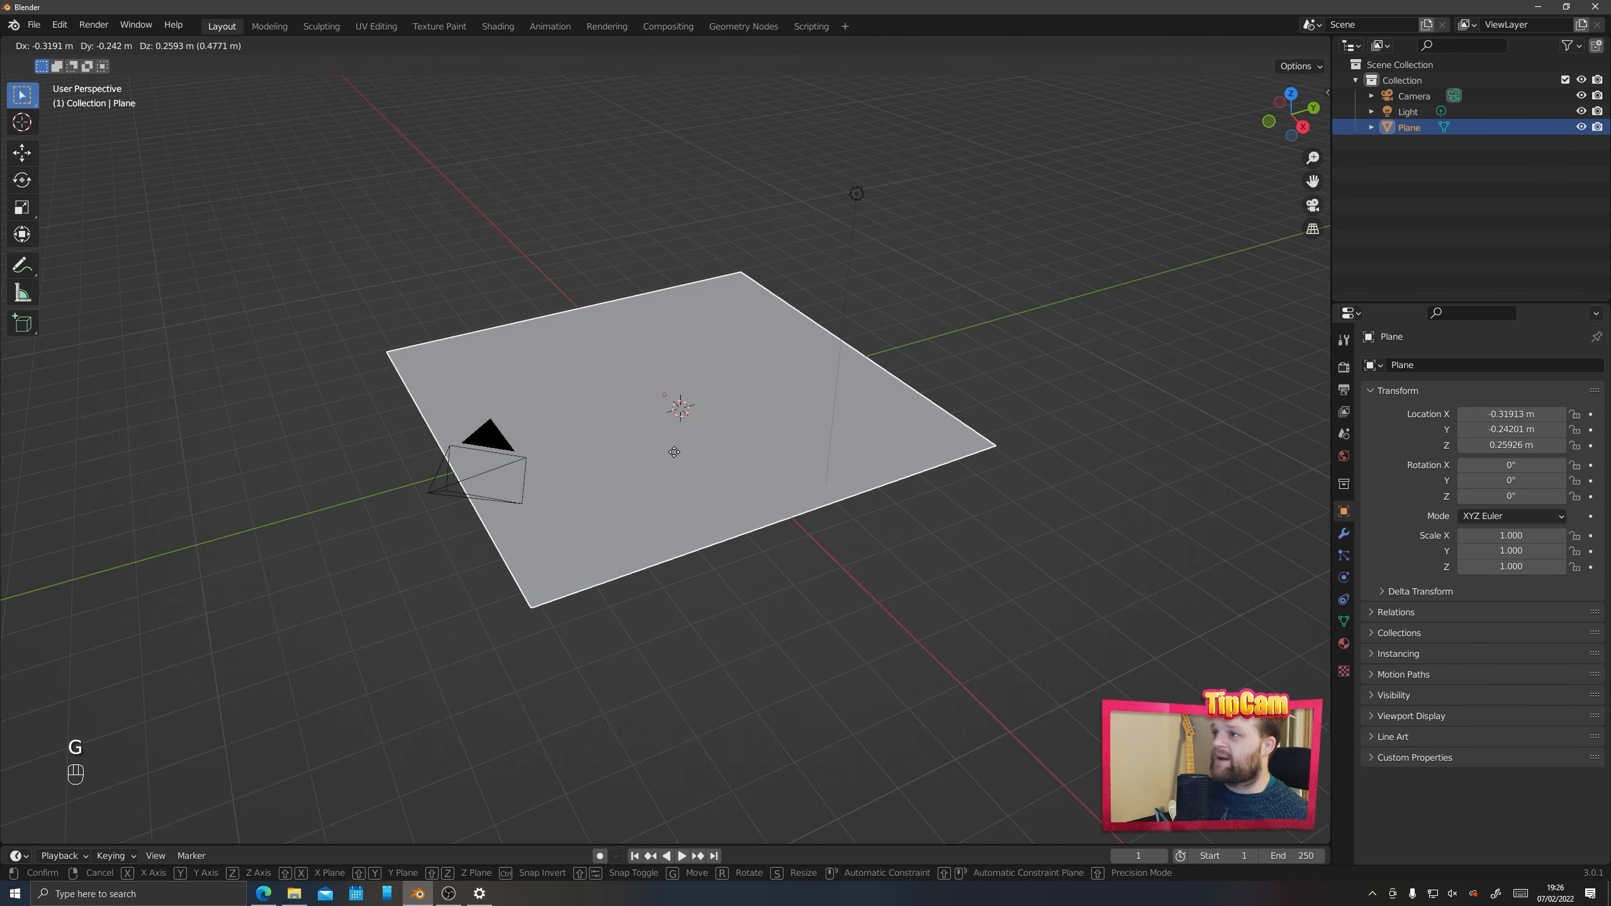
{"action": "left_click", "coordinate": [869, 217]}
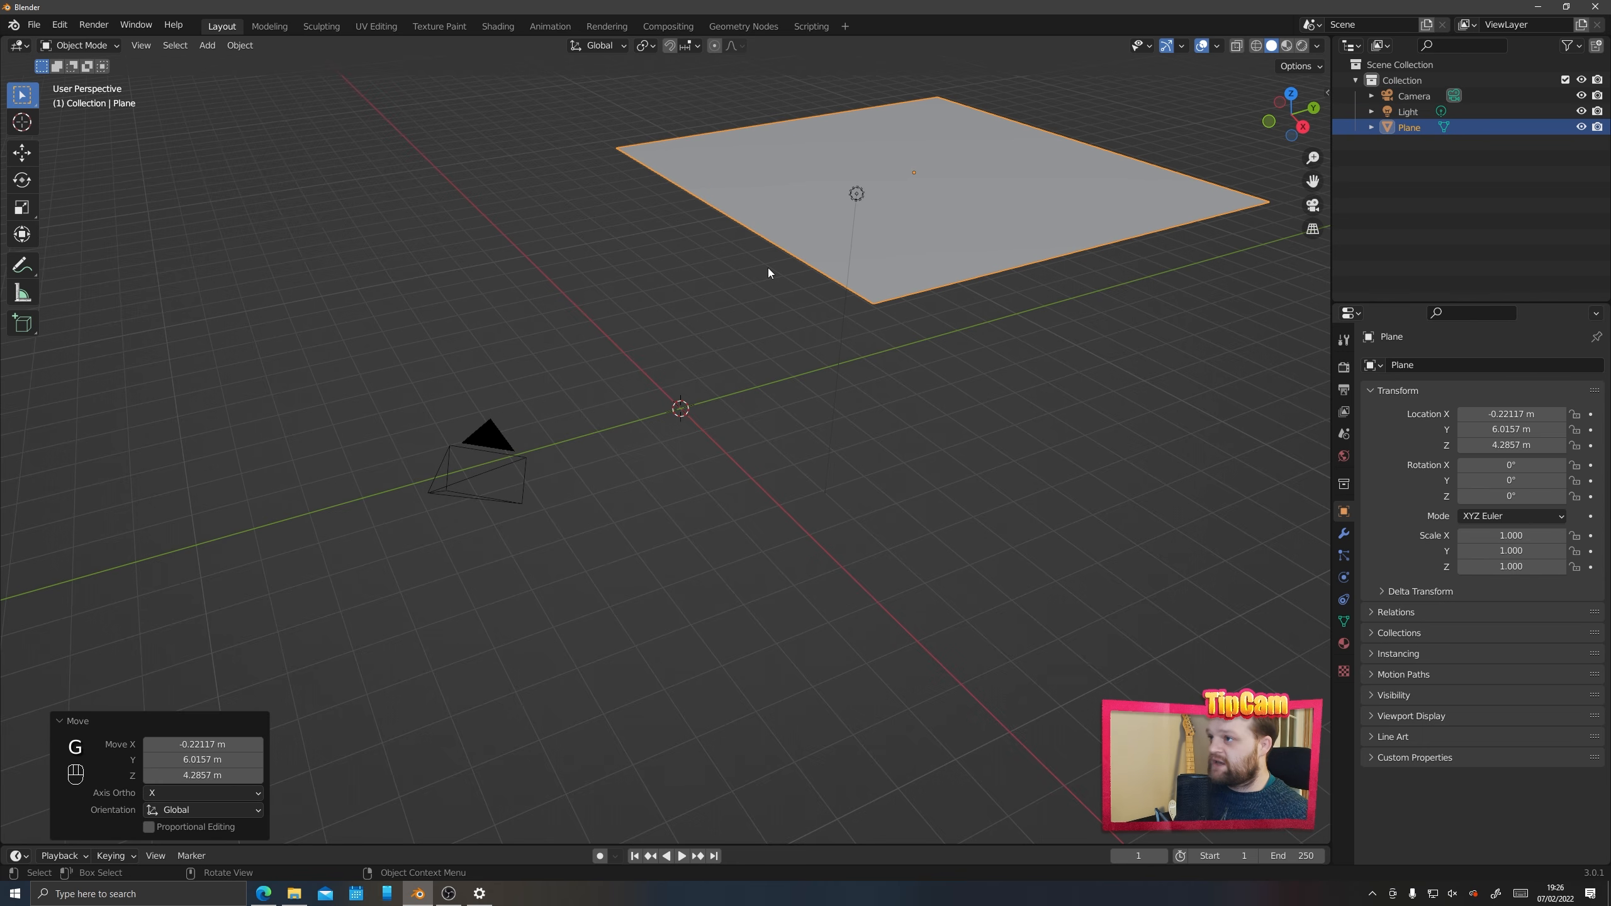
{"action": "key", "text": "ctrl+z"}
Enter Edit Mode on the plane, box-select its corner vertices one after another, and return to Object Mode
{"action": "middle_click_drag", "start_coordinate": [690, 305], "coordinate": [626, 452]}
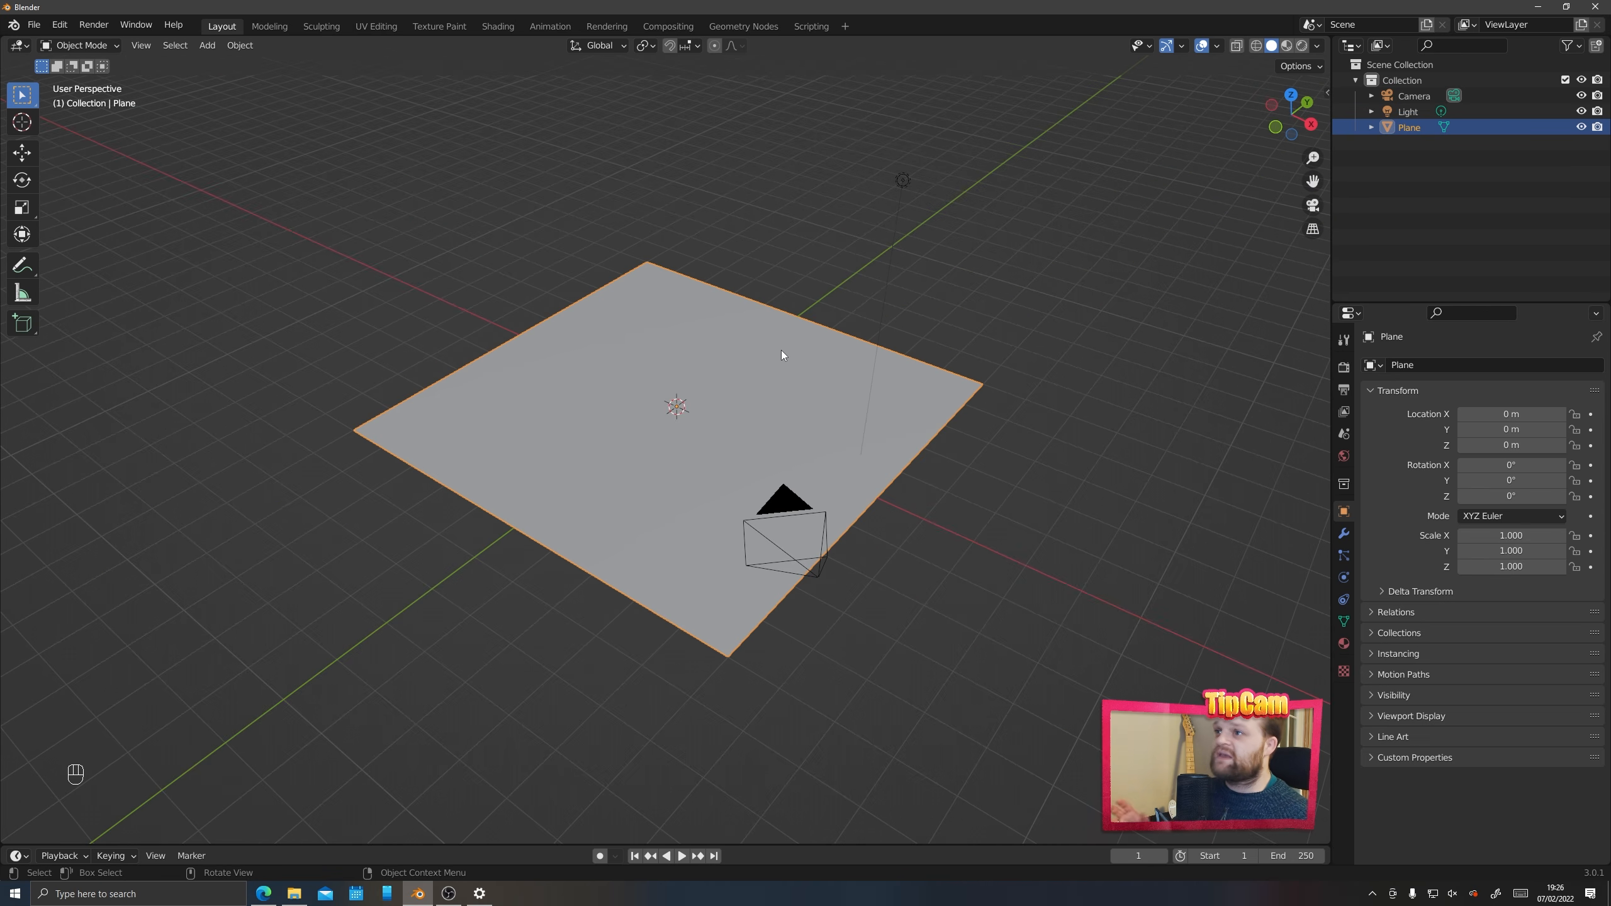
{"action": "middle_click_drag", "start_coordinate": [743, 392], "coordinate": [788, 432]}
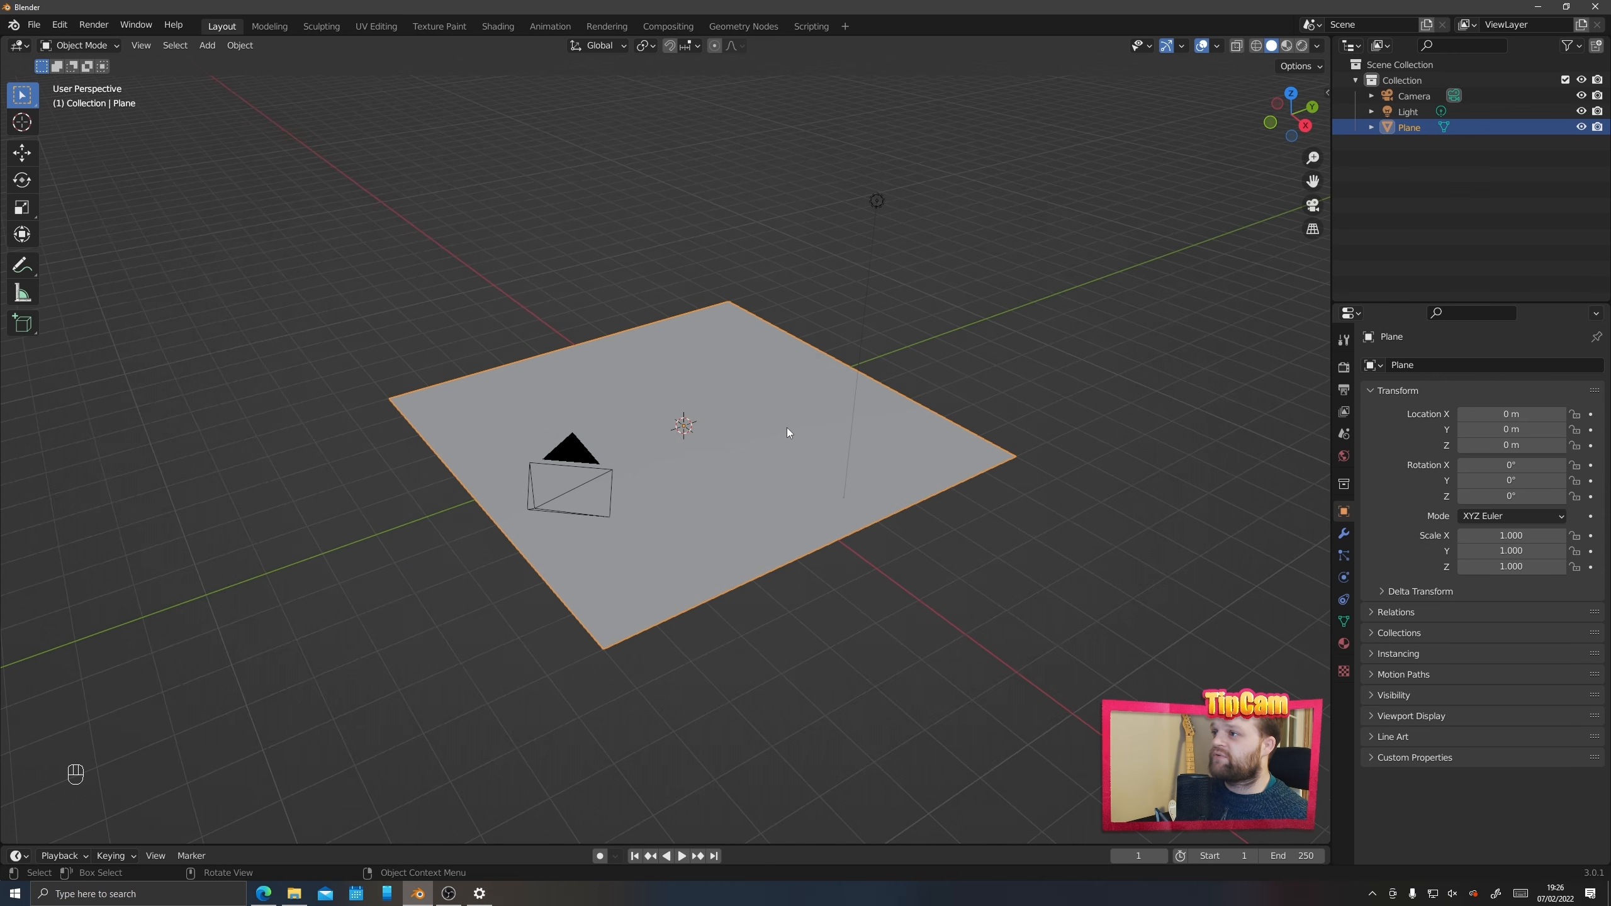
{"action": "key", "text": "Tab"}
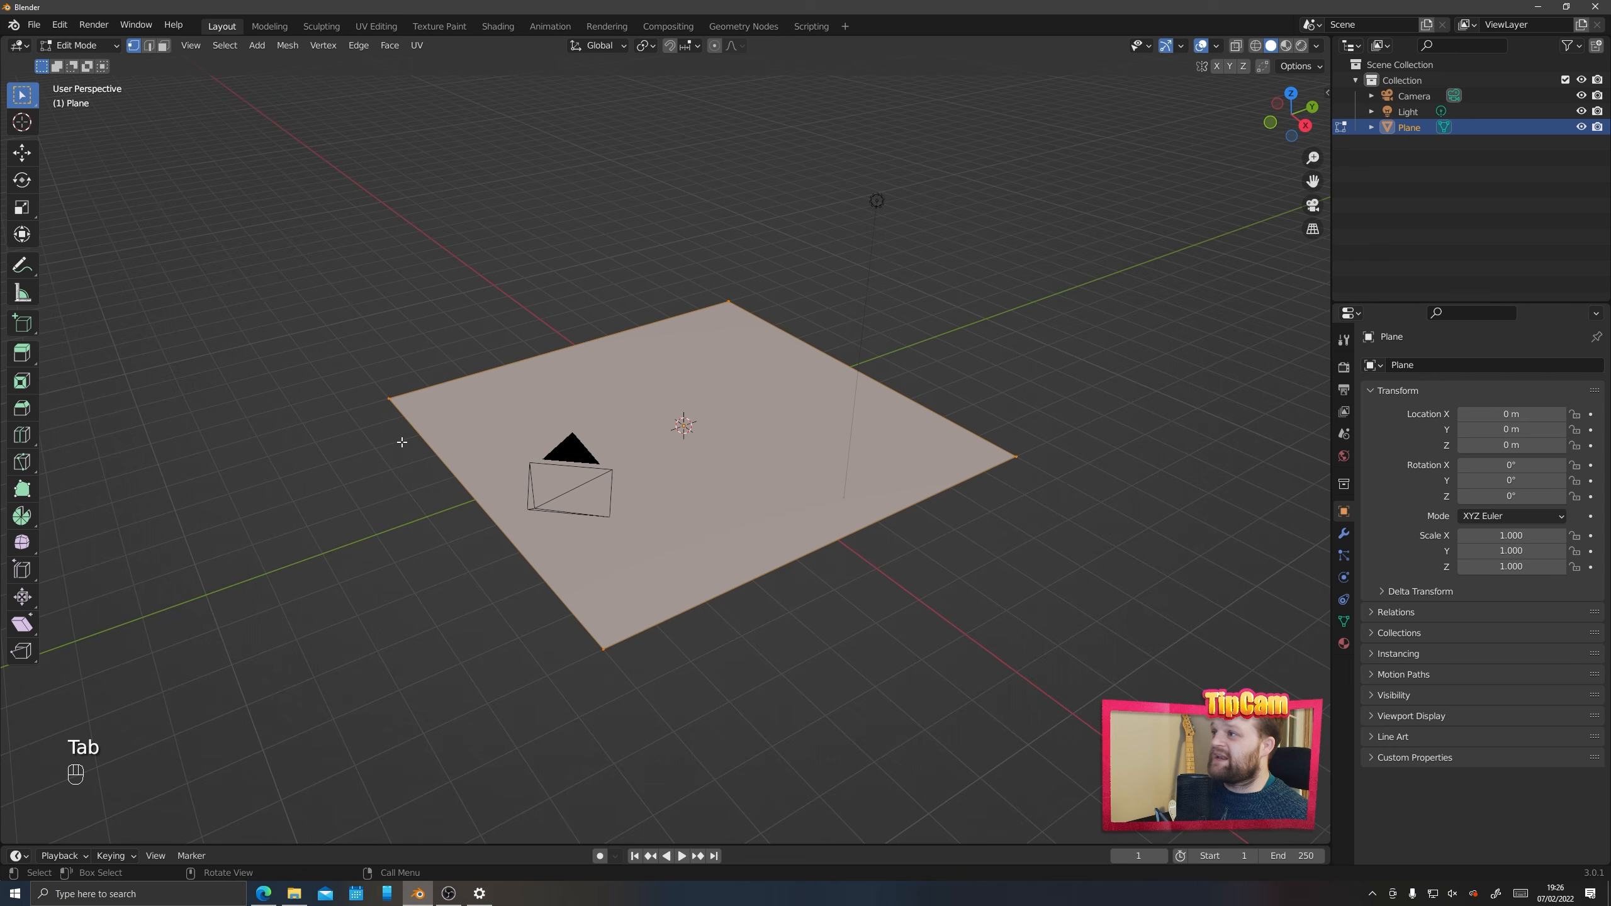
{"action": "left_click_drag", "start_coordinate": [350, 378], "coordinate": [393, 409]}
{"action": "left_click_drag", "start_coordinate": [708, 254], "coordinate": [749, 313]}
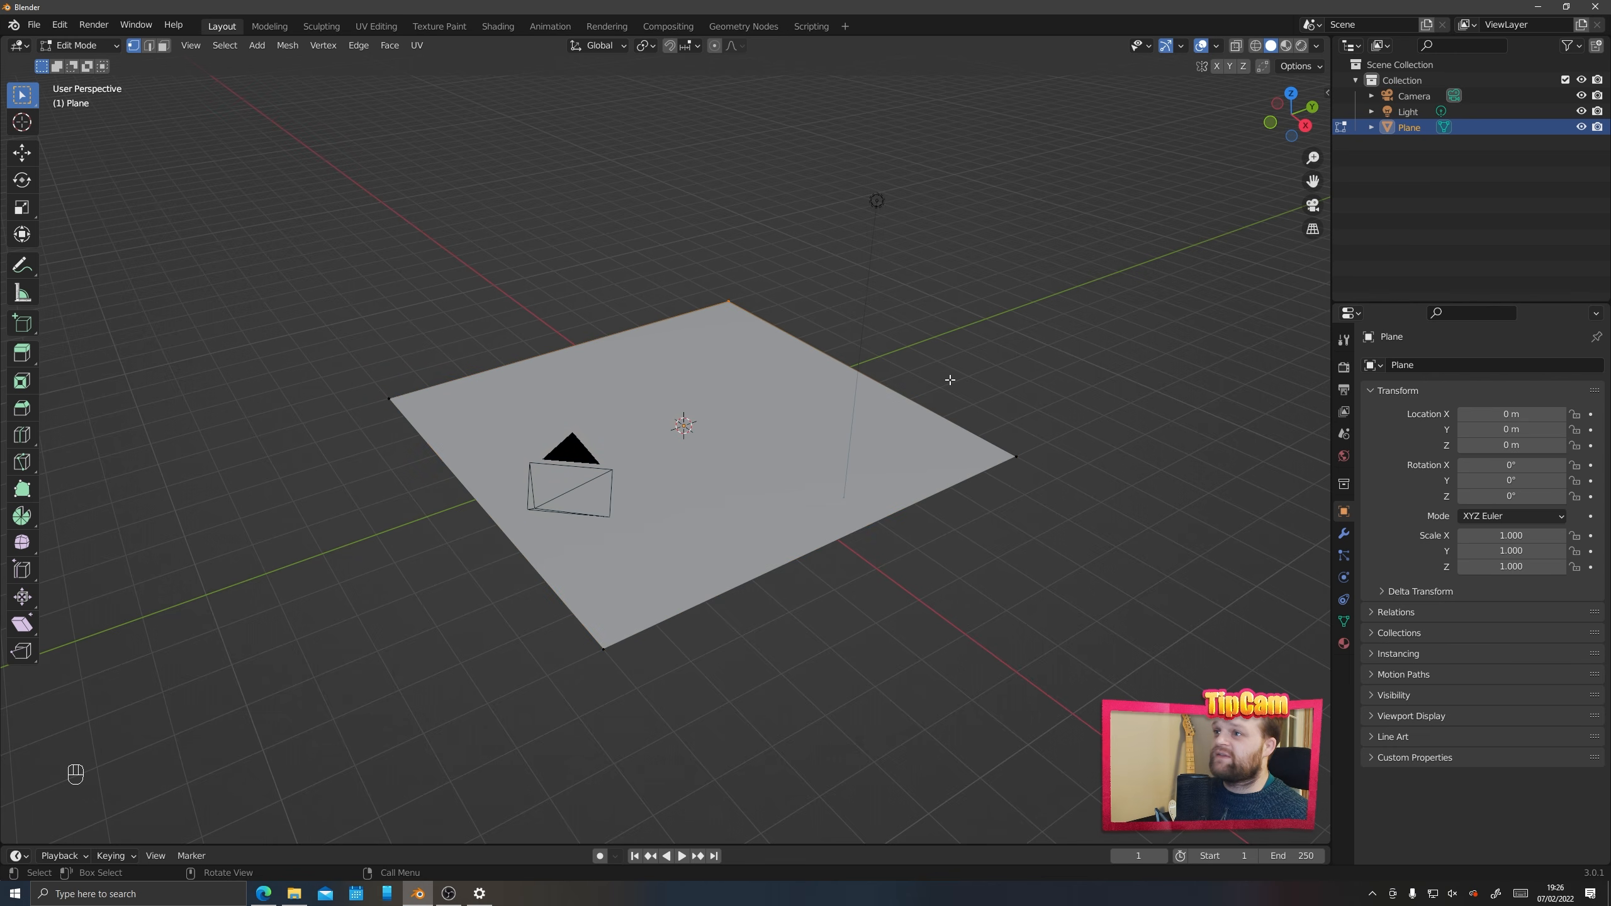
{"action": "left_click_drag", "start_coordinate": [949, 379], "coordinate": [1035, 481]}
{"action": "left_click_drag", "start_coordinate": [711, 656], "coordinate": [546, 625]}
{"action": "key", "text": "Tab"}
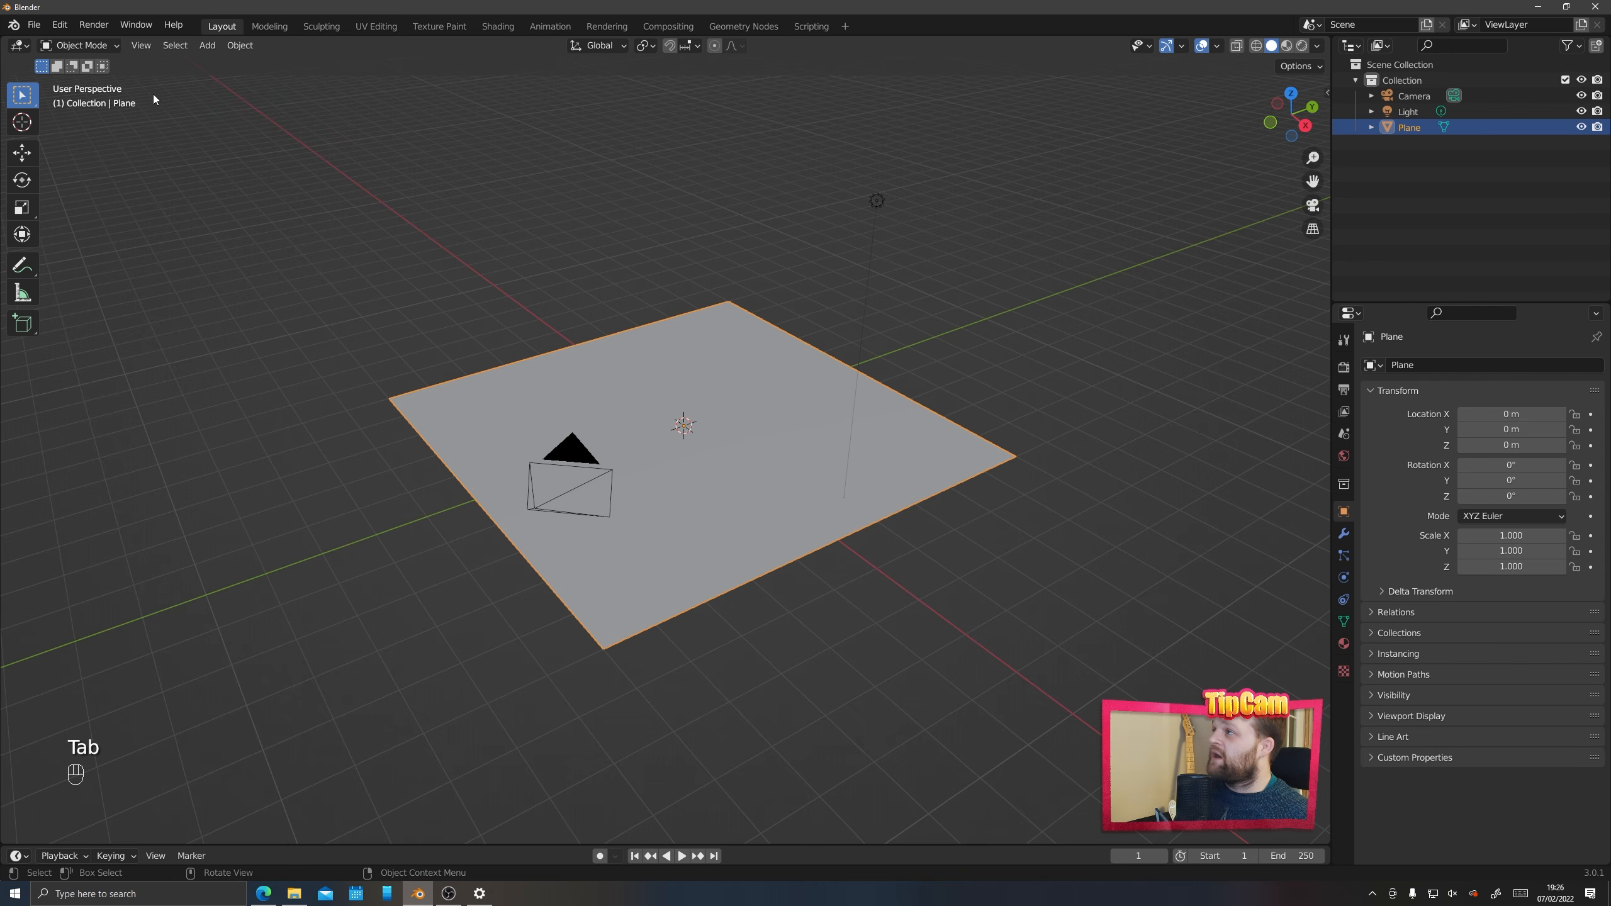
Enter Edit Mode on the plane, select its whole mesh, and reduce the selection to the +X +Y corner vertex
{"action": "left_click", "coordinate": [88, 45]}
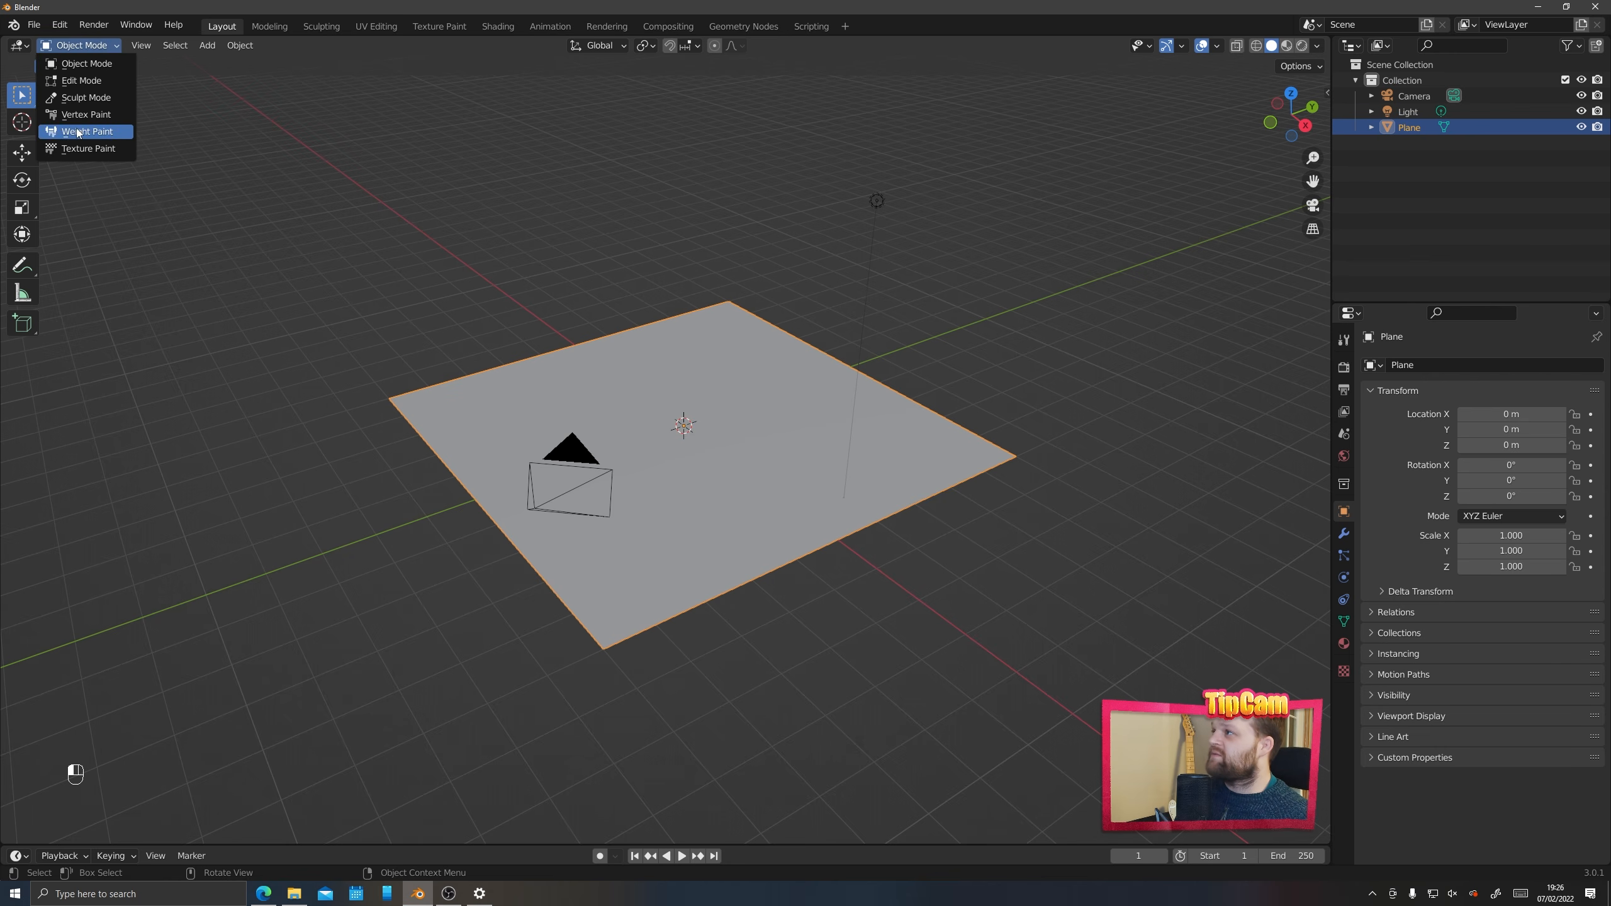
{"action": "left_click", "coordinate": [76, 81]}
{"action": "middle_click_drag", "start_coordinate": [624, 369], "coordinate": [708, 409]}
{"action": "key", "text": "a"}
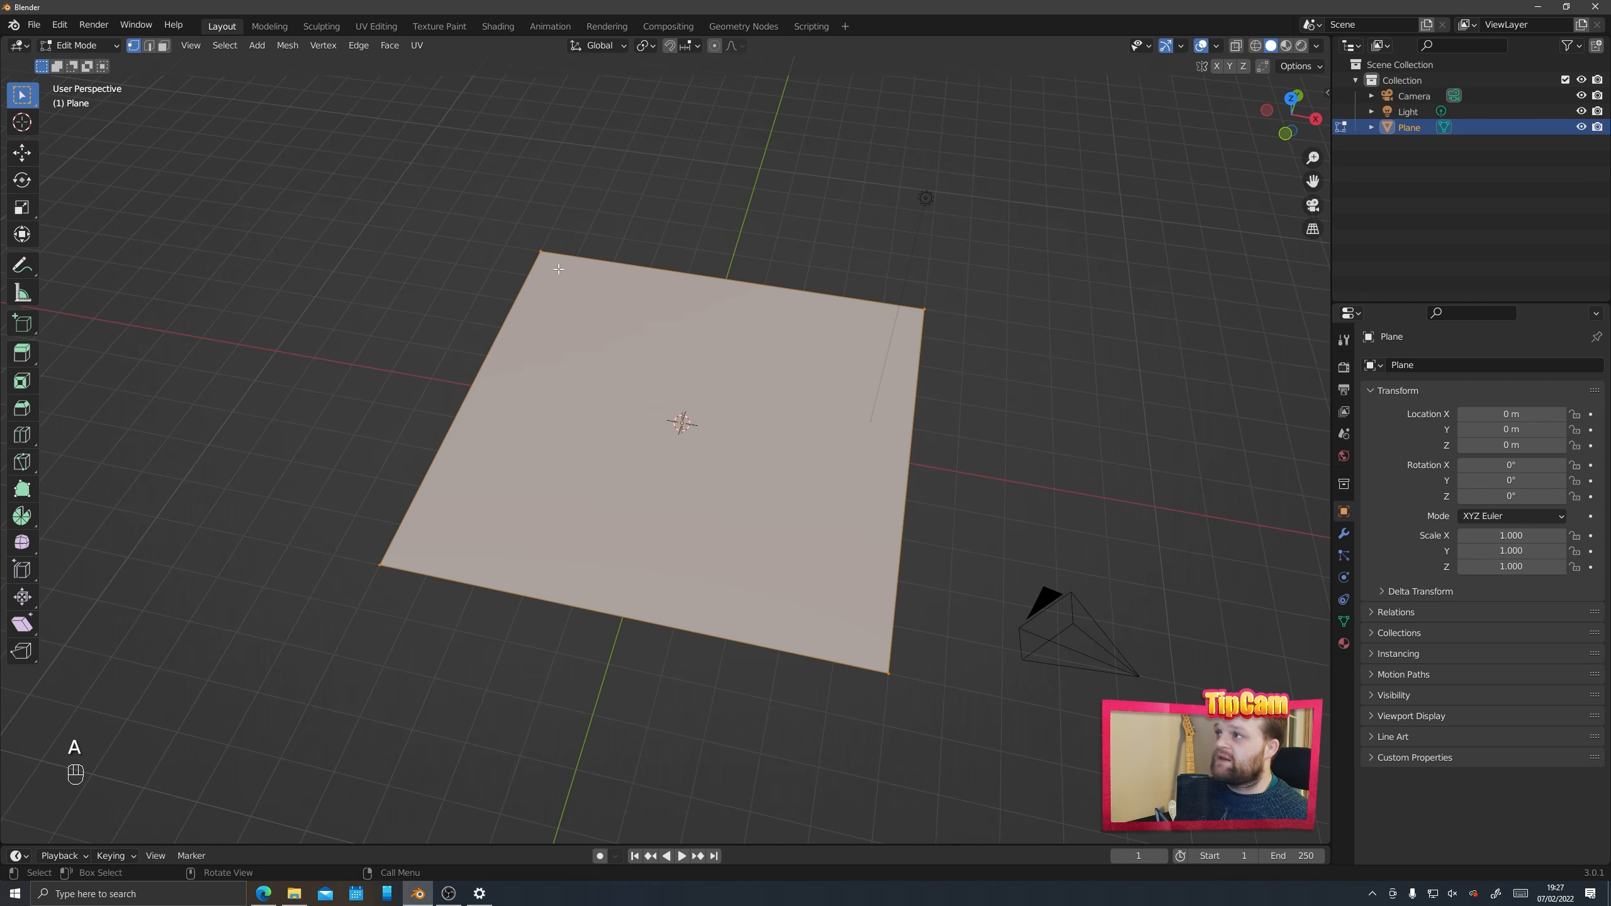
{"action": "left_click", "coordinate": [919, 334]}
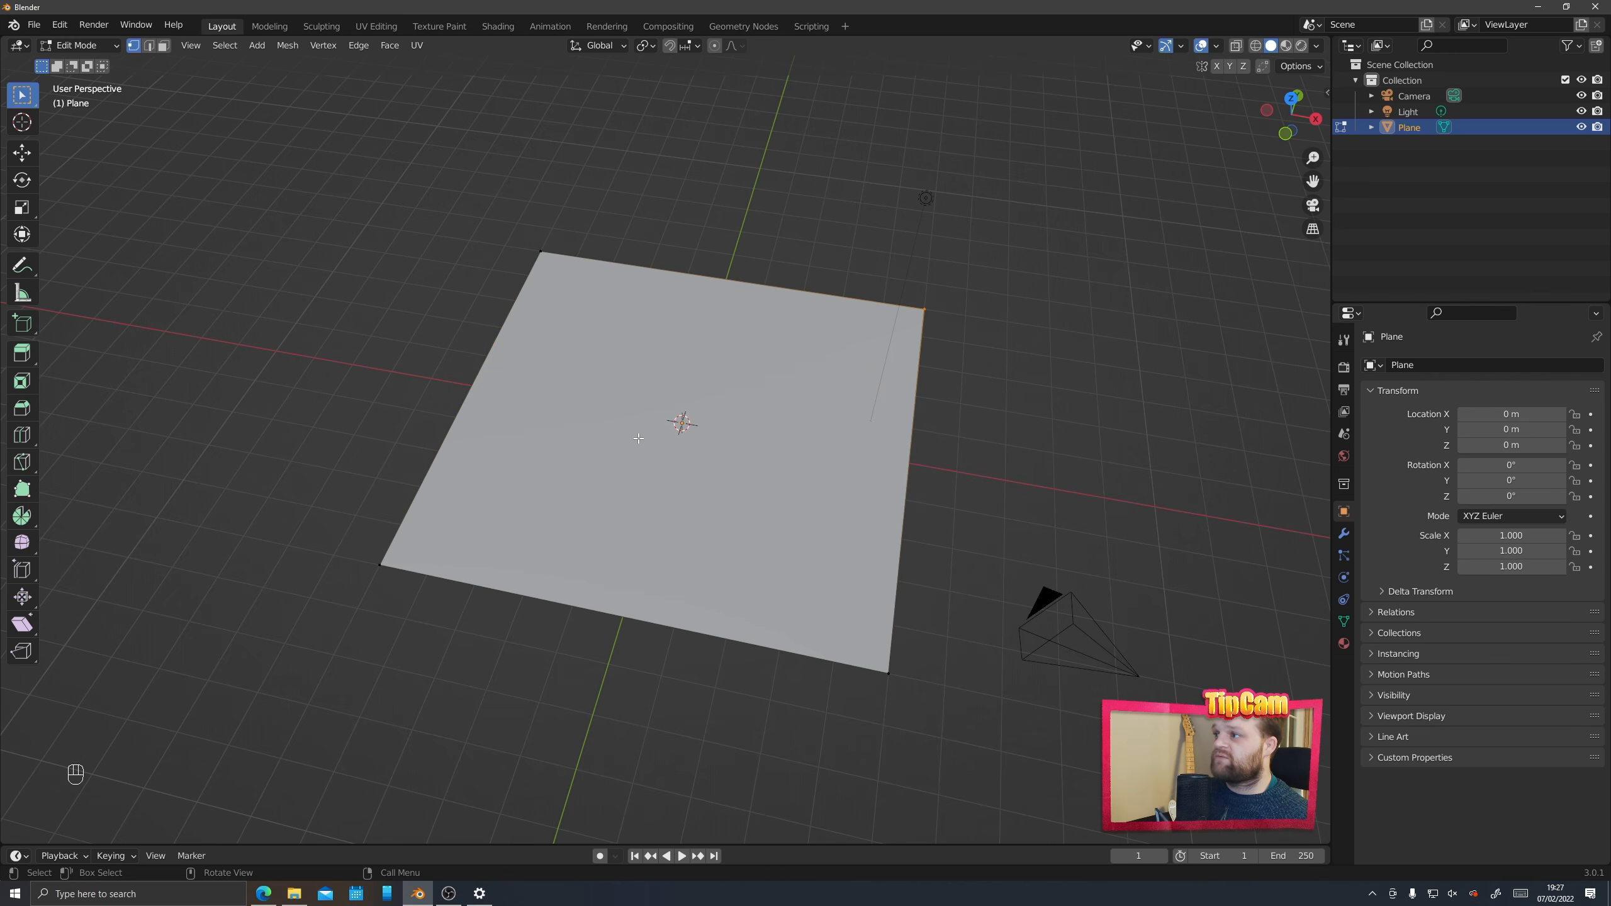
Select all of the plane's vertices, subdivide the mesh six times with one cut each, and clear the selection
{"action": "key", "text": "a"}
{"action": "right_click", "coordinate": [647, 326]}
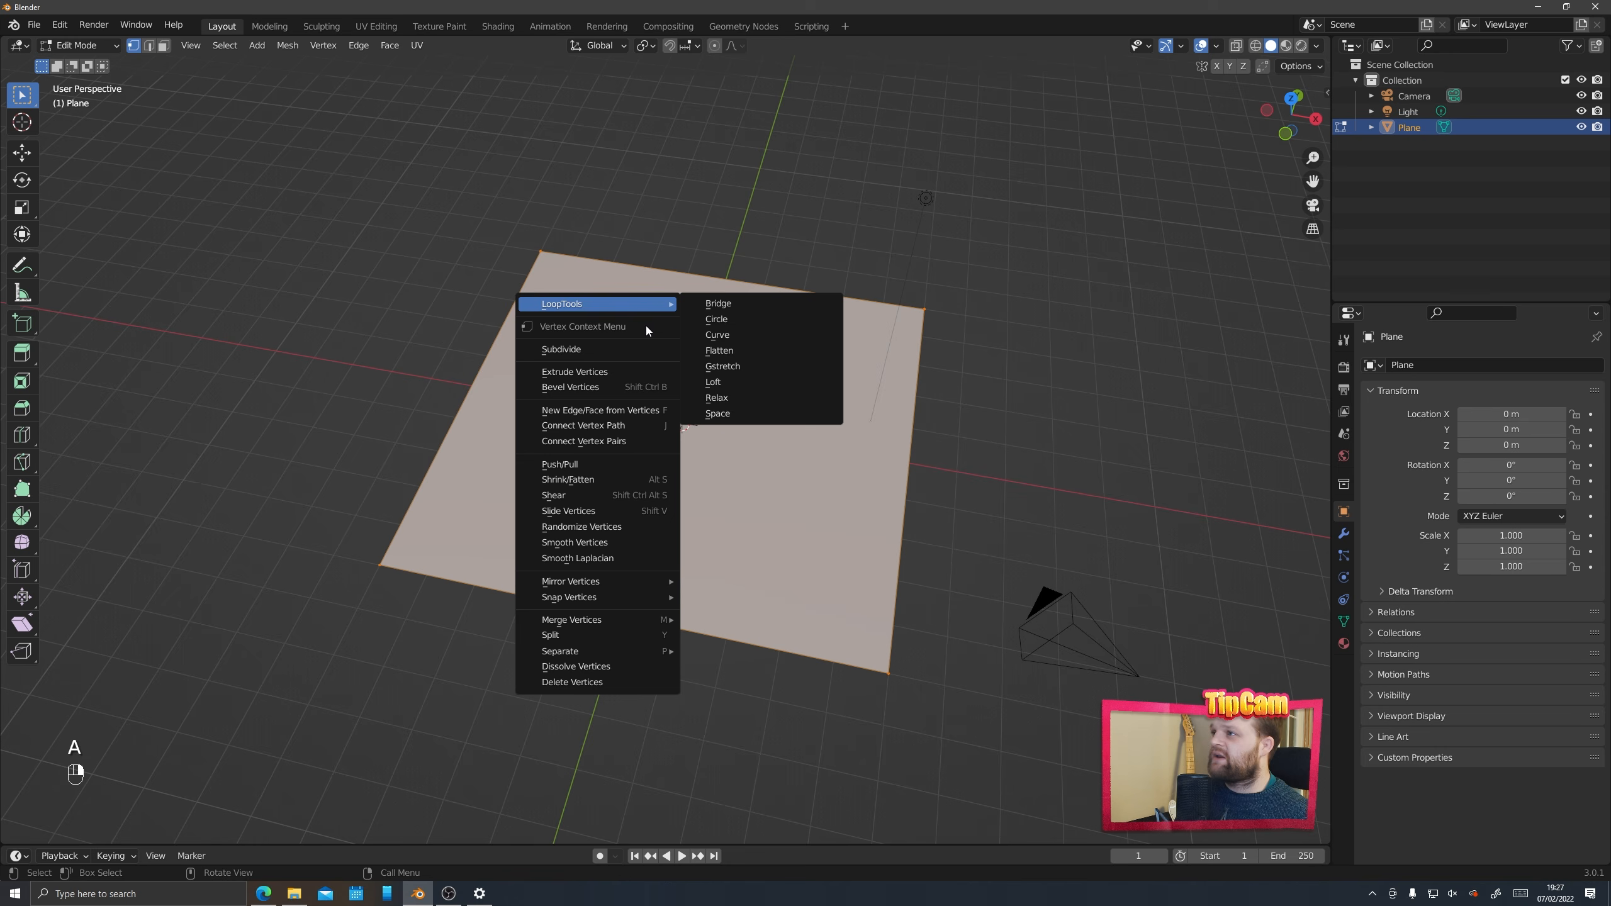
{"action": "left_click", "coordinate": [639, 351]}
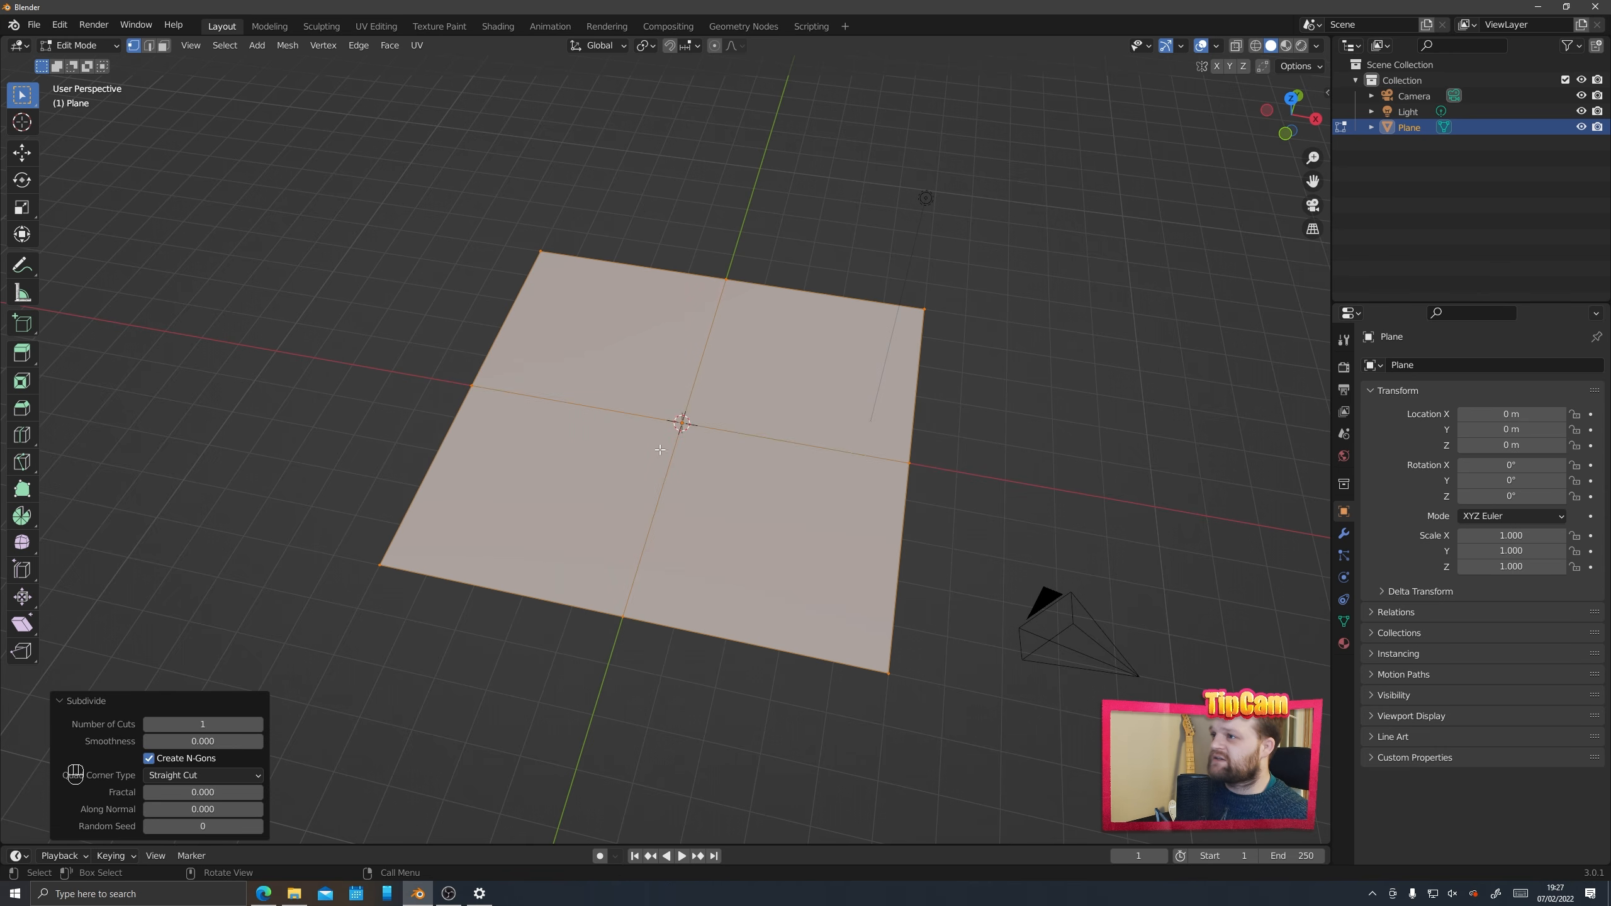
{"action": "right_click", "coordinate": [599, 364]}
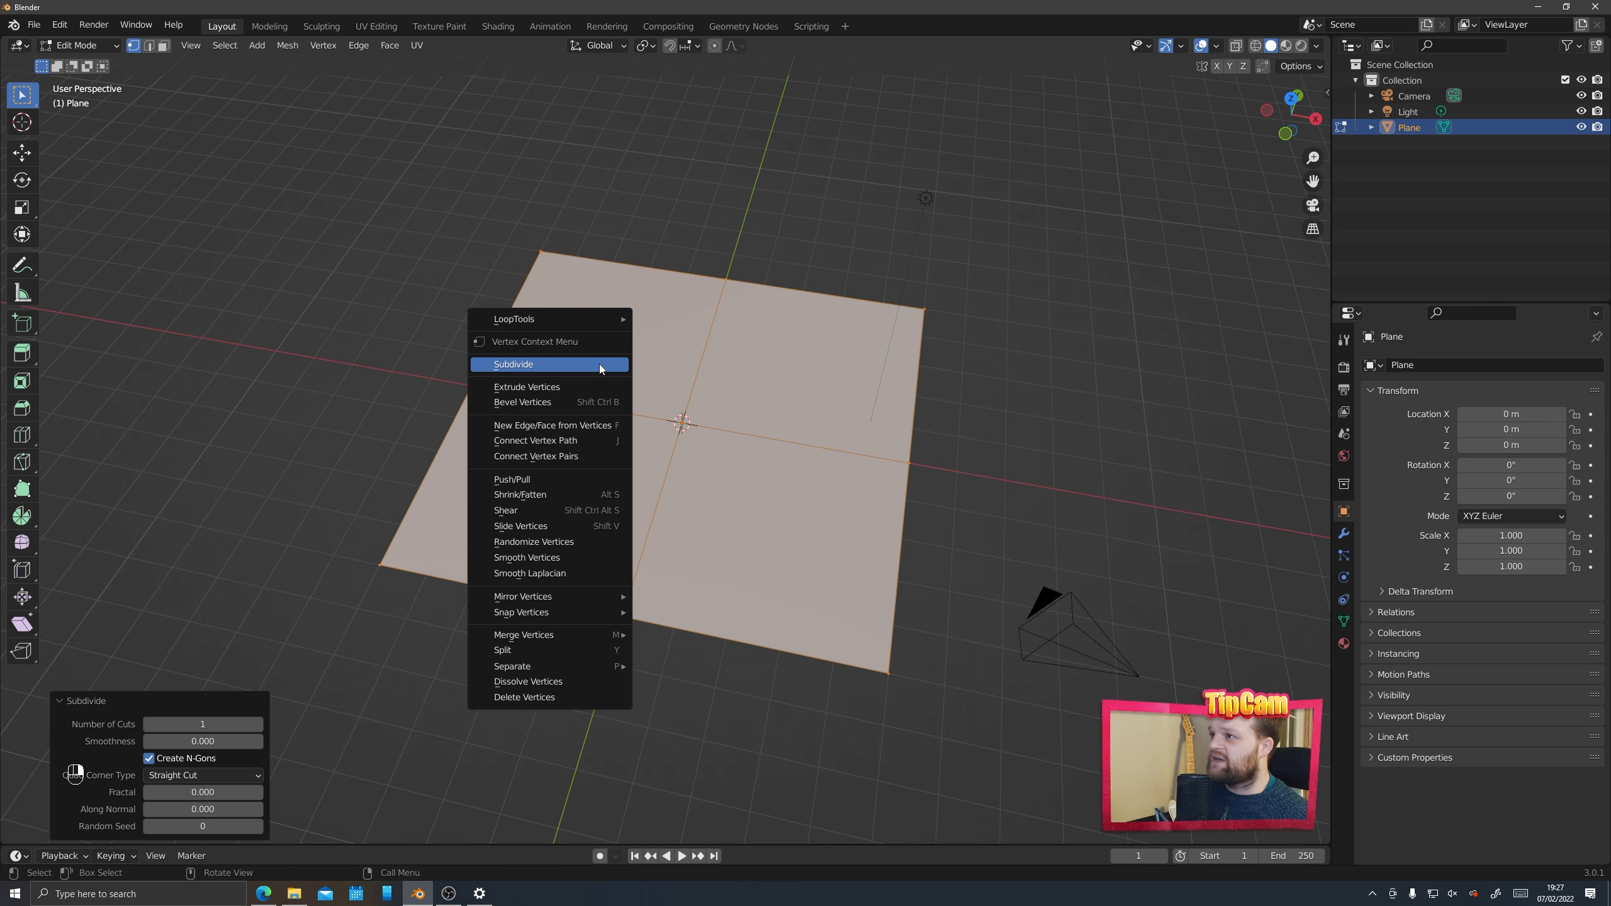
{"action": "left_click", "coordinate": [599, 364]}
{"action": "right_click", "coordinate": [599, 364]}
{"action": "left_click", "coordinate": [599, 364]}
{"action": "right_click", "coordinate": [599, 363]}
{"action": "left_click", "coordinate": [599, 364]}
{"action": "right_click", "coordinate": [599, 363]}
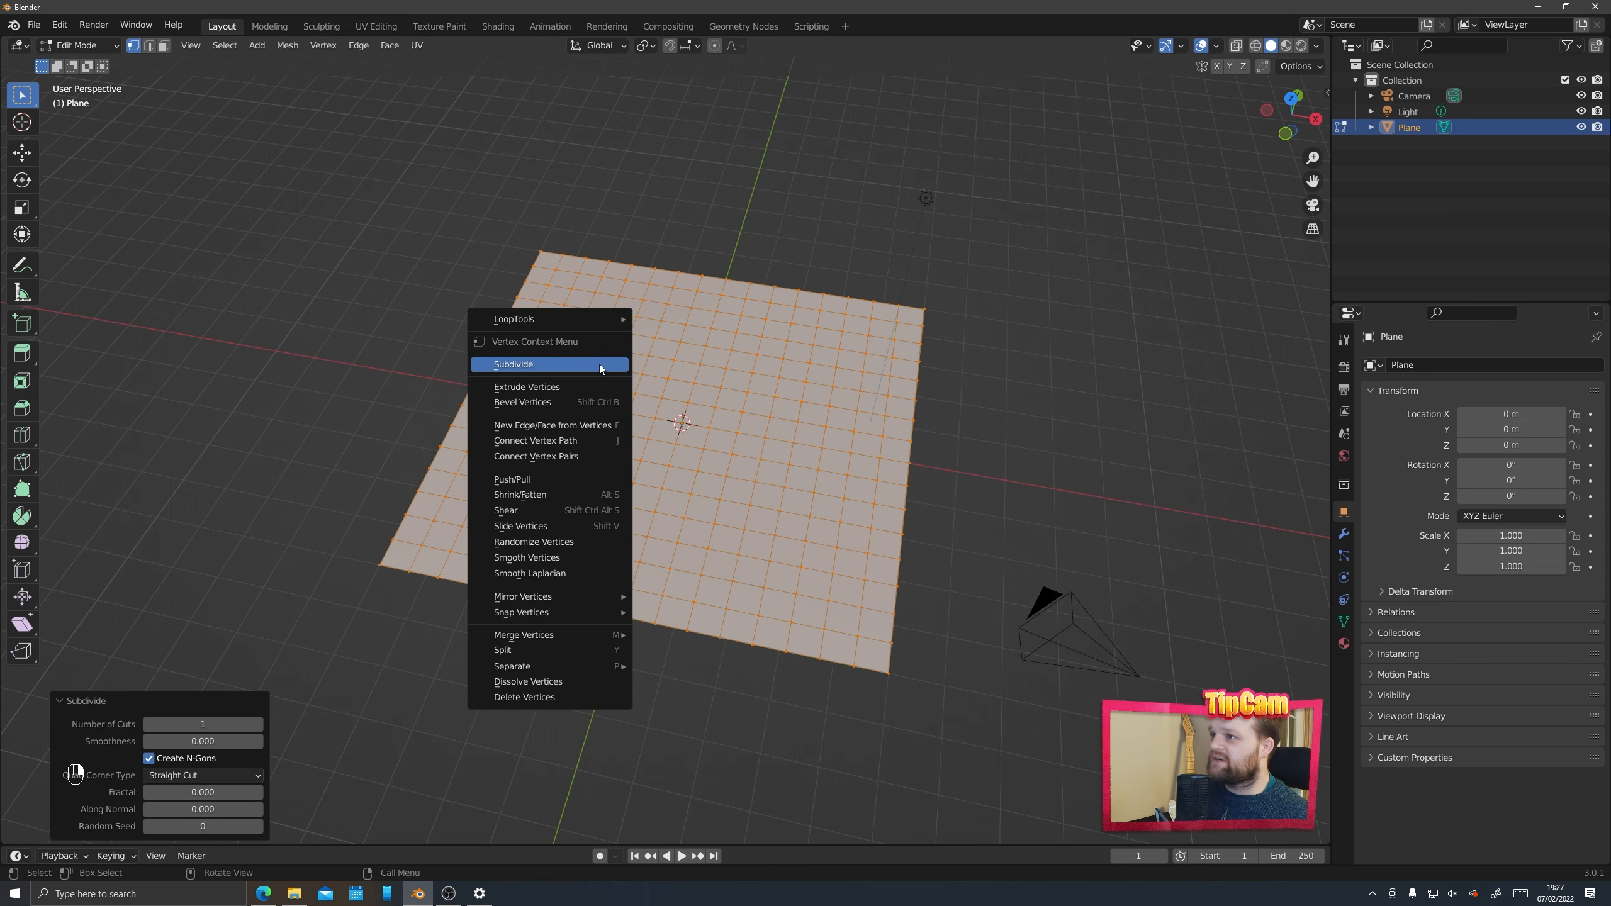
{"action": "left_click", "coordinate": [599, 363]}
{"action": "right_click", "coordinate": [599, 364]}
{"action": "left_click", "coordinate": [599, 364]}
{"action": "left_click", "coordinate": [385, 364]}
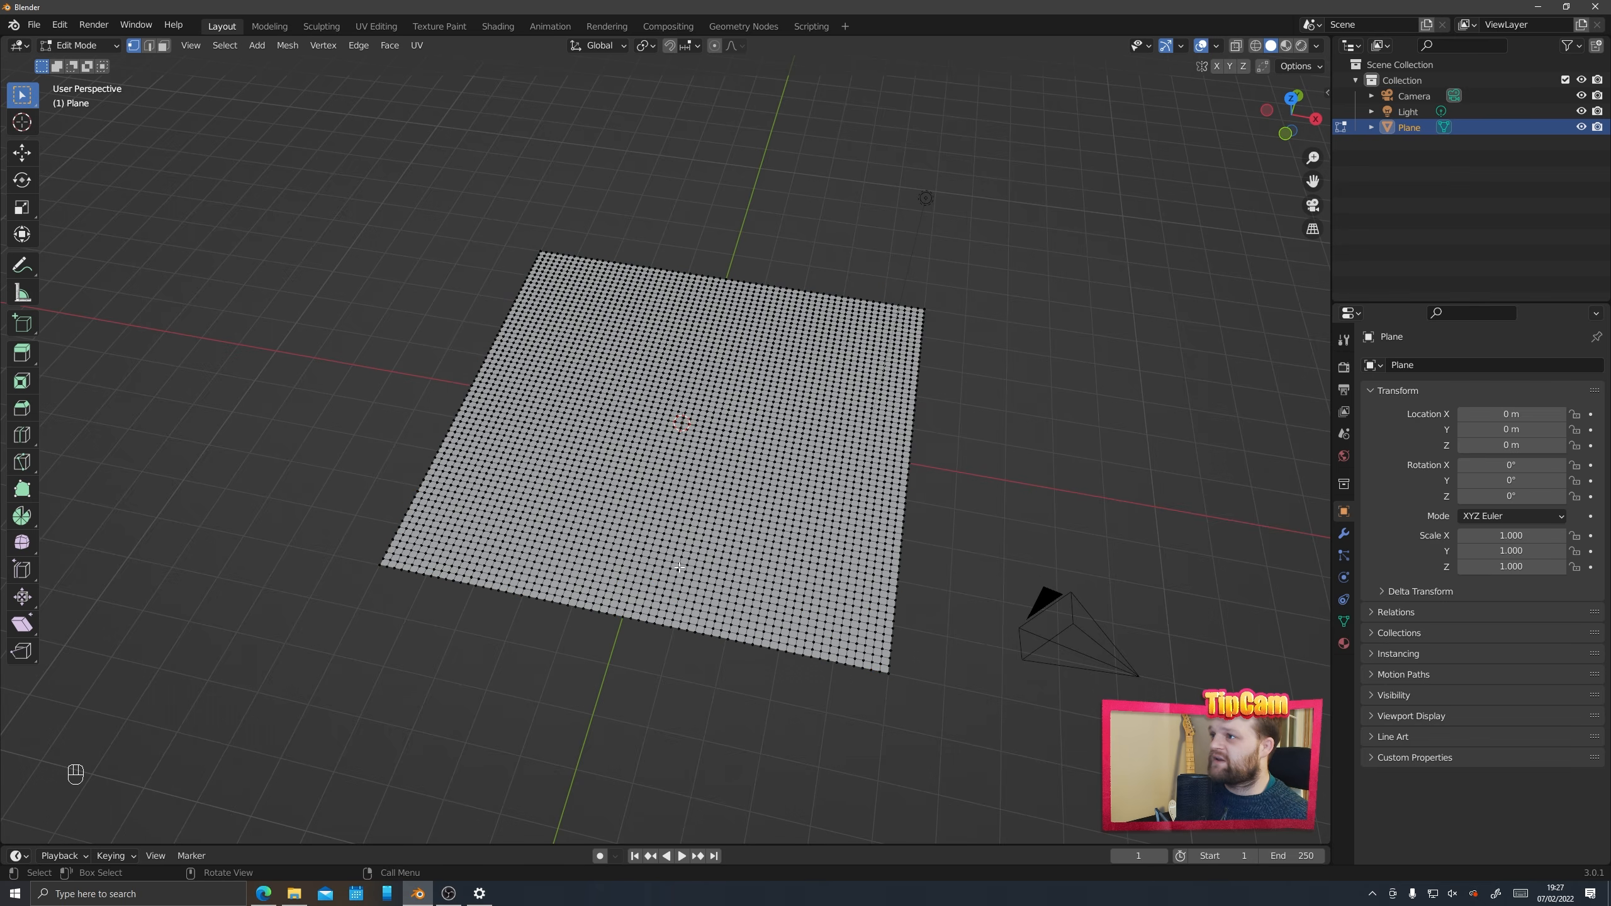
Pull a single vertex near the plane's far corner upward into a spike, and undo the move
{"action": "middle_click_drag", "start_coordinate": [385, 364], "coordinate": [686, 474]}
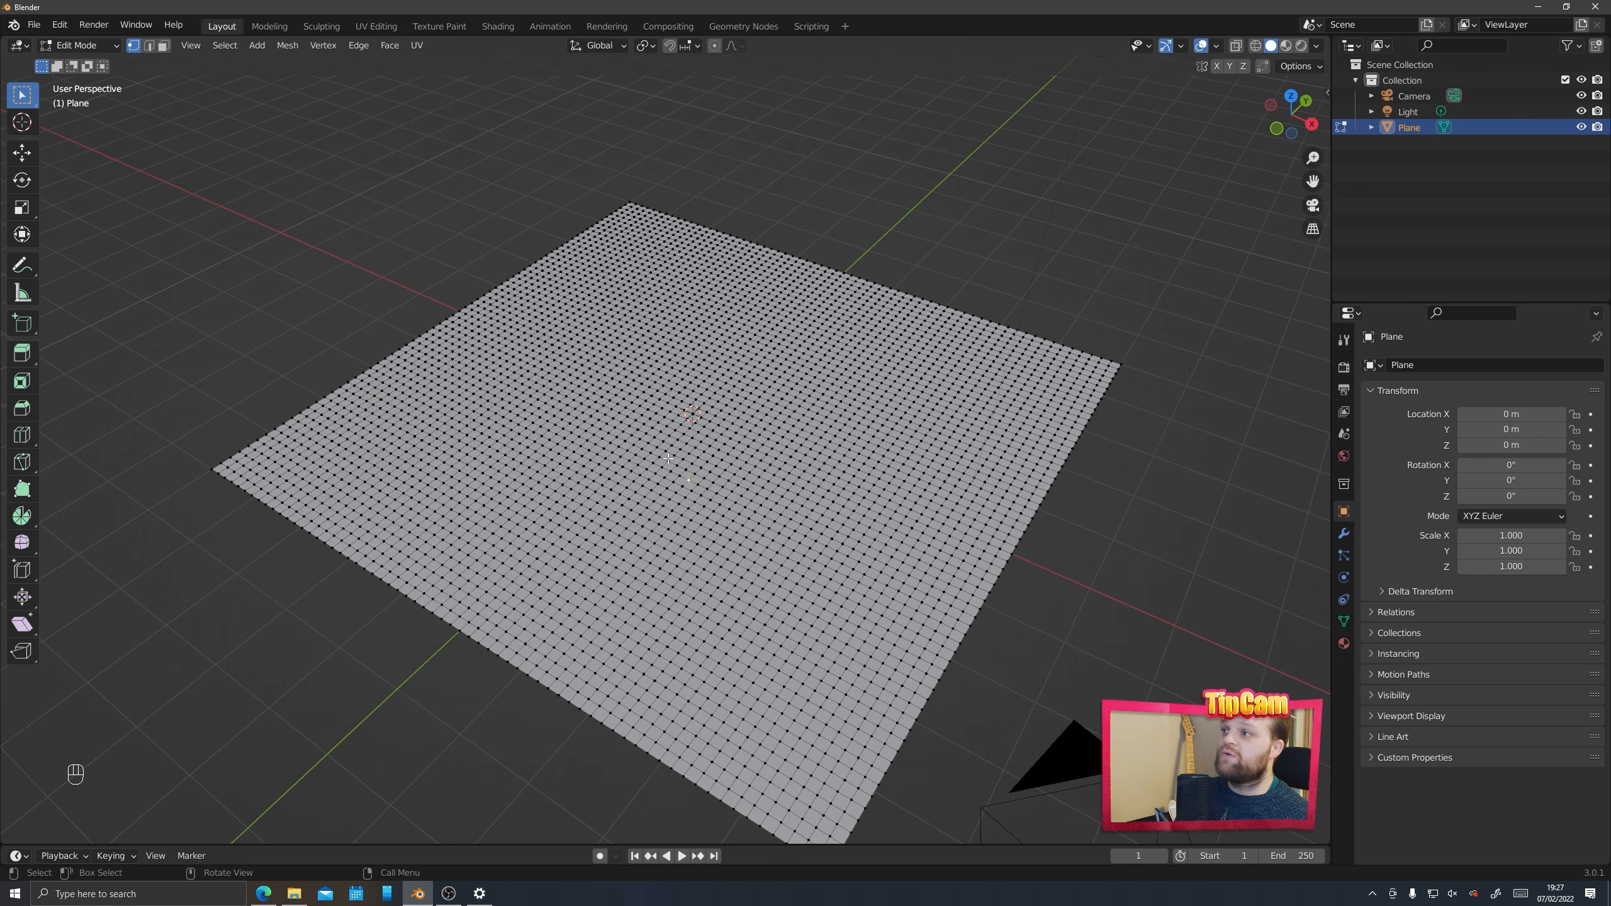
{"action": "left_click", "coordinate": [675, 278]}
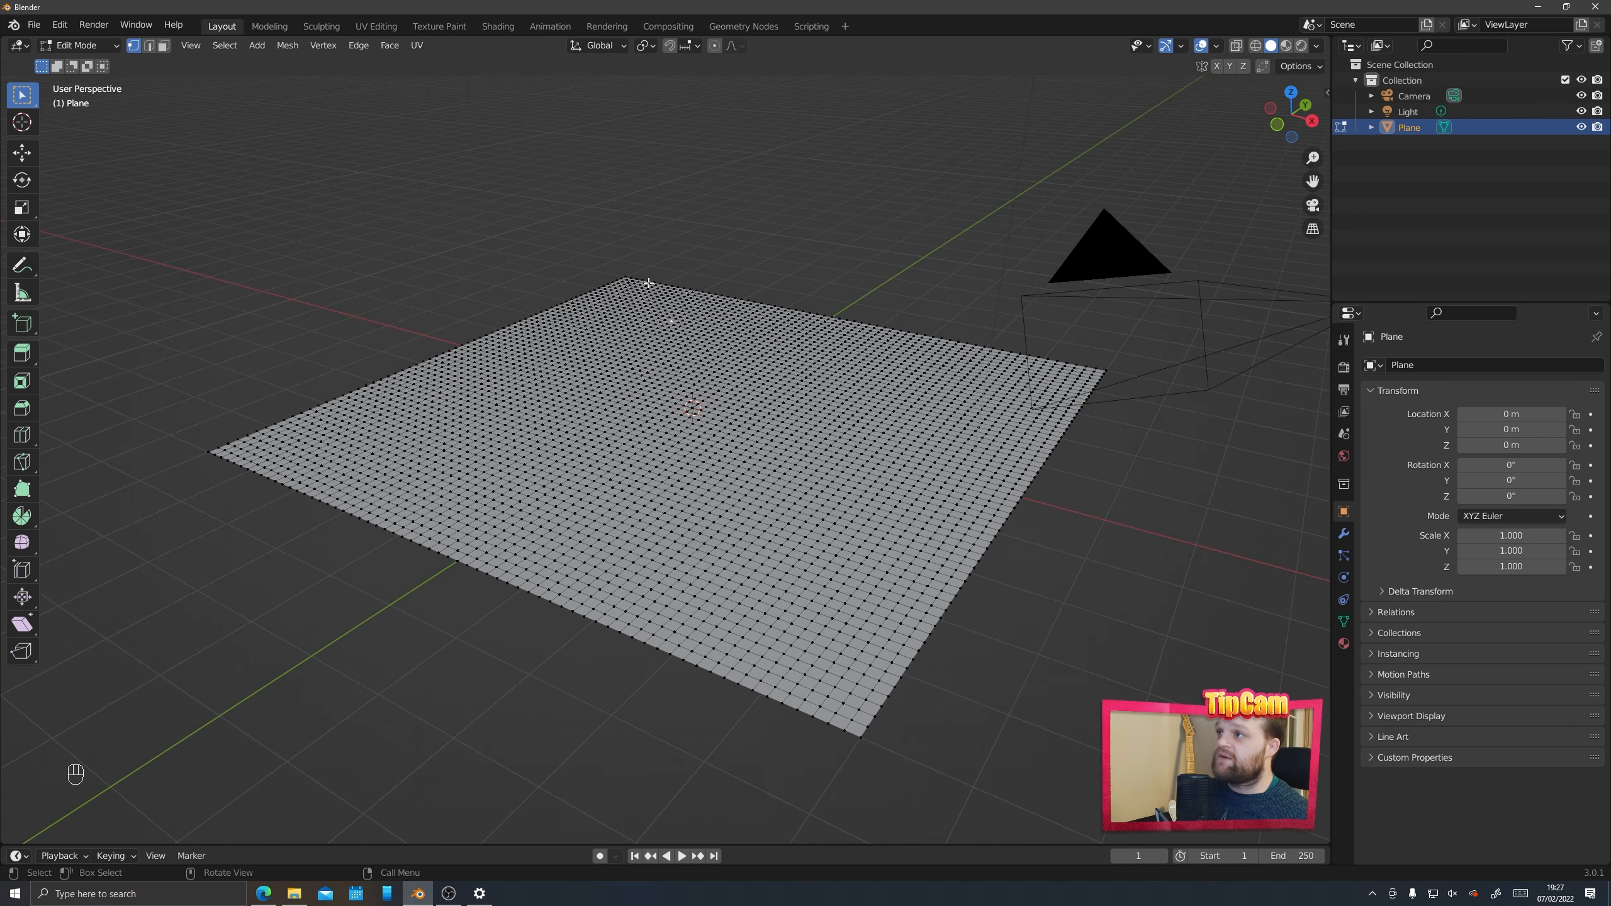
{"action": "key", "text": "g"}
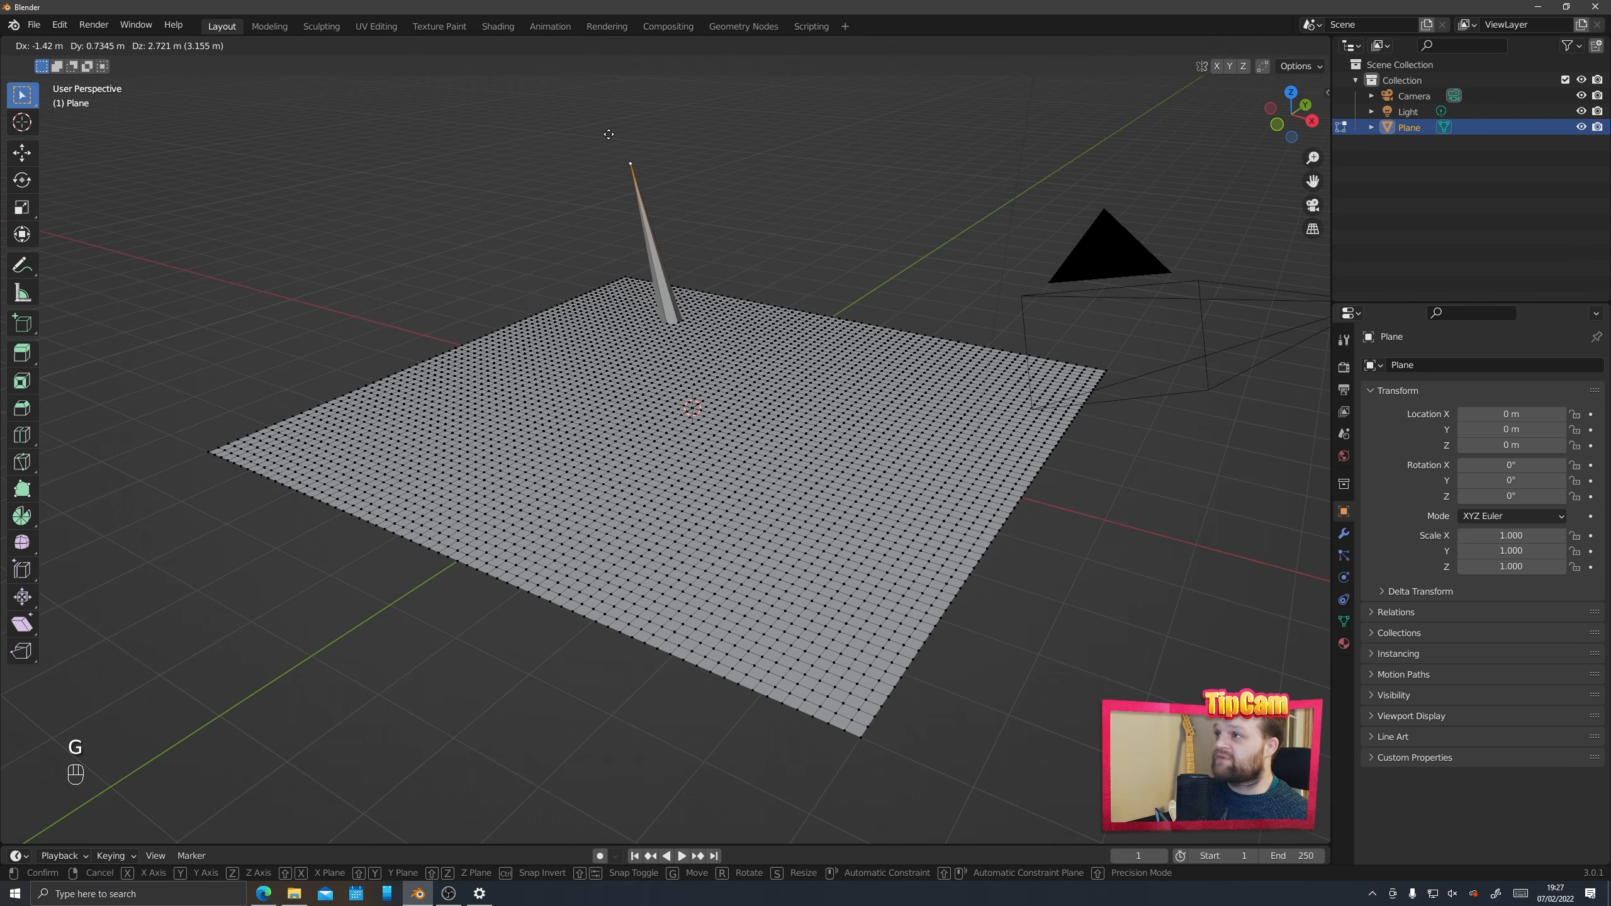
{"action": "left_click", "coordinate": [632, 125]}
{"action": "middle_click_drag", "start_coordinate": [392, 243], "coordinate": [726, 281]}
{"action": "key", "text": "ctrl+z"}
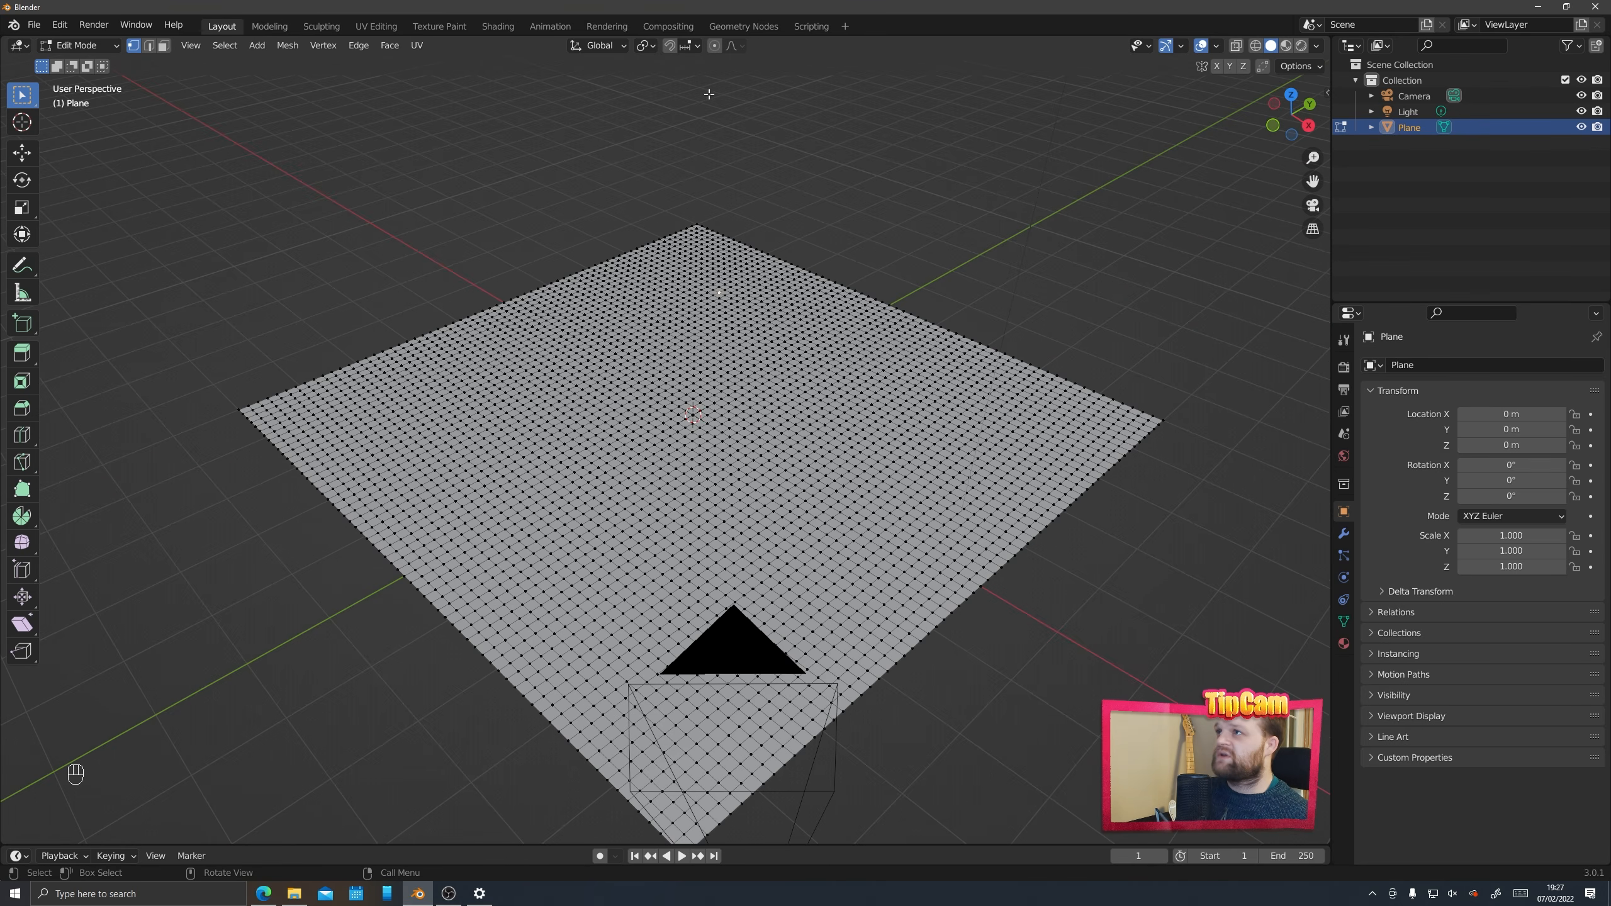
Enable proportional editing and raise a vertex near the far corner into a soft hill with a proportional size of about 2.36 m
{"action": "left_click", "coordinate": [715, 46]}
{"action": "middle_click_drag", "start_coordinate": [701, 386], "coordinate": [703, 349], "text": "shift"}
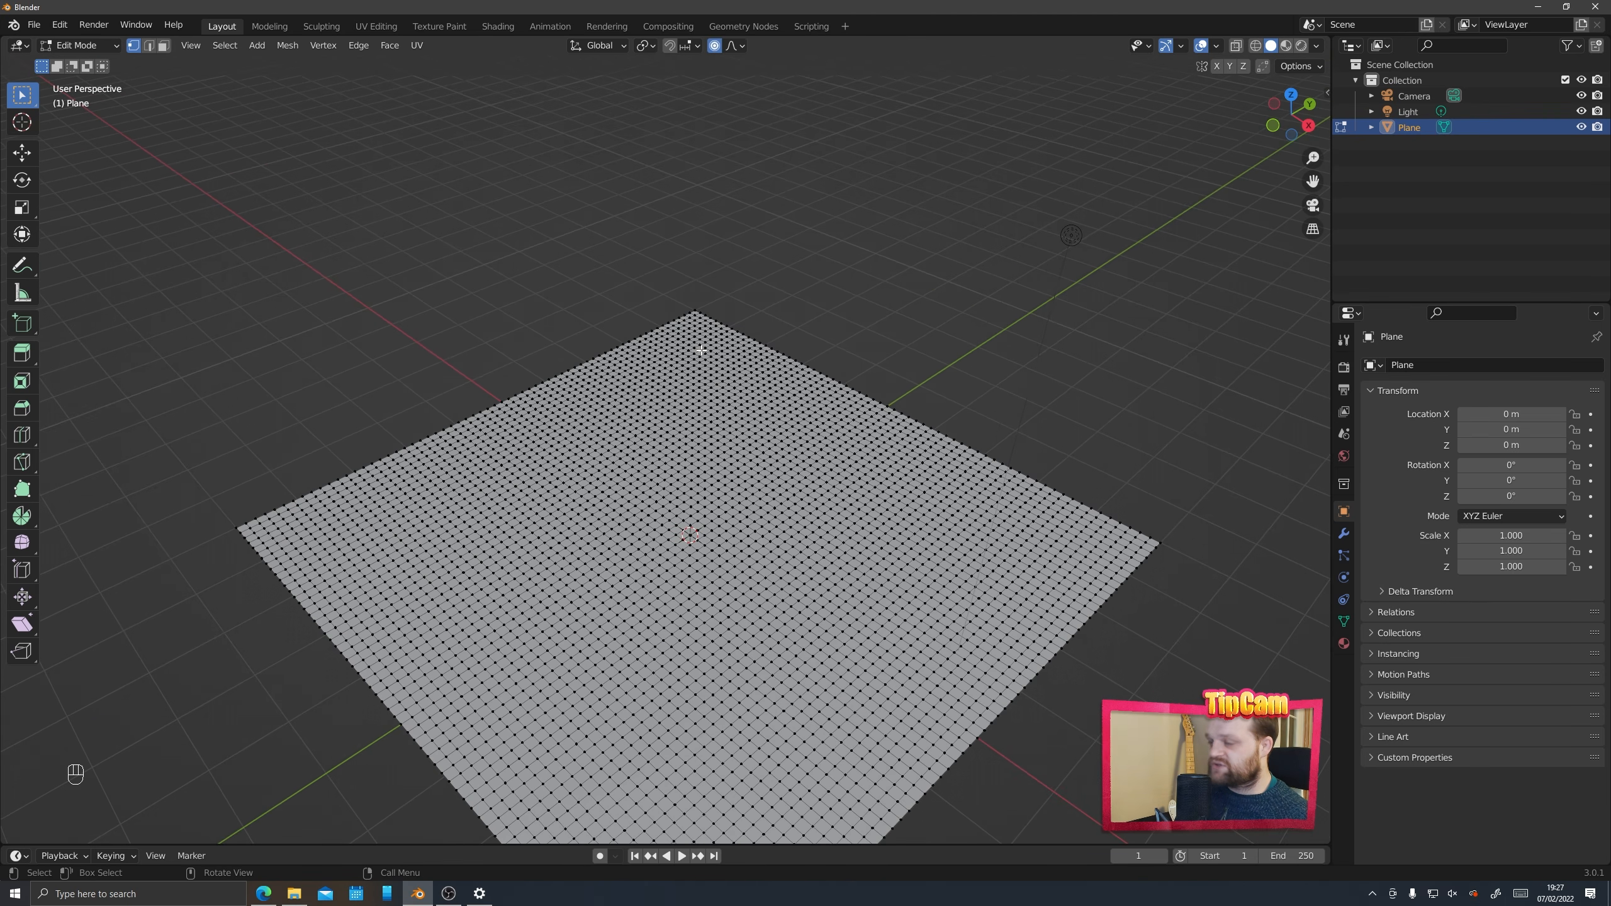
{"action": "key", "text": "g"}
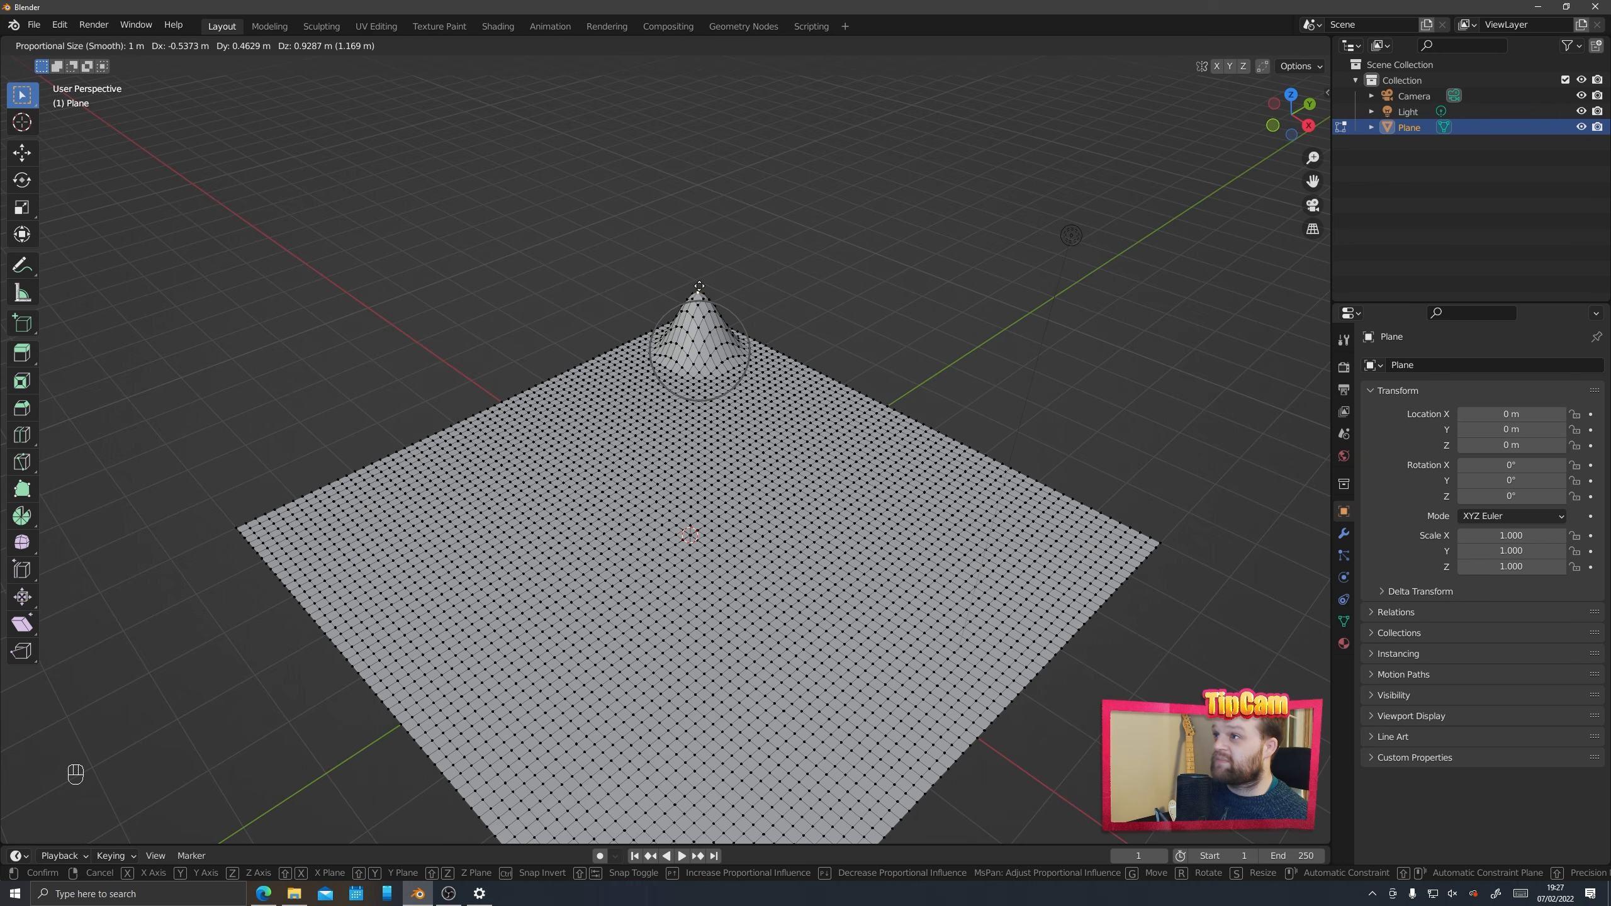
{"action": "scroll", "coordinate": [698, 317], "scroll_direction": "down", "scroll_amount": 13}
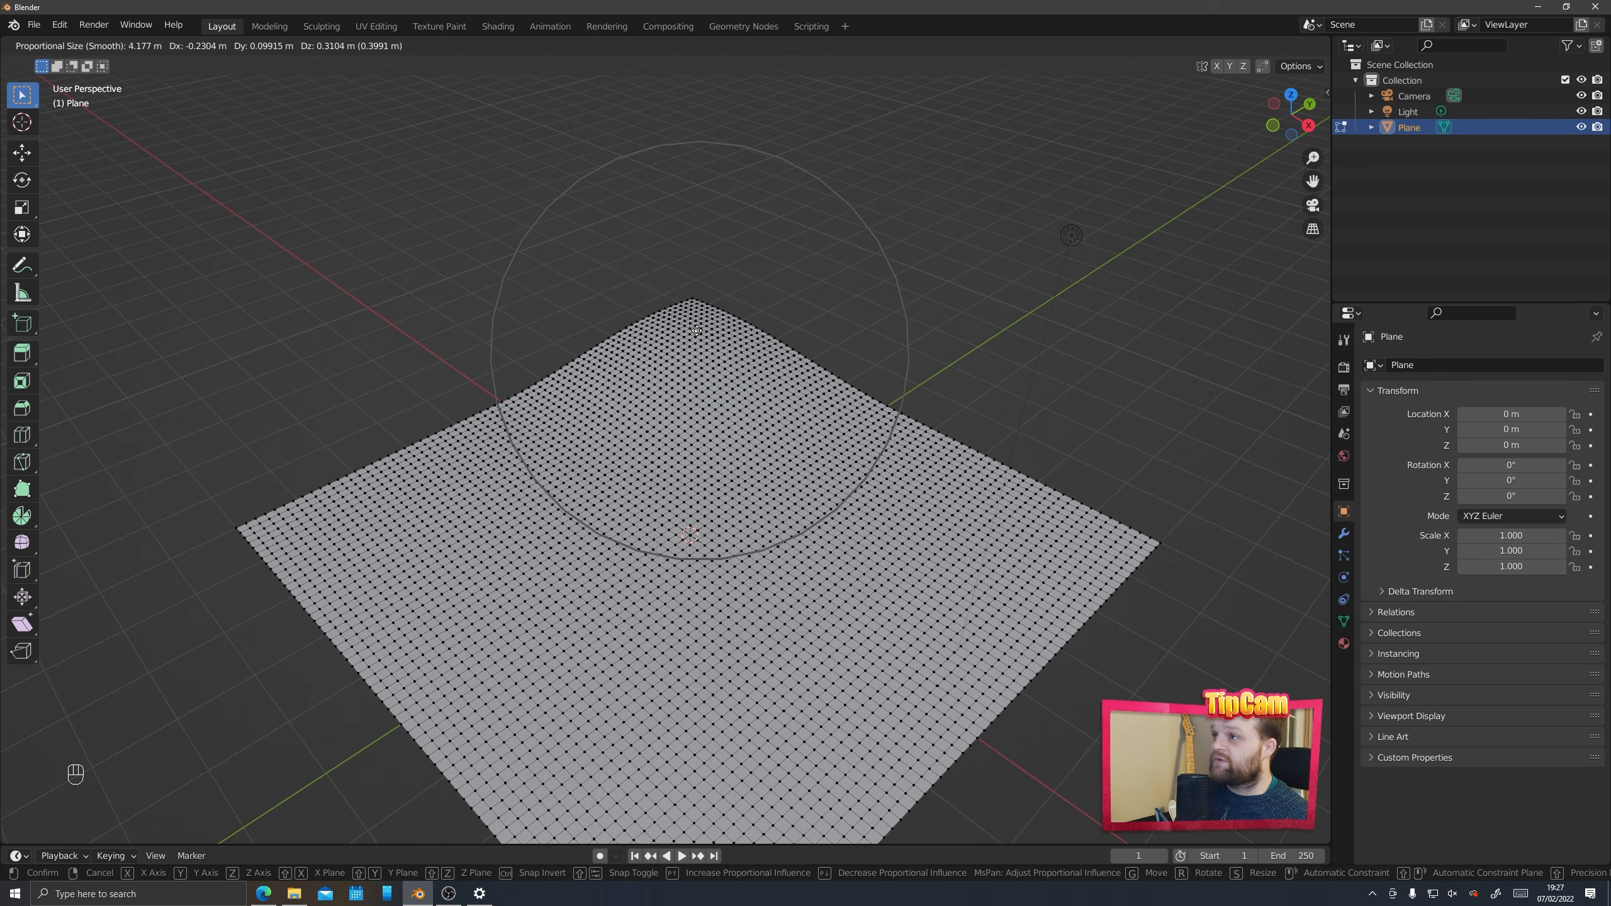
{"action": "scroll", "coordinate": [697, 327], "scroll_direction": "up", "scroll_amount": 9}
{"action": "scroll", "coordinate": [698, 331], "scroll_direction": "down", "scroll_amount": 5}
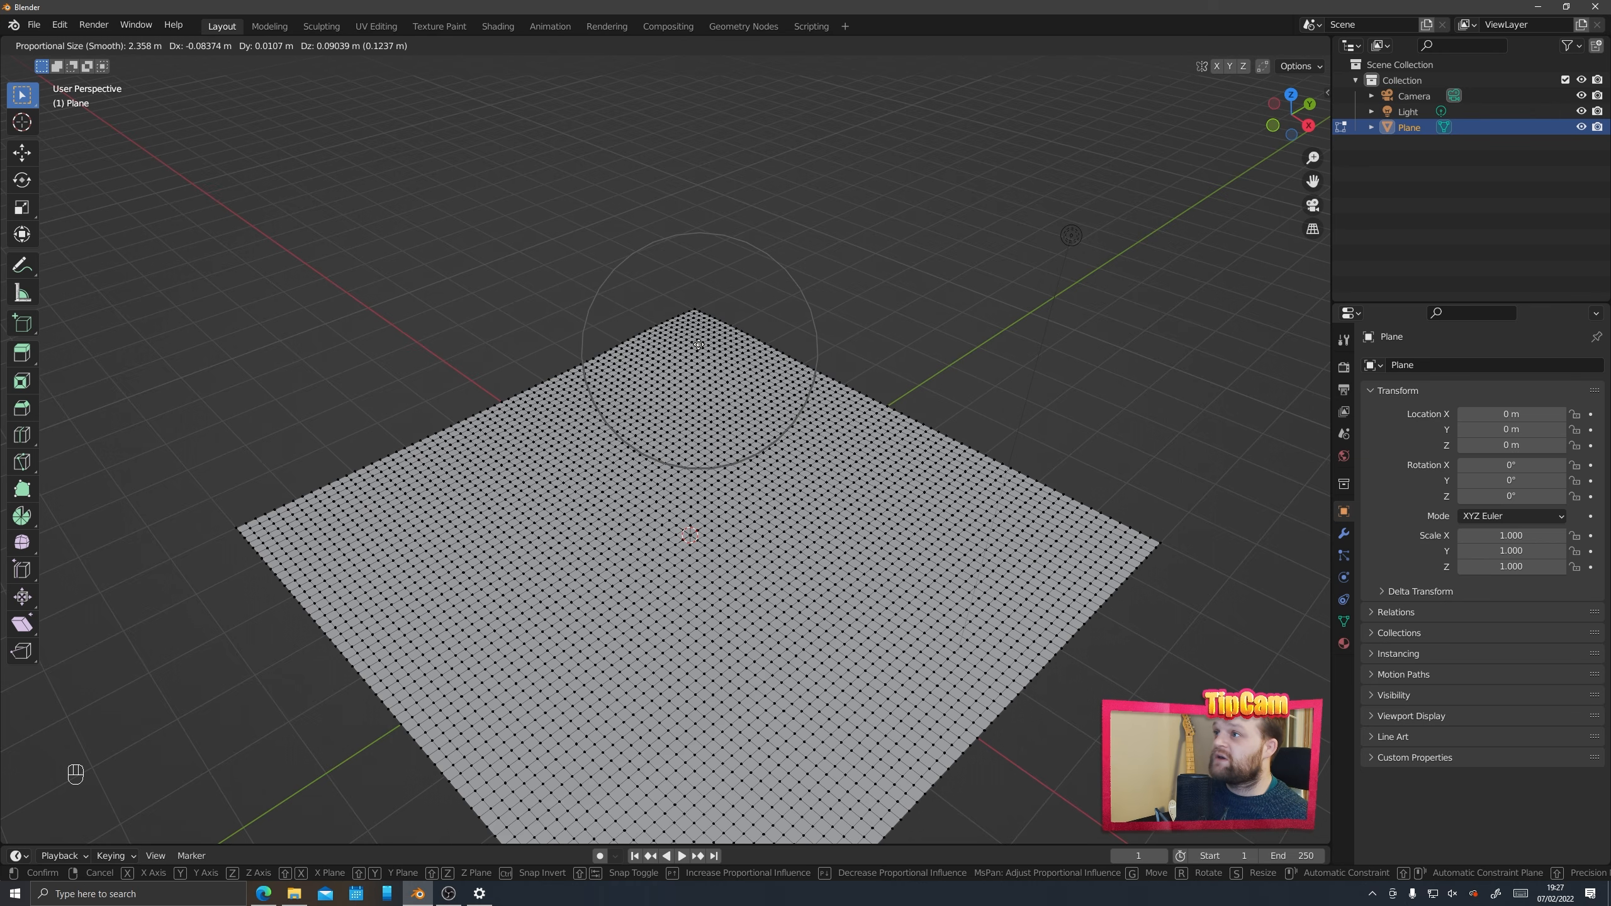
{"action": "left_click", "coordinate": [697, 330]}
Raise two more hills along the plane's +Y side, the first about 0.37 m and the second about 0.27 m high
{"action": "middle_click_drag", "start_coordinate": [698, 330], "coordinate": [824, 419]}
{"action": "left_click", "coordinate": [824, 419]}
{"action": "key", "text": "g"}
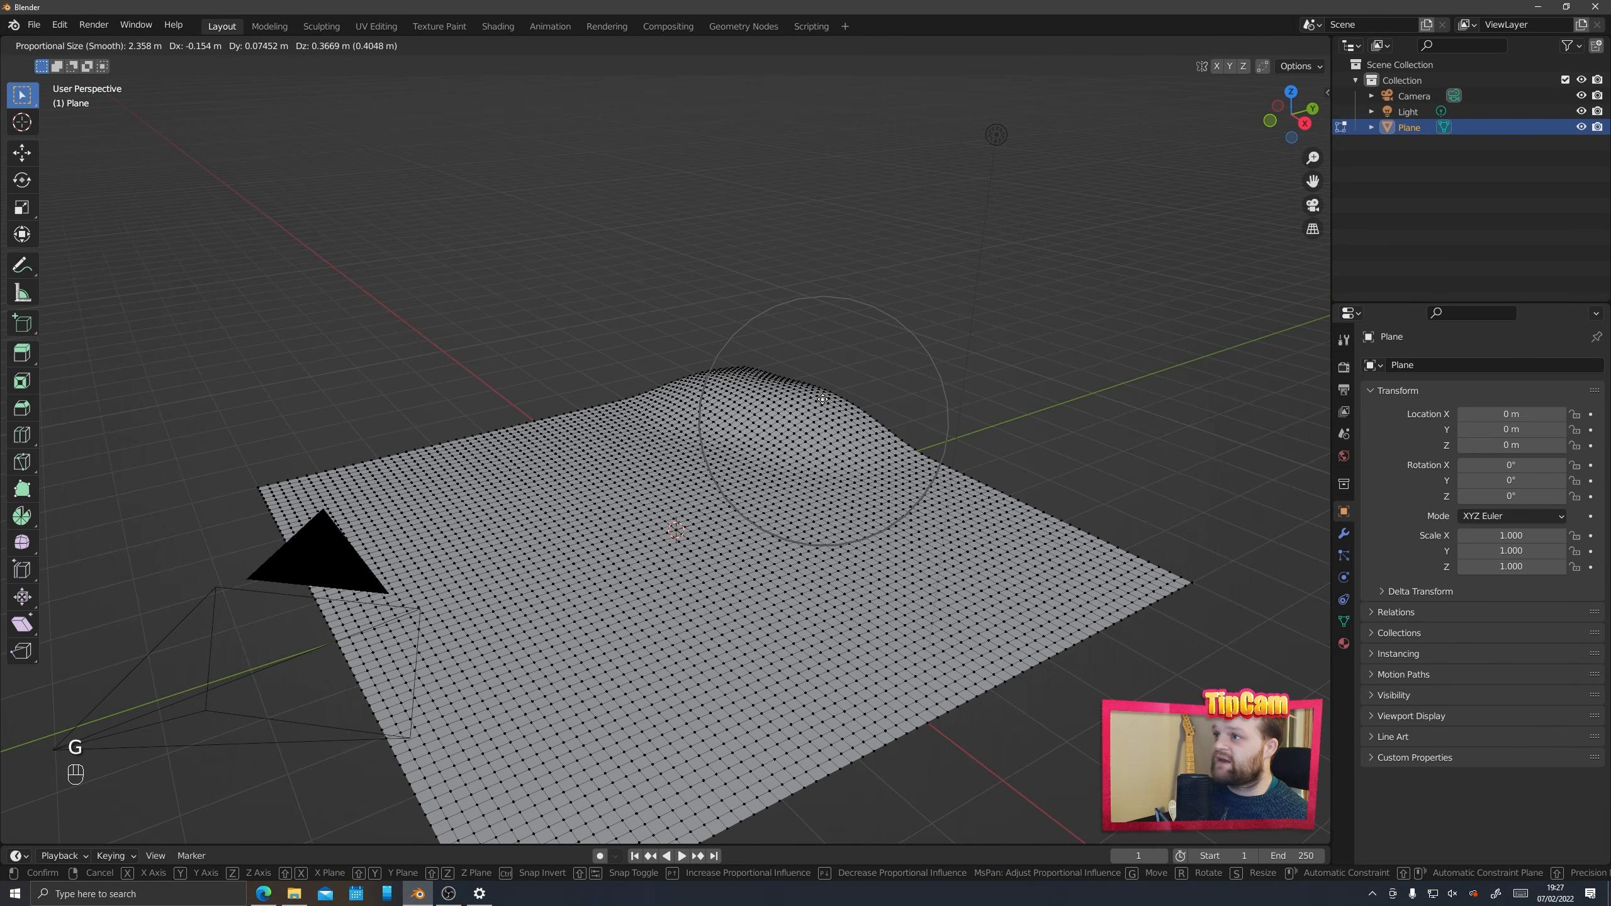
{"action": "left_click", "coordinate": [827, 401]}
{"action": "left_click", "coordinate": [946, 497]}
{"action": "key", "text": "g"}
{"action": "left_click", "coordinate": [945, 471]}
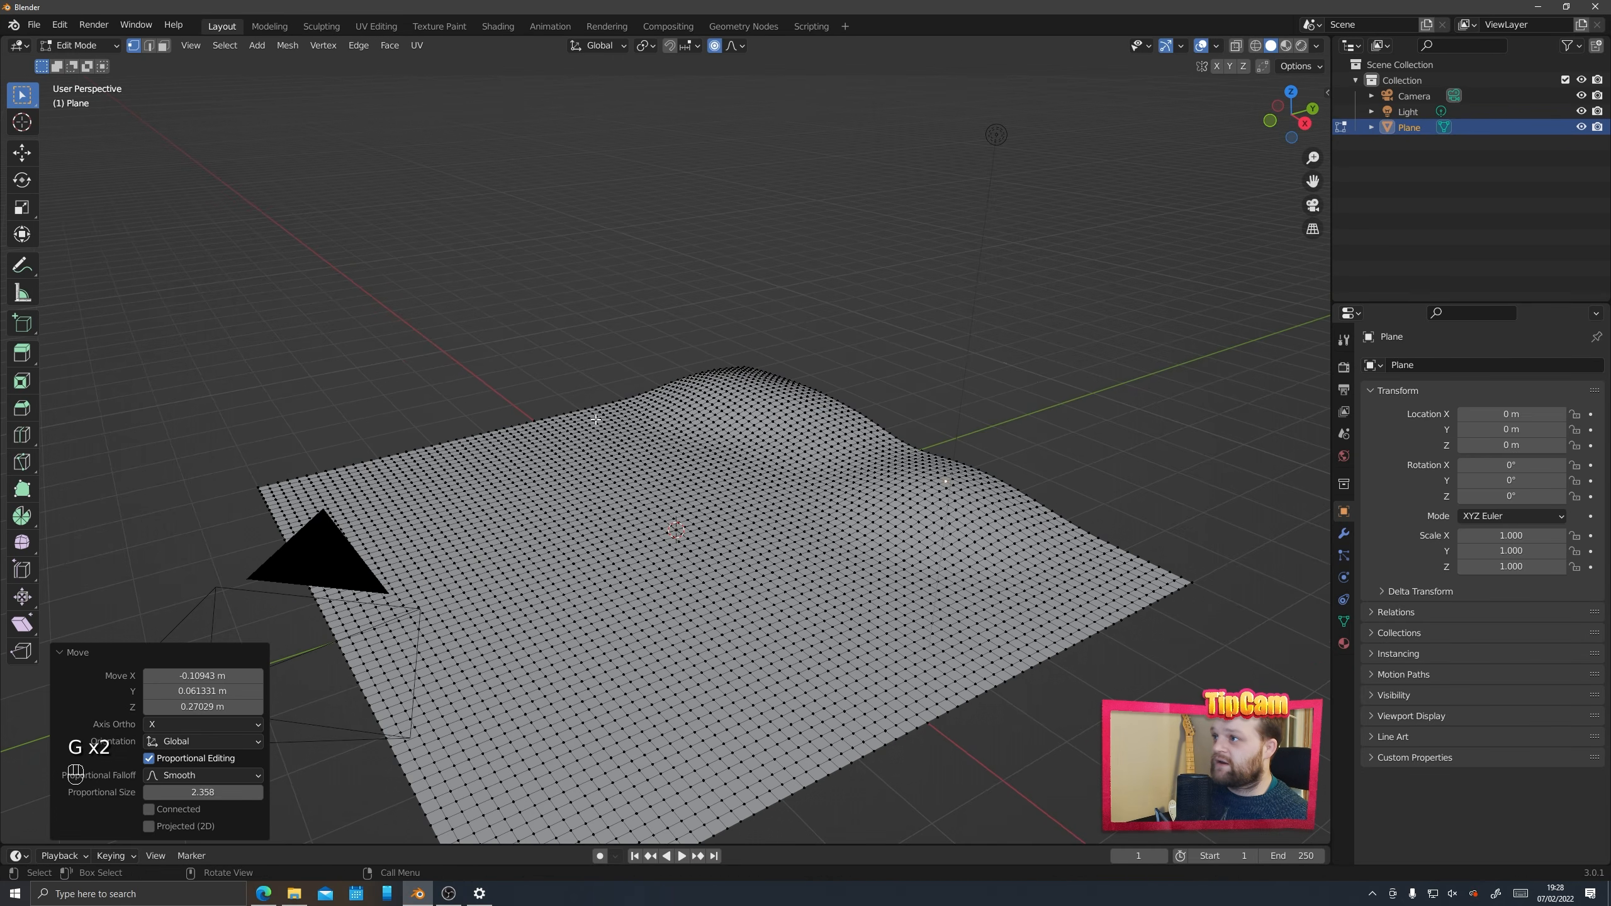
Raise the terrain in two proportional moves beside the -X edge, the second one lifting it about 0.13 m
{"action": "left_click", "coordinate": [595, 418]}
{"action": "key", "text": "g"}
{"action": "left_click", "coordinate": [590, 402]}
{"action": "key", "text": "g"}
{"action": "left_click", "coordinate": [556, 412]}
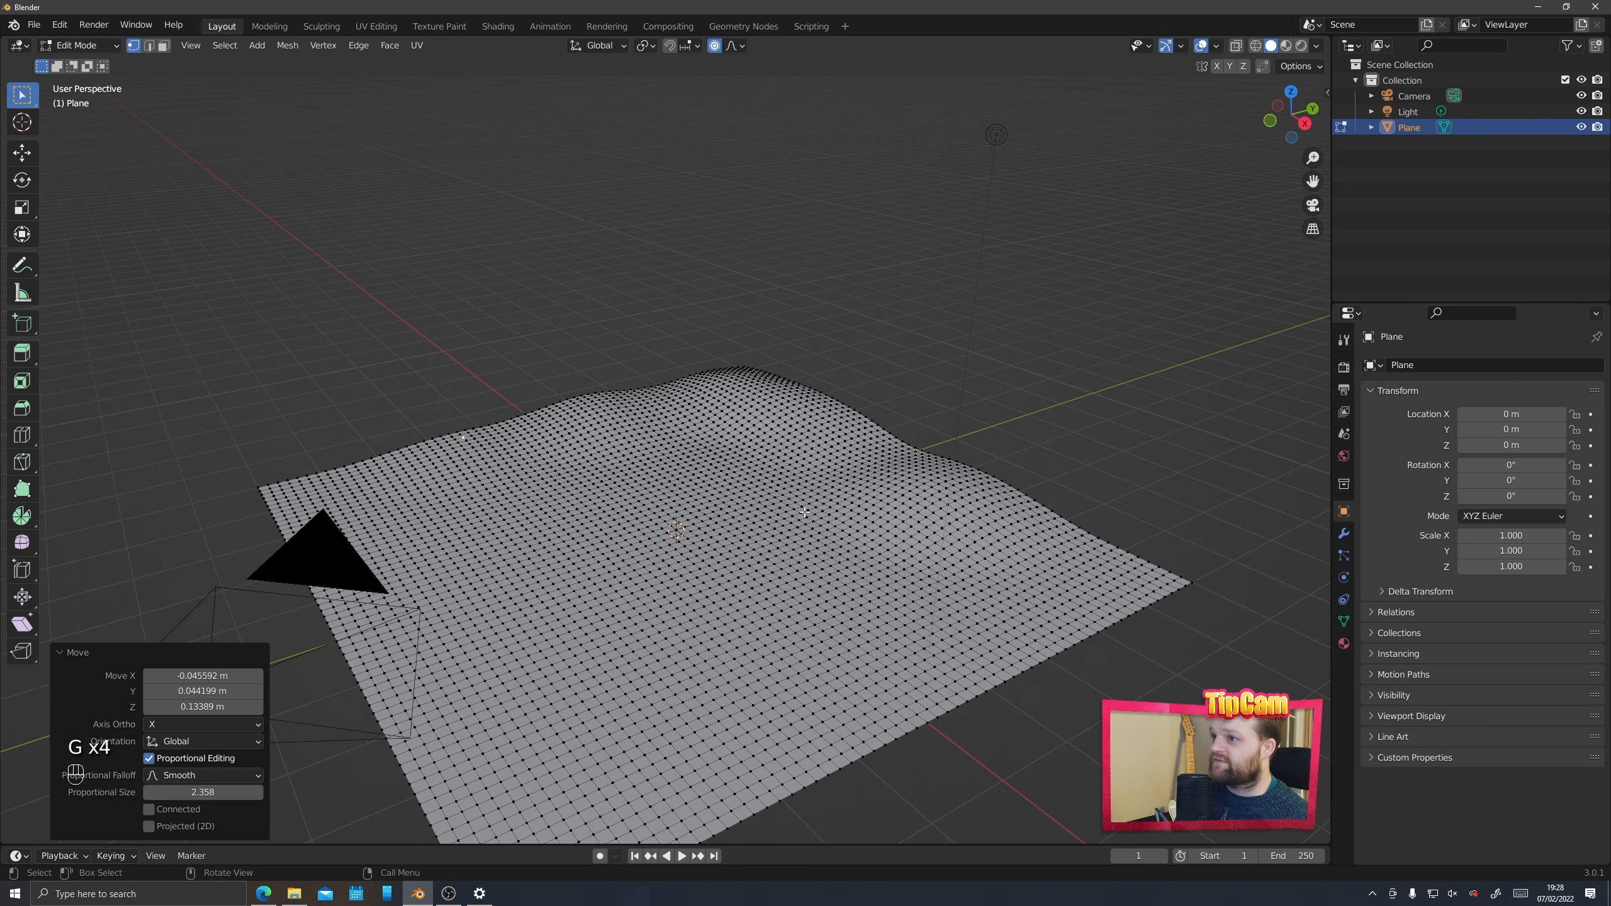
Lift a vertex near the plane's +X +Y corner by about 0.37 m and move it once more to shape the hill
{"action": "left_click", "coordinate": [1086, 564]}
{"action": "key", "text": "g"}
{"action": "left_click", "coordinate": [1060, 515]}
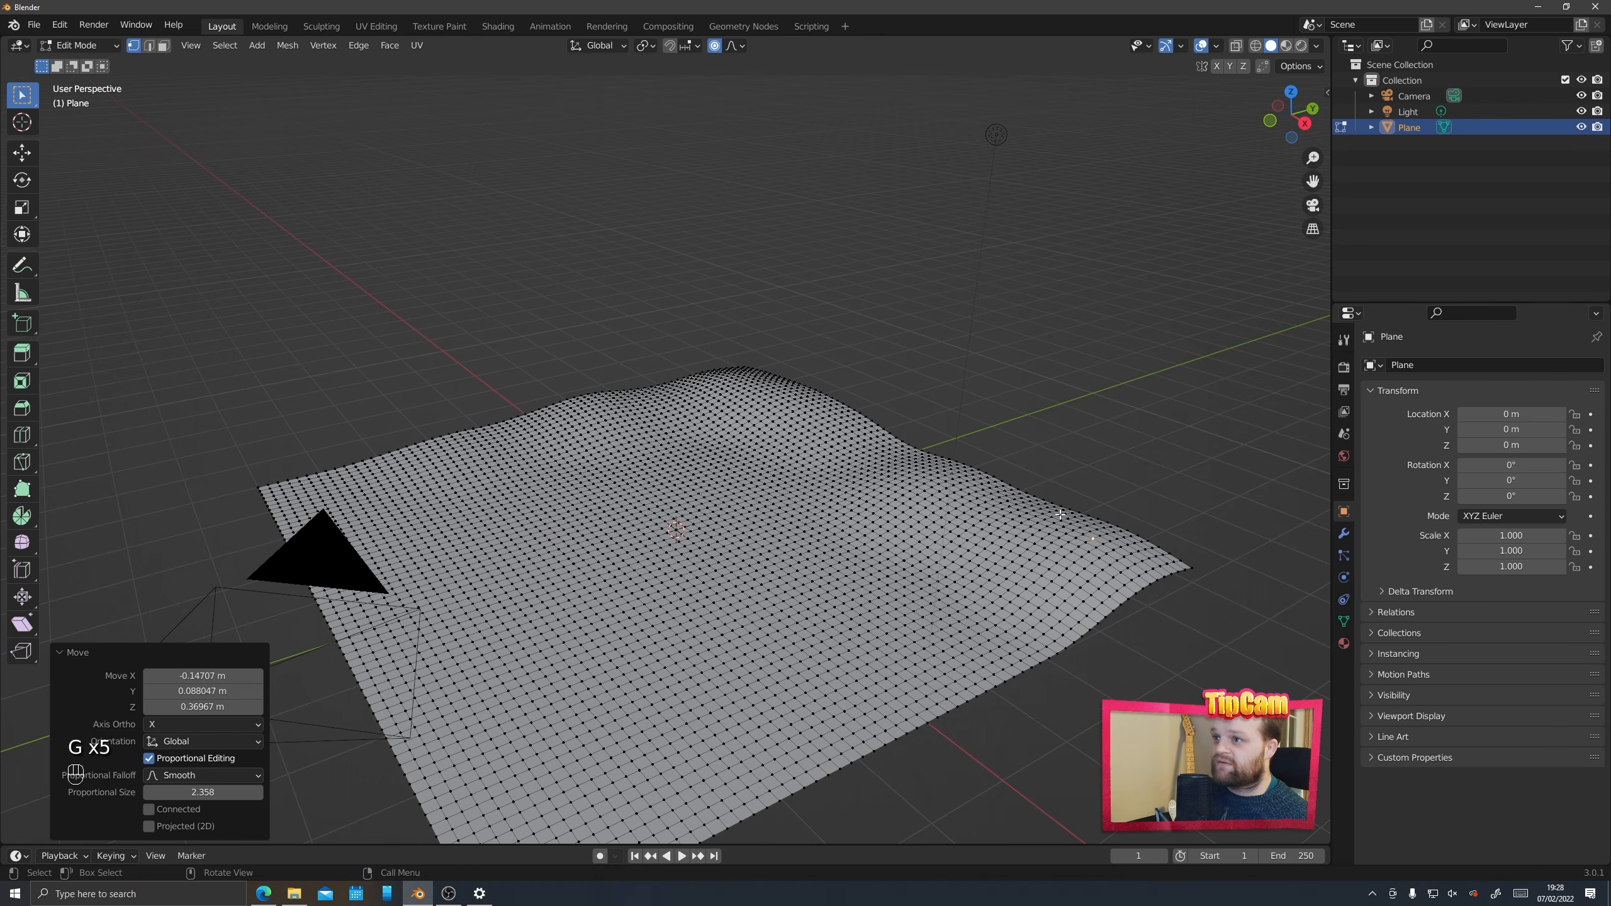
{"action": "key", "text": "g"}
{"action": "left_click", "coordinate": [1021, 502]}
Extend the raised terrain along the plane's +X edge with two more proportional moves
{"action": "middle_click_drag", "start_coordinate": [1022, 501], "coordinate": [941, 491]}
{"action": "key", "text": "g"}
{"action": "left_click", "coordinate": [1061, 529]}
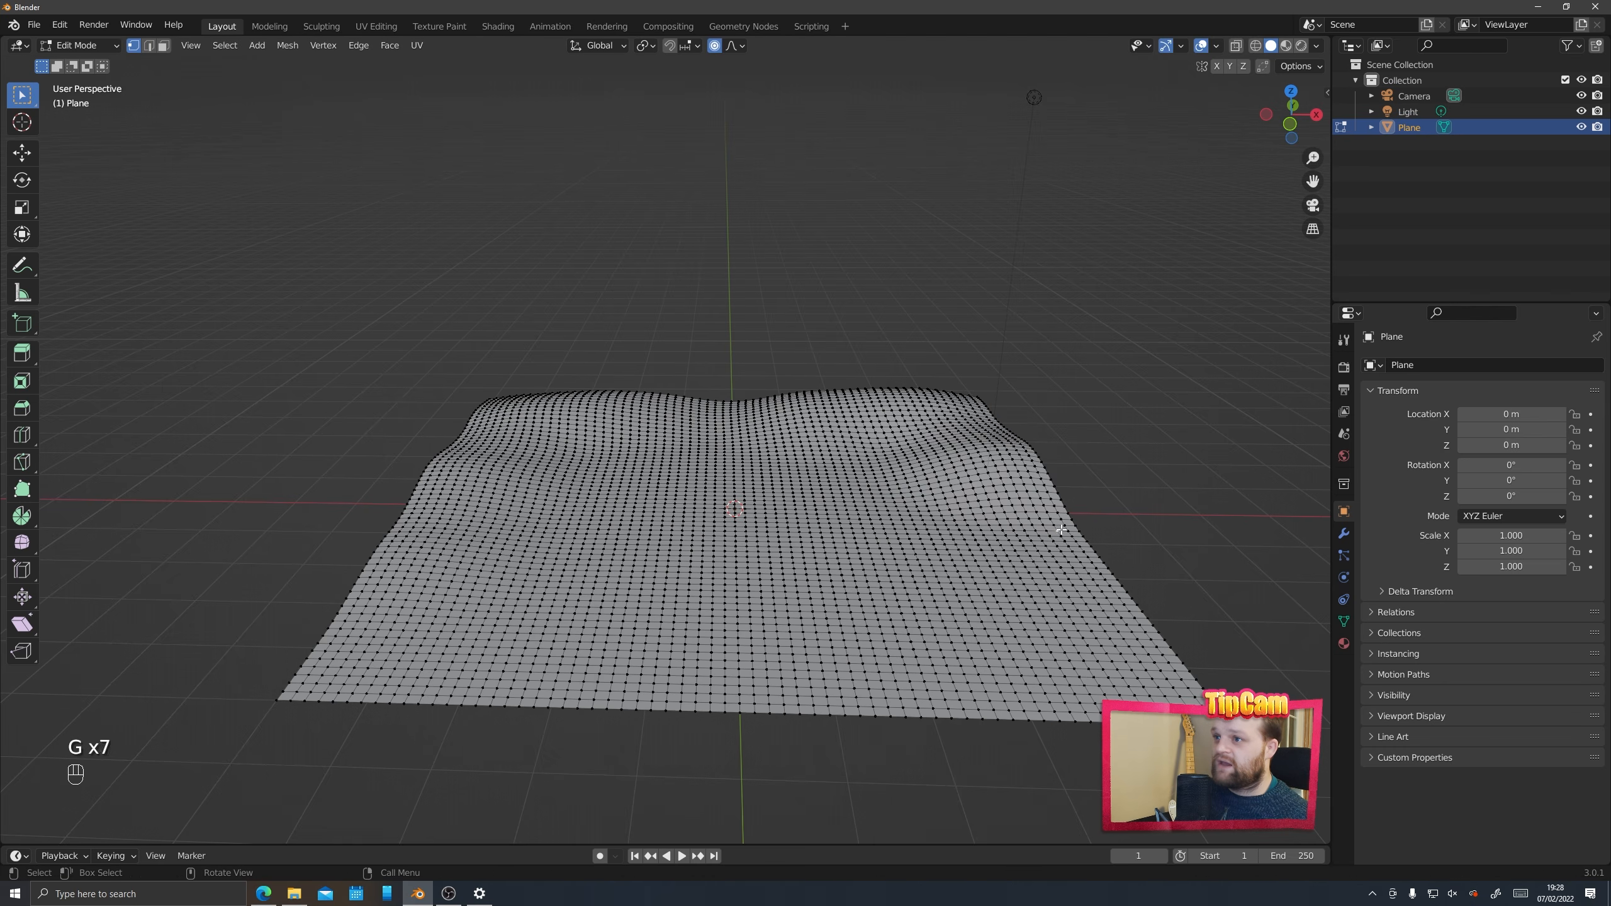
{"action": "key", "text": "g"}
{"action": "left_click", "coordinate": [1070, 510]}
Adjust three interior spots between the rear hills and the centre with proportional moves, including one lift of about 0.2 m
{"action": "left_click", "coordinate": [923, 457]}
{"action": "key", "text": "g"}
{"action": "left_click", "coordinate": [927, 449]}
{"action": "left_click", "coordinate": [823, 438]}
{"action": "key", "text": "g"}
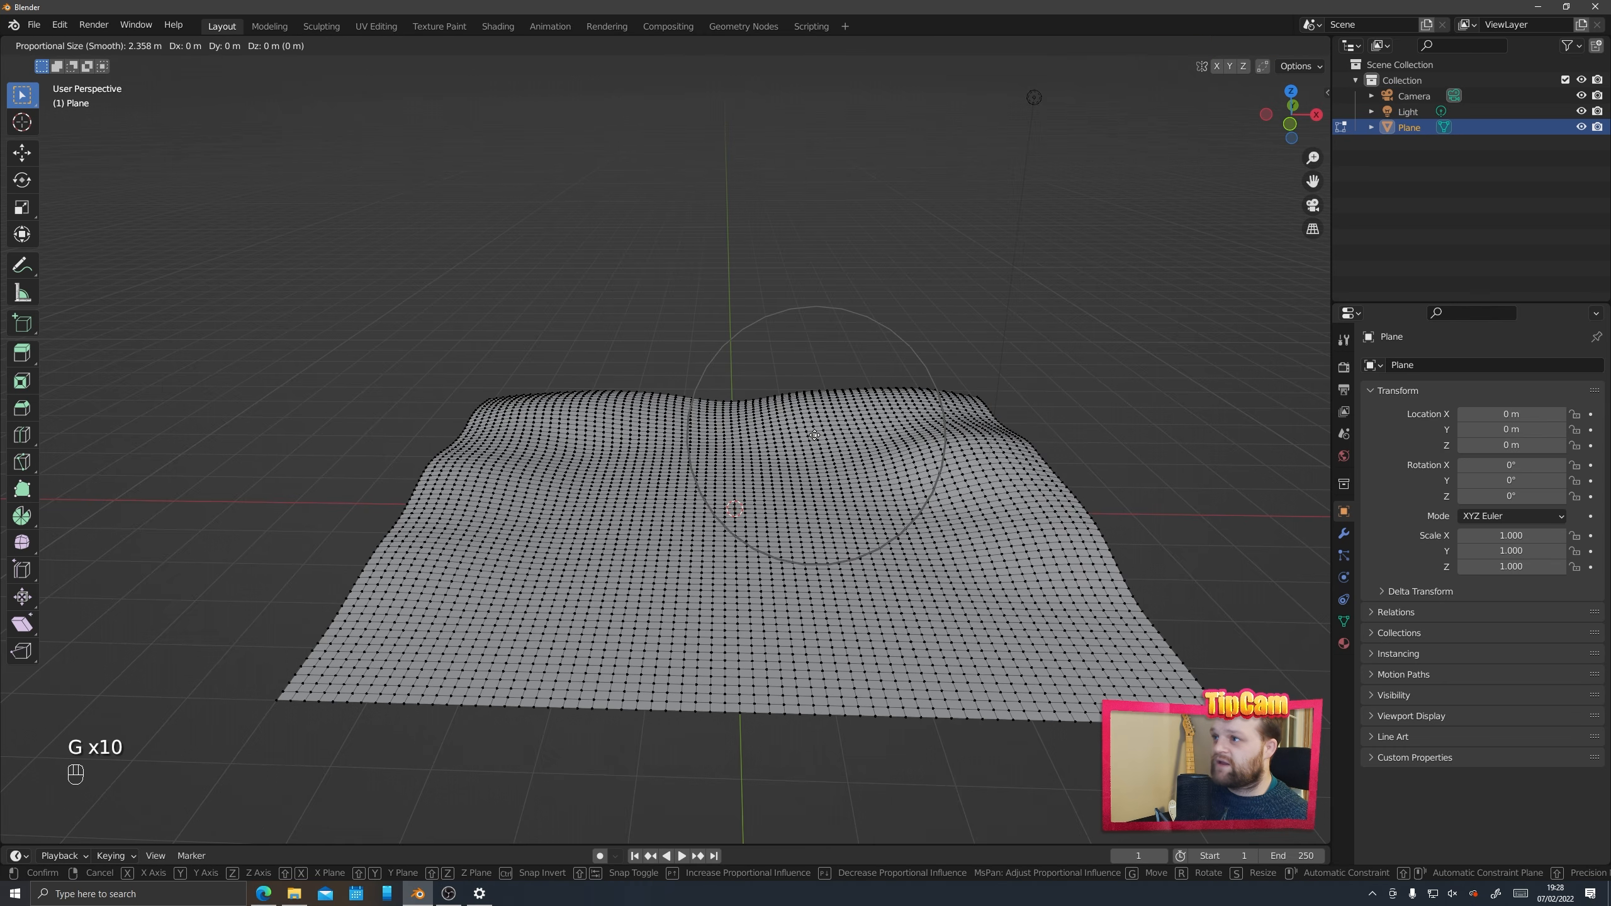
{"action": "left_click", "coordinate": [817, 427]}
{"action": "left_click", "coordinate": [717, 474]}
{"action": "key", "text": "g"}
{"action": "left_click", "coordinate": [720, 473]}
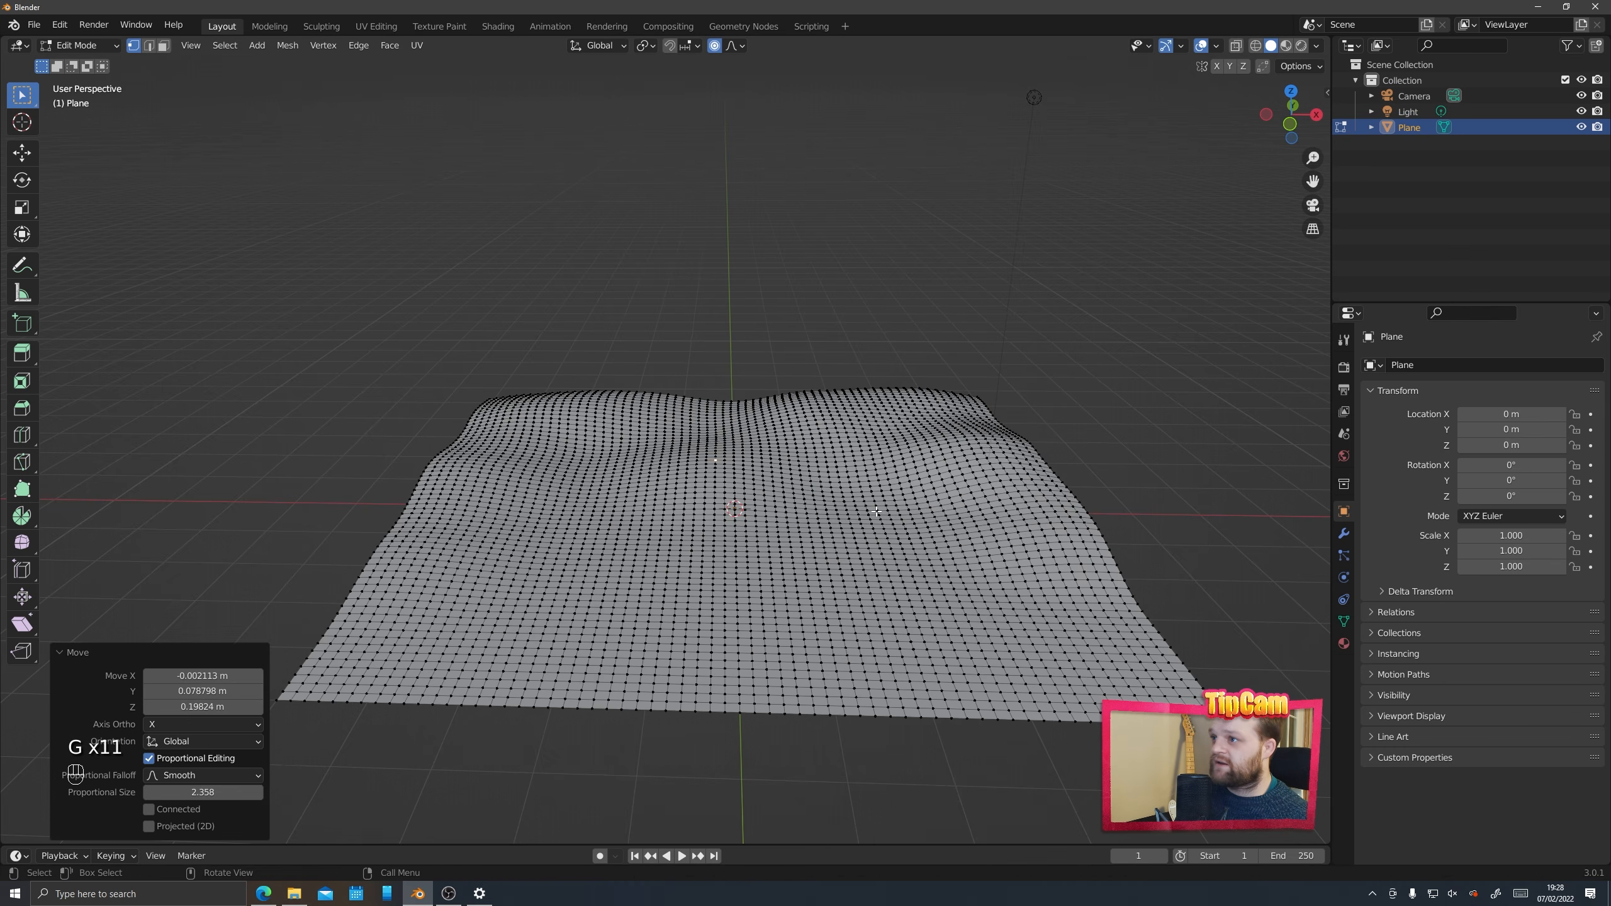
Move a vertex on the +X side of the centre slightly, enlarging the proportional size to about 3.45 m
{"action": "key", "text": "g"}
{"action": "scroll", "coordinate": [865, 510], "scroll_direction": "up", "scroll_amount": 4}
{"action": "scroll", "coordinate": [869, 508], "scroll_direction": "down", "scroll_amount": 8}
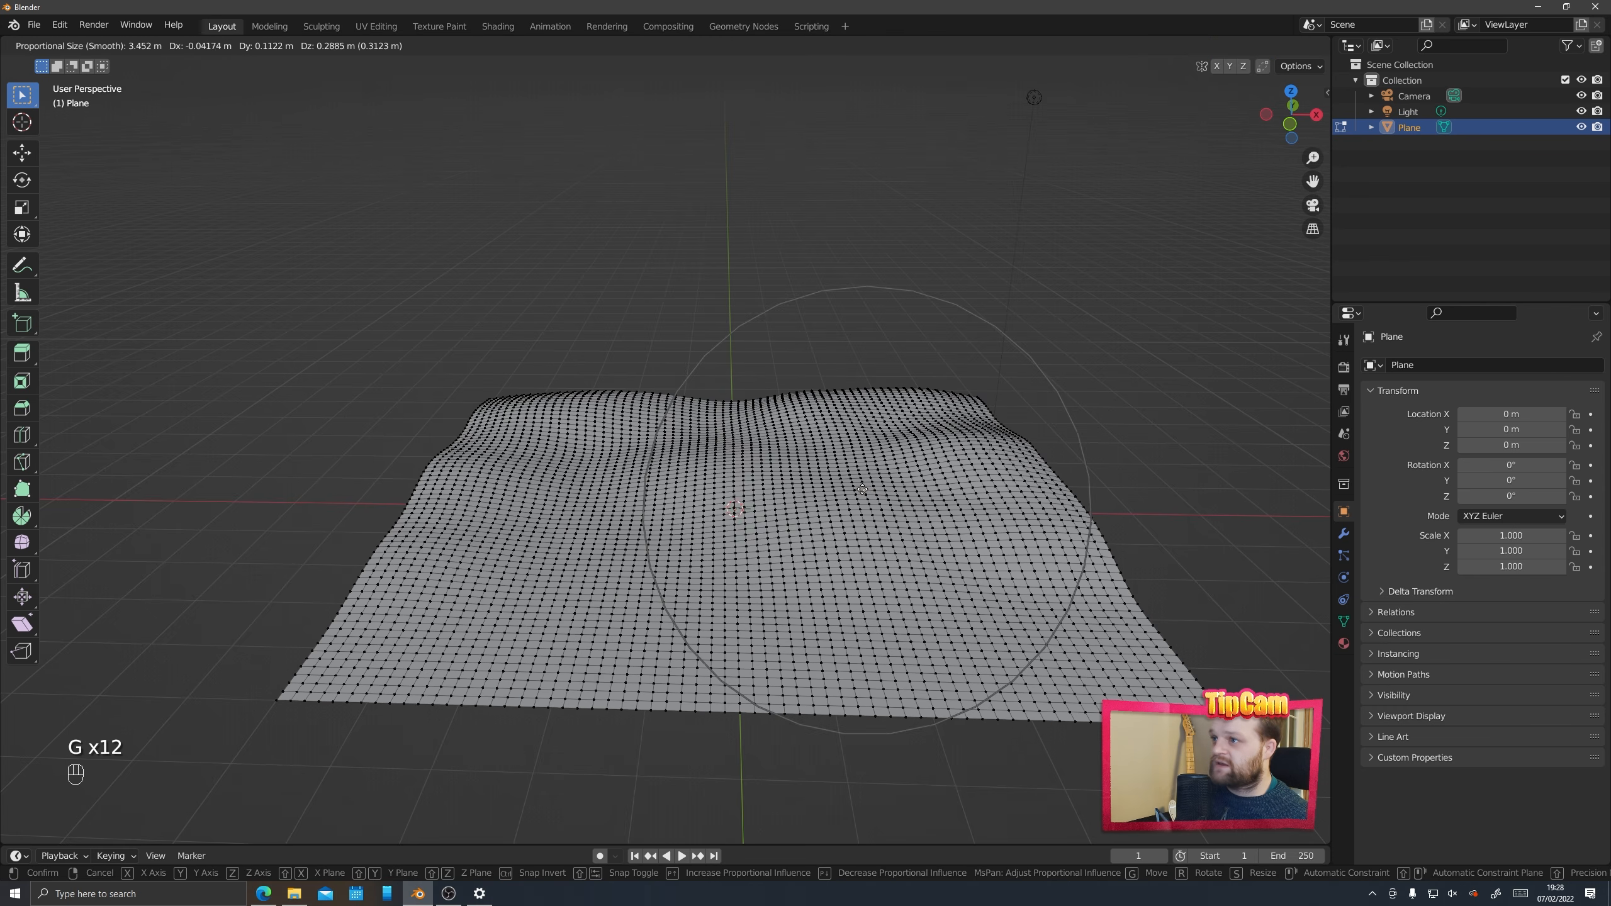
{"action": "left_click", "coordinate": [870, 507]}
Reshape the middle of the terrain with several gentle proportional moves, the last one lifting its spot about 0.06 m
{"action": "left_click", "coordinate": [593, 478]}
{"action": "key", "text": "g"}
{"action": "left_click", "coordinate": [593, 470]}
{"action": "key", "text": "g"}
{"action": "left_click", "coordinate": [732, 470]}
{"action": "middle_click_drag", "start_coordinate": [945, 466], "coordinate": [828, 463]}
{"action": "left_click", "coordinate": [828, 464]}
{"action": "key", "text": "g"}
{"action": "left_click", "coordinate": [830, 458]}
Cycle the mesh selection mode through edge, vertex and face, and return to vertex selection
{"action": "middle_click_drag", "start_coordinate": [457, 493], "coordinate": [749, 445]}
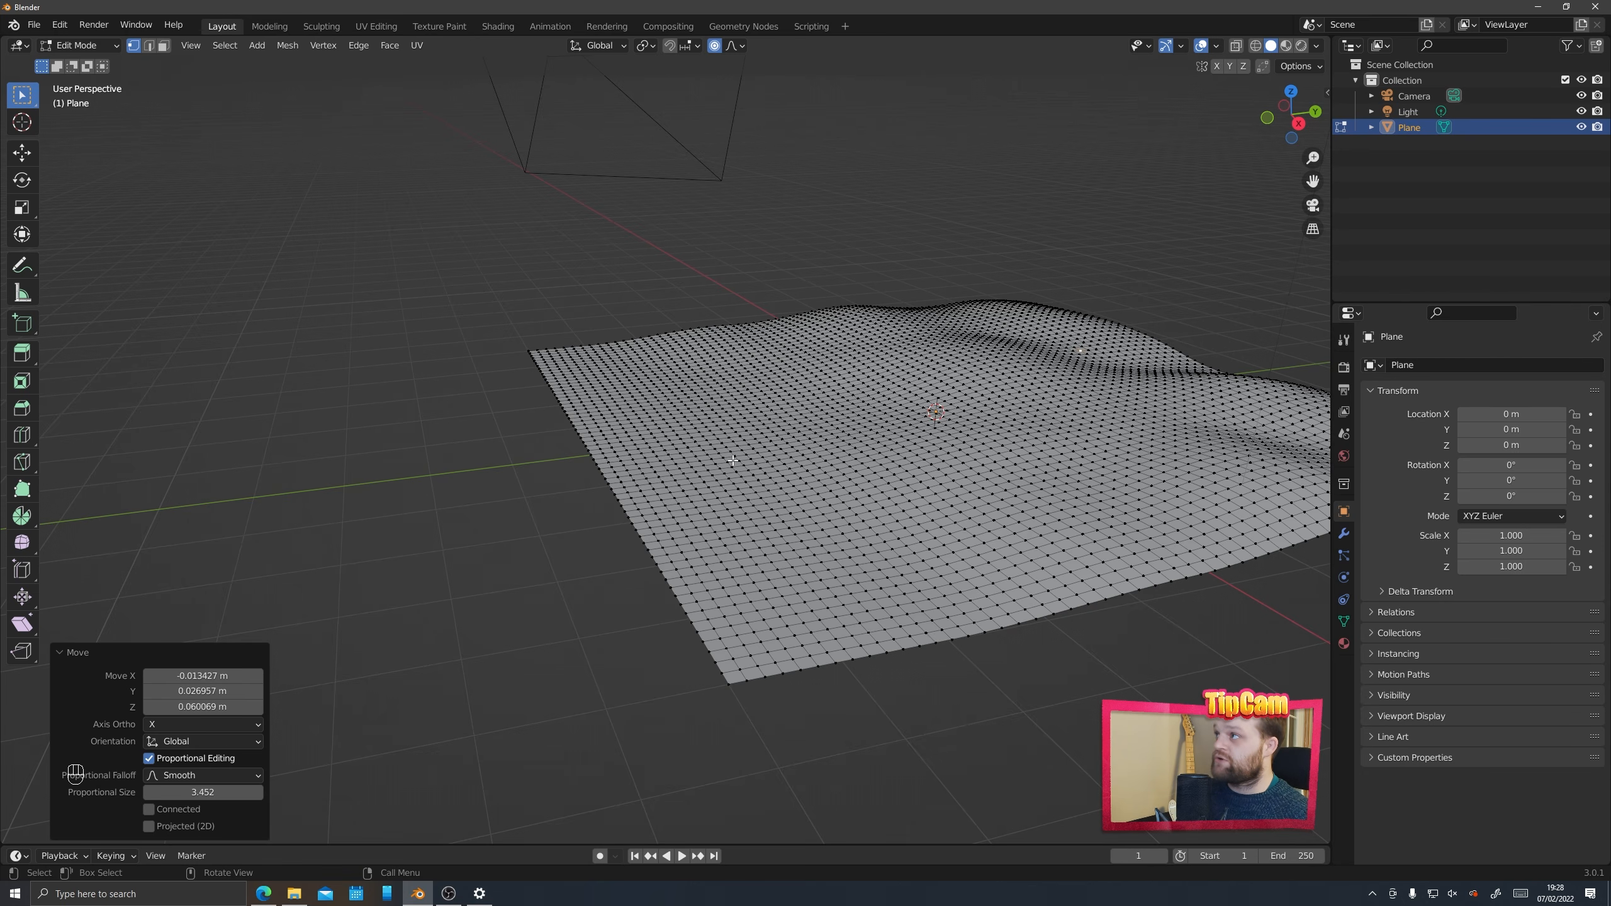
{"action": "key", "text": "2"}
{"action": "middle_click_drag", "start_coordinate": [589, 419], "coordinate": [870, 522]}
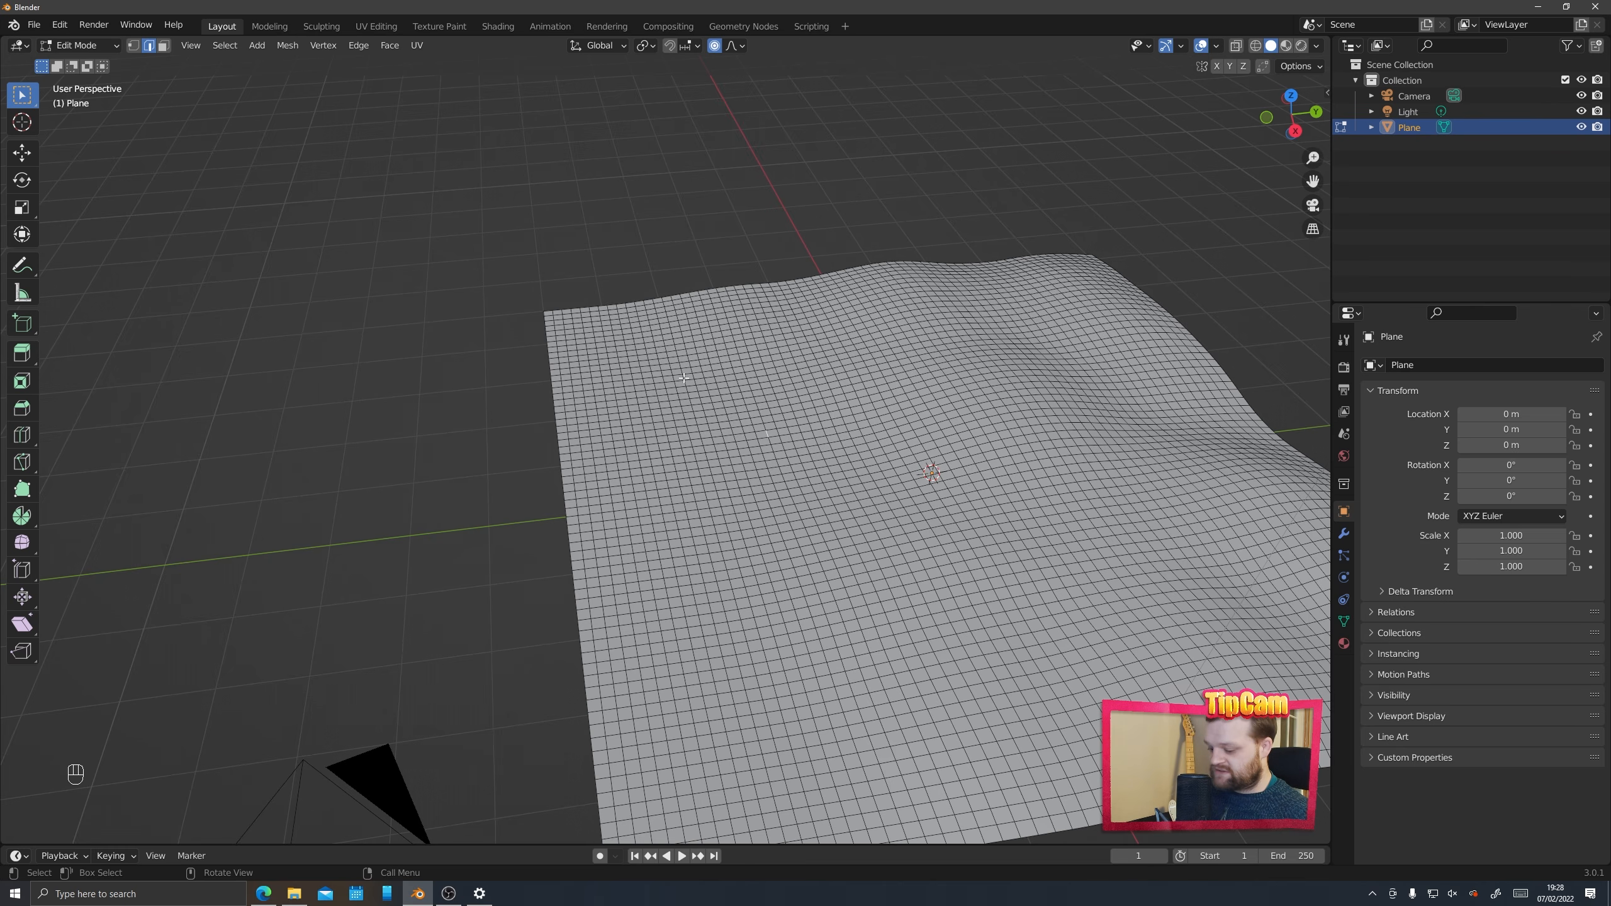
{"action": "key", "text": "1"}
{"action": "key", "text": "2"}
{"action": "key", "text": "3"}
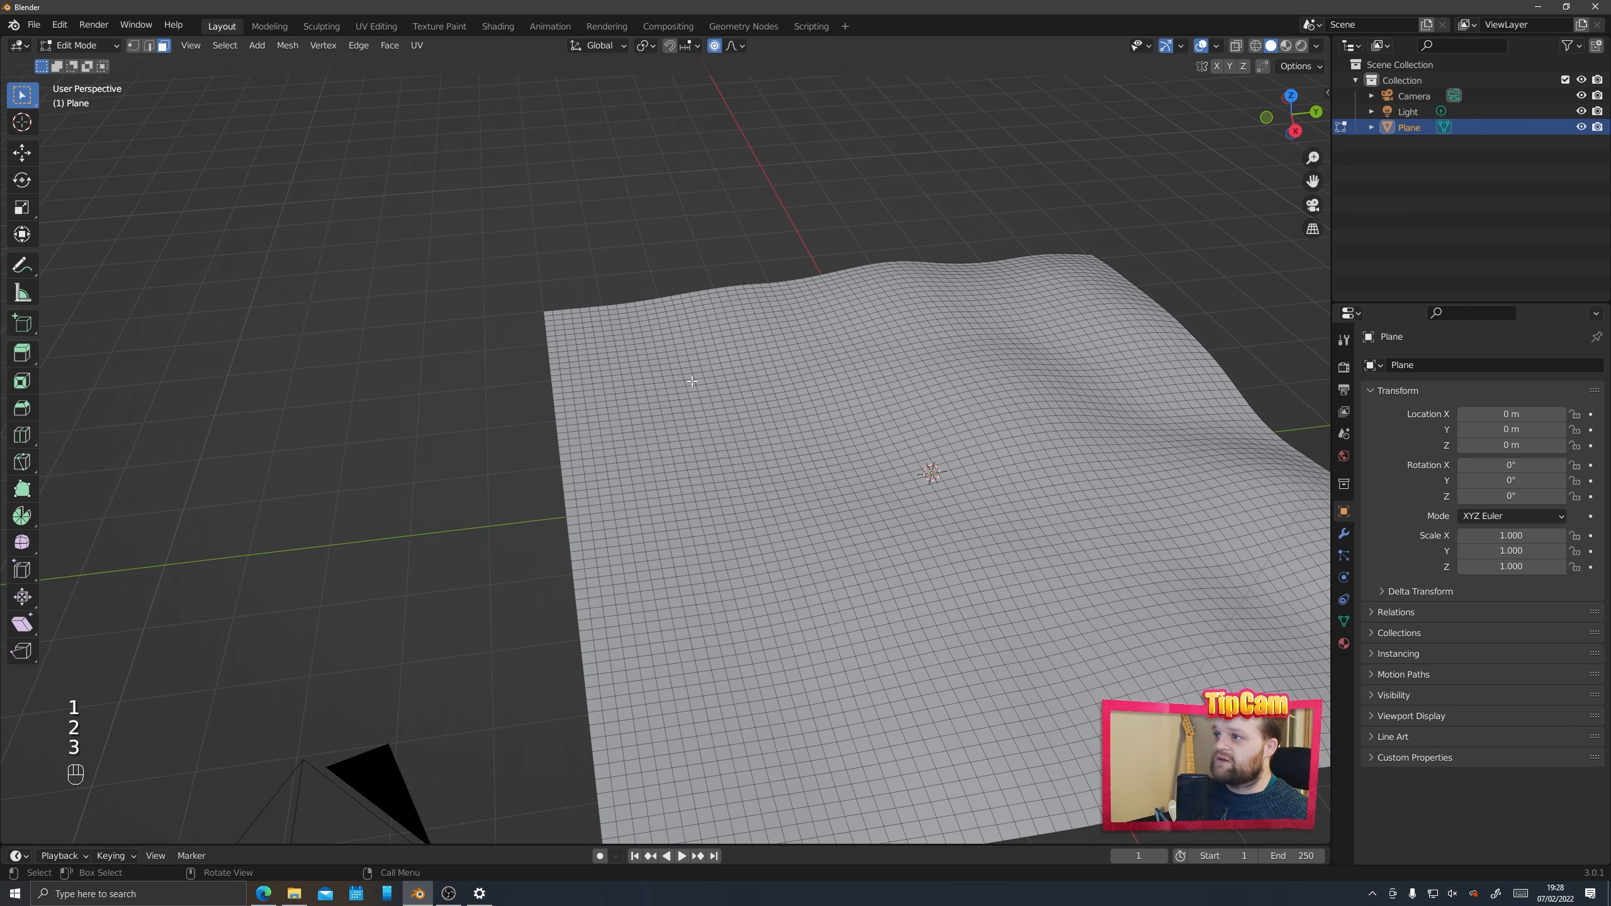
{"action": "key", "text": "1"}
Box-select a rectangular patch of vertices on the flatter area and compare it in edge, face and vertex selection modes
{"action": "left_click_drag", "start_coordinate": [629, 378], "coordinate": [822, 512]}
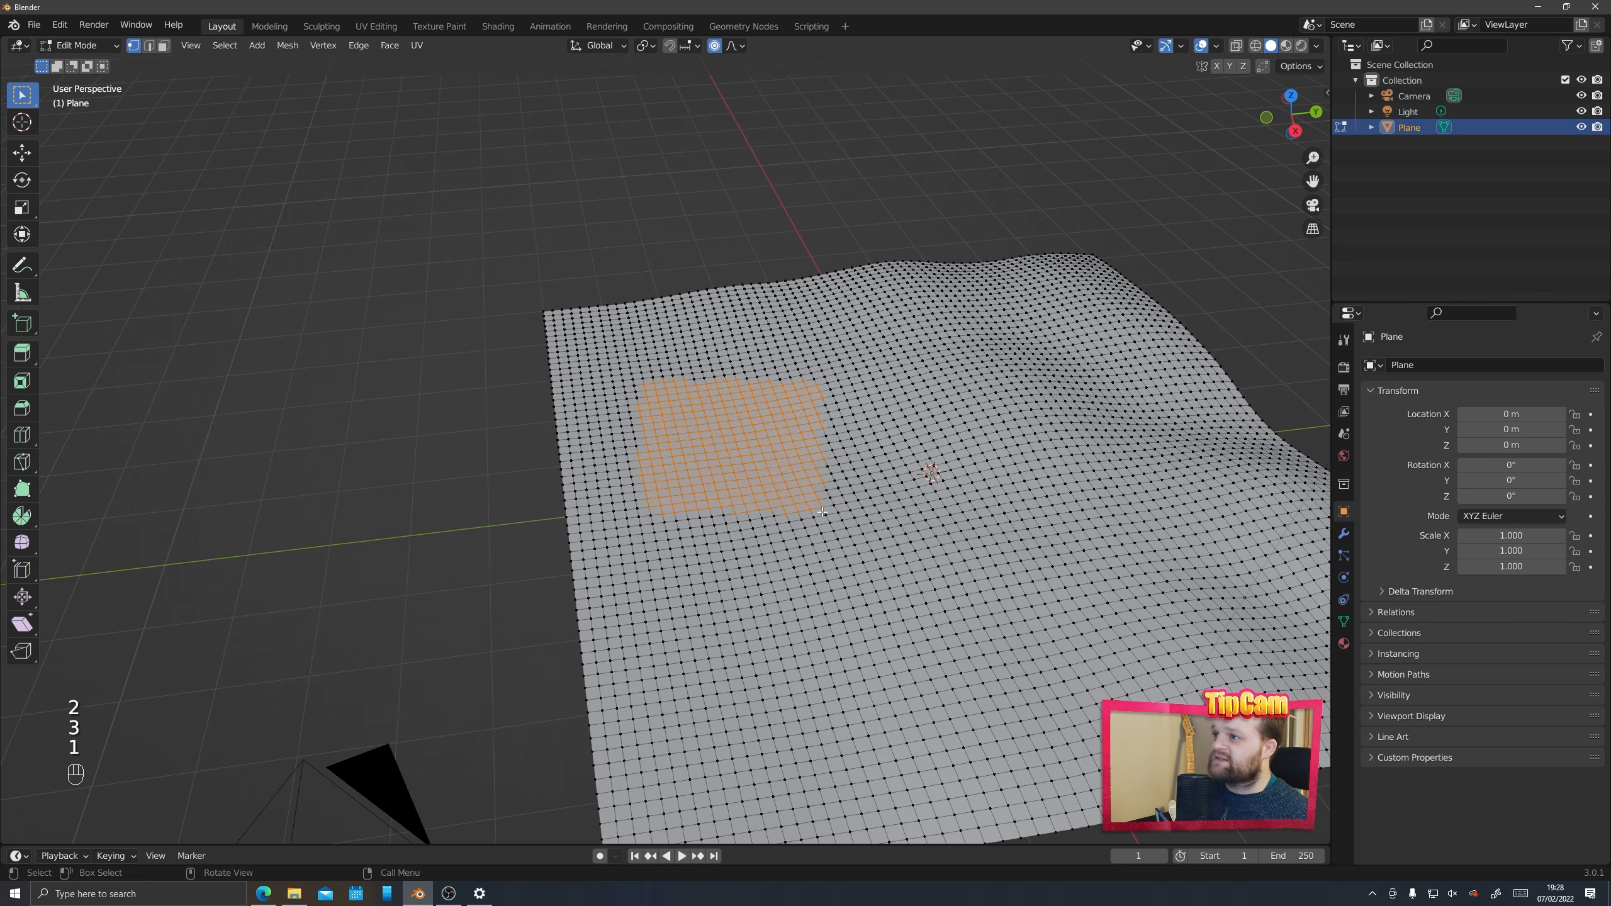
{"action": "key", "text": "2"}
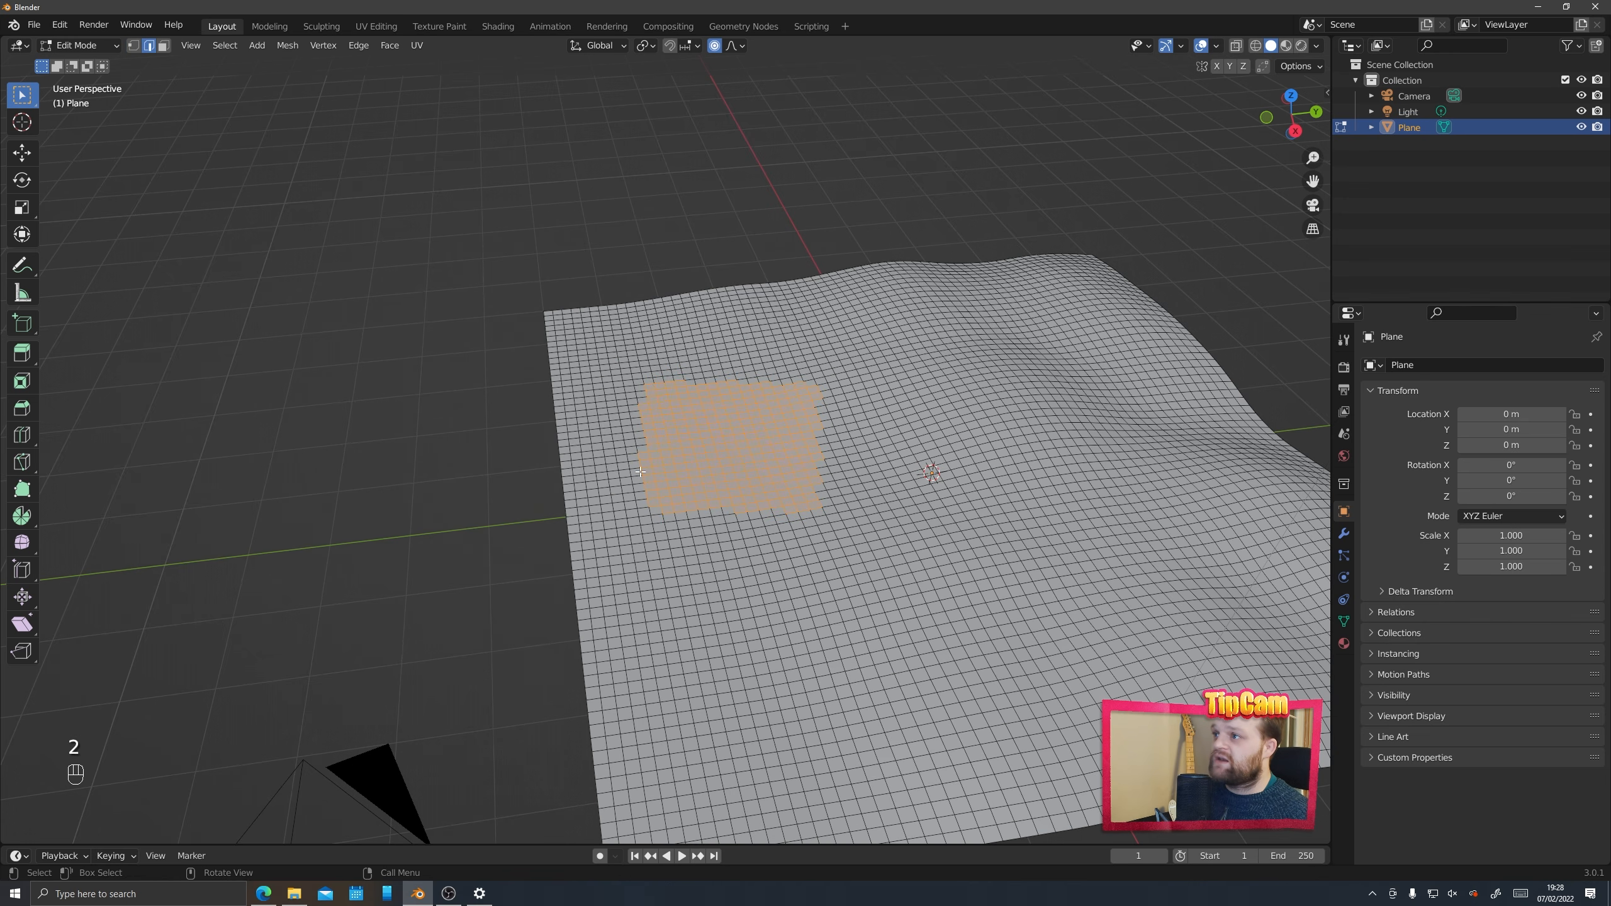
{"action": "key", "text": "3"}
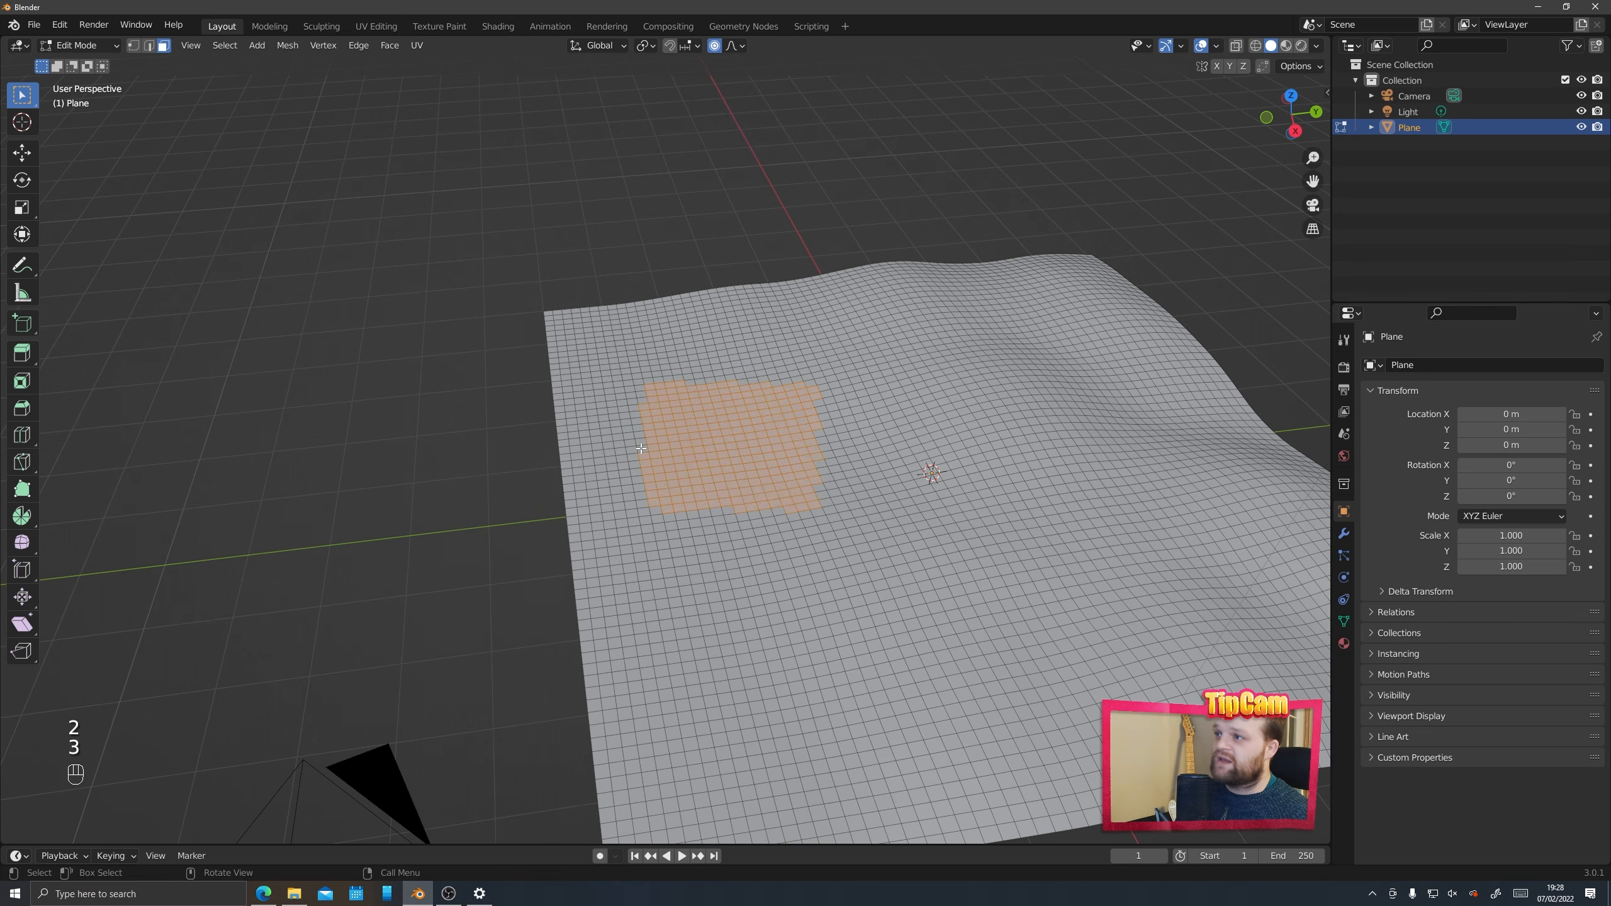
{"action": "key", "text": "1"}
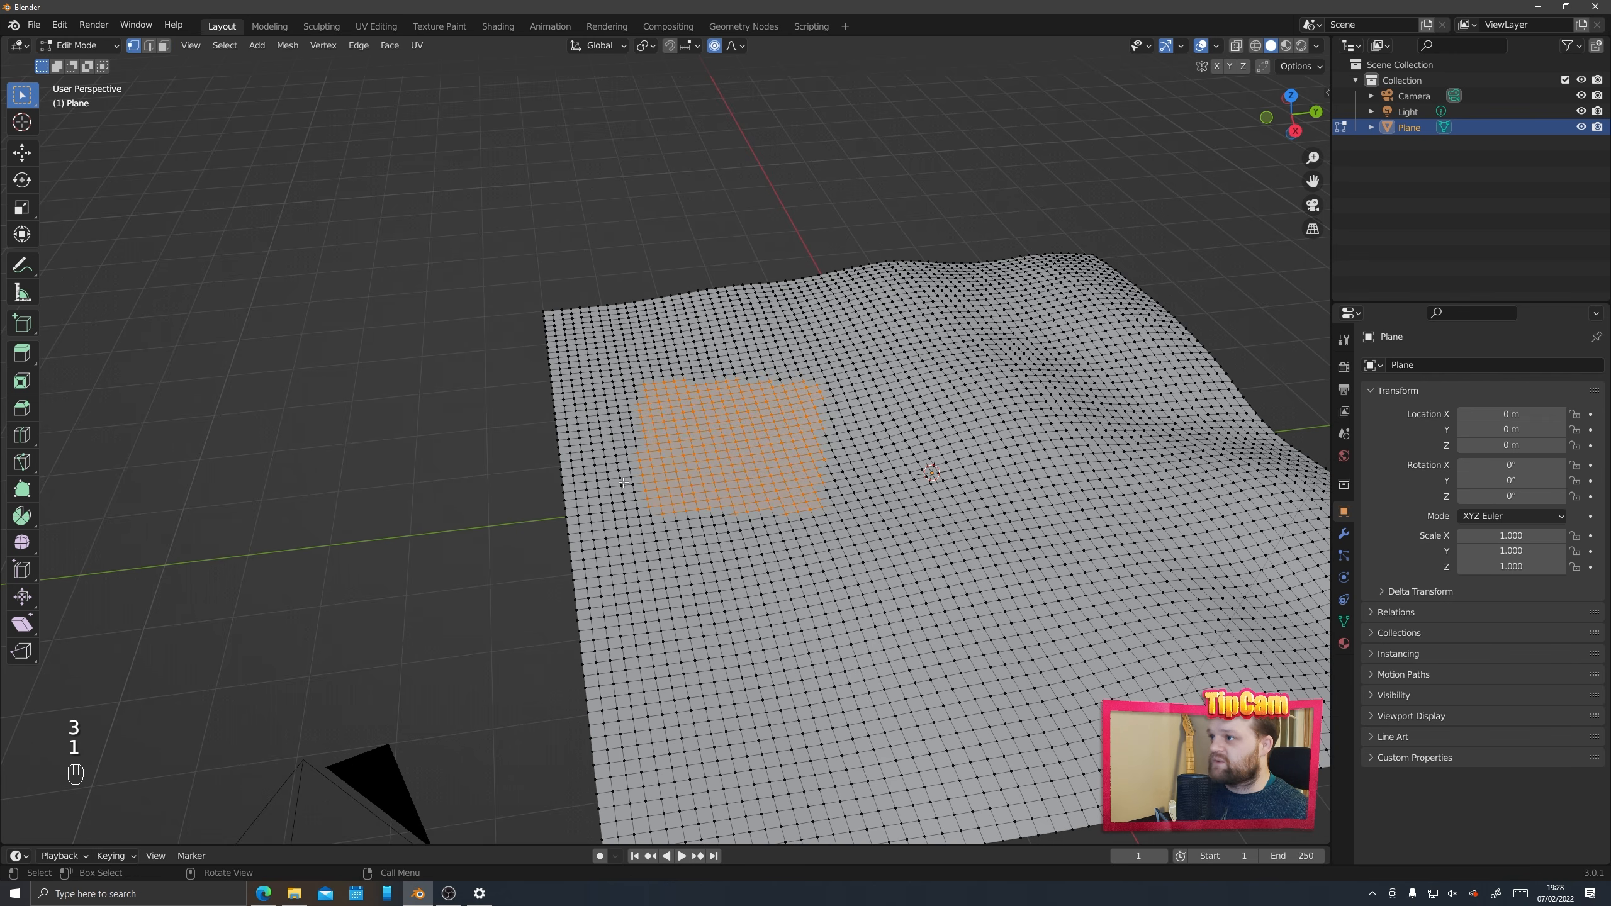
Switch to edge selection and select the full border edge loop along the flat -Y side of the terrain
{"action": "middle_click_drag", "start_coordinate": [529, 569], "coordinate": [611, 492], "text": "shift"}
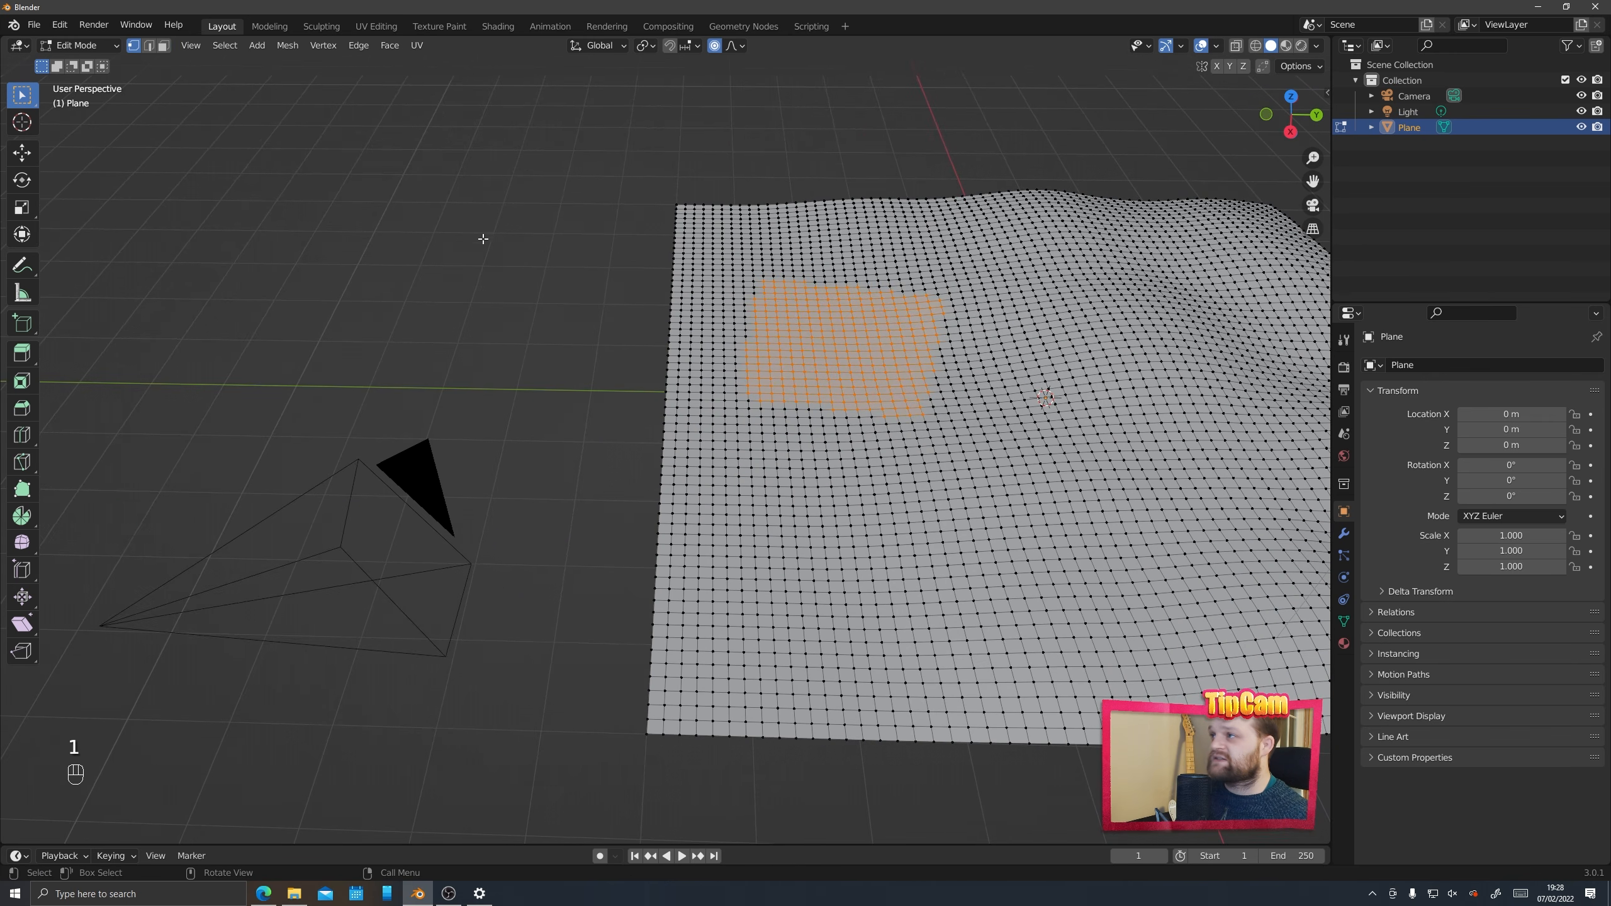
{"action": "key", "text": "2"}
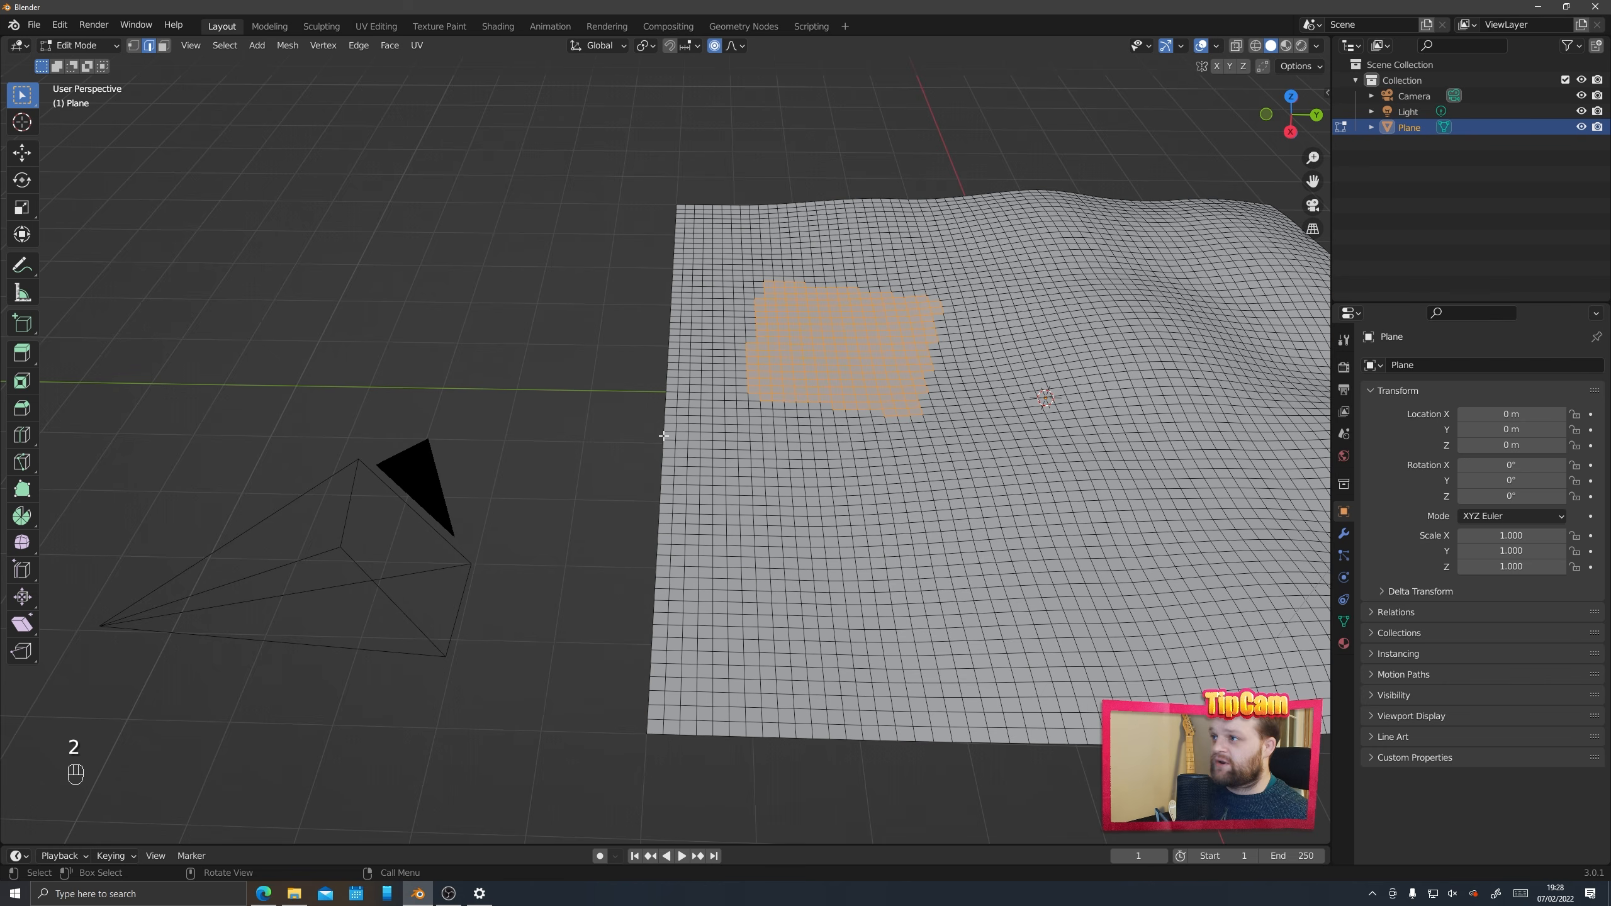
{"action": "left_click", "coordinate": [663, 436], "text": "alt"}
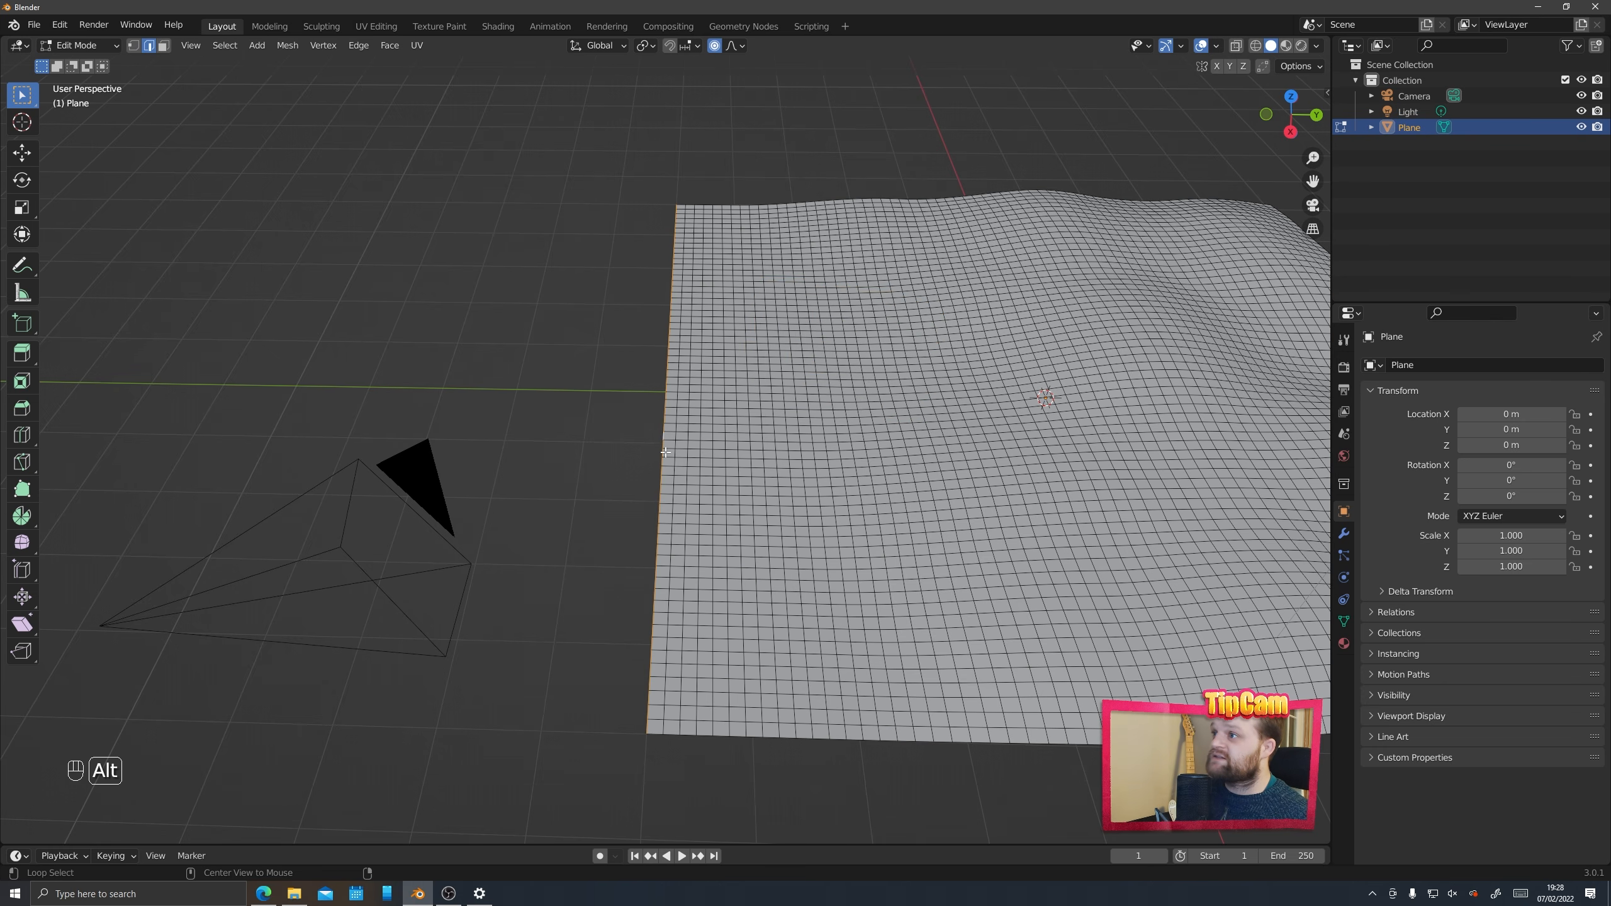
{"action": "middle_click_drag", "start_coordinate": [662, 437], "coordinate": [663, 210]}
{"action": "scroll", "coordinate": [640, 533], "scroll_direction": "down", "scroll_amount": 5}
{"action": "middle_click_drag", "start_coordinate": [651, 543], "coordinate": [662, 431]}
Try a vertical proportional move of the selected border edge loop along Z, and undo it
{"action": "key", "text": "g"}
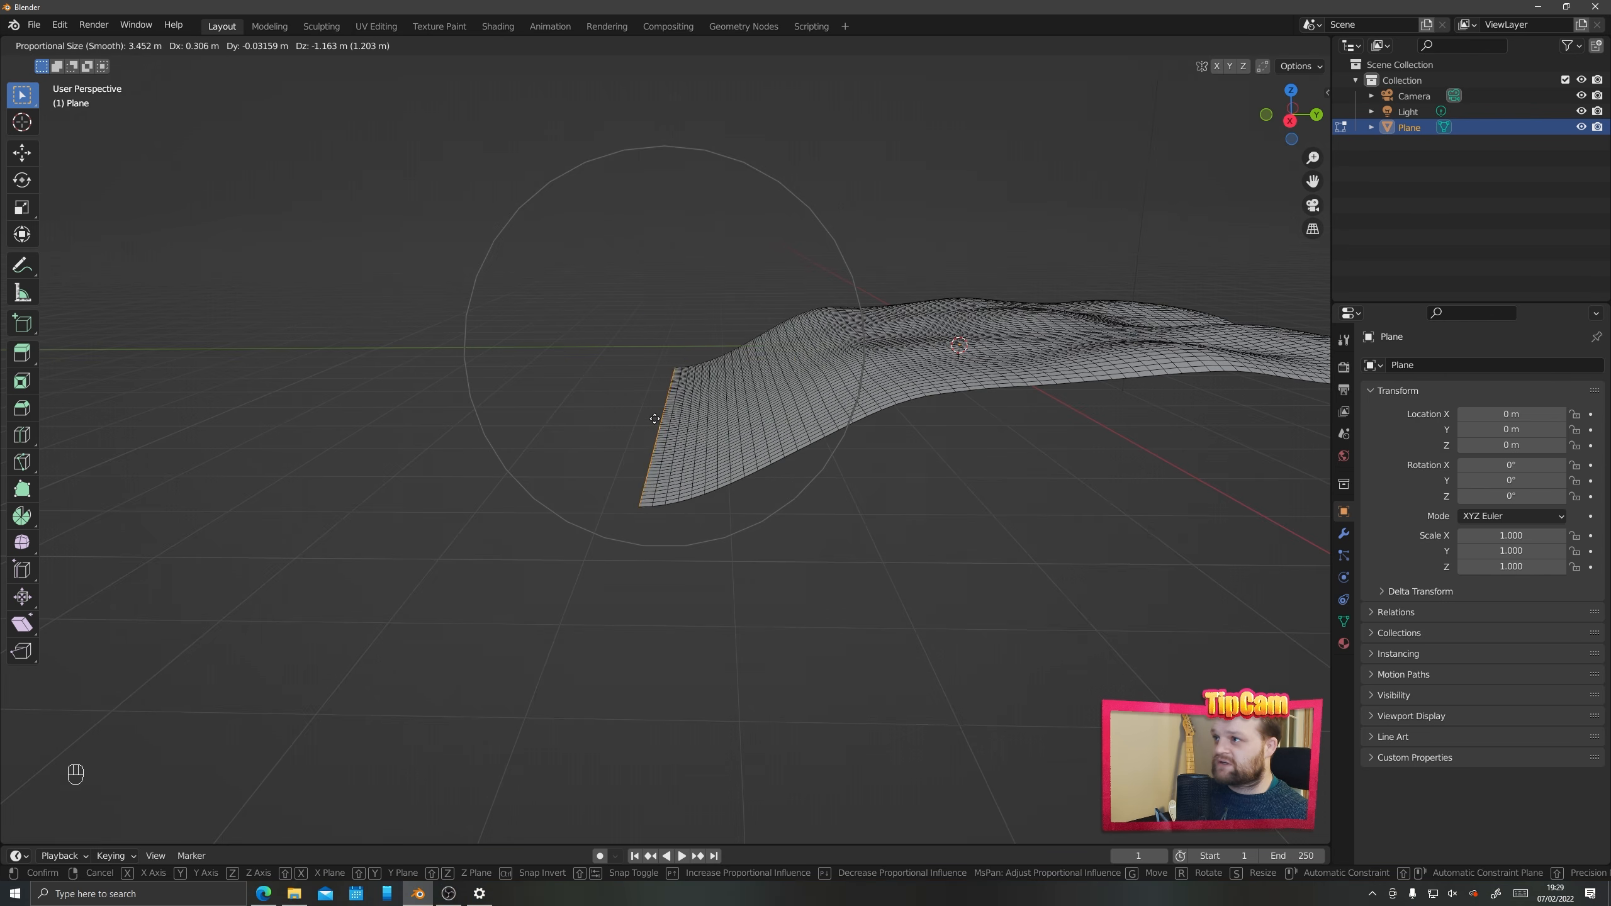
{"action": "mouse_move", "coordinate": [656, 419]}
{"action": "middle_mouse_down"}
{"action": "mouse_move", "coordinate": [773, 437]}
{"action": "mouse_move", "coordinate": [679, 439]}
{"action": "middle_mouse_up"}
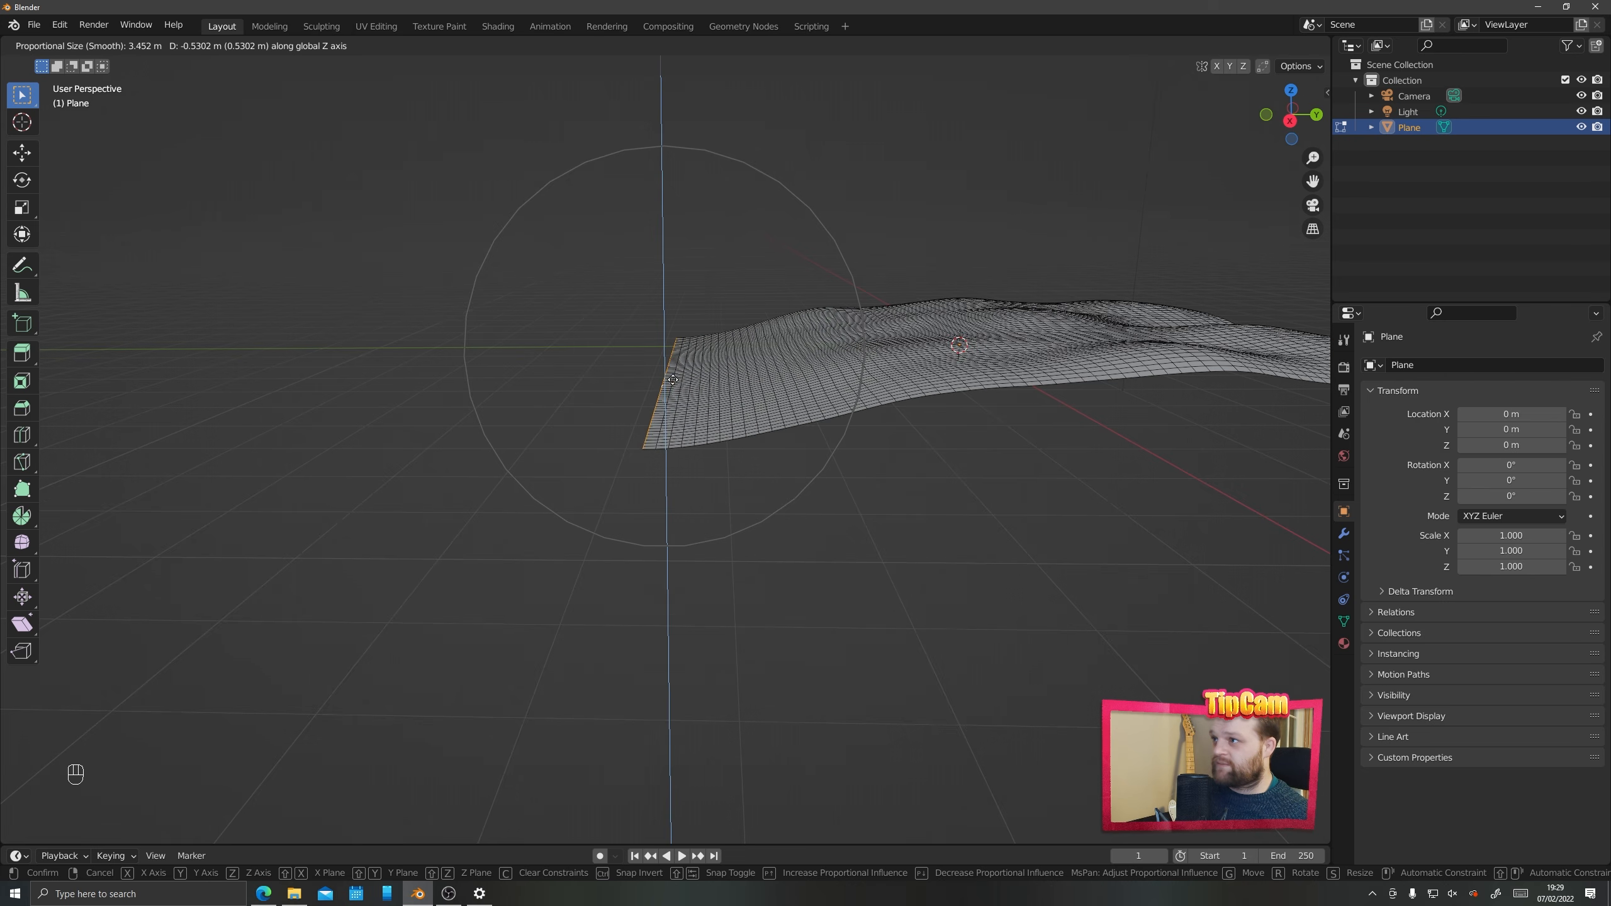
{"action": "left_click", "coordinate": [676, 332]}
{"action": "key", "text": "ctrl+z"}
Lower the border edge loop about 1.27 m along Z with the proportional size enlarged to about 5.56 m
{"action": "key", "text": "g"}
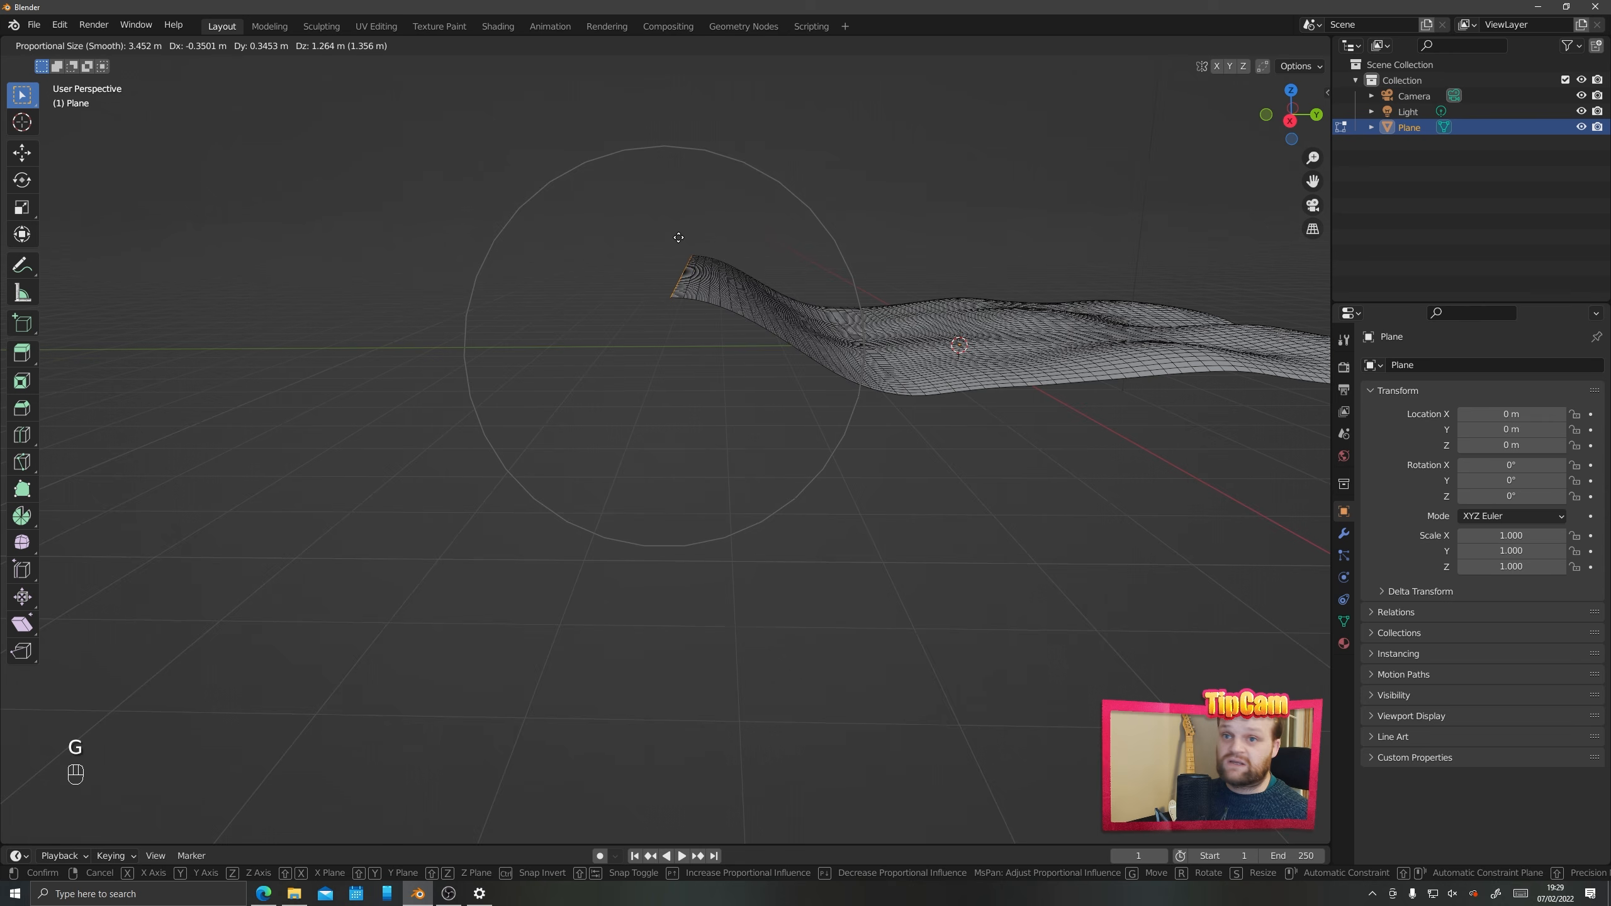
{"action": "key", "text": "z"}
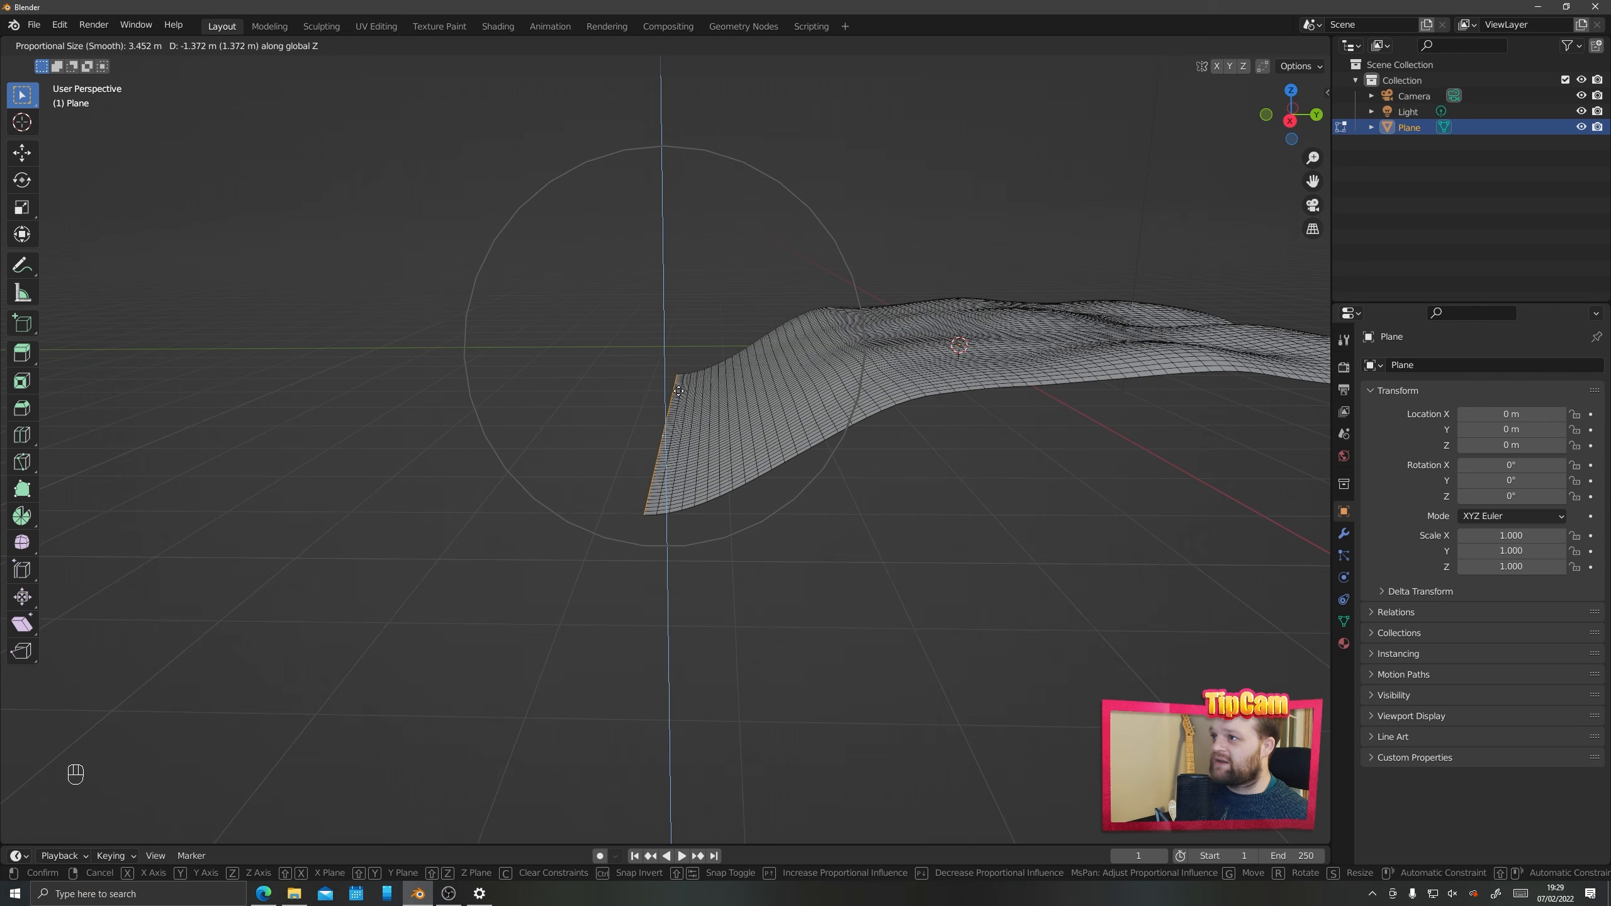
{"action": "scroll", "coordinate": [678, 390], "scroll_direction": "down", "scroll_amount": 4}
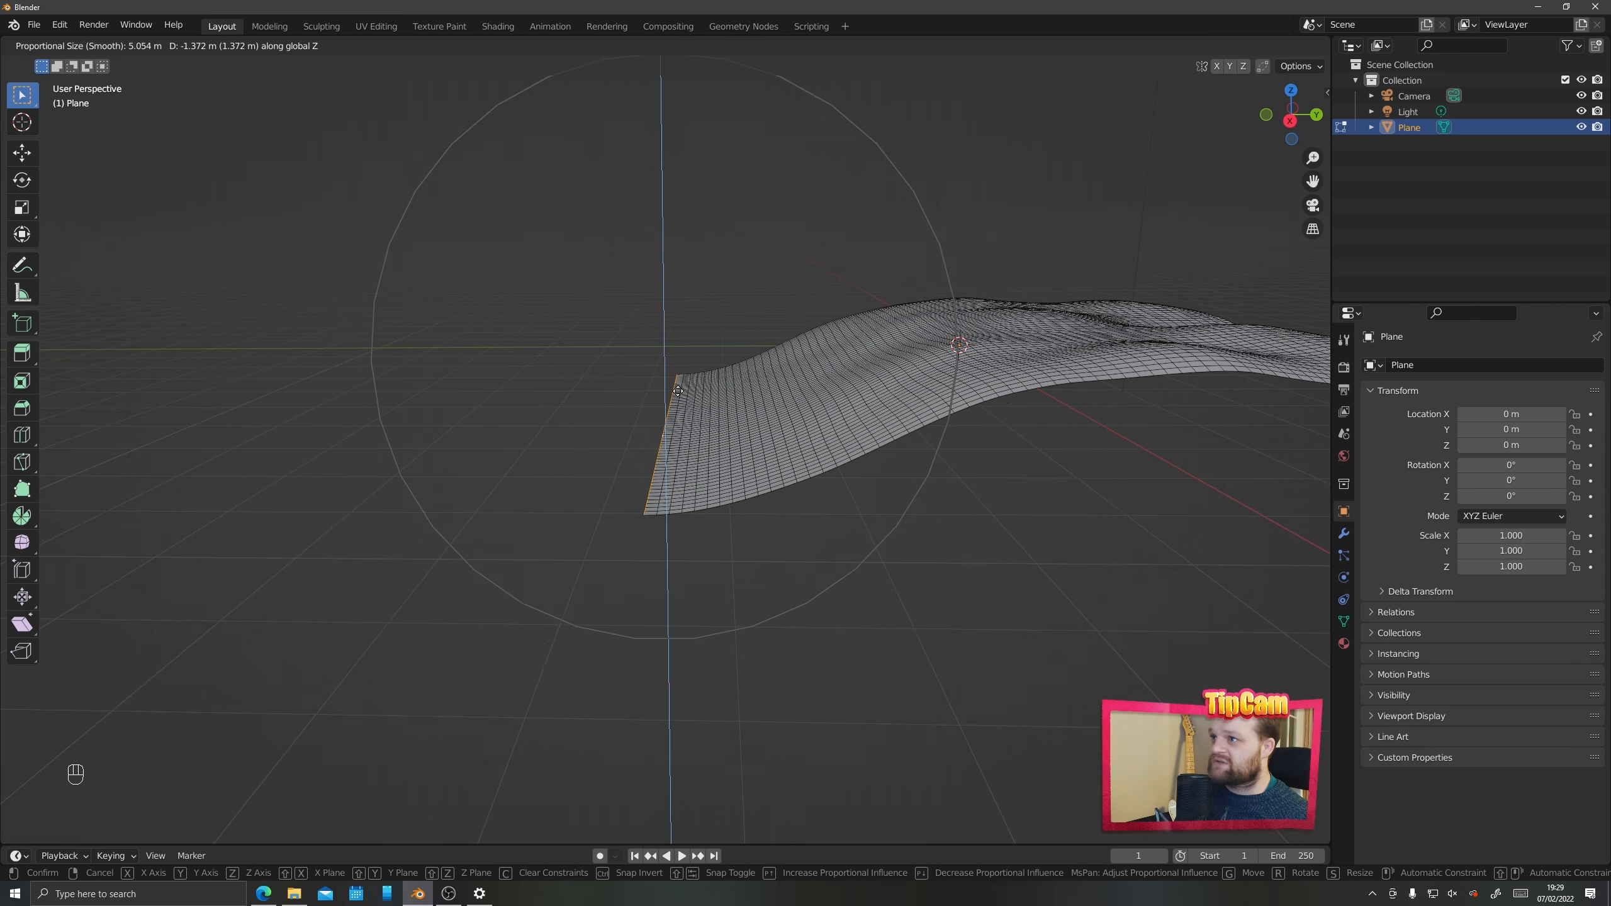
{"action": "scroll", "coordinate": [678, 391], "scroll_direction": "down", "scroll_amount": 1}
{"action": "left_click", "coordinate": [708, 406]}
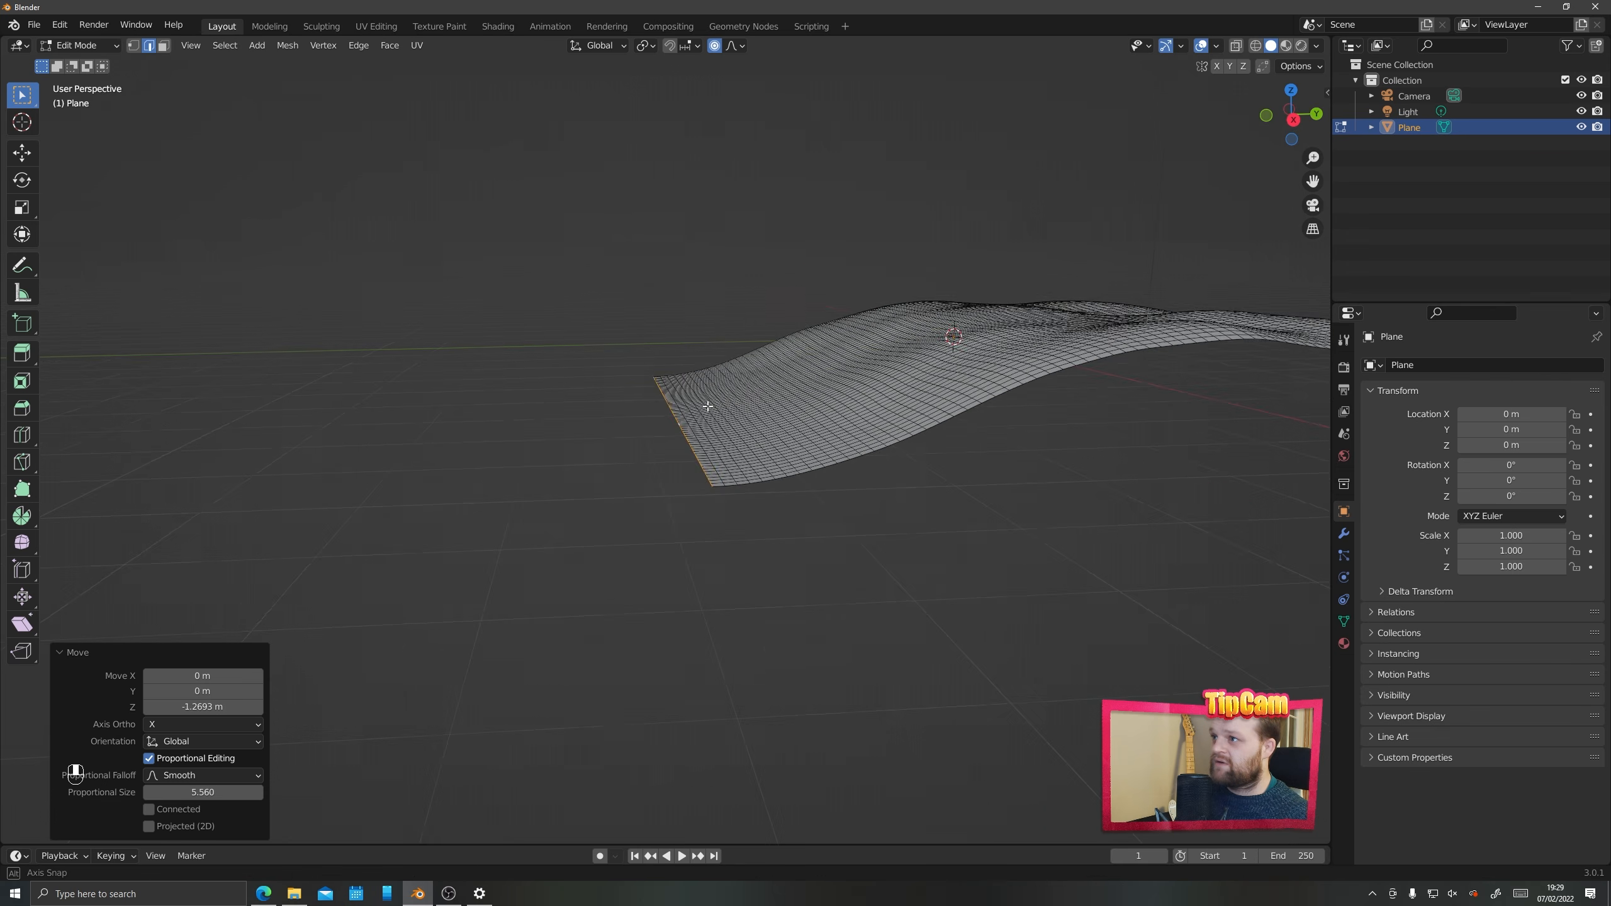
Extrude the selected border edge loop outward about 4.23 m along -Y
{"action": "mouse_move", "coordinate": [708, 406]}
{"action": "middle_mouse_down"}
{"action": "mouse_move", "coordinate": [660, 388]}
{"action": "mouse_move", "coordinate": [723, 439]}
{"action": "mouse_move", "coordinate": [621, 425]}
{"action": "middle_mouse_up"}
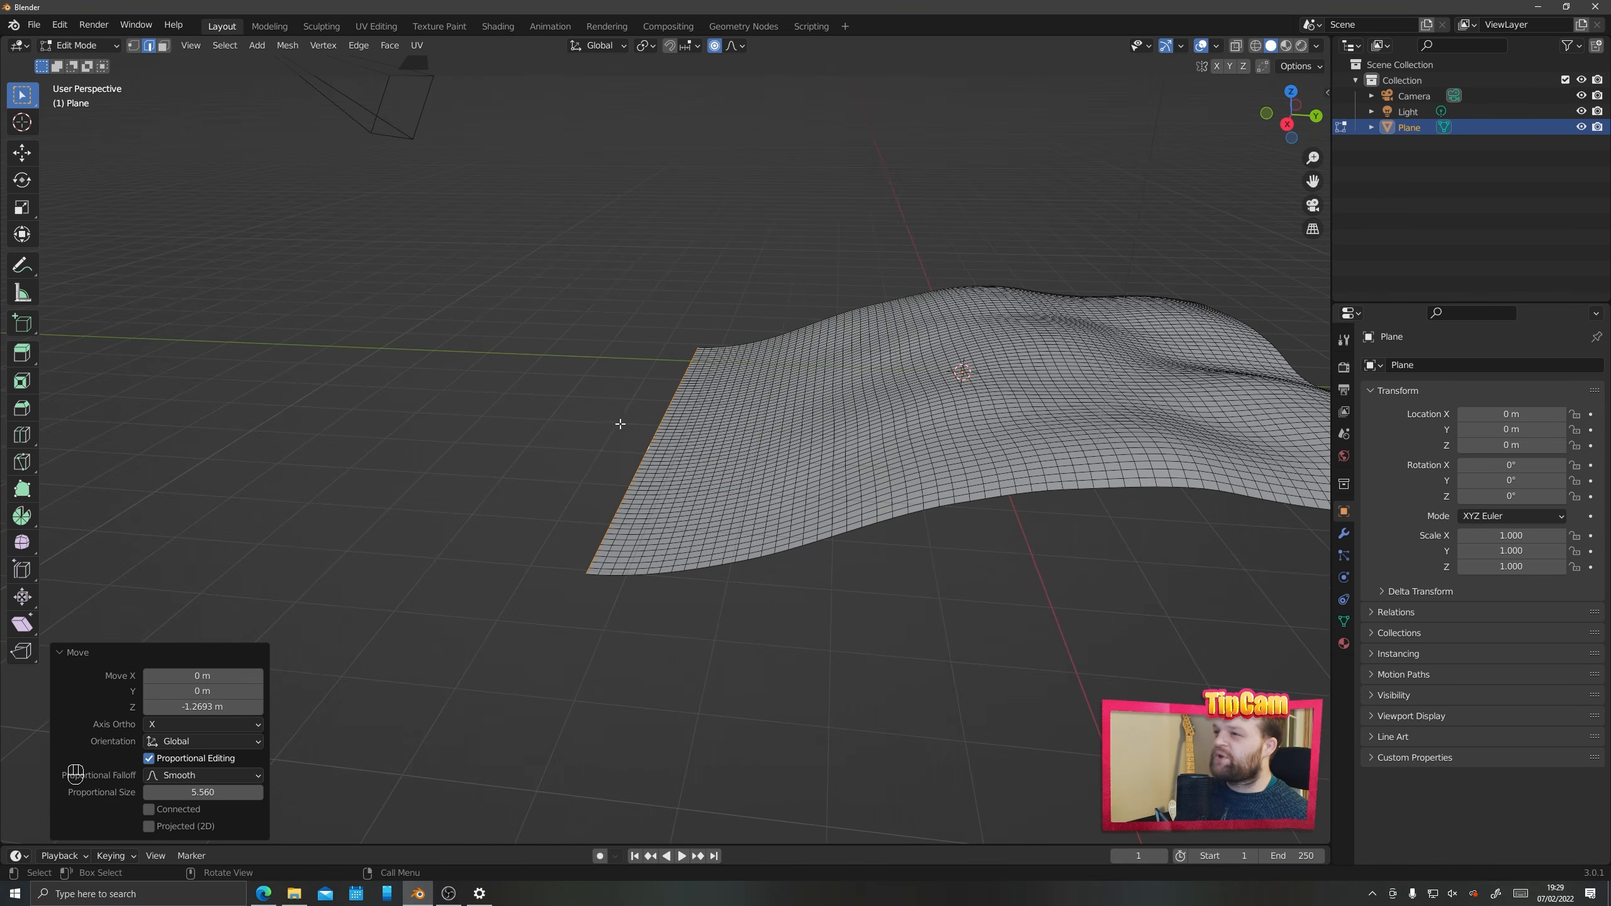
{"action": "mouse_move", "coordinate": [533, 462]}
{"action": "middle_mouse_down", "text": "shift"}
{"action": "mouse_move", "coordinate": [618, 450]}
{"action": "mouse_move", "coordinate": [572, 467]}
{"action": "mouse_move", "coordinate": [579, 453]}
{"action": "mouse_move", "coordinate": [577, 470]}
{"action": "middle_mouse_up", "text": "shift"}
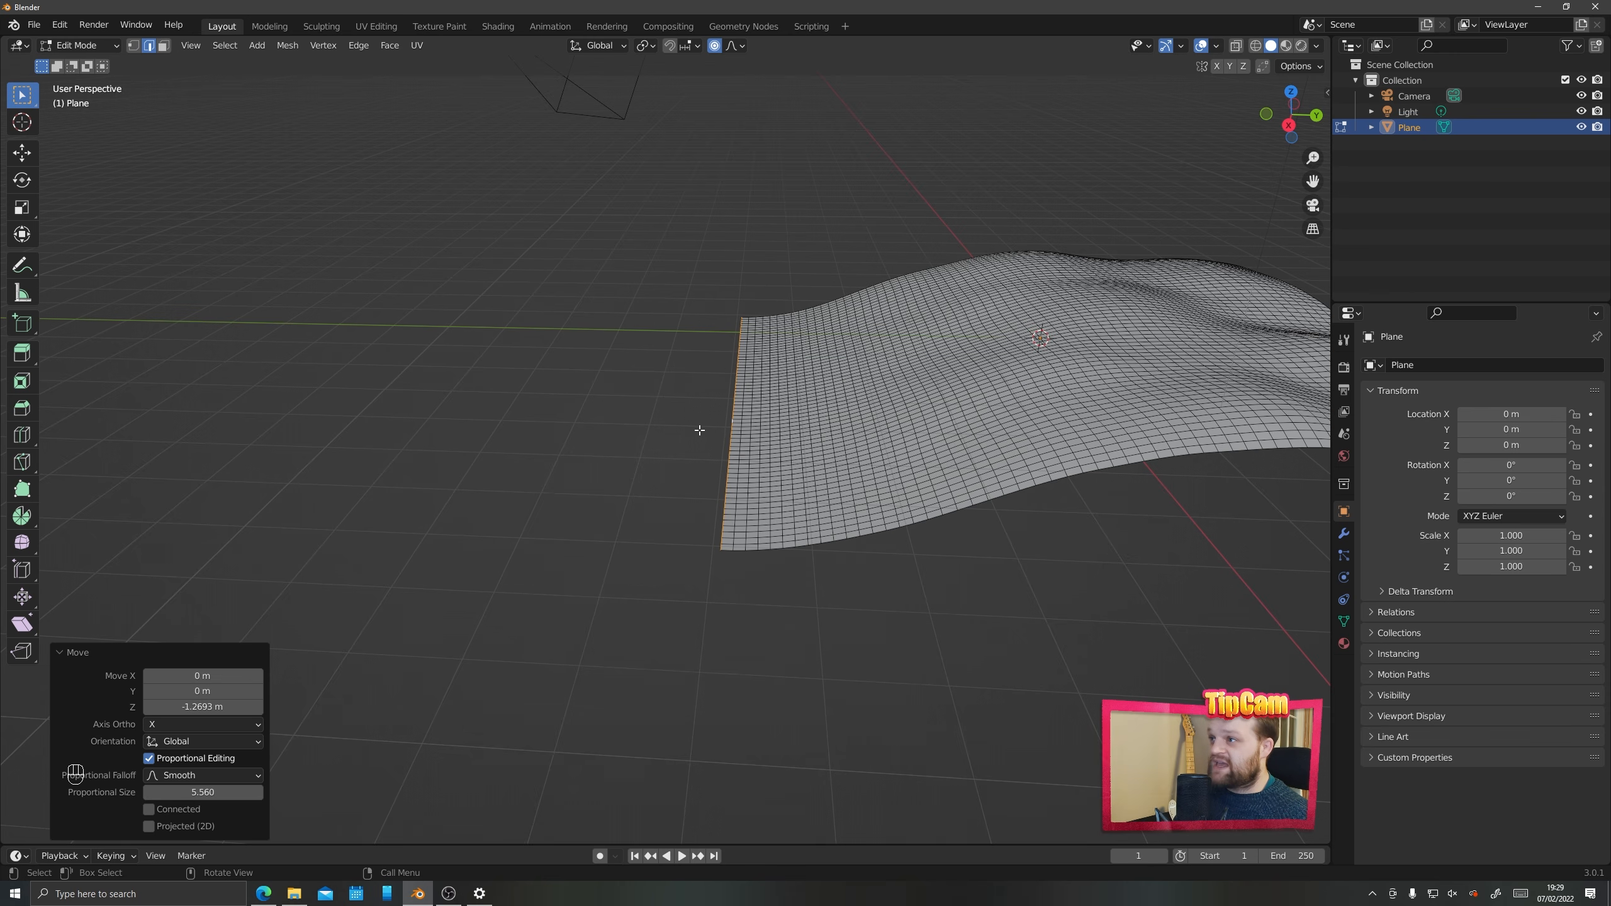
{"action": "key", "text": "e"}
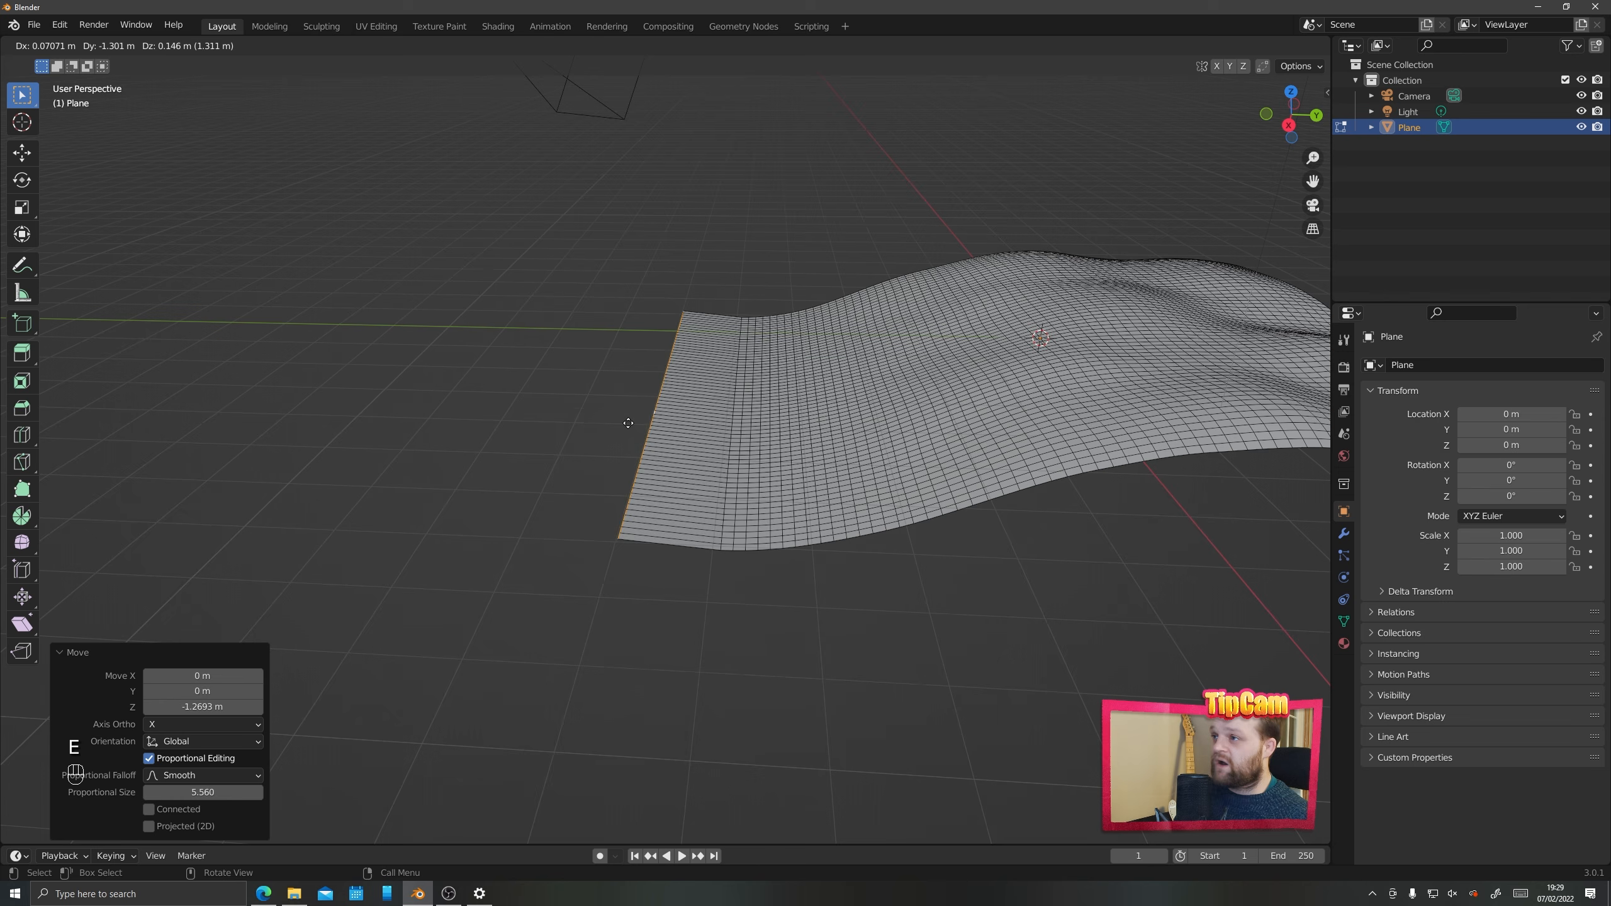
{"action": "key", "text": "y"}
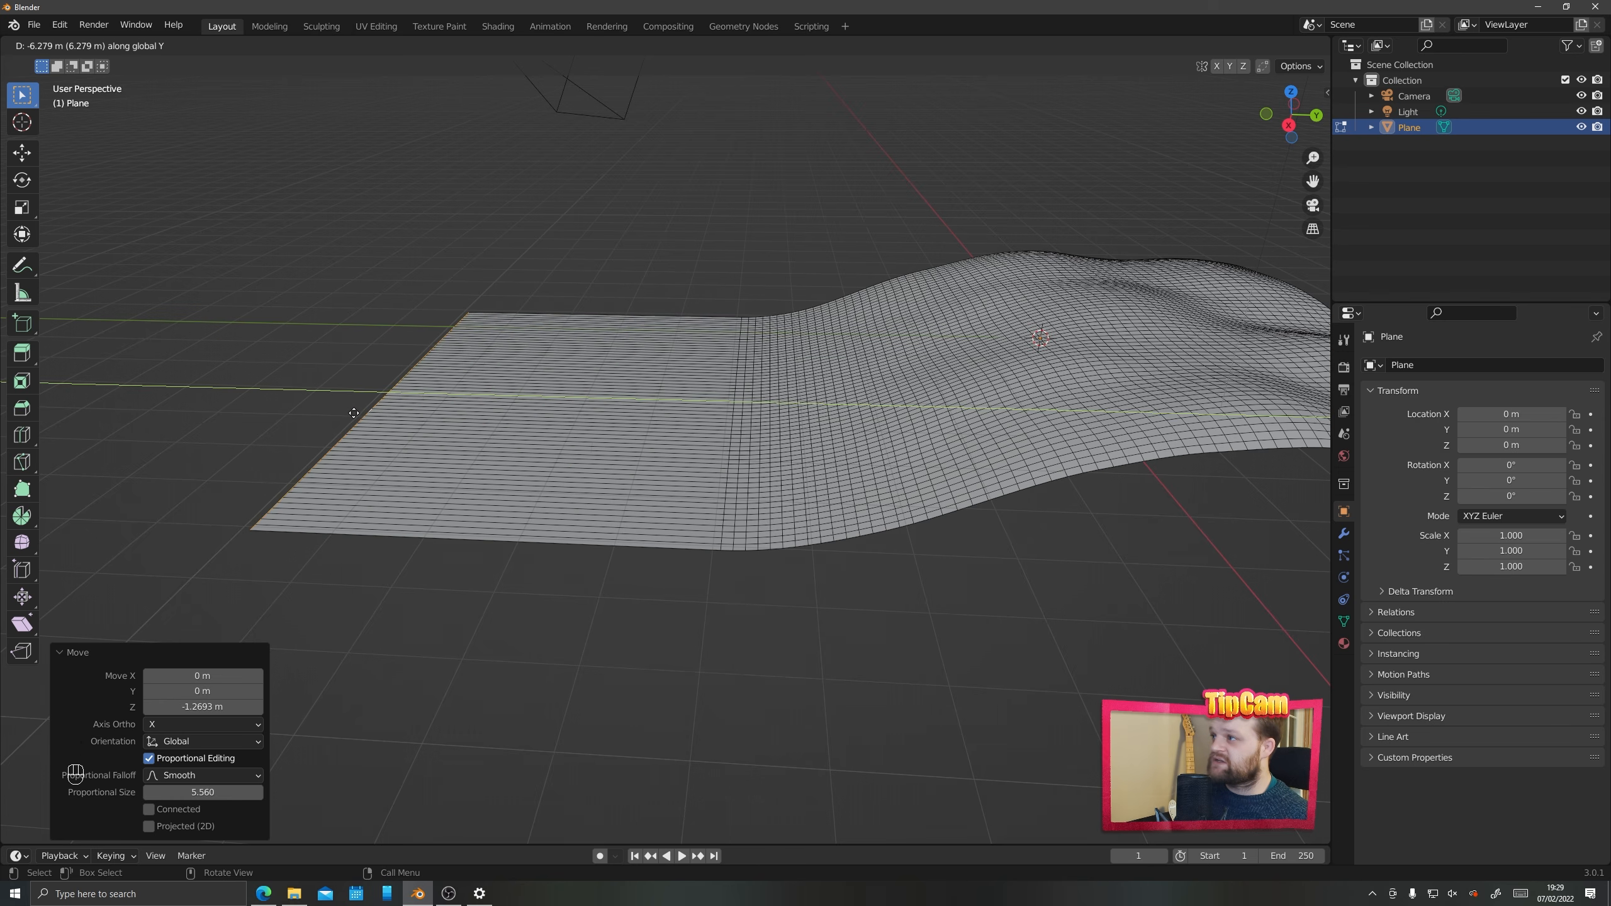
{"action": "left_click", "coordinate": [611, 436]}
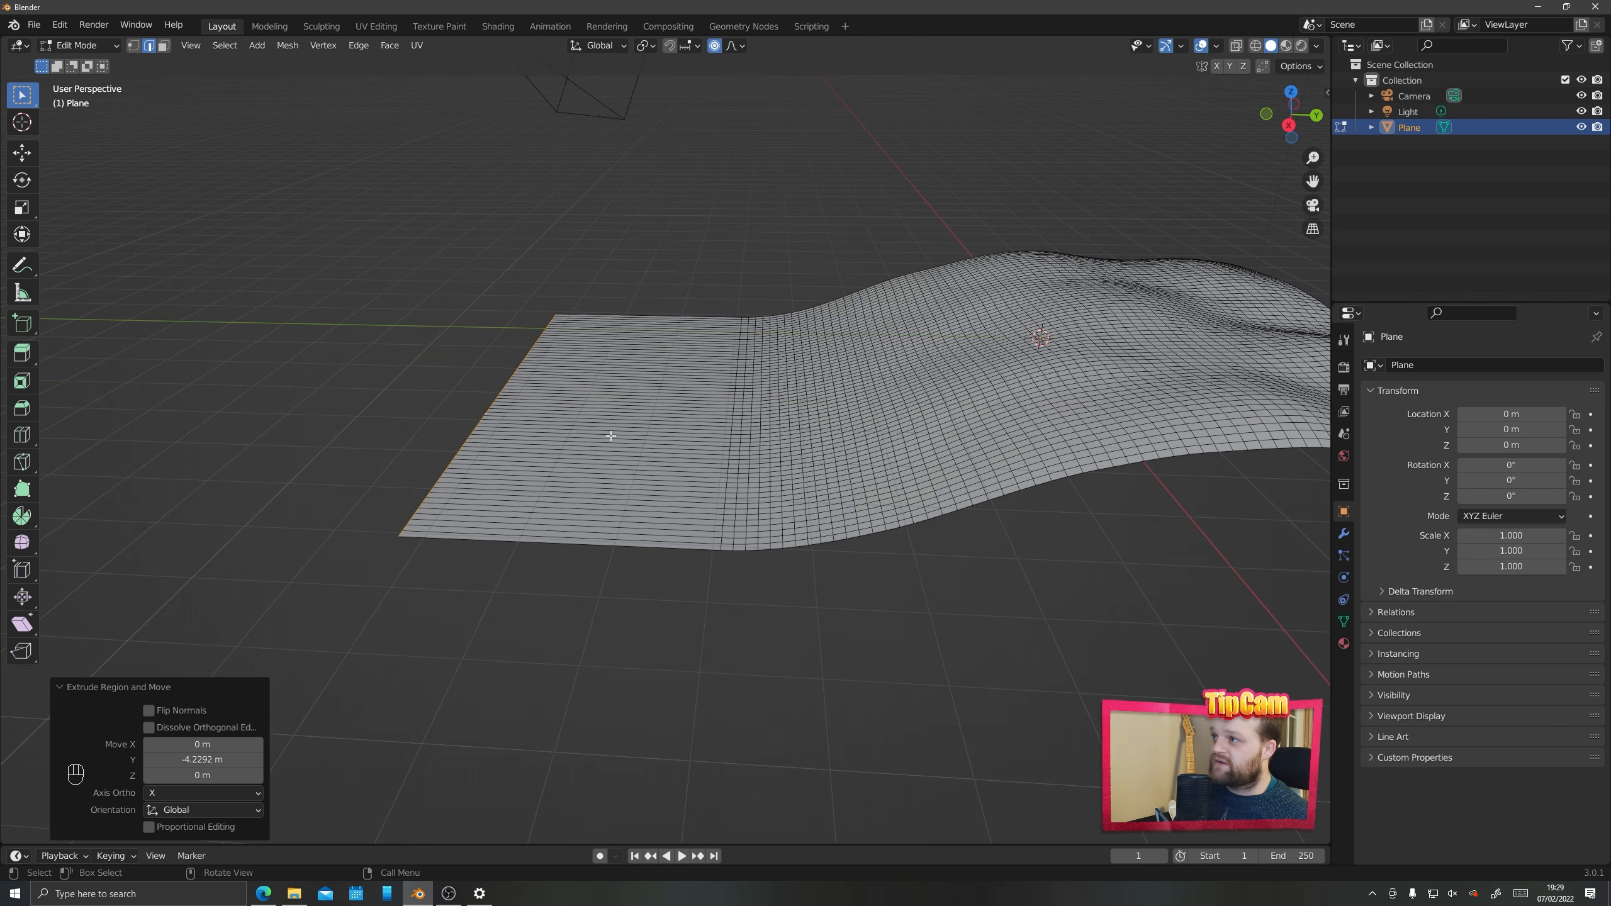
Subdivide the extruded strip with 30 evenly spaced loop cuts at zero slide, and clear the selection
{"action": "middle_click_drag", "start_coordinate": [573, 462], "coordinate": [570, 249]}
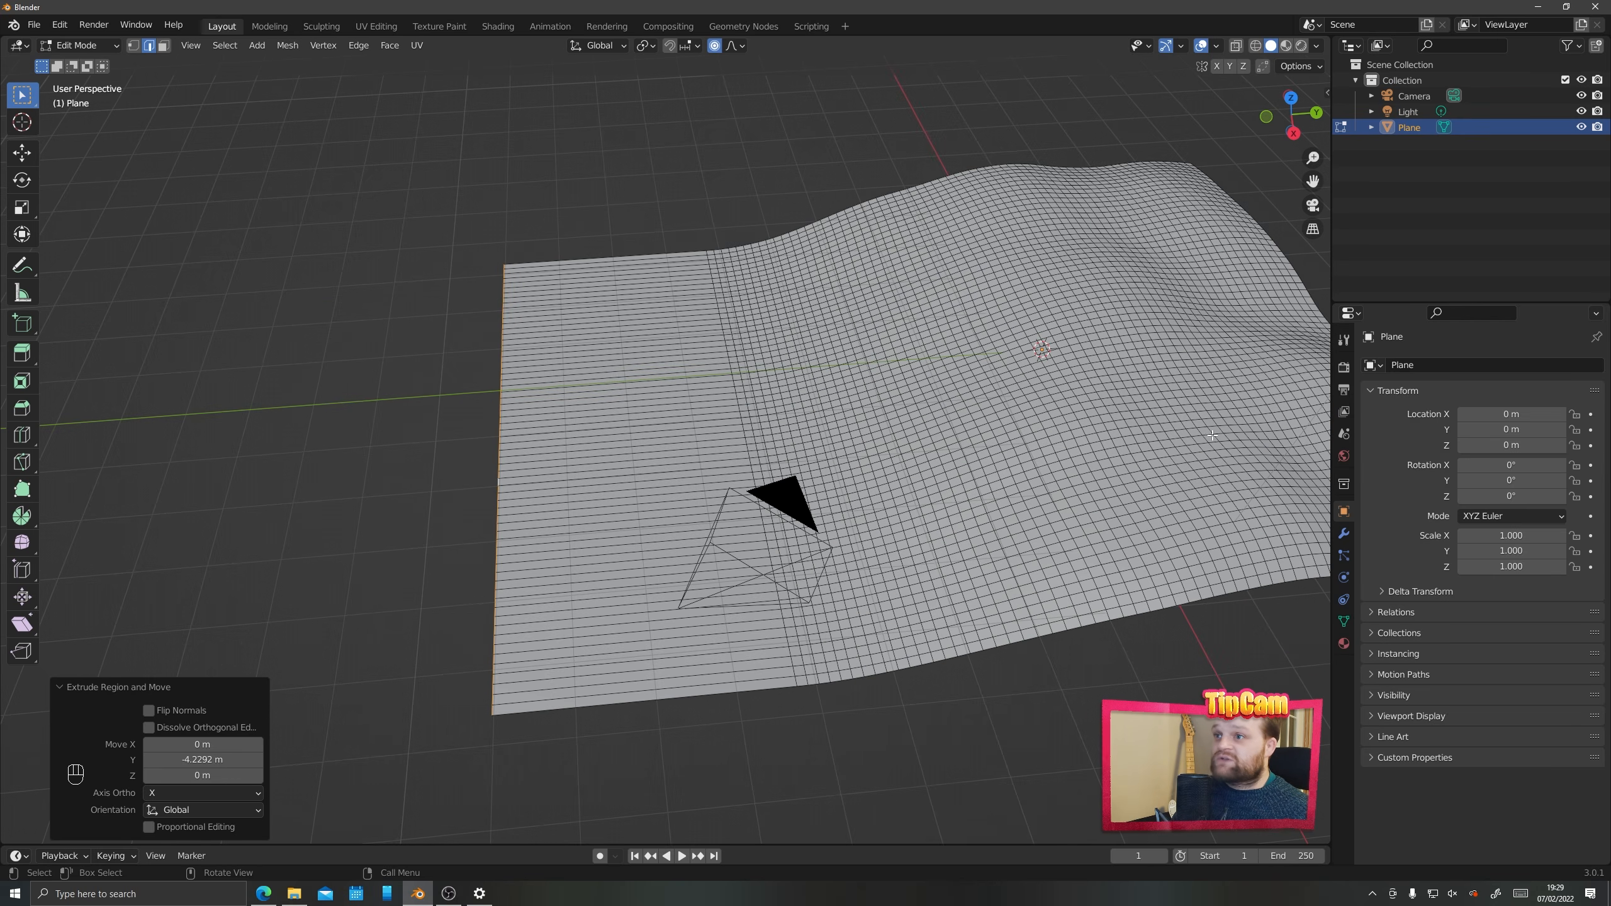
{"action": "middle_click_drag", "start_coordinate": [690, 487], "coordinate": [699, 356]}
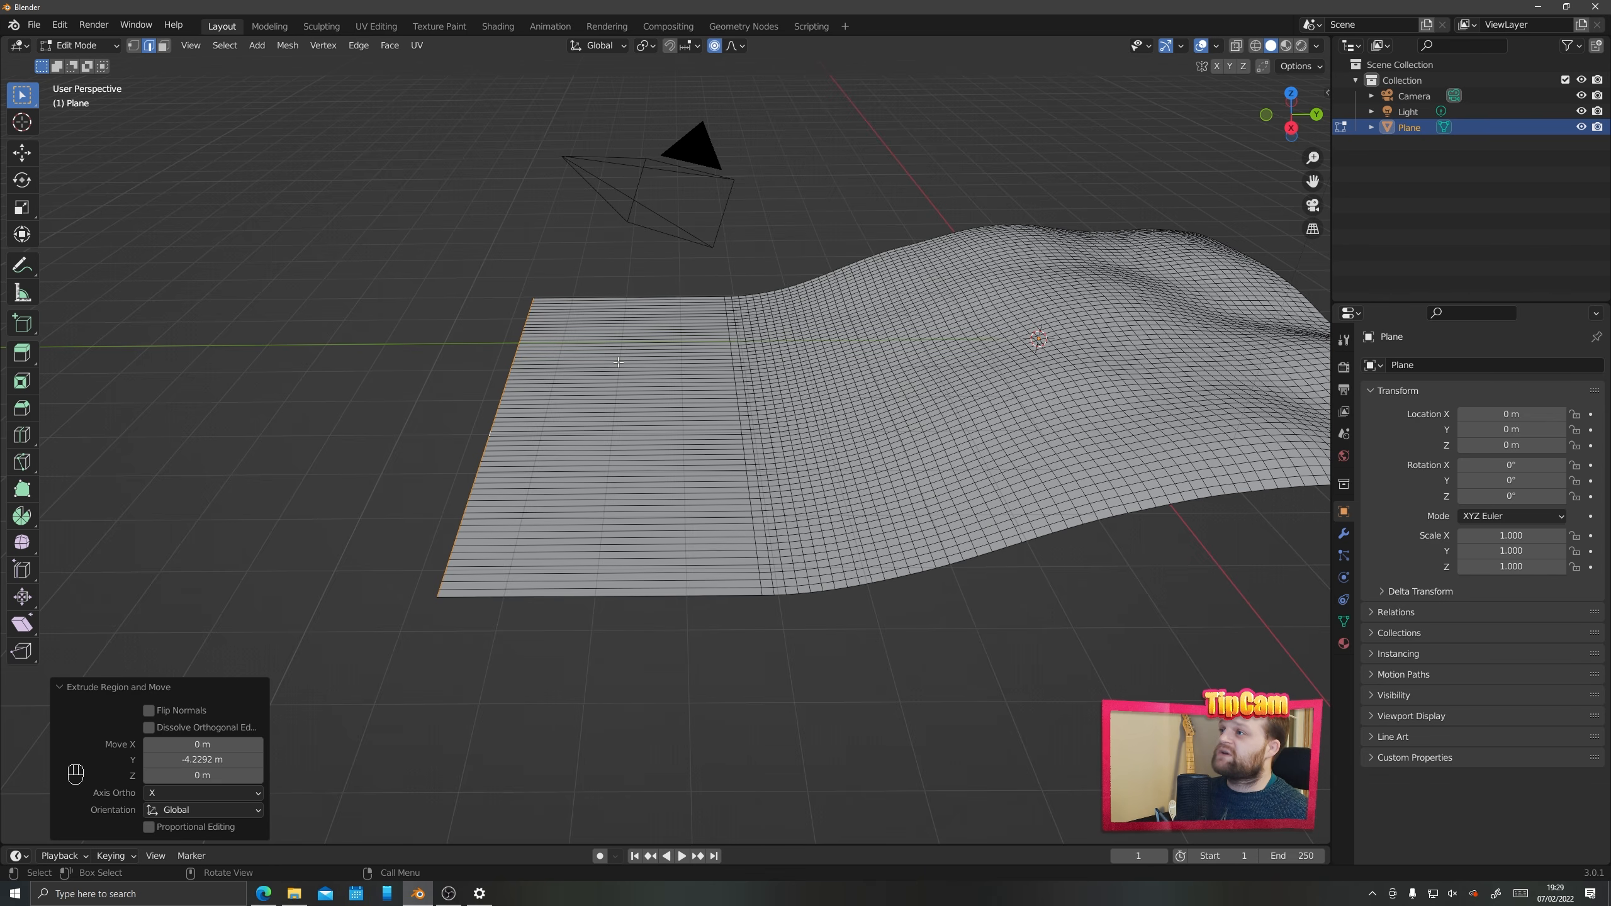
{"action": "key", "text": "ctrl+r"}
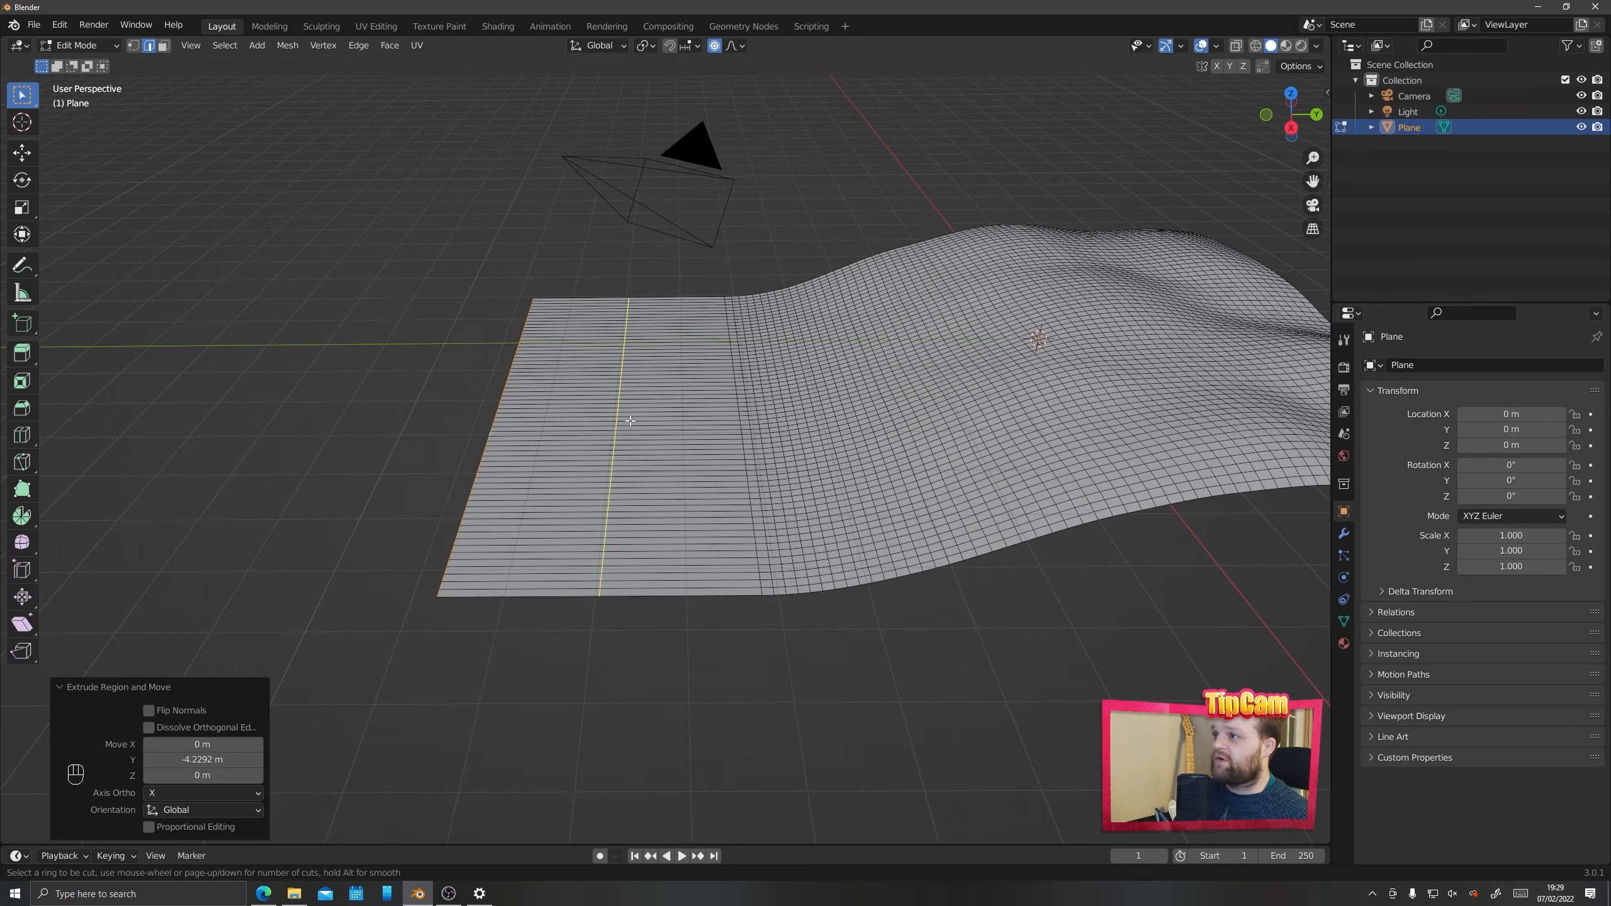
{"action": "scroll", "coordinate": [597, 445], "scroll_direction": "up", "scroll_amount": 20}
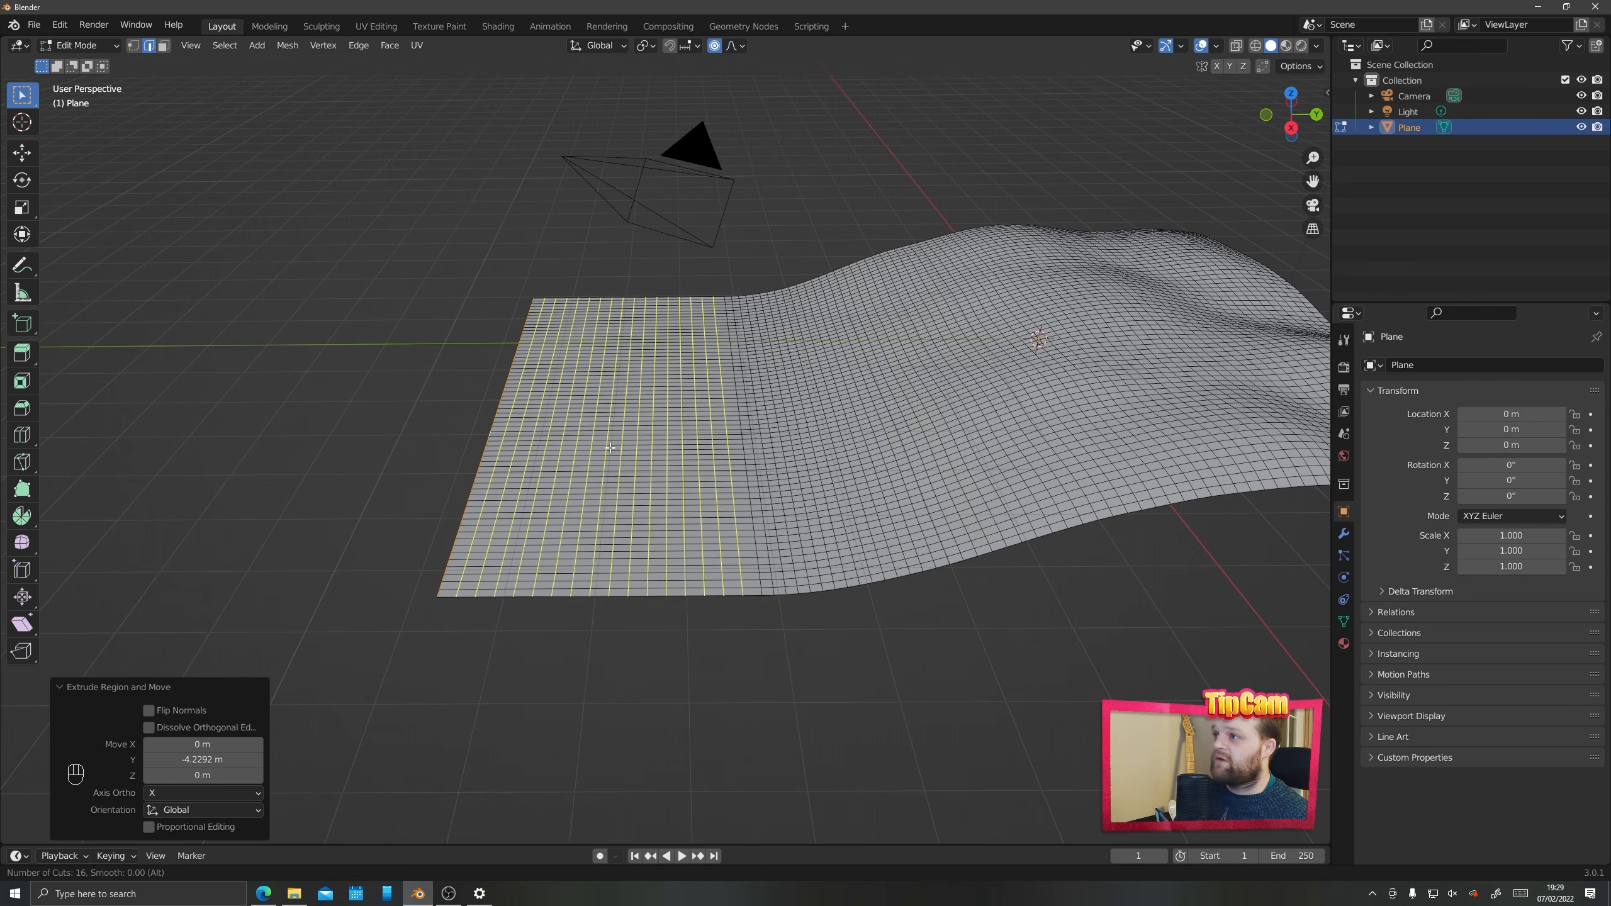
{"action": "scroll", "coordinate": [610, 448], "scroll_direction": "up", "scroll_amount": 5}
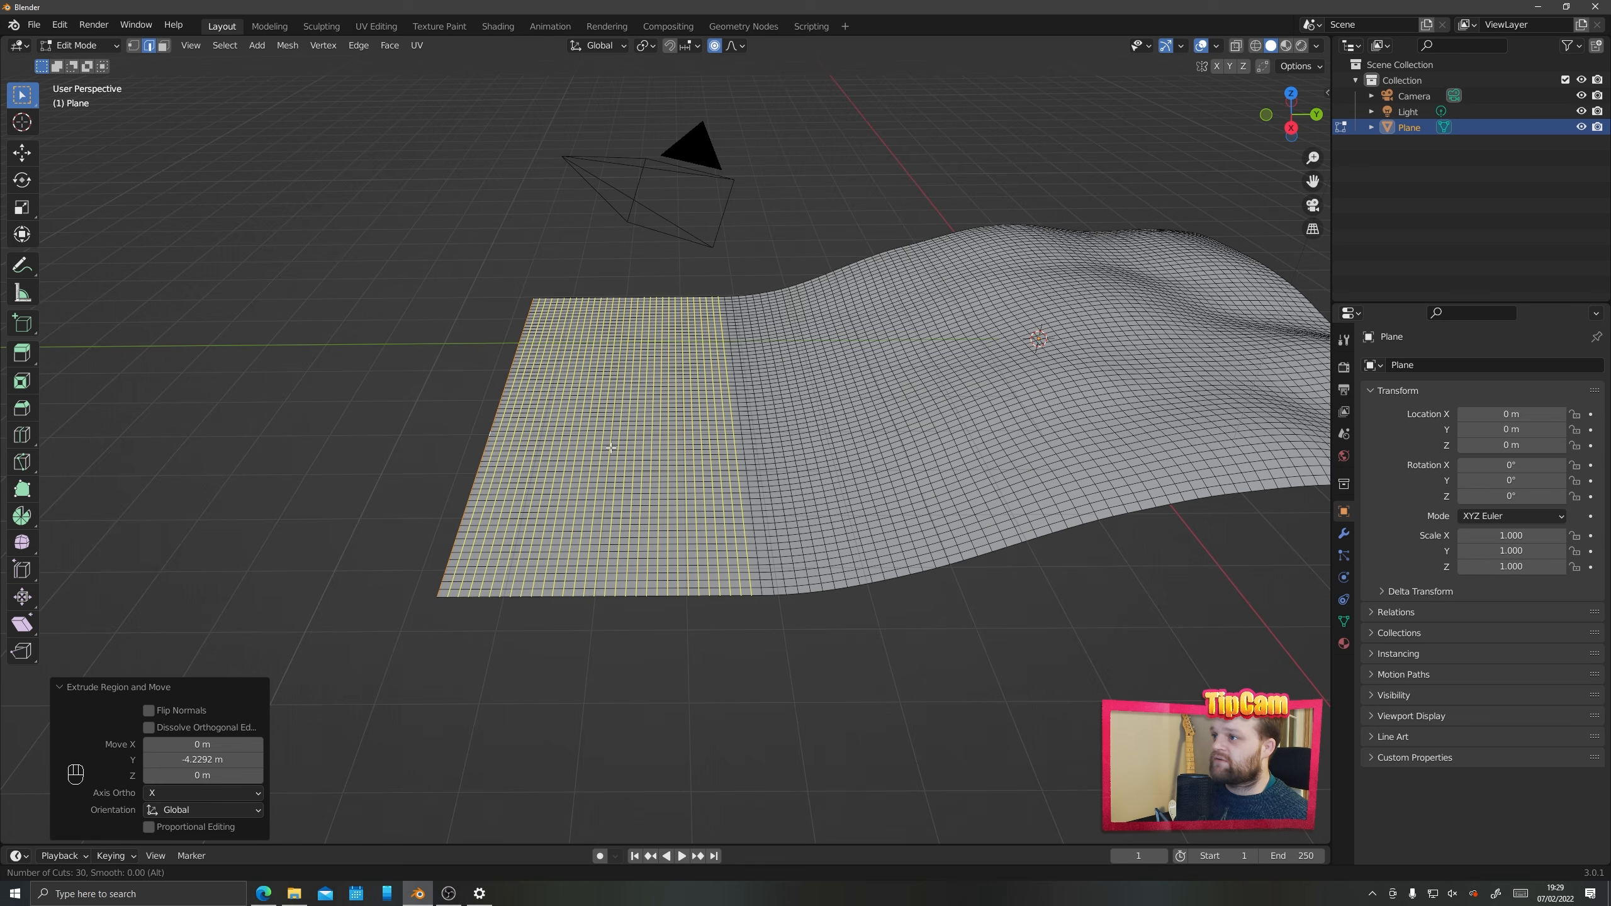
{"action": "left_click", "coordinate": [620, 450]}
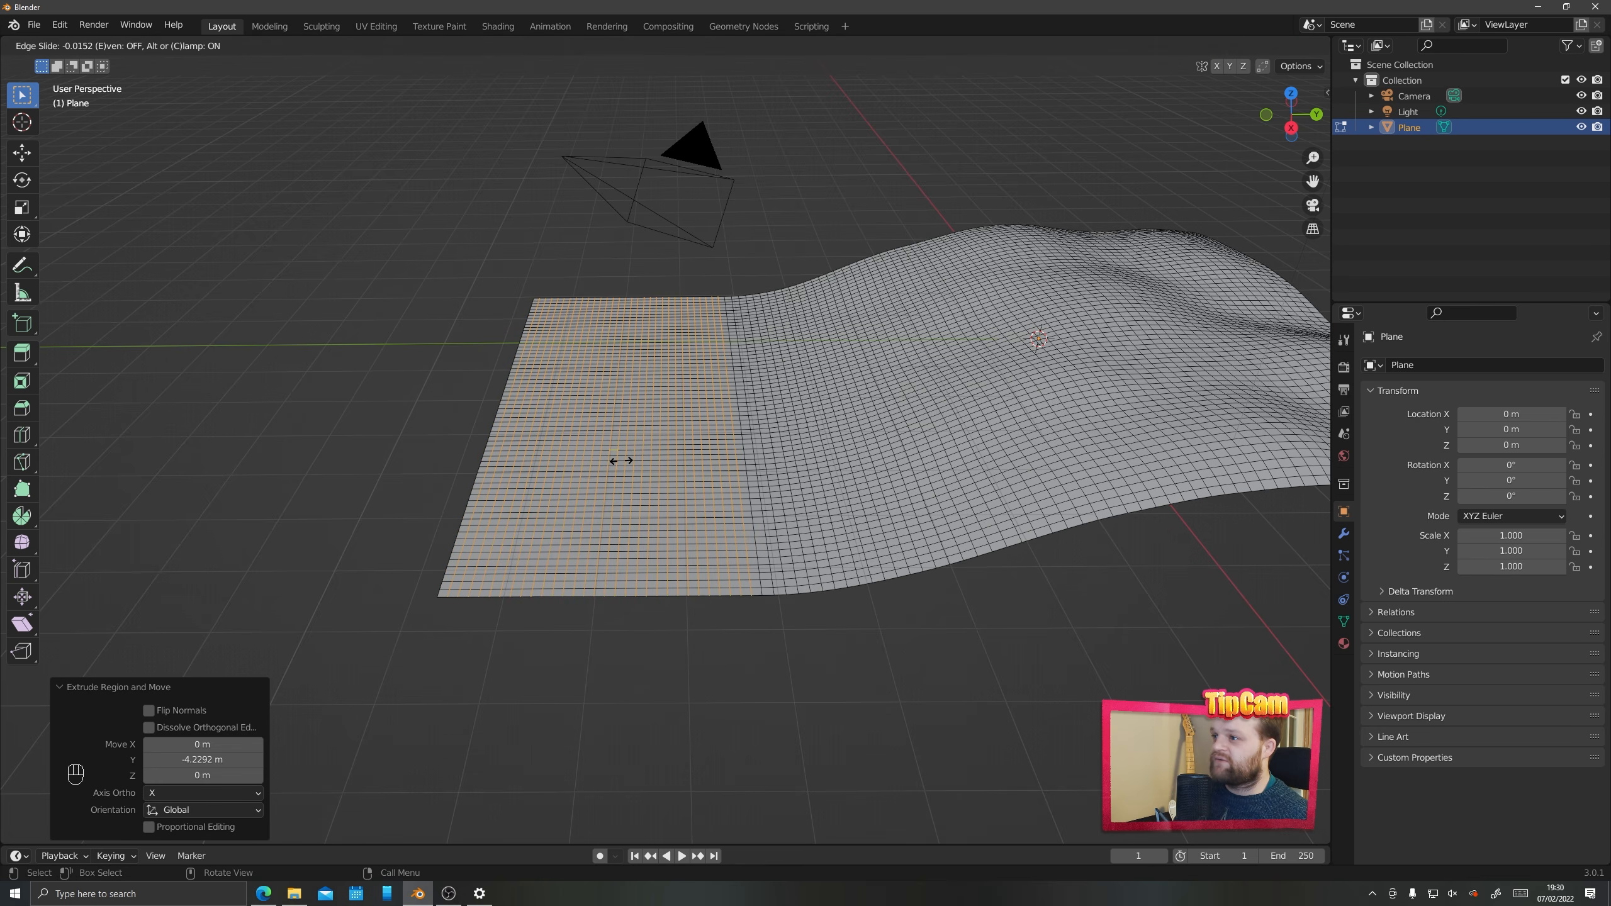
{"action": "right_click", "coordinate": [598, 433]}
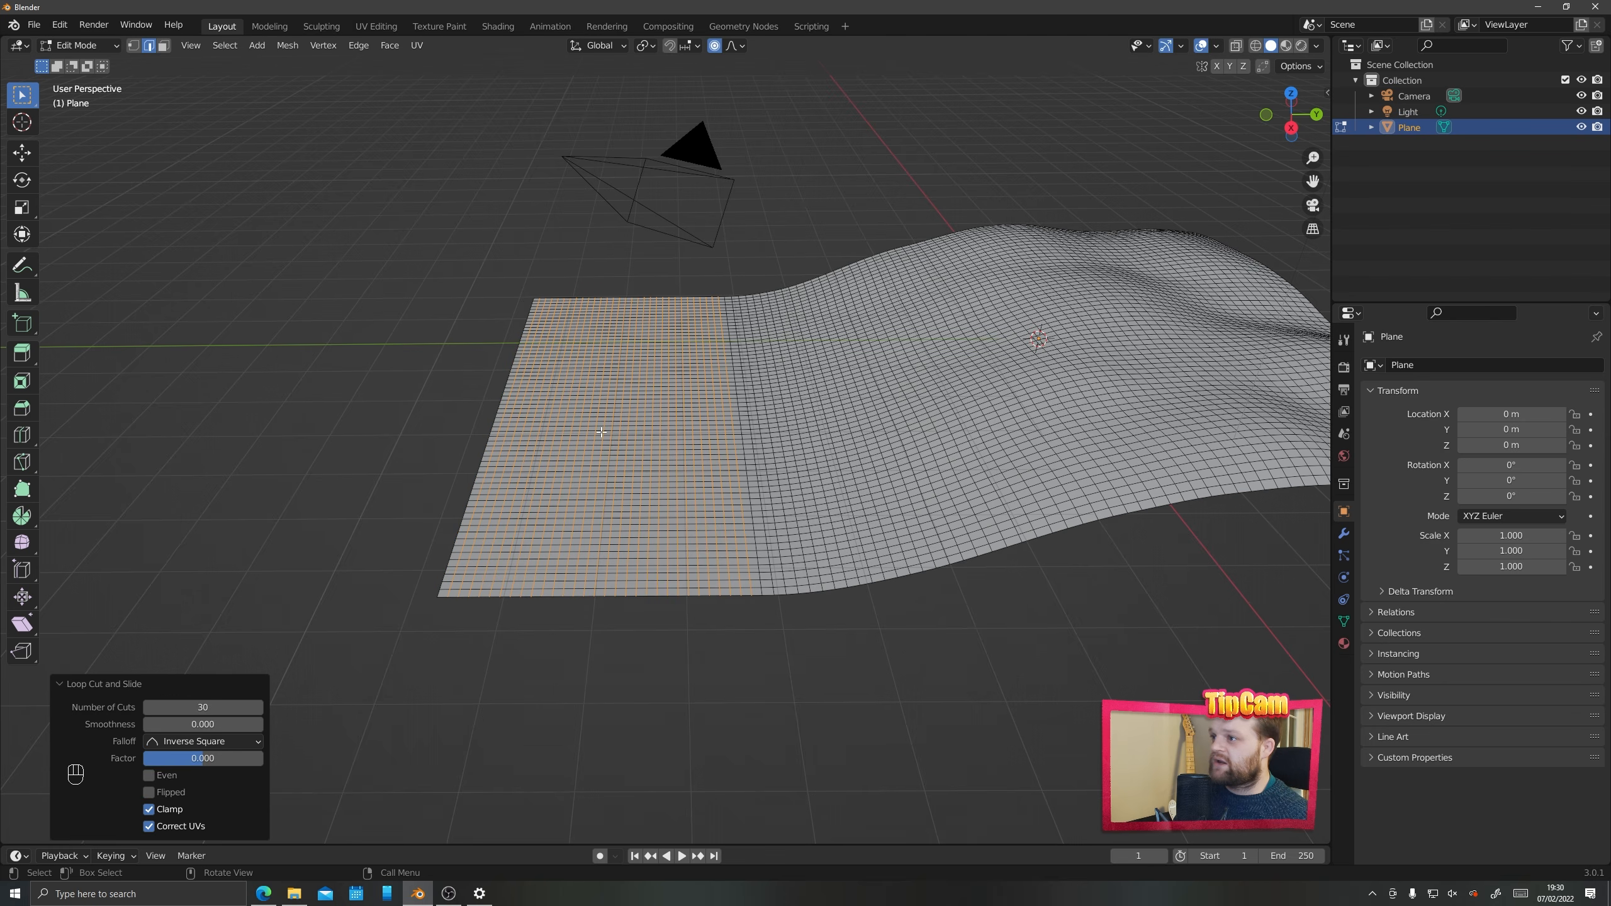
{"action": "middle_click_drag", "start_coordinate": [515, 520], "coordinate": [561, 540]}
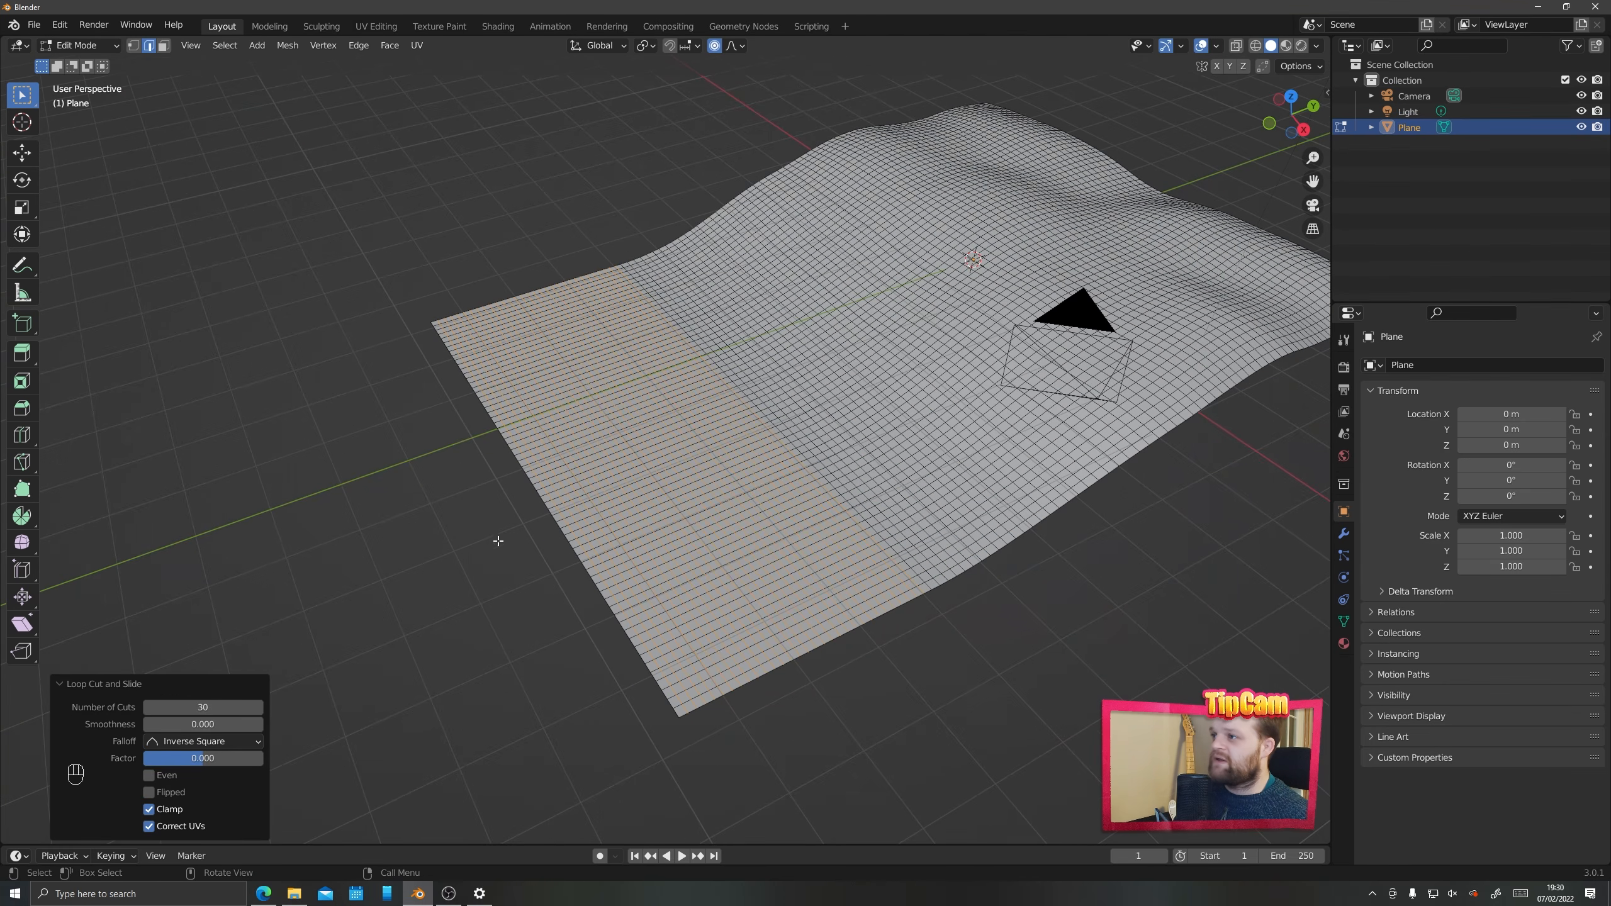
{"action": "left_click", "coordinate": [507, 541]}
Return to vertex selection and reshape several spots on the hills with small proportional moves, reducing the proportional size to about 1.61 m
{"action": "mouse_move", "coordinate": [715, 520]}
{"action": "middle_mouse_down"}
{"action": "mouse_move", "coordinate": [636, 452]}
{"action": "mouse_move", "coordinate": [676, 450]}
{"action": "mouse_move", "coordinate": [774, 374]}
{"action": "mouse_move", "coordinate": [599, 400]}
{"action": "mouse_move", "coordinate": [683, 422]}
{"action": "mouse_move", "coordinate": [612, 390]}
{"action": "middle_mouse_up"}
{"action": "key", "text": "1"}
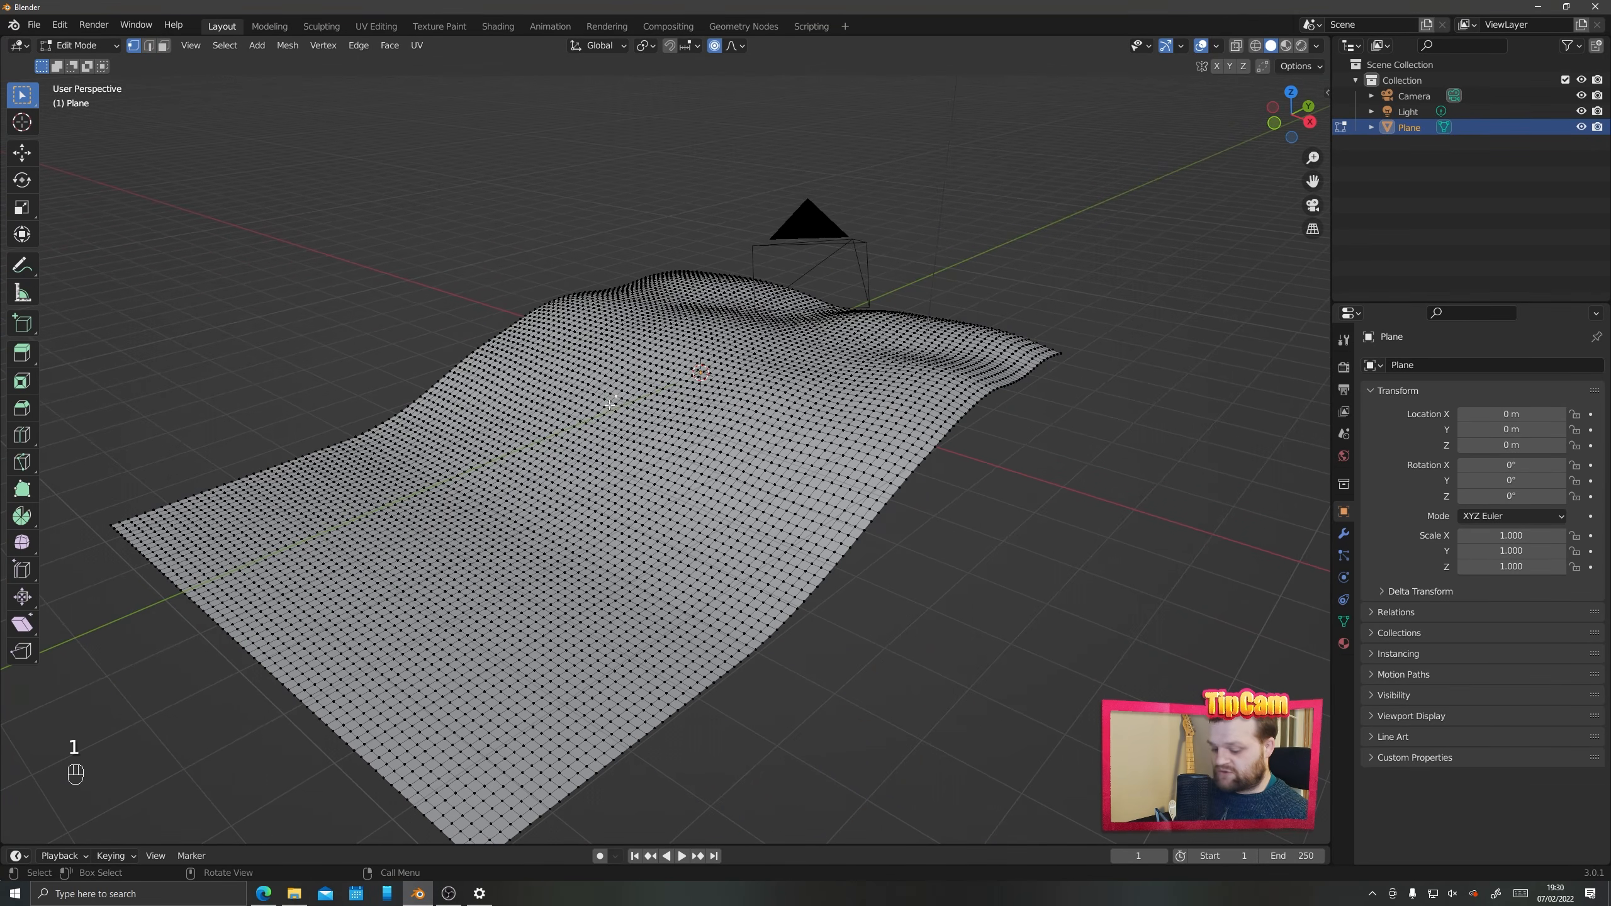
{"action": "left_click", "coordinate": [610, 392]}
{"action": "key", "text": "g"}
{"action": "scroll", "coordinate": [611, 393], "scroll_direction": "up", "scroll_amount": 13}
{"action": "left_click", "coordinate": [692, 406]}
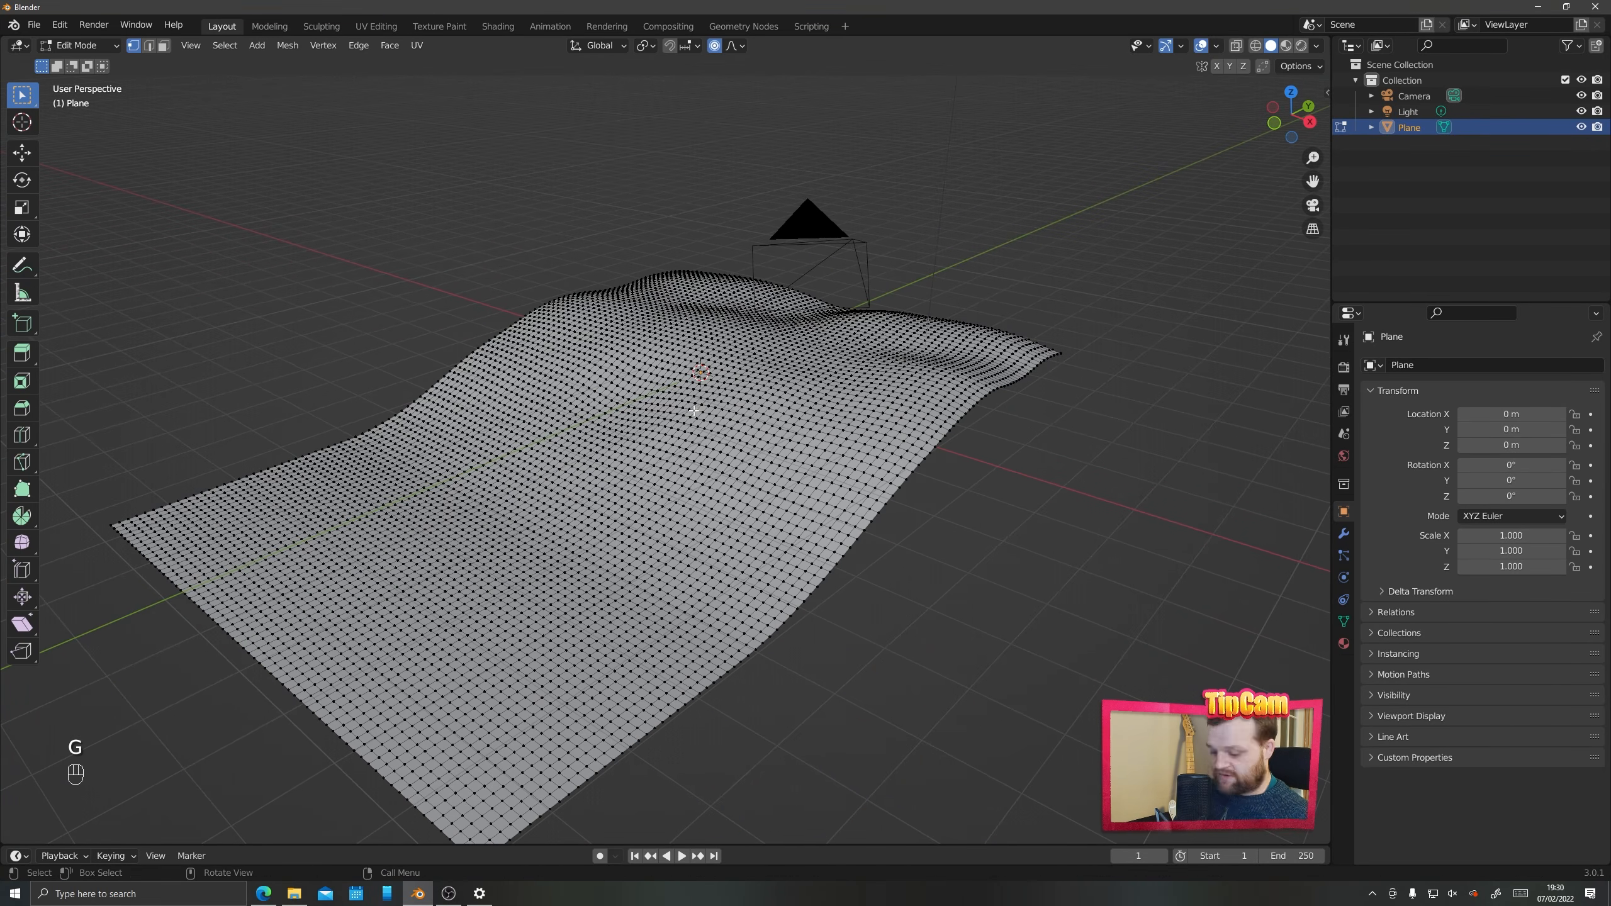
{"action": "key", "text": "g"}
{"action": "left_click", "coordinate": [618, 457]}
{"action": "scroll", "coordinate": [617, 457], "scroll_direction": "down", "scroll_amount": 1}
{"action": "left_click", "coordinate": [704, 438]}
{"action": "key", "text": "g"}
{"action": "left_click", "coordinate": [698, 445]}
{"action": "mouse_move", "coordinate": [617, 458]}
{"action": "middle_mouse_down"}
{"action": "mouse_move", "coordinate": [796, 432]}
{"action": "mouse_move", "coordinate": [753, 415]}
{"action": "middle_mouse_up"}
{"action": "key", "text": "g"}
{"action": "key", "text": "g"}
{"action": "key", "text": "g"}
{"action": "key", "text": "g"}
{"action": "key", "text": "g"}
{"action": "left_click", "coordinate": [767, 404]}
Select the whole terrain mesh and flatten it by scaling along Z to about 0.6
{"action": "key", "text": "a"}
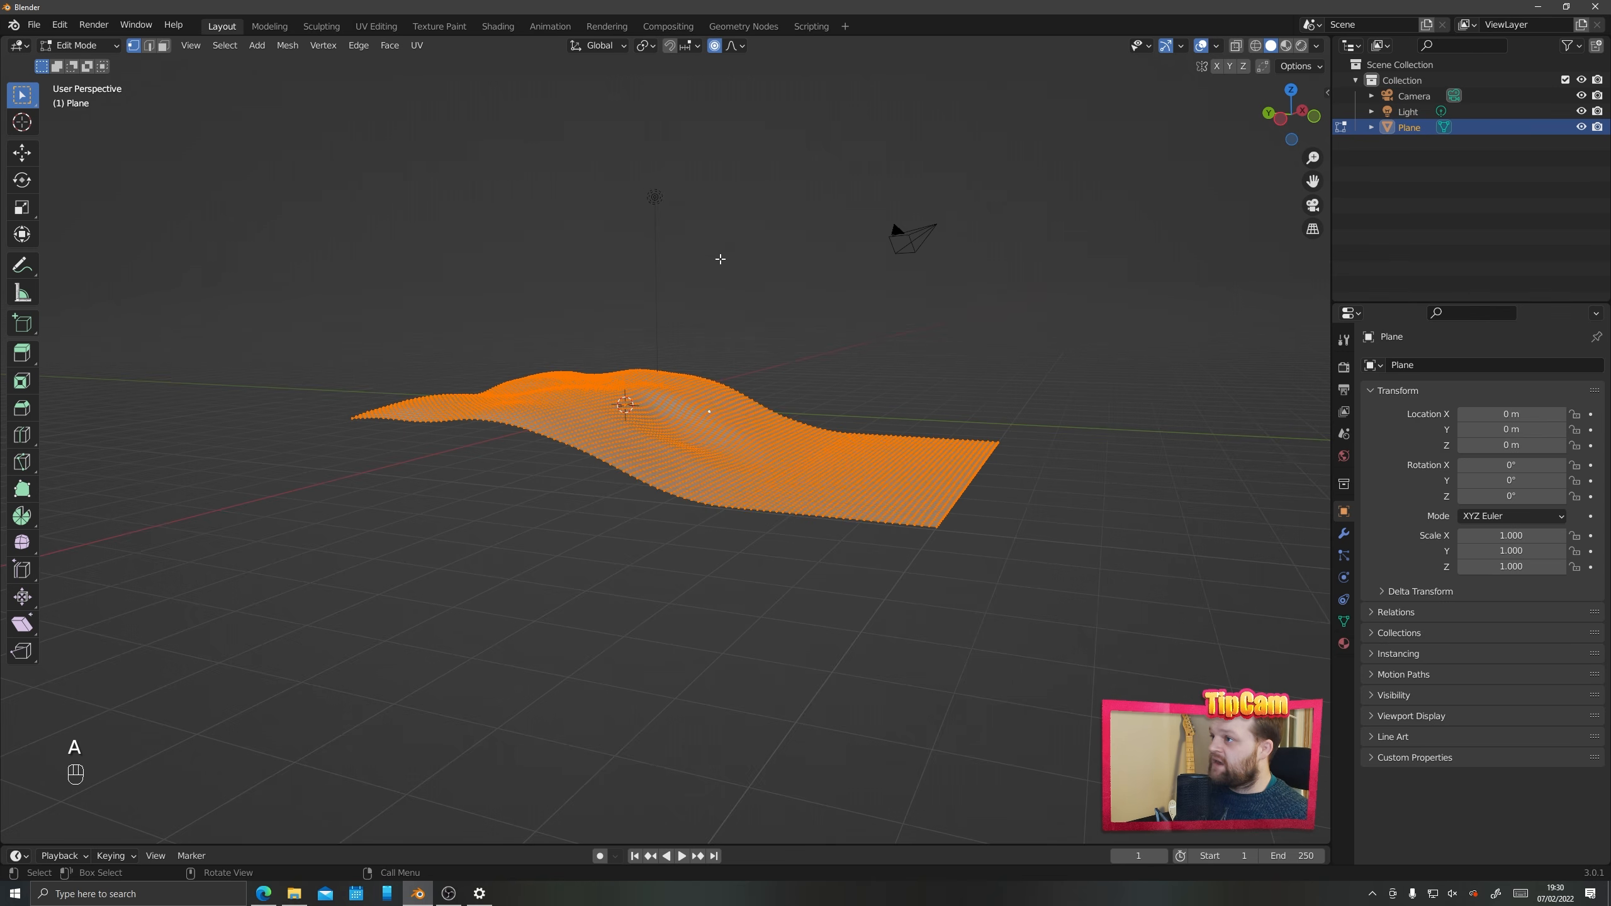
{"action": "key", "text": "s"}
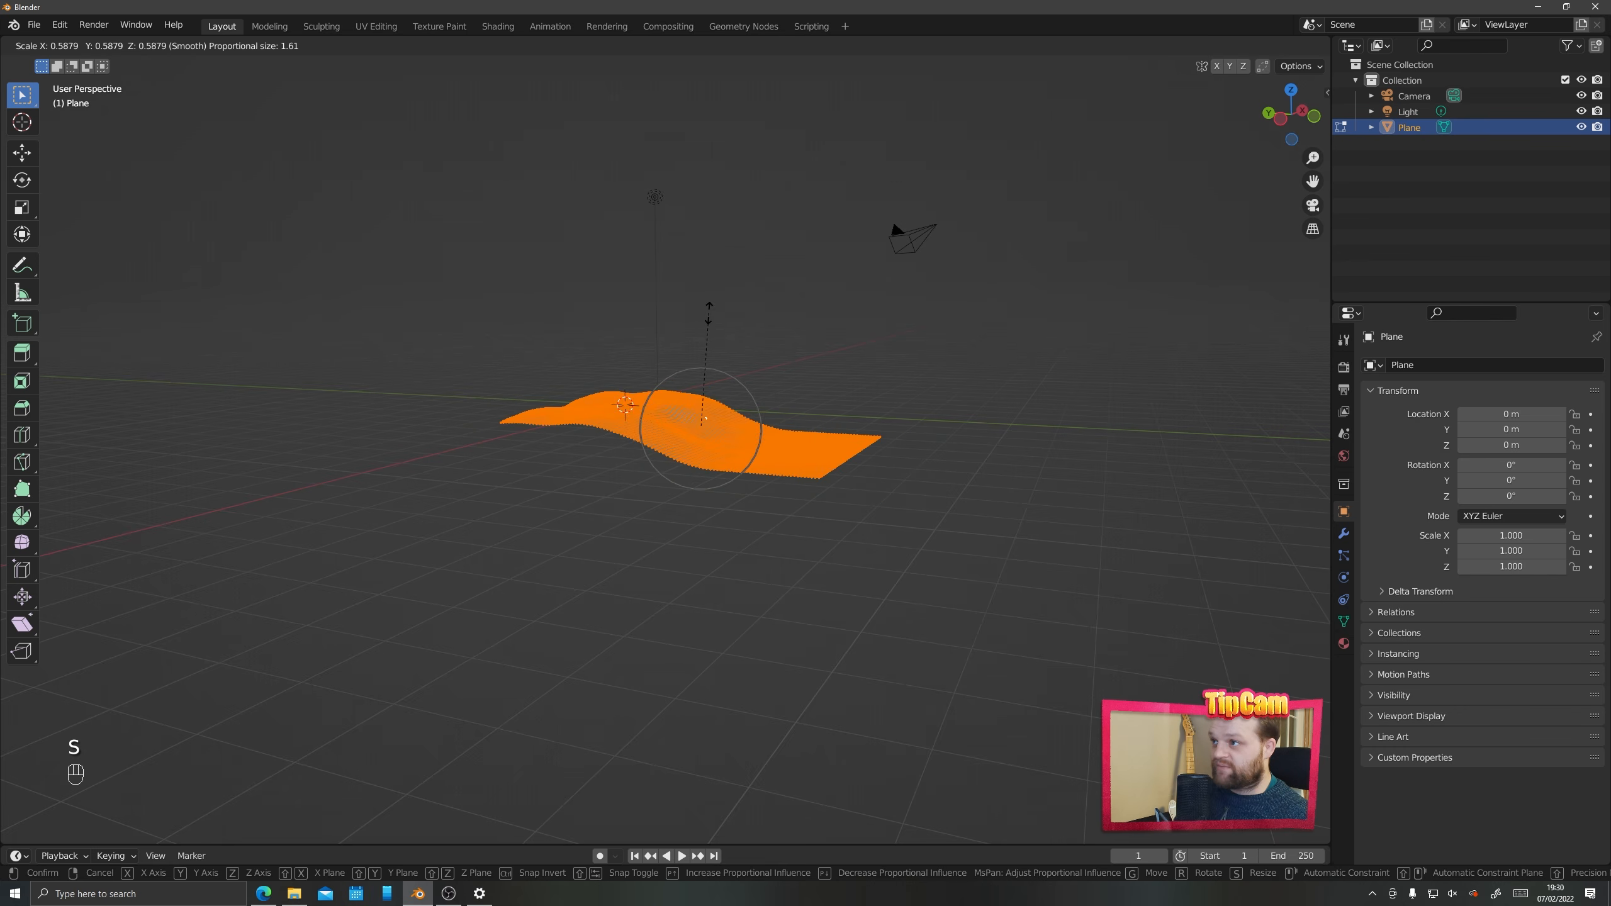
{"action": "key", "text": "z"}
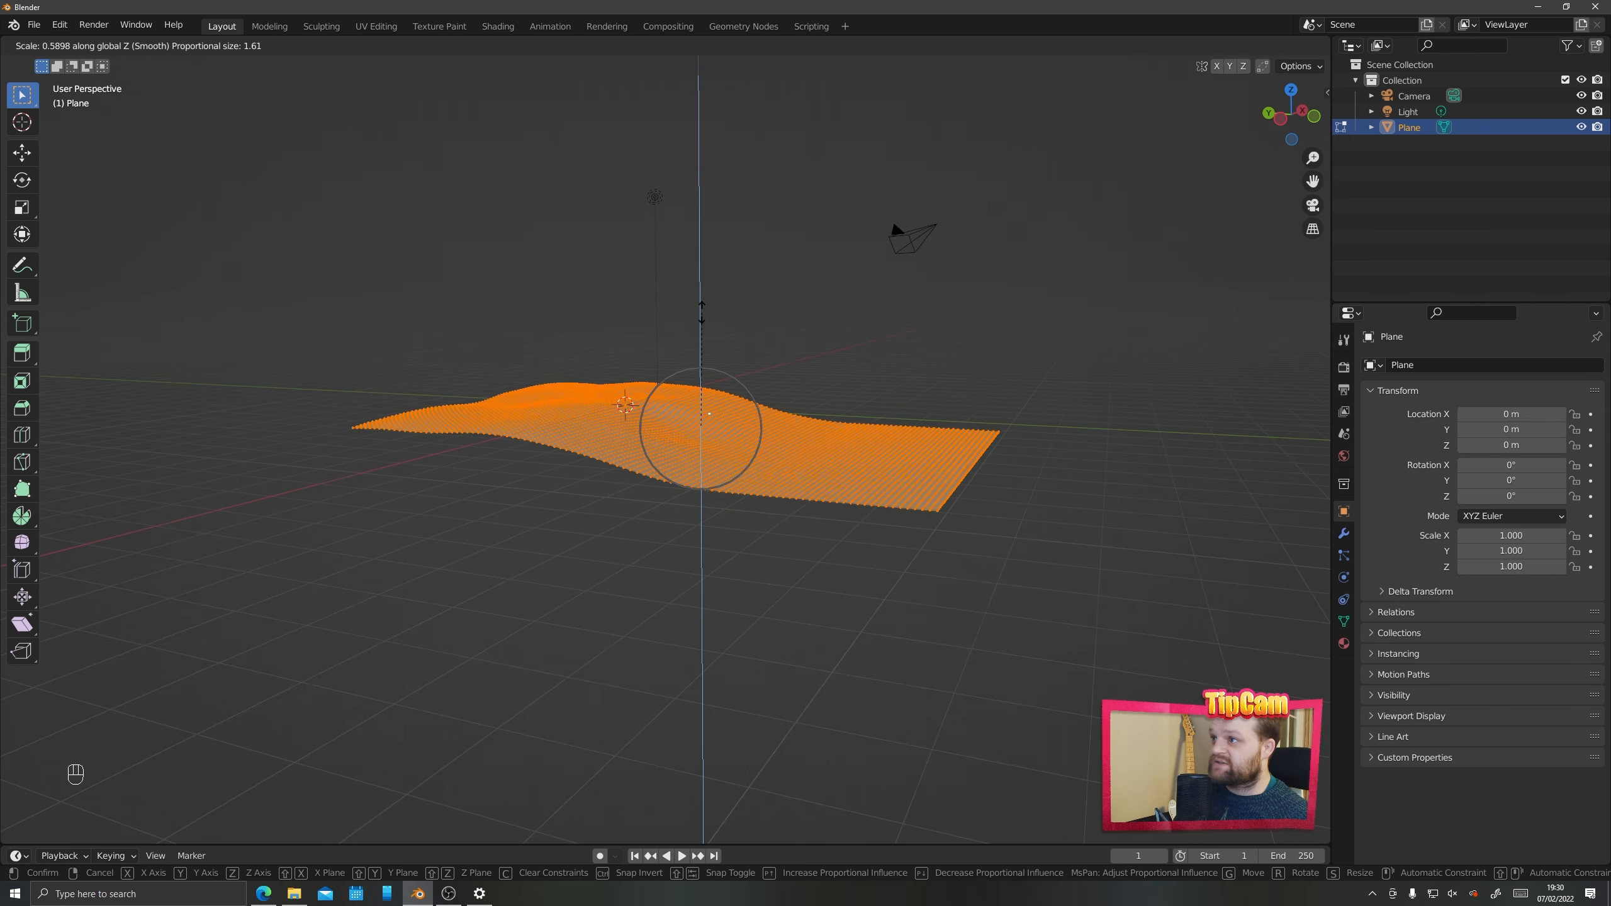
{"action": "left_click", "coordinate": [705, 298]}
{"action": "mouse_move", "coordinate": [706, 298]}
{"action": "middle_mouse_down"}
{"action": "mouse_move", "coordinate": [682, 470]}
{"action": "mouse_move", "coordinate": [633, 494]}
{"action": "mouse_move", "coordinate": [430, 520]}
{"action": "mouse_move", "coordinate": [452, 516]}
{"action": "middle_mouse_up"}
Return to Object Mode and raise the terrain plane about 1.02 m along Z
{"action": "key", "text": "Tab"}
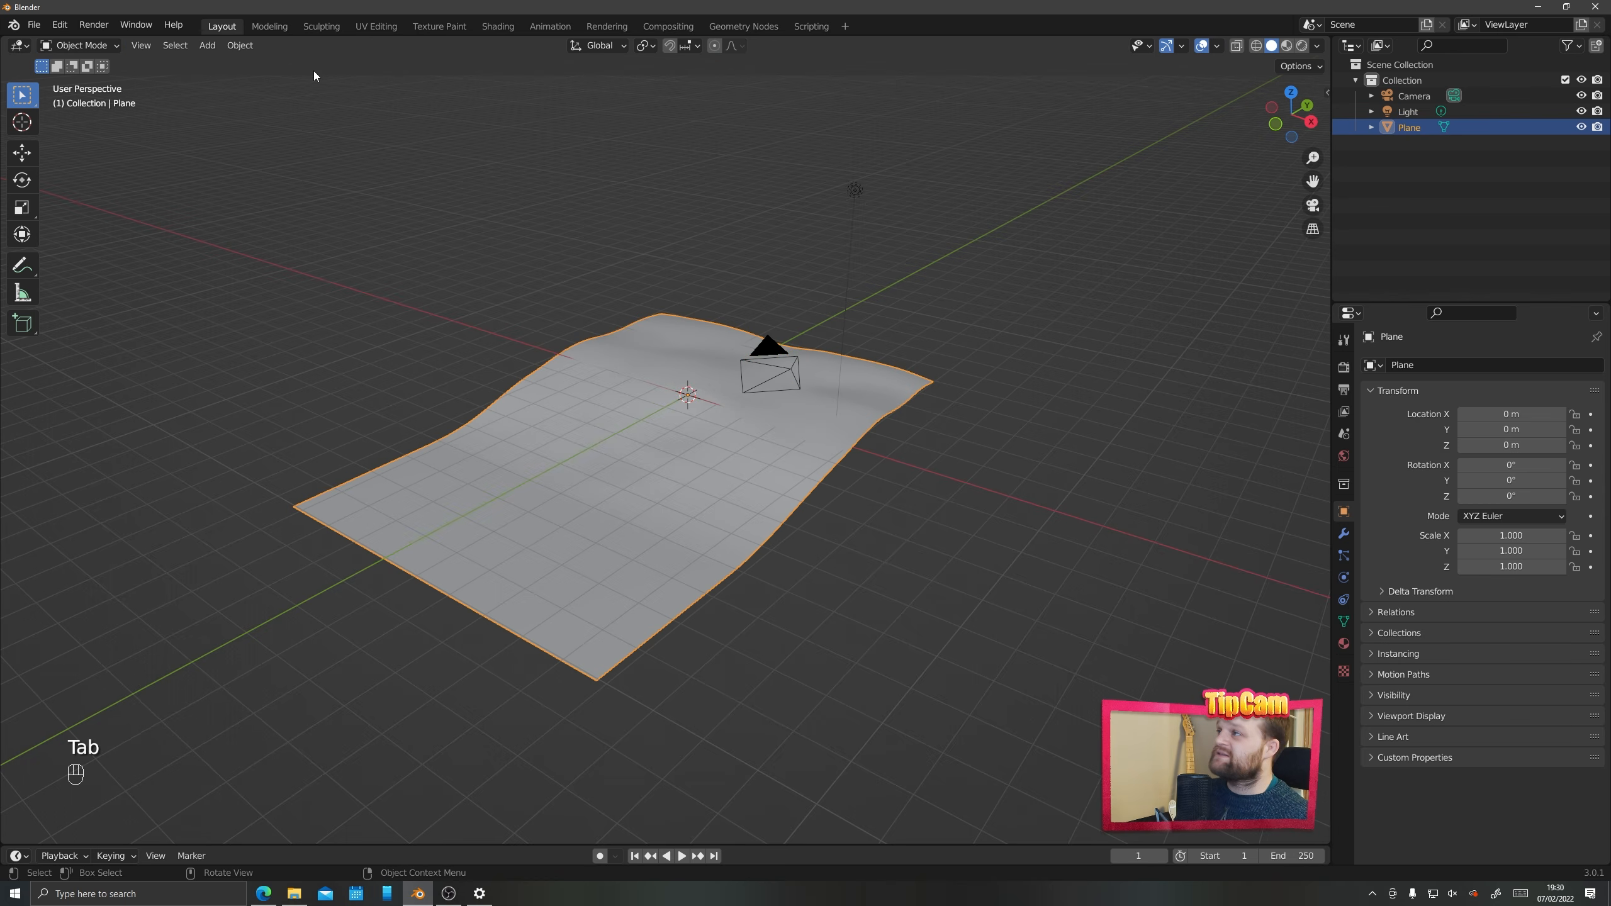
{"action": "mouse_move", "coordinate": [644, 512]}
{"action": "middle_mouse_down"}
{"action": "mouse_move", "coordinate": [571, 493]}
{"action": "mouse_move", "coordinate": [557, 460]}
{"action": "mouse_move", "coordinate": [608, 457]}
{"action": "mouse_move", "coordinate": [505, 520]}
{"action": "middle_mouse_up"}
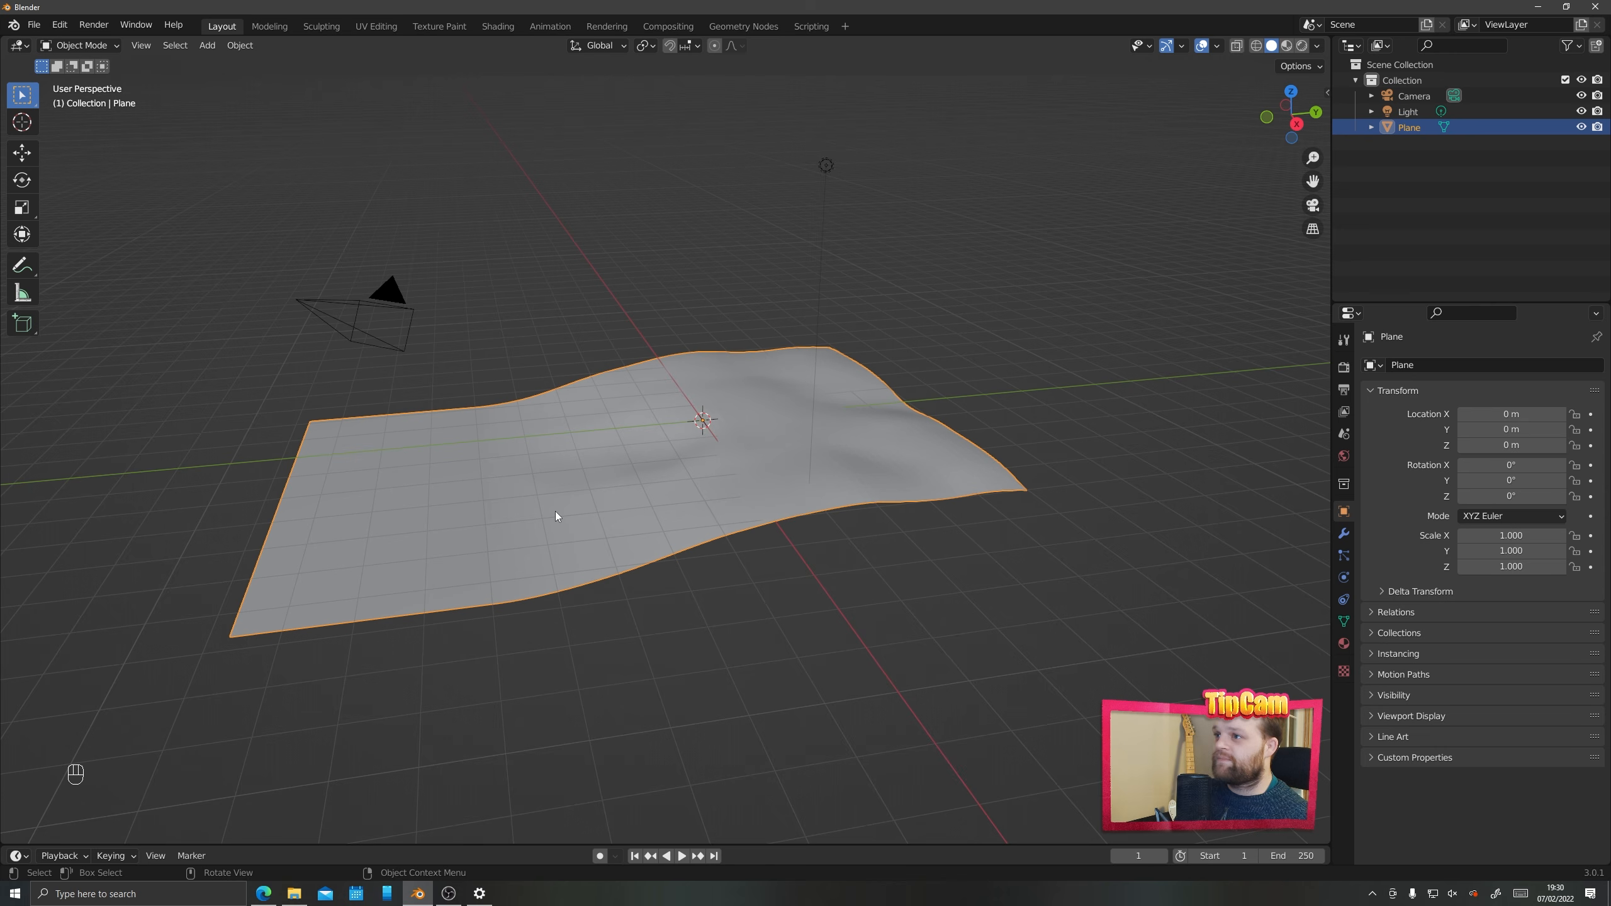
{"action": "key", "text": "g"}
{"action": "key", "text": "z"}
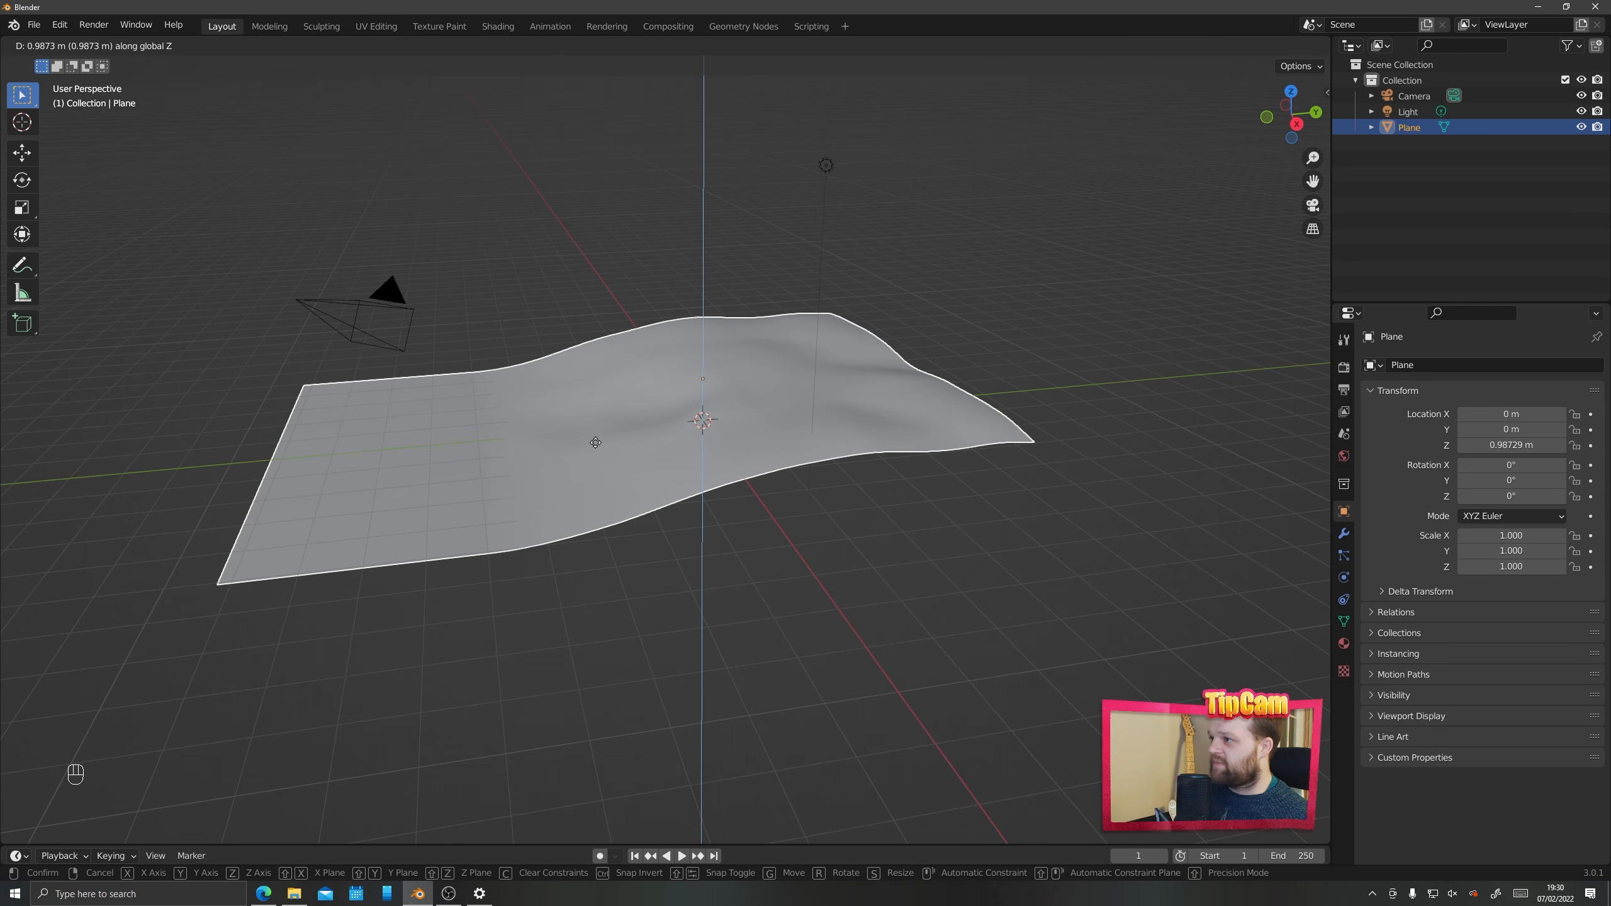
{"action": "left_click", "coordinate": [596, 441]}
Deselect the terrain and display the viewport in Rendered shading to inspect the surface
{"action": "middle_click_drag", "start_coordinate": [412, 488], "coordinate": [589, 527]}
{"action": "middle_click_drag", "start_coordinate": [736, 511], "coordinate": [666, 547]}
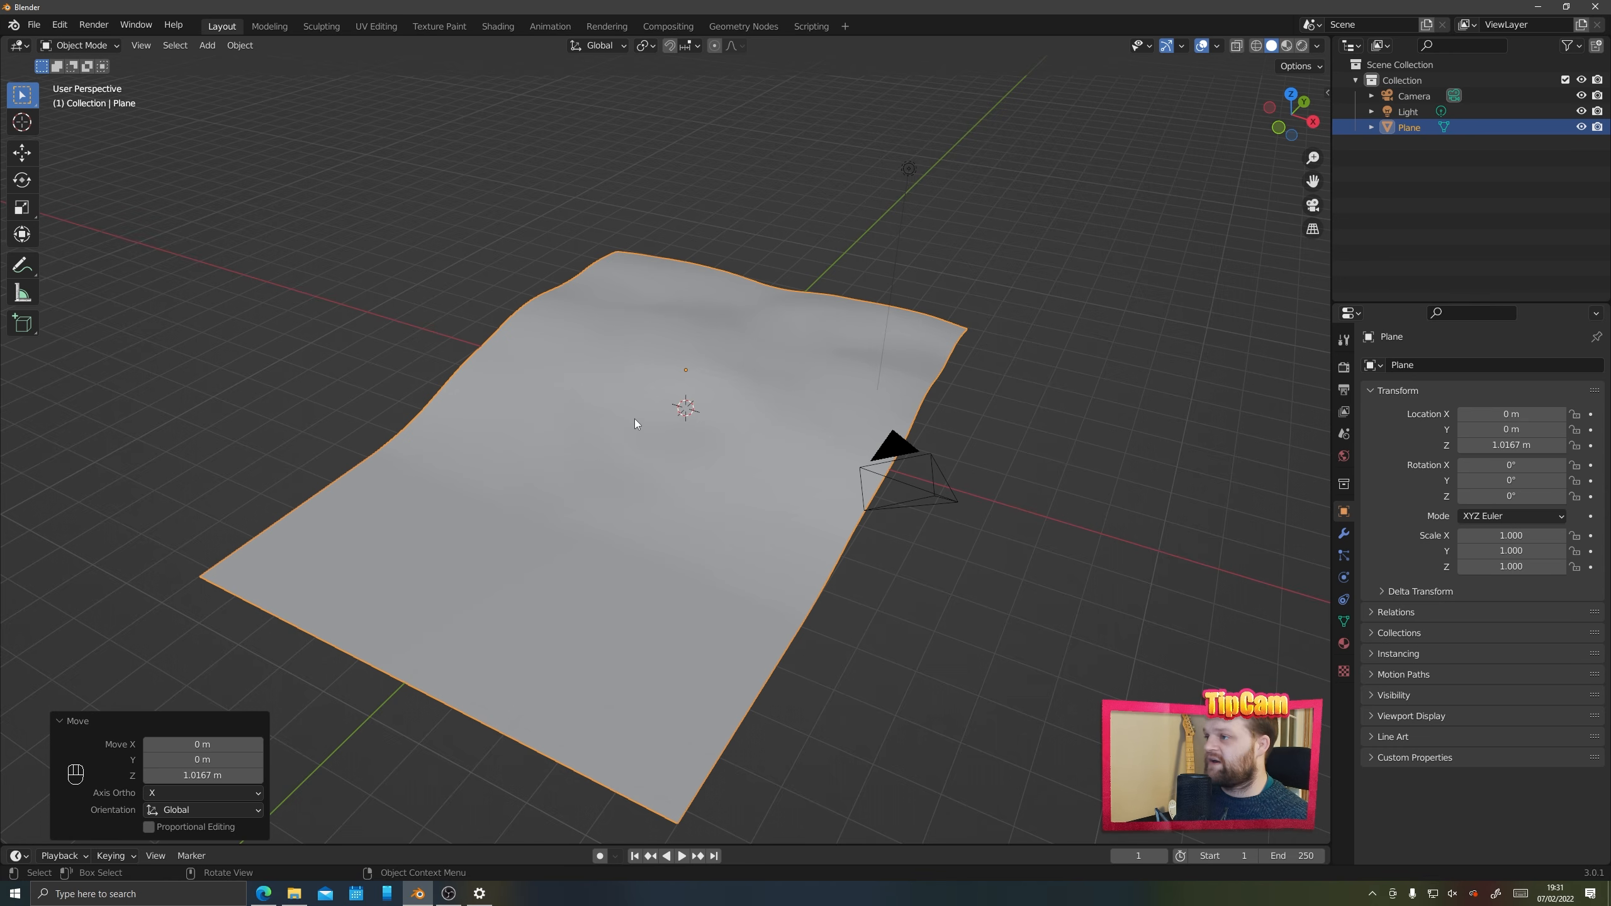
{"action": "right_click", "coordinate": [614, 337]}
{"action": "left_click", "coordinate": [342, 289]}
{"action": "scroll", "coordinate": [614, 486], "scroll_direction": "up", "scroll_amount": 6}
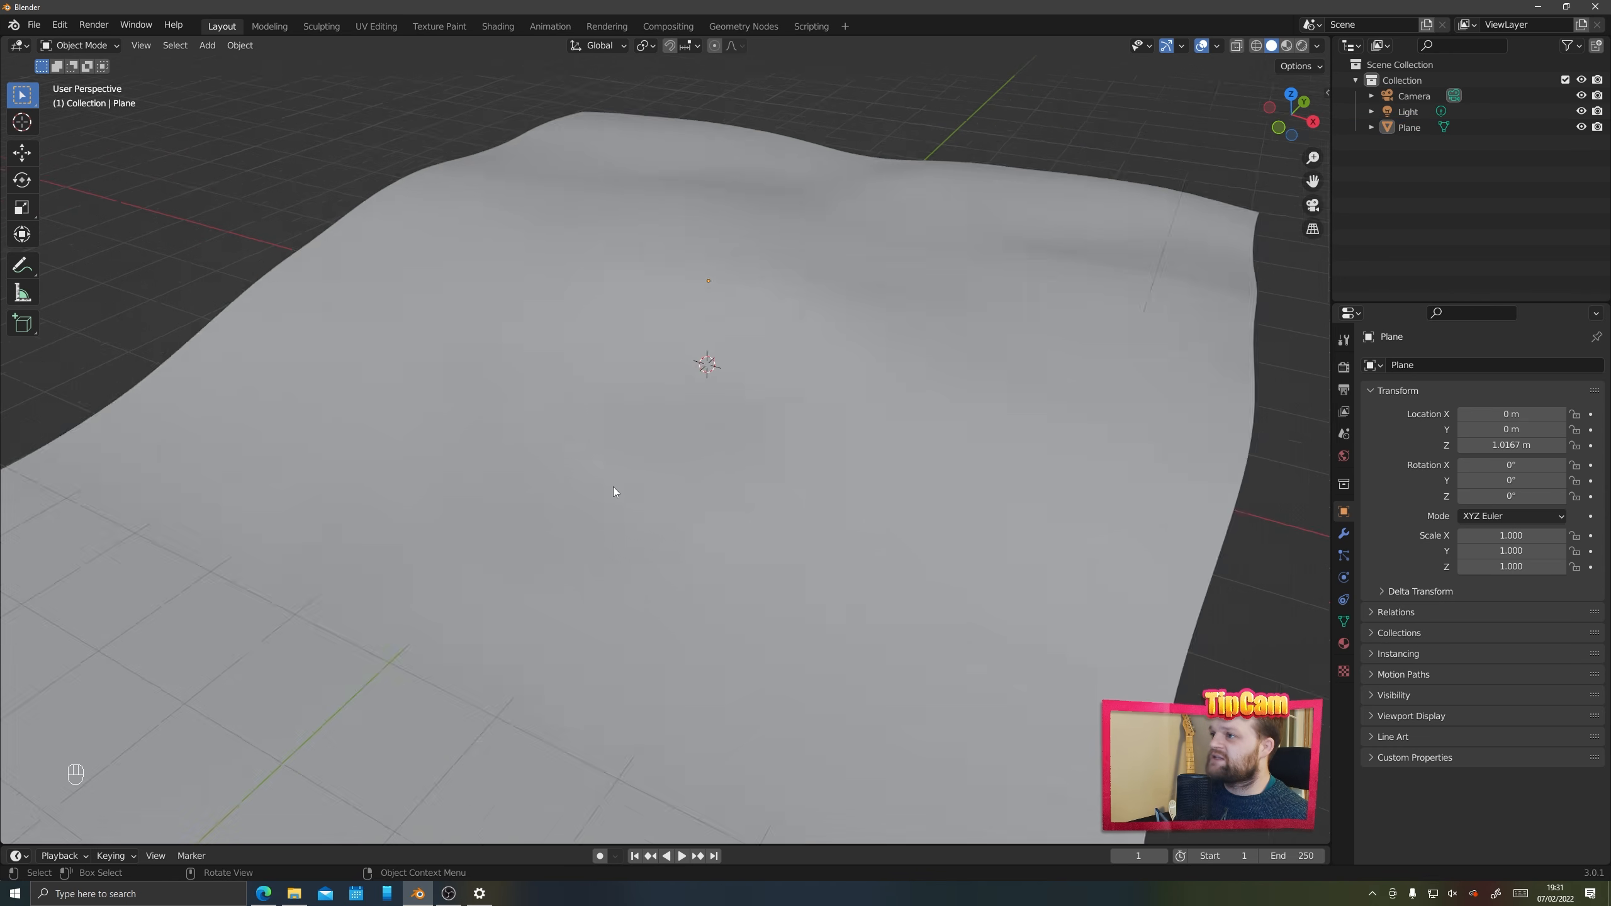
{"action": "scroll", "coordinate": [608, 471], "scroll_direction": "down", "scroll_amount": 2}
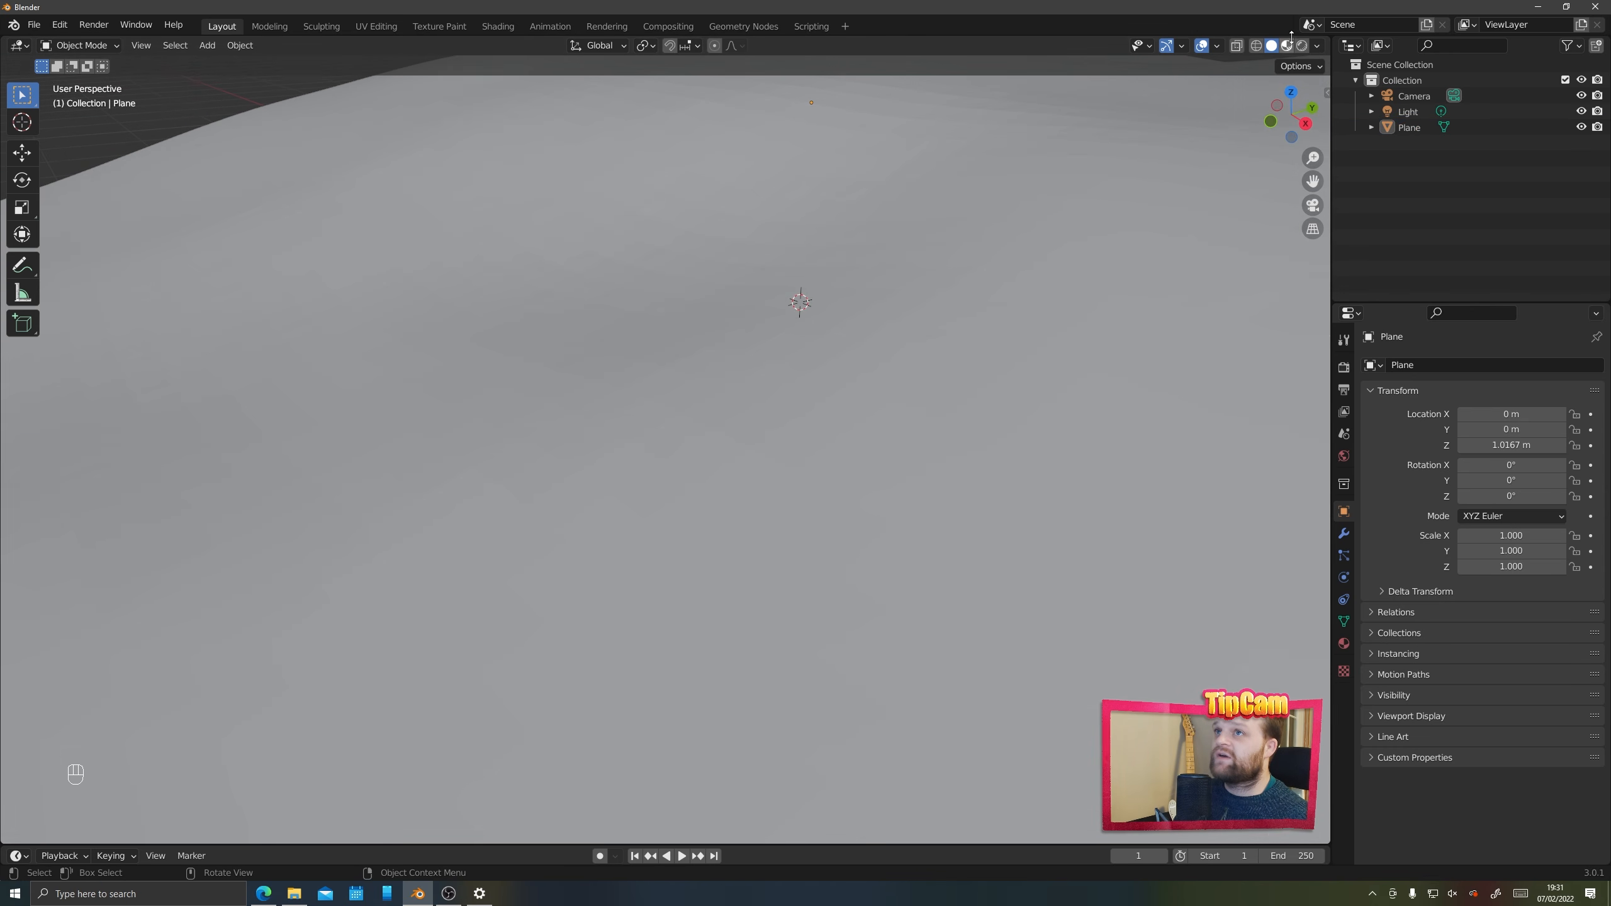
{"action": "left_click", "coordinate": [1299, 50]}
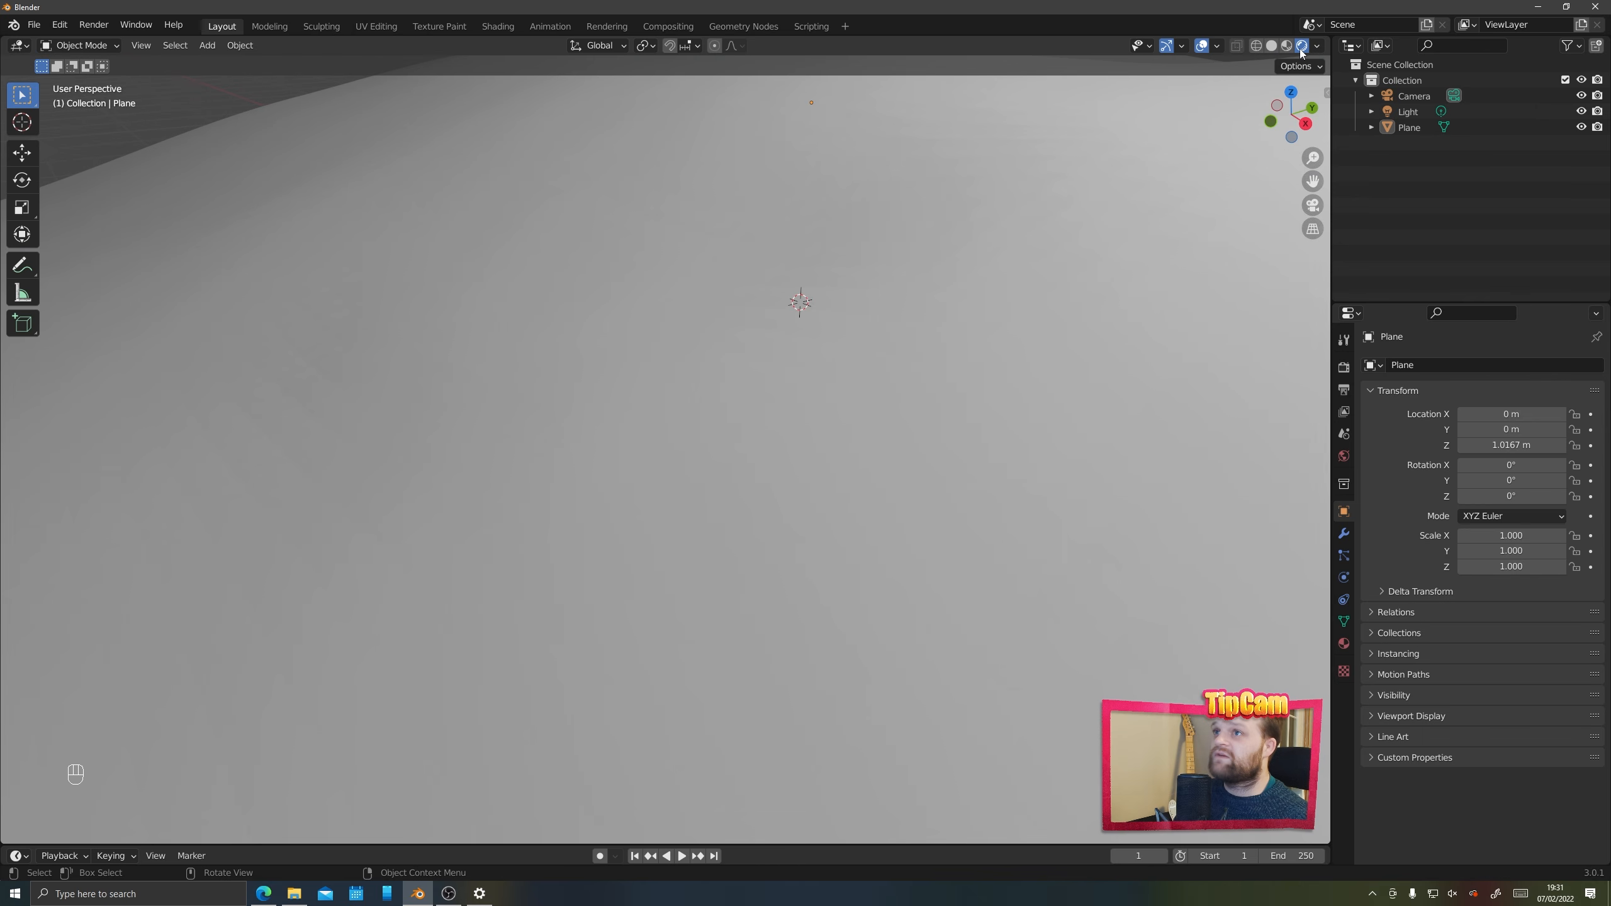
{"action": "scroll", "coordinate": [952, 306], "scroll_direction": "down", "scroll_amount": 5}
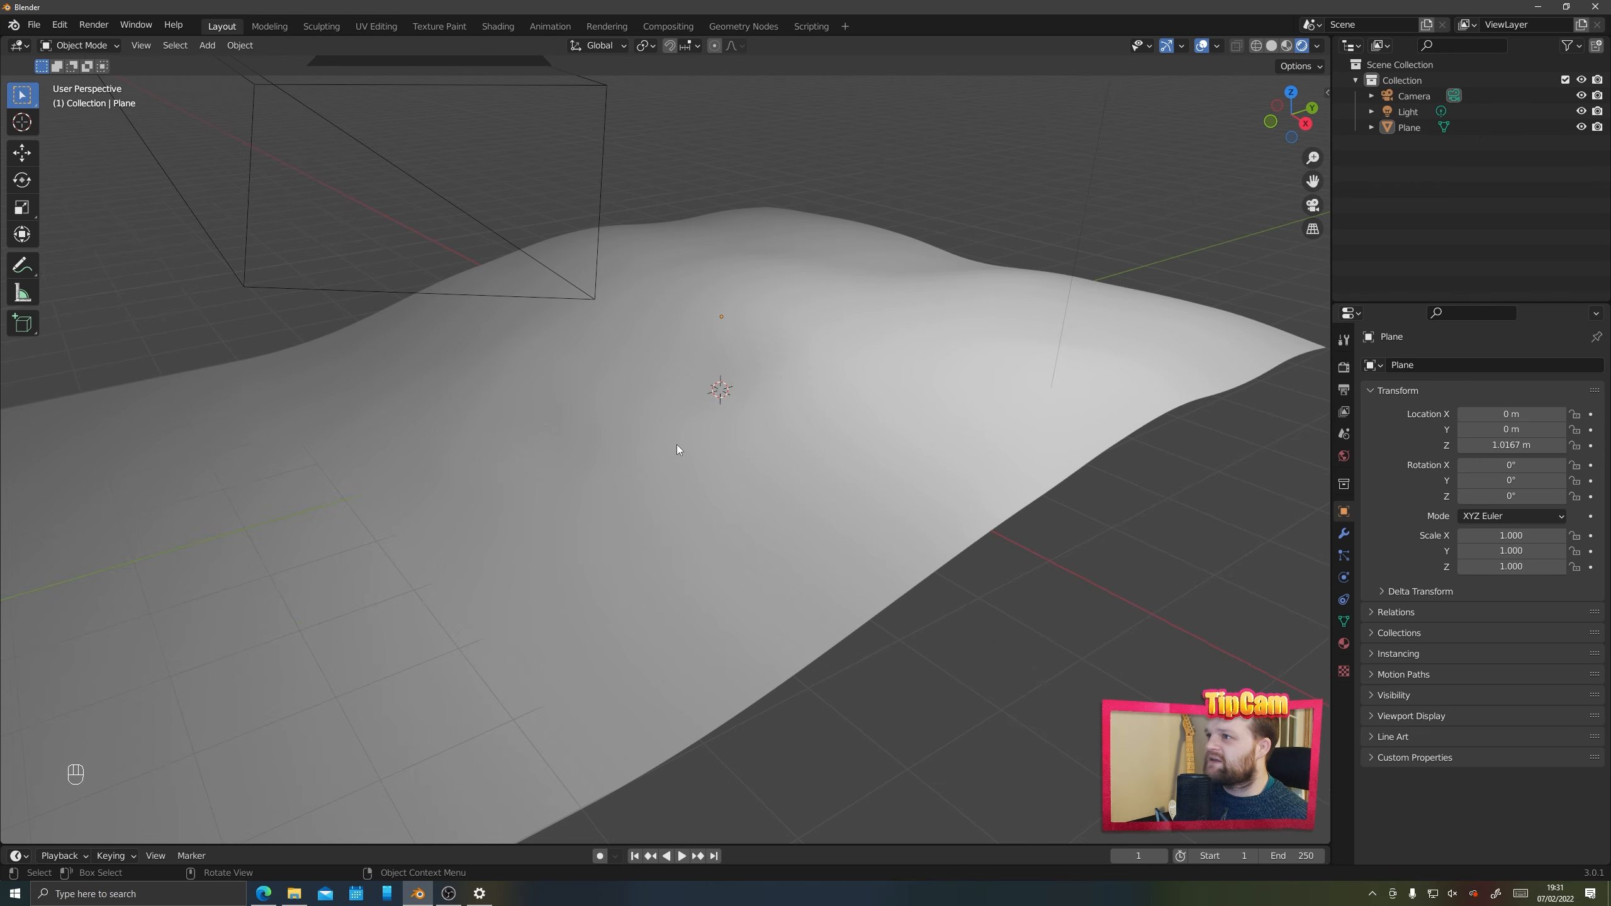
Select the terrain plane, inspect its surface up close, and return the viewport to Solid shading
{"action": "right_click", "coordinate": [783, 295]}
{"action": "left_click", "coordinate": [829, 318]}
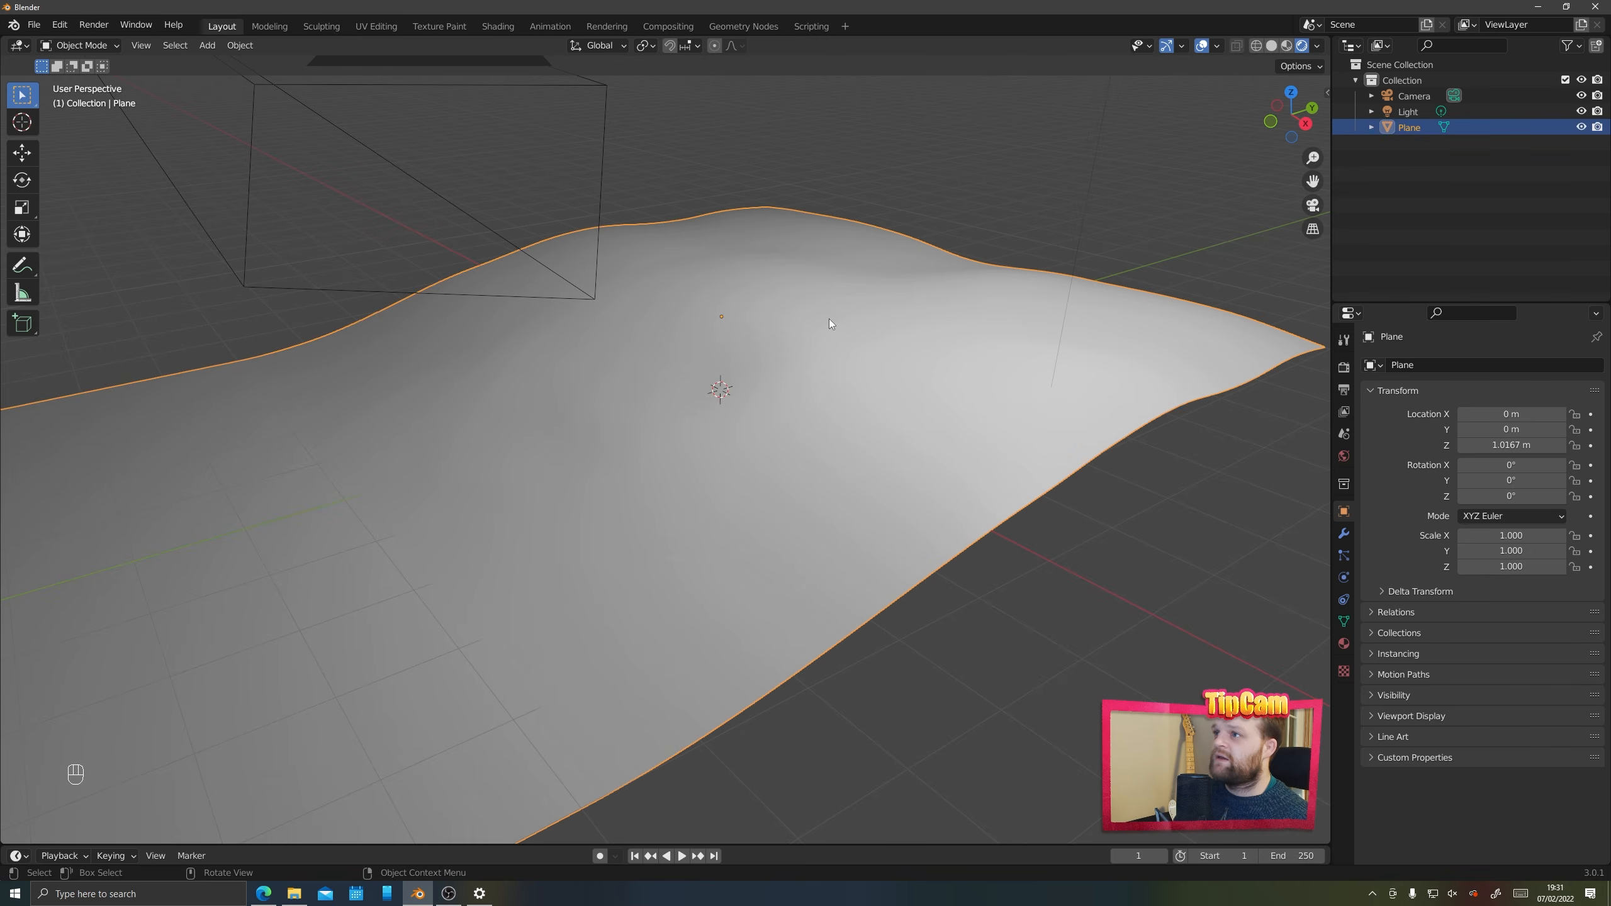
{"action": "right_click", "coordinate": [823, 317]}
{"action": "left_click", "coordinate": [824, 317]}
{"action": "scroll", "coordinate": [807, 346], "scroll_direction": "up", "scroll_amount": 6}
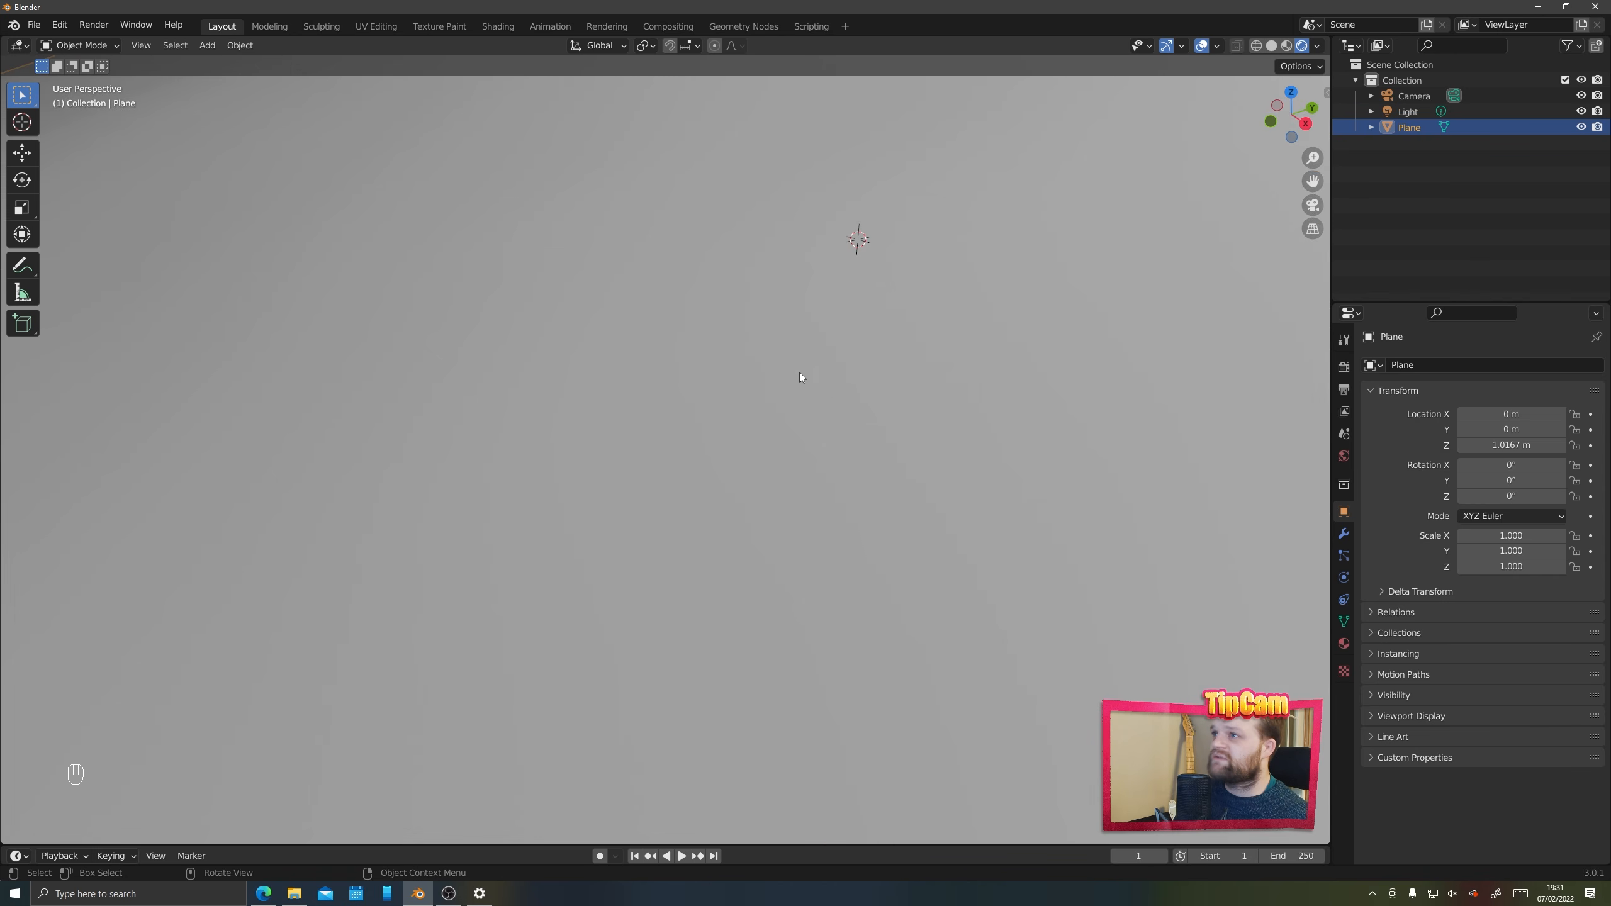
{"action": "scroll", "coordinate": [802, 372], "scroll_direction": "down", "scroll_amount": 6}
{"action": "mouse_move", "coordinate": [594, 478]}
{"action": "middle_mouse_down", "text": "shift"}
{"action": "mouse_move", "coordinate": [733, 405]}
{"action": "mouse_move", "coordinate": [835, 385]}
{"action": "mouse_move", "coordinate": [794, 396]}
{"action": "middle_mouse_up", "text": "shift"}
{"action": "scroll", "coordinate": [729, 399], "scroll_direction": "down", "scroll_amount": 2}
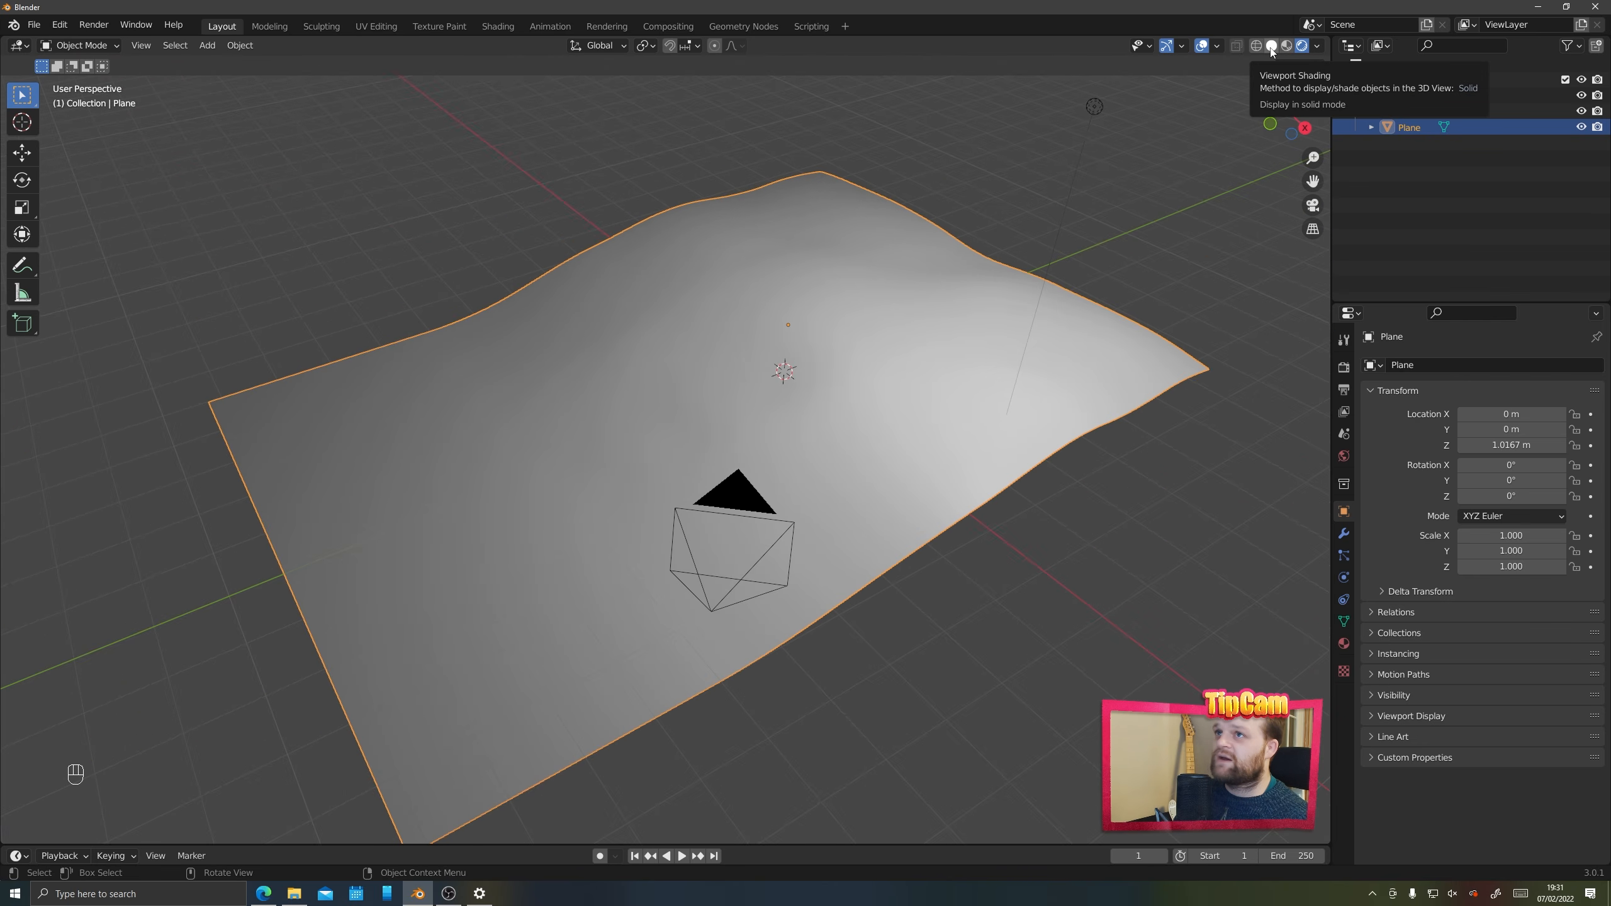
{"action": "mouse_move", "coordinate": [660, 377]}
{"action": "middle_mouse_down"}
{"action": "mouse_move", "coordinate": [781, 349]}
{"action": "mouse_move", "coordinate": [665, 367]}
{"action": "mouse_move", "coordinate": [732, 357]}
{"action": "mouse_move", "coordinate": [715, 394]}
{"action": "middle_mouse_up"}
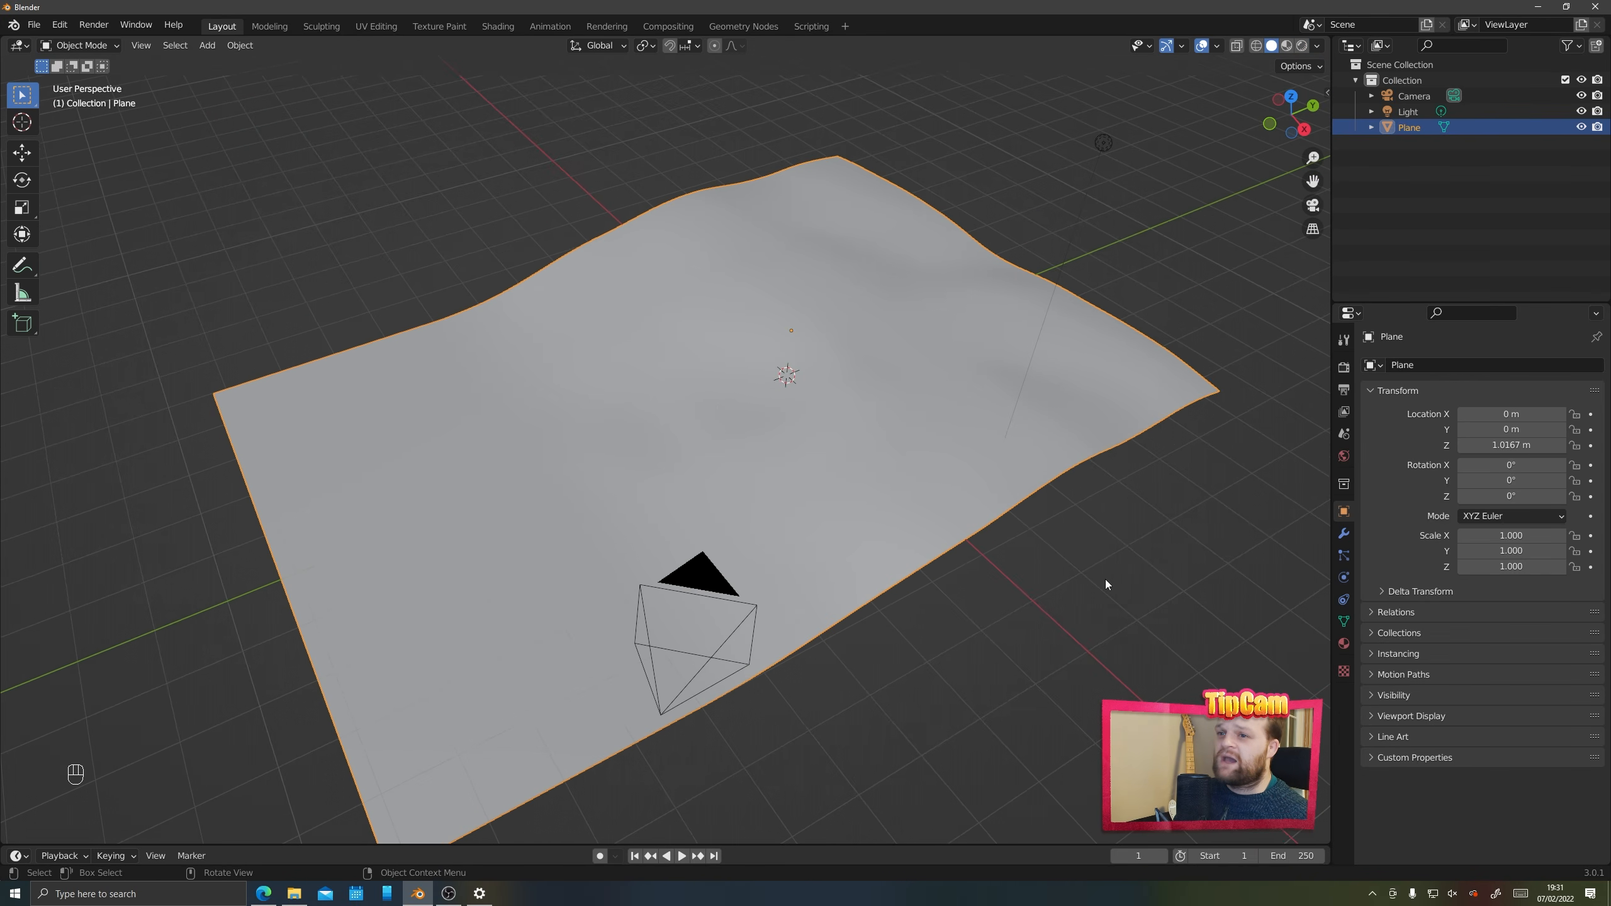
Add a Subdivision Surface modifier to the terrain plane and set its viewport level to 2
{"action": "left_click", "coordinate": [1345, 535]}
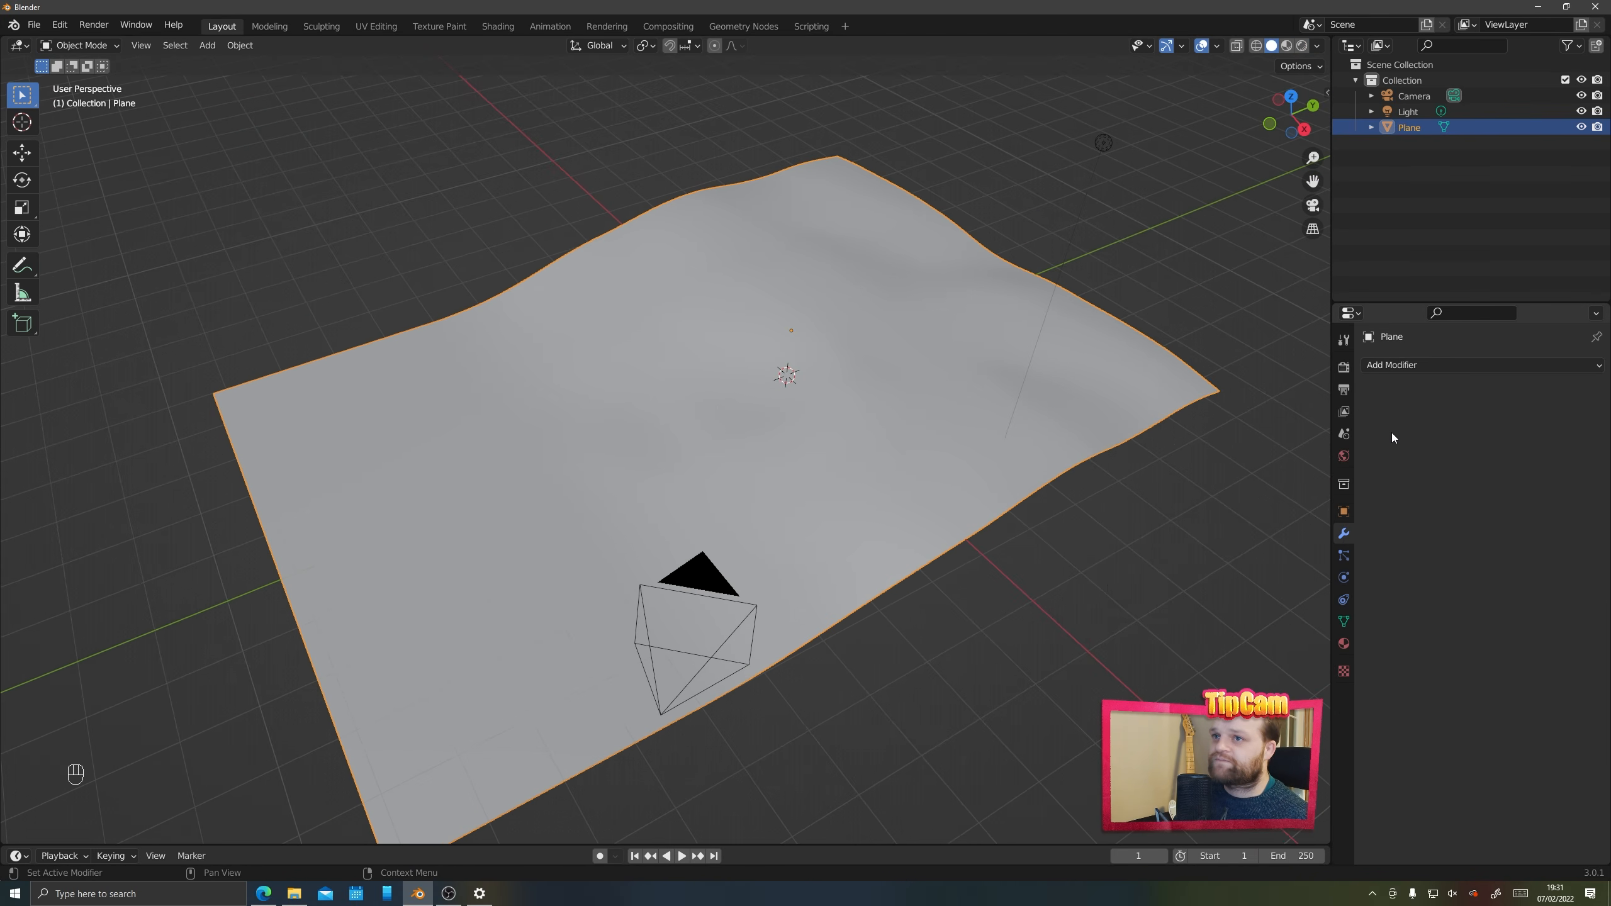
{"action": "left_click", "coordinate": [1399, 369]}
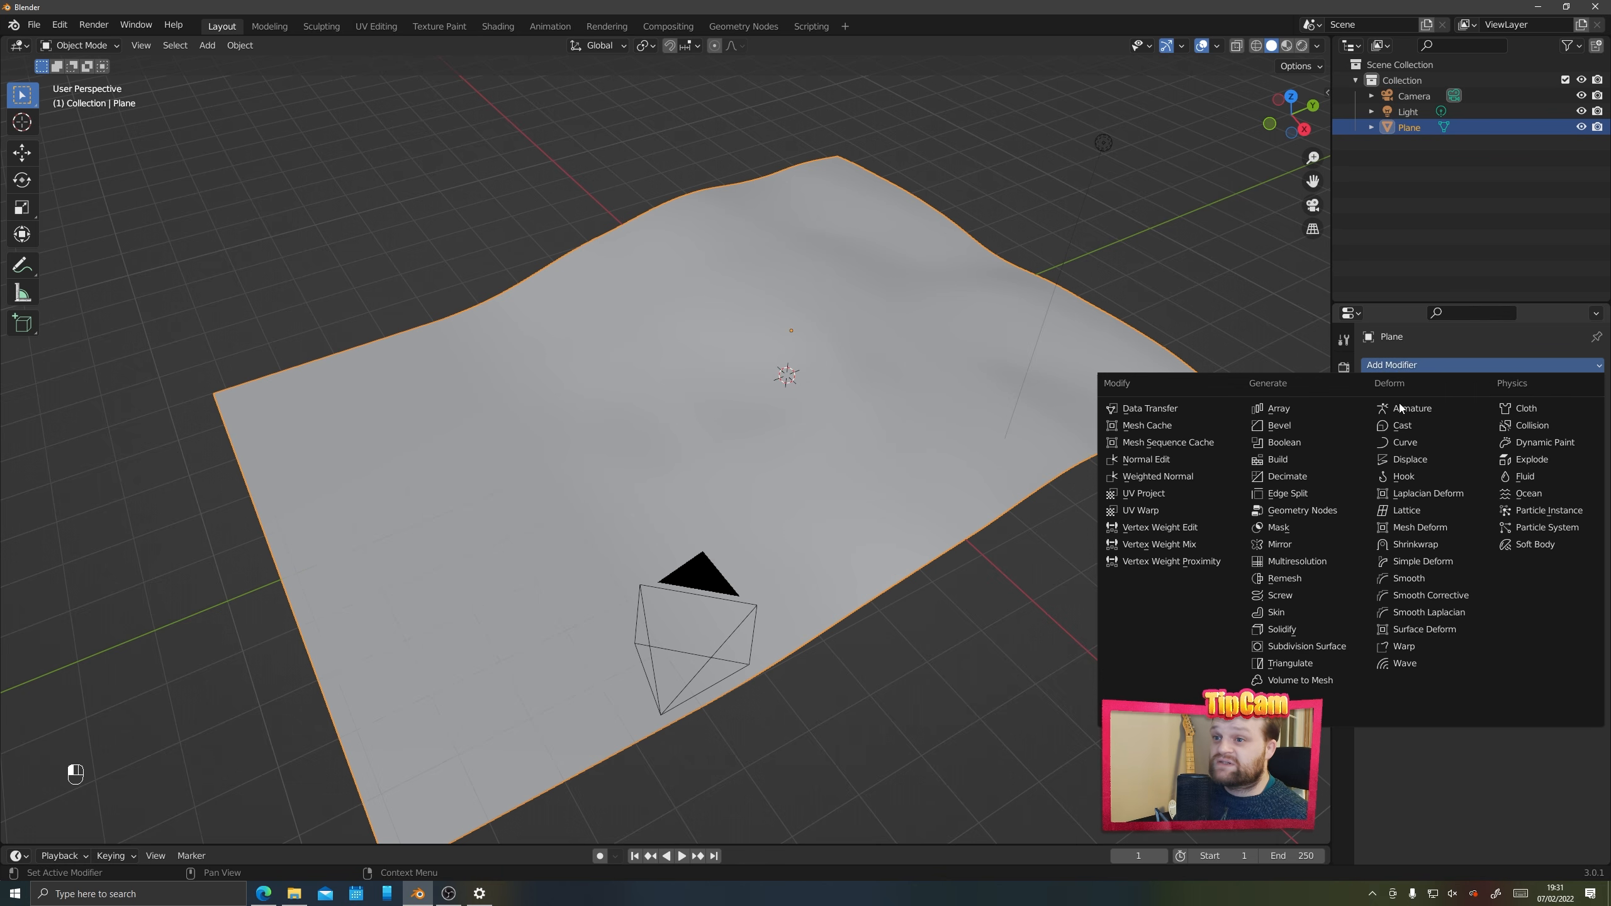
{"action": "left_click", "coordinate": [1308, 647]}
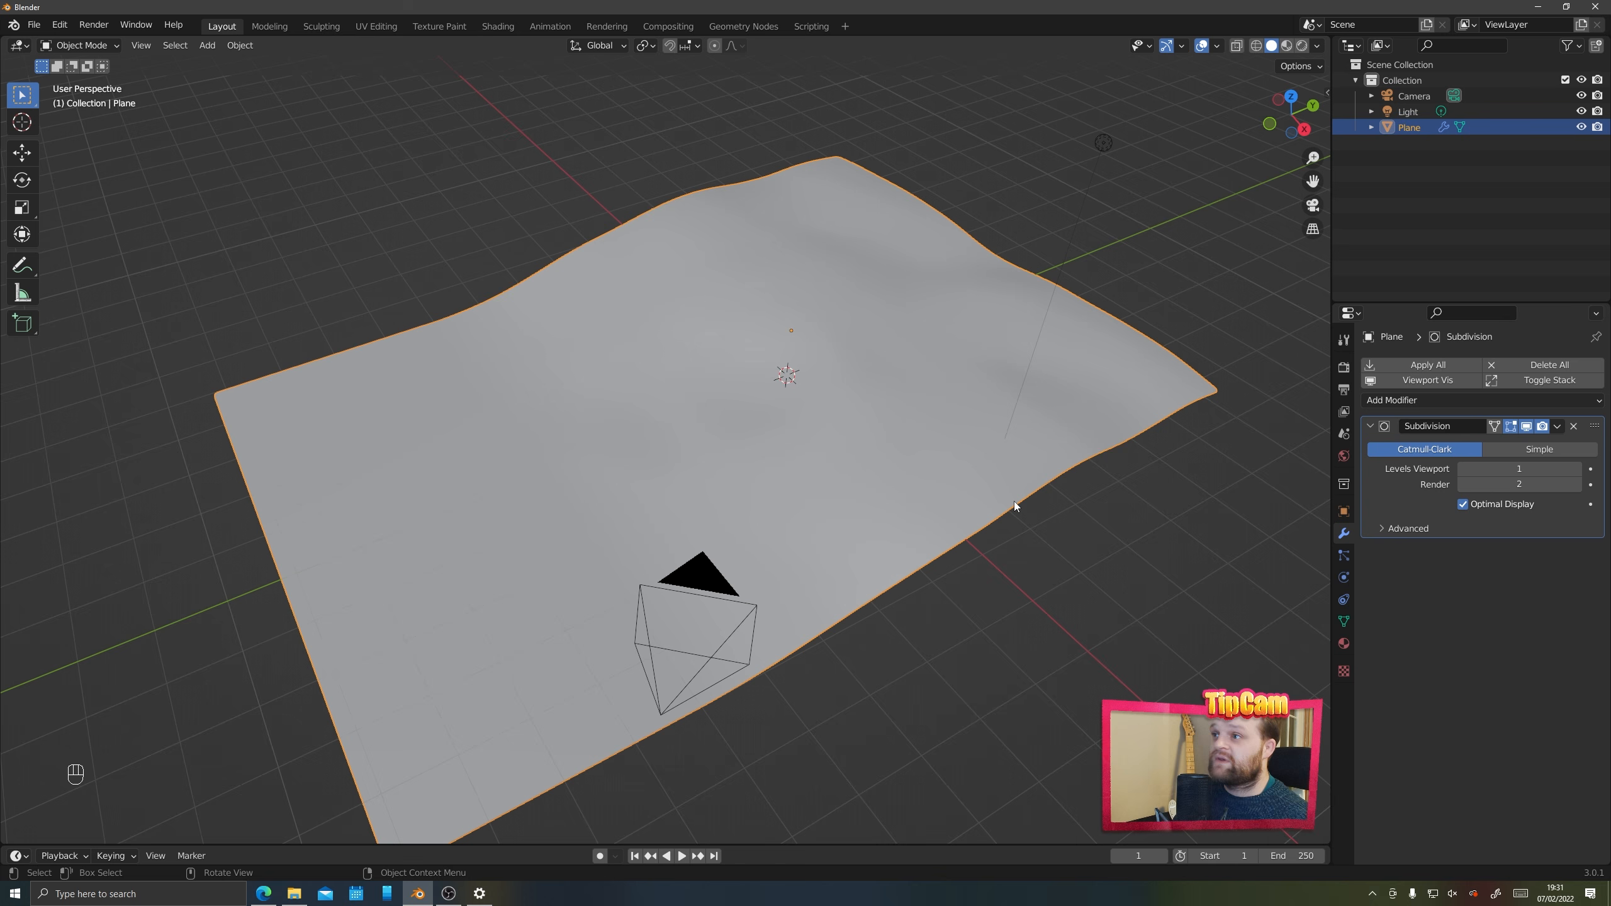
{"action": "key", "text": "Tab"}
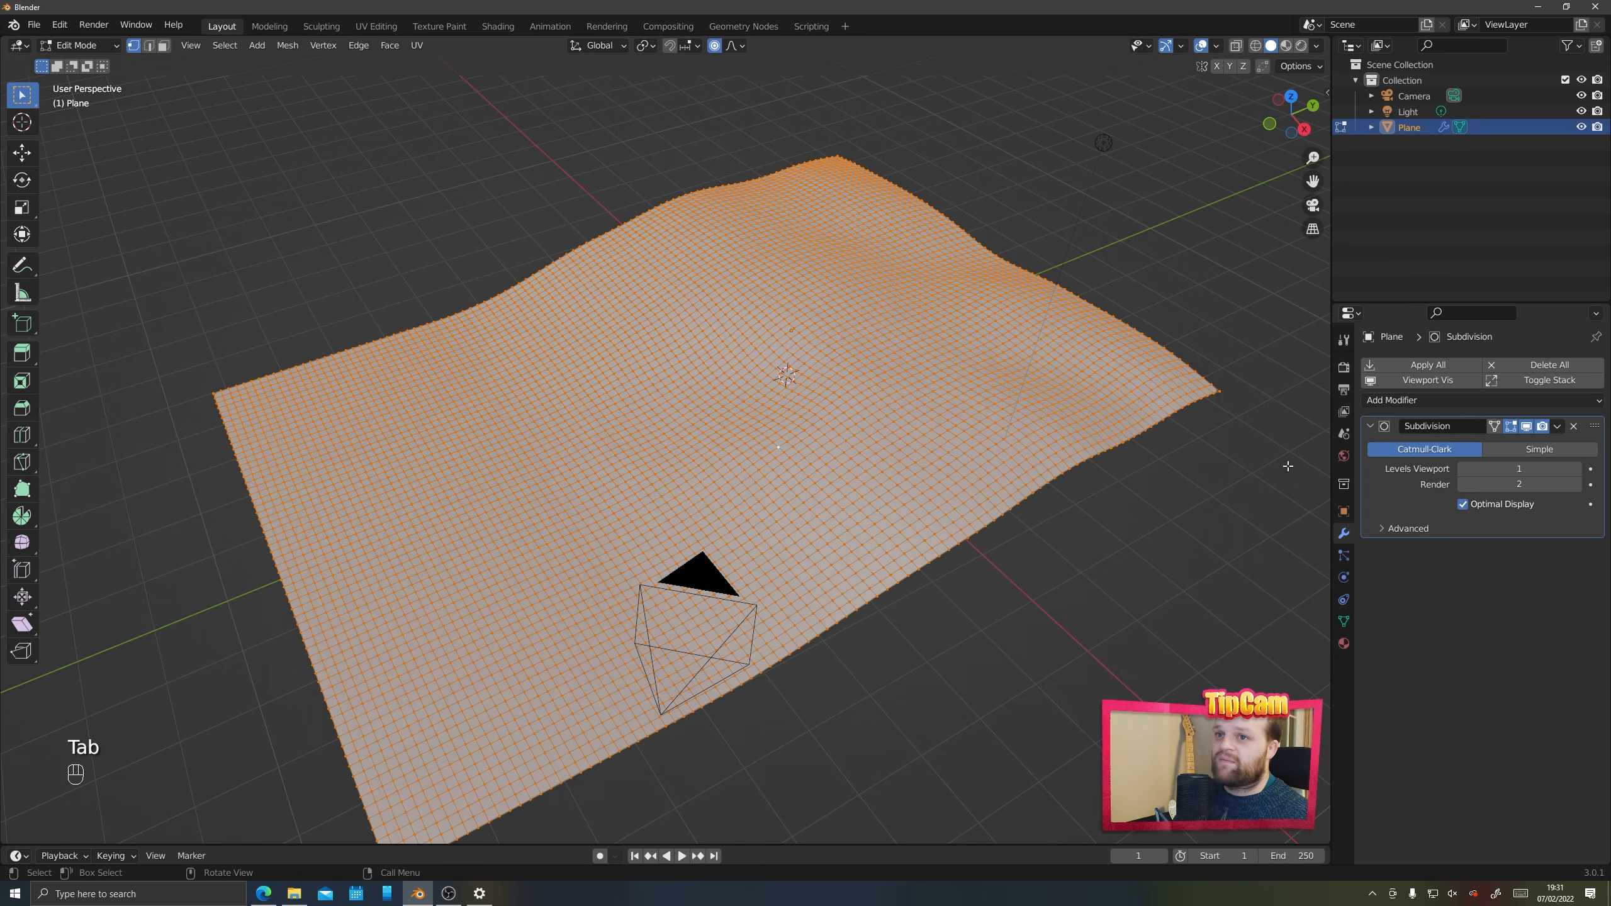
{"action": "key", "text": "Tab"}
{"action": "key", "text": "Tab"}
{"action": "key", "text": "Tab"}
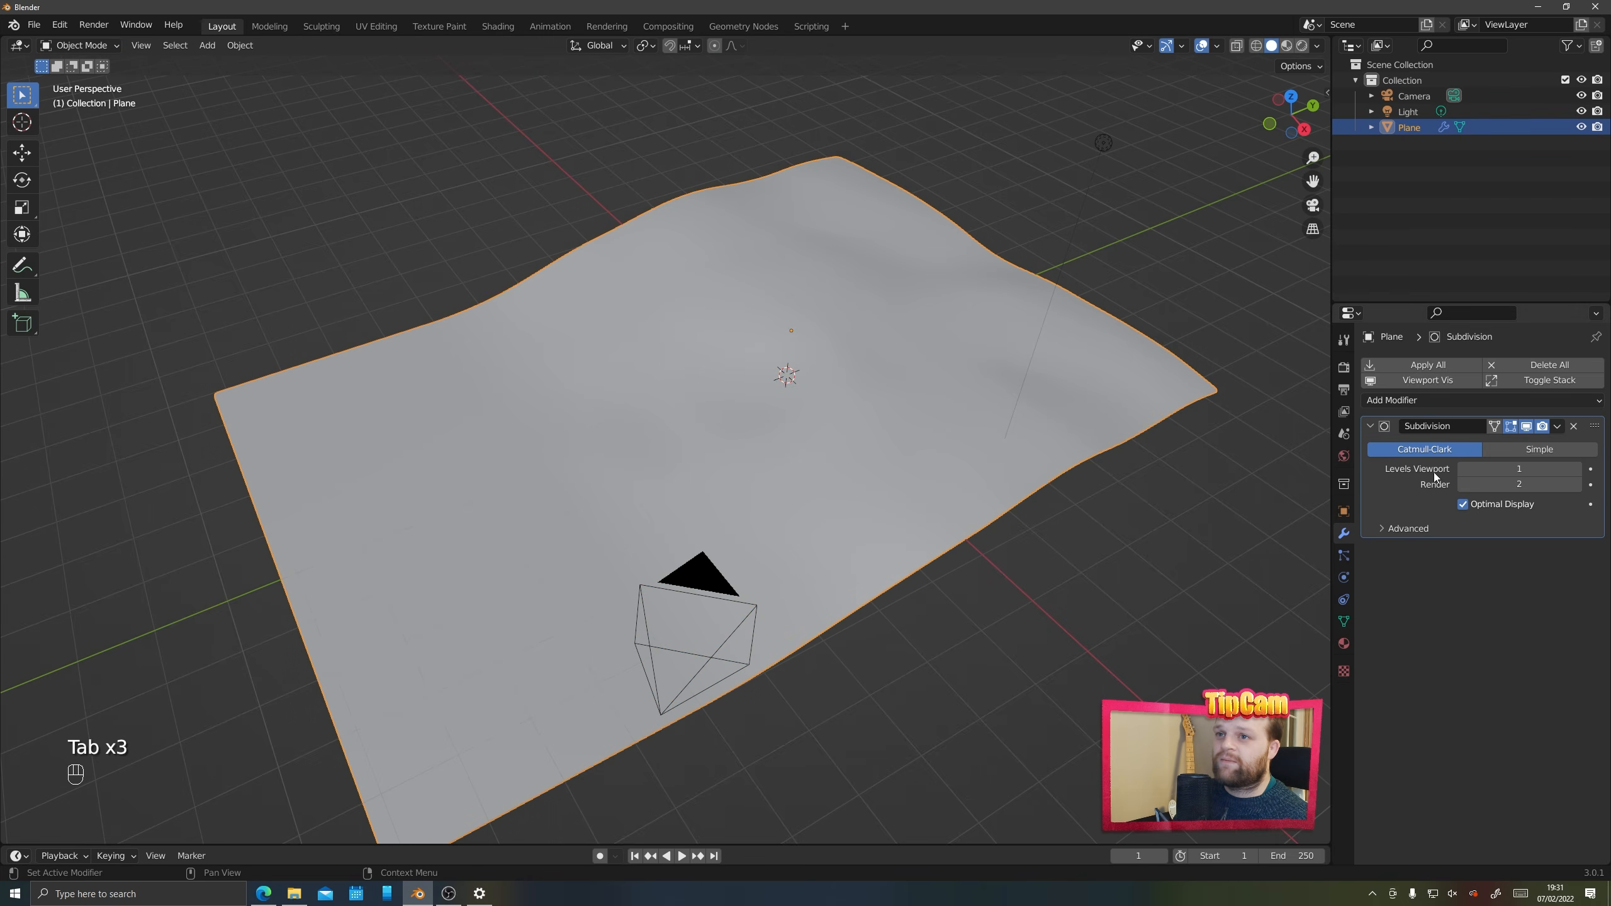
{"action": "left_click", "coordinate": [1578, 469]}
{"action": "middle_click_drag", "start_coordinate": [904, 492], "coordinate": [1080, 471]}
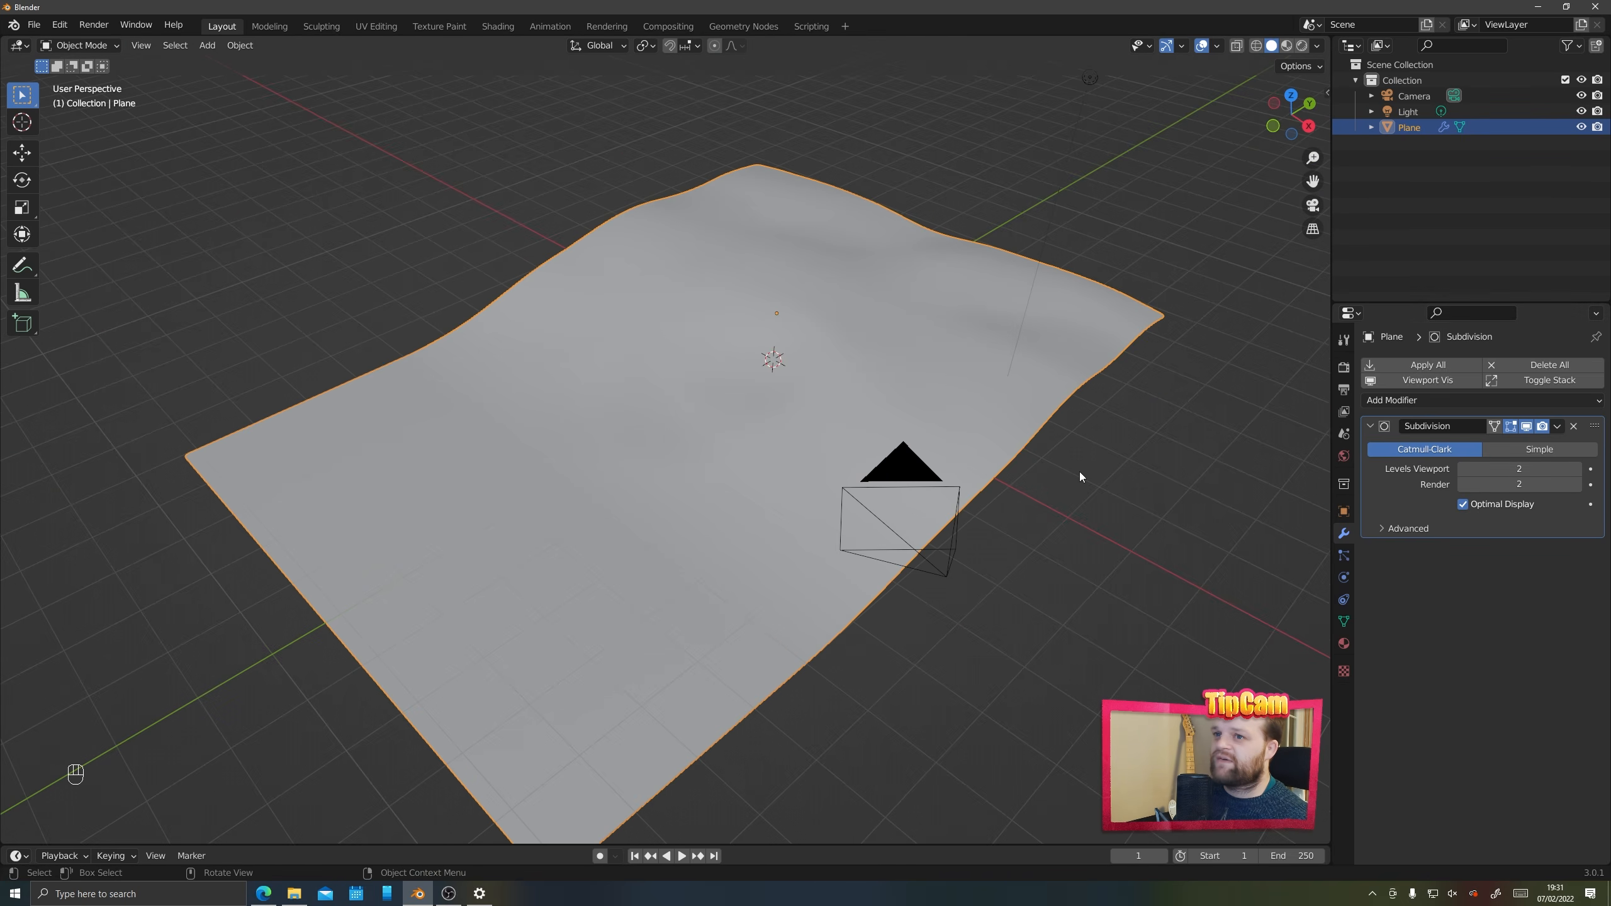
Add a Displace modifier to the terrain plane and give it a new texture named LumpyGround
{"action": "left_click", "coordinate": [1397, 398]}
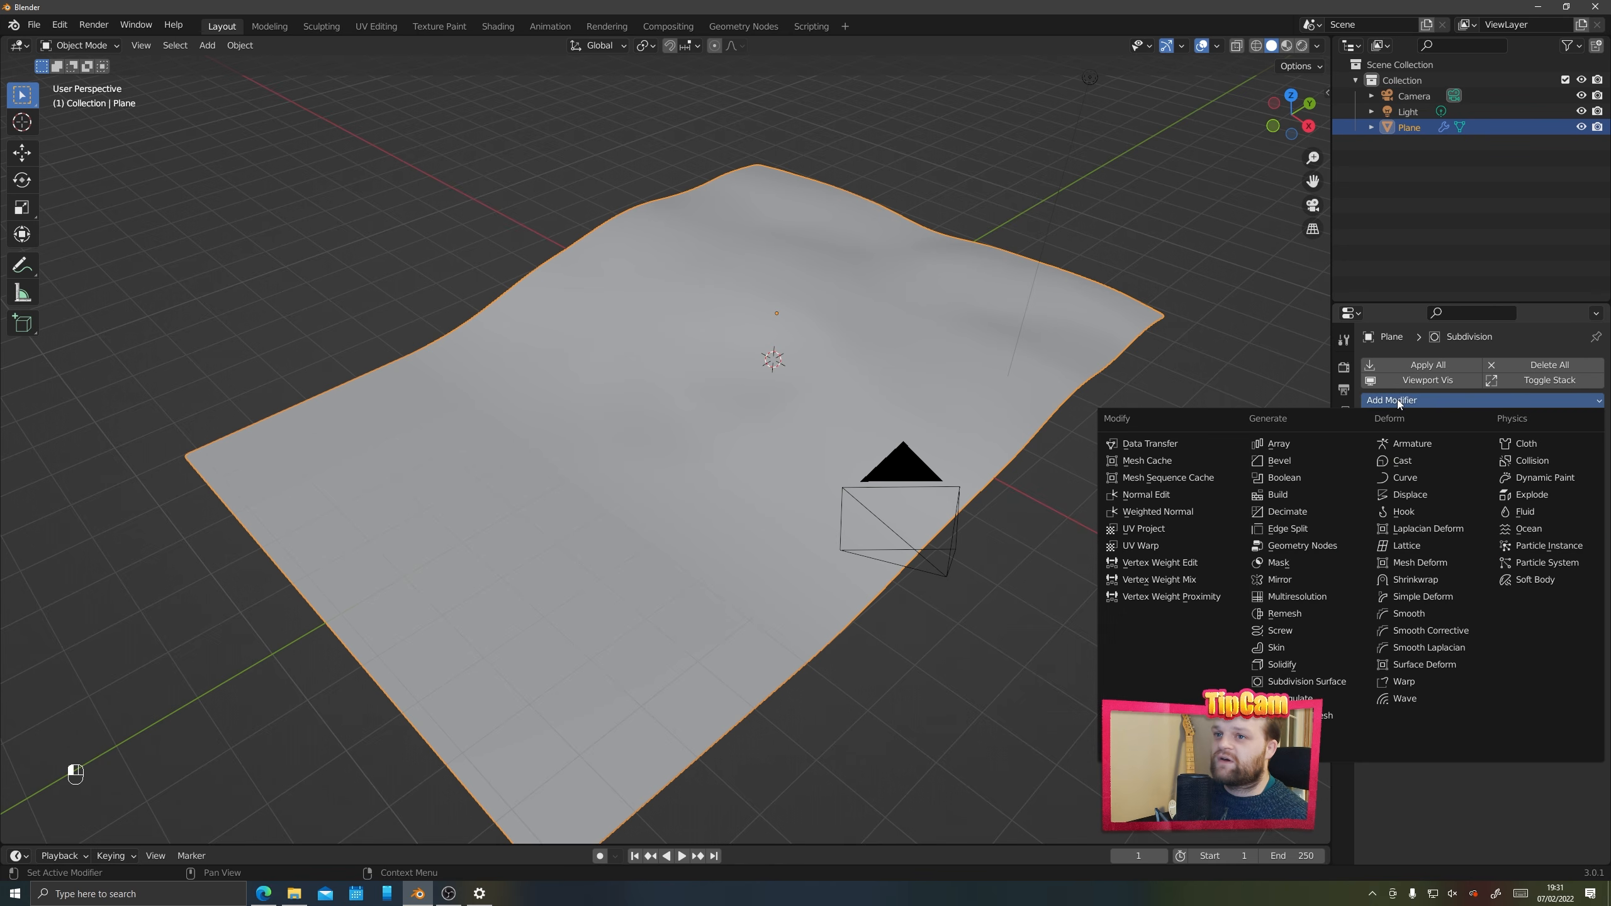
{"action": "left_click", "coordinate": [1411, 496]}
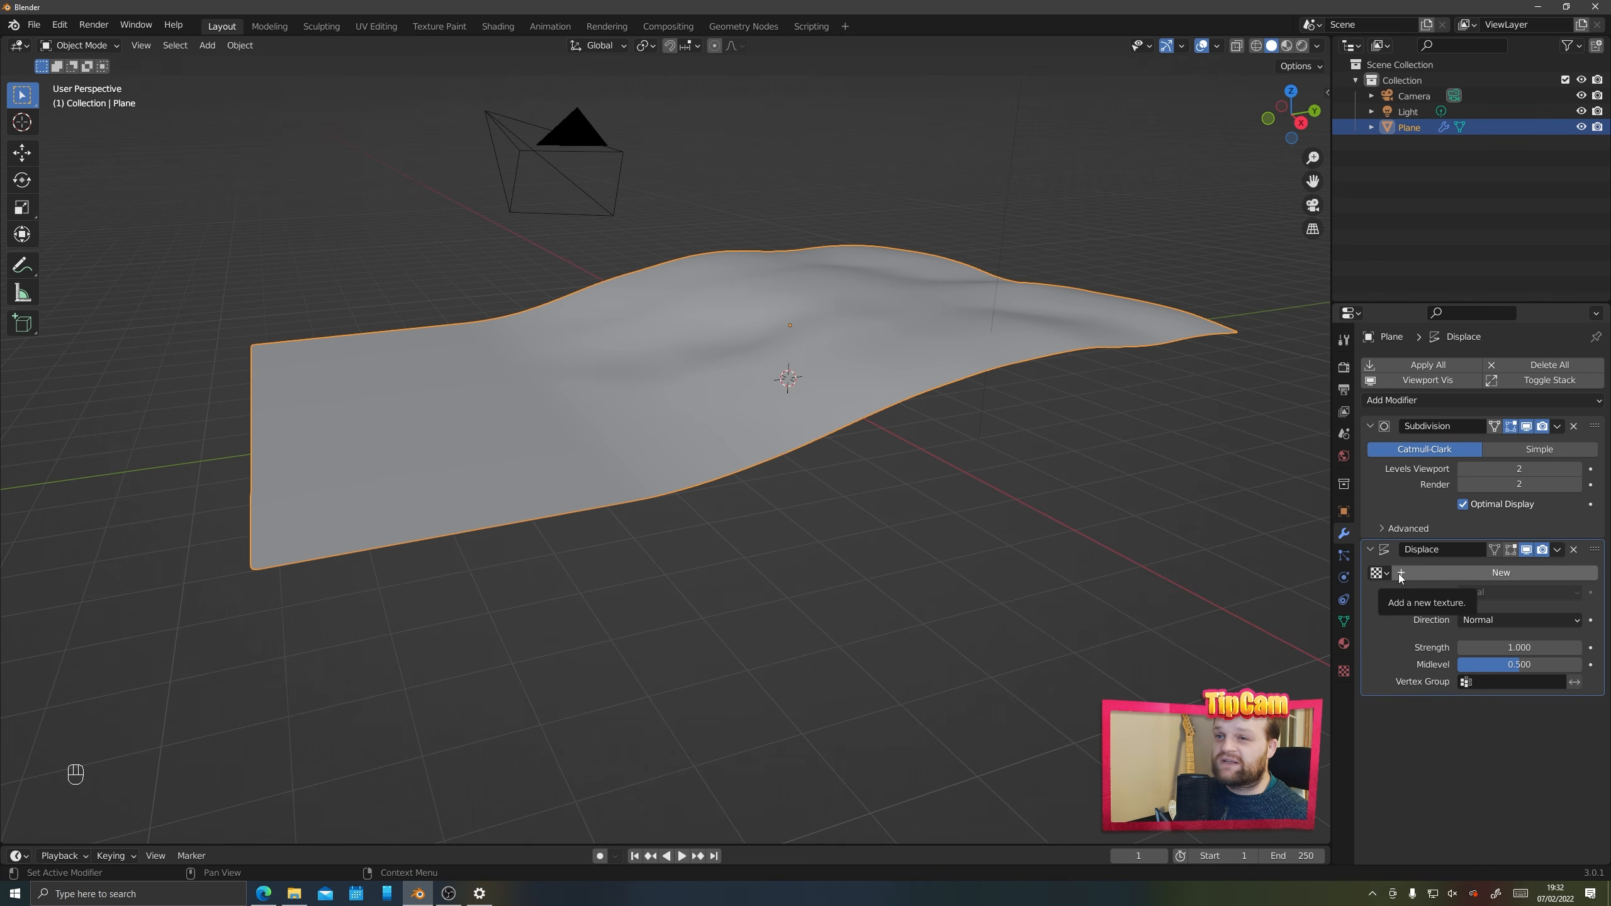
{"action": "left_click", "coordinate": [1399, 573]}
{"action": "double_click", "coordinate": [1398, 574]}
{"action": "type", "text": "L"}
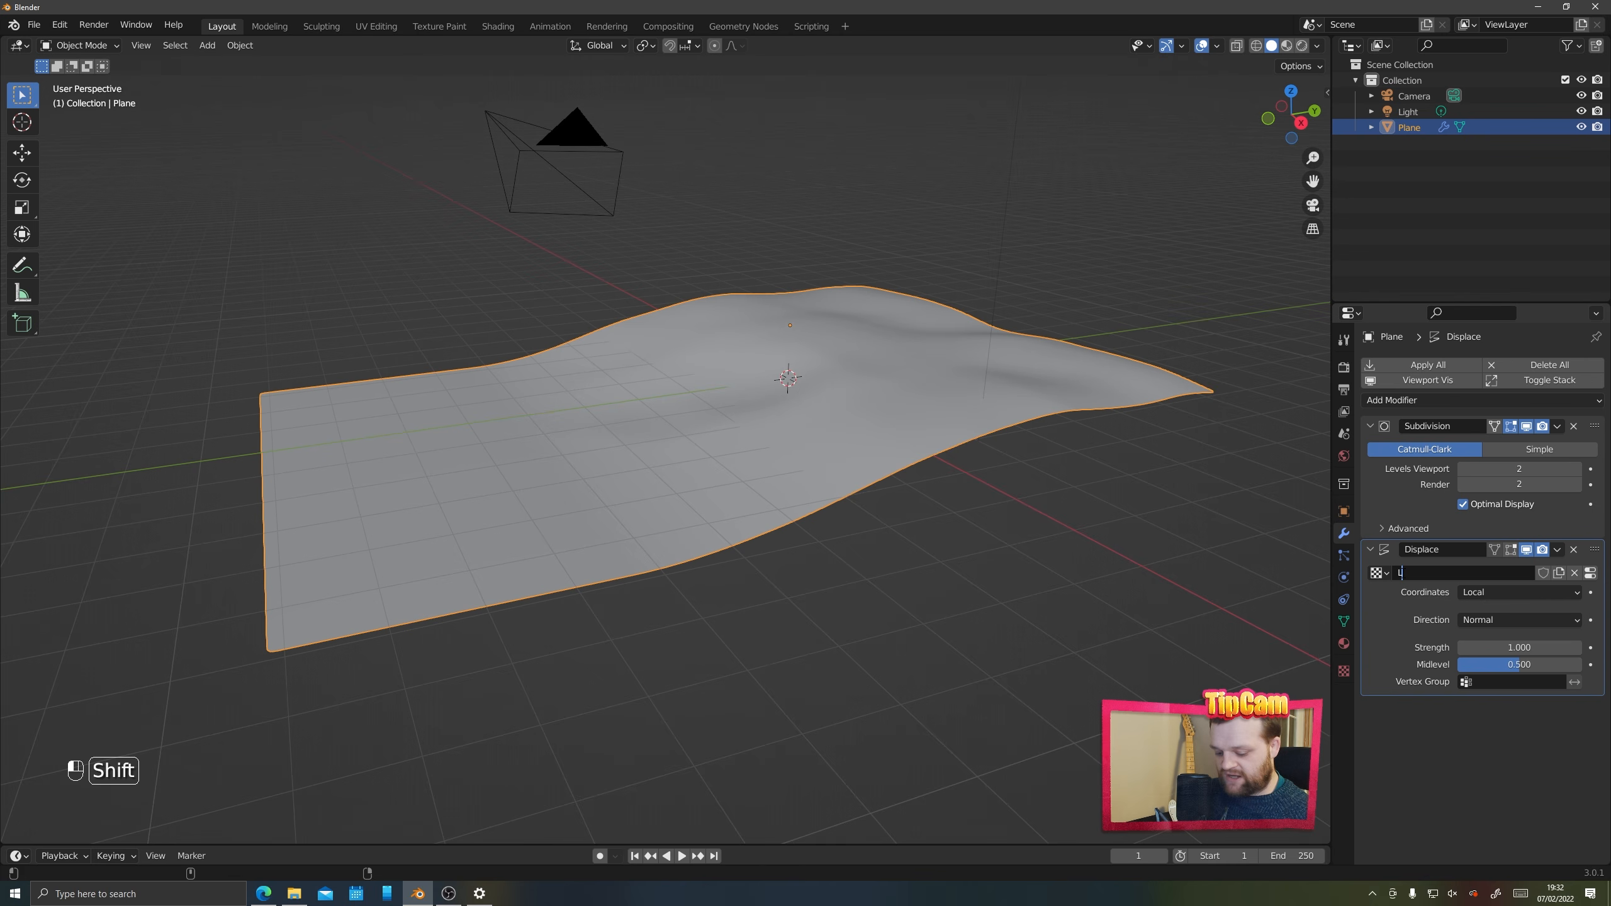
{"action": "type", "text": "umpyGround"}
{"action": "key", "text": "Return"}
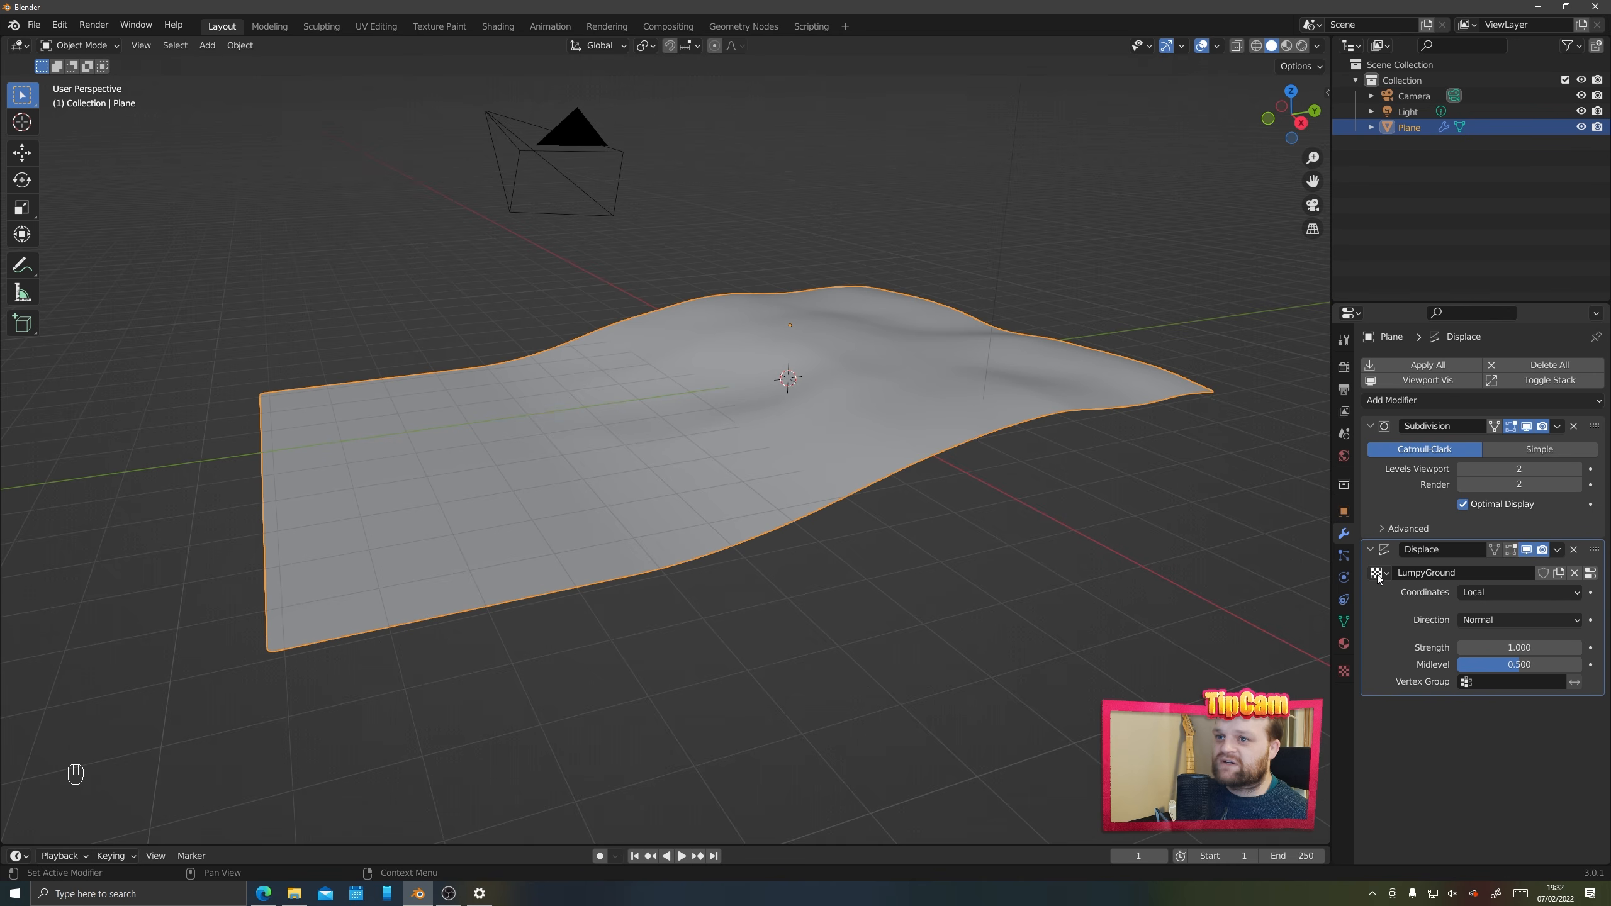
Change the LumpyGround texture's type to Voronoi and inspect the displaced terrain
{"action": "left_click", "coordinate": [1343, 672]}
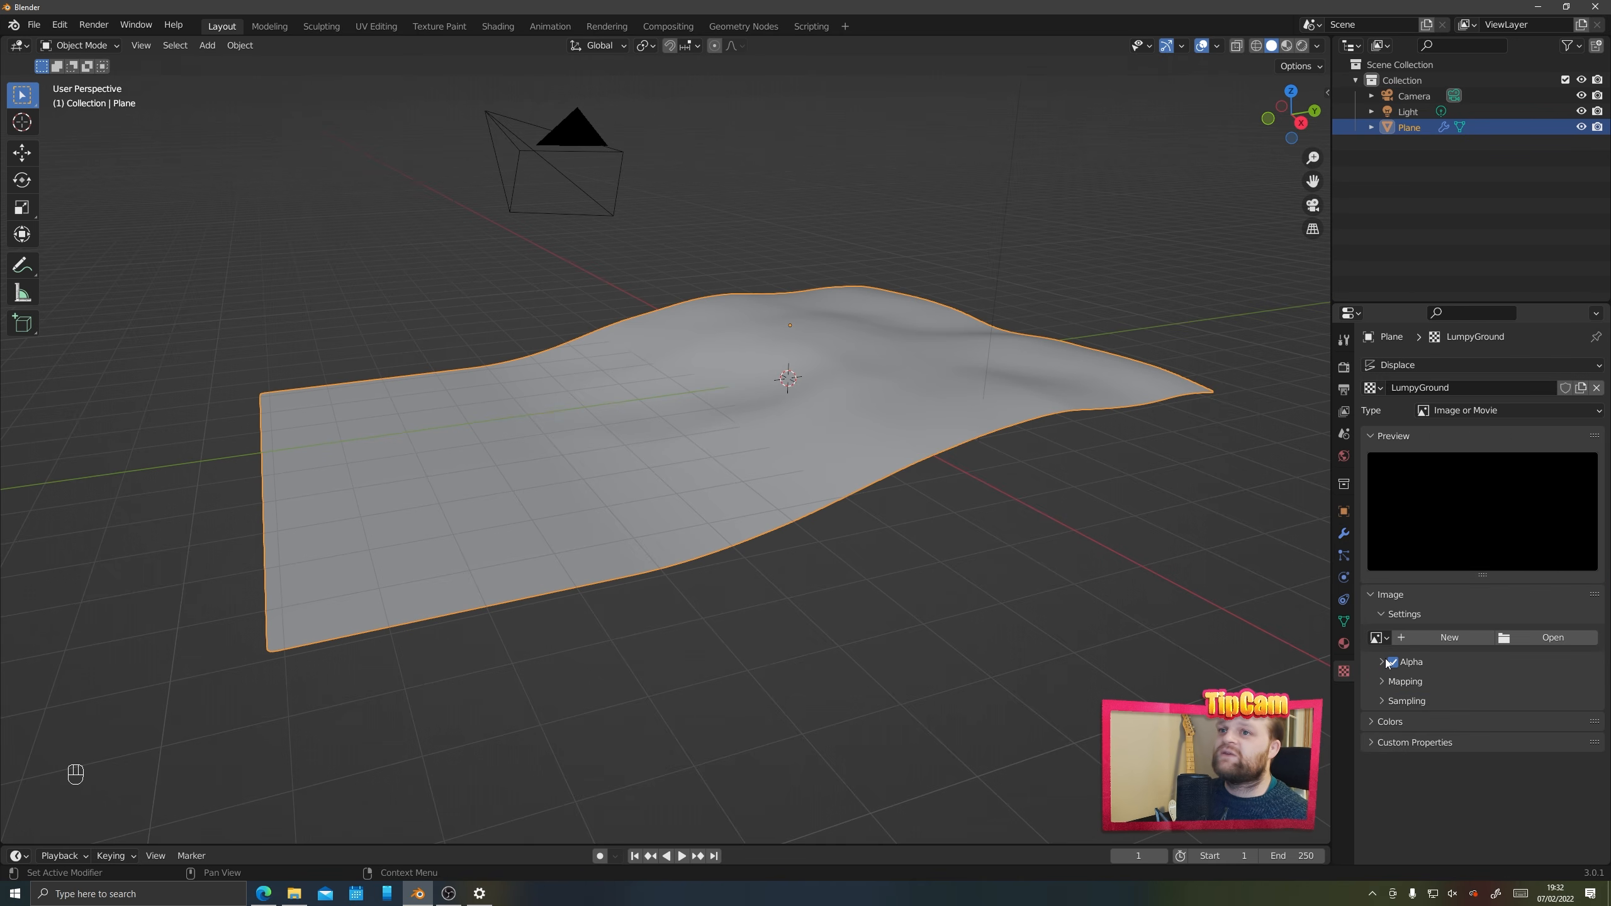
{"action": "scroll", "coordinate": [957, 398], "scroll_direction": "up", "scroll_amount": 3}
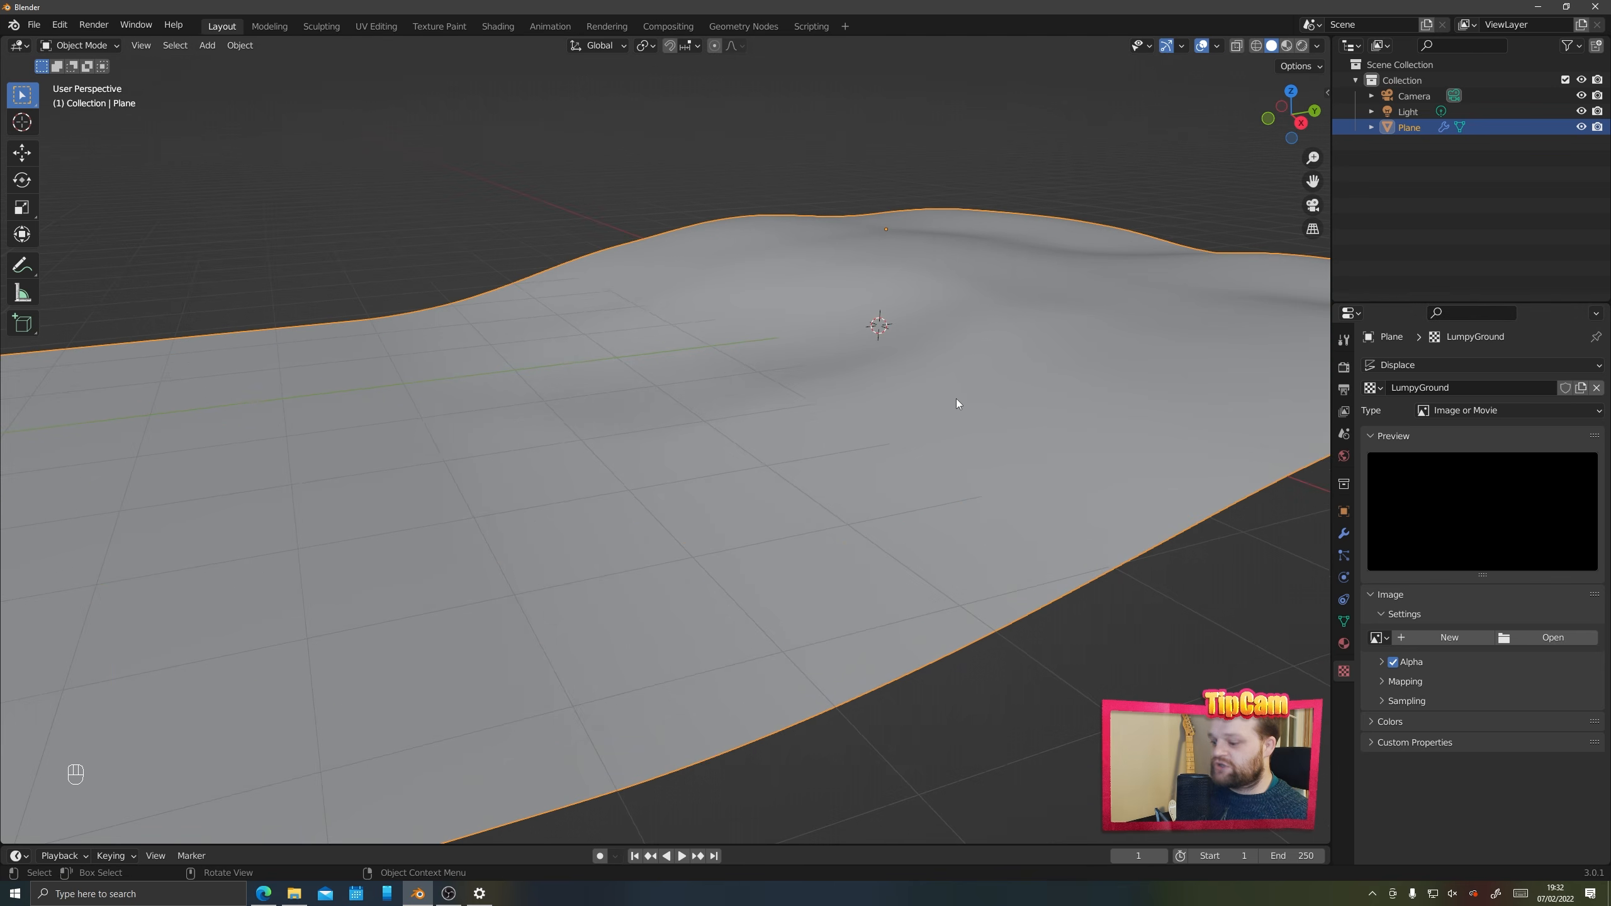
{"action": "middle_click_drag", "start_coordinate": [957, 398], "coordinate": [753, 516], "text": "shift"}
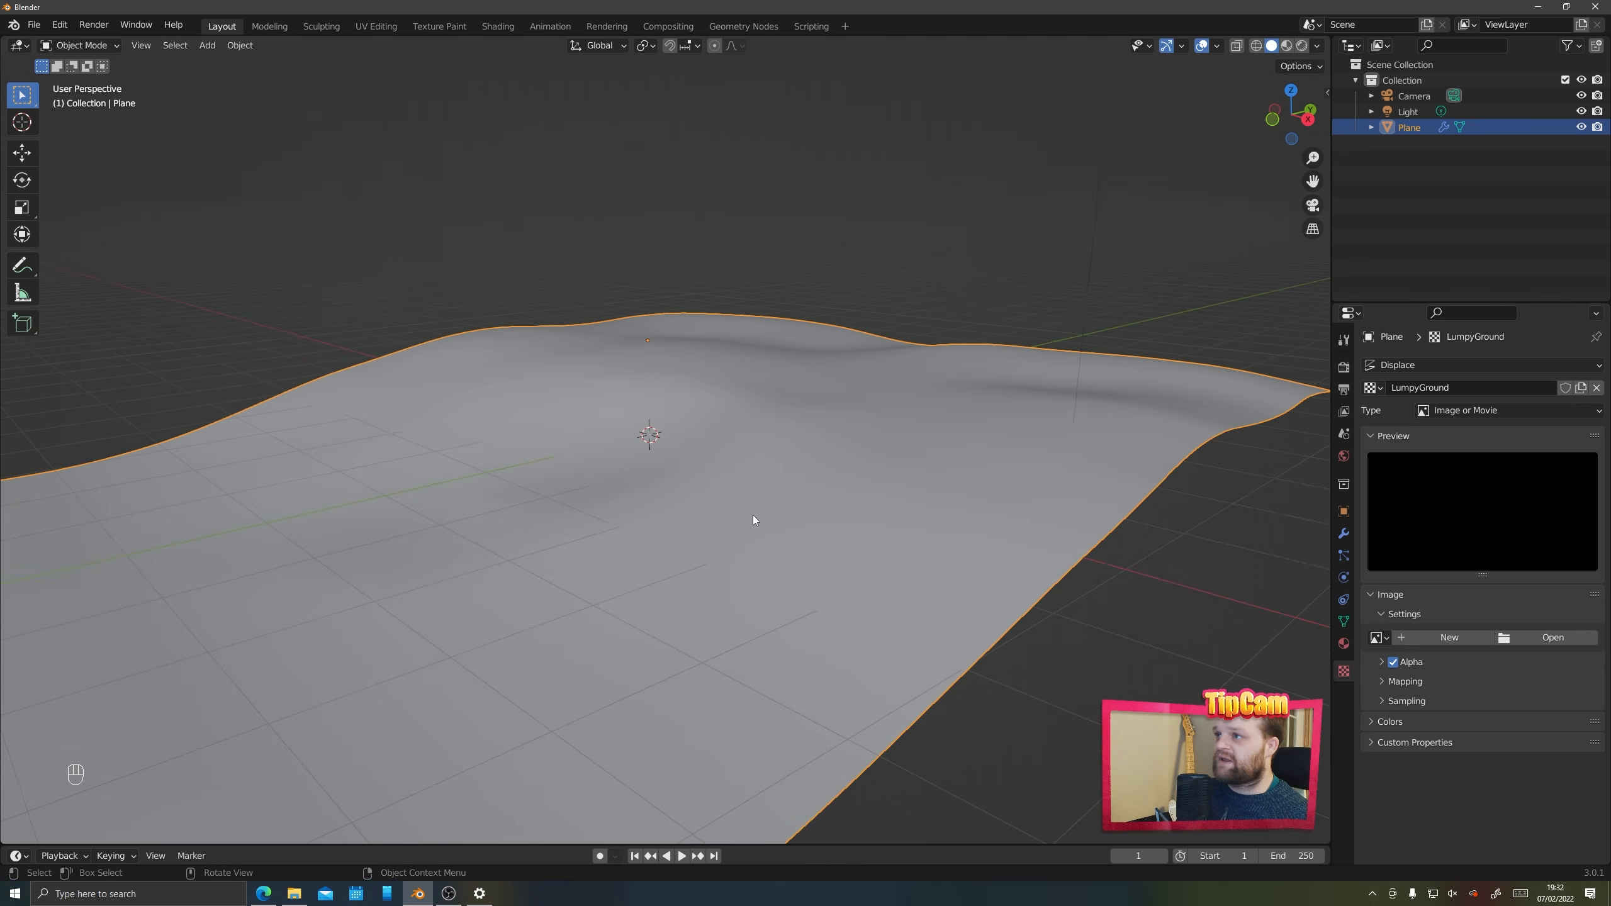
{"action": "left_click", "coordinate": [1431, 411]}
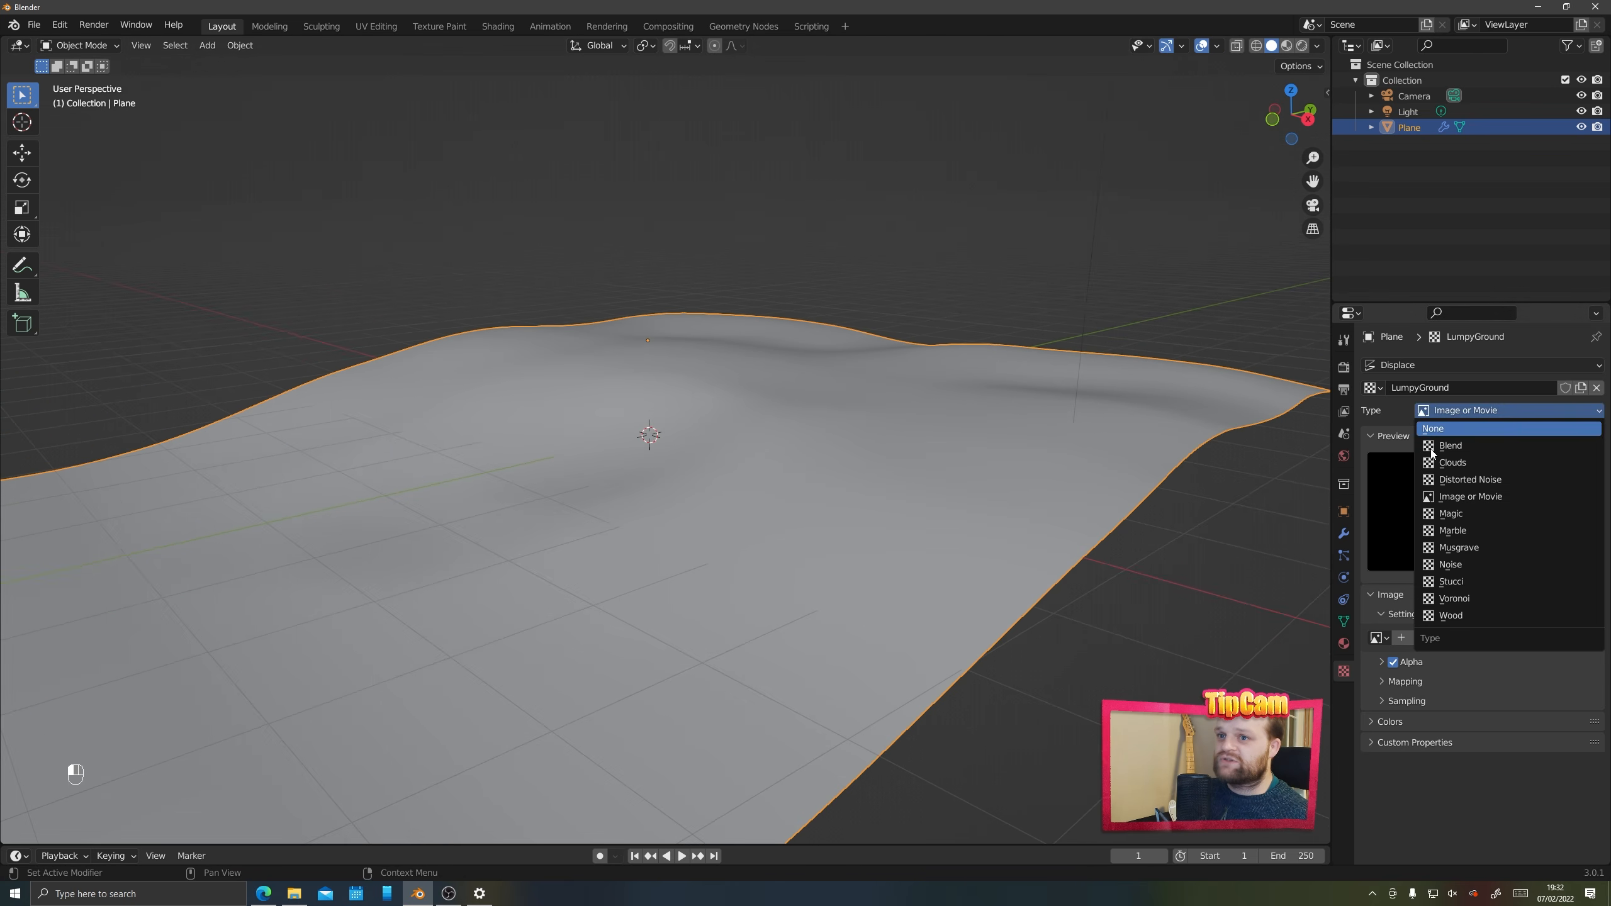
{"action": "left_click", "coordinate": [1454, 600]}
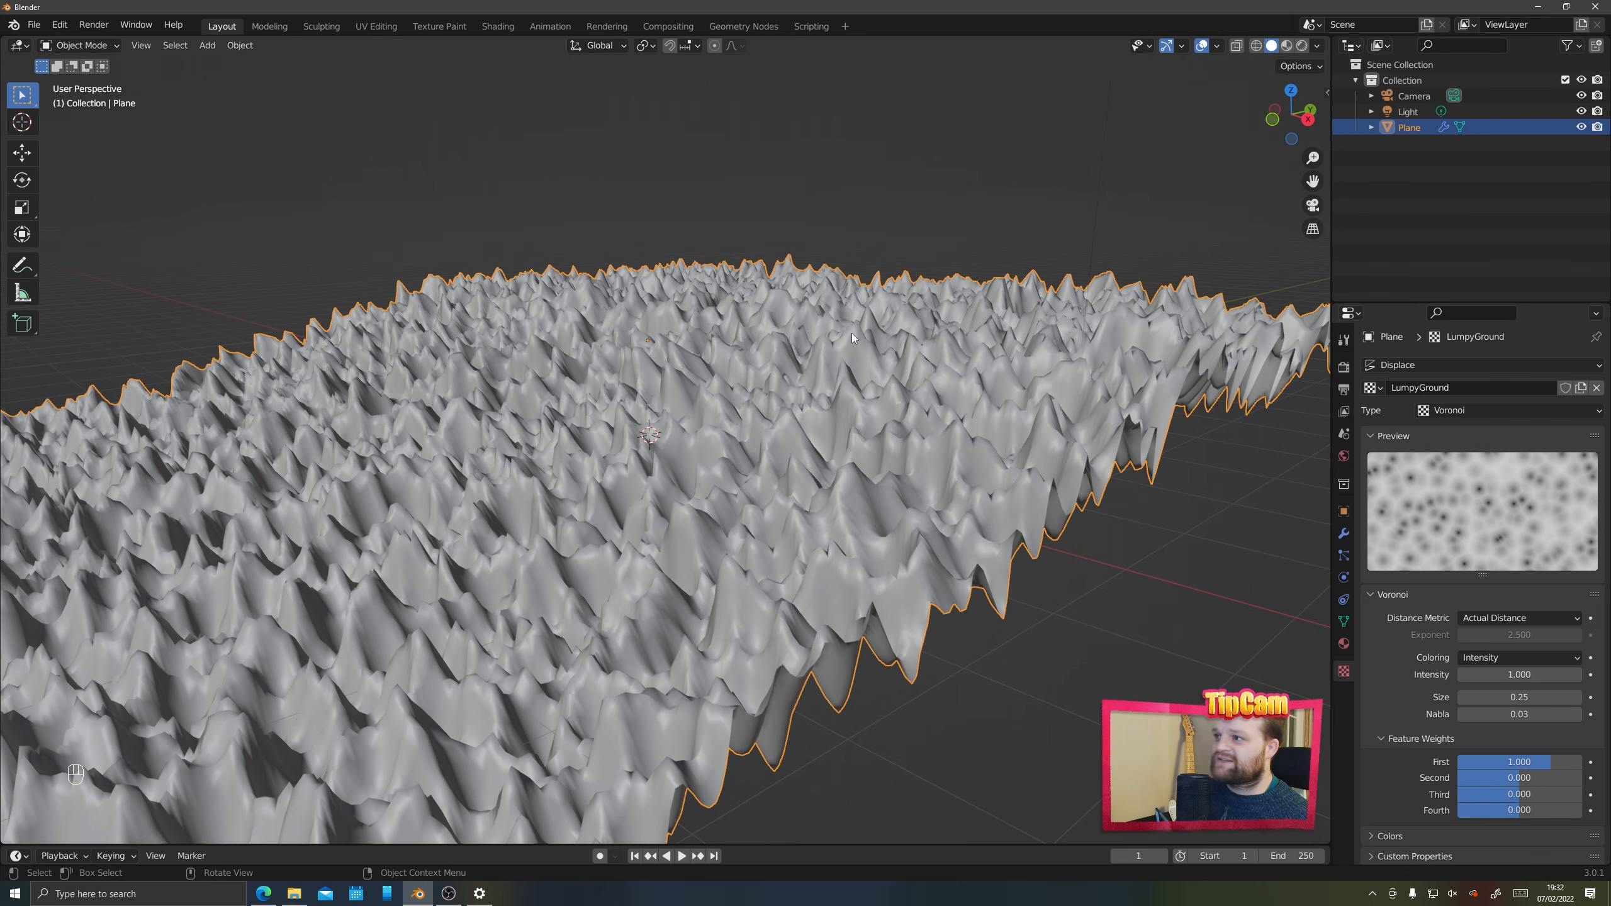
{"action": "scroll", "coordinate": [658, 290], "scroll_direction": "down", "scroll_amount": 3}
{"action": "scroll", "coordinate": [839, 463], "scroll_direction": "up", "scroll_amount": 4}
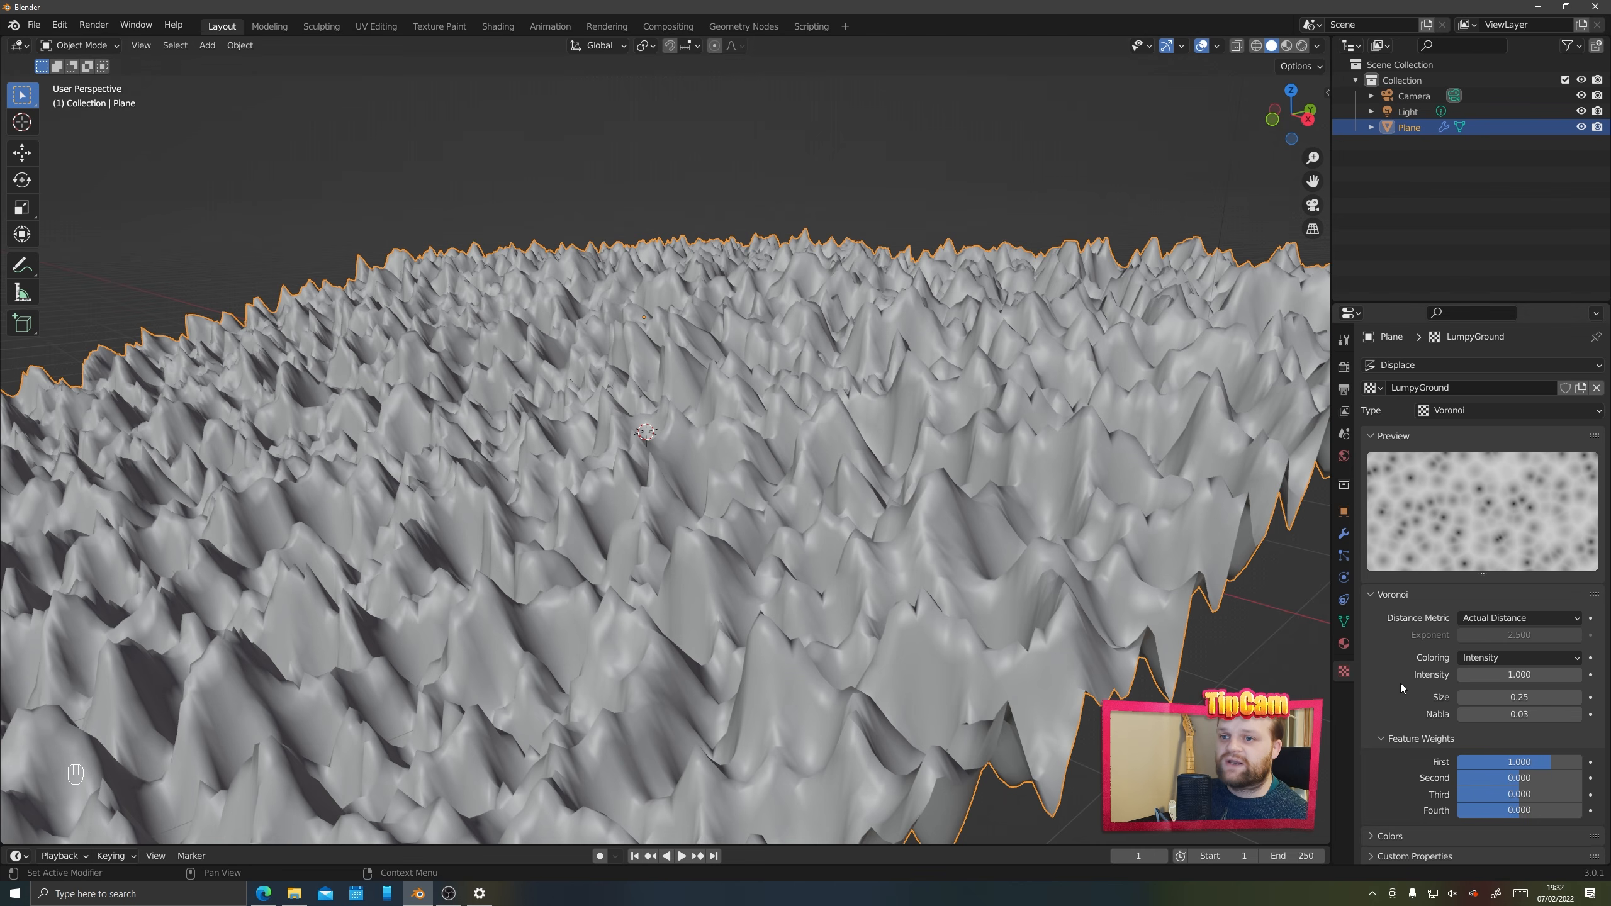
Soften the terrain's bumps by setting the color contrast of the Voronoi texture to 0.04
{"action": "scroll", "coordinate": [1400, 682], "scroll_direction": "down", "scroll_amount": 1}
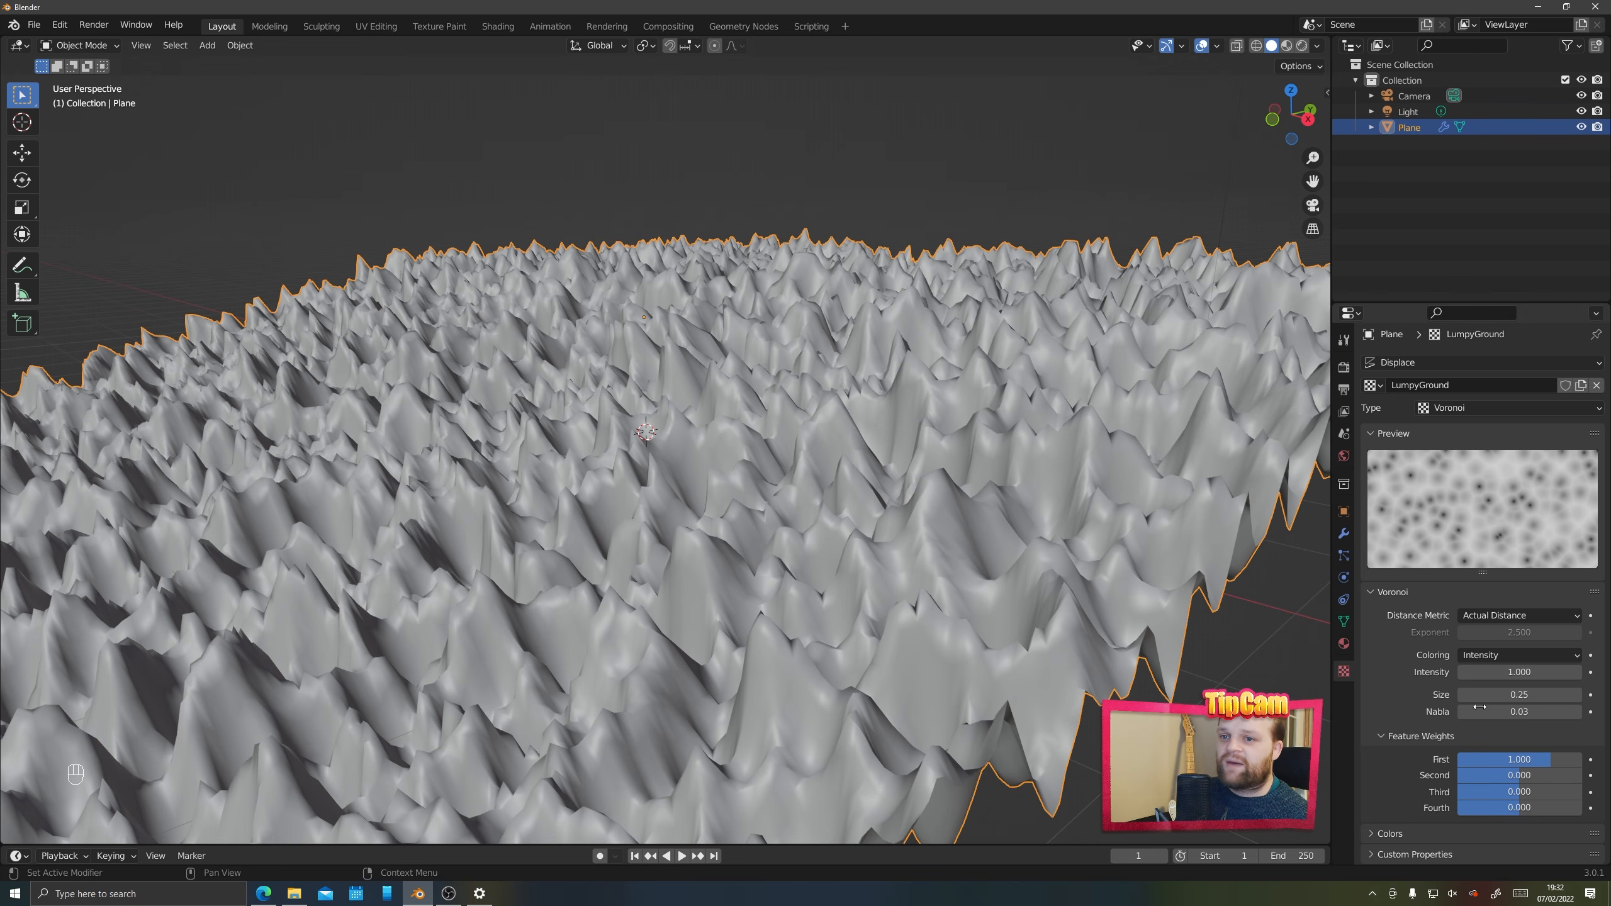
{"action": "left_click", "coordinate": [1374, 833]}
{"action": "scroll", "coordinate": [1424, 703], "scroll_direction": "down", "scroll_amount": 3}
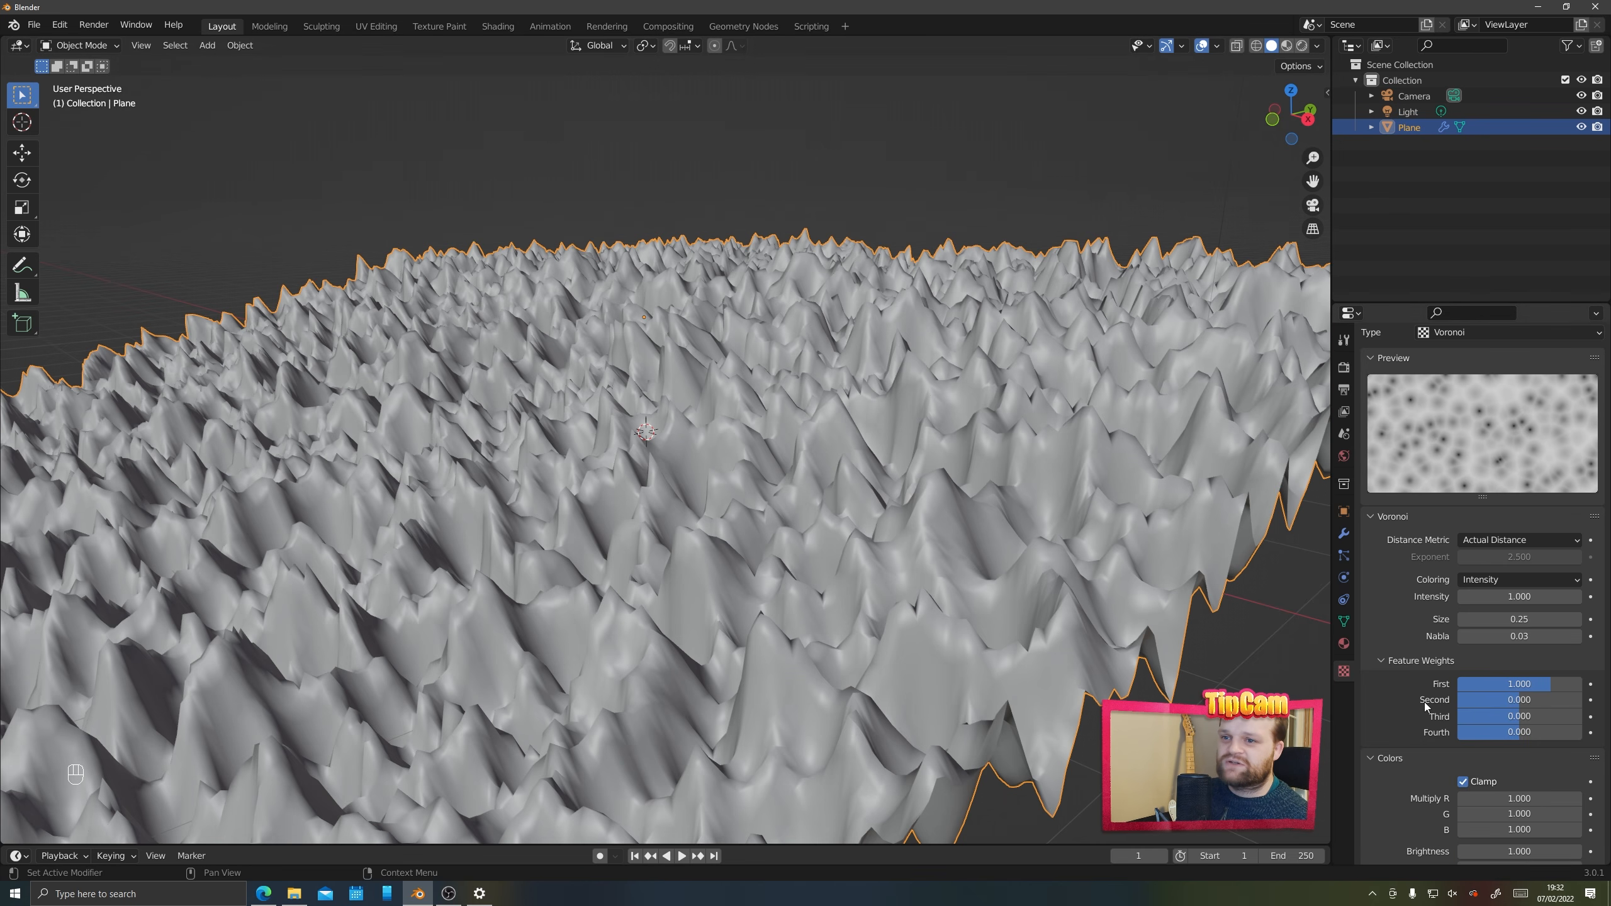
{"action": "scroll", "coordinate": [1425, 703], "scroll_direction": "down", "scroll_amount": 3}
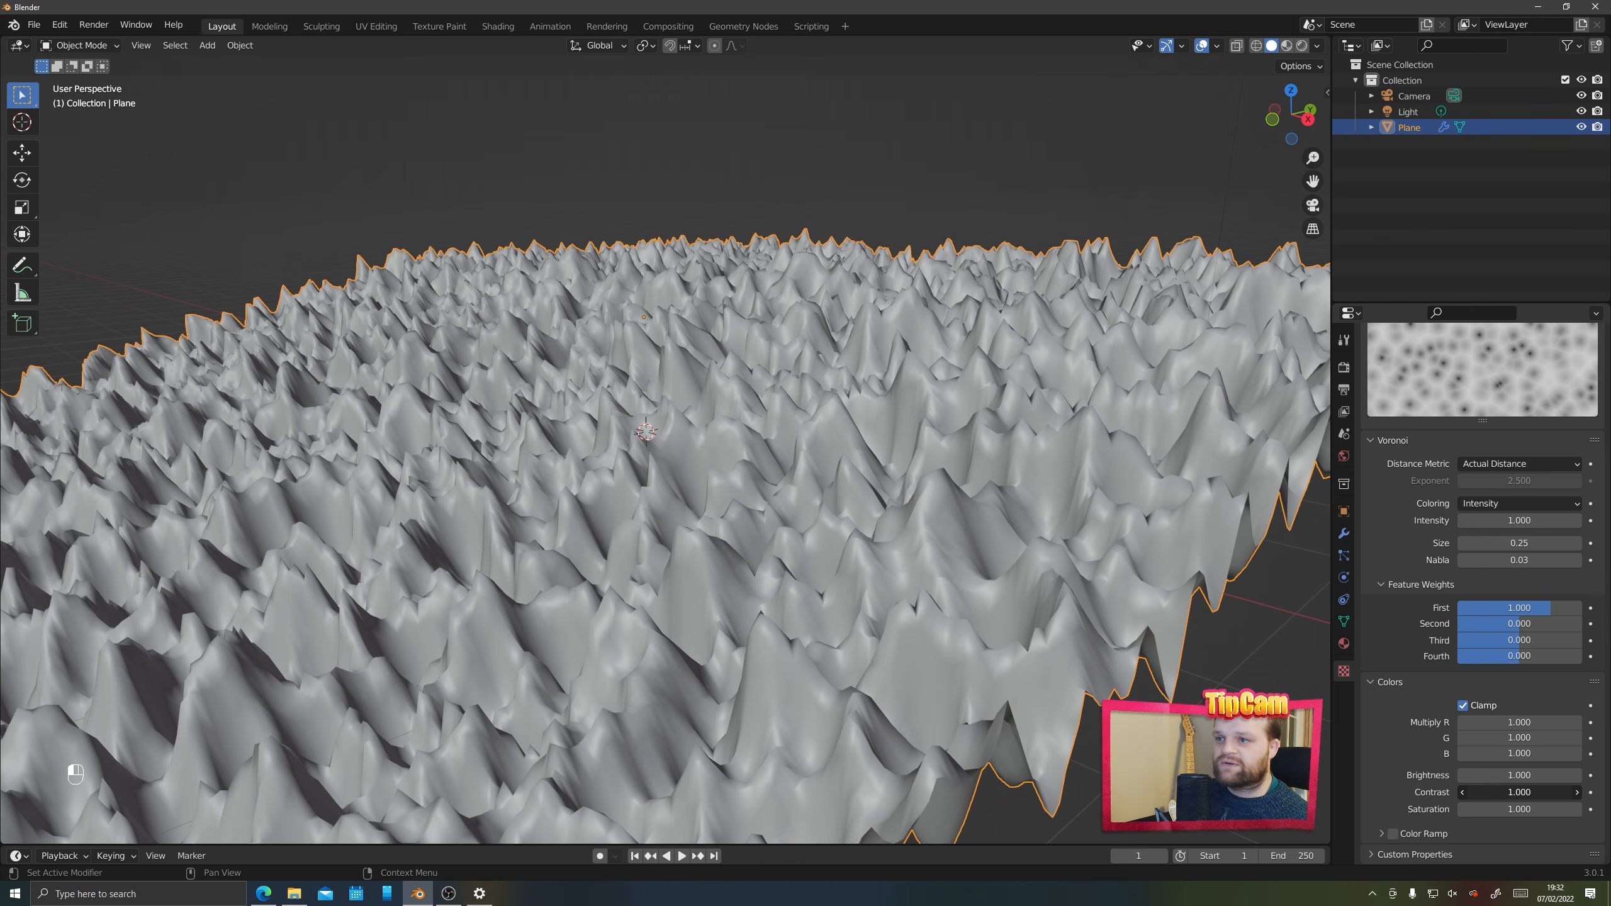
{"action": "left_click_drag", "start_coordinate": [1519, 792], "coordinate": [1444, 792]}
{"action": "left_click", "coordinate": [1533, 790]}
{"action": "type", "text": "0.04"}
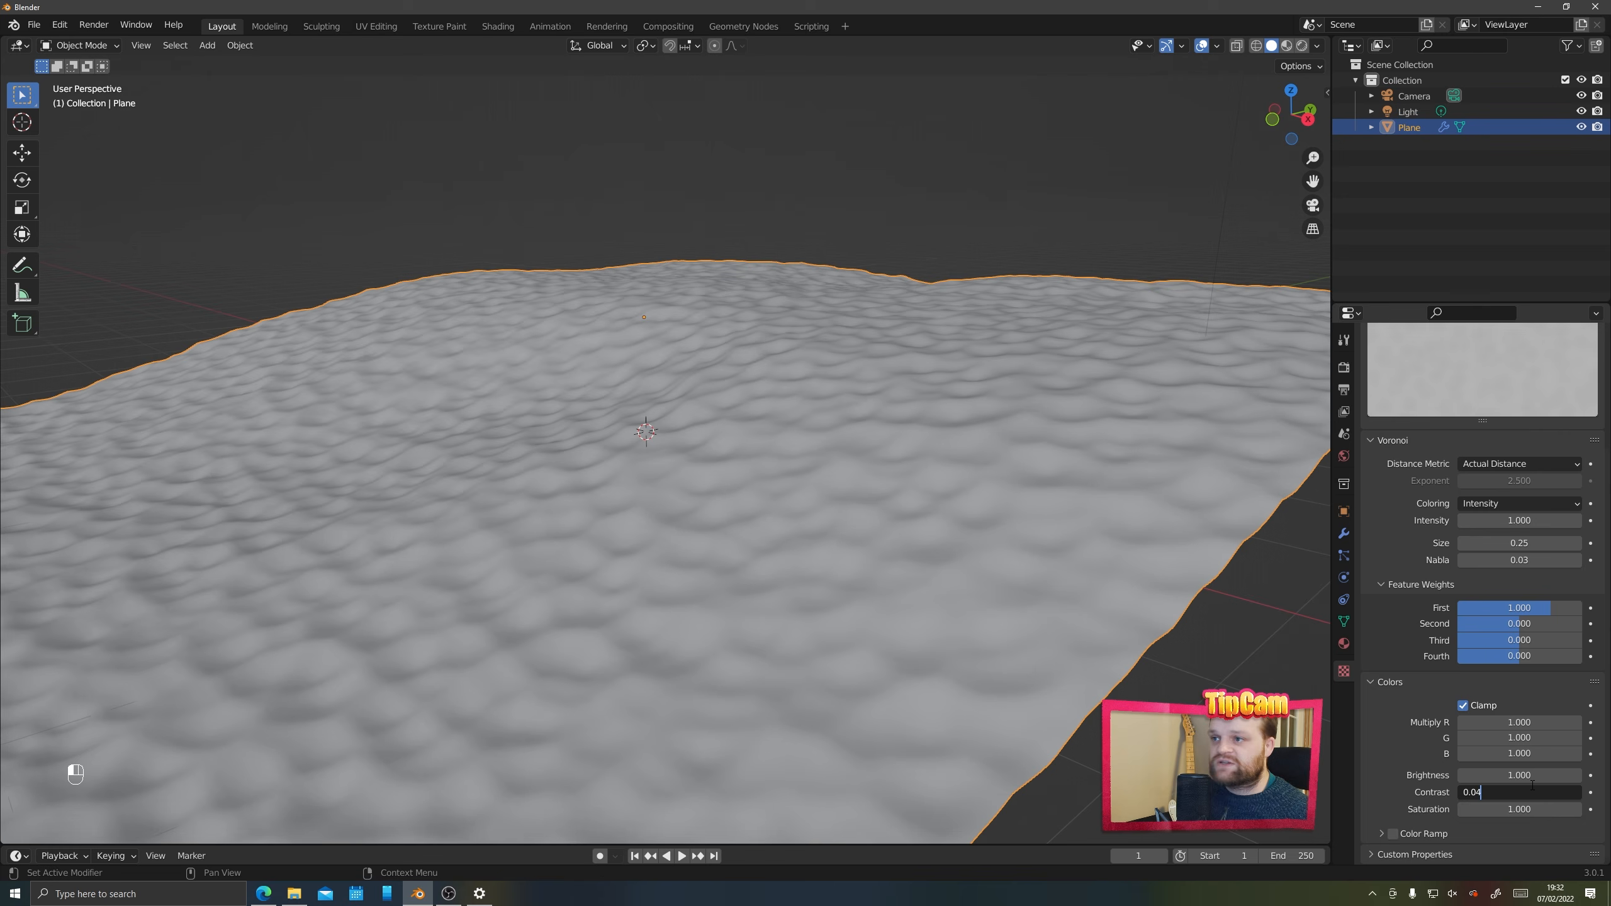
{"action": "key", "text": "Return"}
Set the Voronoi texture's size to 0.20 and reselect the terrain plane
{"action": "mouse_move", "coordinate": [669, 547]}
{"action": "middle_mouse_down"}
{"action": "mouse_move", "coordinate": [834, 549]}
{"action": "mouse_move", "coordinate": [686, 554]}
{"action": "middle_mouse_up"}
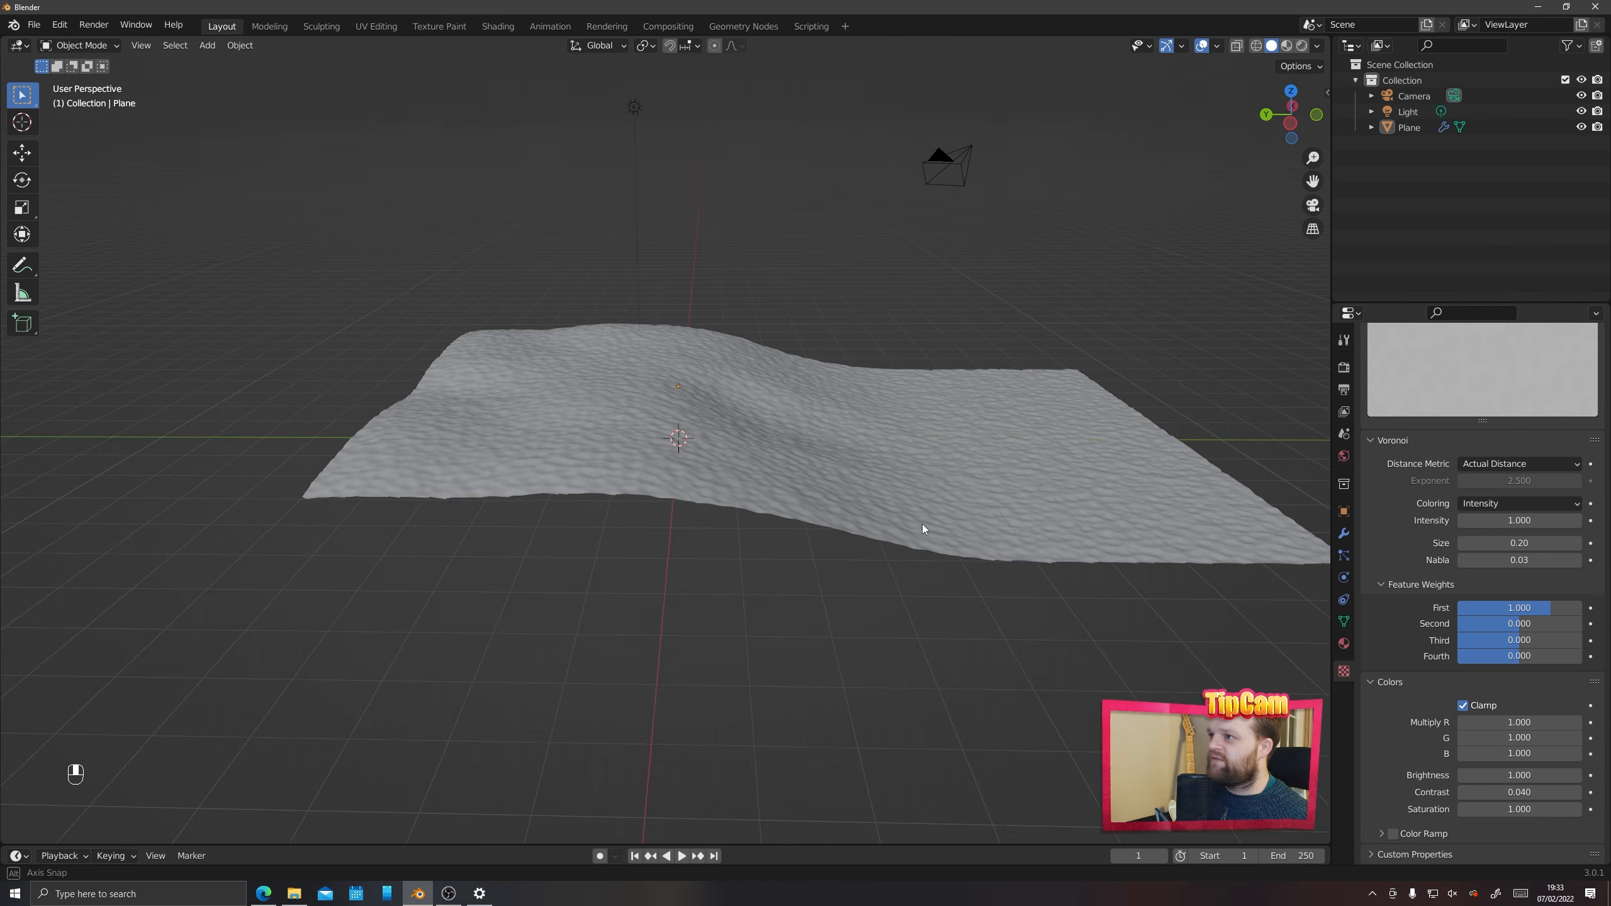
{"action": "middle_click_drag", "start_coordinate": [922, 525], "coordinate": [679, 487]}
{"action": "left_click", "coordinate": [679, 486]}
{"action": "middle_click_drag", "start_coordinate": [526, 505], "coordinate": [617, 473], "text": "shift"}
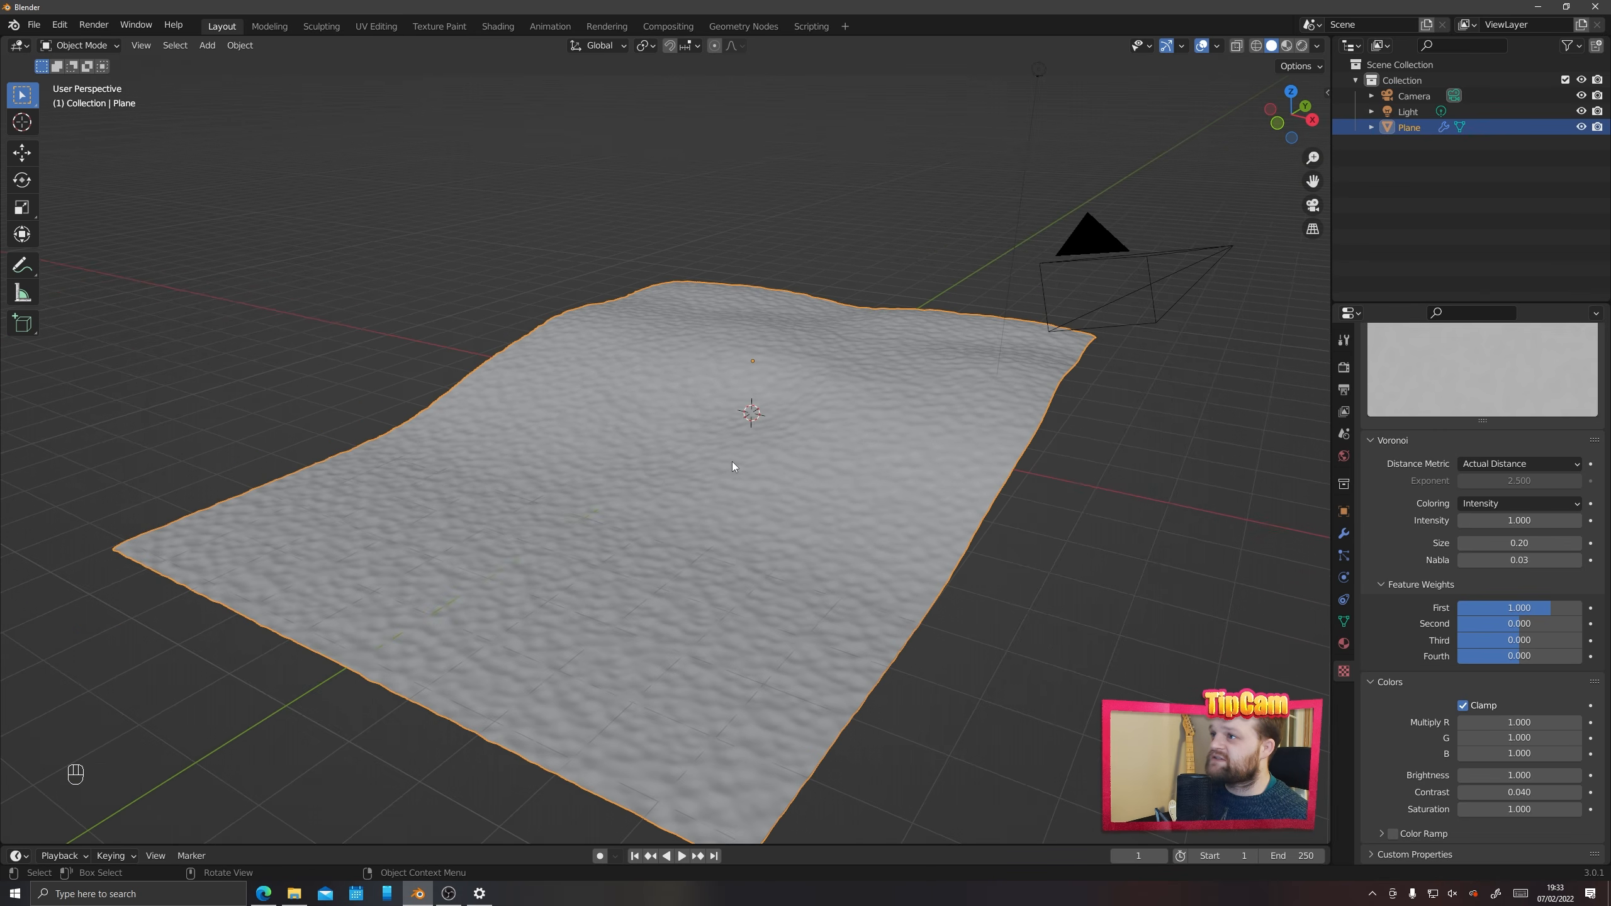
In Edit Mode, shift several vertices near the terrain's centre slightly along Z, using proportional editing with a size of about 1.61 m
{"action": "key", "text": "Tab"}
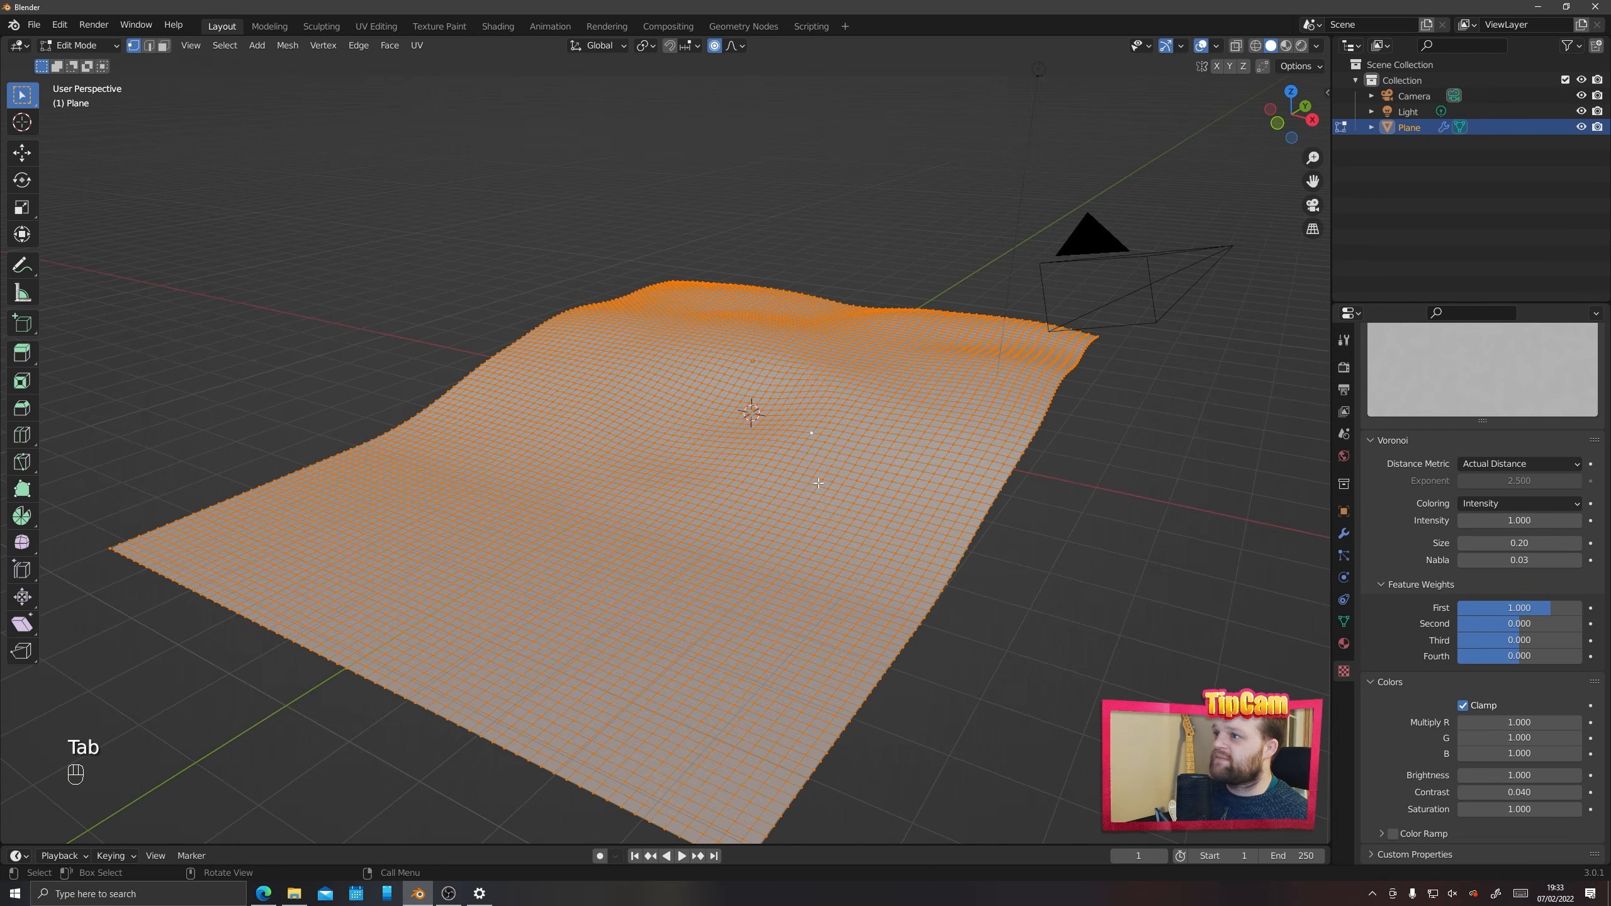
{"action": "left_click", "coordinate": [814, 439]}
{"action": "key", "text": "g"}
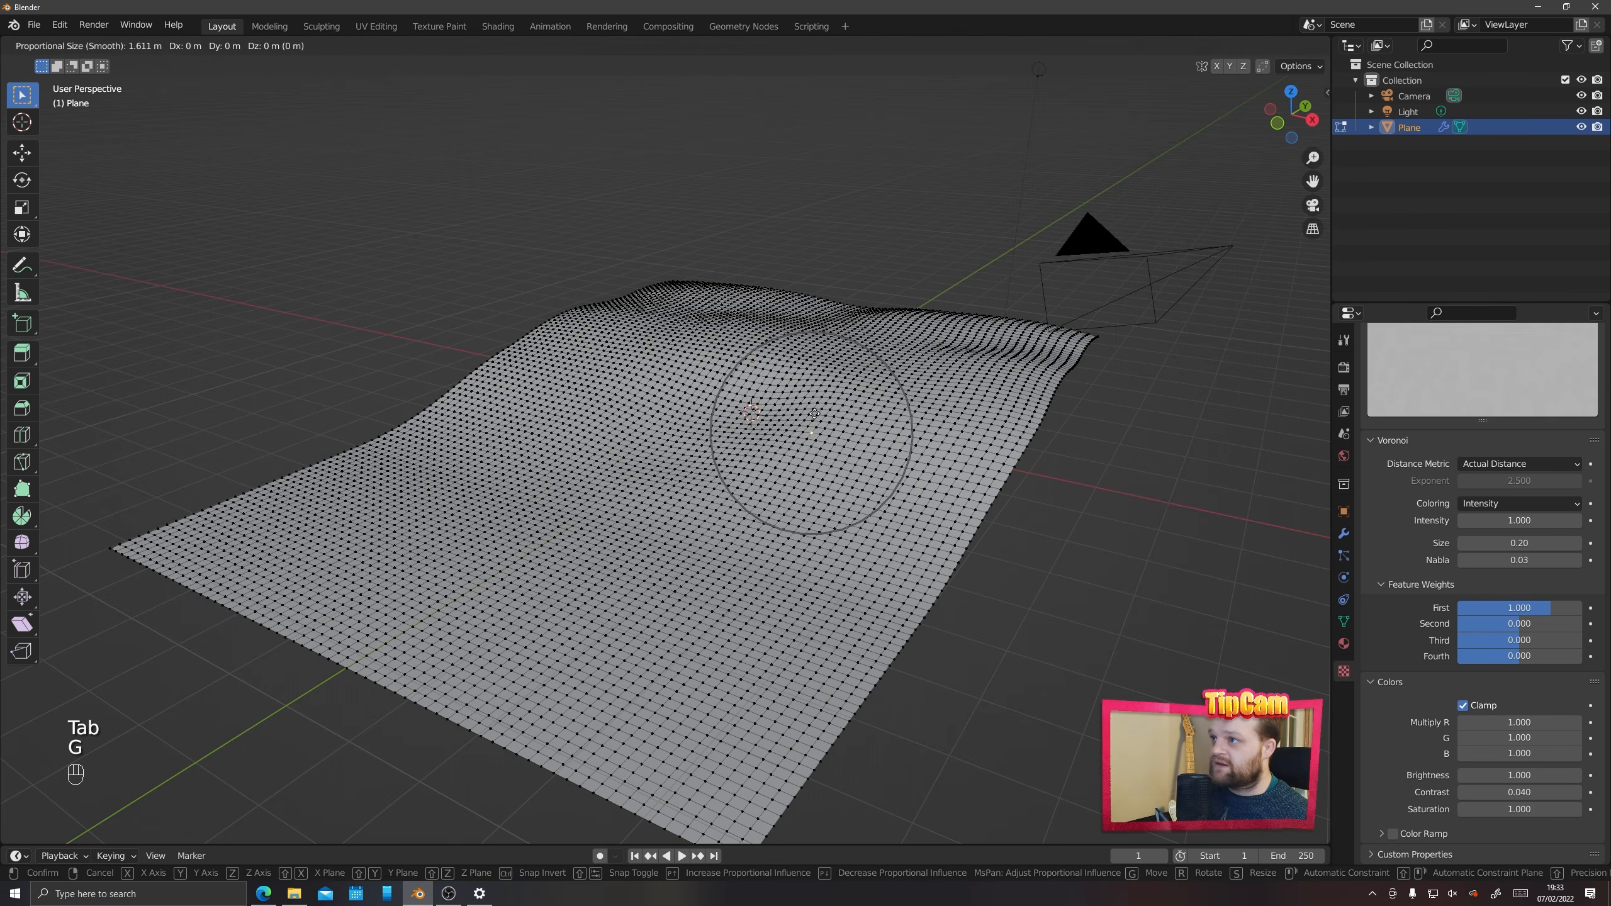
{"action": "key", "text": "z"}
{"action": "left_click", "coordinate": [729, 447]}
{"action": "left_click", "coordinate": [729, 447]}
{"action": "key", "text": "g"}
{"action": "key", "text": "z"}
{"action": "left_click", "coordinate": [729, 464]}
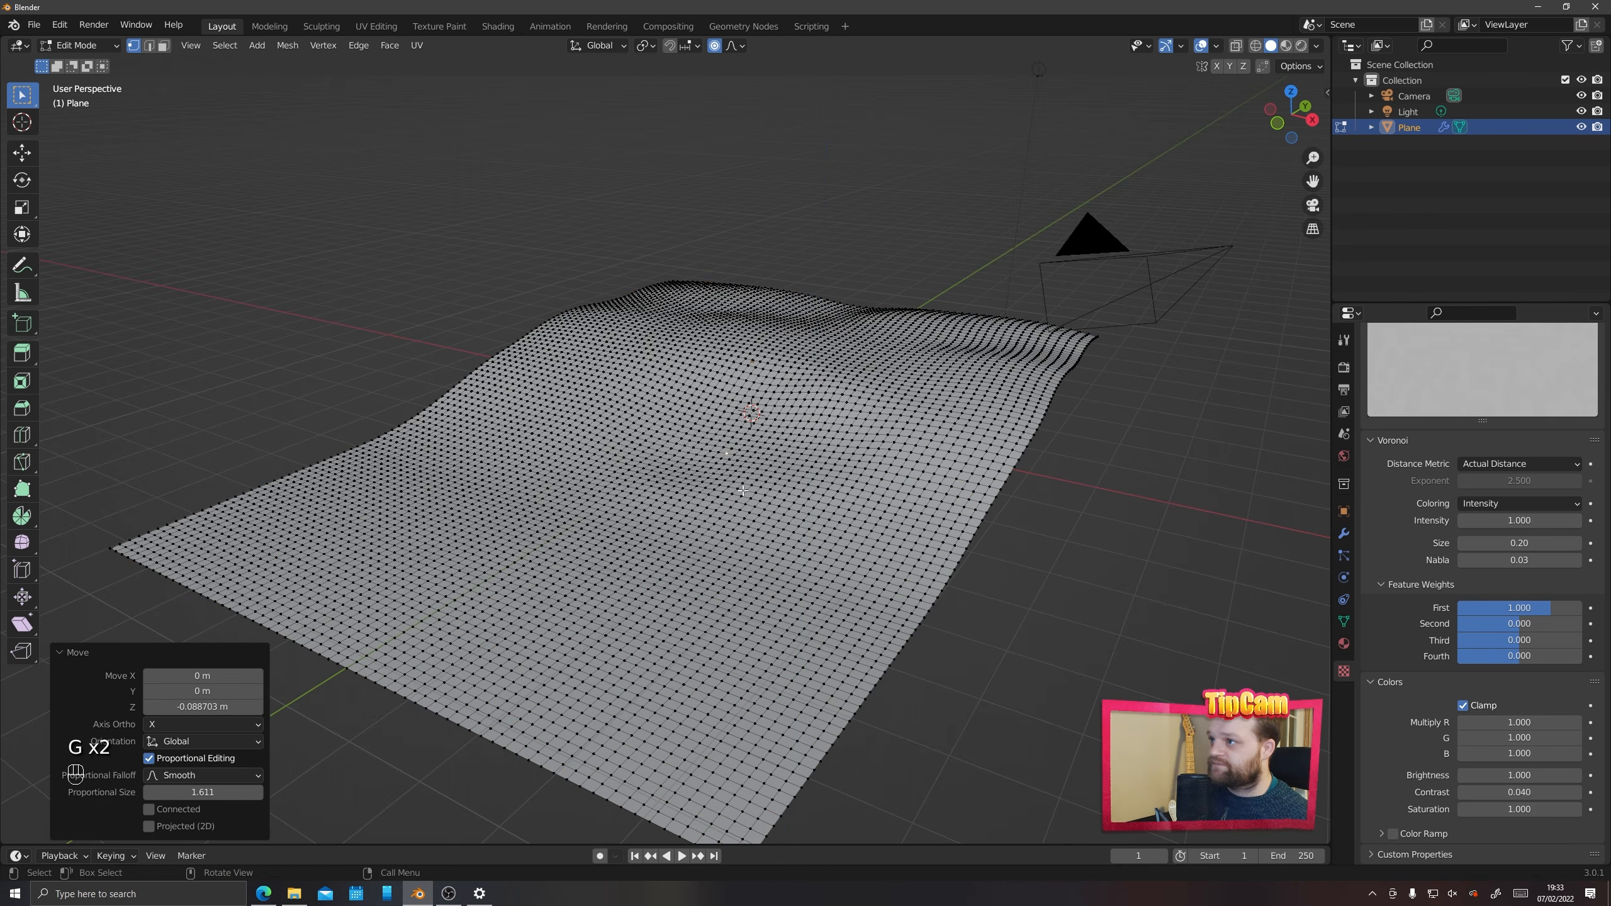
{"action": "left_click", "coordinate": [730, 489]}
{"action": "key", "text": "g"}
{"action": "key", "text": "z"}
{"action": "left_click", "coordinate": [728, 505]}
Nudge a few more vertices around the middle of the terrain with proportional moves and return to Object Mode
{"action": "left_click", "coordinate": [633, 478]}
{"action": "key", "text": "g"}
{"action": "left_click", "coordinate": [633, 478]}
{"action": "left_click", "coordinate": [615, 418]}
{"action": "key", "text": "g"}
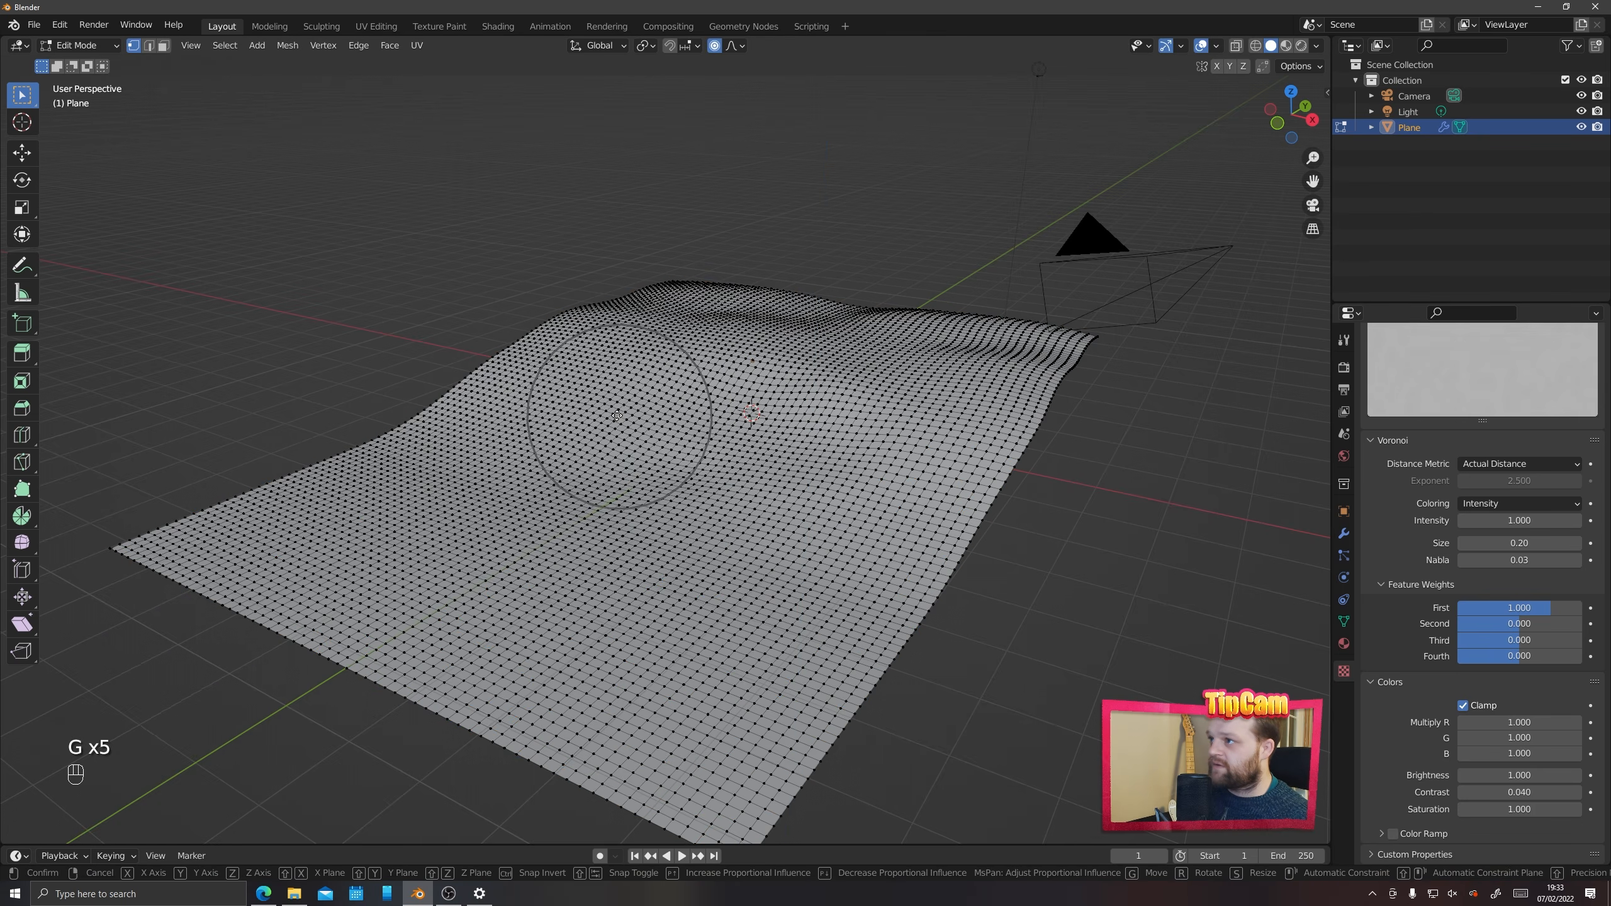
{"action": "left_click", "coordinate": [619, 421]}
{"action": "left_click", "coordinate": [708, 417]}
{"action": "key", "text": "g"}
{"action": "left_click", "coordinate": [708, 425]}
{"action": "left_click", "coordinate": [744, 486]}
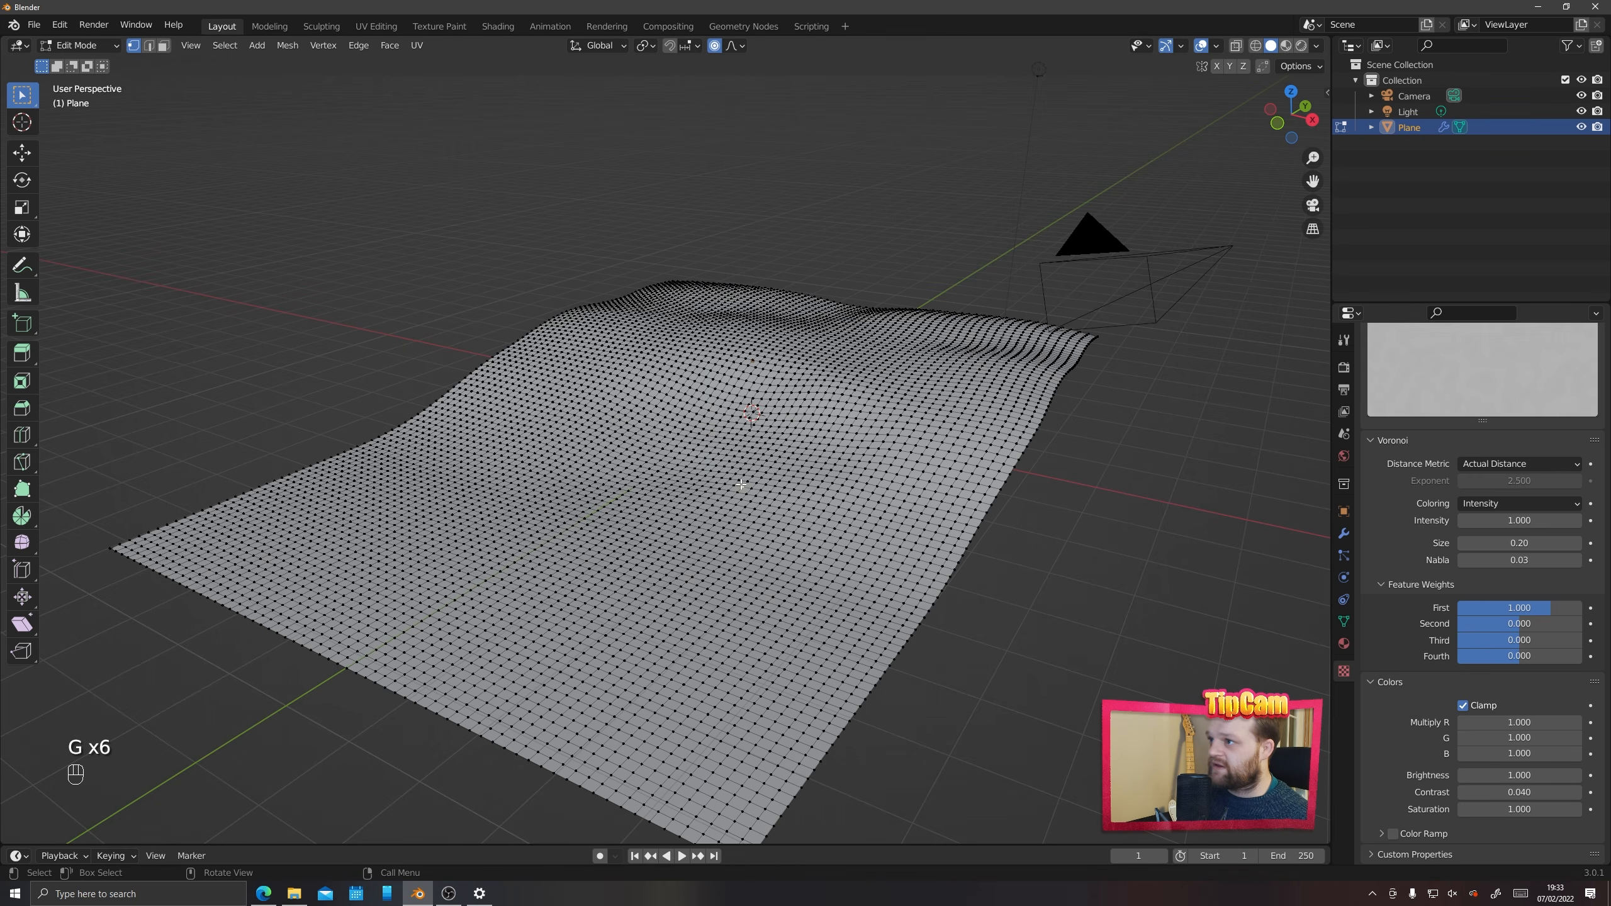
{"action": "key", "text": "g"}
{"action": "key", "text": "g"}
{"action": "left_click", "coordinate": [752, 466]}
{"action": "key", "text": "Tab"}
Rename the terrain plane as "Ground"
{"action": "mouse_move", "coordinate": [754, 458]}
{"action": "middle_mouse_down"}
{"action": "mouse_move", "coordinate": [683, 410]}
{"action": "mouse_move", "coordinate": [793, 396]}
{"action": "mouse_move", "coordinate": [743, 451]}
{"action": "mouse_move", "coordinate": [677, 480]}
{"action": "mouse_move", "coordinate": [701, 552]}
{"action": "mouse_move", "coordinate": [644, 546]}
{"action": "mouse_move", "coordinate": [690, 547]}
{"action": "mouse_move", "coordinate": [752, 483]}
{"action": "middle_mouse_up"}
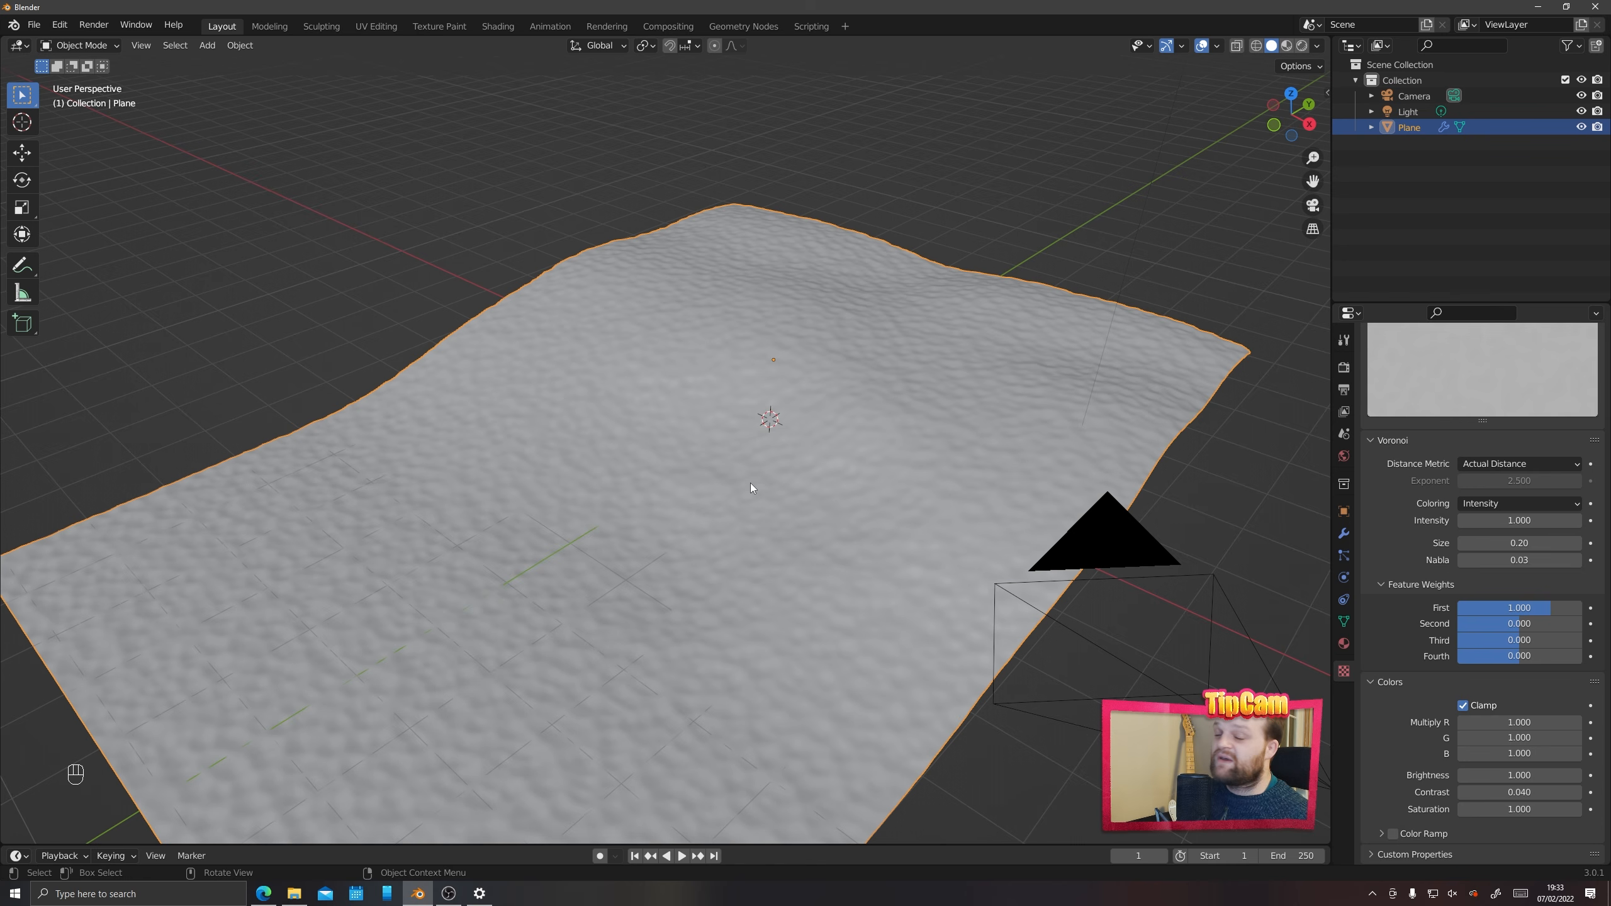
{"action": "mouse_move", "coordinate": [576, 461]}
{"action": "middle_mouse_down"}
{"action": "mouse_move", "coordinate": [620, 455]}
{"action": "mouse_move", "coordinate": [701, 503]}
{"action": "middle_mouse_up"}
{"action": "scroll", "coordinate": [734, 484], "scroll_direction": "down", "scroll_amount": 1}
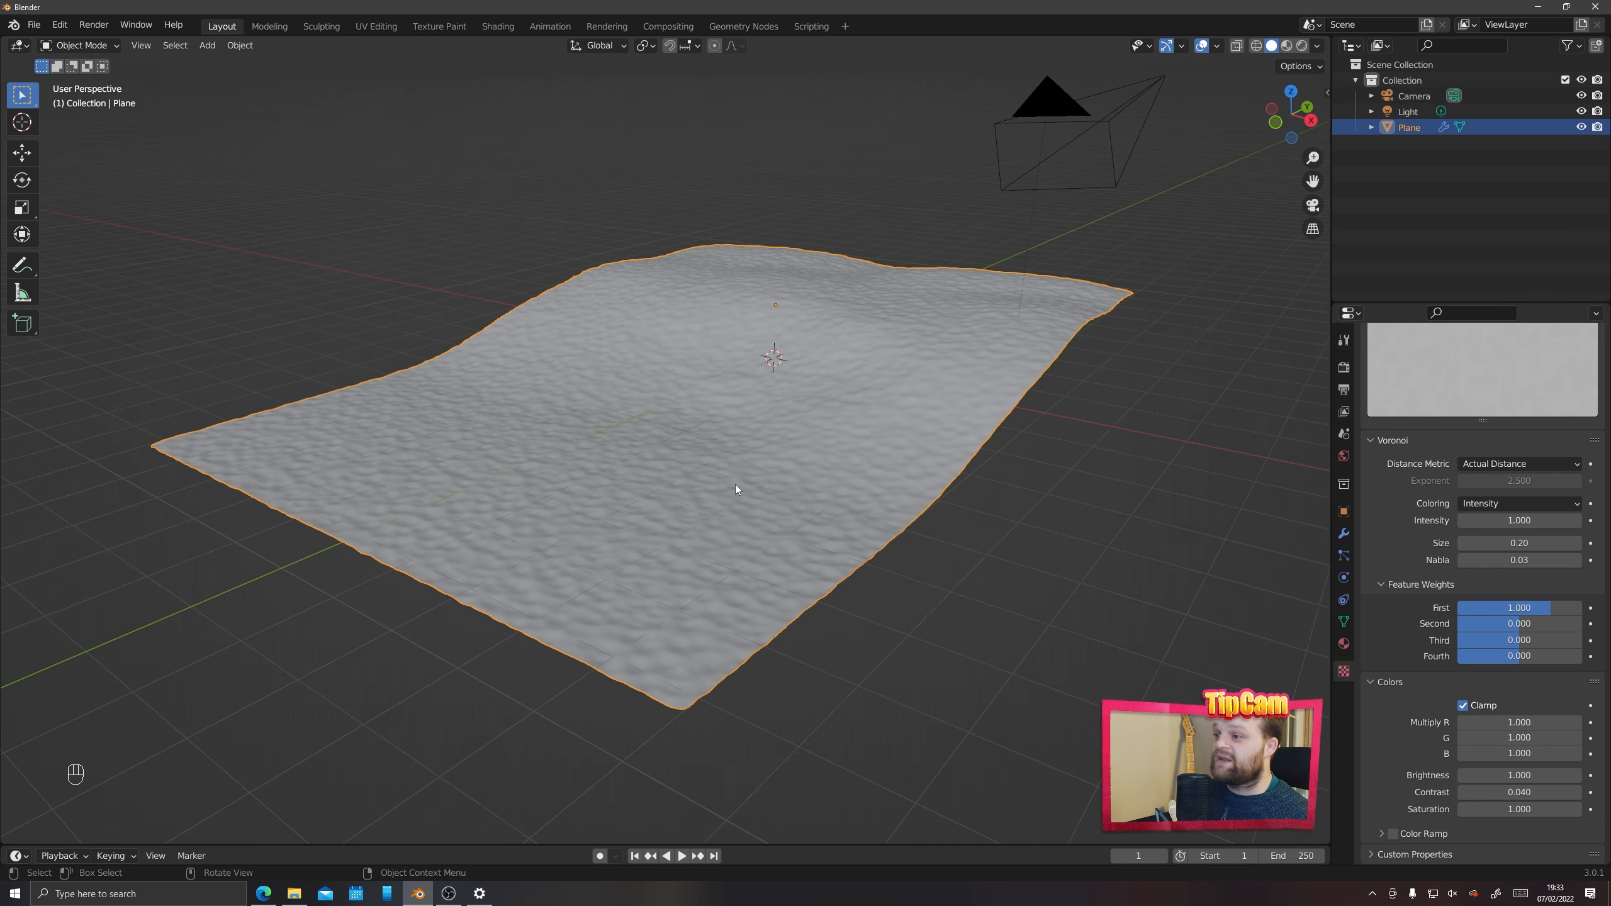
{"action": "middle_click_drag", "start_coordinate": [746, 431], "coordinate": [760, 478], "text": "shift"}
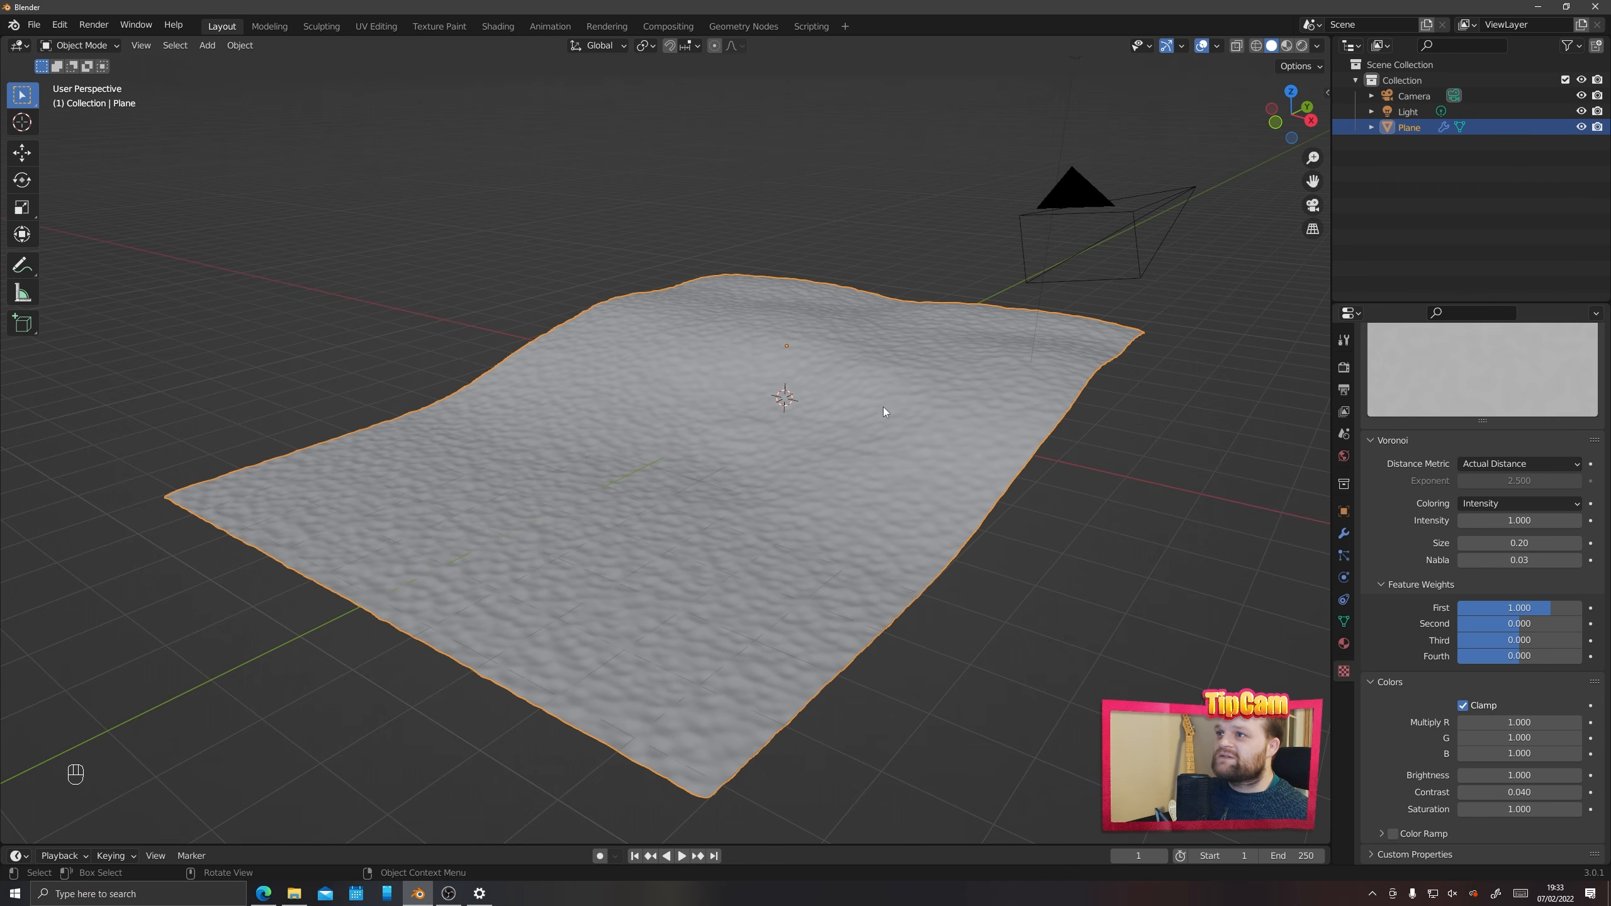
{"action": "double_click", "coordinate": [1408, 128]}
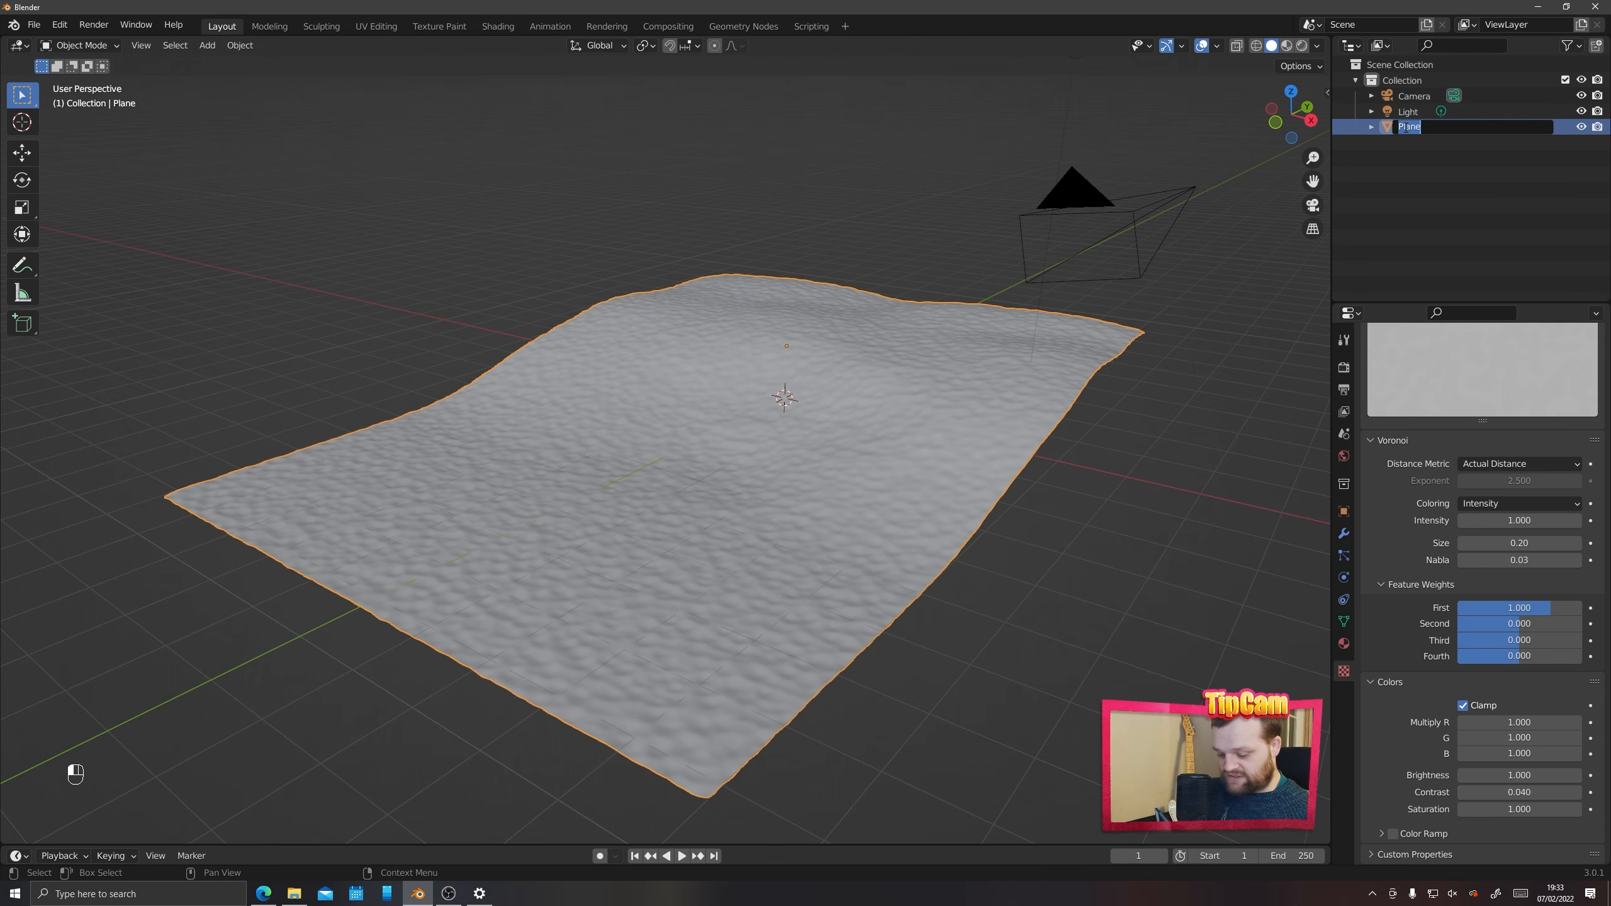
{"action": "type", "text": "Ground"}
{"action": "key", "text": "Return"}
Hide the Ground object in the viewport
{"action": "mouse_move", "coordinate": [787, 406]}
{"action": "middle_mouse_down"}
{"action": "mouse_move", "coordinate": [818, 358]}
{"action": "mouse_move", "coordinate": [704, 413]}
{"action": "mouse_move", "coordinate": [732, 464]}
{"action": "mouse_move", "coordinate": [724, 433]}
{"action": "middle_mouse_up"}
{"action": "scroll", "coordinate": [735, 455], "scroll_direction": "down", "scroll_amount": 6}
{"action": "scroll", "coordinate": [680, 450], "scroll_direction": "up", "scroll_amount": 5}
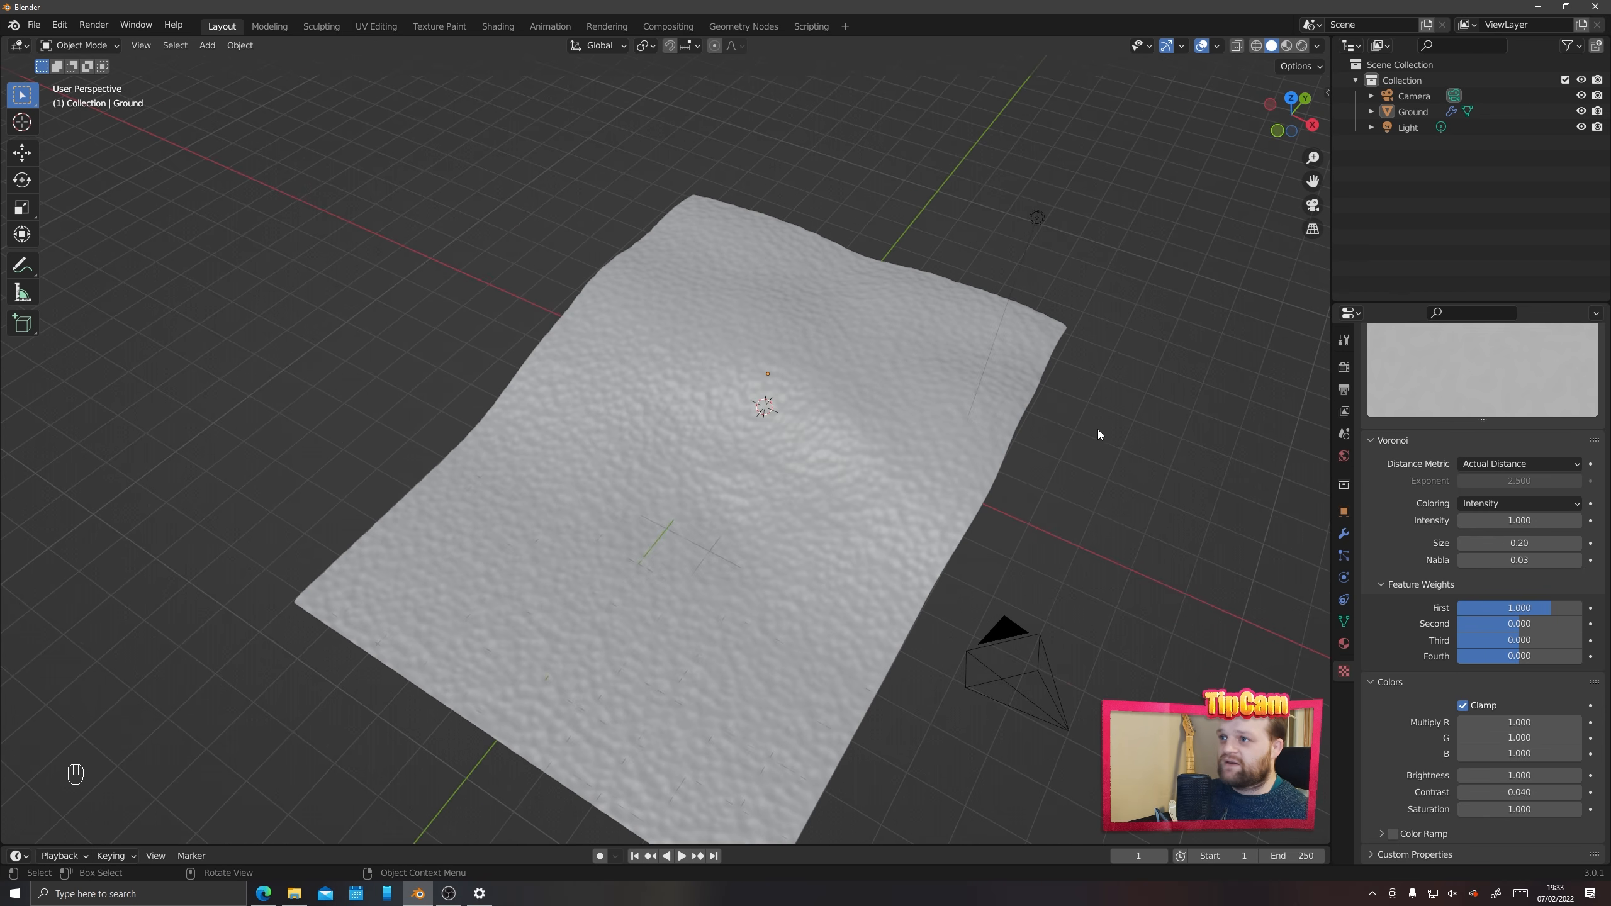
{"action": "mouse_move", "coordinate": [683, 442]}
{"action": "middle_mouse_down"}
{"action": "mouse_move", "coordinate": [728, 447]}
{"action": "mouse_move", "coordinate": [675, 431]}
{"action": "middle_mouse_up"}
{"action": "scroll", "coordinate": [674, 431], "scroll_direction": "down", "scroll_amount": 3}
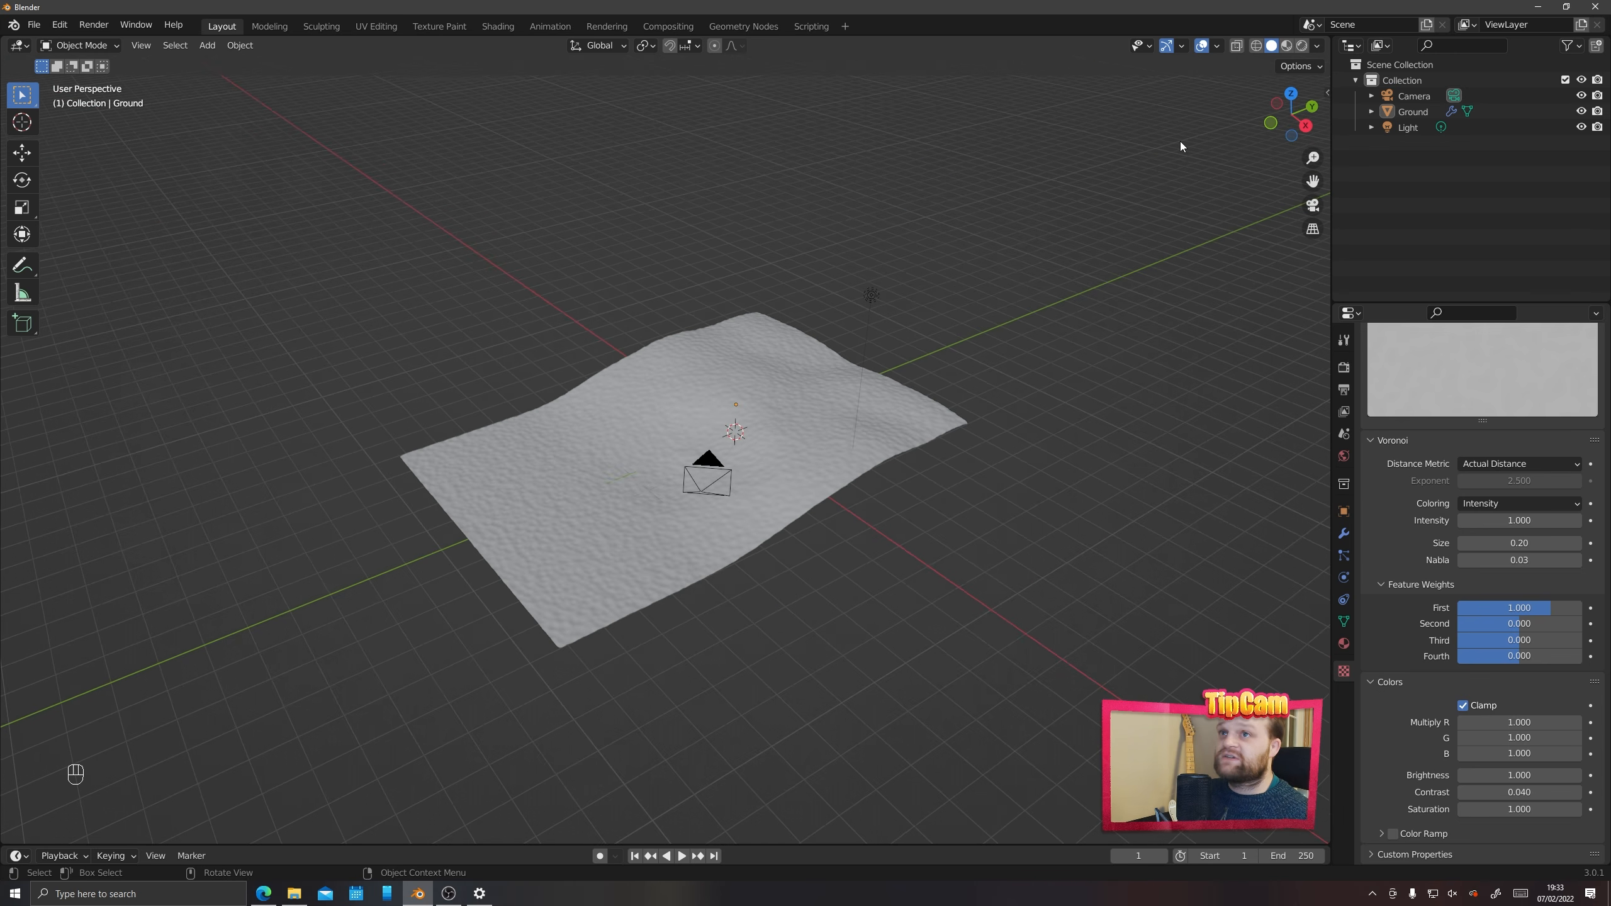
{"action": "left_click", "coordinate": [1582, 112]}
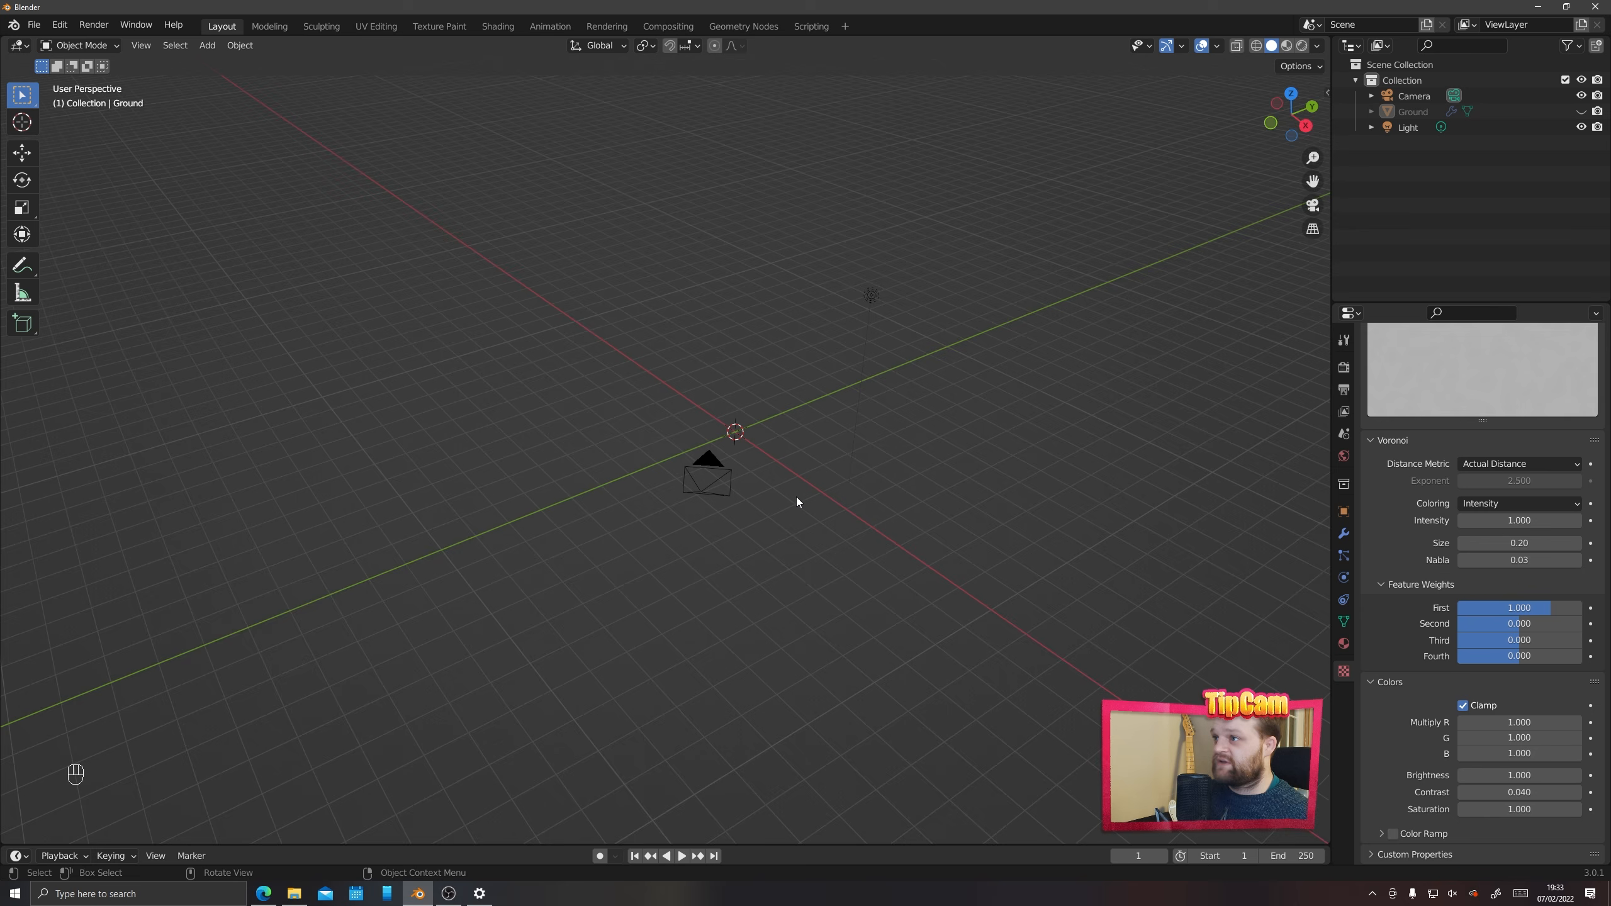
{"action": "middle_click_drag", "start_coordinate": [797, 499], "coordinate": [819, 482]}
{"action": "left_click", "coordinate": [1582, 112]}
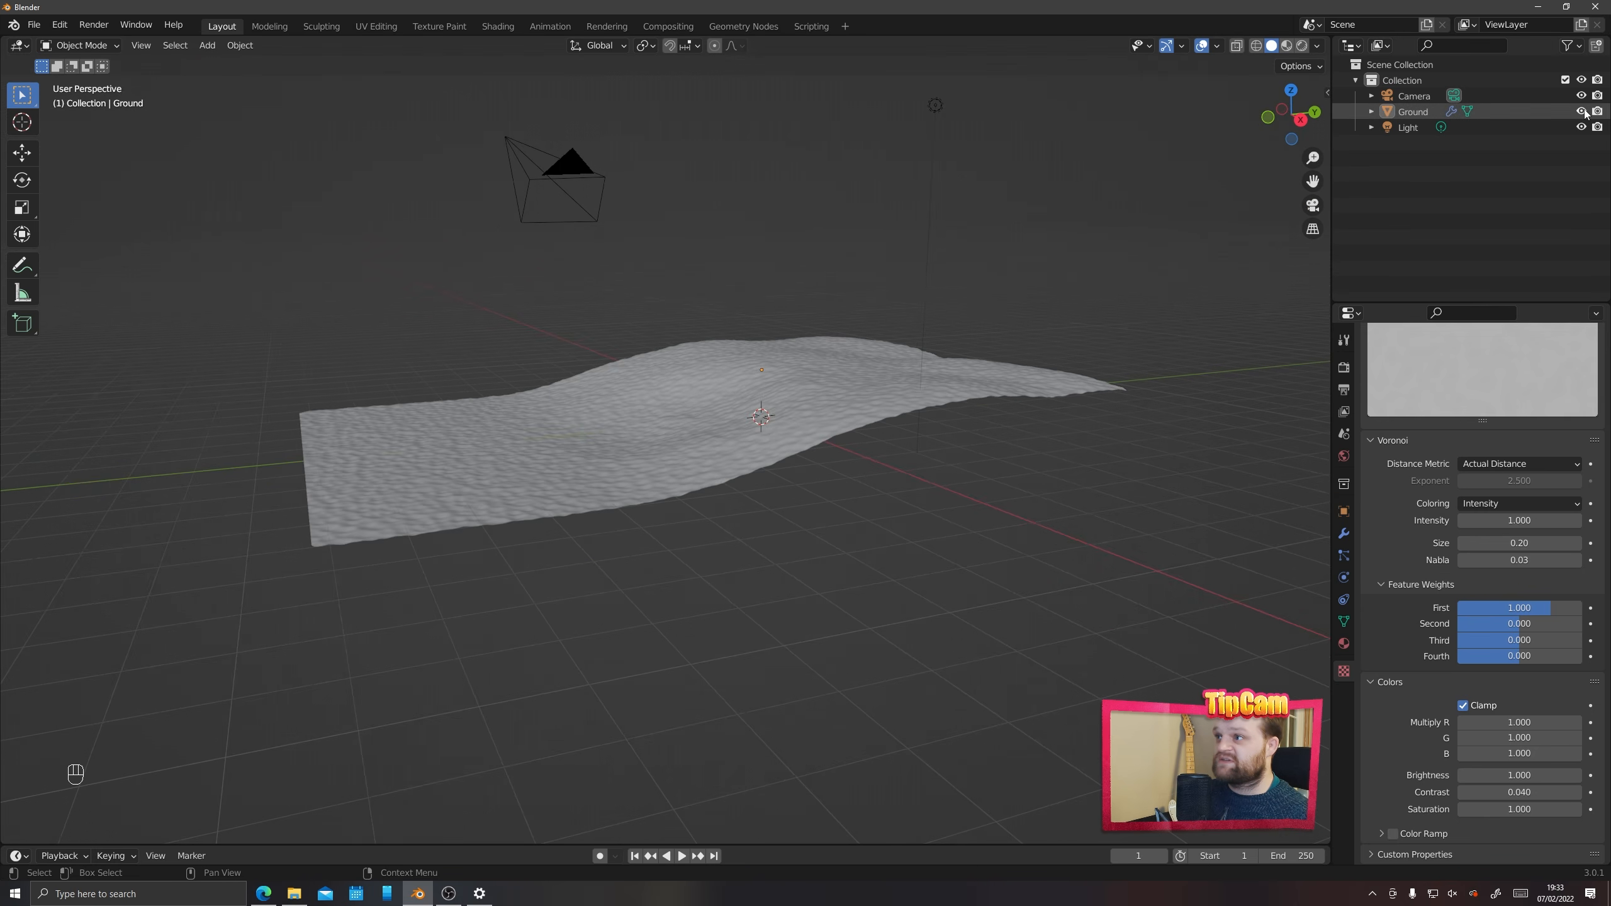
{"action": "left_click", "coordinate": [1581, 112]}
Add a cube mesh at the world origin
{"action": "key", "text": "shift+a"}
{"action": "mouse_move", "coordinate": [758, 479]}
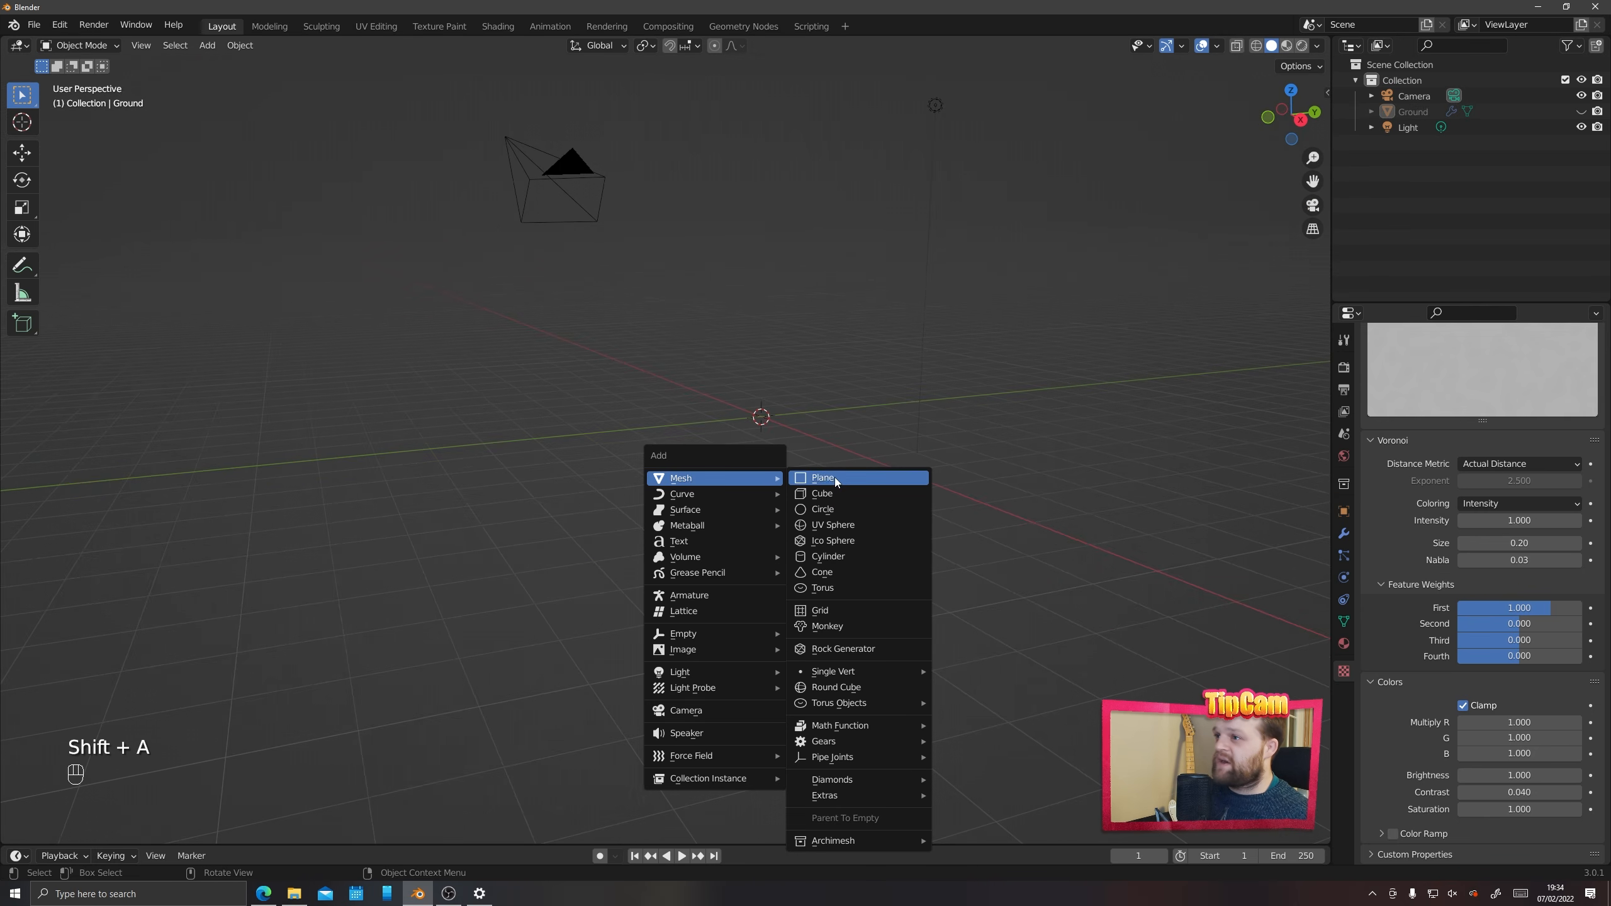
{"action": "left_click", "coordinate": [823, 494]}
Stretch the cube along X to about 31.1 m long and along Y to about 7.23 m wide
{"action": "middle_click_drag", "start_coordinate": [834, 486], "coordinate": [743, 498]}
{"action": "scroll", "coordinate": [742, 498], "scroll_direction": "down", "scroll_amount": 3}
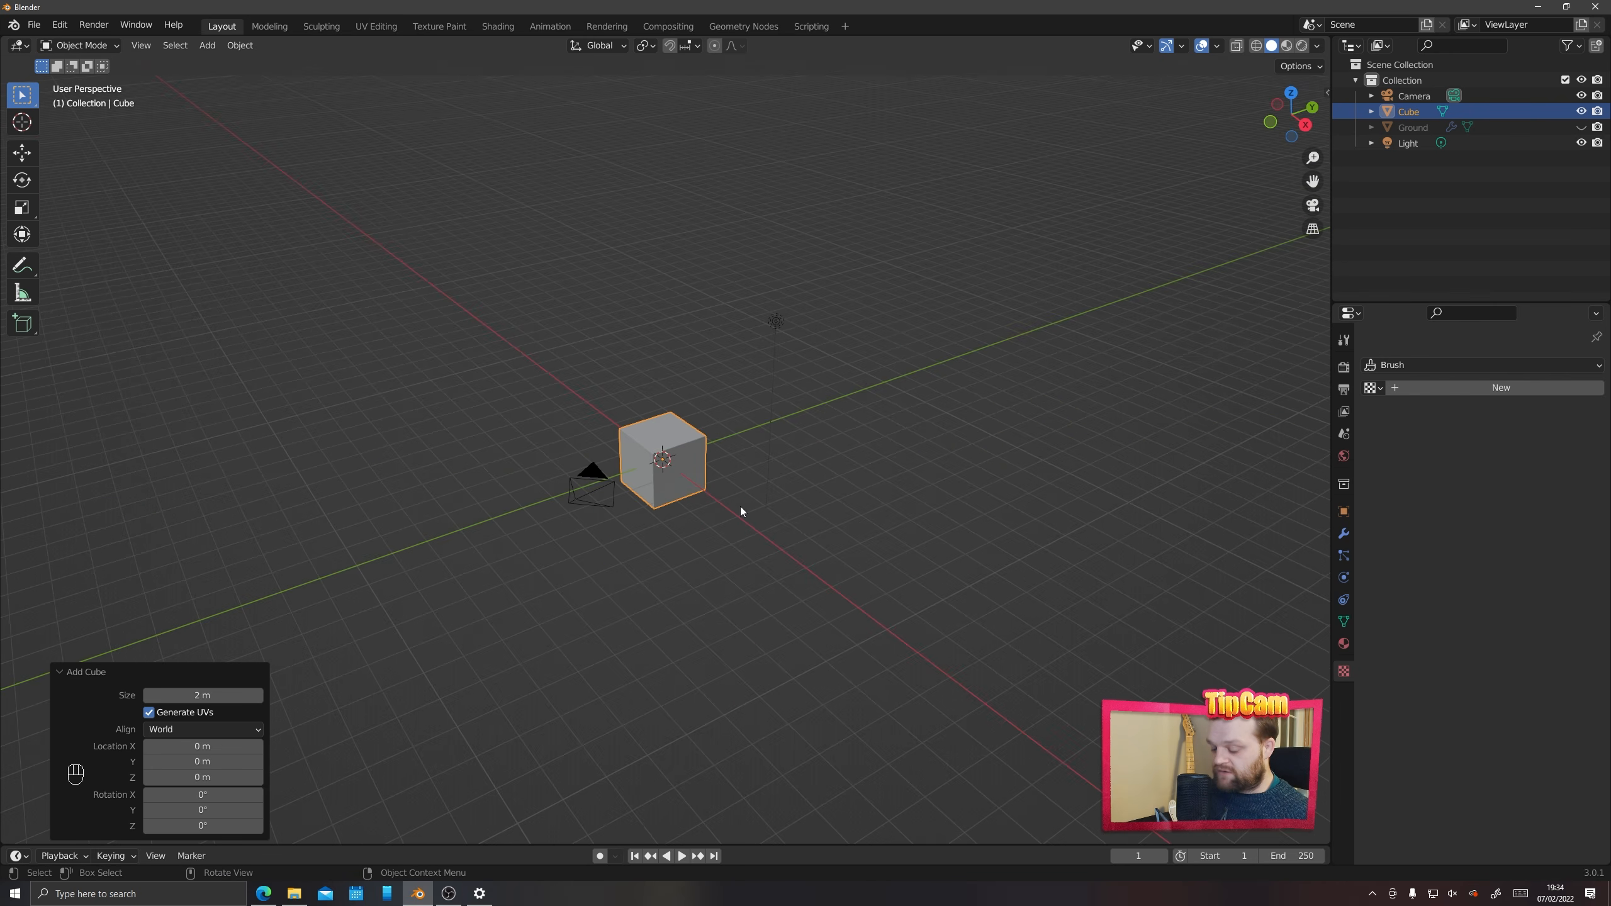
{"action": "key", "text": "s"}
{"action": "key", "text": "x"}
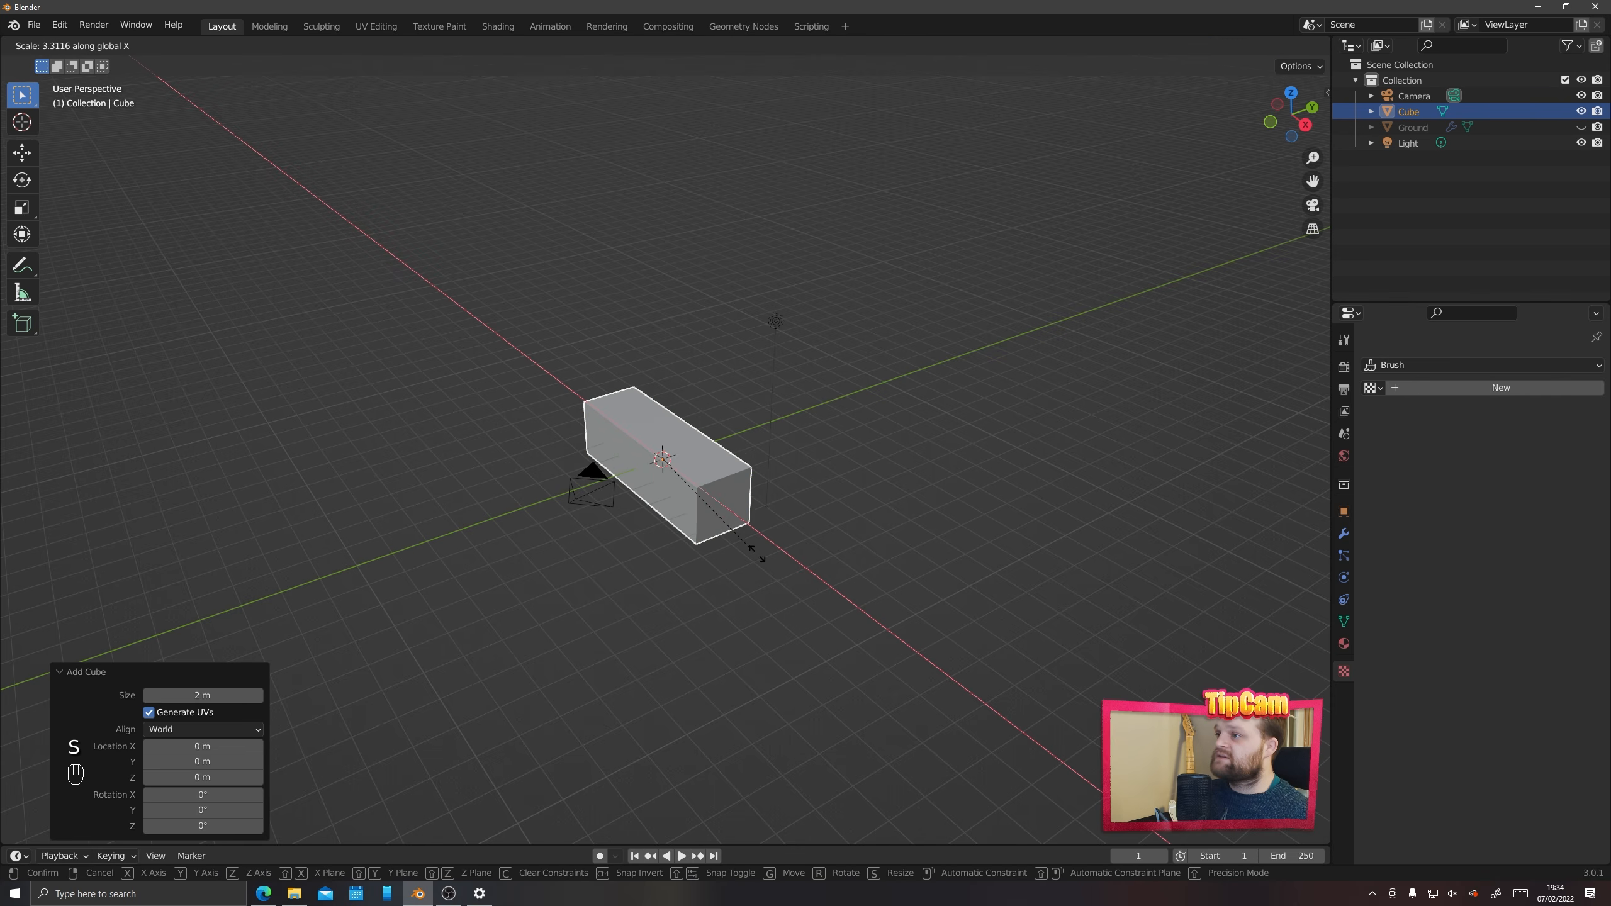
{"action": "left_click", "coordinate": [1073, 793]}
{"action": "middle_click_drag", "start_coordinate": [836, 489], "coordinate": [716, 515]}
{"action": "key", "text": "s"}
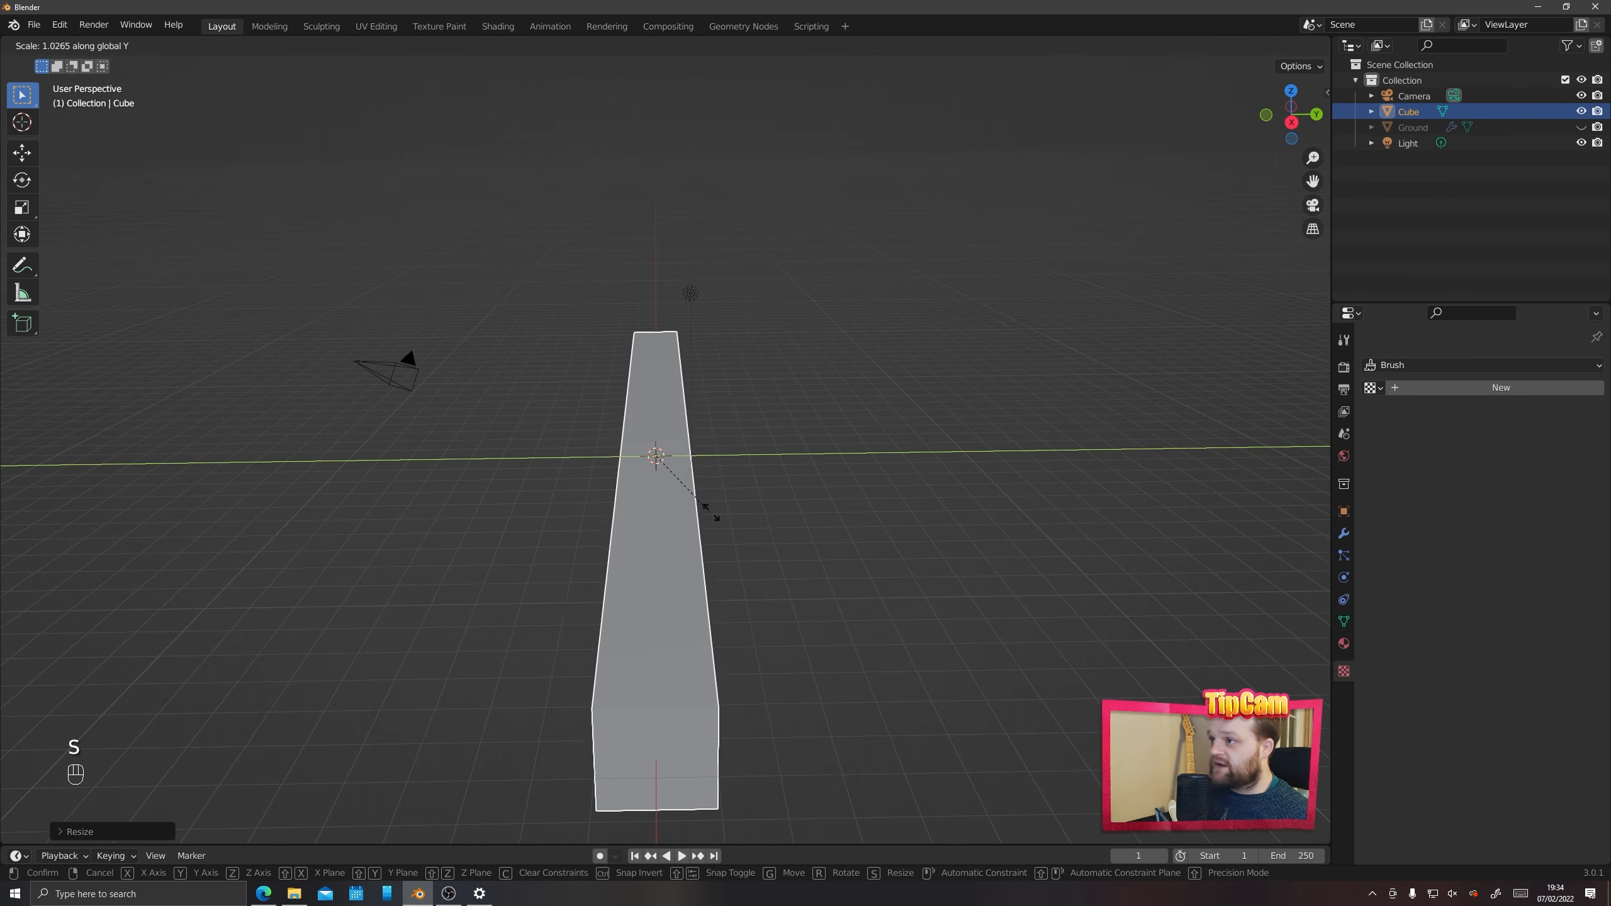
{"action": "key", "text": "y"}
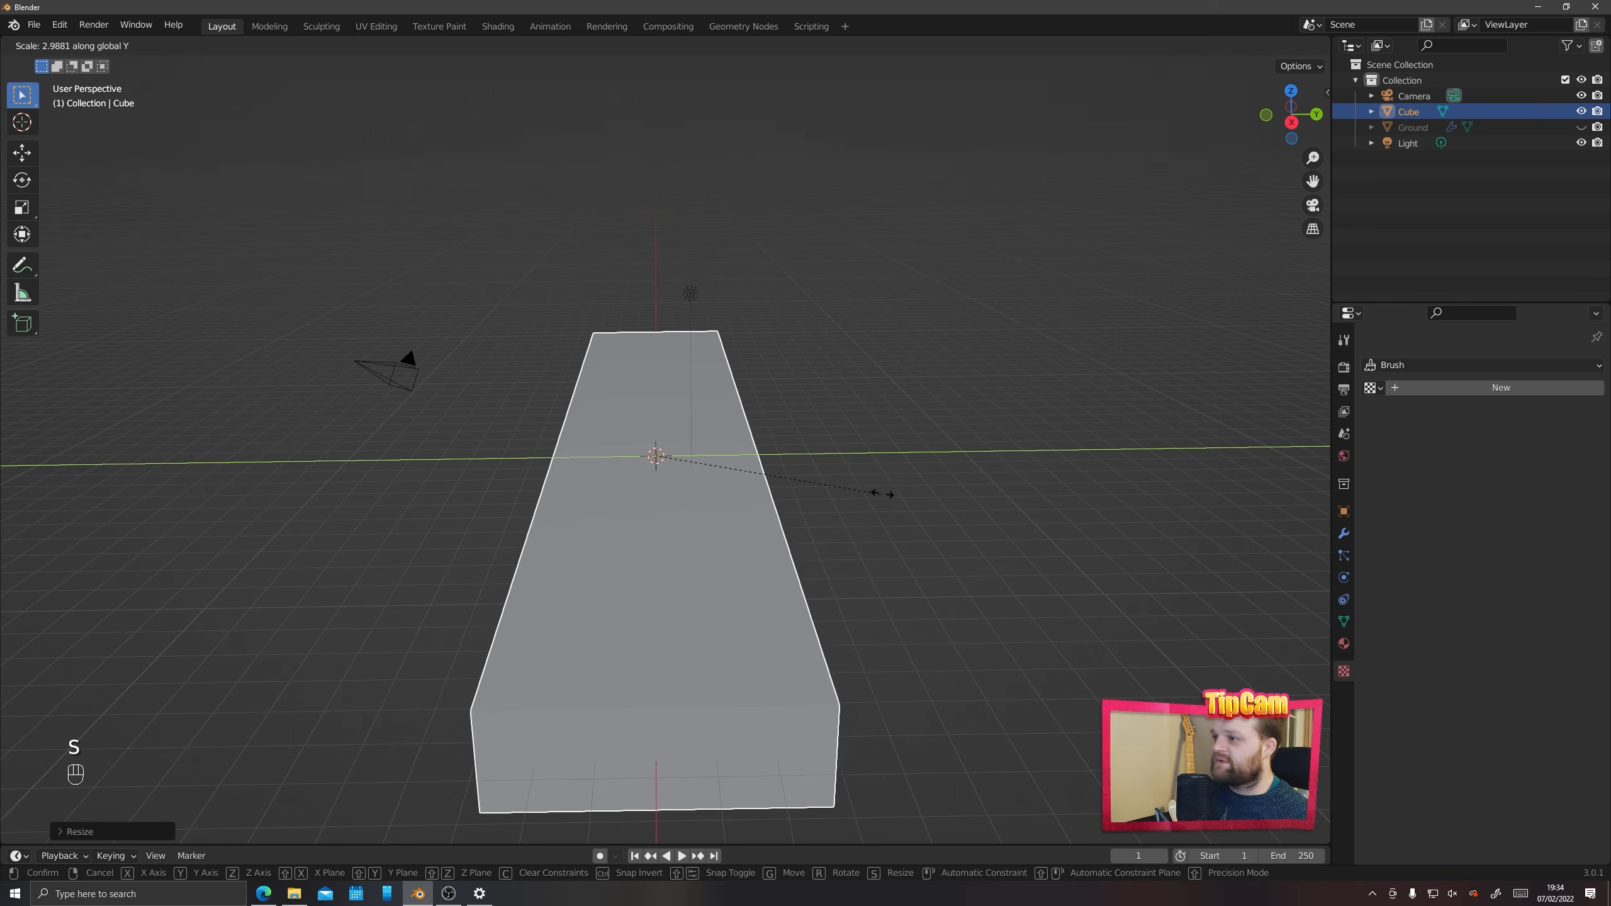
{"action": "left_click", "coordinate": [923, 487]}
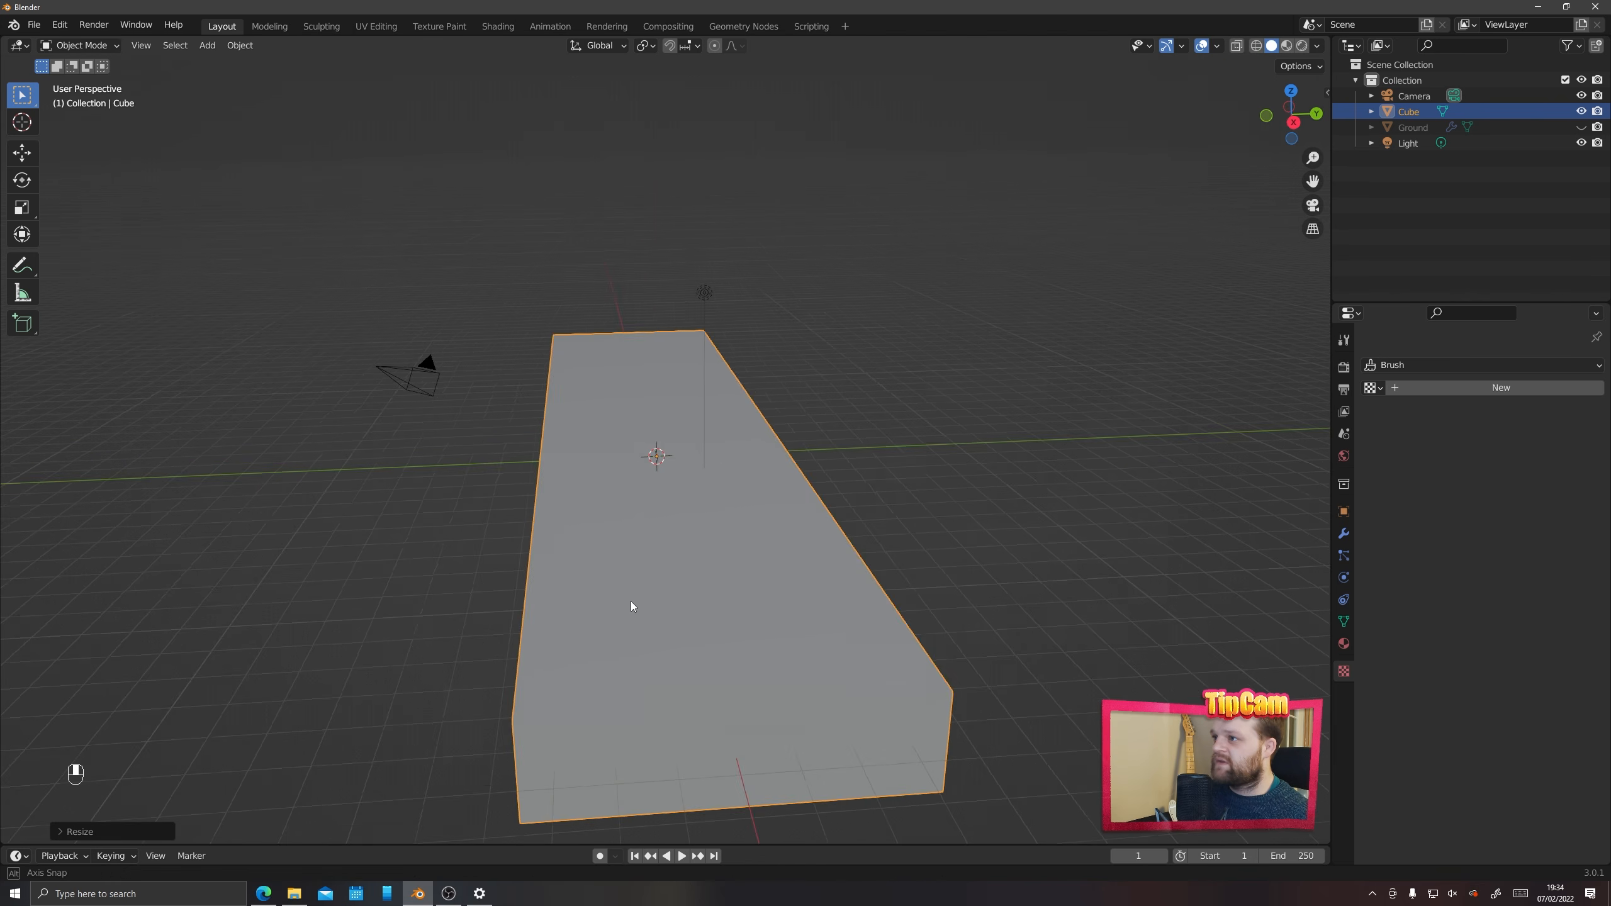
Scale the block along Z to a height of about 2.77 m
{"action": "middle_click_drag", "start_coordinate": [634, 604], "coordinate": [726, 401]}
{"action": "key", "text": "s"}
{"action": "key", "text": "z"}
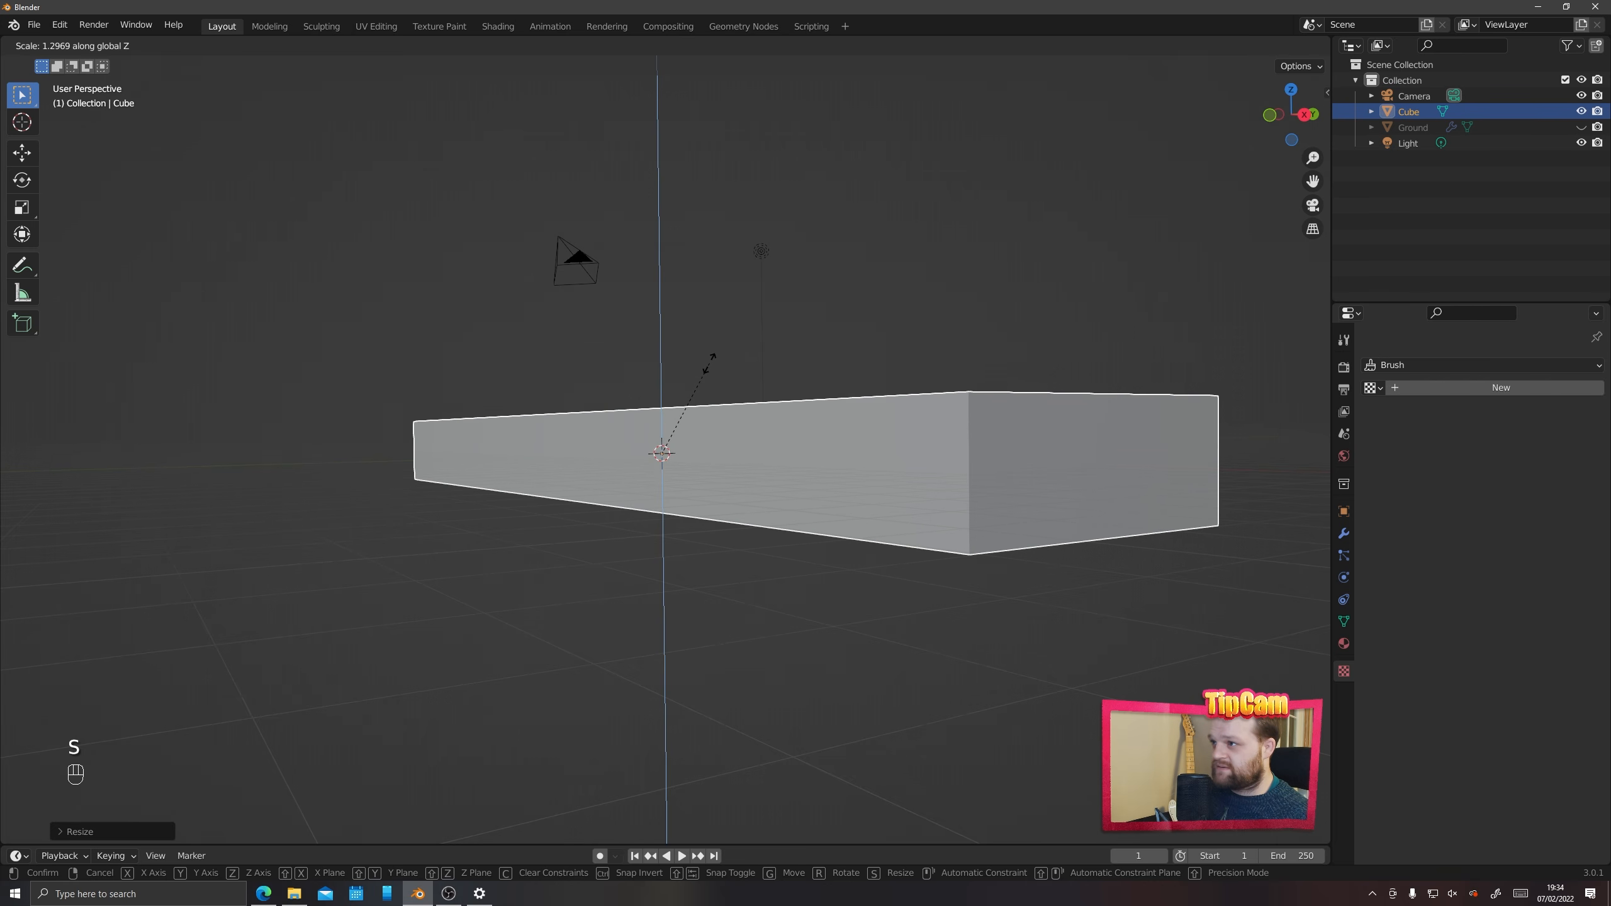
{"action": "left_click", "coordinate": [718, 365]}
{"action": "middle_click_drag", "start_coordinate": [718, 368], "coordinate": [844, 445]}
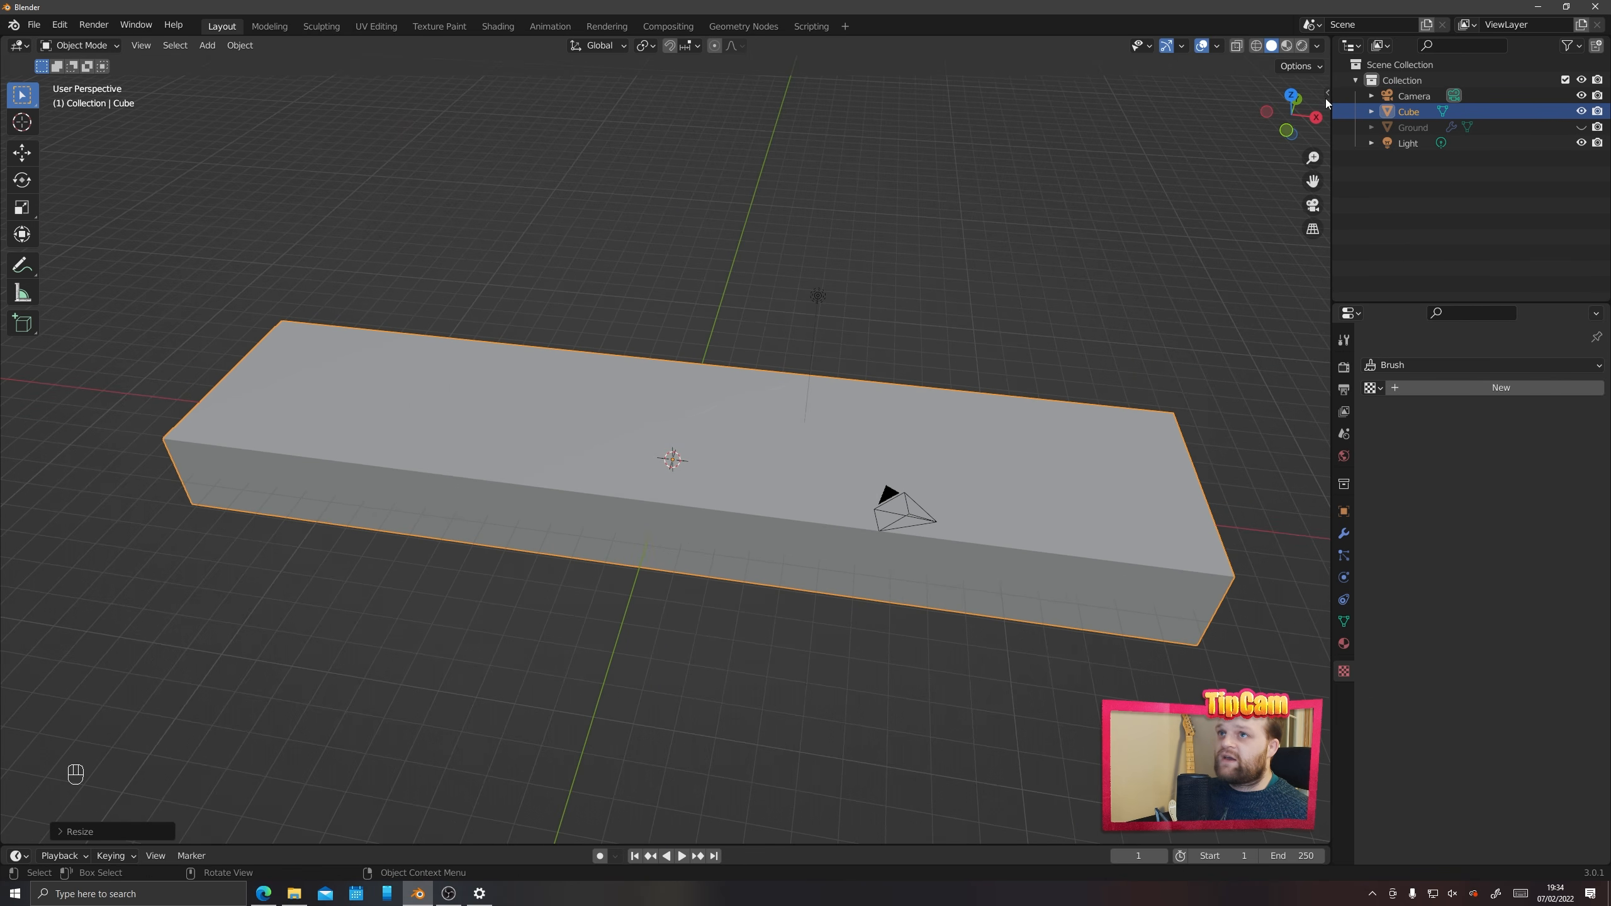
Display the block's location, rotation, scale and dimensions beside the 3D view
{"action": "left_click", "coordinate": [1326, 94]}
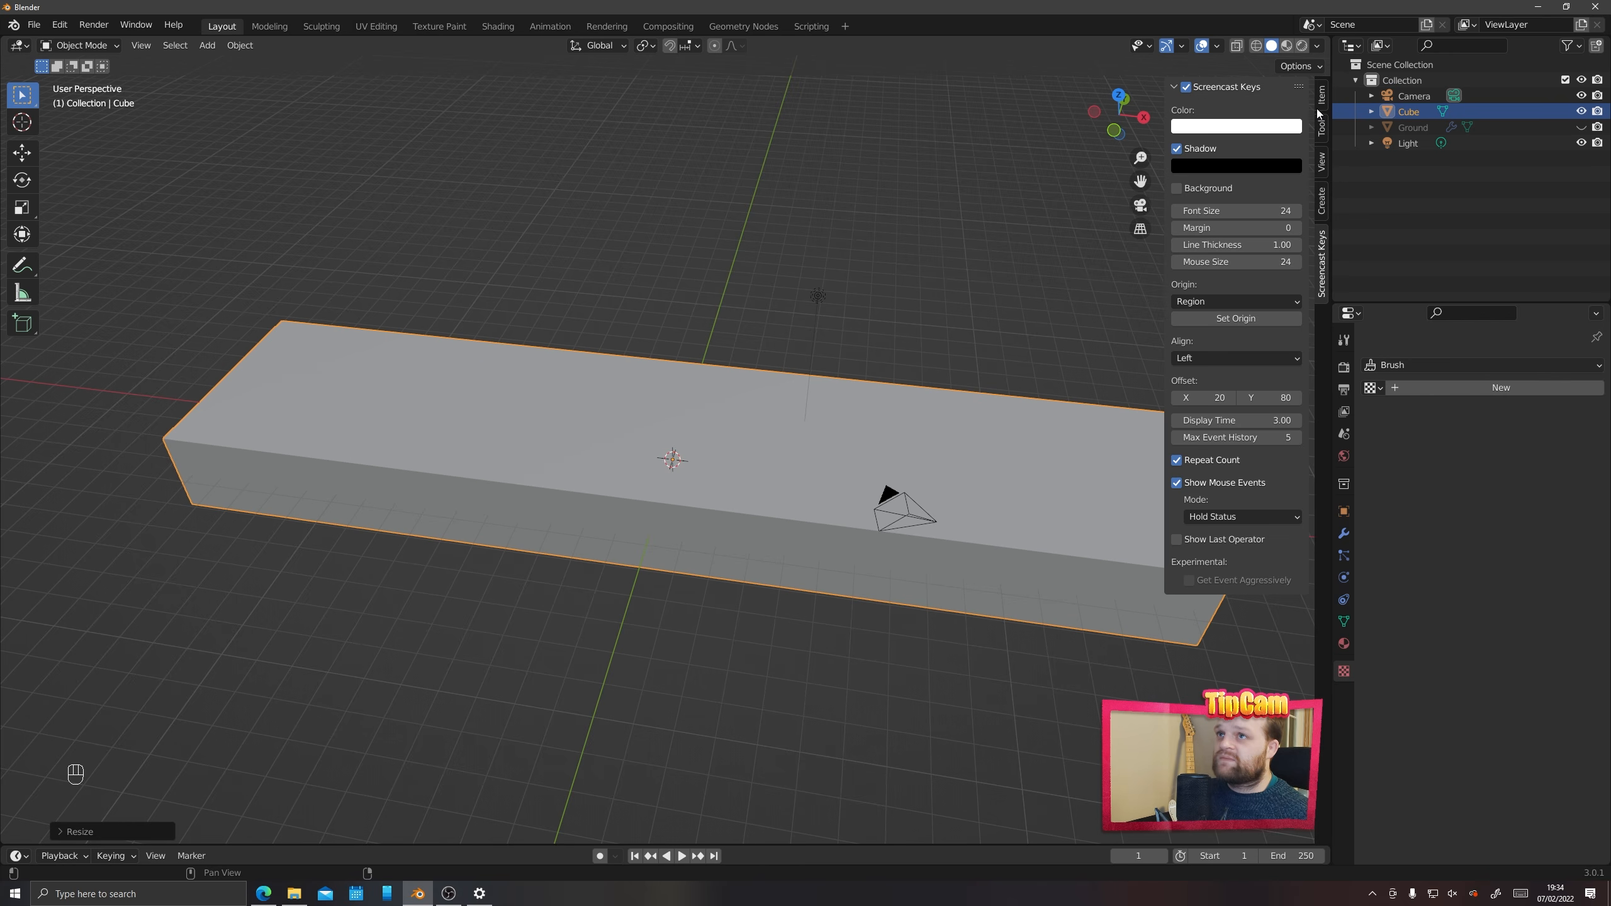
{"action": "left_click", "coordinate": [1321, 100]}
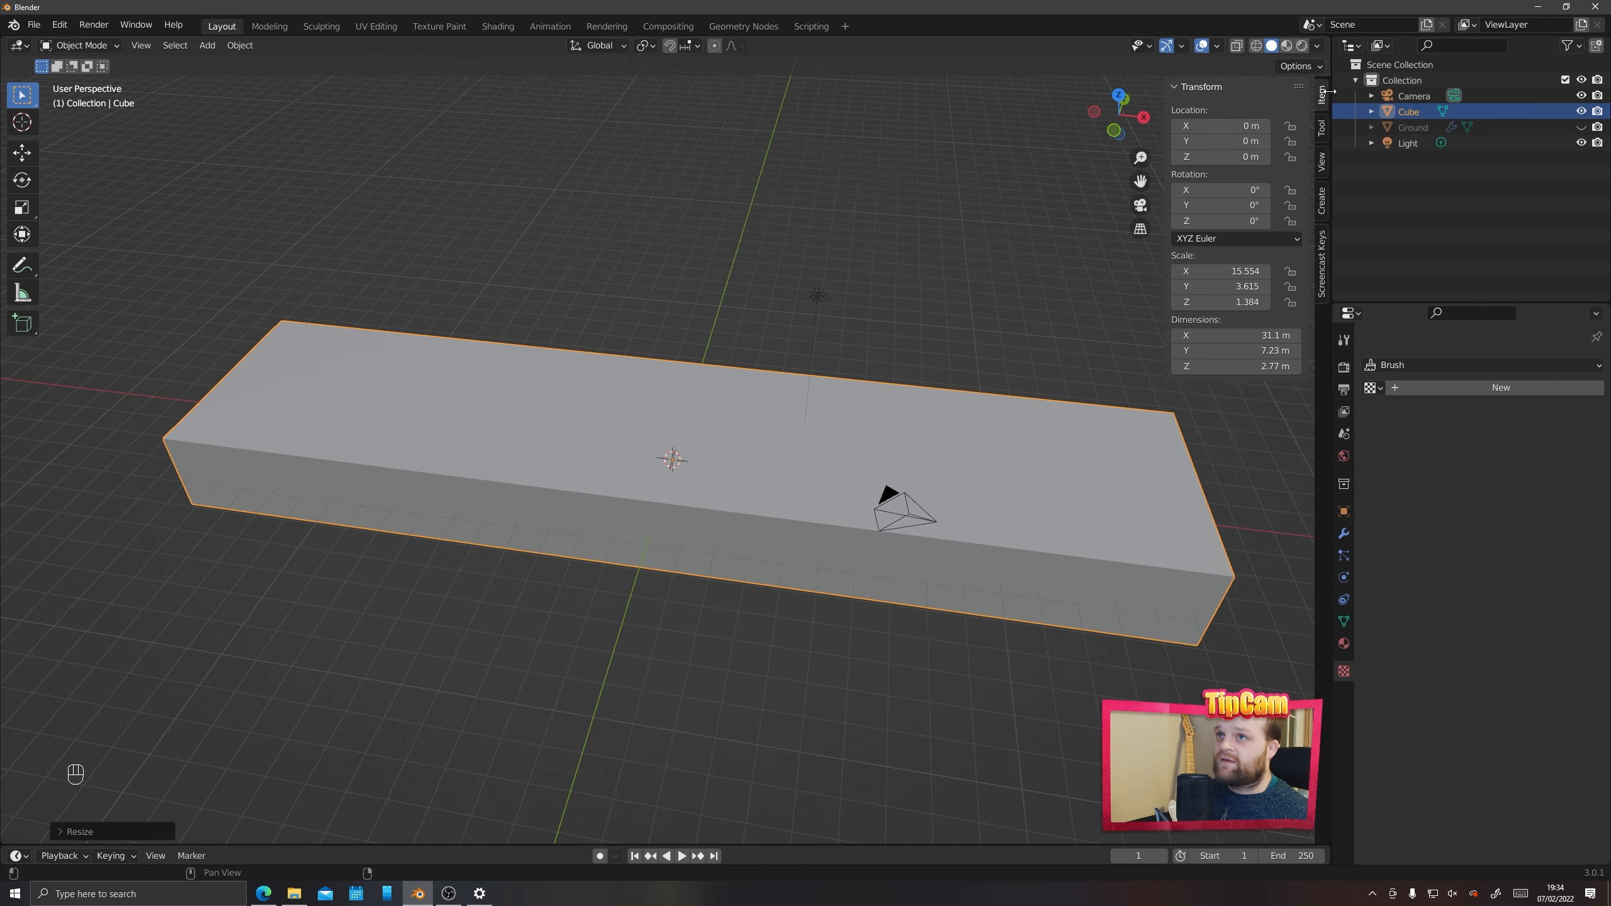
{"action": "key", "text": "n"}
{"action": "key", "text": "n"}
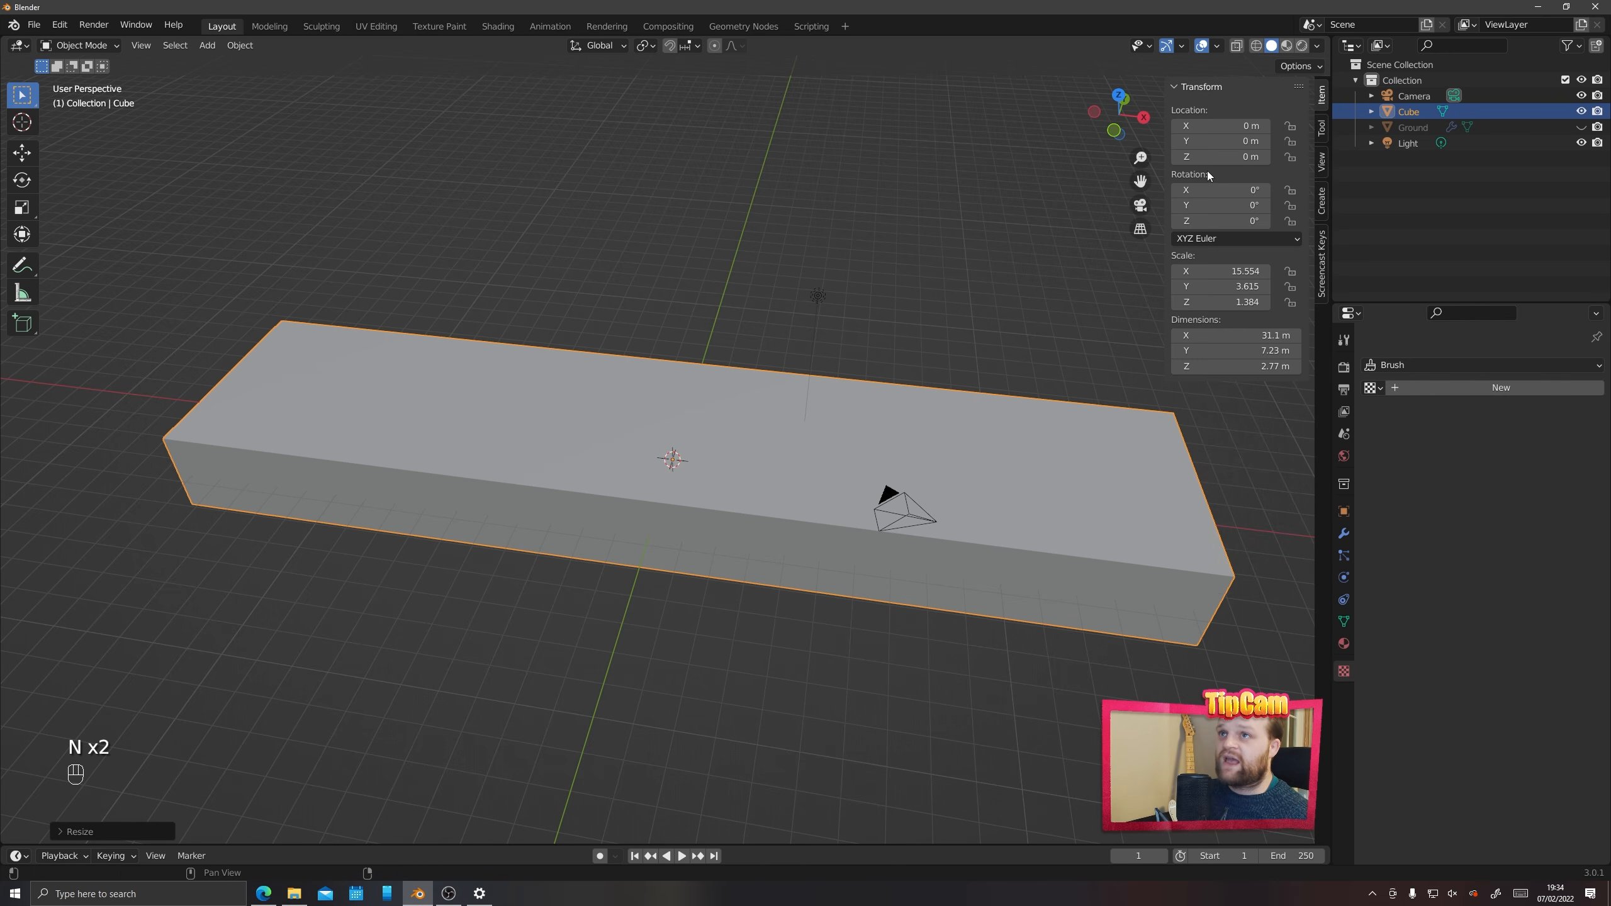
{"action": "key", "text": "n"}
{"action": "key", "text": "n"}
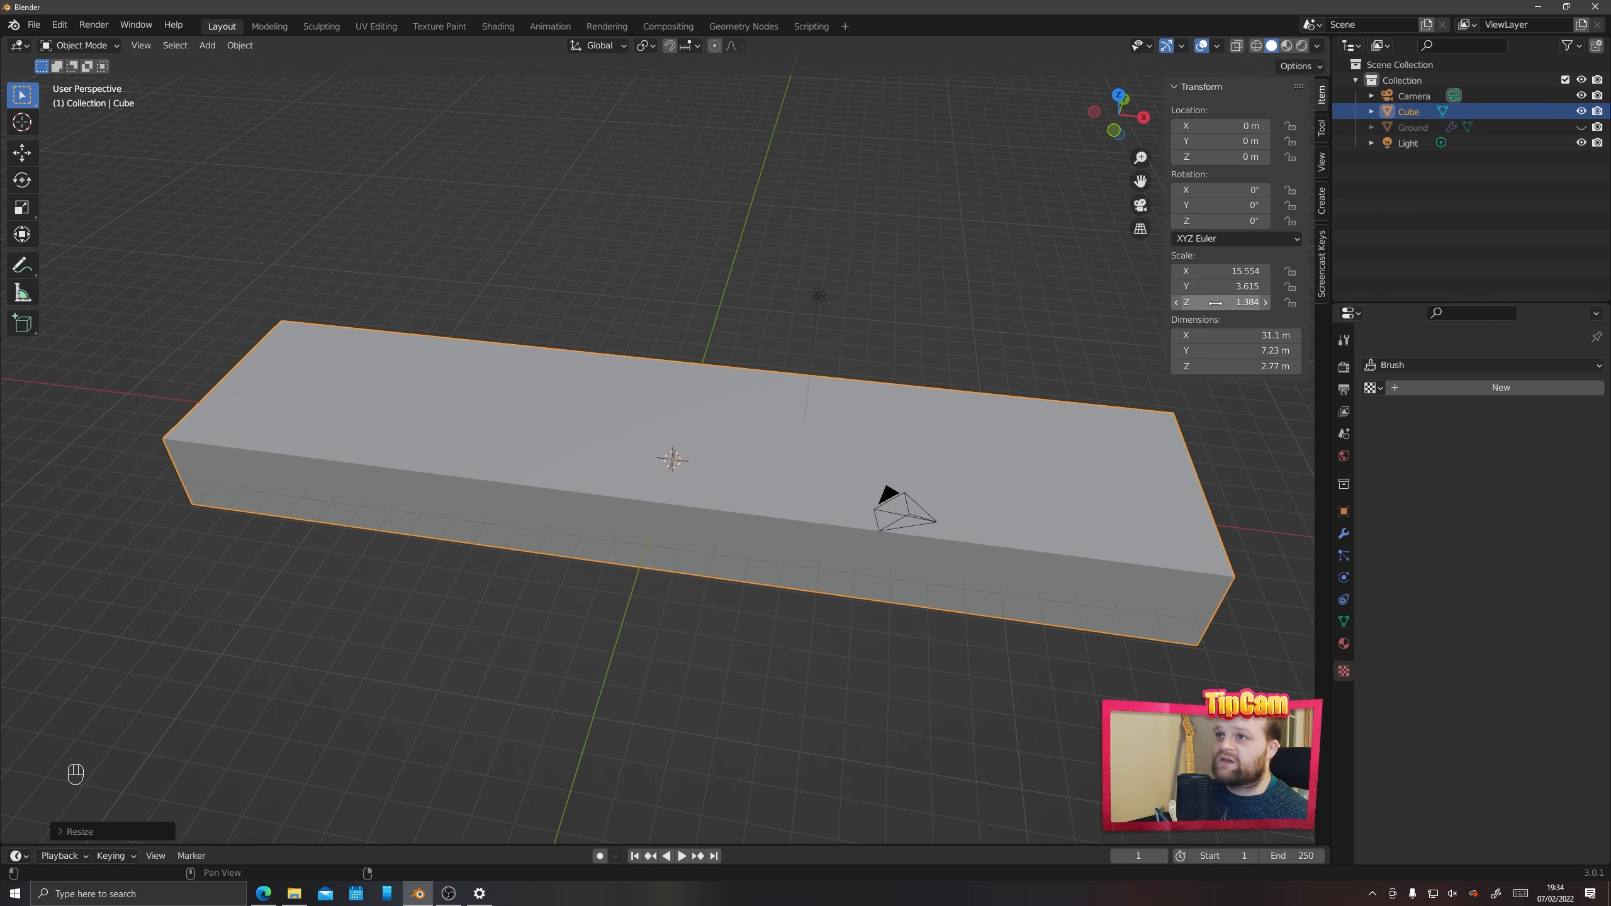
Apply the block's scale in Object Mode
{"action": "middle_click_drag", "start_coordinate": [863, 438], "coordinate": [739, 418]}
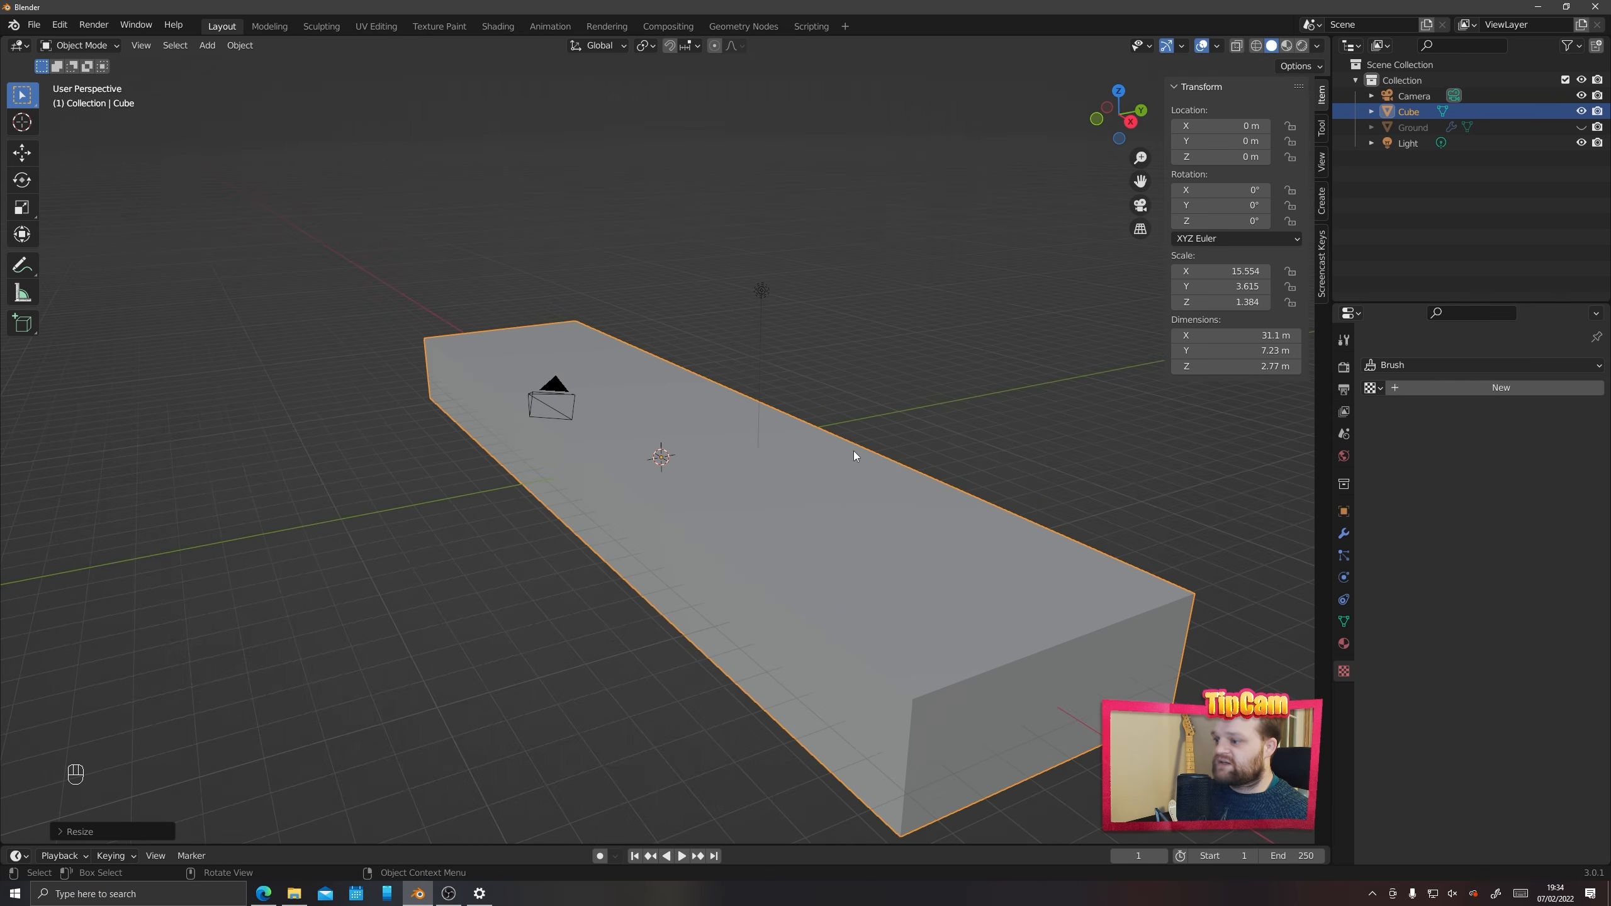
{"action": "key", "text": "Tab"}
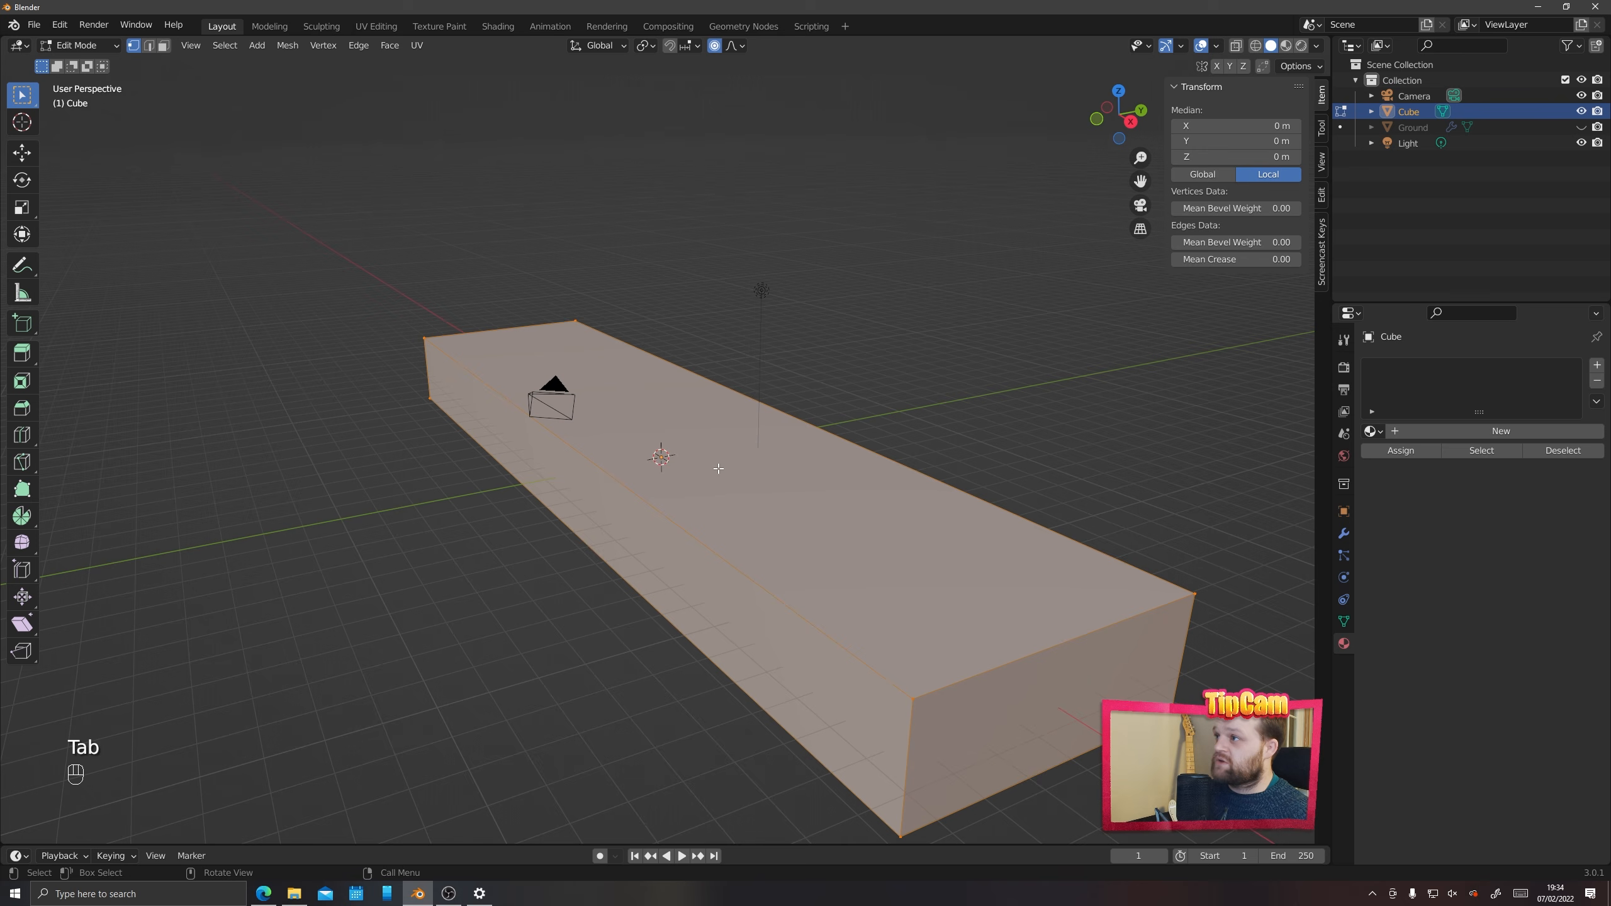
{"action": "key", "text": "Tab"}
{"action": "key", "text": "ctrl+a"}
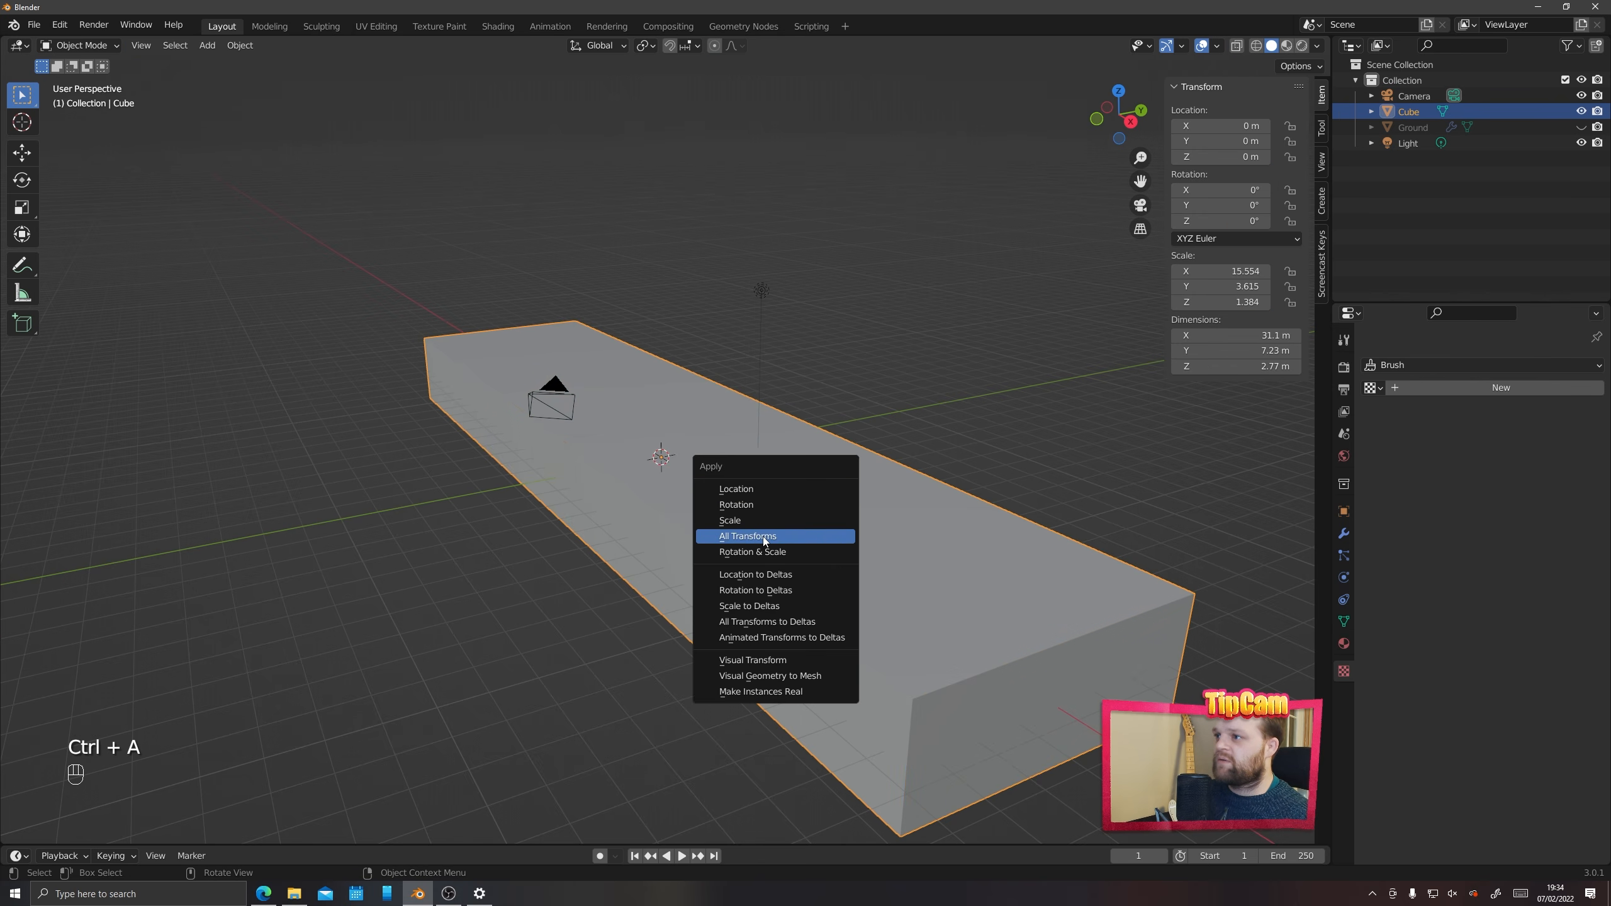
{"action": "left_click", "coordinate": [740, 521]}
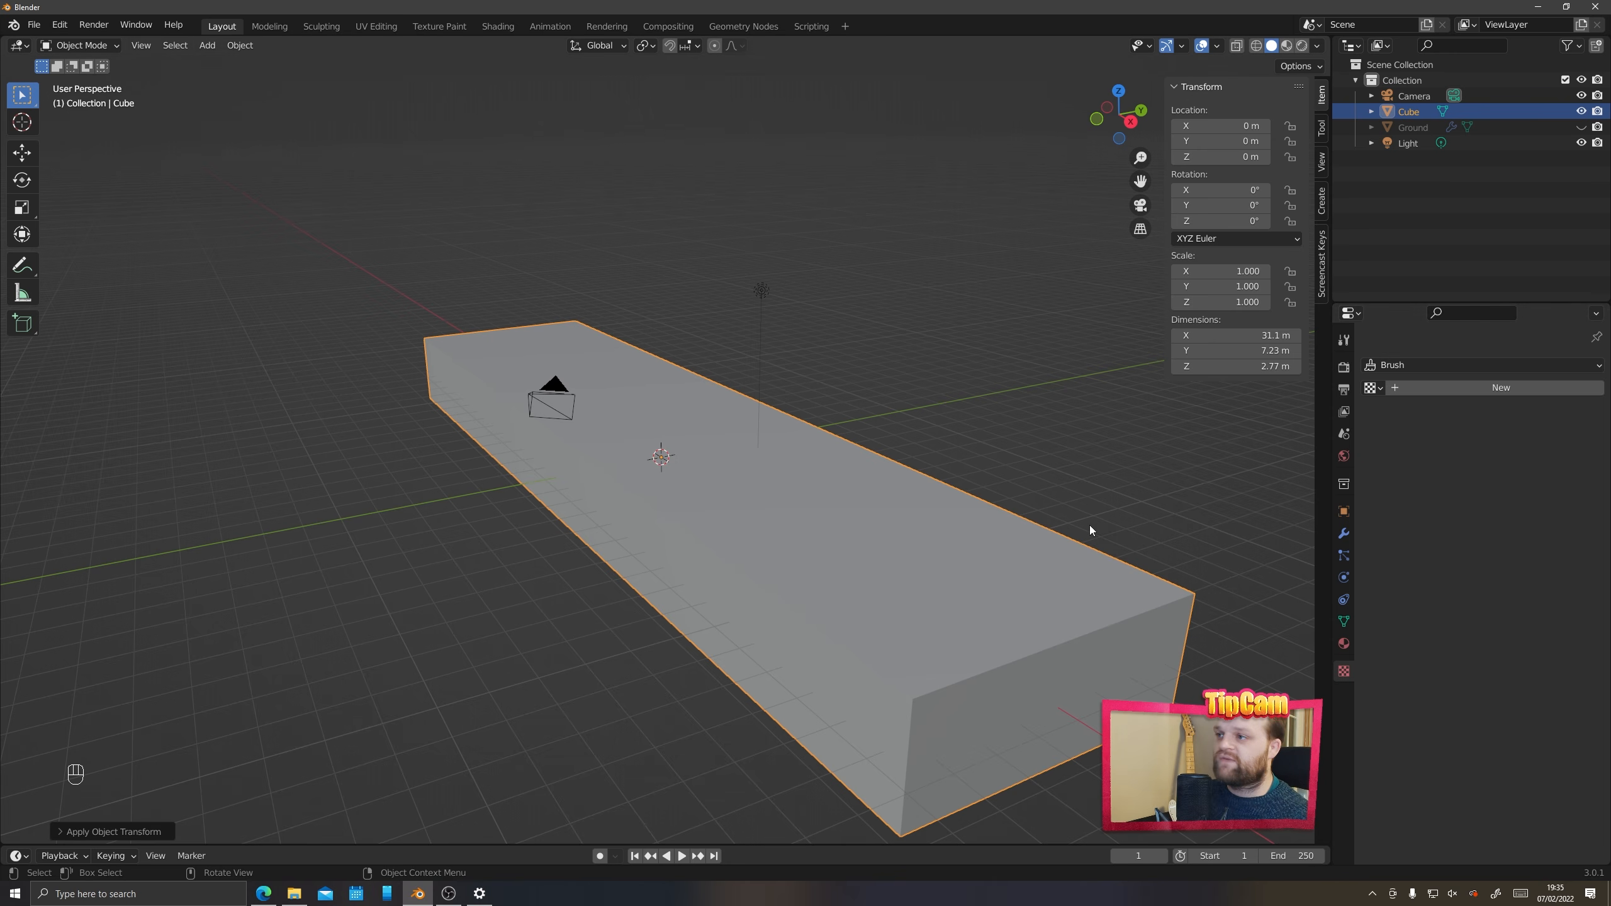
{"action": "middle_click_drag", "start_coordinate": [587, 506], "coordinate": [607, 513]}
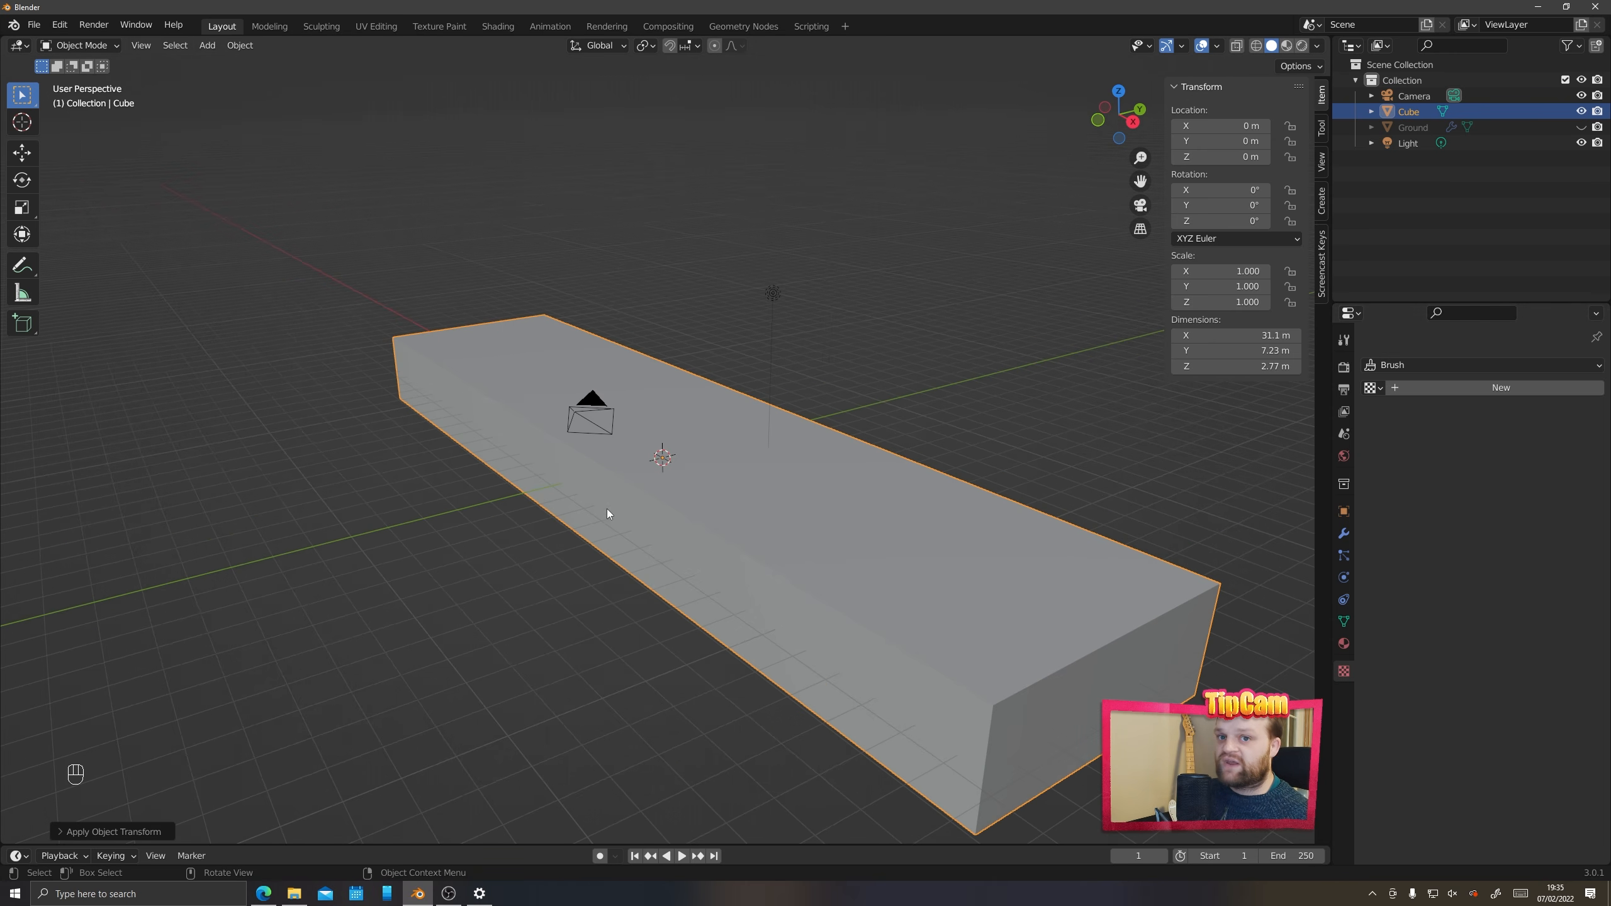
{"action": "key", "text": "ctrl+a"}
{"action": "left_click", "coordinate": [730, 499]}
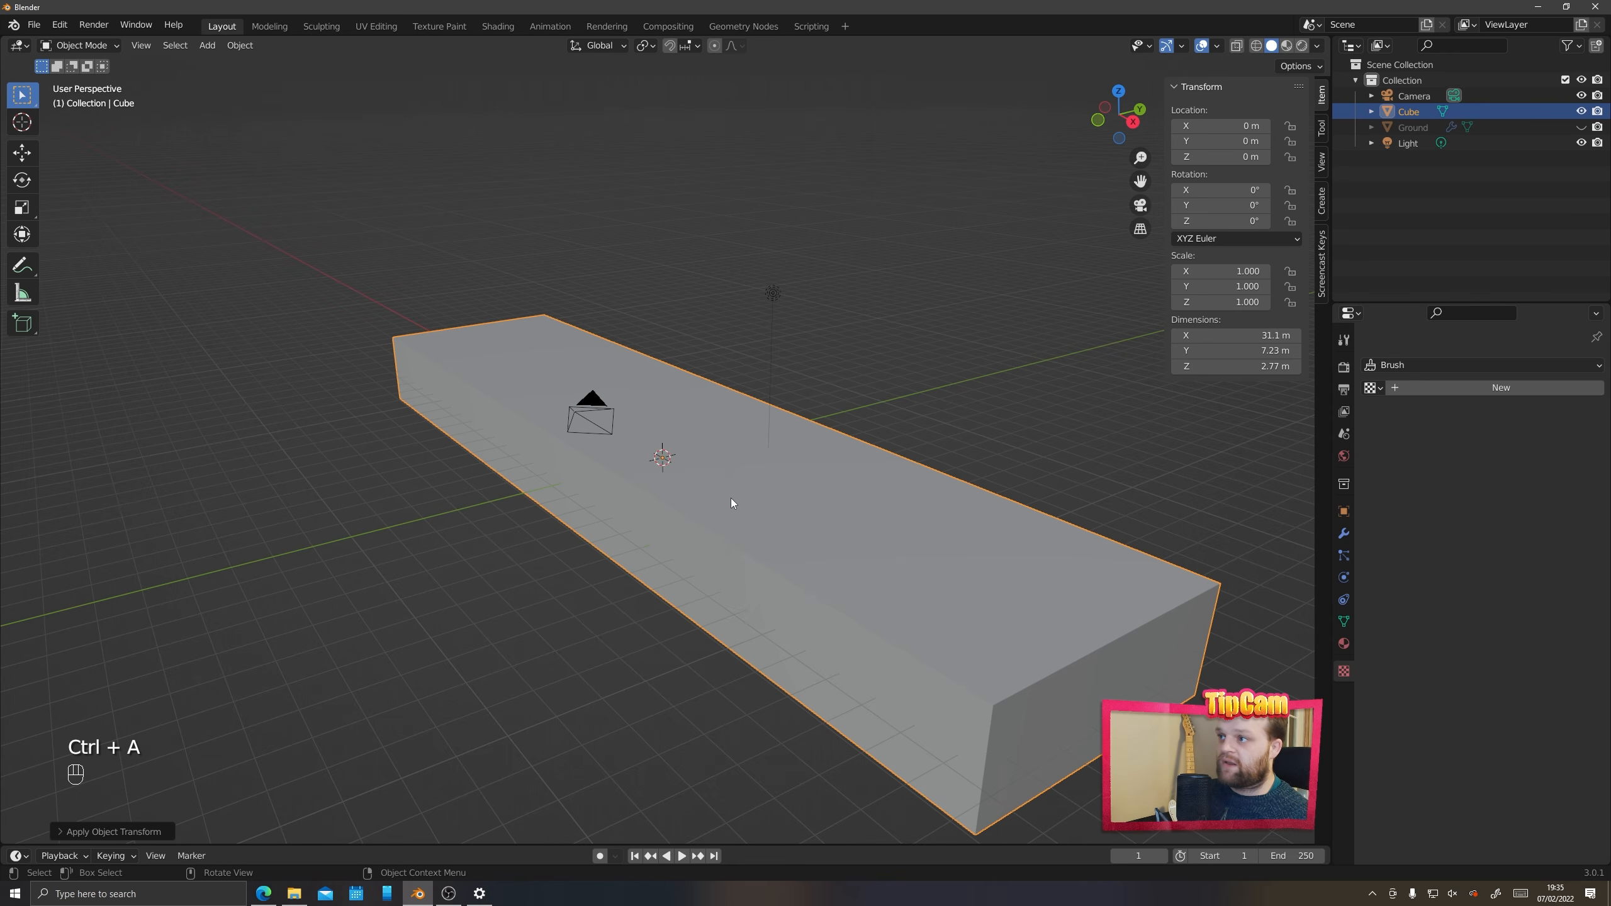
In Edit Mode, add 51 evenly spaced loop cuts along the block's length without sliding them
{"action": "mouse_move", "coordinate": [730, 499]}
{"action": "middle_mouse_down"}
{"action": "mouse_move", "coordinate": [741, 539]}
{"action": "mouse_move", "coordinate": [867, 537]}
{"action": "mouse_move", "coordinate": [874, 497]}
{"action": "mouse_move", "coordinate": [881, 522]}
{"action": "mouse_move", "coordinate": [857, 531]}
{"action": "mouse_move", "coordinate": [731, 485]}
{"action": "middle_mouse_up"}
{"action": "key", "text": "Tab"}
{"action": "scroll", "coordinate": [751, 518], "scroll_direction": "down", "scroll_amount": 2}
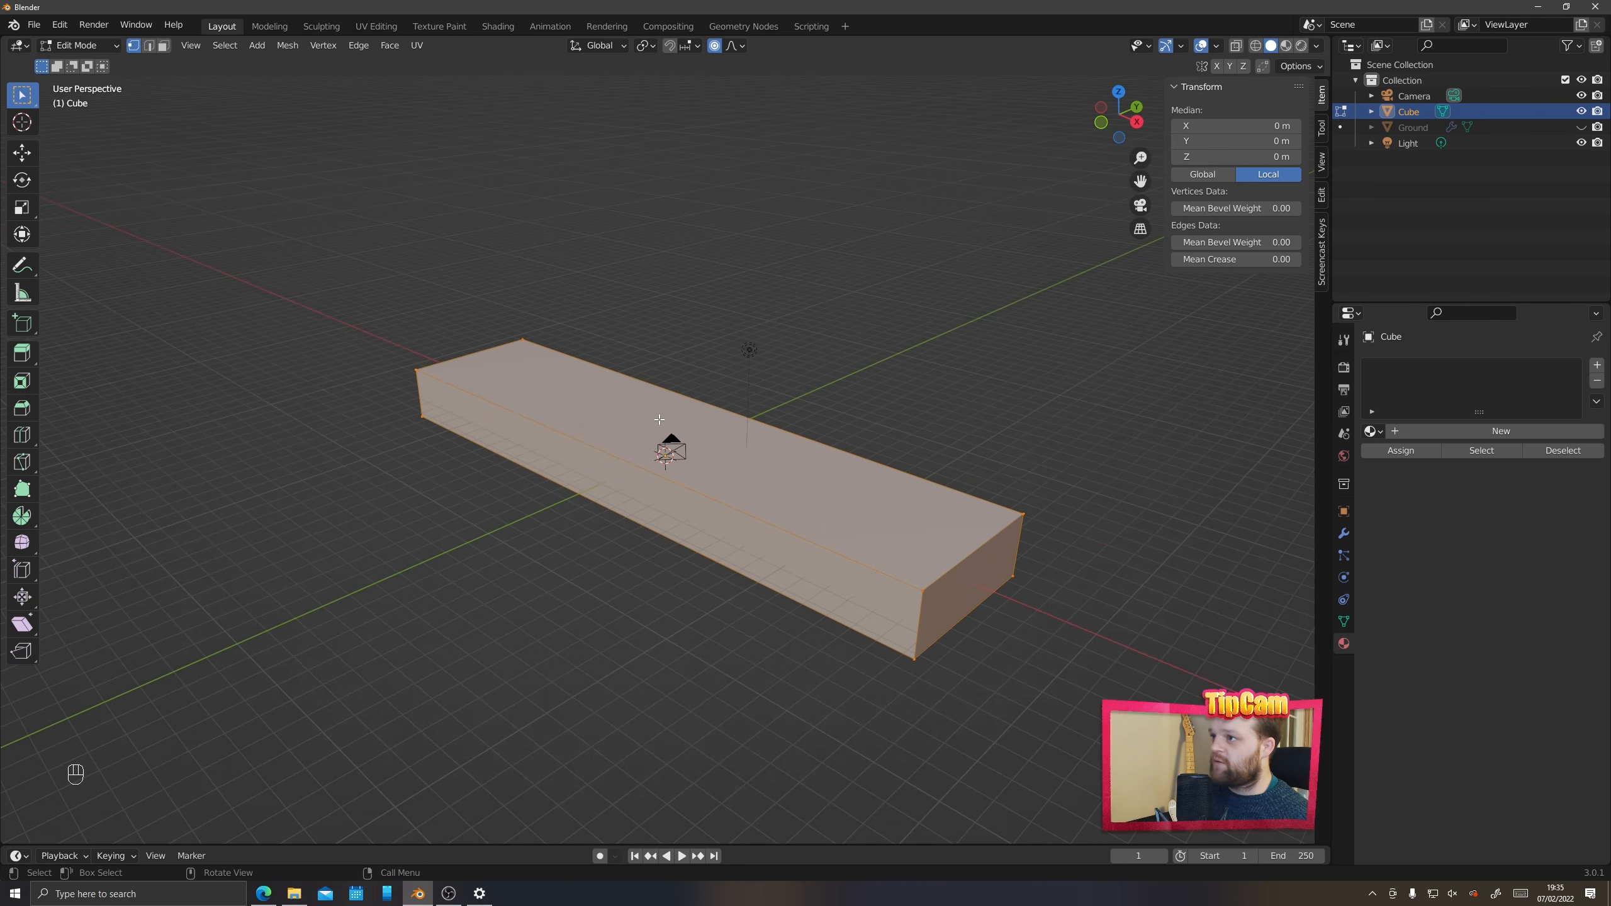
{"action": "key", "text": "ctrl+r"}
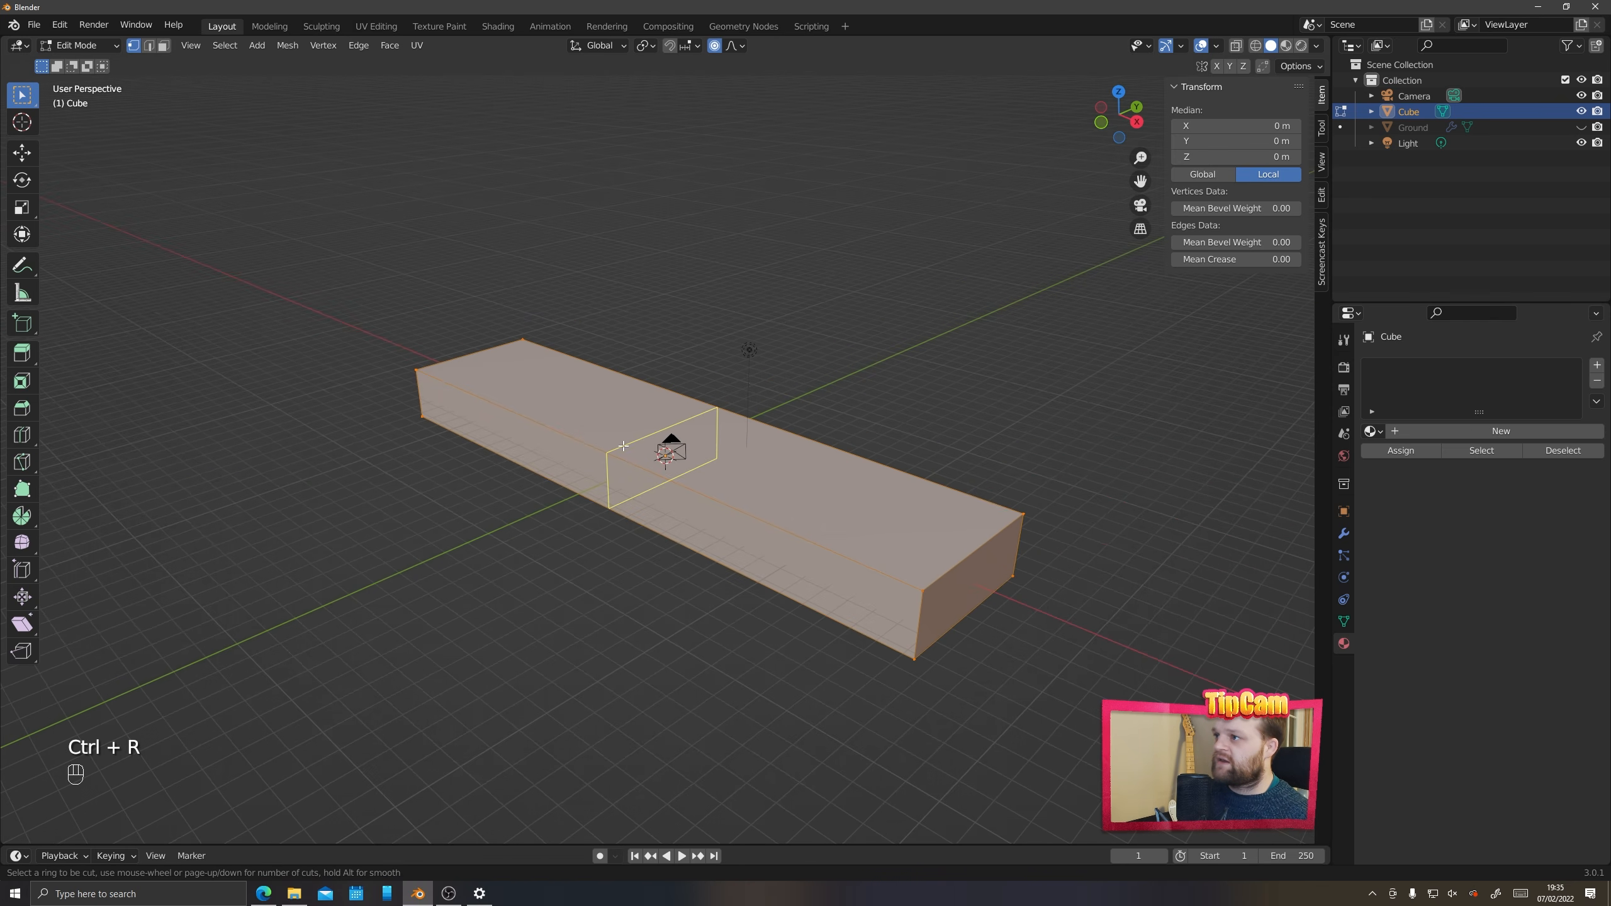
{"action": "scroll", "coordinate": [603, 494], "scroll_direction": "up", "scroll_amount": 20}
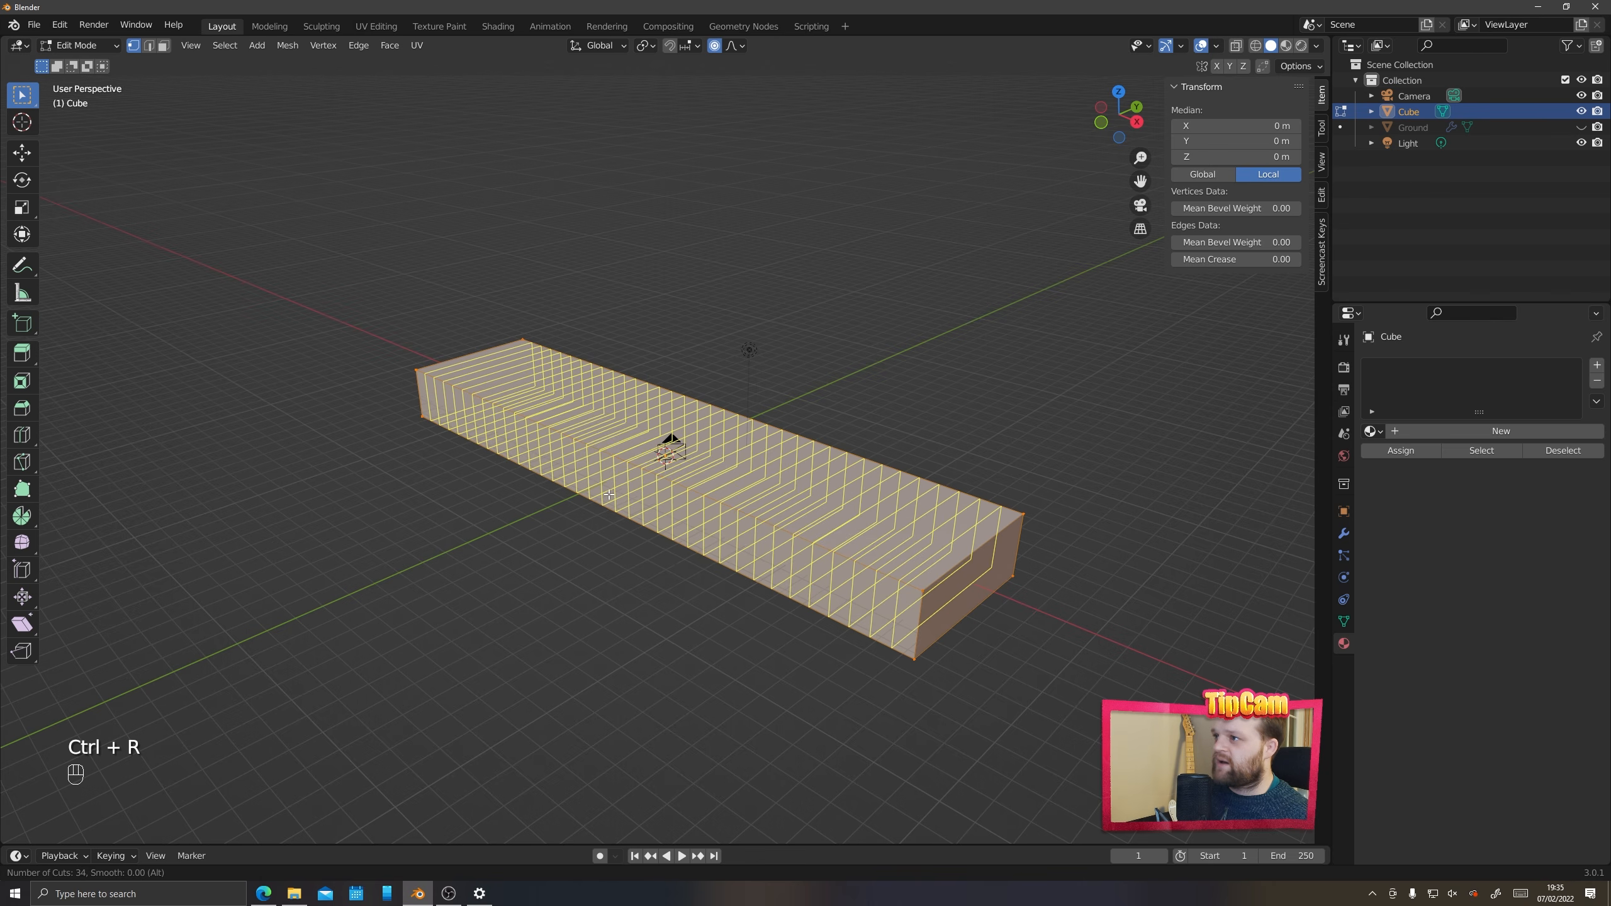
{"action": "scroll", "coordinate": [619, 490], "scroll_direction": "up", "scroll_amount": 6}
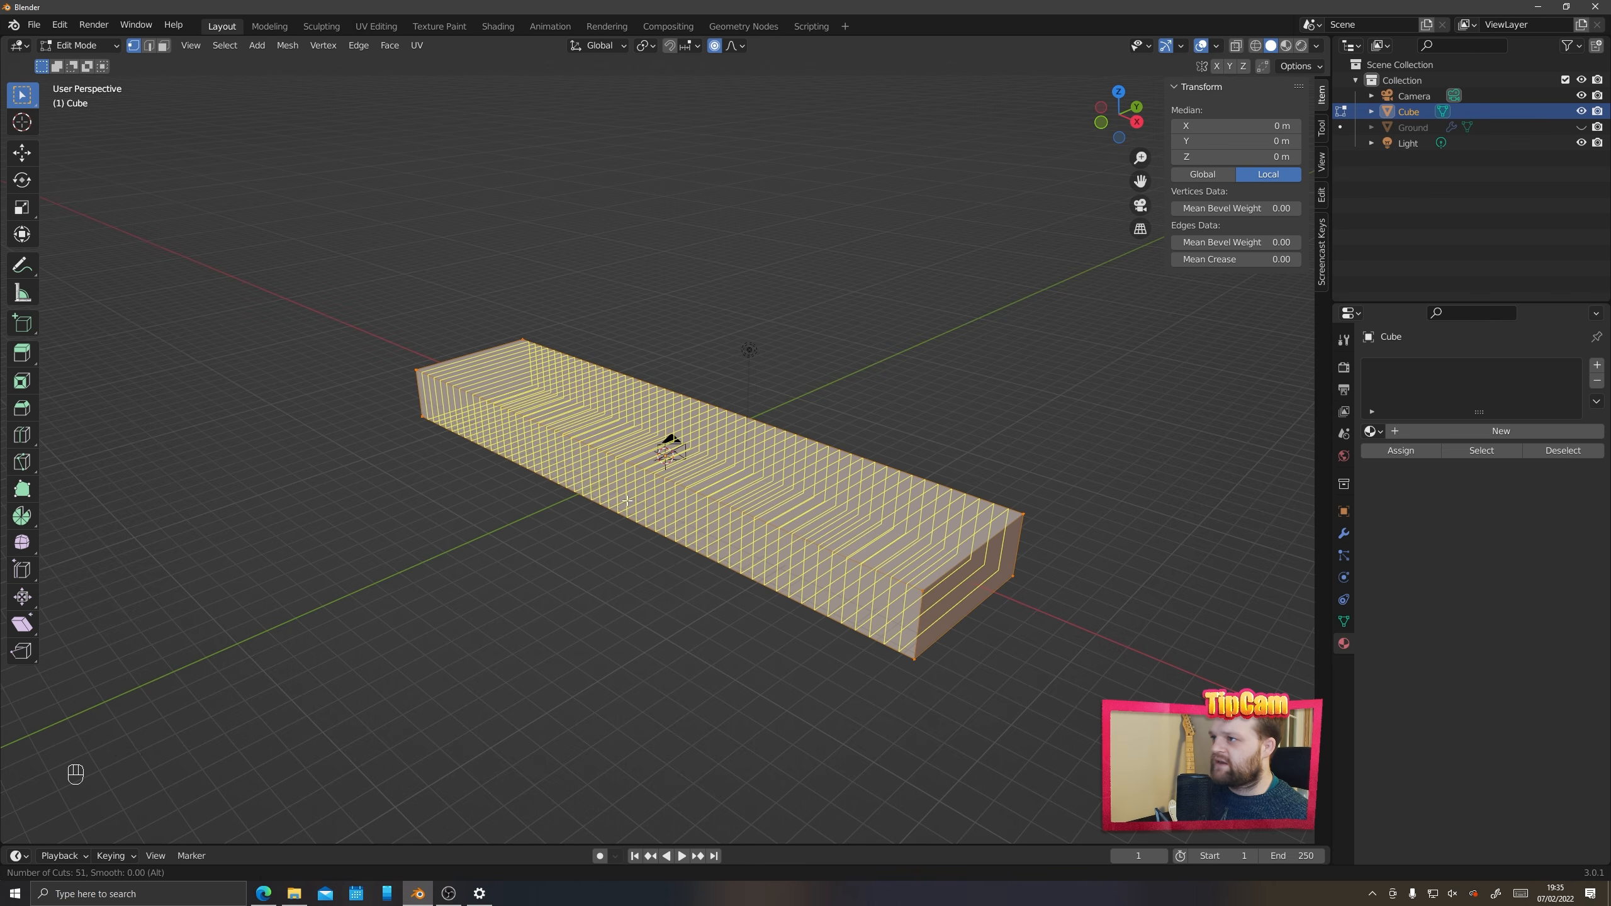
{"action": "left_click", "coordinate": [626, 494]}
{"action": "right_click", "coordinate": [604, 471]}
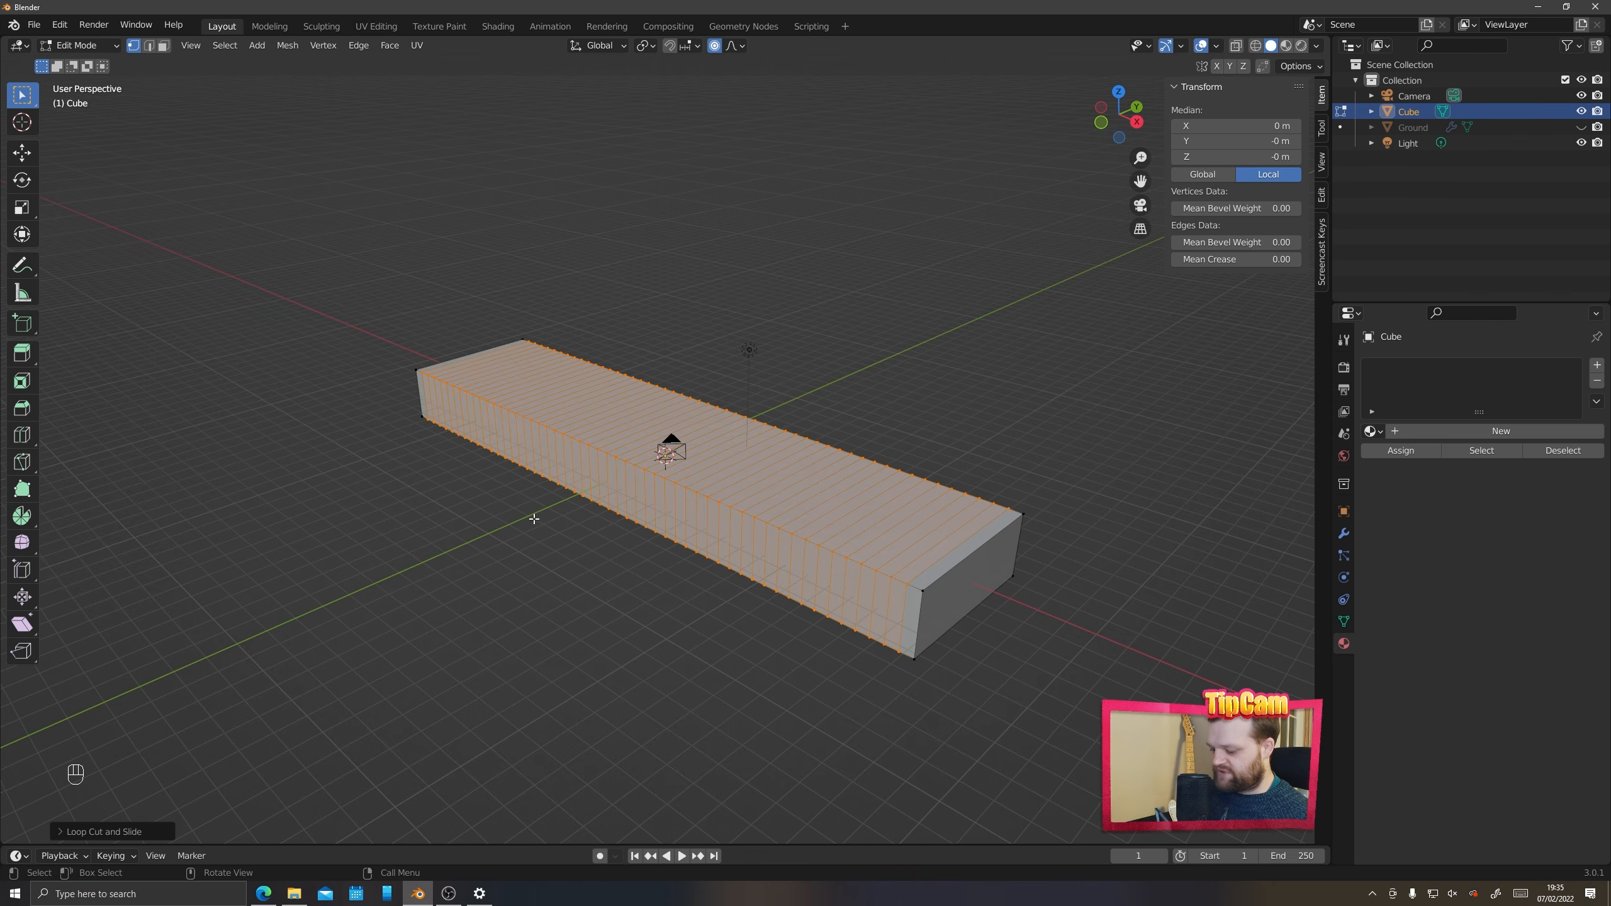
Select an irregular series of separate vertical faces along one long side of the block in face selection mode
{"action": "middle_click_drag", "start_coordinate": [534, 519], "coordinate": [646, 554]}
{"action": "middle_click_drag", "start_coordinate": [595, 542], "coordinate": [522, 506]}
{"action": "left_click", "coordinate": [638, 580]}
{"action": "scroll", "coordinate": [797, 644], "scroll_direction": "down", "scroll_amount": 1}
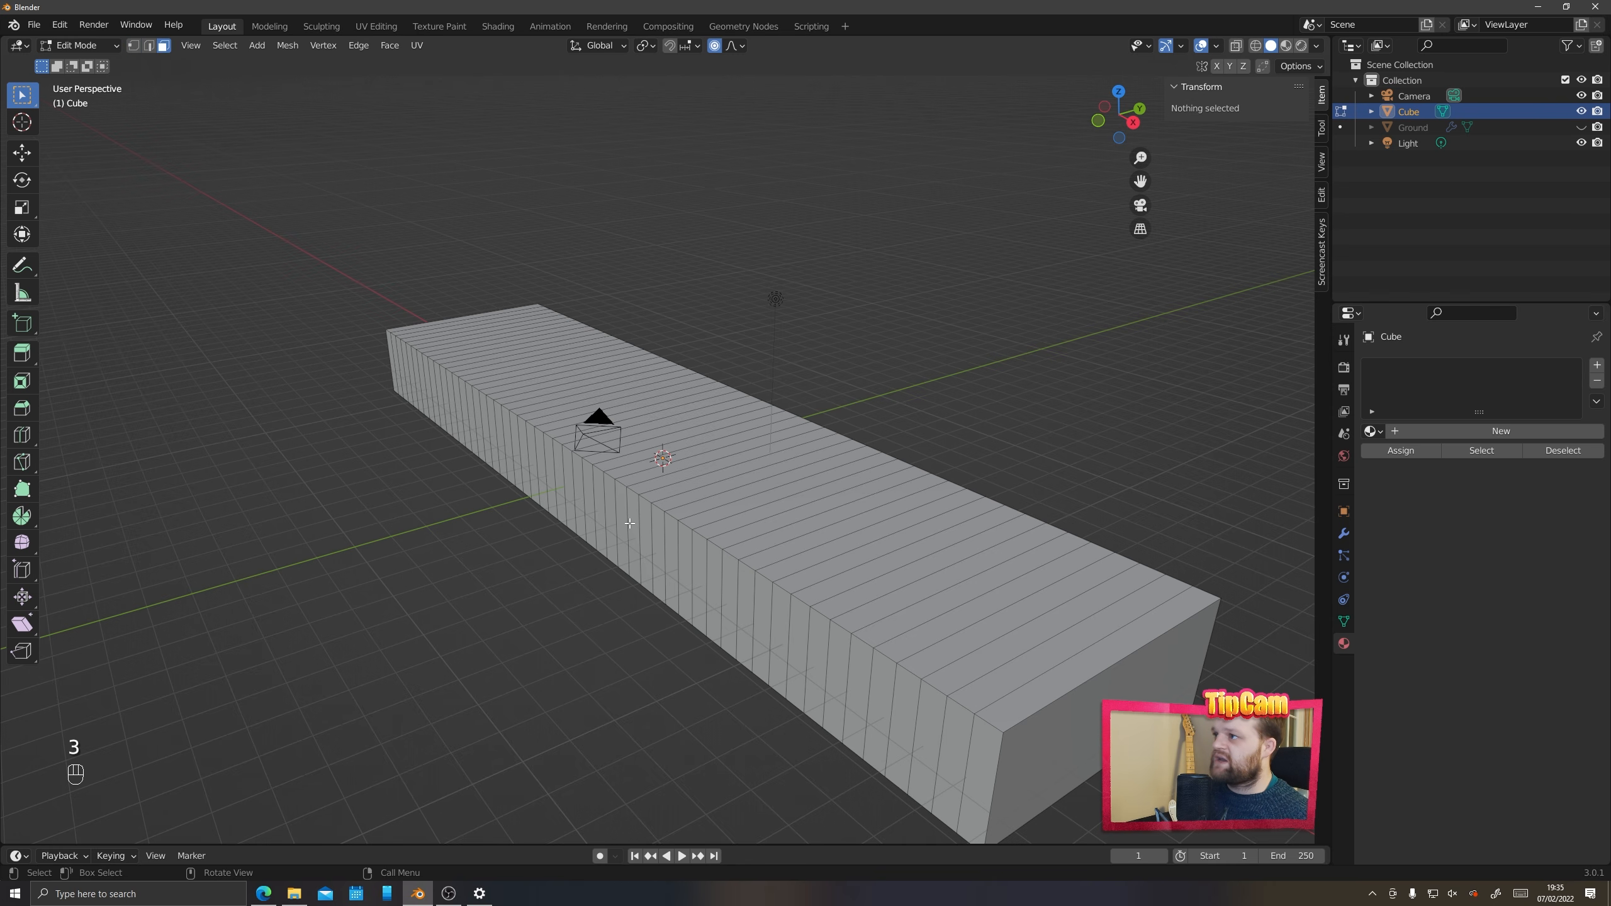
{"action": "left_click", "coordinate": [404, 367]}
{"action": "left_click", "coordinate": [419, 389], "text": "shift"}
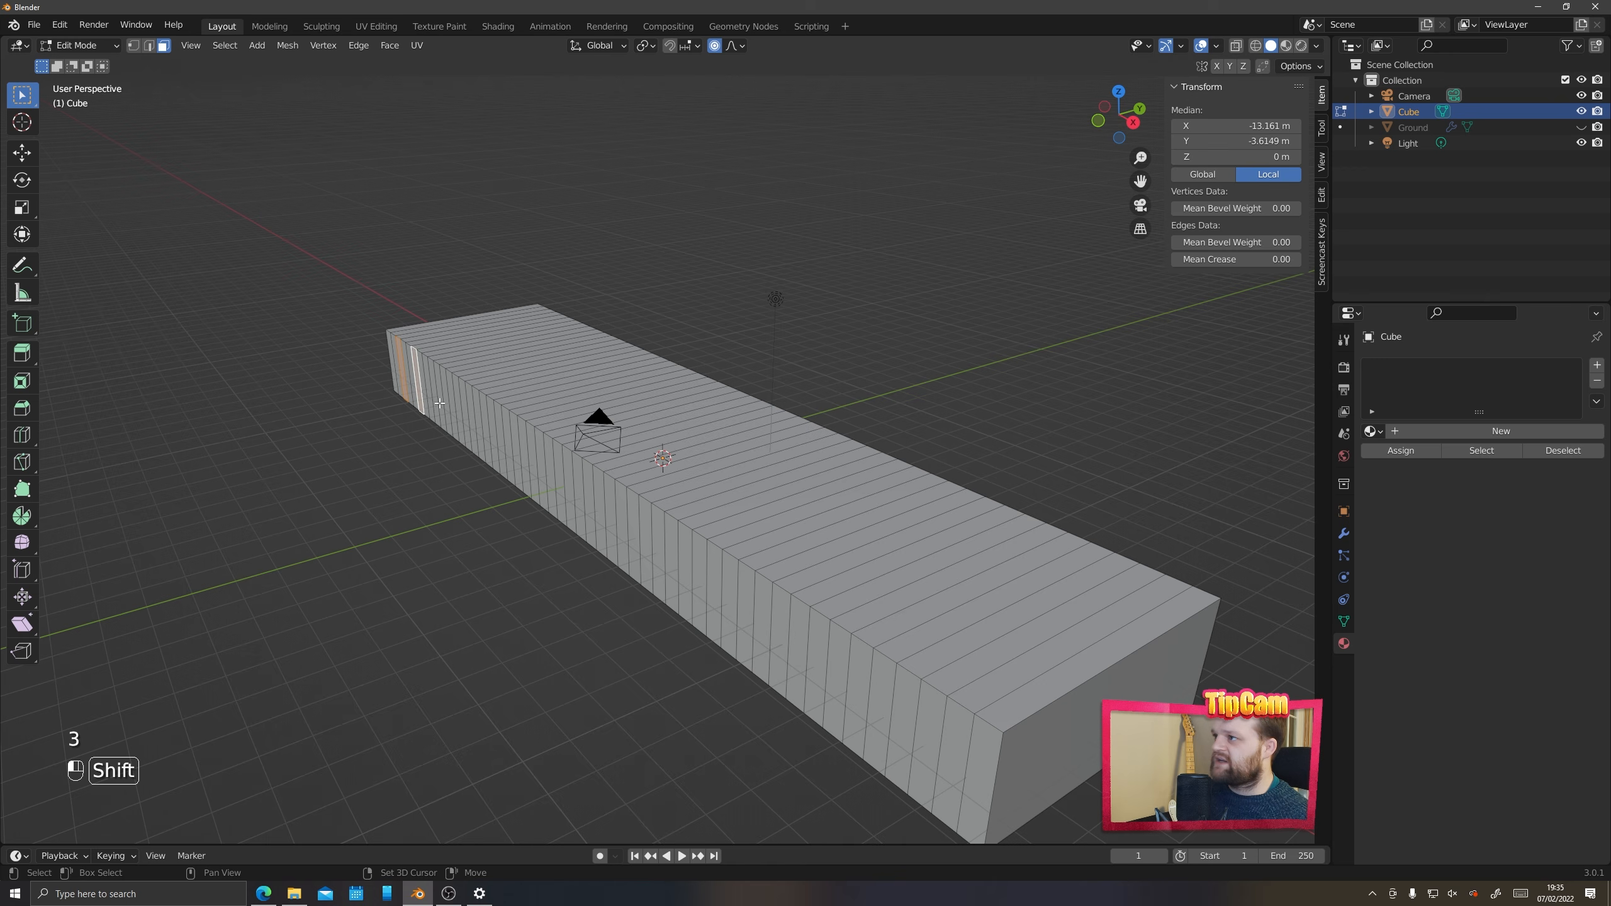
{"action": "left_click", "coordinate": [570, 489], "text": "shift"}
{"action": "left_click", "coordinate": [624, 527], "text": "shift"}
{"action": "left_click", "coordinate": [660, 554], "text": "shift"}
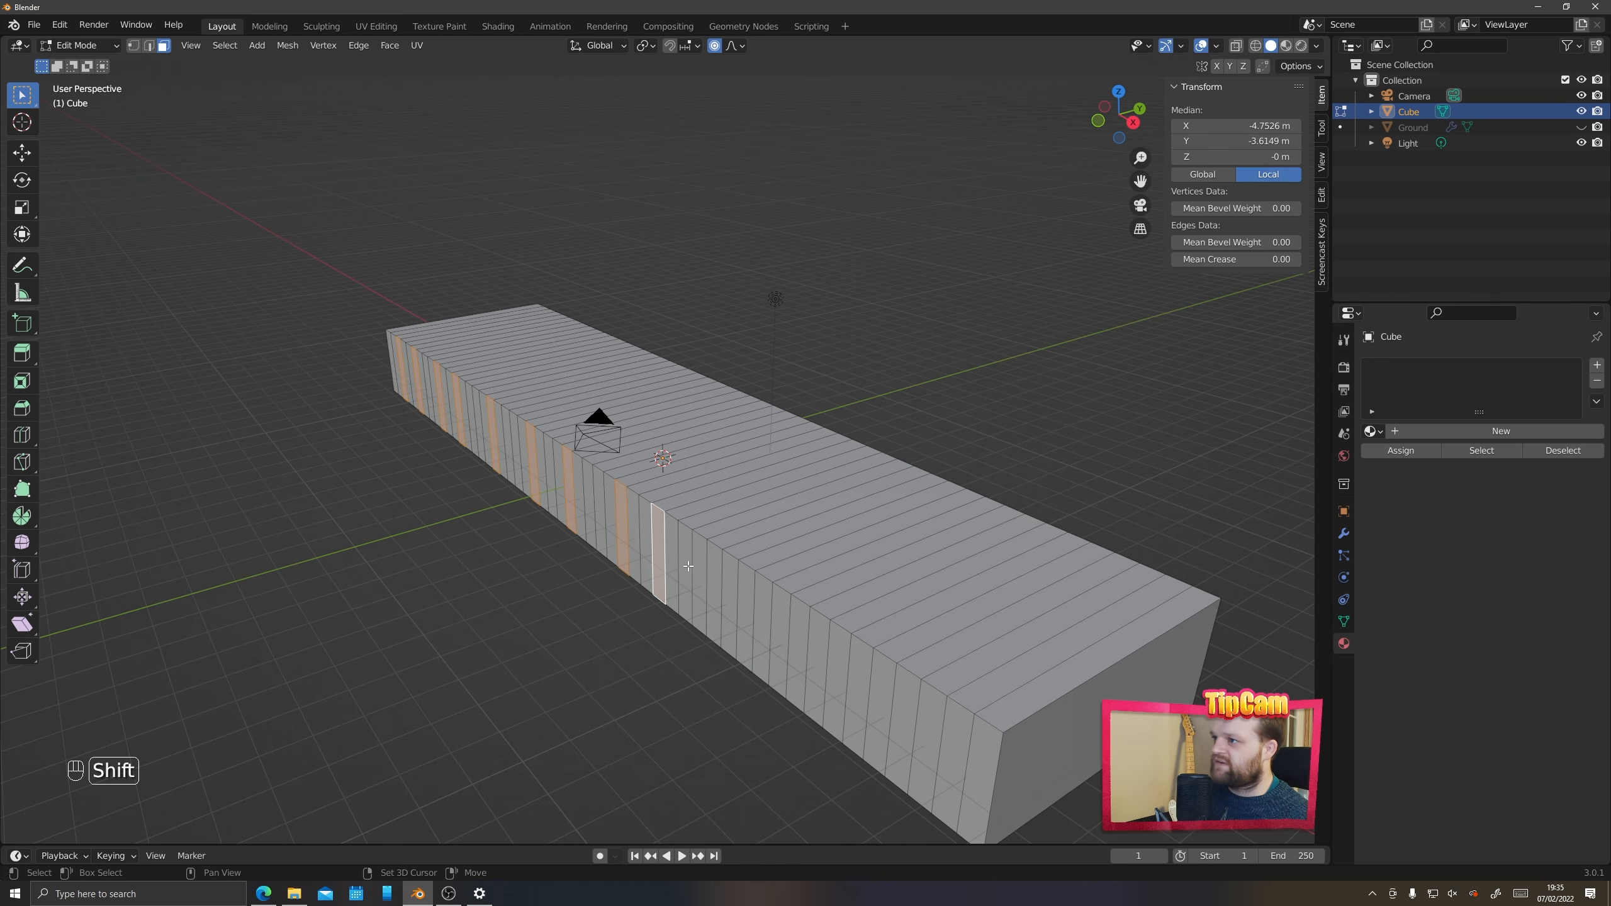
{"action": "left_click", "coordinate": [698, 583], "text": "shift"}
{"action": "left_click", "coordinate": [763, 628], "text": "shift"}
{"action": "left_click", "coordinate": [798, 653], "text": "shift"}
{"action": "left_click", "coordinate": [837, 682], "text": "shift"}
{"action": "left_click", "coordinate": [880, 710], "text": "shift"}
{"action": "left_click", "coordinate": [903, 731], "text": "shift"}
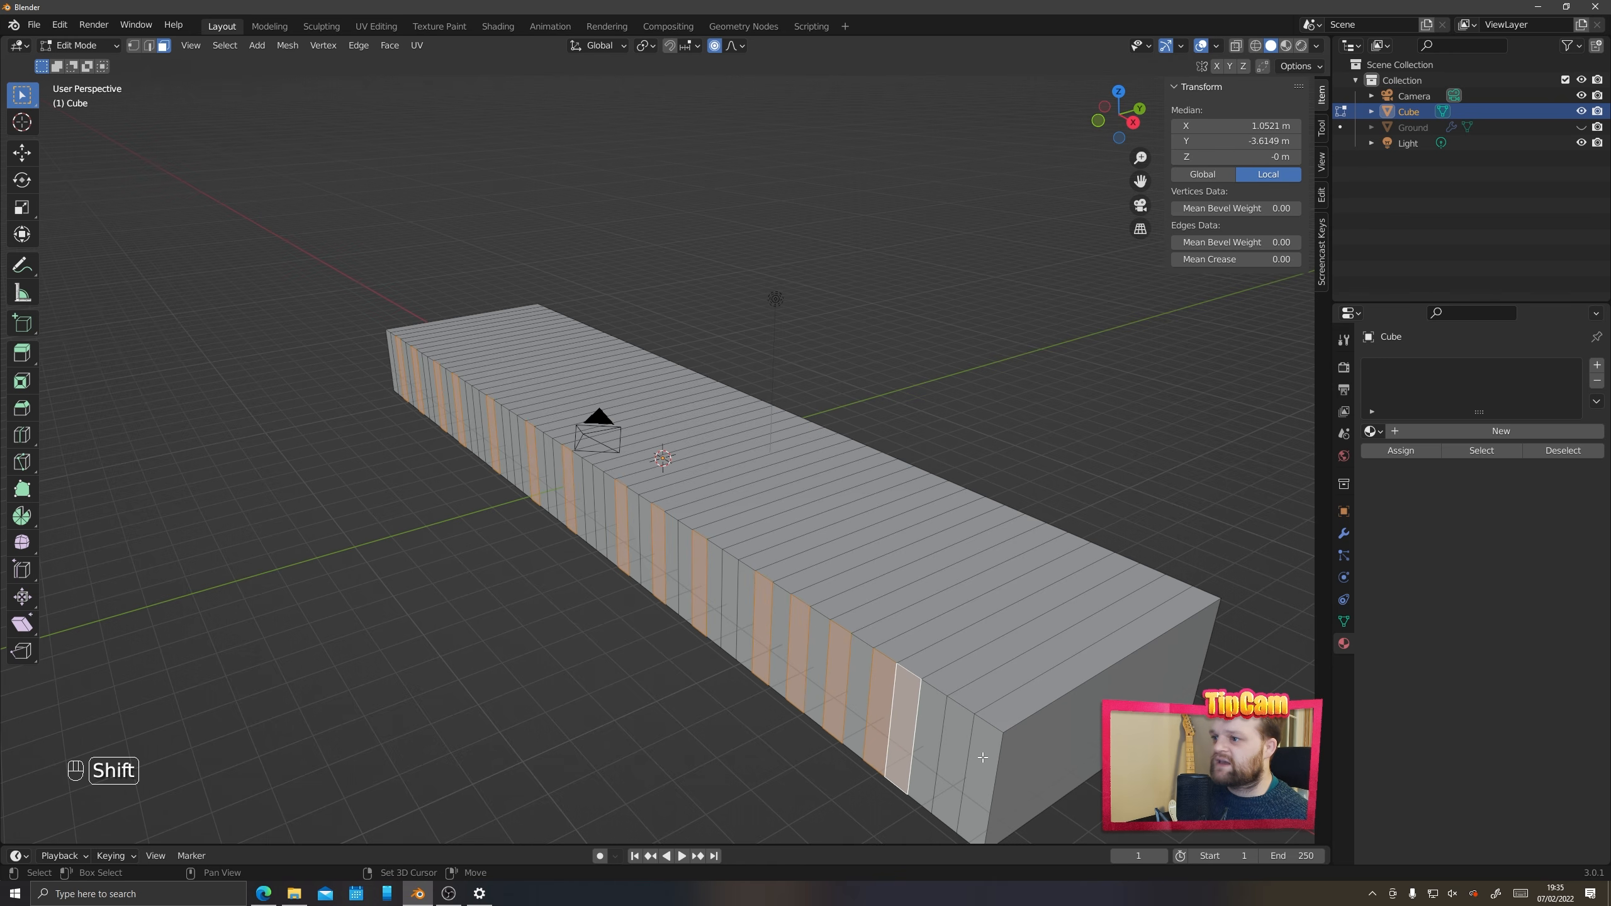
{"action": "left_click", "coordinate": [980, 781], "text": "shift"}
{"action": "left_click", "coordinate": [895, 708], "text": "shift"}
{"action": "mouse_move", "coordinate": [557, 671]}
{"action": "middle_mouse_down"}
{"action": "mouse_move", "coordinate": [708, 628]}
{"action": "mouse_move", "coordinate": [548, 657]}
{"action": "middle_mouse_up"}
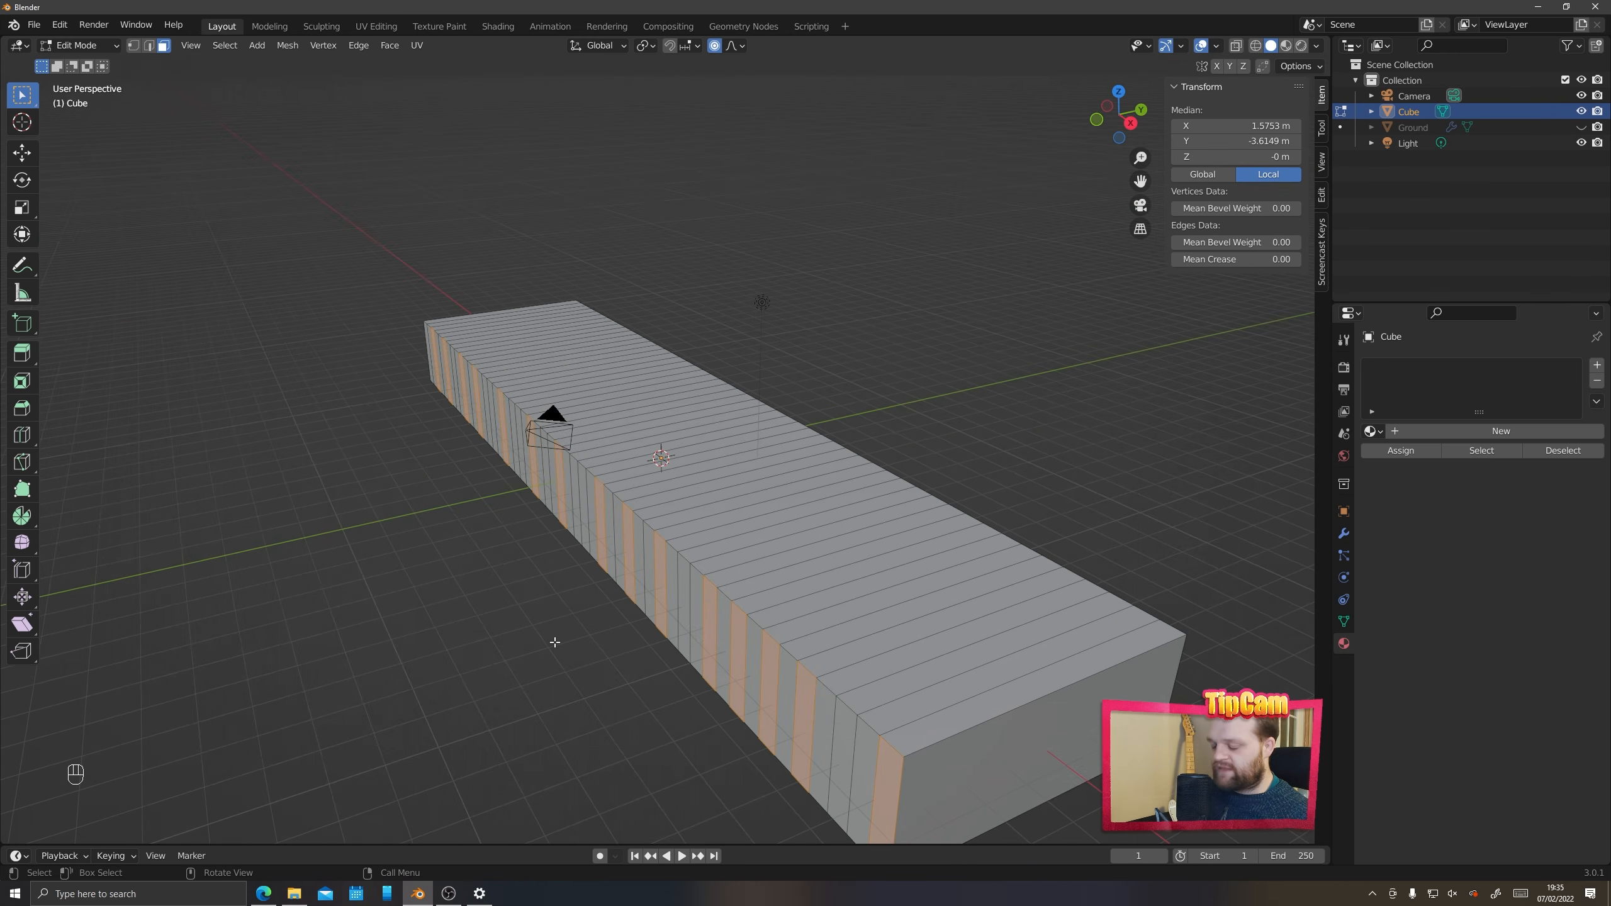
Try to move the selected side faces inward with proportional editing enabled, and undo the move
{"action": "key", "text": "g"}
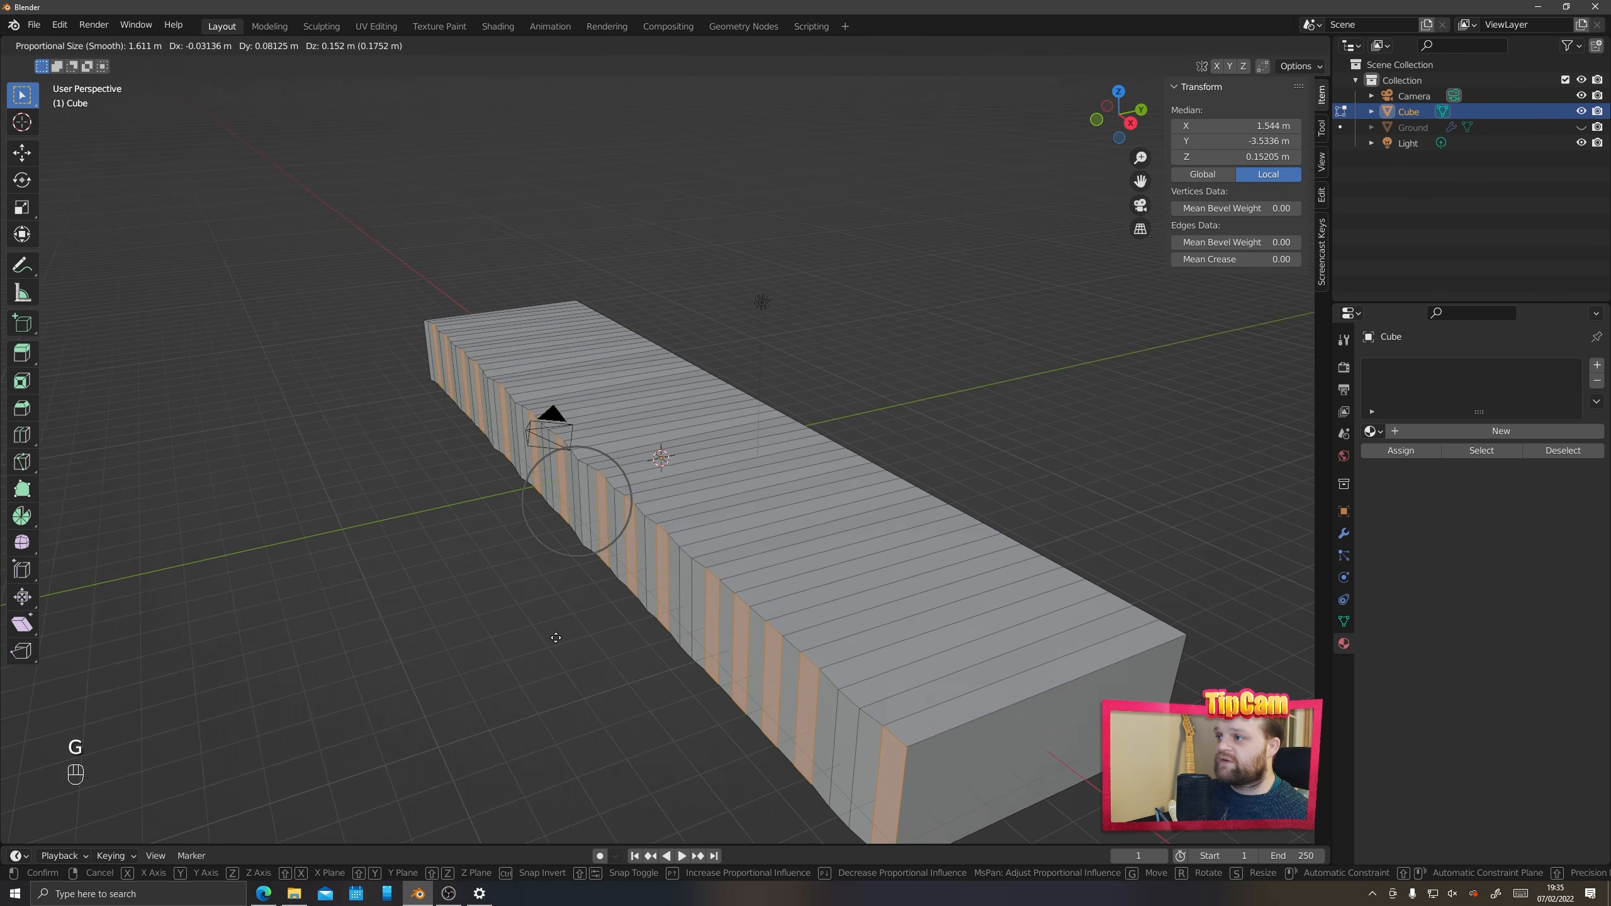
{"action": "left_click", "coordinate": [586, 470]}
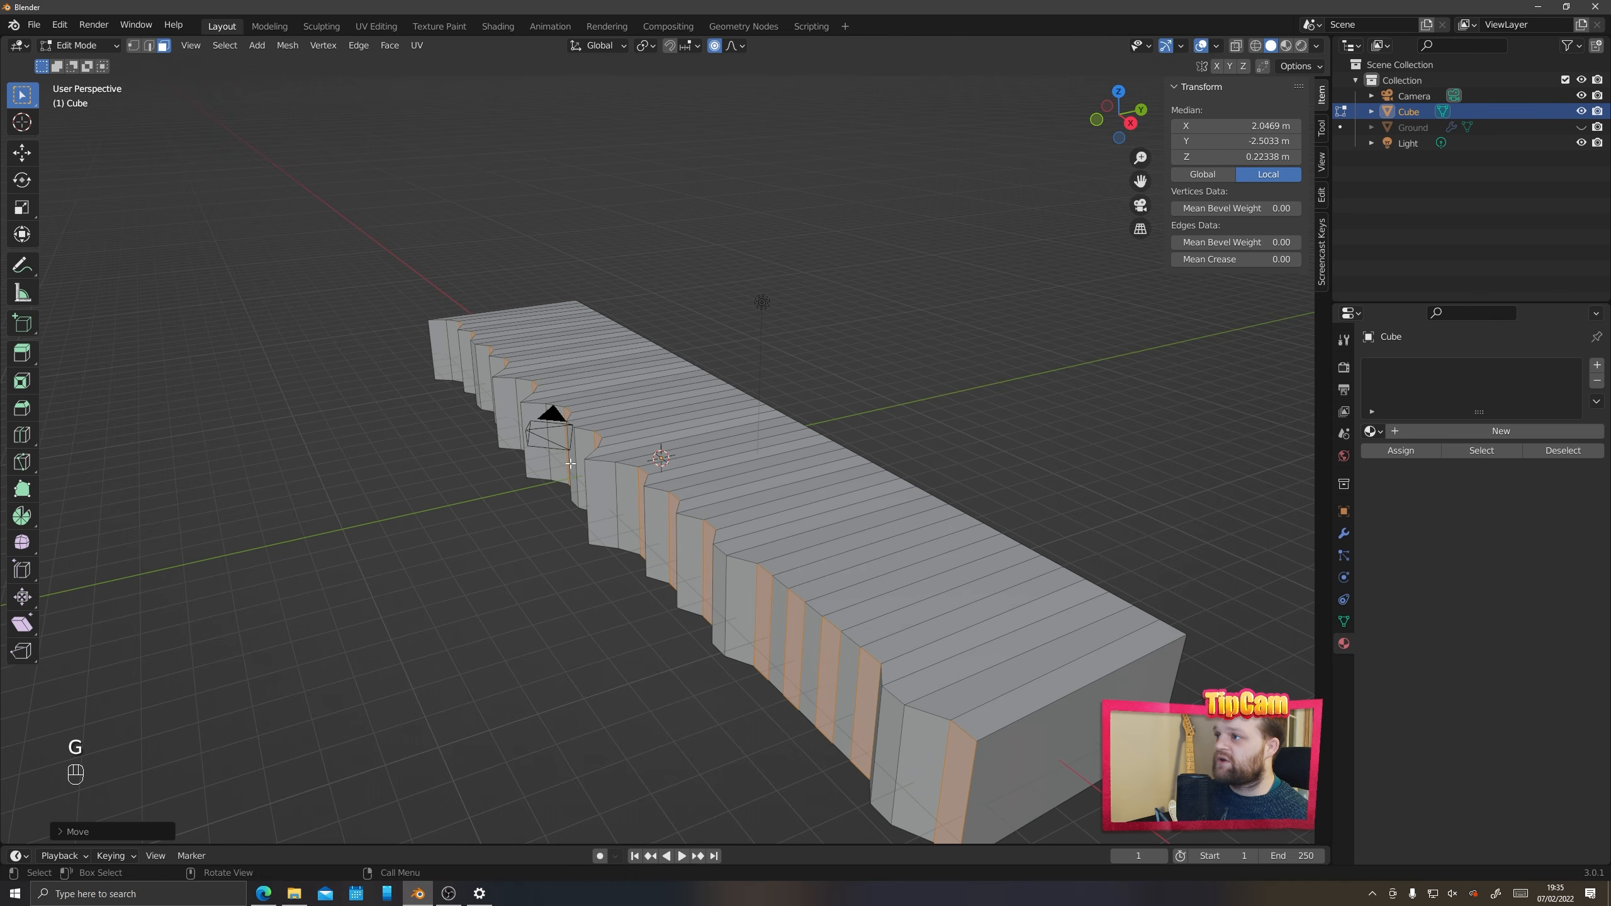
{"action": "key", "text": "ctrl+z"}
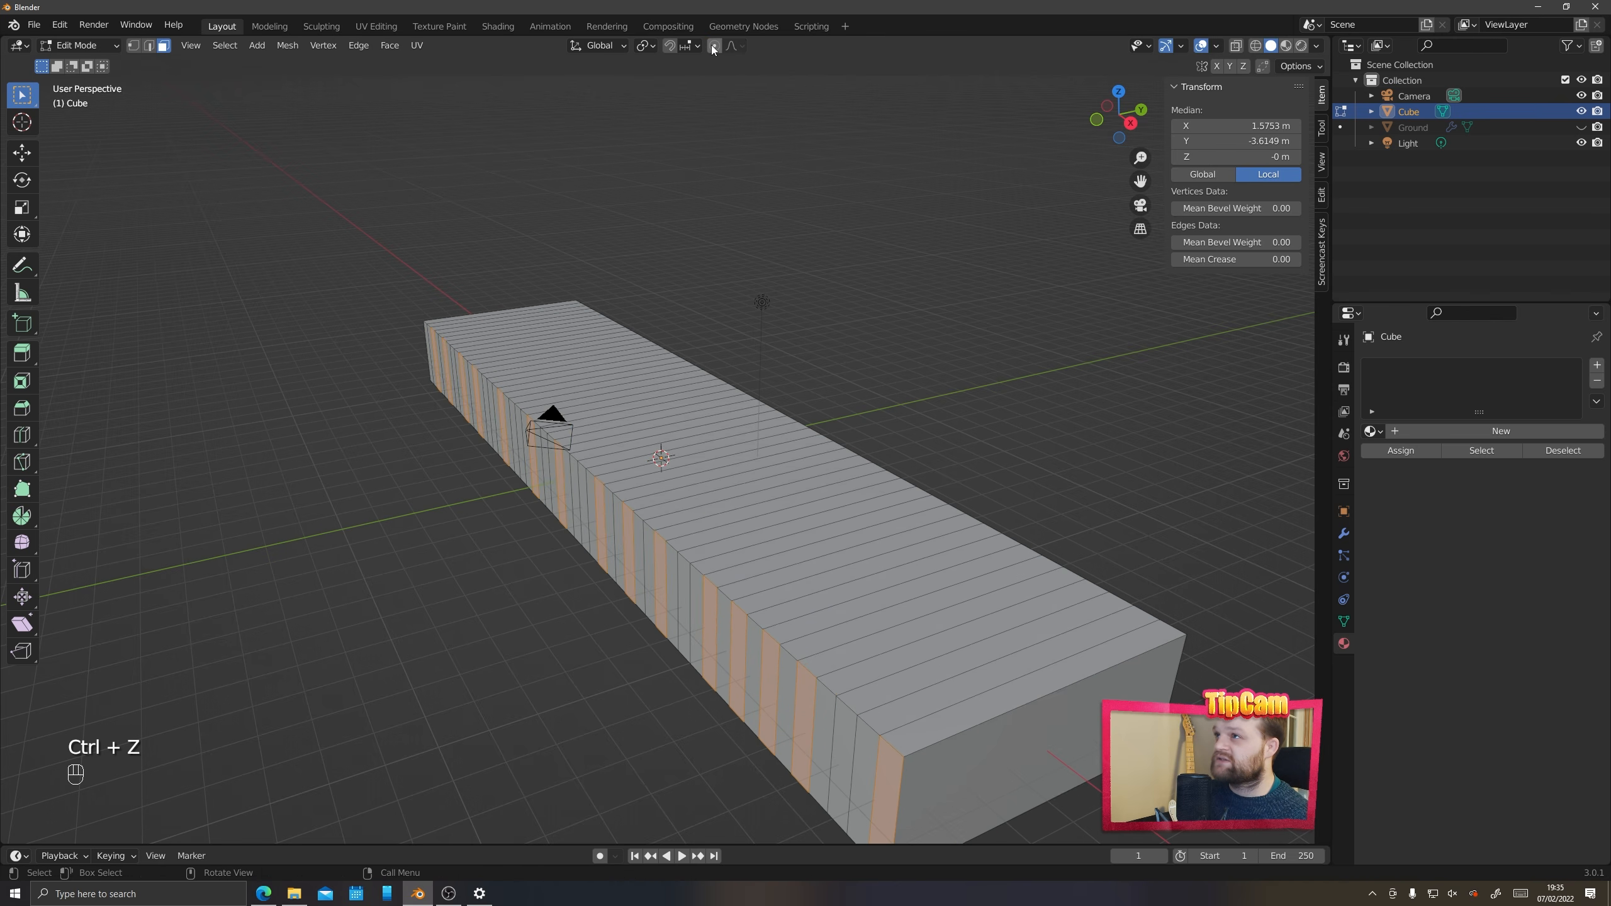
Turn off proportional editing and move the selected side faces inward along Y by about 0.22 m
{"action": "key", "text": "g"}
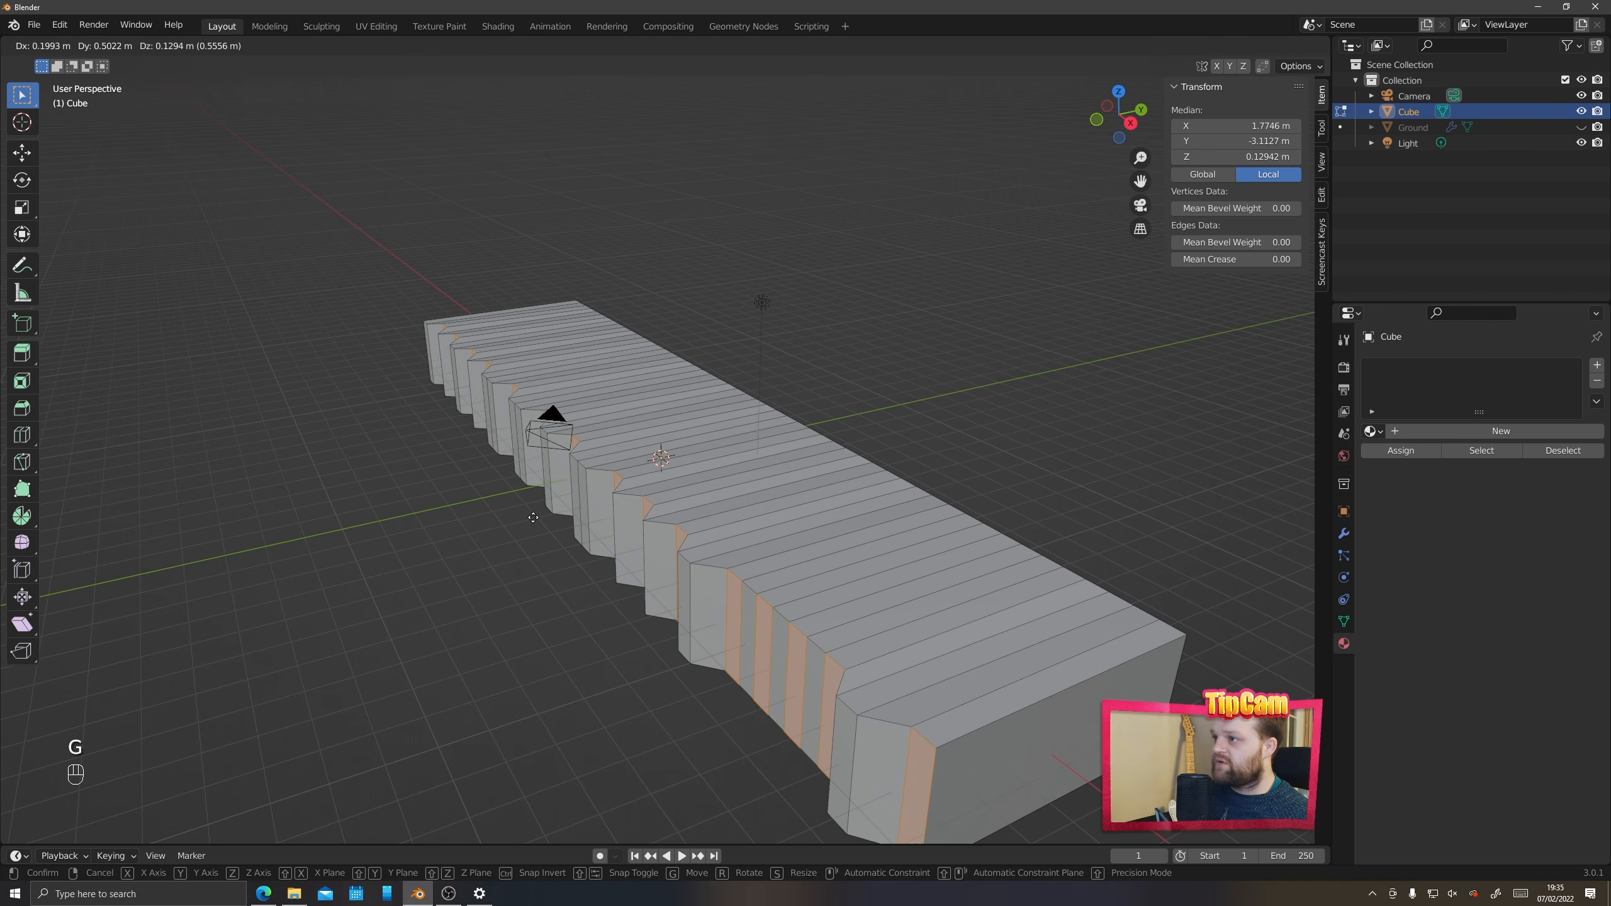
{"action": "key", "text": "y"}
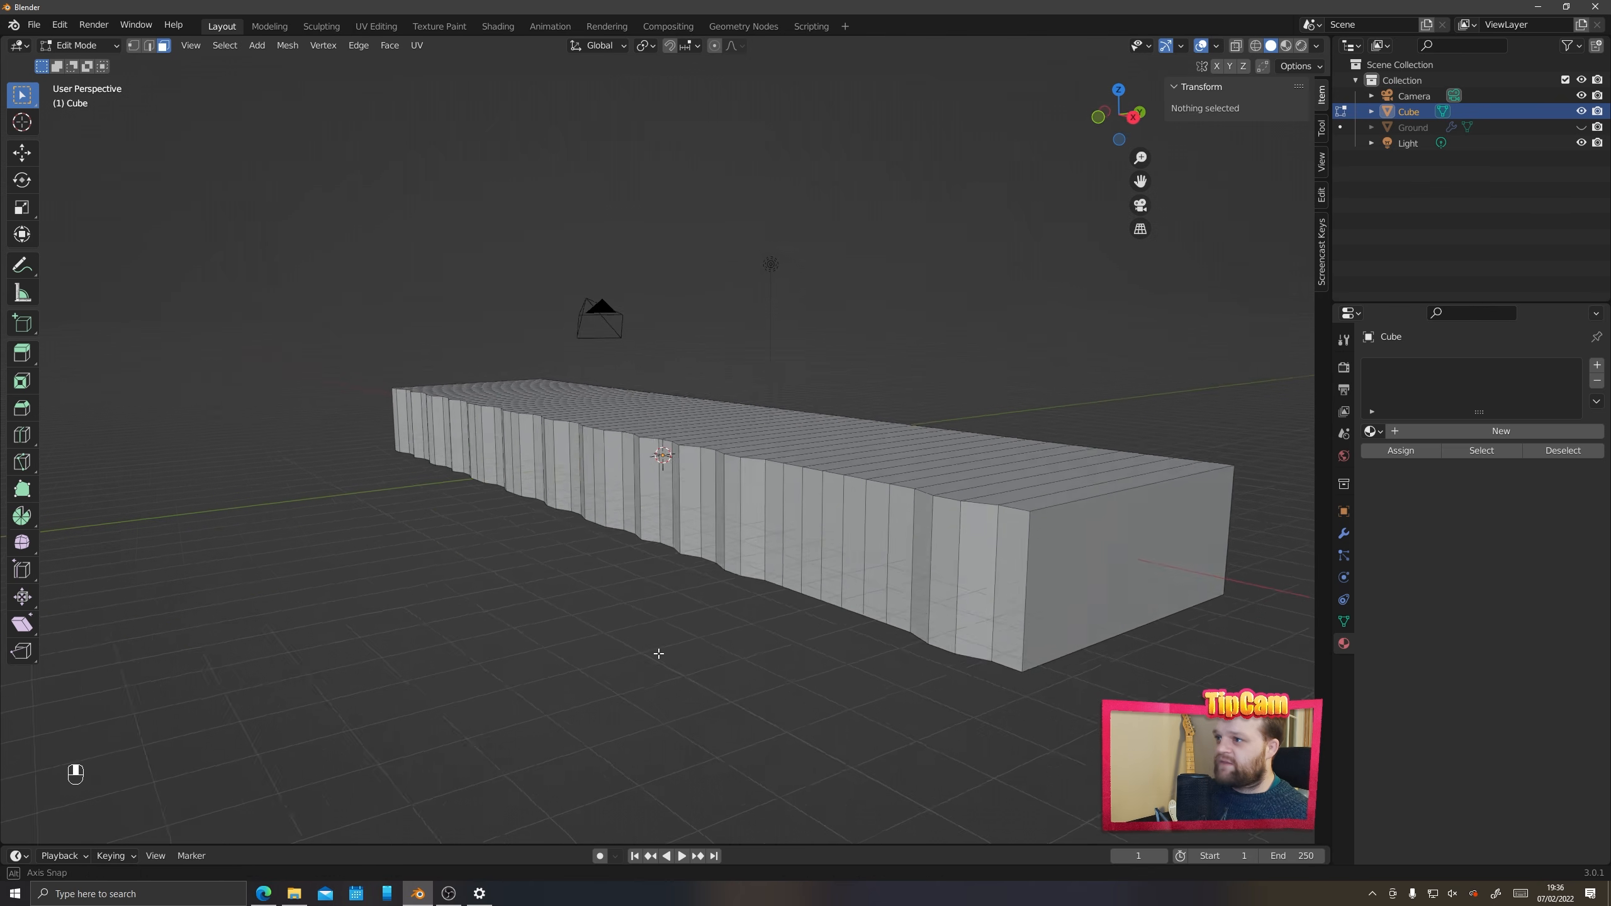
Select three separate side faces towards the block's near end and move them outward along Y by about 0.4 m
{"action": "middle_click_drag", "start_coordinate": [657, 651], "coordinate": [734, 627]}
{"action": "left_click", "coordinate": [769, 543]}
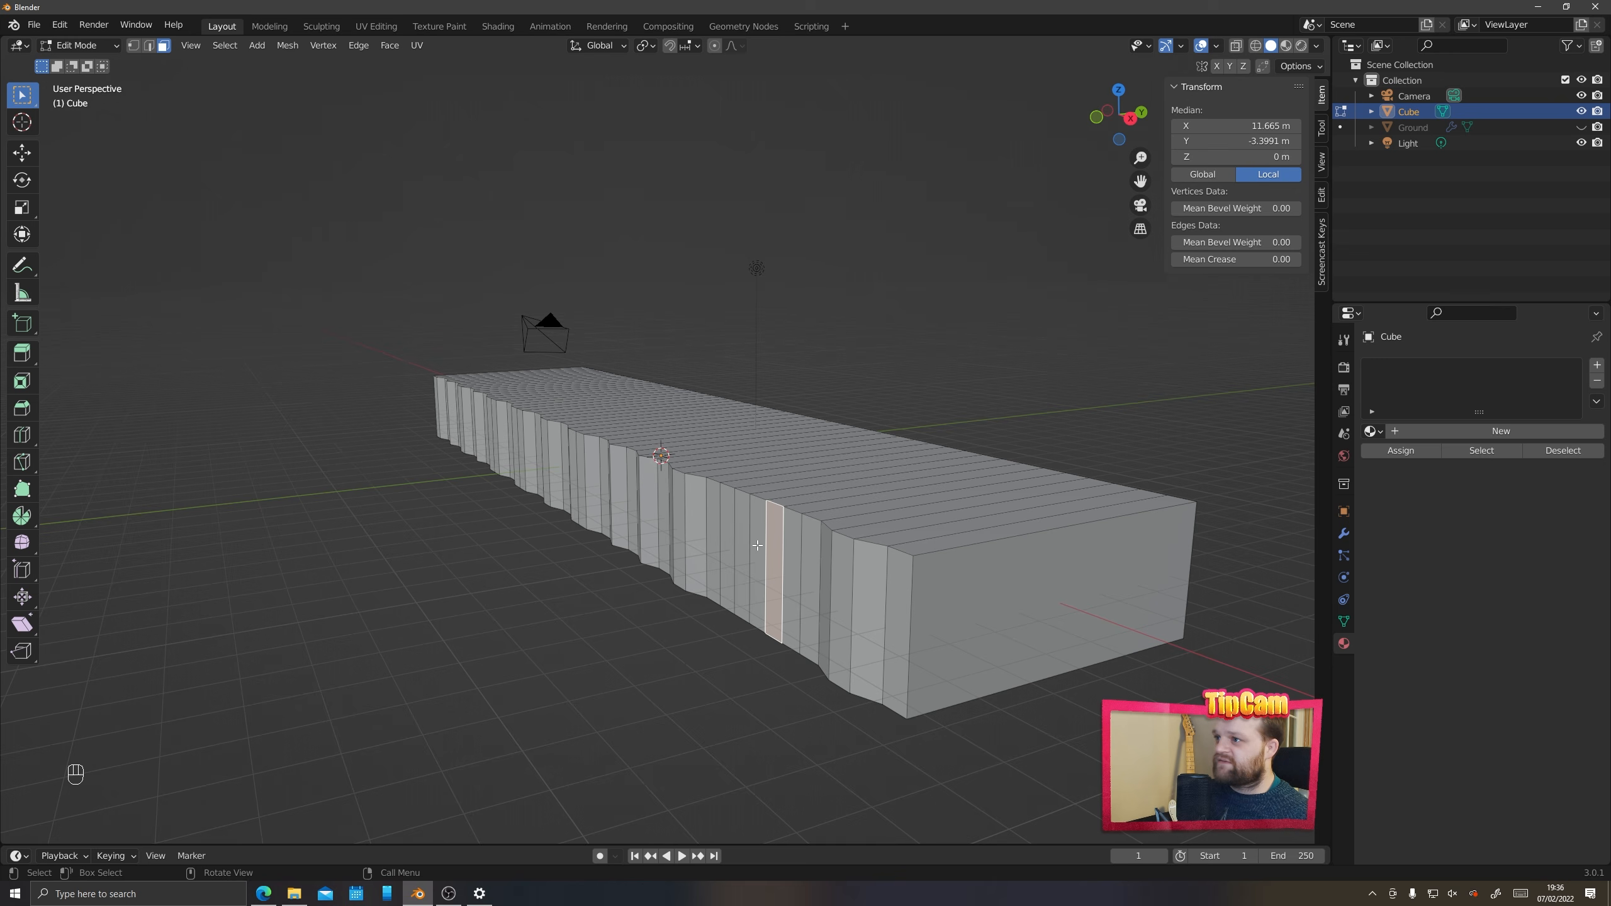
{"action": "left_click", "coordinate": [732, 541], "text": "shift"}
{"action": "left_click", "coordinate": [897, 620], "text": "shift"}
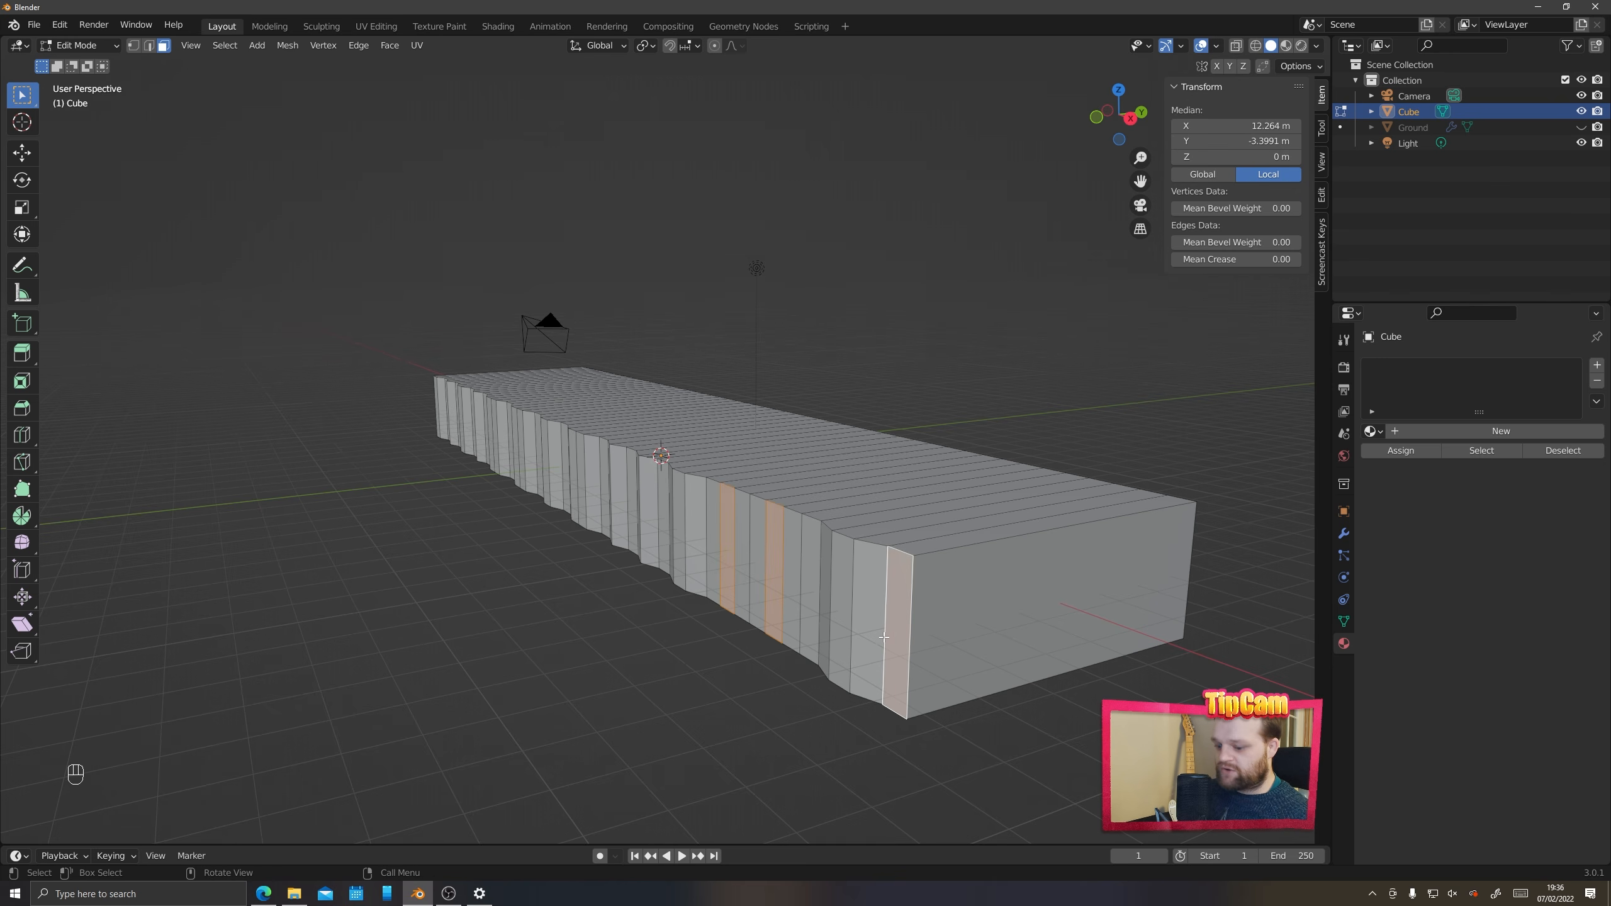
{"action": "key", "text": "g"}
{"action": "key", "text": "y"}
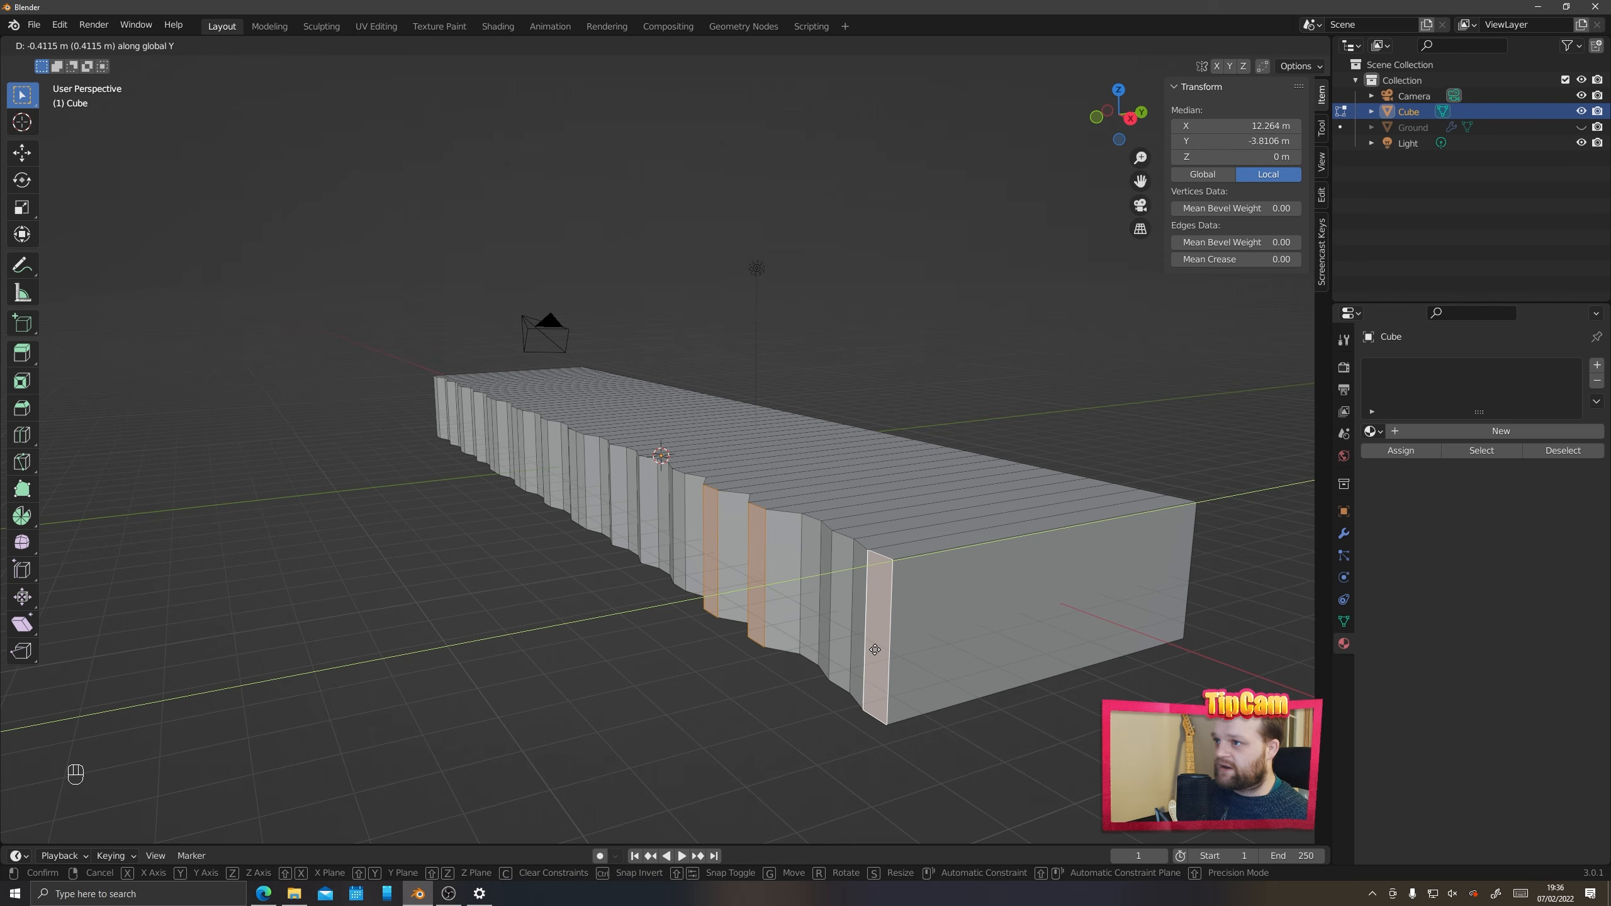
{"action": "left_click", "coordinate": [621, 606]}
Move two single faces near the middle of the wavy side individually along Y
{"action": "middle_click_drag", "start_coordinate": [621, 606], "coordinate": [650, 575]}
{"action": "left_click", "coordinate": [652, 572]}
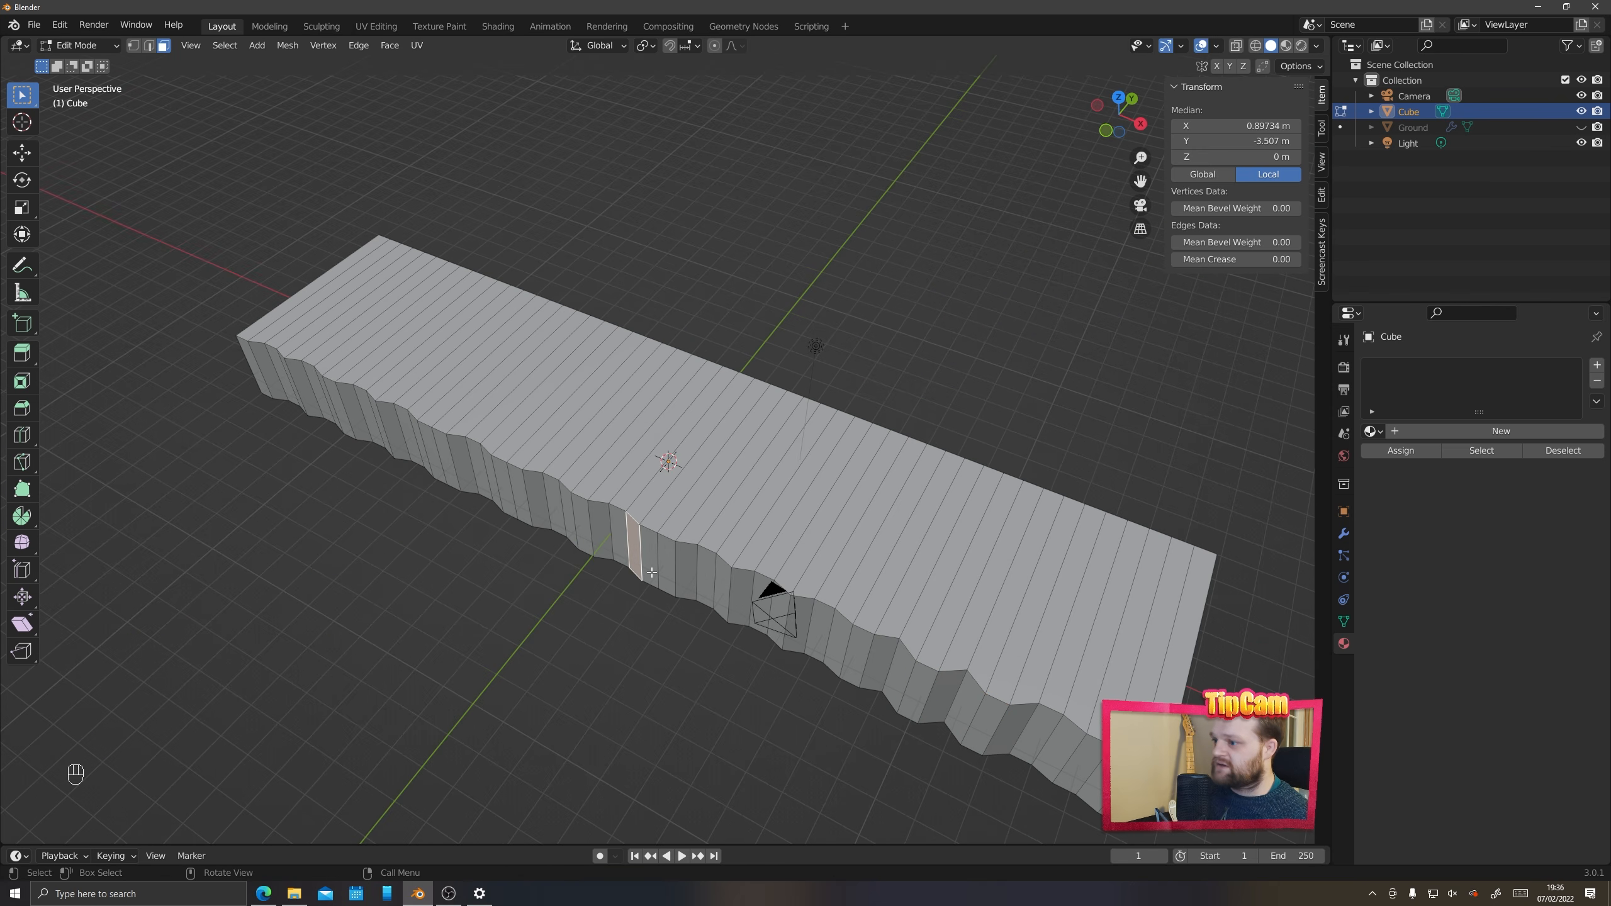
{"action": "key", "text": "g"}
{"action": "key", "text": "y"}
{"action": "left_click", "coordinate": [625, 598]}
{"action": "left_click", "coordinate": [682, 578]}
{"action": "key", "text": "g"}
{"action": "key", "text": "y"}
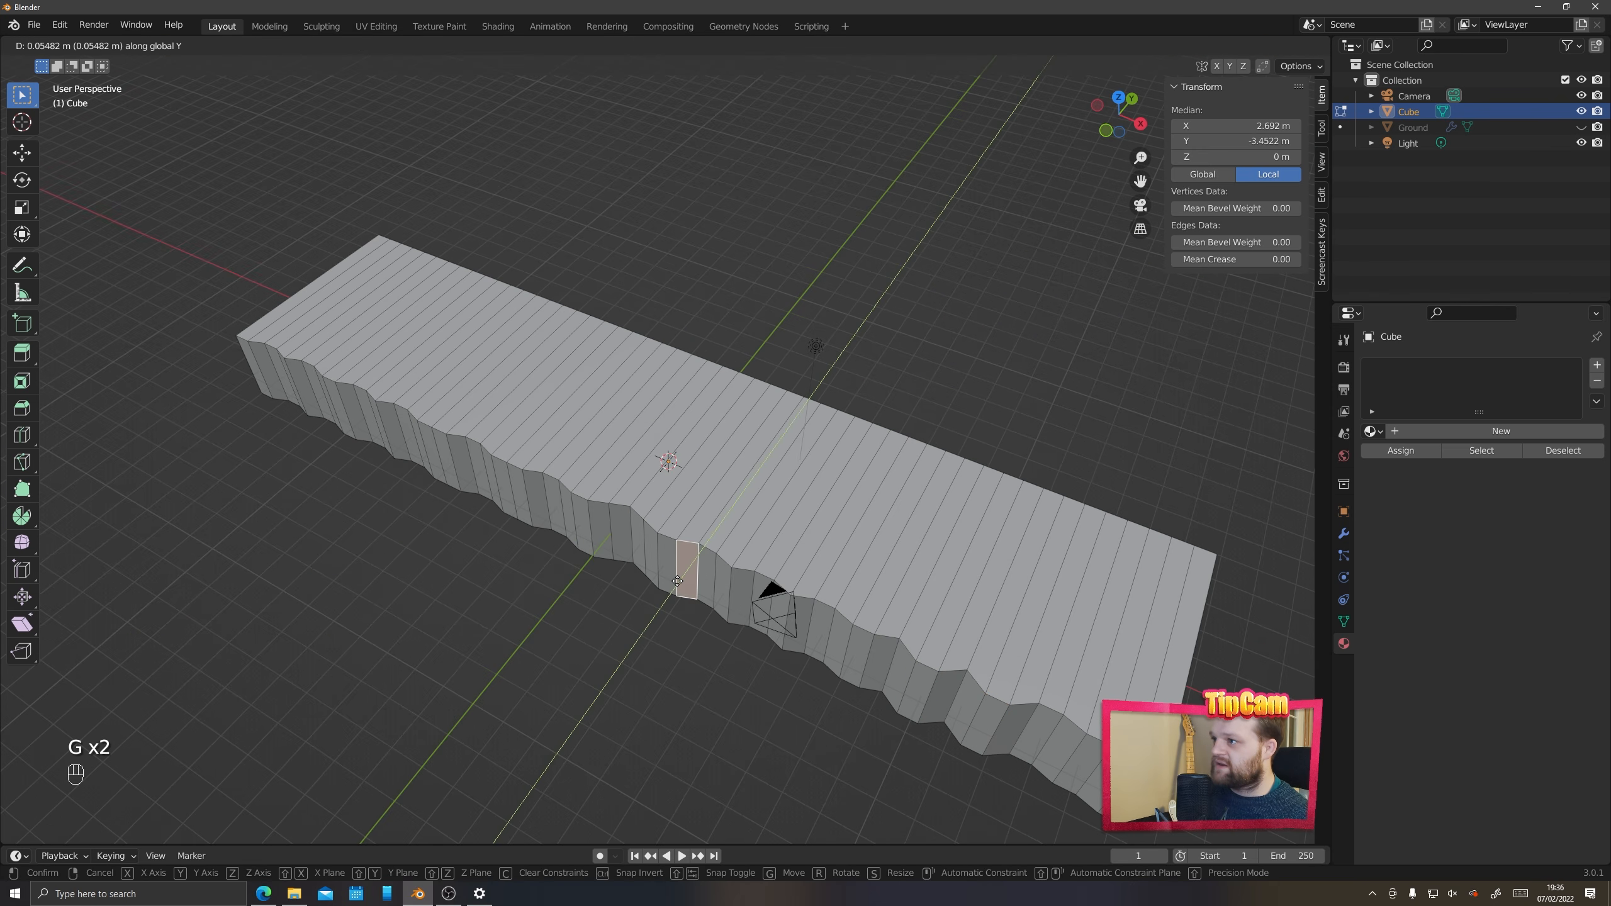
{"action": "left_click", "coordinate": [685, 574]}
Move two more faces on the negative-X half of the wavy side along Y, the second outward by about 0.38 m
{"action": "left_click", "coordinate": [584, 530]}
{"action": "key", "text": "g"}
{"action": "key", "text": "y"}
{"action": "left_click", "coordinate": [580, 535]}
{"action": "left_click", "coordinate": [480, 473]}
{"action": "key", "text": "y"}
{"action": "key", "text": "g"}
{"action": "key", "text": "ctrl+z"}
{"action": "key", "text": "ctrl+z"}
{"action": "key", "text": "ctrl+z"}
{"action": "key", "text": "g"}
{"action": "key", "text": "y"}
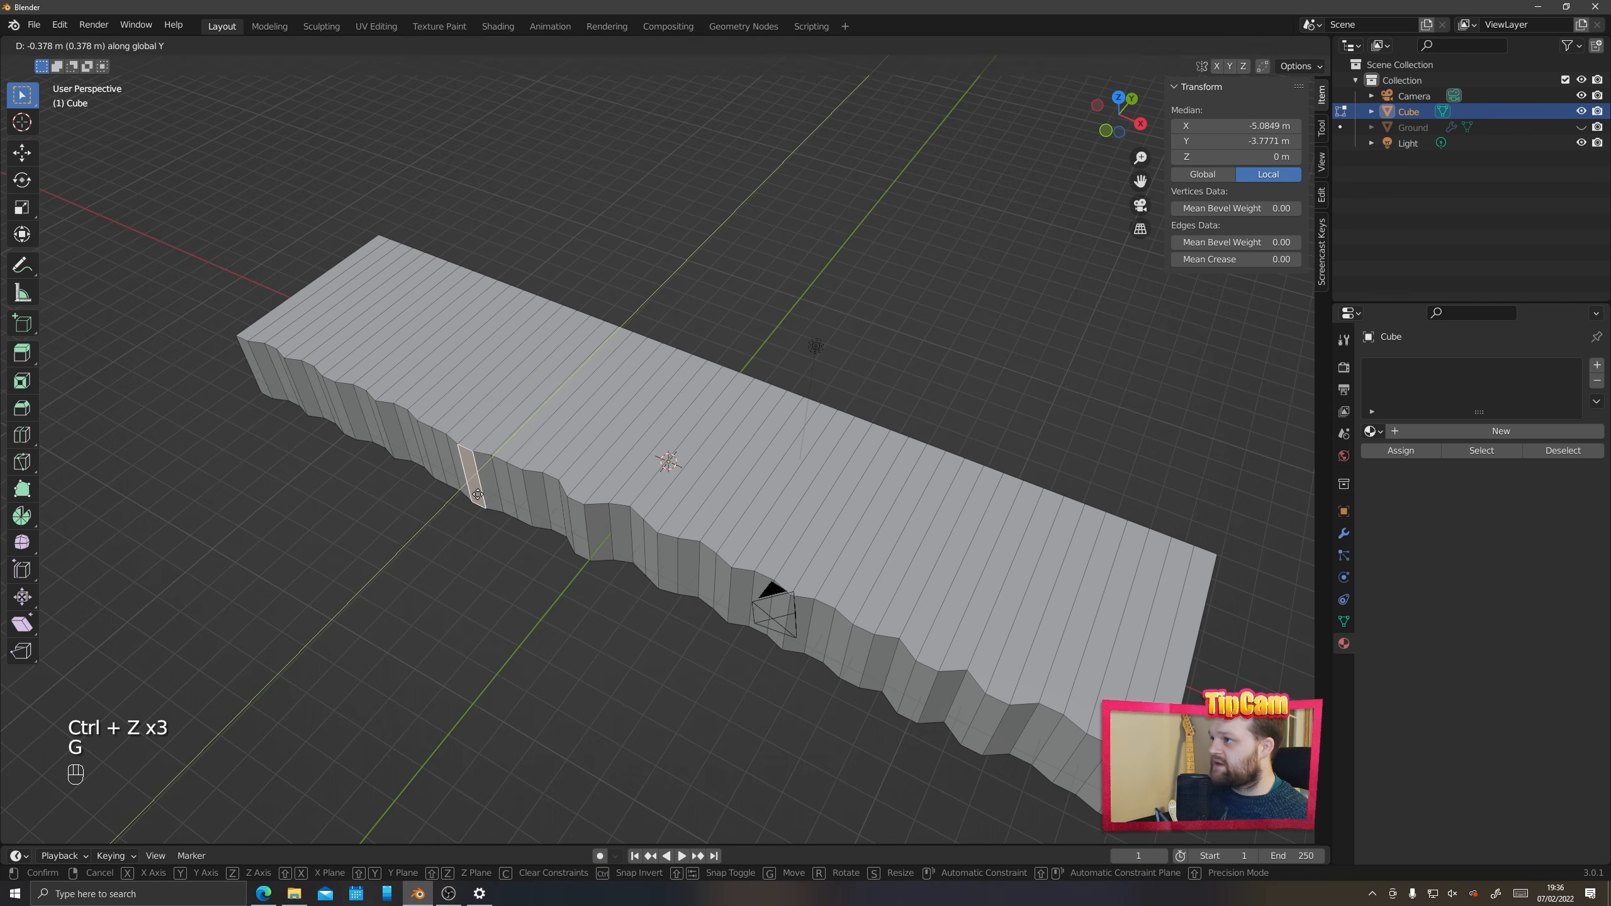
Offset another two single faces along Y, further varying the negative-X half of the wavy side
{"action": "left_click", "coordinate": [518, 503]}
{"action": "key", "text": "y"}
{"action": "key", "text": "ctrl+z"}
{"action": "key", "text": "g"}
{"action": "key", "text": "y"}
{"action": "left_click", "coordinate": [513, 507]}
{"action": "left_click", "coordinate": [424, 452]}
{"action": "key", "text": "g"}
{"action": "key", "text": "y"}
{"action": "left_click", "coordinate": [393, 485]}
Readjust the side face just beside the block's centre along Y
{"action": "left_click", "coordinate": [640, 546]}
{"action": "key", "text": "g"}
{"action": "key", "text": "y"}
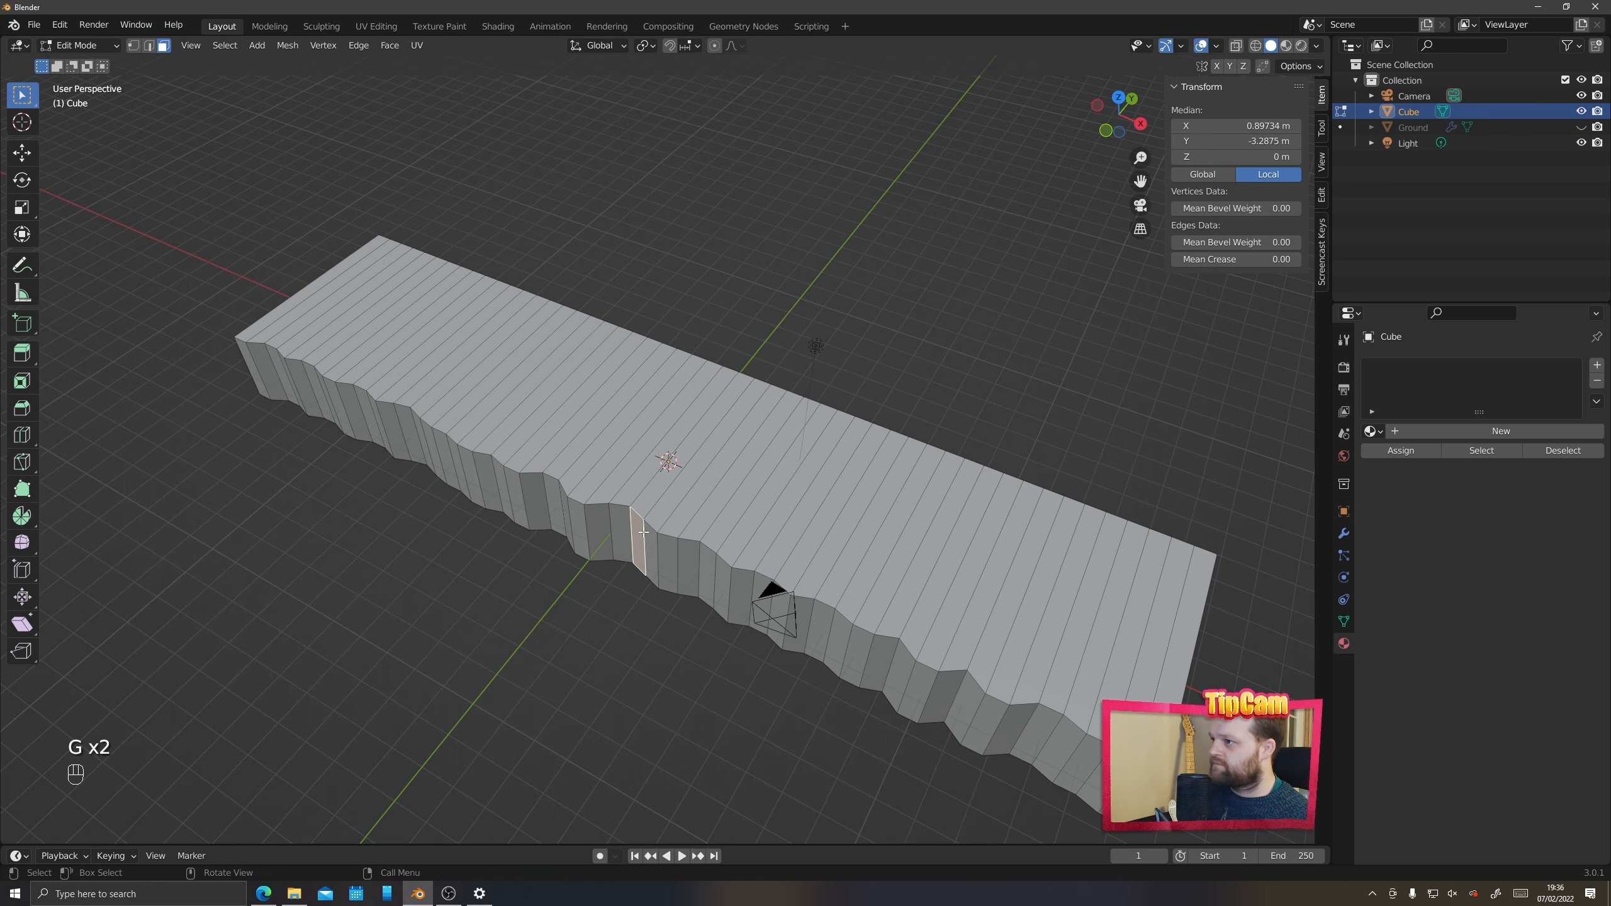
{"action": "left_click", "coordinate": [636, 550]}
Add six evenly spaced horizontal loop cuts around the block, keeping them centred without sliding
{"action": "mouse_move", "coordinate": [501, 663]}
{"action": "middle_mouse_down"}
{"action": "mouse_move", "coordinate": [687, 623]}
{"action": "mouse_move", "coordinate": [705, 691]}
{"action": "mouse_move", "coordinate": [834, 755]}
{"action": "mouse_move", "coordinate": [532, 752]}
{"action": "mouse_move", "coordinate": [457, 670]}
{"action": "mouse_move", "coordinate": [445, 608]}
{"action": "mouse_move", "coordinate": [423, 592]}
{"action": "middle_mouse_up"}
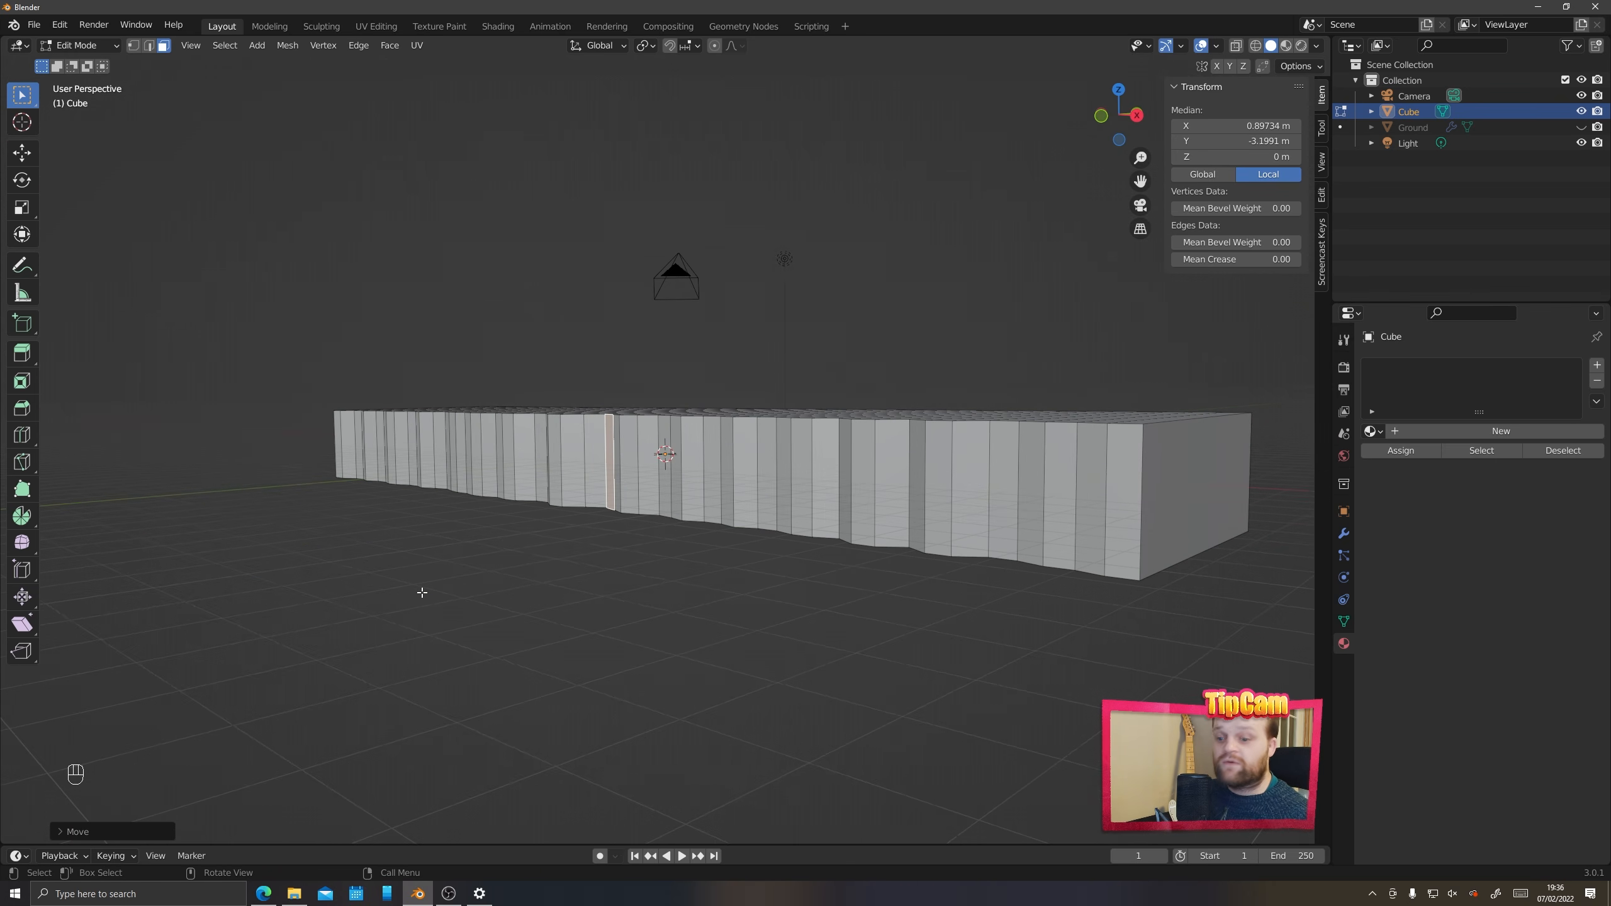
{"action": "key", "text": "ctrl+r"}
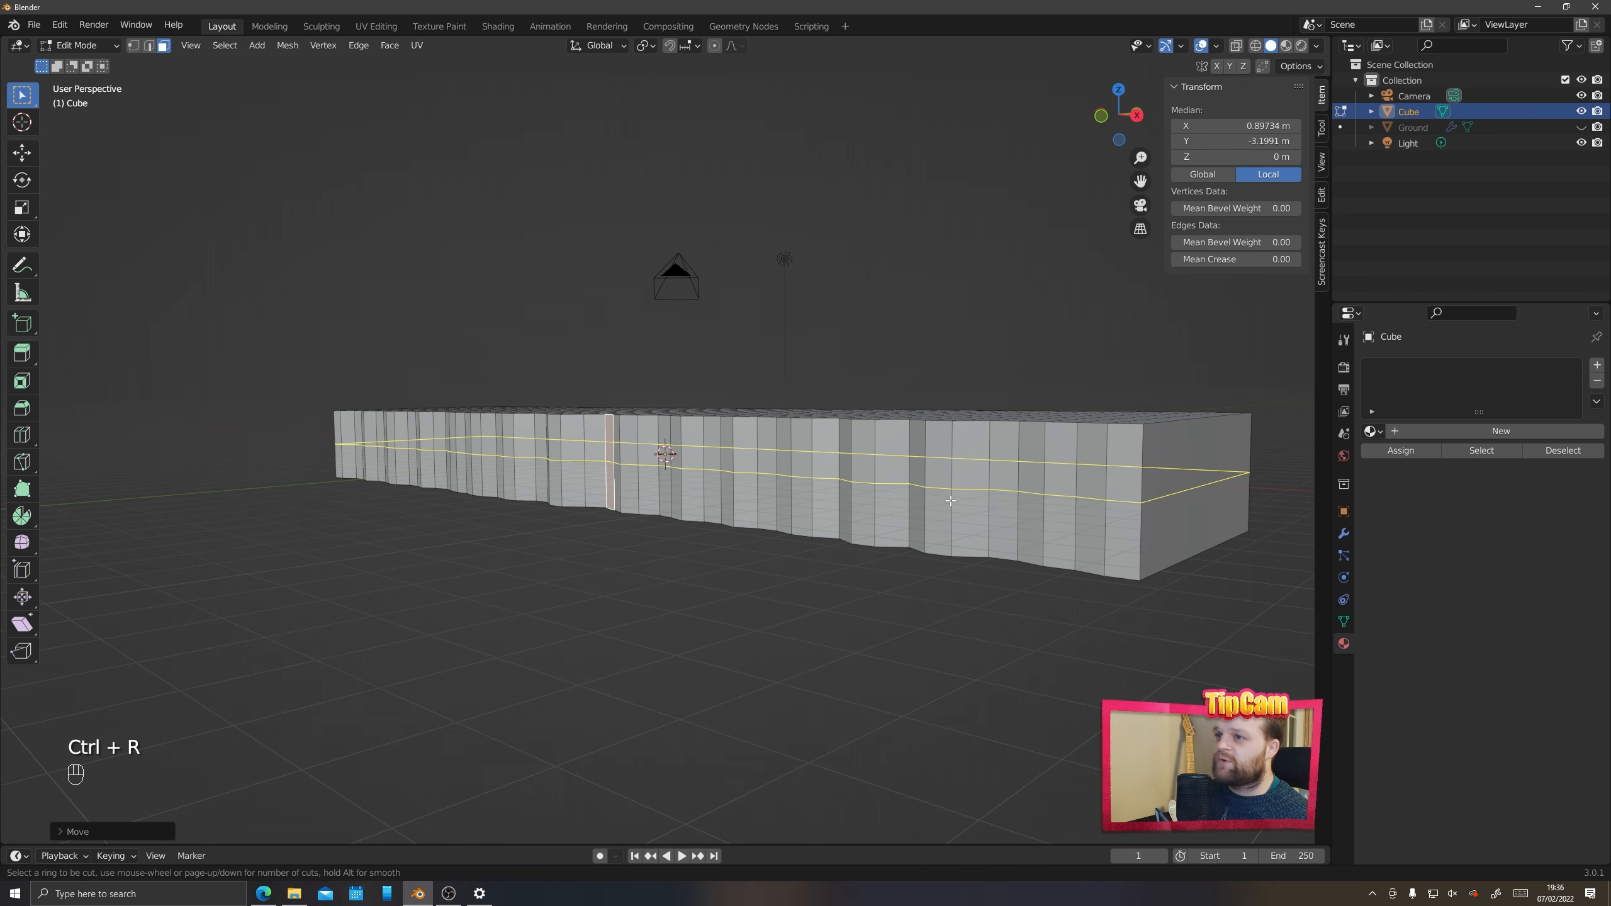
{"action": "scroll", "coordinate": [950, 501], "scroll_direction": "up", "scroll_amount": 5}
{"action": "left_click", "coordinate": [1032, 499]}
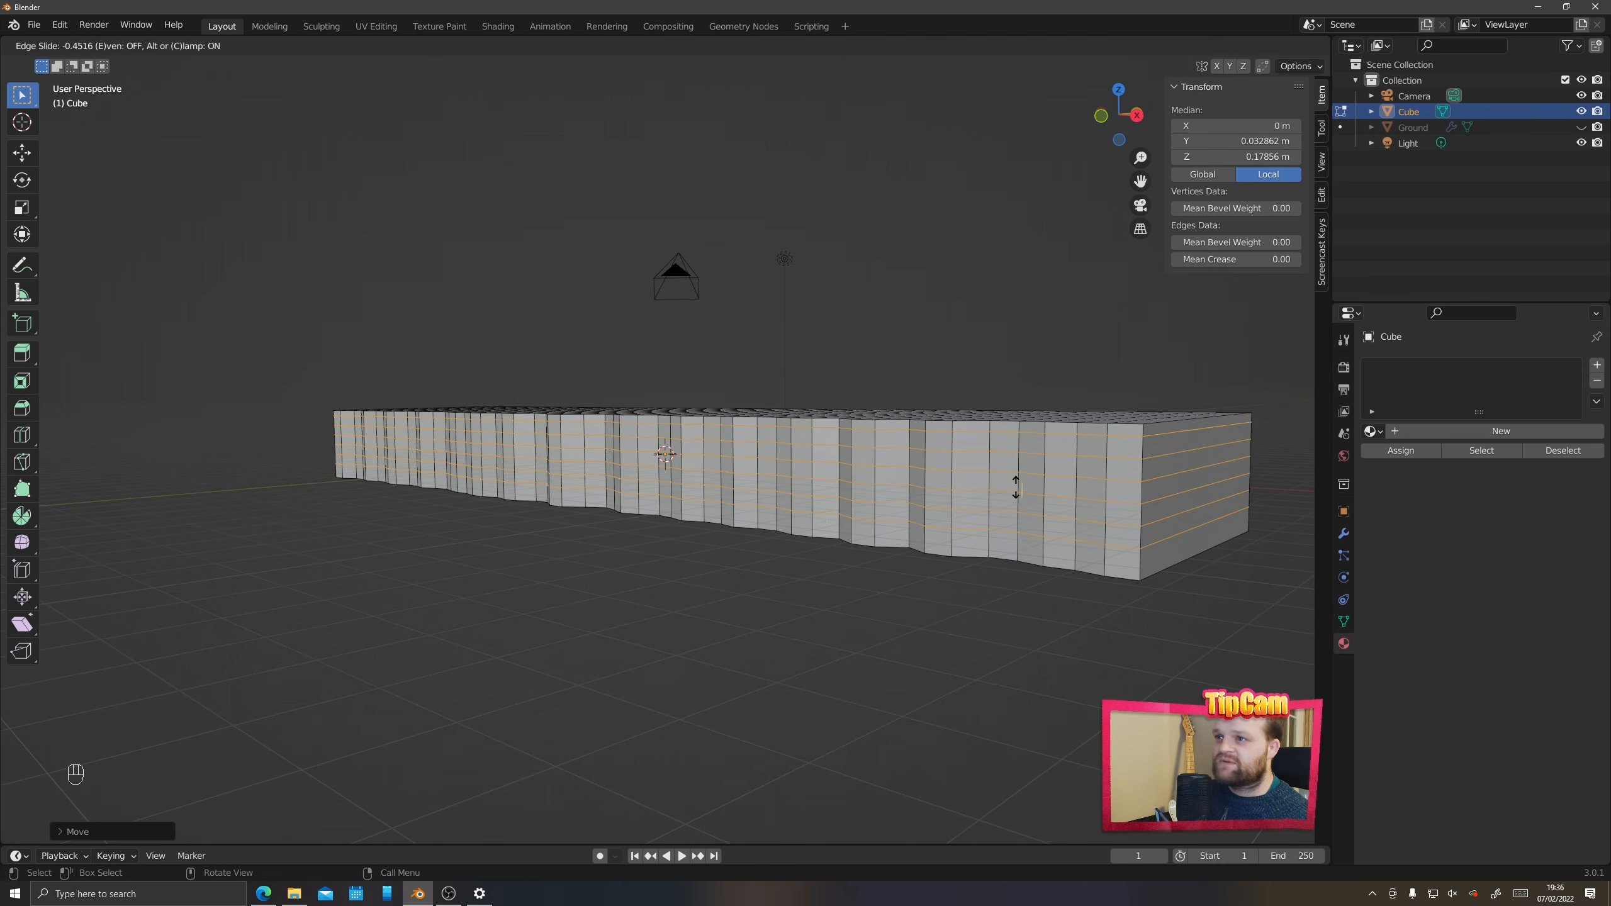
{"action": "left_click", "coordinate": [1016, 486]}
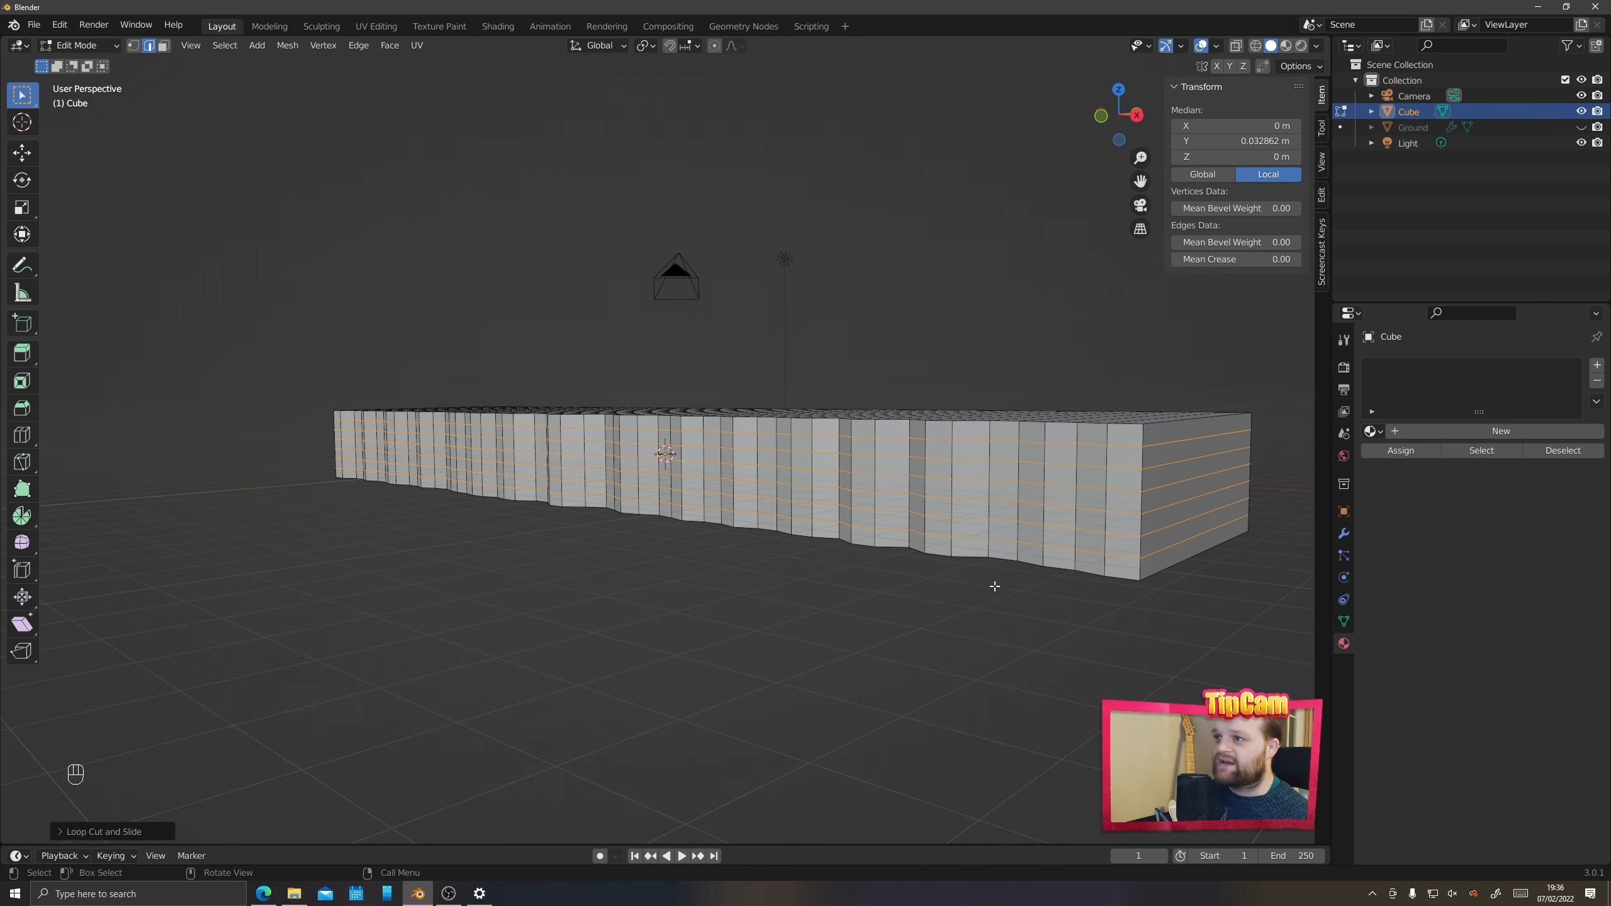
Select the horizontal edge loop just above mid-height and move it inward along Y by about 0.1 m
{"action": "left_click", "coordinate": [835, 472]}
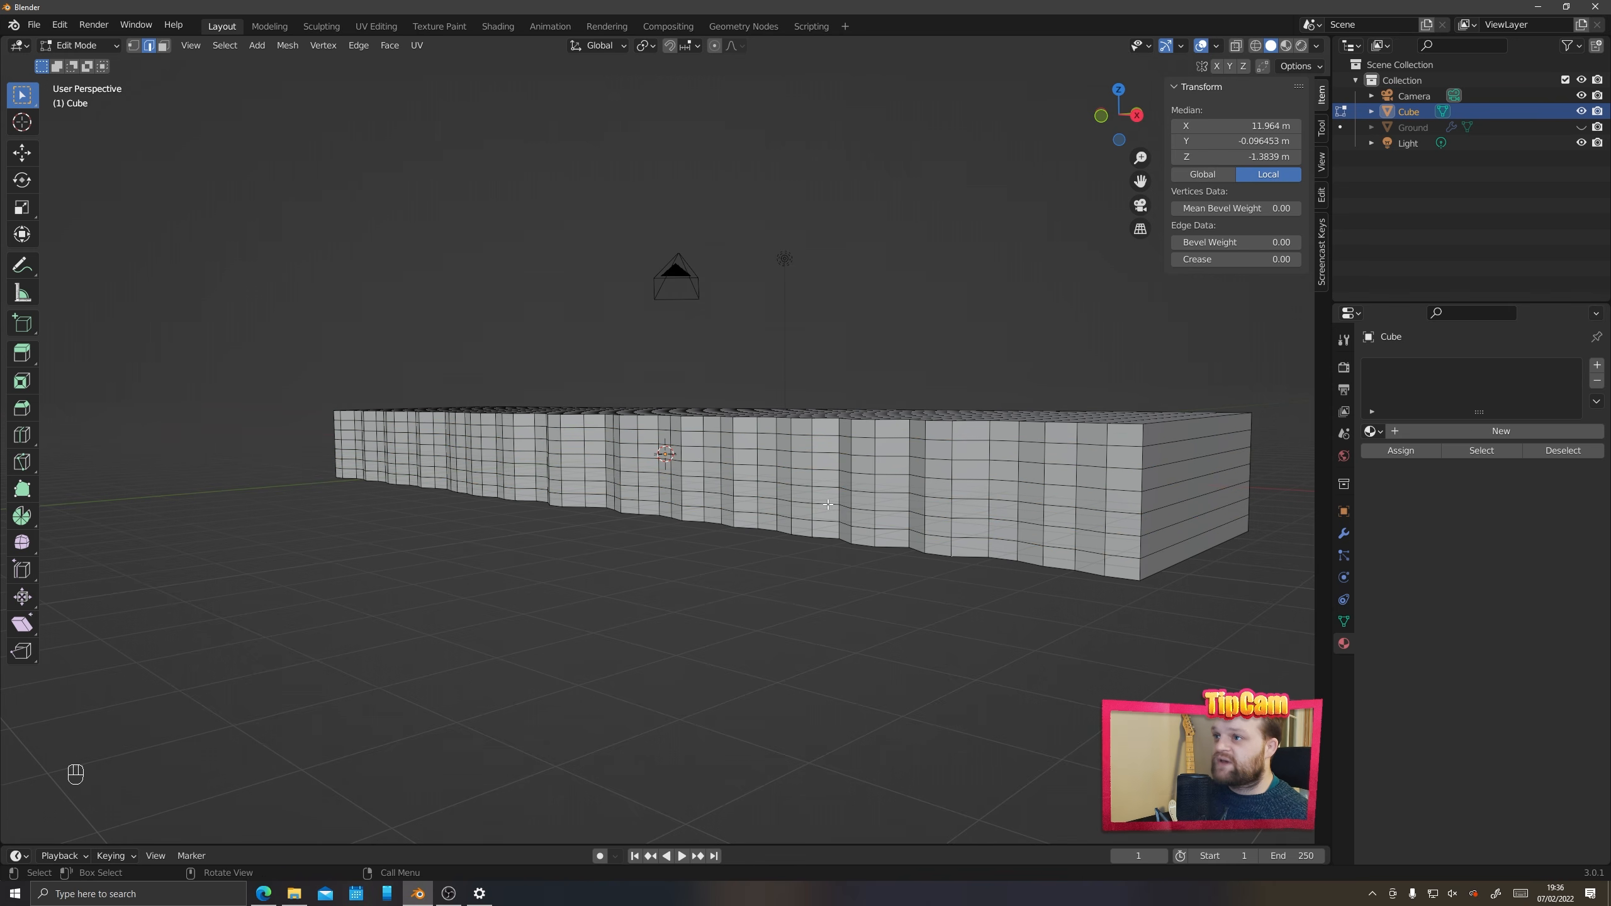
{"action": "scroll", "coordinate": [900, 507], "scroll_direction": "up", "scroll_amount": 2}
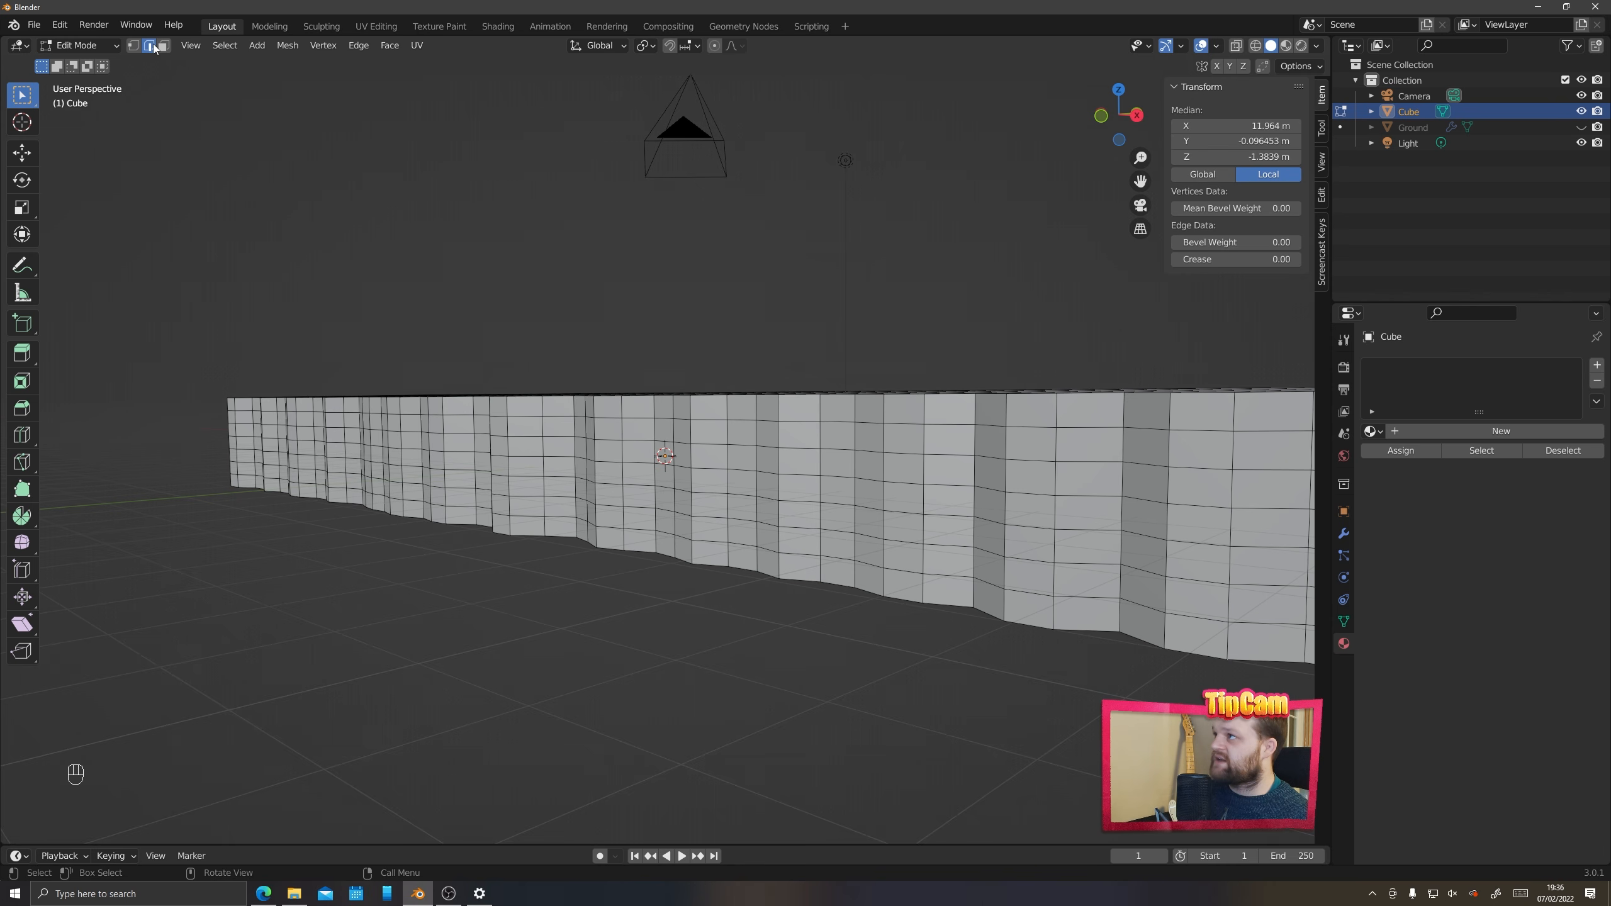
{"action": "left_click", "coordinate": [924, 497], "text": "alt"}
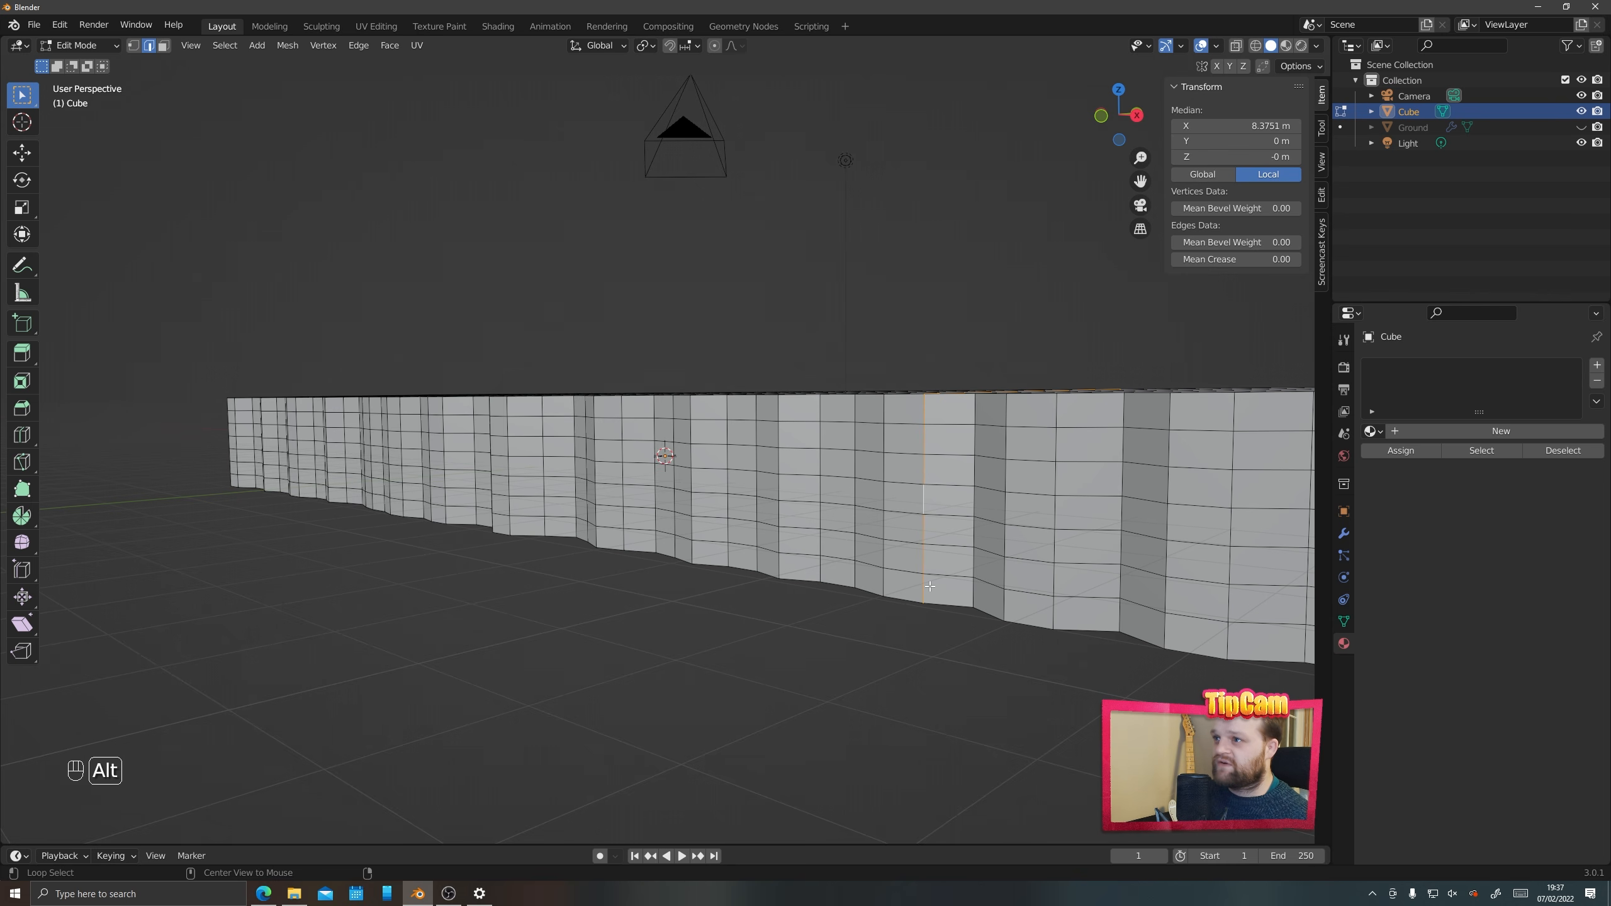
{"action": "left_click", "coordinate": [898, 483], "text": "alt"}
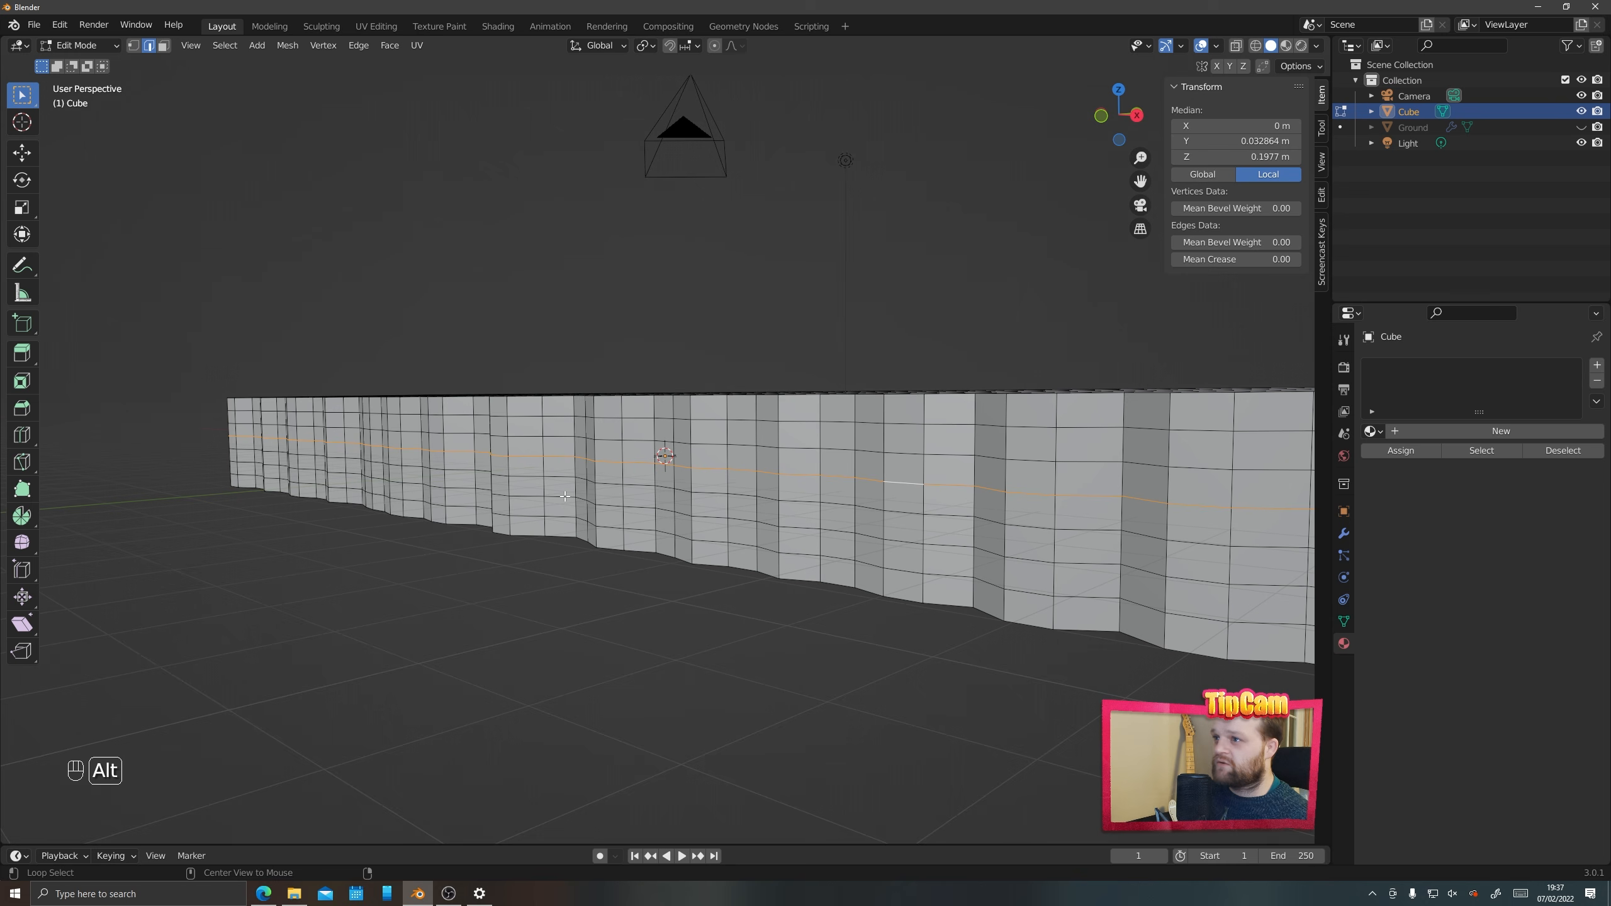
{"action": "middle_click_drag", "start_coordinate": [819, 533], "coordinate": [836, 551]}
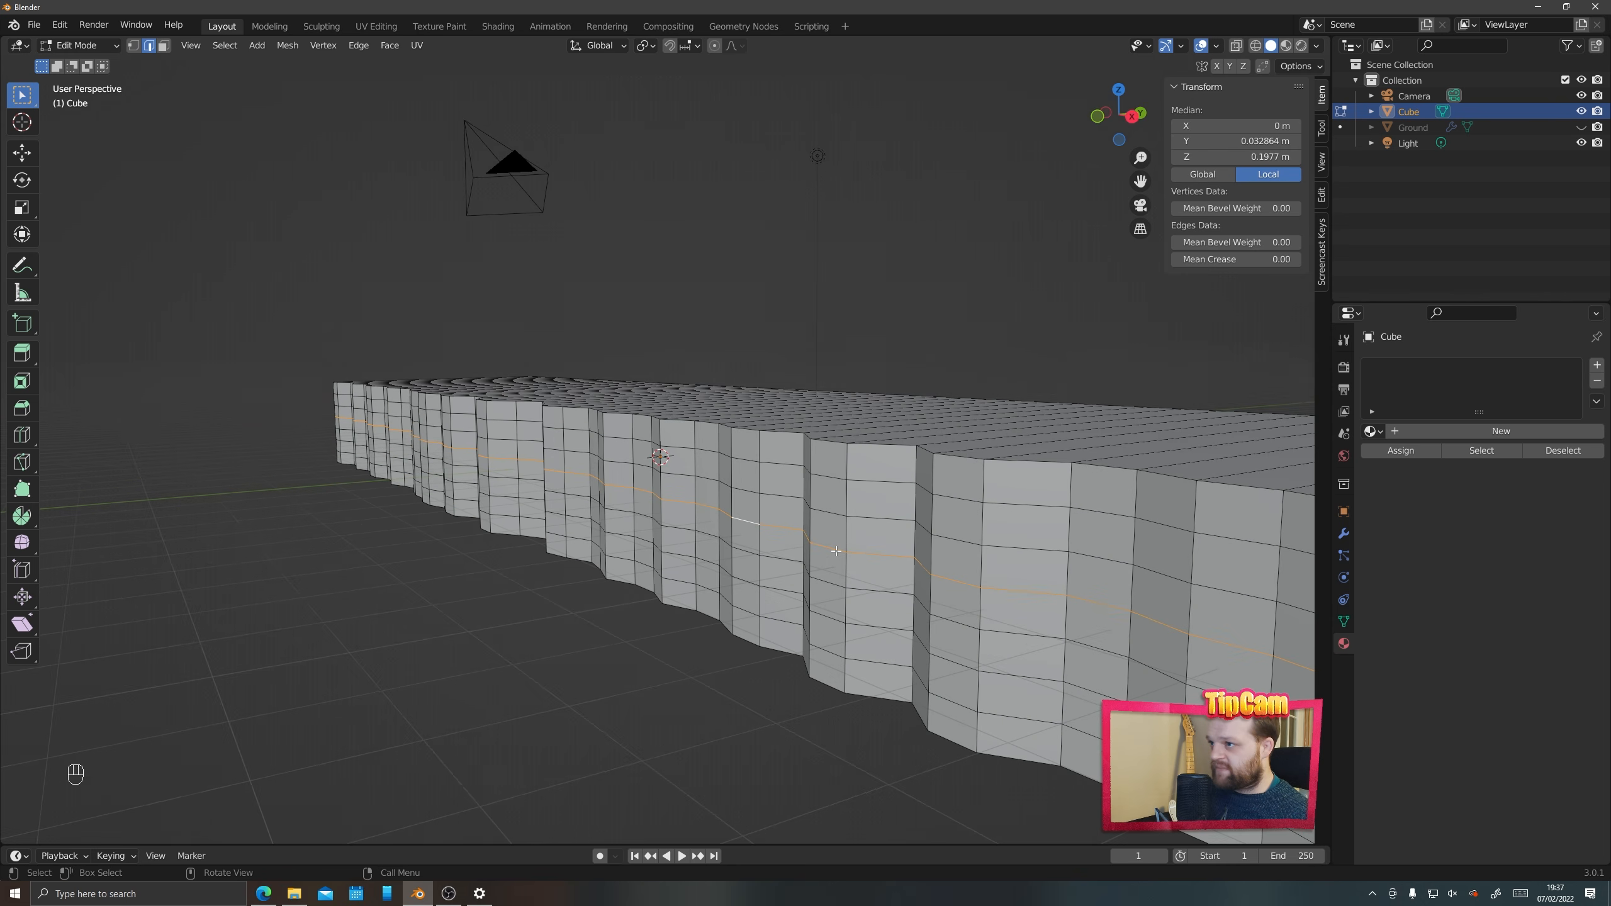
{"action": "key", "text": "g"}
{"action": "key", "text": "y"}
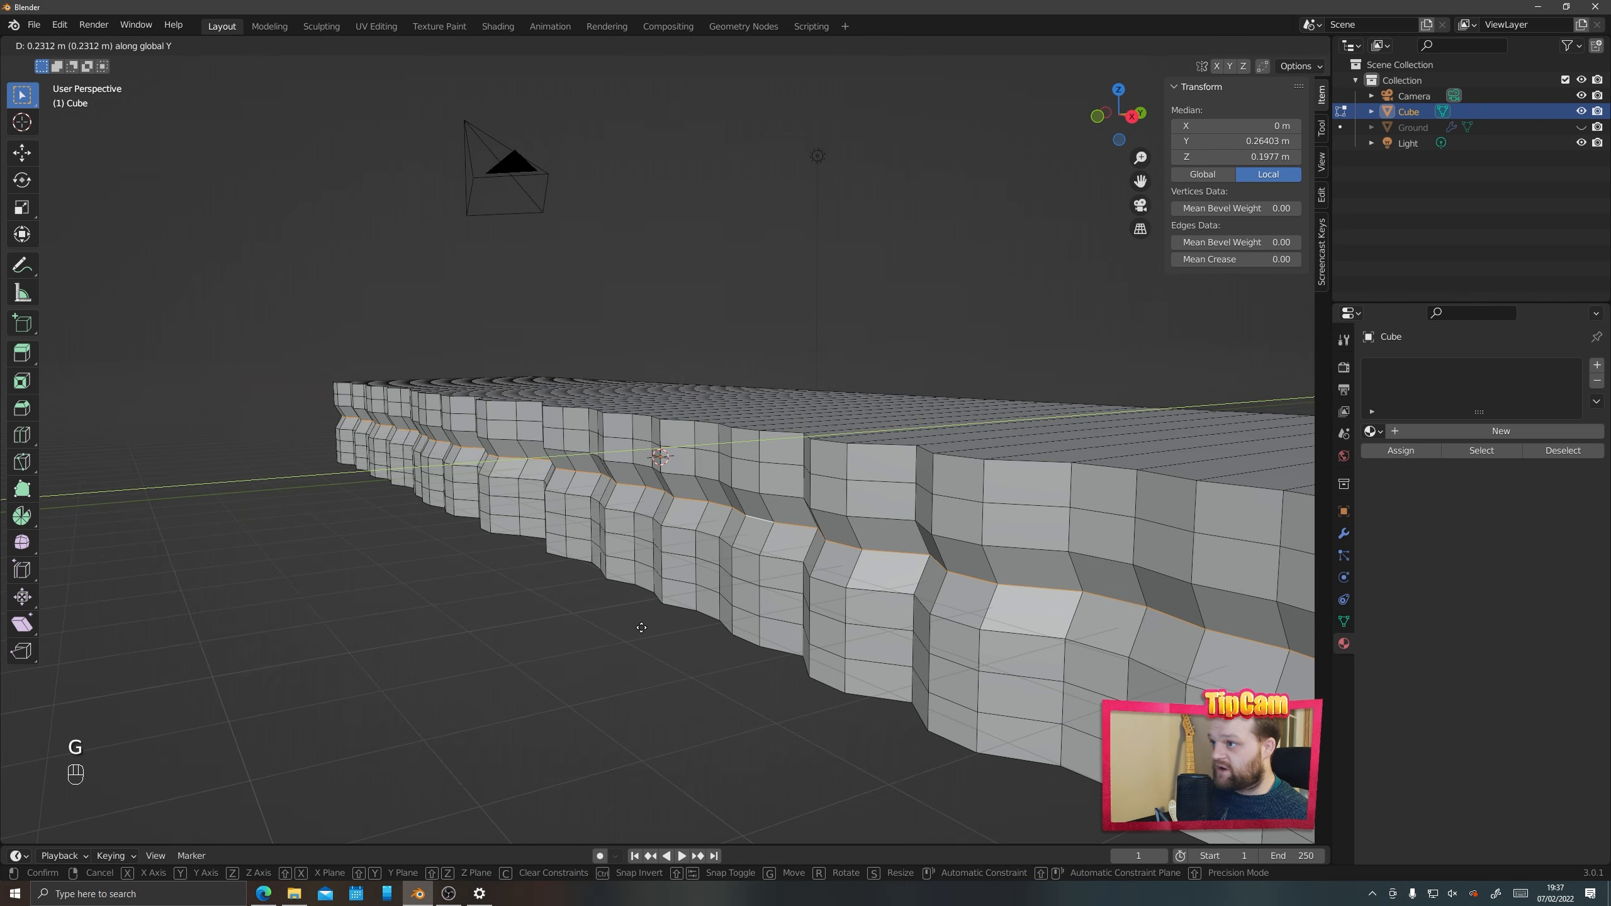
{"action": "left_click", "coordinate": [795, 590]}
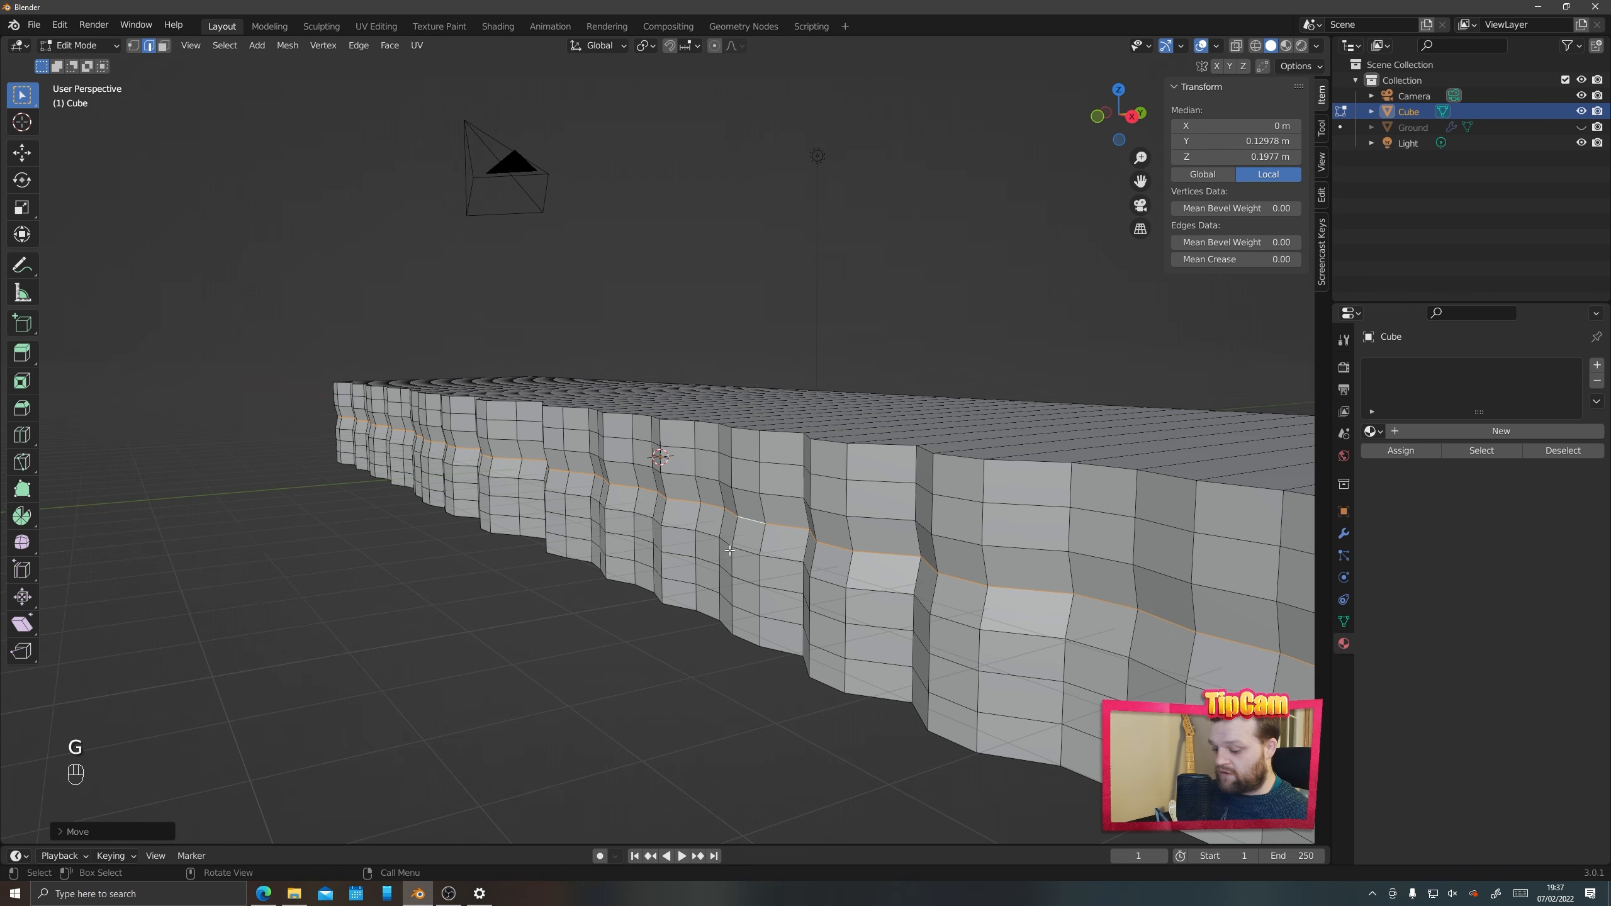
Select the horizontal face loop just below mid-height and move it outward along Y by about 0.07 m
{"action": "key", "text": "3"}
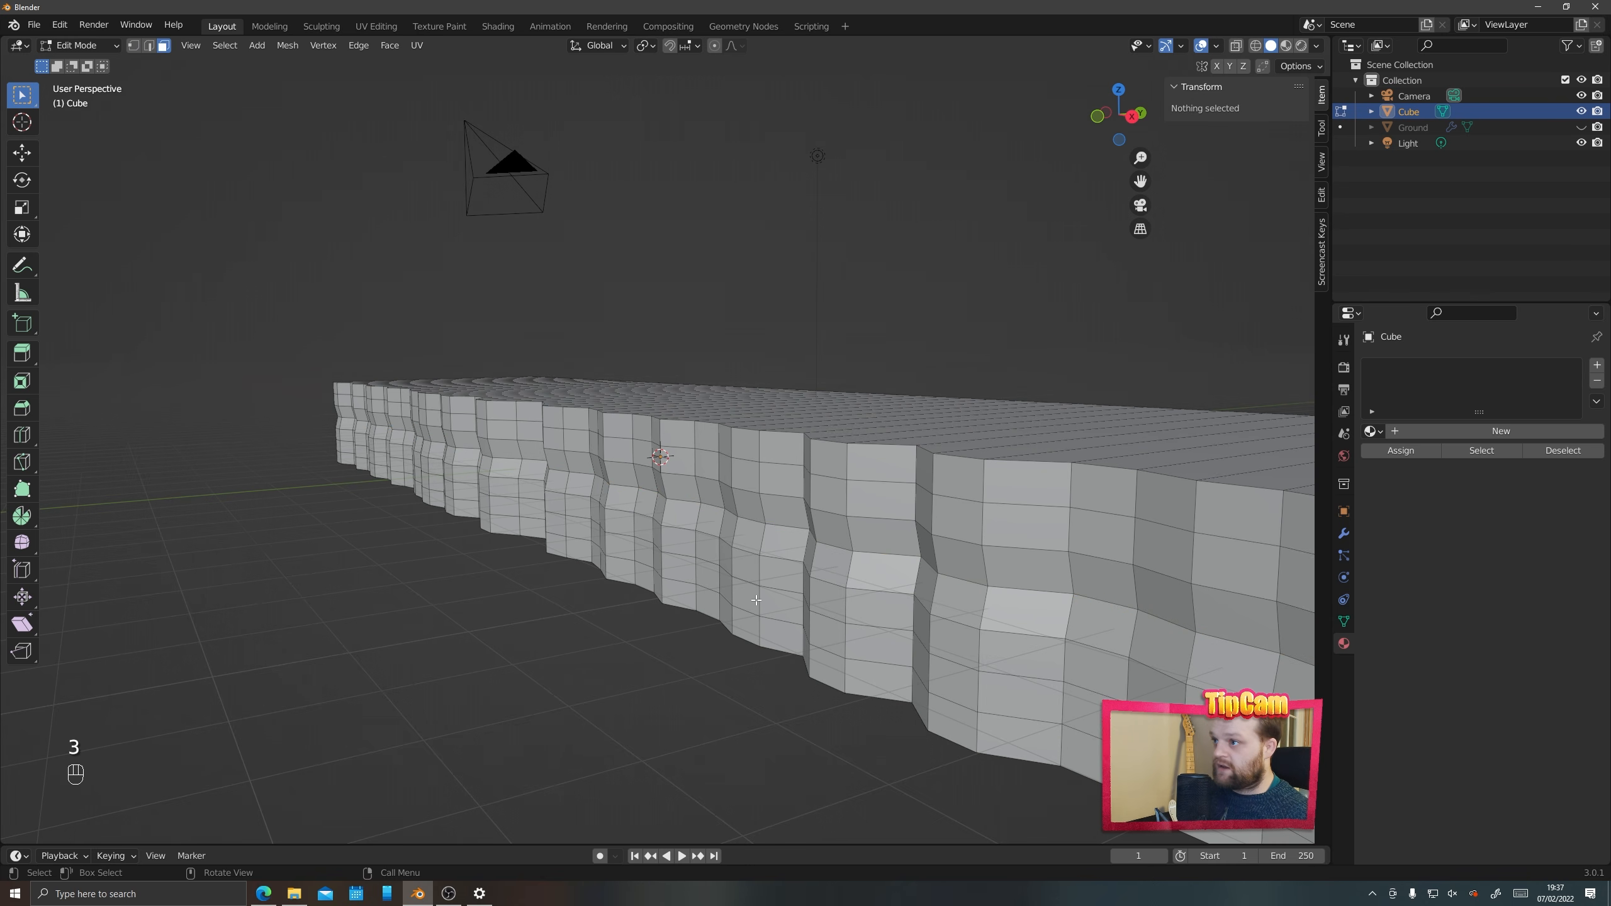
{"action": "left_click", "coordinate": [752, 549], "text": "alt"}
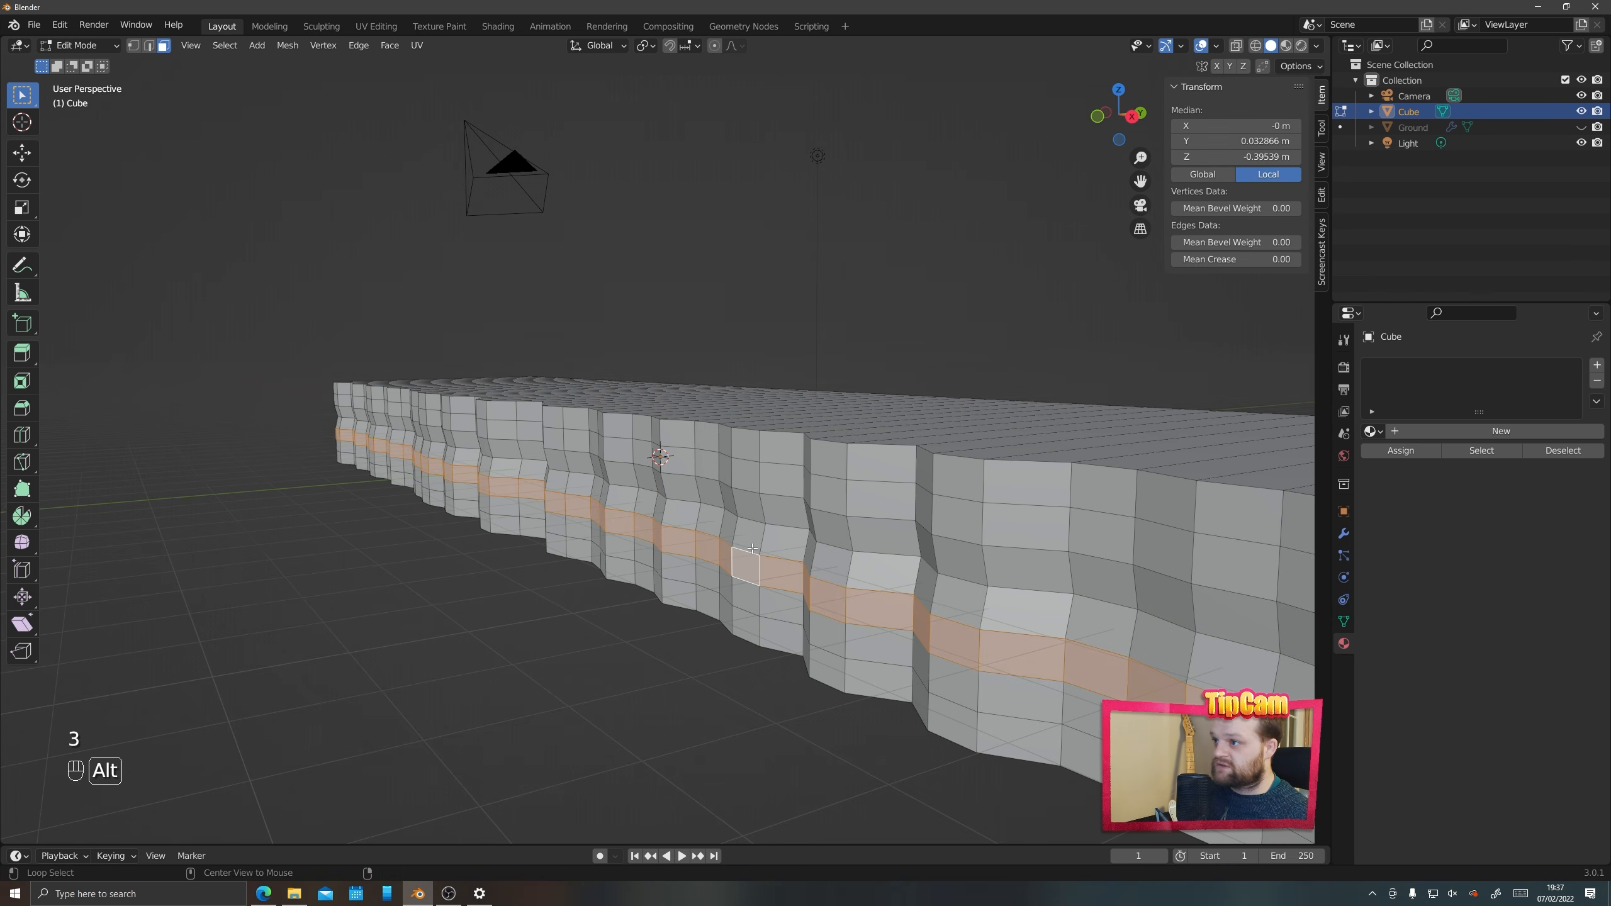
{"action": "key", "text": "g"}
{"action": "key", "text": "y"}
{"action": "left_click", "coordinate": [523, 638]}
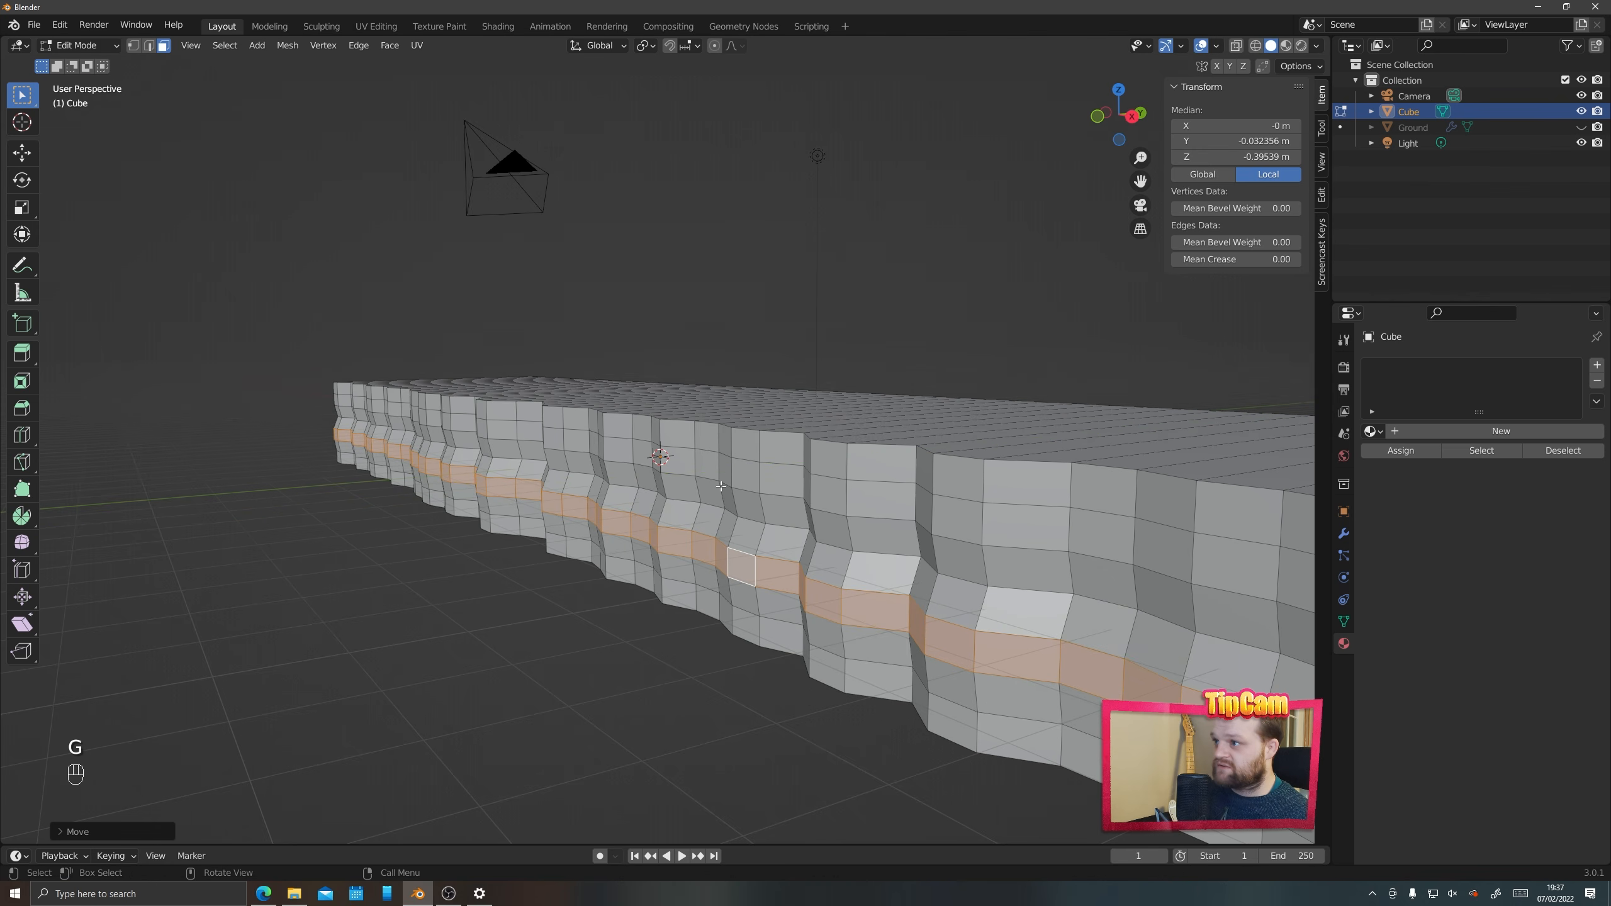
Select a horizontal face loop in the upper part of the side and move it slightly along Y
{"action": "middle_click_drag", "start_coordinate": [771, 533], "coordinate": [698, 457]}
{"action": "left_click", "coordinate": [722, 433], "text": "alt"}
{"action": "key", "text": "g"}
{"action": "key", "text": "y"}
{"action": "left_click", "coordinate": [713, 435]}
In edge selection mode, select a horizontal edge loop on the upper part of the side and move it along Y
{"action": "left_click", "coordinate": [711, 459]}
{"action": "key", "text": "2"}
{"action": "left_click", "coordinate": [699, 471], "text": "alt"}
{"action": "key", "text": "g"}
{"action": "key", "text": "y"}
{"action": "left_click", "coordinate": [709, 416]}
Select the edge loop along the top of the wavy side and move it outward along Y as an overhang
{"action": "left_click", "coordinate": [709, 414], "text": "alt"}
{"action": "scroll", "coordinate": [698, 476], "scroll_direction": "up", "scroll_amount": 3}
{"action": "key", "text": "g"}
{"action": "key", "text": "y"}
{"action": "left_click", "coordinate": [678, 571]}
Add one horizontal loop cut in the uppermost band and slide it up close to the block's top edge
{"action": "middle_click_drag", "start_coordinate": [679, 590], "coordinate": [676, 511]}
{"action": "middle_click_drag", "start_coordinate": [699, 365], "coordinate": [704, 459], "text": "shift"}
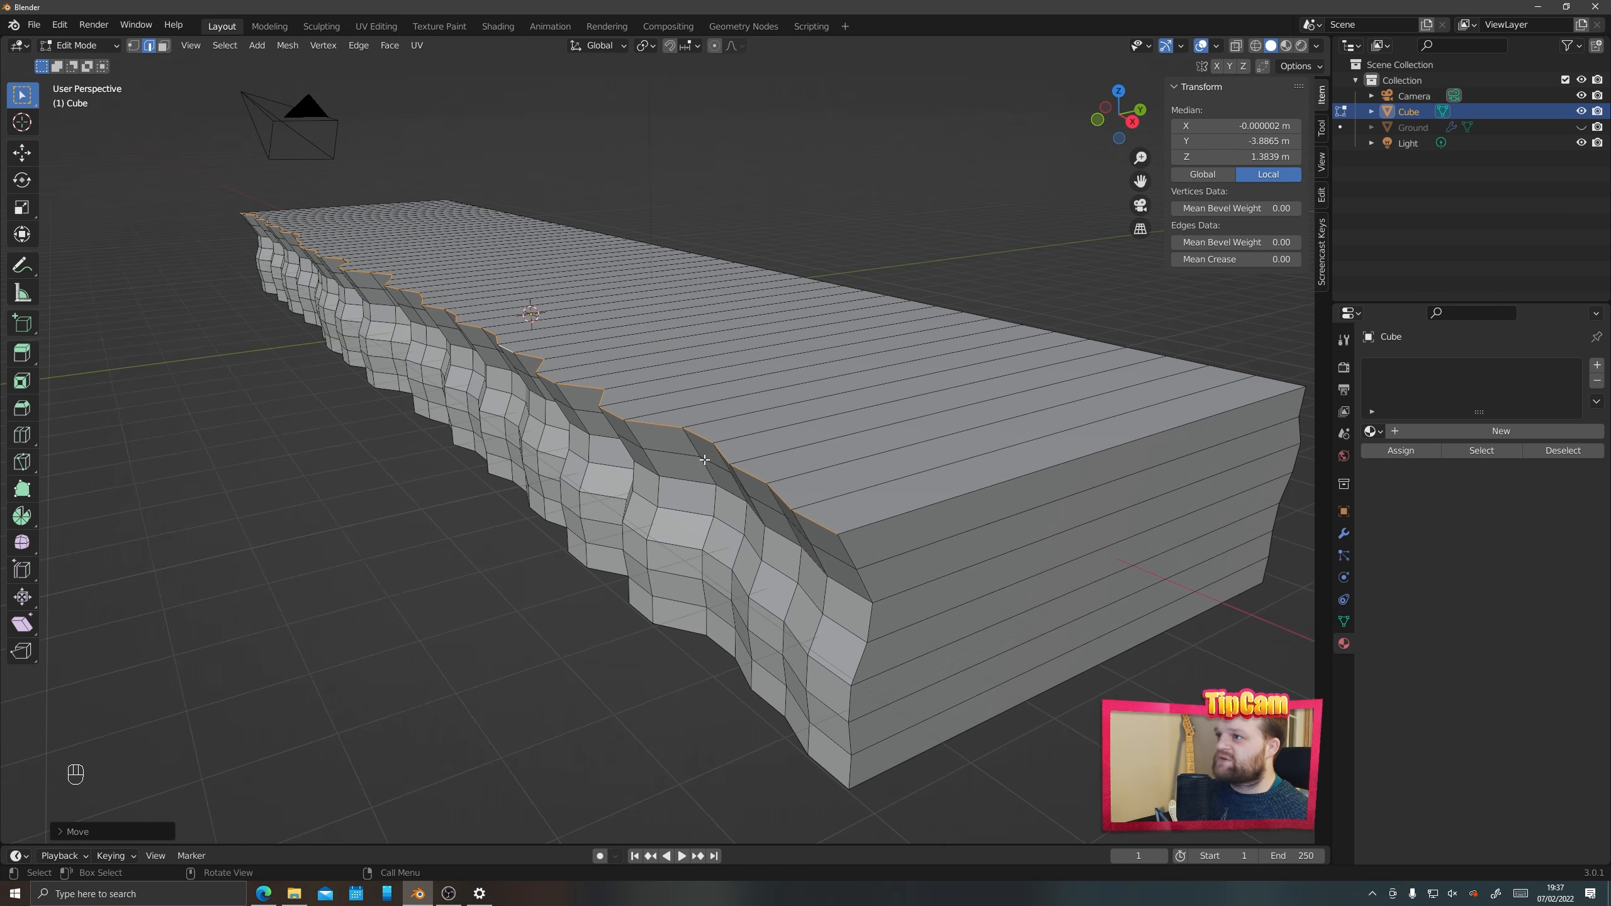
{"action": "key", "text": "ctrl+r"}
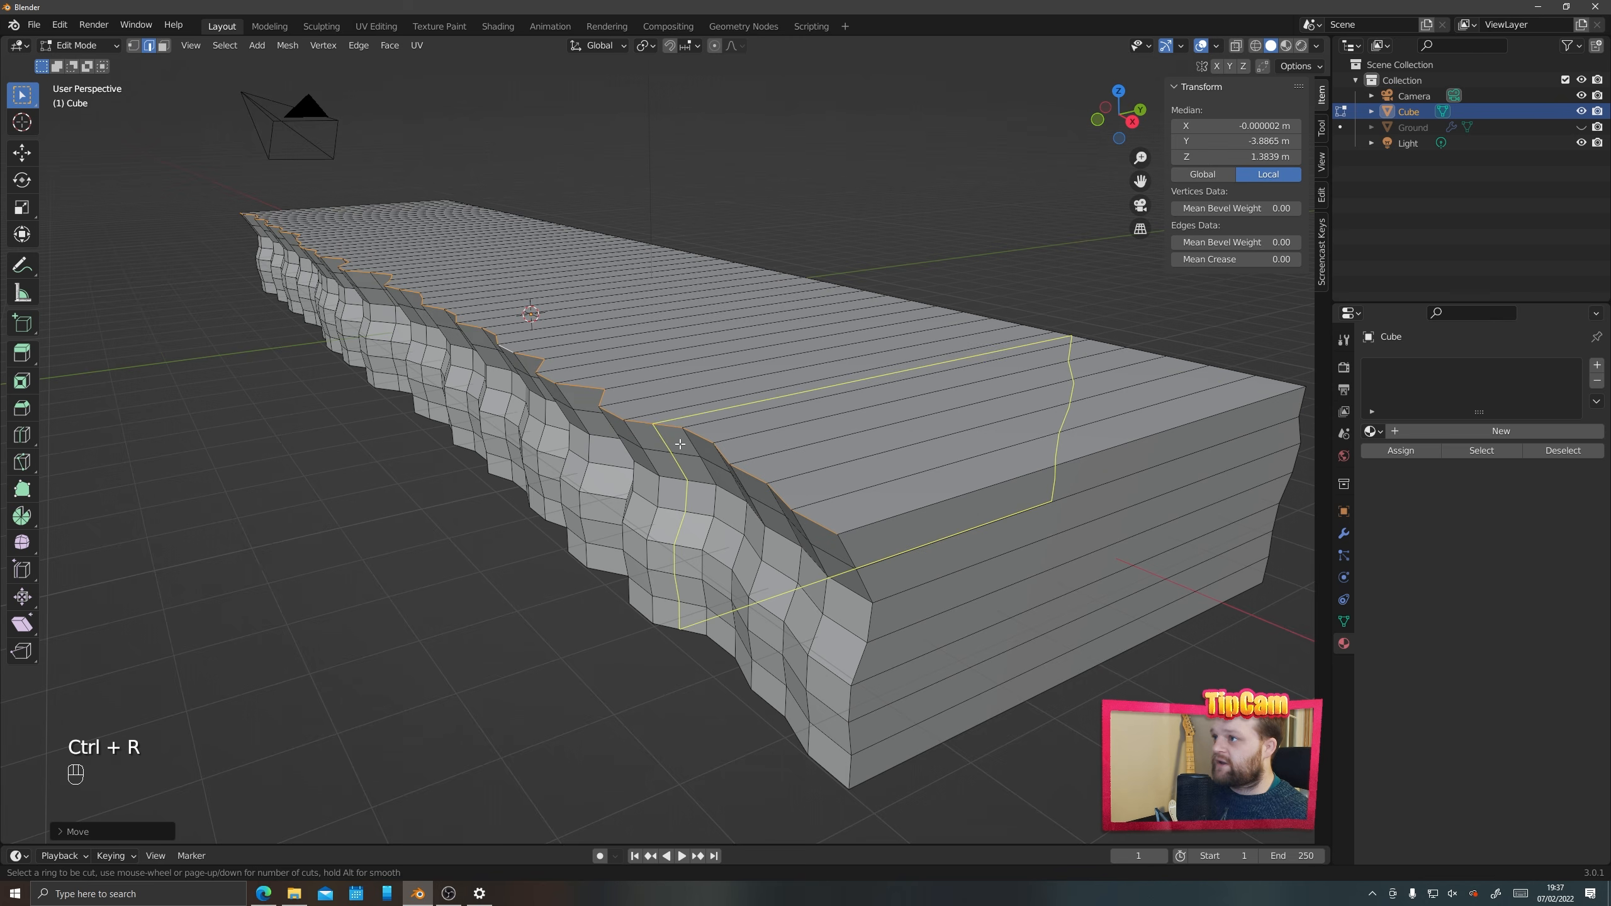
{"action": "left_click", "coordinate": [682, 443]}
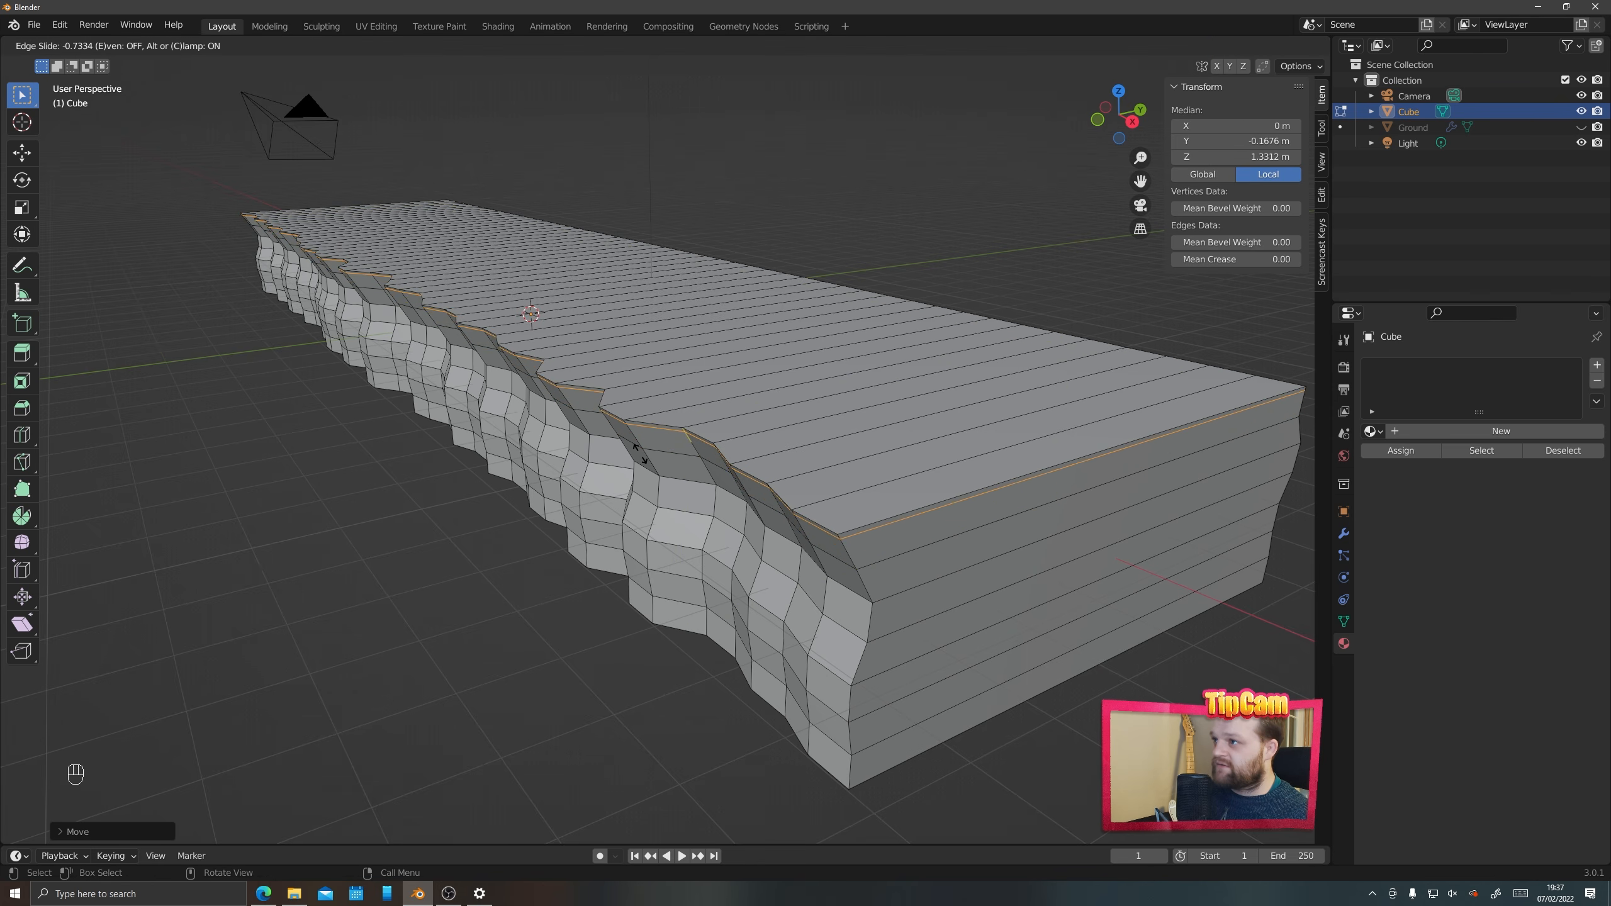
{"action": "left_click", "coordinate": [640, 455]}
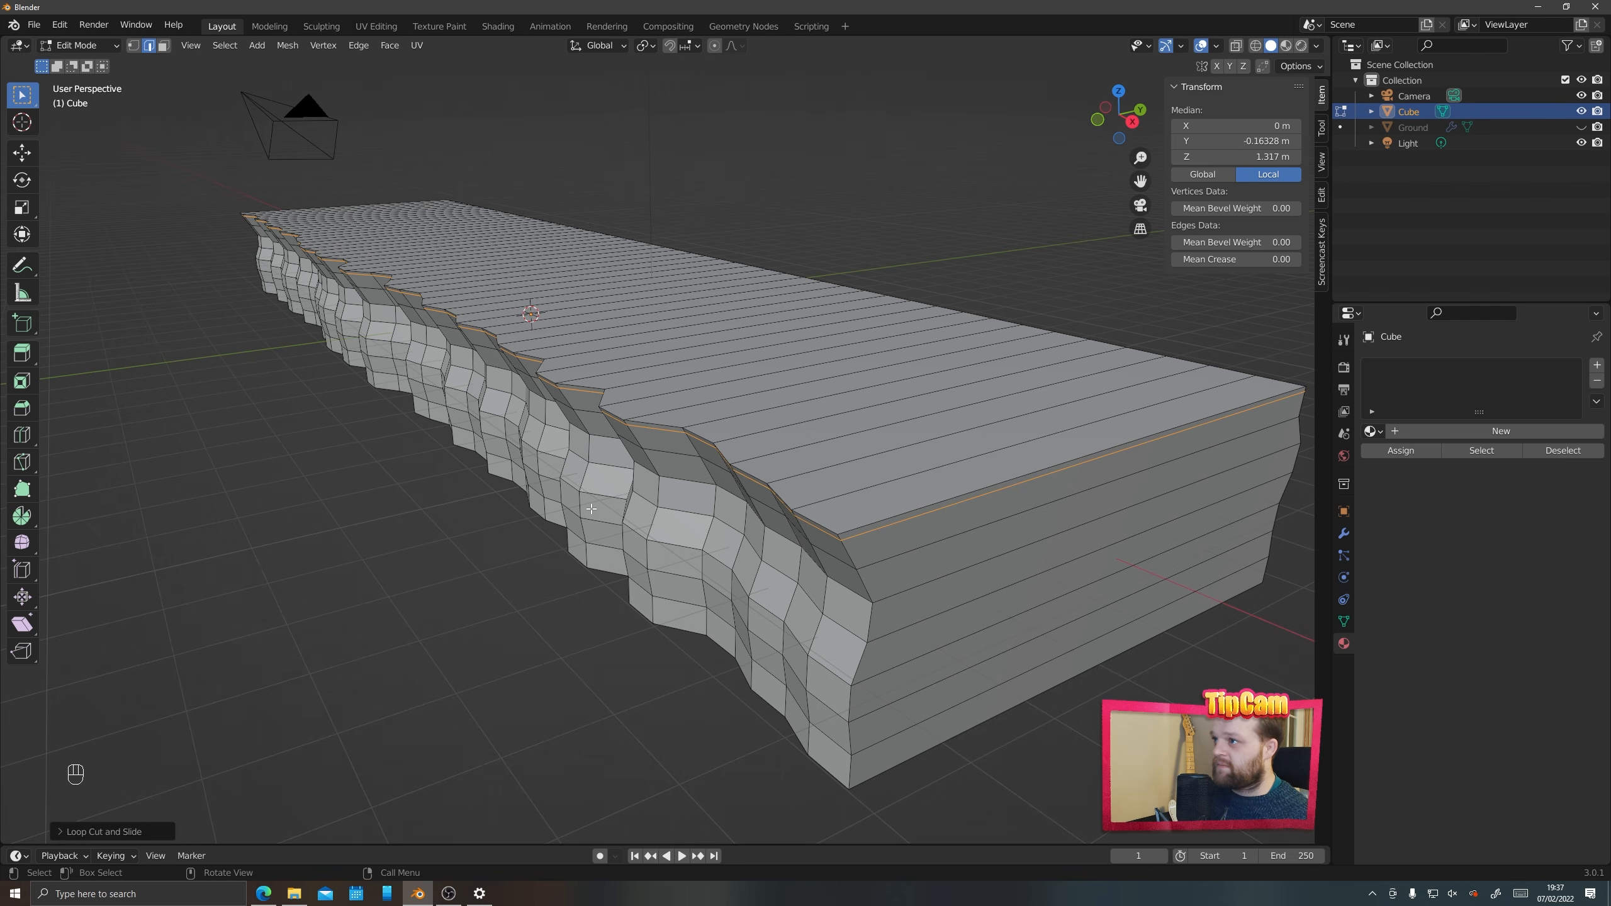
Select the new edge loop just below the overhanging top edge and move it about 0.098 m along Y
{"action": "key", "text": "alt+a"}
{"action": "scroll", "coordinate": [693, 437], "scroll_direction": "up", "scroll_amount": 3}
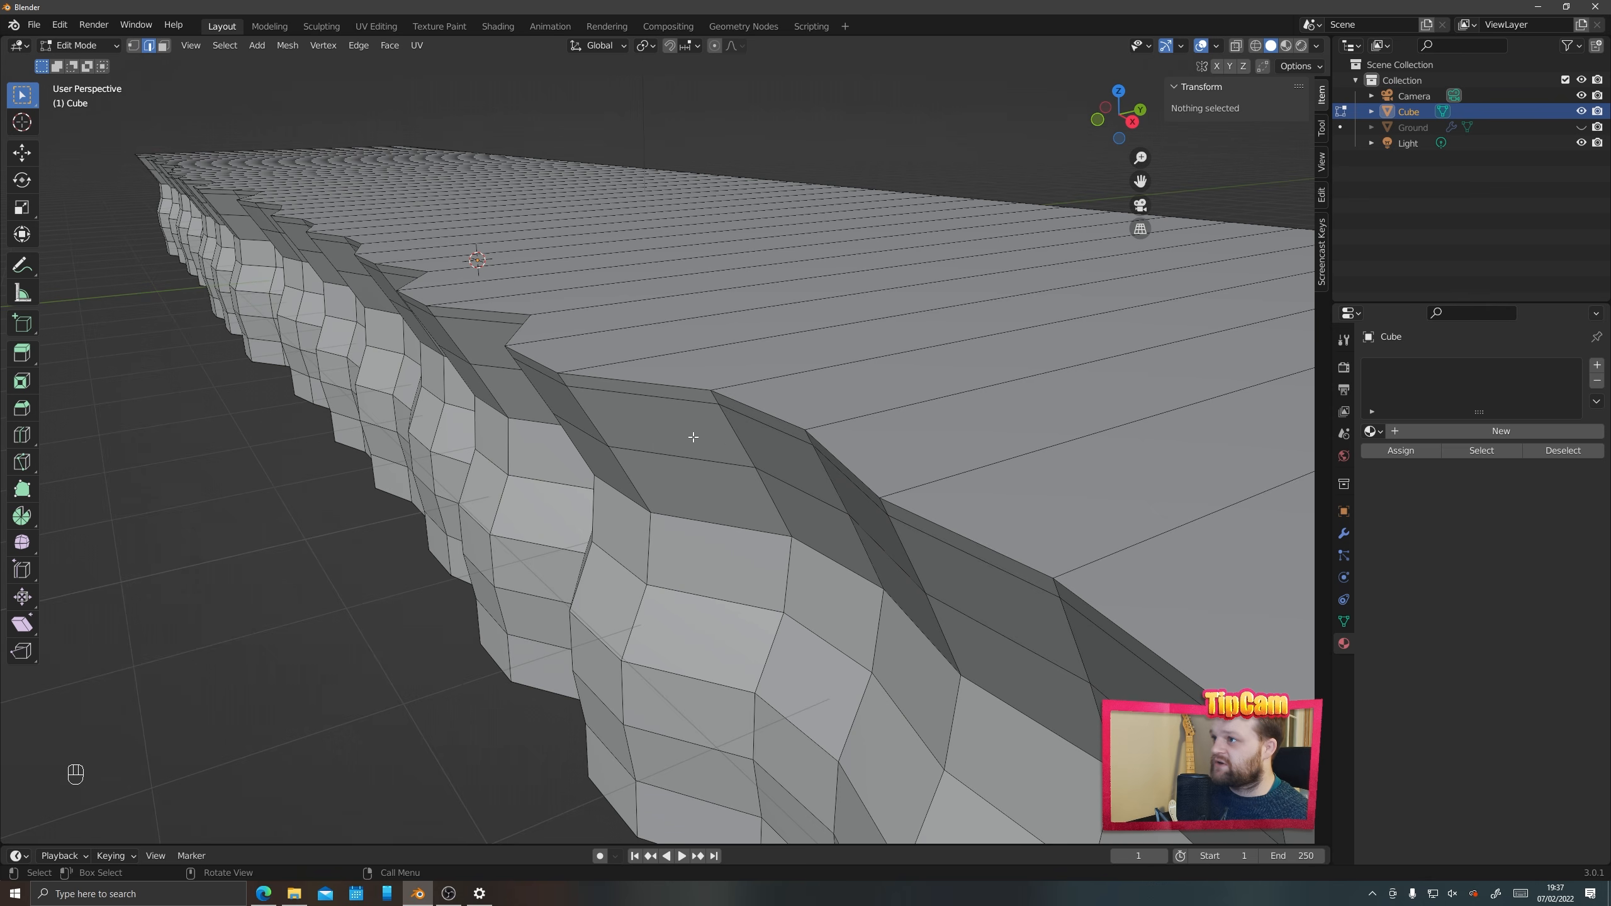
{"action": "left_click", "coordinate": [653, 396], "text": "alt"}
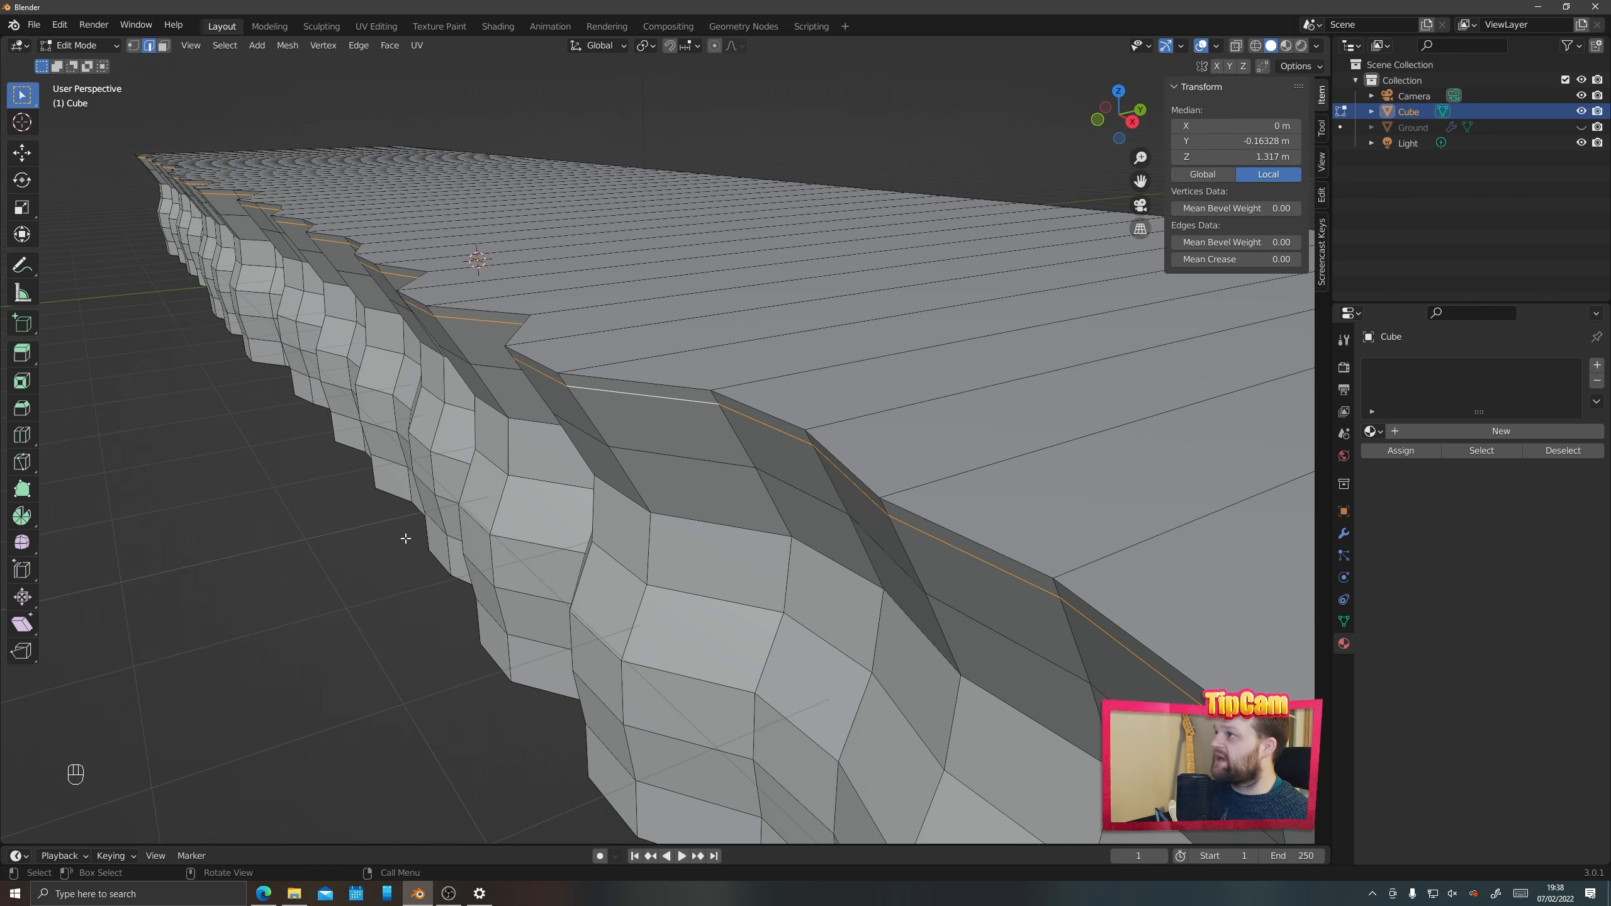
{"action": "key", "text": "g"}
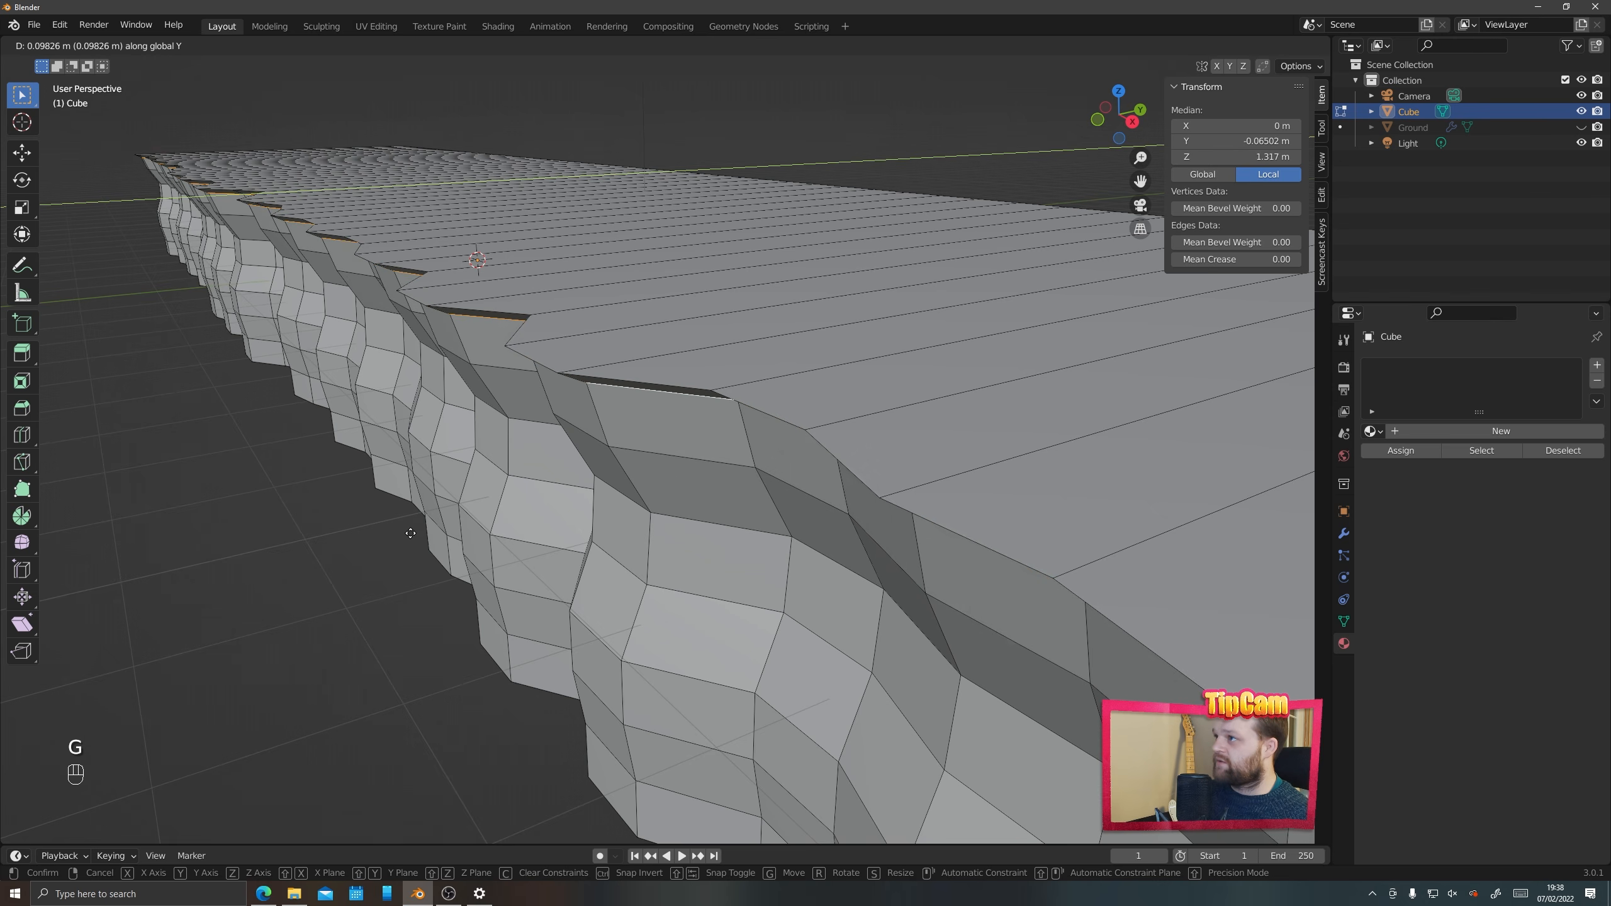
{"action": "left_click", "coordinate": [410, 534]}
{"action": "scroll", "coordinate": [530, 523], "scroll_direction": "down", "scroll_amount": 4}
{"action": "key", "text": "Tab"}
{"action": "middle_click_drag", "start_coordinate": [531, 523], "coordinate": [567, 507]}
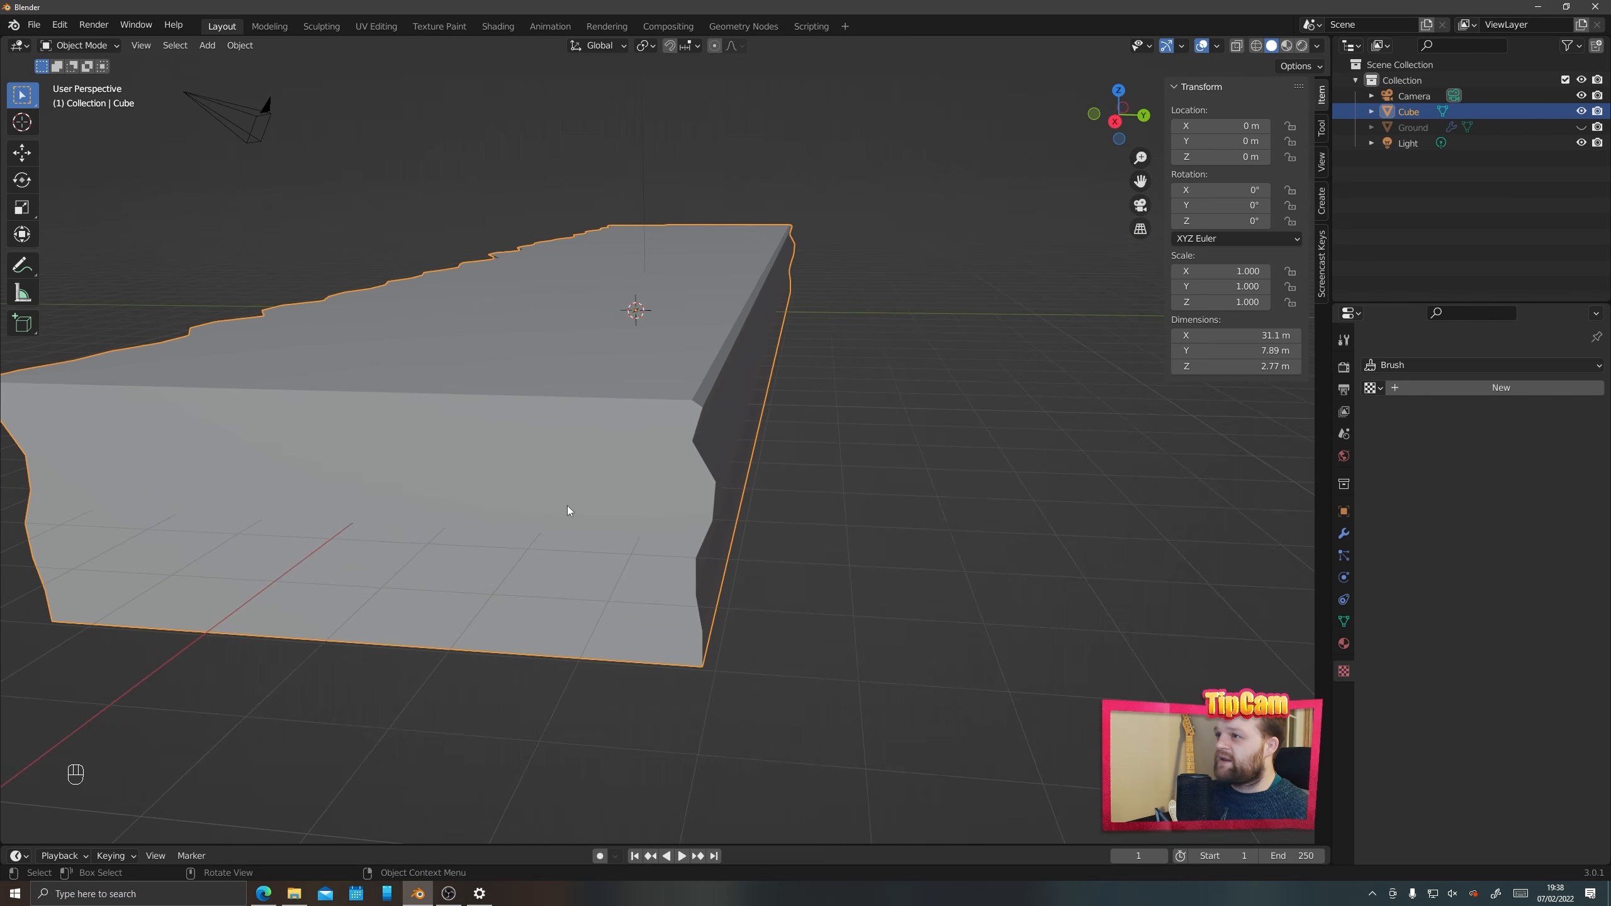
Return to editing the mesh, turn on X-ray, and box-select the full long side opposite the overhang
{"action": "key", "text": "Tab"}
{"action": "scroll", "coordinate": [671, 482], "scroll_direction": "down", "scroll_amount": 2}
{"action": "mouse_move", "coordinate": [699, 473]}
{"action": "middle_mouse_down"}
{"action": "mouse_move", "coordinate": [652, 467]}
{"action": "mouse_move", "coordinate": [683, 471]}
{"action": "middle_mouse_up"}
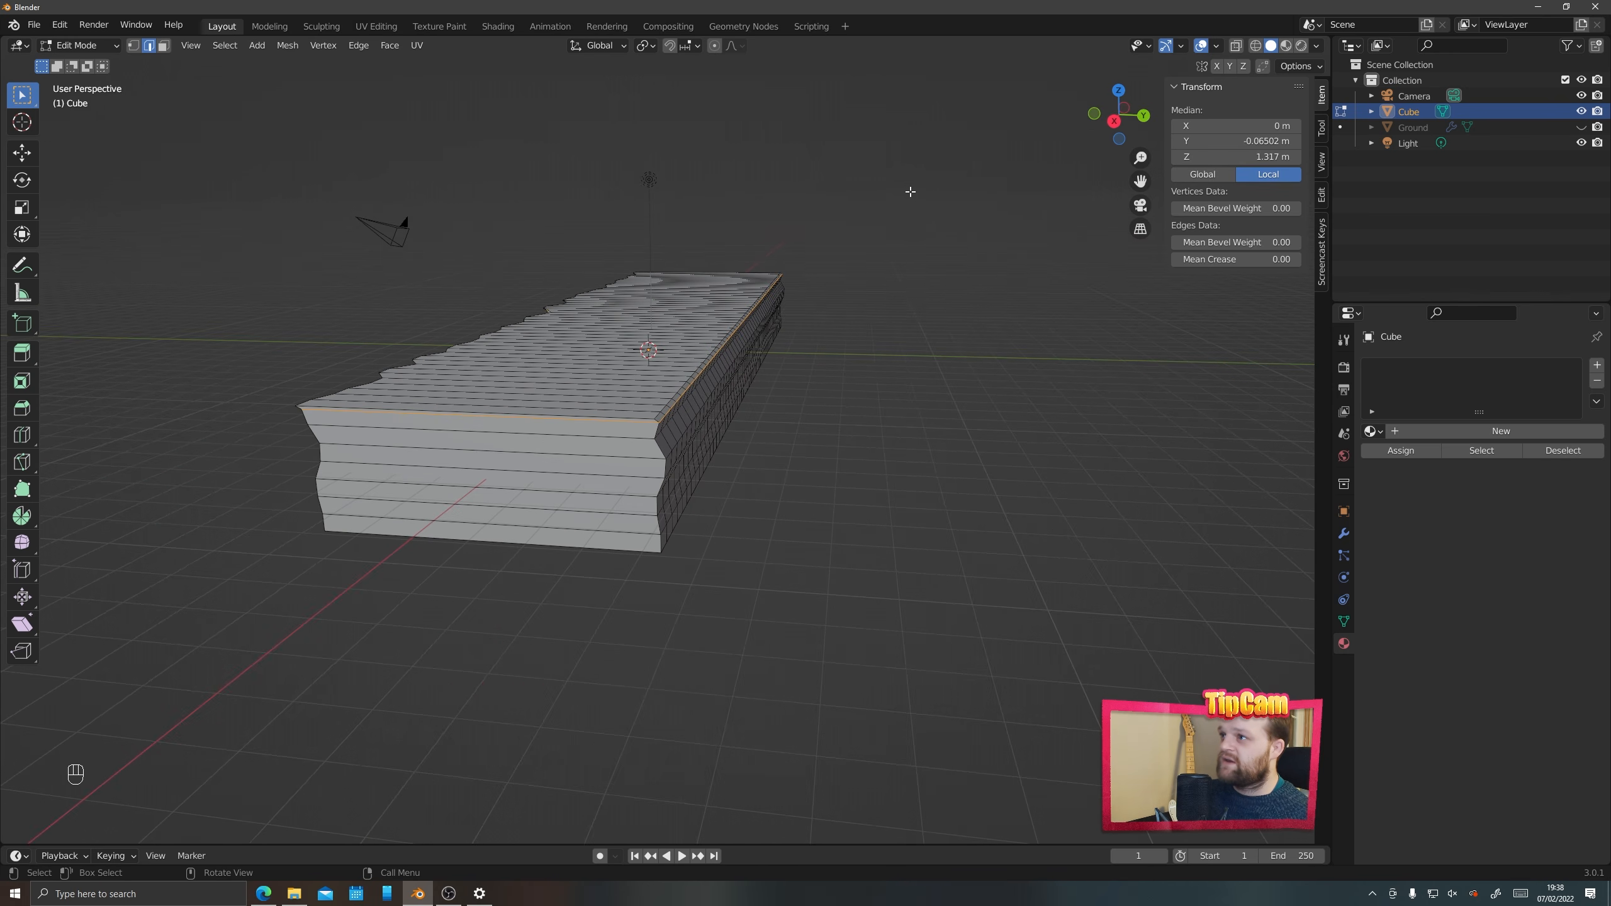
{"action": "left_click_drag", "start_coordinate": [910, 192], "coordinate": [668, 575]}
{"action": "middle_click_drag", "start_coordinate": [667, 575], "coordinate": [751, 575]}
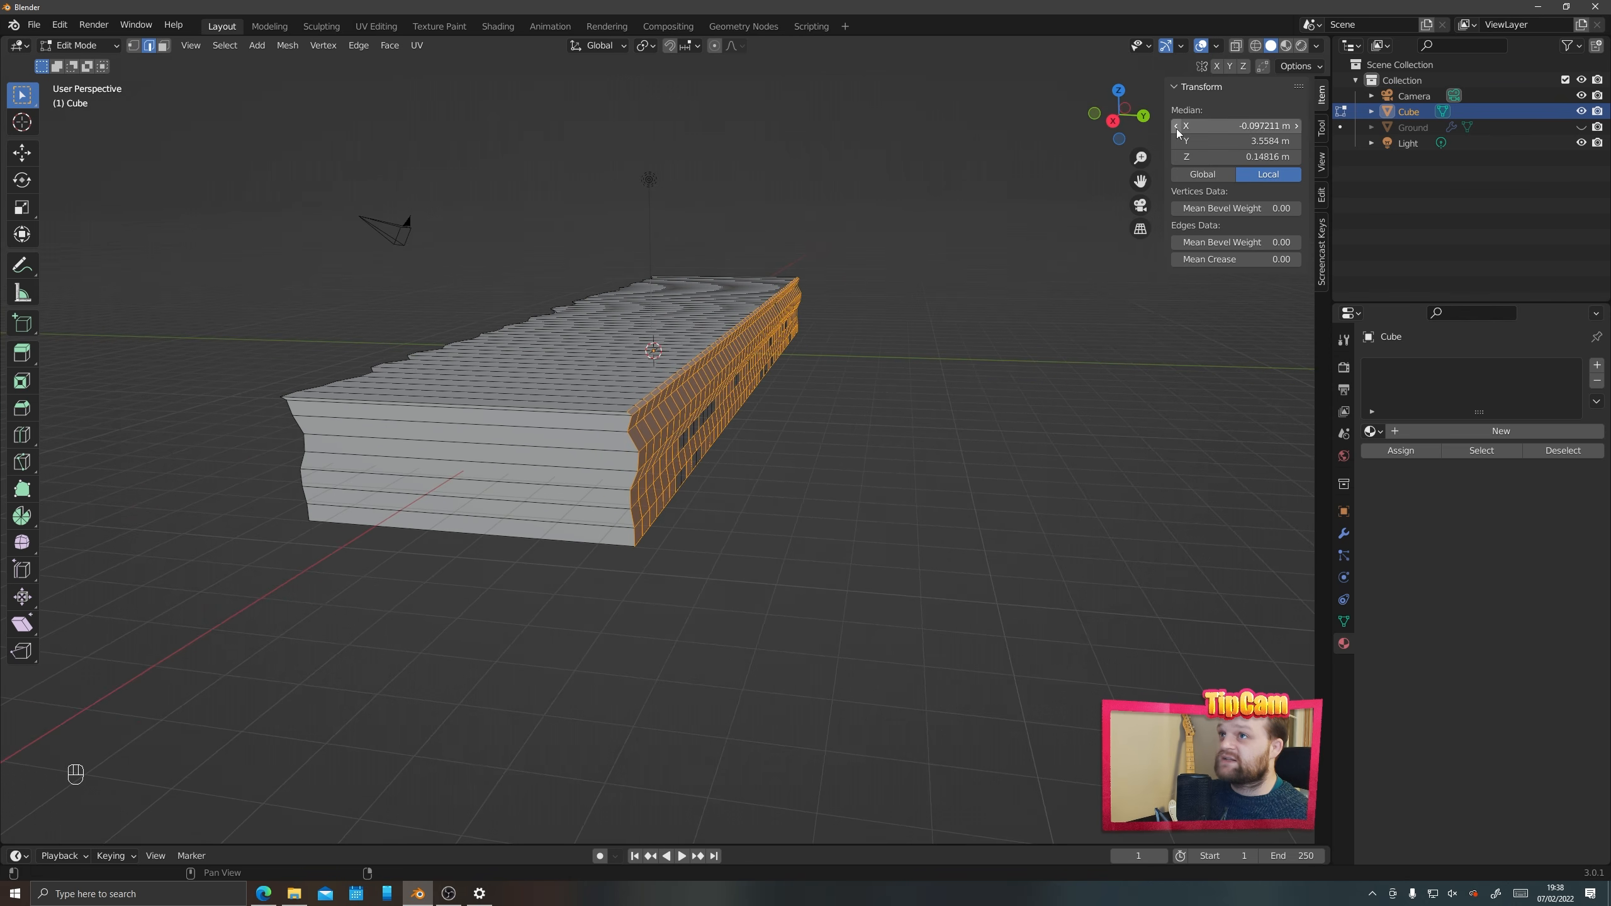
{"action": "left_click", "coordinate": [1236, 47]}
{"action": "middle_click_drag", "start_coordinate": [653, 482], "coordinate": [665, 479]}
{"action": "left_click_drag", "start_coordinate": [950, 500], "coordinate": [686, 254]}
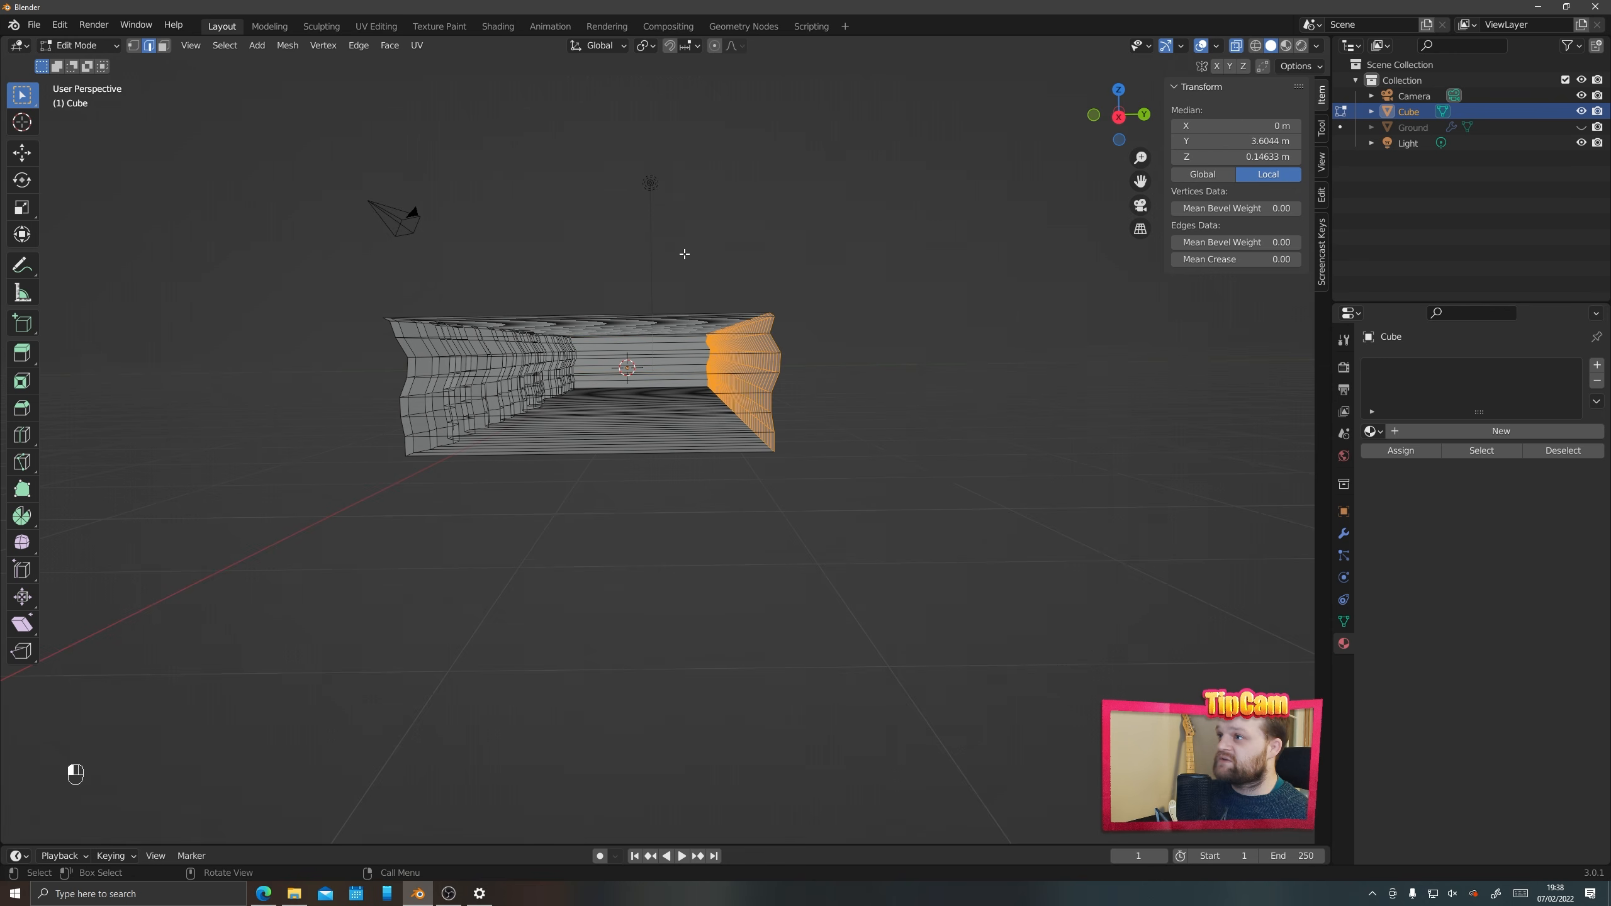
Reselect all geometry of that opposite long side and flatten it by scaling to 0 along global Y
{"action": "middle_click_drag", "start_coordinate": [894, 370], "coordinate": [890, 435]}
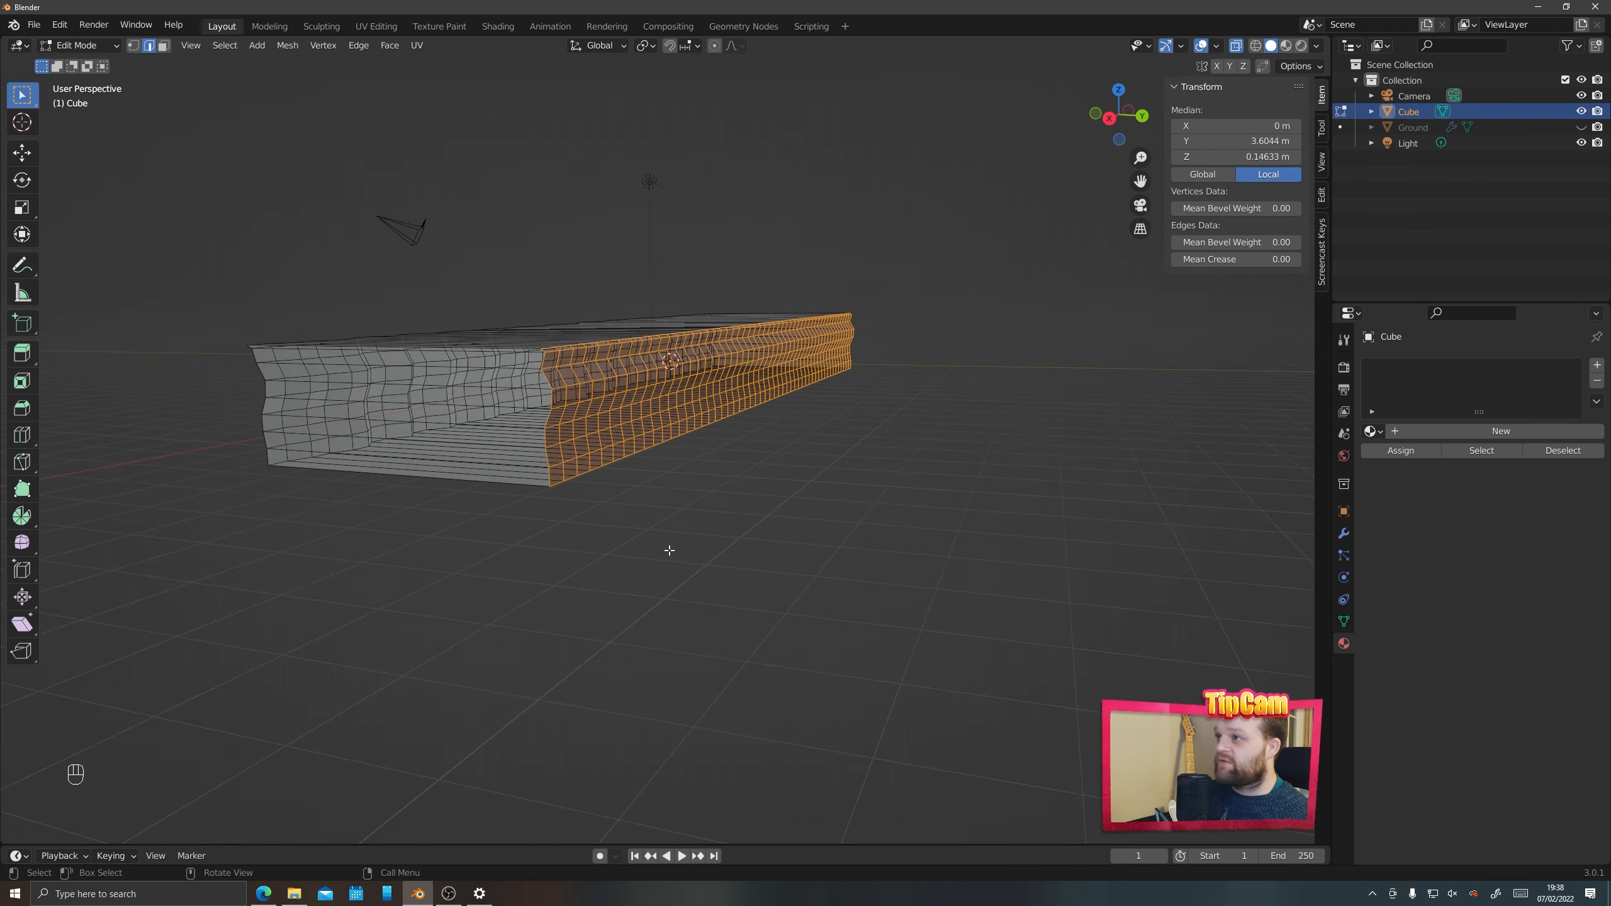
{"action": "middle_click_drag", "start_coordinate": [669, 550], "coordinate": [557, 497]}
{"action": "left_click_drag", "start_coordinate": [901, 552], "coordinate": [637, 246]}
{"action": "left_click", "coordinate": [638, 248]}
{"action": "mouse_move", "coordinate": [641, 441]}
{"action": "middle_mouse_down"}
{"action": "mouse_move", "coordinate": [669, 450]}
{"action": "mouse_move", "coordinate": [644, 447]}
{"action": "middle_mouse_up"}
{"action": "left_click_drag", "start_coordinate": [886, 557], "coordinate": [668, 249]}
{"action": "middle_click_drag", "start_coordinate": [686, 438], "coordinate": [710, 391]}
{"action": "key", "text": "s"}
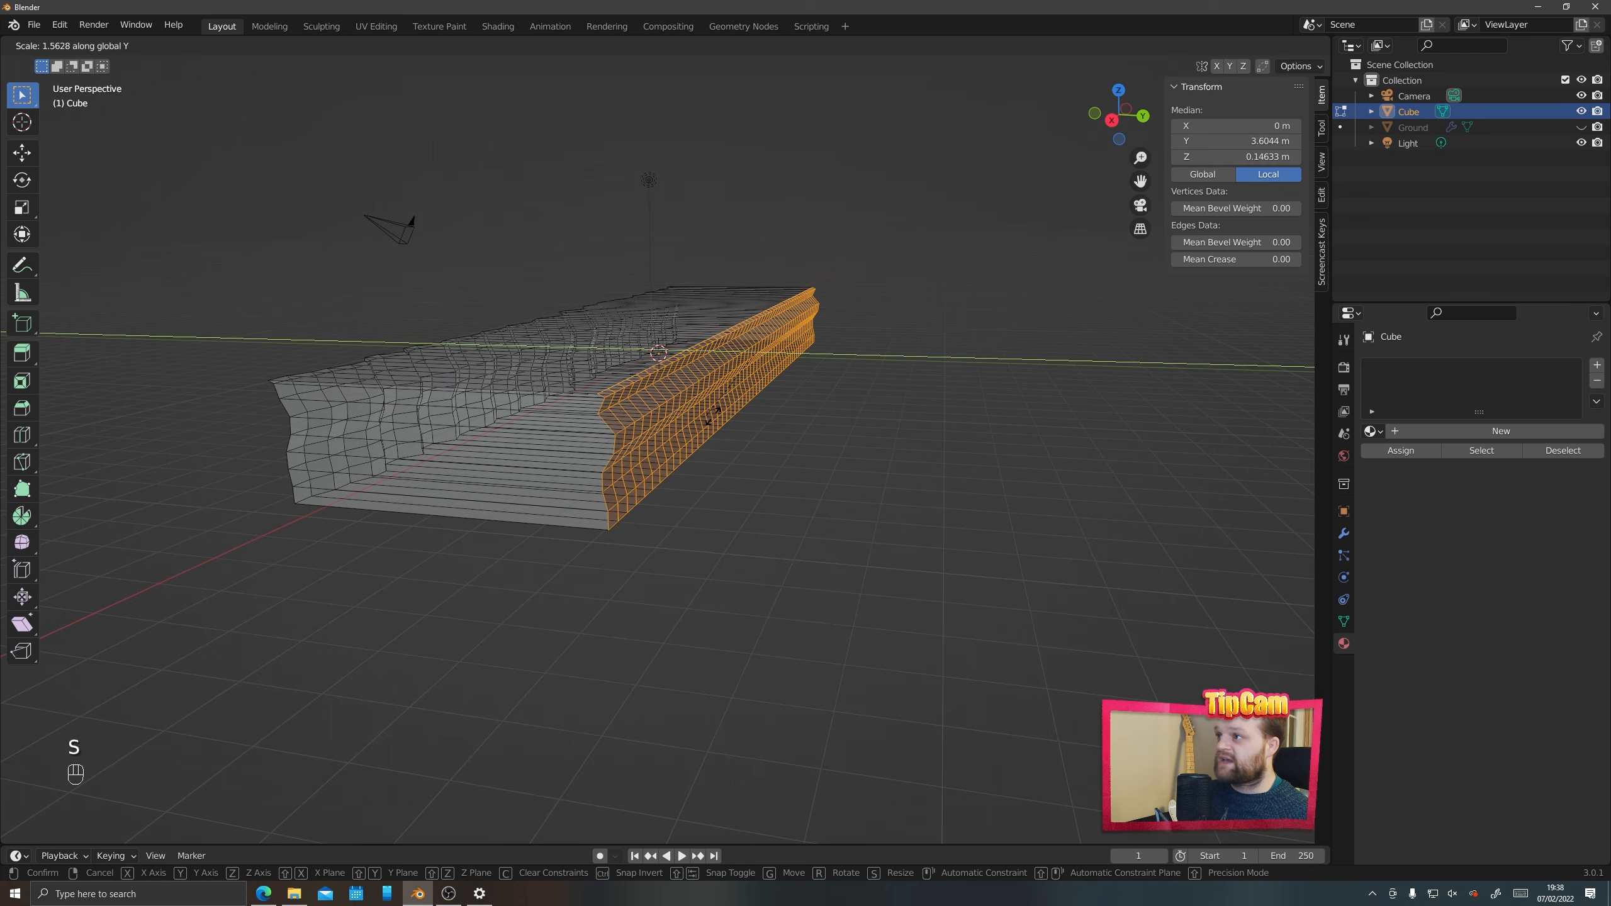
{"action": "type", "text": "0"}
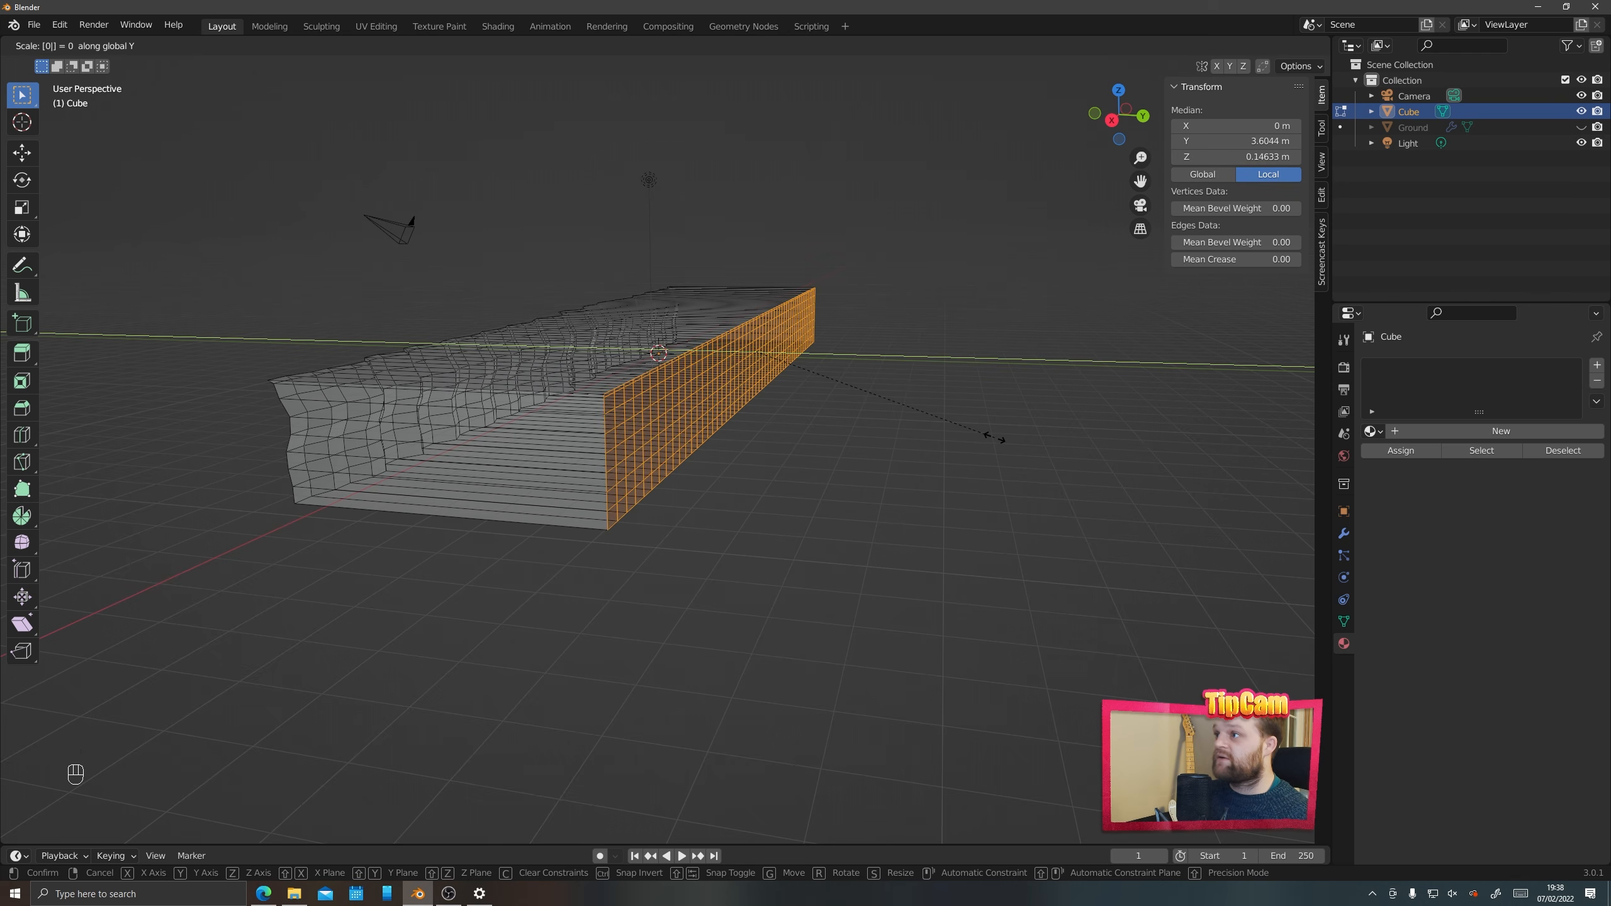
{"action": "key", "text": "Return"}
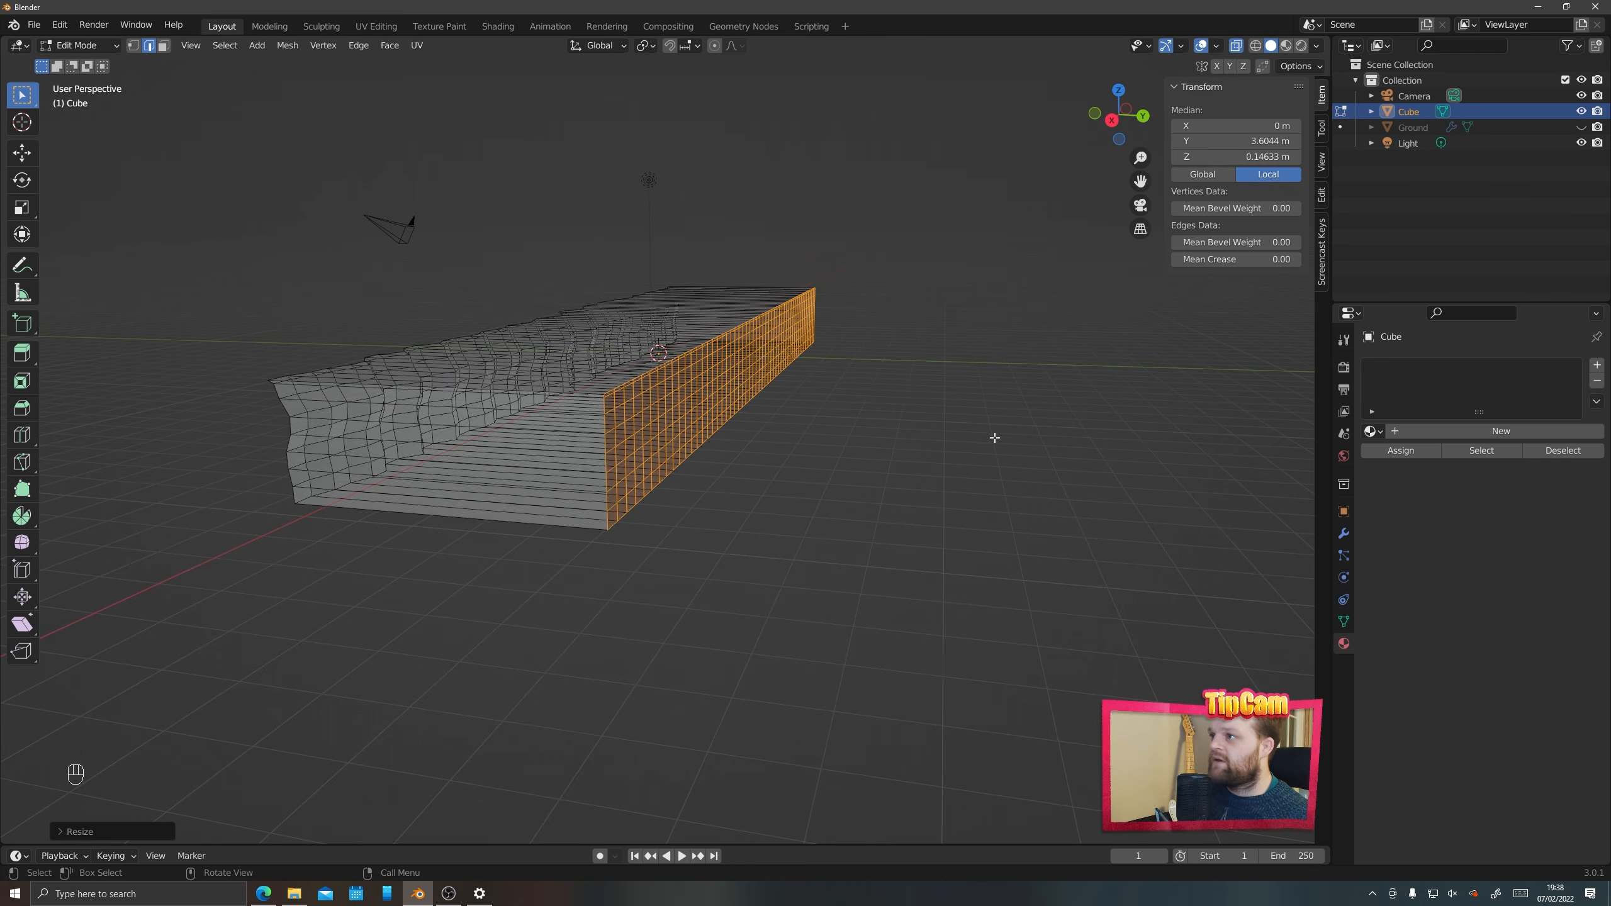
{"action": "middle_click_drag", "start_coordinate": [665, 467], "coordinate": [778, 446]}
{"action": "key", "text": "Tab"}
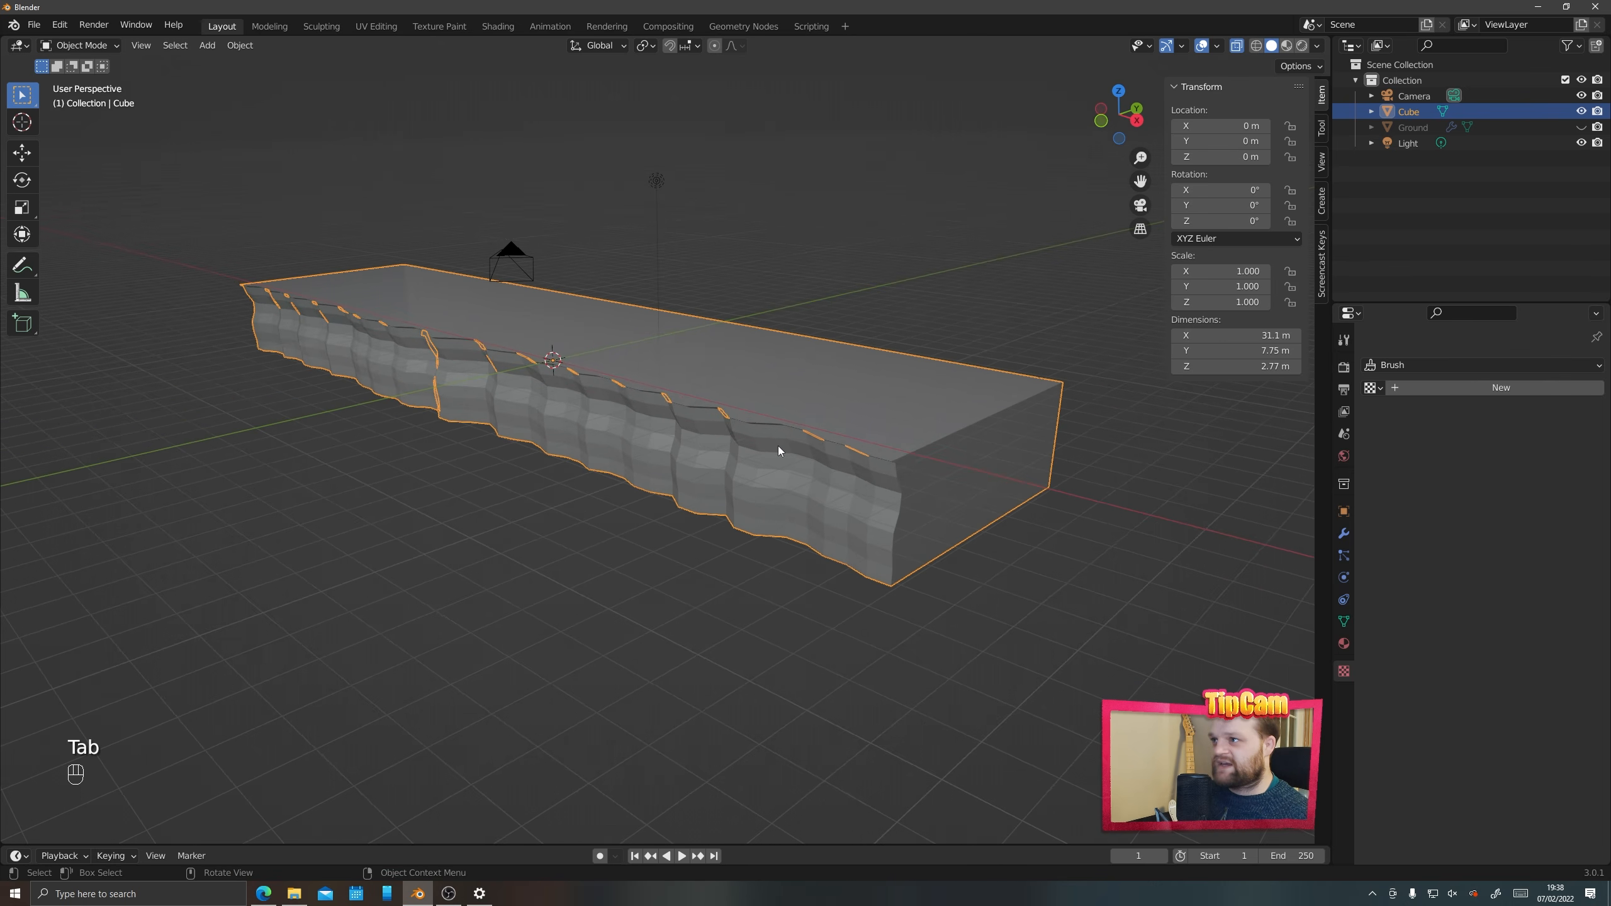
Turn off X-ray and apply smooth shading to the block
{"action": "scroll", "coordinate": [607, 470], "scroll_direction": "up", "scroll_amount": 2}
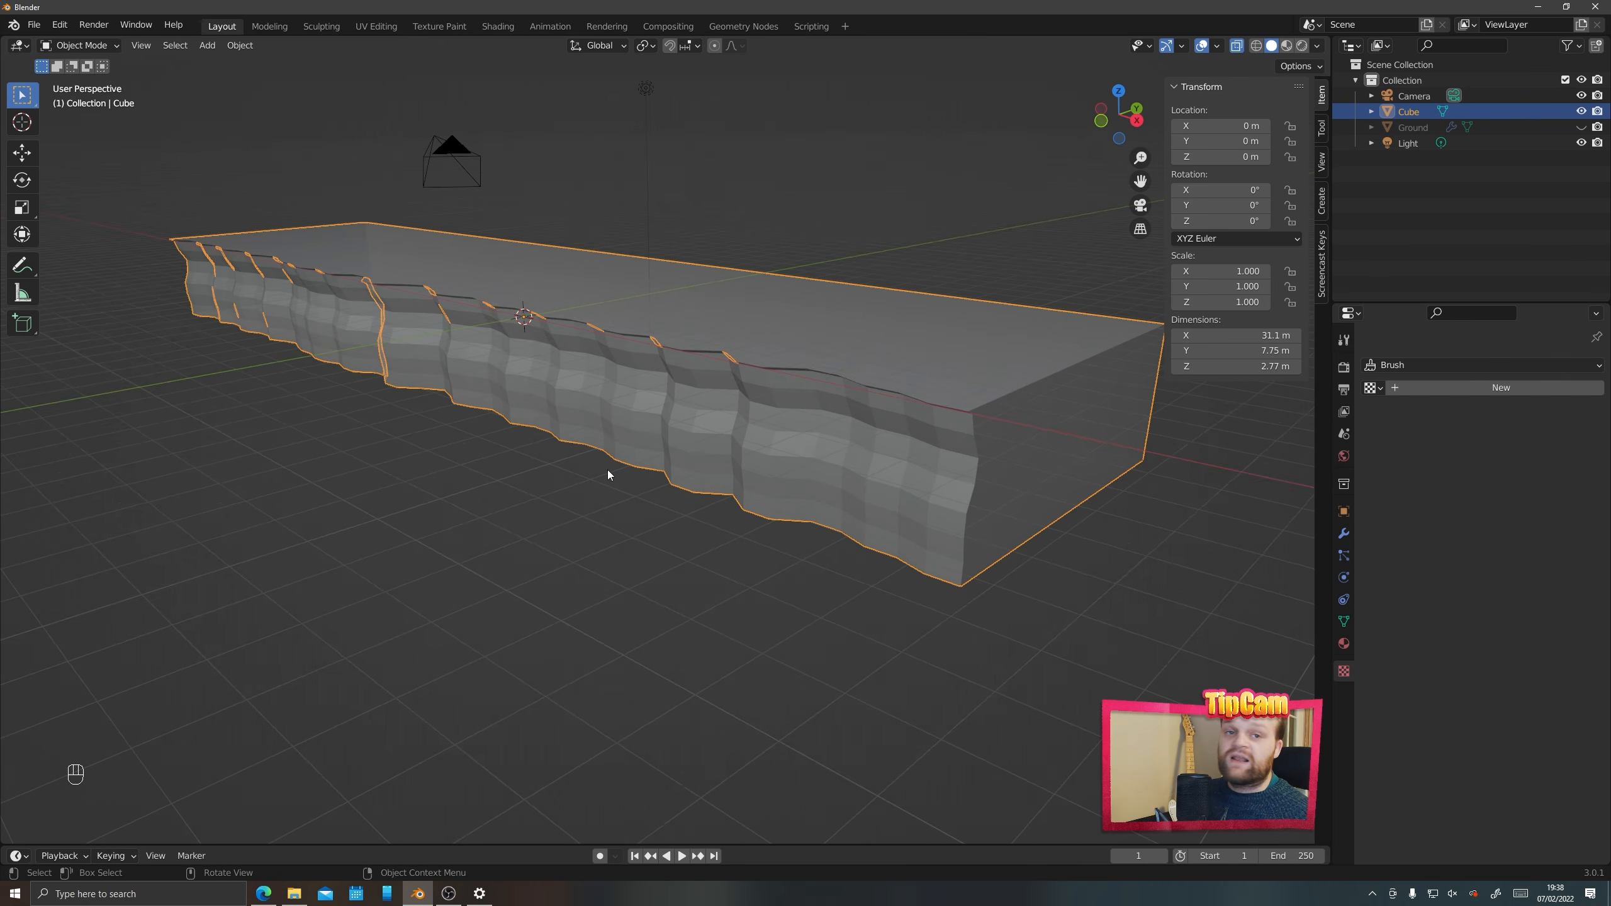
{"action": "right_click", "coordinate": [640, 304]}
{"action": "left_click", "coordinate": [681, 313]}
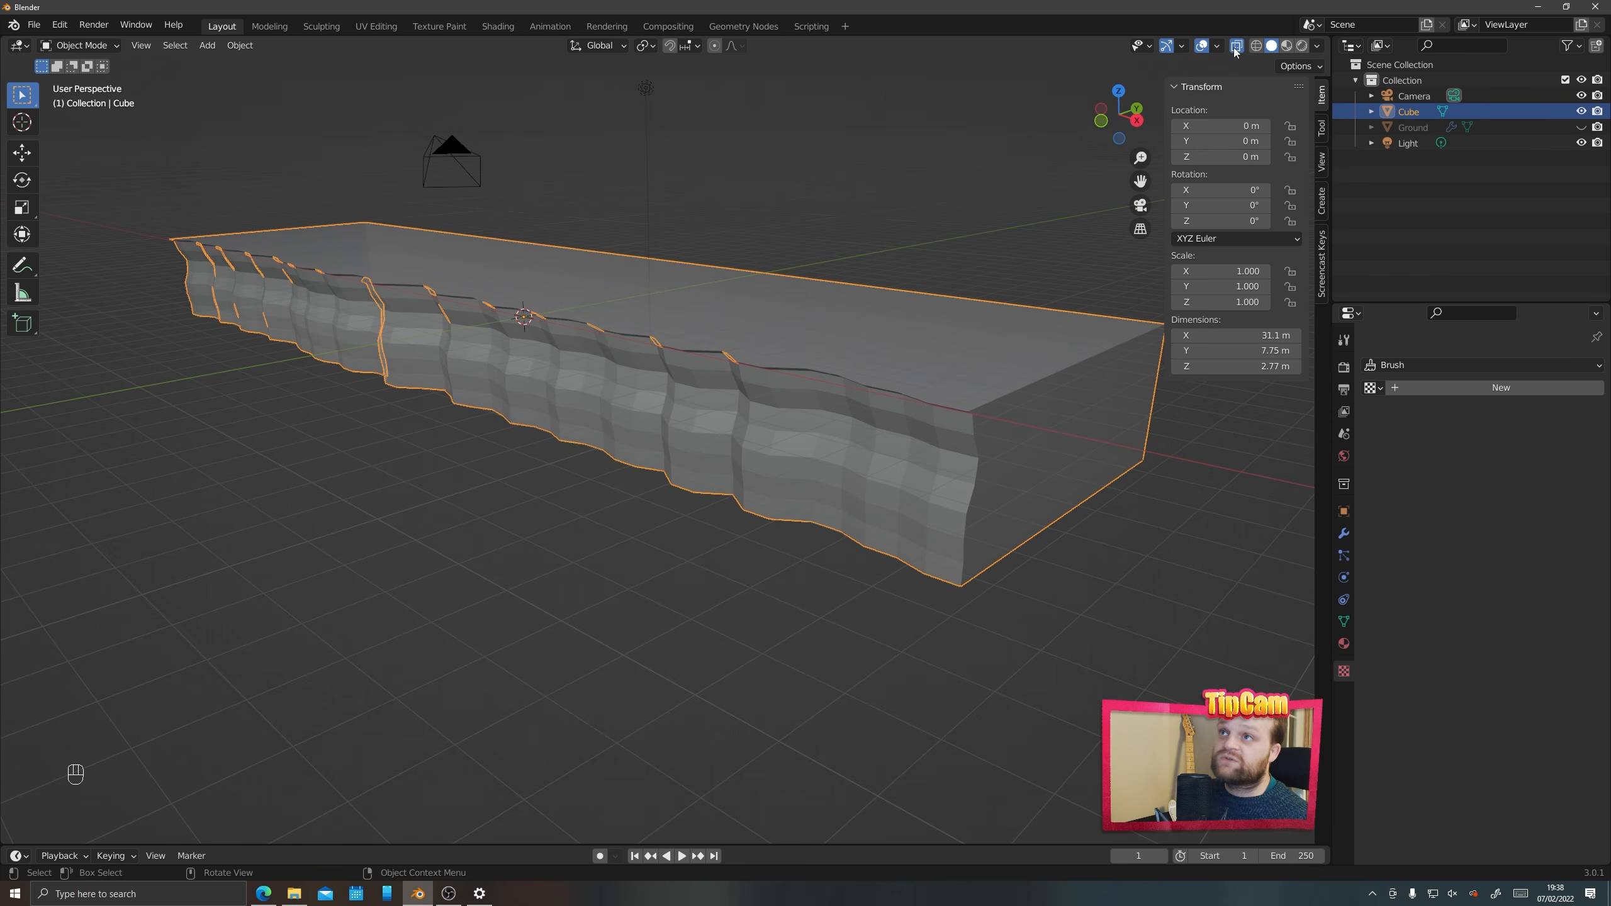
{"action": "right_click", "coordinate": [647, 316]}
{"action": "left_click", "coordinate": [645, 315]}
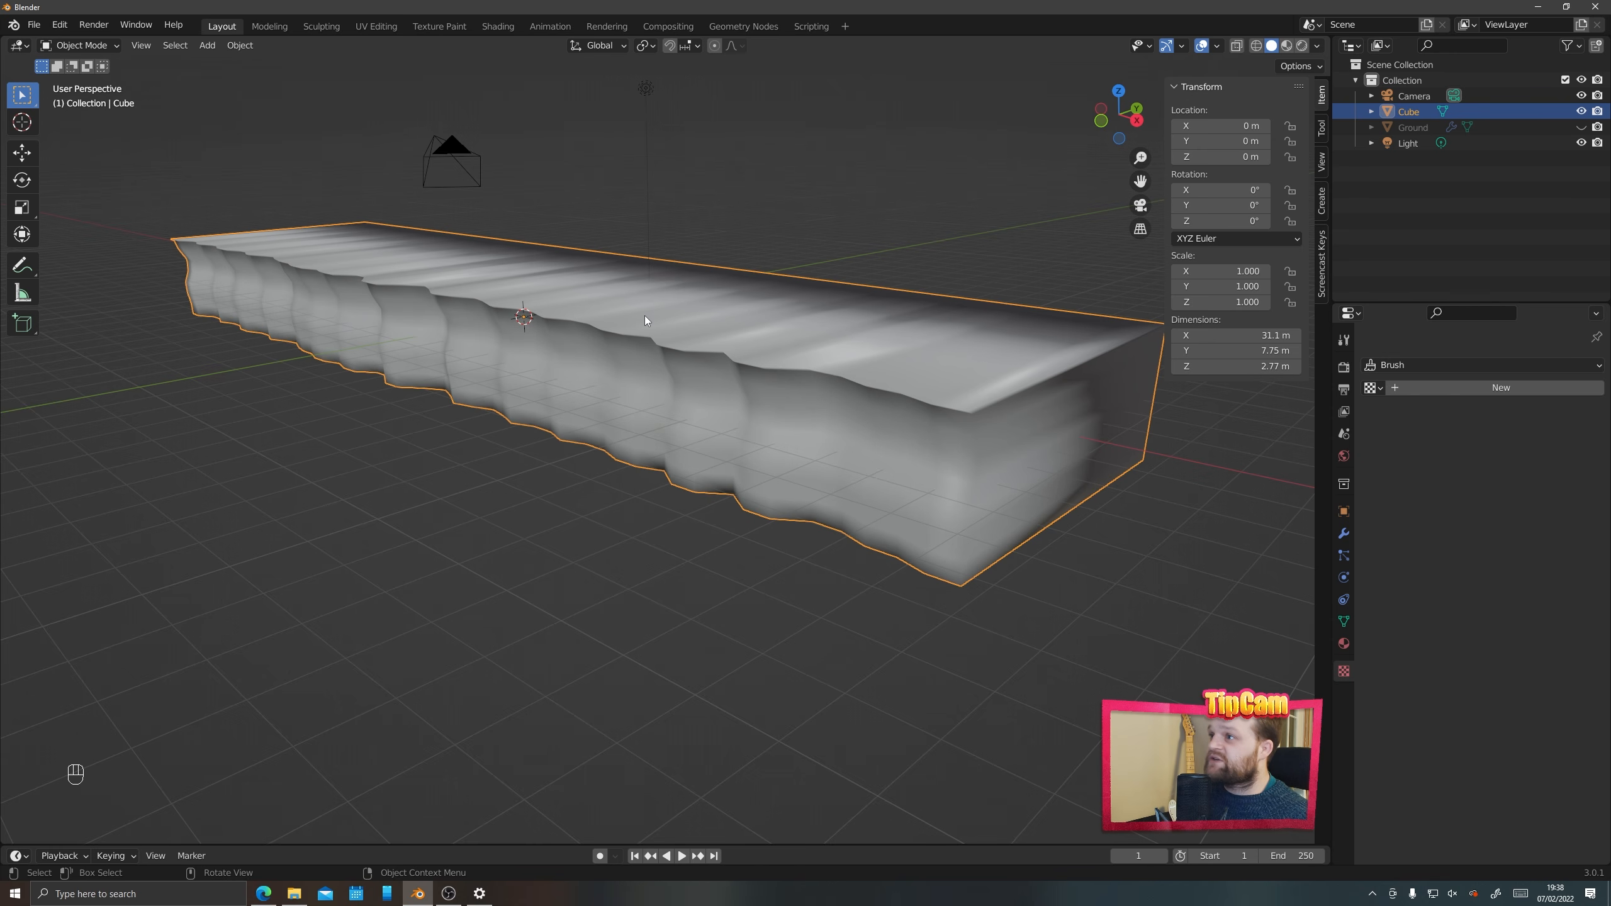
{"action": "middle_click_drag", "start_coordinate": [659, 364], "coordinate": [600, 378]}
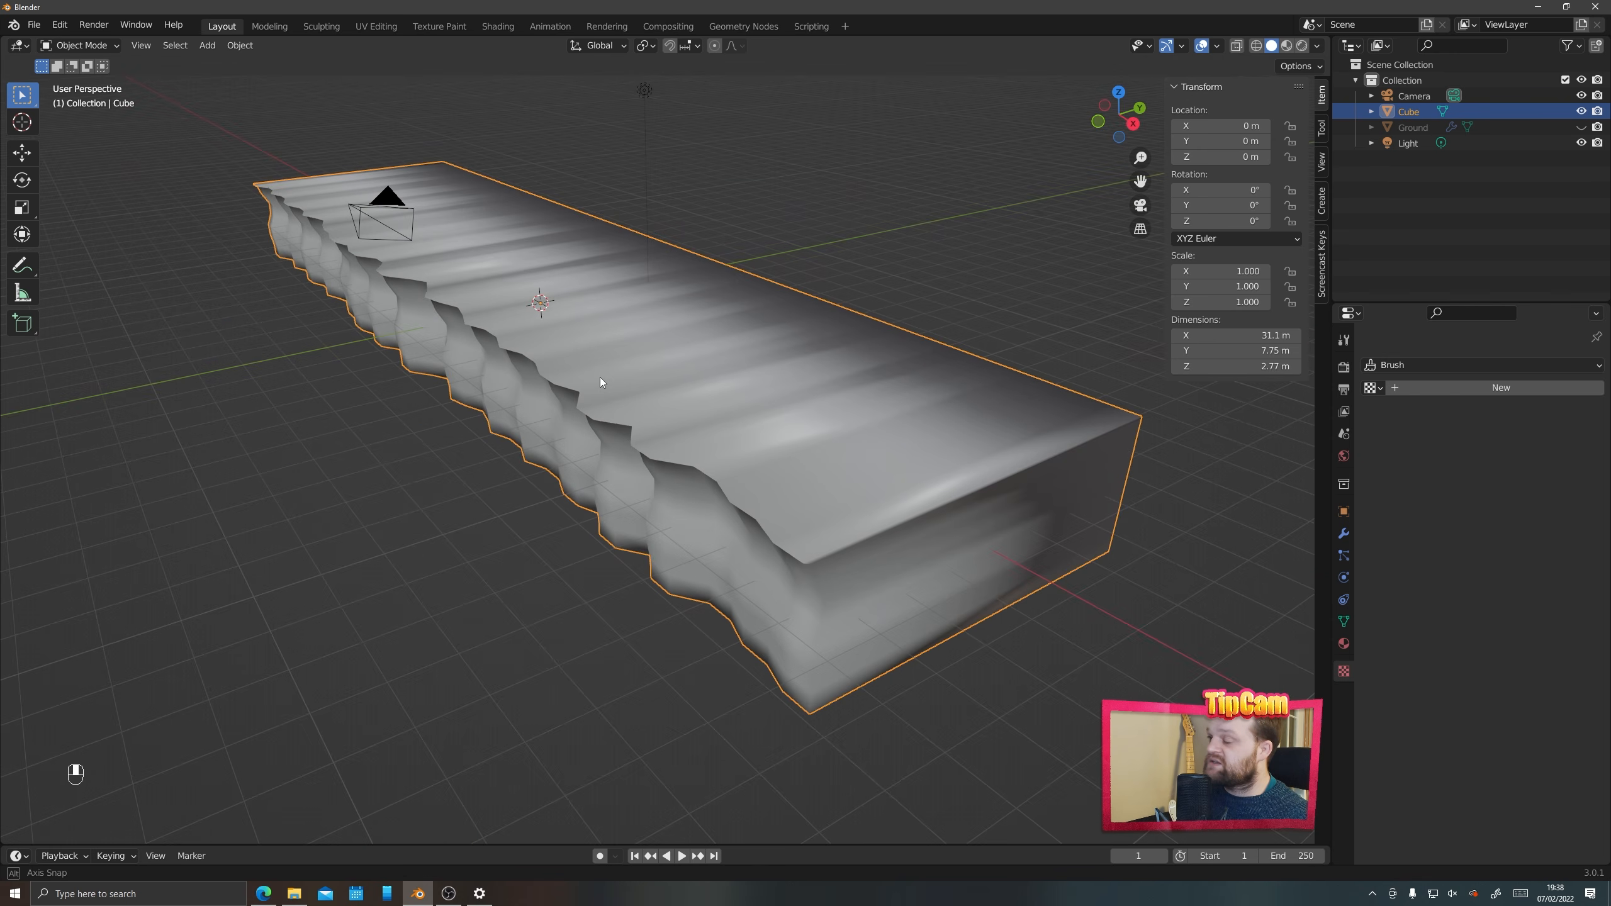
Add a Subdivision Surface modifier to the block
{"action": "left_click", "coordinate": [1344, 533]}
{"action": "left_click", "coordinate": [1400, 365]}
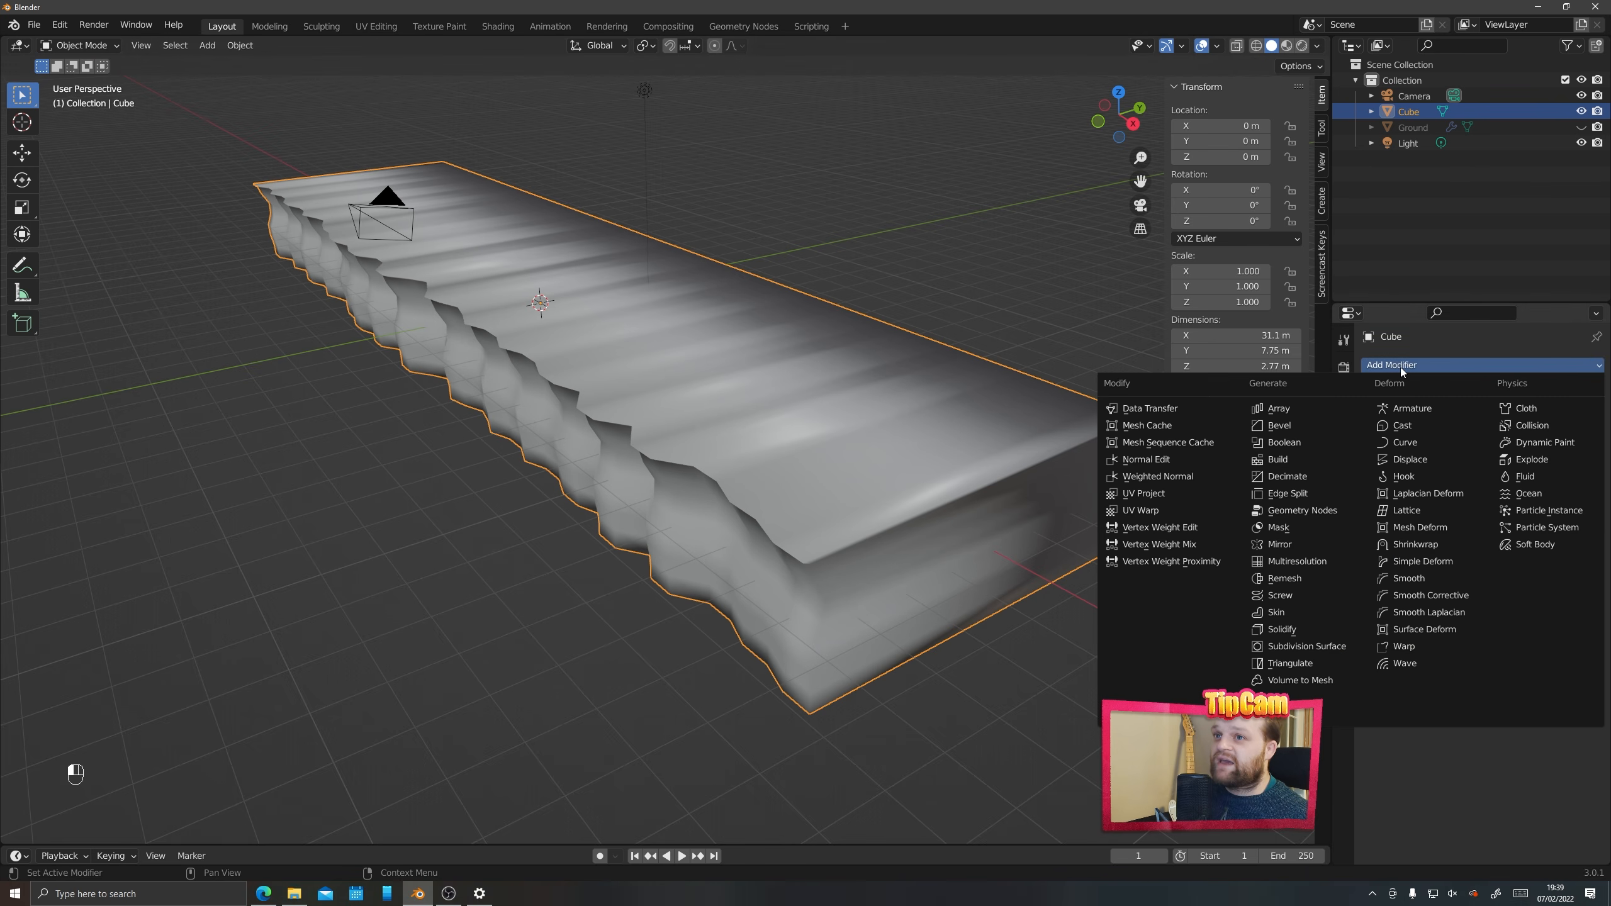
{"action": "left_click", "coordinate": [1291, 651]}
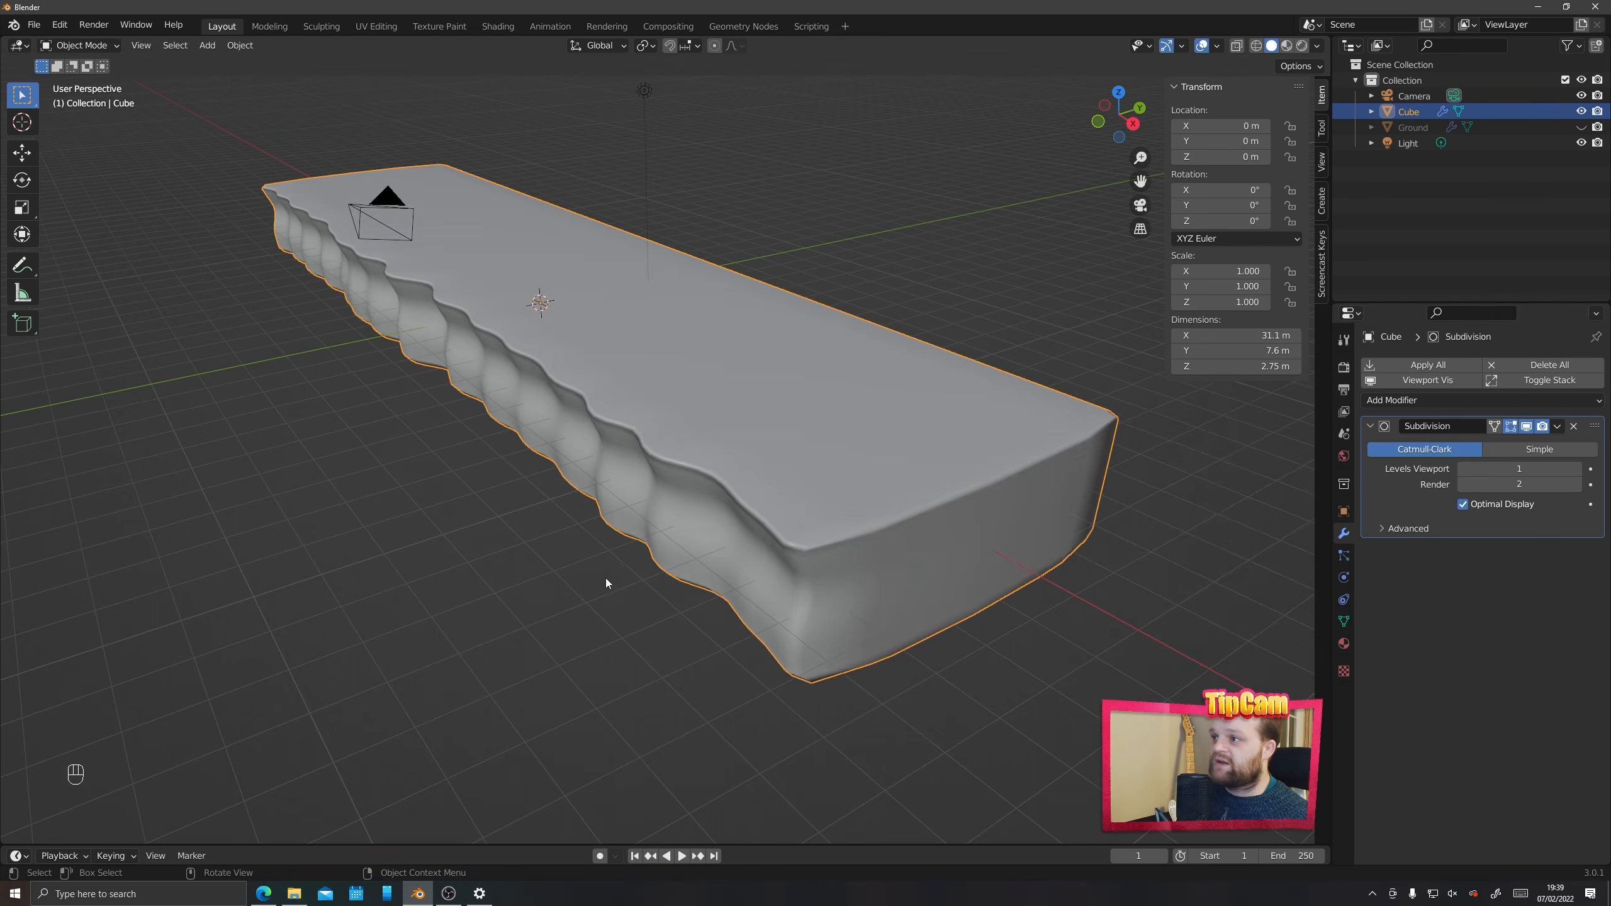
{"action": "middle_click_drag", "start_coordinate": [606, 579], "coordinate": [634, 551]}
{"action": "scroll", "coordinate": [635, 557], "scroll_direction": "up", "scroll_amount": 3}
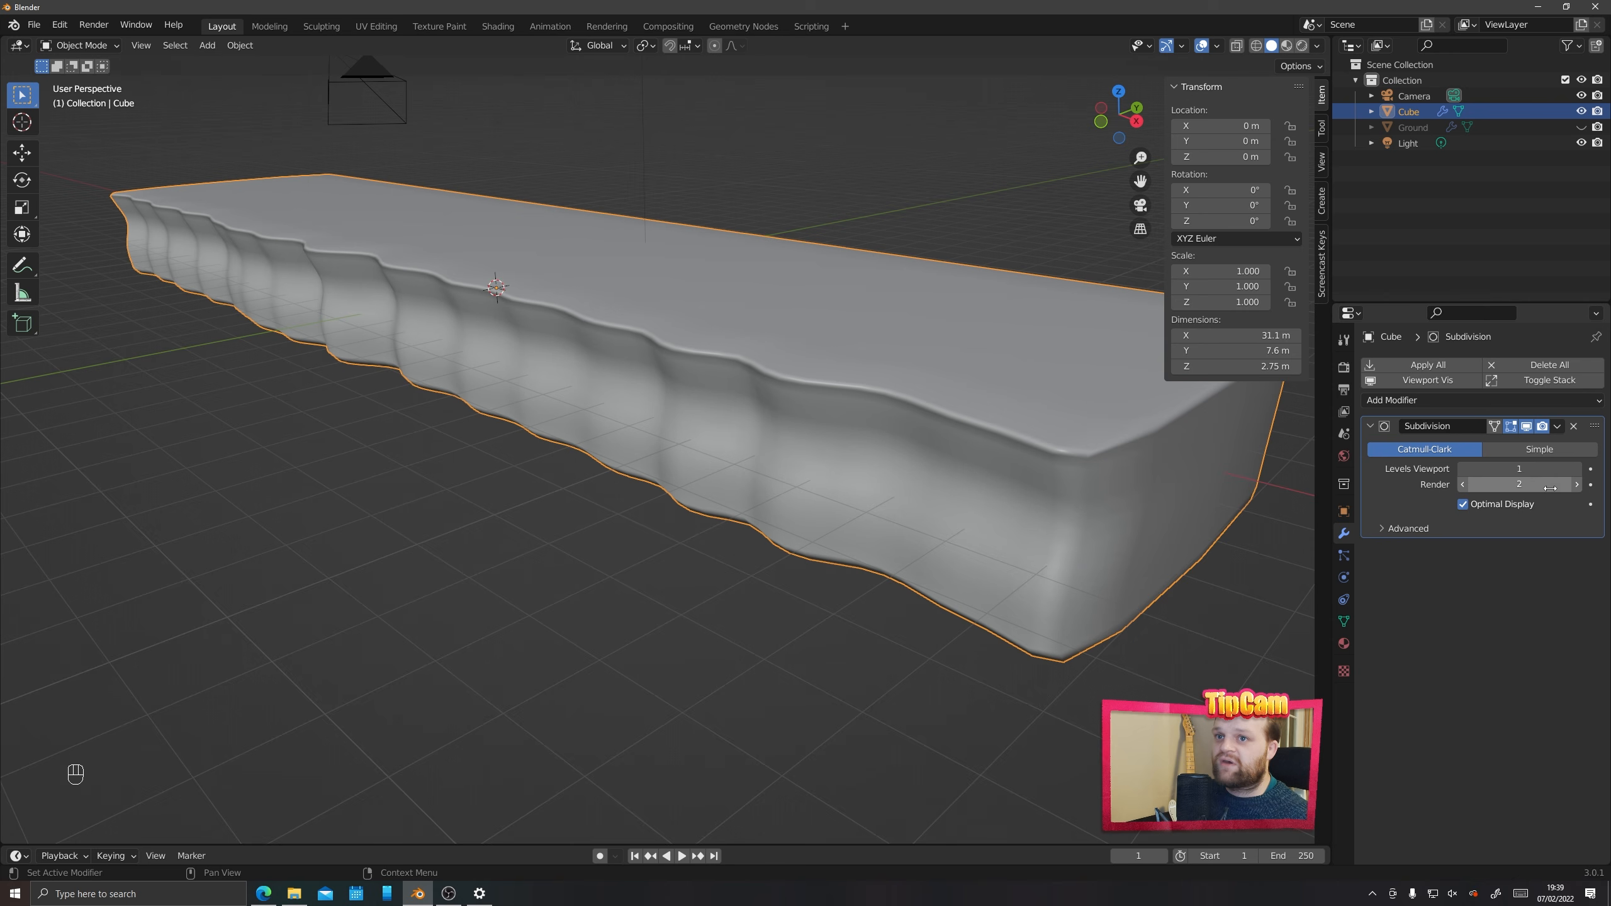
Set the Subdivision modifier's viewport and render levels both to 3
{"action": "left_click", "coordinate": [1577, 485]}
{"action": "left_click", "coordinate": [1577, 469]}
{"action": "left_click", "coordinate": [1577, 468]}
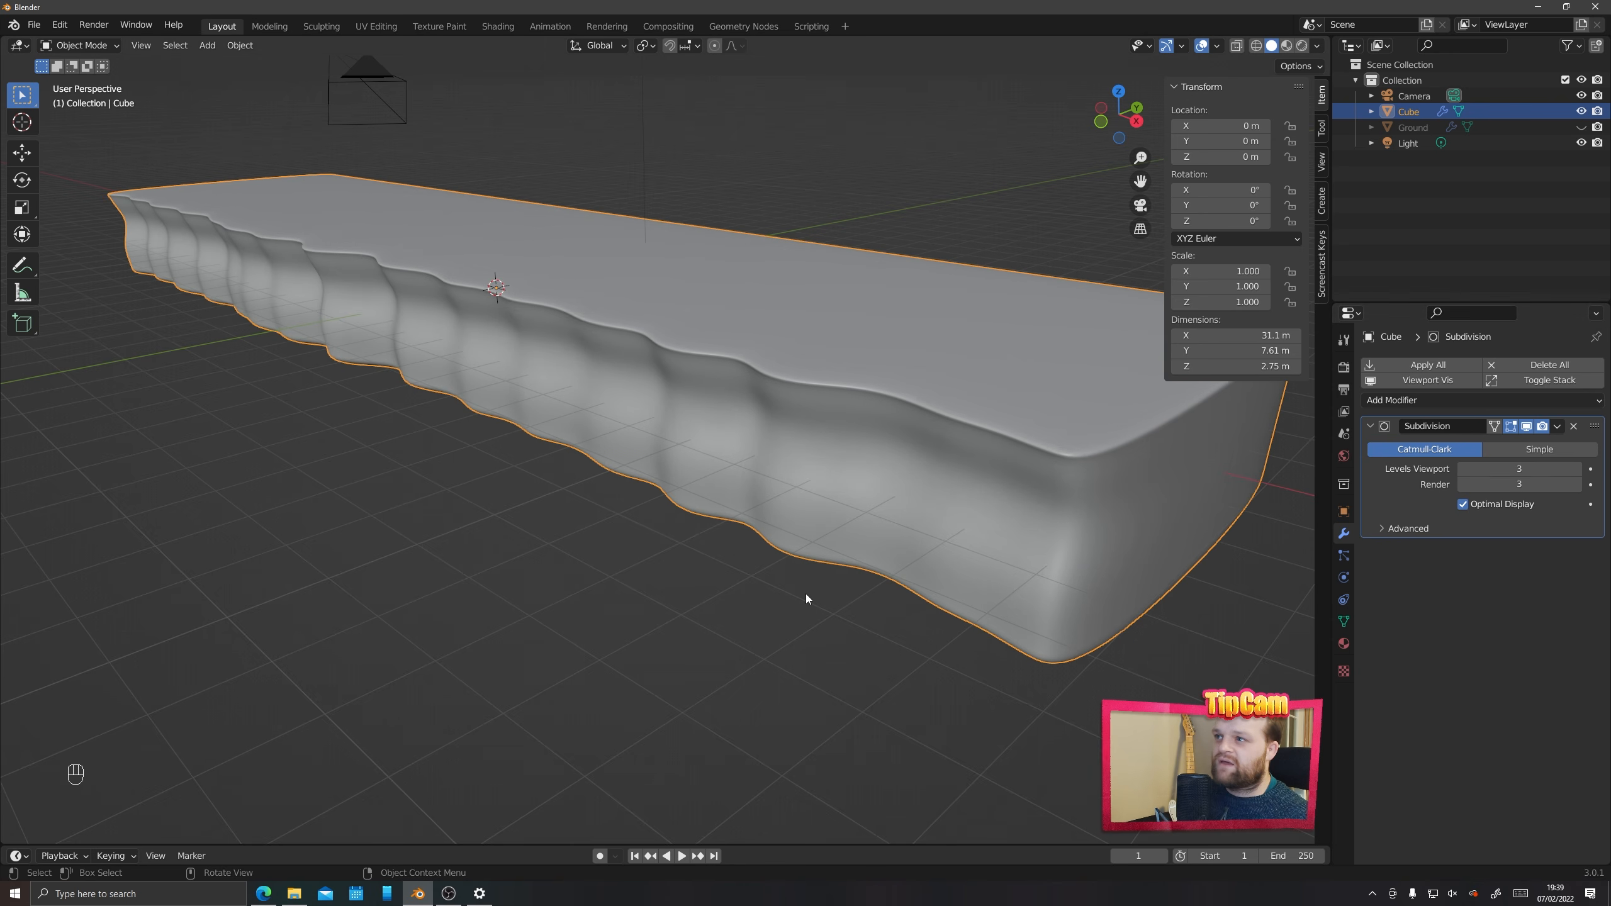
{"action": "middle_click_drag", "start_coordinate": [805, 594], "coordinate": [1092, 765]}
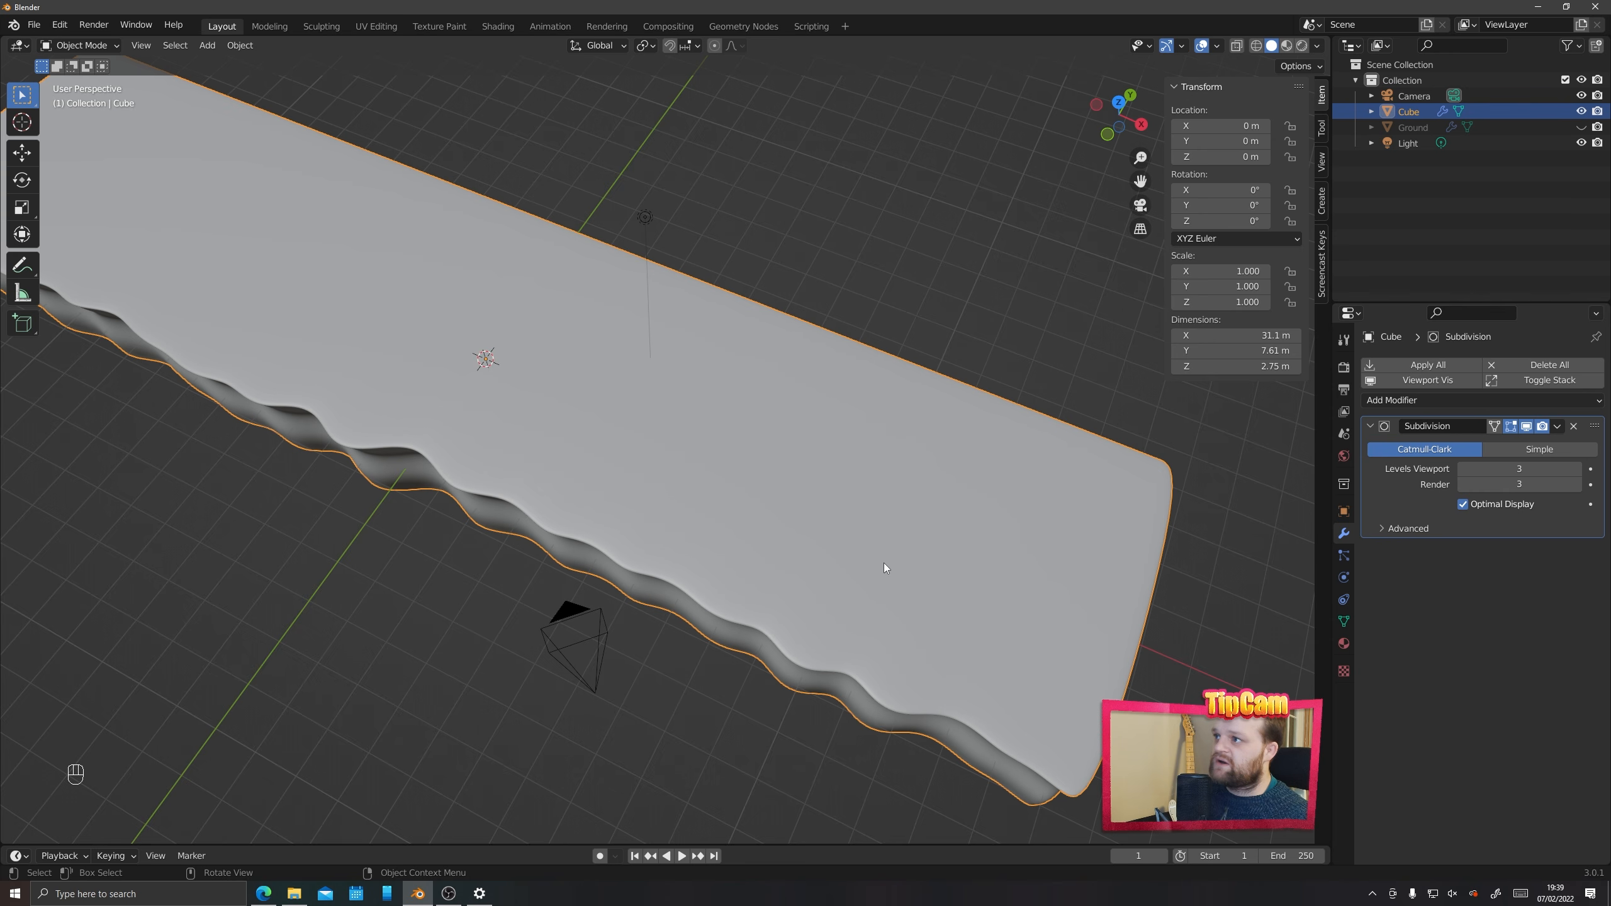
{"action": "scroll", "coordinate": [883, 563], "scroll_direction": "down", "scroll_amount": 3}
{"action": "middle_click_drag", "start_coordinate": [881, 605], "coordinate": [826, 552]}
{"action": "scroll", "coordinate": [654, 491], "scroll_direction": "up", "scroll_amount": 1}
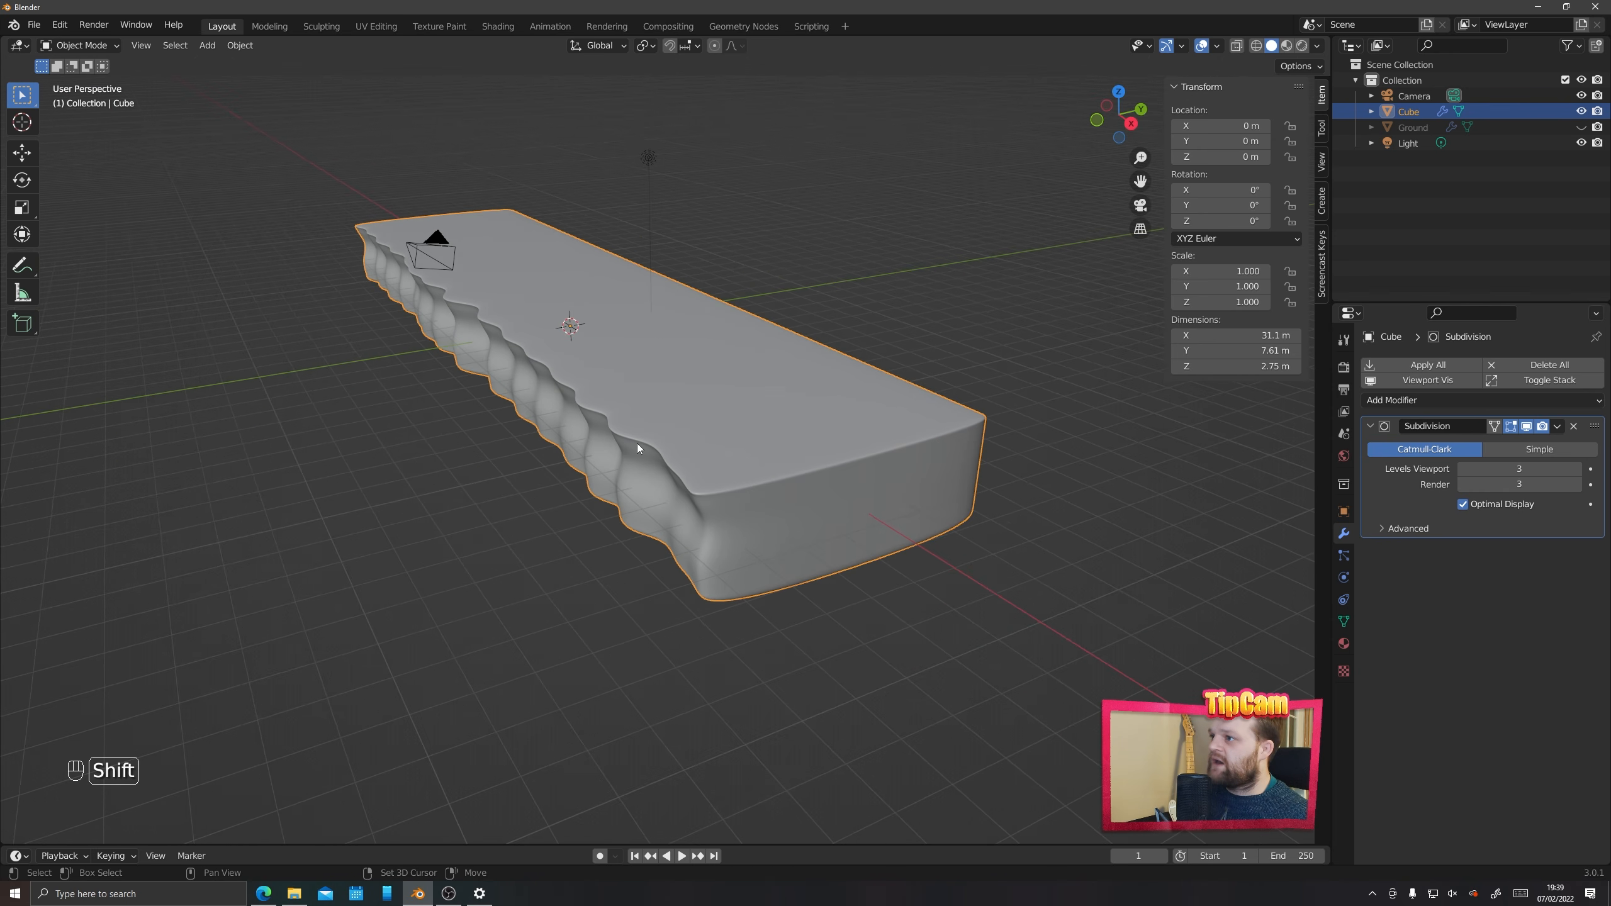
Add a lengthwise loop cut across the top face and slide it close to the flat long side
{"action": "middle_click_drag", "start_coordinate": [637, 443], "coordinate": [663, 498], "text": "shift"}
{"action": "key", "text": "Tab"}
{"action": "scroll", "coordinate": [851, 537], "scroll_direction": "up", "scroll_amount": 1}
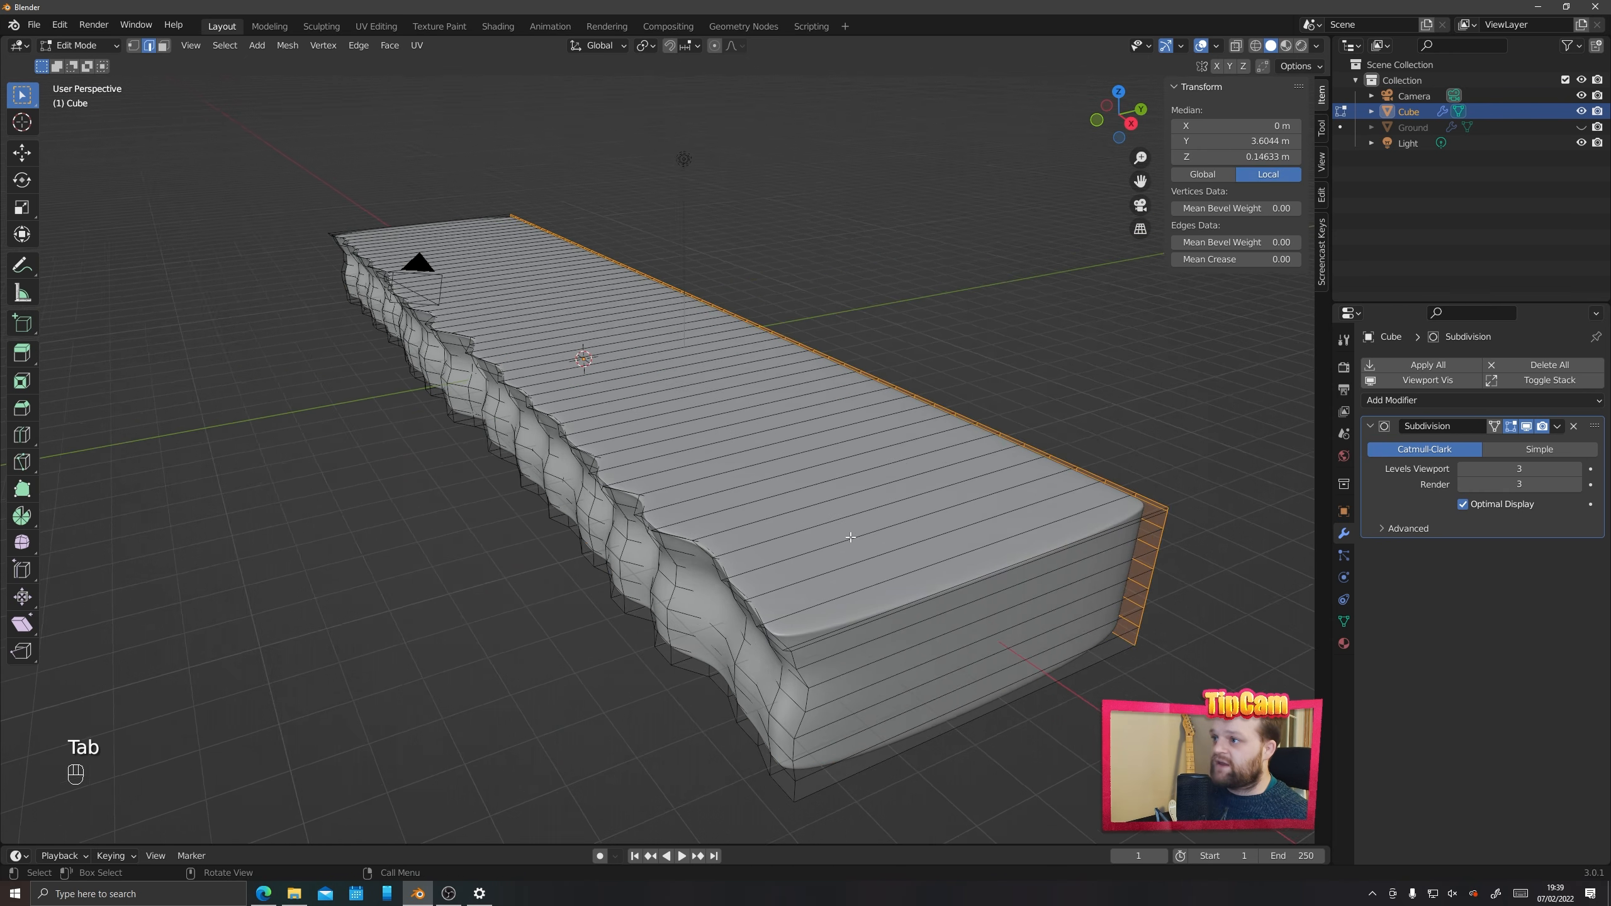
{"action": "middle_click_drag", "start_coordinate": [851, 537], "coordinate": [973, 568]}
{"action": "key", "text": "ctrl+r"}
{"action": "left_click", "coordinate": [654, 577]}
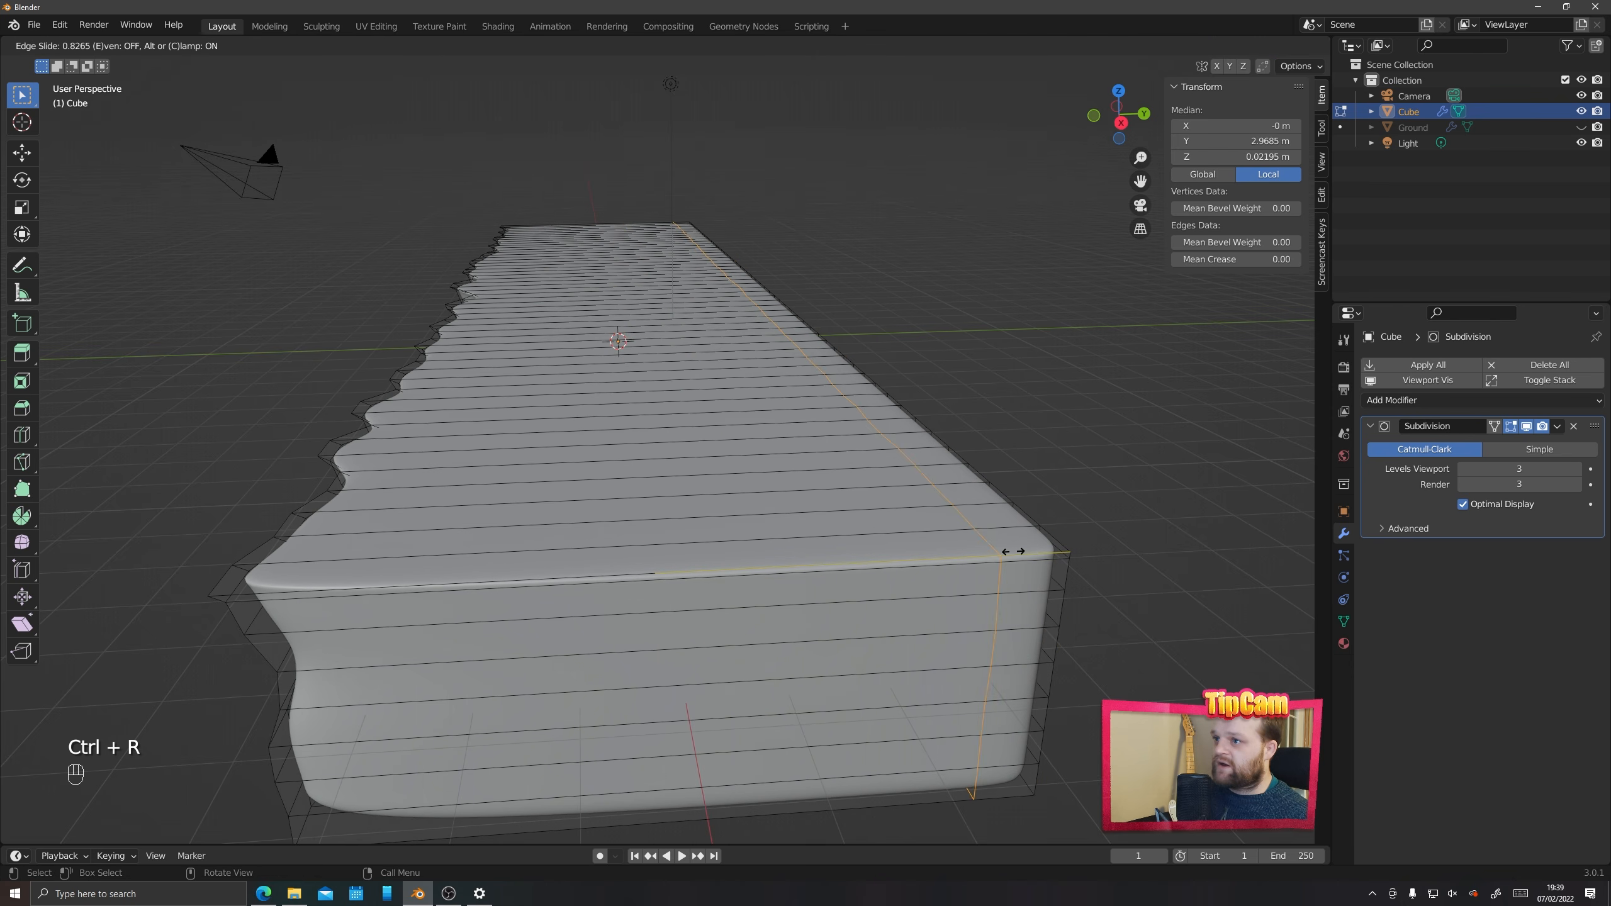
{"action": "left_click", "coordinate": [1069, 567]}
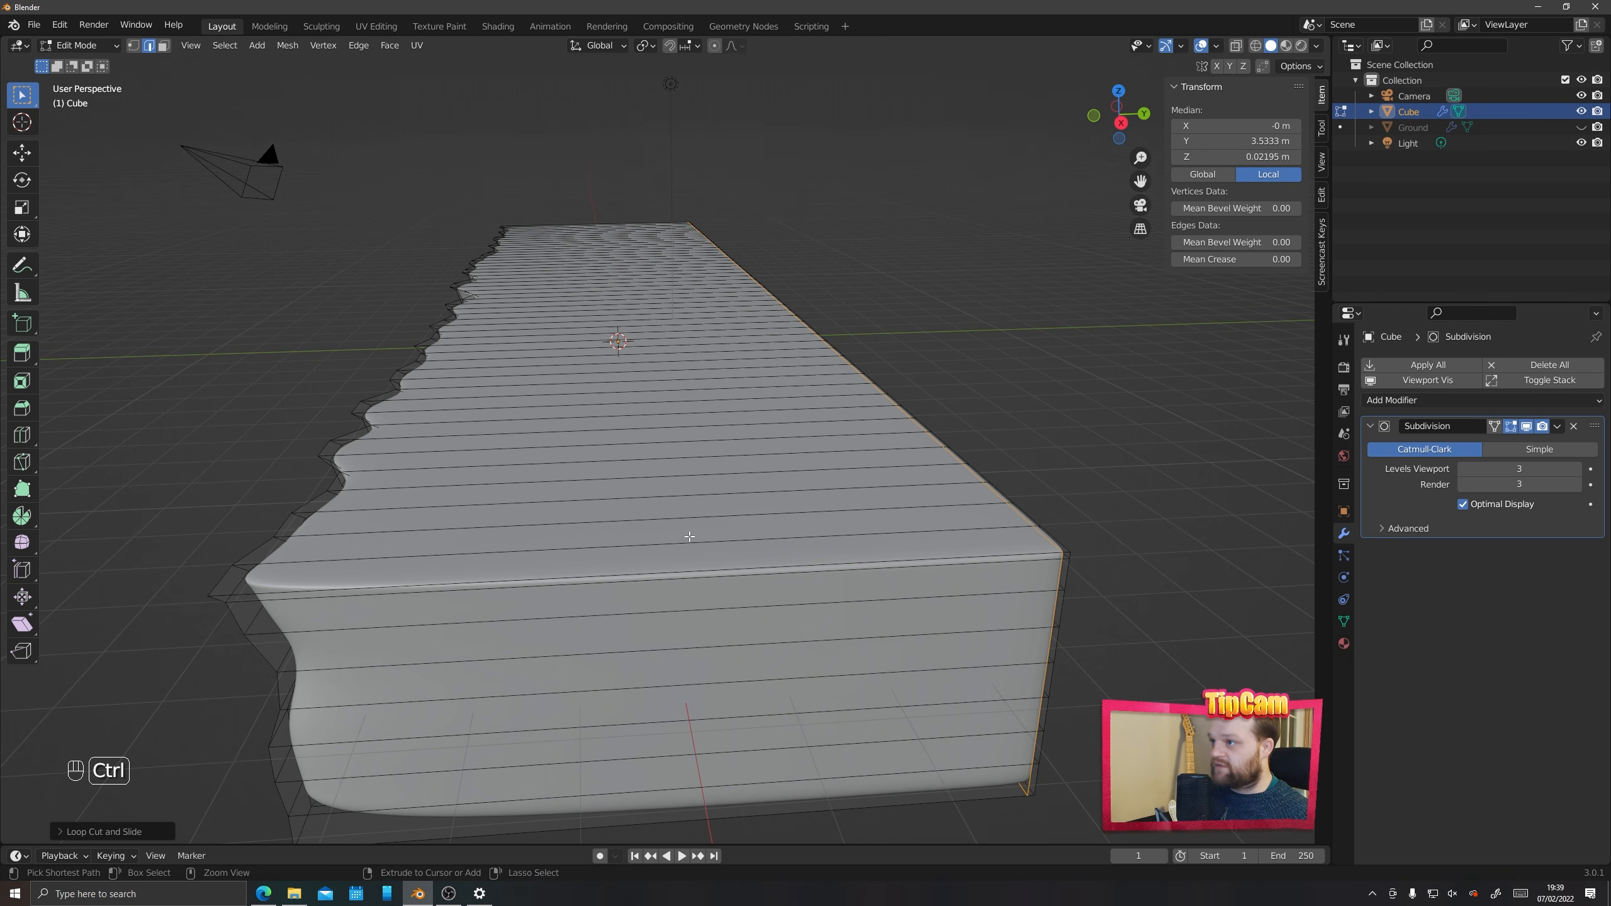
Add another lengthwise loop cut and slide it close to the wavy cliff side
{"action": "key", "text": "ctrl+r"}
{"action": "left_click", "coordinate": [679, 518]}
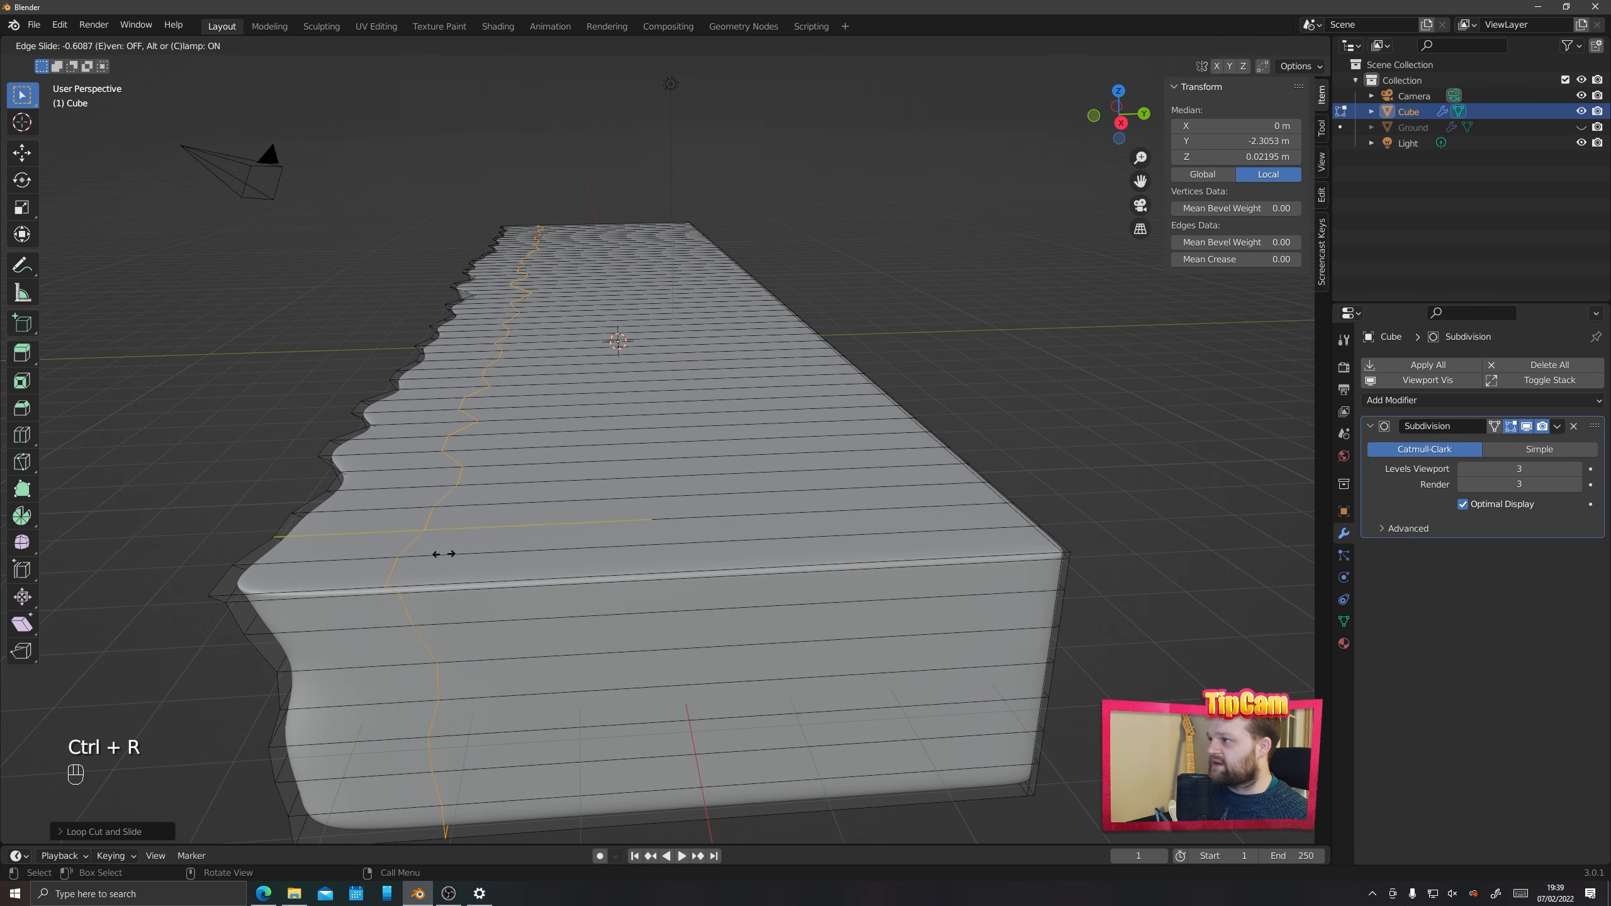
{"action": "left_click", "coordinate": [324, 579]}
{"action": "middle_click_drag", "start_coordinate": [324, 580], "coordinate": [749, 470]}
{"action": "key", "text": "Tab"}
{"action": "scroll", "coordinate": [749, 470], "scroll_direction": "up", "scroll_amount": 2}
Add a horizontal loop cut in the lowest band and slide it down close to the block's bottom edge
{"action": "key", "text": "Tab"}
{"action": "key", "text": "ctrl+r"}
{"action": "left_click", "coordinate": [224, 535]}
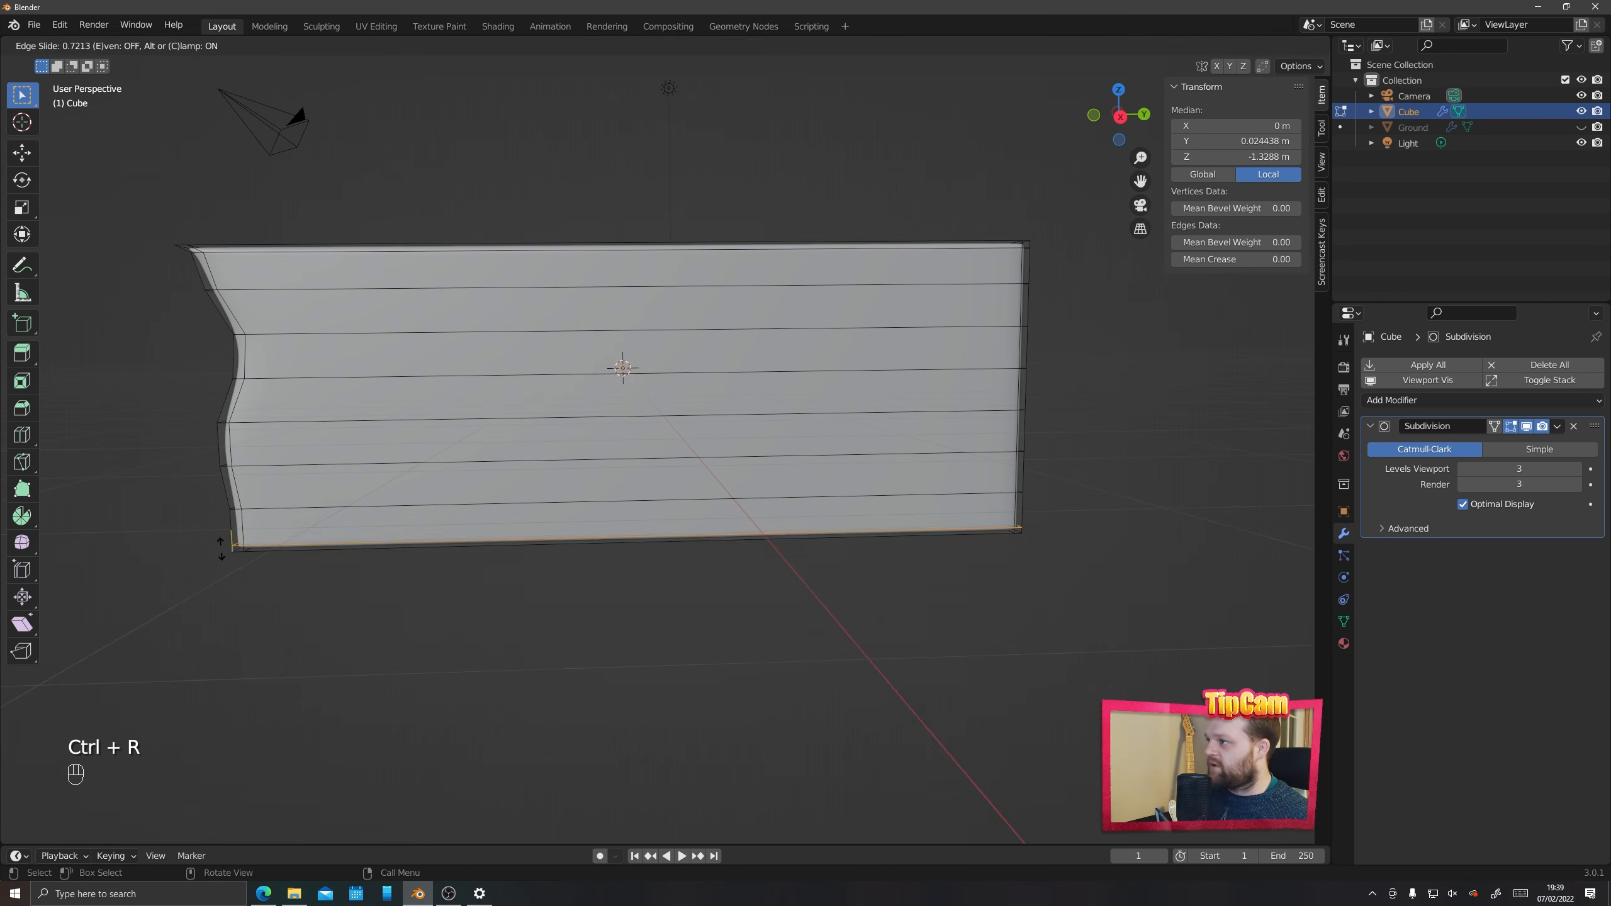
{"action": "left_click", "coordinate": [221, 552]}
{"action": "key", "text": "Tab"}
{"action": "middle_click_drag", "start_coordinate": [406, 444], "coordinate": [446, 537]}
{"action": "scroll", "coordinate": [491, 536], "scroll_direction": "down", "scroll_amount": 3}
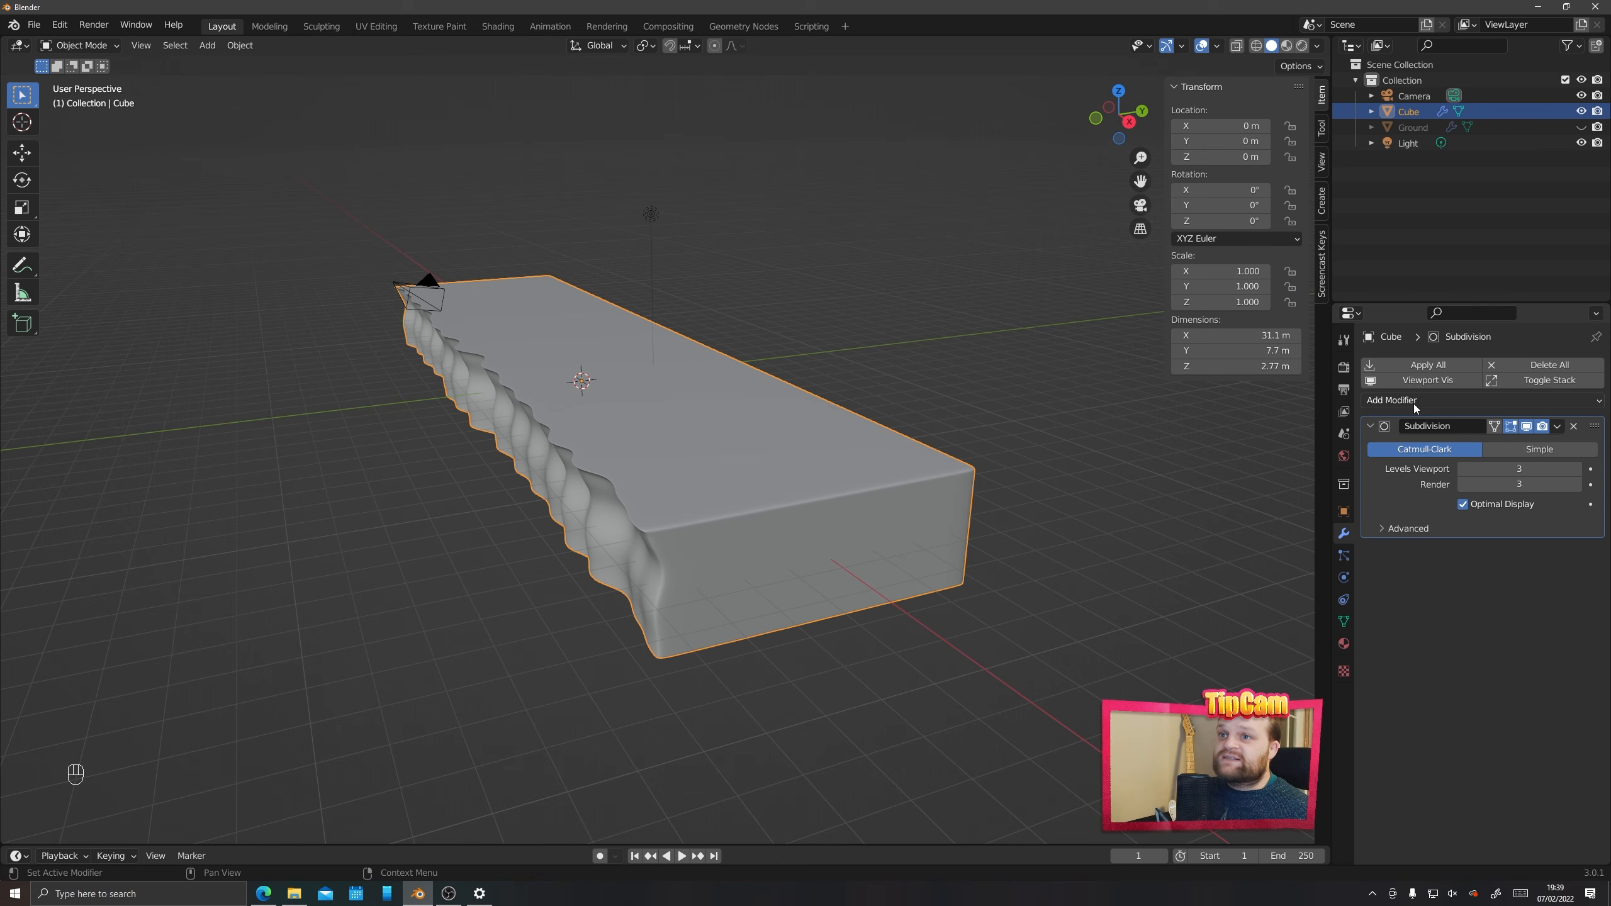
Add a Displace modifier with a new texture and name the texture CliffLumpy
{"action": "left_click", "coordinate": [1415, 400]}
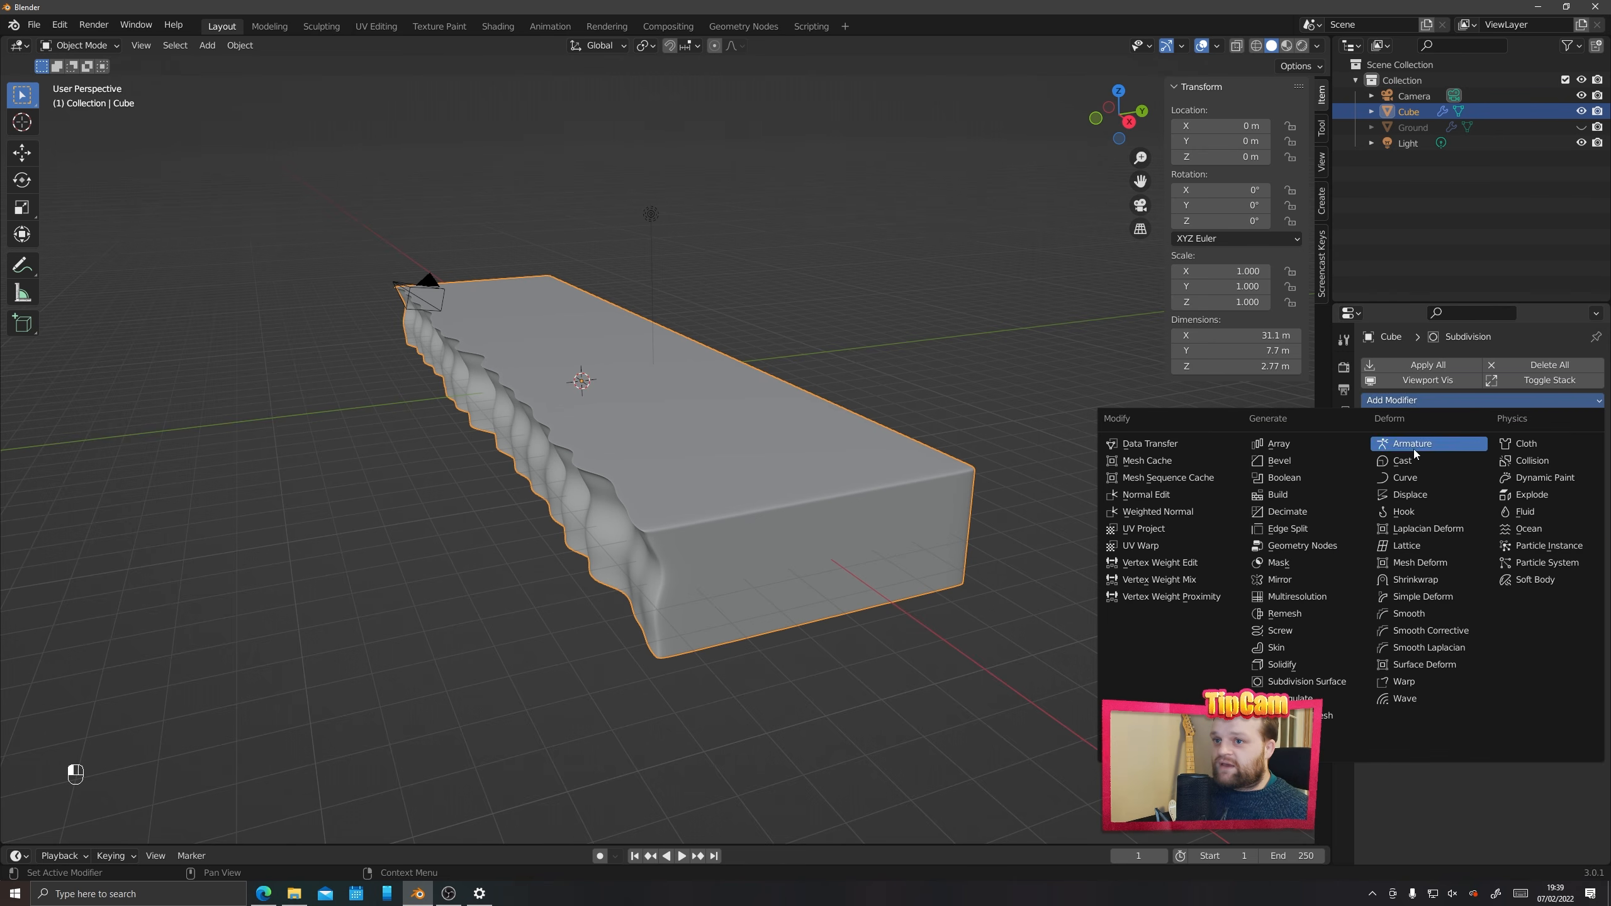
{"action": "left_click", "coordinate": [1410, 495]}
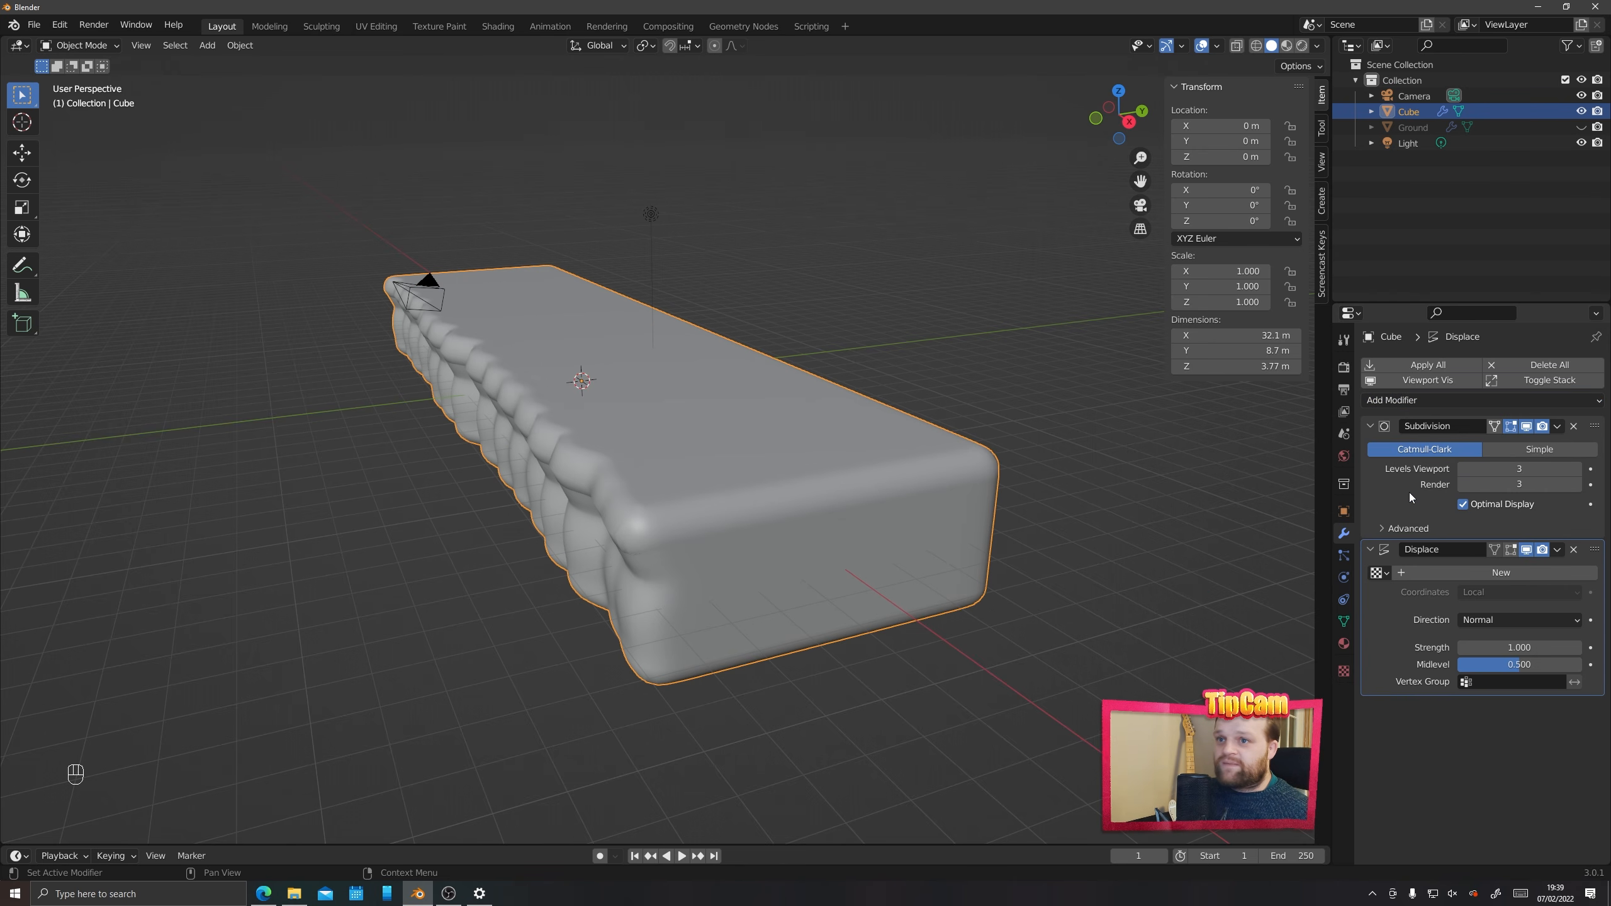
{"action": "left_click", "coordinate": [1404, 573]}
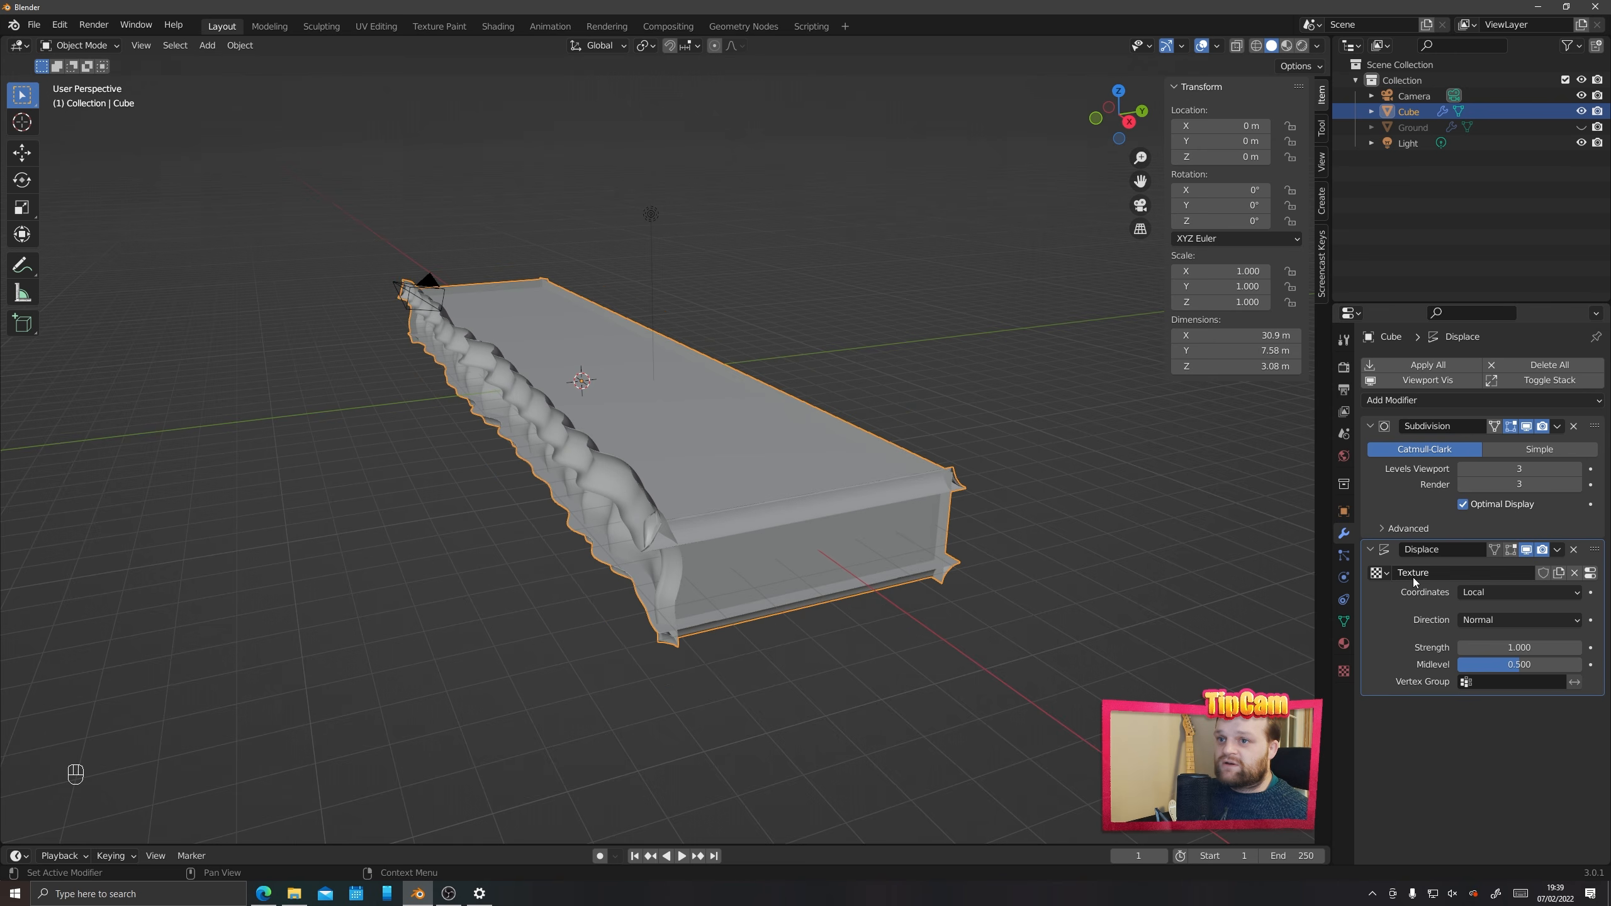
{"action": "double_click", "coordinate": [1416, 574]}
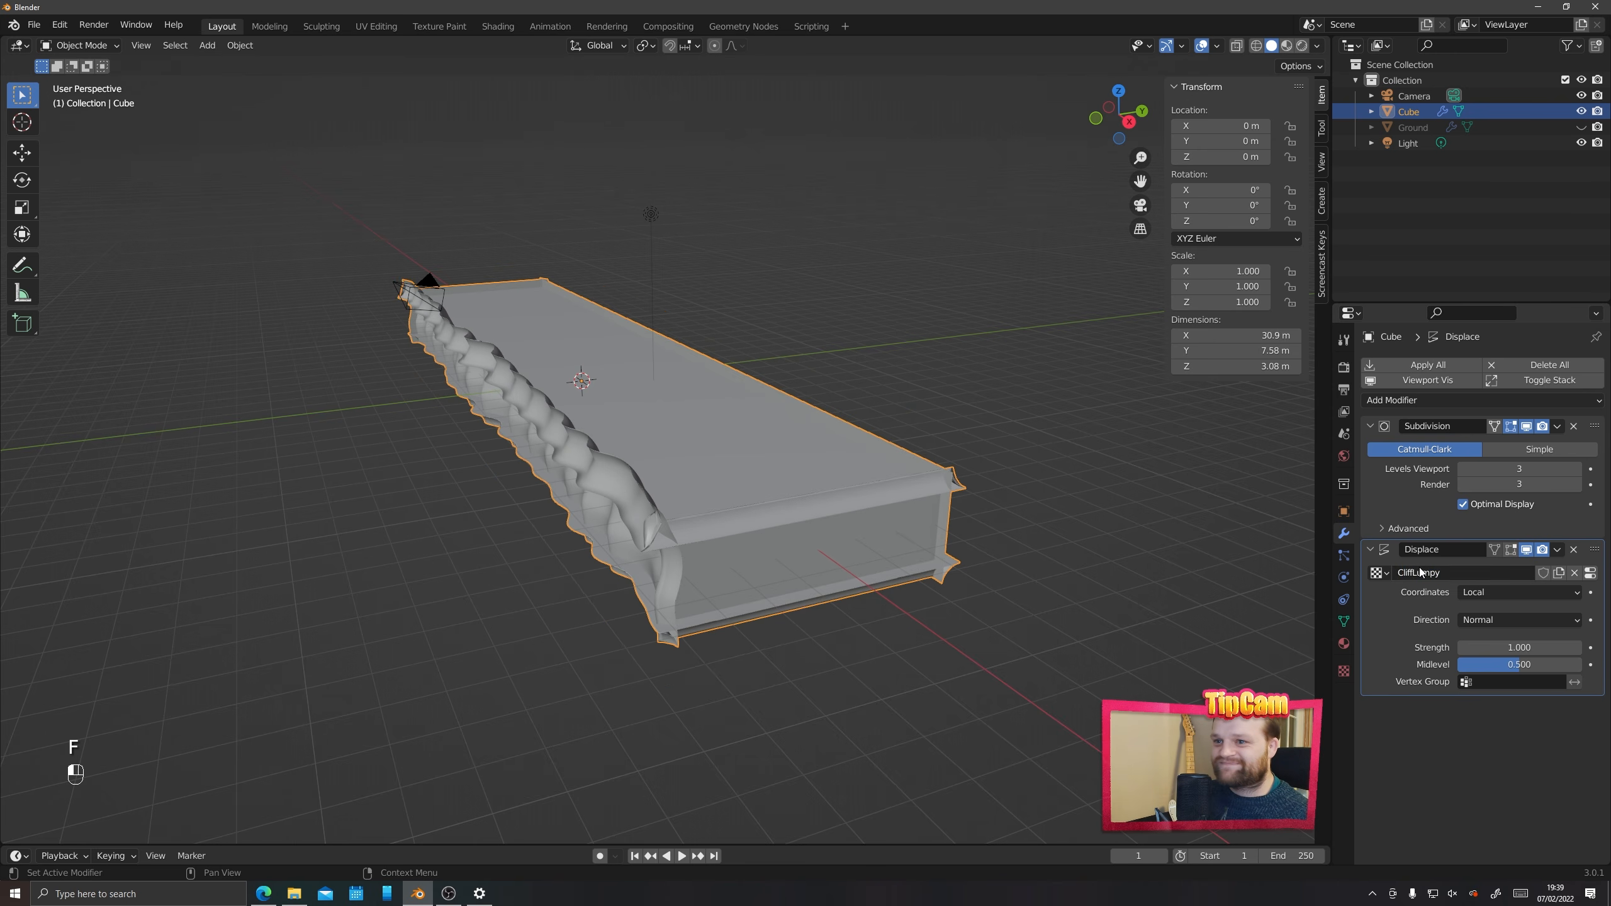
Change the CliffLumpy texture's type to Voronoi
{"action": "left_click", "coordinate": [1343, 672]}
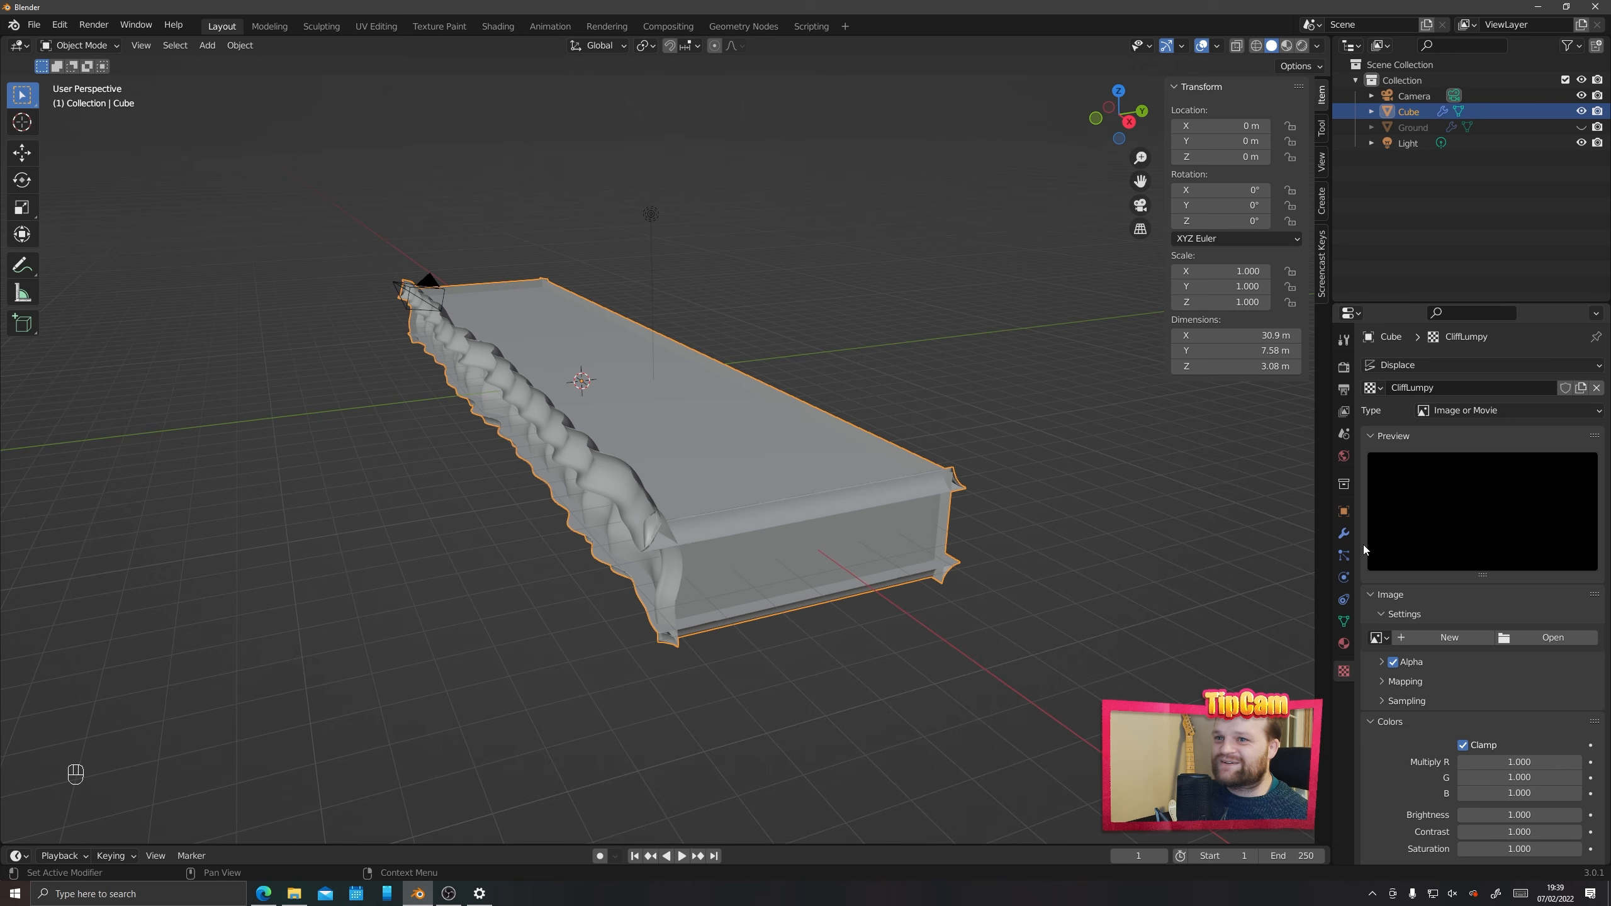
{"action": "left_click", "coordinate": [1424, 409]}
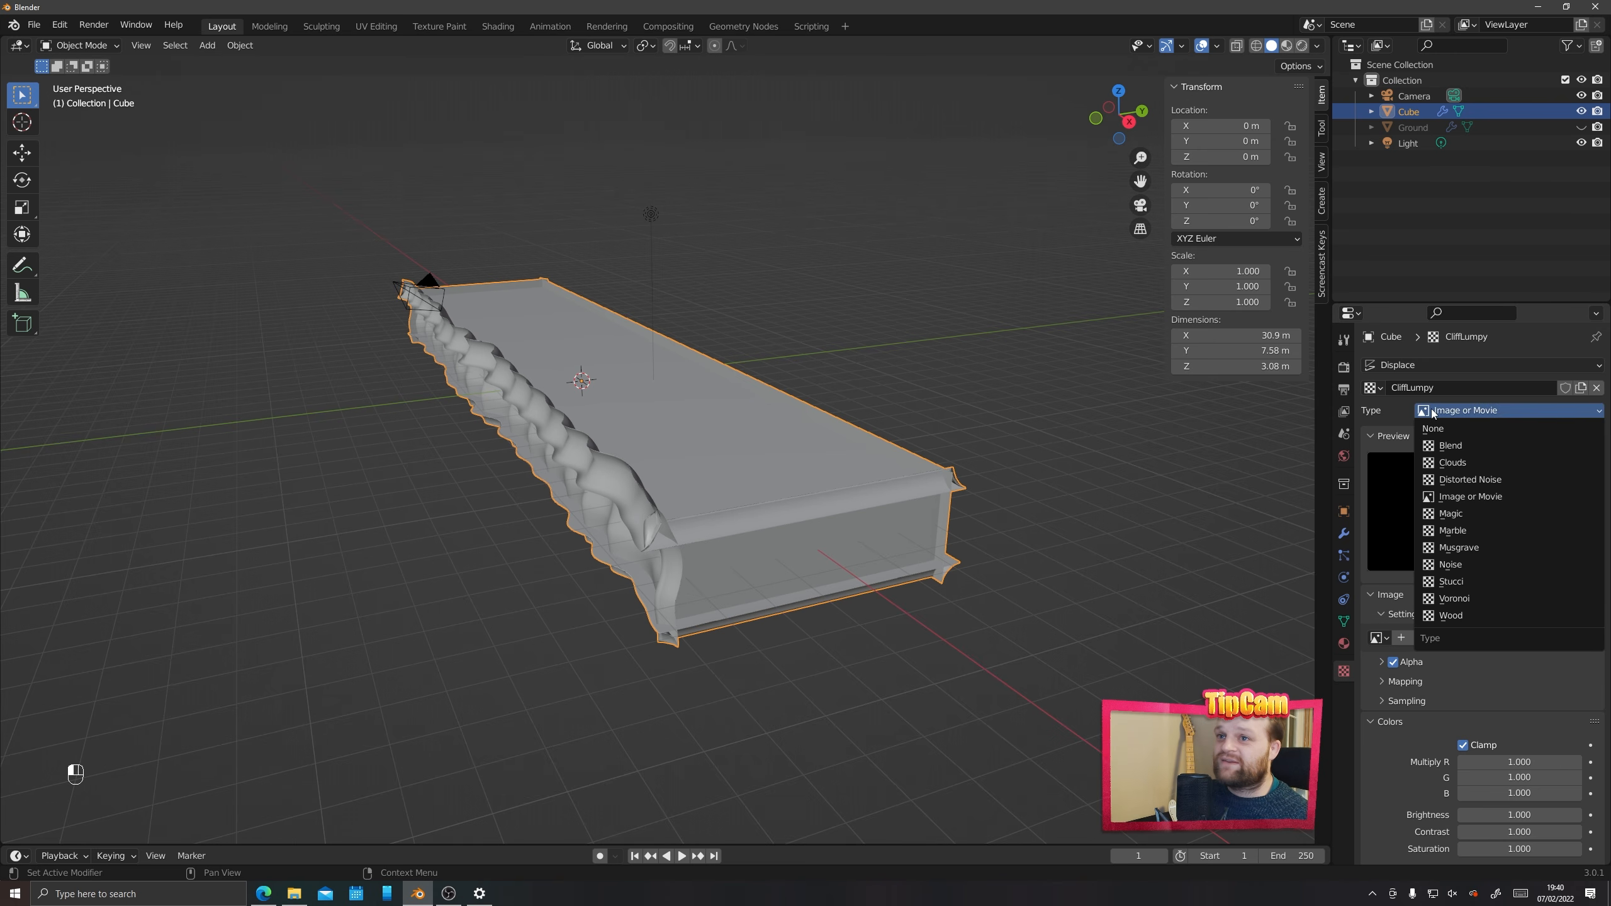
{"action": "left_click", "coordinate": [1454, 598]}
{"action": "scroll", "coordinate": [412, 606], "scroll_direction": "up", "scroll_amount": 3}
{"action": "middle_click_drag", "start_coordinate": [412, 606], "coordinate": [445, 574]}
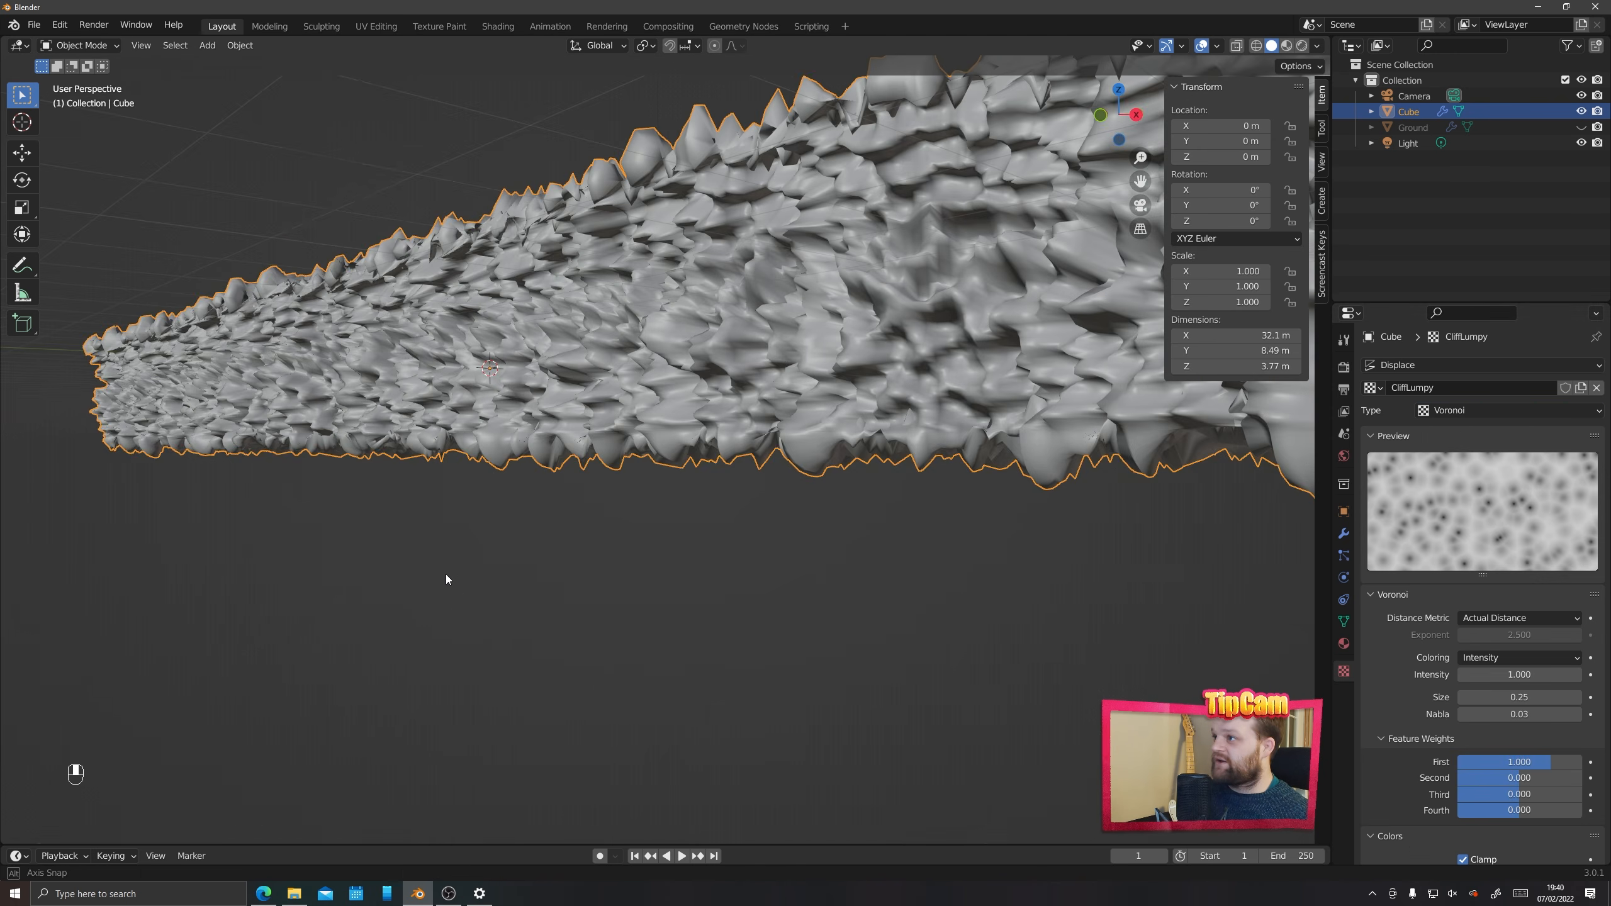
Set the CliffLumpy Voronoi texture's size to 0.20 and its contrast to 0.04
{"action": "scroll", "coordinate": [1443, 702], "scroll_direction": "down", "scroll_amount": 4}
{"action": "scroll", "coordinate": [1420, 723], "scroll_direction": "down", "scroll_amount": 2}
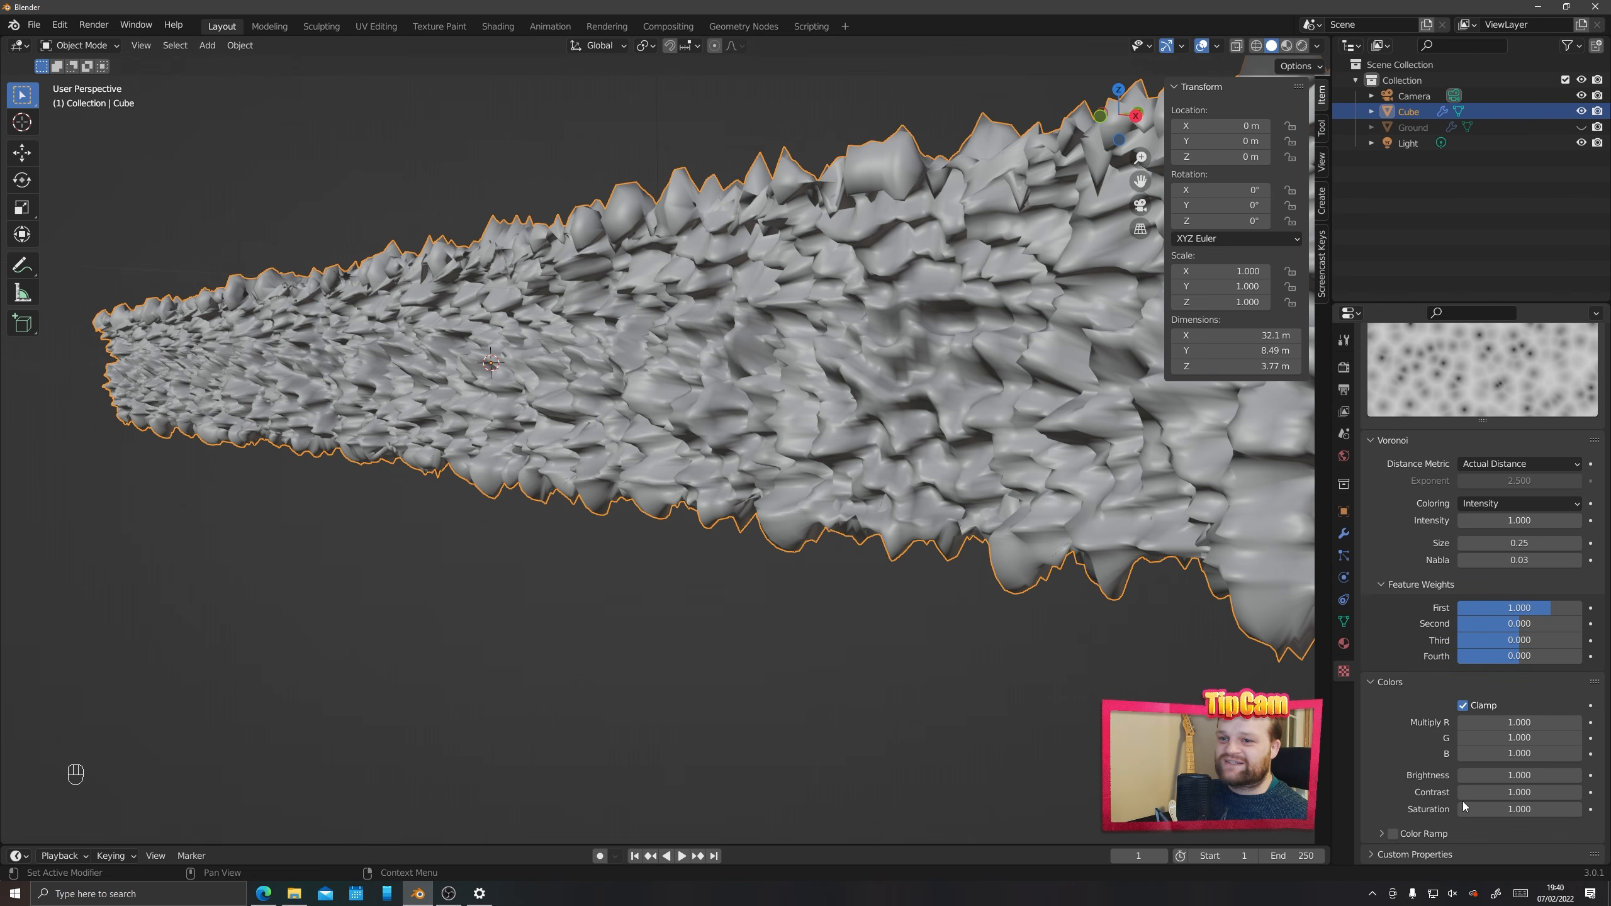
{"action": "double_click", "coordinate": [1496, 793]}
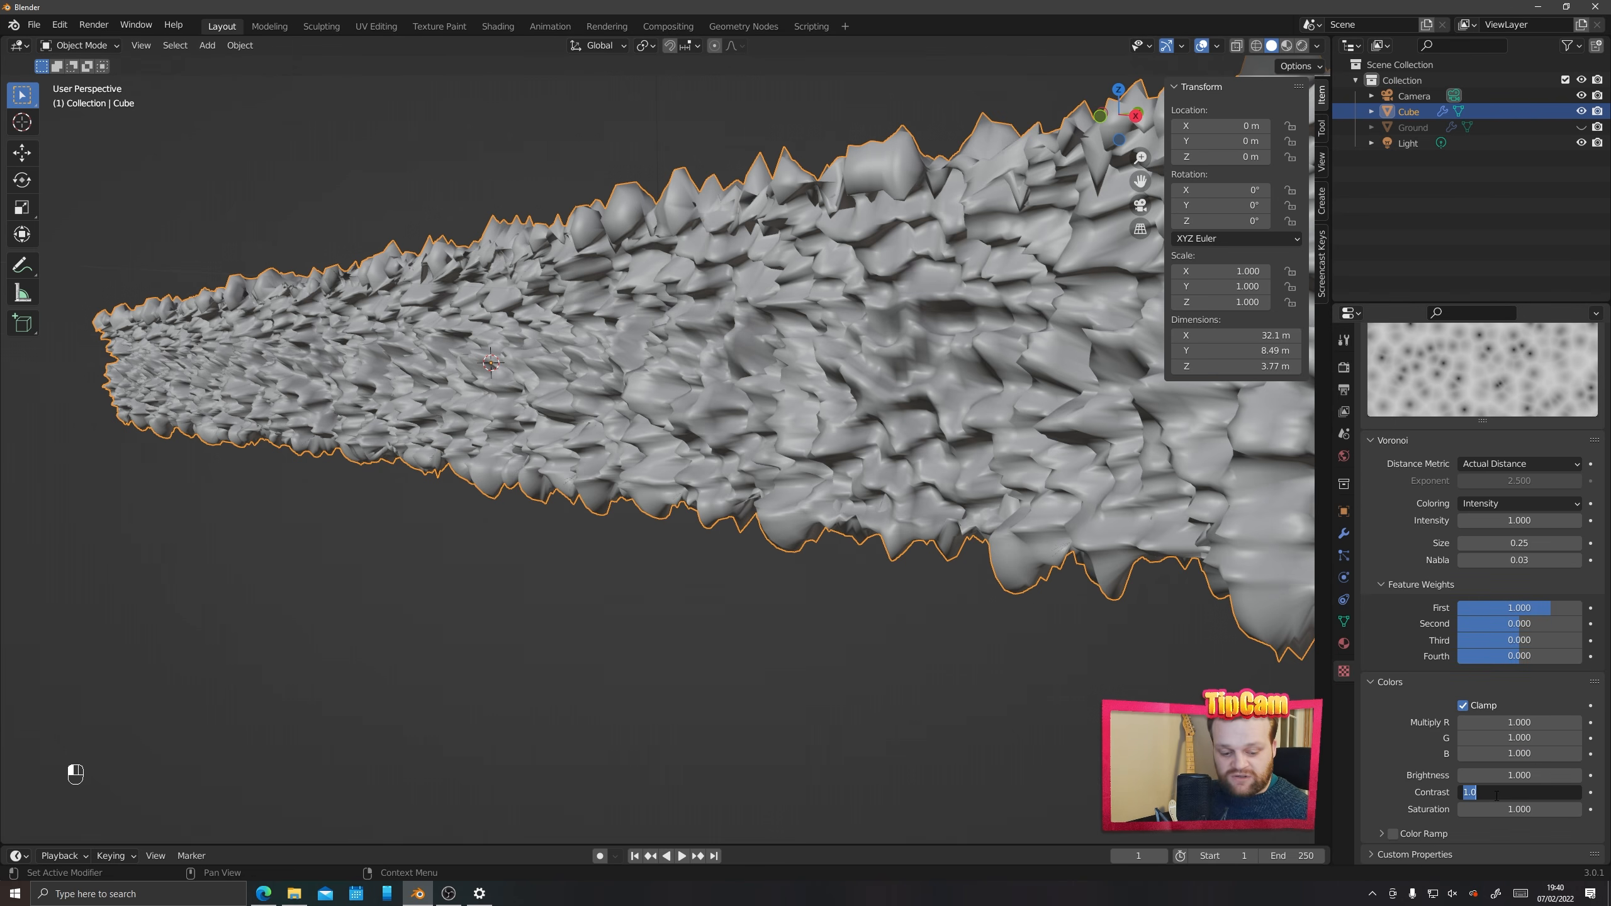
{"action": "type", "text": "0.04"}
{"action": "key", "text": "Return"}
{"action": "middle_click_drag", "start_coordinate": [882, 432], "coordinate": [825, 441]}
{"action": "scroll", "coordinate": [826, 441], "scroll_direction": "up", "scroll_amount": 3}
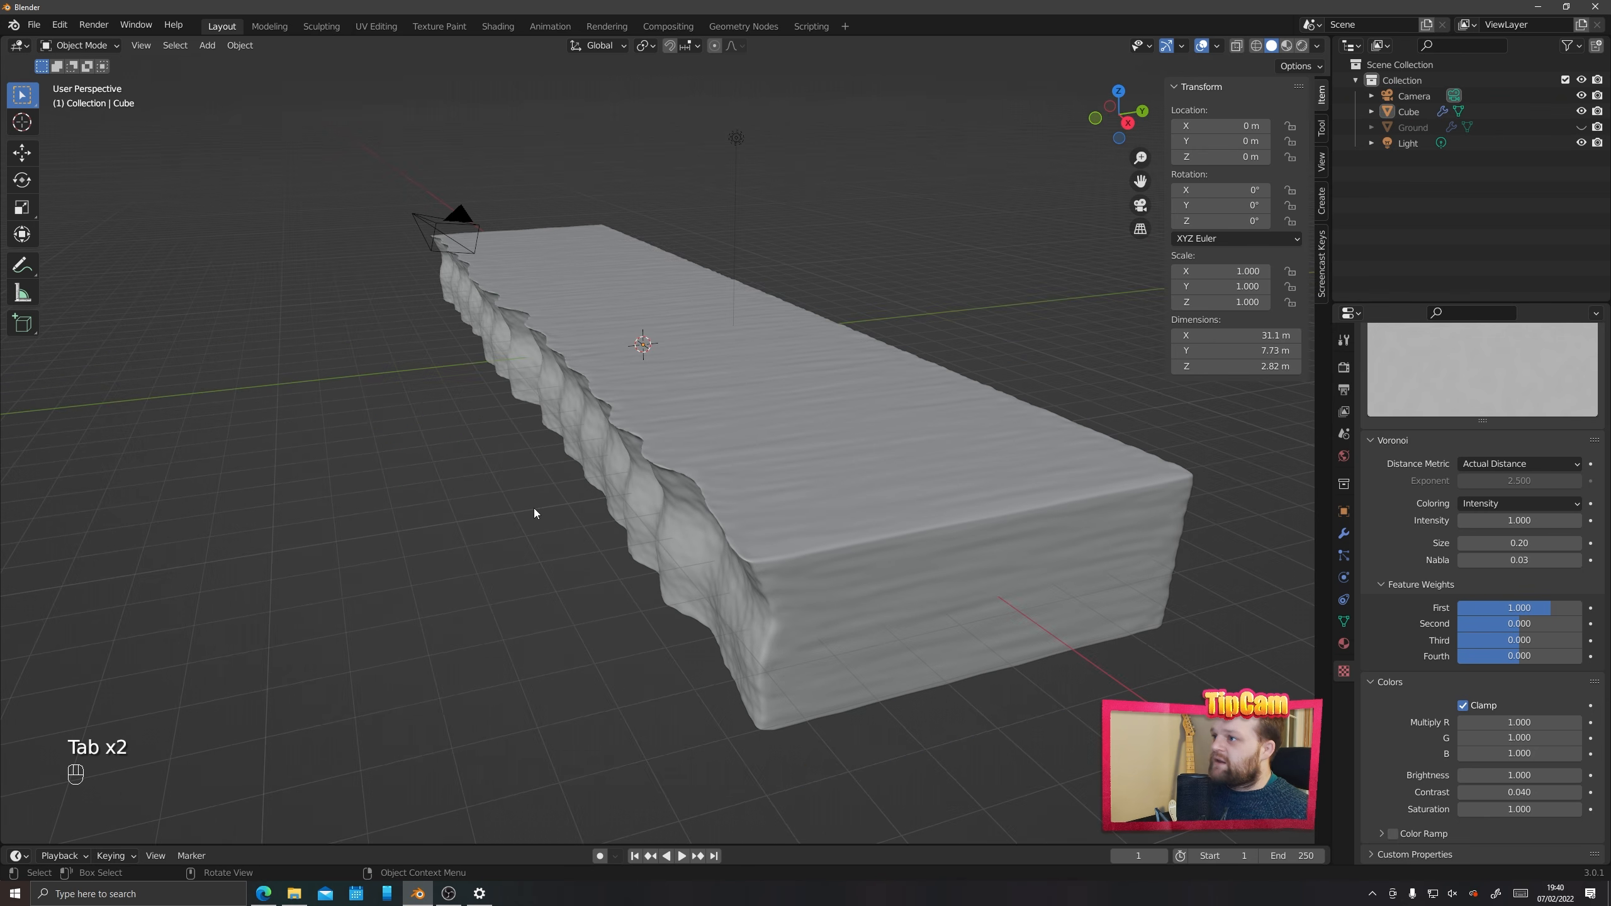
{"action": "middle_click_drag", "start_coordinate": [783, 463], "coordinate": [738, 494]}
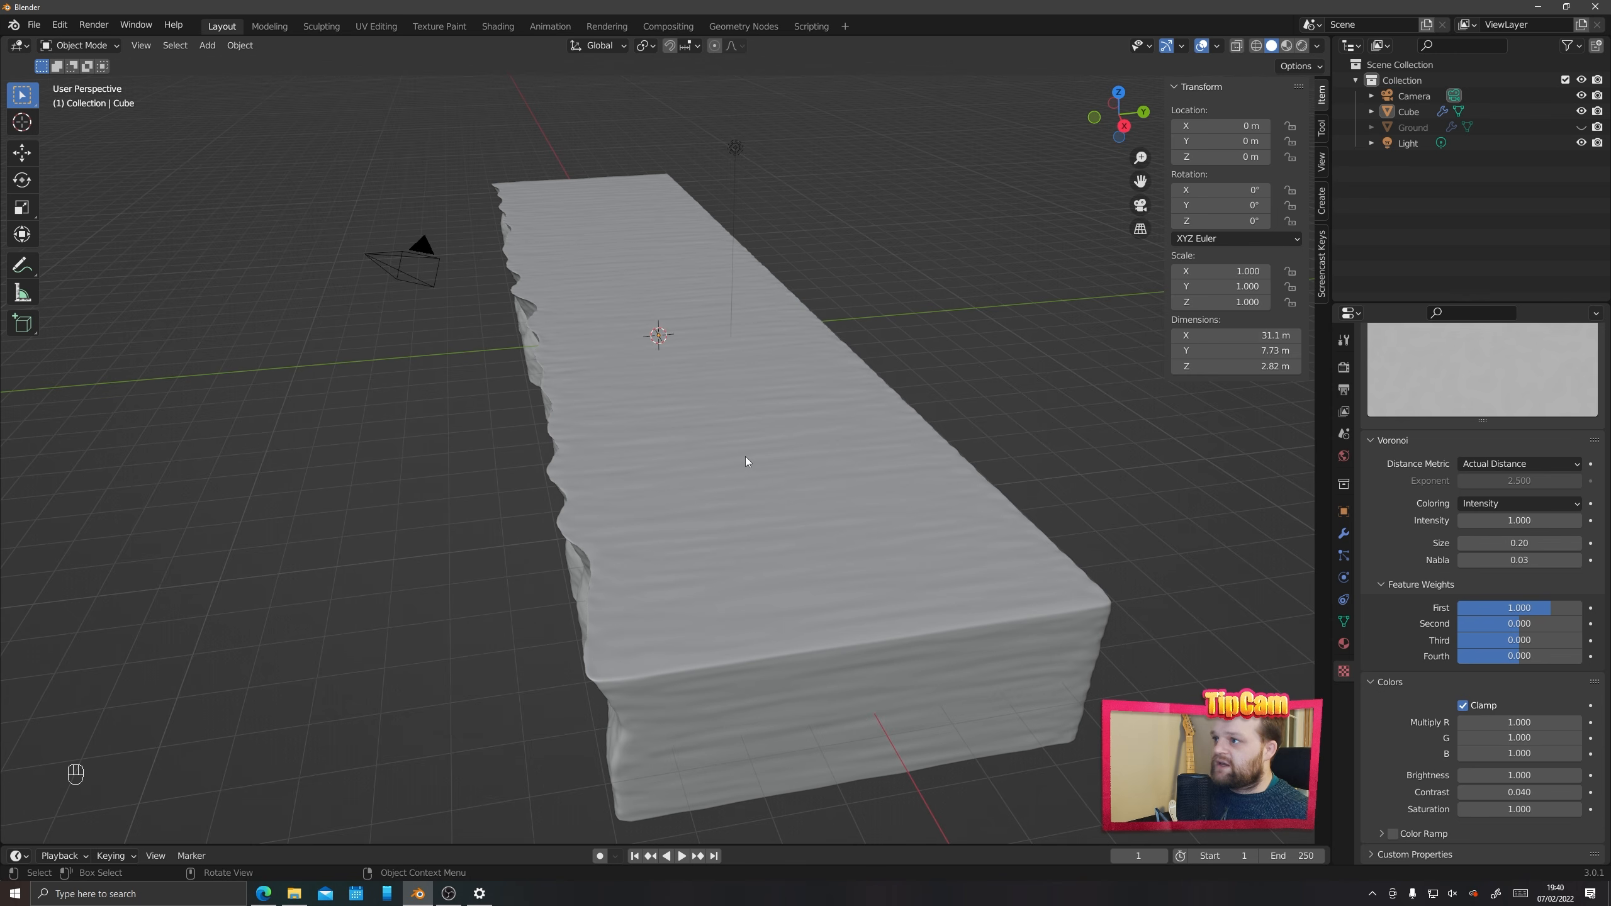
Add 23 evenly spaced lengthwise loop cuts through the wide band across the cliff block's top
{"action": "key", "text": "Tab"}
{"action": "key", "text": "ctrl+r"}
{"action": "scroll", "coordinate": [747, 463], "scroll_direction": "up", "scroll_amount": 12}
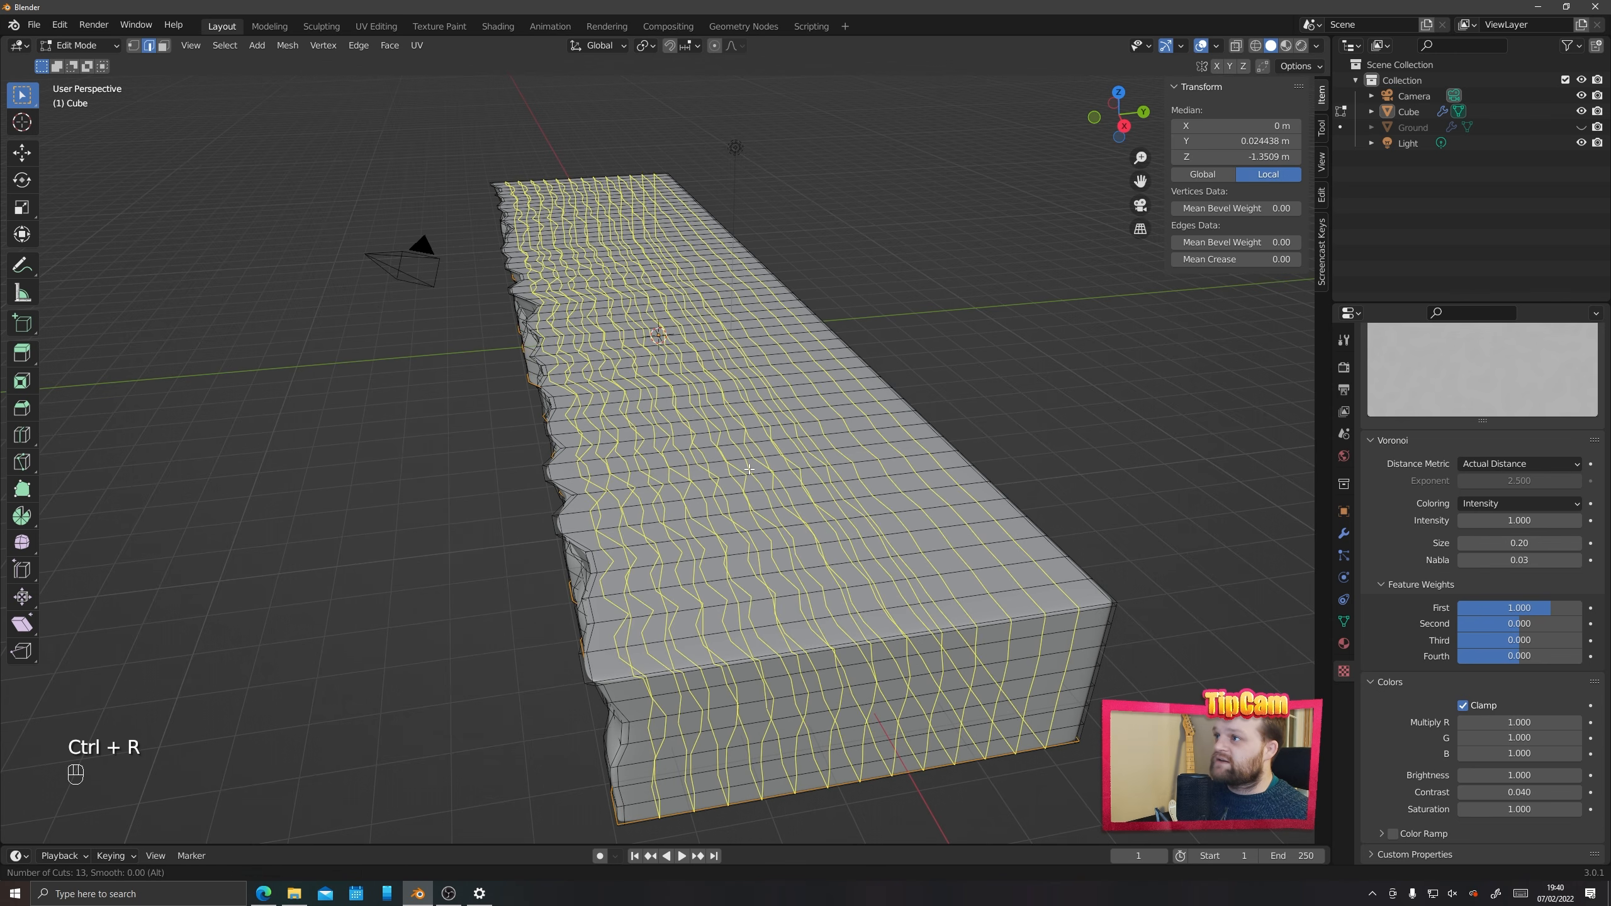
{"action": "scroll", "coordinate": [749, 469], "scroll_direction": "up", "scroll_amount": 10}
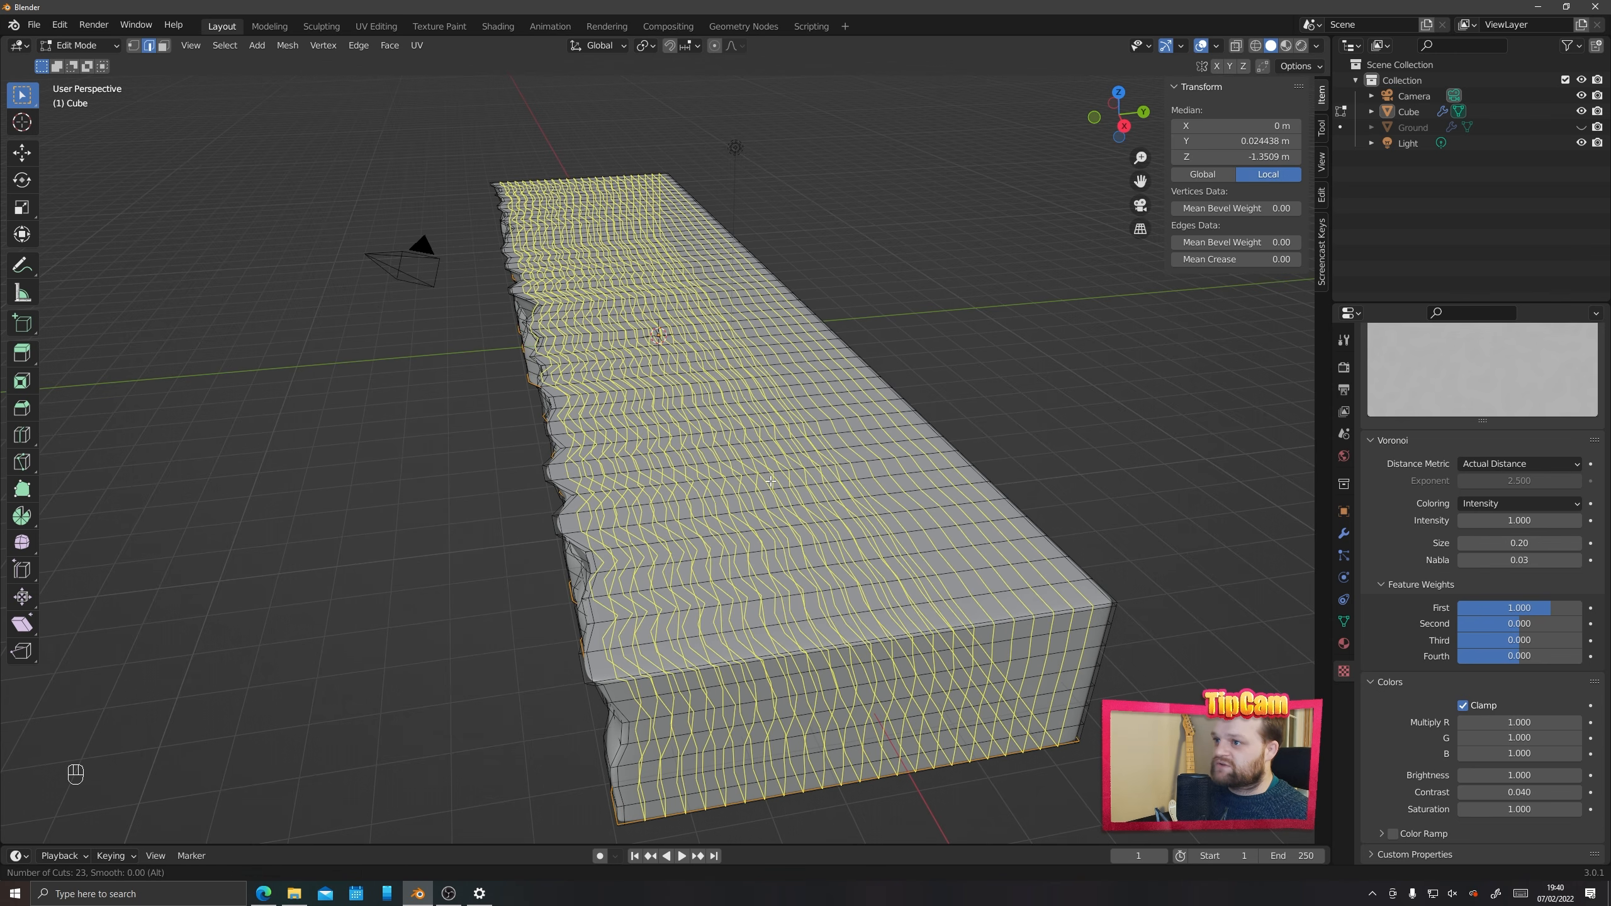
{"action": "left_click", "coordinate": [775, 479]}
{"action": "middle_click_drag", "start_coordinate": [775, 479], "coordinate": [833, 529]}
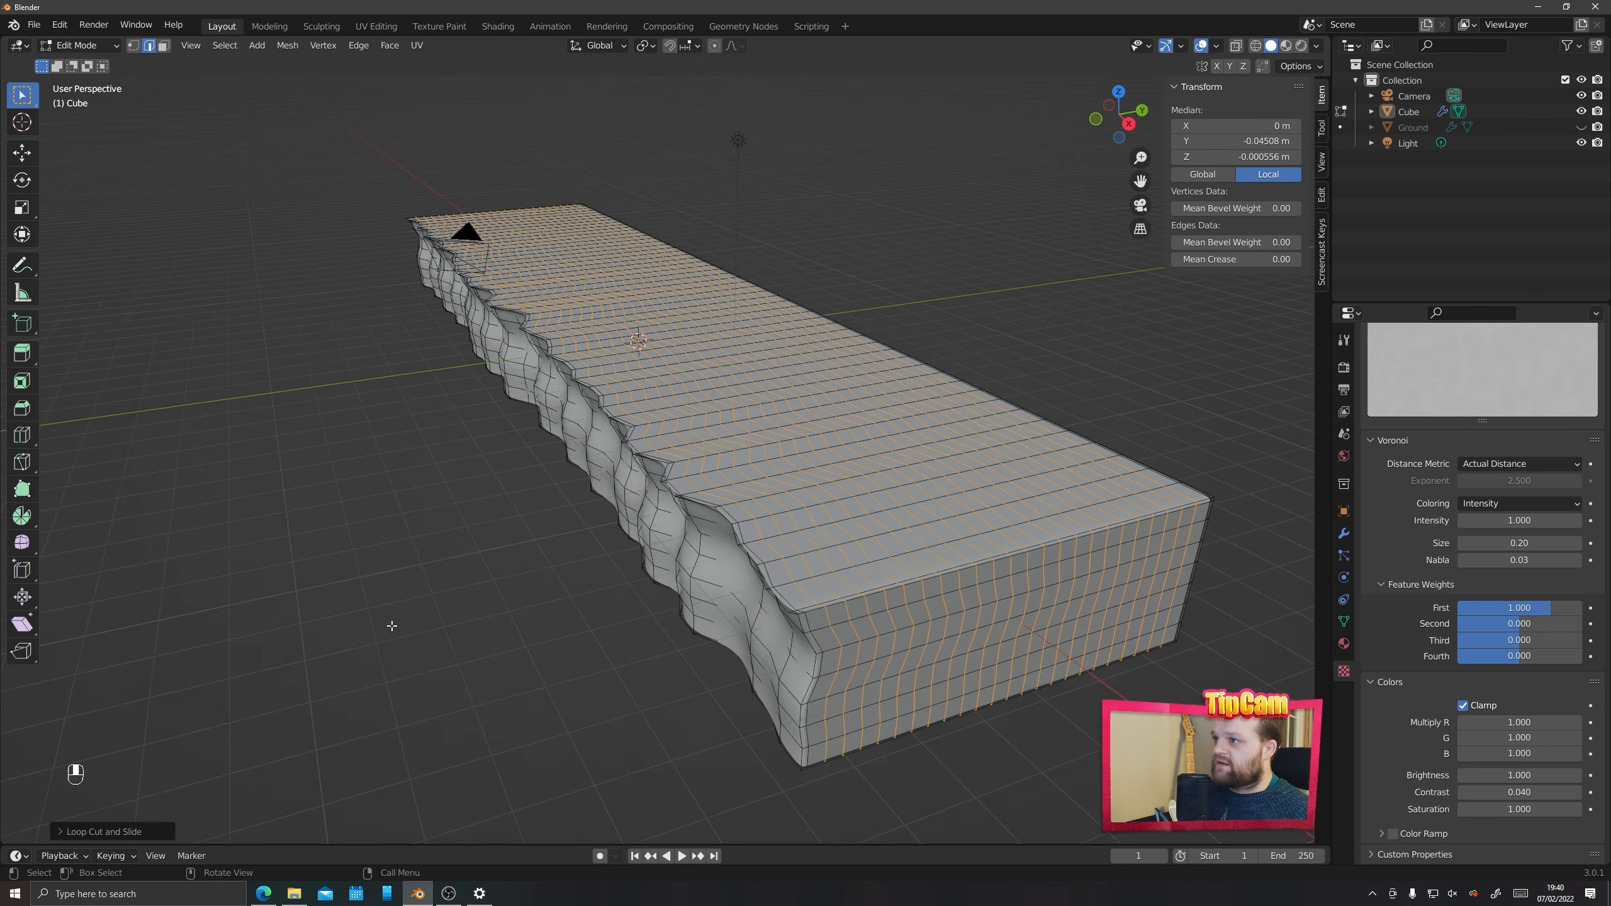
{"action": "key", "text": "Tab"}
{"action": "scroll", "coordinate": [858, 311], "scroll_direction": "up", "scroll_amount": 3}
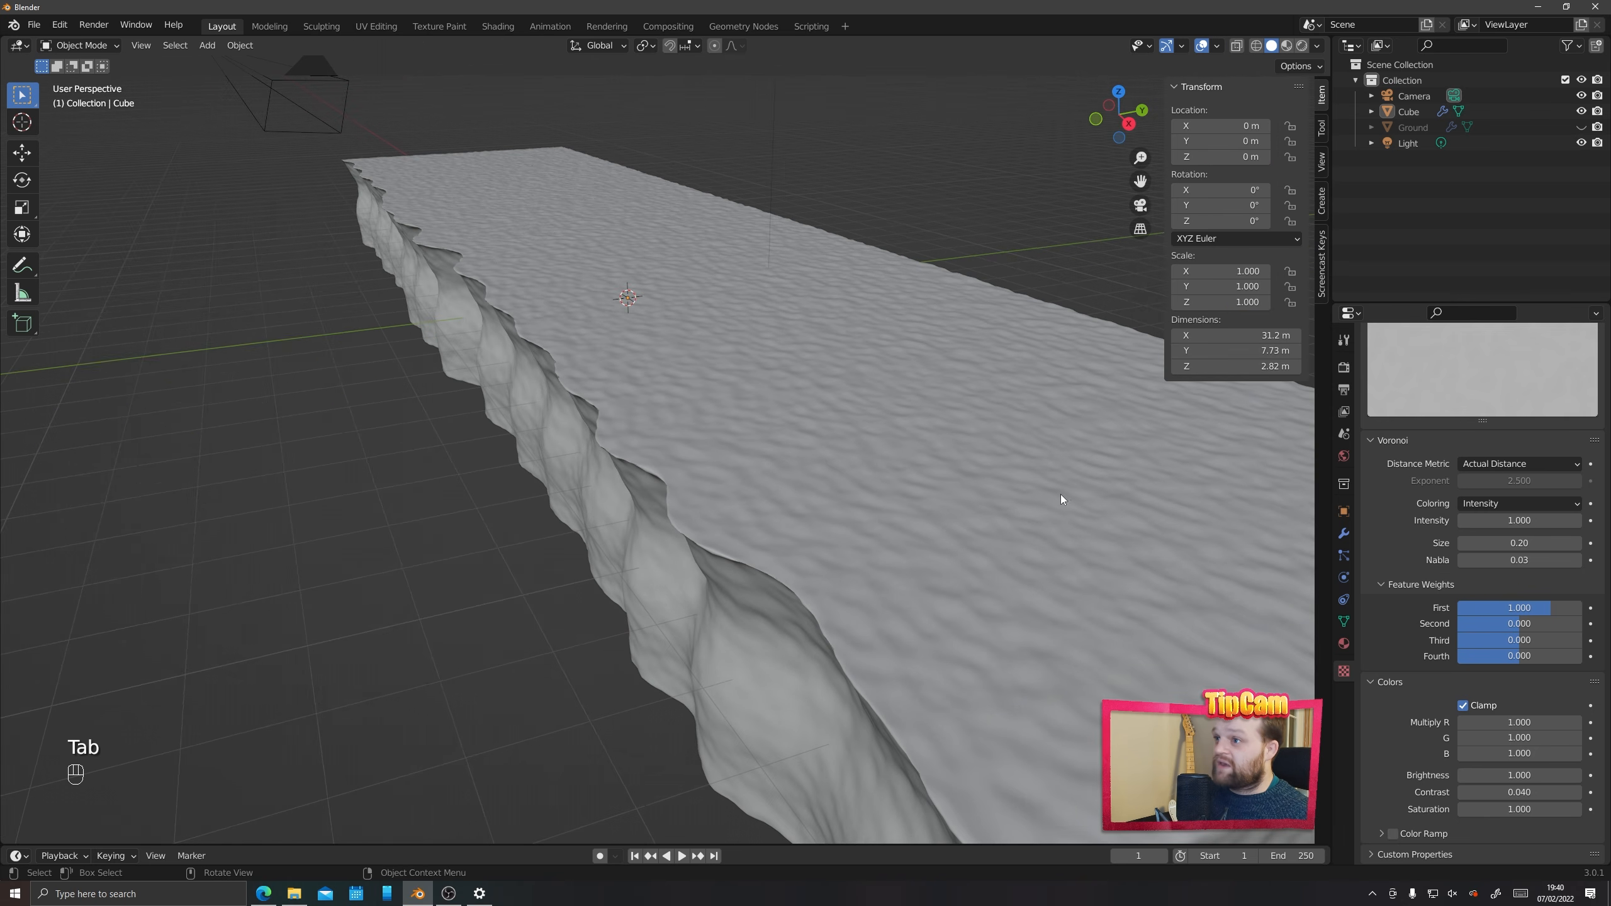
Move the cliff block along the Y axis to about 12.69 m, clear of the scene's centre
{"action": "scroll", "coordinate": [901, 505], "scroll_direction": "down", "scroll_amount": 5}
{"action": "middle_click_drag", "start_coordinate": [823, 480], "coordinate": [703, 583]}
{"action": "left_click", "coordinate": [783, 507]}
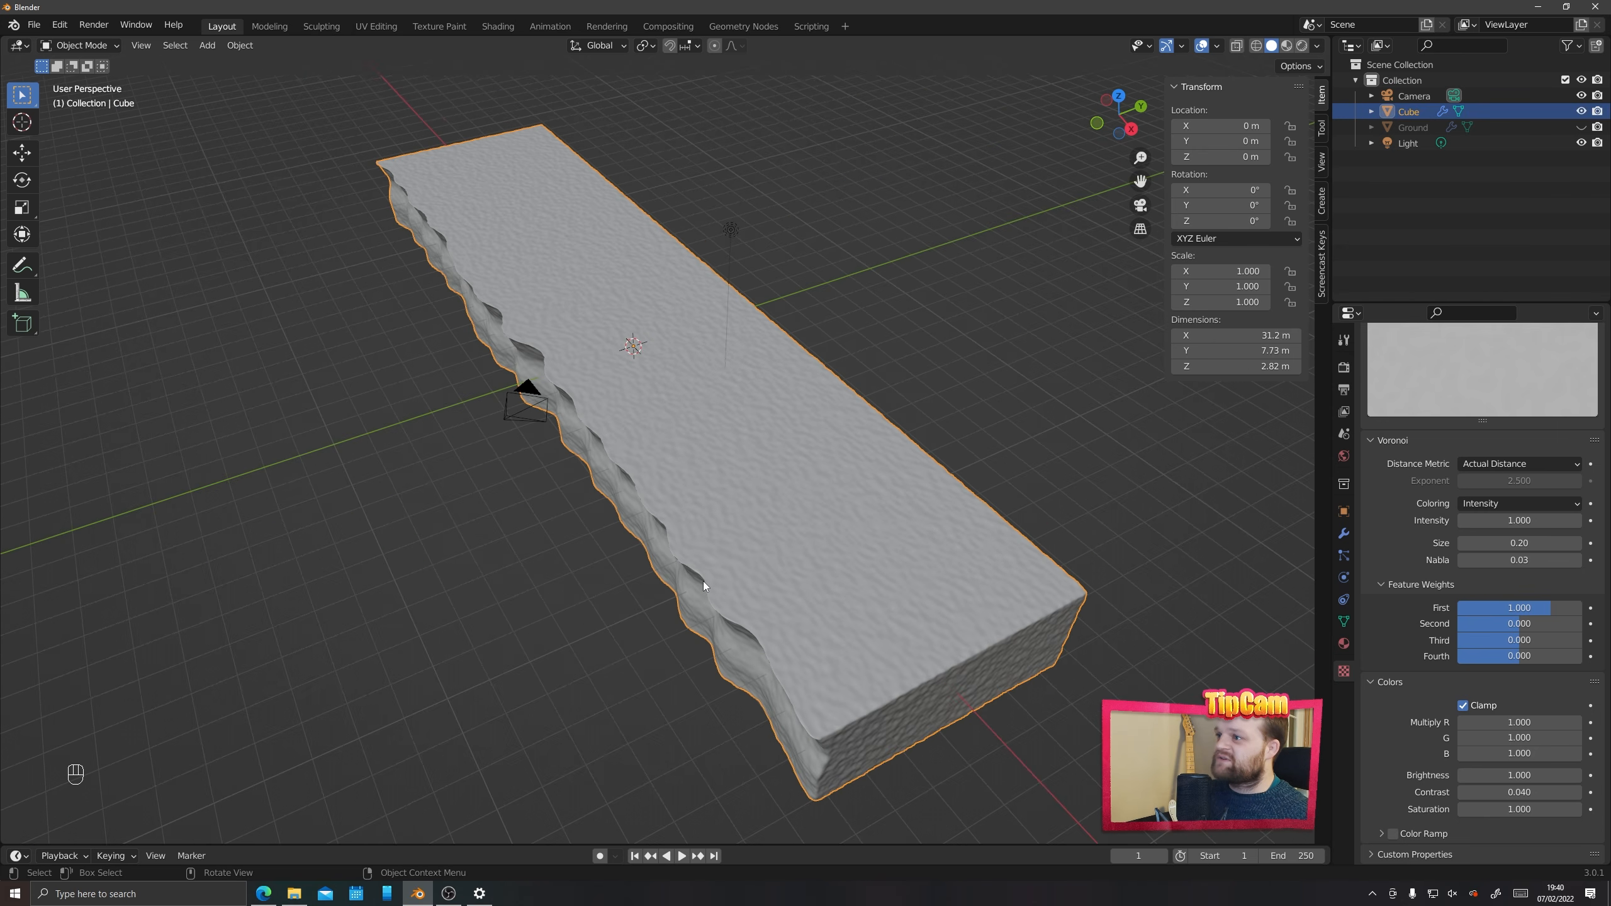
{"action": "key", "text": "g"}
{"action": "key", "text": "y"}
{"action": "left_click", "coordinate": [850, 532]}
{"action": "middle_click_drag", "start_coordinate": [578, 492], "coordinate": [632, 438]}
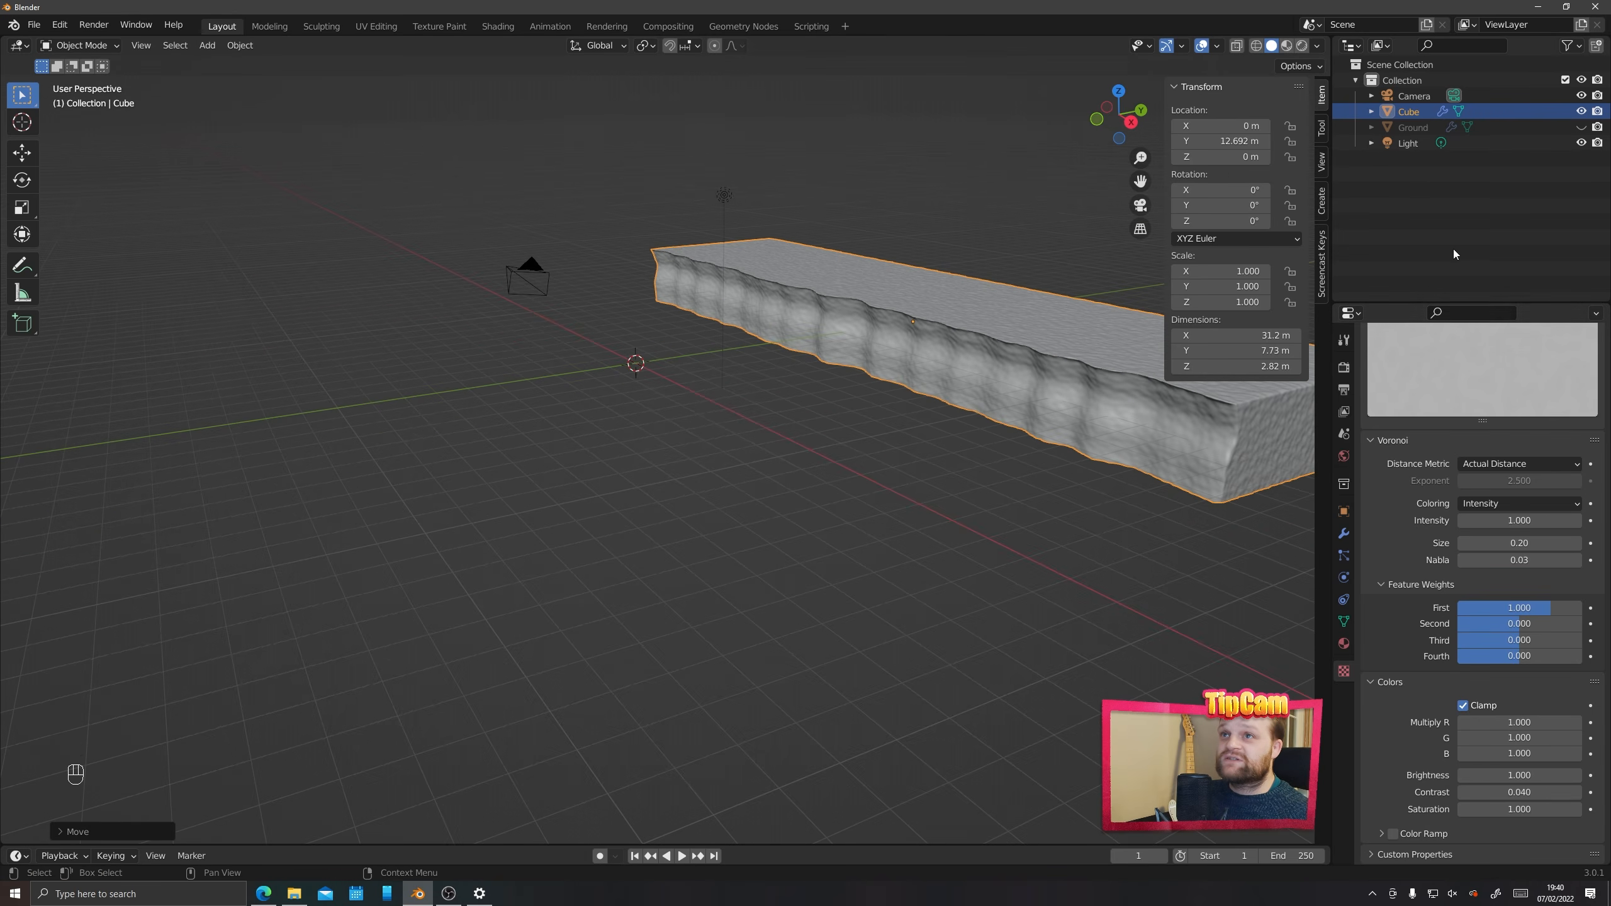
Unhide the Ground object and move the cliff back along Y to about 8.26 m, overlapping the ground's raised end
{"action": "left_click", "coordinate": [1582, 128]}
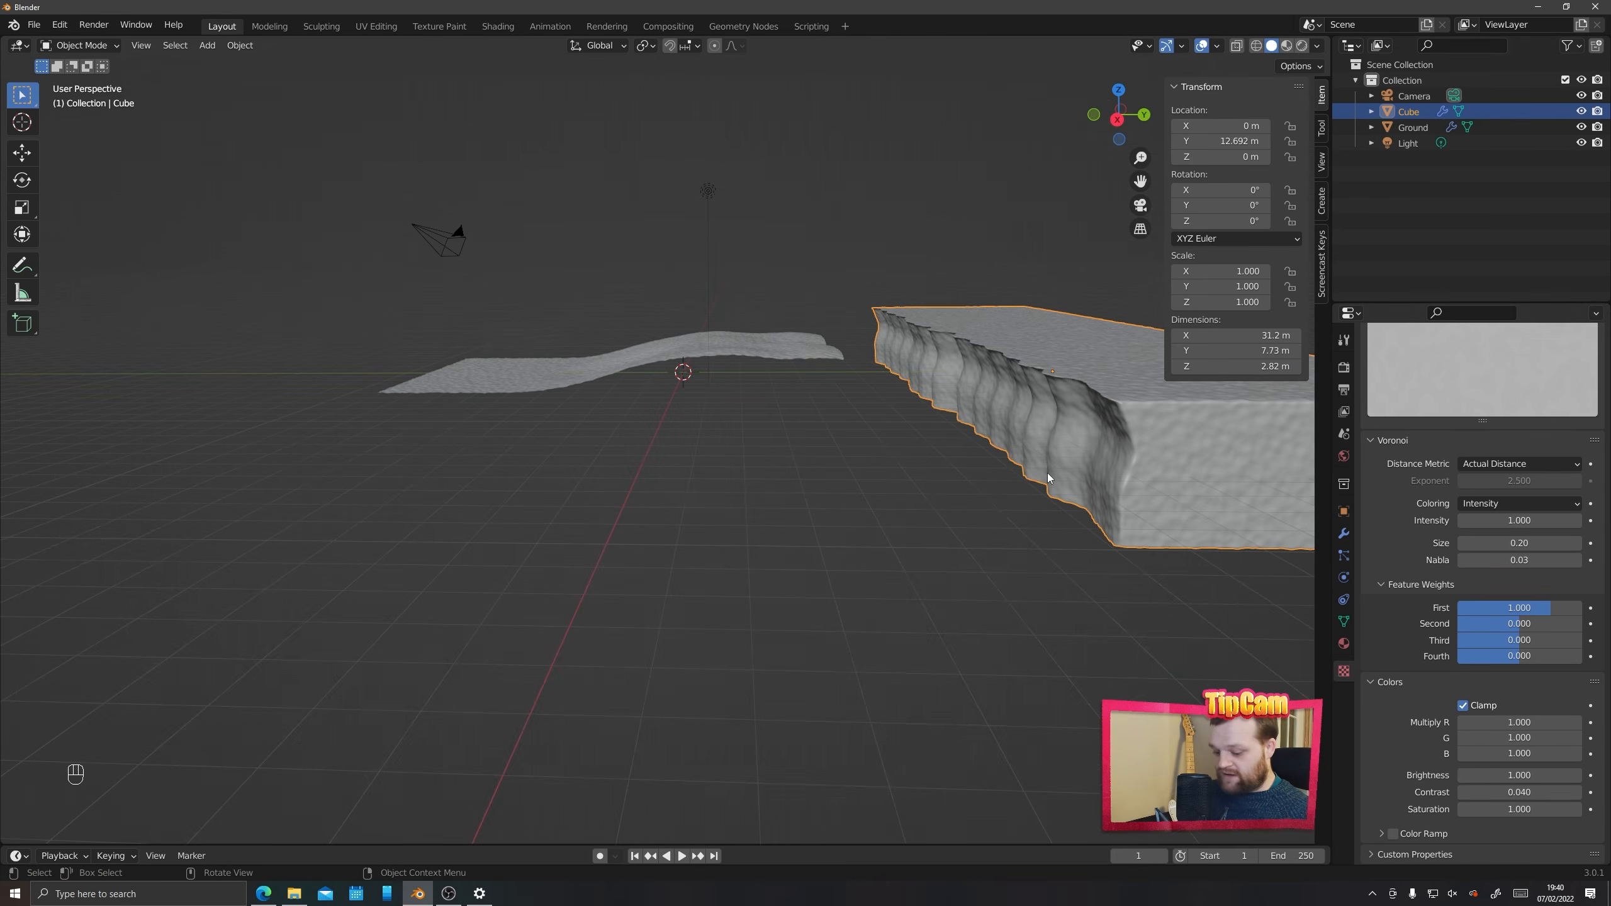
{"action": "key", "text": "g"}
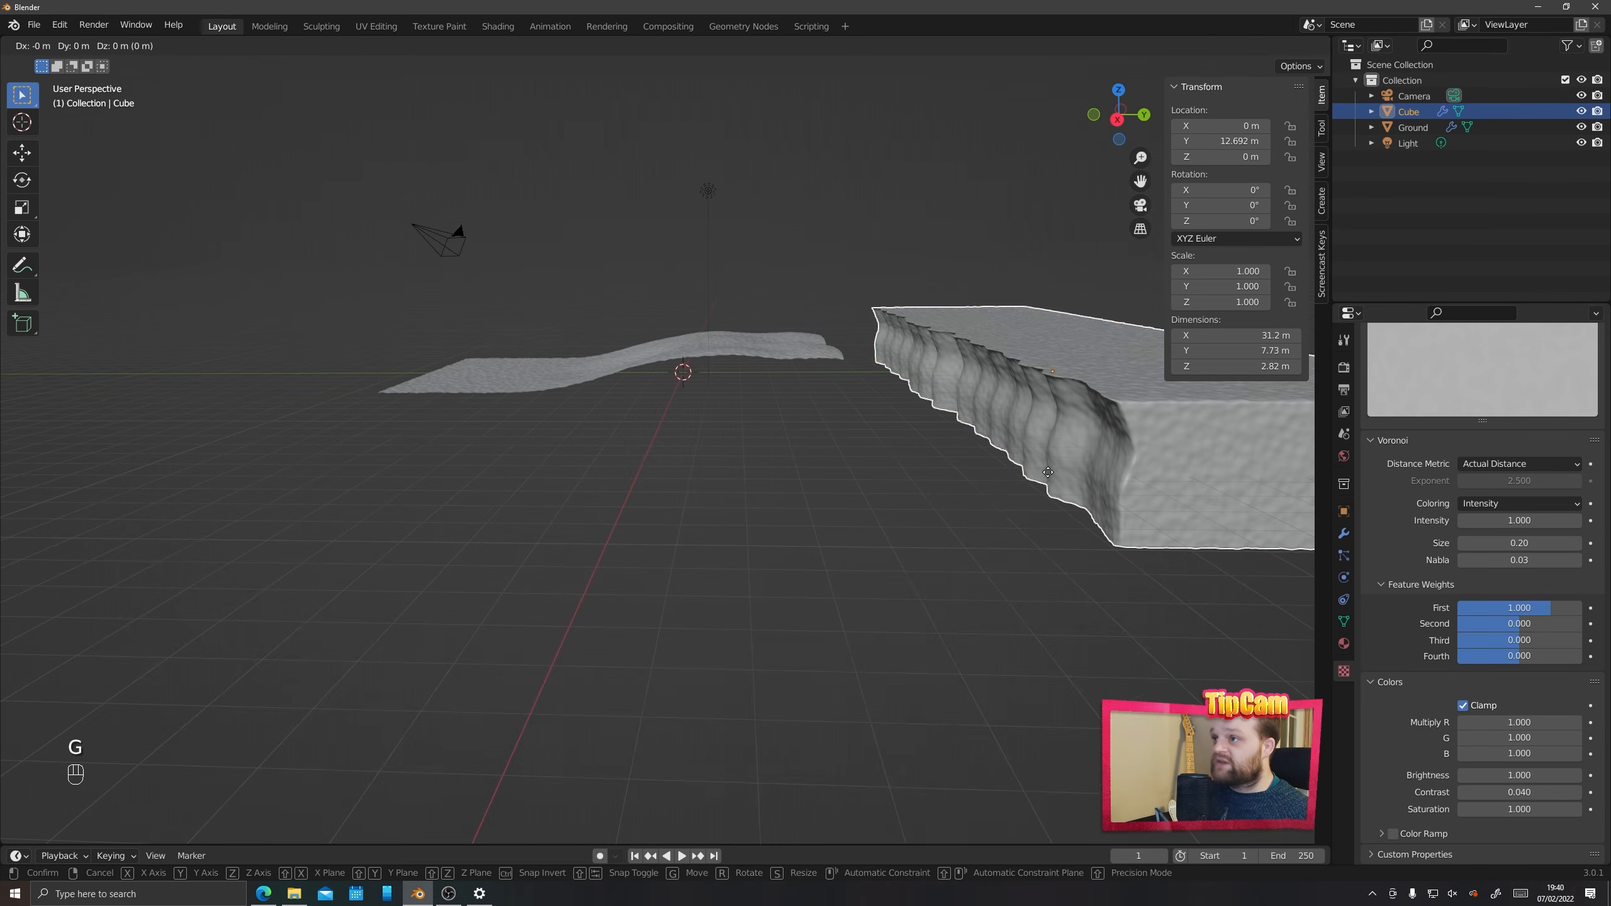
{"action": "key", "text": "y"}
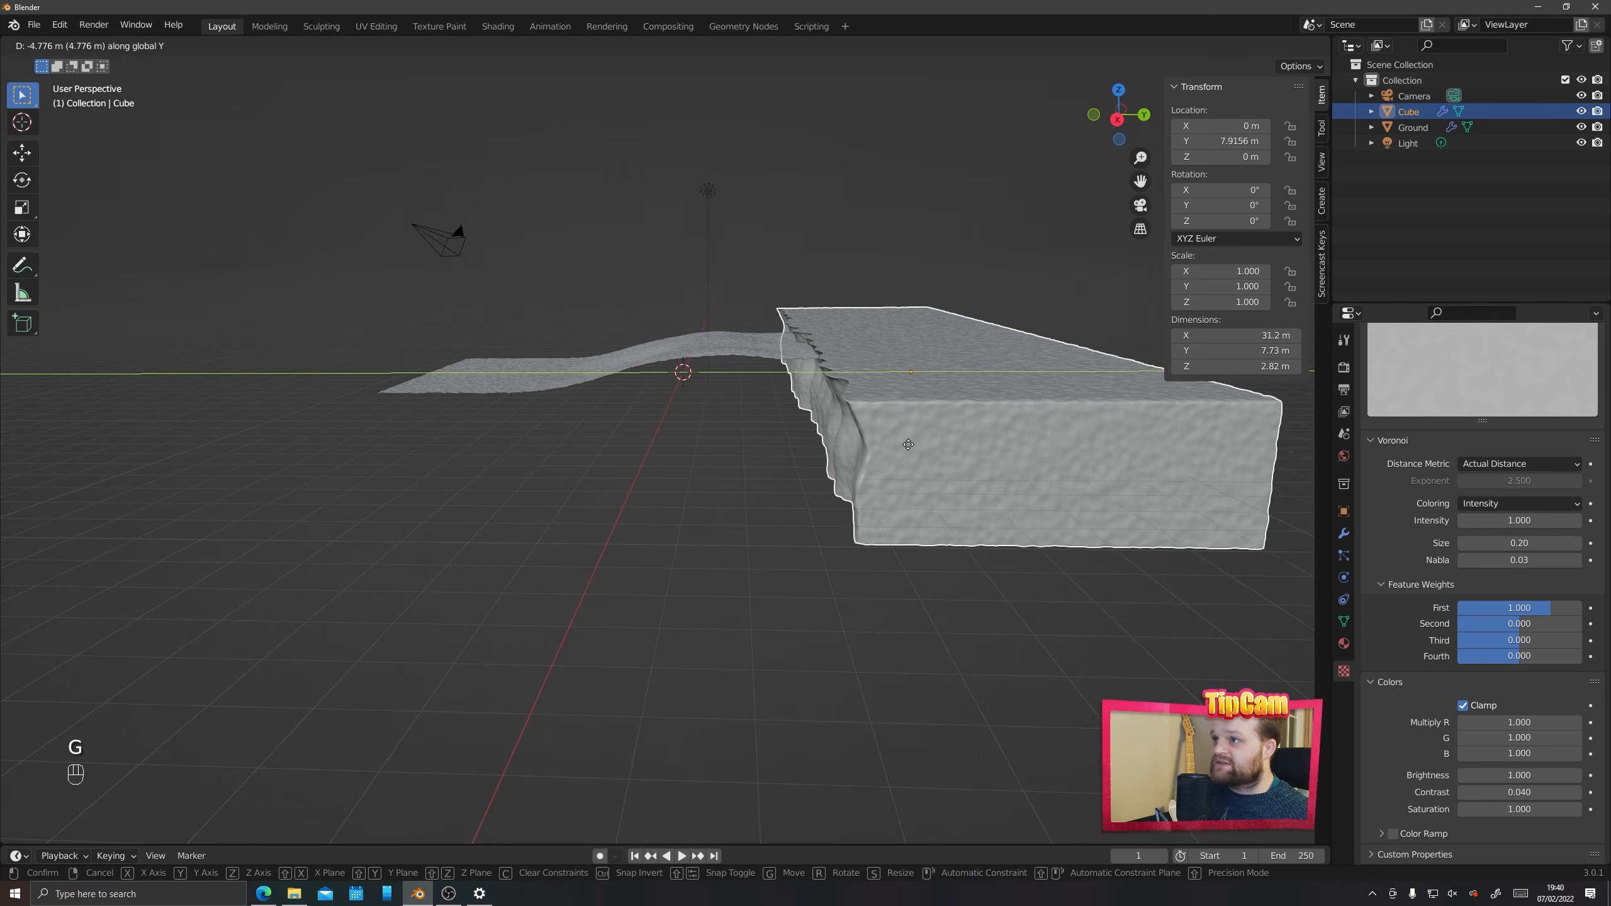
{"action": "left_click", "coordinate": [888, 449]}
{"action": "middle_click_drag", "start_coordinate": [686, 469], "coordinate": [777, 520]}
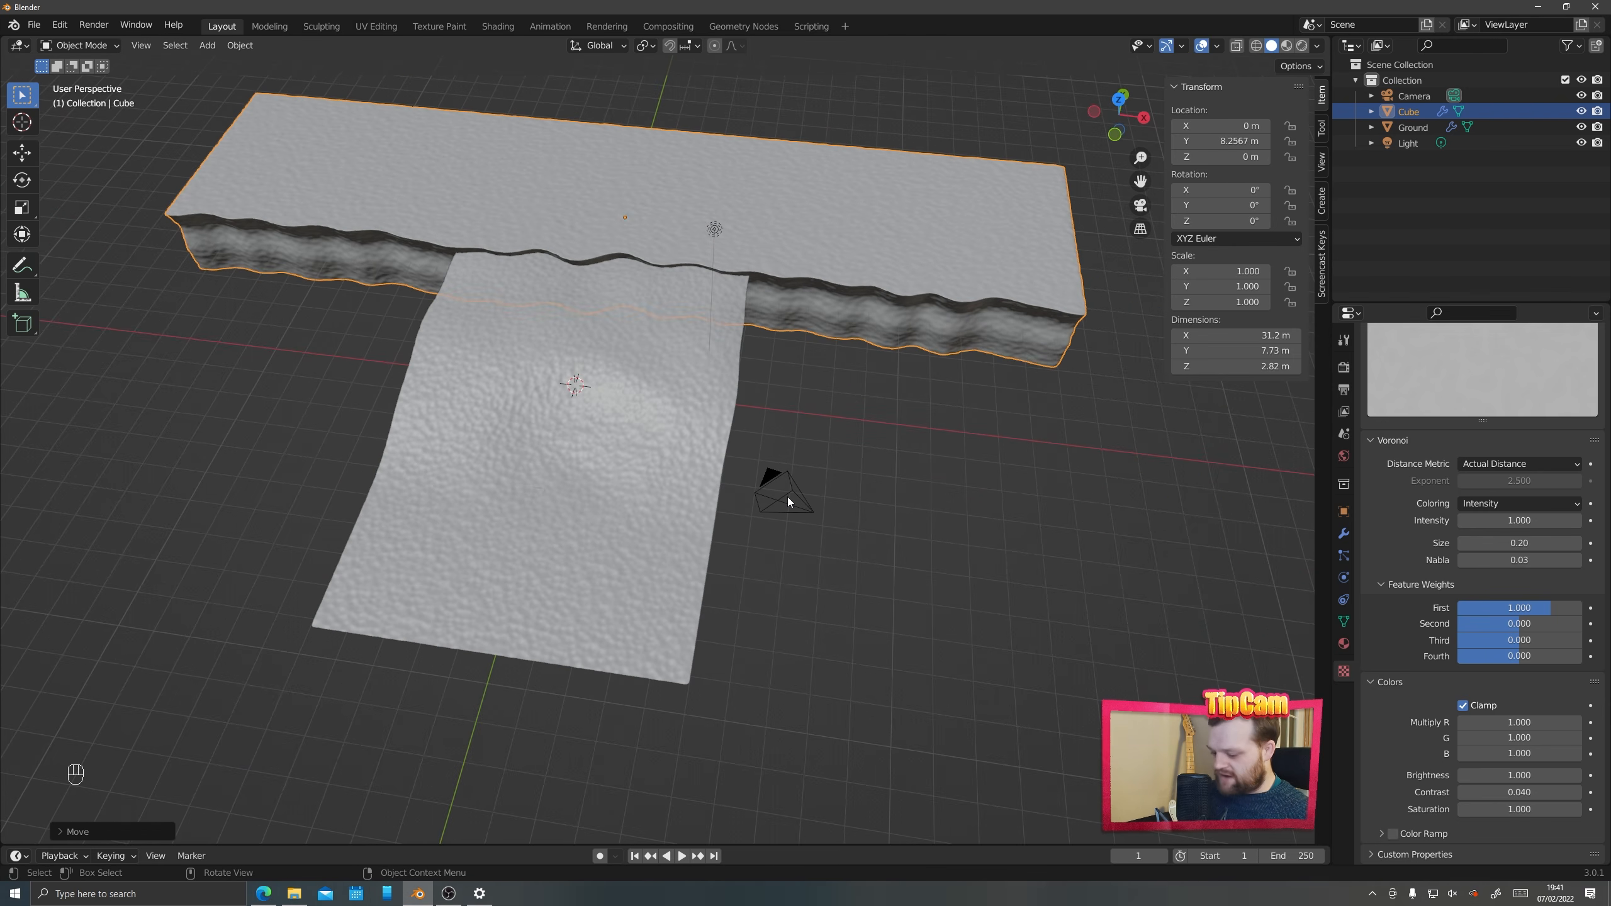
{"action": "scroll", "coordinate": [788, 496], "scroll_direction": "down", "scroll_amount": 2}
{"action": "middle_click_drag", "start_coordinate": [787, 458], "coordinate": [729, 557], "text": "shift"}
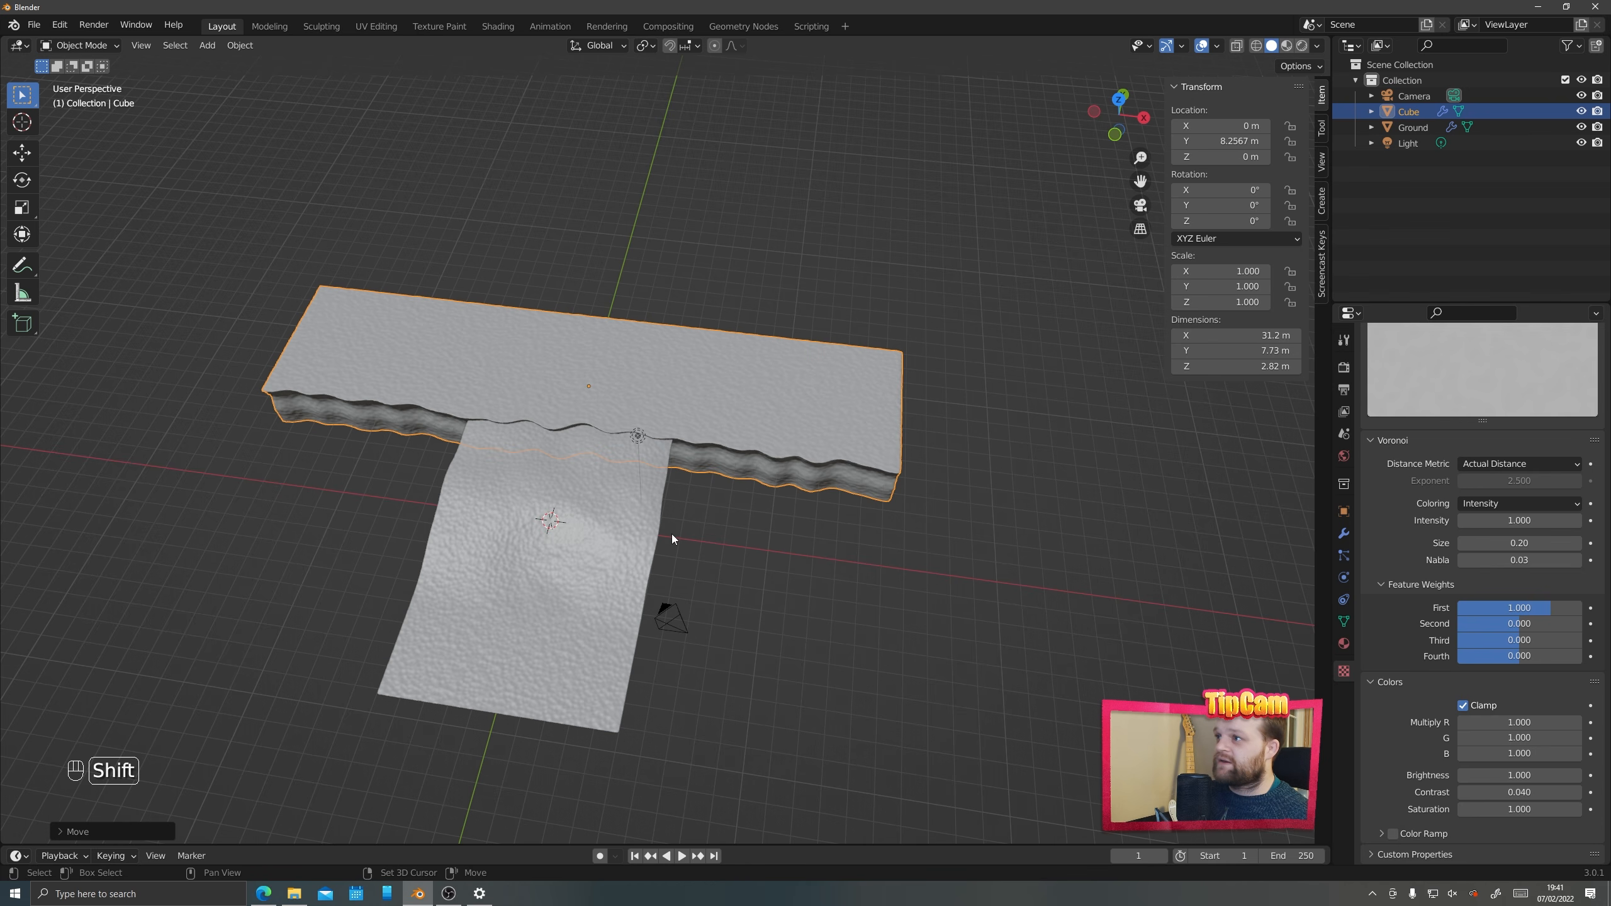
{"action": "middle_click_drag", "start_coordinate": [672, 534], "coordinate": [866, 515]}
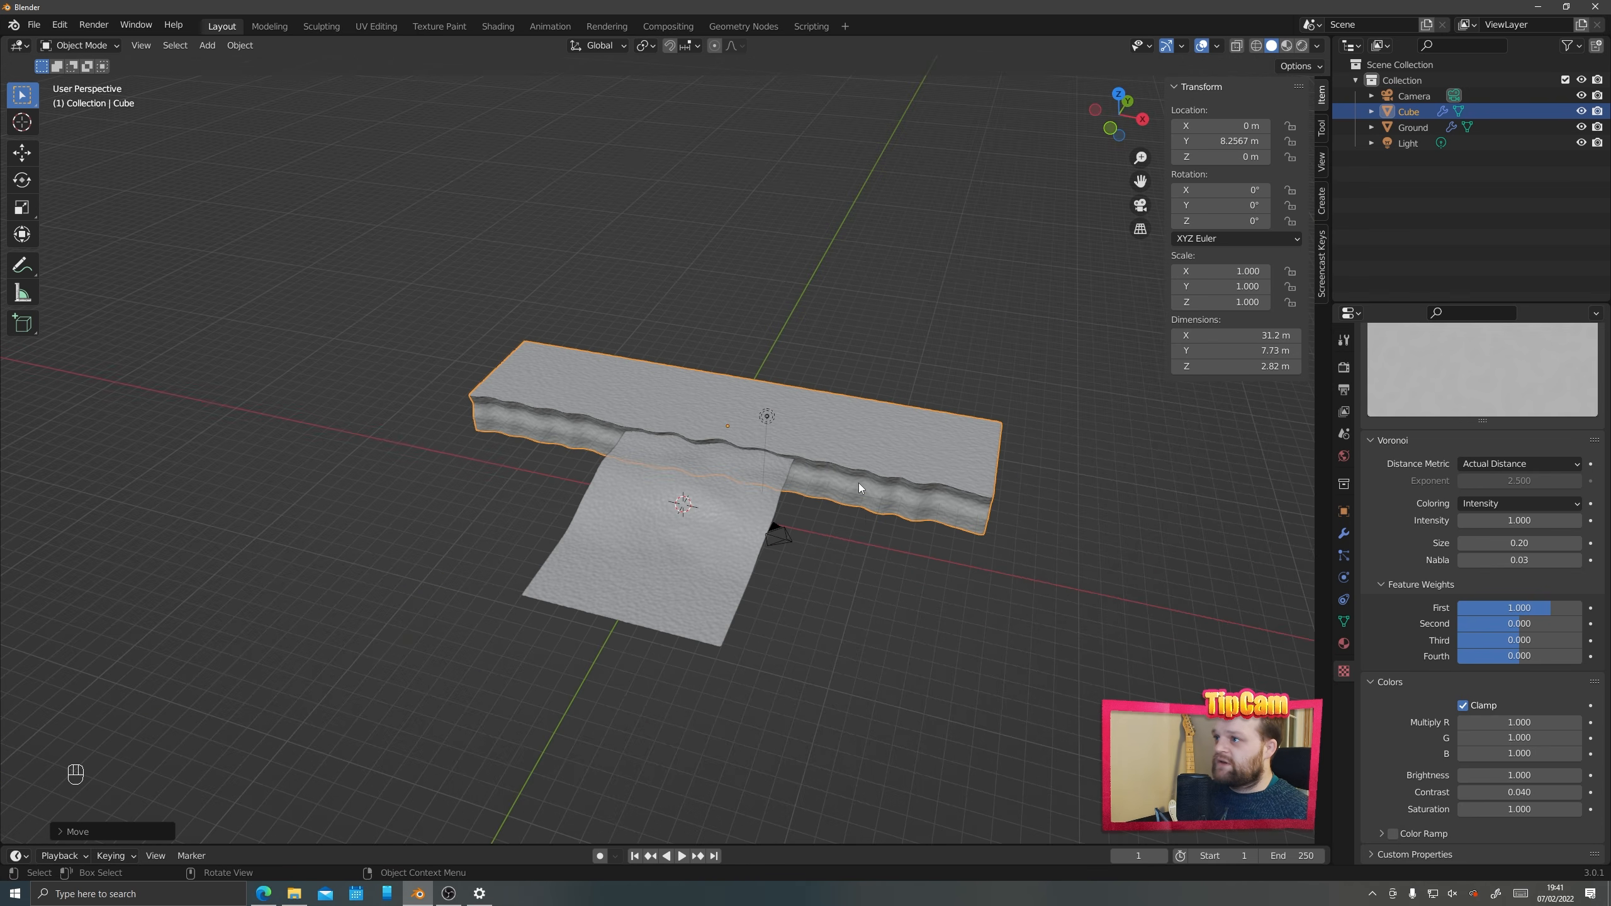
Scale the whole cliff mesh by about 1.47 along the X axis to lengthen it
{"action": "key", "text": "Tab"}
{"action": "scroll", "coordinate": [837, 472], "scroll_direction": "down", "scroll_amount": 1}
{"action": "key", "text": "a"}
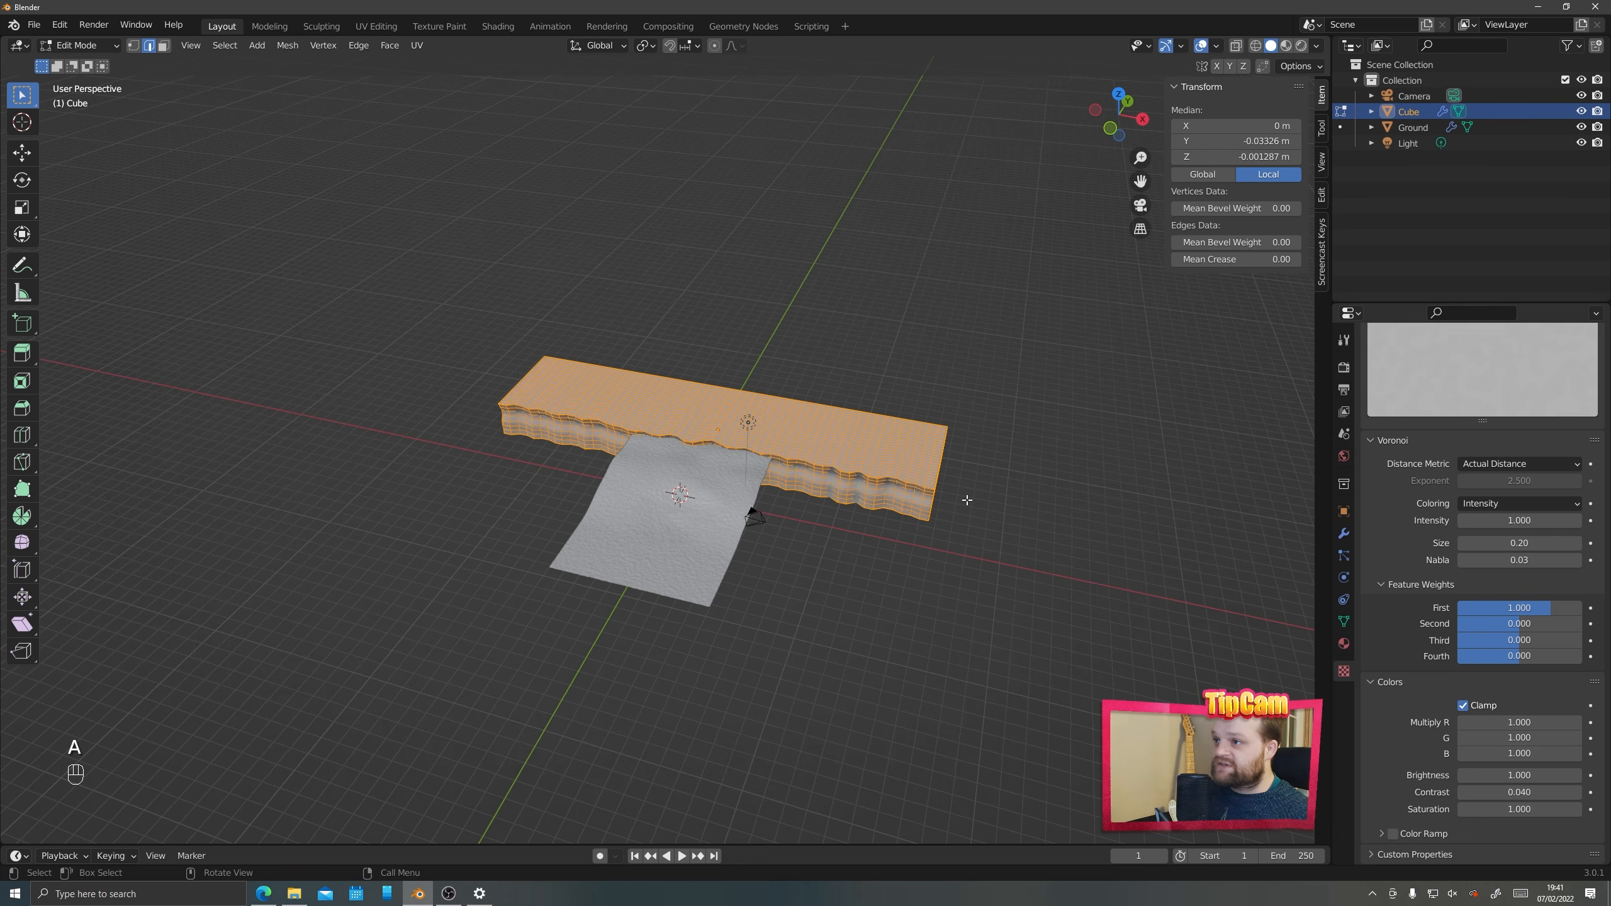
{"action": "key", "text": "s"}
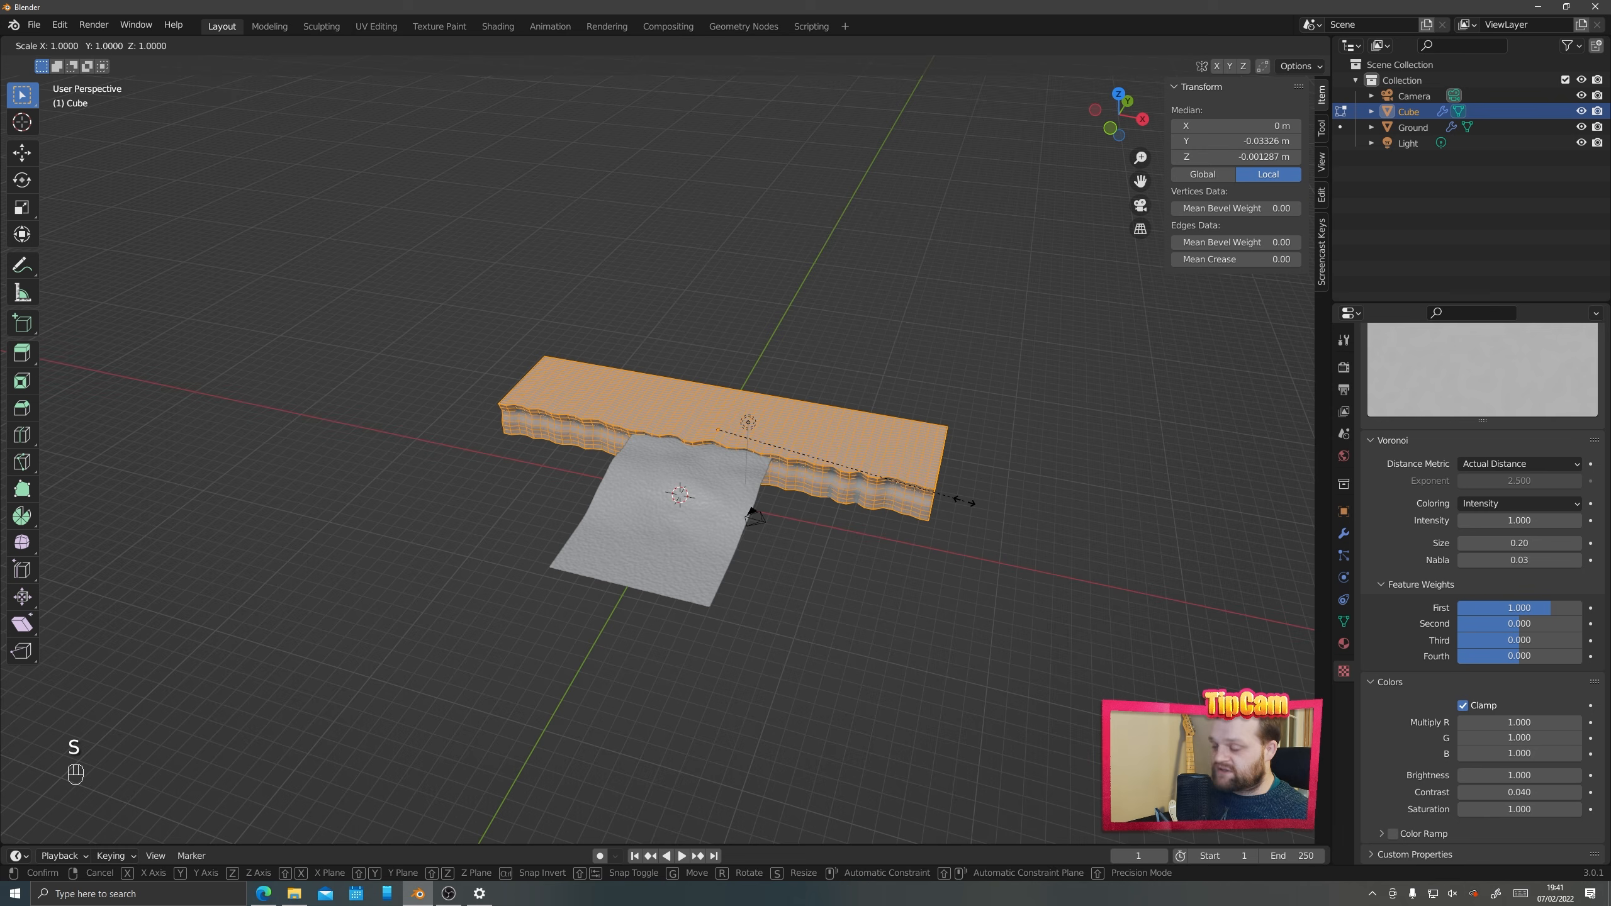
{"action": "key", "text": "x"}
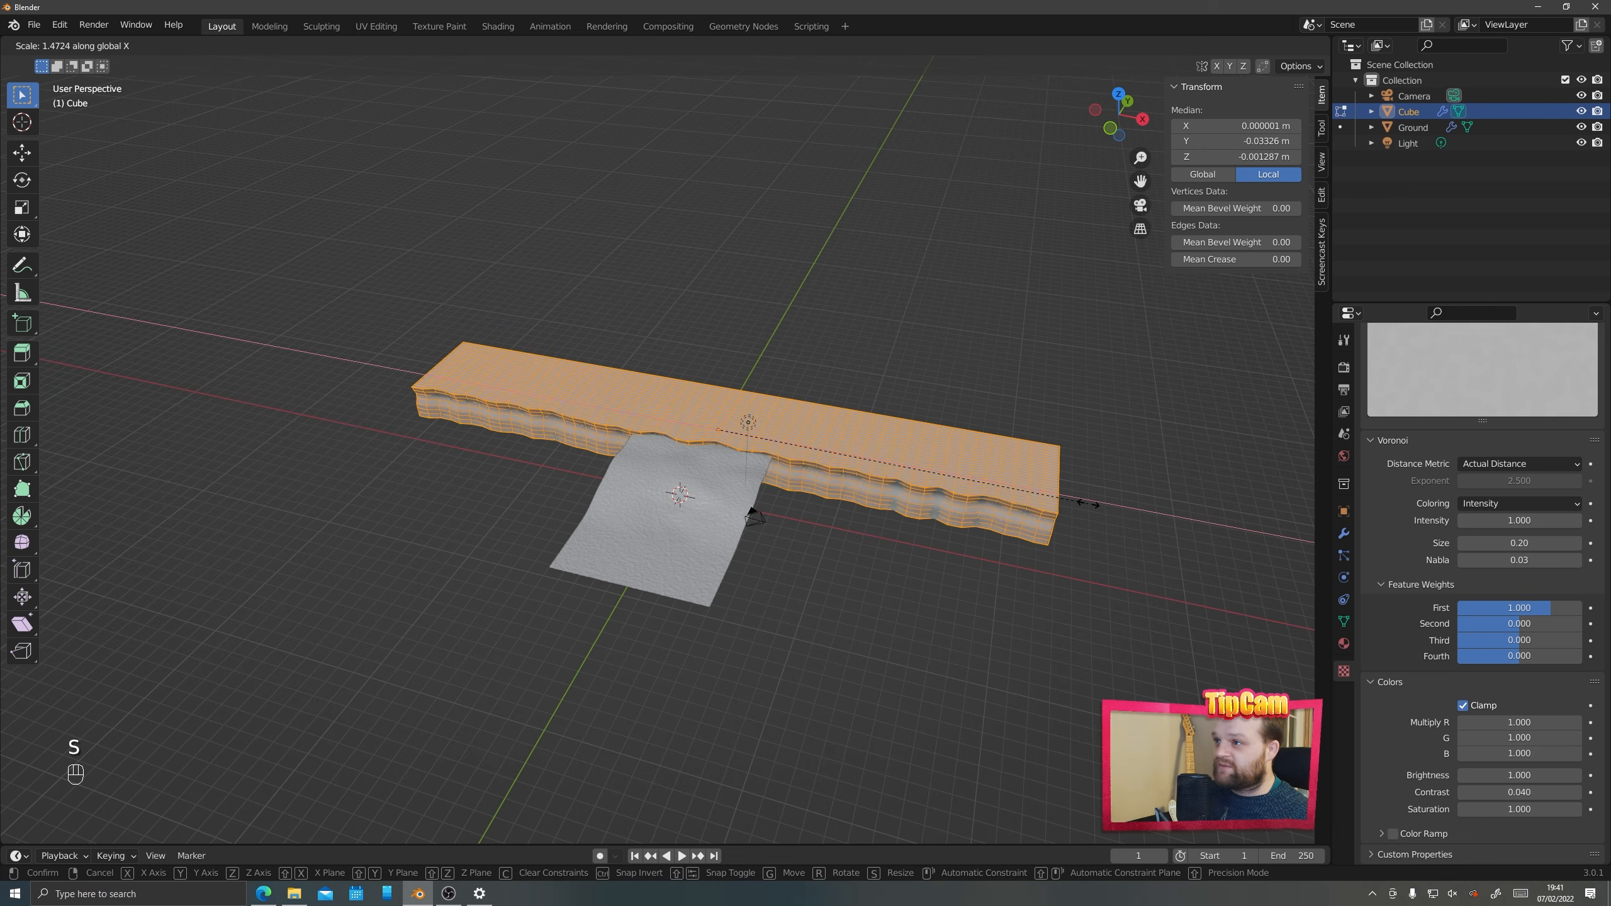
{"action": "left_click", "coordinate": [1089, 504]}
{"action": "key", "text": "Tab"}
{"action": "middle_click_drag", "start_coordinate": [723, 546], "coordinate": [670, 554]}
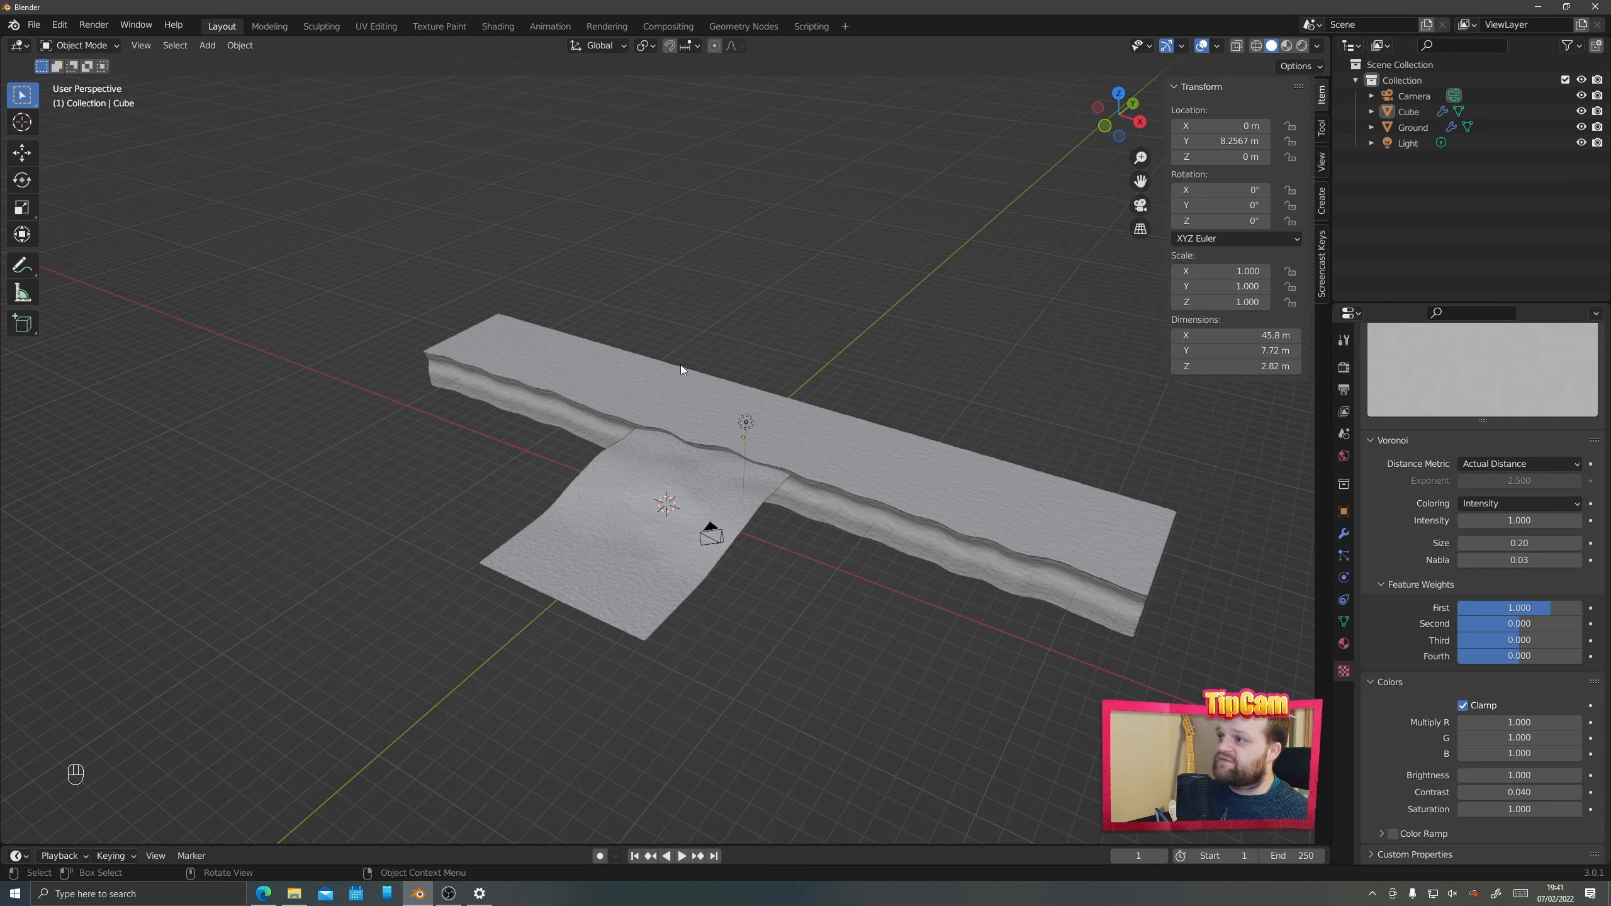
{"action": "middle_click_drag", "start_coordinate": [896, 479], "coordinate": [662, 576]}
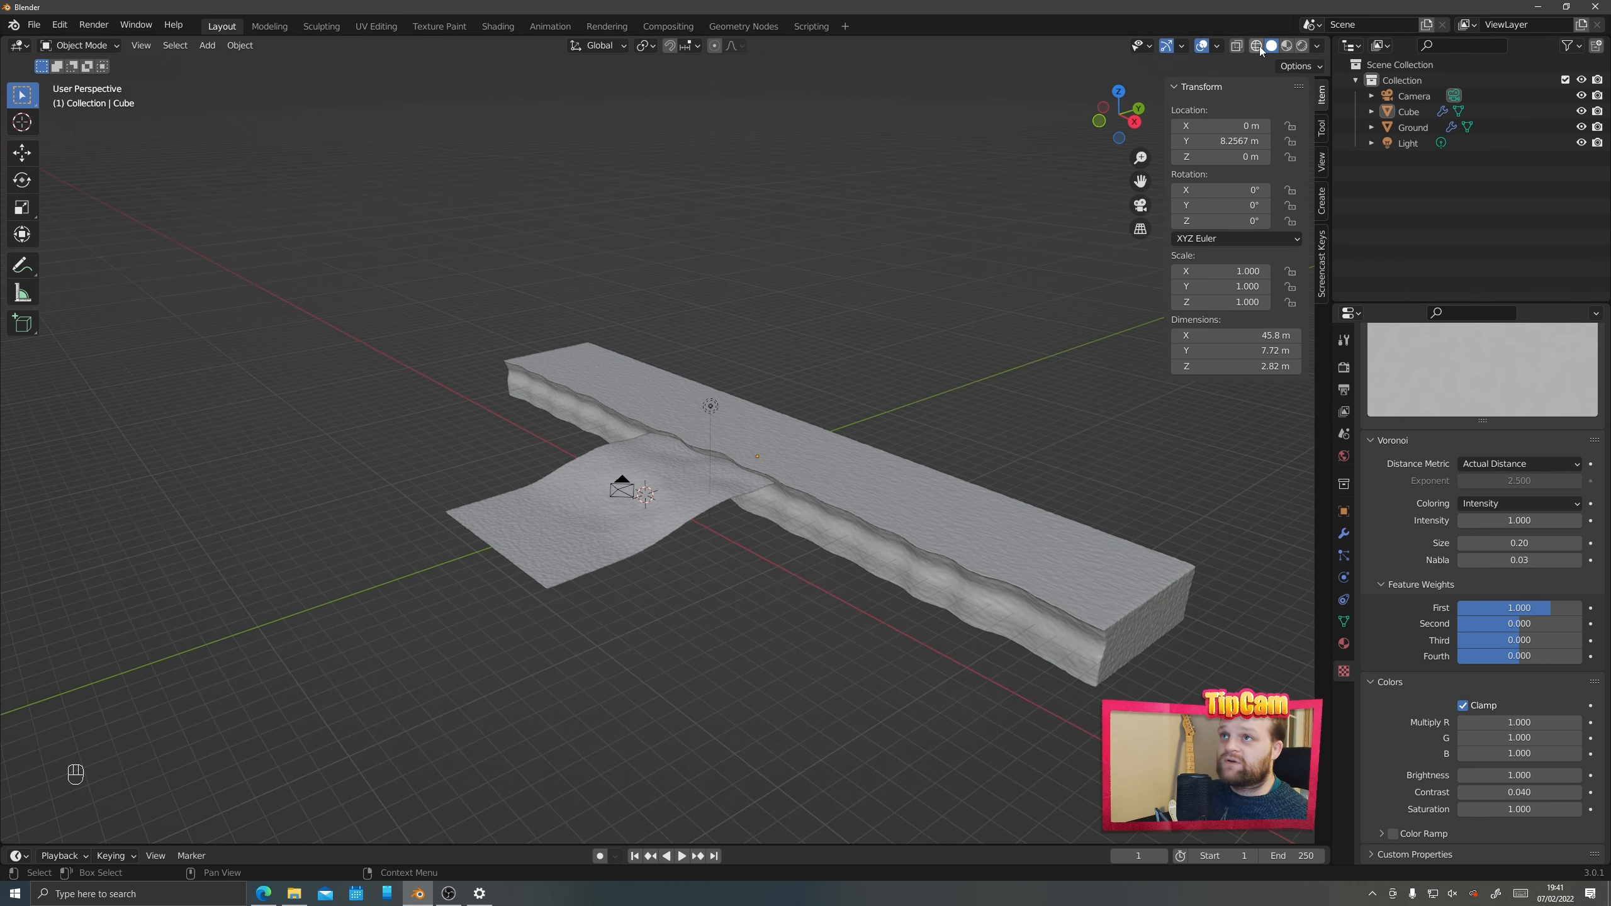
Turn on X-ray display and add a 10 m plane at the world origin
{"action": "left_click", "coordinate": [1237, 46]}
{"action": "middle_click_drag", "start_coordinate": [715, 437], "coordinate": [554, 555]}
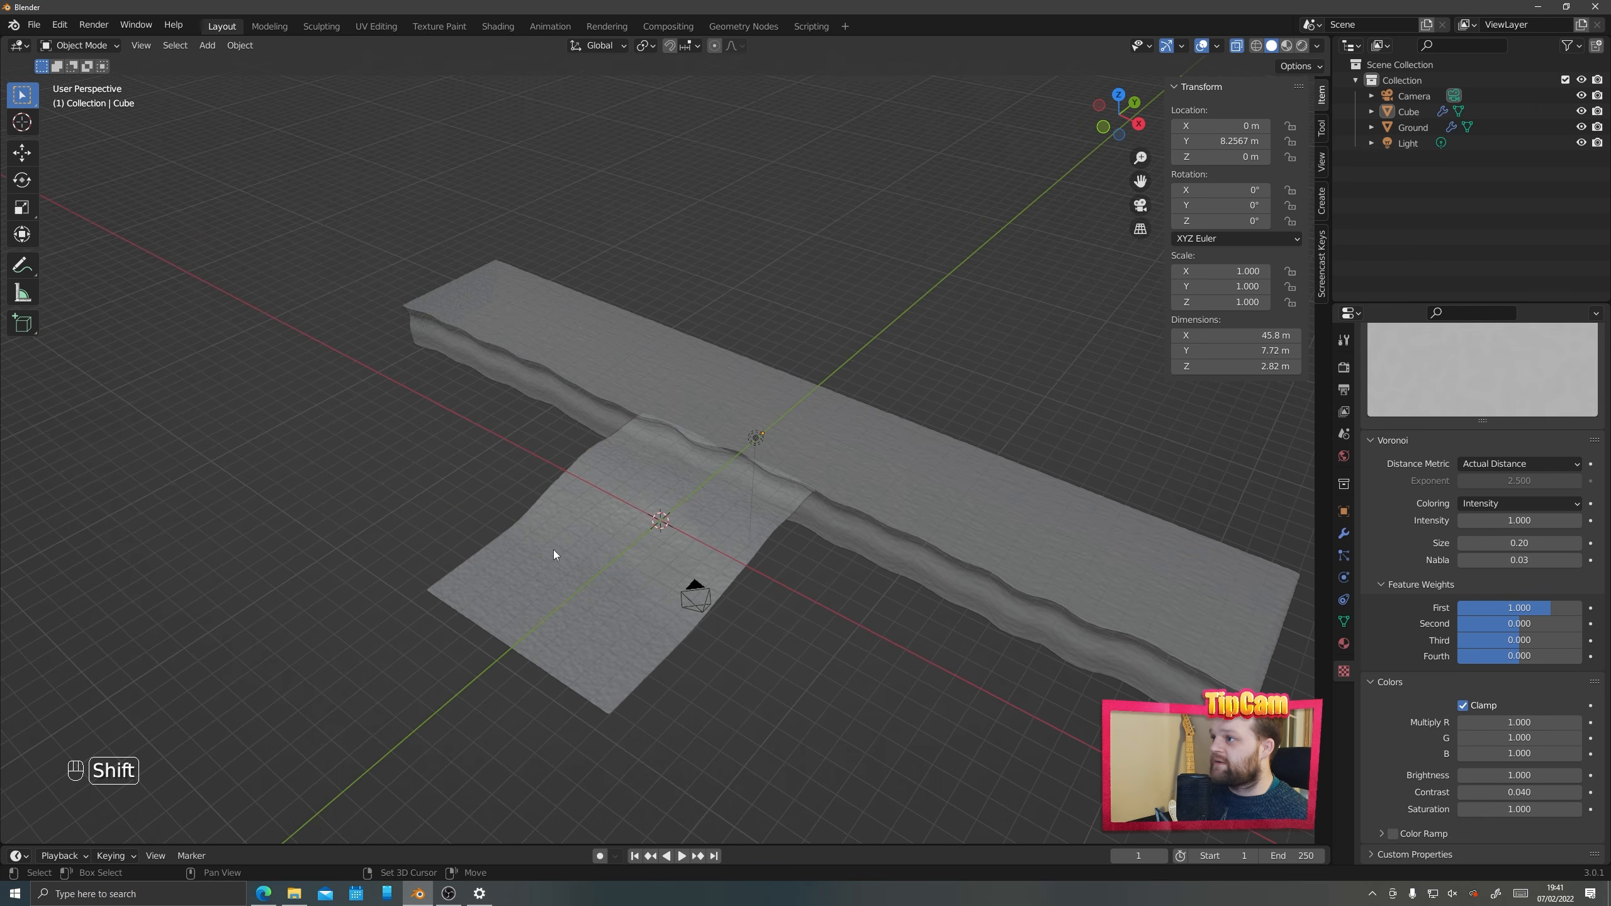
{"action": "key", "text": "shift+a"}
{"action": "left_click", "coordinate": [636, 189]}
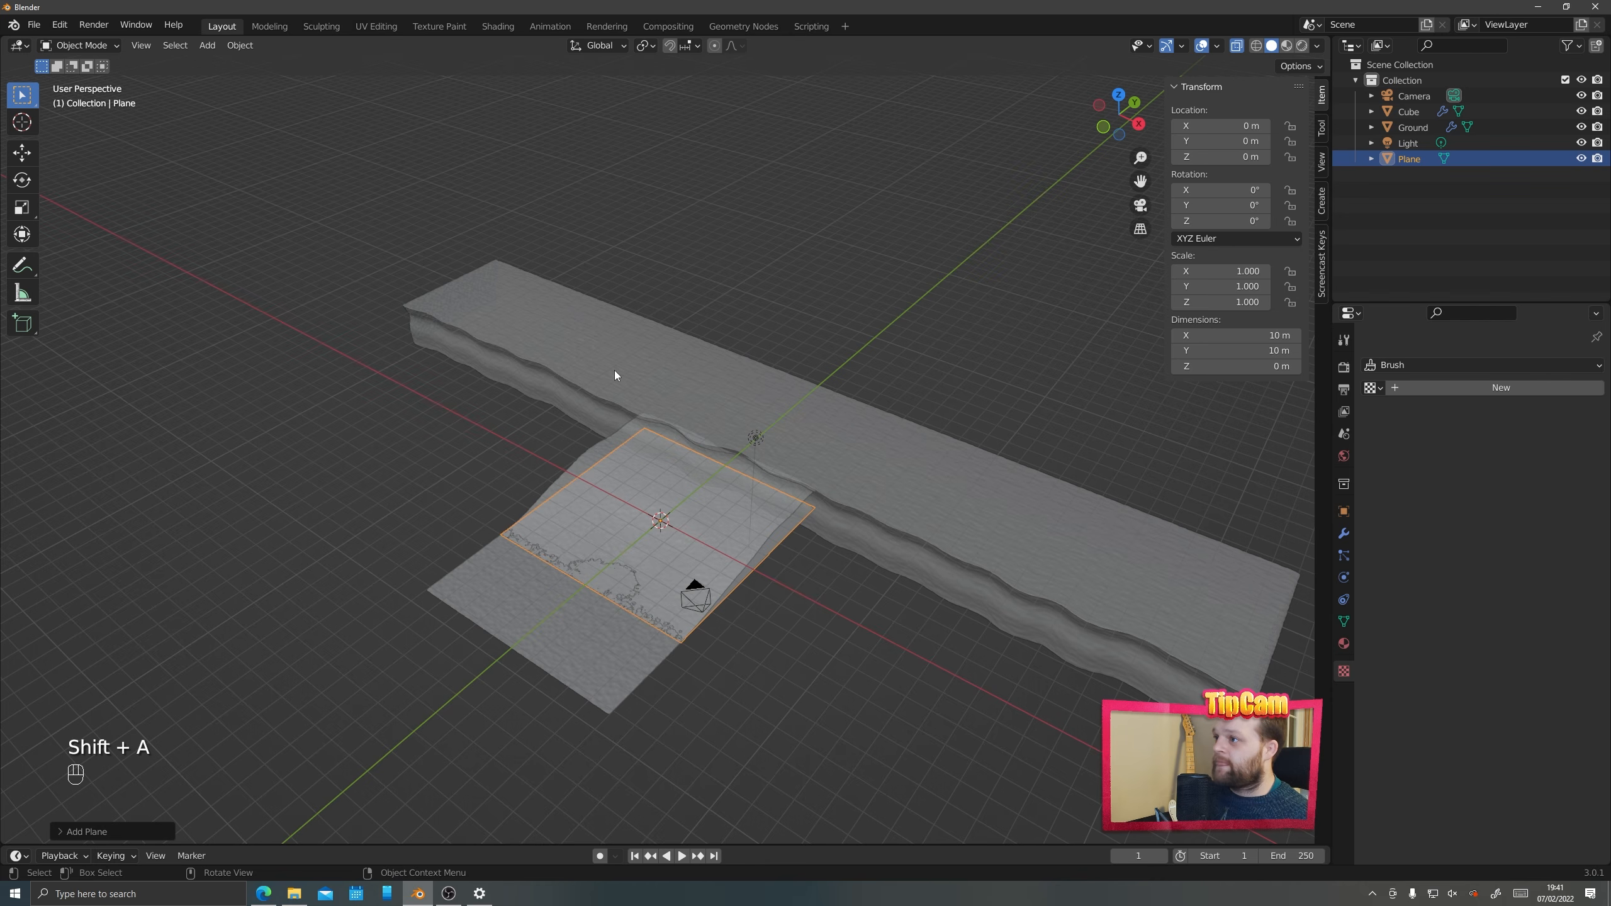
{"action": "middle_click_drag", "start_coordinate": [614, 370], "coordinate": [574, 552]}
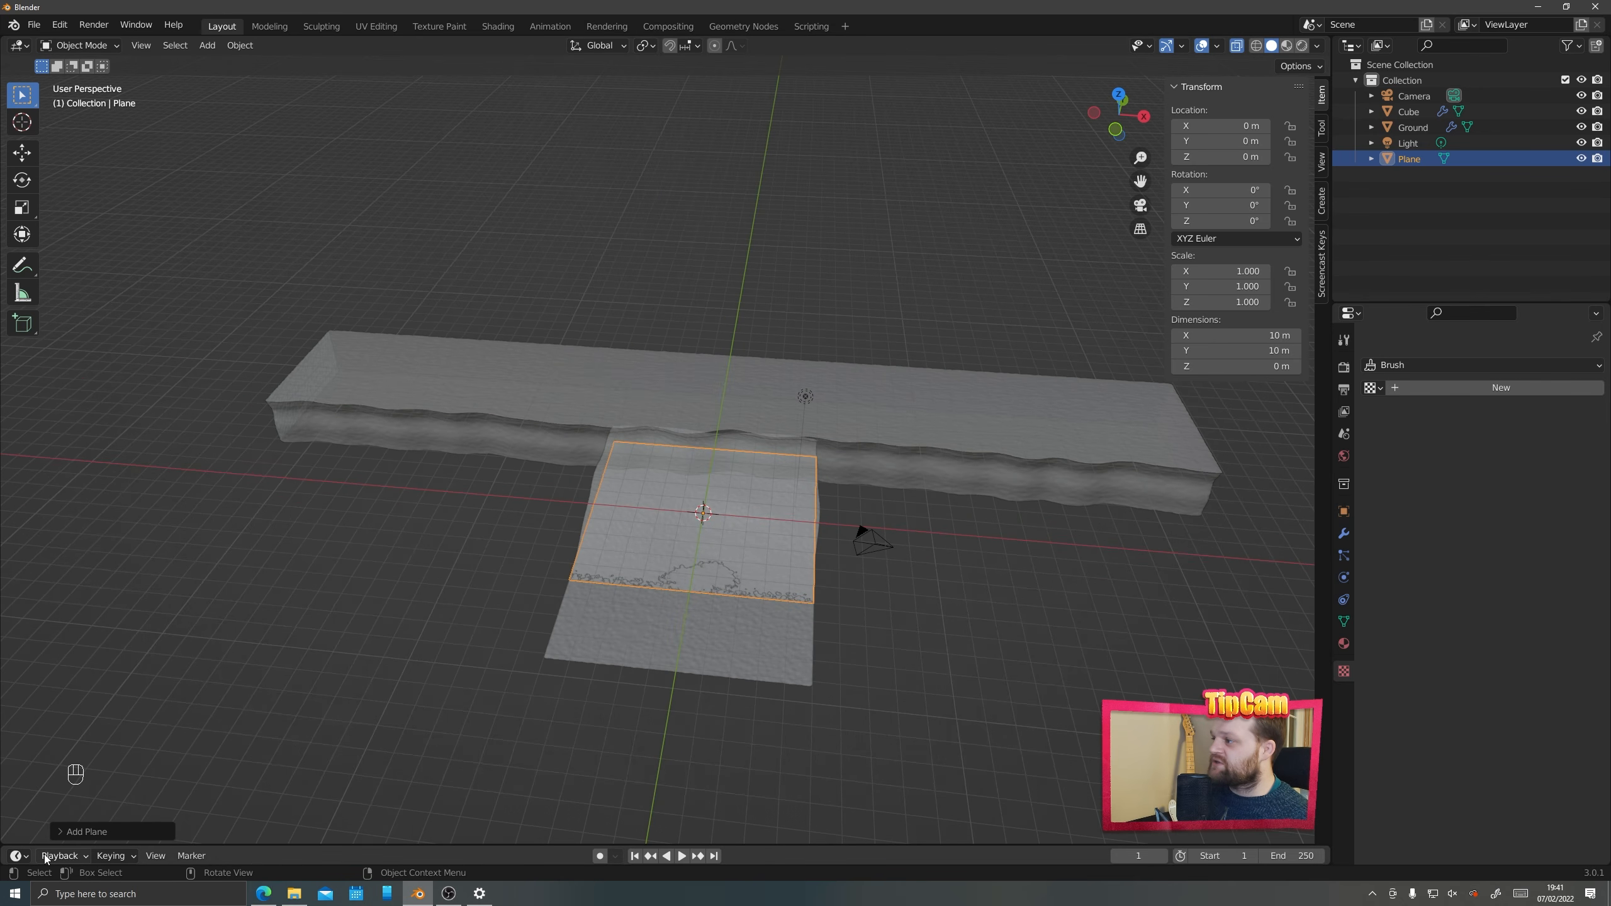
{"action": "left_click", "coordinate": [59, 832]}
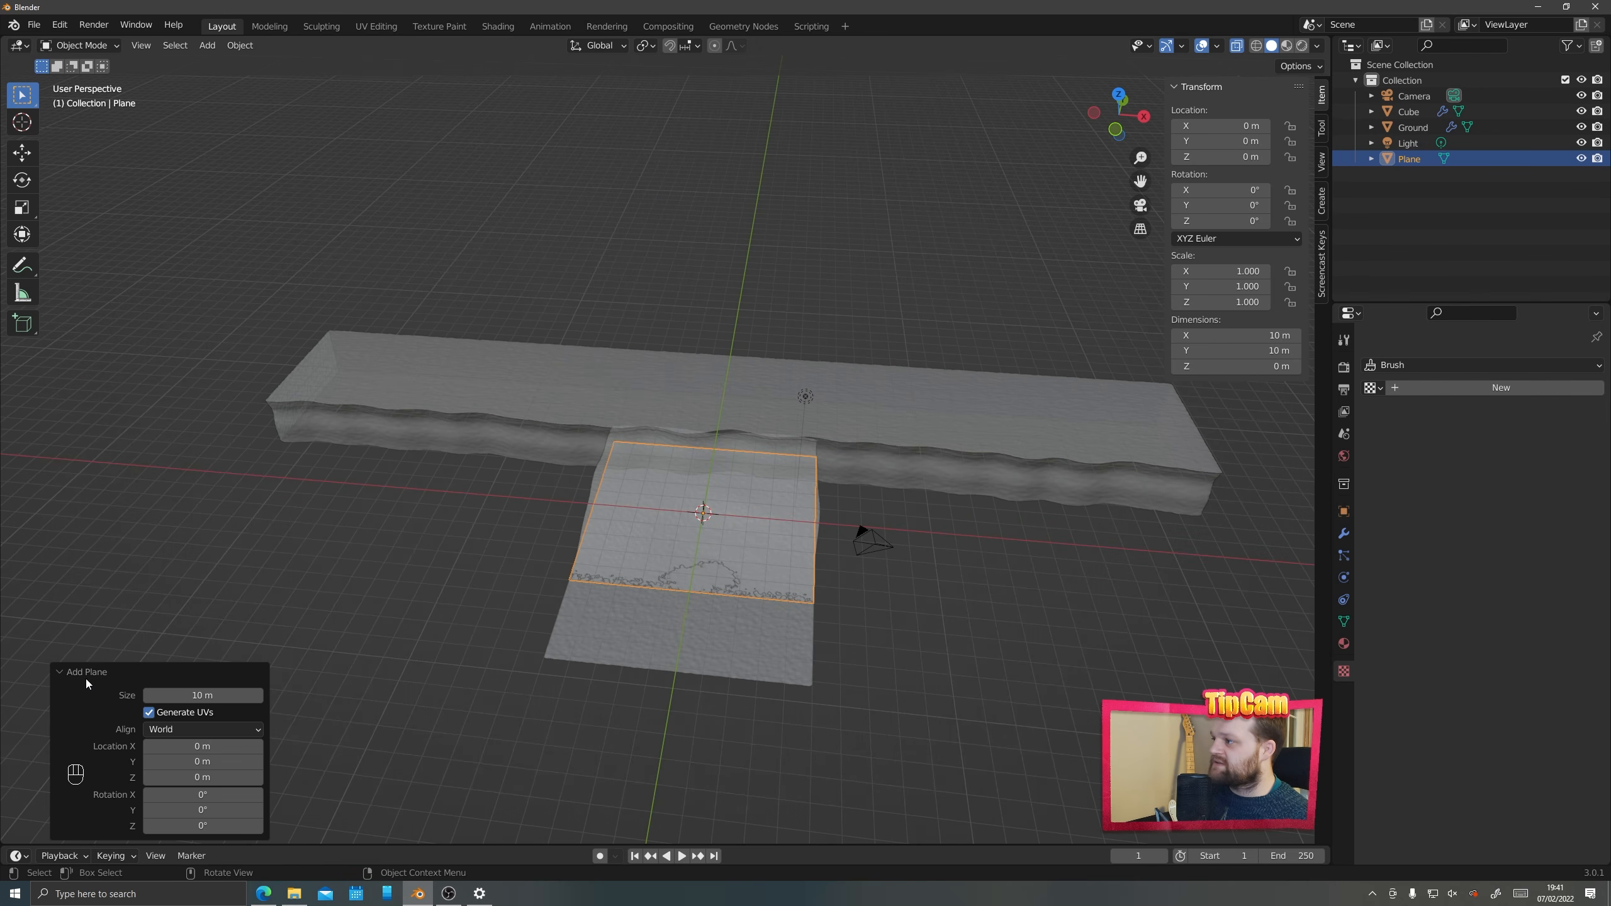
{"action": "left_click", "coordinate": [62, 674]}
{"action": "middle_click_drag", "start_coordinate": [878, 597], "coordinate": [735, 595]}
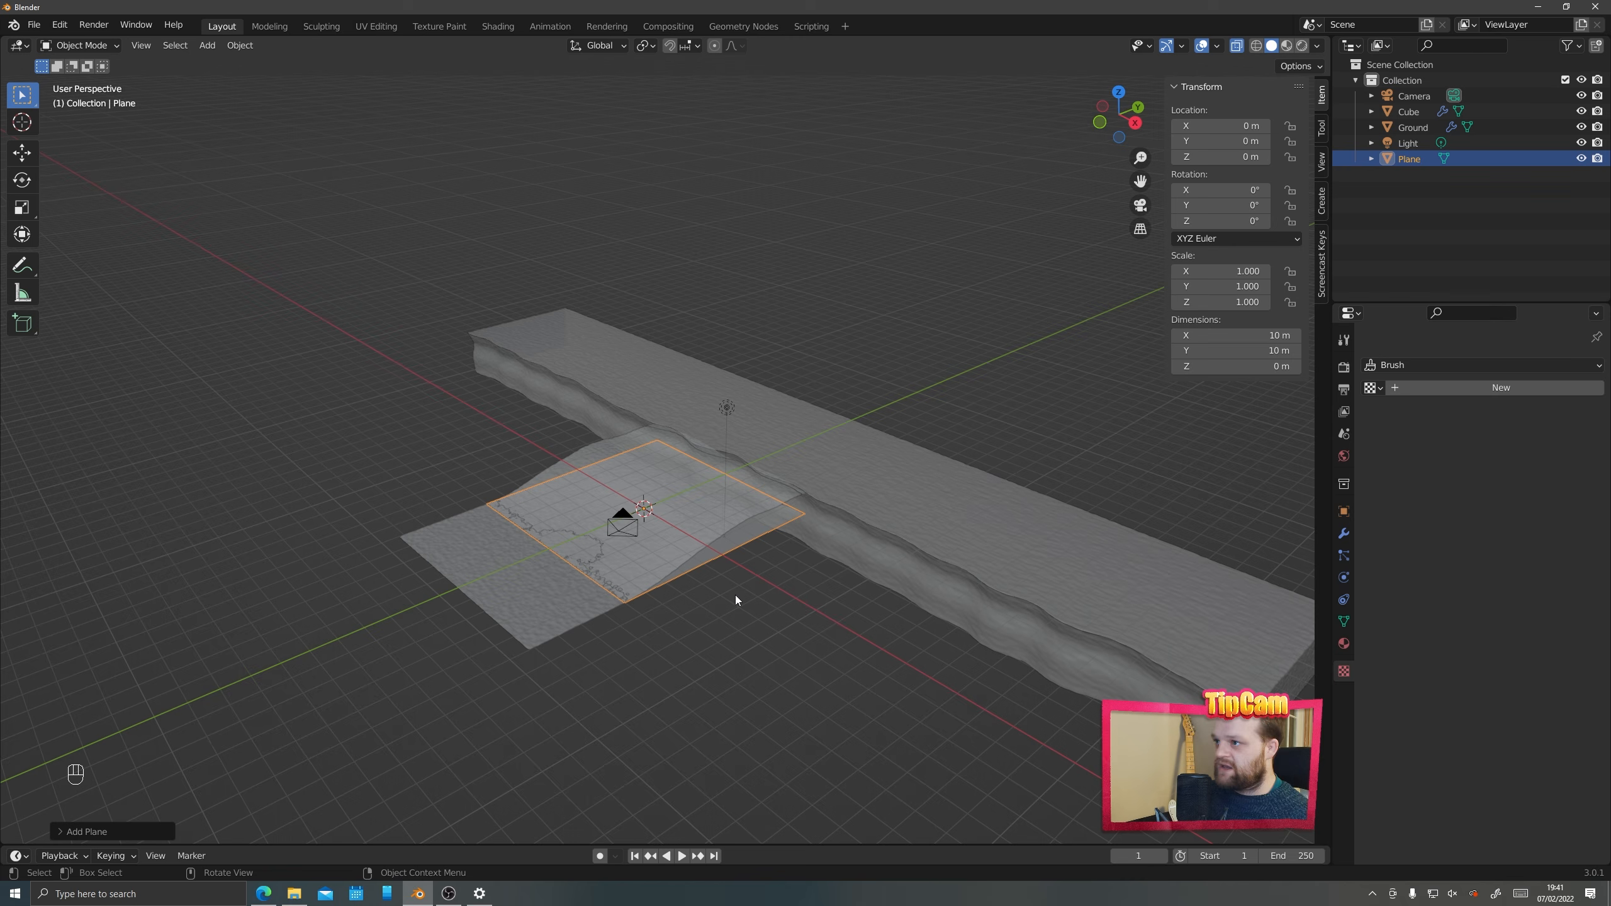
Delete the plane's edge farthest from the cliff, using the Edges option, to leave an open three-sided outline
{"action": "key", "text": "Tab"}
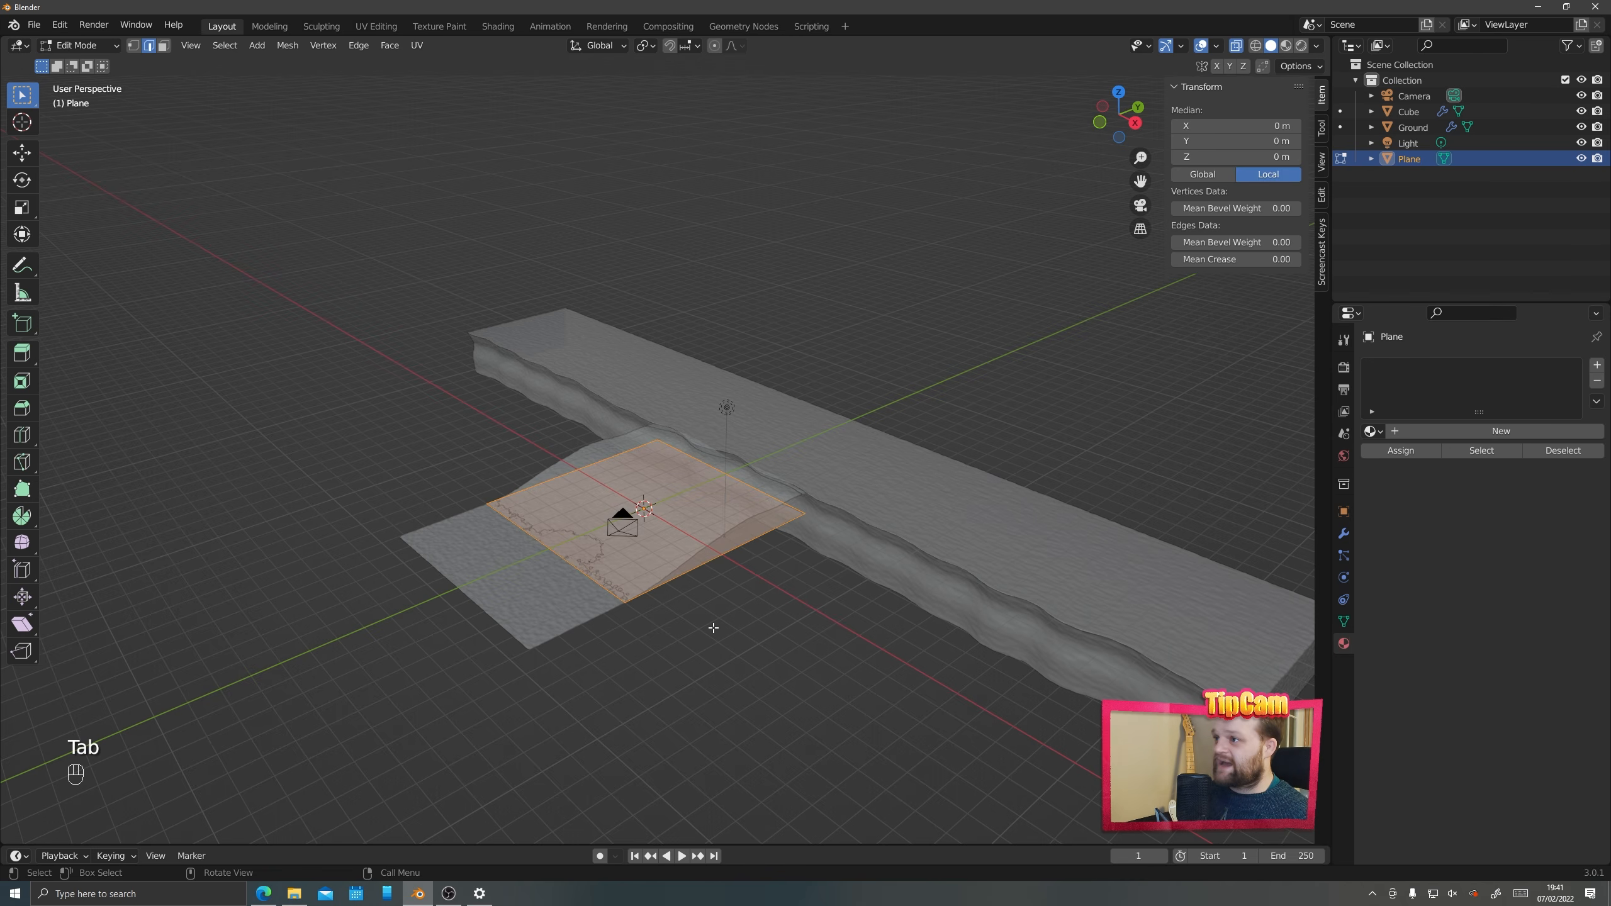
{"action": "scroll", "coordinate": [560, 606], "scroll_direction": "up", "scroll_amount": 3}
{"action": "middle_click_drag", "start_coordinate": [550, 574], "coordinate": [580, 595], "text": "shift"}
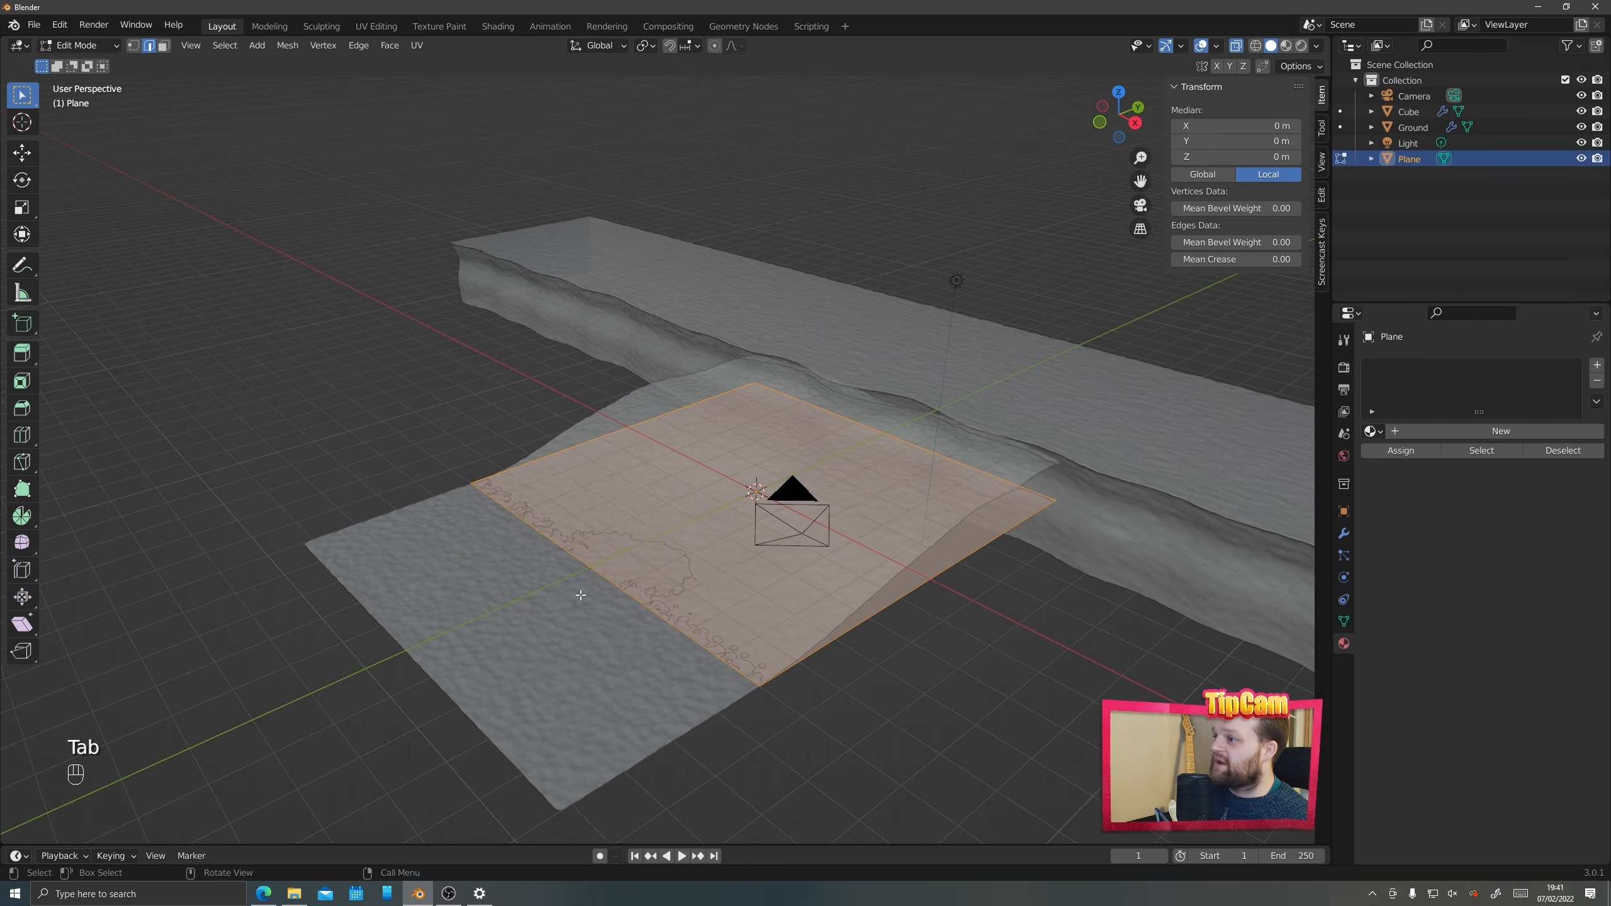
{"action": "key", "text": "2"}
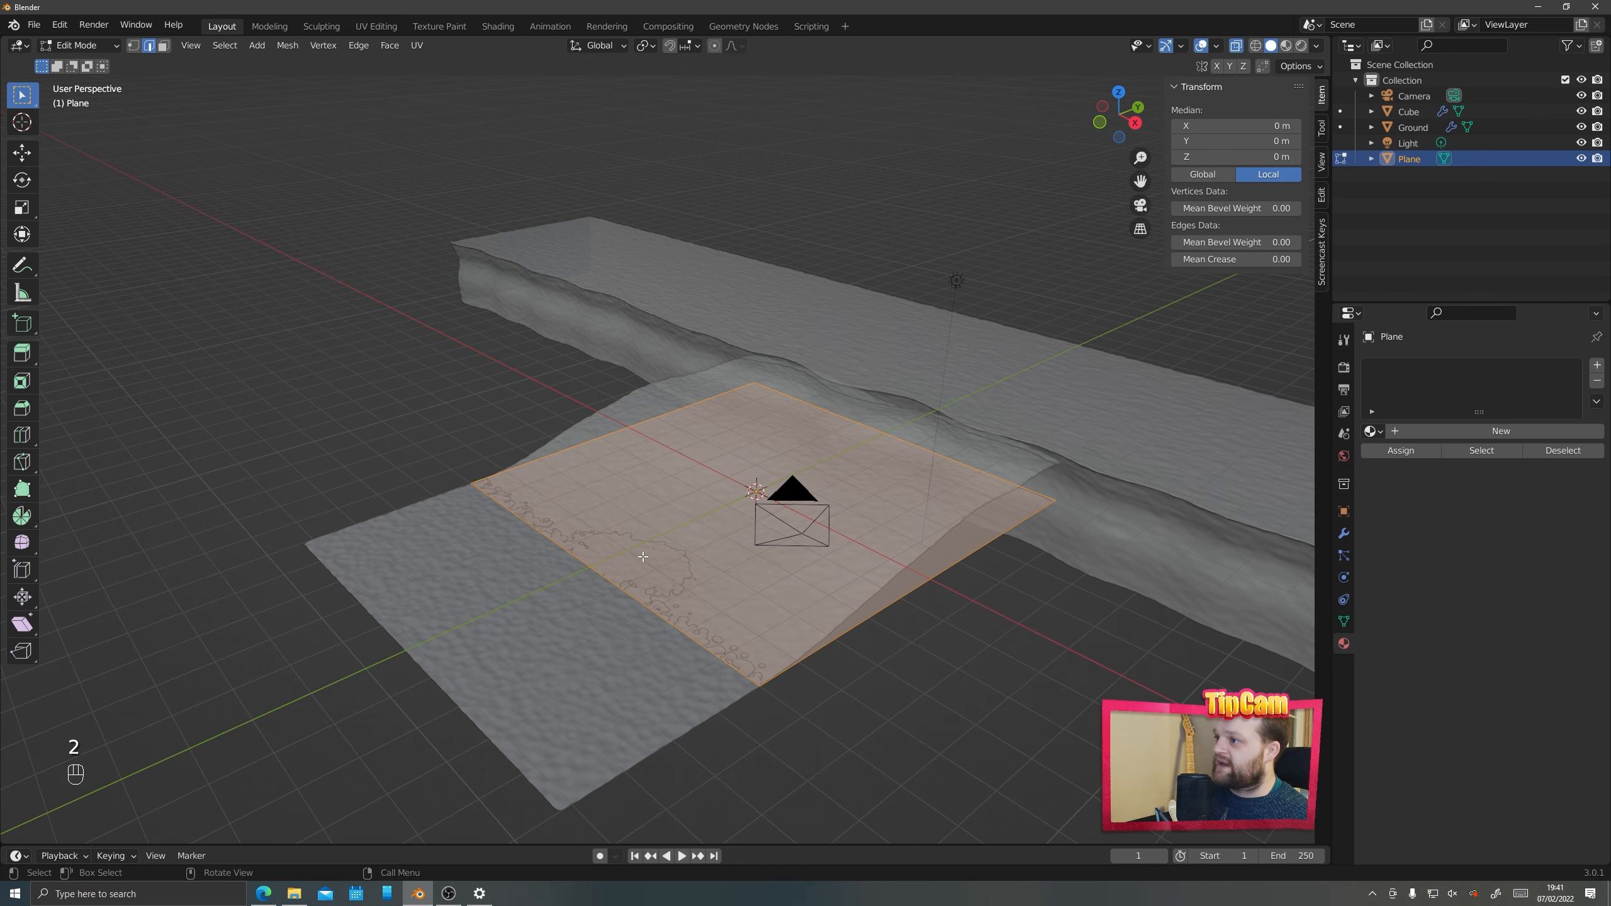
{"action": "left_click", "coordinate": [609, 628]}
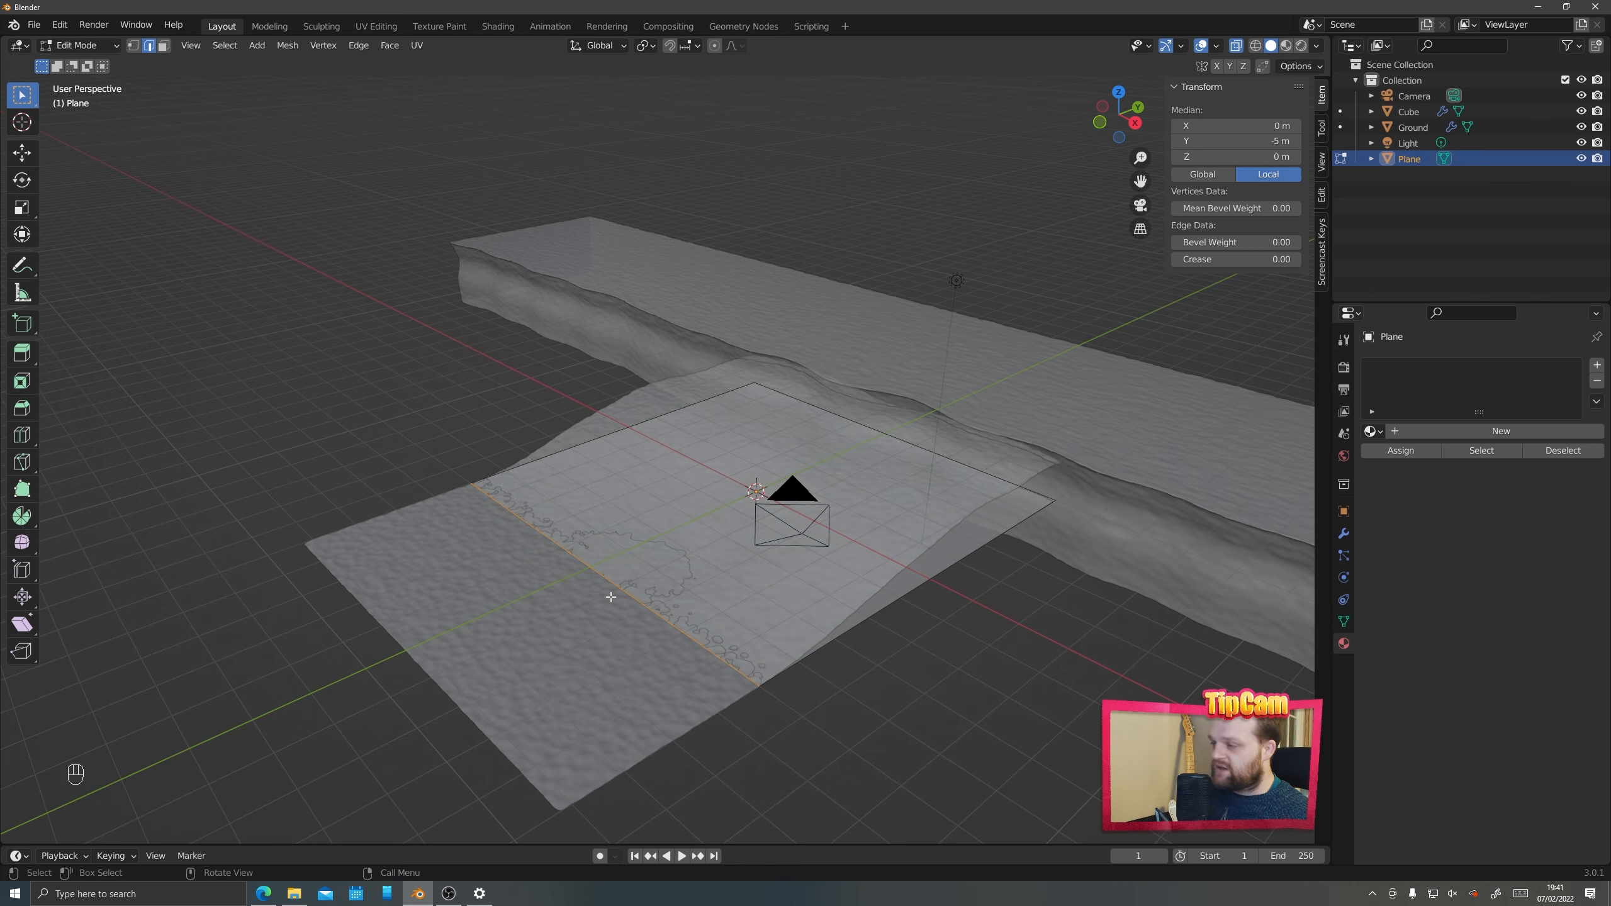
{"action": "key", "text": "x"}
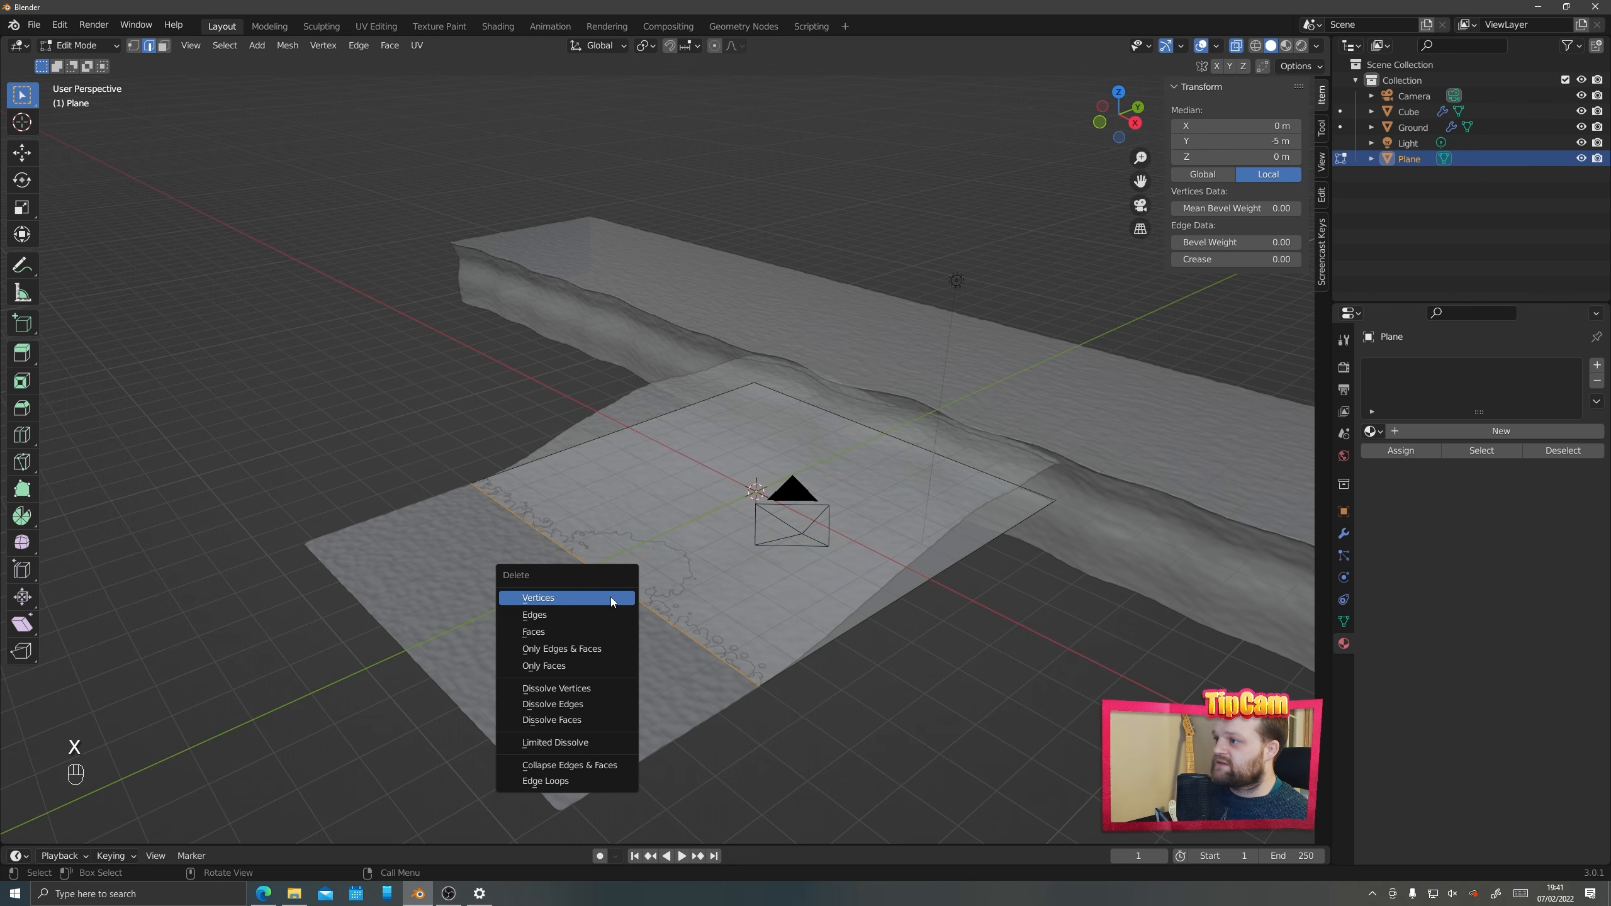
{"action": "left_click", "coordinate": [592, 613]}
{"action": "middle_click_drag", "start_coordinate": [789, 579], "coordinate": [863, 547]}
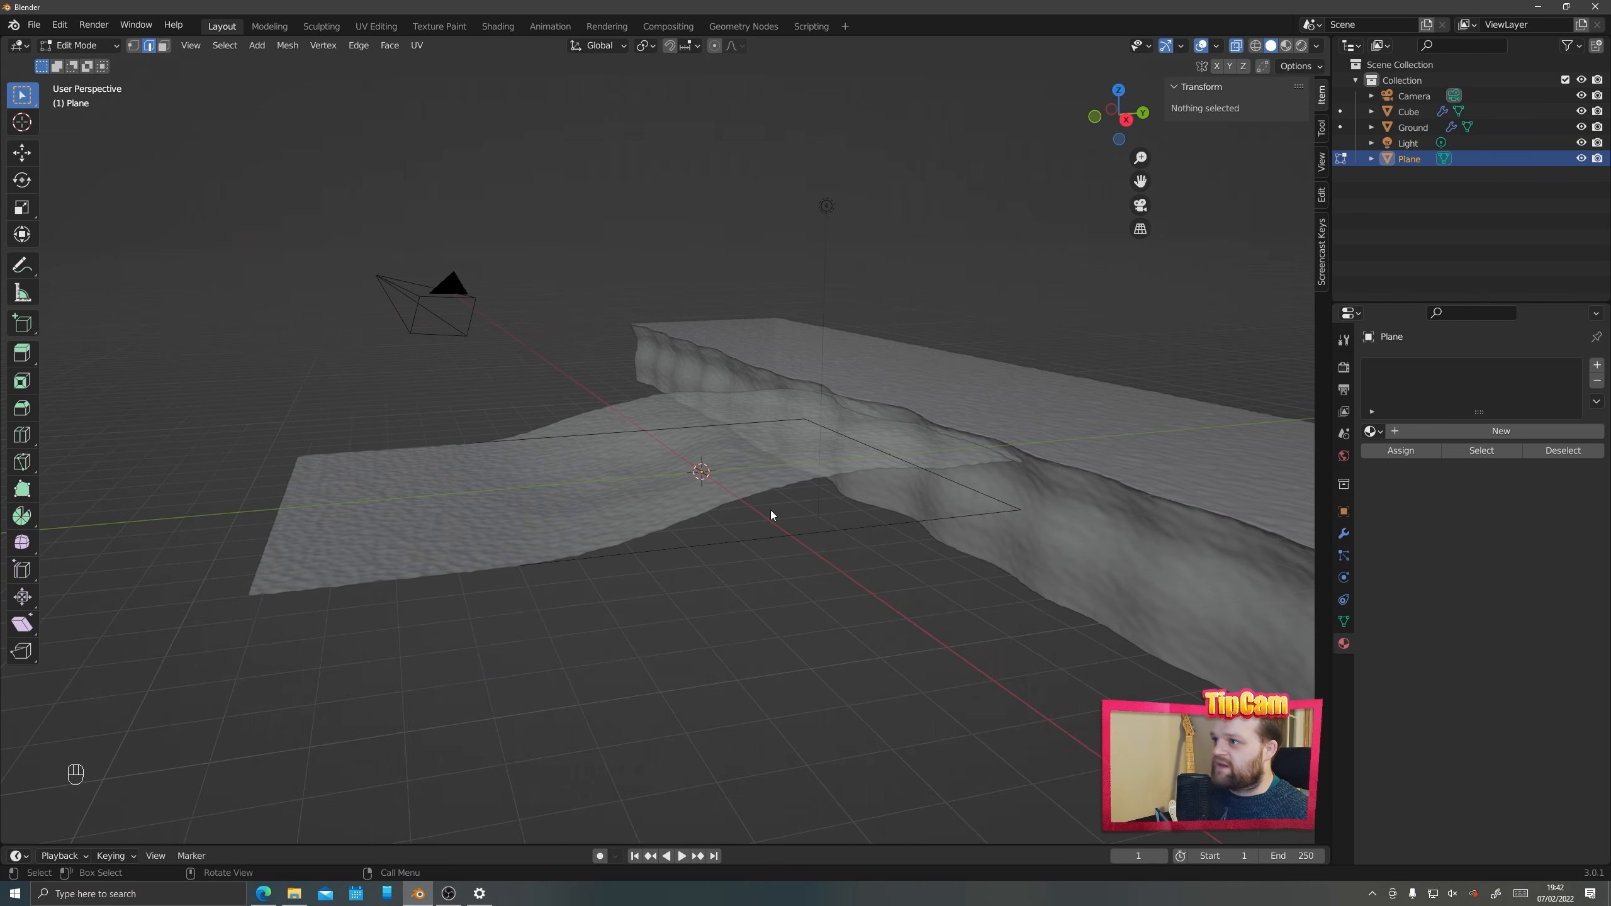
{"action": "key", "text": "Tab"}
Convert the open three-sided plane outline to a curve and check its control points
{"action": "mouse_move", "coordinate": [735, 499]}
{"action": "middle_mouse_down"}
{"action": "mouse_move", "coordinate": [823, 540]}
{"action": "mouse_move", "coordinate": [751, 509]}
{"action": "middle_mouse_up"}
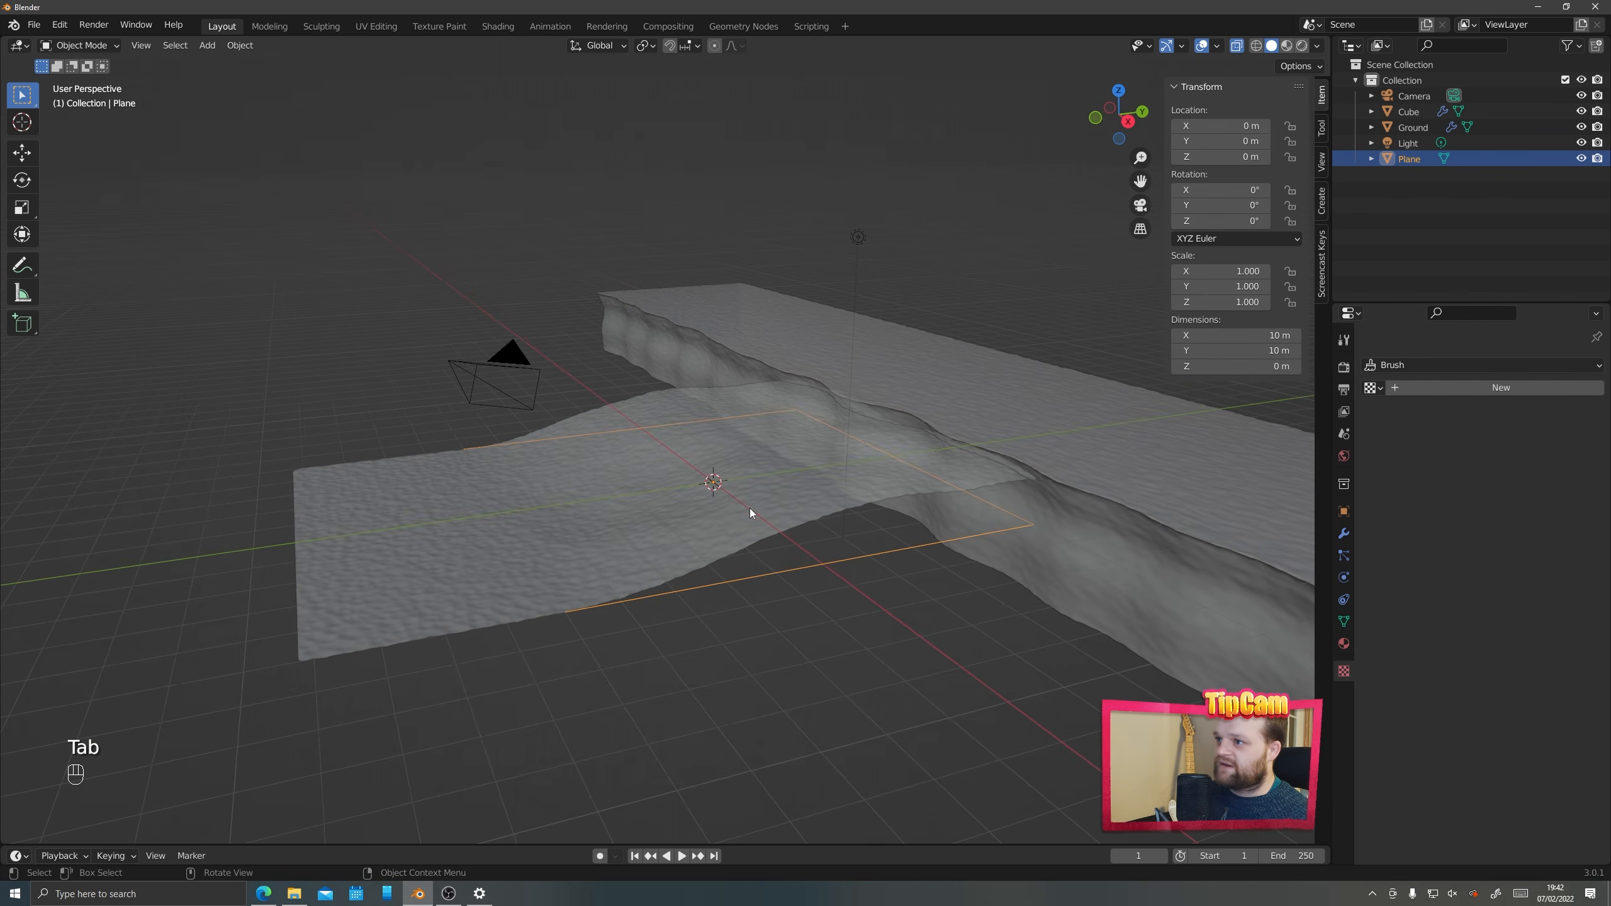
{"action": "right_click", "coordinate": [919, 545]}
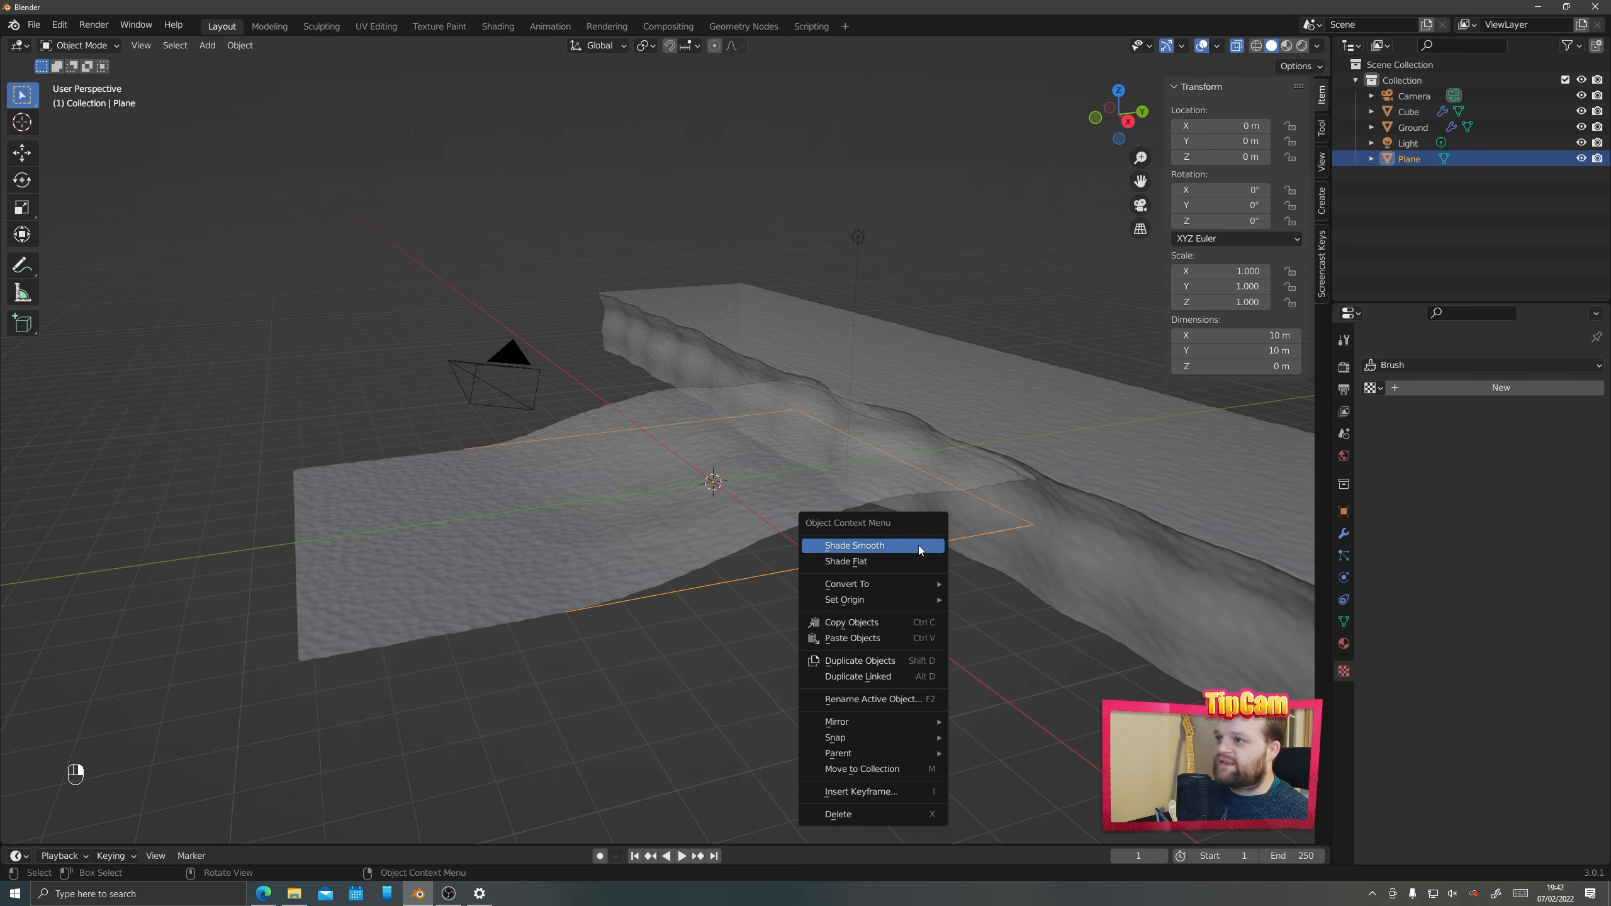
{"action": "mouse_move", "coordinate": [910, 585]}
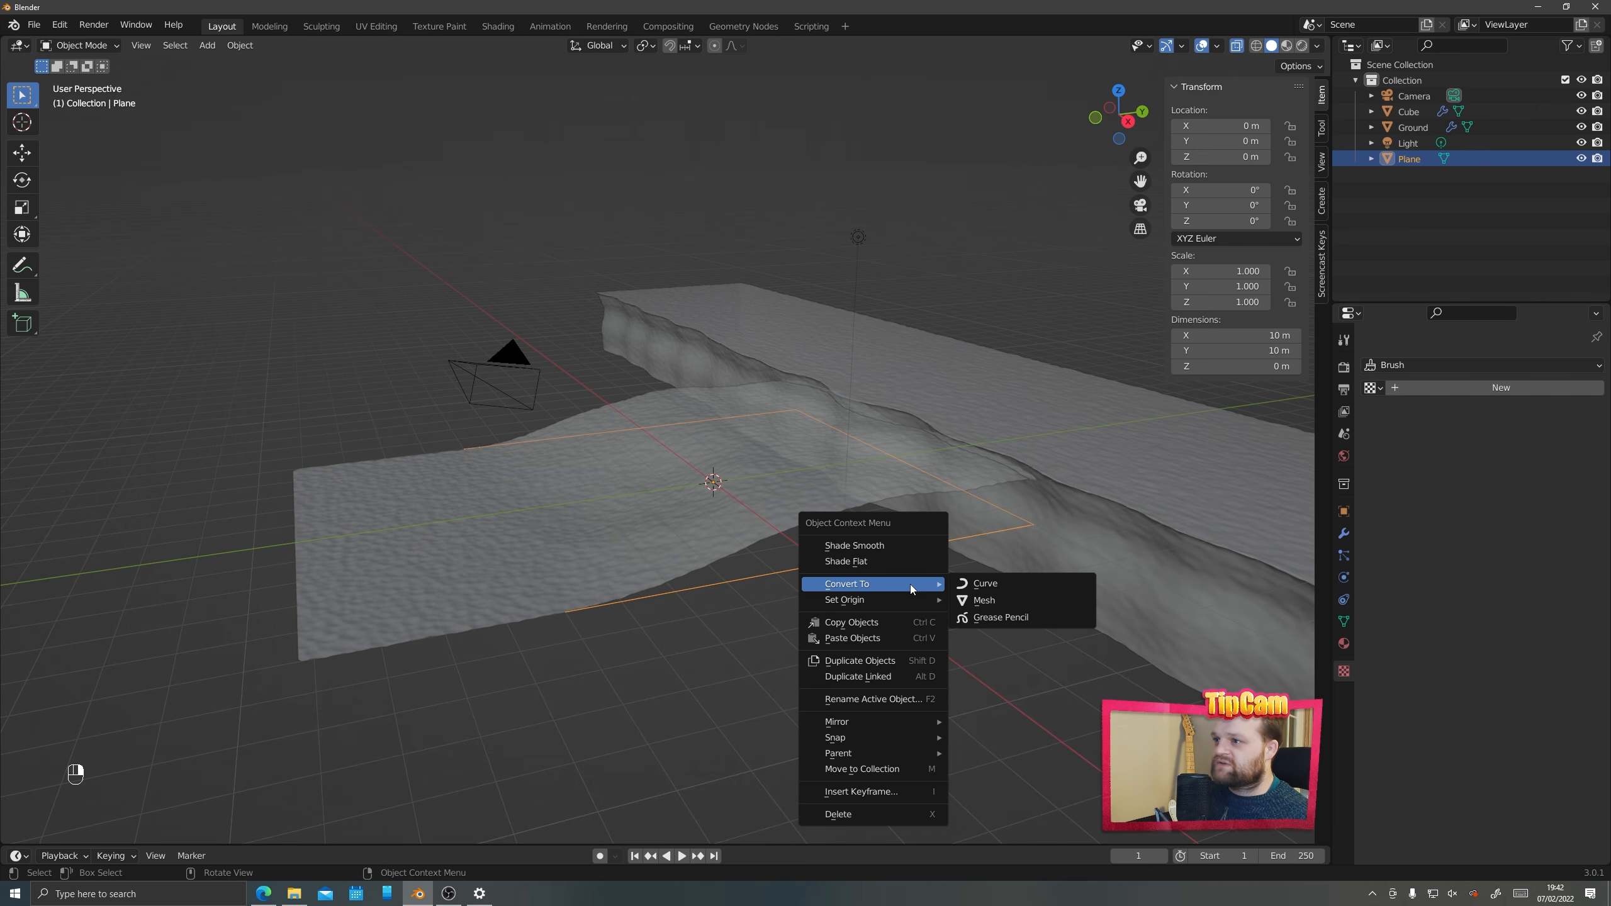
{"action": "left_click", "coordinate": [994, 585]}
{"action": "key", "text": "Tab"}
{"action": "middle_click_drag", "start_coordinate": [822, 522], "coordinate": [775, 511]}
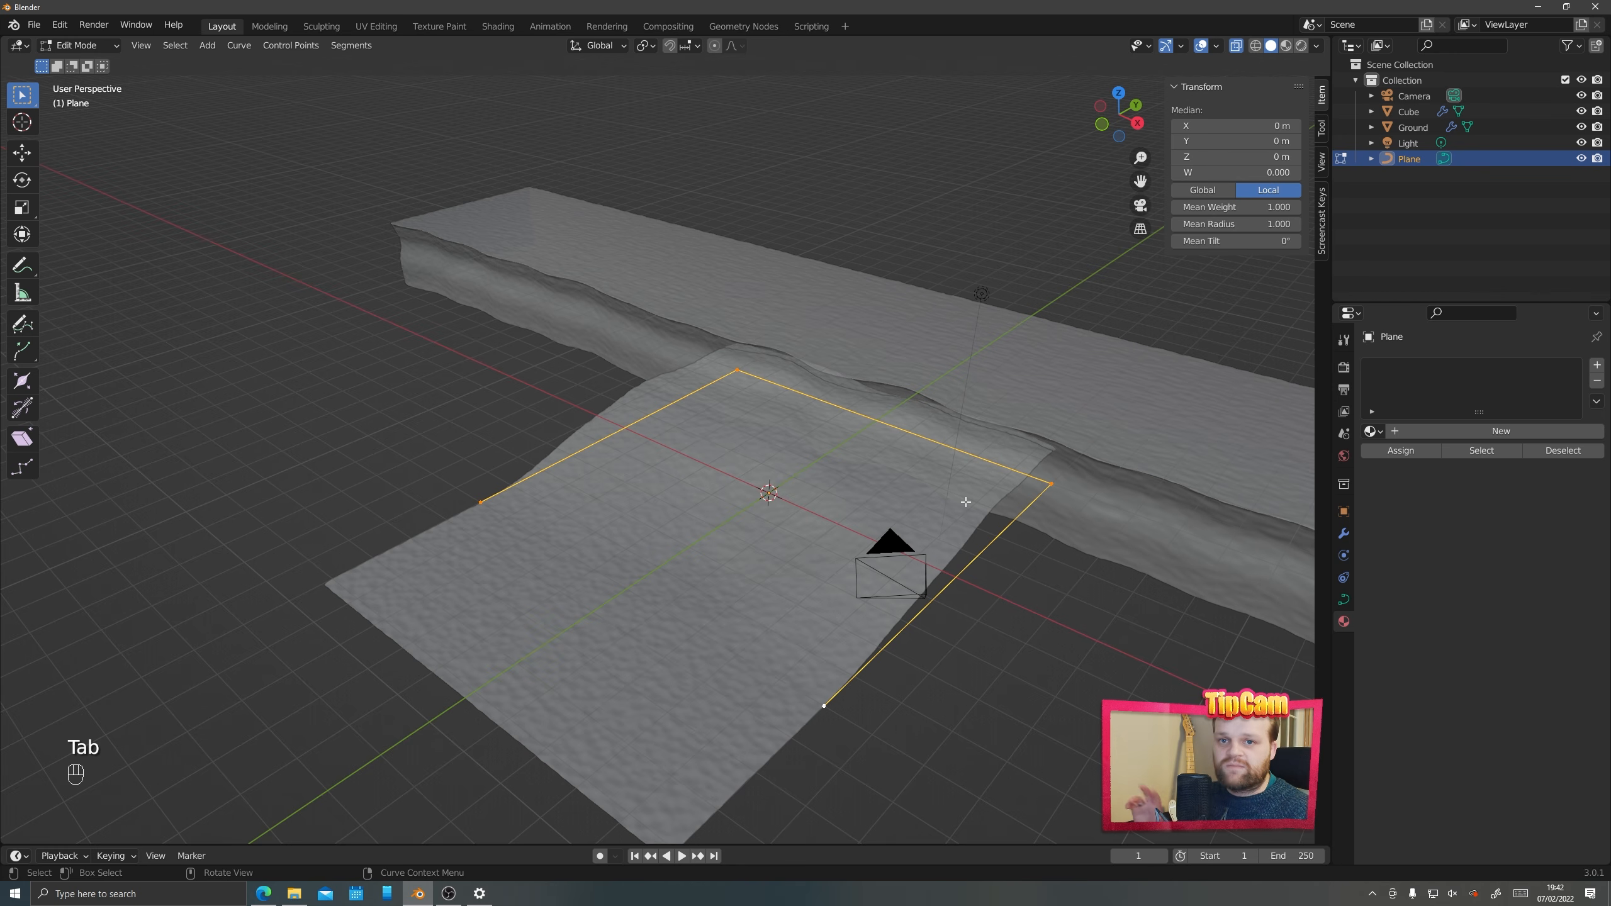
{"action": "key", "text": "Tab"}
Rename the converted outline as cliffCurve and the cliff mesh as cliff
{"action": "double_click", "coordinate": [1410, 158]}
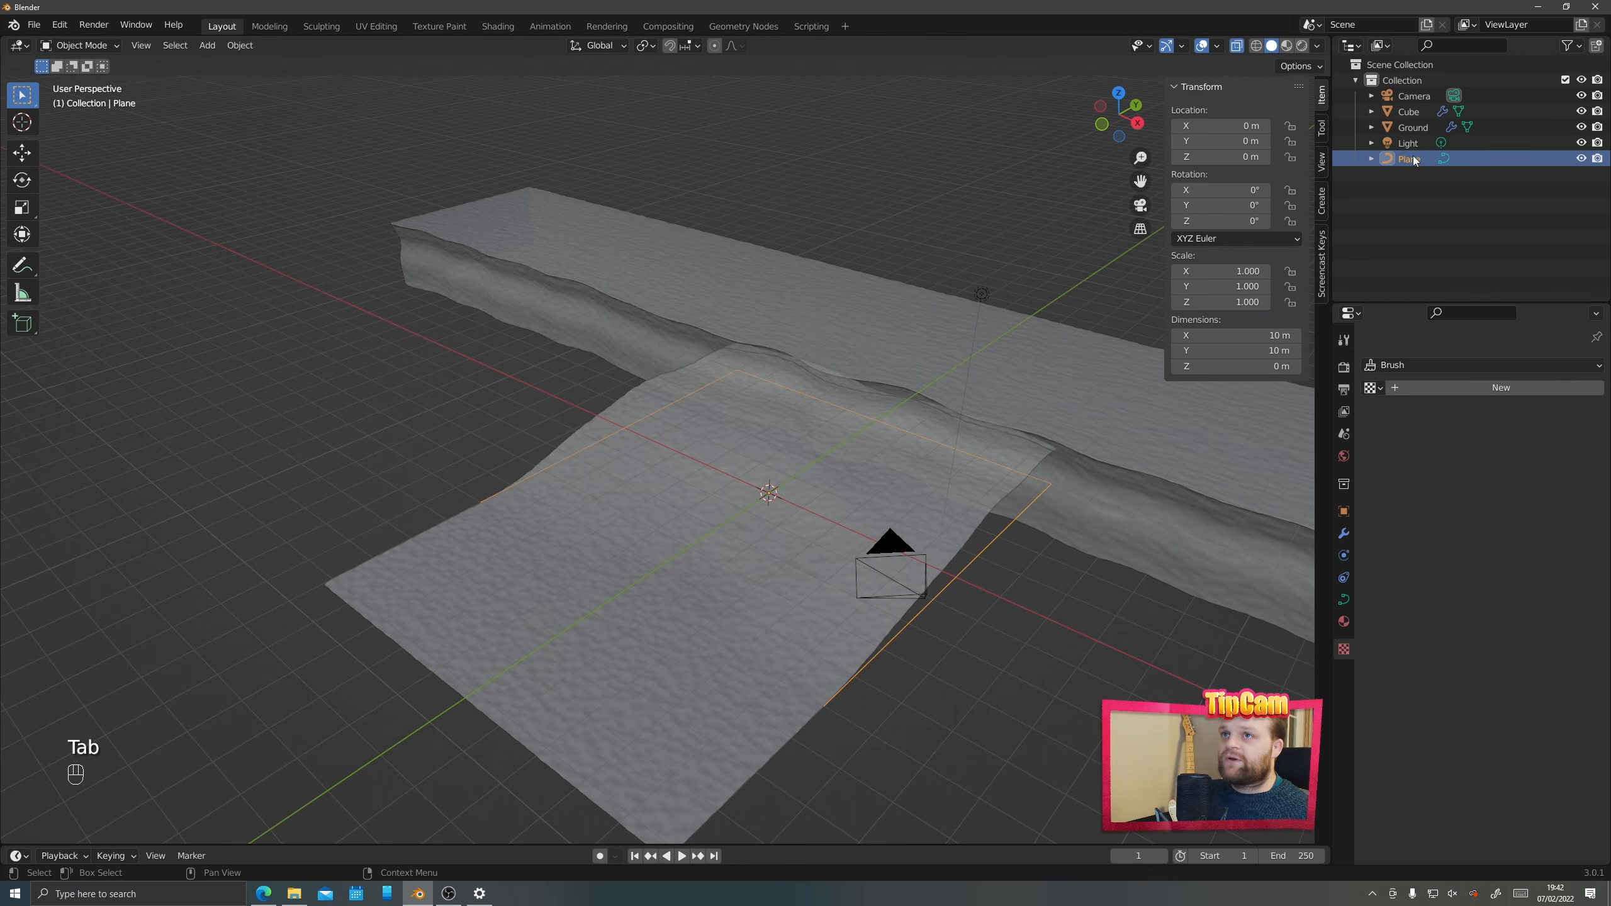
{"action": "type", "text": "cliffCurve"}
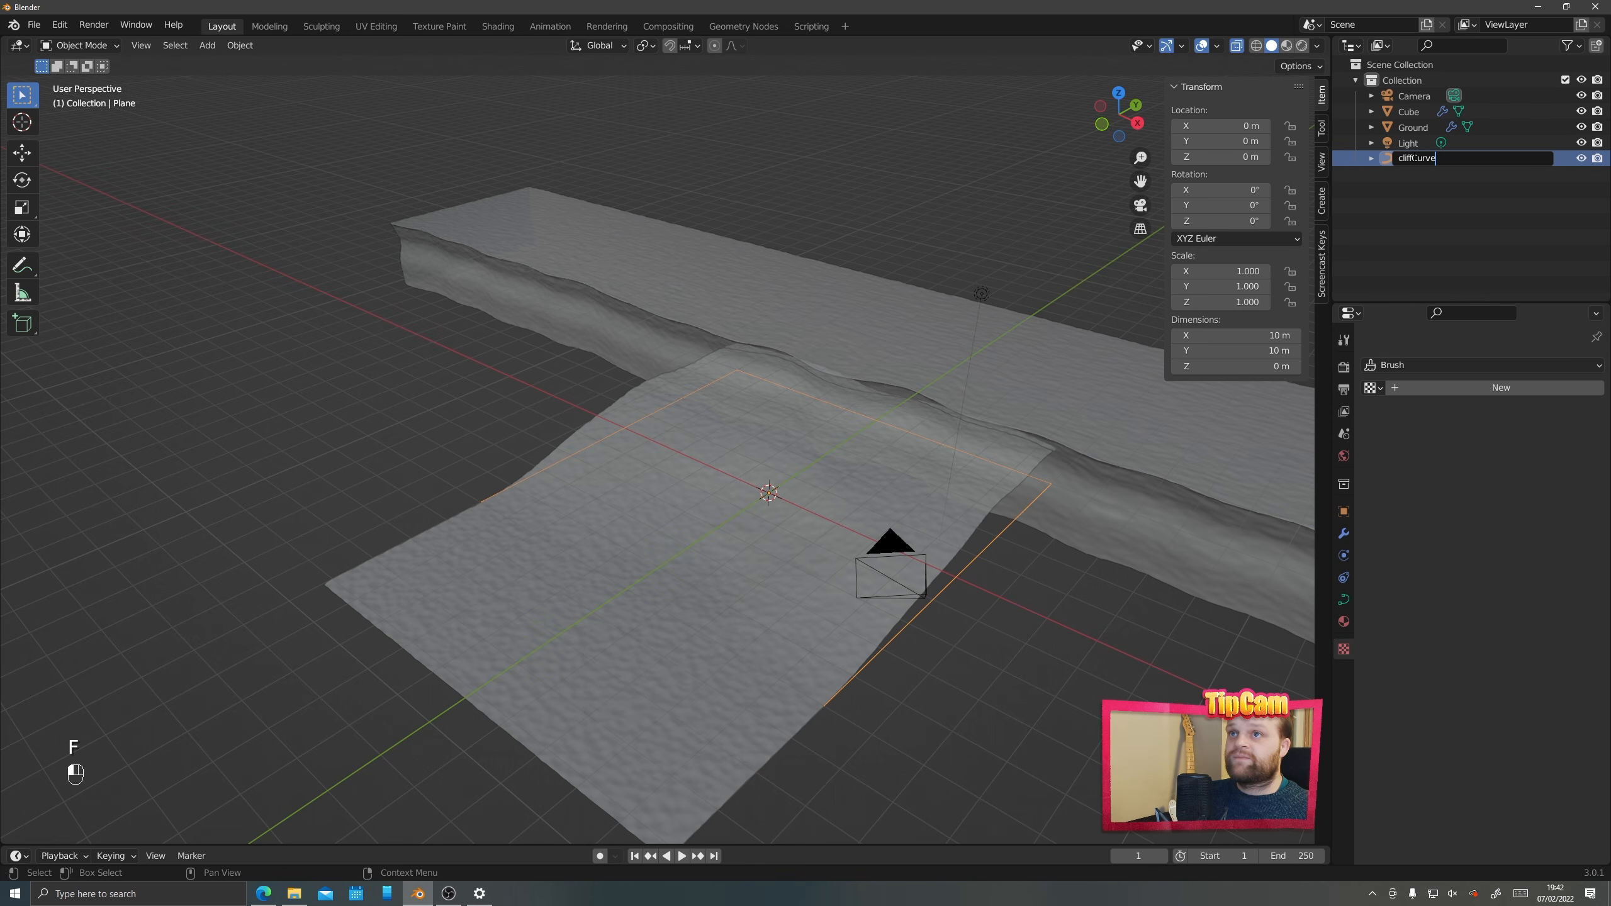
{"action": "key", "text": "Return"}
{"action": "left_click", "coordinate": [1009, 344]}
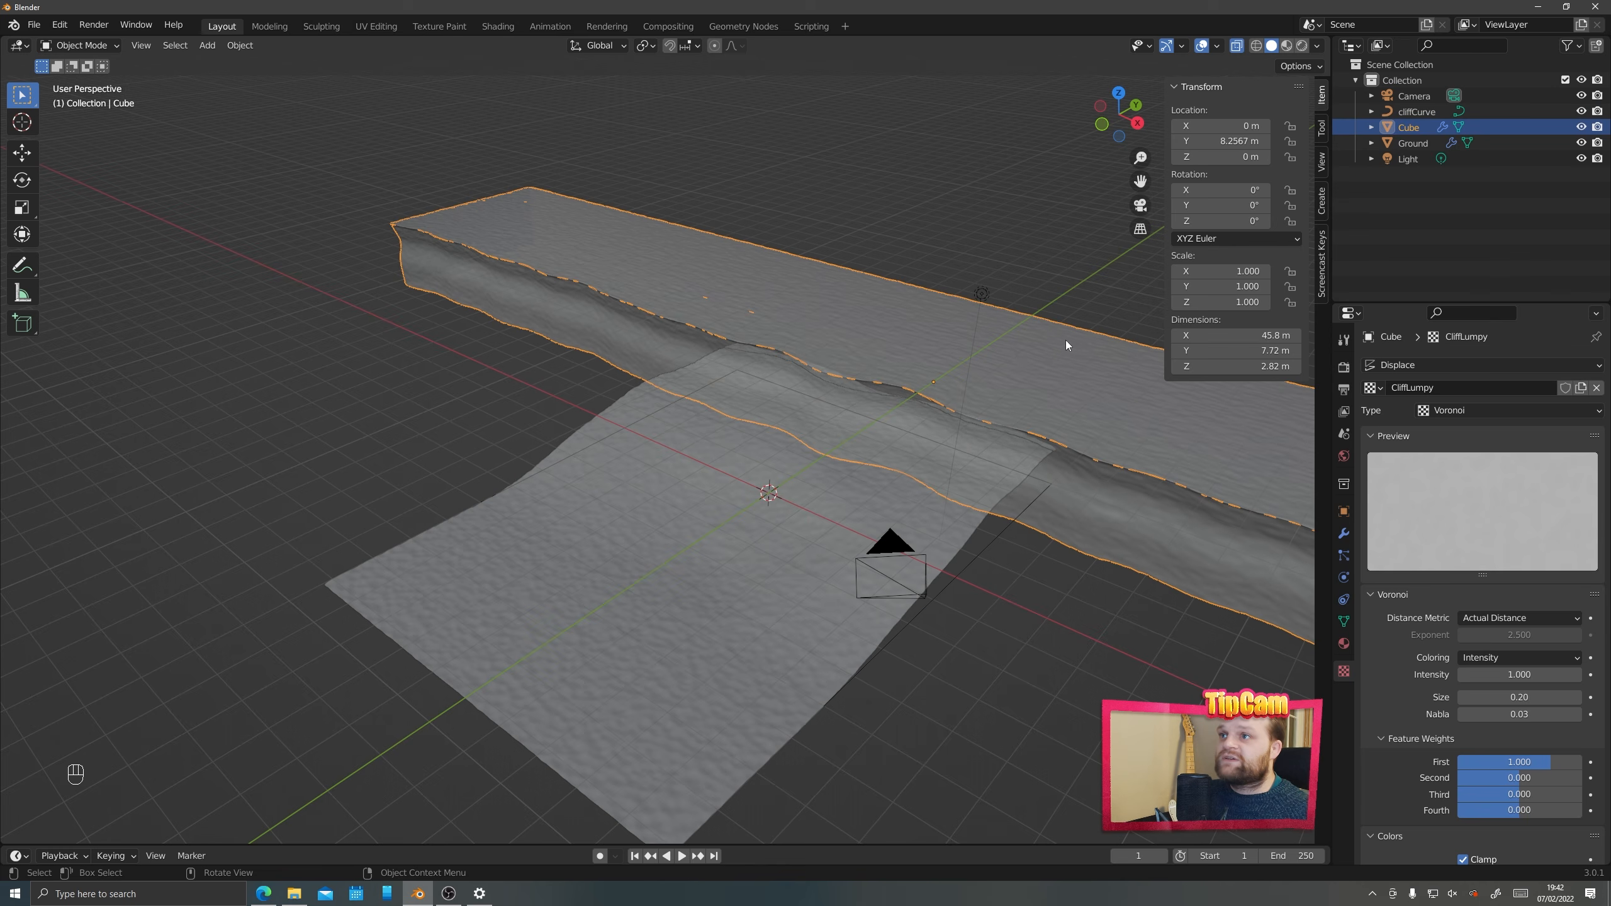
{"action": "double_click", "coordinate": [1403, 127]}
{"action": "type", "text": "cliff"}
{"action": "key", "text": "Return"}
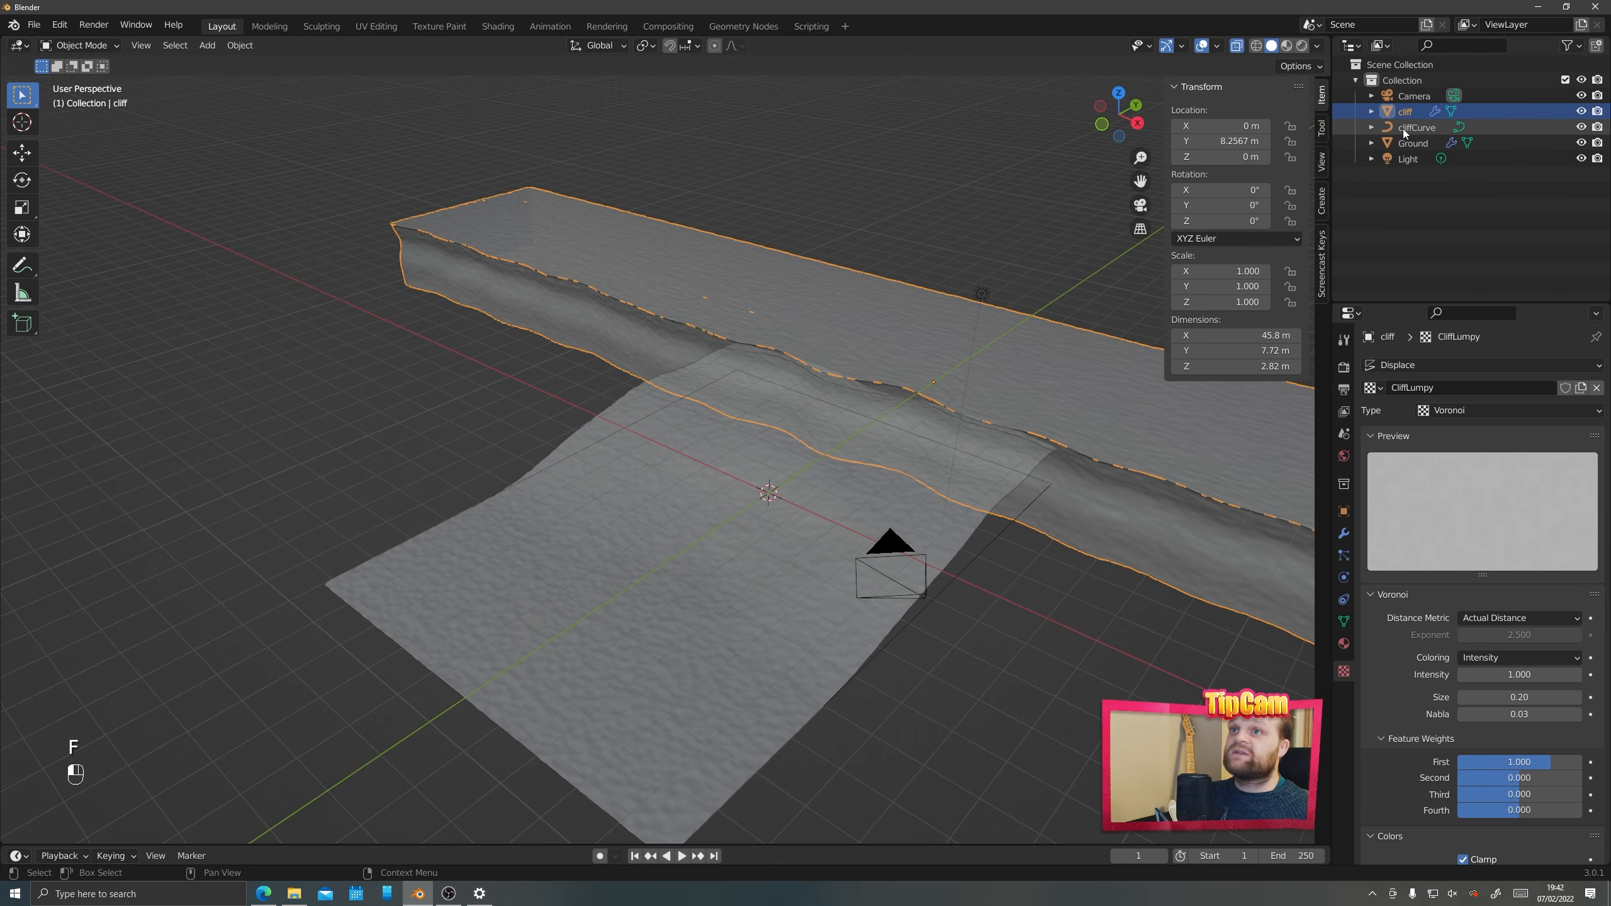
Collapse the cliff's Subdivision and Displace modifiers and add a Curve modifier using cliffCurve as the curve object
{"action": "scroll", "coordinate": [939, 452], "scroll_direction": "down", "scroll_amount": 3}
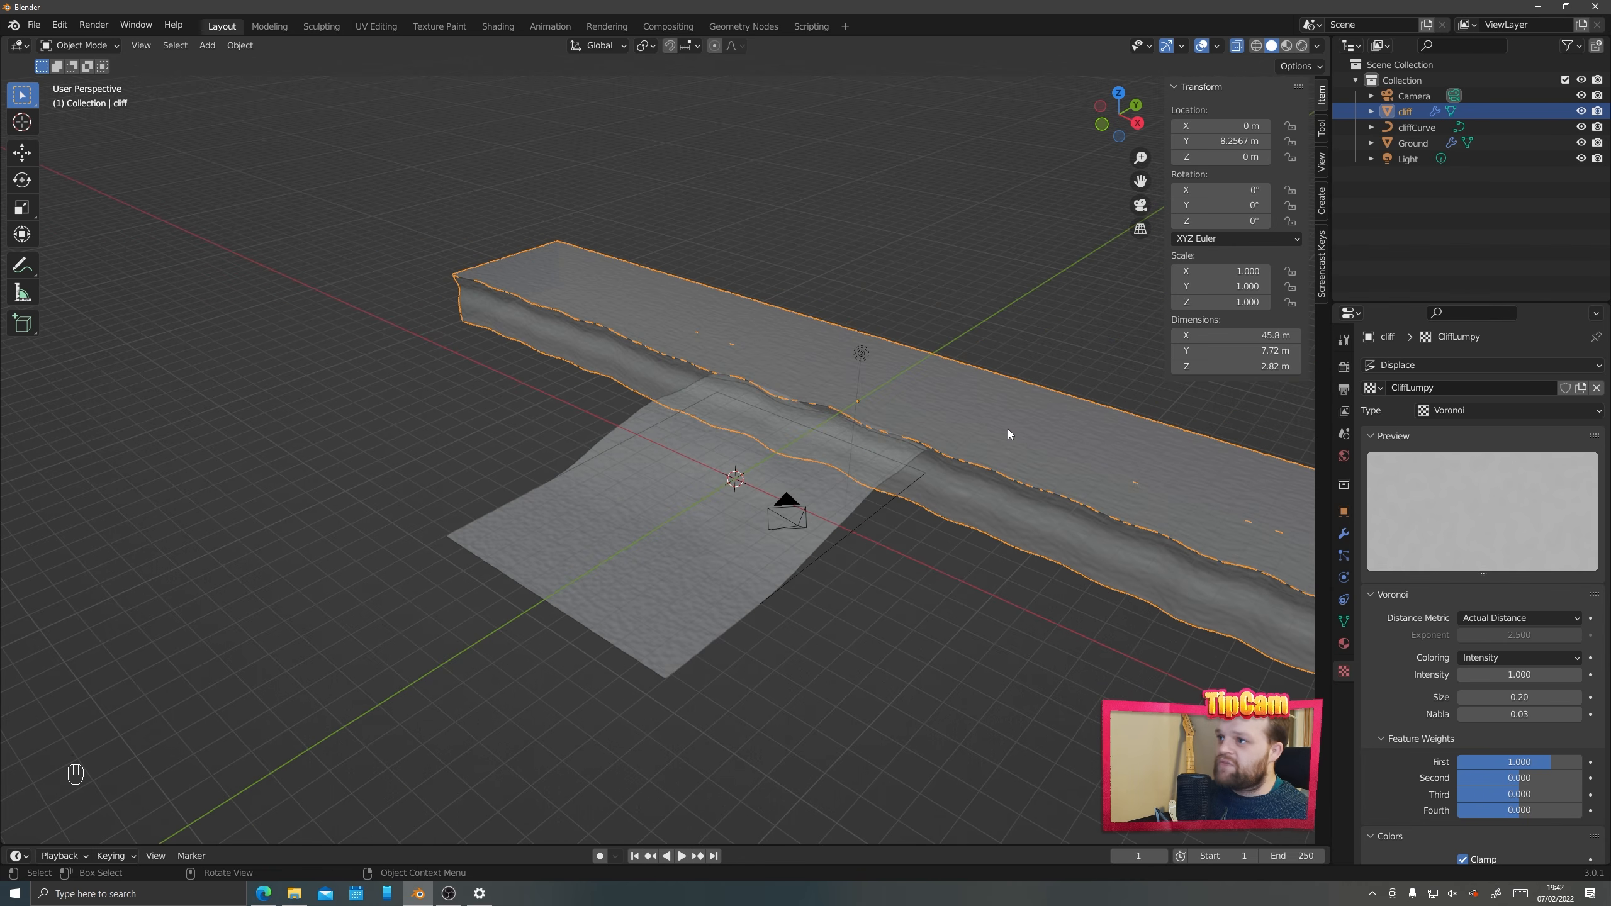
{"action": "middle_click_drag", "start_coordinate": [1006, 454], "coordinate": [745, 418], "text": "shift"}
{"action": "left_click", "coordinate": [1344, 534]}
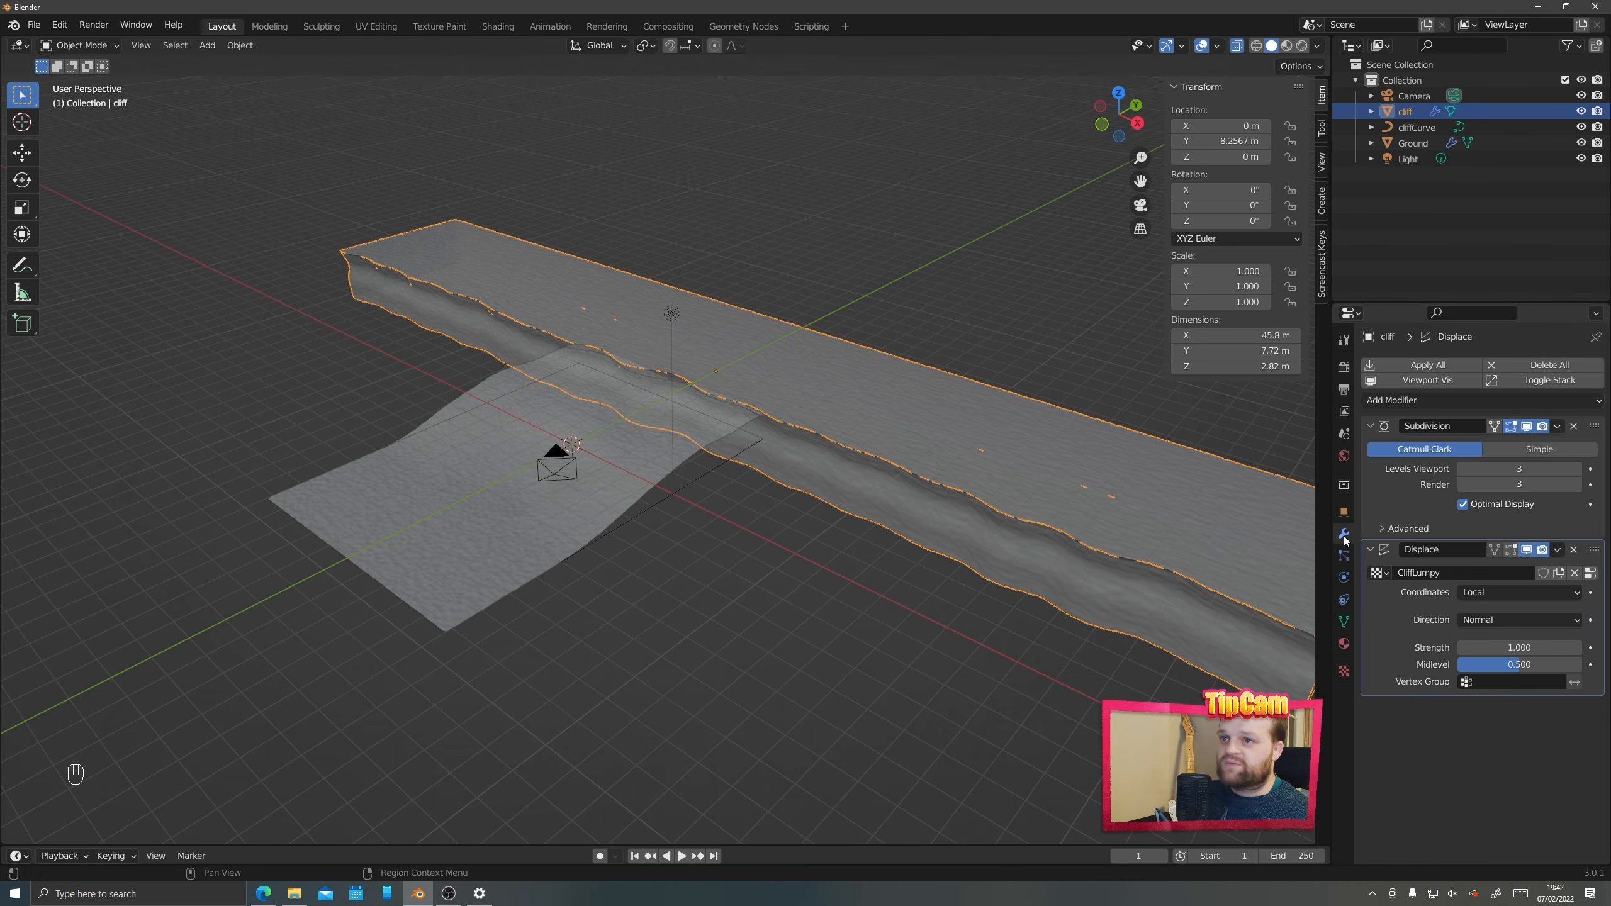
{"action": "left_click", "coordinate": [1369, 431]}
{"action": "left_click", "coordinate": [1369, 446]}
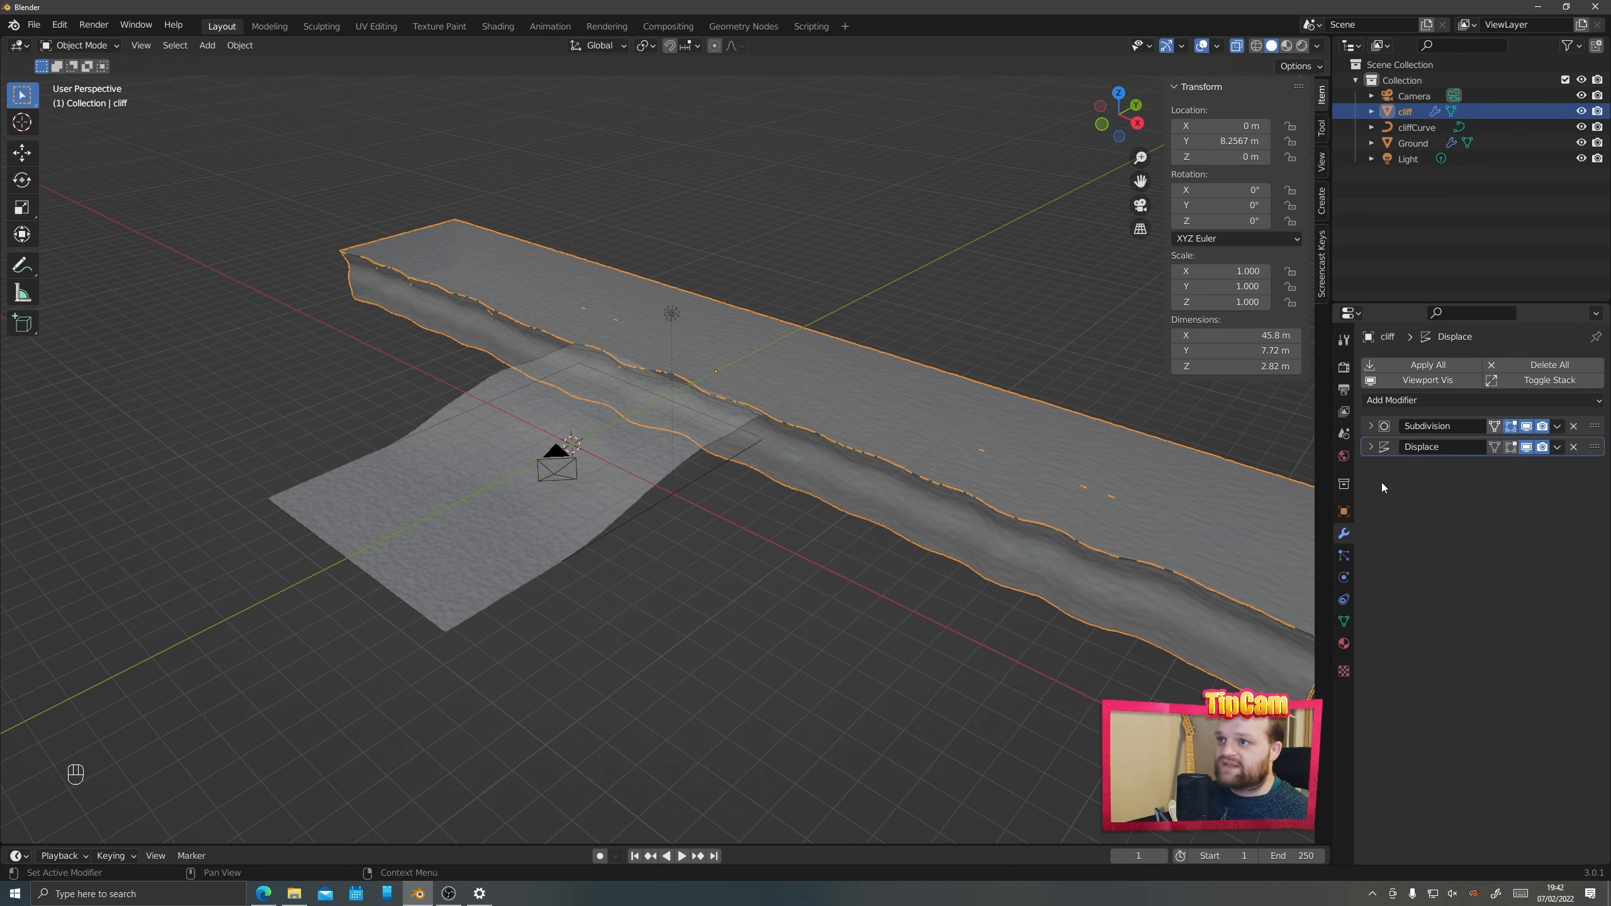
{"action": "left_click", "coordinate": [1395, 400]}
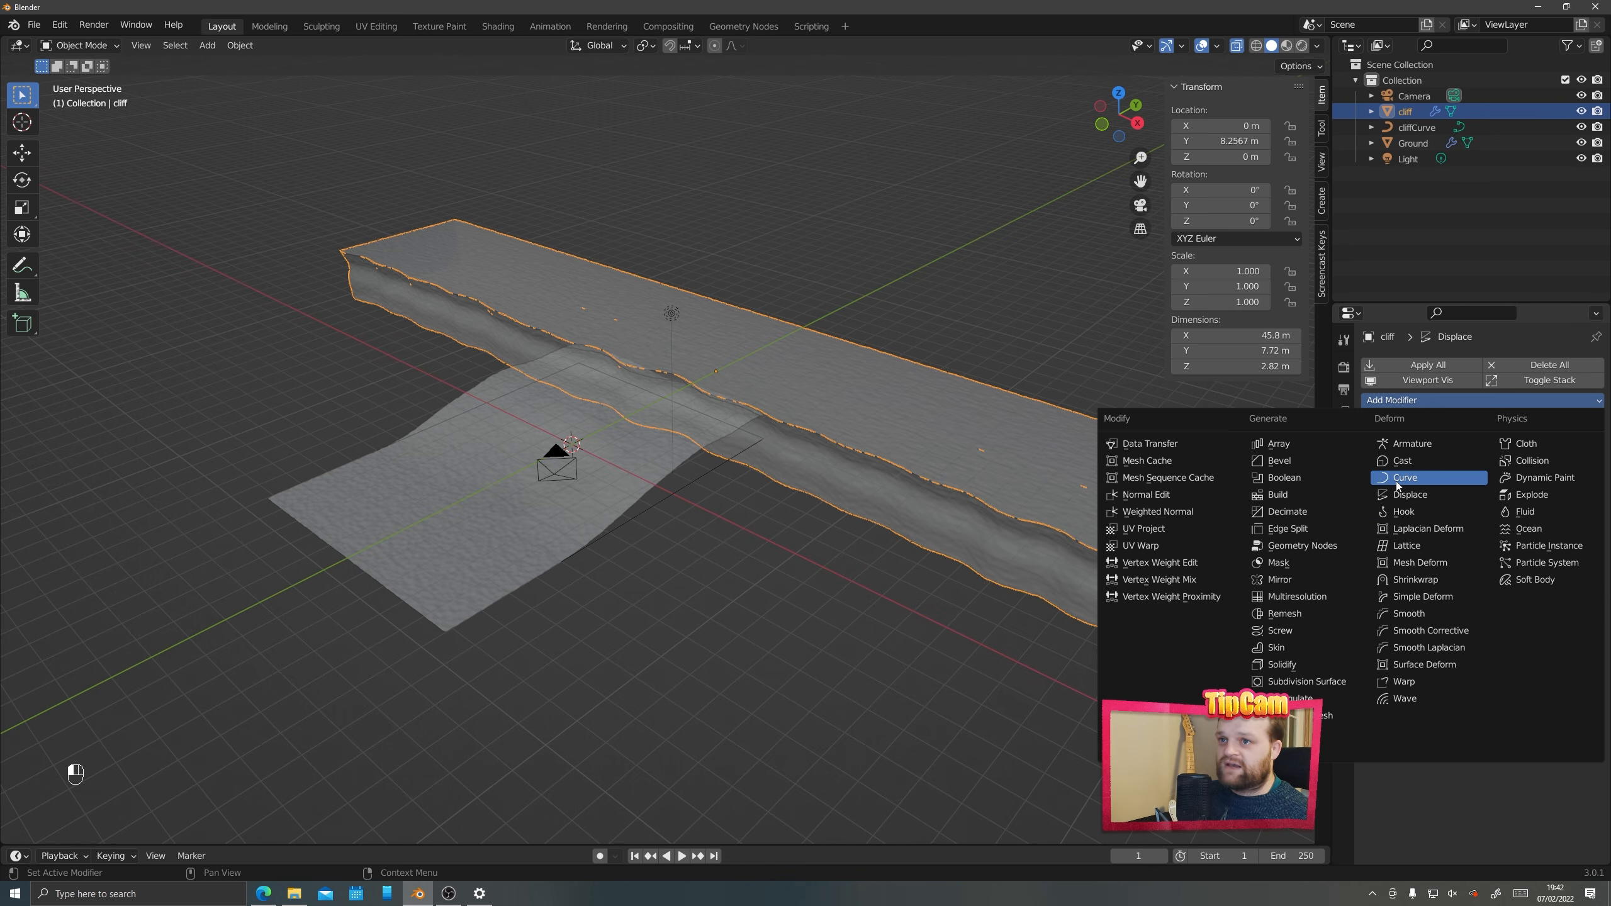
{"action": "left_click", "coordinate": [1396, 480]}
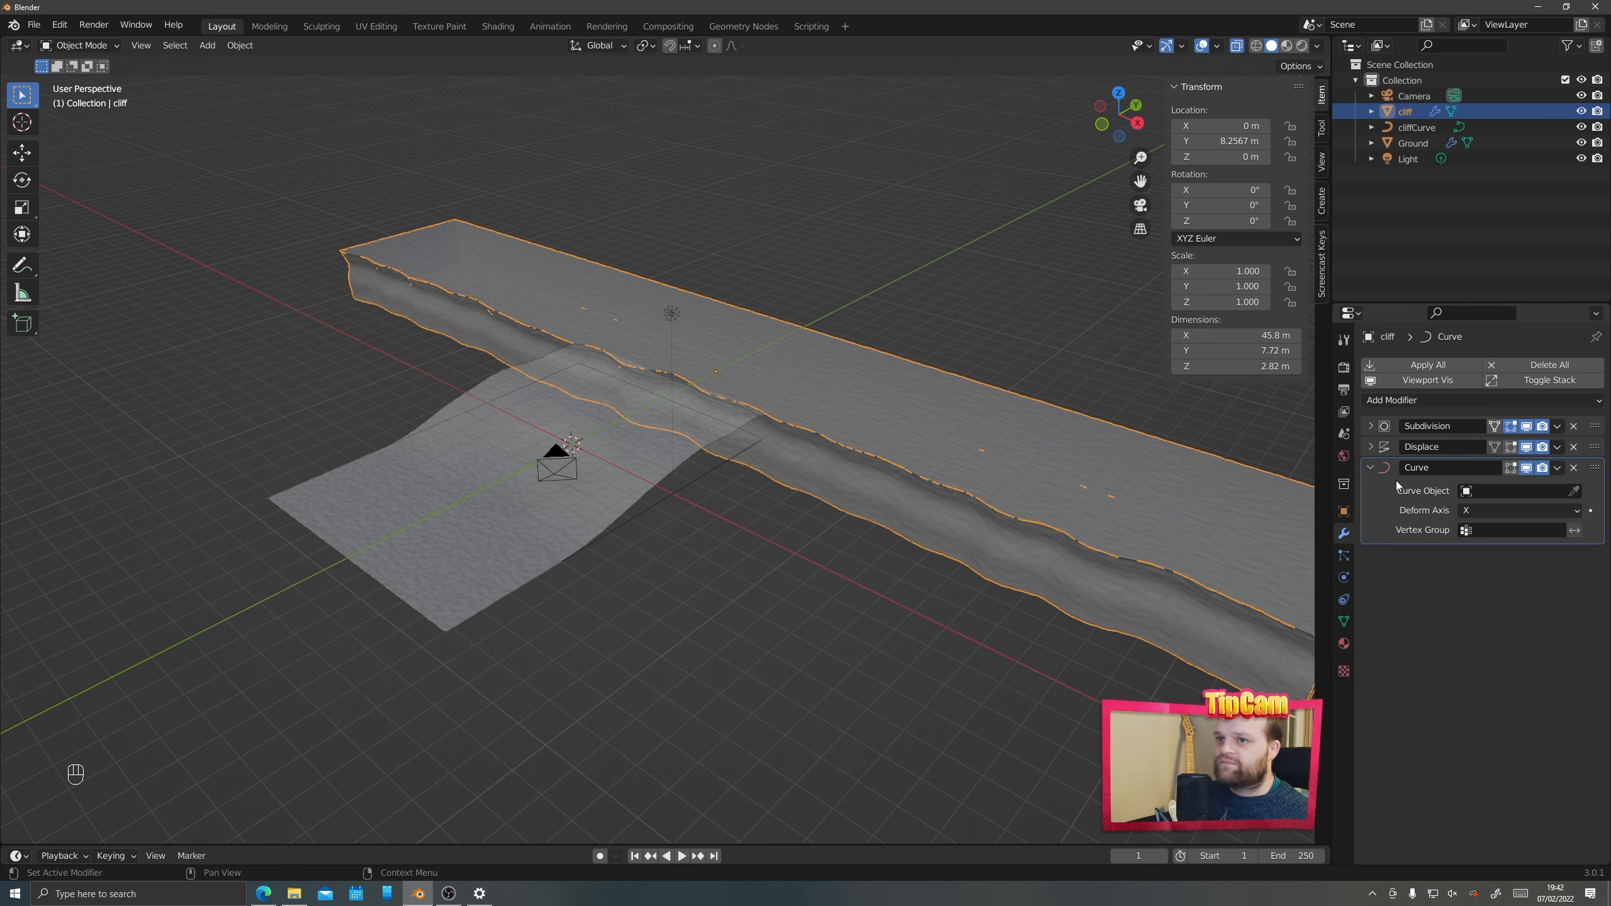
{"action": "left_click", "coordinate": [1574, 492]}
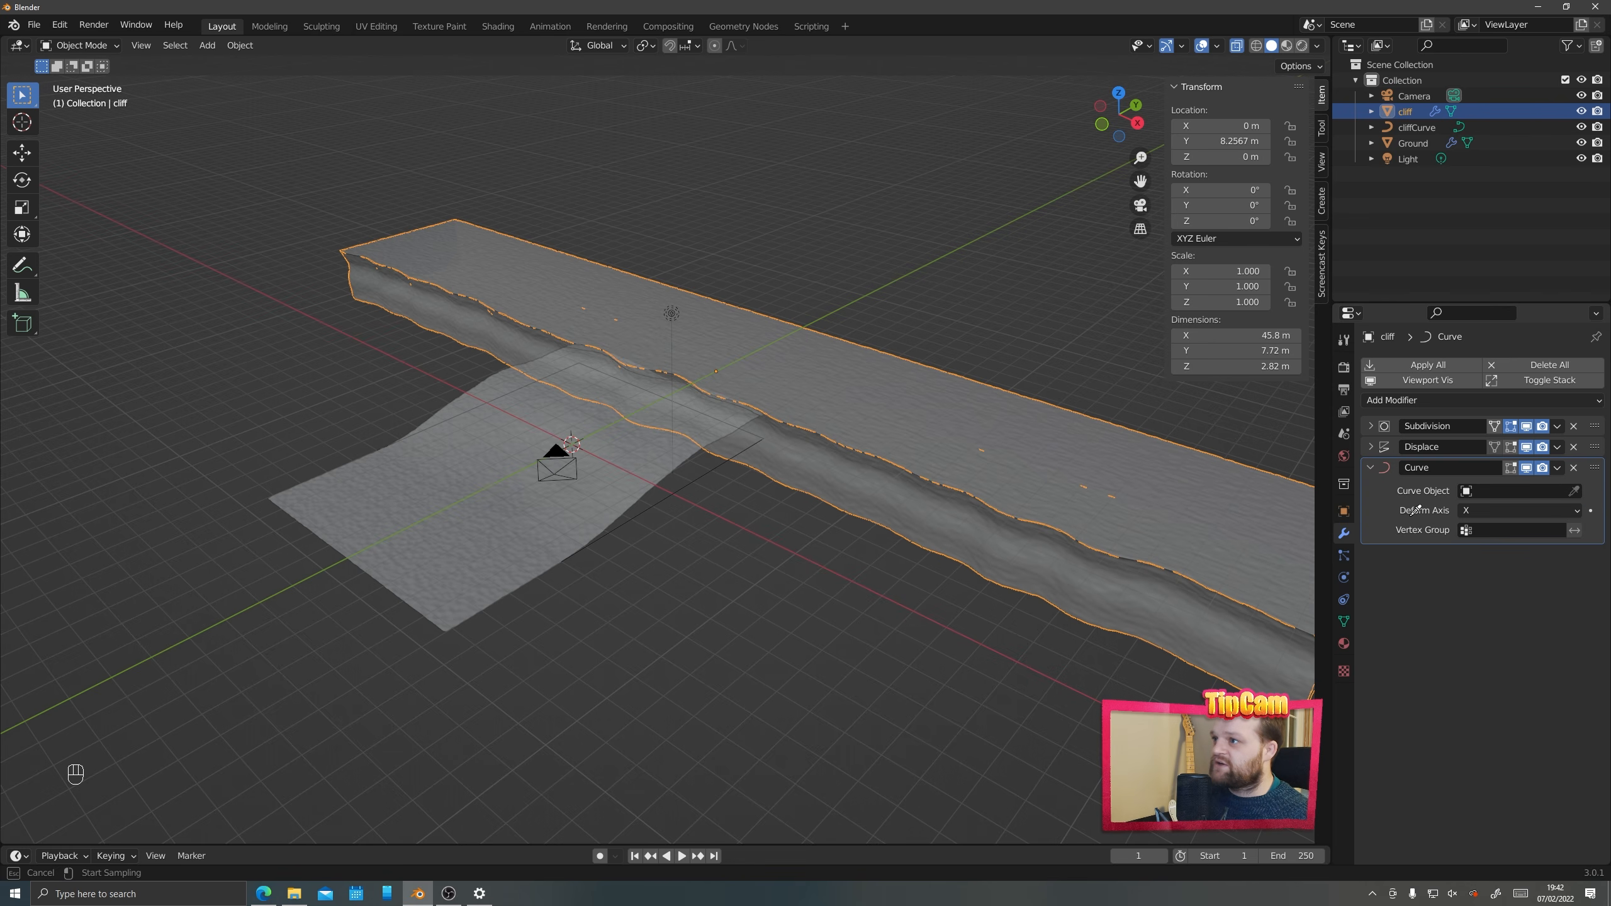
{"action": "left_click", "coordinate": [705, 476]}
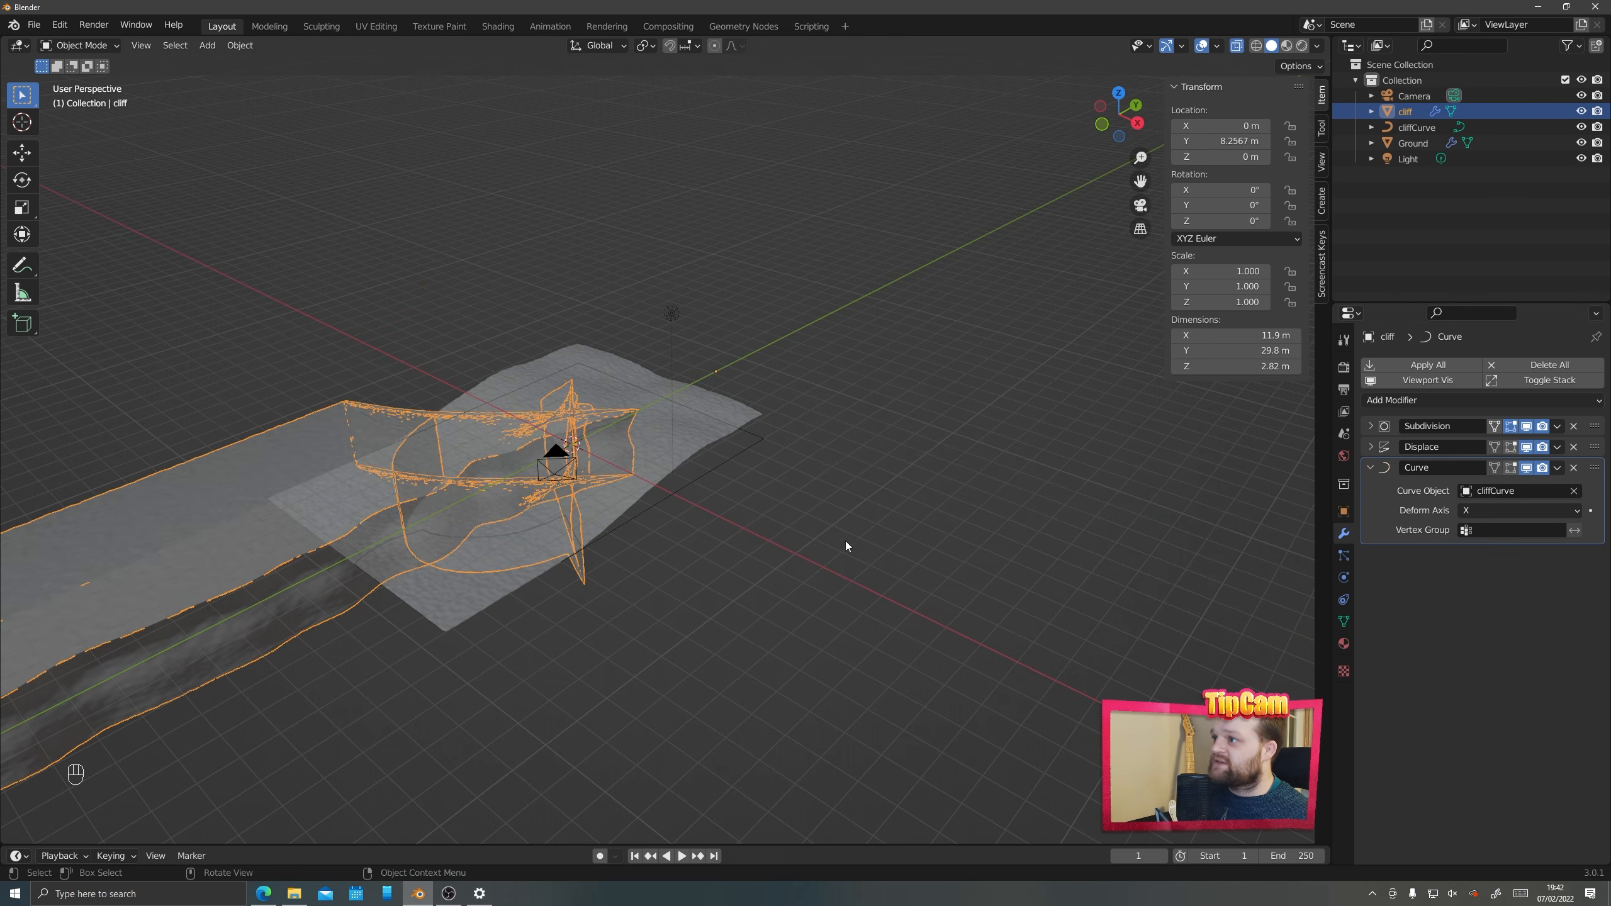
Try moving the curve-deformed cliff about -14.63 m along the Y axis, and undo the move
{"action": "scroll", "coordinate": [617, 586], "scroll_direction": "down", "scroll_amount": 1}
{"action": "middle_click_drag", "start_coordinate": [452, 623], "coordinate": [642, 582], "text": "shift"}
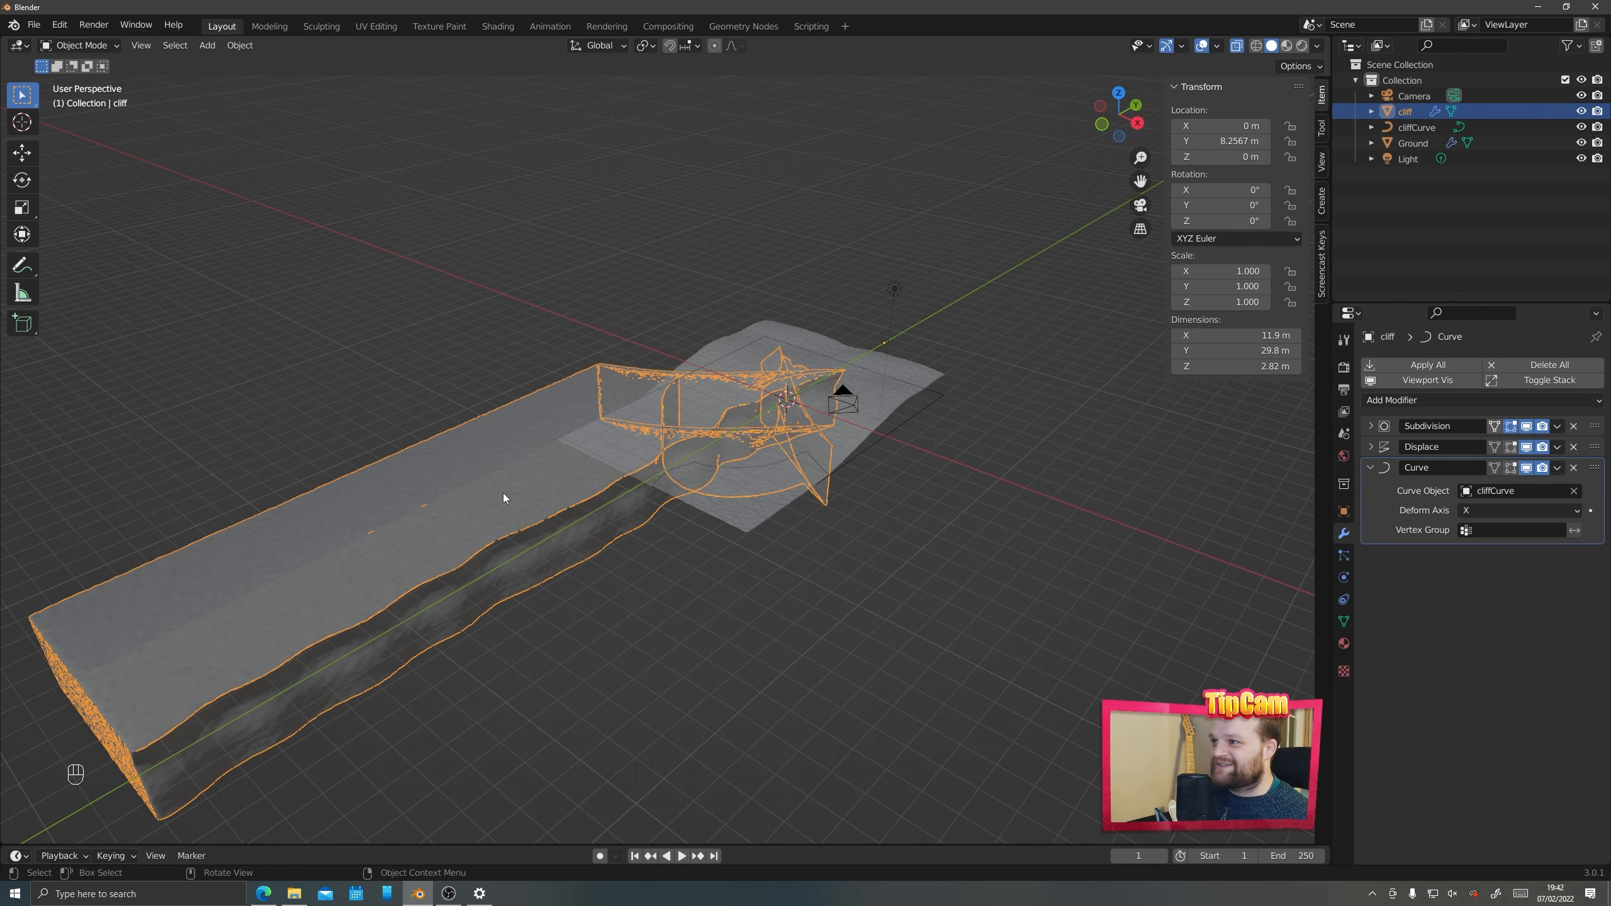
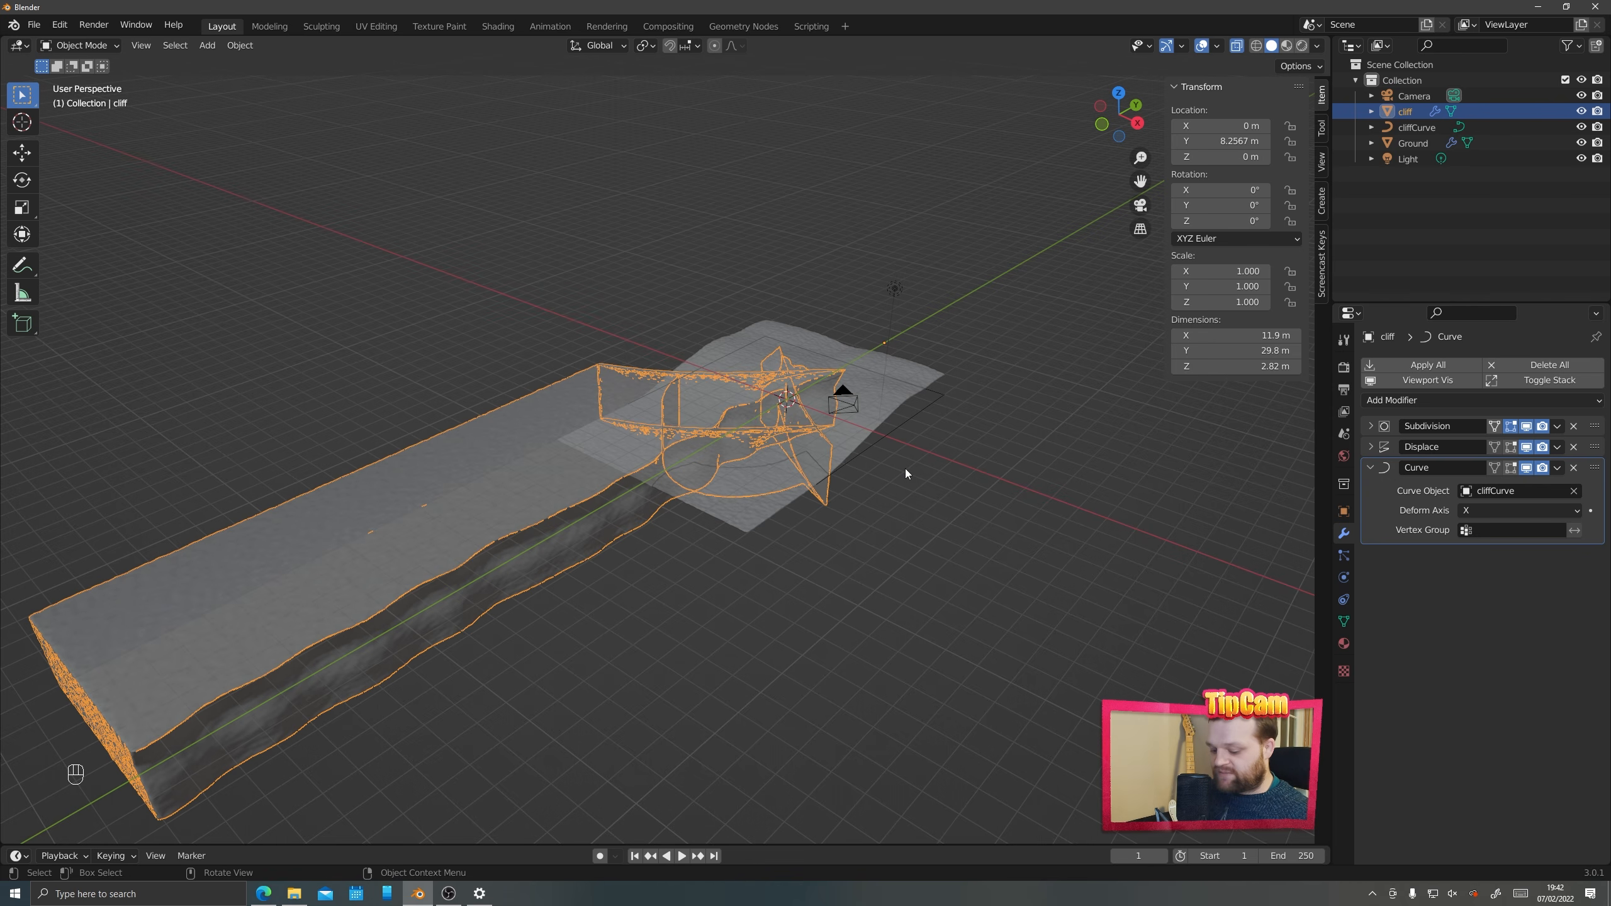
{"action": "key", "text": "g"}
{"action": "key", "text": "y"}
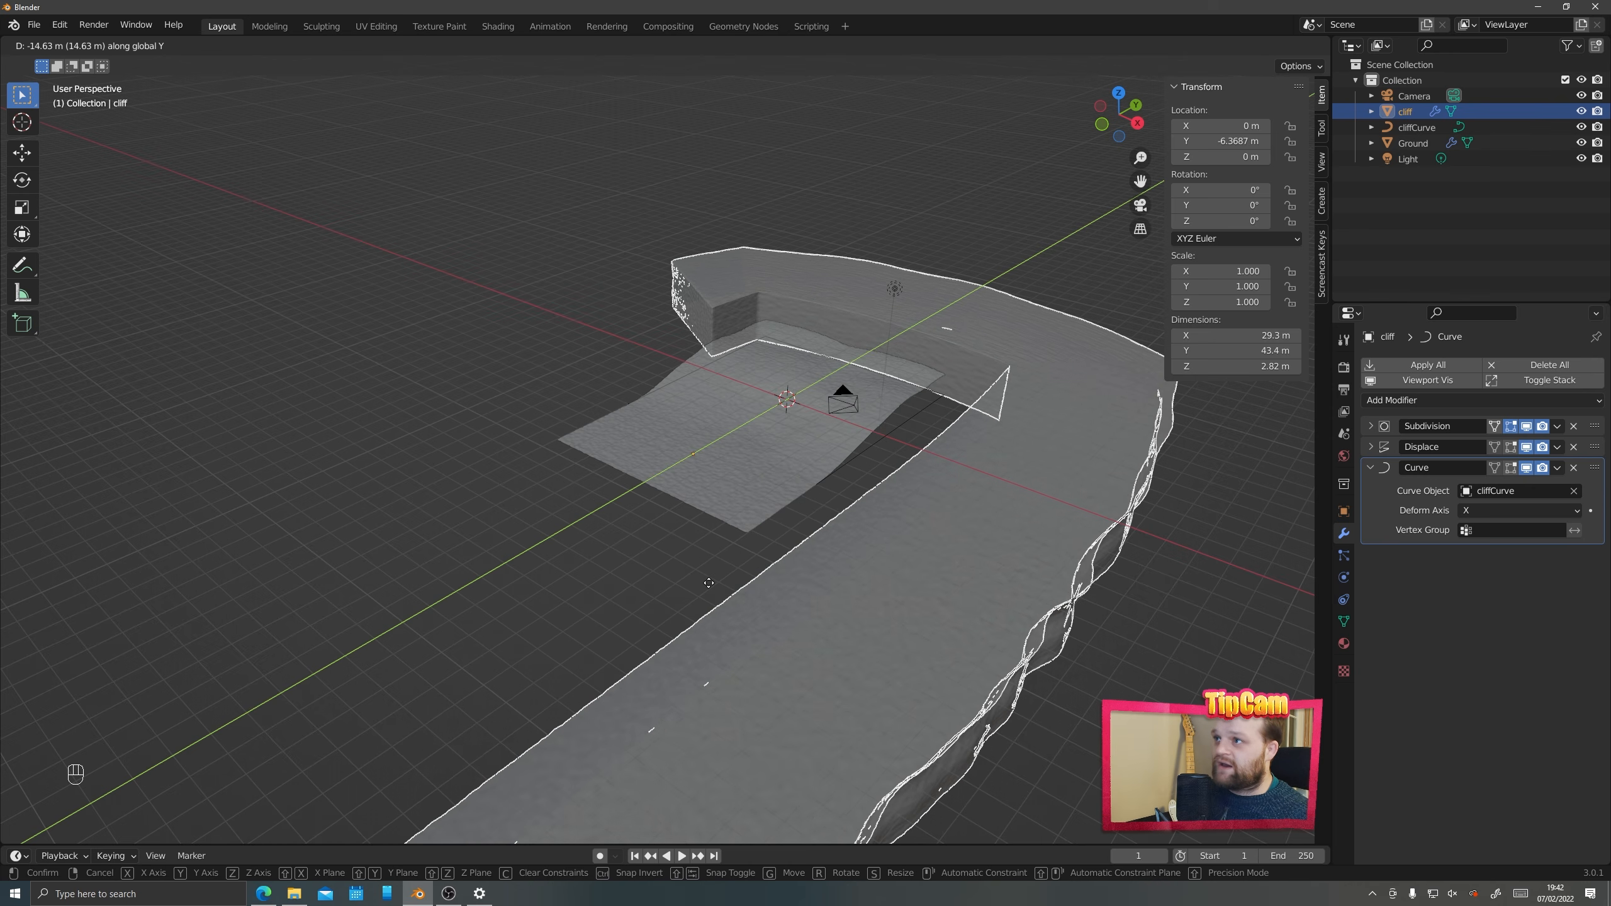
{"action": "left_click", "coordinate": [710, 582]}
{"action": "key", "text": "ctrl+z"}
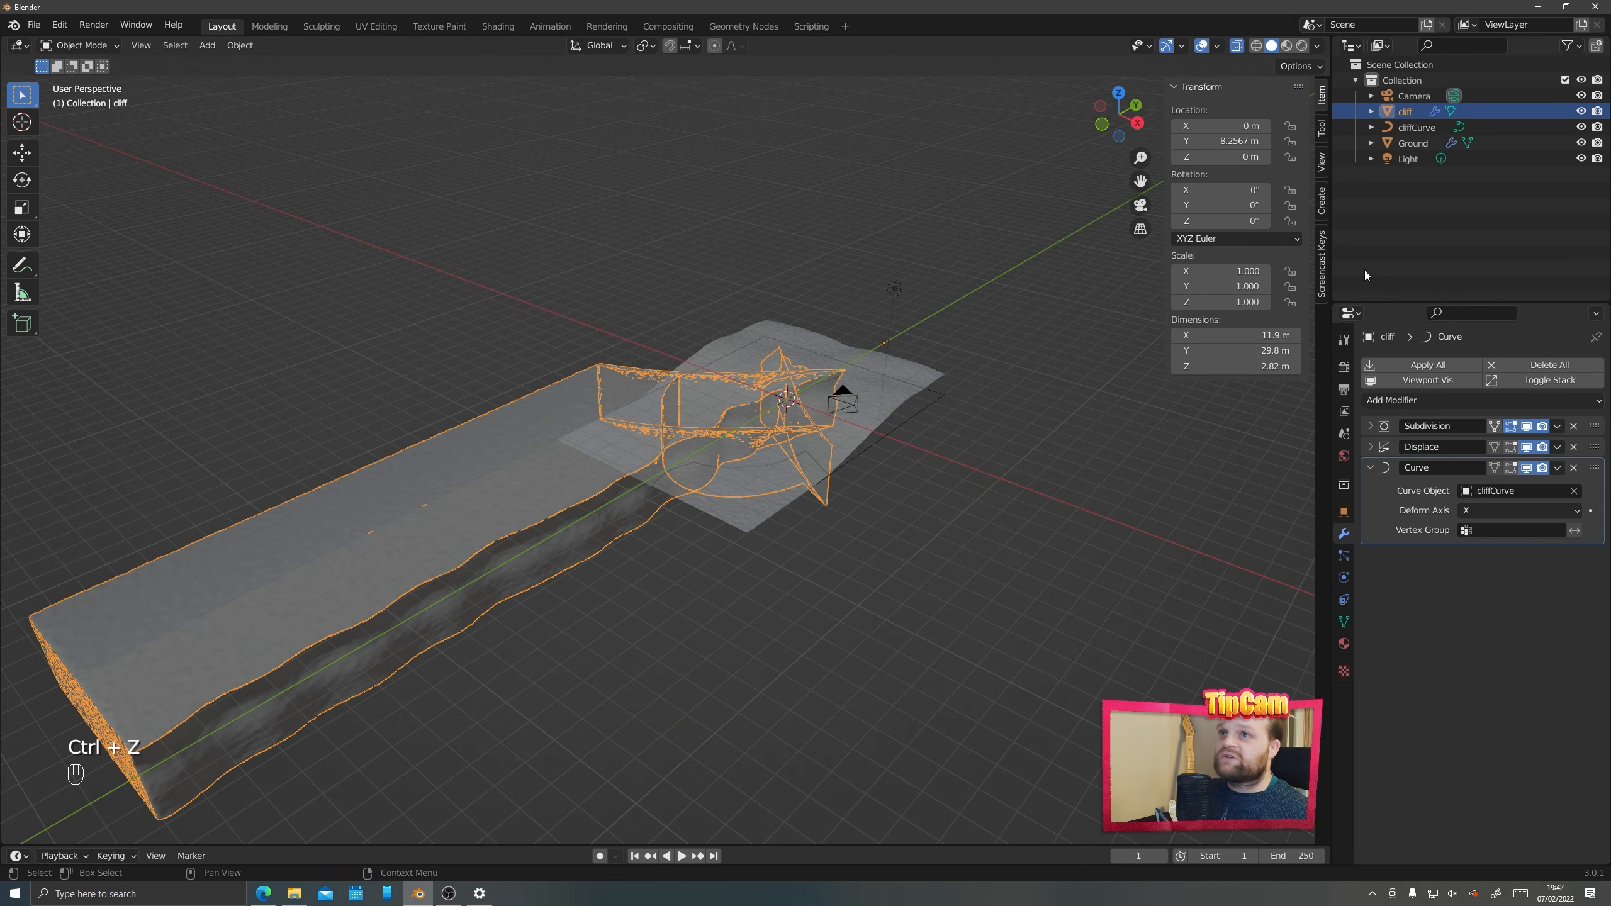
Turn off the Curve modifier's viewport display and snap the cliff to the 3D cursor at the world origin
{"action": "left_click", "coordinate": [1526, 470]}
{"action": "middle_click_drag", "start_coordinate": [985, 471], "coordinate": [749, 470]}
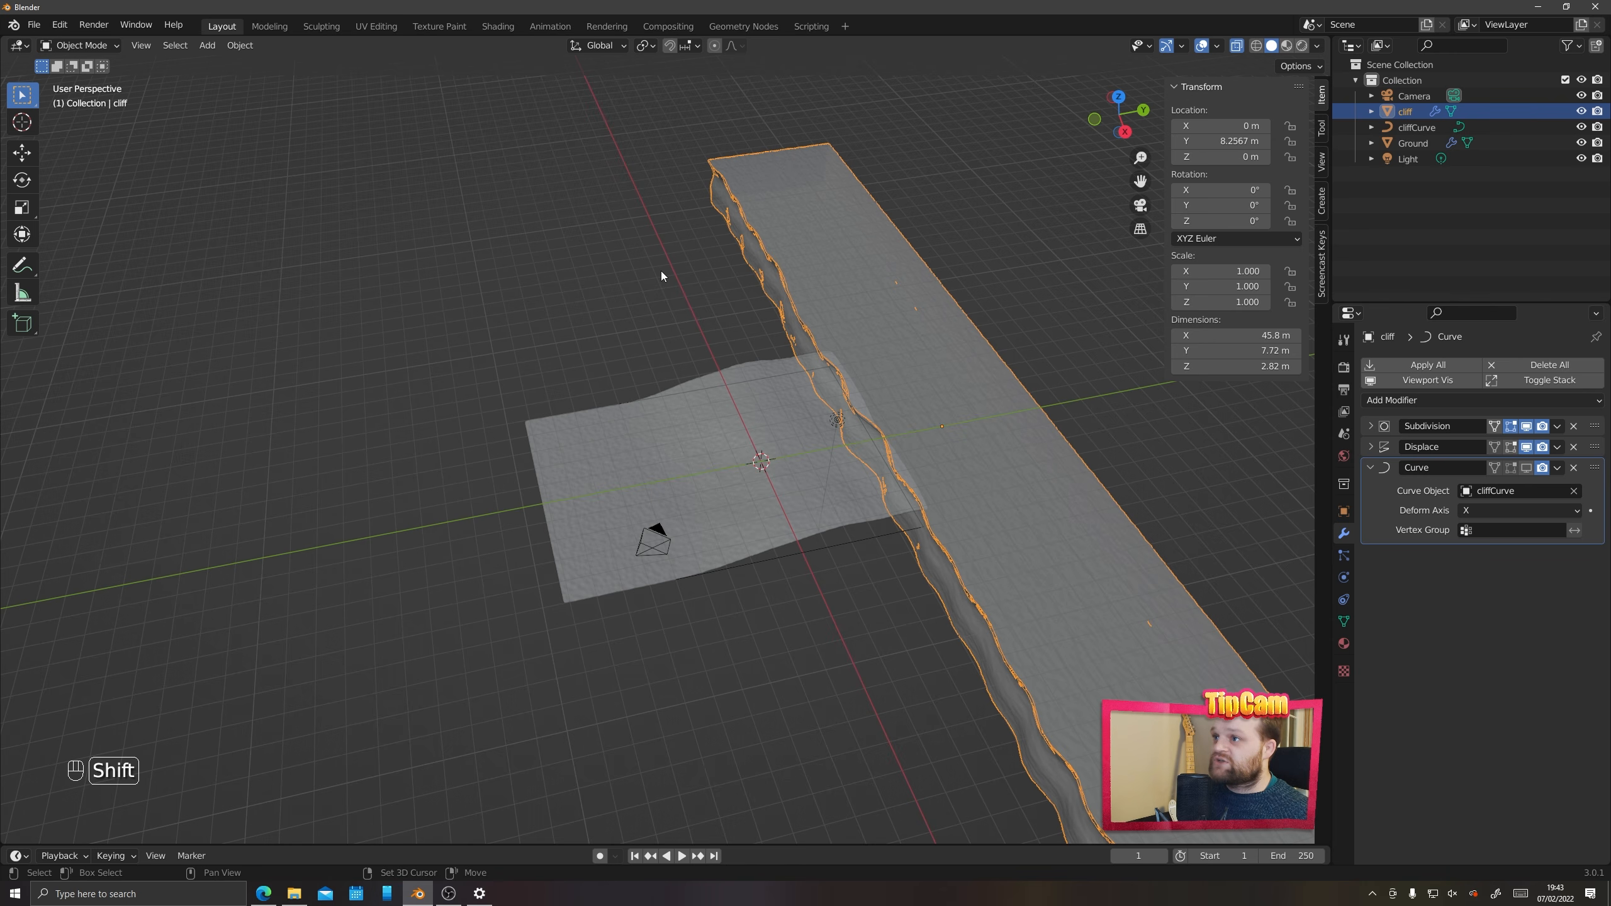
{"action": "key", "text": "shift+s"}
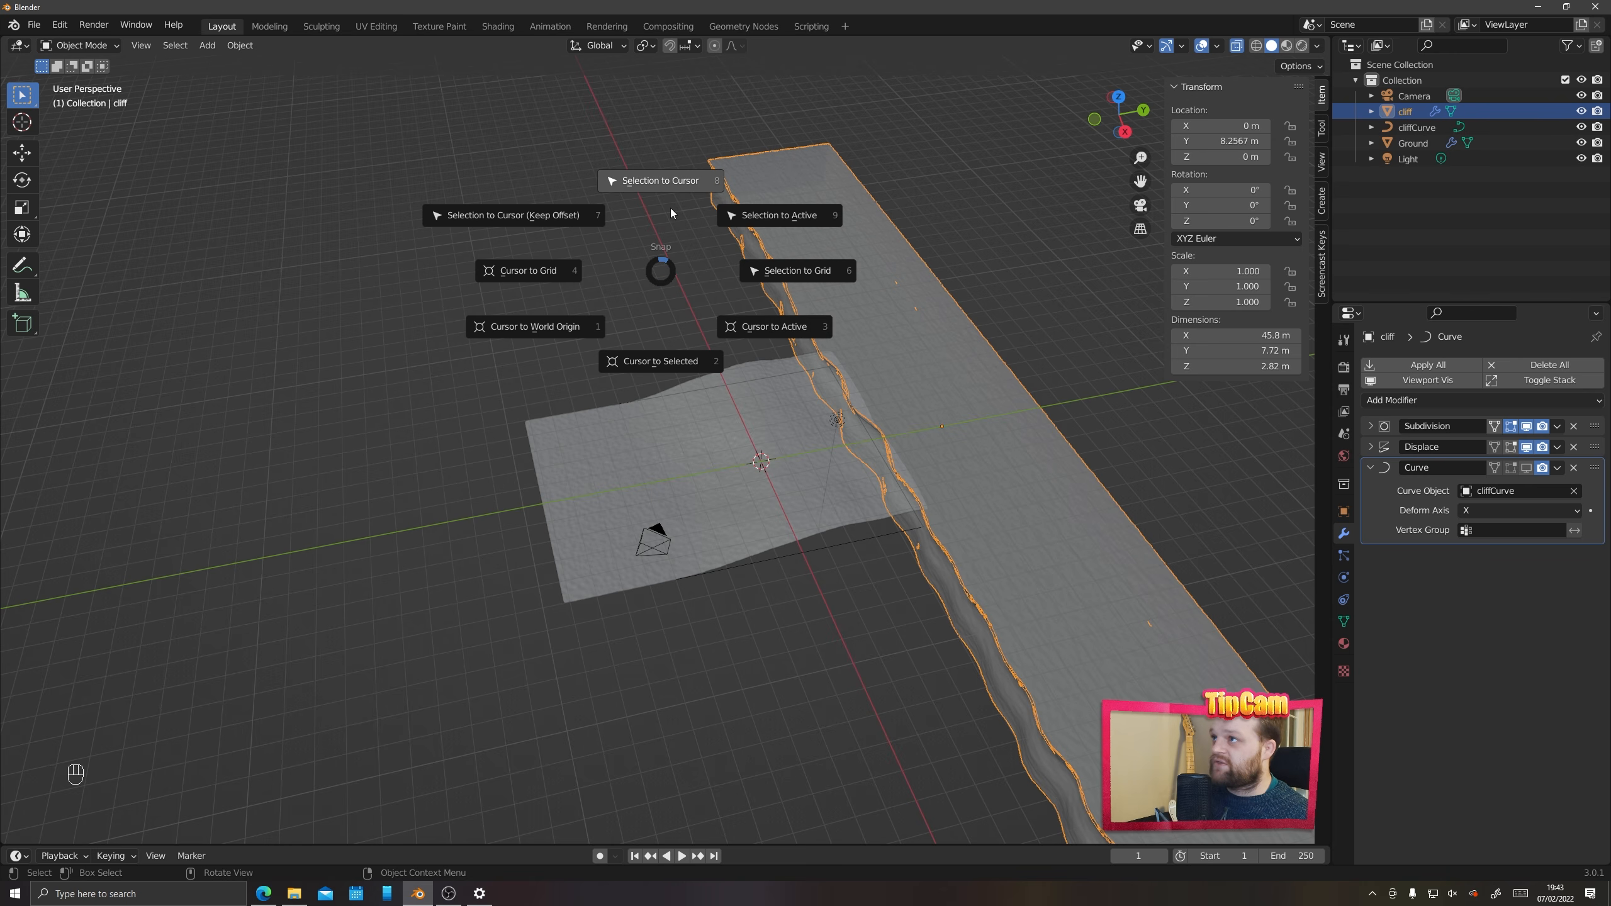
{"action": "left_click", "coordinate": [649, 188]}
Place the 3D cursor in empty space beyond the cliff's far end and bring up the Snap options
{"action": "middle_click_drag", "start_coordinate": [562, 504], "coordinate": [634, 494]}
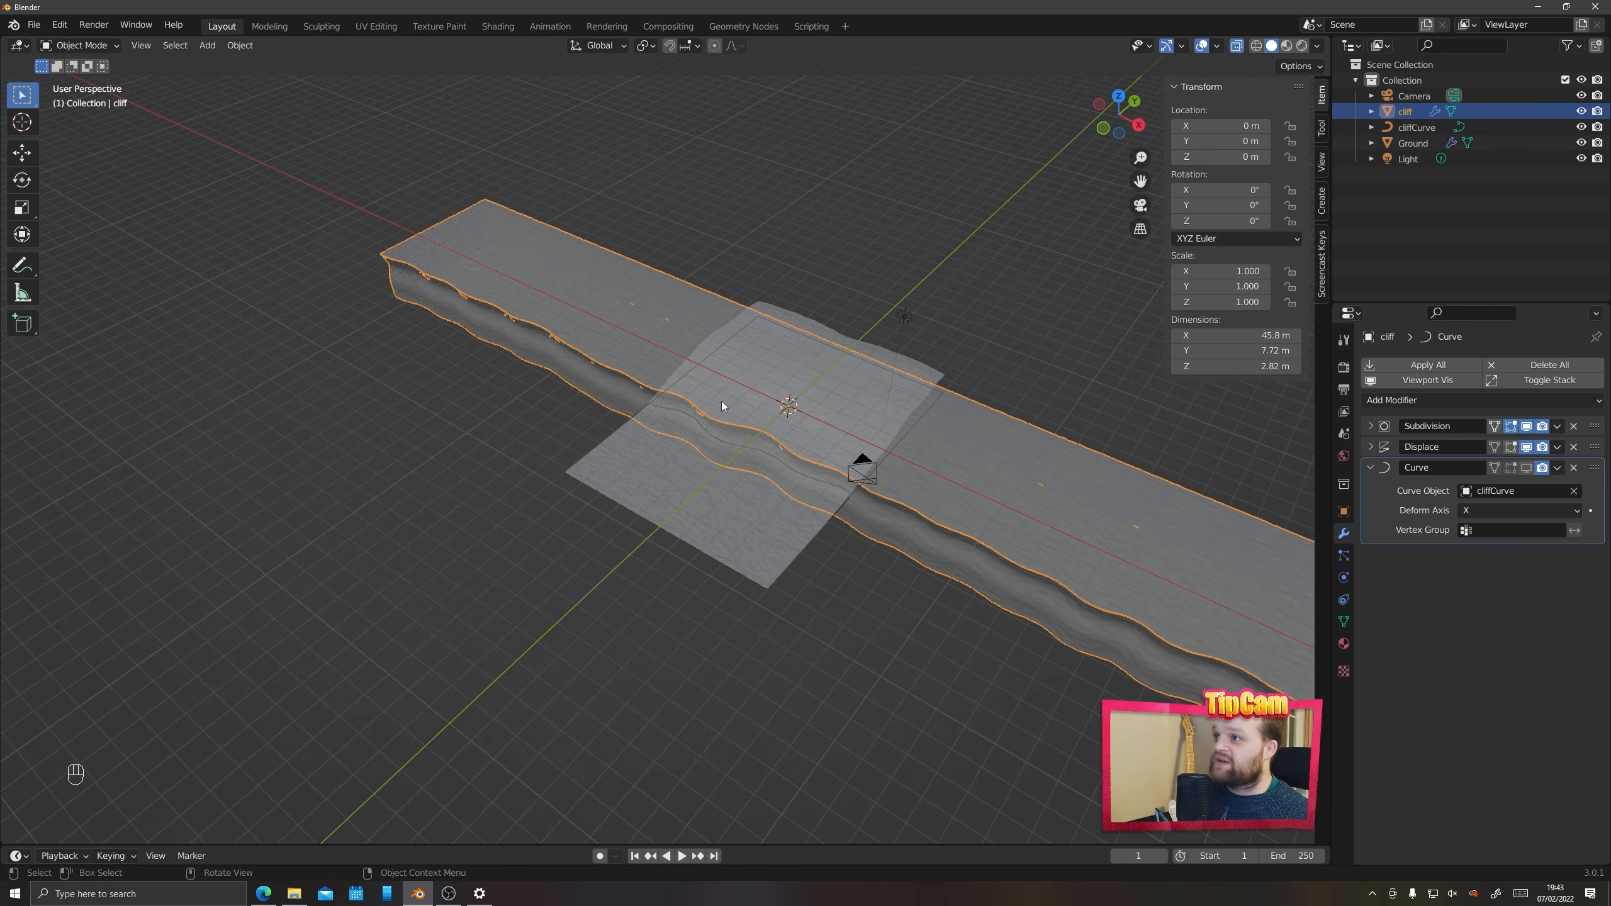
{"action": "right_click", "coordinate": [303, 443], "text": "shift"}
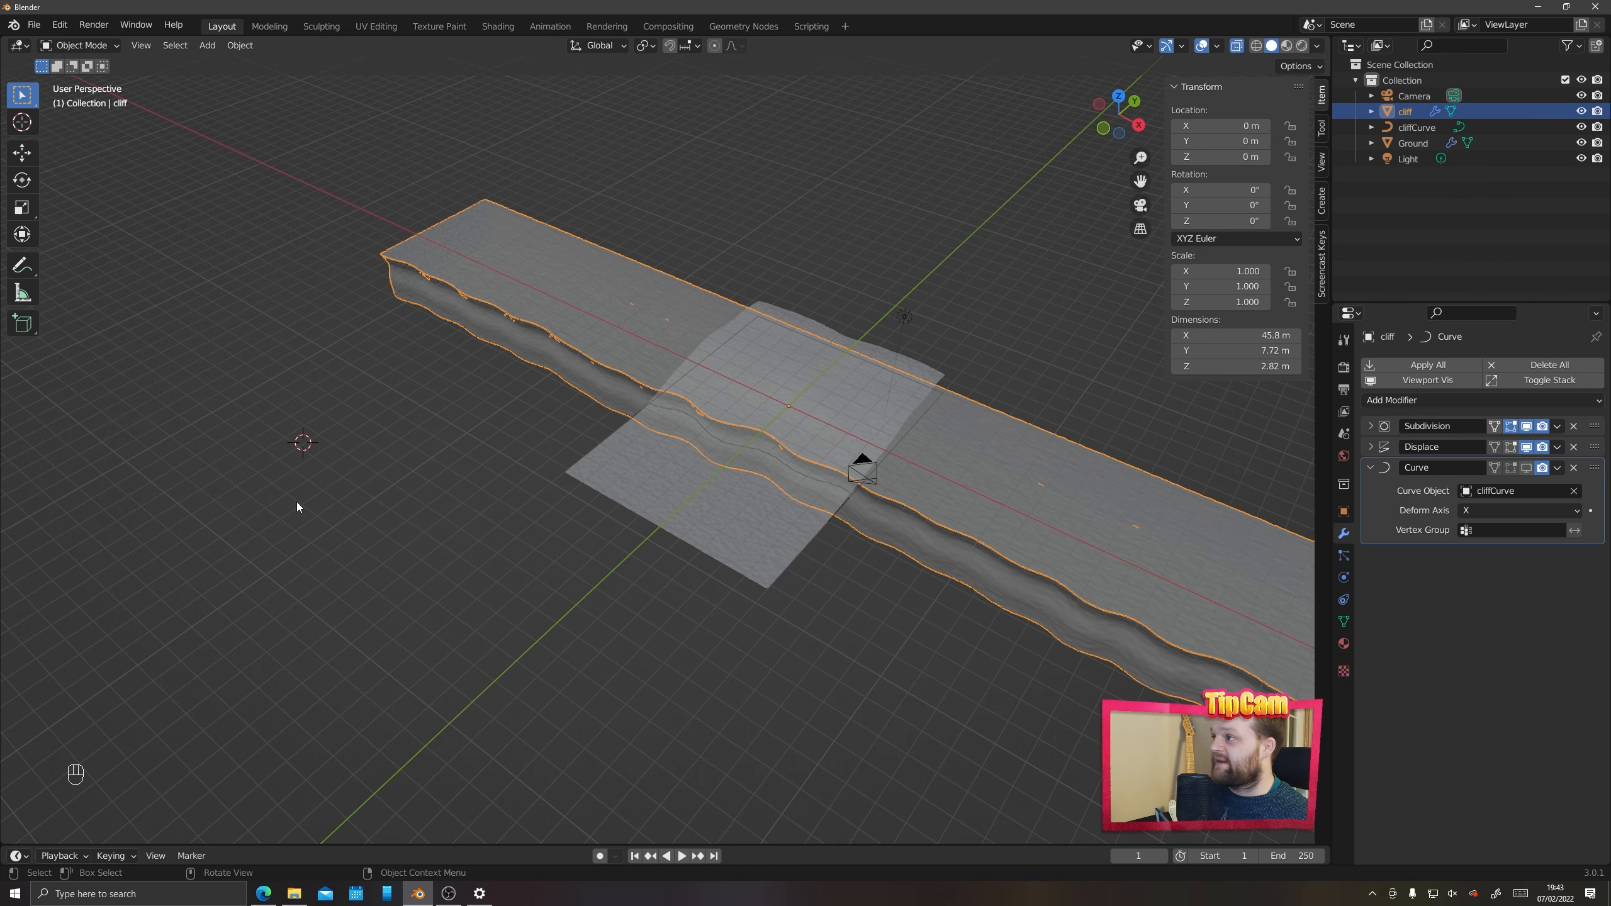
{"action": "middle_click_drag", "start_coordinate": [278, 427], "coordinate": [352, 470]}
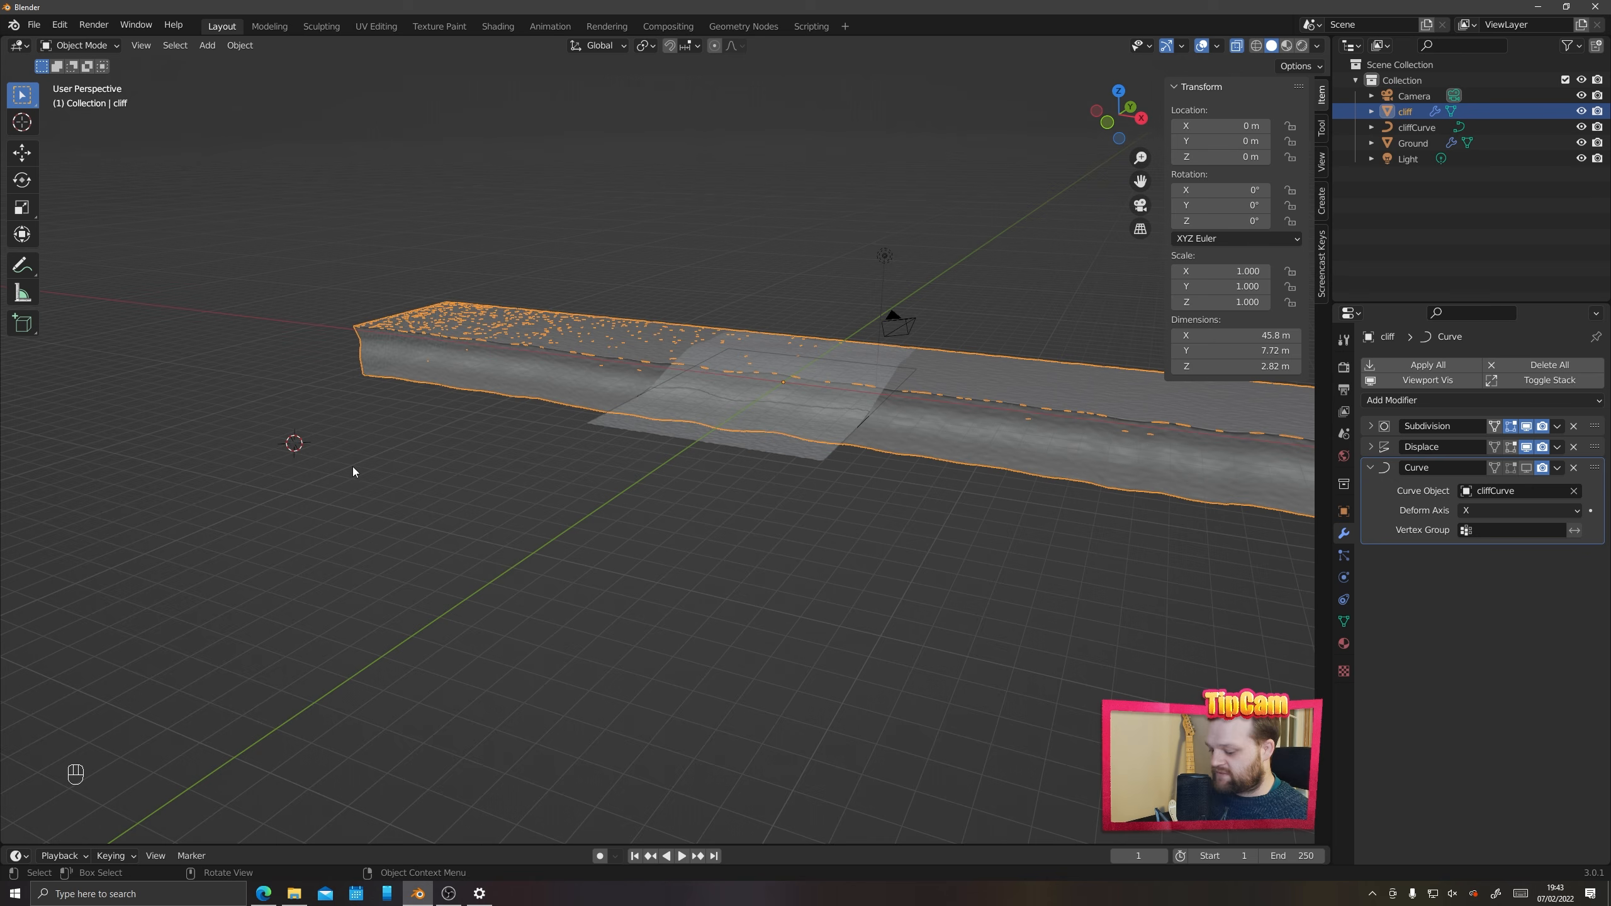
{"action": "key", "text": "shift+s"}
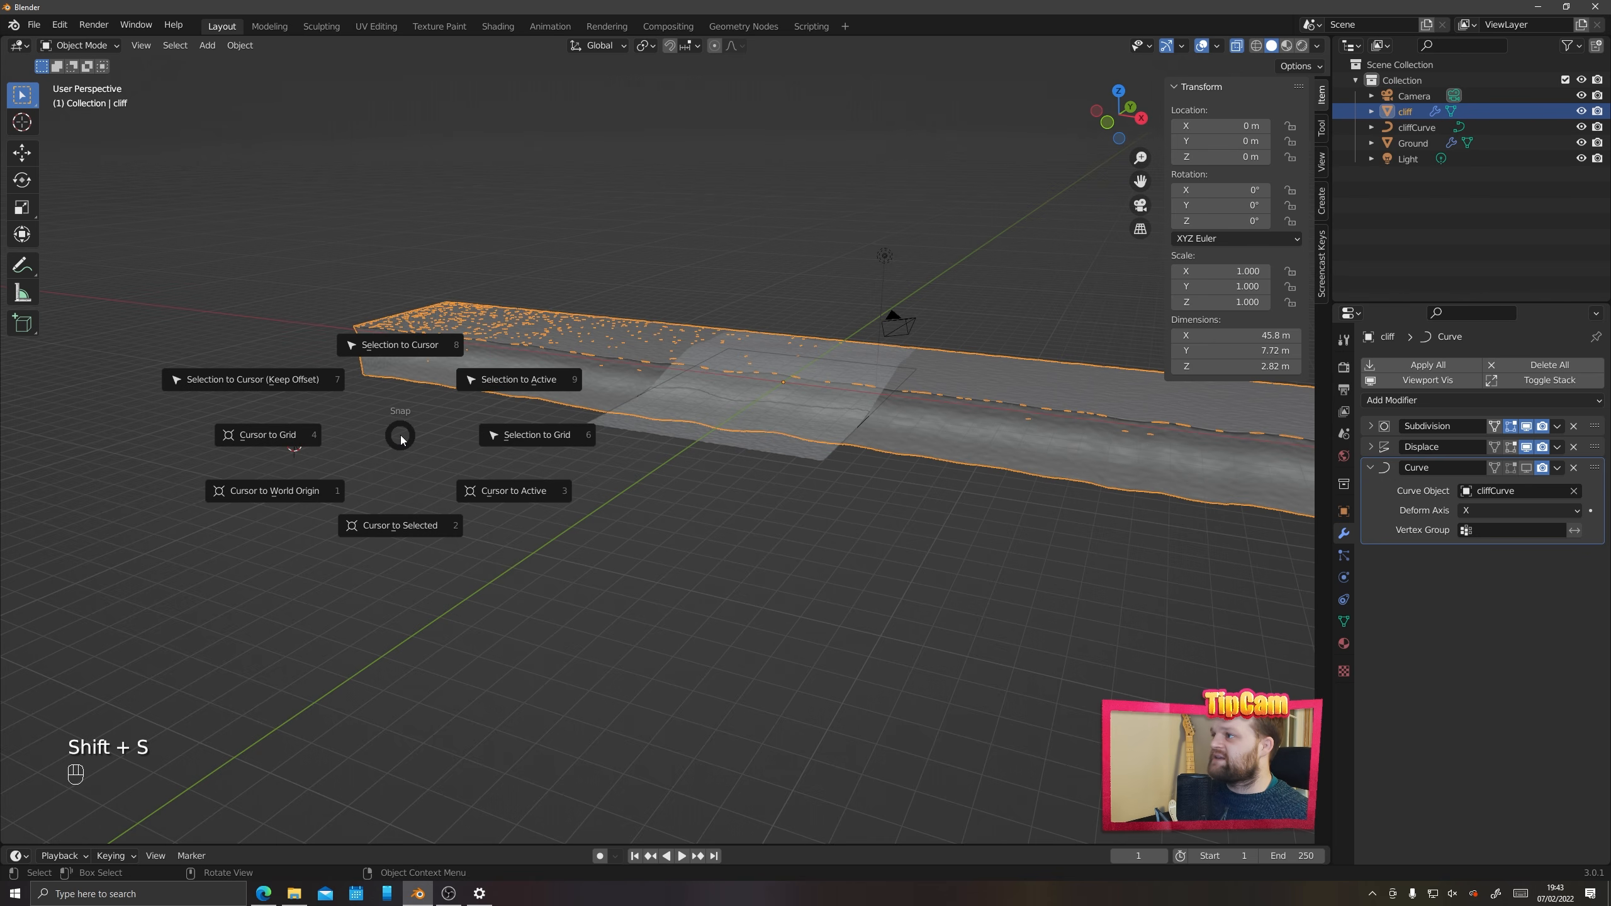
Snap the 3D cursor to the world origin and check the cliff with its Curve modifier displayed, hiding the modifier again
{"action": "left_click", "coordinate": [302, 493]}
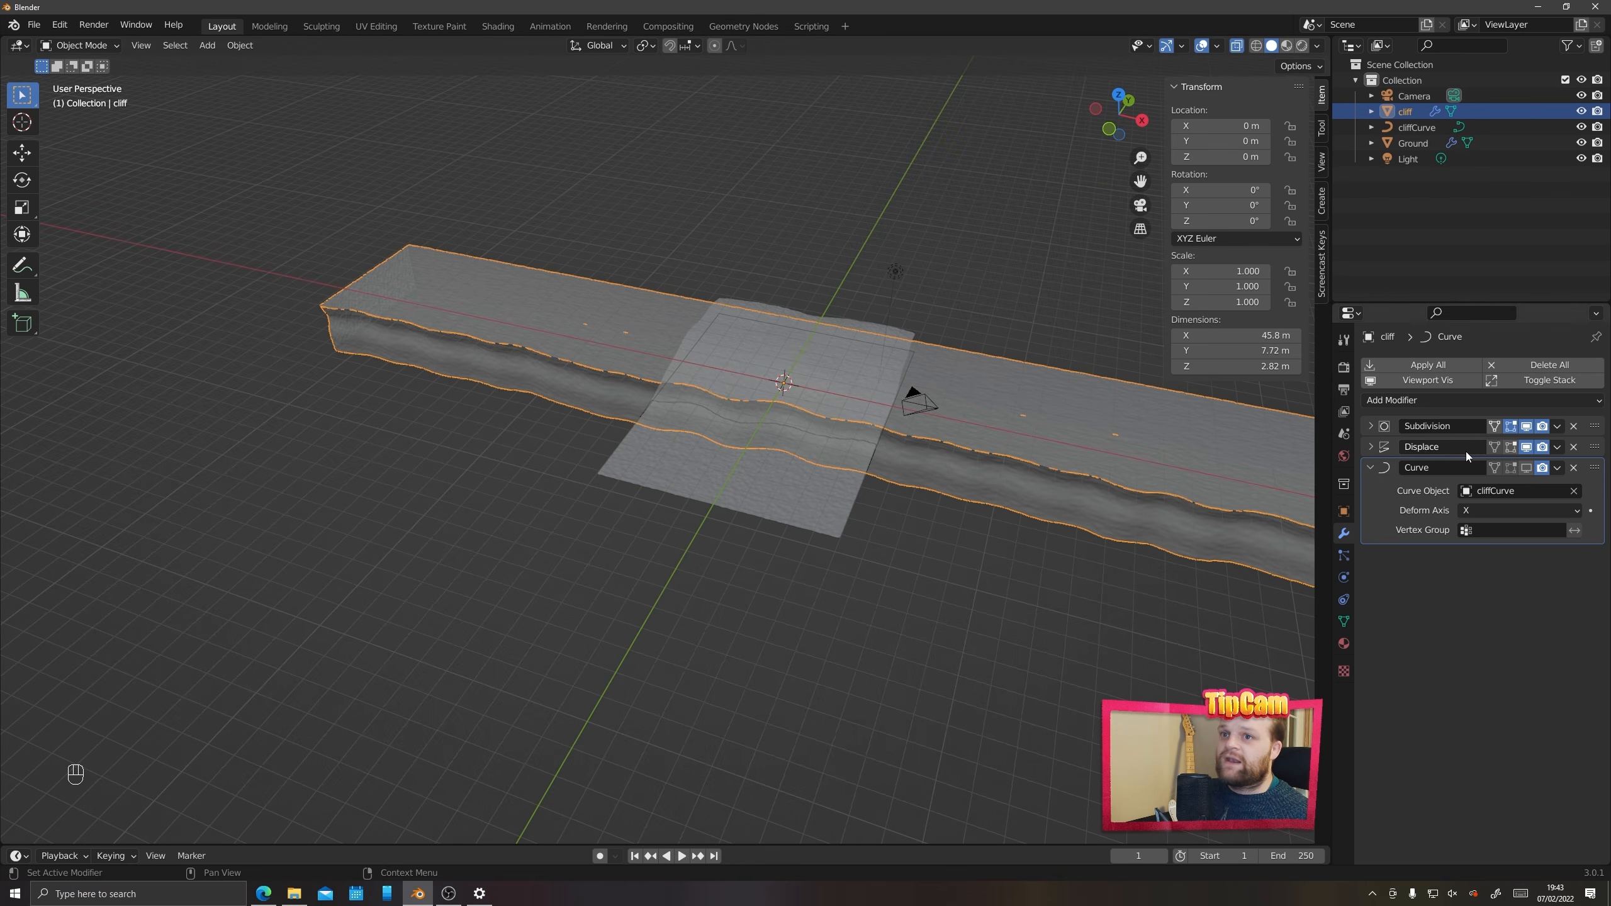
{"action": "left_click", "coordinate": [1526, 468]}
{"action": "middle_click_drag", "start_coordinate": [1047, 496], "coordinate": [891, 459]}
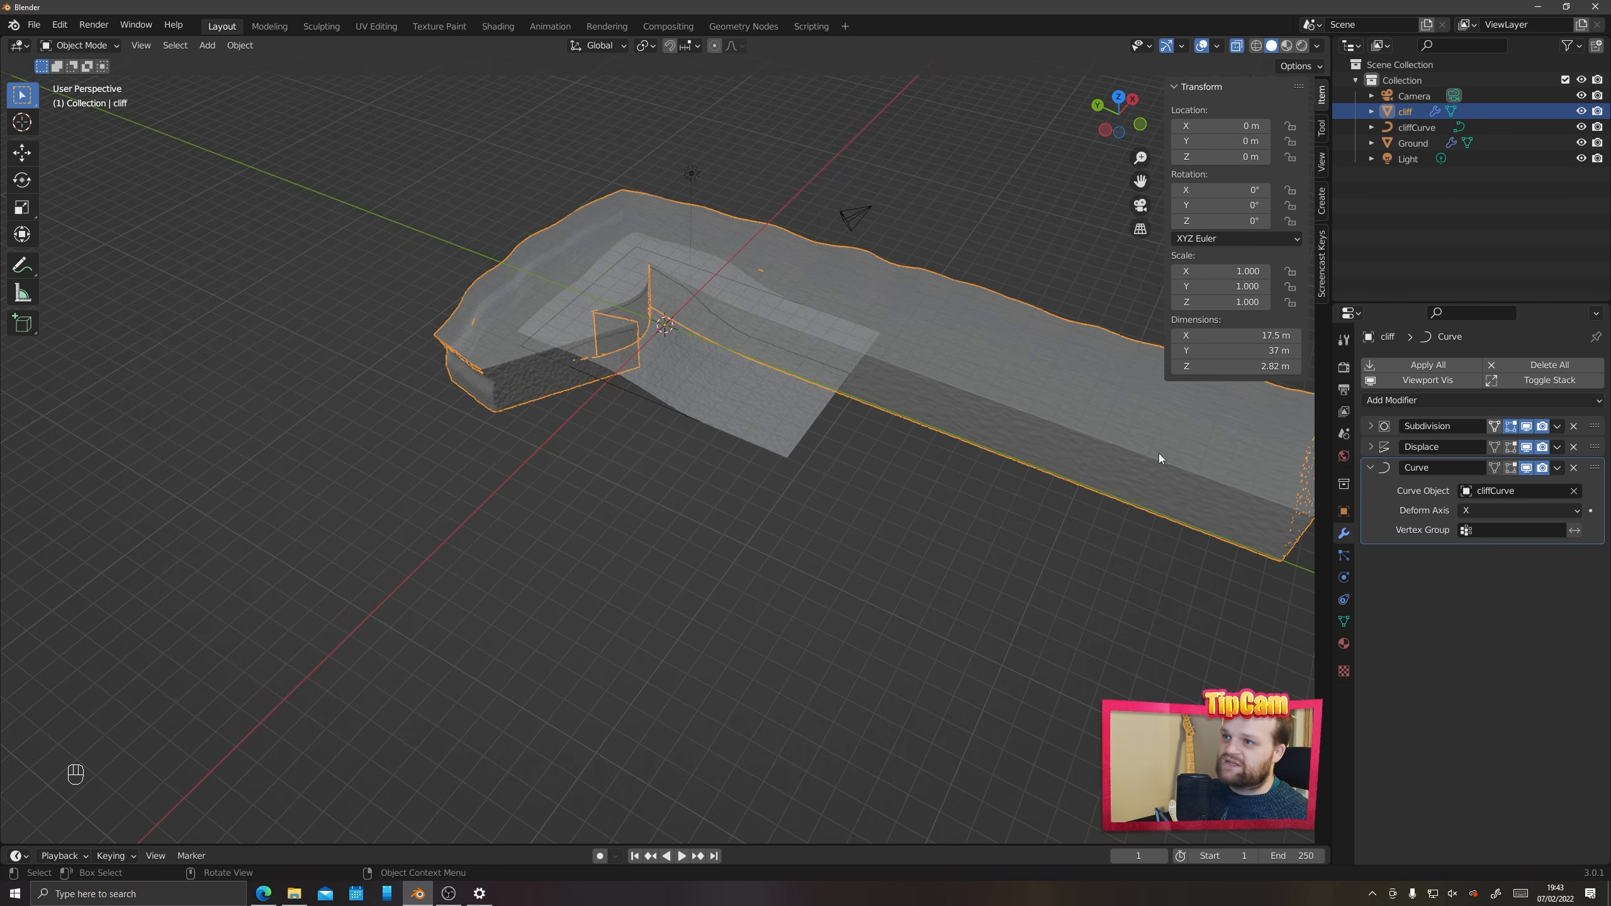
{"action": "middle_click_drag", "start_coordinate": [1158, 453], "coordinate": [864, 495]}
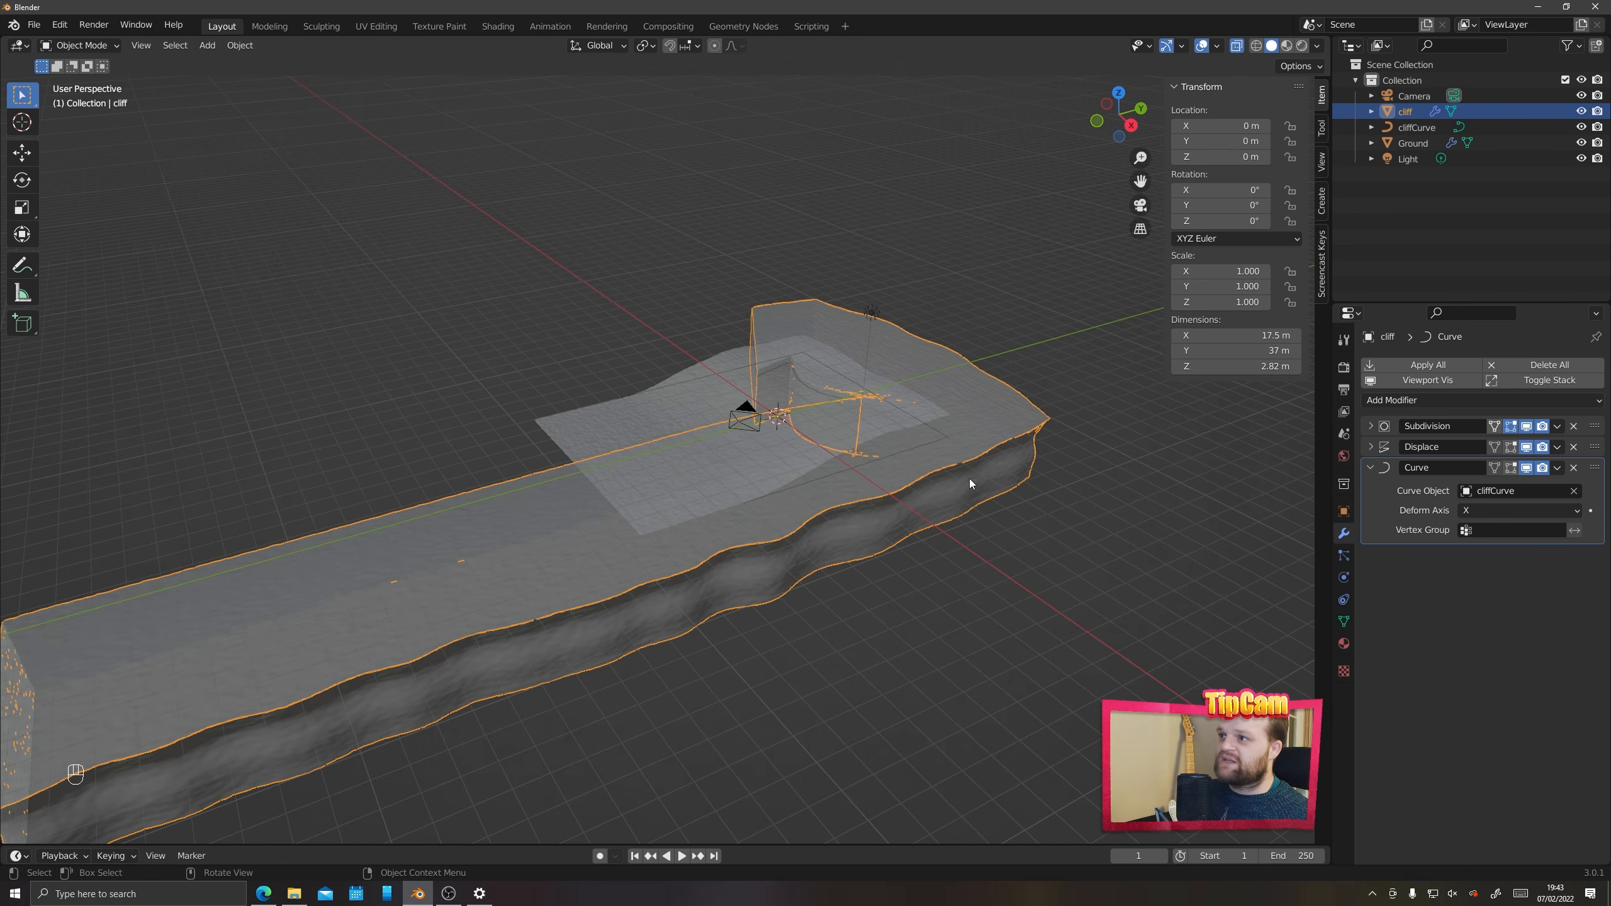
{"action": "scroll", "coordinate": [970, 478], "scroll_direction": "down", "scroll_amount": 2}
{"action": "left_click", "coordinate": [1526, 468]}
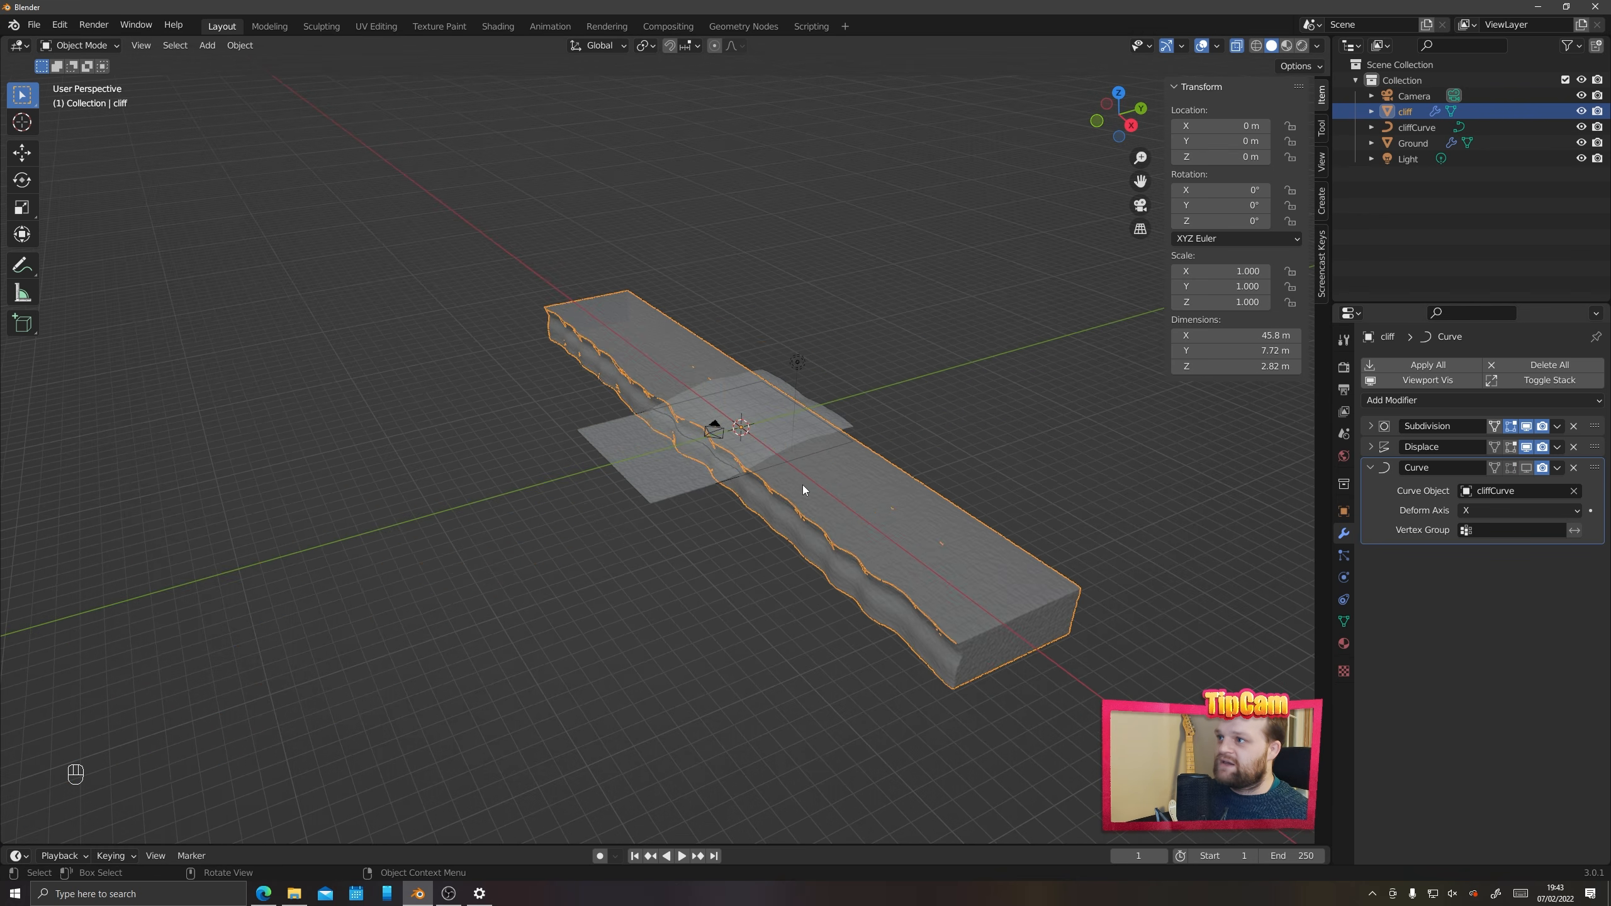
Move the undeformed cliff about 17.6 m along the X axis
{"action": "middle_click_drag", "start_coordinate": [803, 484], "coordinate": [739, 425]}
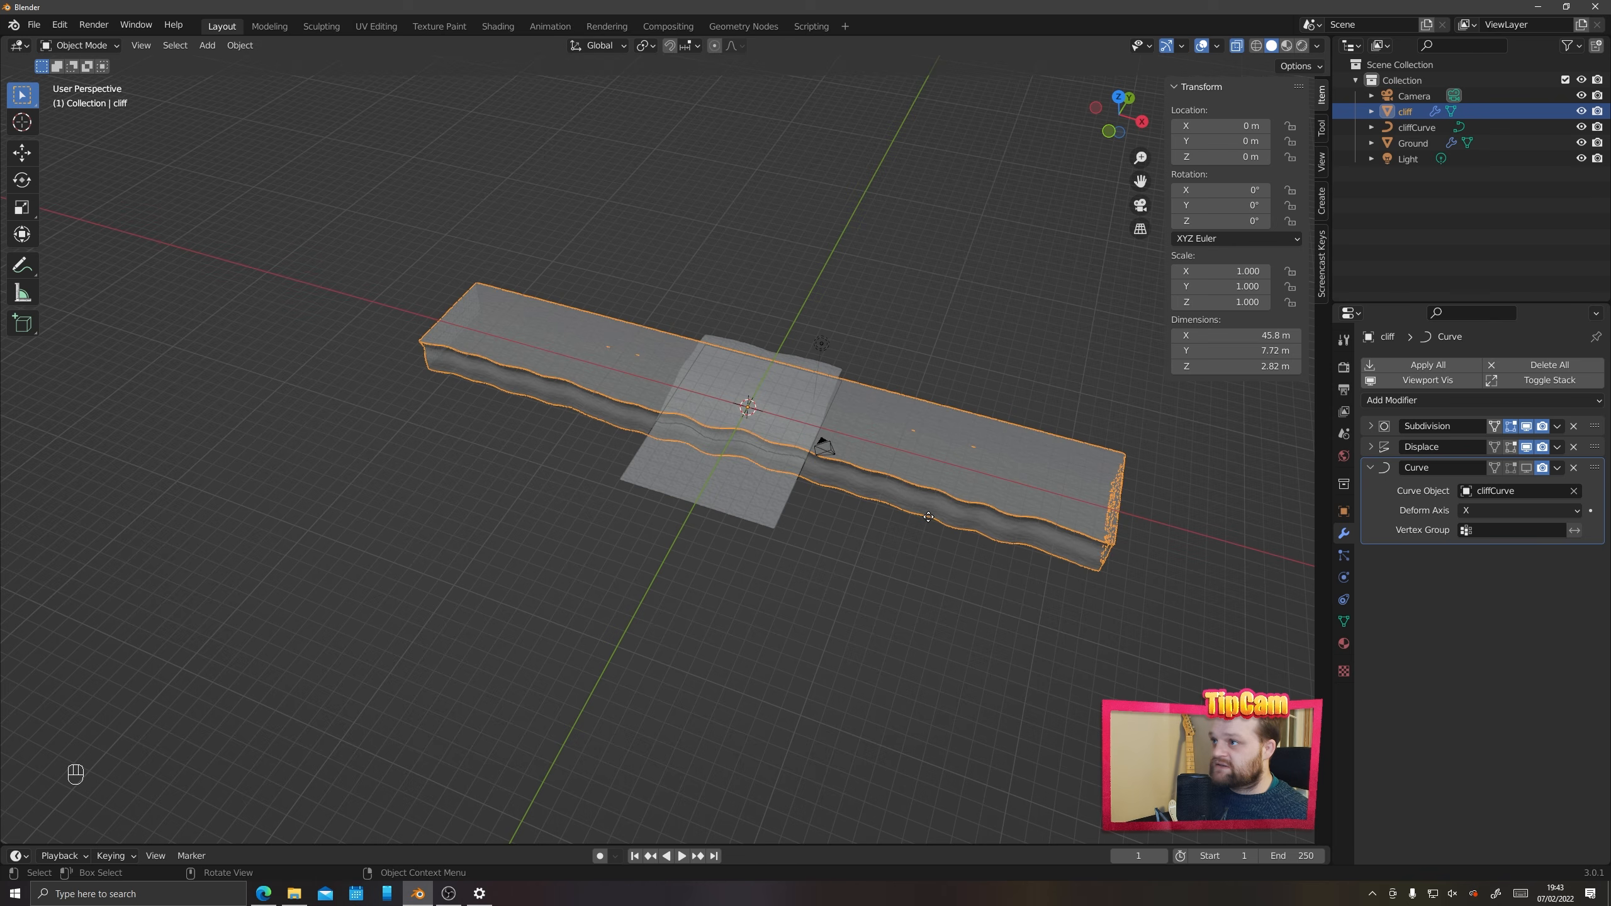
{"action": "key", "text": "g"}
{"action": "key", "text": "x"}
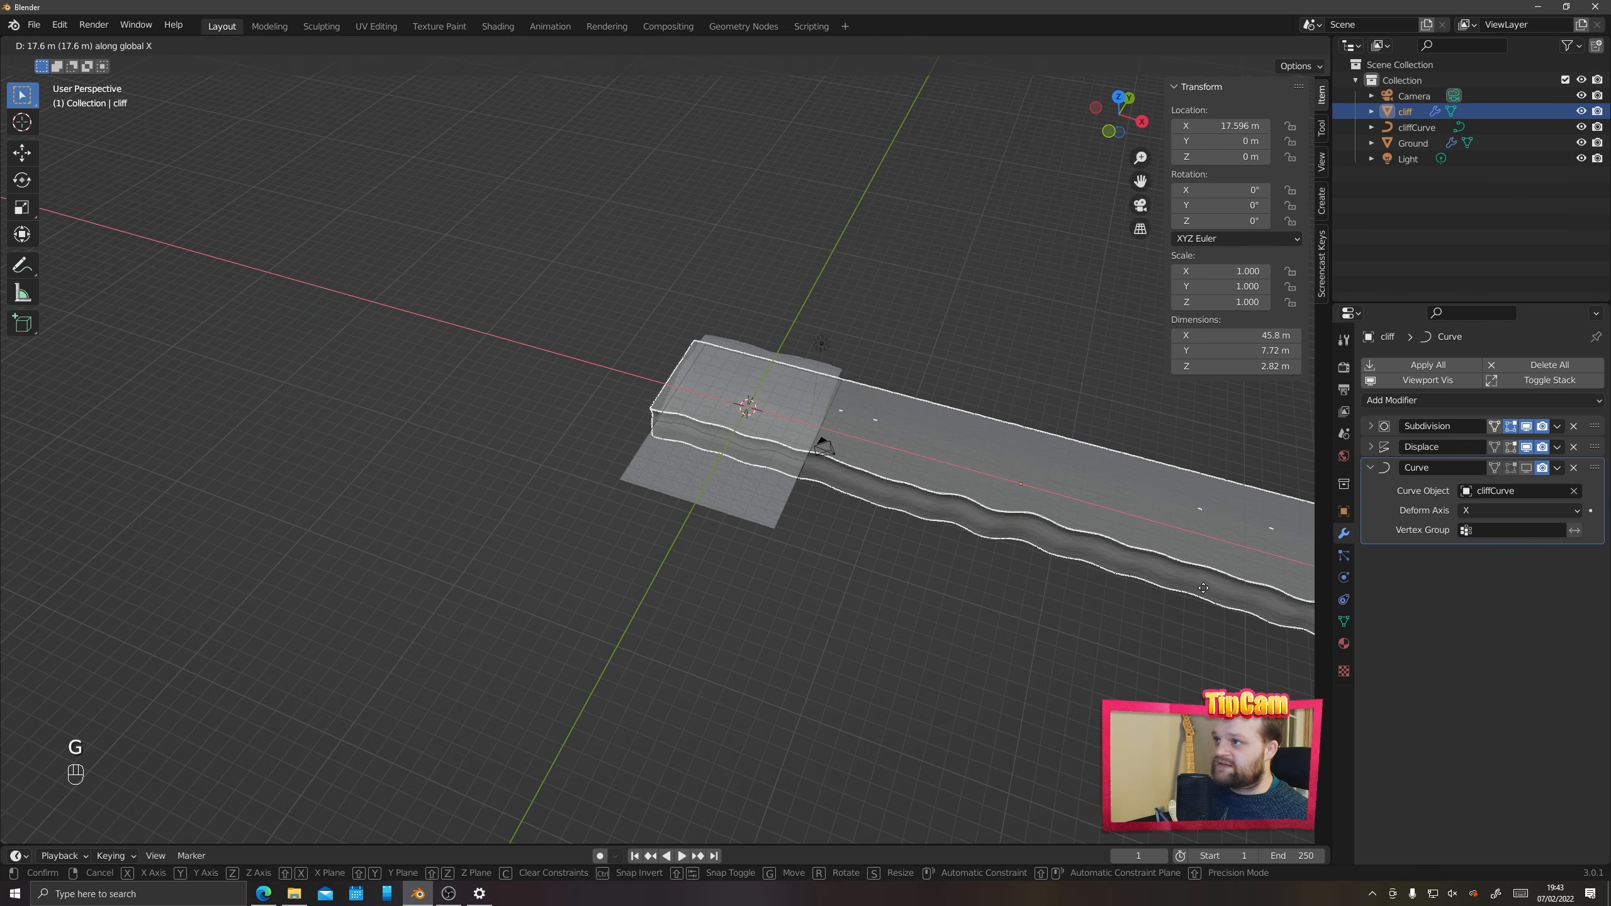
{"action": "left_click", "coordinate": [1203, 589]}
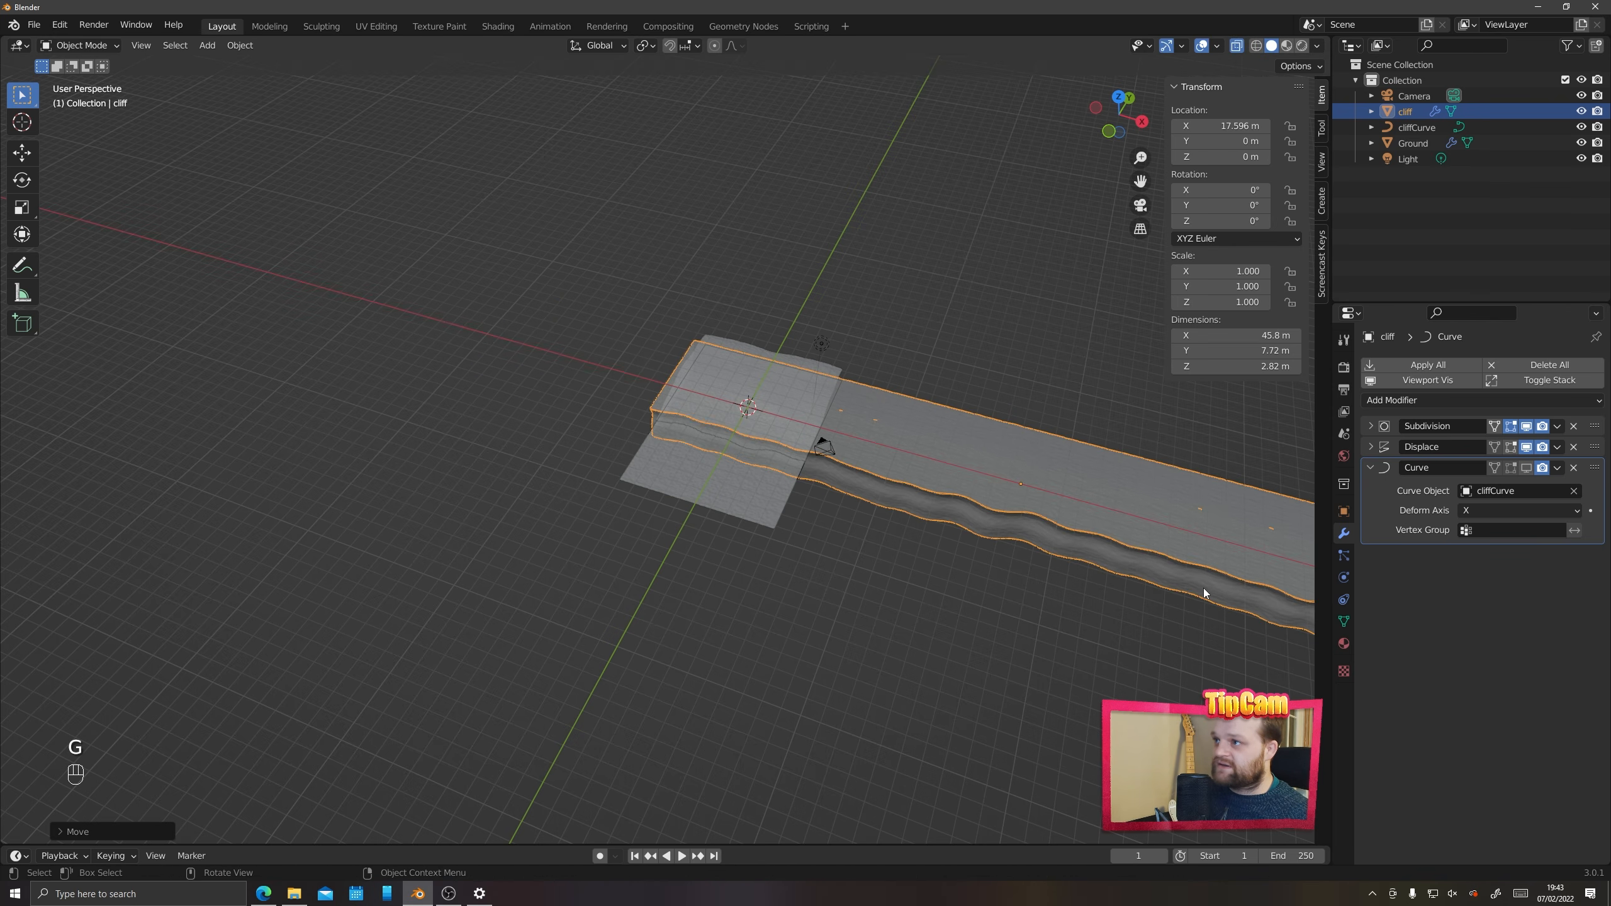
Display the cliff's Curve modifier in the viewport and slide the cliff along X to a location of about 15.09 m
{"action": "left_click", "coordinate": [1525, 468]}
{"action": "key", "text": "g"}
{"action": "key", "text": "x"}
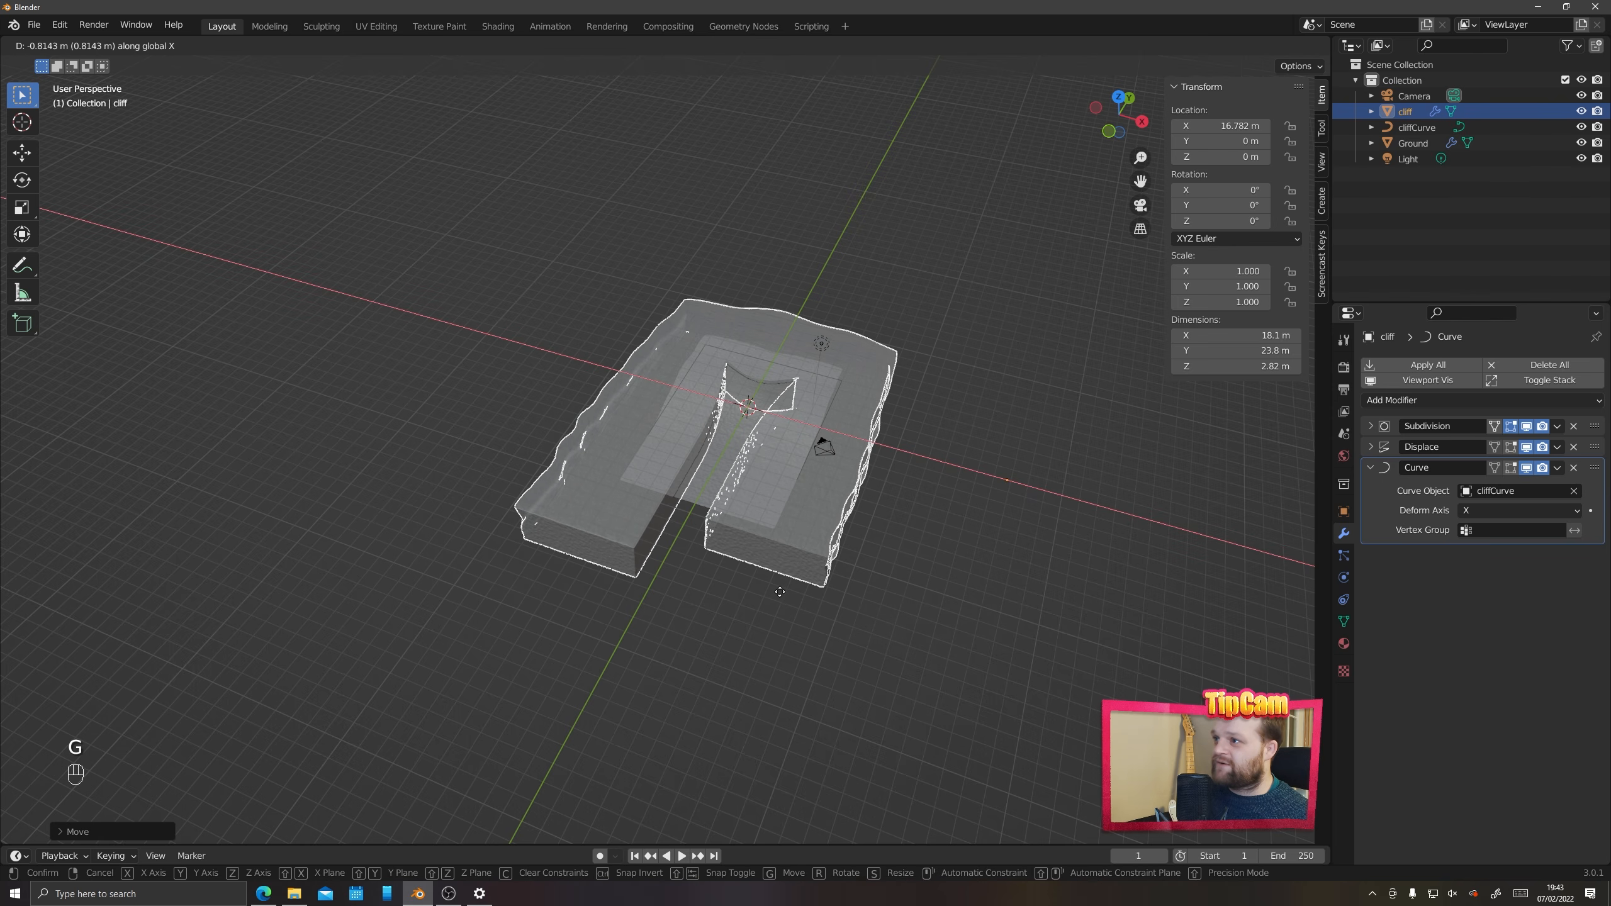
{"action": "left_click", "coordinate": [778, 470]}
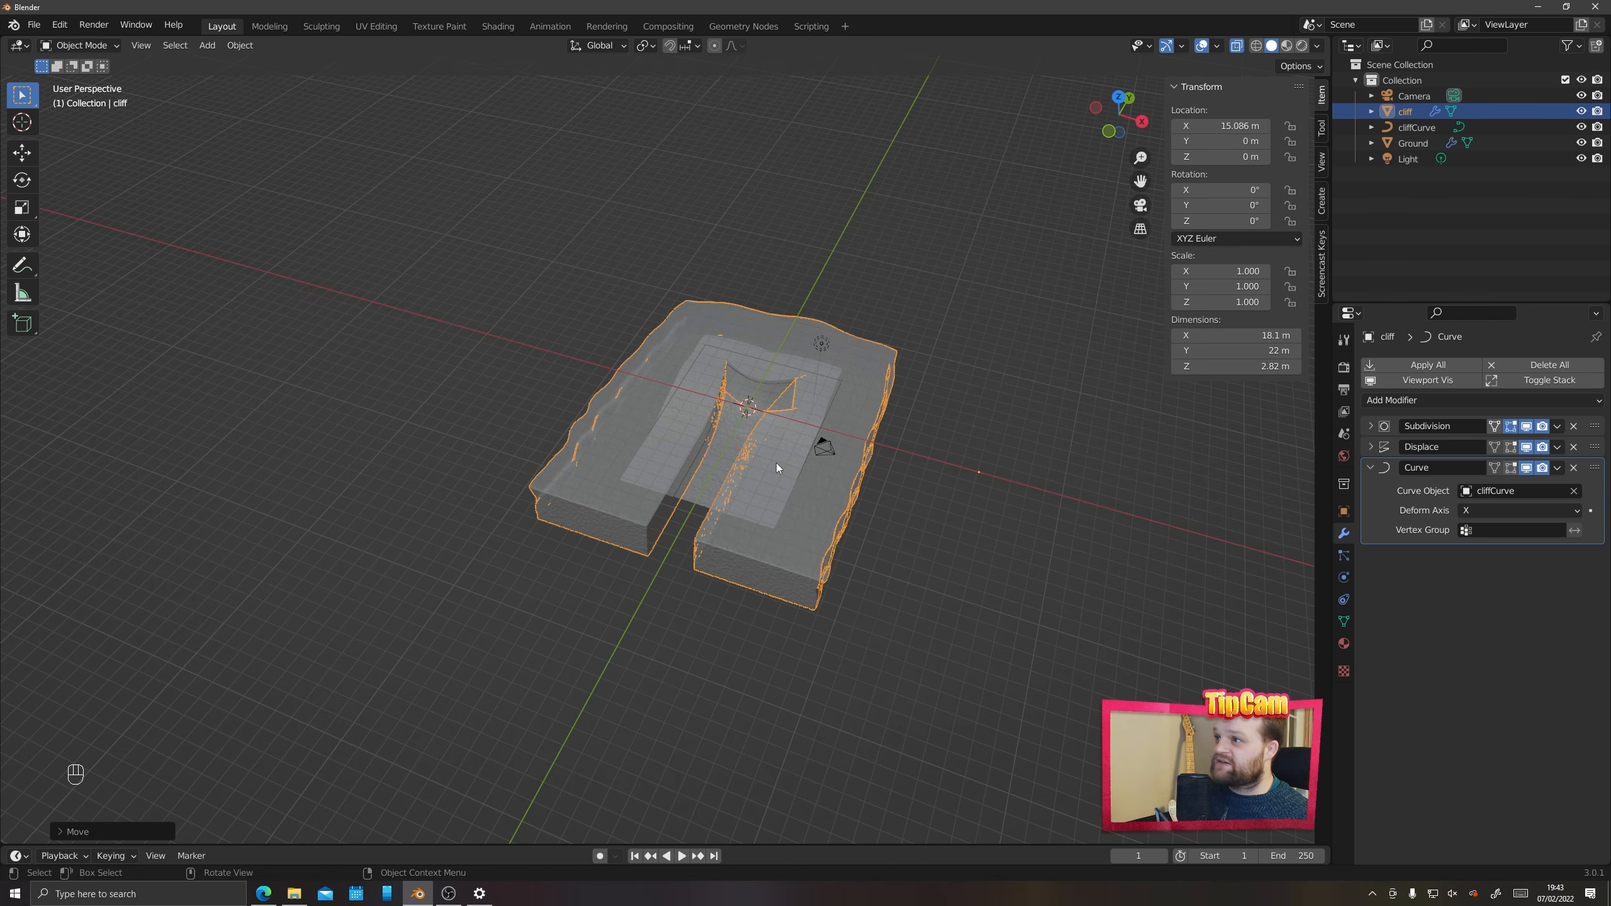
Shorten the cliff by scaling its whole mesh down along the X axis in Edit Mode
{"action": "key", "text": "Tab"}
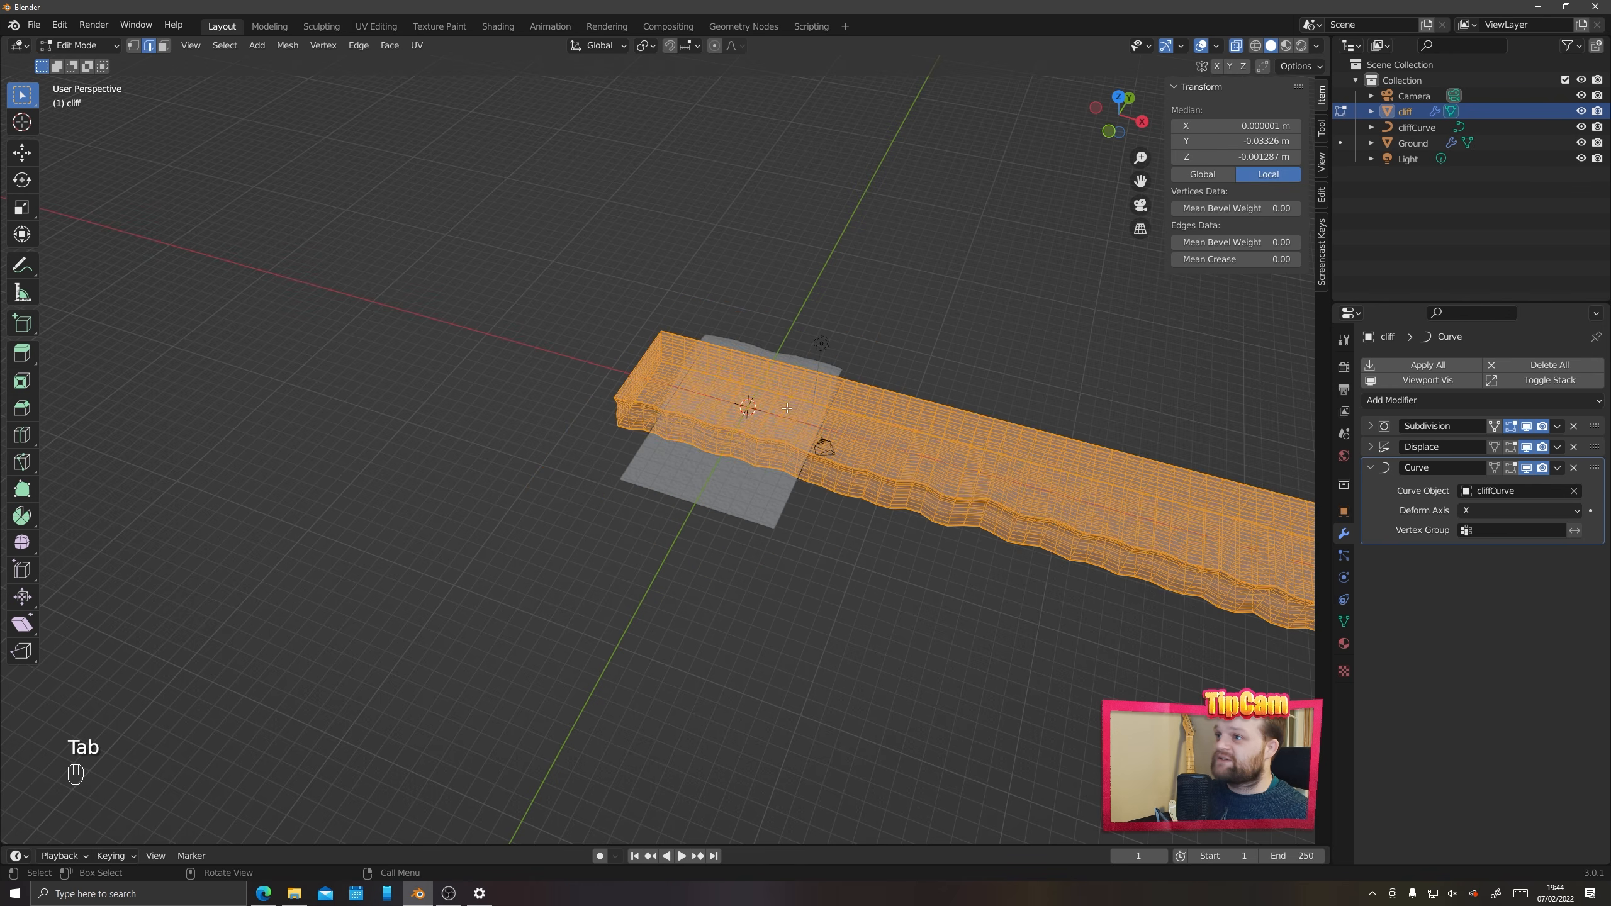
{"action": "middle_click_drag", "start_coordinate": [825, 502], "coordinate": [576, 569], "text": "shift"}
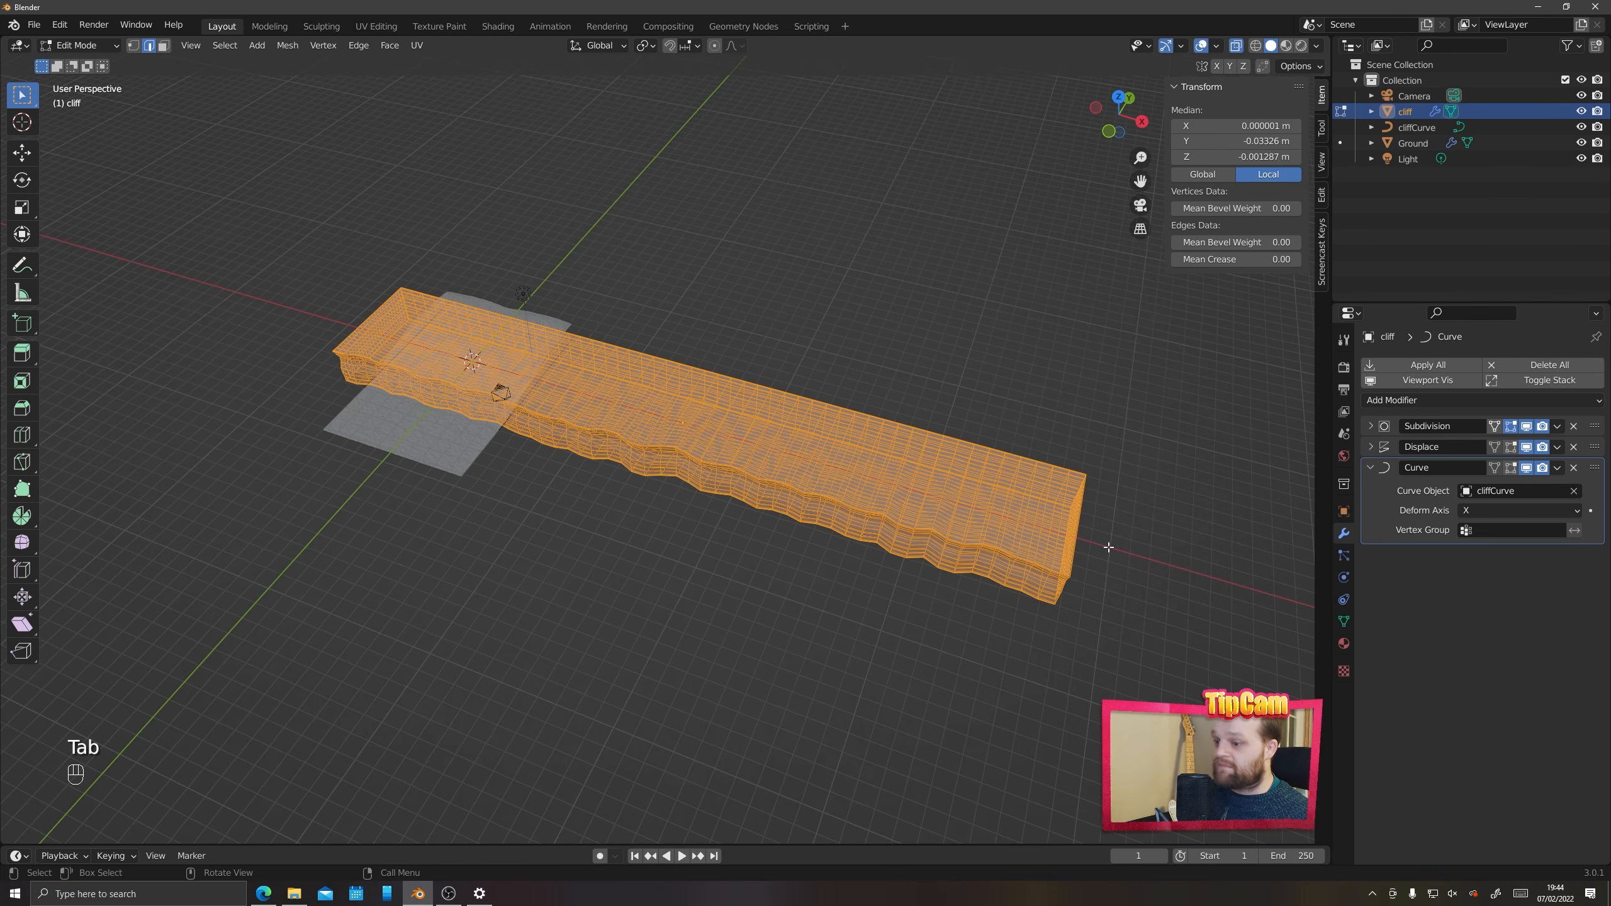
{"action": "key", "text": "s"}
{"action": "key", "text": "x"}
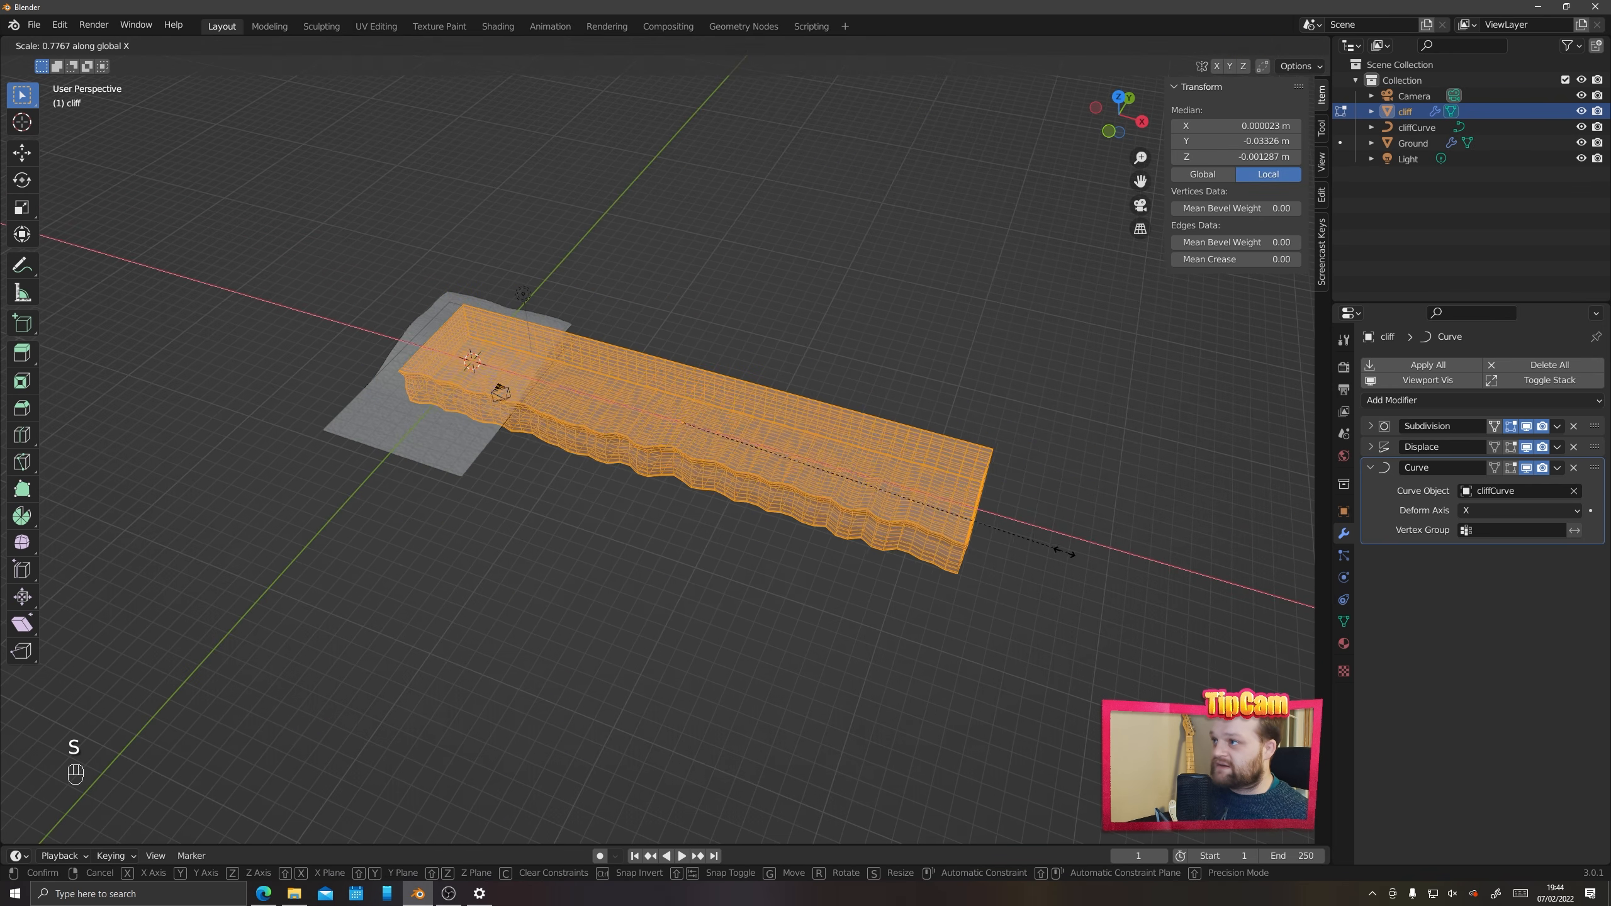
{"action": "left_click", "coordinate": [779, 509]}
{"action": "key", "text": "Tab"}
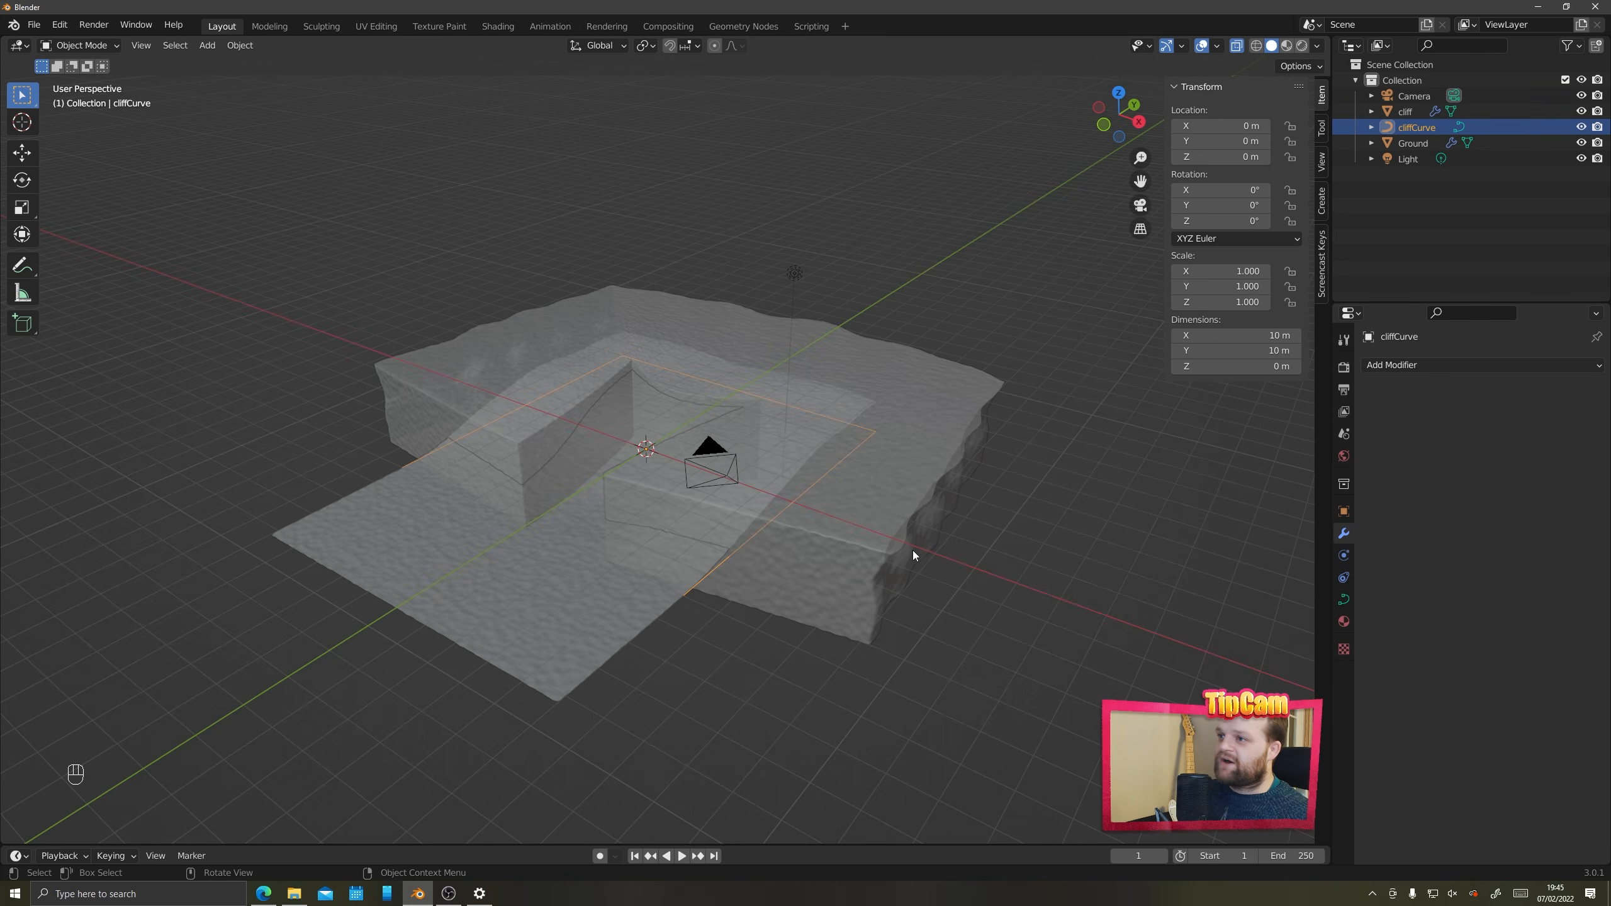
Rotate all points of cliffCurve by -180° about the Y axis in Edit Mode to flip the cliff's rough face inward
{"action": "middle_click_drag", "start_coordinate": [914, 553], "coordinate": [760, 442]}
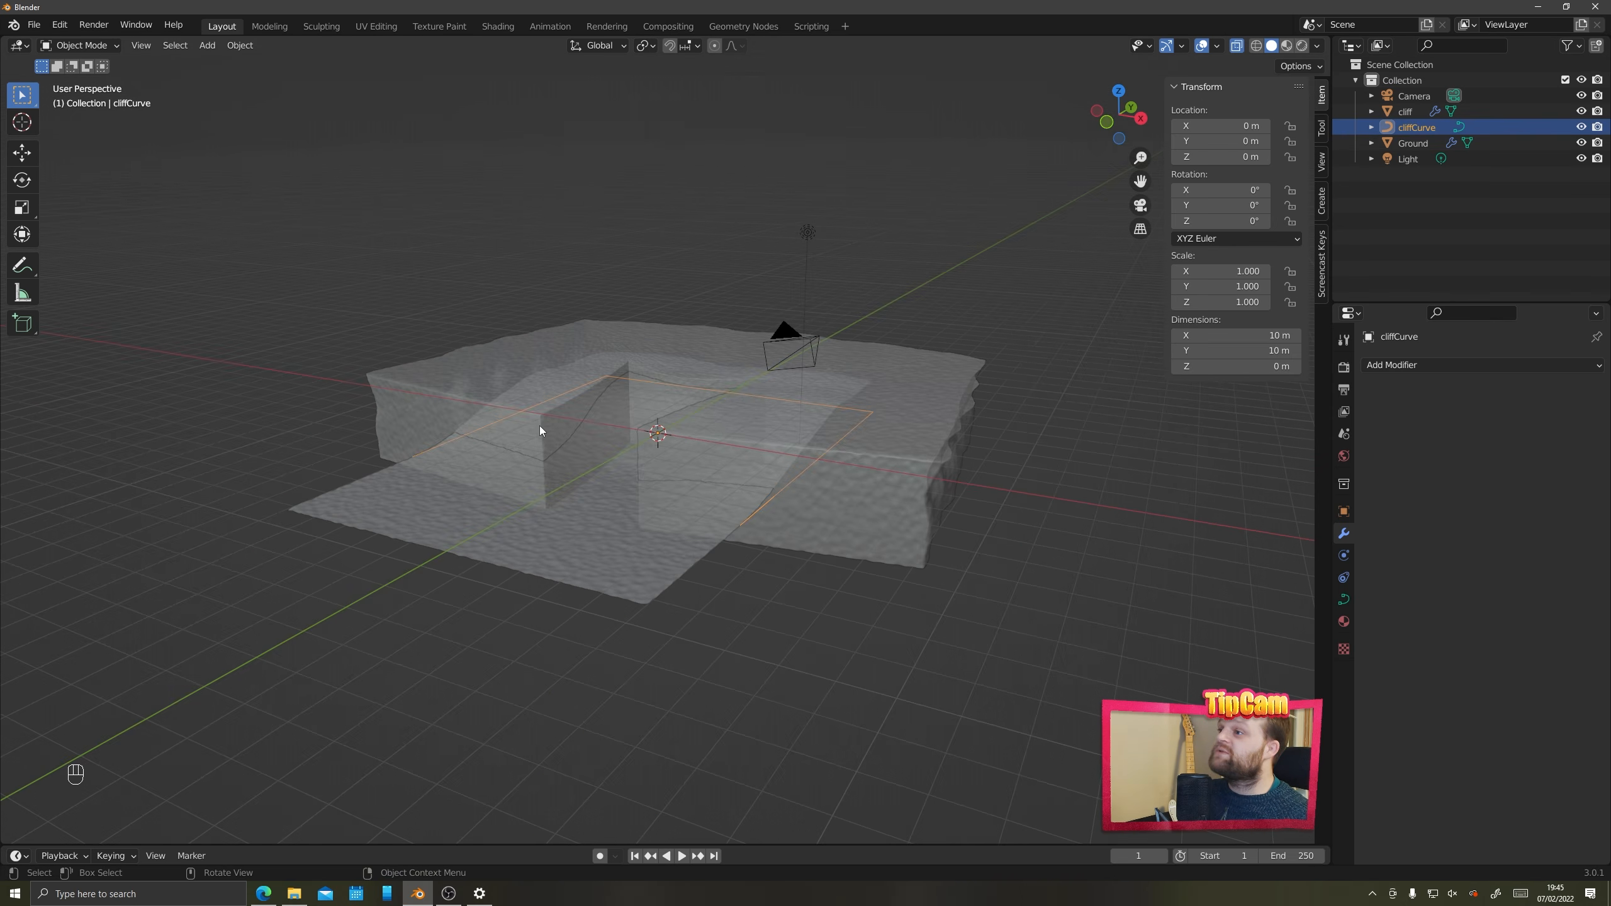
{"action": "key", "text": "Tab"}
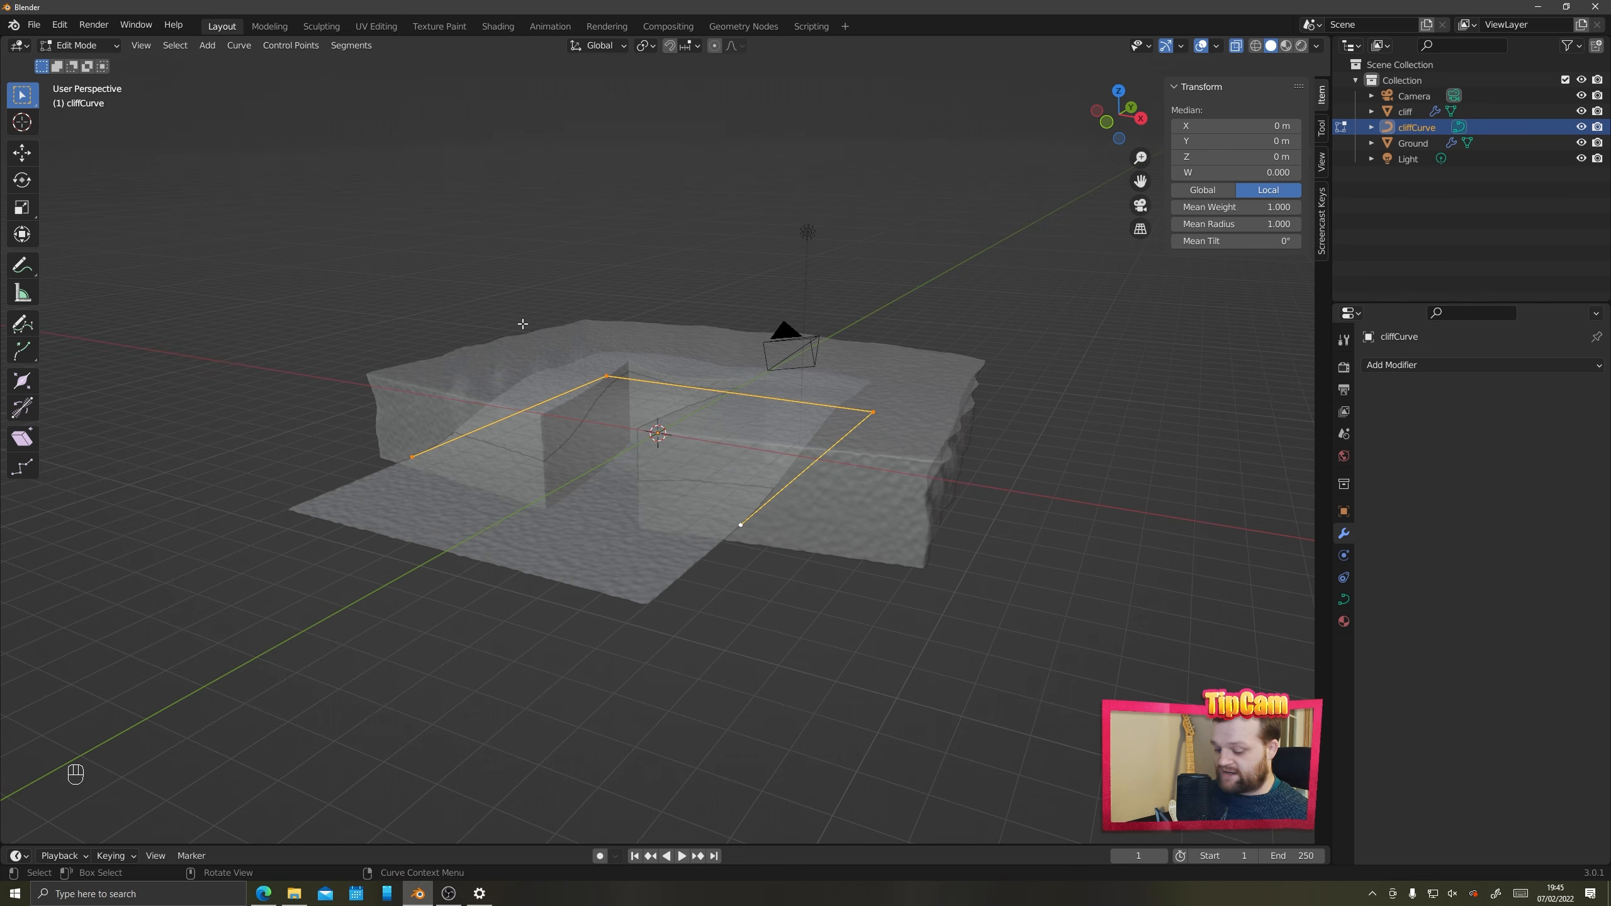
{"action": "key", "text": "r"}
{"action": "key", "text": "y"}
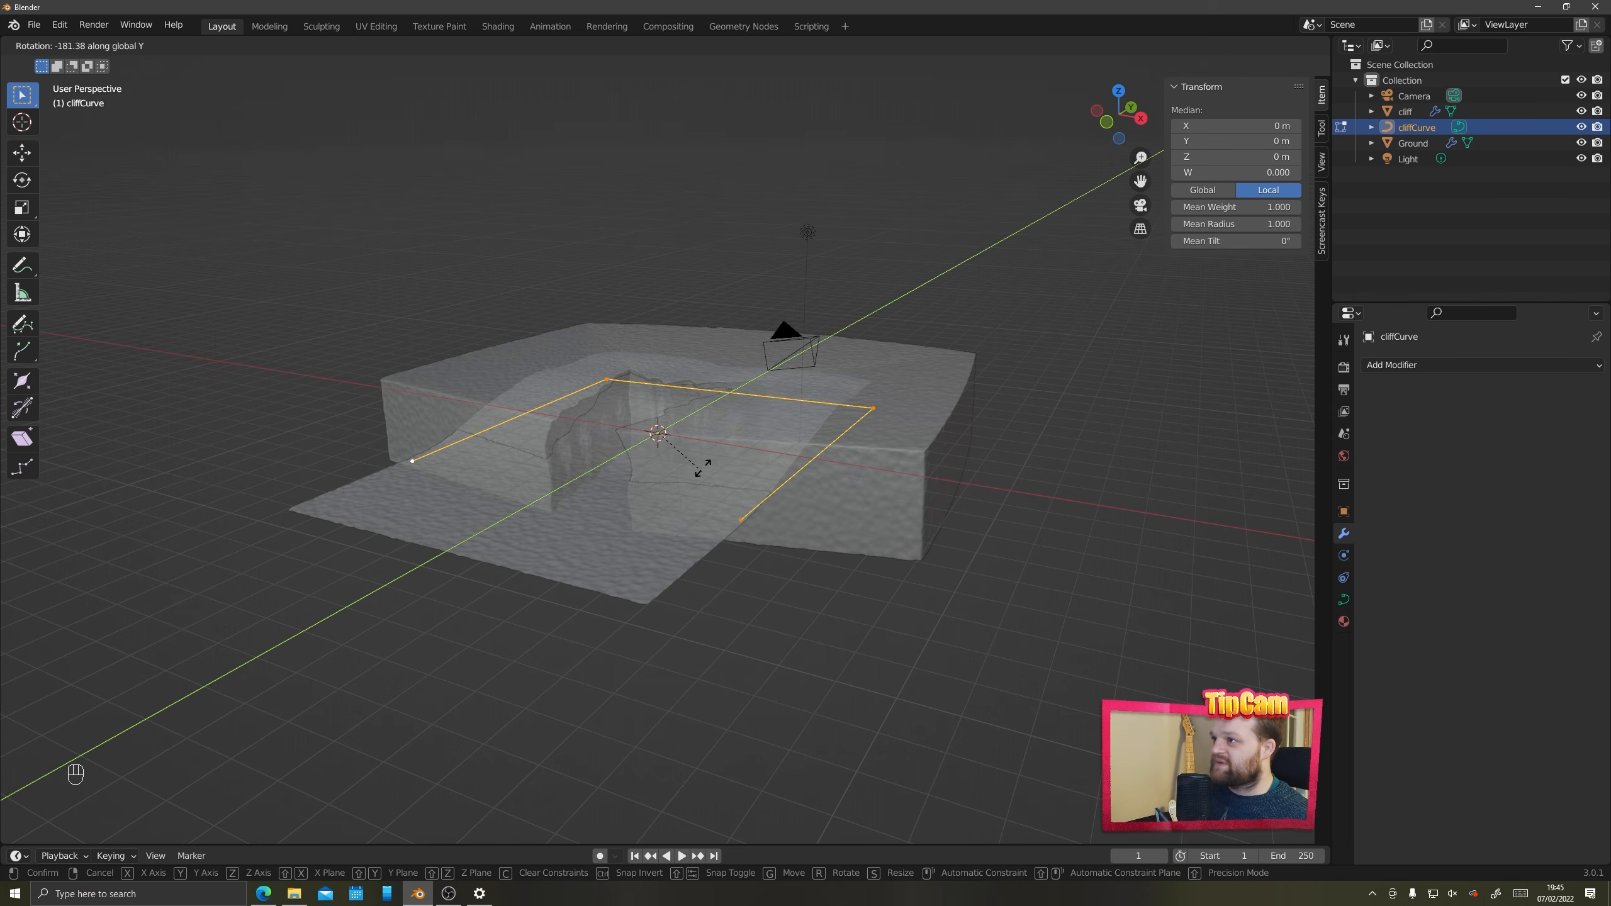
{"action": "key", "text": "ctrl"}
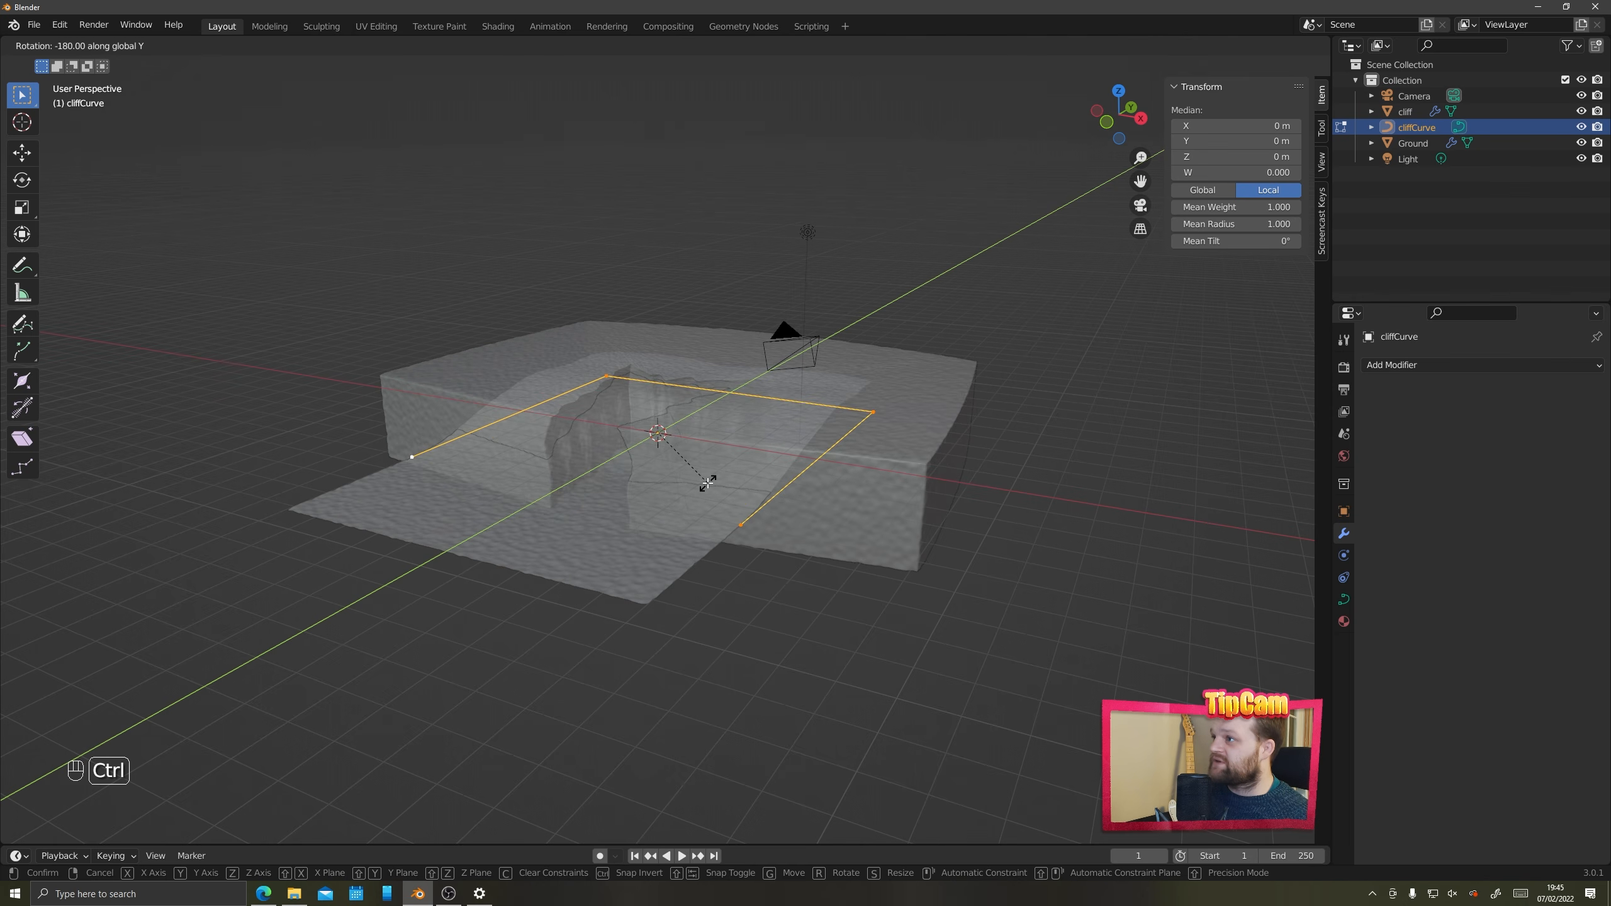
{"action": "left_click", "coordinate": [708, 483]}
{"action": "middle_click_drag", "start_coordinate": [708, 484], "coordinate": [679, 546]}
{"action": "scroll", "coordinate": [681, 544], "scroll_direction": "up", "scroll_amount": 5}
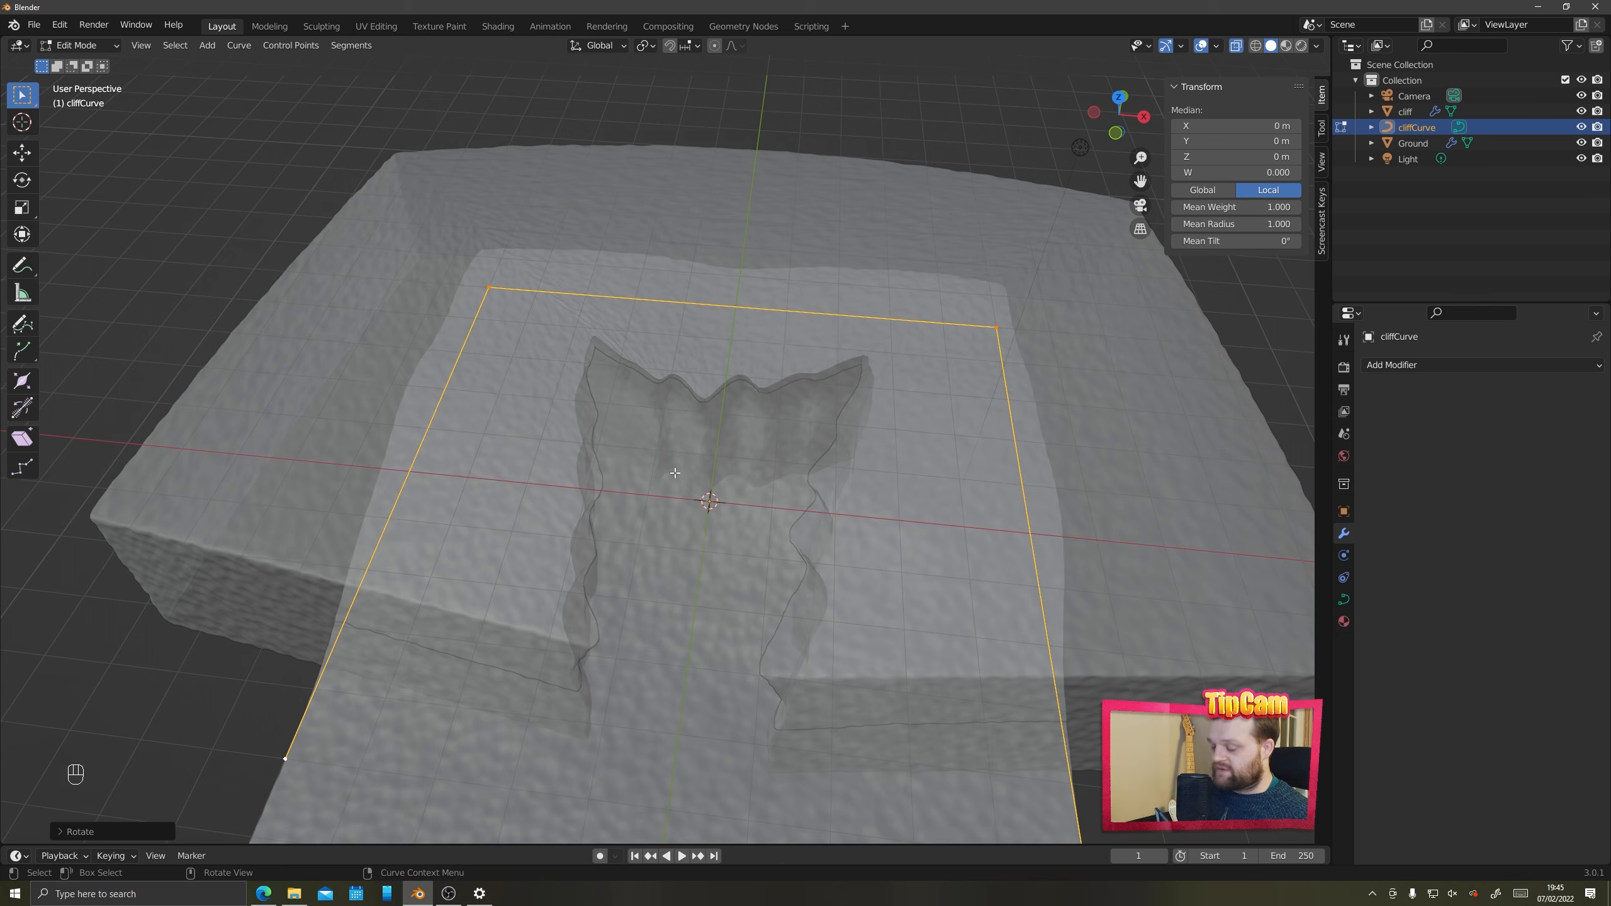
{"action": "scroll", "coordinate": [675, 473], "scroll_direction": "down", "scroll_amount": 5}
{"action": "key", "text": "Tab"}
Move the cliff's whole mesh about 3.66 m along the Y axis in Edit Mode to widen the gap between the walls
{"action": "left_click", "coordinate": [609, 381]}
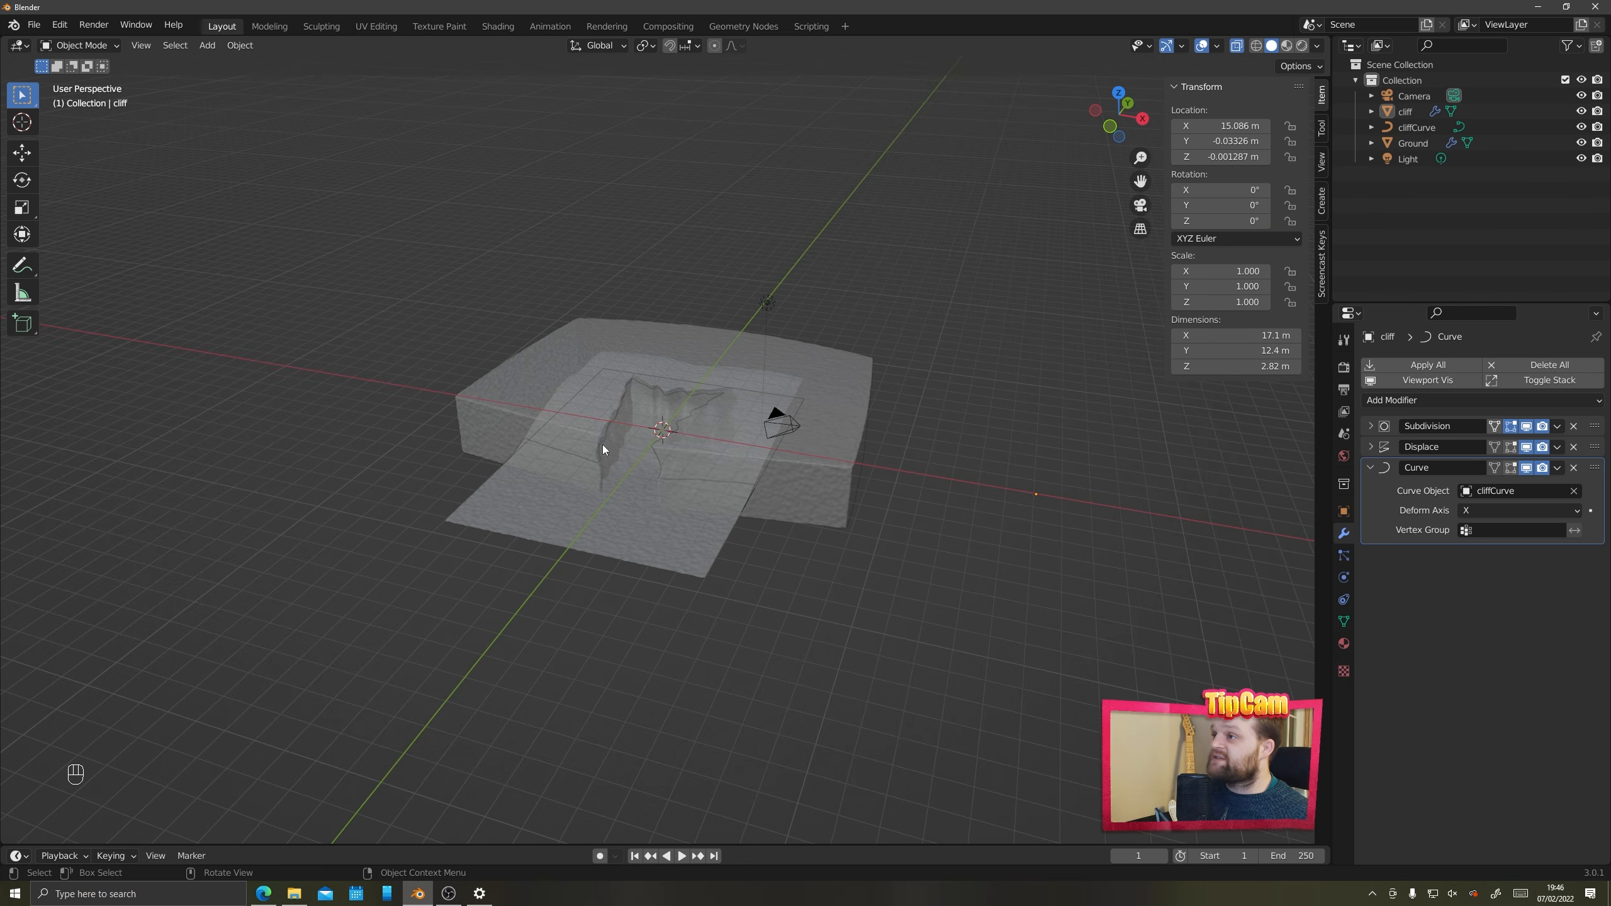
{"action": "scroll", "coordinate": [602, 444], "scroll_direction": "up", "scroll_amount": 4}
{"action": "middle_click_drag", "start_coordinate": [642, 484], "coordinate": [675, 490]}
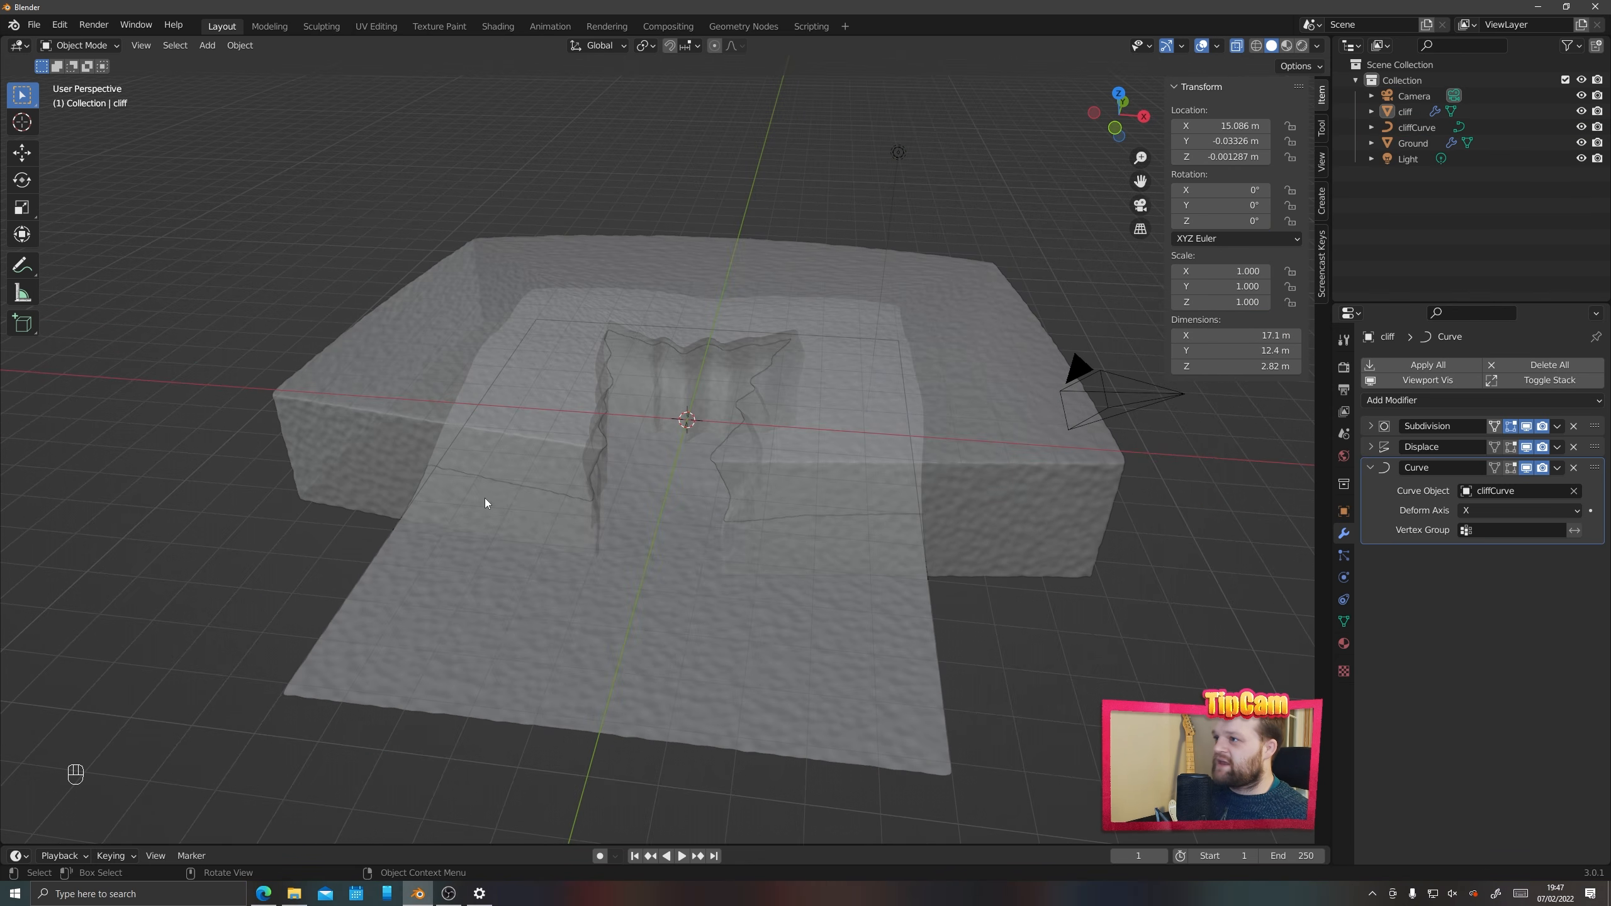
{"action": "left_click", "coordinate": [1044, 456]}
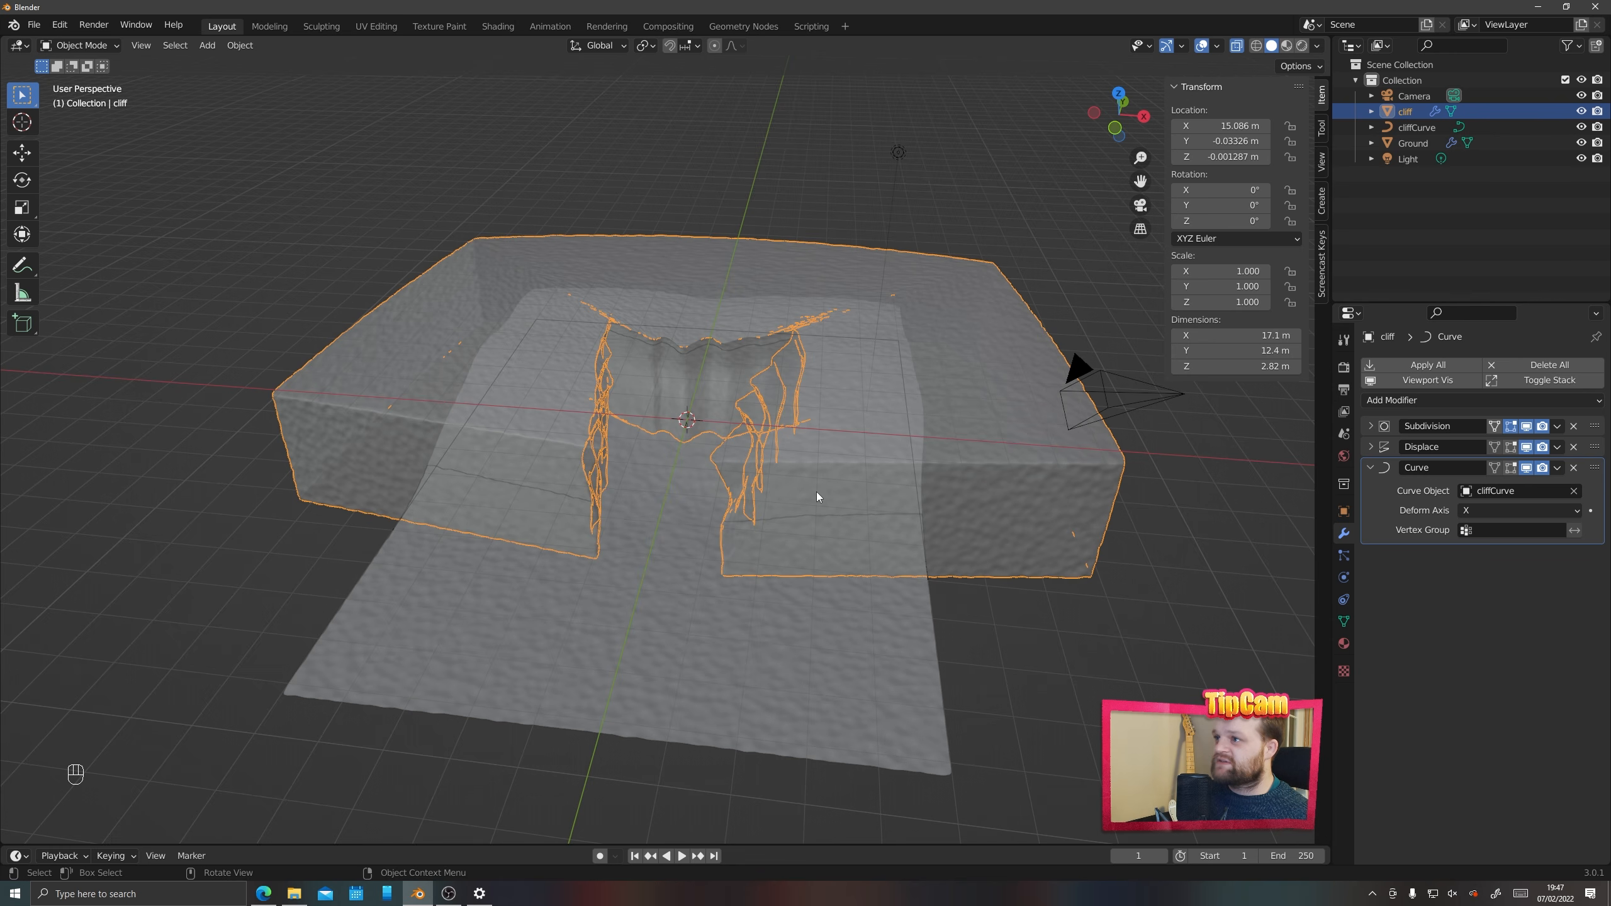
{"action": "scroll", "coordinate": [876, 512], "scroll_direction": "down", "scroll_amount": 2}
{"action": "middle_click_drag", "start_coordinate": [876, 511], "coordinate": [856, 560]}
{"action": "scroll", "coordinate": [856, 560], "scroll_direction": "down", "scroll_amount": 3}
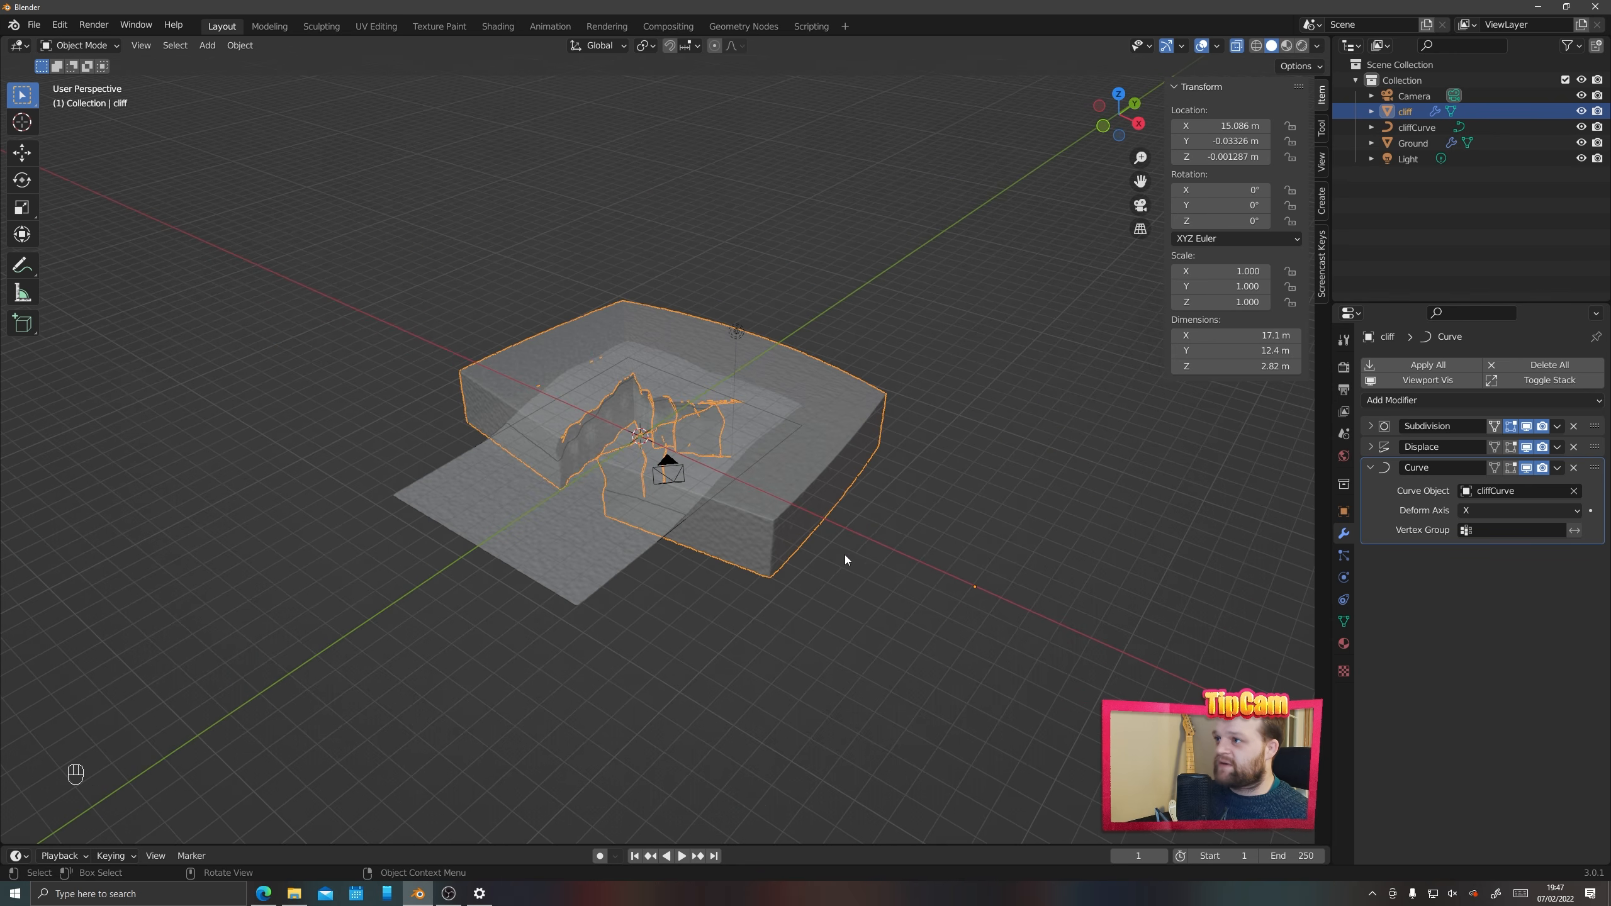
{"action": "key", "text": "Tab"}
{"action": "middle_click_drag", "start_coordinate": [754, 517], "coordinate": [693, 514]}
{"action": "middle_click_drag", "start_coordinate": [730, 609], "coordinate": [745, 469], "text": "shift"}
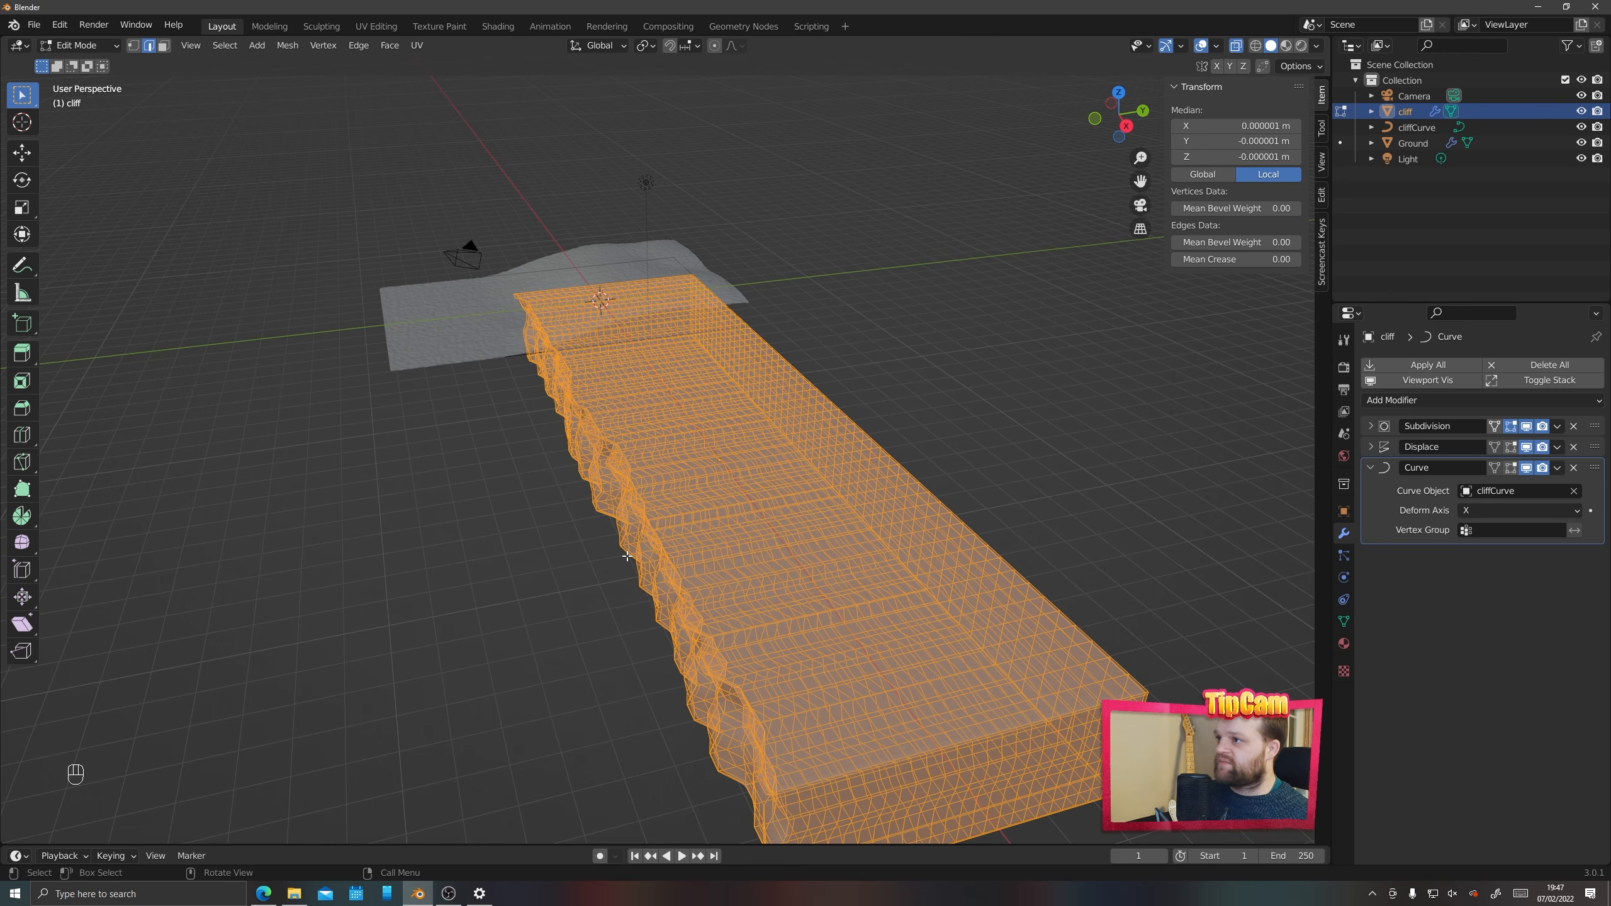
{"action": "key", "text": "g"}
{"action": "key", "text": "y"}
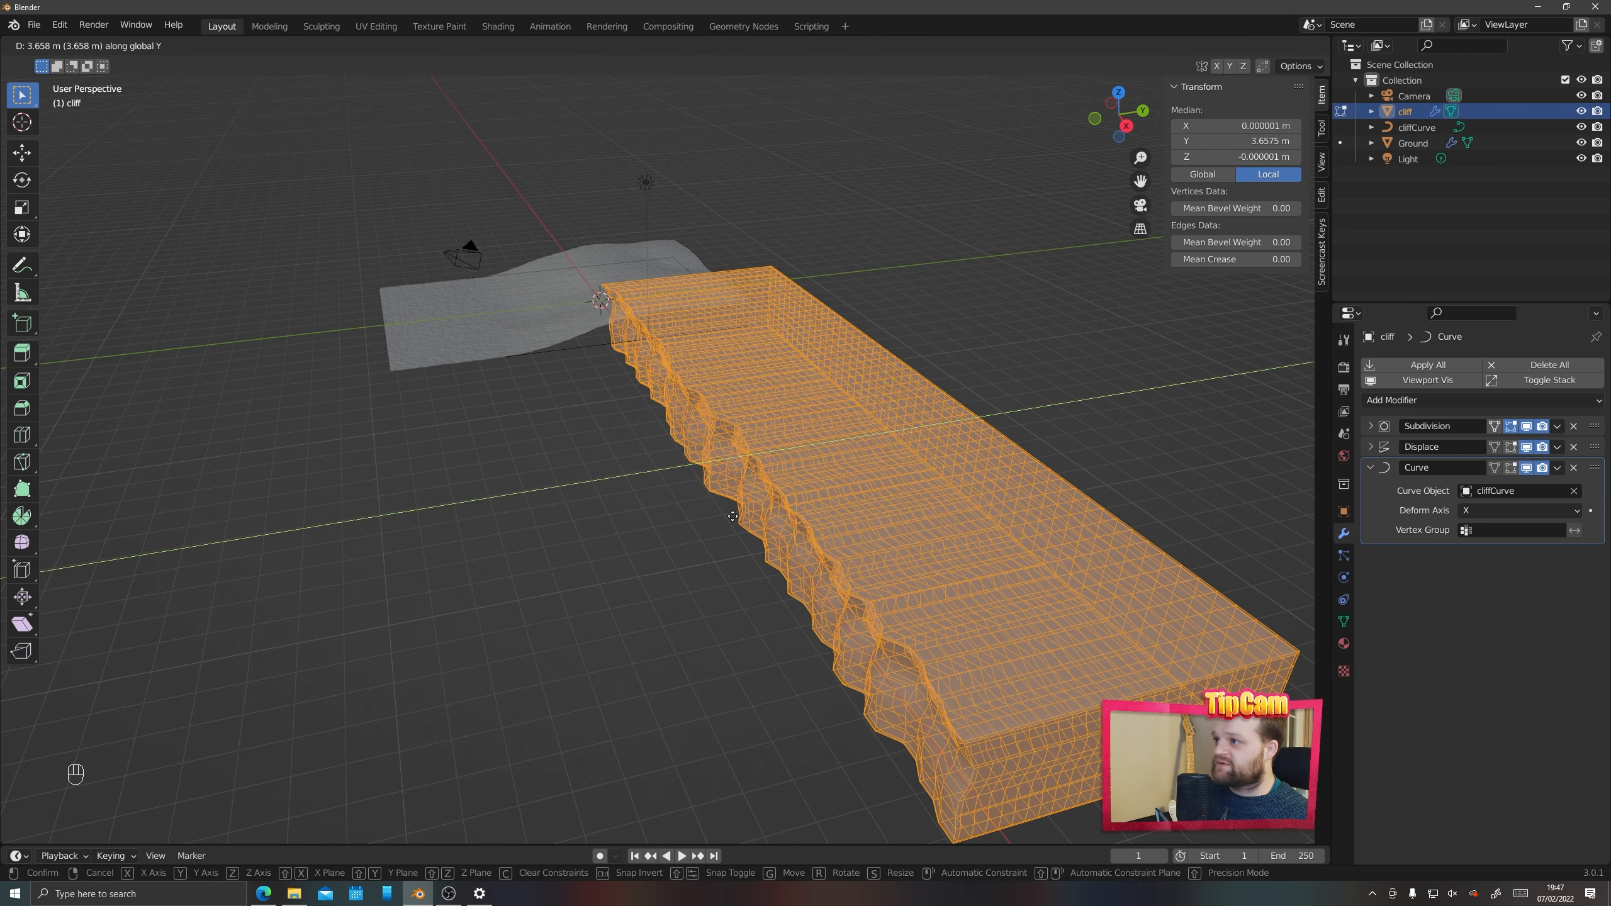
{"action": "left_click", "coordinate": [732, 516]}
{"action": "key", "text": "Tab"}
Turn off X-ray display and check how the solid cliff sits around the ground plane
{"action": "middle_click_drag", "start_coordinate": [466, 327], "coordinate": [654, 365]}
{"action": "scroll", "coordinate": [995, 488], "scroll_direction": "up", "scroll_amount": 4}
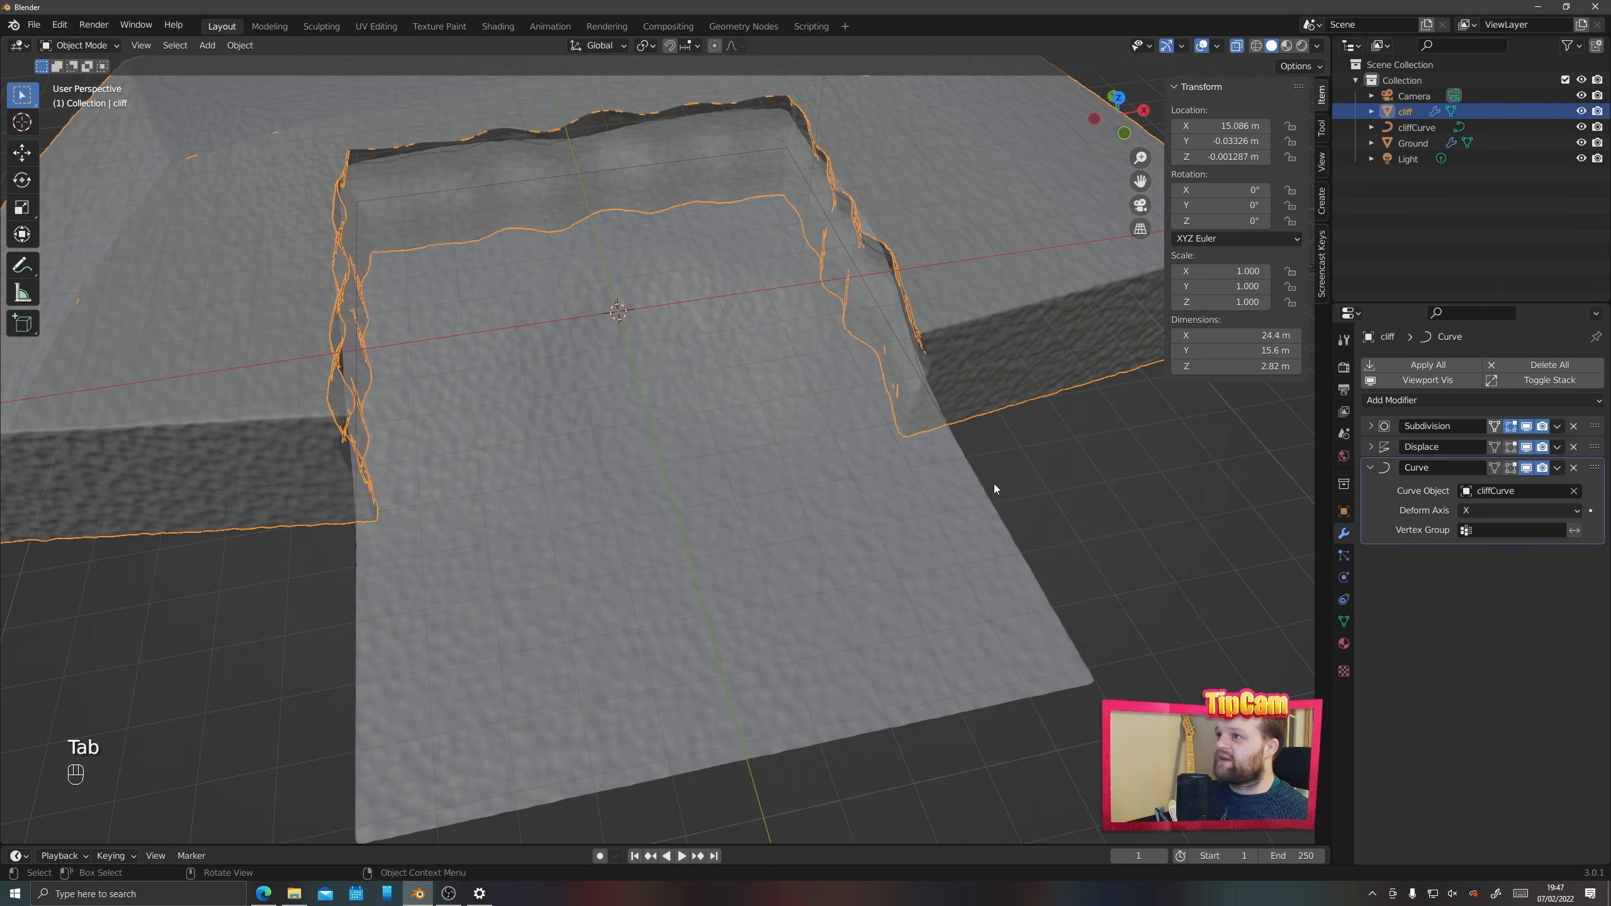
{"action": "left_click", "coordinate": [1241, 50]}
{"action": "scroll", "coordinate": [875, 438], "scroll_direction": "down", "scroll_amount": 4}
{"action": "middle_click_drag", "start_coordinate": [858, 463], "coordinate": [797, 420]}
{"action": "middle_click_drag", "start_coordinate": [673, 312], "coordinate": [728, 468], "text": "shift"}
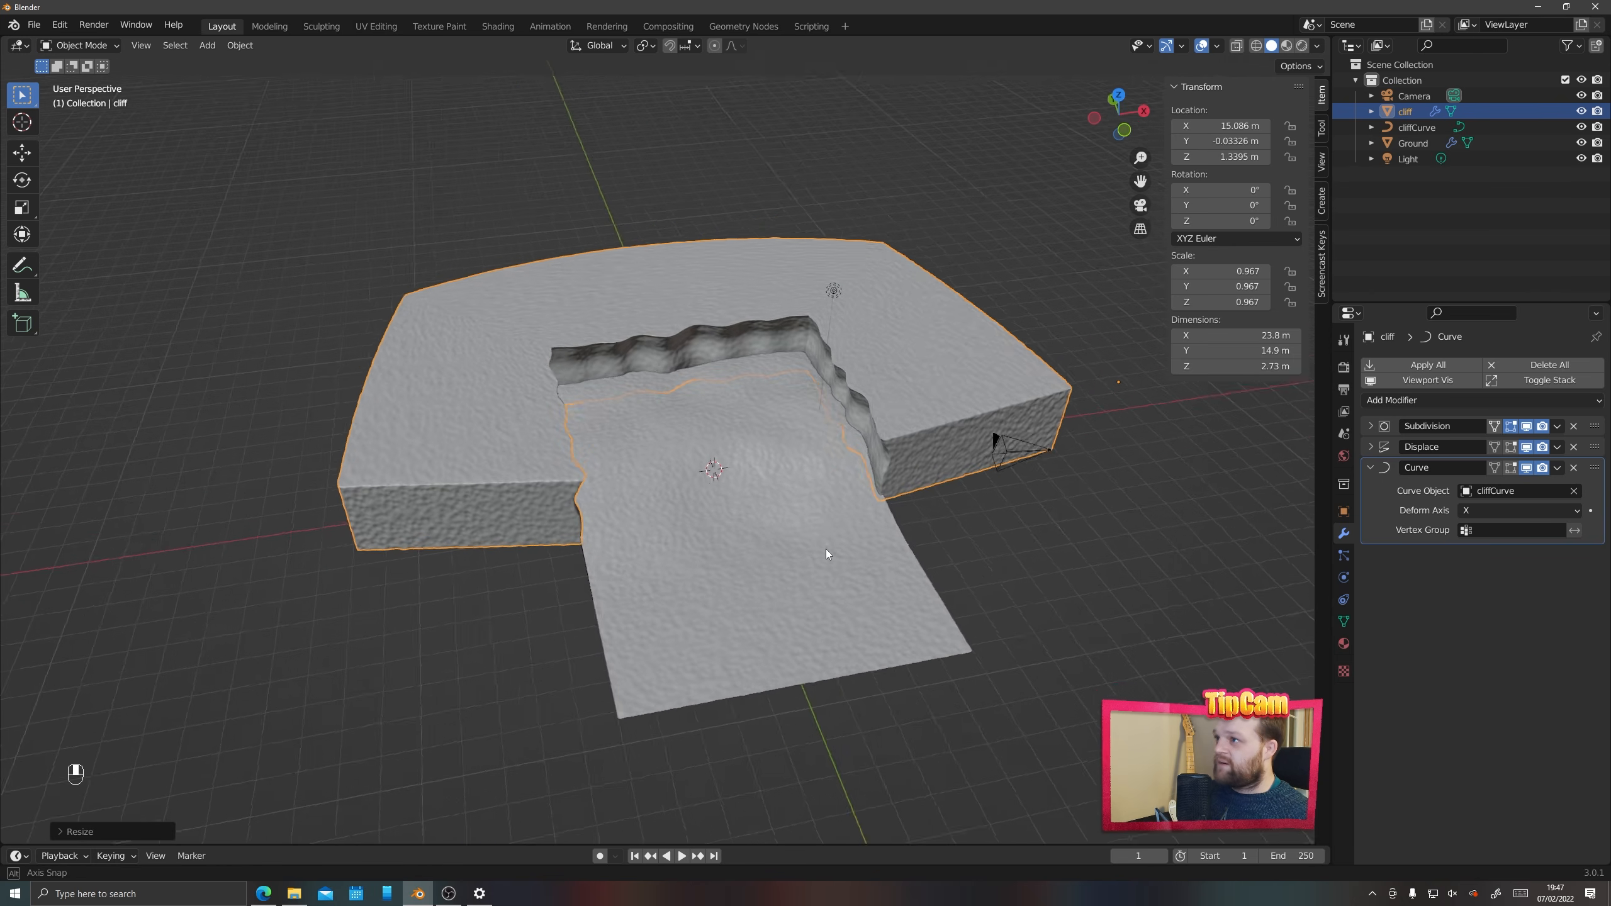
{"action": "middle_click_drag", "start_coordinate": [826, 548], "coordinate": [787, 526]}
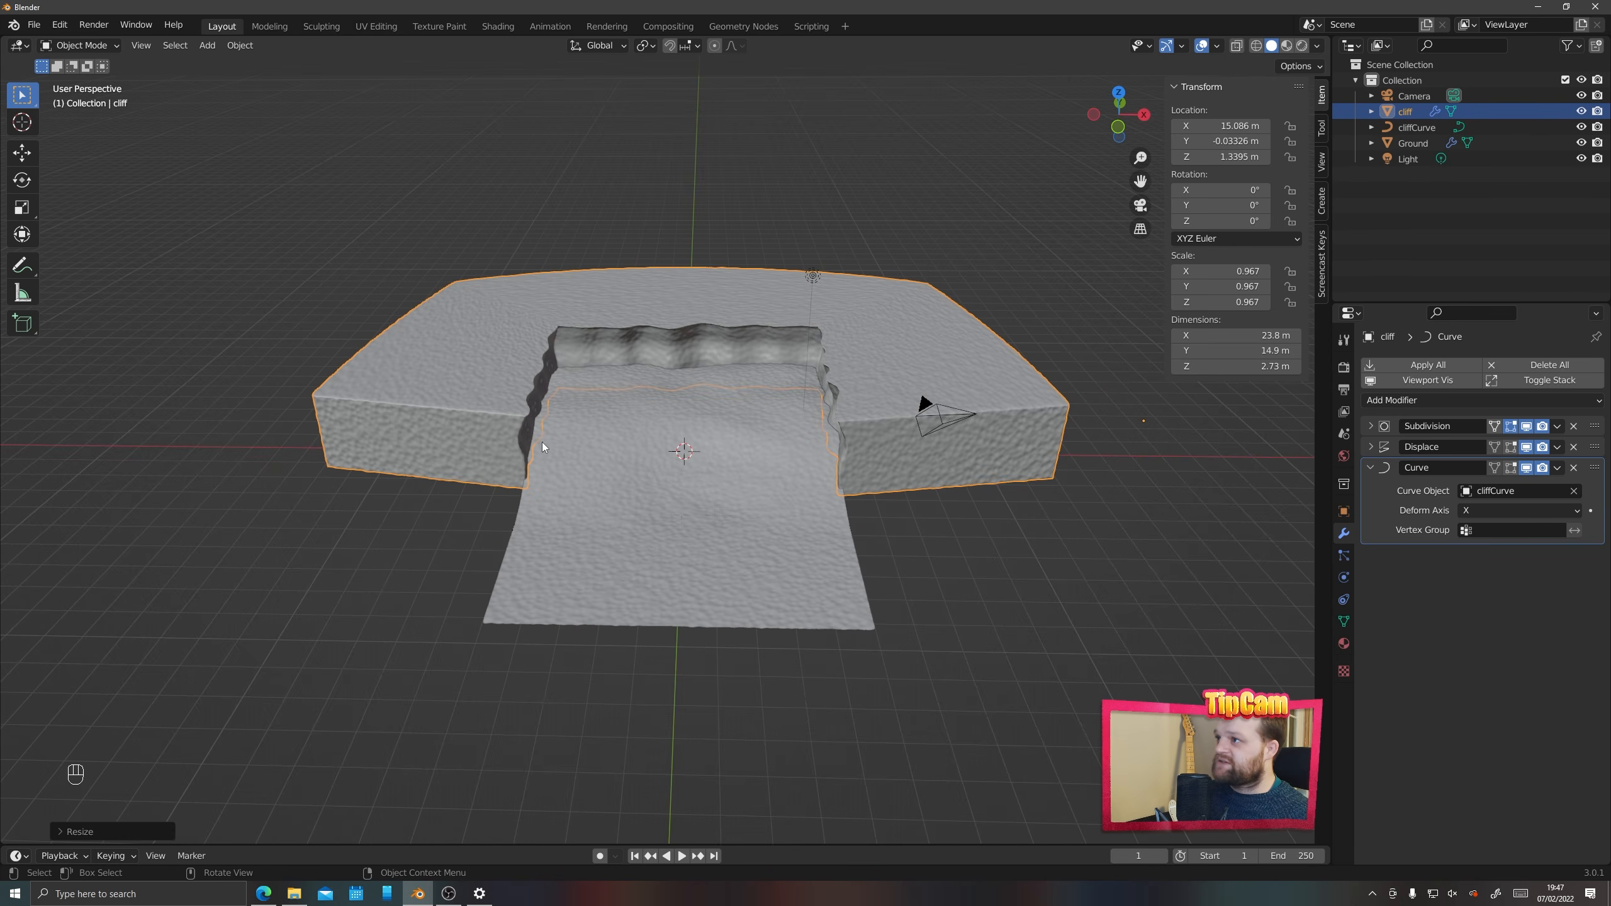
Slide the cliff object along the X axis to a location of about 18.77 m
{"action": "key", "text": "Tab"}
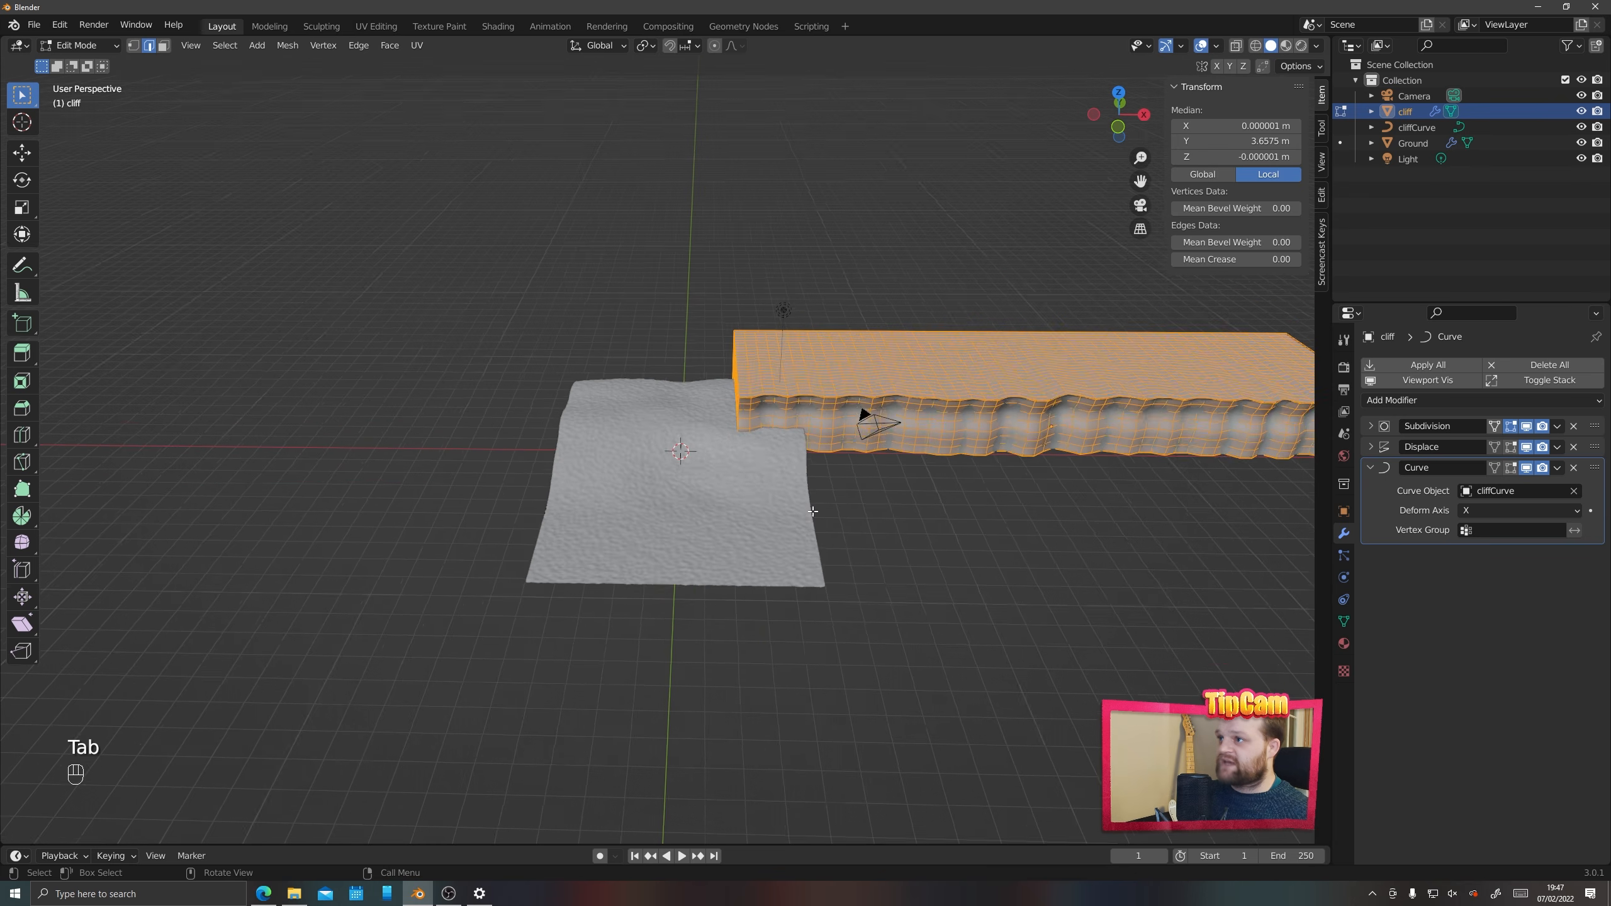
{"action": "key", "text": "Tab"}
{"action": "middle_click_drag", "start_coordinate": [860, 490], "coordinate": [803, 443]}
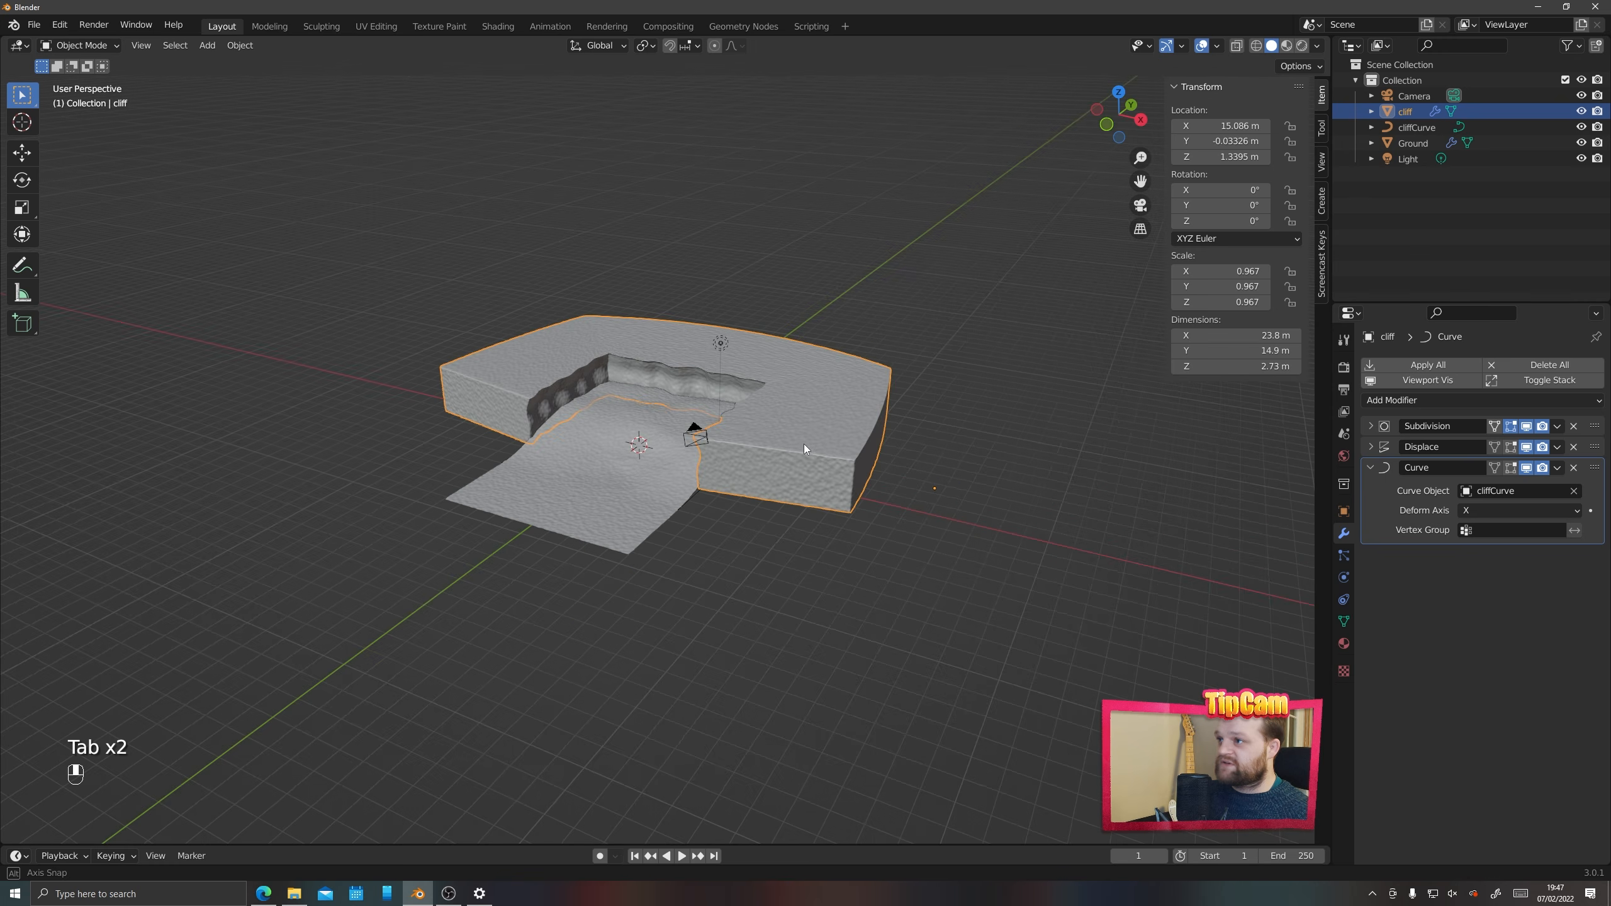
{"action": "key", "text": "g"}
{"action": "key", "text": "x"}
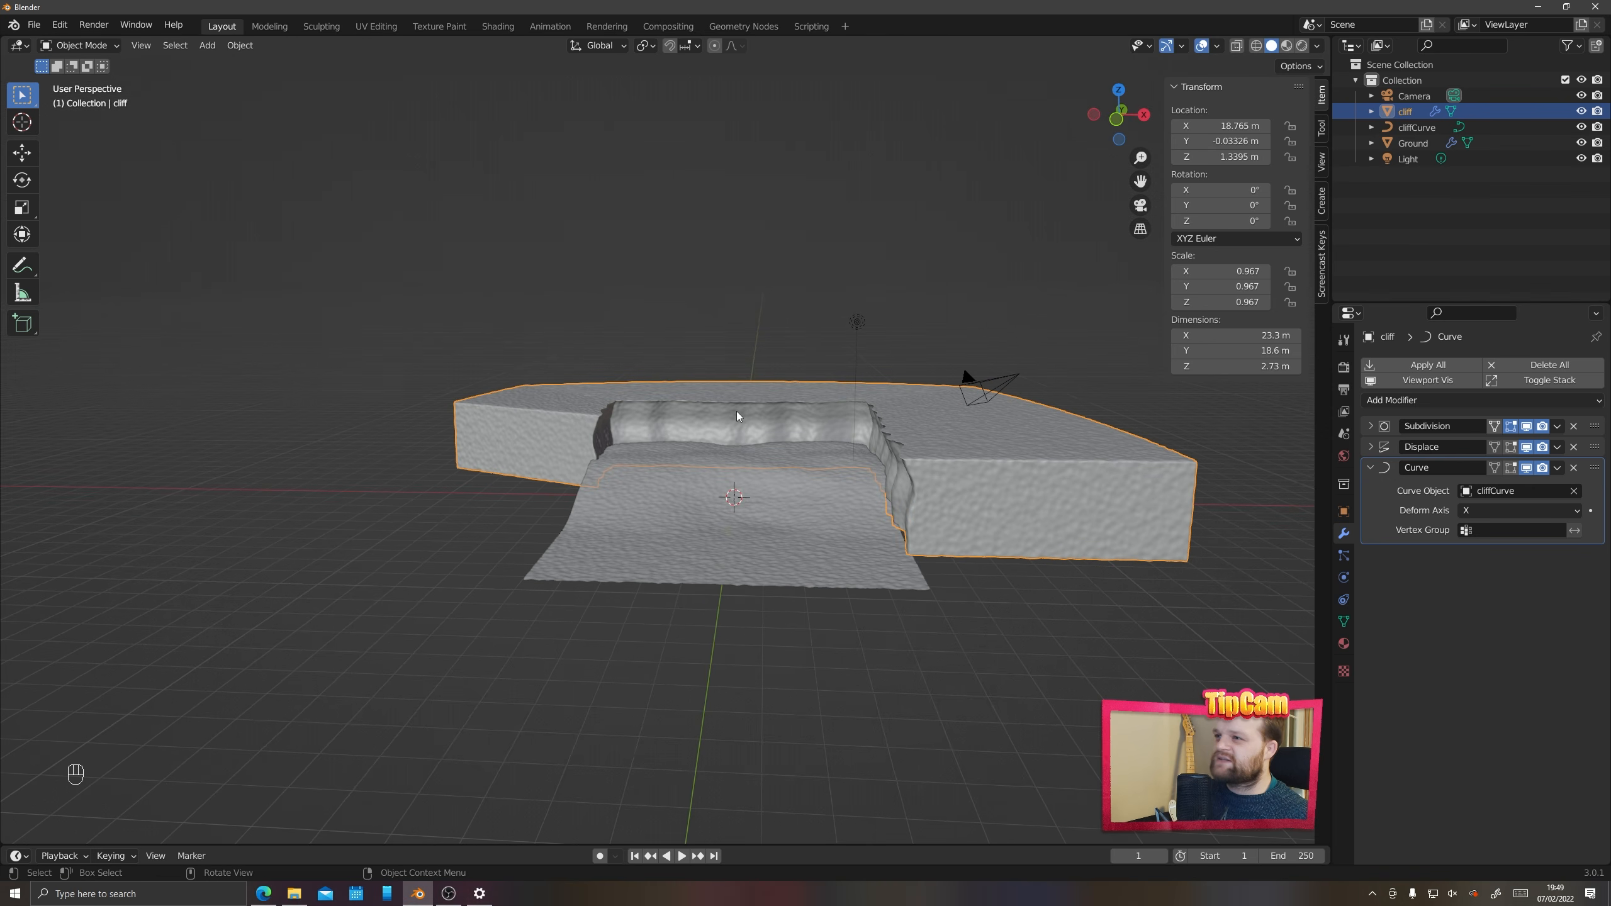
Rotate the cliff object about -3.27° around the Y axis so its height varies along the curve
{"action": "middle_click_drag", "start_coordinate": [704, 472], "coordinate": [700, 460]}
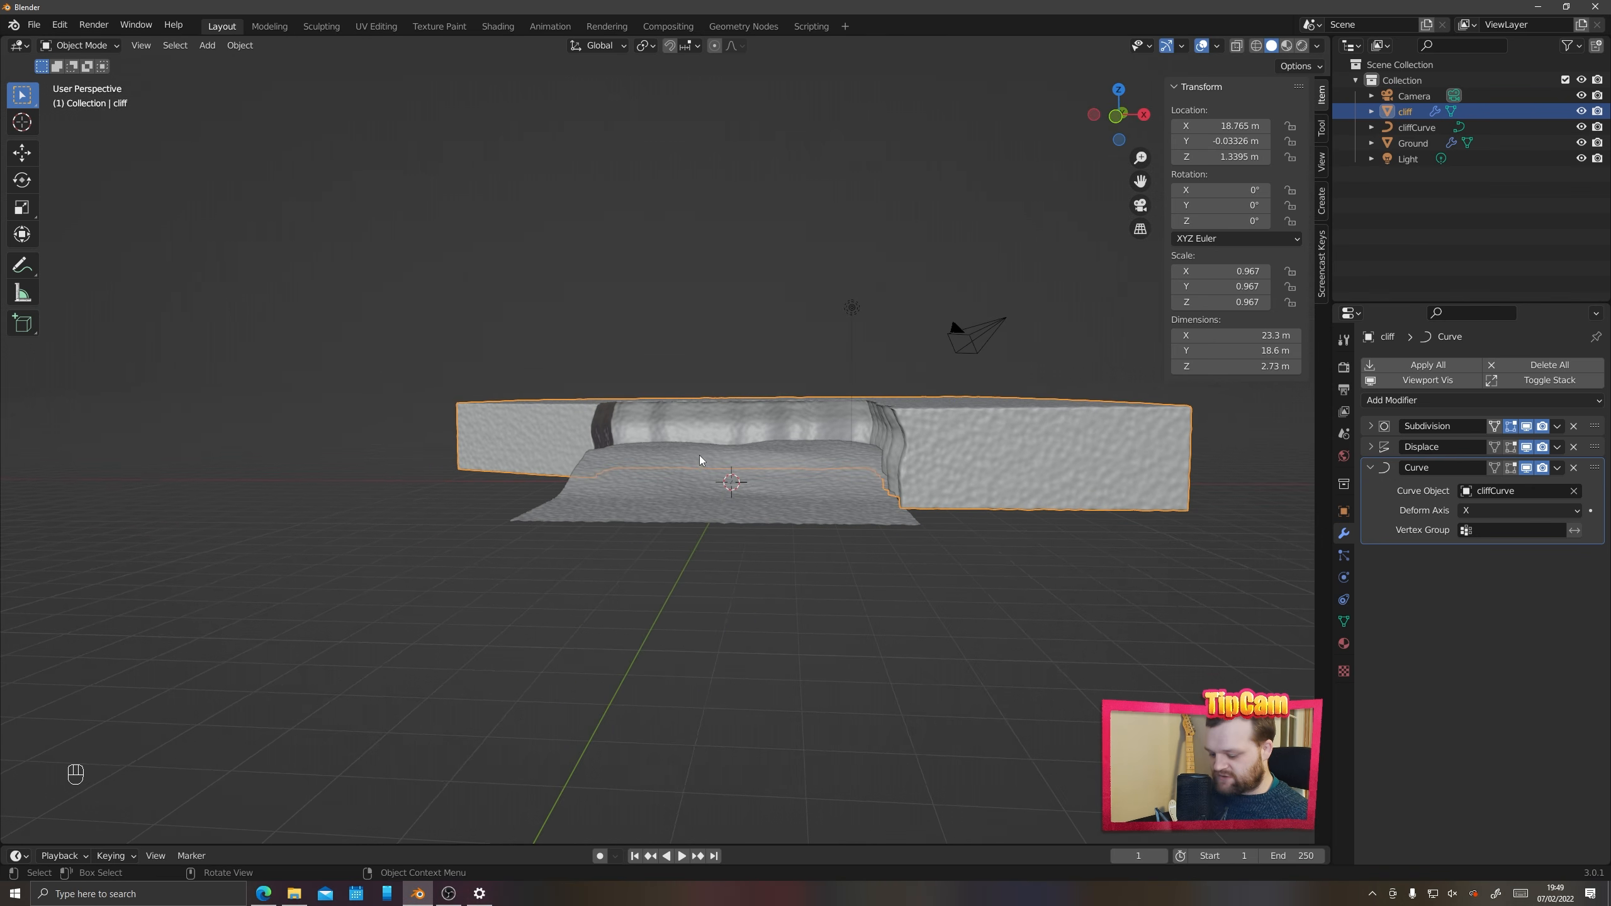
{"action": "key", "text": "r"}
{"action": "key", "text": "y"}
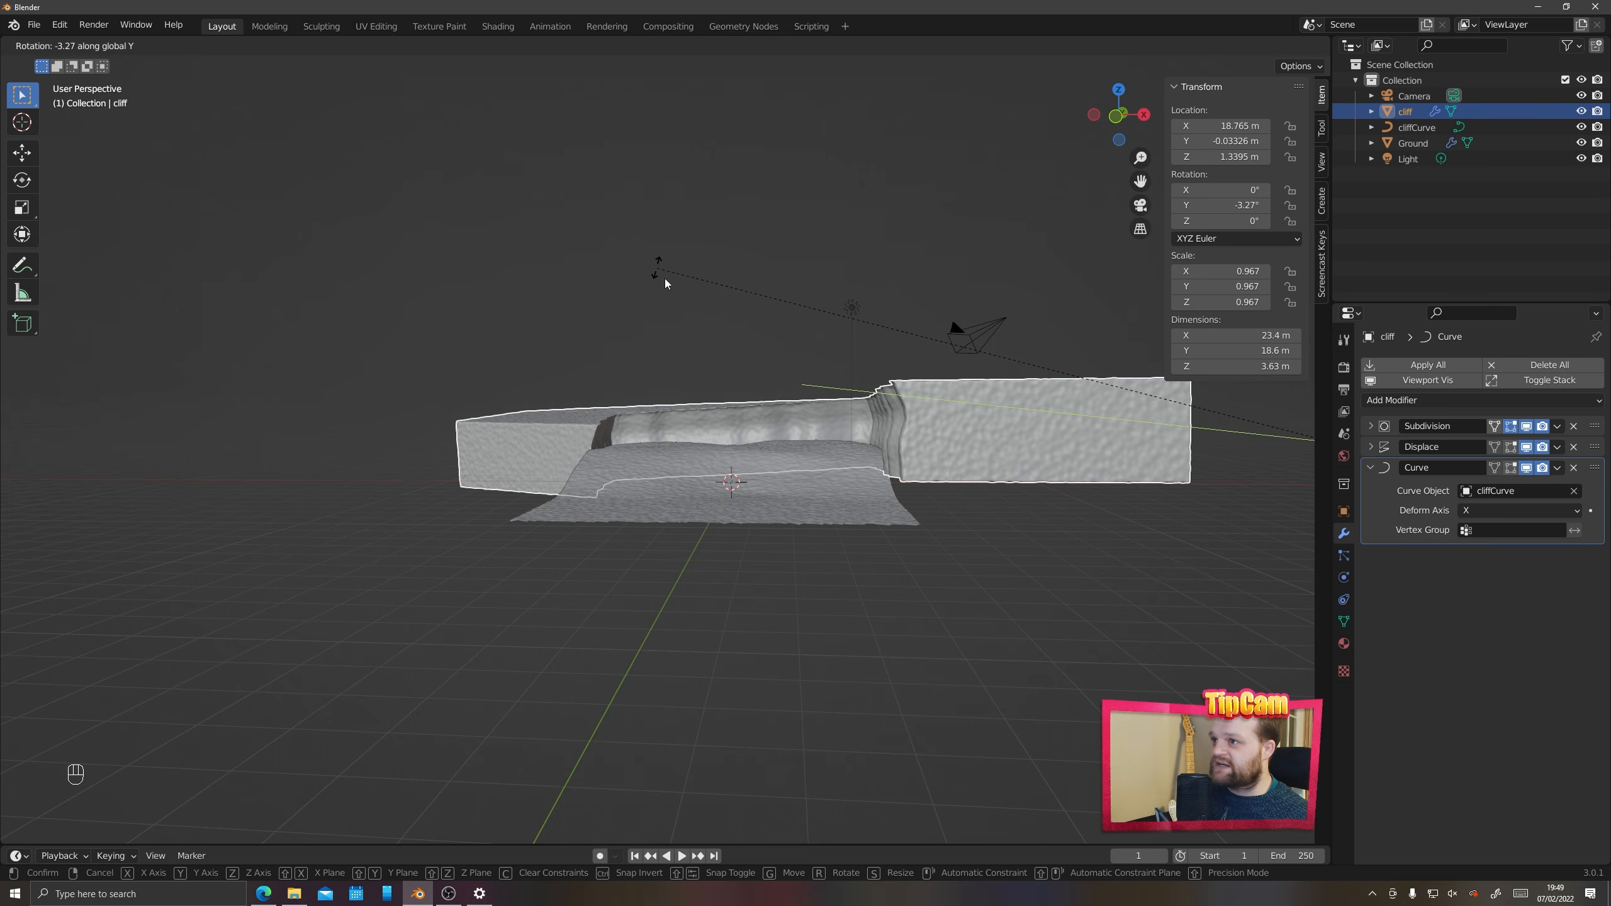
{"action": "left_click", "coordinate": [662, 274]}
Lower the cliff object about 0.70 m along the Z axis
{"action": "scroll", "coordinate": [802, 476], "scroll_direction": "down", "scroll_amount": 1}
{"action": "middle_click_drag", "start_coordinate": [679, 390], "coordinate": [746, 408]}
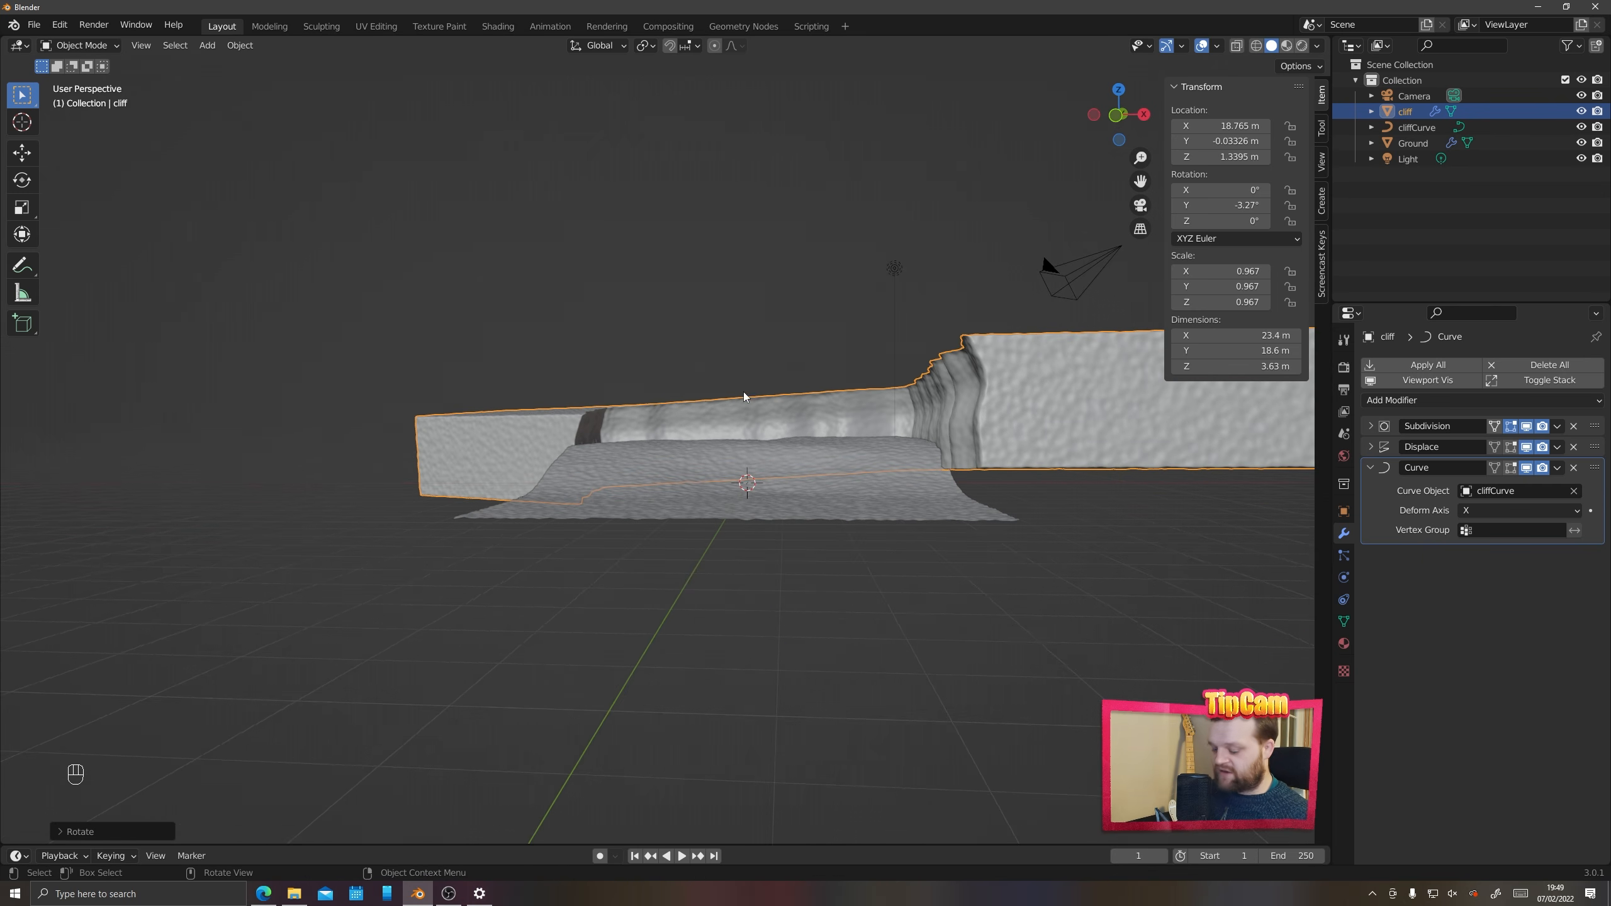
{"action": "key", "text": "g"}
{"action": "key", "text": "z"}
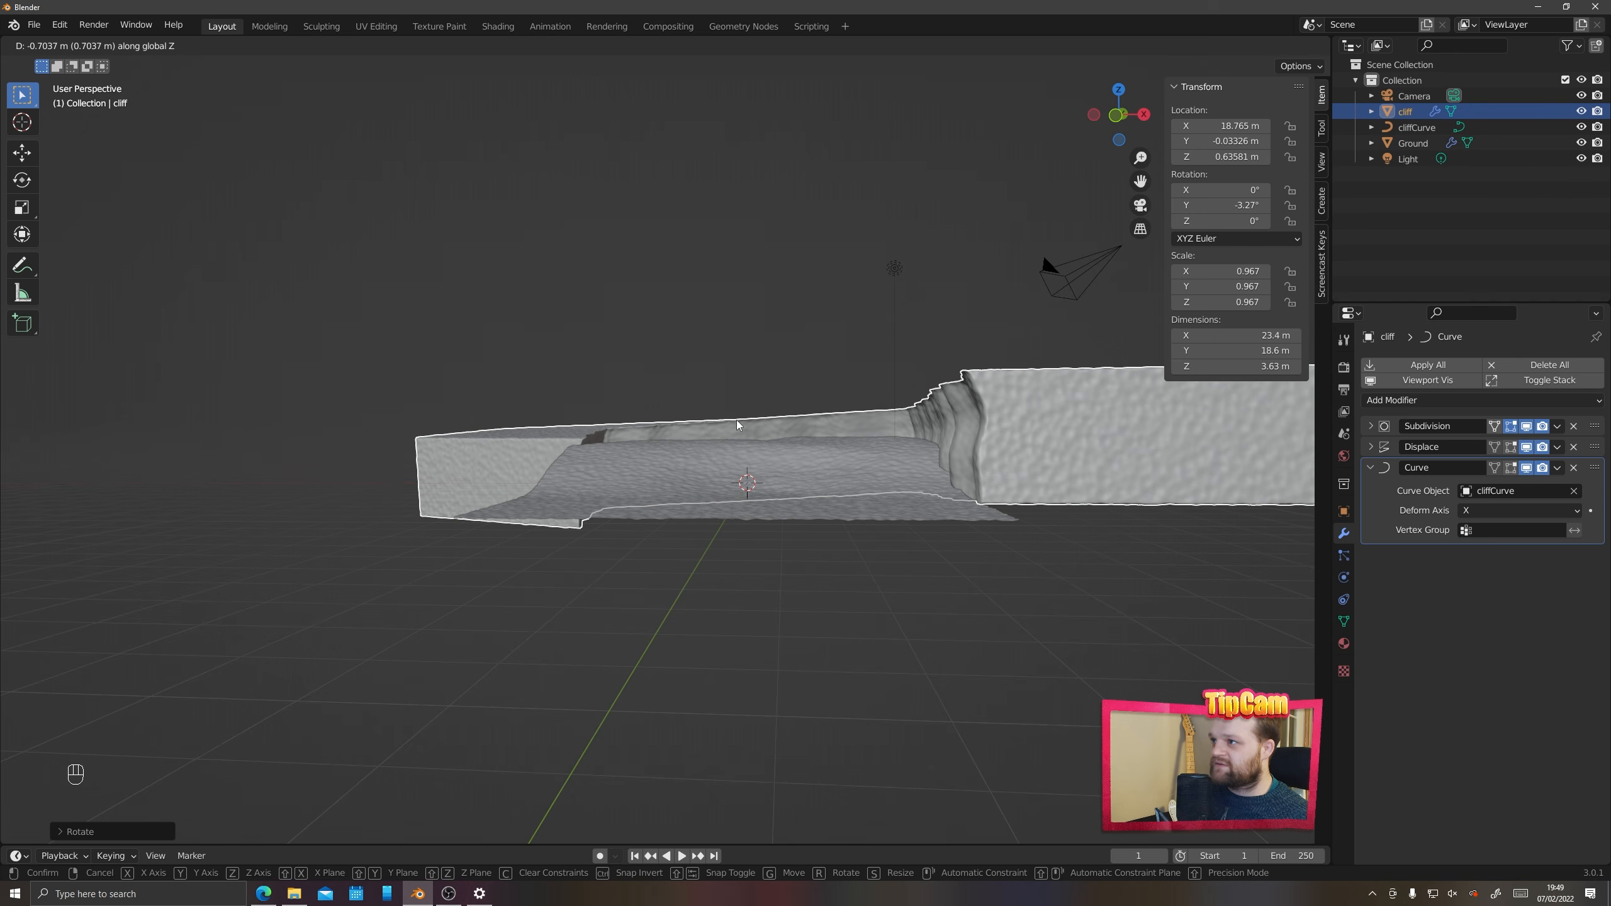
{"action": "left_click", "coordinate": [737, 422]}
Select the Ground object and view how it meets the lowered cliff
{"action": "middle_click_drag", "start_coordinate": [737, 422], "coordinate": [642, 510]}
{"action": "left_click", "coordinate": [642, 510]}
{"action": "middle_click_drag", "start_coordinate": [811, 632], "coordinate": [977, 613]}
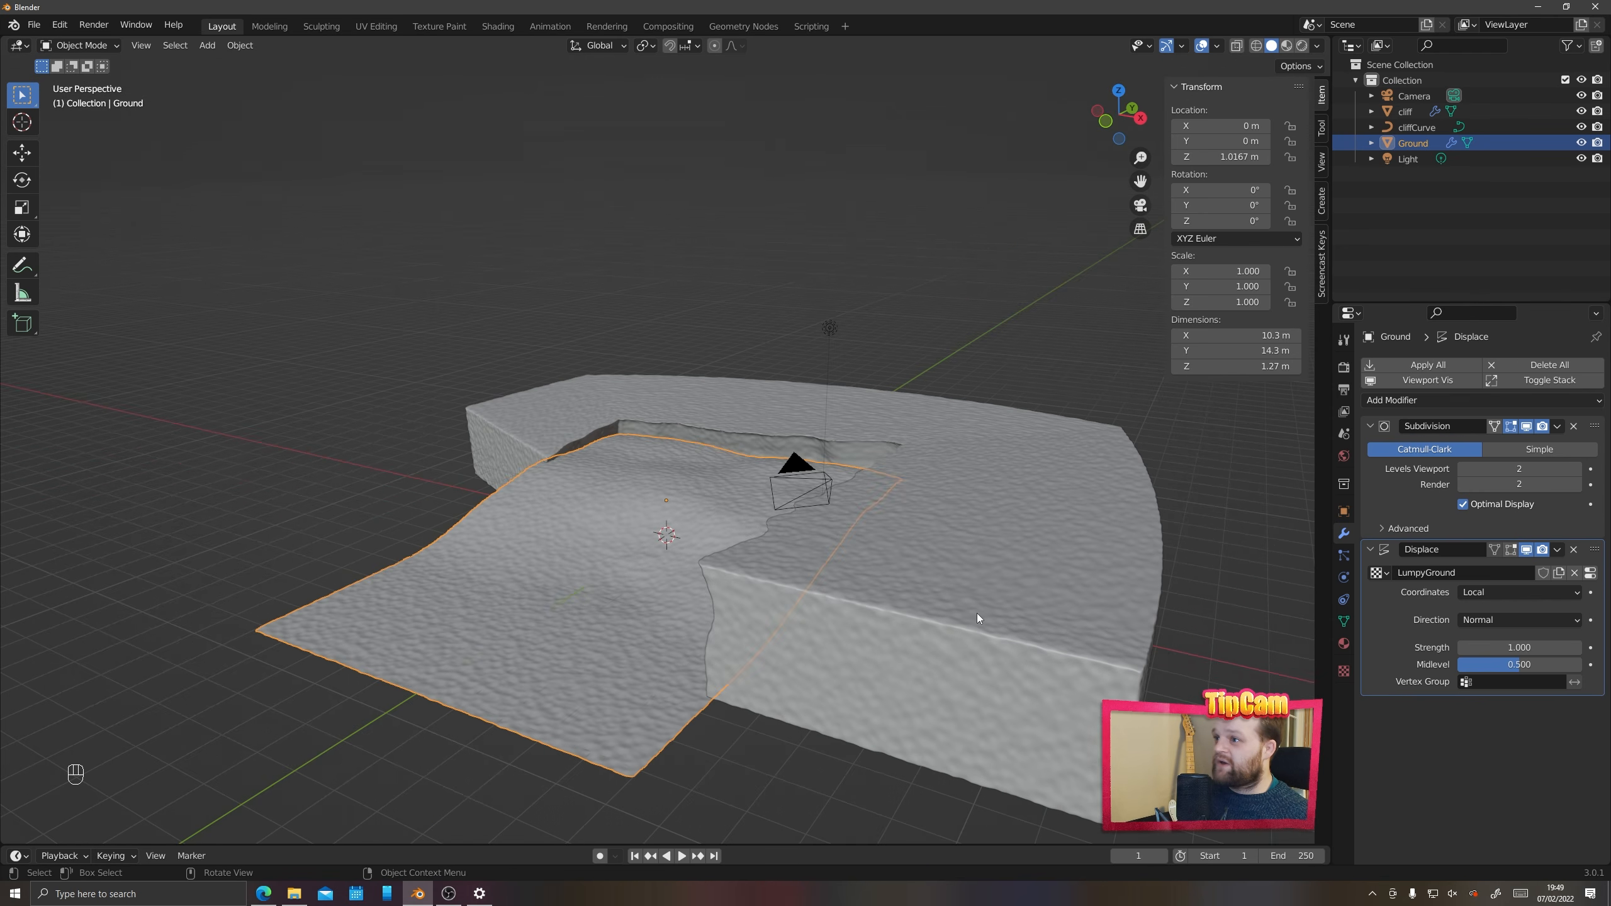
Open the cliffBase mesh for editing in face select mode with no faces selected
{"action": "left_click", "coordinate": [608, 604]}
{"action": "middle_click_drag", "start_coordinate": [608, 604], "coordinate": [650, 603]}
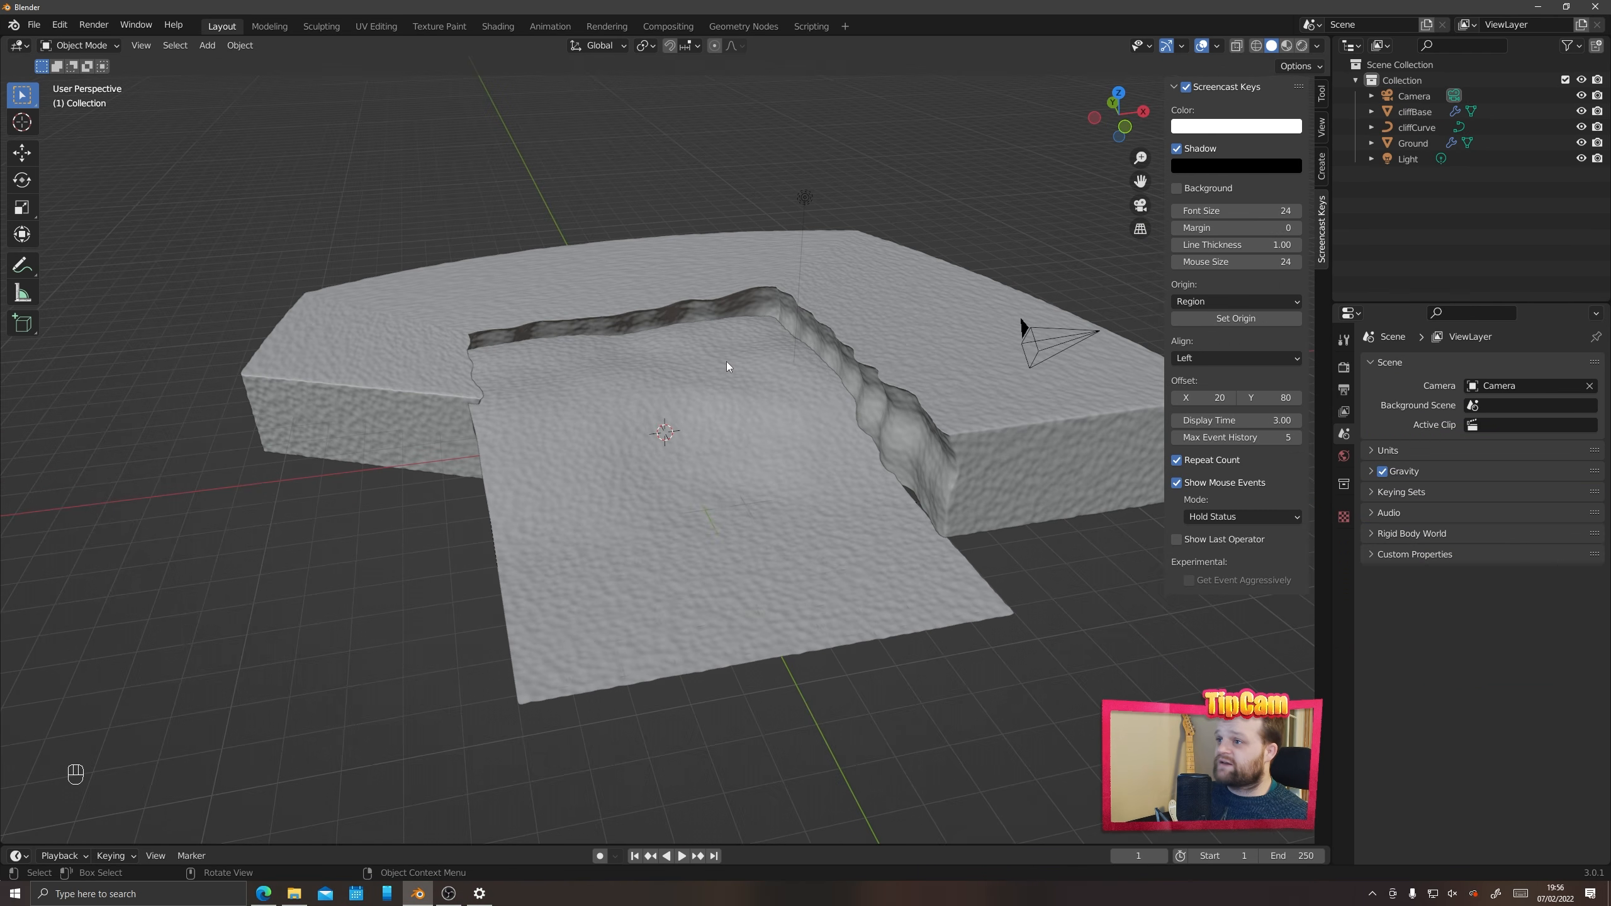
{"action": "middle_click_drag", "start_coordinate": [737, 395], "coordinate": [739, 395]}
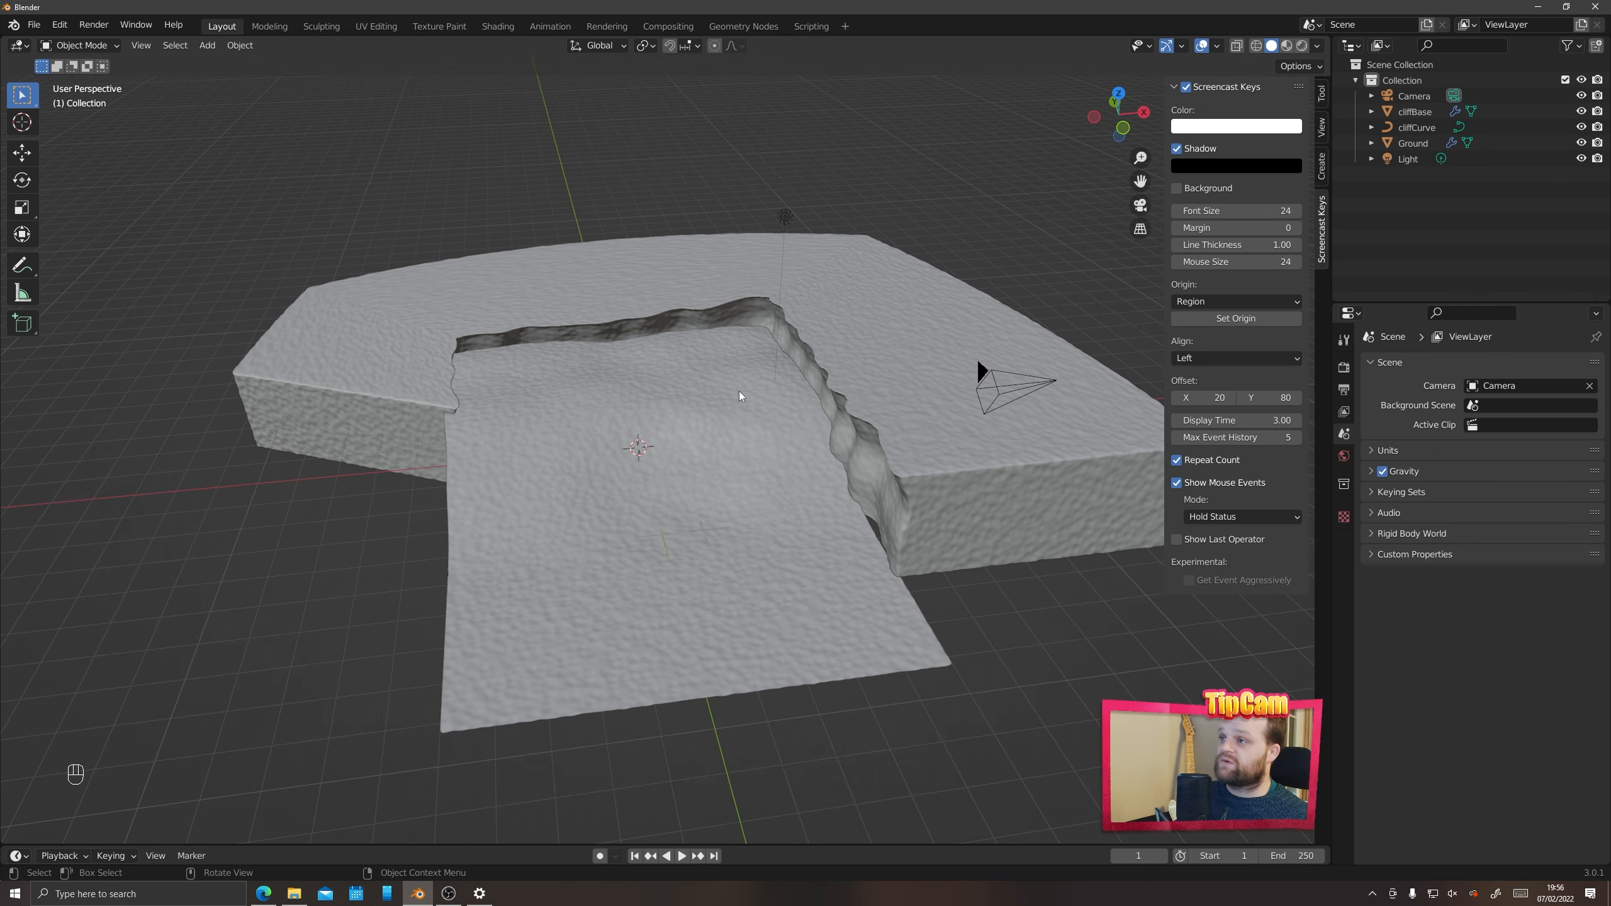
{"action": "left_click", "coordinate": [739, 396]}
{"action": "middle_click_drag", "start_coordinate": [888, 450], "coordinate": [841, 450]}
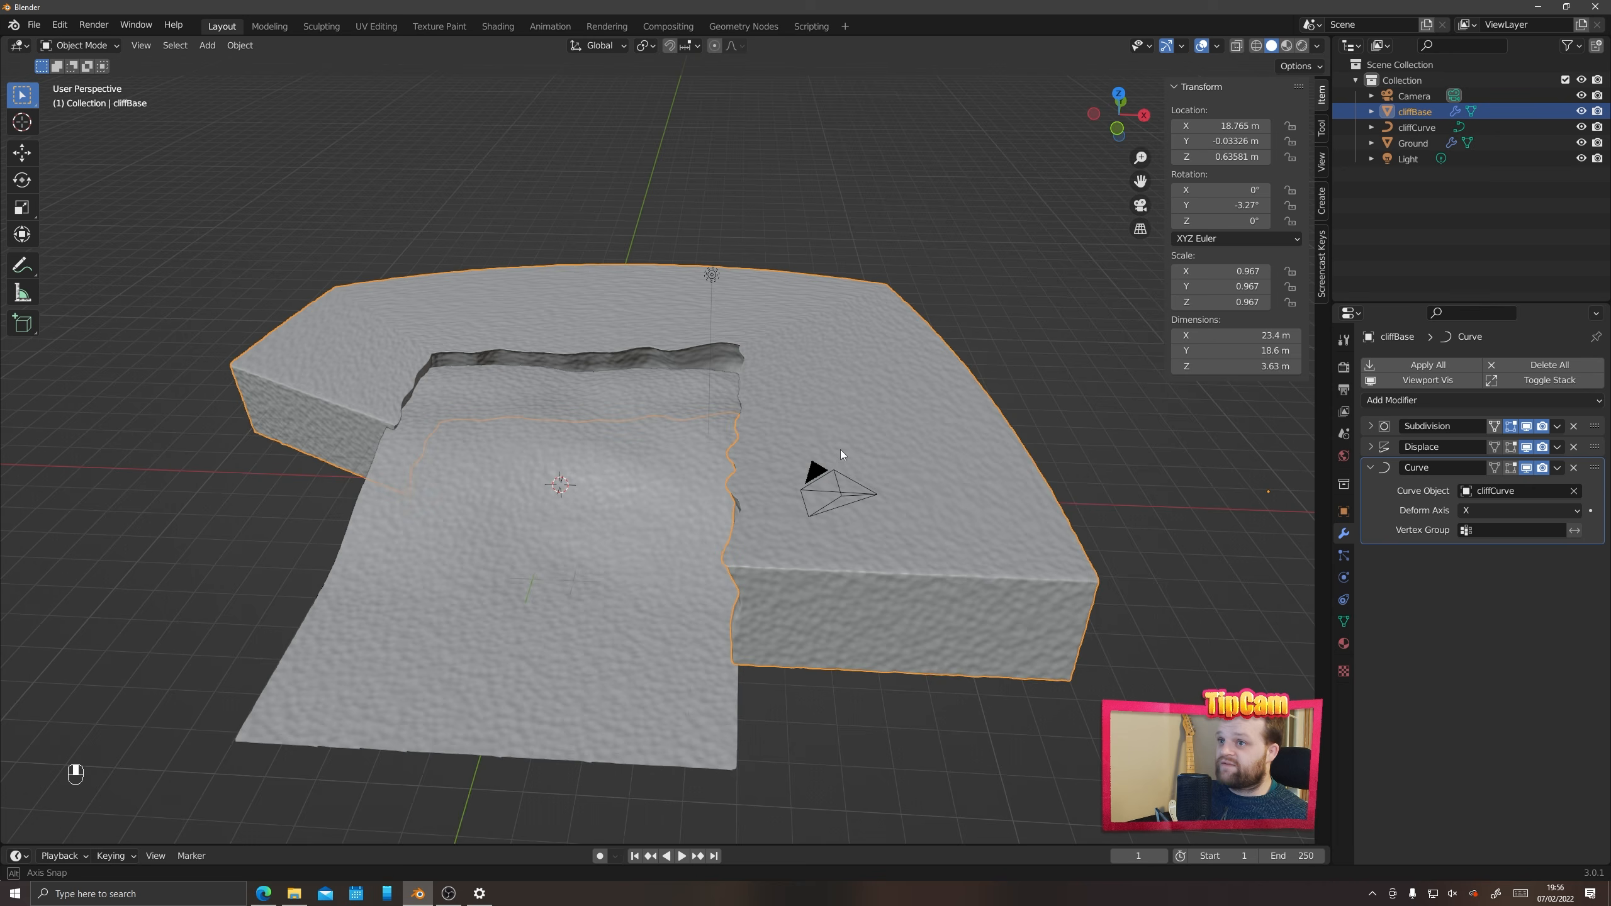
{"action": "scroll", "coordinate": [841, 449], "scroll_direction": "down", "scroll_amount": 3}
{"action": "key", "text": "Tab"}
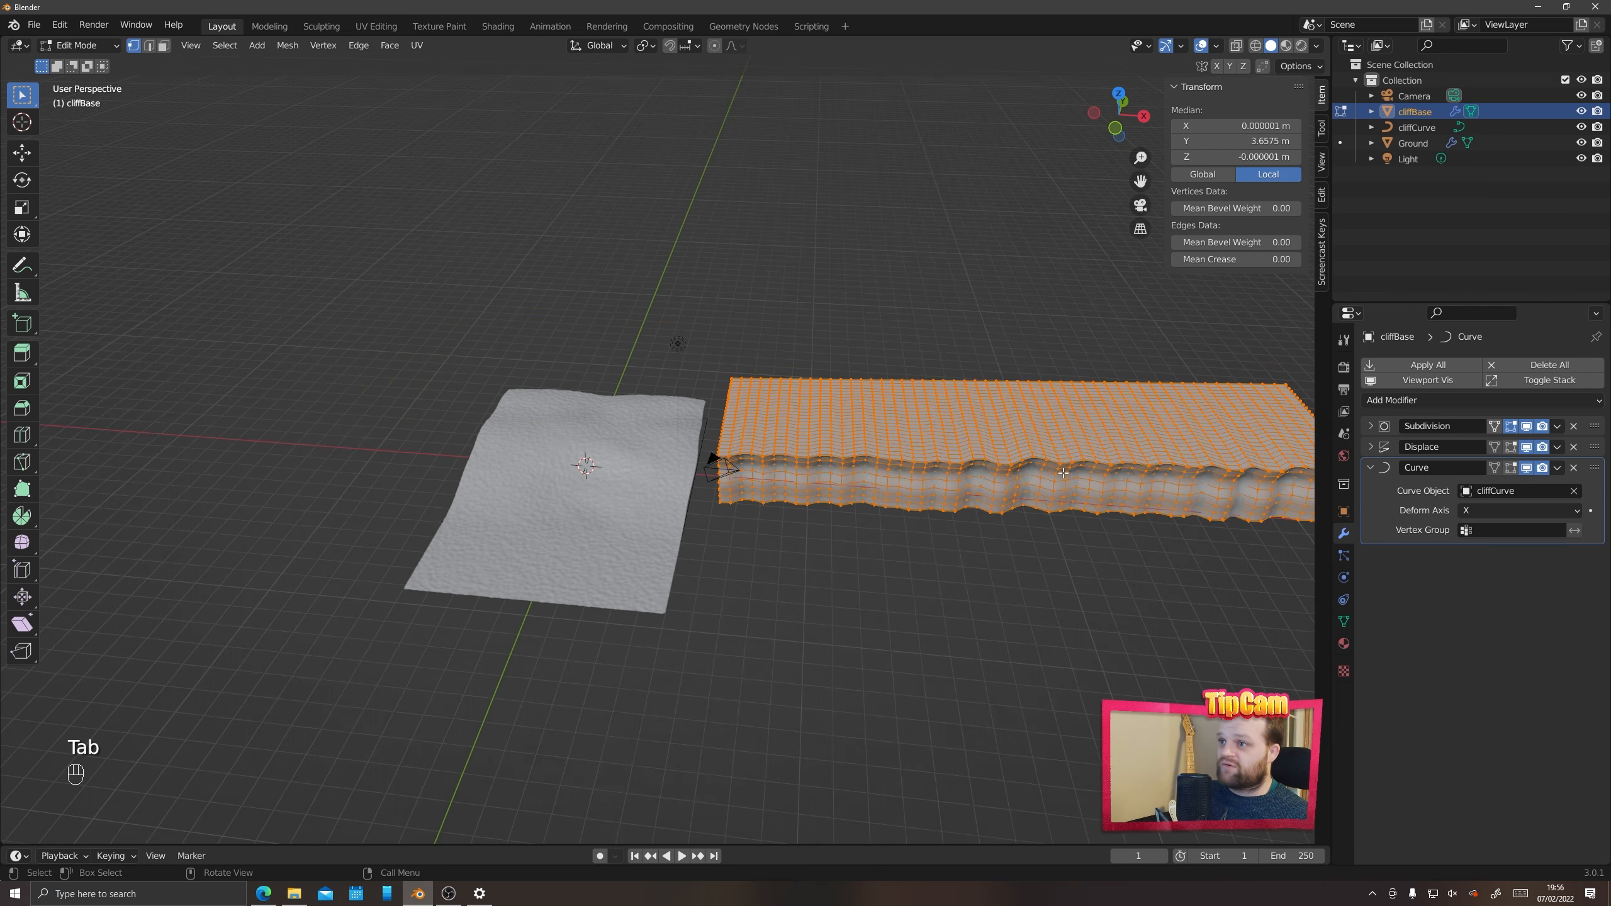
{"action": "middle_click_drag", "start_coordinate": [1063, 472], "coordinate": [909, 446]}
{"action": "left_click", "coordinate": [946, 475]}
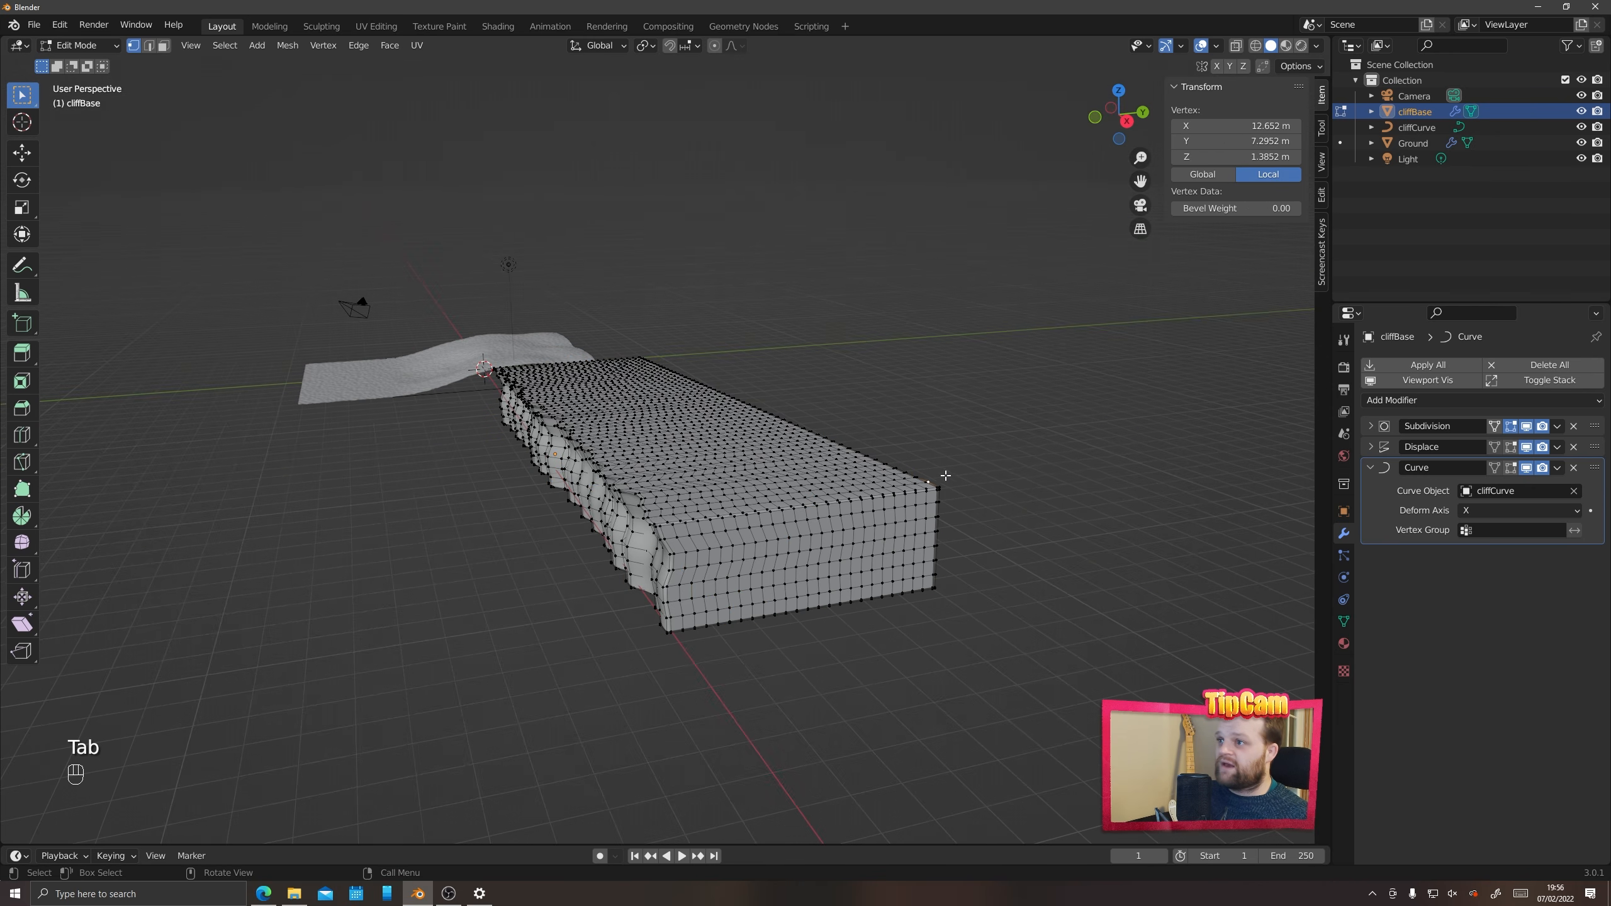
{"action": "key", "text": "3"}
{"action": "scroll", "coordinate": [898, 504], "scroll_direction": "up", "scroll_amount": 3}
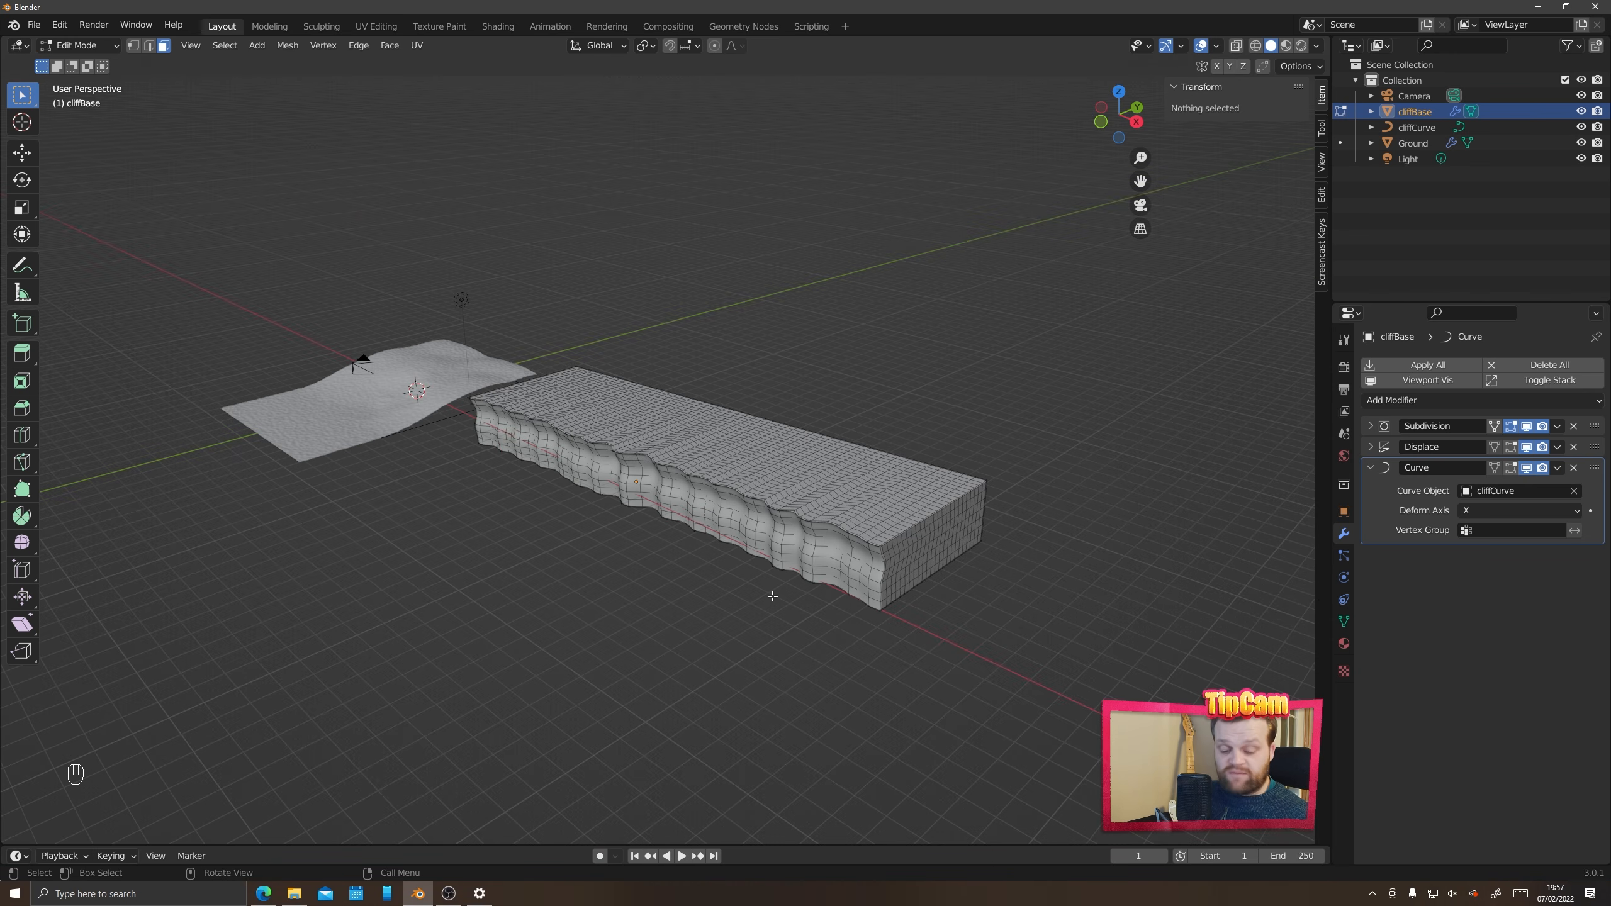
Box-select all faces of the cliff mesh that are visible from directly above
{"action": "key", "text": "KP_7"}
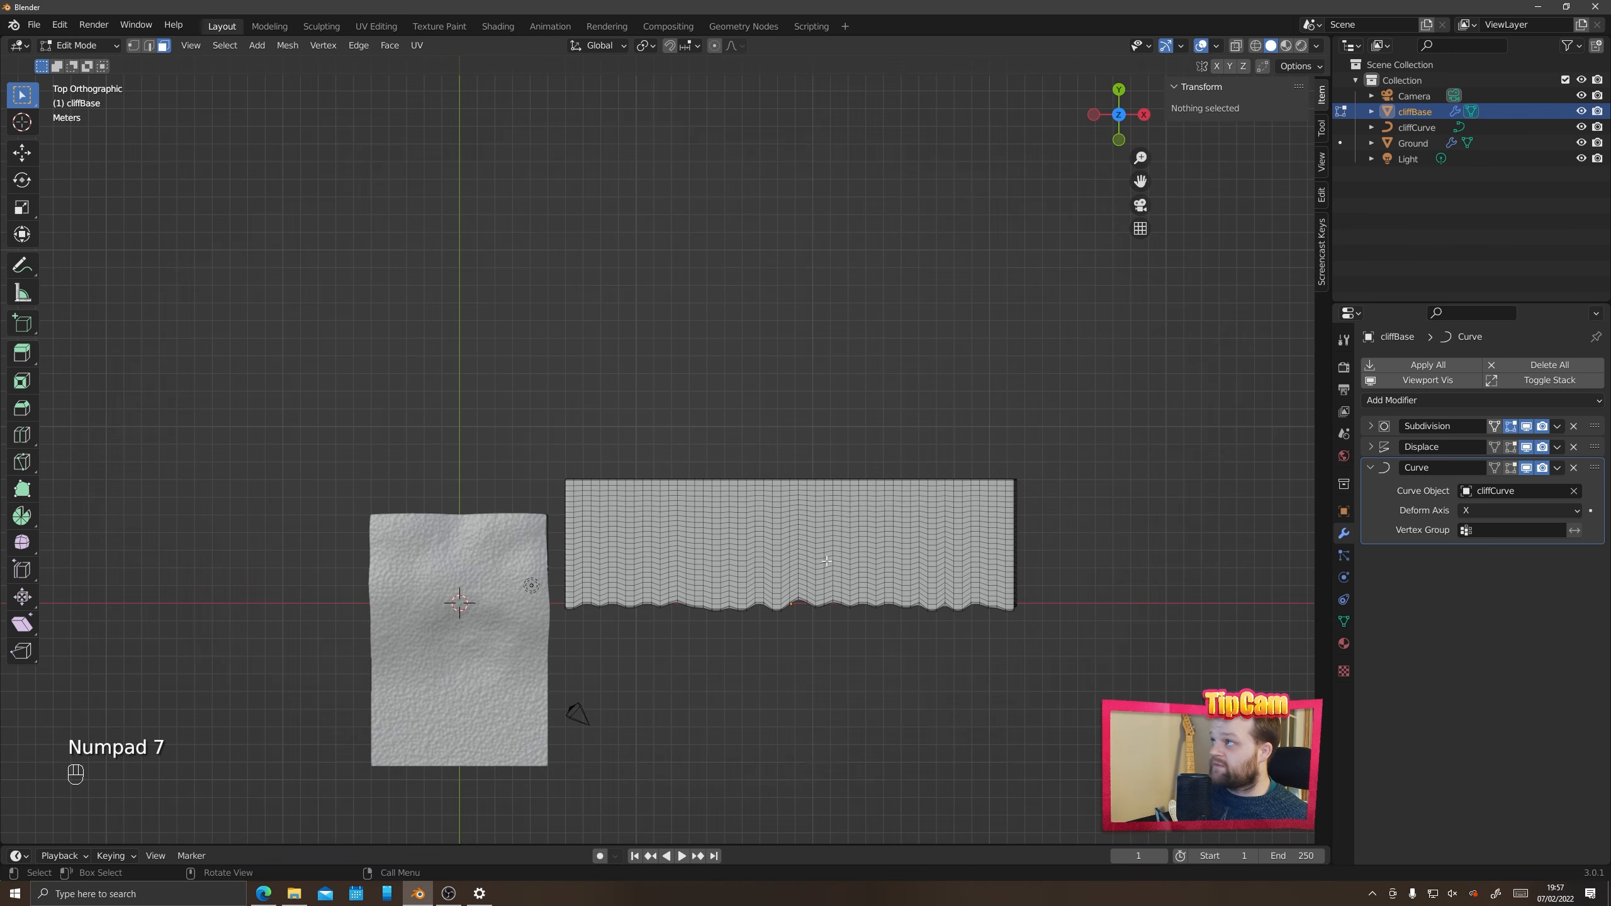
{"action": "middle_click_drag", "start_coordinate": [807, 614], "coordinate": [691, 565], "text": "shift"}
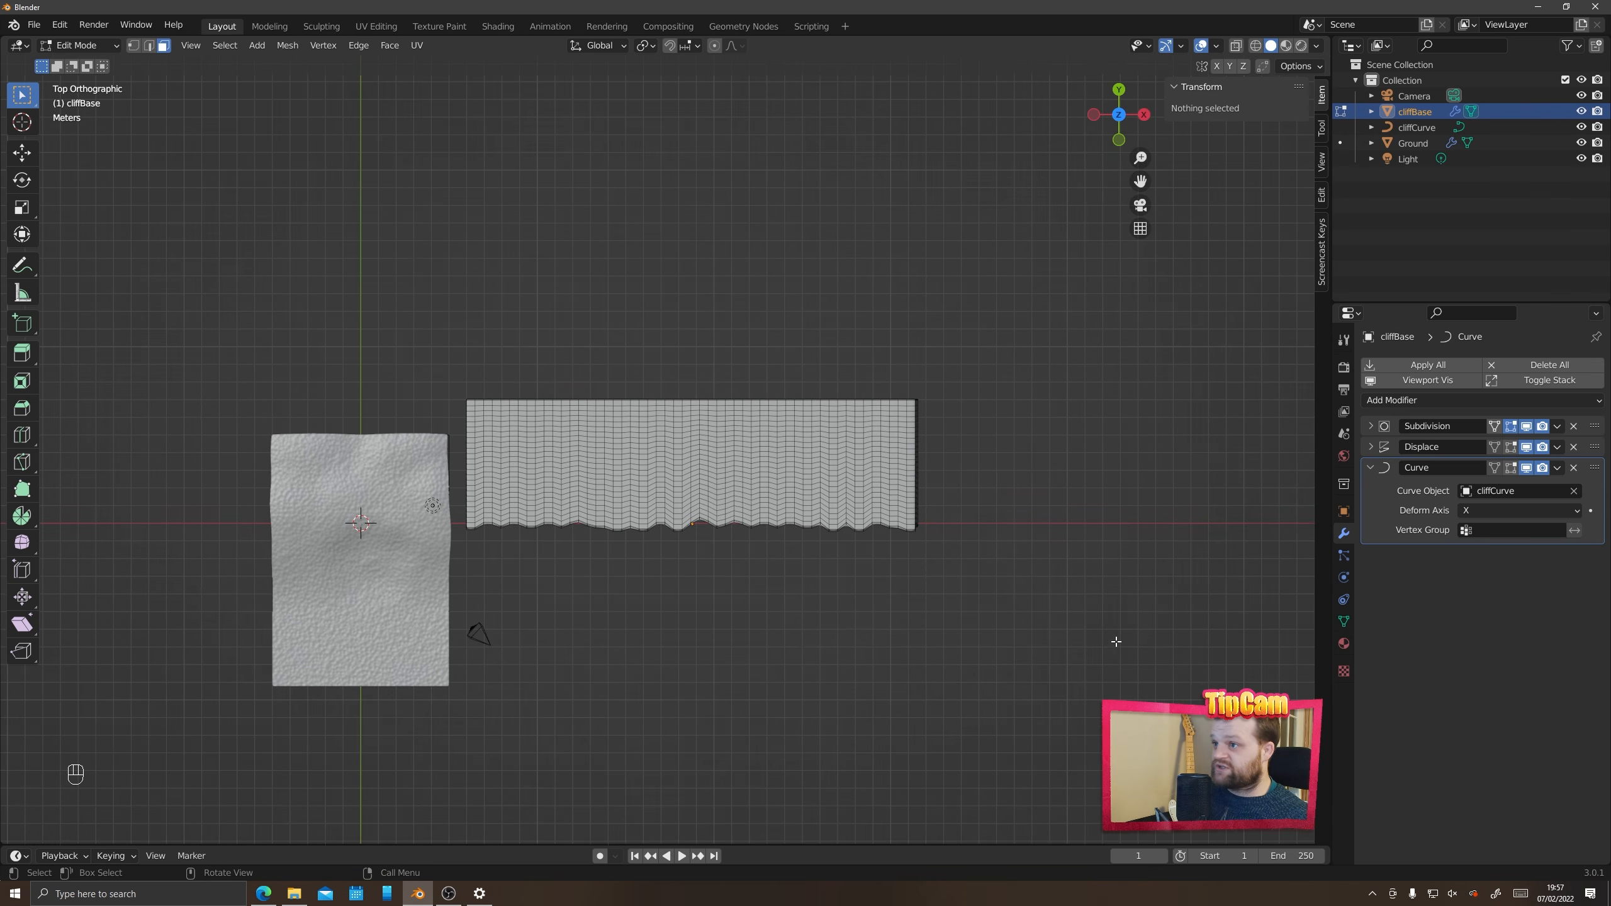
{"action": "middle_click_drag", "start_coordinate": [792, 566], "coordinate": [717, 589]}
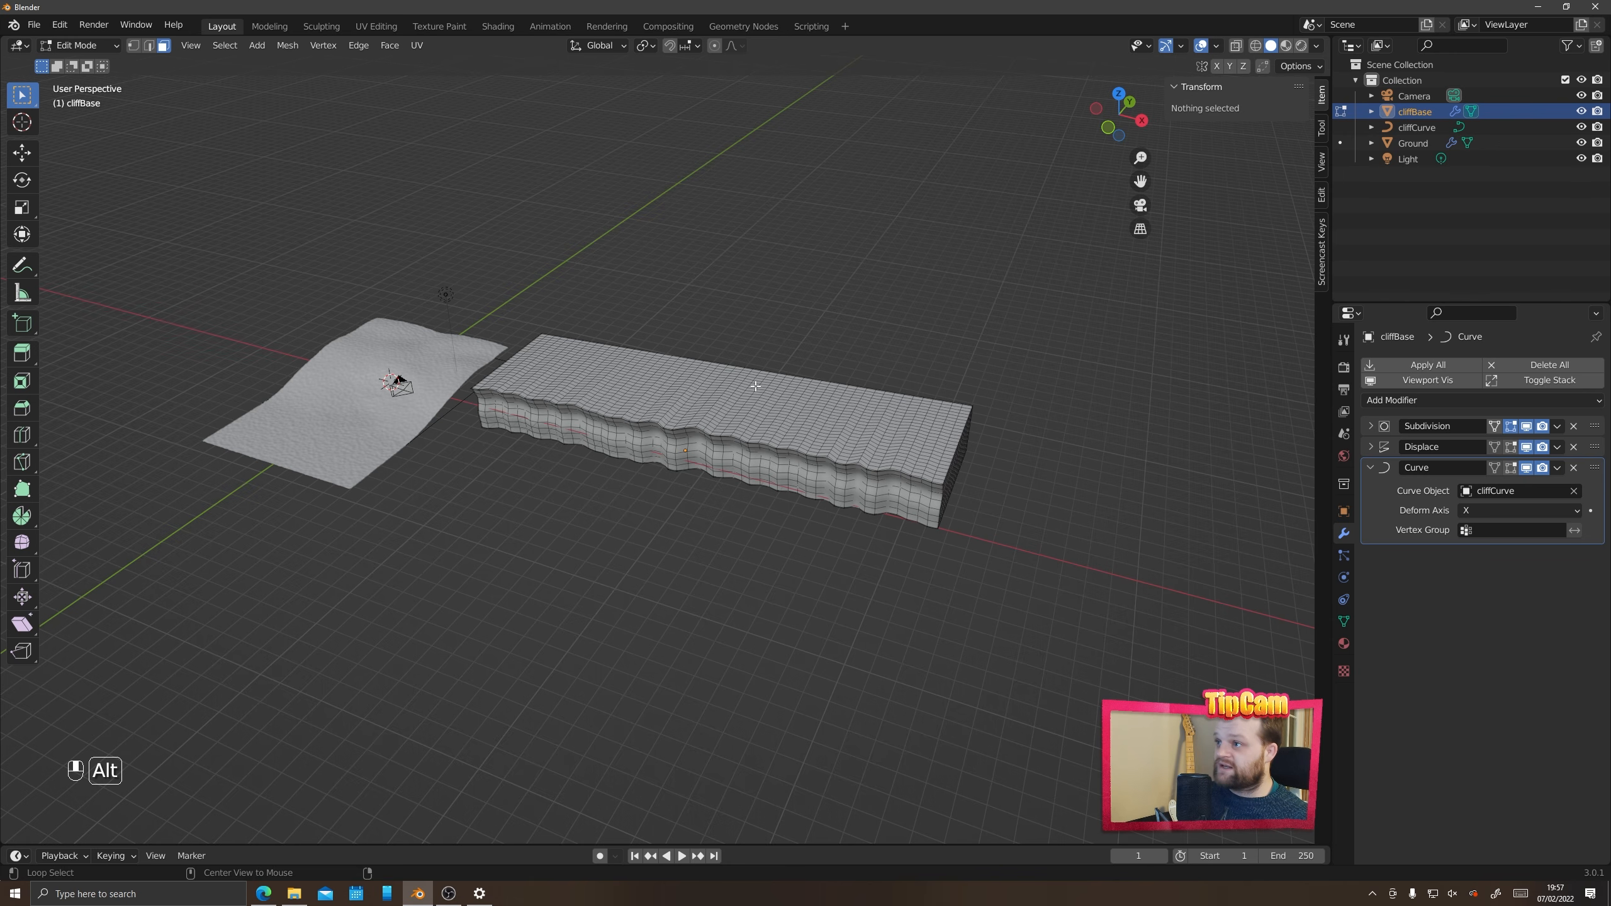
{"action": "middle_click_drag", "start_coordinate": [756, 385], "coordinate": [765, 464], "text": "alt"}
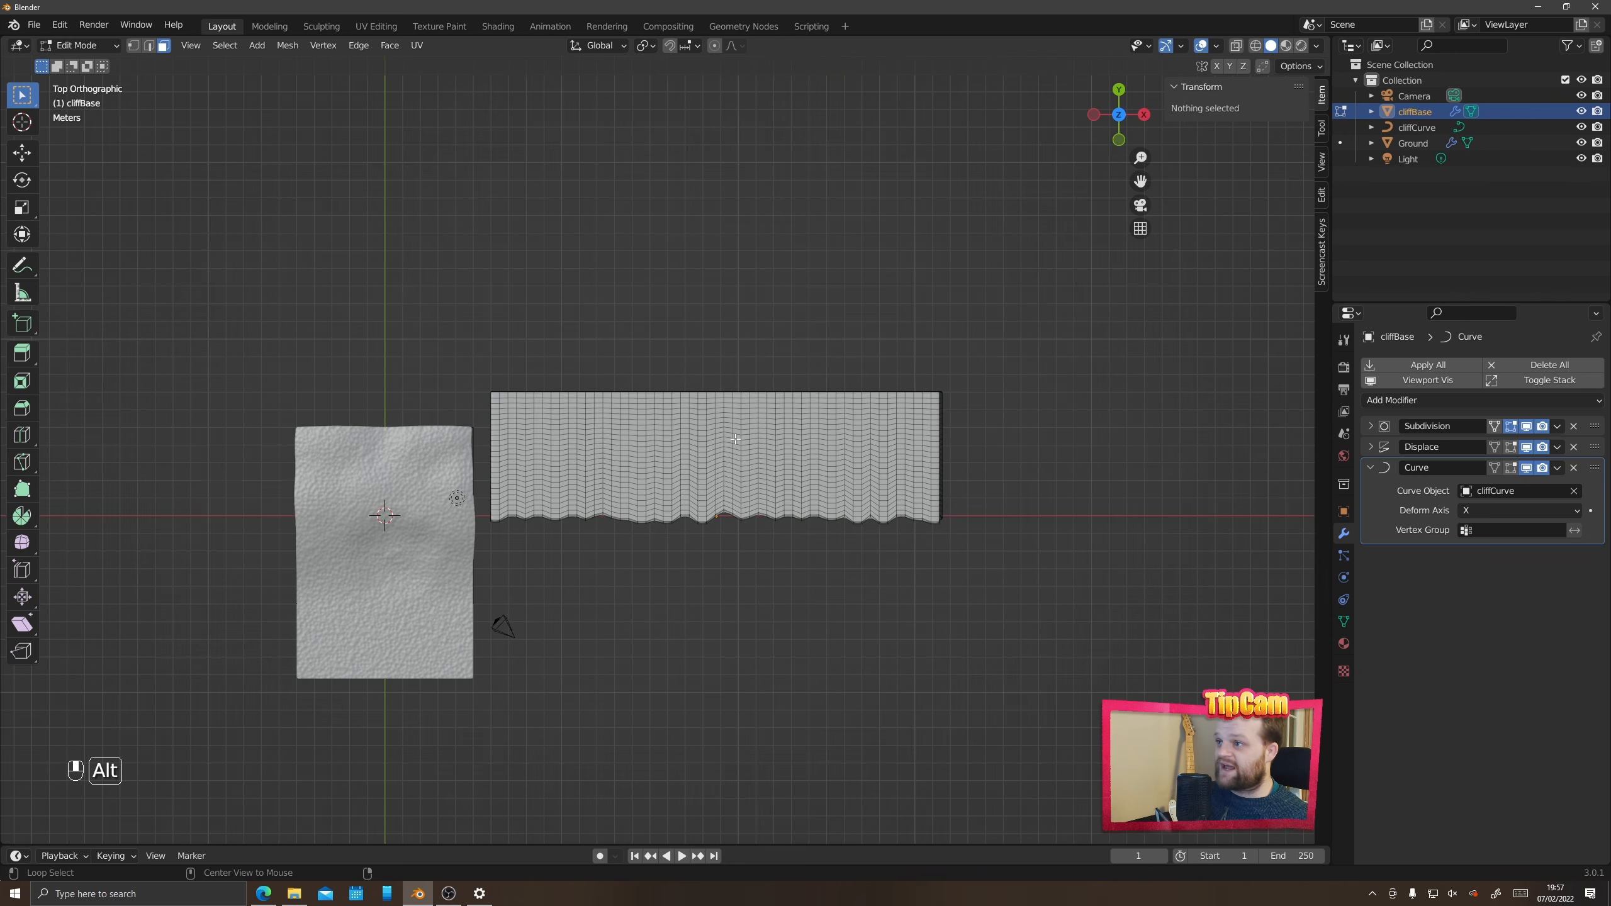
{"action": "middle_click_drag", "start_coordinate": [878, 465], "coordinate": [633, 508], "text": "alt"}
{"action": "left_click_drag", "start_coordinate": [372, 306], "coordinate": [1119, 600]}
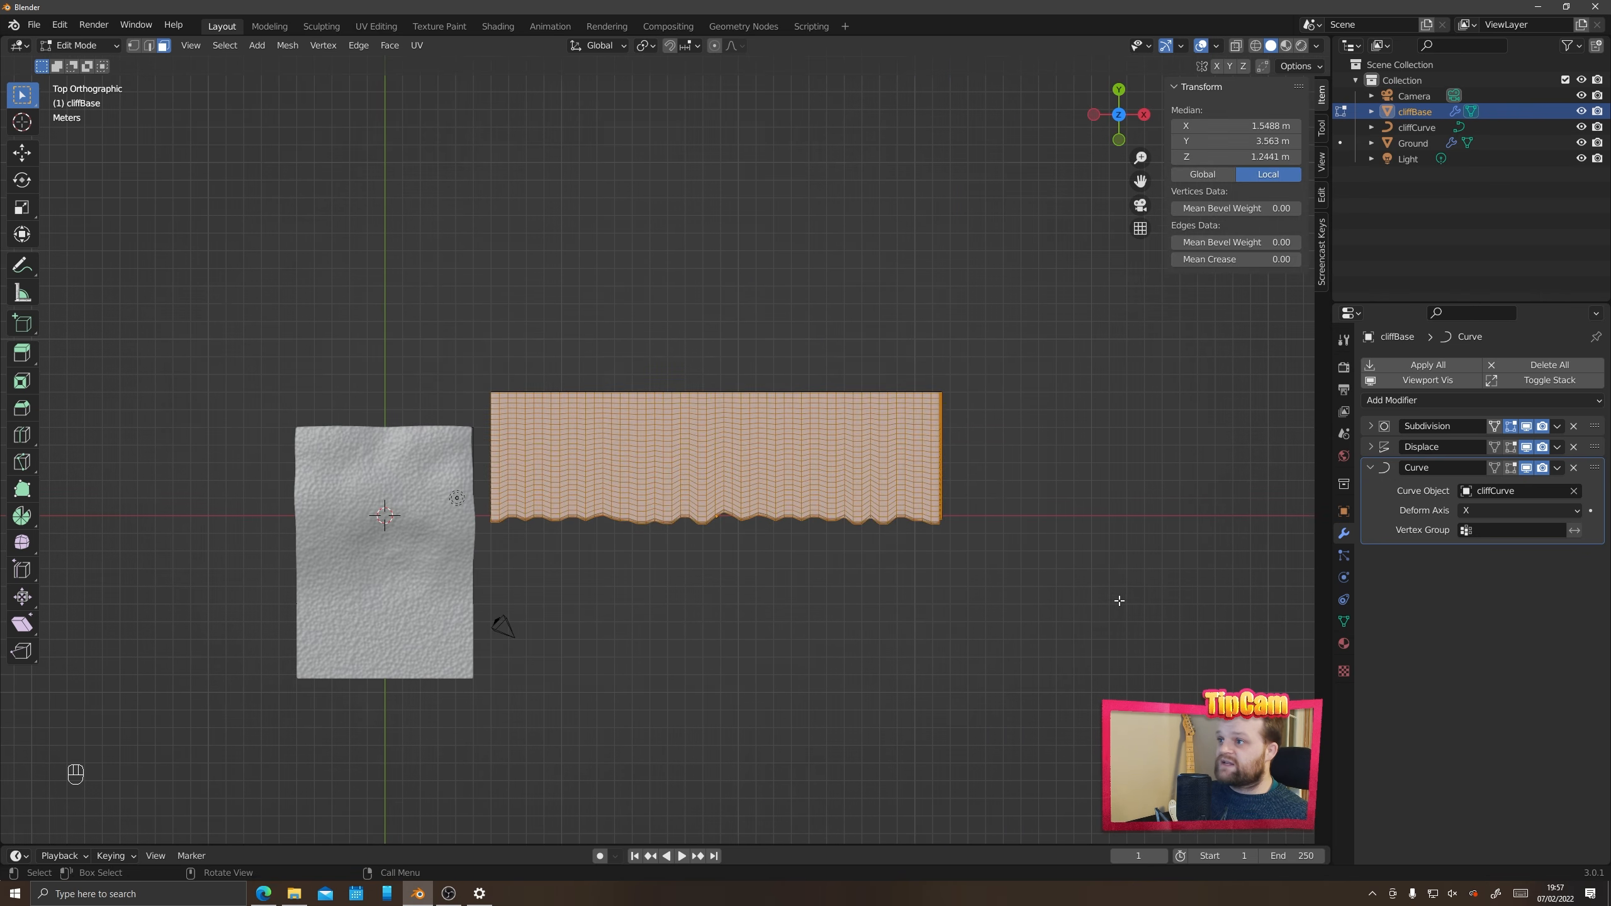
{"action": "middle_click_drag", "start_coordinate": [1009, 658], "coordinate": [780, 408]}
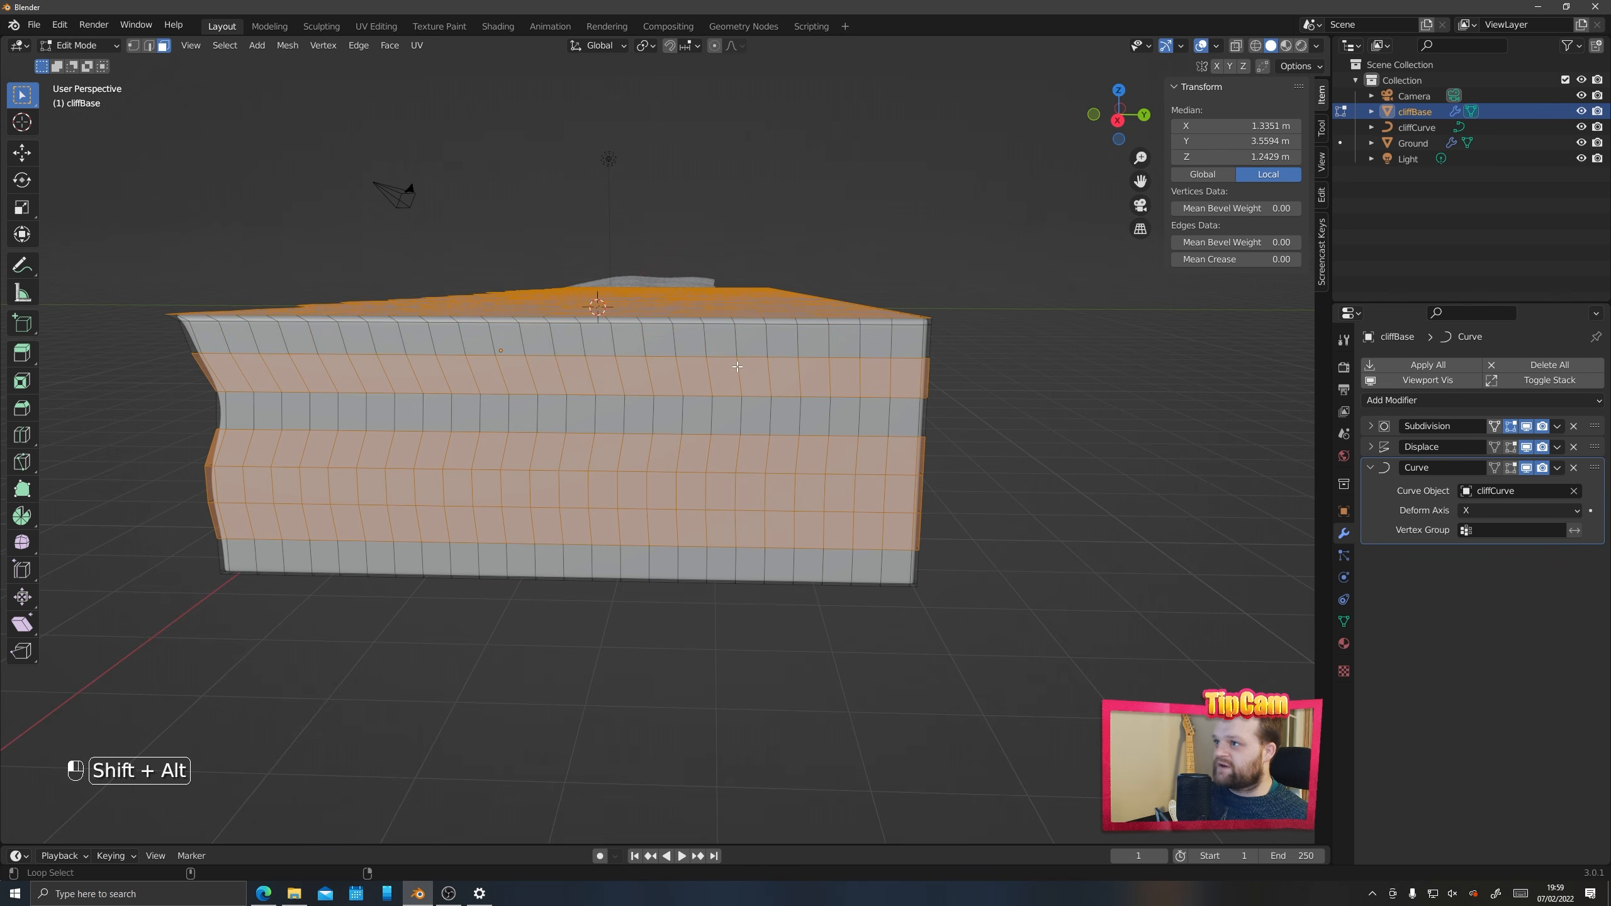
Deselect the face loops around the cliff's sides so that only the top faces stay selected
{"action": "left_click", "coordinate": [737, 366], "text": "alt+shift"}
{"action": "left_click", "coordinate": [735, 493], "text": "alt+shift"}
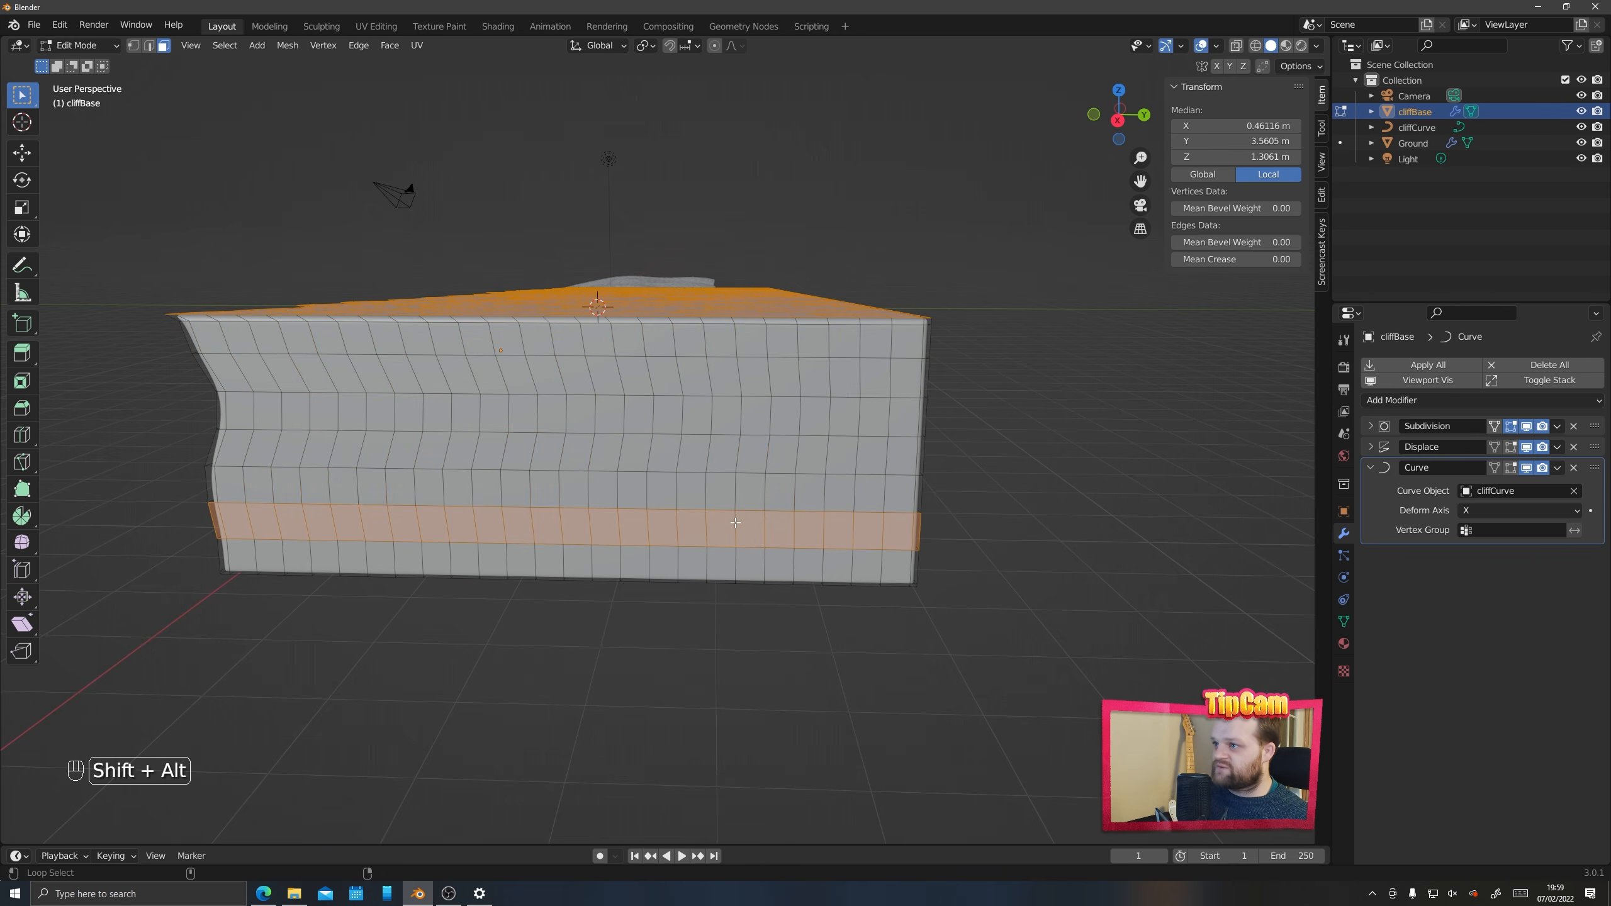
{"action": "left_click", "coordinate": [735, 525], "text": "alt+shift"}
{"action": "mouse_move", "coordinate": [735, 525]}
{"action": "middle_mouse_down"}
{"action": "mouse_move", "coordinate": [514, 525]}
{"action": "mouse_move", "coordinate": [633, 536]}
{"action": "mouse_move", "coordinate": [183, 158]}
{"action": "mouse_move", "coordinate": [847, 538]}
{"action": "mouse_move", "coordinate": [824, 527]}
{"action": "middle_mouse_up"}
Duplicate the cliff's top faces in place, separate the duplicate into its own object, and return to Object Mode
{"action": "key", "text": "shift+d"}
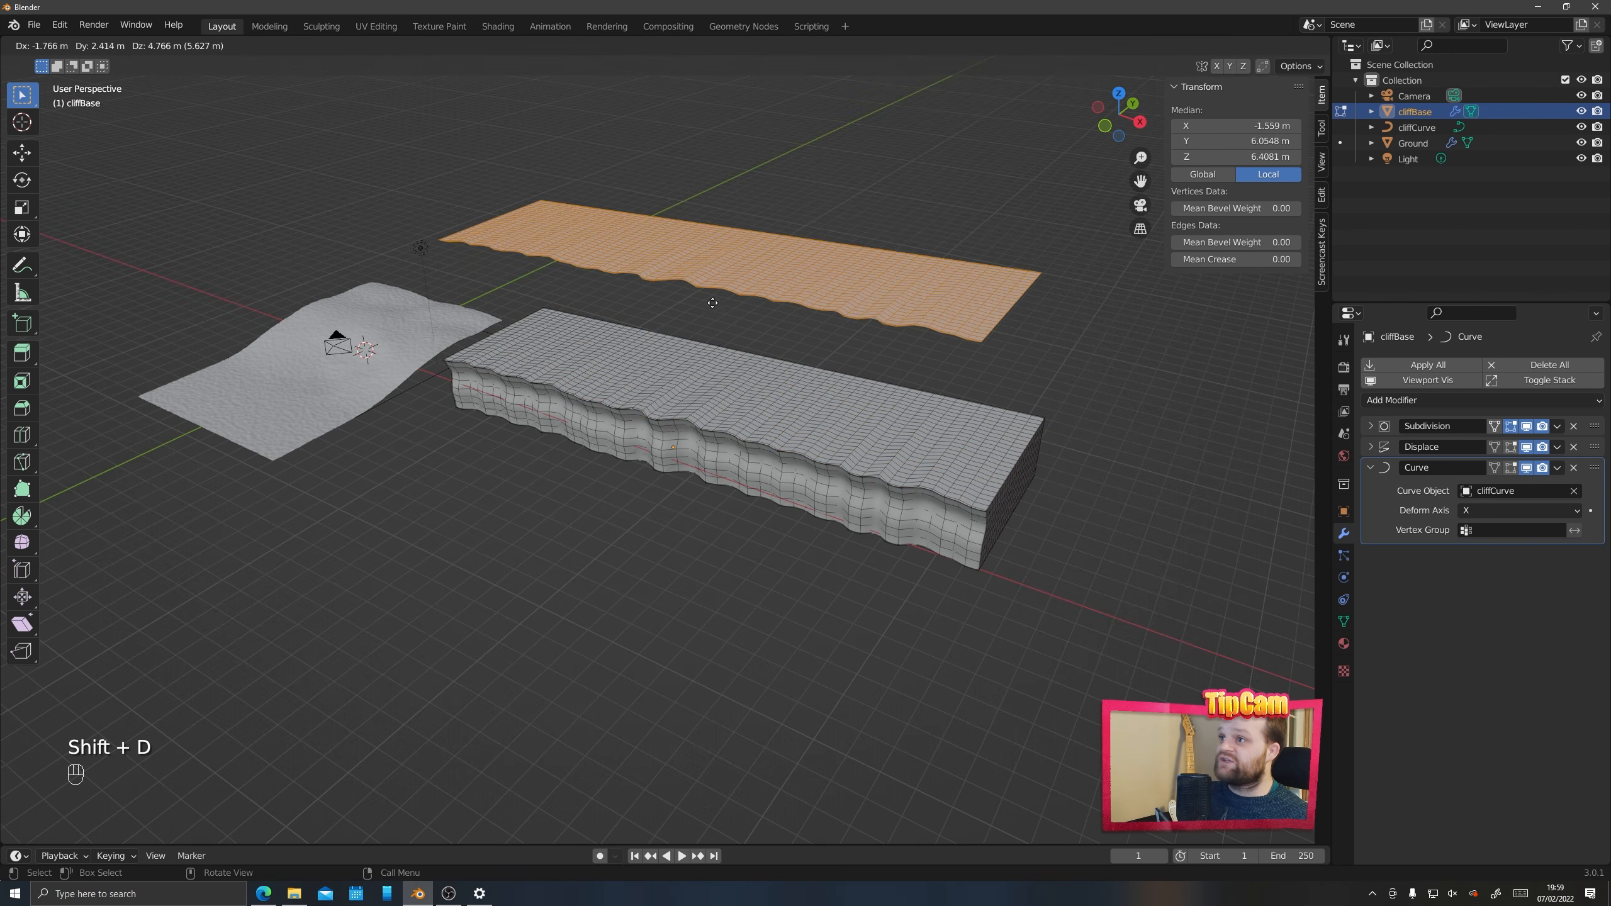
{"action": "right_click", "coordinate": [748, 438]}
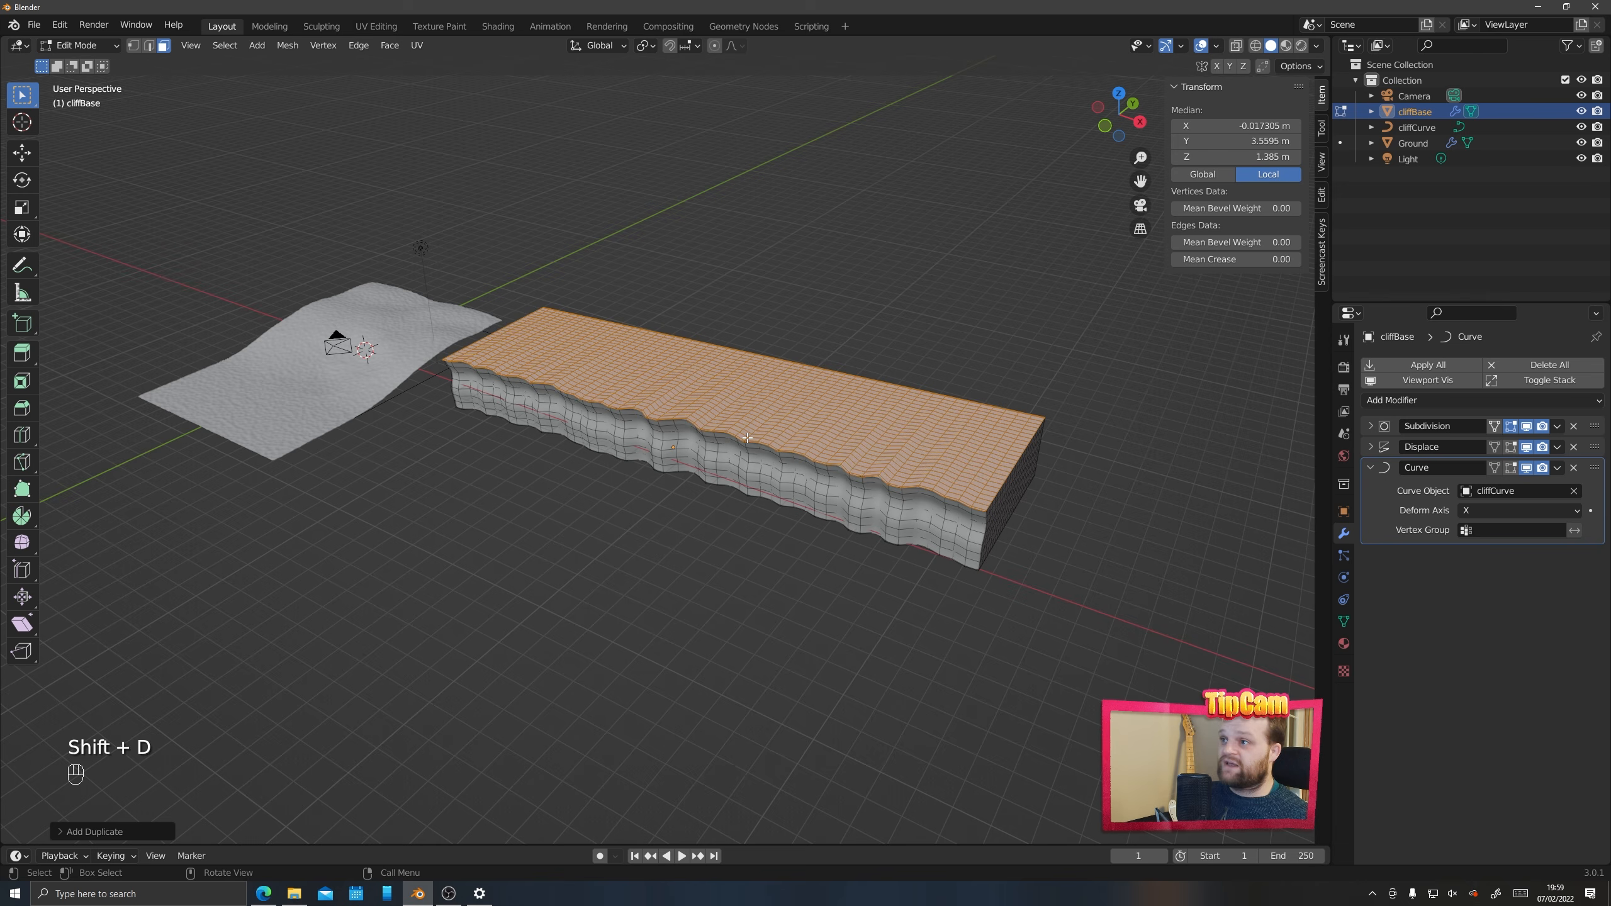
{"action": "key", "text": "p"}
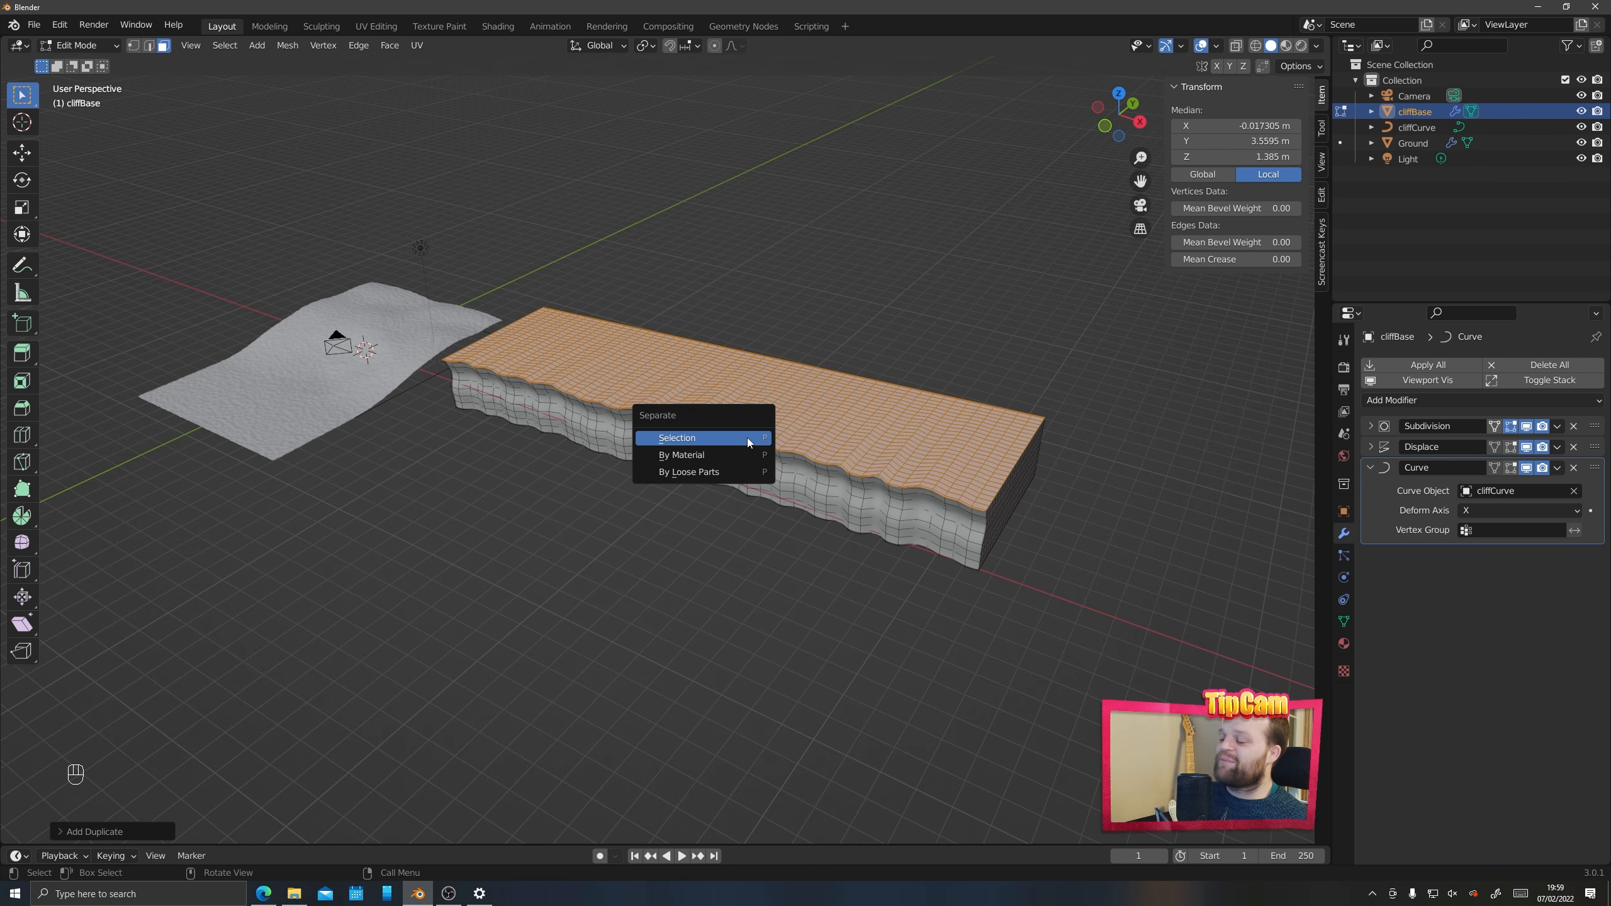
{"action": "left_click", "coordinate": [693, 438]}
{"action": "mouse_move", "coordinate": [627, 433]}
{"action": "middle_mouse_down"}
{"action": "mouse_move", "coordinate": [609, 444]}
{"action": "mouse_move", "coordinate": [637, 433]}
{"action": "middle_mouse_up"}
{"action": "key", "text": "Tab"}
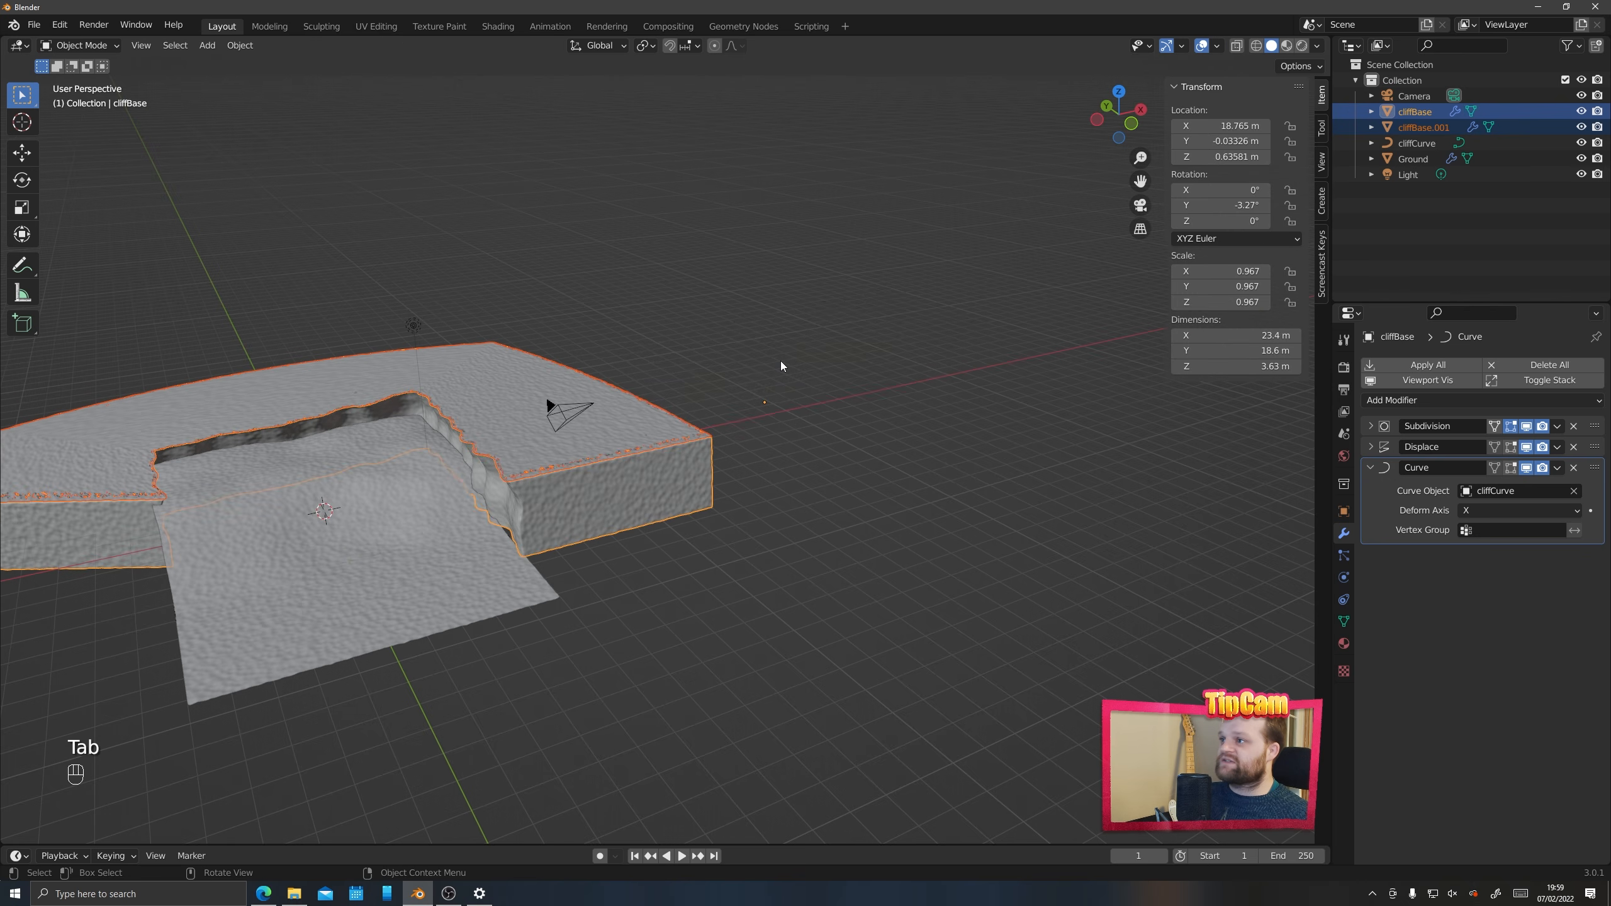
Select only the separated top surface object, cliffBase.001
{"action": "left_click", "coordinate": [851, 440]}
{"action": "left_click", "coordinate": [576, 497]}
{"action": "middle_click_drag", "start_coordinate": [380, 530], "coordinate": [567, 535], "text": "shift"}
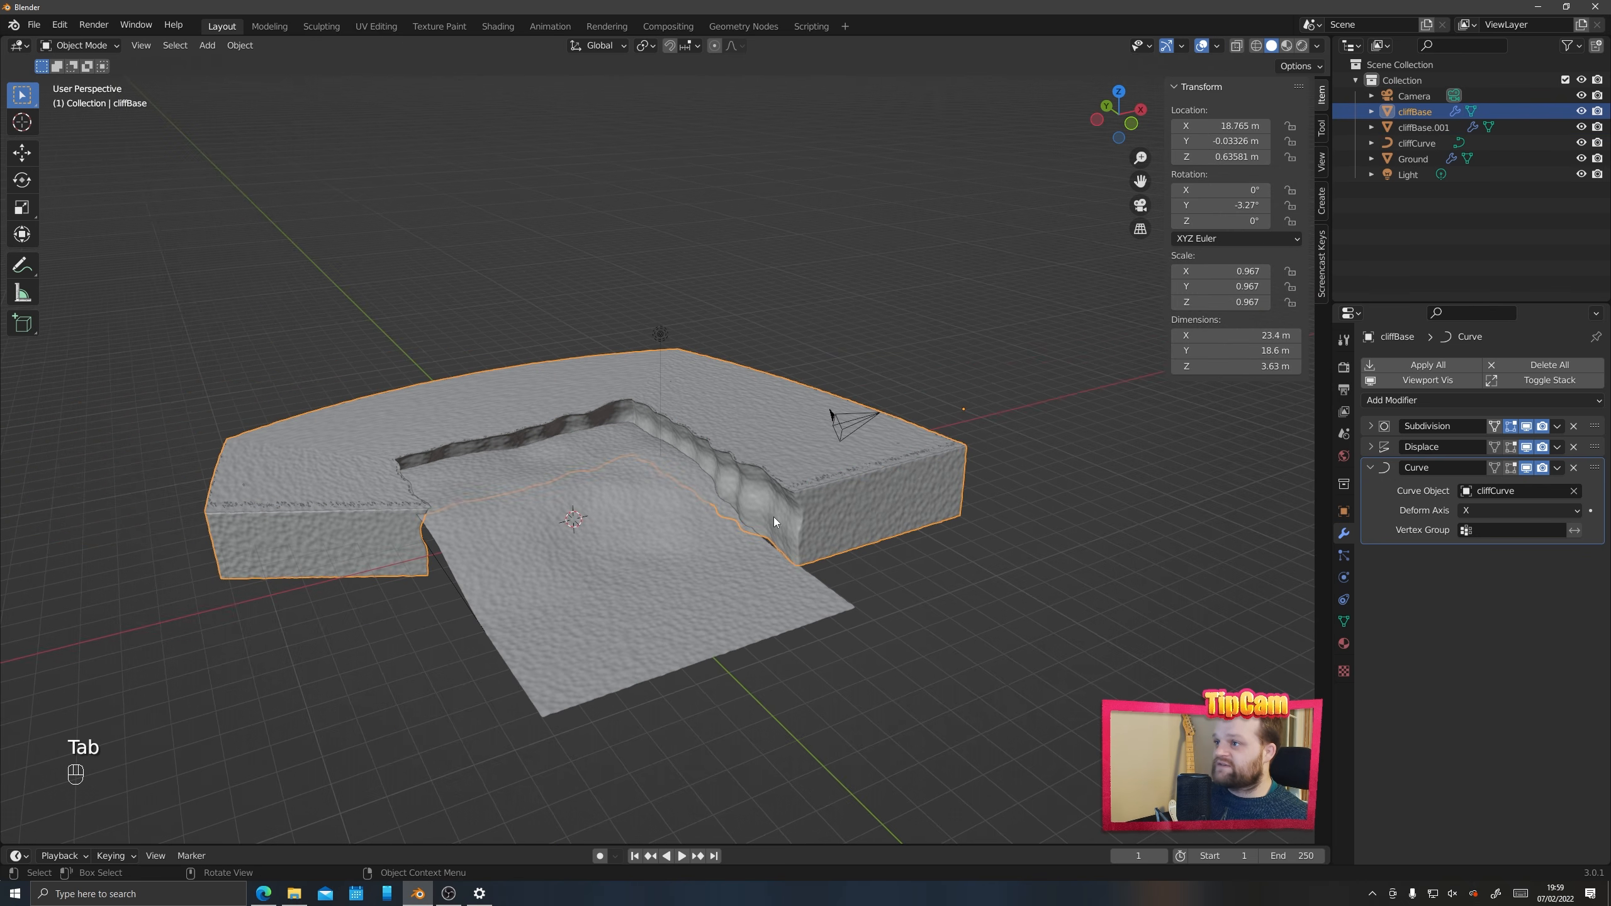
{"action": "scroll", "coordinate": [780, 534], "scroll_direction": "up", "scroll_amount": 3}
{"action": "left_click", "coordinate": [867, 442]}
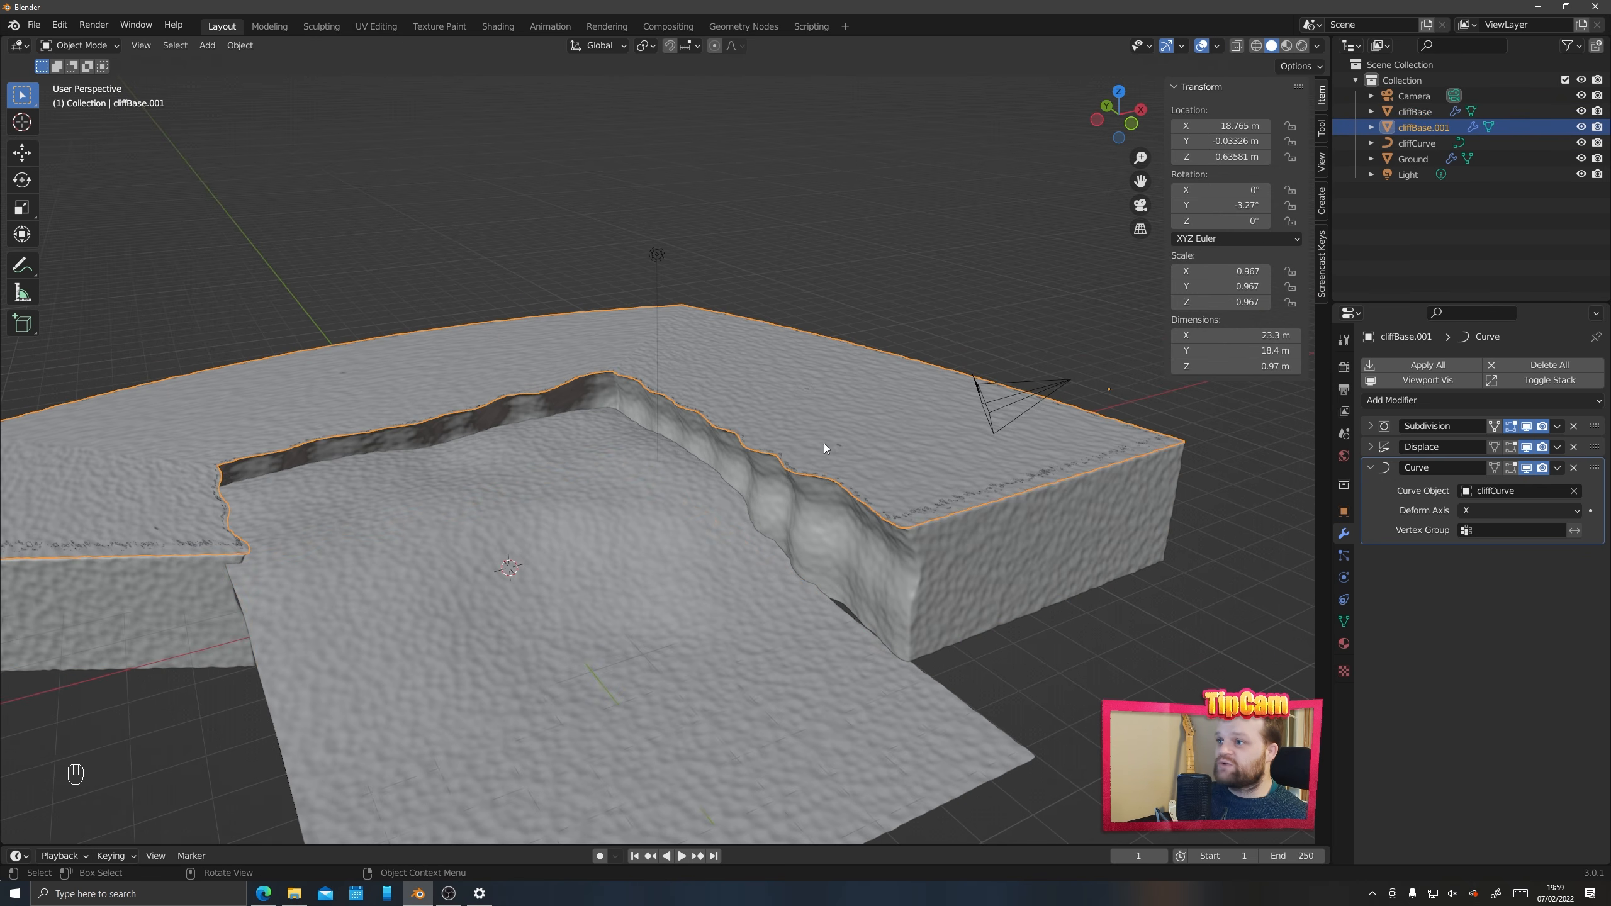
Raise the separated top surface about 3.2 m along the Z axis to check that it is detached, and undo the move
{"action": "key", "text": "g"}
{"action": "key", "text": "z"}
{"action": "left_click", "coordinate": [747, 387]}
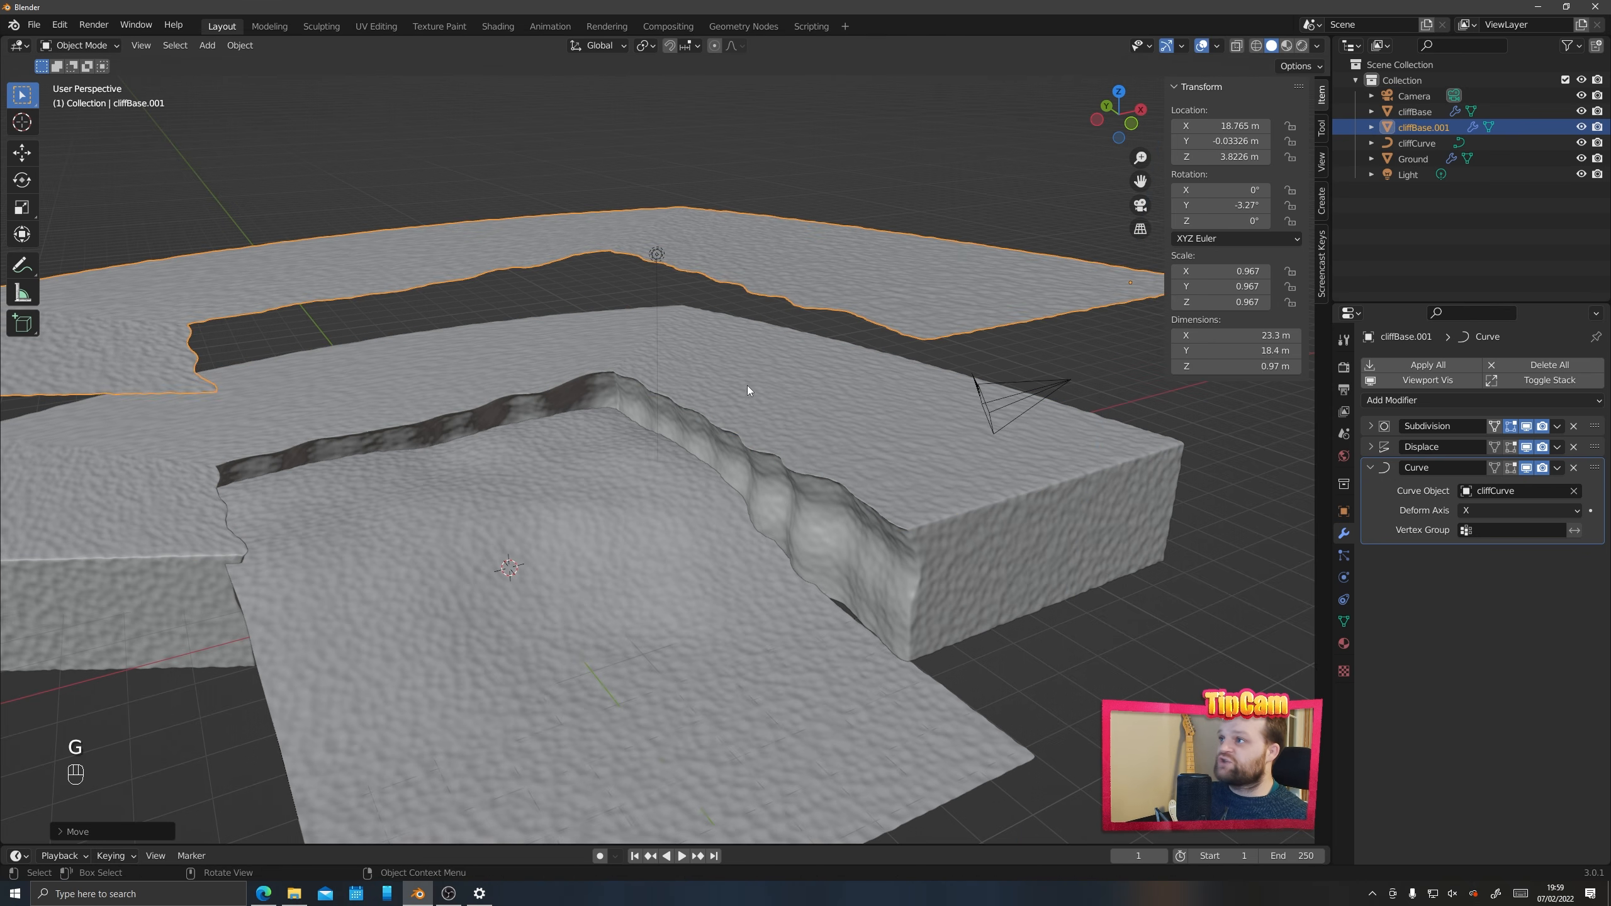
{"action": "middle_click_drag", "start_coordinate": [747, 389], "coordinate": [488, 440]}
{"action": "key", "text": "ctrl+z"}
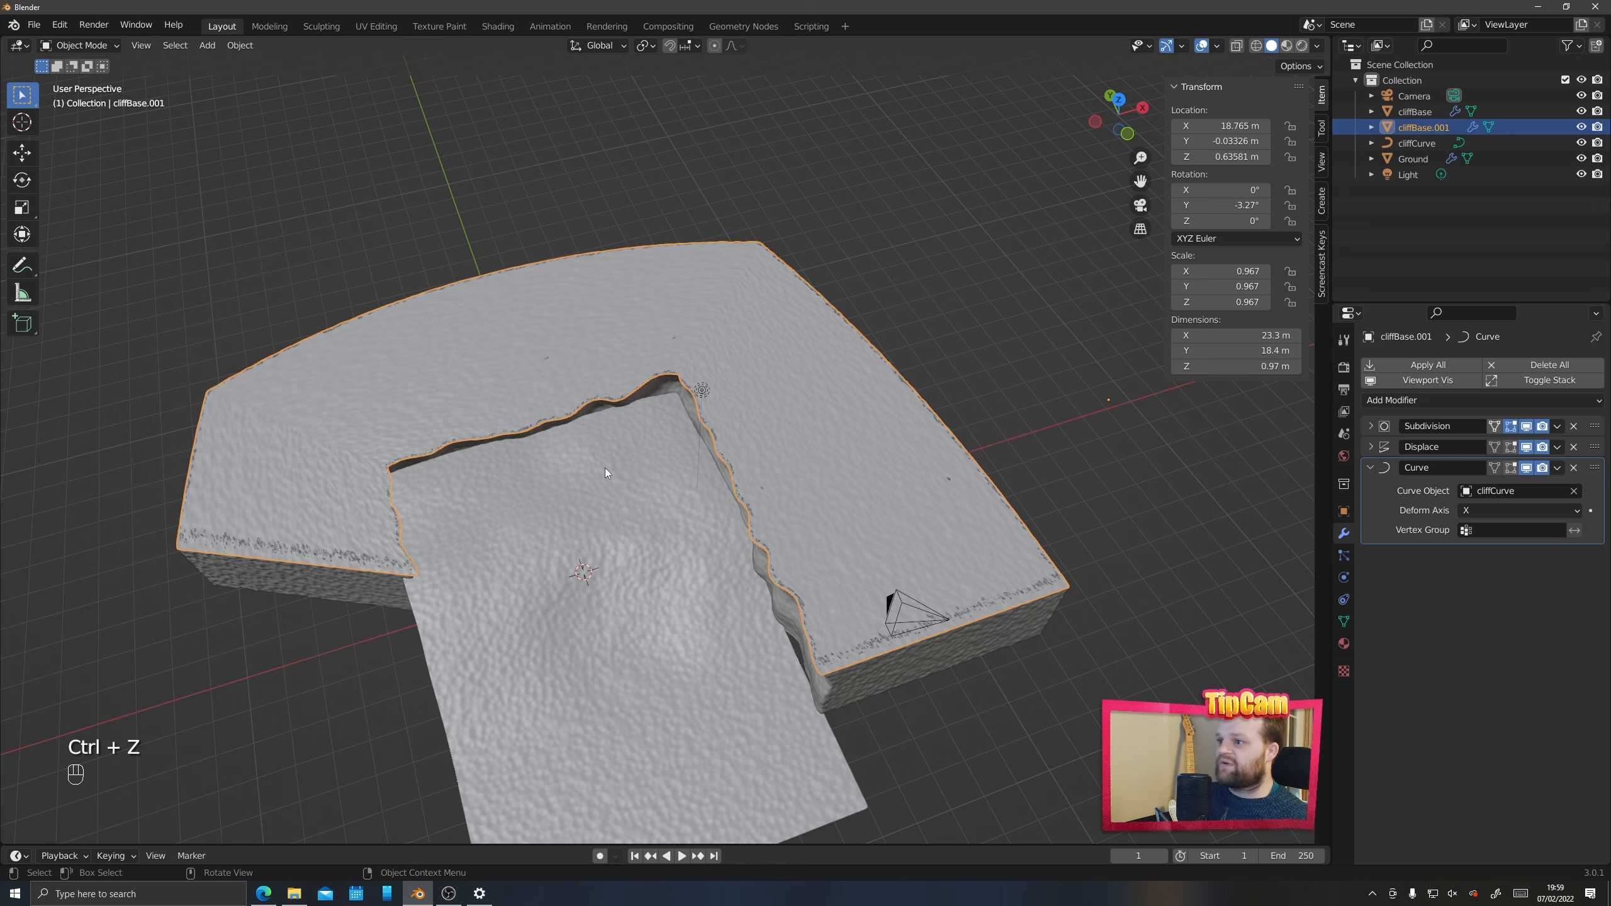
Add a Solidify modifier to the separated top surface
{"action": "scroll", "coordinate": [847, 524], "scroll_direction": "up", "scroll_amount": 4}
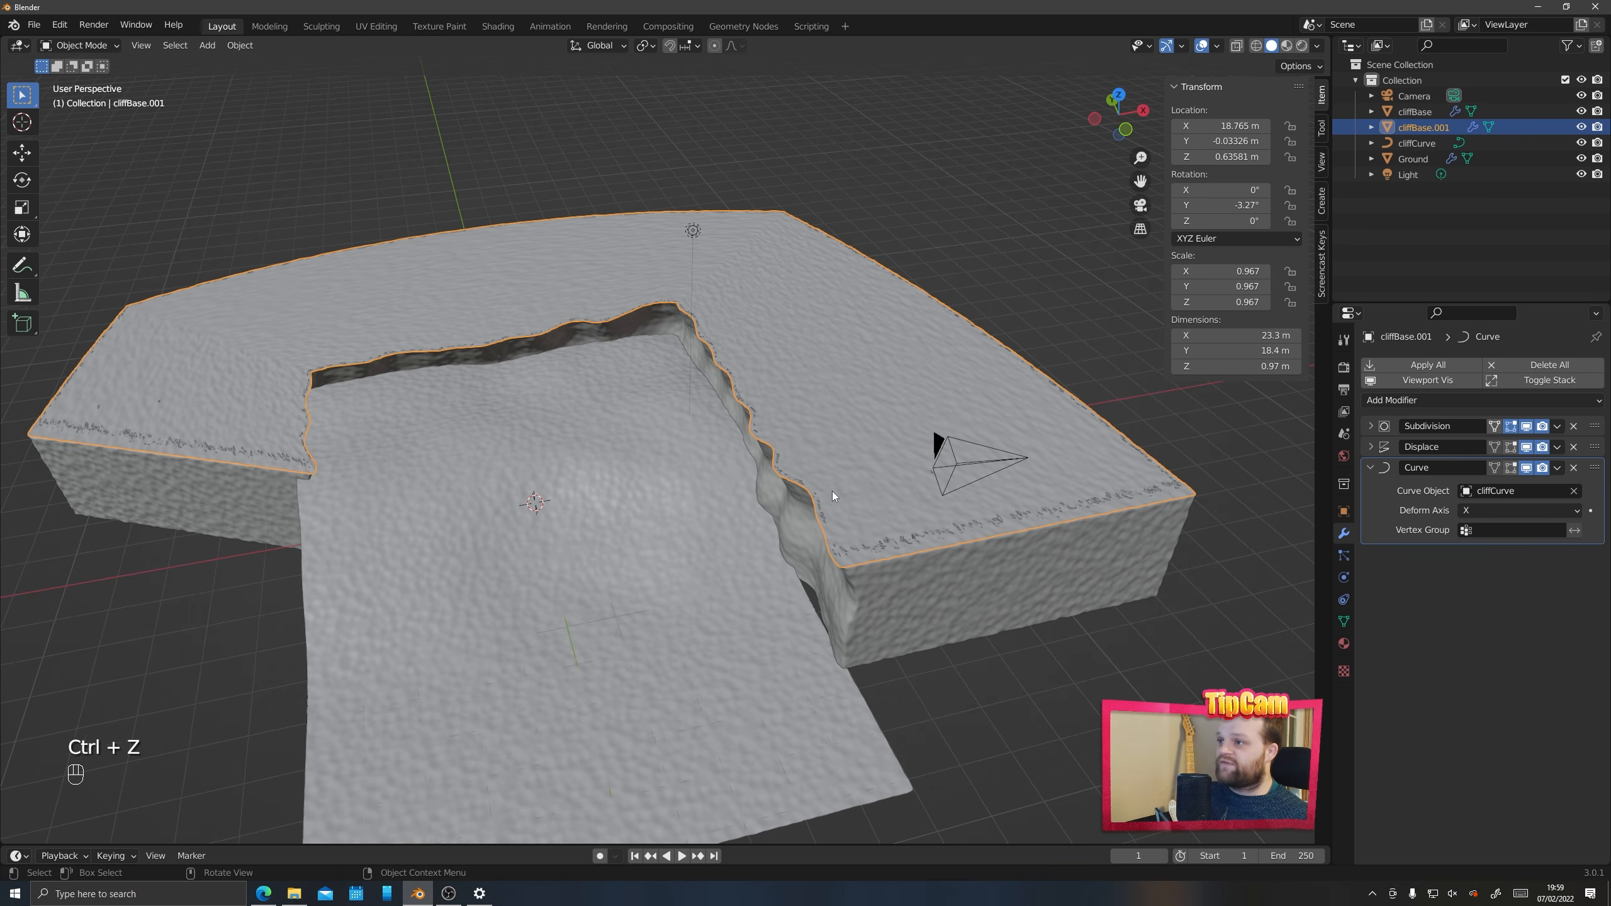
{"action": "left_click", "coordinate": [1471, 399]}
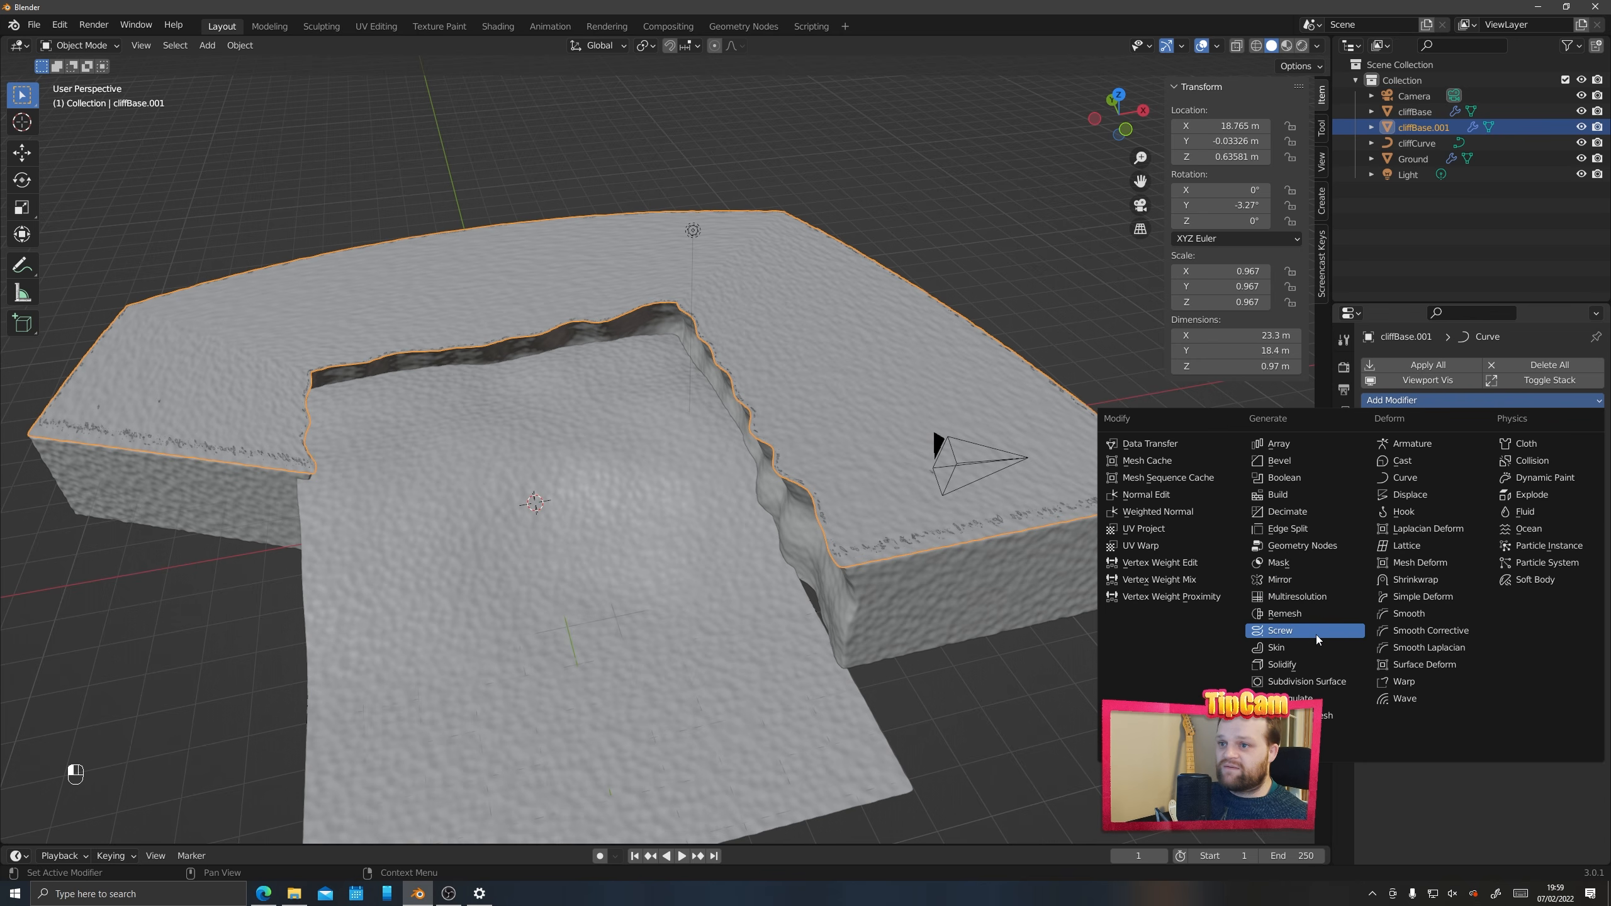
{"action": "left_click", "coordinate": [1307, 664]}
{"action": "middle_click_drag", "start_coordinate": [958, 604], "coordinate": [836, 573]}
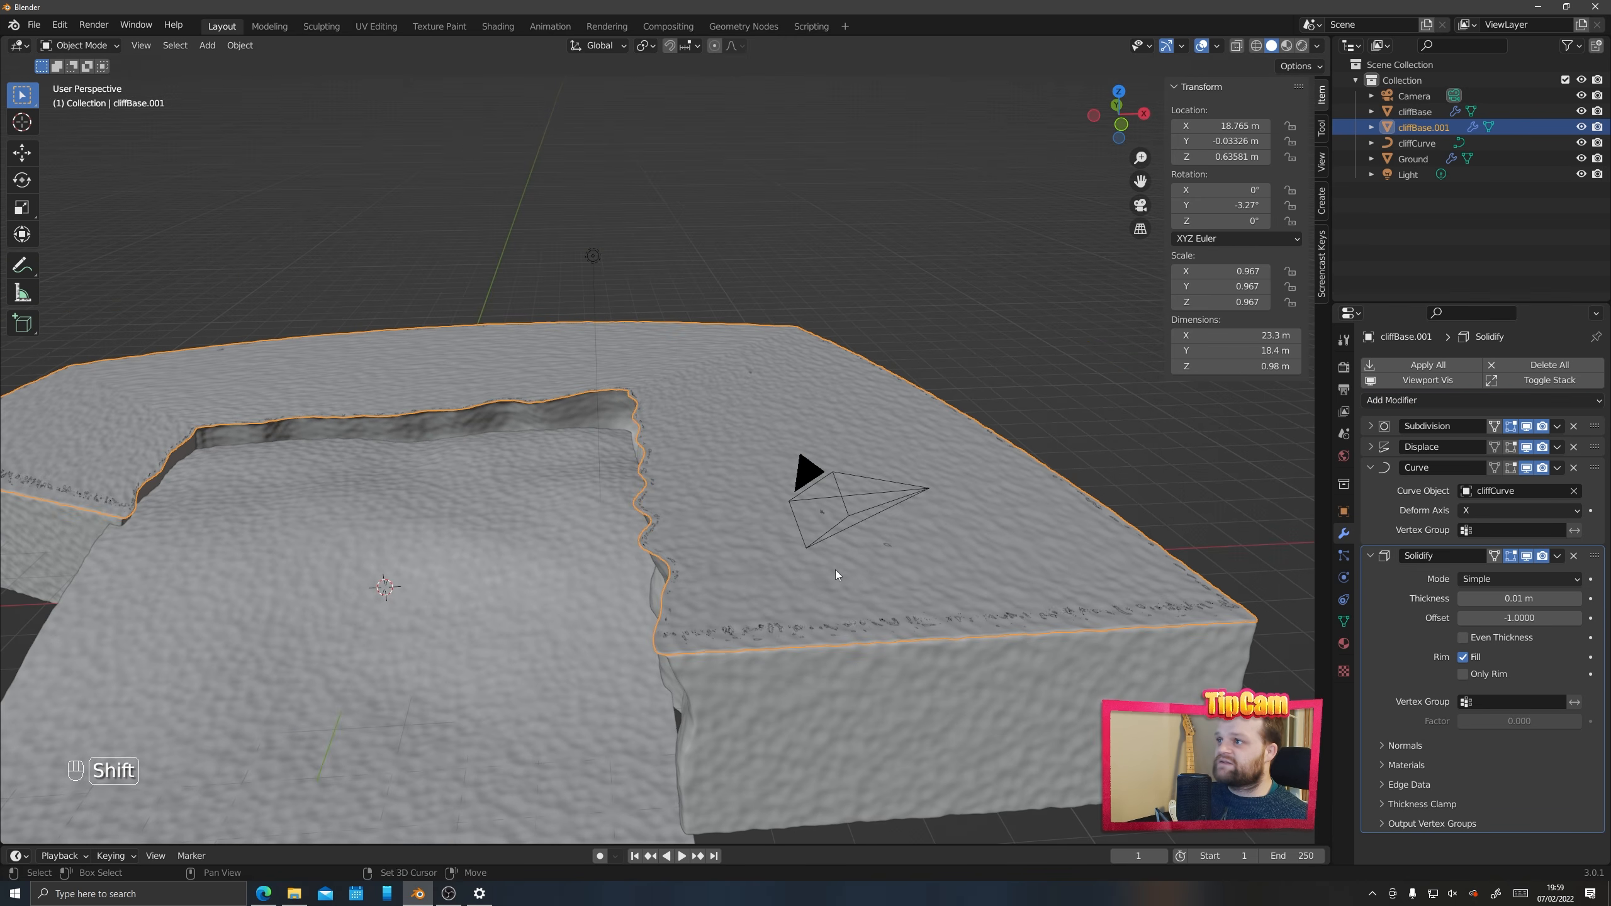
Raise the top surface to a Z location of about 5.30 m and set its Solidify thickness to 0.09 m
{"action": "key", "text": "g"}
{"action": "left_click", "coordinate": [1090, 297]}
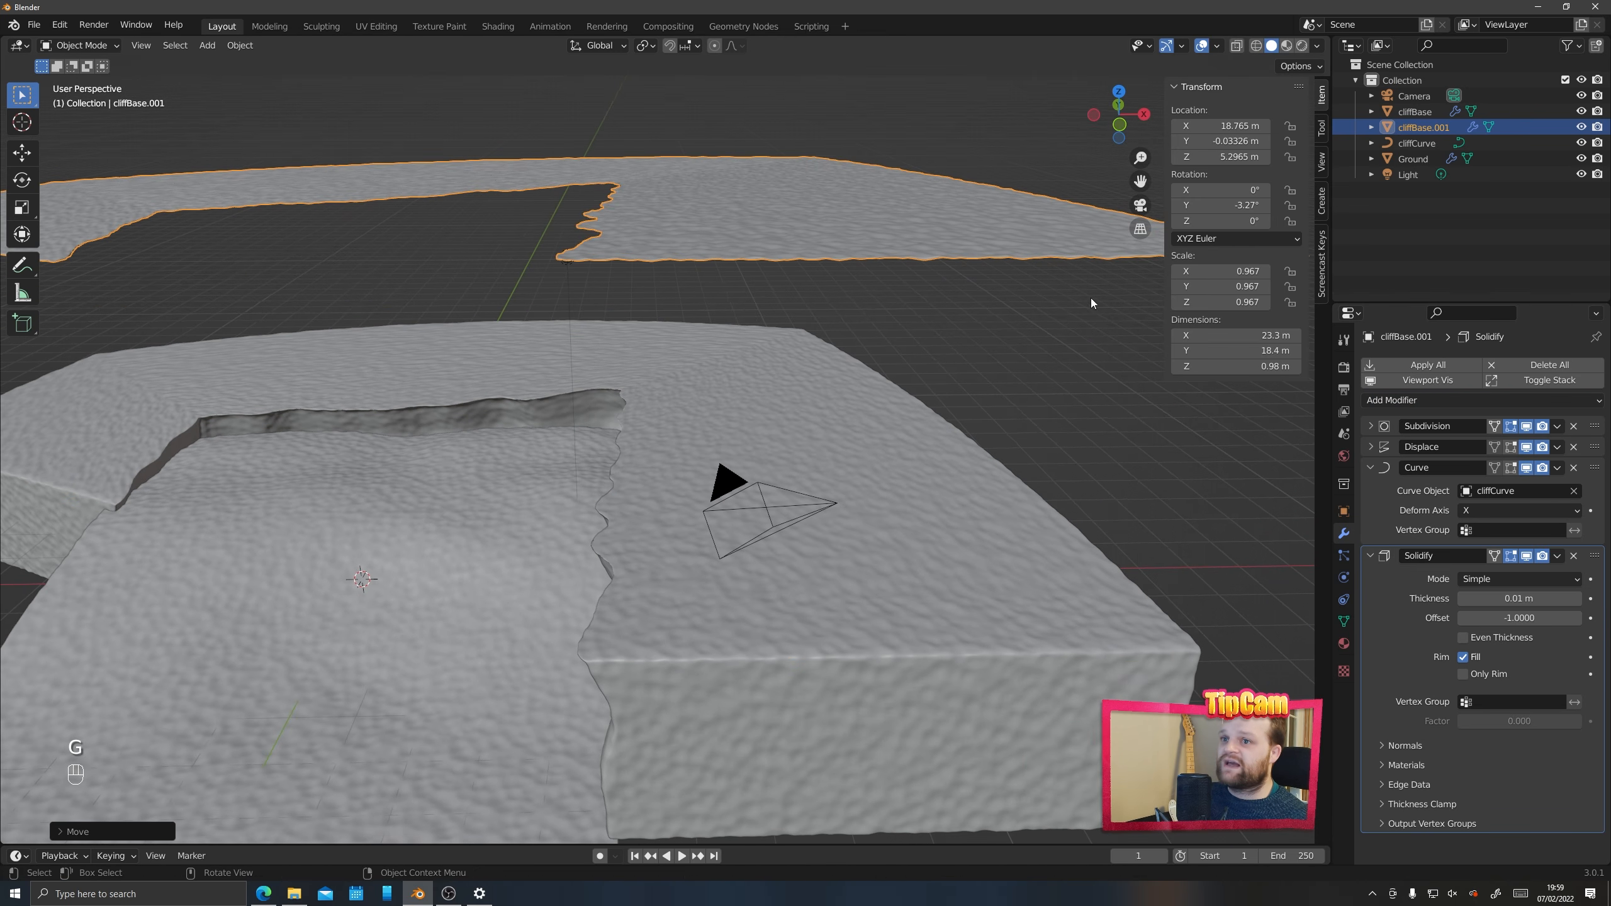
{"action": "left_click_drag", "start_coordinate": [1463, 595], "coordinate": [1532, 595]}
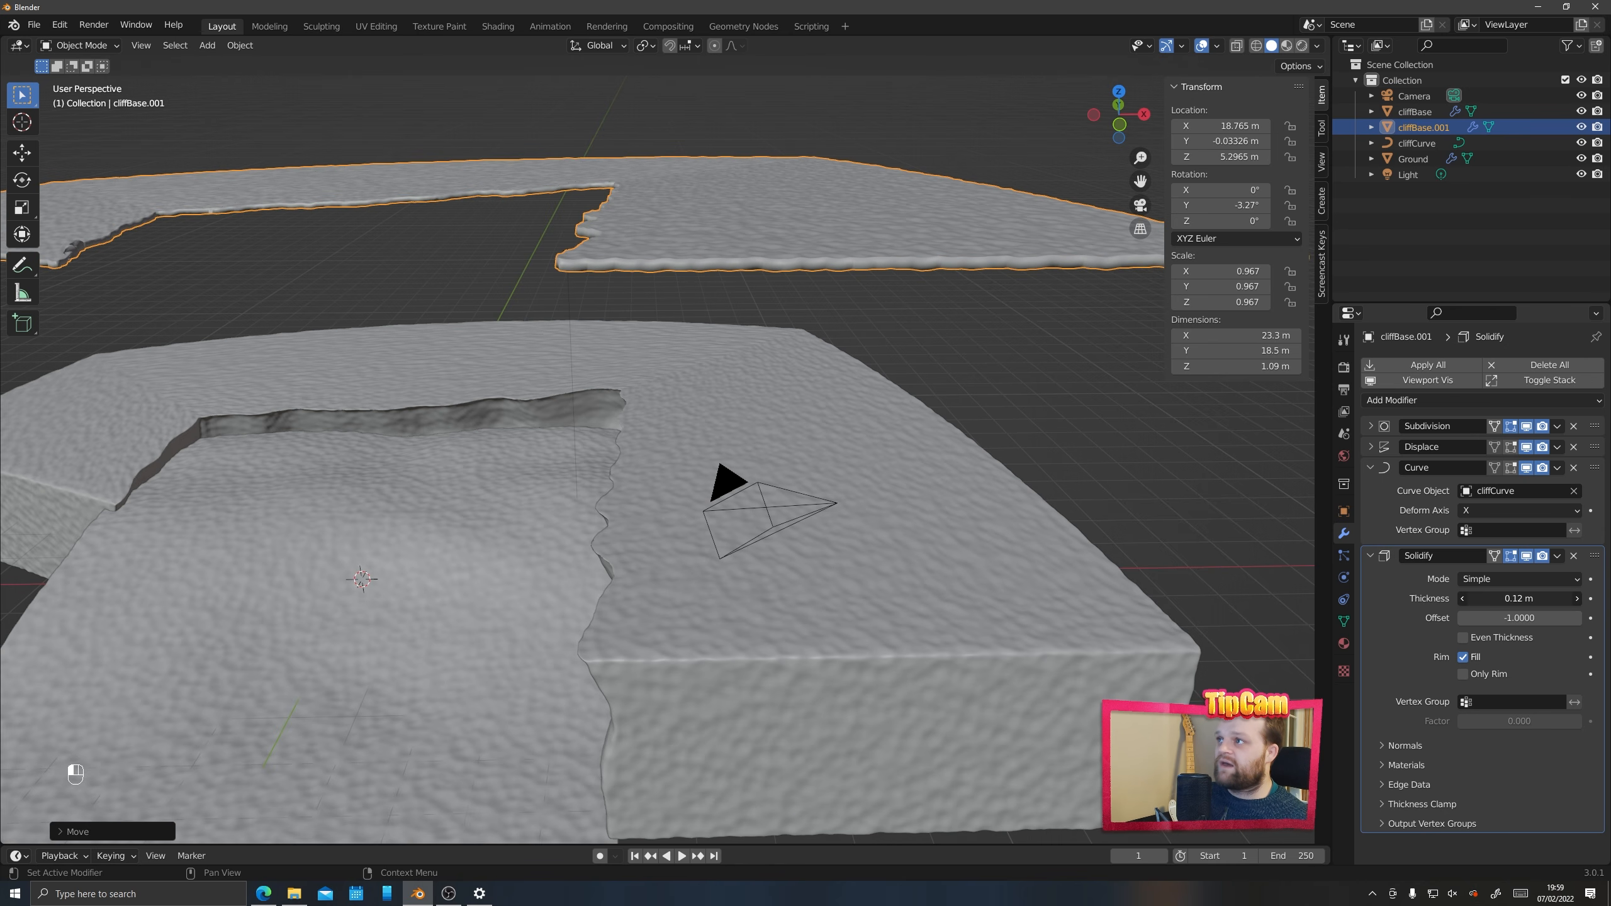
Lower the thickened top layer along the Z axis to about 0.79 m so it rests on the cliff
{"action": "key", "text": "g"}
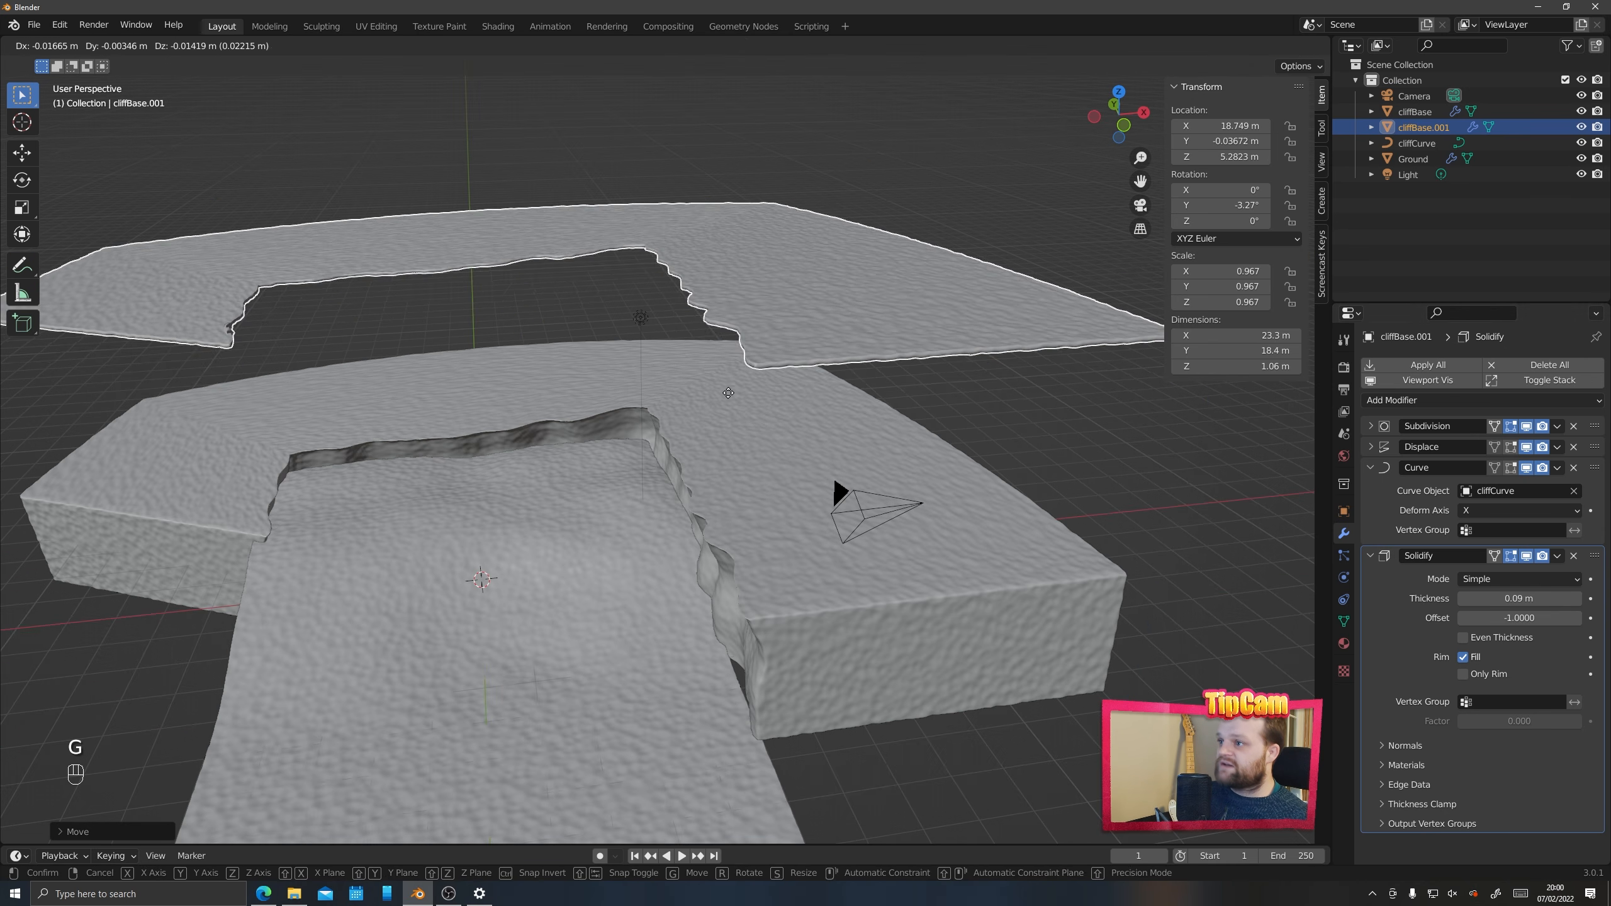
{"action": "middle_click", "coordinate": [728, 375]}
{"action": "left_click", "coordinate": [726, 580]}
{"action": "scroll", "coordinate": [726, 583], "scroll_direction": "up", "scroll_amount": 5}
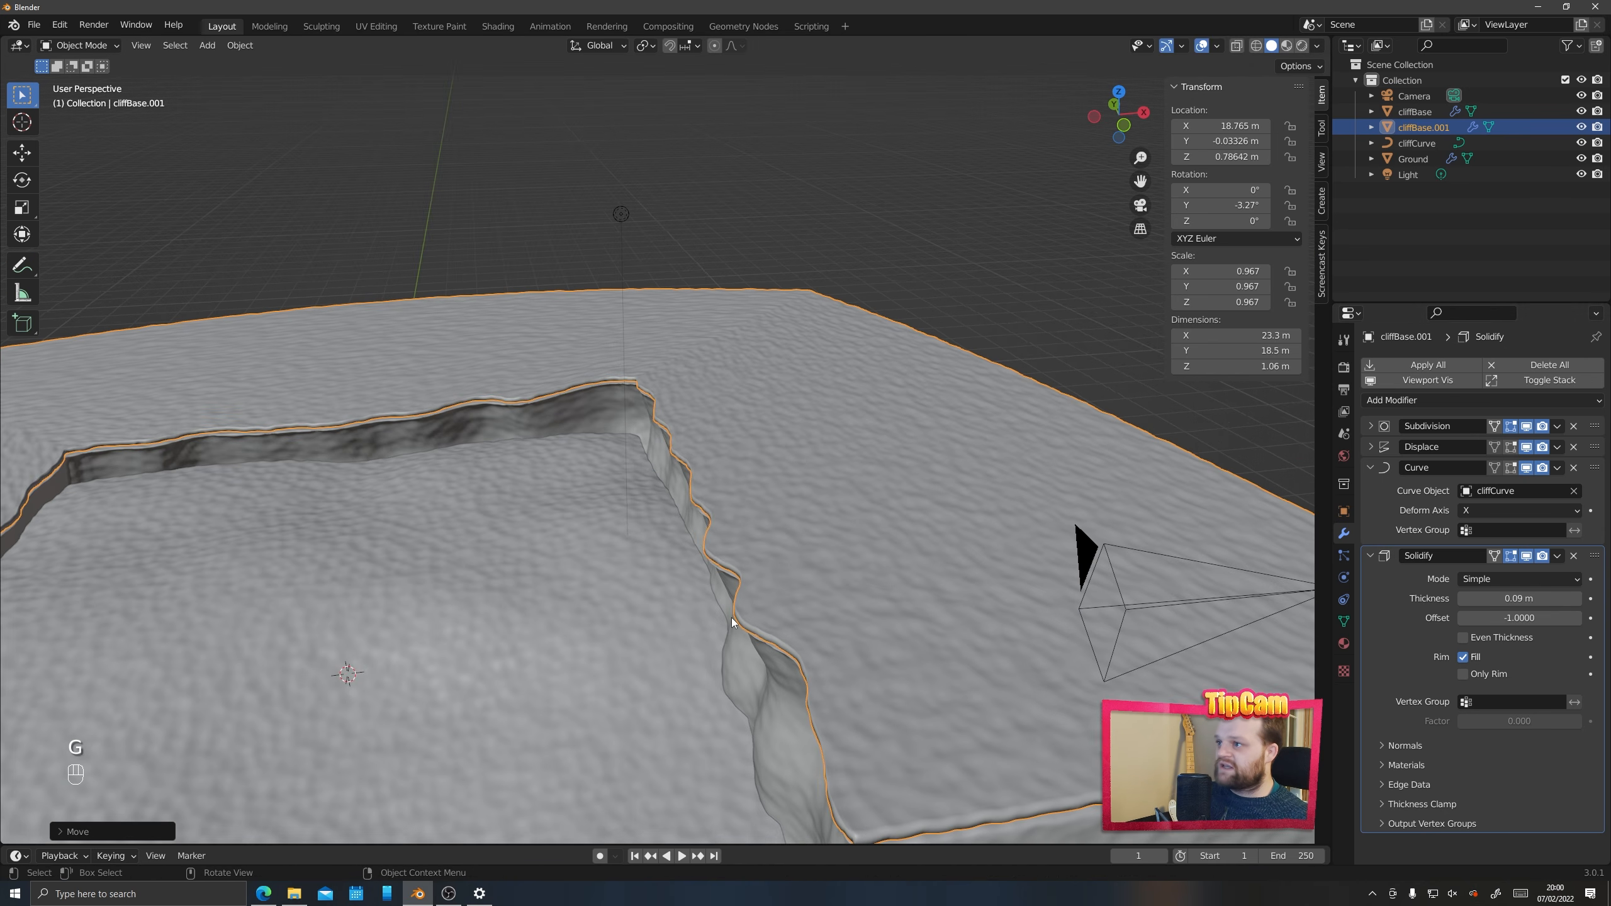
{"action": "middle_click_drag", "start_coordinate": [725, 585], "coordinate": [718, 559]}
{"action": "middle_click_drag", "start_coordinate": [723, 362], "coordinate": [717, 433], "text": "shift"}
Enlarge the top layer to a scale of about 1.006 so it overhangs the cliff, and lower it to a Z location of about 0.62 m
{"action": "key", "text": "s"}
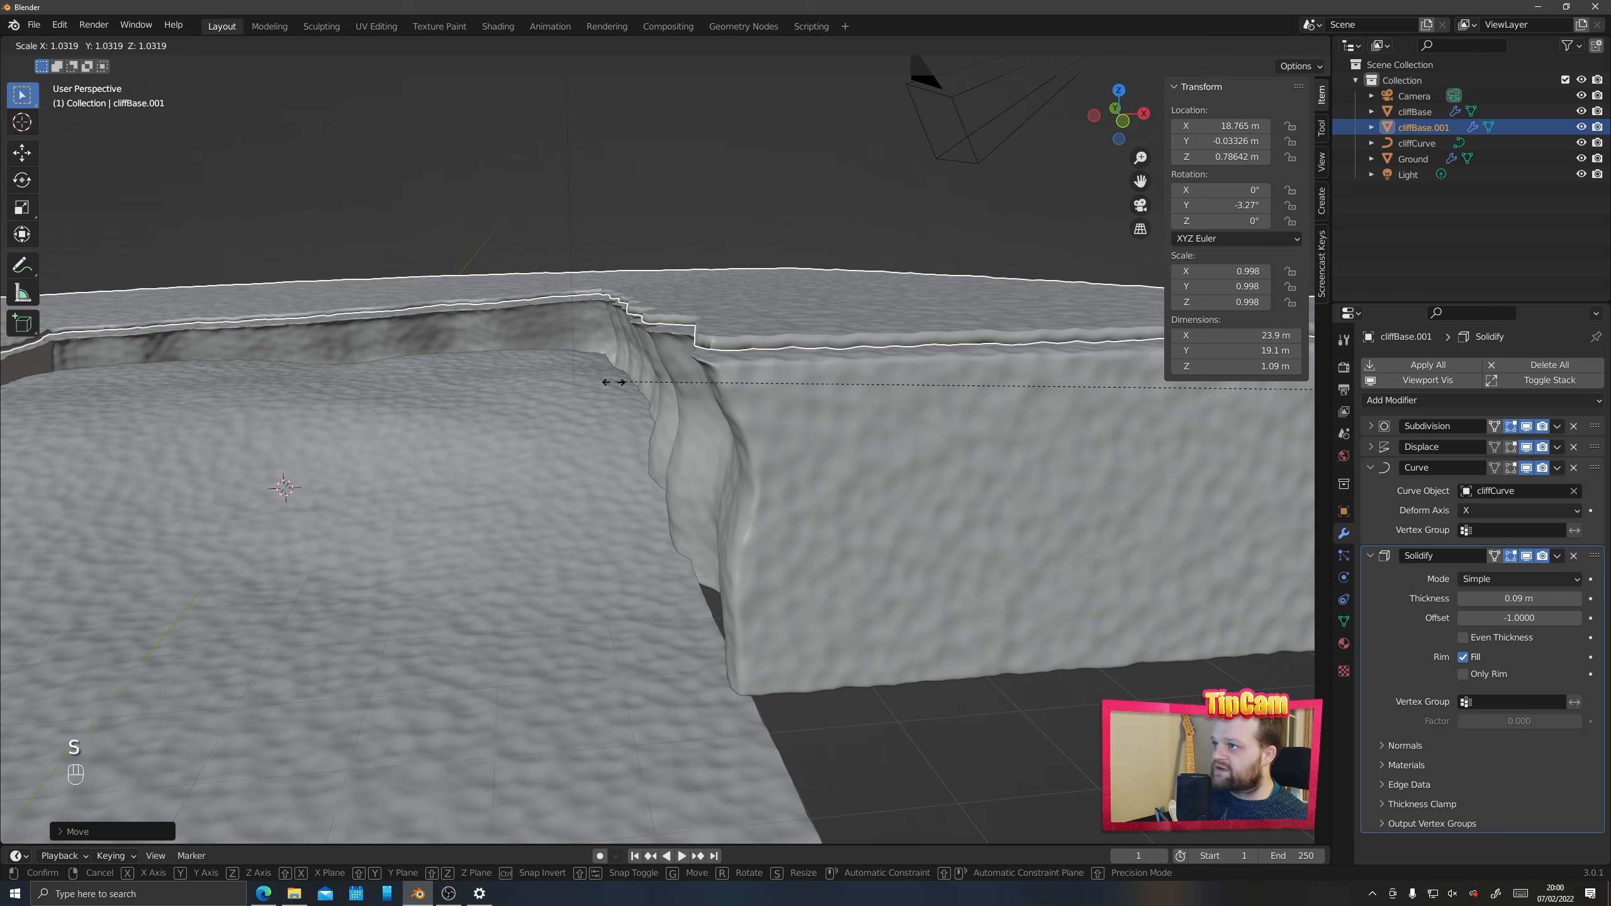
{"action": "left_click", "coordinate": [618, 384]}
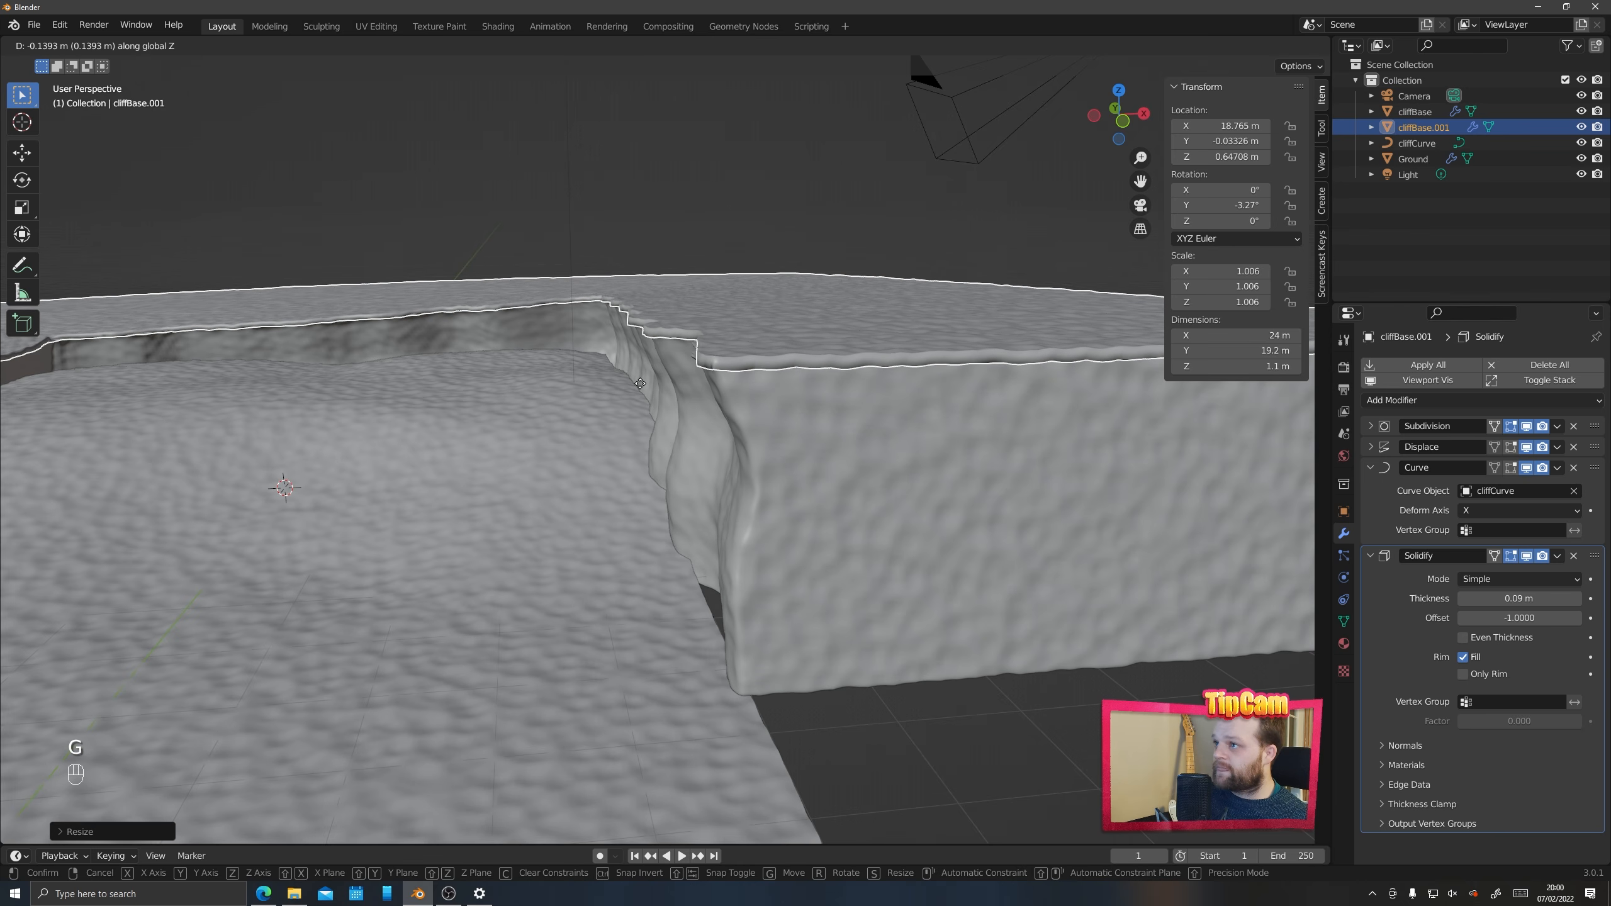
{"action": "key", "text": "g"}
{"action": "key", "text": "z"}
{"action": "left_click", "coordinate": [619, 402]}
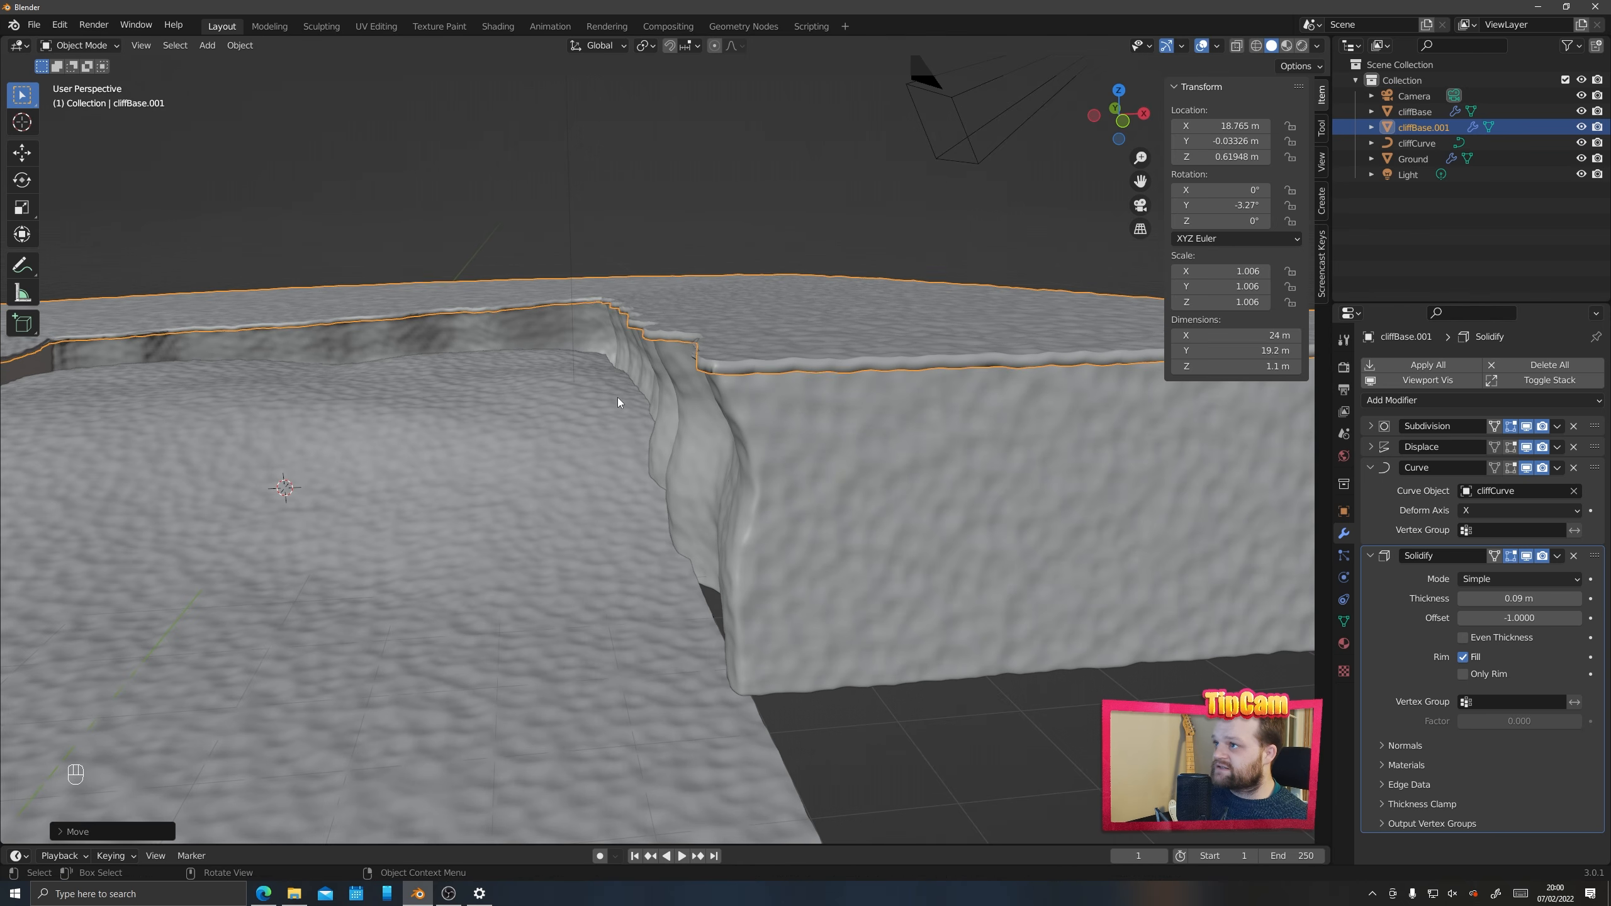
Examine how the overhanging top layer sits along the cliff's edges and meets the ground
{"action": "left_click", "coordinate": [977, 698]}
{"action": "scroll", "coordinate": [564, 450], "scroll_direction": "down", "scroll_amount": 4}
{"action": "middle_click_drag", "start_coordinate": [565, 449], "coordinate": [760, 499], "text": "shift"}
{"action": "scroll", "coordinate": [599, 414], "scroll_direction": "up", "scroll_amount": 8}
{"action": "middle_click_drag", "start_coordinate": [599, 415], "coordinate": [714, 473]}
{"action": "scroll", "coordinate": [608, 406], "scroll_direction": "down", "scroll_amount": 6}
{"action": "middle_click_drag", "start_coordinate": [677, 677], "coordinate": [562, 603], "text": "shift"}
{"action": "middle_click_drag", "start_coordinate": [595, 613], "coordinate": [523, 616]}
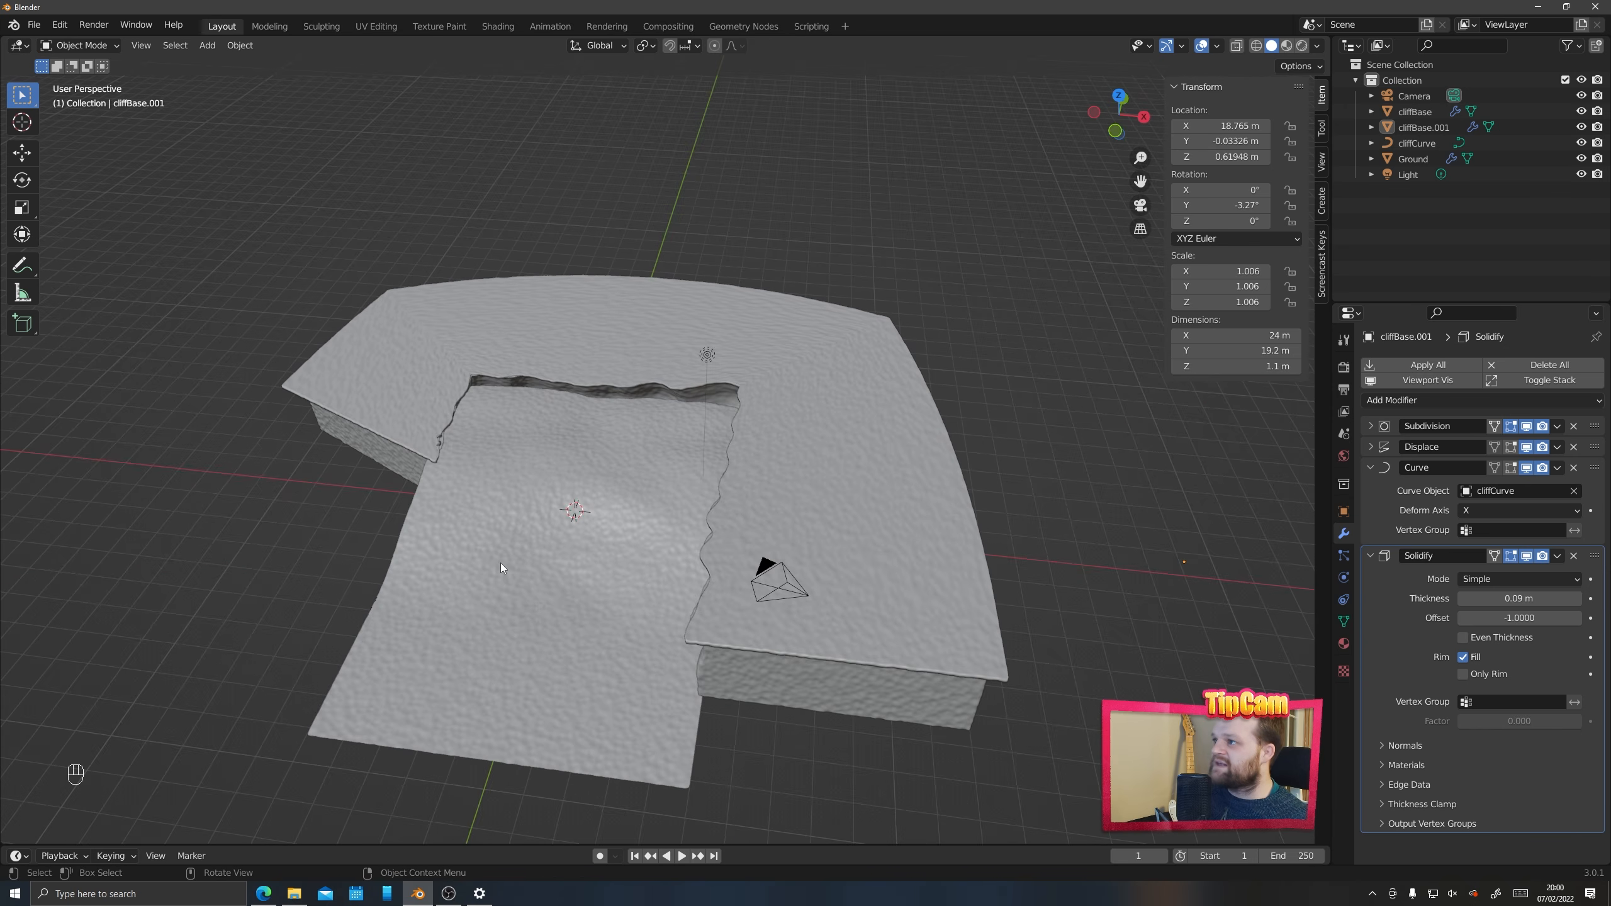
{"action": "scroll", "coordinate": [501, 563], "scroll_direction": "up", "scroll_amount": 4}
{"action": "mouse_move", "coordinate": [399, 496]}
{"action": "middle_mouse_down", "text": "shift"}
{"action": "mouse_move", "coordinate": [695, 561]}
{"action": "mouse_move", "coordinate": [726, 519]}
{"action": "mouse_move", "coordinate": [401, 468]}
{"action": "mouse_move", "coordinate": [458, 450]}
{"action": "mouse_move", "coordinate": [428, 499]}
{"action": "middle_mouse_up", "text": "shift"}
{"action": "left_click", "coordinate": [563, 484]}
{"action": "scroll", "coordinate": [750, 575], "scroll_direction": "down", "scroll_amount": 5}
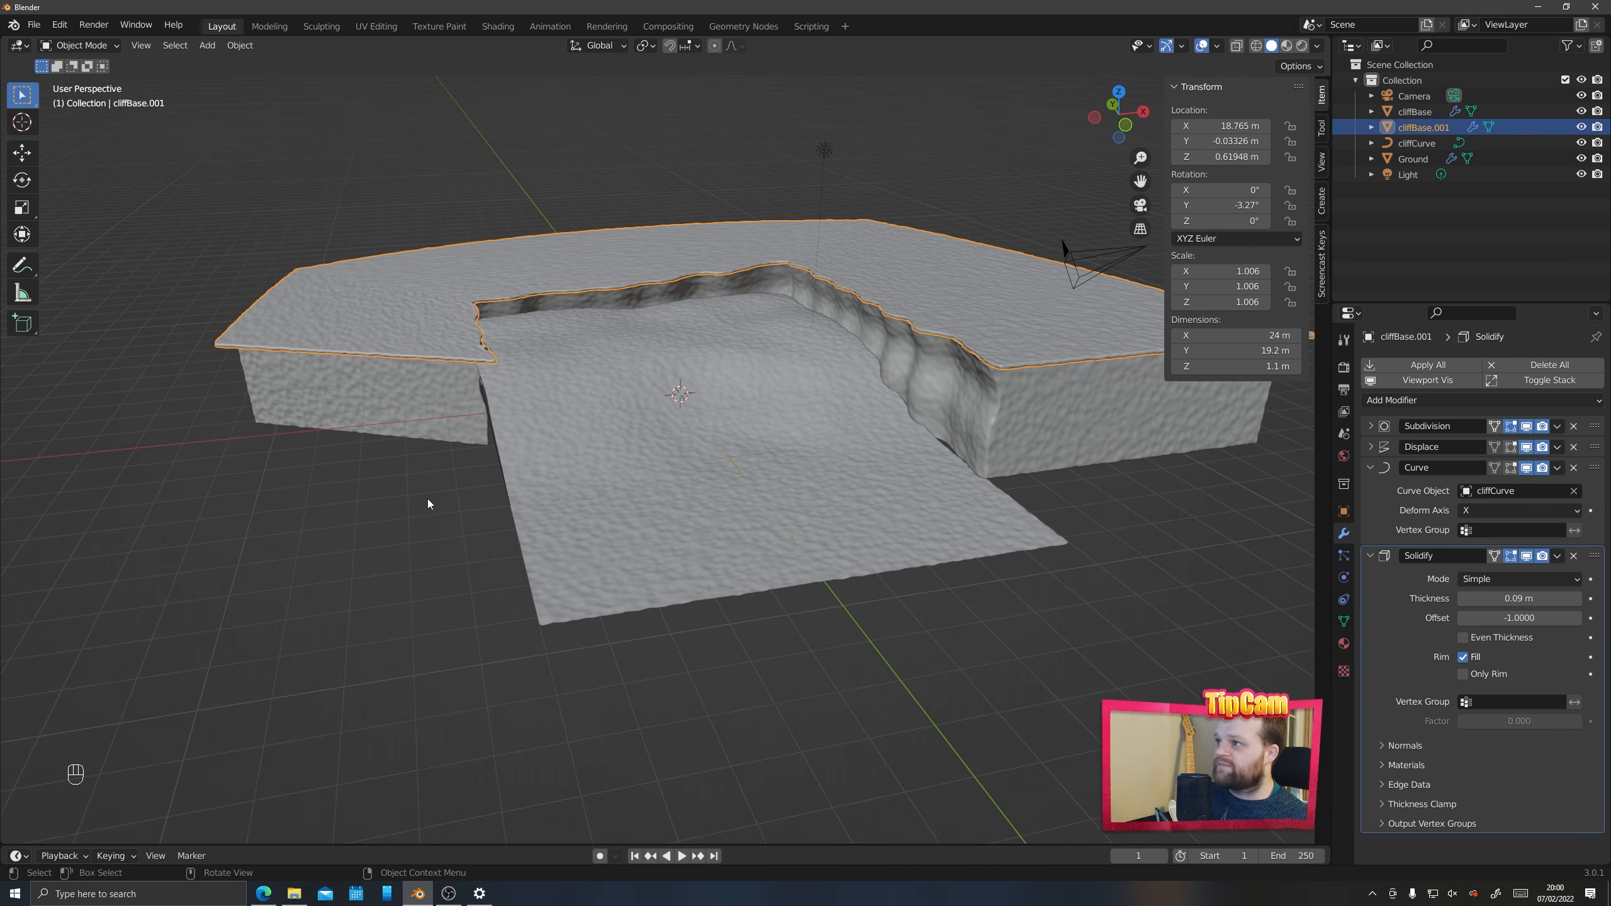
Add a cube mesh at the world origin, with the top layer deselected
{"action": "left_click", "coordinate": [428, 504]}
{"action": "middle_click_drag", "start_coordinate": [748, 447], "coordinate": [709, 476], "text": "shift"}
{"action": "scroll", "coordinate": [755, 473], "scroll_direction": "up", "scroll_amount": 2}
{"action": "middle_click_drag", "start_coordinate": [709, 475], "coordinate": [689, 572], "text": "shift"}
{"action": "middle_click_drag", "start_coordinate": [763, 508], "coordinate": [733, 521]}
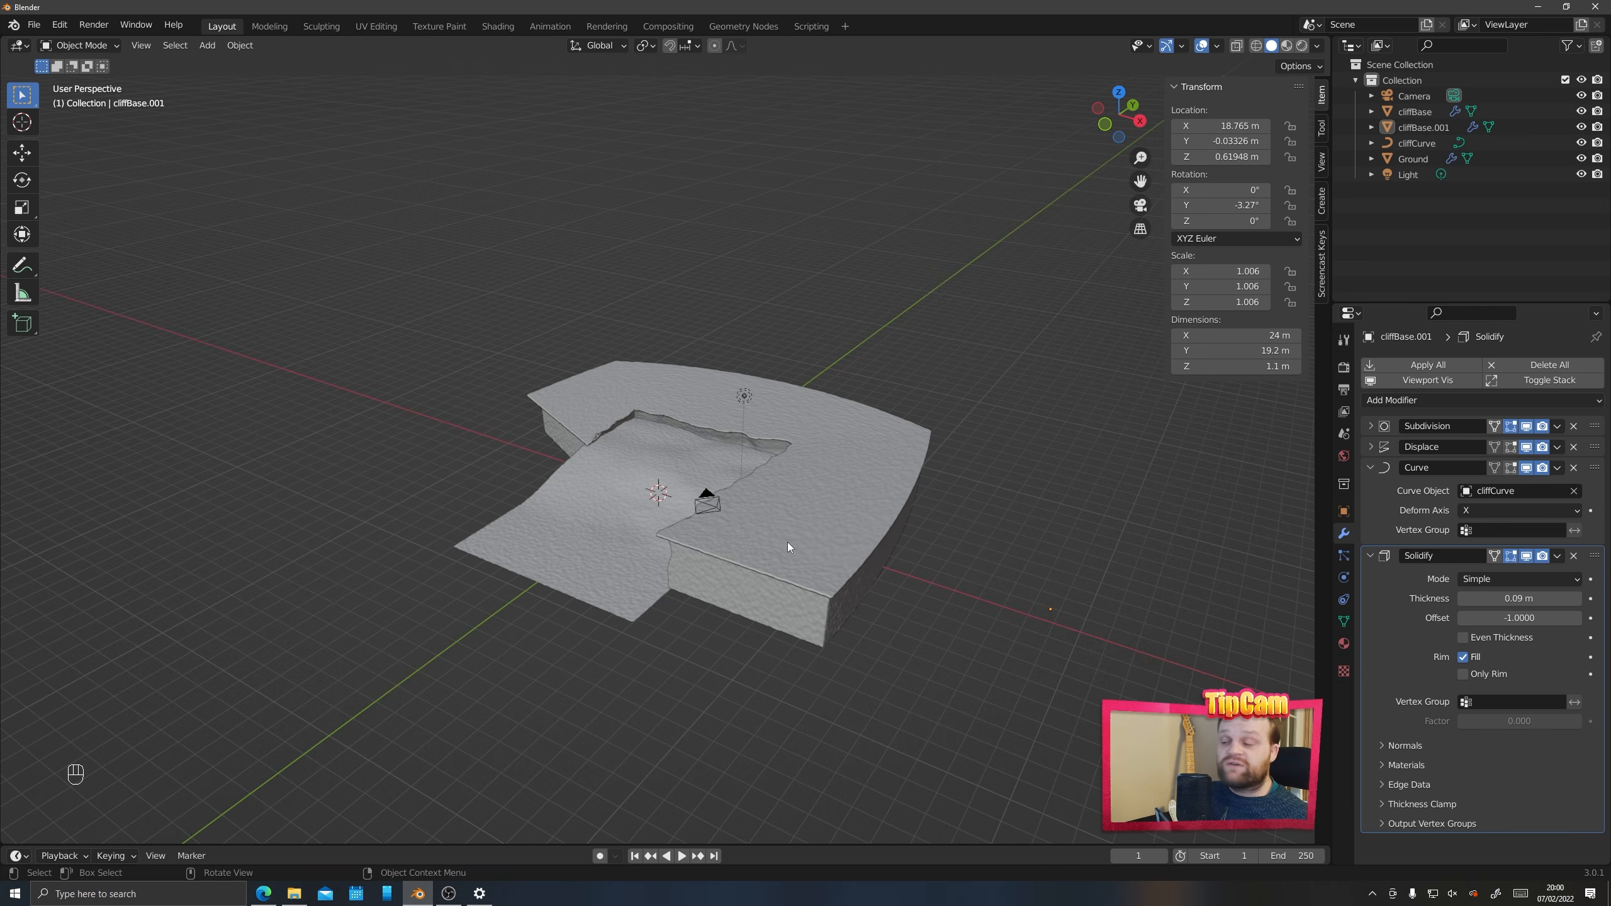
{"action": "scroll", "coordinate": [594, 546], "scroll_direction": "up", "scroll_amount": 2}
{"action": "key", "text": "shift+a"}
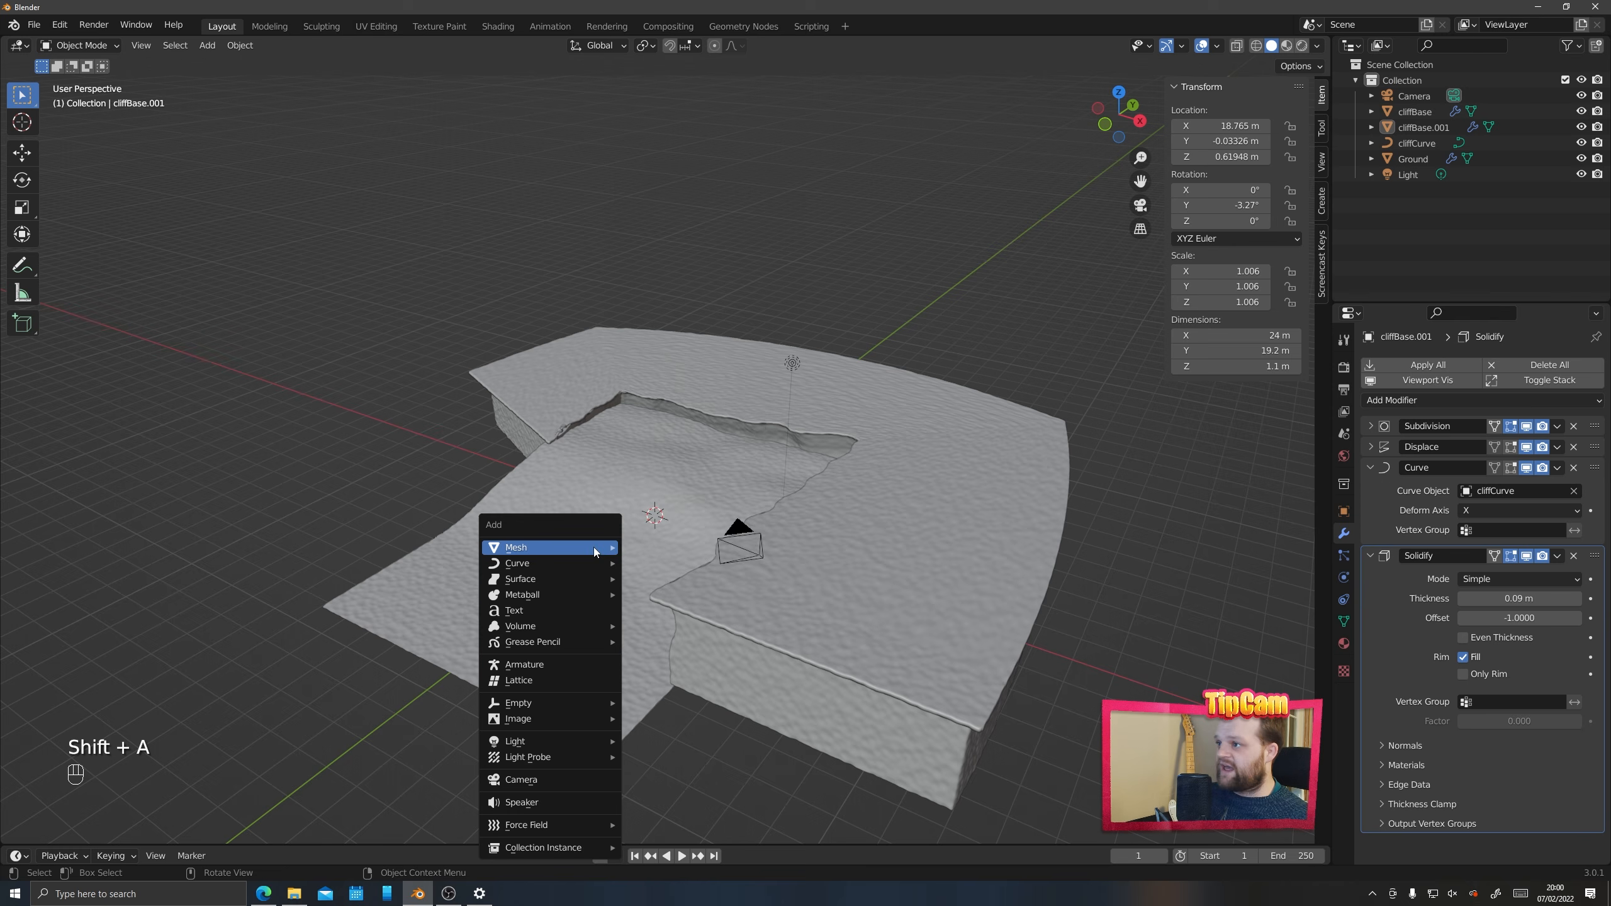
{"action": "mouse_move", "coordinate": [594, 547]}
{"action": "left_click", "coordinate": [662, 203]}
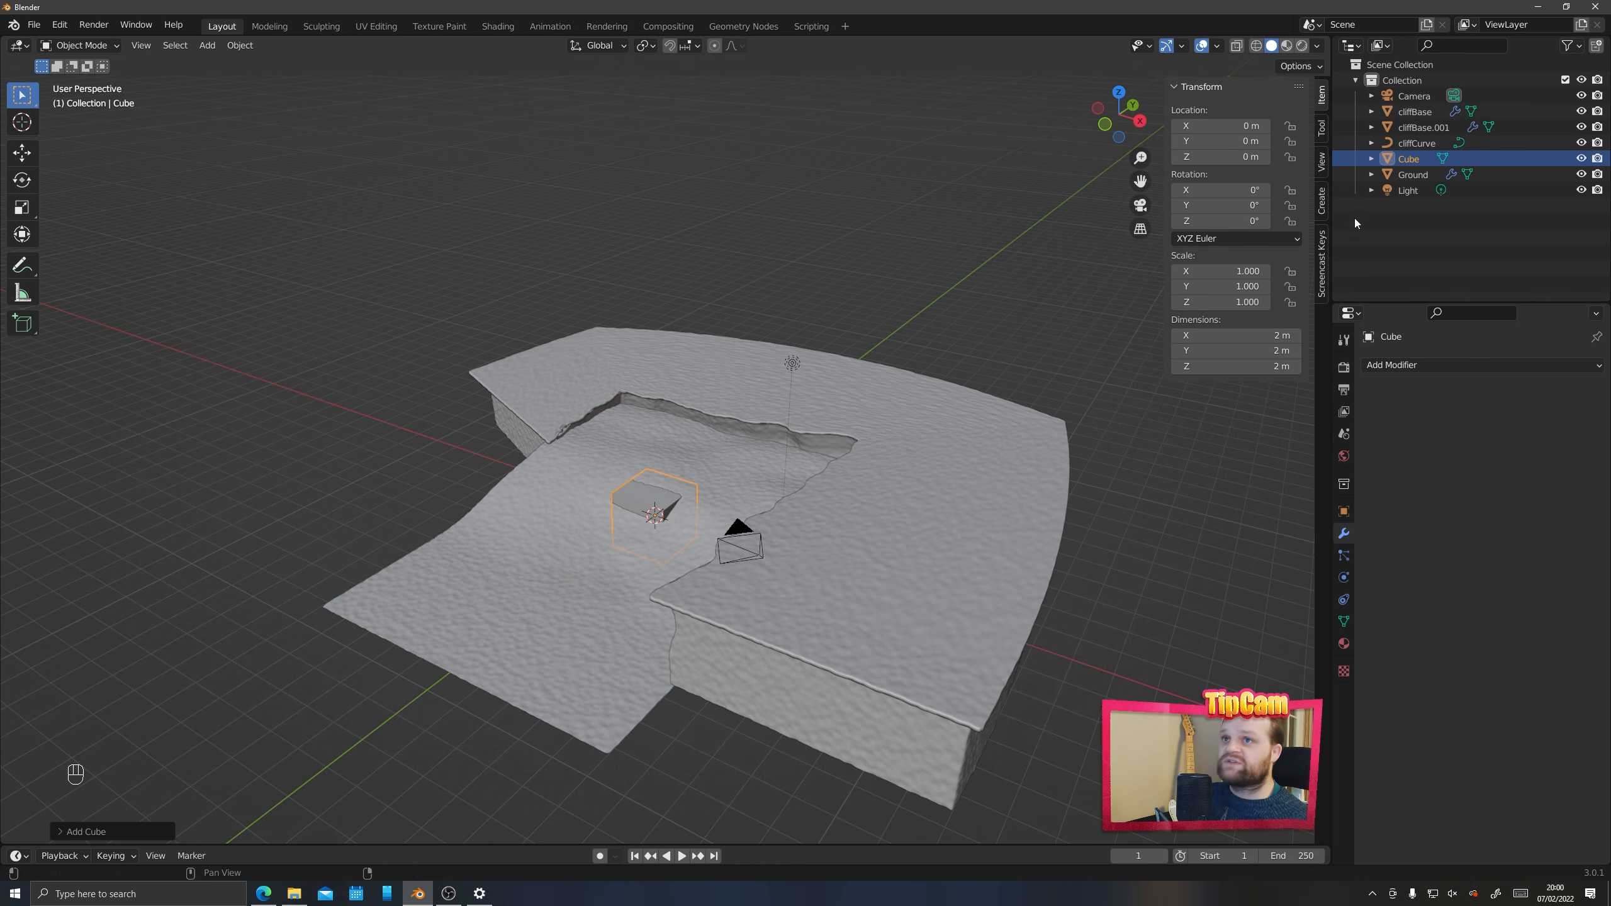
Hide the cliff base and its top layer, renamed cliff and grass, and rename the new cube rock
{"action": "left_click", "coordinate": [1582, 111]}
{"action": "left_click", "coordinate": [1581, 127]}
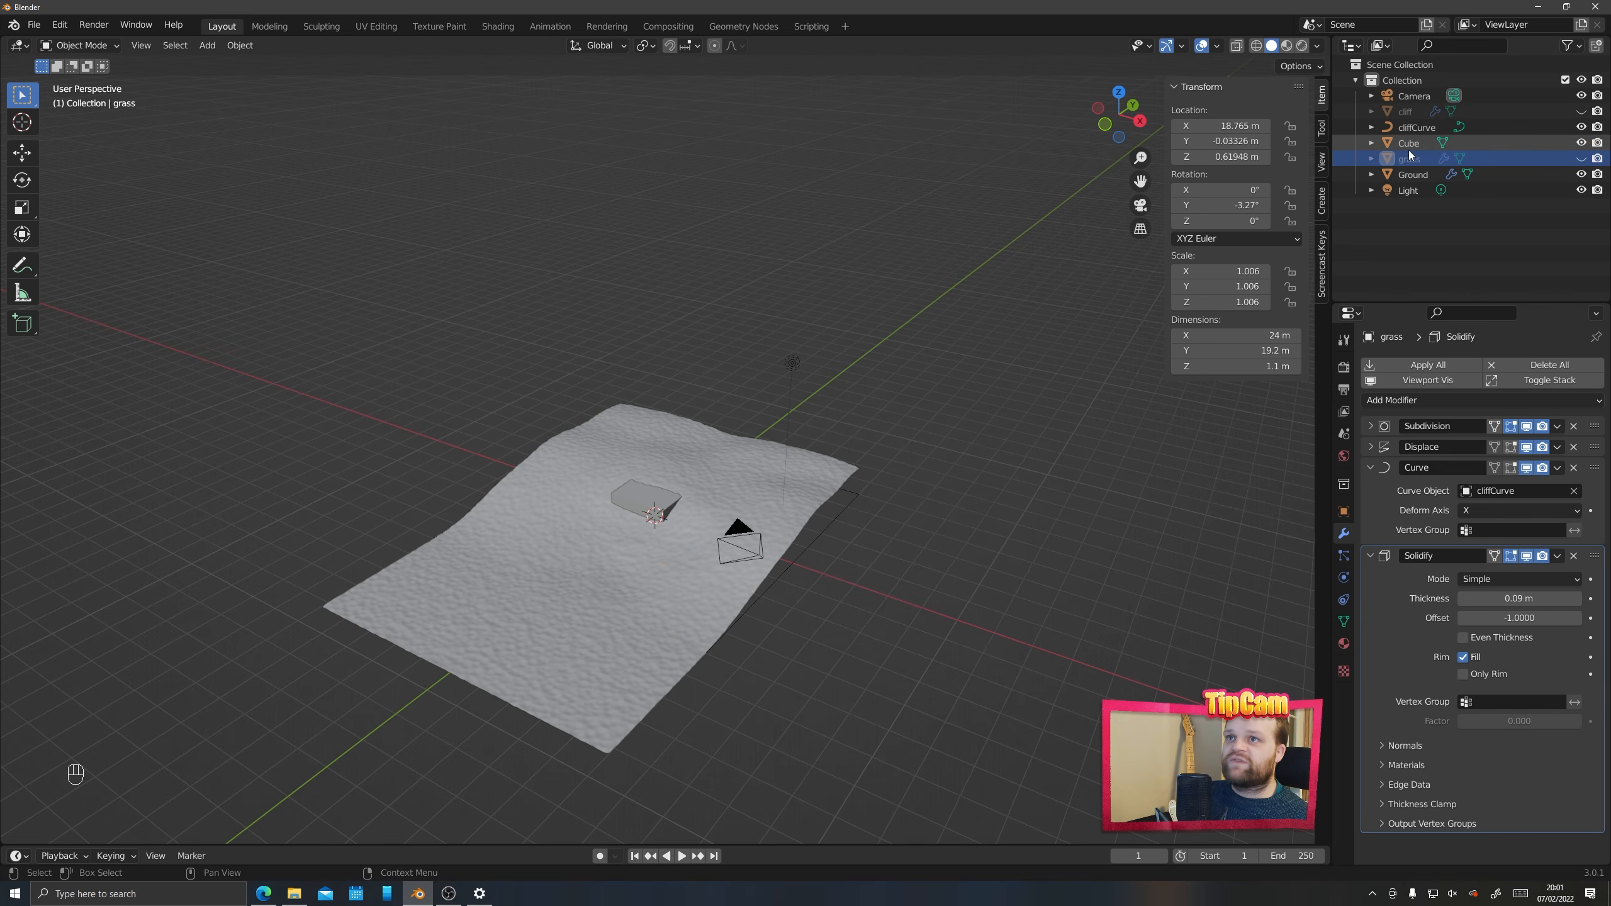
{"action": "left_click", "coordinate": [1410, 144]}
{"action": "type", "text": "rock"}
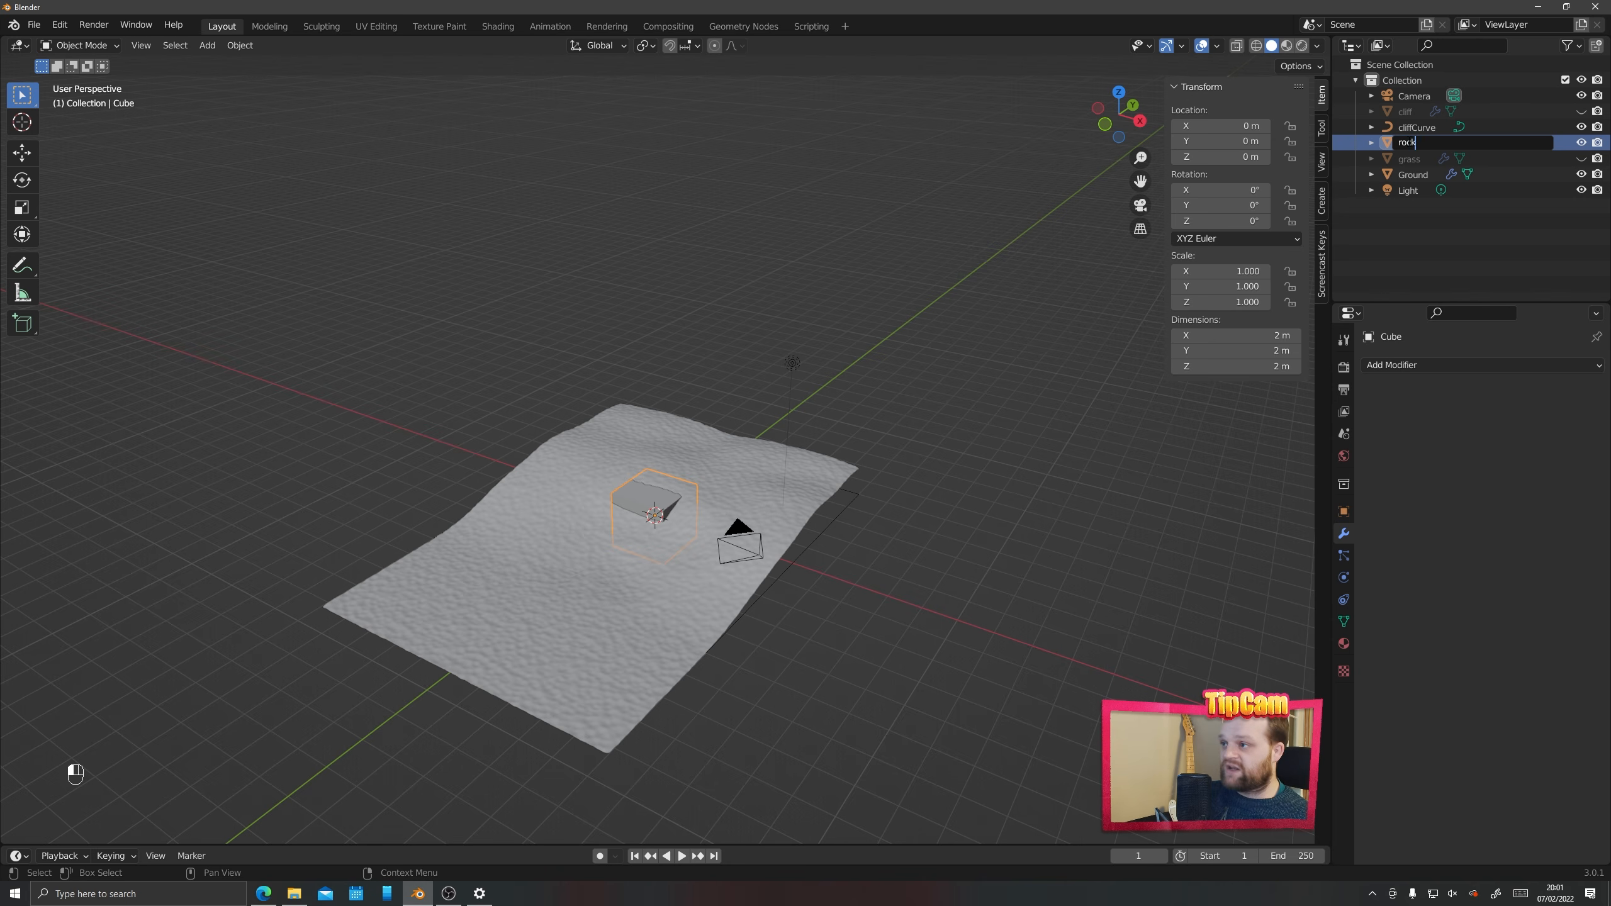
{"action": "key", "text": "Return"}
Raise the rock cube along the Z axis to about 3.56 m so it sits above the ground
{"action": "scroll", "coordinate": [607, 747], "scroll_direction": "up", "scroll_amount": 3}
{"action": "key", "text": "g"}
{"action": "key", "text": "z"}
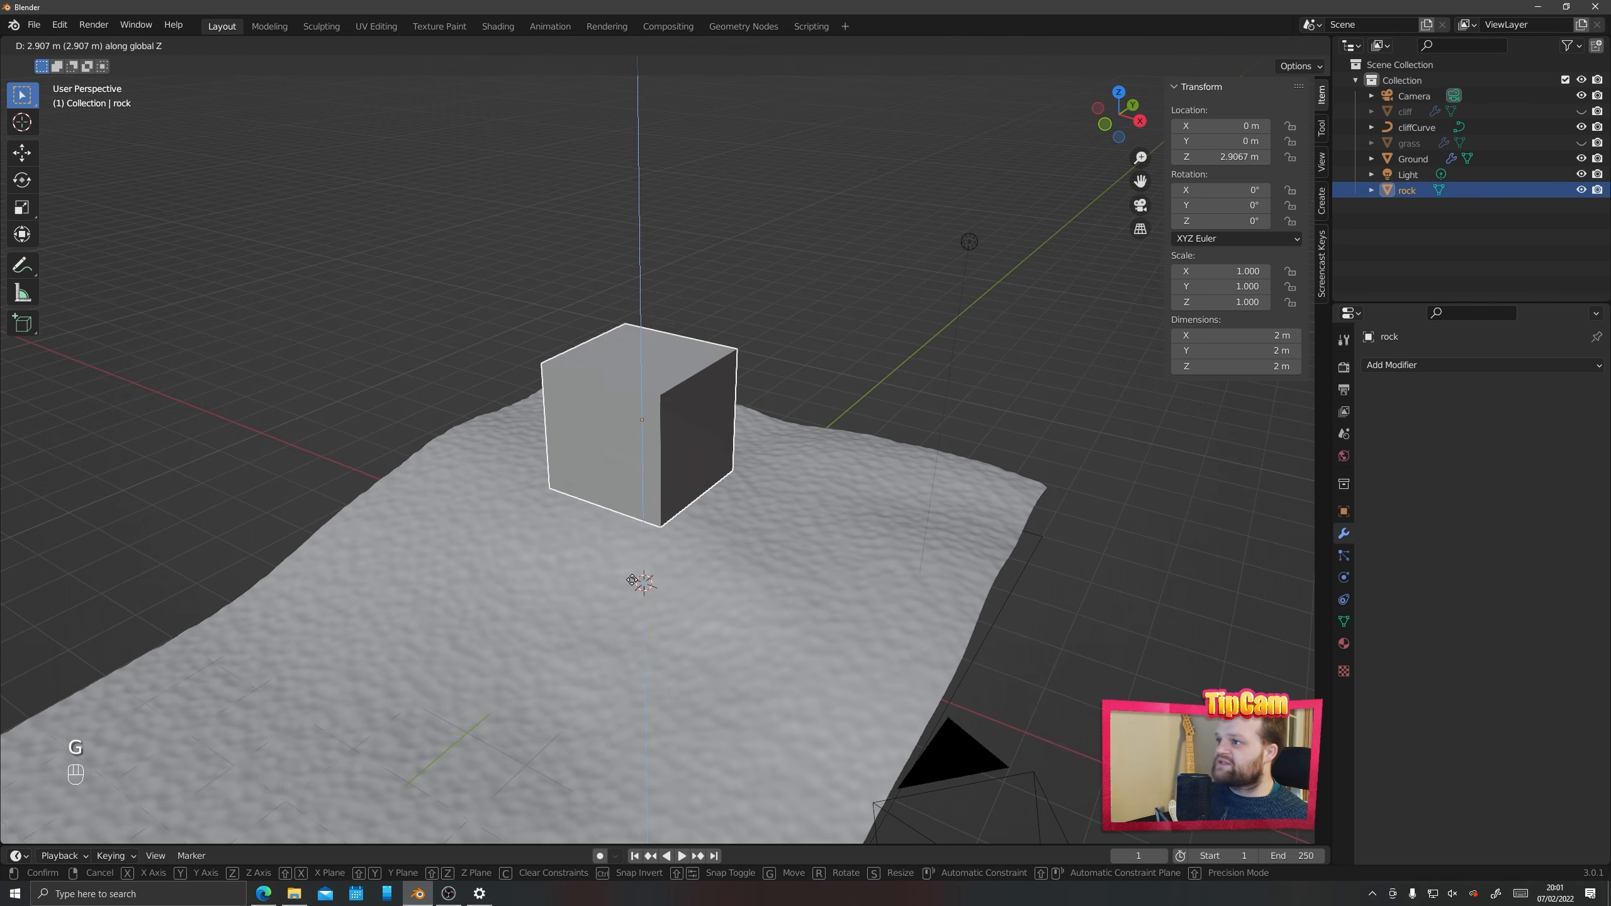
{"action": "left_click", "coordinate": [635, 580]}
{"action": "middle_click_drag", "start_coordinate": [698, 591], "coordinate": [640, 536]}
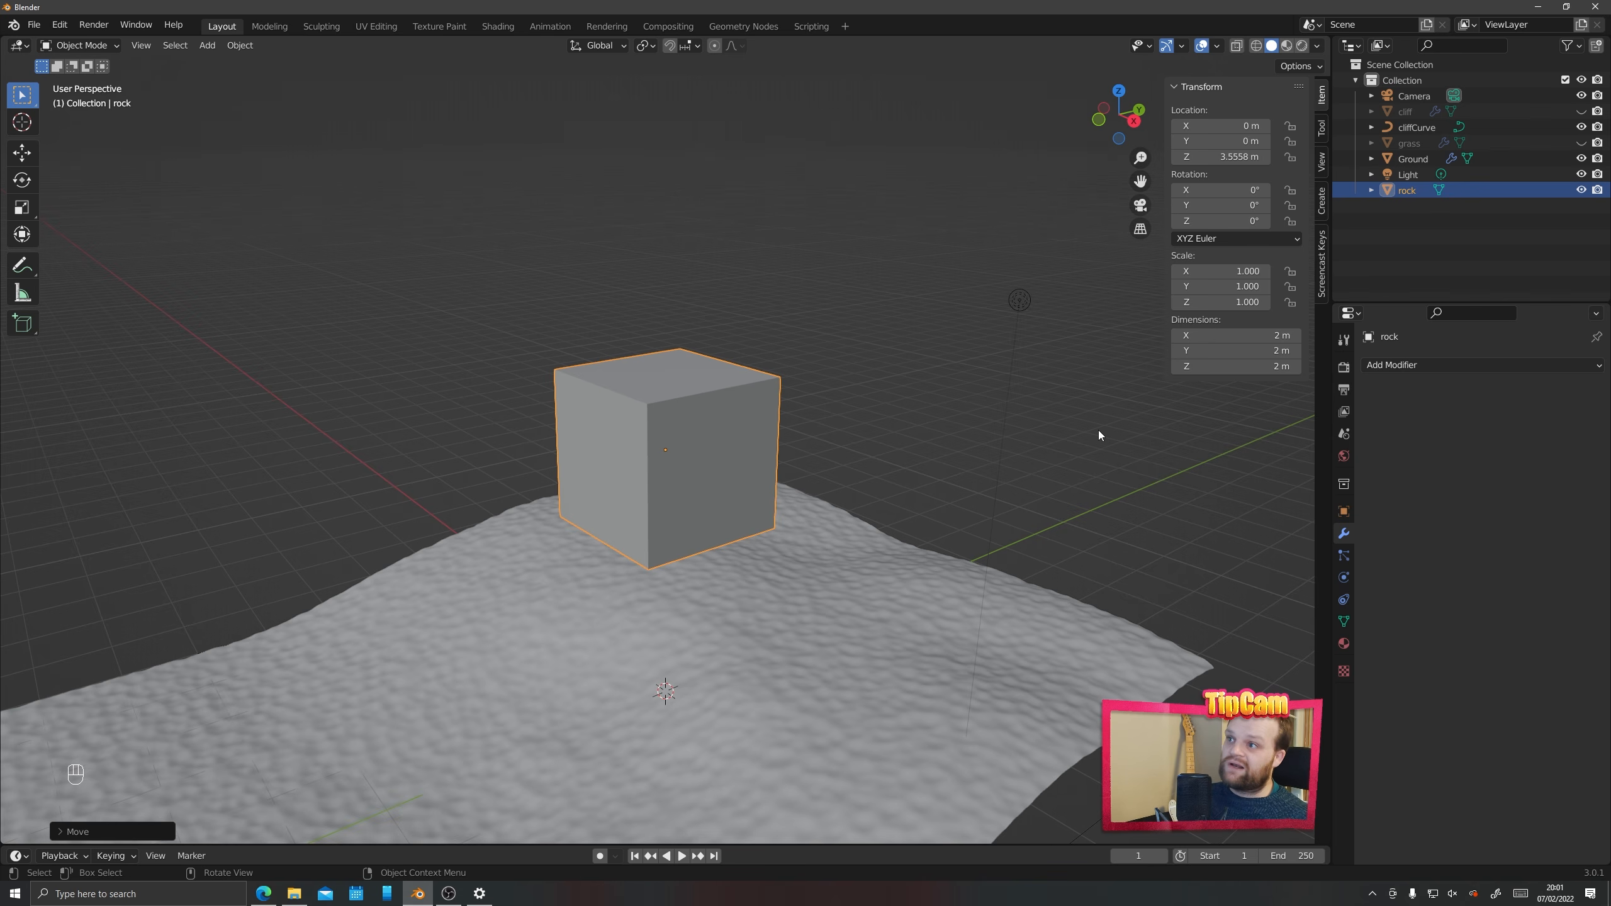
Add a Subdivision Surface modifier to the rock and set its viewport levels to 4
{"action": "left_click", "coordinate": [1415, 366]}
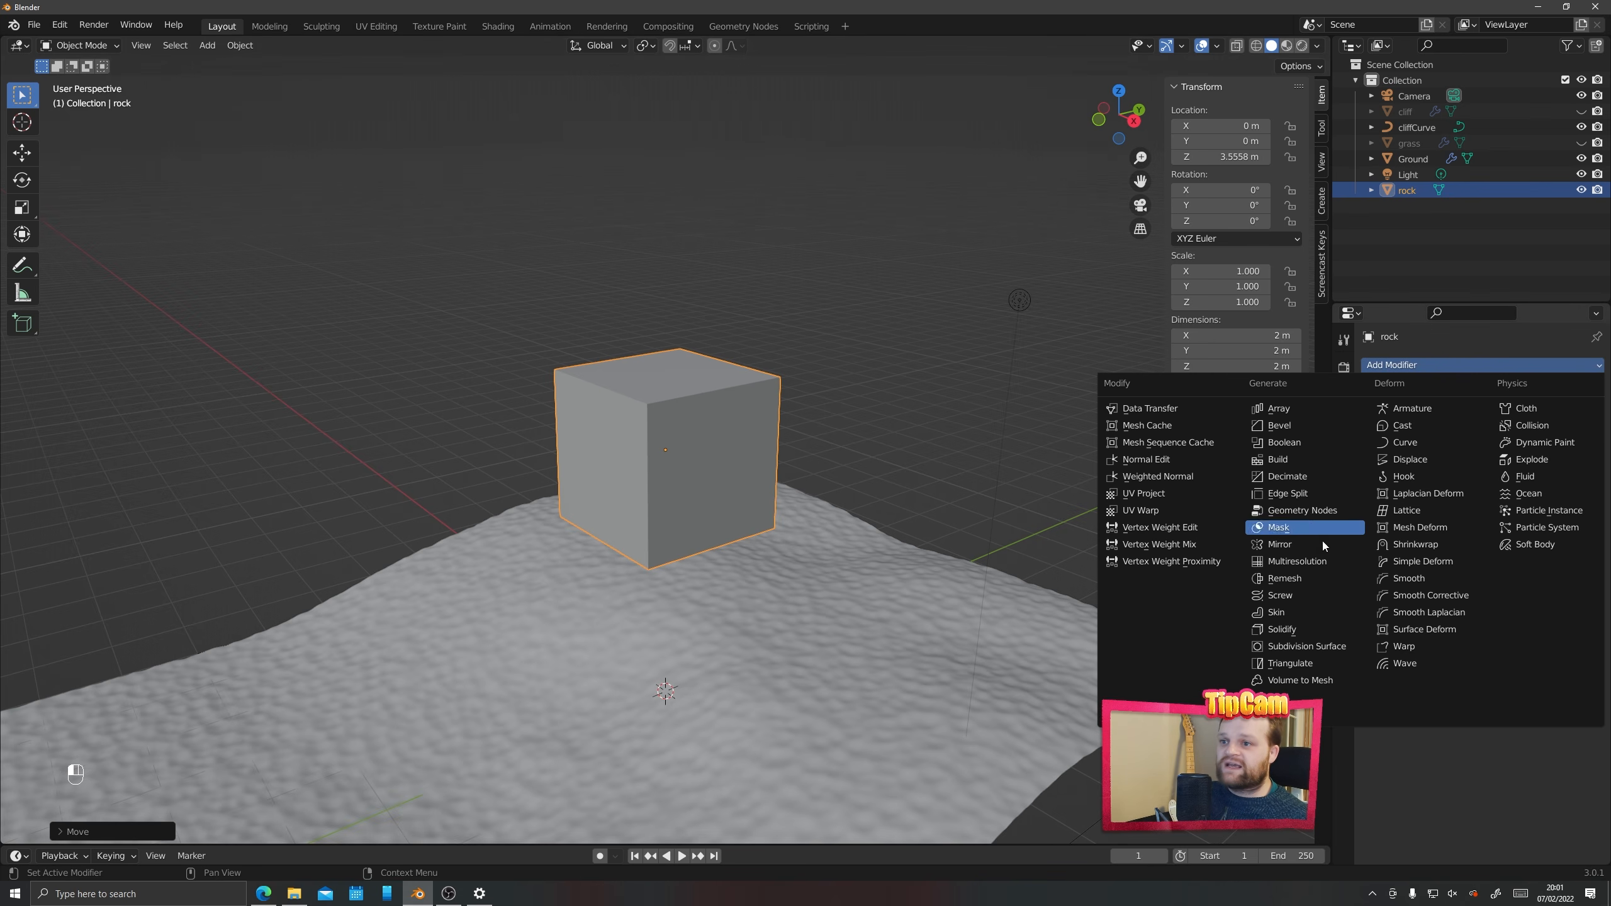
{"action": "left_click", "coordinate": [1323, 645]}
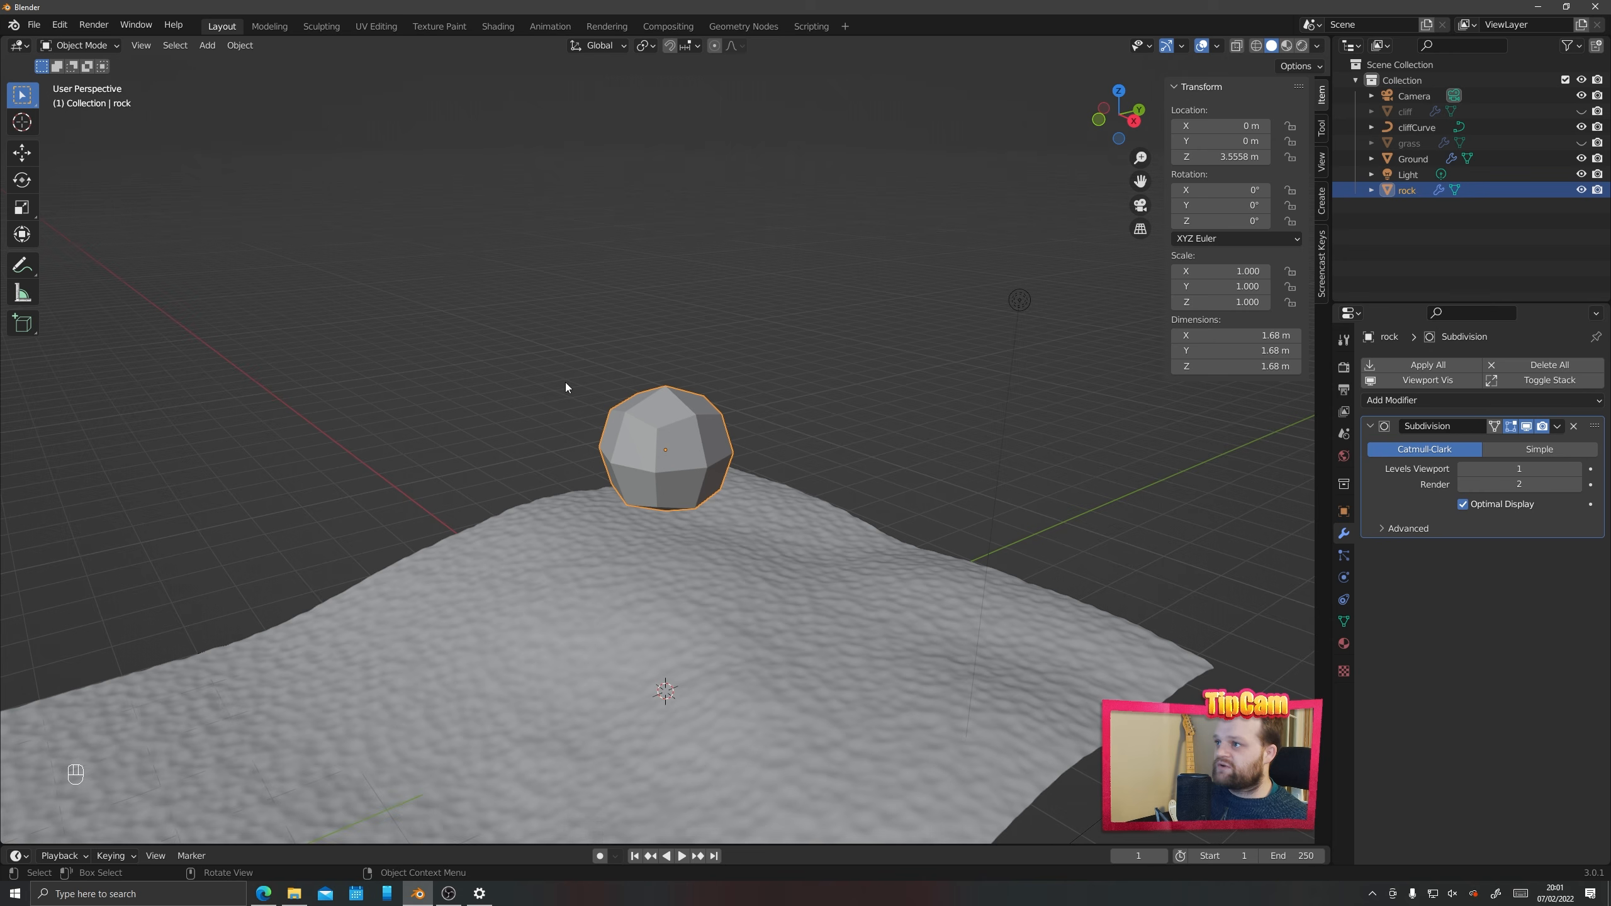
{"action": "key", "text": "Tab"}
{"action": "key", "text": "Tab"}
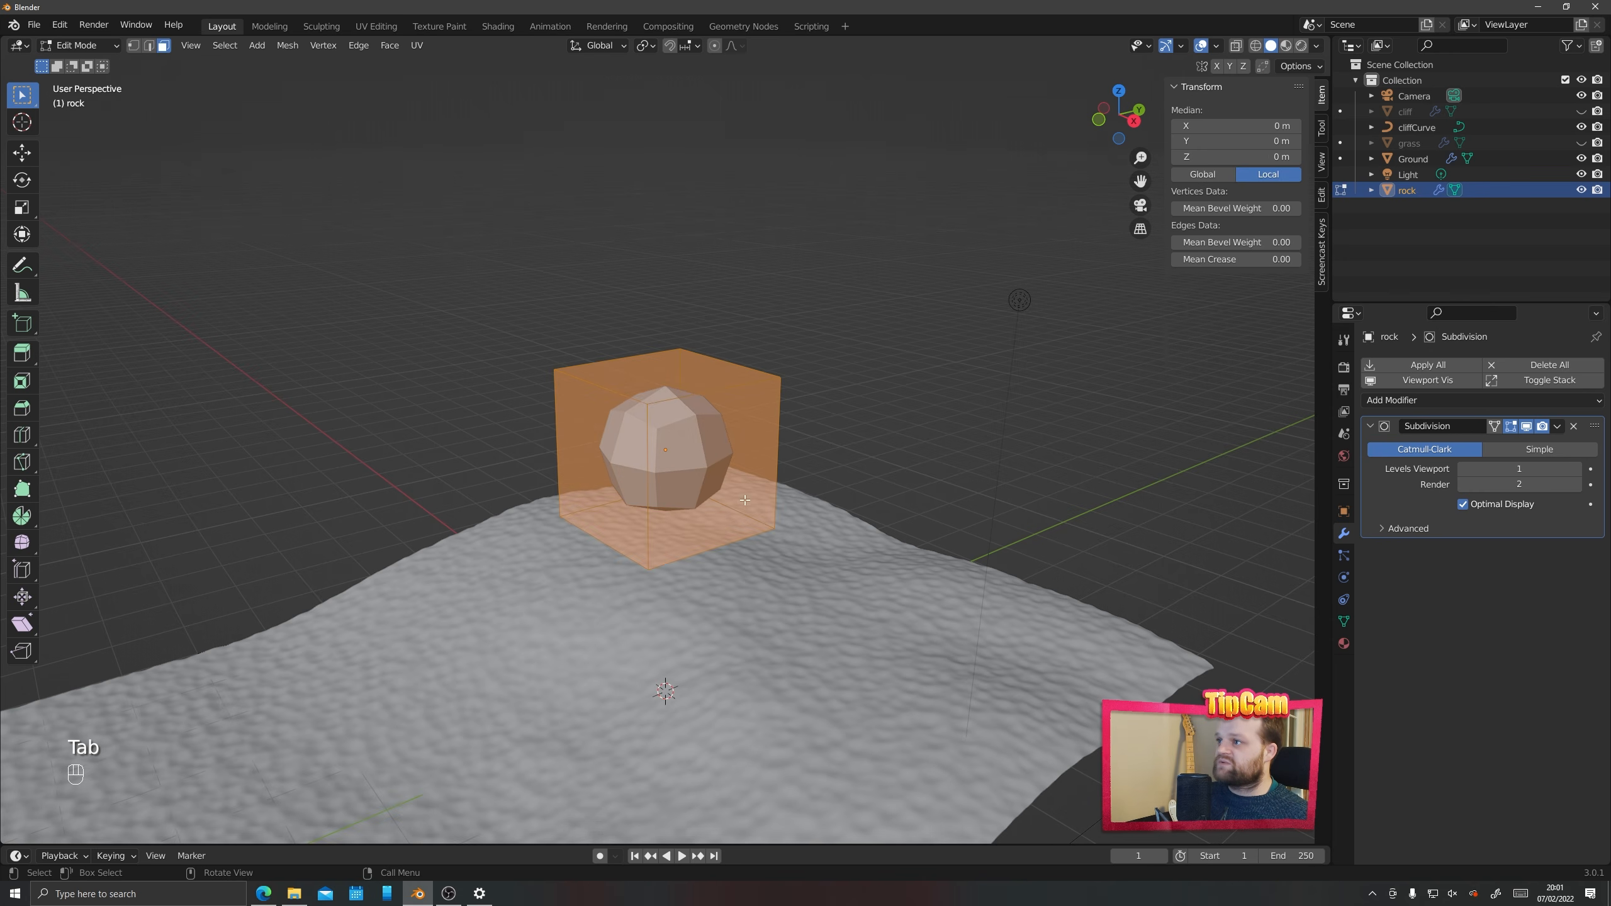
{"action": "left_click", "coordinate": [1578, 469]}
{"action": "left_click", "coordinate": [1577, 470]}
{"action": "left_click", "coordinate": [1577, 470]}
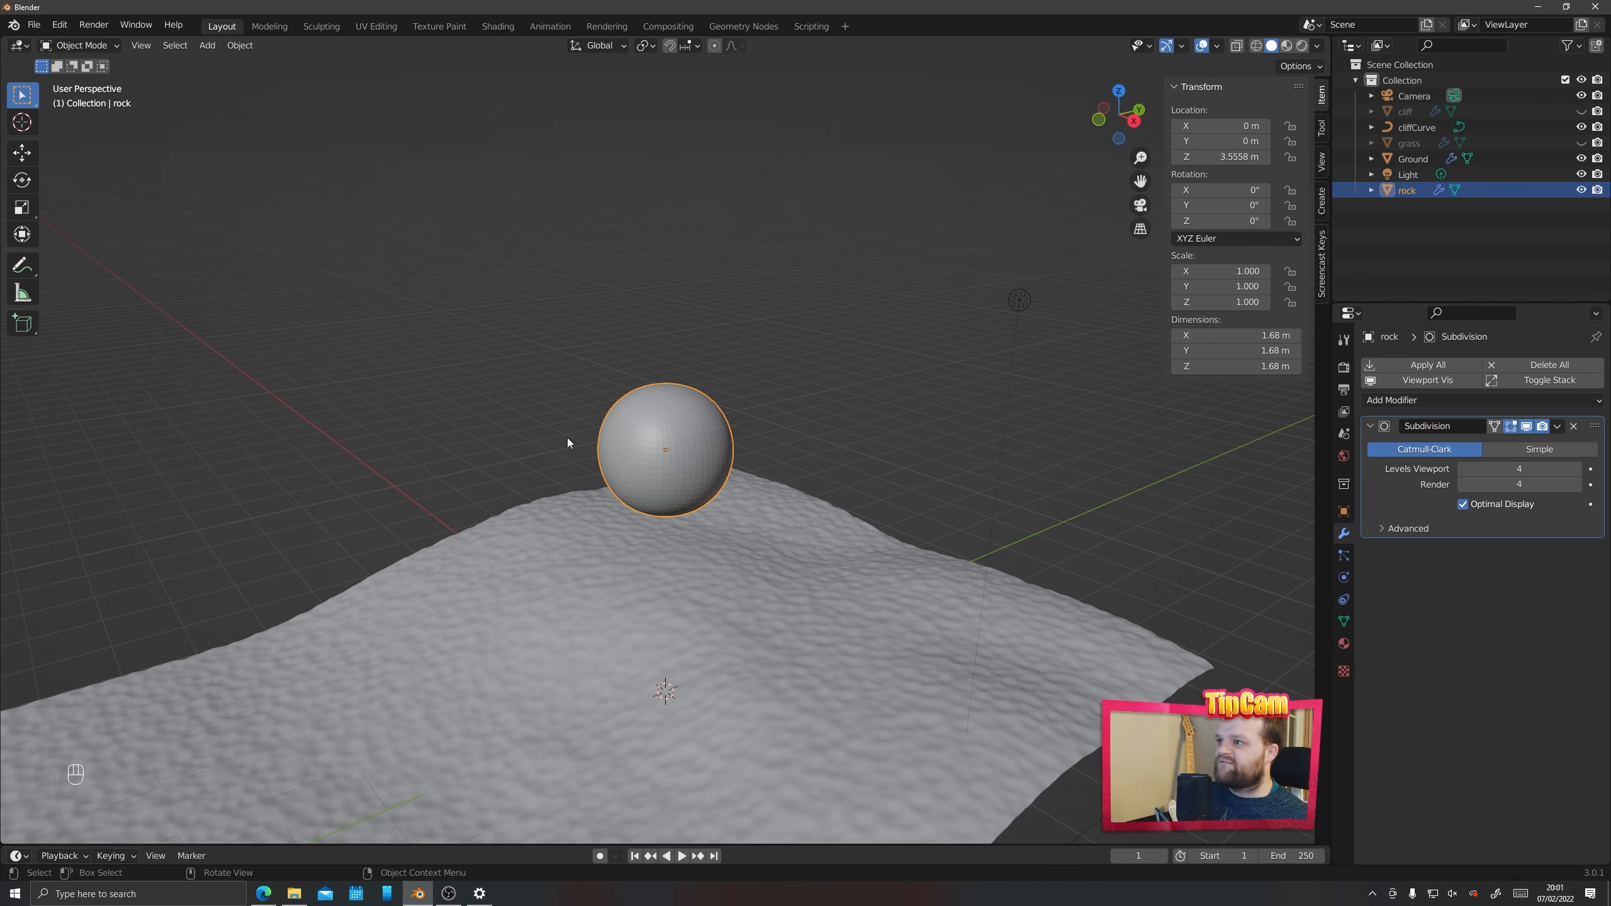
Shade the subdivided rock smooth
{"action": "scroll", "coordinate": [568, 445], "scroll_direction": "up", "scroll_amount": 2}
{"action": "right_click", "coordinate": [624, 412]}
{"action": "left_click", "coordinate": [624, 412]}
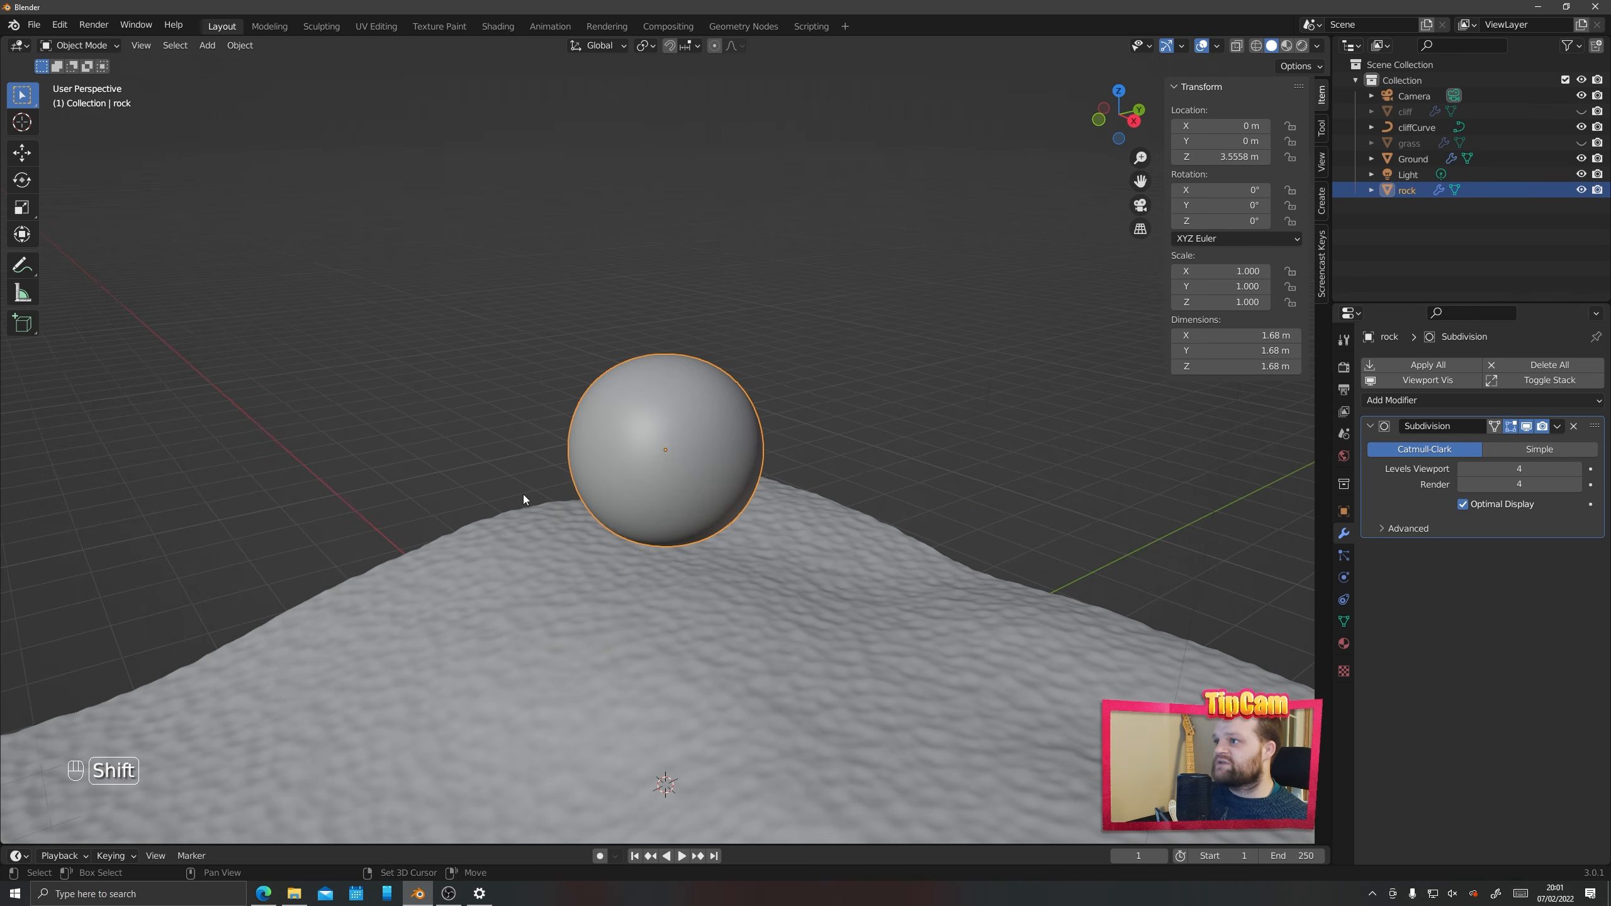
Add a Displace modifier to the rock with a new texture named Rock_1
{"action": "middle_click_drag", "start_coordinate": [591, 528], "coordinate": [702, 554], "text": "shift"}
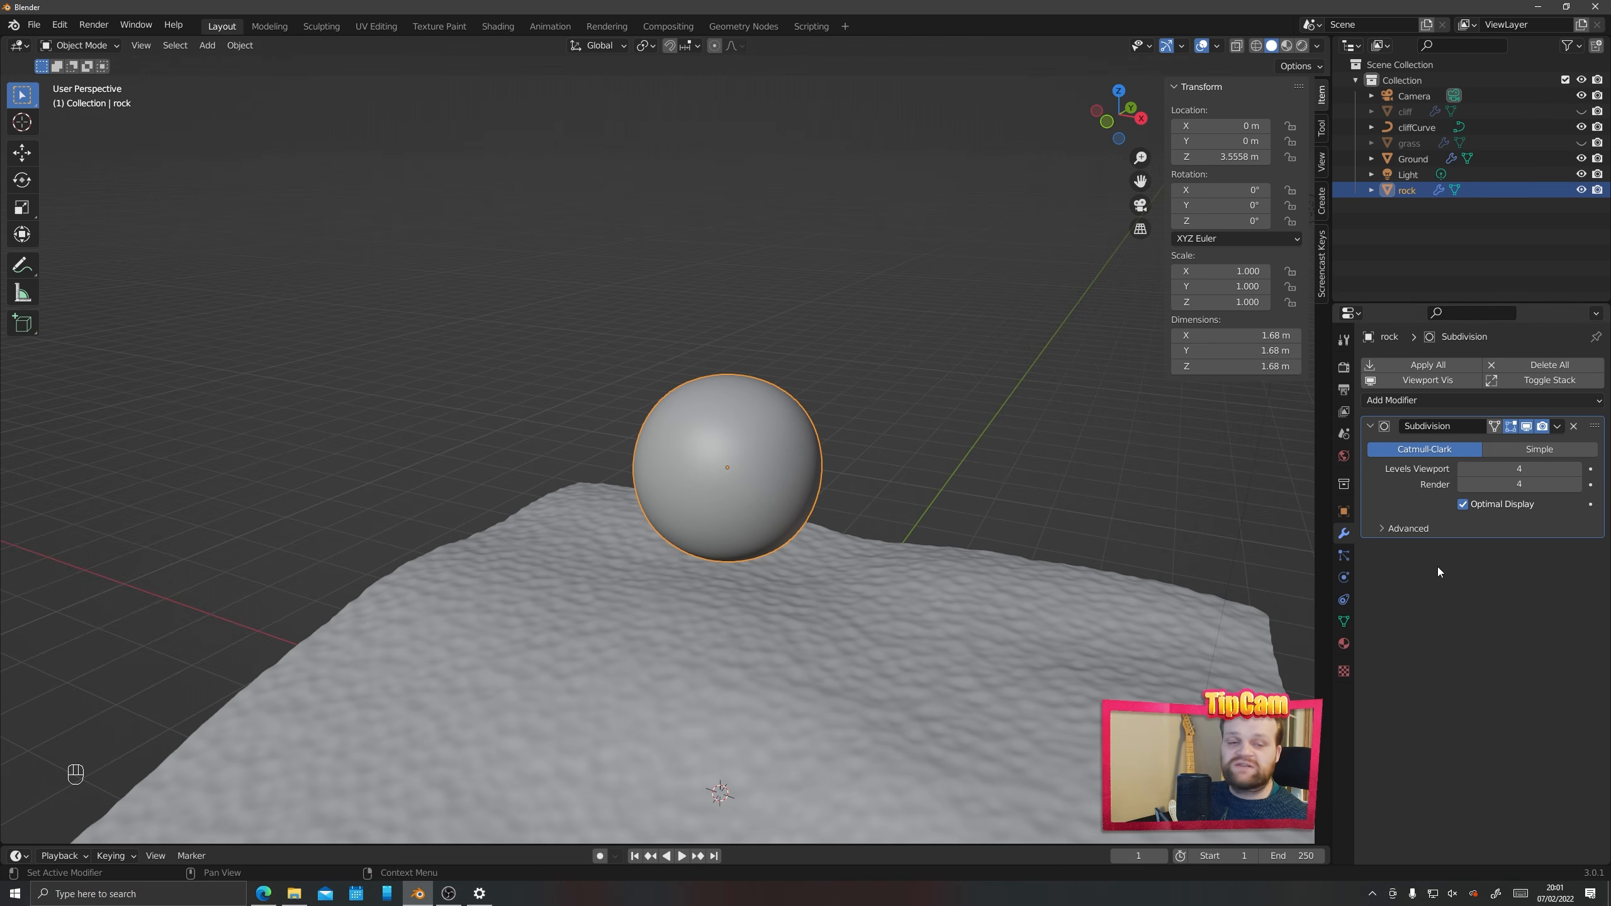
{"action": "left_click", "coordinate": [1447, 397]}
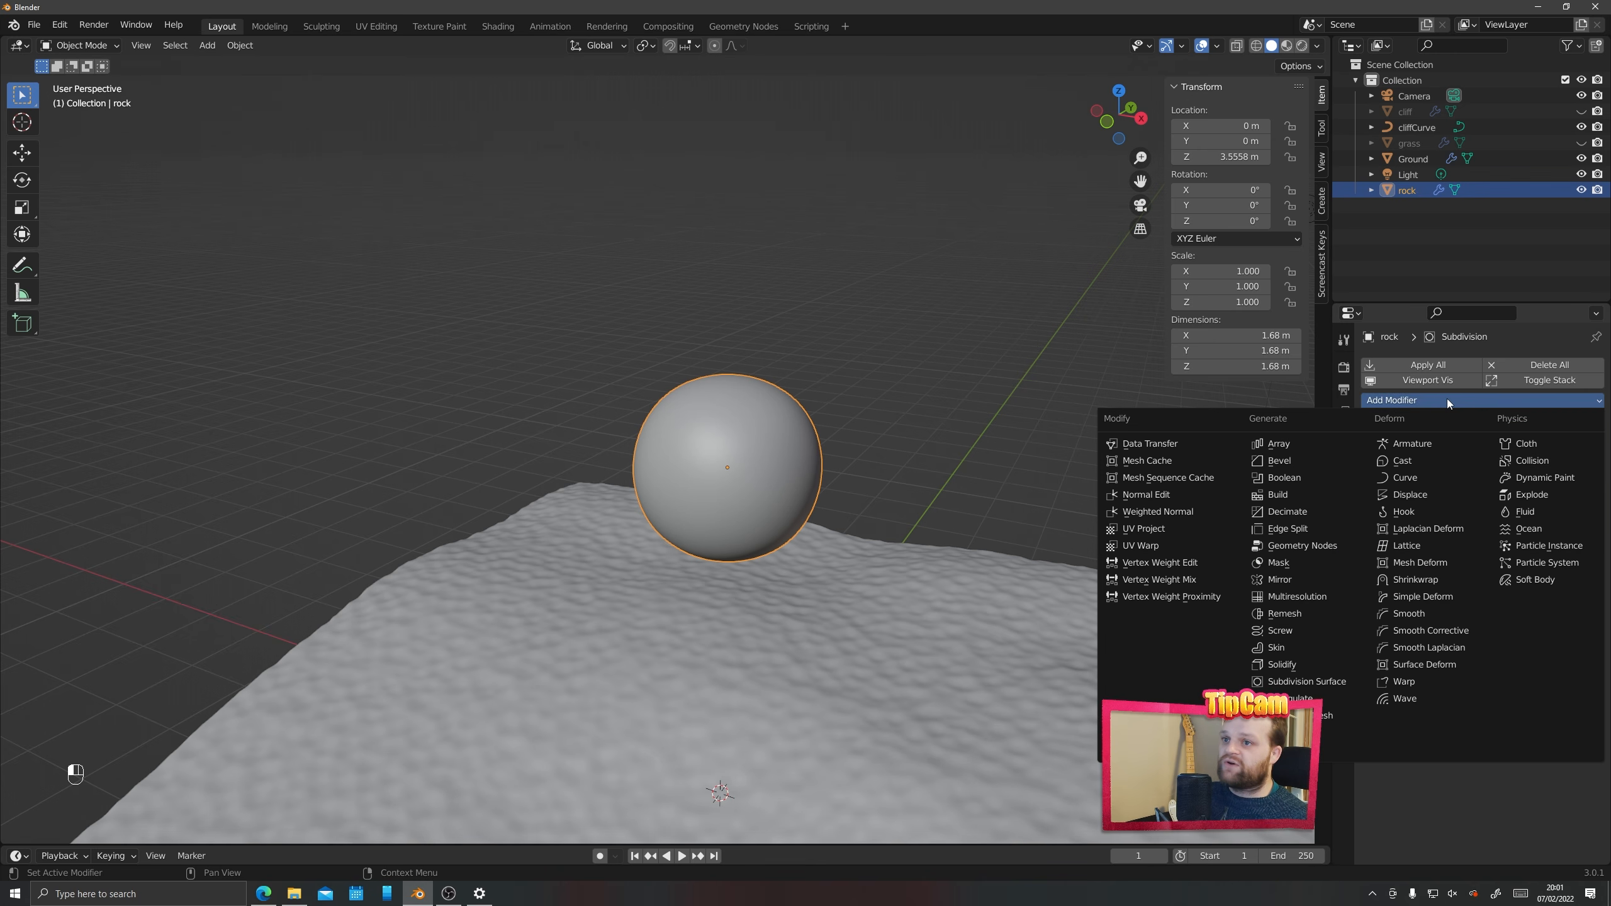
{"action": "left_click", "coordinate": [1411, 495]}
{"action": "left_click", "coordinate": [1404, 571]}
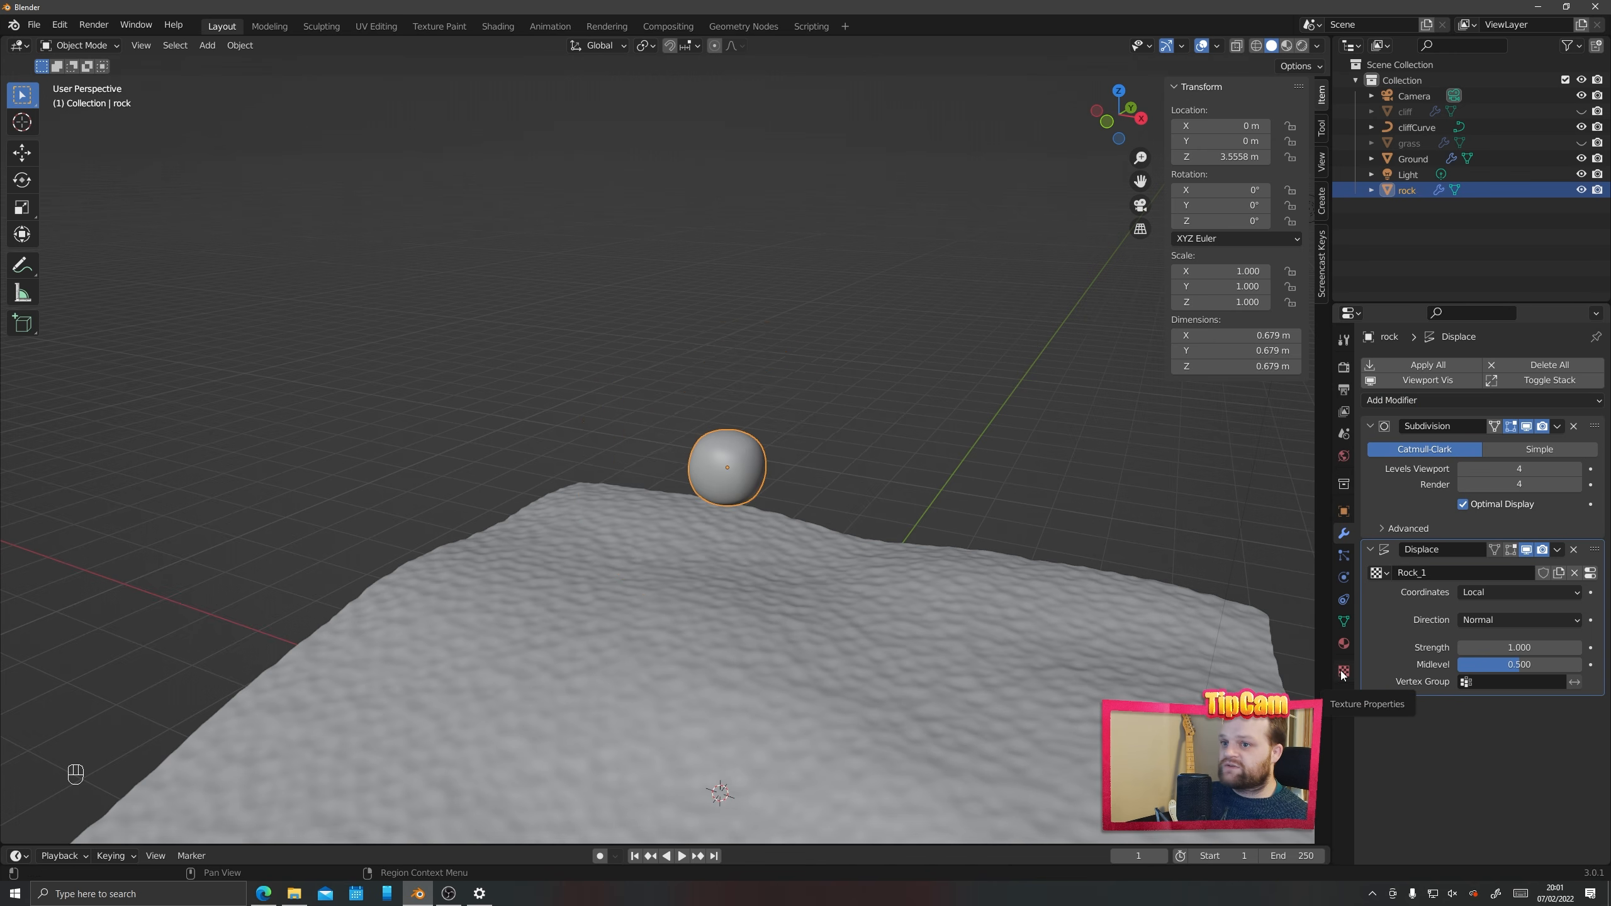
Change the Rock_1 texture type to Voronoi
{"action": "left_click", "coordinate": [1343, 671]}
{"action": "left_click", "coordinate": [1437, 412]}
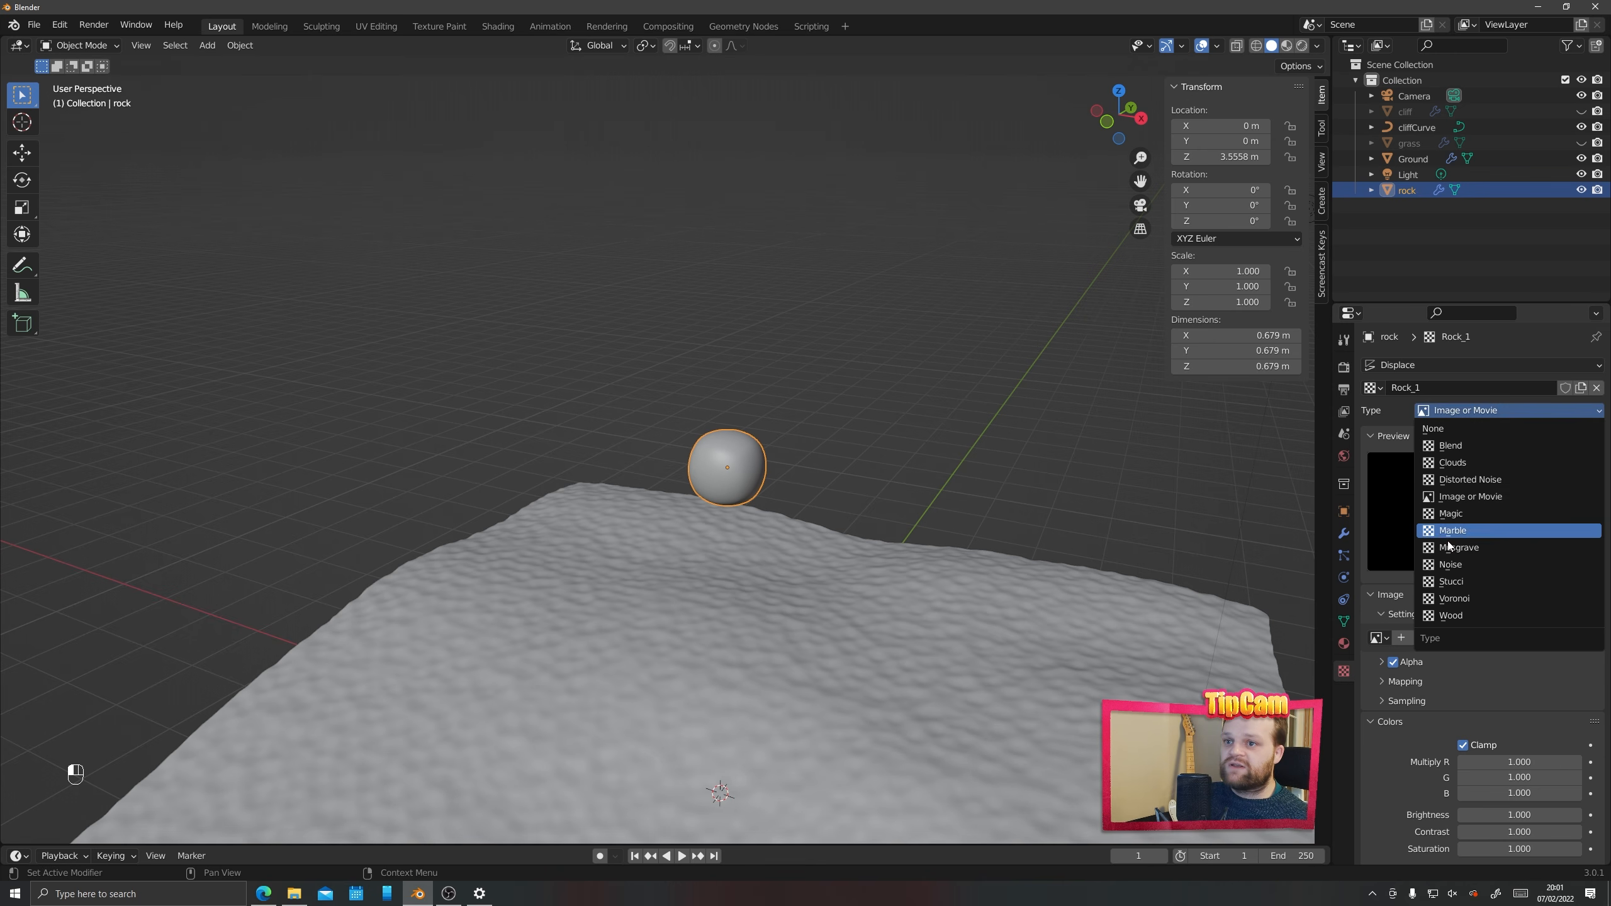
{"action": "left_click", "coordinate": [1444, 601]}
{"action": "scroll", "coordinate": [890, 532], "scroll_direction": "up", "scroll_amount": 3}
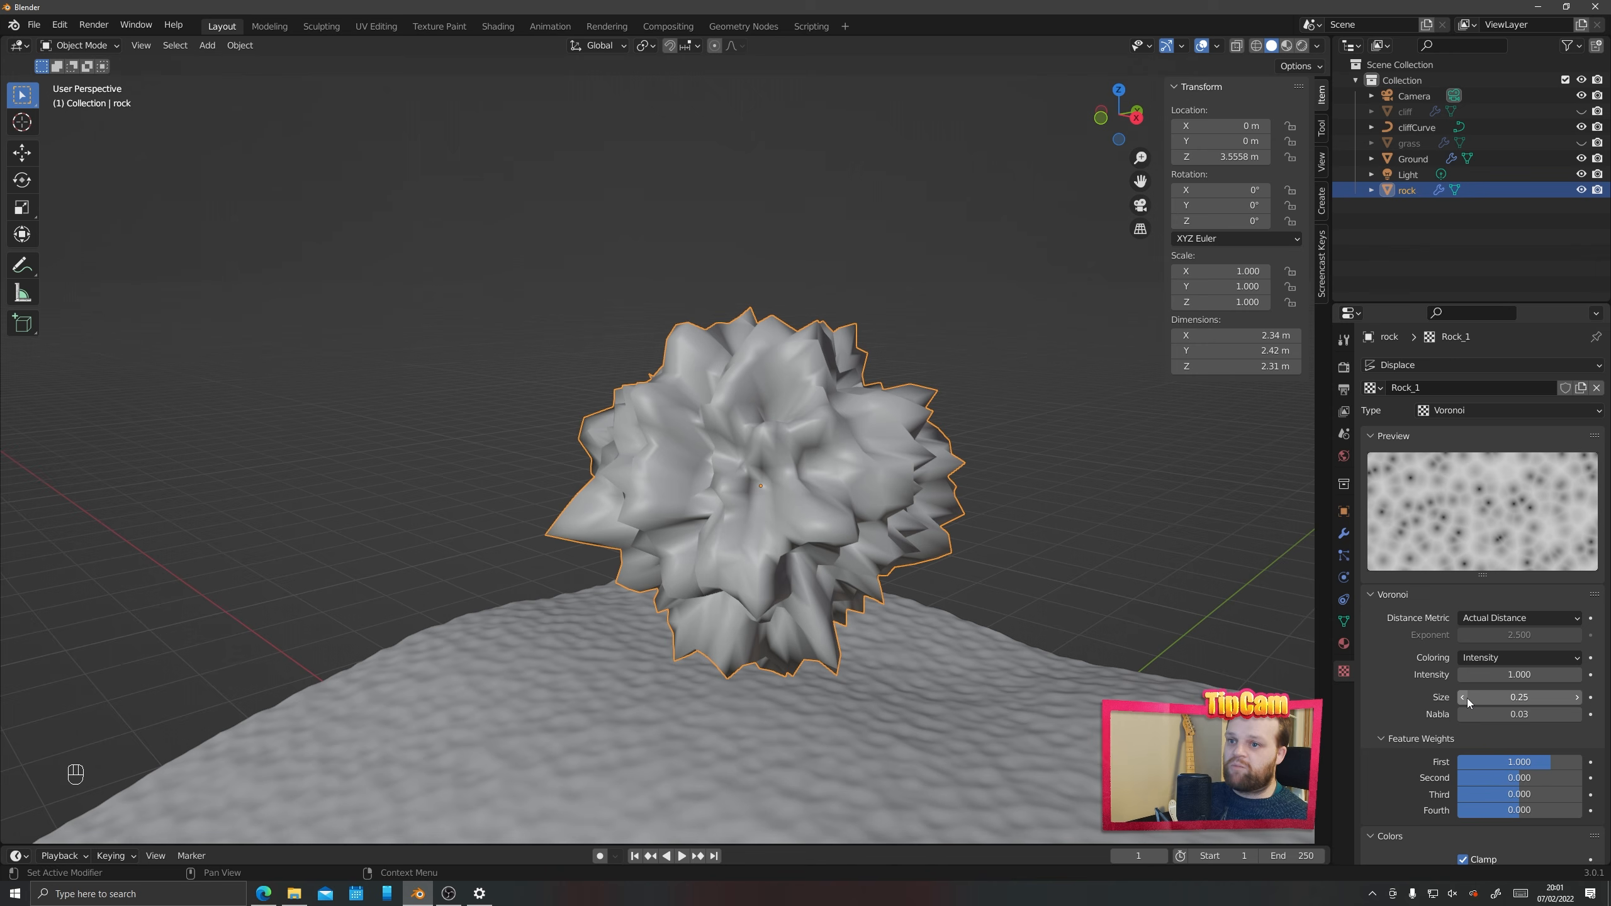
{"action": "scroll", "coordinate": [773, 476], "scroll_direction": "down", "scroll_amount": 2}
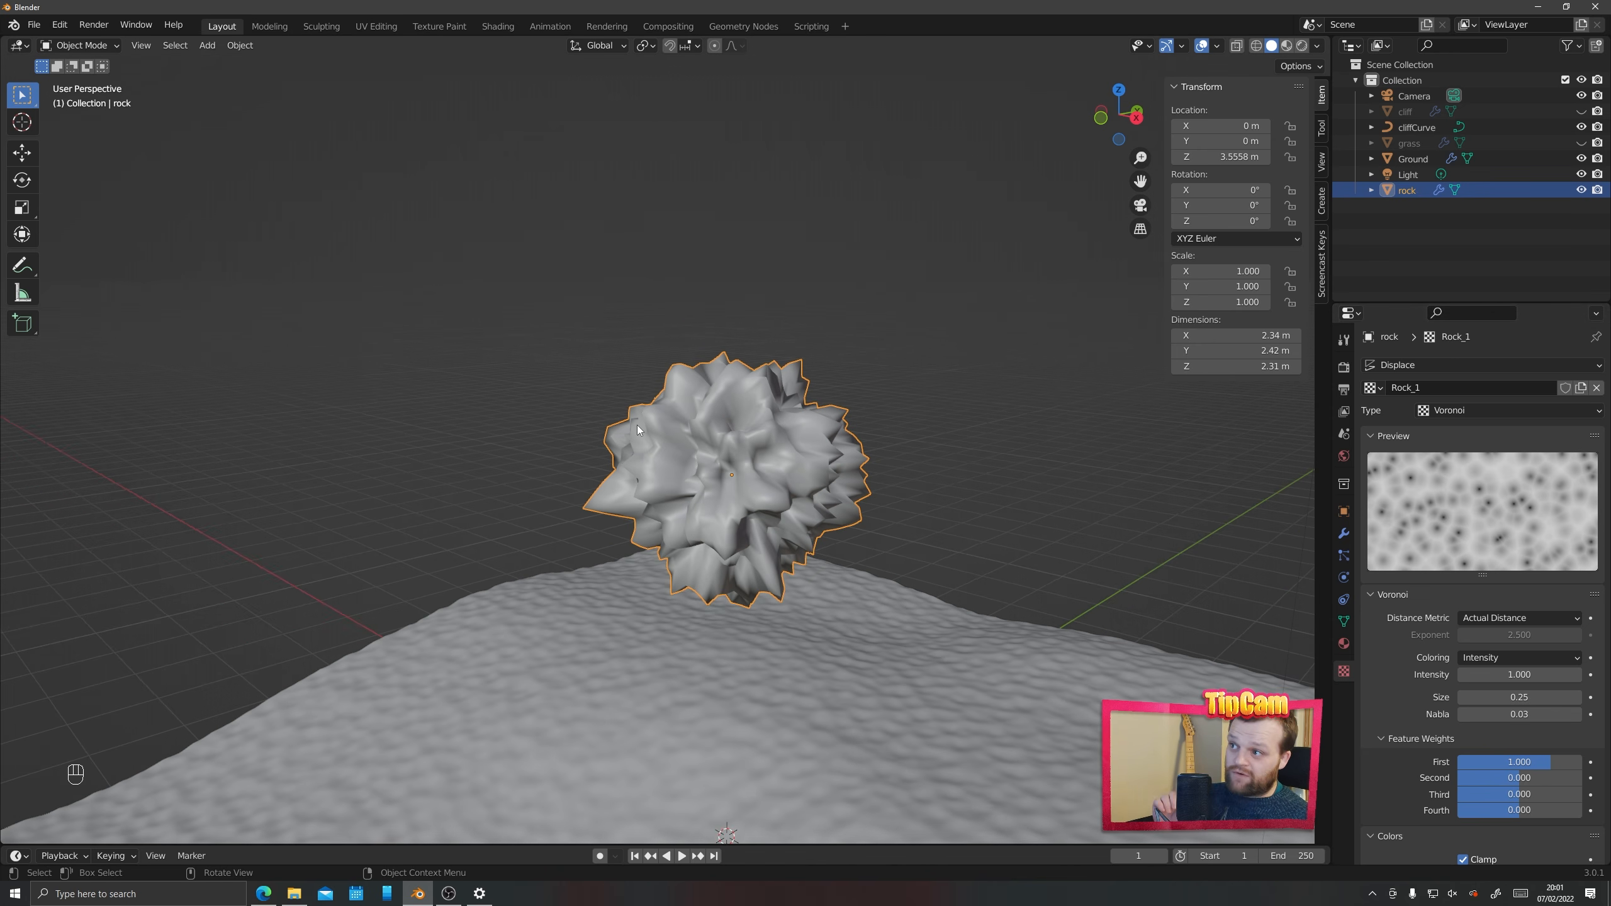
{"action": "scroll", "coordinate": [787, 481], "scroll_direction": "down", "scroll_amount": 2}
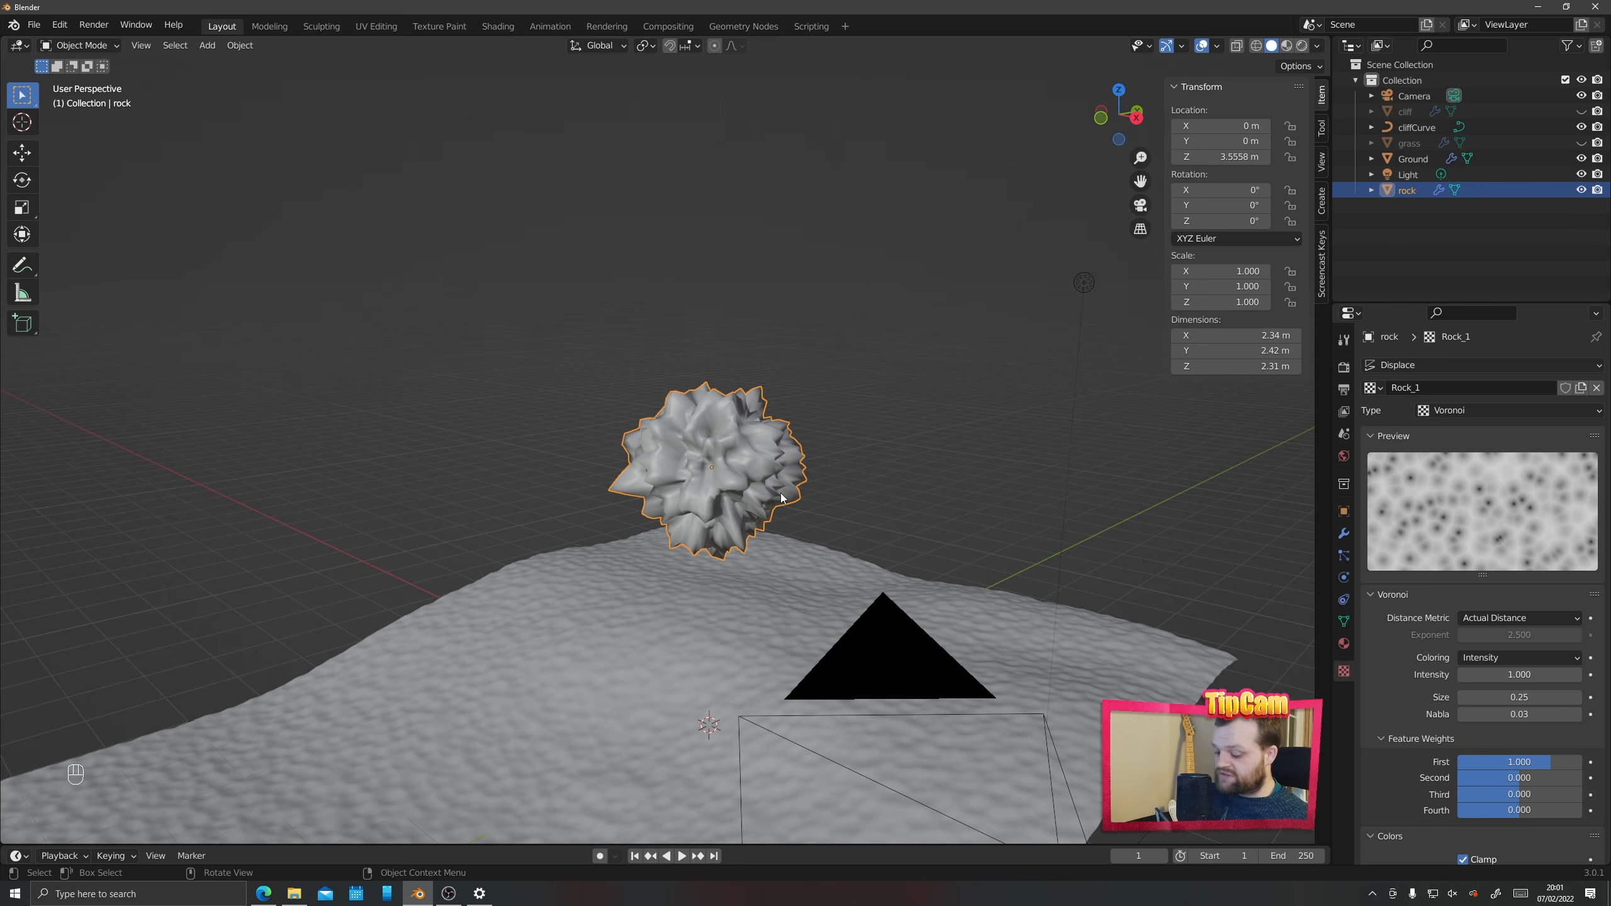
Enlarge the rock to a scale of about 1.95 and apply its scale
{"action": "key", "text": "s"}
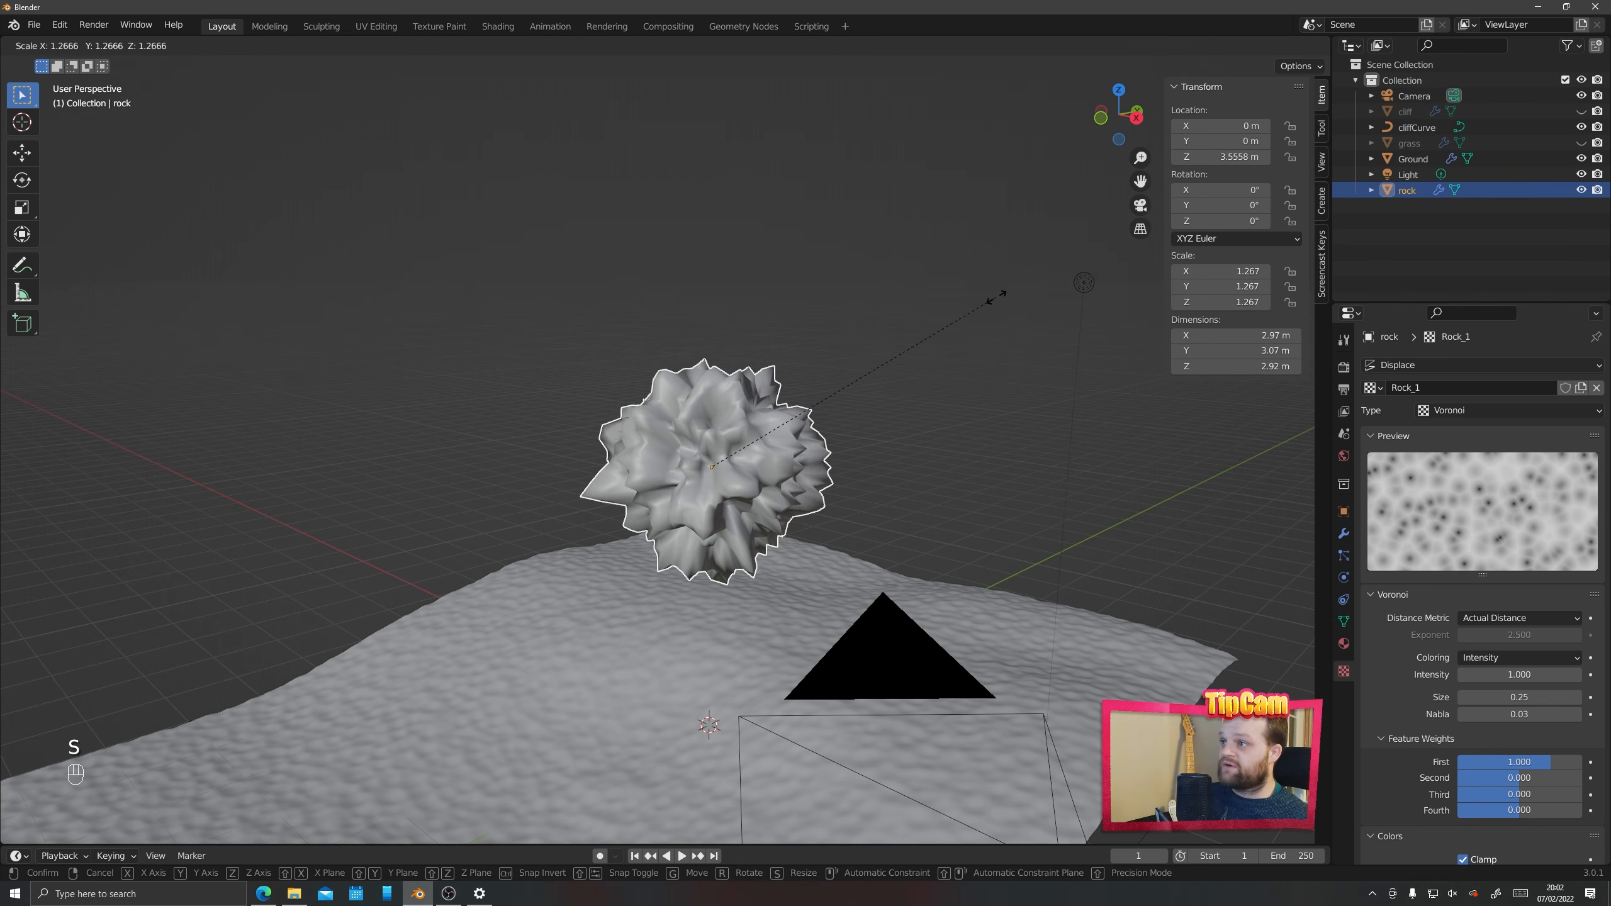
{"action": "left_click", "coordinate": [741, 416]}
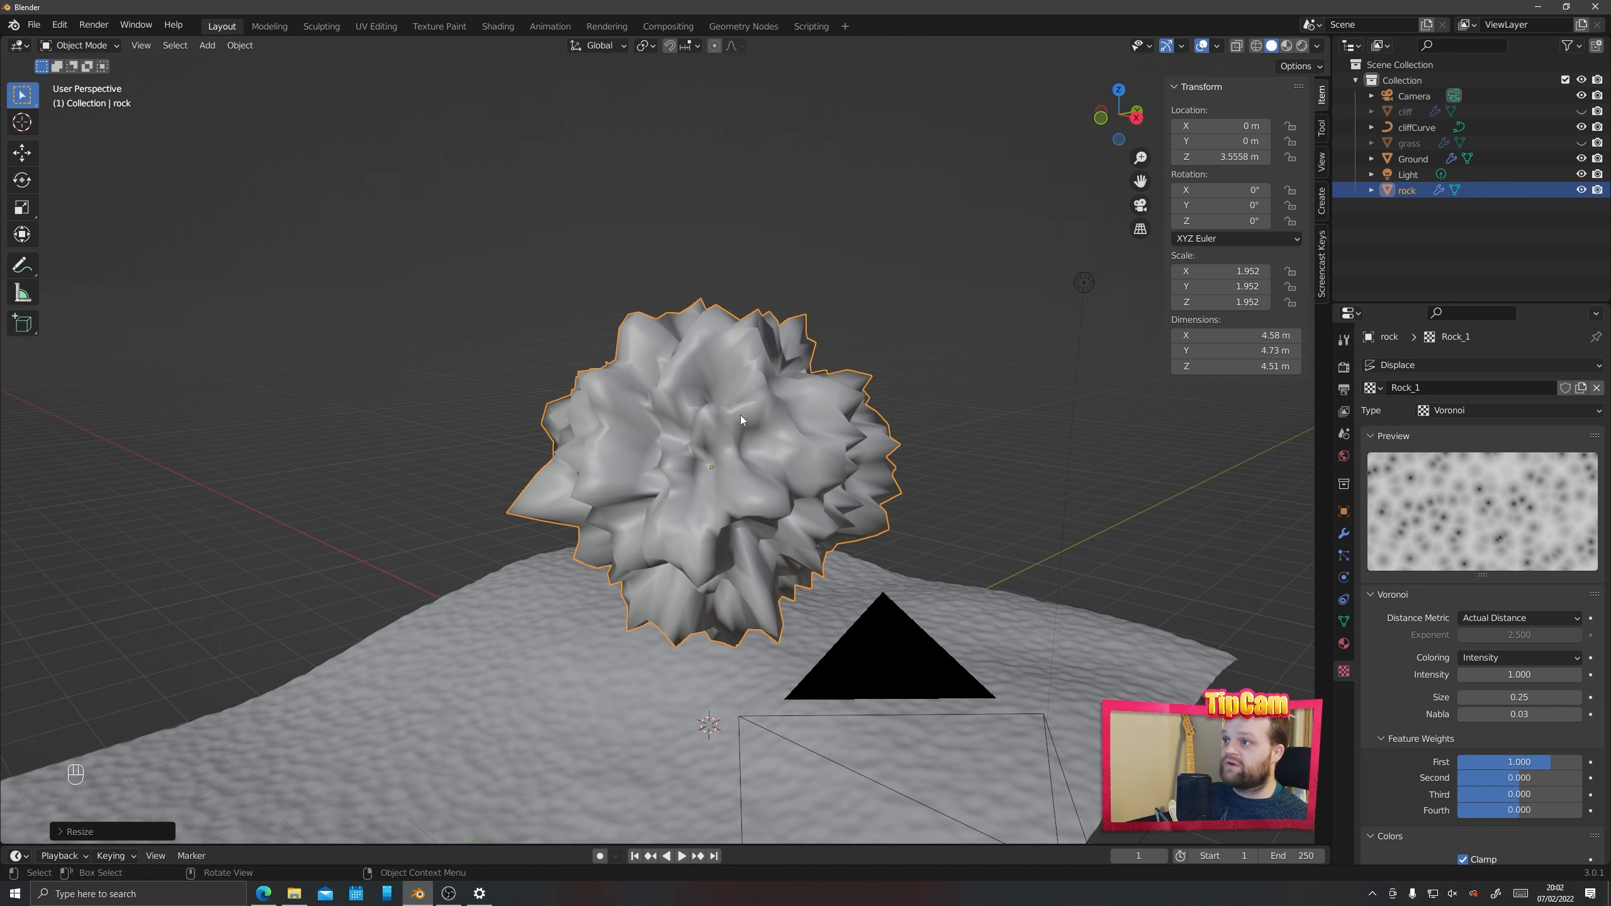
{"action": "key", "text": "ctrl+a"}
{"action": "left_click", "coordinate": [723, 381]}
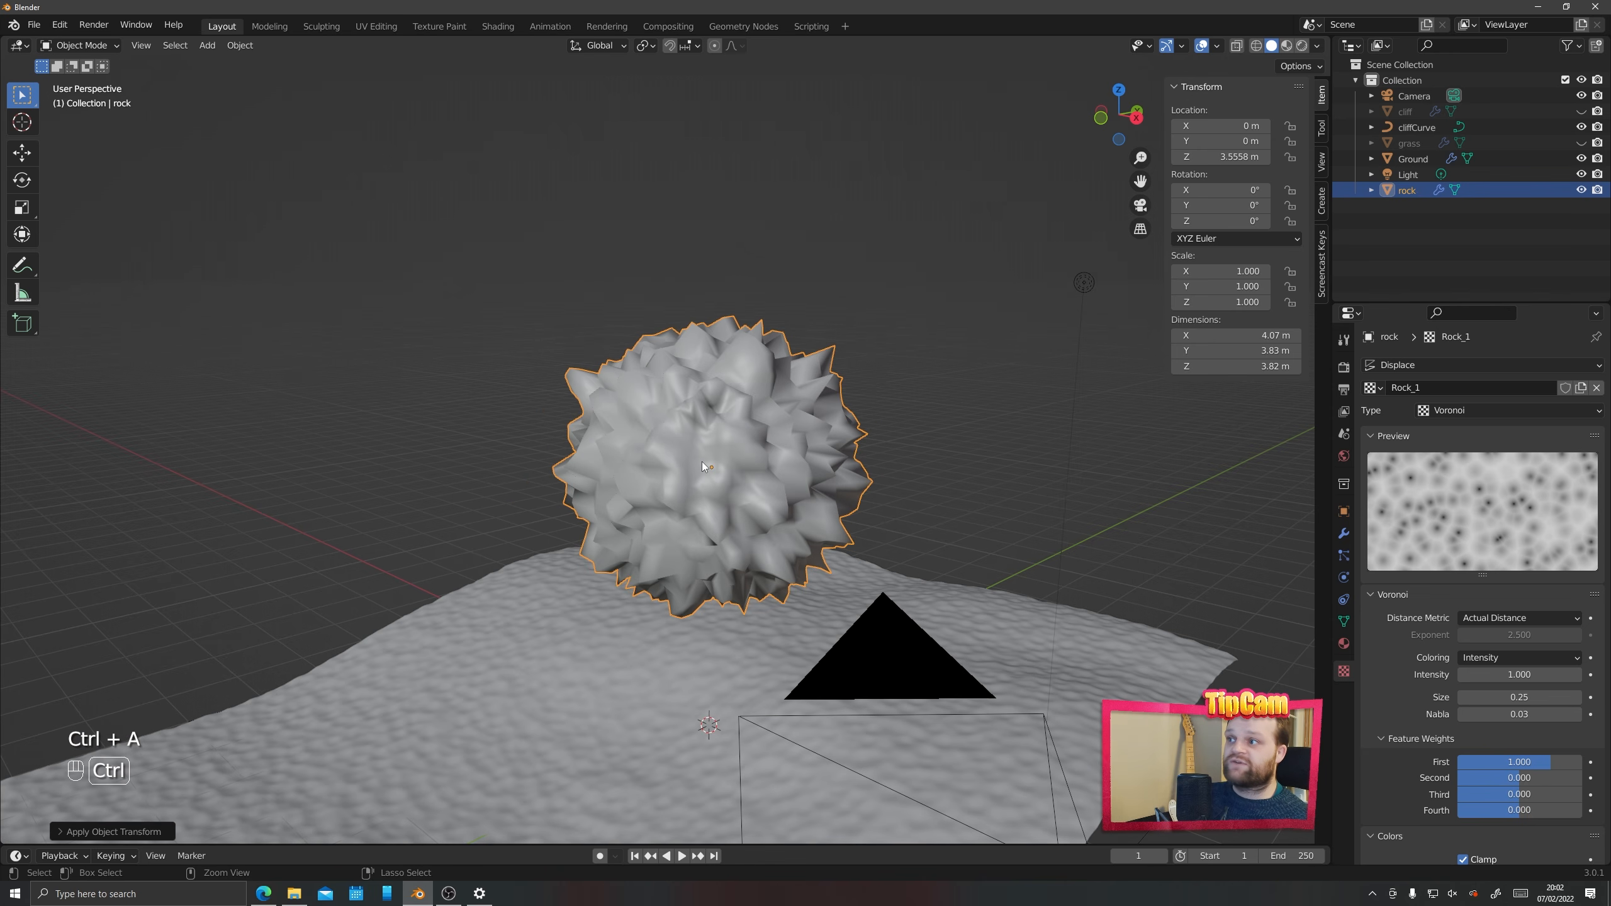
{"action": "key", "text": "ctrl+z"}
{"action": "key", "text": "ctrl+z"}
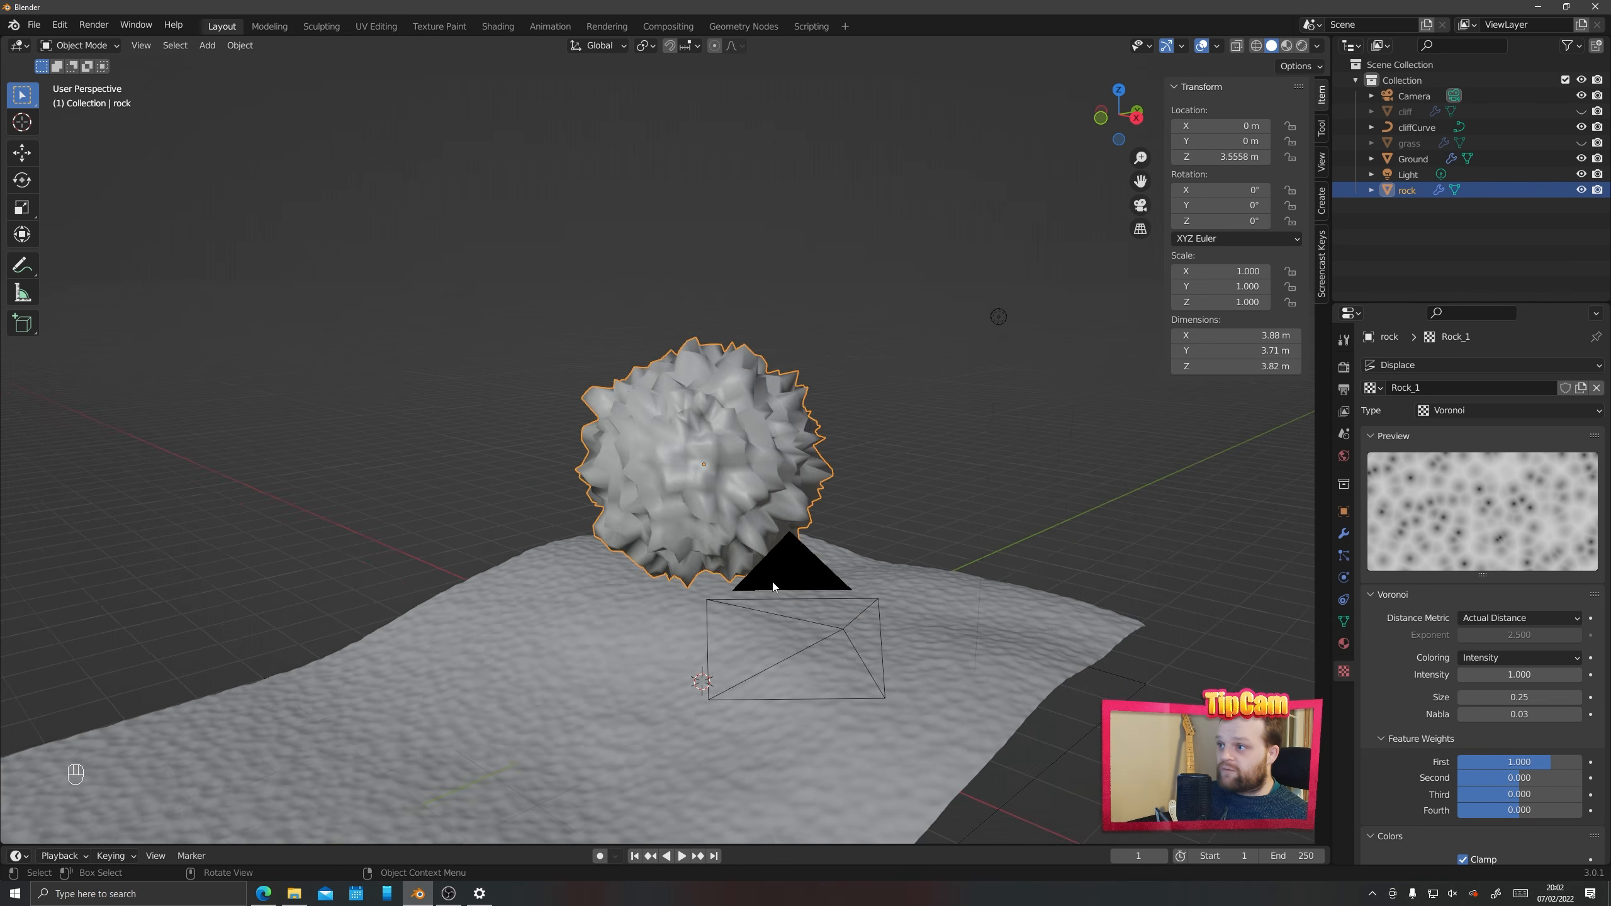
Shrink the rock to a scale of about 0.44
{"action": "middle_click_drag", "start_coordinate": [773, 587], "coordinate": [608, 553]}
{"action": "key", "text": "s"}
{"action": "left_click", "coordinate": [742, 477]}
Shift the rock along Y to about 0.80 m and lower it to a Z location of about 1.17 m
{"action": "key", "text": "g"}
{"action": "key", "text": "y"}
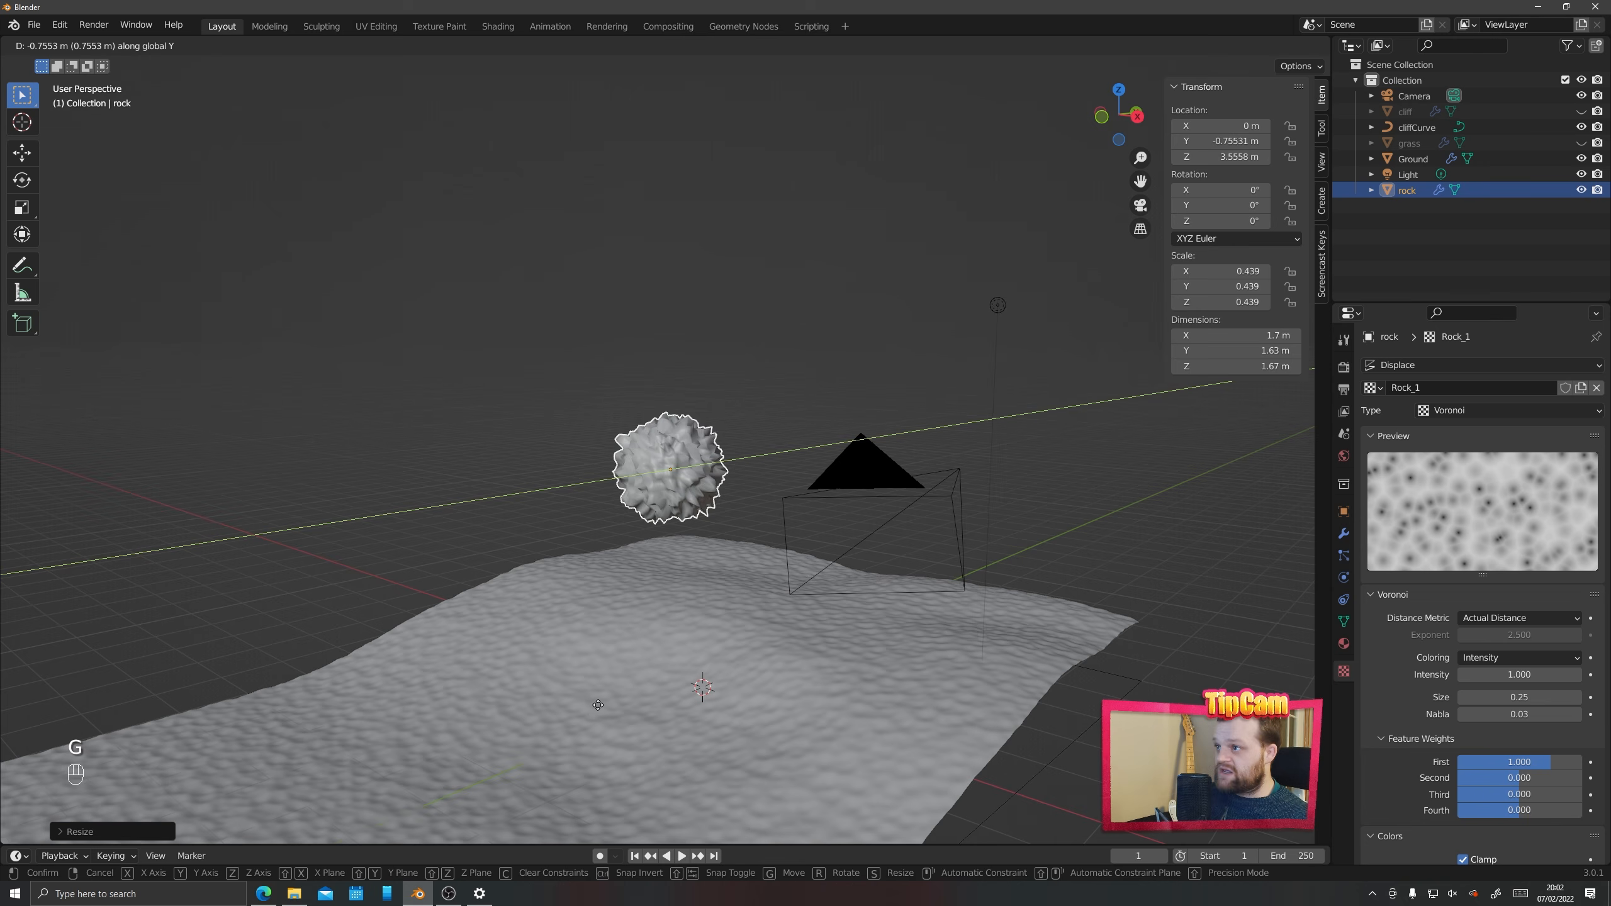
{"action": "left_click", "coordinate": [664, 636]}
{"action": "key", "text": "g"}
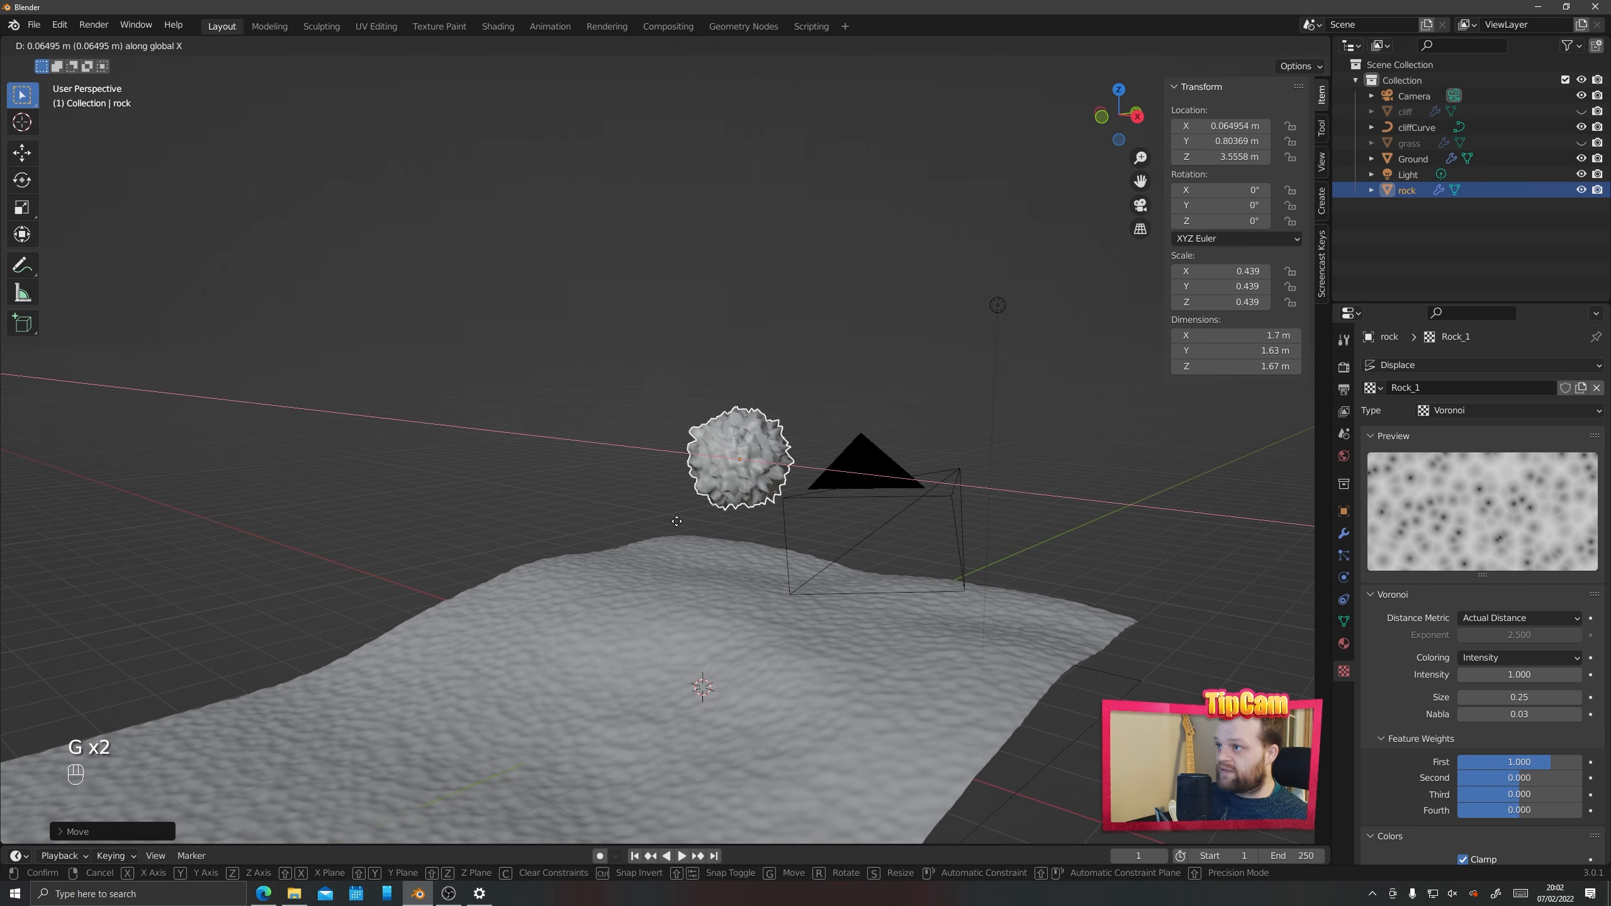
{"action": "key", "text": "z"}
{"action": "left_click", "coordinate": [660, 550]}
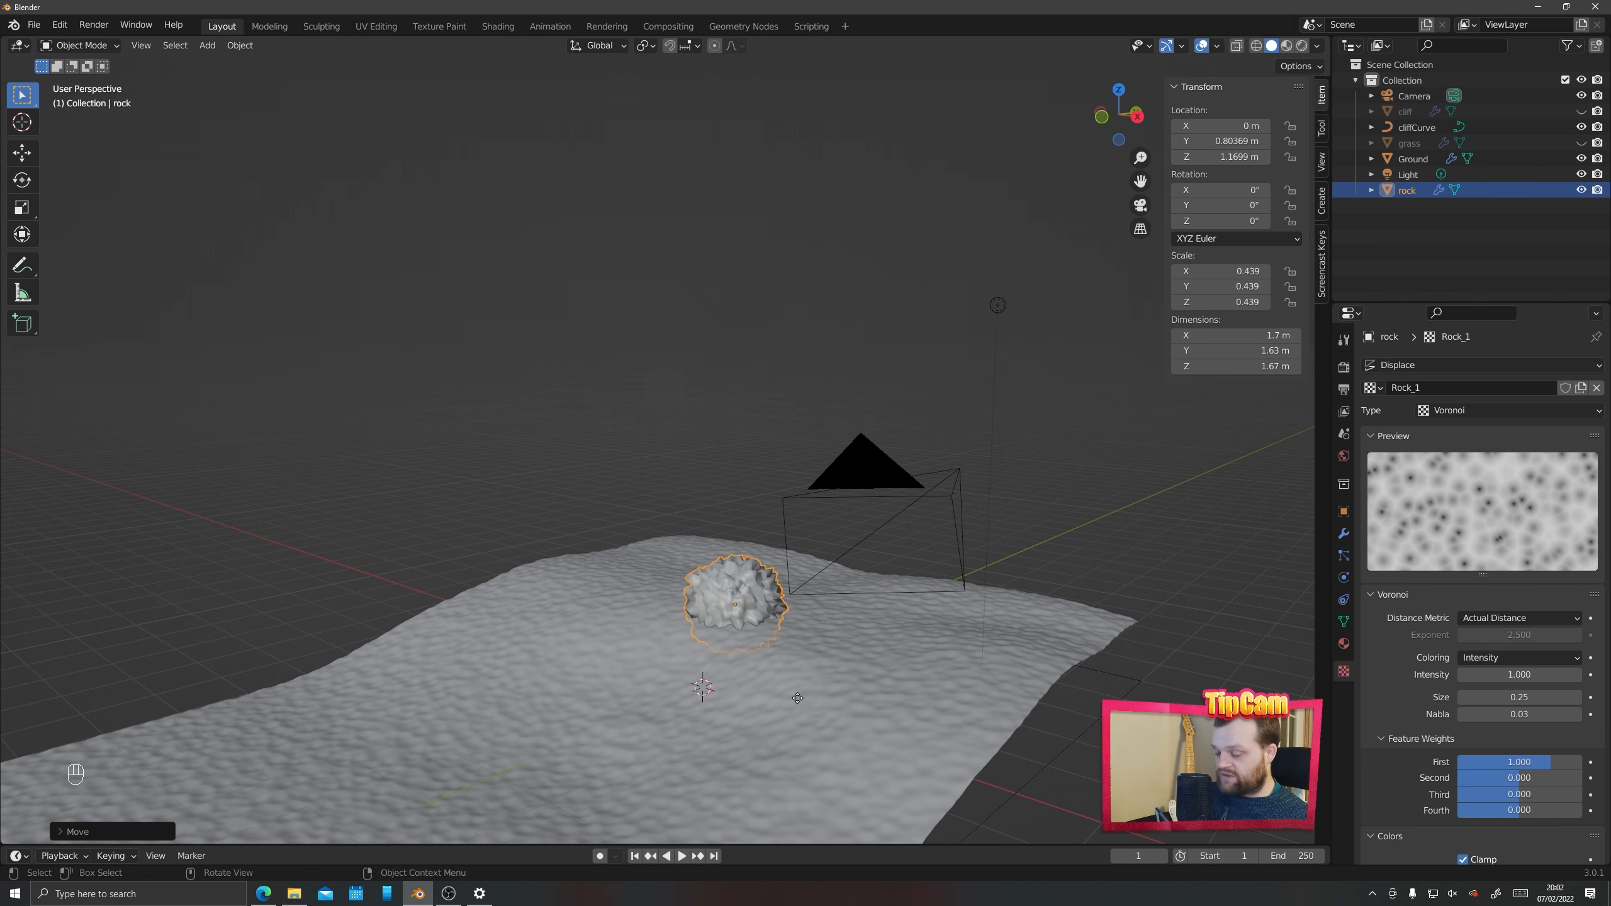
Move the rock across the ground to about X -4.61 m and Y -1.05 m, partly sunk into the slope
{"action": "key", "text": "g"}
{"action": "key", "text": "x"}
{"action": "left_click", "coordinate": [645, 653]}
{"action": "scroll", "coordinate": [645, 653], "scroll_direction": "up", "scroll_amount": 3}
{"action": "middle_click_drag", "start_coordinate": [508, 648], "coordinate": [738, 653], "text": "shift"}
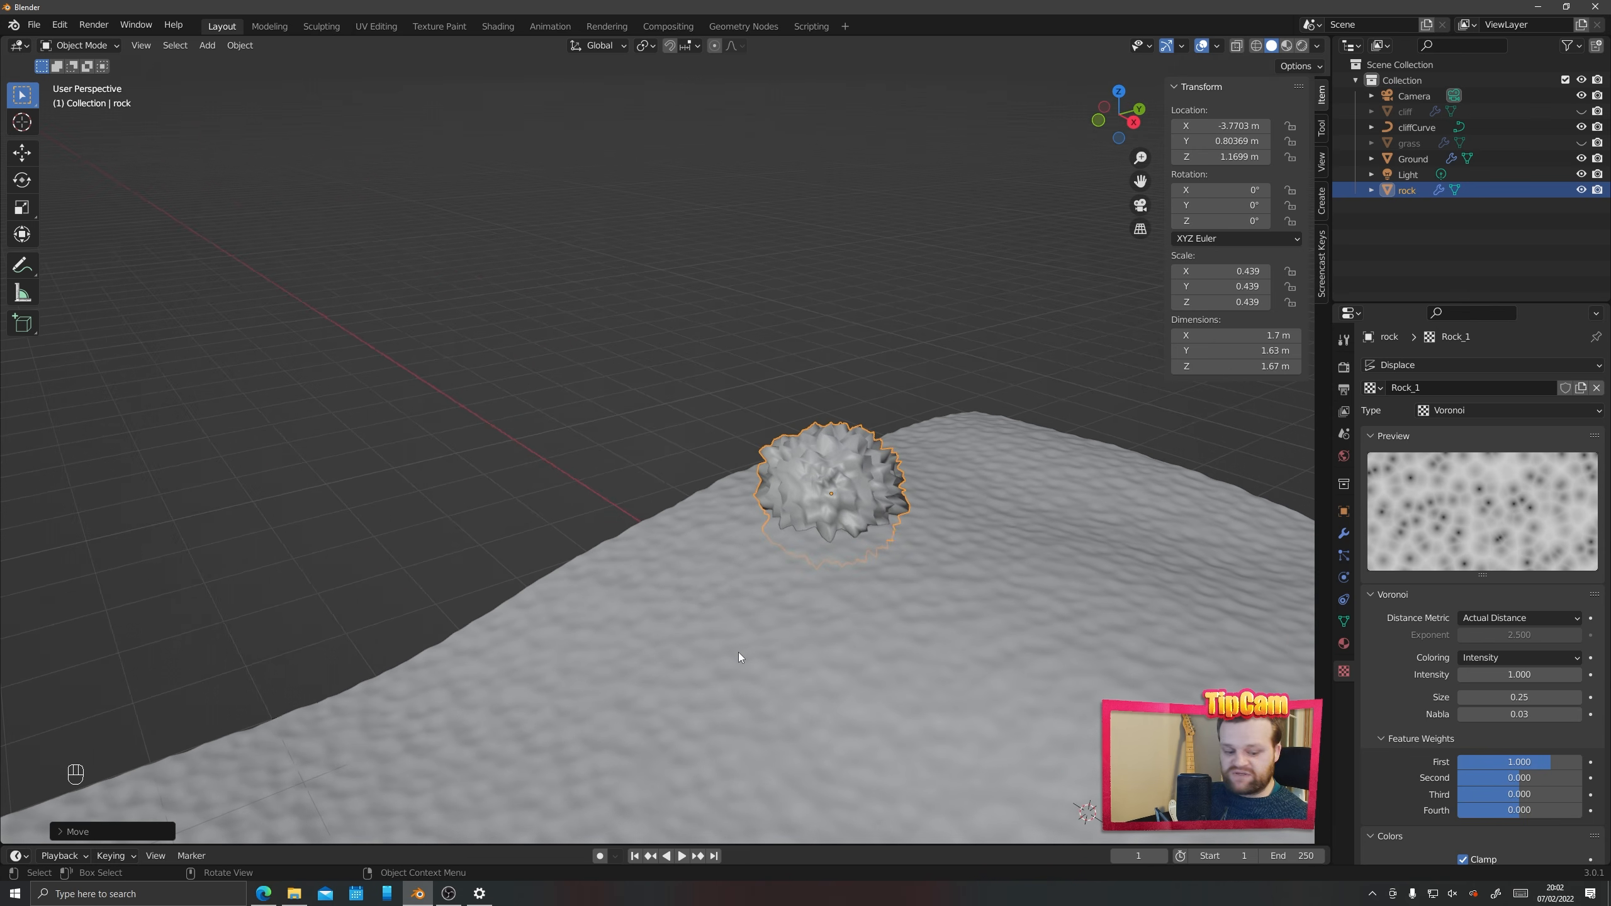
{"action": "key", "text": "KP_Decimal"}
{"action": "scroll", "coordinate": [739, 633], "scroll_direction": "down", "scroll_amount": 8}
{"action": "middle_click_drag", "start_coordinate": [587, 651], "coordinate": [574, 640]}
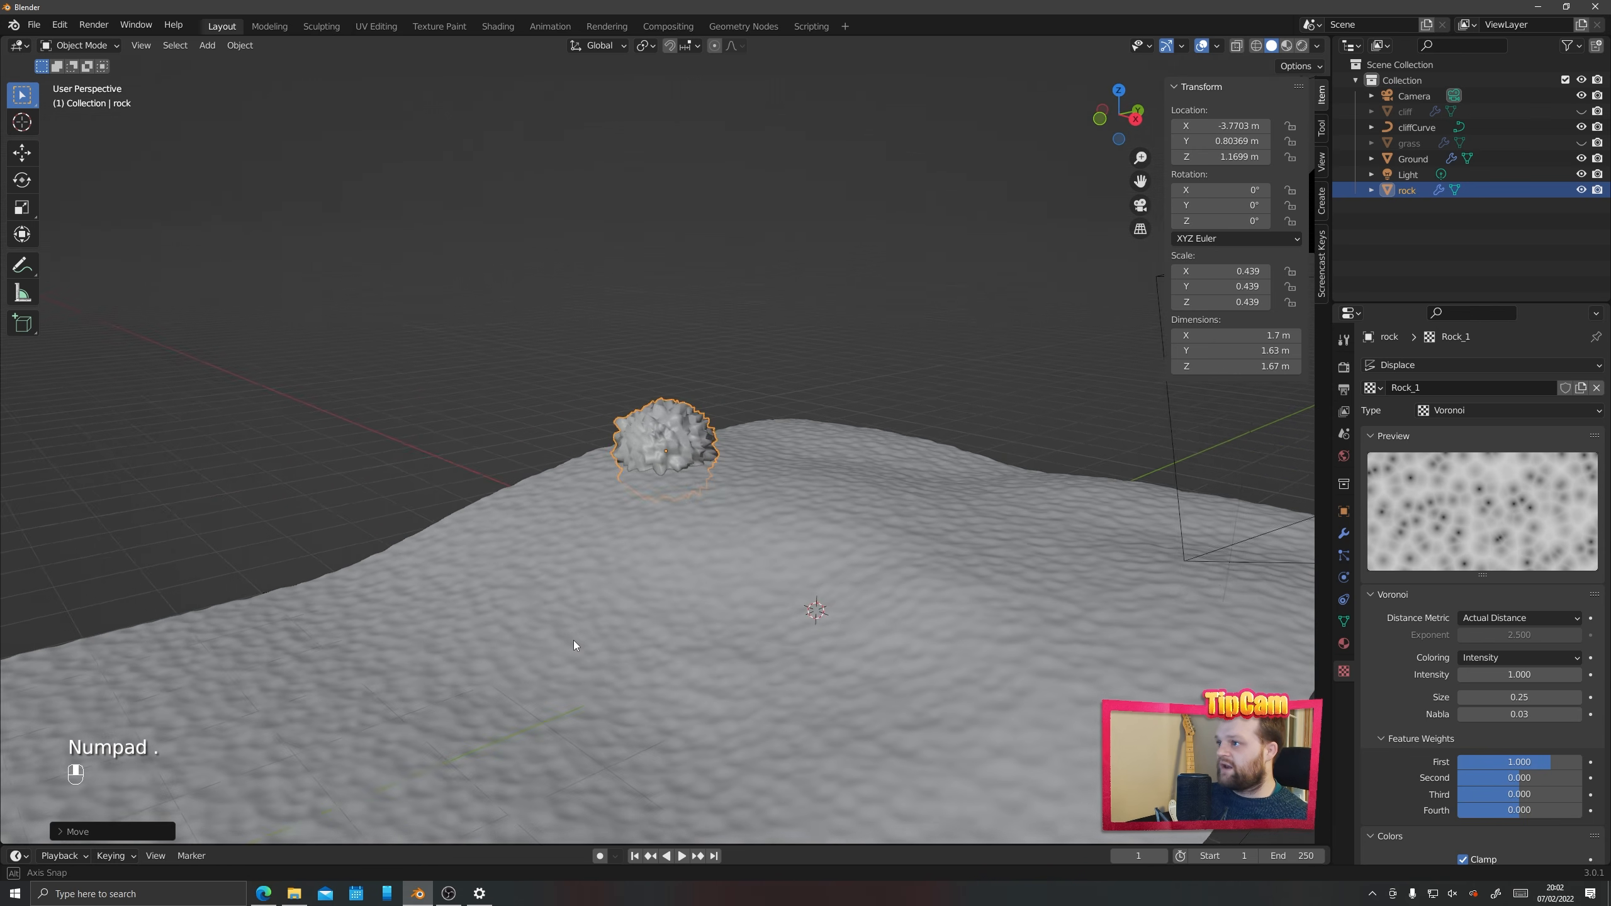
Reduce the Rock_1 texture's contrast to 0.63 and increase its Voronoi size to 0.85
{"action": "scroll", "coordinate": [1401, 762], "scroll_direction": "down", "scroll_amount": 5}
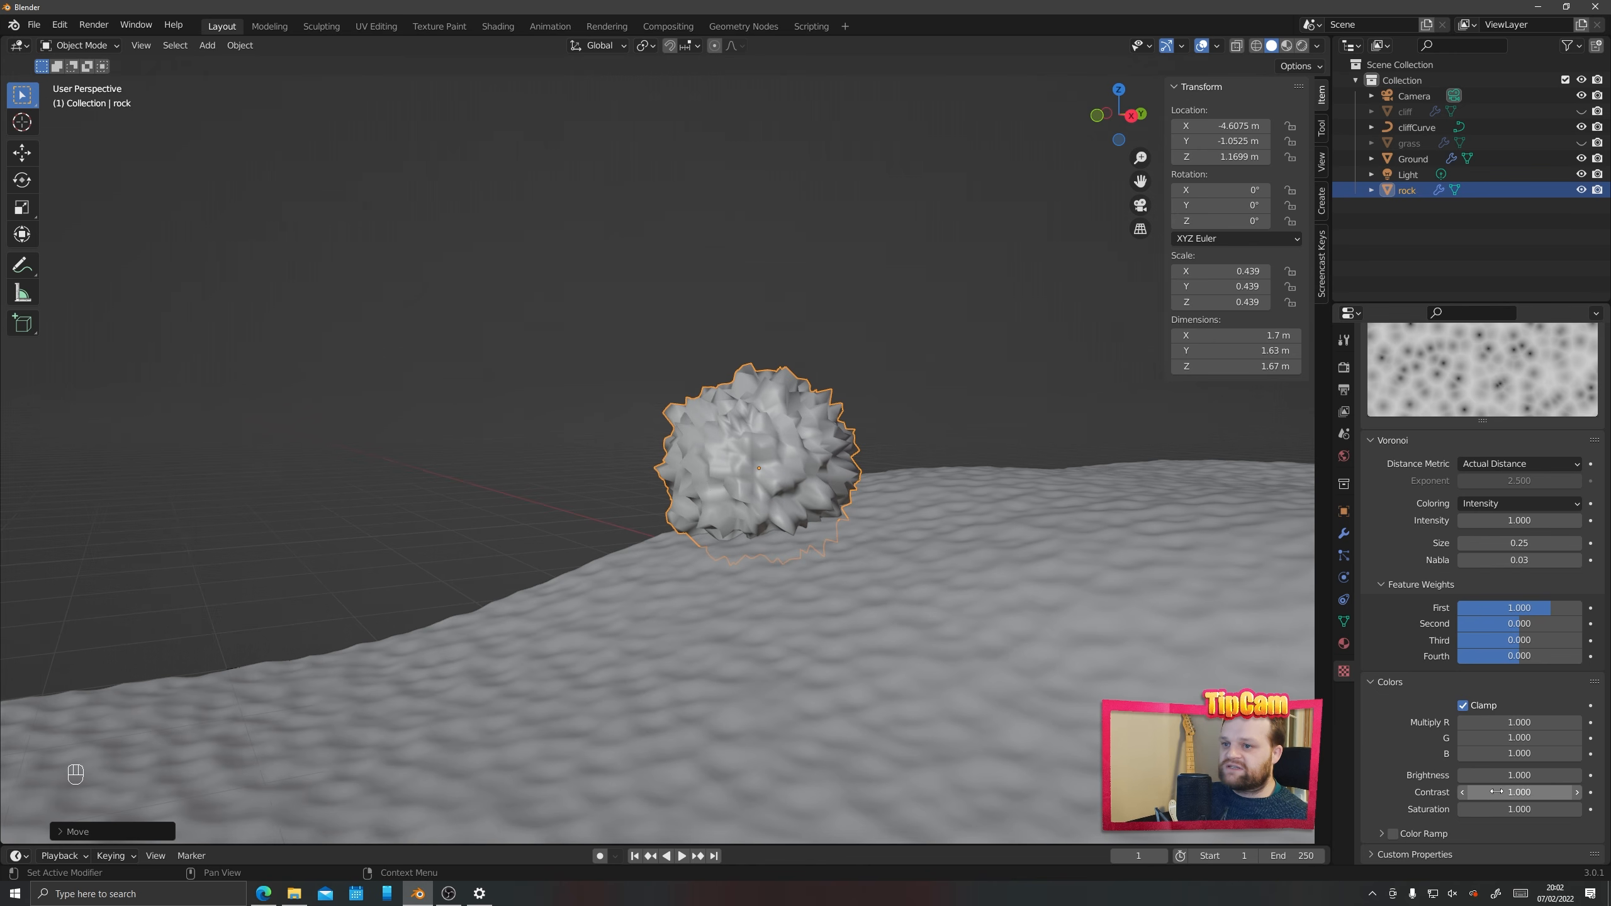
{"action": "left_click_drag", "start_coordinate": [1497, 792], "coordinate": [1453, 792]}
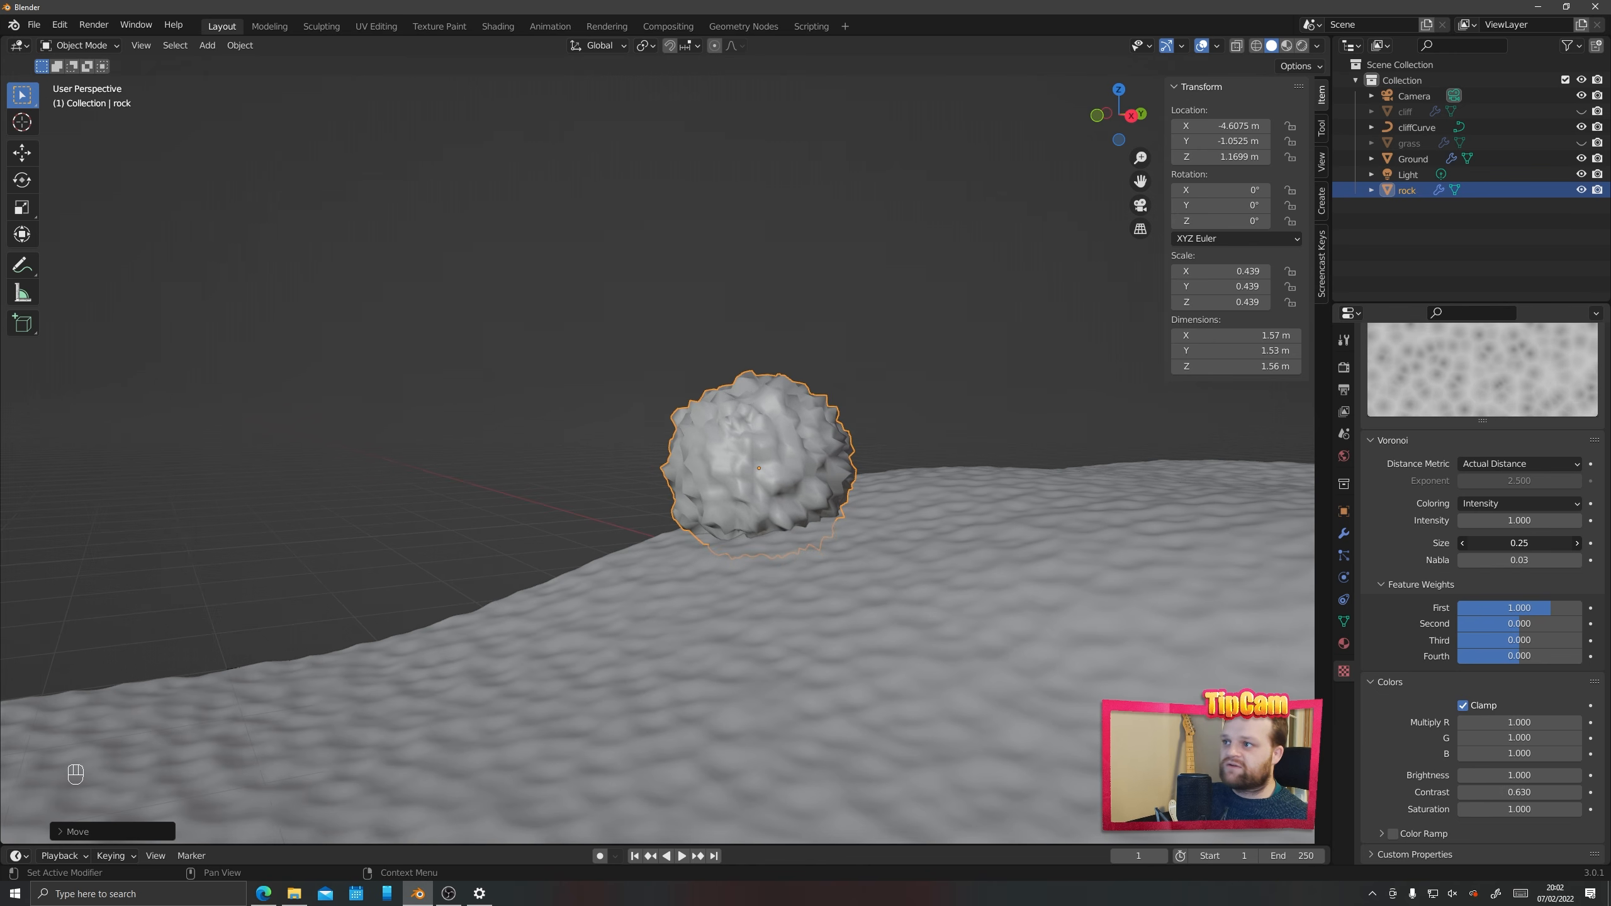
{"action": "left_click_drag", "start_coordinate": [1519, 542], "coordinate": [1583, 543]}
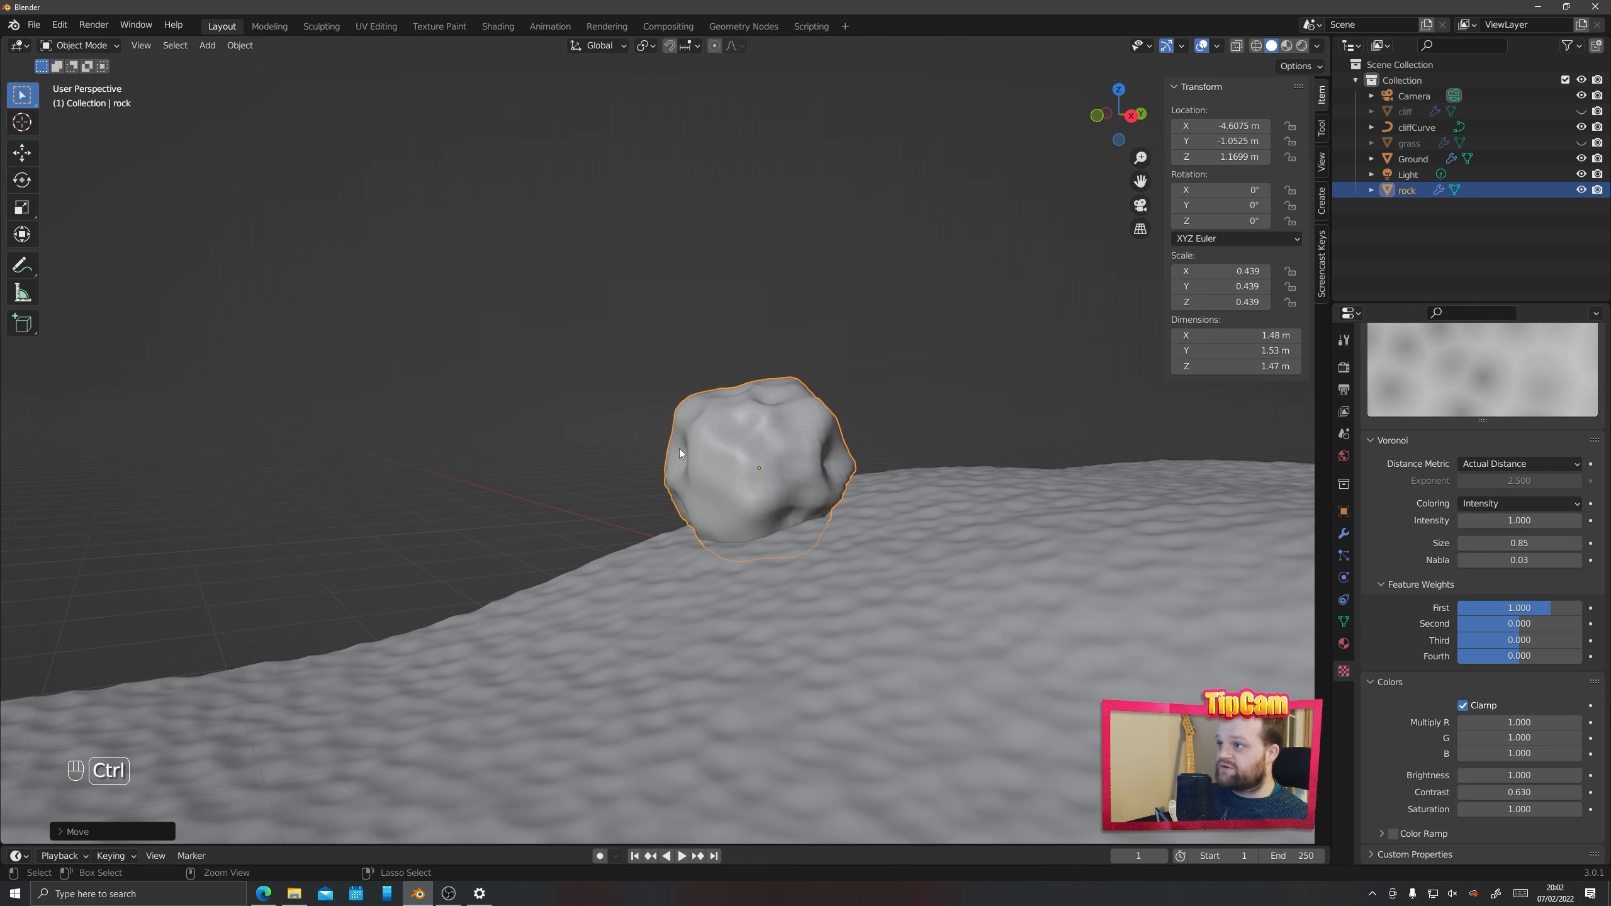
Apply the rock's scale, then set the Rock_1 texture's size to 0.84 and contrast to 0.79
{"action": "key", "text": "ctrl+a"}
{"action": "left_click", "coordinate": [680, 448]}
{"action": "middle_click_drag", "start_coordinate": [705, 474], "coordinate": [675, 488]}
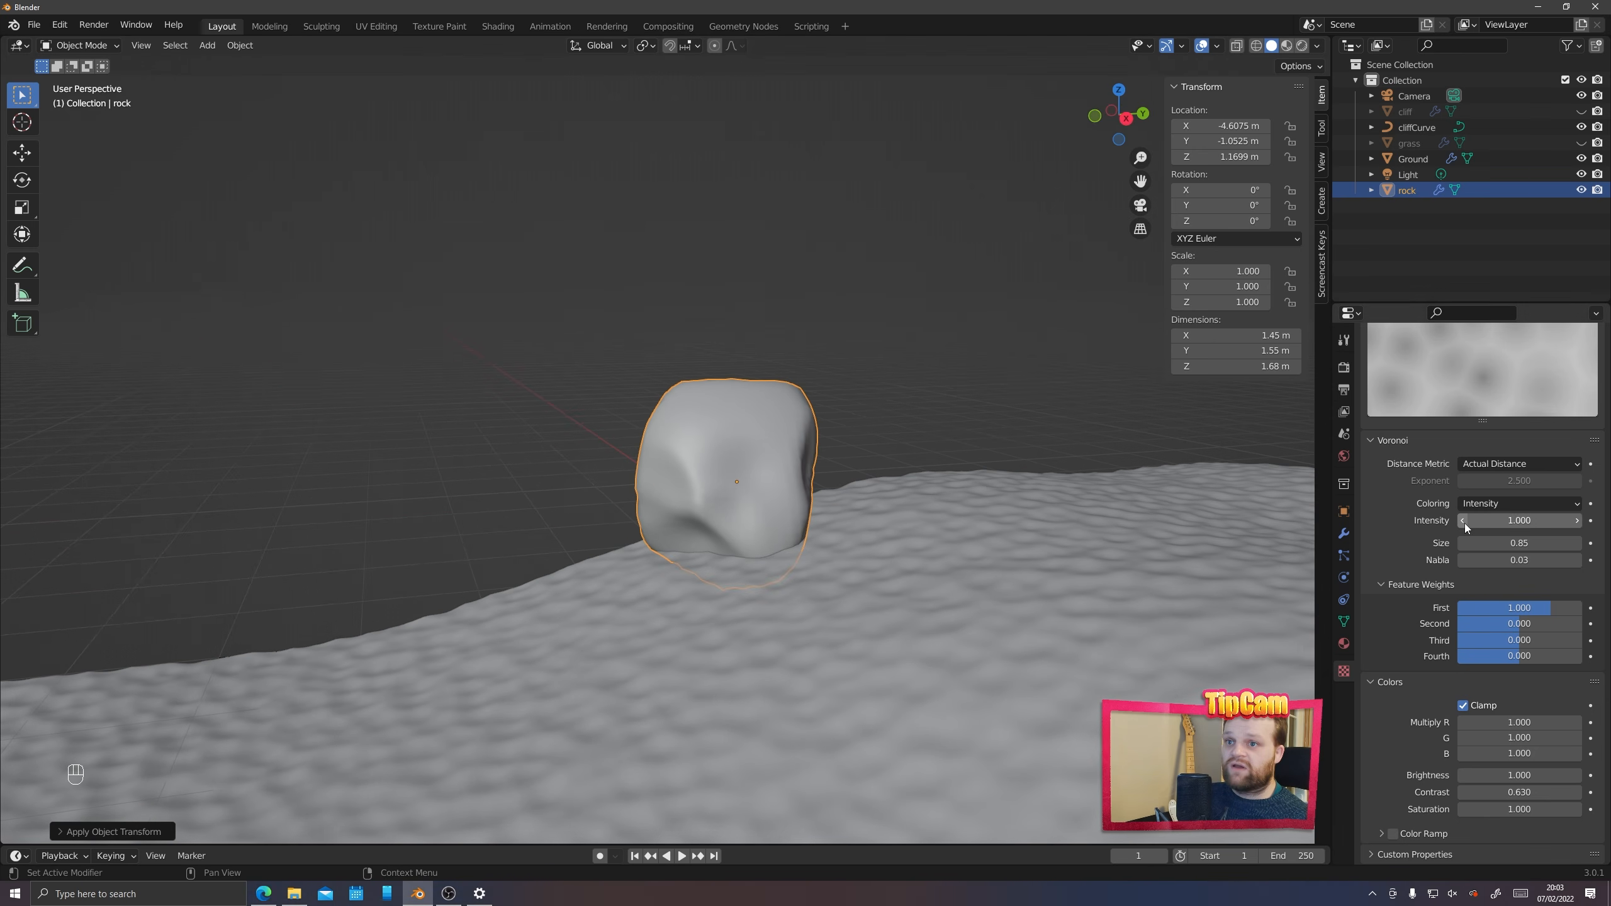
{"action": "mouse_move", "coordinate": [1492, 541]}
{"action": "left_mouse_down"}
{"action": "mouse_move", "coordinate": [1542, 541]}
{"action": "mouse_move", "coordinate": [1441, 541]}
{"action": "mouse_move", "coordinate": [1485, 541]}
{"action": "left_mouse_up"}
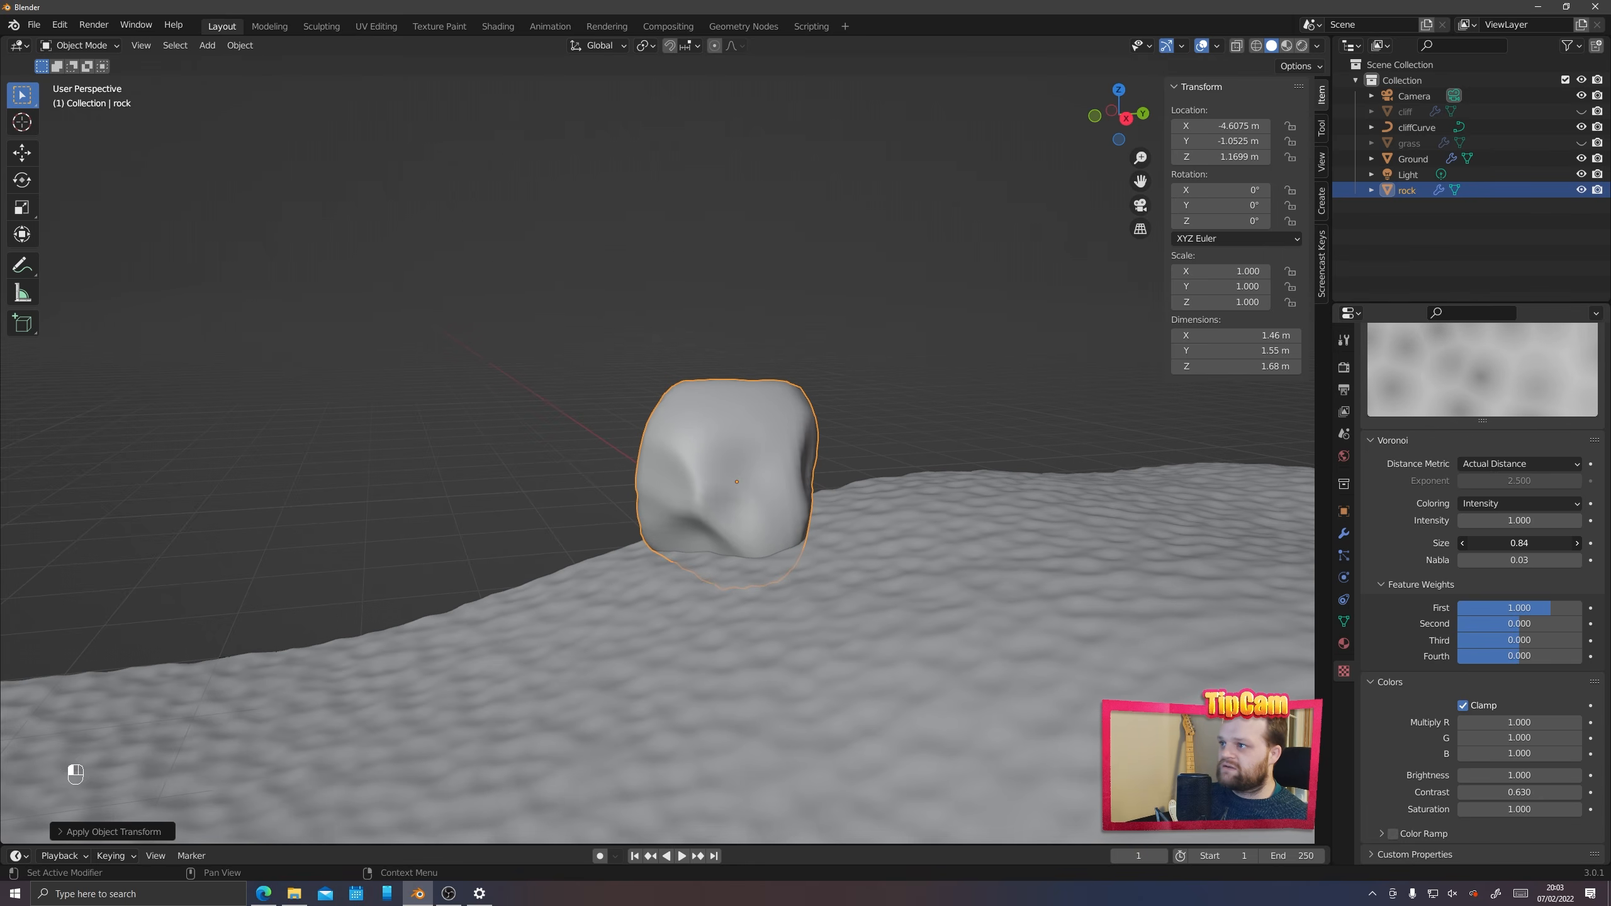
{"action": "left_click_drag", "start_coordinate": [1520, 792], "coordinate": [1566, 791]}
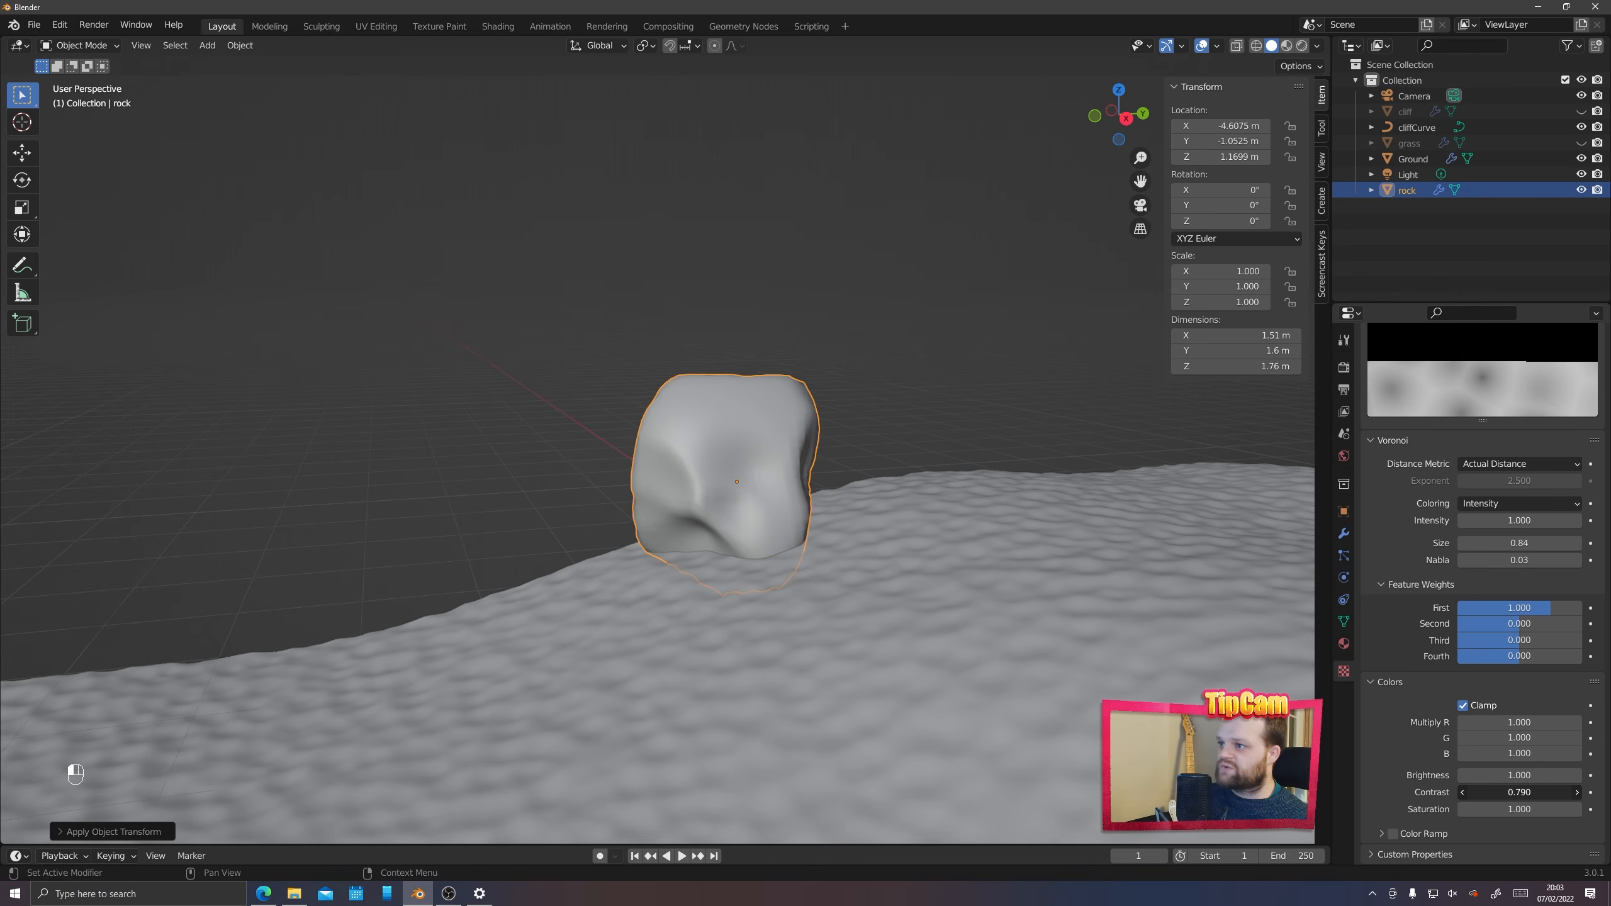
Cut the rock's base cube with three evenly spaced horizontal loop cuts
{"action": "middle_click_drag", "start_coordinate": [634, 619], "coordinate": [663, 478]}
{"action": "scroll", "coordinate": [692, 533], "scroll_direction": "up", "scroll_amount": 2}
{"action": "key", "text": "Tab"}
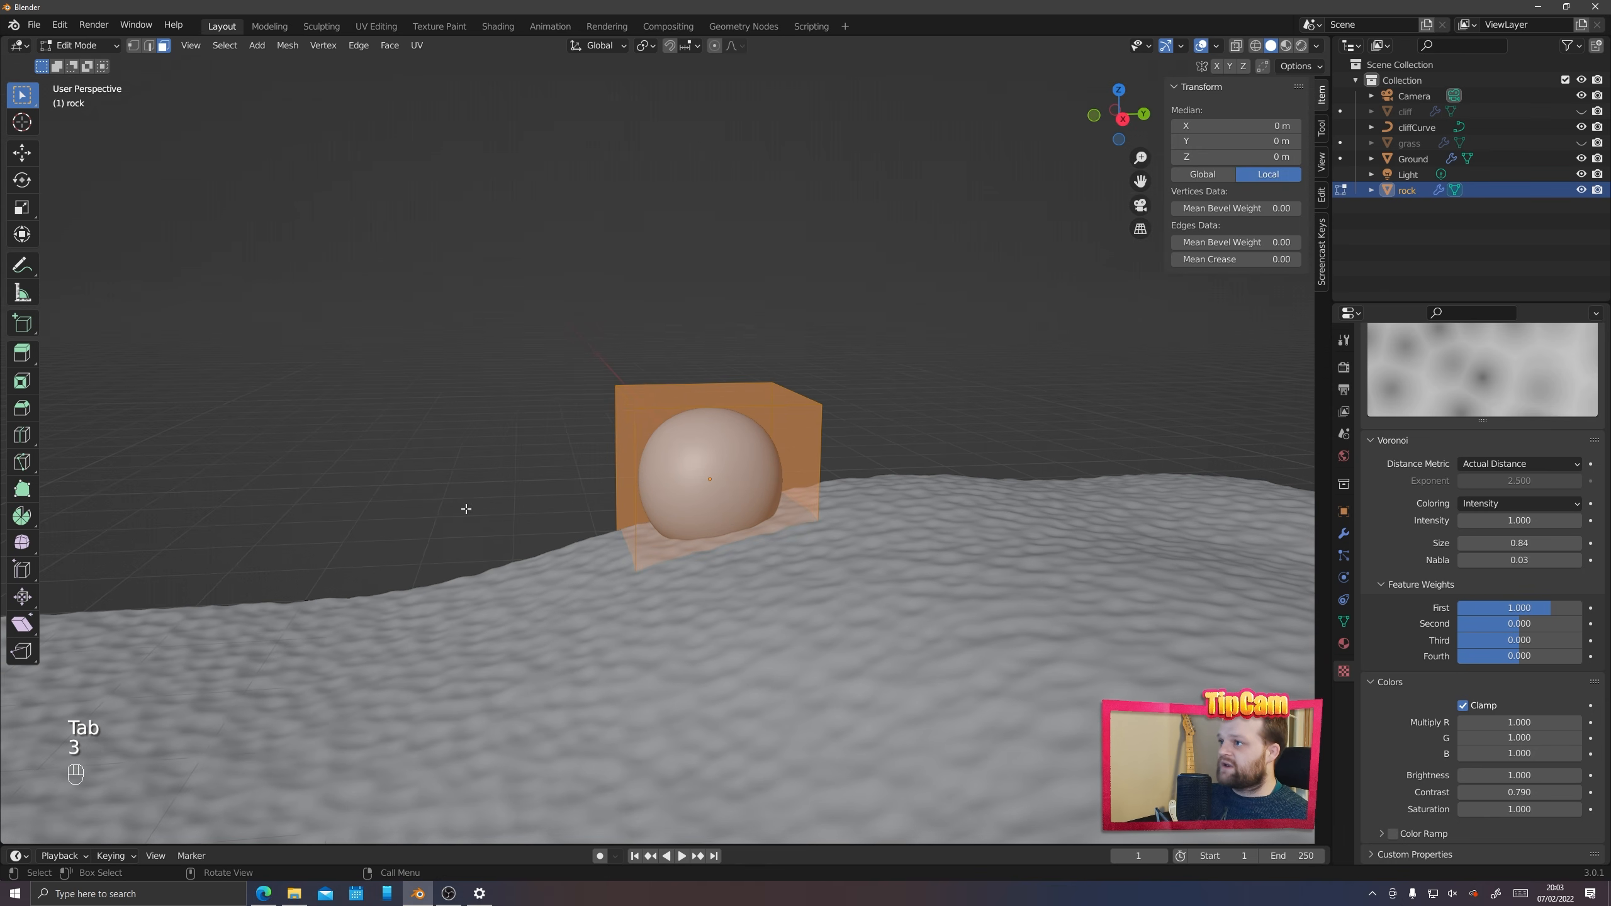
{"action": "left_click", "coordinate": [530, 470]}
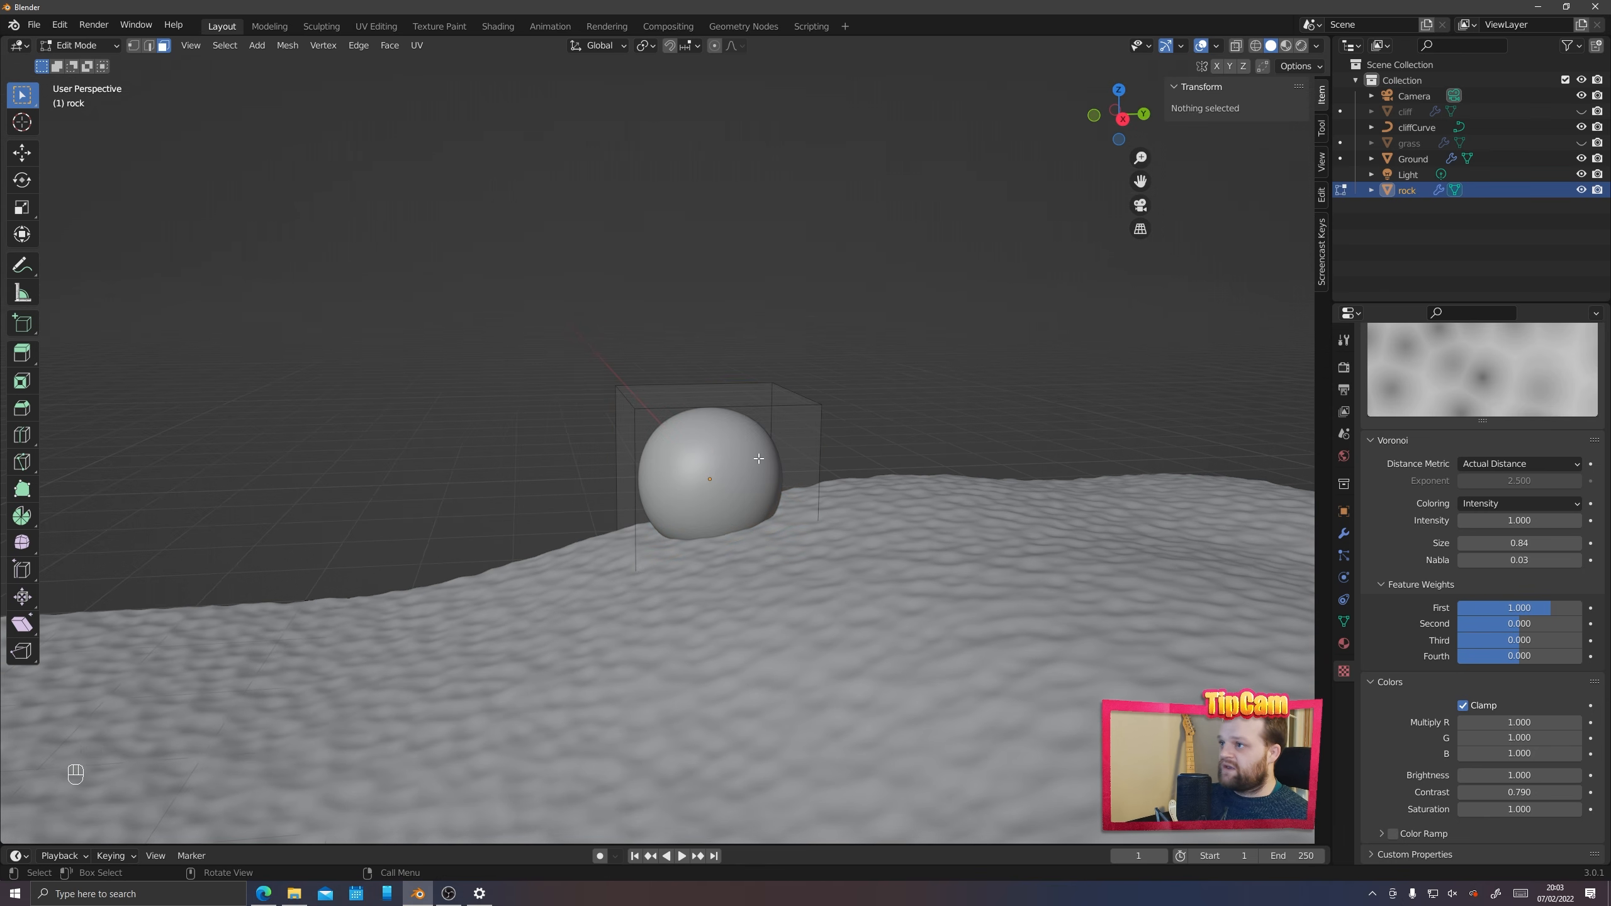
{"action": "key", "text": "ctrl+r"}
{"action": "scroll", "coordinate": [814, 484], "scroll_direction": "up", "scroll_amount": 2}
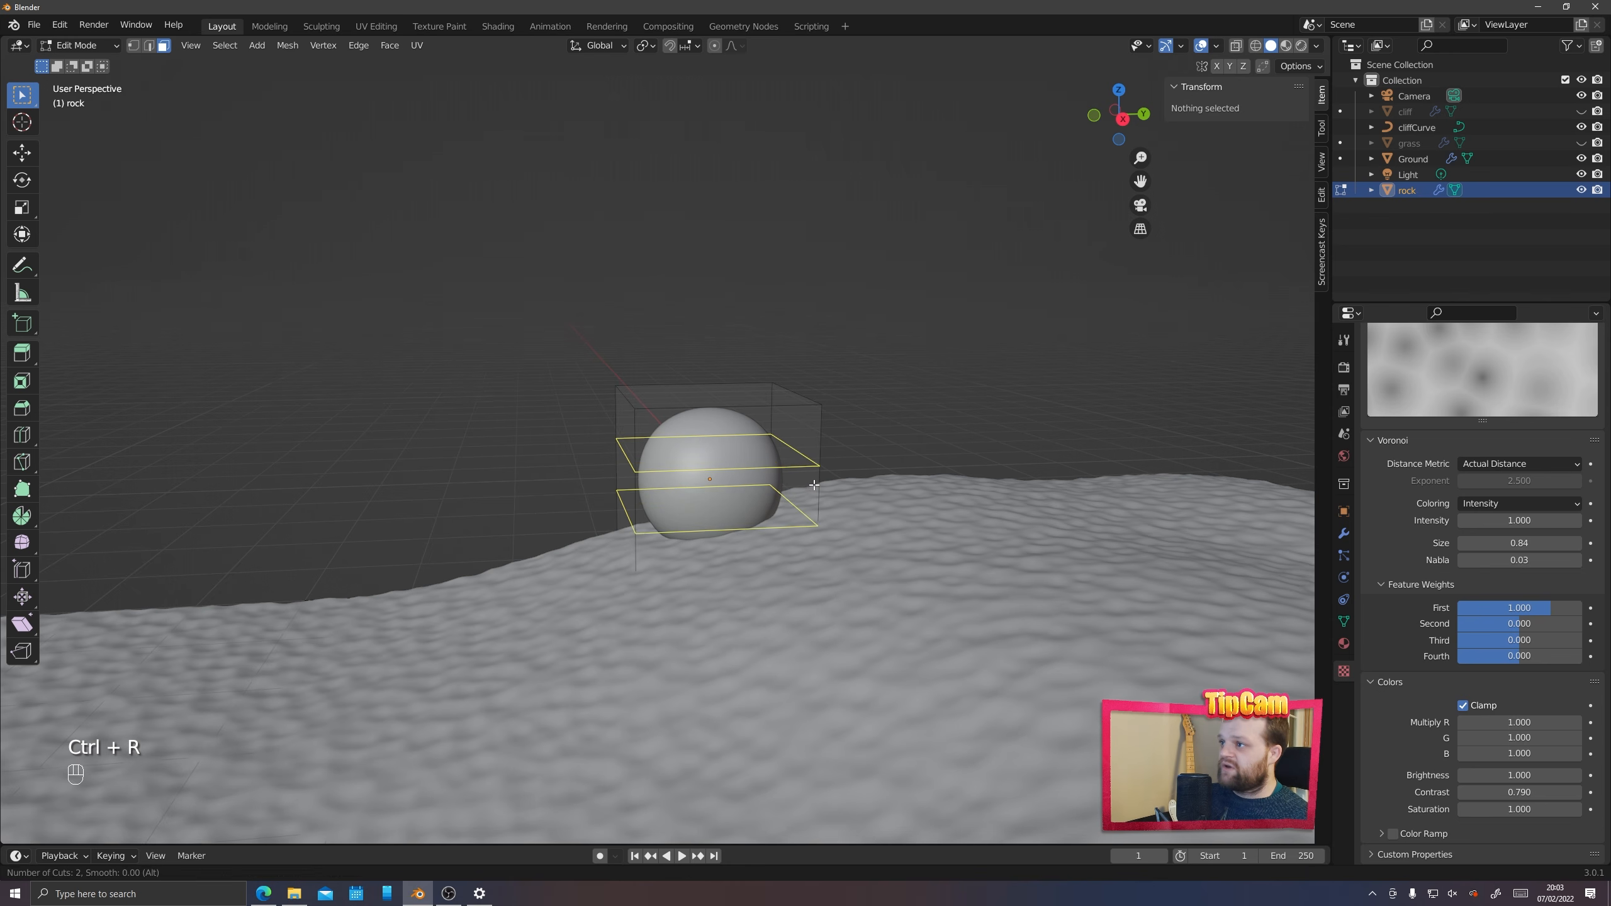
{"action": "left_click", "coordinate": [807, 484]}
{"action": "right_click", "coordinate": [814, 485]}
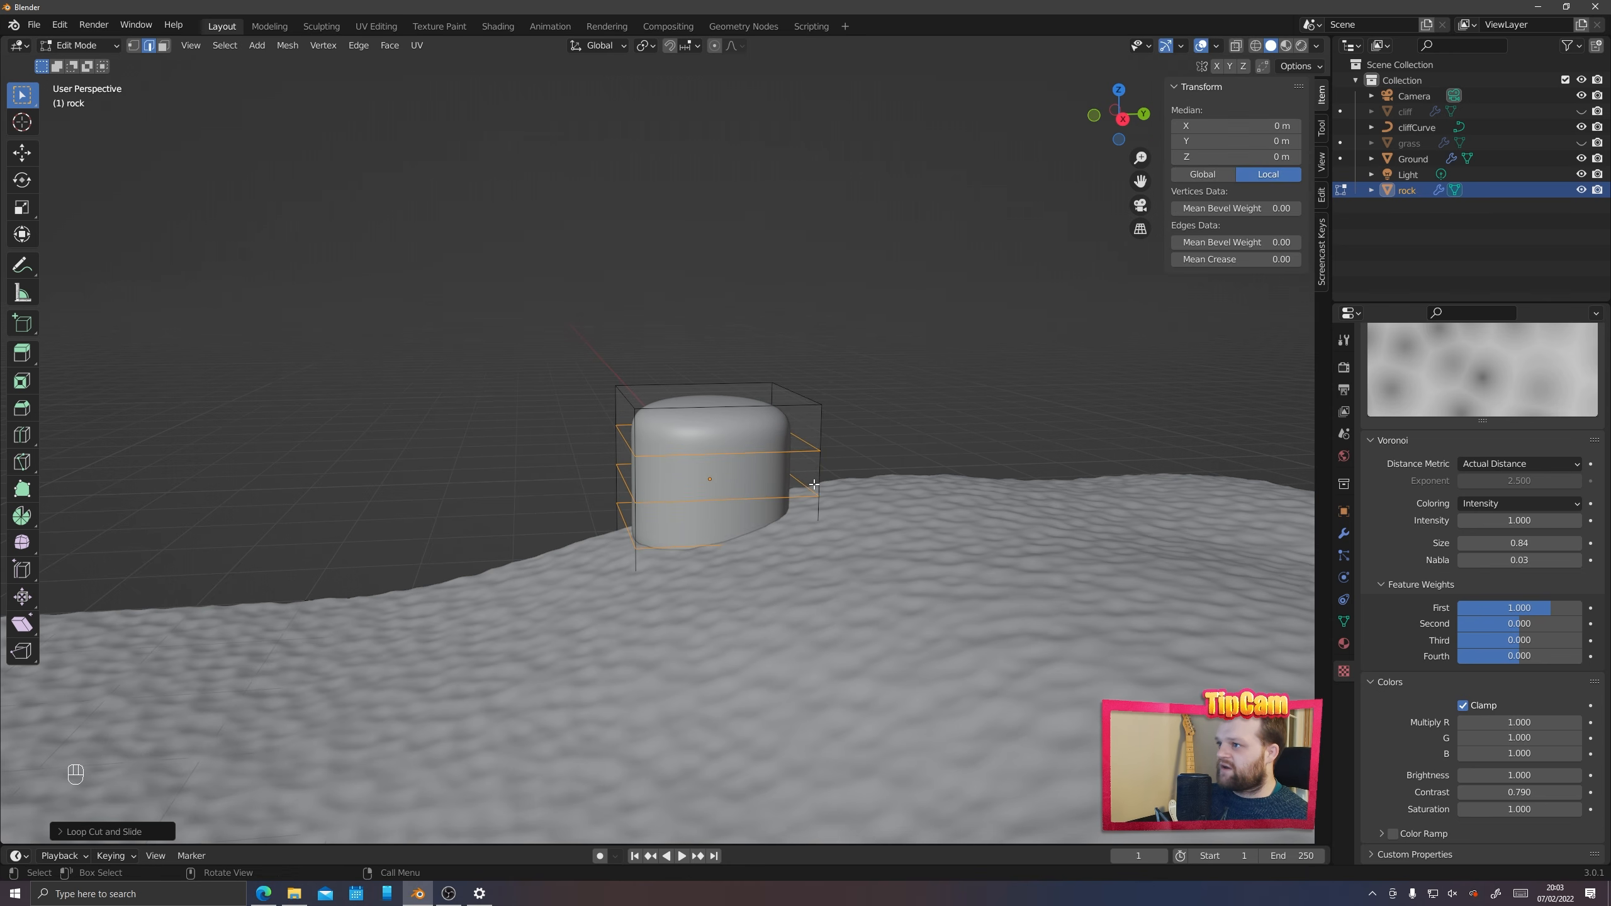
Extend the uppermost face on the rock's negative-Y side outward along Y to about -2.48 m, forming an overhang
{"action": "middle_click_drag", "start_coordinate": [616, 537], "coordinate": [642, 505]}
{"action": "left_click", "coordinate": [651, 456]}
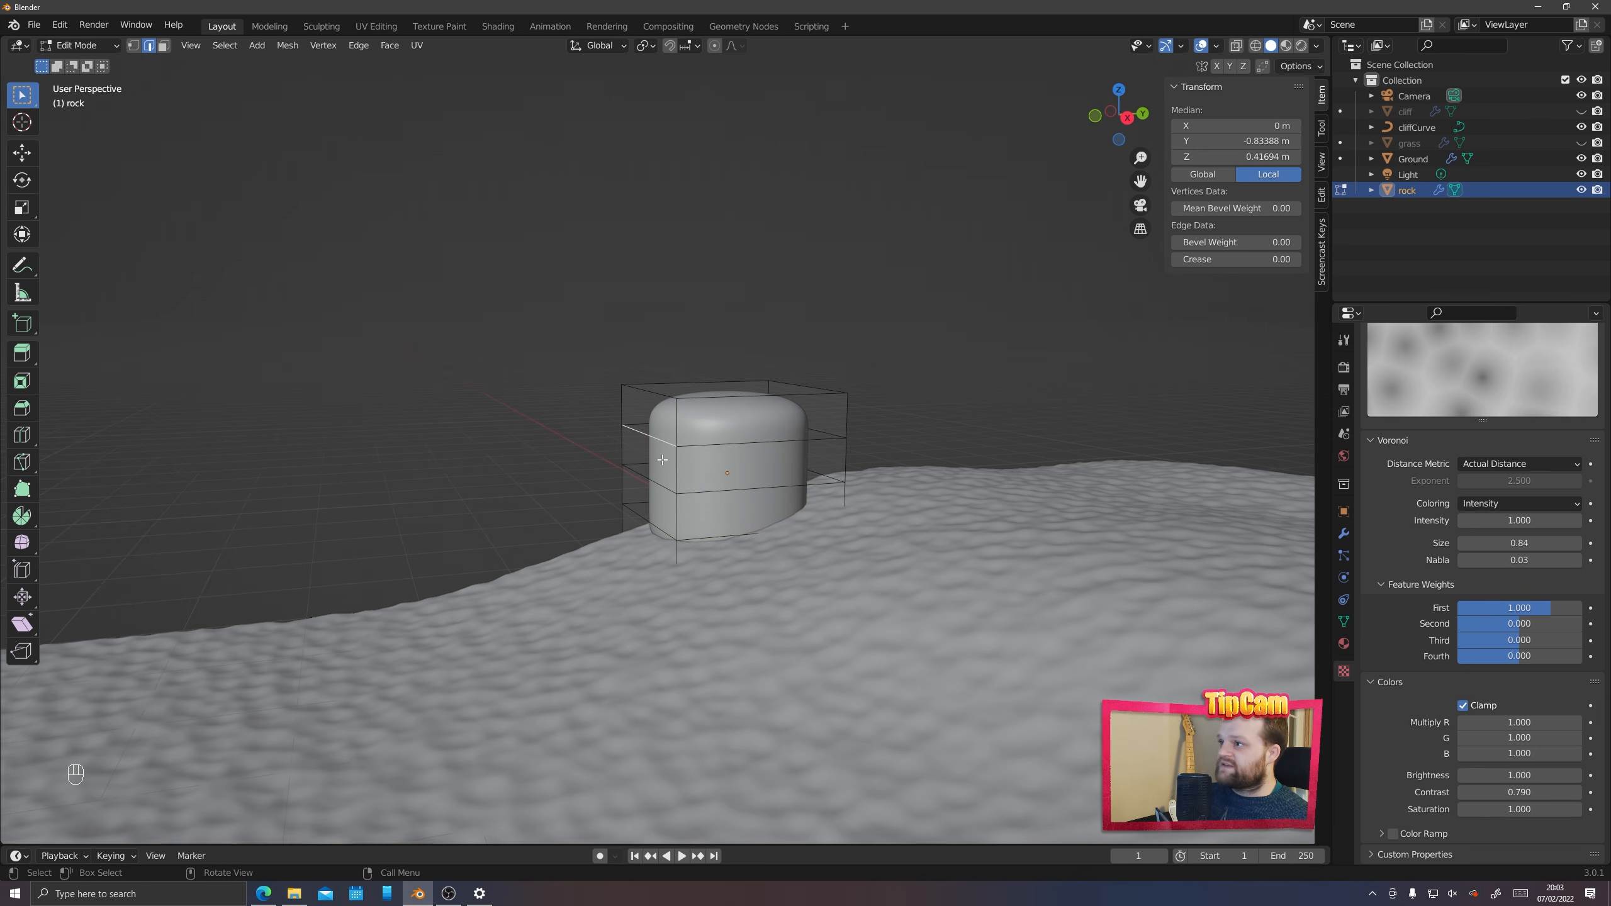
{"action": "key", "text": "3"}
{"action": "left_click", "coordinate": [664, 484]}
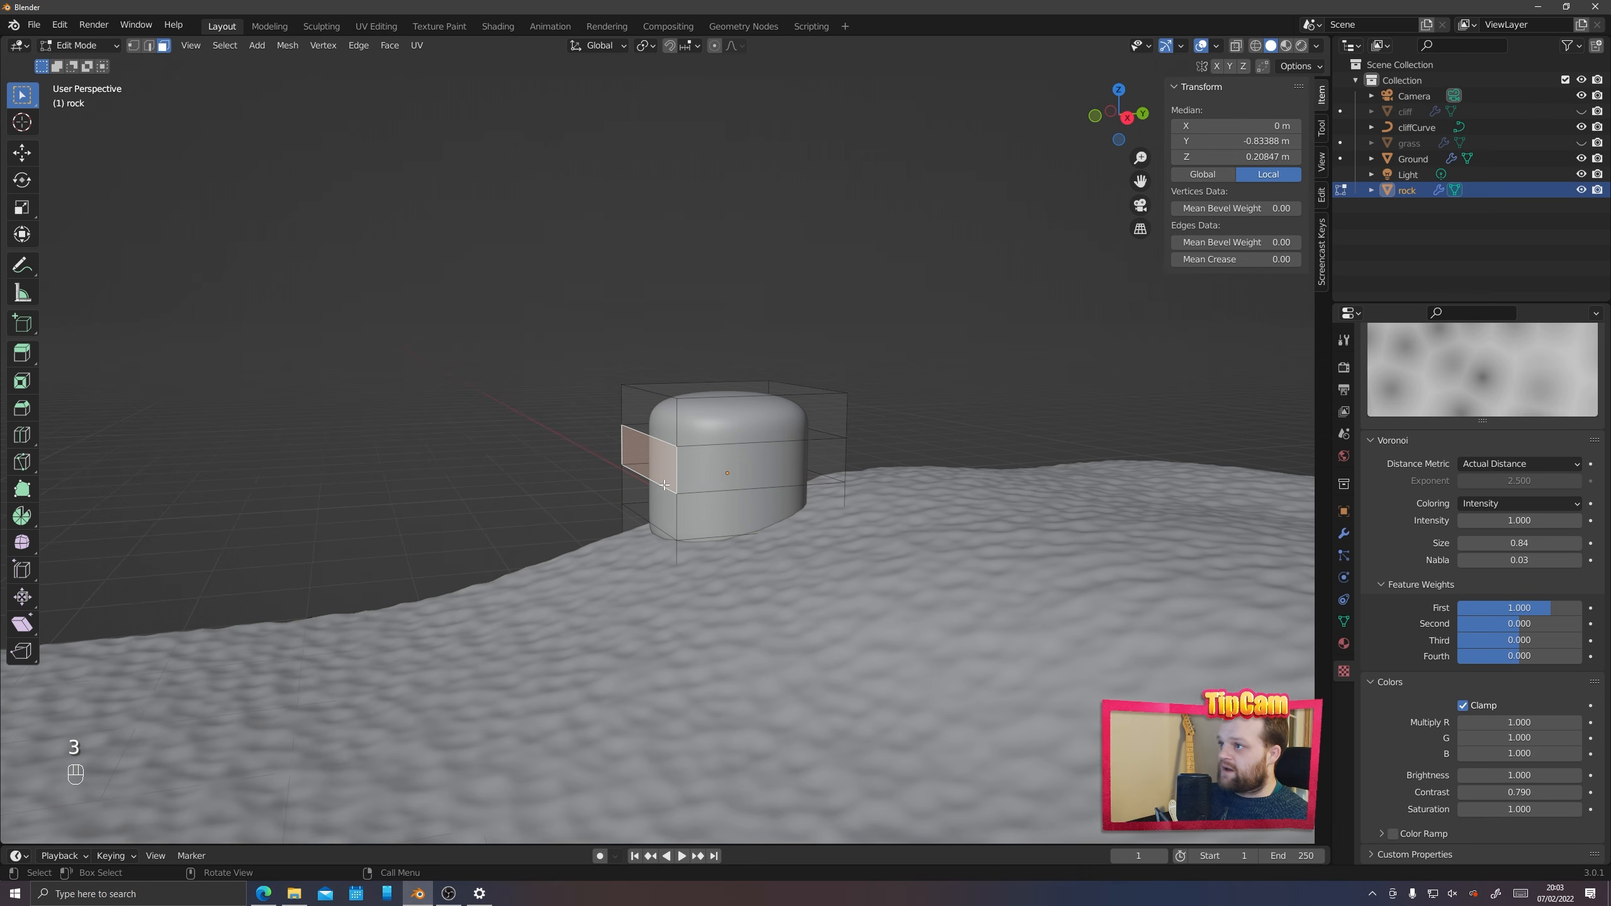
{"action": "left_click", "coordinate": [642, 436]}
{"action": "key", "text": "g"}
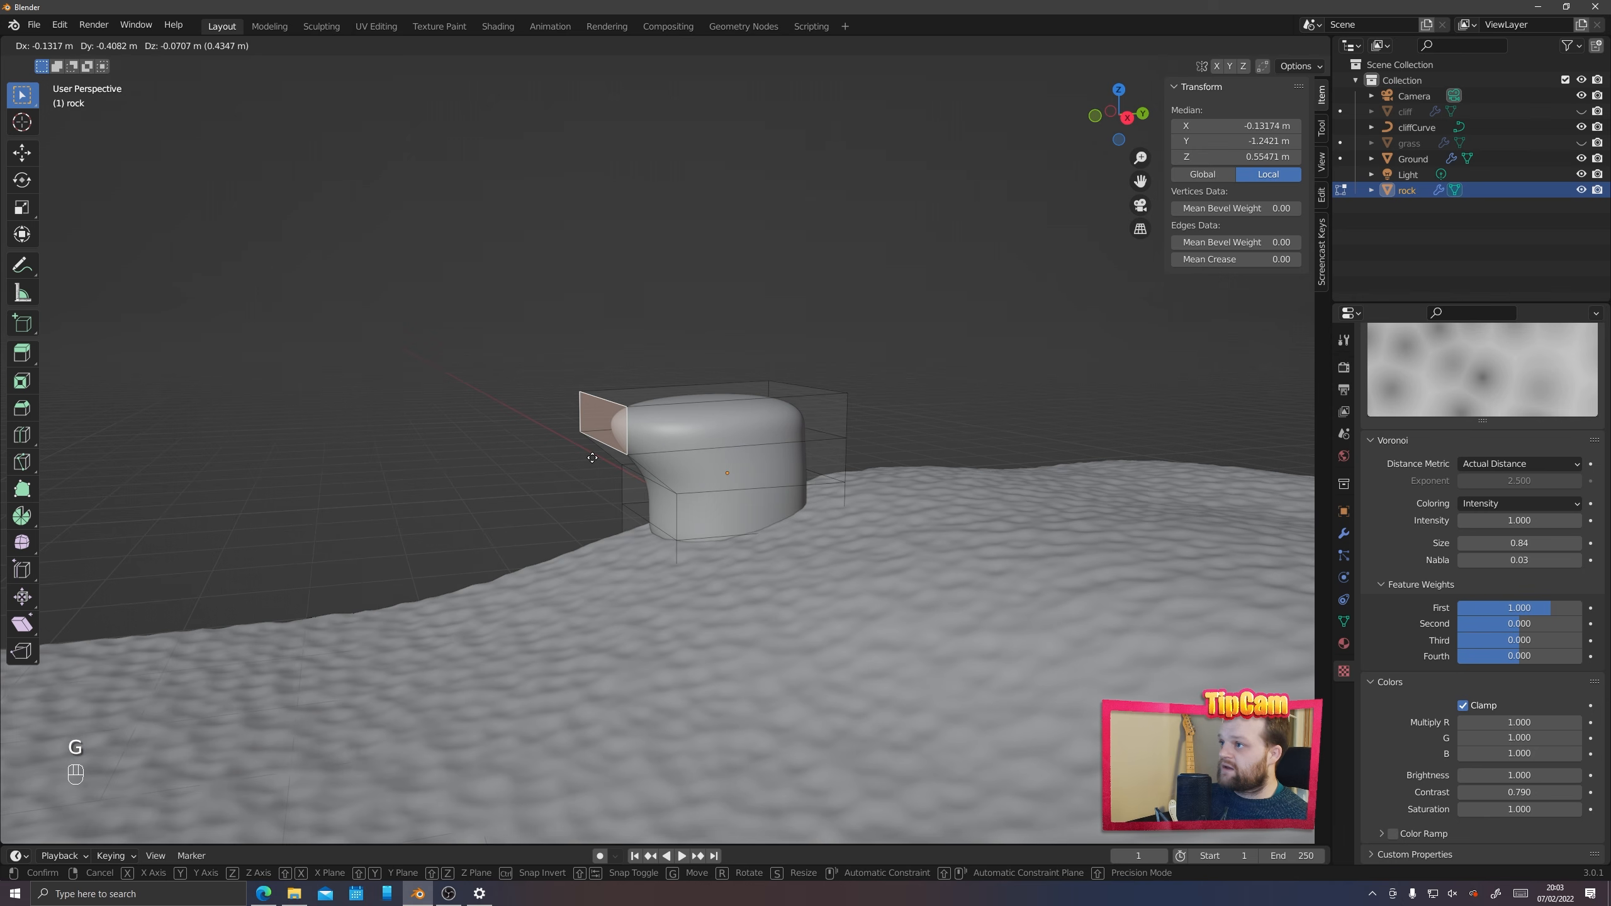
{"action": "key", "text": "y"}
{"action": "left_click", "coordinate": [493, 463]}
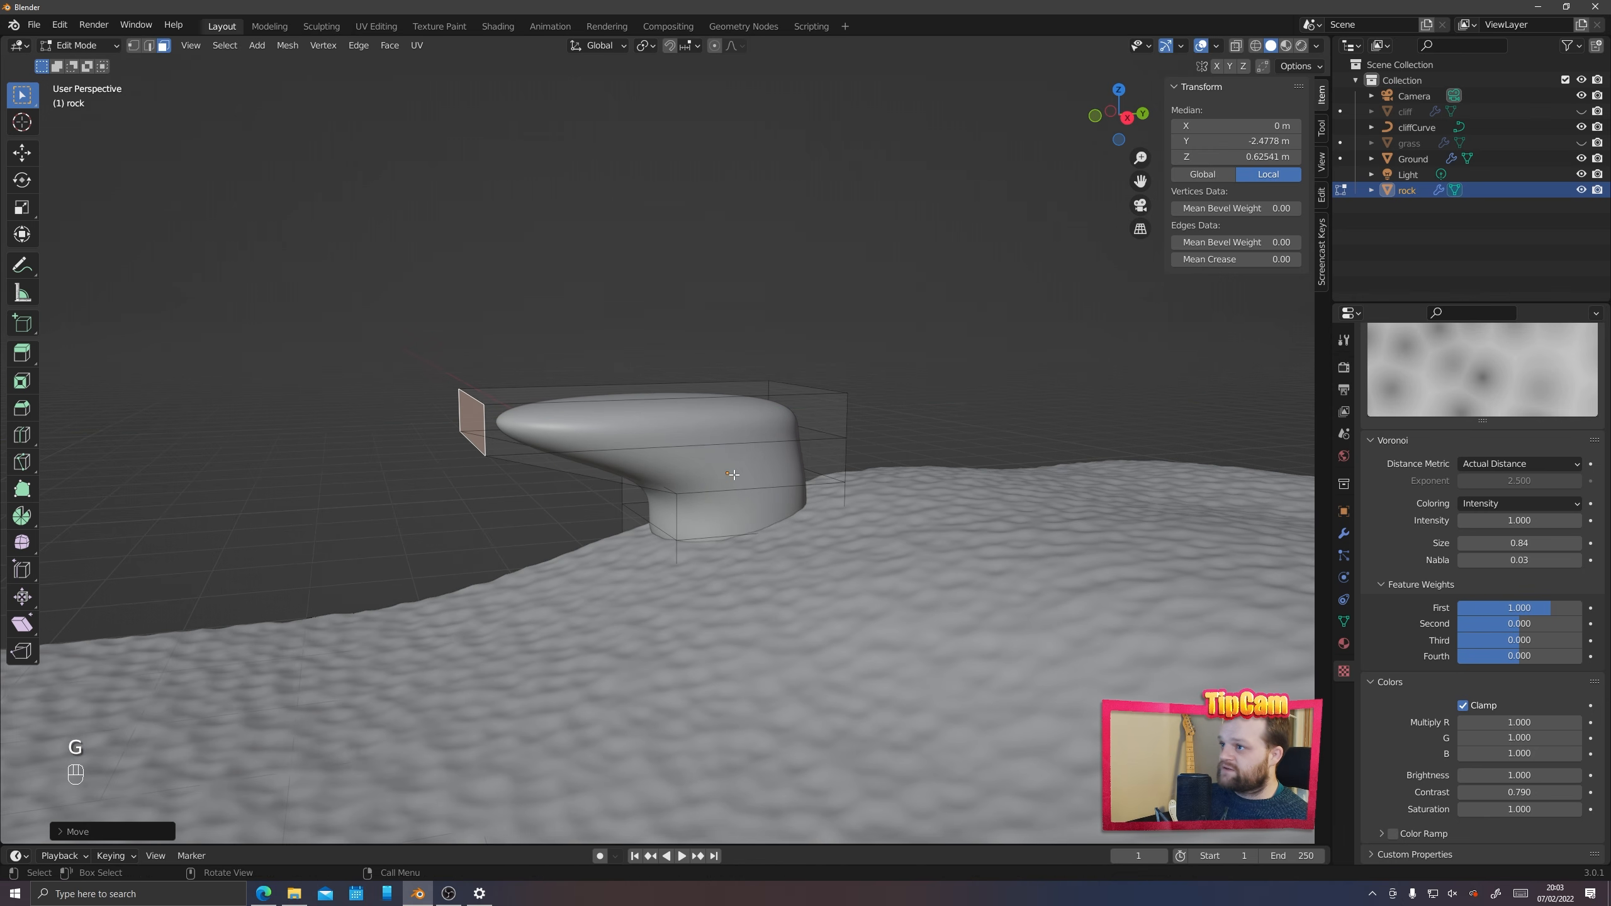
Reshape the end of the rock opposite the overhang by moving its faces
{"action": "middle_click_drag", "start_coordinate": [492, 463], "coordinate": [654, 428]}
{"action": "left_click", "coordinate": [653, 429]}
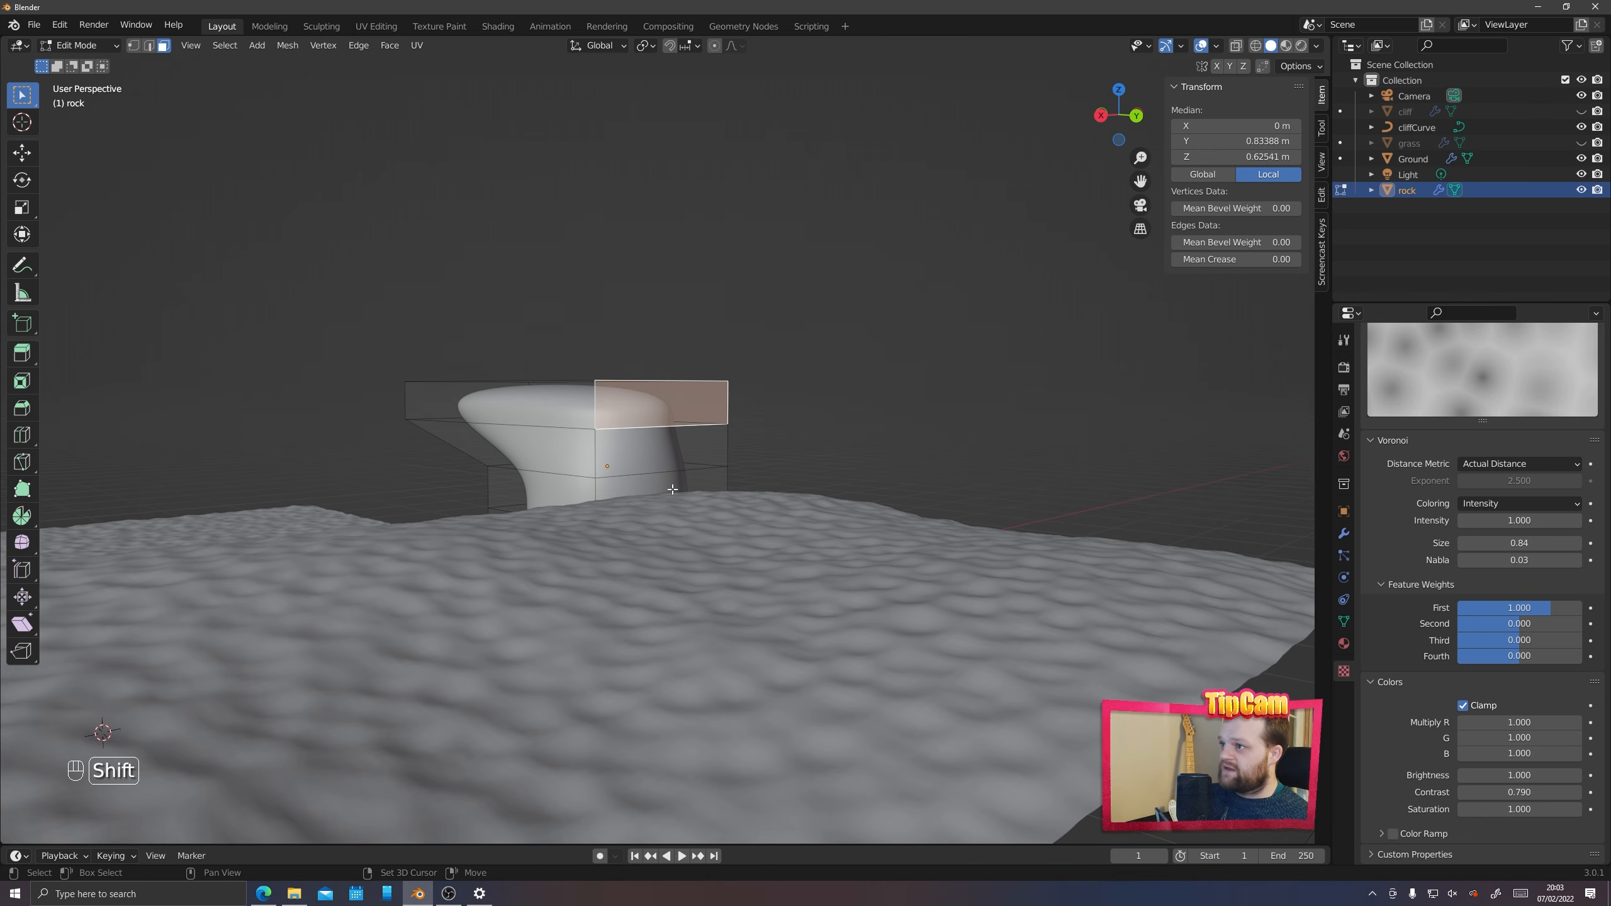
{"action": "middle_click_drag", "start_coordinate": [672, 489], "coordinate": [641, 523]}
{"action": "left_click", "coordinate": [674, 522]}
{"action": "left_click", "coordinate": [674, 522]}
{"action": "key", "text": "g"}
{"action": "key", "text": "g"}
{"action": "left_click", "coordinate": [641, 543]}
{"action": "key", "text": "Tab"}
{"action": "key", "text": "Tab"}
Select an edge at mid-height below the rock's overhang and move it to about Y -1.55 m
{"action": "left_click", "coordinate": [609, 454]}
{"action": "left_click", "coordinate": [620, 490]}
{"action": "key", "text": "2"}
{"action": "left_click", "coordinate": [666, 511]}
{"action": "key", "text": "g"}
{"action": "left_click", "coordinate": [672, 511]}
Add a series of evenly spaced loop cuts across the length of the rock
{"action": "key", "text": "ctrl+r"}
{"action": "scroll", "coordinate": [664, 506], "scroll_direction": "up", "scroll_amount": 4}
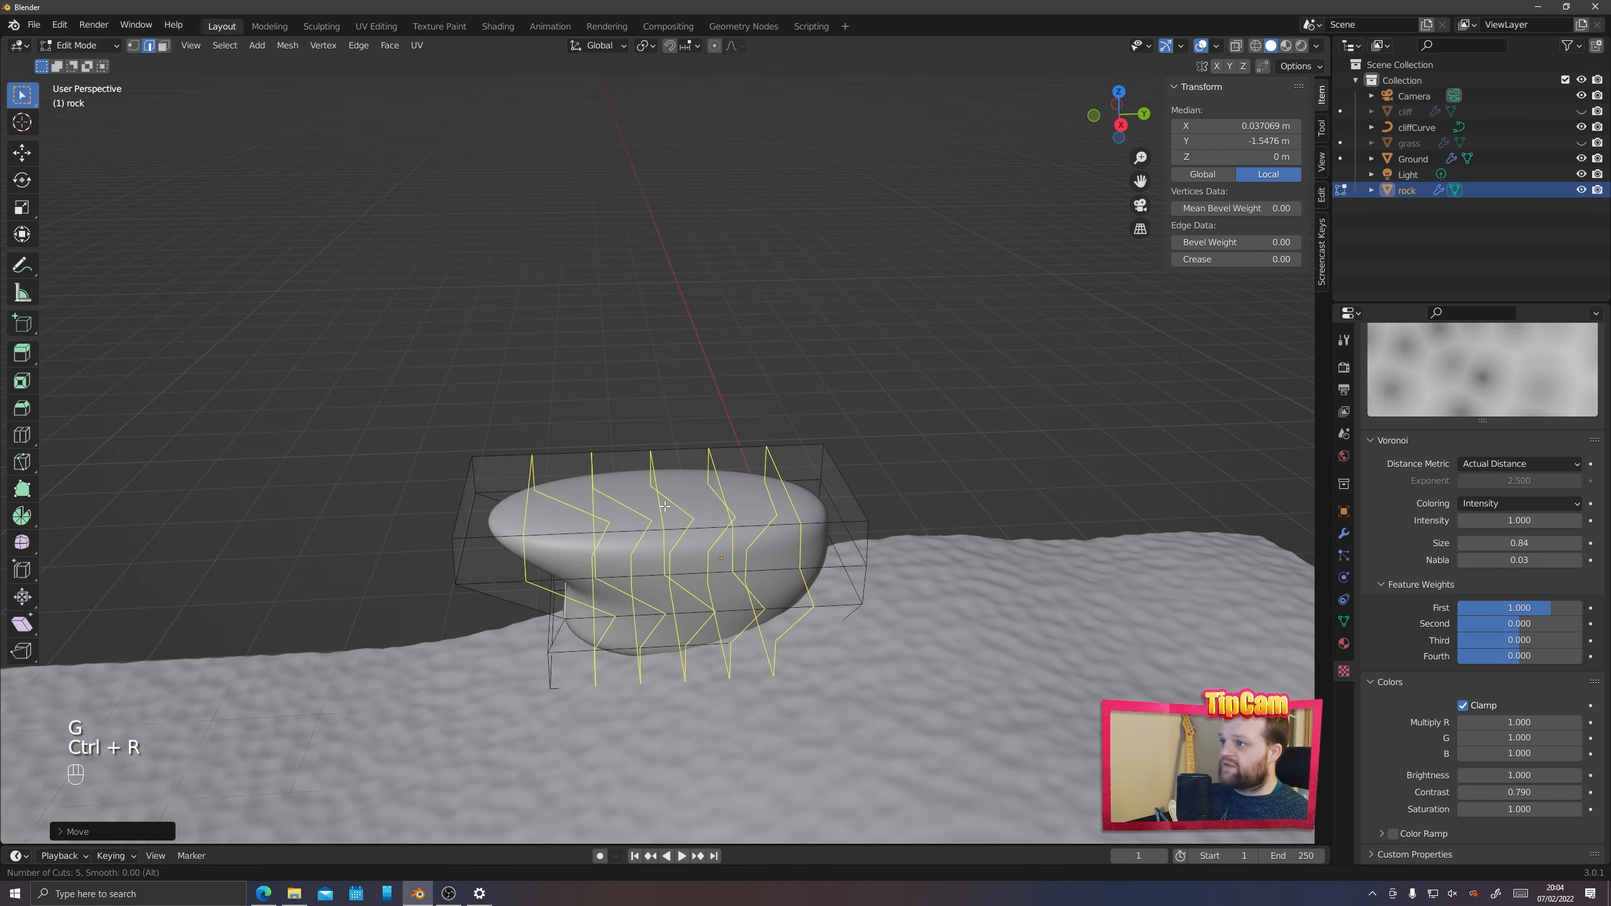
{"action": "left_click", "coordinate": [664, 507]}
{"action": "middle_click_drag", "start_coordinate": [656, 513], "coordinate": [620, 506]}
Add further loop cuts to the rock mesh and set the Rock_1 texture's contrast to 0.19
{"action": "key", "text": "Tab"}
{"action": "key", "text": "Tab"}
{"action": "key", "text": "ctrl+r"}
{"action": "left_click", "coordinate": [625, 565]}
{"action": "key", "text": "Tab"}
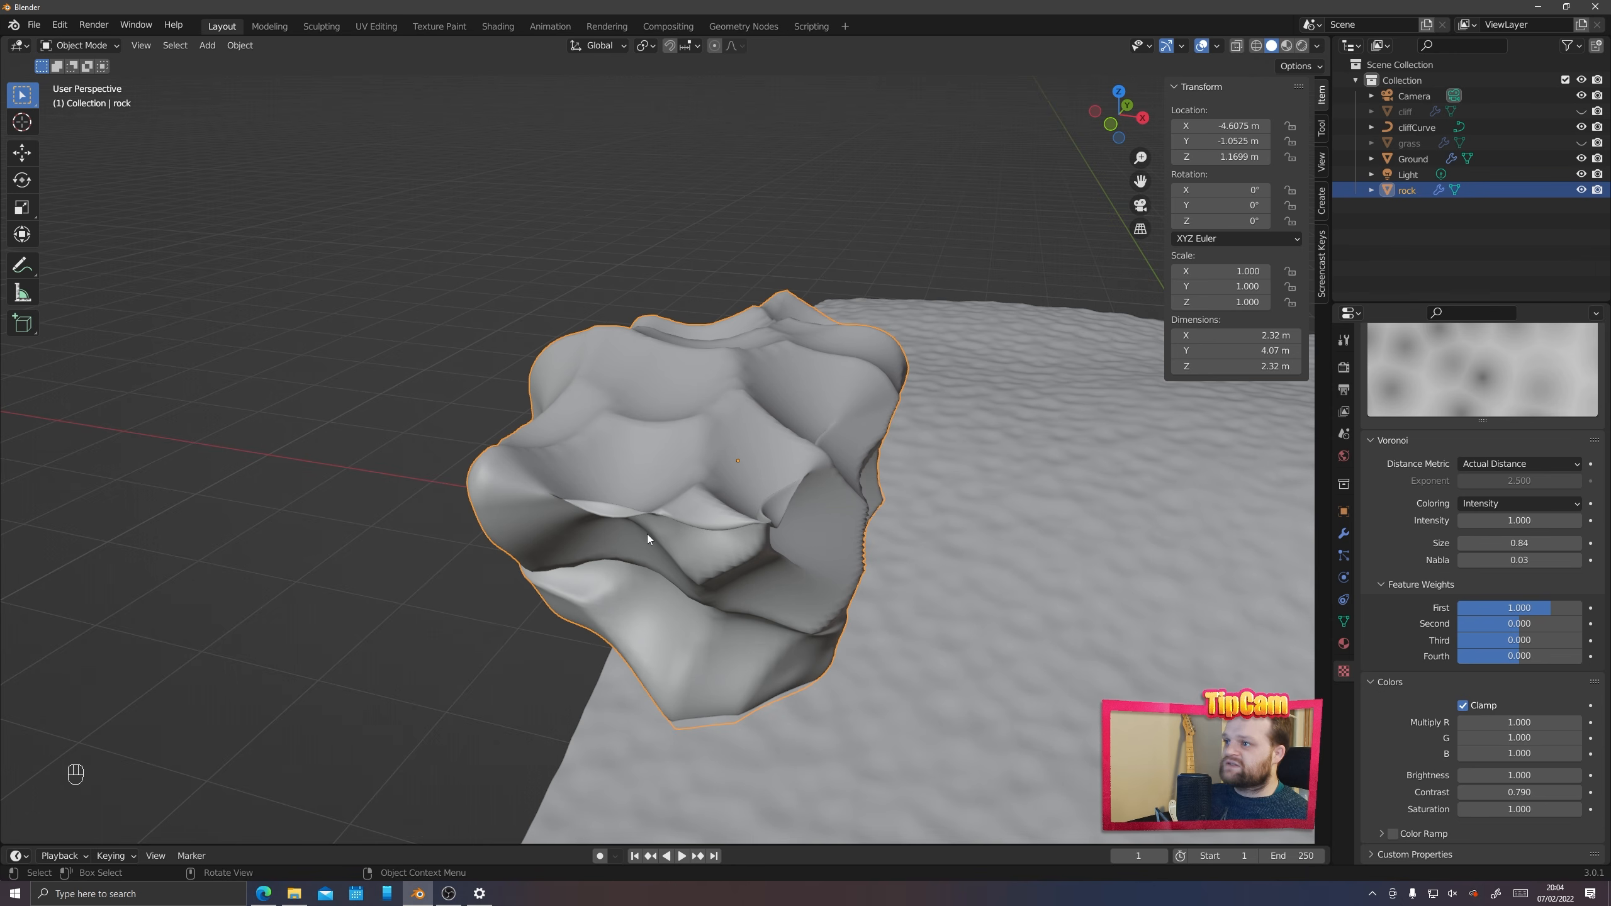
{"action": "left_click_drag", "start_coordinate": [1520, 794], "coordinate": [1395, 794]}
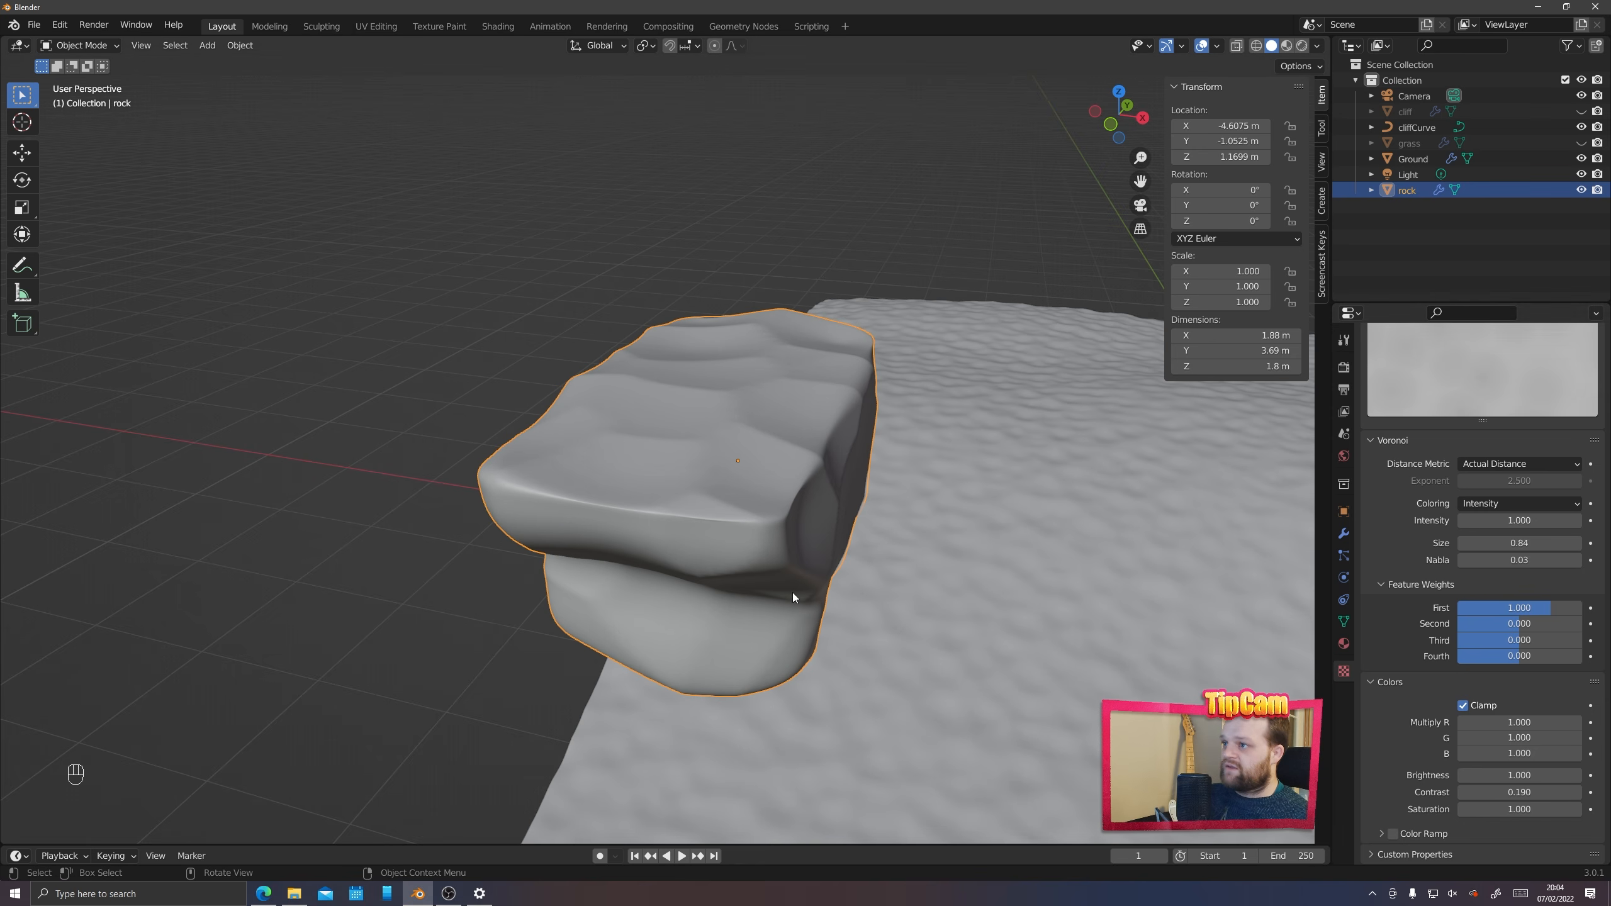
Sculpt the rock into an irregular shape by moving faces on its sides and ends with proportional editing
{"action": "middle_click_drag", "start_coordinate": [793, 597], "coordinate": [654, 540]}
{"action": "key", "text": "Tab"}
{"action": "key", "text": "3"}
{"action": "left_click", "coordinate": [464, 453]}
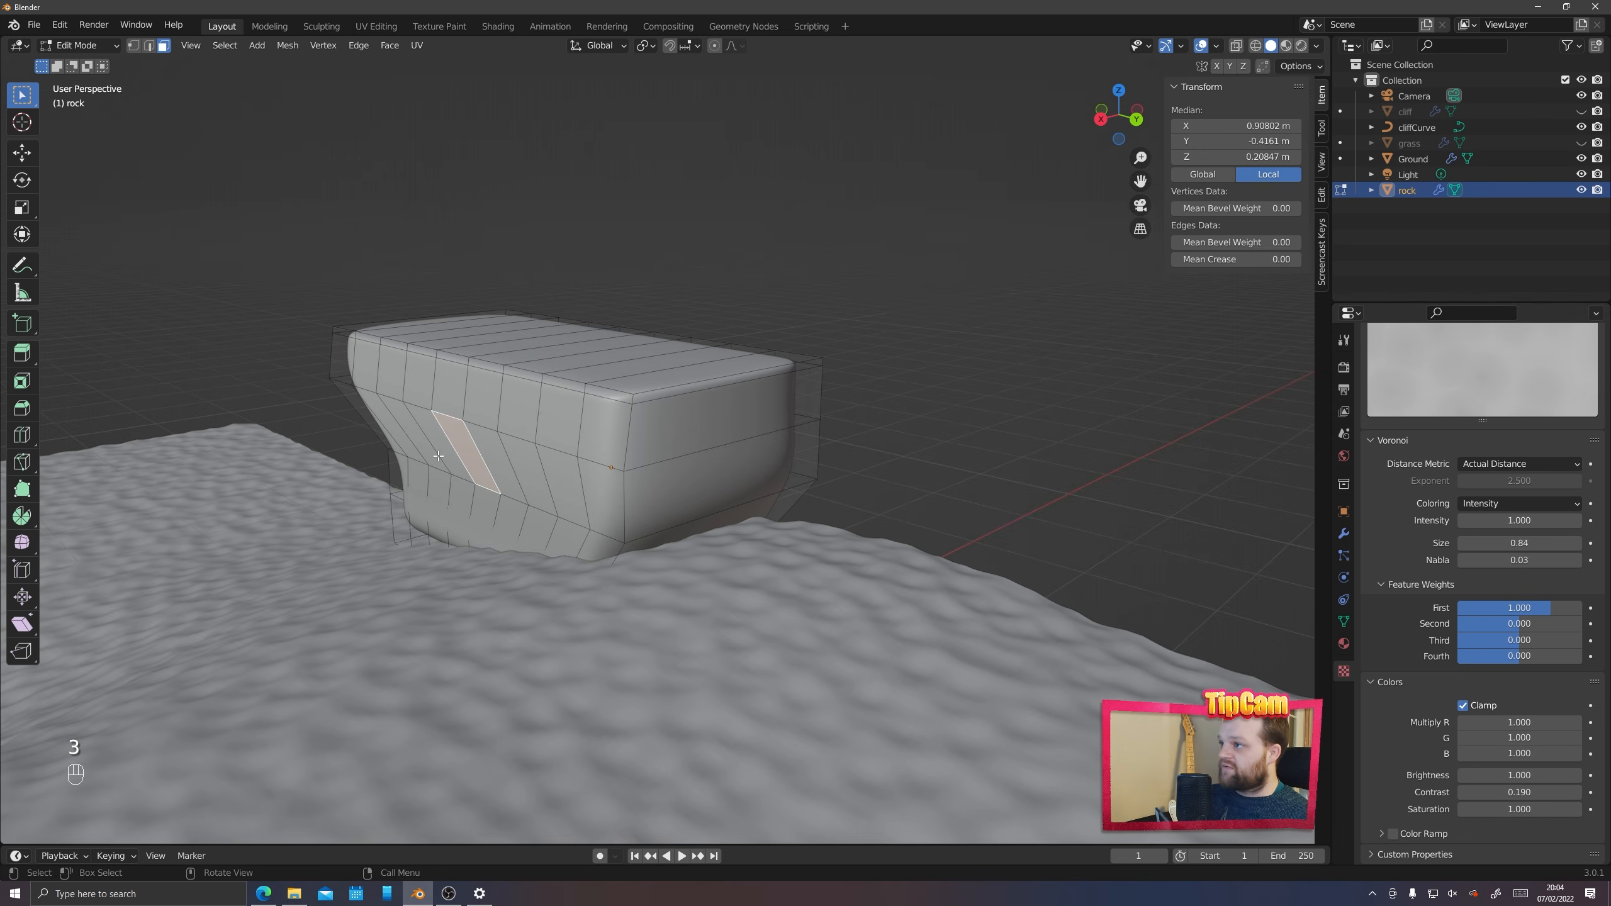
{"action": "middle_click_drag", "start_coordinate": [438, 456], "coordinate": [717, 438]}
{"action": "key", "text": "g"}
{"action": "left_click", "coordinate": [698, 457]}
{"action": "key", "text": "g"}
{"action": "key", "text": "g"}
{"action": "left_click_drag", "start_coordinate": [768, 425], "coordinate": [704, 483]}
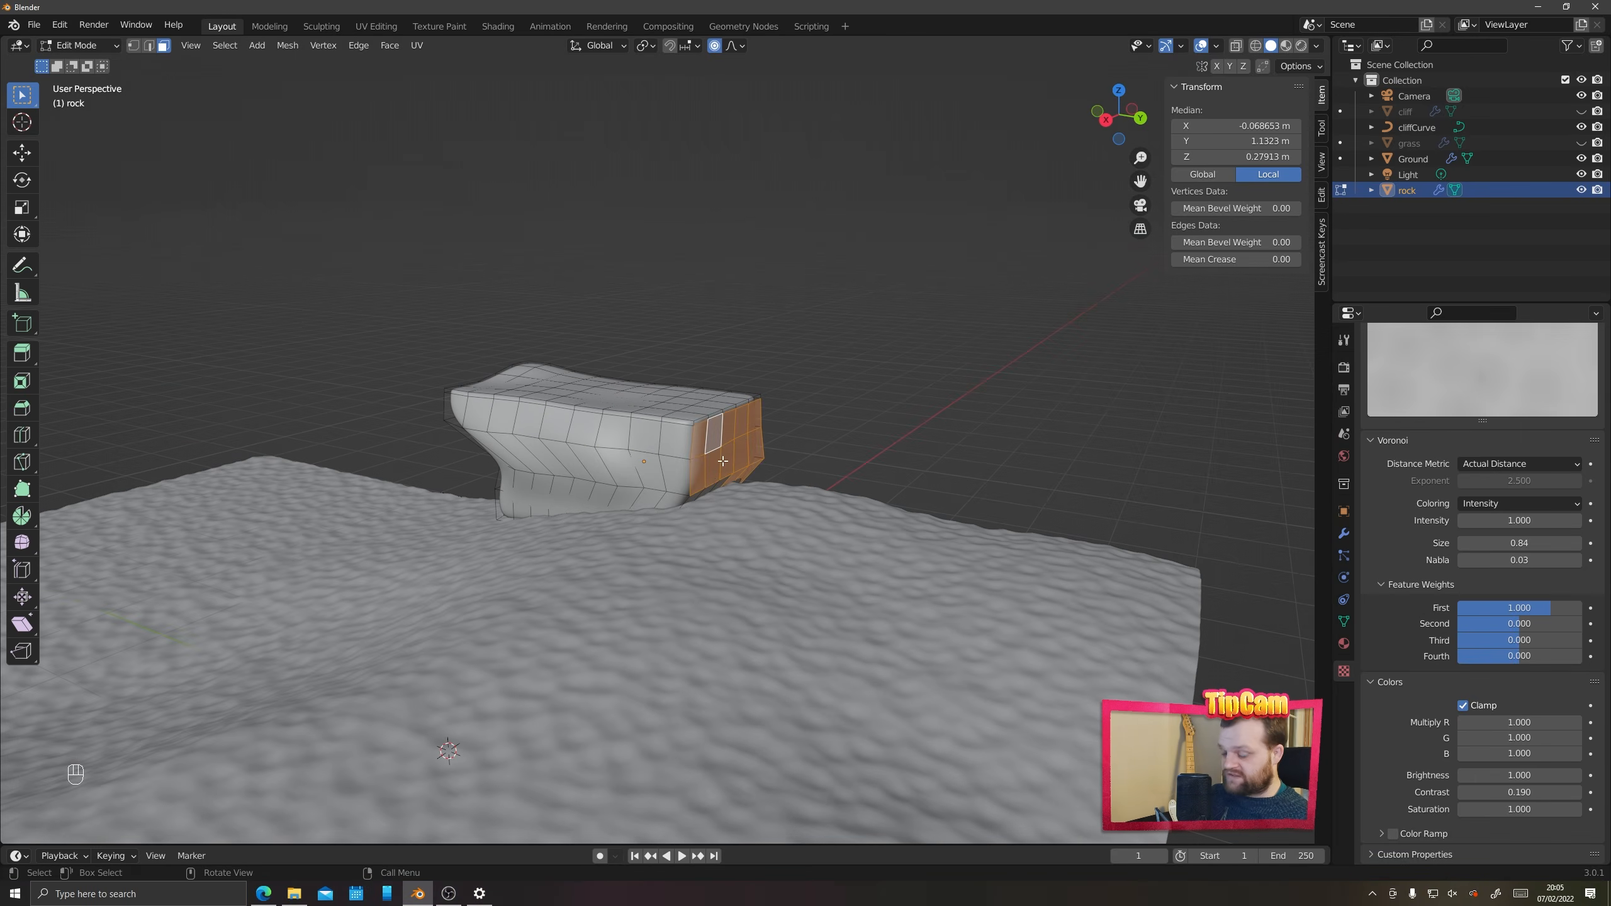
{"action": "key", "text": "Tab"}
{"action": "middle_click_drag", "start_coordinate": [723, 461], "coordinate": [619, 488]}
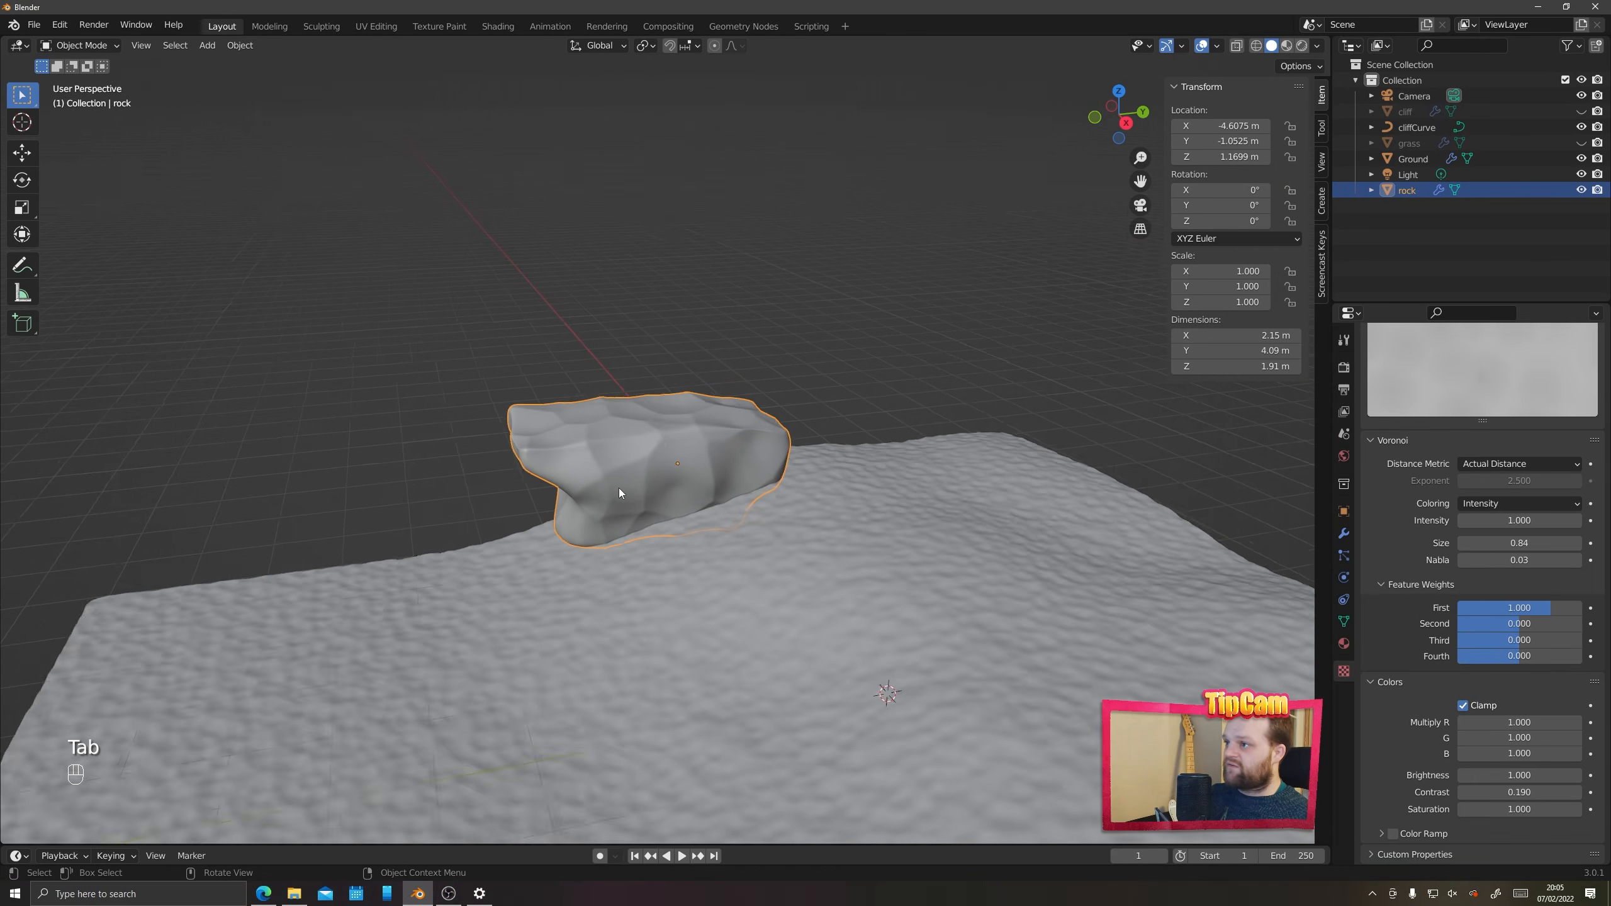
Lower the rock along Z to about 0.48 m so it sinks into the ground
{"action": "scroll", "coordinate": [622, 488], "scroll_direction": "down", "scroll_amount": 4}
{"action": "middle_click_drag", "start_coordinate": [497, 487], "coordinate": [531, 544], "text": "shift"}
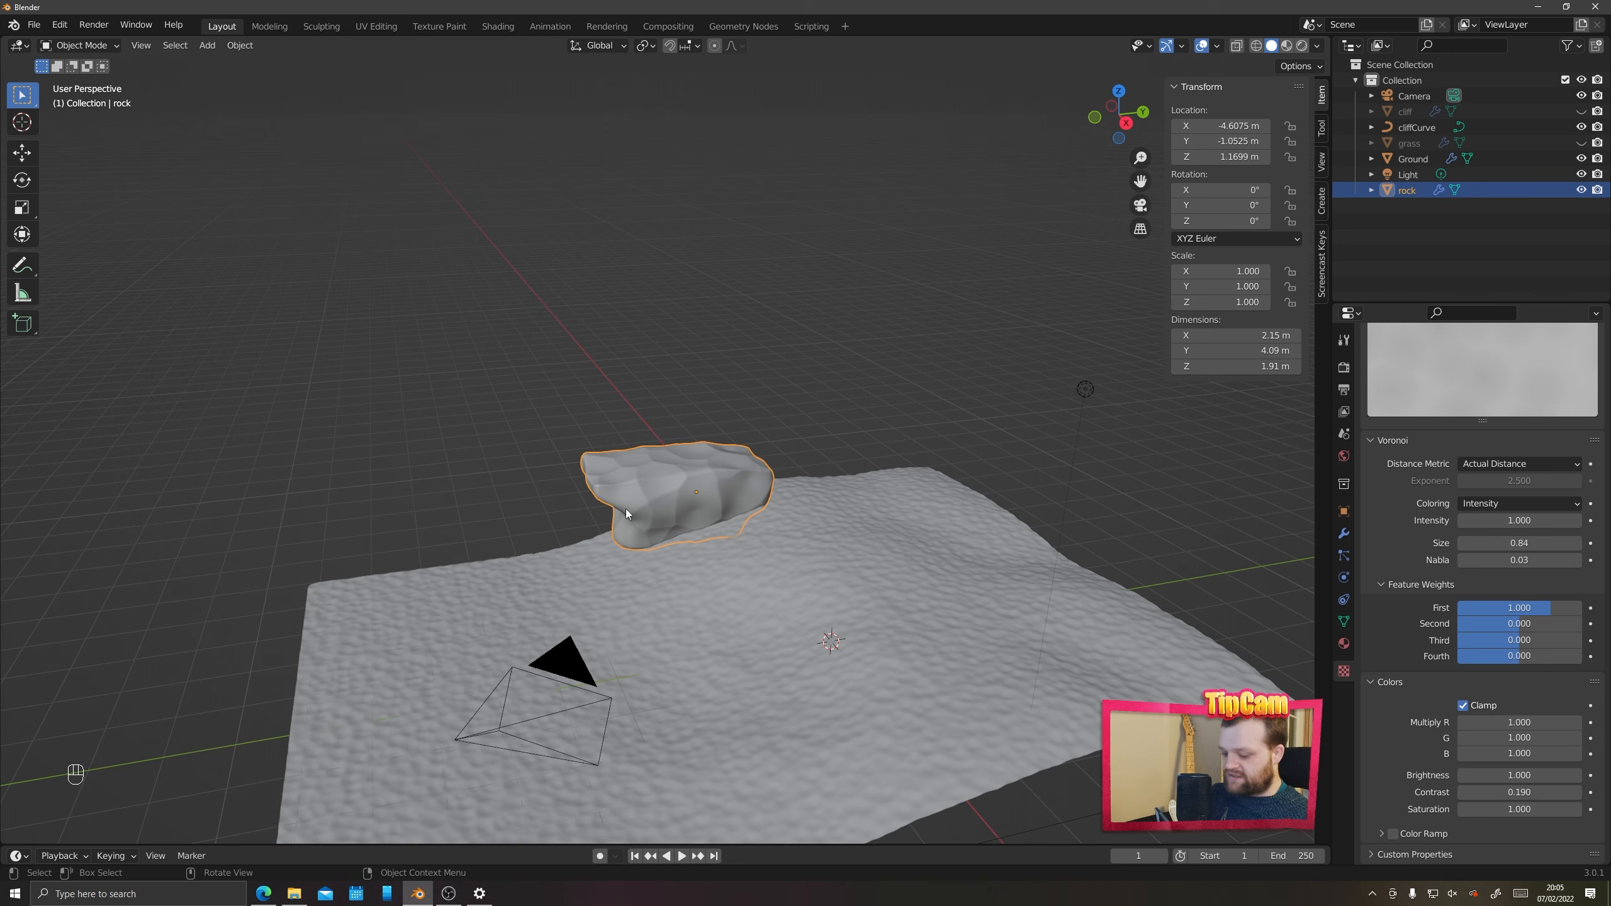
{"action": "key", "text": "g"}
{"action": "key", "text": "z"}
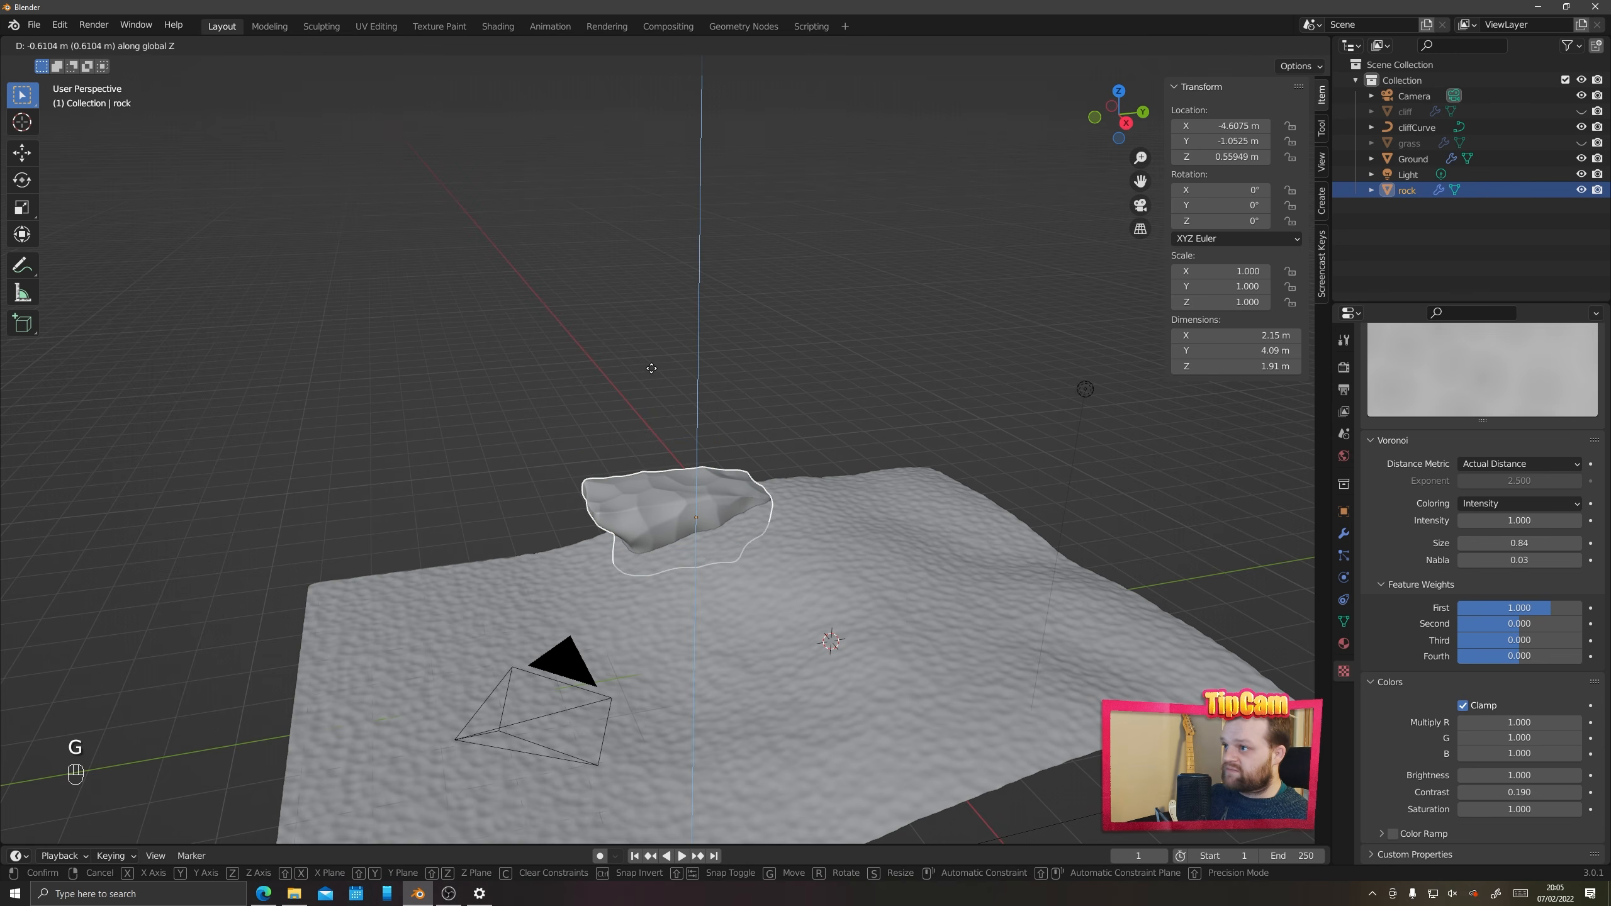
{"action": "left_click", "coordinate": [622, 441]}
Rotate the rock to about -10.1° around Z in the top view
{"action": "middle_click_drag", "start_coordinate": [622, 440], "coordinate": [679, 636]}
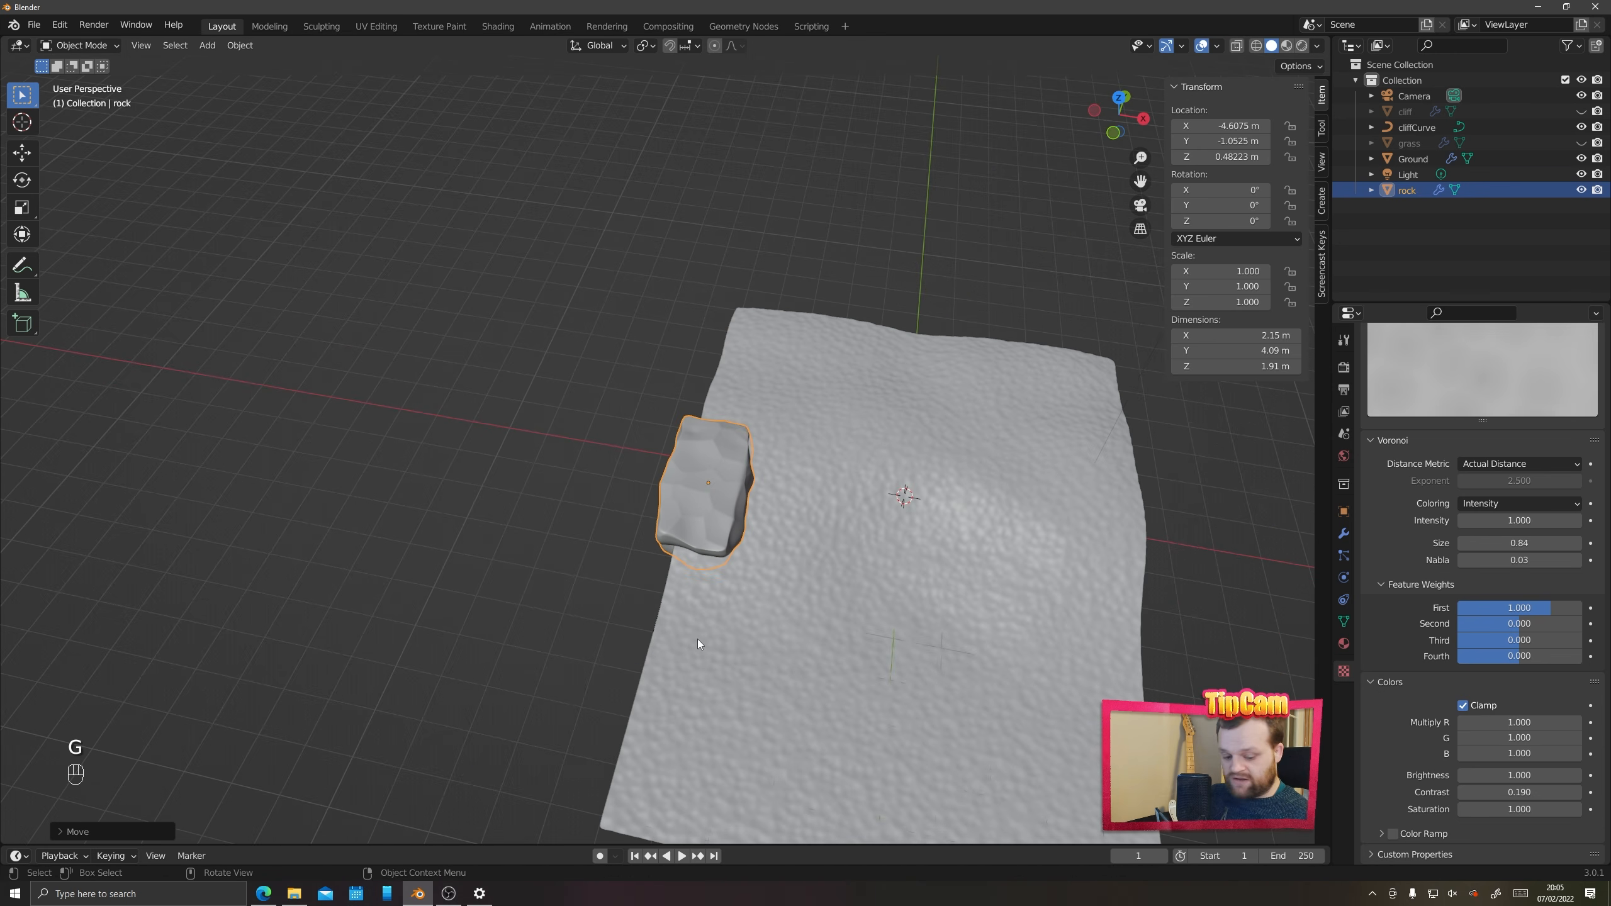
{"action": "key", "text": "KP_7"}
{"action": "key", "text": "r"}
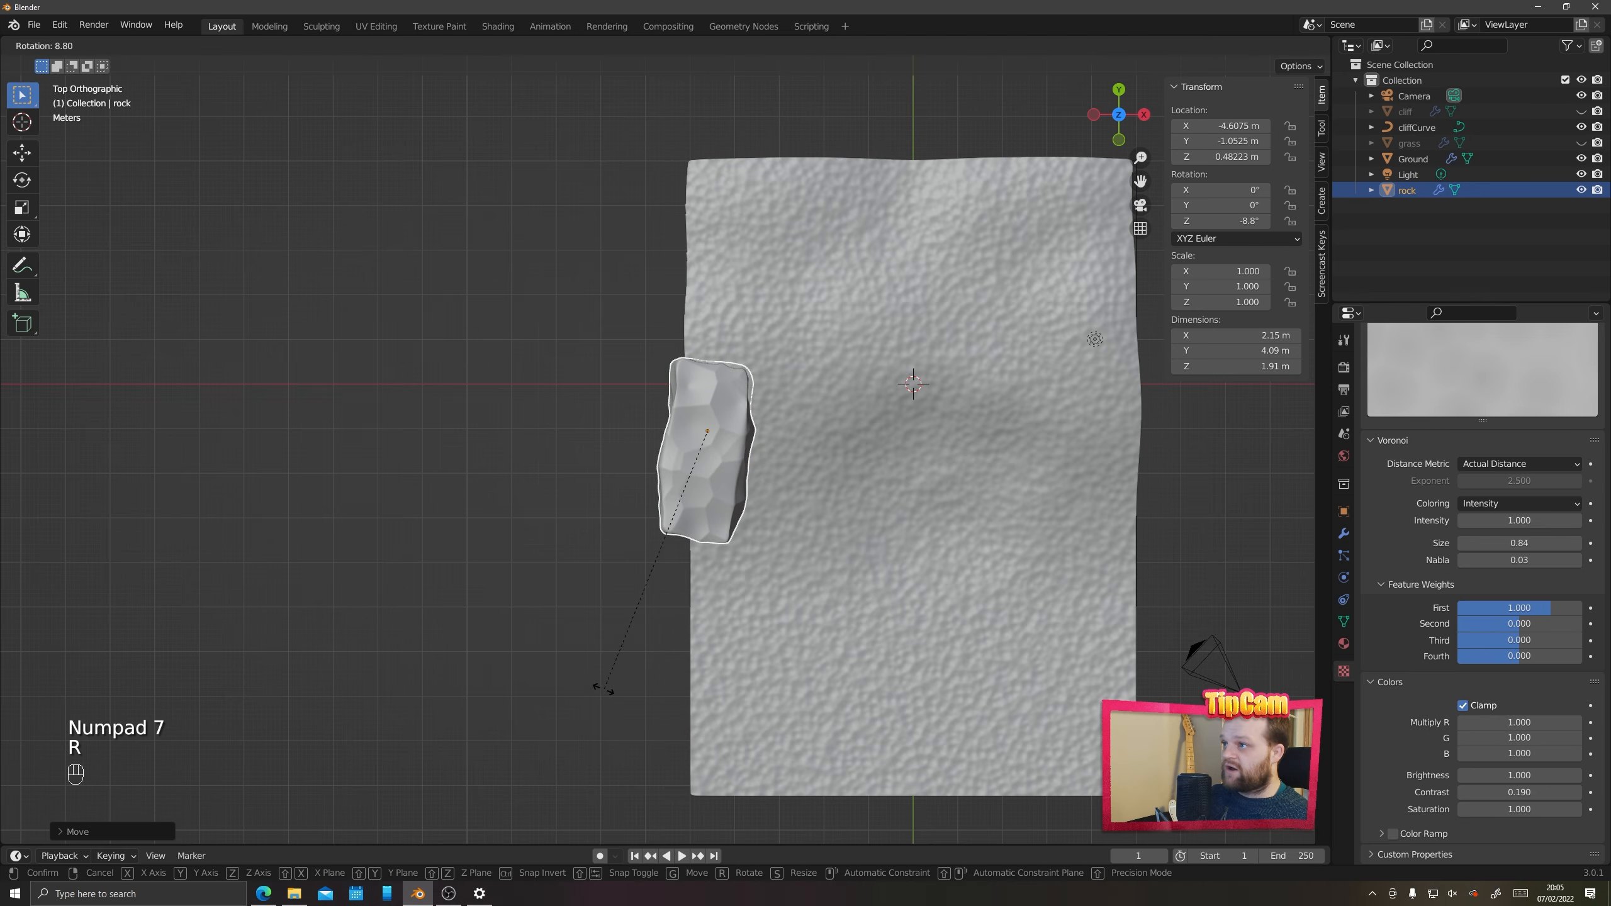
{"action": "left_click", "coordinate": [597, 688]}
{"action": "middle_click_drag", "start_coordinate": [655, 598], "coordinate": [546, 641]}
Duplicate the rock and move the copy along Y to about -3.80 m
{"action": "key", "text": "shift+d"}
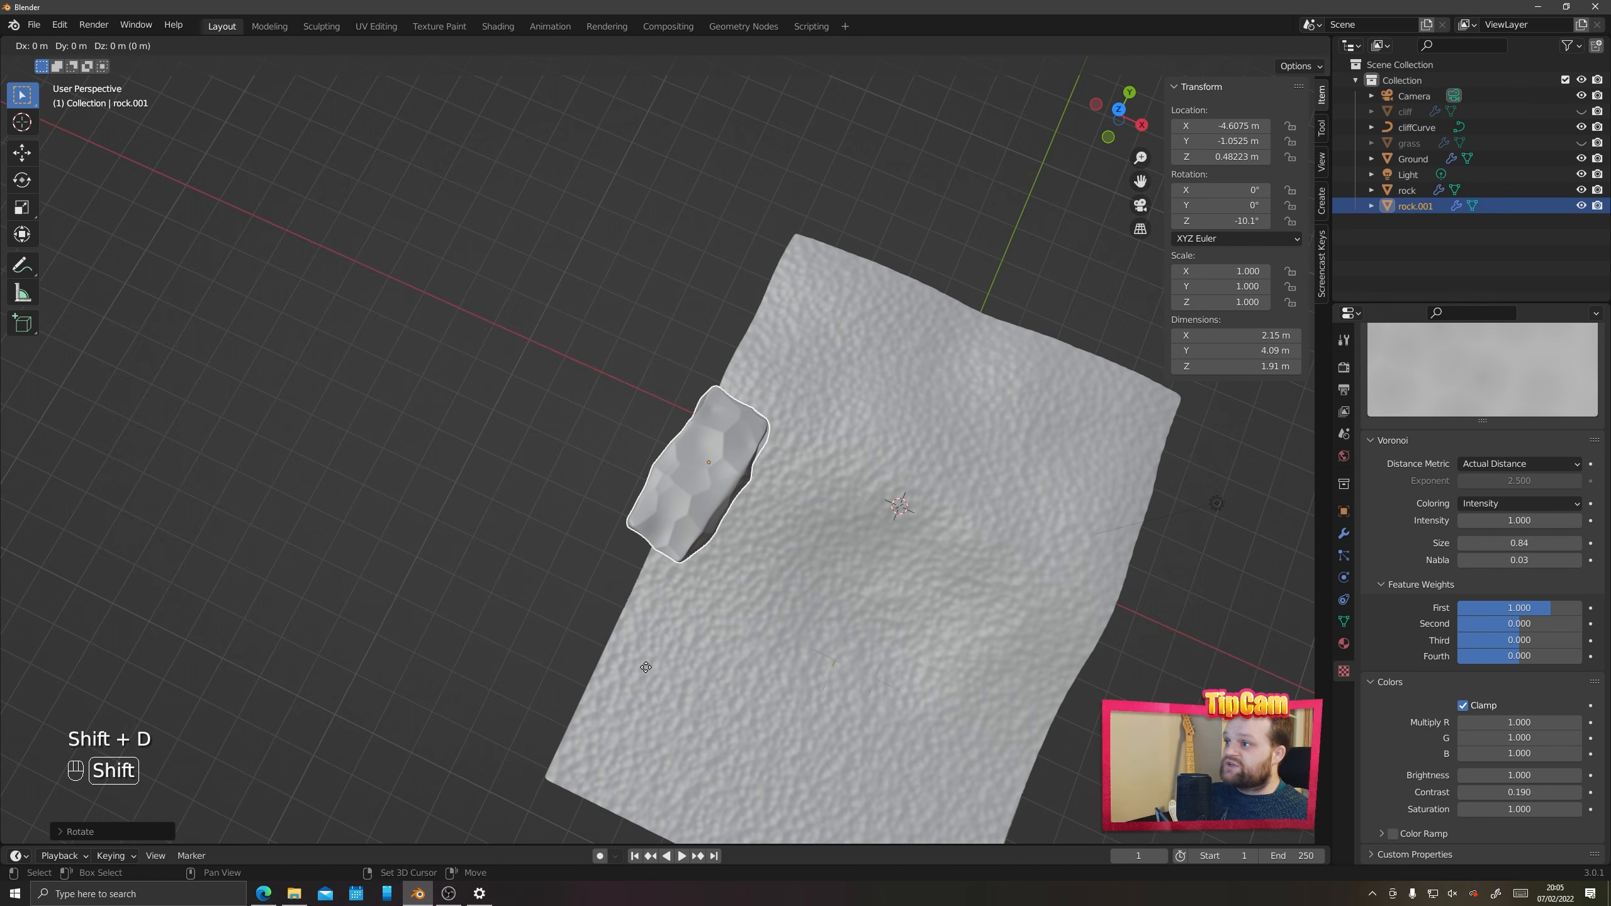
{"action": "right_click", "coordinate": [391, 478]}
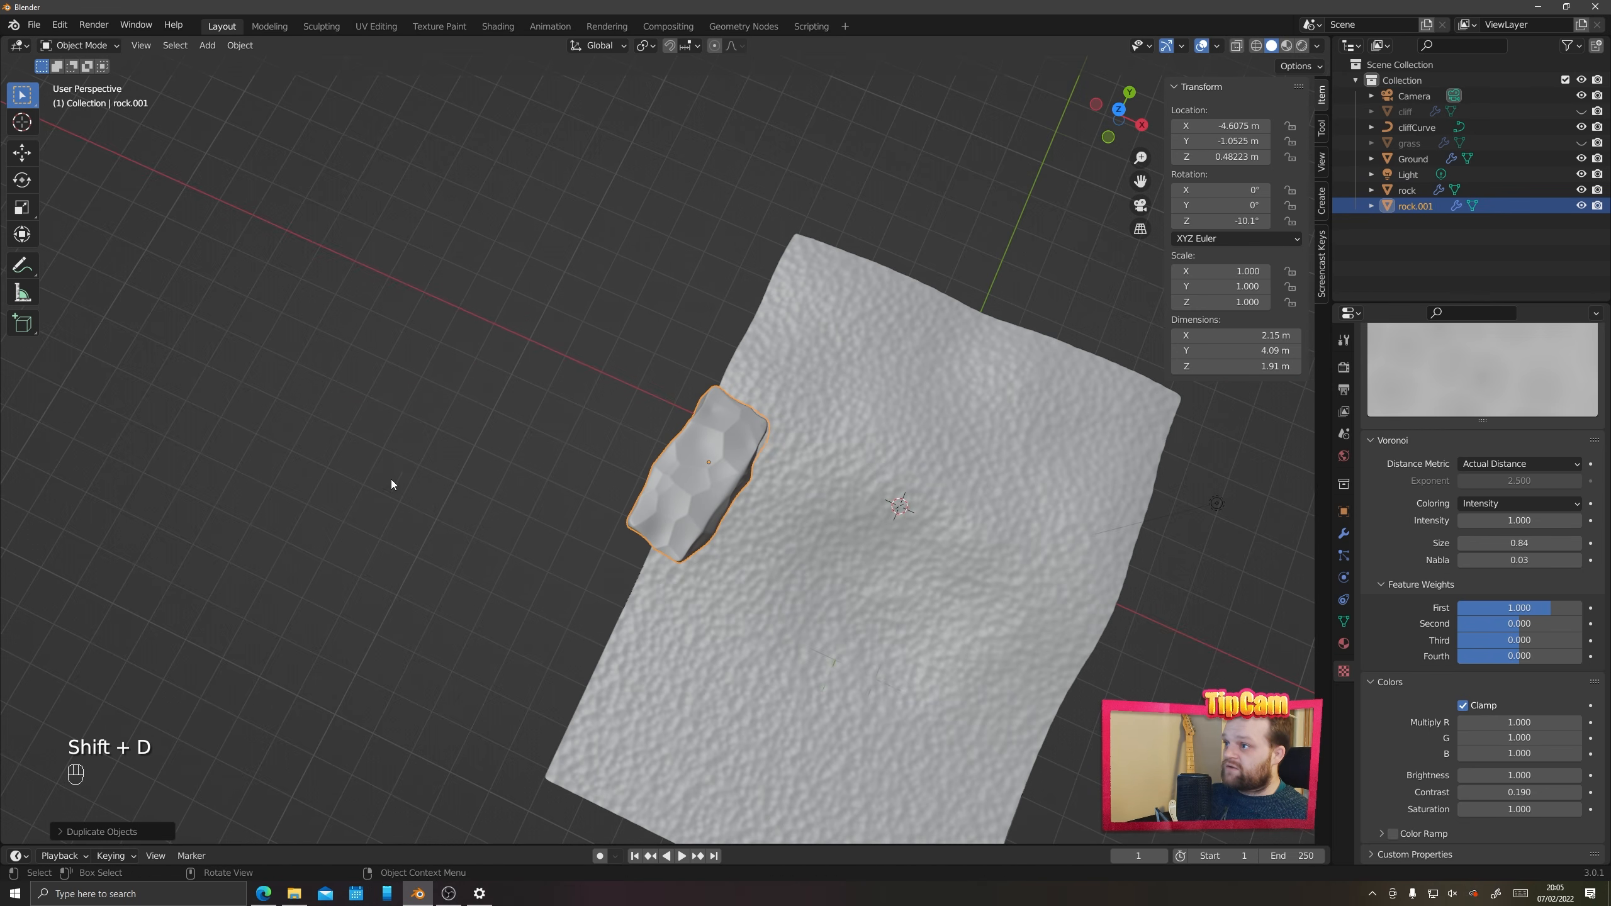
{"action": "key", "text": "g"}
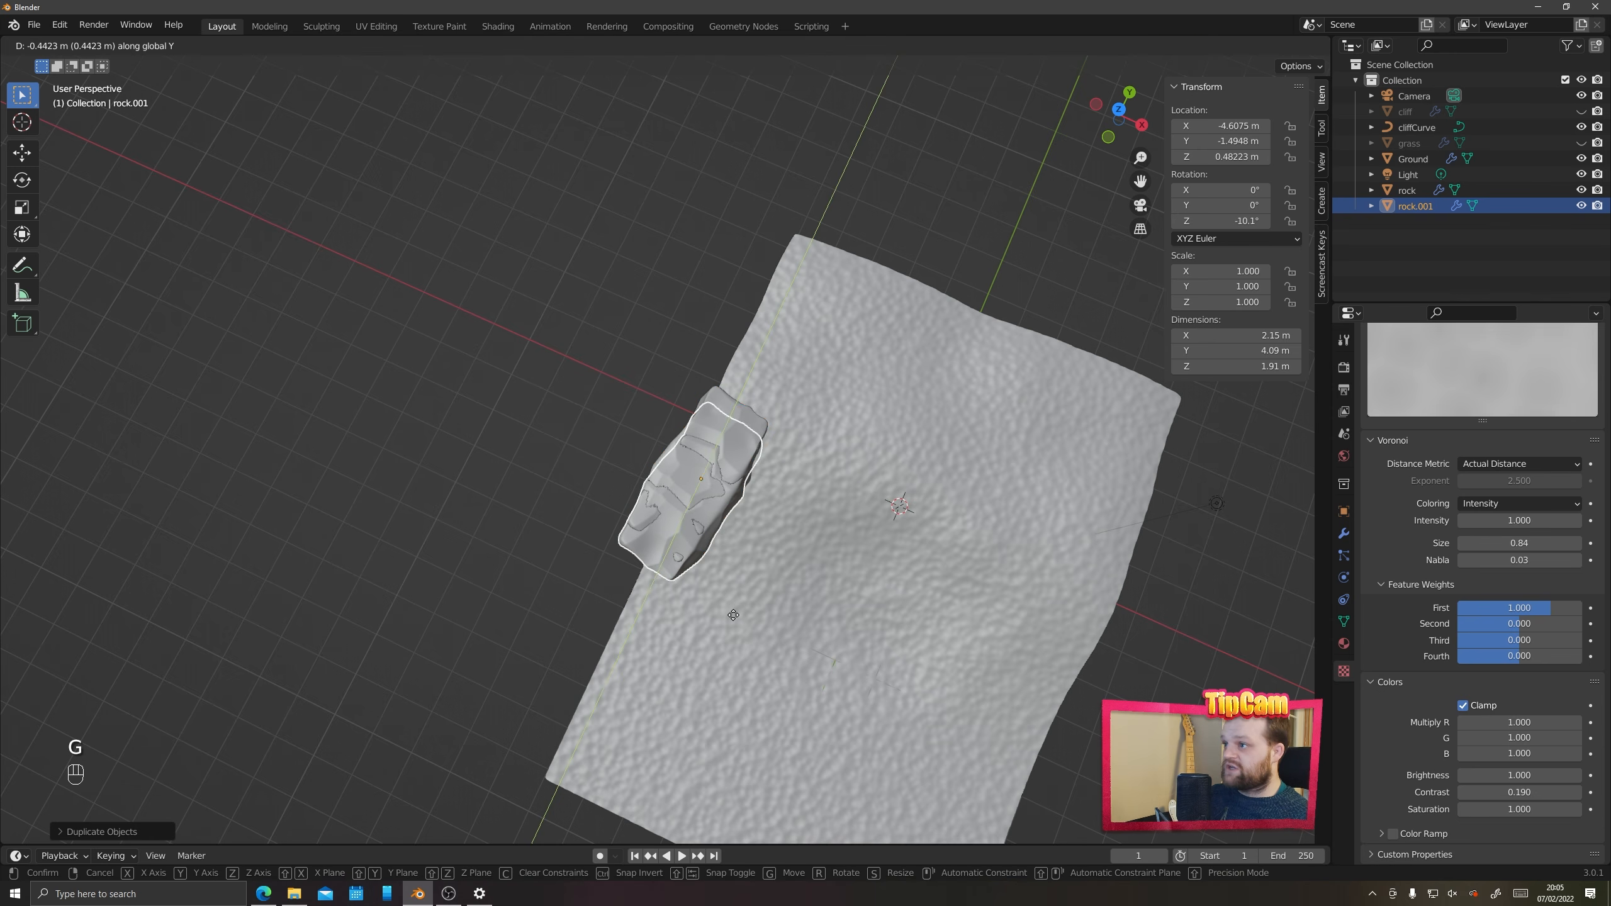
{"action": "left_click", "coordinate": [698, 695]}
{"action": "middle_click_drag", "start_coordinate": [698, 695], "coordinate": [639, 589]}
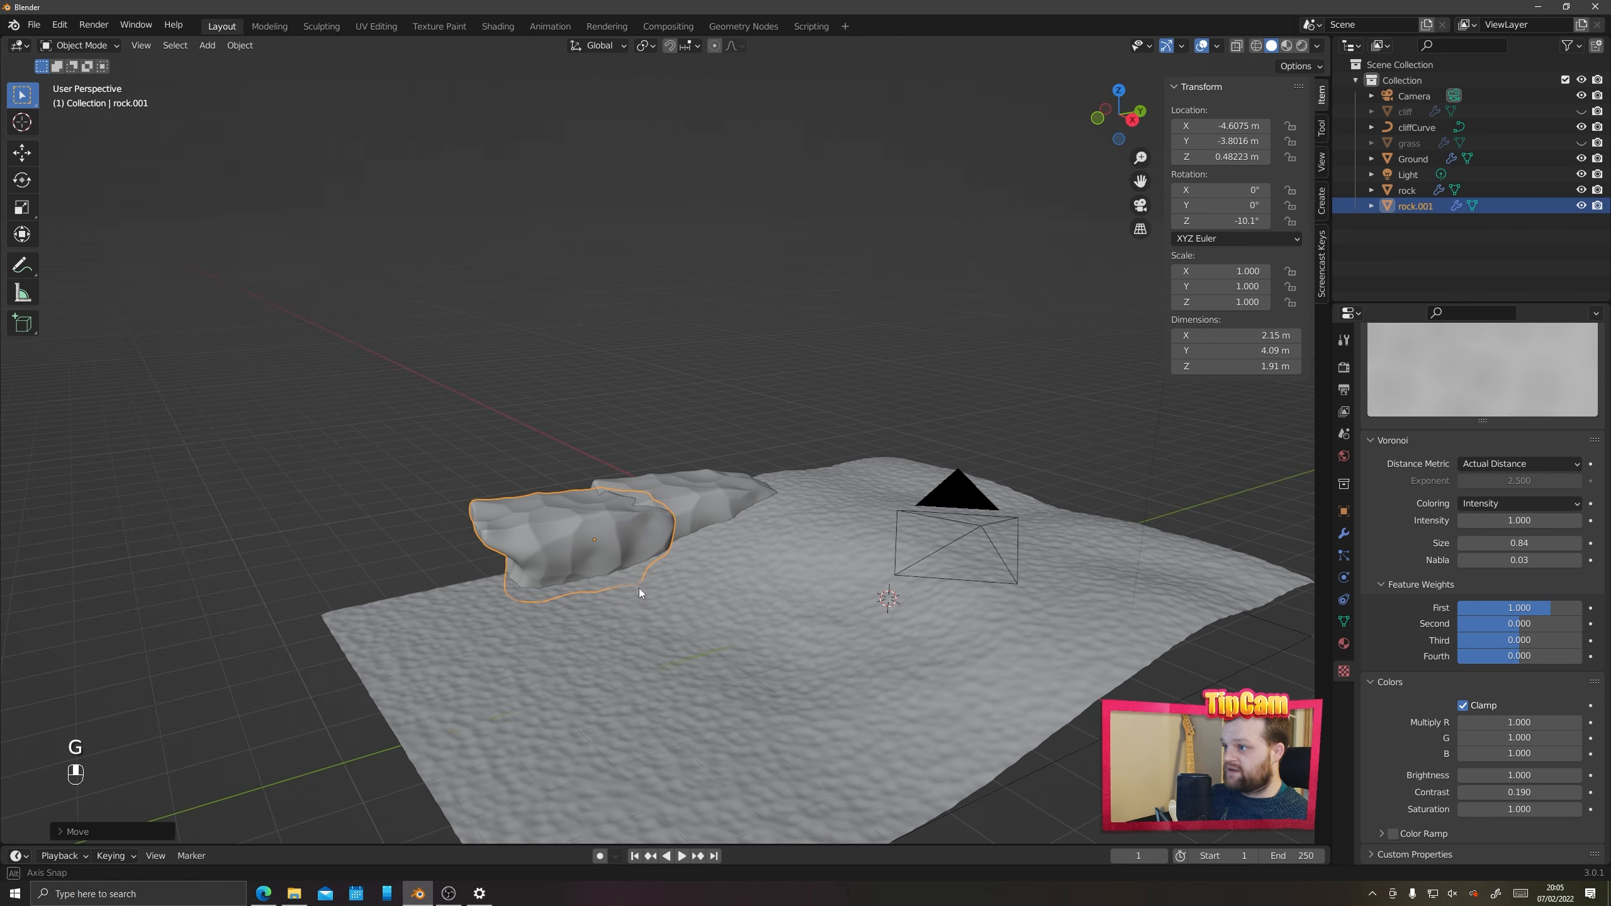
Reposition the copied rock at about X -4.87 m and Z -0.06 m, tilted to about 7.9°, -17.7° and 2° in X, Y and Z
{"action": "key", "text": "g"}
{"action": "left_click", "coordinate": [538, 517]}
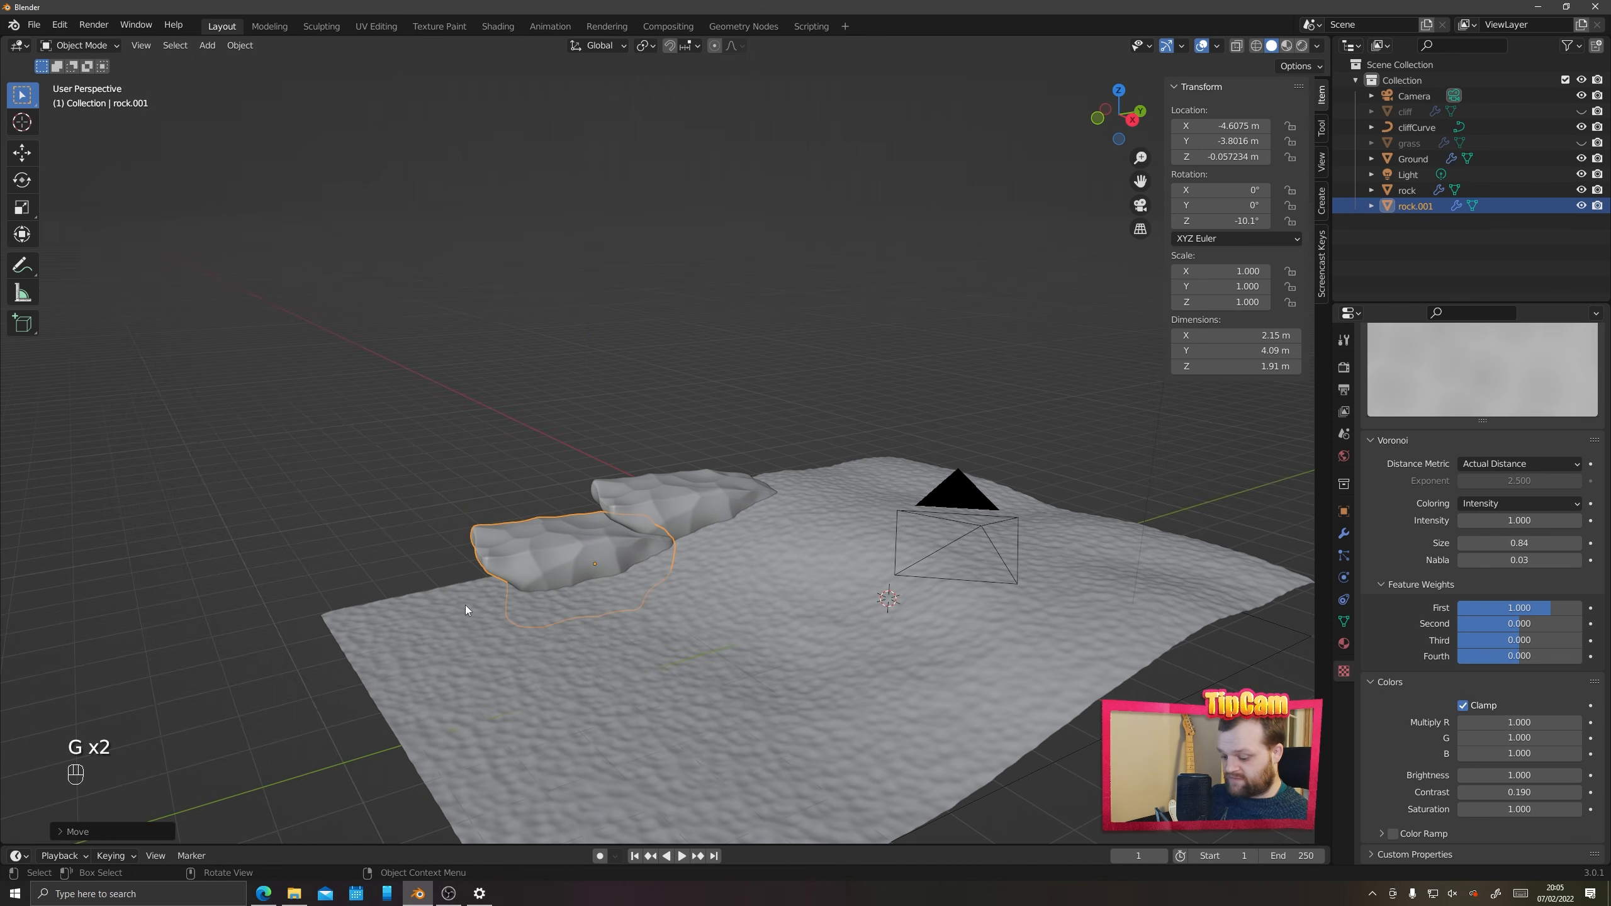
{"action": "middle_click_drag", "start_coordinate": [466, 604], "coordinate": [589, 665]}
{"action": "key", "text": "r"}
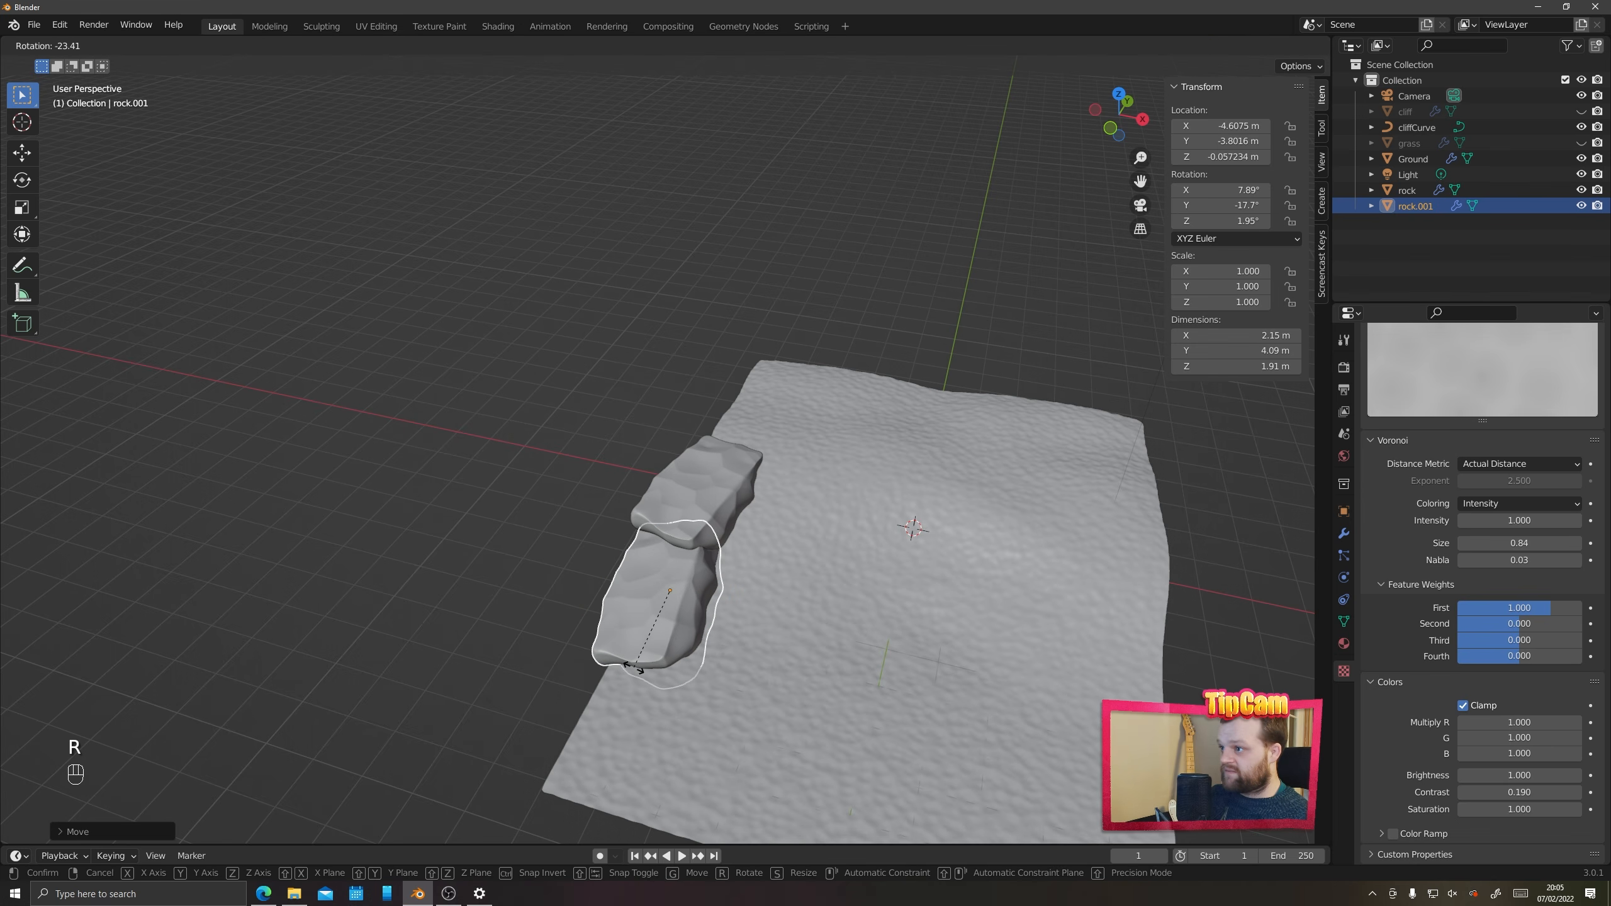
{"action": "left_click", "coordinate": [677, 665]}
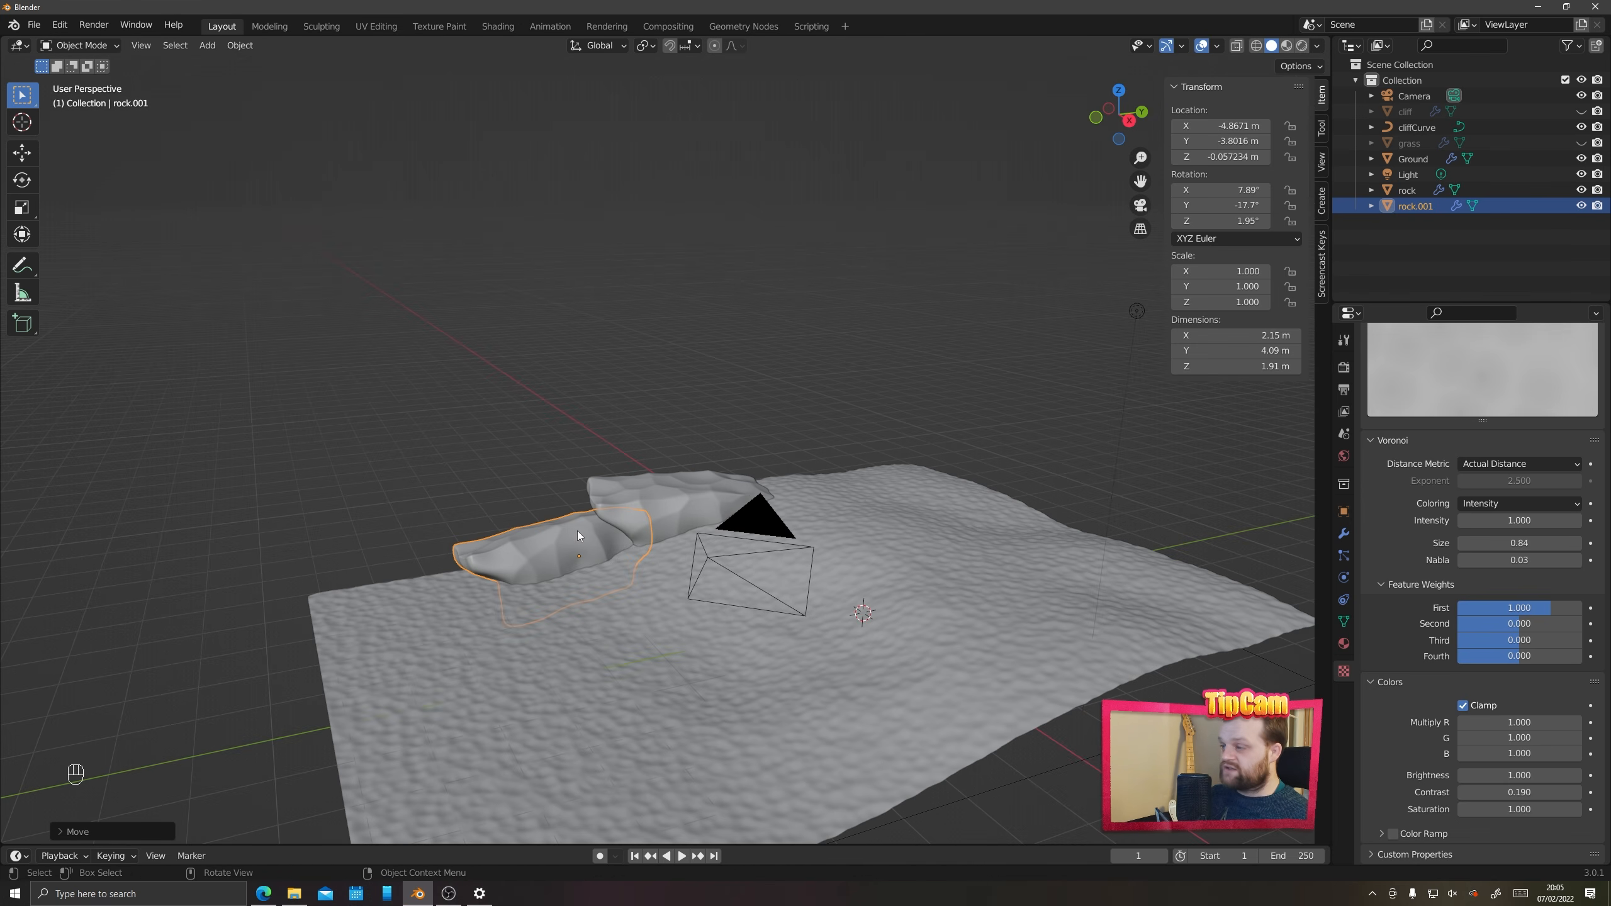
Reshape the copied rock's top and ground-facing side by moving faces with proportional editing
{"action": "key", "text": "Tab"}
{"action": "middle_click_drag", "start_coordinate": [576, 531], "coordinate": [653, 618]}
{"action": "key", "text": "g"}
{"action": "left_click", "coordinate": [677, 614]}
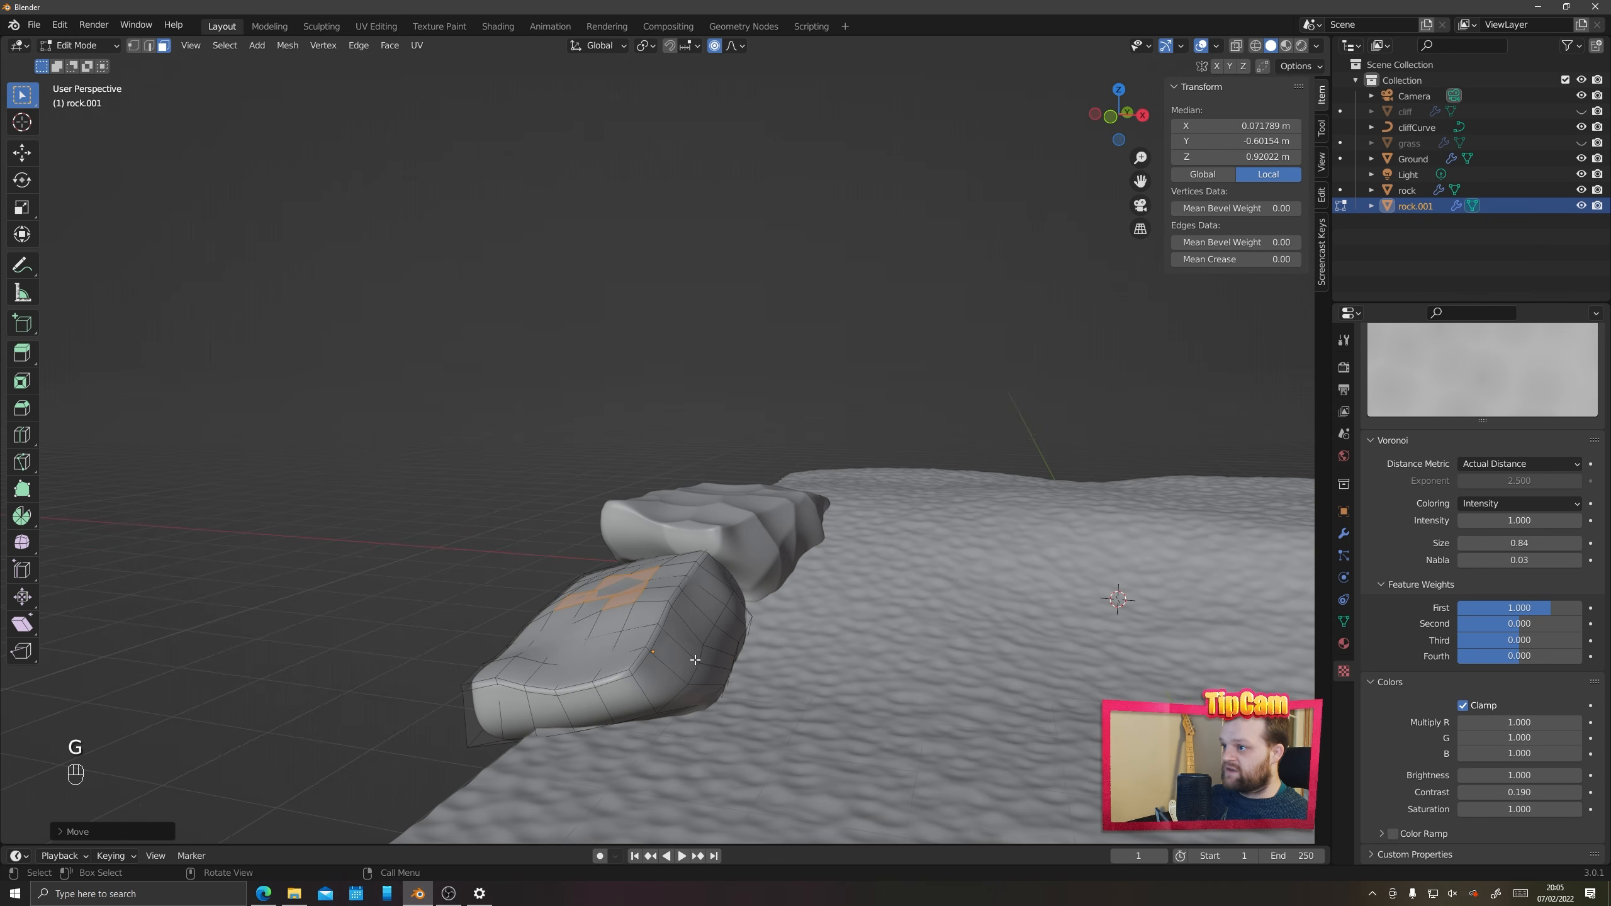
{"action": "left_click", "coordinate": [695, 656]}
{"action": "key", "text": "g"}
{"action": "key", "text": "z"}
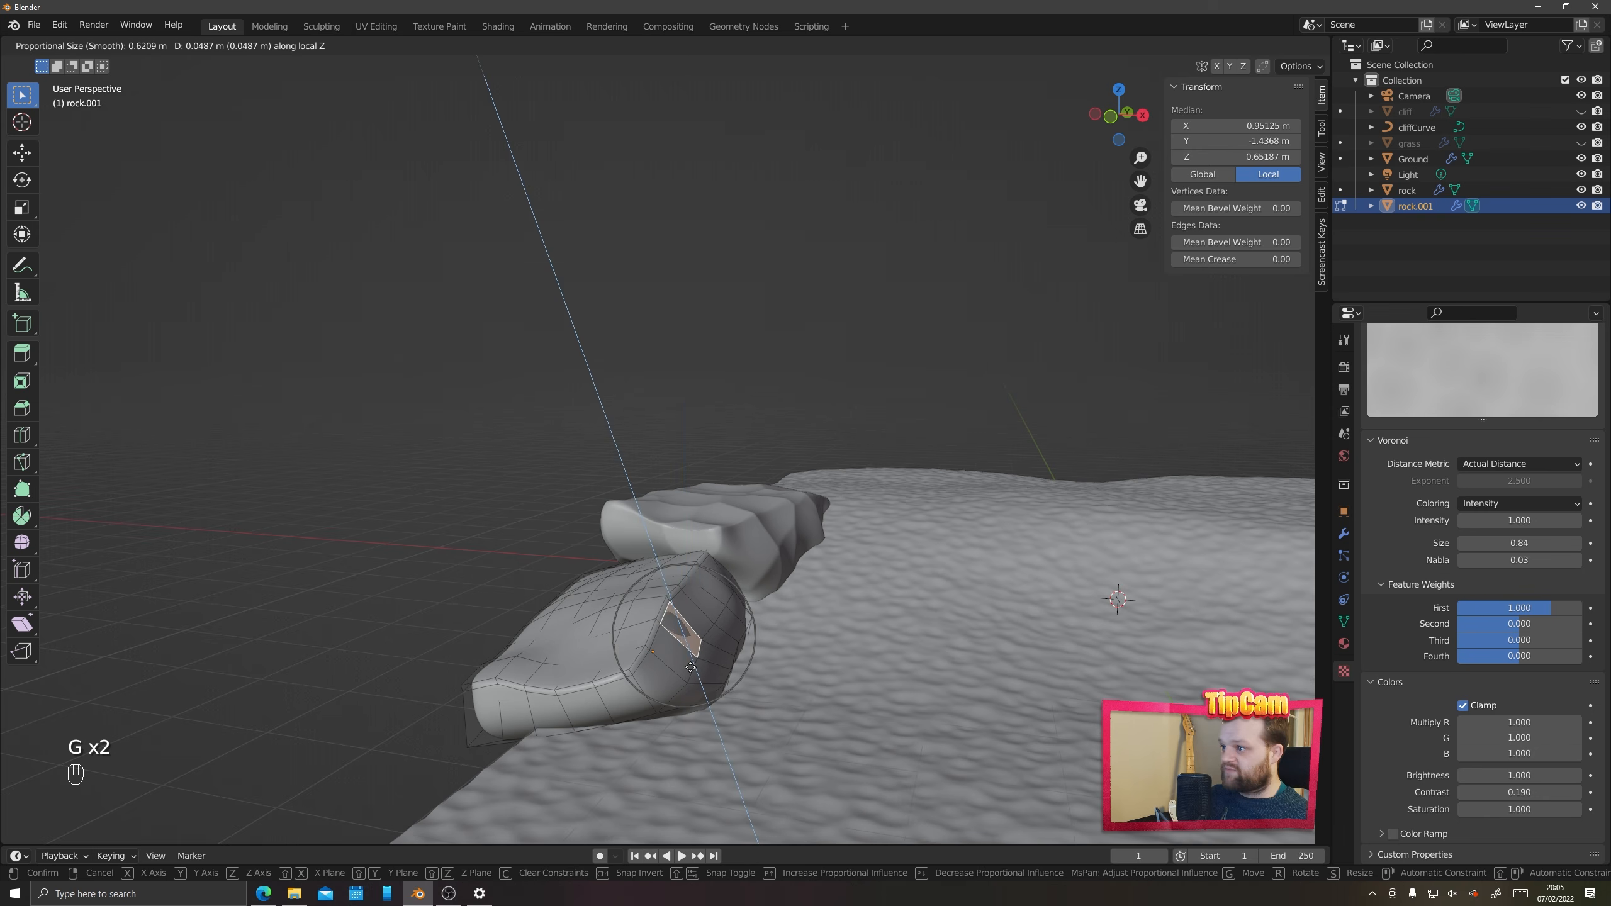
{"action": "left_click", "coordinate": [688, 661]}
Move faces around the copied rock's near end with proportional editing to vary its outline
{"action": "key", "text": "g"}
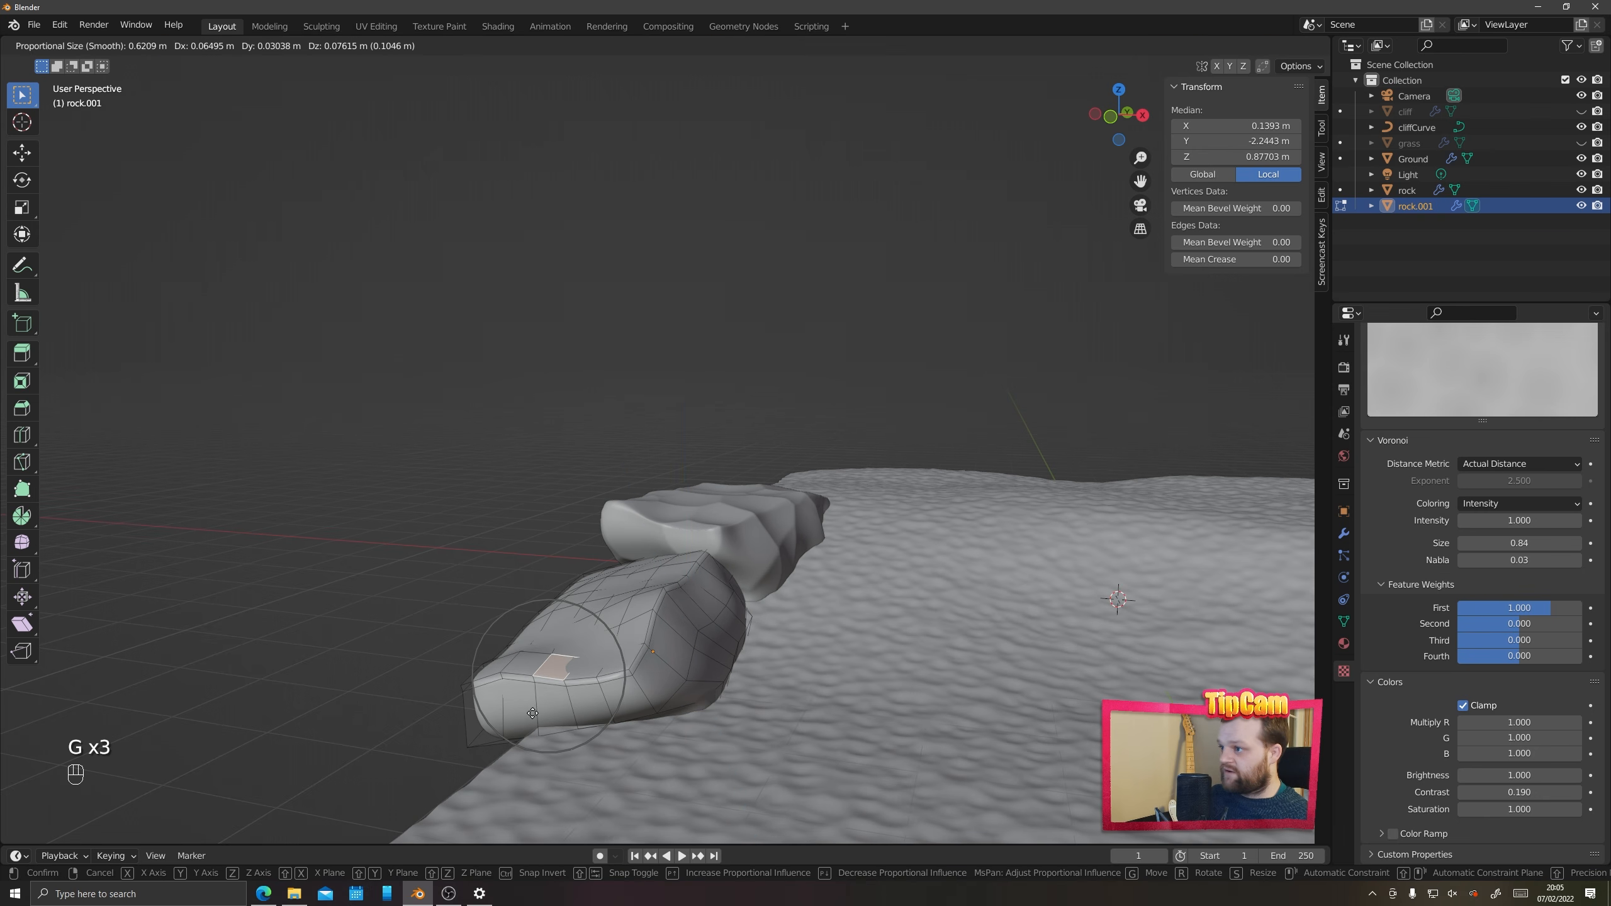
{"action": "left_click", "coordinate": [531, 711]}
{"action": "middle_click_drag", "start_coordinate": [531, 710], "coordinate": [544, 674]}
{"action": "left_click", "coordinate": [558, 636]}
{"action": "key", "text": "g"}
{"action": "left_click", "coordinate": [526, 655]}
{"action": "key", "text": "Tab"}
Select the copied rock's entire mesh and scale it along Y to a length of about 2.24 m
{"action": "key", "text": "Tab"}
{"action": "key", "text": "a"}
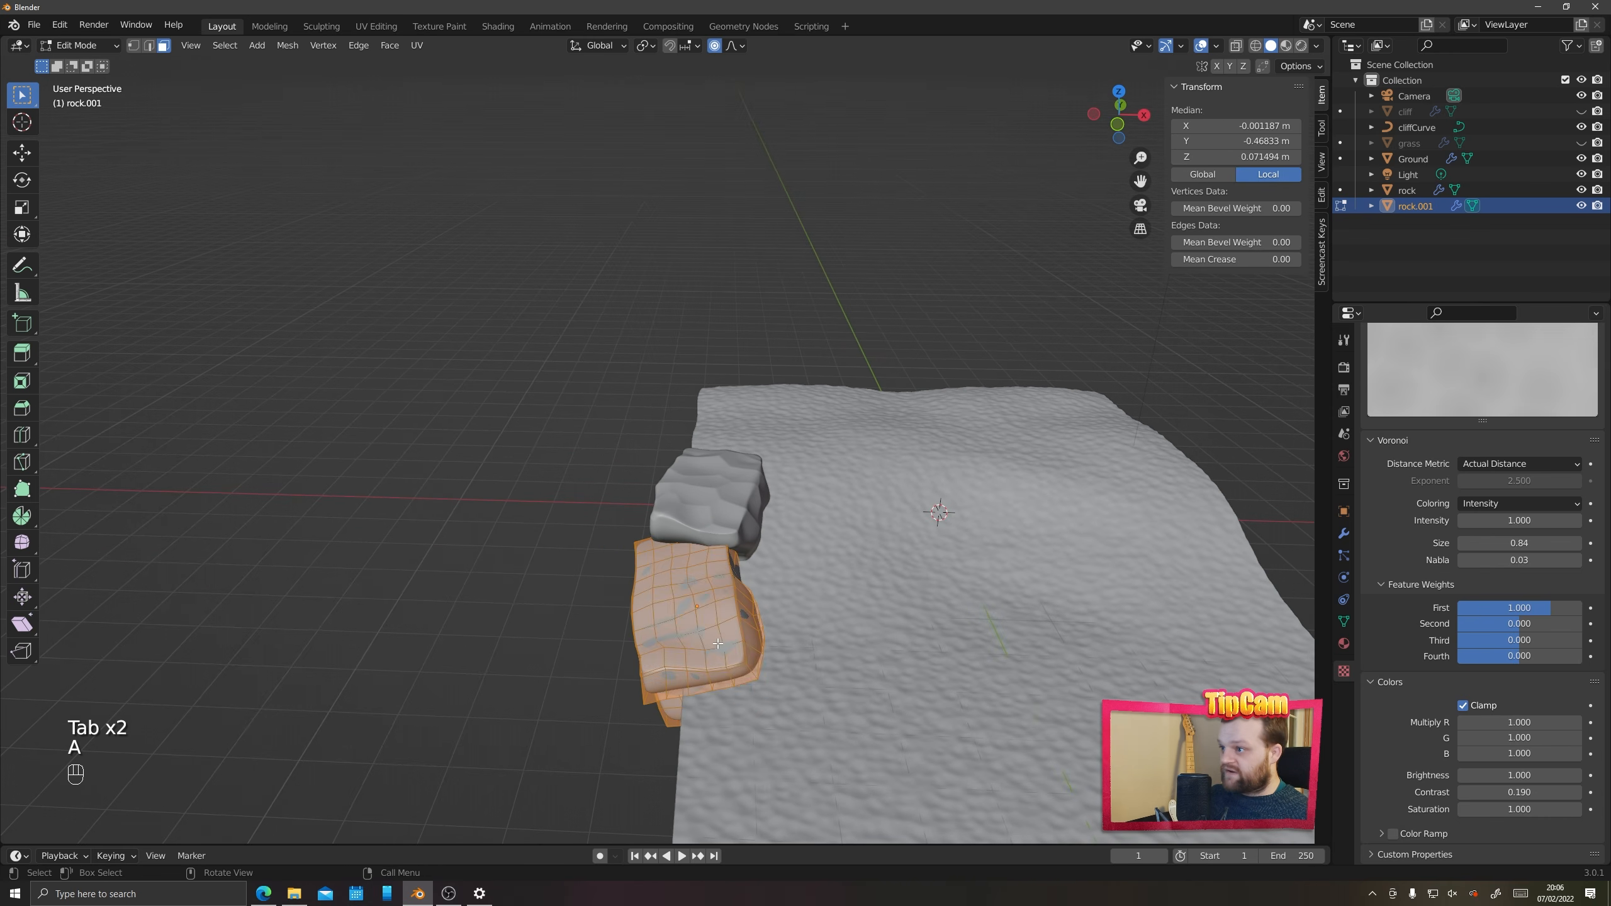
{"action": "middle_click_drag", "start_coordinate": [724, 641], "coordinate": [930, 624]}
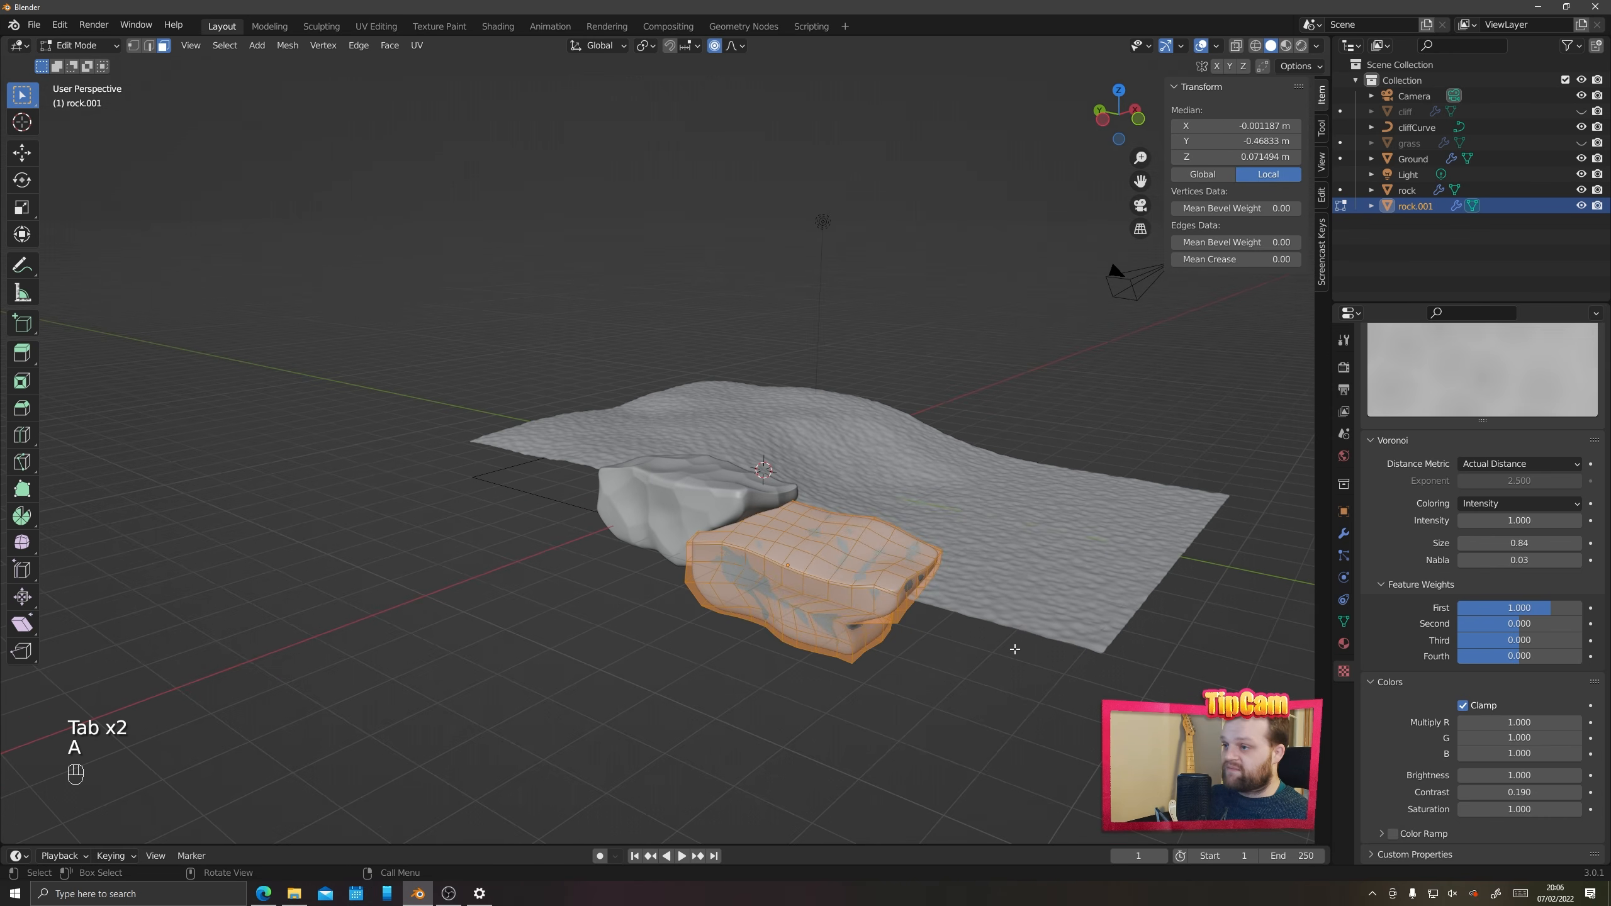
{"action": "key", "text": "s"}
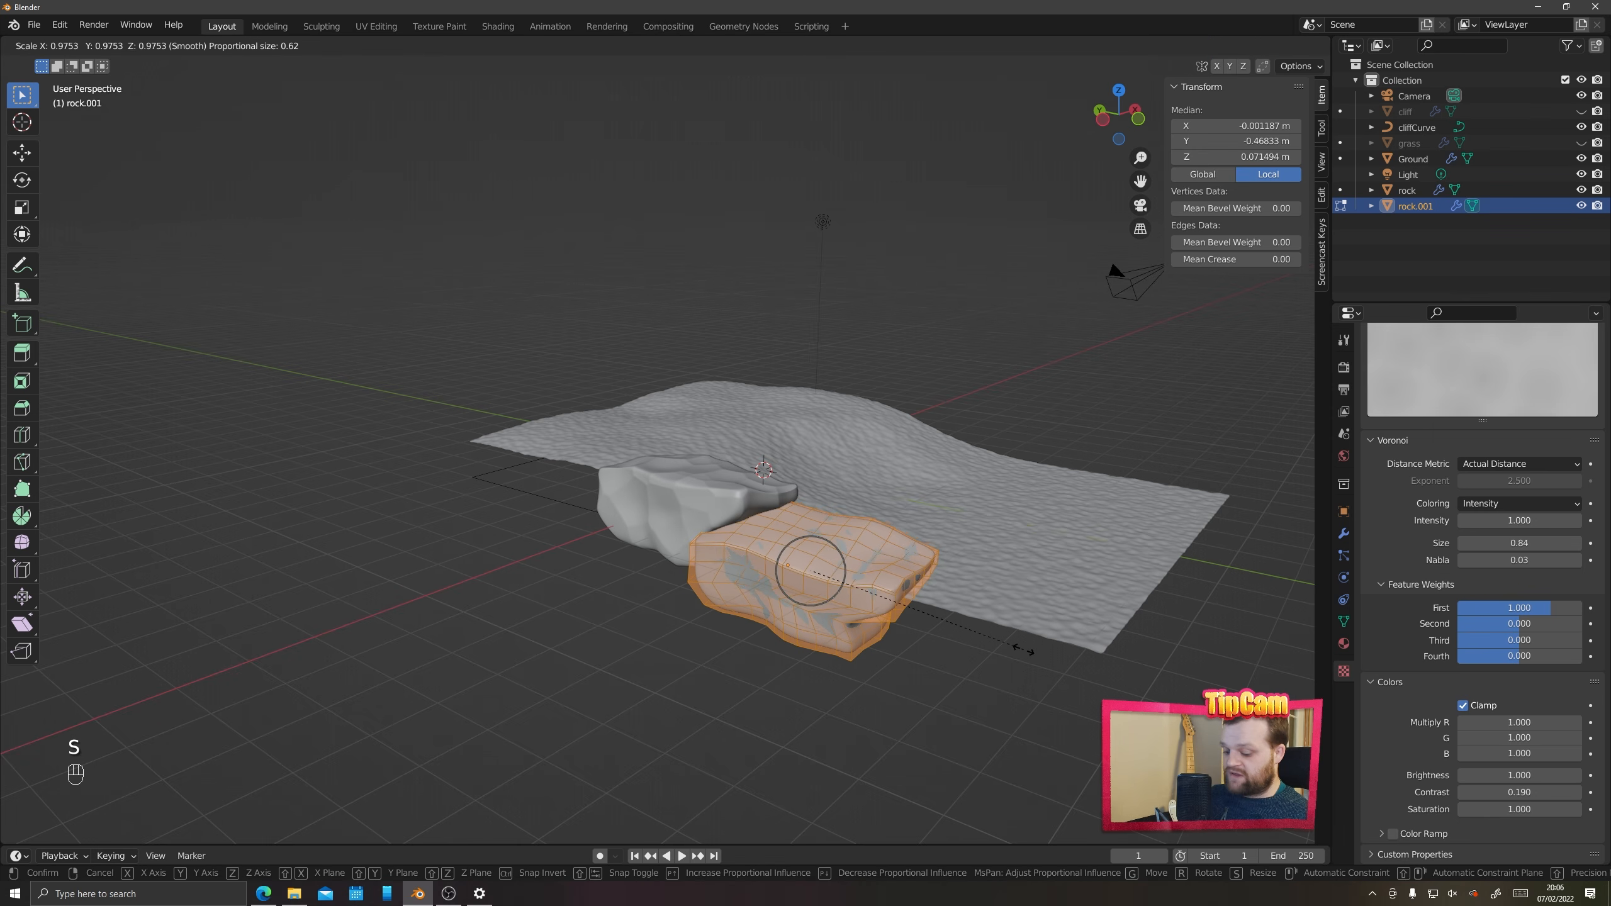
{"action": "key", "text": "y"}
{"action": "left_click", "coordinate": [924, 619]}
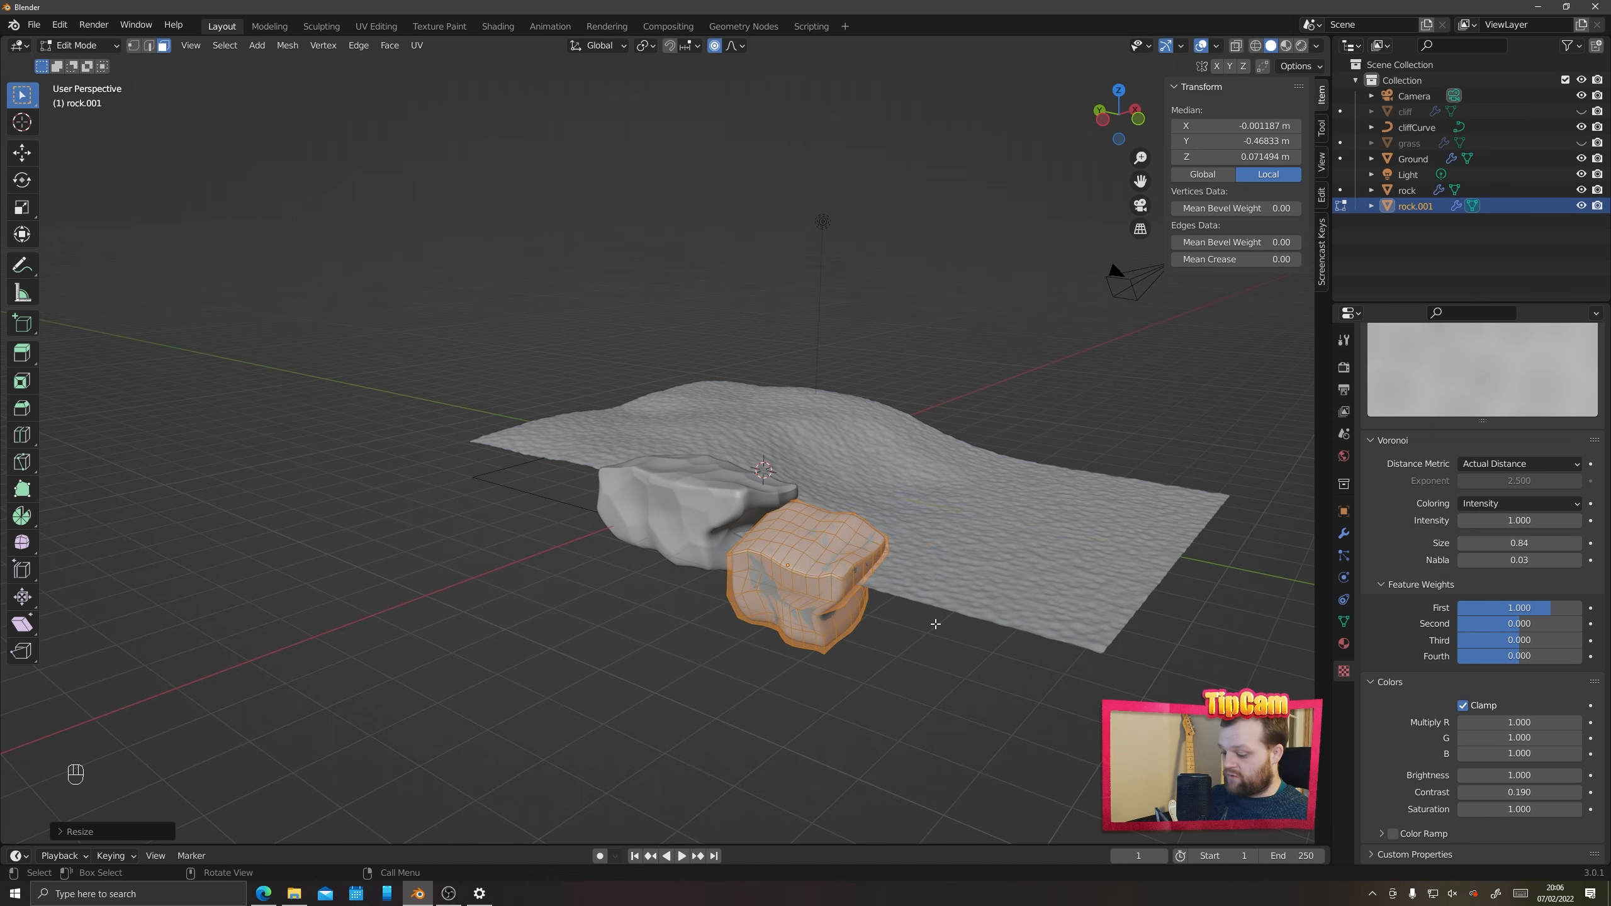
{"action": "key", "text": "Tab"}
Move the shortened rock along Y to about -3.15 m, closer to the first rock
{"action": "middle_click_drag", "start_coordinate": [939, 629], "coordinate": [682, 612]}
{"action": "key", "text": "g"}
{"action": "key", "text": "y"}
{"action": "left_click", "coordinate": [589, 660]}
Duplicate the shortened rock, move the copy along Y to about -5.08 m, and rotate it to about 70° on Z
{"action": "key", "text": "shift+d"}
{"action": "left_click", "coordinate": [779, 650]}
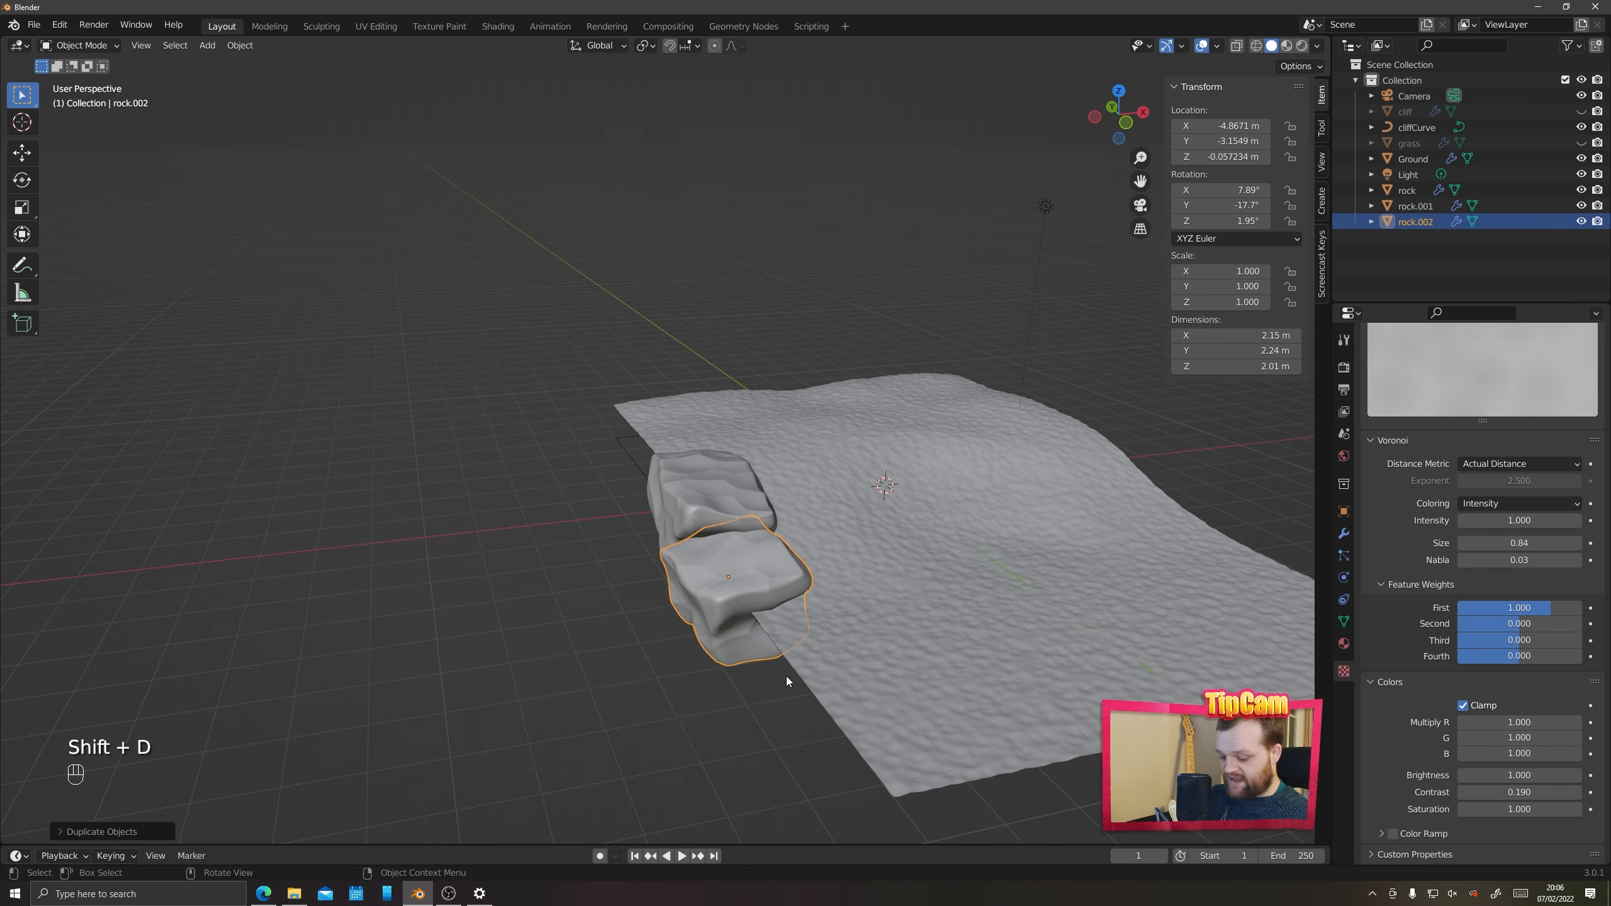
{"action": "key", "text": "g"}
{"action": "key", "text": "y"}
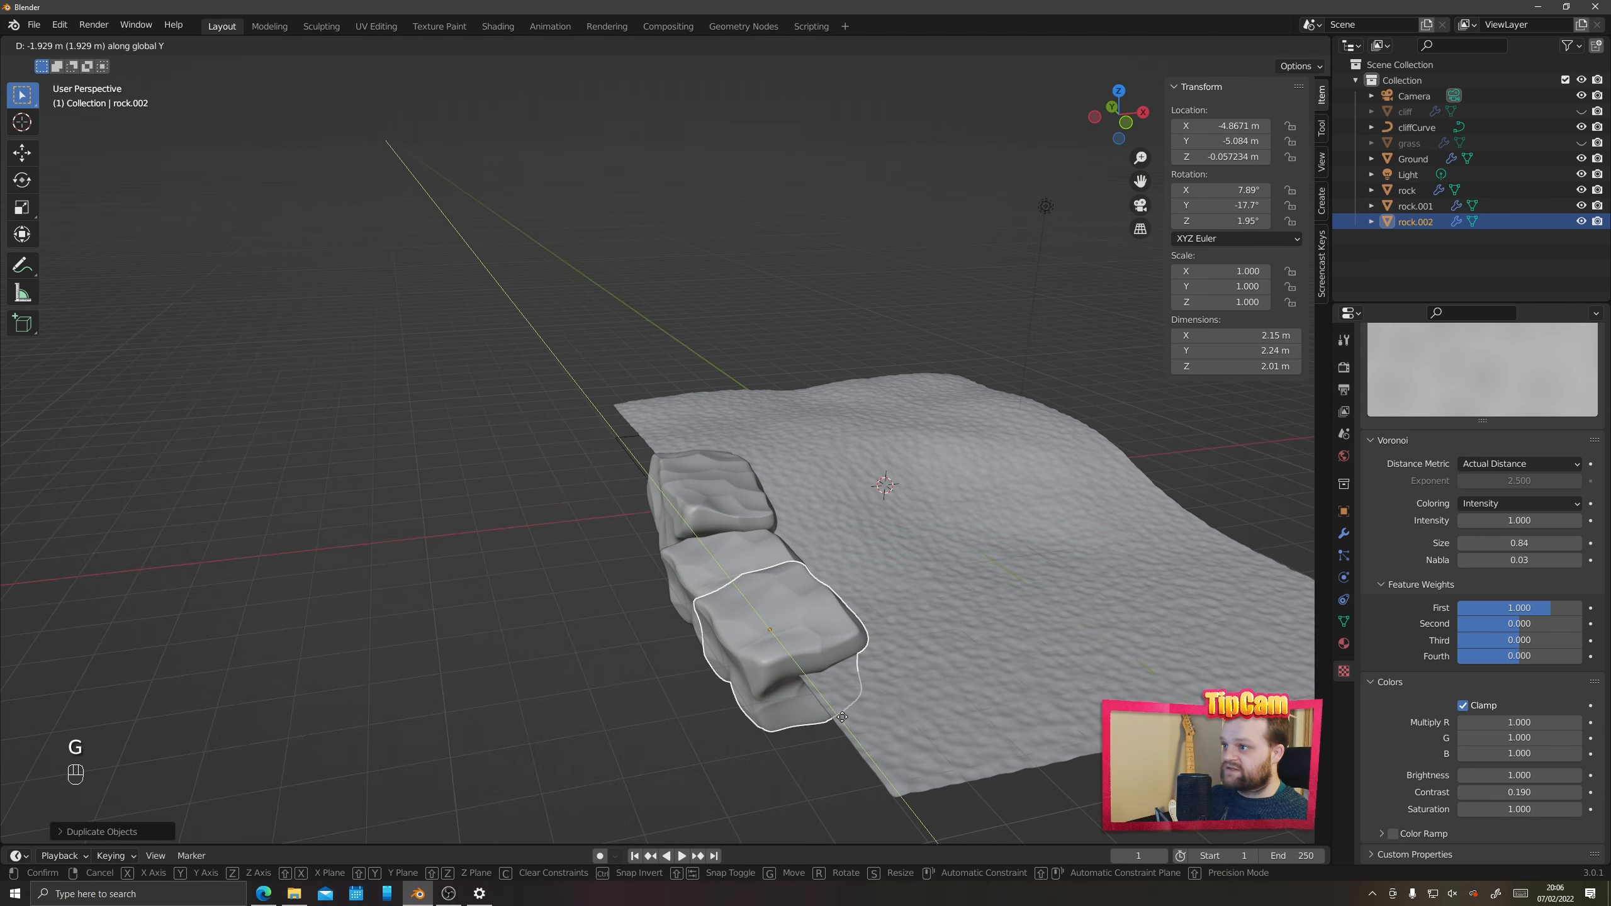
{"action": "left_click", "coordinate": [842, 717]}
{"action": "key", "text": "r"}
{"action": "left_click", "coordinate": [725, 744]}
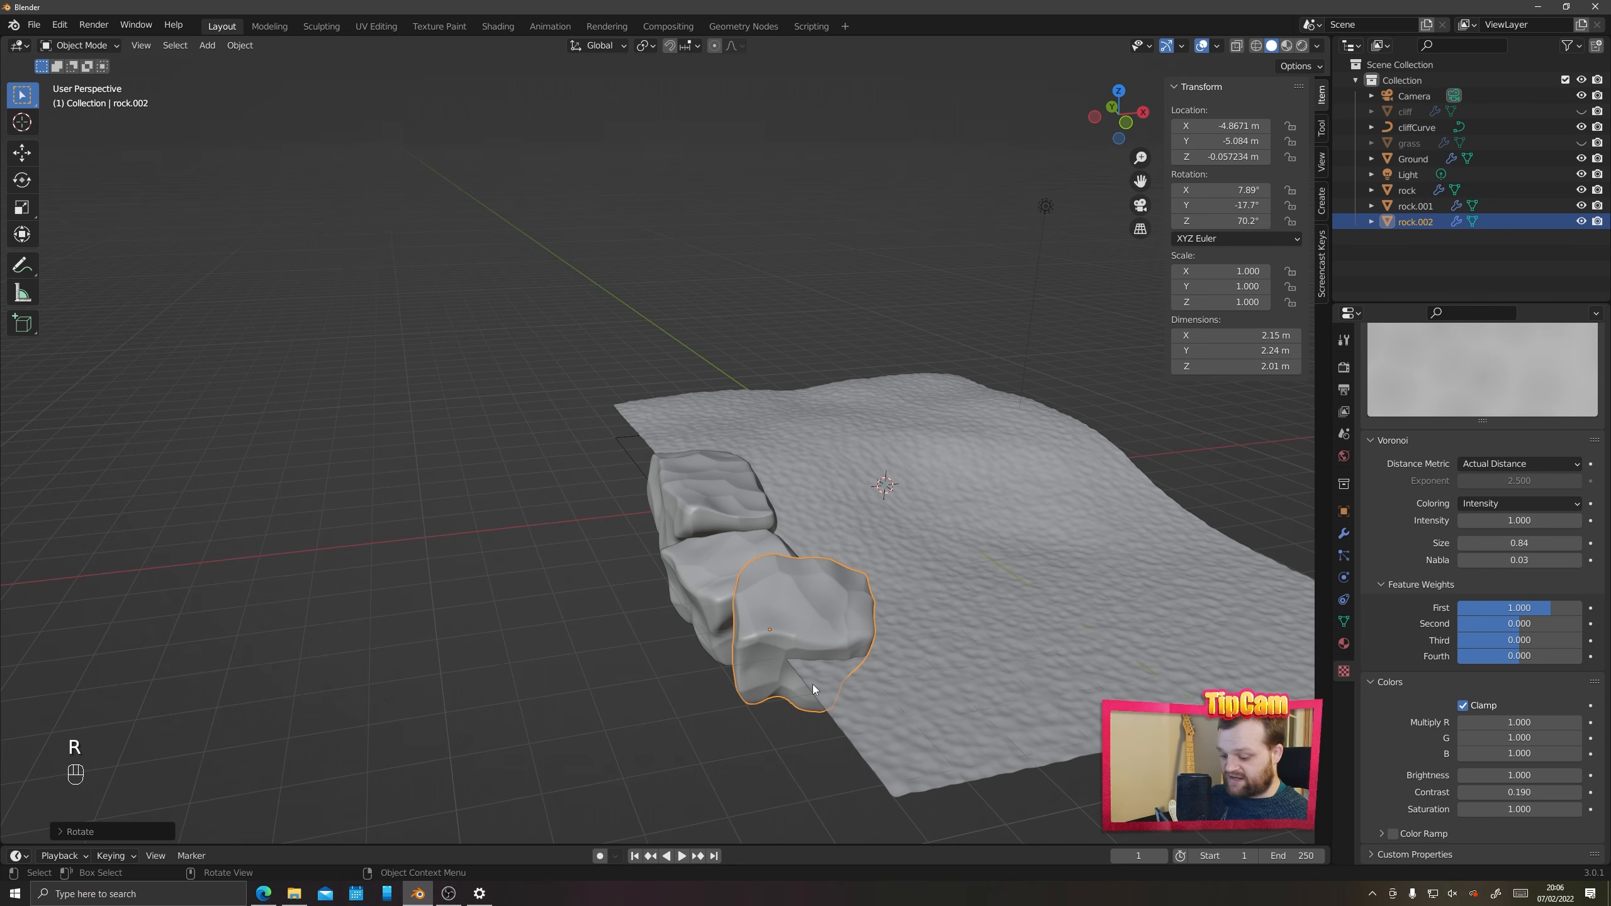
Move the third rock outside the ground's edge to about X -5.77 m, Y -5.30 m, and lower it to about Z -0.33 m
{"action": "key", "text": "KP_7"}
{"action": "key", "text": "g"}
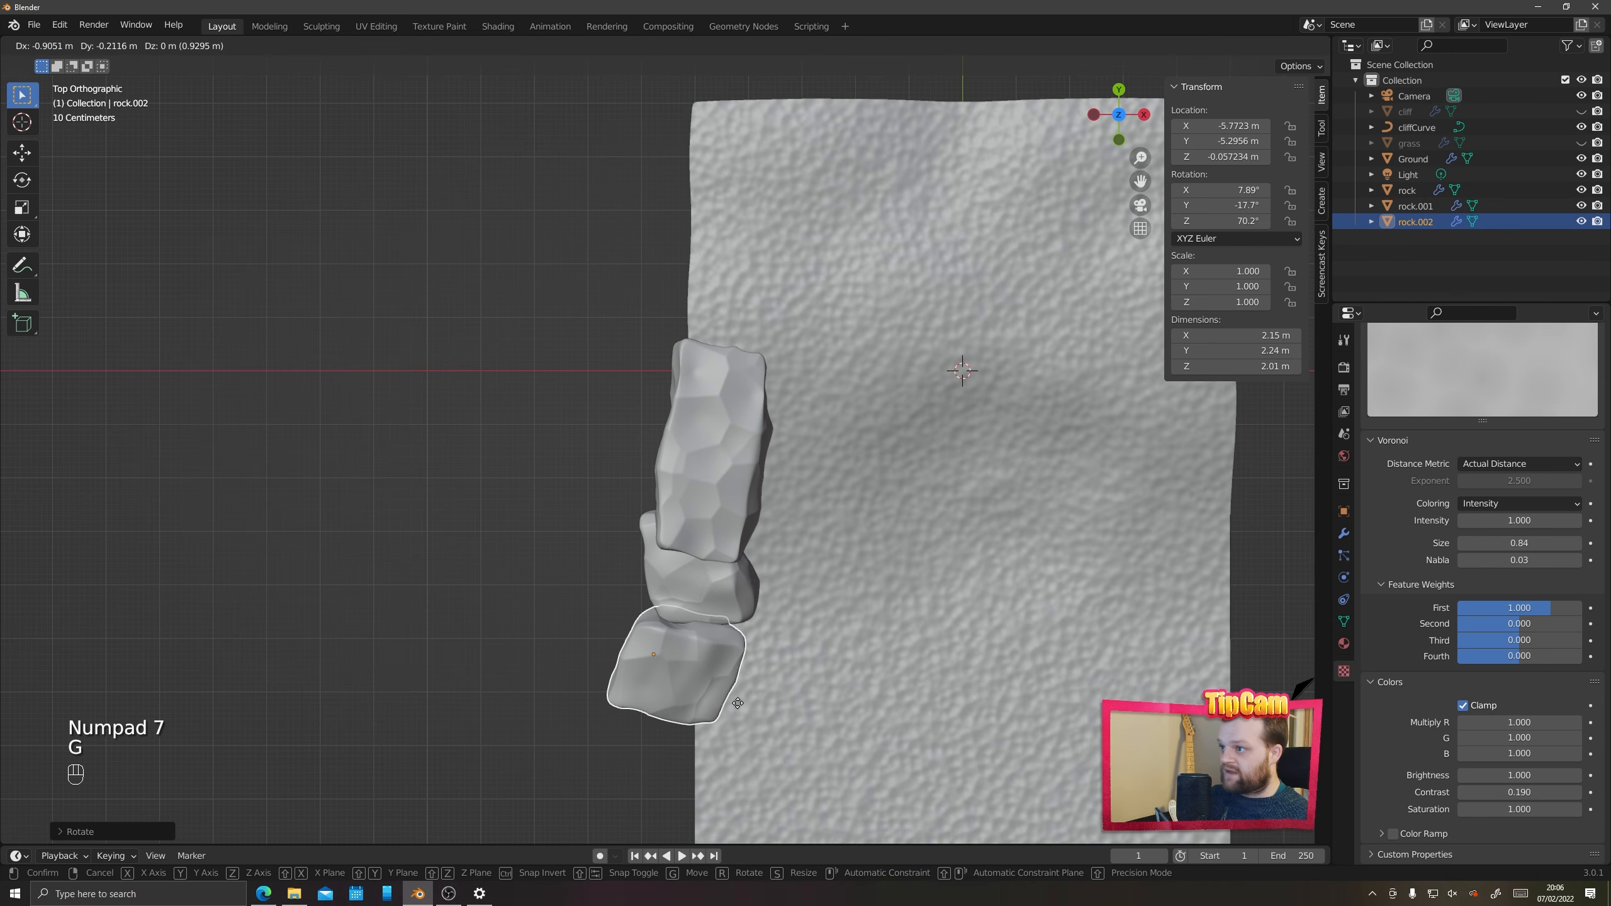
{"action": "left_click", "coordinate": [738, 703]}
{"action": "middle_click_drag", "start_coordinate": [738, 703], "coordinate": [620, 550]}
{"action": "key", "text": "g"}
{"action": "key", "text": "z"}
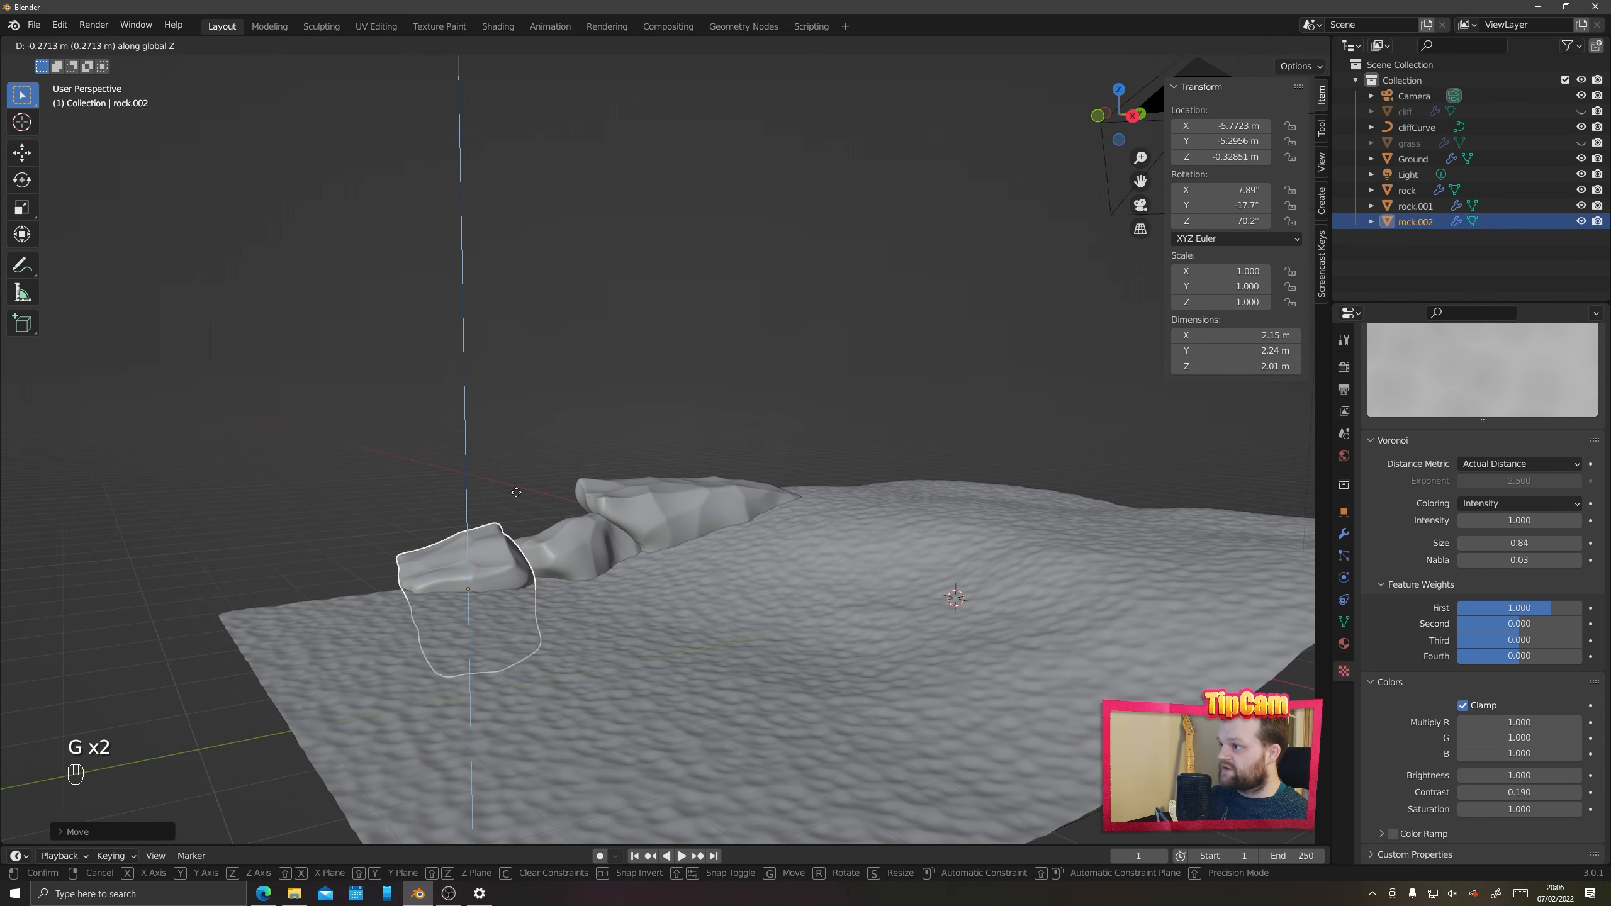
{"action": "left_click", "coordinate": [516, 493]}
{"action": "middle_click_drag", "start_coordinate": [426, 591], "coordinate": [450, 600]}
{"action": "left_click", "coordinate": [416, 590]}
{"action": "scroll", "coordinate": [768, 600], "scroll_direction": "down", "scroll_amount": 3}
{"action": "middle_click_drag", "start_coordinate": [767, 600], "coordinate": [744, 658]}
{"action": "left_click", "coordinate": [628, 630]}
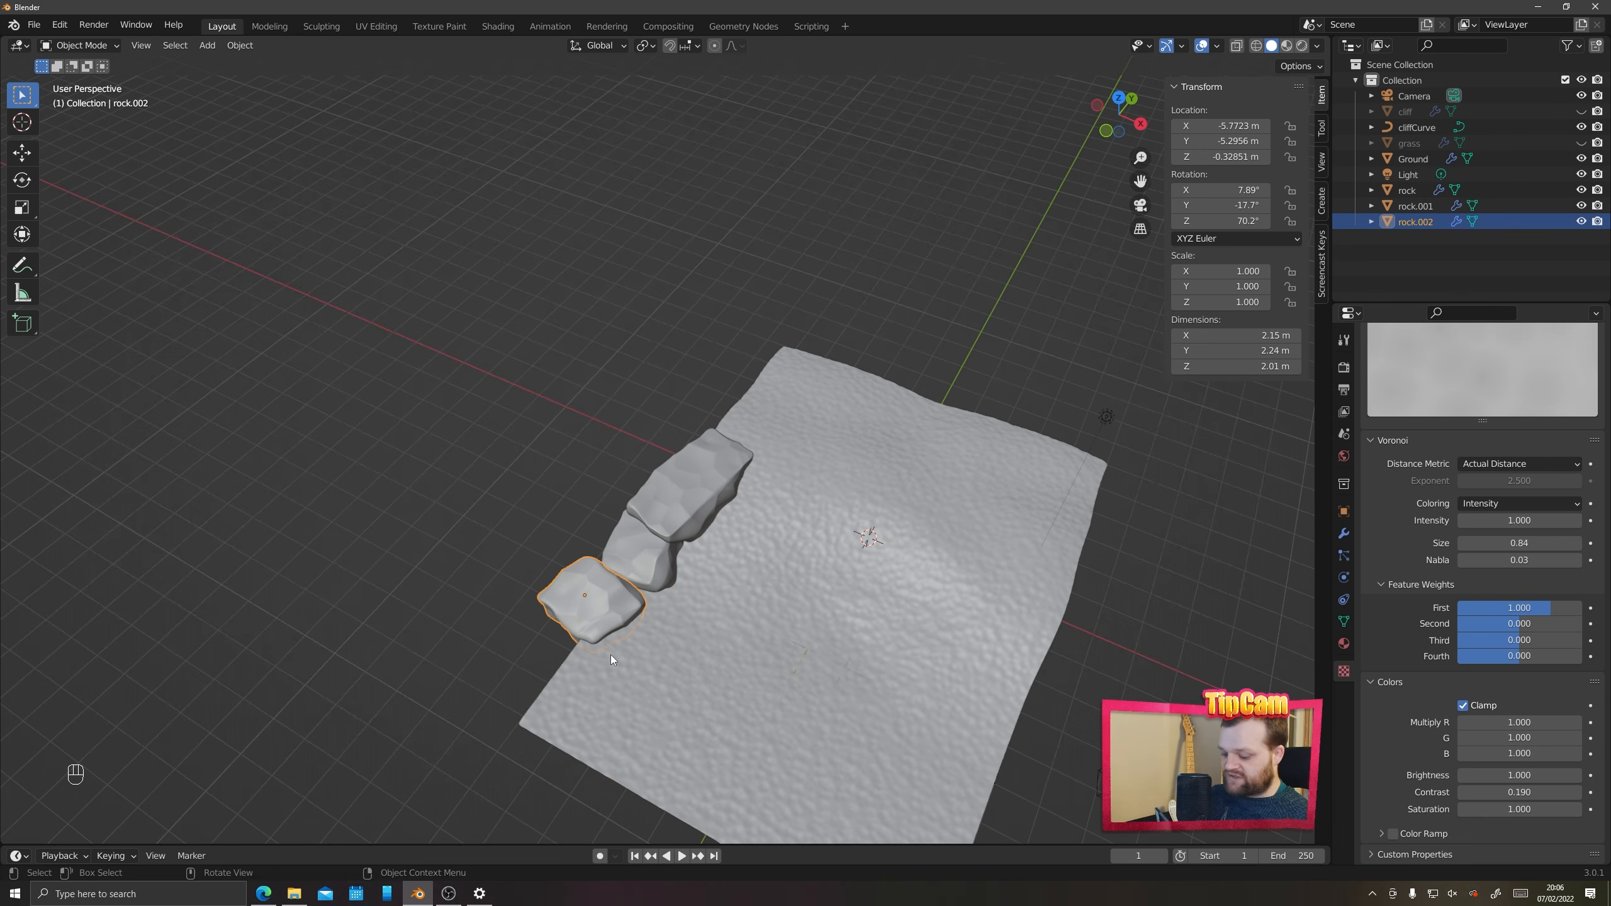
Duplicate the third rock, shrink the copy to about 0.6 scale, and set it on the middle of the ground at Z about 0.63 m
{"action": "key", "text": "KP_7"}
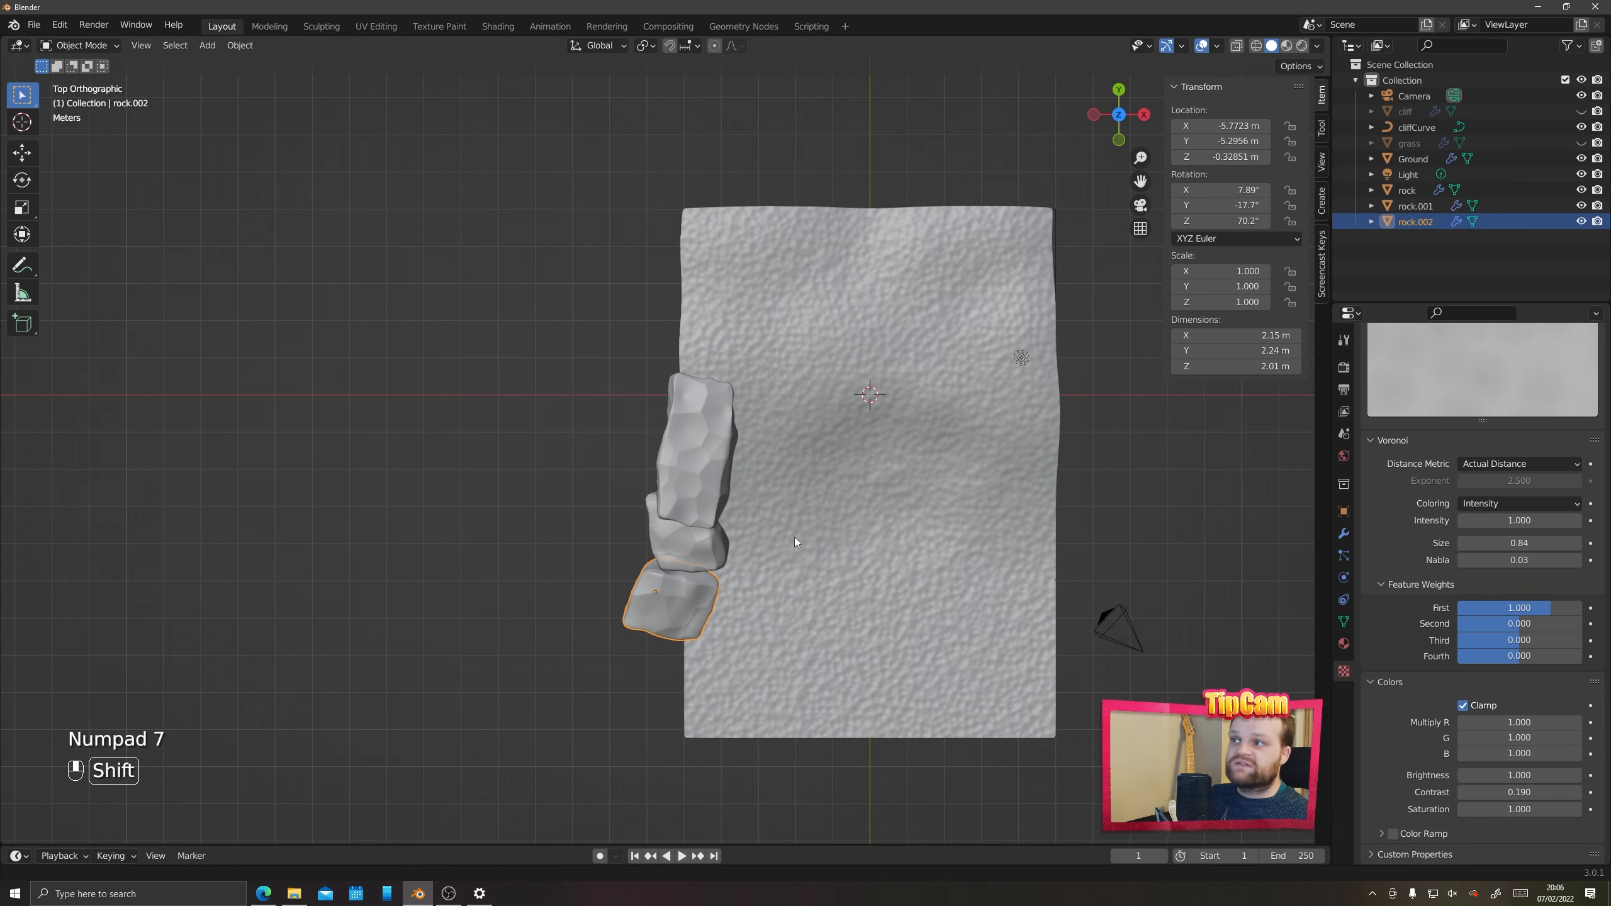
{"action": "middle_click_drag", "start_coordinate": [794, 536], "coordinate": [705, 540], "text": "shift"}
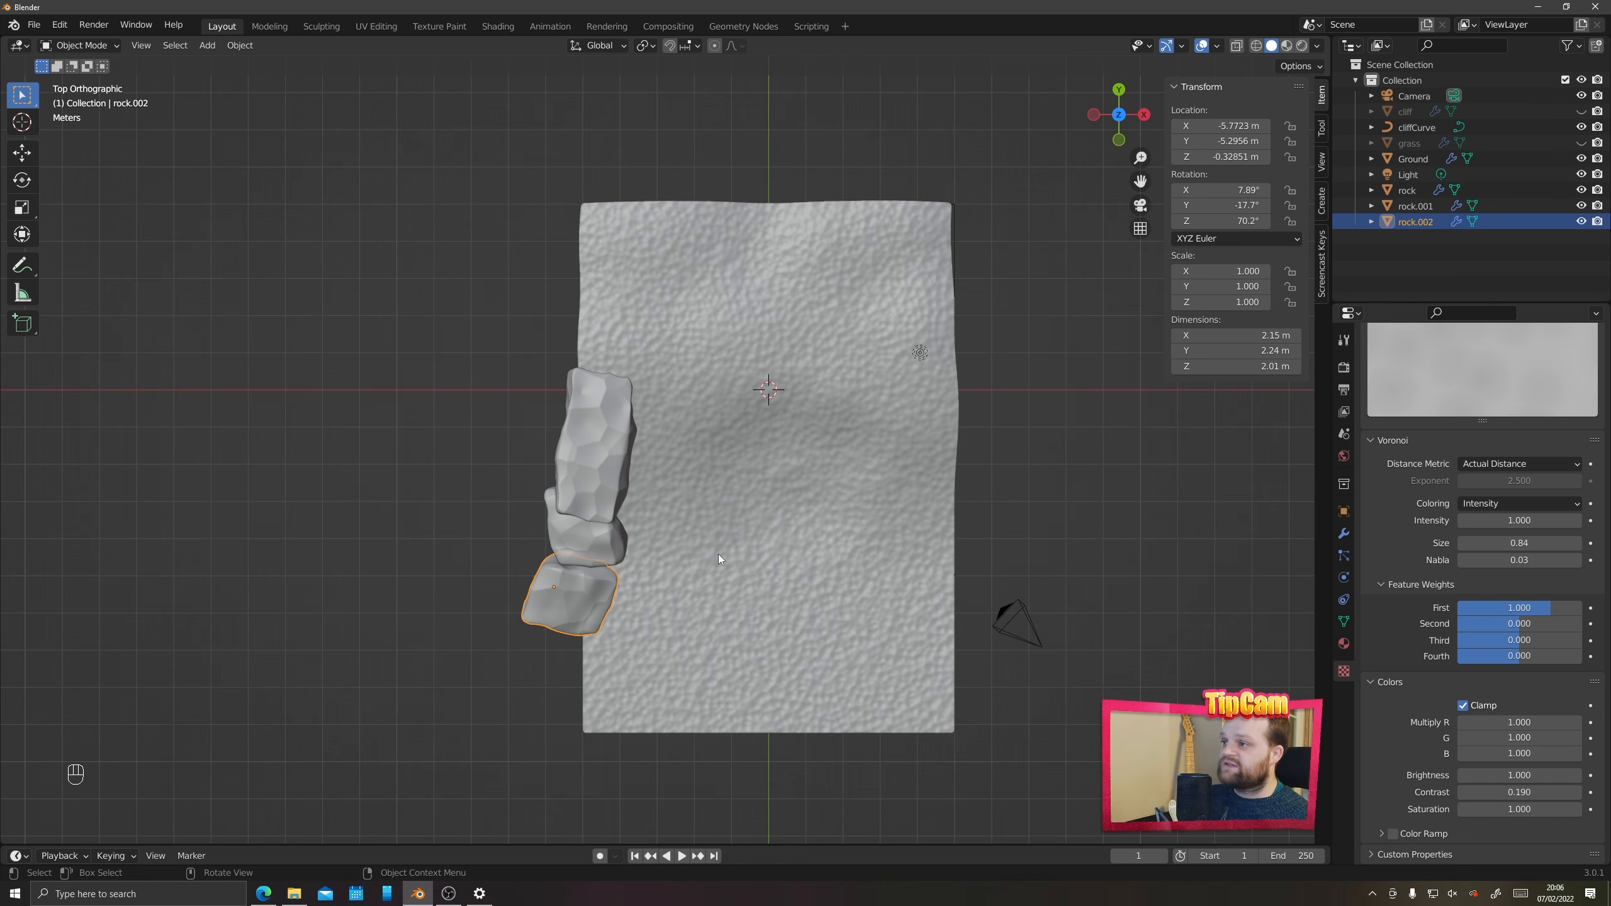
{"action": "key", "text": "shift+d"}
{"action": "left_click", "coordinate": [807, 439]}
{"action": "middle_click_drag", "start_coordinate": [819, 571], "coordinate": [850, 432]}
{"action": "key", "text": "g"}
{"action": "key", "text": "z"}
{"action": "left_click", "coordinate": [889, 578]}
{"action": "middle_click_drag", "start_coordinate": [889, 579], "coordinate": [900, 661]}
Duplicate the small centre rock and place the differently oriented copy right beside it
{"action": "key", "text": "shift+d"}
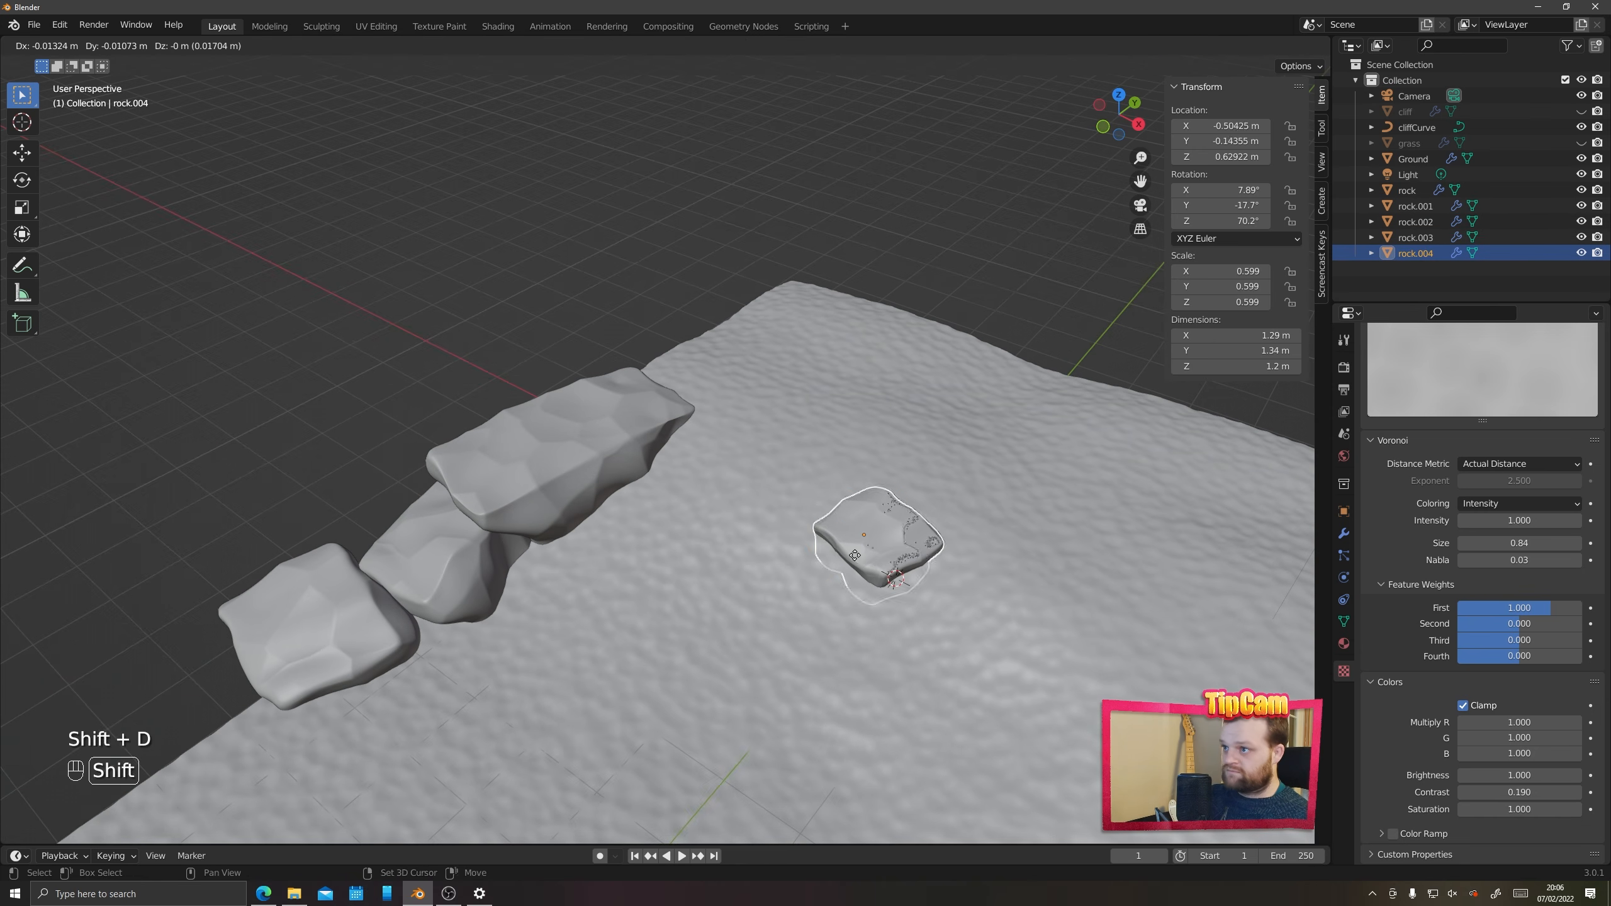
{"action": "key", "text": "g"}
{"action": "key", "text": "g"}
{"action": "key", "text": "g"}
Unhide the cliff and grass, and place duplicates of two edge rocks along the cliff wall on the opposite side of the ground
{"action": "scroll", "coordinate": [808, 582], "scroll_direction": "down", "scroll_amount": 5}
{"action": "key", "text": "alt+h"}
{"action": "left_click", "coordinate": [514, 504]}
{"action": "left_click", "coordinate": [486, 629], "text": "shift"}
{"action": "key", "text": "shift+d"}
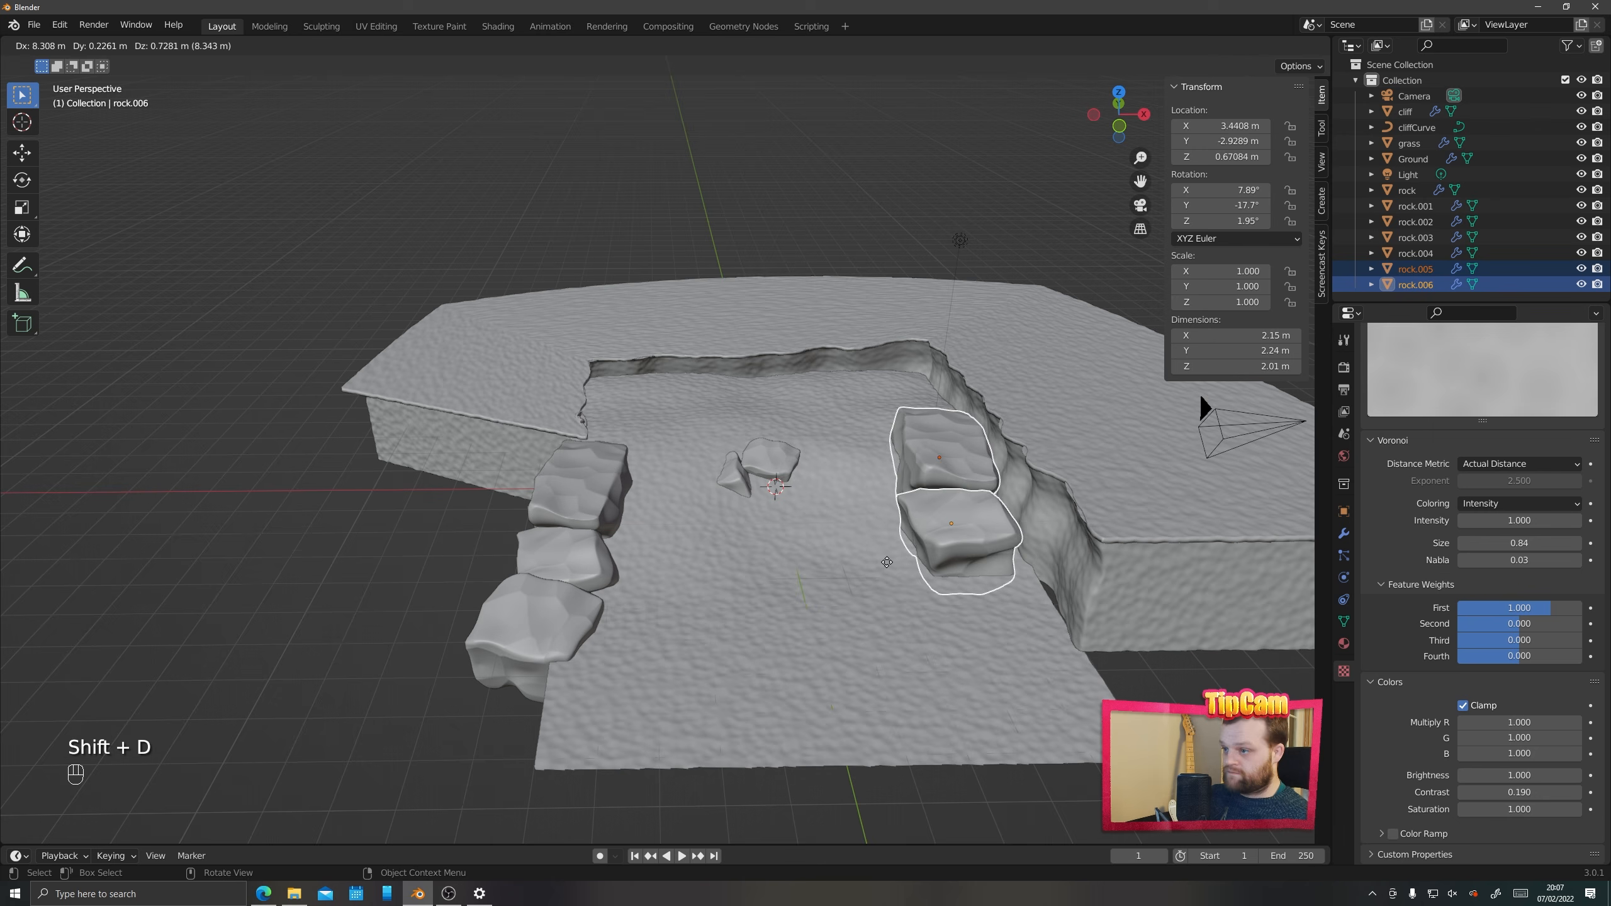
{"action": "key", "text": "g"}
{"action": "middle_click_drag", "start_coordinate": [729, 552], "coordinate": [739, 485]}
{"action": "left_click", "coordinate": [784, 363]}
{"action": "key", "text": "g"}
Duplicate the two small centre rocks, then rotate, shrink and move the copies beside the first large edge rock
{"action": "left_click", "coordinate": [738, 487]}
{"action": "left_click", "coordinate": [791, 480], "text": "shift"}
{"action": "key", "text": "shift+d"}
{"action": "key", "text": "r"}
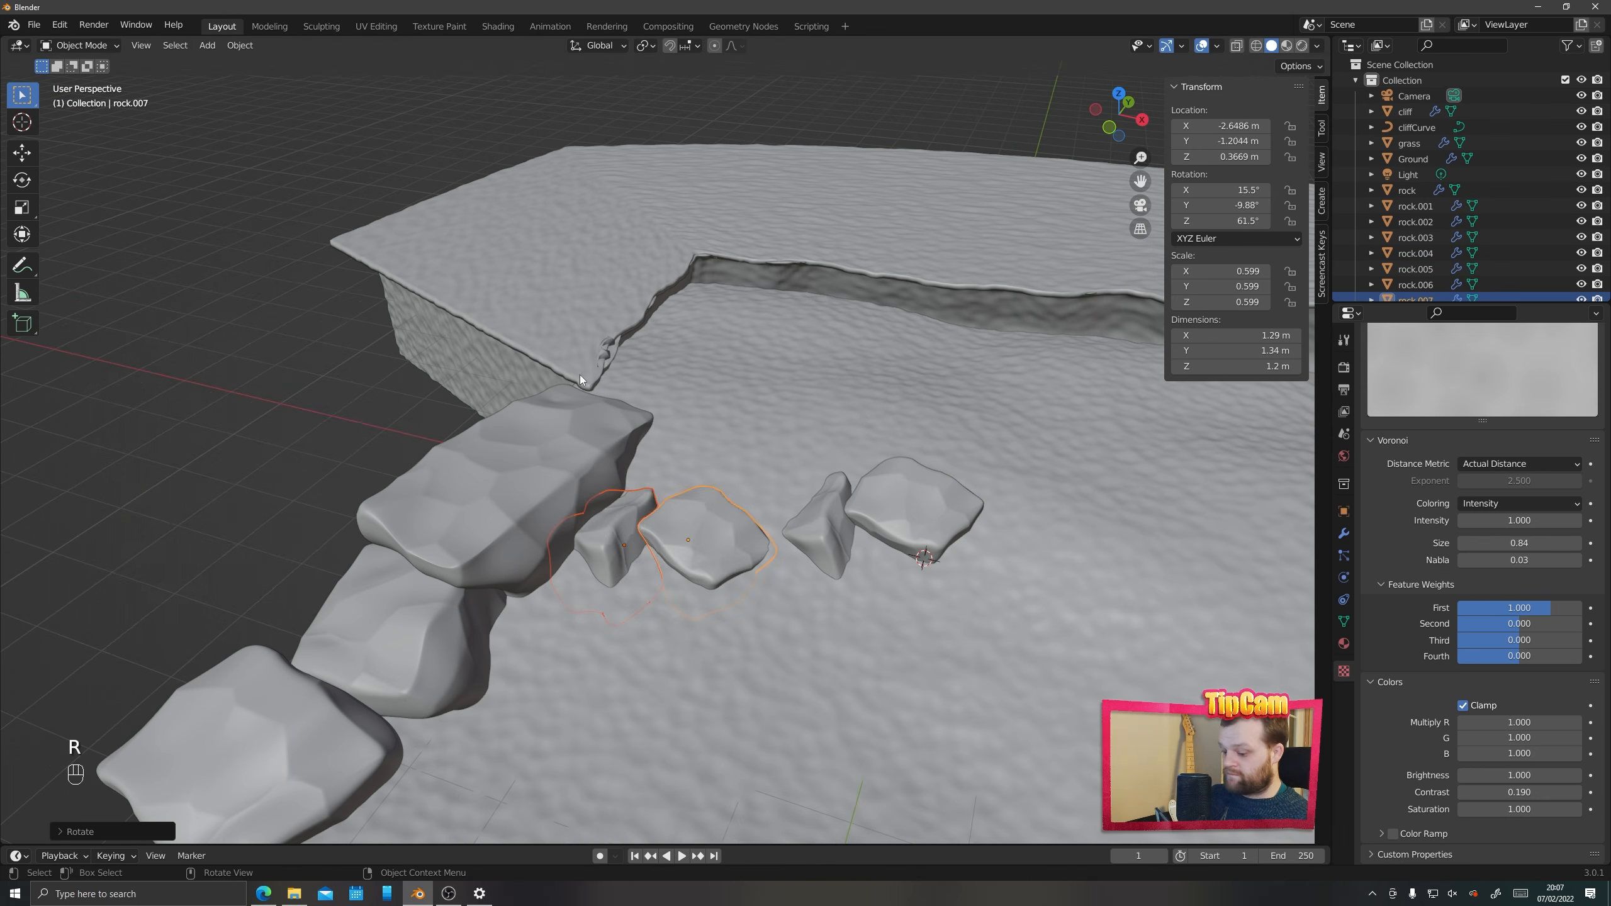
{"action": "key", "text": "s"}
{"action": "key", "text": "g"}
{"action": "left_click", "coordinate": [654, 538]}
{"action": "key", "text": "g"}
Duplicate a small rock, rotate it, scale it to about 0.43, and place it near the third edge rock at about X -3.29 m, Y -5.43 m
{"action": "scroll", "coordinate": [721, 567], "scroll_direction": "down", "scroll_amount": 4}
{"action": "key", "text": "shift+d"}
{"action": "middle_click_drag", "start_coordinate": [721, 567], "coordinate": [571, 502]}
{"action": "key", "text": "r"}
{"action": "key", "text": "g"}
{"action": "key", "text": "s"}
{"action": "left_click", "coordinate": [456, 571]}
{"action": "key", "text": "g"}
{"action": "key", "text": "g"}
{"action": "key", "text": "g"}
{"action": "key", "text": "g"}
{"action": "key", "text": "y"}
{"action": "left_click", "coordinate": [435, 597]}
{"action": "scroll", "coordinate": [545, 546], "scroll_direction": "down", "scroll_amount": 4}
{"action": "left_click", "coordinate": [315, 596]}
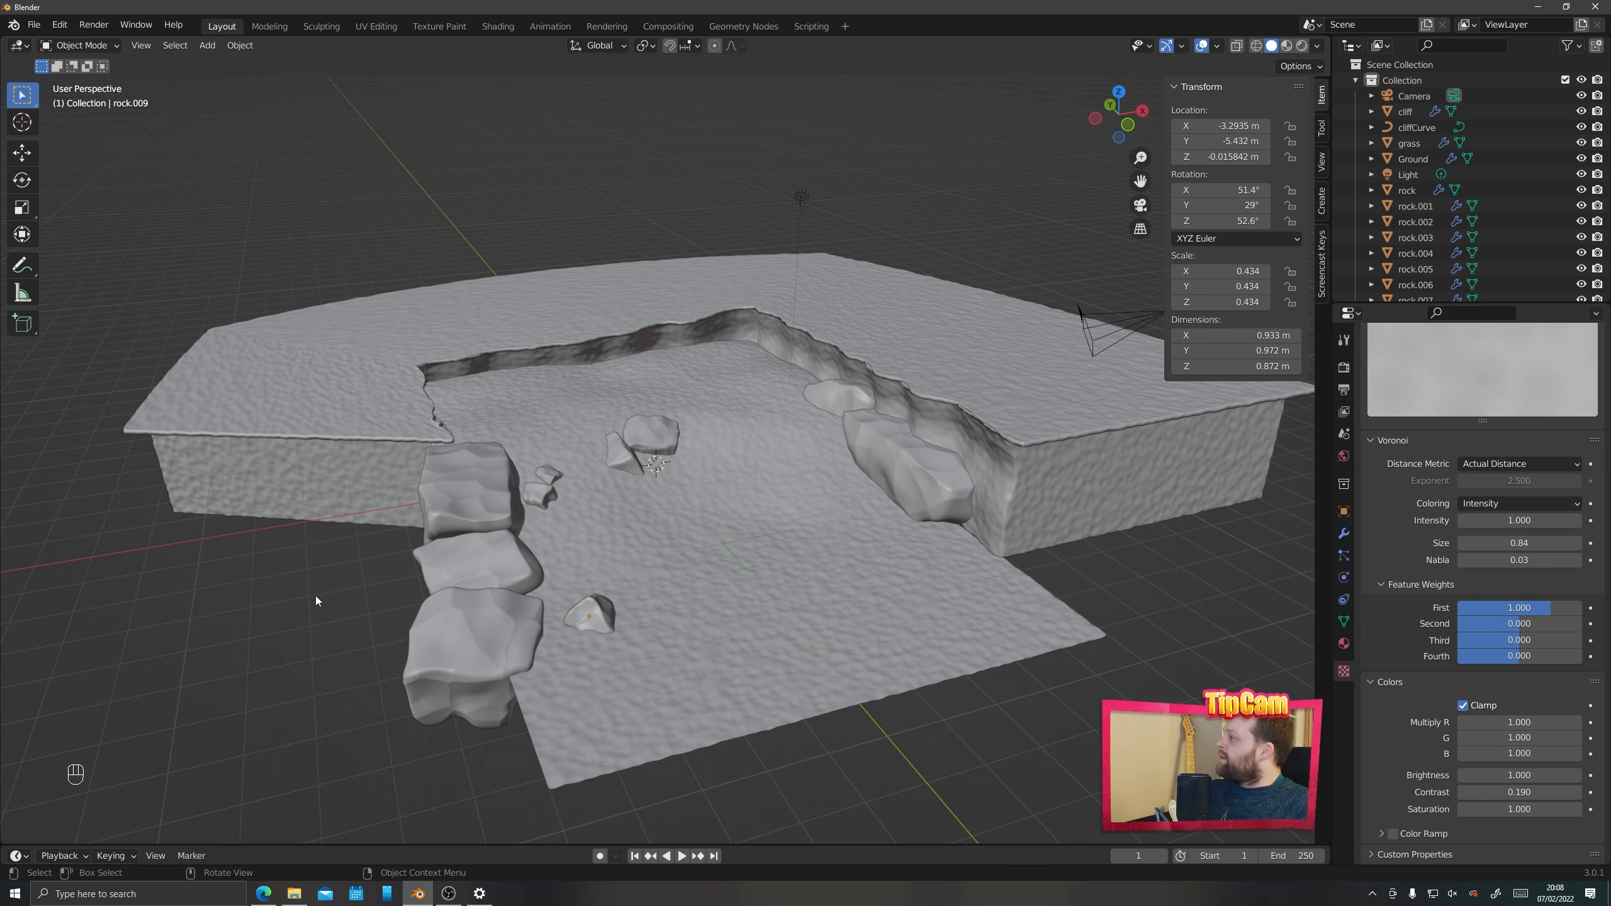
Duplicate the first edge rock, move the copy outward from the ground, and enlarge it to about 2.07 scale
{"action": "scroll", "coordinate": [700, 459], "scroll_direction": "up", "scroll_amount": 3}
{"action": "middle_click_drag", "start_coordinate": [800, 495], "coordinate": [689, 466]}
{"action": "left_click", "coordinate": [758, 482]}
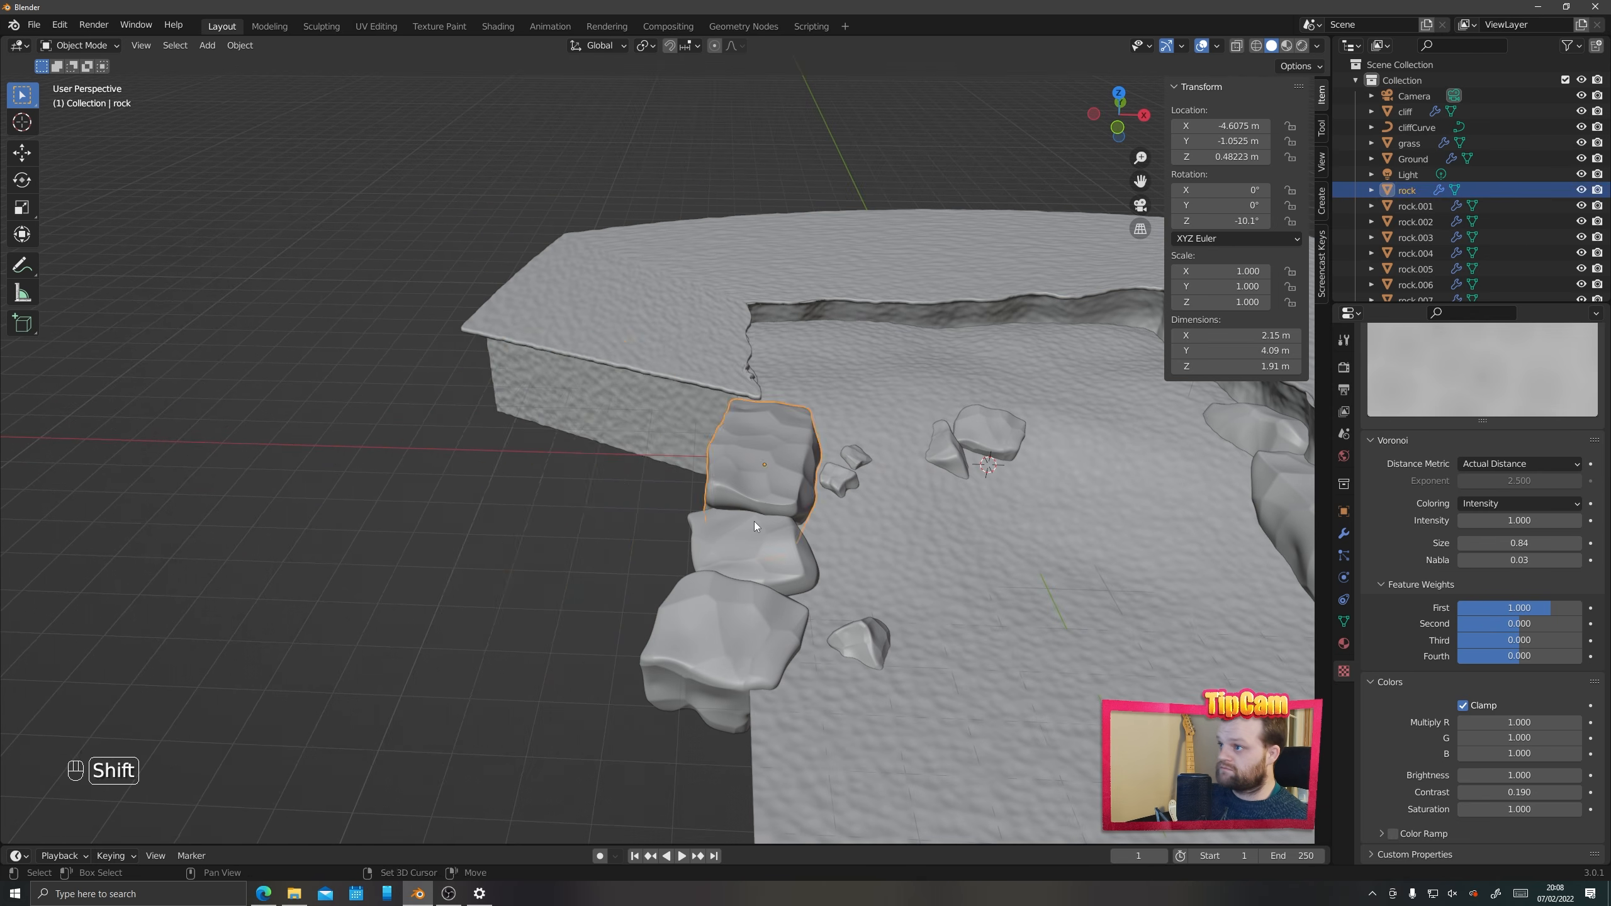
{"action": "key", "text": "shift+d"}
{"action": "left_click", "coordinate": [558, 524]}
{"action": "key", "text": "s"}
{"action": "left_click", "coordinate": [318, 587]}
Rotate the enlarged rock about Y and Z, move it behind the edge rocks to about X -9.26 m, Y 1.39 m, and check the camera view
{"action": "key", "text": "r"}
{"action": "key", "text": "y"}
{"action": "left_click", "coordinate": [232, 631]}
{"action": "key", "text": "r"}
{"action": "key", "text": "z"}
{"action": "left_click", "coordinate": [494, 635]}
{"action": "key", "text": "g"}
{"action": "middle_click_drag", "start_coordinate": [552, 616], "coordinate": [641, 558]}
{"action": "key", "text": "KP_0"}
{"action": "key", "text": "KP_0"}
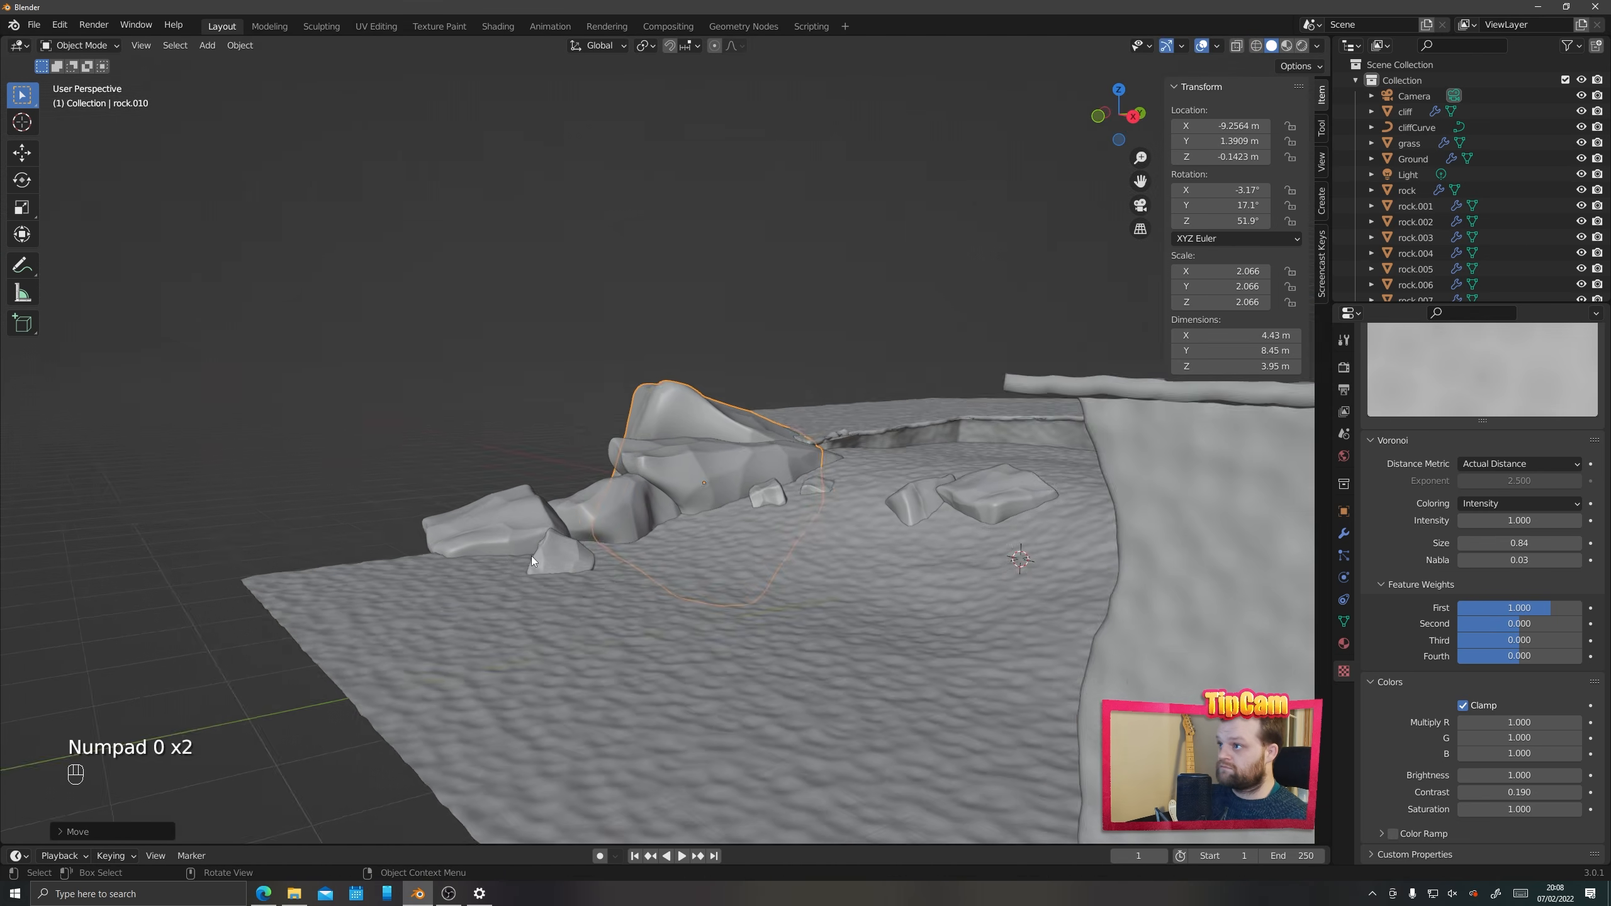
Duplicate the enlarged rock, rotate the copy freely, and place it beside the edge rocks at about X -7.42 m, Y -2.43 m
{"action": "left_click", "coordinate": [536, 557]}
{"action": "middle_click_drag", "start_coordinate": [536, 502], "coordinate": [609, 539]}
{"action": "left_click", "coordinate": [540, 482]}
{"action": "key", "text": "shift+d"}
{"action": "key", "text": "r"}
{"action": "key", "text": "r"}
{"action": "left_click", "coordinate": [352, 447]}
{"action": "key", "text": "g"}
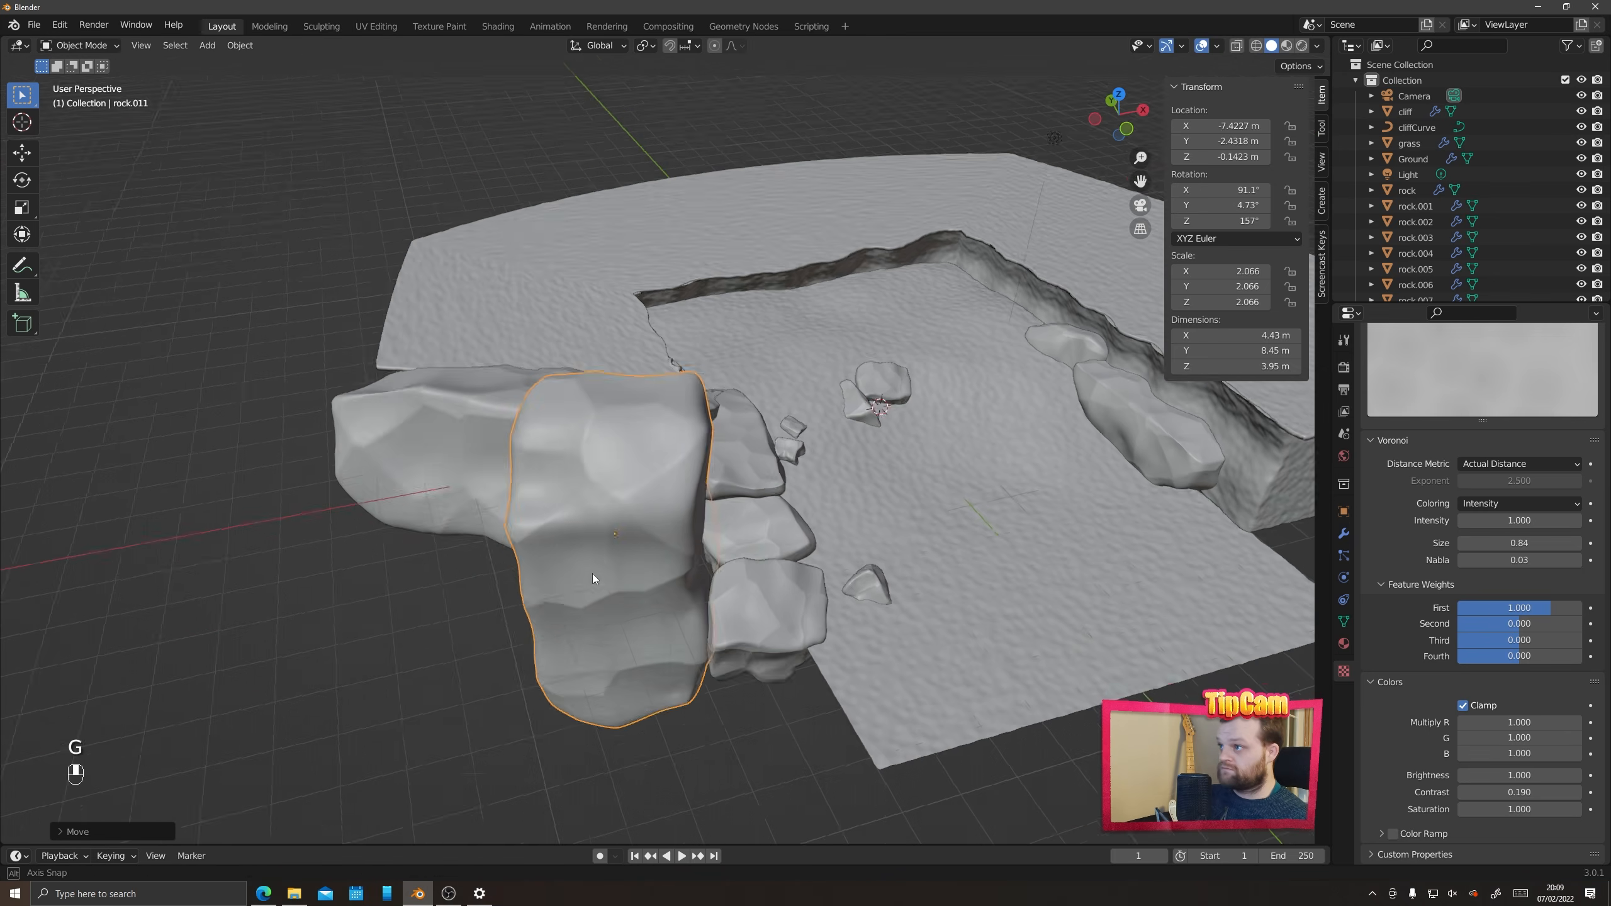
Duplicate the second enlarged rock, rotate the copy about Z, and move it into the pile behind the edge rocks
{"action": "key", "text": "shift+d"}
{"action": "key", "text": "r"}
{"action": "key", "text": "z"}
{"action": "key", "text": "z"}
{"action": "left_click", "coordinate": [396, 262]}
{"action": "middle_click_drag", "start_coordinate": [406, 381], "coordinate": [592, 645]}
{"action": "key", "text": "g"}
{"action": "left_click", "coordinate": [507, 508]}
Add another enlarged rock copy, rotate it about Z, place it at the pile's front end, and check the camera view
{"action": "key", "text": "shift+d"}
{"action": "key", "text": "r"}
{"action": "key", "text": "z"}
{"action": "left_click", "coordinate": [633, 661]}
{"action": "key", "text": "g"}
{"action": "left_click", "coordinate": [531, 686]}
{"action": "key", "text": "KP_0"}
{"action": "key", "text": "KP_0"}
{"action": "left_click", "coordinate": [519, 564]}
{"action": "left_click", "coordinate": [481, 690]}
Scale the ground along X by about 1.467 to a width of 15 m and apply its scale
{"action": "middle_click_drag", "start_coordinate": [458, 561], "coordinate": [509, 541], "text": "shift"}
{"action": "left_click", "coordinate": [546, 627]}
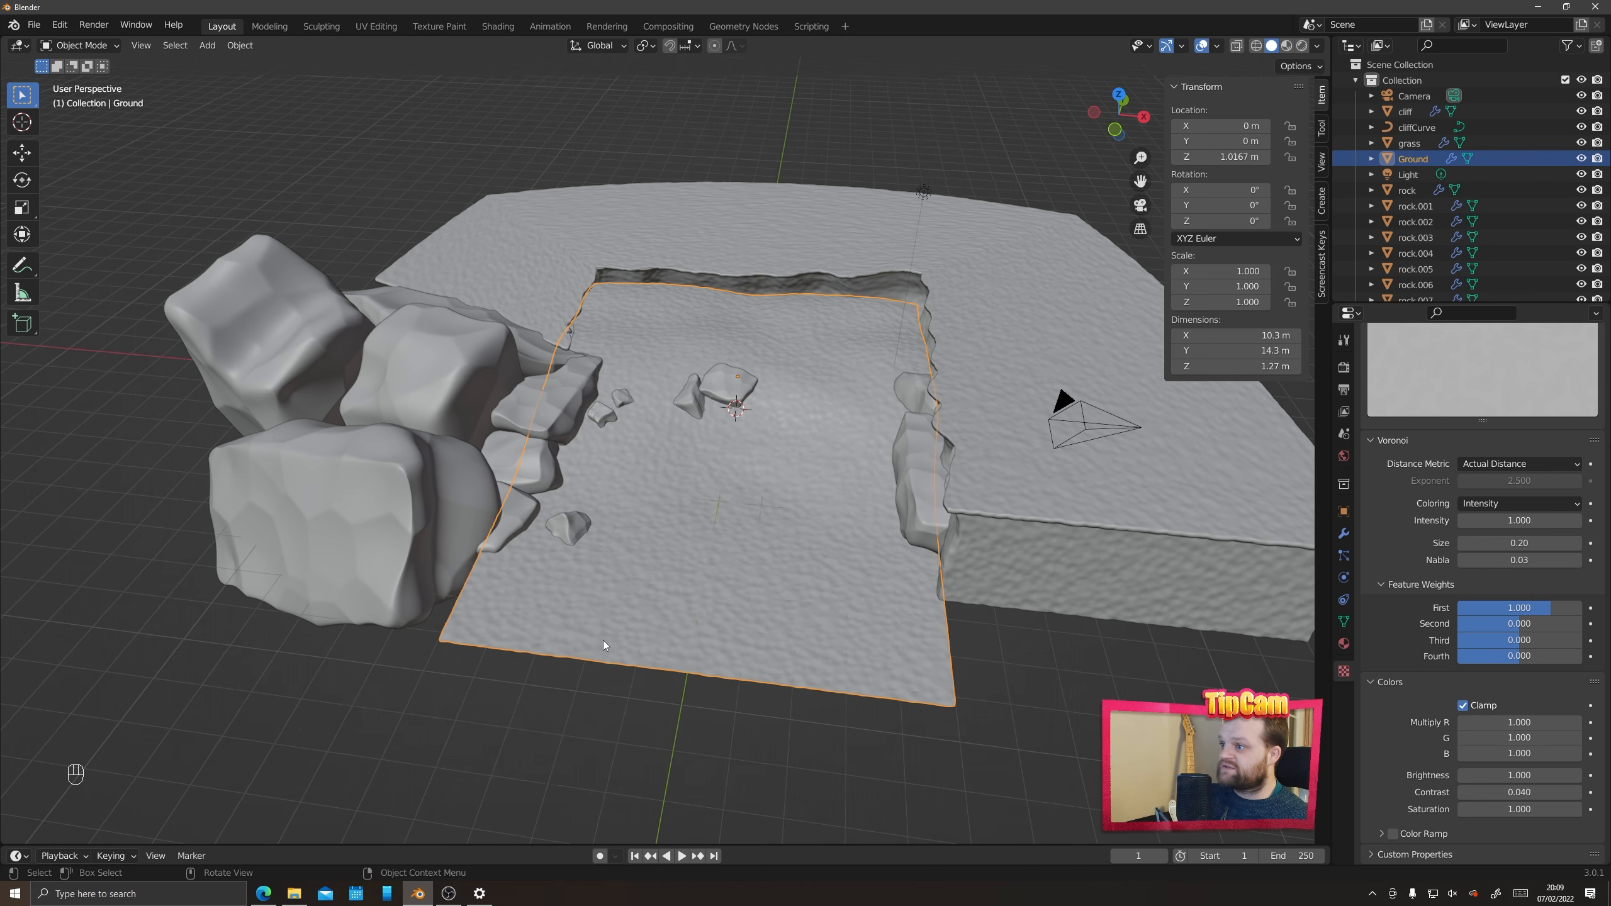
{"action": "middle_click_drag", "start_coordinate": [603, 640], "coordinate": [597, 605]}
{"action": "key", "text": "s"}
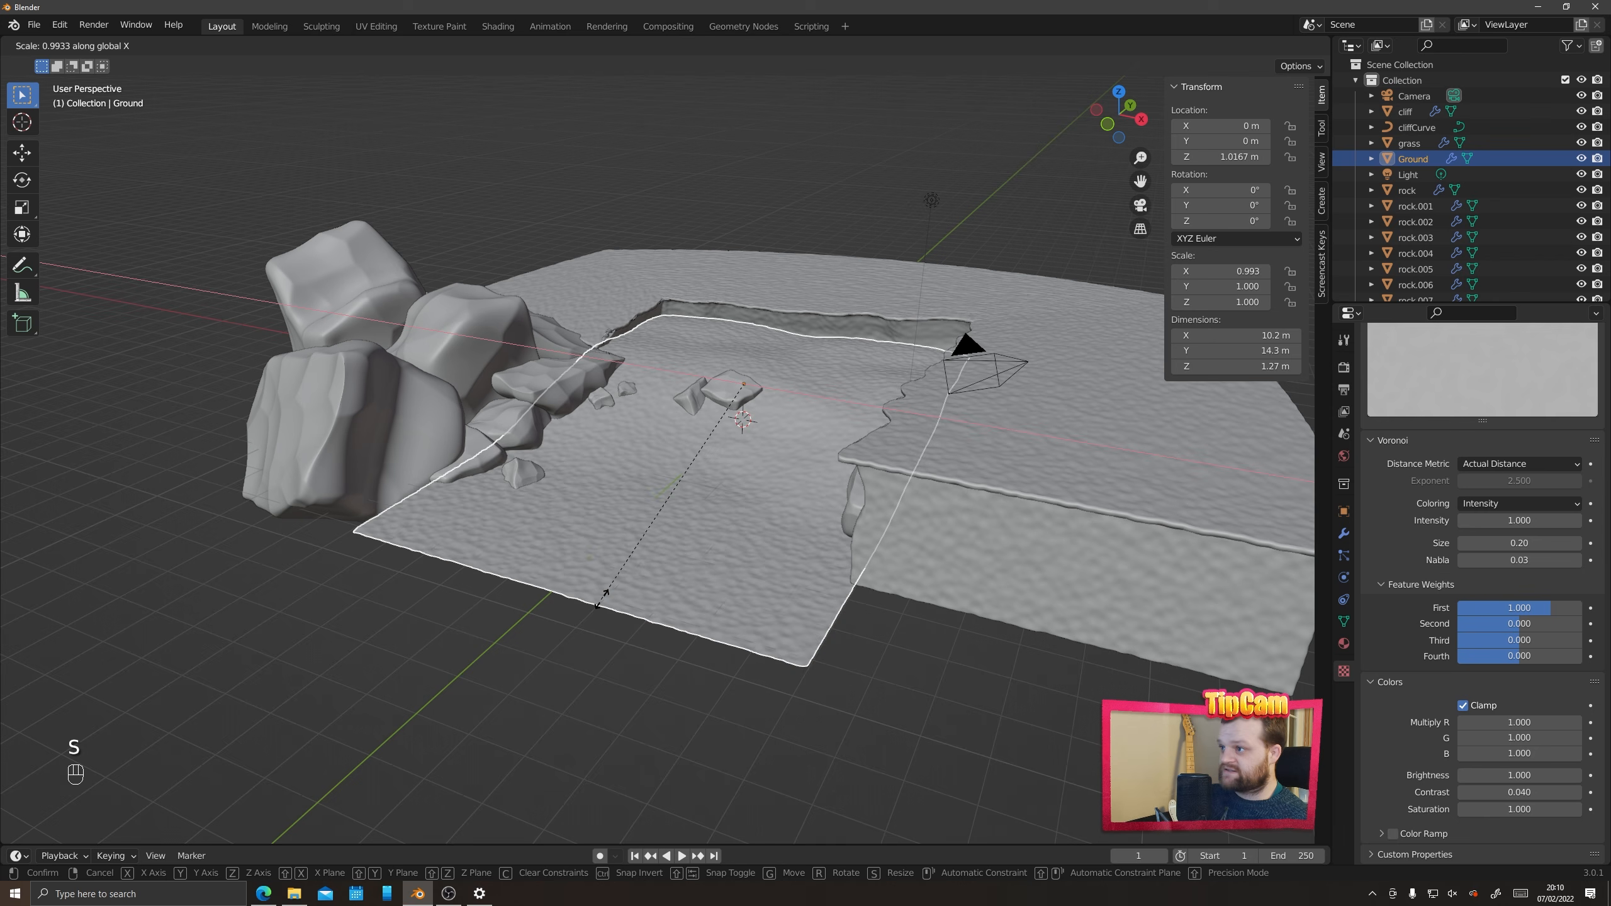
{"action": "key", "text": "x"}
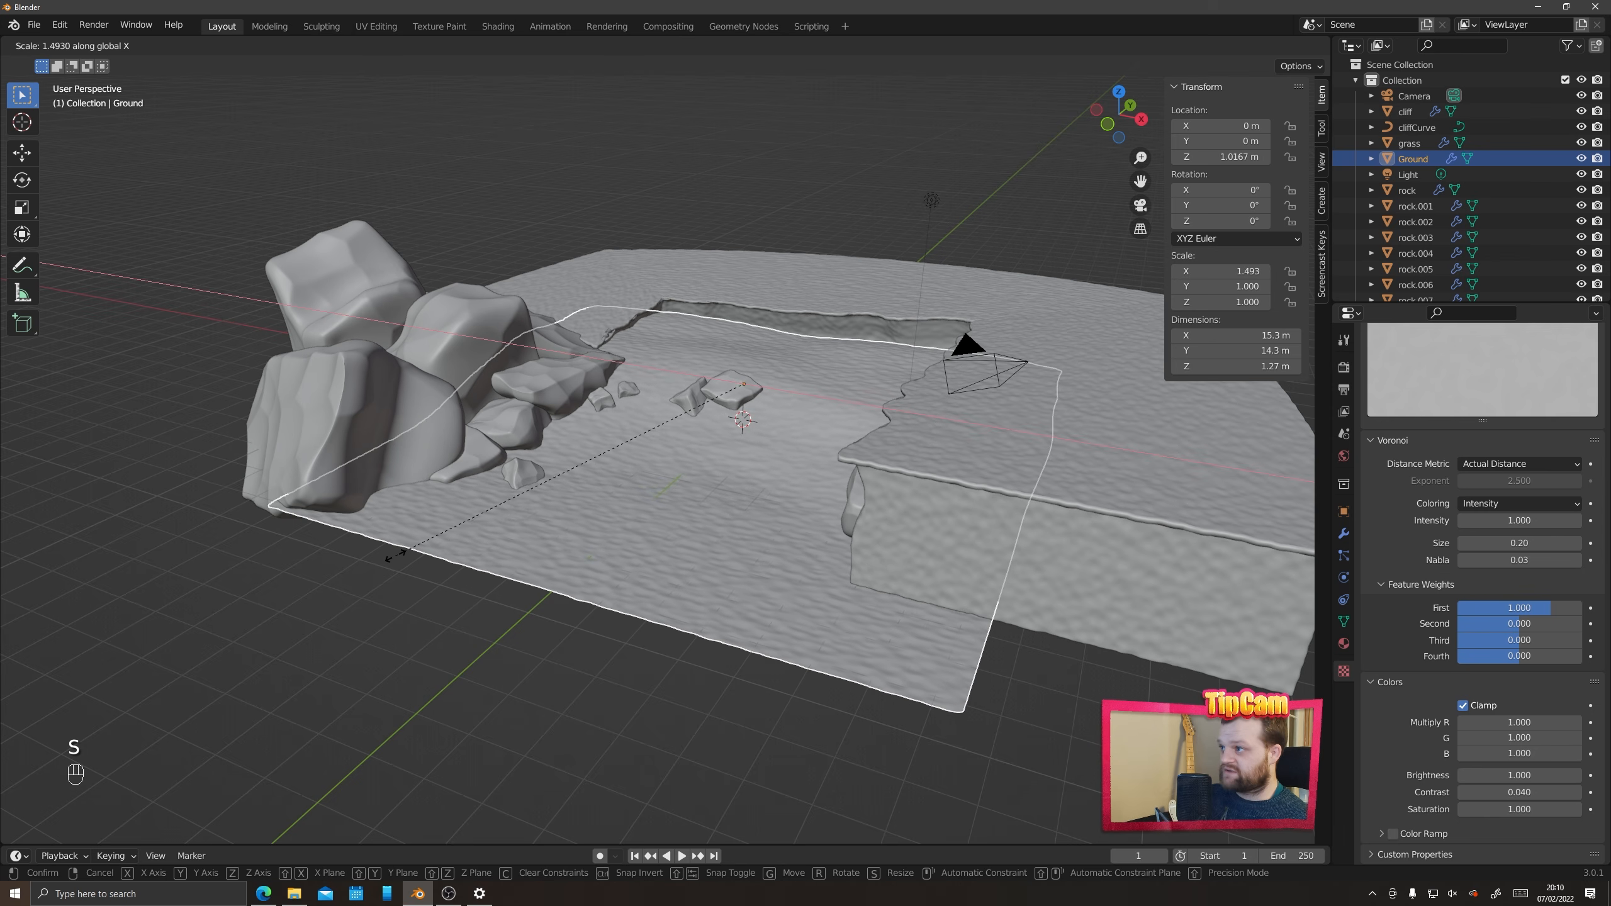
{"action": "left_click", "coordinate": [465, 509]}
{"action": "middle_click_drag", "start_coordinate": [466, 510], "coordinate": [458, 431]}
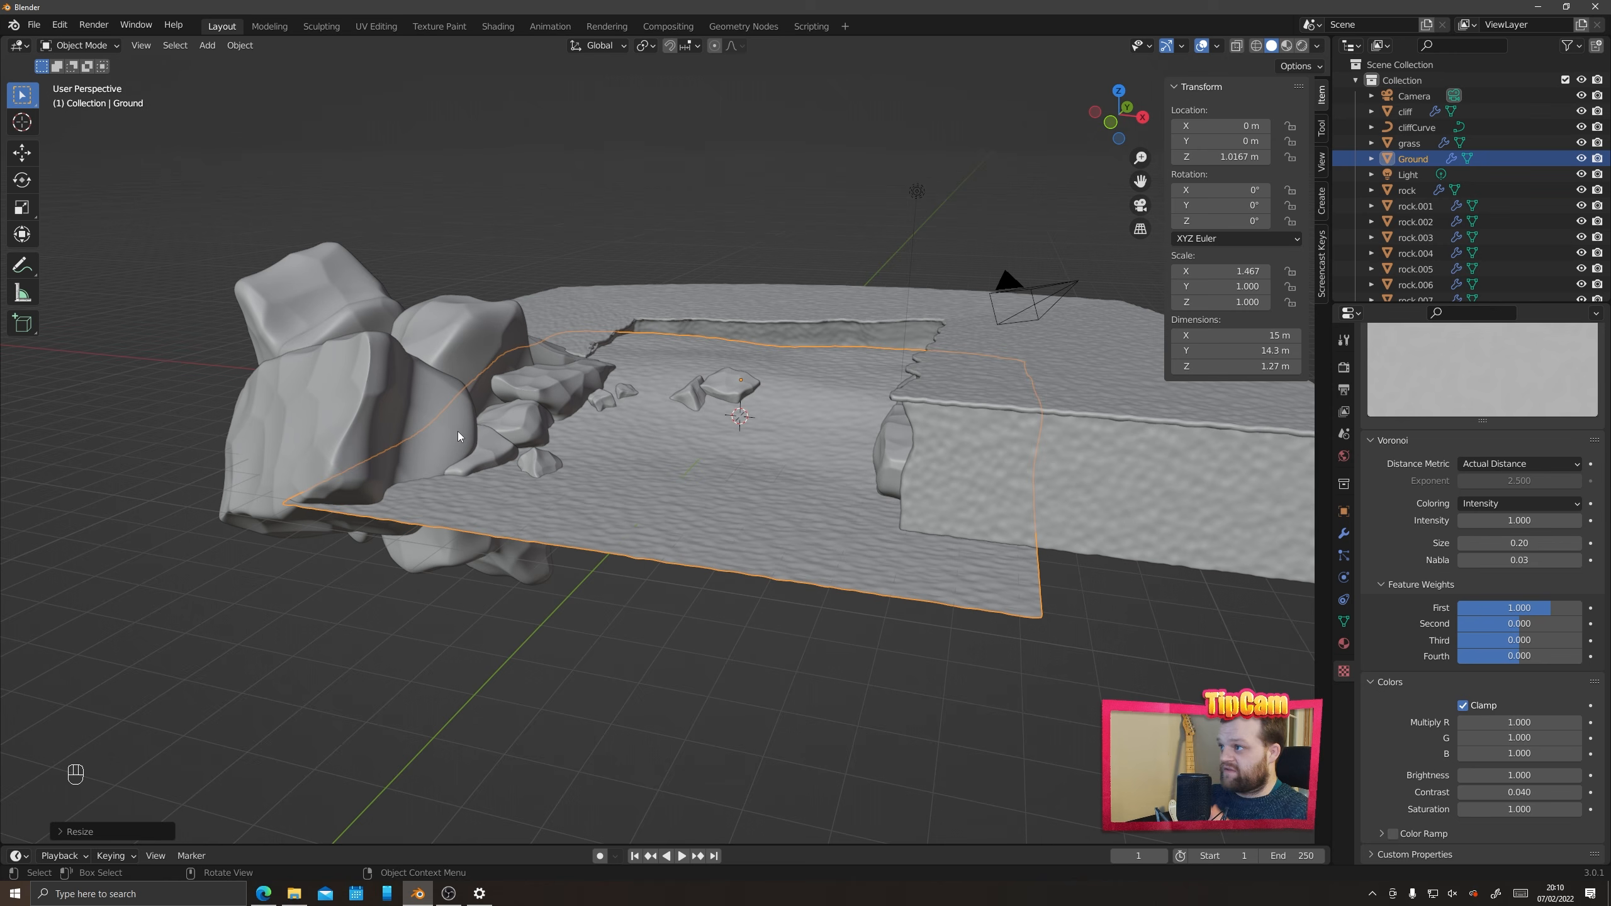
{"action": "key", "text": "ctrl+a"}
{"action": "left_click", "coordinate": [647, 517]}
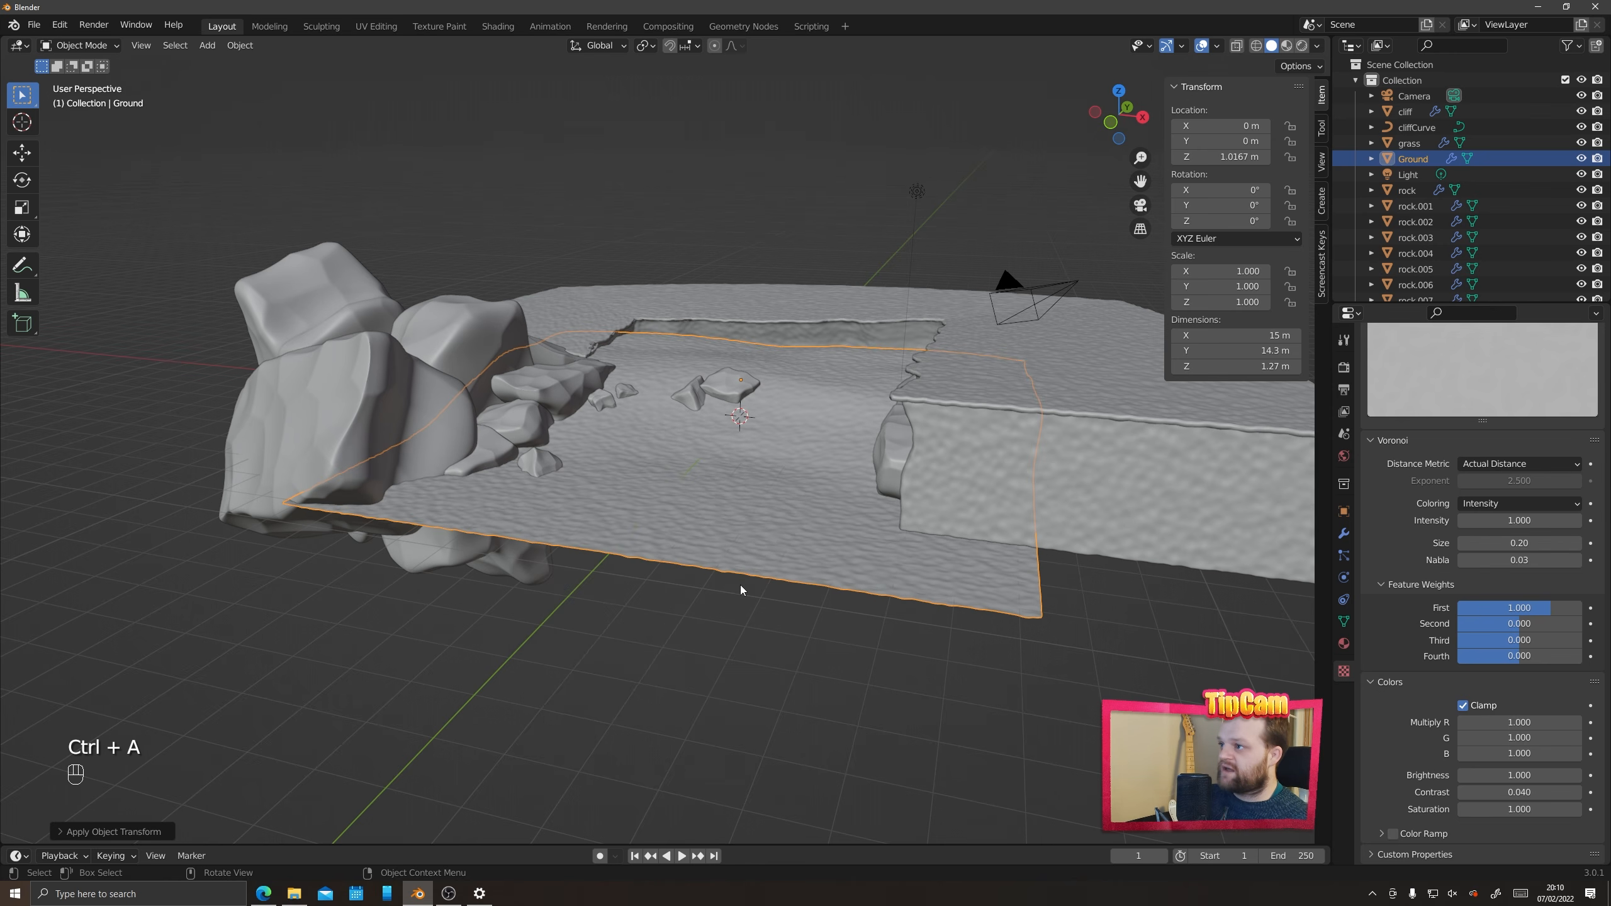
{"action": "middle_click_drag", "start_coordinate": [740, 585], "coordinate": [600, 417]}
{"action": "key", "text": "alt+a"}
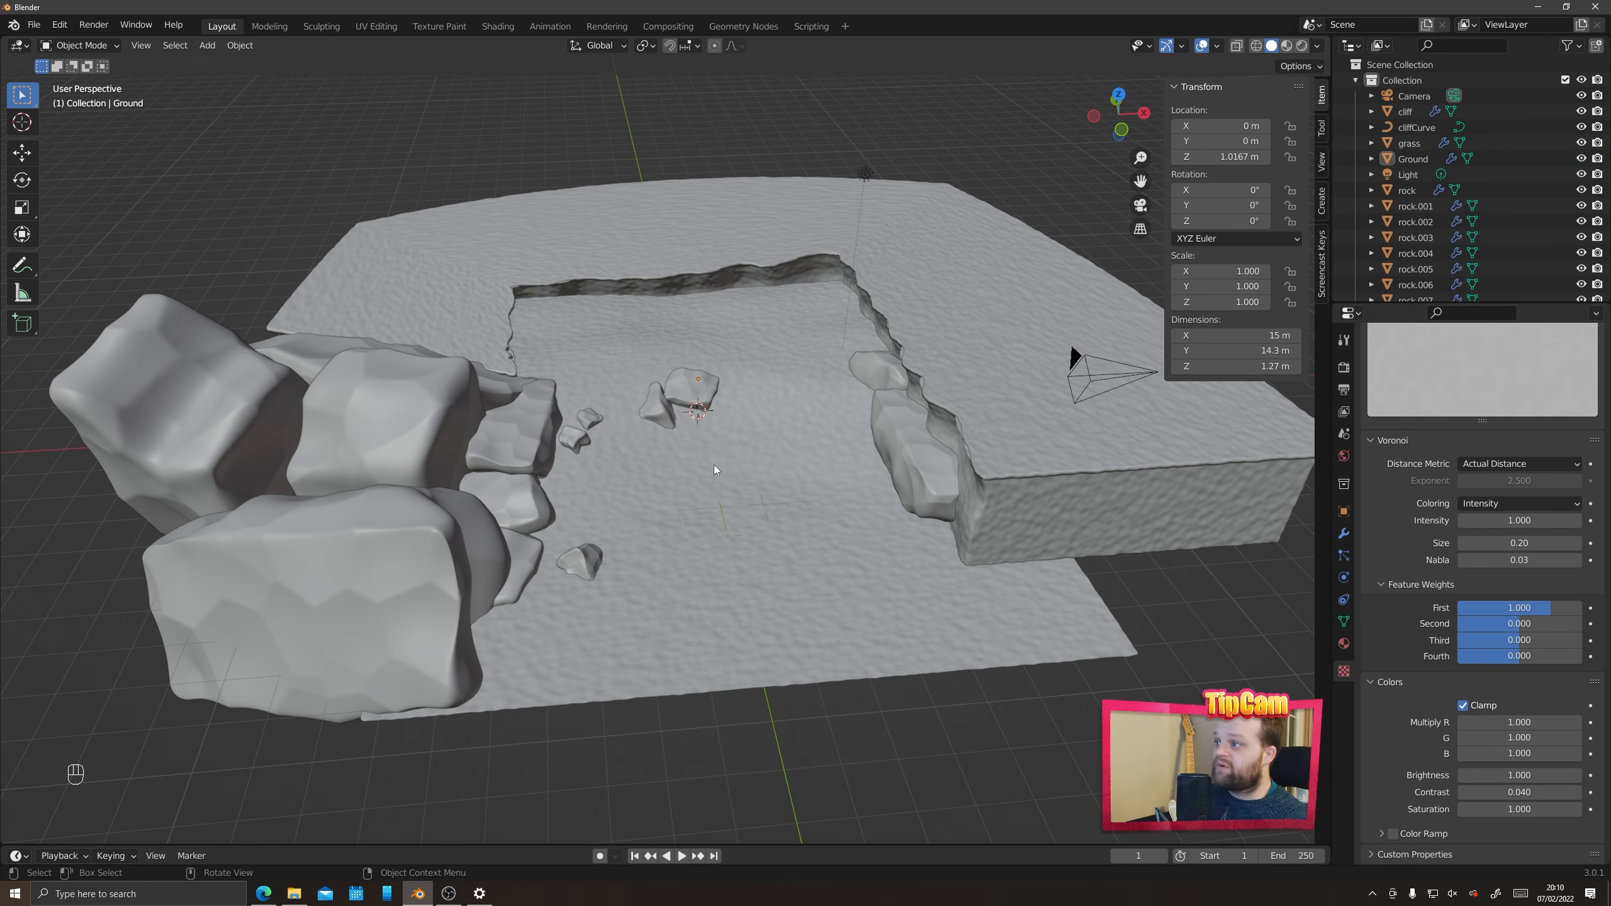
Review the scene's parts by selecting the grass, the large rocks and the smaller rocks one after another
{"action": "middle_click_drag", "start_coordinate": [714, 468], "coordinate": [696, 506]}
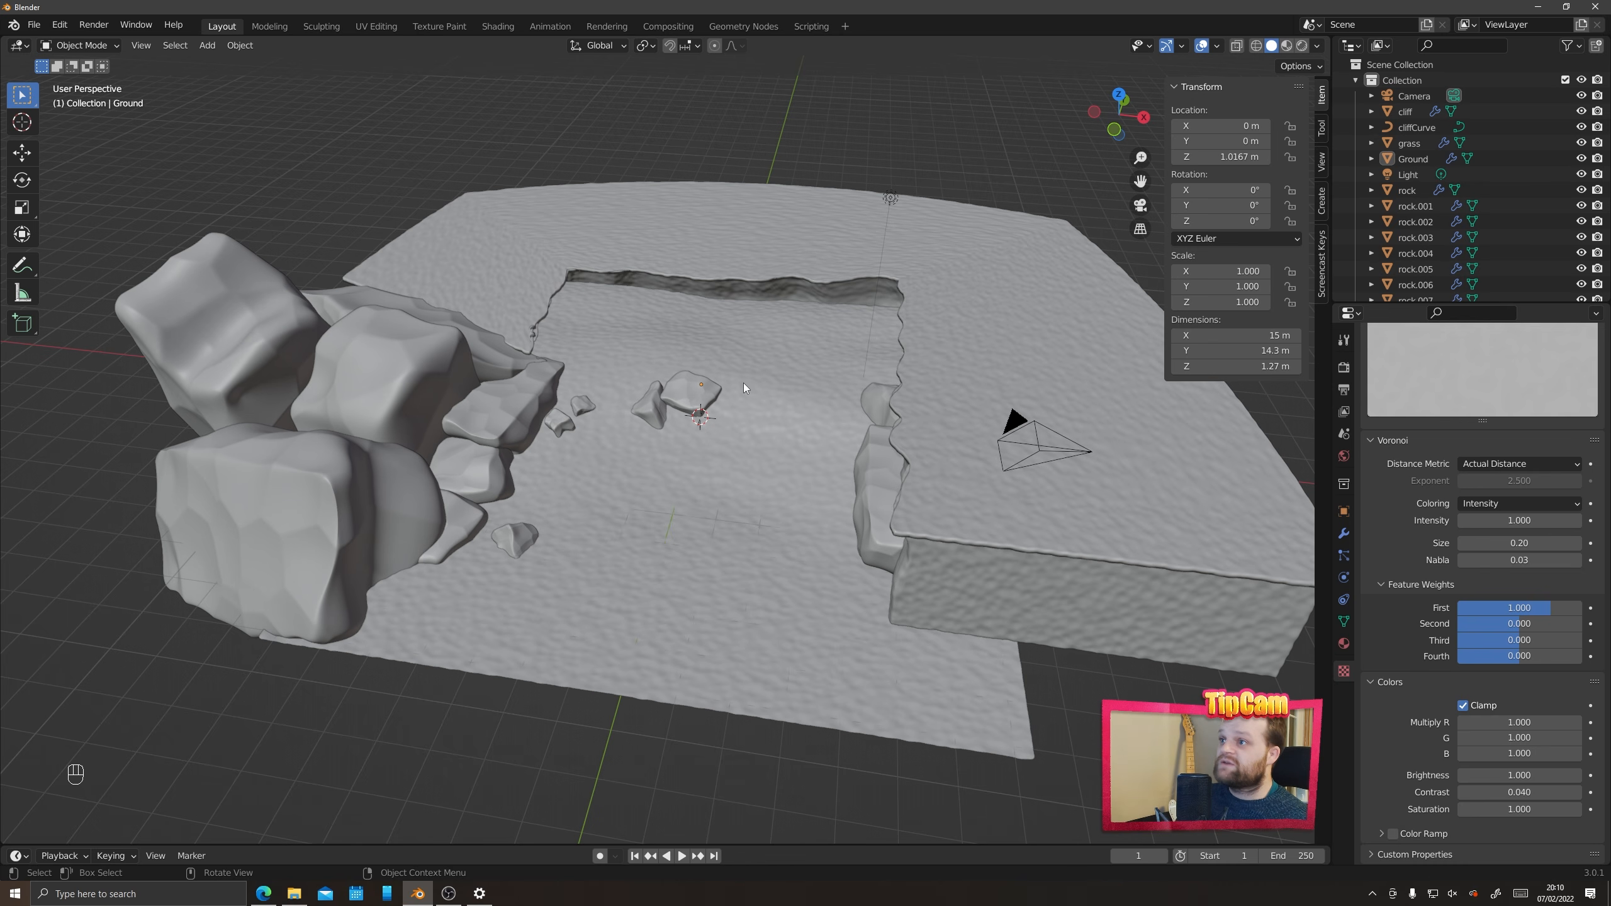
{"action": "left_click", "coordinate": [701, 290]}
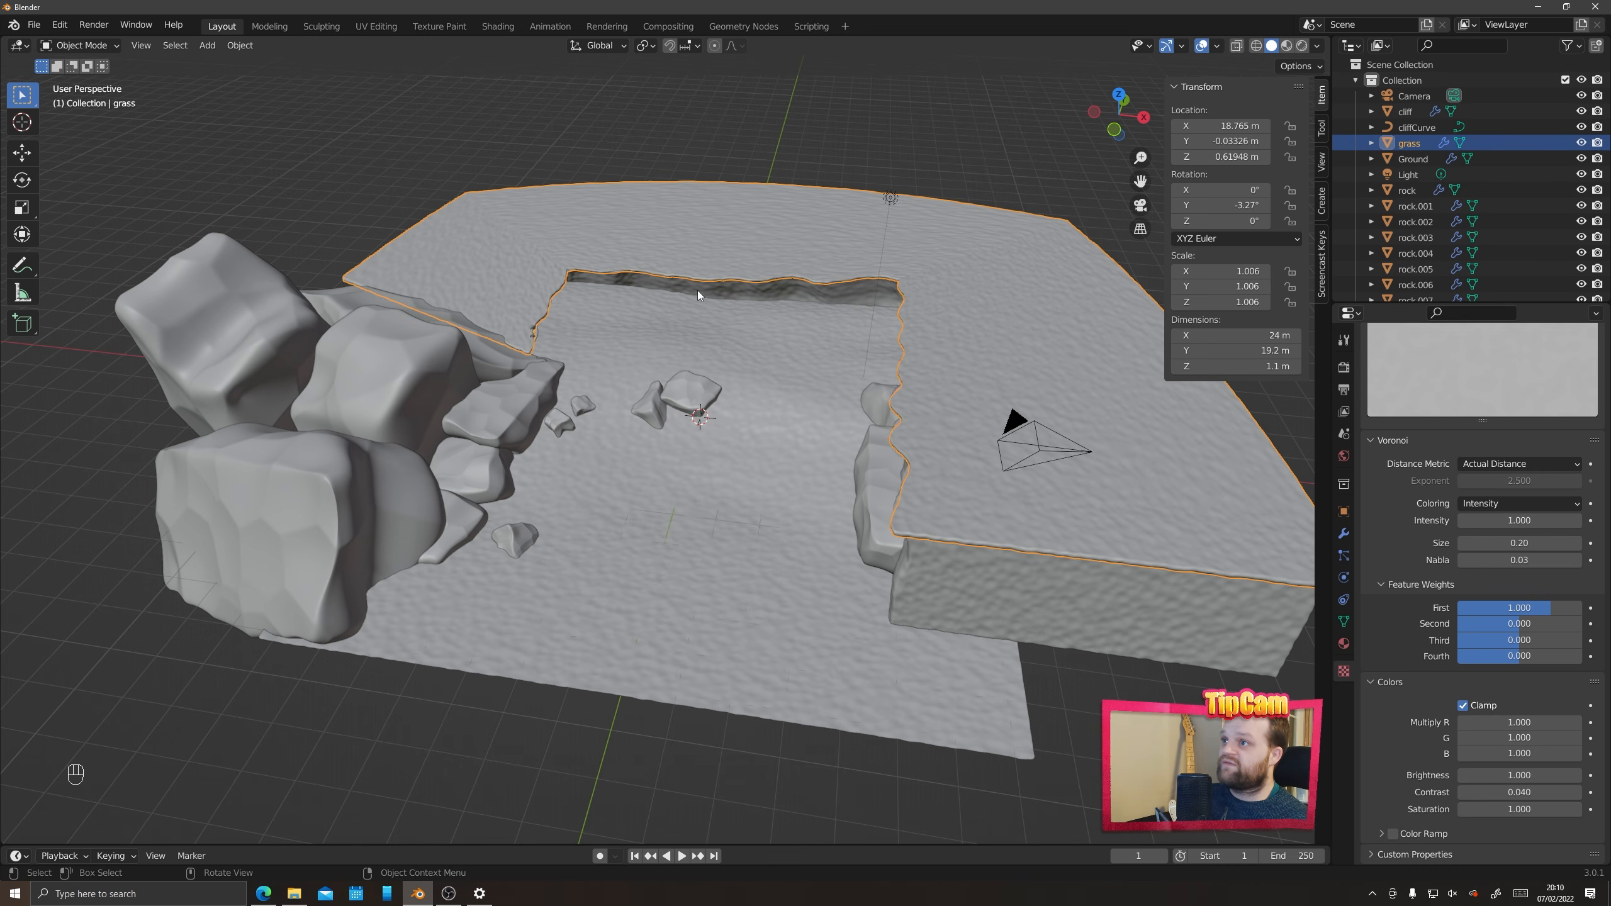
{"action": "left_click", "coordinate": [370, 388]}
{"action": "left_click", "coordinate": [245, 438]}
{"action": "left_click", "coordinate": [238, 330]}
{"action": "left_click", "coordinate": [429, 297]}
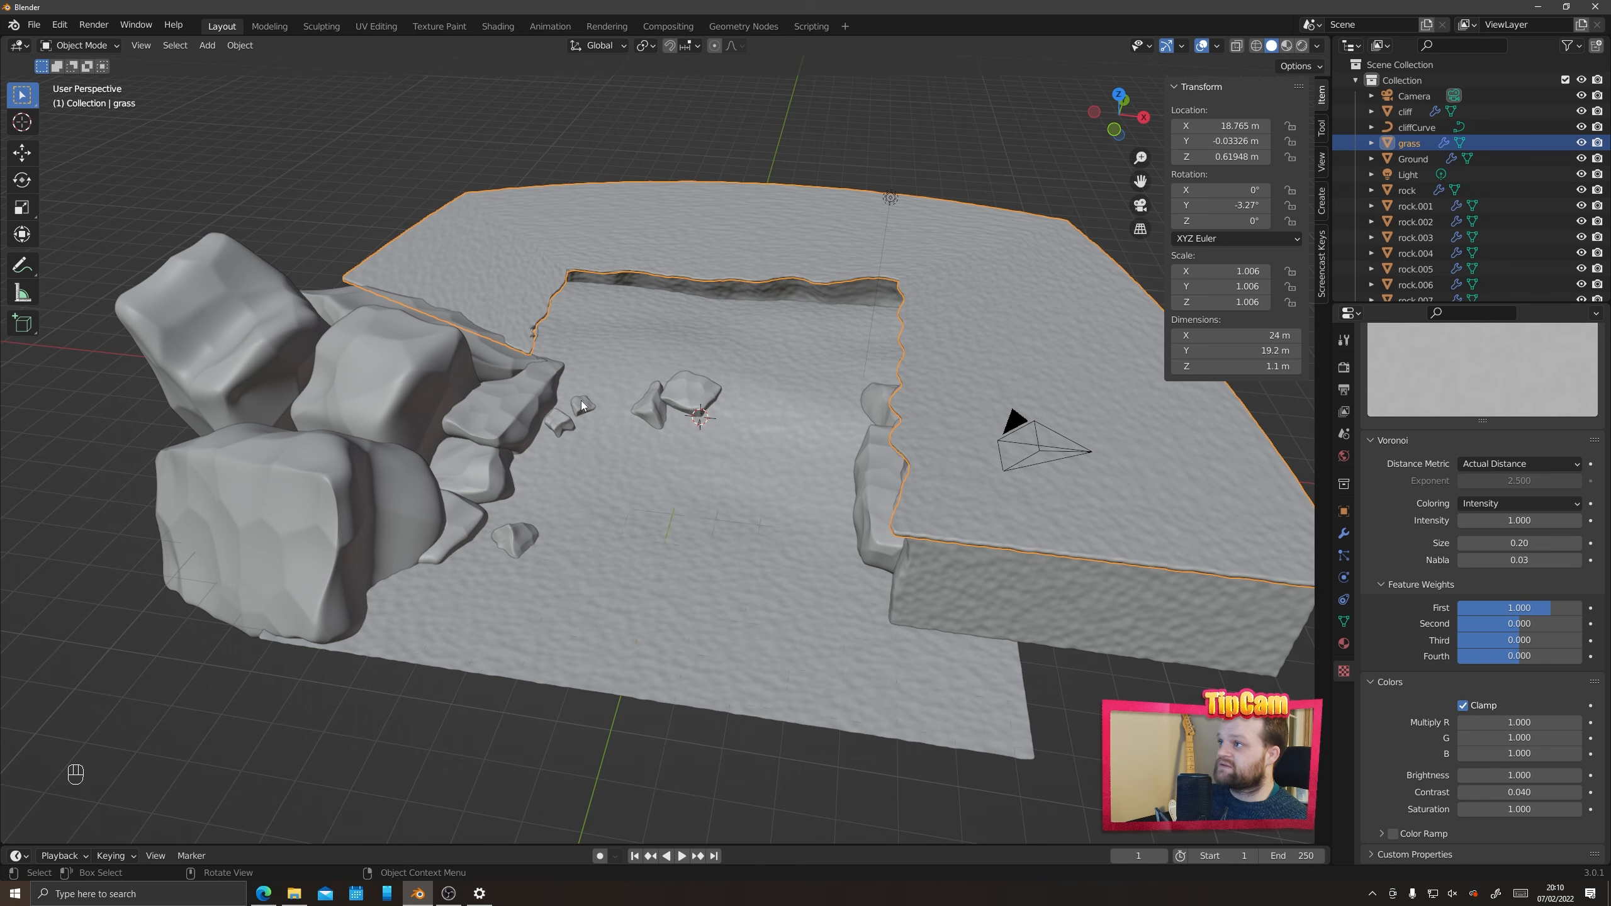
{"action": "left_click", "coordinate": [708, 392]}
{"action": "left_click", "coordinate": [529, 404]}
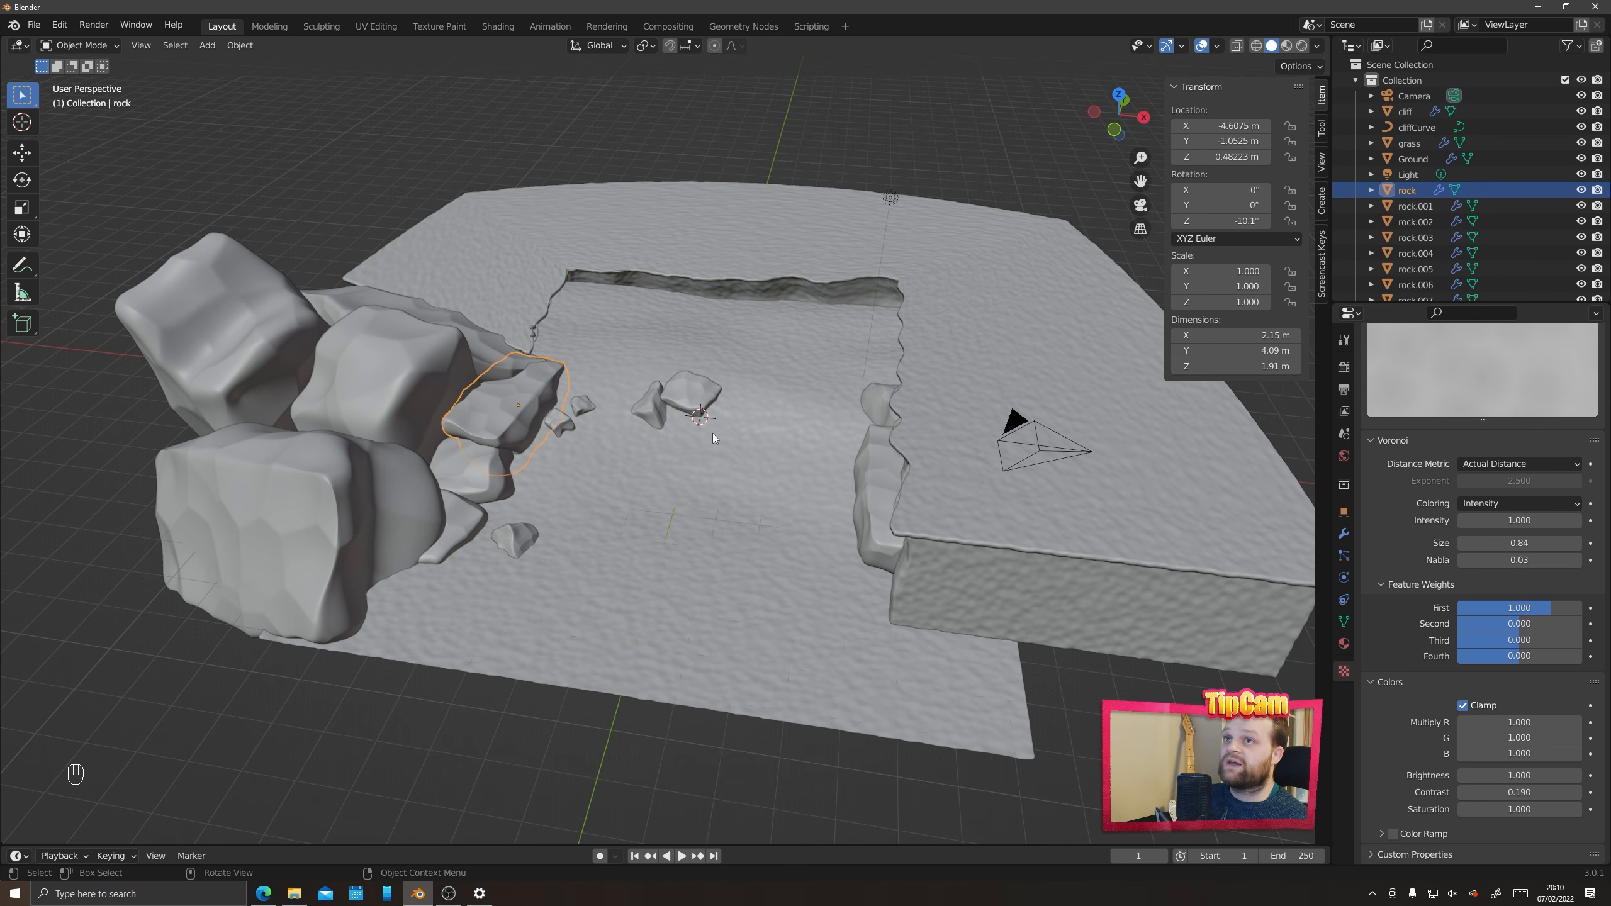
Compare the wireframe, solid and material preview shading modes and set the viewport to rendered shading
{"action": "left_click", "coordinate": [1256, 46]}
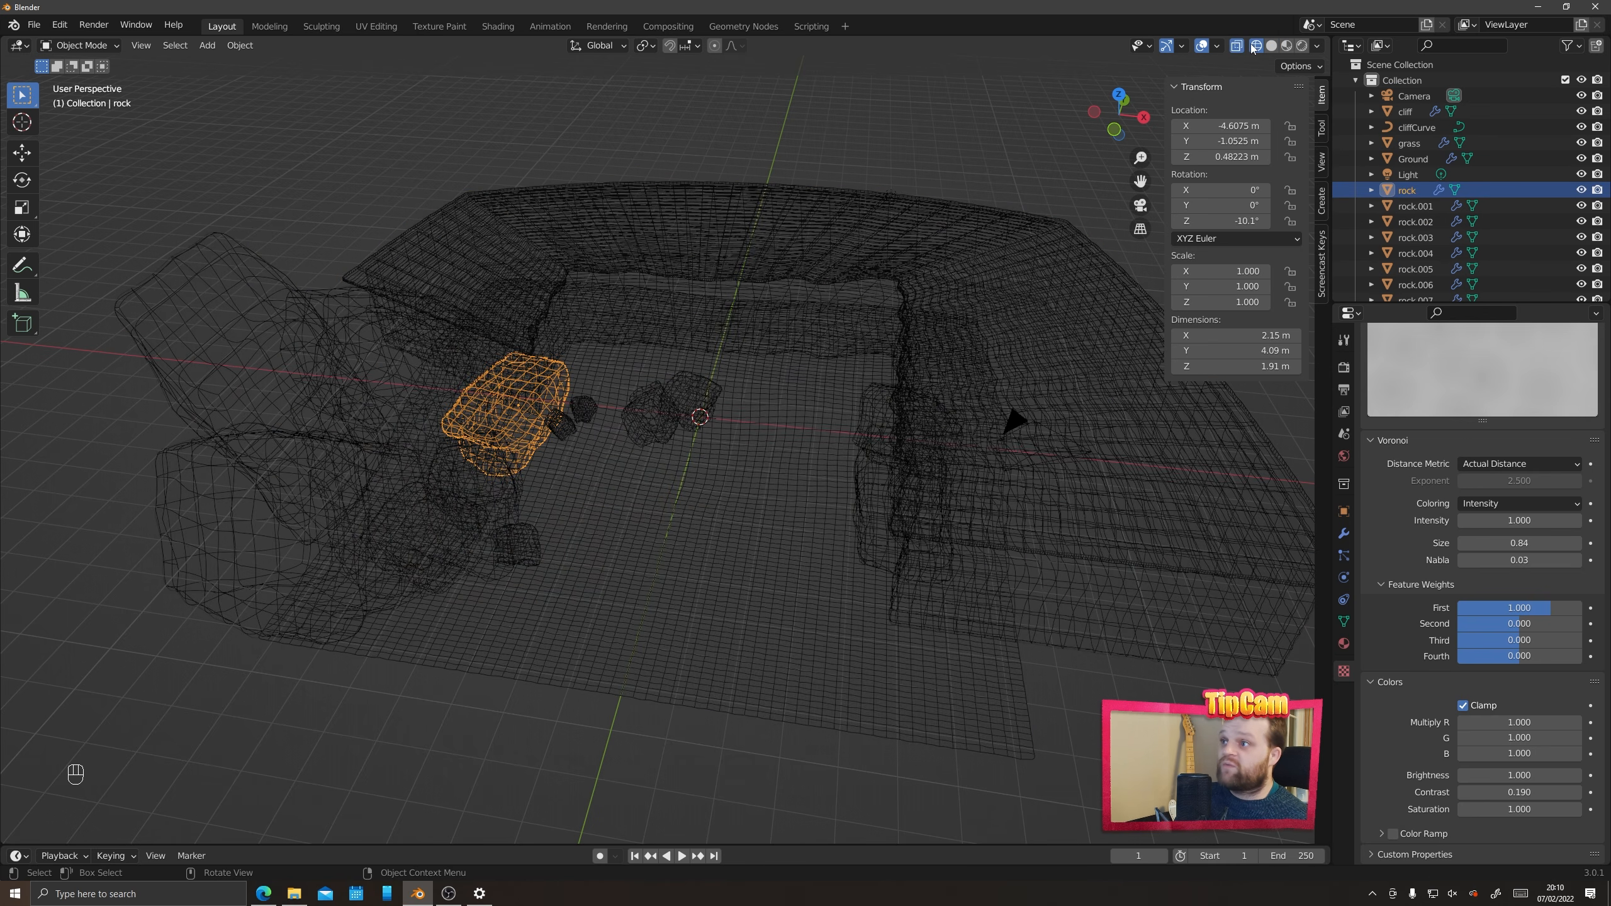
{"action": "left_click", "coordinate": [1272, 46]}
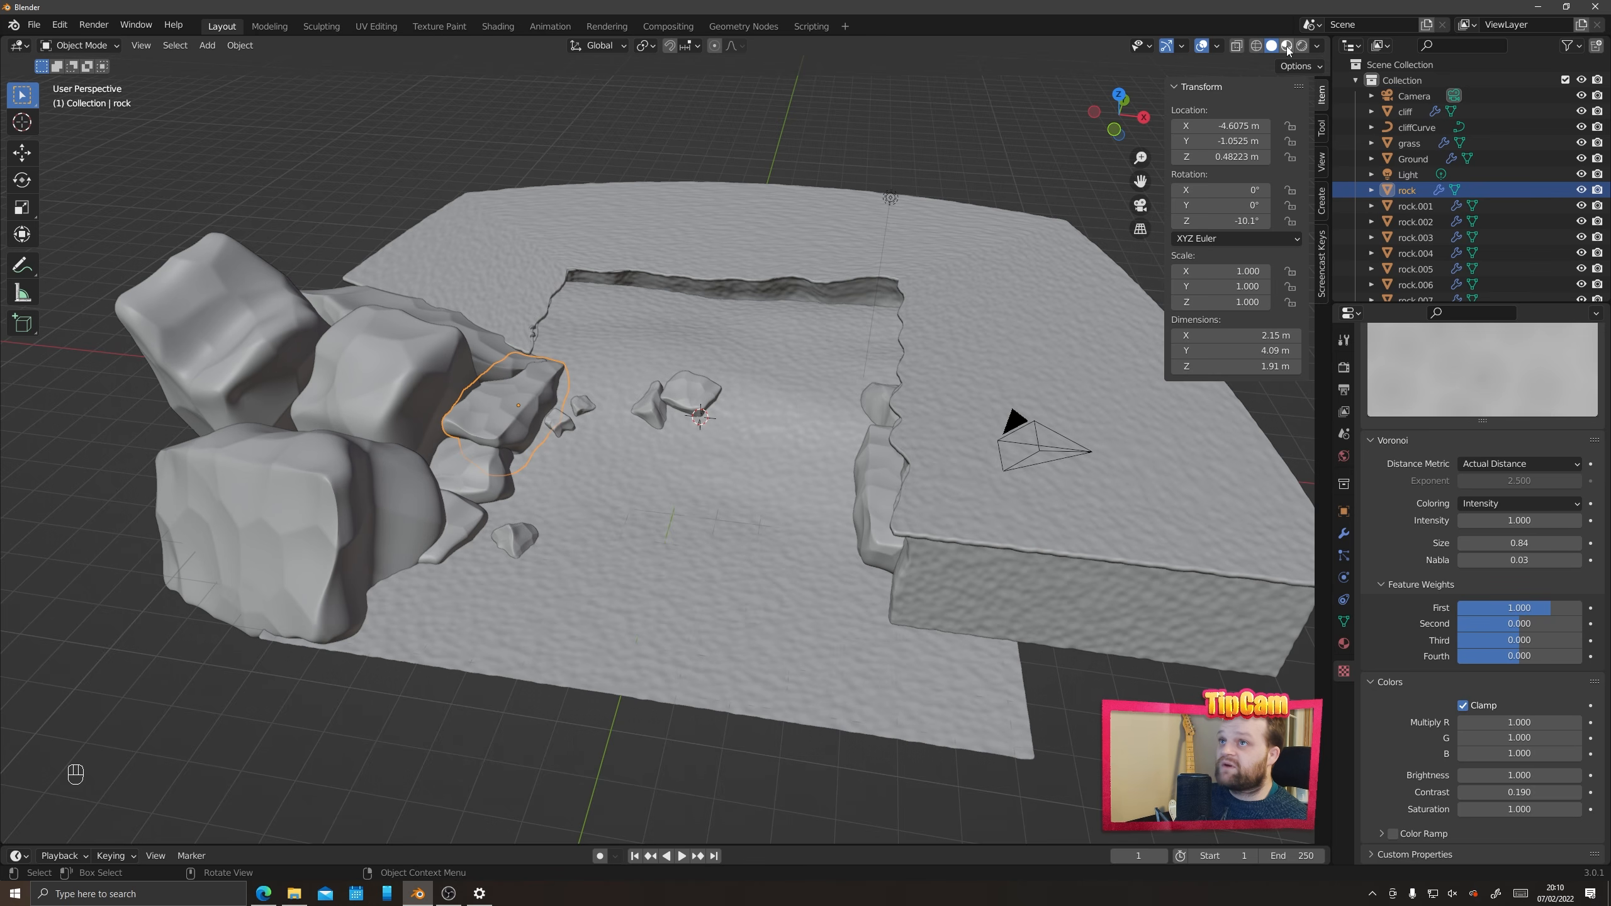
{"action": "left_click", "coordinate": [1287, 47]}
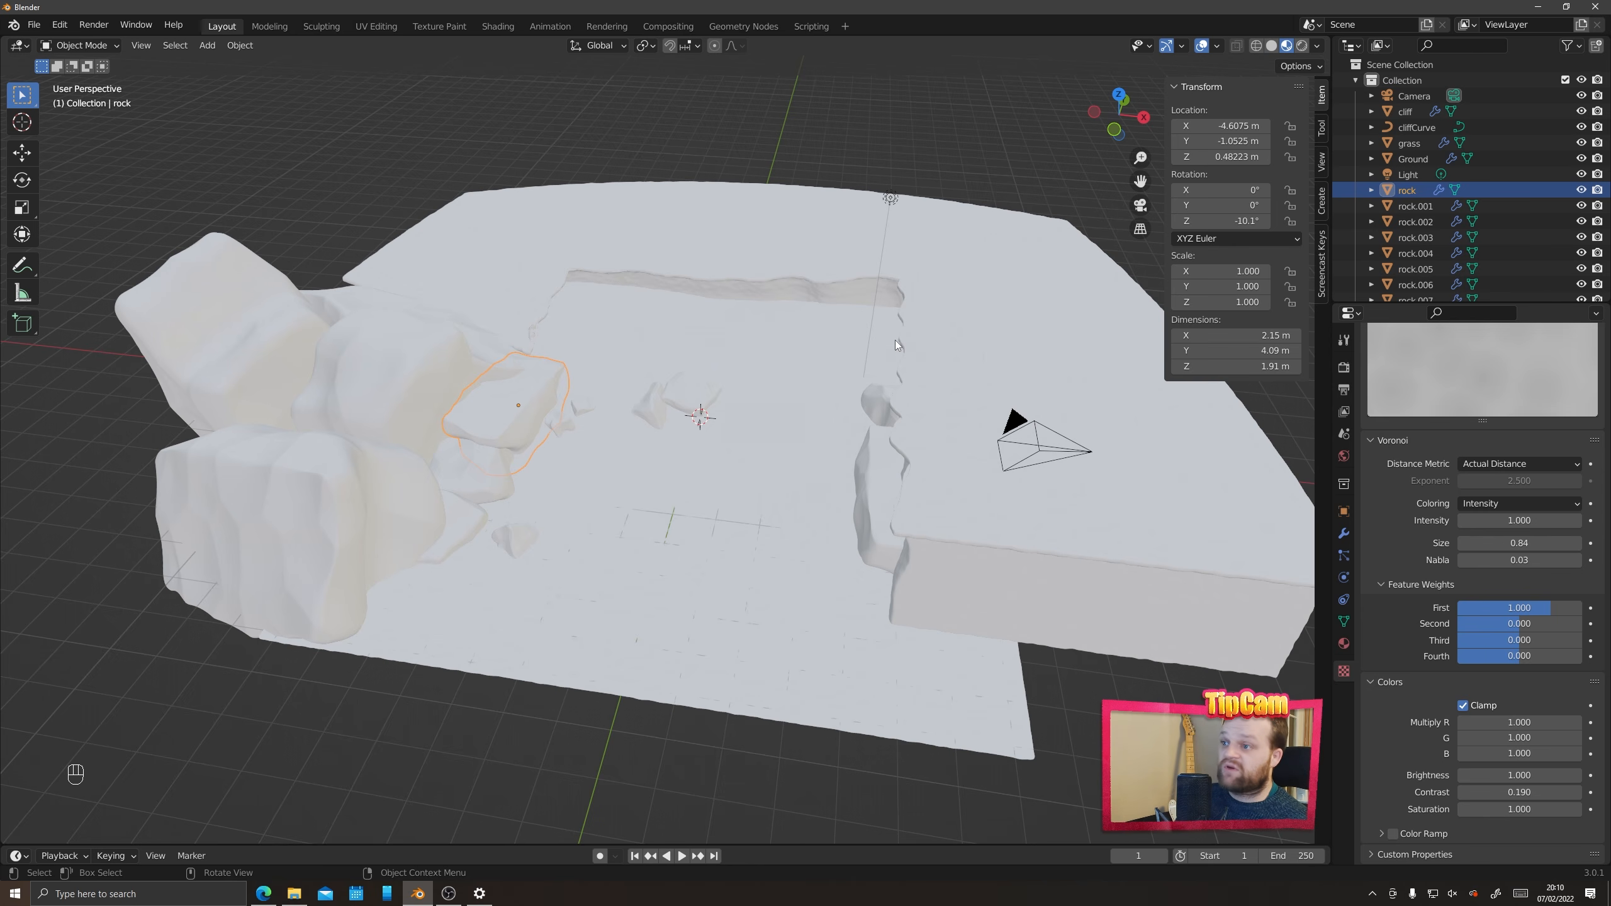
{"action": "left_click", "coordinate": [1302, 46]}
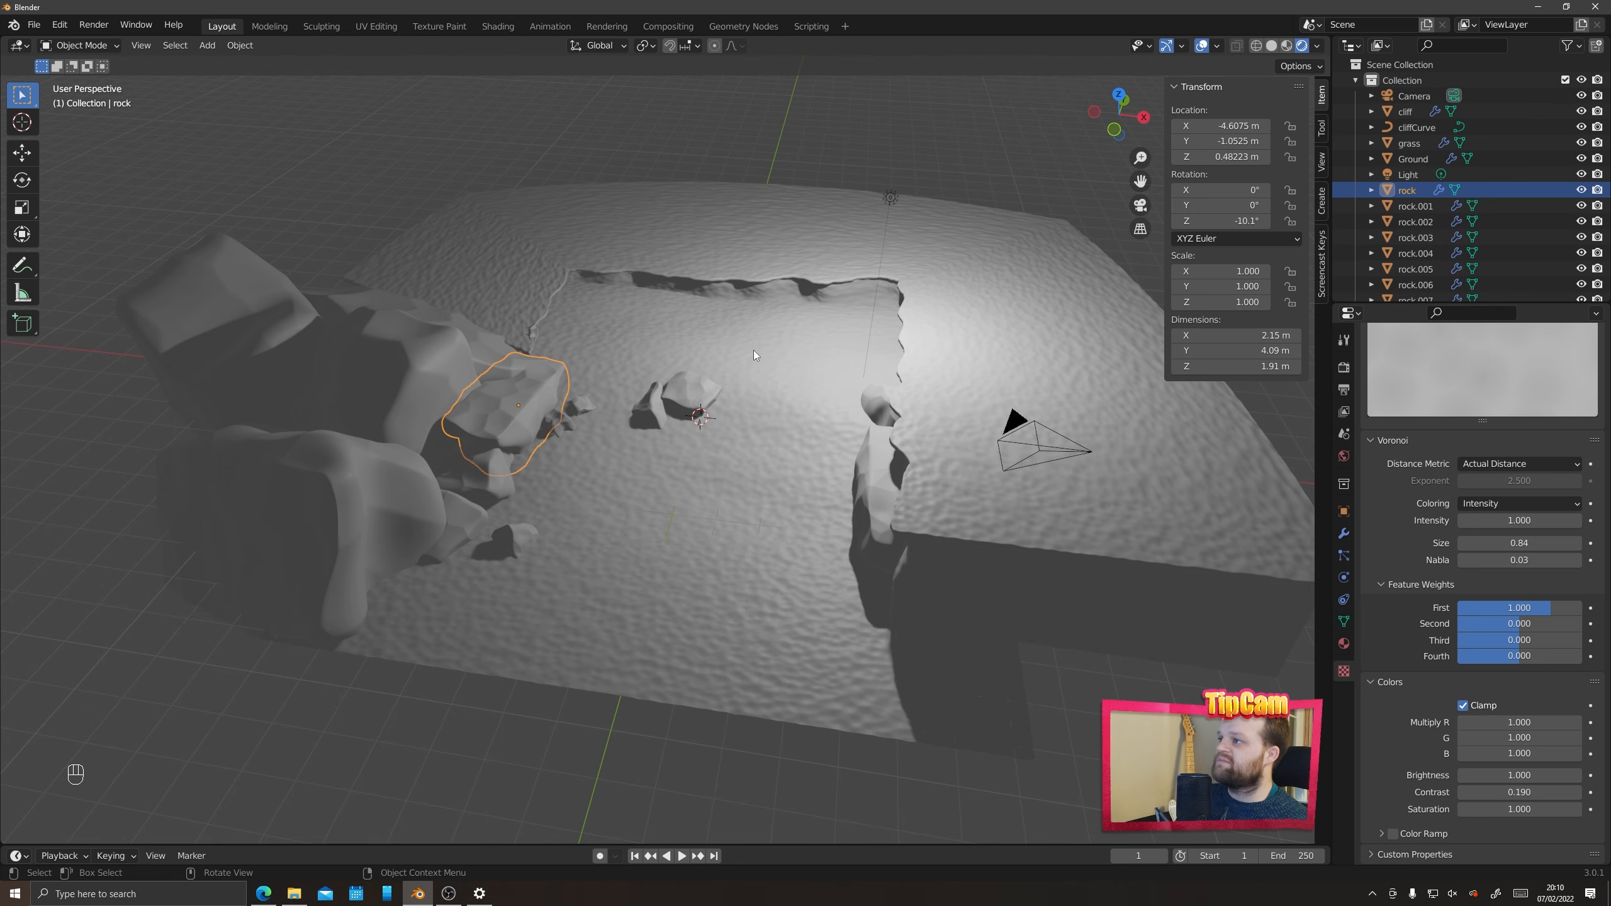
Try moving the light along X to about -7 m to see how the shading changes, and undo the move
{"action": "left_click", "coordinate": [888, 199]}
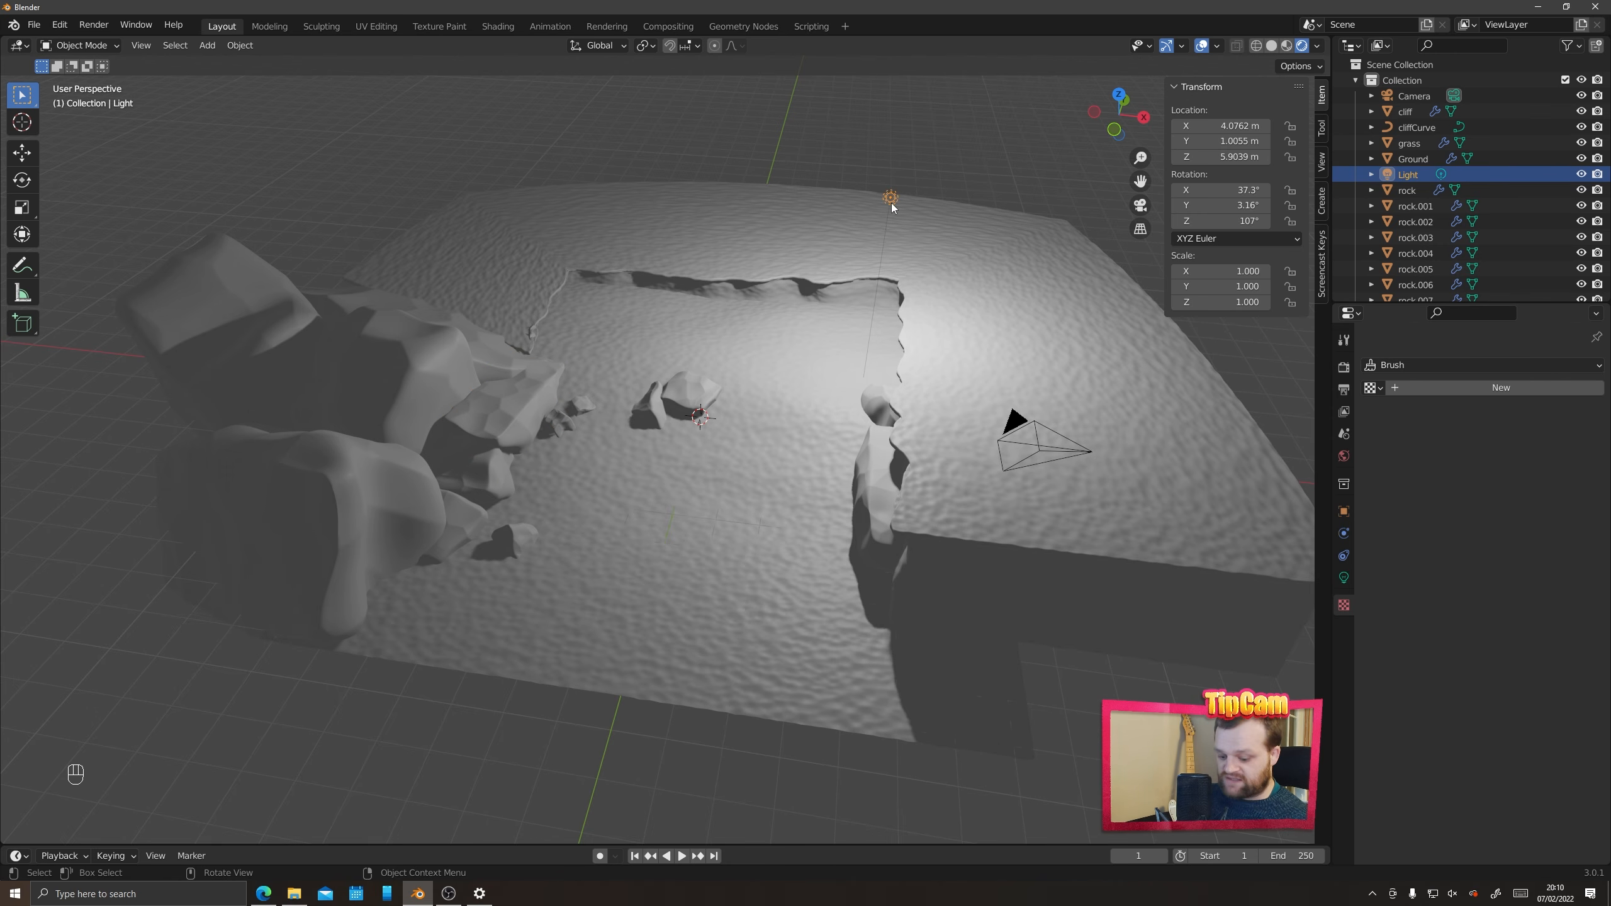
{"action": "key", "text": "g"}
{"action": "key", "text": "x"}
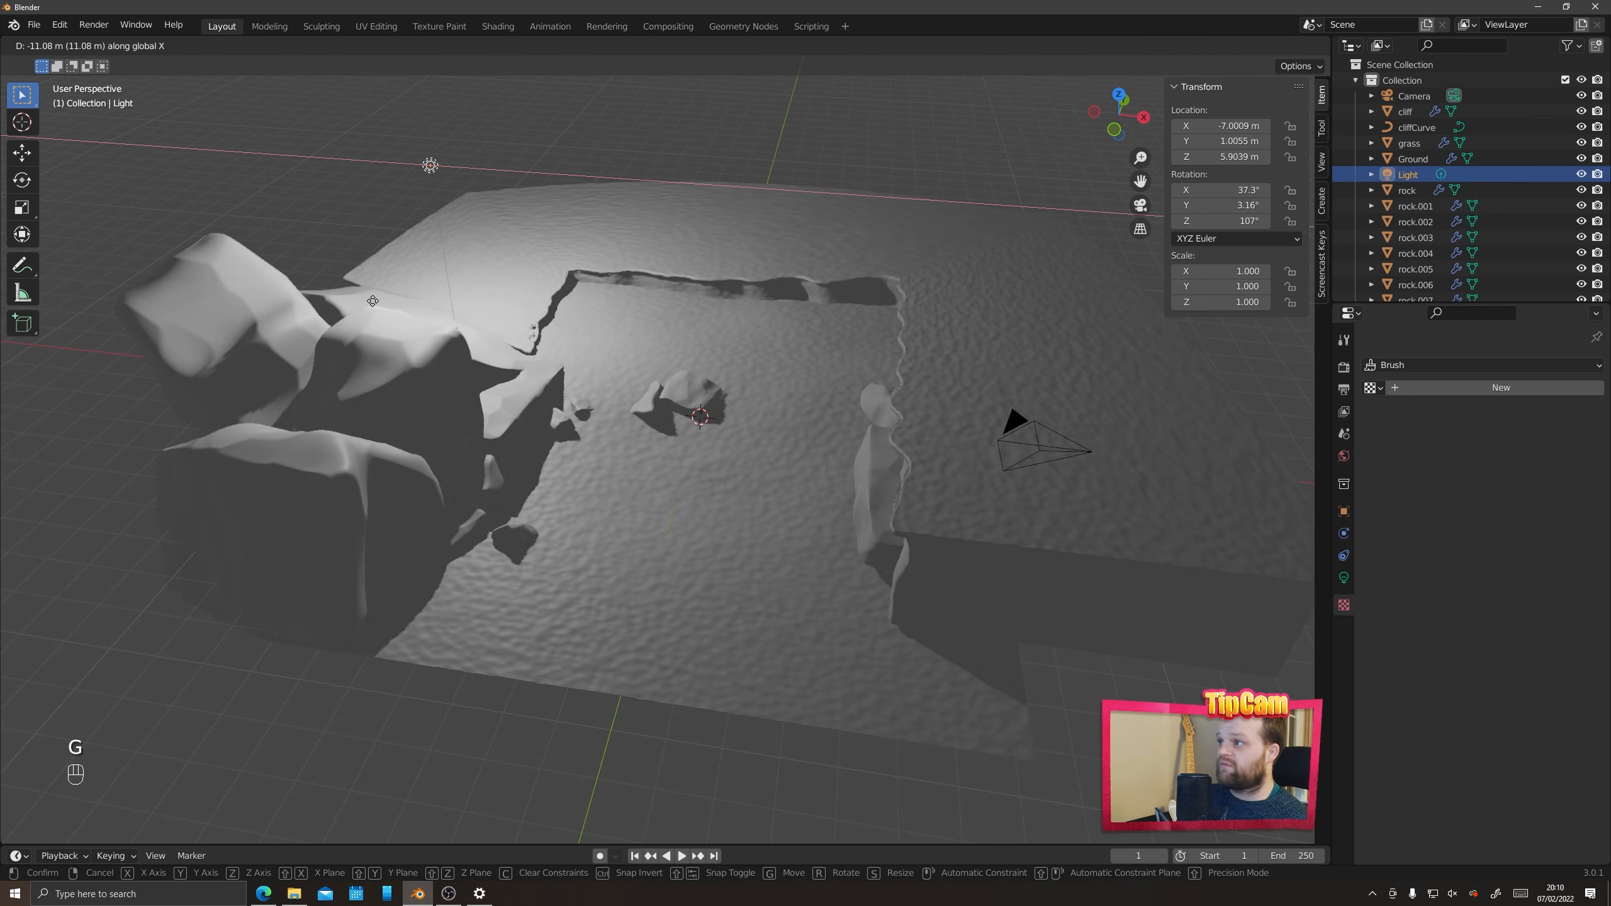
{"action": "key", "text": "ctrl+z"}
{"action": "key", "text": "ctrl+z"}
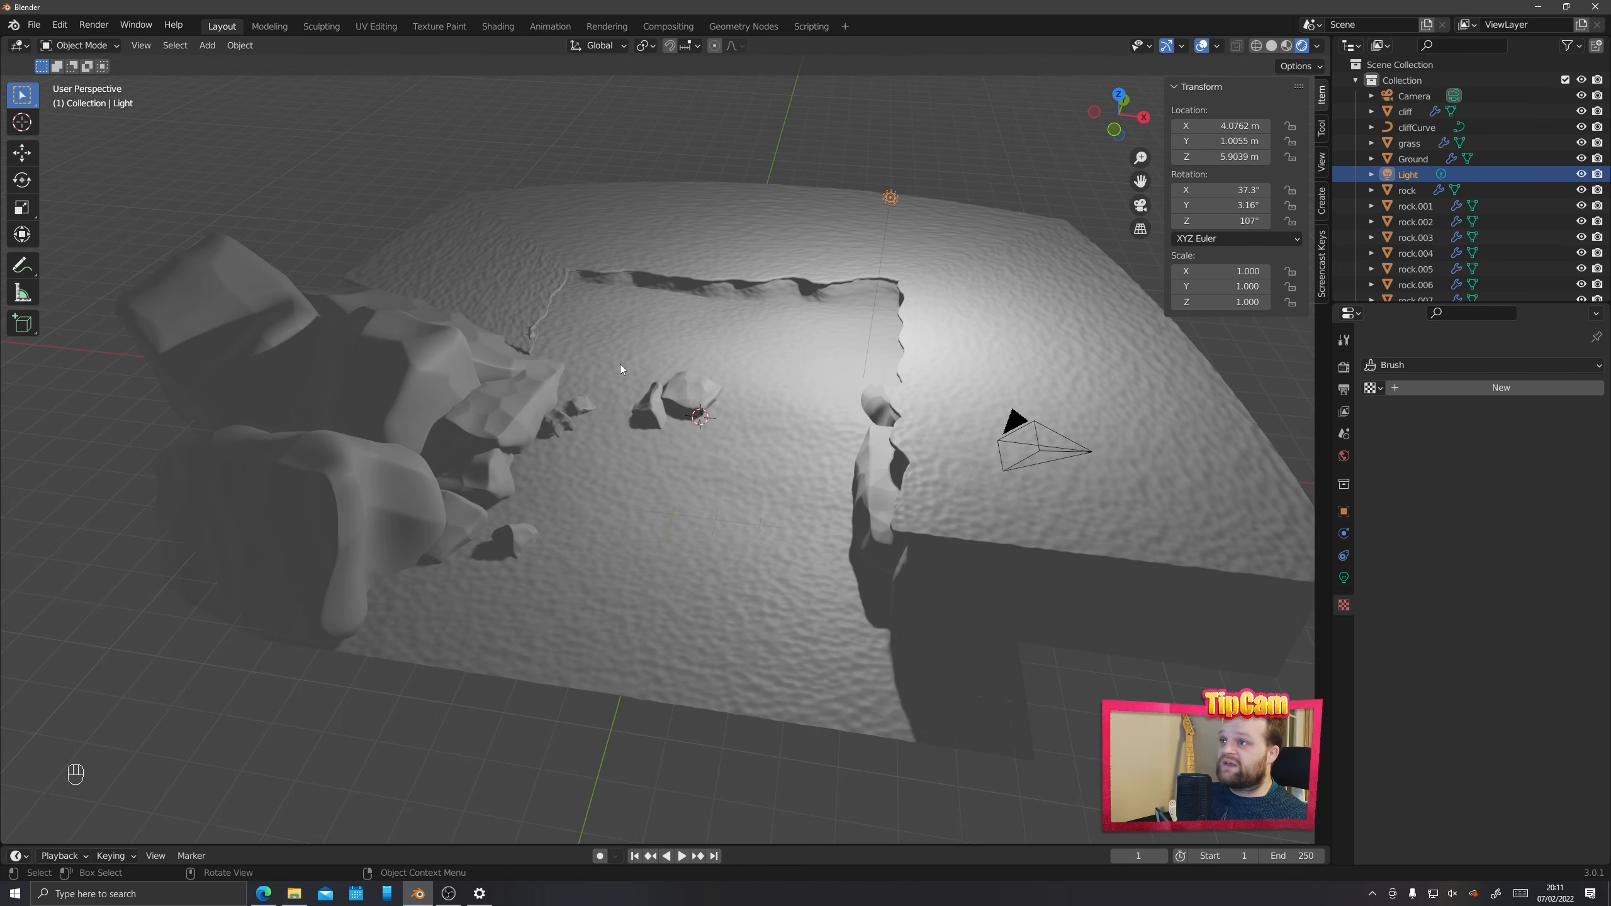
Select the larger small rock at the ground's centre and open the Shading workspace with a close view of it
{"action": "left_click", "coordinate": [709, 402]}
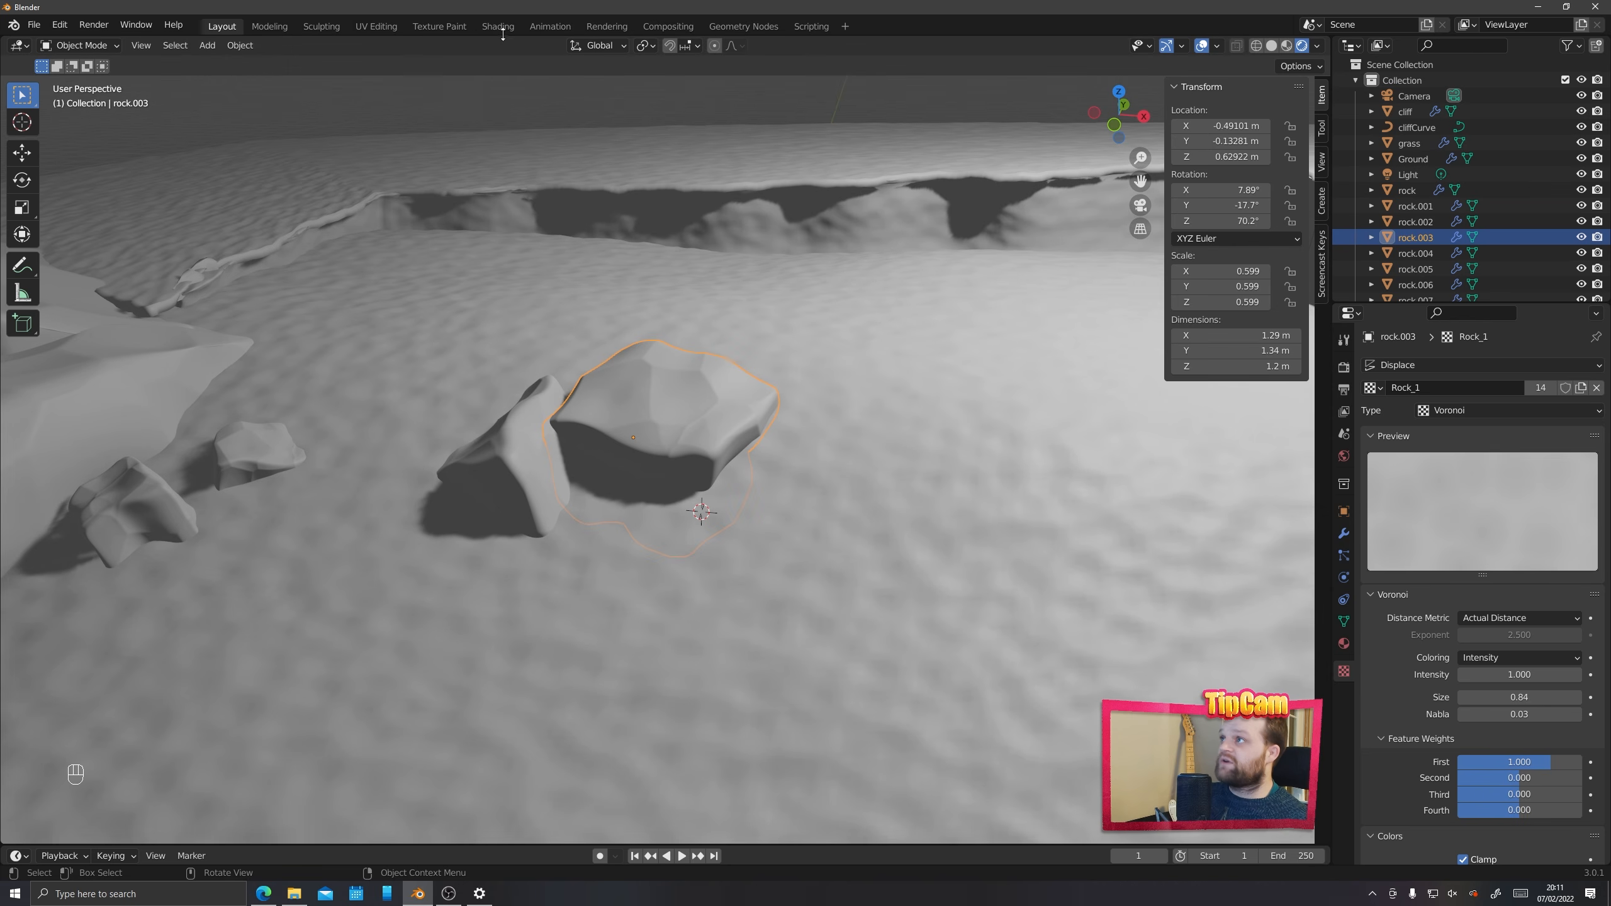
{"action": "left_click", "coordinate": [490, 25]}
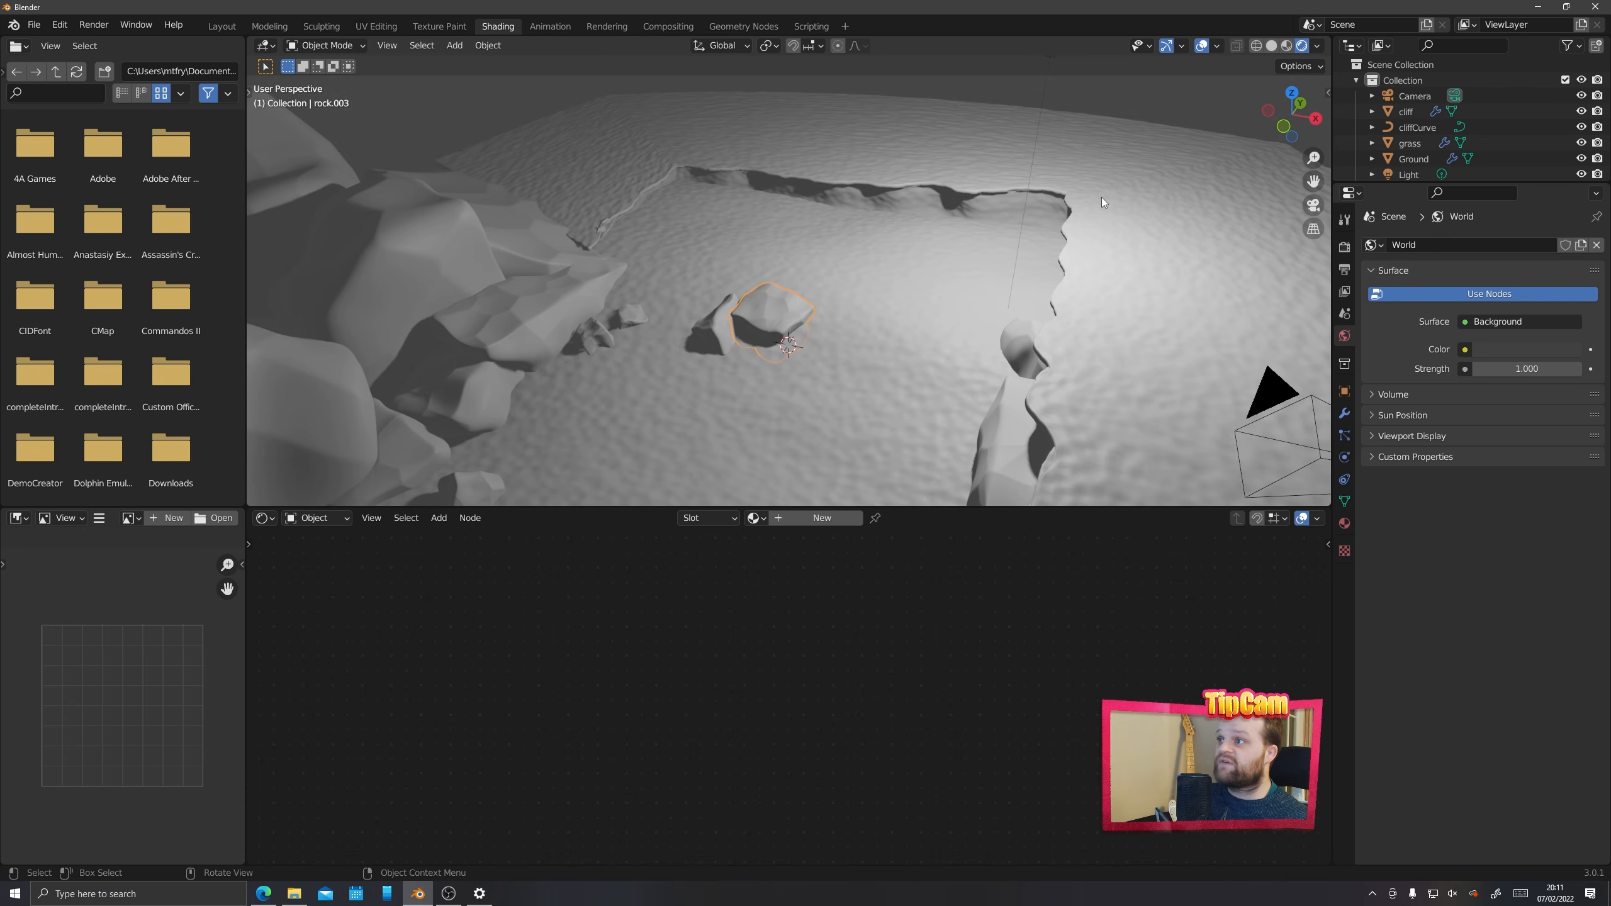
{"action": "middle_click_drag", "start_coordinate": [1103, 202], "coordinate": [847, 353]}
{"action": "scroll", "coordinate": [775, 349], "scroll_direction": "up", "scroll_amount": 4}
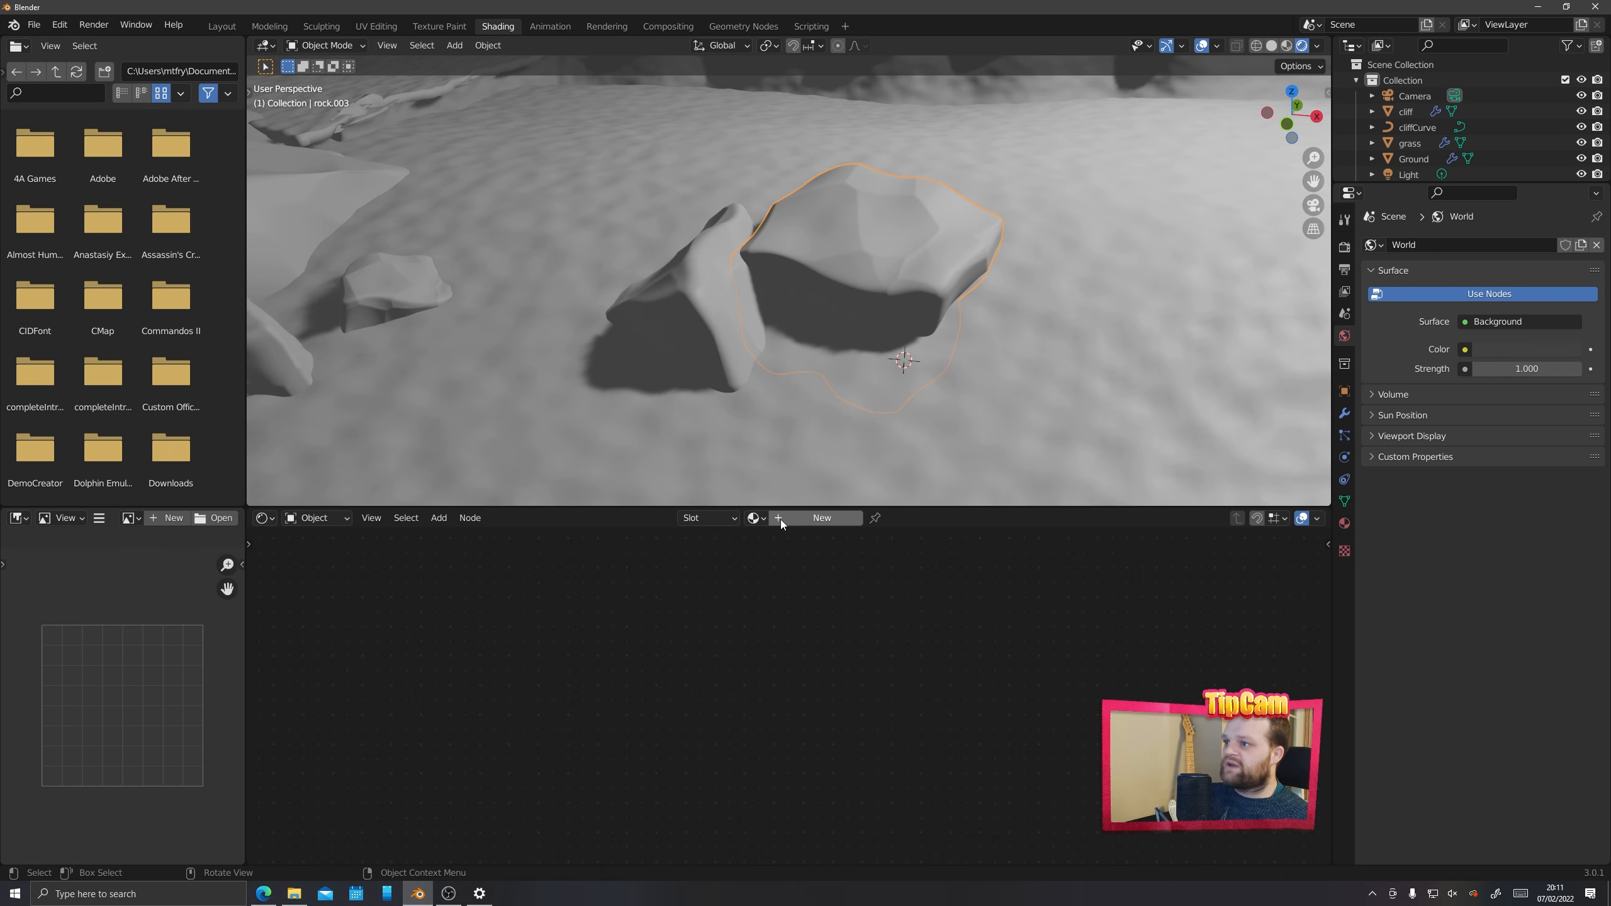
Create a new material for the selected rock and spread its Principled BSDF and Material Output nodes apart
{"action": "left_click", "coordinate": [781, 519]}
{"action": "scroll", "coordinate": [715, 735], "scroll_direction": "down", "scroll_amount": 3}
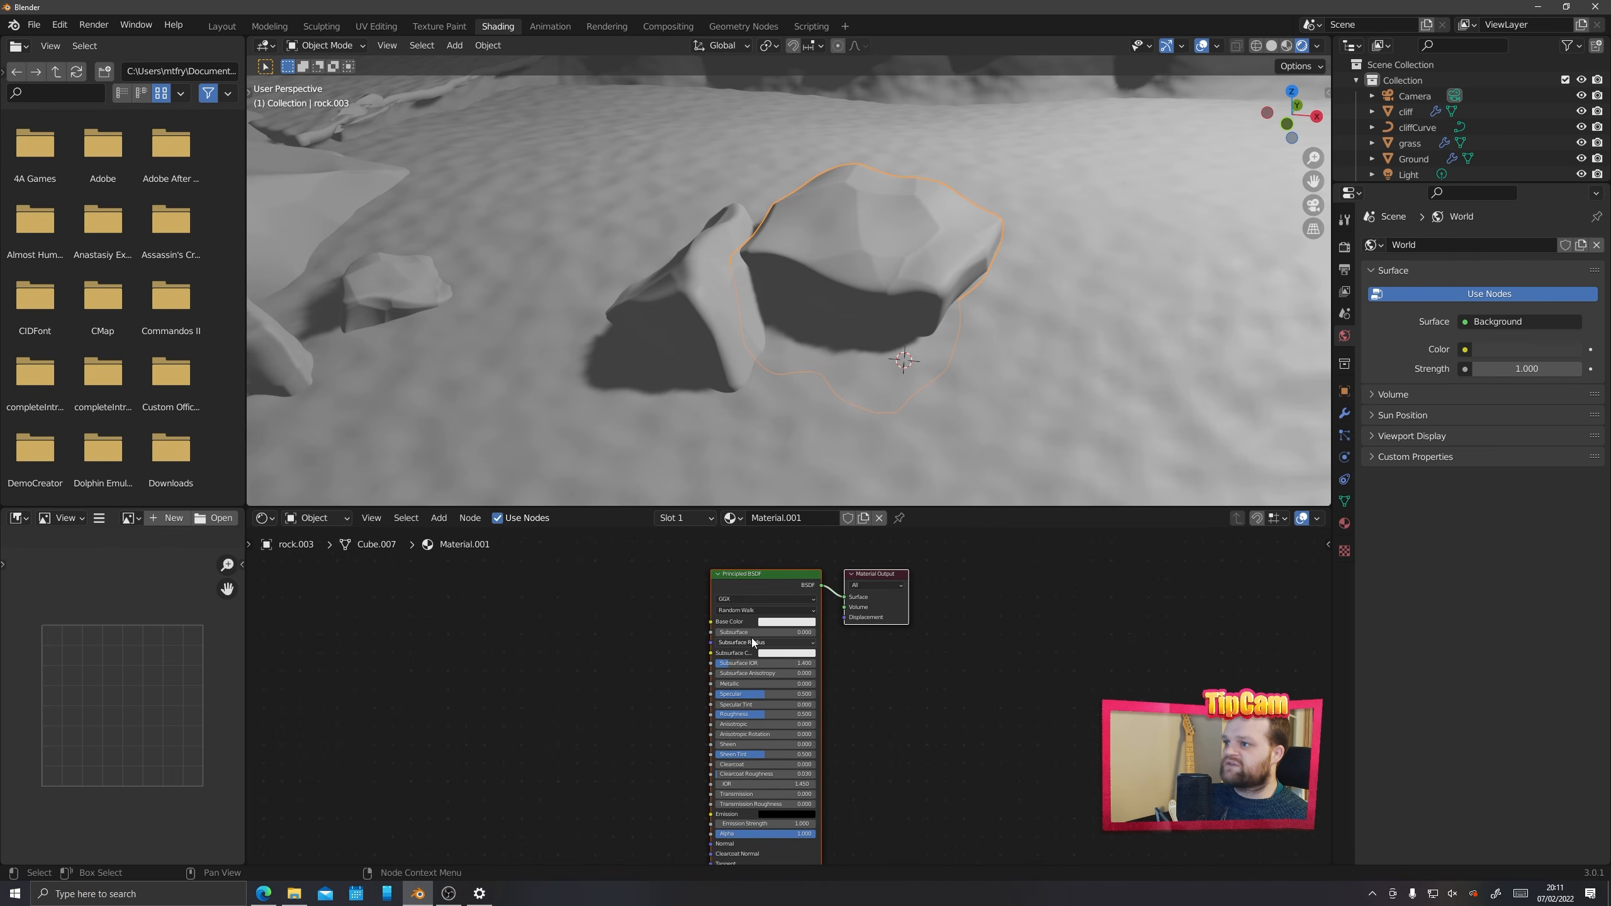
{"action": "middle_click_drag", "start_coordinate": [716, 730], "coordinate": [695, 709]}
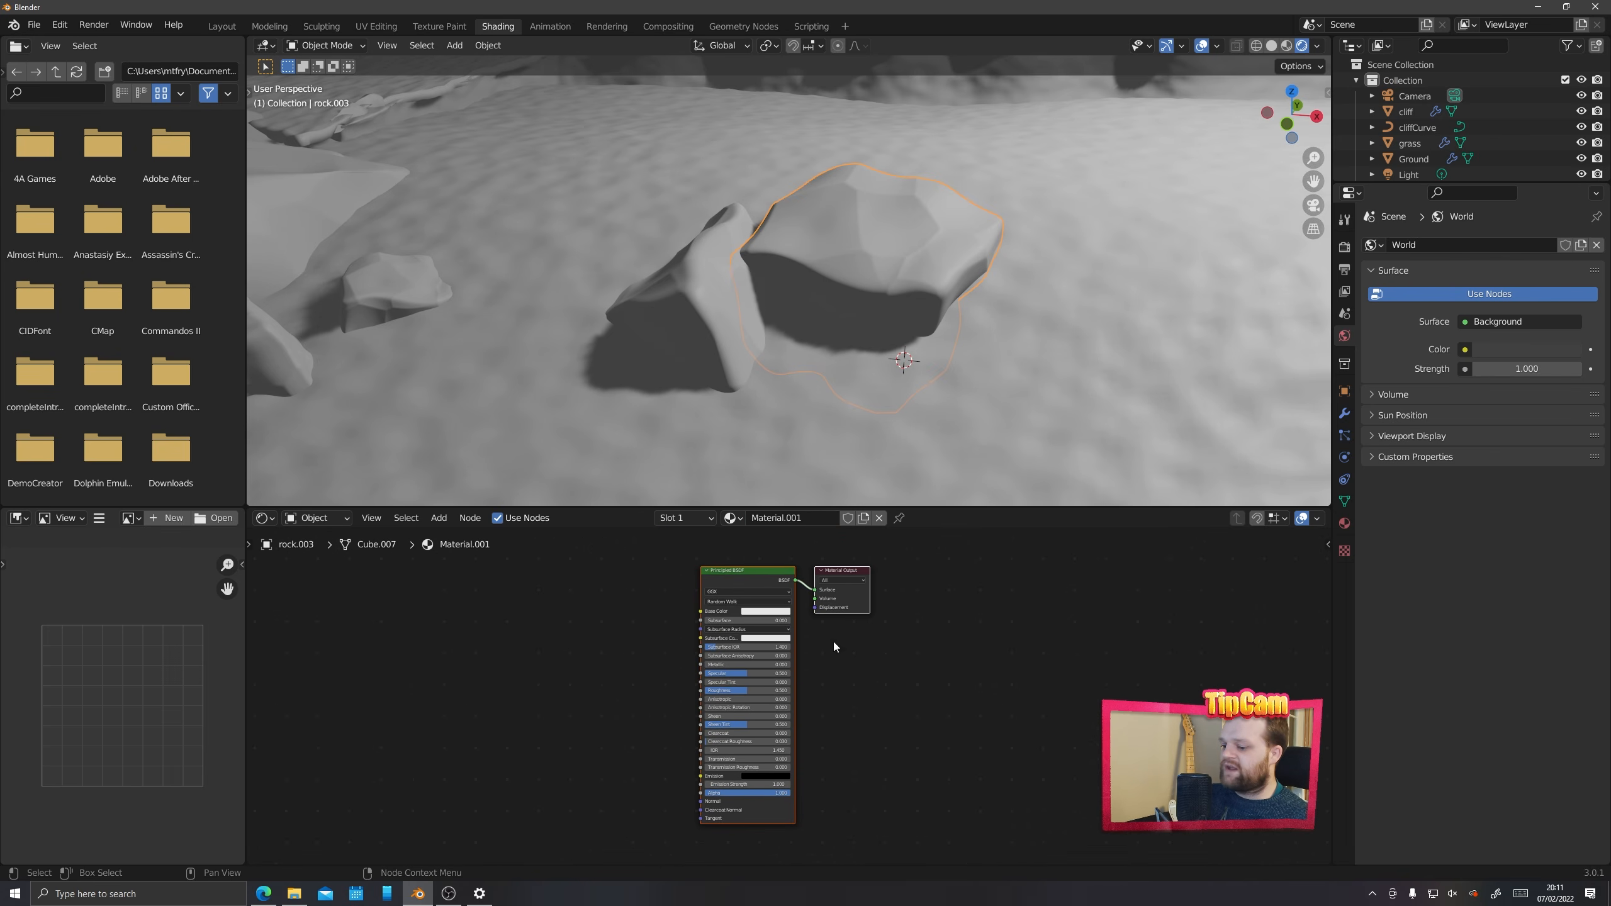
{"action": "scroll", "coordinate": [759, 738], "scroll_direction": "down", "scroll_amount": 2}
{"action": "scroll", "coordinate": [758, 738], "scroll_direction": "up", "scroll_amount": 2}
{"action": "scroll", "coordinate": [755, 727], "scroll_direction": "down", "scroll_amount": 2}
{"action": "scroll", "coordinate": [748, 705], "scroll_direction": "up", "scroll_amount": 2}
{"action": "mouse_move", "coordinate": [715, 630]}
{"action": "middle_mouse_down", "text": "shift"}
{"action": "mouse_move", "coordinate": [730, 659]}
{"action": "mouse_move", "coordinate": [731, 604]}
{"action": "mouse_move", "coordinate": [692, 622]}
{"action": "mouse_move", "coordinate": [724, 628]}
{"action": "middle_mouse_up", "text": "shift"}
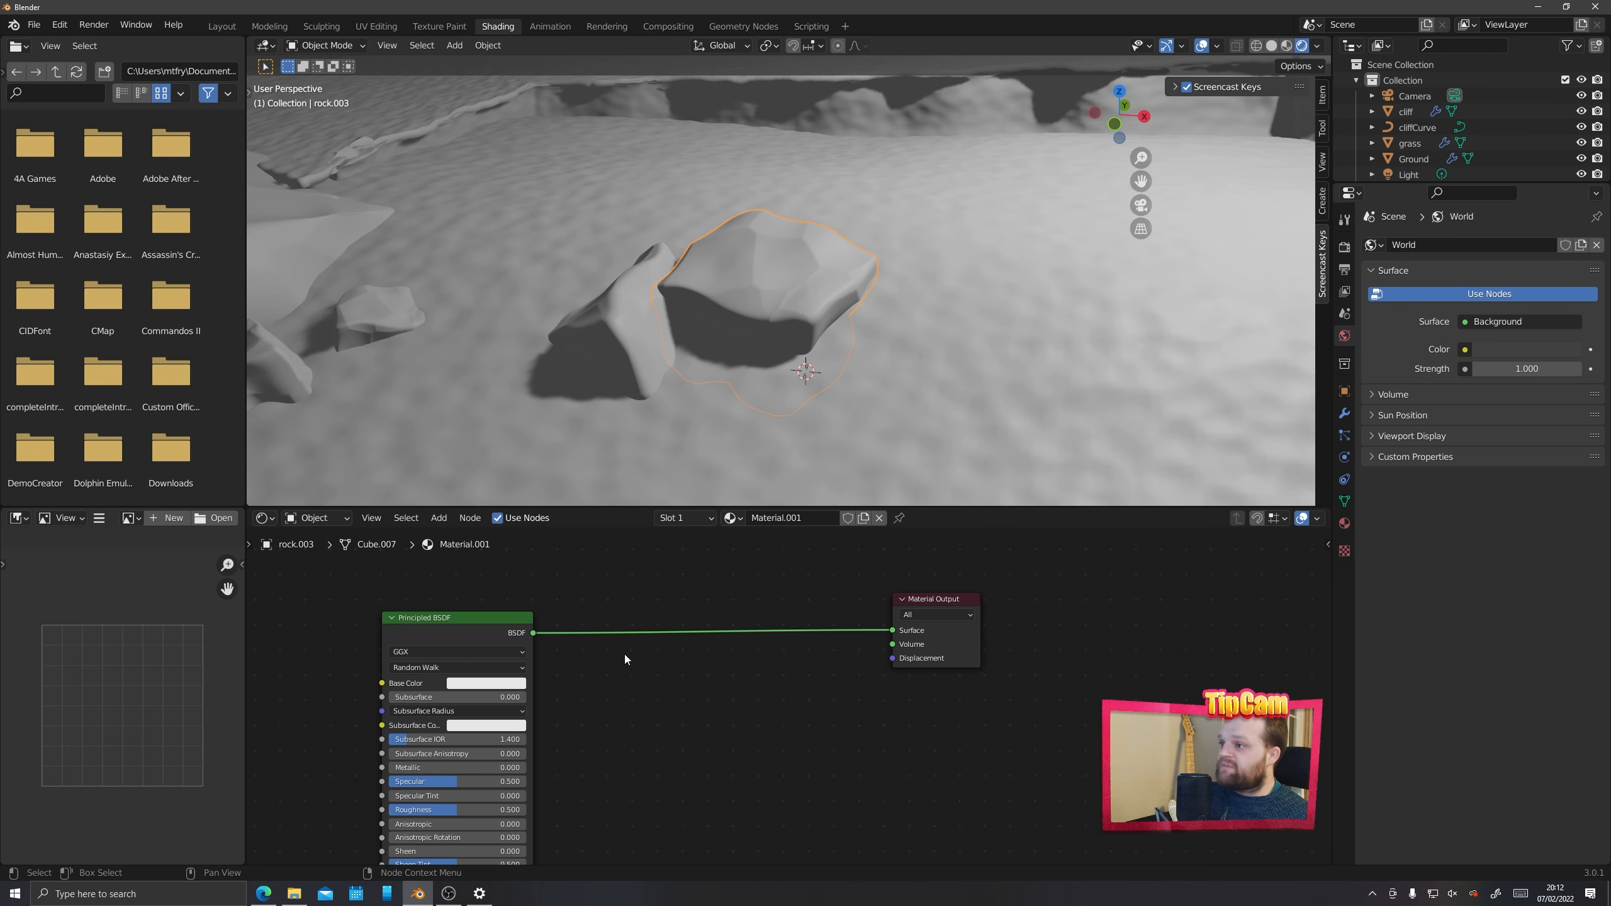
{"action": "middle_click_drag", "start_coordinate": [662, 691], "coordinate": [753, 706]}
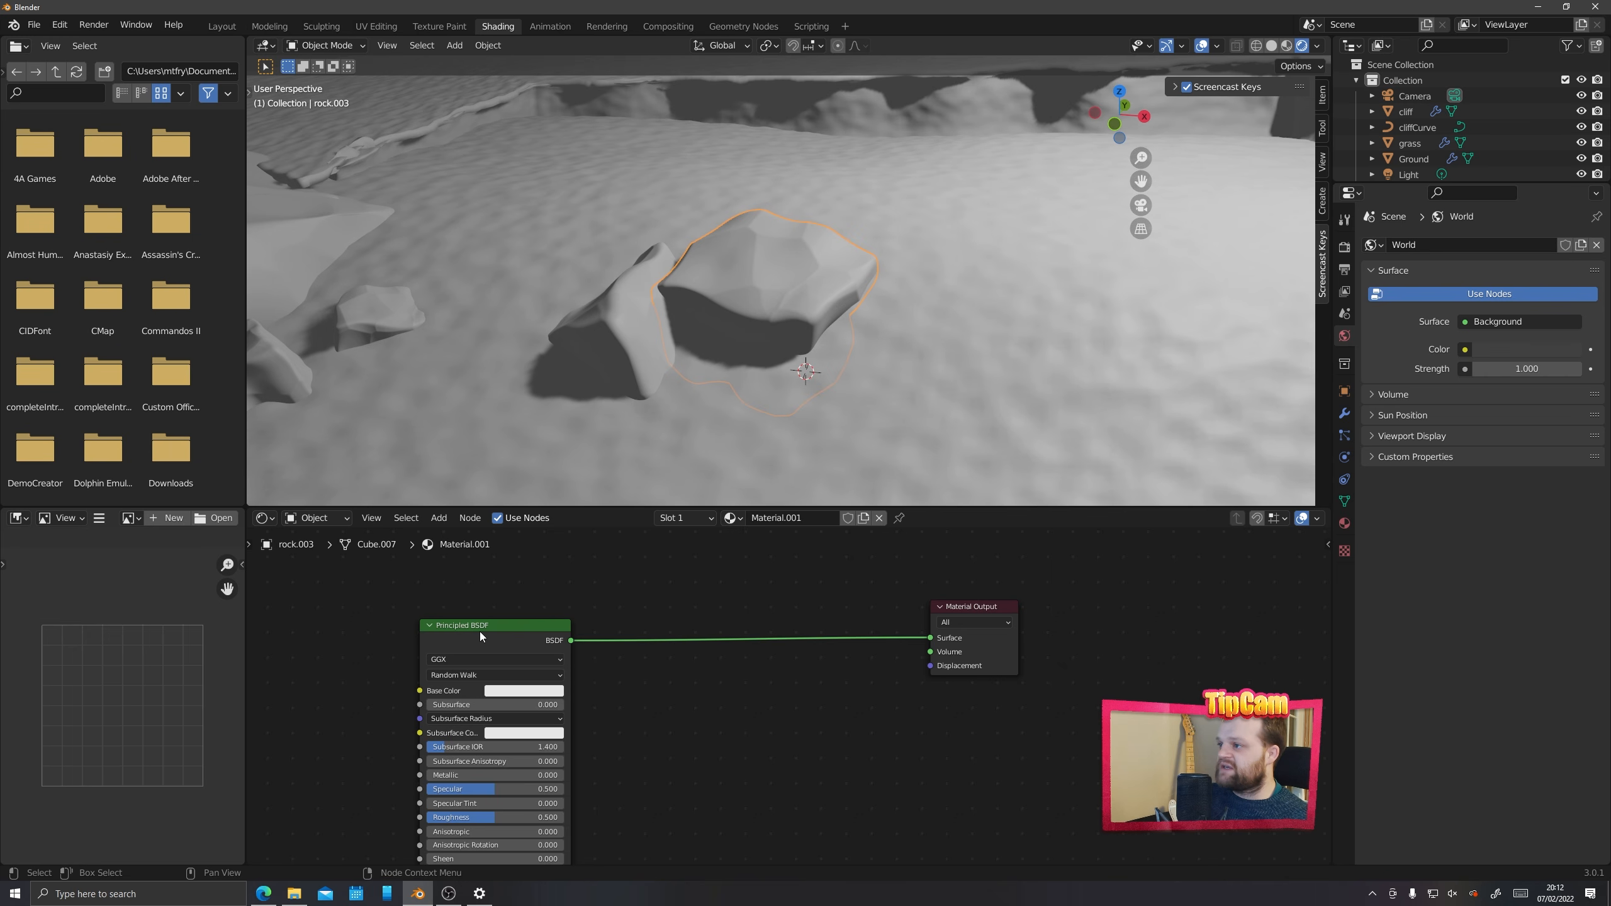
Disconnect the Principled BSDF from the Material Output and feed it into a new Shader to RGB node
{"action": "left_click_drag", "start_coordinate": [927, 640], "coordinate": [786, 580]}
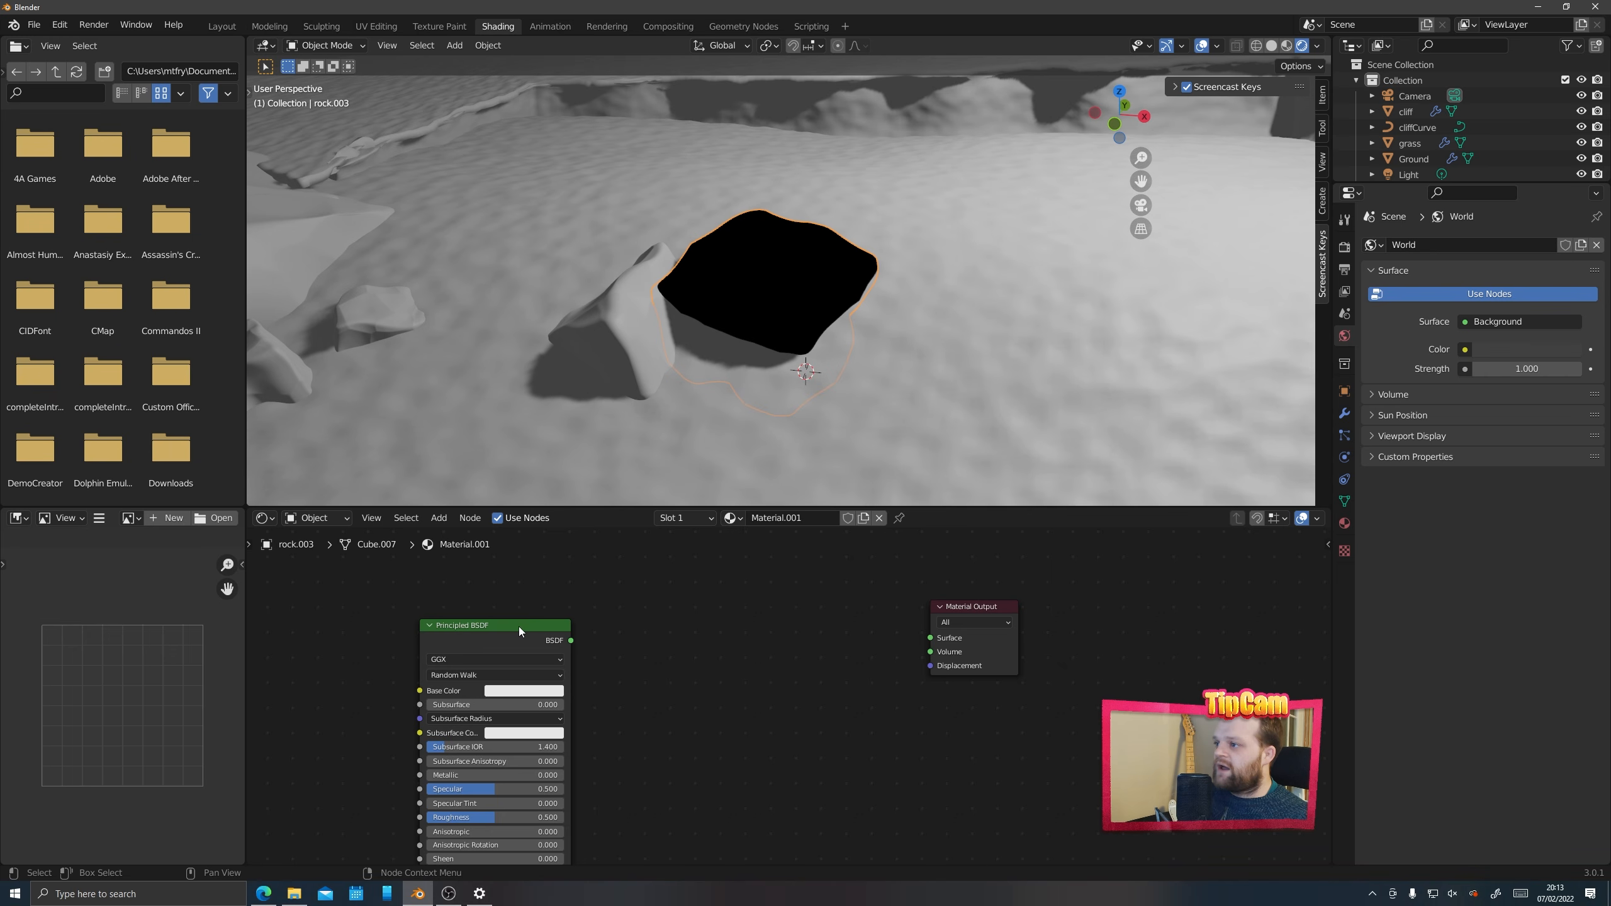
{"action": "left_click_drag", "start_coordinate": [519, 627], "coordinate": [489, 617]}
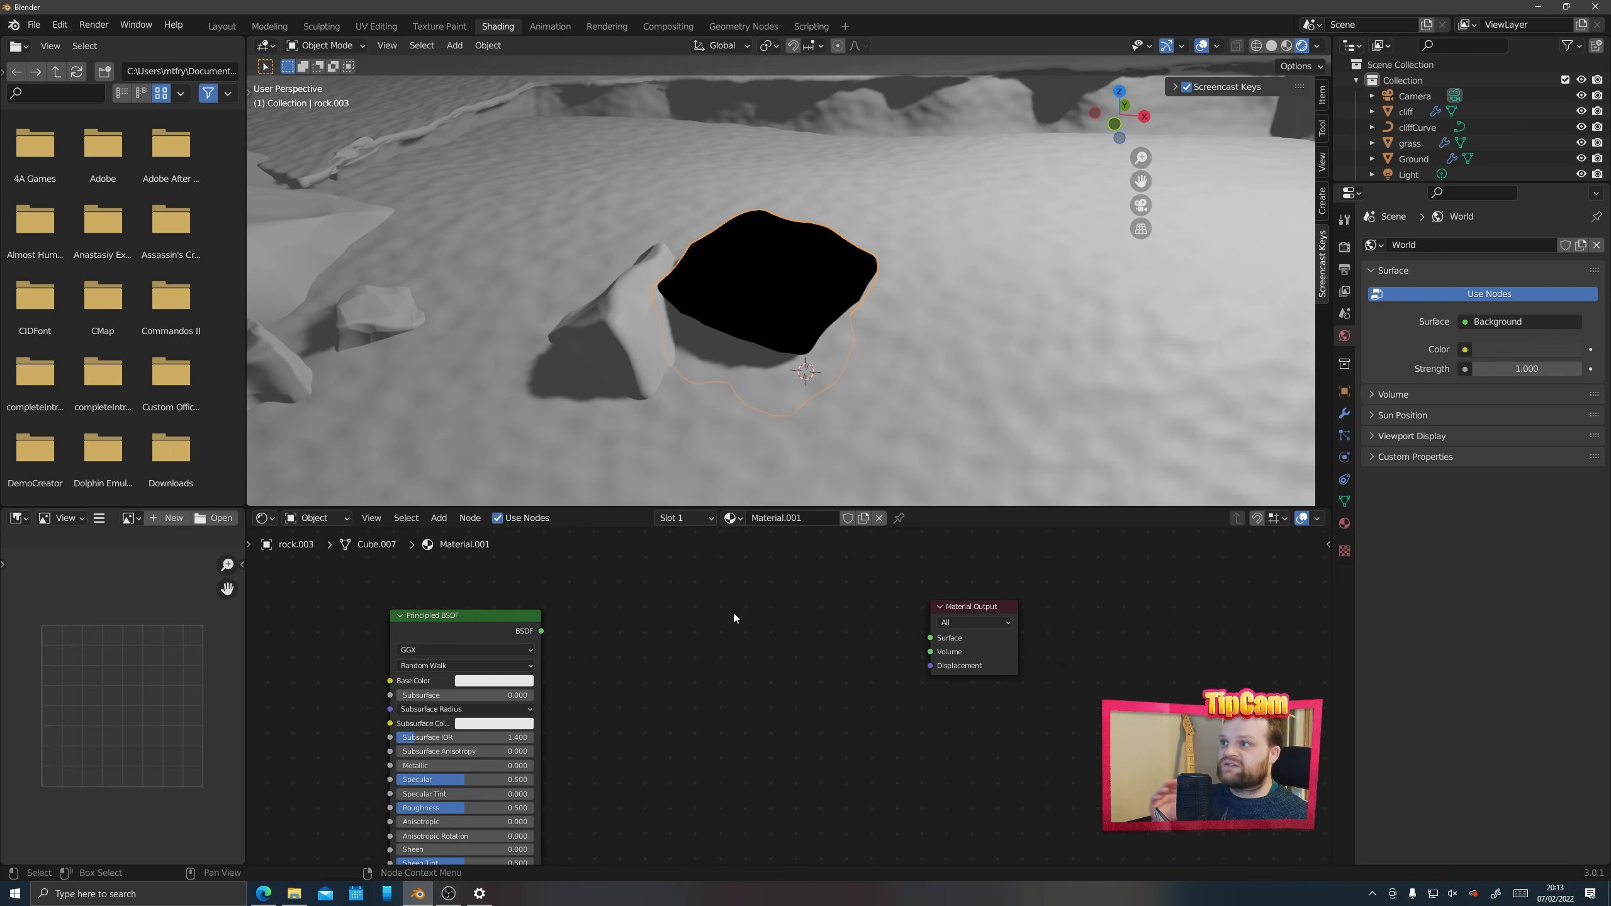
{"action": "key", "text": "shift+a"}
{"action": "left_click", "coordinate": [660, 609]}
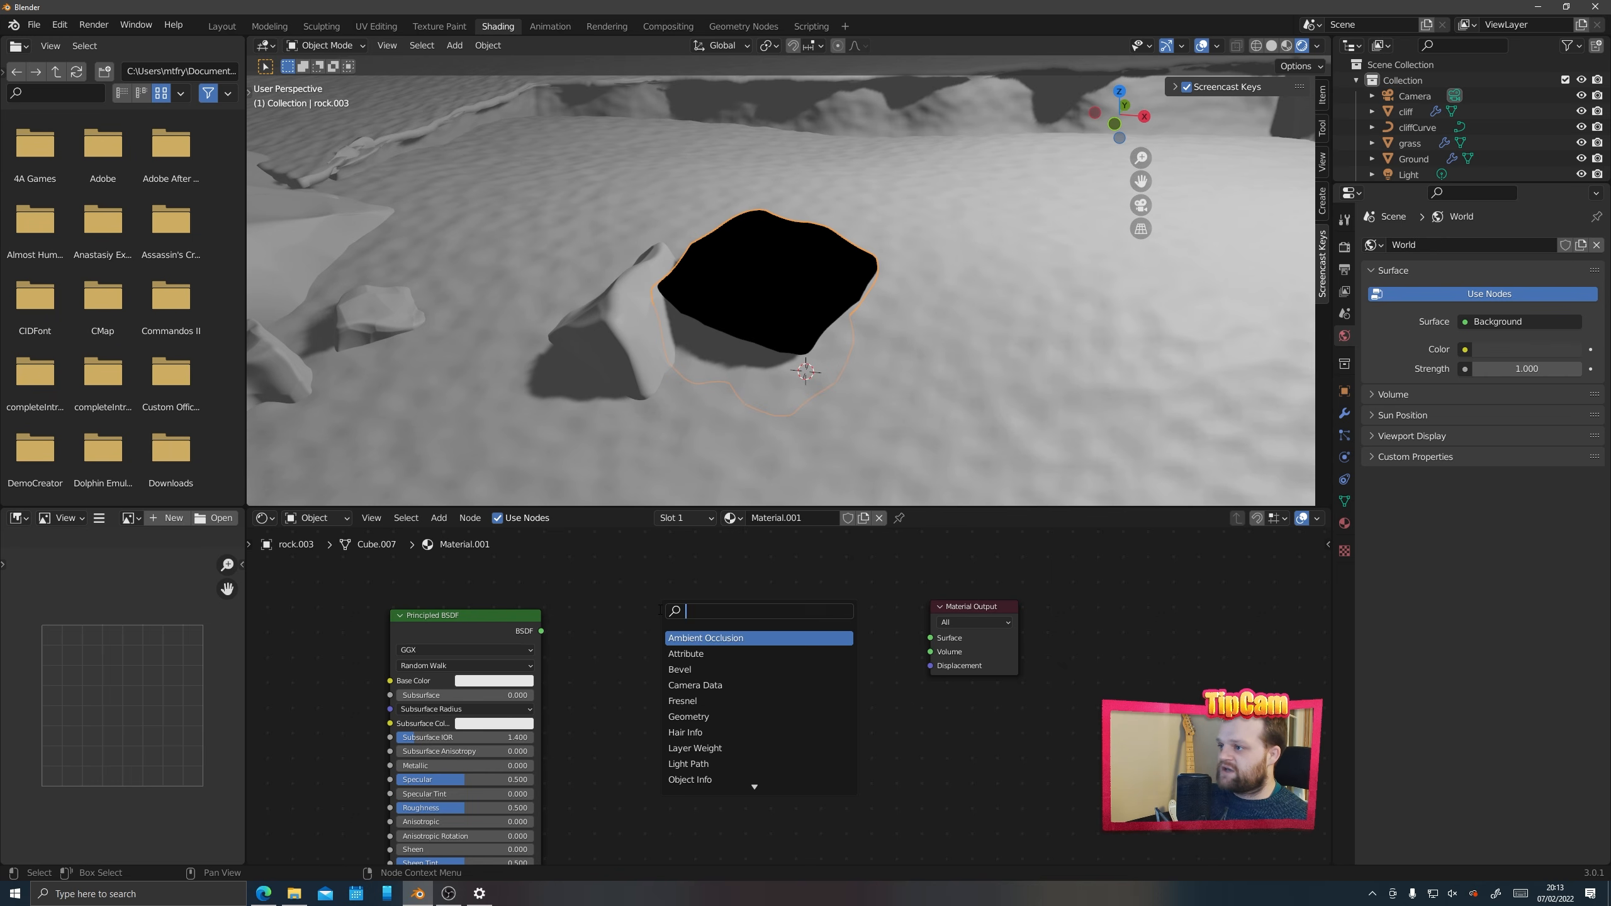
{"action": "type", "text": "shader"}
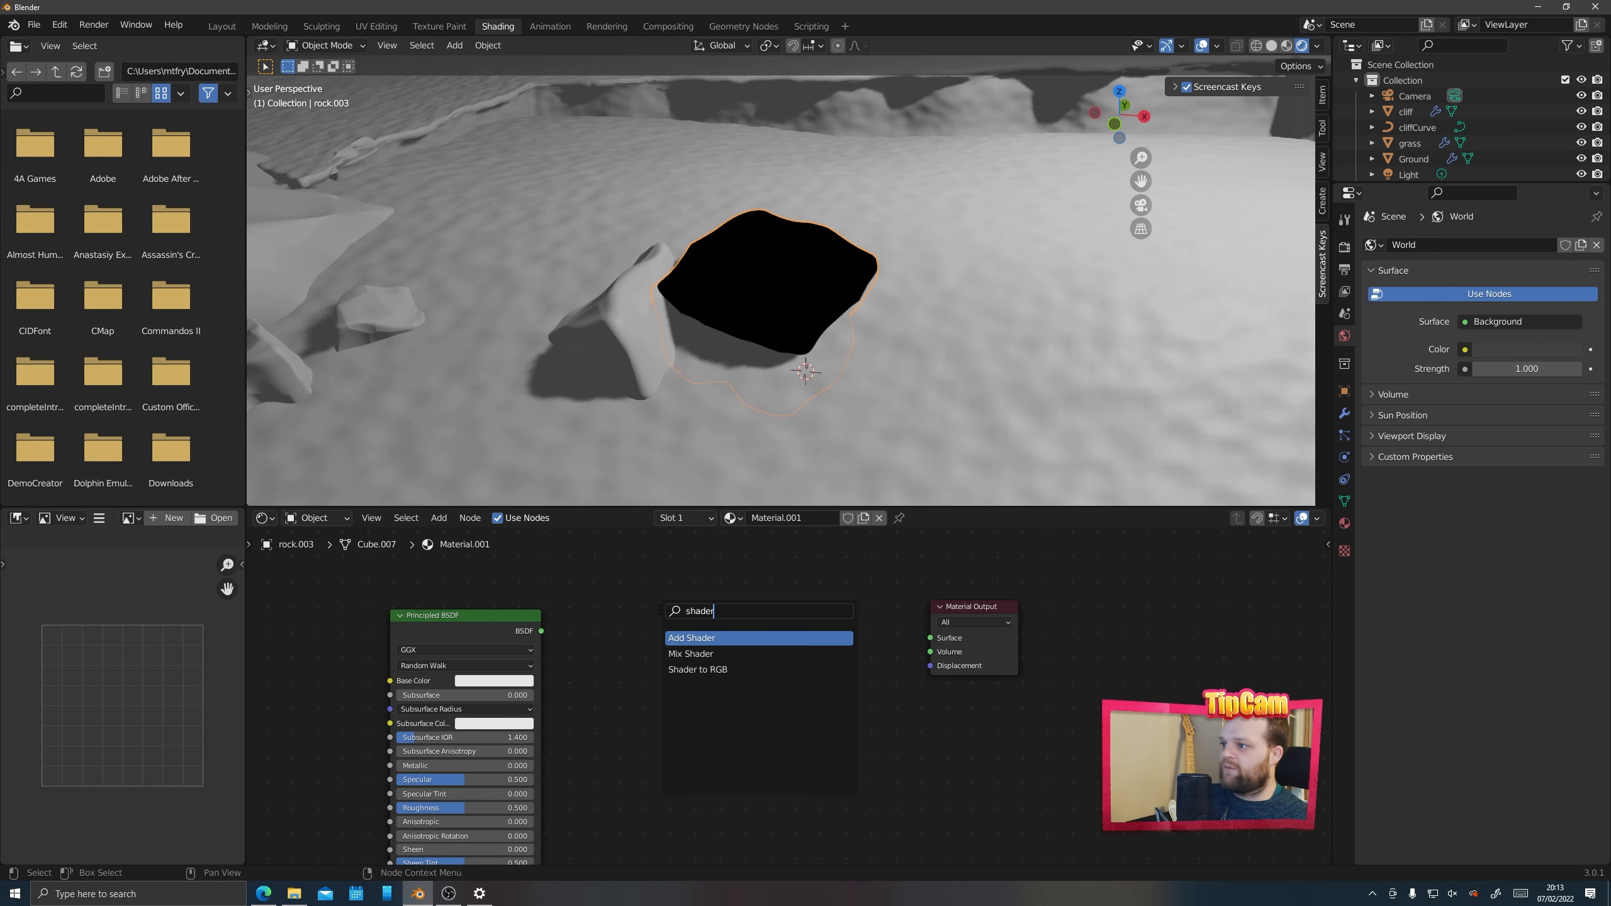
{"action": "left_click", "coordinate": [695, 671]}
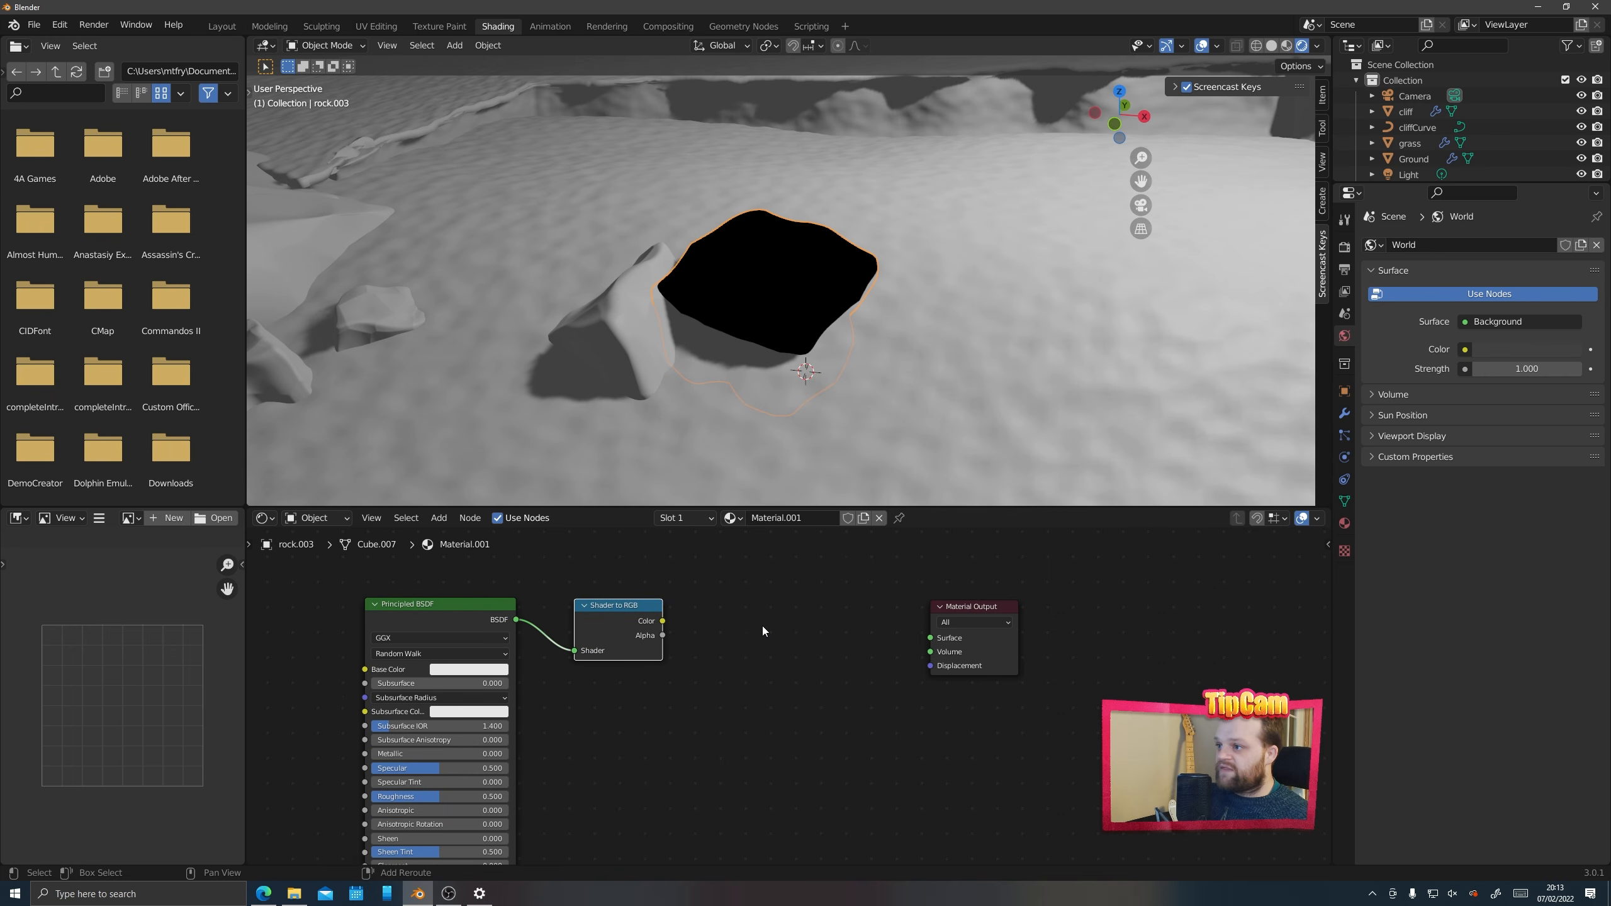
Add a ColorRamp node, feeding Shader to RGB's Color into its Fac and its Color into the Material Output's Surface
{"action": "key", "text": "shift+a"}
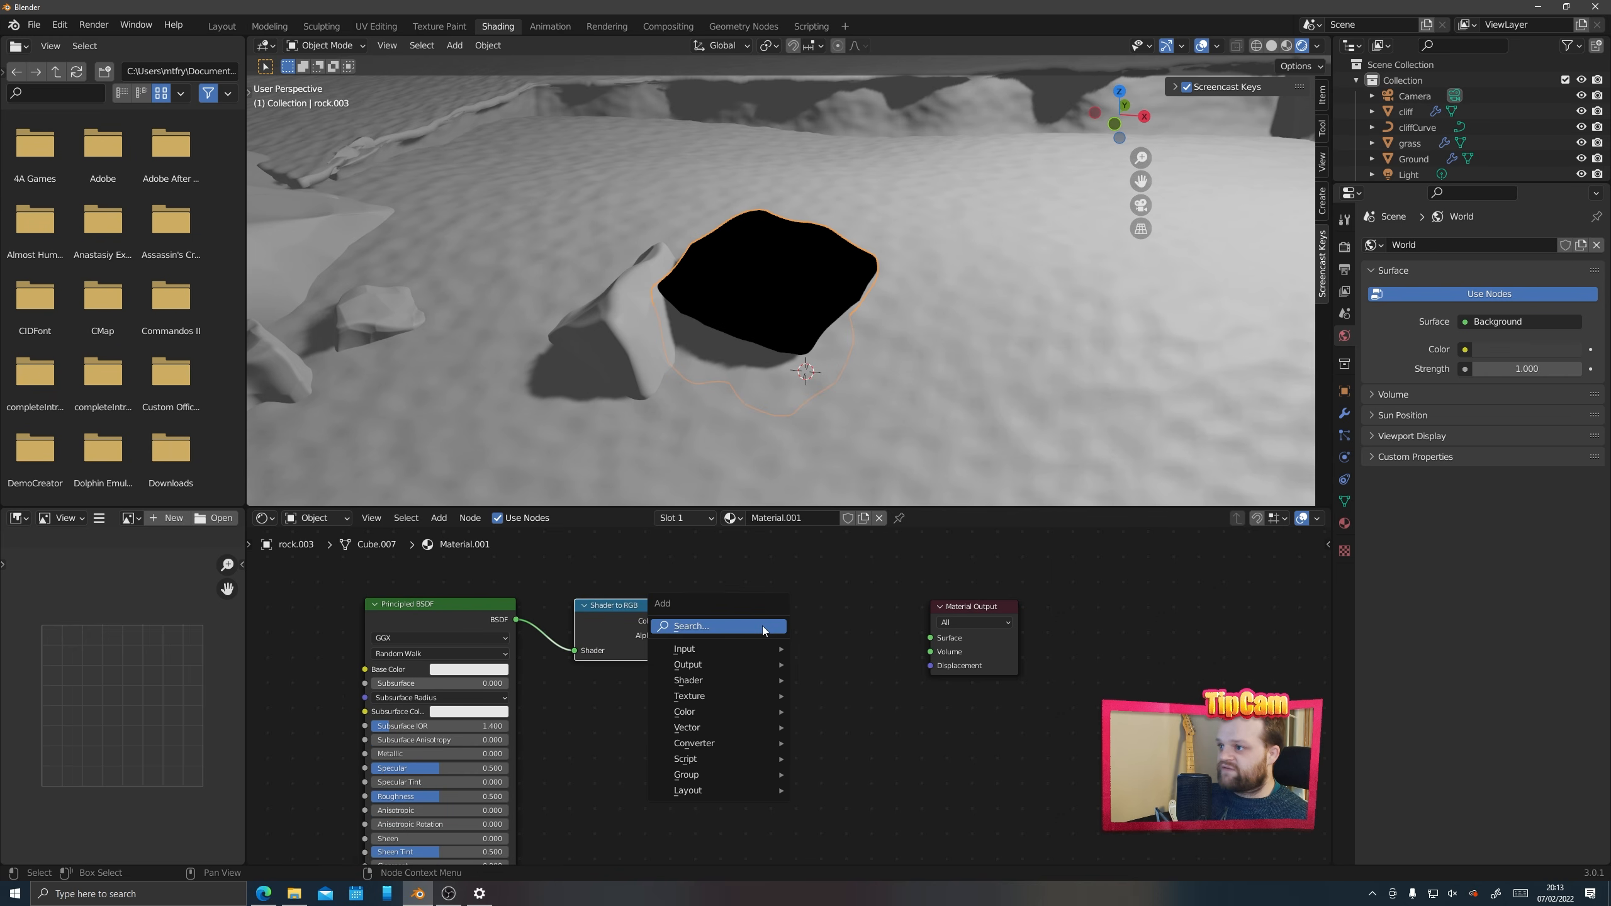
{"action": "left_click", "coordinate": [764, 628]}
{"action": "type", "text": "color"}
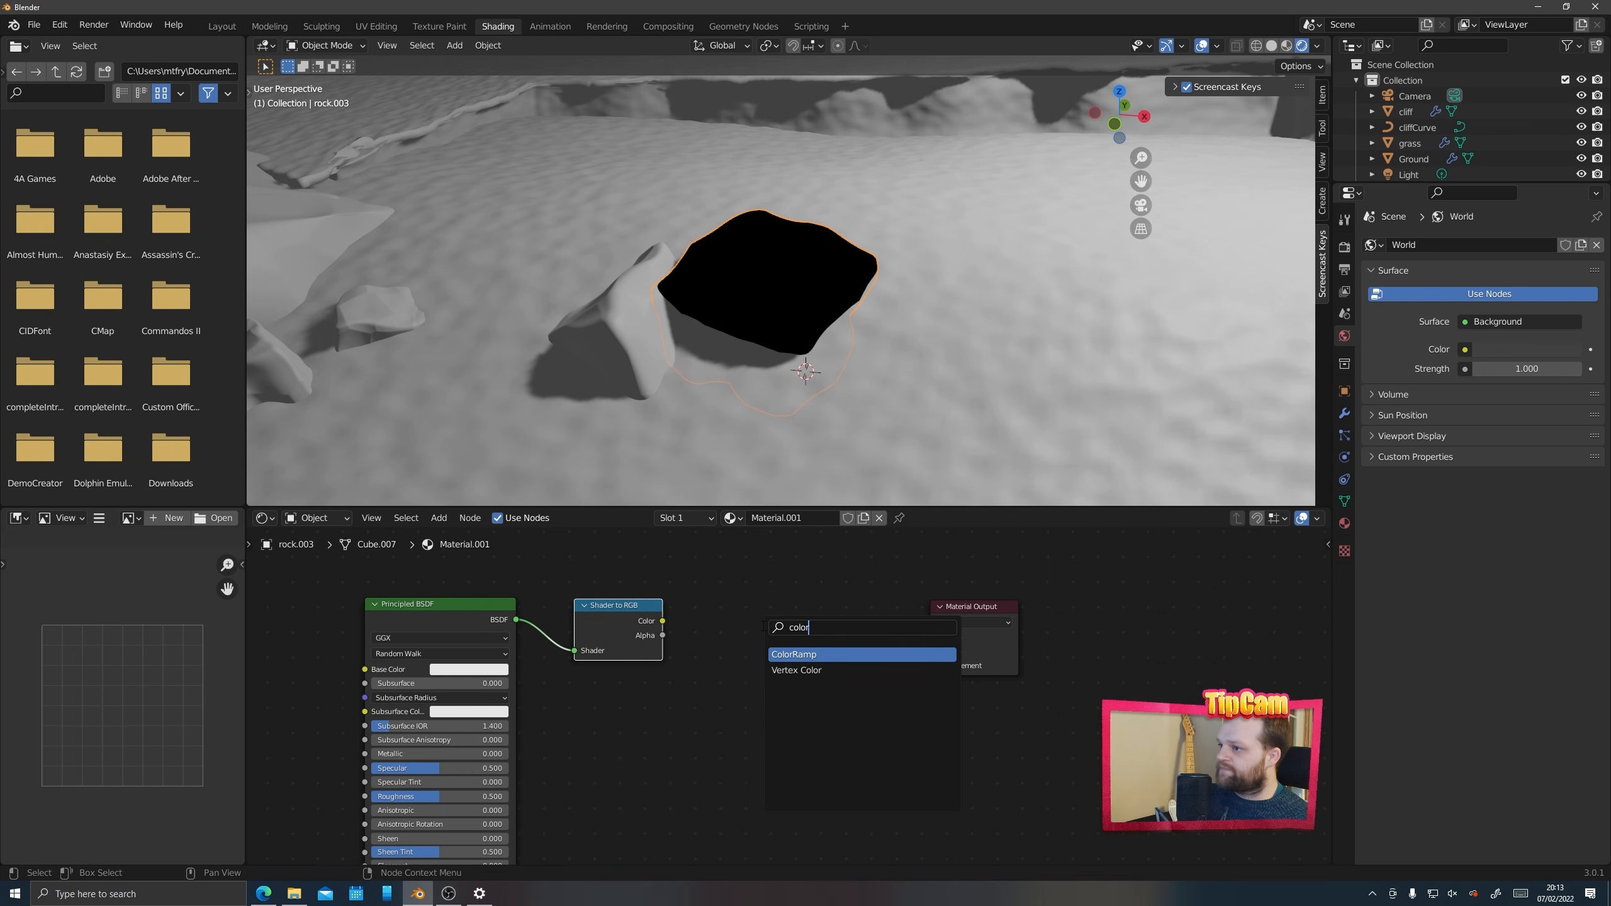
{"action": "key", "text": "Return"}
{"action": "left_click", "coordinate": [720, 591]}
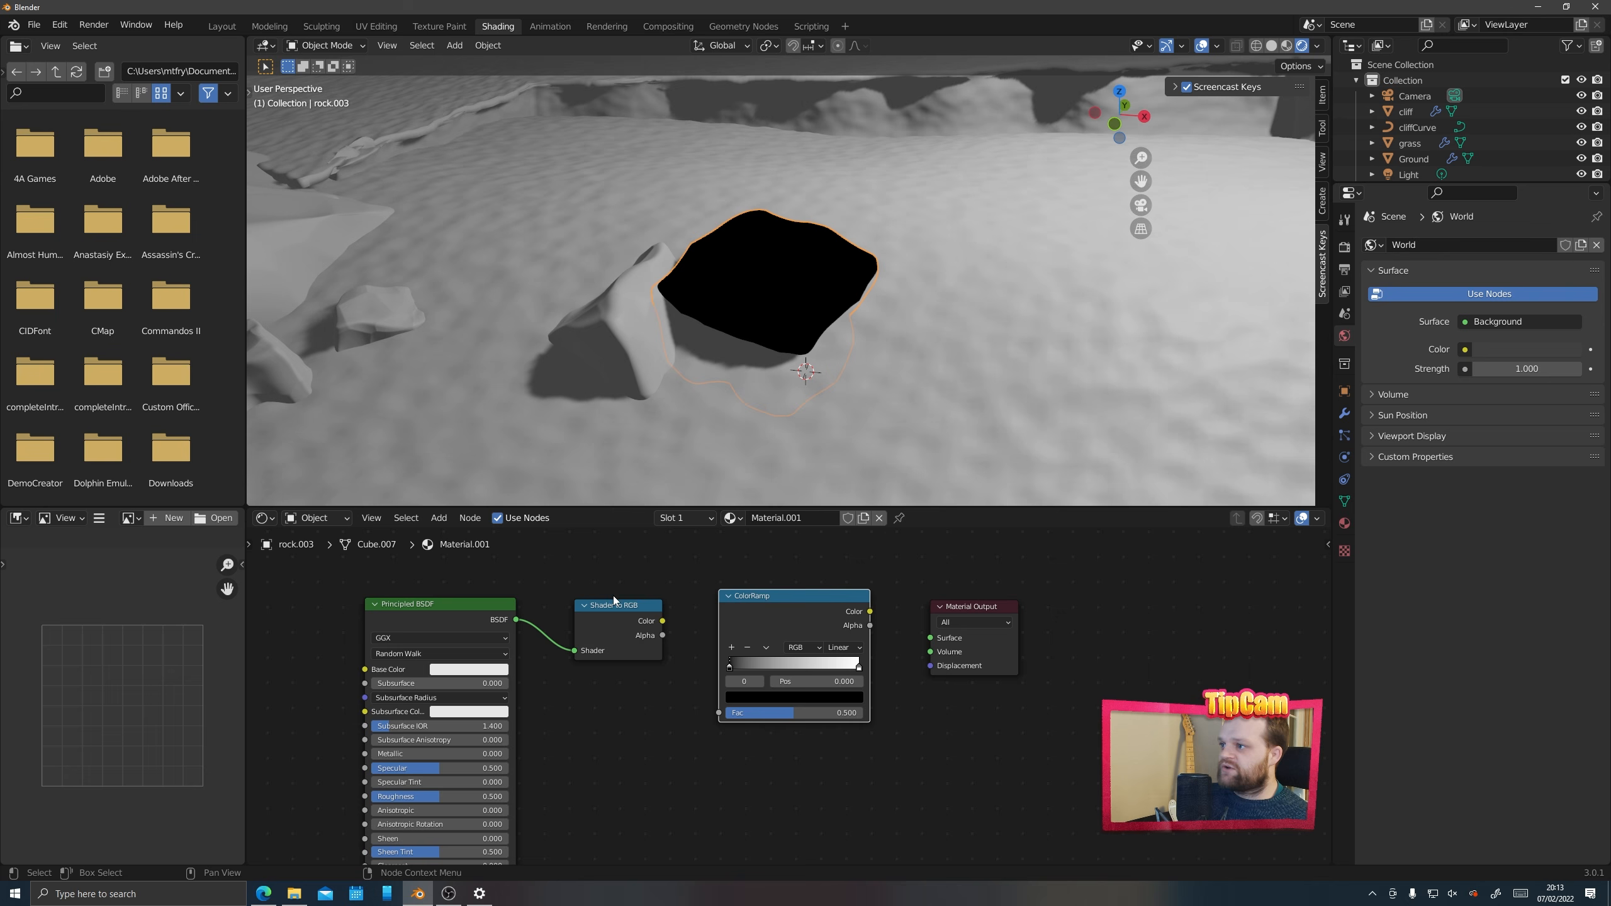
{"action": "left_click_drag", "start_coordinate": [662, 620], "coordinate": [716, 707]}
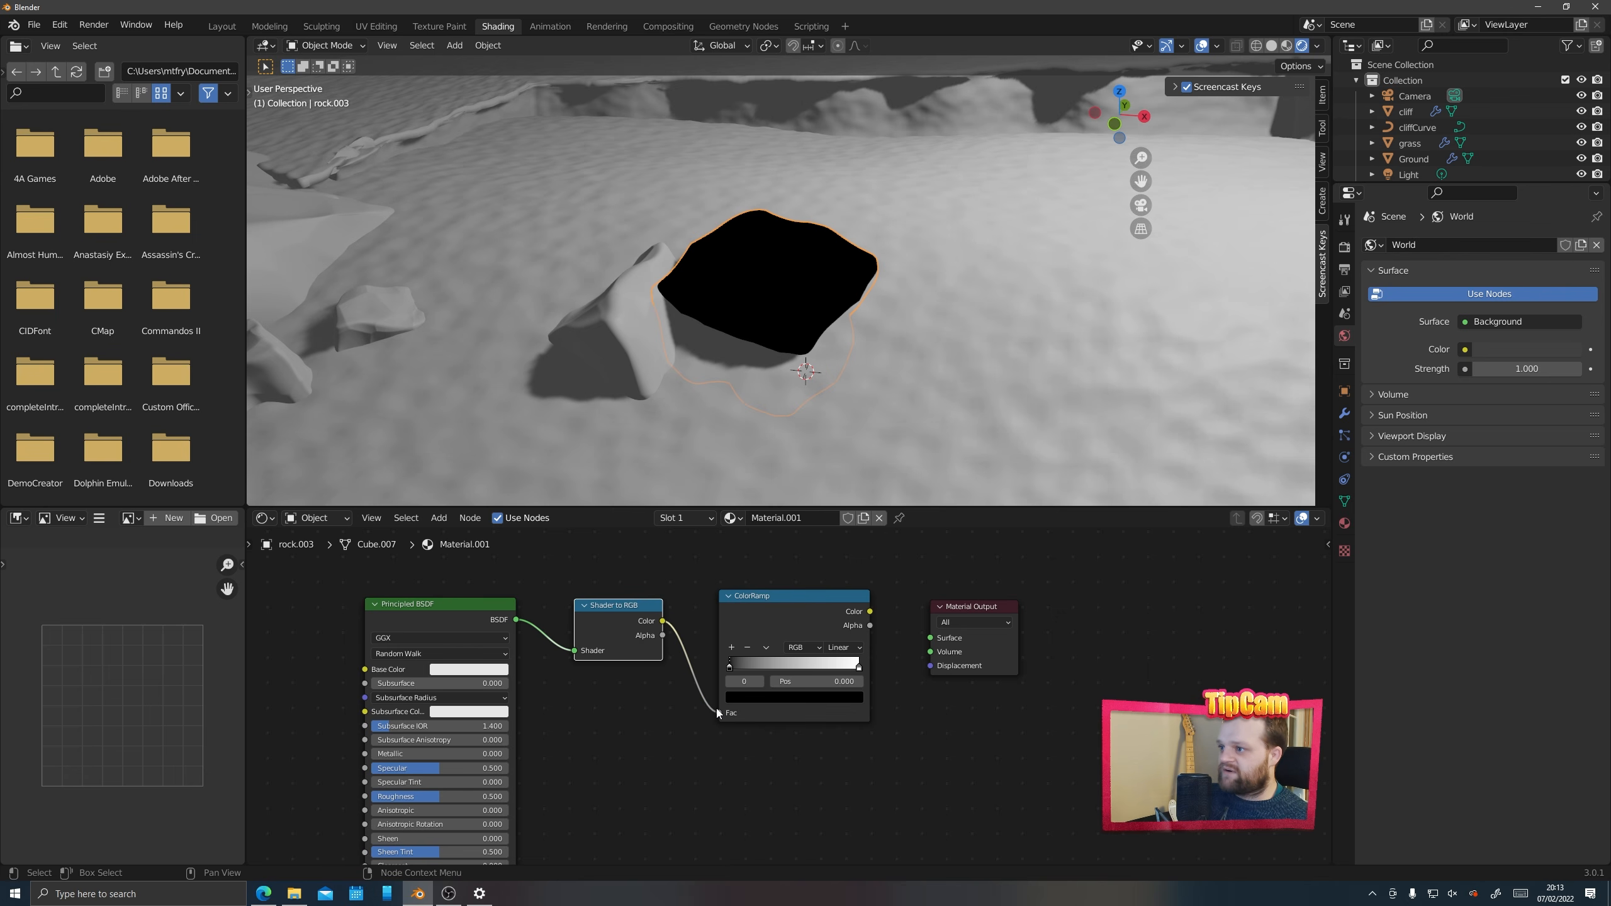
{"action": "left_click", "coordinate": [870, 611]}
{"action": "left_click_drag", "start_coordinate": [871, 614], "coordinate": [932, 703]}
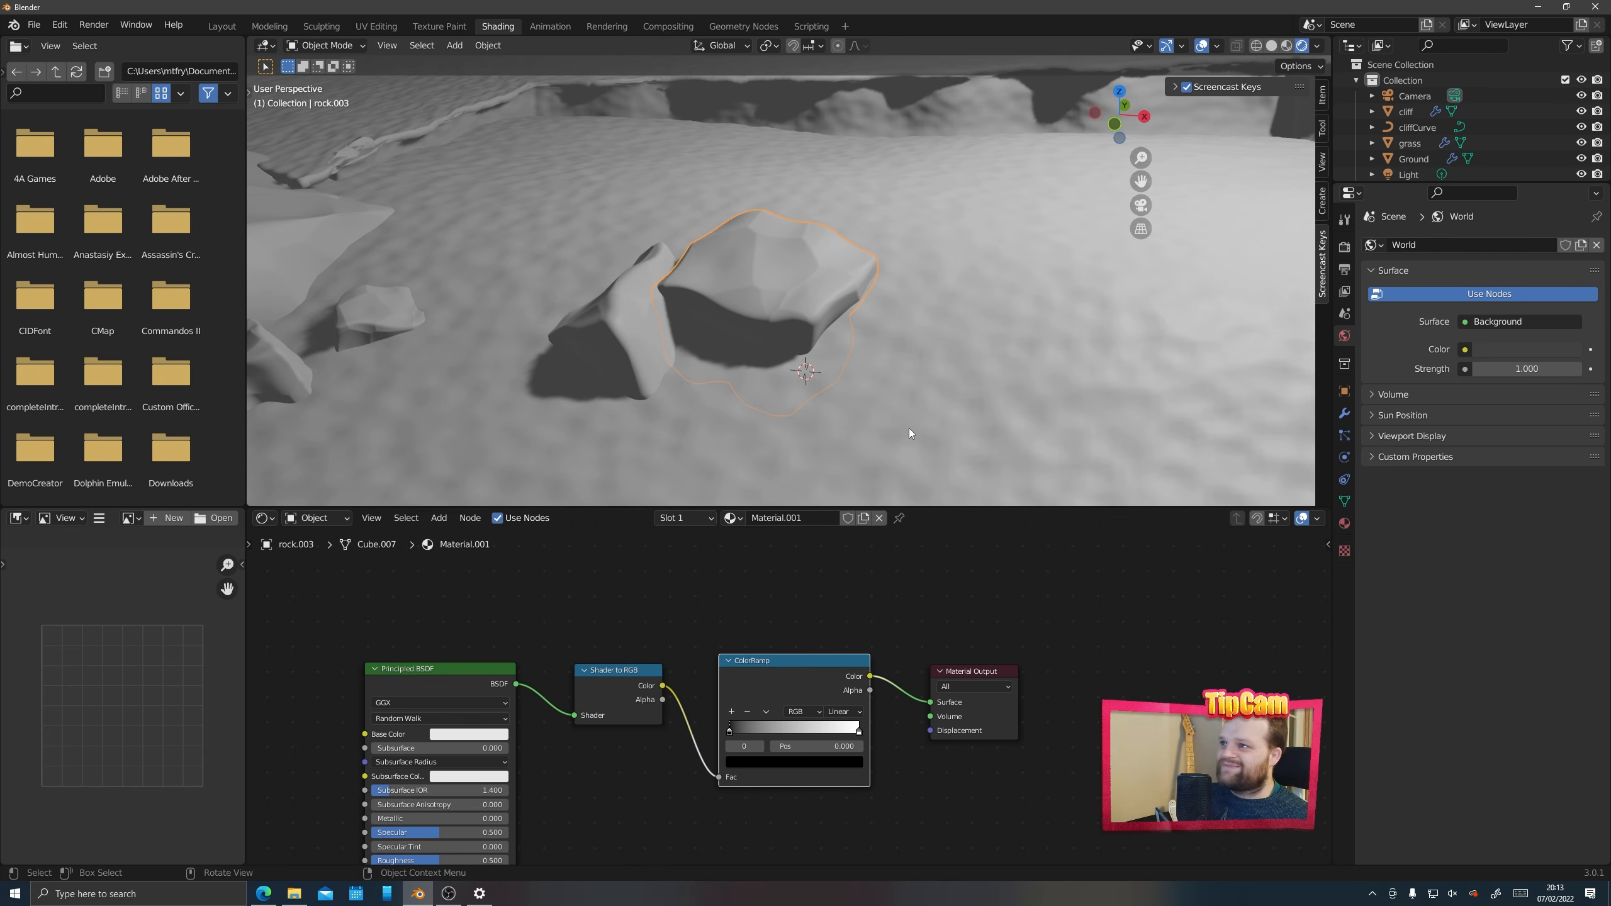
Set the ColorRamp interpolation to Constant and move its white stop to about 0.341
{"action": "left_click", "coordinate": [844, 712]}
{"action": "left_click", "coordinate": [843, 782]}
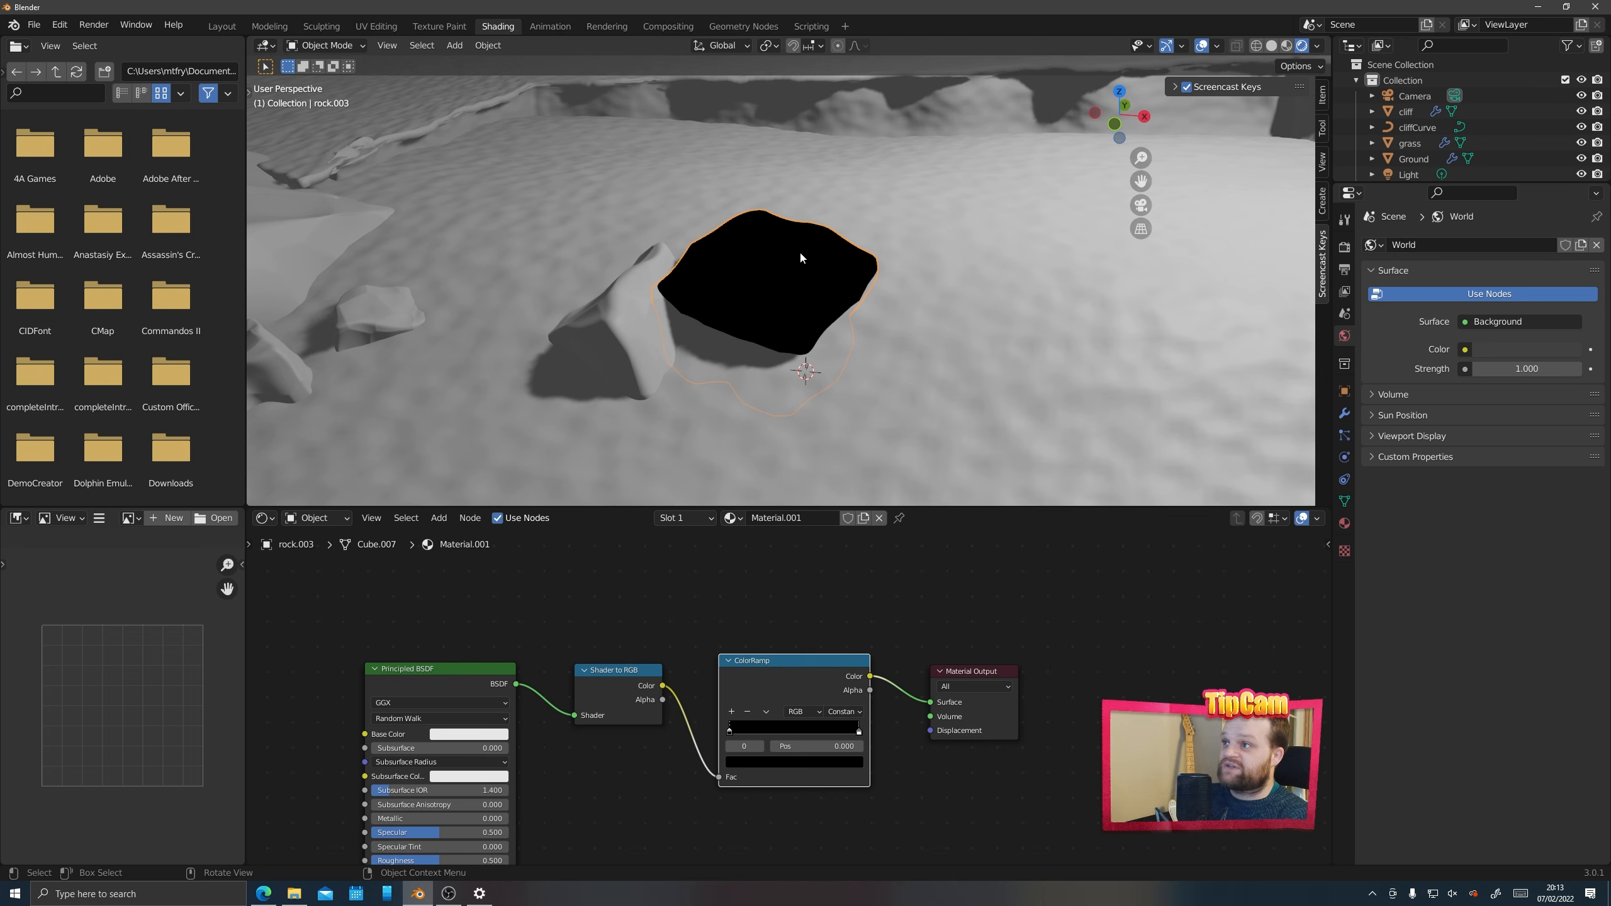
{"action": "left_click_drag", "start_coordinate": [858, 735], "coordinate": [774, 735]}
Move the light a short distance along negative X to test the rock's two-tone shading
{"action": "scroll", "coordinate": [773, 333], "scroll_direction": "down", "scroll_amount": 5}
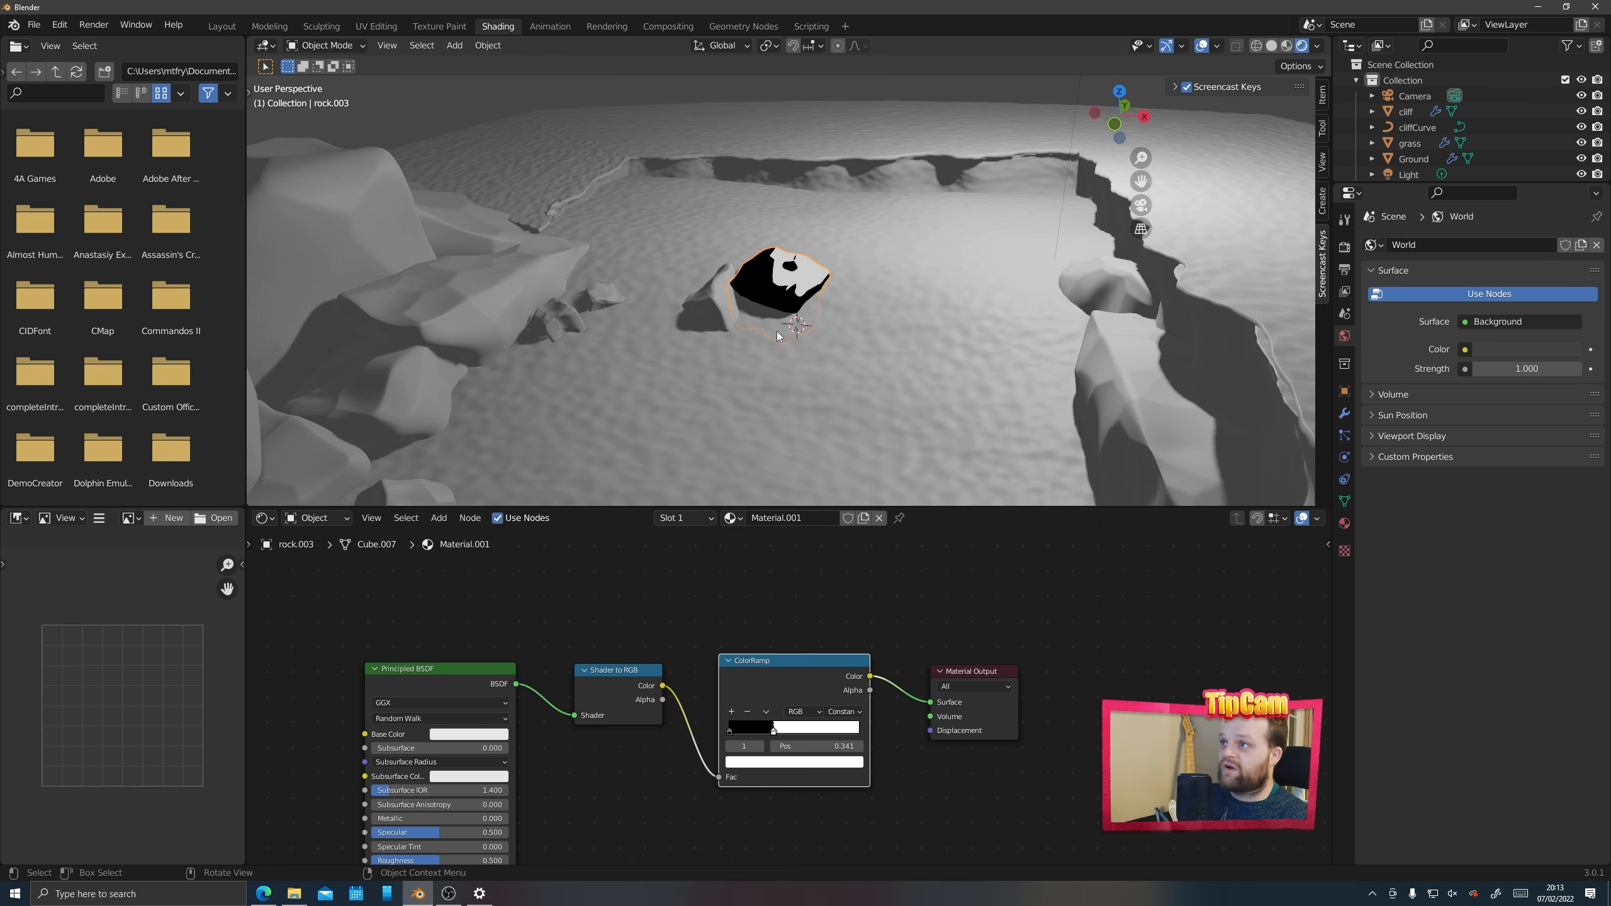
{"action": "middle_click_drag", "start_coordinate": [776, 331], "coordinate": [960, 176]}
{"action": "middle_click_drag", "start_coordinate": [840, 192], "coordinate": [914, 252]}
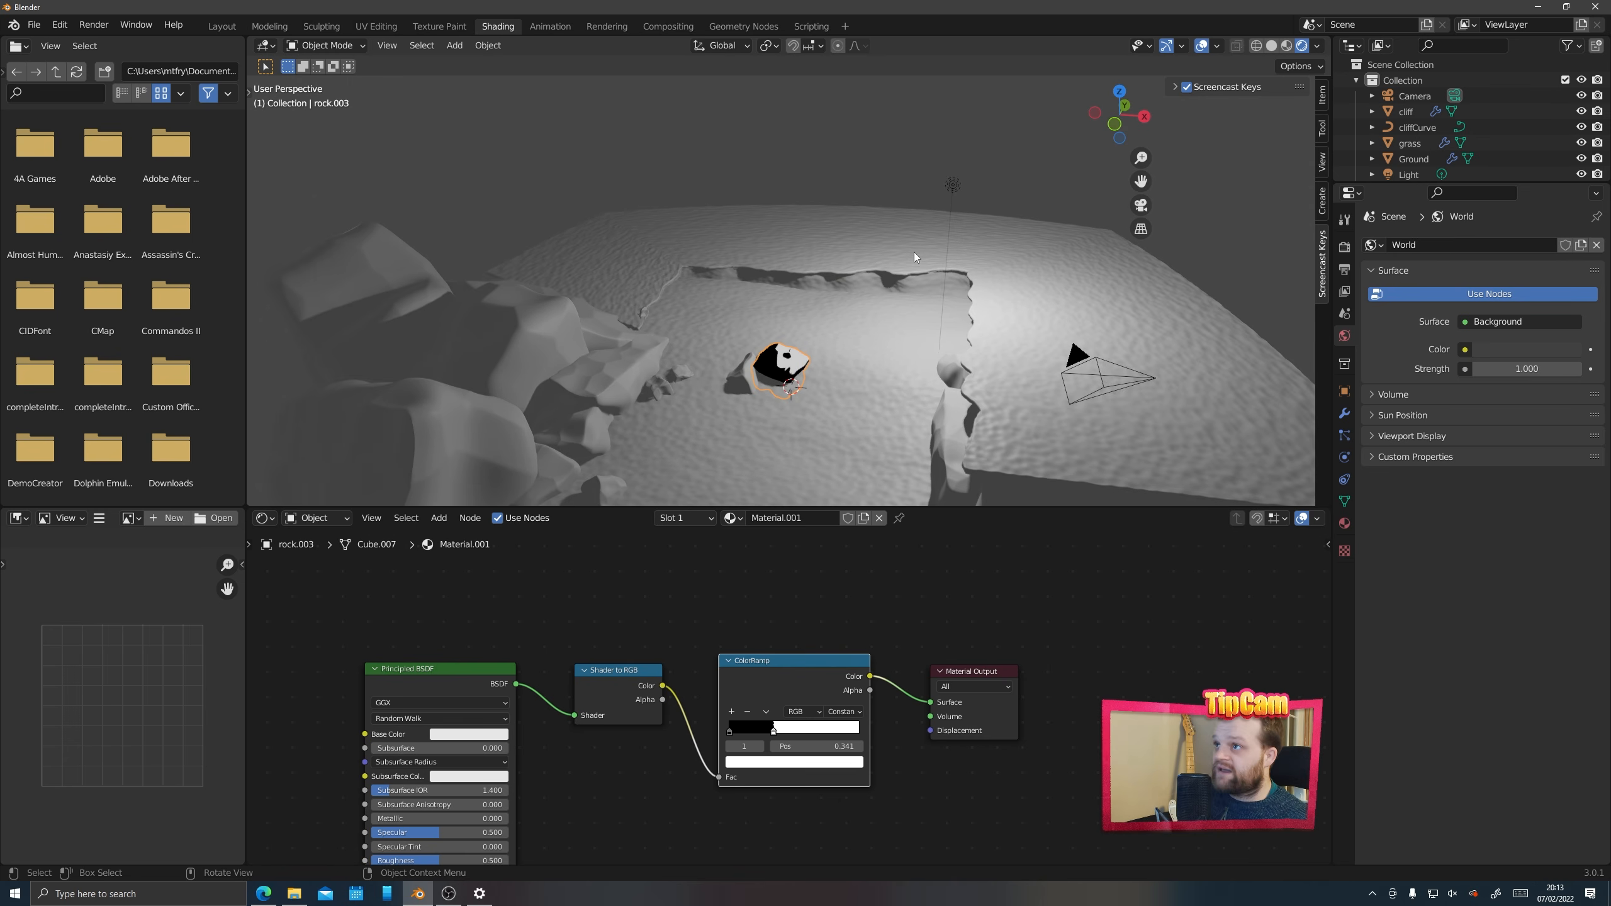
{"action": "left_click", "coordinate": [953, 186]}
{"action": "key", "text": "g"}
{"action": "key", "text": "y"}
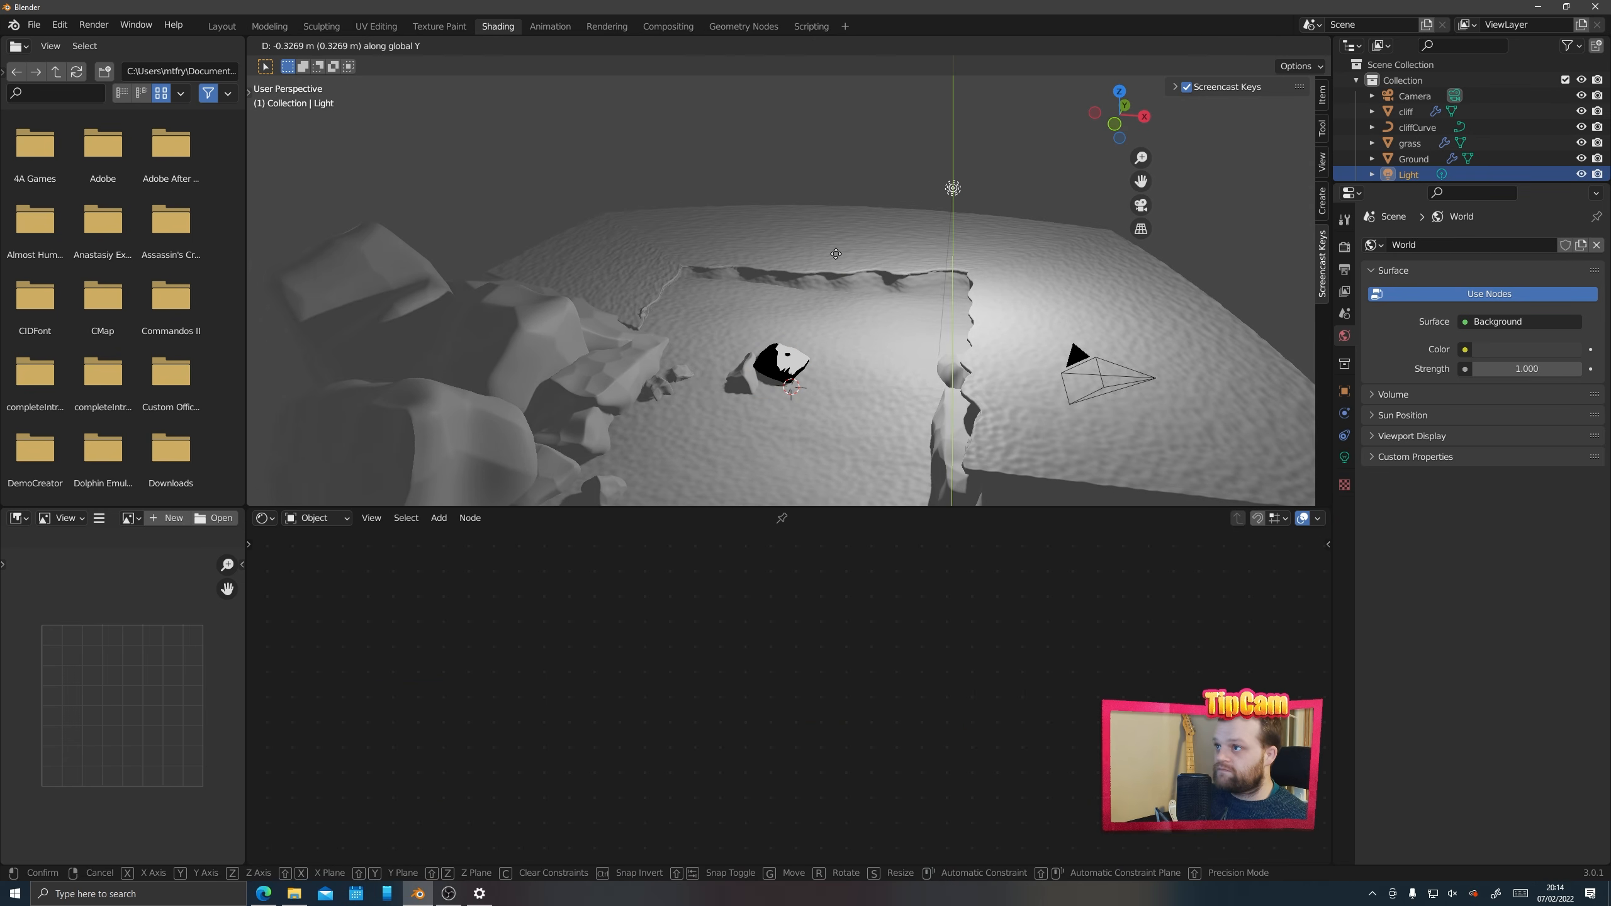
{"action": "key", "text": "x"}
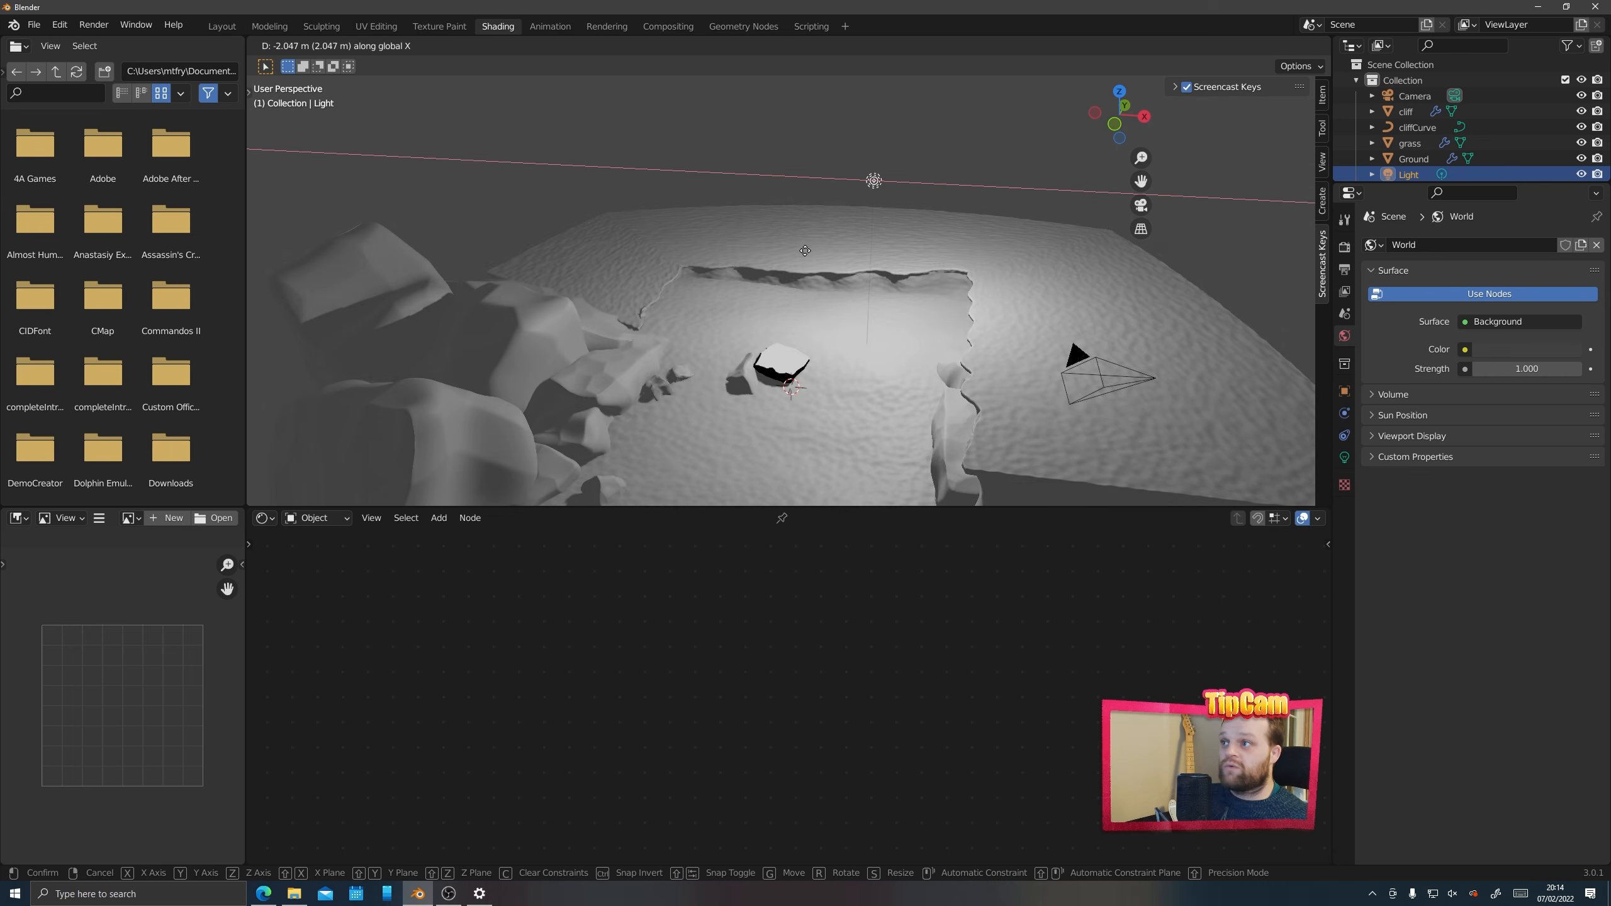
{"action": "left_click", "coordinate": [887, 248]}
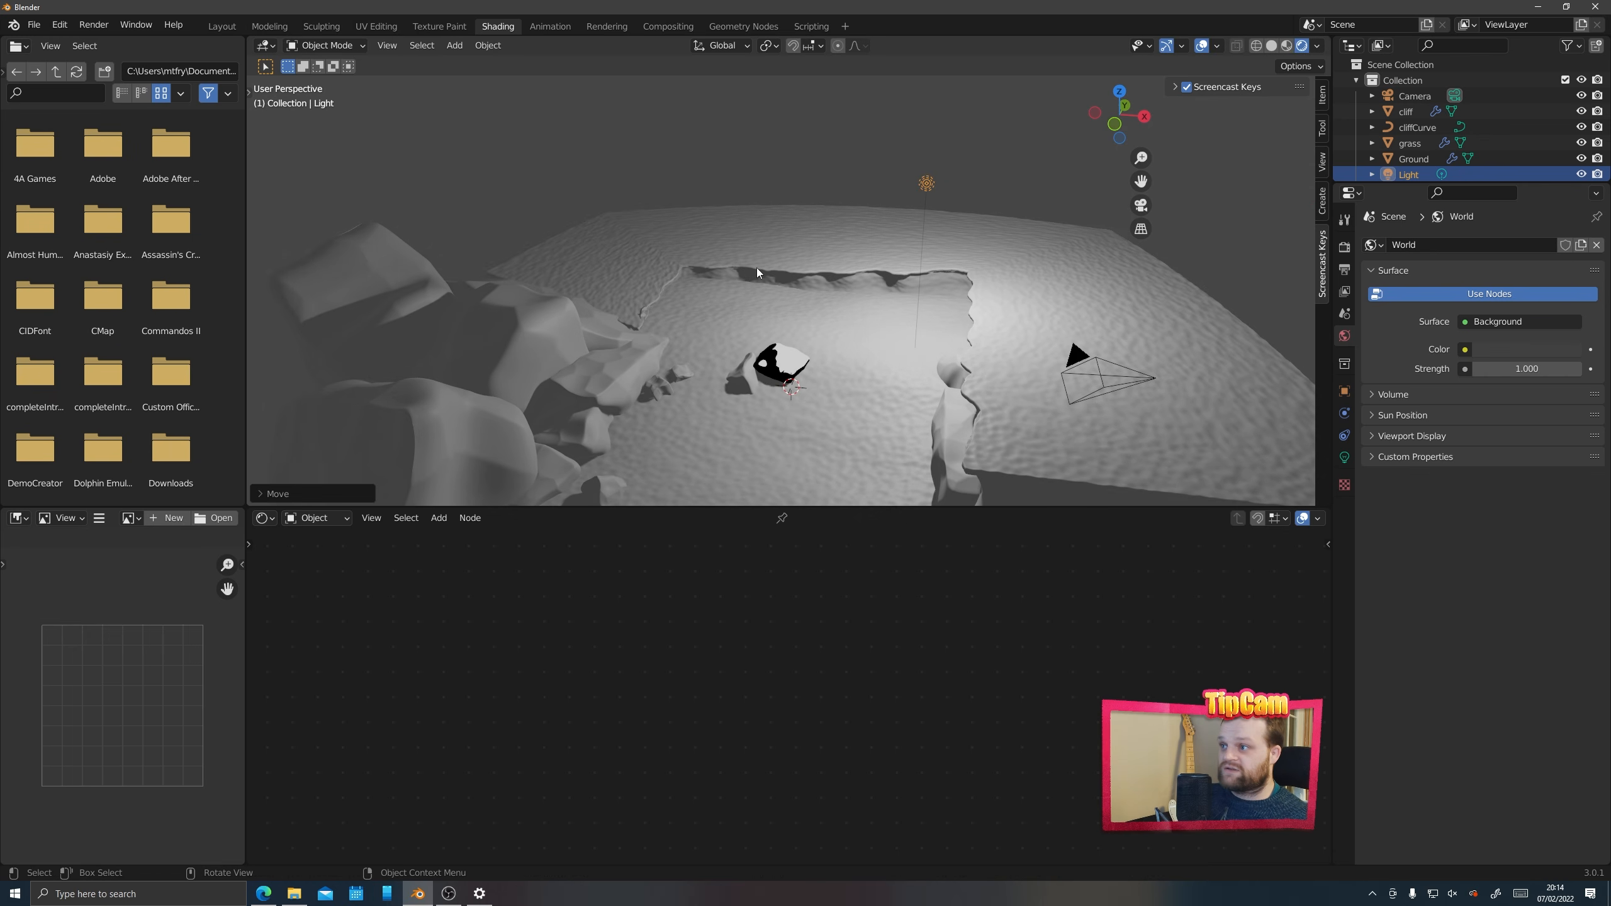
Select the black-and-white rock again and examine its two-tone shading up close and within the whole scene
{"action": "left_click", "coordinate": [765, 365]}
{"action": "scroll", "coordinate": [788, 405], "scroll_direction": "up", "scroll_amount": 3}
{"action": "middle_click_drag", "start_coordinate": [788, 405], "coordinate": [750, 297]}
{"action": "scroll", "coordinate": [750, 298], "scroll_direction": "up", "scroll_amount": 1}
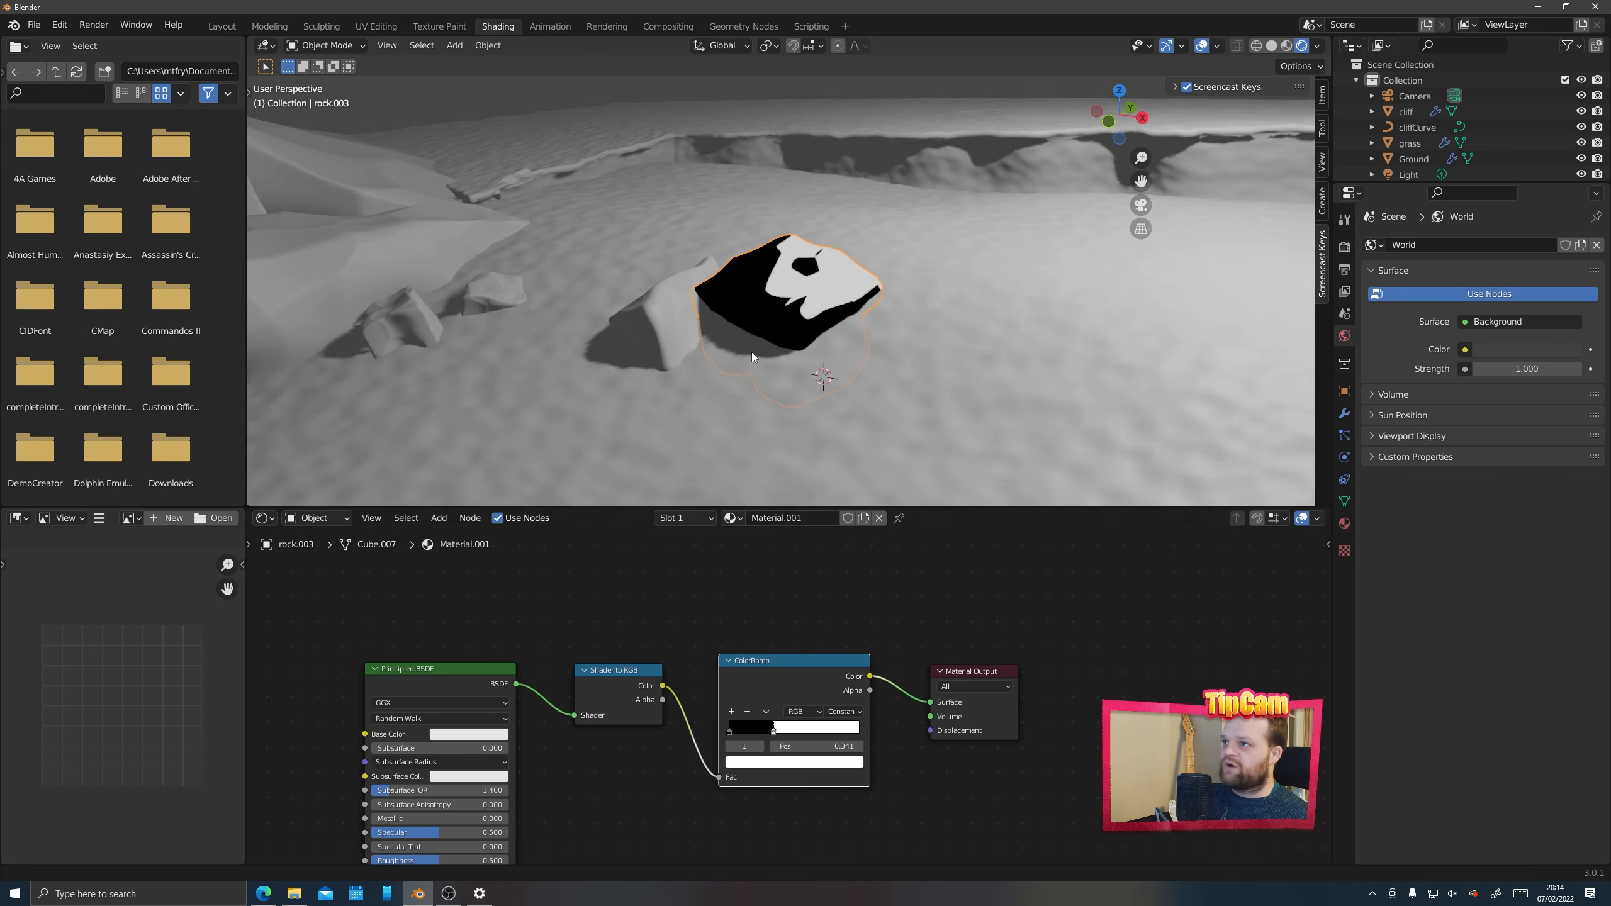
{"action": "middle_click_drag", "start_coordinate": [752, 353], "coordinate": [845, 311], "text": "shift"}
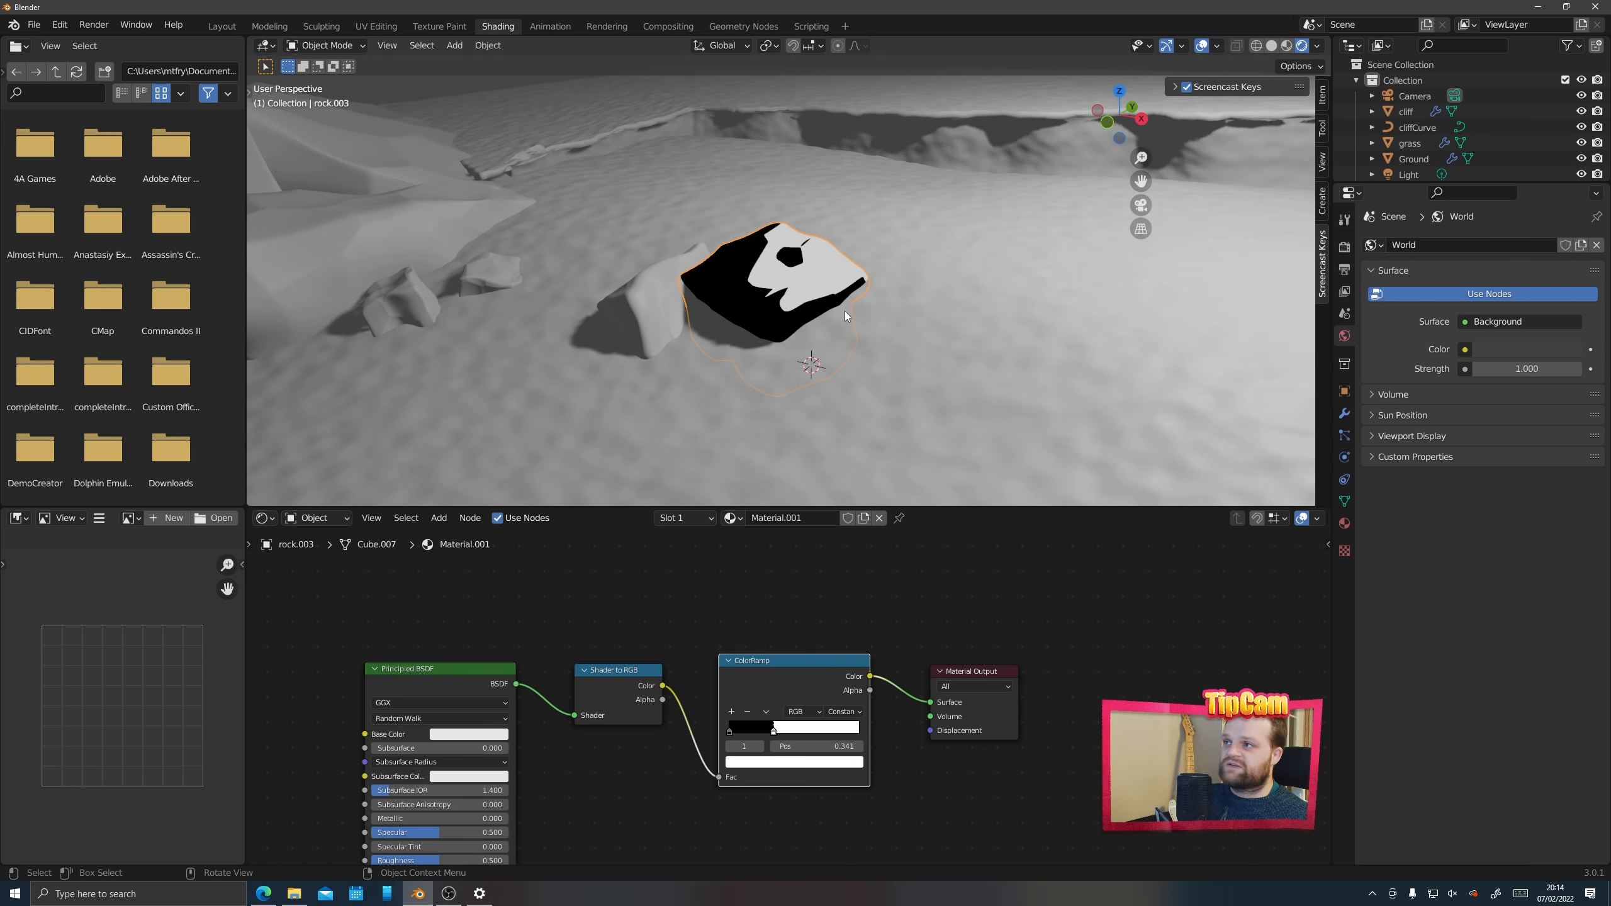
{"action": "scroll", "coordinate": [845, 311], "scroll_direction": "down", "scroll_amount": 8}
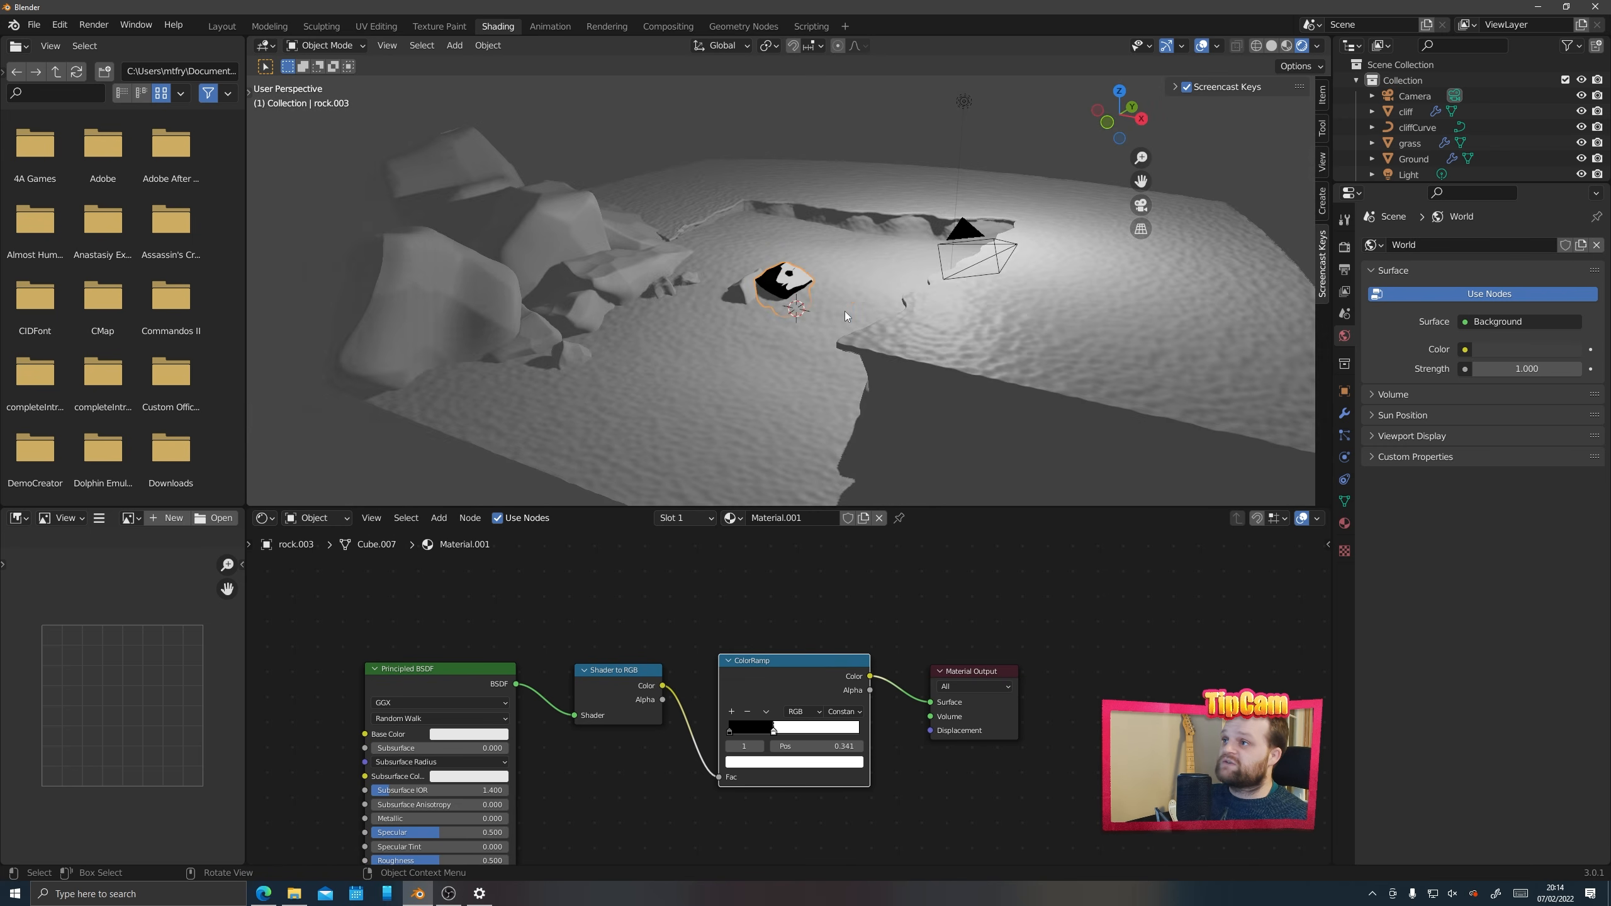
{"action": "middle_click_drag", "start_coordinate": [790, 257], "coordinate": [782, 324], "text": "shift"}
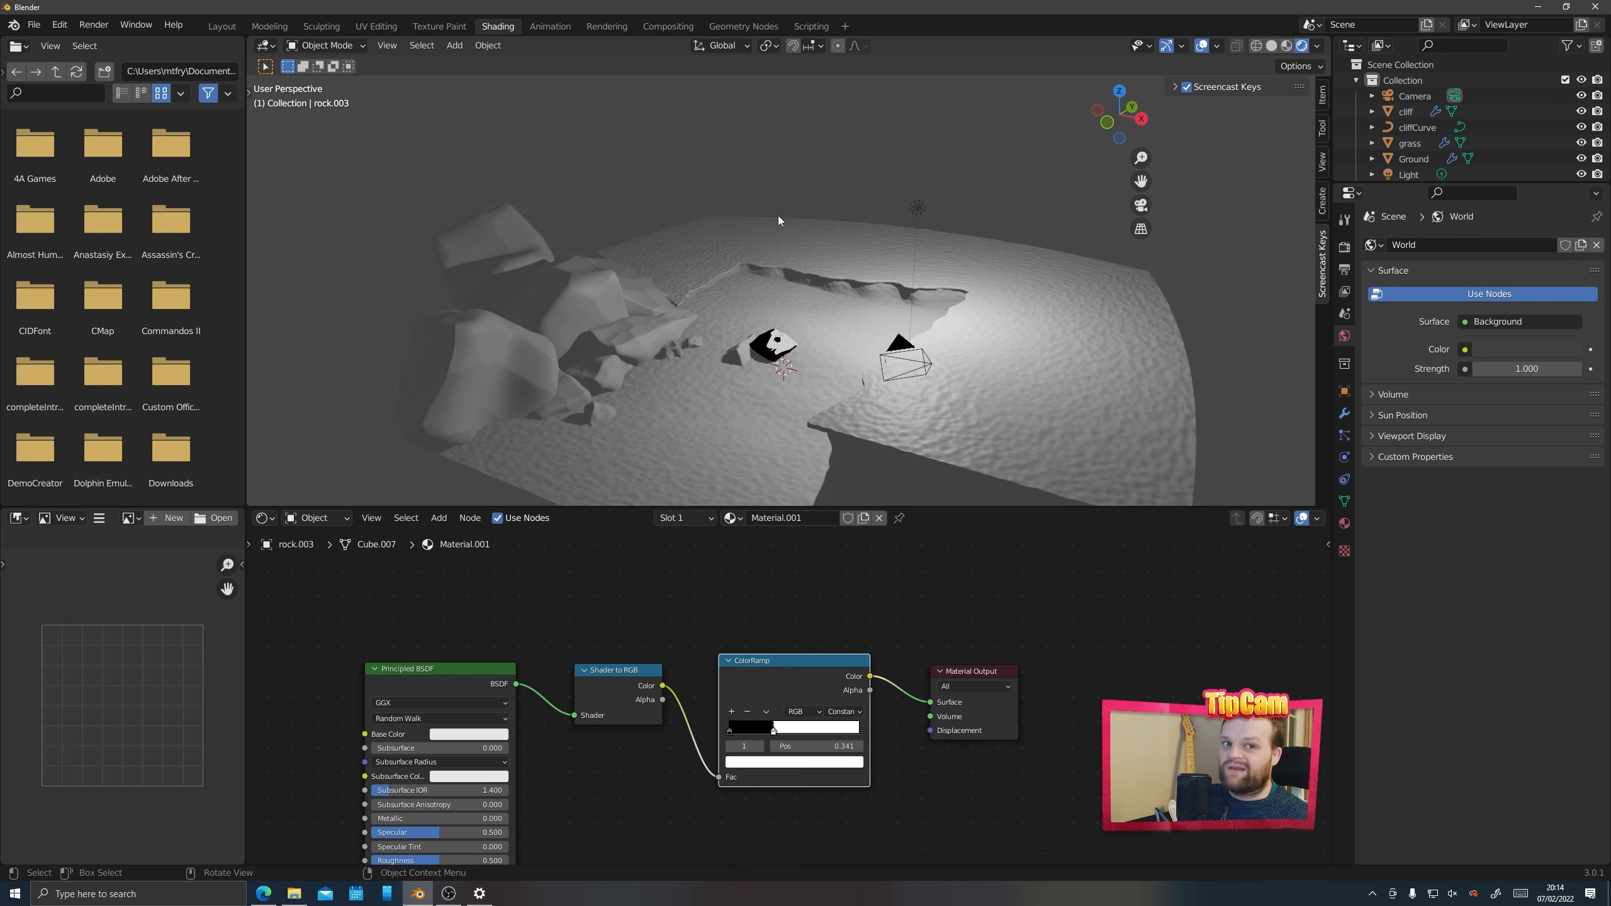
{"action": "key", "text": "shift+a"}
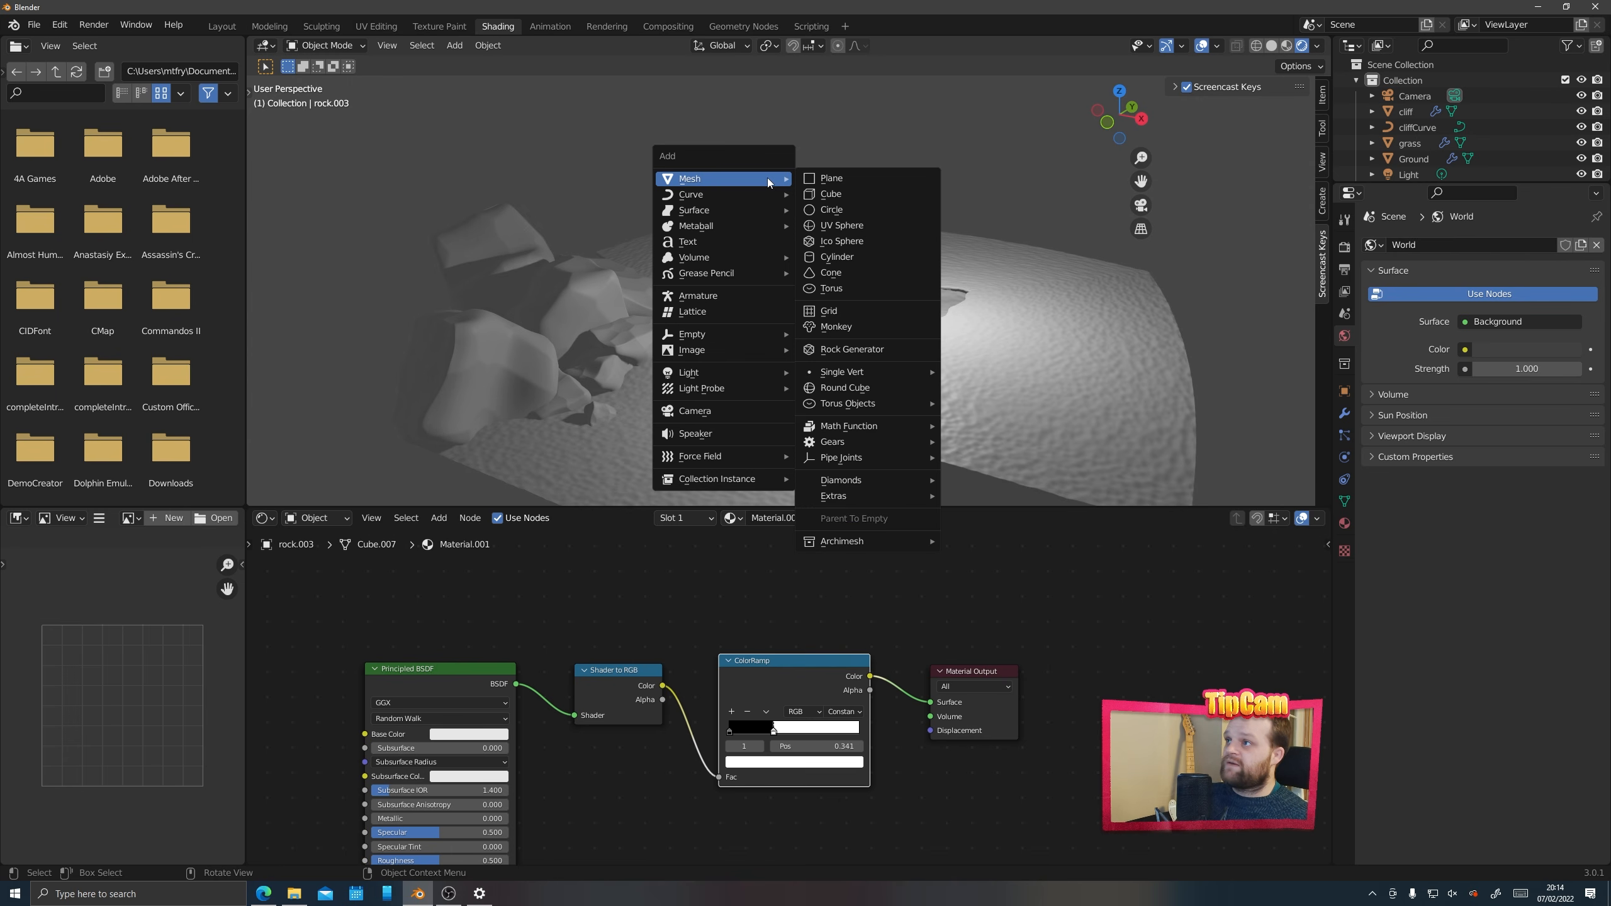
{"action": "key", "text": "shift+a"}
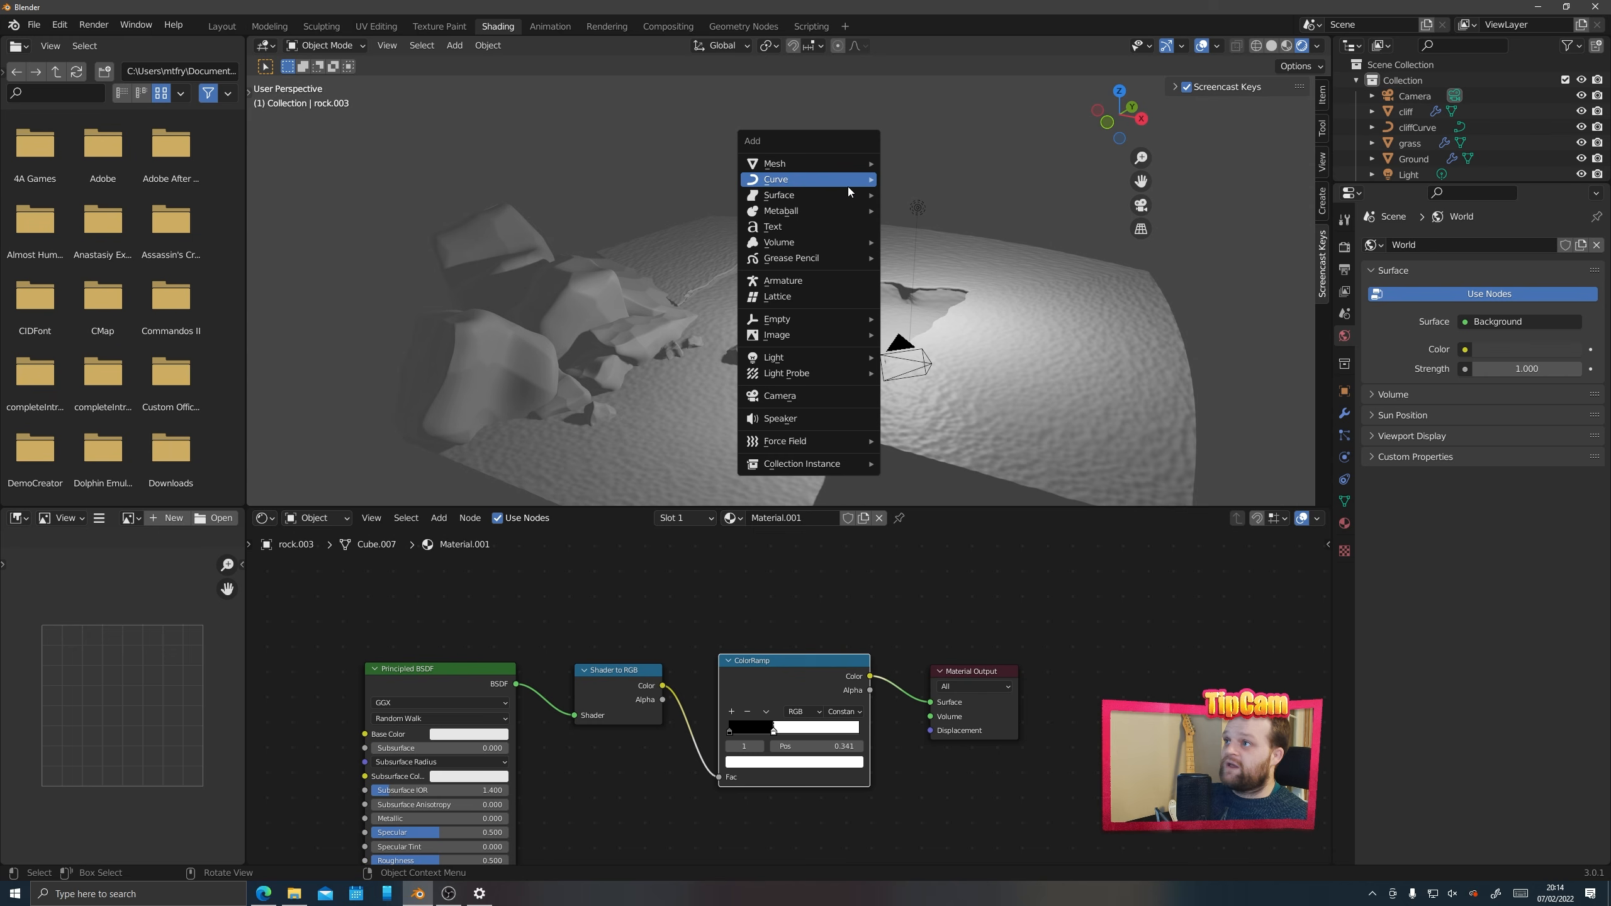
{"action": "mouse_move", "coordinate": [845, 335]}
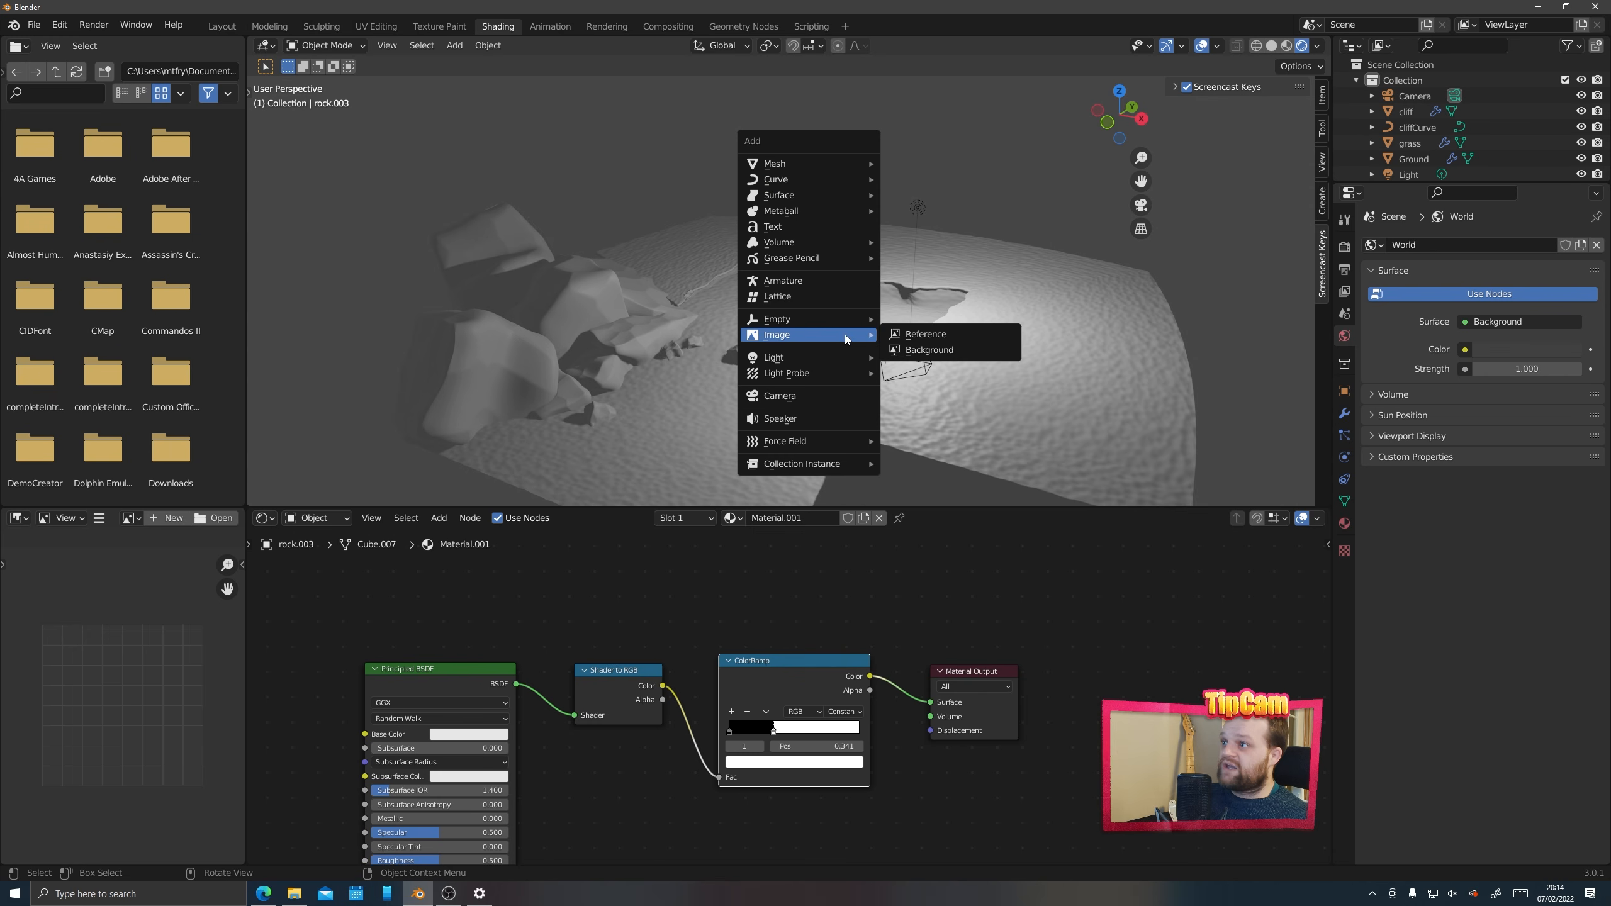
{"action": "left_click", "coordinate": [934, 334]}
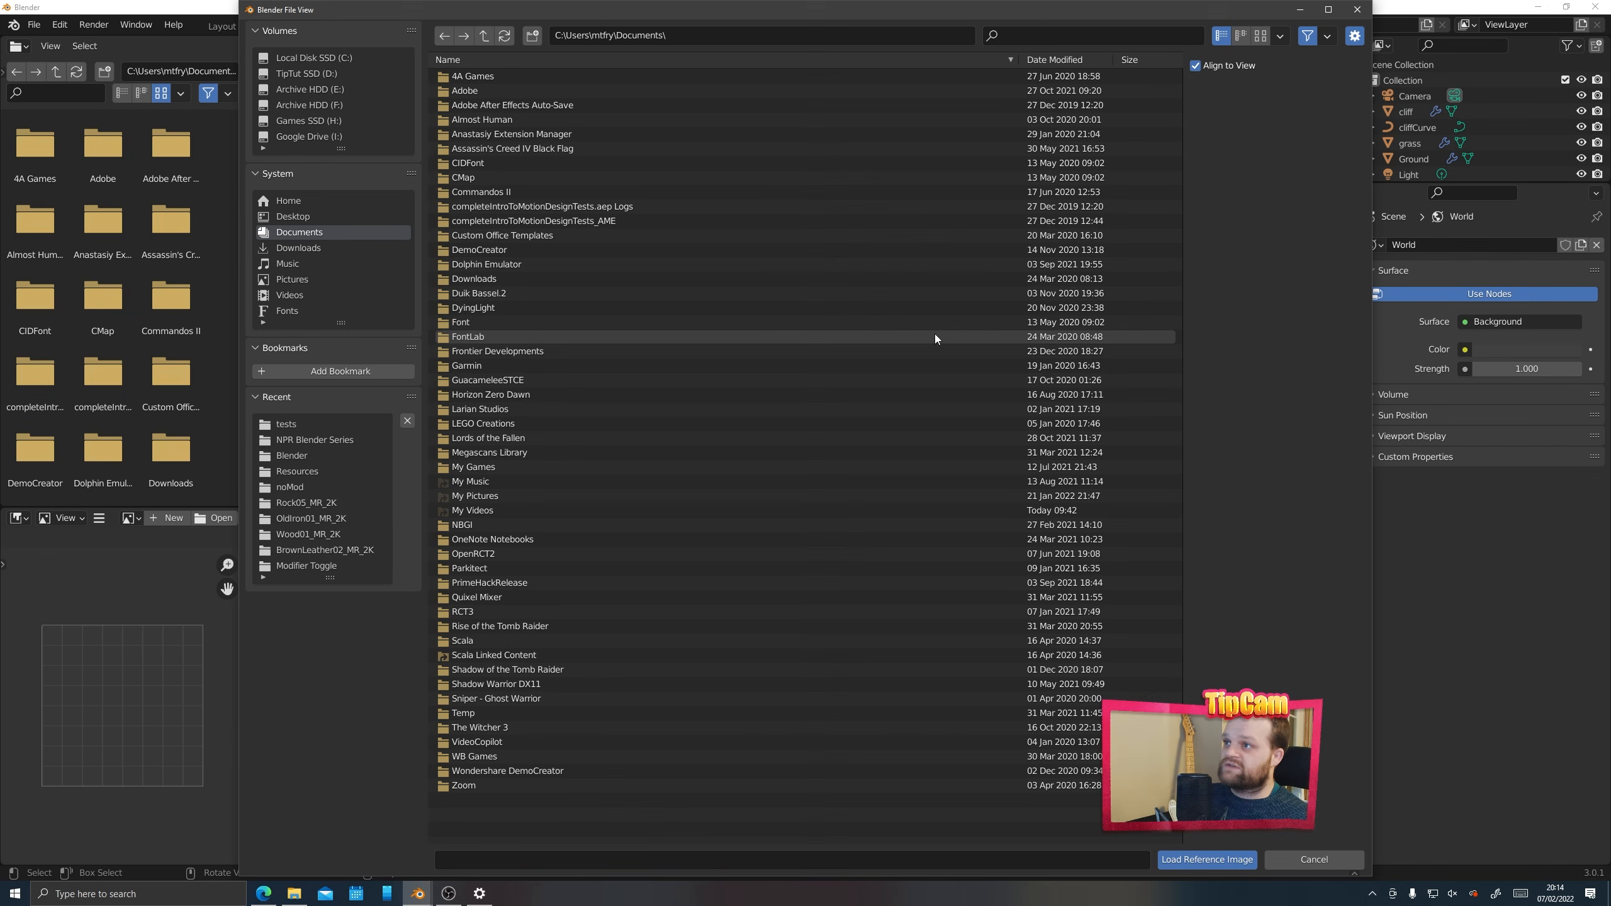
{"action": "left_click", "coordinate": [1314, 859]}
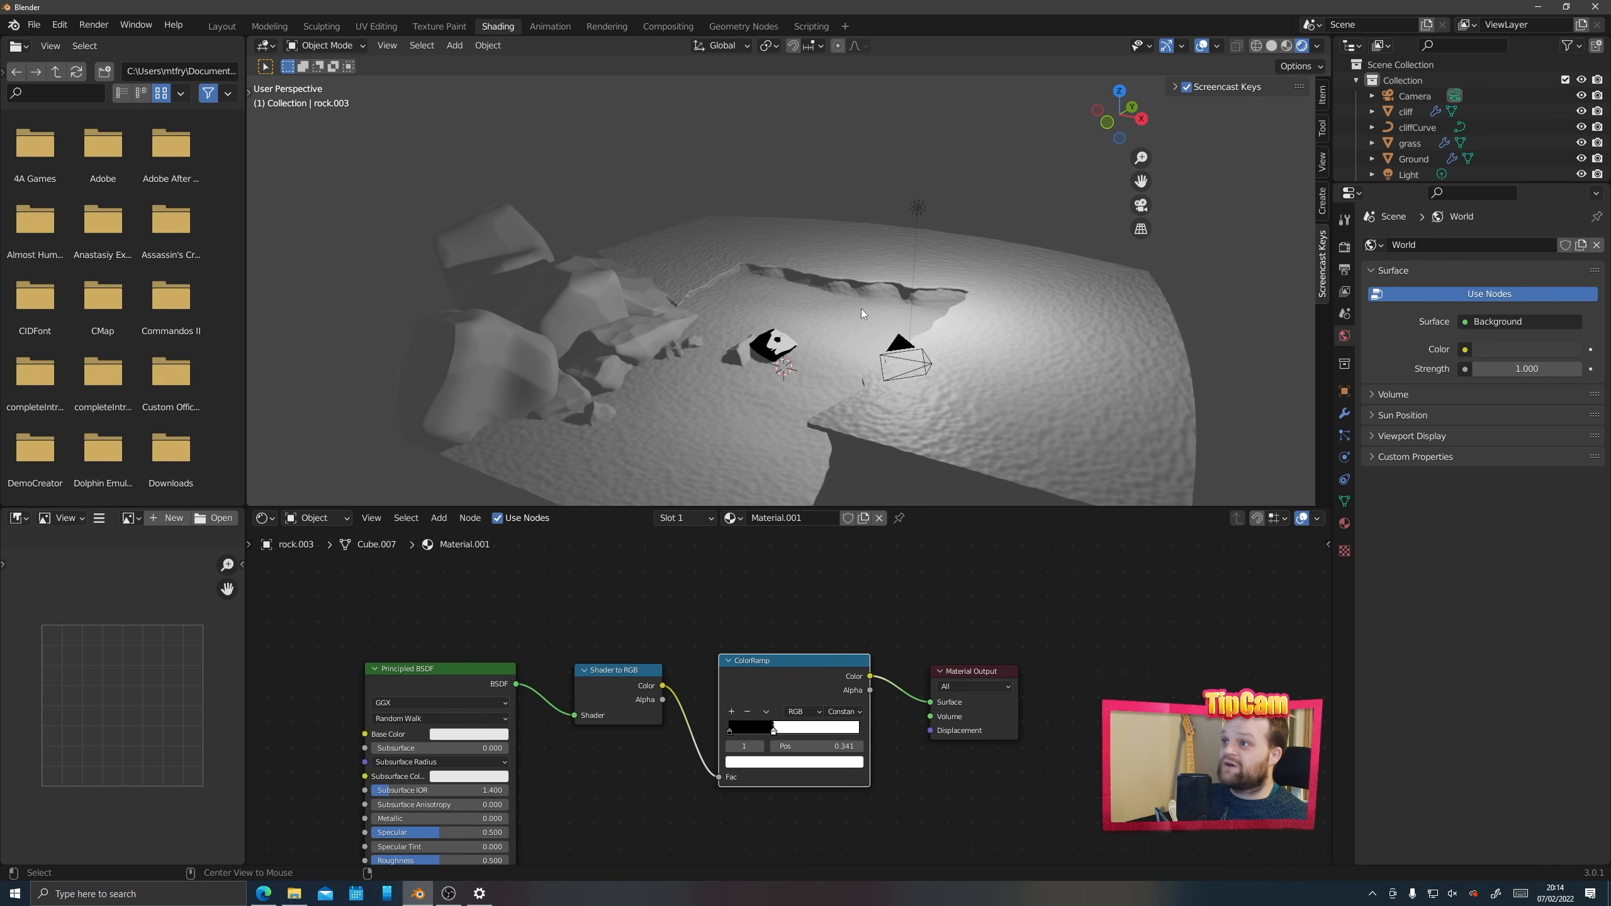
From the front orthographic view, add completpallet.jpg from the tests\assets folder as a reference image aligned to the view
{"action": "middle_click_drag", "start_coordinate": [861, 308], "coordinate": [751, 255], "text": "alt"}
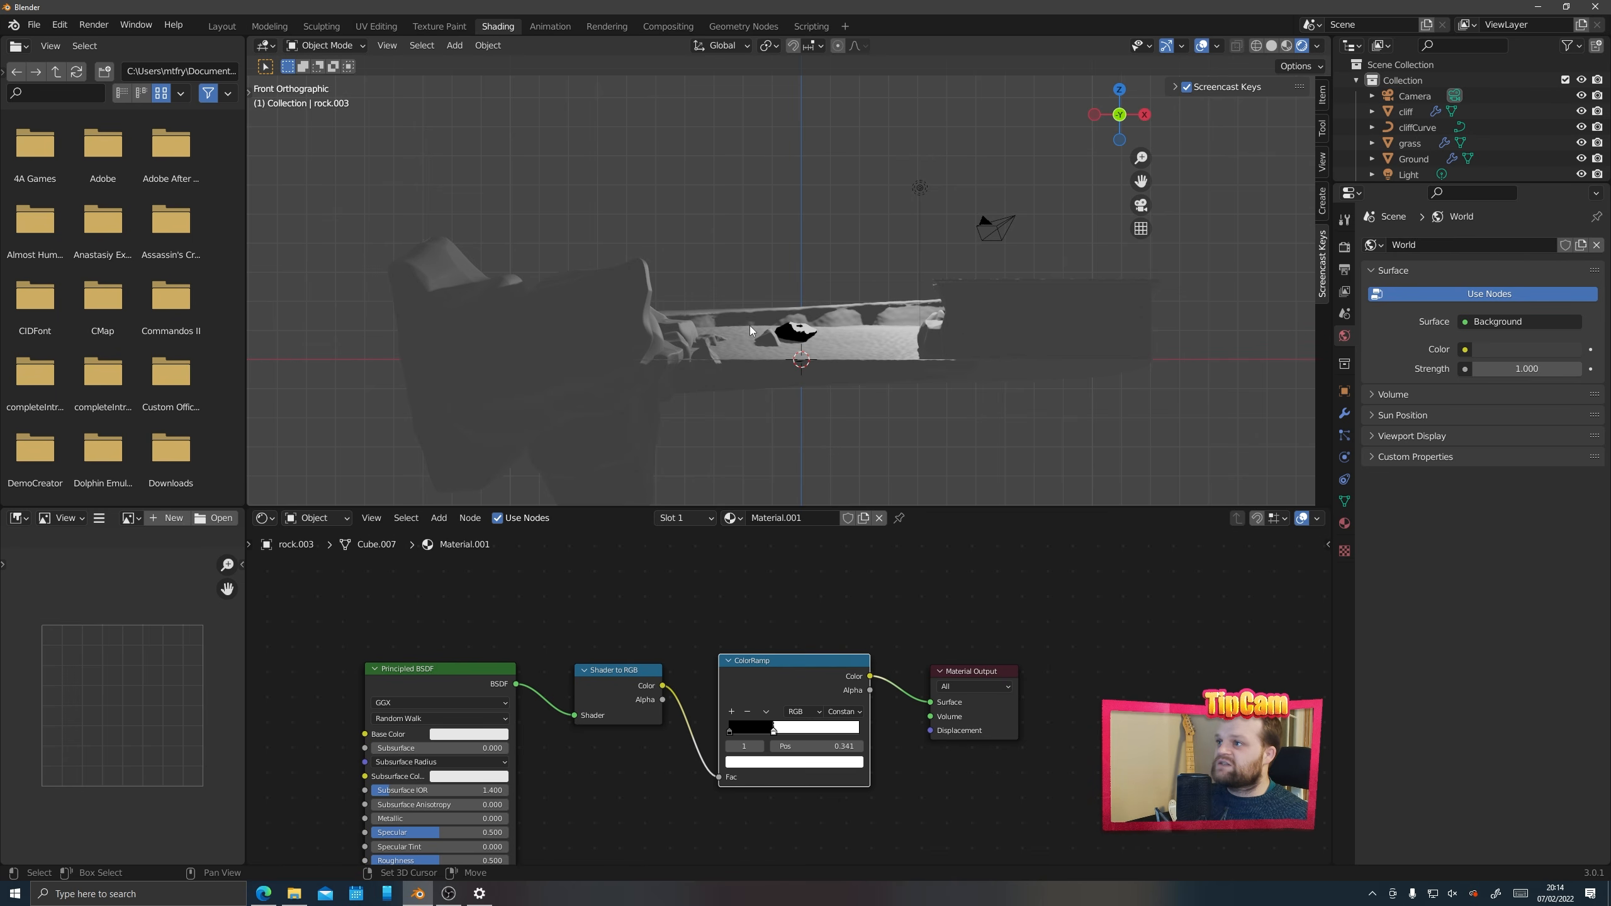
{"action": "key", "text": "shift+a"}
{"action": "mouse_move", "coordinate": [751, 325]}
{"action": "left_click", "coordinate": [847, 326]}
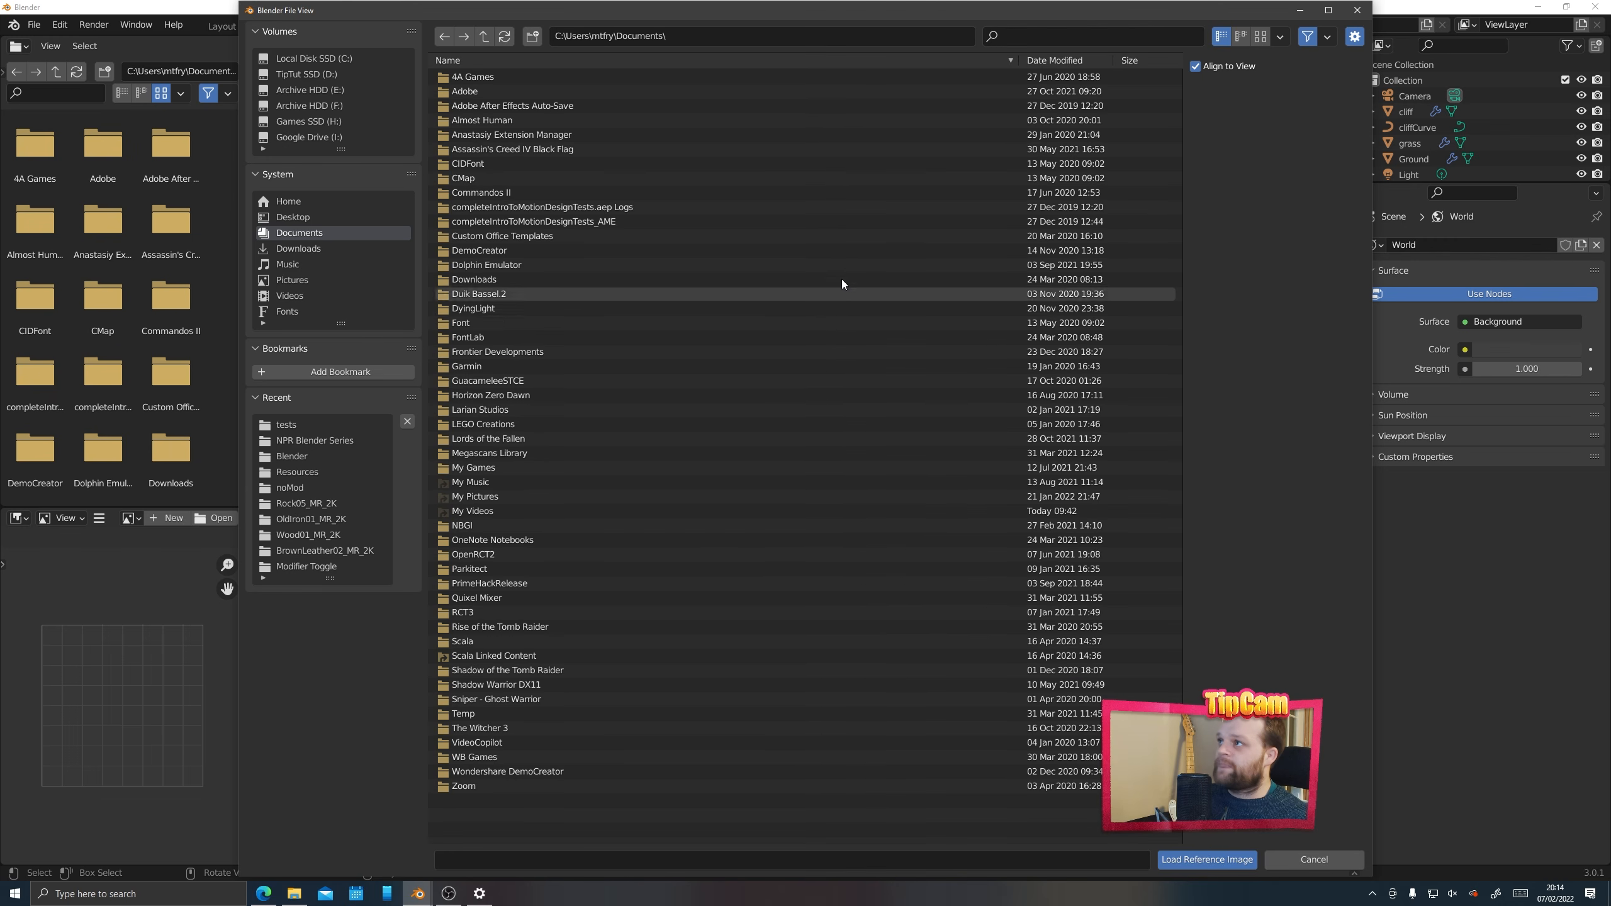
{"action": "left_click", "coordinate": [345, 441]}
{"action": "double_click", "coordinate": [345, 441]}
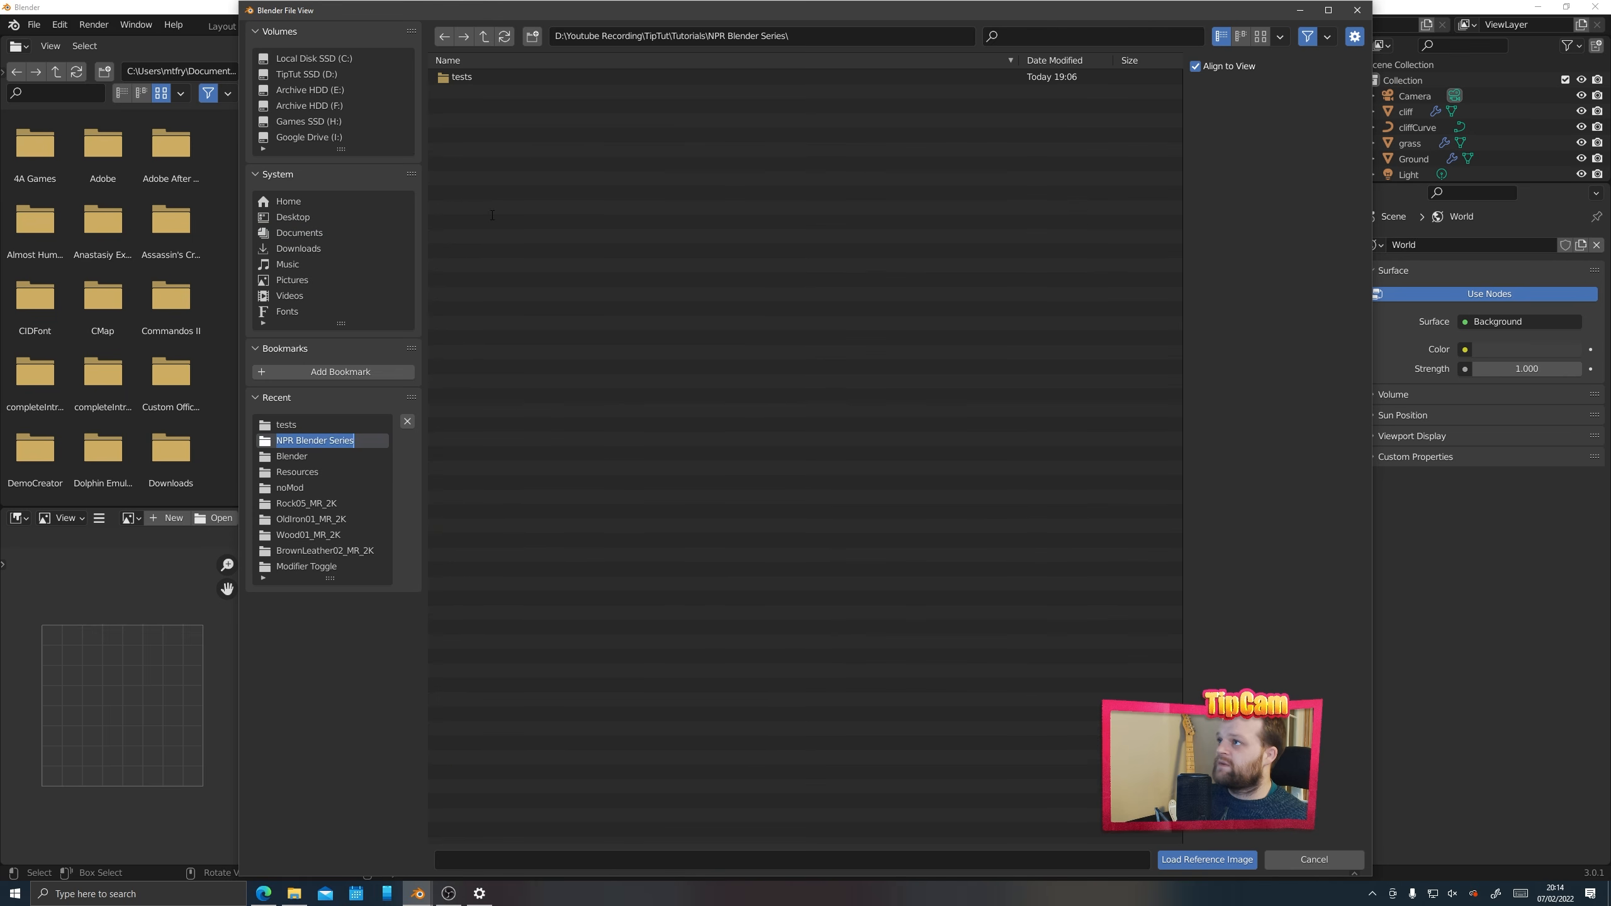
{"action": "double_click", "coordinate": [461, 77]}
{"action": "double_click", "coordinate": [461, 77]}
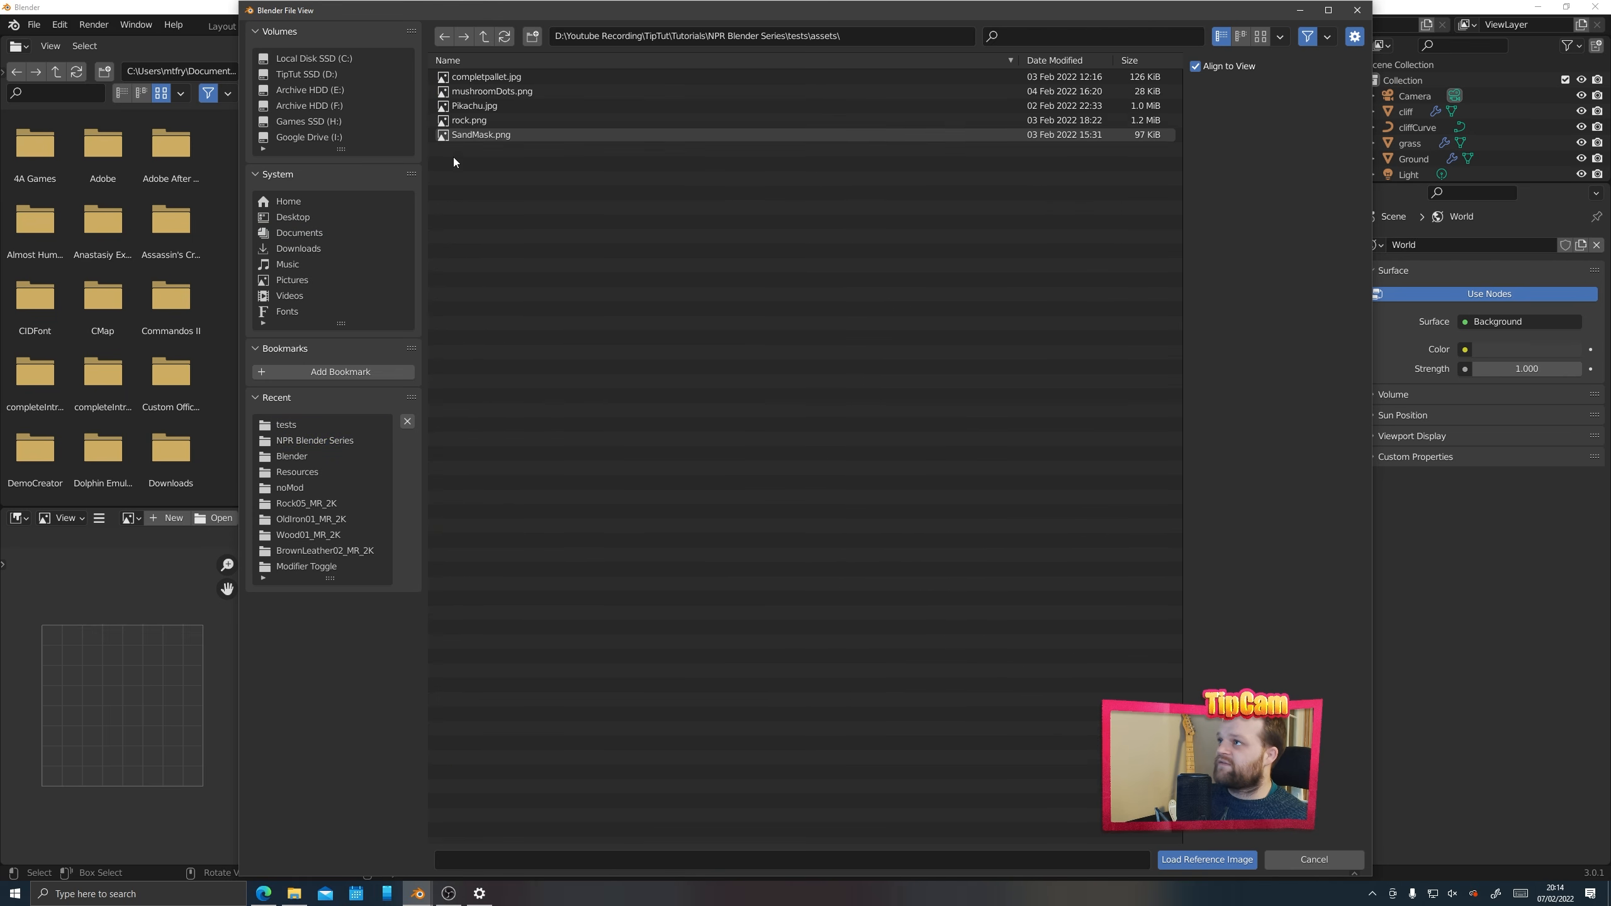
{"action": "left_click", "coordinate": [478, 77]}
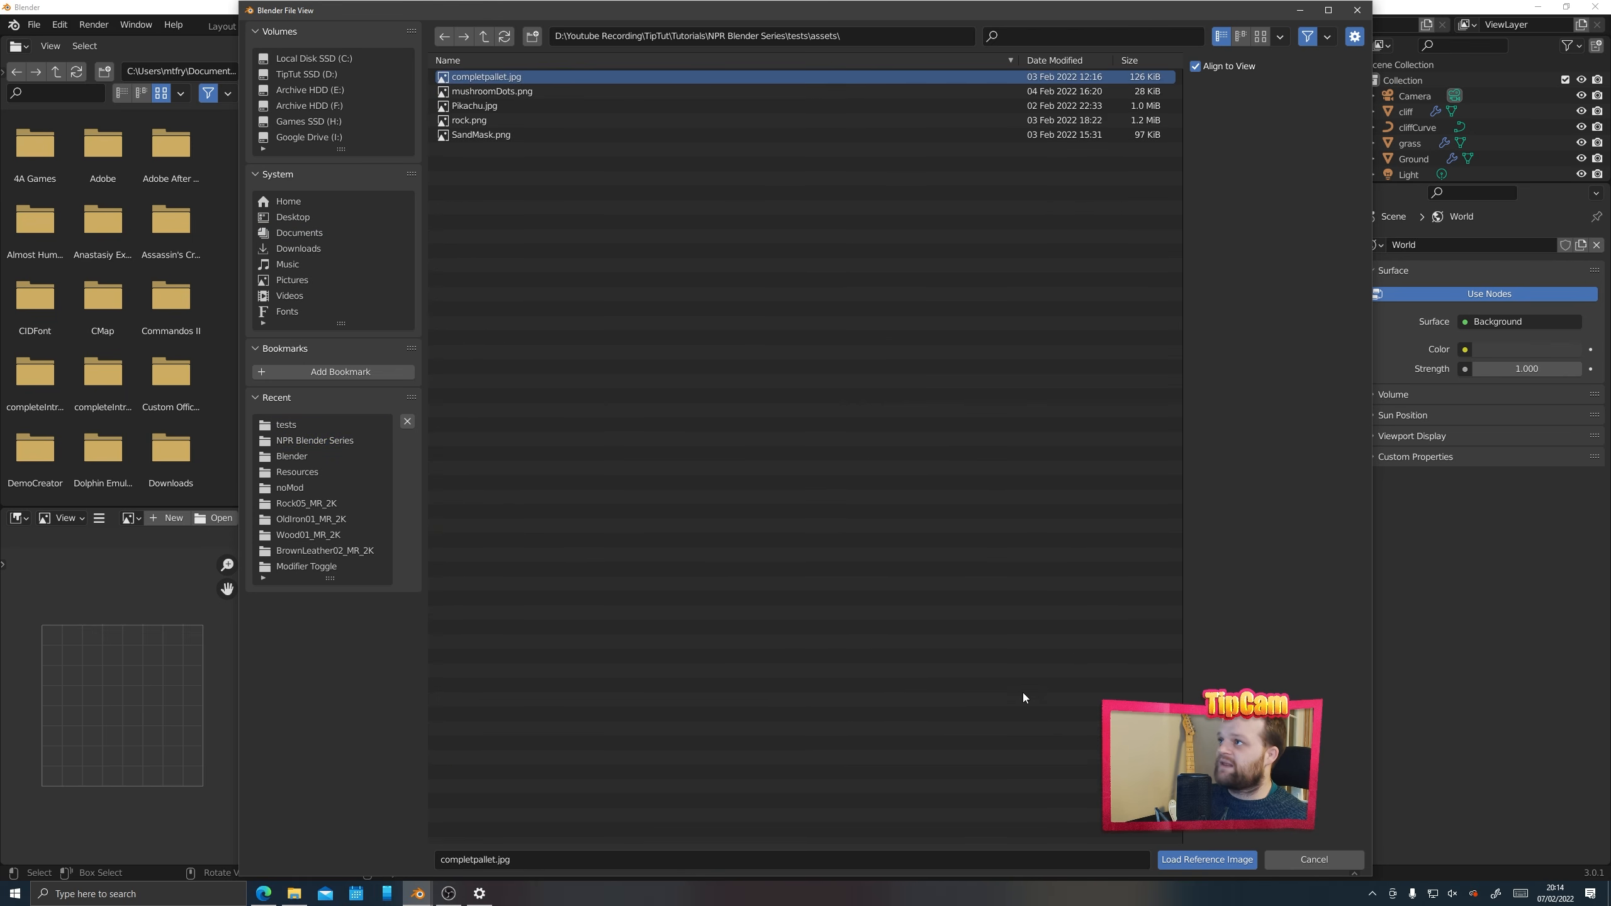
{"action": "key", "text": "Return"}
Raise the colour palette image above the ground along Z and move it back along Y behind the rock
{"action": "middle_click_drag", "start_coordinate": [824, 413], "coordinate": [733, 426]}
{"action": "key", "text": "g"}
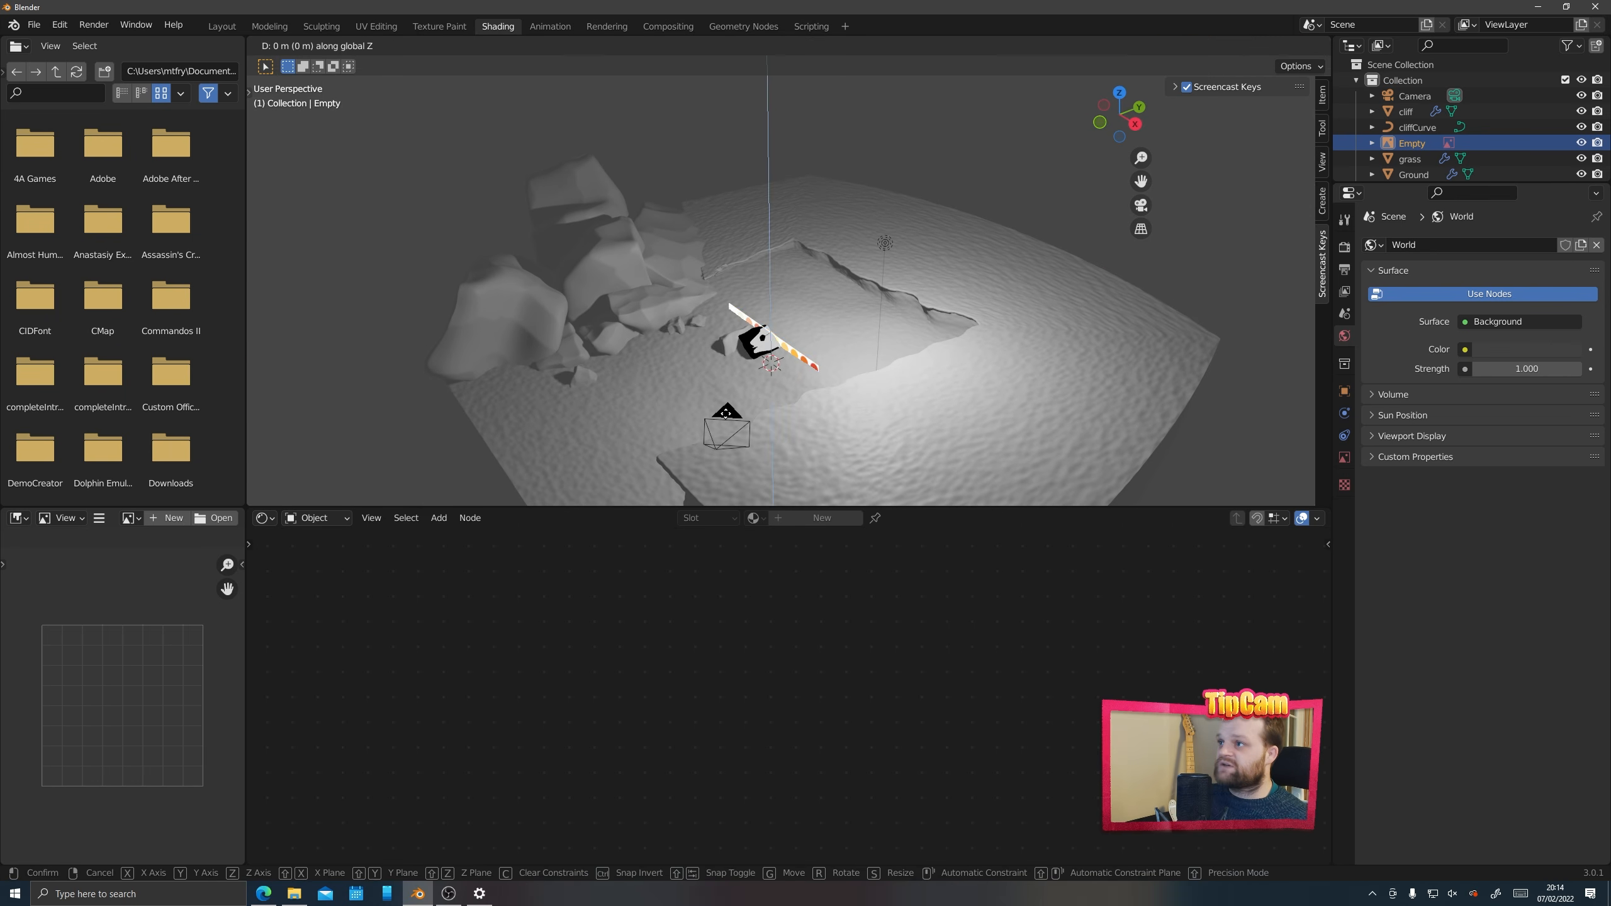
{"action": "left_click", "coordinate": [707, 253]}
{"action": "key", "text": "g"}
{"action": "key", "text": "y"}
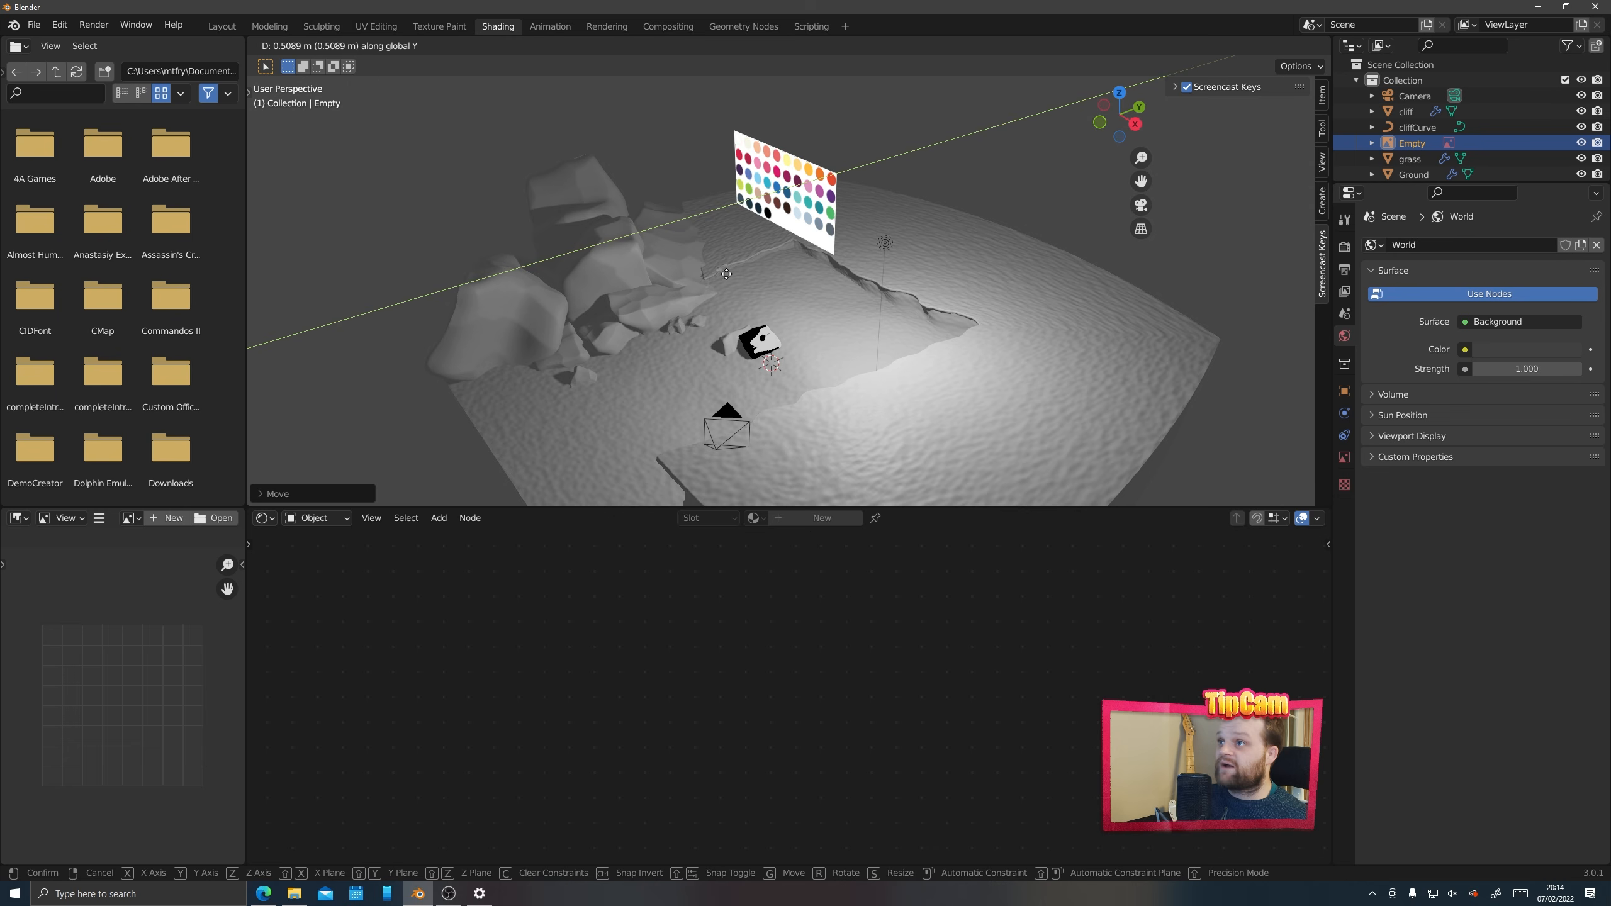
{"action": "left_click", "coordinate": [882, 241]}
{"action": "middle_click_drag", "start_coordinate": [728, 316], "coordinate": [777, 320]}
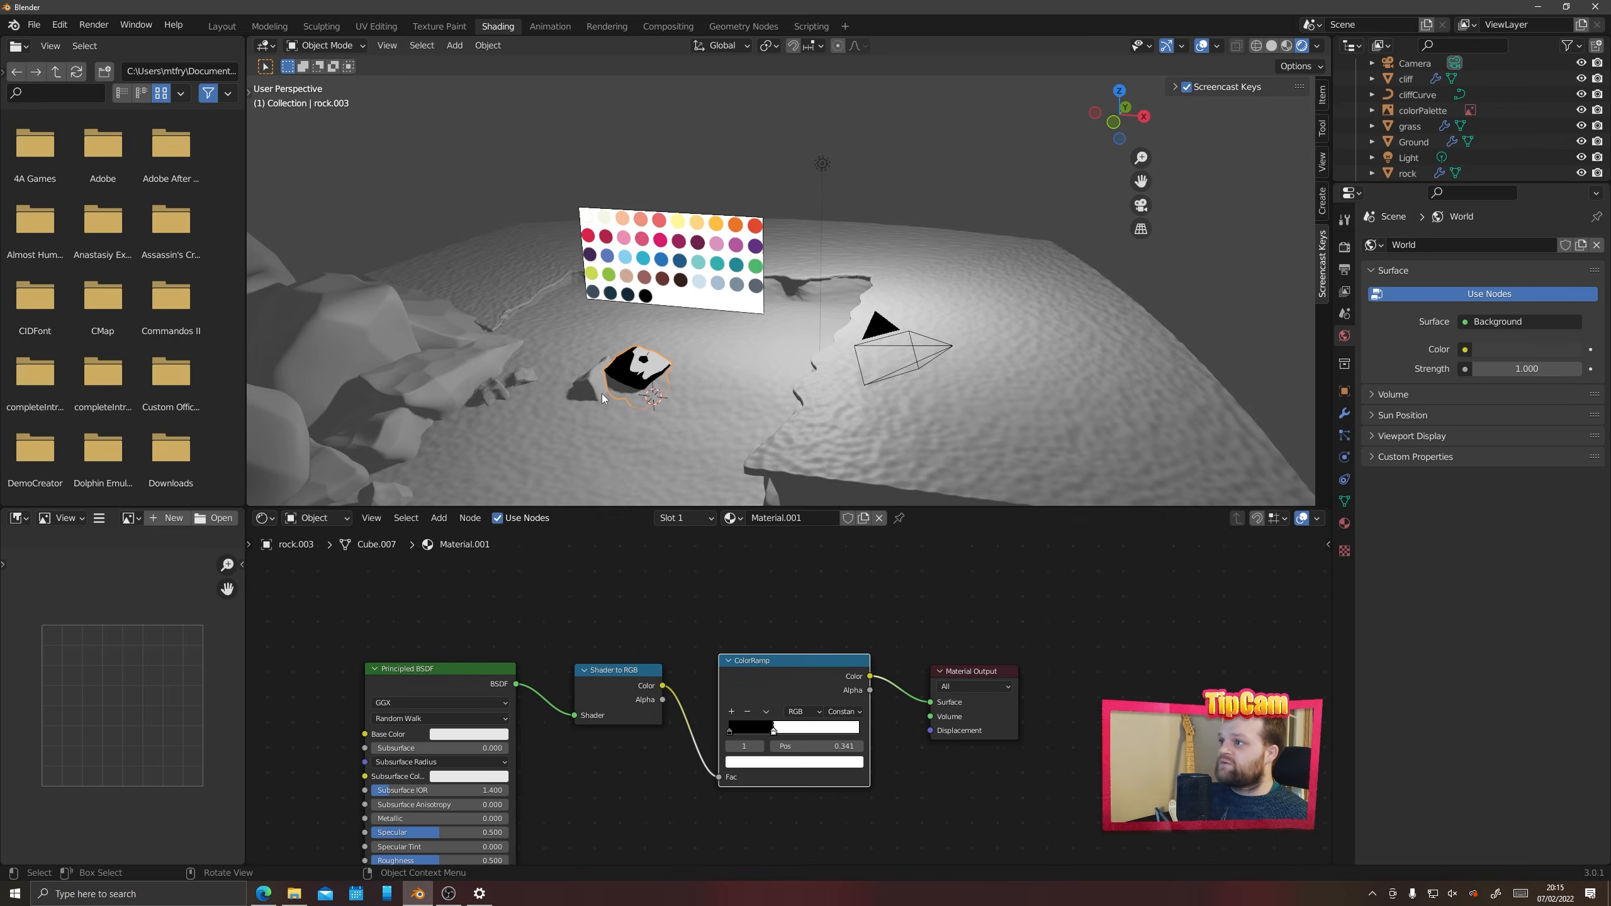
Move the ColorRamp's white stop to 0.511 and colour it with the palest blue-grey sampled from the palette image
{"action": "middle_click_drag", "start_coordinate": [602, 393], "coordinate": [720, 340]}
{"action": "scroll", "coordinate": [721, 380], "scroll_direction": "up", "scroll_amount": 2}
{"action": "middle_click_drag", "start_coordinate": [724, 397], "coordinate": [725, 436], "text": "shift"}
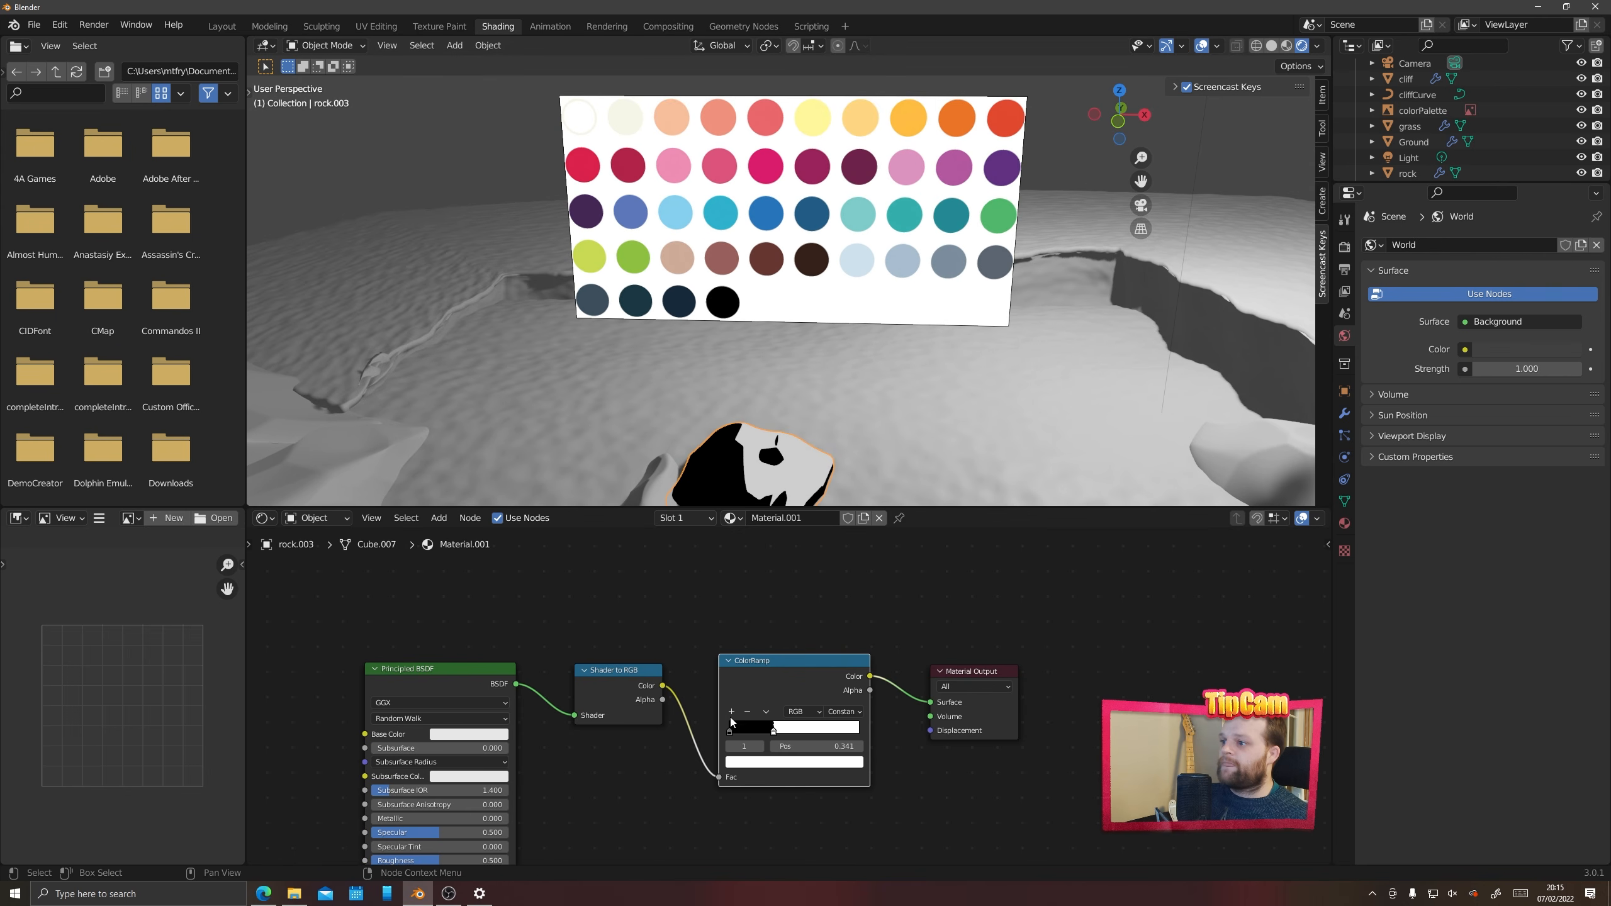
{"action": "left_click_drag", "start_coordinate": [776, 734], "coordinate": [798, 734]}
{"action": "left_click", "coordinate": [805, 762]}
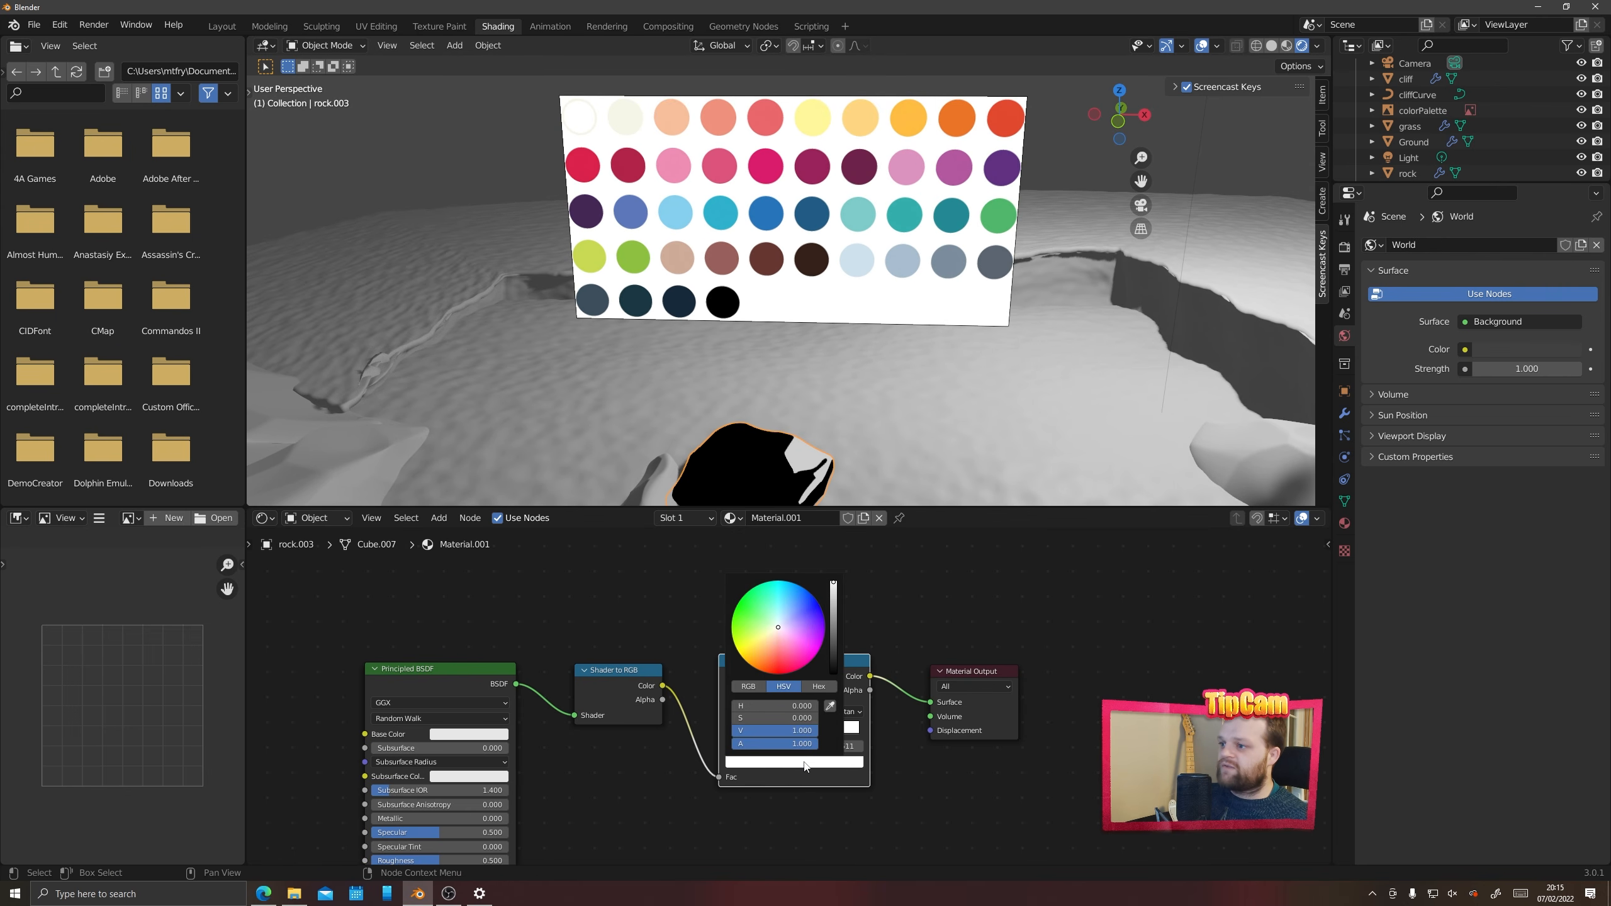
{"action": "left_click", "coordinate": [830, 707]}
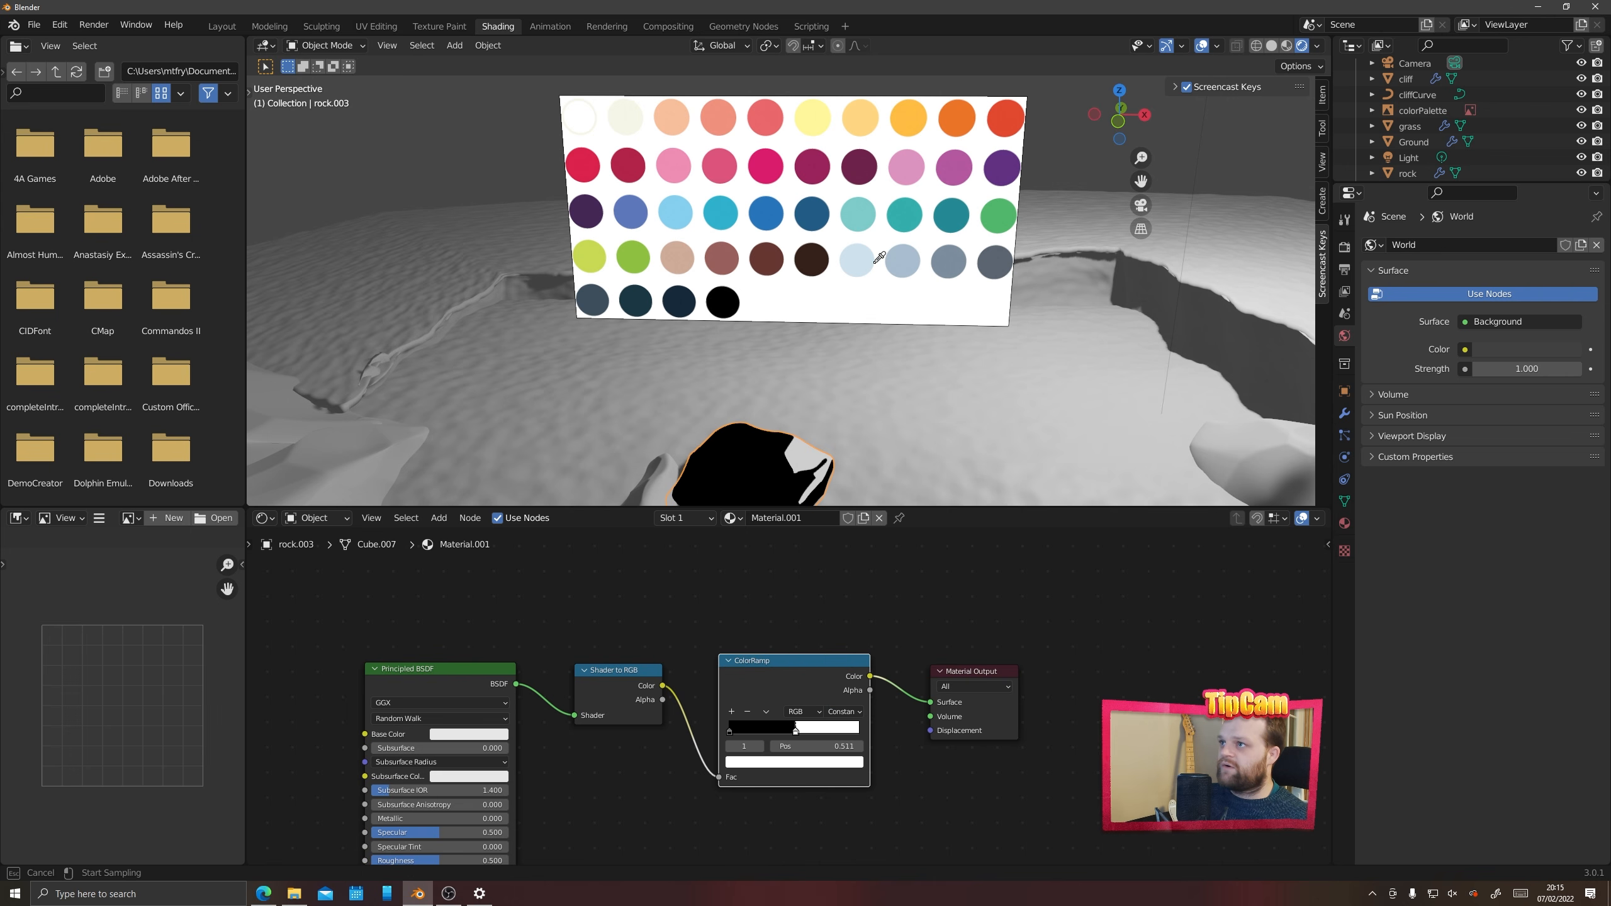
{"action": "left_click", "coordinate": [854, 262]}
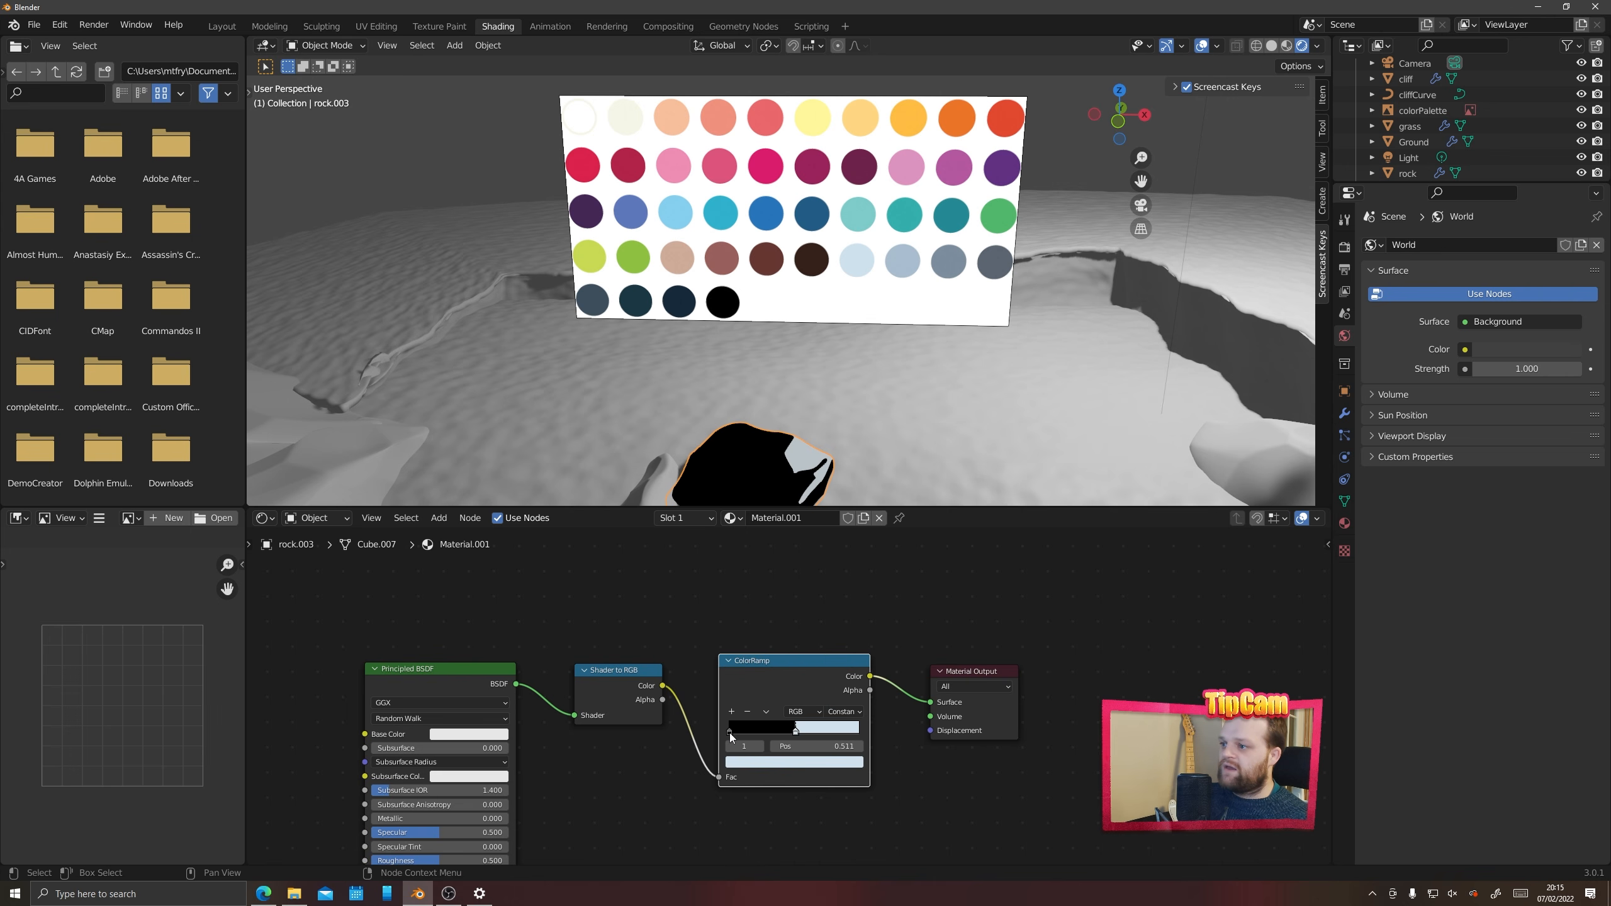
Add two stops to the ColorRamp and colour the one at 0.255 with the palette's light blue-grey
{"action": "left_click", "coordinate": [731, 711]}
{"action": "left_click", "coordinate": [732, 711]}
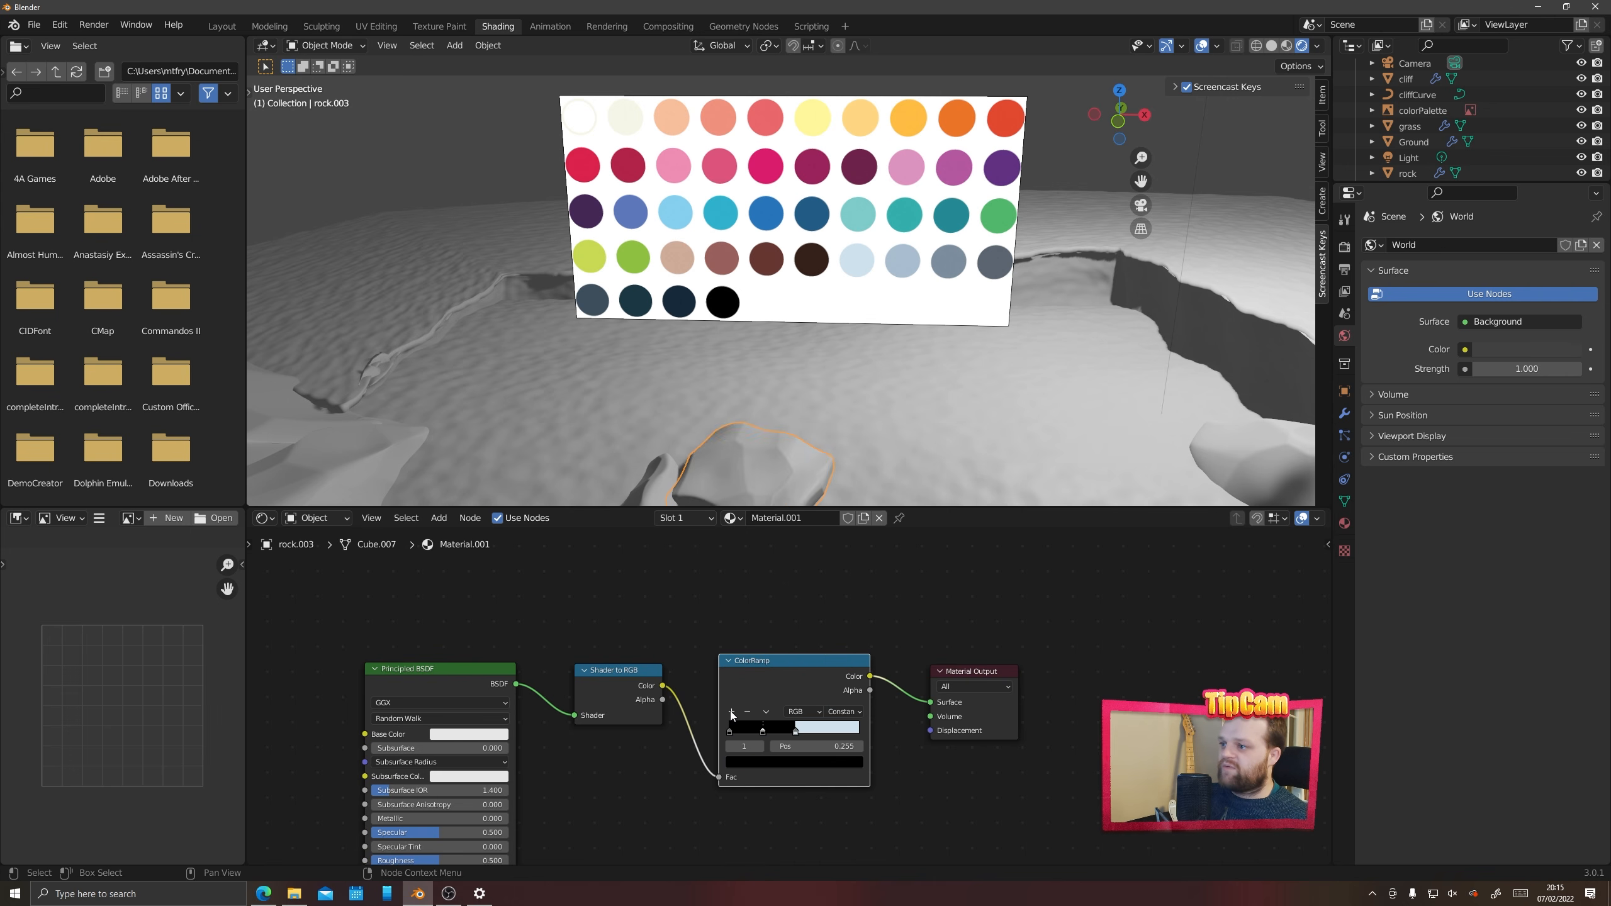
{"action": "left_click", "coordinate": [763, 731]}
{"action": "left_click", "coordinate": [793, 762]}
{"action": "left_click", "coordinate": [848, 710]}
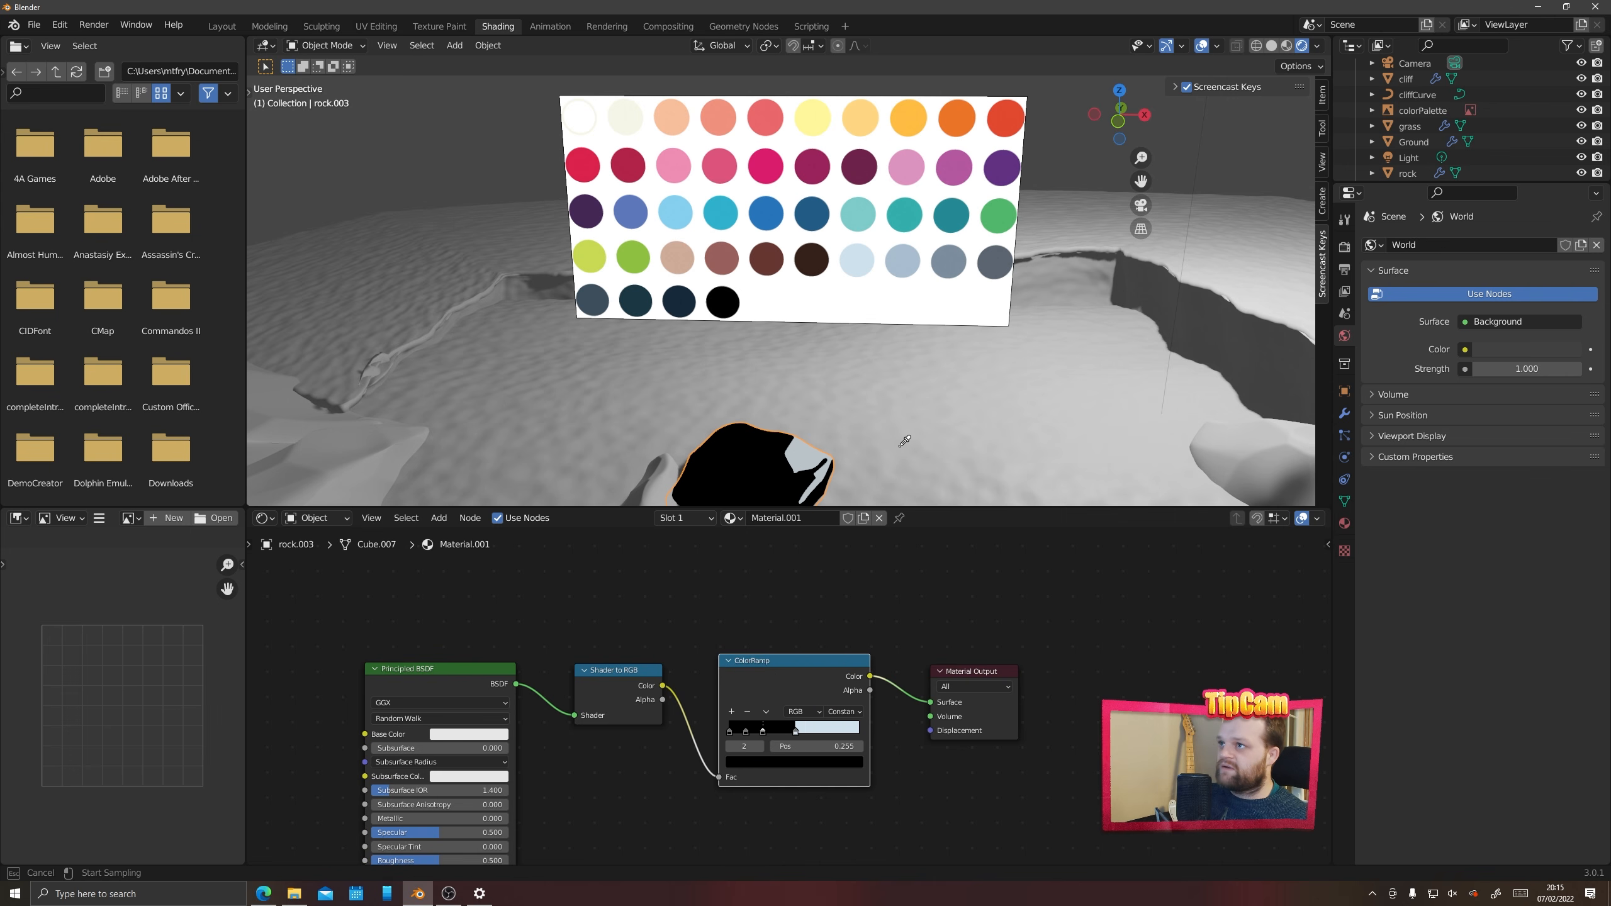
{"action": "left_click", "coordinate": [900, 257]}
Colour the ColorRamp stop at 0.124 with the medium blue-grey sampled from the palette
{"action": "left_click", "coordinate": [747, 730]}
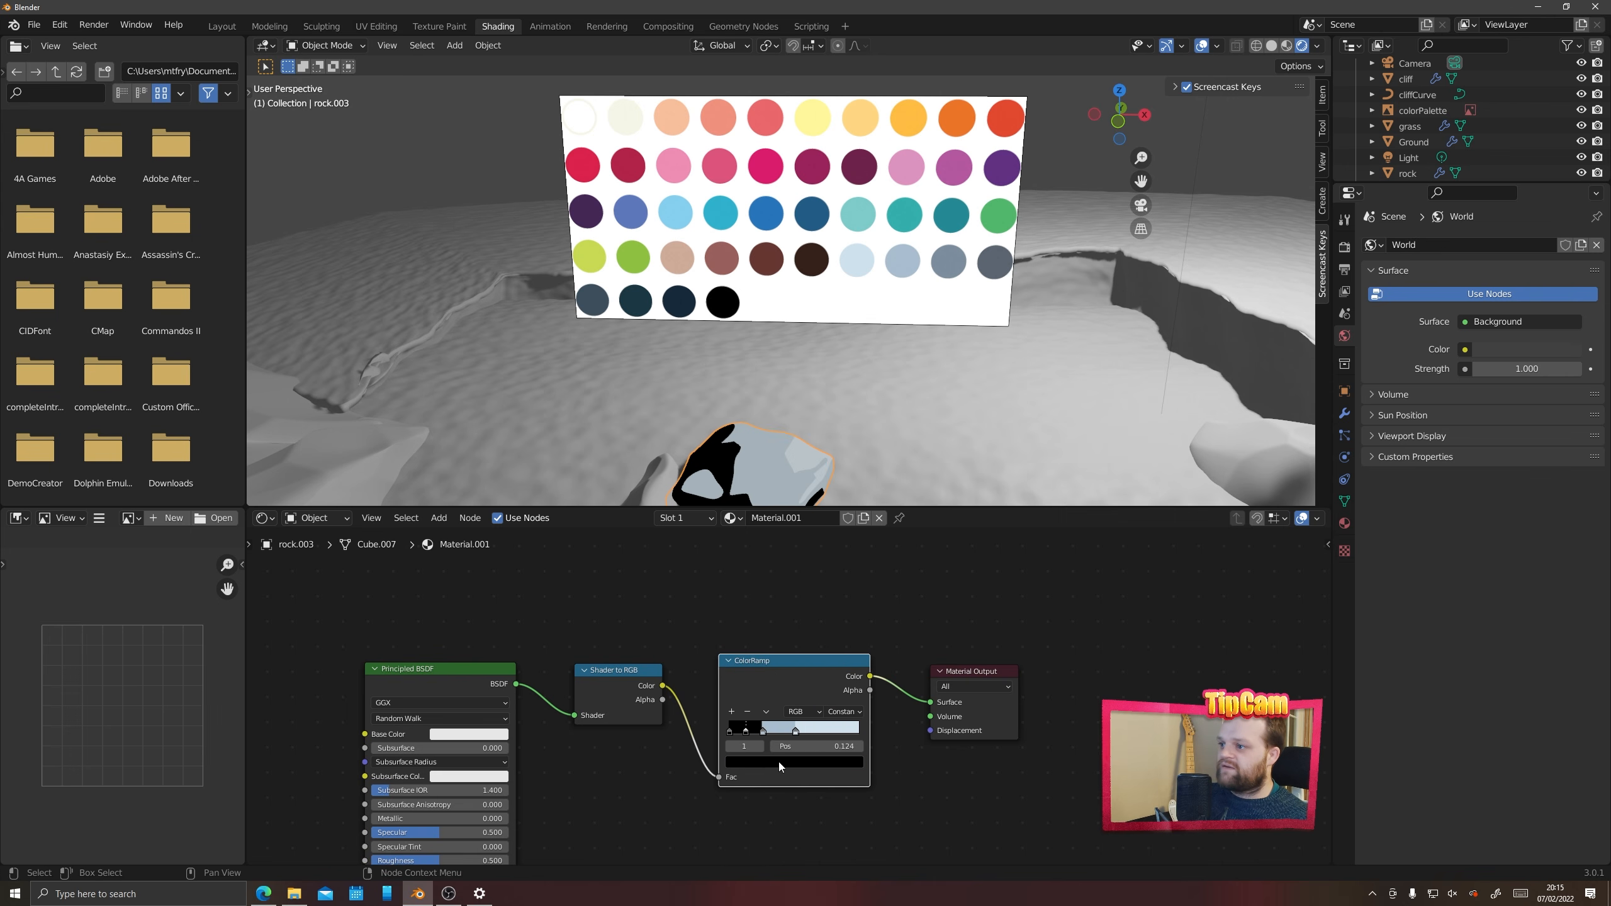
{"action": "left_click", "coordinate": [779, 762]}
{"action": "left_click", "coordinate": [849, 710]}
{"action": "left_click", "coordinate": [949, 259]}
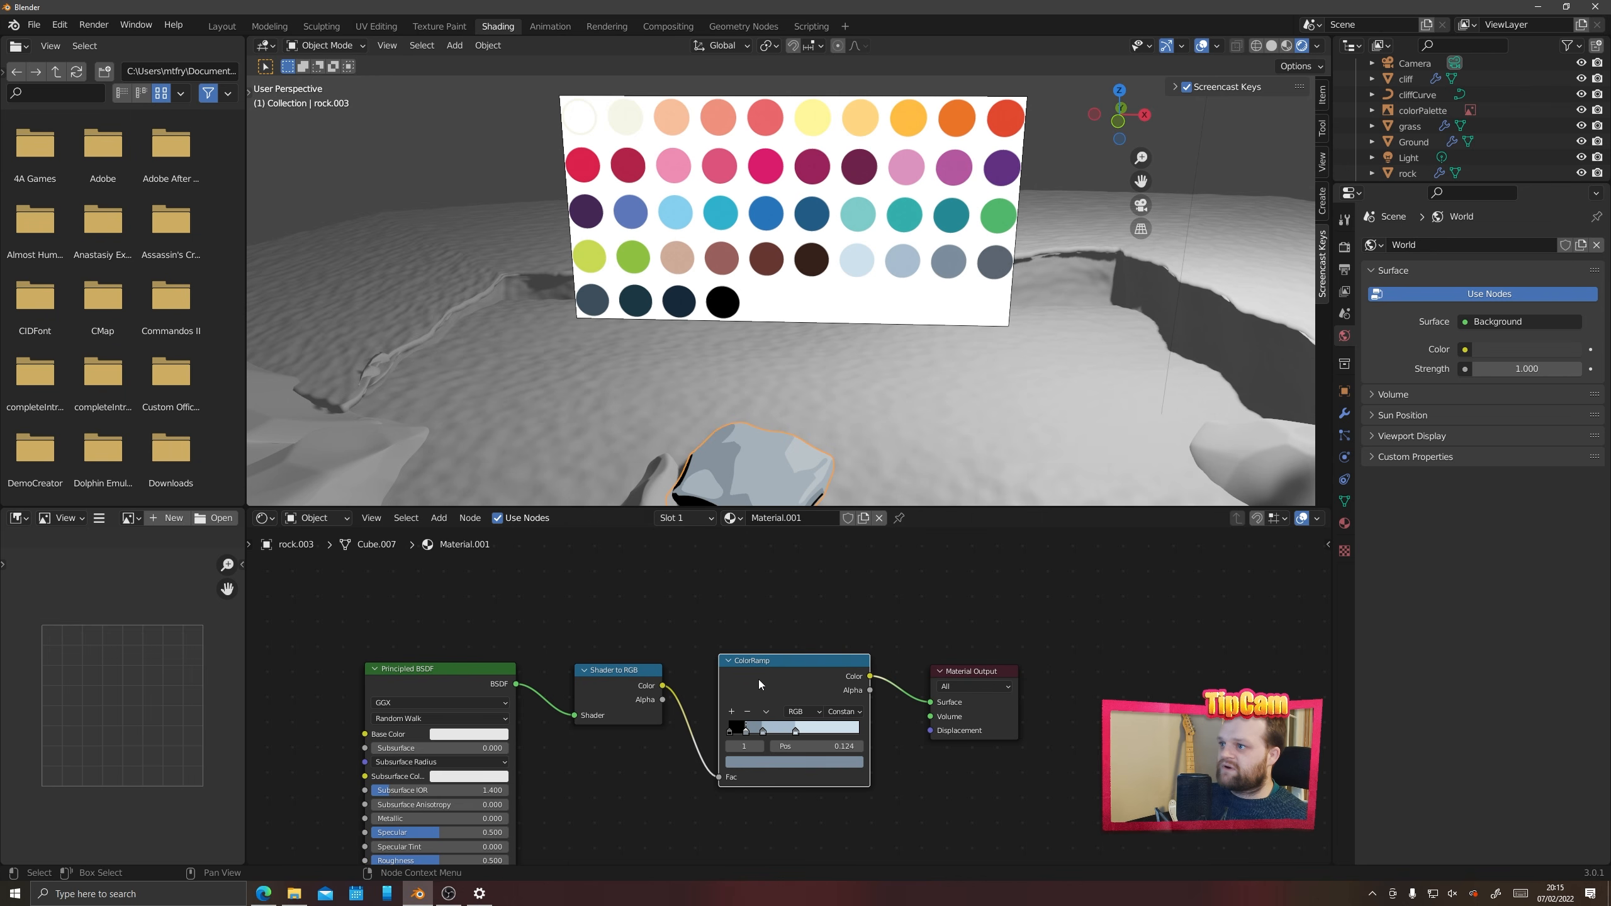
Sample the palette's slate grey for an extra stop near the ColorRamp's dark end and dark slate blue for the first stop
{"action": "left_click", "coordinate": [729, 732]}
{"action": "left_click", "coordinate": [757, 765]}
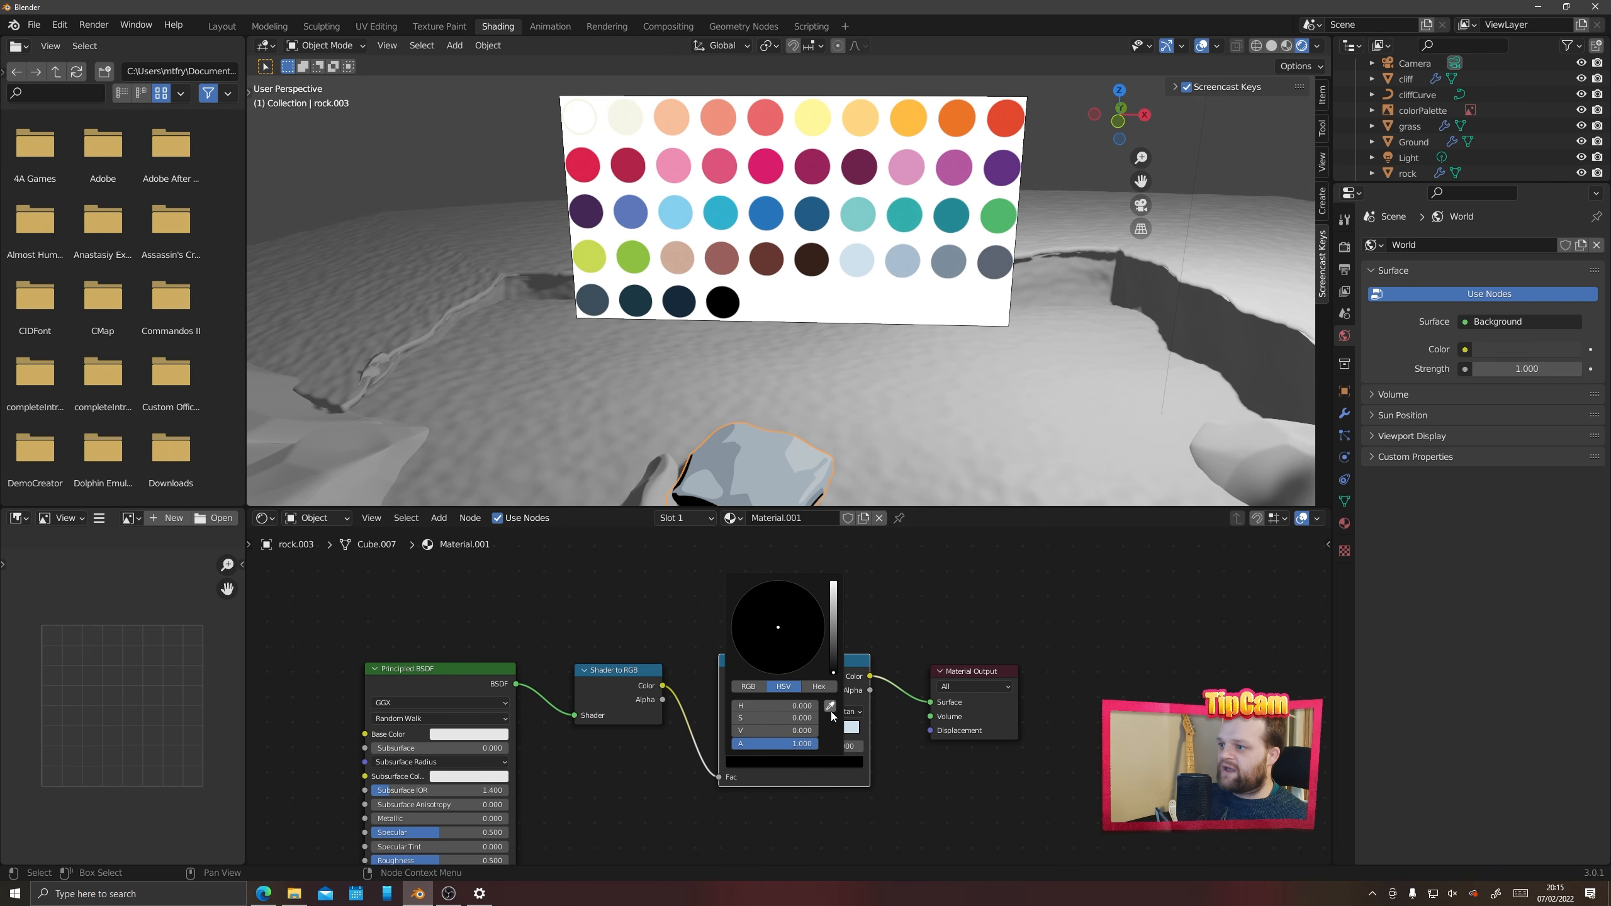
{"action": "left_click", "coordinate": [848, 710]}
{"action": "left_click", "coordinate": [994, 262]}
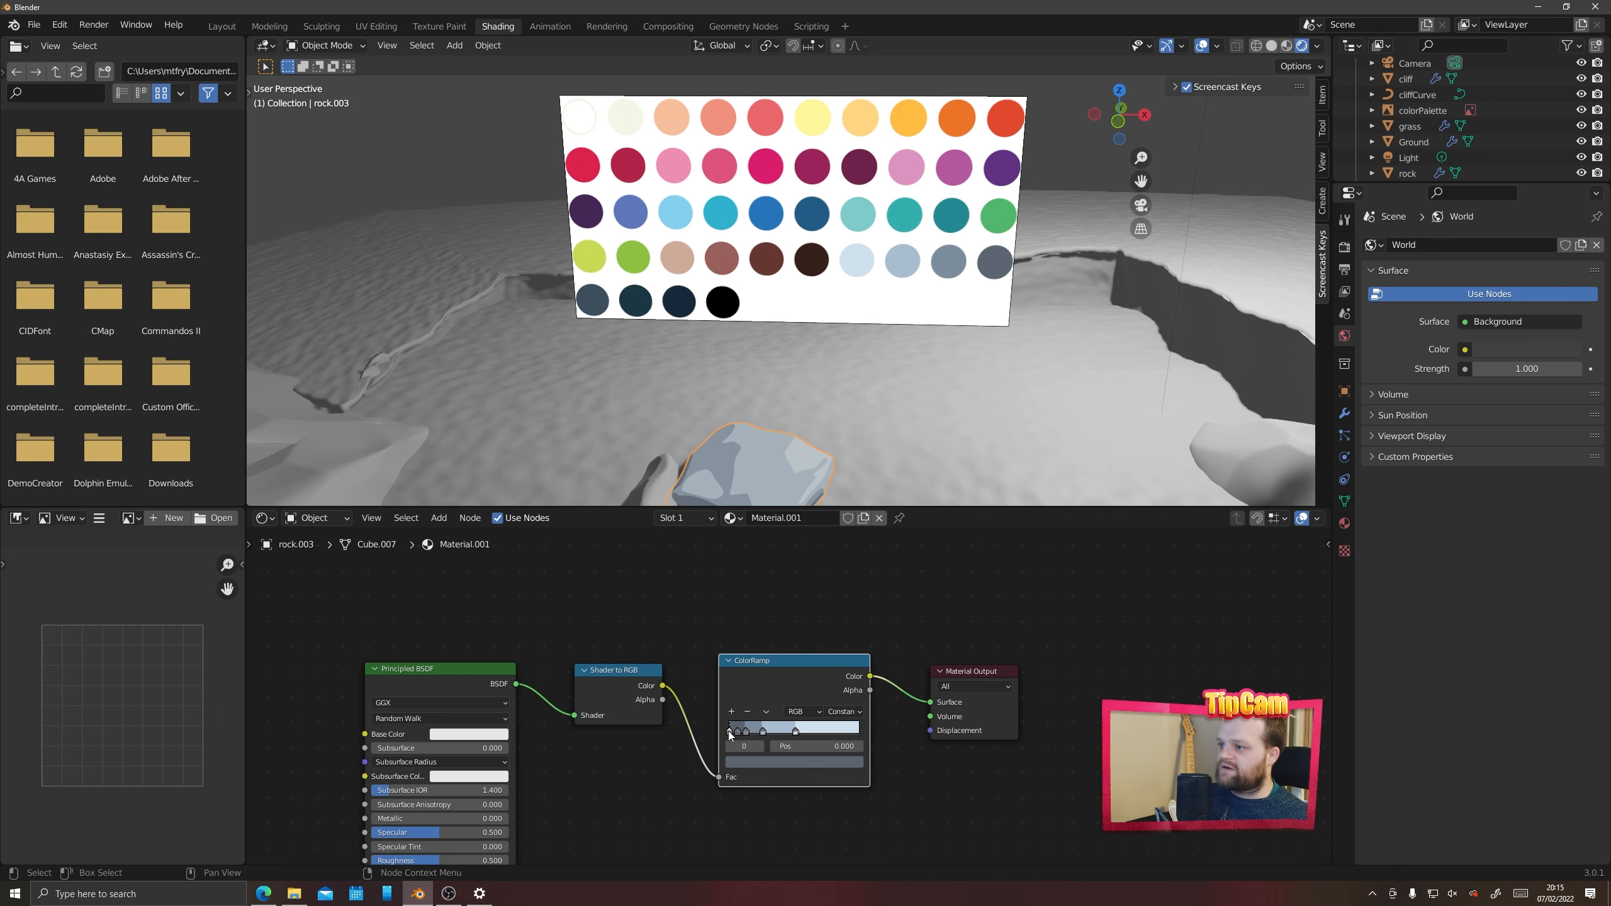
{"action": "left_click", "coordinate": [746, 761]}
{"action": "left_click", "coordinate": [830, 707]}
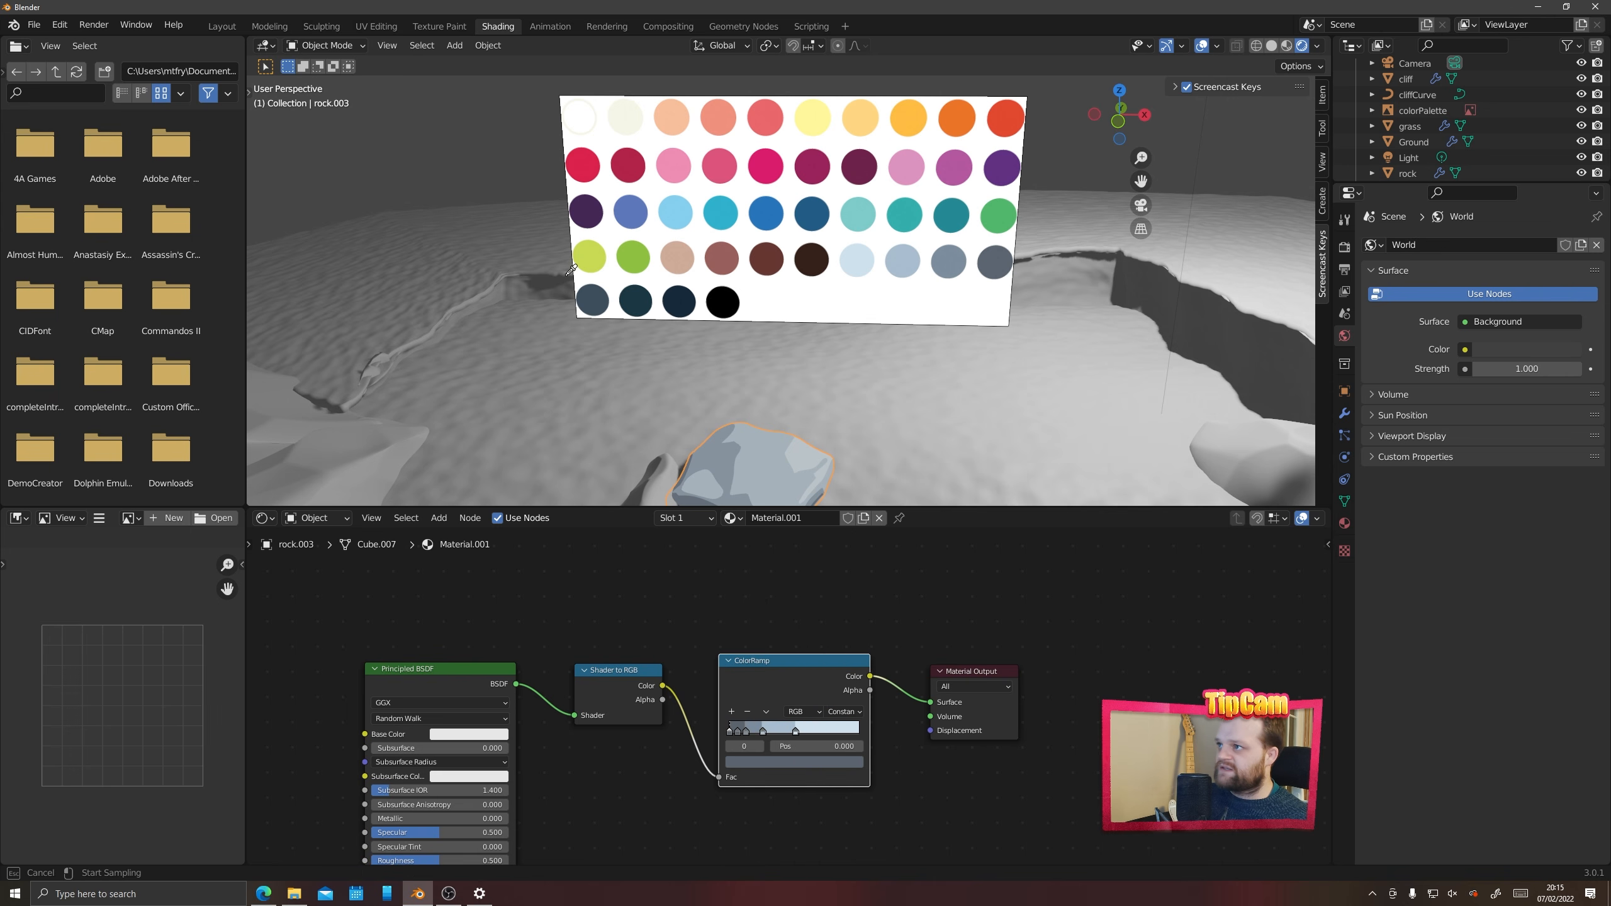
{"action": "left_click", "coordinate": [585, 297]}
Add another stop beside the ColorRamp's dark end and sample the palette's dark teal for the stop at 0.000
{"action": "middle_click_drag", "start_coordinate": [567, 470], "coordinate": [584, 419], "text": "shift"}
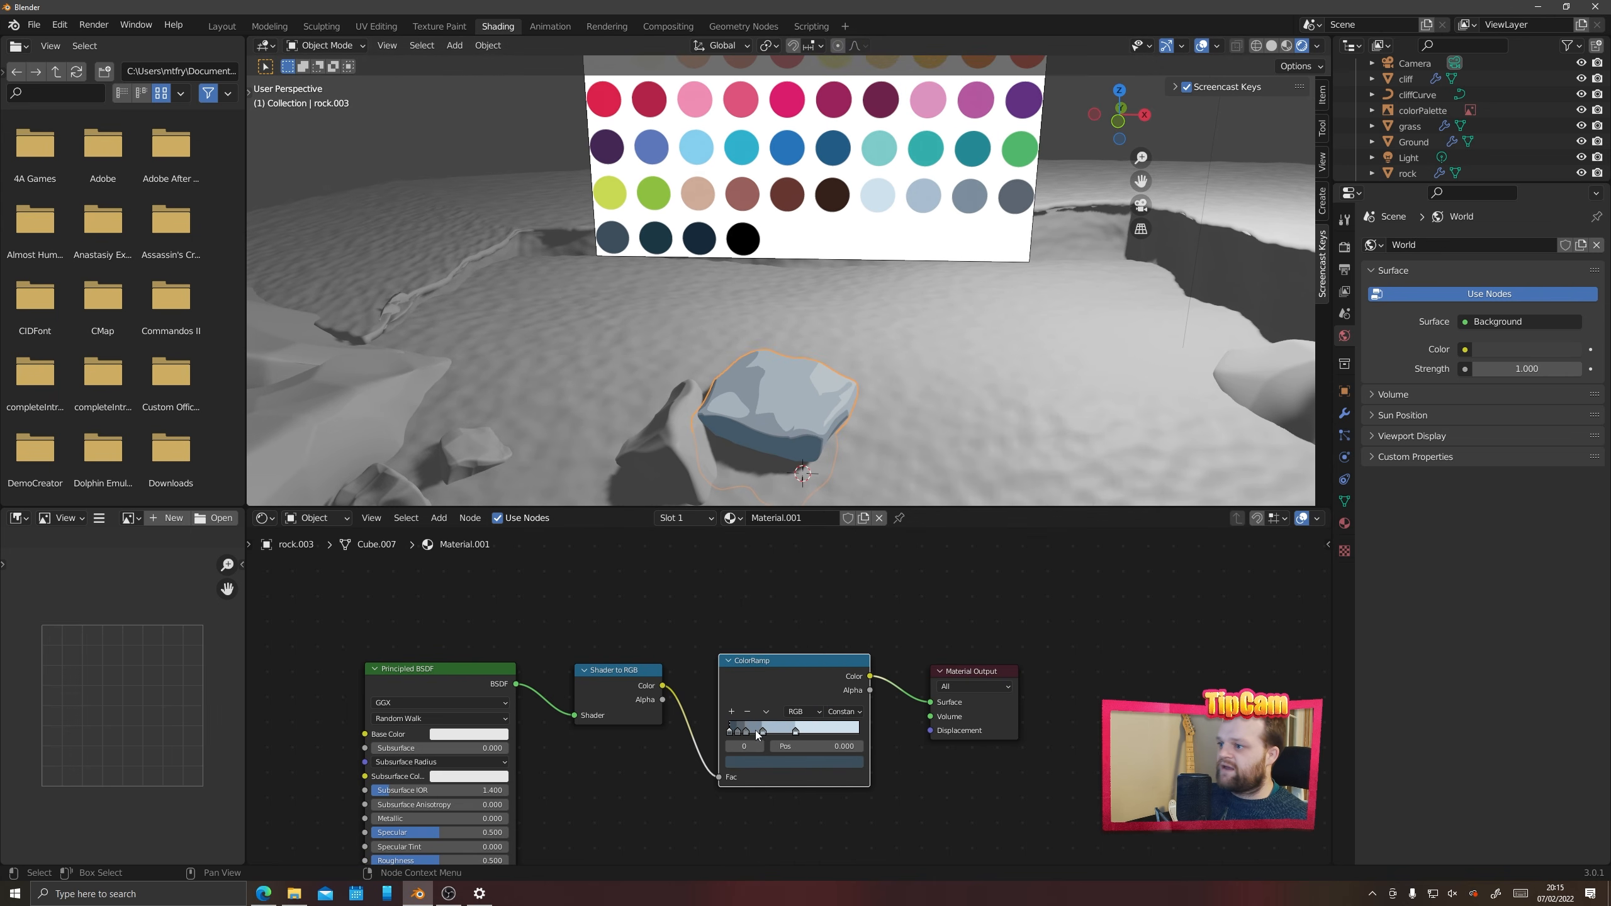
{"action": "left_click_drag", "start_coordinate": [763, 733], "coordinate": [742, 732]}
{"action": "left_click", "coordinate": [731, 733]}
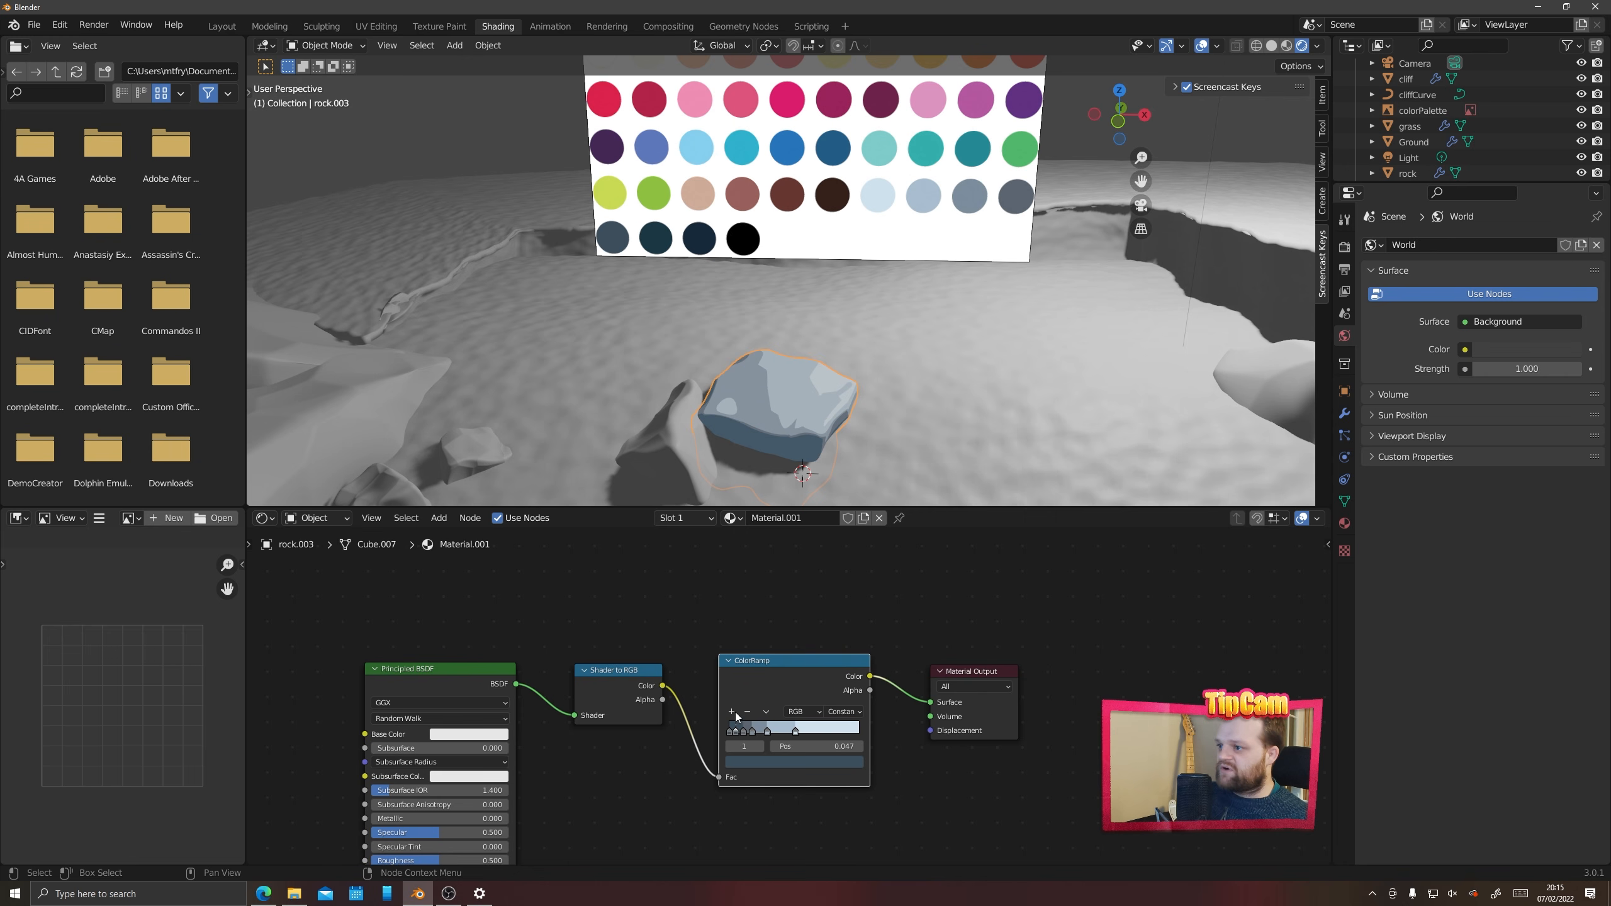
{"action": "scroll", "coordinate": [736, 717], "scroll_direction": "up", "scroll_amount": 3}
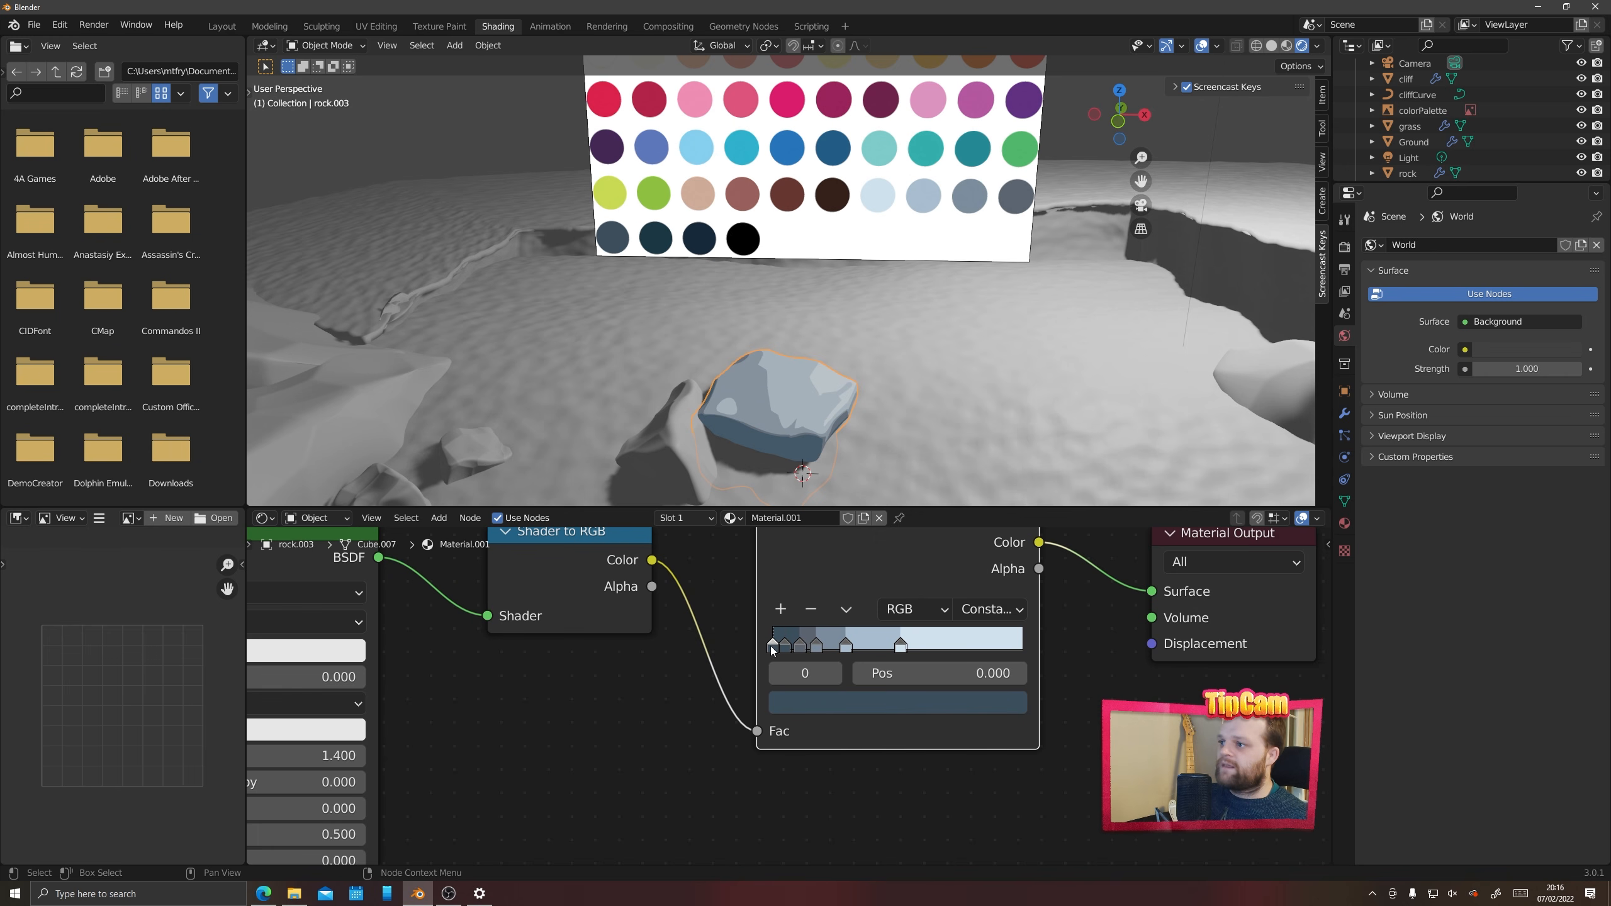
{"action": "left_click", "coordinate": [807, 706]}
{"action": "left_click", "coordinate": [969, 593]}
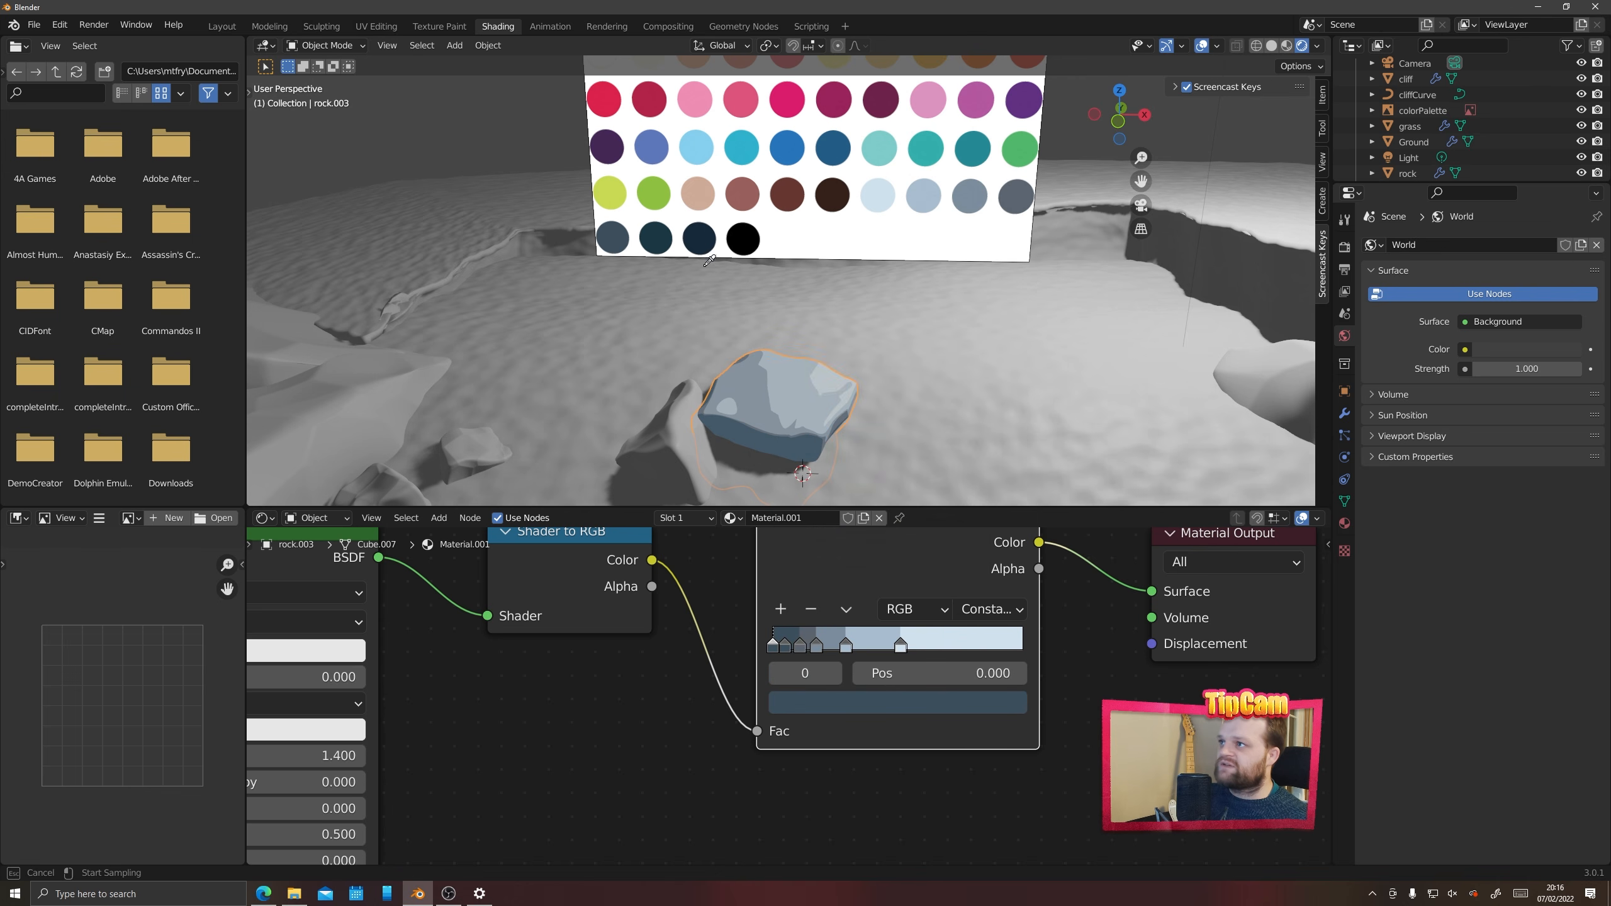
{"action": "left_click", "coordinate": [655, 232]}
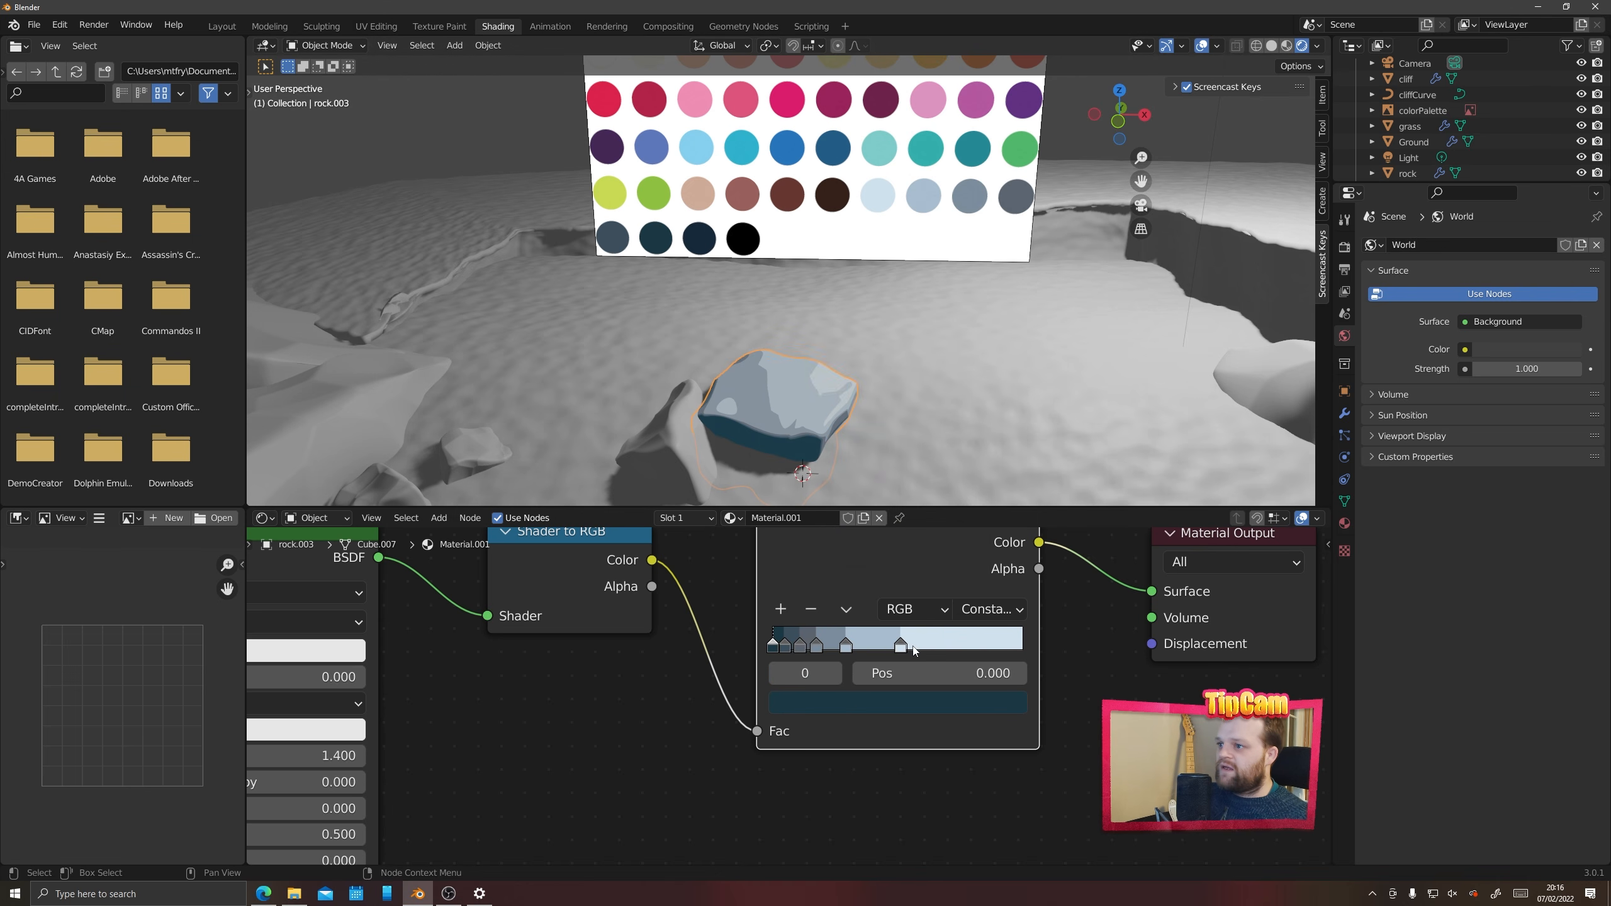
Spread the ColorRamp stops further apart, placing stop 1 at 0.102 and stop 4 at 0.386
{"action": "mouse_move", "coordinate": [900, 646]}
{"action": "left_mouse_down"}
{"action": "mouse_move", "coordinate": [939, 646]}
{"action": "mouse_move", "coordinate": [788, 648]}
{"action": "mouse_move", "coordinate": [801, 650]}
{"action": "left_mouse_up"}
{"action": "left_click", "coordinate": [851, 647]}
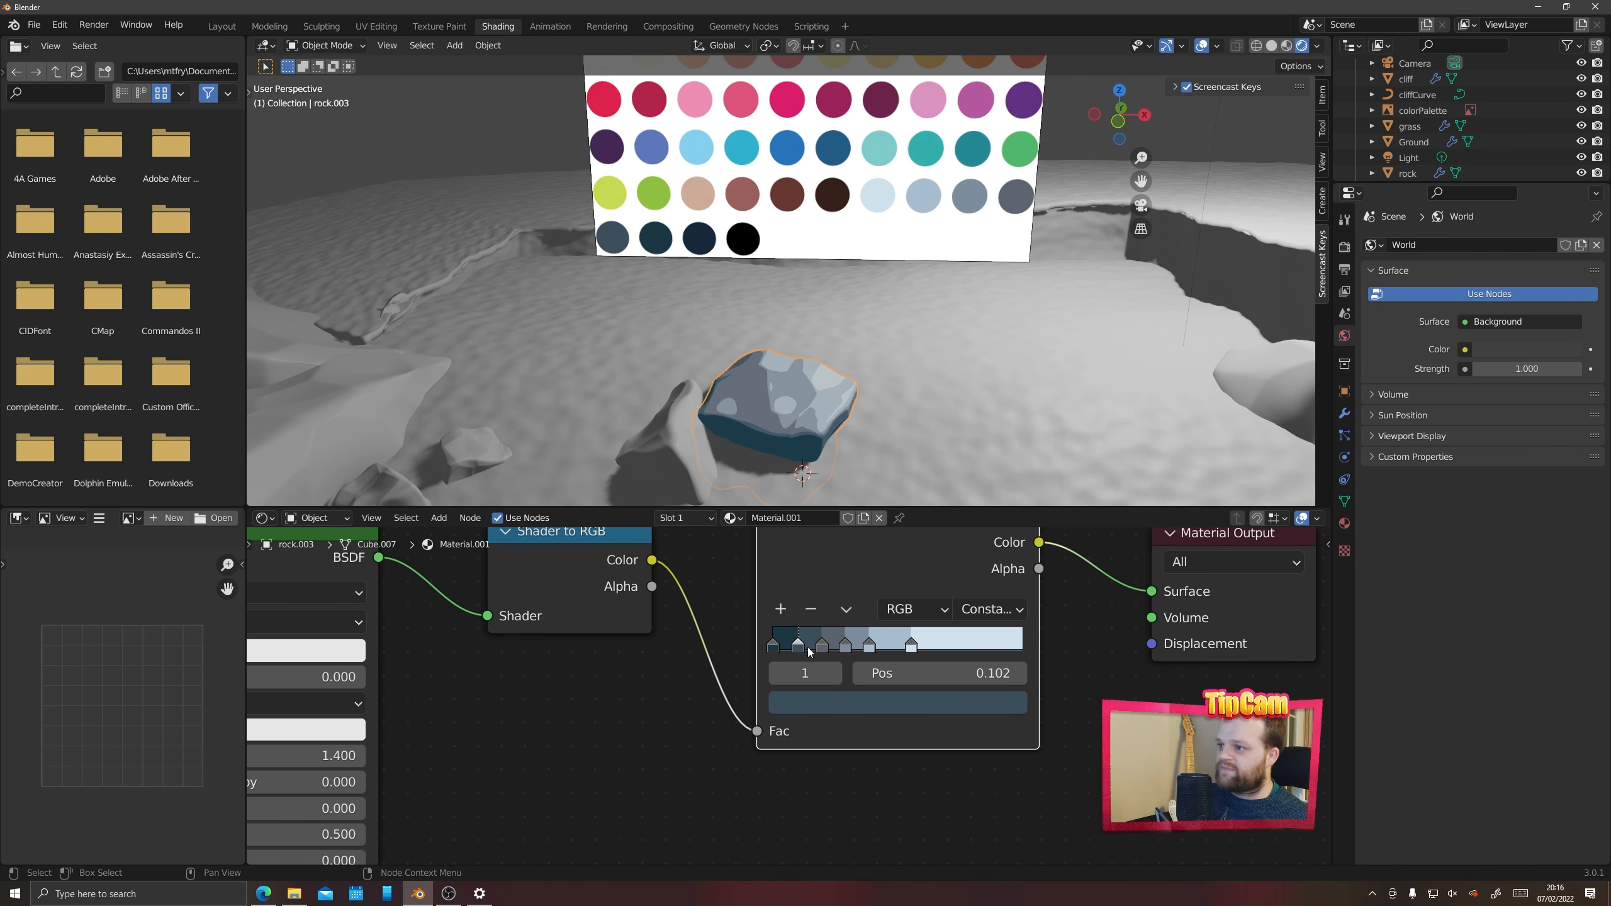
{"action": "left_click", "coordinate": [822, 649]}
{"action": "left_click", "coordinate": [847, 646]}
{"action": "left_click", "coordinate": [870, 646]}
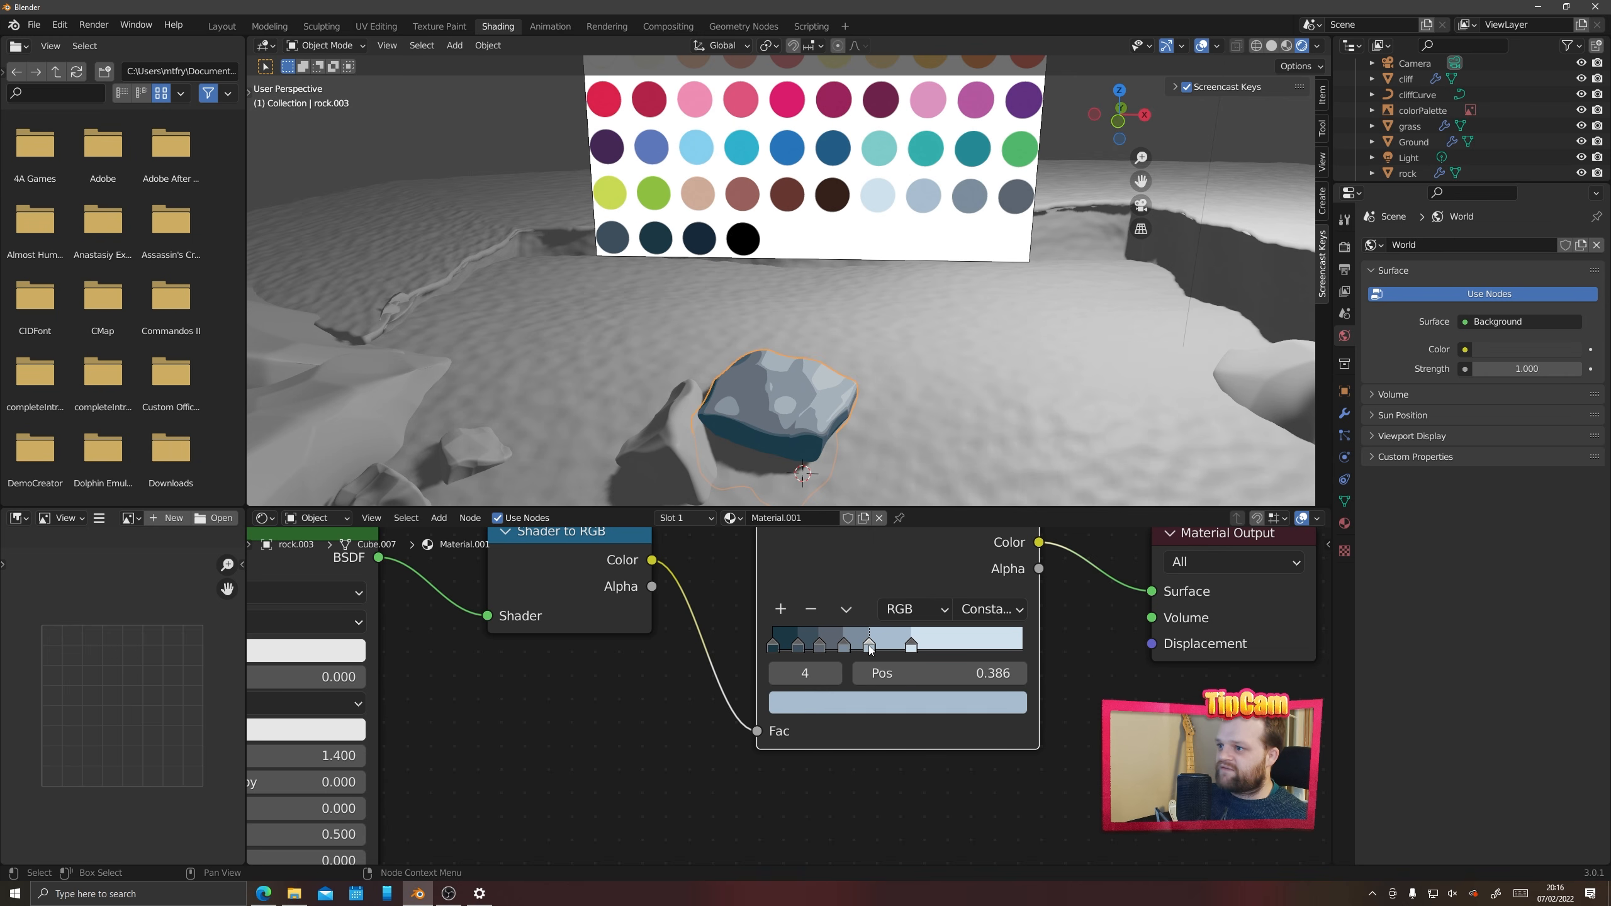
Move the light along negative X to test the rock's multi-tone shading, and undo the move
{"action": "middle_click_drag", "start_coordinate": [791, 386], "coordinate": [971, 346]}
{"action": "scroll", "coordinate": [796, 356], "scroll_direction": "down", "scroll_amount": 5}
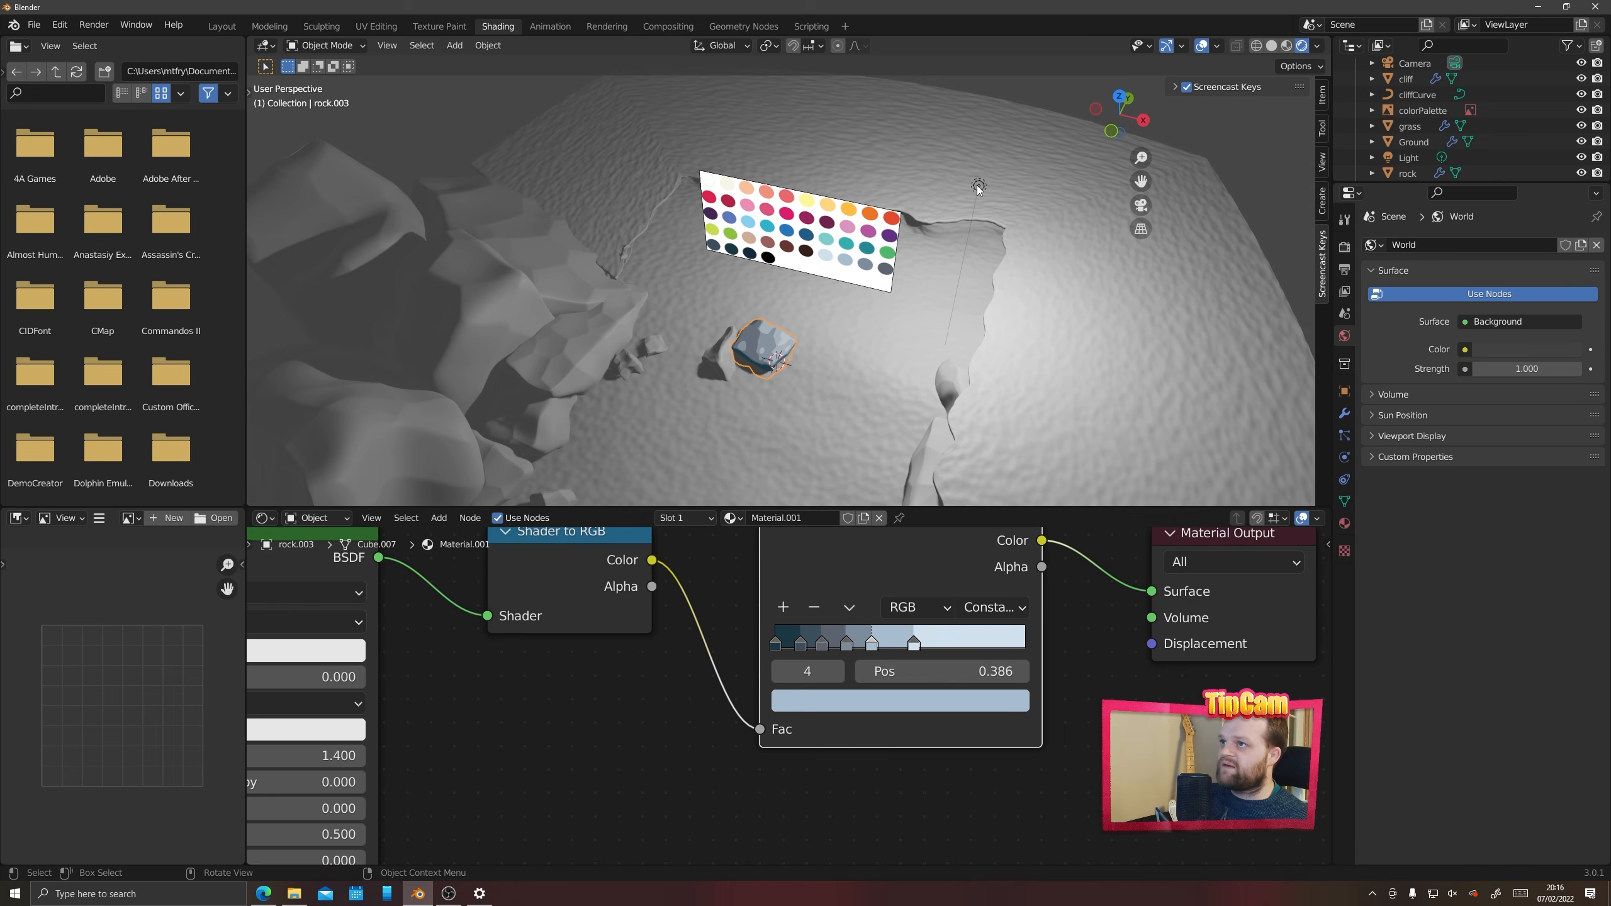
{"action": "left_click", "coordinate": [970, 346]}
{"action": "key", "text": "g"}
{"action": "key", "text": "x"}
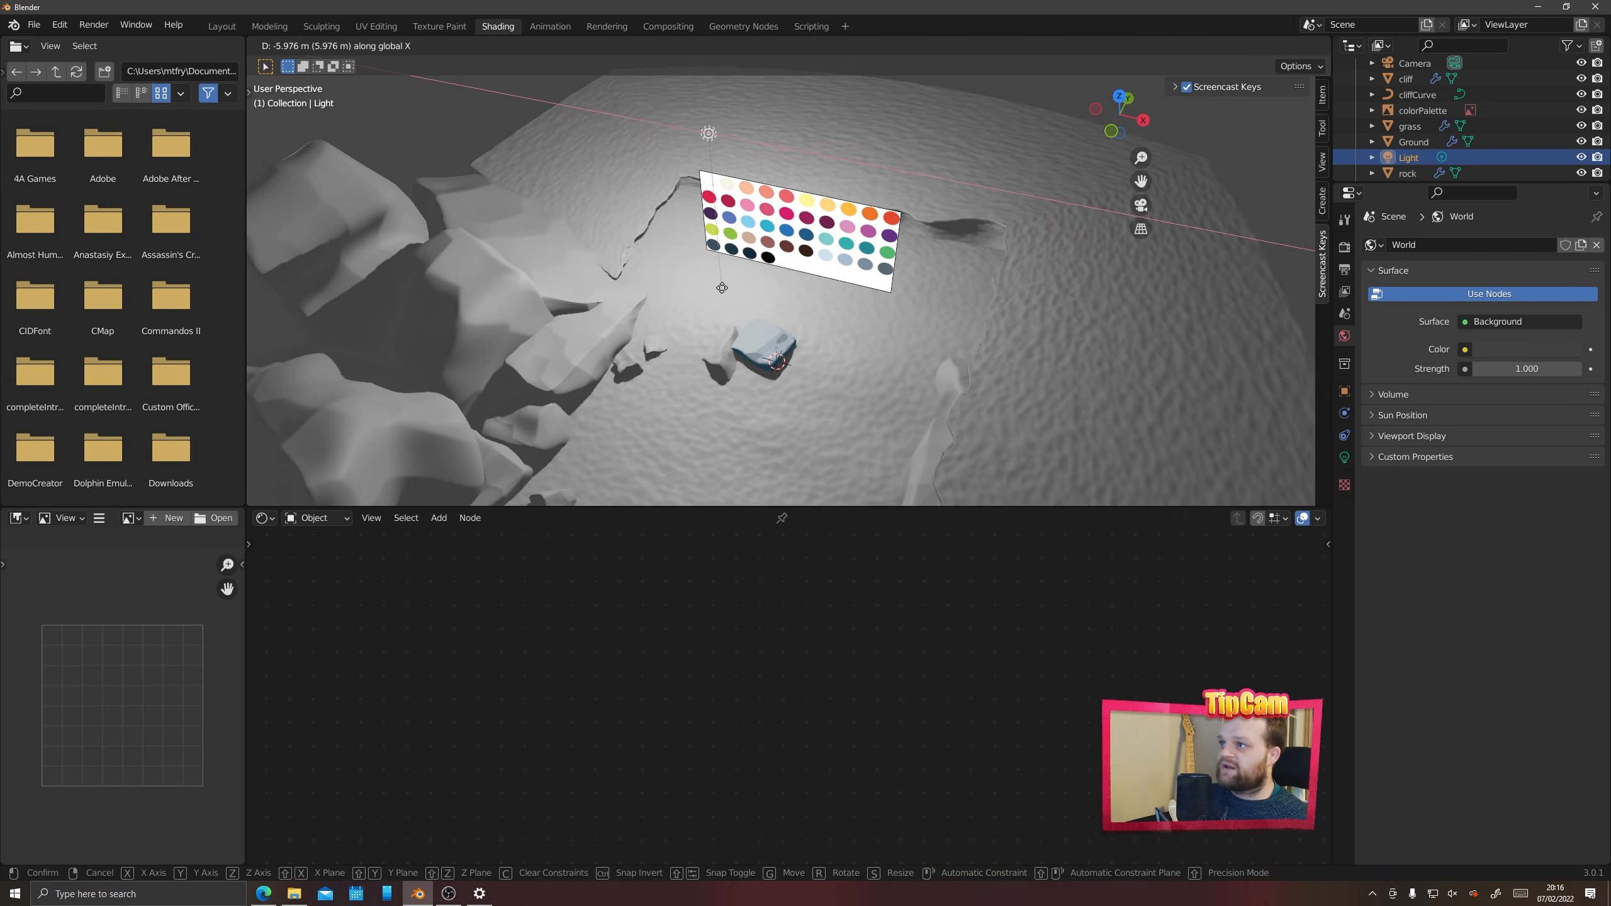
{"action": "left_click", "coordinate": [931, 312]}
{"action": "key", "text": "ctrl+z"}
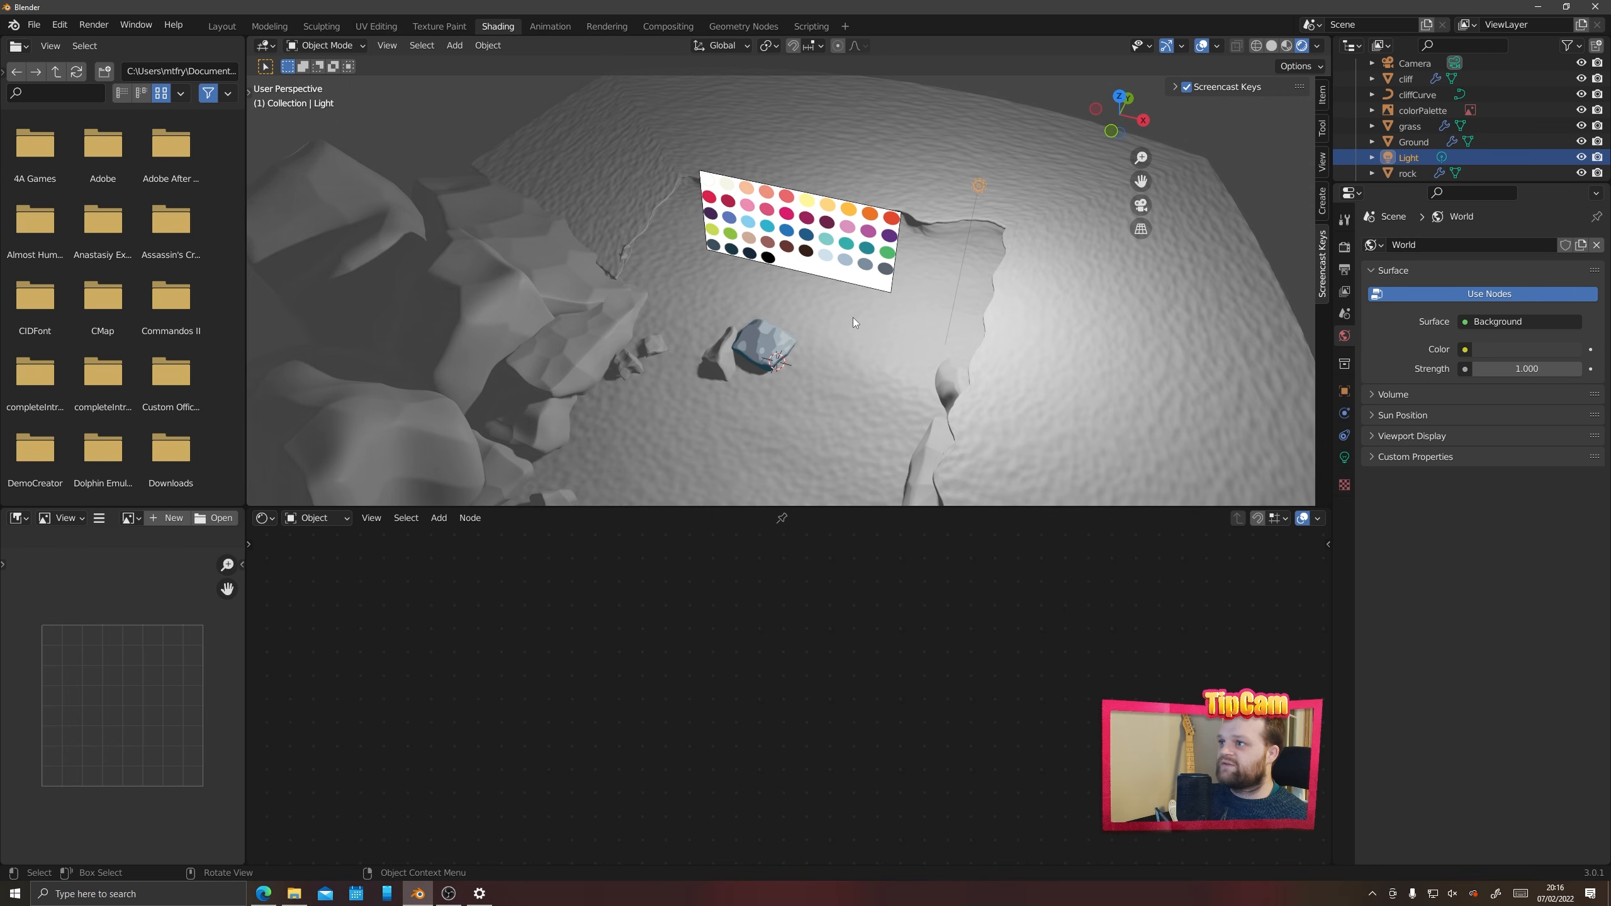
Select the blue-grey rock again and rename its material Stone
{"action": "scroll", "coordinate": [736, 394], "scroll_direction": "up", "scroll_amount": 5}
{"action": "mouse_move", "coordinate": [733, 343]}
{"action": "middle_mouse_down"}
{"action": "mouse_move", "coordinate": [761, 325]}
{"action": "mouse_move", "coordinate": [753, 311]}
{"action": "mouse_move", "coordinate": [758, 356]}
{"action": "middle_mouse_up"}
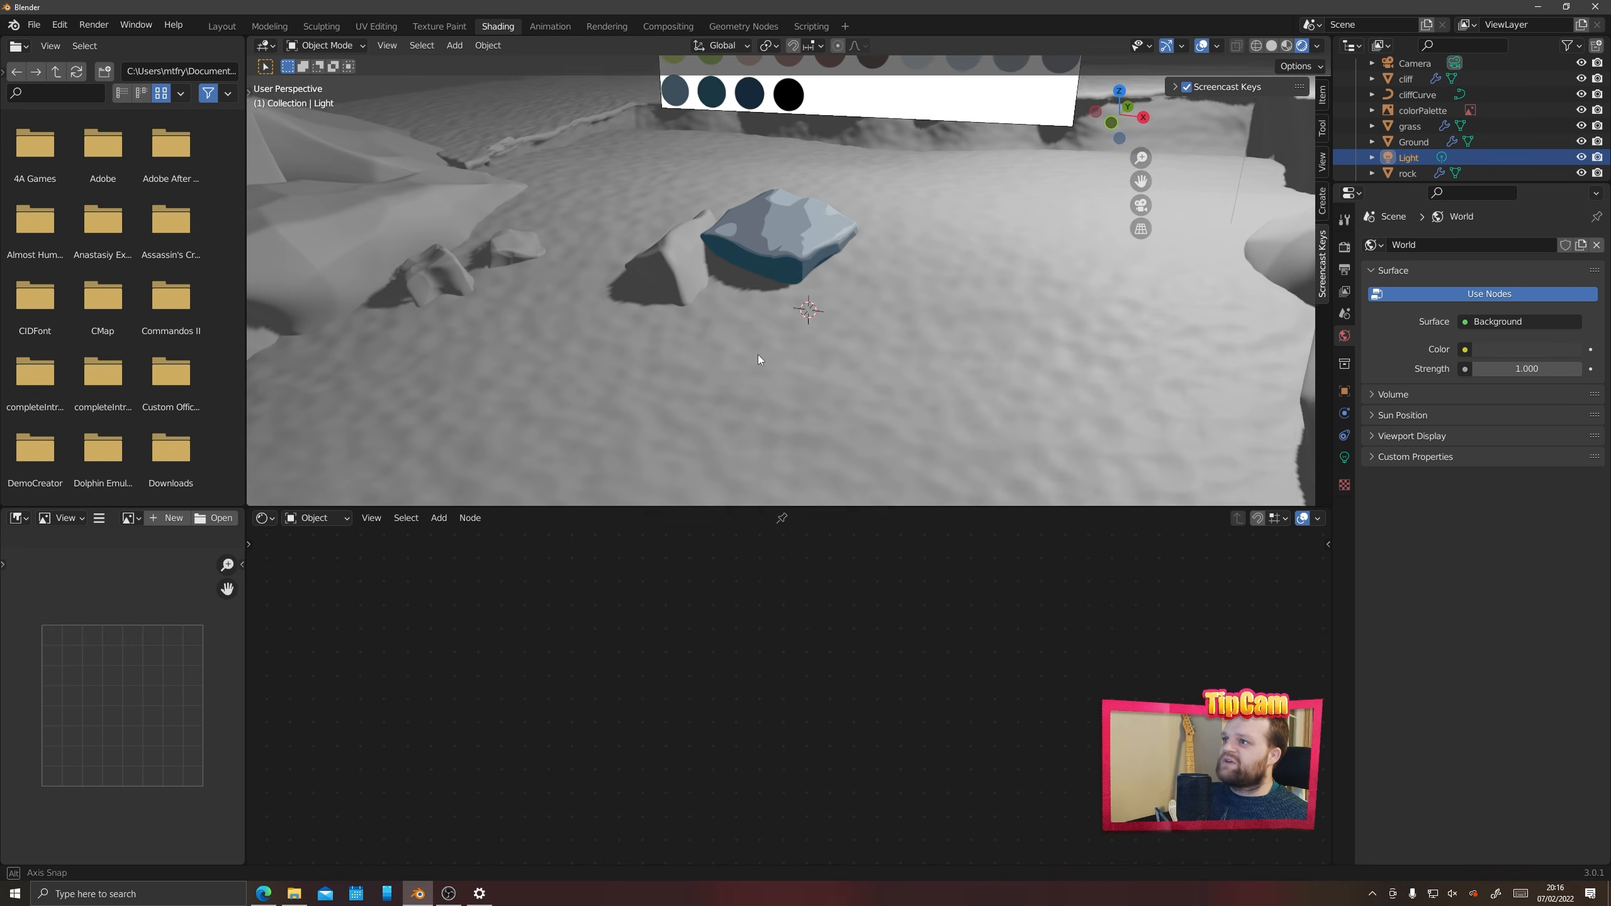
{"action": "left_click", "coordinate": [774, 241]}
{"action": "middle_click_drag", "start_coordinate": [774, 242], "coordinate": [708, 342]}
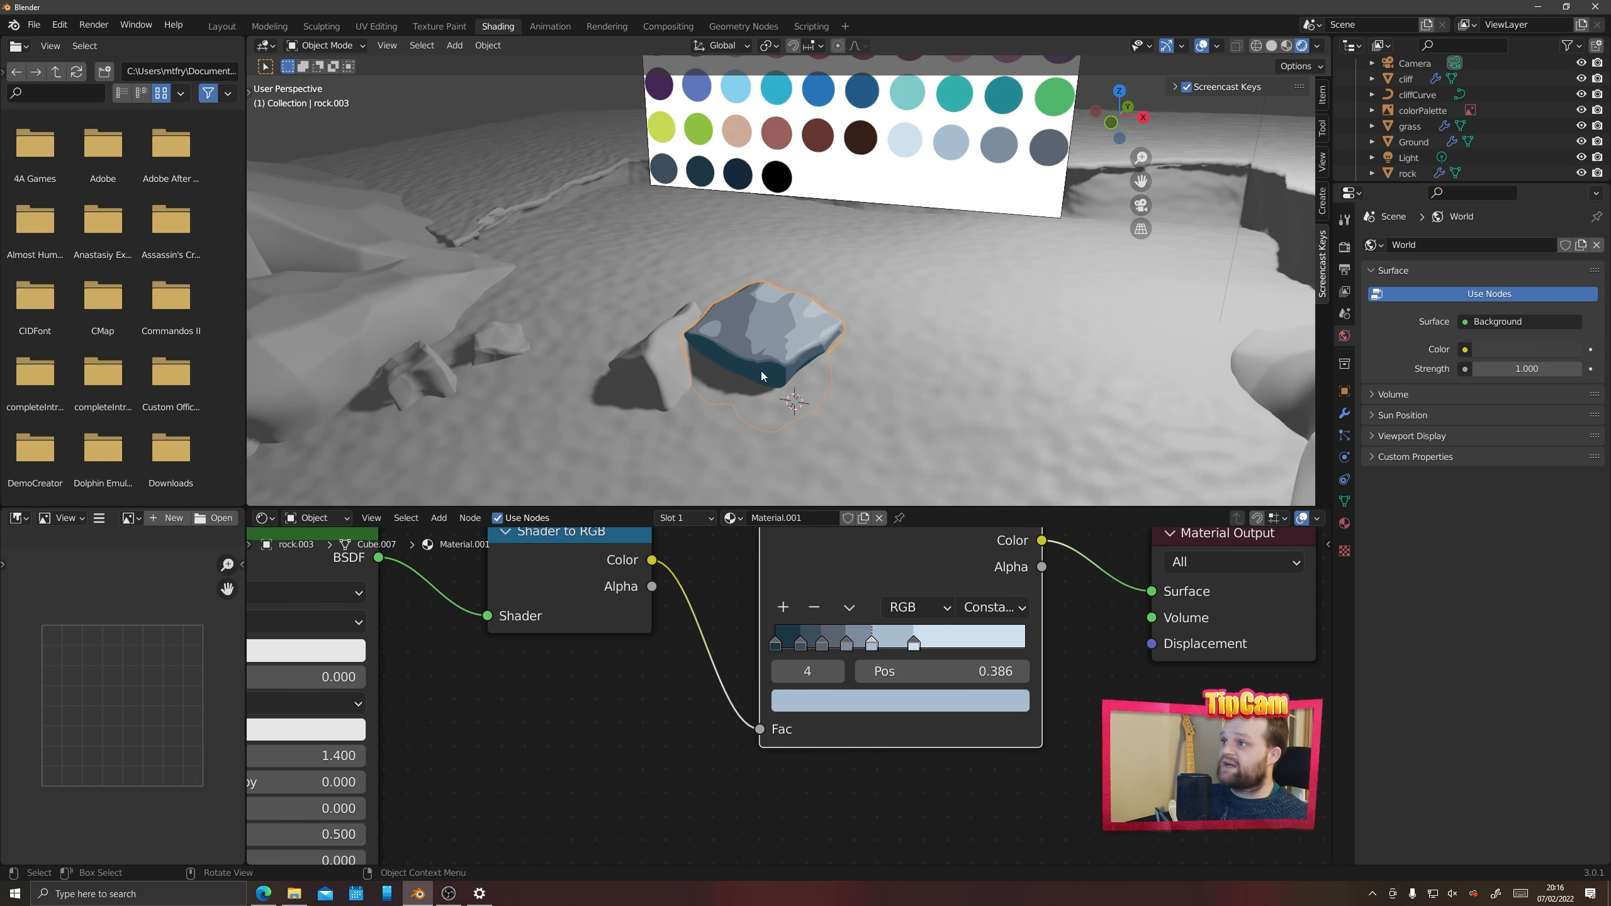
{"action": "left_click", "coordinate": [1344, 527]}
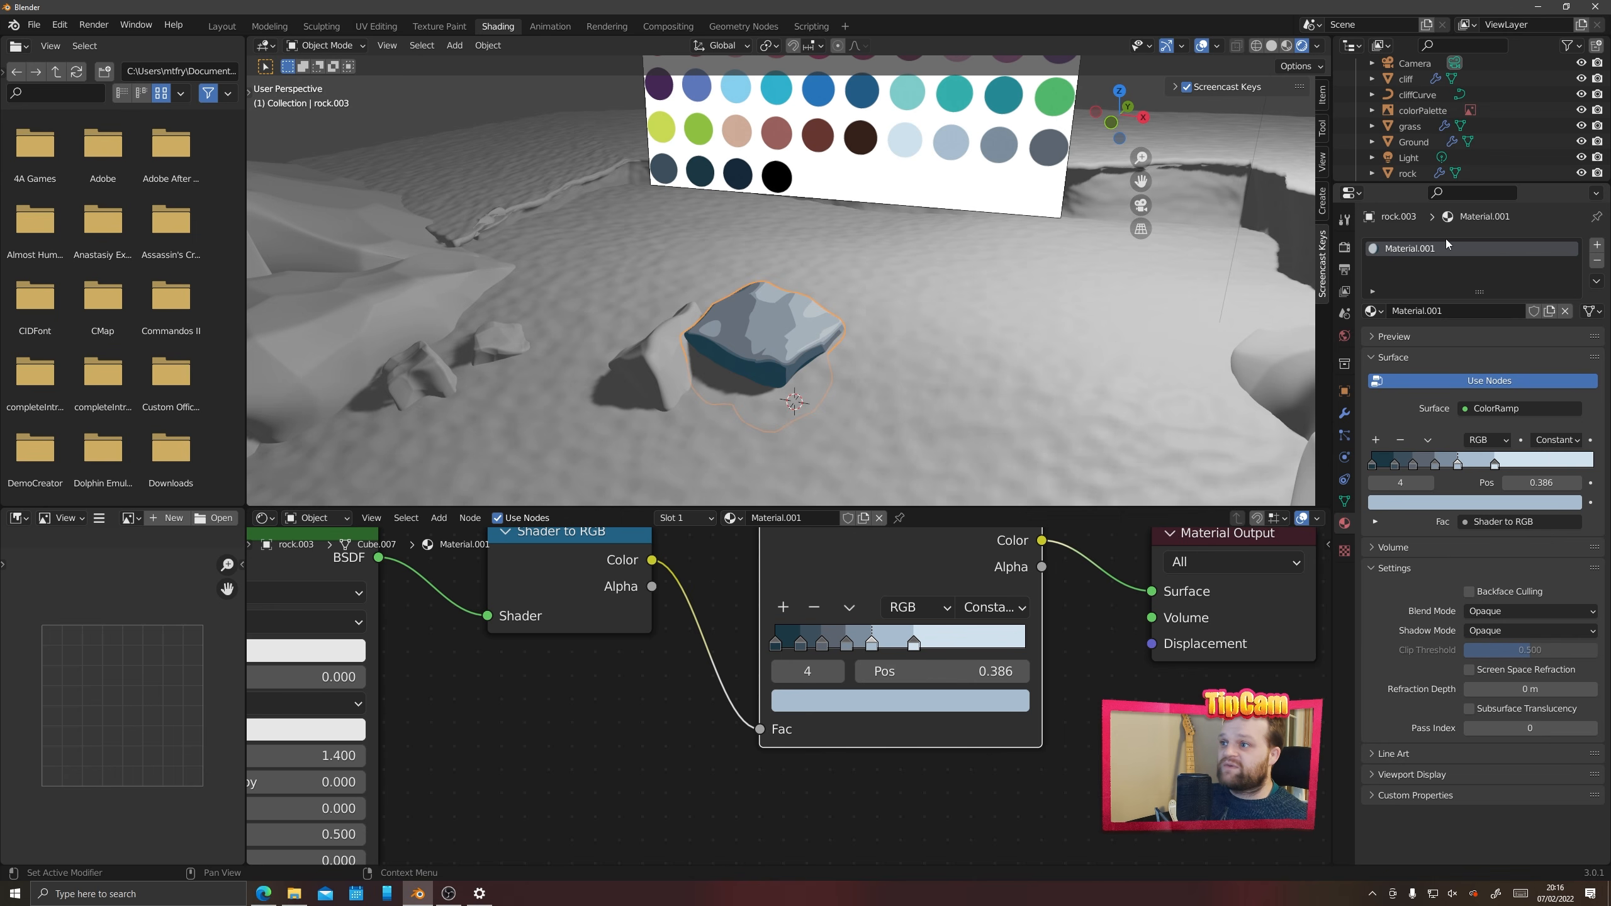
{"action": "left_click", "coordinate": [780, 518]}
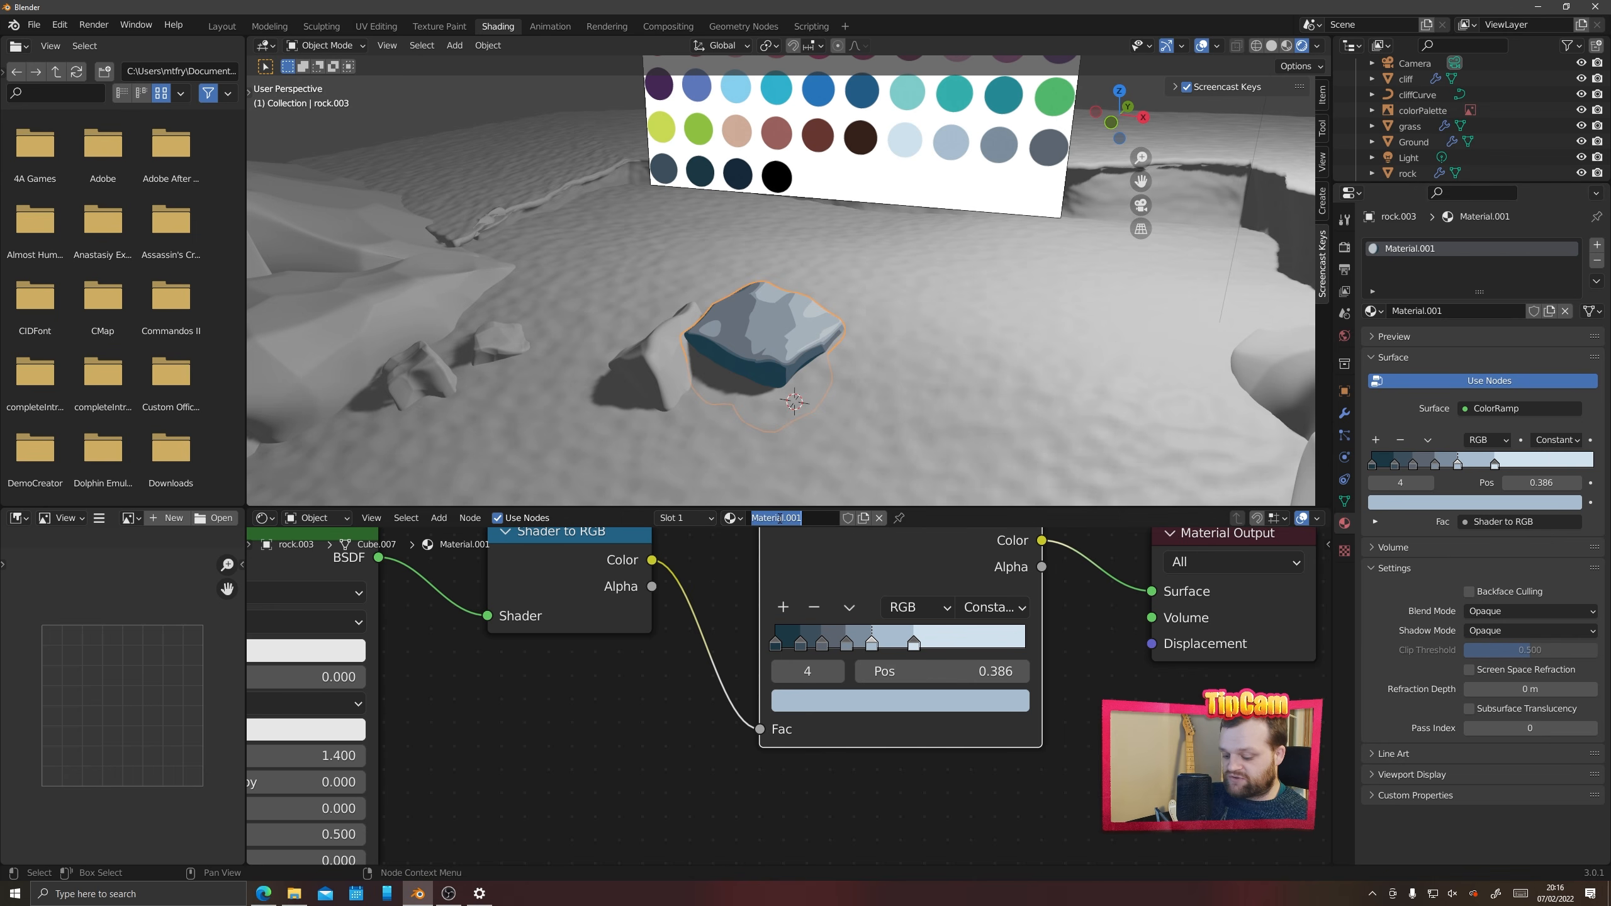
{"action": "type", "text": "Stone"}
{"action": "key", "text": "Return"}
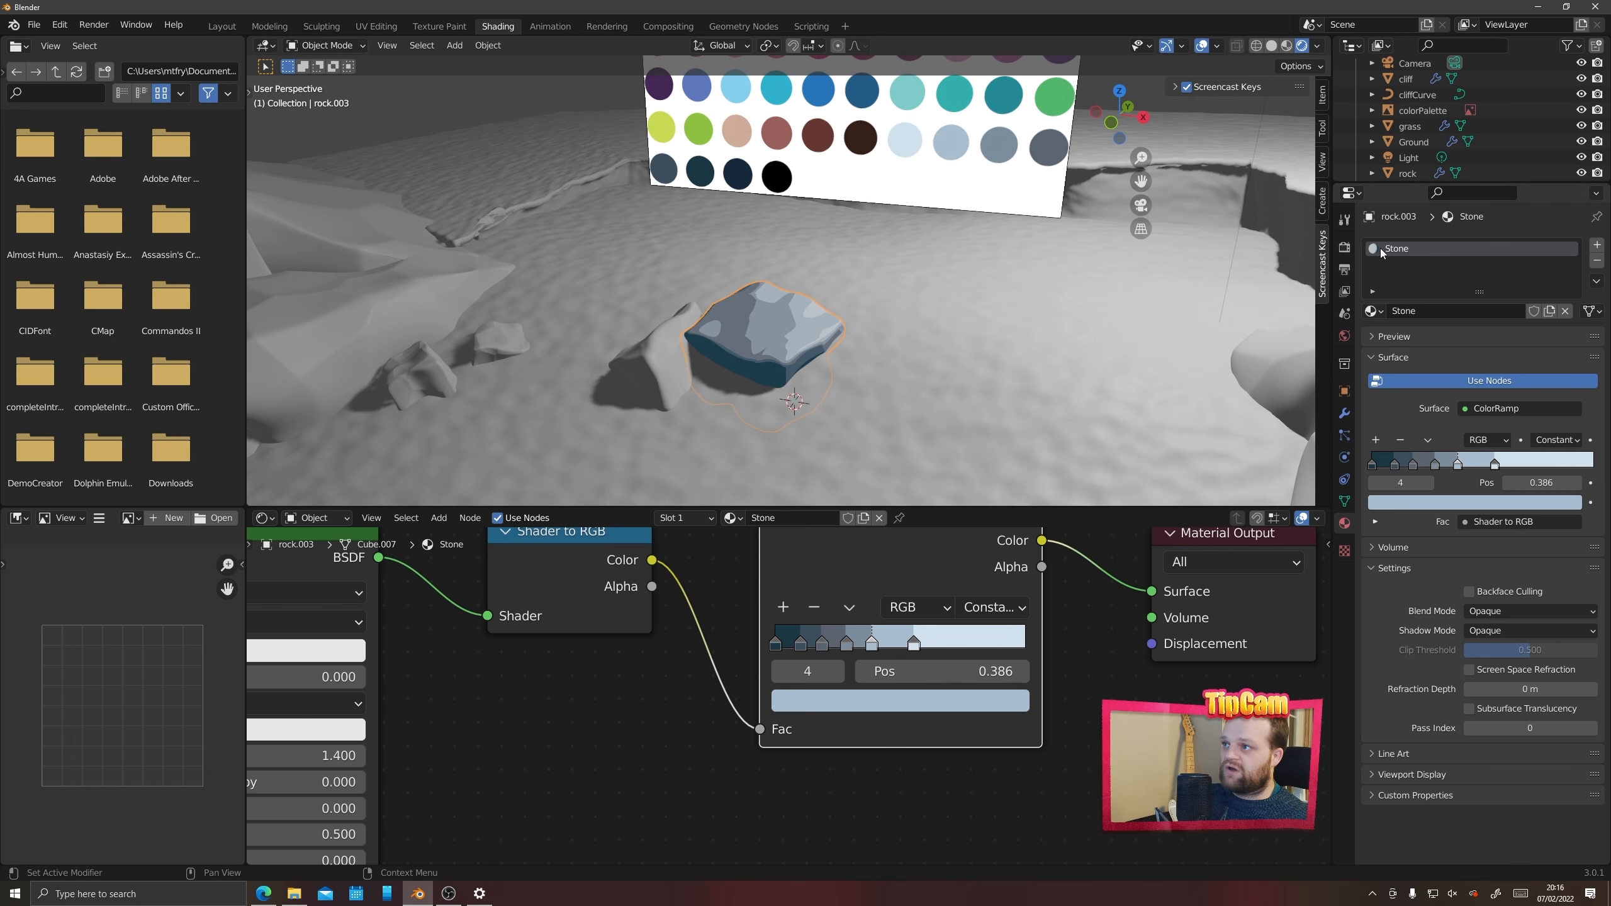
Add a second material slot to the rock with a new material named Border
{"action": "left_click", "coordinate": [1598, 247]}
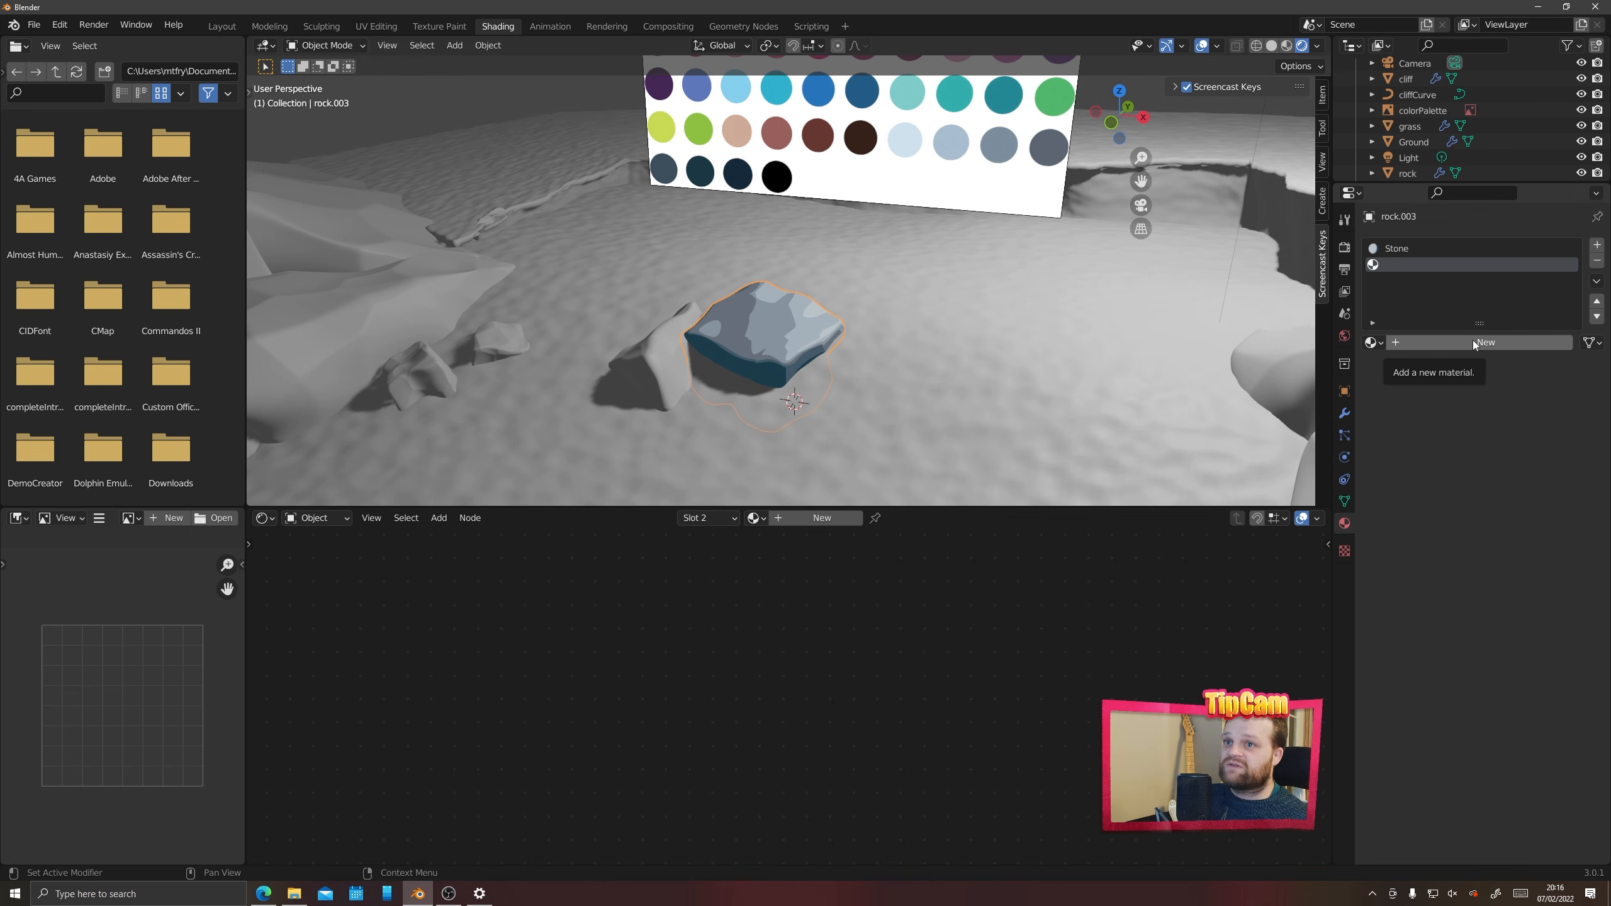
{"action": "left_click", "coordinate": [1402, 343]}
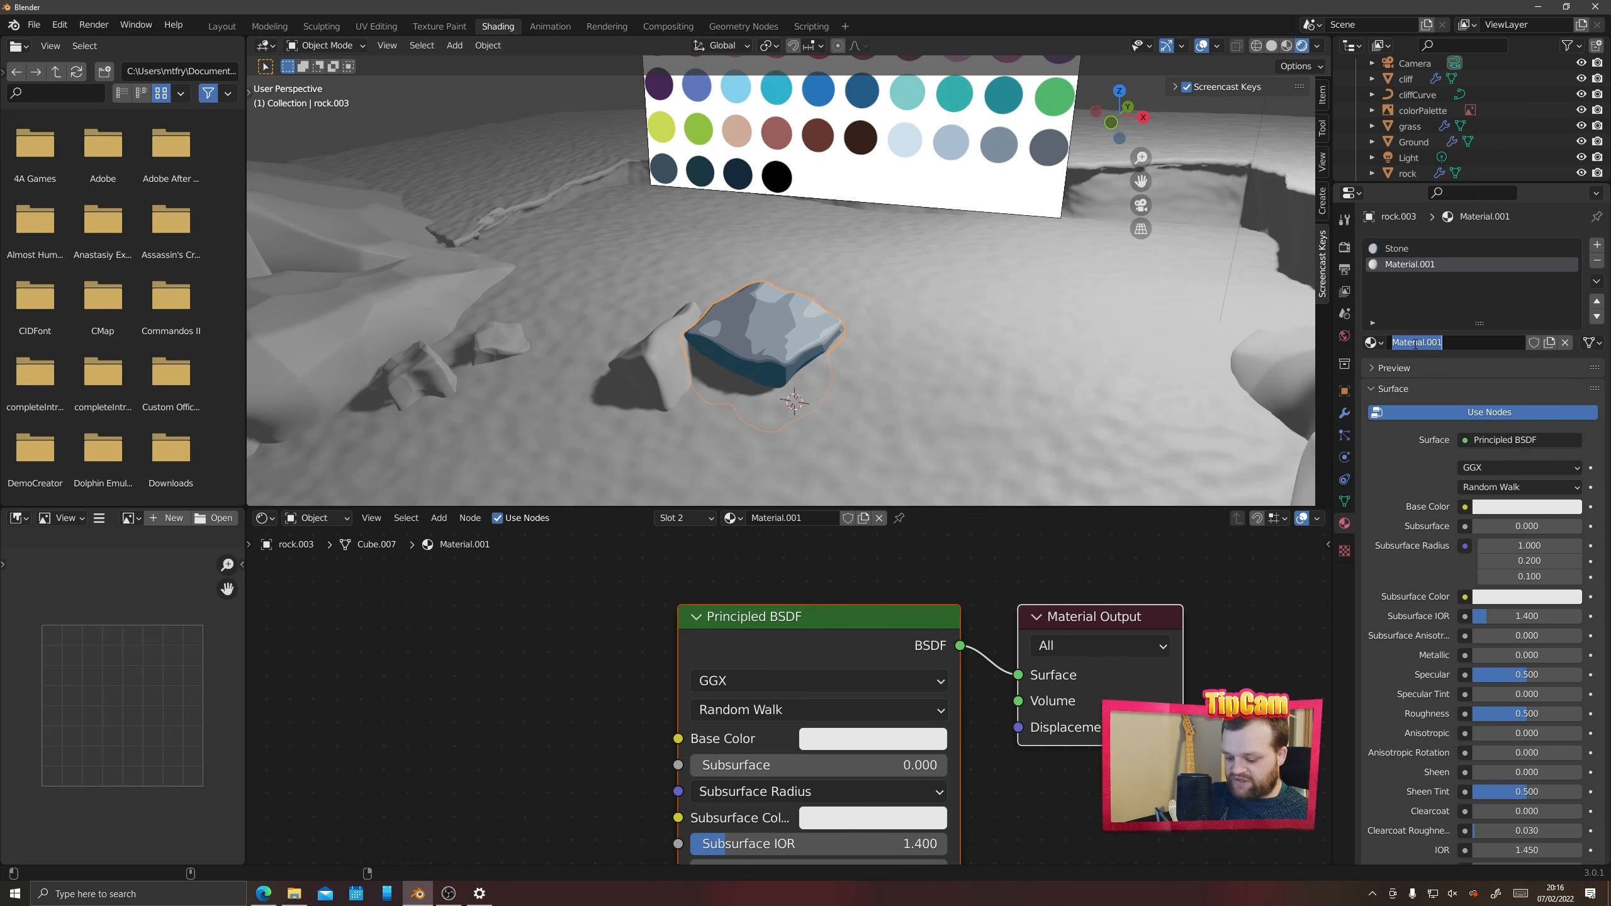
{"action": "type", "text": "Border"}
{"action": "key", "text": "Return"}
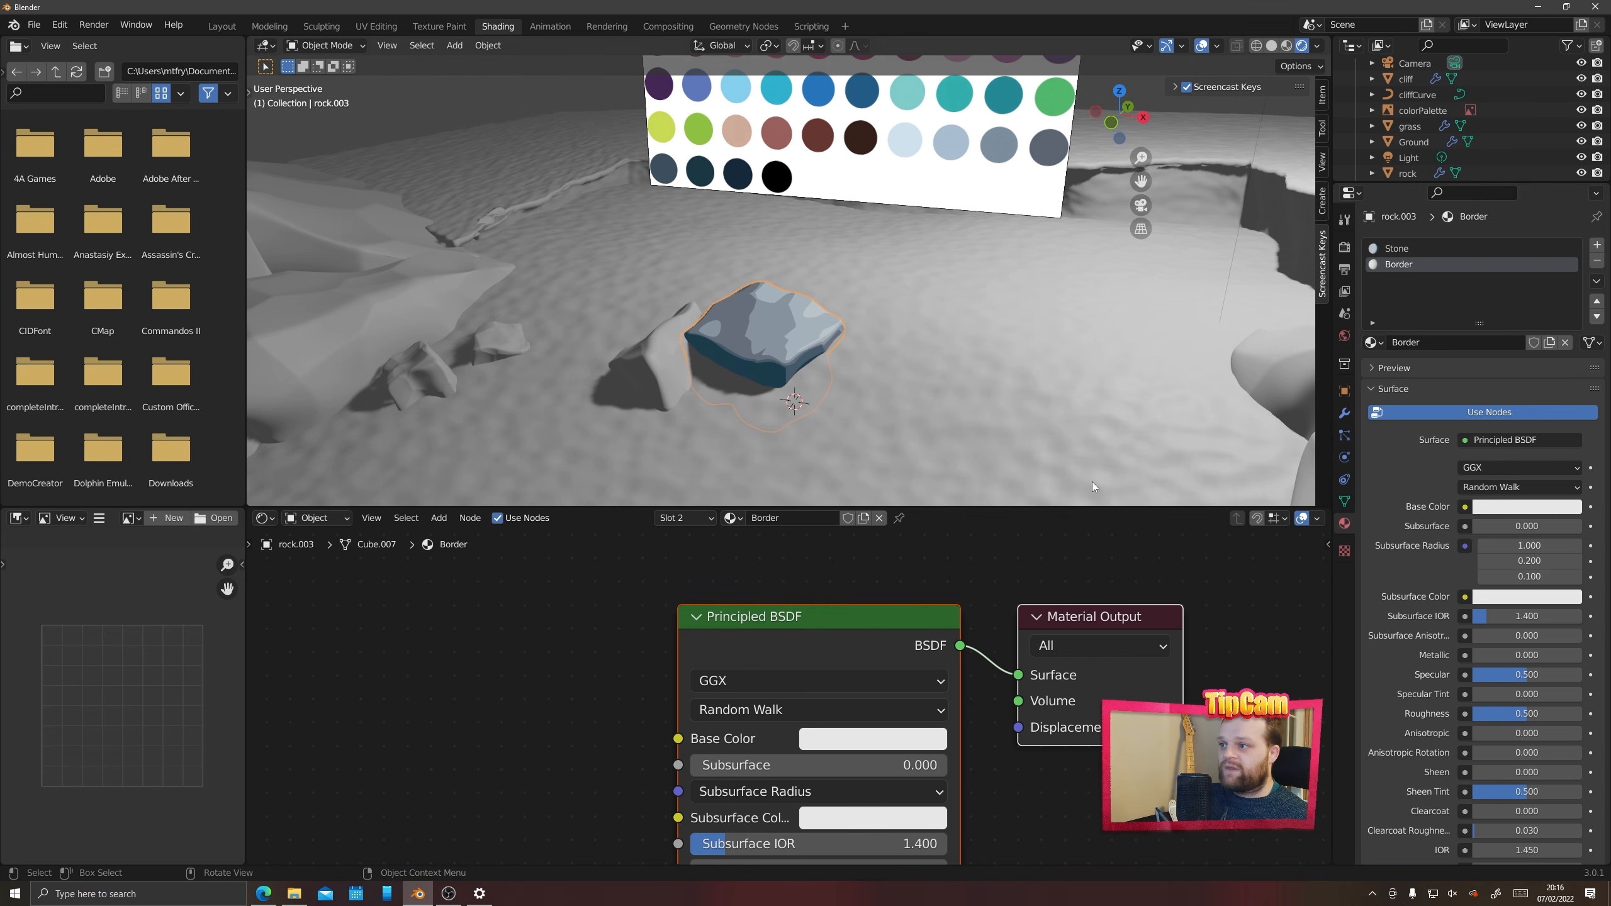
Disconnect and delete the Principled BSDF node in the Border material, leaving only the Material Output
{"action": "left_click_drag", "start_coordinate": [725, 619], "coordinate": [369, 601]}
{"action": "left_click_drag", "start_coordinate": [1039, 615], "coordinate": [792, 589]}
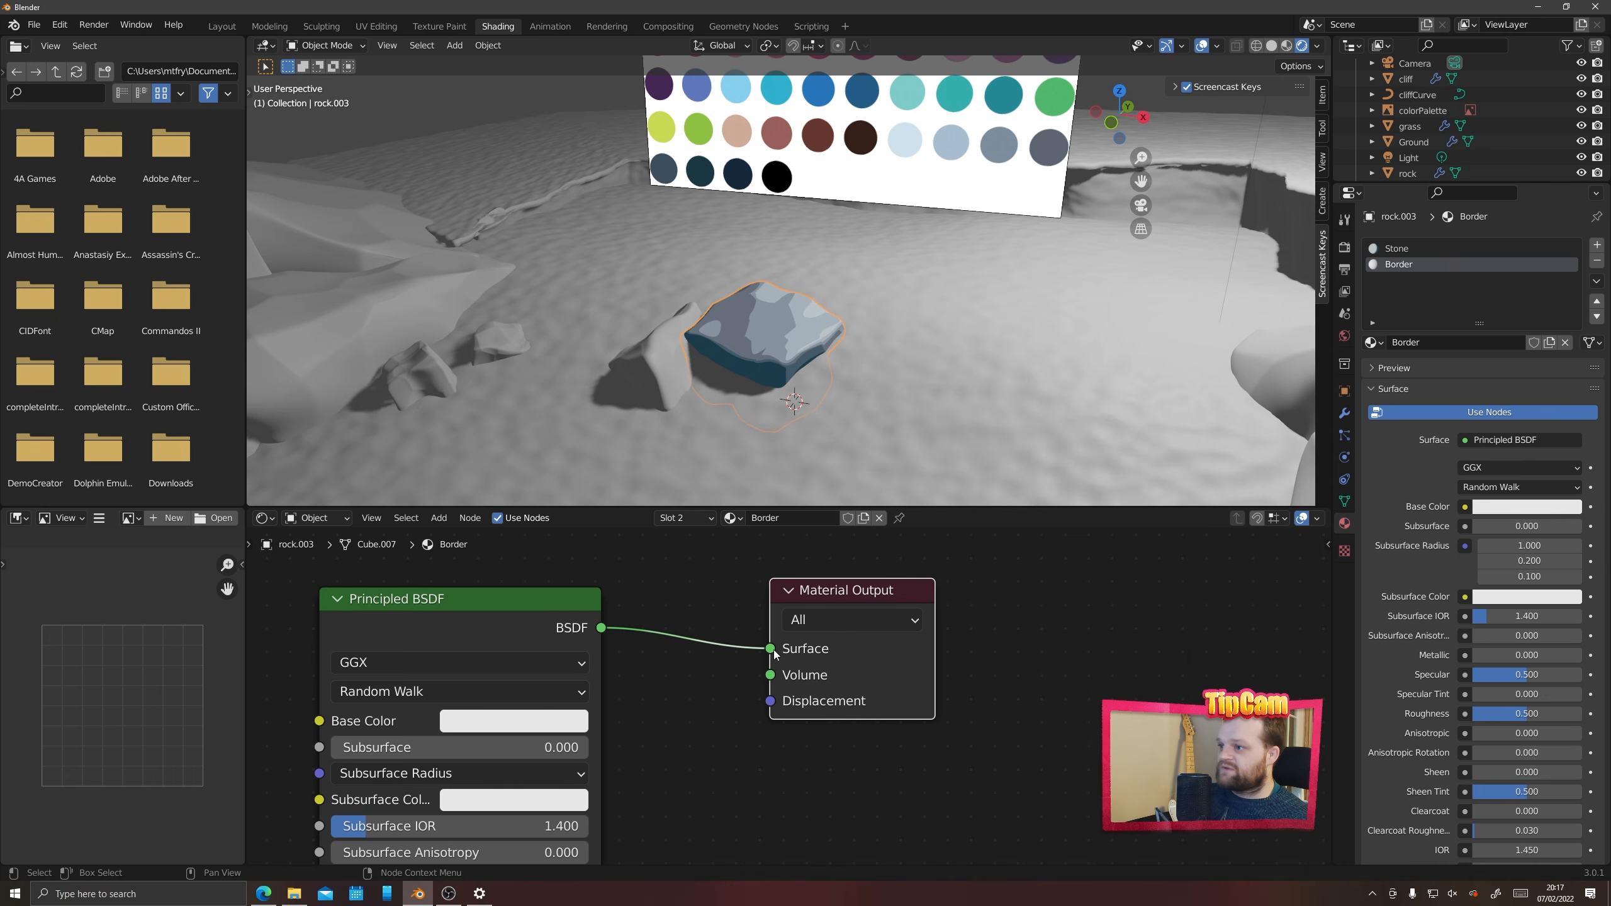
{"action": "left_click_drag", "start_coordinate": [771, 651], "coordinate": [673, 634]}
{"action": "left_click", "coordinate": [531, 602]}
{"action": "key", "text": "x"}
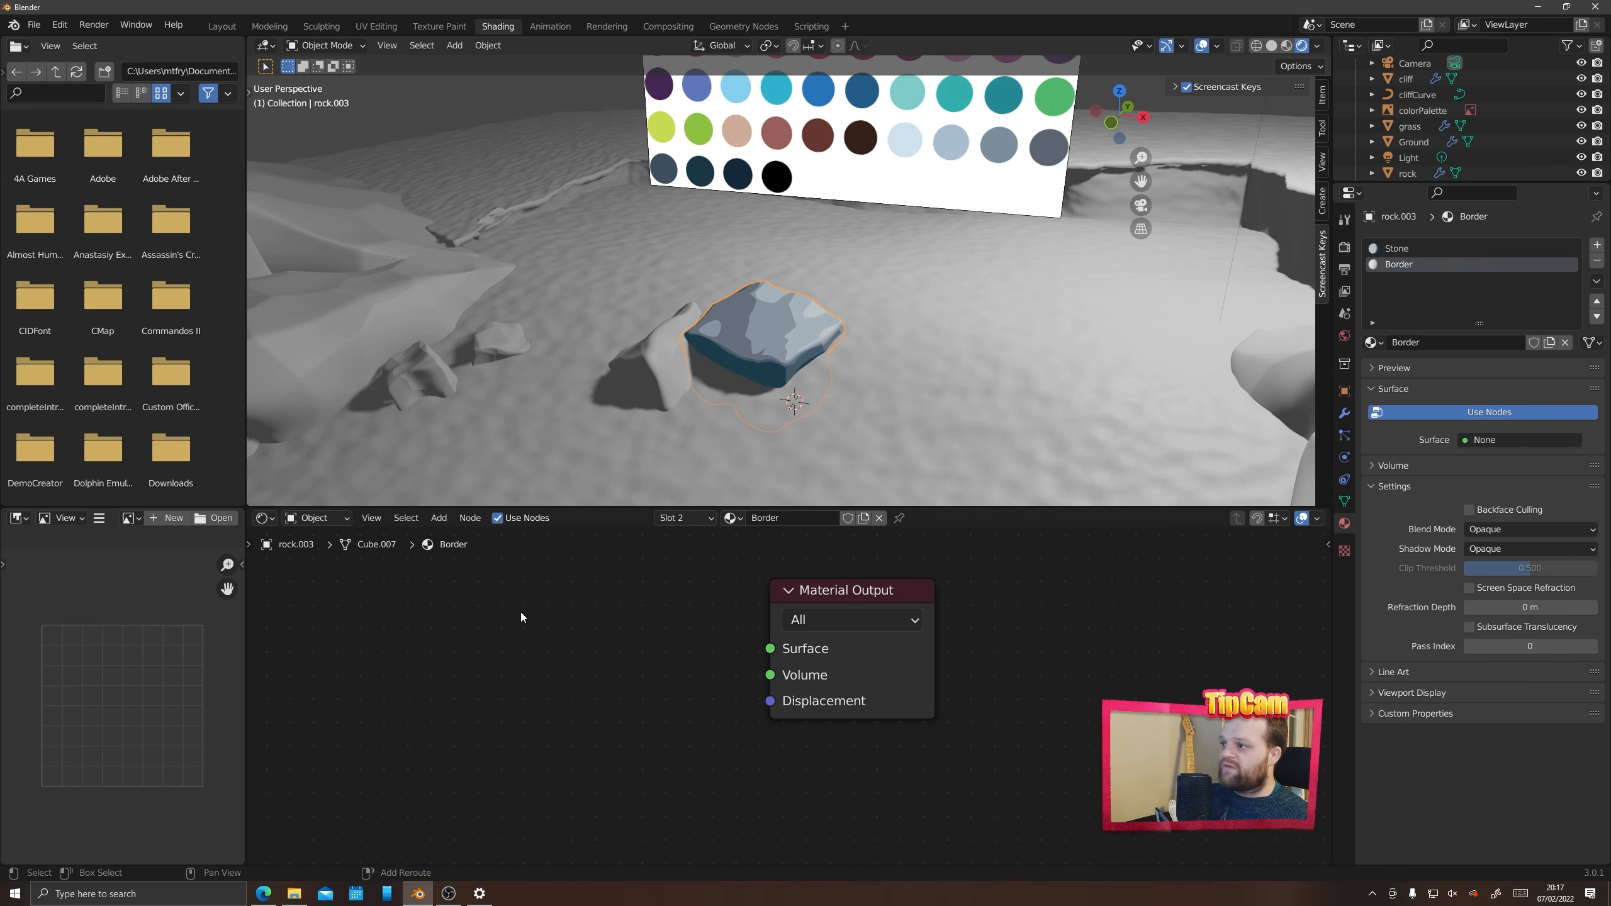
Add an Emission node to the Border material and connect it to the Material Output's Surface input
{"action": "key", "text": "shift+a"}
{"action": "left_click", "coordinate": [521, 613]}
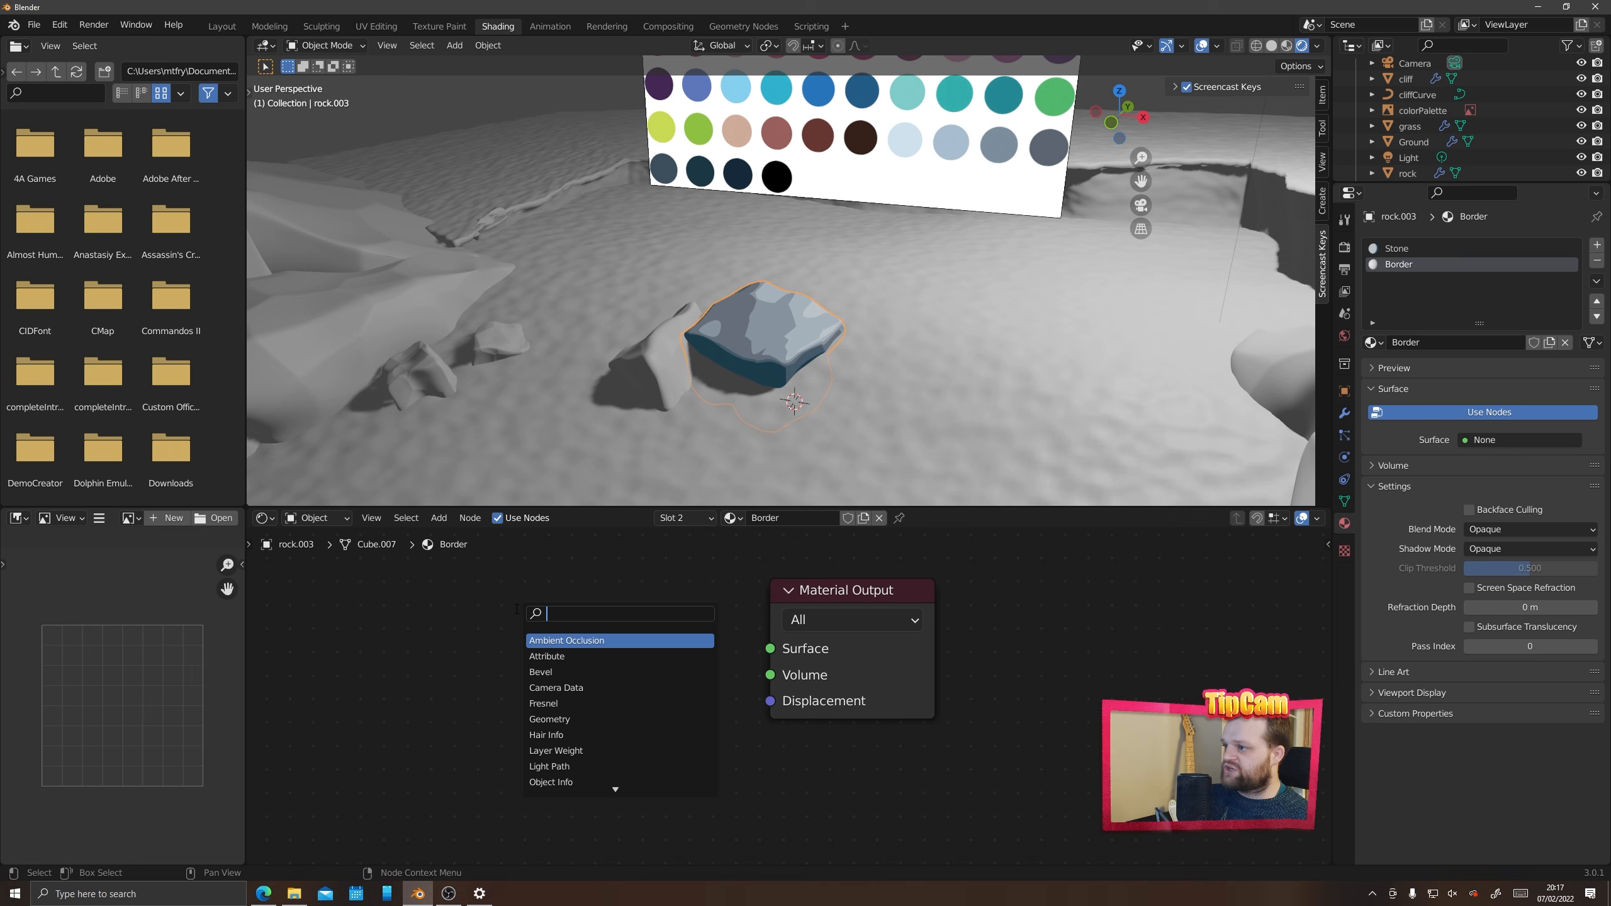
{"action": "type", "text": "emission"}
{"action": "key", "text": "Return"}
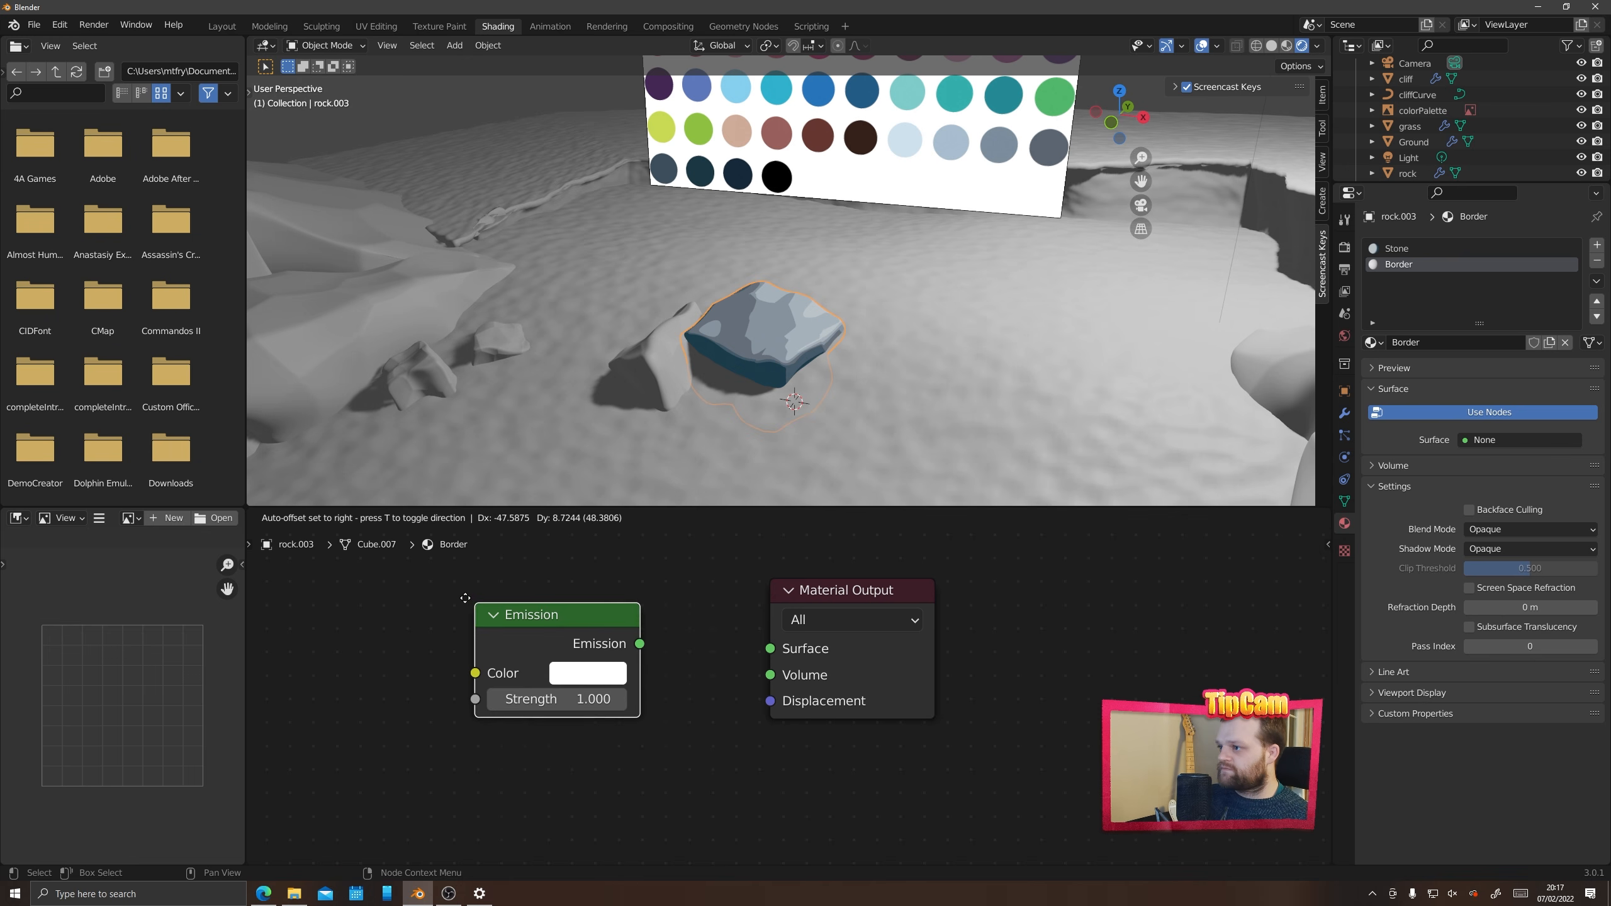
{"action": "left_click", "coordinate": [460, 596]}
{"action": "left_click_drag", "start_coordinate": [634, 642], "coordinate": [770, 649]}
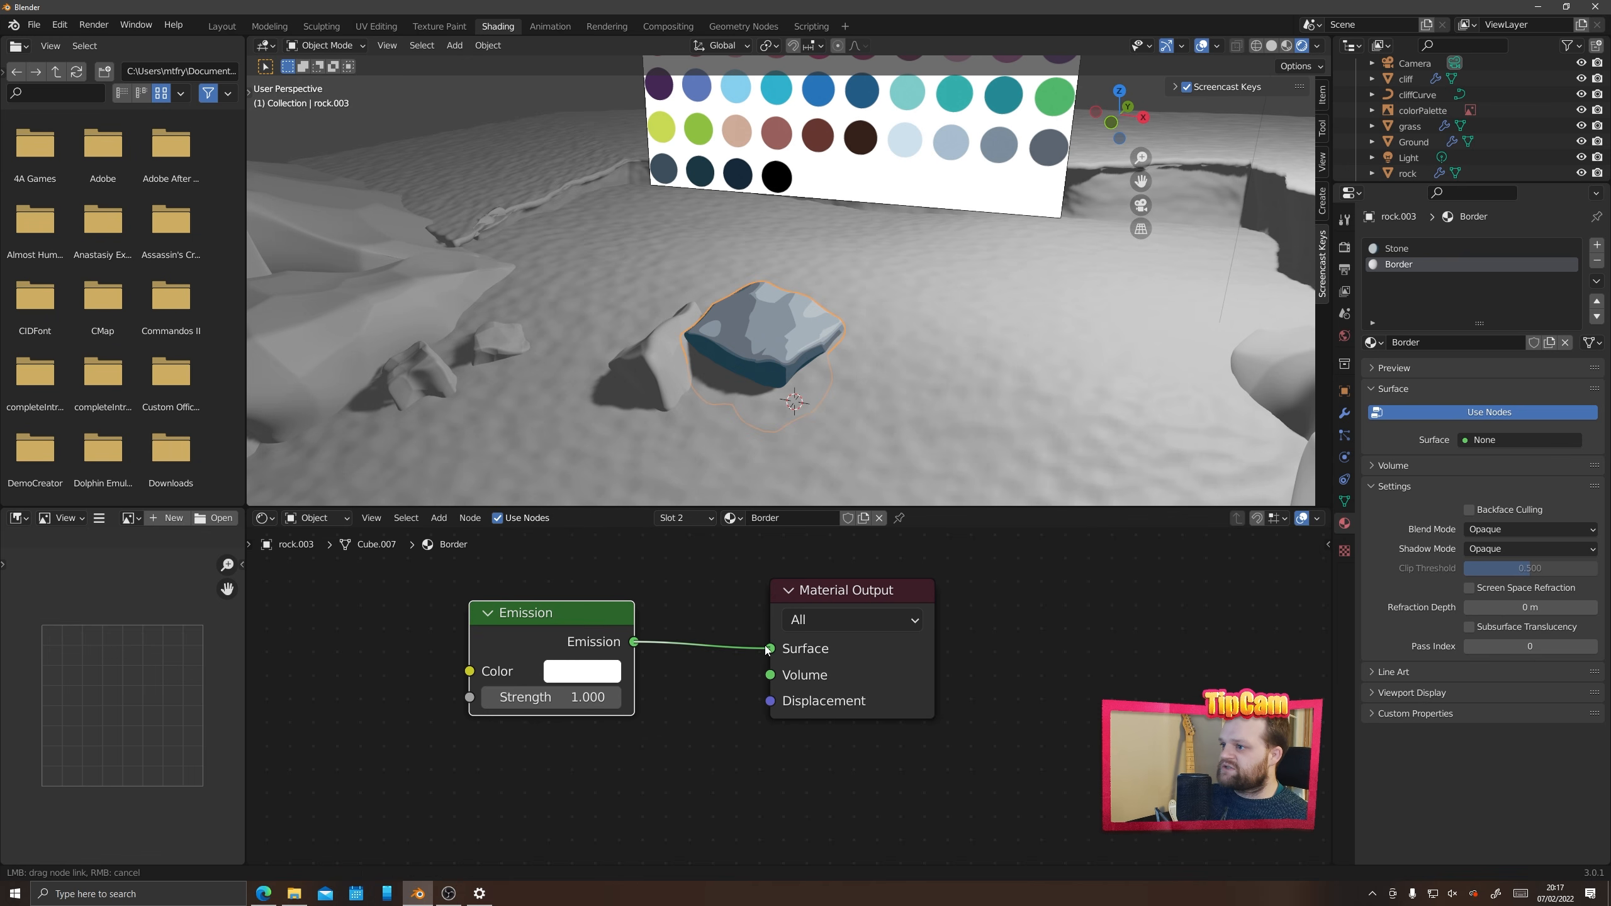
Sample the palette's dark navy swatch as the Emission color and darken it to a near-black blue
{"action": "left_click", "coordinate": [582, 672]}
{"action": "left_click", "coordinate": [739, 568]}
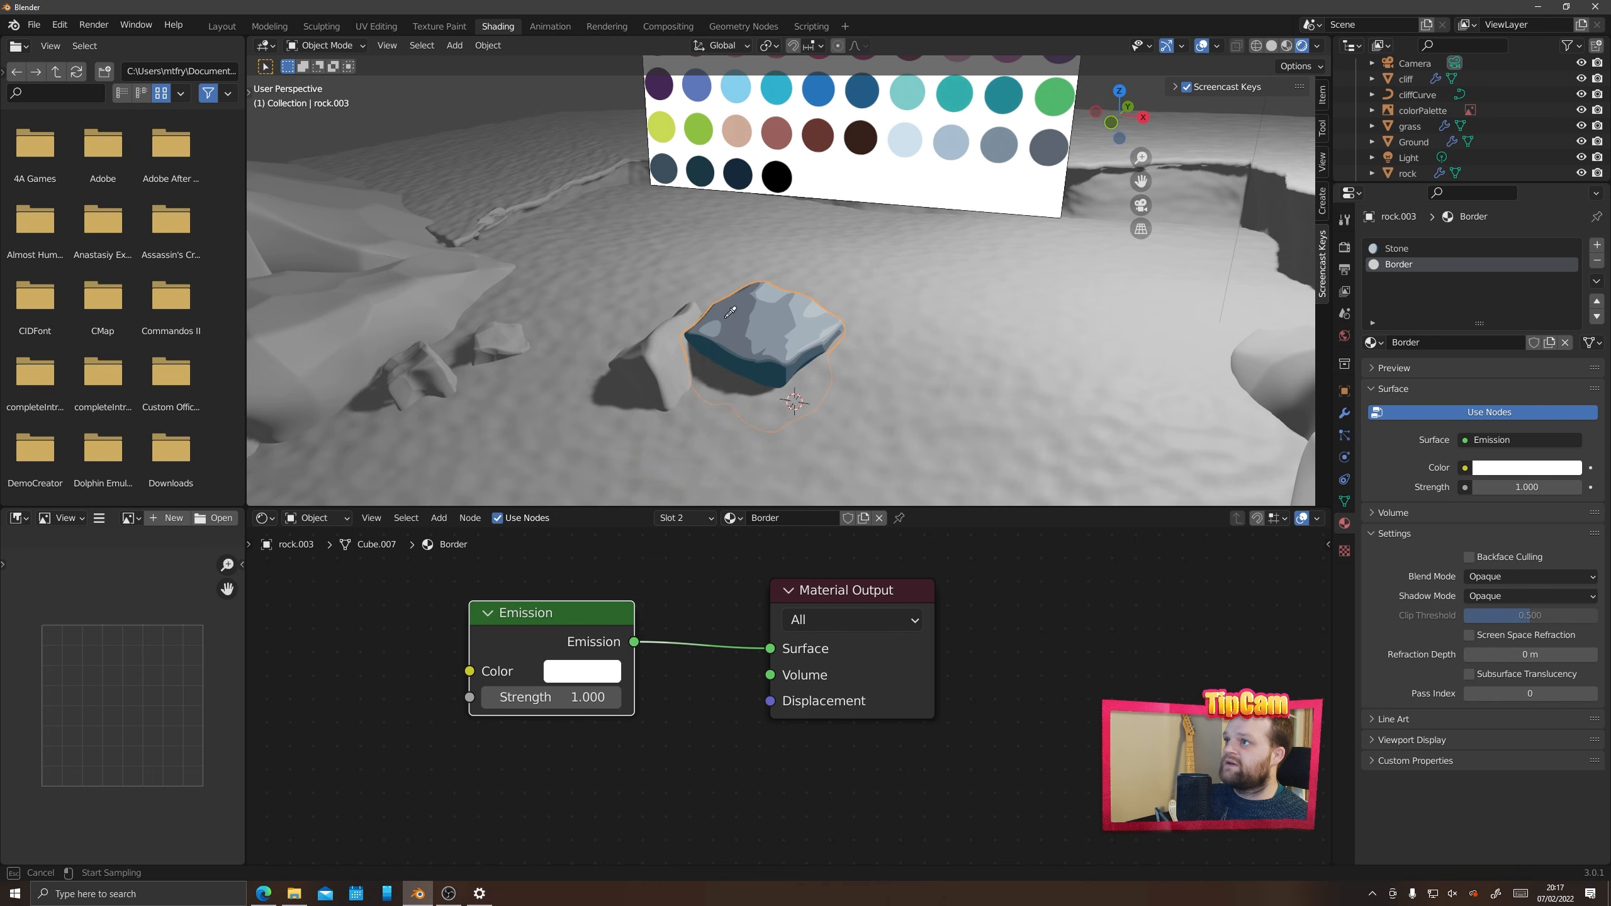
{"action": "left_click", "coordinate": [738, 170]}
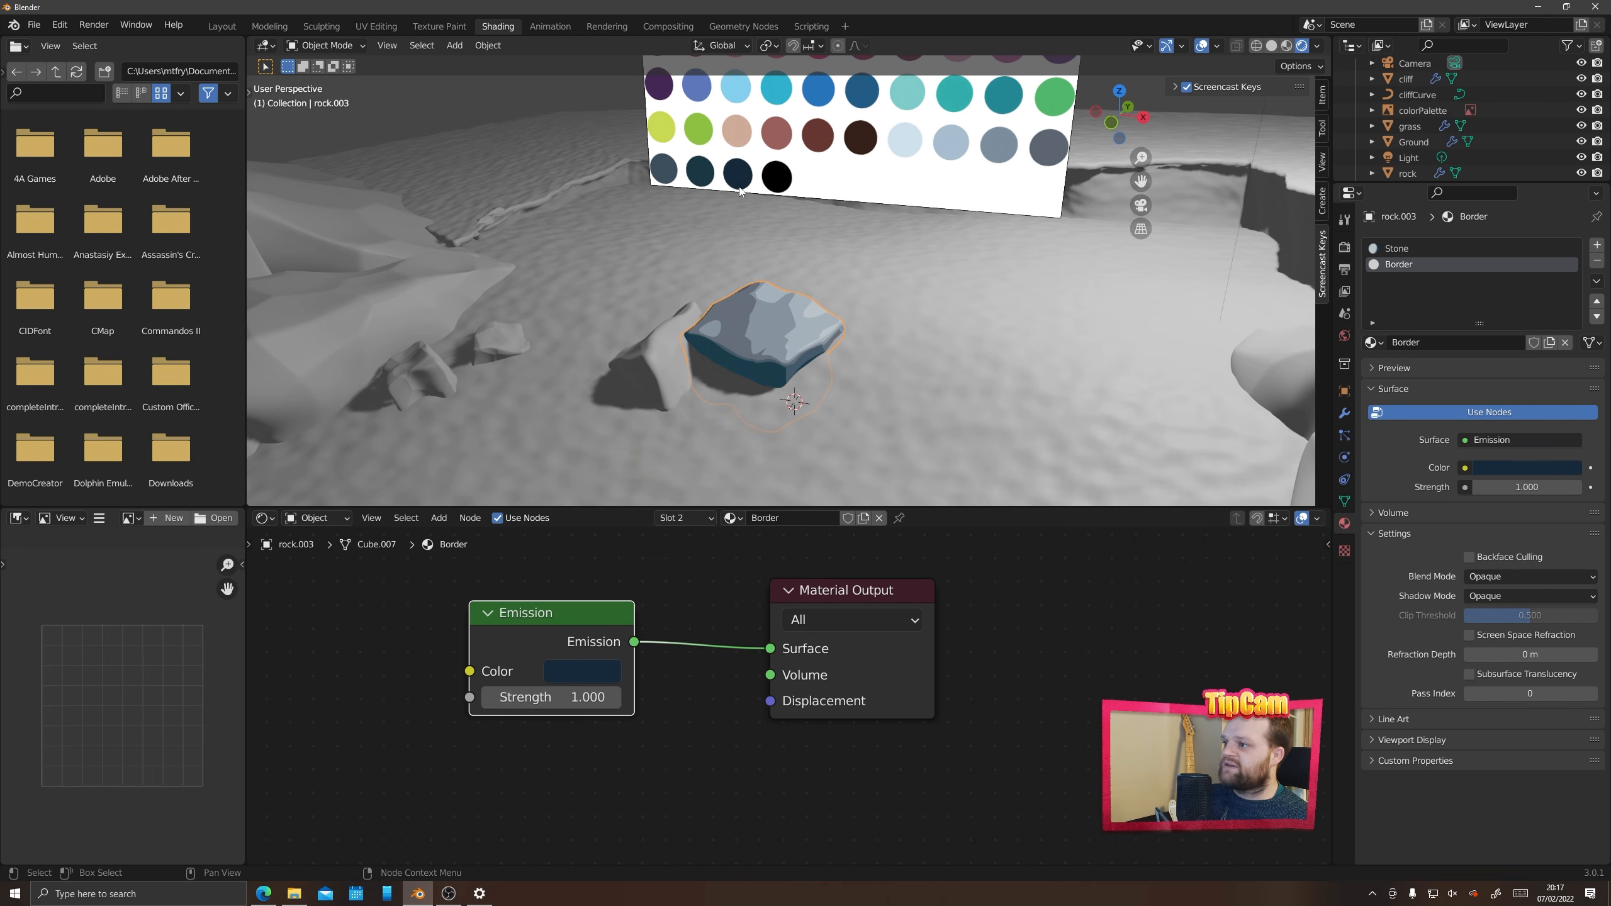
{"action": "left_click", "coordinate": [580, 670]}
{"action": "left_click_drag", "start_coordinate": [747, 484], "coordinate": [746, 492]}
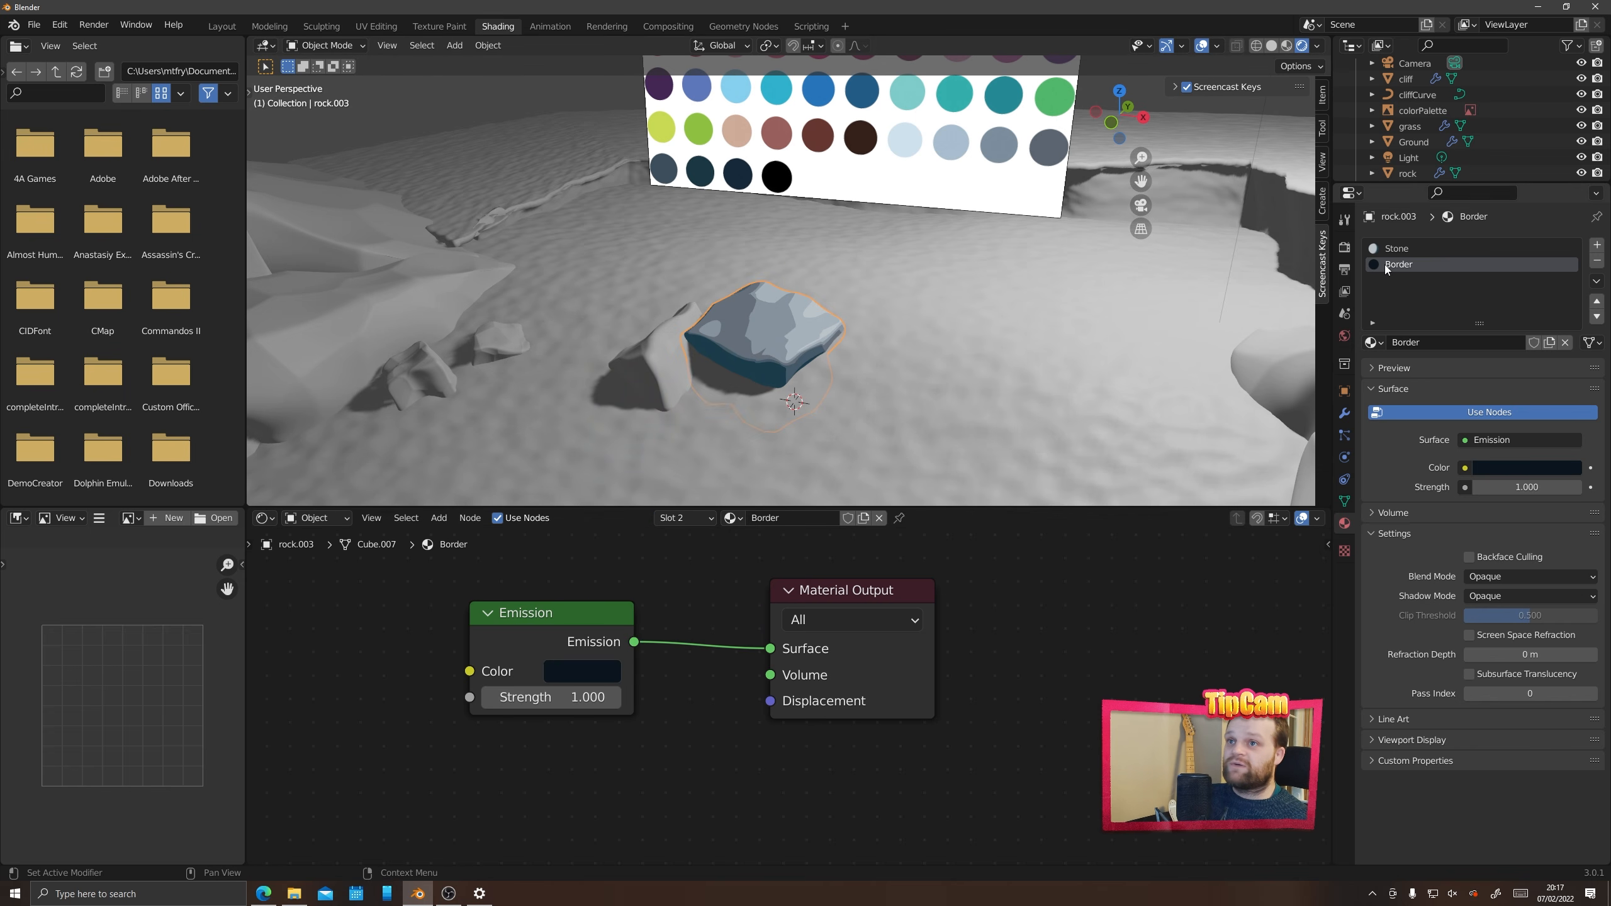
Add a Solidify modifier to the blue-grey rock, then try a different thickness and undo the change
{"action": "scroll", "coordinate": [754, 373], "scroll_direction": "up", "scroll_amount": 3}
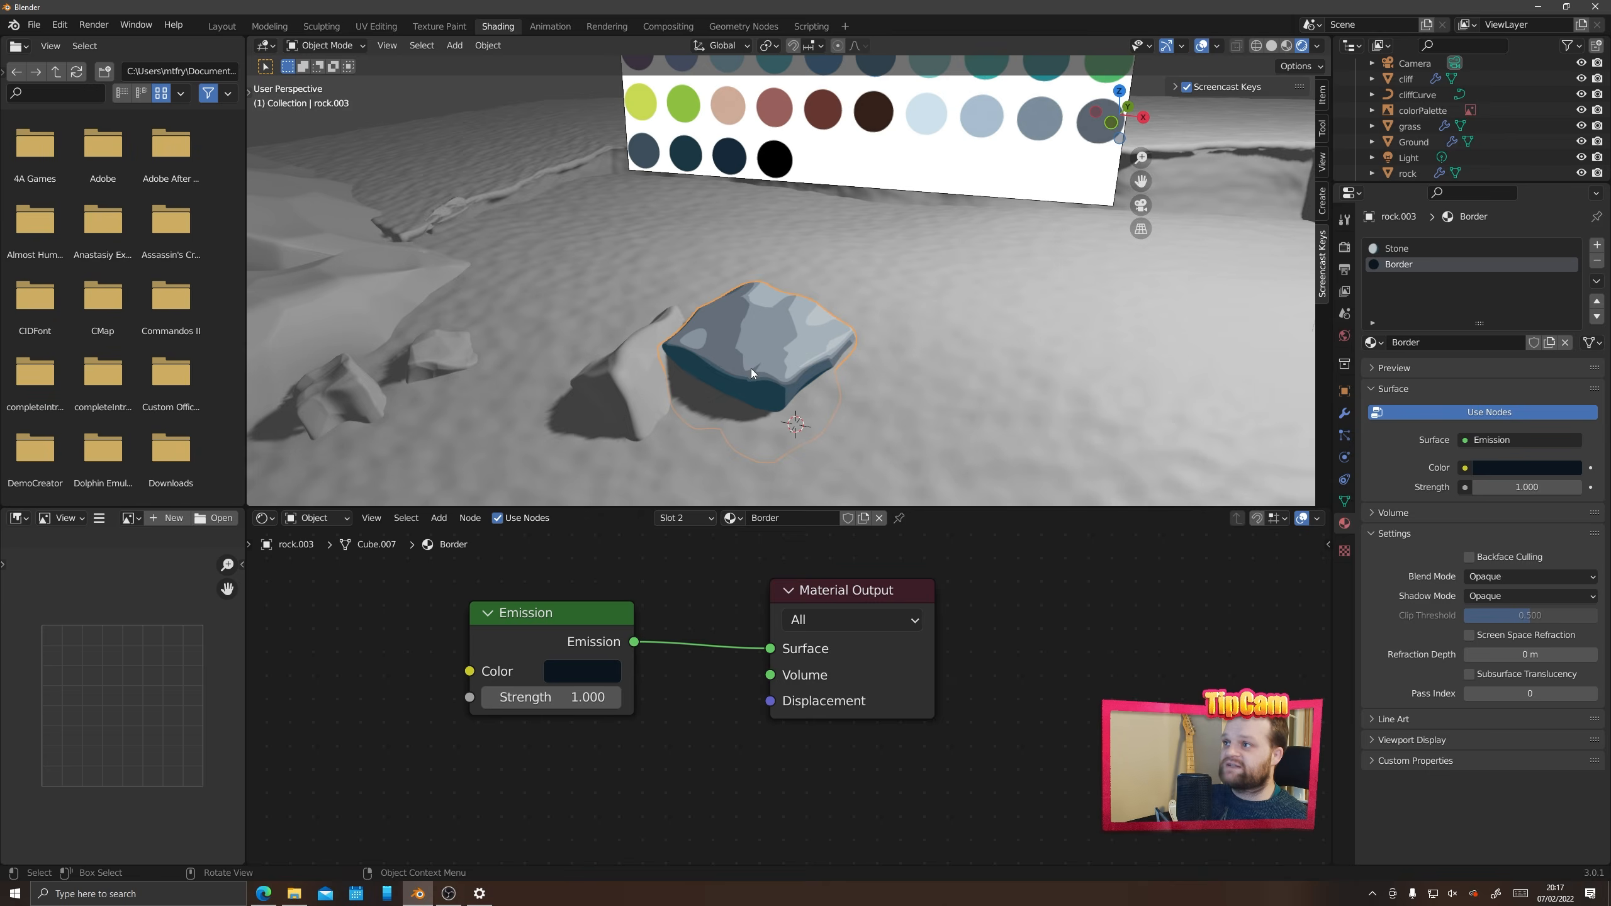
{"action": "middle_click_drag", "start_coordinate": [761, 376], "coordinate": [804, 288], "text": "shift"}
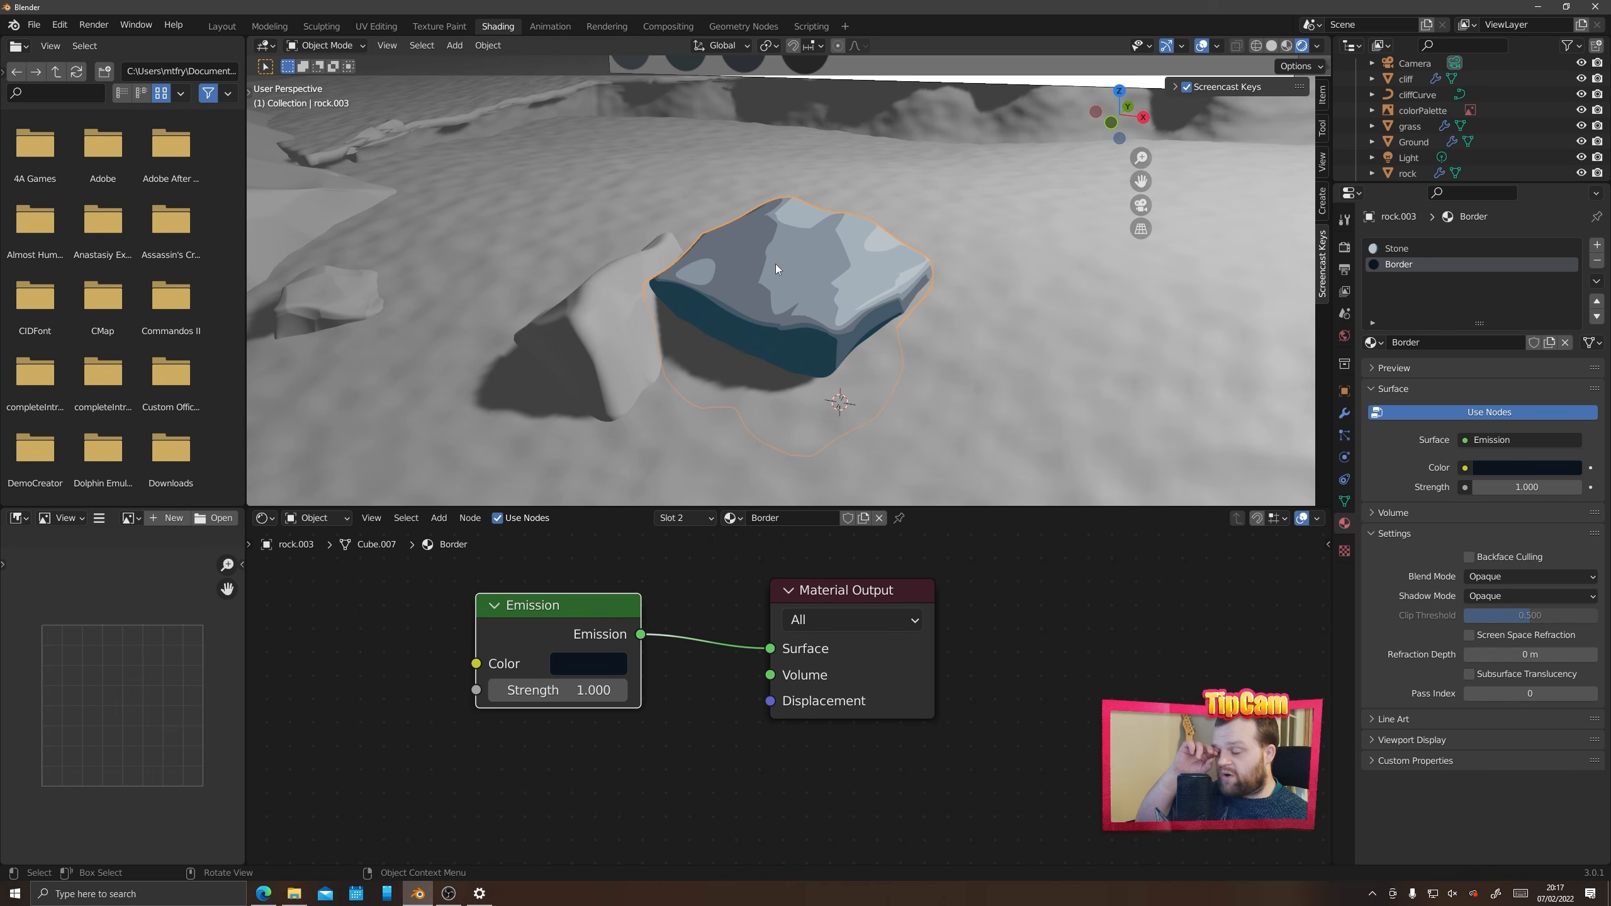
{"action": "left_click", "coordinate": [1345, 413]}
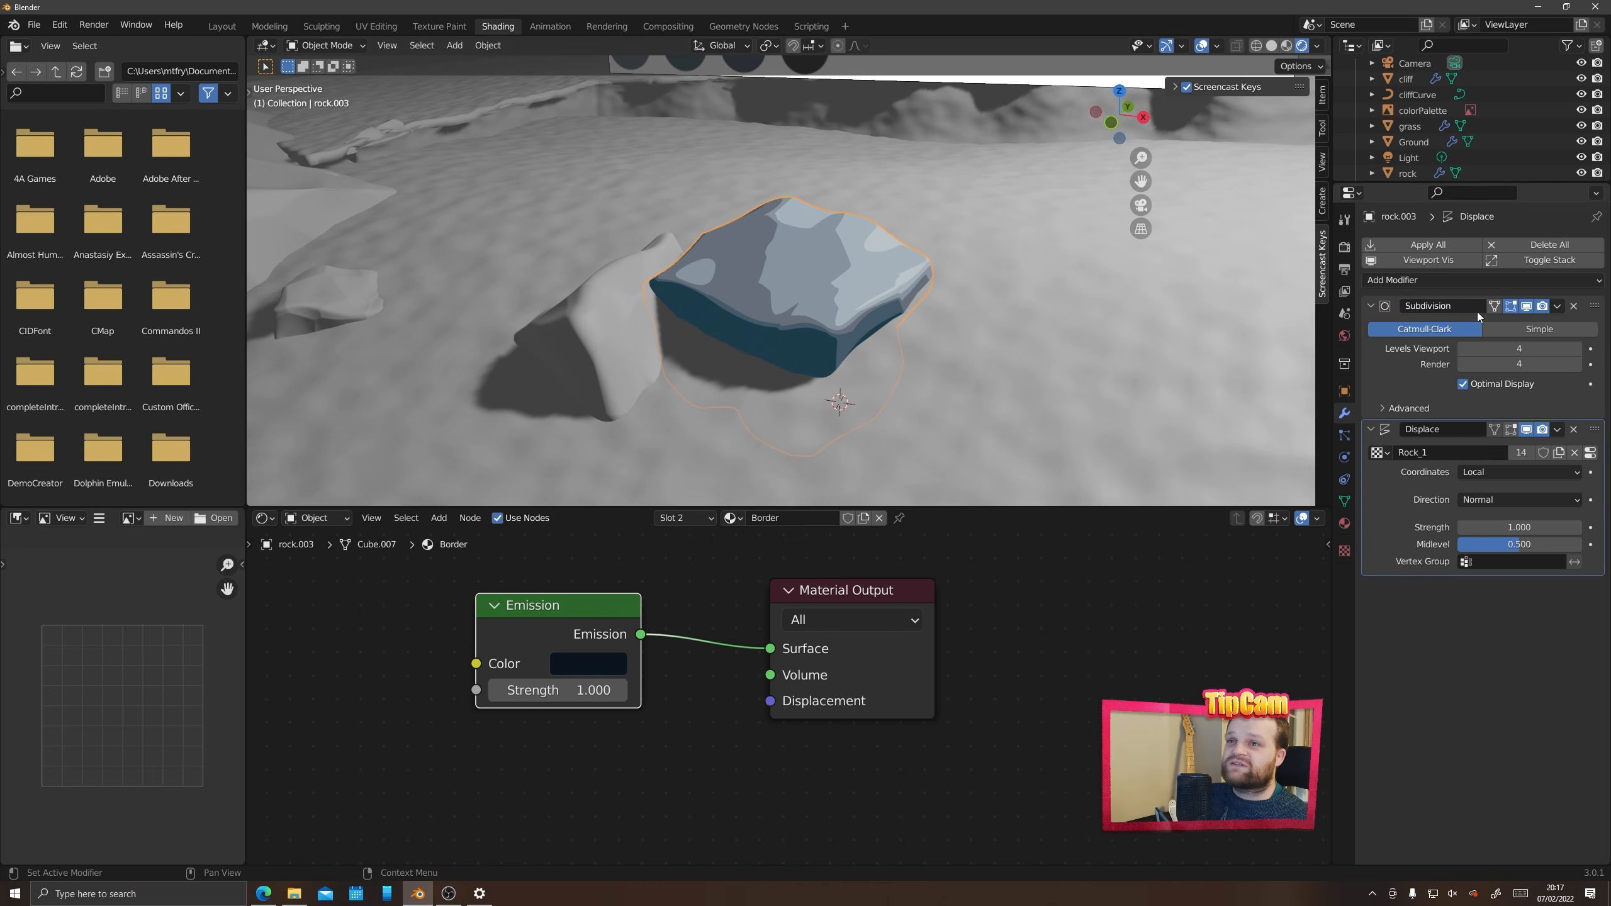
{"action": "left_click", "coordinate": [1399, 279]}
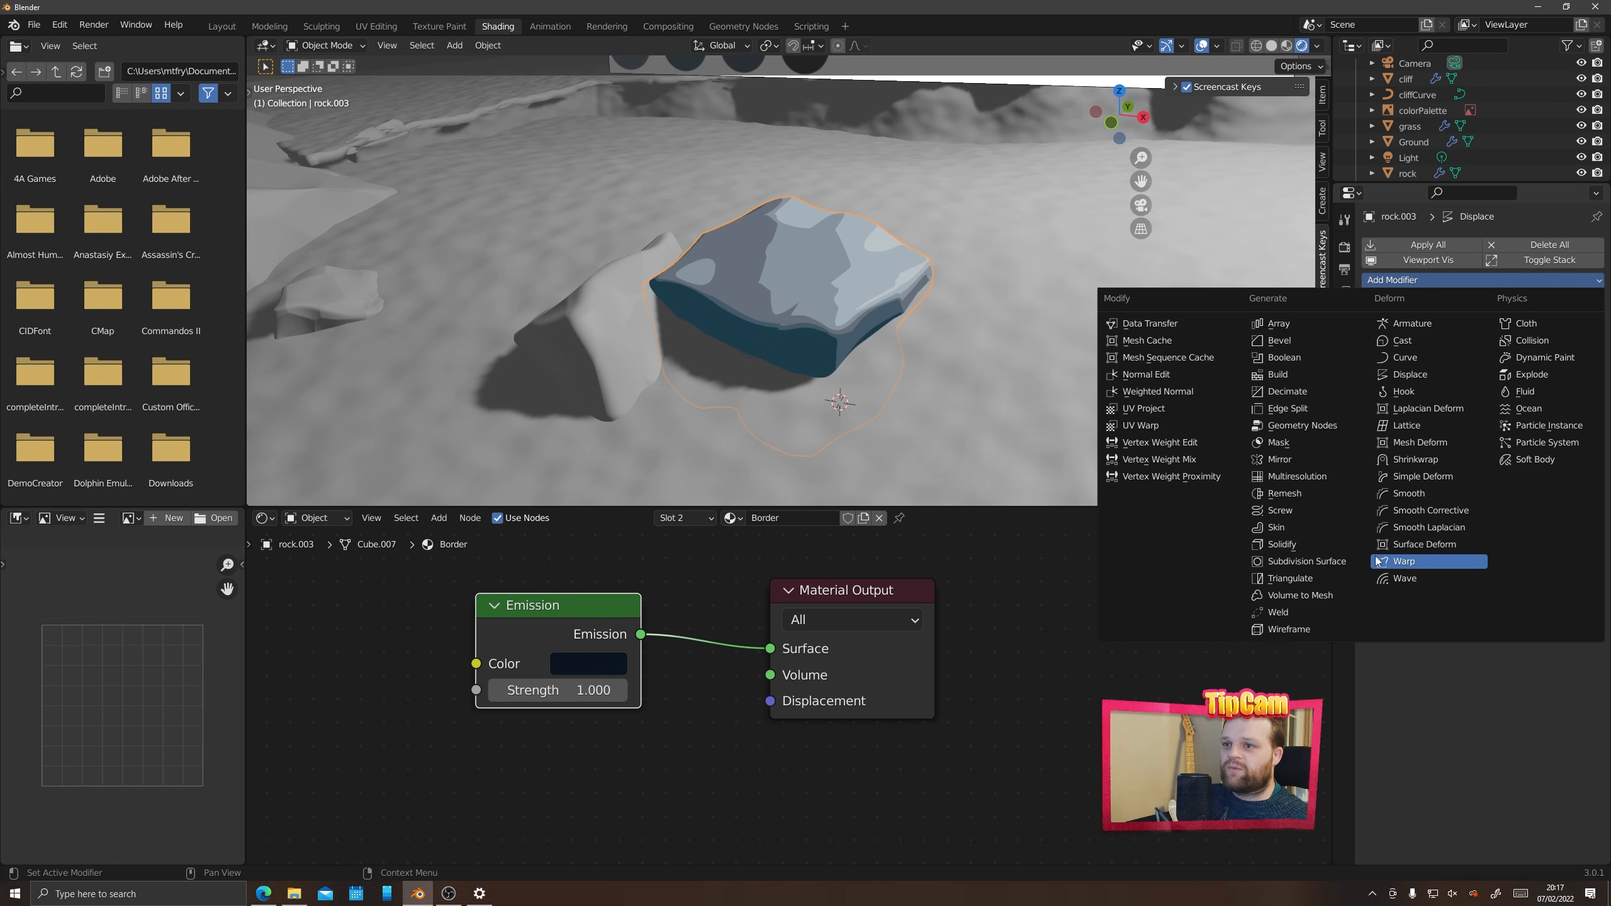
{"action": "left_click", "coordinate": [1297, 542]}
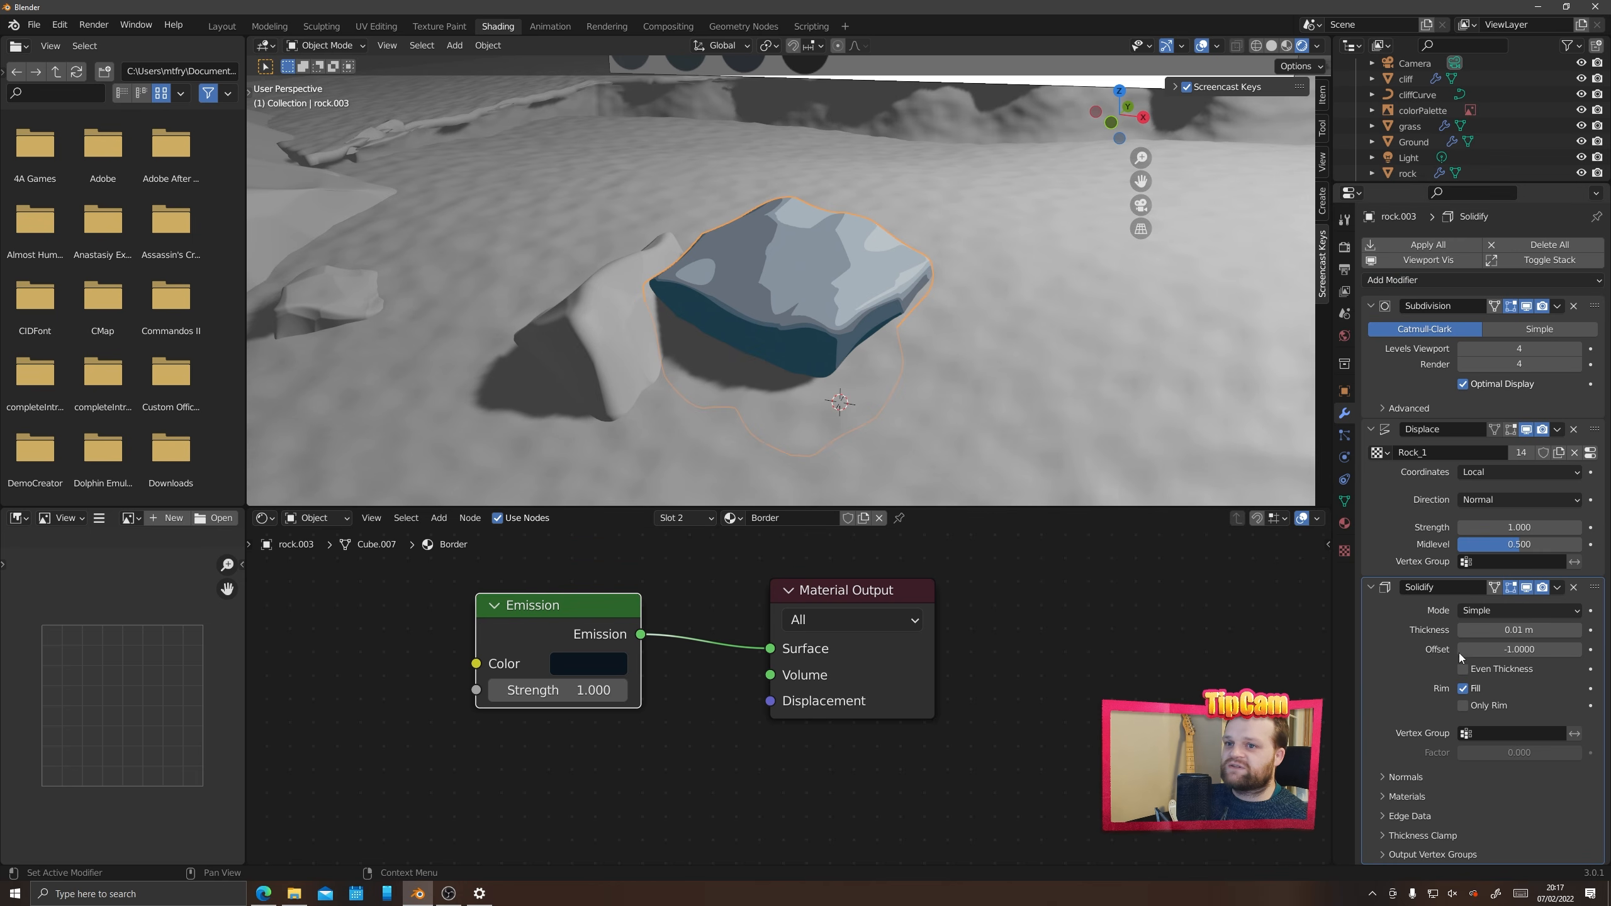
{"action": "left_click_drag", "start_coordinate": [1484, 629], "coordinate": [1365, 629]}
{"action": "key", "text": "ctrl+z"}
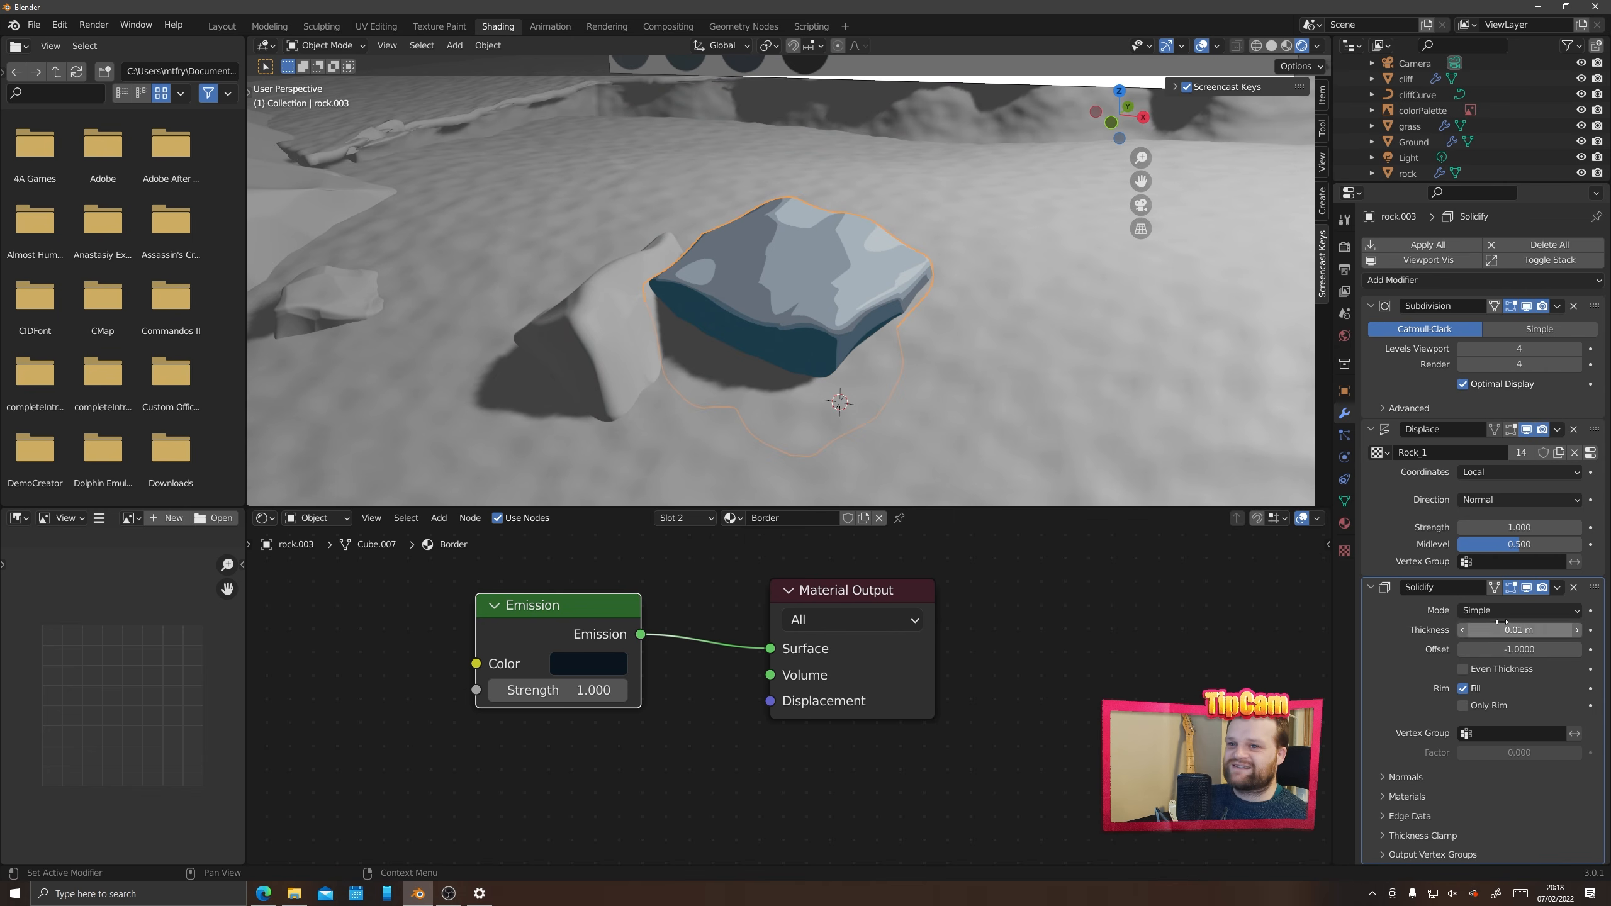
Apply the object transform of the blue-grey rock
{"action": "scroll", "coordinate": [840, 359], "scroll_direction": "down", "scroll_amount": 8}
{"action": "scroll", "coordinate": [845, 356], "scroll_direction": "up", "scroll_amount": 1}
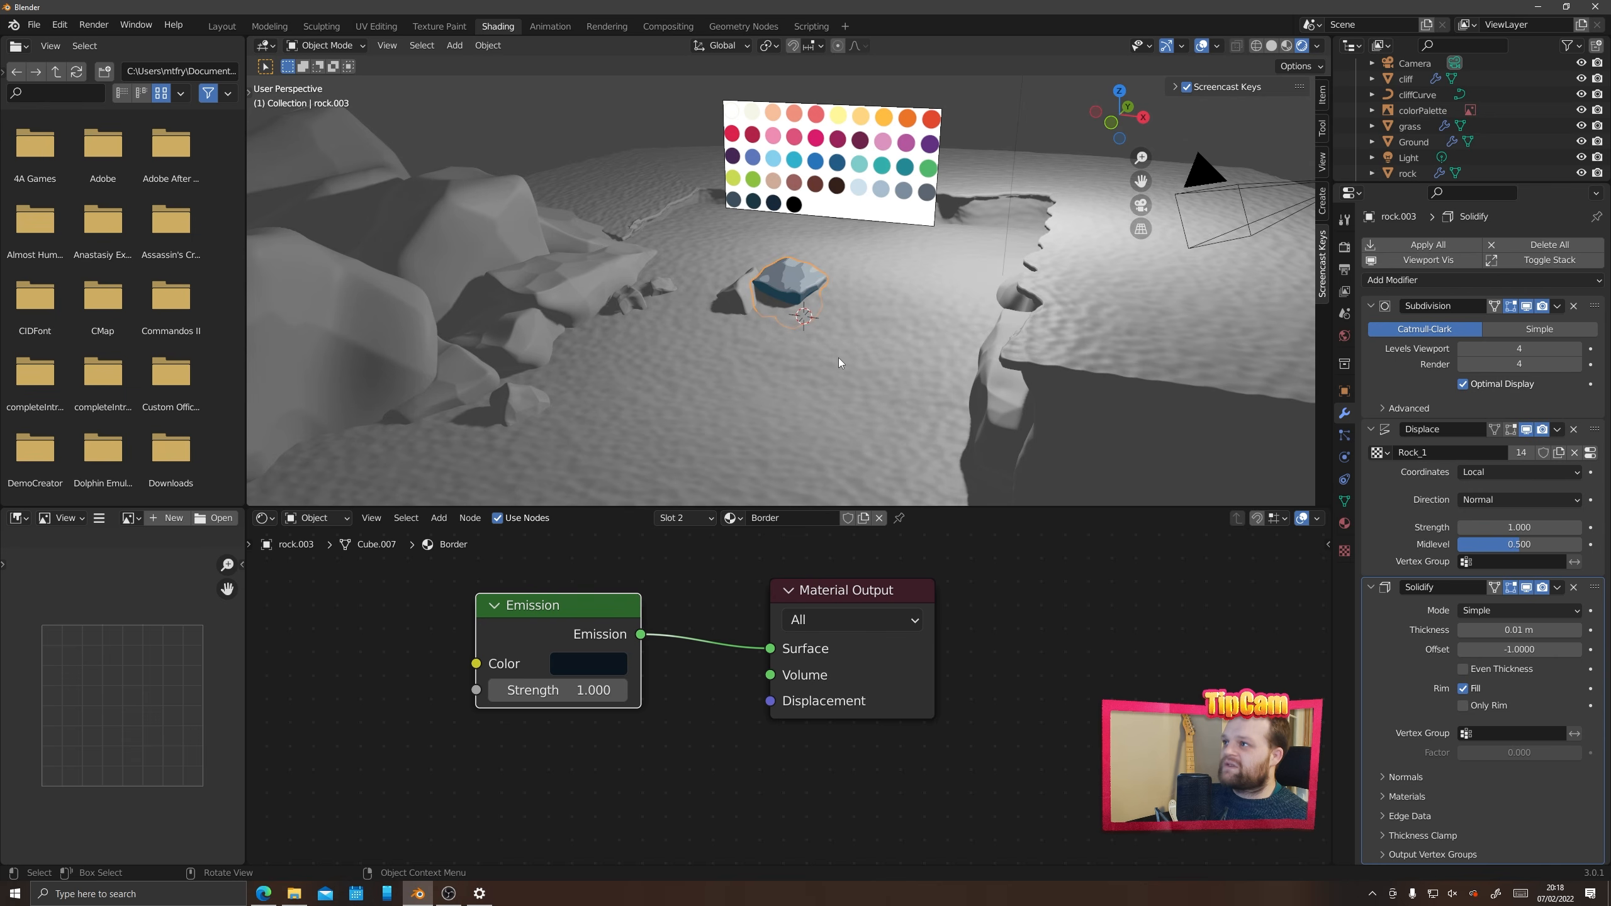
{"action": "middle_click_drag", "start_coordinate": [839, 359], "coordinate": [790, 345]}
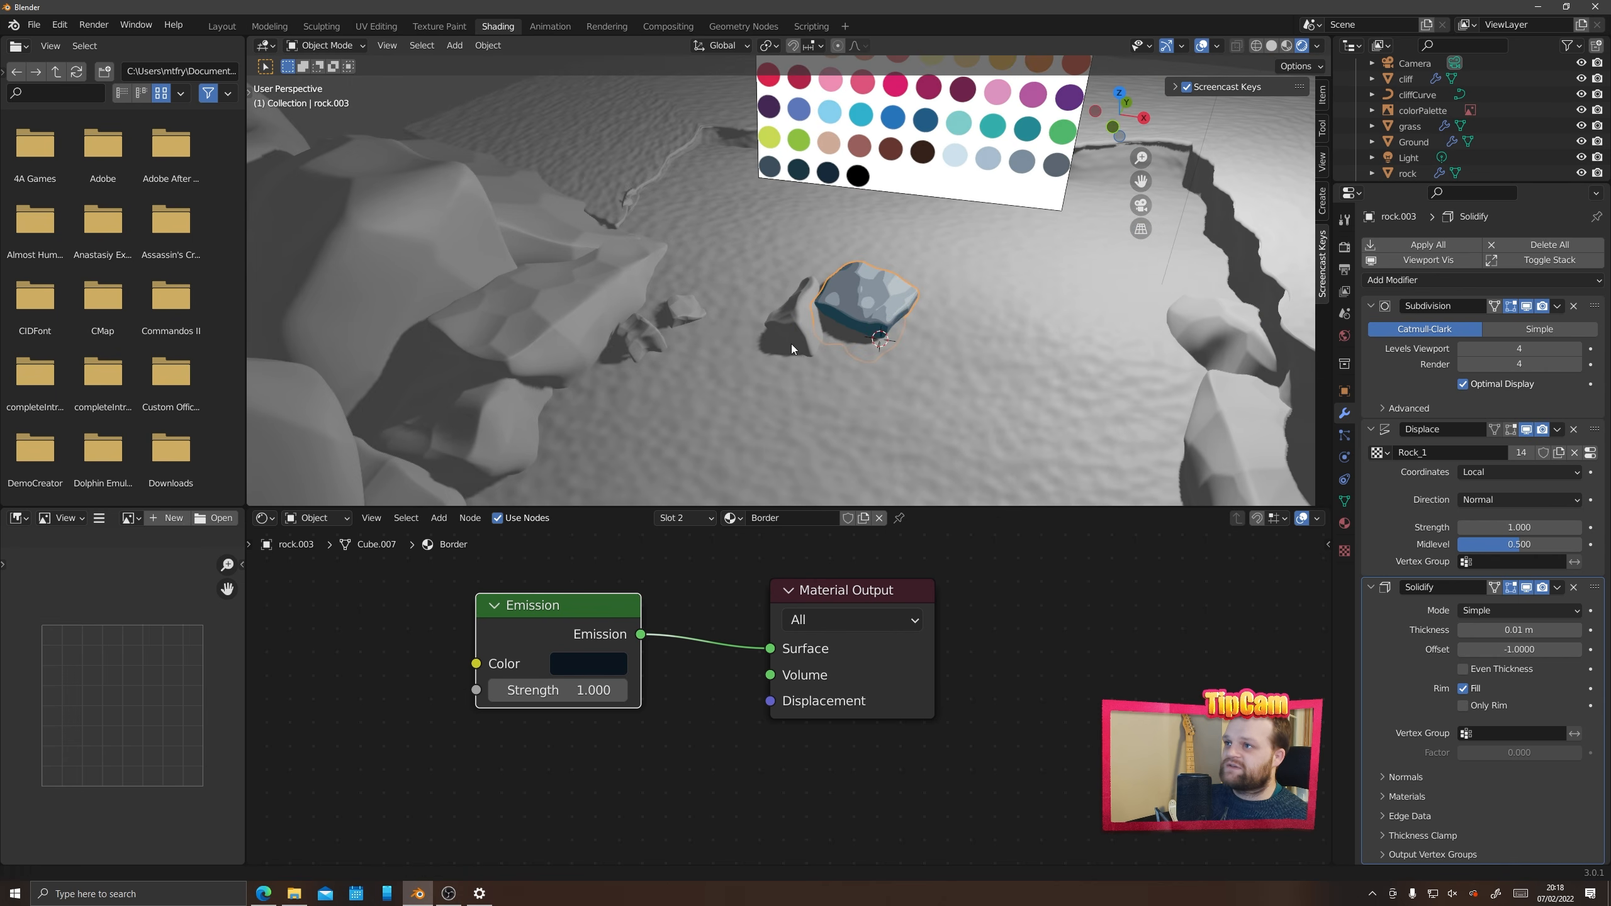
{"action": "key", "text": "ctrl+a"}
{"action": "left_click", "coordinate": [849, 317]}
Try a Solidify thickness of -0.36 m on the rock and undo it
{"action": "scroll", "coordinate": [900, 332], "scroll_direction": "up", "scroll_amount": 3}
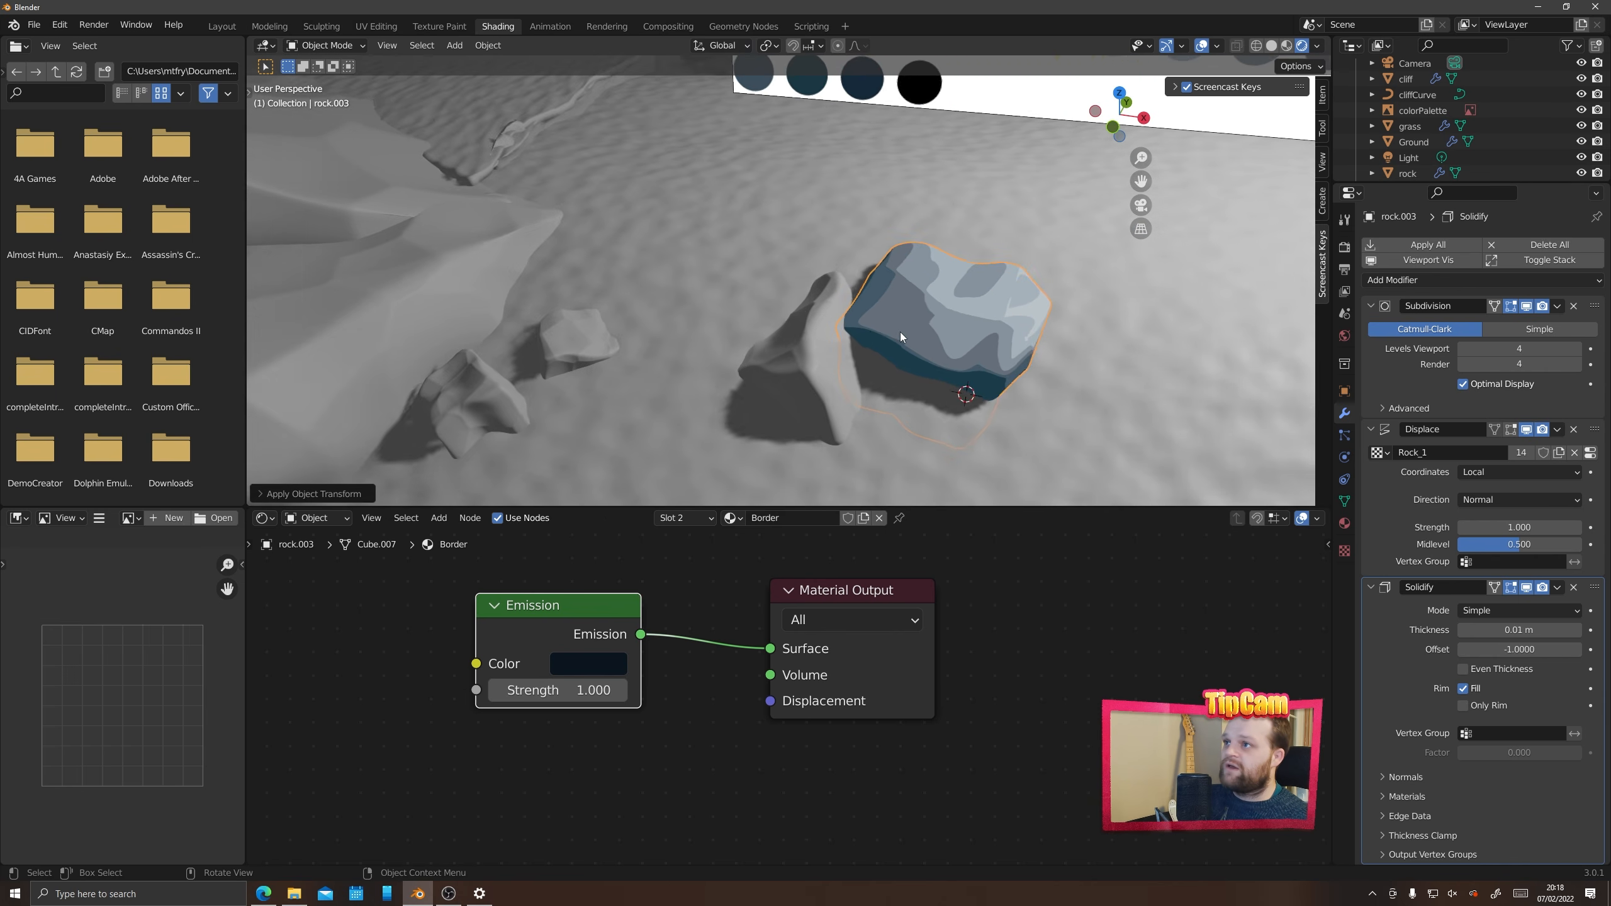
{"action": "middle_click_drag", "start_coordinate": [900, 333], "coordinate": [750, 302], "text": "shift"}
{"action": "scroll", "coordinate": [788, 343], "scroll_direction": "up", "scroll_amount": 2}
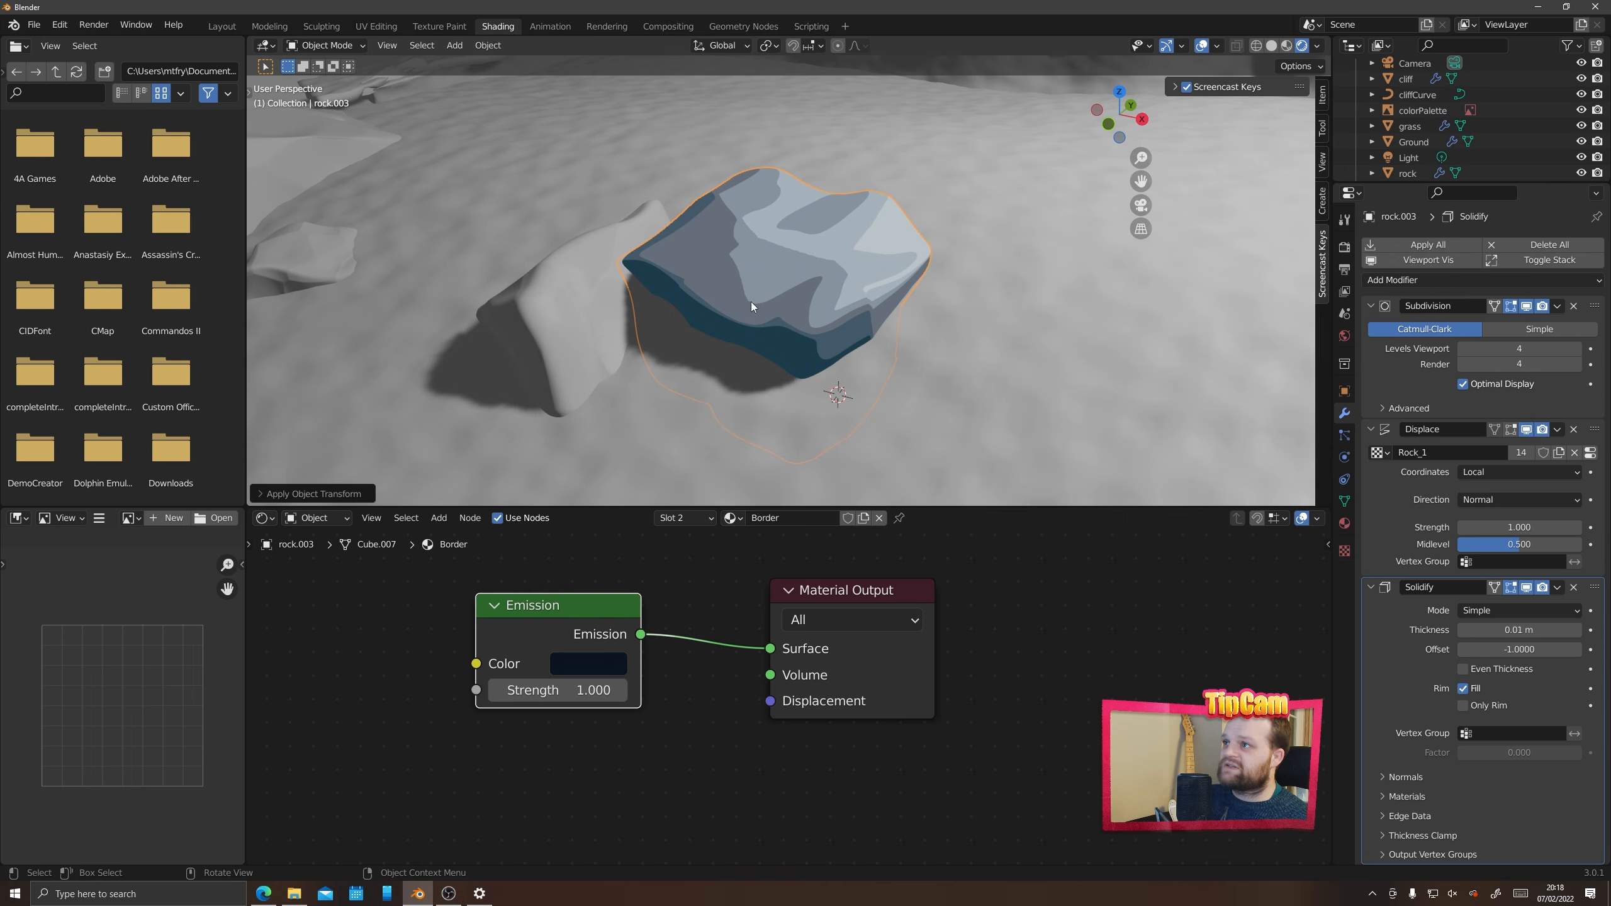
{"action": "left_click_drag", "start_coordinate": [1519, 630], "coordinate": [1459, 630]}
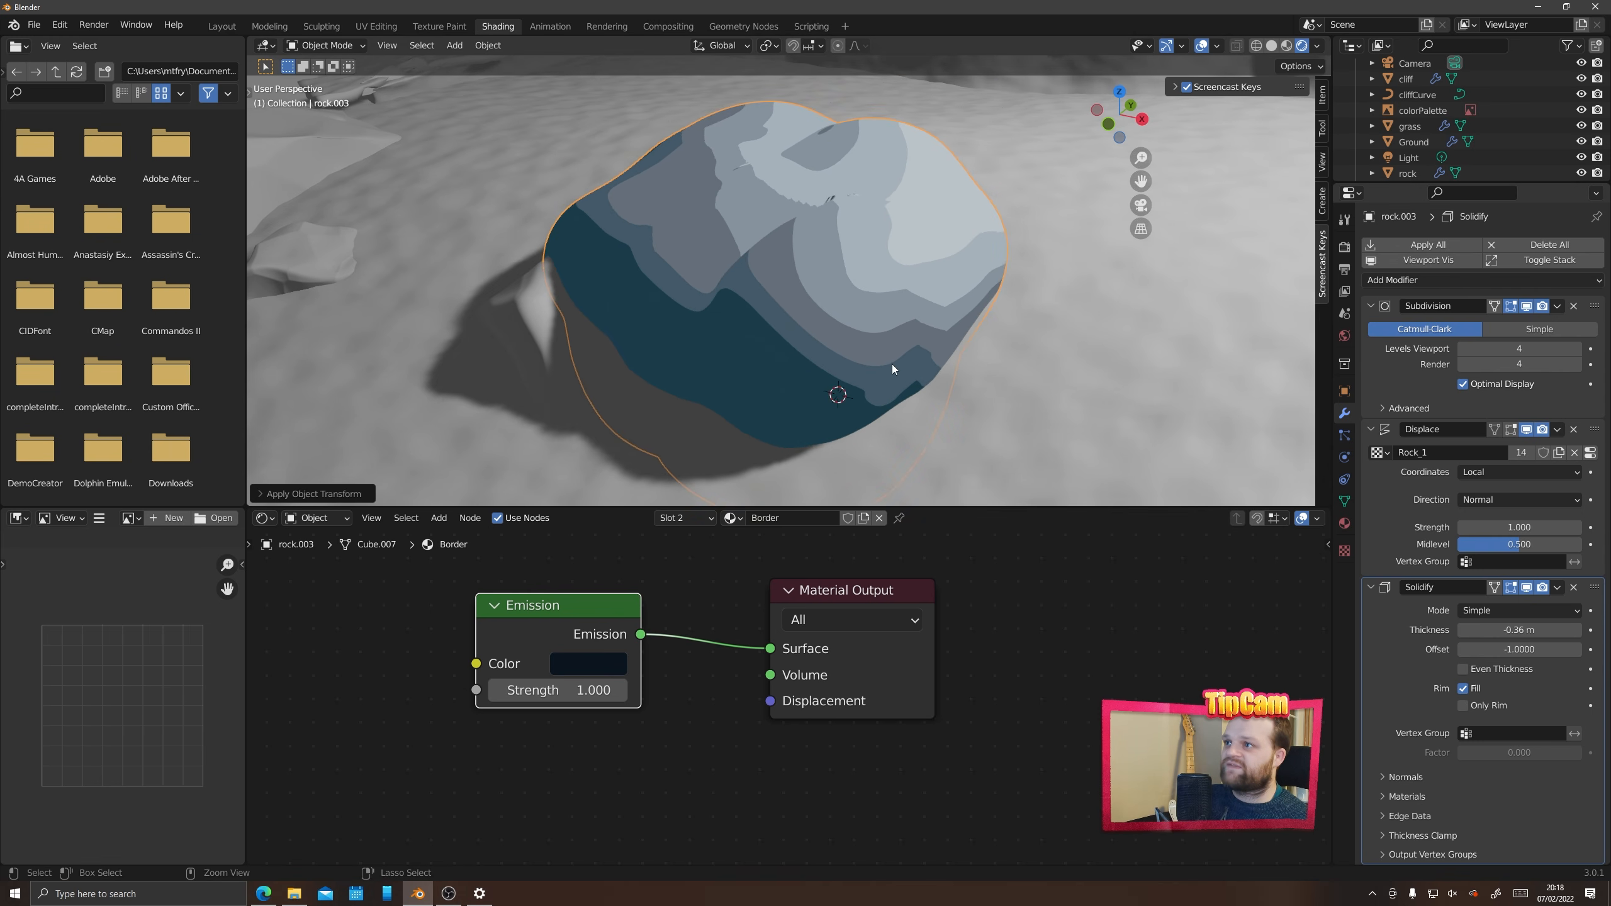
{"action": "key", "text": "ctrl+z"}
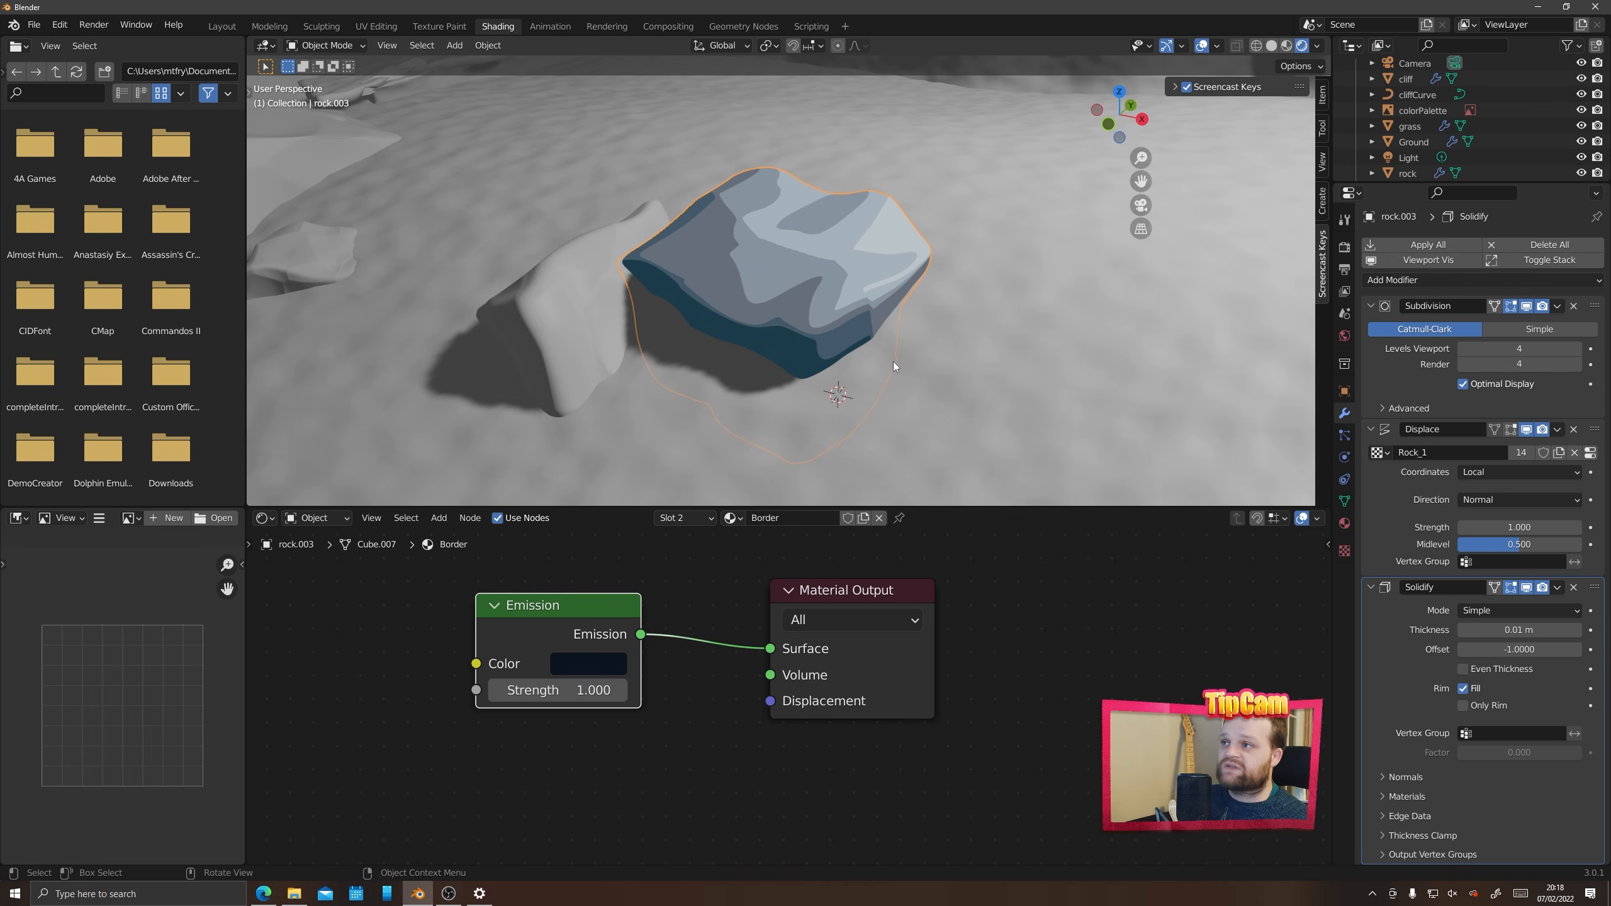
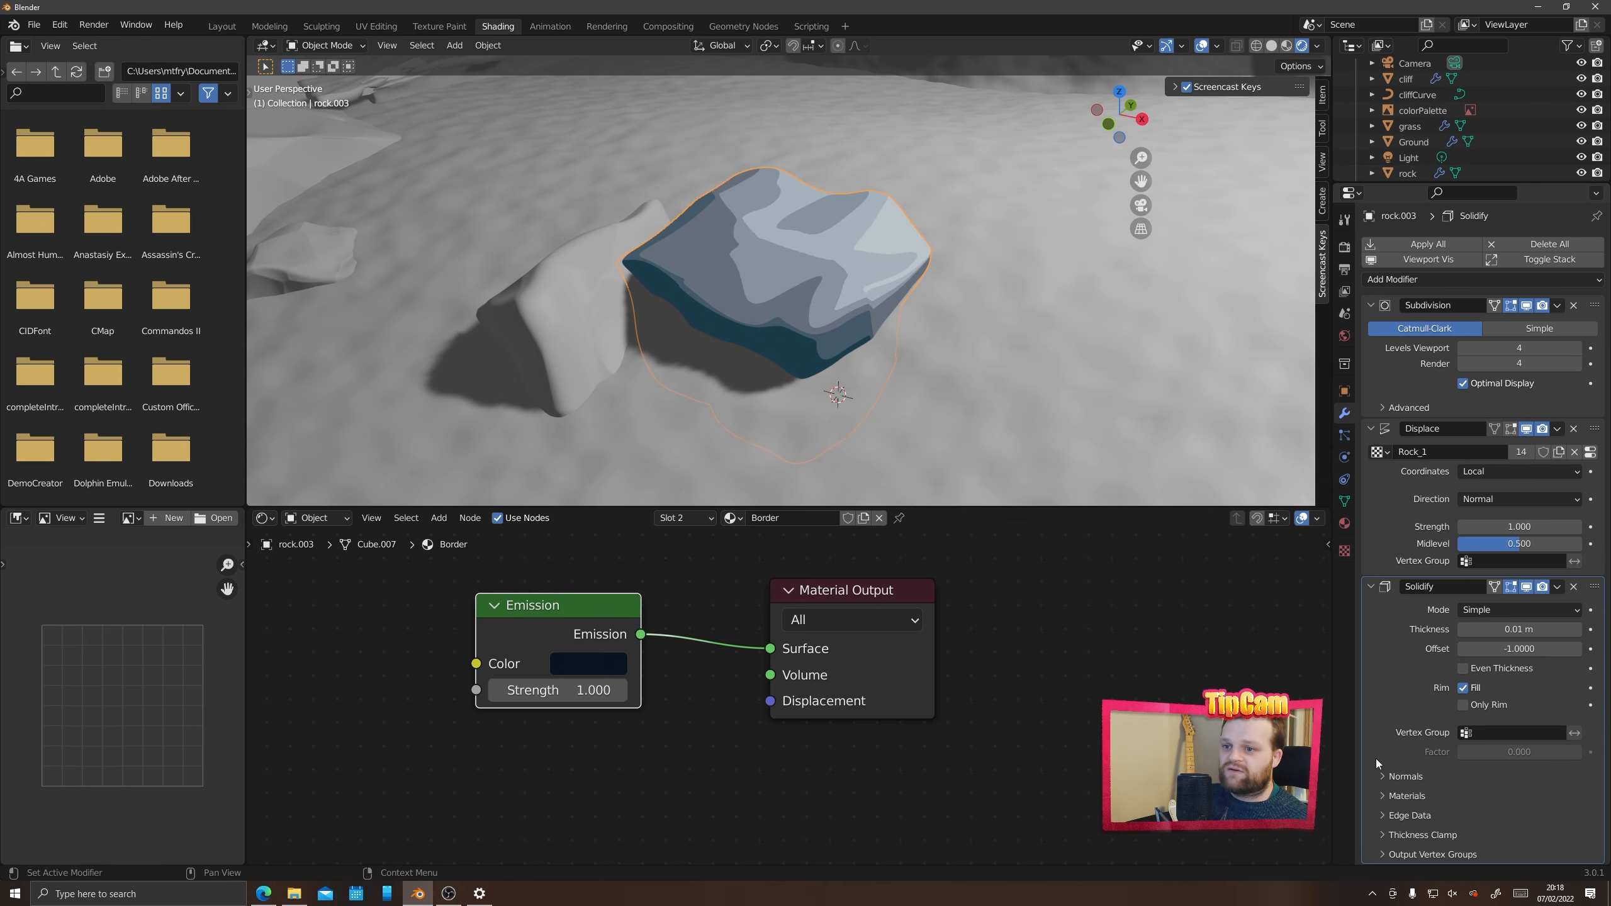
Expand the Solidify modifier's normals settings and enable Flip
{"action": "left_click", "coordinate": [1381, 775]}
{"action": "left_click", "coordinate": [1462, 800]}
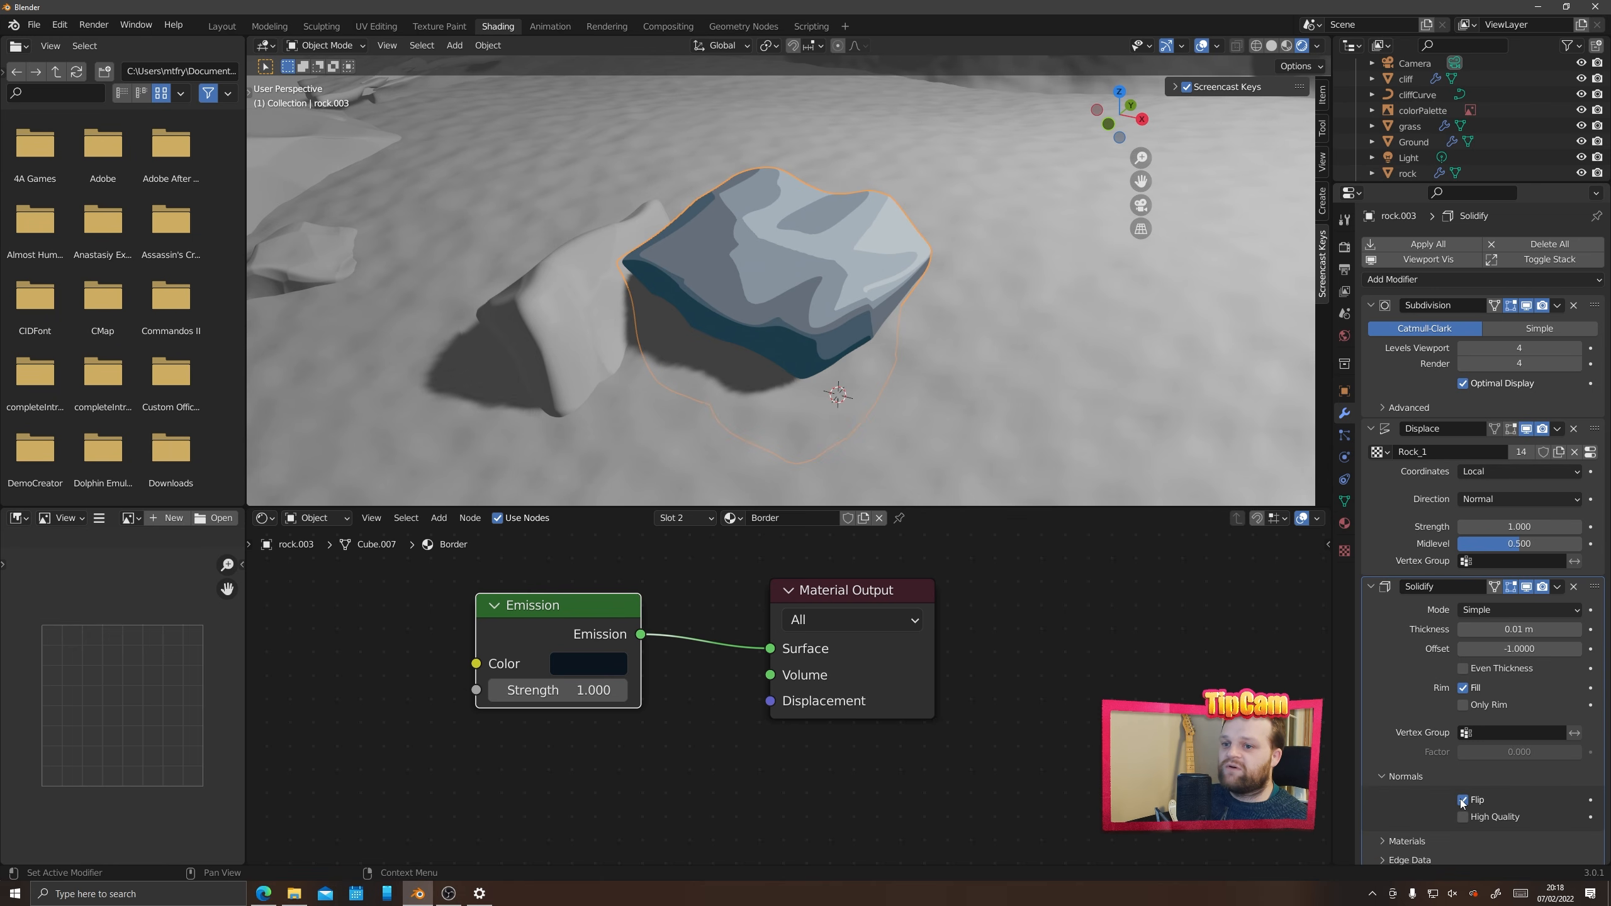
{"action": "scroll", "coordinate": [1415, 731], "scroll_direction": "down", "scroll_amount": 2}
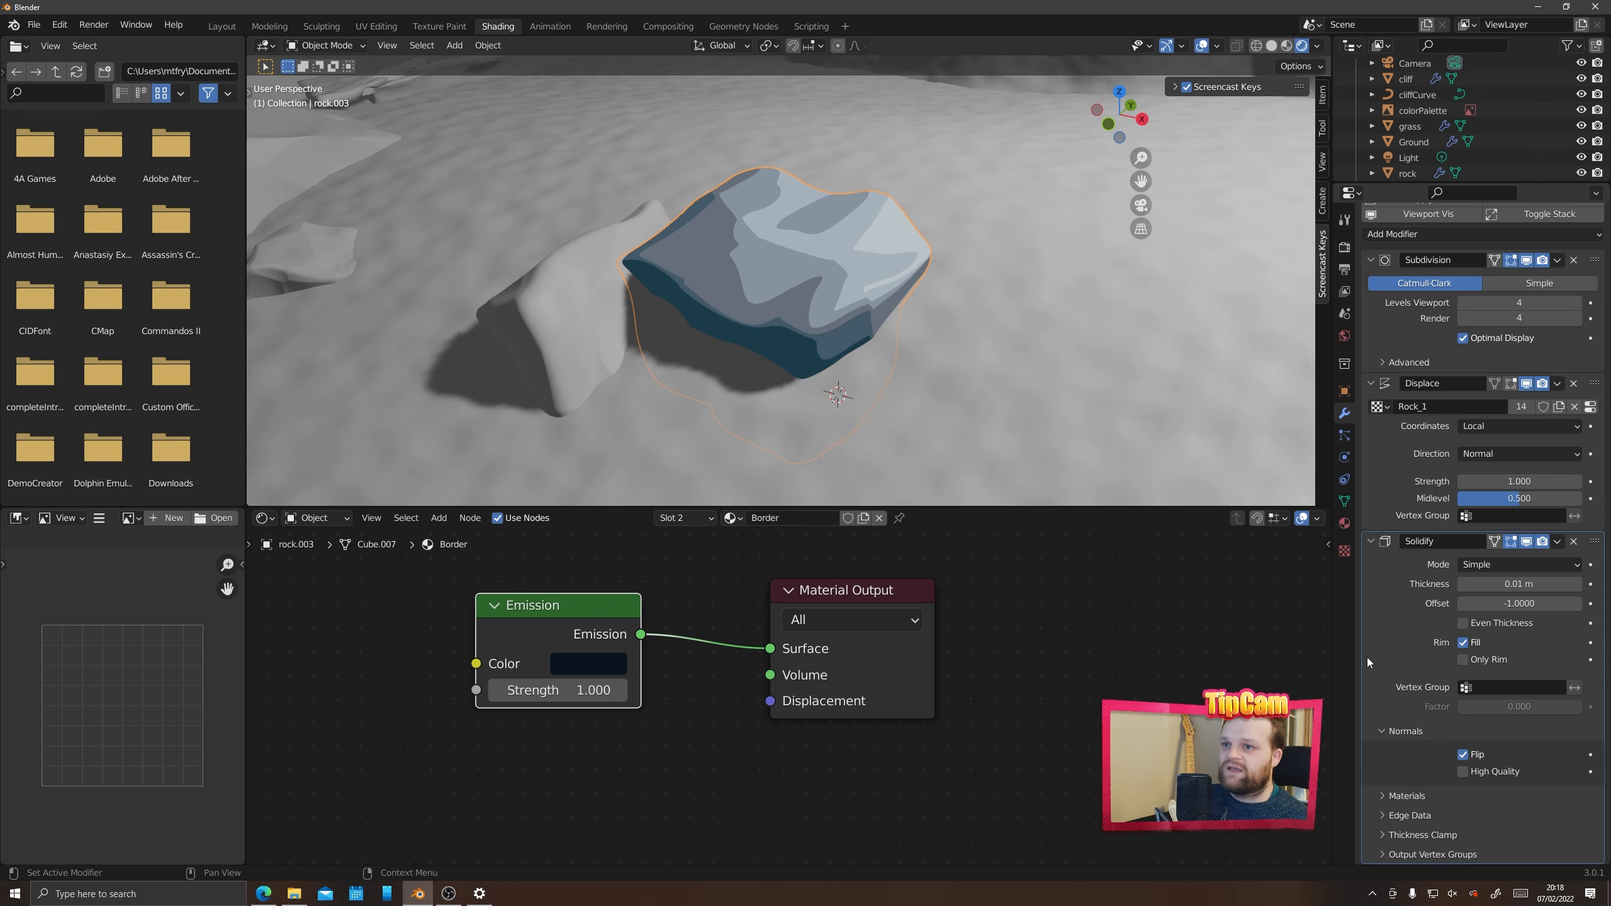
Enable Backface Culling for the rock's Border material
{"action": "left_click", "coordinate": [1344, 523]}
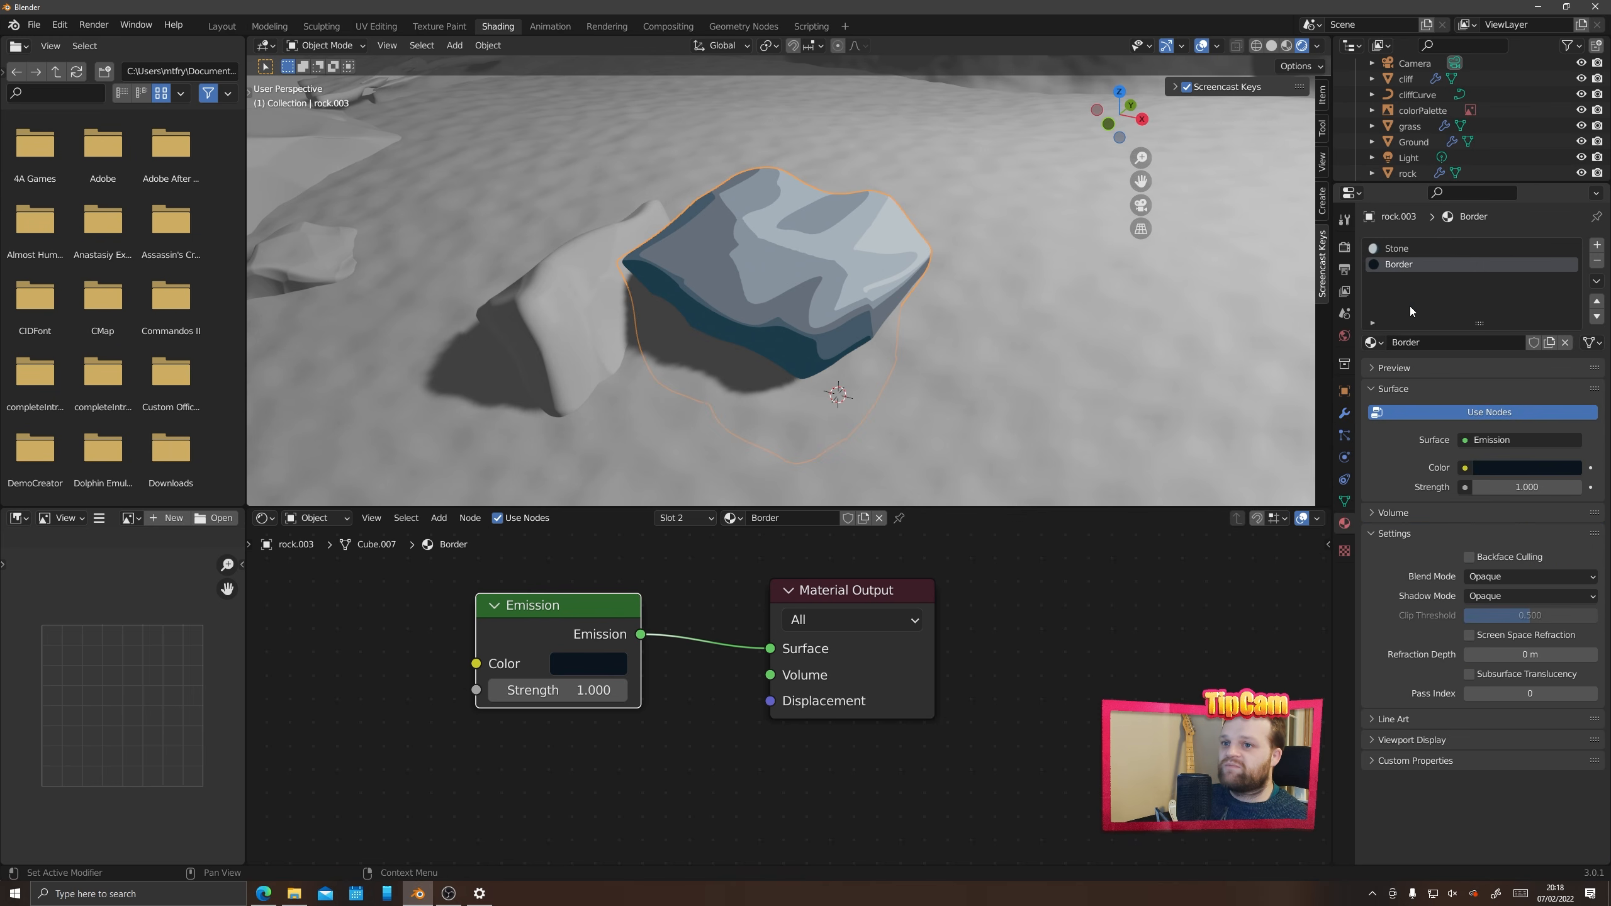
{"action": "left_click", "coordinate": [1469, 557]}
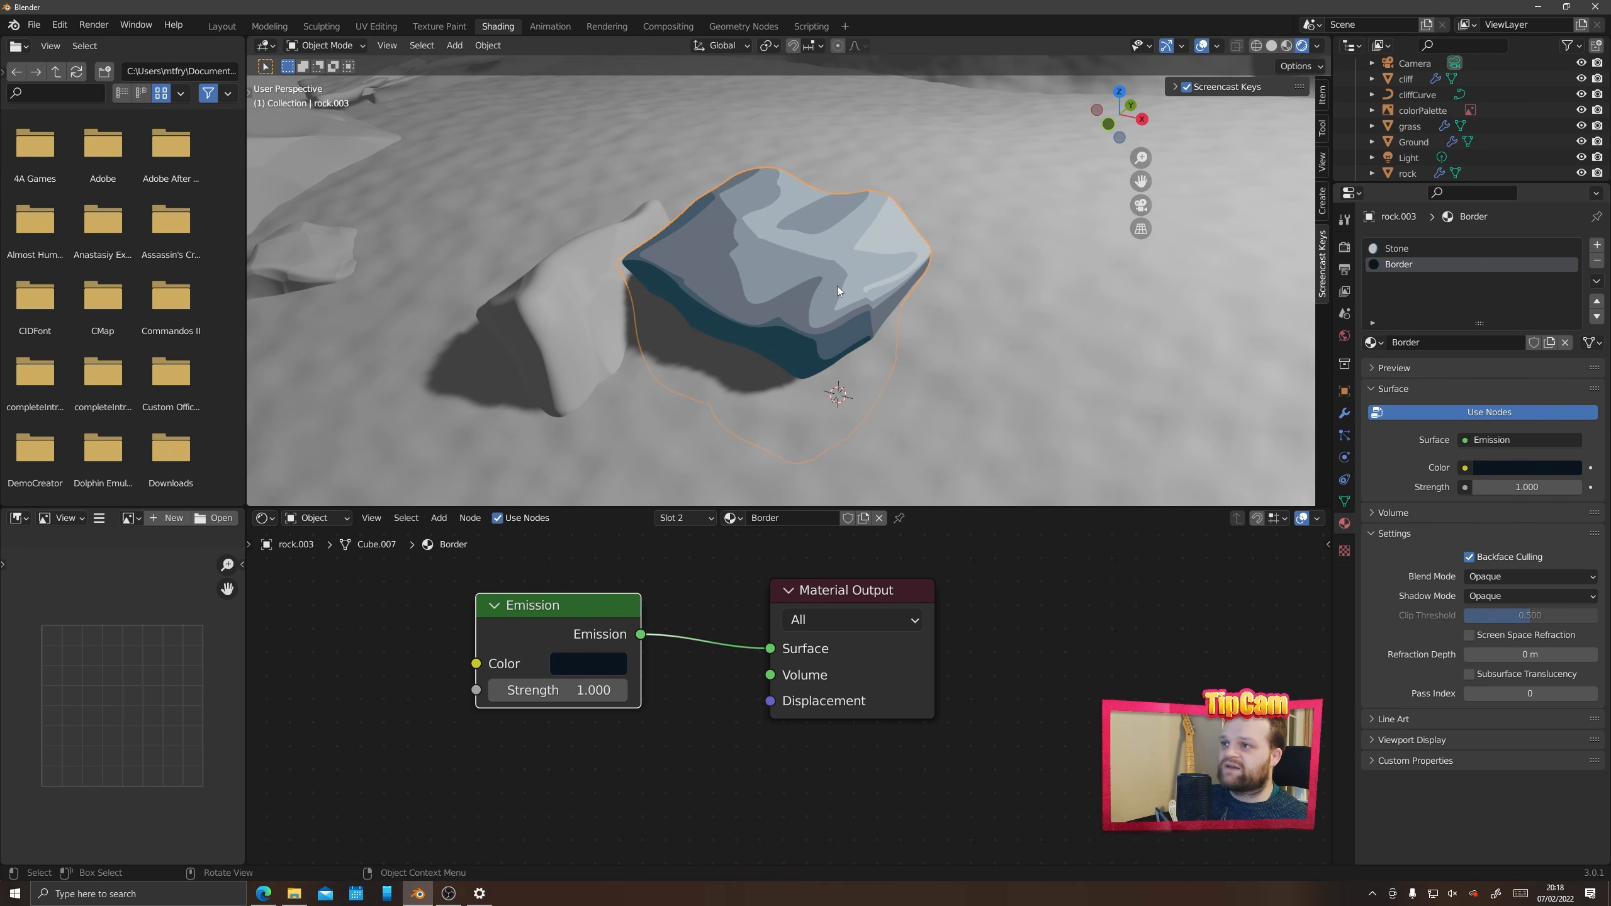
{"action": "scroll", "coordinate": [901, 311], "scroll_direction": "up", "scroll_amount": 3}
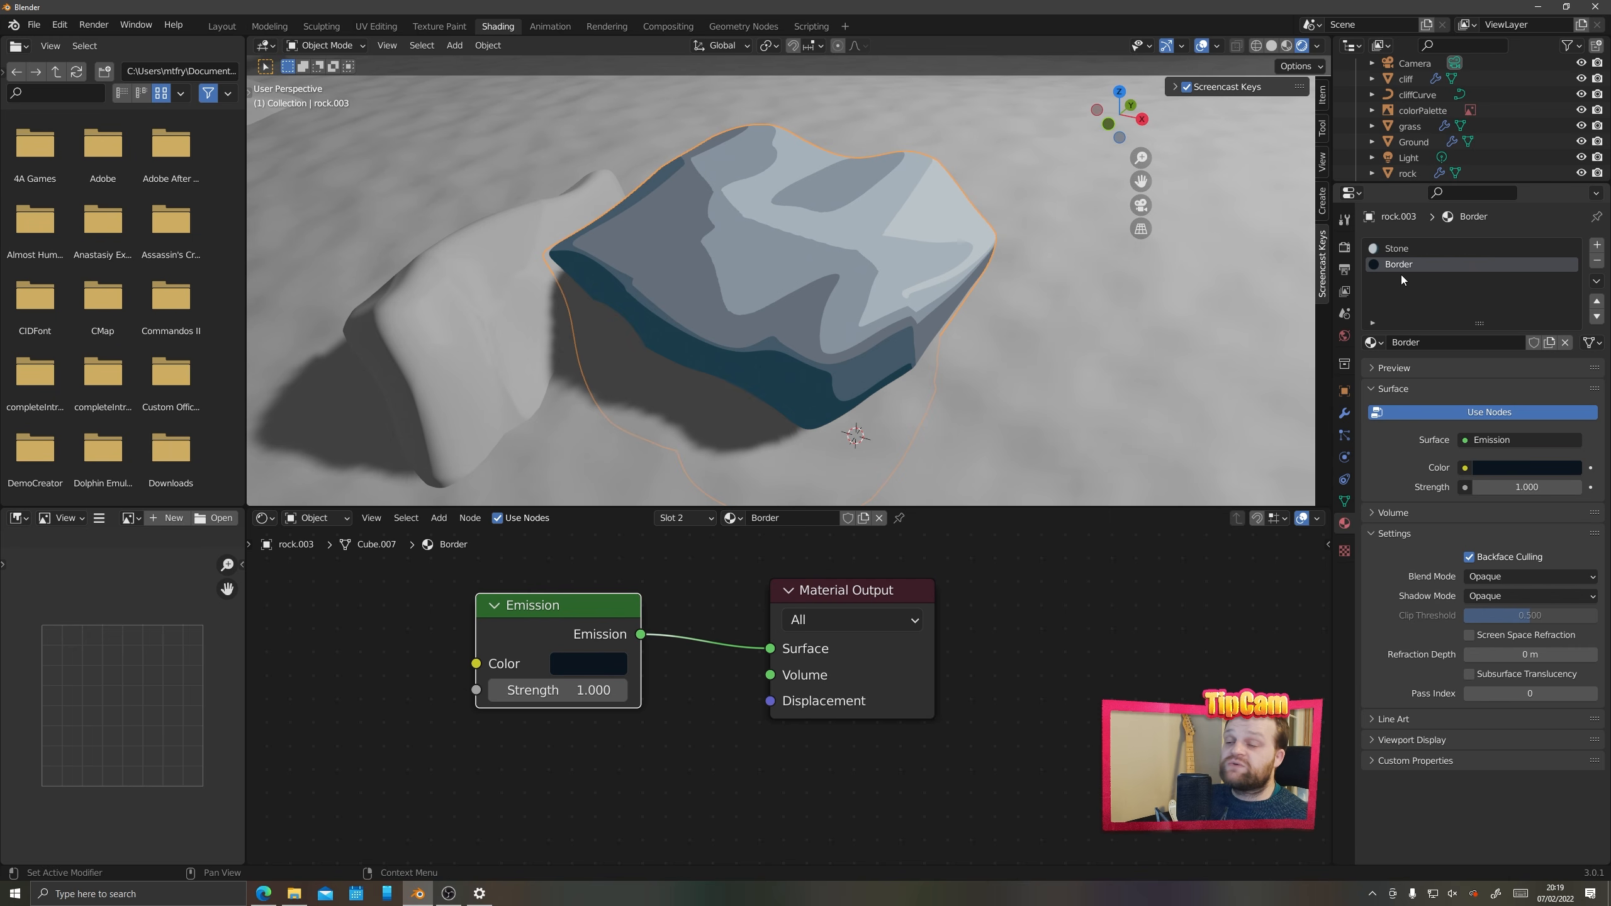
Set the Solidify modifier's Material Offset to 1 and flip its normals to give the rock a dark outline
{"action": "left_click", "coordinate": [1344, 413]}
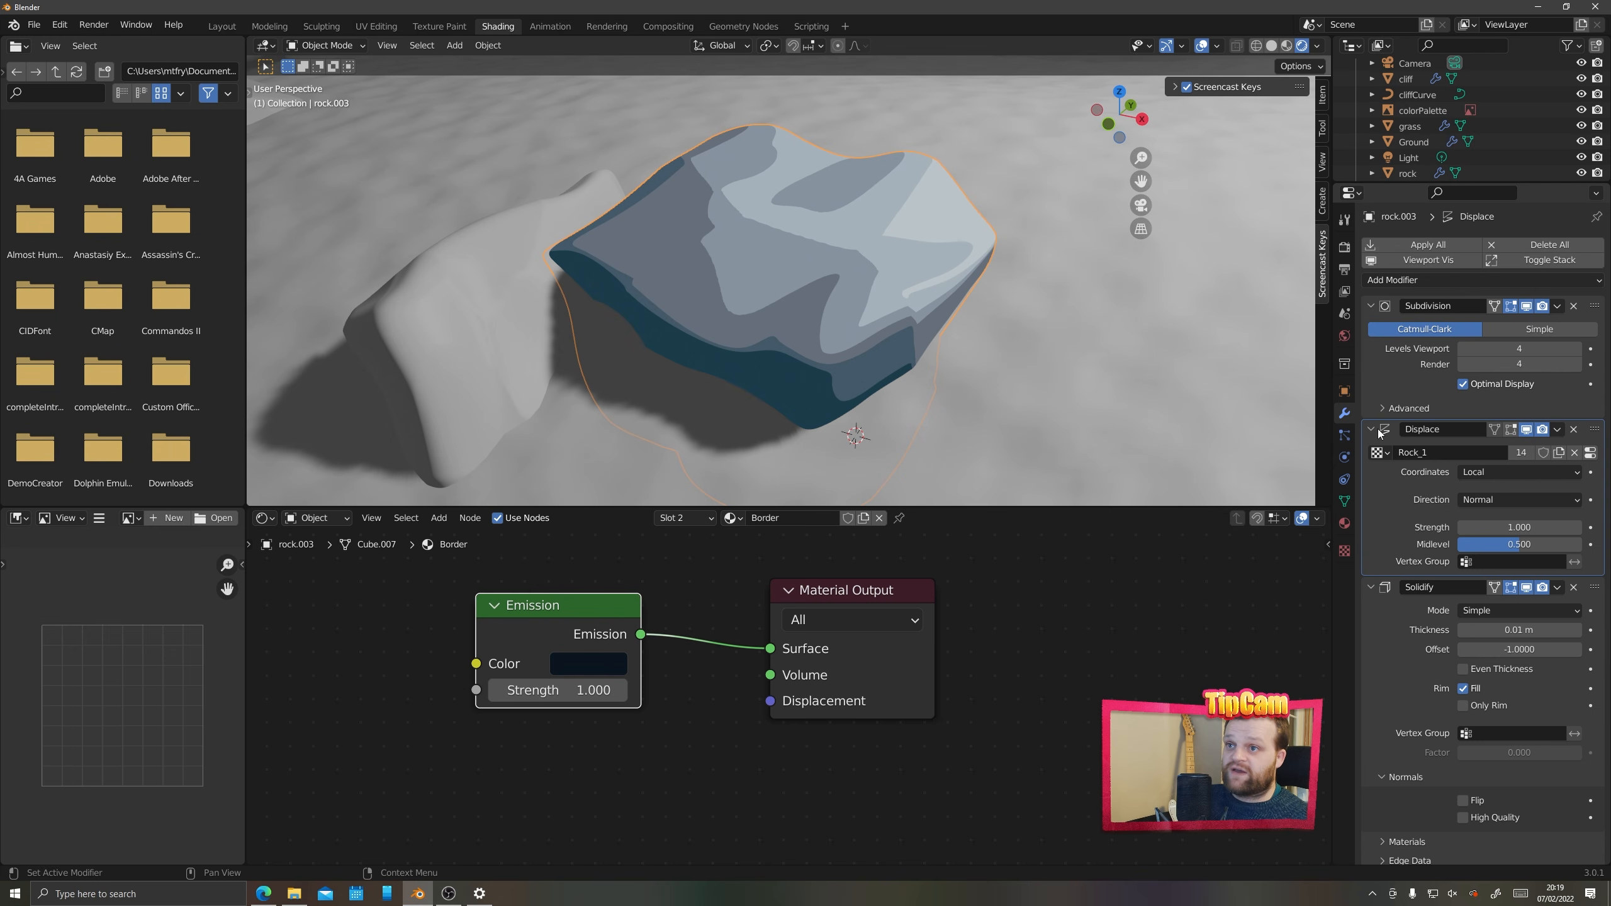
{"action": "left_click", "coordinate": [1372, 430]}
{"action": "left_click", "coordinate": [1371, 307]}
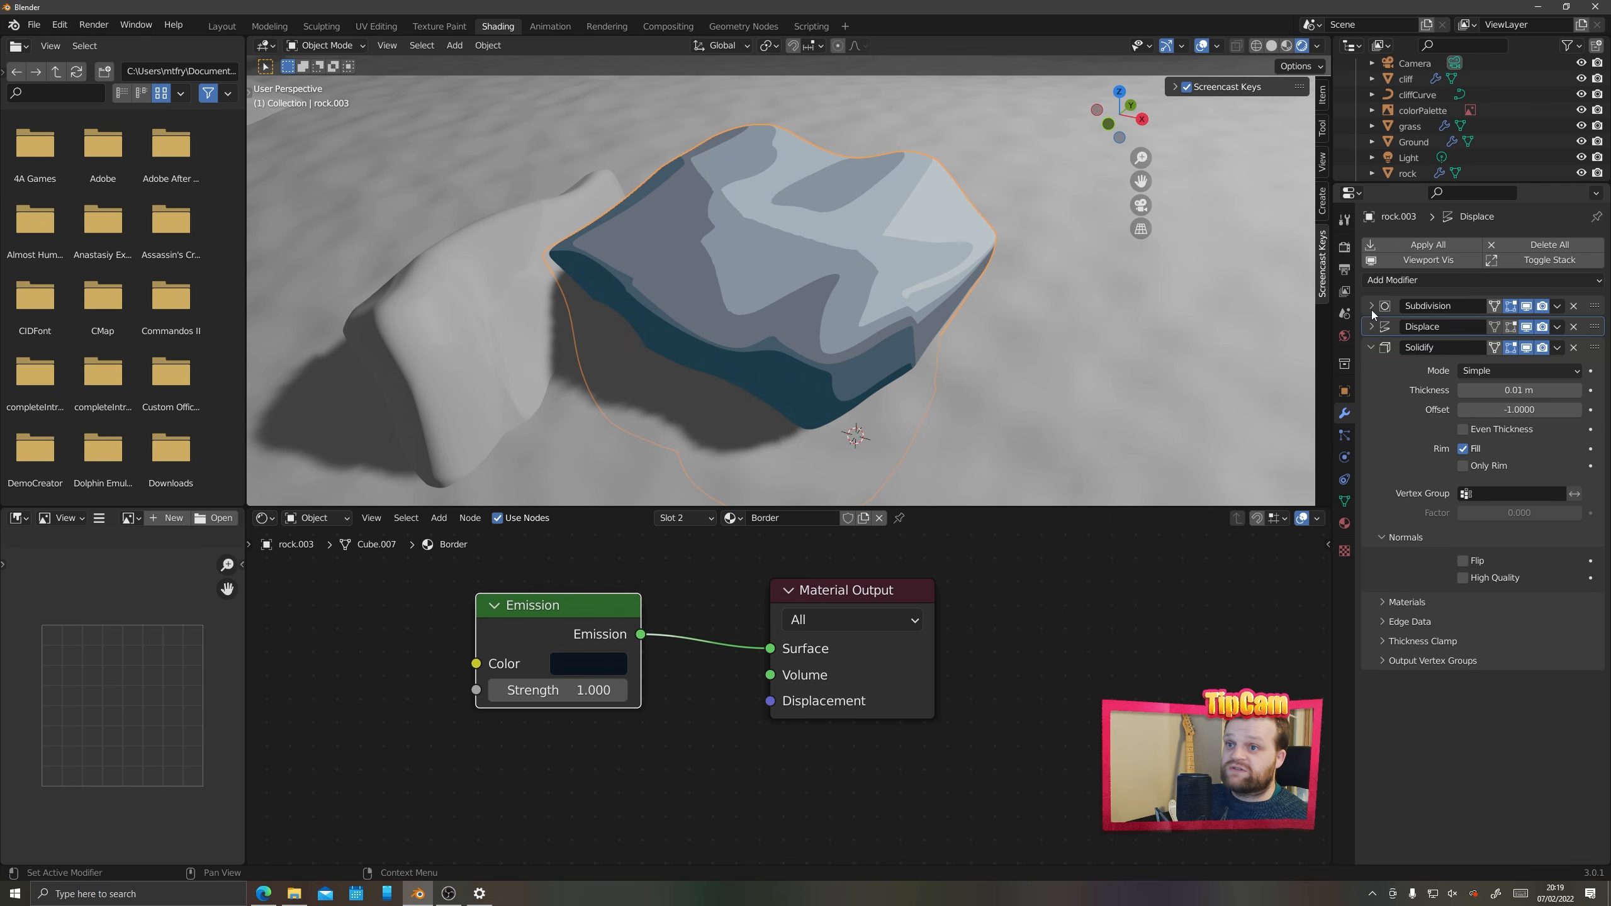
{"action": "left_click", "coordinate": [1386, 600]}
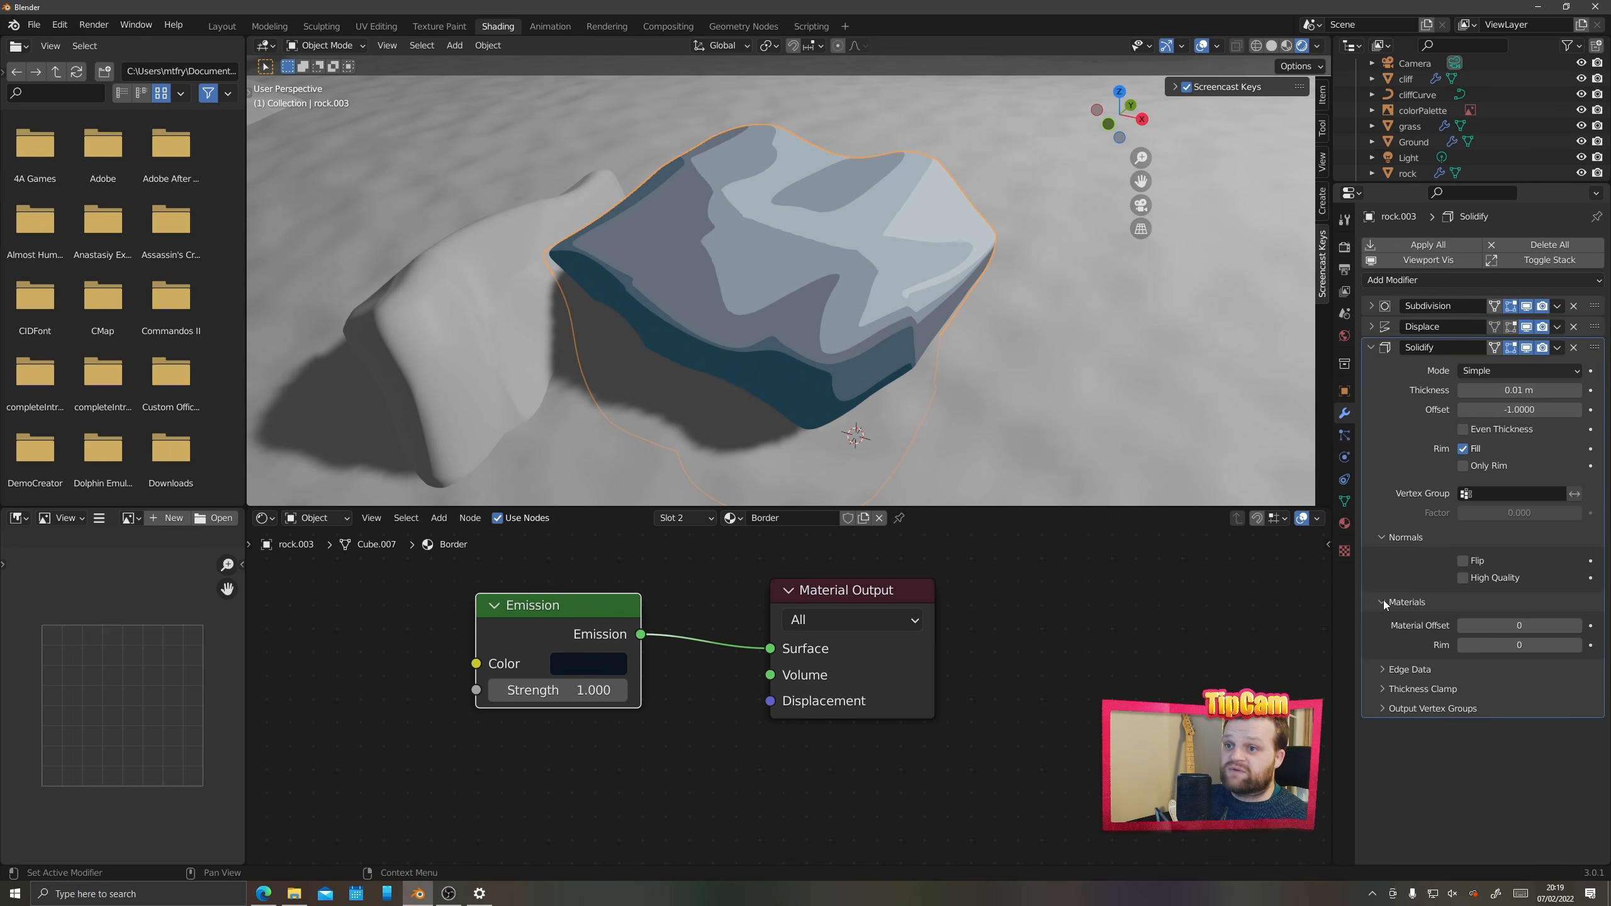
{"action": "left_click", "coordinate": [1577, 626]}
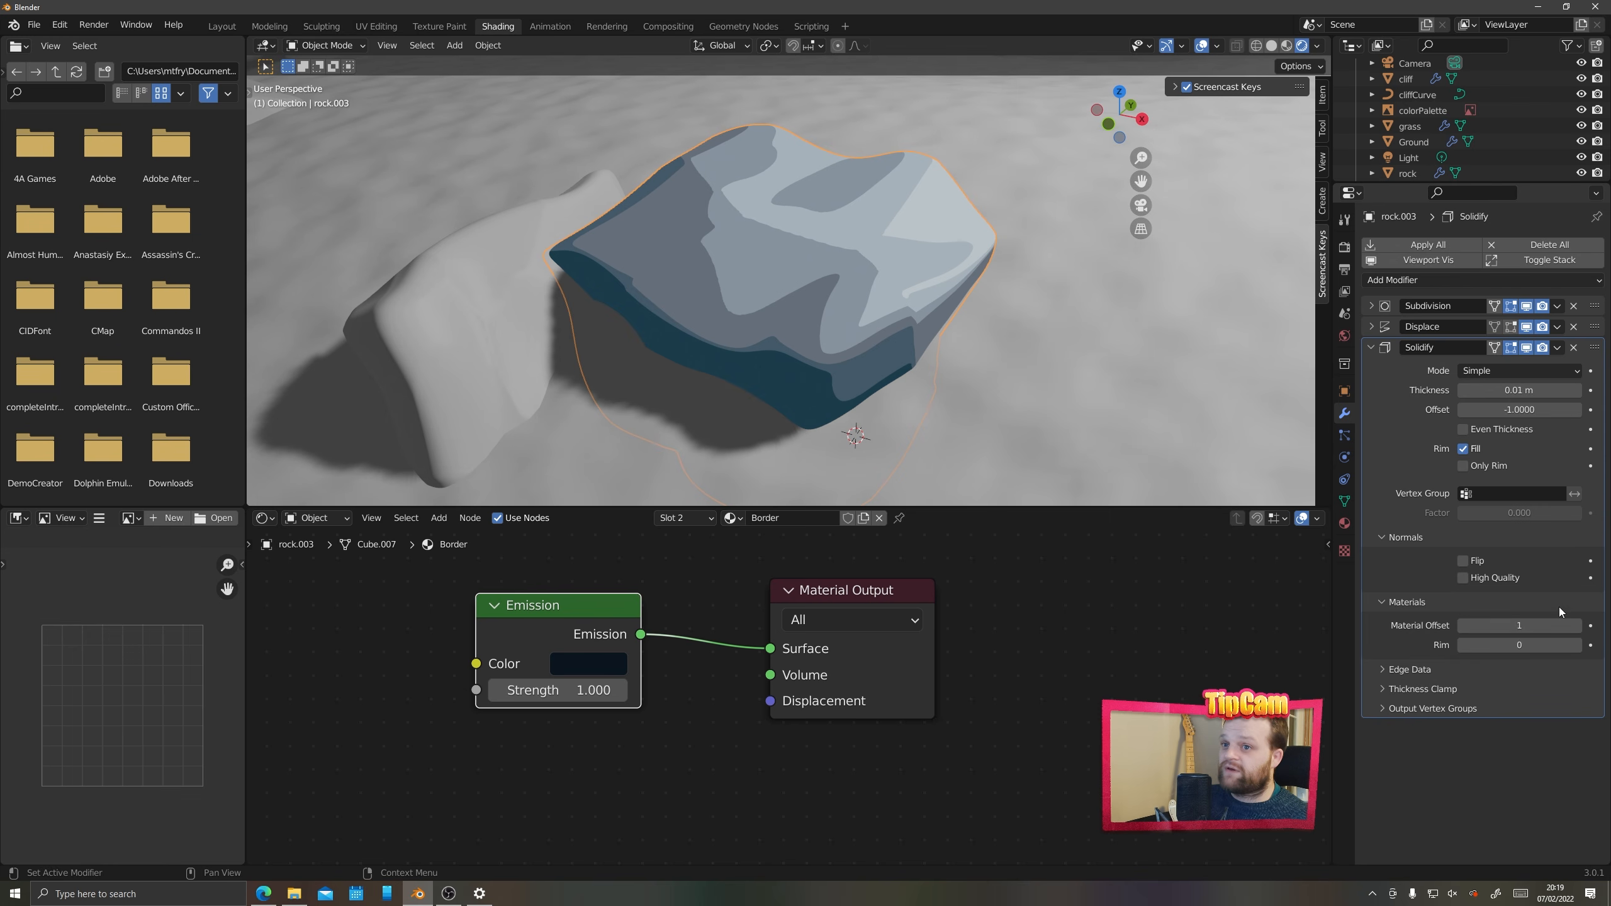
{"action": "left_click", "coordinate": [1462, 561]}
{"action": "scroll", "coordinate": [818, 154], "scroll_direction": "up", "scroll_amount": 4}
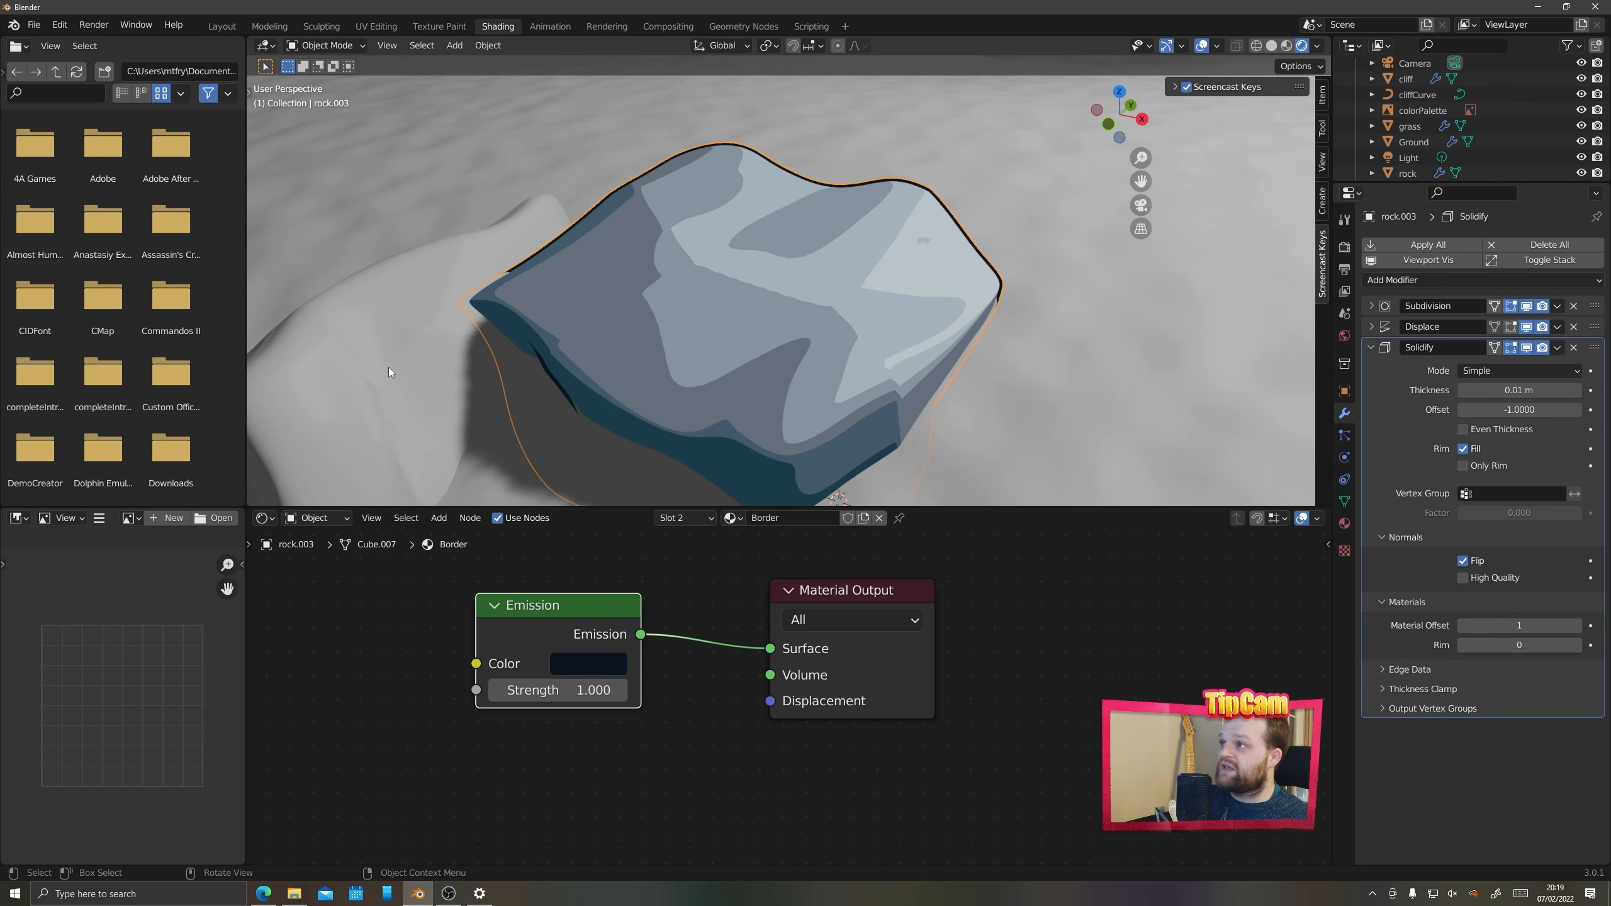
{"action": "left_click", "coordinate": [718, 282]}
{"action": "middle_click_drag", "start_coordinate": [718, 282], "coordinate": [736, 340]}
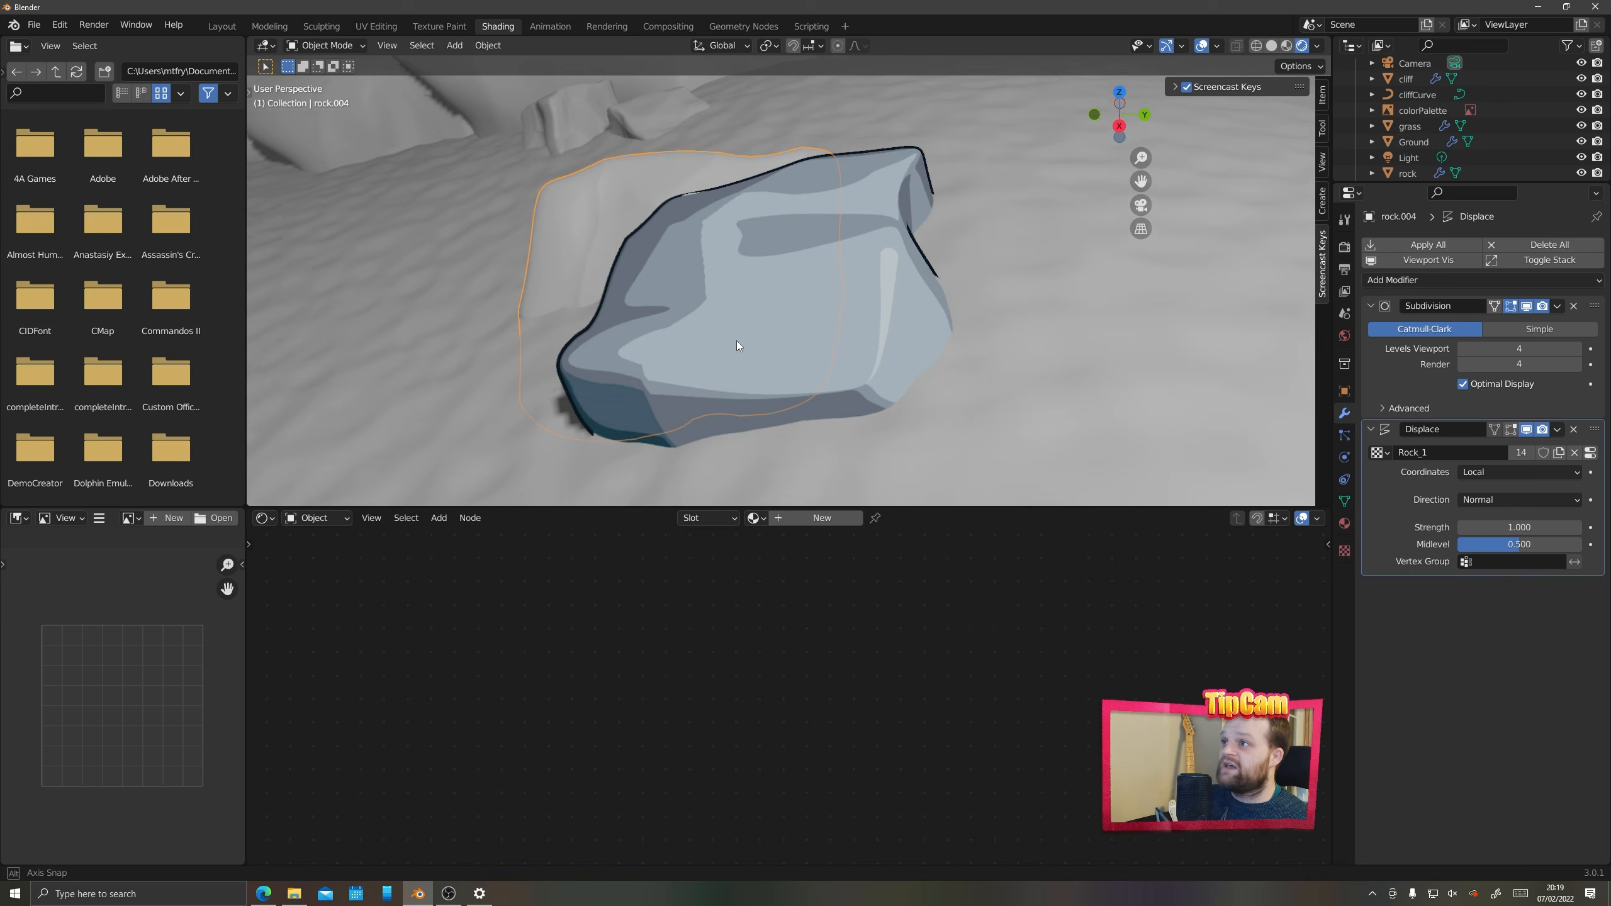
Switch to the Layout workspace and select all the rock objects, from rock to rock.013
{"action": "scroll", "coordinate": [736, 345], "scroll_direction": "down", "scroll_amount": 5}
{"action": "left_click", "coordinate": [222, 26]}
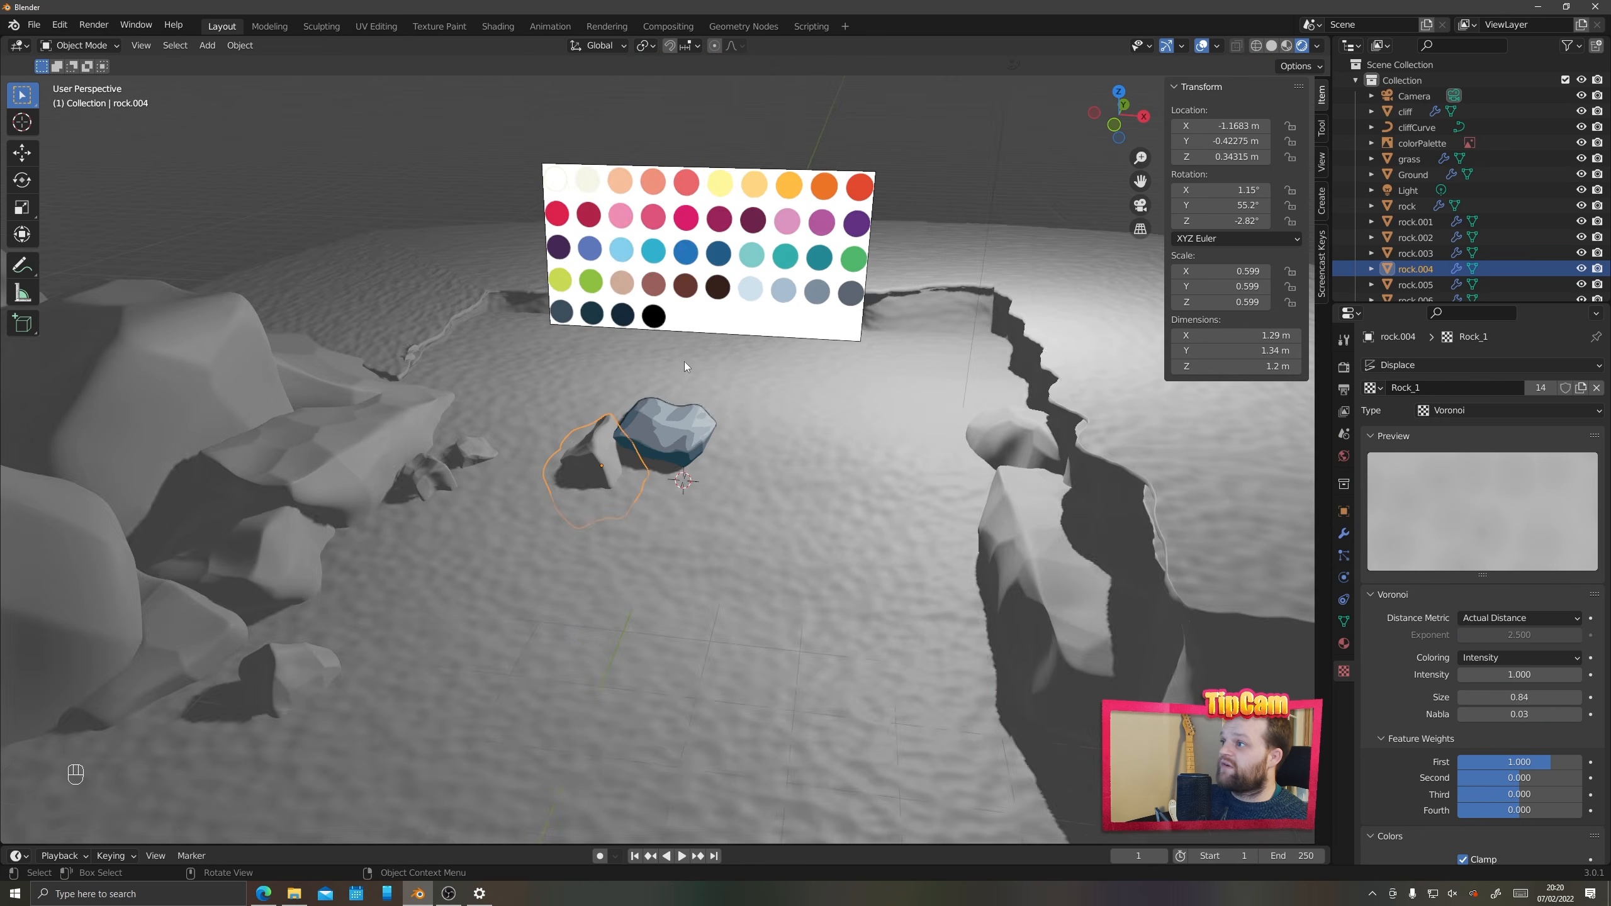
{"action": "scroll", "coordinate": [685, 362], "scroll_direction": "down", "scroll_amount": 3}
{"action": "middle_click_drag", "start_coordinate": [536, 418], "coordinate": [851, 353], "text": "shift"}
{"action": "scroll", "coordinate": [1451, 212], "scroll_direction": "down", "scroll_amount": 3}
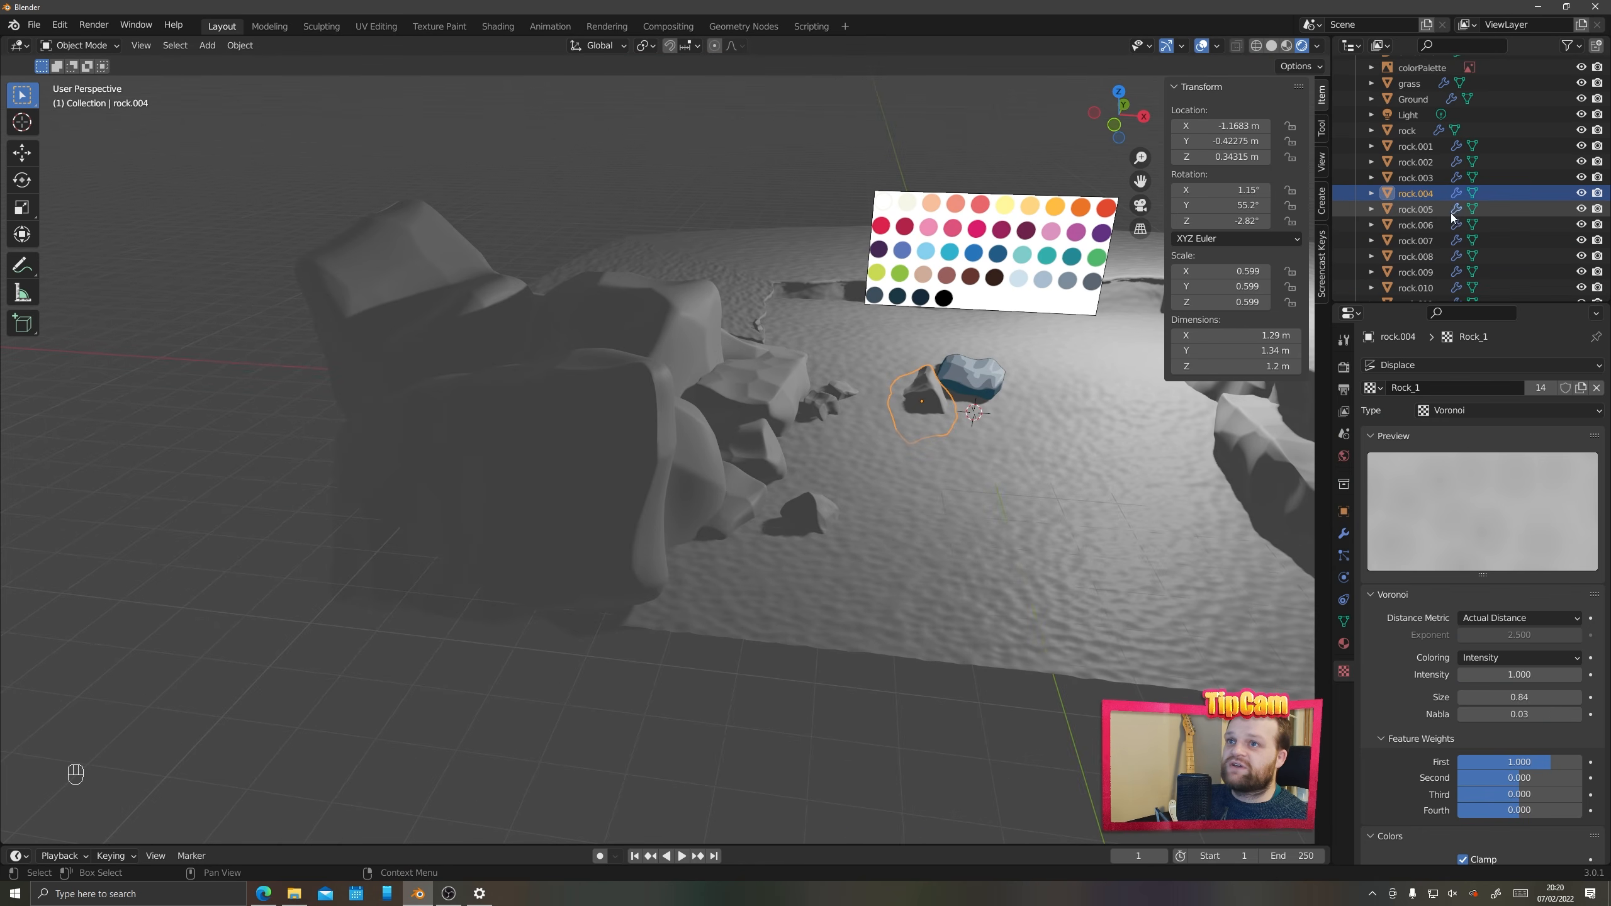
{"action": "scroll", "coordinate": [1446, 203], "scroll_direction": "down", "scroll_amount": 2}
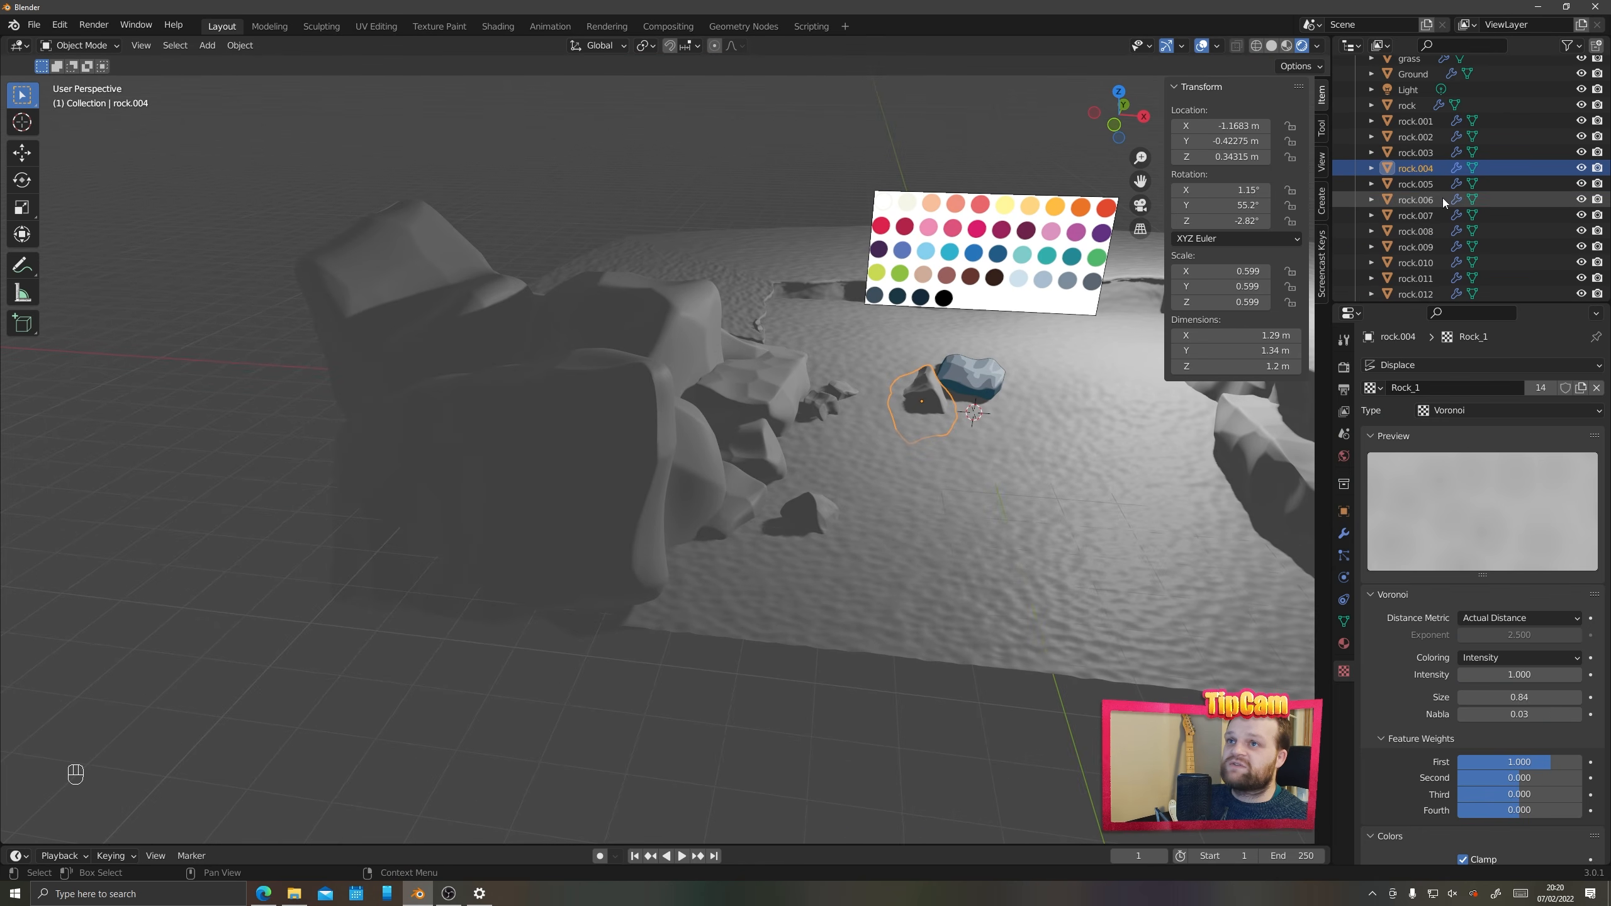
{"action": "left_click", "coordinate": [1406, 105]}
{"action": "scroll", "coordinate": [1432, 153], "scroll_direction": "down", "scroll_amount": 2}
{"action": "left_click", "coordinate": [1408, 289], "text": "shift"}
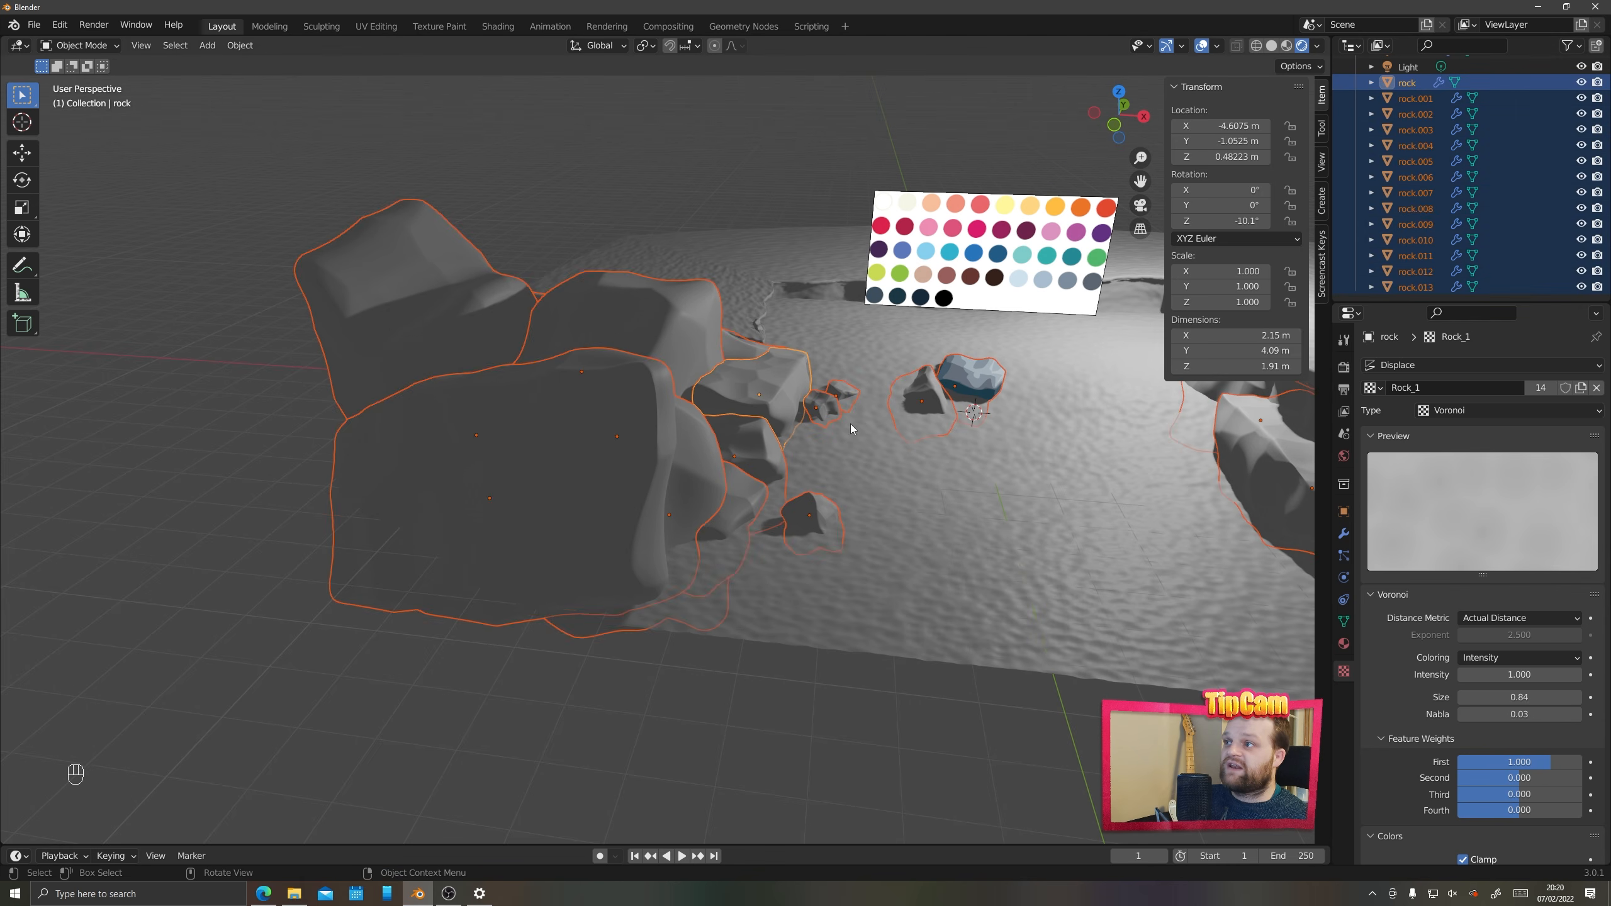
{"action": "middle_click_drag", "start_coordinate": [851, 424], "coordinate": [767, 454]}
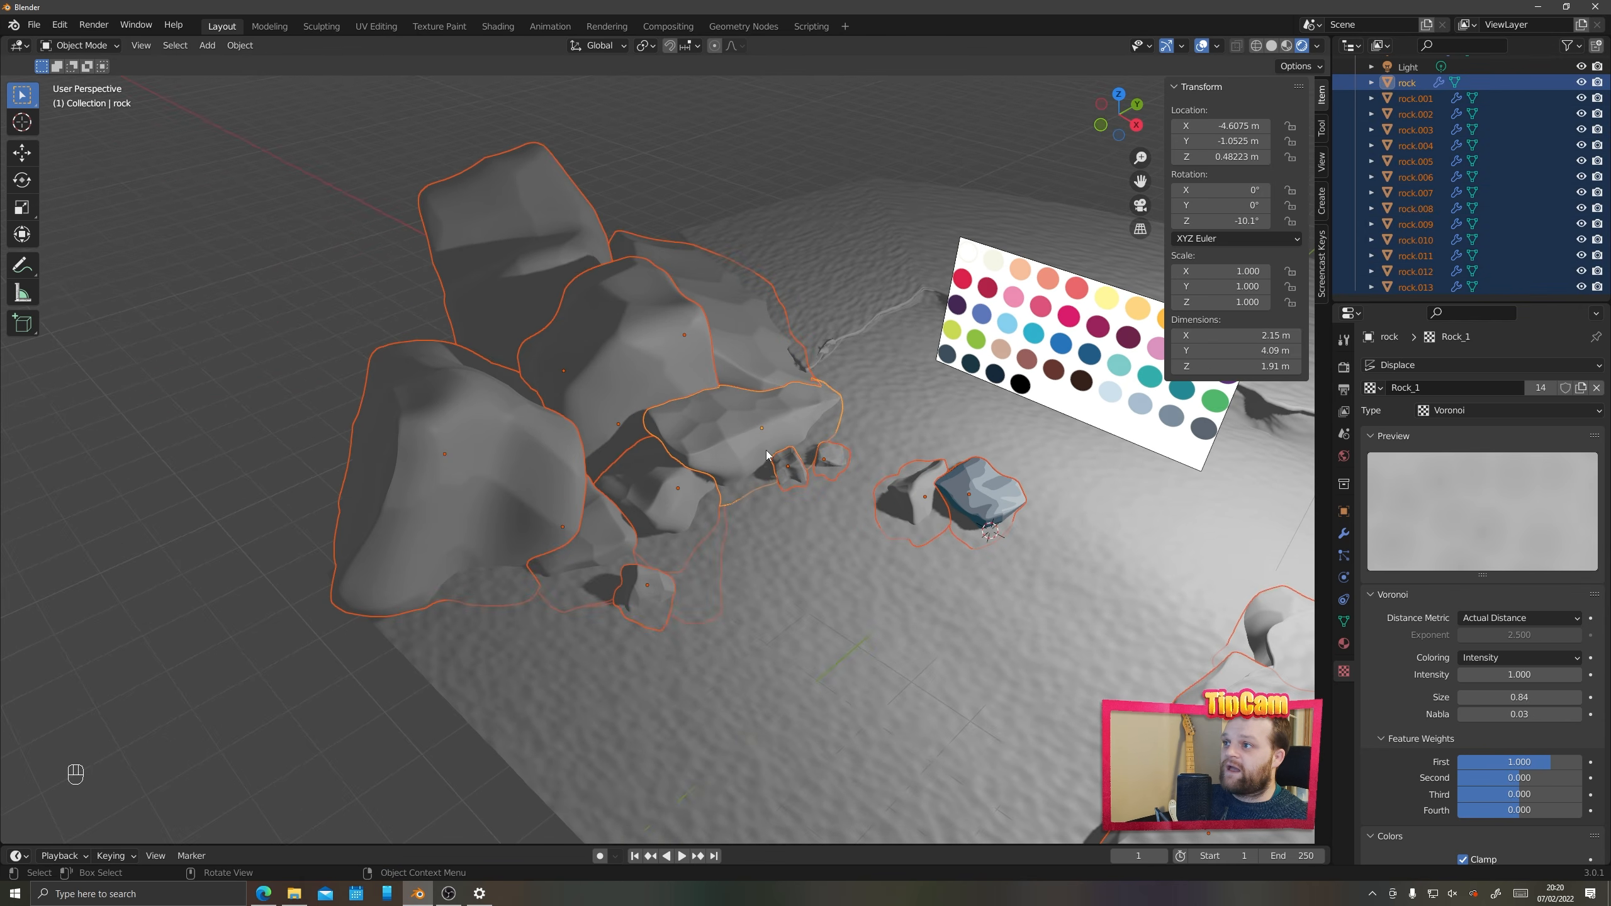
Make the shaded blue rock, rock.003, the active object and link its materials to all the selected rocks
{"action": "left_click", "coordinate": [1007, 495], "text": "shift"}
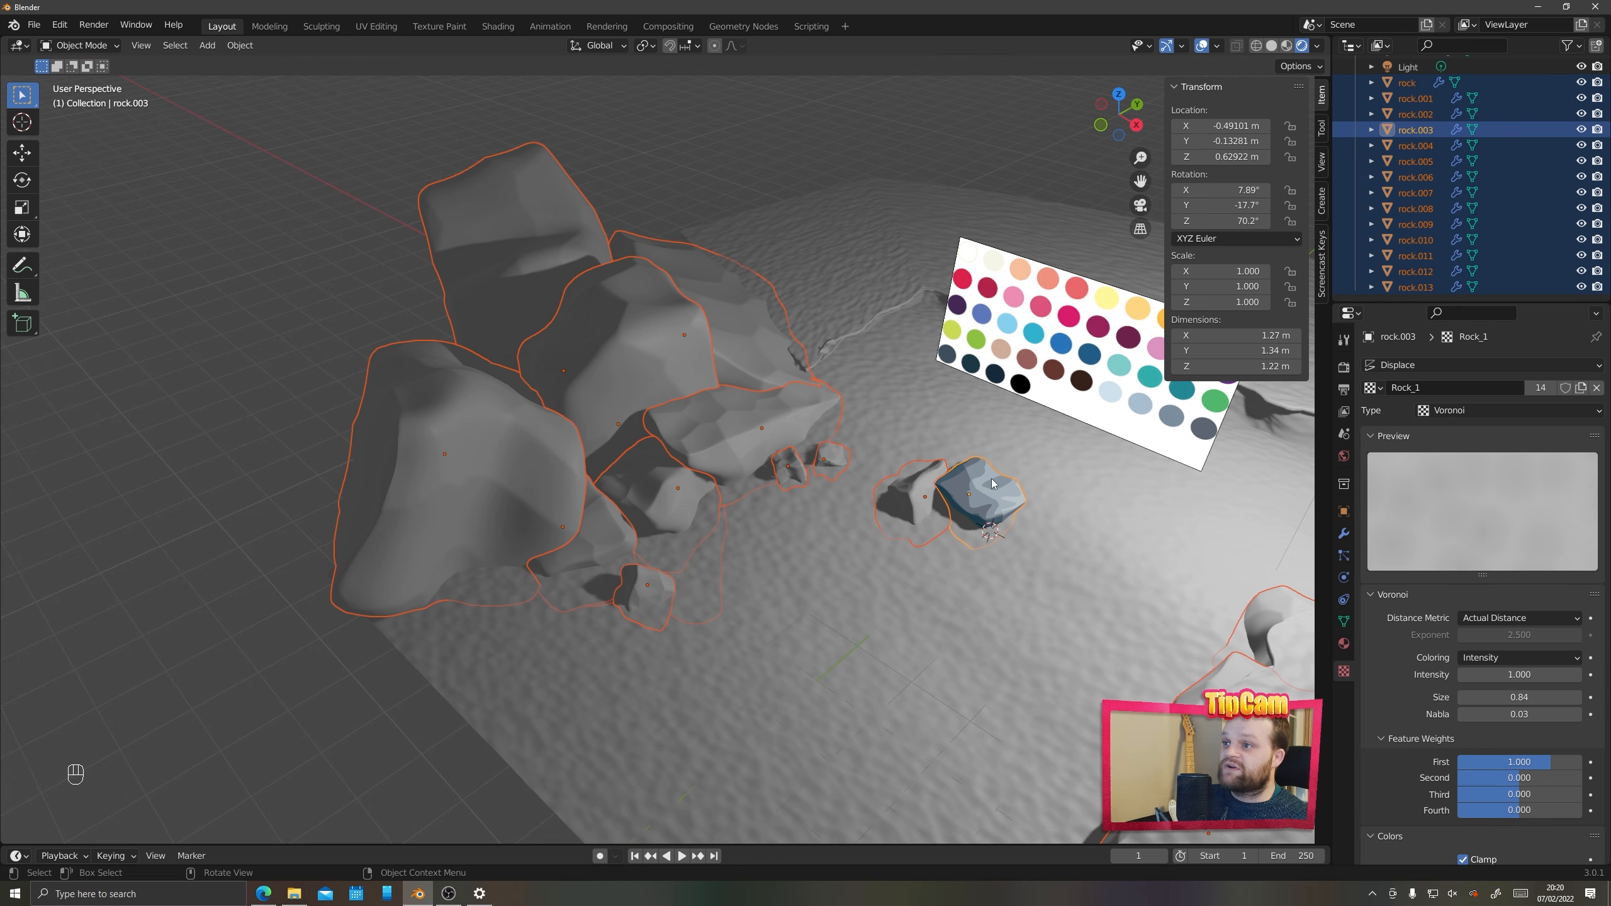
{"action": "middle_click_drag", "start_coordinate": [993, 482], "coordinate": [633, 508], "text": "shift"}
{"action": "scroll", "coordinate": [690, 330], "scroll_direction": "up", "scroll_amount": 5}
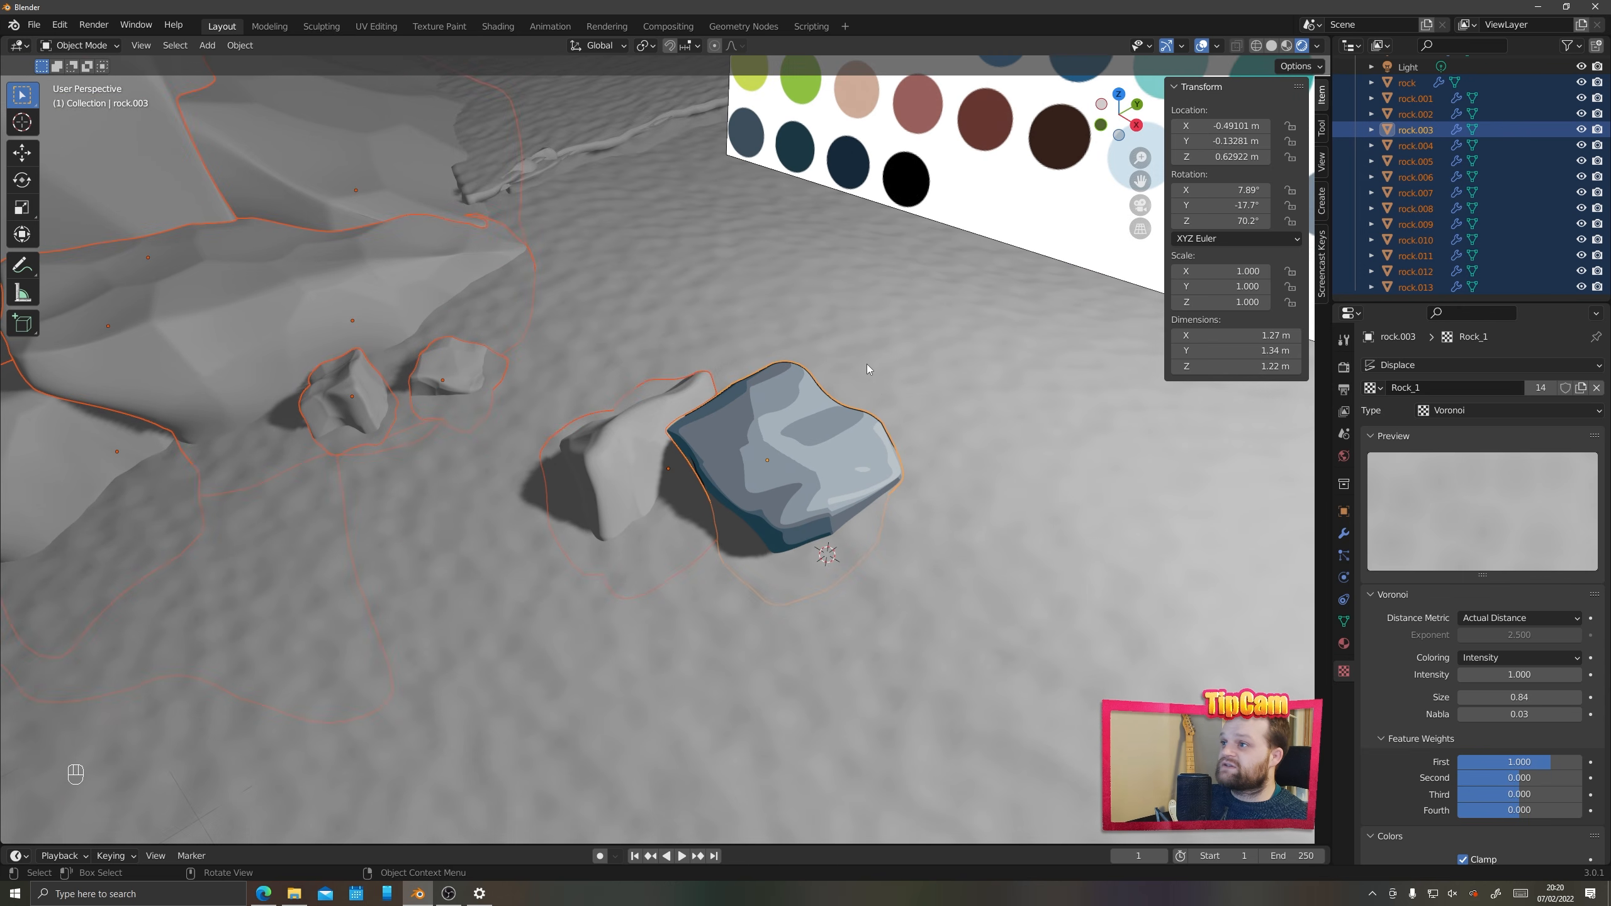
{"action": "scroll", "coordinate": [750, 536], "scroll_direction": "down", "scroll_amount": 5}
{"action": "middle_click_drag", "start_coordinate": [750, 537], "coordinate": [599, 436]}
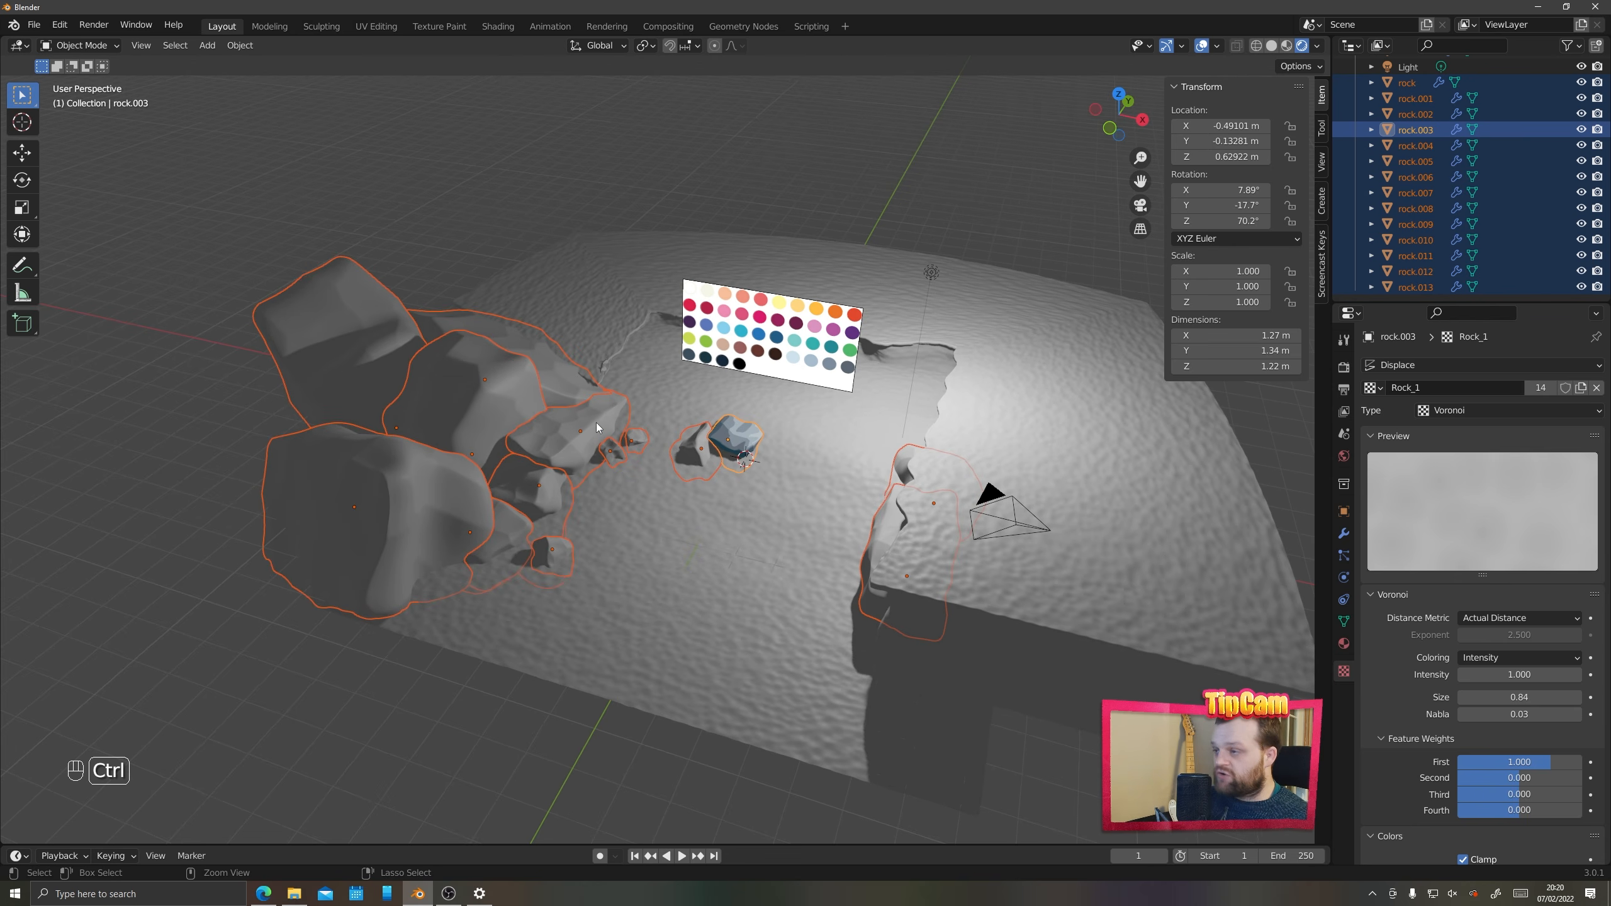
{"action": "key", "text": "ctrl+l"}
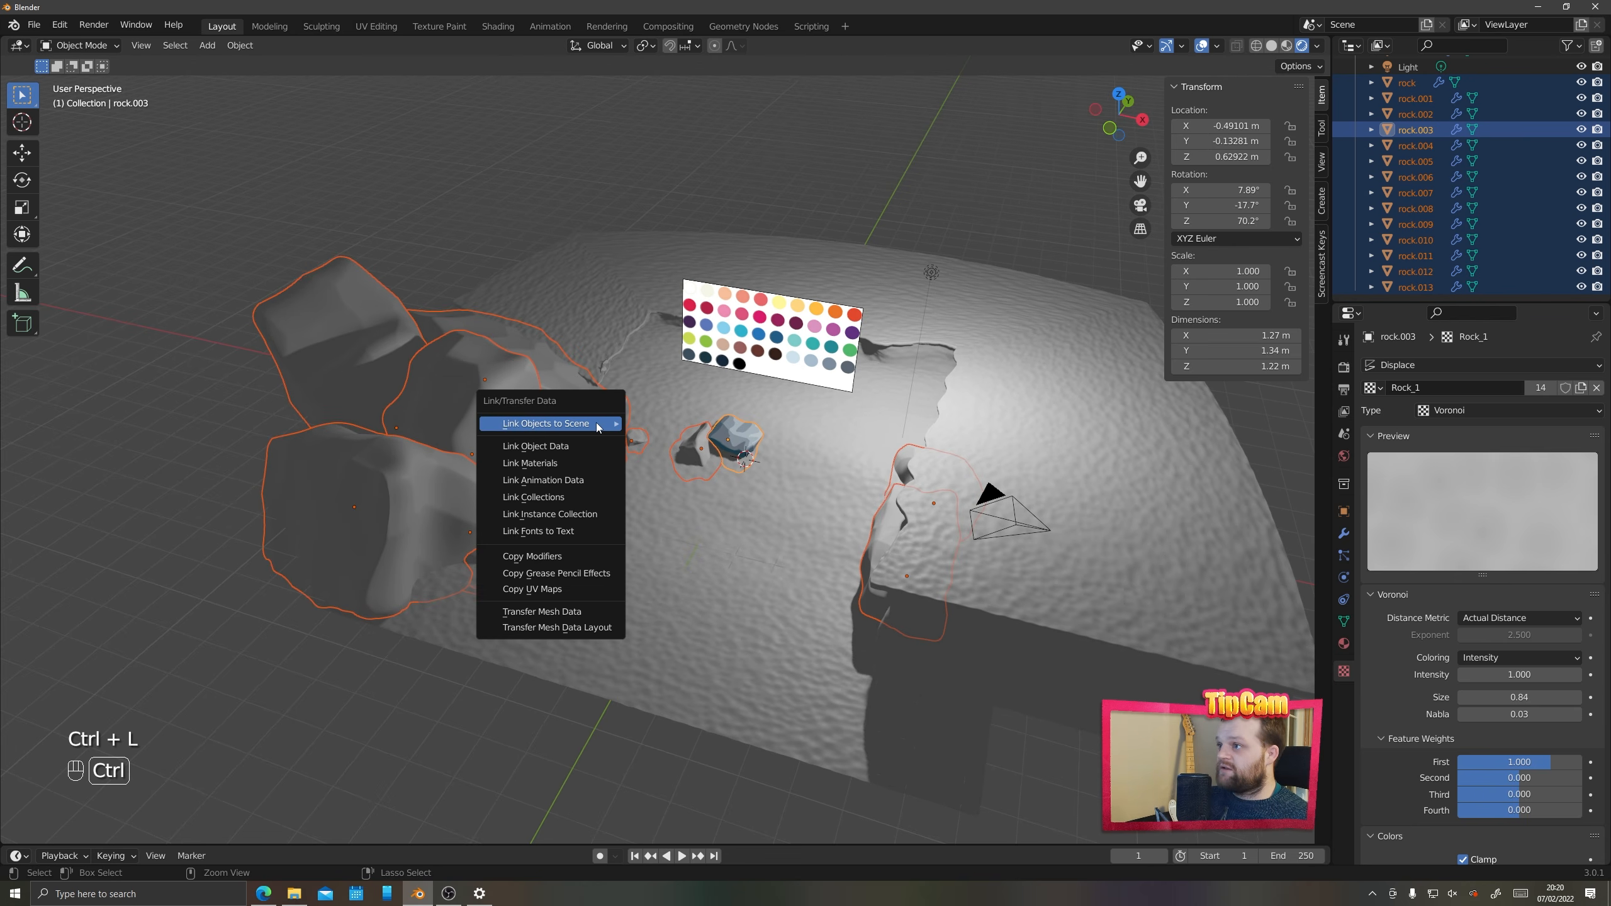
{"action": "left_click", "coordinate": [544, 462]}
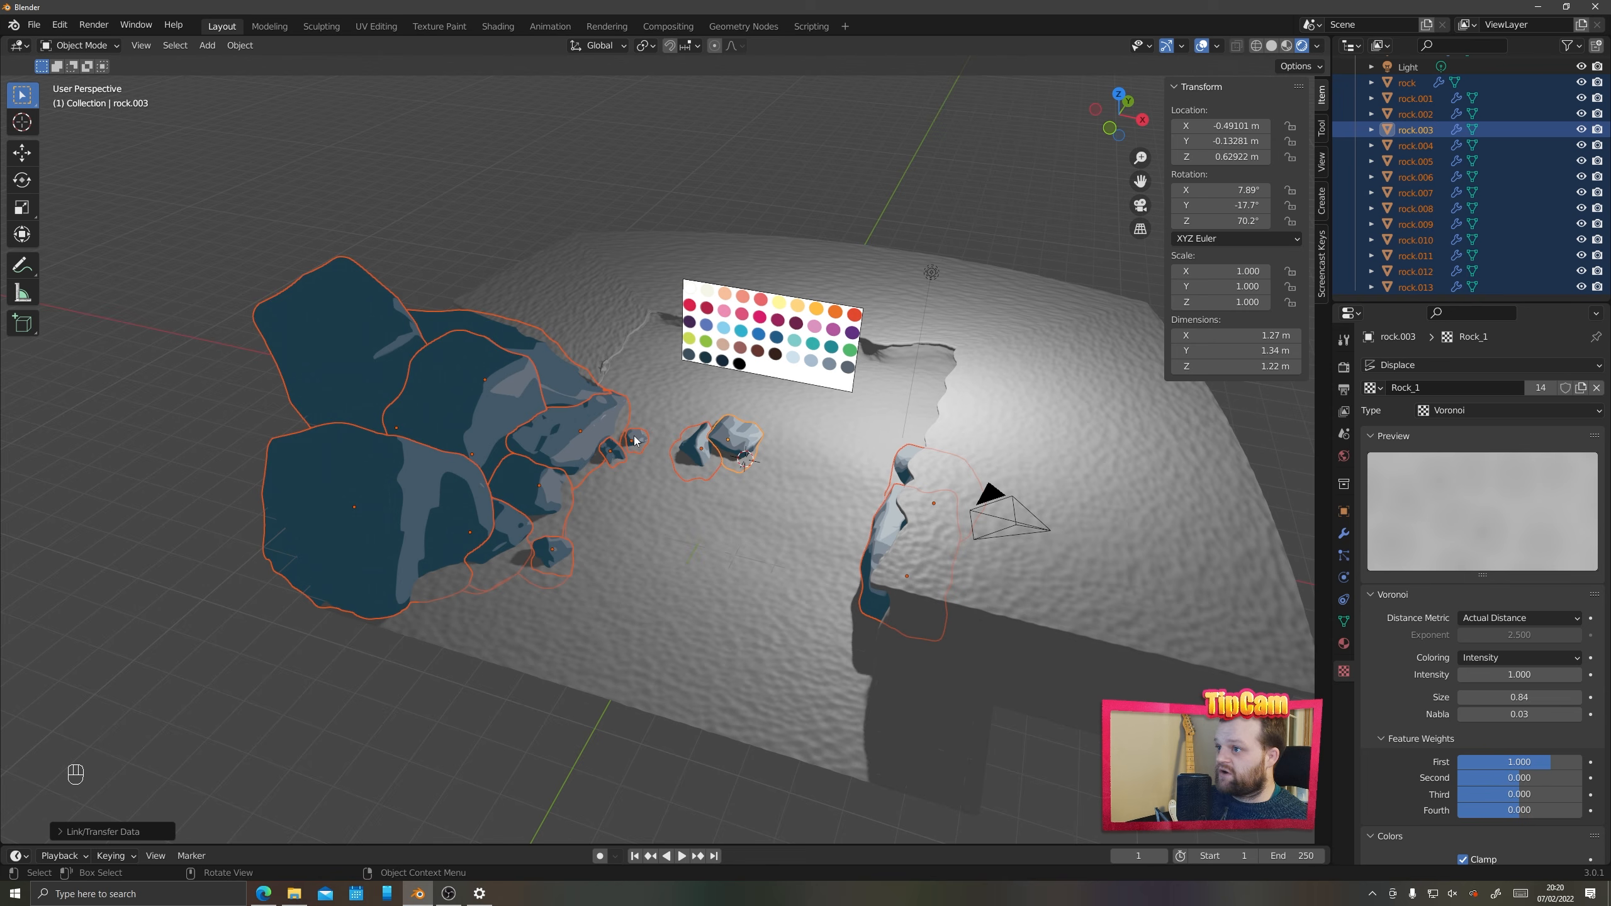
Copy the modifiers of rock.003 to all the other selected rocks and clear the selection
{"action": "key", "text": "ctrl+l"}
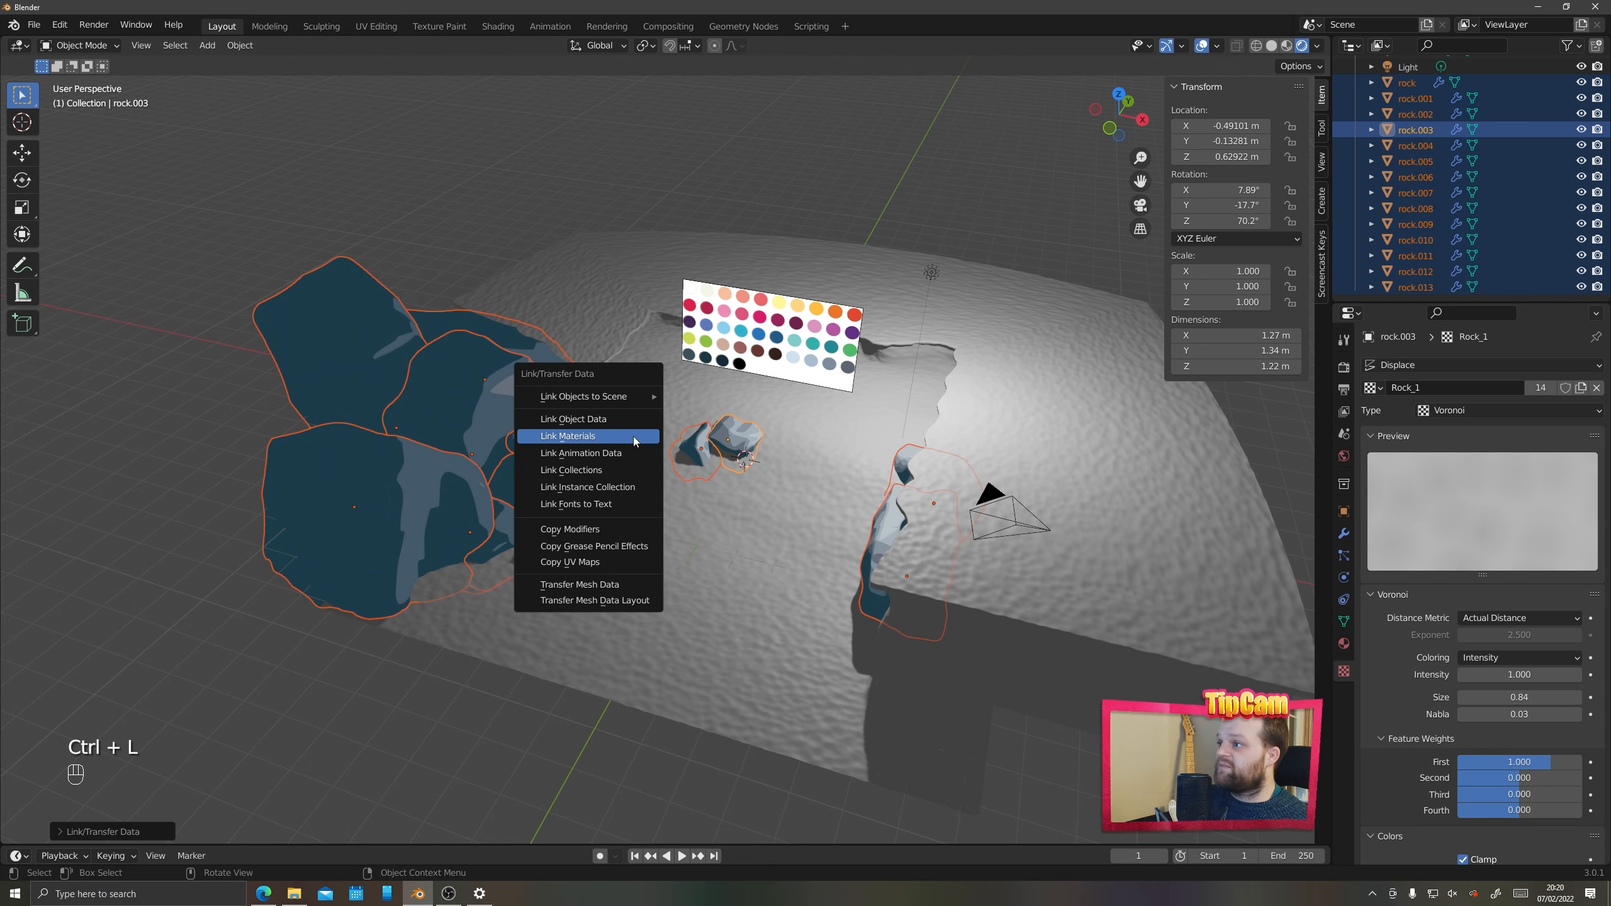
{"action": "left_click", "coordinate": [598, 528]}
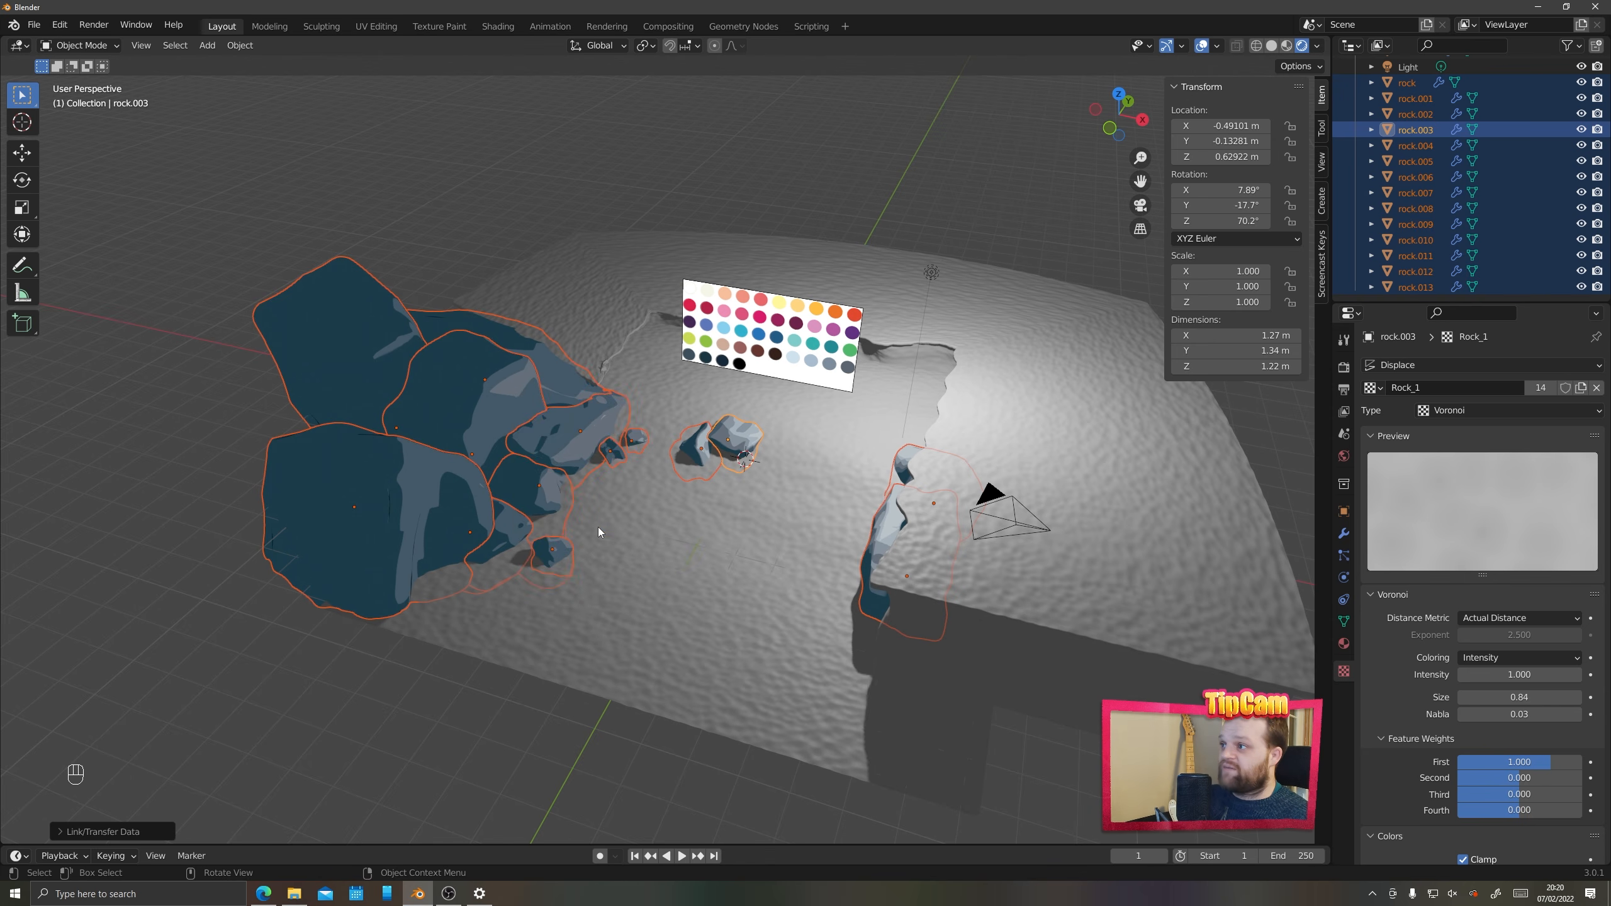
{"action": "left_click", "coordinate": [177, 477]}
Examine the toon shading and dark outlines on the small and large rocks up close and from several angles
{"action": "scroll", "coordinate": [317, 568], "scroll_direction": "up", "scroll_amount": 5}
{"action": "middle_click_drag", "start_coordinate": [320, 572], "coordinate": [398, 575]}
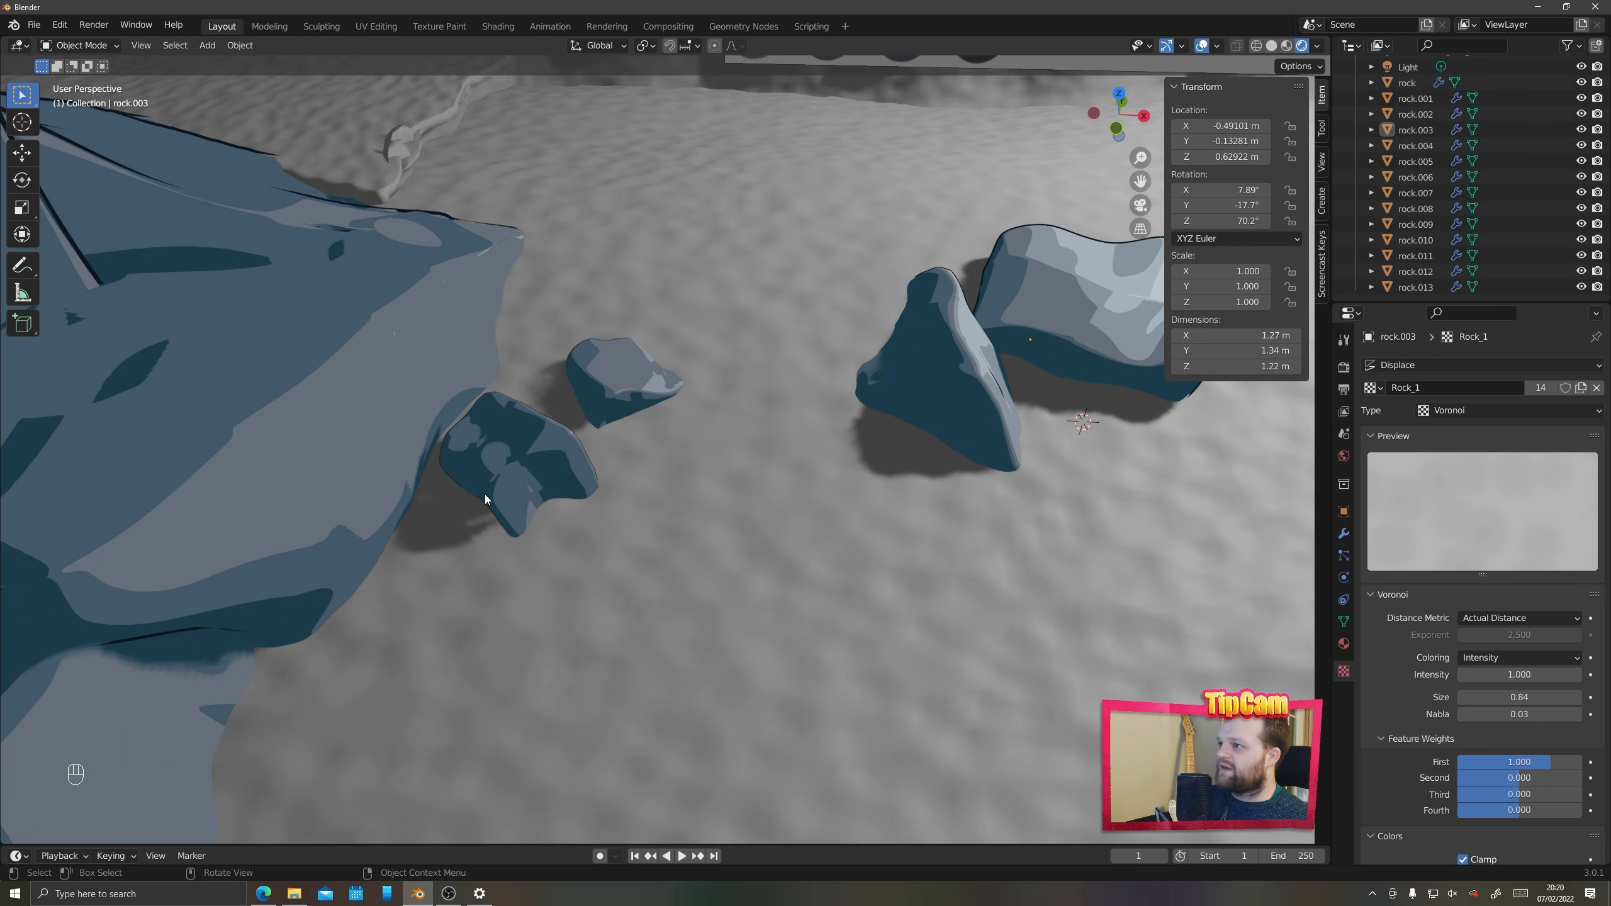
{"action": "scroll", "coordinate": [498, 474], "scroll_direction": "up", "scroll_amount": 4}
{"action": "scroll", "coordinate": [473, 477], "scroll_direction": "down", "scroll_amount": 2}
{"action": "middle_click_drag", "start_coordinate": [473, 477], "coordinate": [593, 485], "text": "shift"}
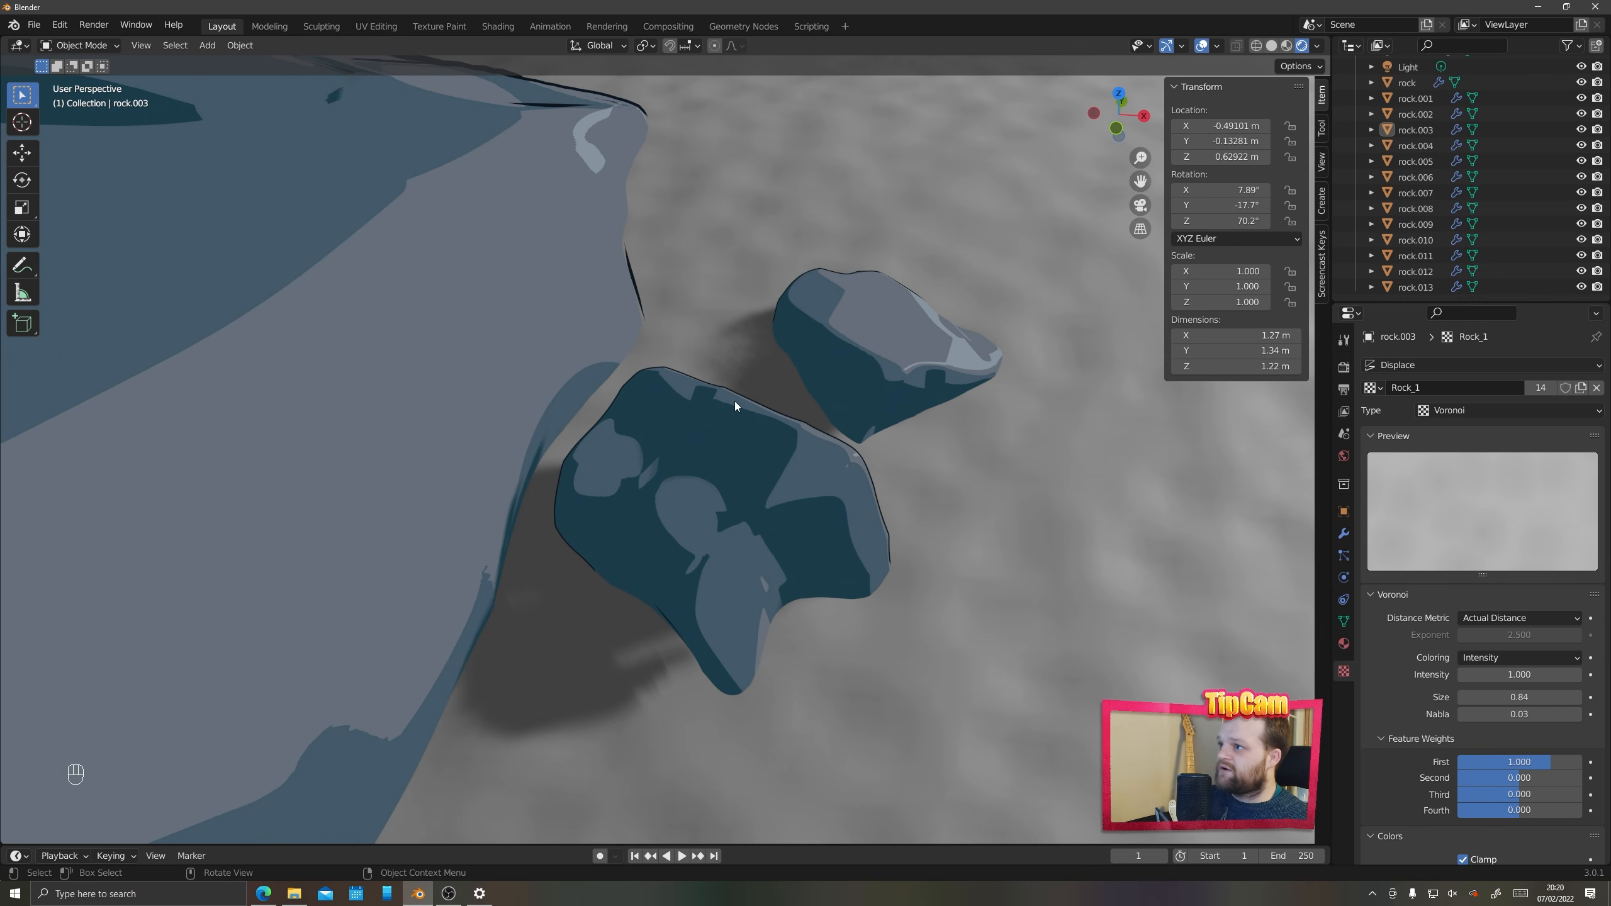
{"action": "scroll", "coordinate": [735, 401], "scroll_direction": "down", "scroll_amount": 8}
{"action": "middle_click_drag", "start_coordinate": [769, 448], "coordinate": [778, 501]}
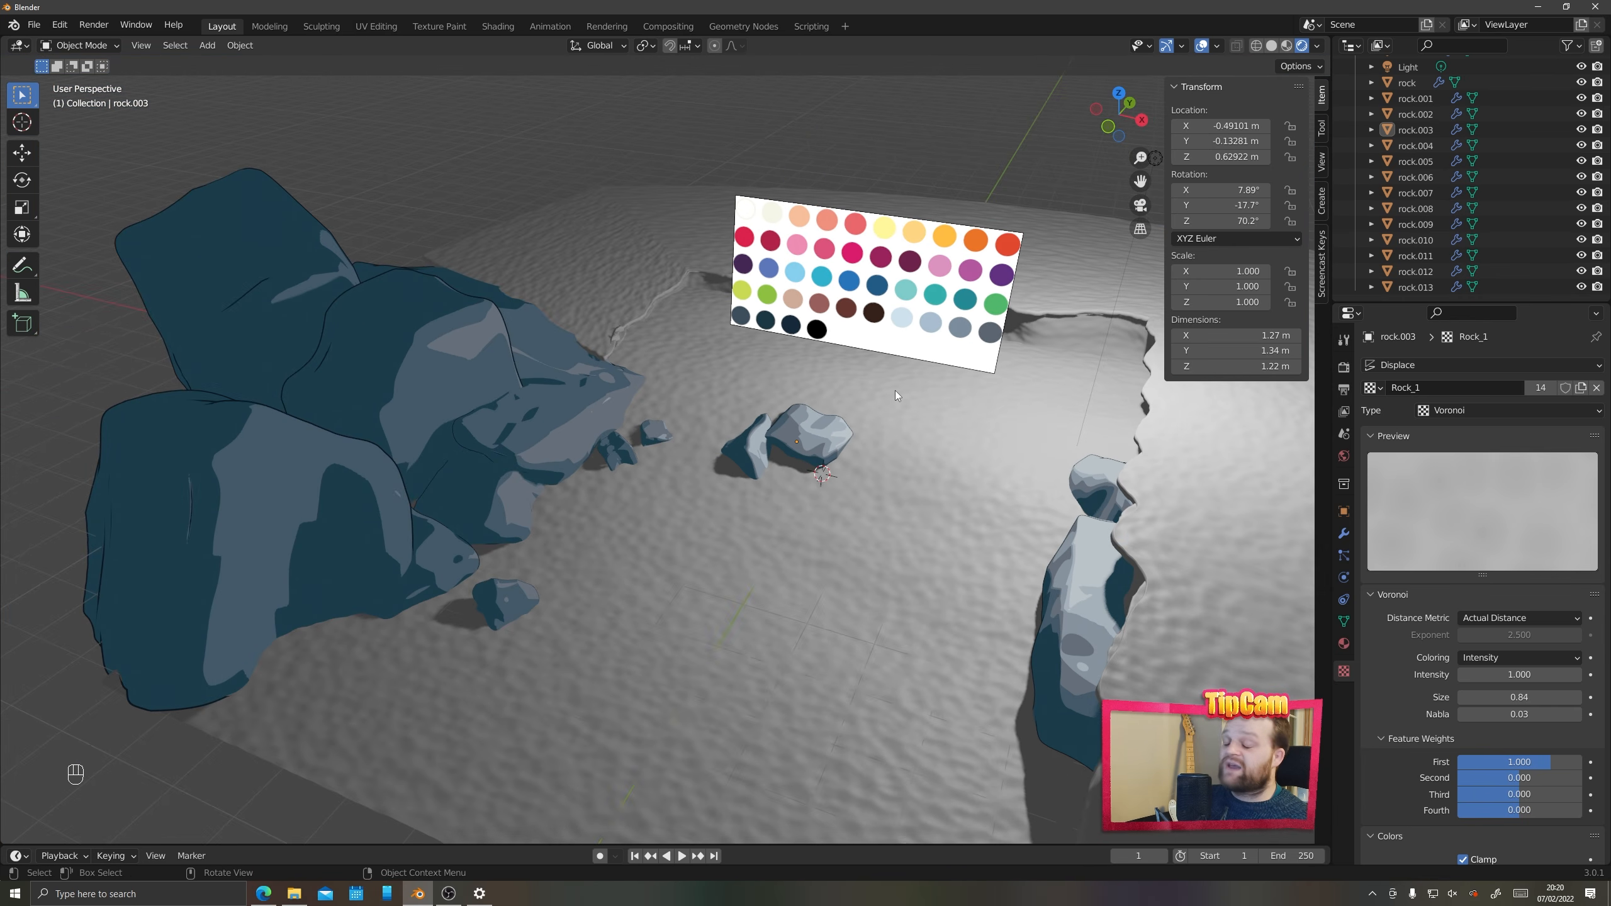
{"action": "middle_click_drag", "start_coordinate": [1015, 348], "coordinate": [512, 494]}
{"action": "scroll", "coordinate": [513, 494], "scroll_direction": "up", "scroll_amount": 3}
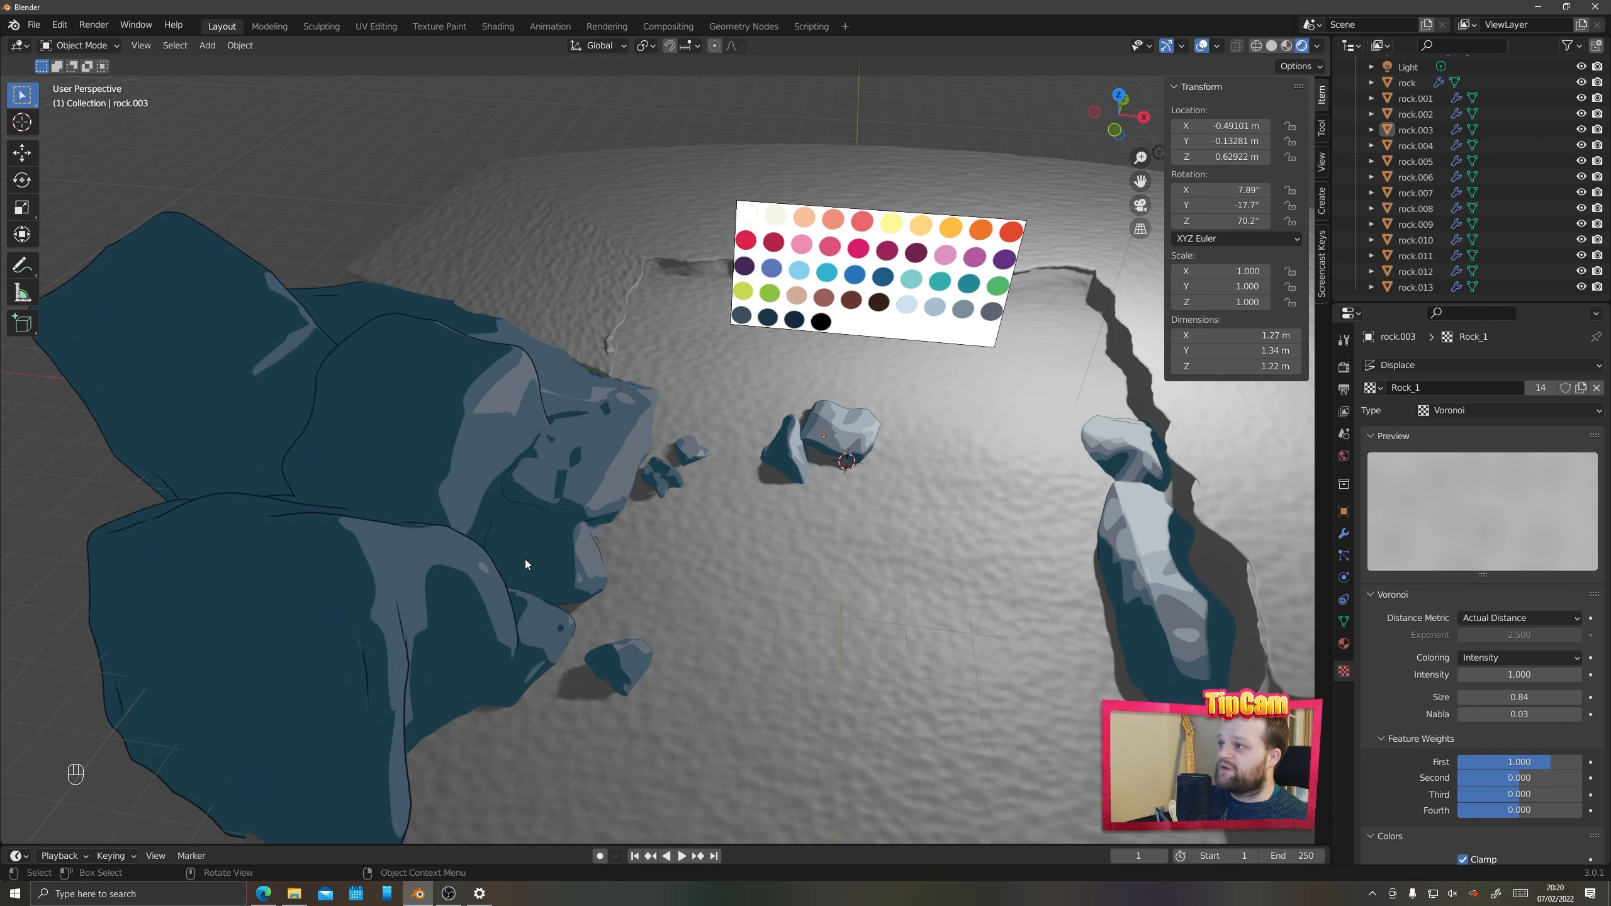
{"action": "middle_click_drag", "start_coordinate": [588, 581], "coordinate": [581, 528]}
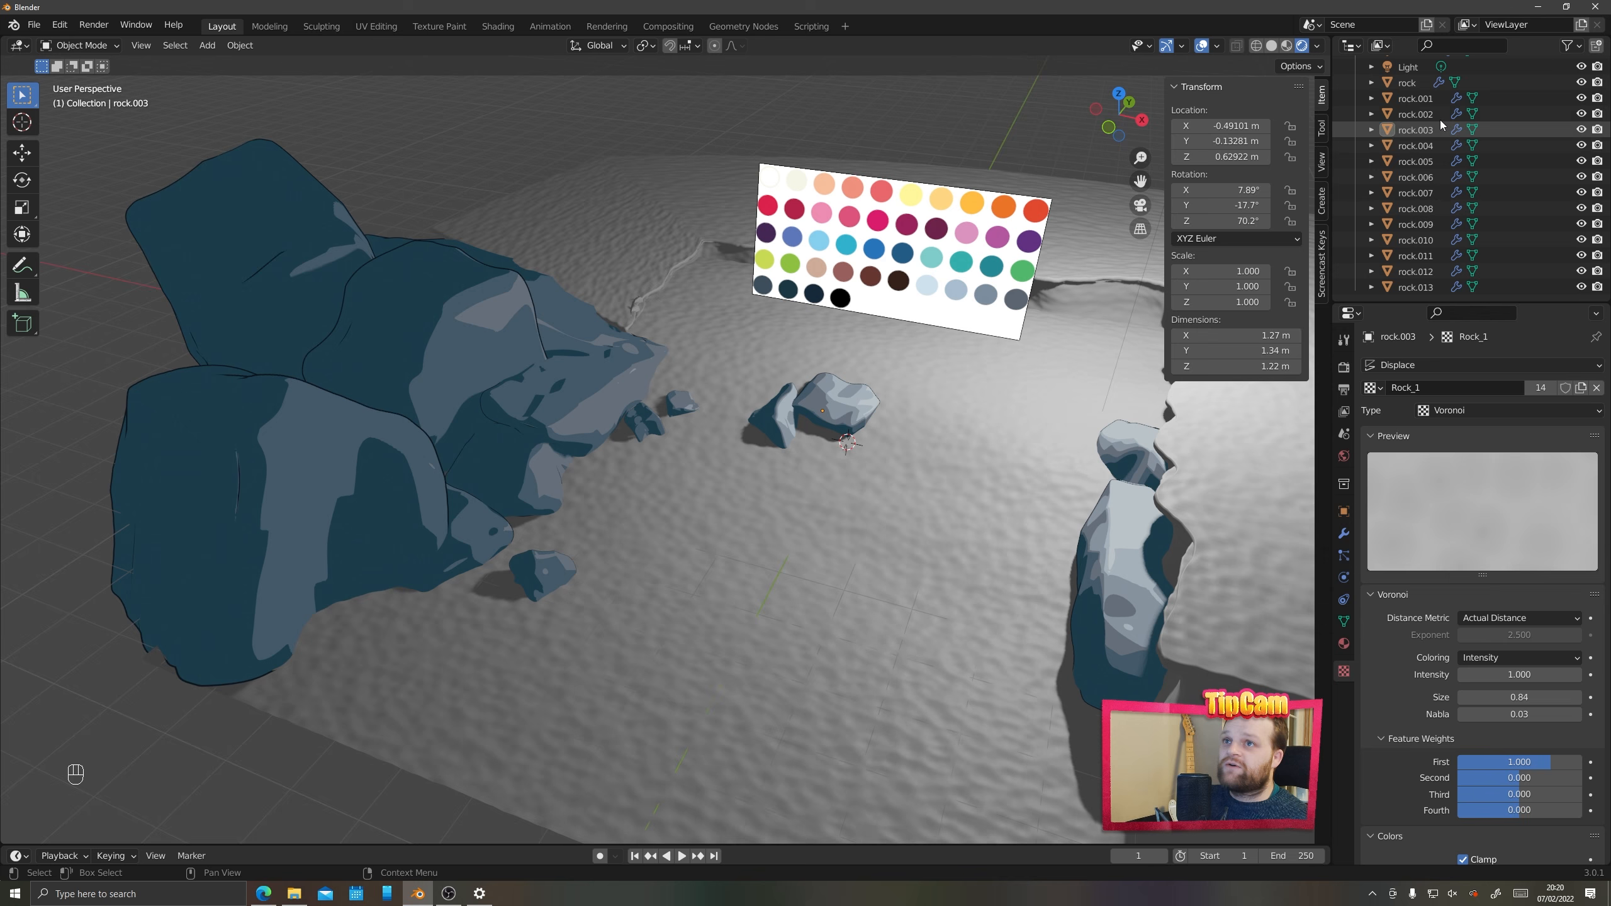
Apply the scale of all the rocks, from rock through rock.013, and deselect them
{"action": "left_click", "coordinate": [1412, 87]}
{"action": "left_click", "coordinate": [1416, 287], "text": "shift"}
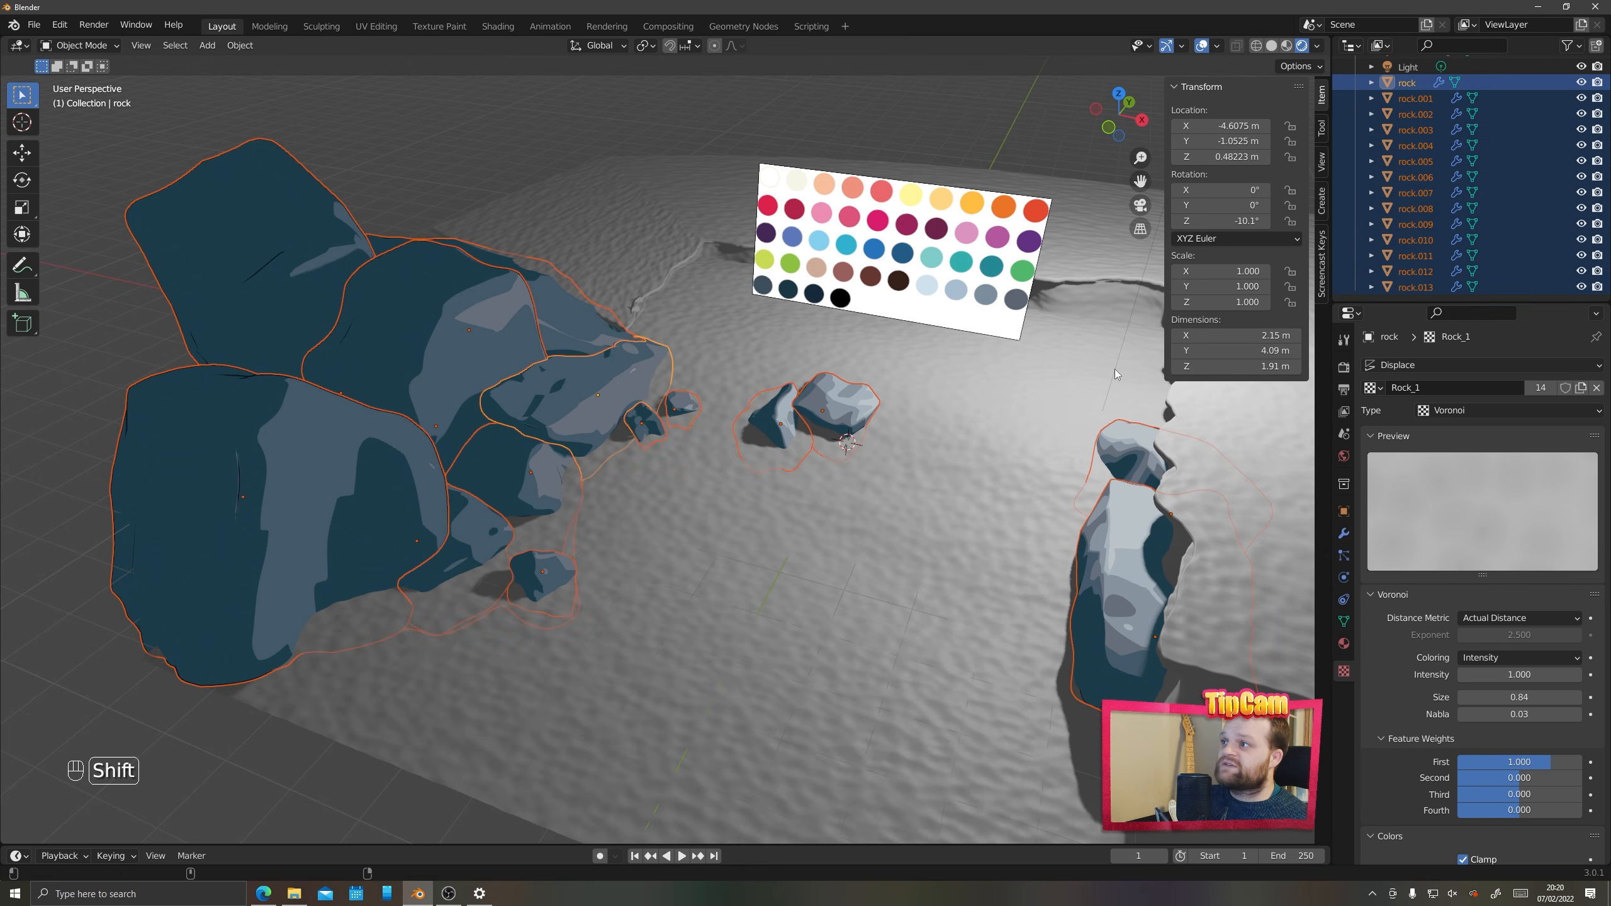
{"action": "key", "text": "ctrl+a"}
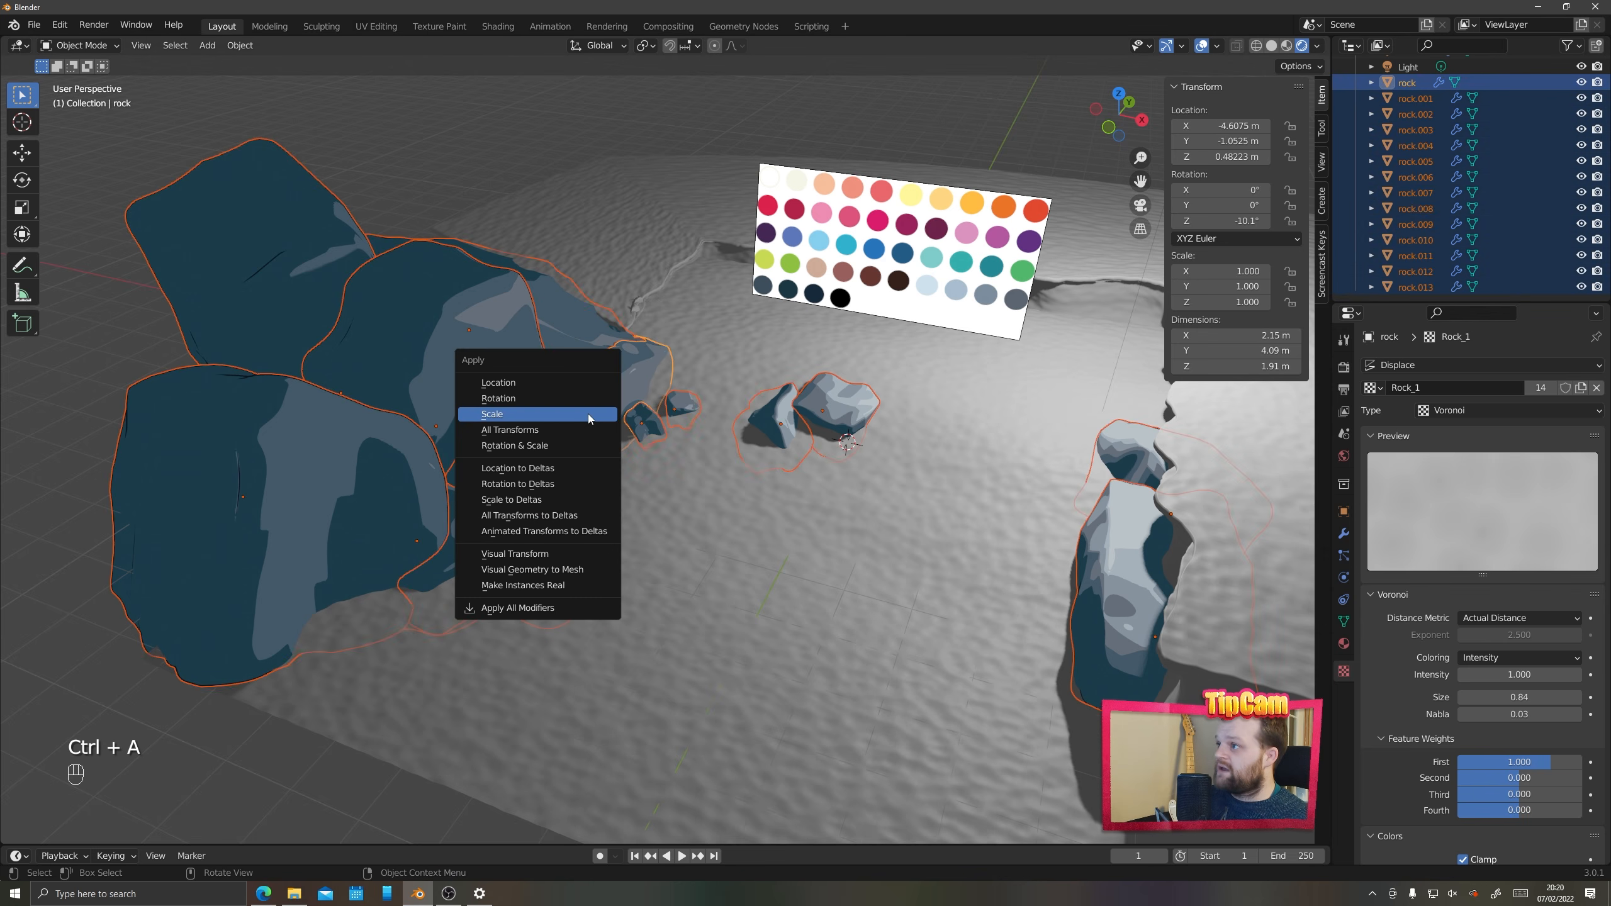
{"action": "left_click", "coordinate": [588, 416]}
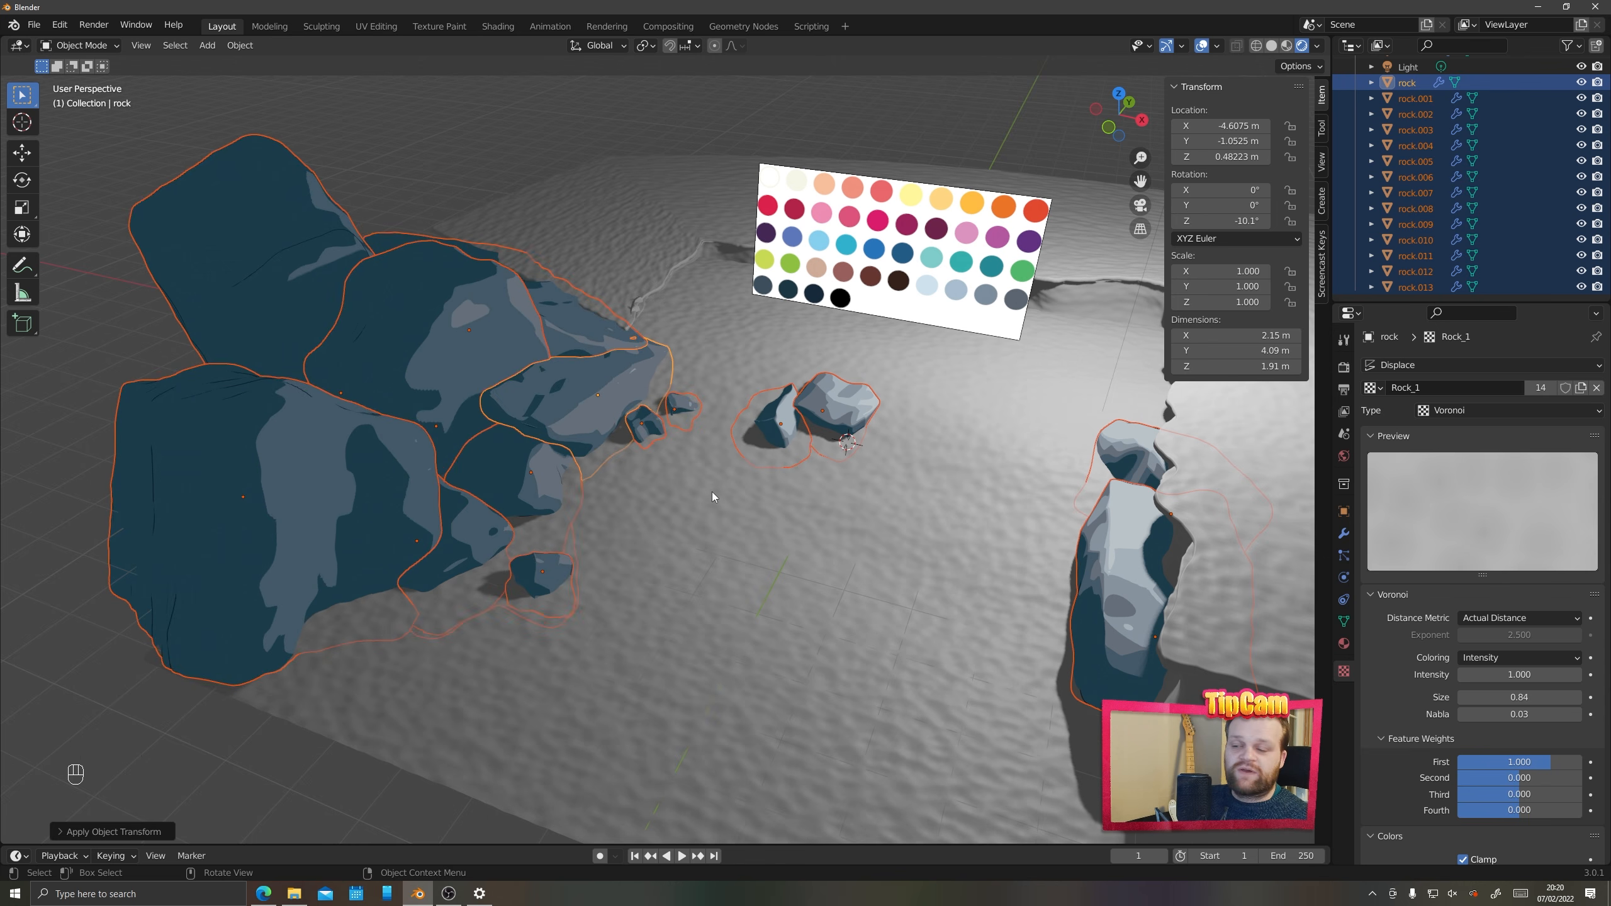
{"action": "left_click", "coordinate": [657, 558]}
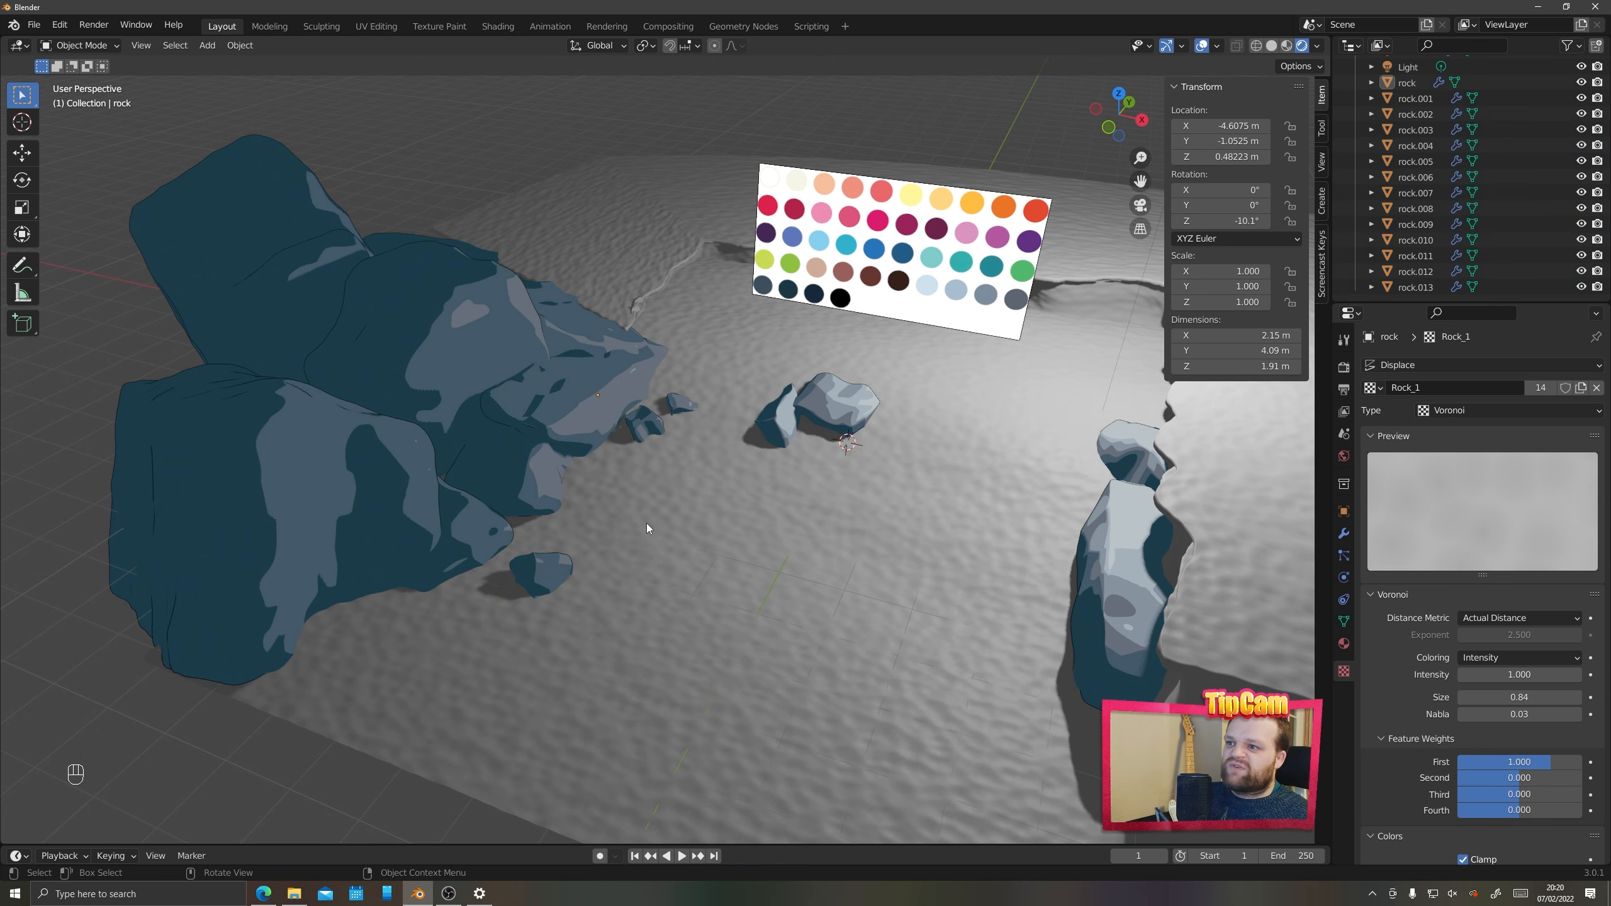
Examine the small rocks beside the large rock cluster up close for shading and outline artefacts
{"action": "middle_click_drag", "start_coordinate": [647, 529], "coordinate": [468, 489]}
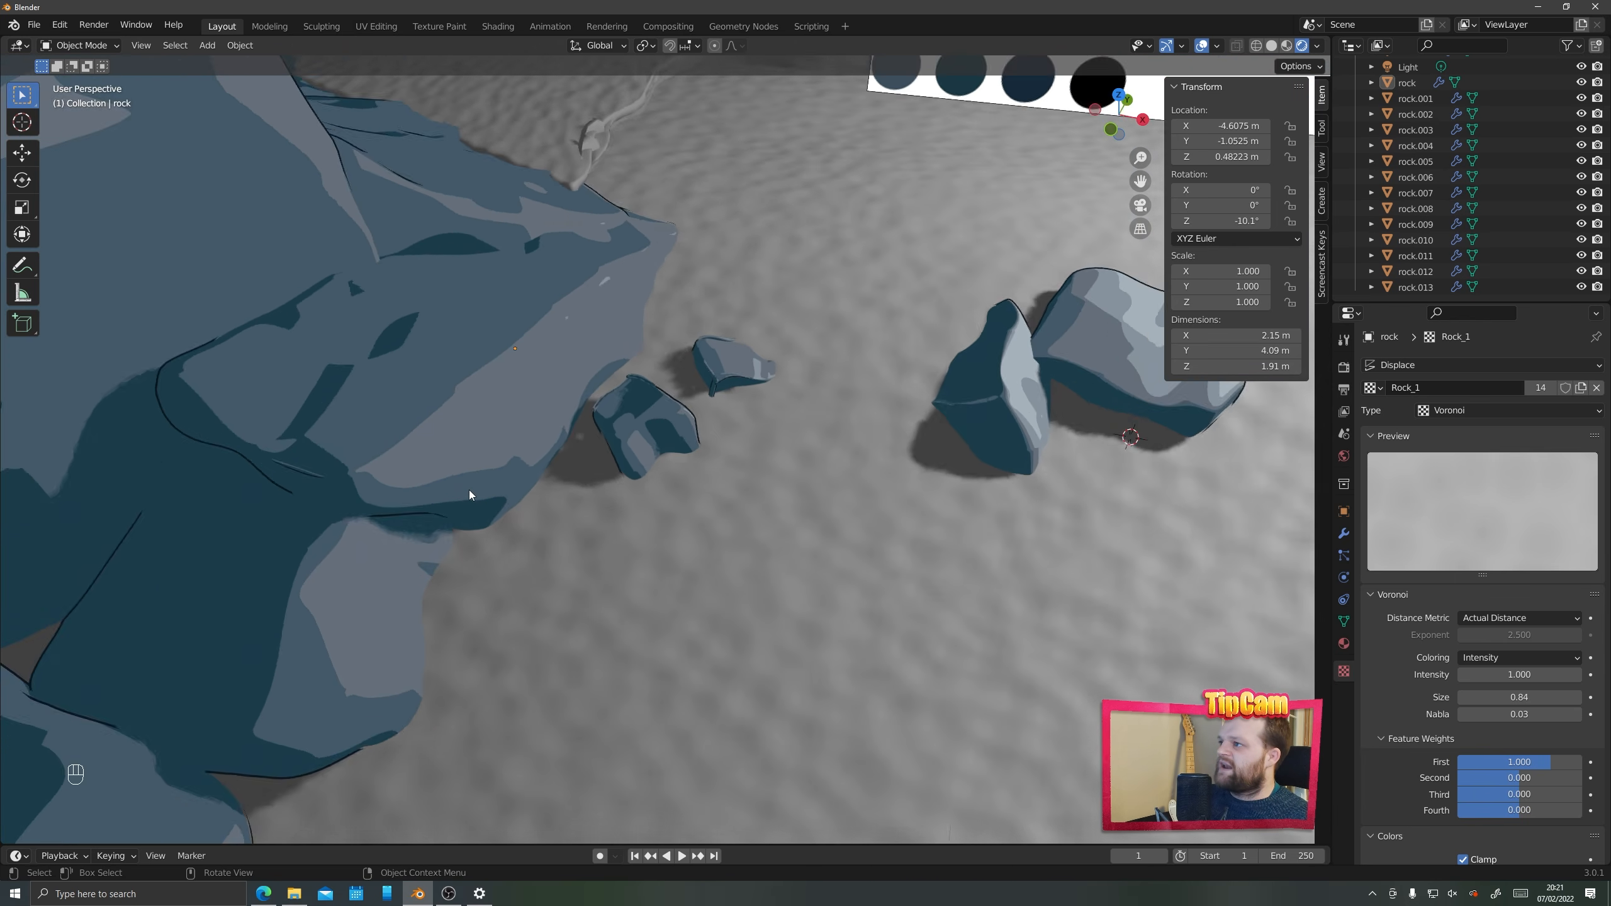
{"action": "scroll", "coordinate": [469, 489], "scroll_direction": "up", "scroll_amount": 3}
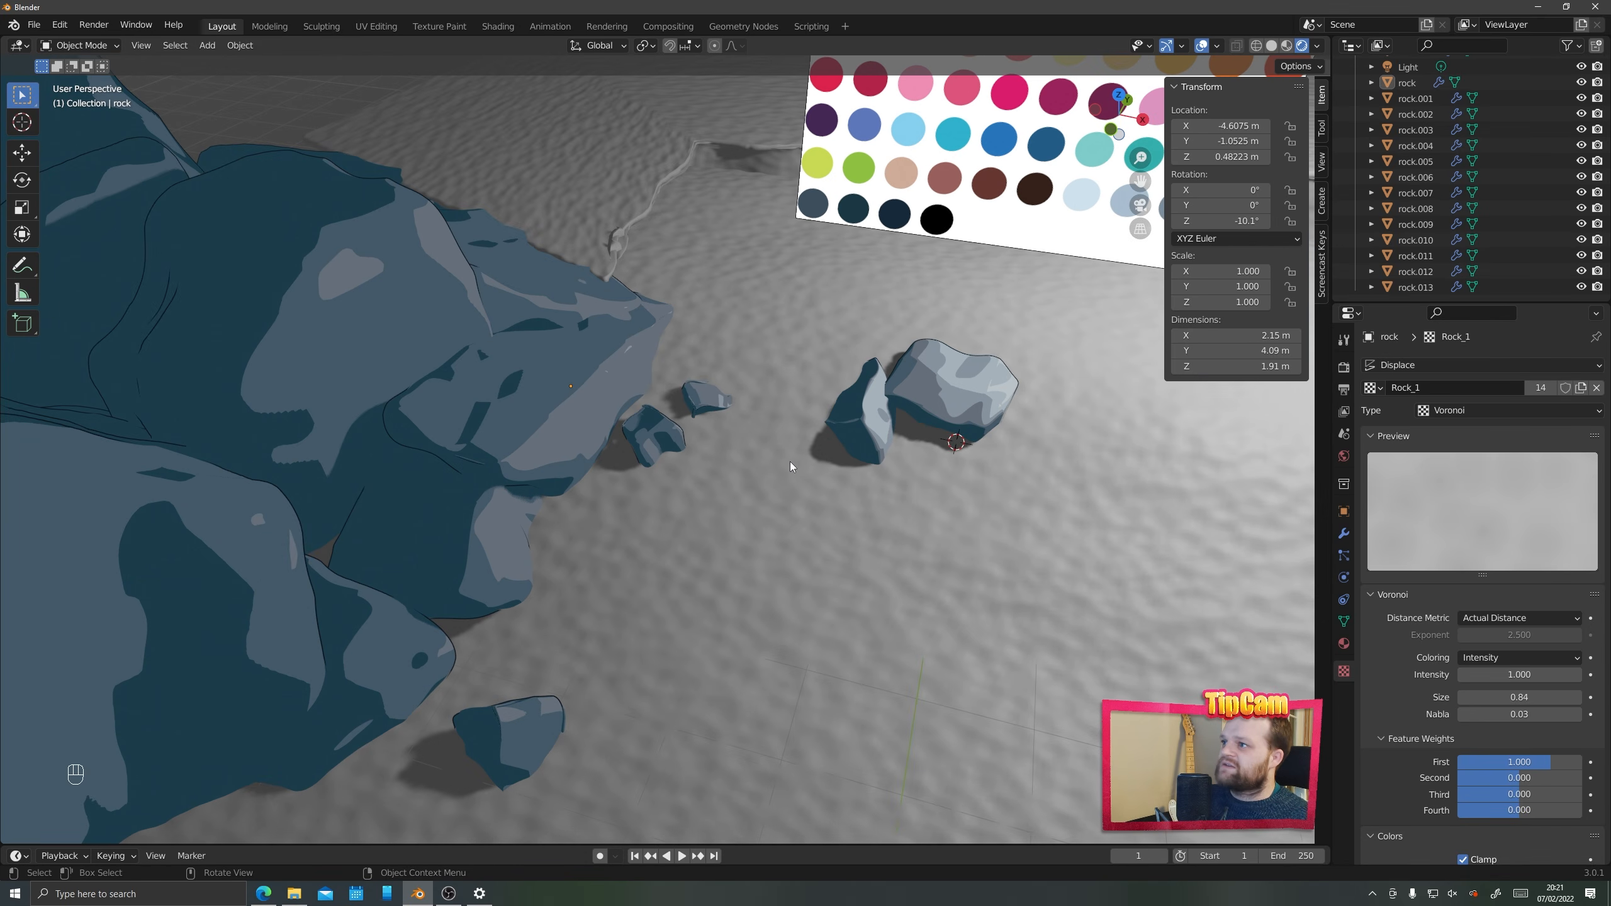
{"action": "scroll", "coordinate": [759, 404], "scroll_direction": "up", "scroll_amount": 2}
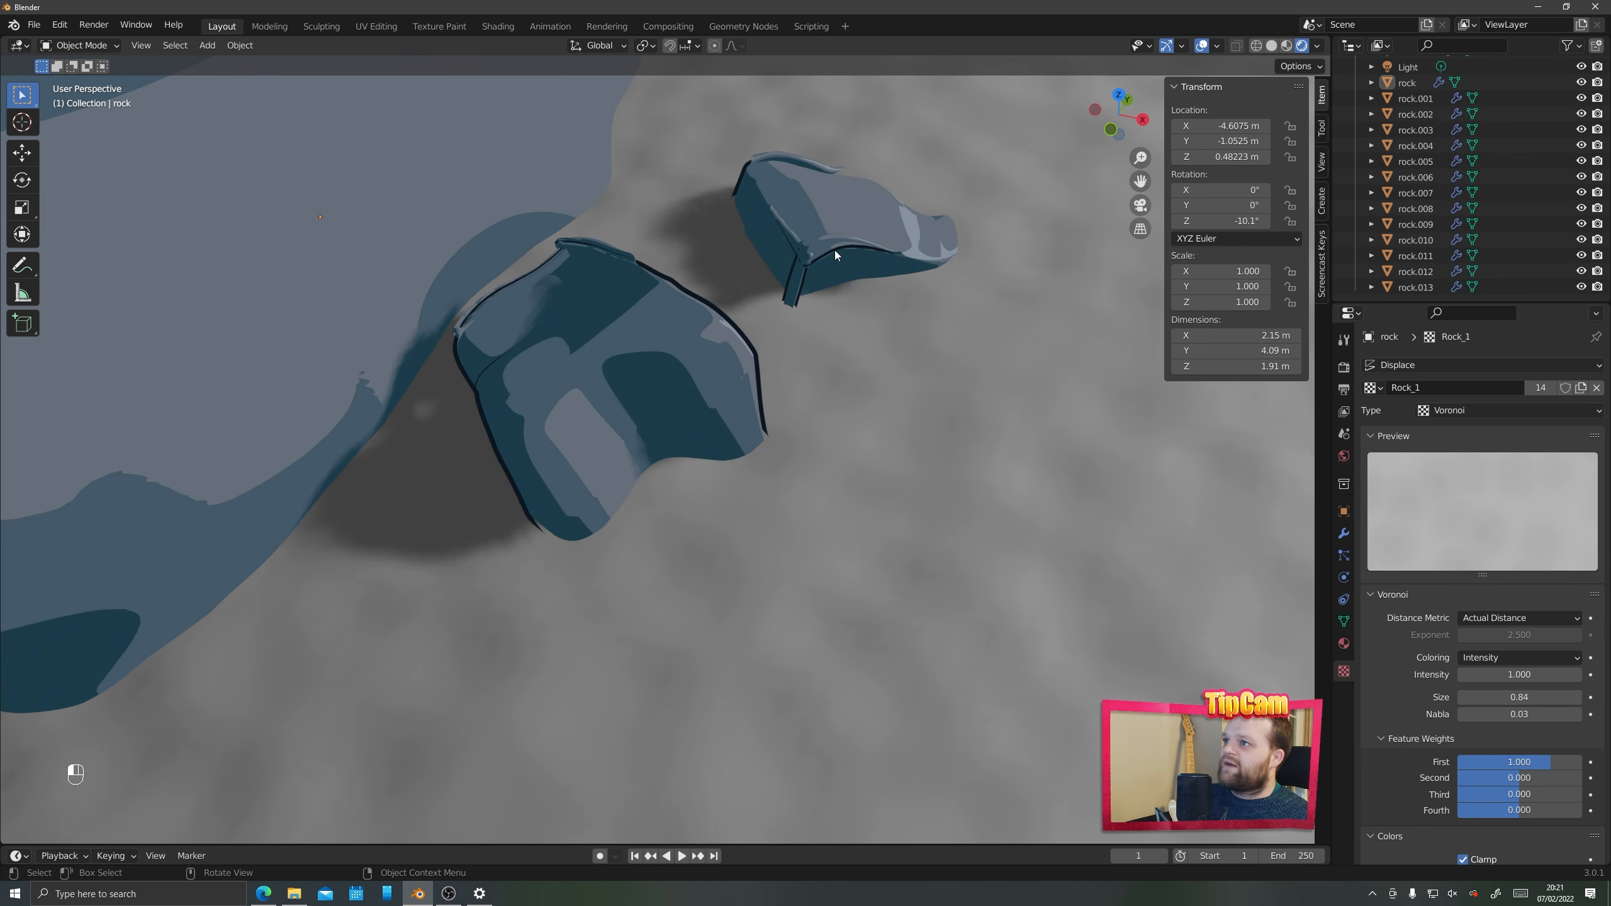
{"action": "left_click", "coordinate": [835, 250]}
{"action": "middle_click_drag", "start_coordinate": [838, 321], "coordinate": [798, 327]}
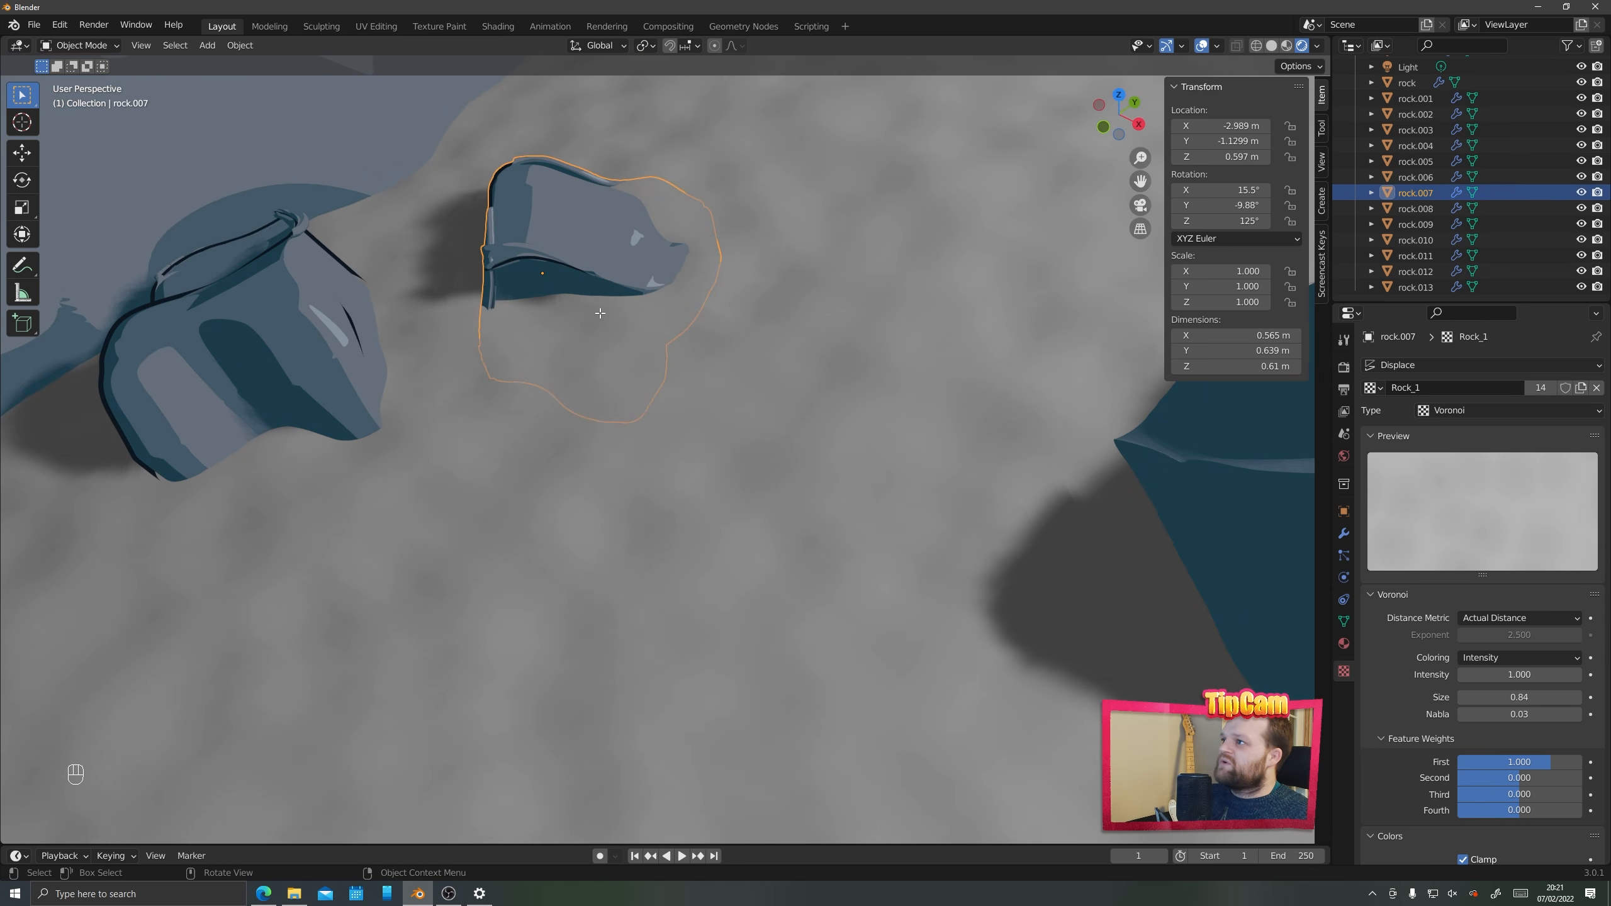
{"action": "key", "text": "Tab"}
{"action": "key", "text": "Tab"}
{"action": "scroll", "coordinate": [493, 292], "scroll_direction": "up", "scroll_amount": 4}
{"action": "scroll", "coordinate": [421, 273], "scroll_direction": "down", "scroll_amount": 1}
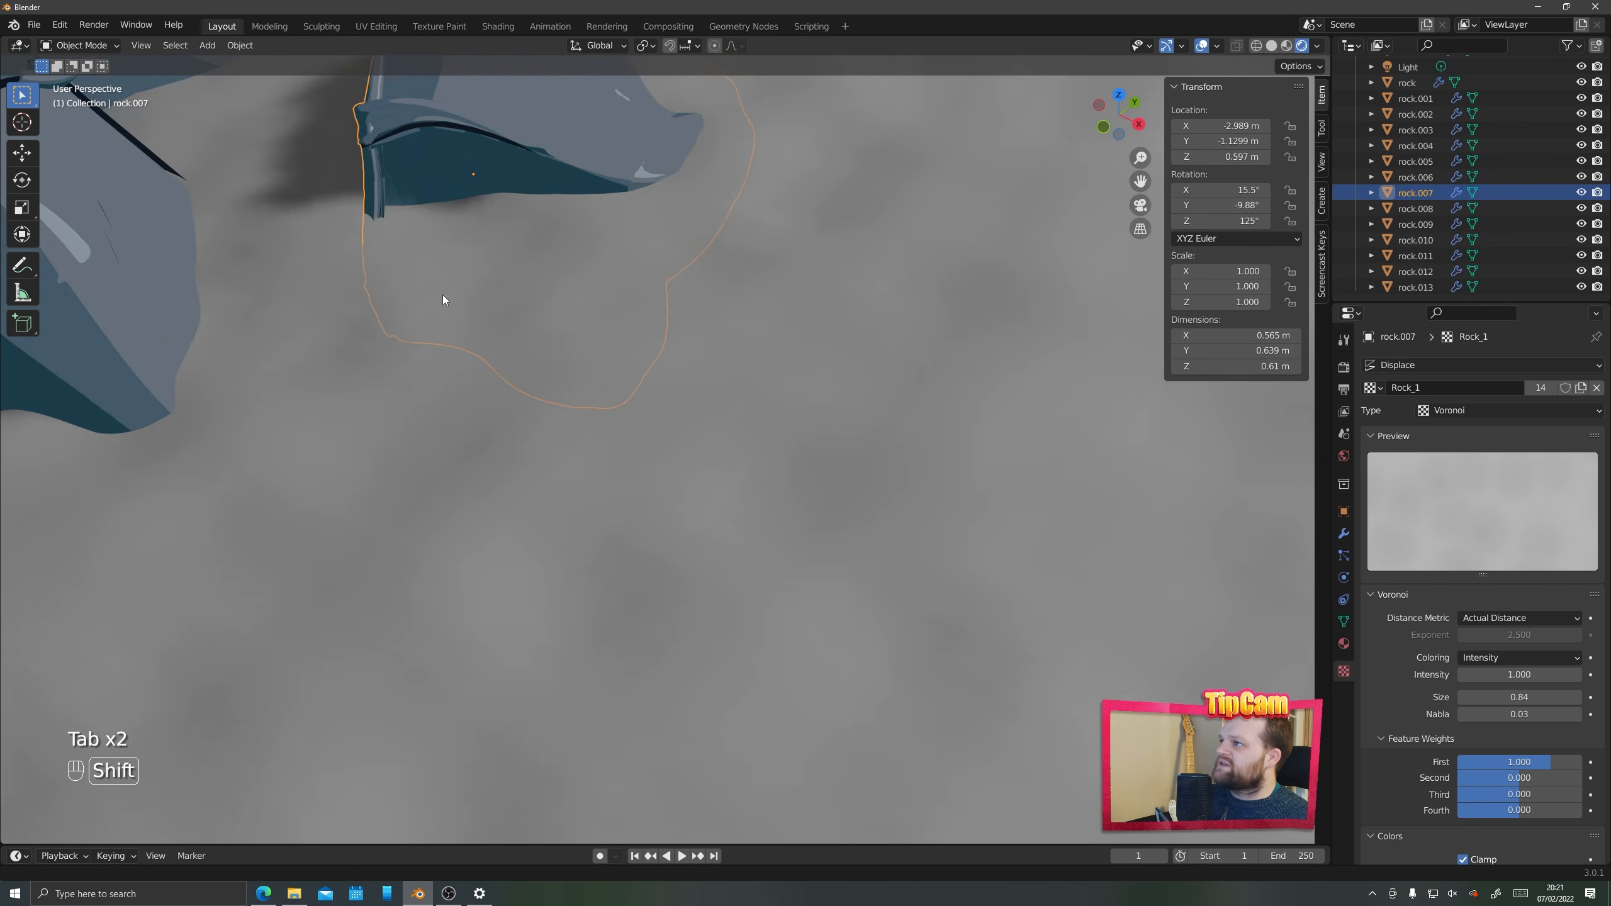
{"action": "middle_click_drag", "start_coordinate": [443, 294], "coordinate": [708, 537], "text": "shift"}
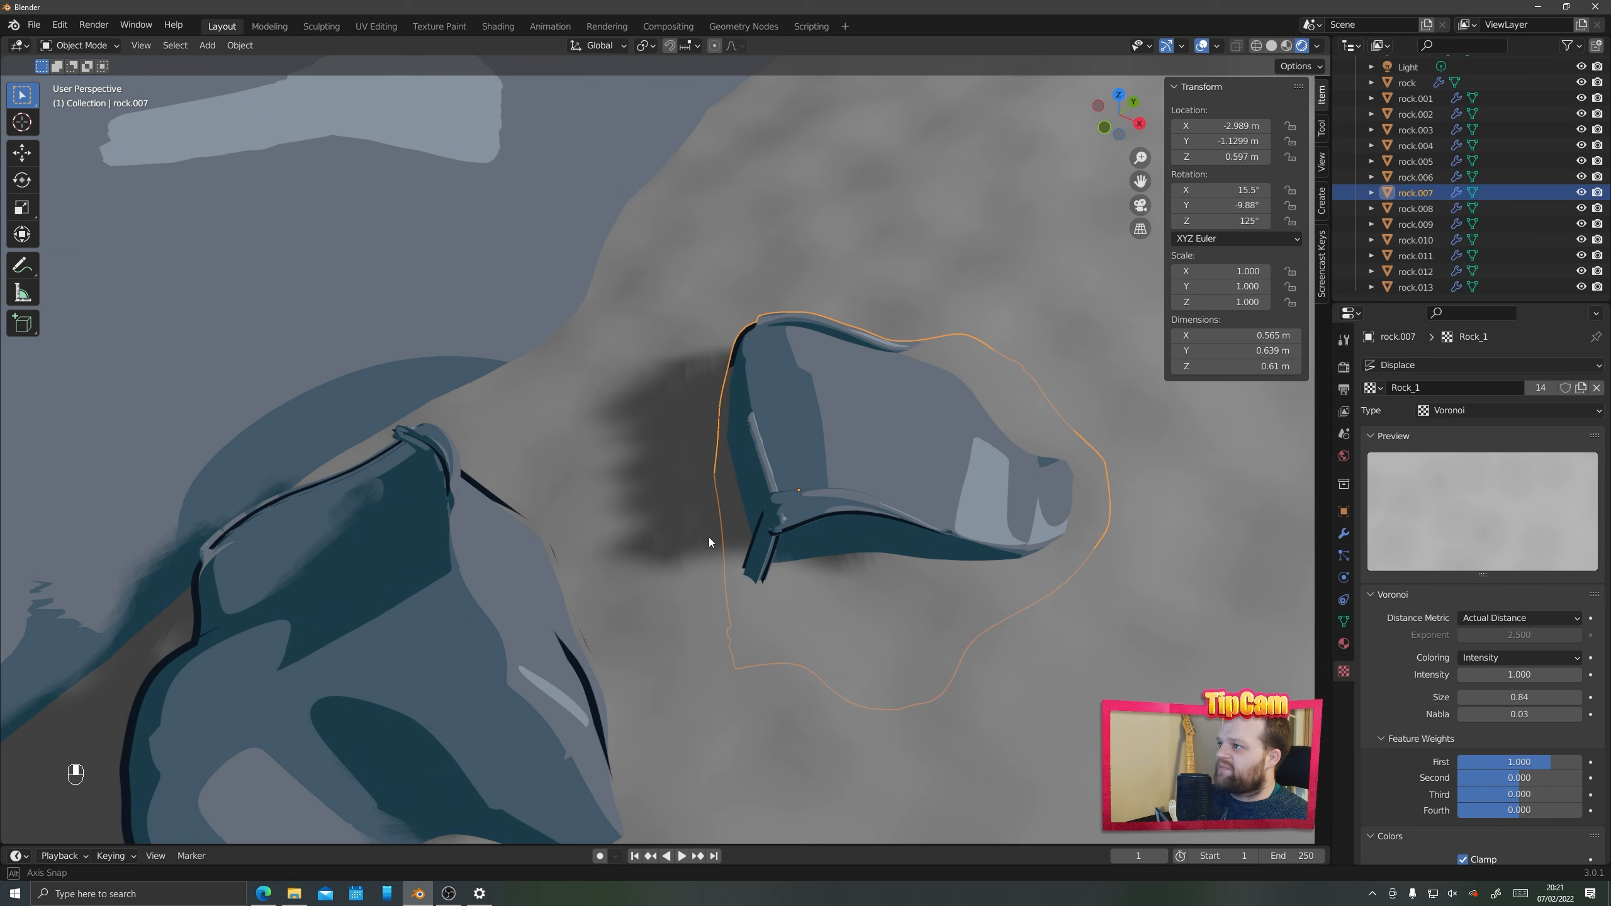
Adjust the contrast of the Rock_1 texture used by rock.008, trying 2.11 and settling on 0.29
{"action": "left_click", "coordinate": [378, 557]}
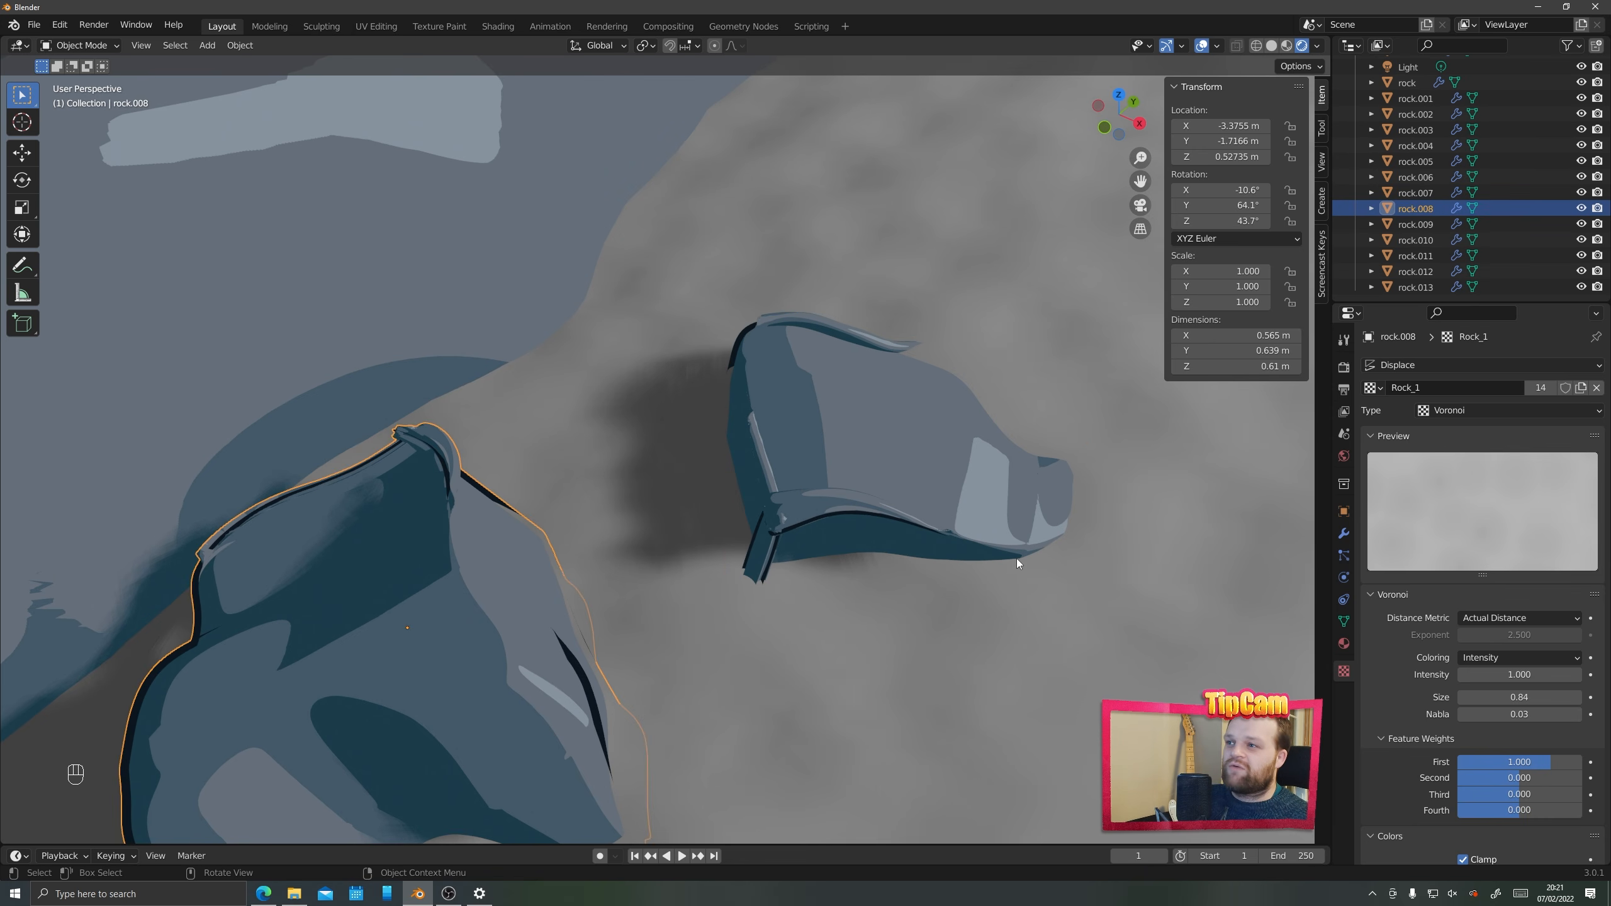
{"action": "key", "text": "KP_Decimal"}
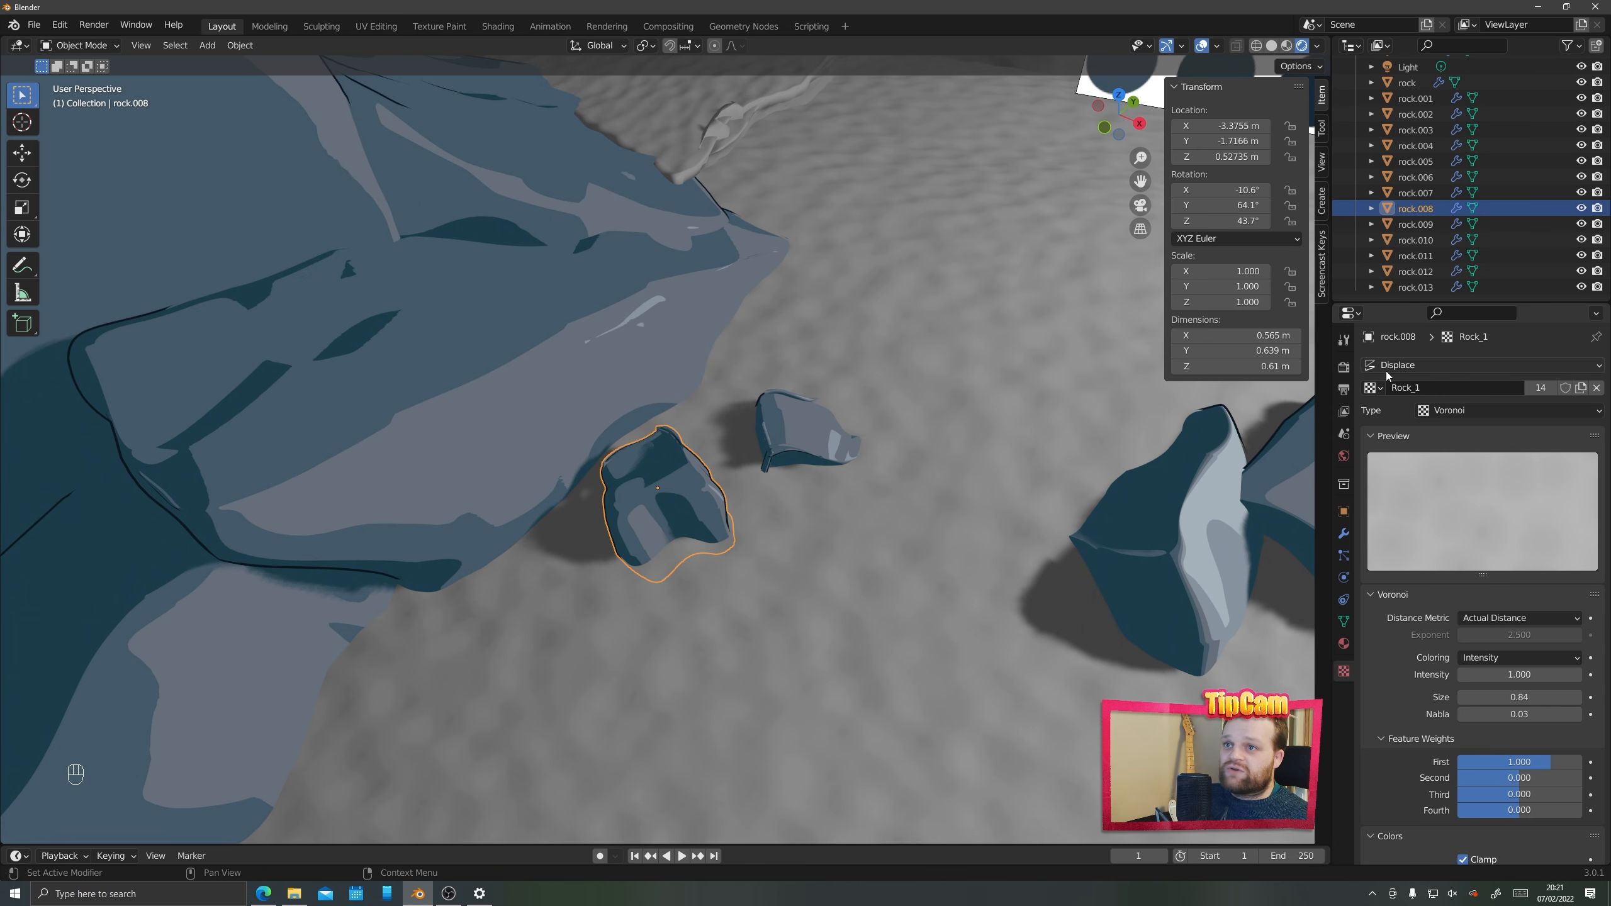
{"action": "left_click", "coordinate": [1343, 534]}
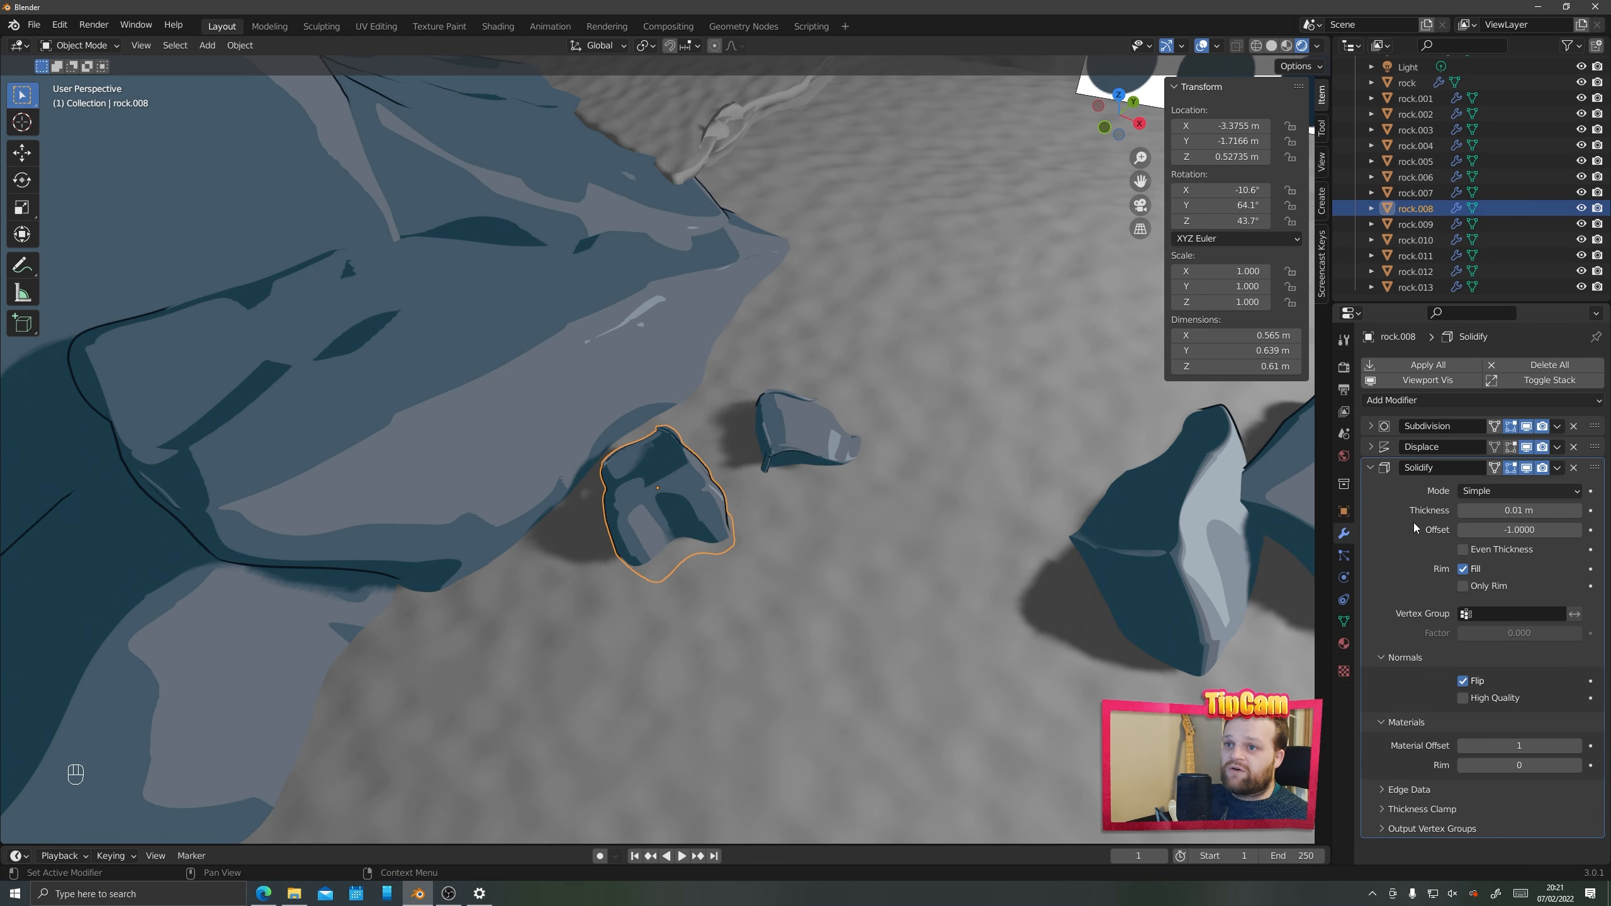
{"action": "left_click", "coordinate": [1344, 671]}
{"action": "scroll", "coordinate": [1395, 761], "scroll_direction": "down", "scroll_amount": 3}
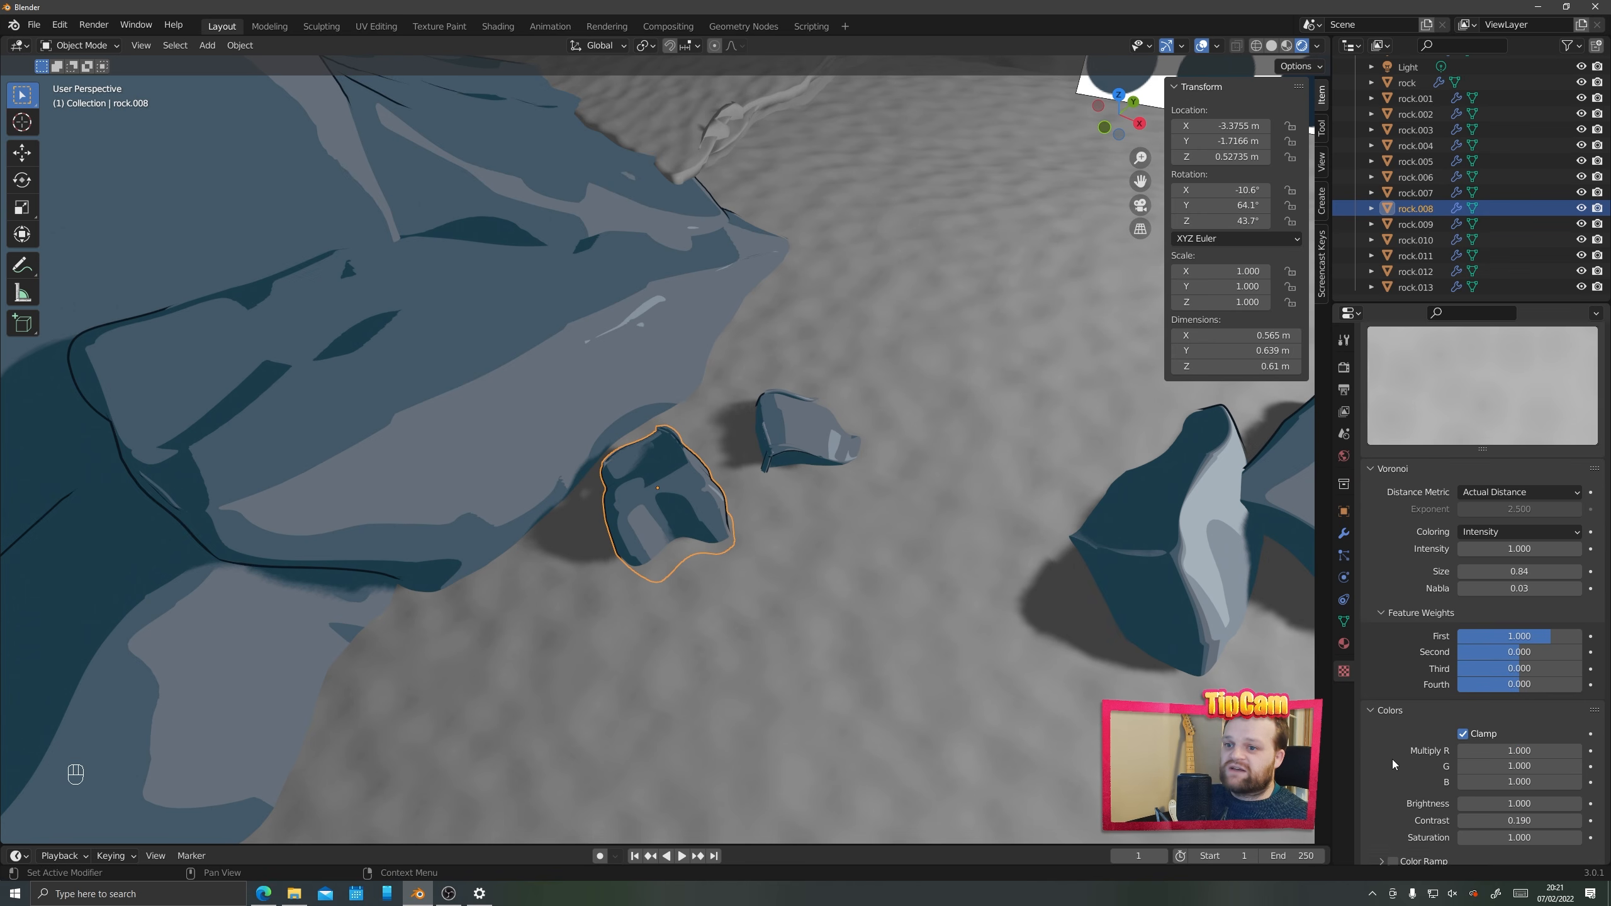
{"action": "left_click_drag", "start_coordinate": [1510, 792], "coordinate": [1561, 792]}
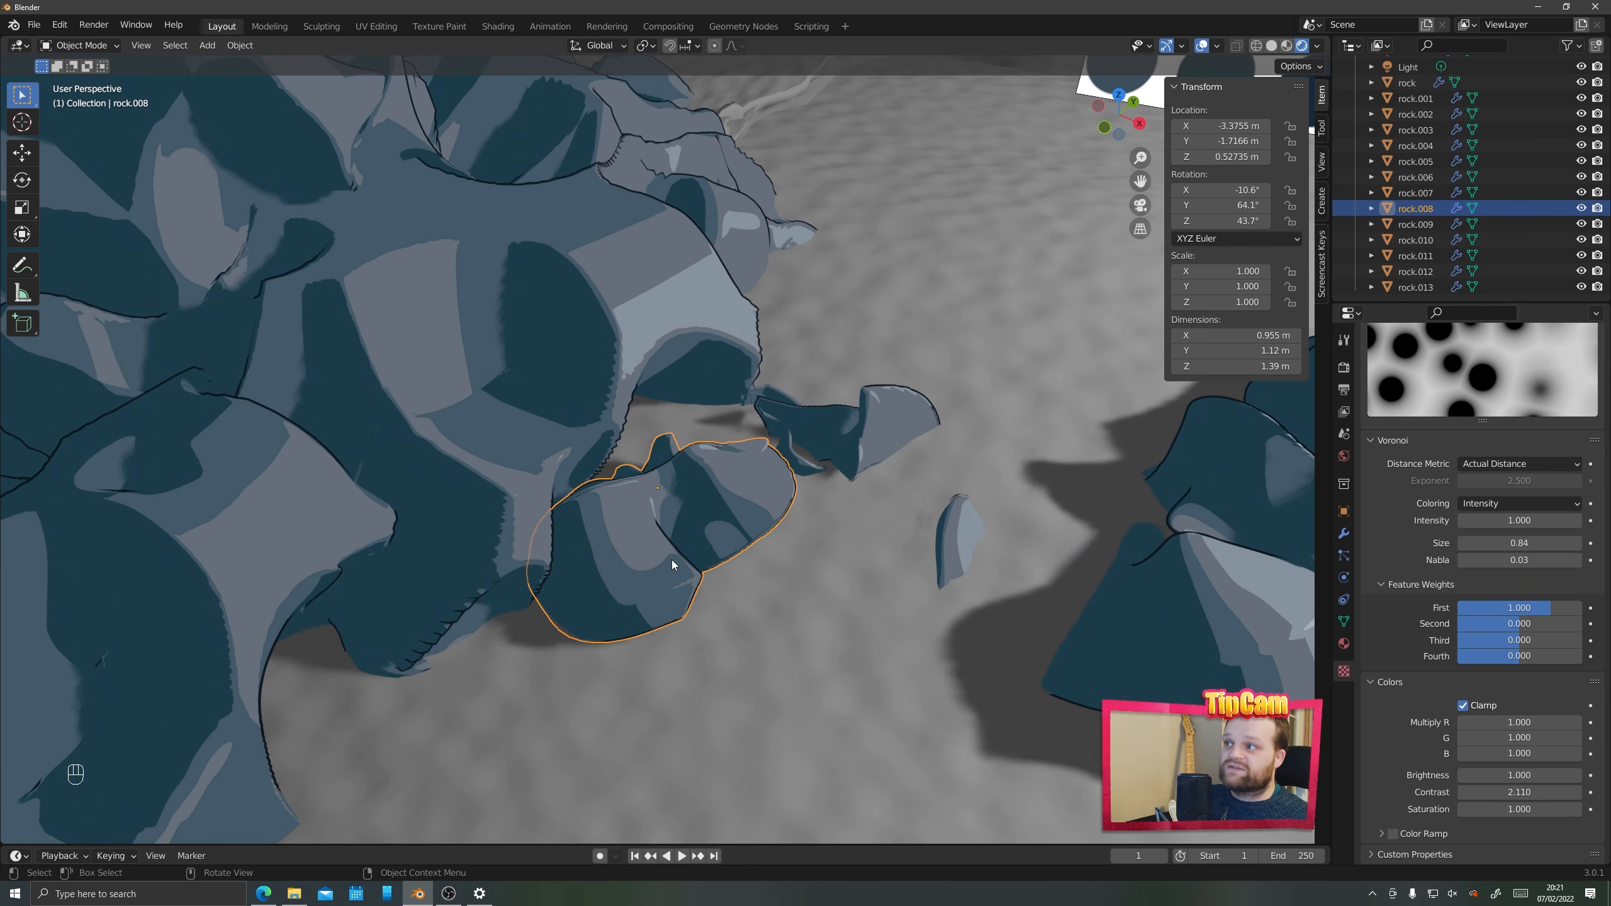
{"action": "key", "text": "ctrl+z"}
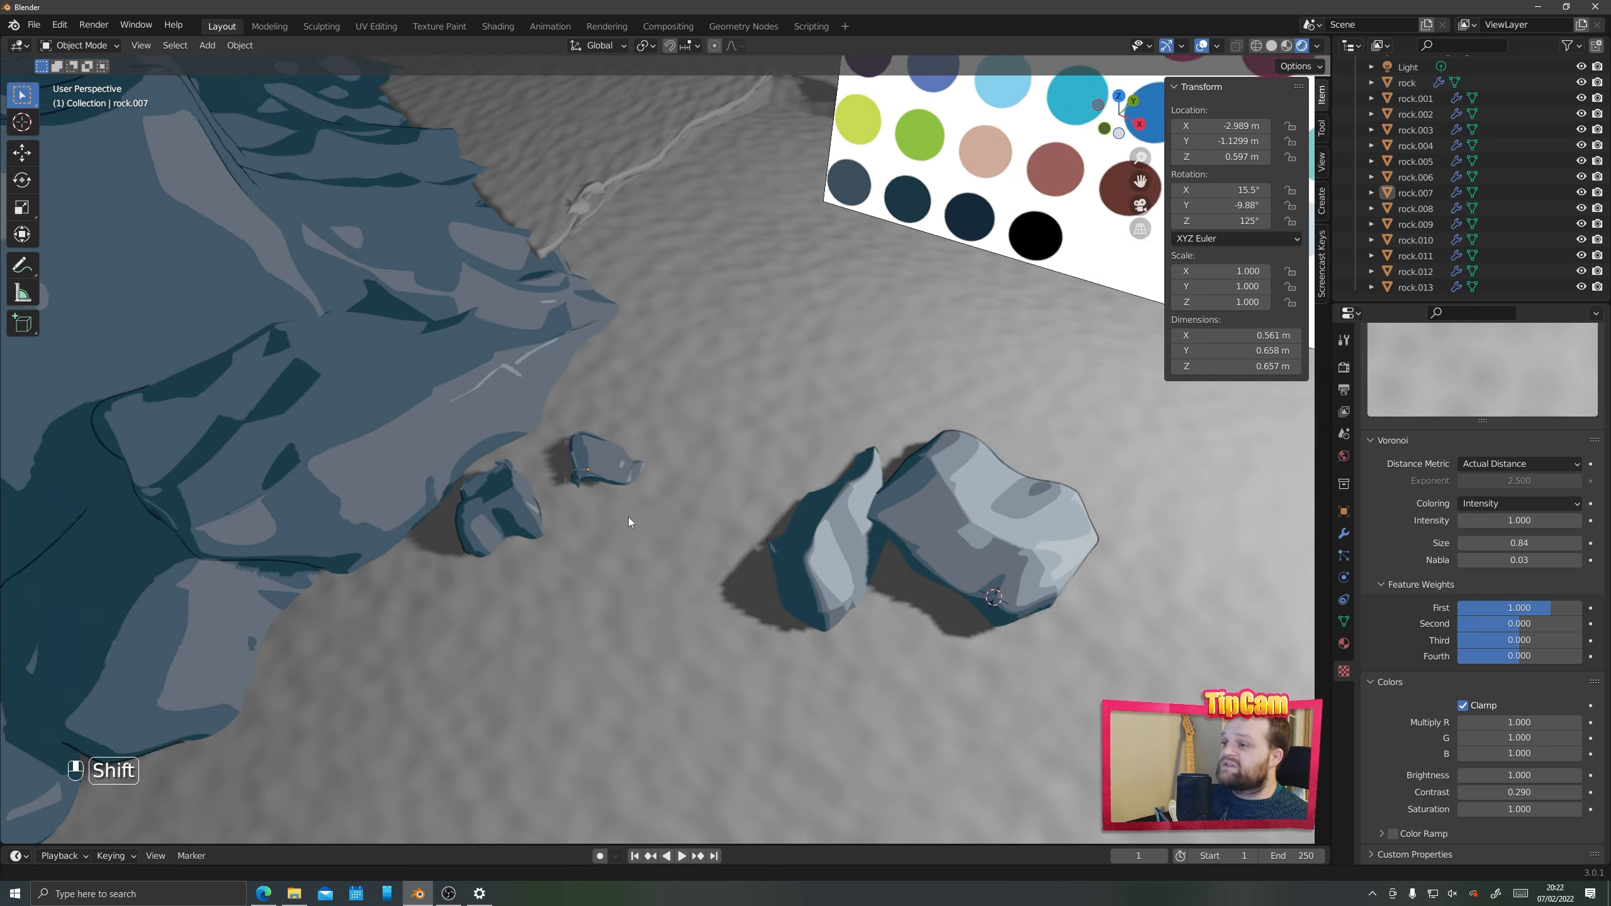
{"action": "middle_click_drag", "start_coordinate": [628, 522], "coordinate": [672, 521], "text": "shift"}
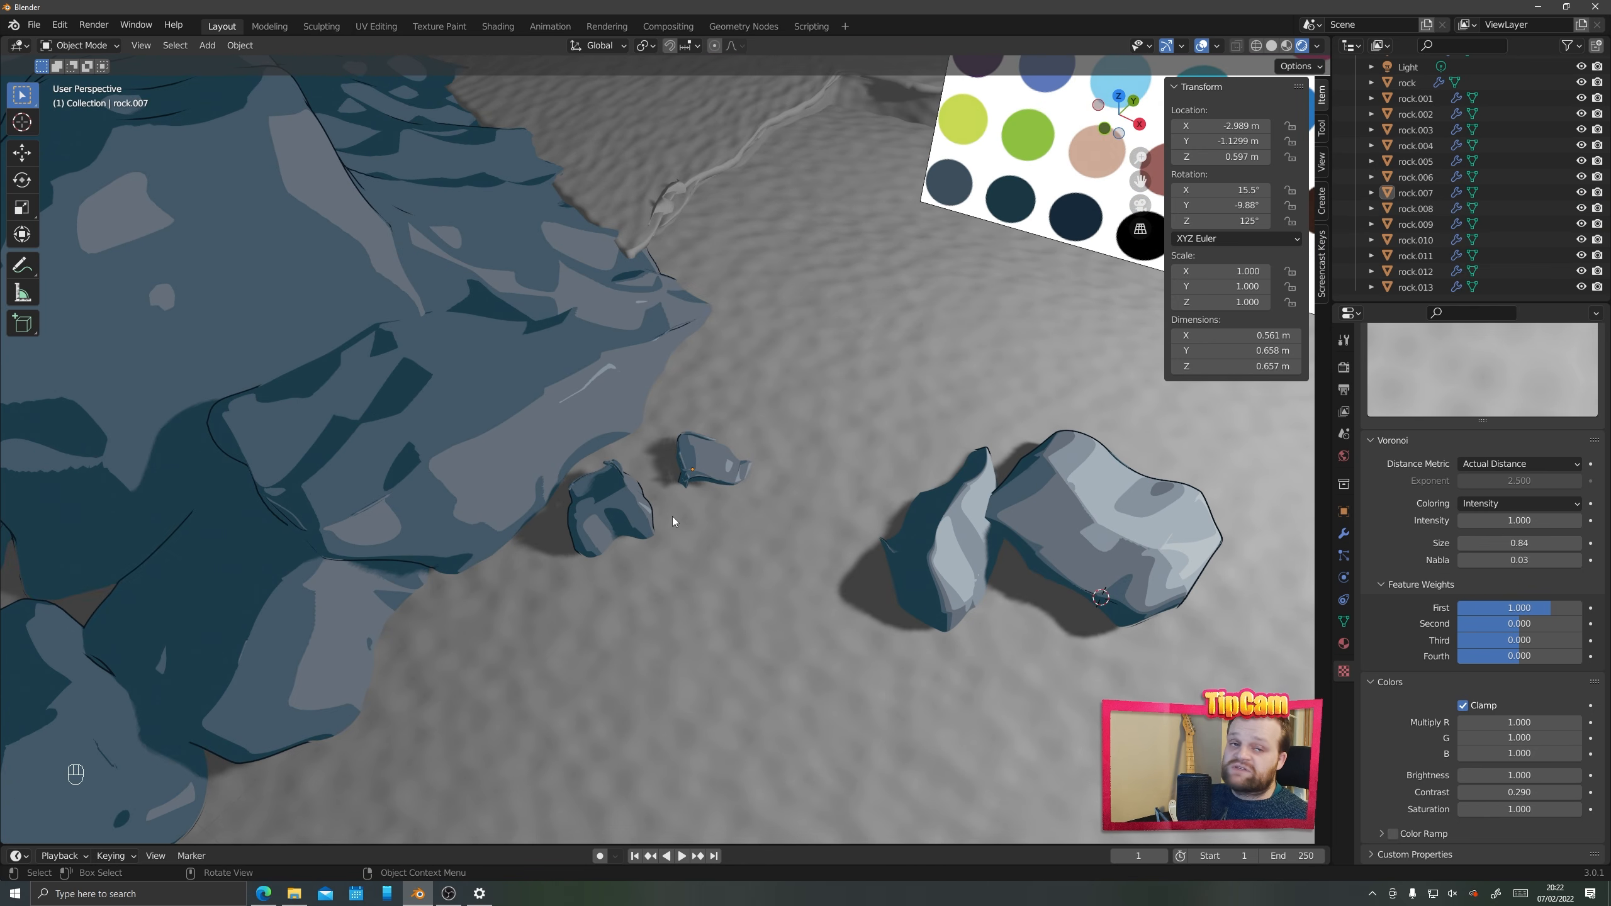
Remove the Displace modifier from the small rock rock.007
{"action": "left_click", "coordinate": [726, 458]}
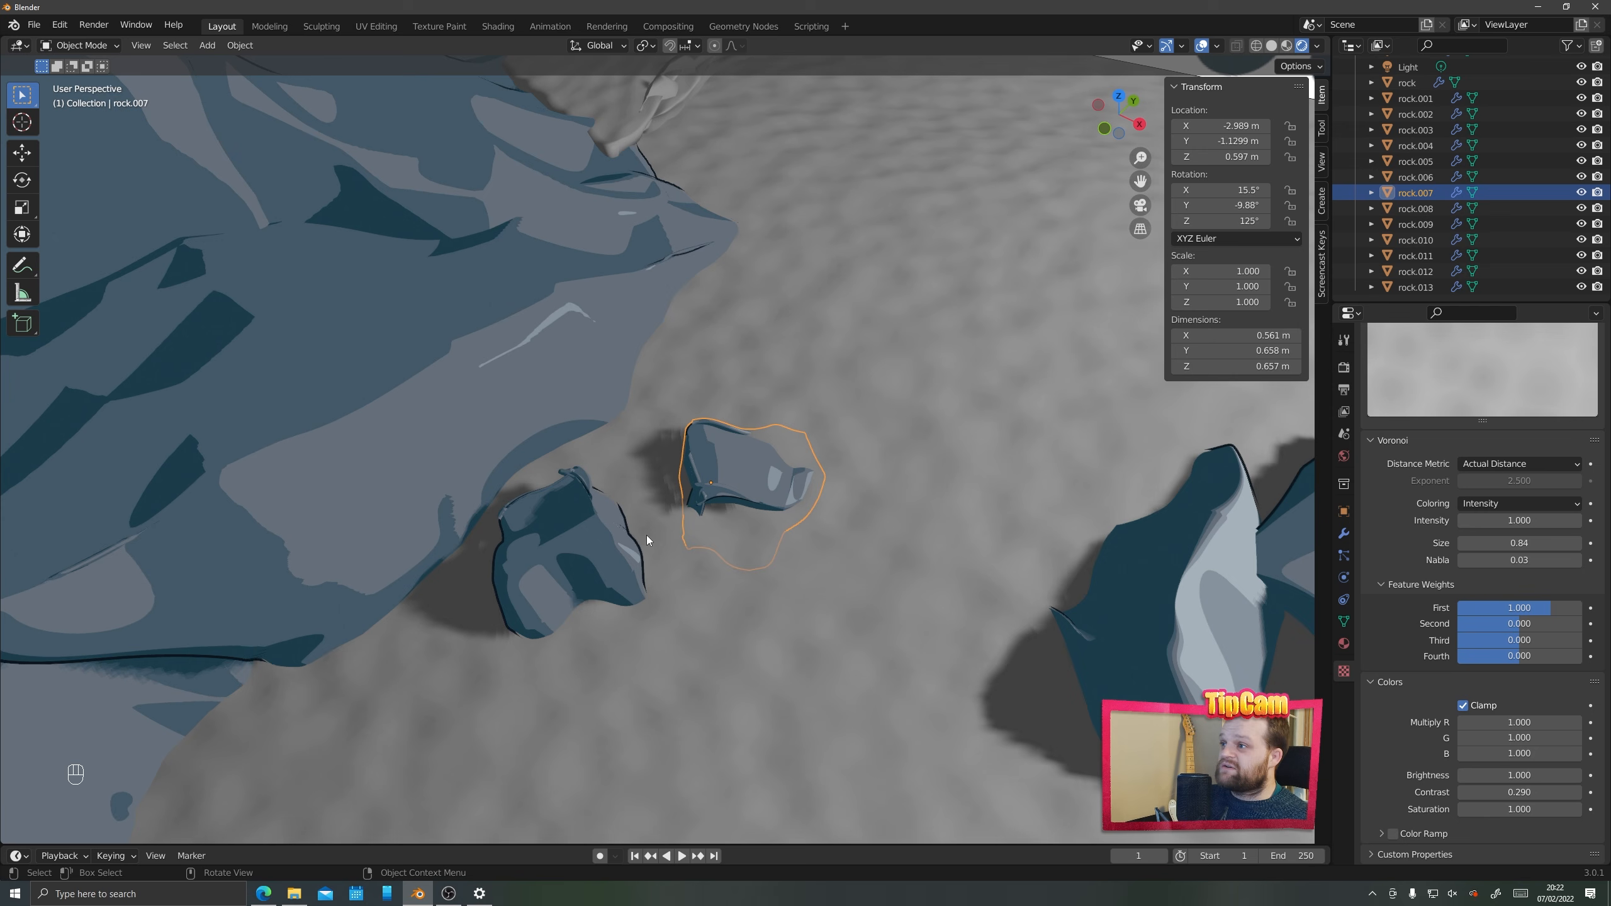
{"action": "scroll", "coordinate": [647, 535], "scroll_direction": "up", "scroll_amount": 2}
{"action": "left_click", "coordinate": [1344, 533]}
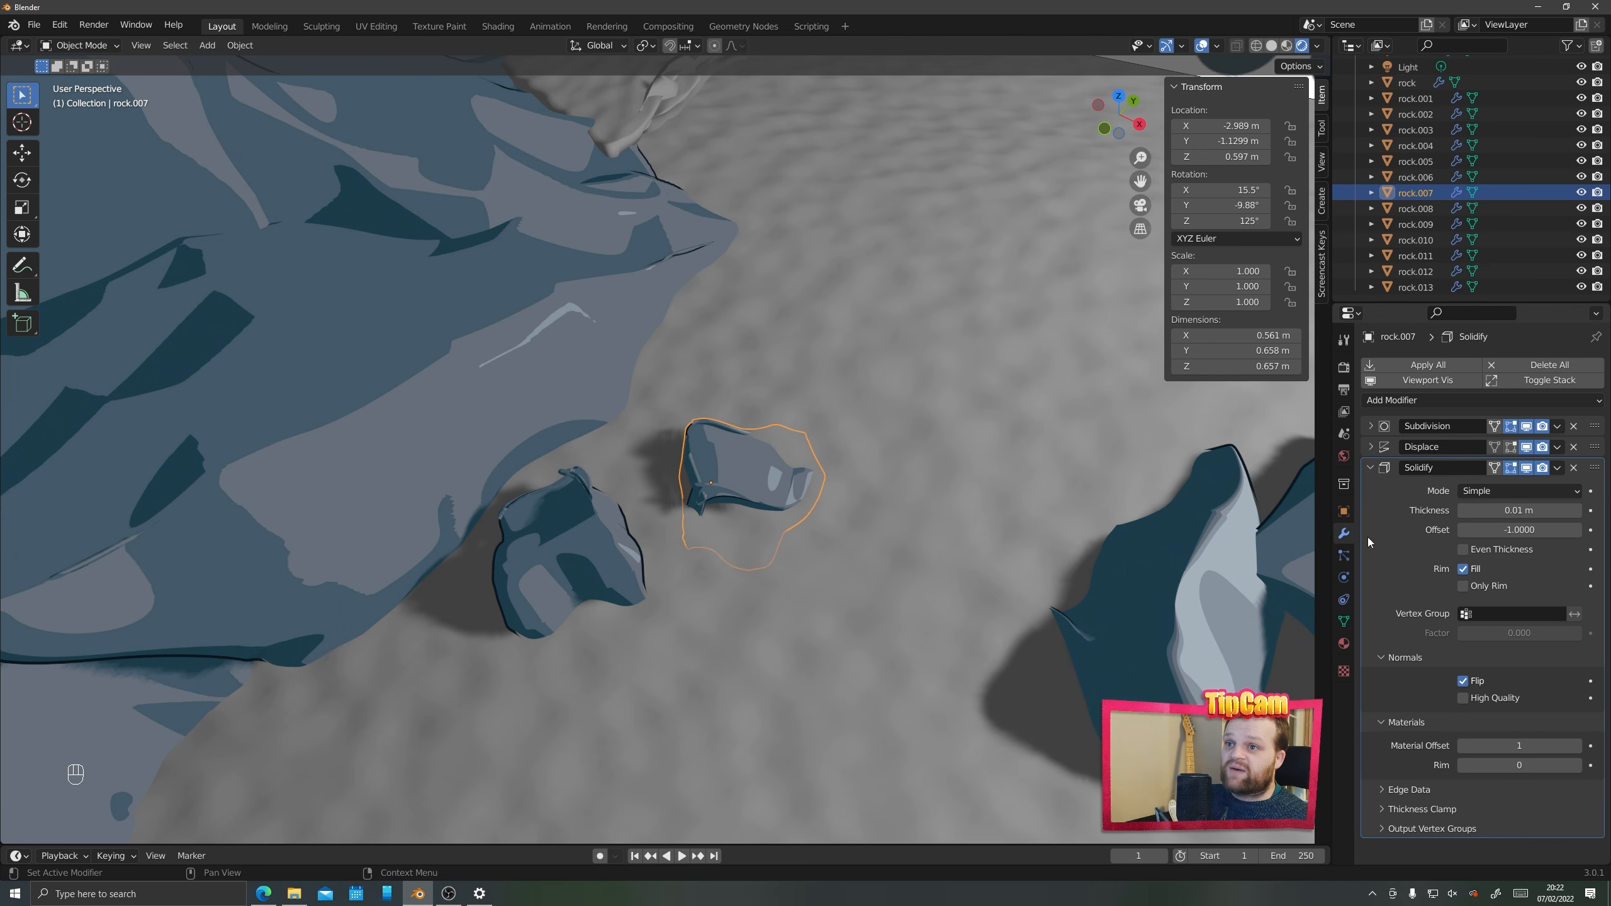
{"action": "left_click", "coordinate": [1372, 468]}
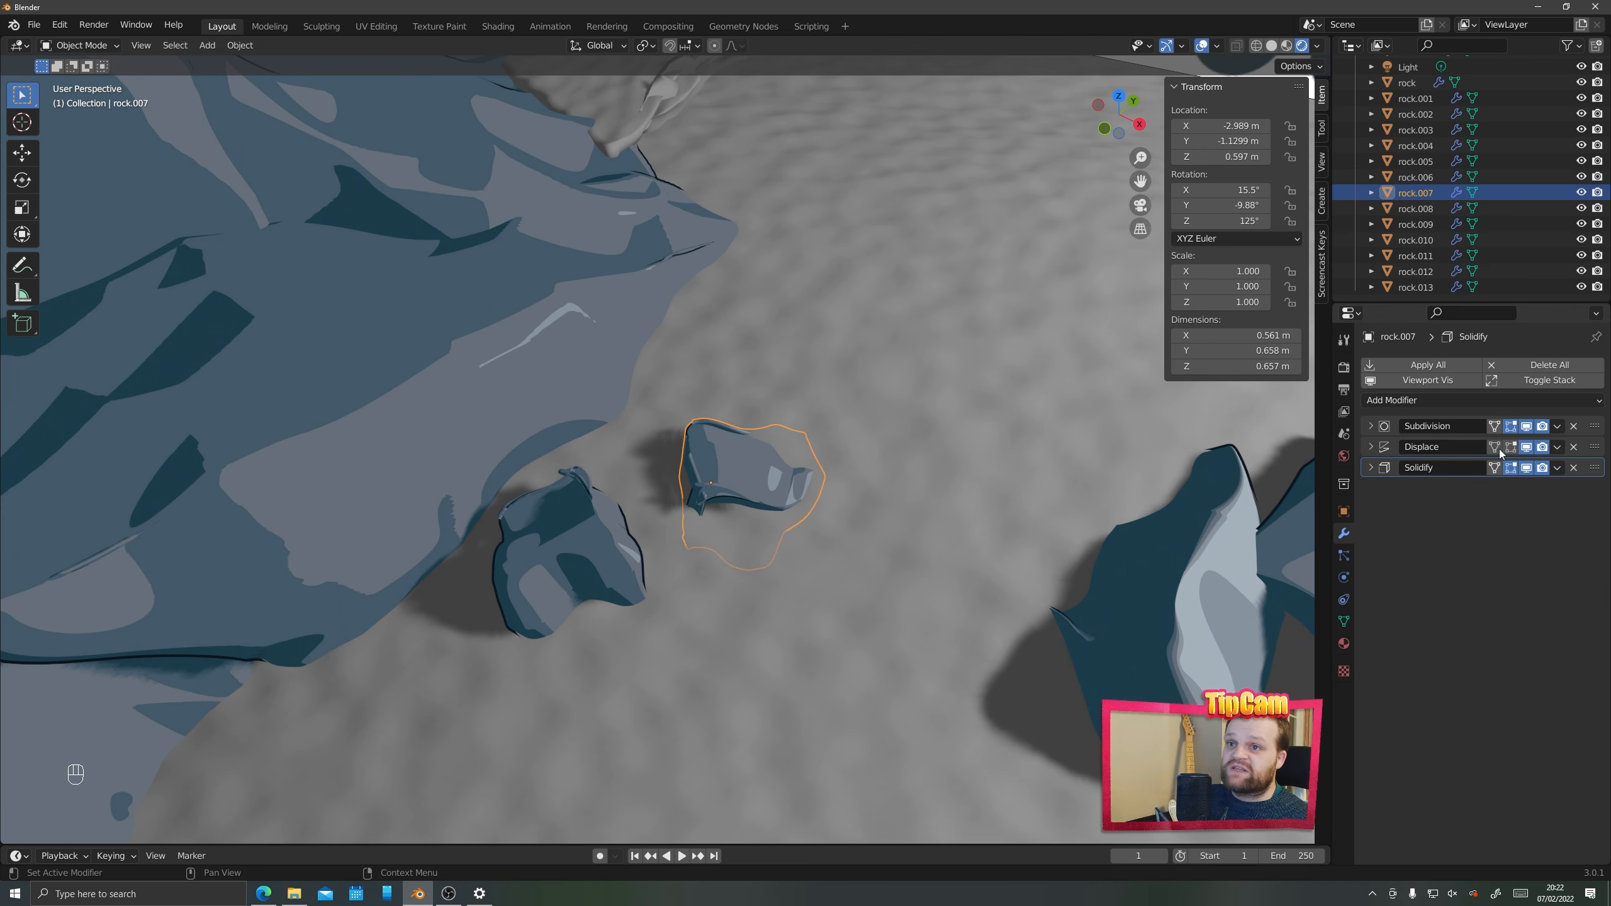
{"action": "left_click", "coordinate": [1370, 447]}
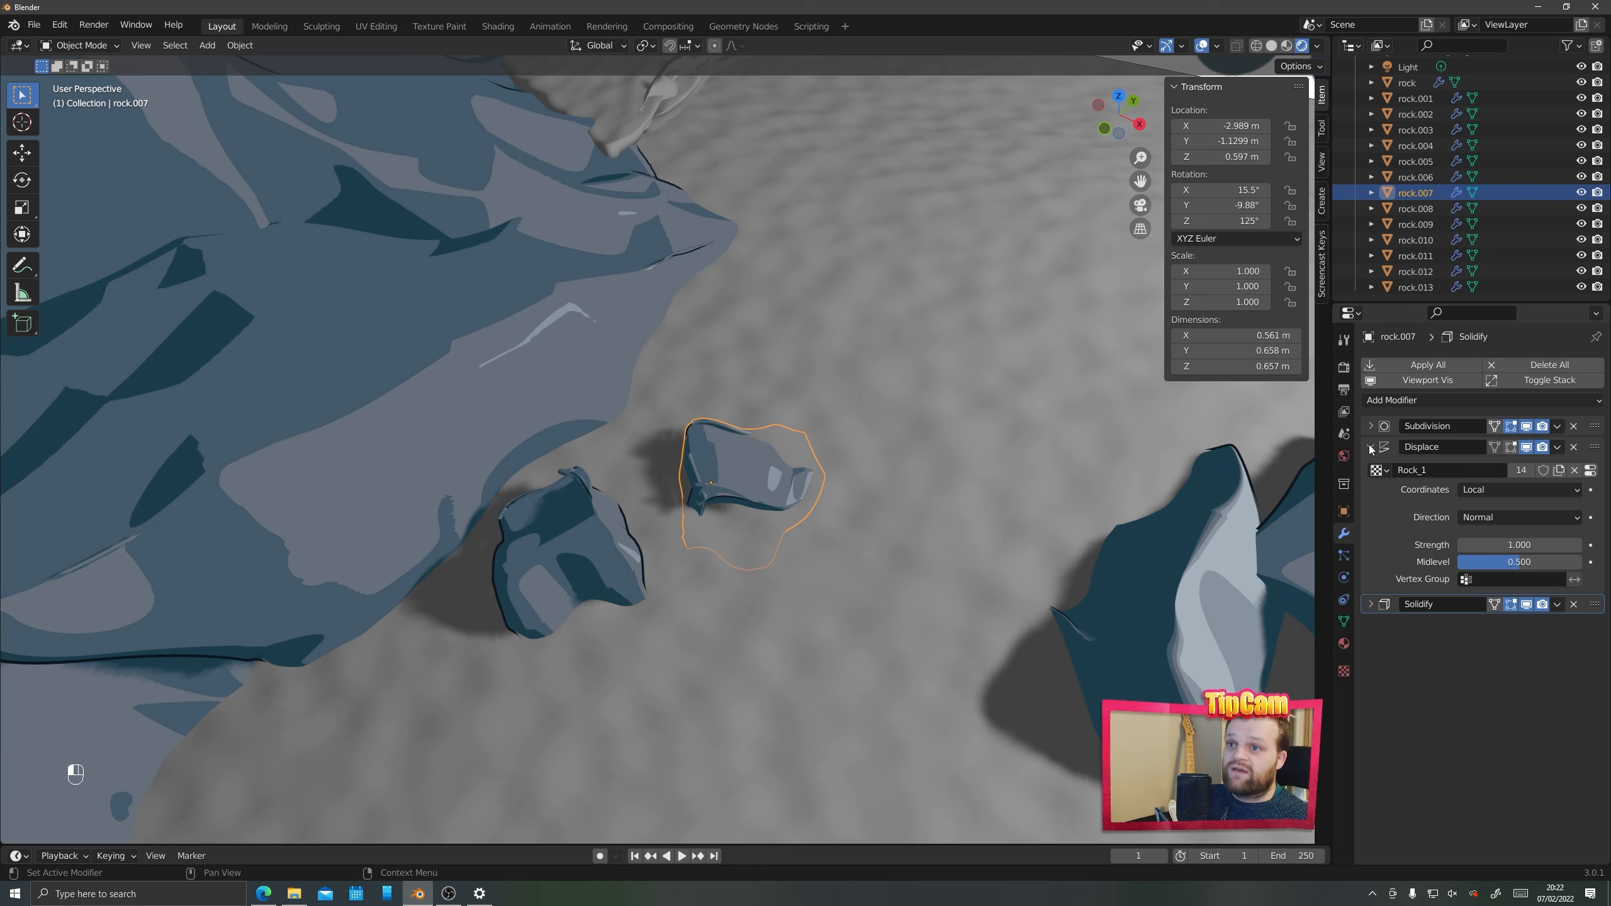
{"action": "left_click", "coordinate": [1574, 448]}
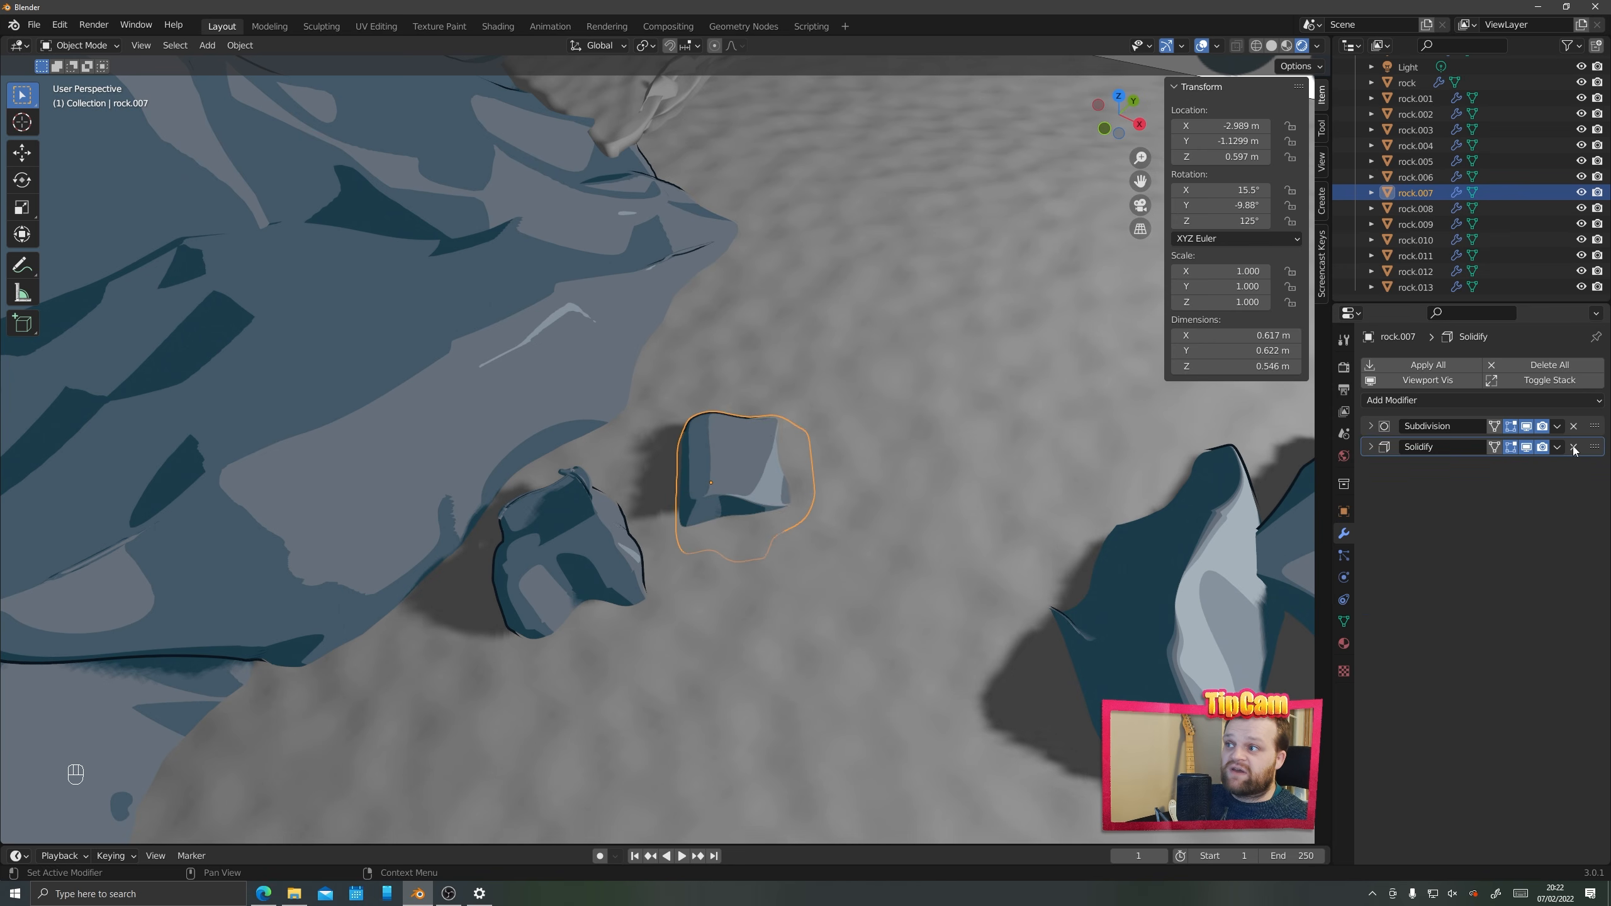
Remove the Displace modifier from the neighbouring small rock, rock.008
{"action": "middle_click_drag", "start_coordinate": [879, 517], "coordinate": [787, 500]}
{"action": "scroll", "coordinate": [824, 501], "scroll_direction": "up", "scroll_amount": 4}
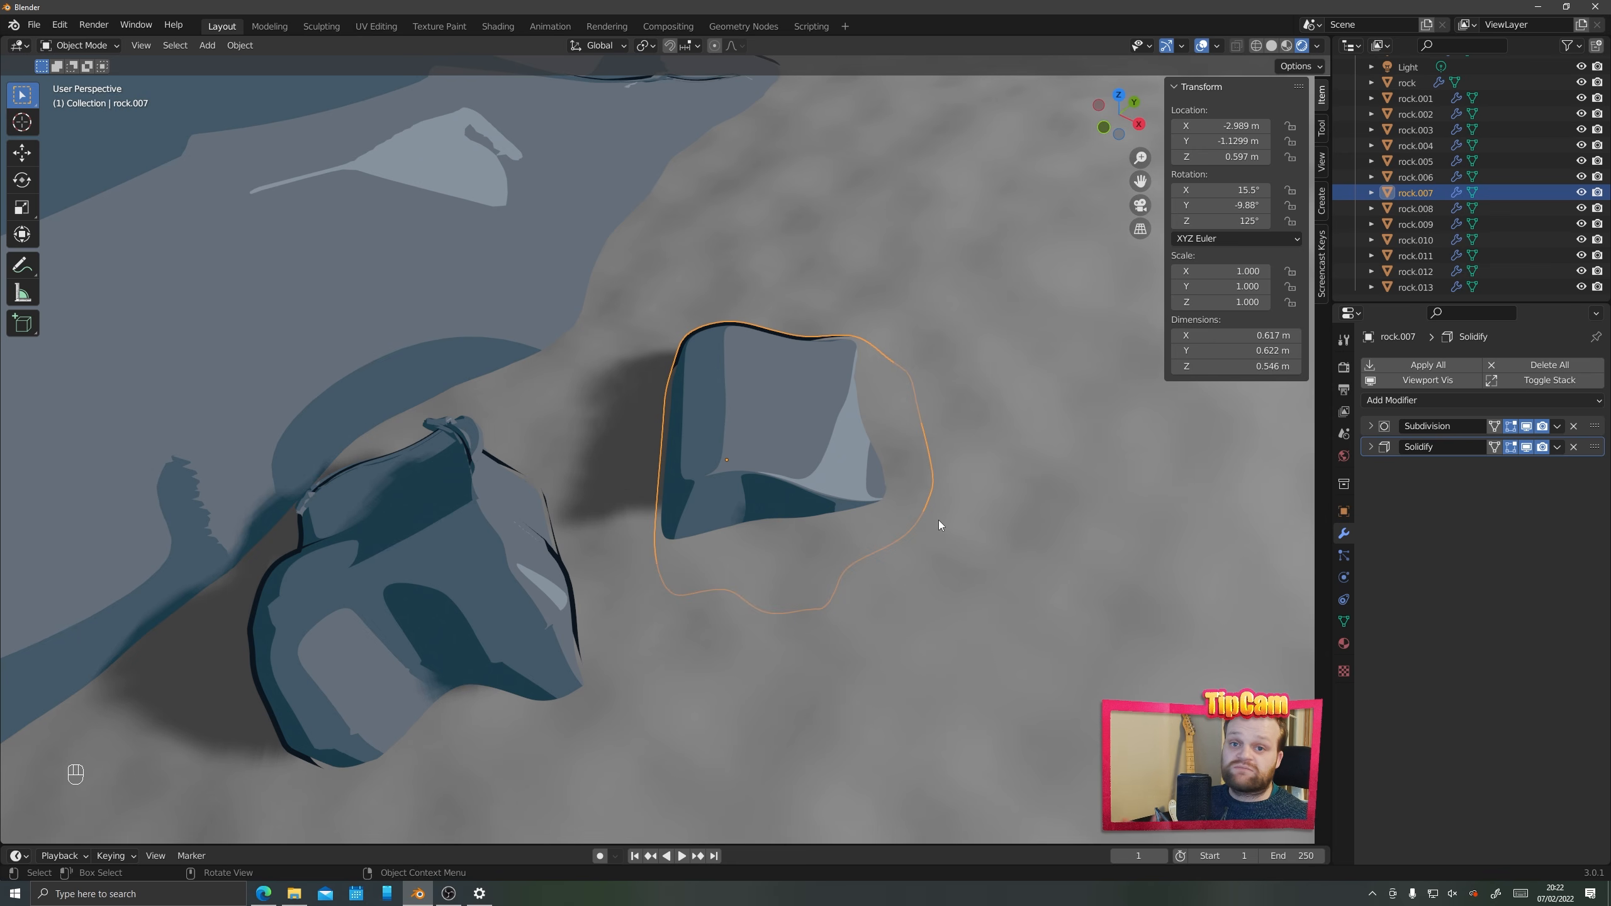
{"action": "left_click", "coordinate": [530, 602]}
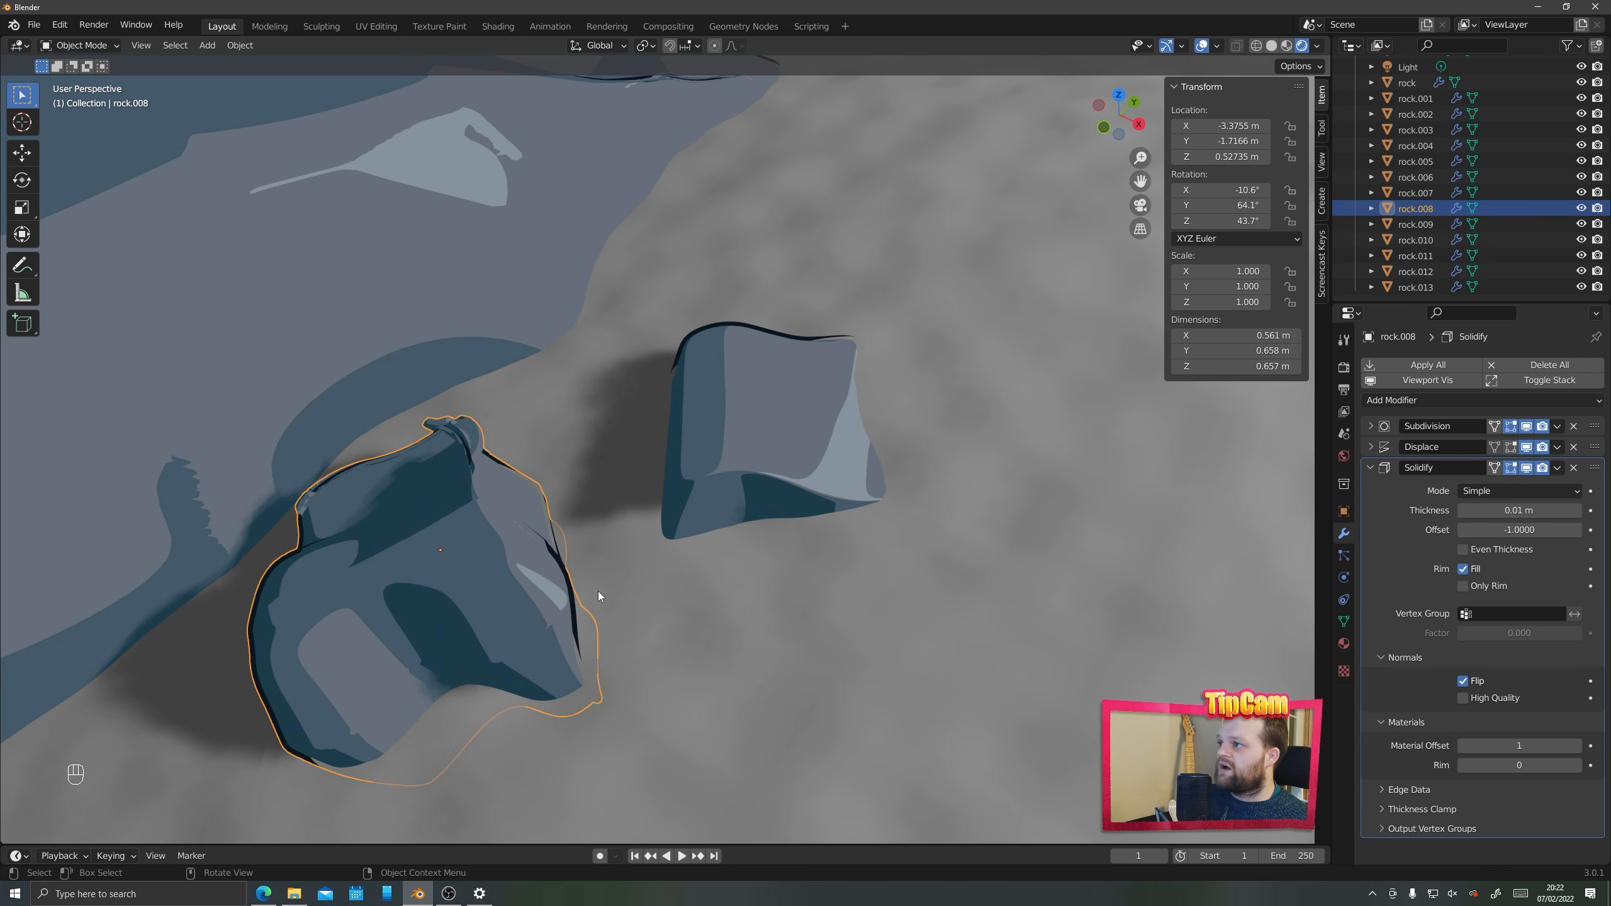
{"action": "left_click", "coordinate": [1575, 448]}
{"action": "scroll", "coordinate": [822, 559], "scroll_direction": "down", "scroll_amount": 10}
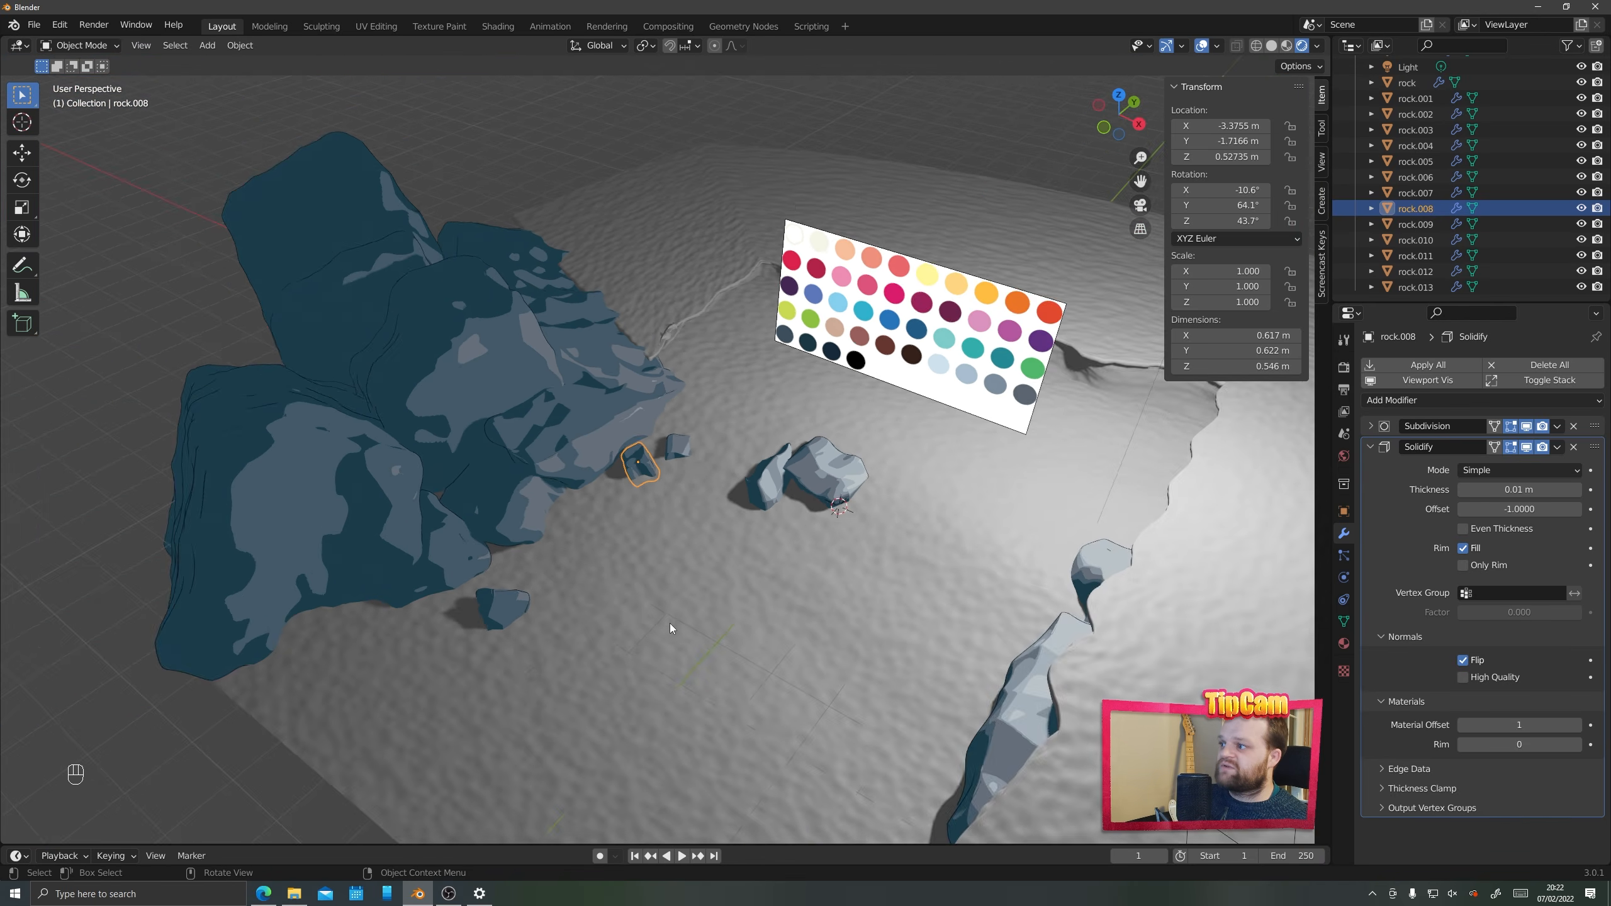
Select the cliff object that surrounds the ground
{"action": "middle_click_drag", "start_coordinate": [670, 623], "coordinate": [836, 661]}
{"action": "middle_click_drag", "start_coordinate": [836, 660], "coordinate": [711, 617], "text": "shift"}
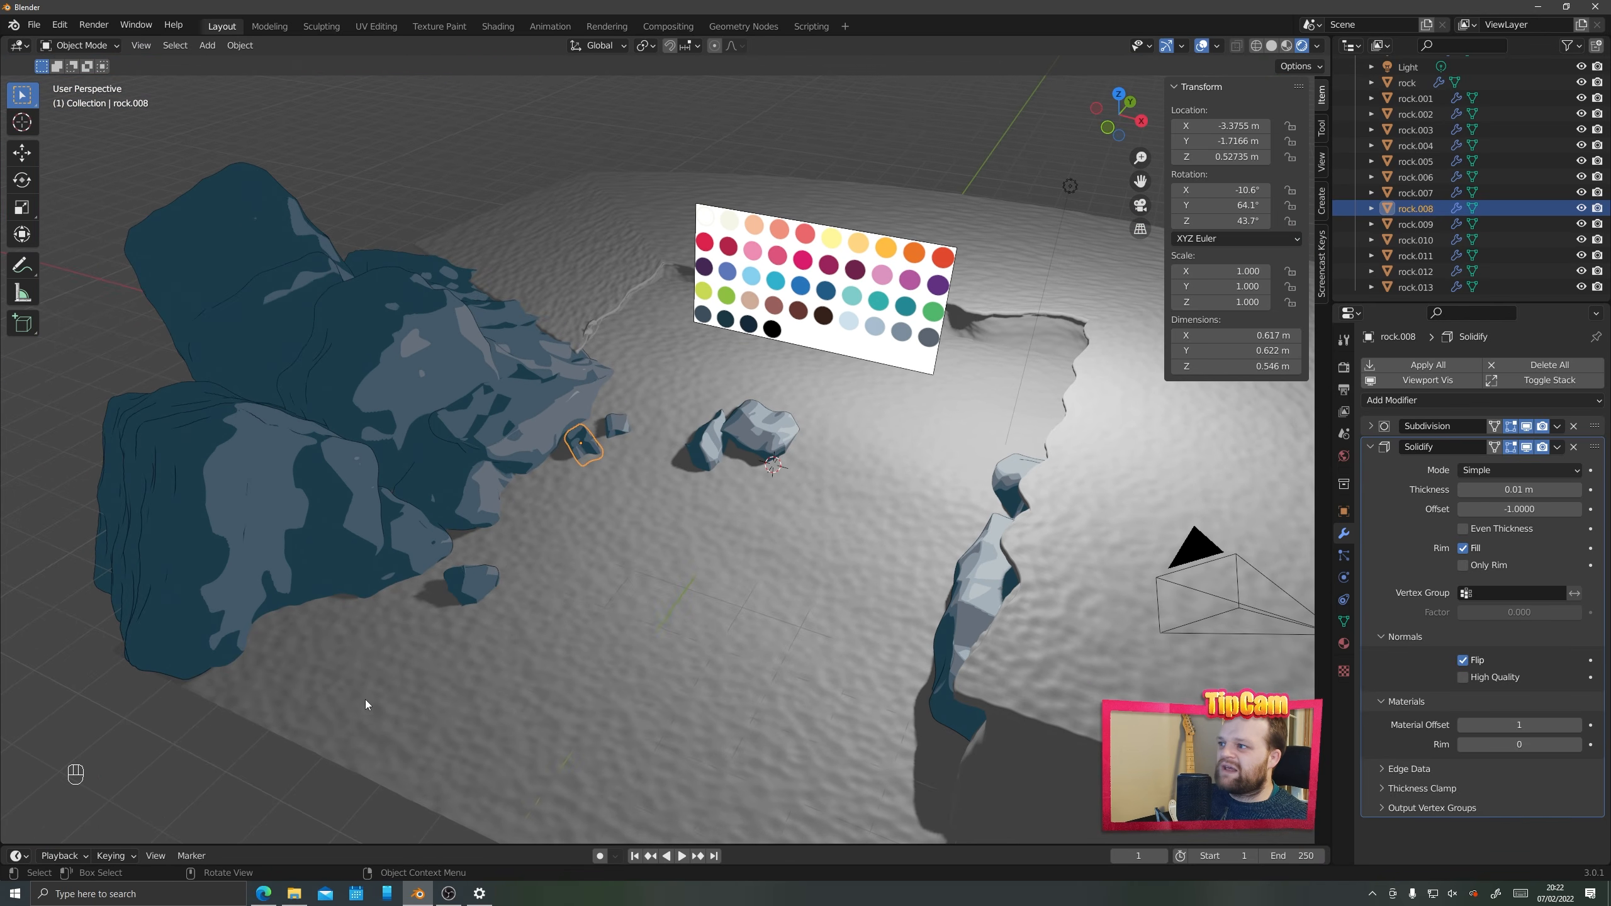
{"action": "left_click", "coordinate": [437, 644]}
{"action": "middle_click_drag", "start_coordinate": [437, 644], "coordinate": [403, 667], "text": "shift"}
{"action": "middle_click_drag", "start_coordinate": [402, 668], "coordinate": [451, 653]}
{"action": "left_click", "coordinate": [1166, 643]}
{"action": "middle_click_drag", "start_coordinate": [1169, 644], "coordinate": [948, 569], "text": "shift"}
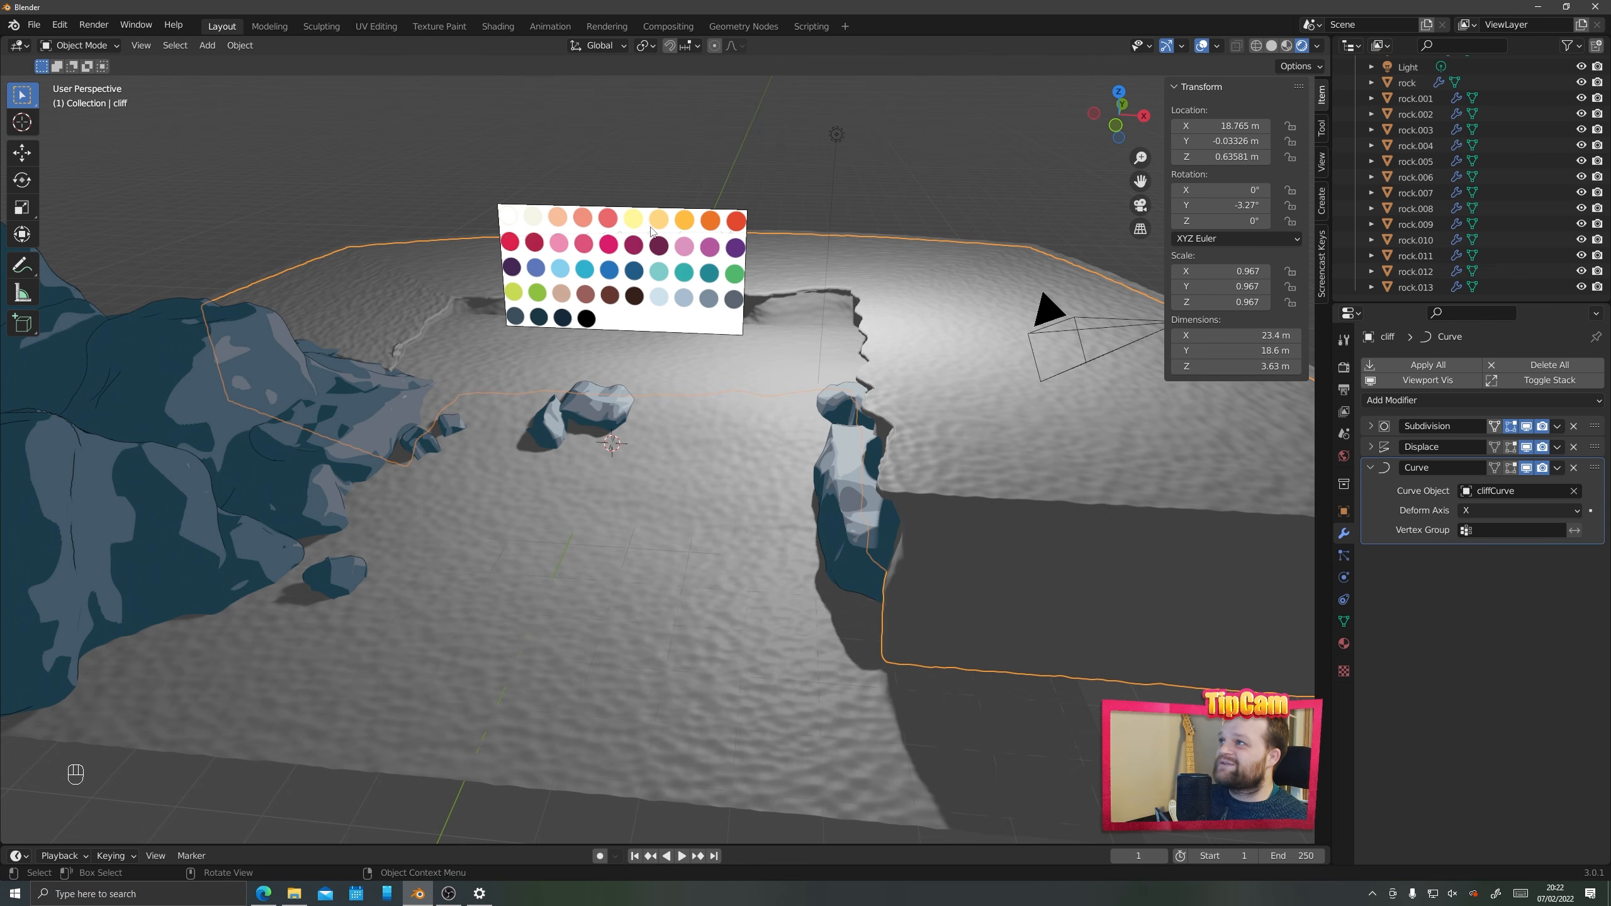
{"action": "middle_click_drag", "start_coordinate": [765, 498], "coordinate": [715, 534], "text": "shift"}
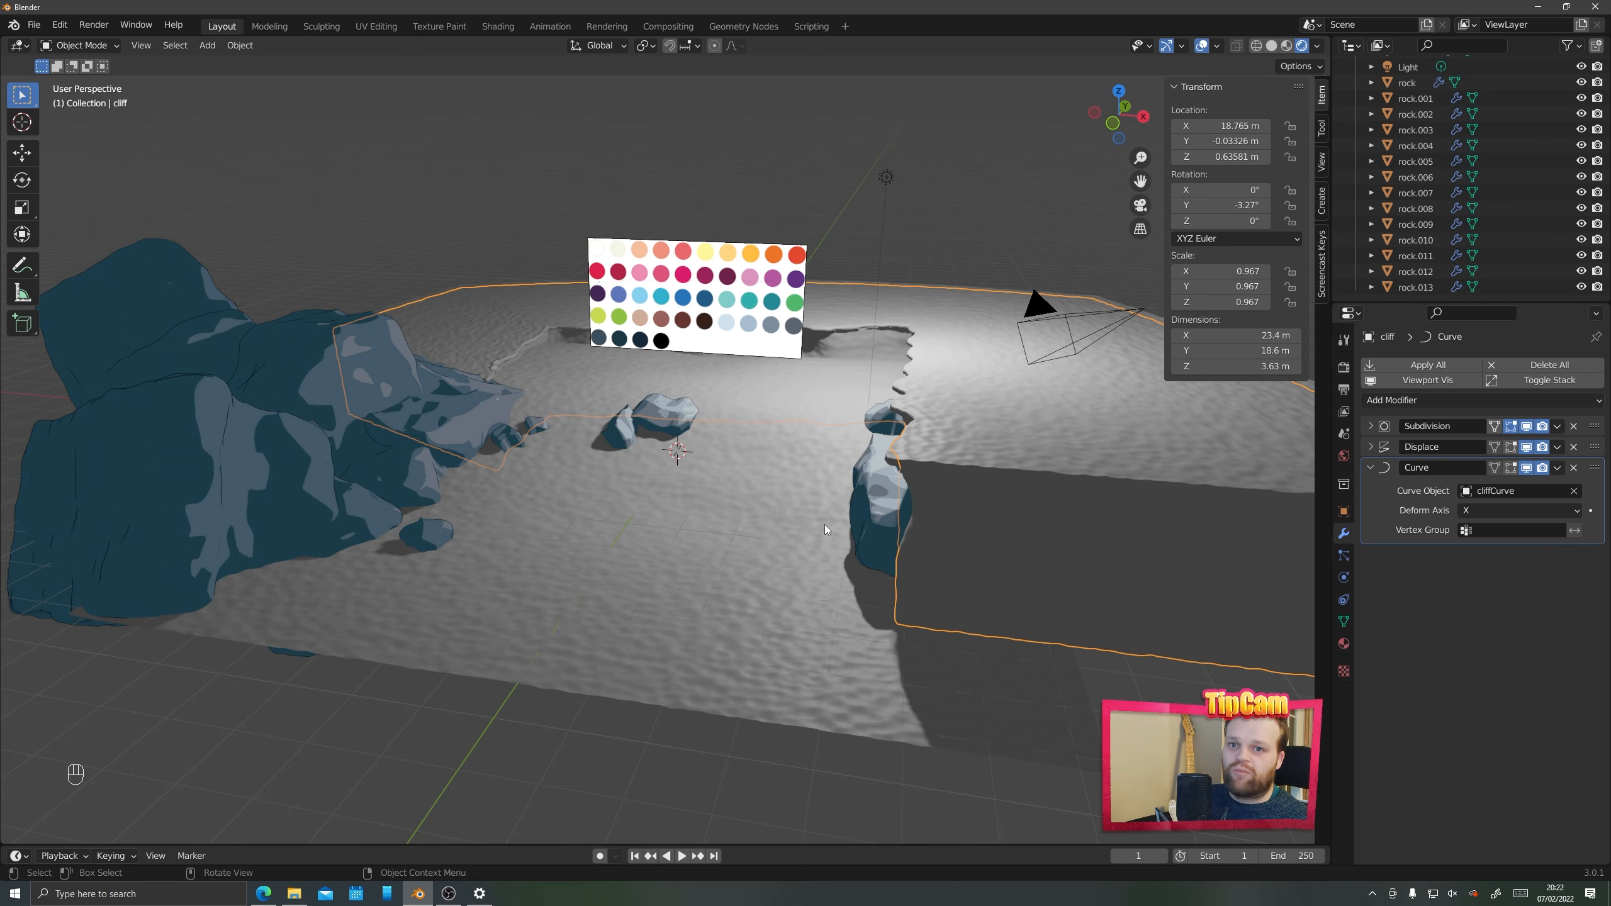
{"action": "middle_click_drag", "start_coordinate": [858, 550], "coordinate": [773, 488]}
Create a new material for the cliff in the Shading workspace and name it cliffWall
{"action": "left_click", "coordinate": [497, 26]}
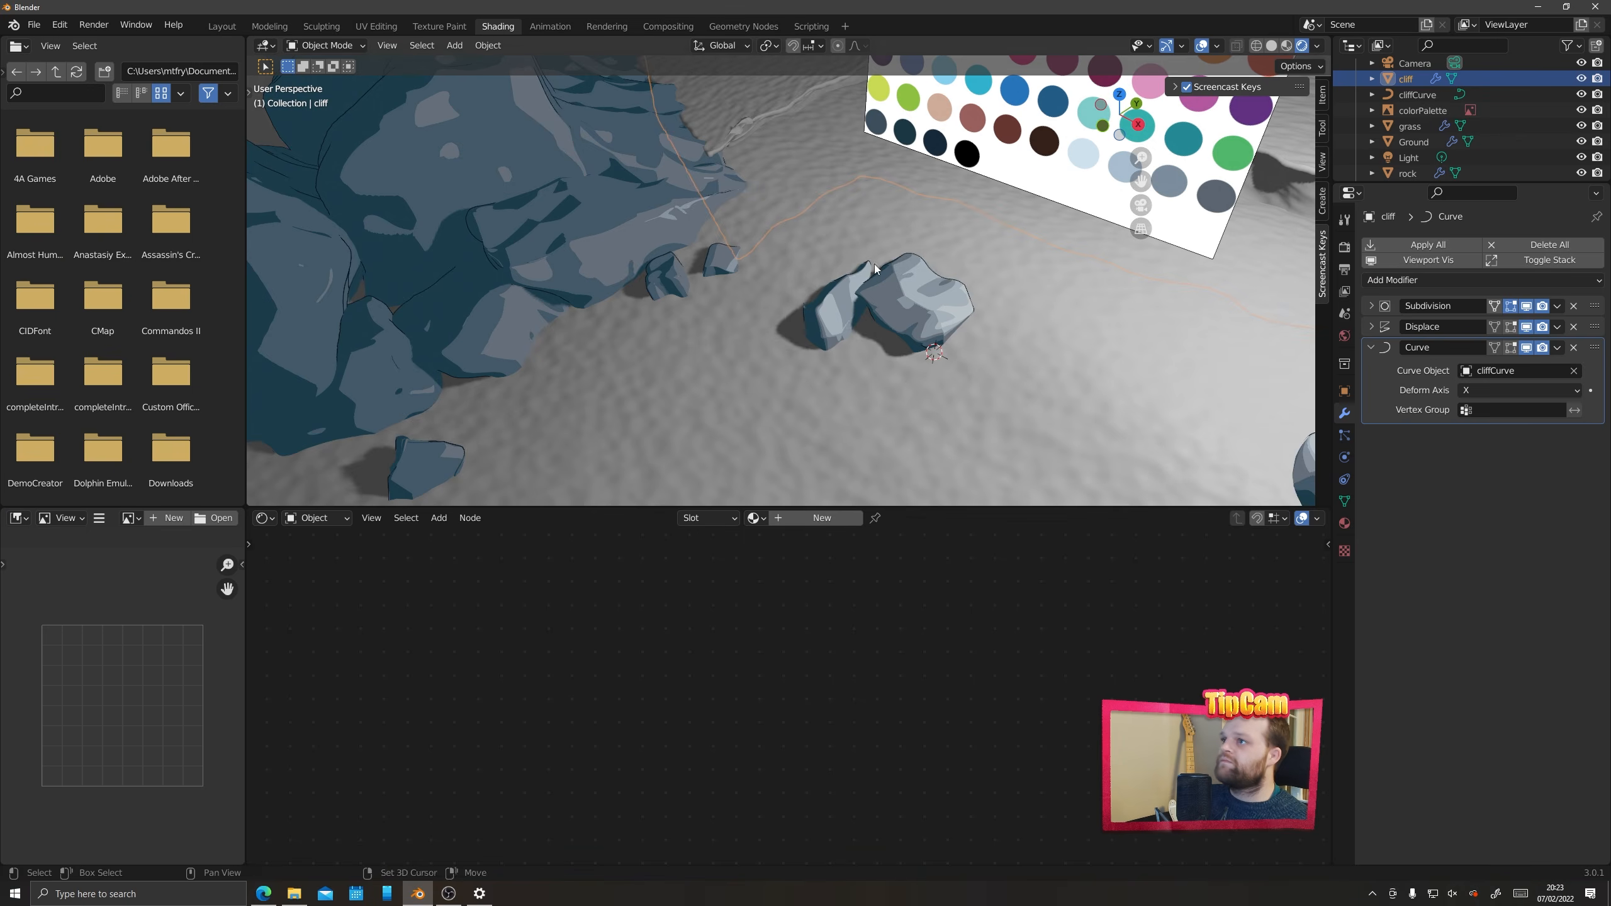
{"action": "scroll", "coordinate": [869, 267], "scroll_direction": "down", "scroll_amount": 9}
{"action": "scroll", "coordinate": [857, 271], "scroll_direction": "up", "scroll_amount": 6}
{"action": "middle_click_drag", "start_coordinate": [818, 330], "coordinate": [787, 277]}
{"action": "left_click", "coordinate": [781, 520]}
{"action": "double_click", "coordinate": [773, 518]}
{"action": "type", "text": "dirt"}
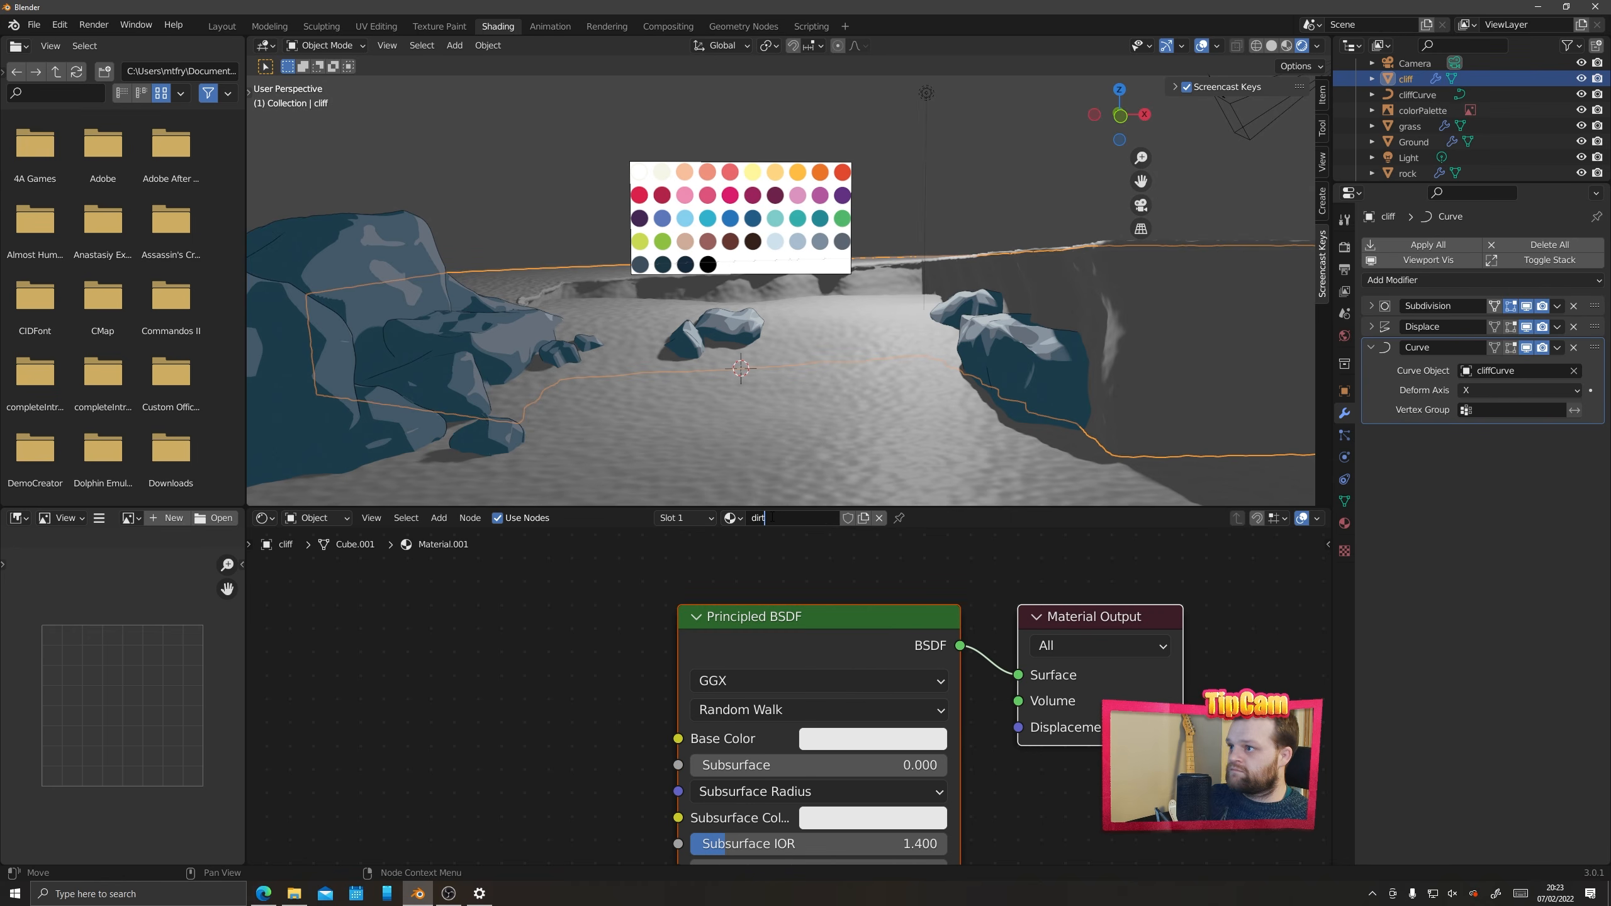
{"action": "key", "text": "Return"}
{"action": "scroll", "coordinate": [680, 625], "scroll_direction": "down", "scroll_amount": 3}
{"action": "left_click", "coordinate": [221, 25]}
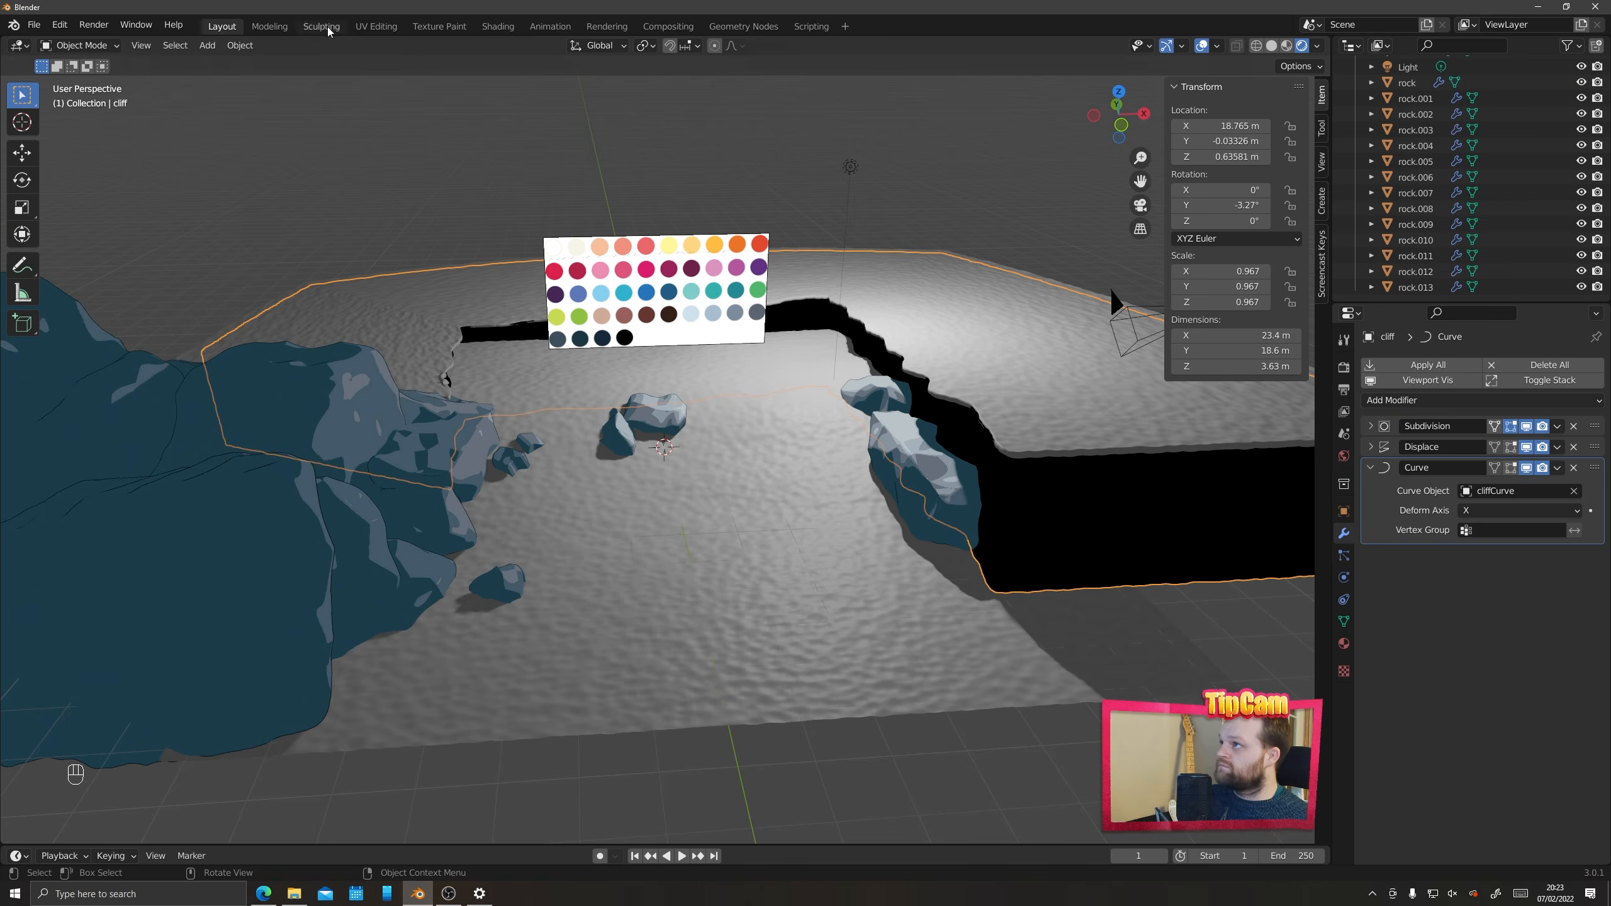
{"action": "left_click", "coordinate": [498, 26]}
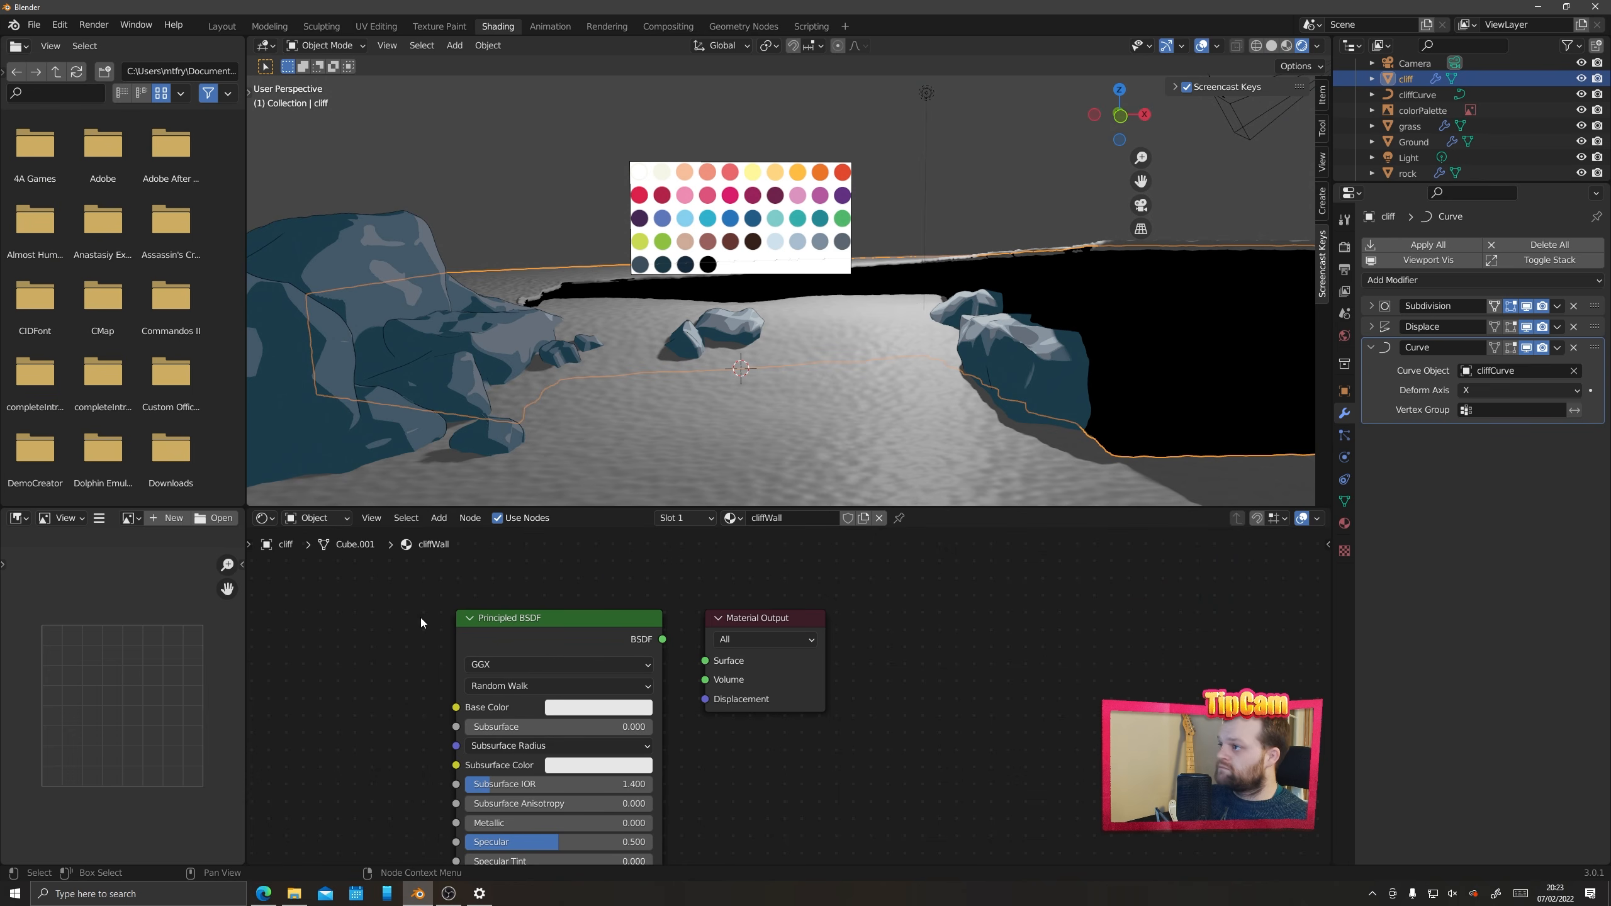
Spread the cliffWall material's nodes apart and place a Shader to RGB node after the Principled BSDF
{"action": "left_click_drag", "start_coordinate": [757, 617], "coordinate": [943, 603]}
{"action": "left_click_drag", "start_coordinate": [558, 616], "coordinate": [397, 597]}
{"action": "key", "text": "shift+a"}
{"action": "type", "text": "ssh"}
{"action": "key", "text": "Return"}
{"action": "left_click", "coordinate": [535, 583]}
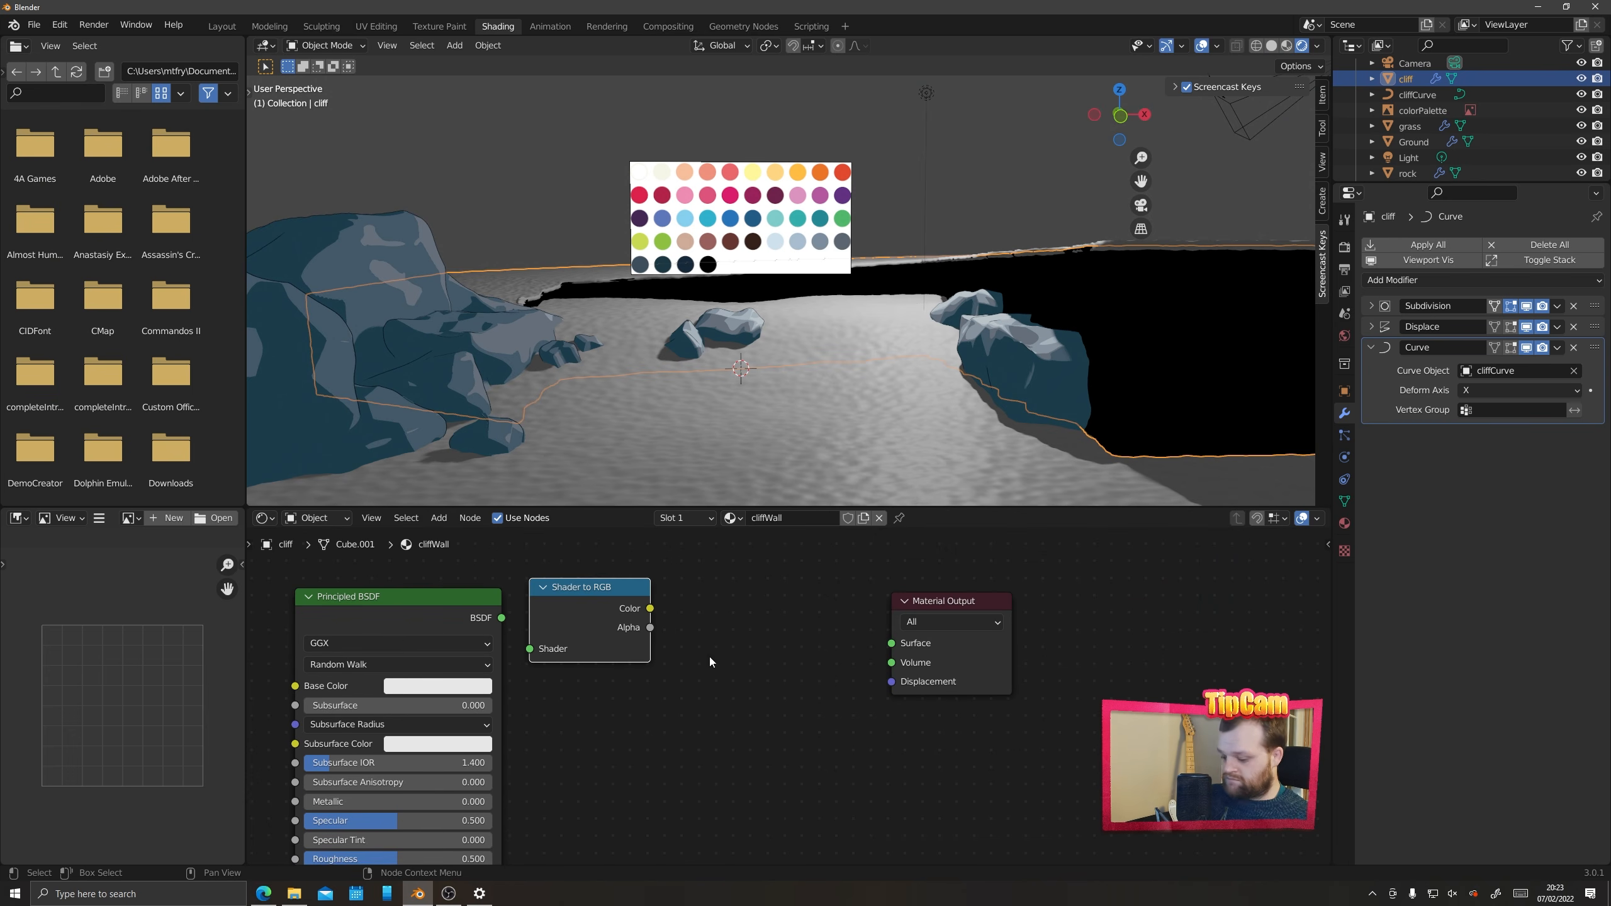
Add a ColorRamp with Constant interpolation and chain Principled BSDF, Shader to RGB, ColorRamp and the Material Output surface
{"action": "key", "text": "shift+a"}
{"action": "left_click", "coordinate": [721, 614]}
{"action": "left_click_drag", "start_coordinate": [943, 603], "coordinate": [1055, 604]}
{"action": "left_click_drag", "start_coordinate": [501, 618], "coordinate": [530, 649]}
{"action": "left_click_drag", "start_coordinate": [650, 609], "coordinate": [717, 777]}
{"action": "left_click_drag", "start_coordinate": [923, 639], "coordinate": [1002, 645]}
{"action": "left_click", "coordinate": [889, 688]}
{"action": "left_click", "coordinate": [889, 785]}
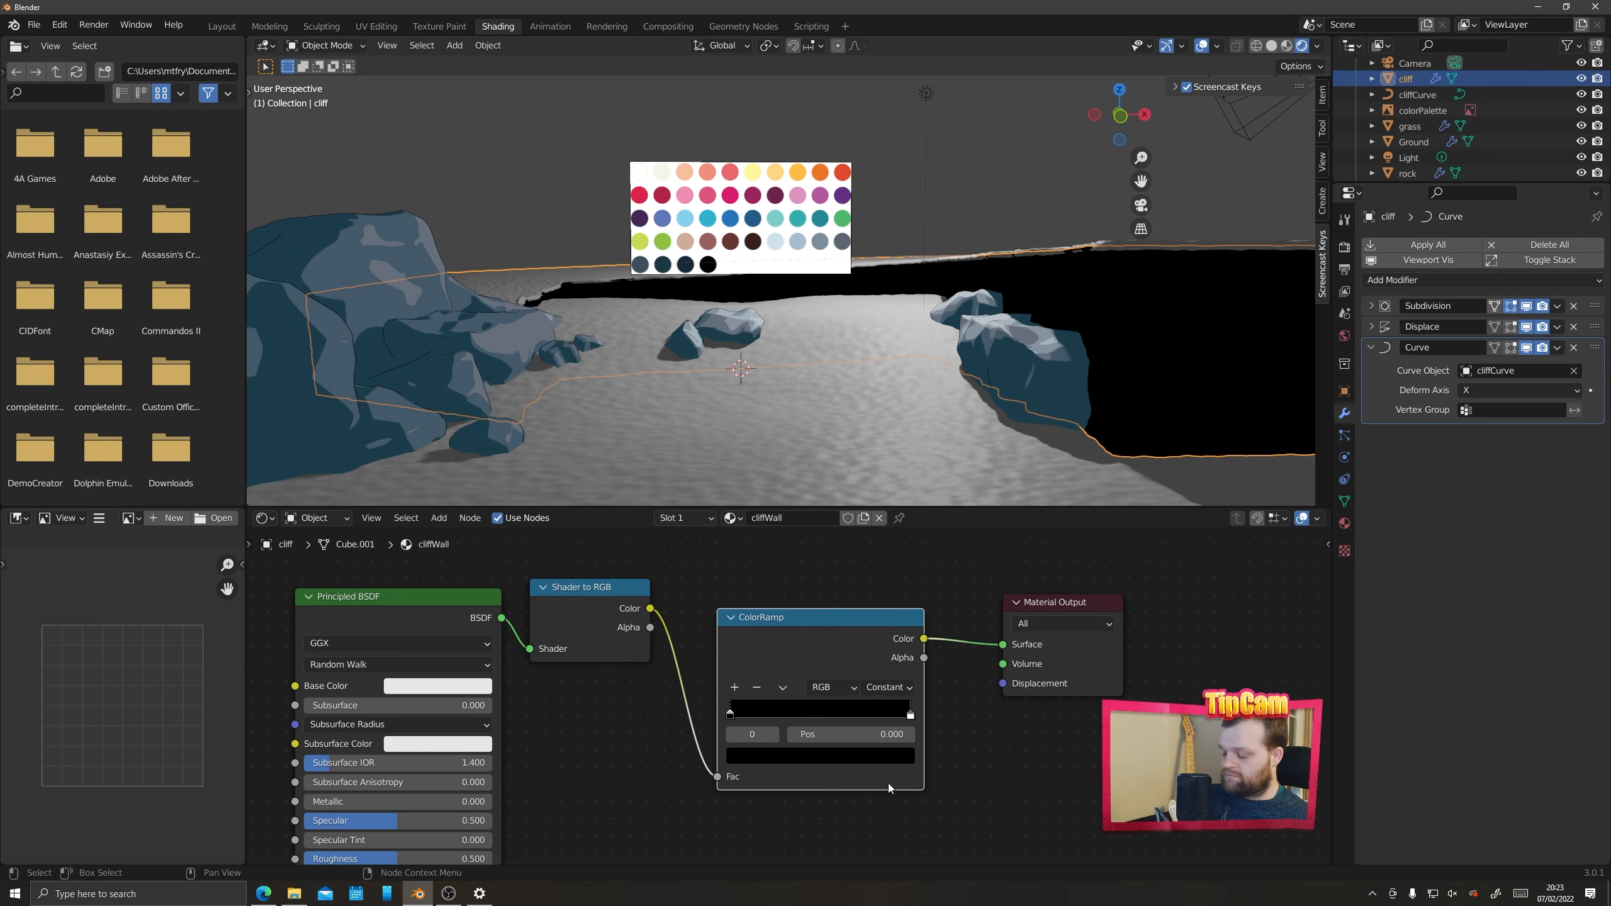
Add four stops to the cliffWall ColorRamp and sample the palette's light tan for the highest stop
{"action": "left_click", "coordinate": [735, 690]}
{"action": "left_click", "coordinate": [734, 691]}
{"action": "left_click", "coordinate": [735, 691]}
{"action": "left_click", "coordinate": [734, 690]}
{"action": "left_click_drag", "start_coordinate": [910, 714], "coordinate": [840, 714]}
{"action": "left_click", "coordinate": [819, 755]}
{"action": "left_click", "coordinate": [868, 678]}
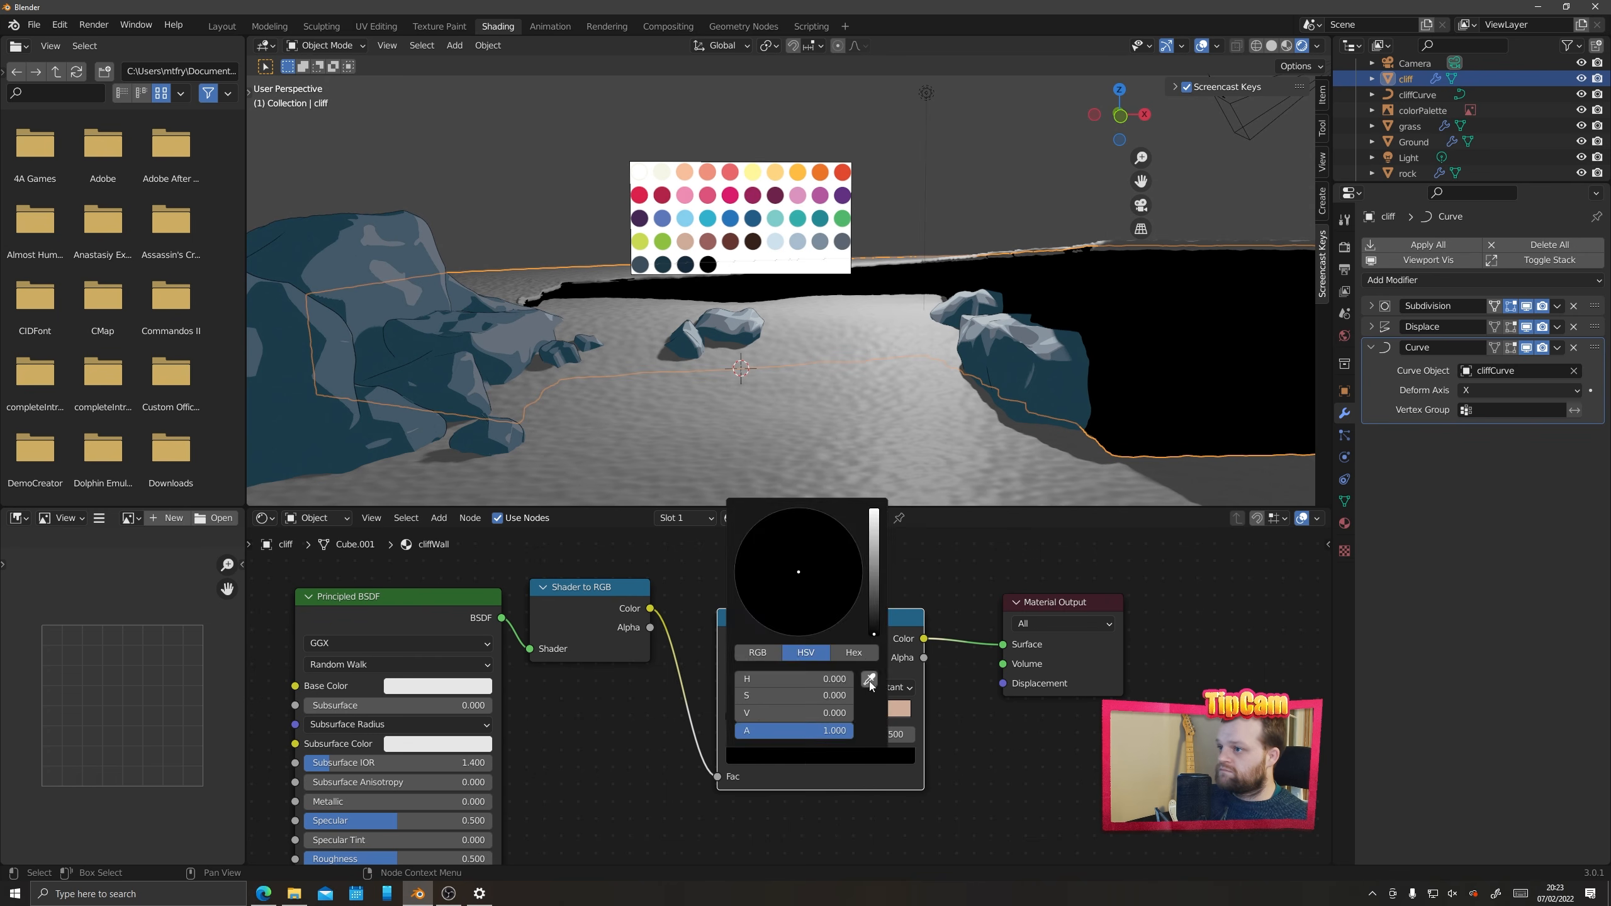
Sample the palette's dusty rose and reddish brown for the next two lower ramp stops
{"action": "left_click", "coordinate": [793, 755]}
{"action": "left_click", "coordinate": [868, 678]}
{"action": "left_click", "coordinate": [709, 242]}
{"action": "left_click", "coordinate": [792, 755]}
{"action": "left_click", "coordinate": [868, 678]}
{"action": "left_click", "coordinate": [730, 241]}
Colour the remaining low stops of the cliffWall ramp with the palette's darkest brown
{"action": "left_click", "coordinate": [753, 714]}
{"action": "left_click", "coordinate": [792, 755]}
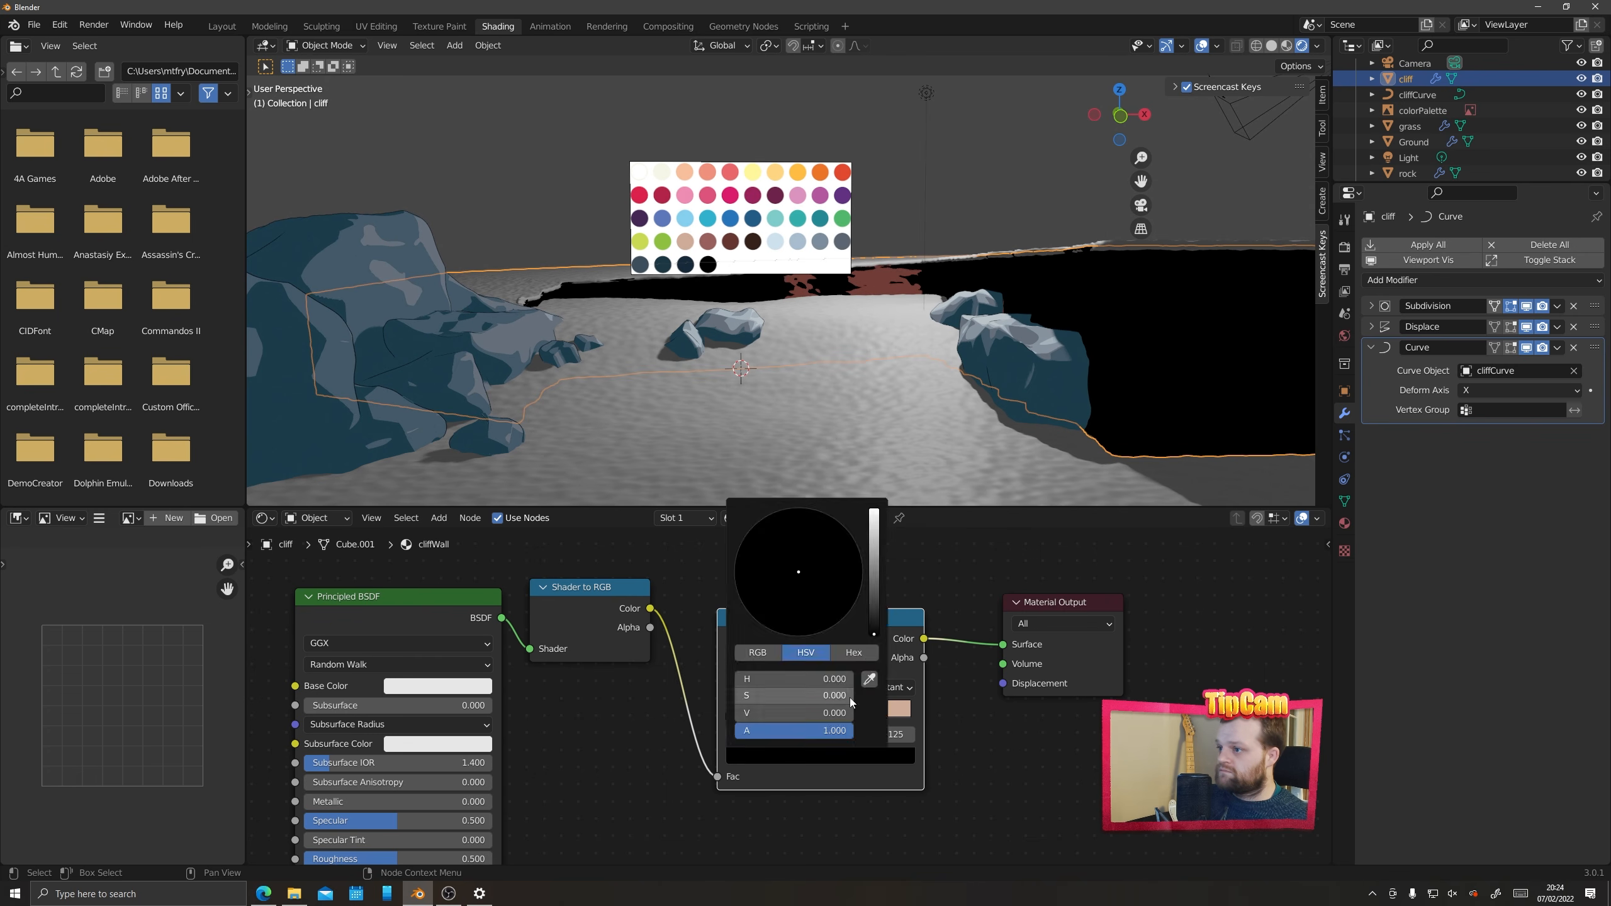
{"action": "left_click", "coordinate": [755, 242]}
{"action": "left_click", "coordinate": [741, 714]}
{"action": "left_click", "coordinate": [792, 756]}
{"action": "left_click", "coordinate": [868, 678]}
{"action": "left_click", "coordinate": [754, 242]}
{"action": "left_click", "coordinate": [792, 755]}
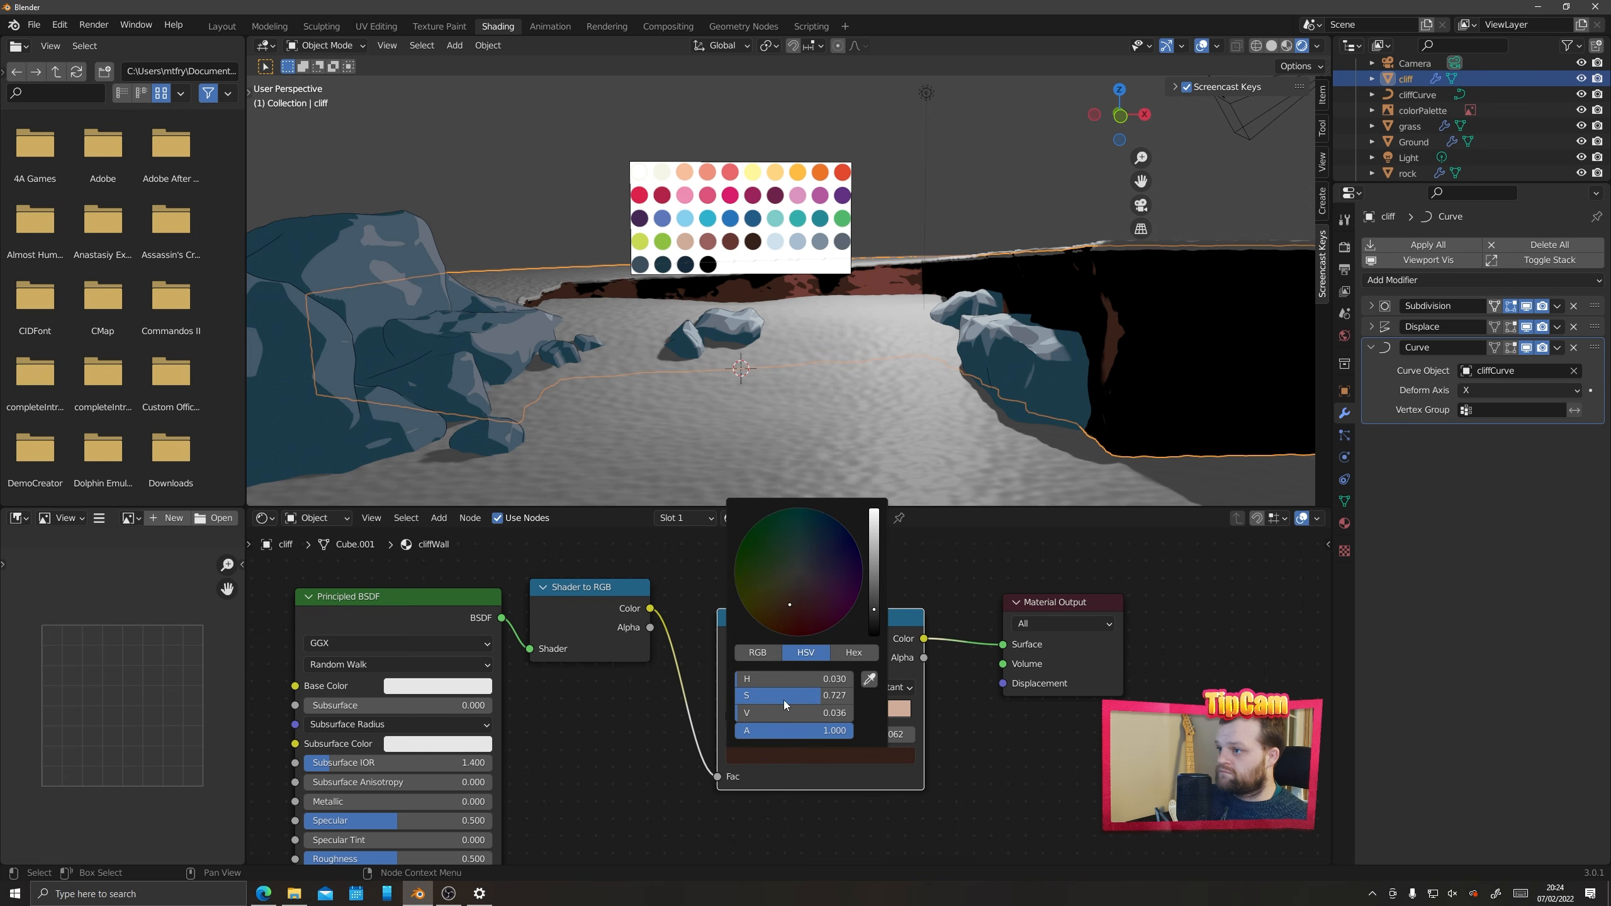
Remove the surplus ramp stop and space out the others, with the light tan stop at position 0.460
{"action": "left_click_drag", "start_coordinate": [783, 712], "coordinate": [711, 715]}
{"action": "left_click", "coordinate": [728, 715]}
{"action": "left_click", "coordinate": [756, 688]}
{"action": "left_click_drag", "start_coordinate": [735, 715], "coordinate": [796, 715]}
{"action": "scroll", "coordinate": [690, 257], "scroll_direction": "up", "scroll_amount": 2}
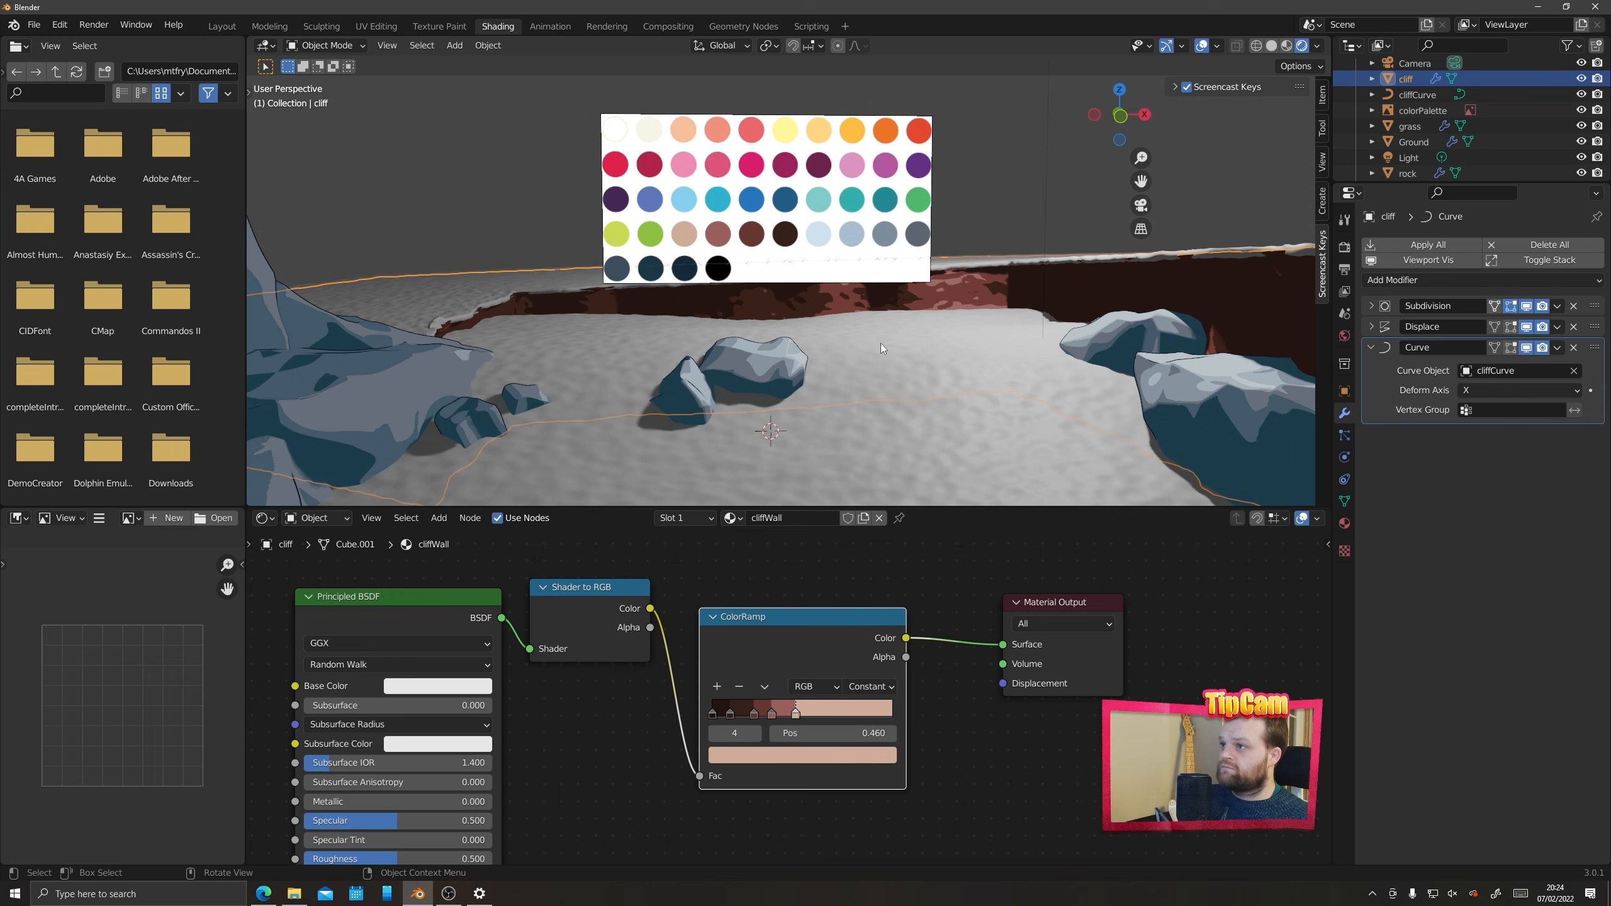
Add a Solidify modifier to the cliff and assign the existing Border material to a second material slot
{"action": "key", "text": "Tab"}
{"action": "key", "text": "Tab"}
{"action": "left_click", "coordinate": [1392, 280]}
{"action": "left_click", "coordinate": [1263, 524]}
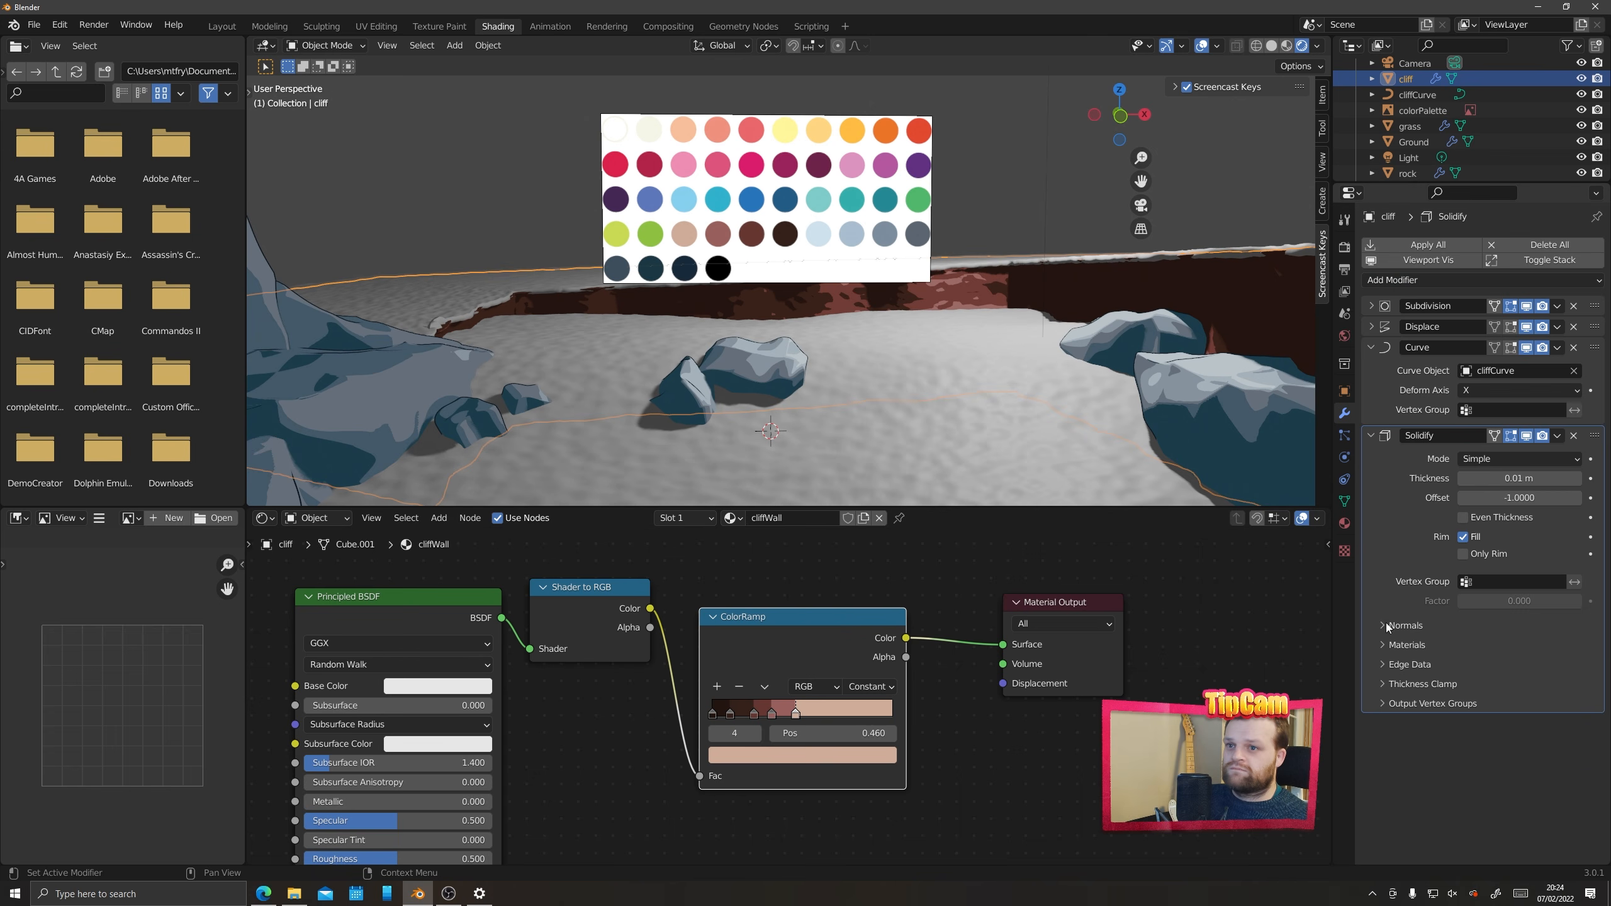
{"action": "left_click", "coordinate": [1344, 523]}
{"action": "left_click", "coordinate": [1372, 347]}
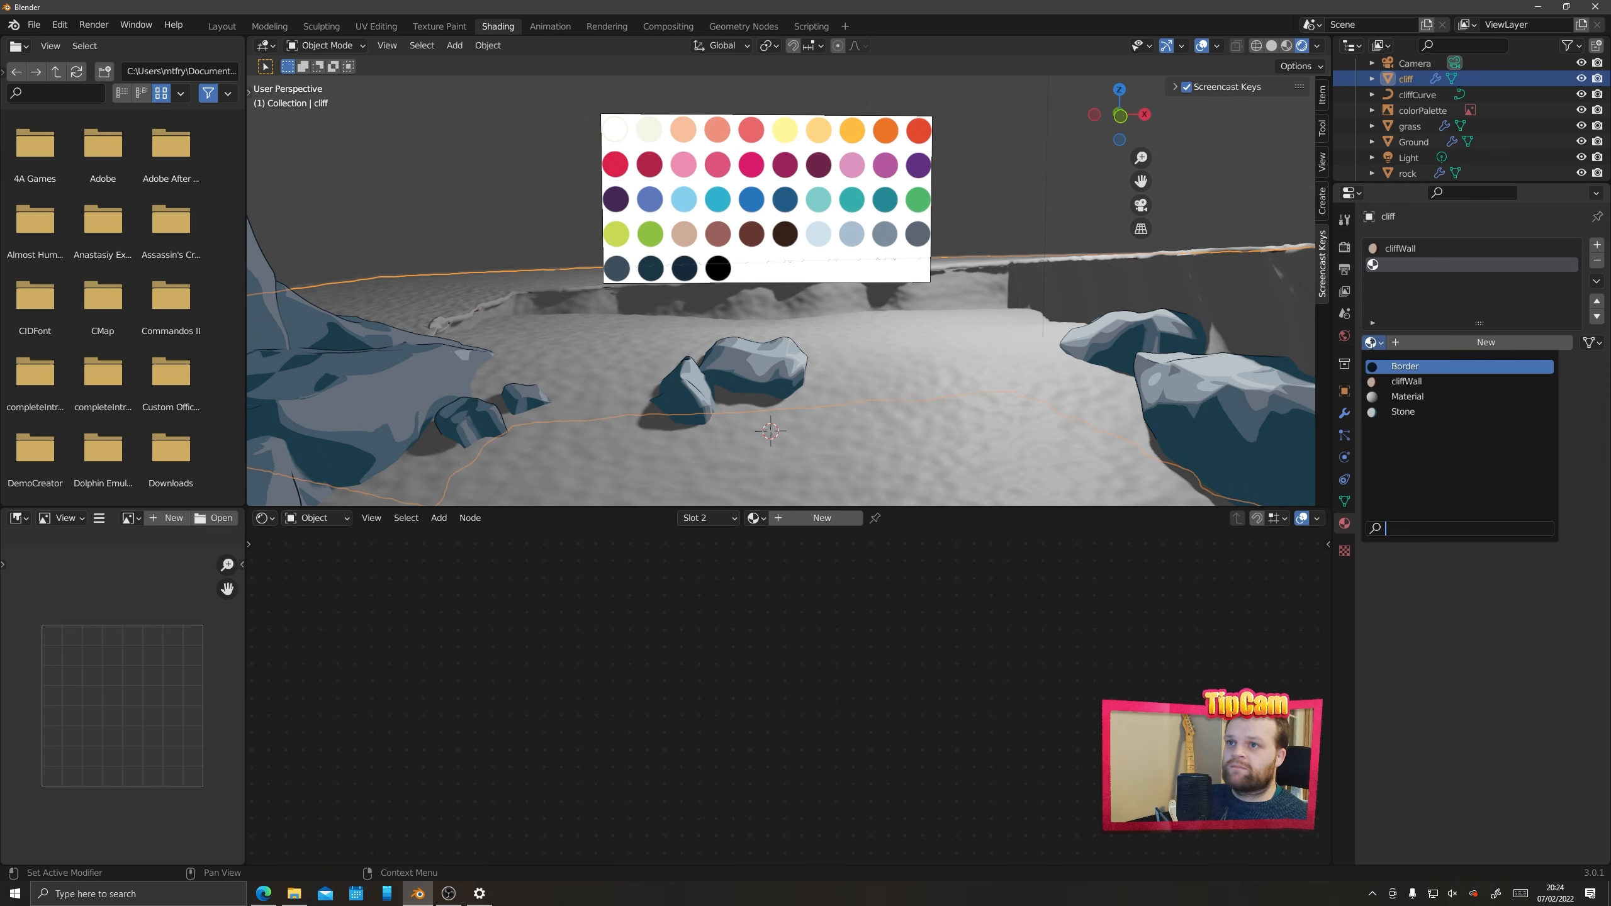
{"action": "left_click", "coordinate": [1428, 372]}
{"action": "middle_click_drag", "start_coordinate": [1012, 320], "coordinate": [969, 403]}
Return to the cliffWall material slot and copy all of its shader nodes
{"action": "left_click", "coordinate": [1414, 249]}
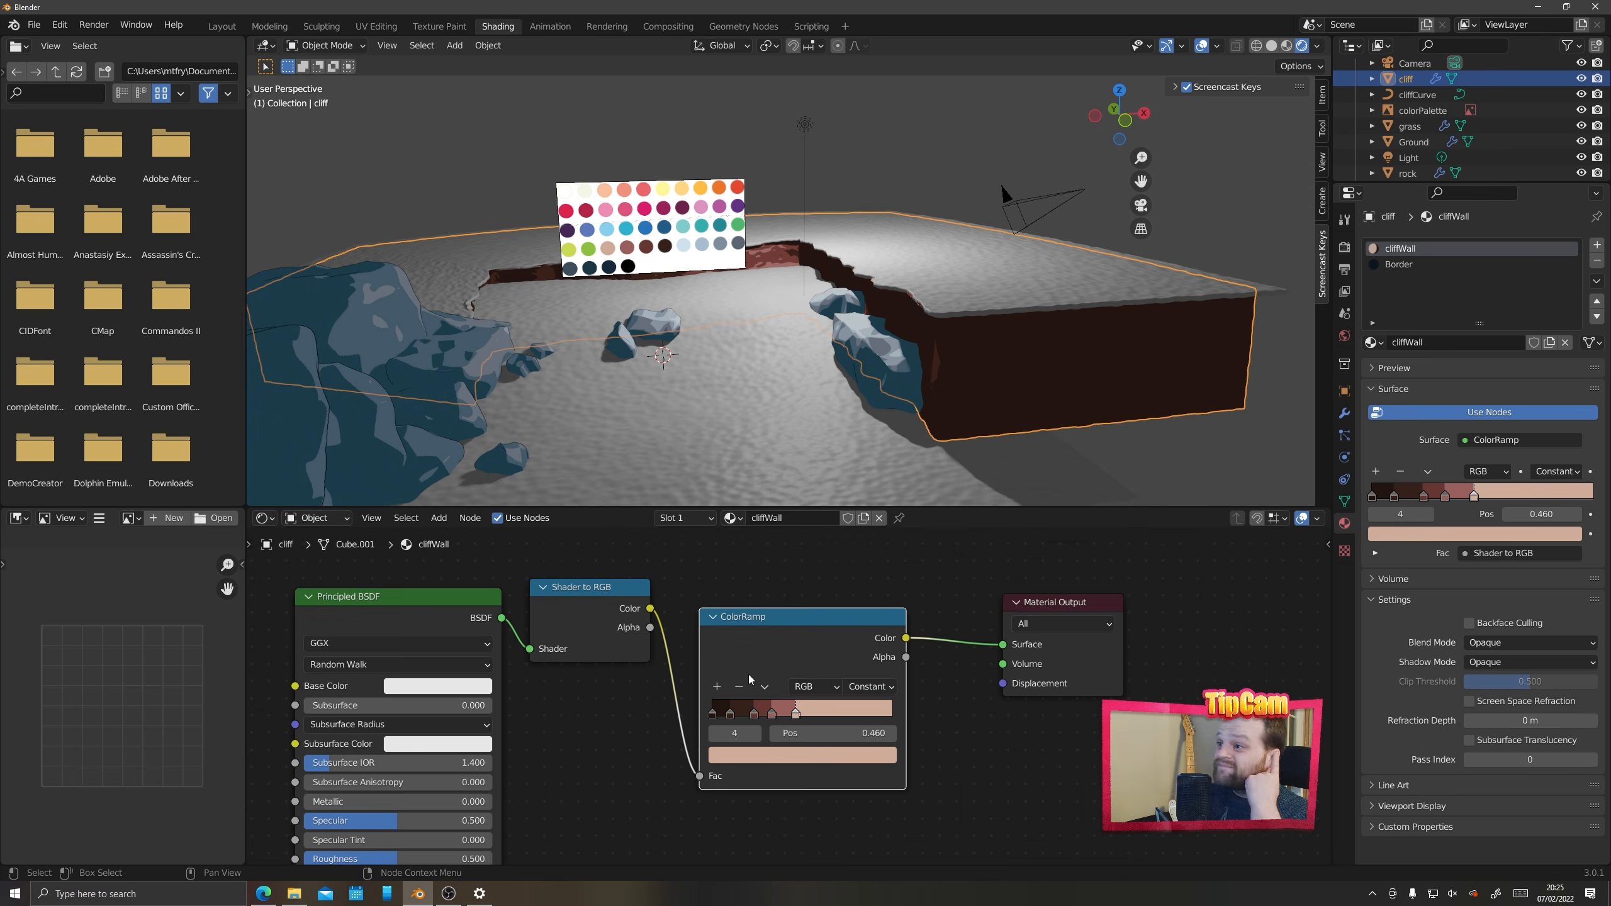
{"action": "scroll", "coordinate": [749, 677], "scroll_direction": "down", "scroll_amount": 4}
{"action": "middle_click_drag", "start_coordinate": [661, 697], "coordinate": [759, 672]}
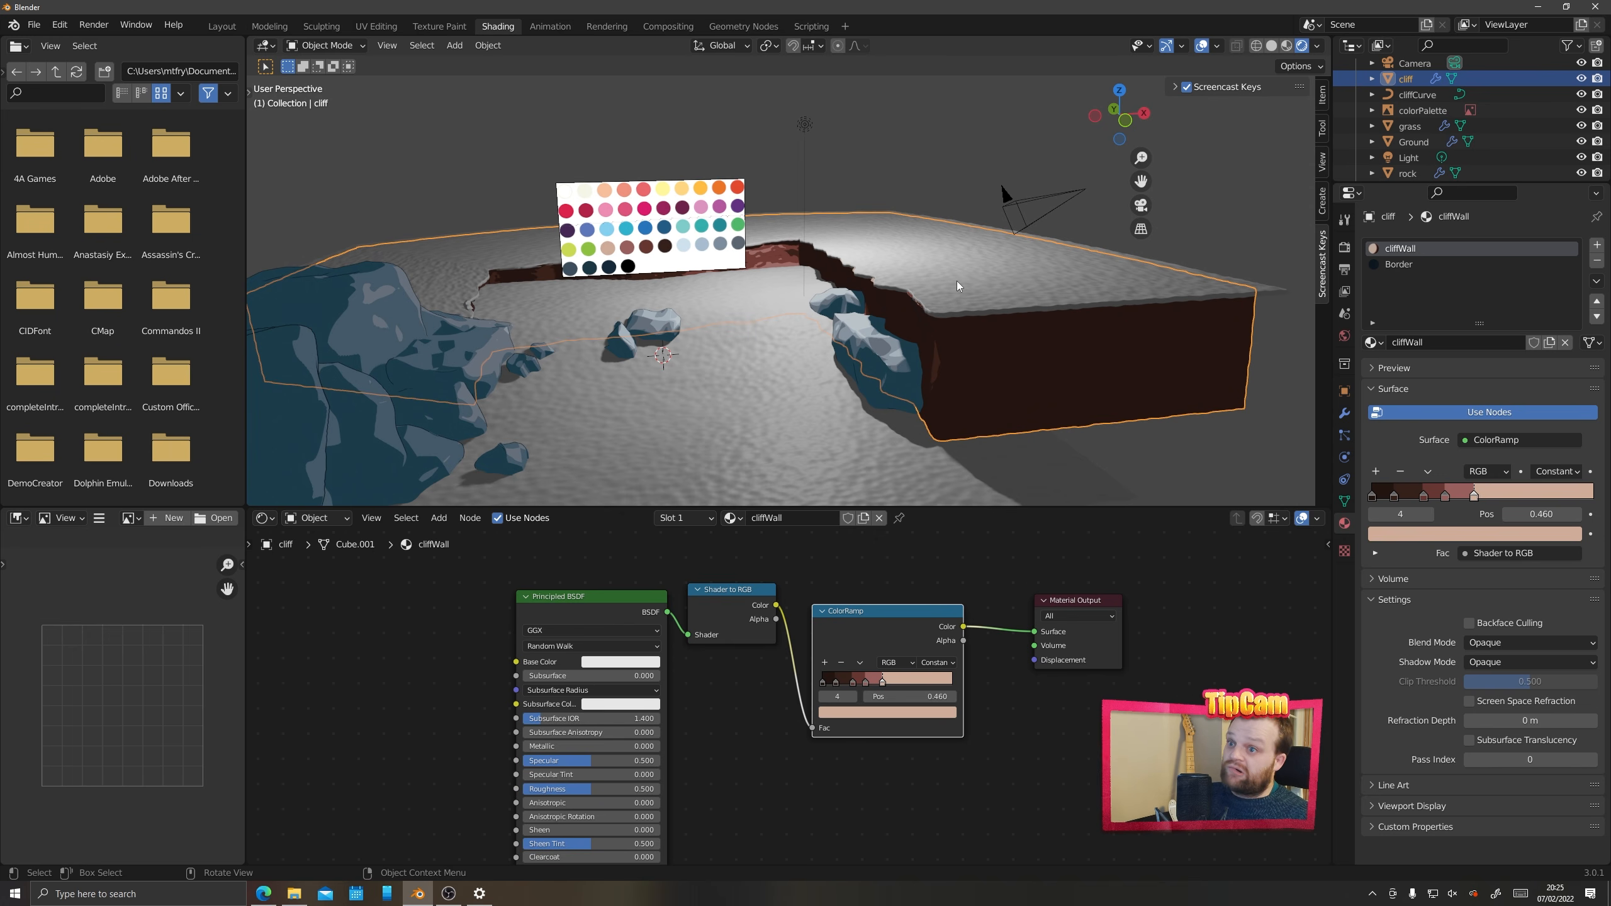
{"action": "left_click_drag", "start_coordinate": [435, 575], "coordinate": [1117, 801]}
Create a material named grass for the grass object and replace its default nodes with the copied cliffWall nodes
{"action": "left_click", "coordinate": [982, 294]}
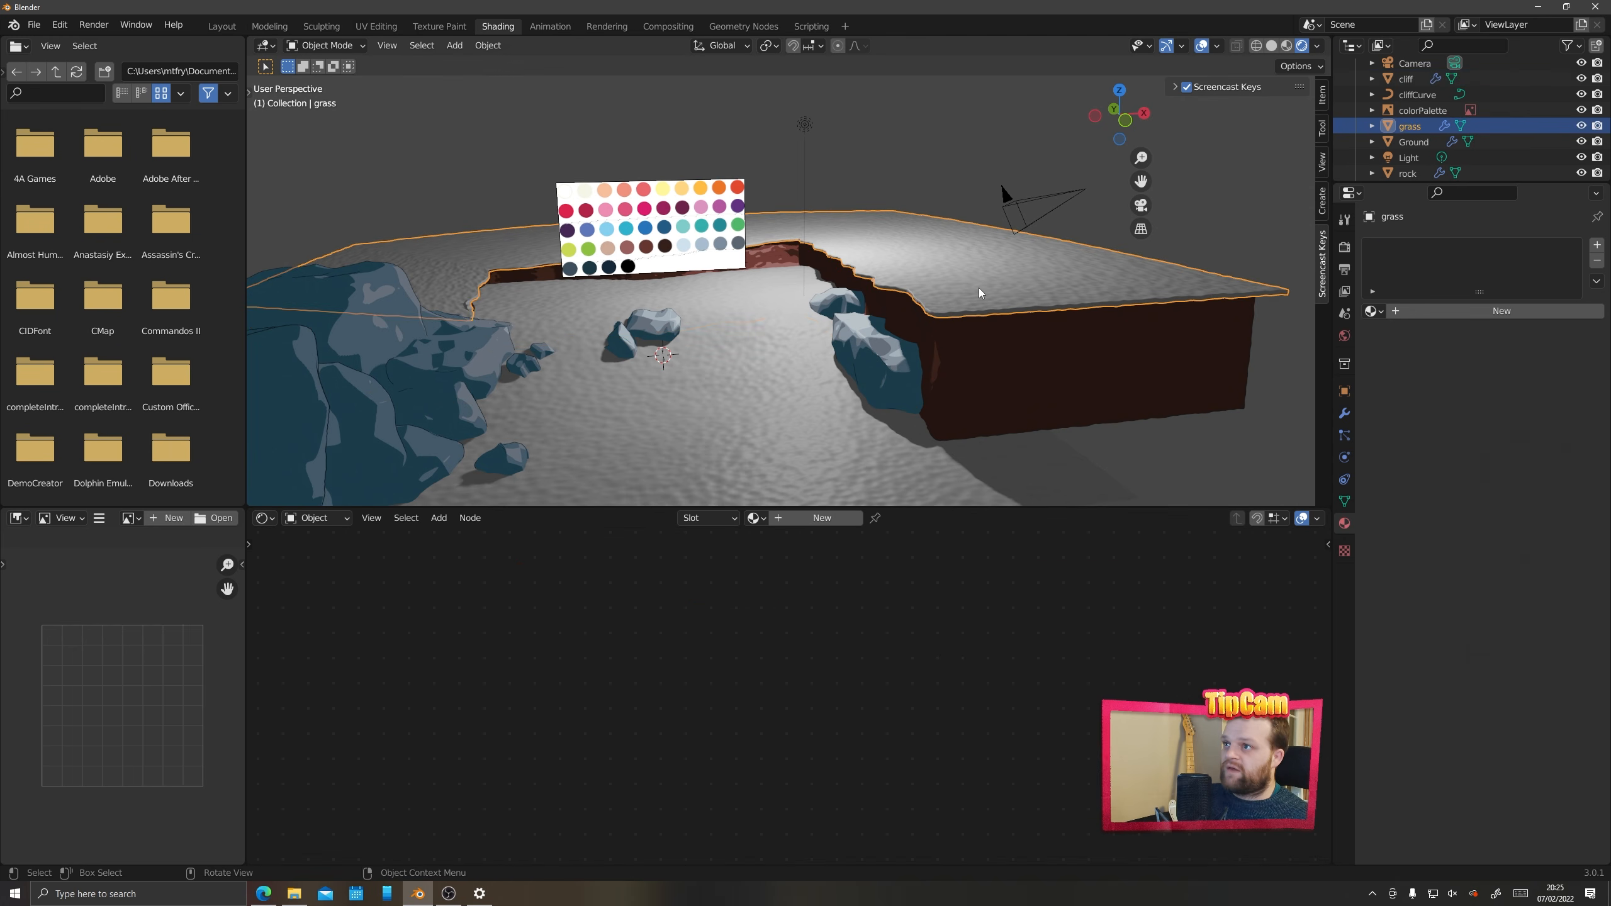
{"action": "left_click", "coordinate": [799, 520]}
{"action": "double_click", "coordinate": [798, 518]}
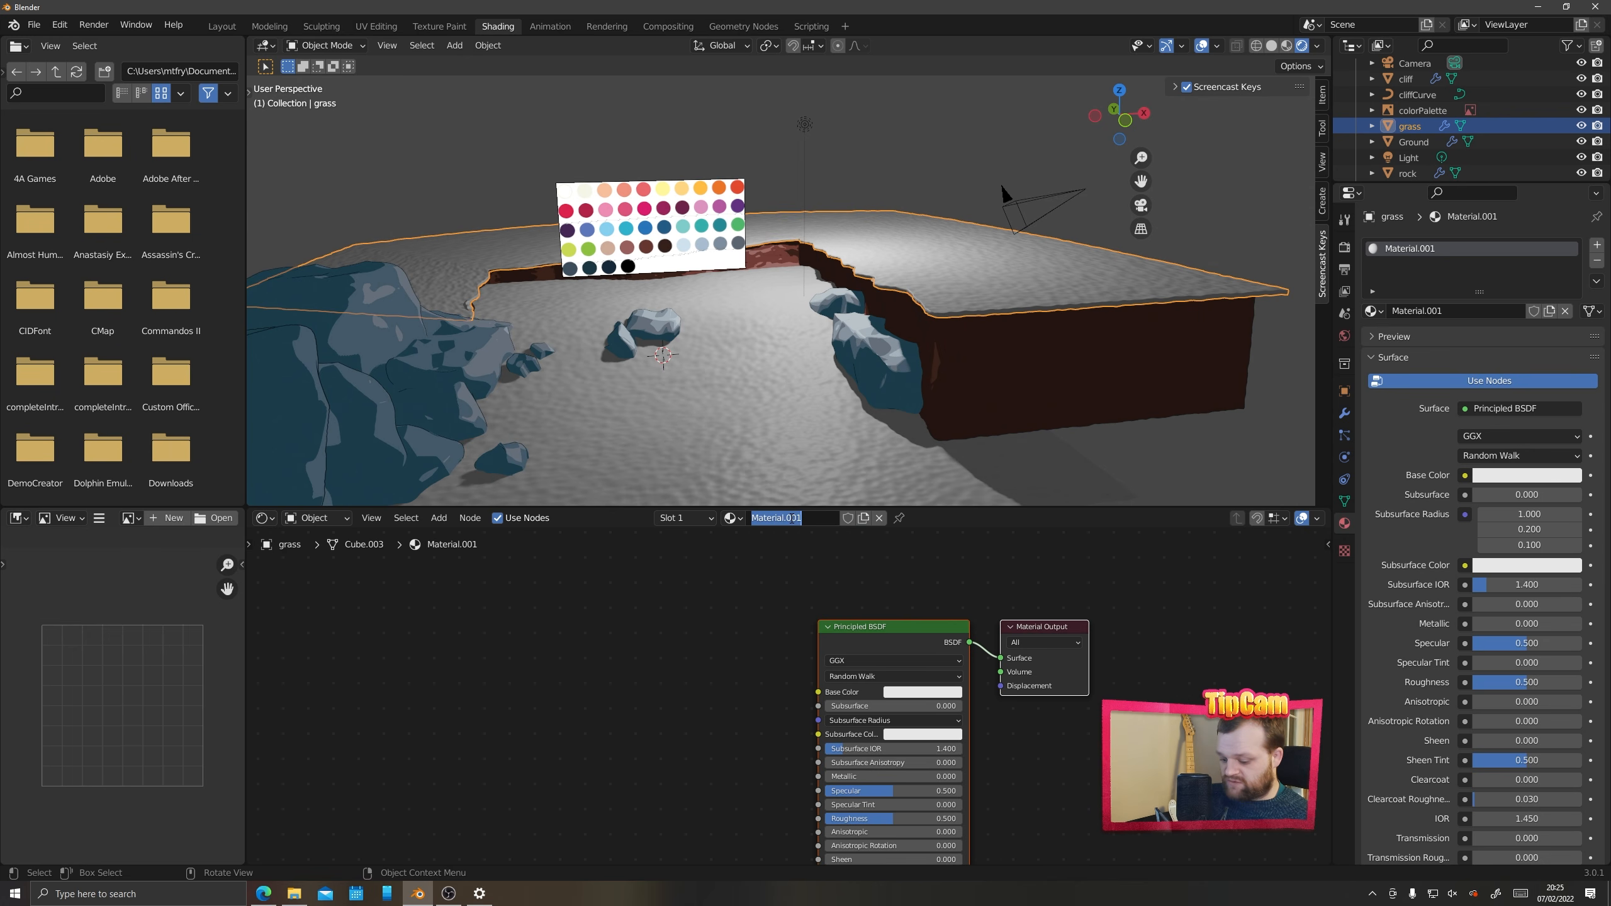
{"action": "key", "text": "BackSpace"}
{"action": "key", "text": "Return"}
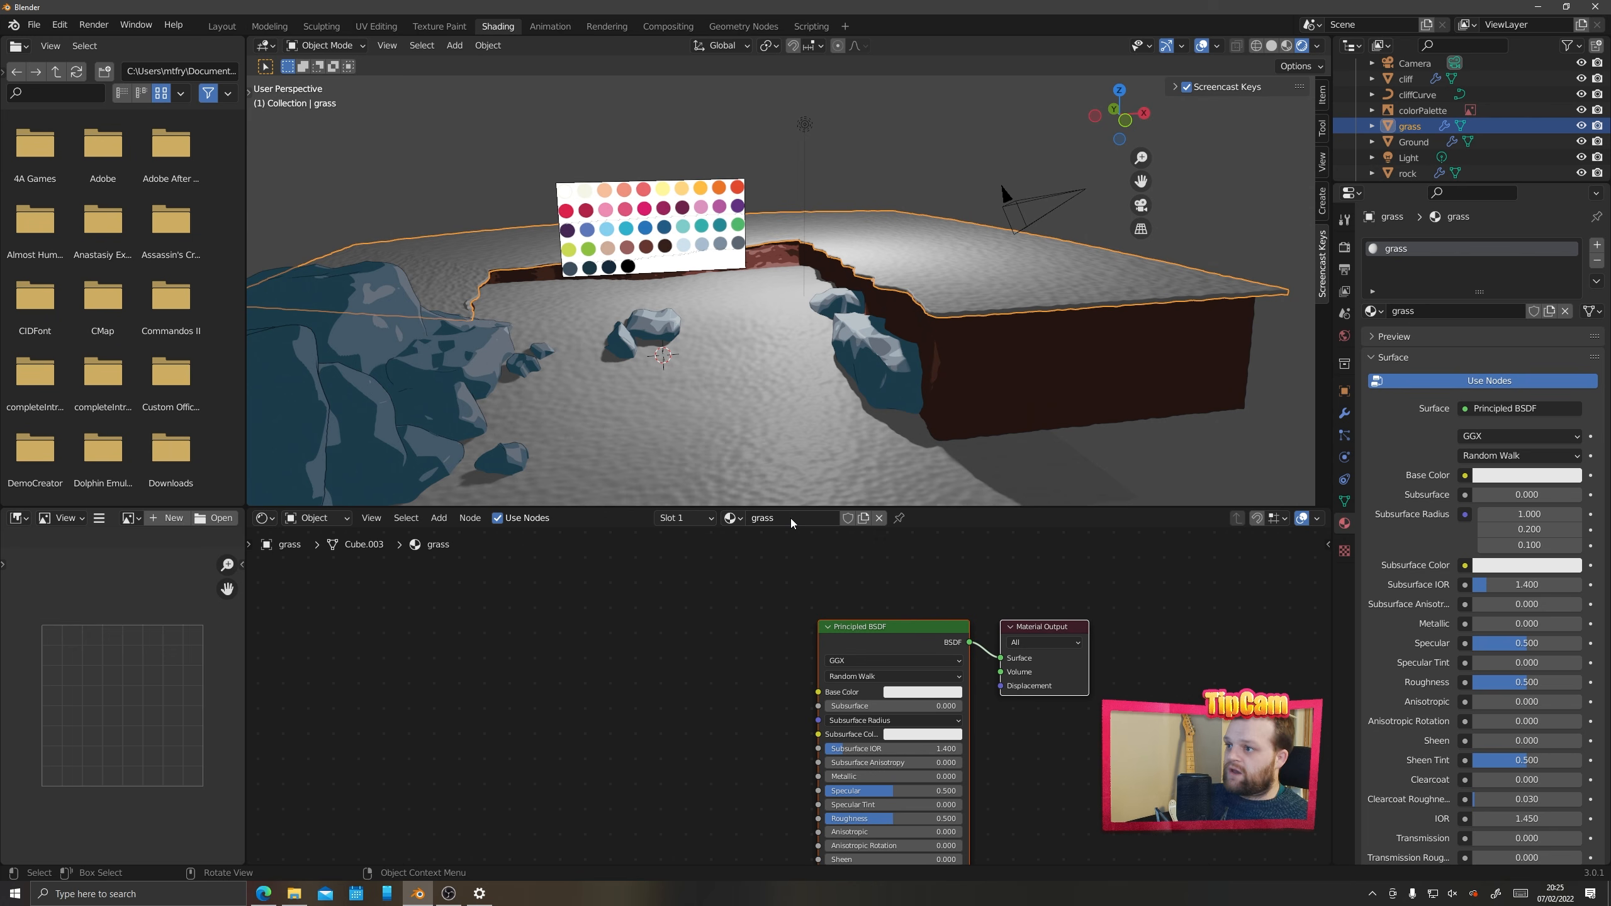
{"action": "key", "text": "x"}
{"action": "key", "text": "ctrl+v"}
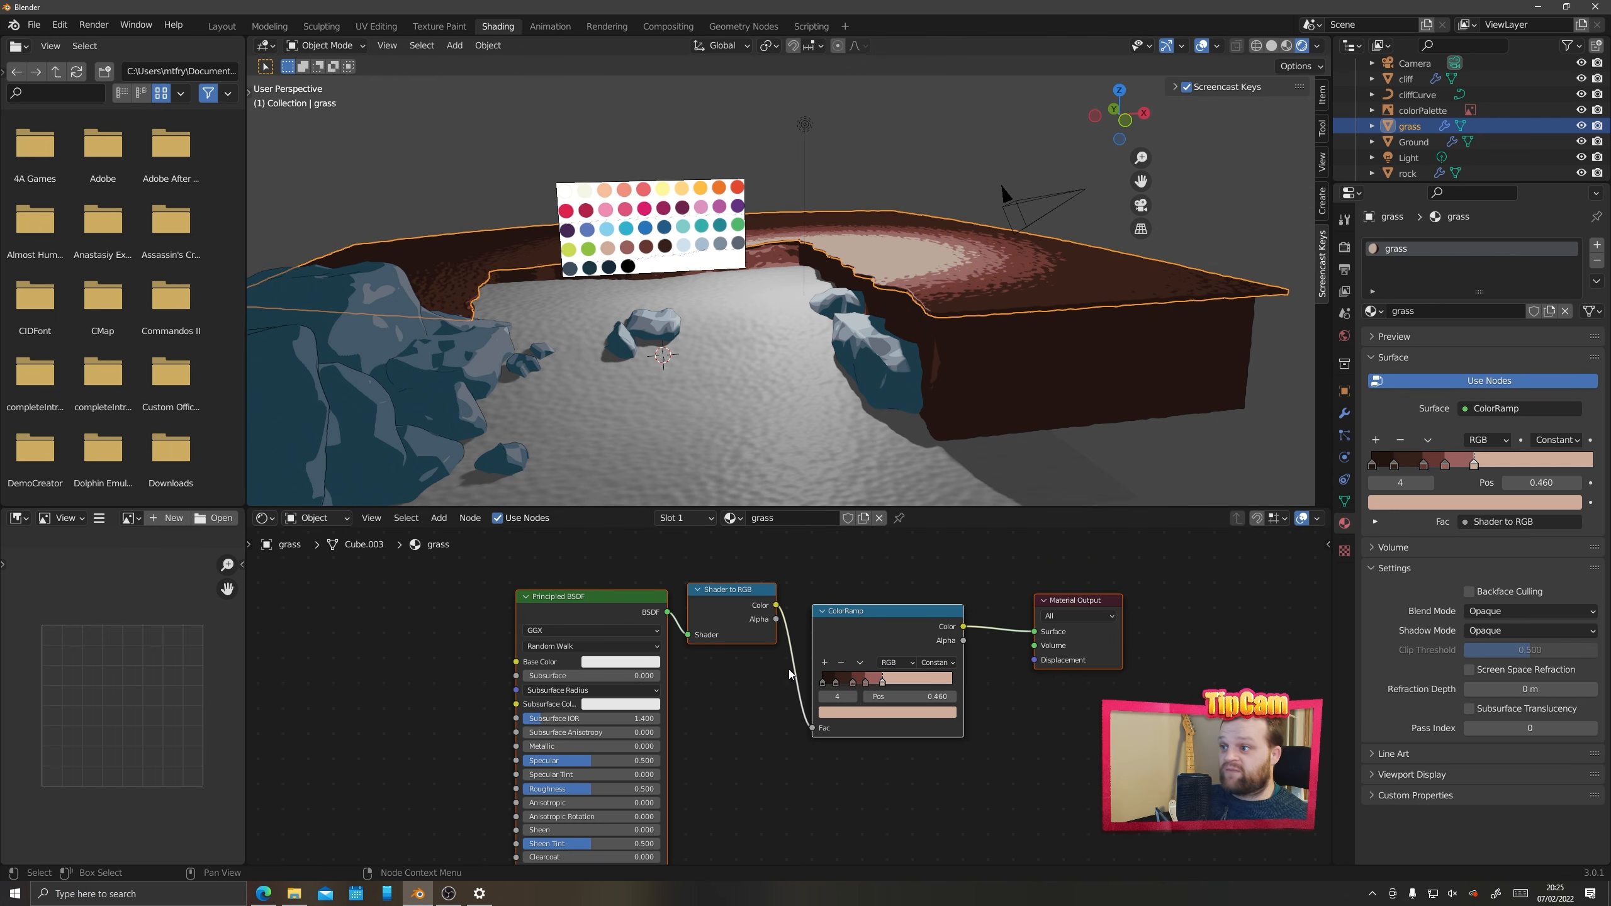
Sample the palette's pale yellow for the grass ramp's highest stop and light teal for the stop below it
{"action": "left_click", "coordinate": [889, 710]}
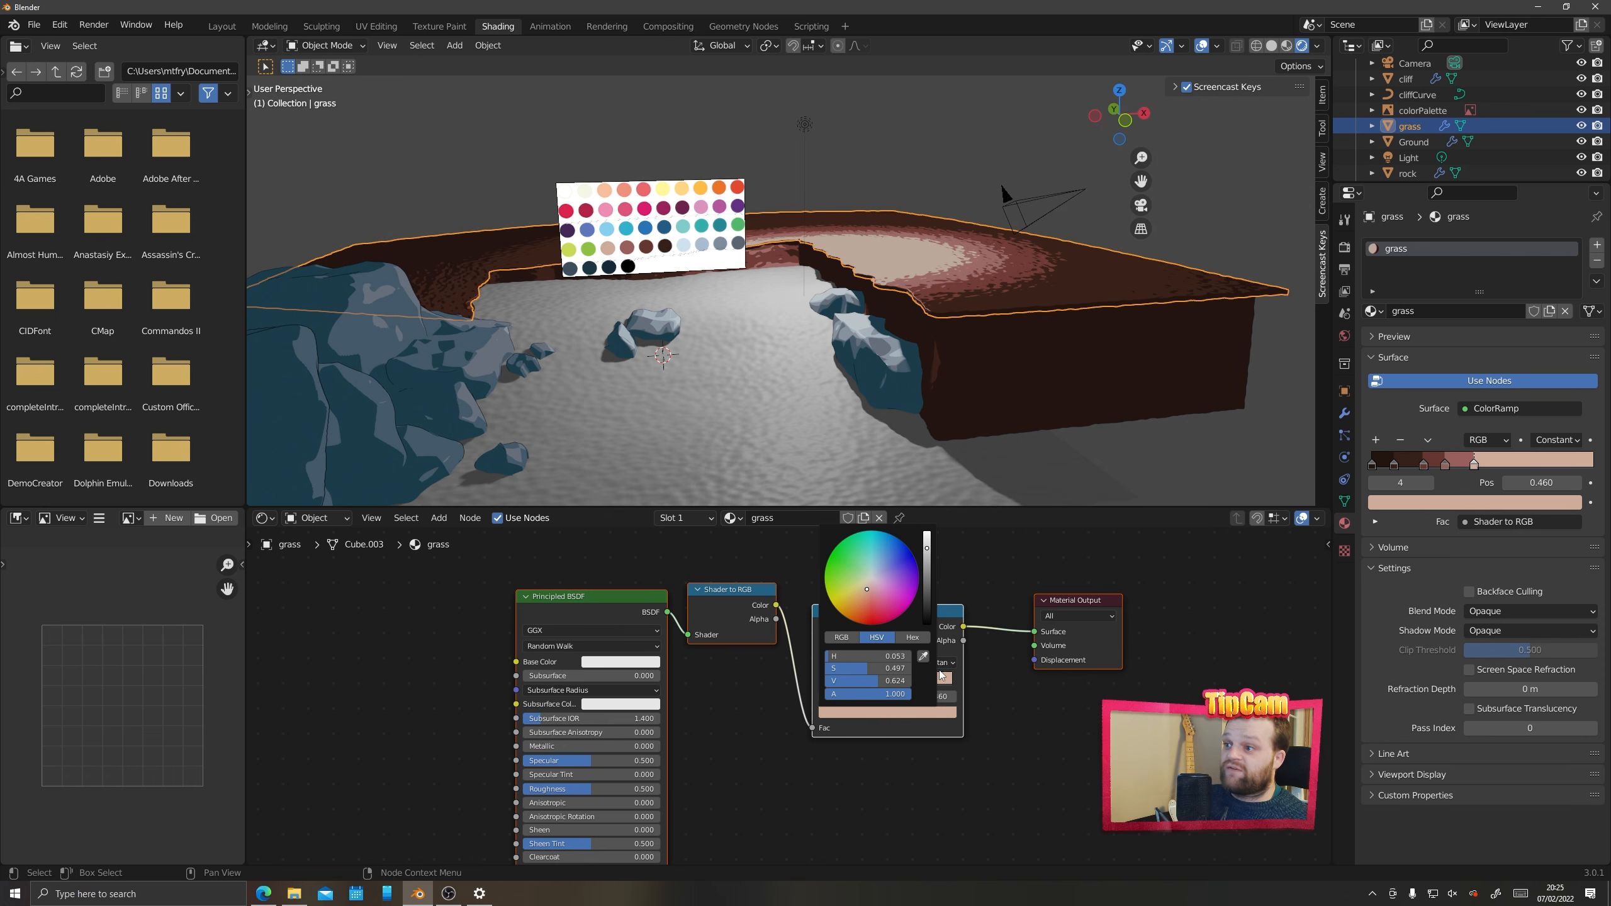
{"action": "left_click", "coordinate": [924, 659]}
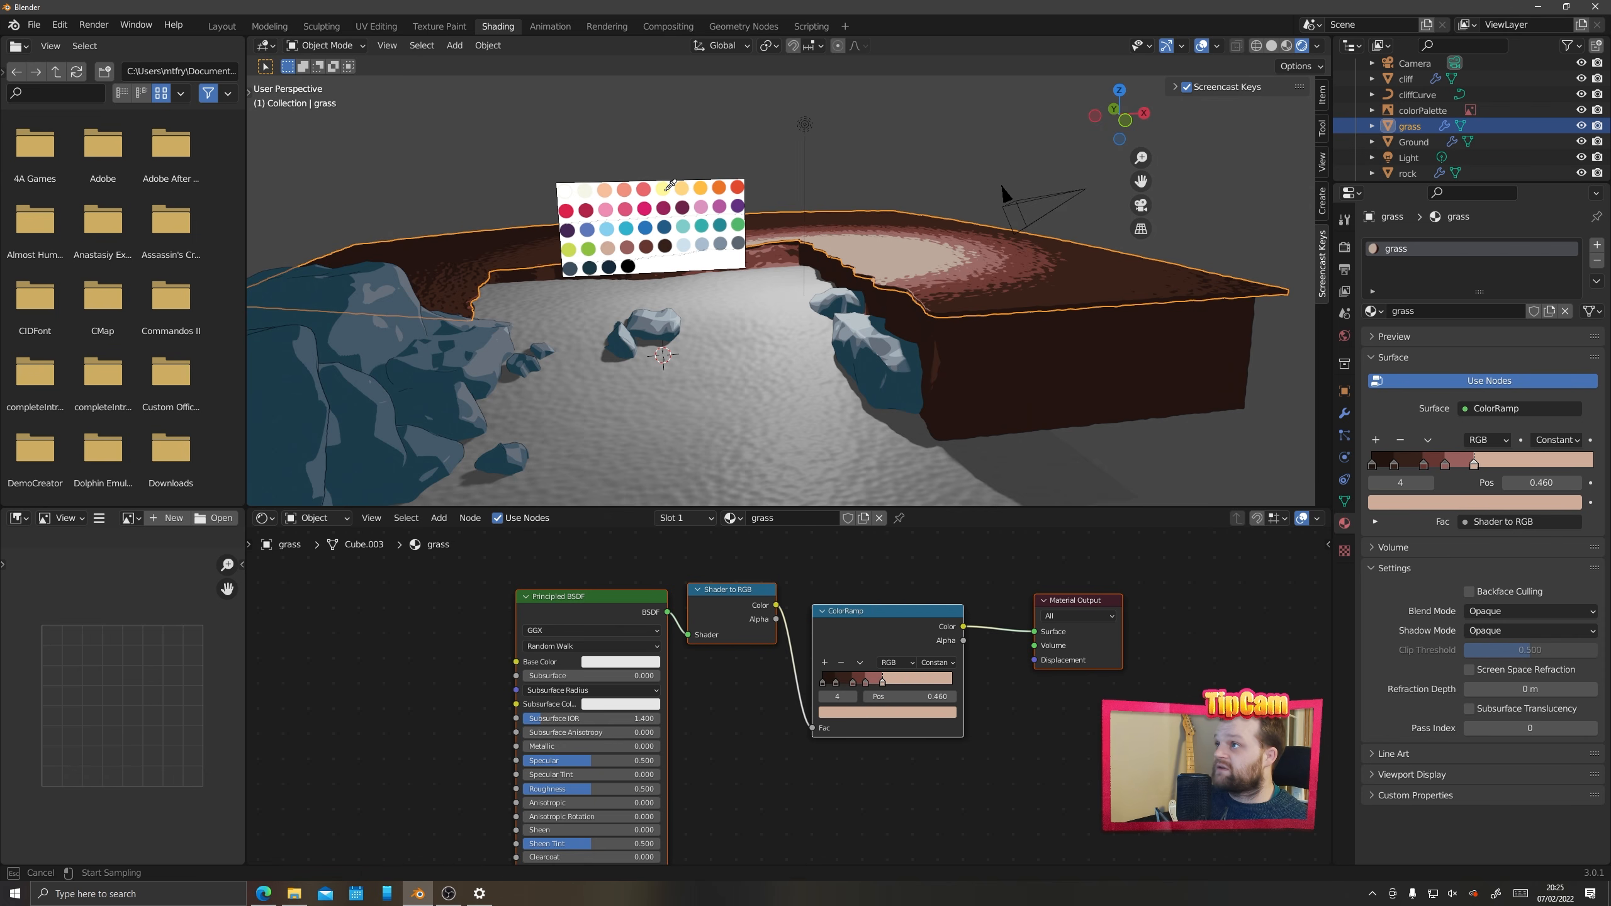
{"action": "left_click", "coordinate": [666, 188]}
{"action": "left_click", "coordinate": [866, 682]}
{"action": "left_click", "coordinate": [886, 712]}
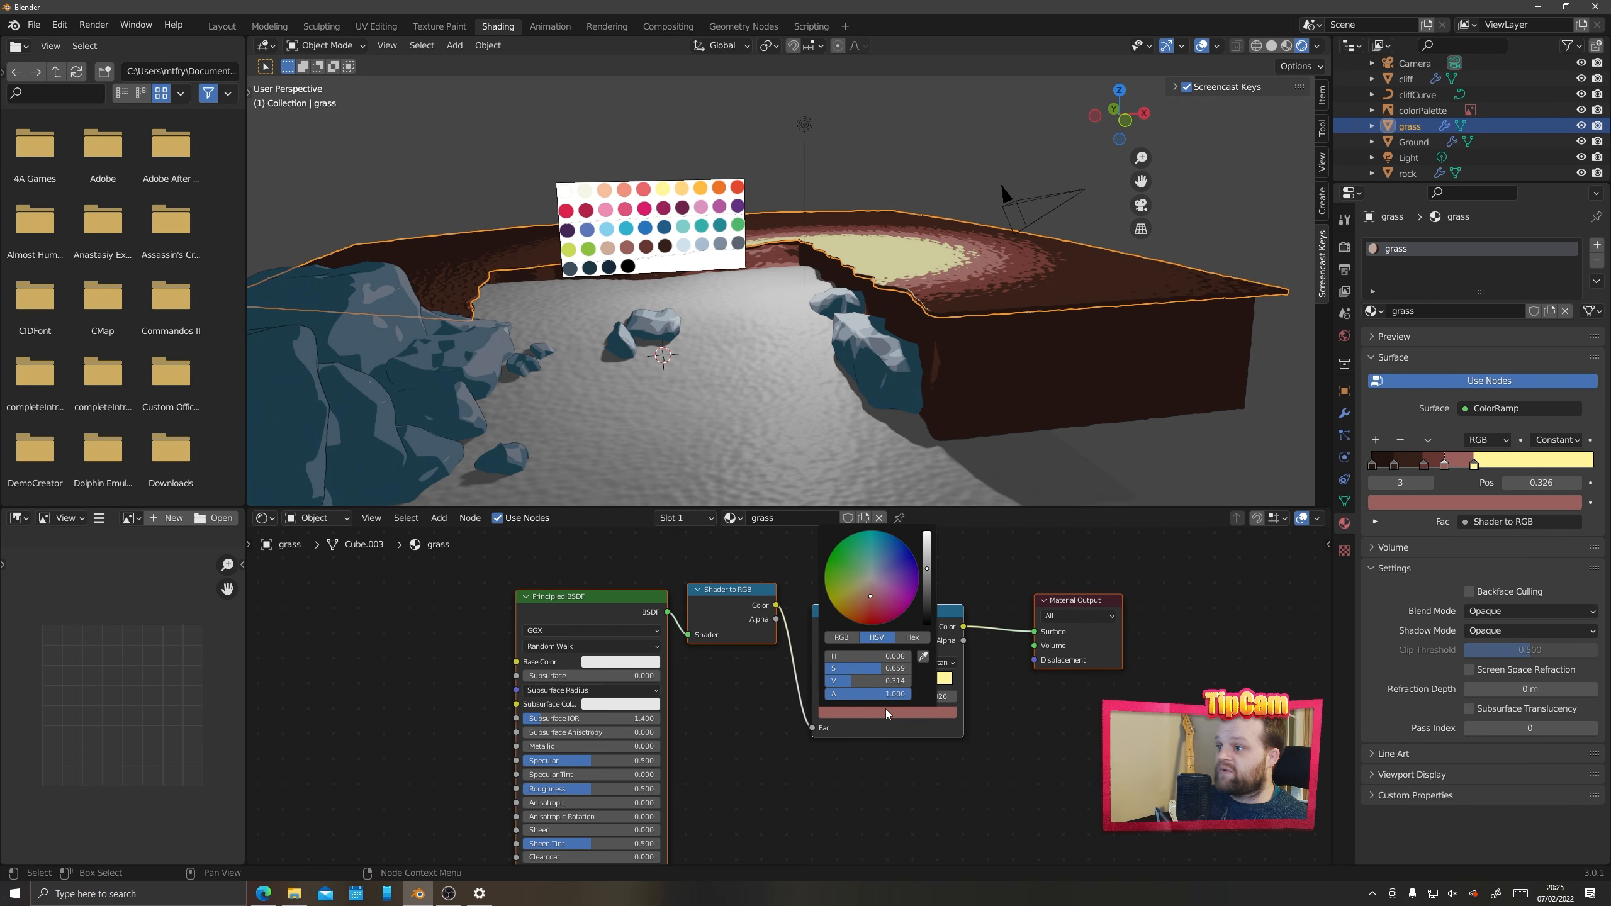
{"action": "left_click", "coordinate": [923, 657]}
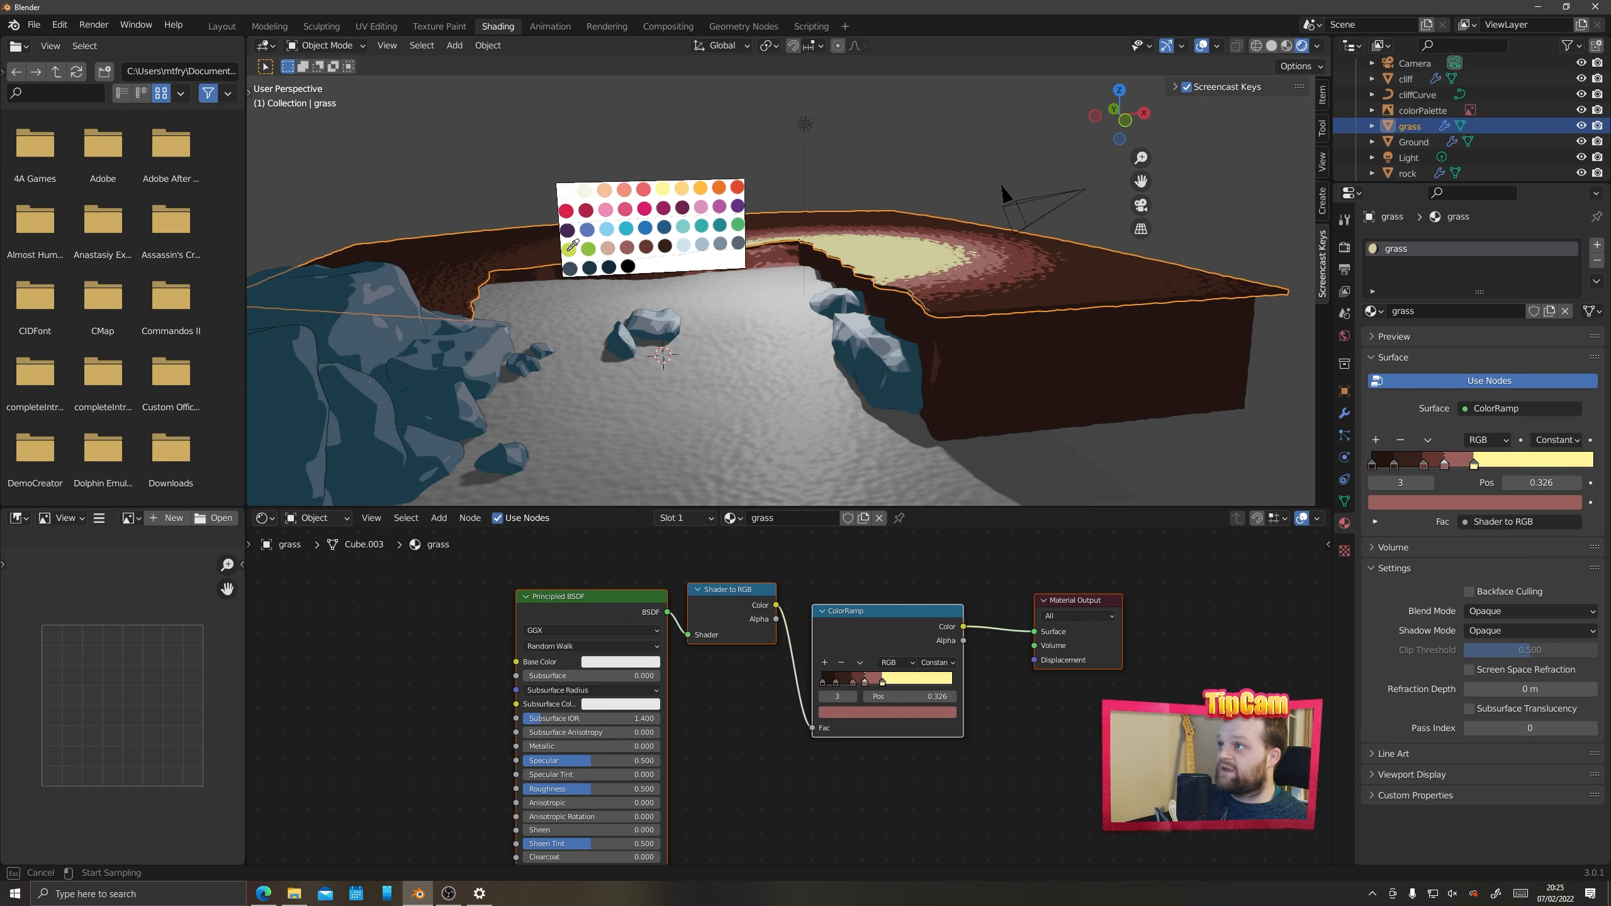
{"action": "left_click", "coordinate": [682, 225]}
Recolour the lower stops of the grass ramp with the palette's deeper teals
{"action": "left_click", "coordinate": [853, 682]}
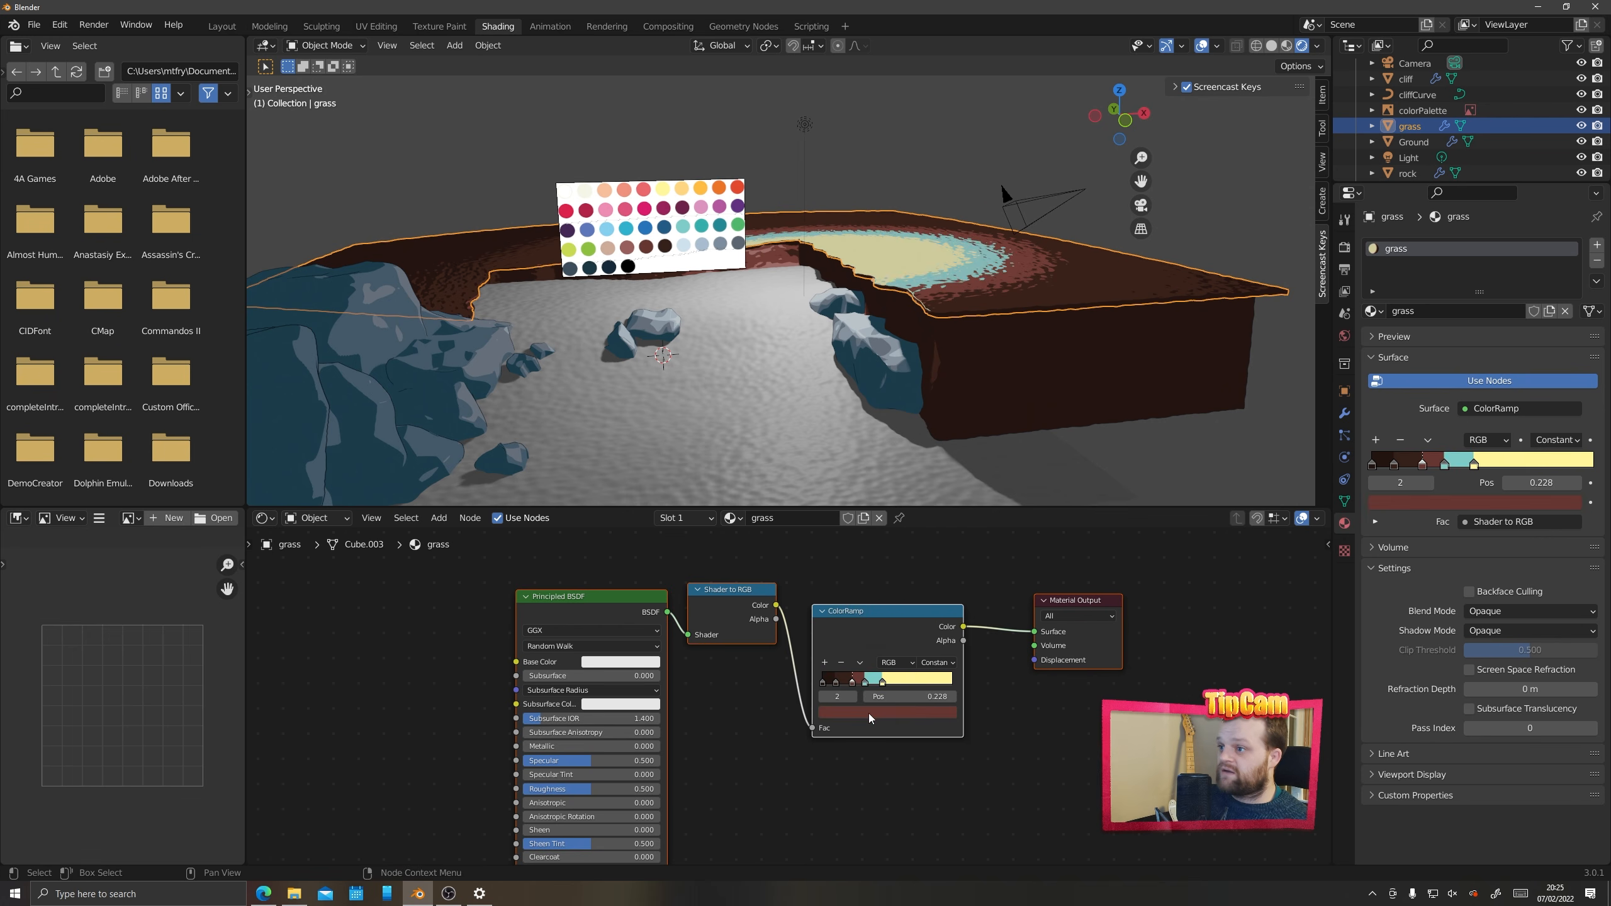
{"action": "left_click", "coordinate": [870, 714]}
{"action": "left_click", "coordinate": [923, 657]}
{"action": "left_click", "coordinate": [701, 225]}
{"action": "left_click", "coordinate": [836, 682]}
{"action": "left_click", "coordinate": [870, 713]}
{"action": "left_click", "coordinate": [720, 225]}
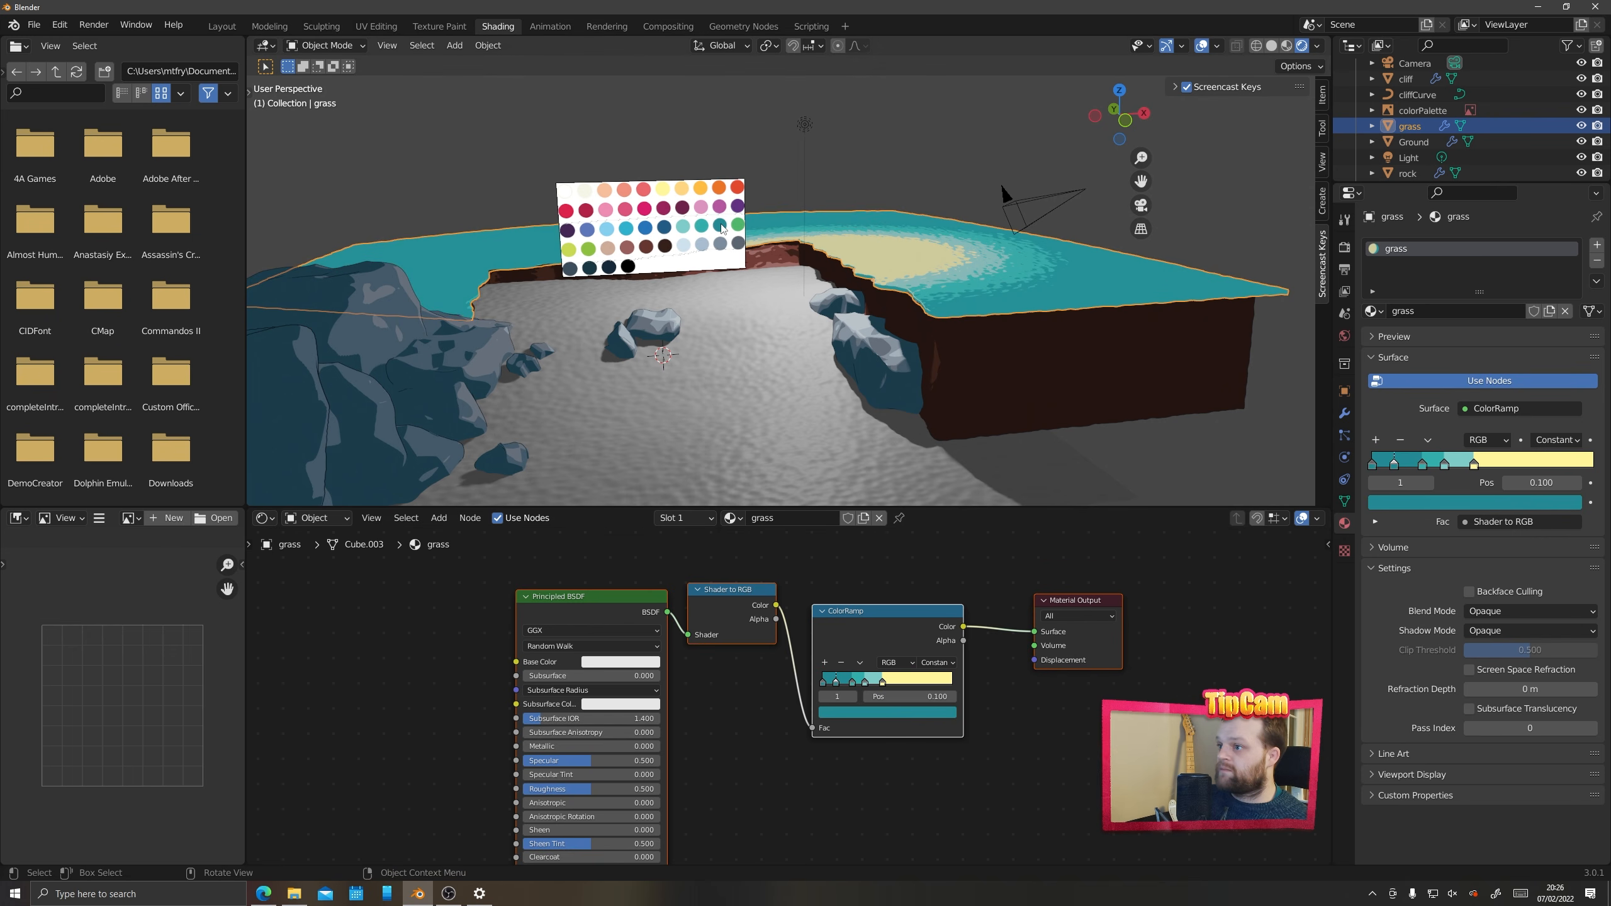
Darken the colour of the grass ramp's lowest stop
{"action": "left_click", "coordinate": [823, 682]}
{"action": "left_click", "coordinate": [887, 712]}
{"action": "left_click_drag", "start_coordinate": [925, 573], "coordinate": [925, 599]}
Recolour the grass ramp's highest stop with the palette's pale blue and place it at position 0.605
{"action": "left_click", "coordinate": [882, 682]}
{"action": "left_click", "coordinate": [887, 711]}
{"action": "left_click", "coordinate": [923, 657]}
{"action": "left_click", "coordinate": [569, 249]}
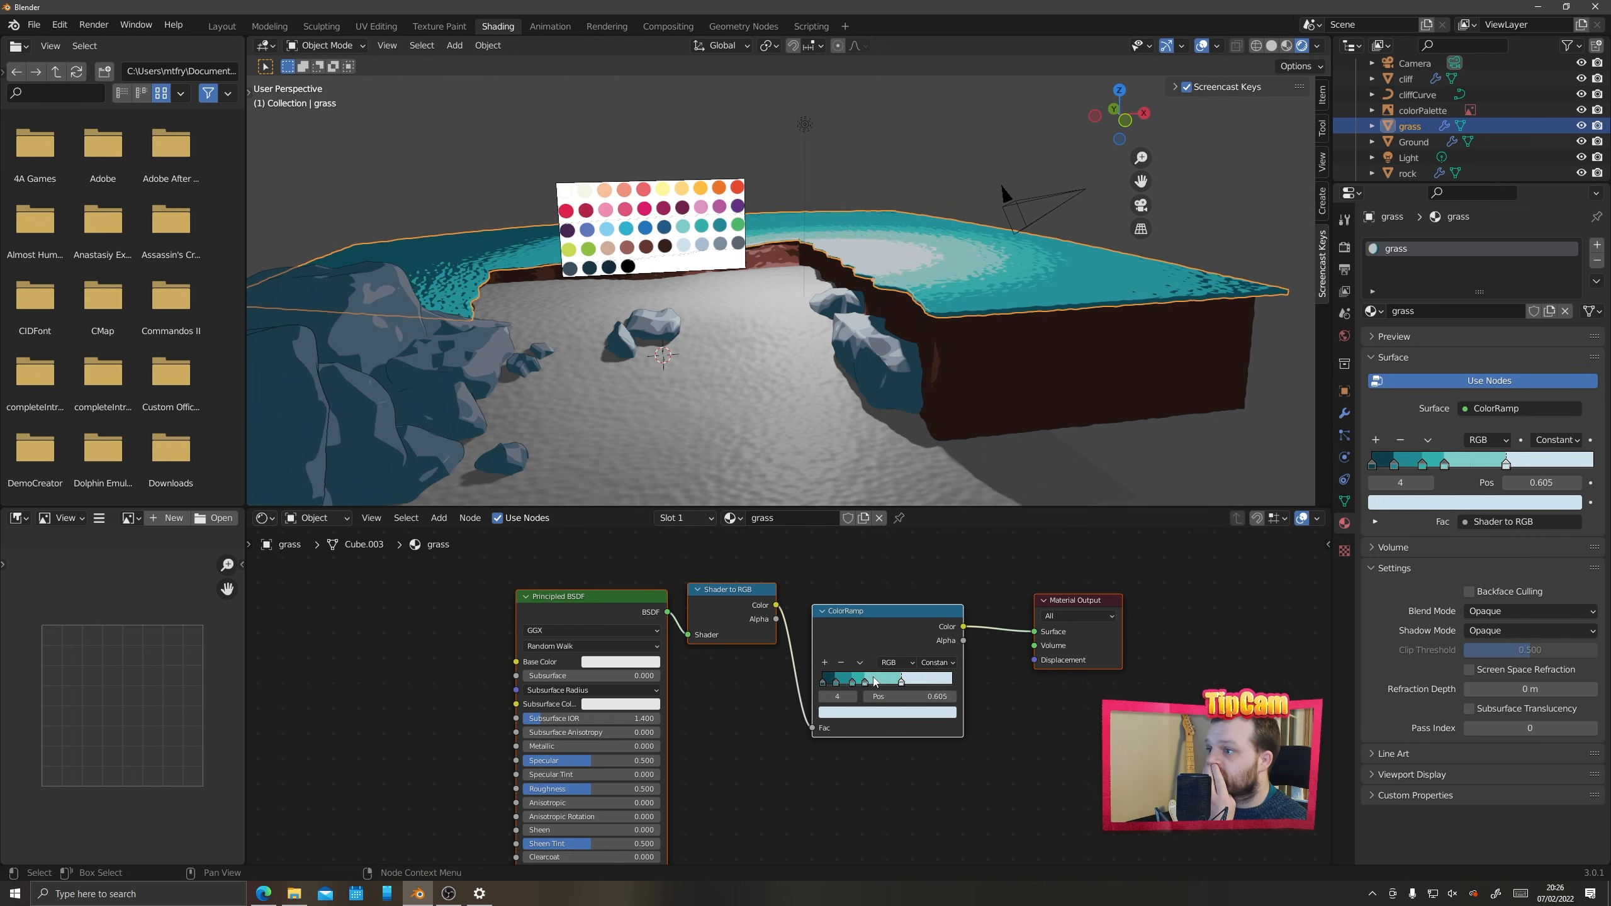
{"action": "left_click", "coordinate": [682, 244]}
{"action": "middle_click_drag", "start_coordinate": [793, 267], "coordinate": [914, 265]}
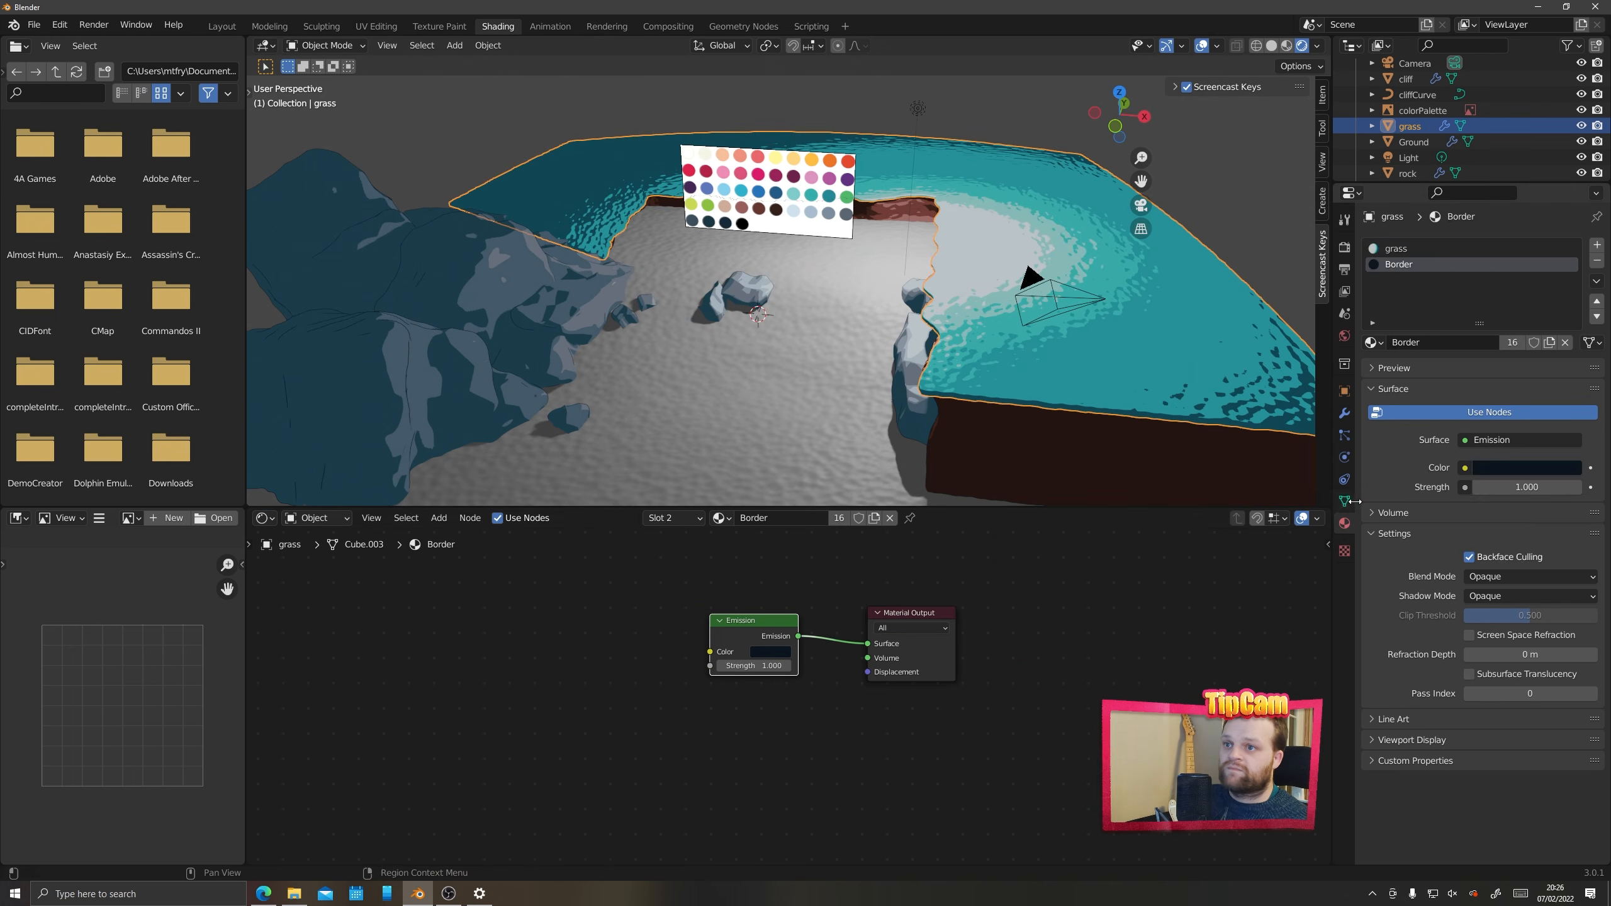
Flip the normals and adjust the material offset in the grass's Solidify modifier
{"action": "left_click", "coordinate": [1344, 413]}
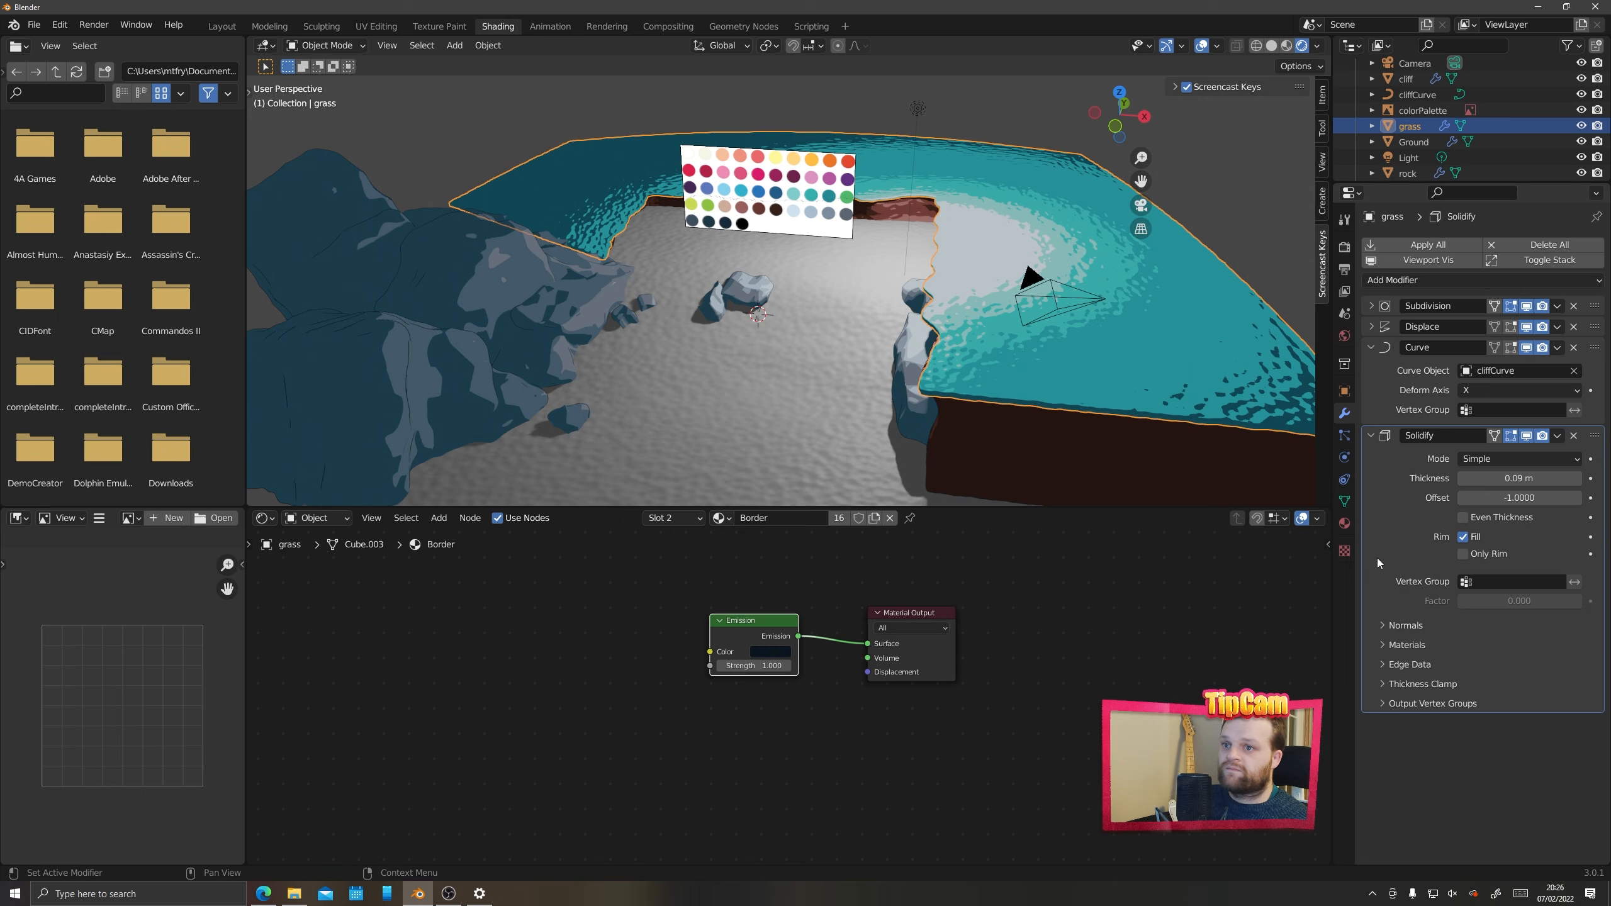
{"action": "left_click", "coordinate": [1381, 625]}
{"action": "left_click", "coordinate": [1463, 649]}
{"action": "left_click", "coordinate": [1382, 690]}
{"action": "left_click", "coordinate": [1590, 714]}
{"action": "middle_click_drag", "start_coordinate": [999, 357], "coordinate": [851, 260]}
{"action": "left_click", "coordinate": [1578, 714]}
Collapse the grass's Solidify settings and add another modifier to the stack
{"action": "left_click", "coordinate": [1205, 381]}
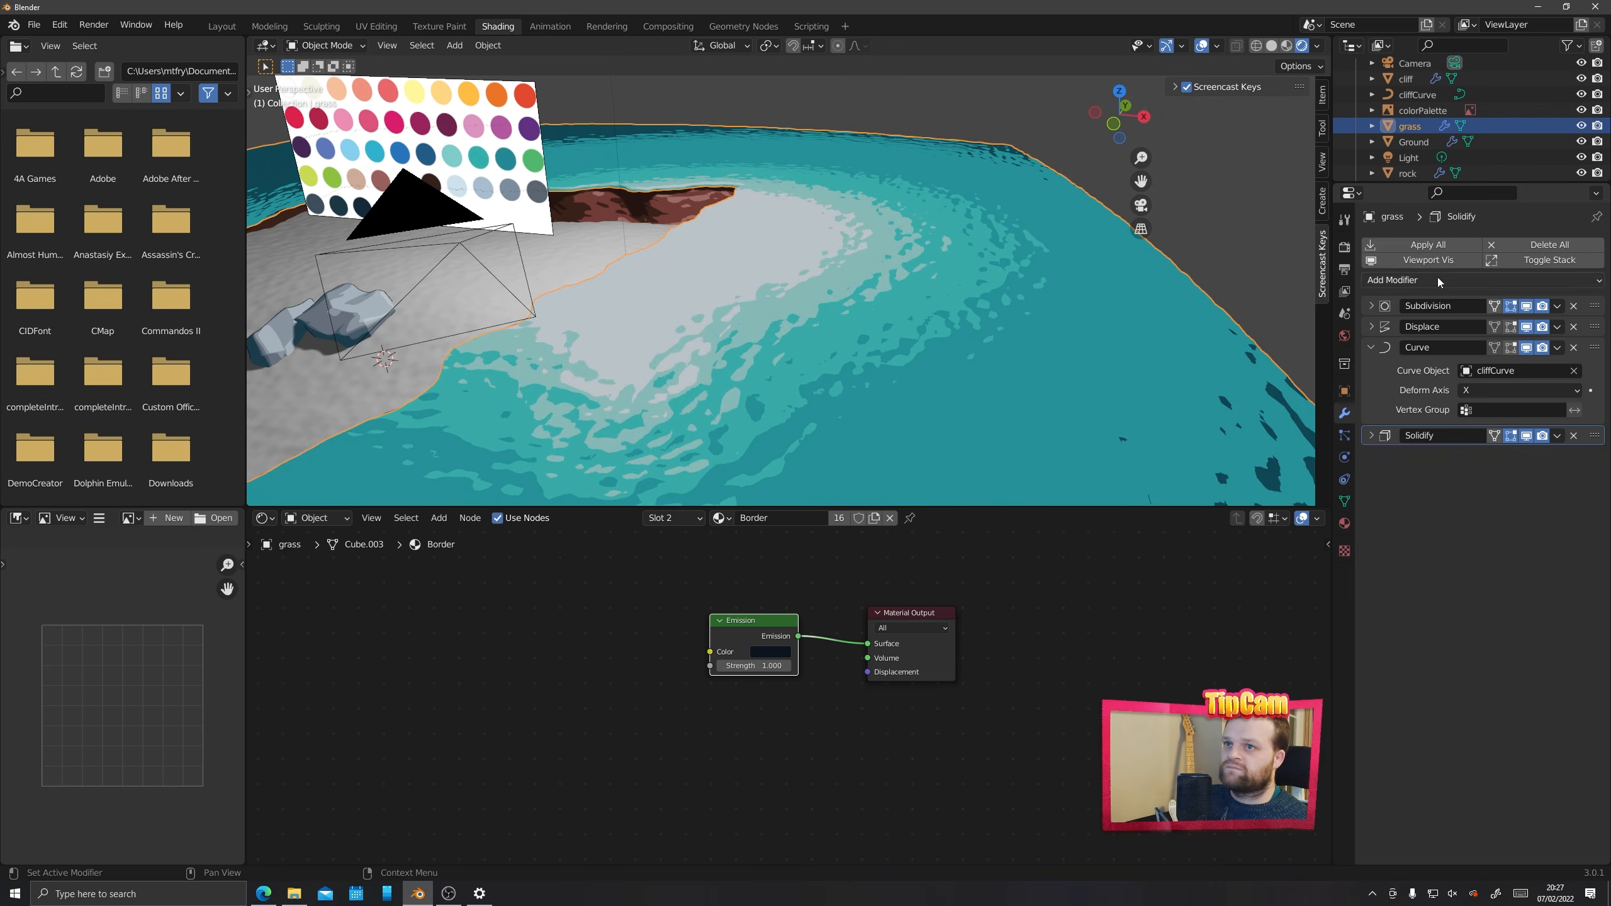
{"action": "left_click", "coordinate": [1438, 280]}
{"action": "left_click", "coordinate": [1462, 670]}
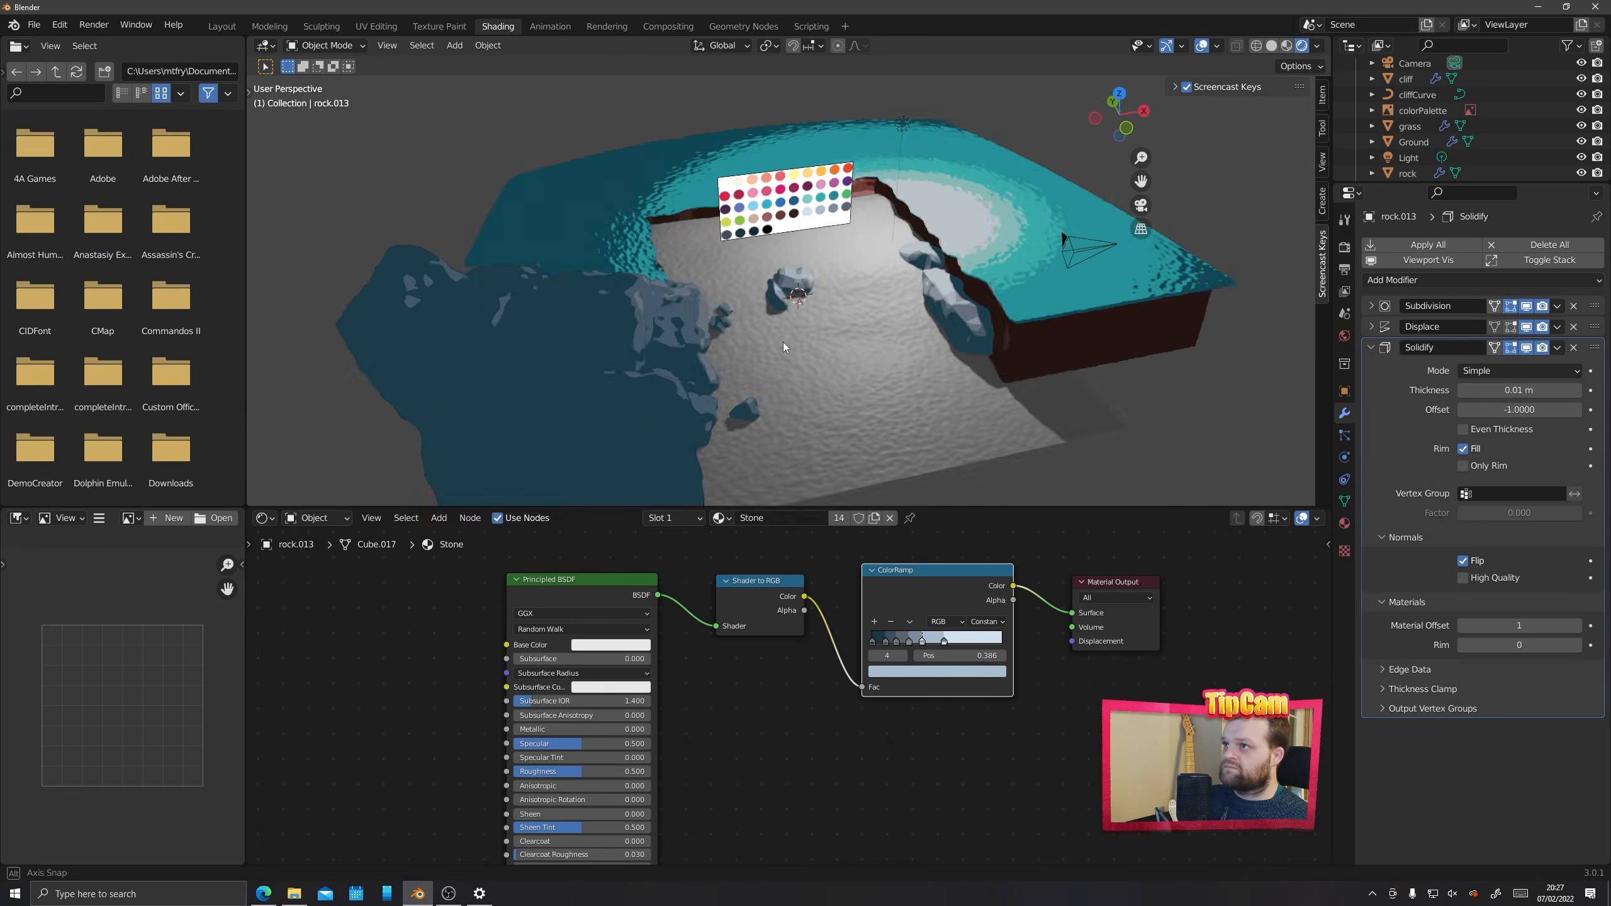
Select the scene's light and move it along the X axis
{"action": "middle_click_drag", "start_coordinate": [783, 343], "coordinate": [824, 317]}
{"action": "left_click", "coordinate": [888, 117]}
{"action": "key", "text": "g"}
{"action": "key", "text": "x"}
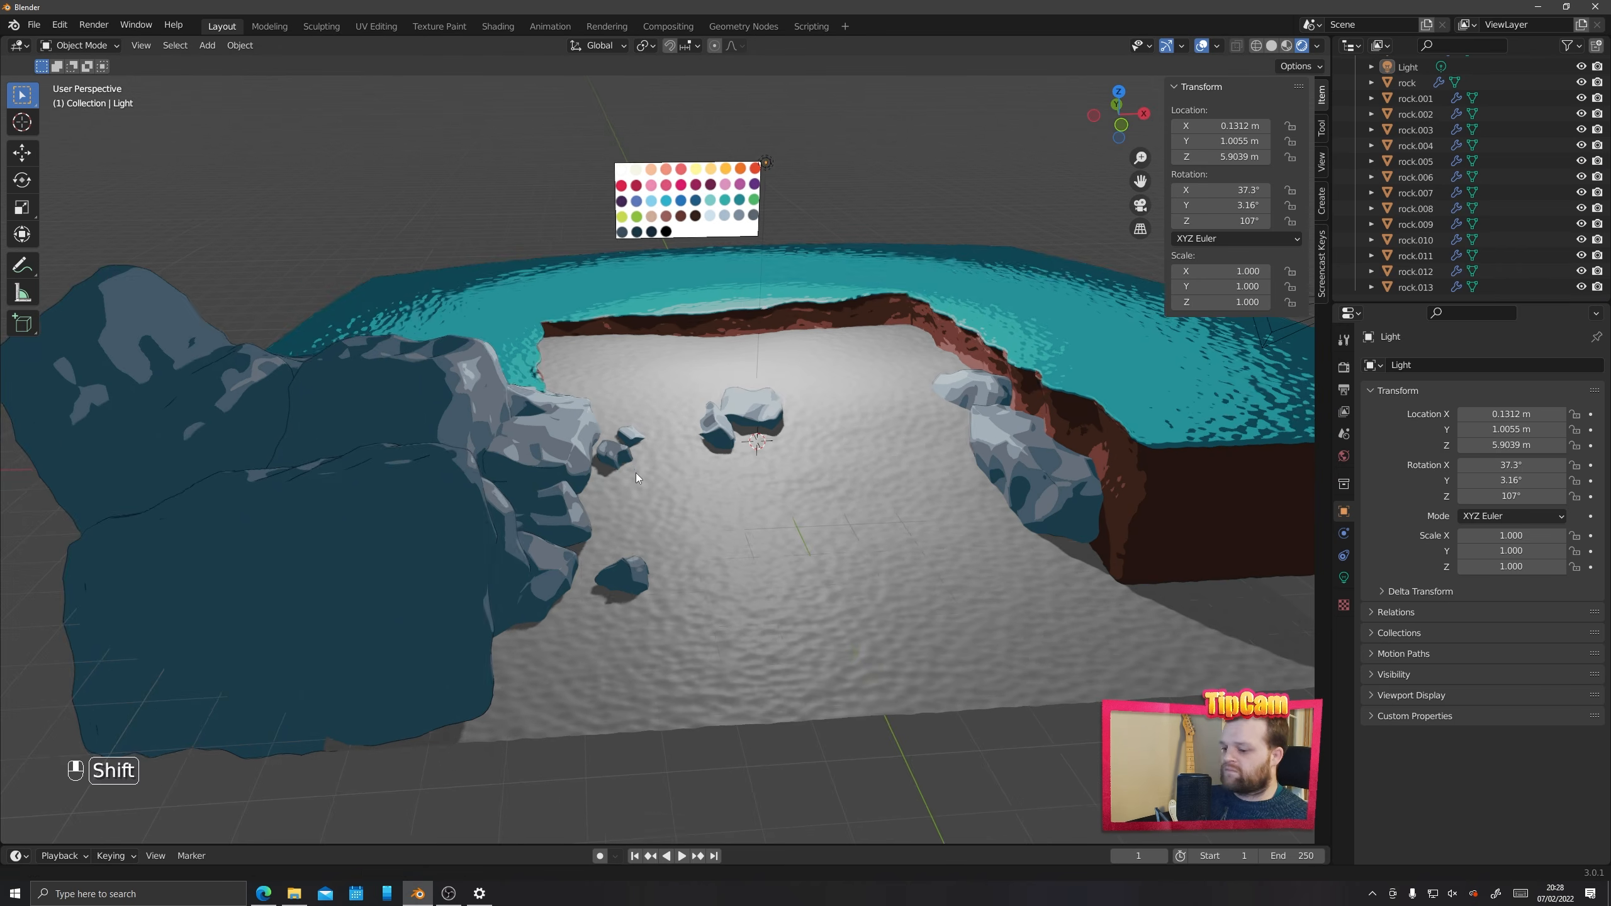
Examine the shaded rocks, cliff and grass around the ground from several angles
{"action": "mouse_move", "coordinate": [636, 474]}
{"action": "middle_mouse_down"}
{"action": "mouse_move", "coordinate": [764, 380]}
{"action": "mouse_move", "coordinate": [643, 382]}
{"action": "mouse_move", "coordinate": [587, 443]}
{"action": "mouse_move", "coordinate": [589, 416]}
{"action": "mouse_move", "coordinate": [686, 351]}
{"action": "mouse_move", "coordinate": [729, 353]}
{"action": "mouse_move", "coordinate": [578, 402]}
{"action": "mouse_move", "coordinate": [677, 443]}
{"action": "mouse_move", "coordinate": [868, 418]}
{"action": "mouse_move", "coordinate": [614, 446]}
{"action": "mouse_move", "coordinate": [679, 419]}
{"action": "mouse_move", "coordinate": [592, 363]}
{"action": "mouse_move", "coordinate": [614, 346]}
{"action": "middle_mouse_up"}
{"action": "scroll", "coordinate": [622, 408], "scroll_direction": "up", "scroll_amount": 4}
{"action": "scroll", "coordinate": [614, 445], "scroll_direction": "down", "scroll_amount": 3}
{"action": "left_click", "coordinate": [637, 484]}
{"action": "middle_click_drag", "start_coordinate": [637, 483], "coordinate": [474, 554]}
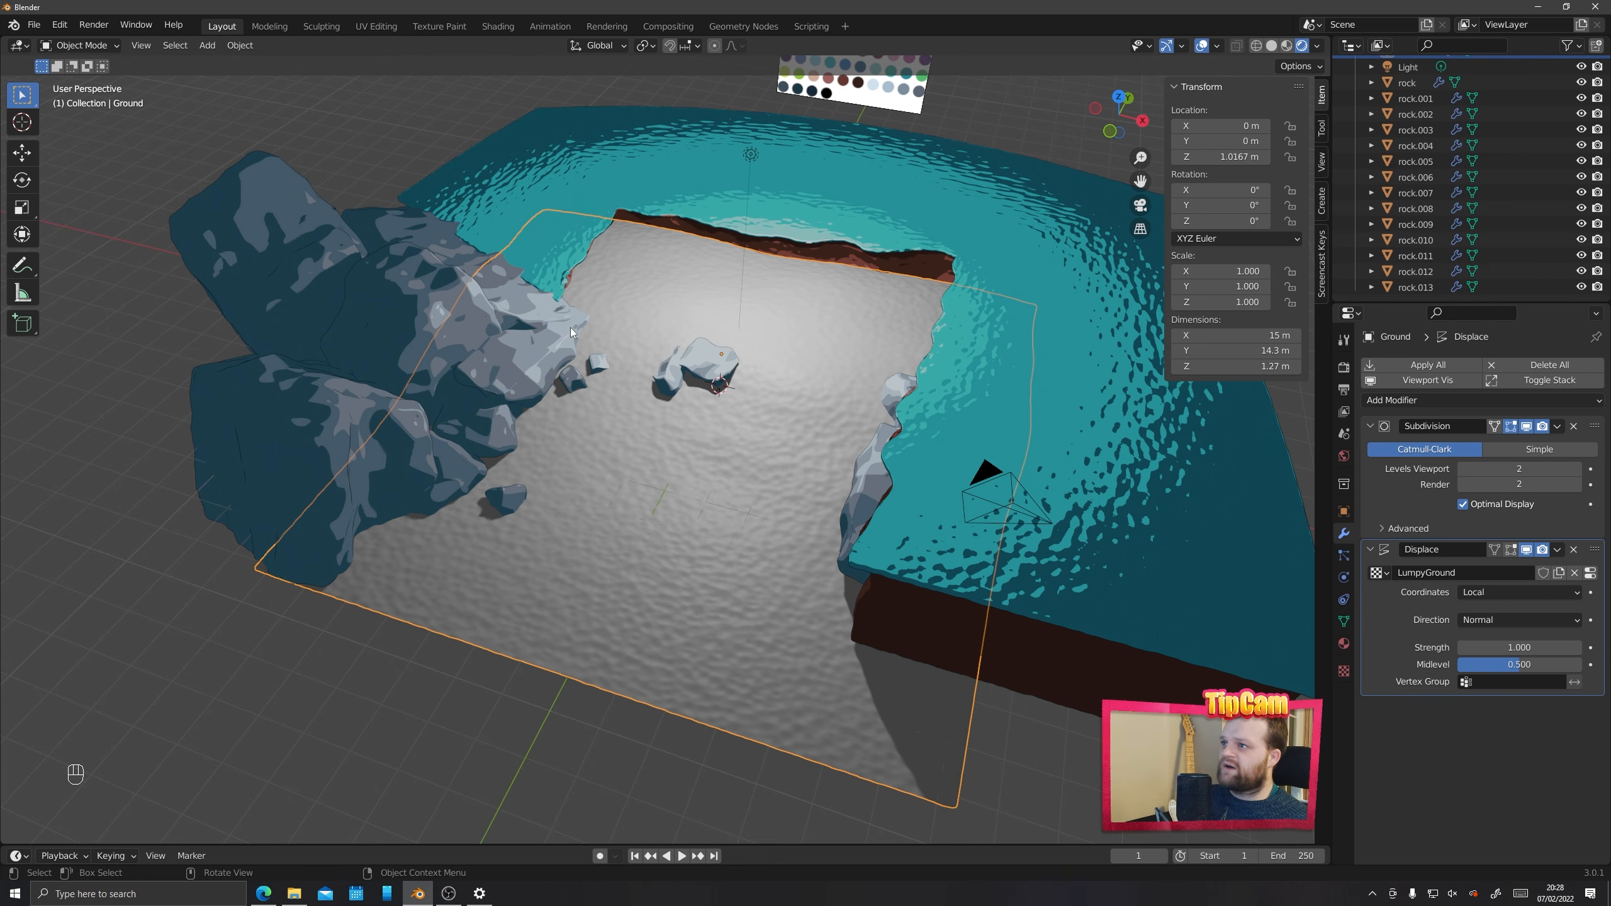
{"action": "scroll", "coordinate": [917, 406], "scroll_direction": "up", "scroll_amount": 2}
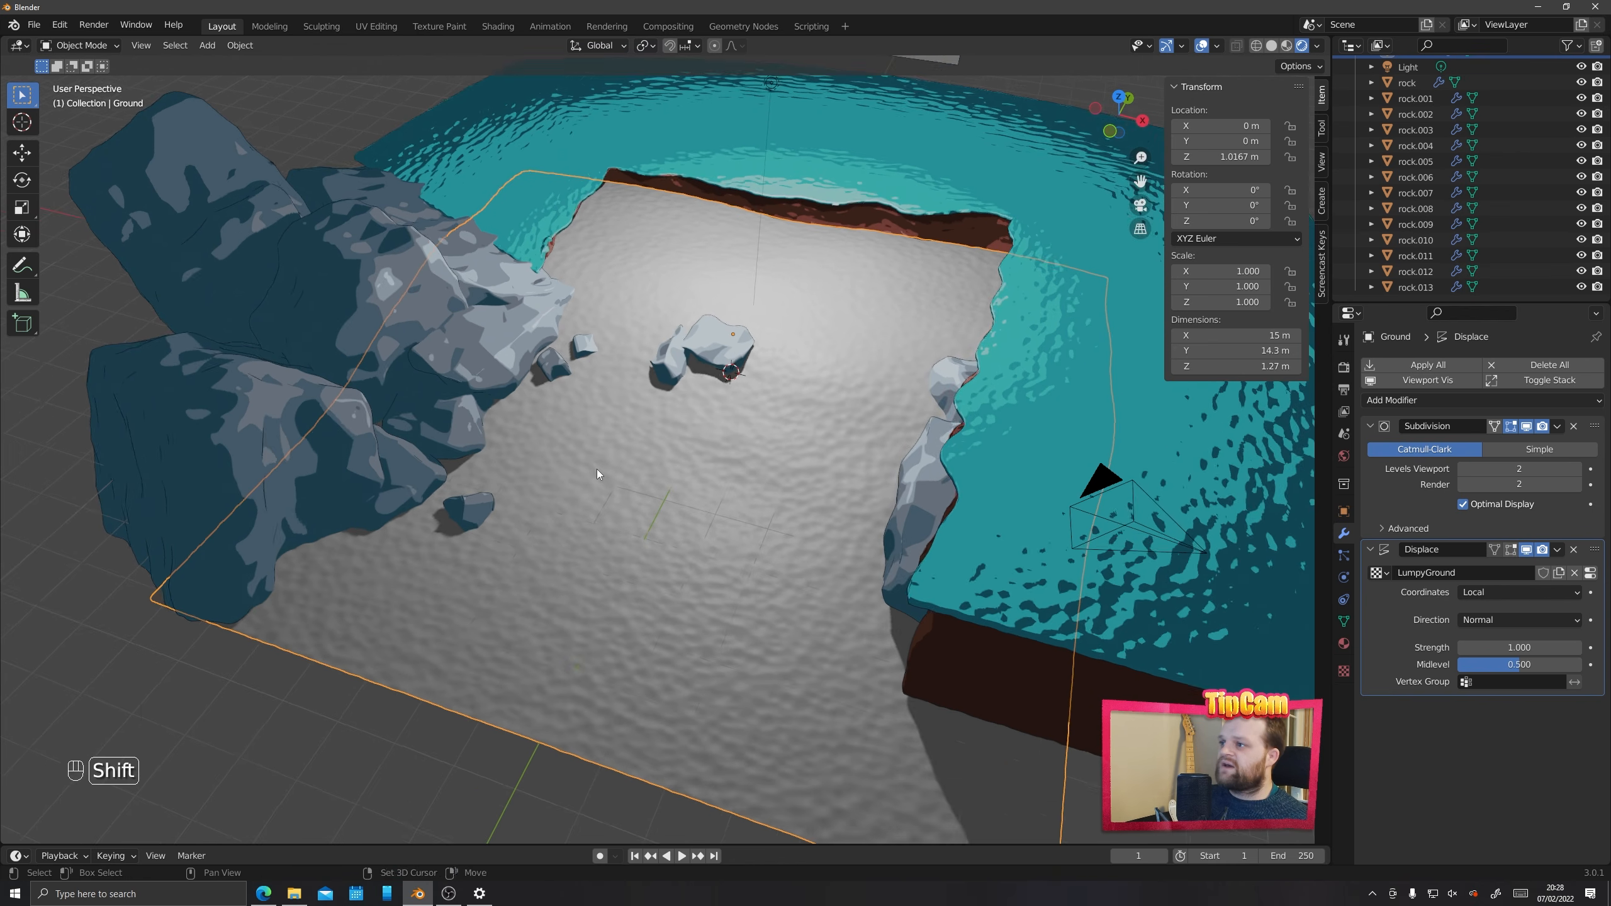
{"action": "middle_click_drag", "start_coordinate": [597, 468], "coordinate": [602, 513], "text": "shift"}
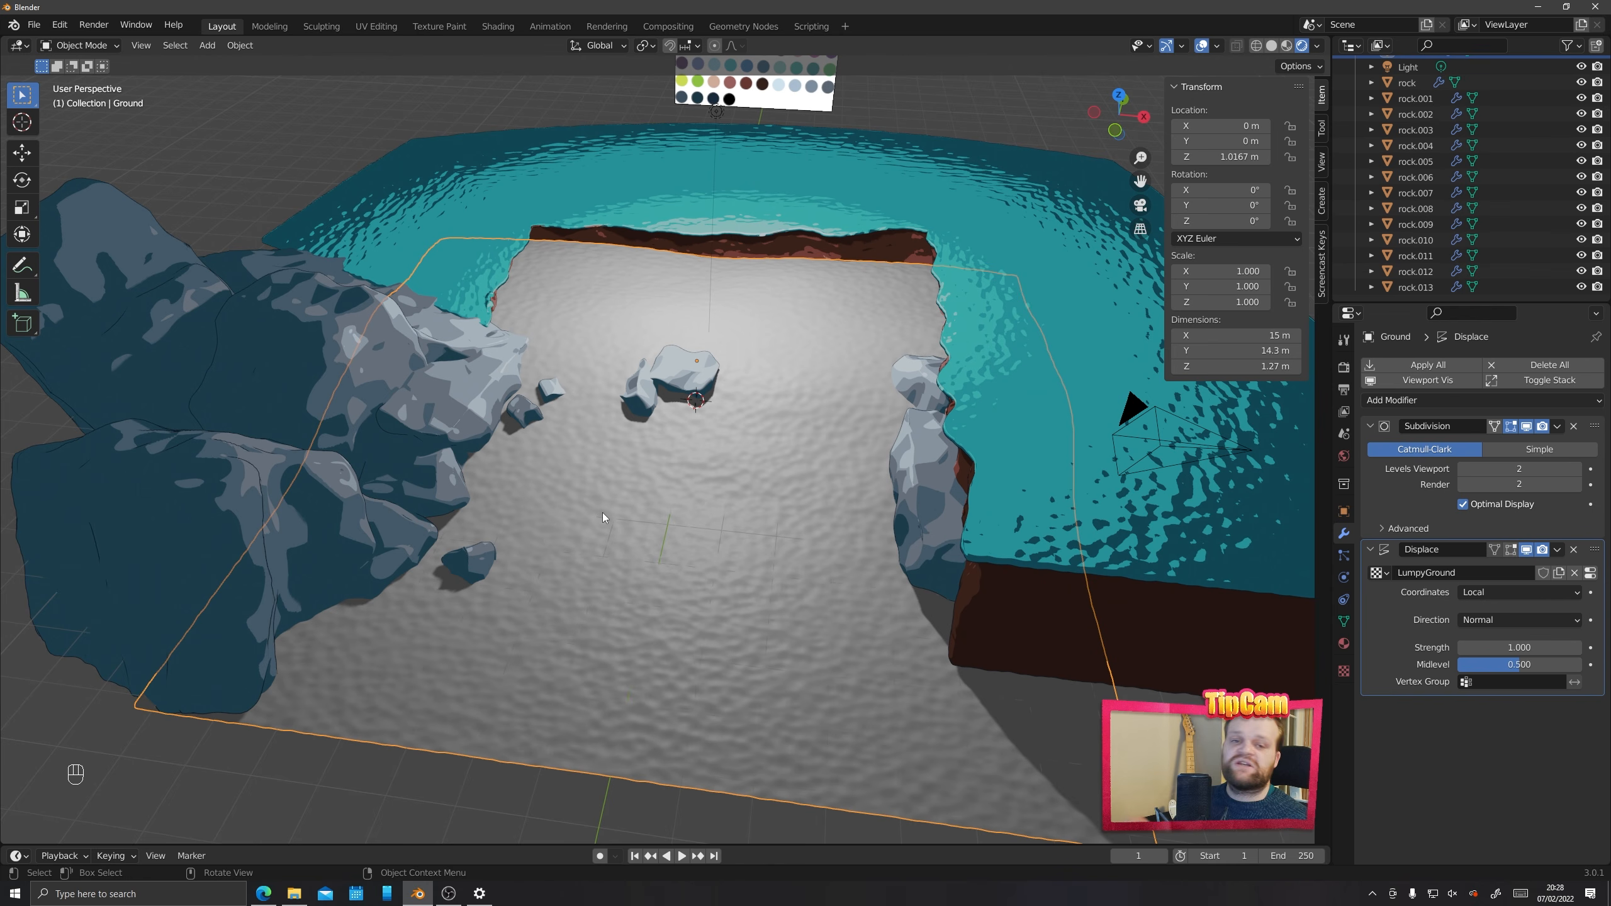
{"action": "middle_click_drag", "start_coordinate": [602, 513], "coordinate": [638, 506], "text": "shift"}
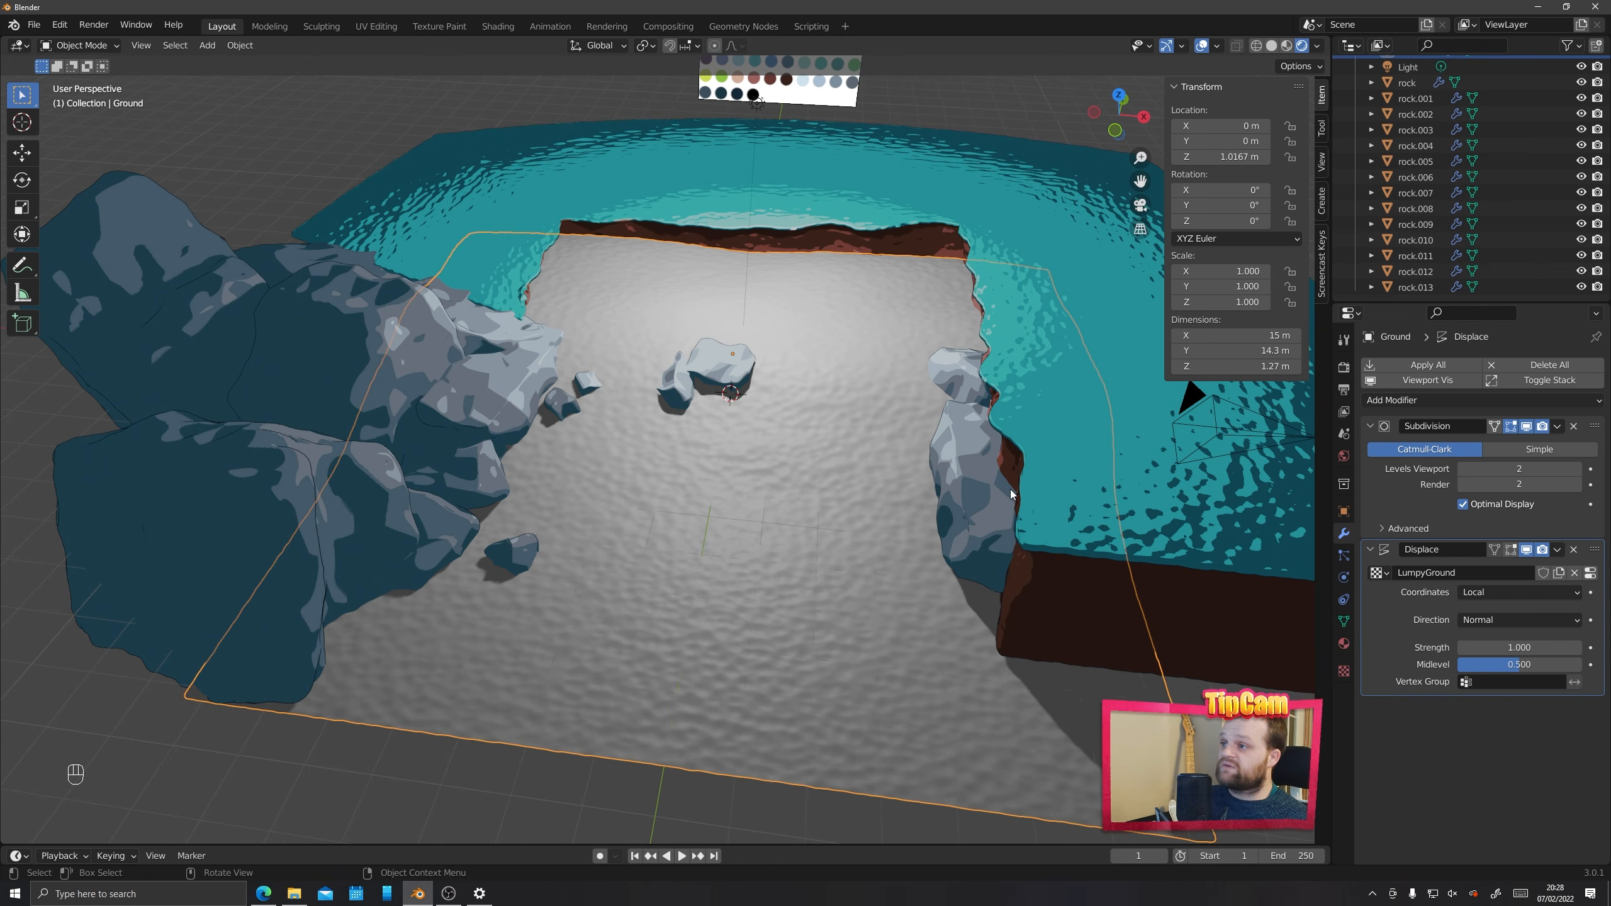
{"action": "scroll", "coordinate": [826, 471], "scroll_direction": "down", "scroll_amount": 2}
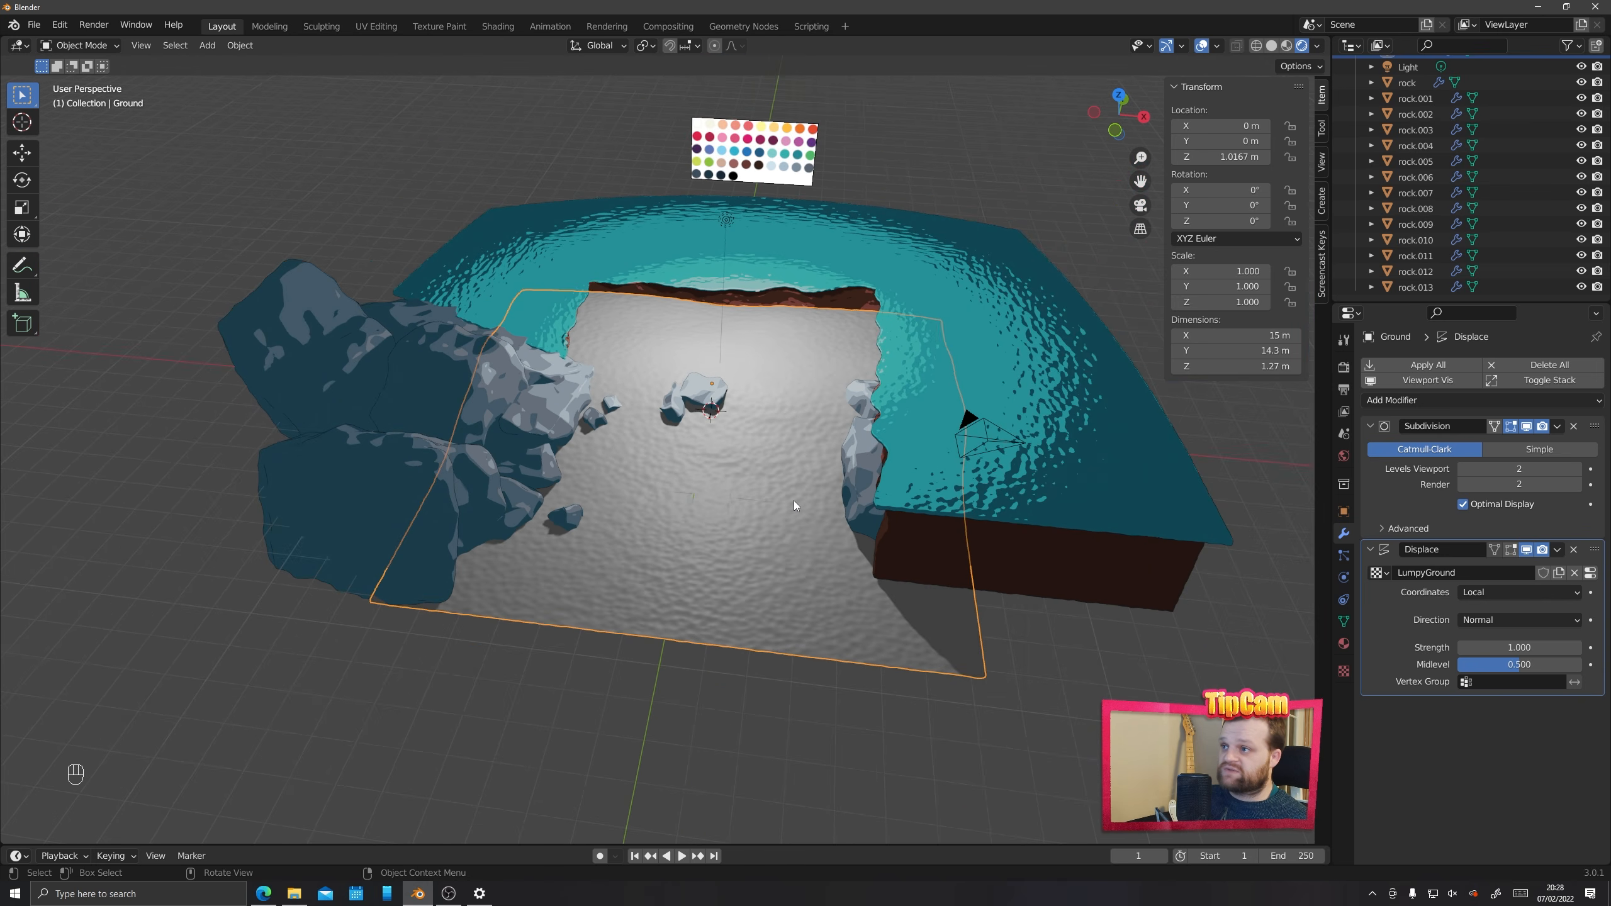
{"action": "scroll", "coordinate": [802, 509], "scroll_direction": "up", "scroll_amount": 1}
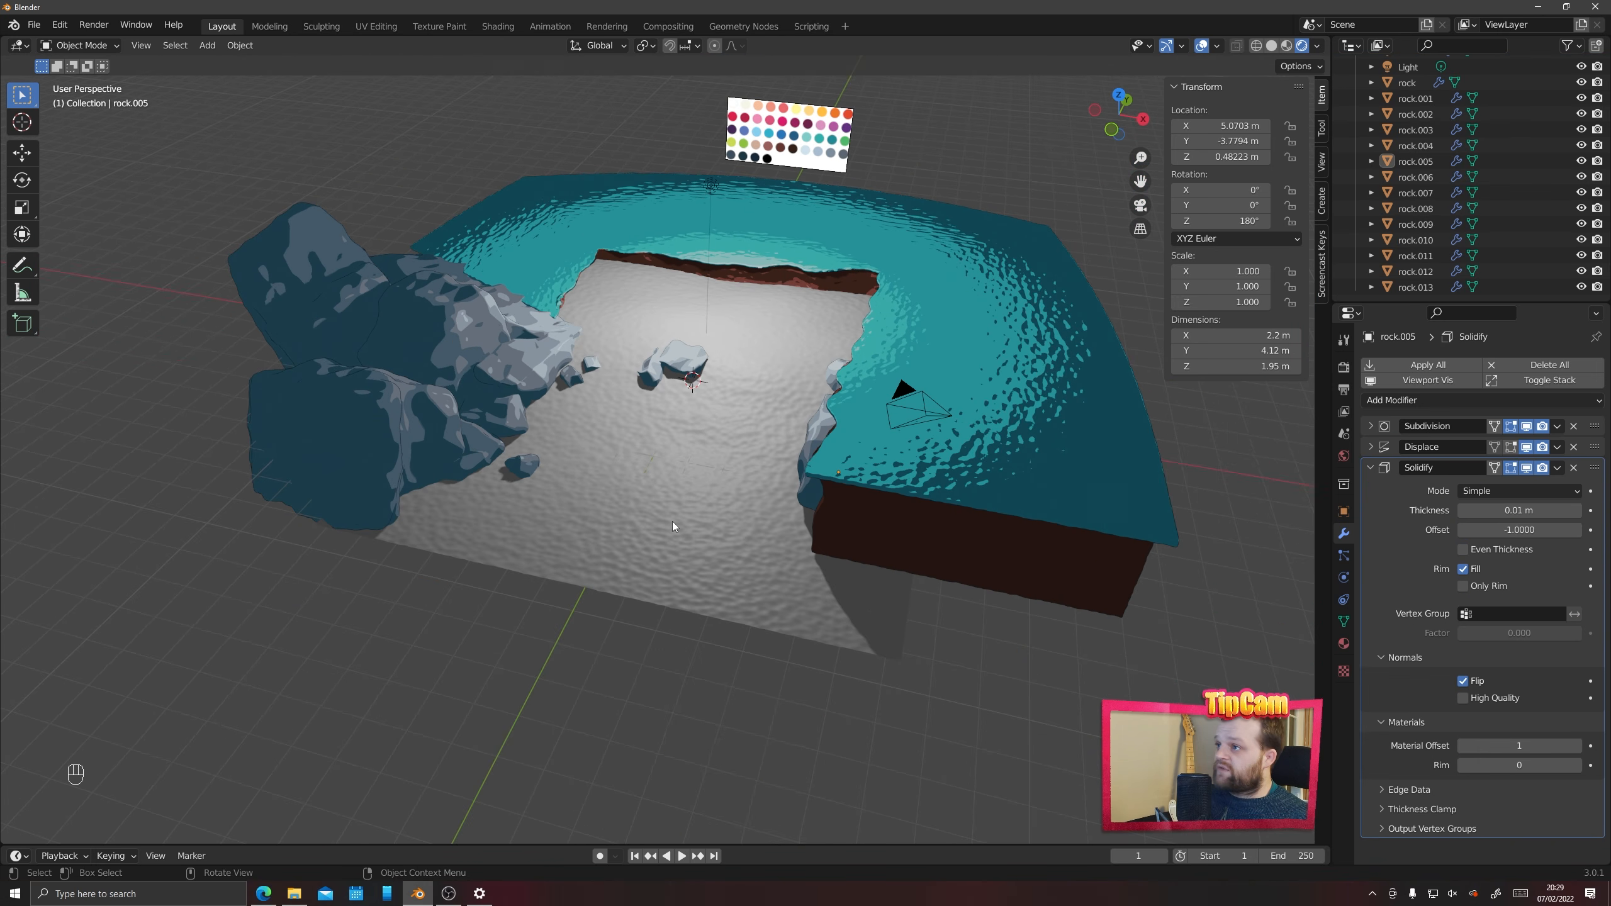
Create a new material for the ground plane in the Shading workspace and name it Ground
{"action": "left_click", "coordinate": [625, 502]}
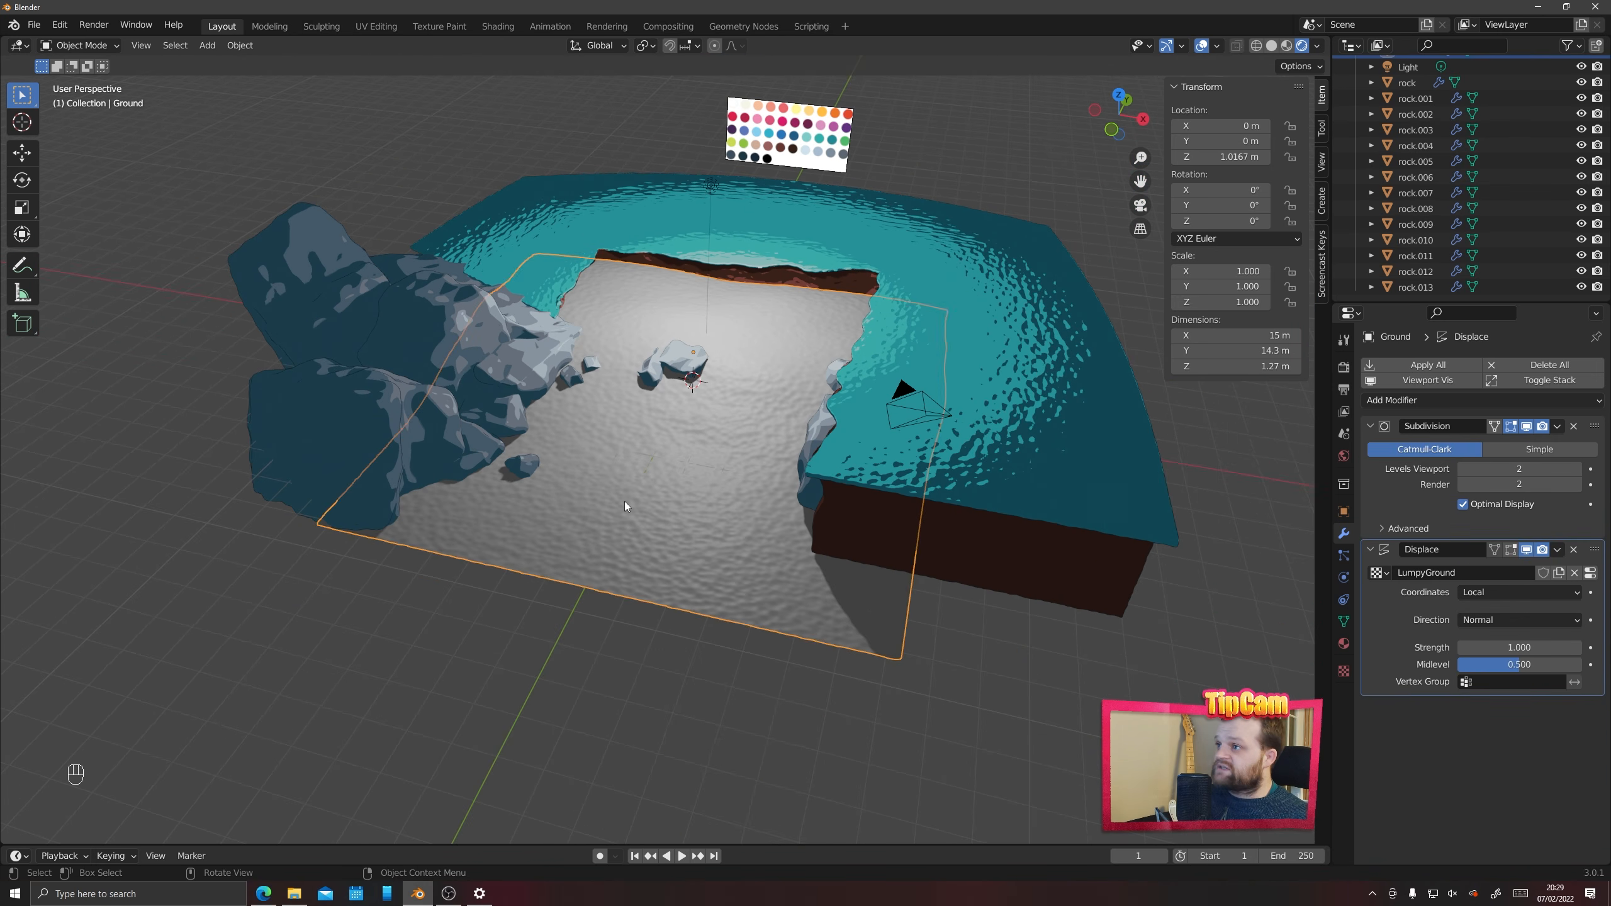
{"action": "left_click", "coordinate": [497, 26]}
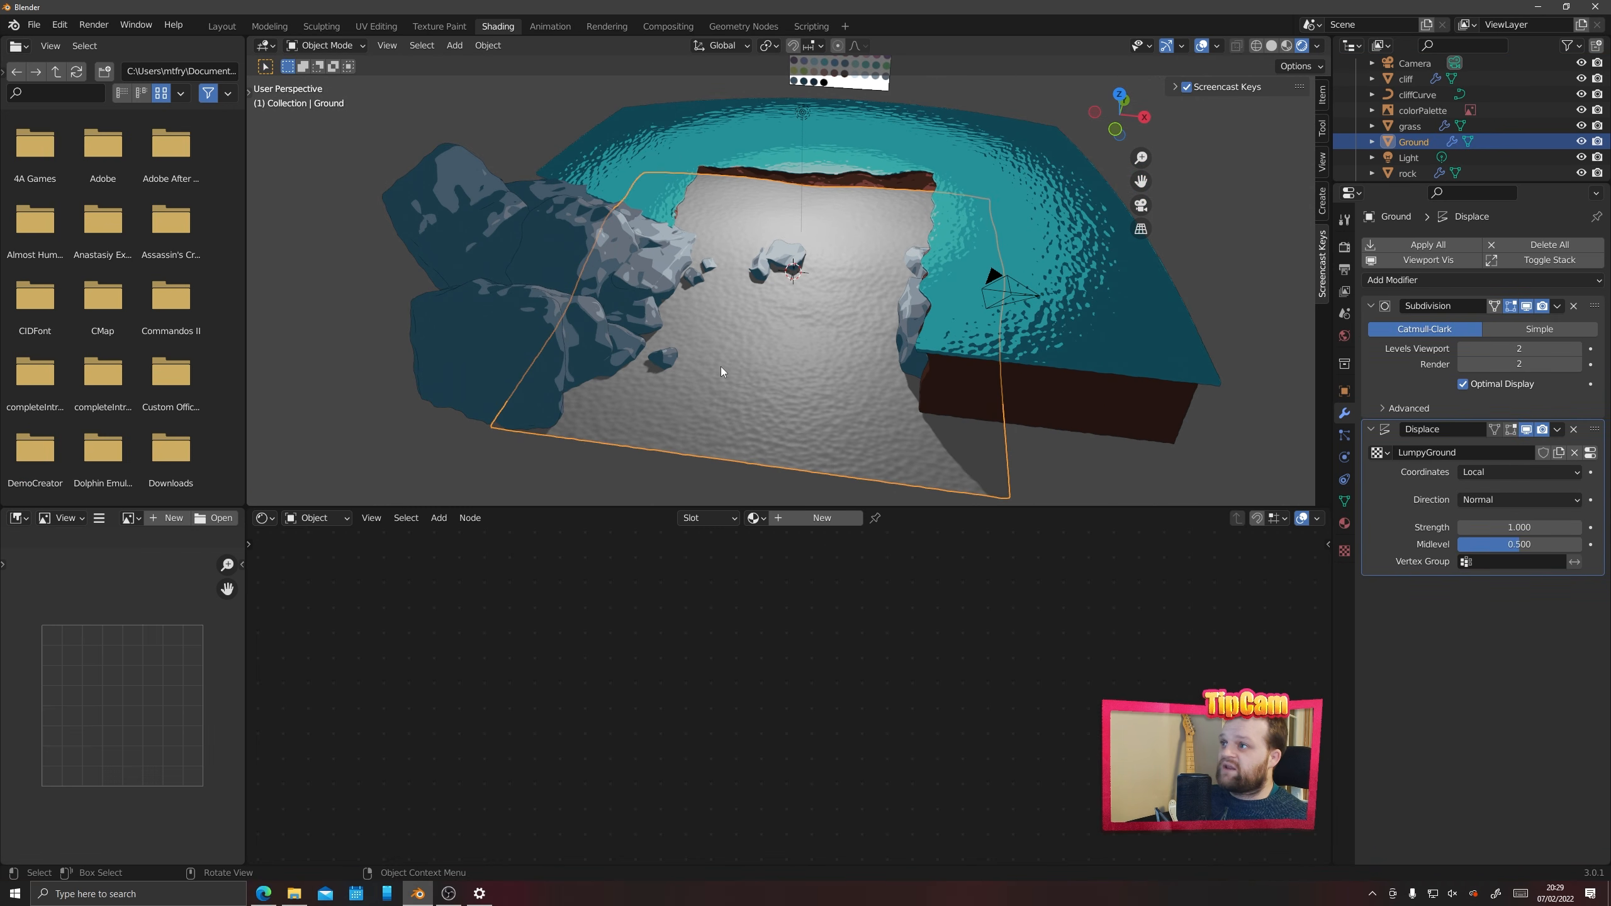
{"action": "left_click", "coordinate": [783, 520]}
{"action": "left_click", "coordinate": [778, 520]}
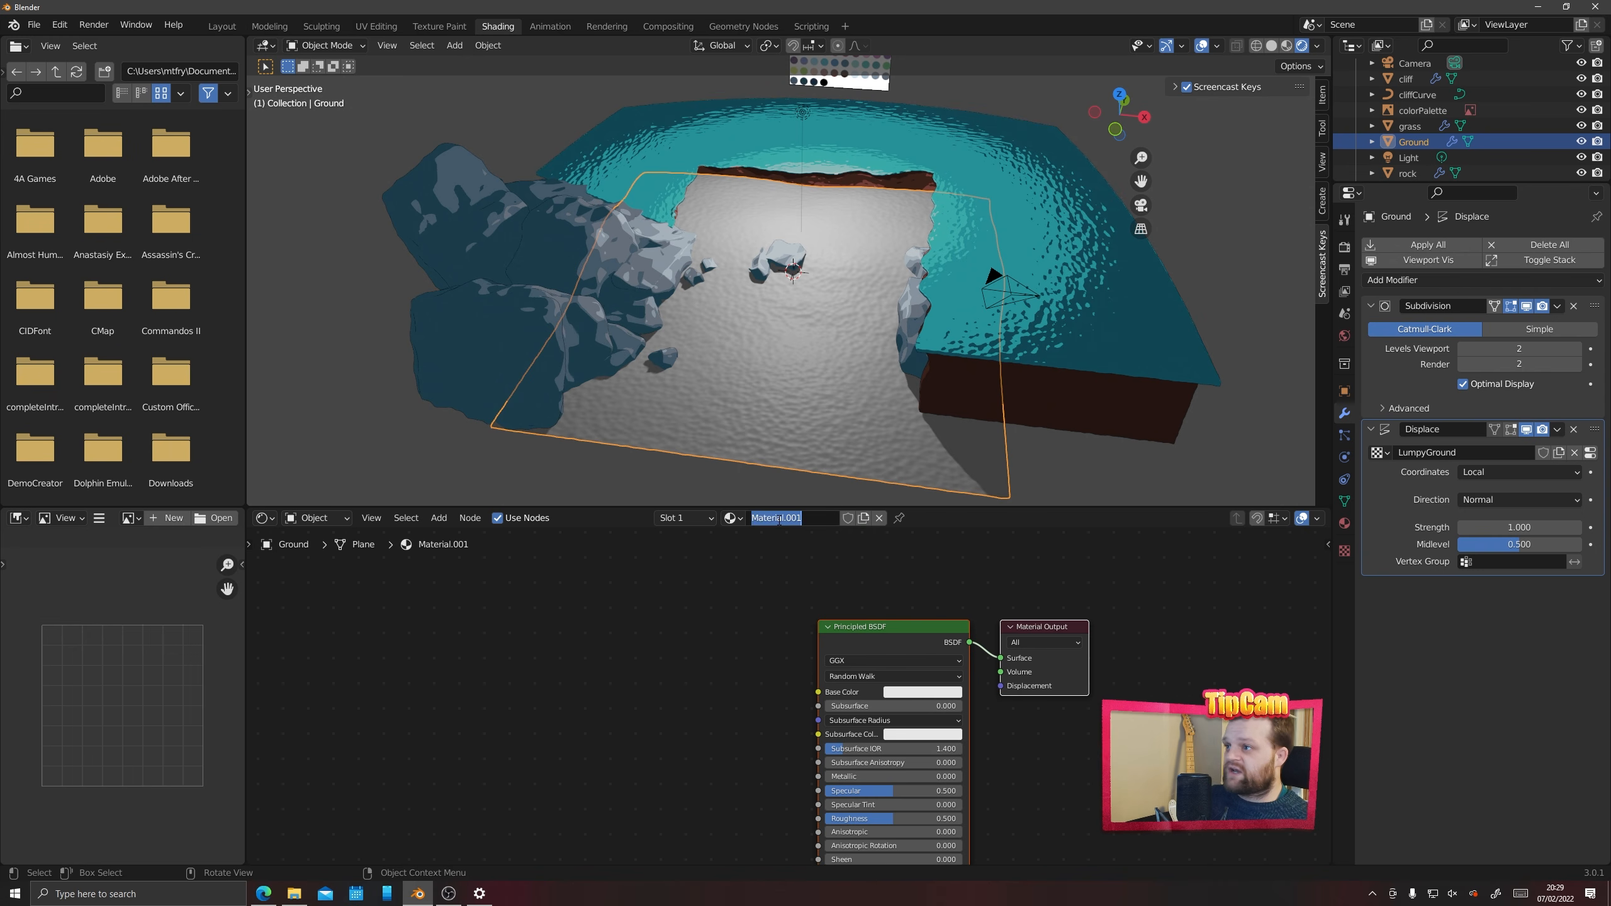
{"action": "type", "text": "Ground"}
{"action": "key", "text": "Return"}
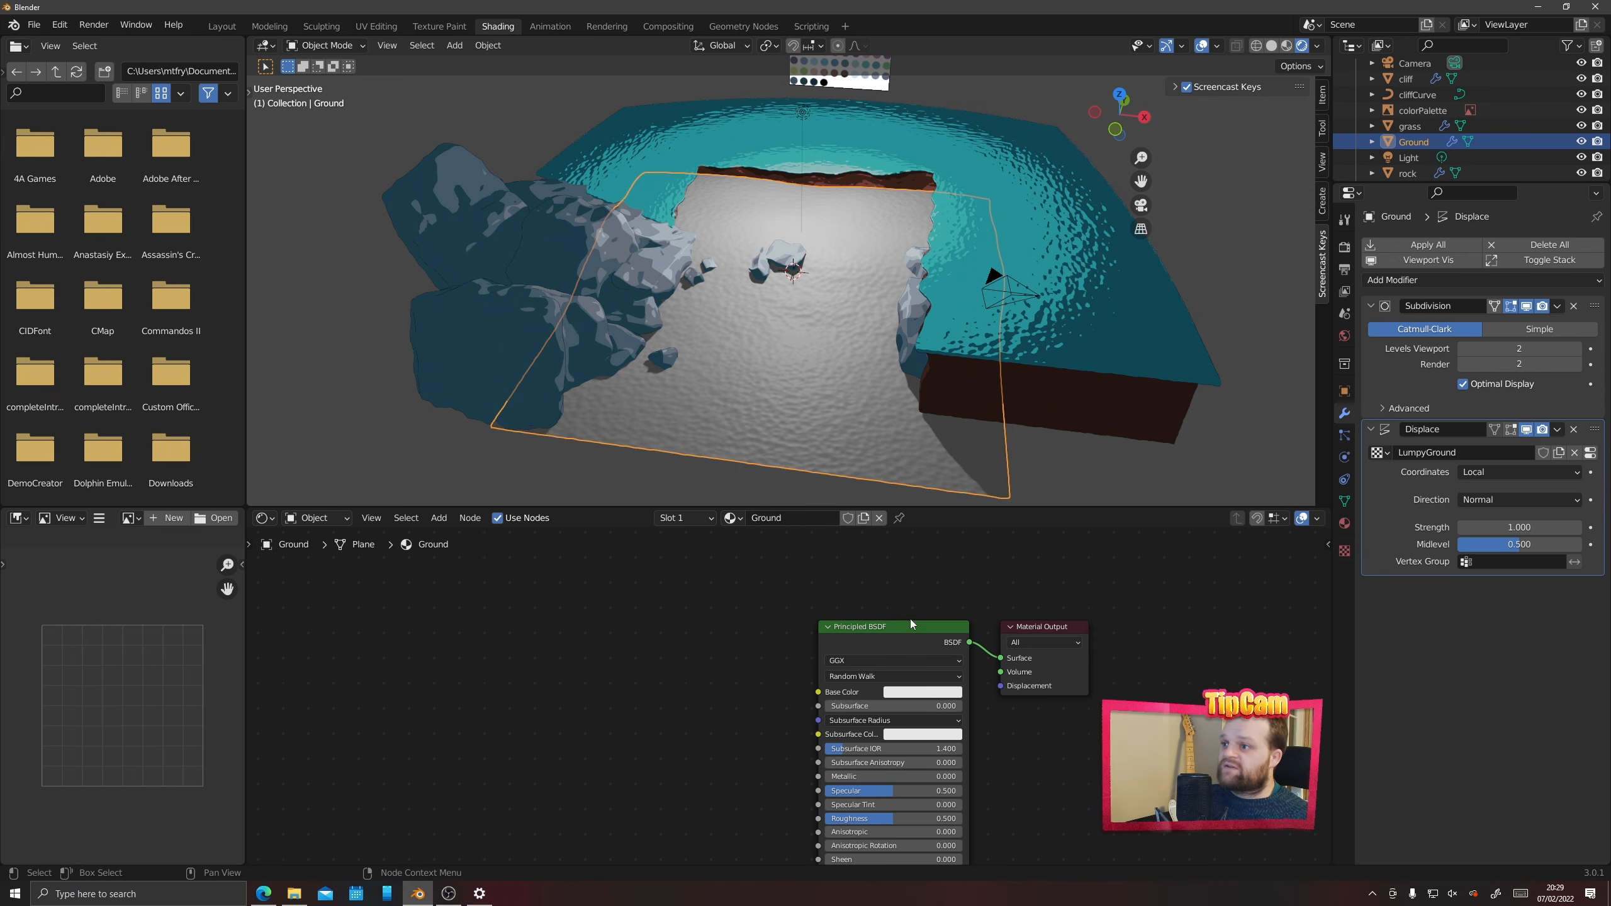
Delete the Ground material's Principled BSDF and move the Material Output node slightly aside
{"action": "left_click", "coordinate": [912, 625]}
{"action": "key", "text": "Delete"}
{"action": "left_click_drag", "start_coordinate": [1009, 627], "coordinate": [1031, 624]}
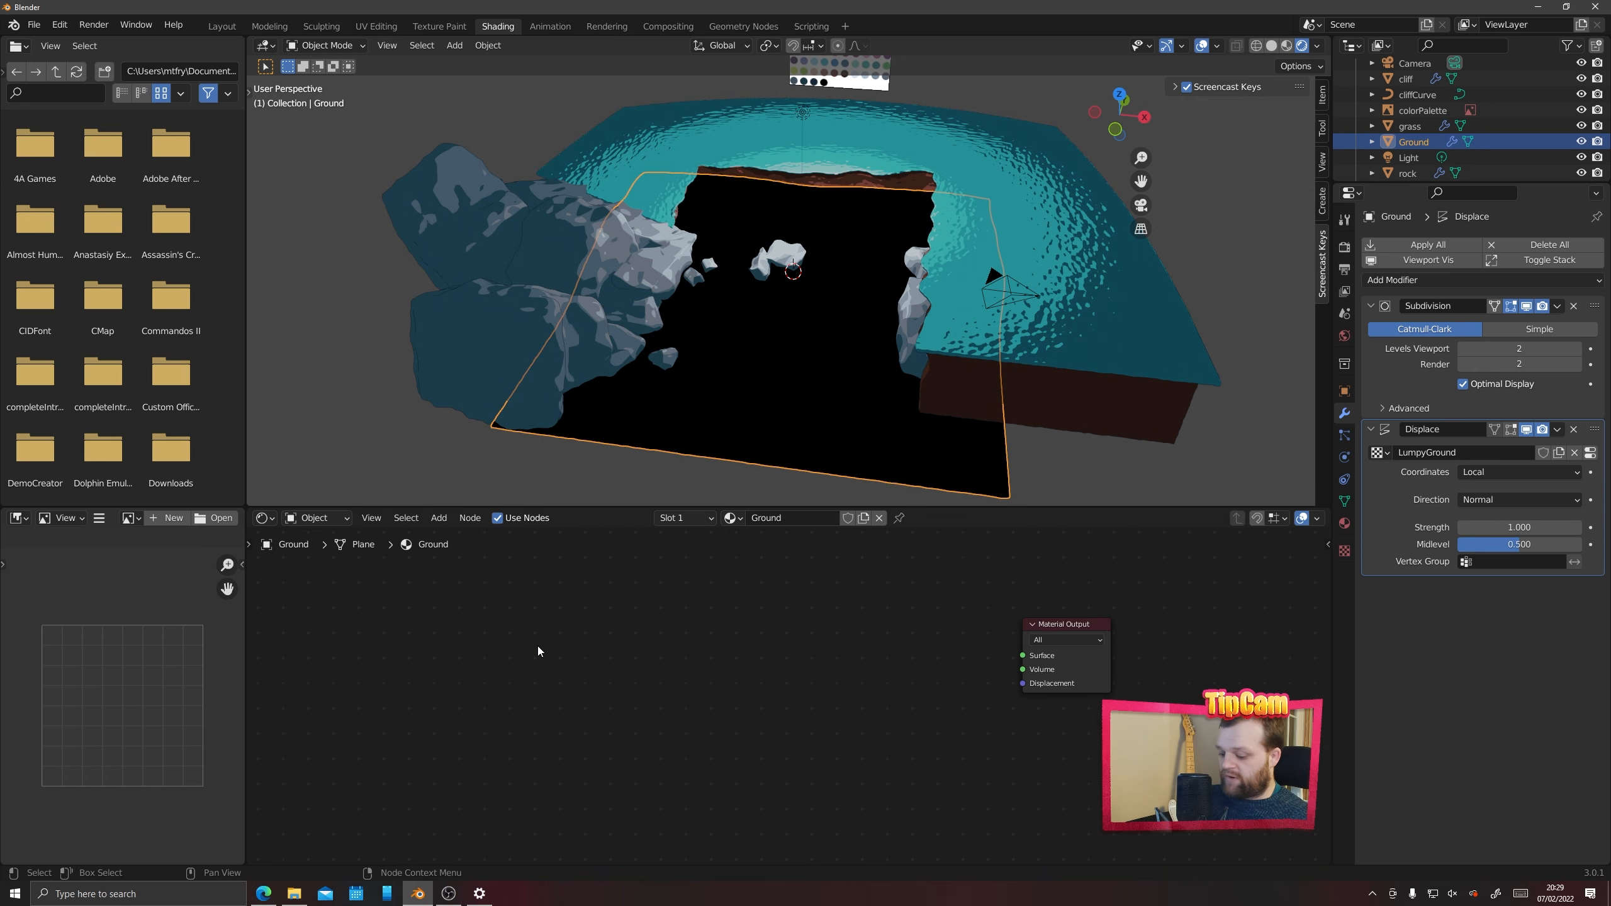
Copy the Principled BSDF, Shader to RGB and ColorRamp nodes from the grass material into the Ground material, clear of the Material Output
{"action": "left_click", "coordinate": [731, 519]}
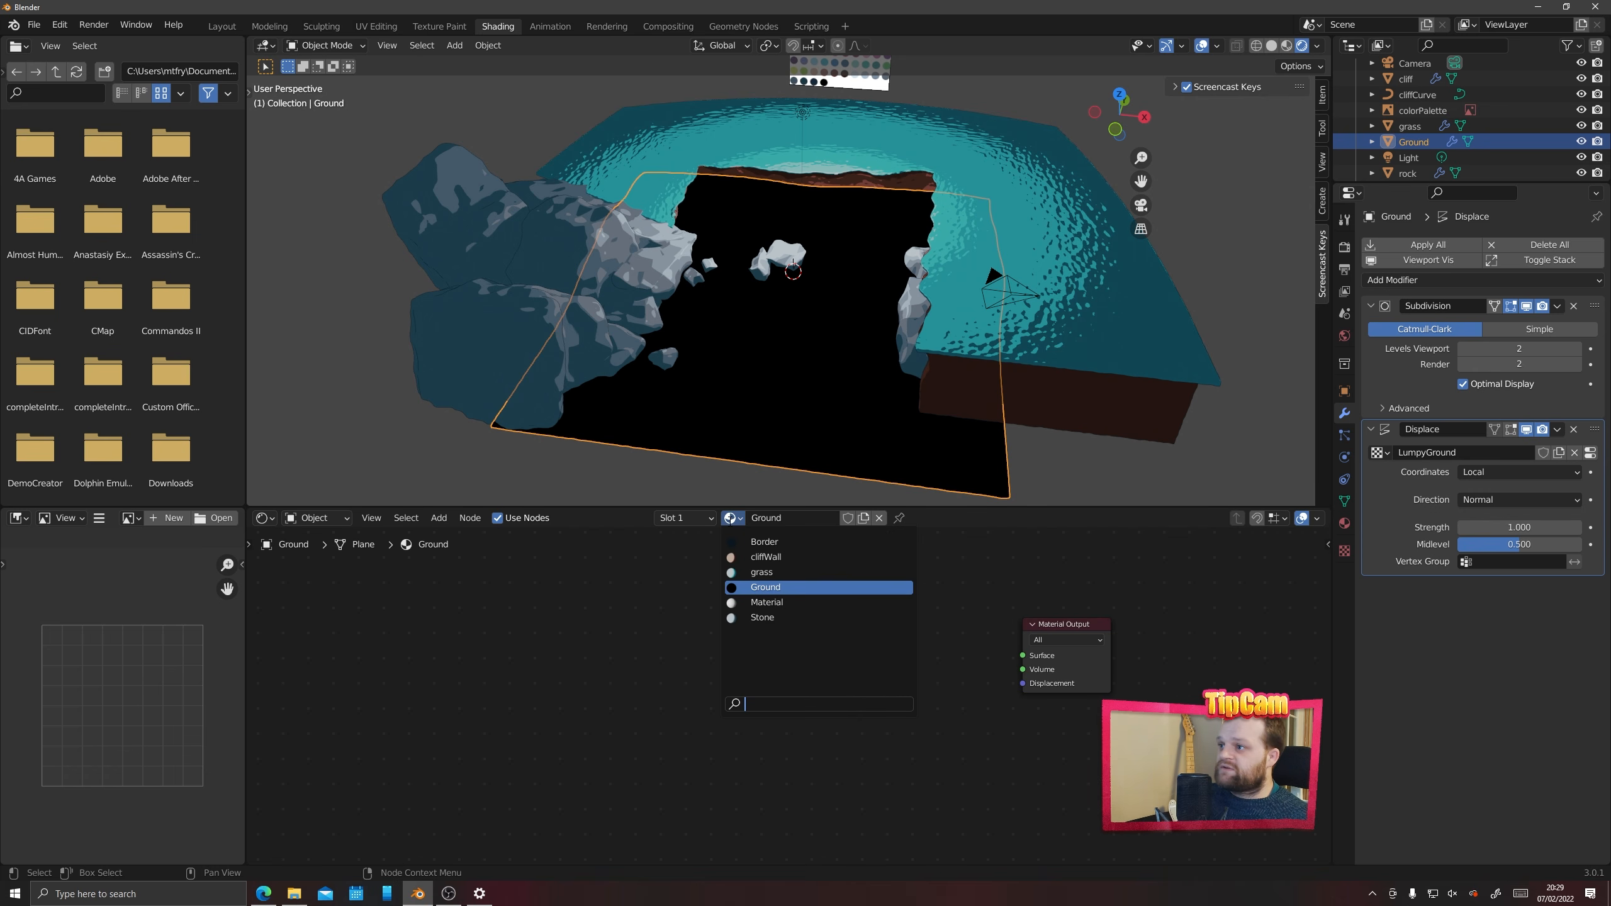
{"action": "left_click", "coordinate": [739, 573]}
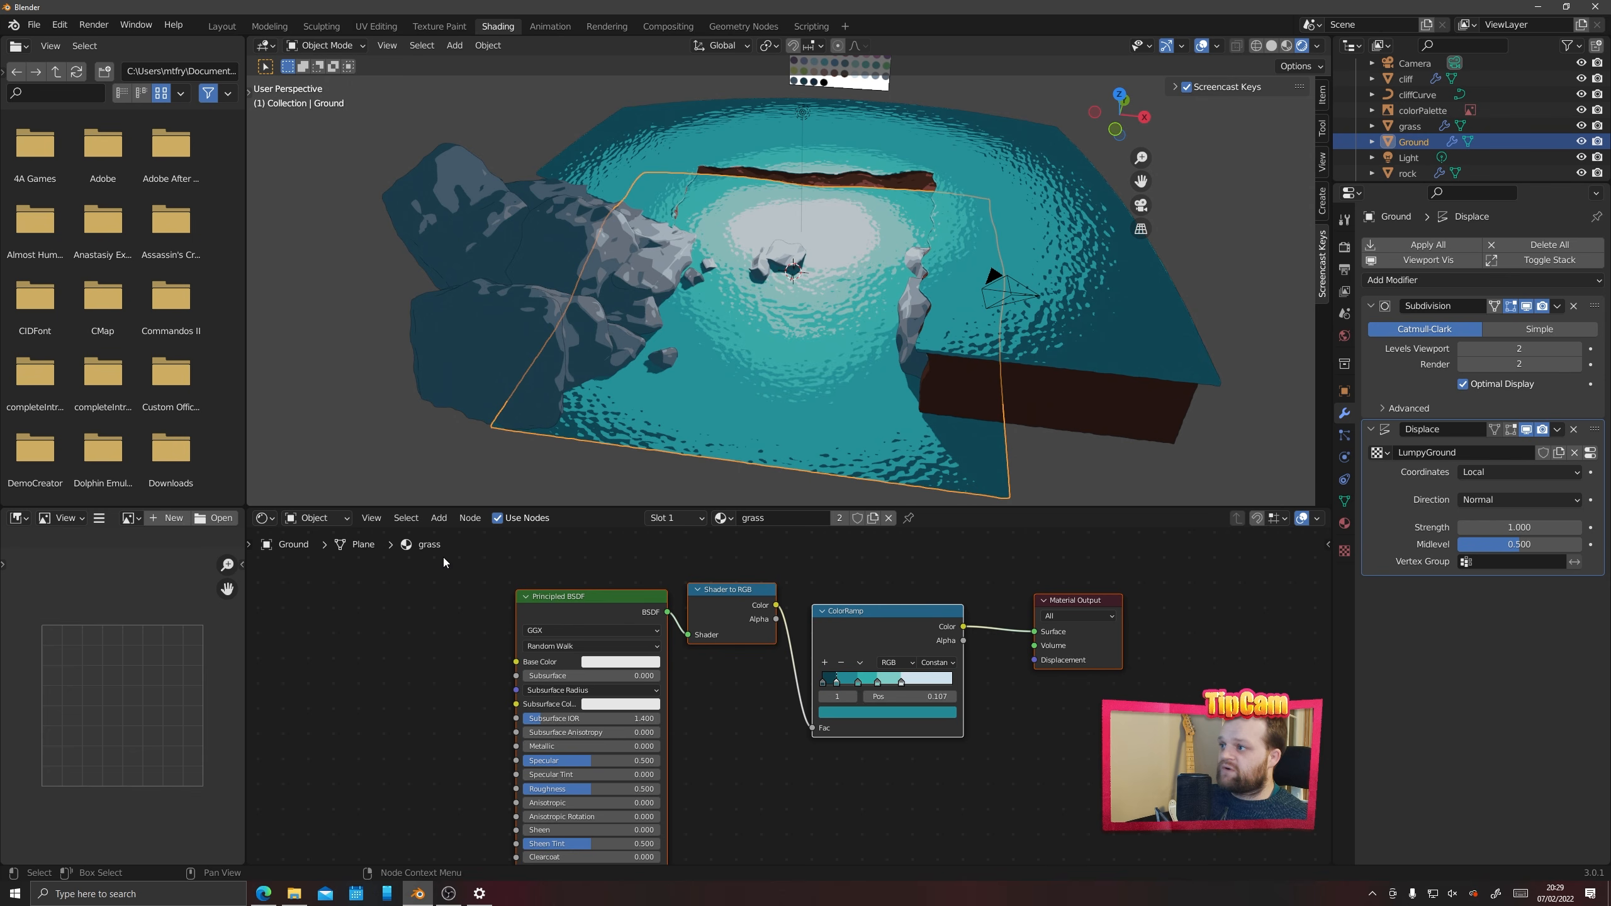
{"action": "left_click_drag", "start_coordinate": [442, 554], "coordinate": [982, 790]}
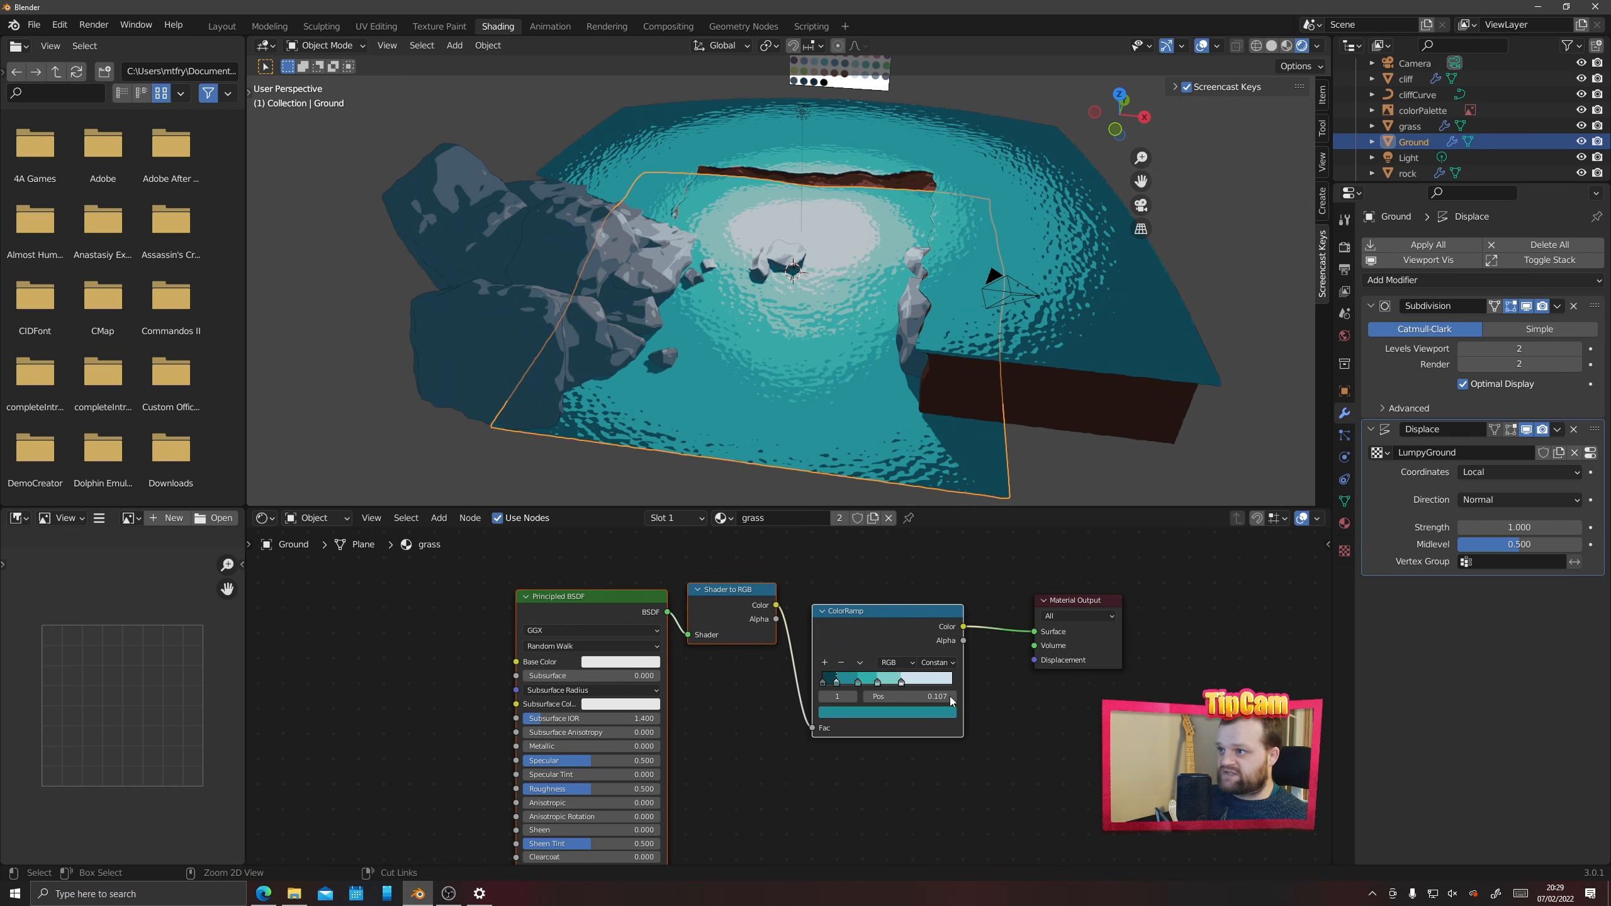
{"action": "left_click", "coordinate": [723, 518]}
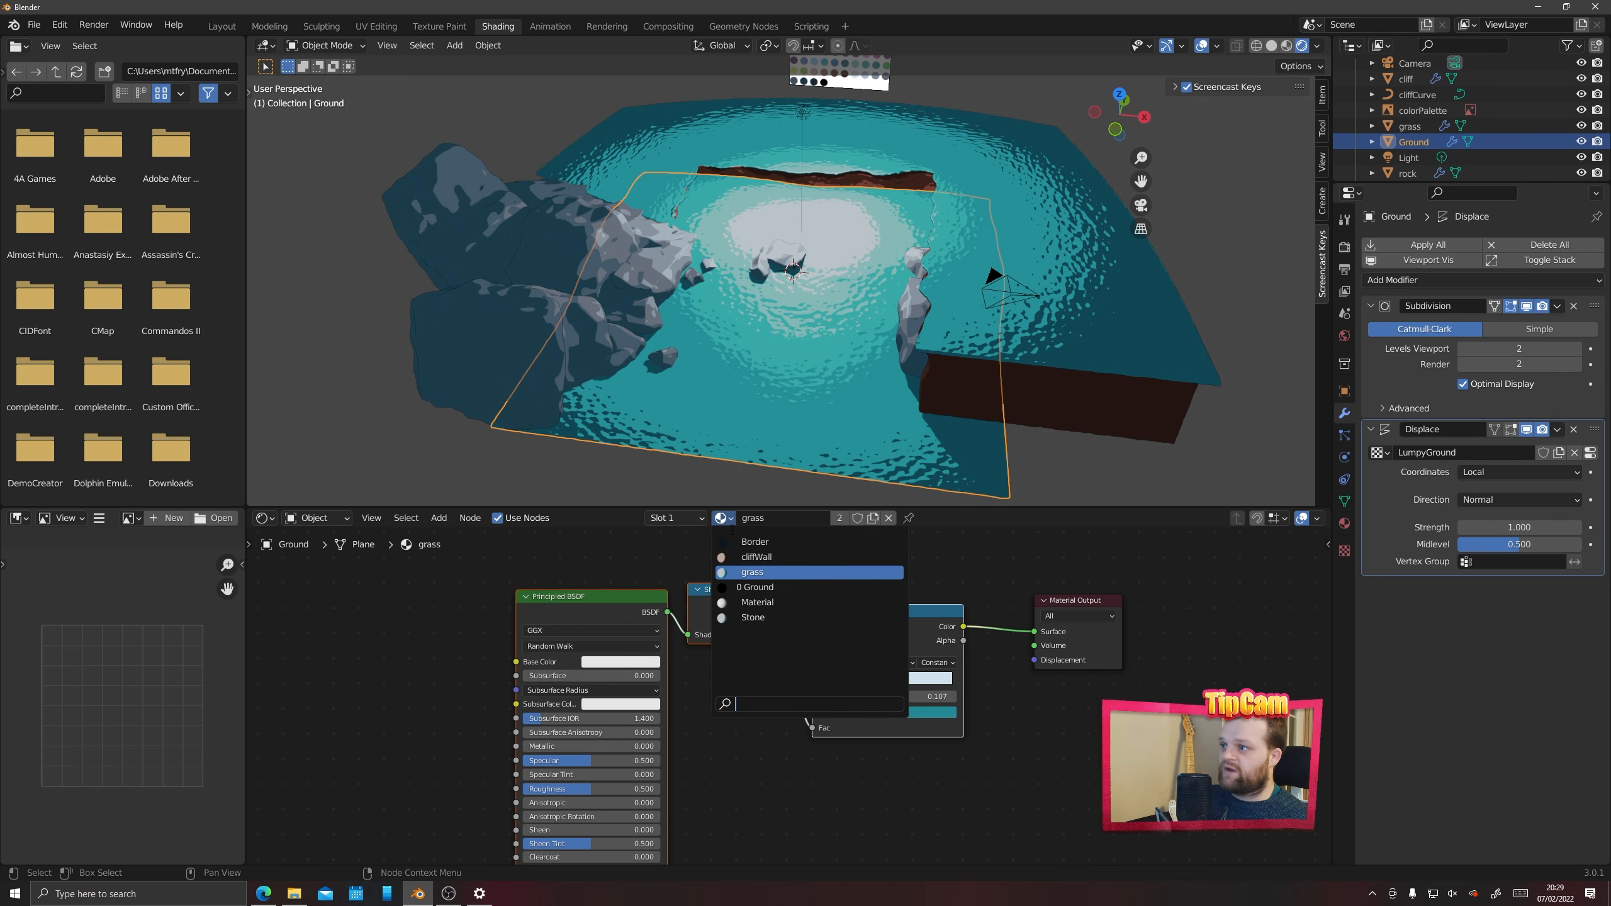
{"action": "left_click", "coordinate": [751, 588]}
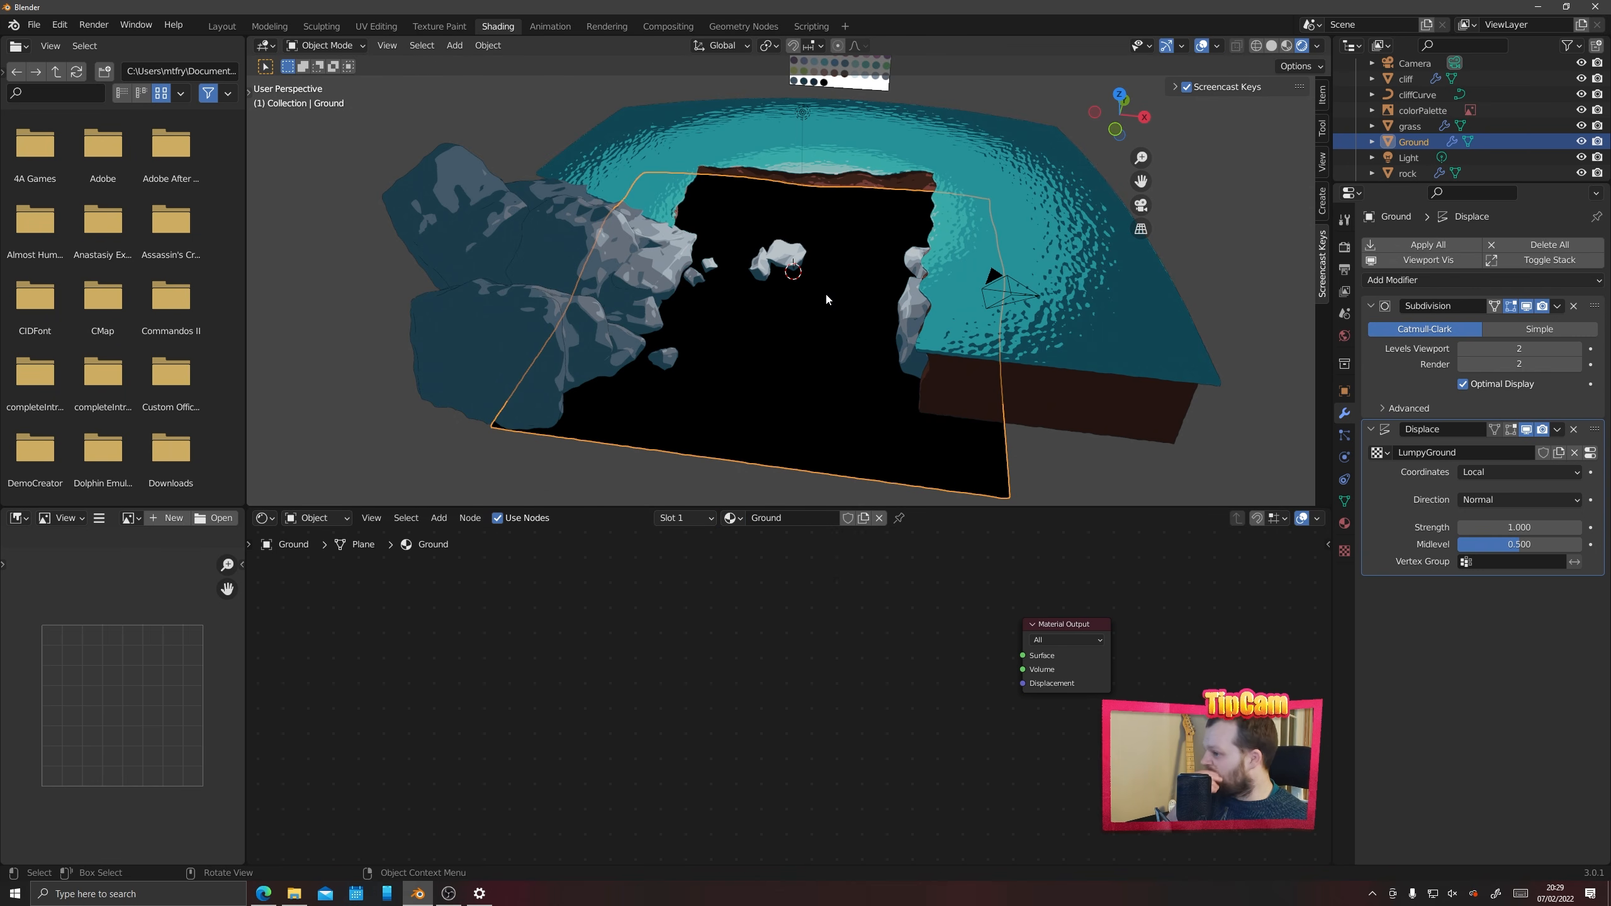
{"action": "scroll", "coordinate": [761, 661], "scroll_direction": "down", "scroll_amount": 2}
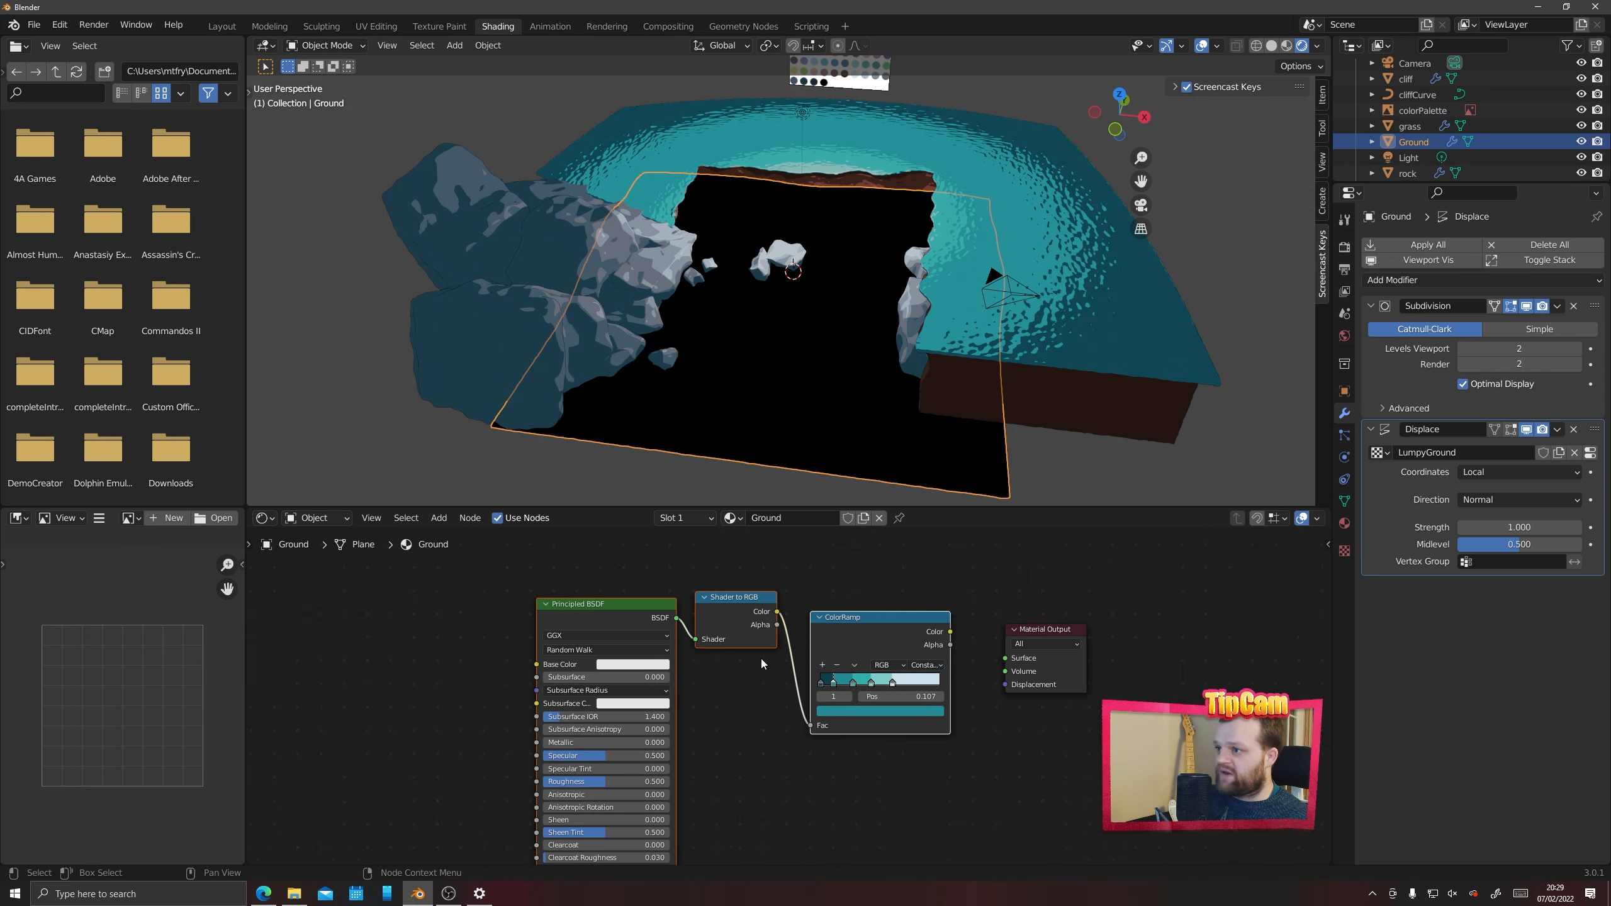
{"action": "left_click_drag", "start_coordinate": [666, 625], "coordinate": [521, 585]}
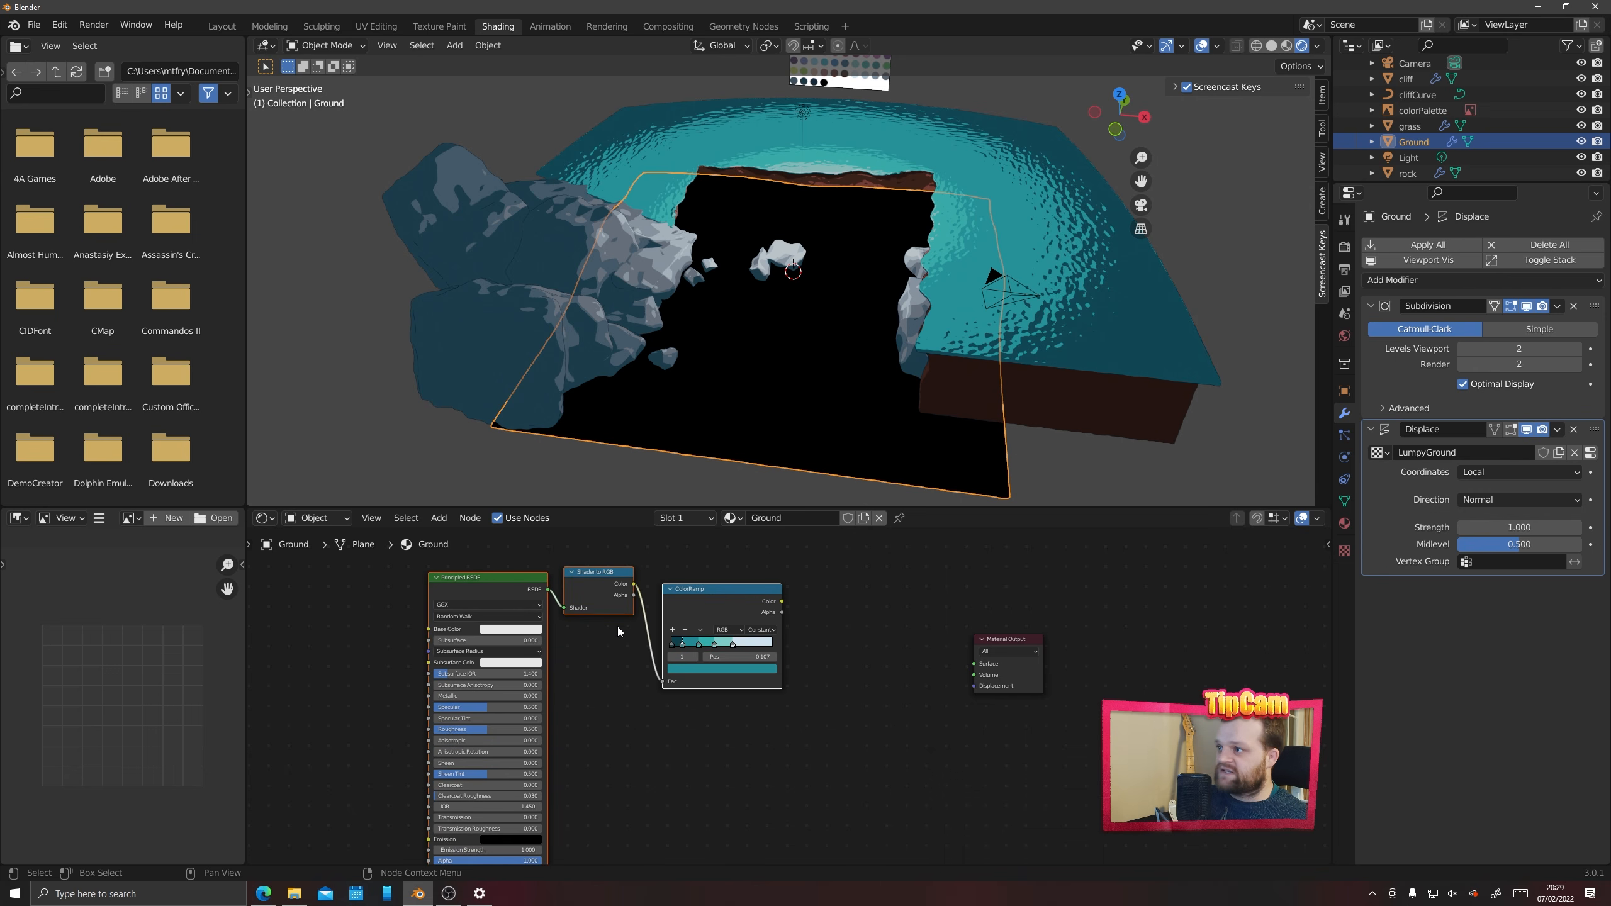
Recolour the Ground ColorRamp's stops with sand tones sampled from the colour palette, ranging from orange to pale yellow
{"action": "scroll", "coordinate": [625, 631], "scroll_direction": "up", "scroll_amount": 3}
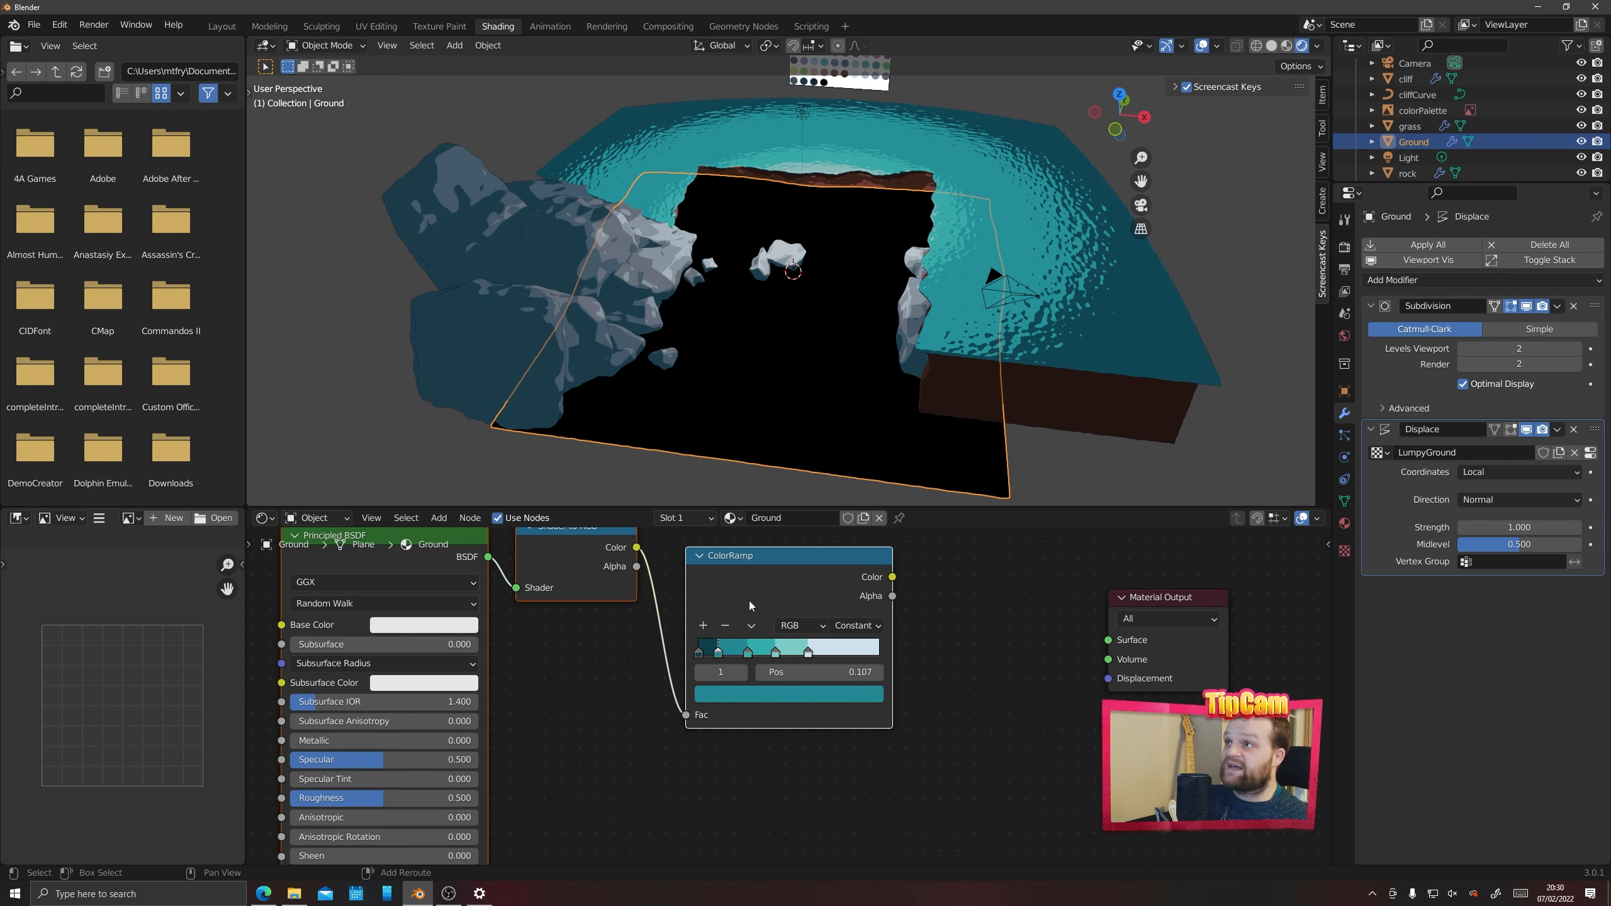
{"action": "middle_click_drag", "start_coordinate": [749, 601], "coordinate": [747, 683]}
{"action": "scroll", "coordinate": [792, 165], "scroll_direction": "down", "scroll_amount": 3}
{"action": "middle_click_drag", "start_coordinate": [795, 143], "coordinate": [781, 297], "text": "shift"}
{"action": "scroll", "coordinate": [770, 335], "scroll_direction": "up", "scroll_amount": 9}
{"action": "middle_click_drag", "start_coordinate": [711, 364], "coordinate": [834, 79]}
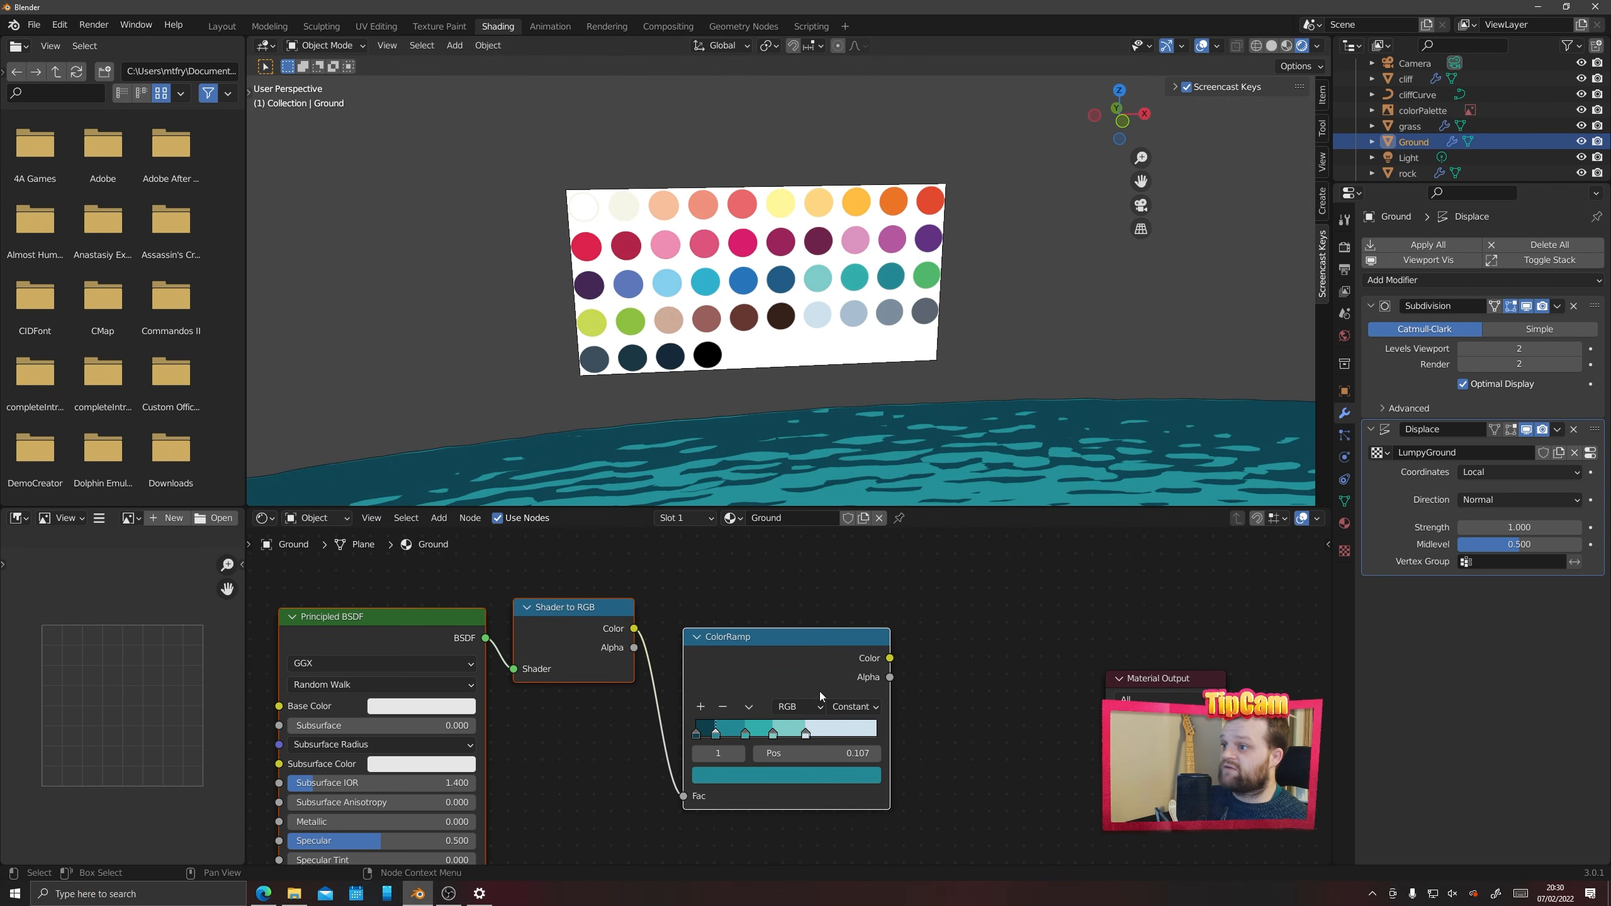
{"action": "left_click", "coordinate": [805, 733]}
{"action": "left_click", "coordinate": [828, 775]}
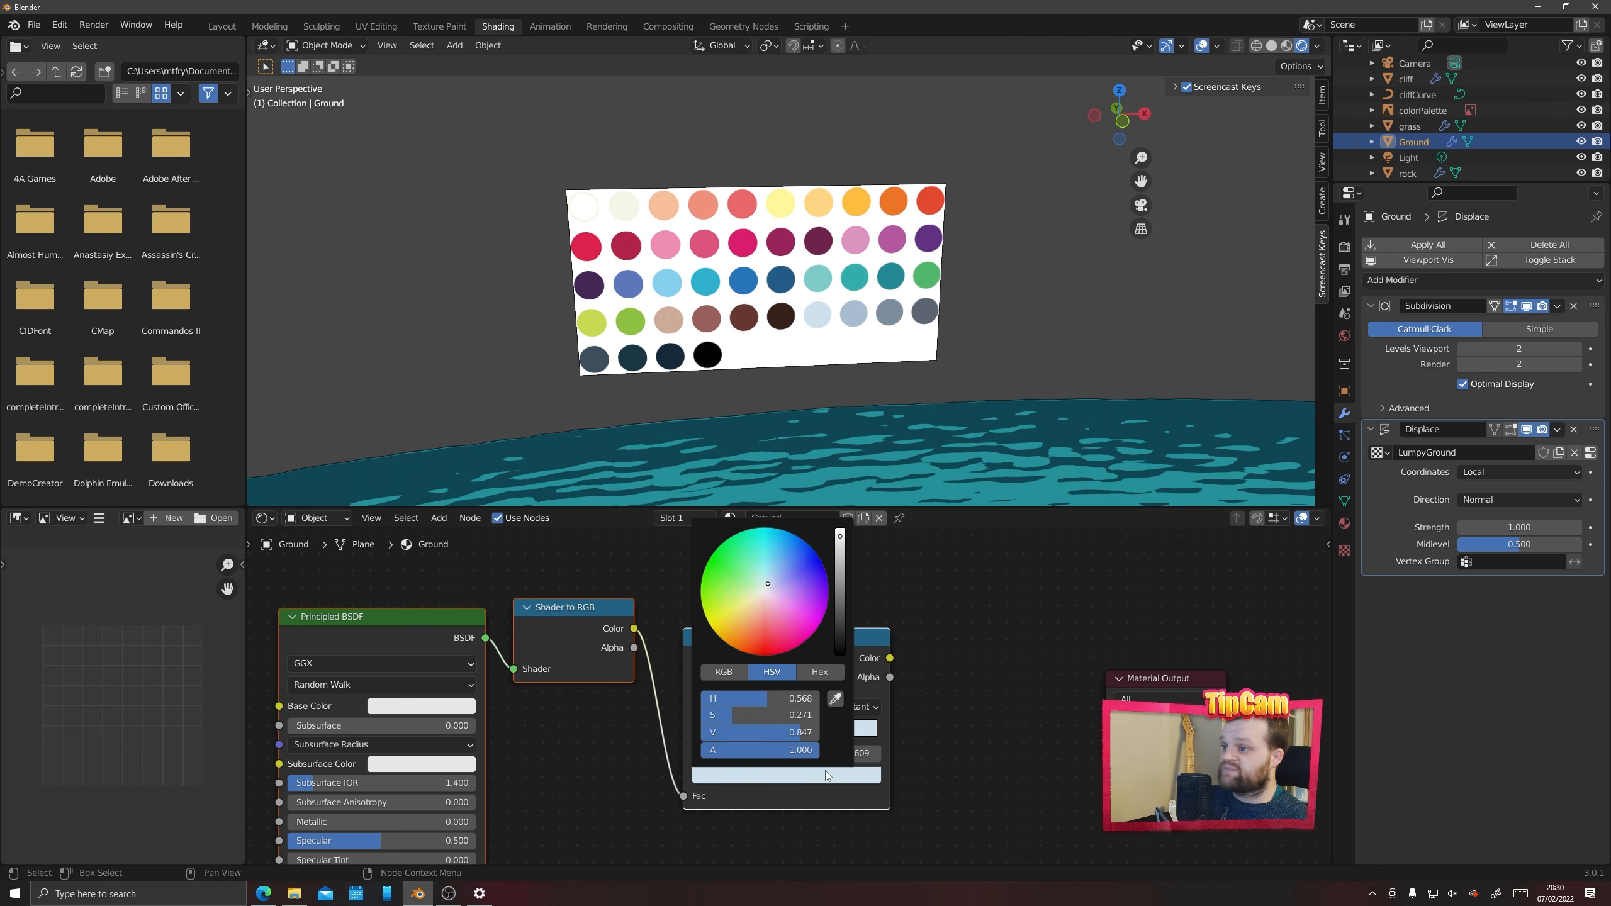
{"action": "left_click", "coordinate": [838, 704]}
{"action": "left_click", "coordinate": [776, 200]}
{"action": "left_click", "coordinate": [774, 734]}
{"action": "left_click", "coordinate": [745, 734]}
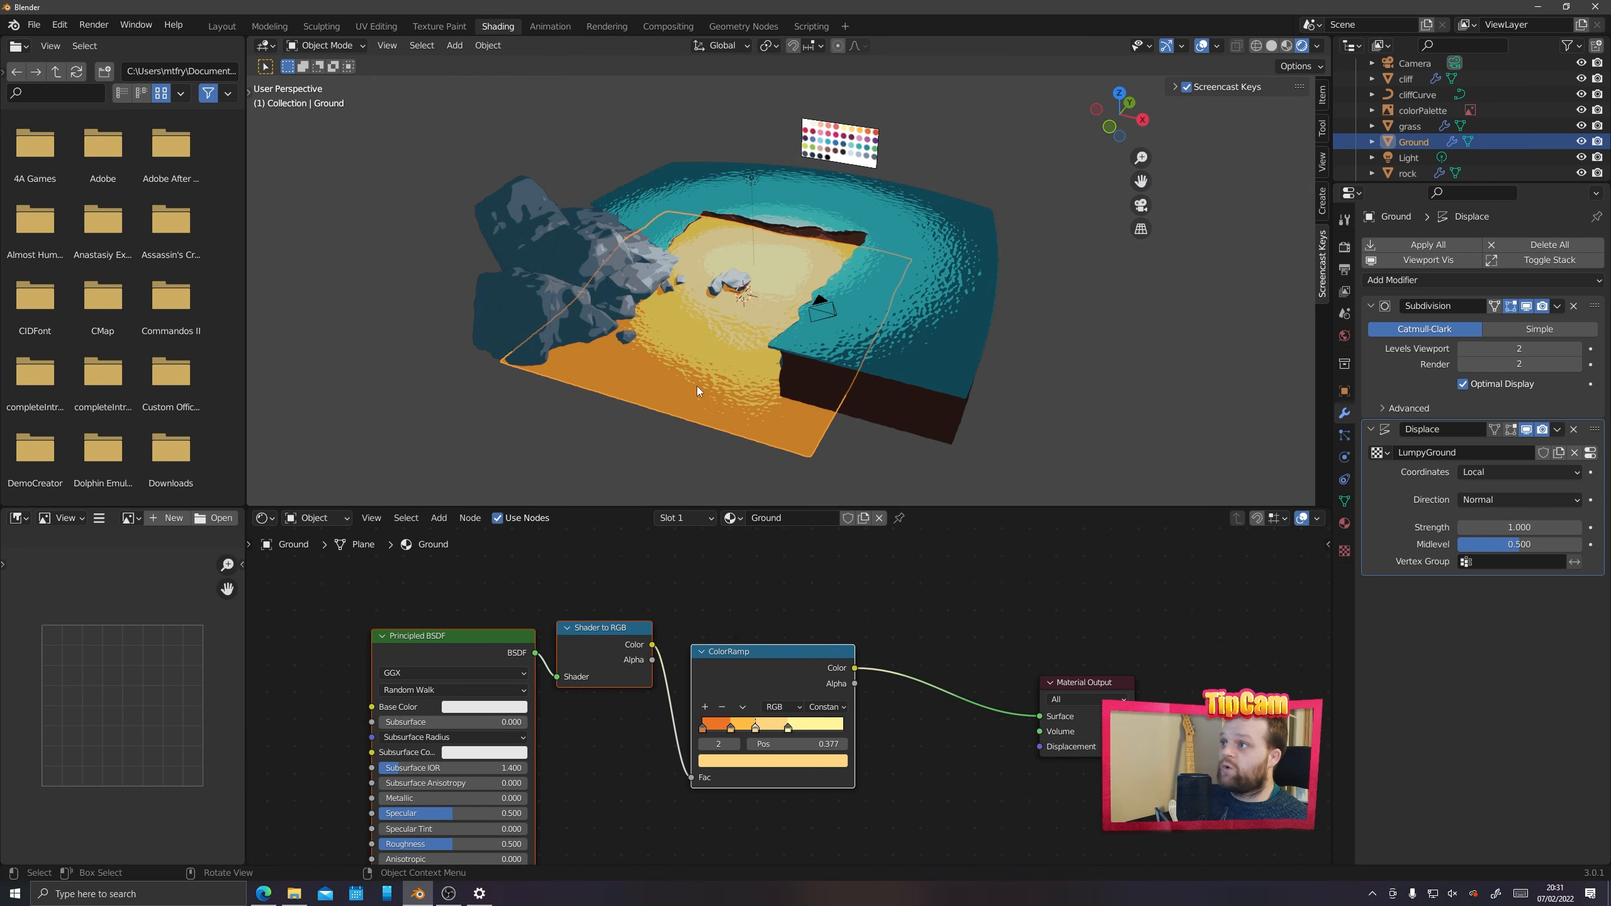
Disconnect the Ground ColorRamp from the Material Output and group the Principled BSDF, Shader to RGB and ColorRamp nodes
{"action": "middle_click_drag", "start_coordinate": [621, 400], "coordinate": [718, 364], "text": "shift"}
{"action": "middle_click_drag", "start_coordinate": [693, 434], "coordinate": [761, 406]}
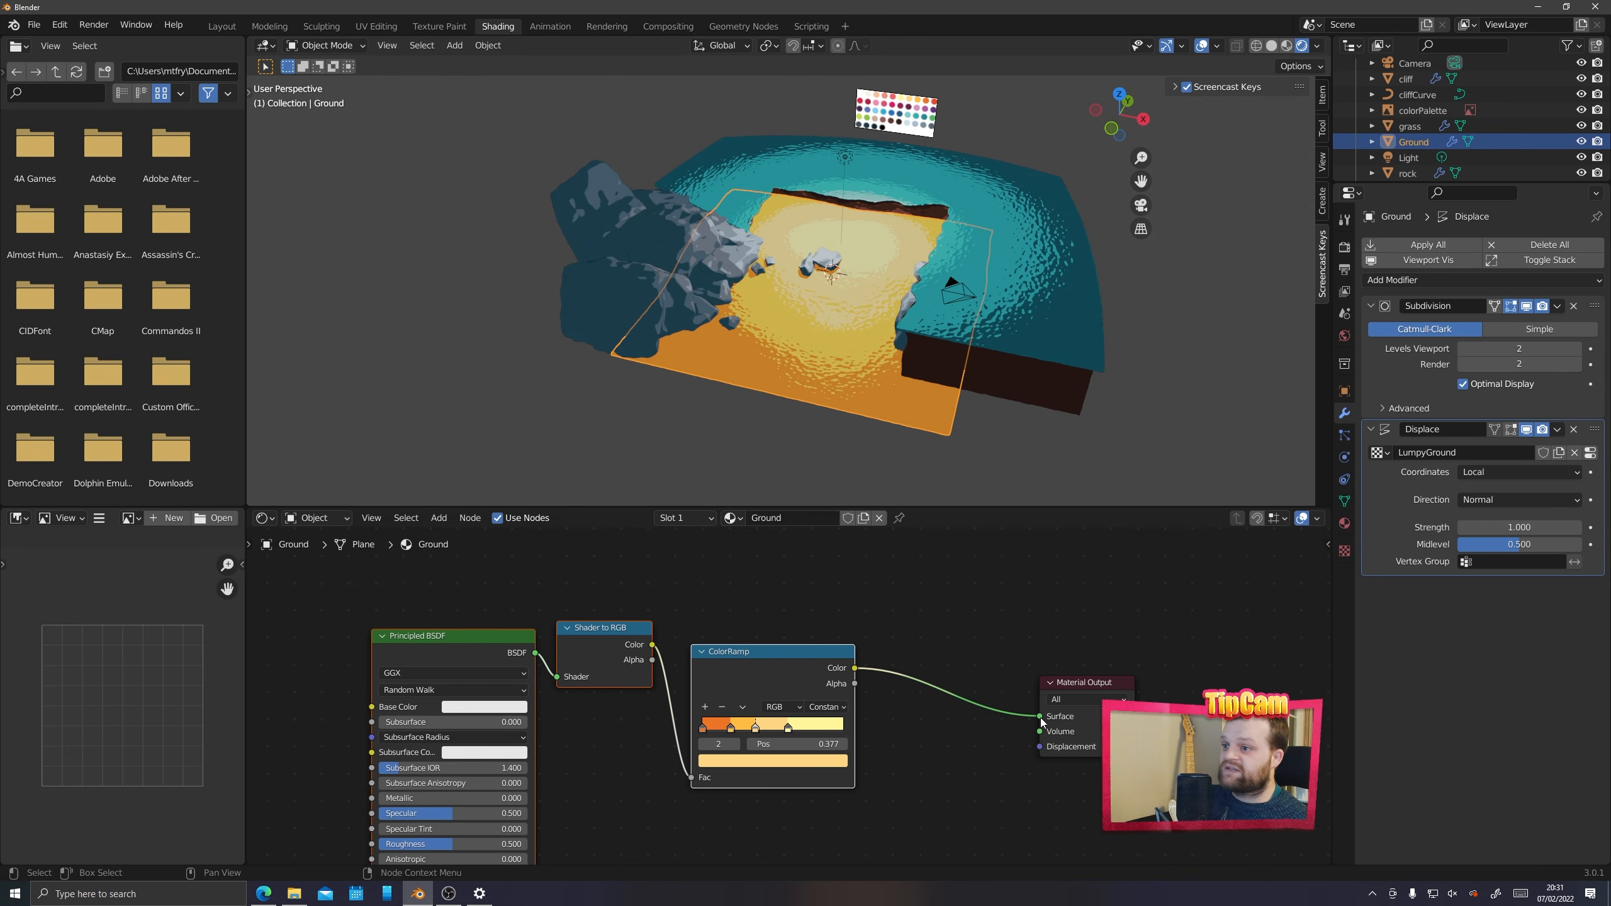
{"action": "left_click_drag", "start_coordinate": [1040, 716], "coordinate": [1008, 688]}
{"action": "middle_click_drag", "start_coordinate": [416, 679], "coordinate": [462, 662]}
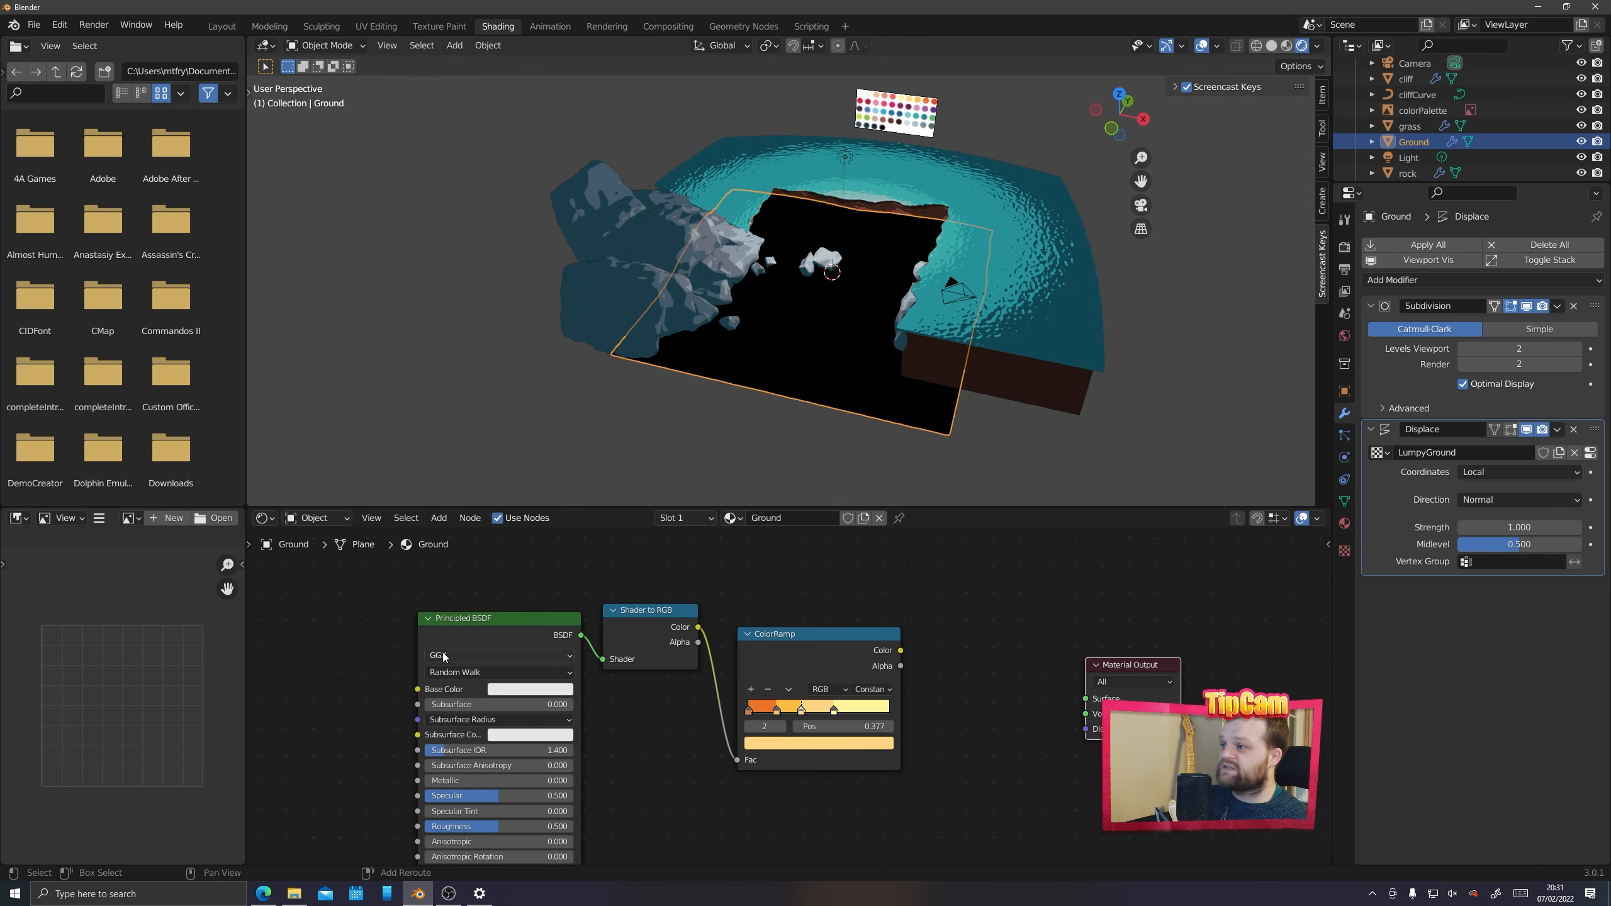
{"action": "left_click_drag", "start_coordinate": [352, 592], "coordinate": [831, 748]}
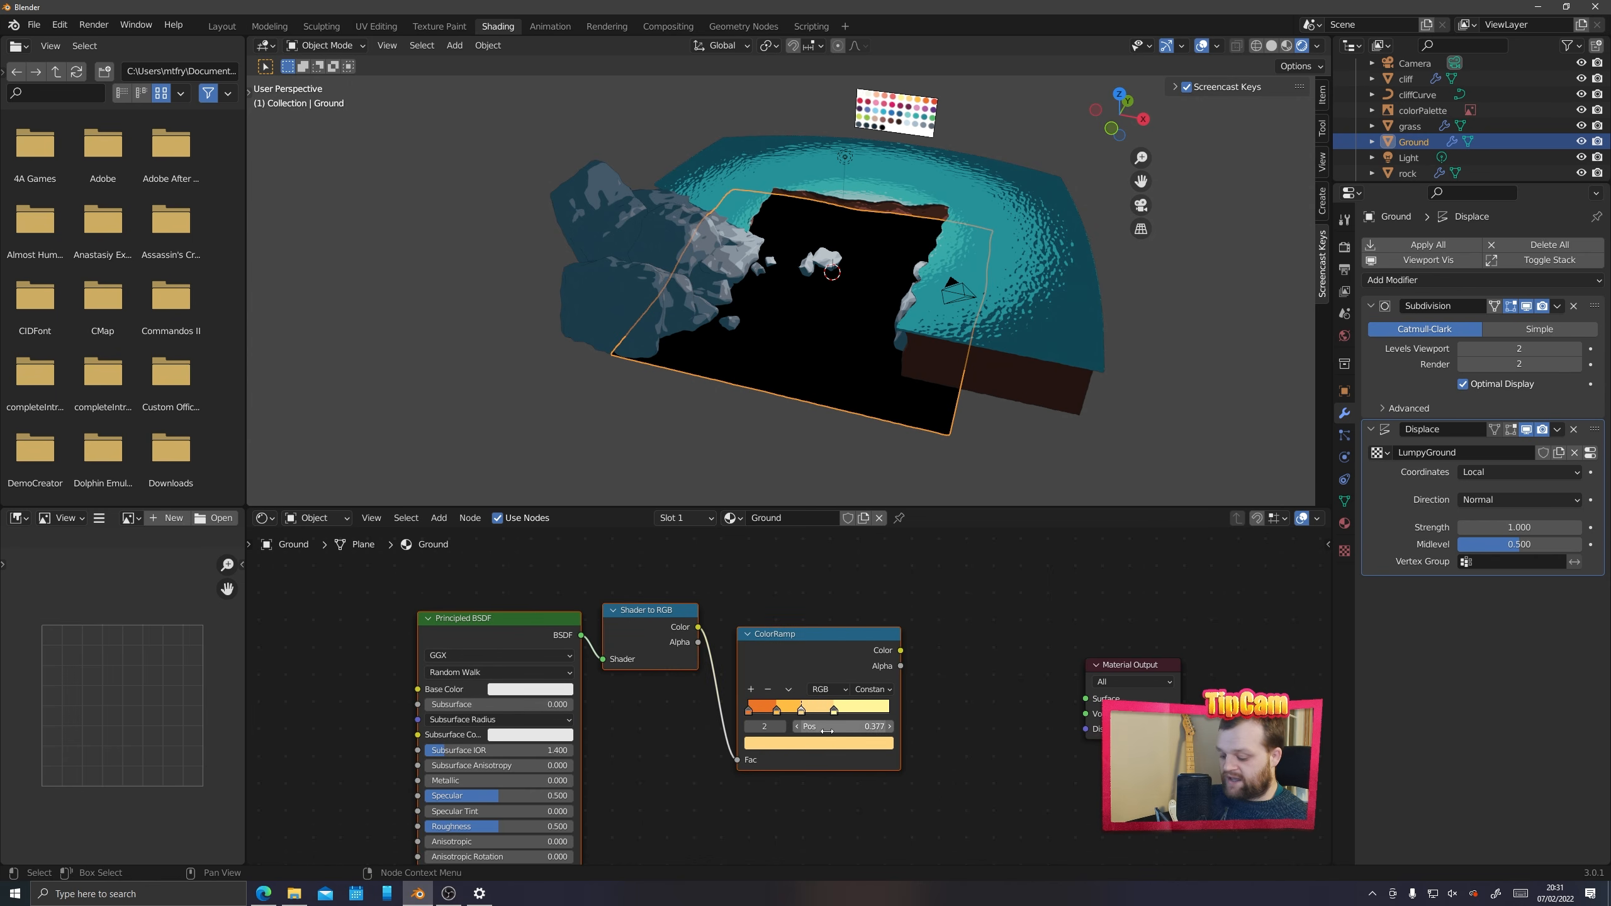
{"action": "key", "text": "ctrl+g"}
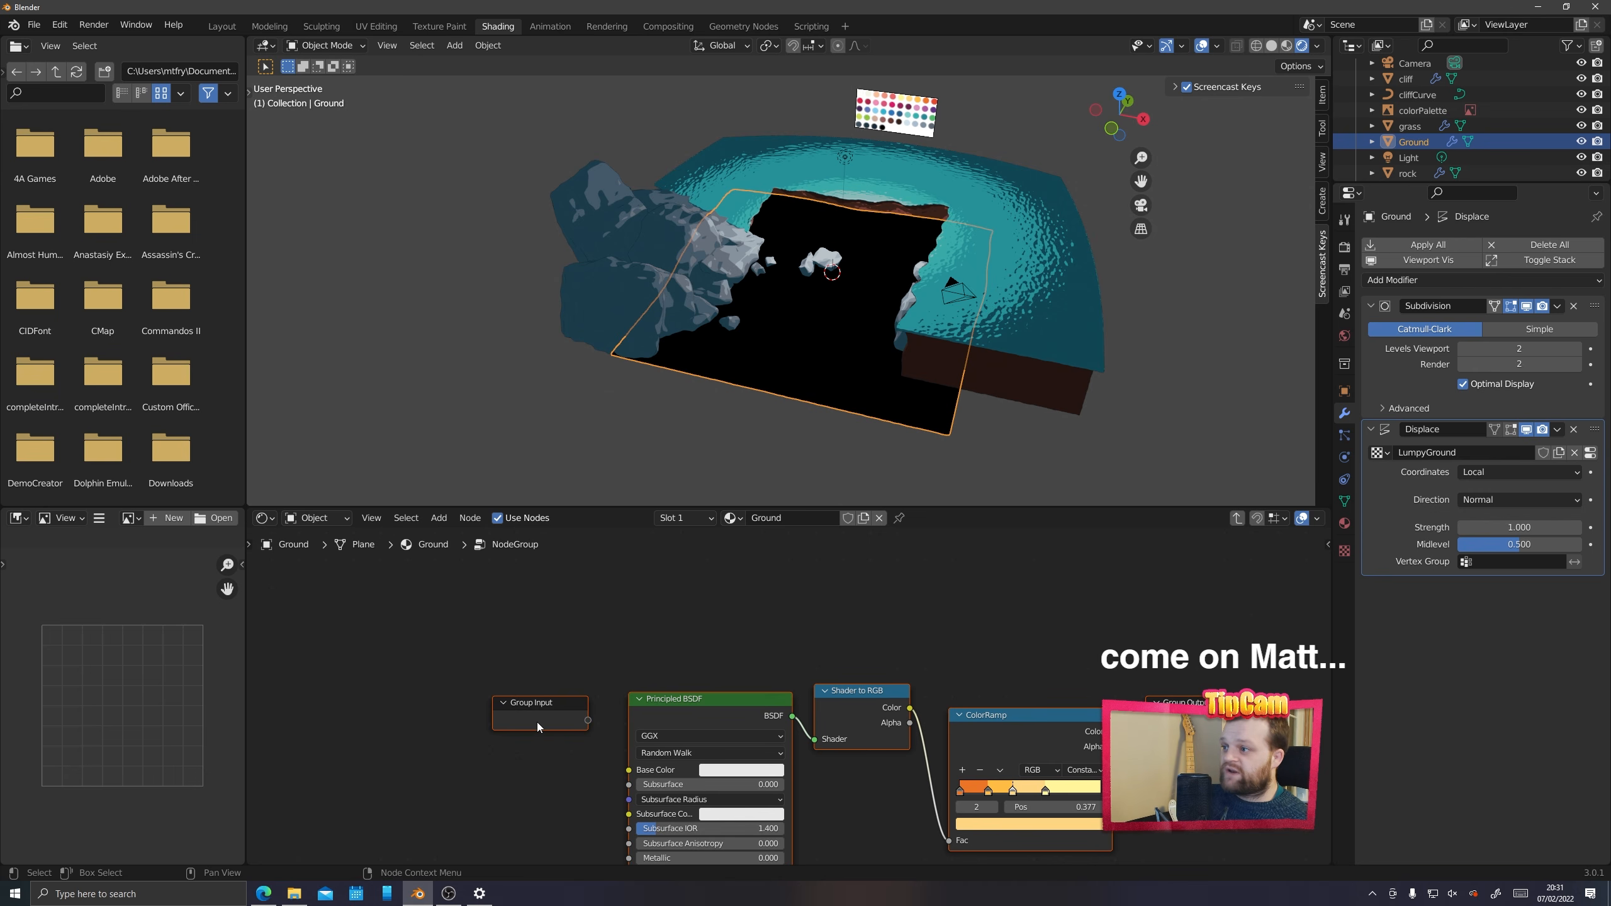
Expose Base Color as the ground node group's input and the ColorRamp's Color as its output, and leave the group
{"action": "left_click_drag", "start_coordinate": [588, 724], "coordinate": [628, 772]}
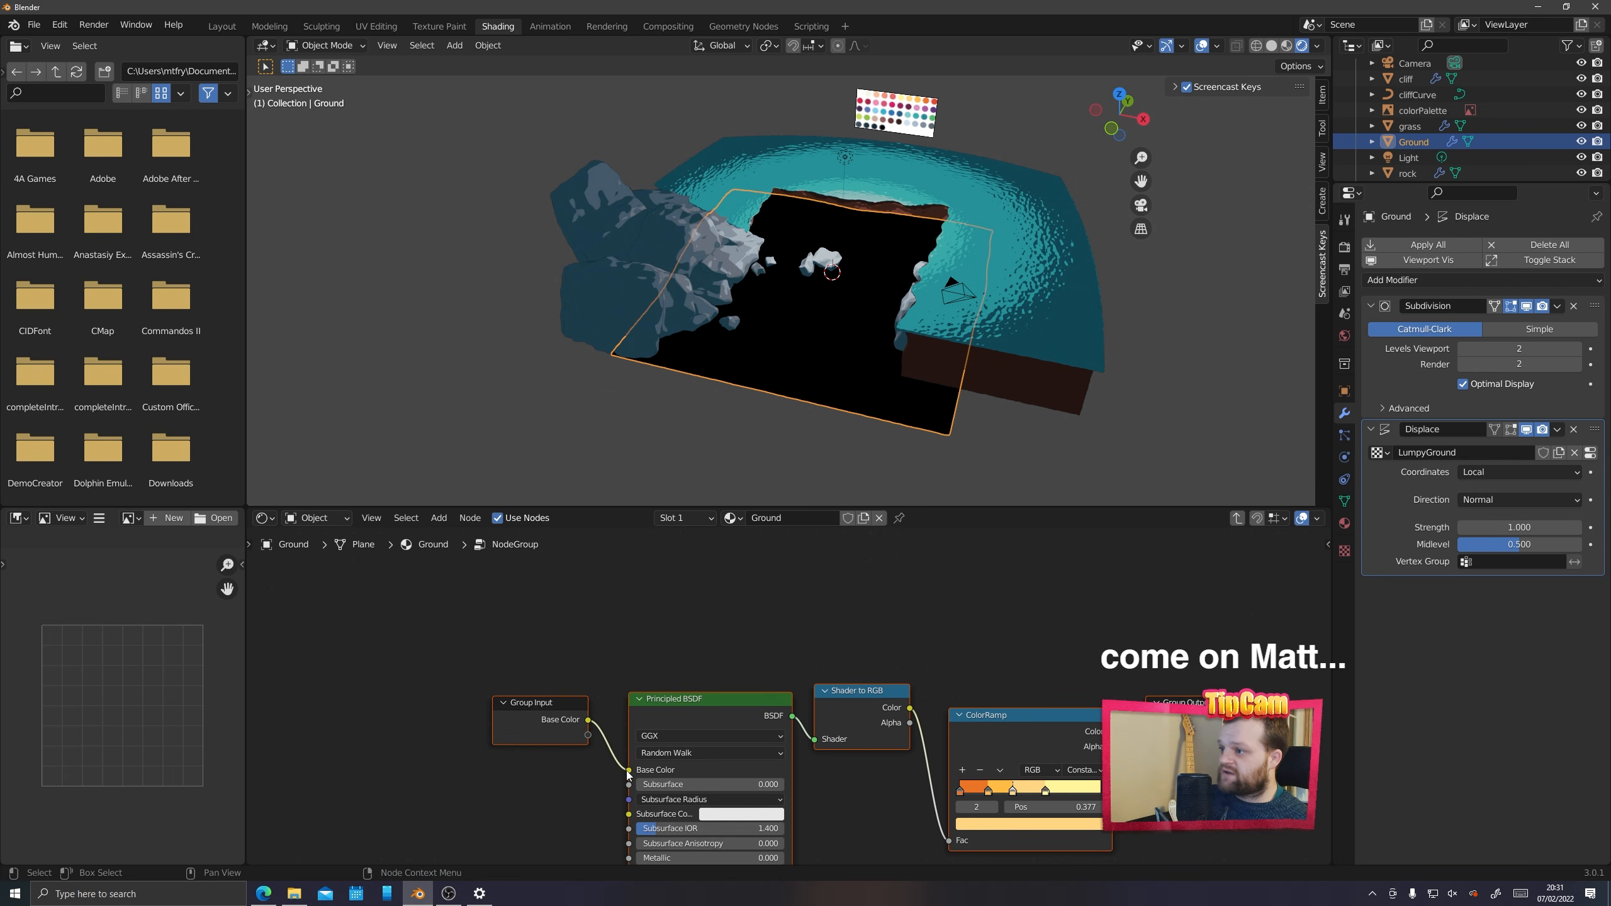
{"action": "left_click_drag", "start_coordinate": [1112, 732], "coordinate": [1146, 720]}
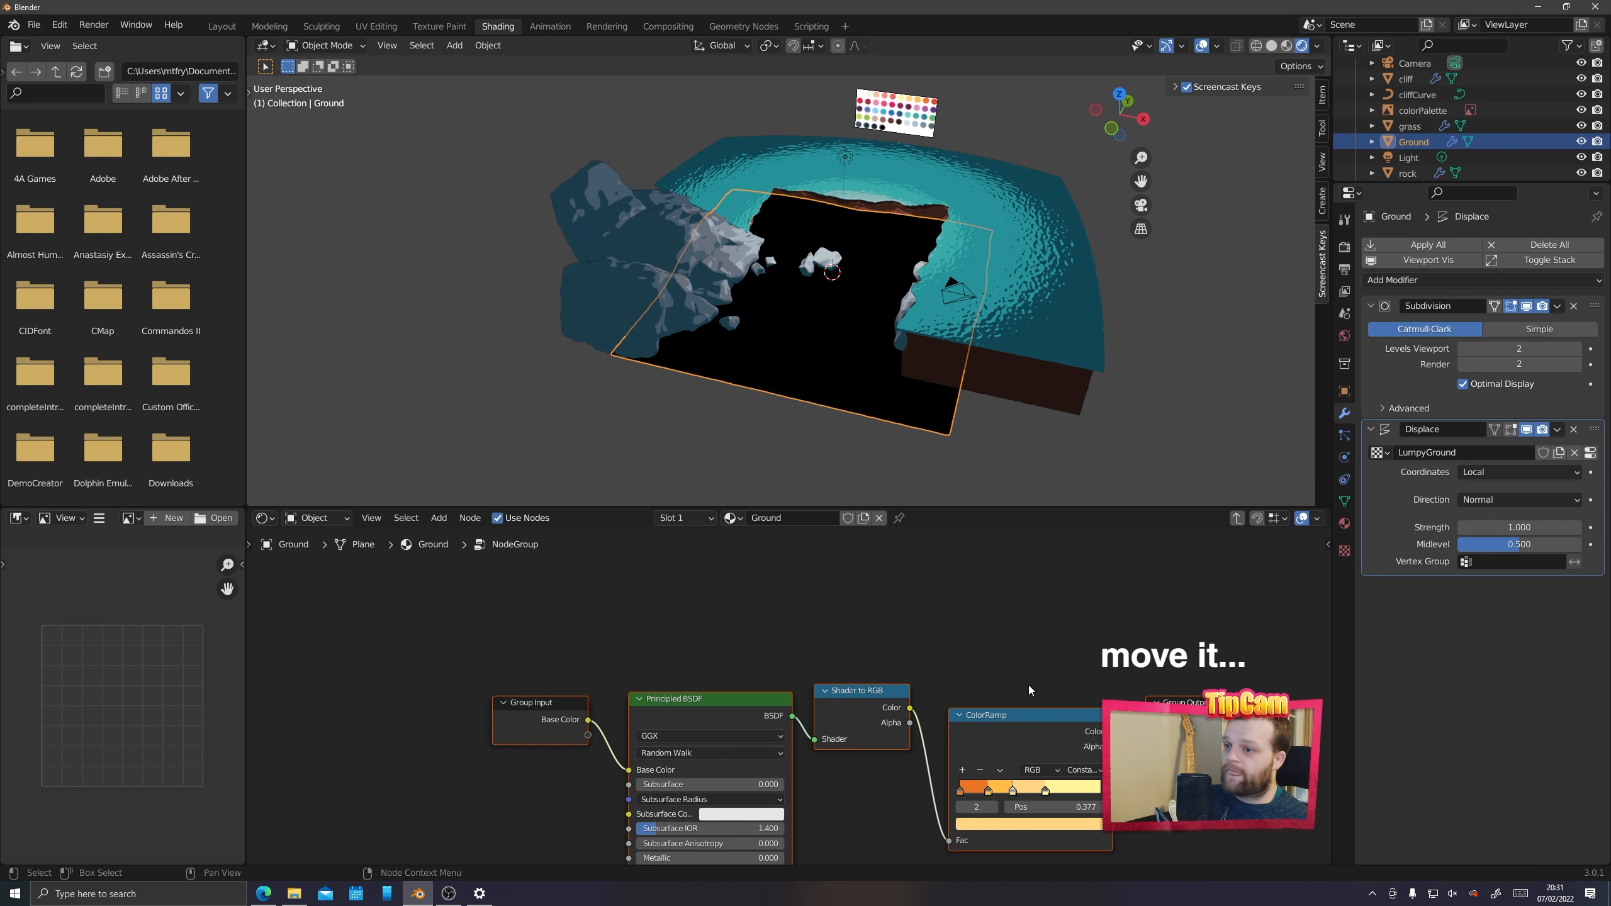
{"action": "middle_click_drag", "start_coordinate": [903, 626], "coordinate": [728, 507]}
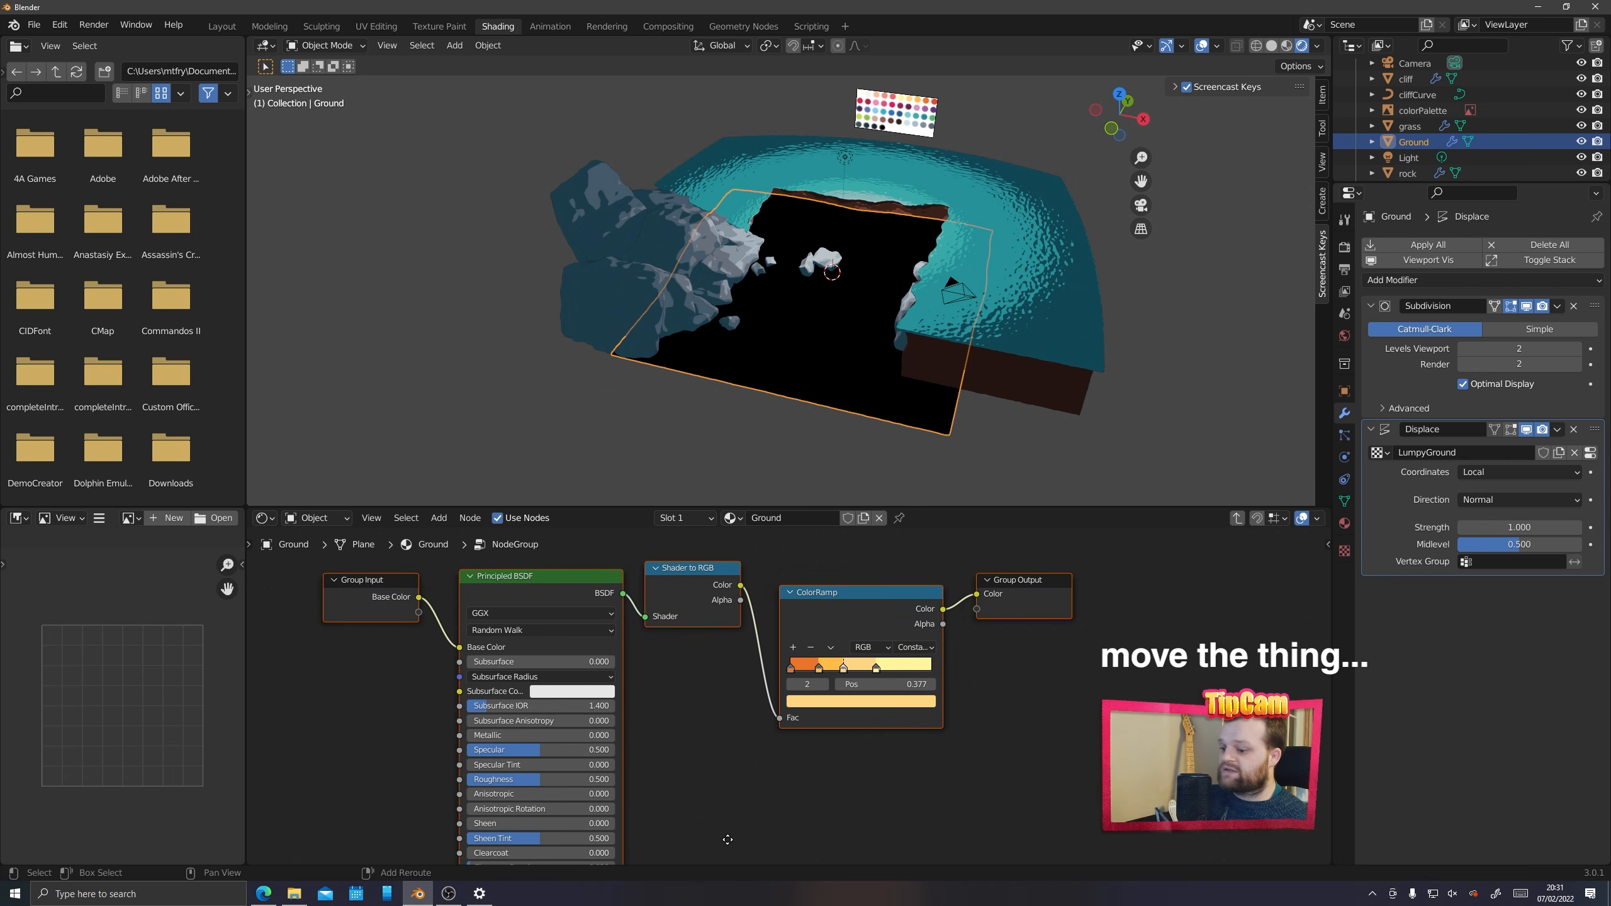
{"action": "left_click", "coordinate": [1237, 519]}
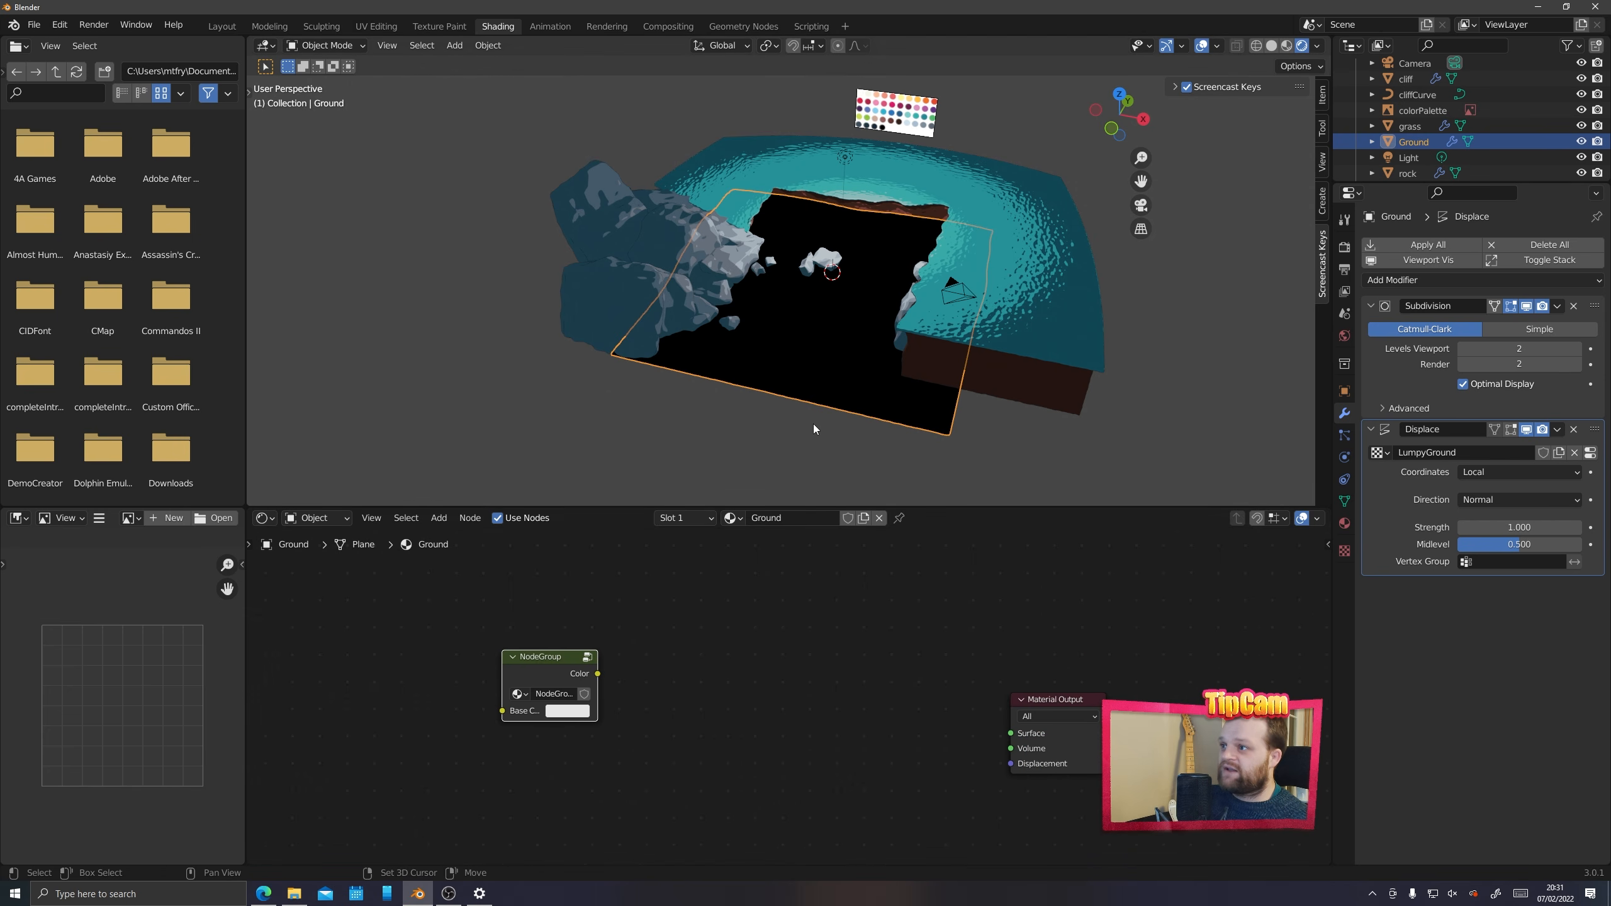
Move the ground node group closer to the Material Output, check its contents and rename it Sand
{"action": "left_click_drag", "start_coordinate": [553, 668], "coordinate": [641, 661]}
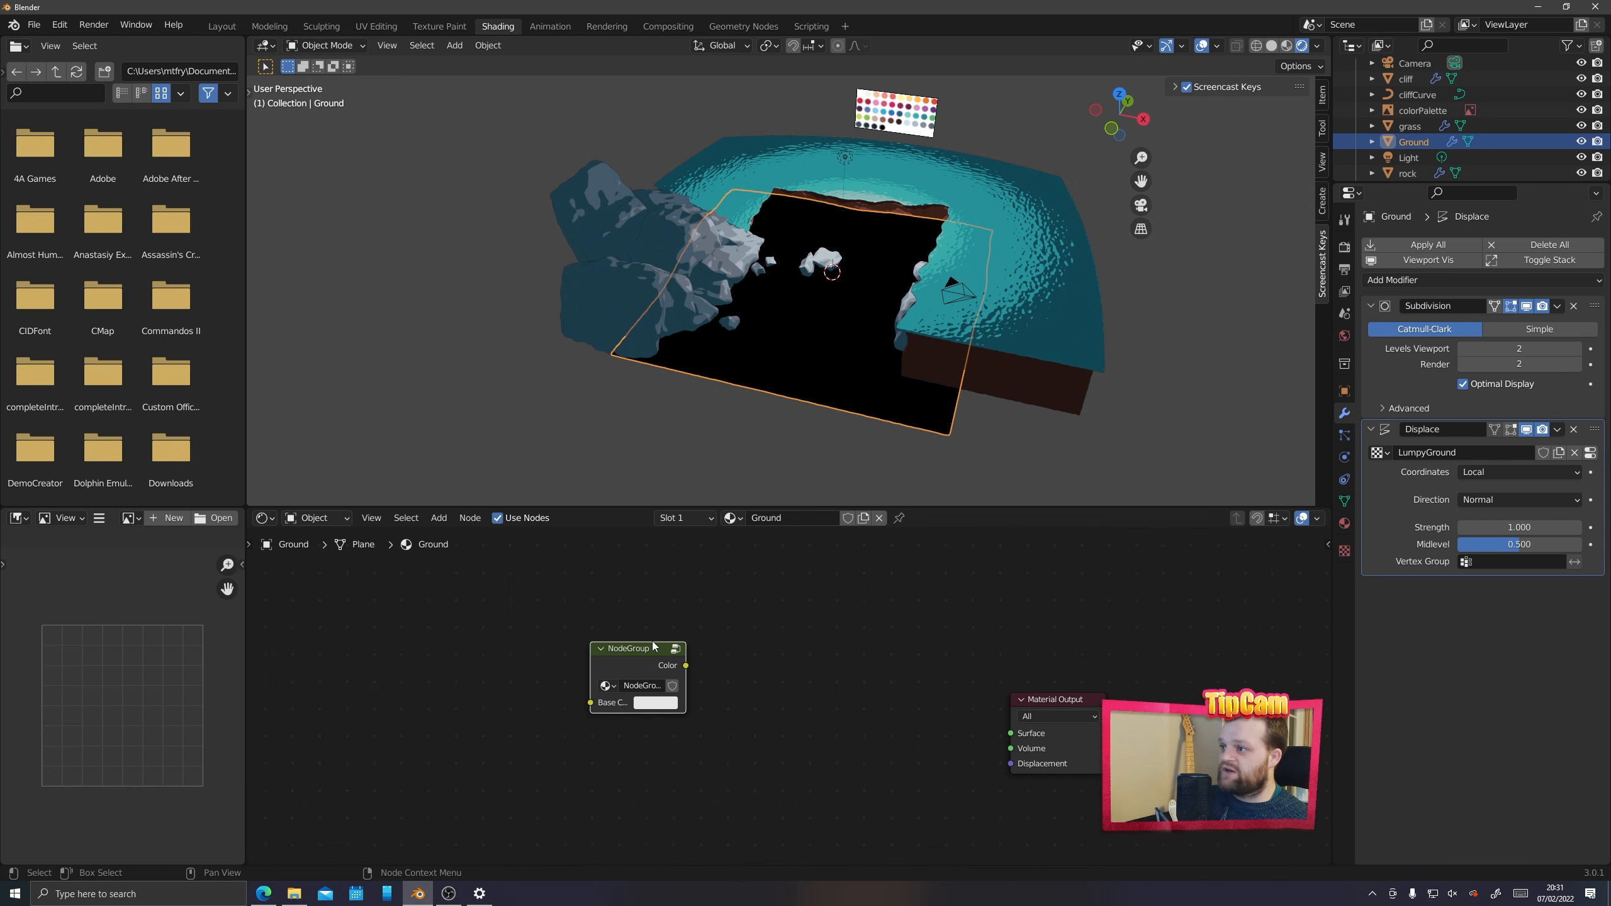
{"action": "left_click", "coordinate": [673, 648]}
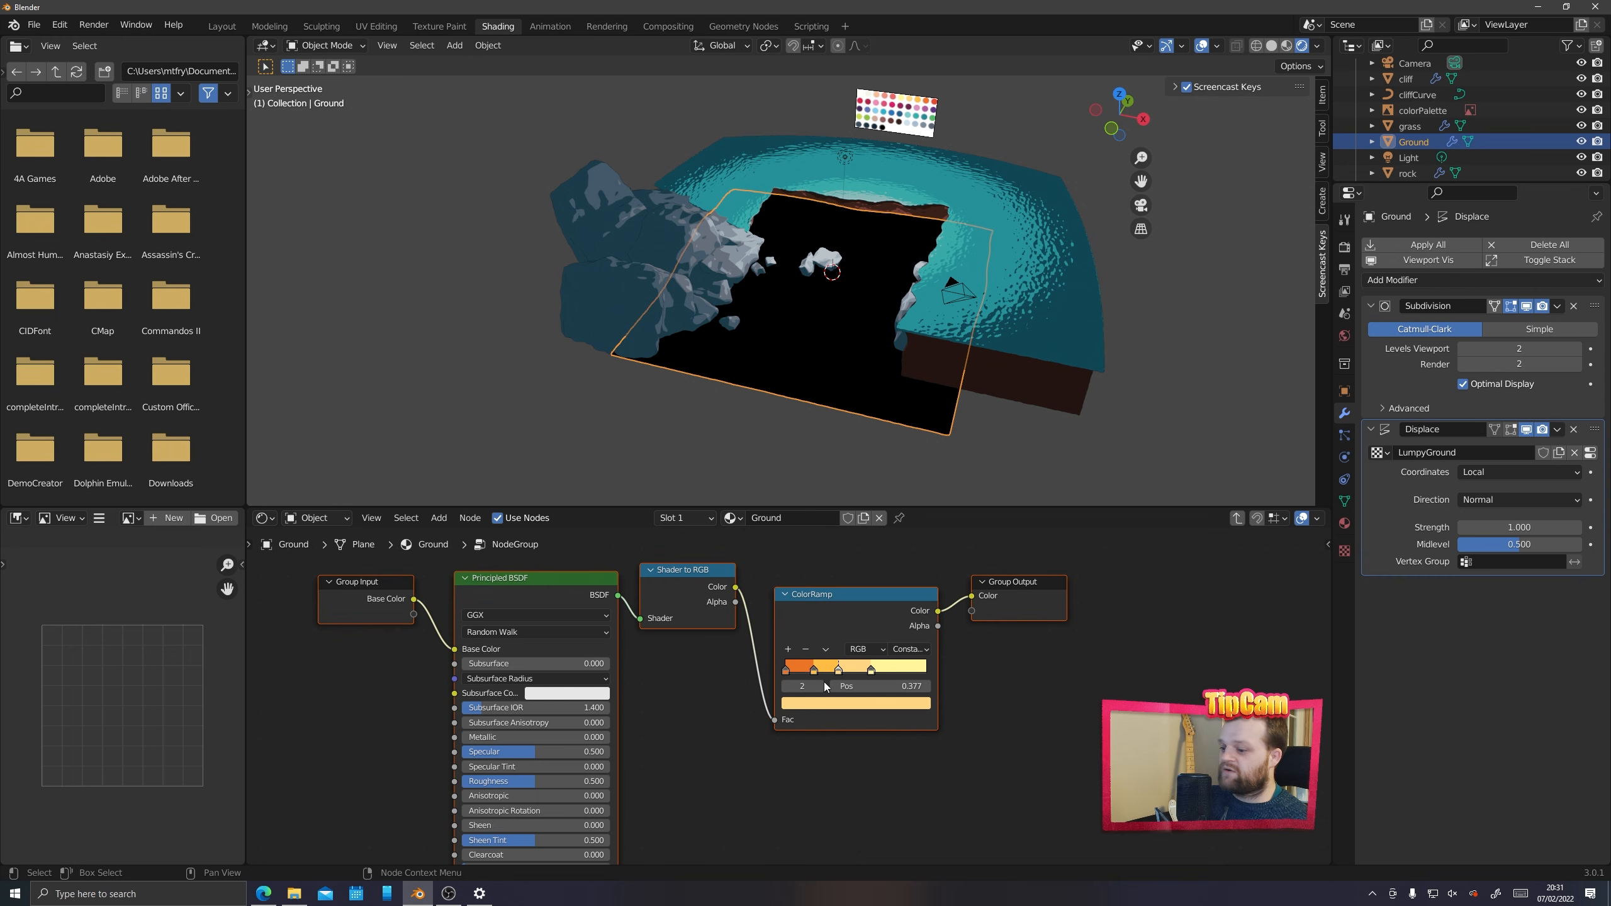
{"action": "left_click", "coordinate": [1237, 519]}
{"action": "double_click", "coordinate": [638, 686]}
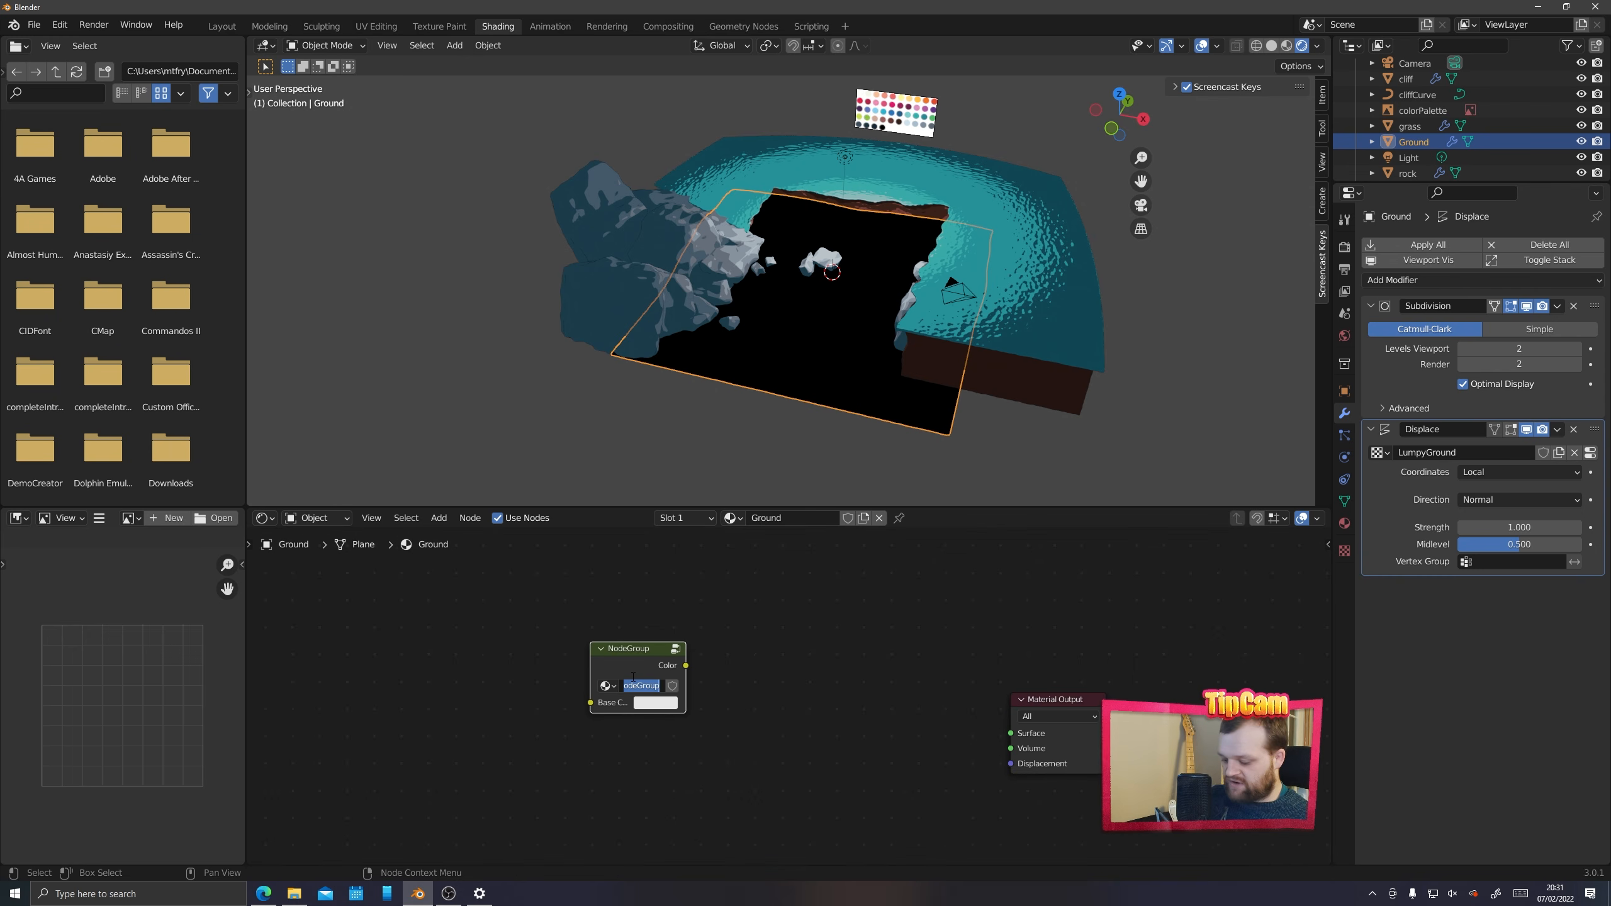
{"action": "type", "text": "Sand"}
{"action": "key", "text": "Return"}
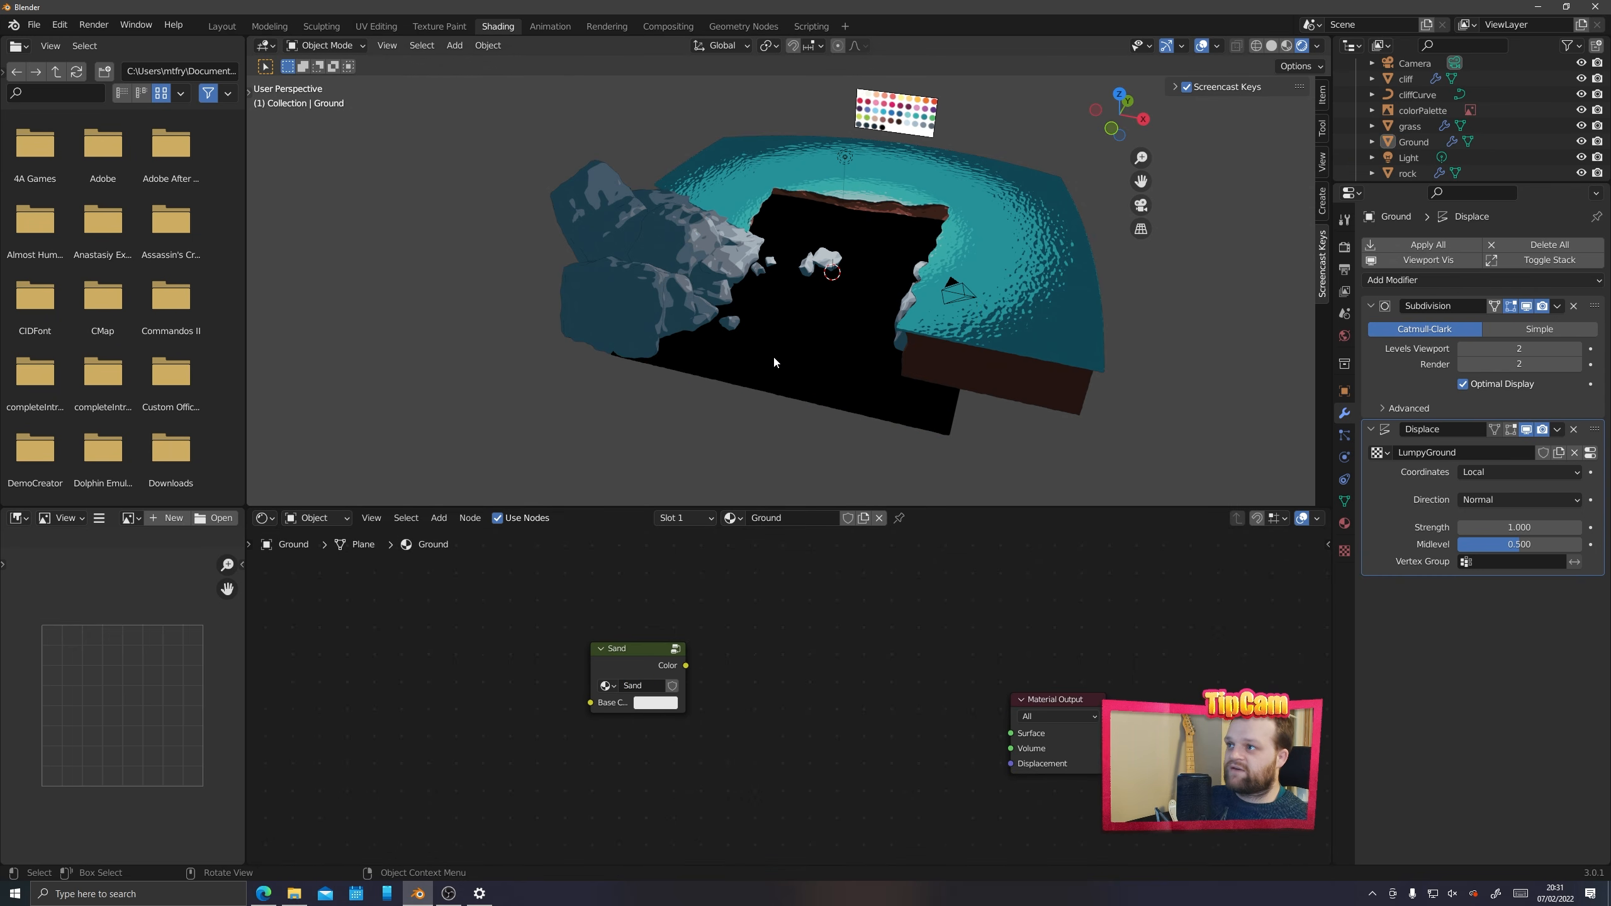
Switch the ground to the cliffWall material, disconnect its ColorRamp from the Material Output and group its three shading nodes
{"action": "left_click", "coordinate": [735, 521]}
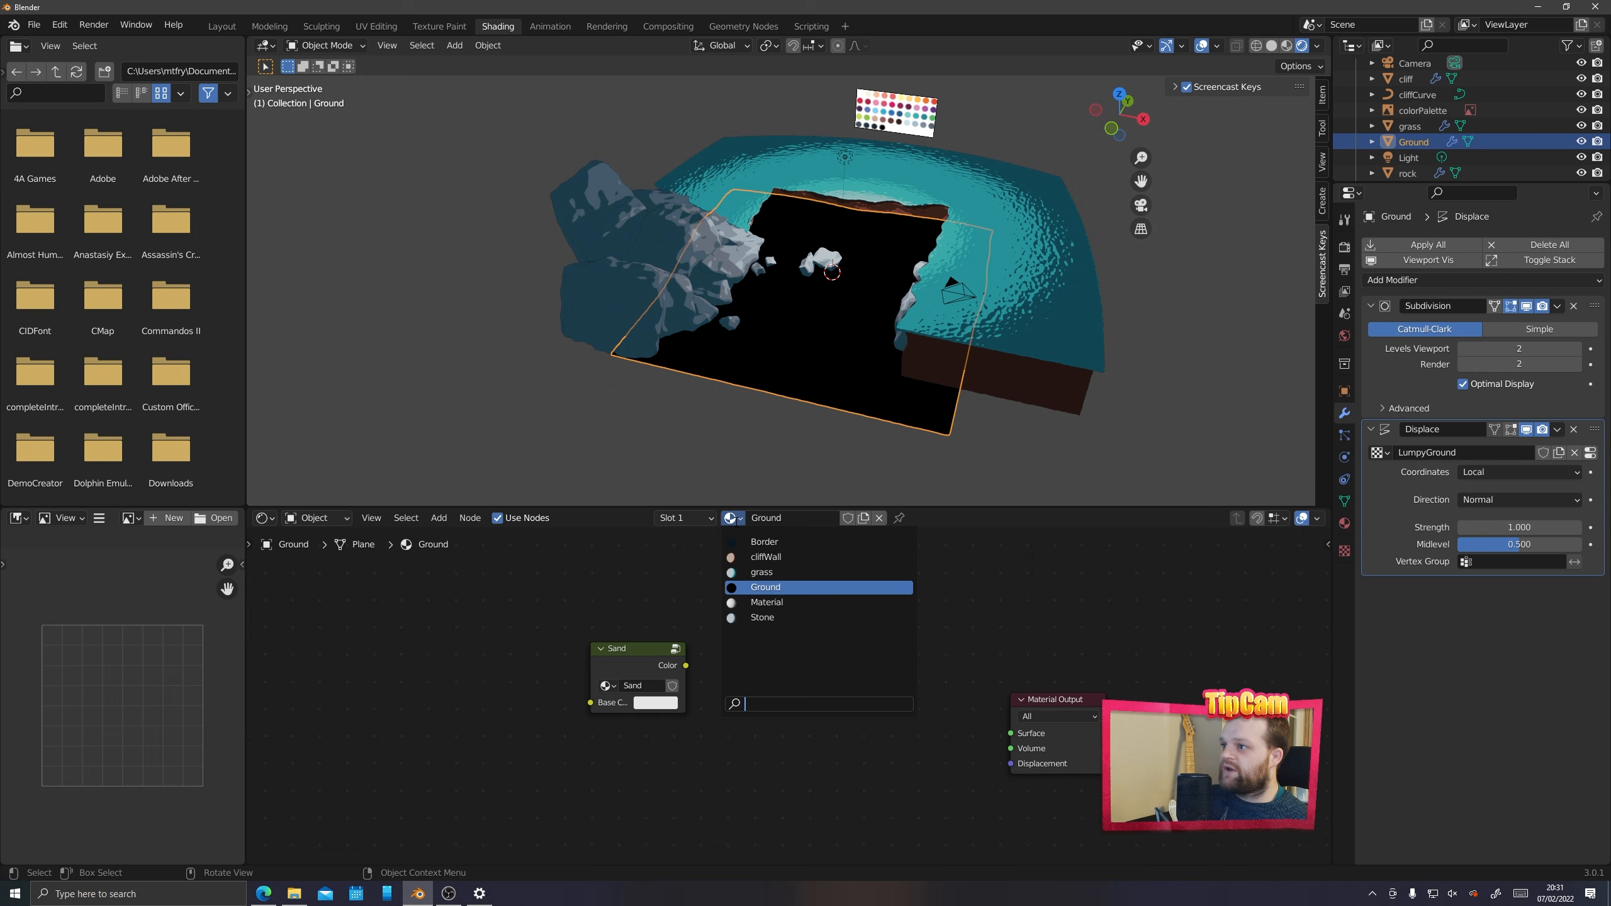
{"action": "left_click", "coordinate": [766, 556]}
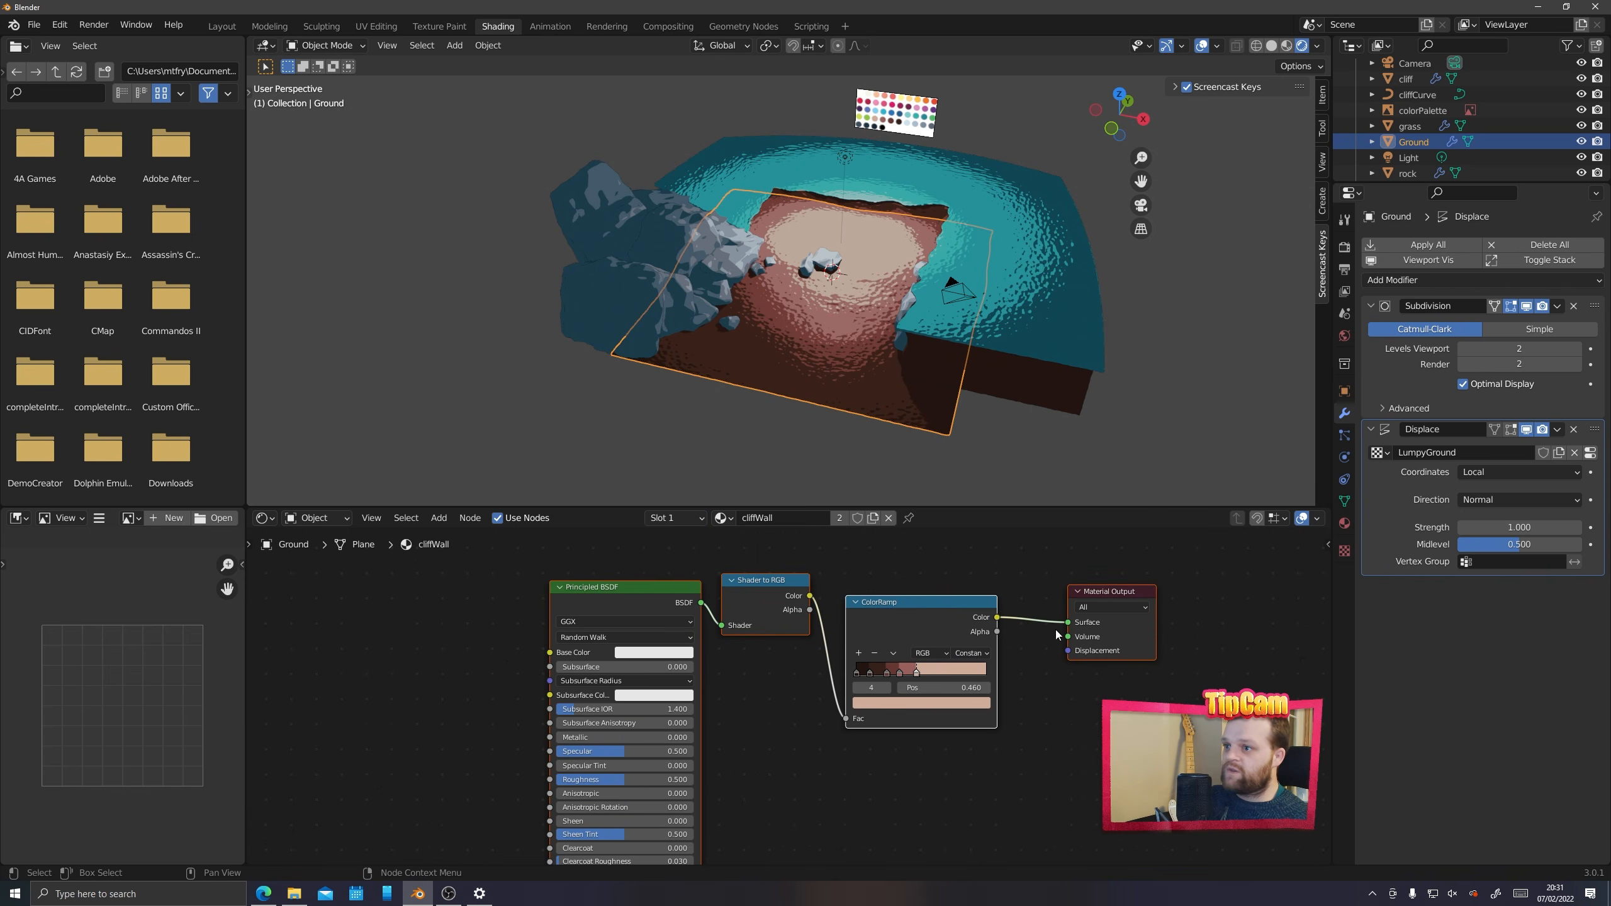
{"action": "left_click_drag", "start_coordinate": [1070, 625], "coordinate": [1040, 593]}
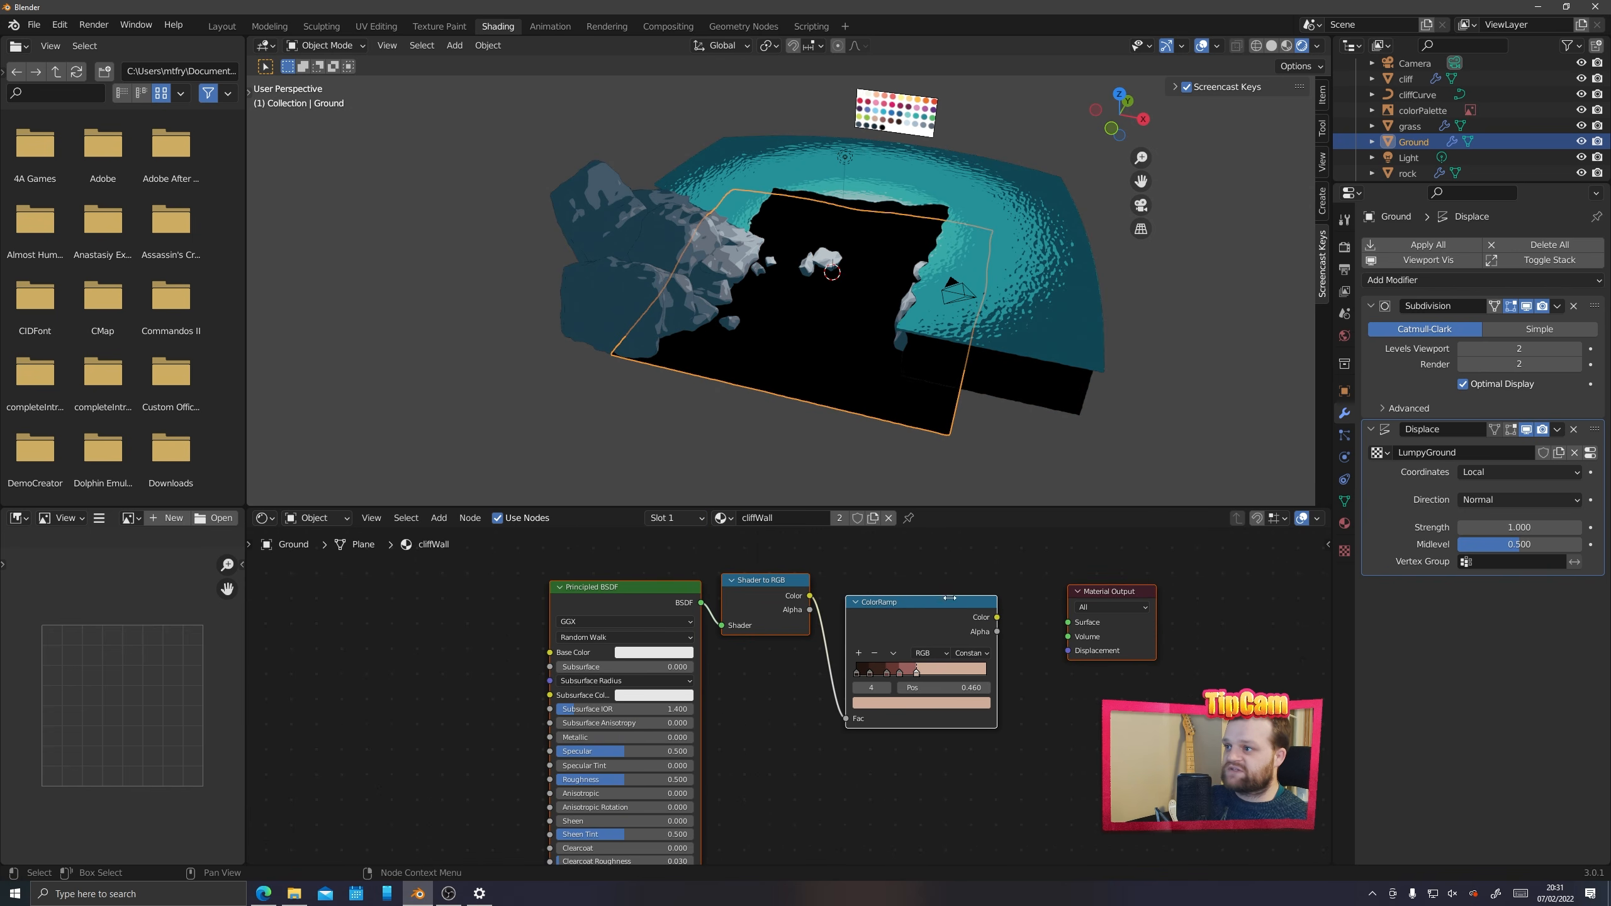
{"action": "left_click_drag", "start_coordinate": [487, 572], "coordinate": [992, 728]}
{"action": "key", "text": "ctrl+g"}
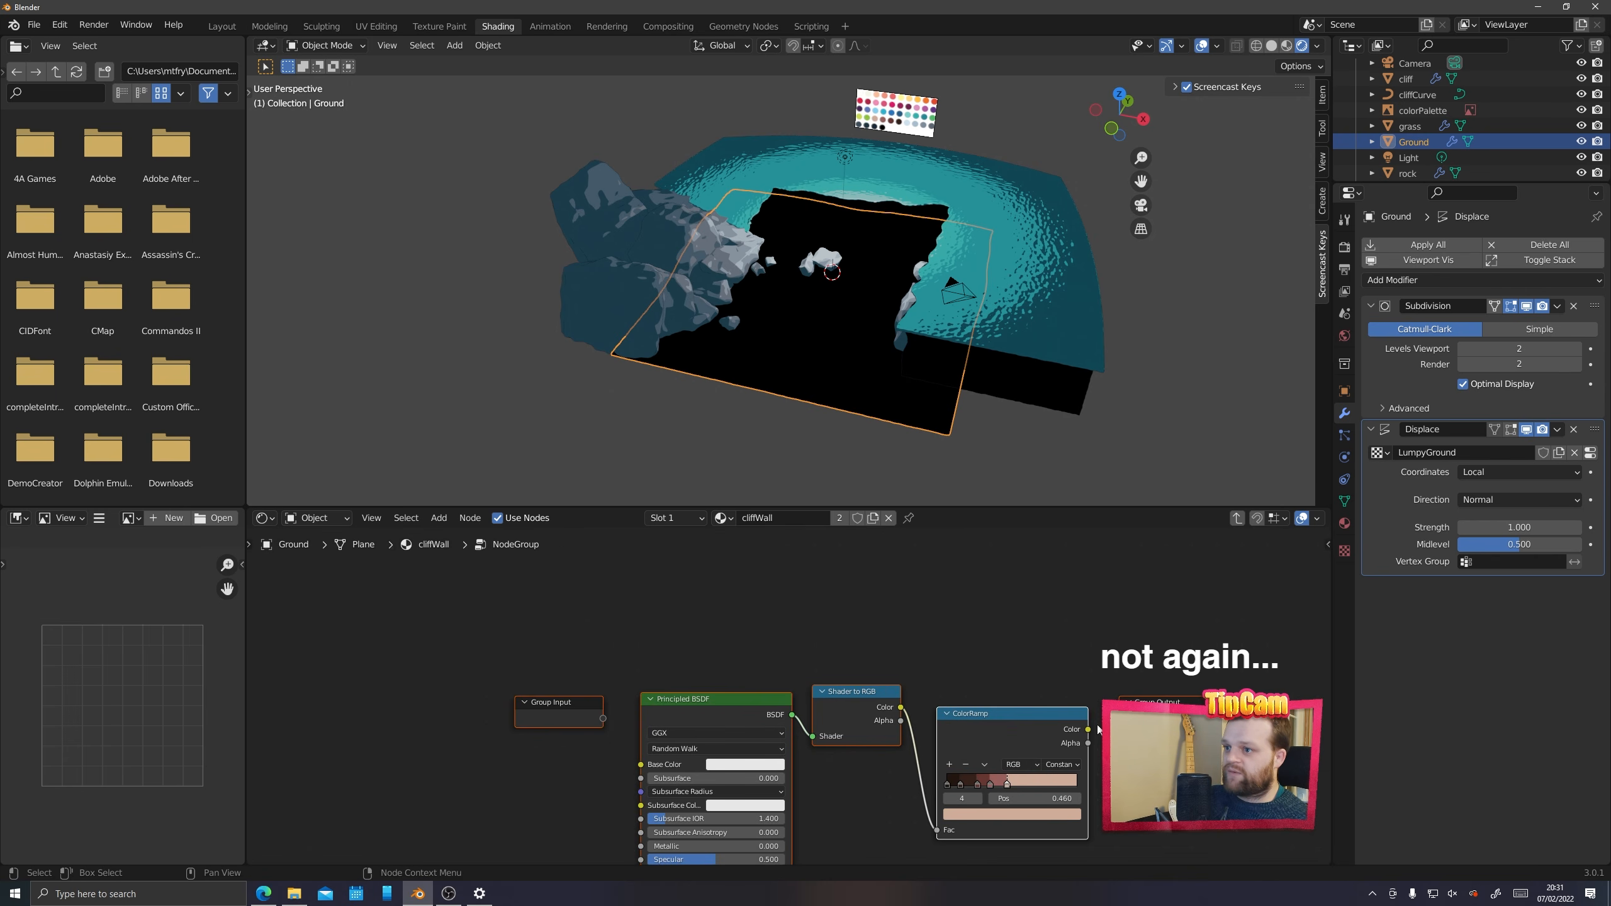
Expose Base Color and Color on the cliffWall node group, and link the group's Color to the Material Output's Surface
{"action": "left_click_drag", "start_coordinate": [602, 721], "coordinate": [640, 764]}
{"action": "left_click", "coordinate": [1234, 519]}
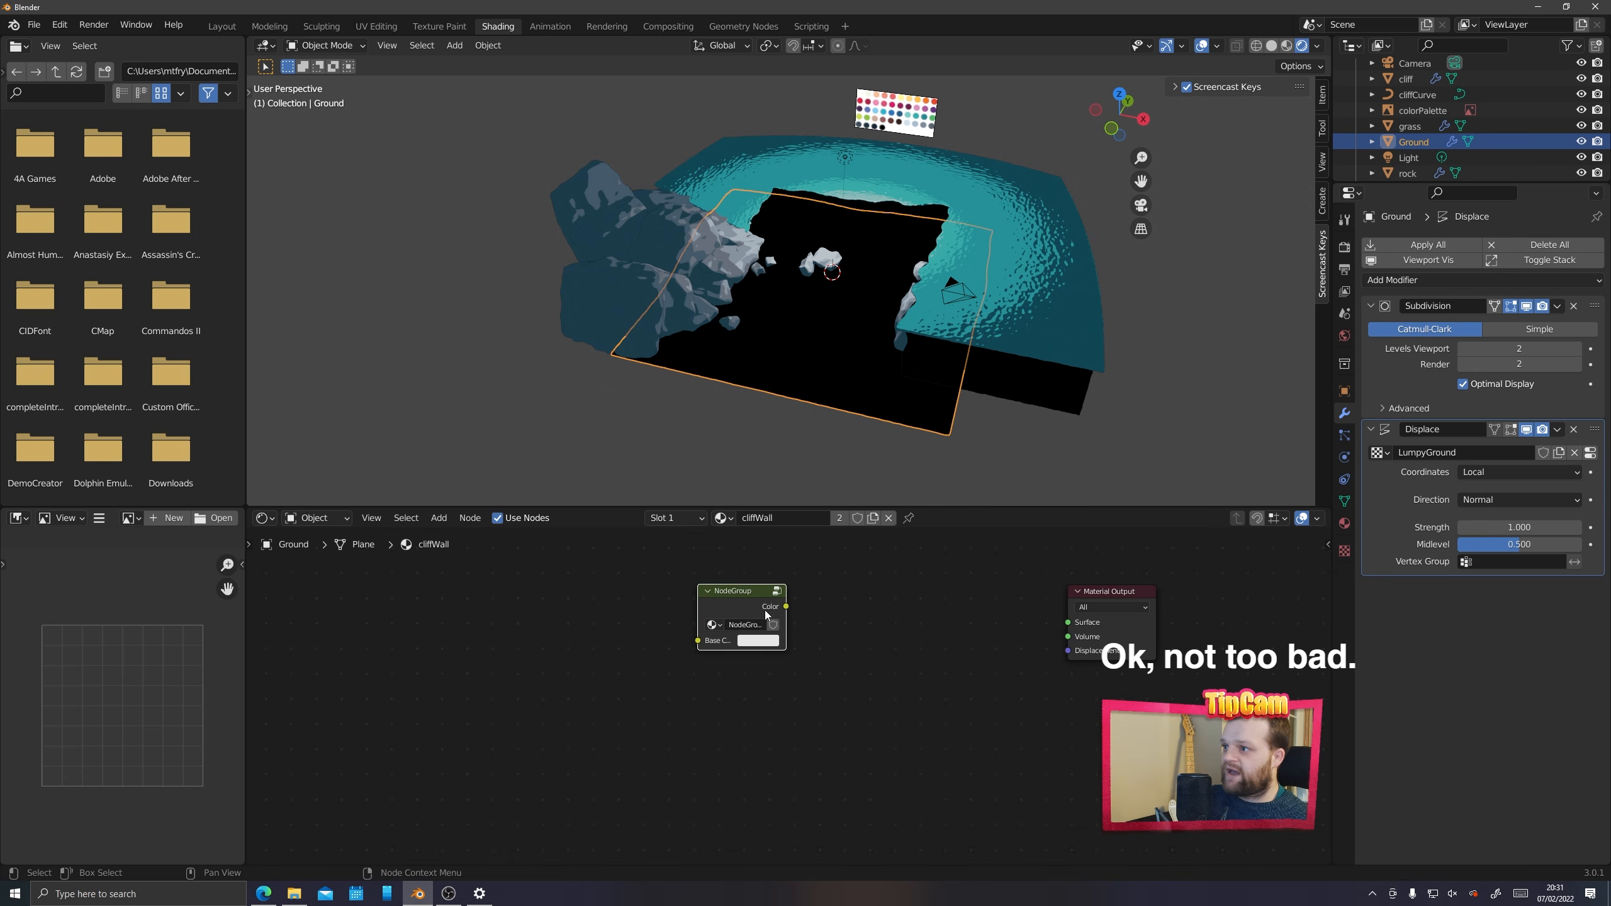
{"action": "left_click_drag", "start_coordinate": [787, 608], "coordinate": [1068, 622]}
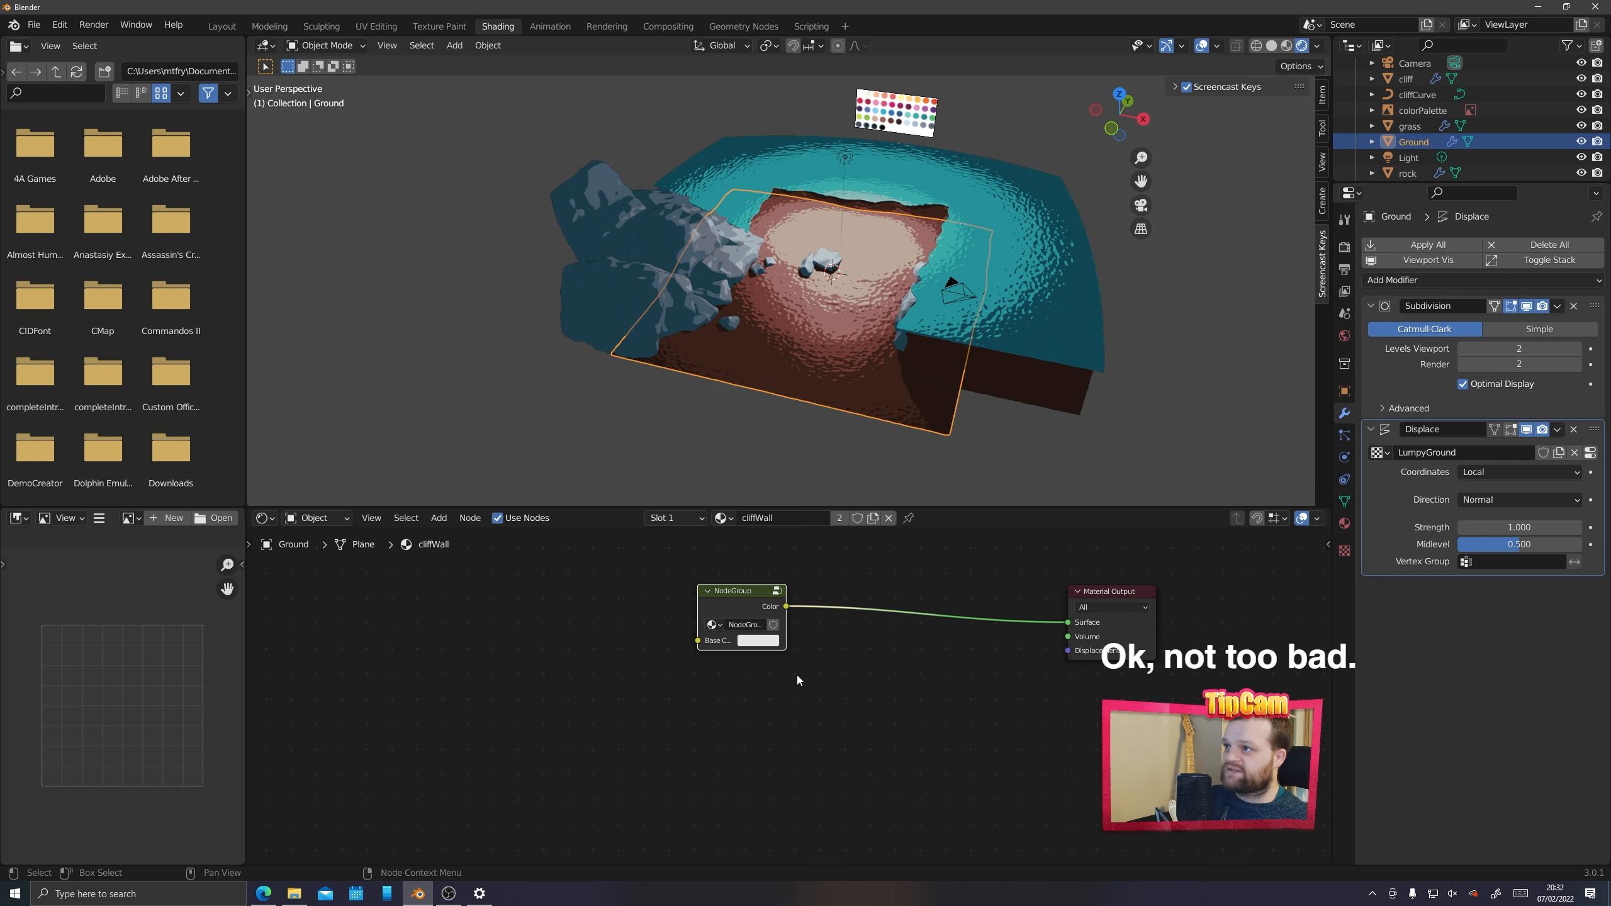
Move the cliffWall material's node group closer to the Material Output and rename it CliffWall
{"action": "left_click_drag", "start_coordinate": [787, 619], "coordinate": [882, 635]}
{"action": "double_click", "coordinate": [842, 640]}
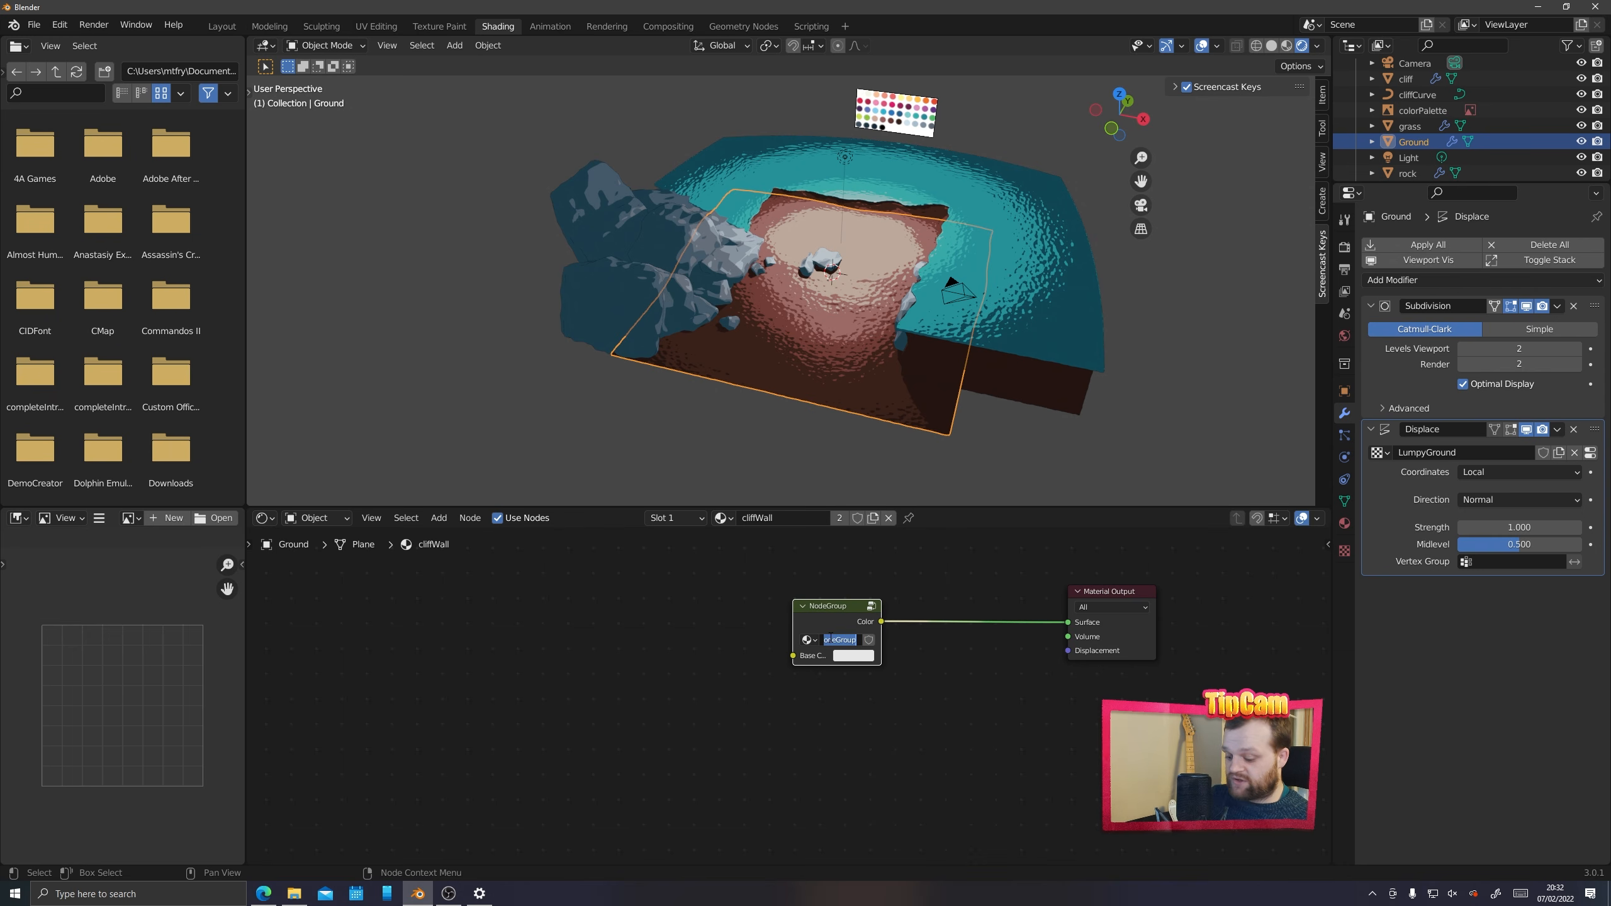
{"action": "type", "text": "cl"}
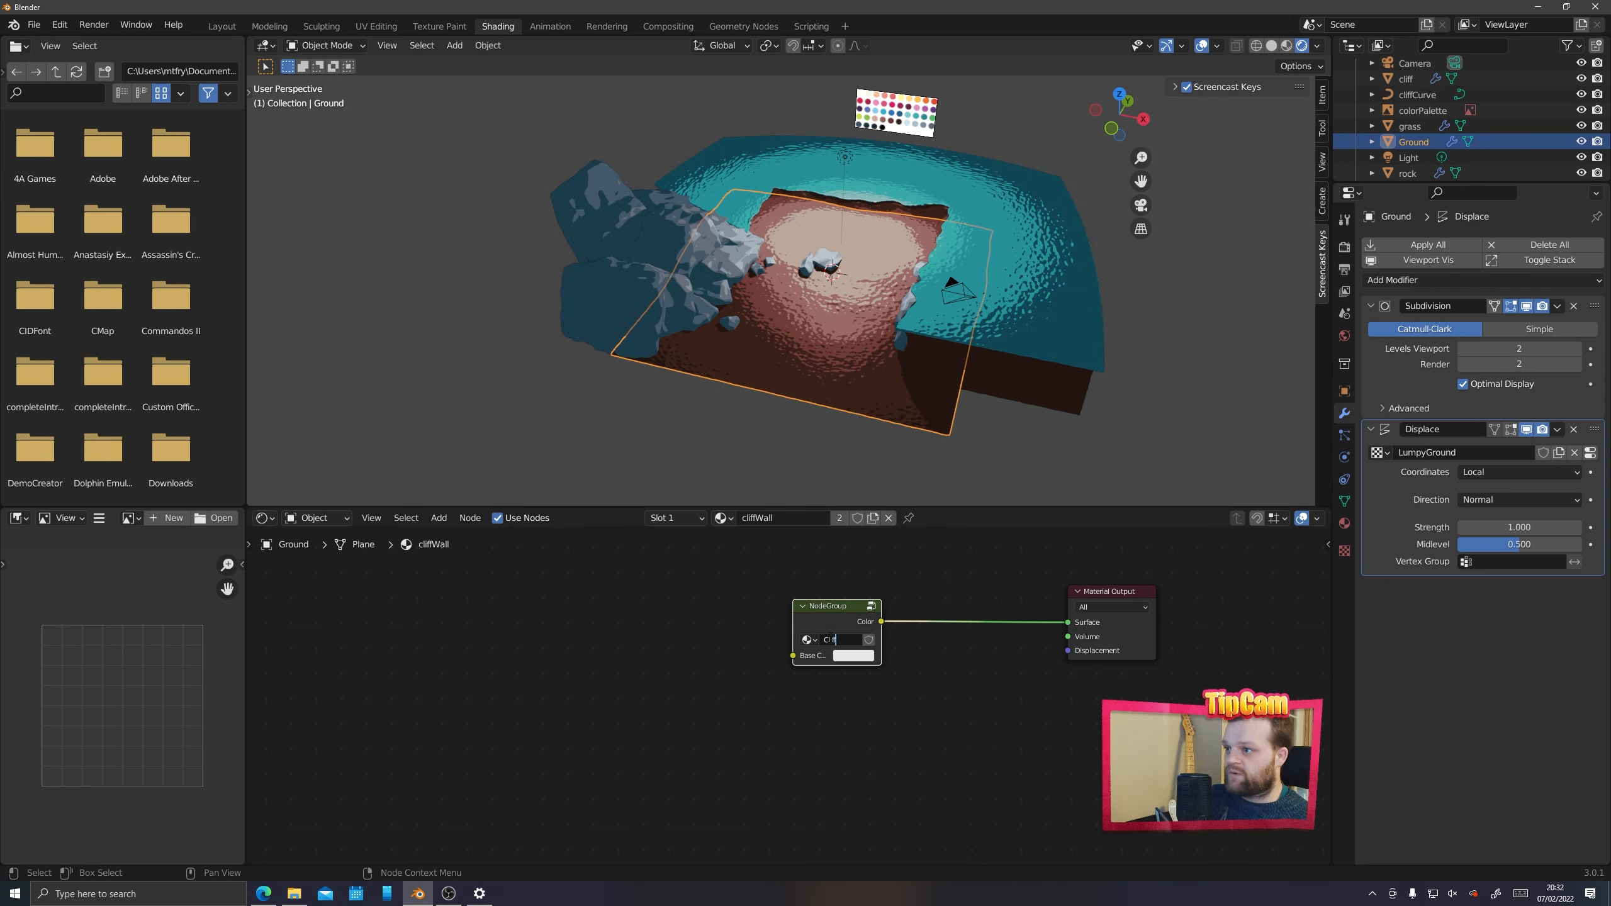
{"action": "type", "text": "iffWall"}
{"action": "key", "text": "Return"}
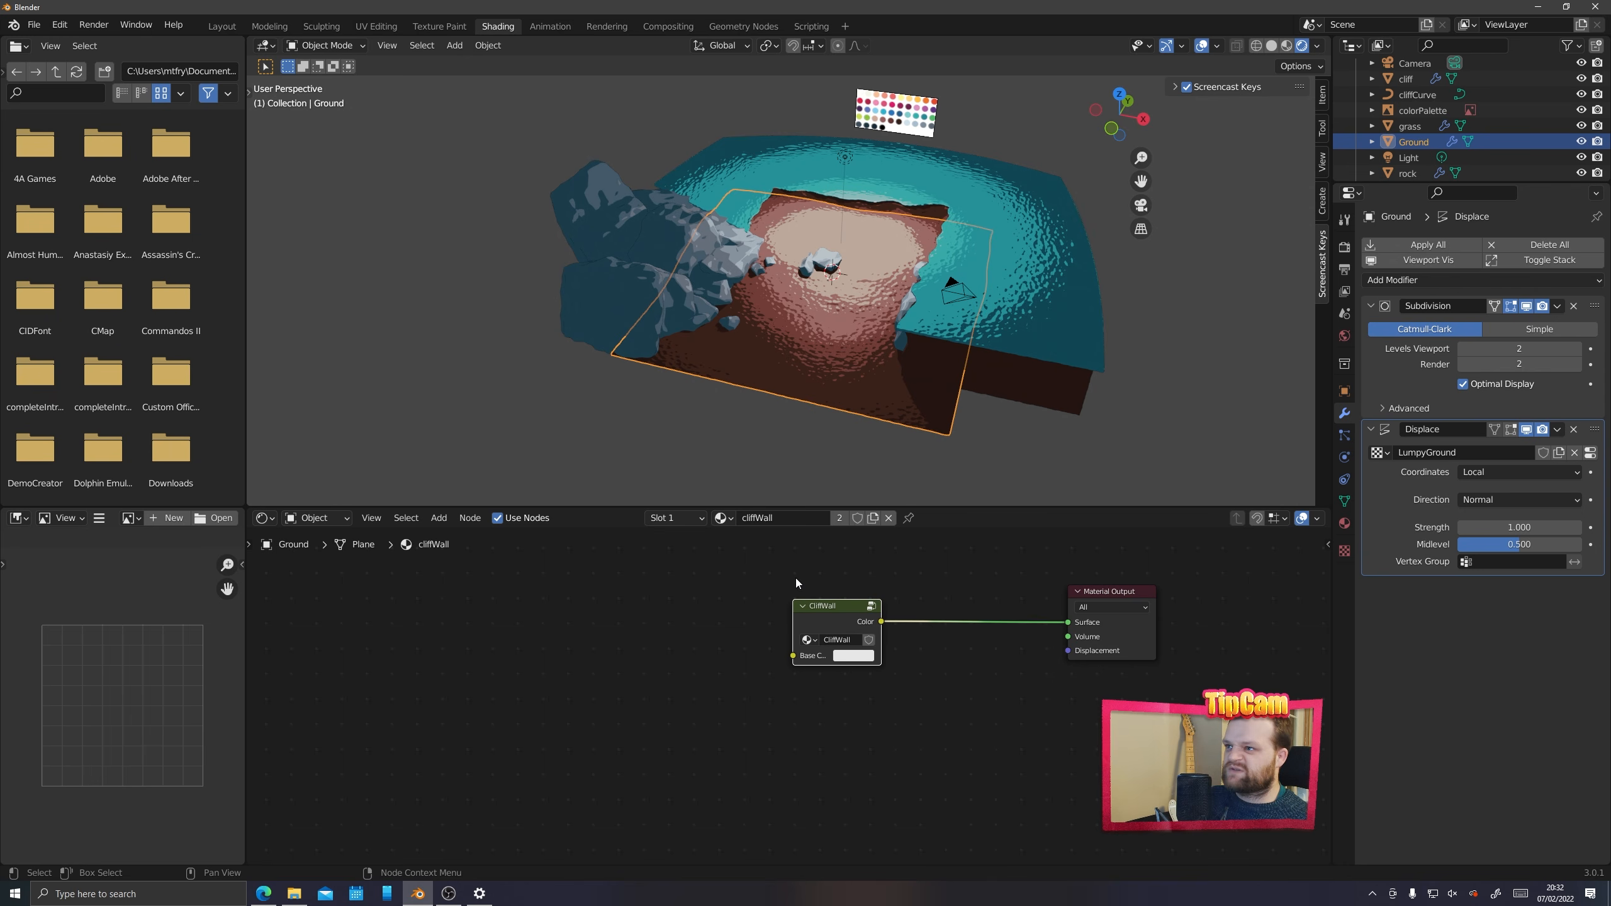
Switch the ground to the grass material and disconnect its ColorRamp from the Material Output
{"action": "left_click", "coordinate": [723, 518]}
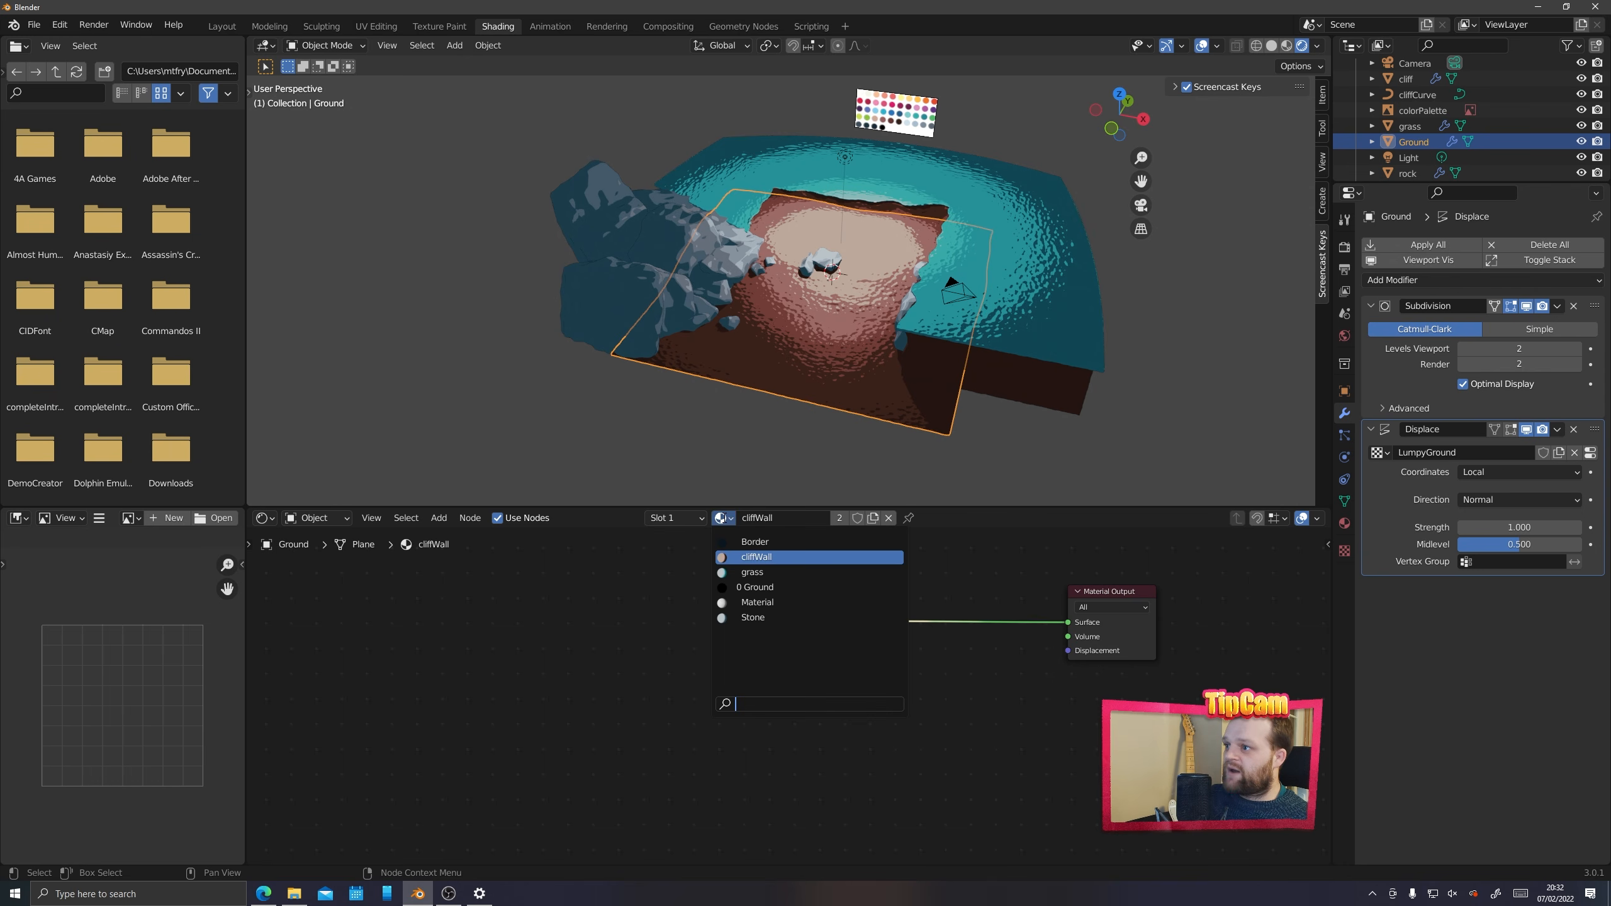
{"action": "left_click", "coordinate": [751, 573]}
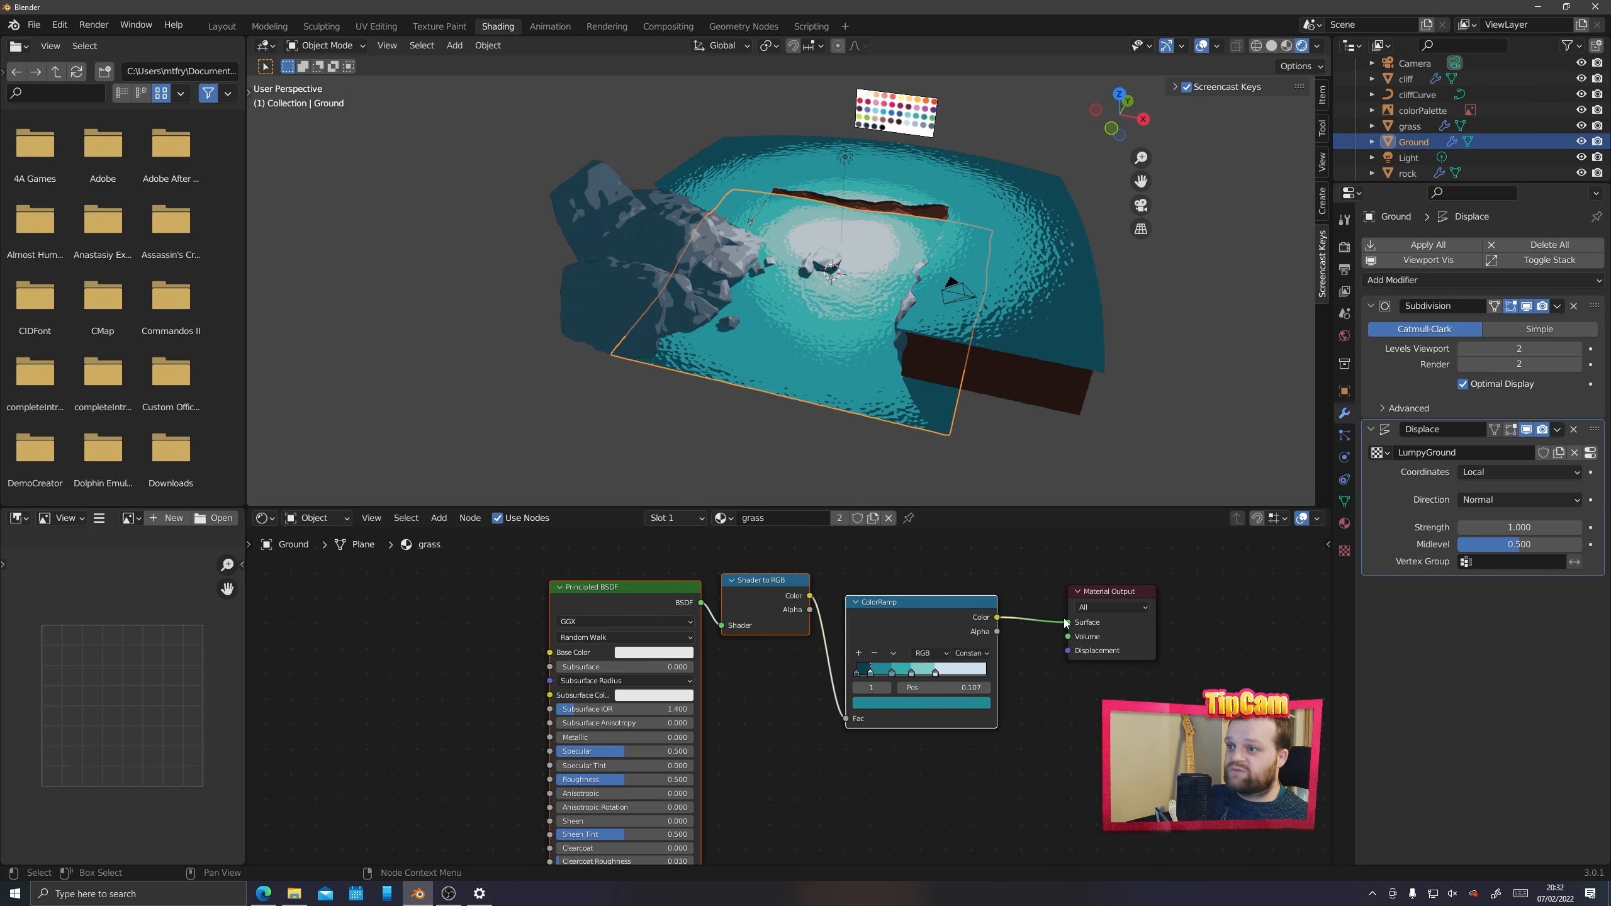
{"action": "left_click_drag", "start_coordinate": [1065, 624], "coordinate": [861, 611]}
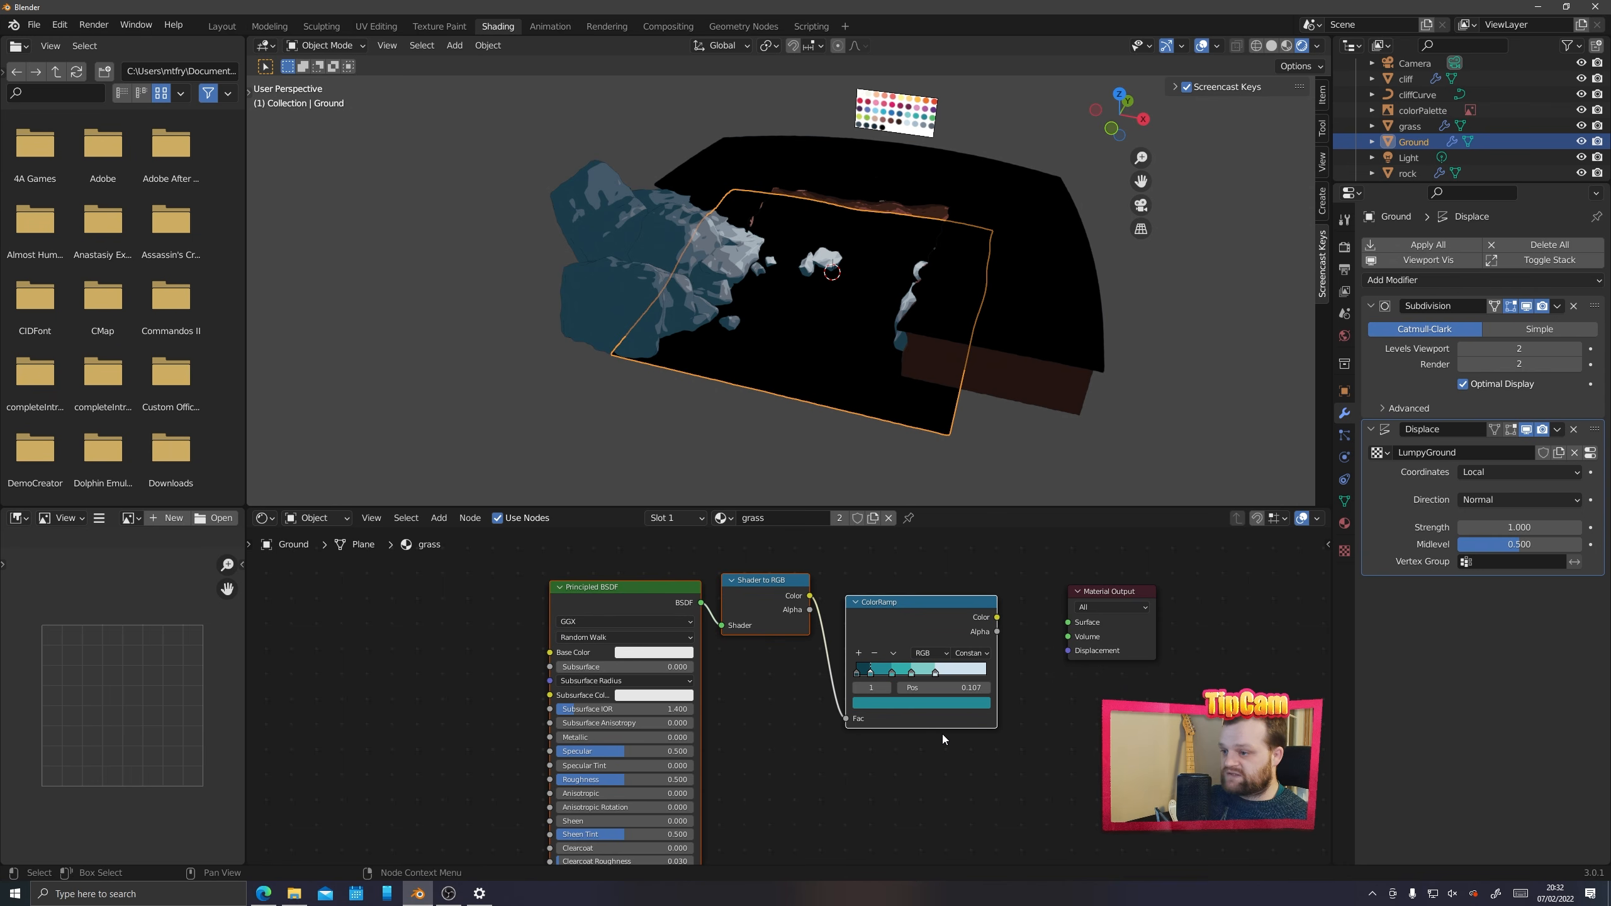
Group the grass material's three shading nodes, exposing Base Color and Color on the node group
{"action": "key", "text": "ctrl+g"}
{"action": "left_click_drag", "start_coordinate": [1090, 729], "coordinate": [1120, 718]}
{"action": "left_click", "coordinate": [1236, 519]}
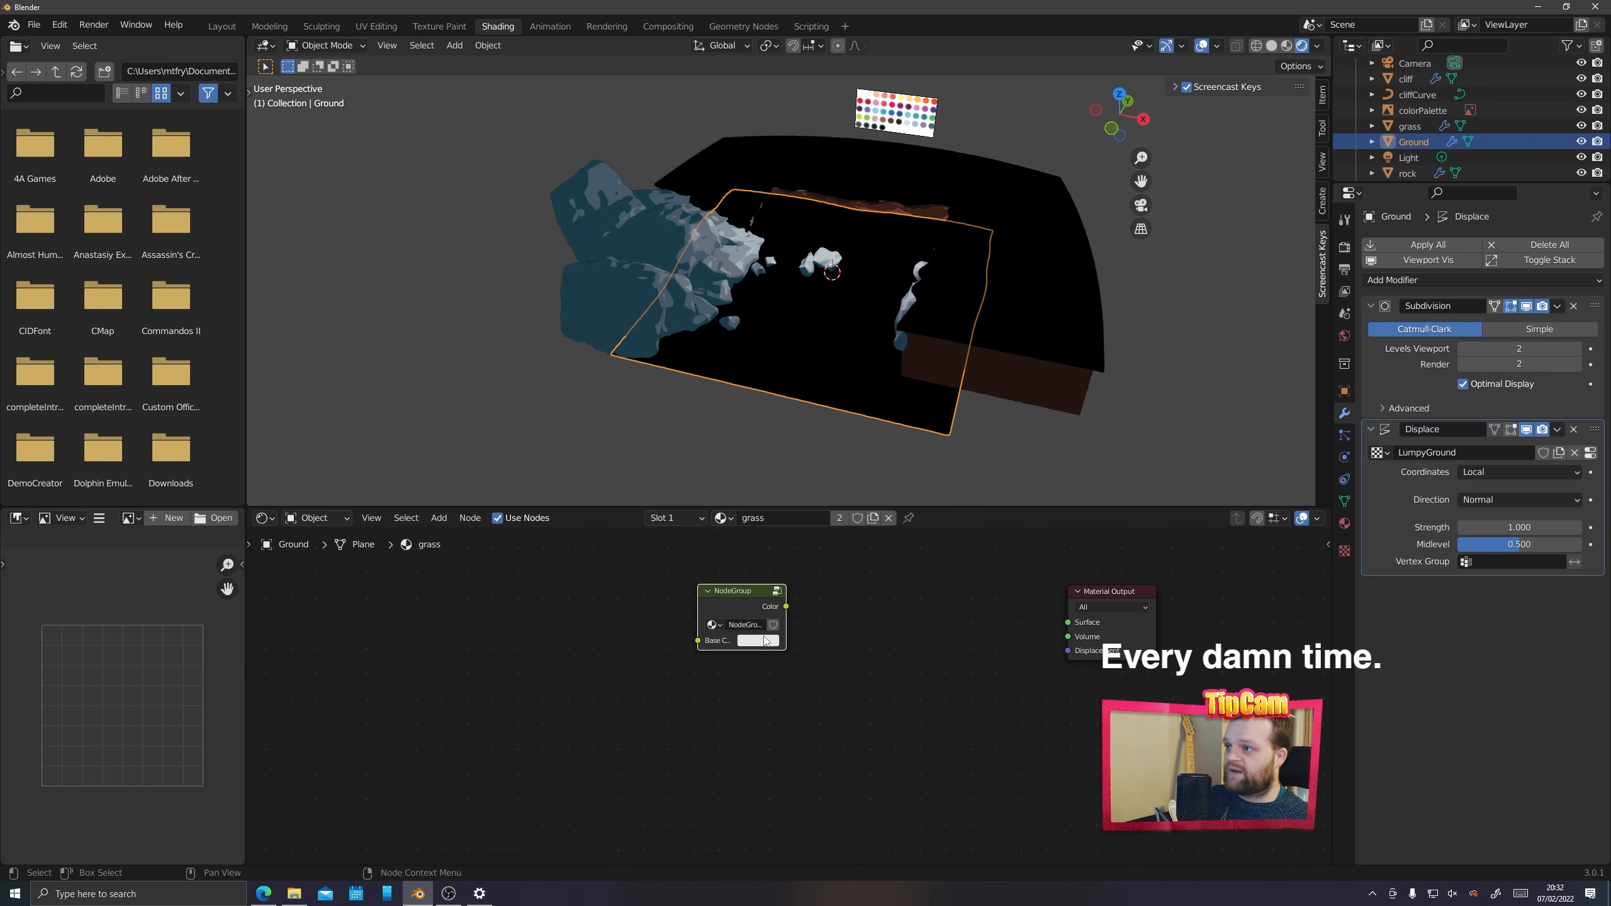
Link the new node group's Color to the Material Output's Surface and rename the group Grass
{"action": "left_click_drag", "start_coordinate": [788, 606], "coordinate": [1068, 622]}
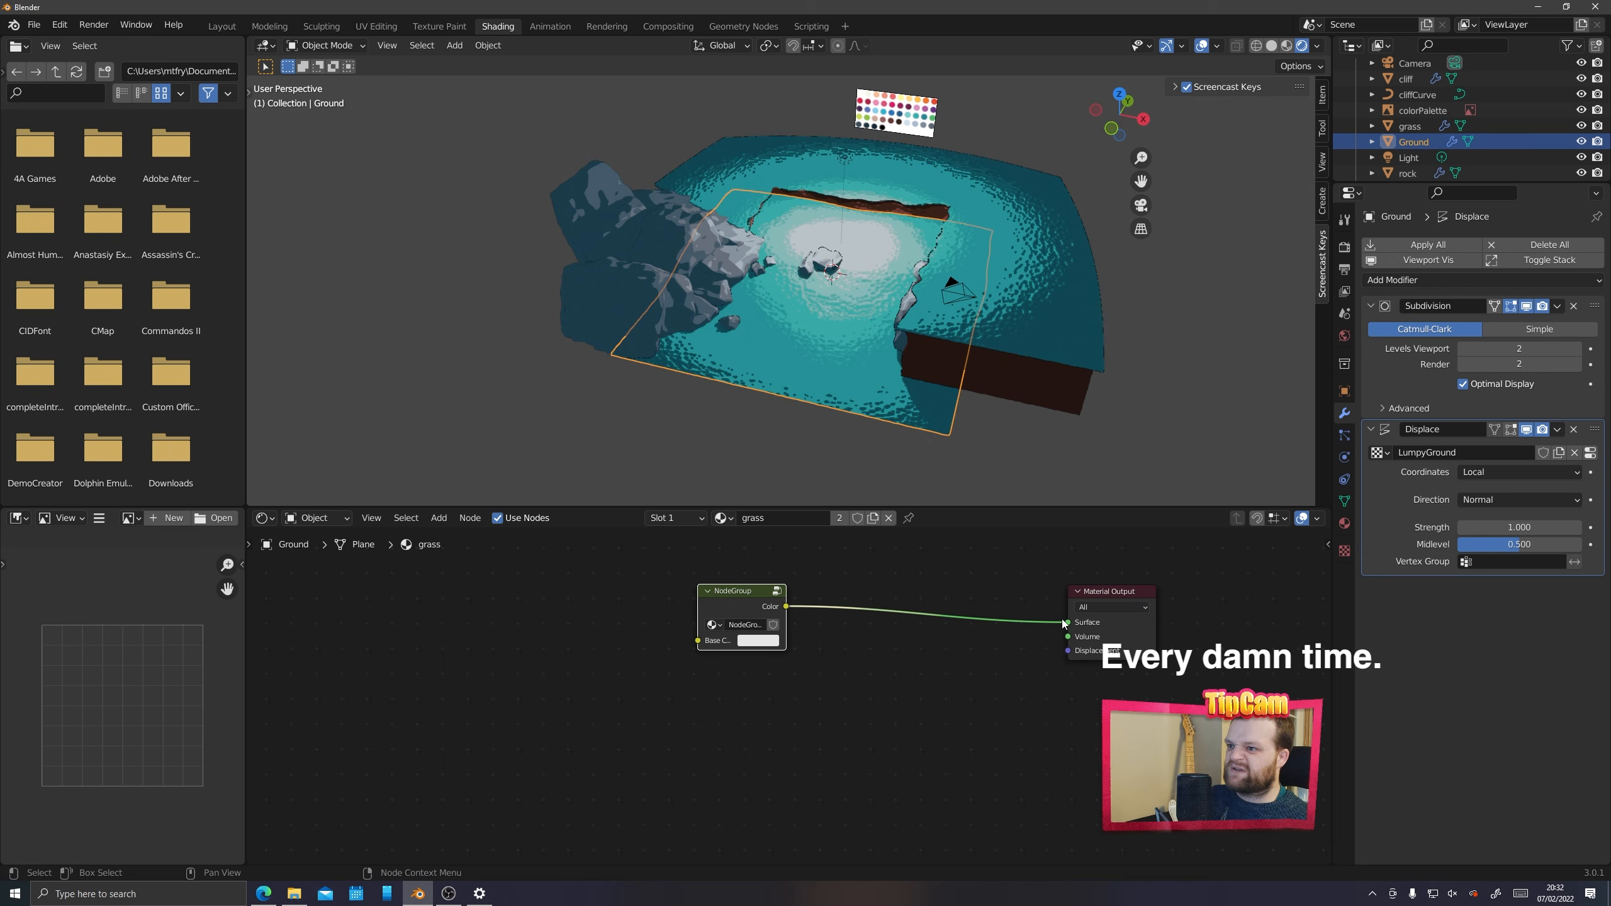
{"action": "double_click", "coordinate": [743, 624]}
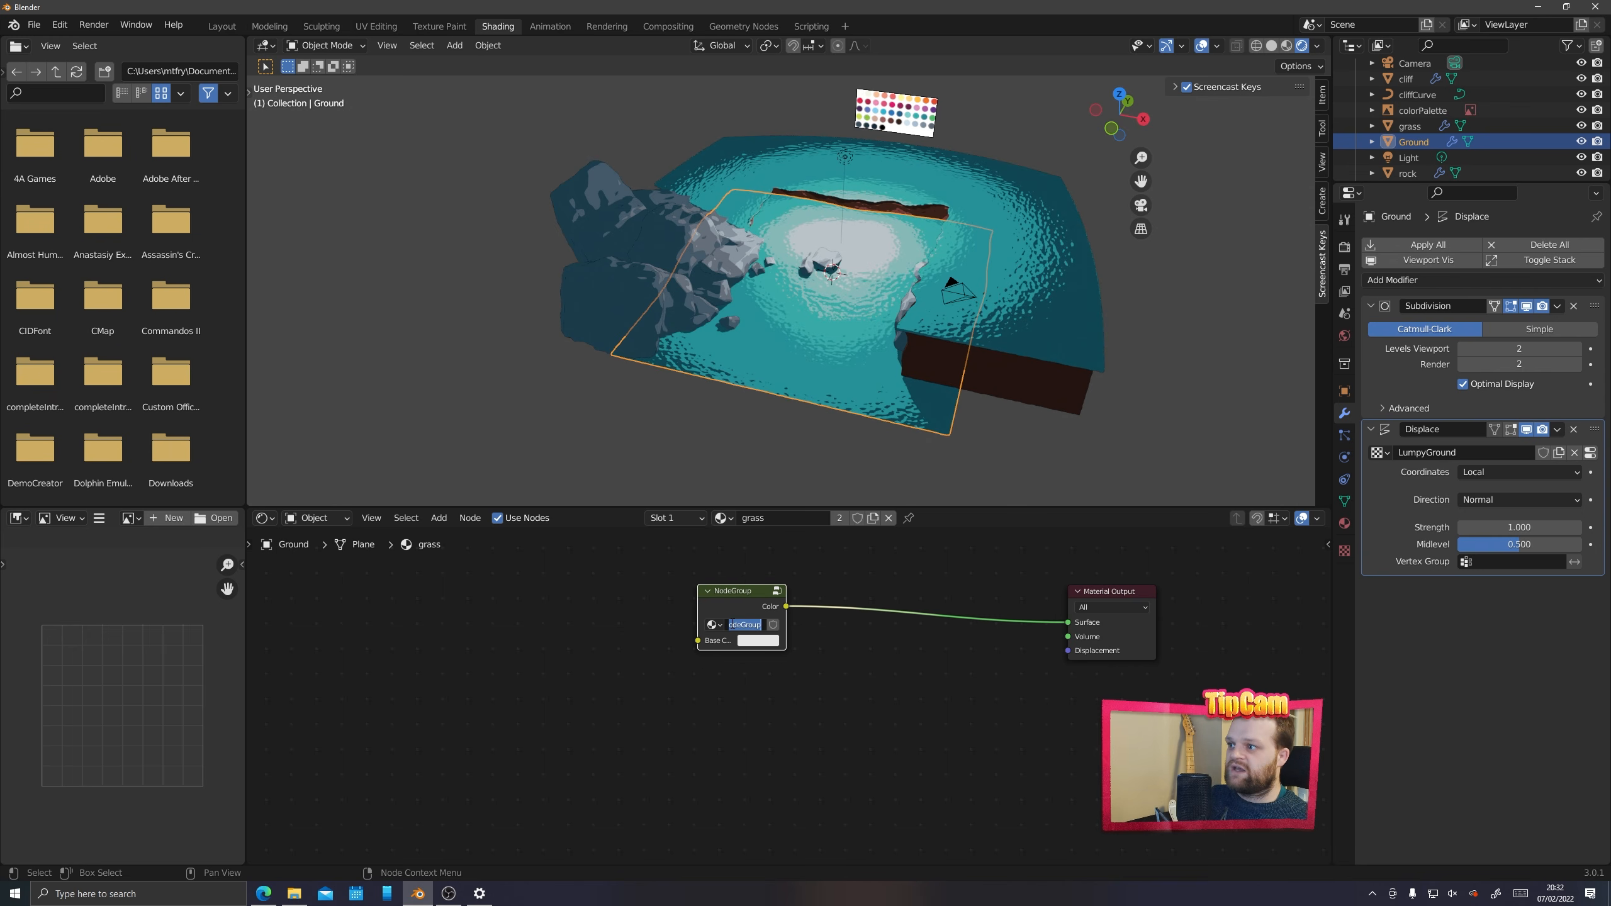
{"action": "type", "text": "Grass"}
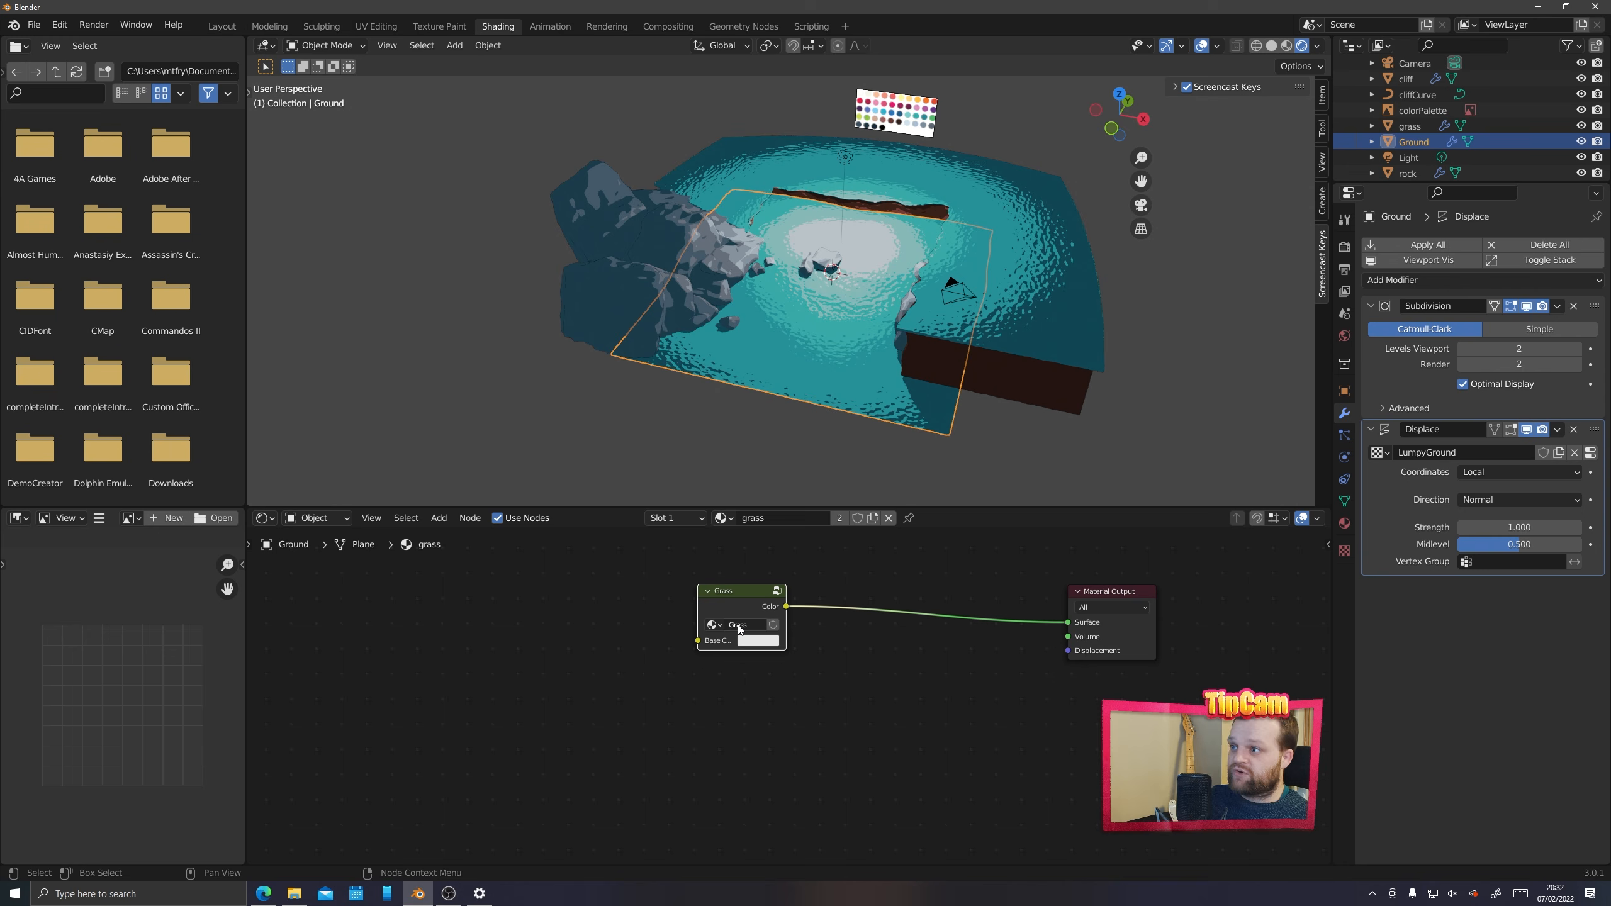
{"action": "key", "text": "Return"}
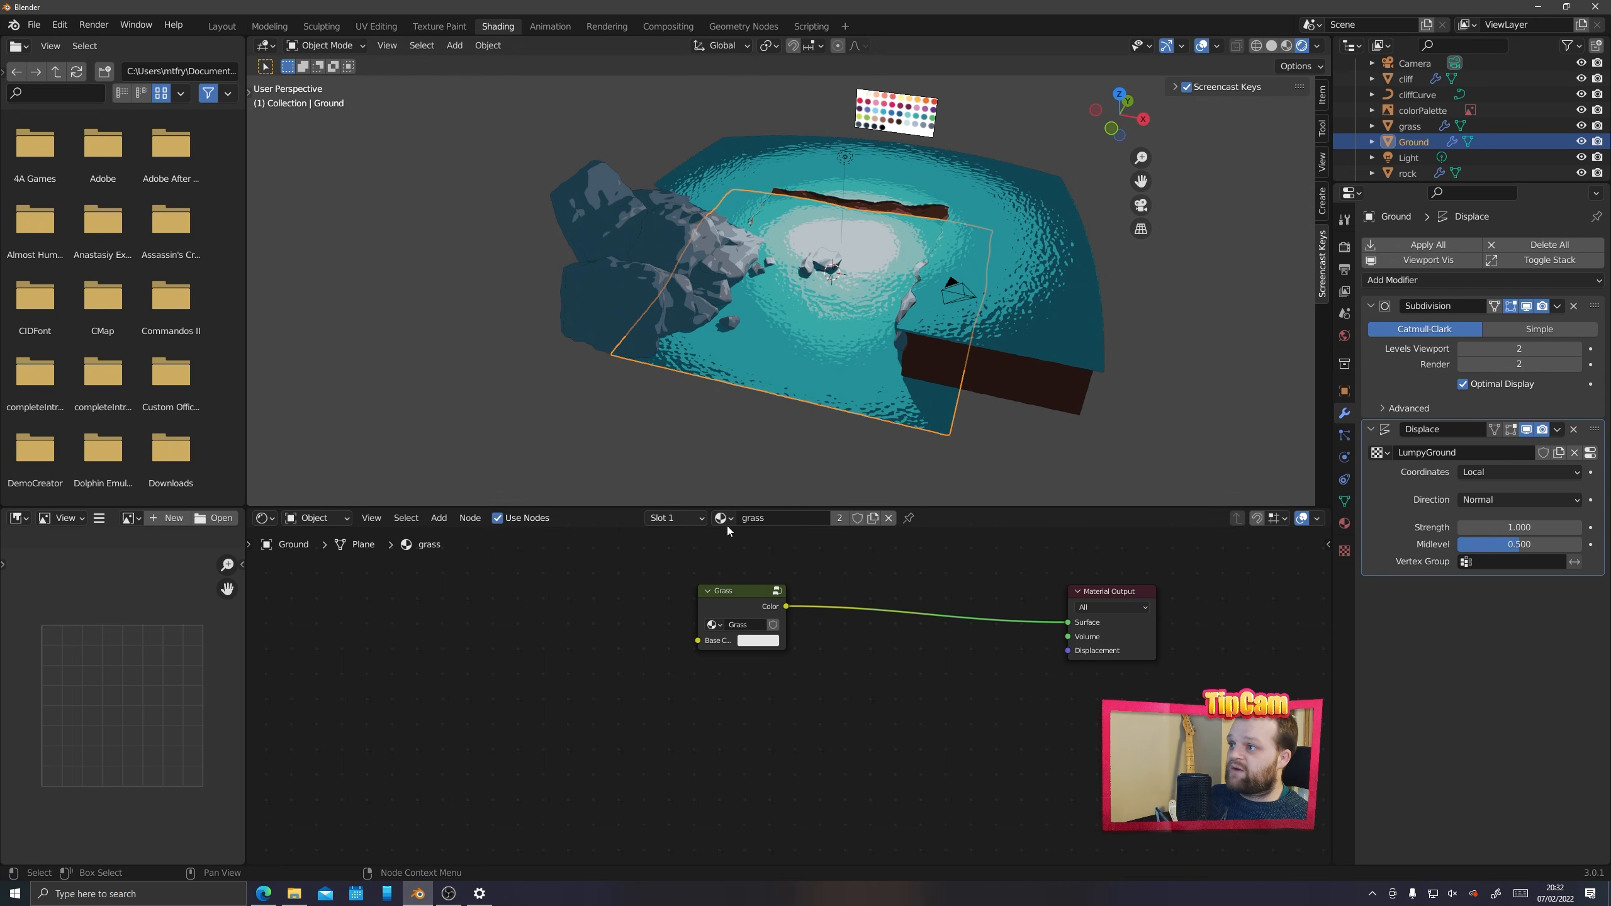
Switch the ground back to the Ground material and move its Sand node group lower to make room above it
{"action": "left_click", "coordinate": [723, 518]}
{"action": "left_click", "coordinate": [755, 588]}
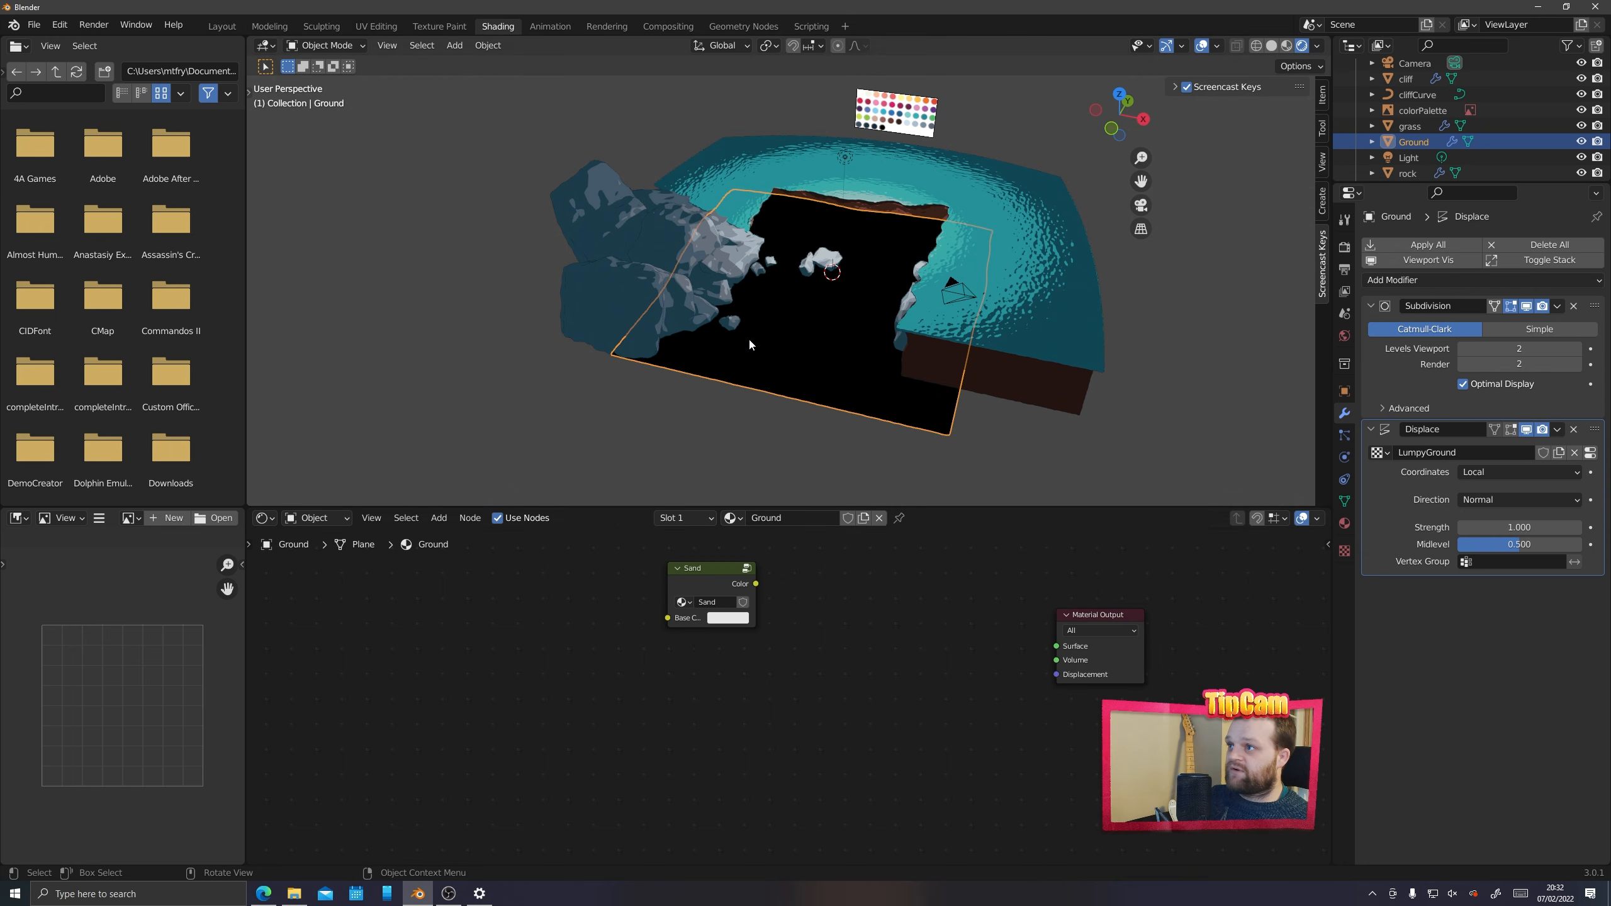
{"action": "left_click_drag", "start_coordinate": [714, 572], "coordinate": [726, 608]}
{"action": "left_click_drag", "start_coordinate": [721, 699], "coordinate": [693, 714]}
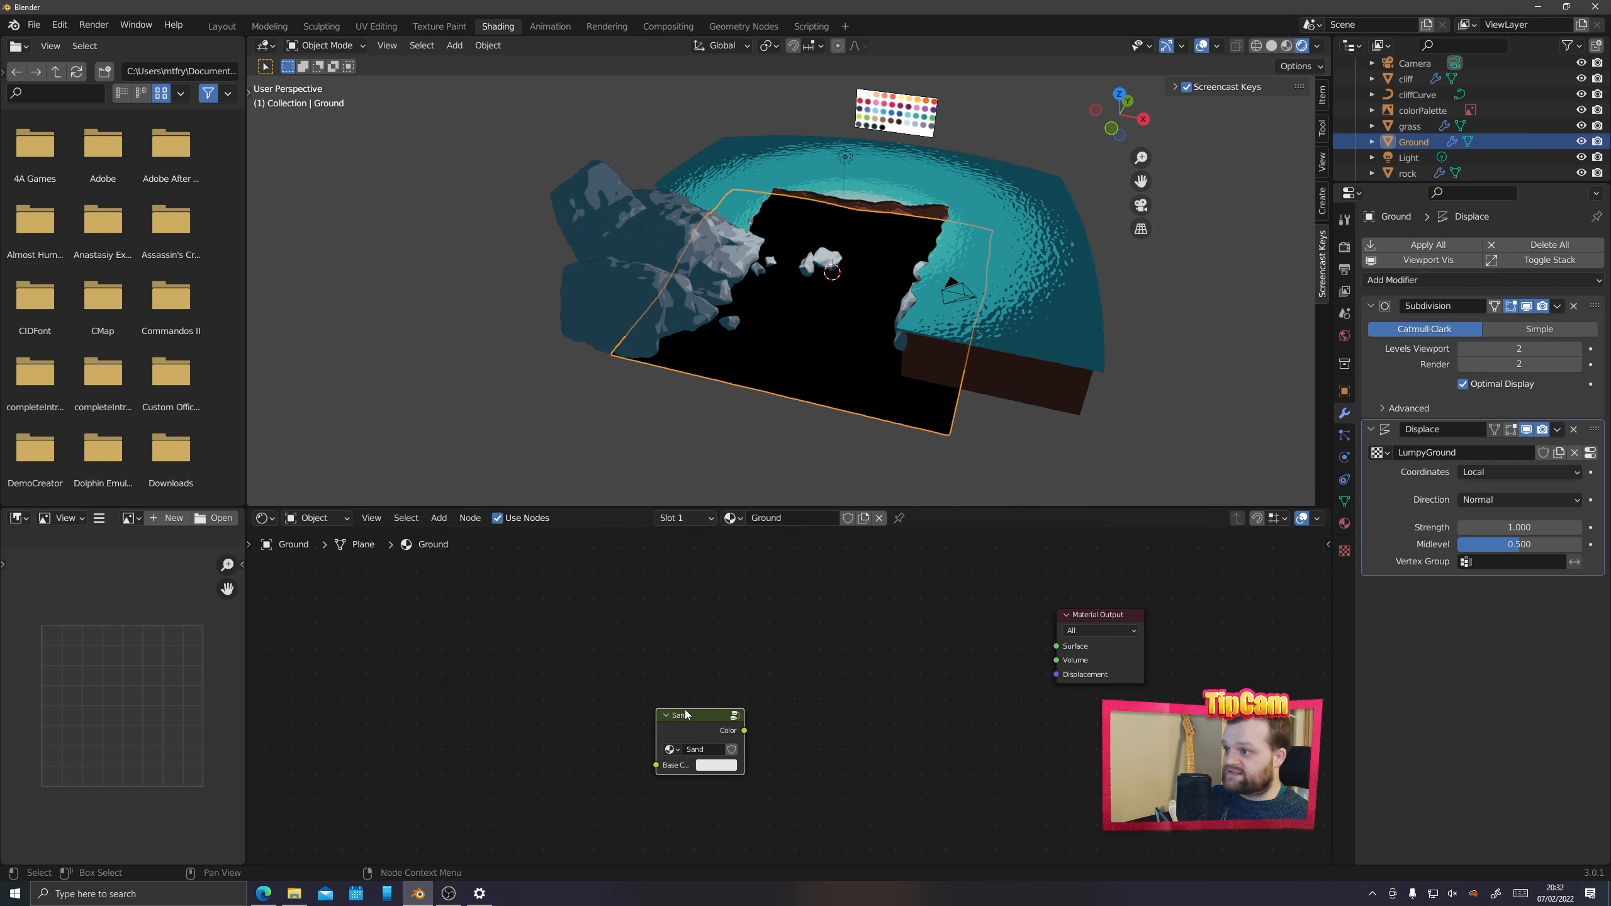
{"action": "left_click", "coordinate": [647, 618]}
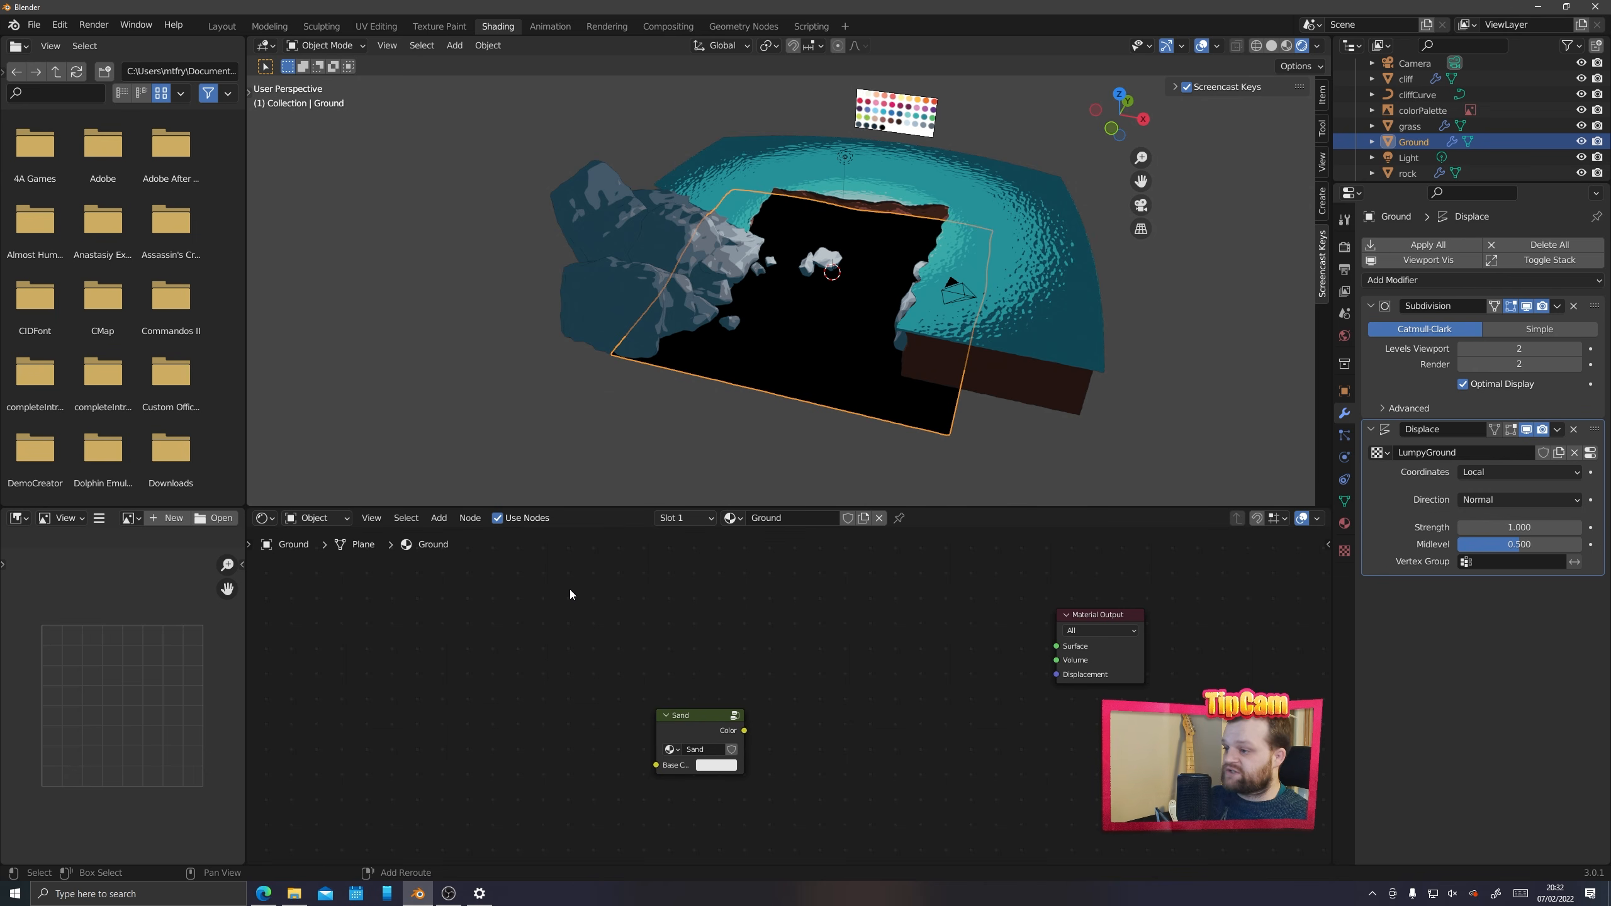
Add the CliffWall and Grass node groups to the Ground material, stacked above the Sand group
{"action": "key", "text": "shift+a"}
{"action": "mouse_move", "coordinate": [553, 739]}
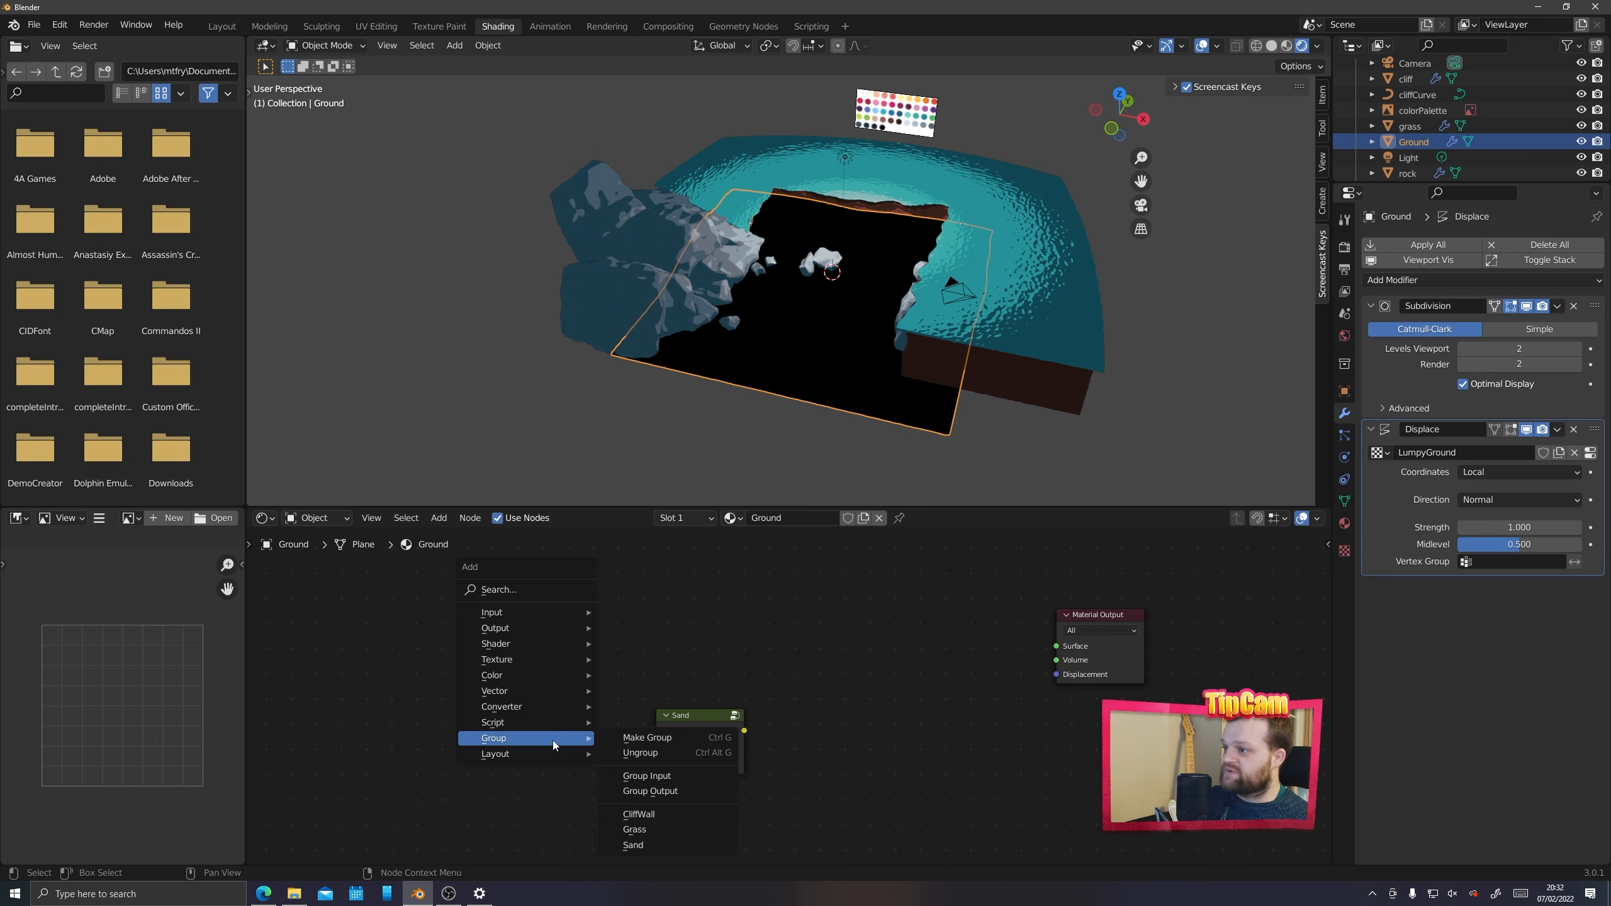
{"action": "left_click", "coordinate": [648, 817]}
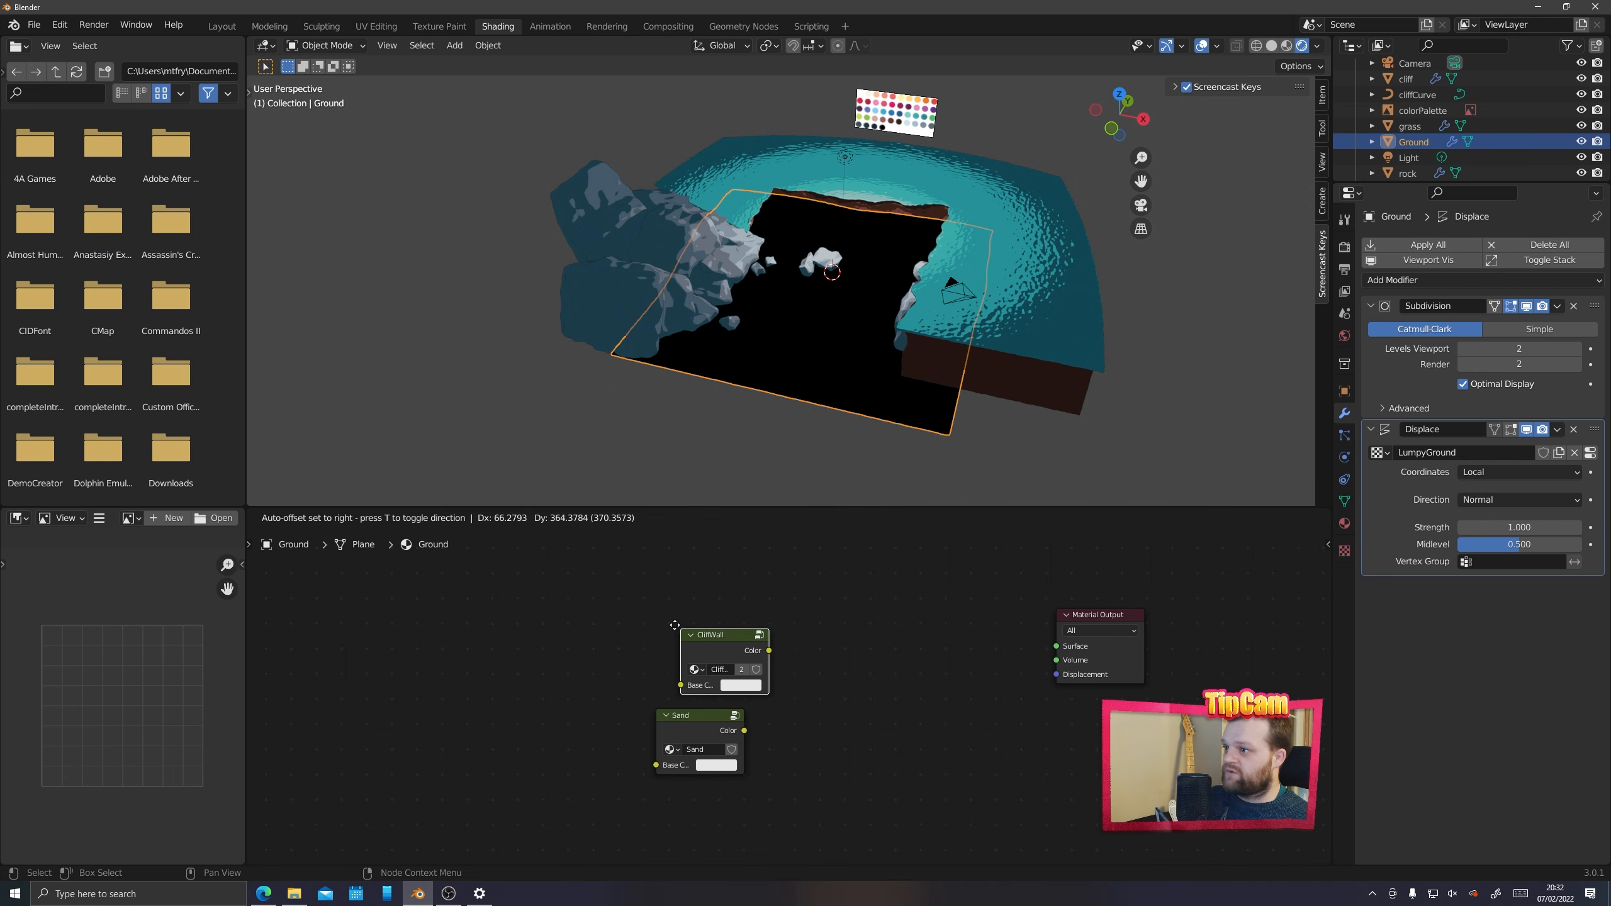
{"action": "left_click", "coordinate": [704, 654]}
{"action": "middle_click_drag", "start_coordinate": [603, 646], "coordinate": [416, 697]}
{"action": "key", "text": "shift+a"}
{"action": "mouse_move", "coordinate": [383, 627]}
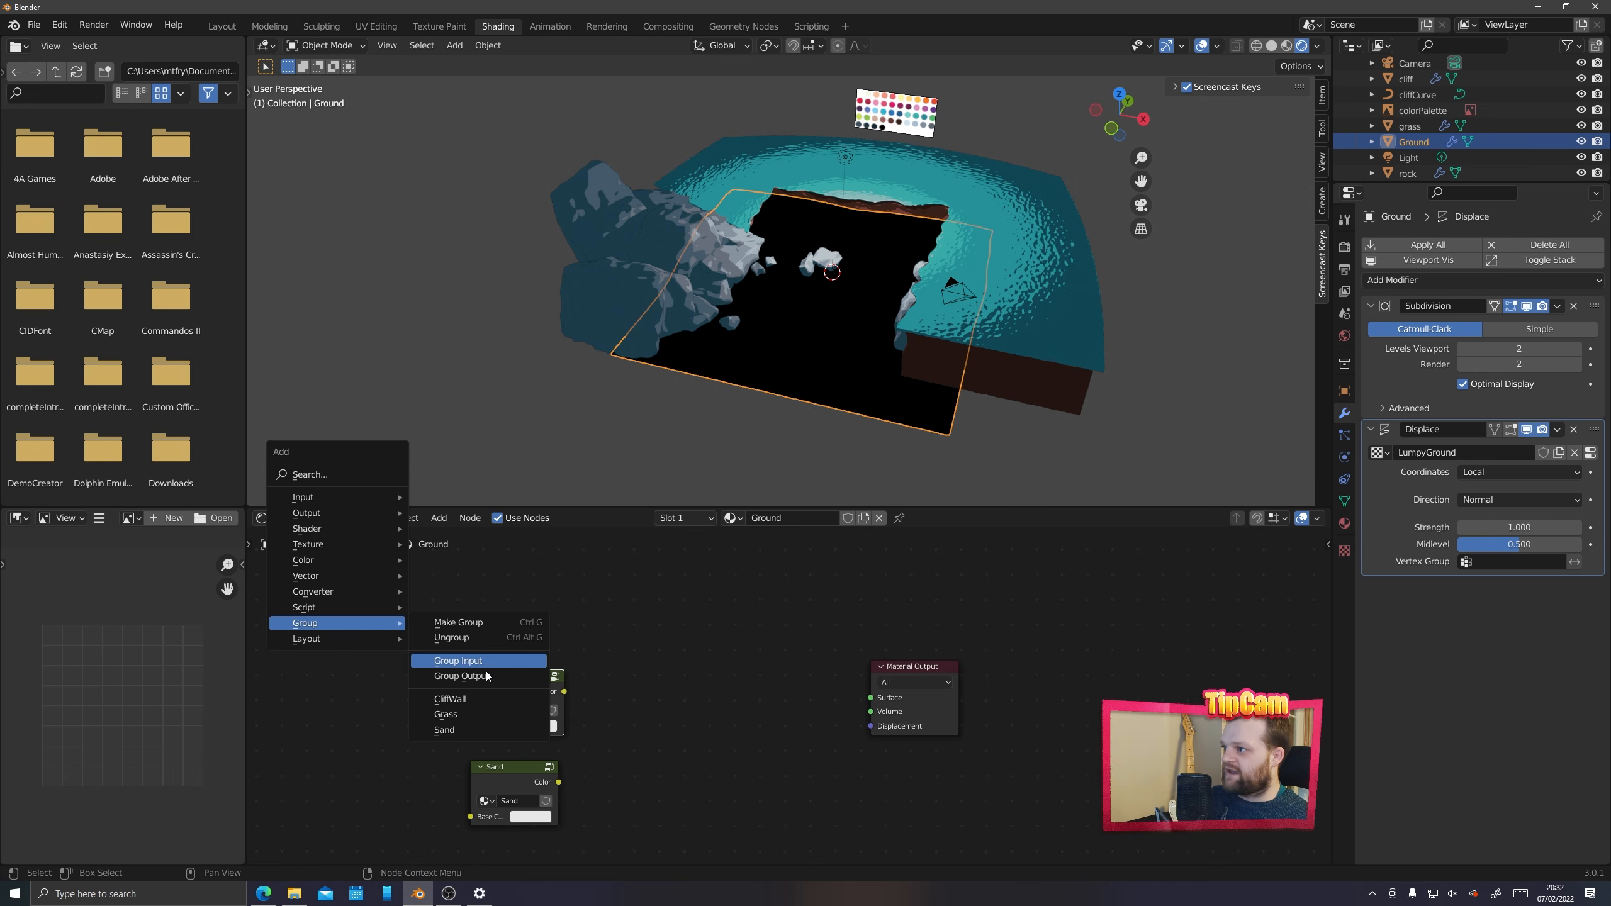
{"action": "left_click", "coordinate": [448, 715]}
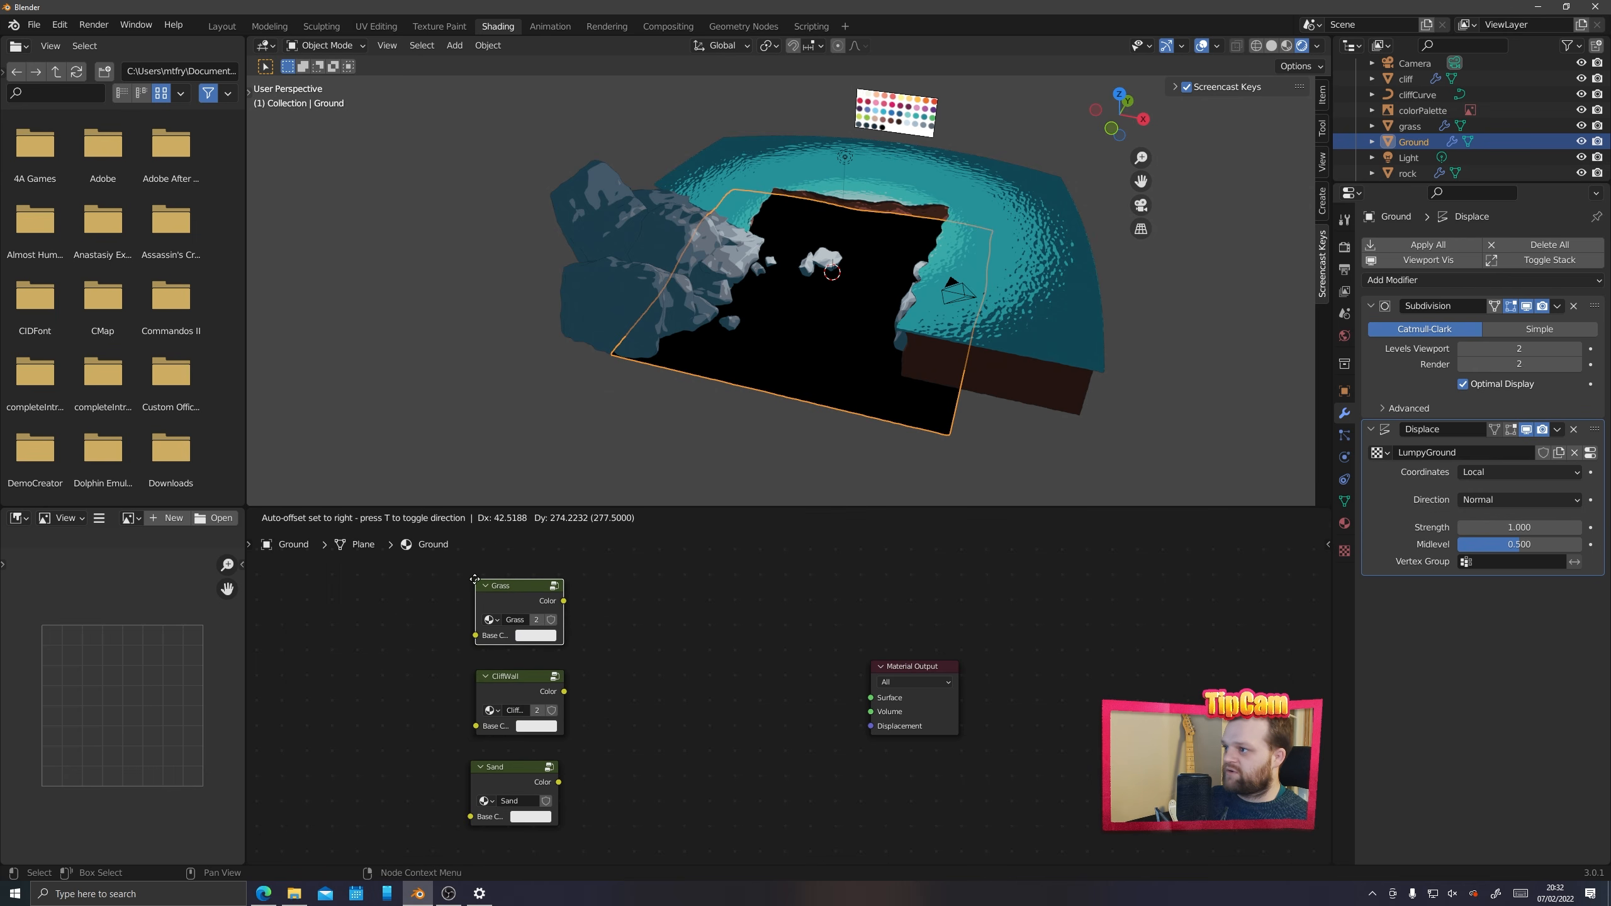
{"action": "left_click", "coordinate": [475, 575]}
Rearrange the node groups from top to bottom as Sand, CliffWall and Grass, and reposition the Material Output beside them
{"action": "left_click_drag", "start_coordinate": [899, 666], "coordinate": [813, 645]}
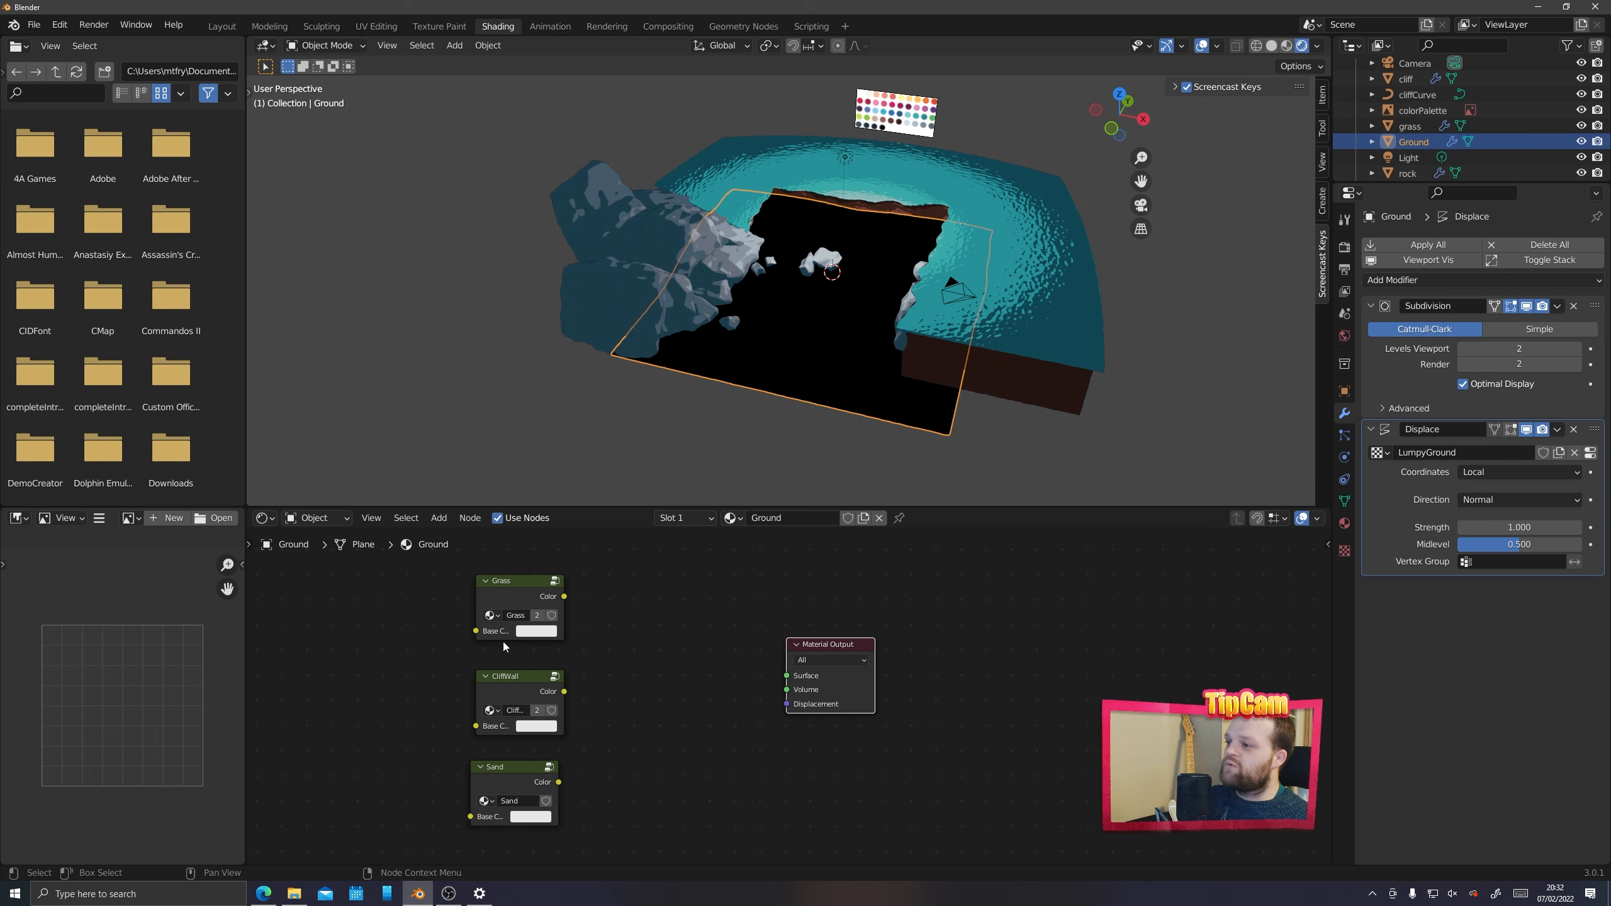
{"action": "middle_click_drag", "start_coordinate": [452, 653], "coordinate": [552, 655]}
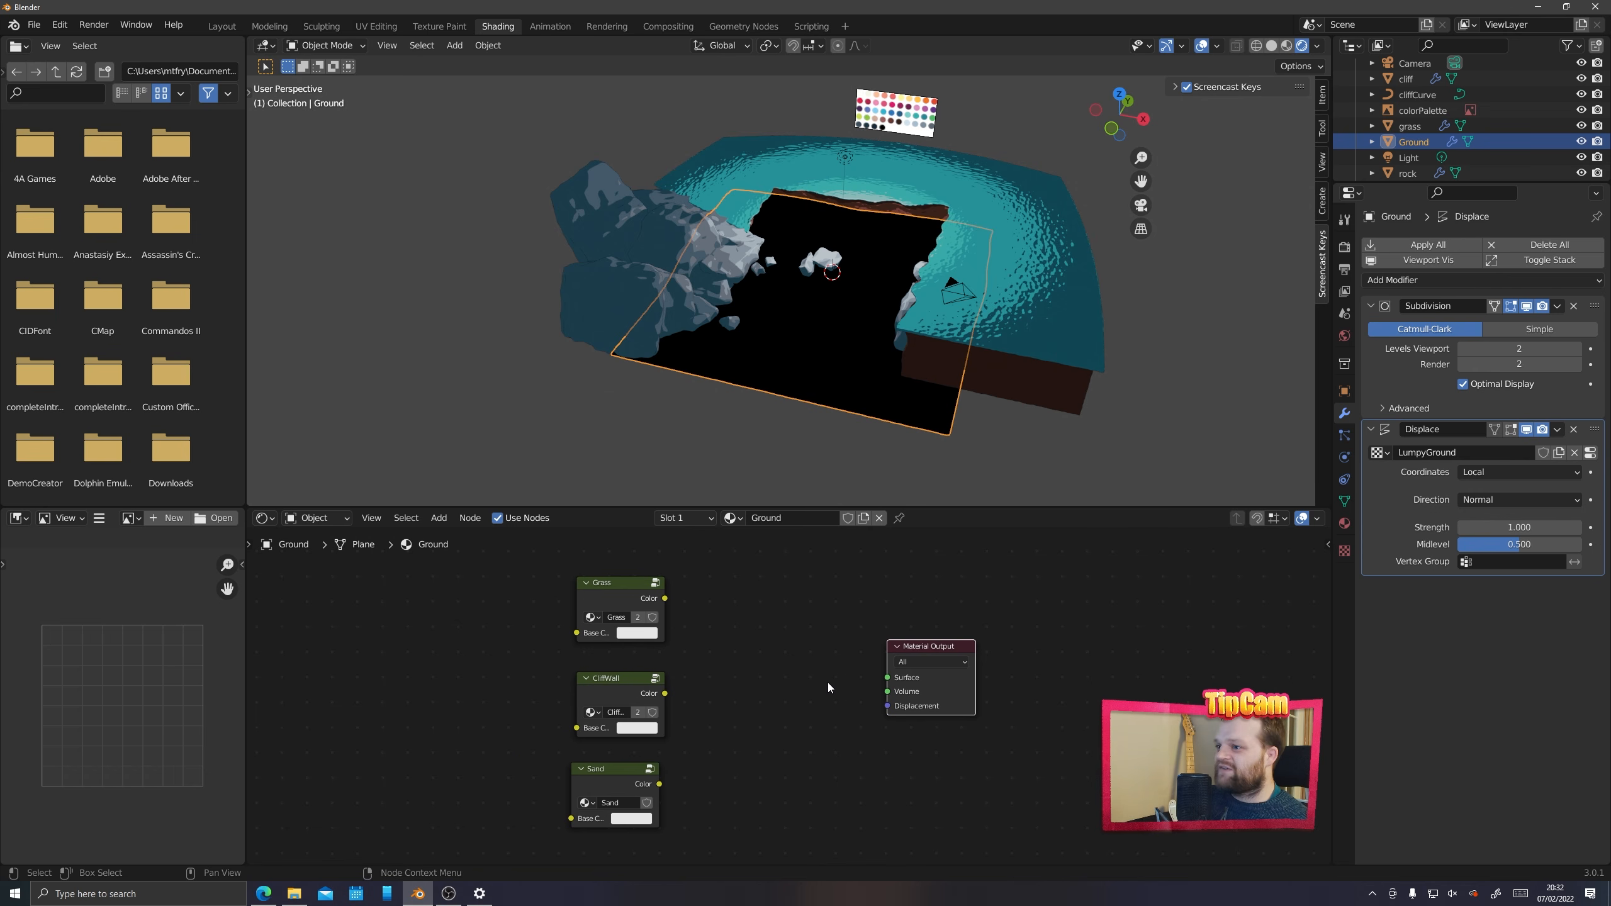
{"action": "left_click_drag", "start_coordinate": [939, 661], "coordinate": [955, 666]}
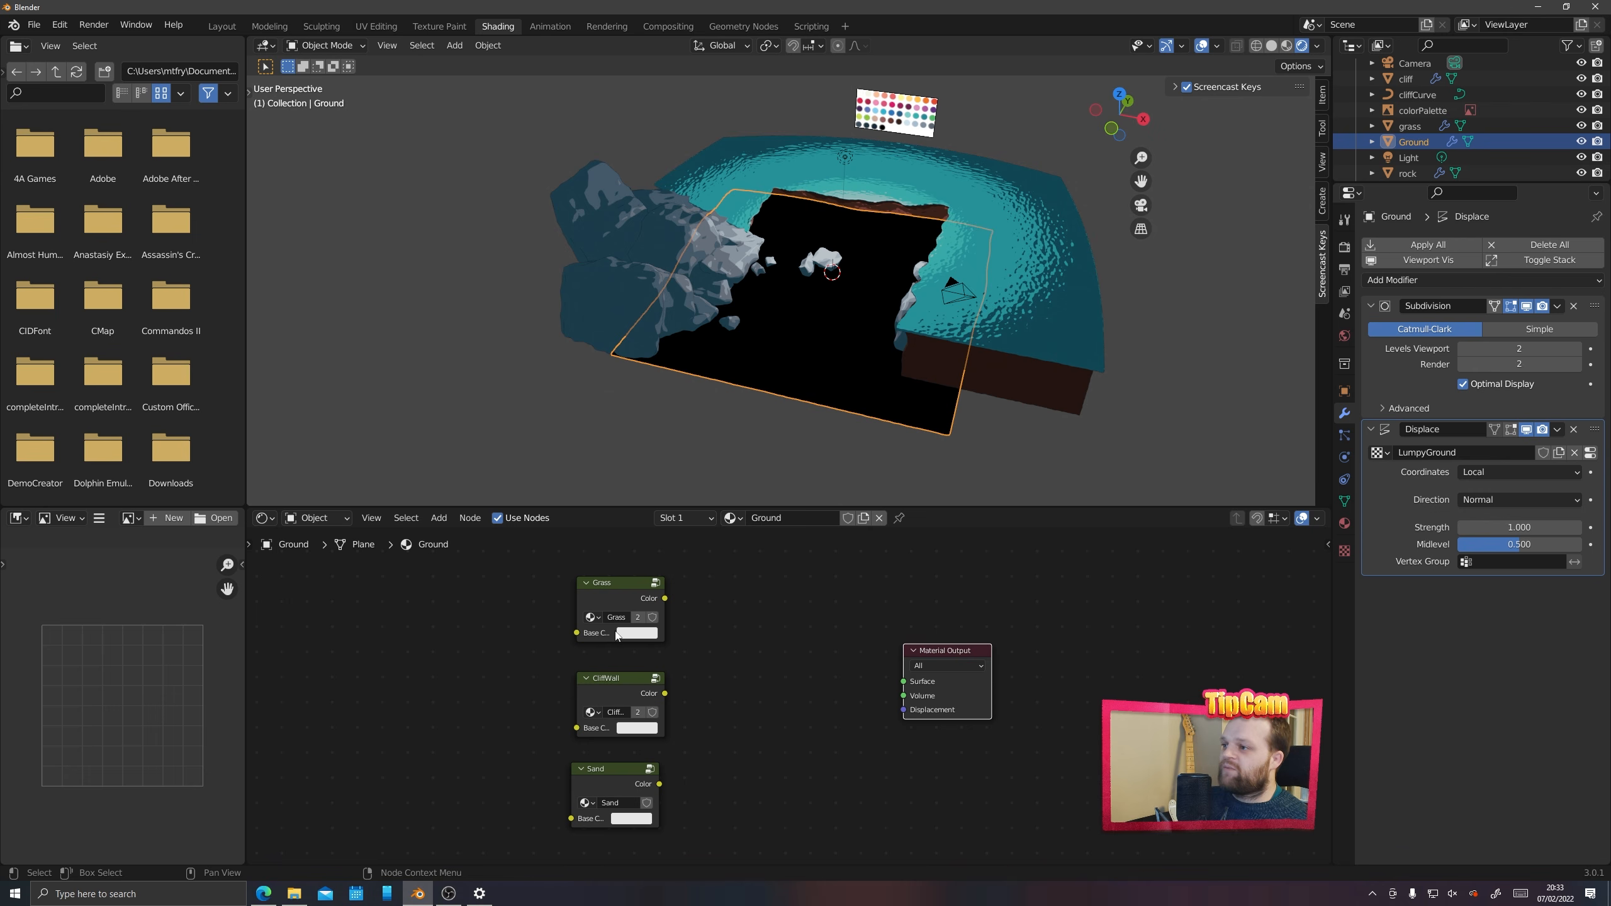
{"action": "left_click_drag", "start_coordinate": [602, 583], "coordinate": [470, 727]}
{"action": "left_click_drag", "start_coordinate": [594, 771], "coordinate": [579, 594]}
{"action": "left_click_drag", "start_coordinate": [481, 727], "coordinate": [666, 754]}
{"action": "left_click", "coordinate": [619, 689]}
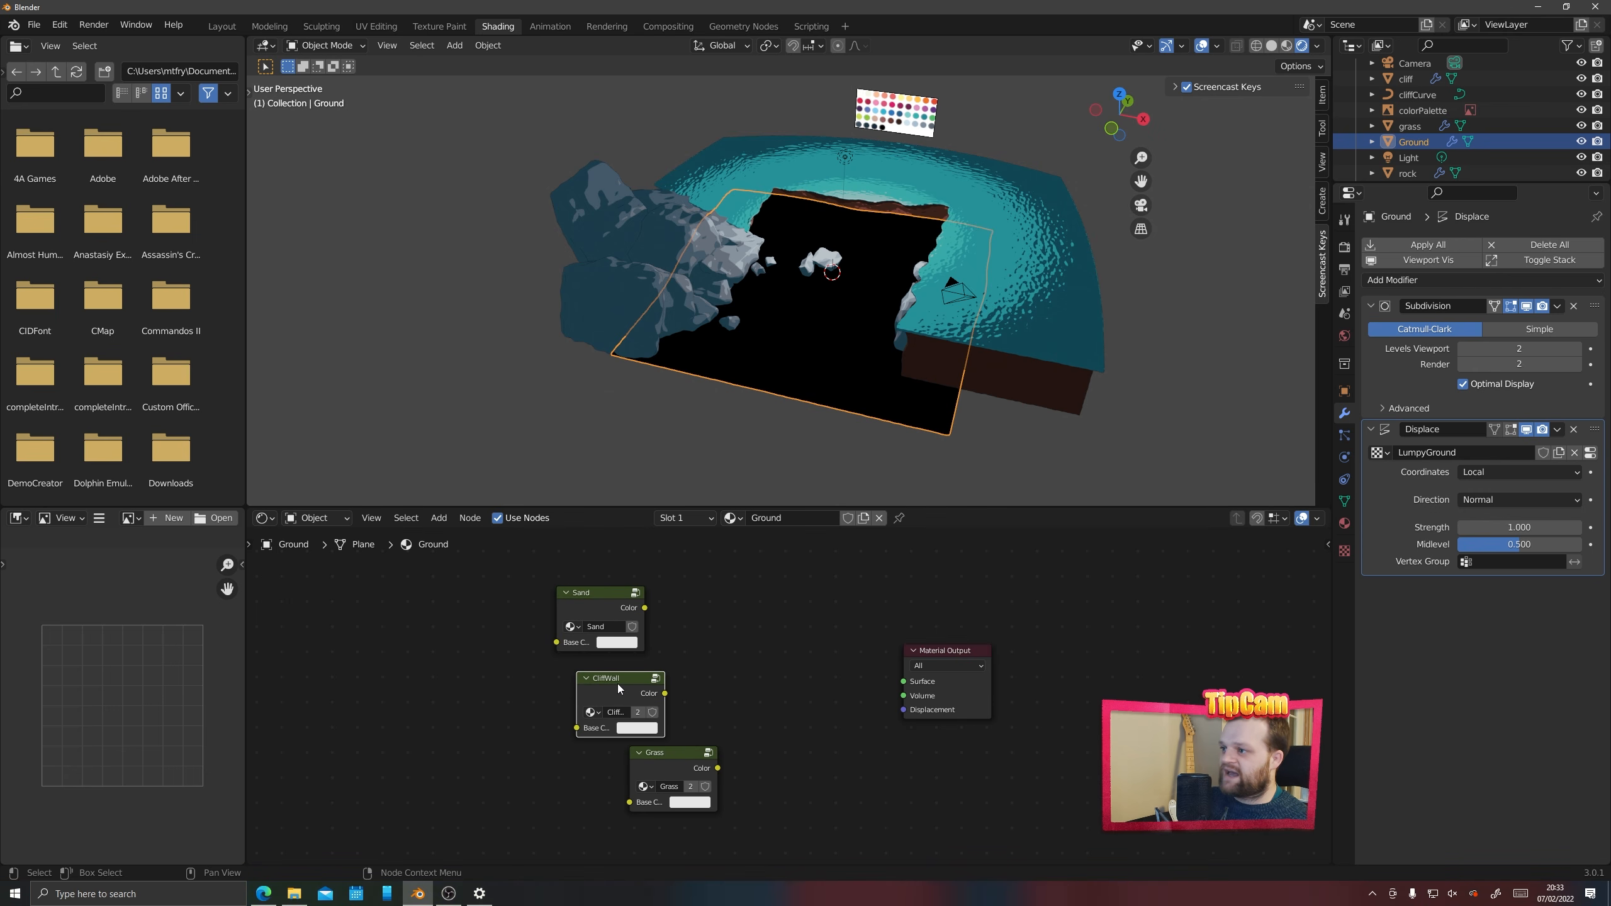
{"action": "left_click_drag", "start_coordinate": [619, 688], "coordinate": [639, 683]}
{"action": "left_click_drag", "start_coordinate": [698, 774], "coordinate": [705, 770]}
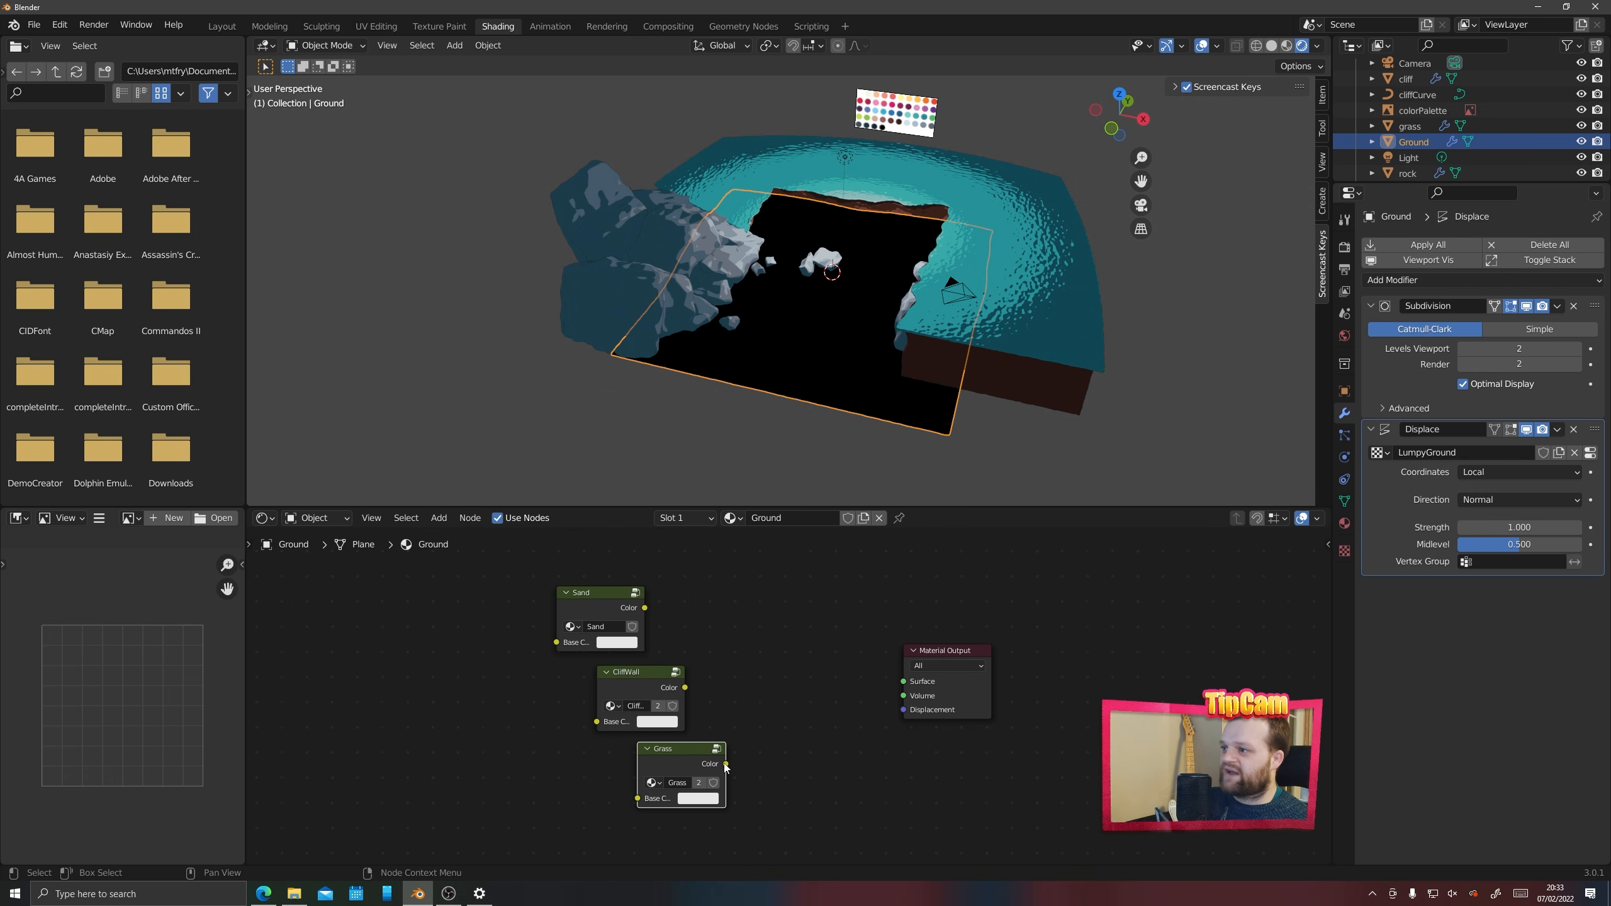
{"action": "left_click_drag", "start_coordinate": [923, 657], "coordinate": [971, 641]}
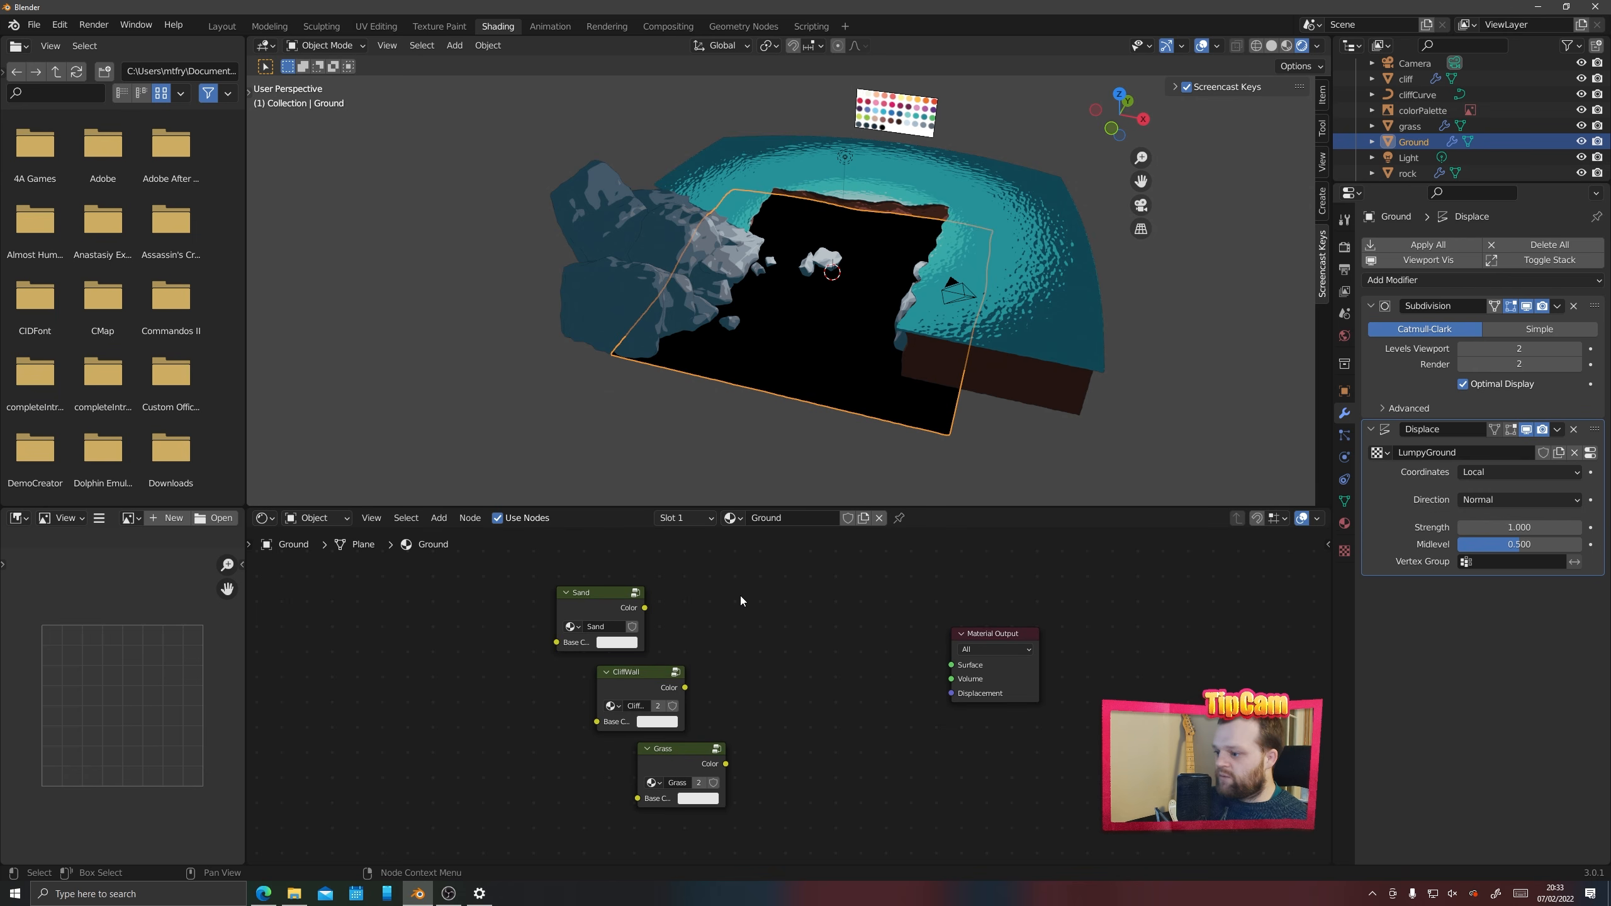
Add a Mix Shader node between the node groups and the Material Output
{"action": "key", "text": "shift+a"}
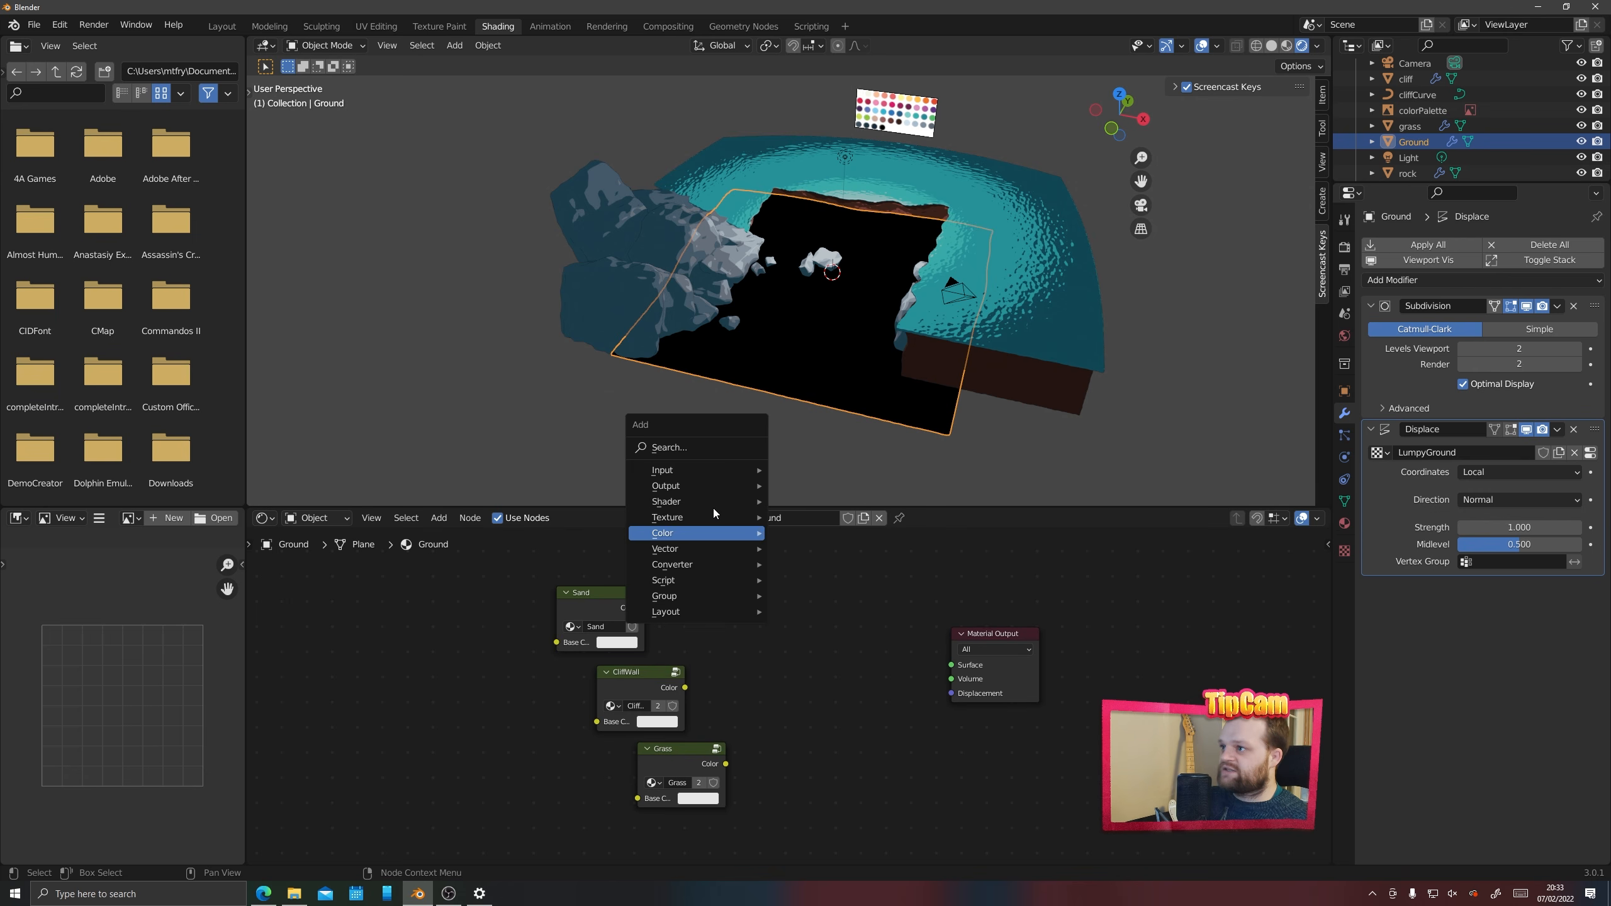
{"action": "left_click", "coordinate": [674, 448]}
{"action": "type", "text": "mix"}
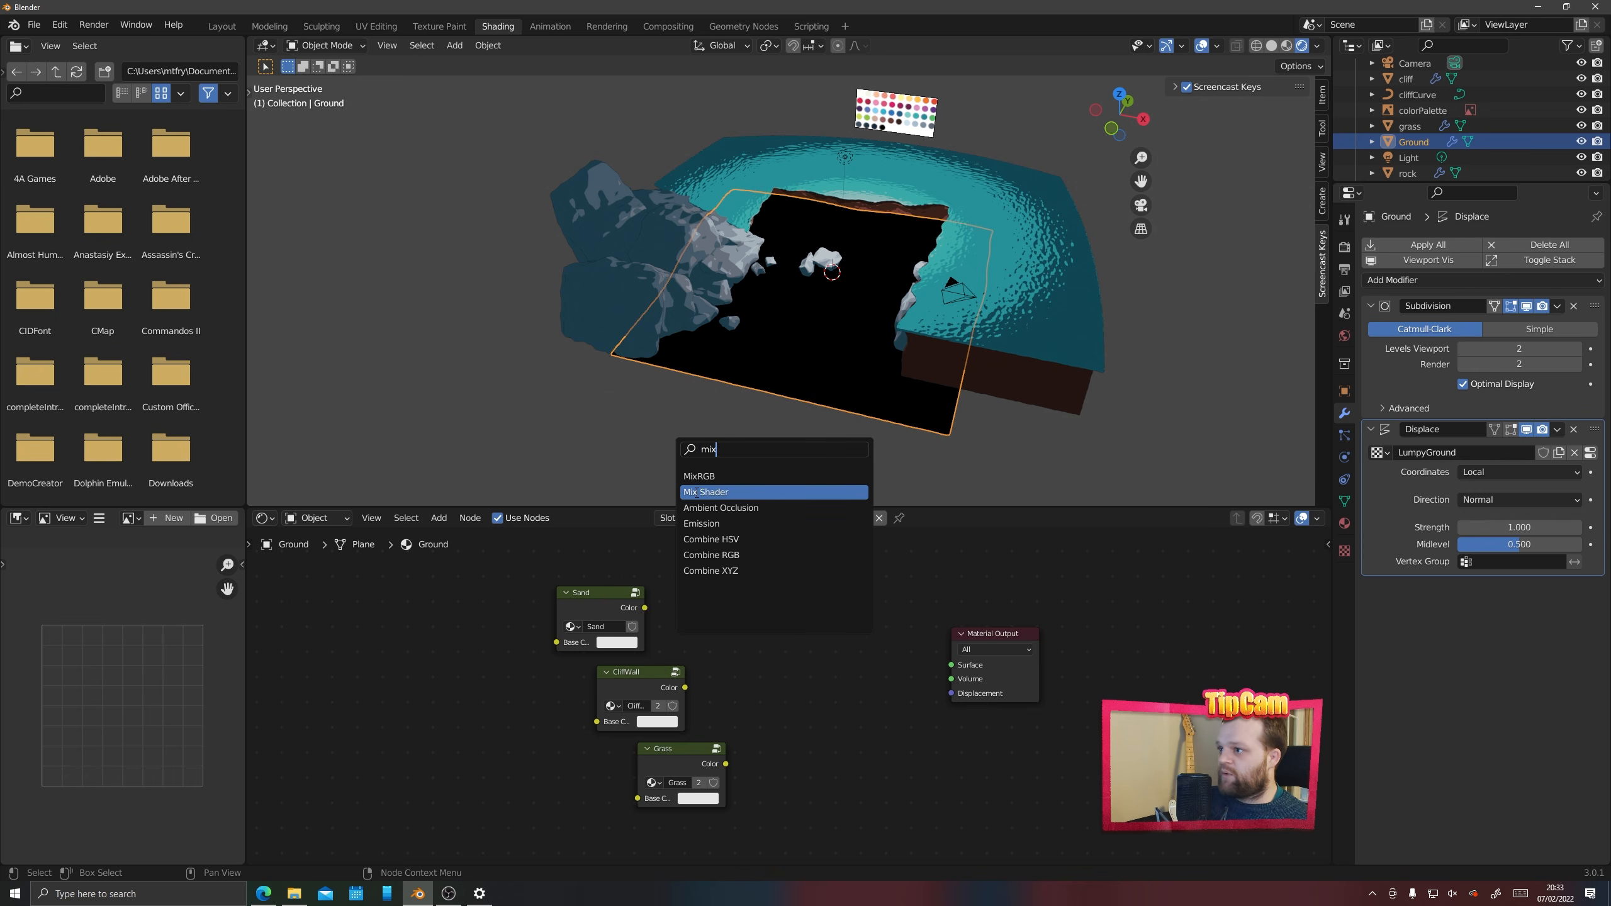
{"action": "left_click", "coordinate": [755, 493]}
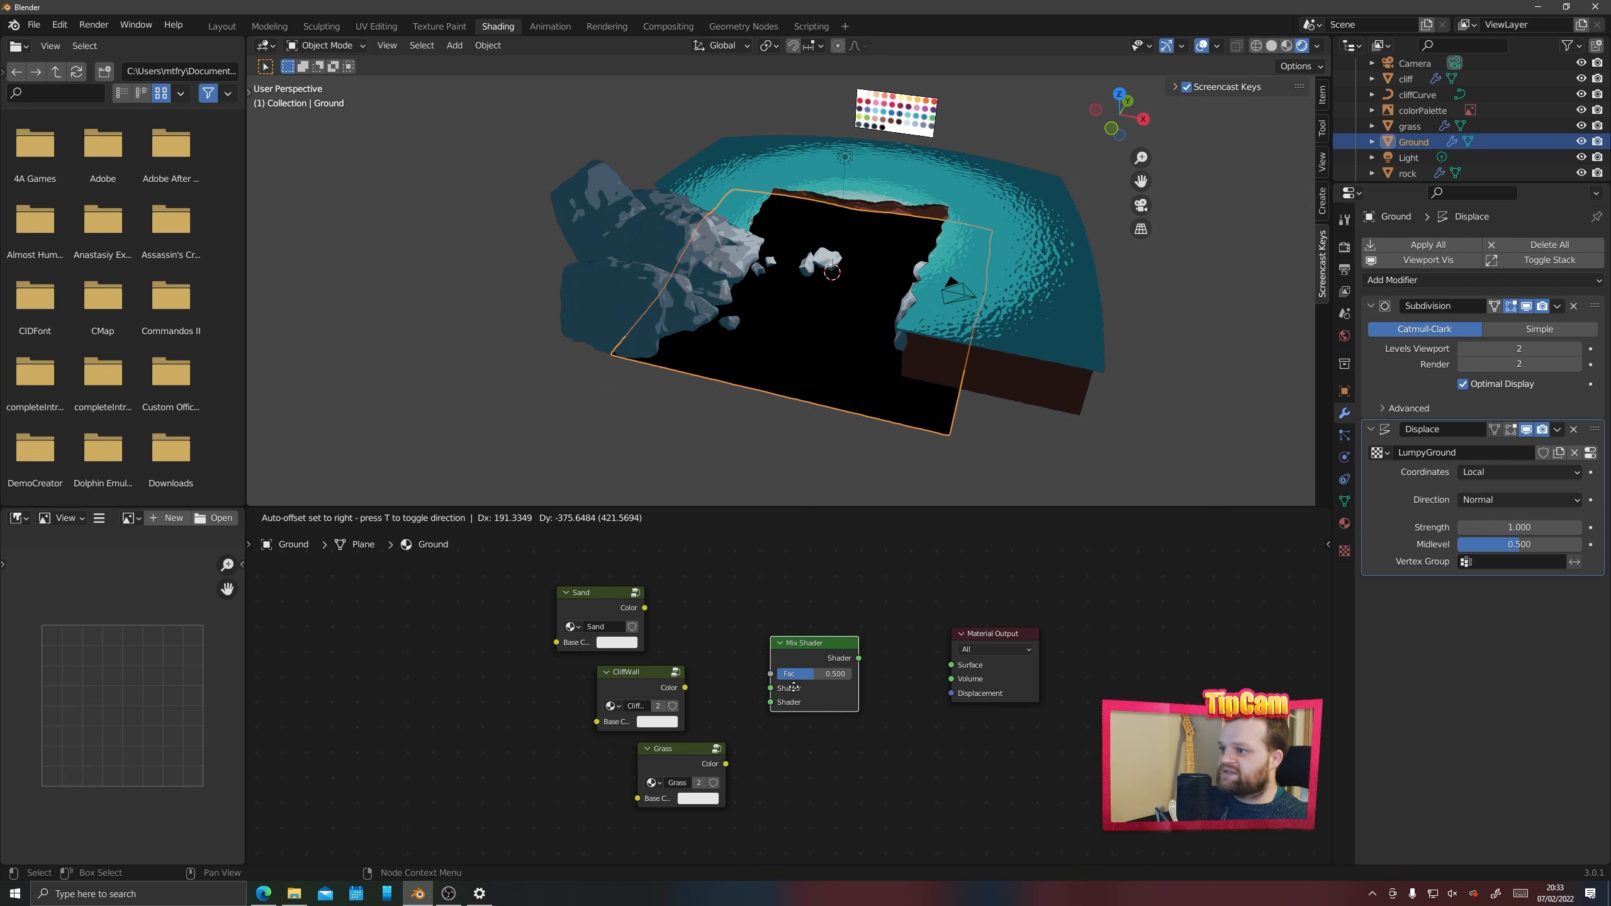
{"action": "left_click", "coordinate": [796, 725]}
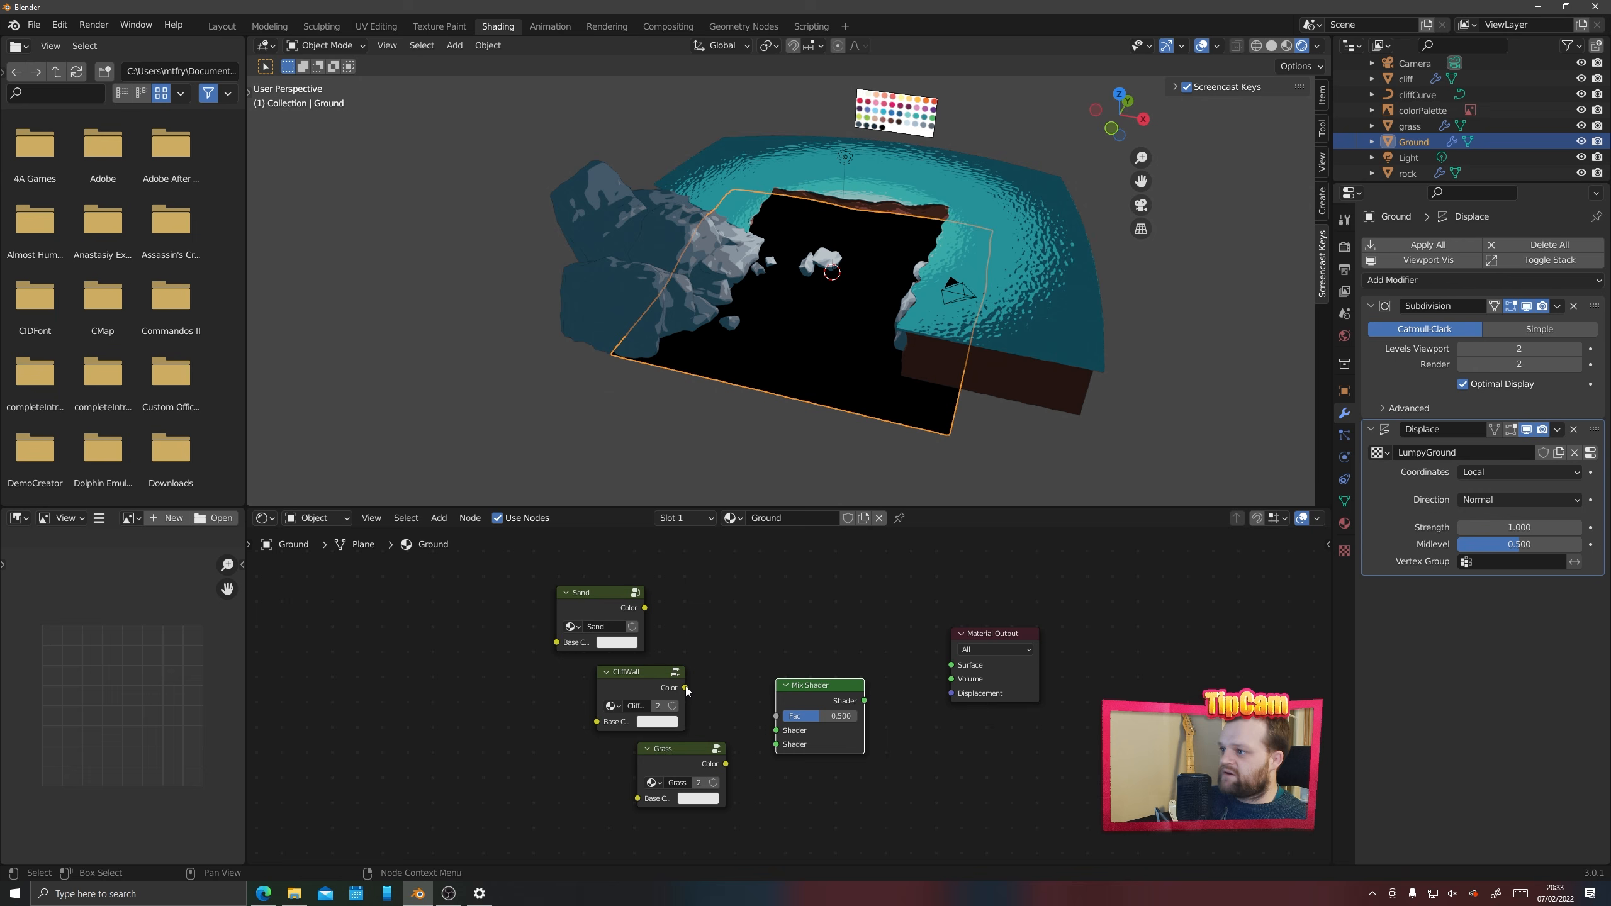
Link CliffWall and Grass into the Mix Shader and its output to the Material Output's Surface, with the viewport in rendered shading
{"action": "left_click_drag", "start_coordinate": [685, 688], "coordinate": [776, 746]}
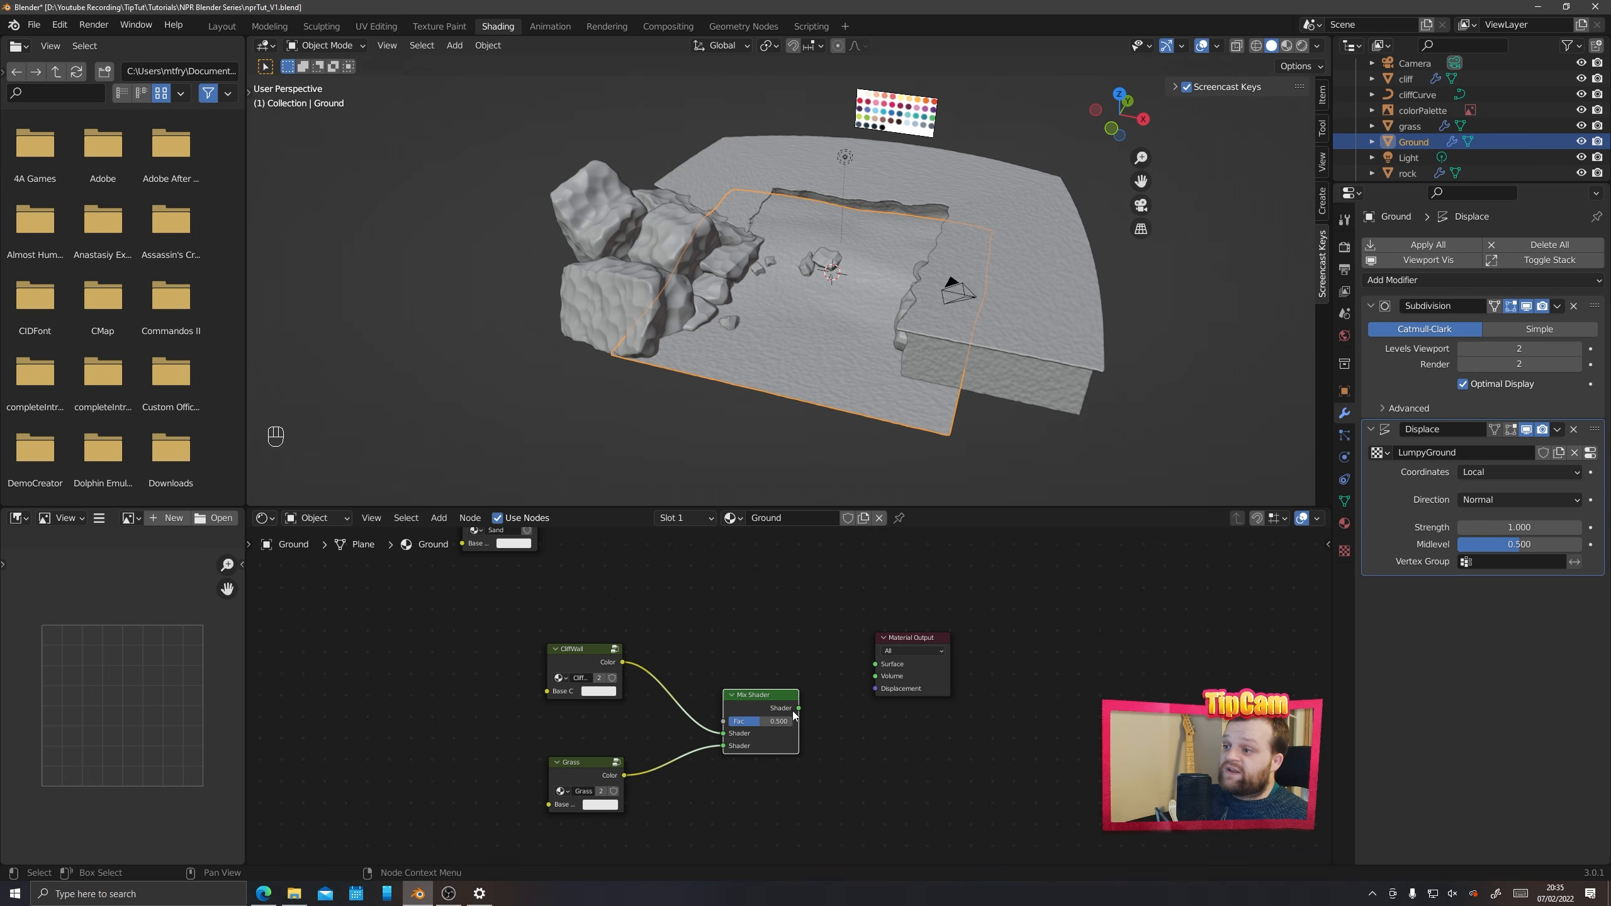
{"action": "left_click_drag", "start_coordinate": [799, 708], "coordinate": [876, 664]}
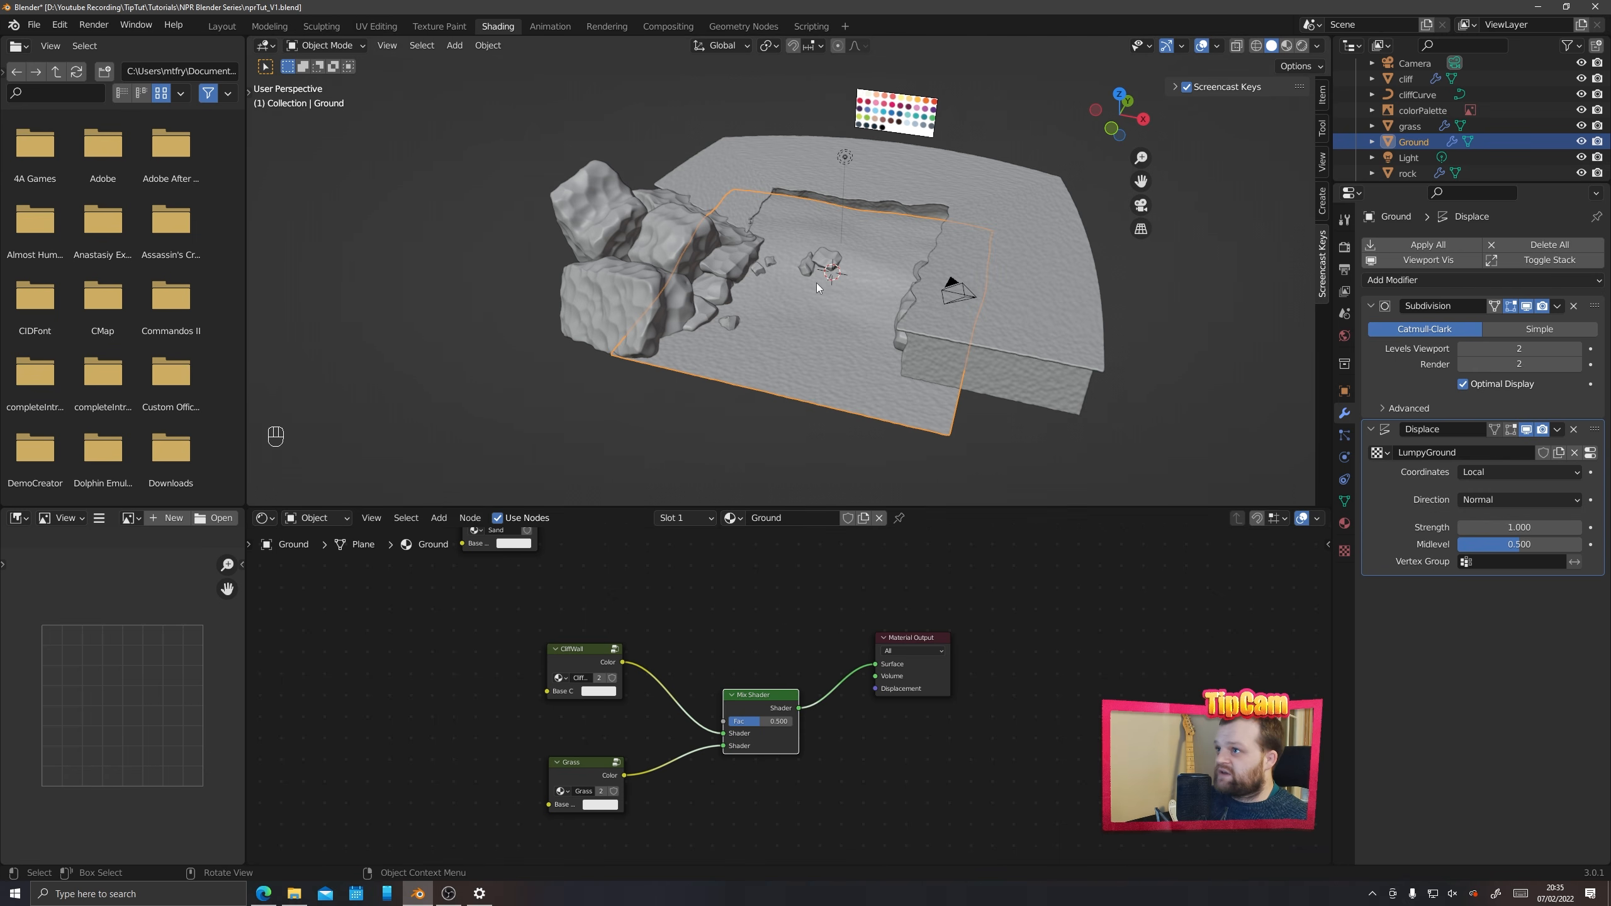
{"action": "left_click", "coordinate": [1301, 45]}
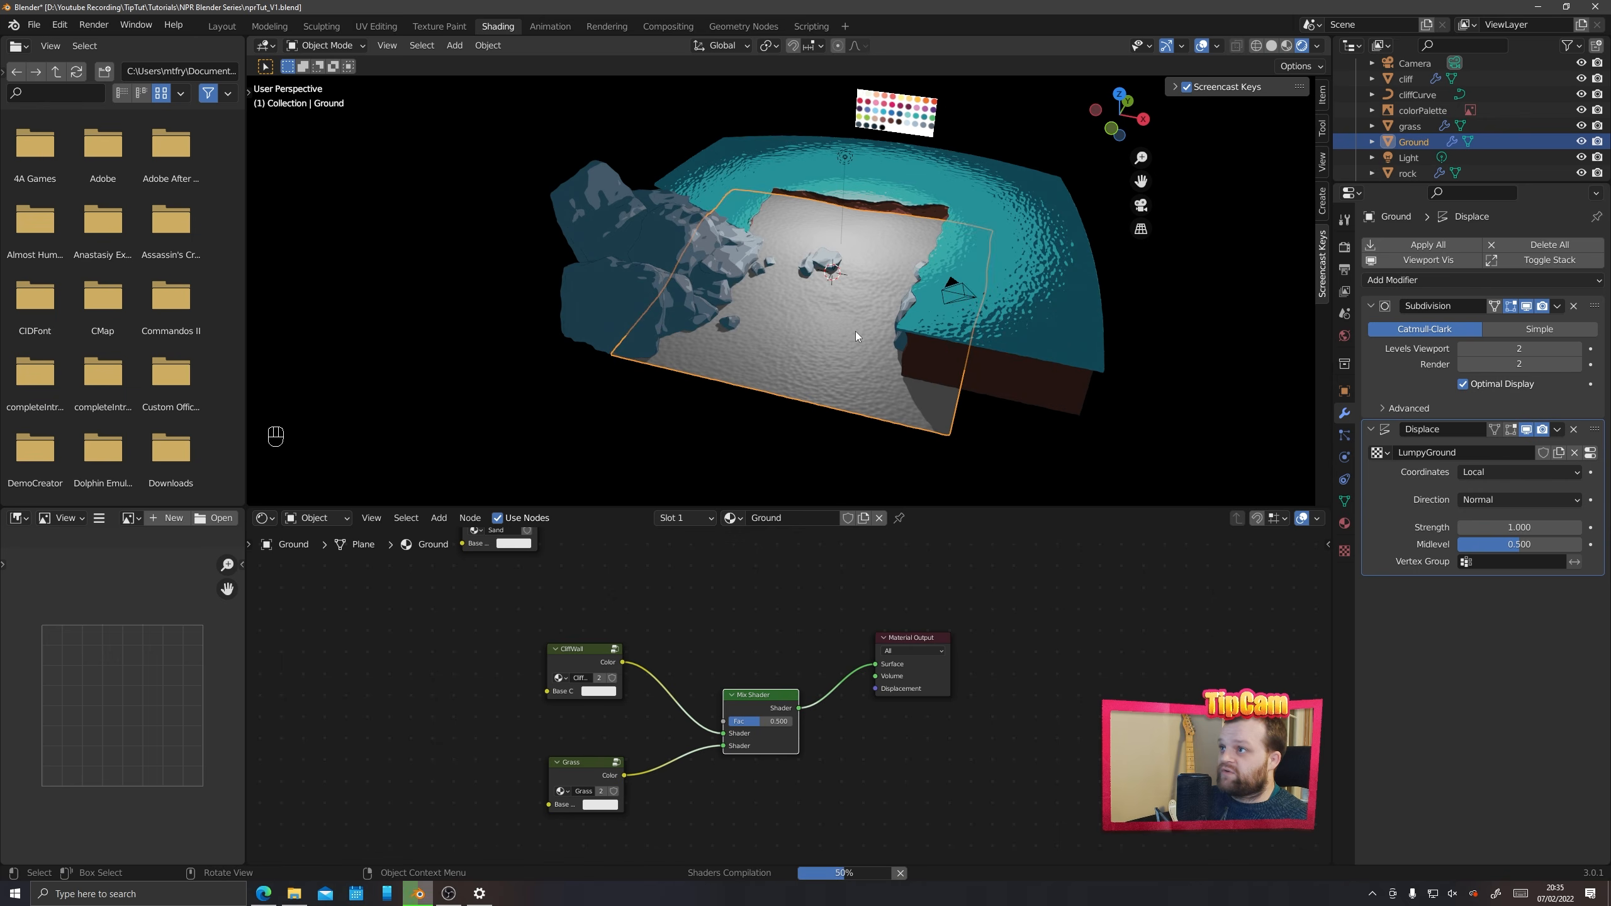
Compare the ground with the Mix Shader's Fac at 0 and at 1, and return Fac to 0.5
{"action": "scroll", "coordinate": [863, 346], "scroll_direction": "up", "scroll_amount": 4}
{"action": "left_click_drag", "start_coordinate": [762, 723], "coordinate": [763, 723]}
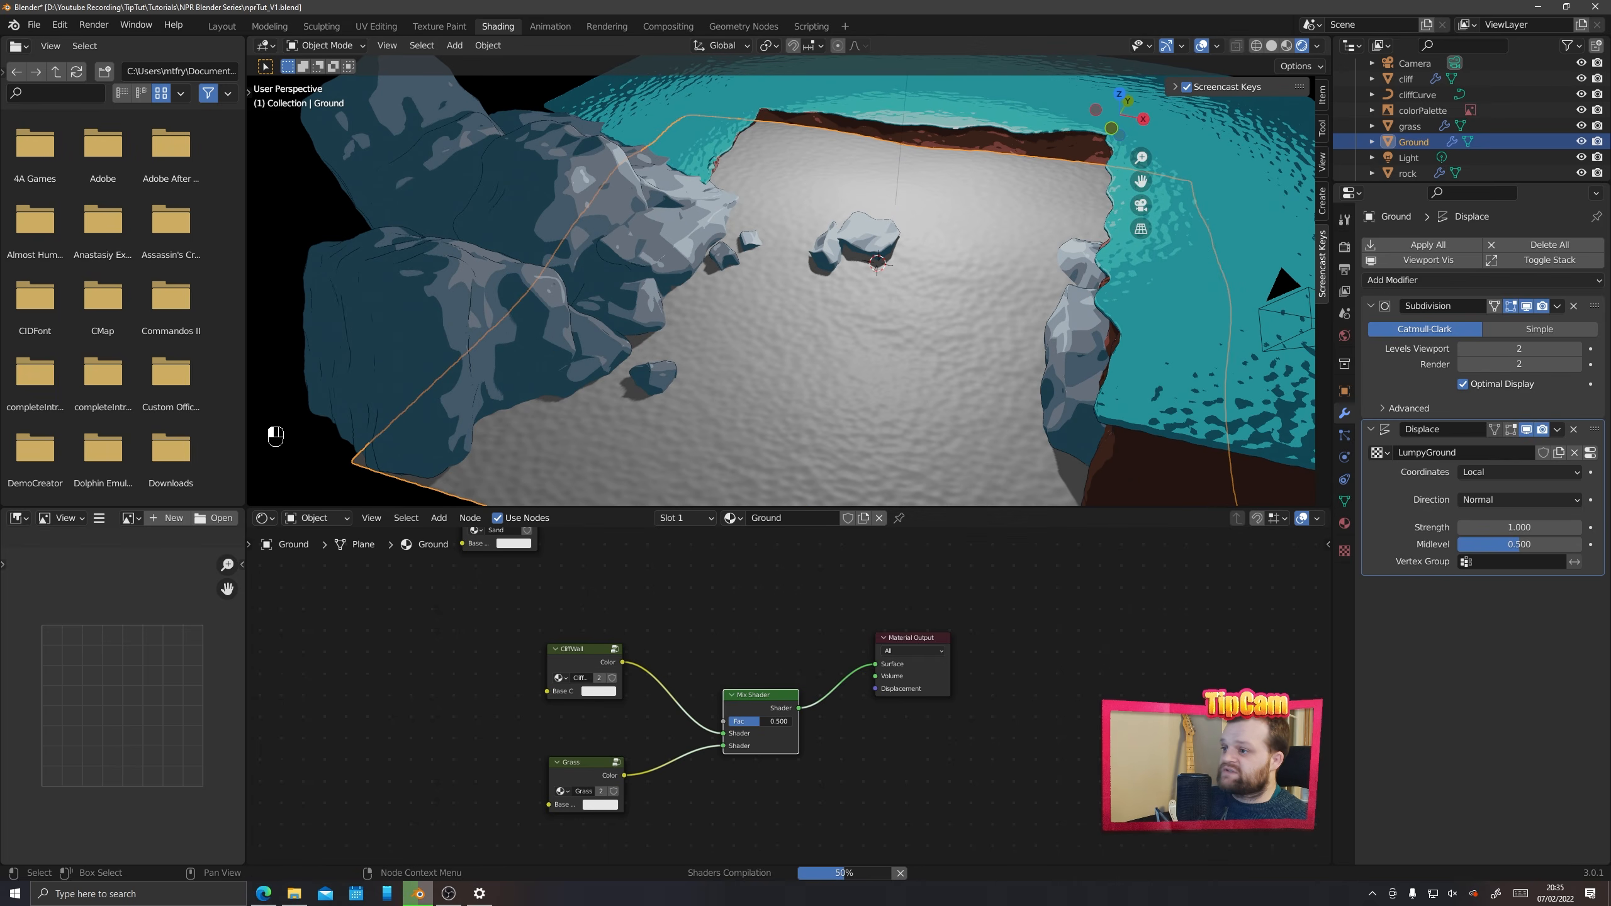
{"action": "left_click_drag", "start_coordinate": [763, 723], "coordinate": [727, 722]}
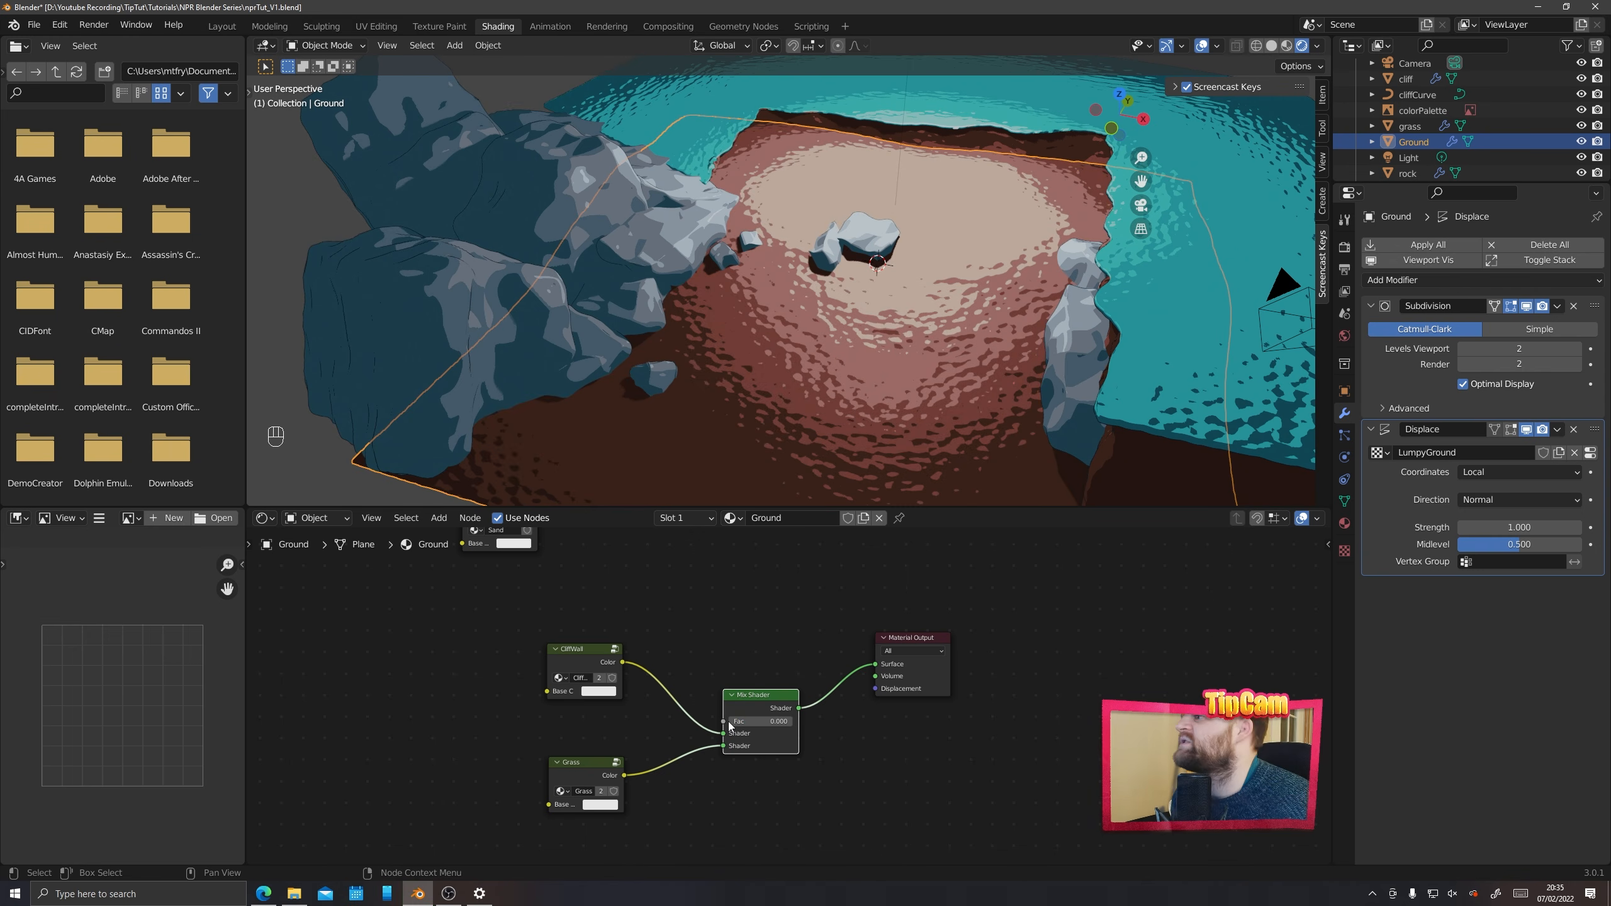
{"action": "left_click", "coordinate": [577, 650]}
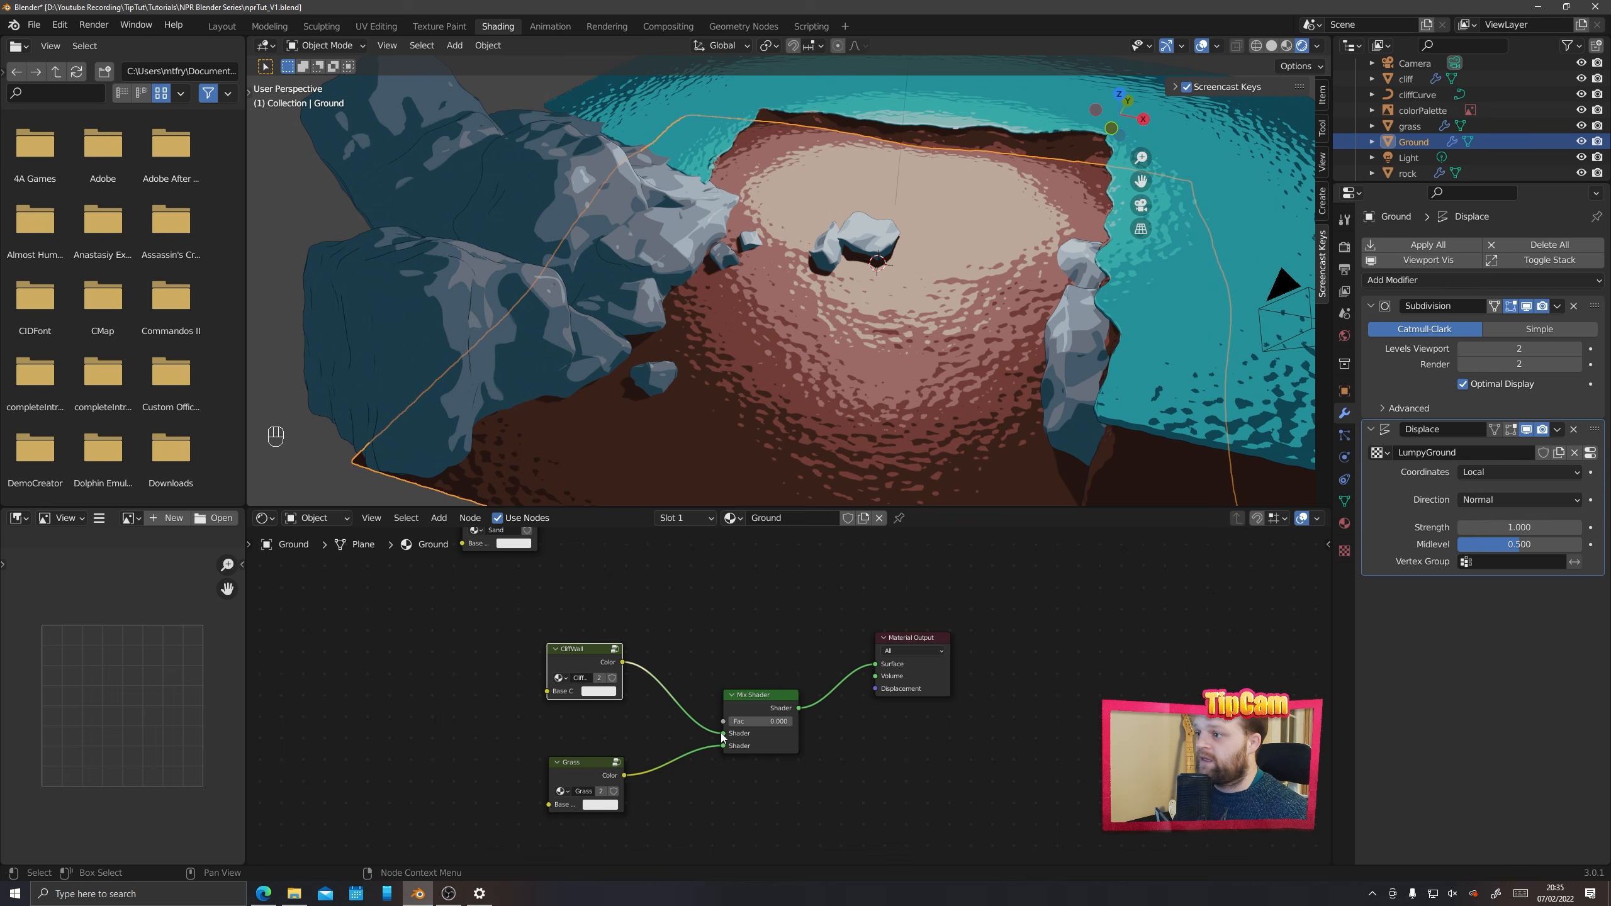
{"action": "left_click", "coordinate": [759, 721]}
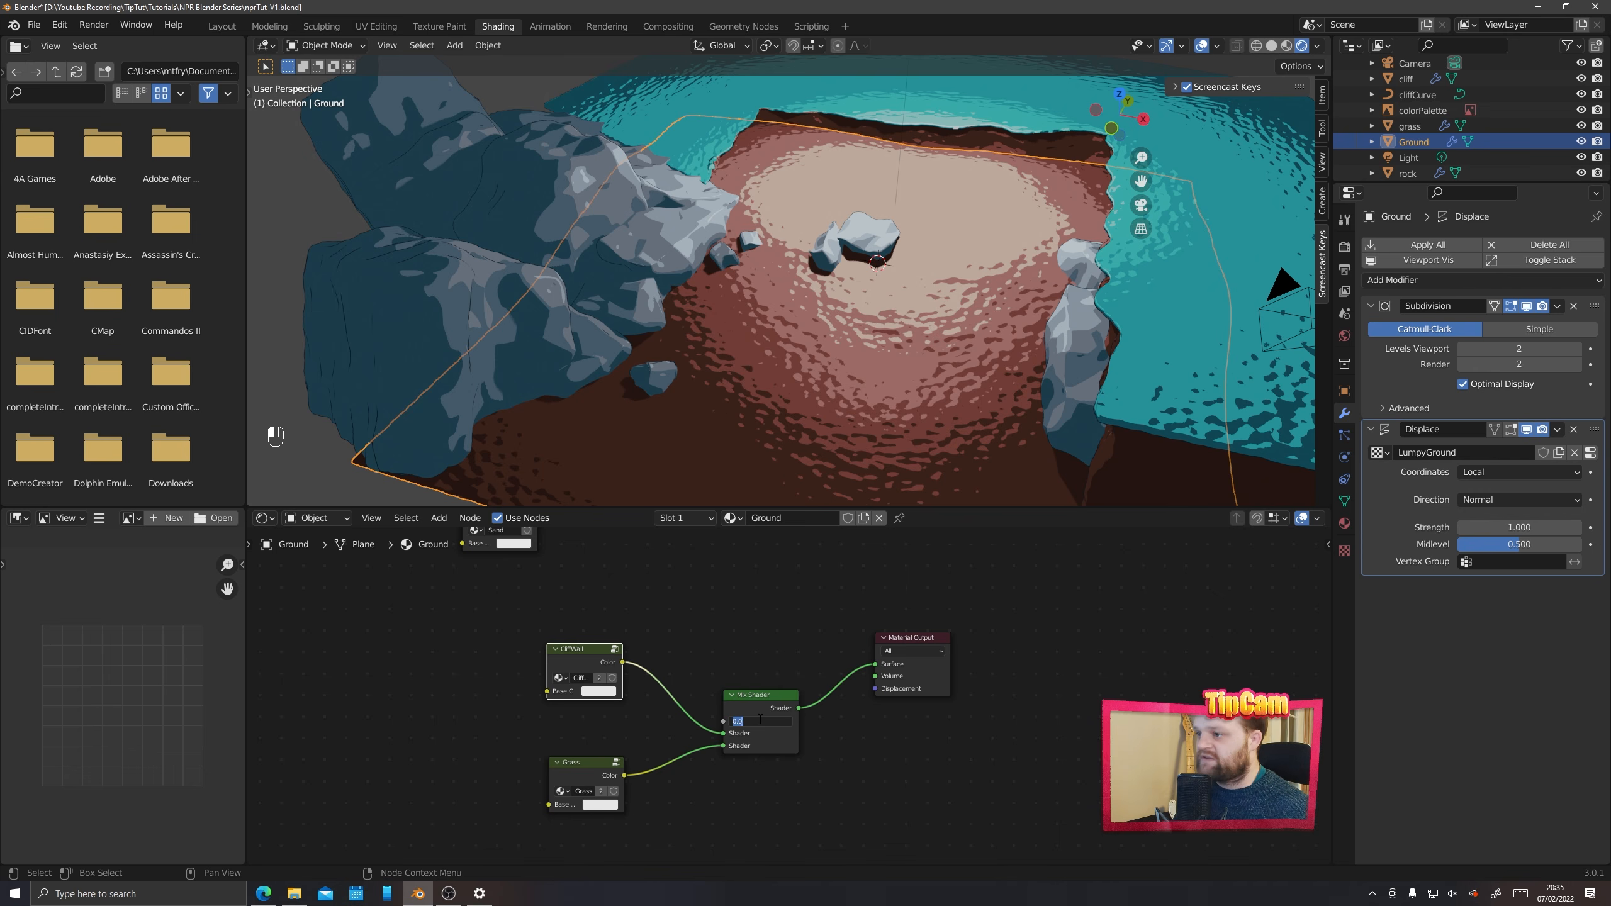
{"action": "type", "text": "1"}
{"action": "key", "text": "Return"}
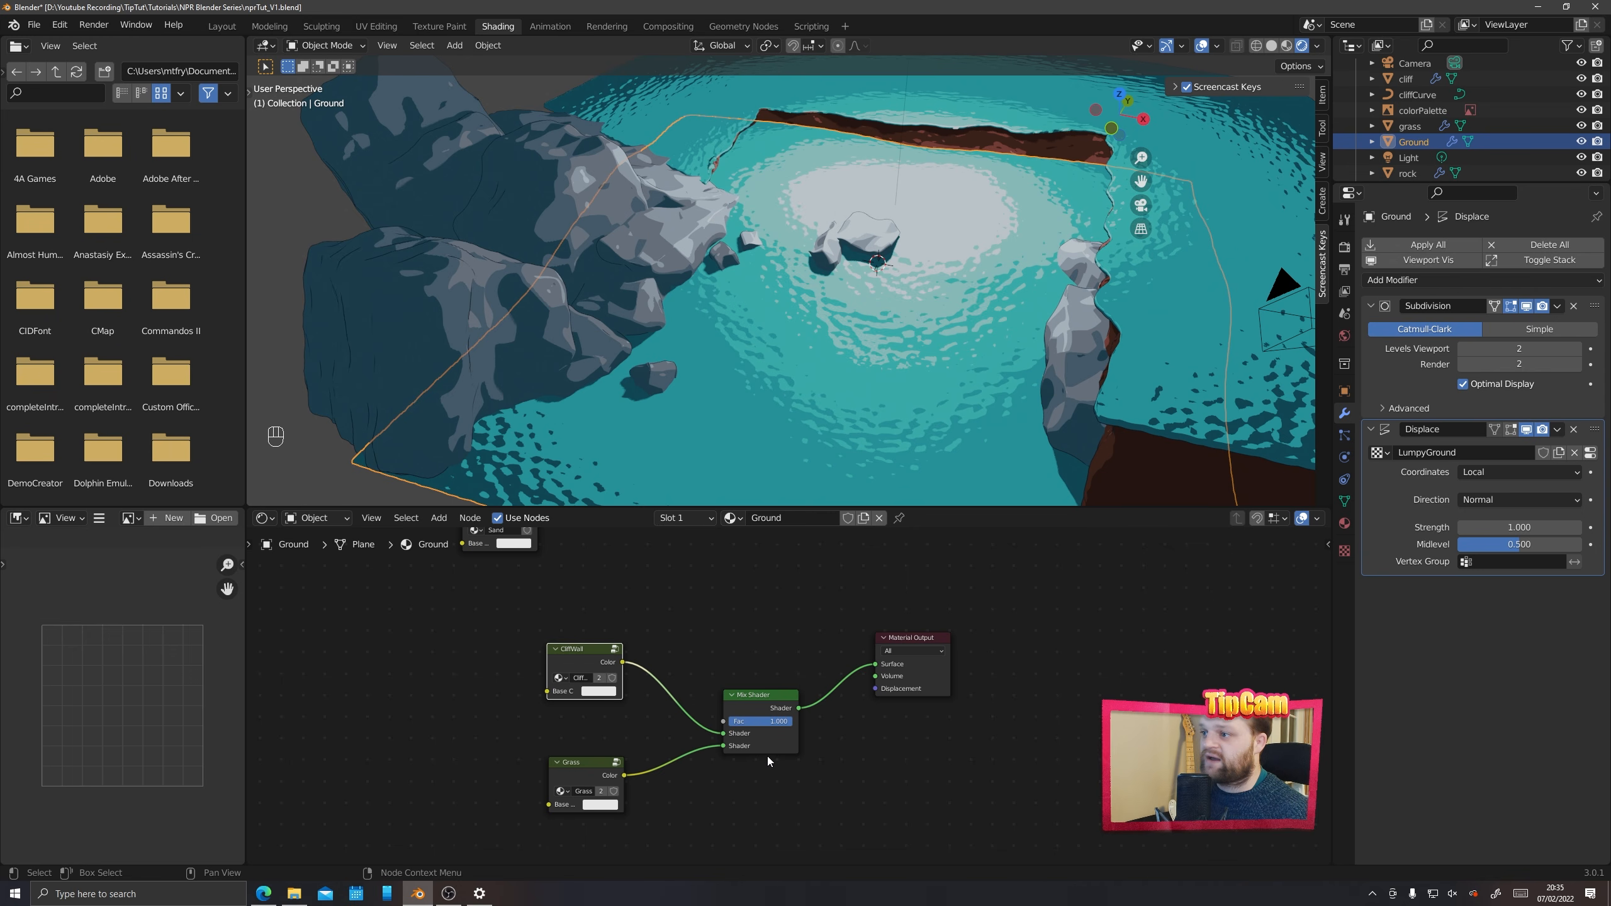
{"action": "type", "text": "0.5"}
{"action": "key", "text": "Return"}
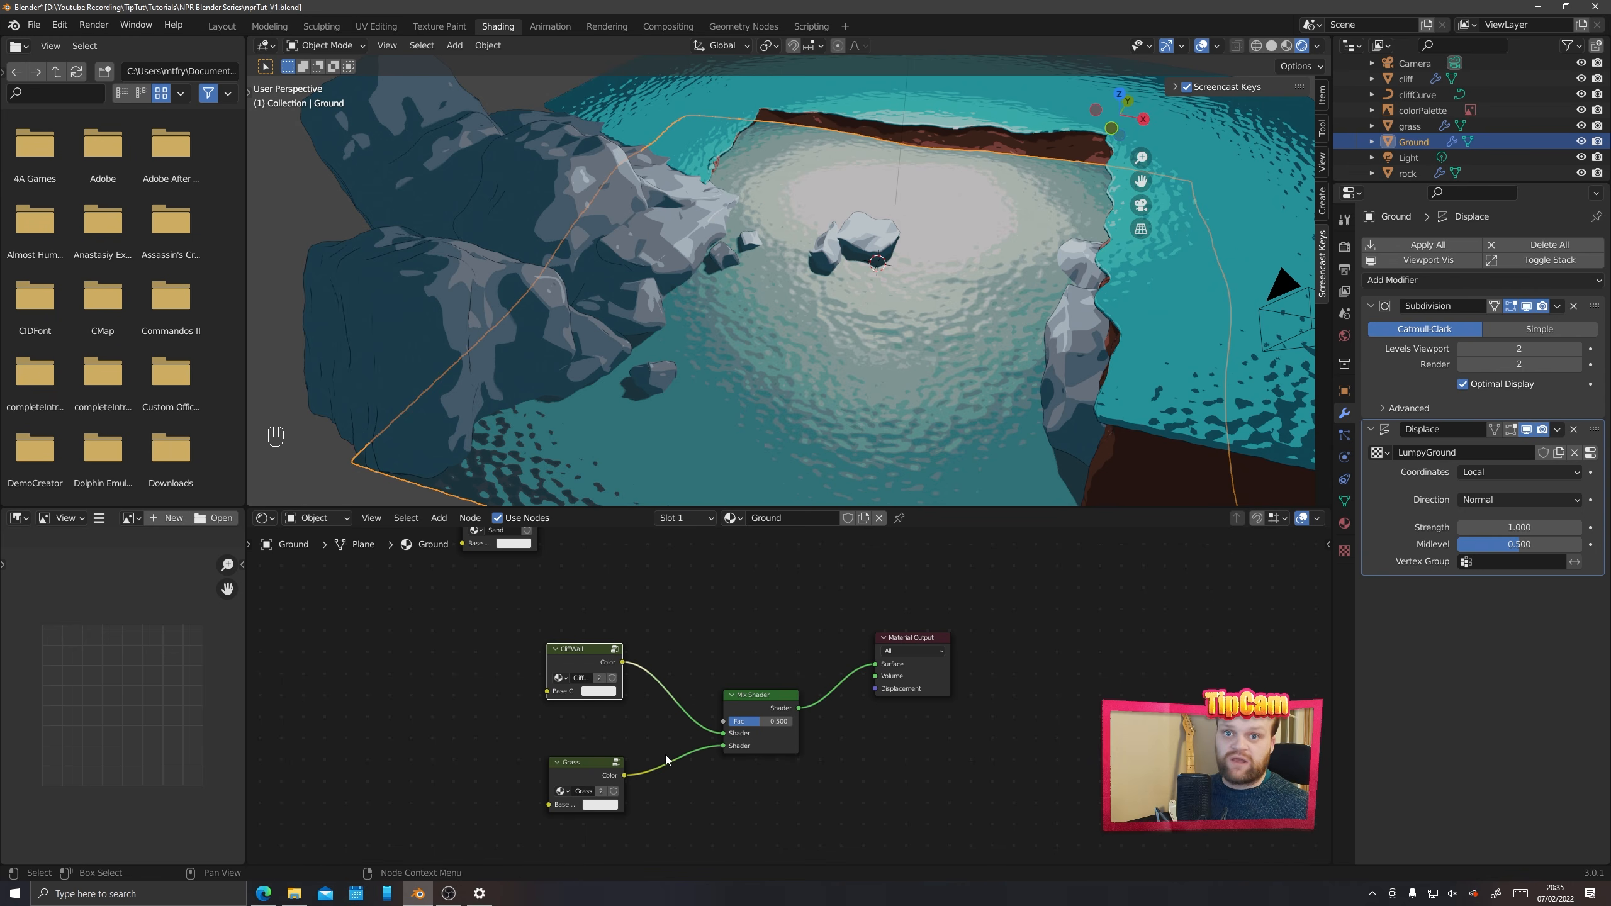
{"action": "key", "text": "Home"}
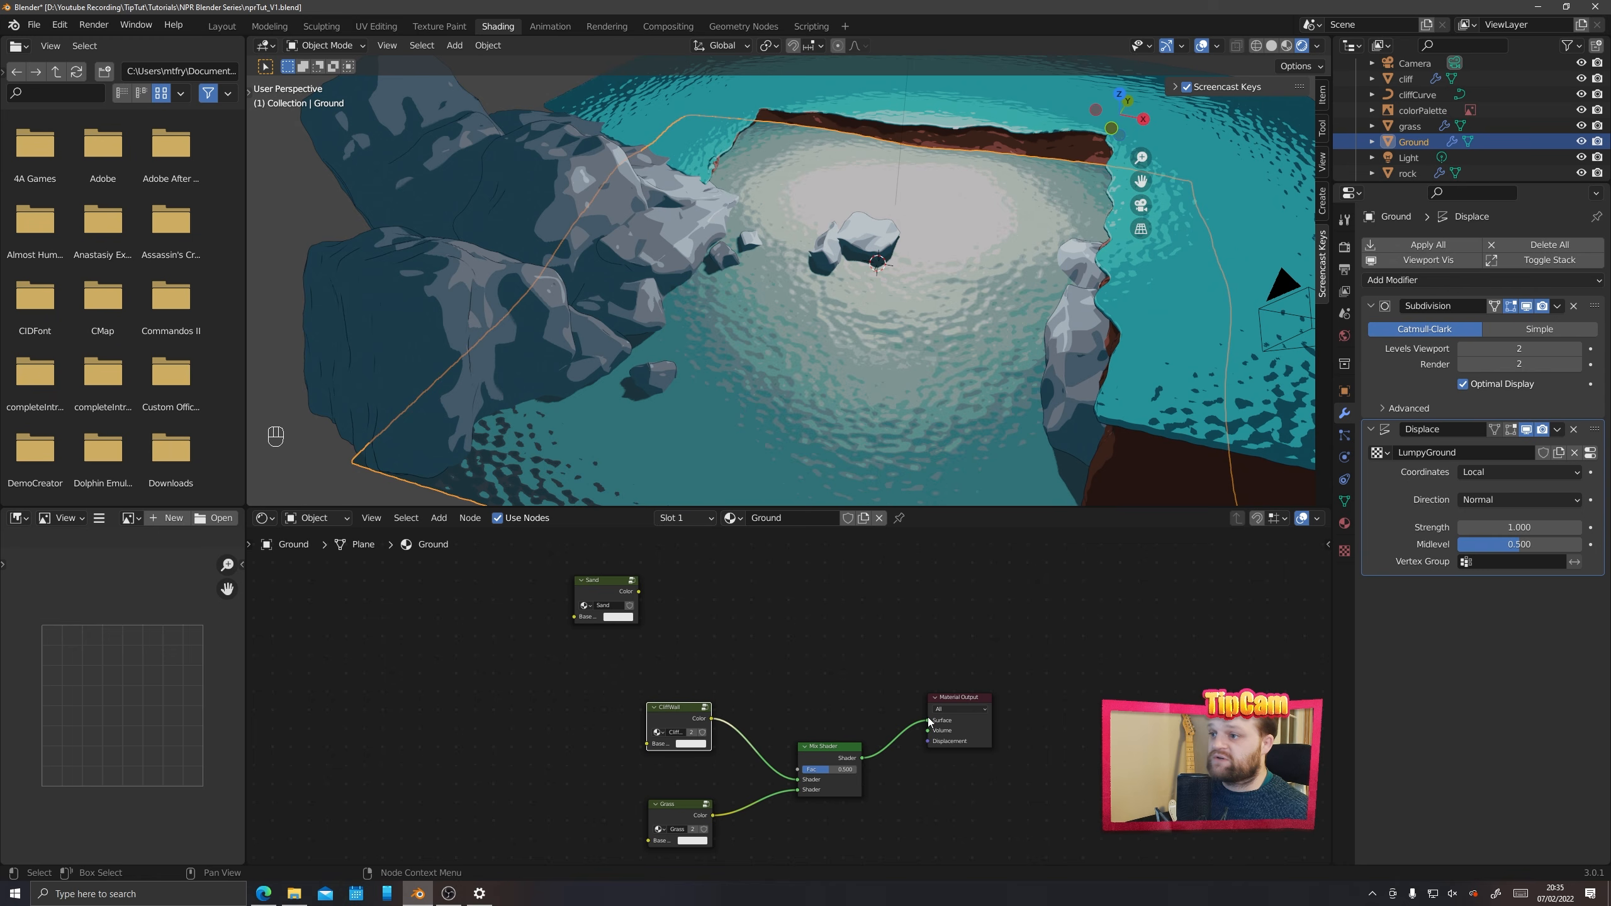
Unlink the Mix Shader's inputs and output, and group CliffWall, Grass and the Mix Shader into one node group
{"action": "left_click_drag", "start_coordinate": [928, 721], "coordinate": [904, 717]}
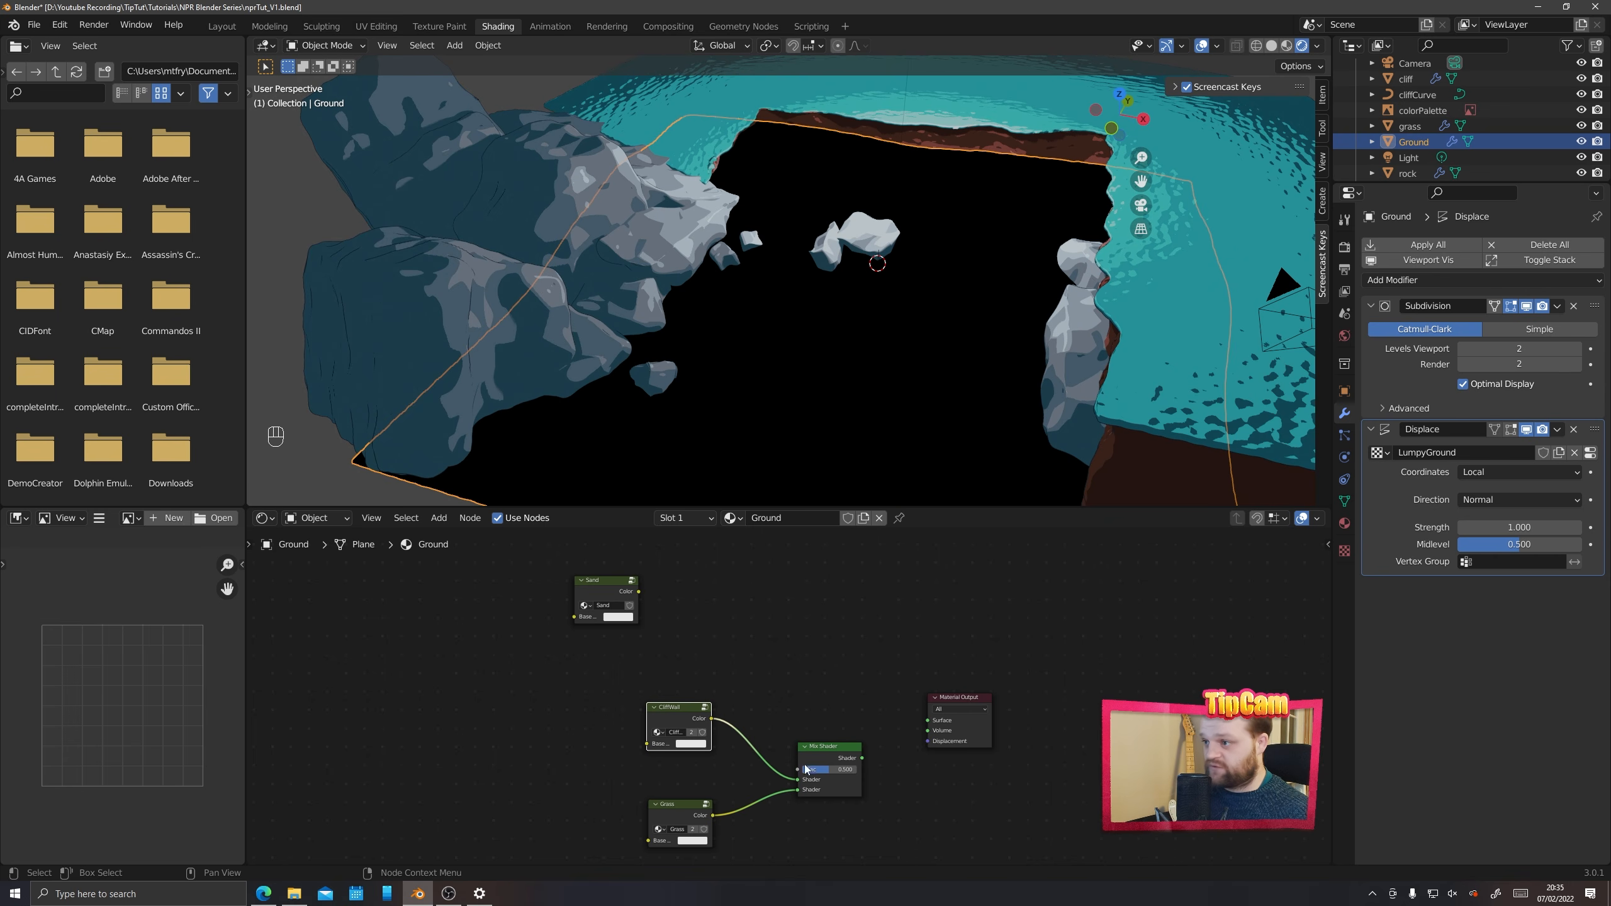
{"action": "left_click_drag", "start_coordinate": [797, 783], "coordinate": [761, 803]}
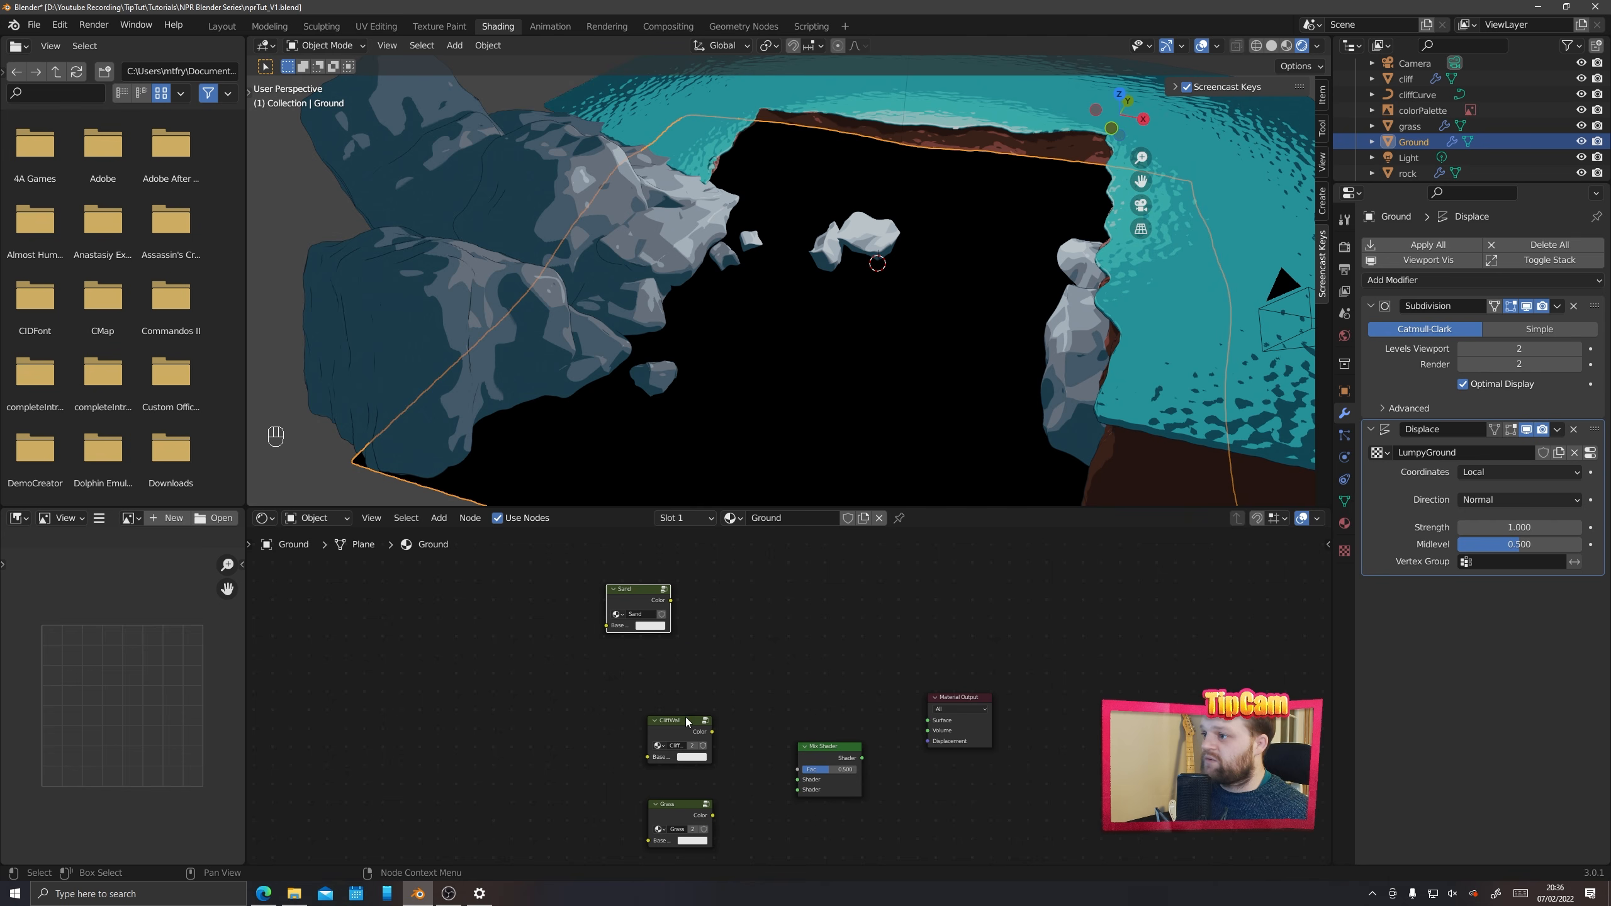
{"action": "middle_click_drag", "start_coordinate": [618, 770], "coordinate": [631, 705], "text": "shift"}
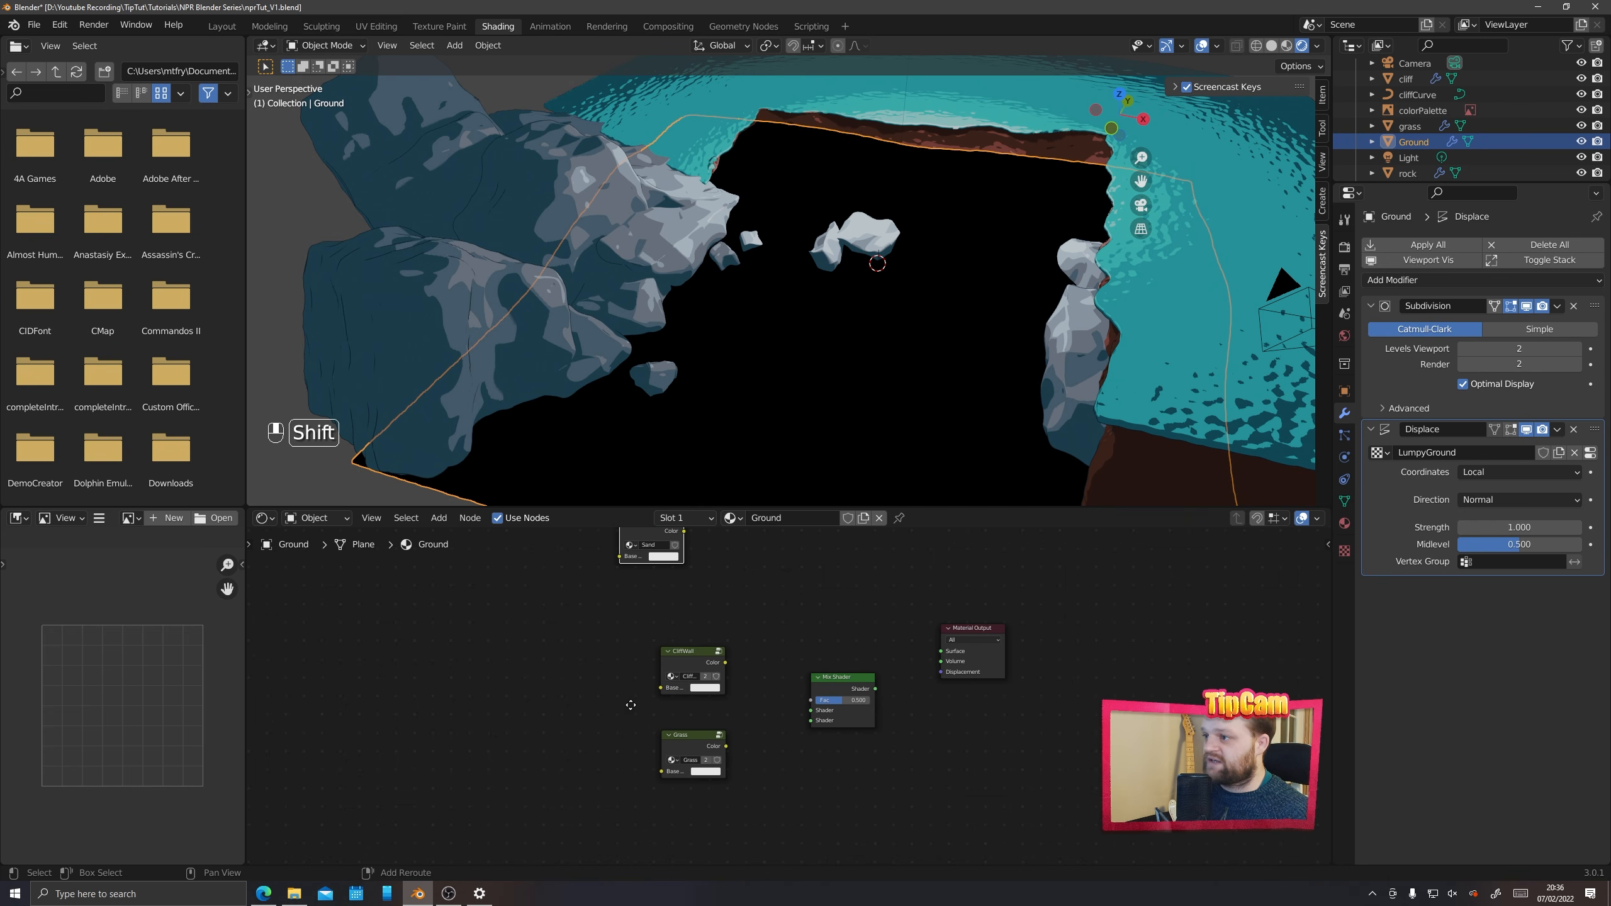
{"action": "left_click_drag", "start_coordinate": [614, 620], "coordinate": [856, 813]}
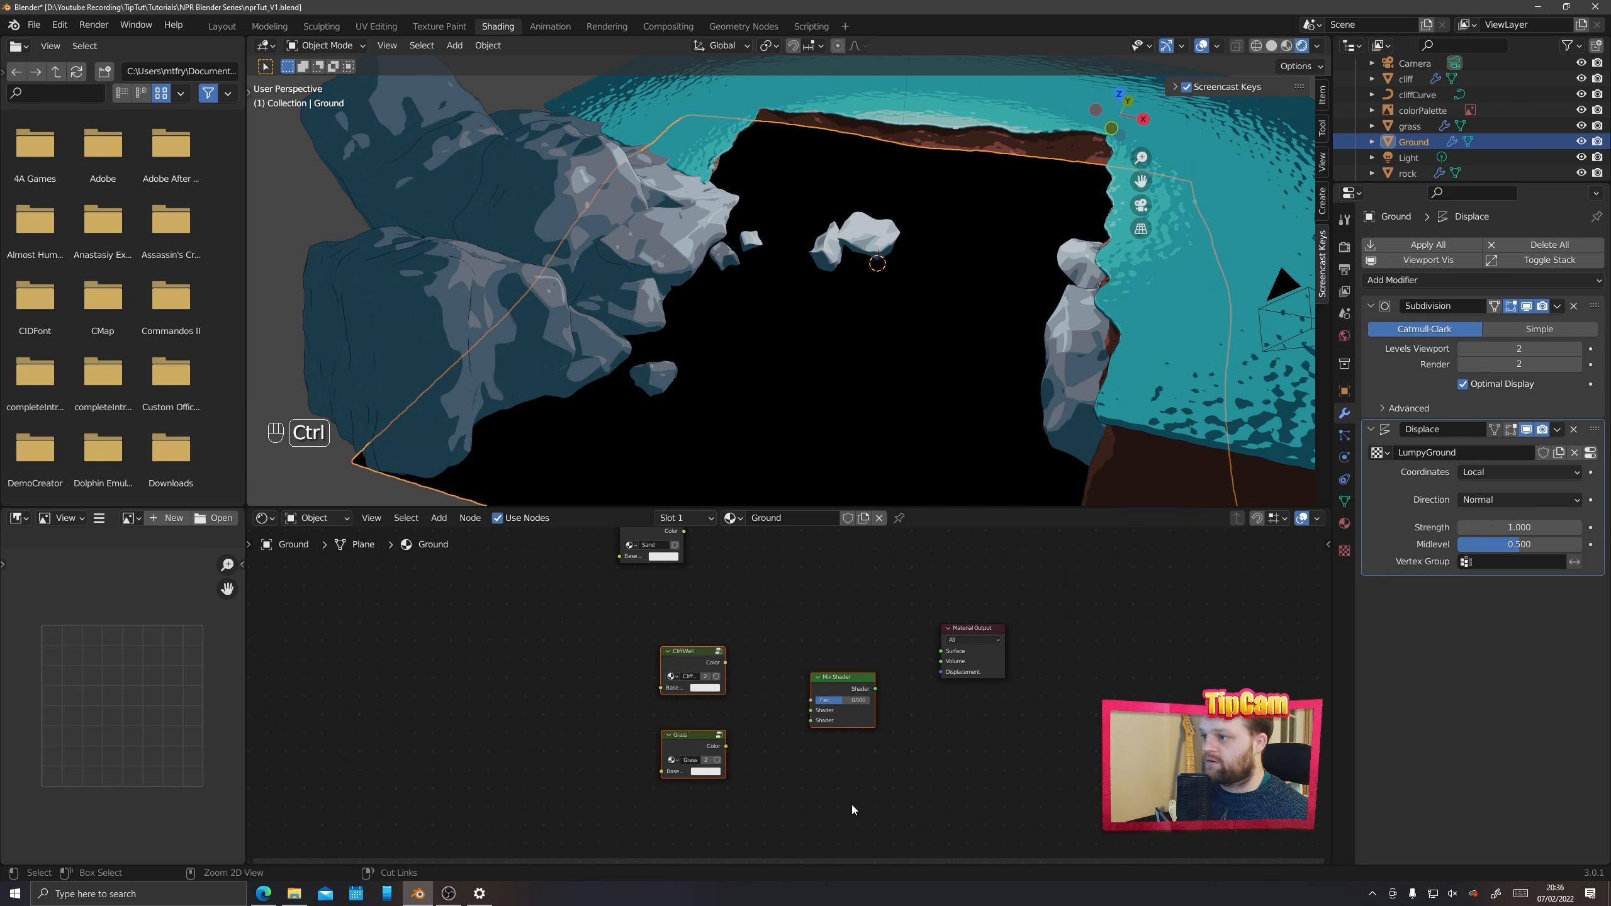
{"action": "key", "text": "ctrl+g"}
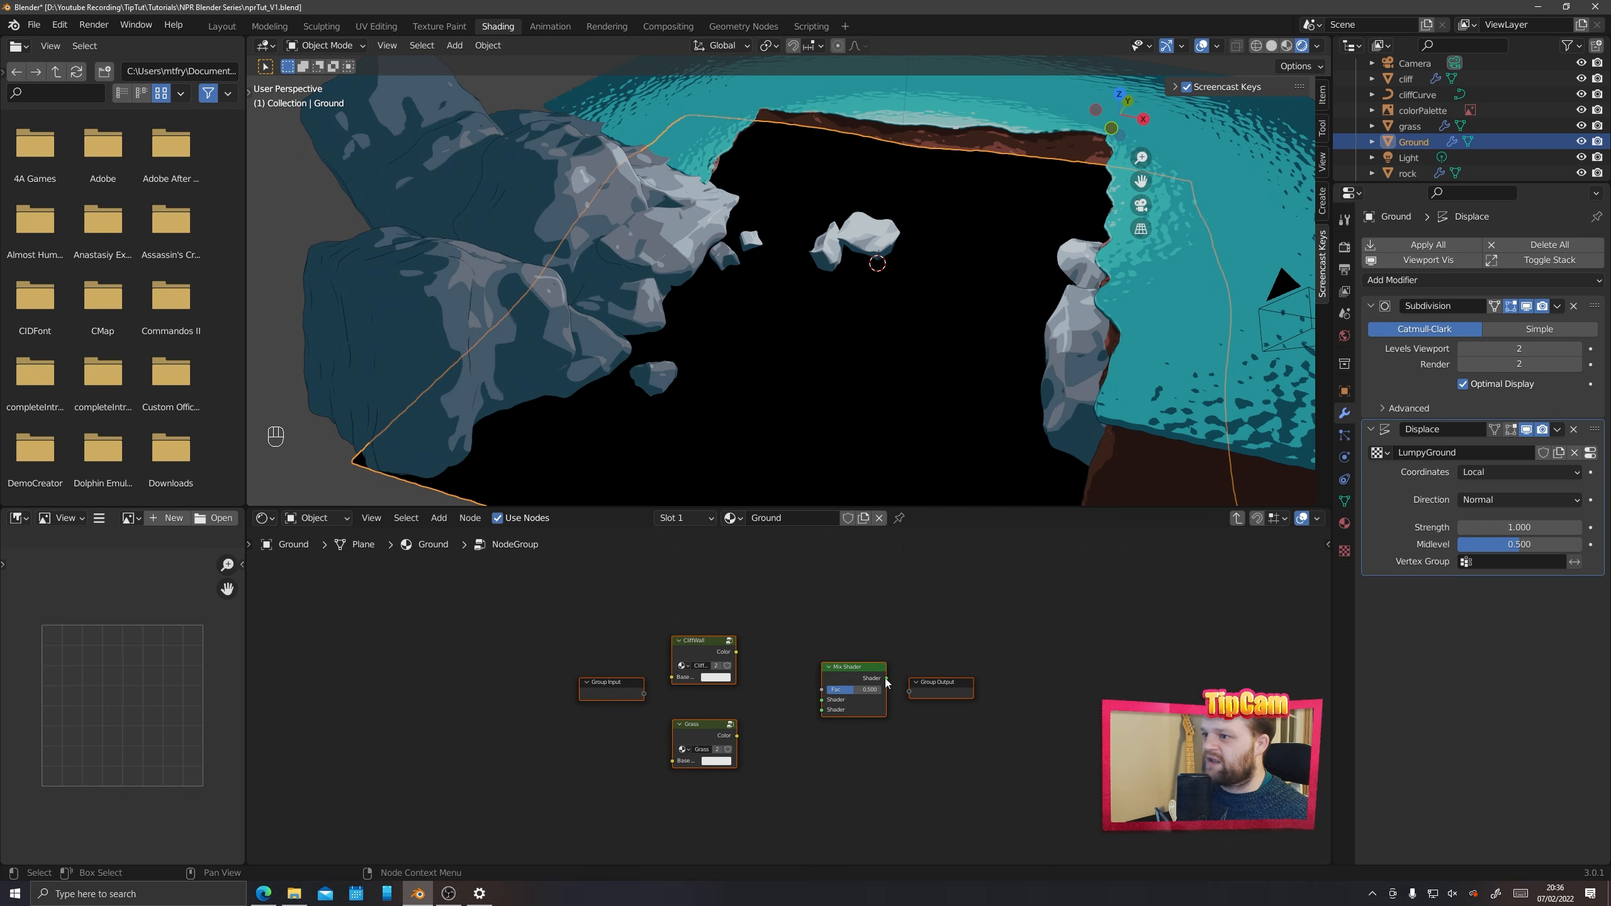
Inside the group, link CliffWall and Grass to the Mix Shader and its output to the Group Output, and return to the Ground material
{"action": "left_click_drag", "start_coordinate": [887, 679], "coordinate": [909, 691]}
{"action": "left_click_drag", "start_coordinate": [735, 652], "coordinate": [822, 699]}
{"action": "left_click_drag", "start_coordinate": [737, 737], "coordinate": [824, 714]}
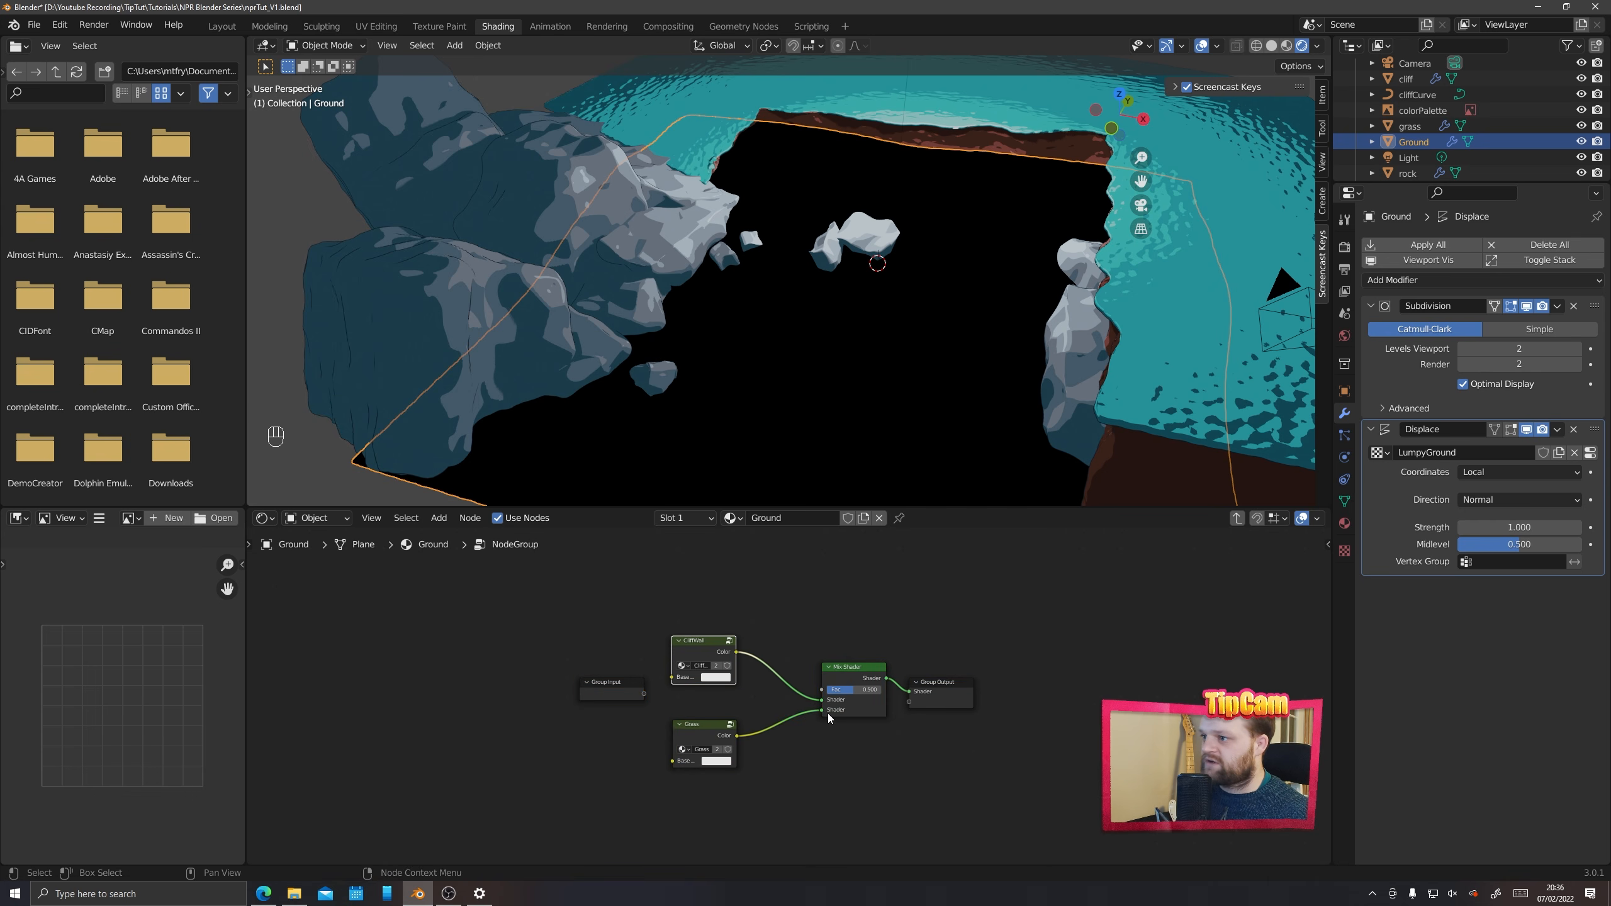
{"action": "middle_click_drag", "start_coordinate": [789, 597], "coordinate": [829, 666], "text": "shift"}
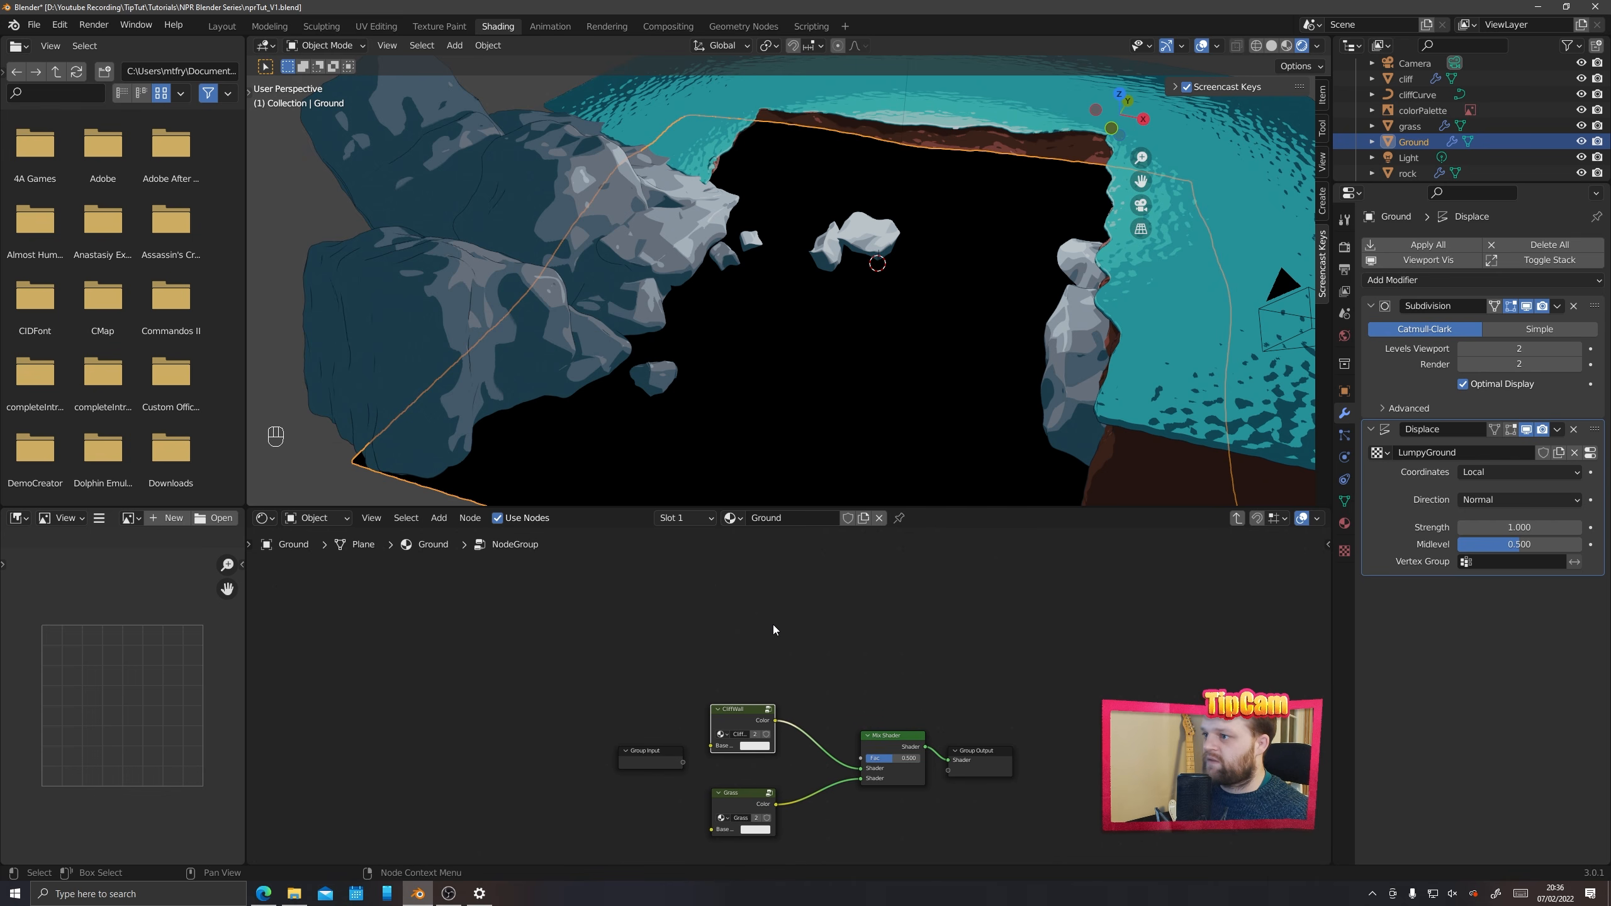
{"action": "left_click", "coordinate": [1236, 520]}
Place the Sand node directly above the new node group and rename that group DirtGrass
{"action": "left_click_drag", "start_coordinate": [759, 693], "coordinate": [736, 653]}
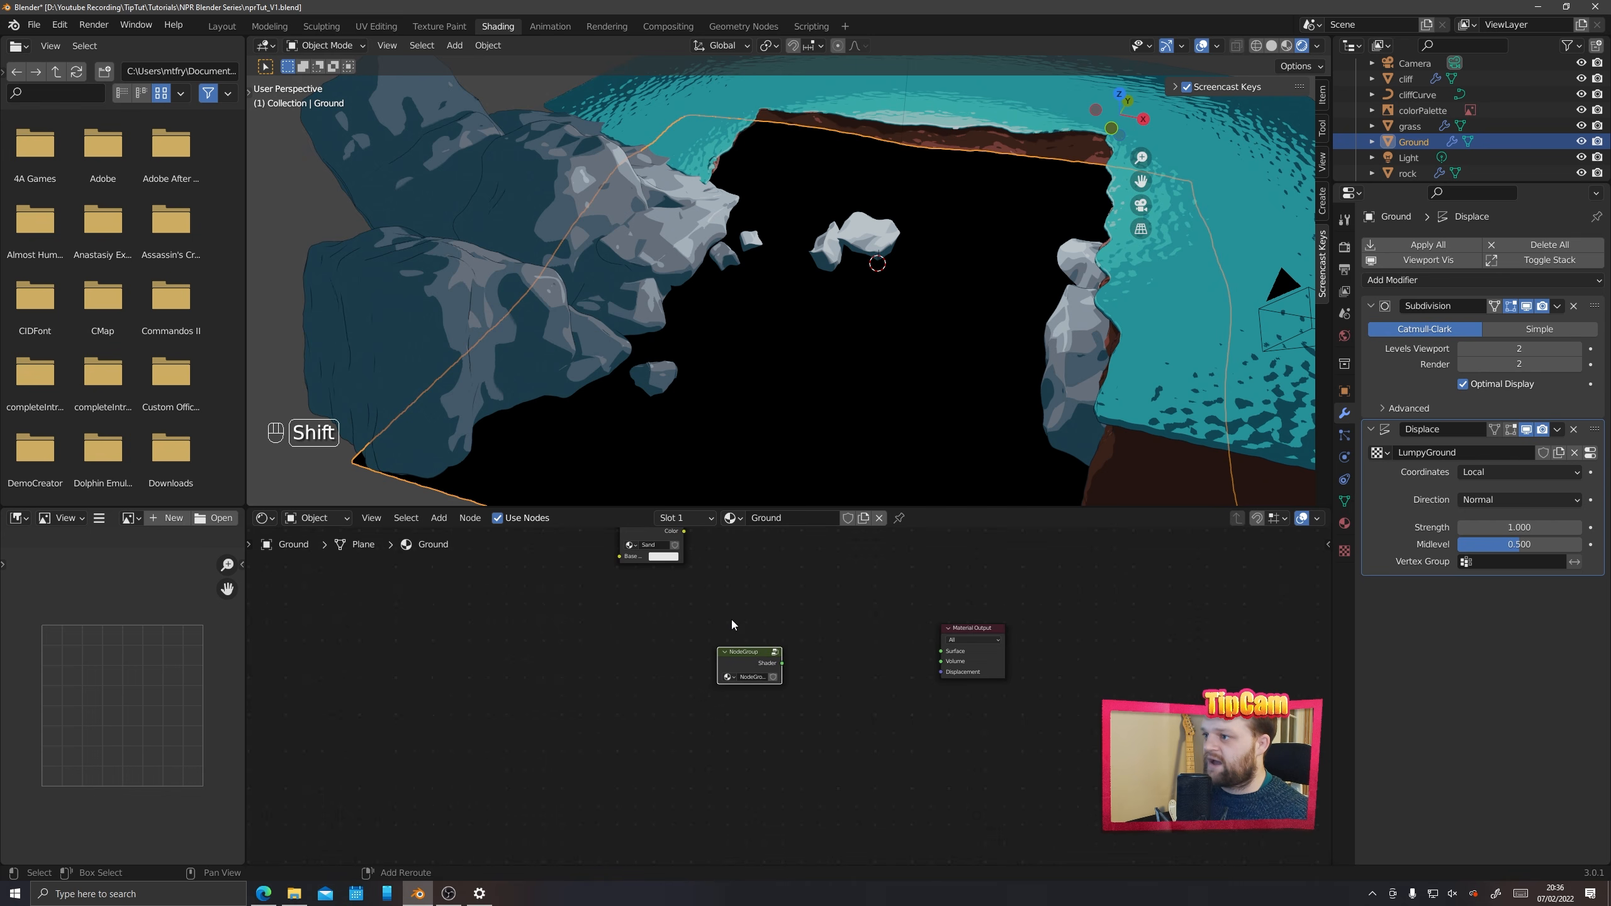
{"action": "middle_click_drag", "start_coordinate": [701, 587], "coordinate": [698, 645], "text": "shift"}
{"action": "left_click_drag", "start_coordinate": [642, 584], "coordinate": [739, 635]}
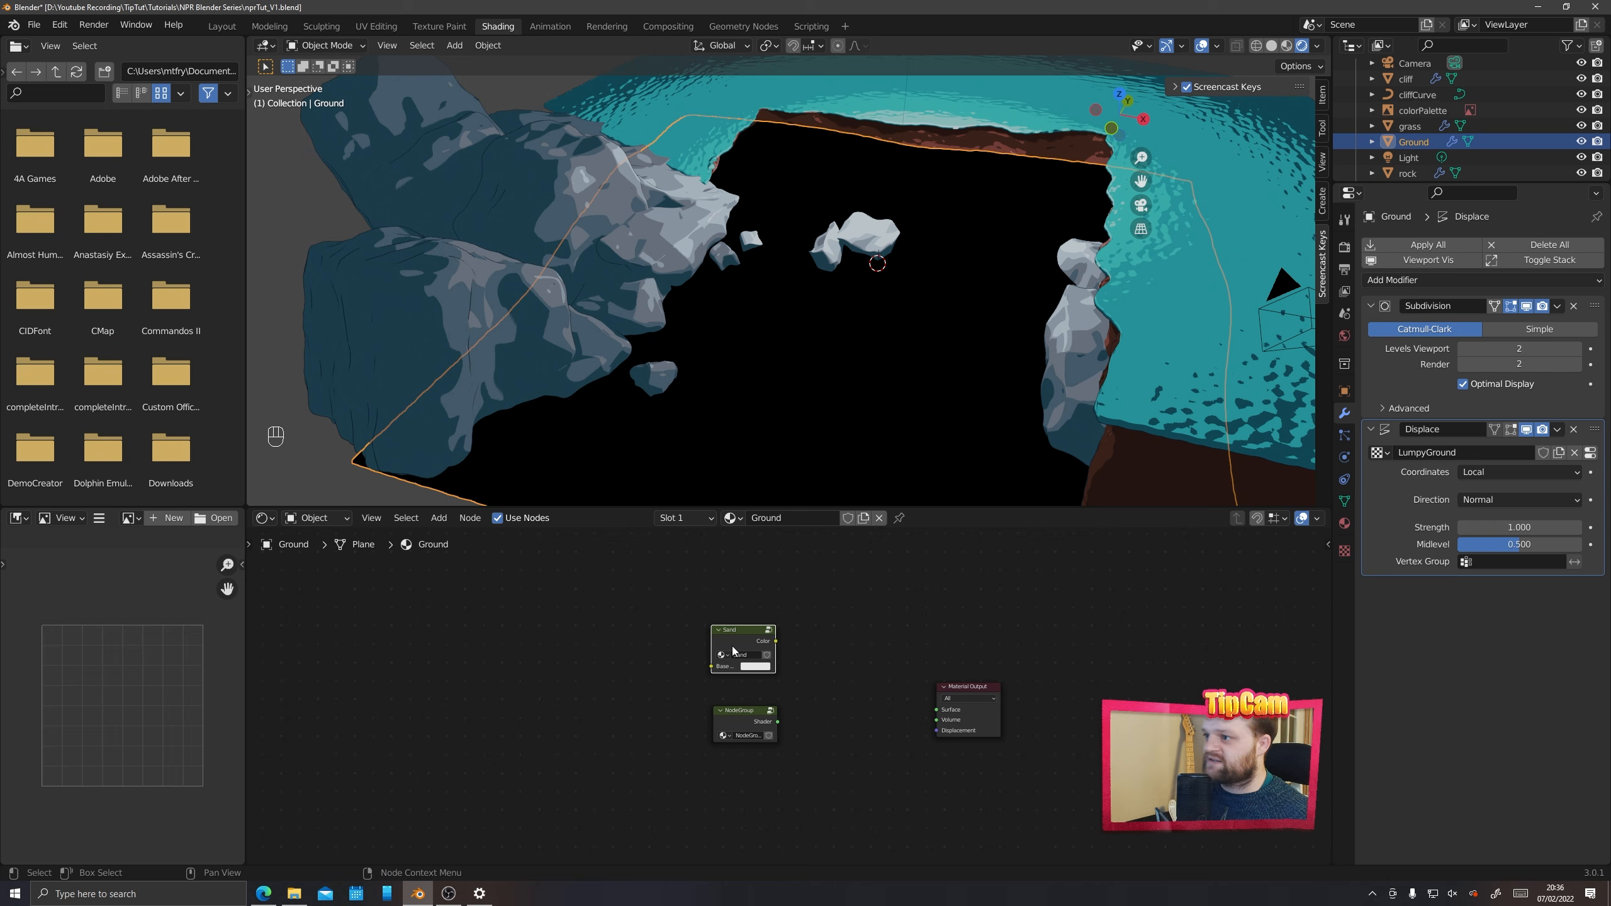
{"action": "left_click_drag", "start_coordinate": [732, 710], "coordinate": [728, 705]}
{"action": "double_click", "coordinate": [742, 729]}
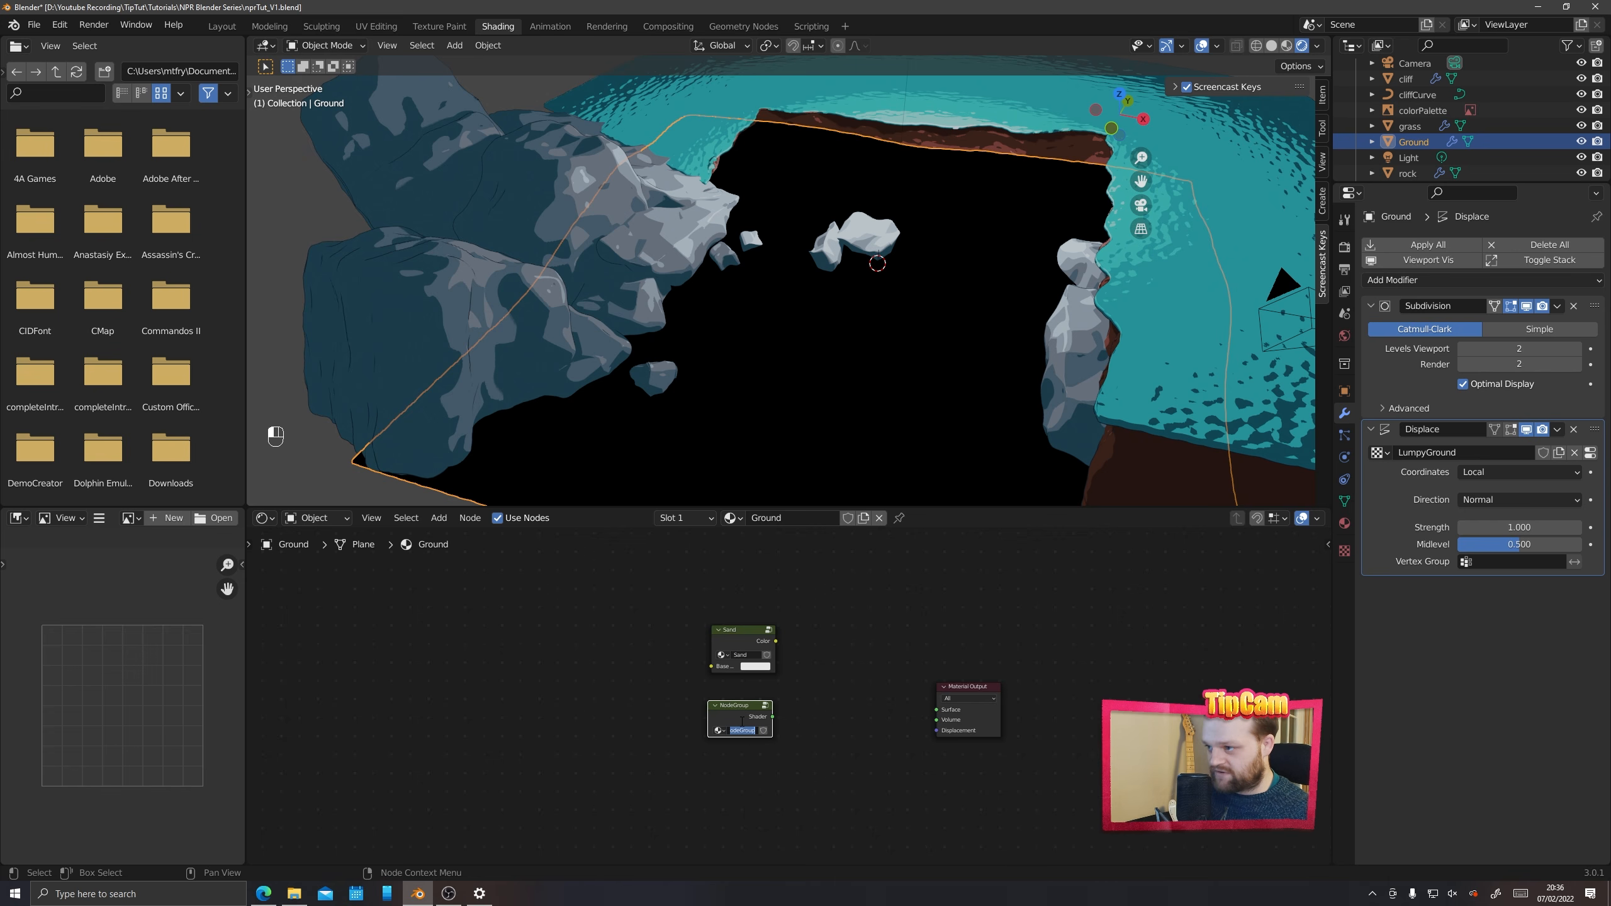
{"action": "type", "text": "Dirt"}
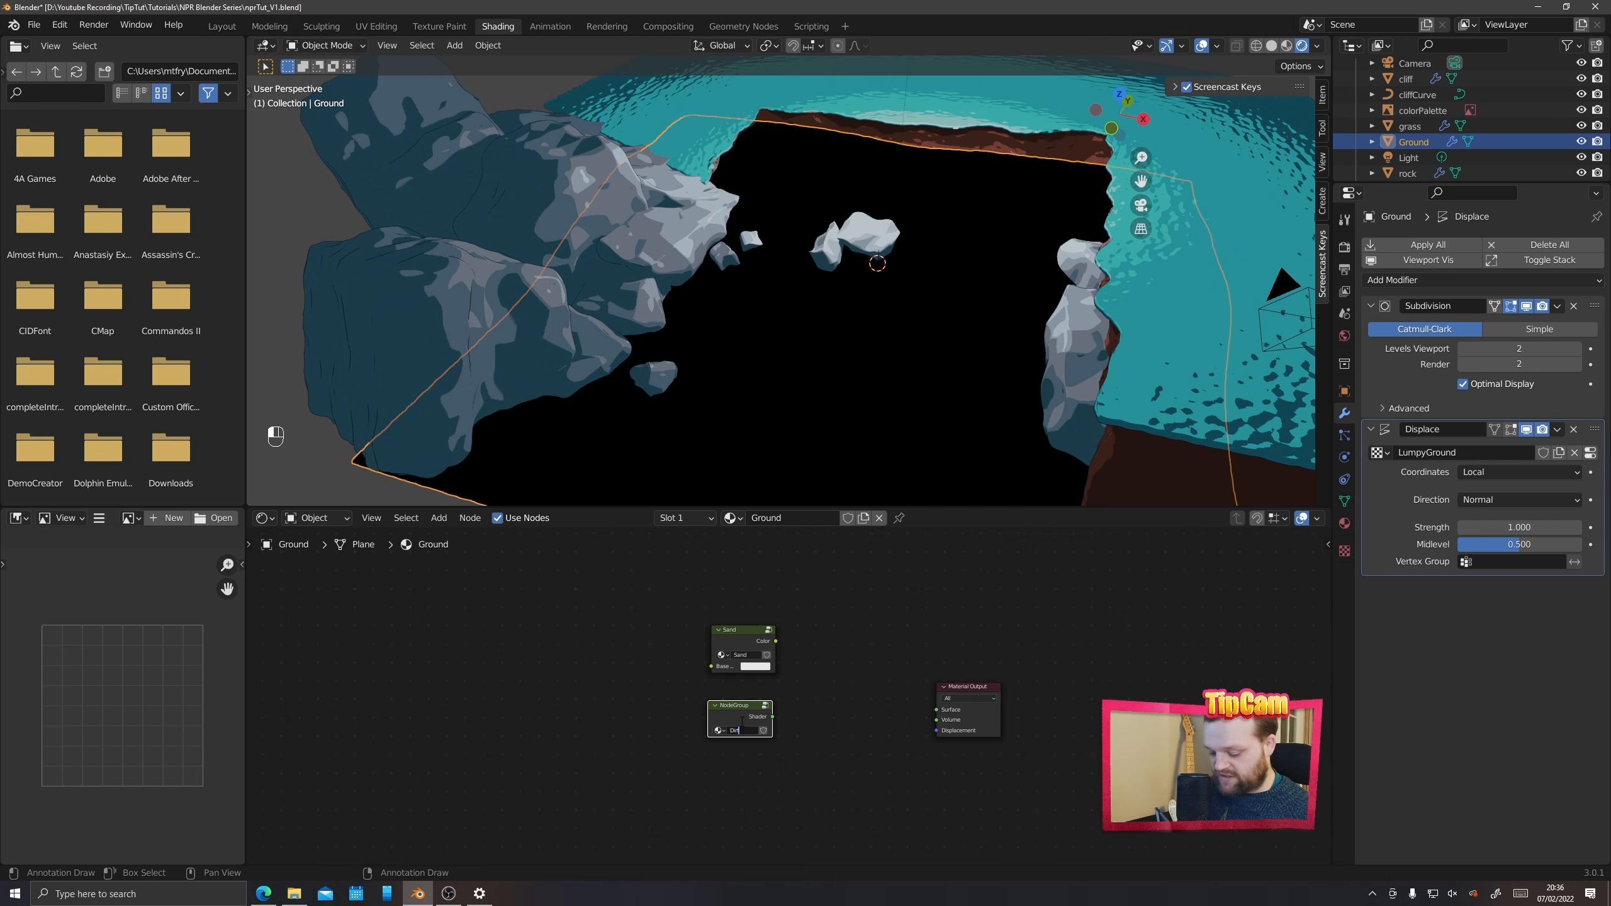
{"action": "type", "text": "Grass"}
{"action": "key", "text": "Return"}
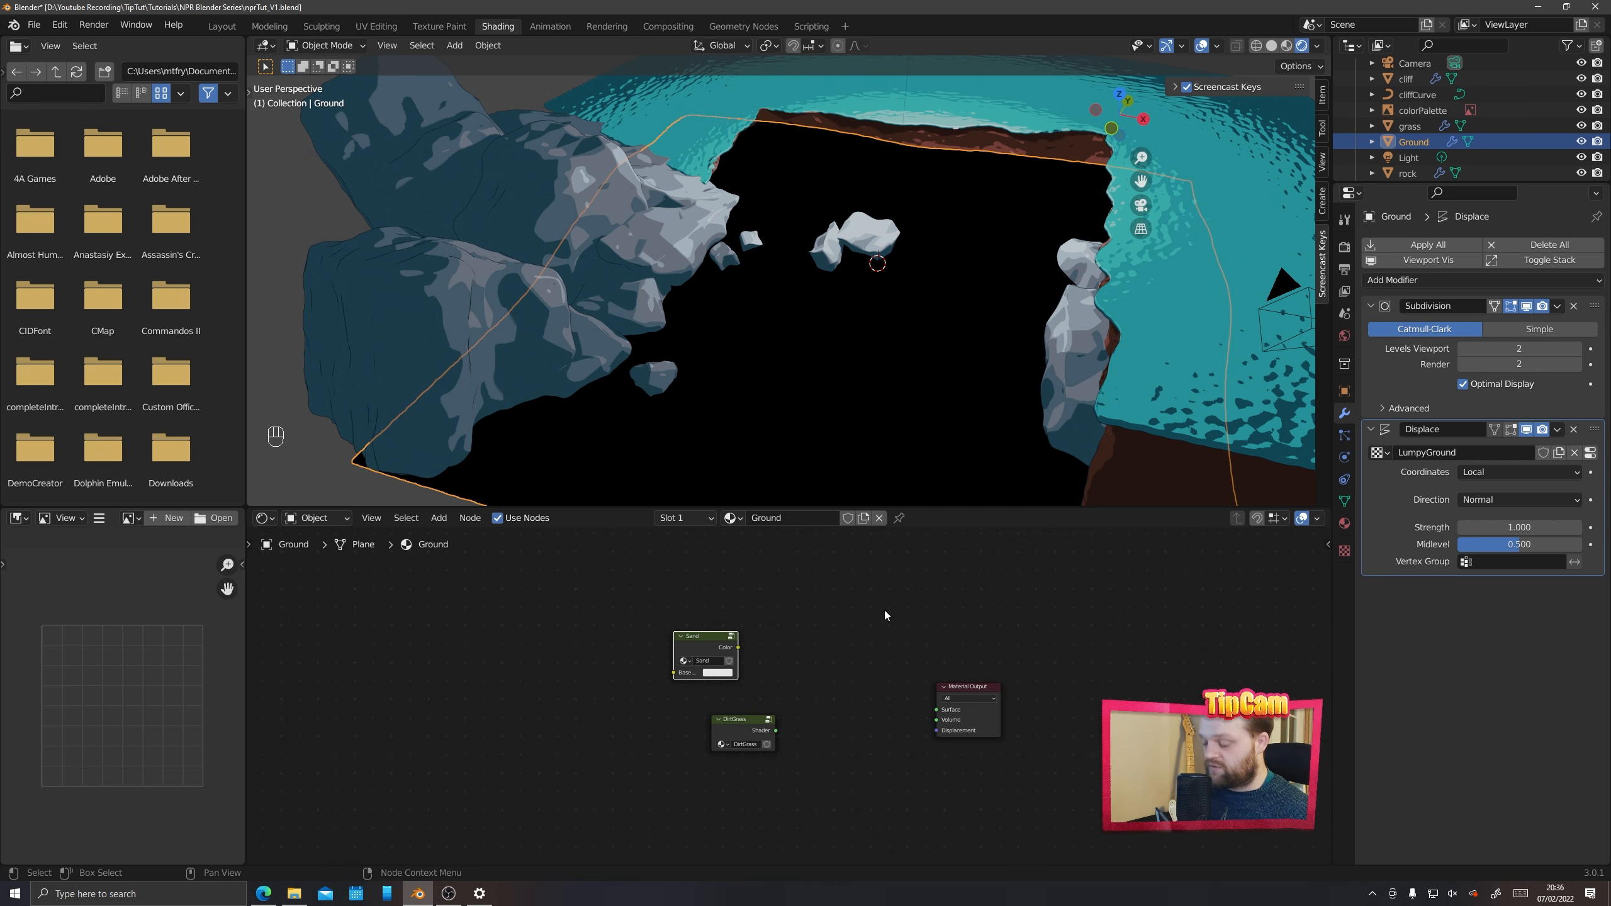
Add a Mix Shader blending Sand with DirtGrass, link it to the Material Output's Surface, and align the two groups beside it
{"action": "key", "text": "shift+a"}
{"action": "left_click", "coordinate": [878, 610]}
{"action": "type", "text": "mix"}
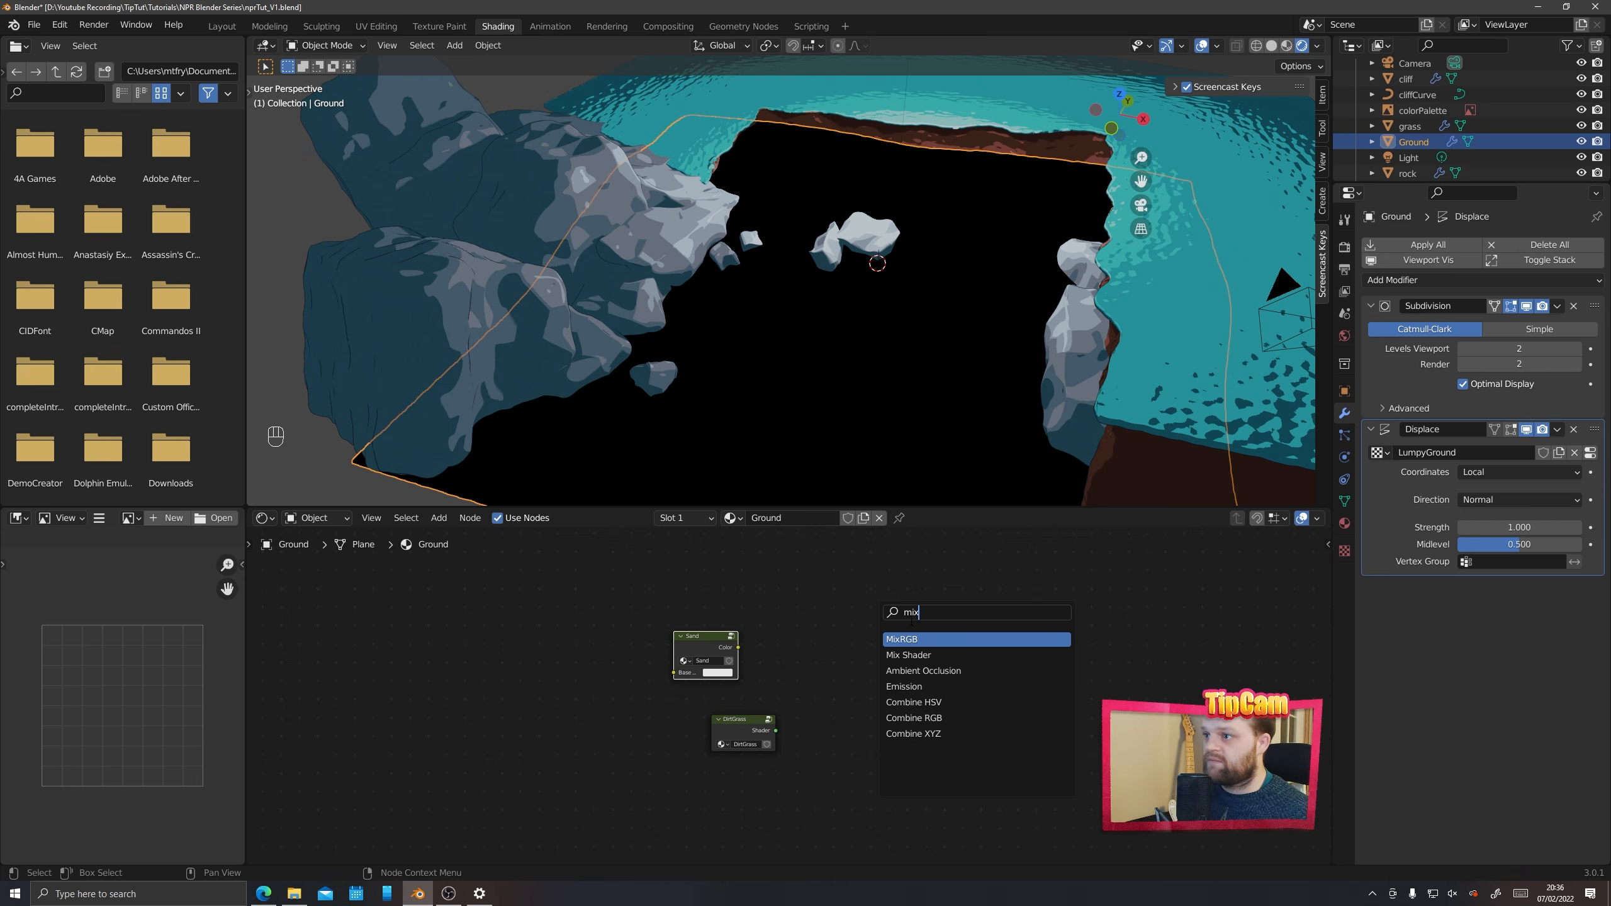
{"action": "left_click", "coordinate": [909, 655]}
{"action": "left_click", "coordinate": [849, 716]}
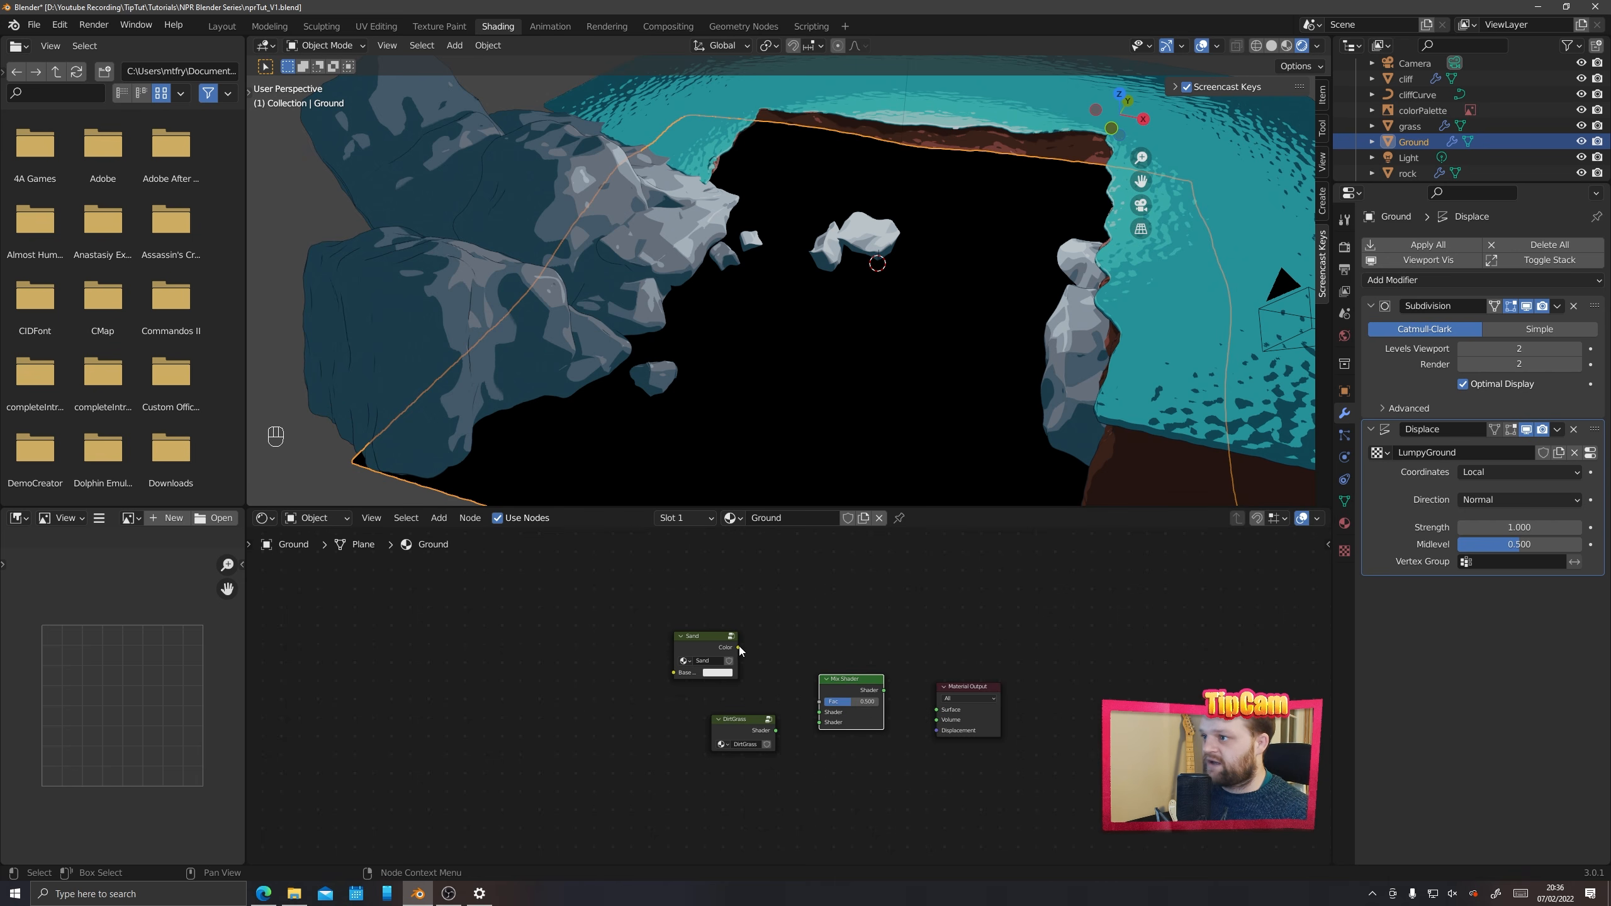
{"action": "mouse_move", "coordinate": [739, 648]}
{"action": "left_mouse_down"}
{"action": "mouse_move", "coordinate": [826, 731]}
{"action": "mouse_move", "coordinate": [896, 695]}
{"action": "mouse_move", "coordinate": [938, 710]}
{"action": "left_mouse_up"}
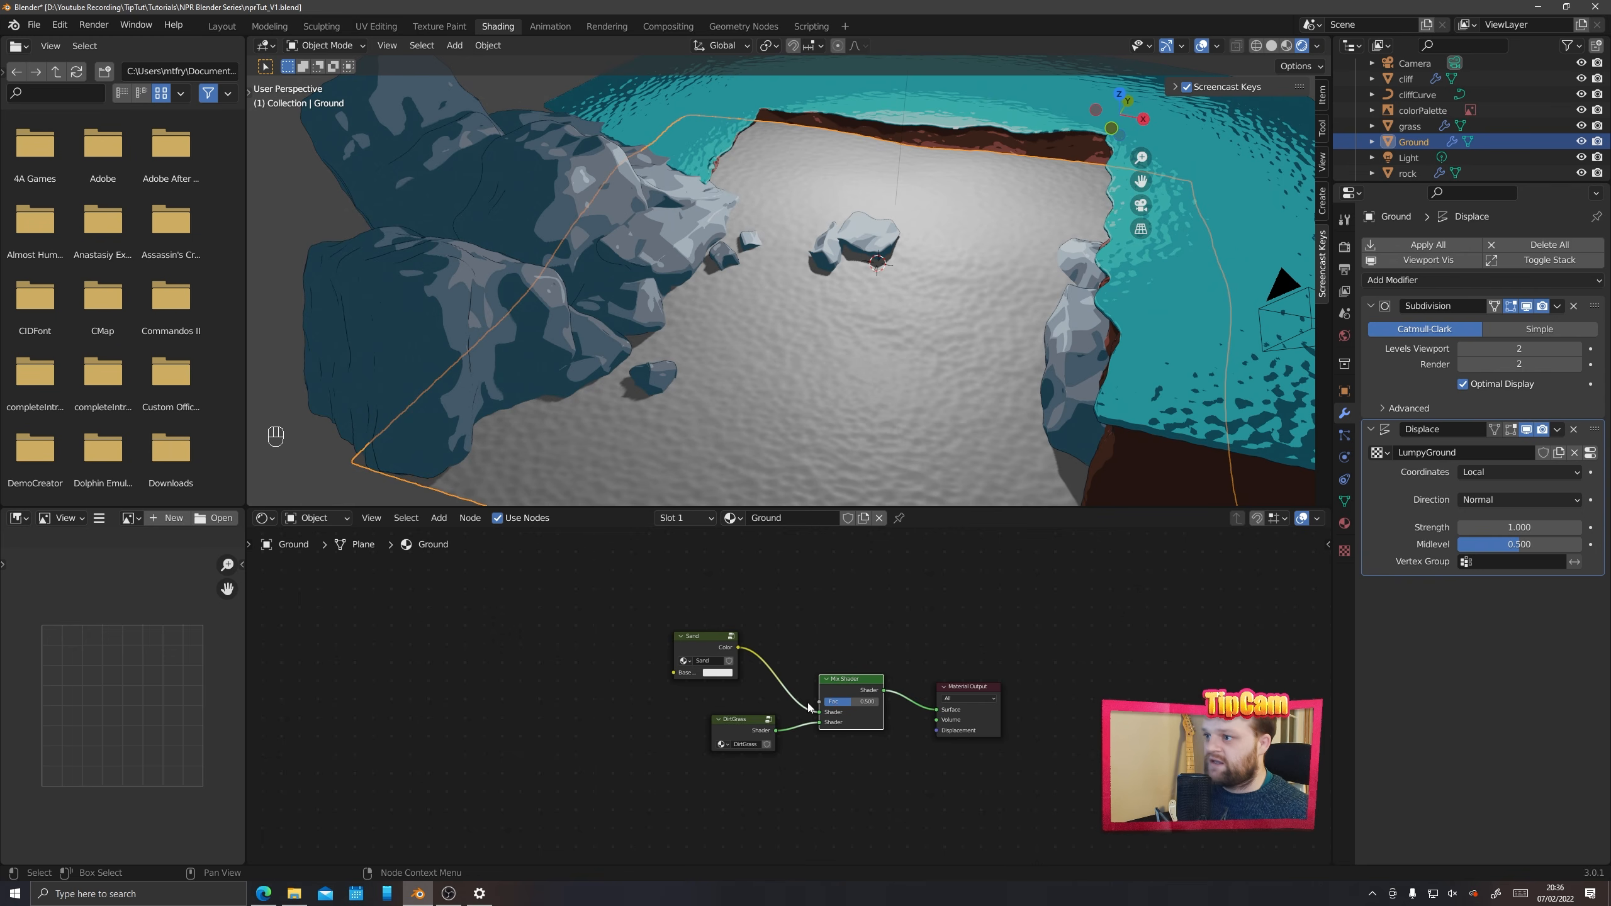
{"action": "left_click_drag", "start_coordinate": [739, 720], "coordinate": [717, 736]}
{"action": "left_click_drag", "start_coordinate": [698, 644], "coordinate": [712, 646]}
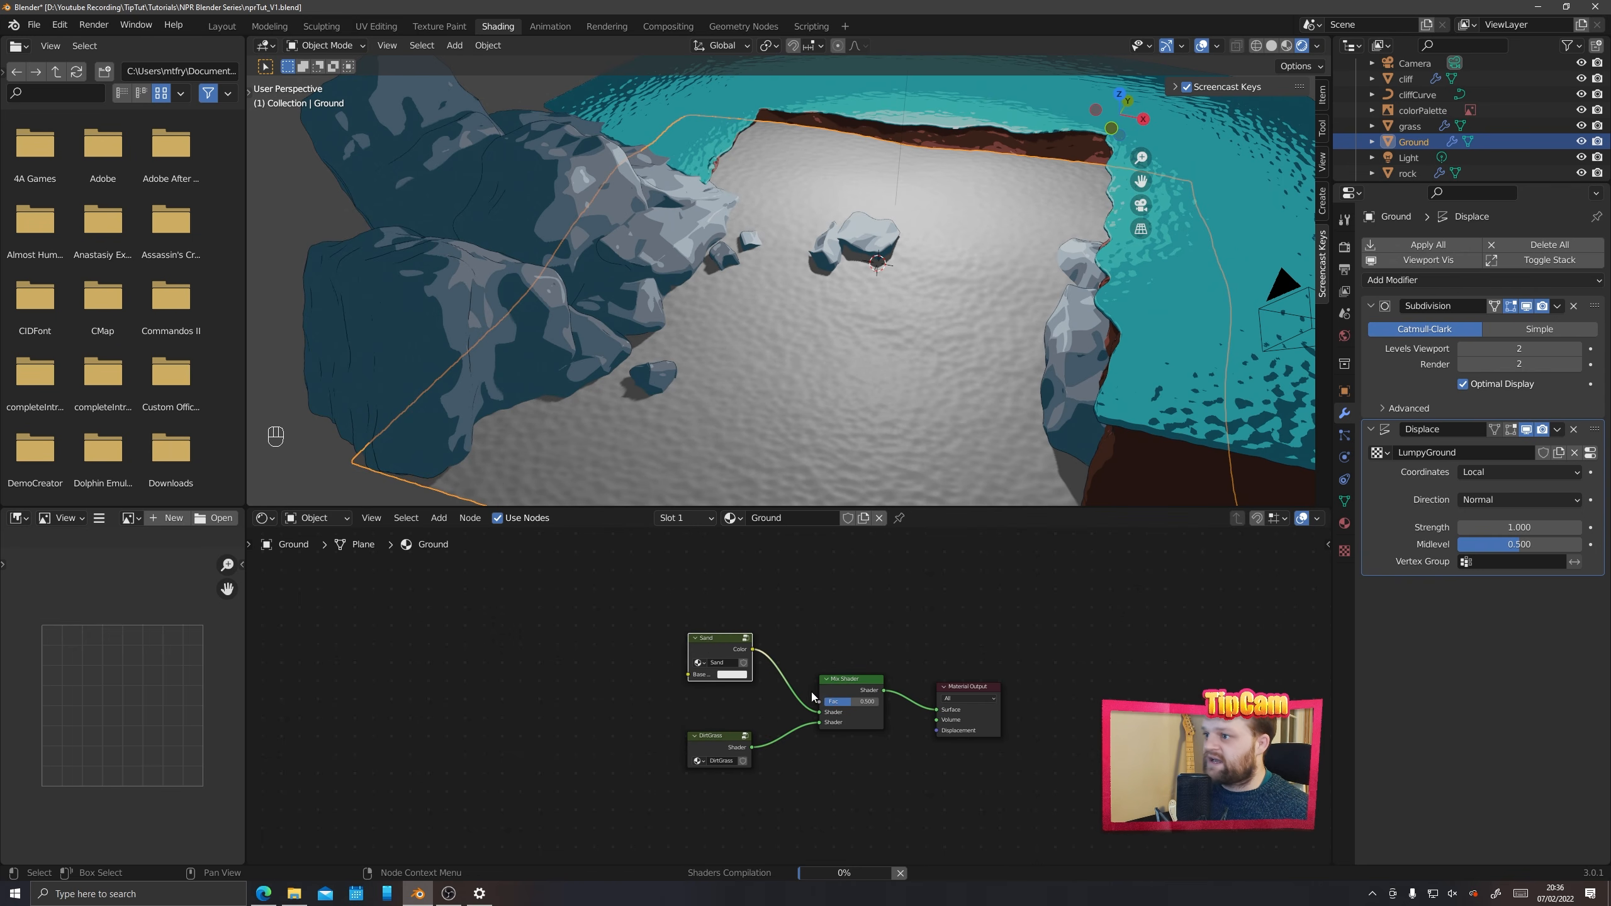
Set the new Mix Shader's Fac to 0 and space out the Sand and DirtGrass nodes
{"action": "left_click", "coordinate": [840, 701]}
{"action": "type", "text": "0"}
{"action": "key", "text": "Return"}
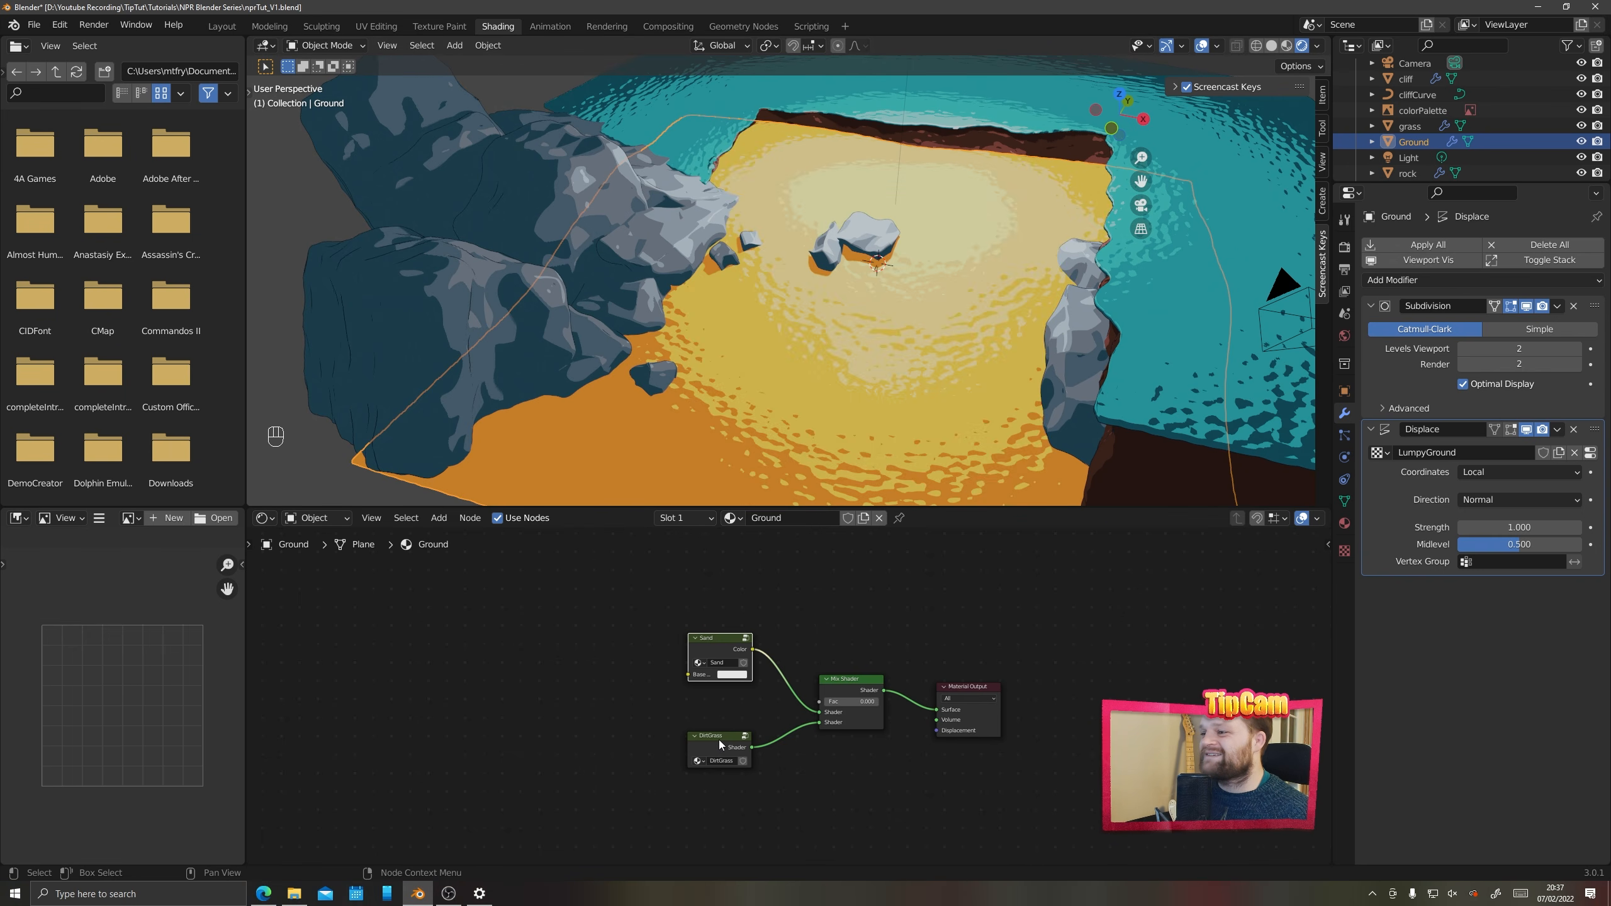
{"action": "left_click_drag", "start_coordinate": [719, 741], "coordinate": [727, 738]}
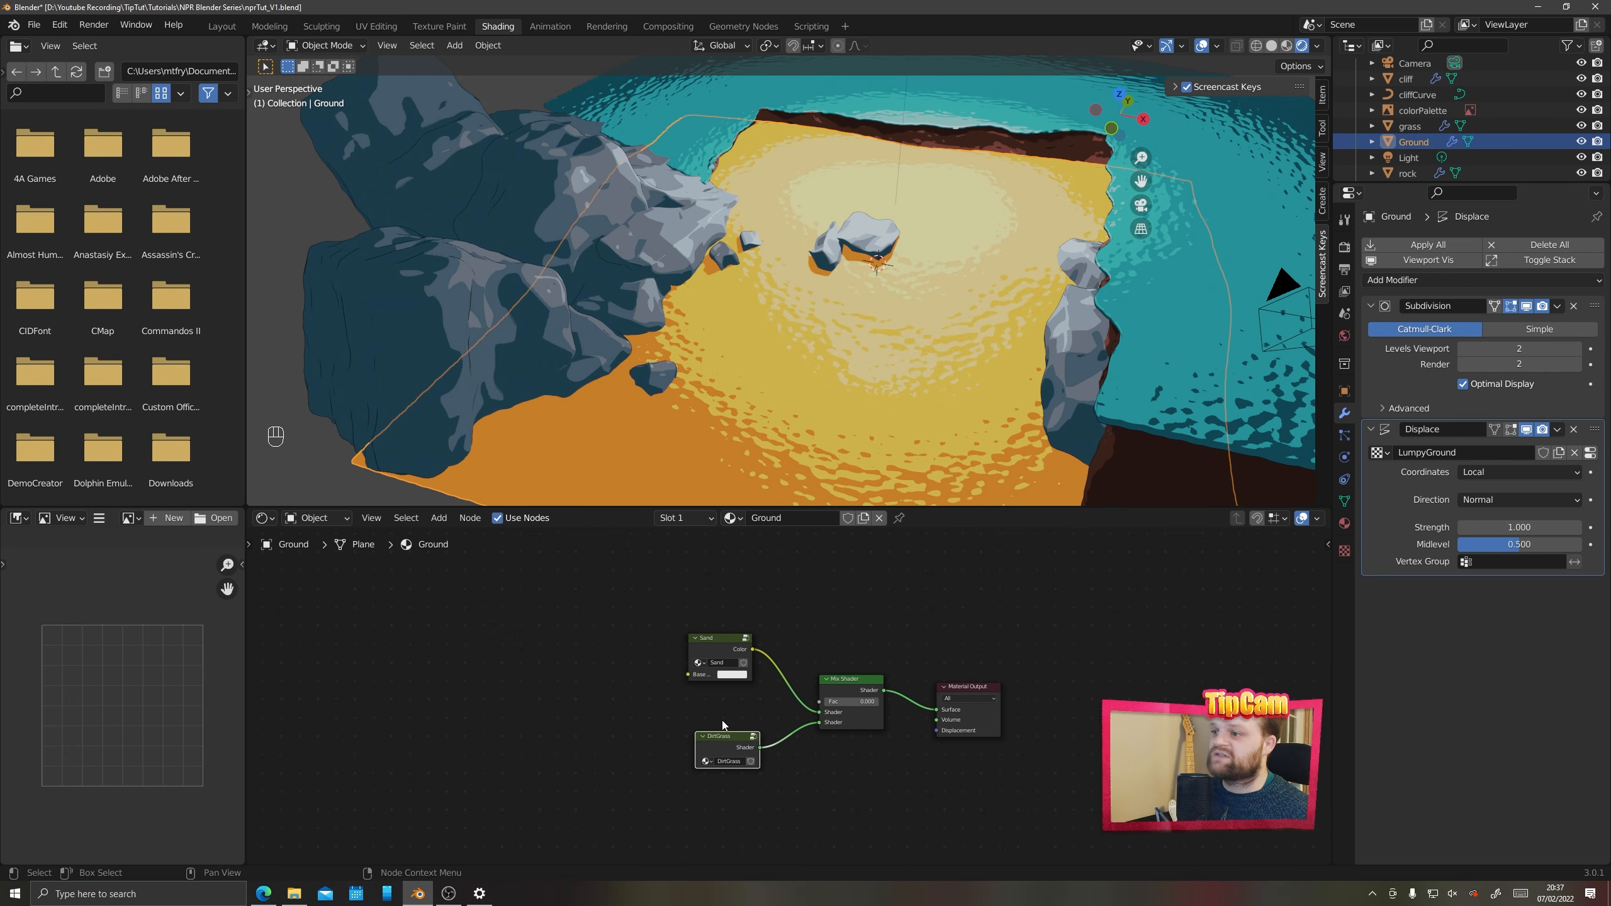
{"action": "left_click_drag", "start_coordinate": [720, 637], "coordinate": [711, 639]}
{"action": "left_click_drag", "start_coordinate": [710, 639], "coordinate": [703, 640]}
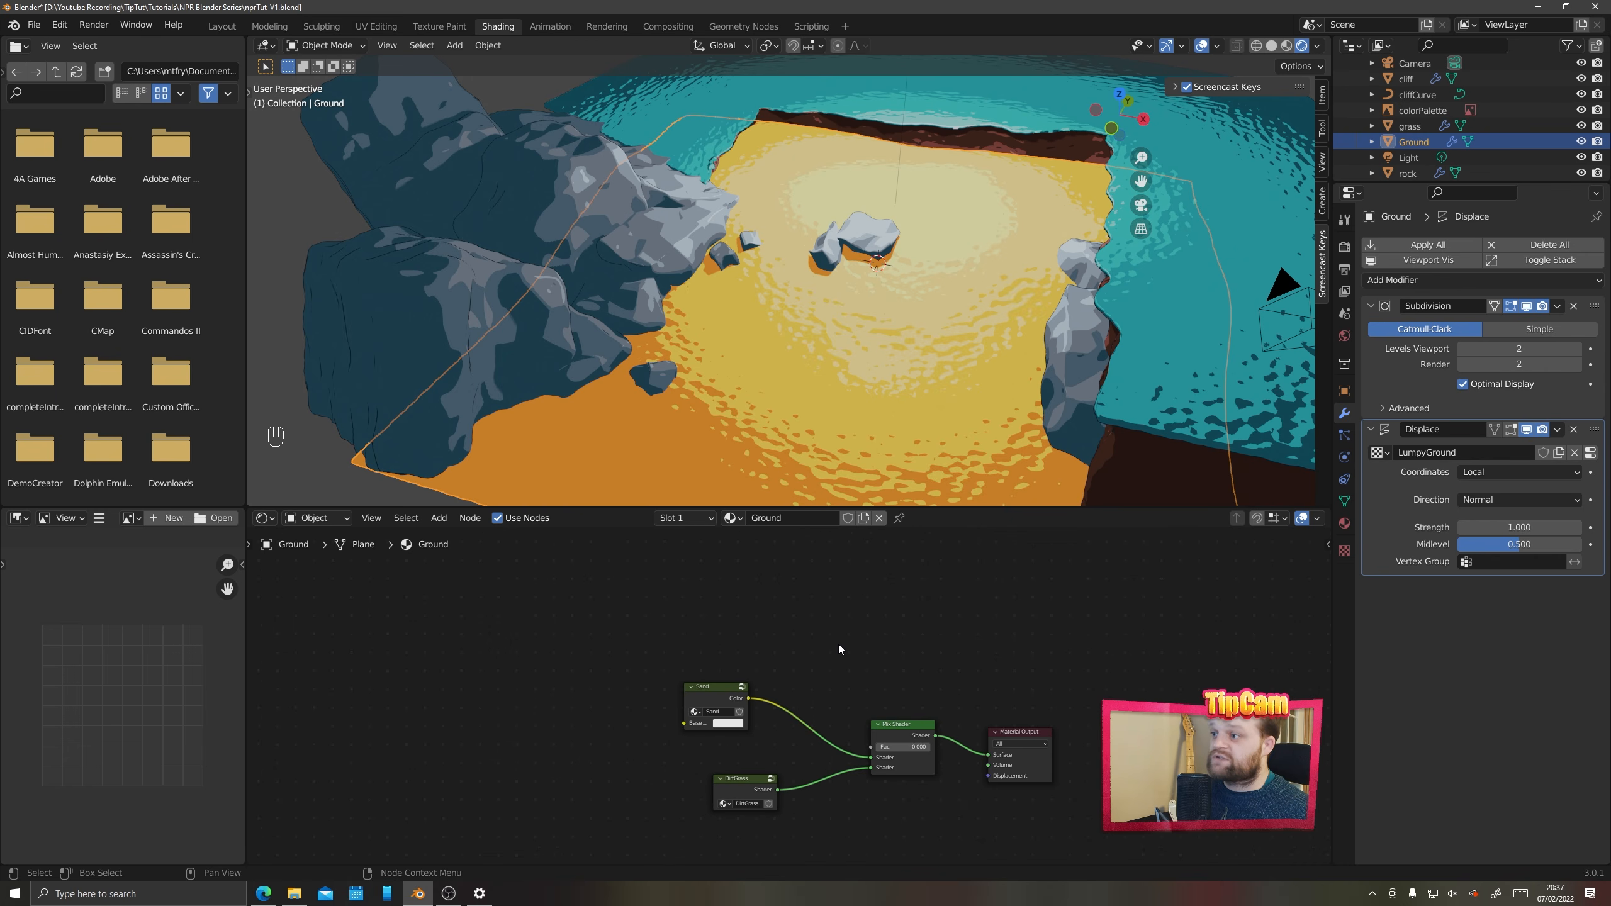
Set the Fac of the Mix Shader inside the DirtGrass group to 0 and return to the Ground material
{"action": "left_click", "coordinate": [751, 776]}
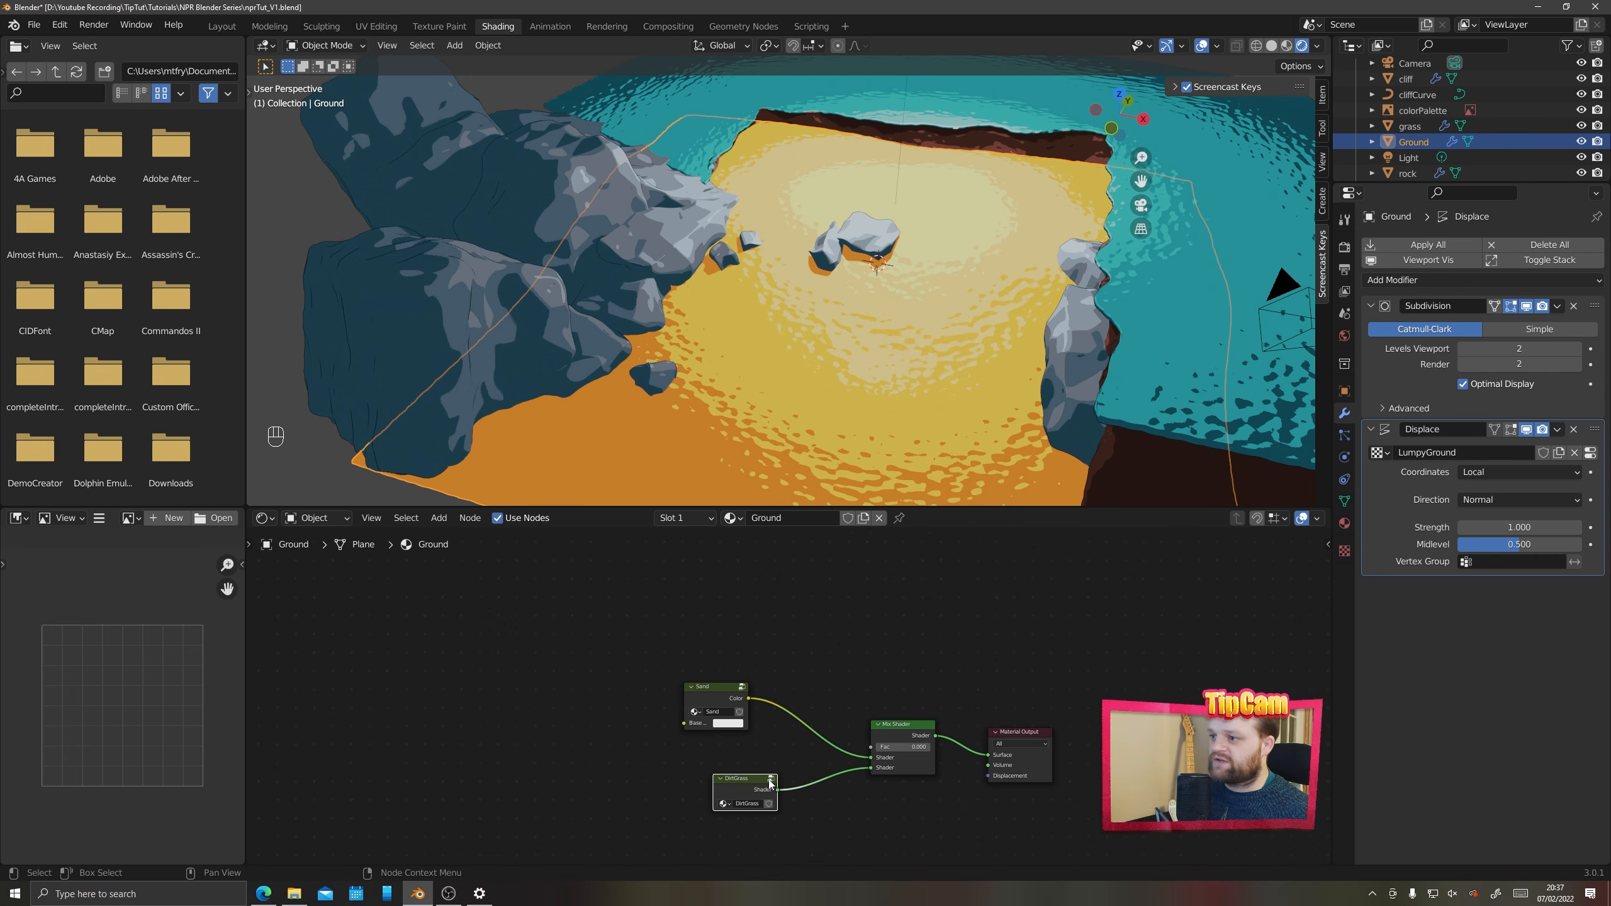
{"action": "key", "text": "Tab"}
{"action": "left_click", "coordinate": [886, 758]}
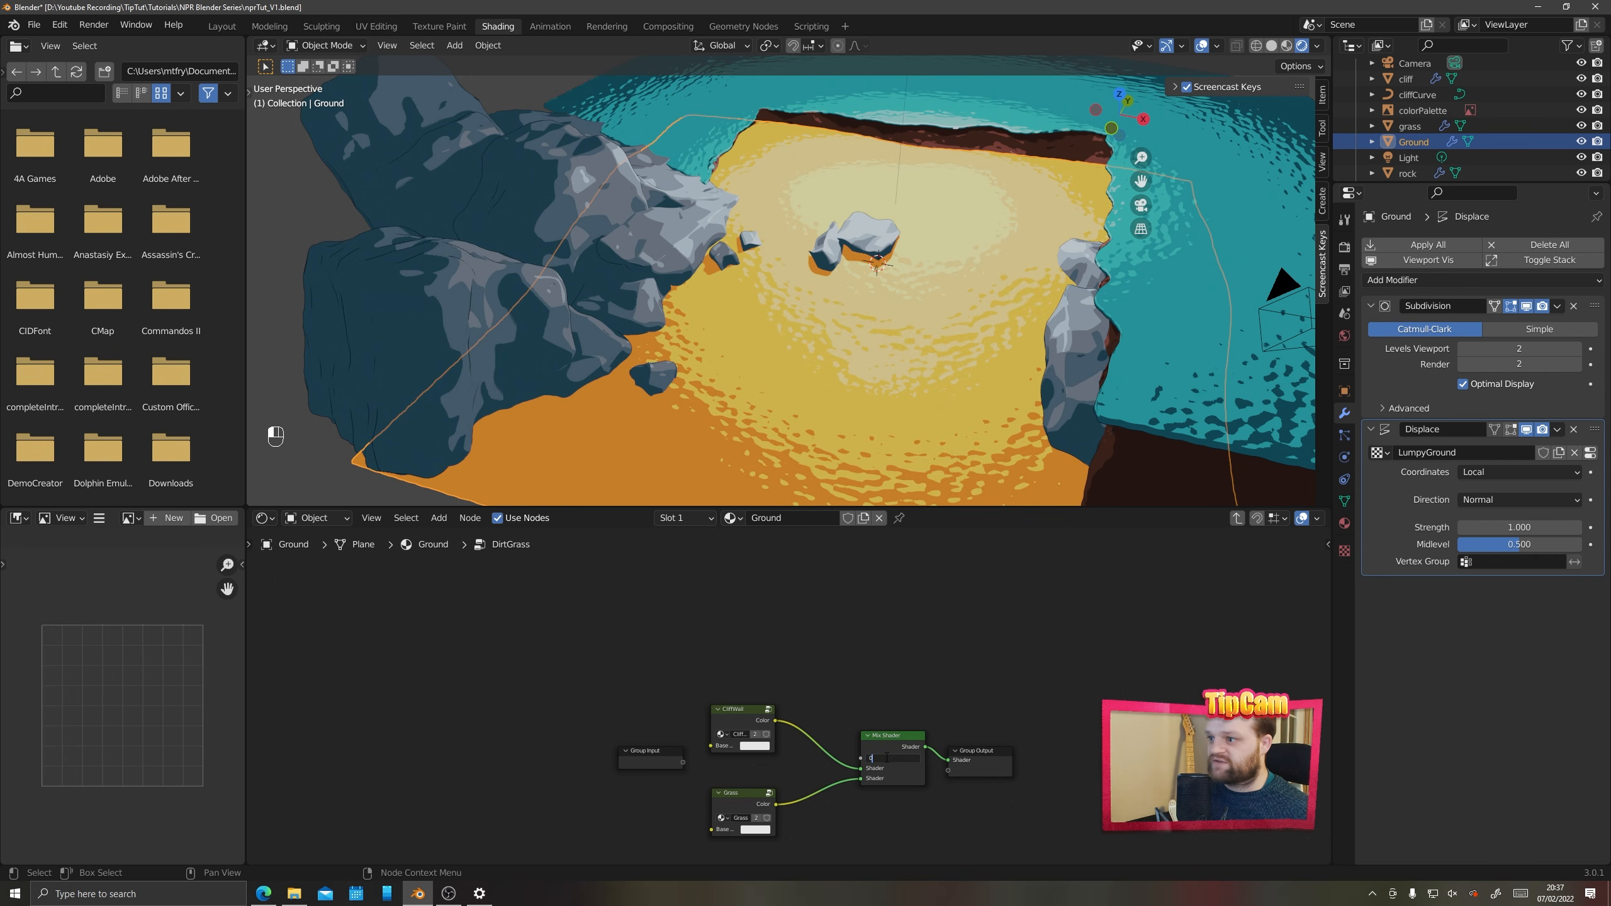
{"action": "key", "text": "Return"}
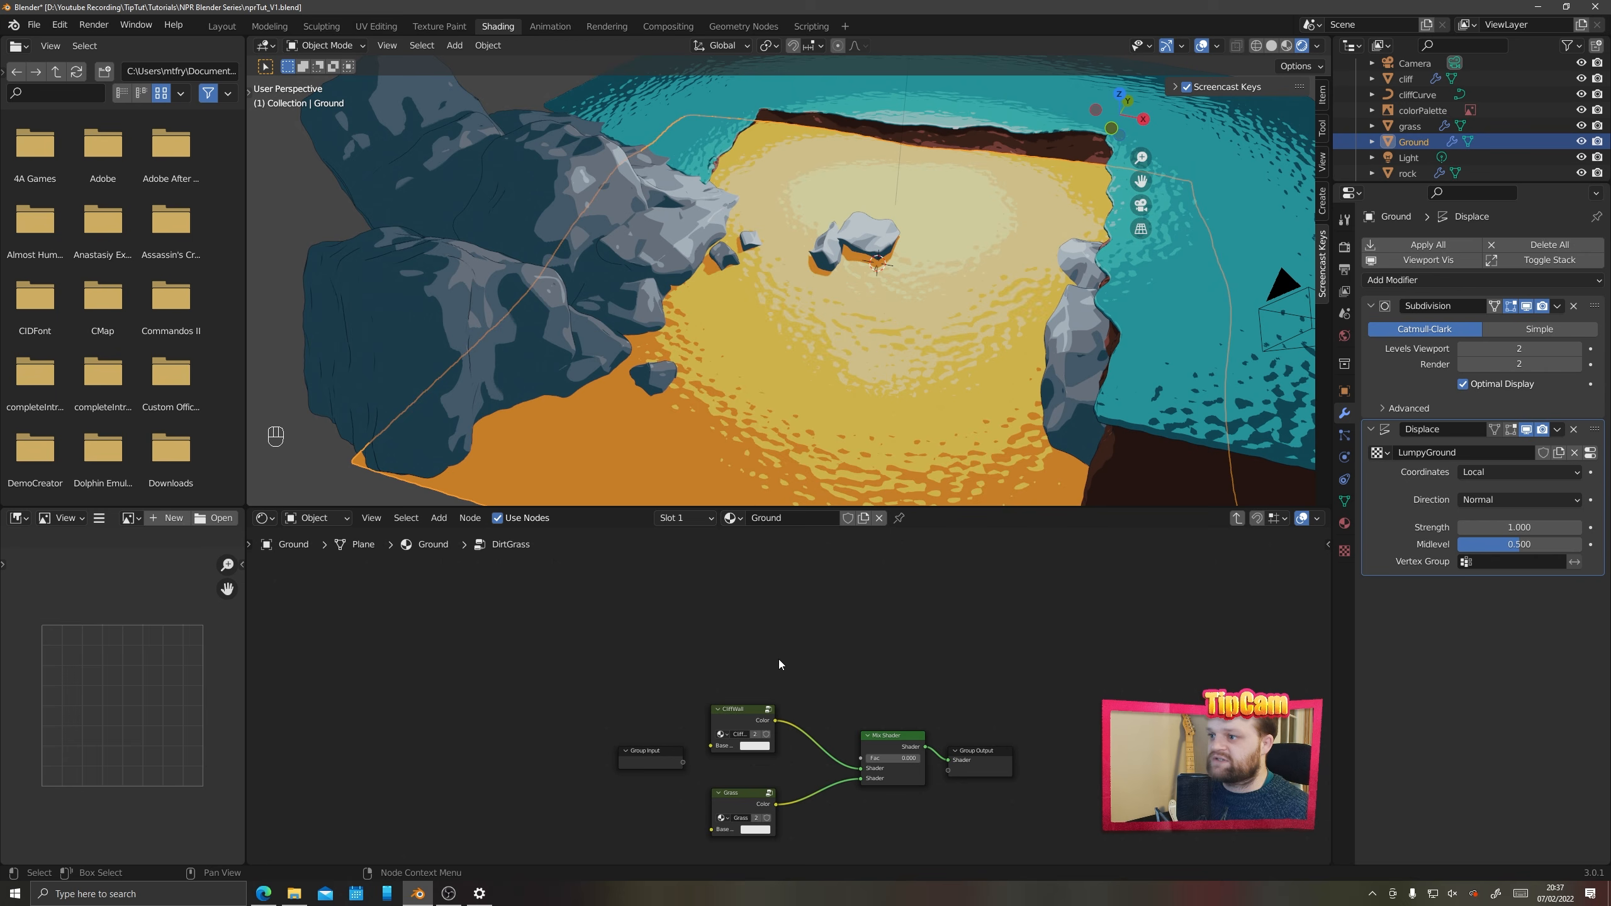
{"action": "left_click", "coordinate": [1235, 520]}
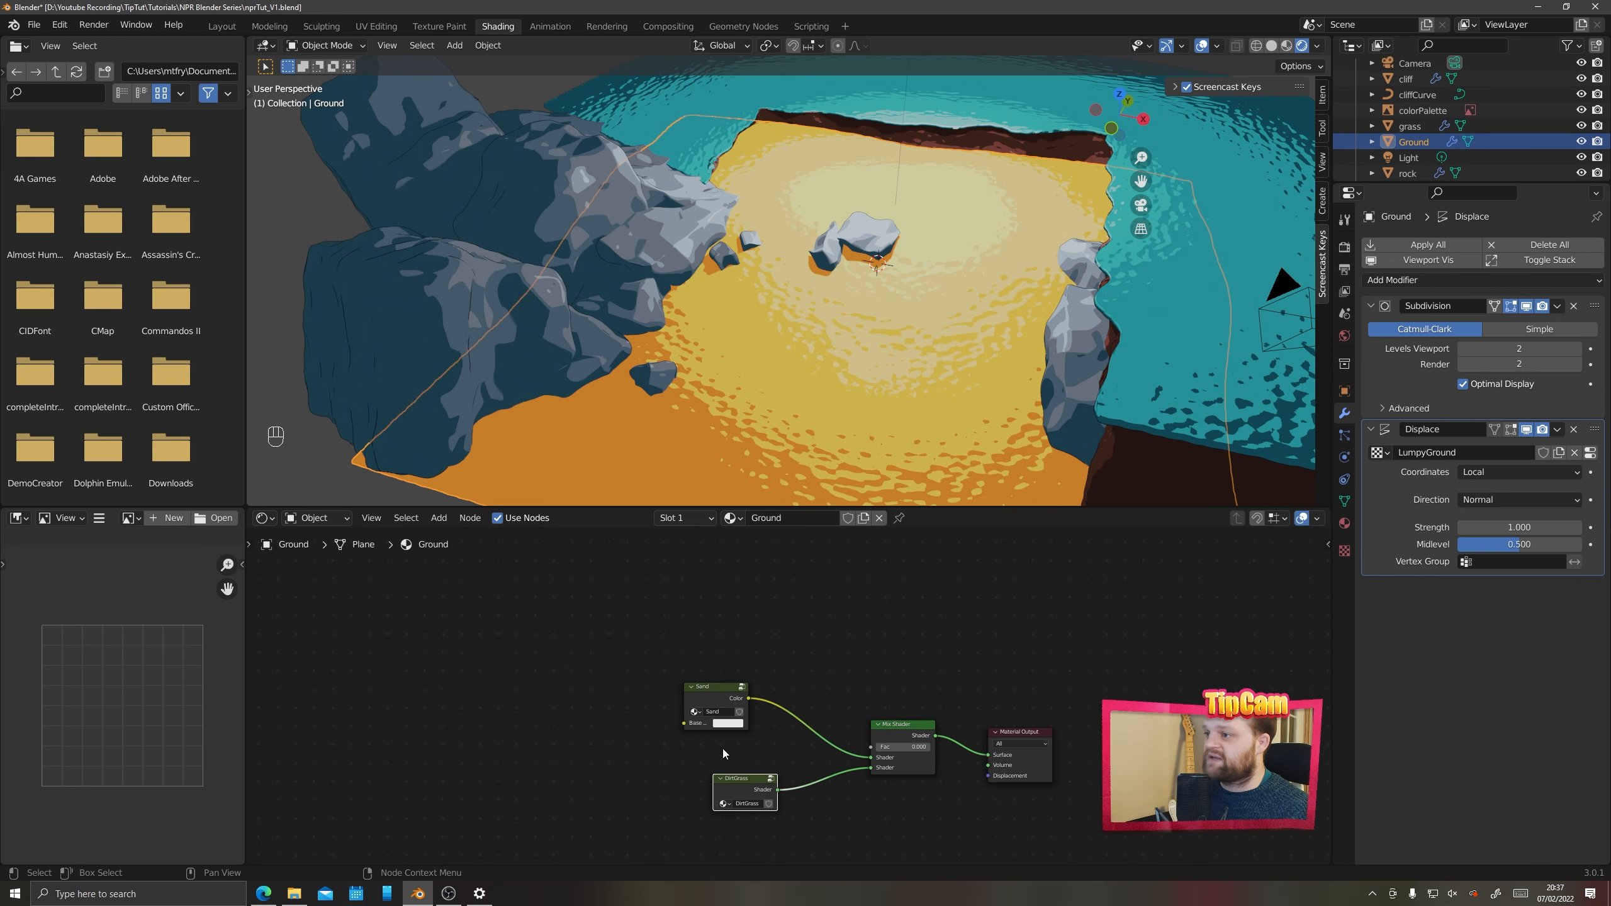
Add an Image Texture node above Sand, link its Color to the Mix Shader's Fac, and reposition it
{"action": "key", "text": "shift+a"}
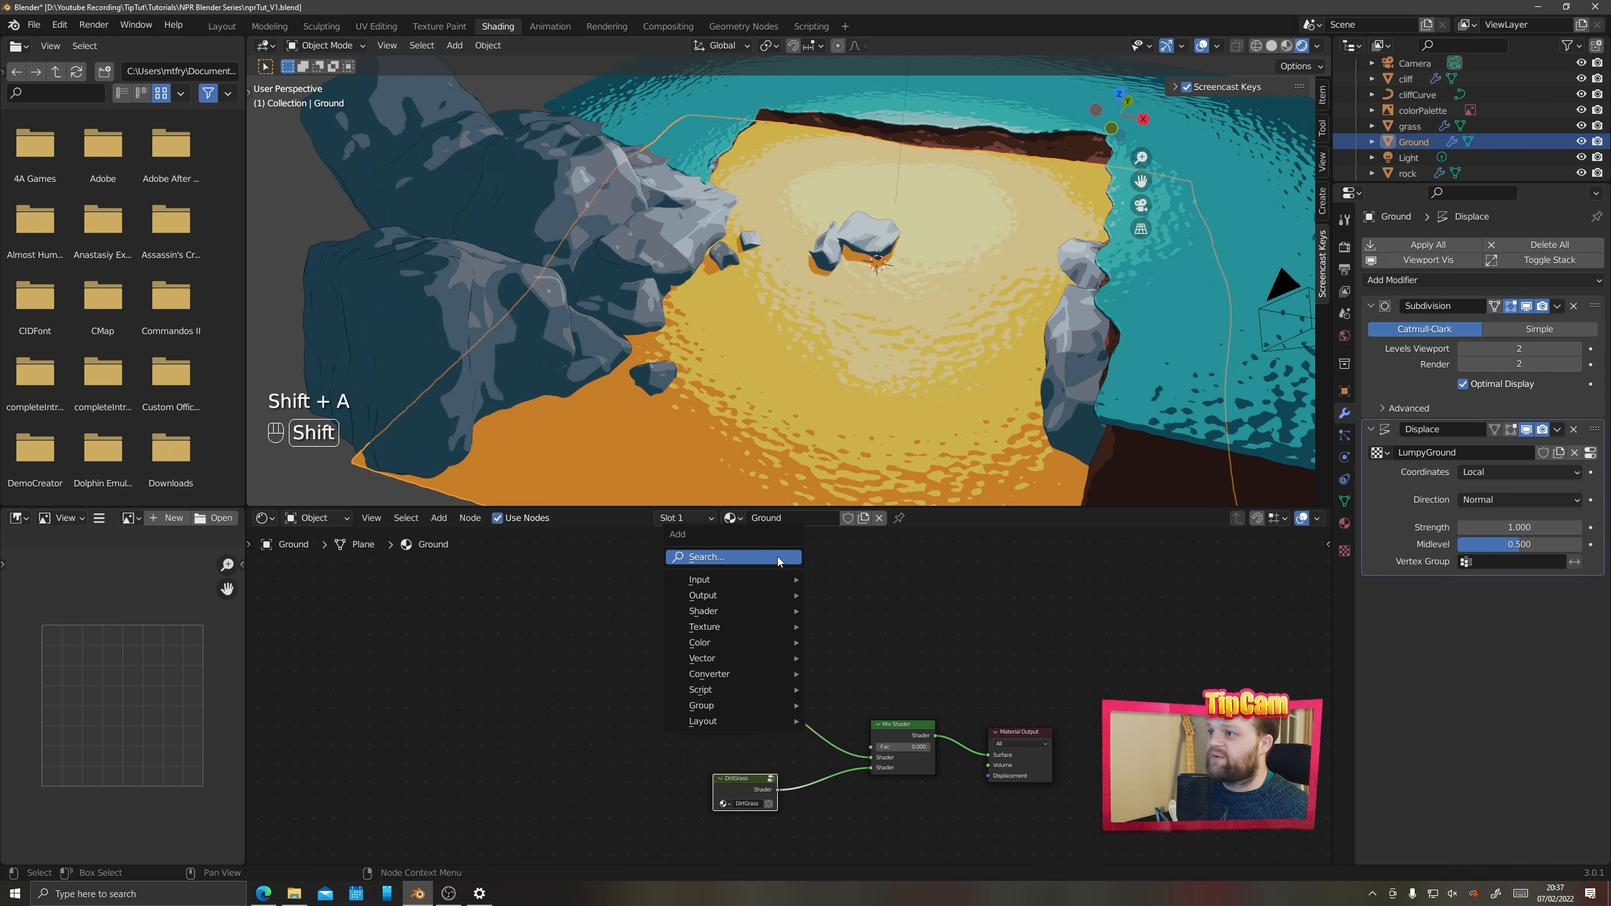
{"action": "left_click", "coordinate": [767, 556]}
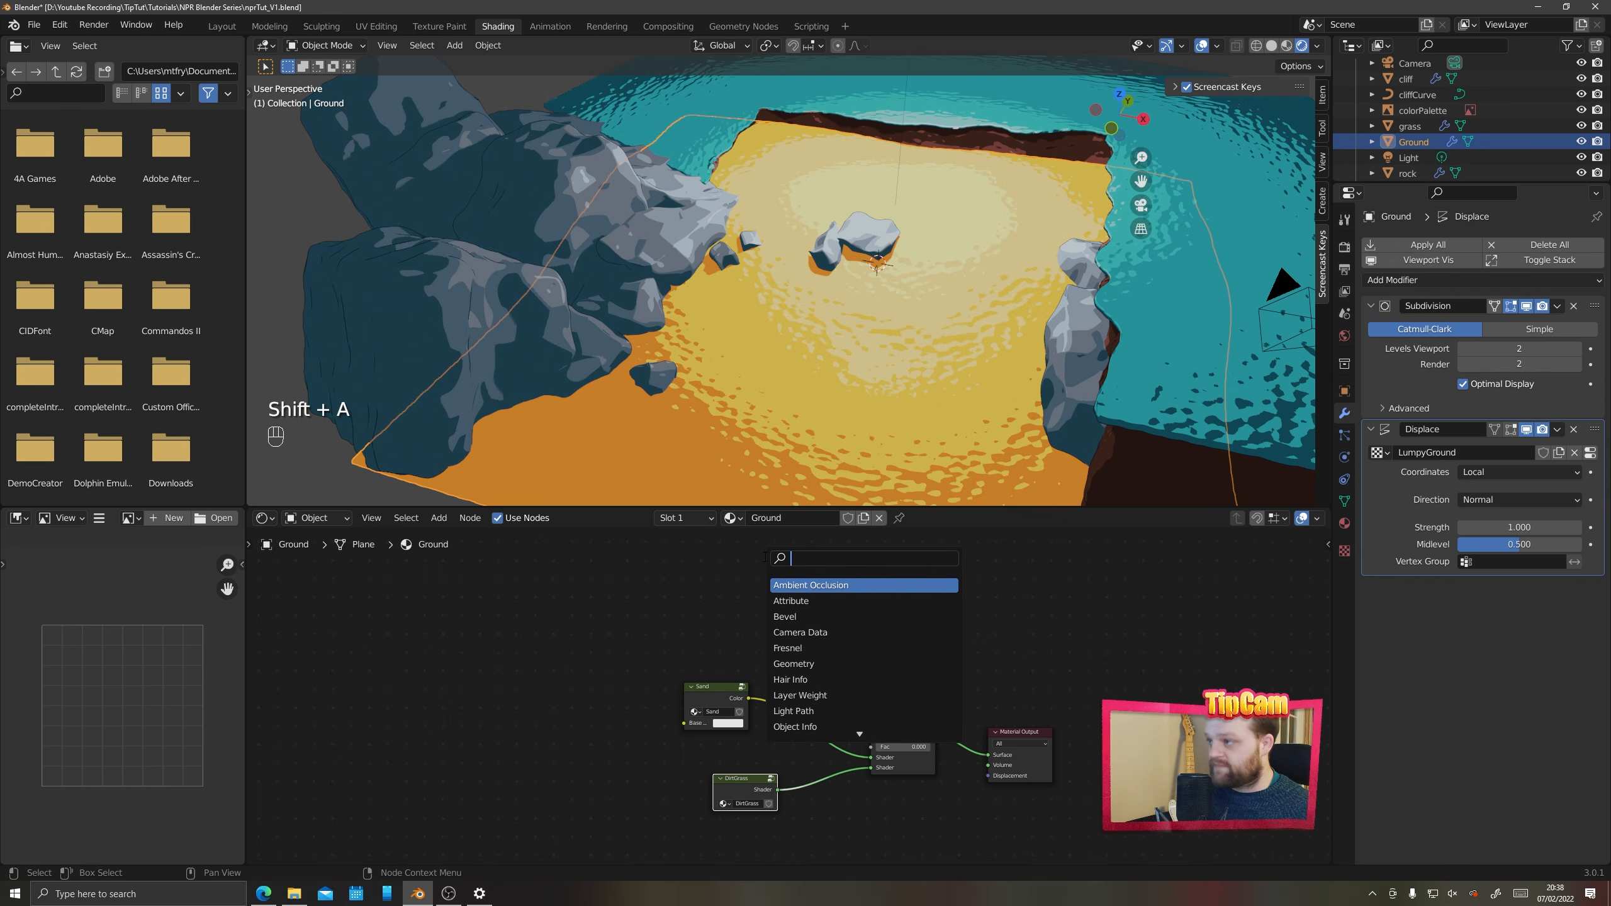
{"action": "type", "text": "image"}
{"action": "key", "text": "Return"}
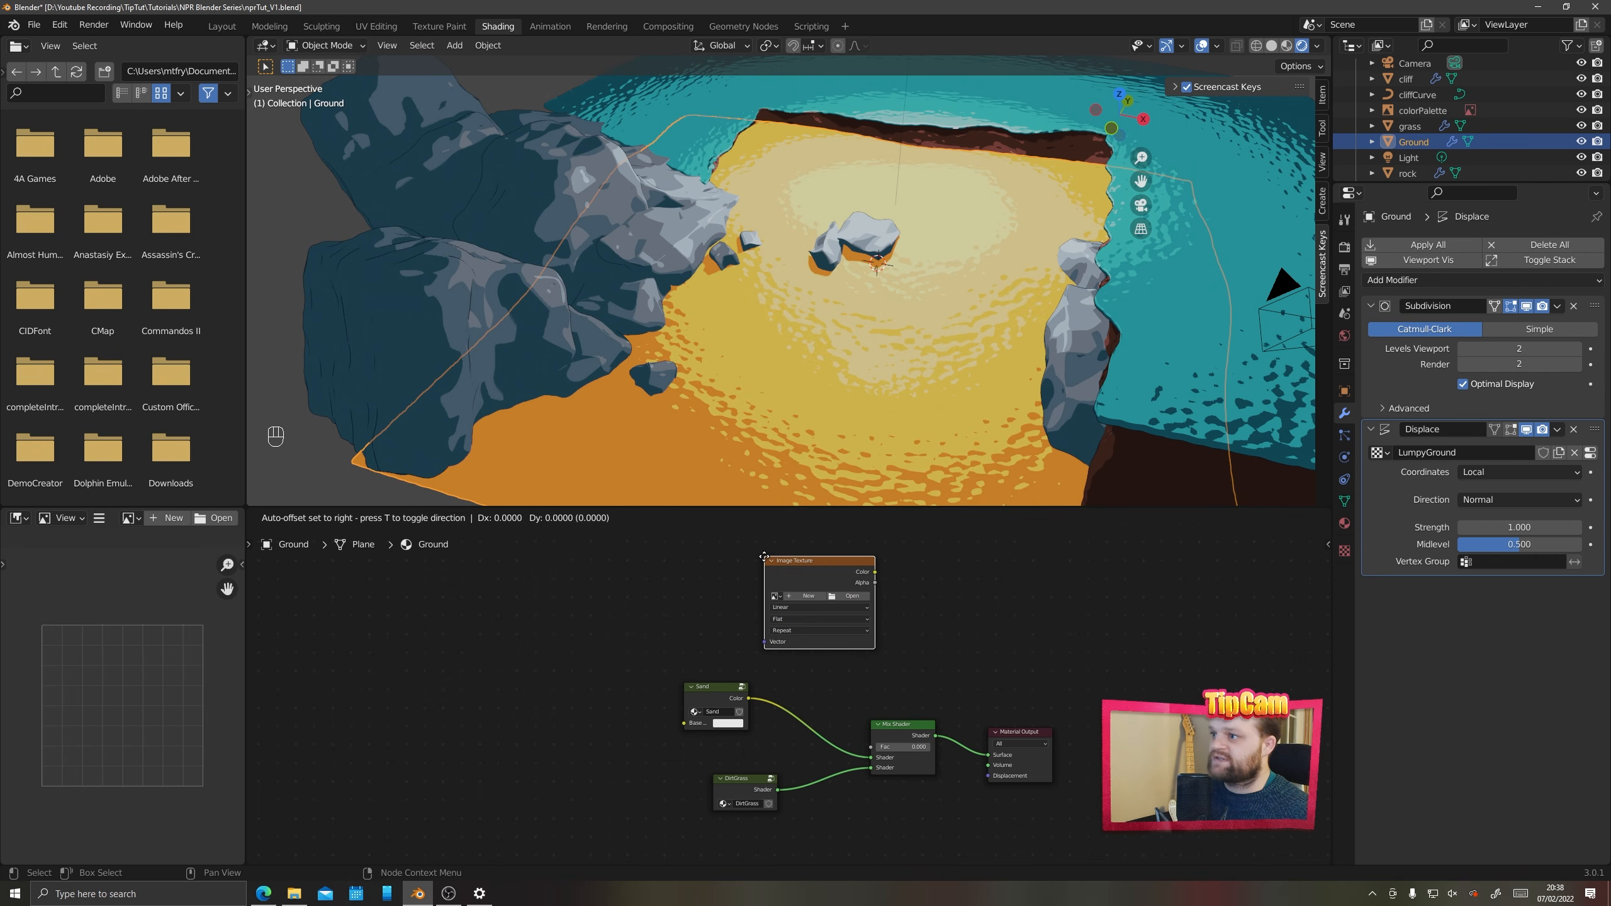
{"action": "left_click", "coordinate": [737, 559]}
{"action": "mouse_move", "coordinate": [790, 569]}
{"action": "left_mouse_down"}
{"action": "mouse_move", "coordinate": [744, 582]}
{"action": "mouse_move", "coordinate": [818, 572]}
{"action": "left_mouse_up"}
{"action": "left_click_drag", "start_coordinate": [849, 698], "coordinate": [873, 751]}
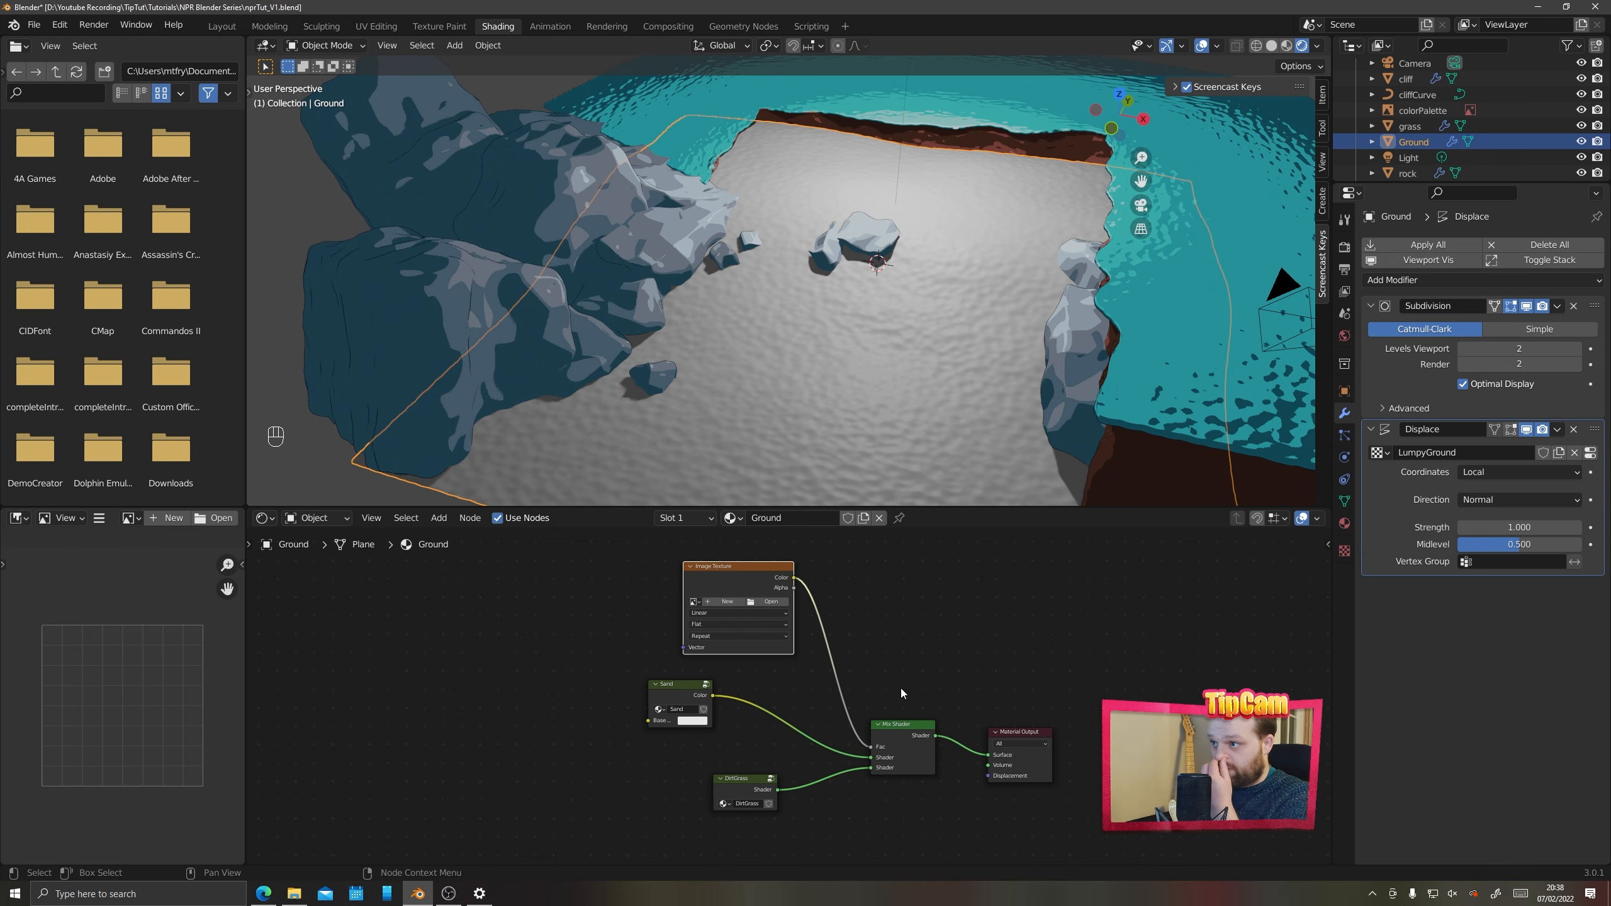
{"action": "left_click_drag", "start_coordinate": [713, 568], "coordinate": [766, 586]}
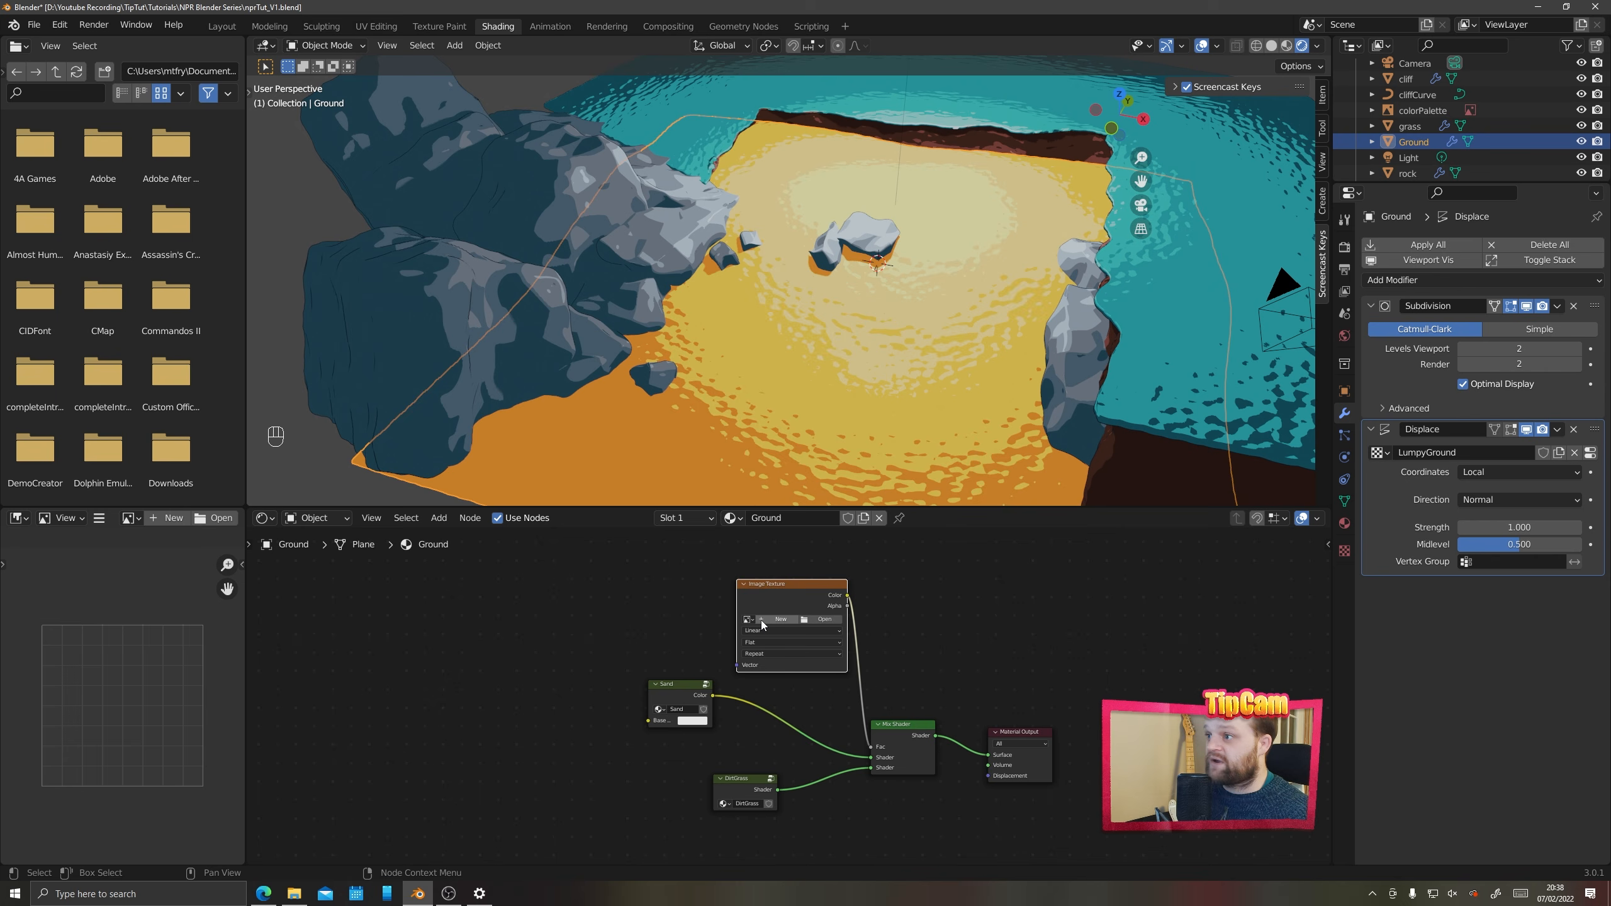
Create a new 2048 × 2048 px black image named SandDirtMask in the Image Texture node
{"action": "scroll", "coordinate": [764, 627], "scroll_direction": "up", "scroll_amount": 3}
{"action": "middle_click_drag", "start_coordinate": [776, 622], "coordinate": [582, 700], "text": "shift"}
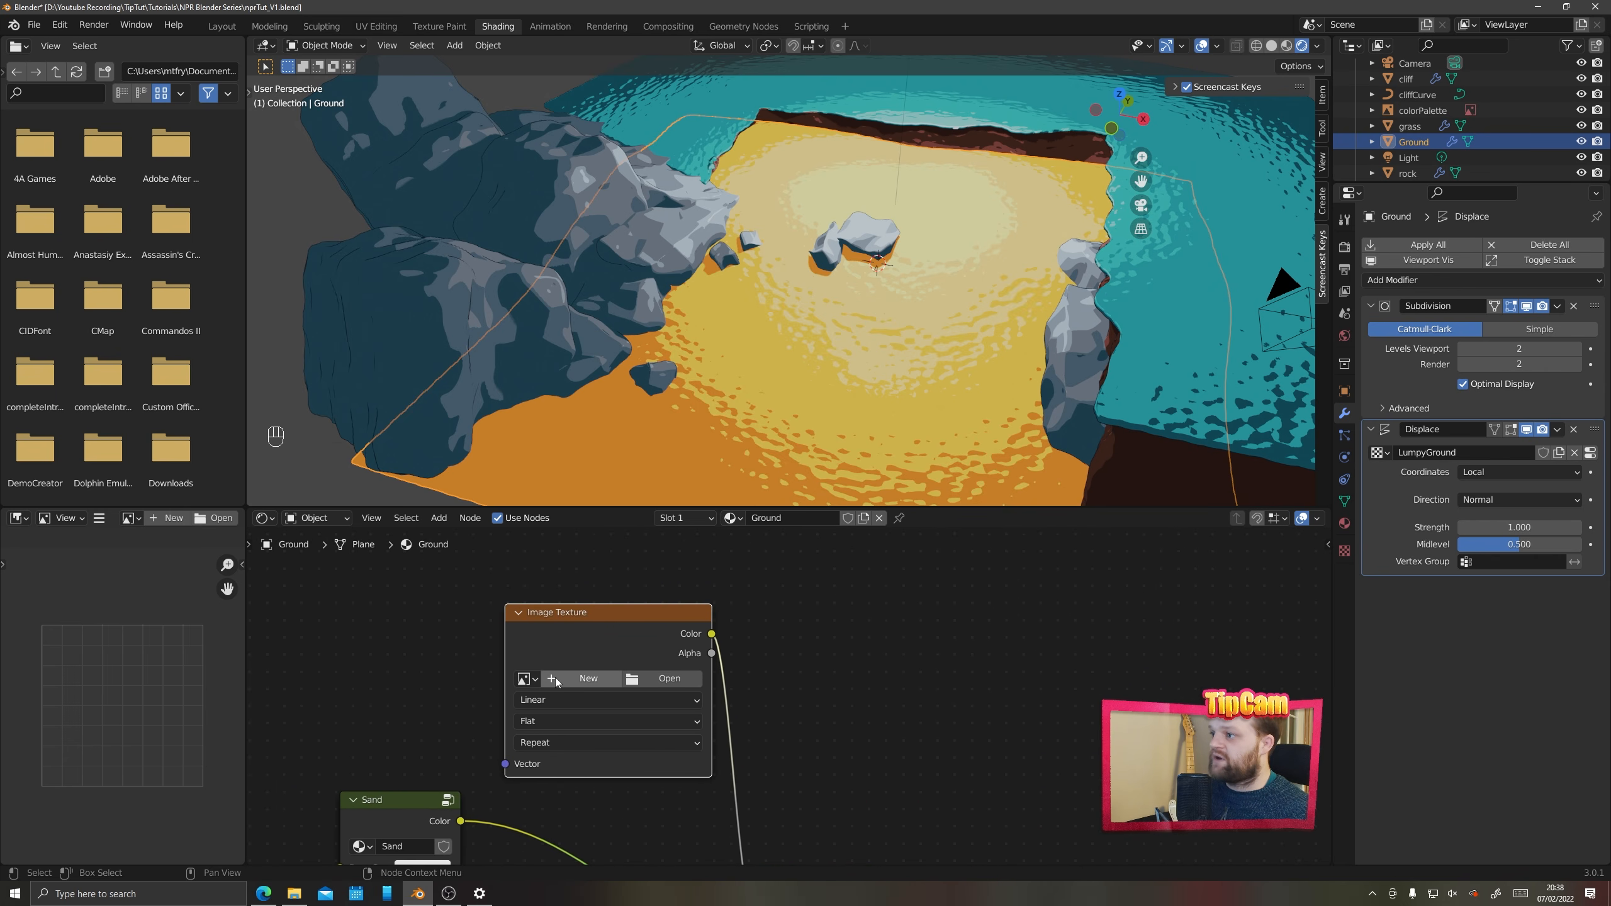
{"action": "left_click", "coordinate": [556, 678]}
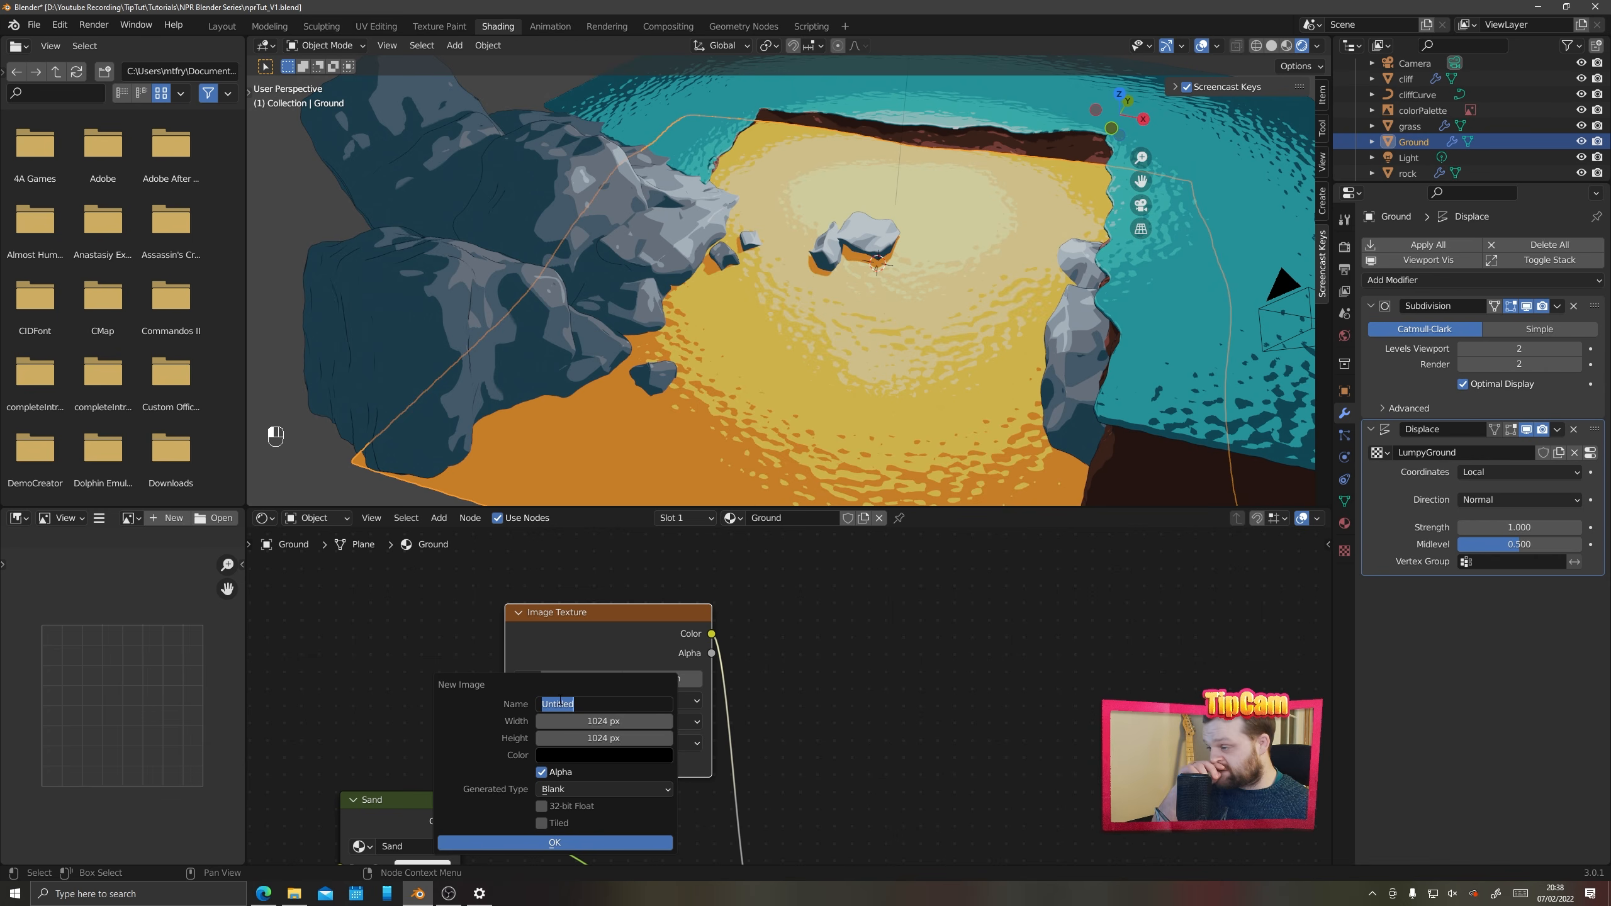
{"action": "type", "text": "SandDirtMa"}
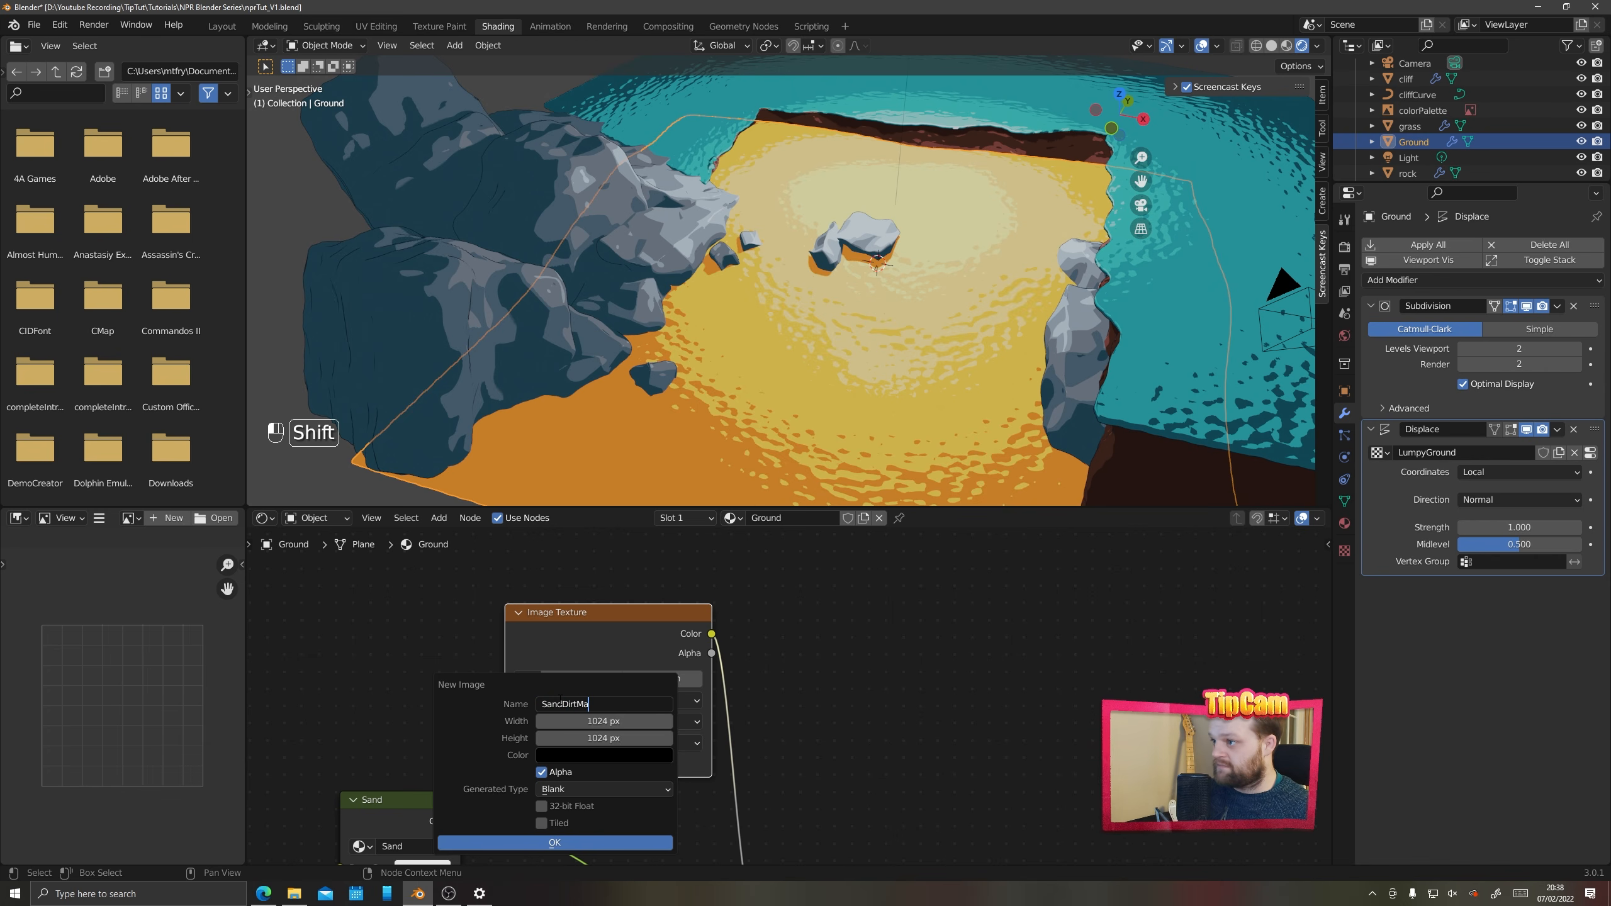
{"action": "type", "text": "sk"}
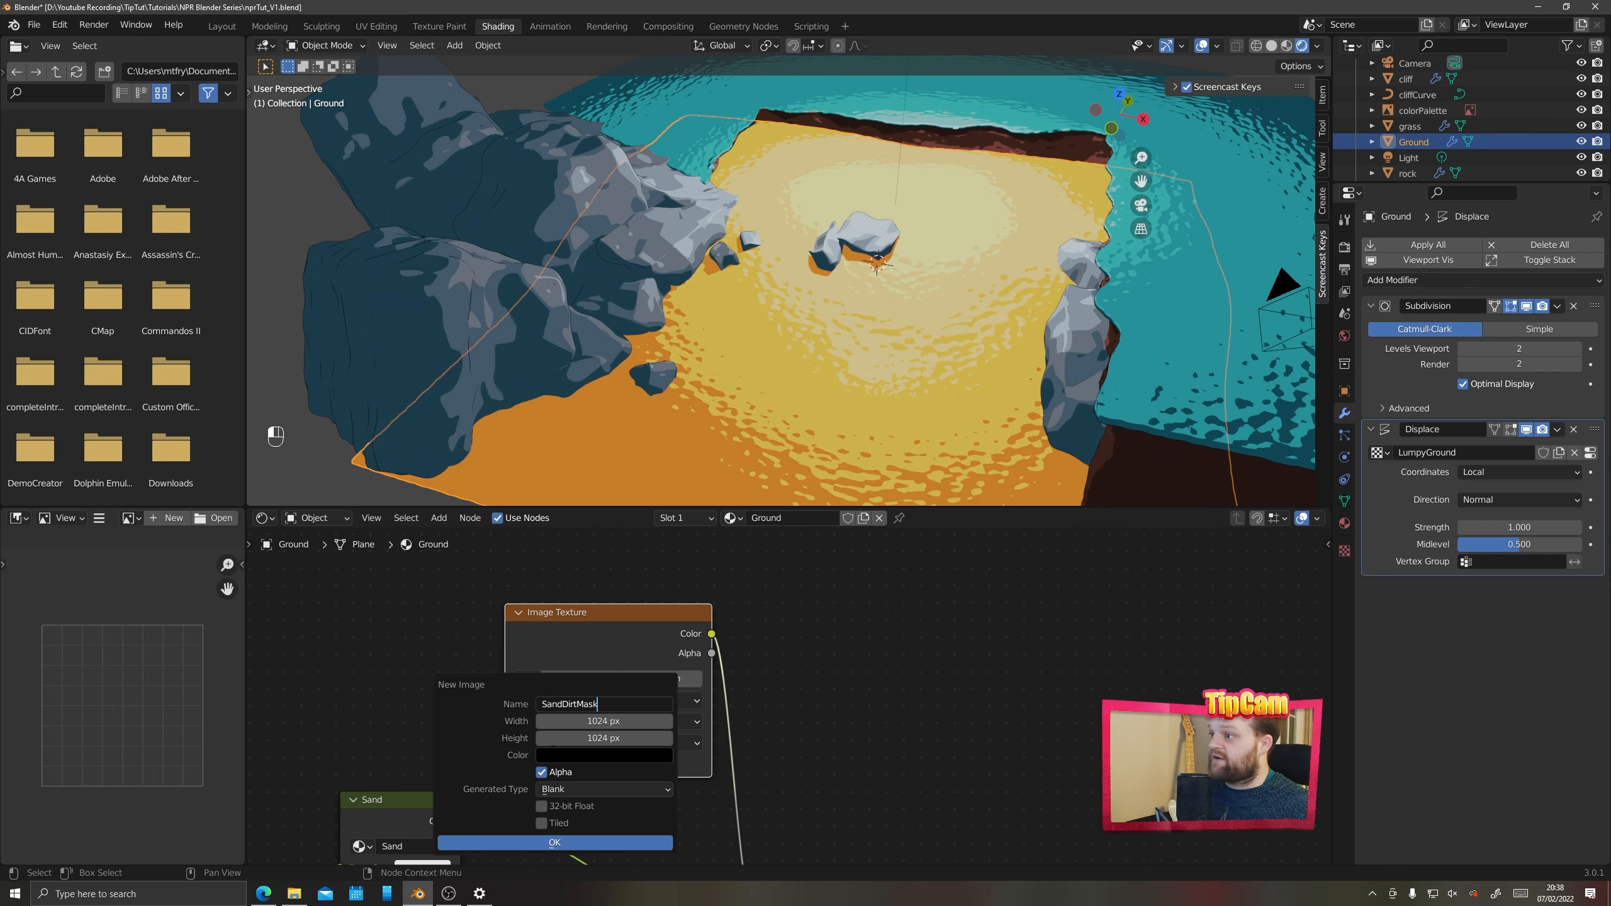
{"action": "left_click", "coordinate": [596, 723]}
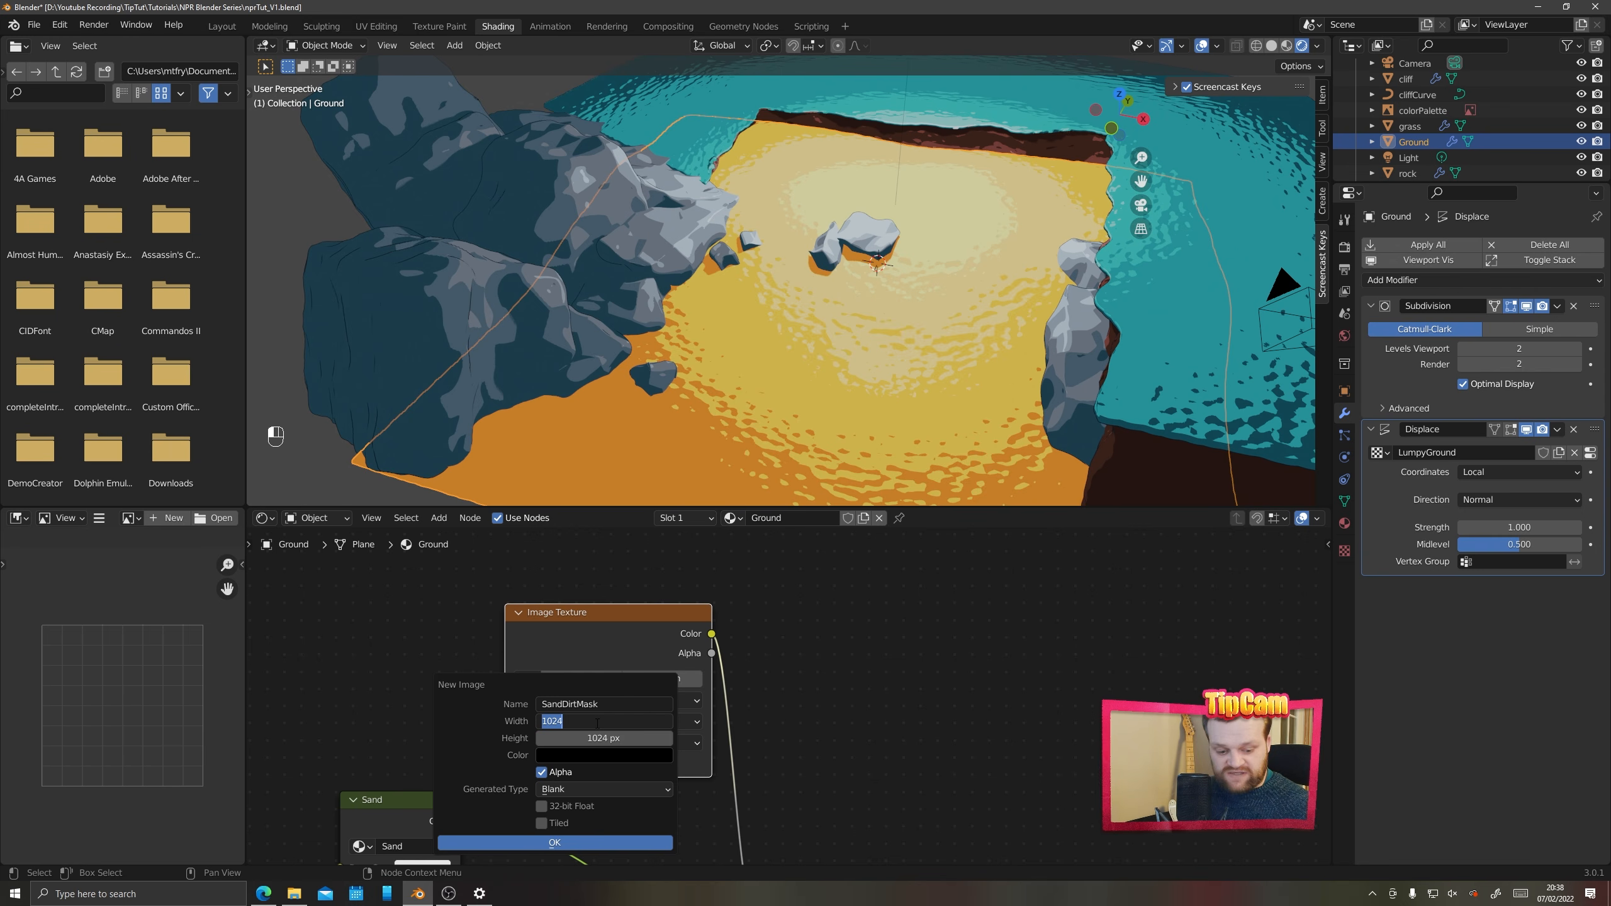
{"action": "type", "text": "2048"}
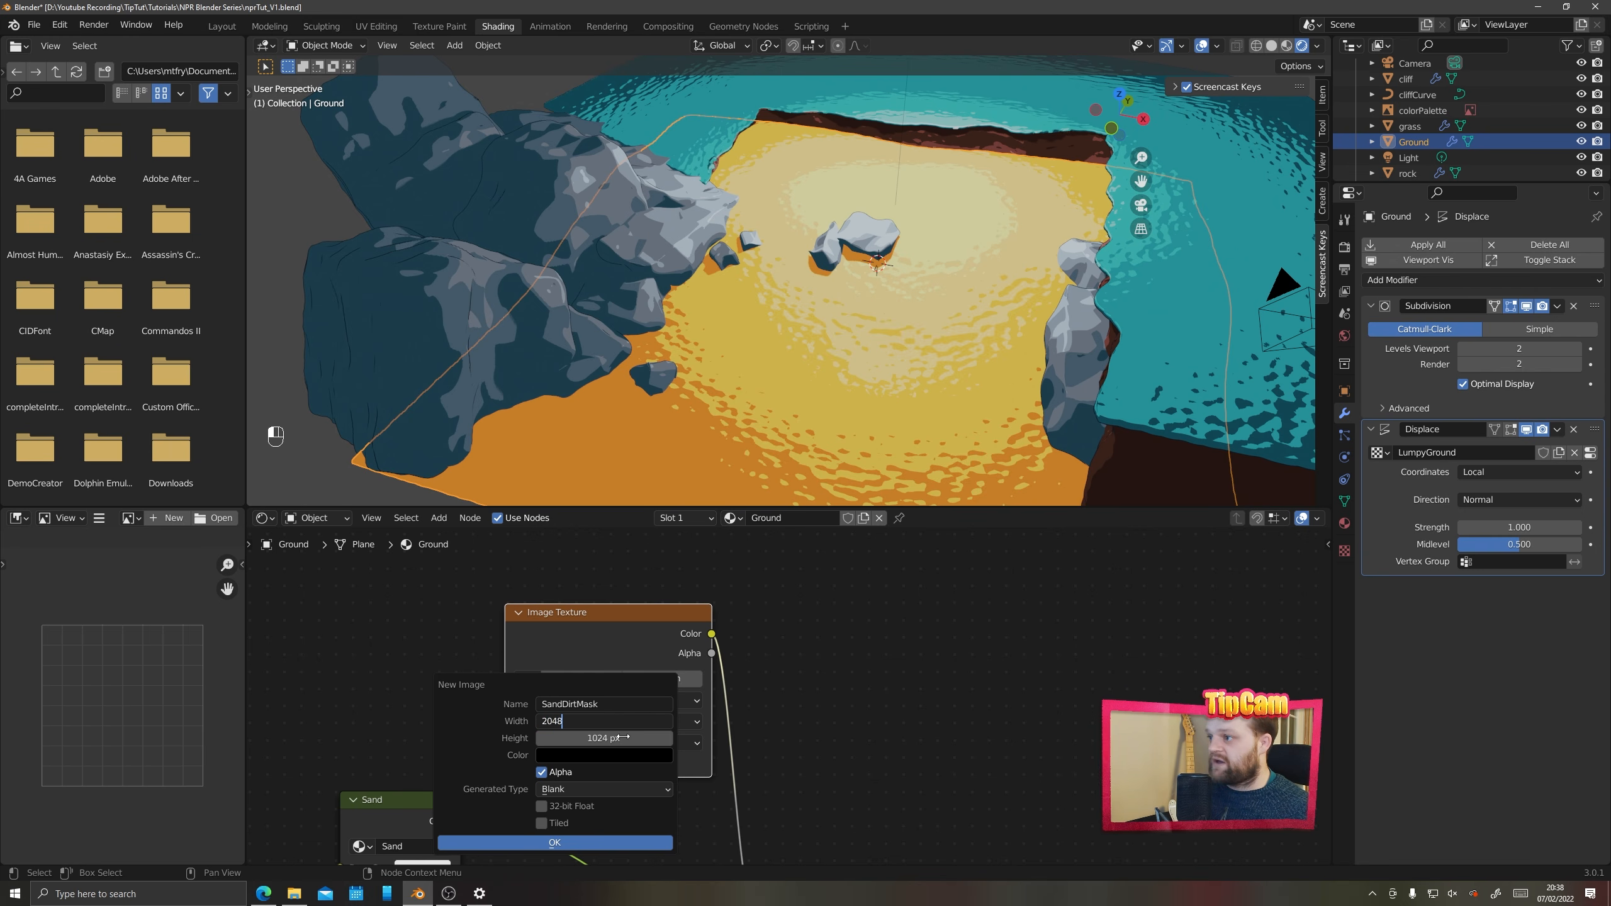
{"action": "left_click", "coordinate": [623, 737]}
{"action": "type", "text": "20"}
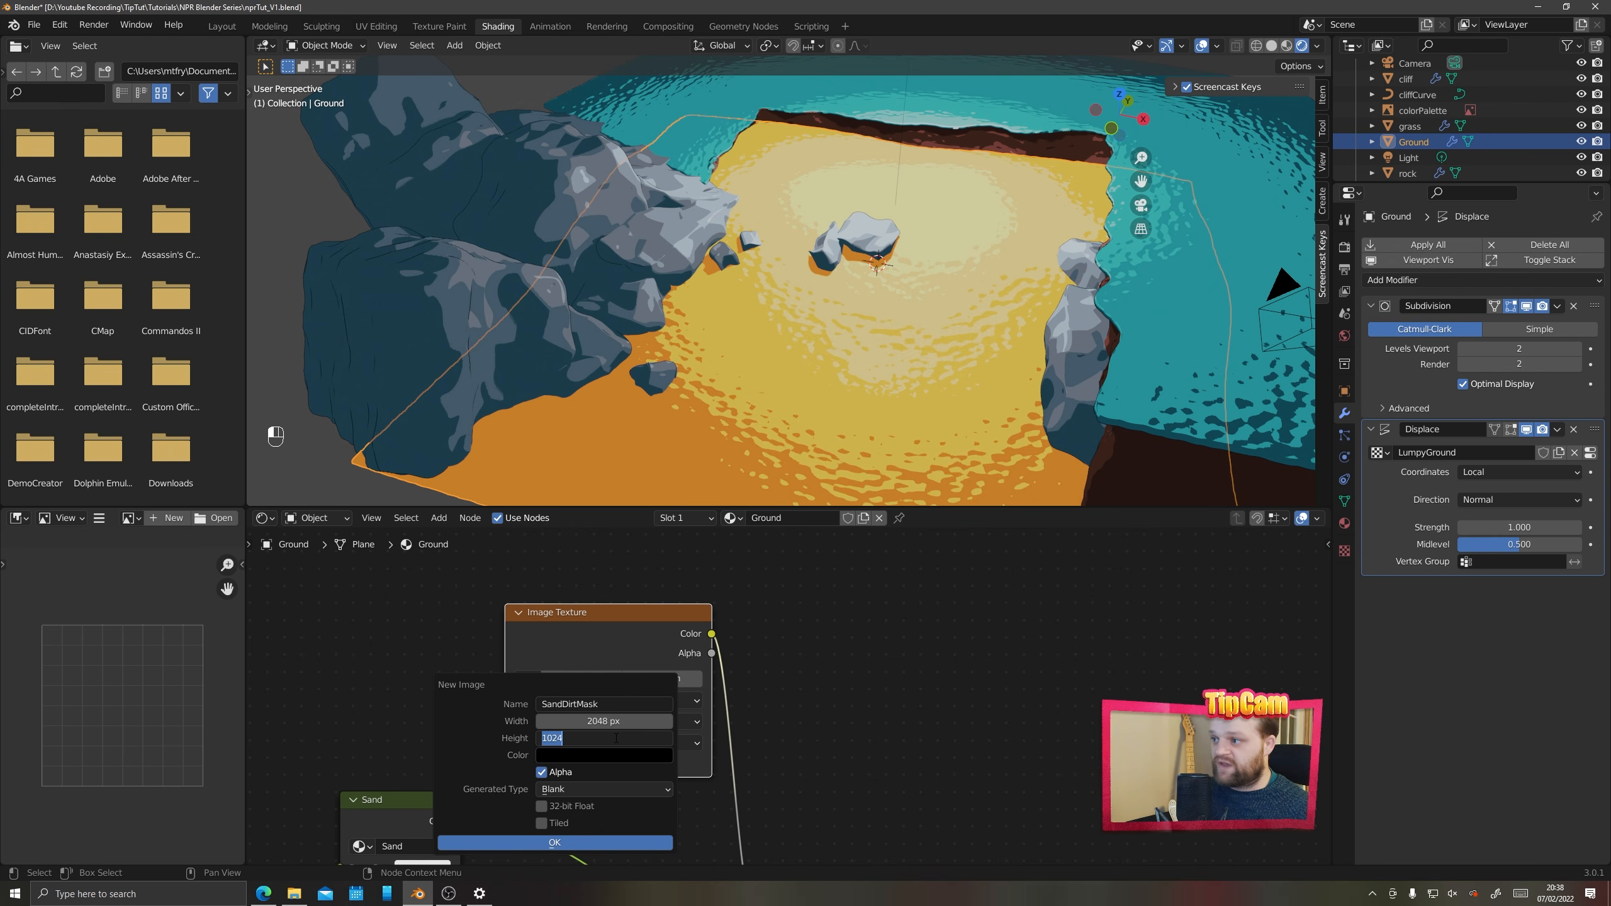
{"action": "type", "text": "48"}
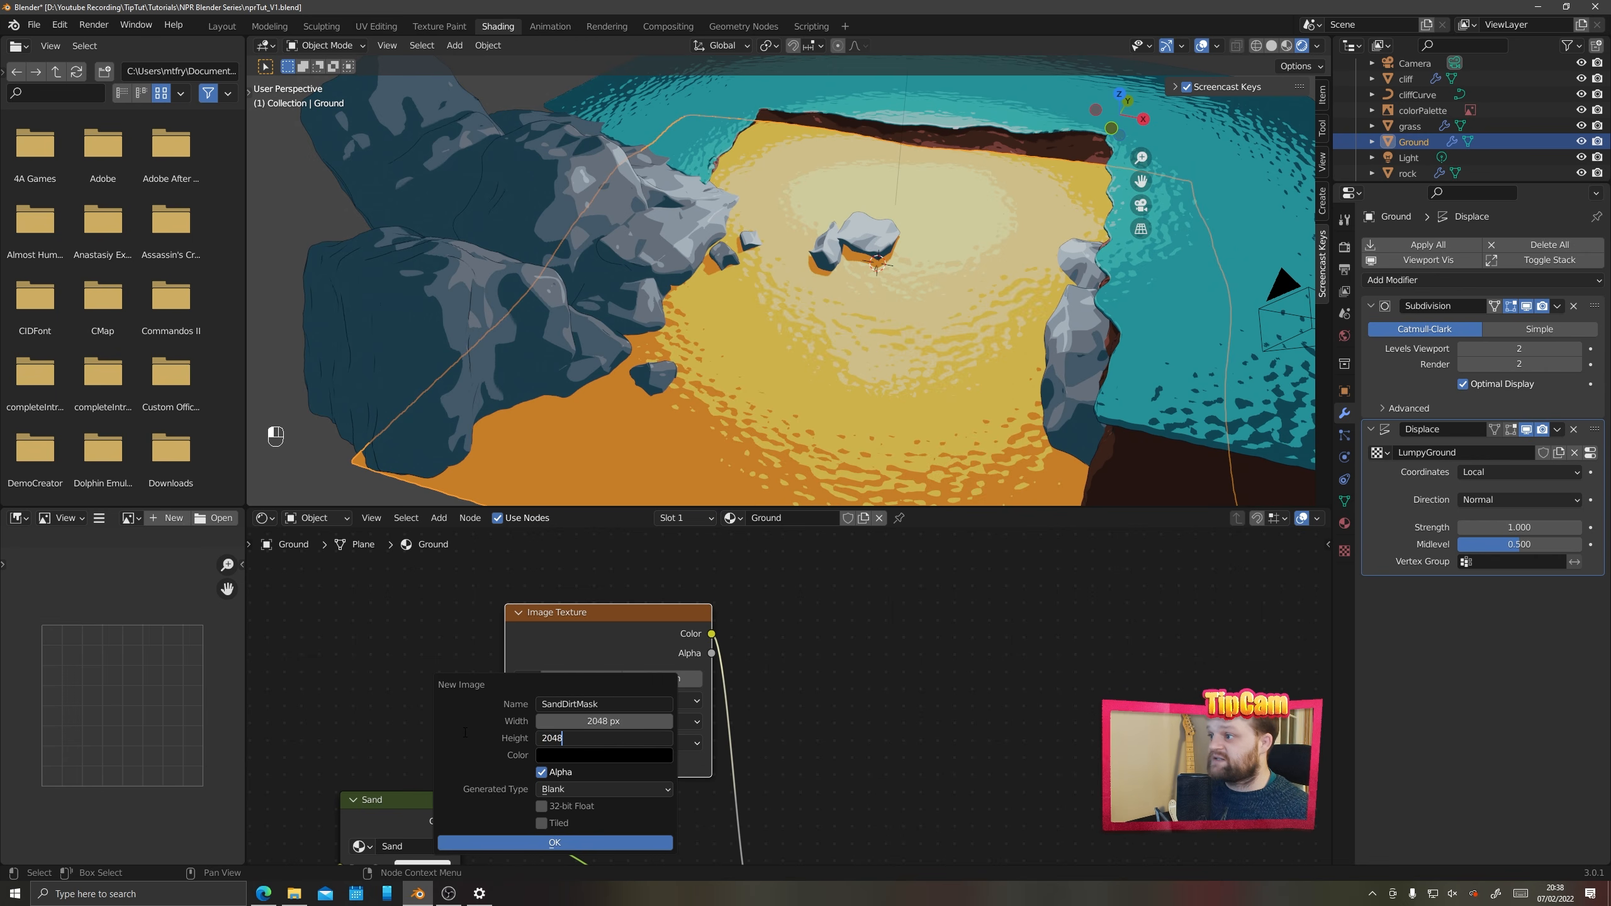
{"action": "key", "text": "Return"}
{"action": "left_click", "coordinate": [536, 844]}
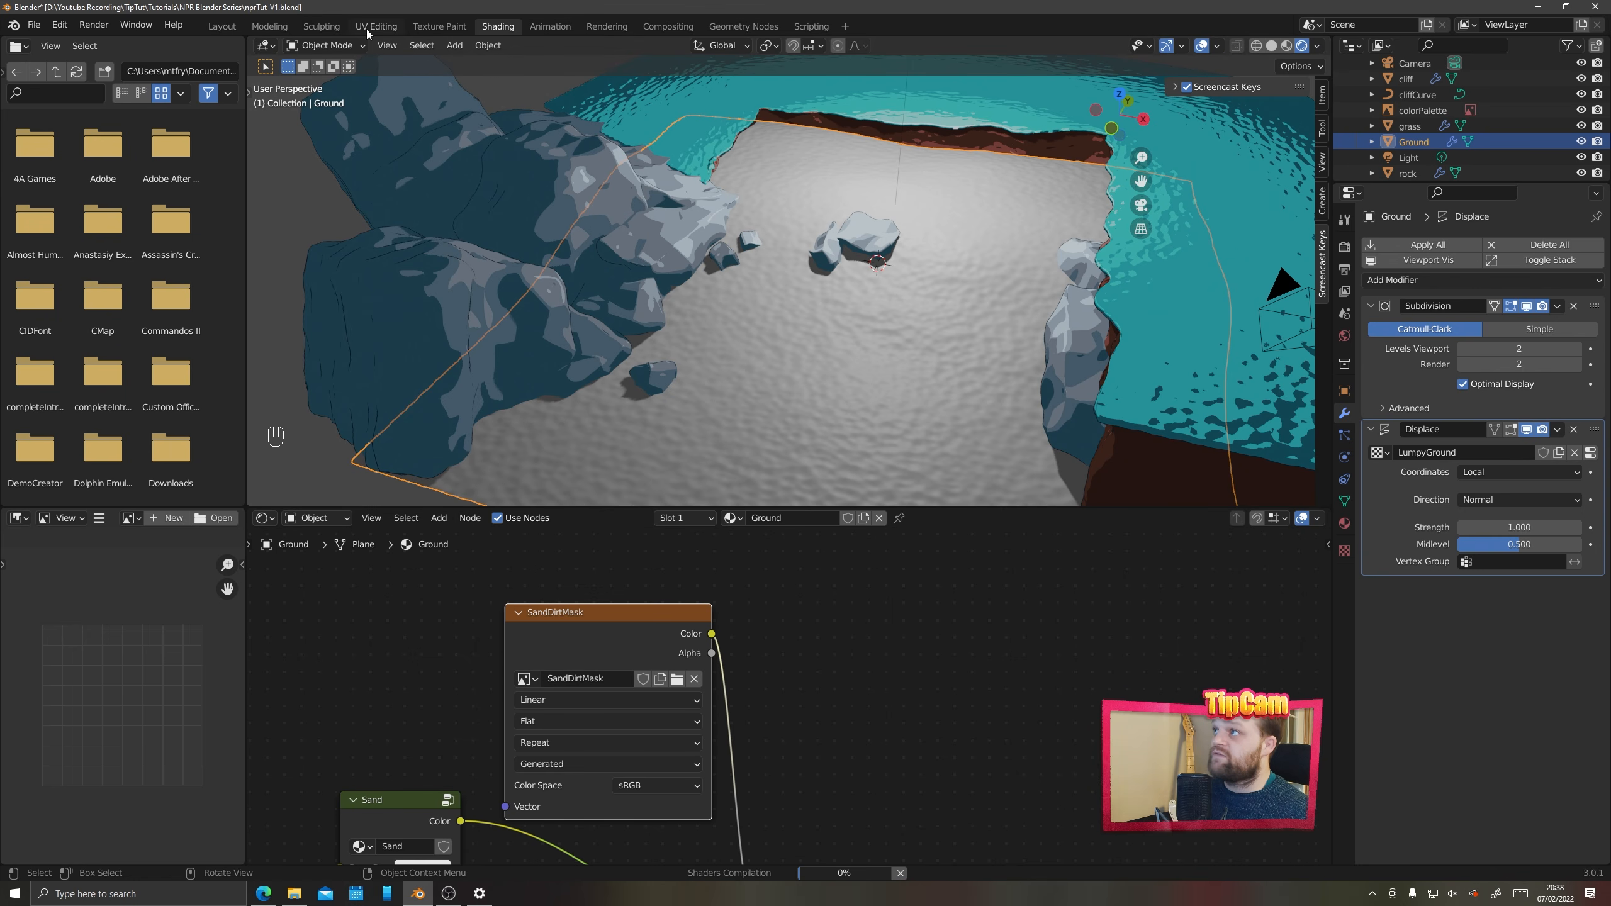
Switch to the Texture Paint workspace and bring the Ground into view for painting
{"action": "left_click", "coordinate": [436, 28]}
{"action": "mouse_move", "coordinate": [780, 461]}
{"action": "middle_mouse_down"}
{"action": "mouse_move", "coordinate": [929, 407]}
{"action": "mouse_move", "coordinate": [905, 464]}
{"action": "middle_mouse_up"}
{"action": "mouse_move", "coordinate": [905, 483]}
{"action": "middle_mouse_down", "text": "shift"}
{"action": "mouse_move", "coordinate": [840, 400]}
{"action": "mouse_move", "coordinate": [953, 480]}
{"action": "middle_mouse_up", "text": "shift"}
{"action": "scroll", "coordinate": [888, 461], "scroll_direction": "up", "scroll_amount": 3}
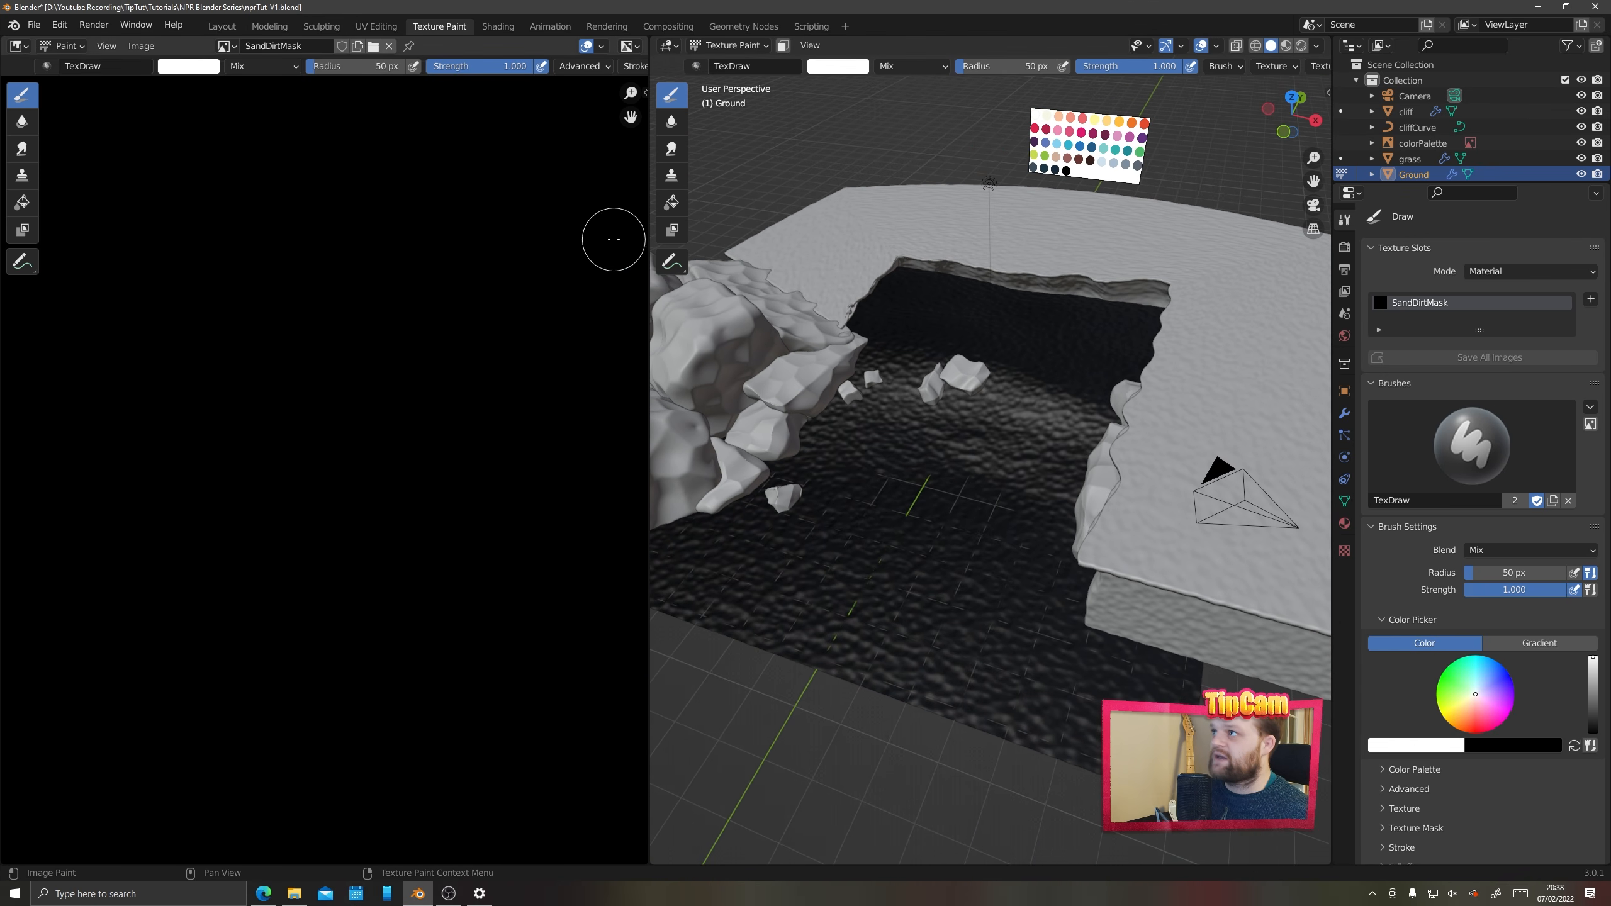
Paint a looping white test stroke across the SandDirtMask image with the TexDraw brush
{"action": "scroll", "coordinate": [380, 412], "scroll_direction": "down", "scroll_amount": 5}
{"action": "scroll", "coordinate": [401, 434], "scroll_direction": "up", "scroll_amount": 3}
{"action": "scroll", "coordinate": [401, 433], "scroll_direction": "down", "scroll_amount": 1}
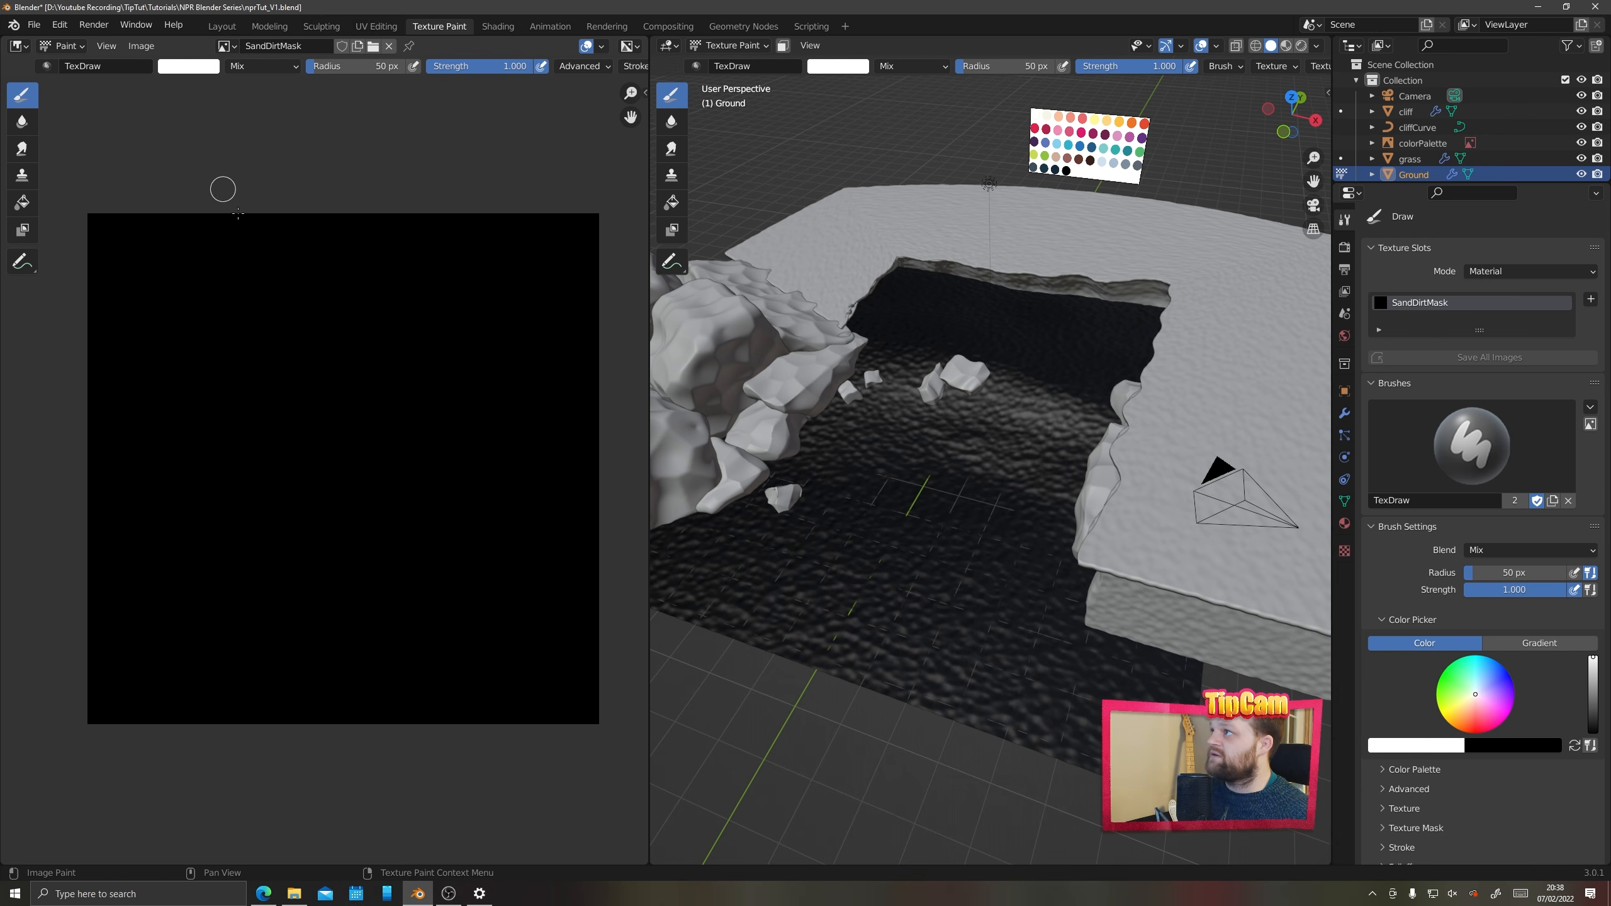
{"action": "mouse_move", "coordinate": [482, 395]}
{"action": "left_mouse_down"}
{"action": "mouse_move", "coordinate": [458, 336]}
{"action": "mouse_move", "coordinate": [304, 575]}
{"action": "mouse_move", "coordinate": [190, 371]}
{"action": "left_mouse_up"}
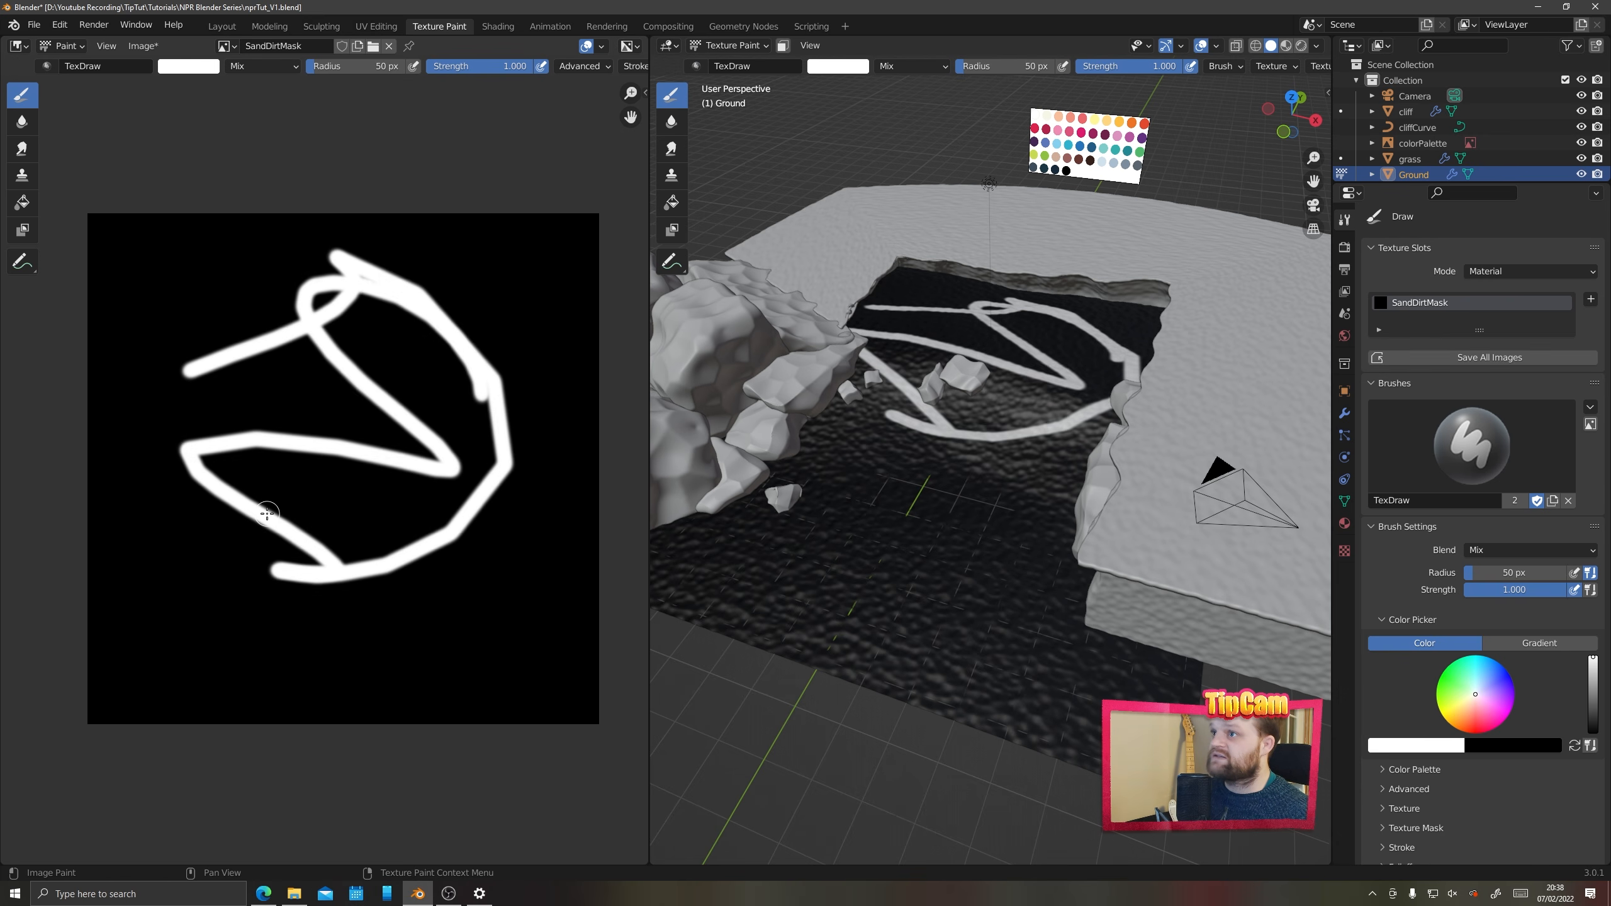
{"action": "scroll", "coordinate": [1028, 421], "scroll_direction": "up", "scroll_amount": 2}
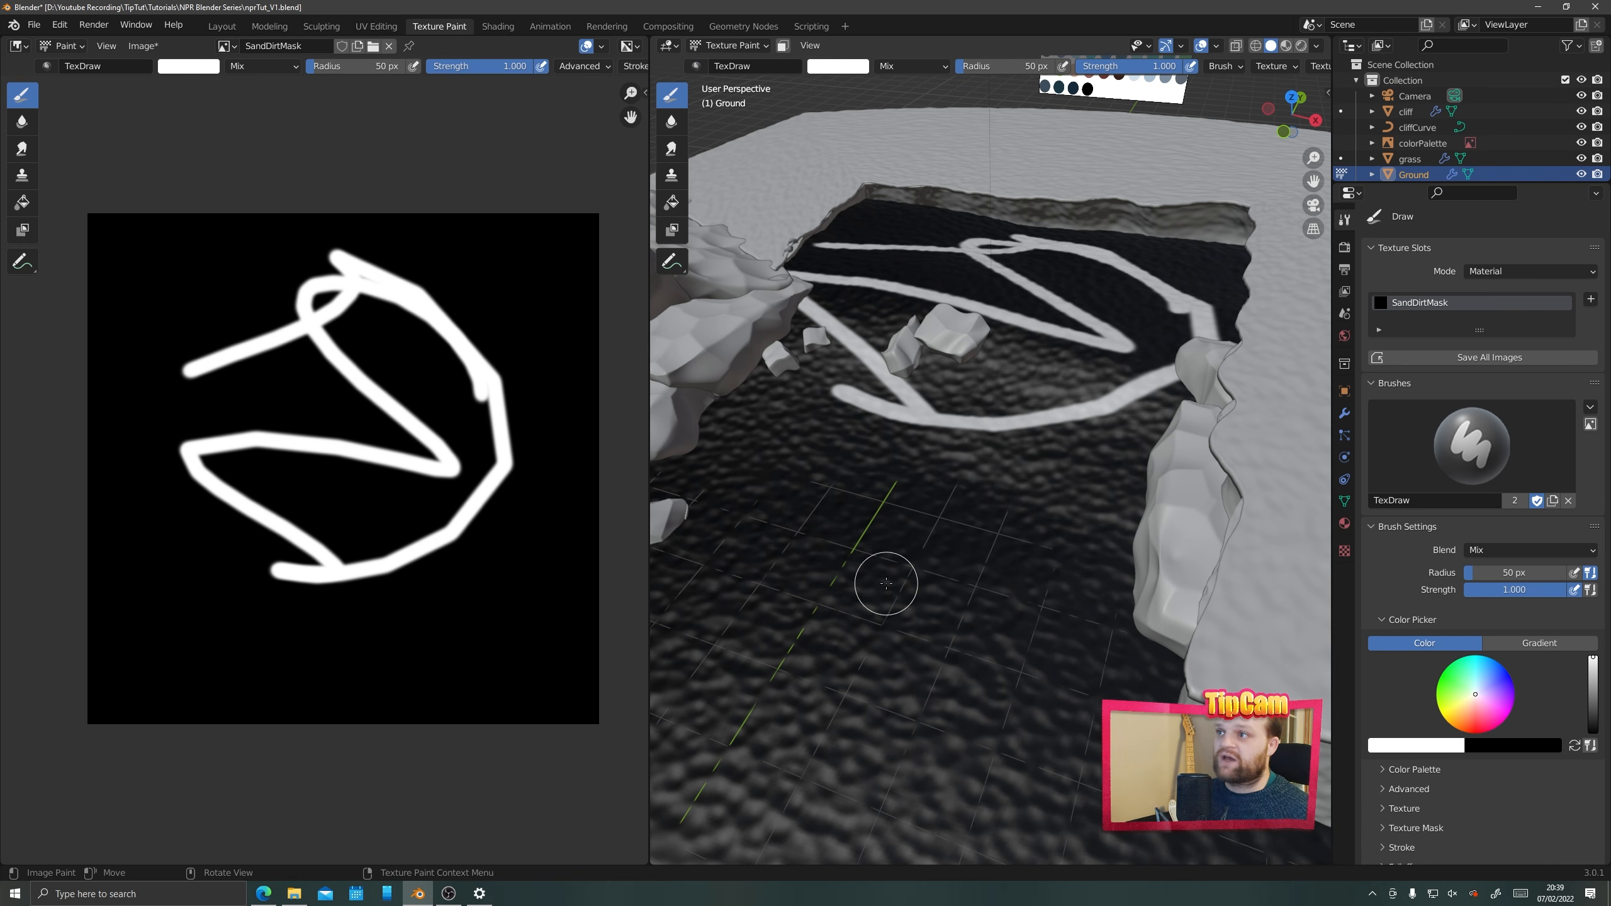
Set the TexDraw brush's falloff curve to the flat, constant-strength preset for hard edges
{"action": "left_click", "coordinate": [644, 92]}
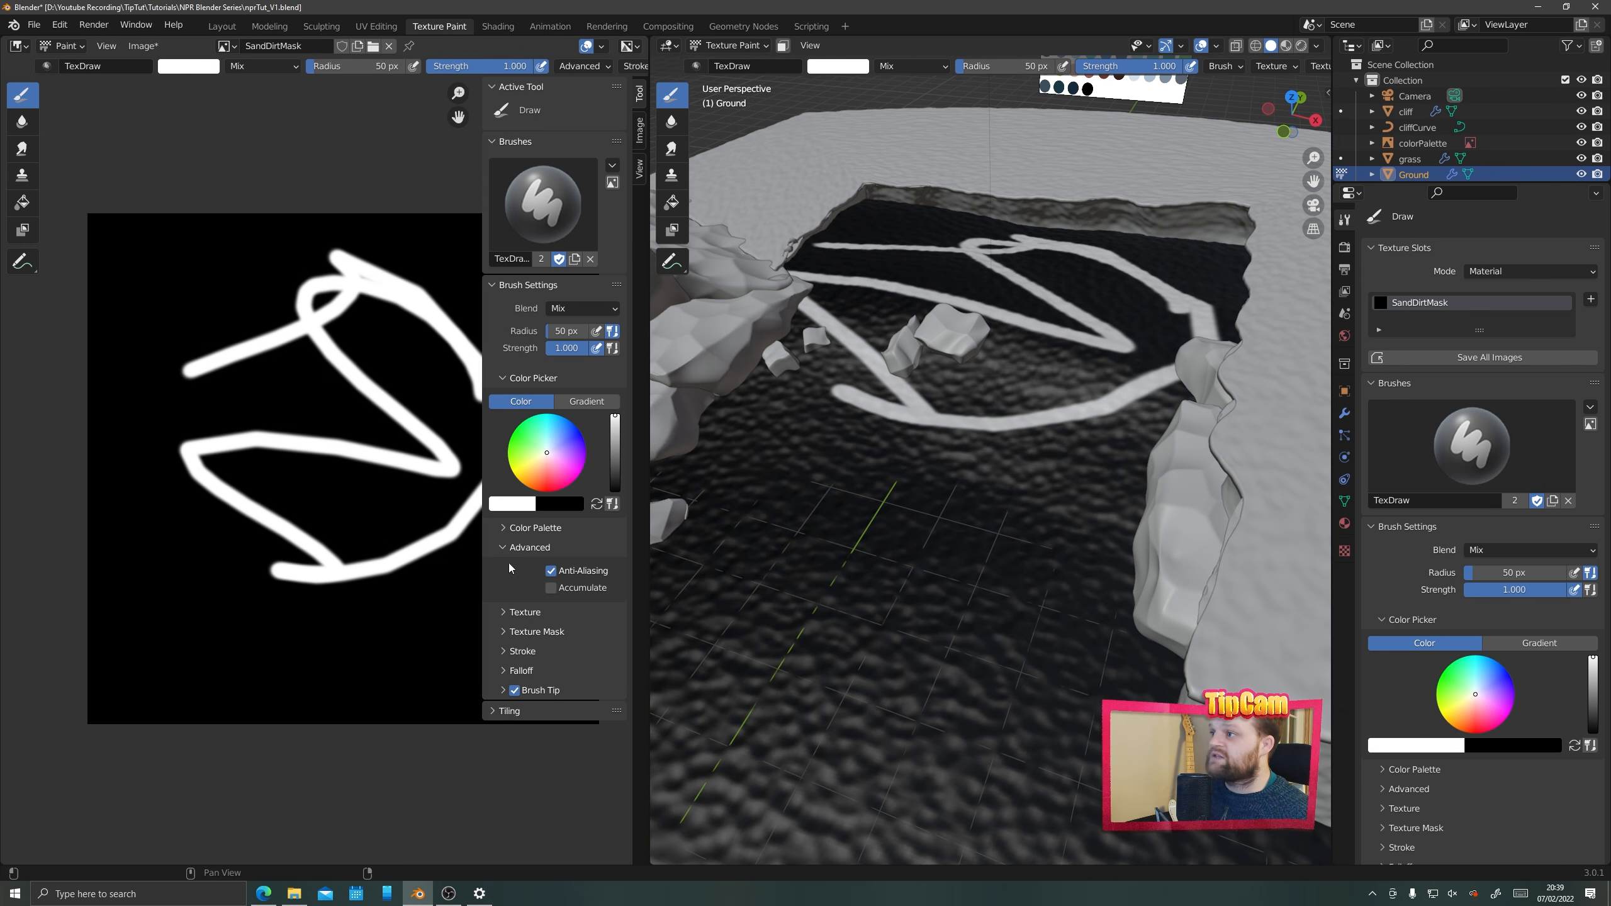
{"action": "left_click", "coordinate": [510, 671]}
{"action": "scroll", "coordinate": [497, 666], "scroll_direction": "down", "scroll_amount": 2}
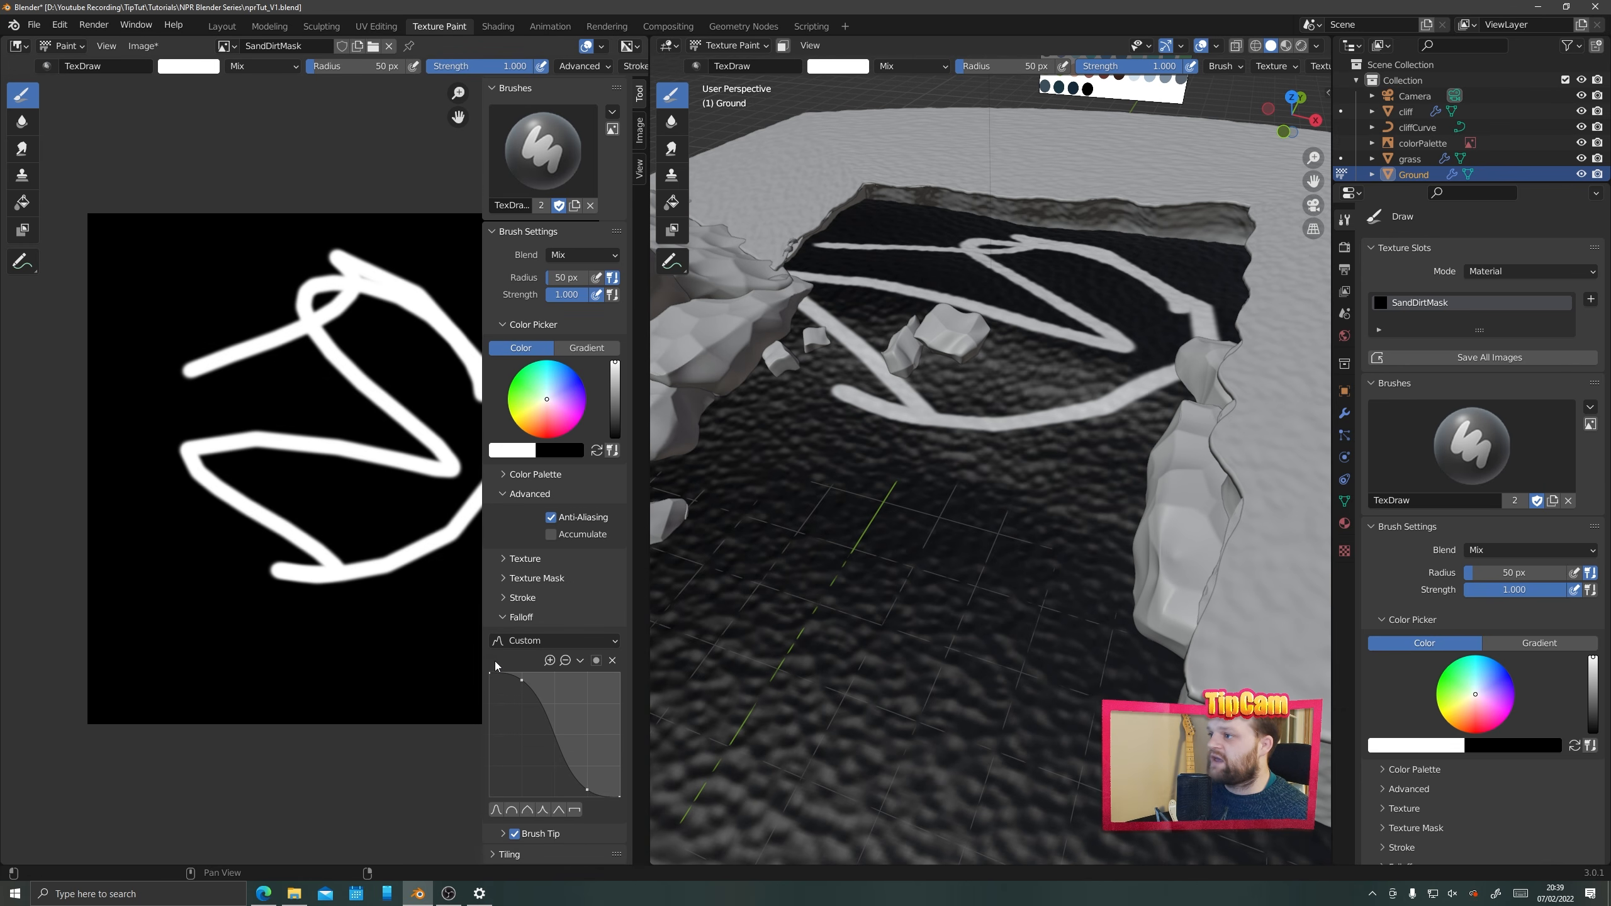
{"action": "left_click", "coordinate": [576, 811]}
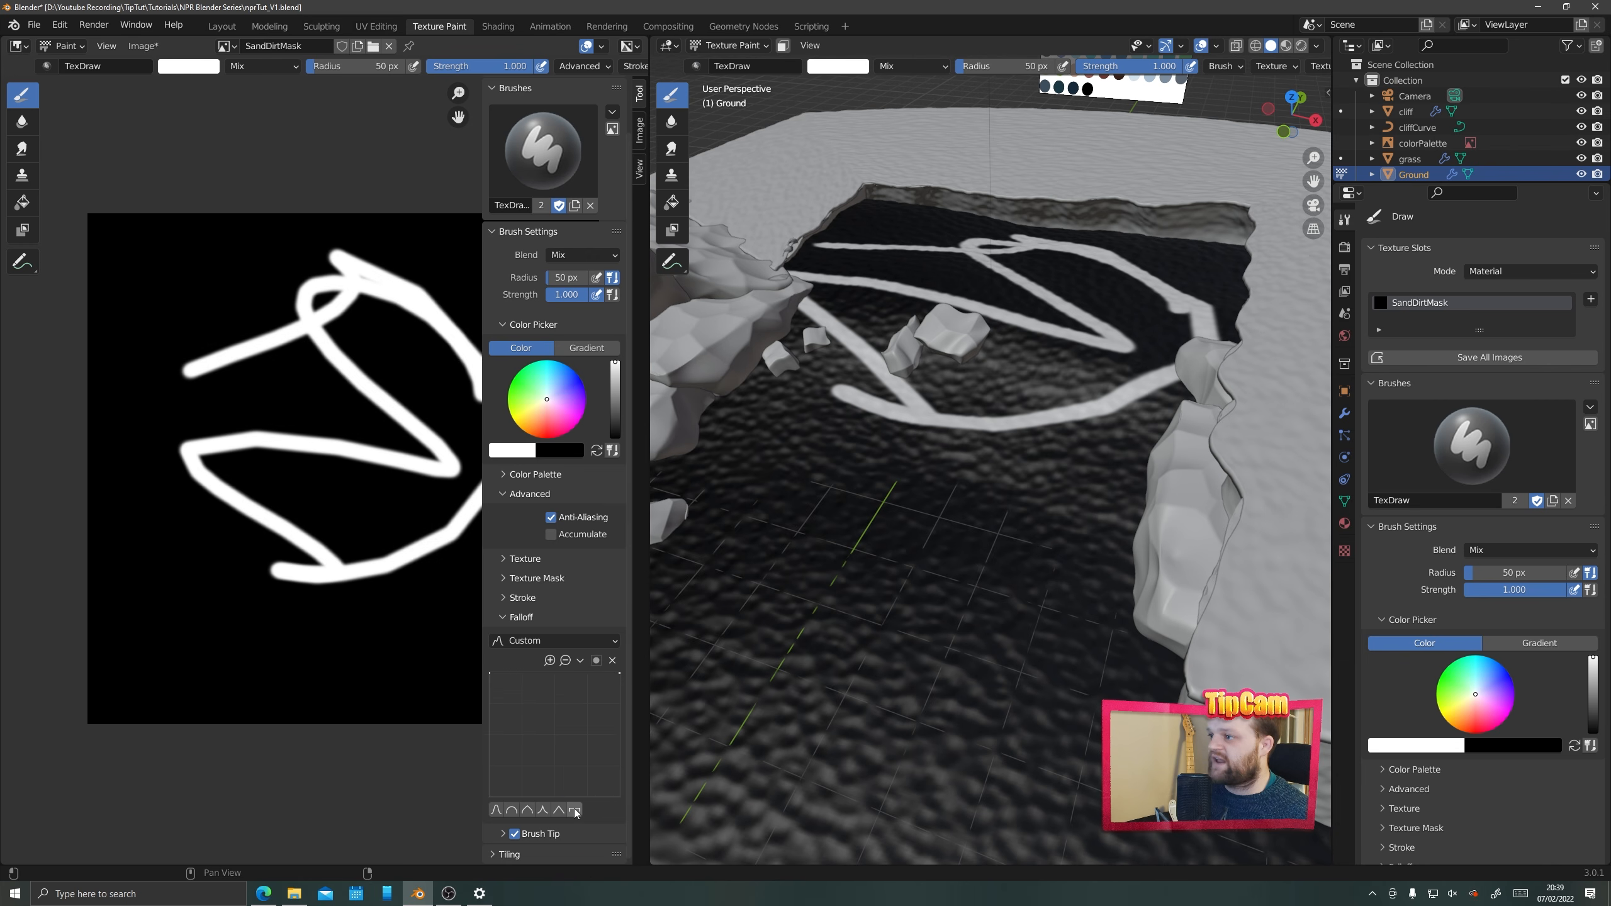
Paint several hard-edged white test strokes over the Ground between the rocks and the cliff
{"action": "left_click_drag", "start_coordinate": [1072, 530], "coordinate": [771, 499]}
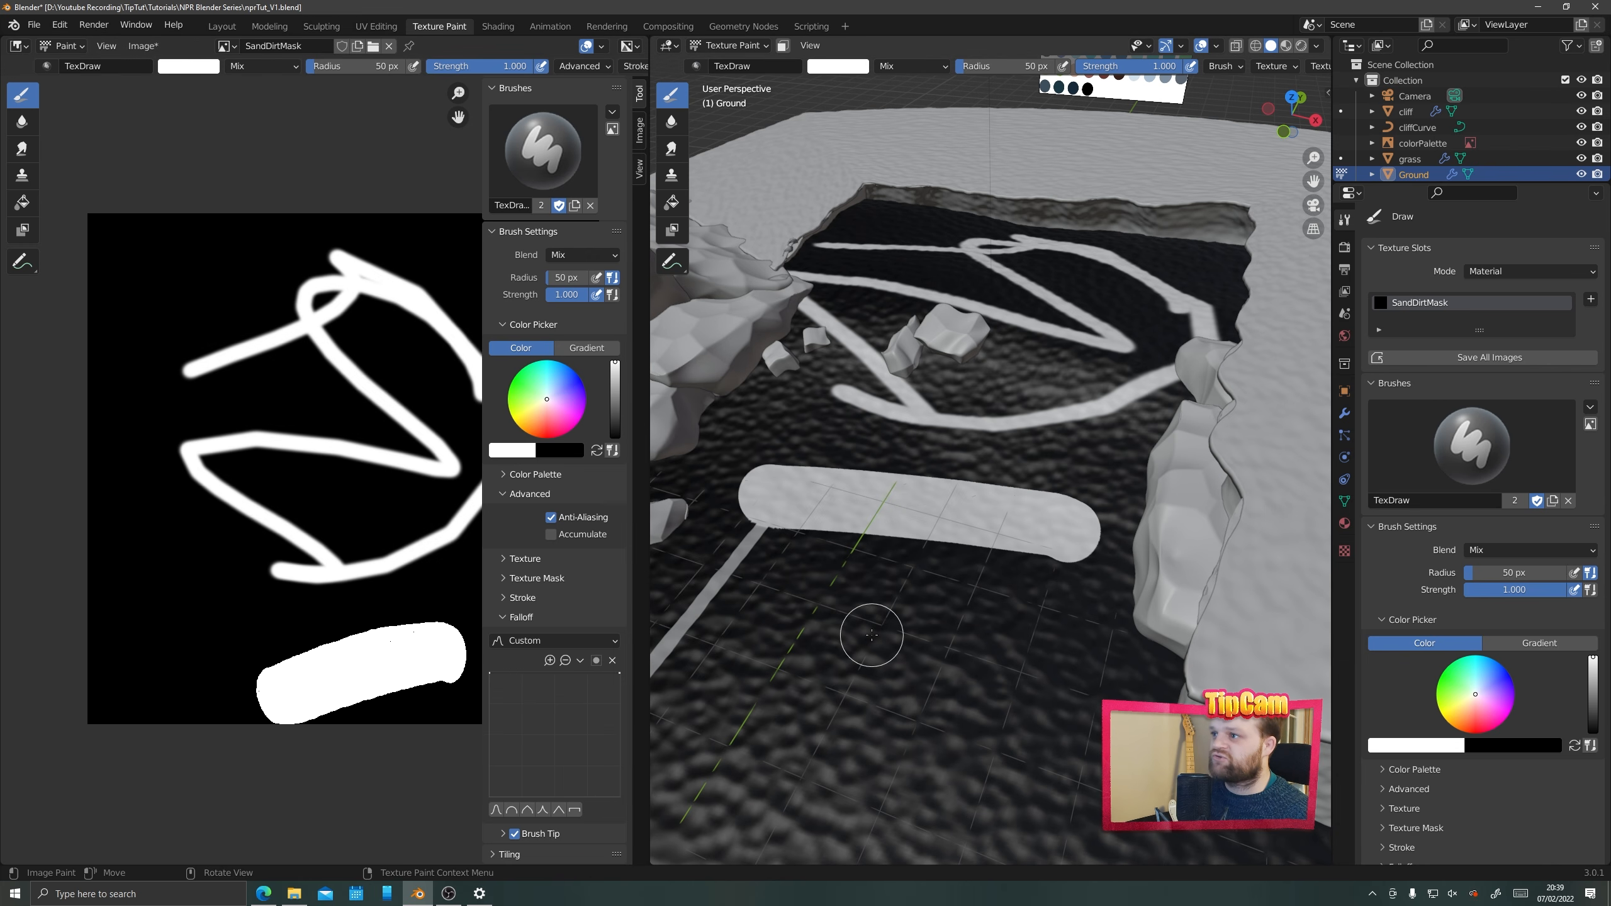
{"action": "scroll", "coordinate": [959, 560], "scroll_direction": "down", "scroll_amount": 4}
{"action": "mouse_move", "coordinate": [1004, 447]}
{"action": "left_mouse_down"}
{"action": "mouse_move", "coordinate": [936, 392]}
{"action": "mouse_move", "coordinate": [976, 427]}
{"action": "left_mouse_up"}
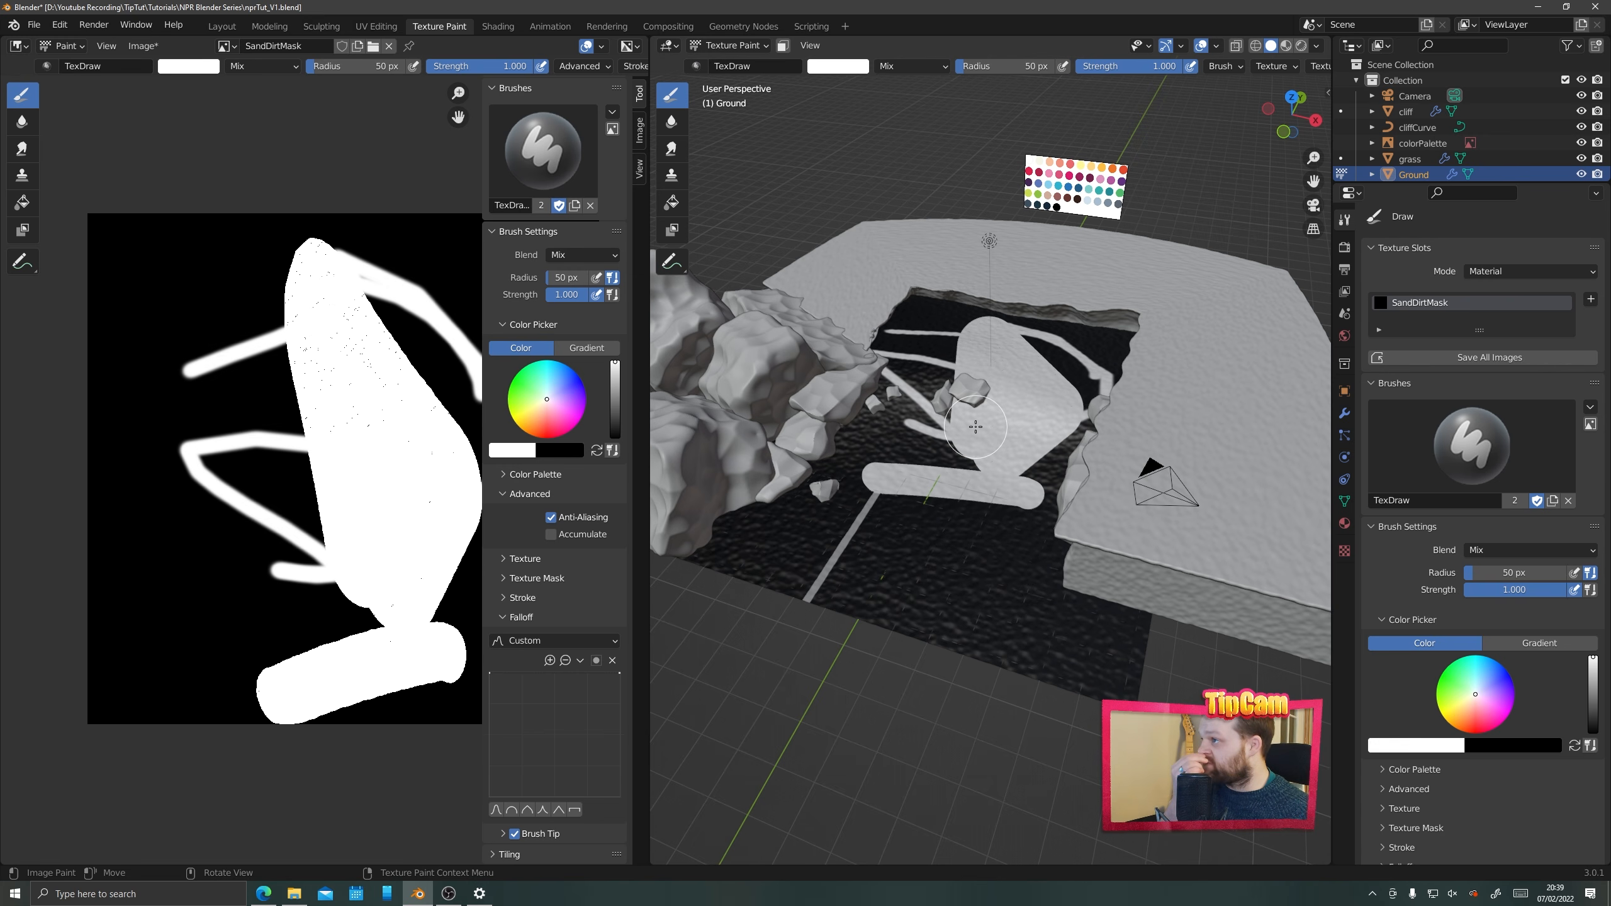
{"action": "left_click", "coordinate": [958, 485]}
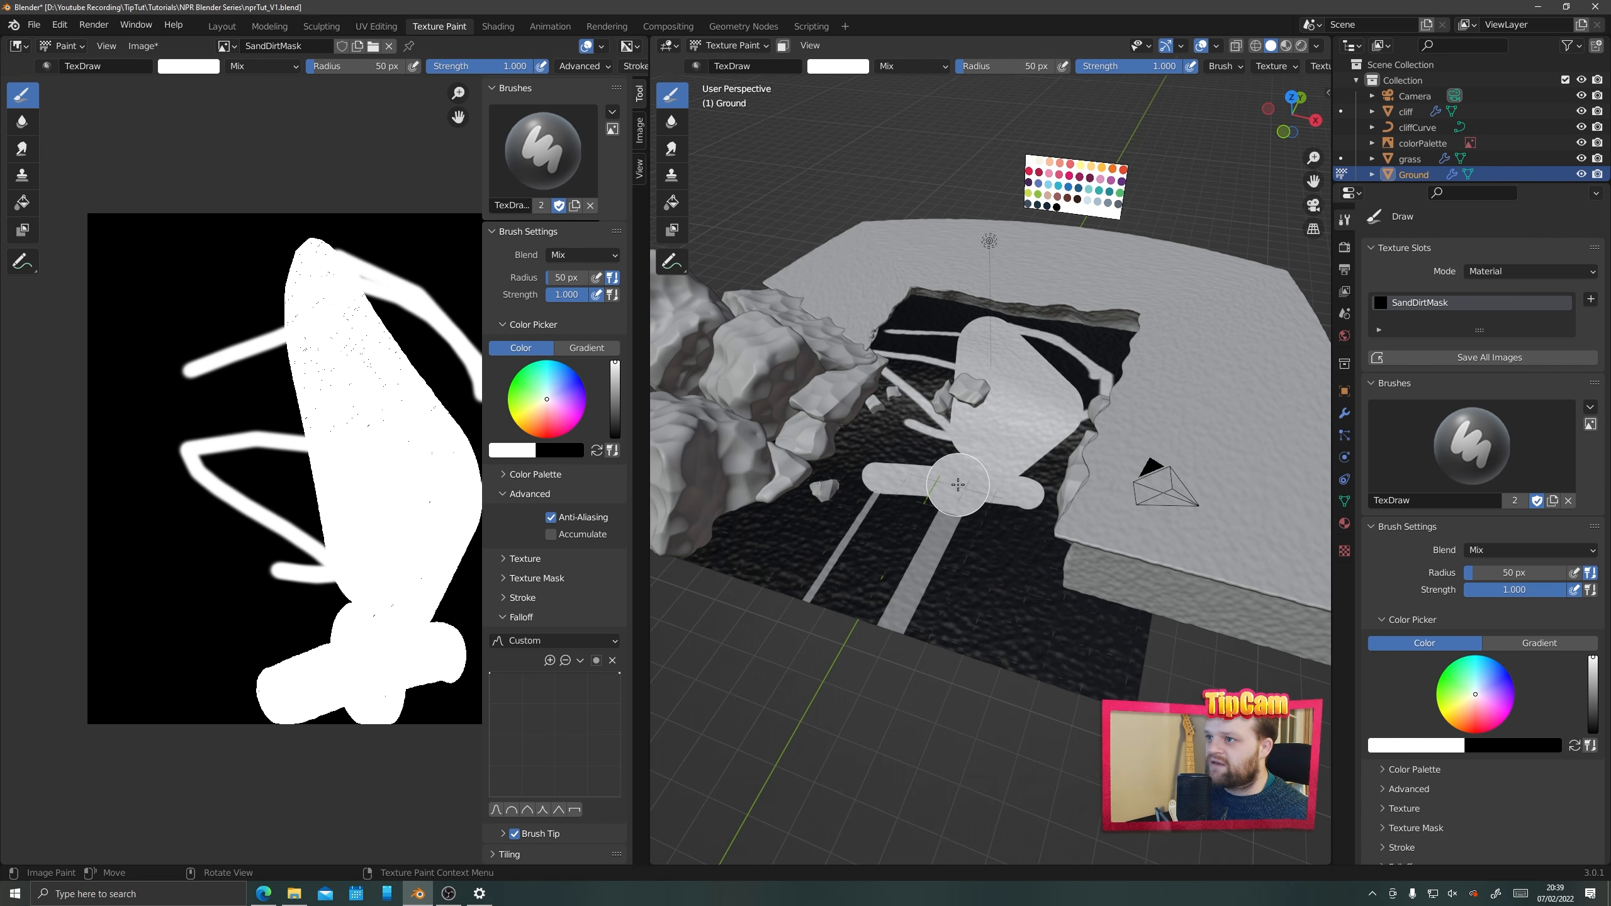
{"action": "mouse_move", "coordinate": [958, 485]}
{"action": "left_mouse_down"}
{"action": "mouse_move", "coordinate": [936, 467]}
{"action": "mouse_move", "coordinate": [907, 476]}
{"action": "mouse_move", "coordinate": [1017, 502]}
{"action": "mouse_move", "coordinate": [974, 634]}
{"action": "left_mouse_up"}
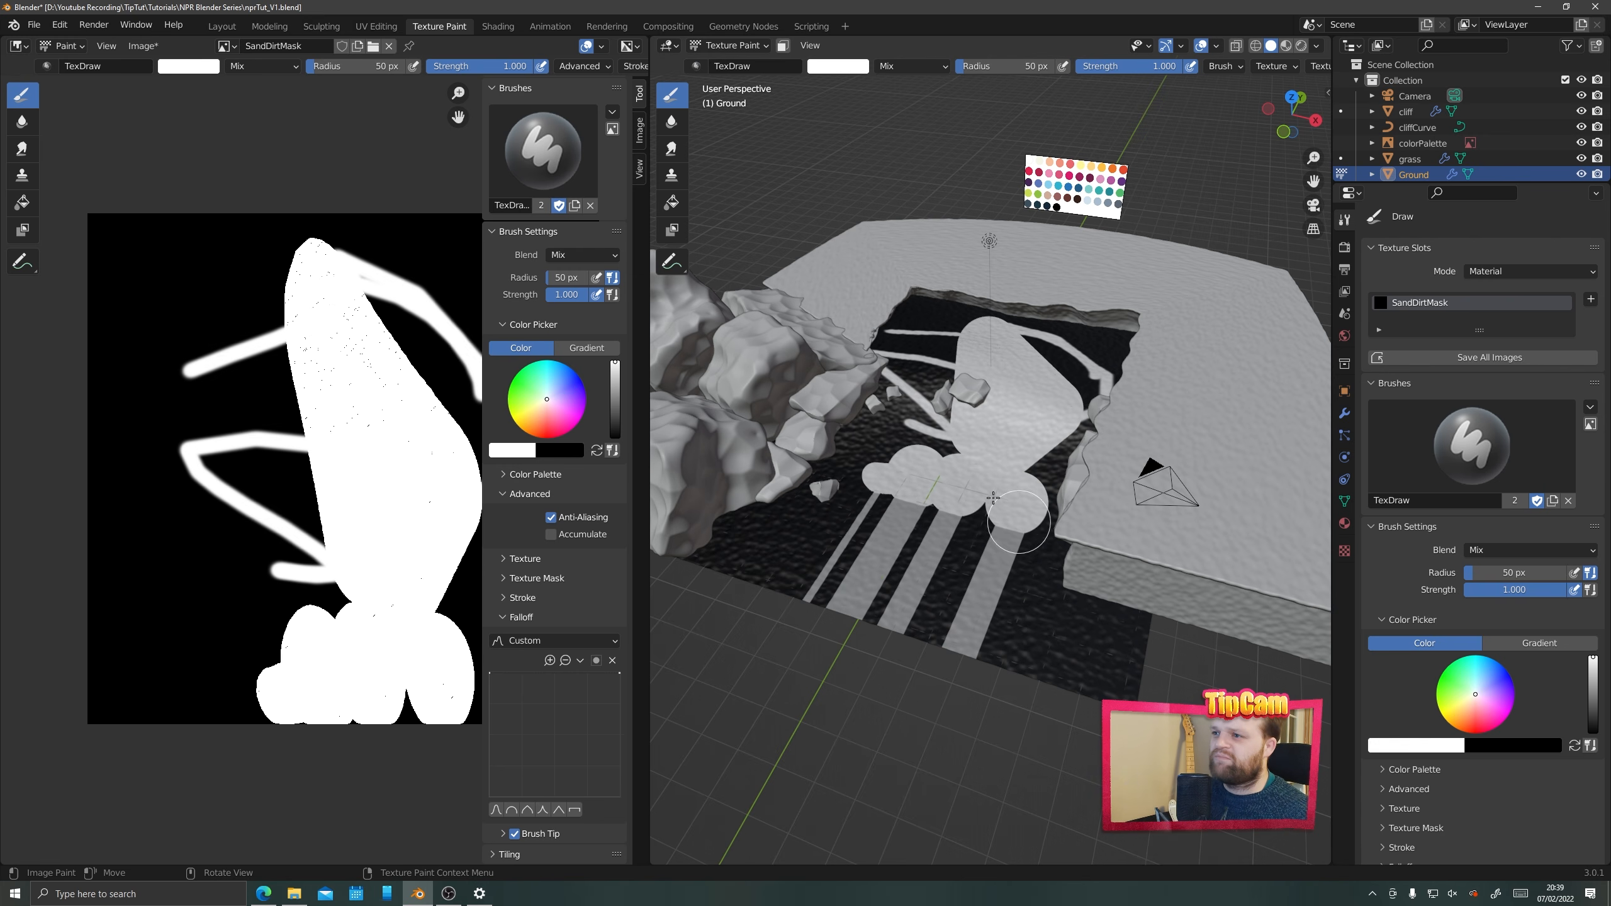
Undo all the white test strokes painted on the SandDirtMask image
{"action": "key", "text": "ctrl+z"}
{"action": "key", "text": "ctrl+z"}
{"action": "key", "text": "ctrl+z"}
{"action": "key", "text": "ctrl+z"}
{"action": "key", "text": "ctrl+z"}
{"action": "key", "text": "ctrl+z"}
{"action": "key", "text": "ctrl+z"}
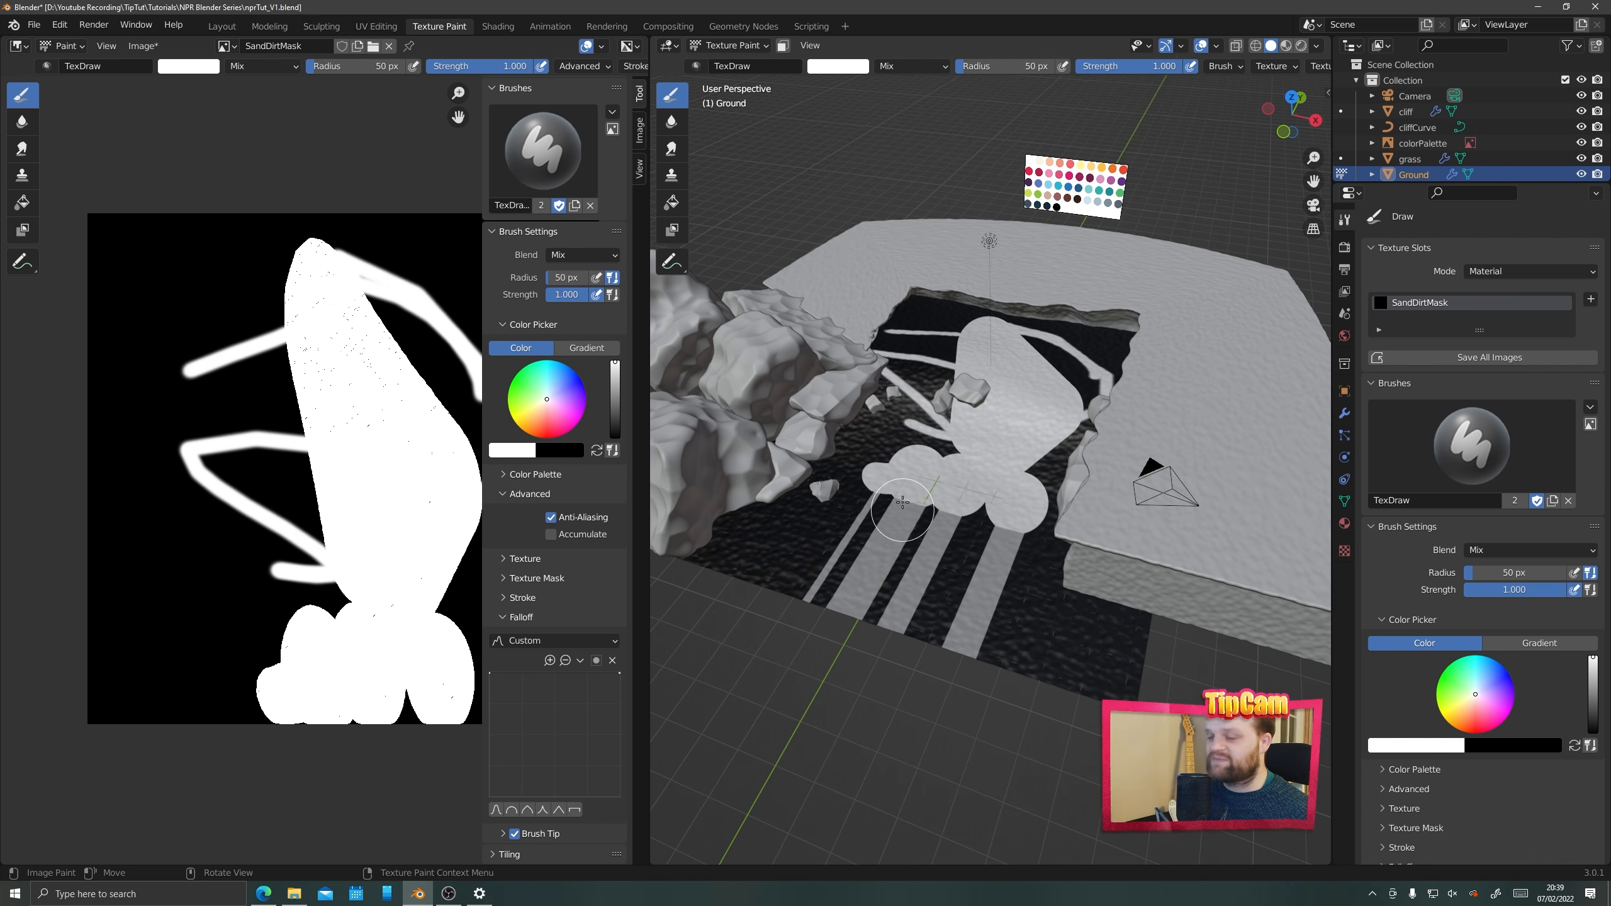
{"action": "key", "text": "ctrl+z"}
{"action": "key", "text": "ctrl+z"}
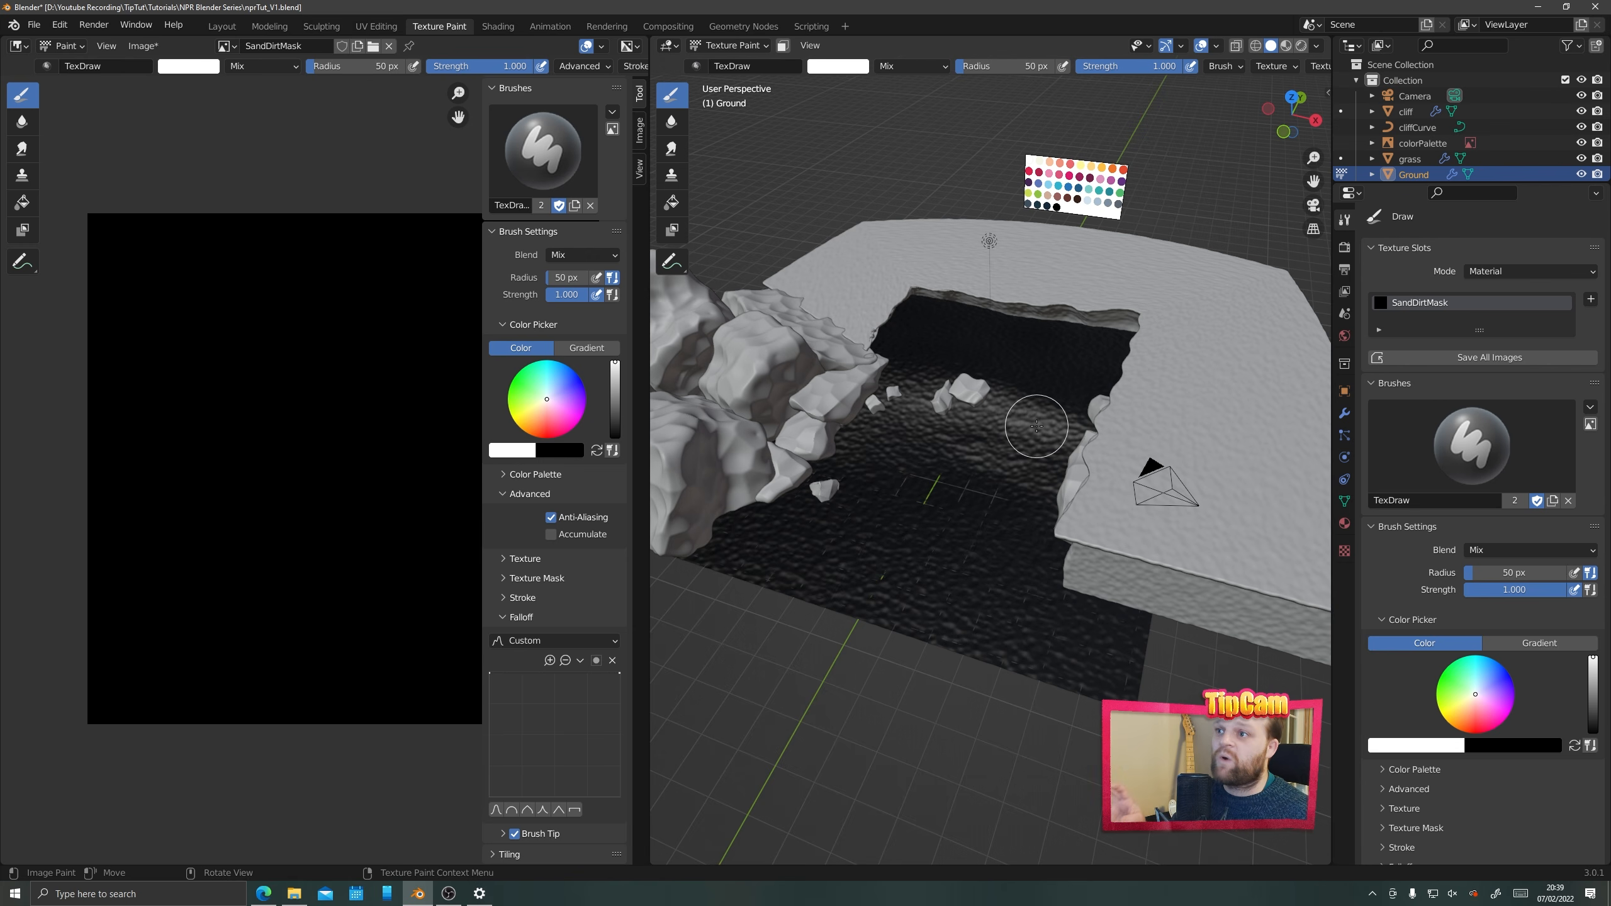
{"action": "scroll", "coordinate": [359, 515], "scroll_direction": "down", "scroll_amount": 3}
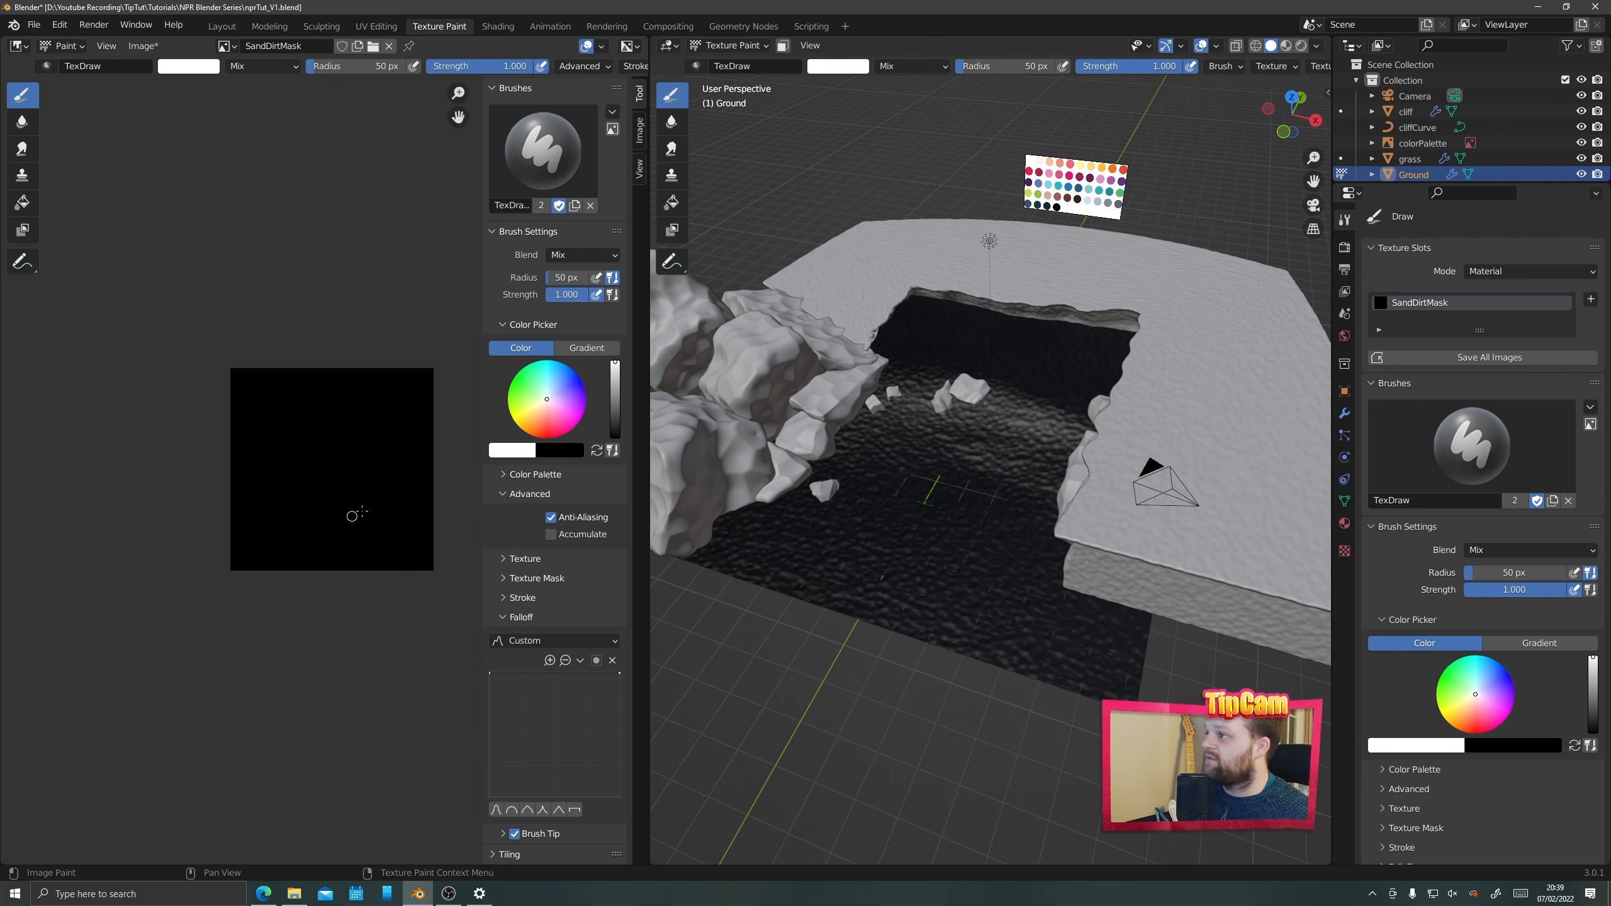
{"action": "scroll", "coordinate": [307, 487], "scroll_direction": "up", "scroll_amount": 3}
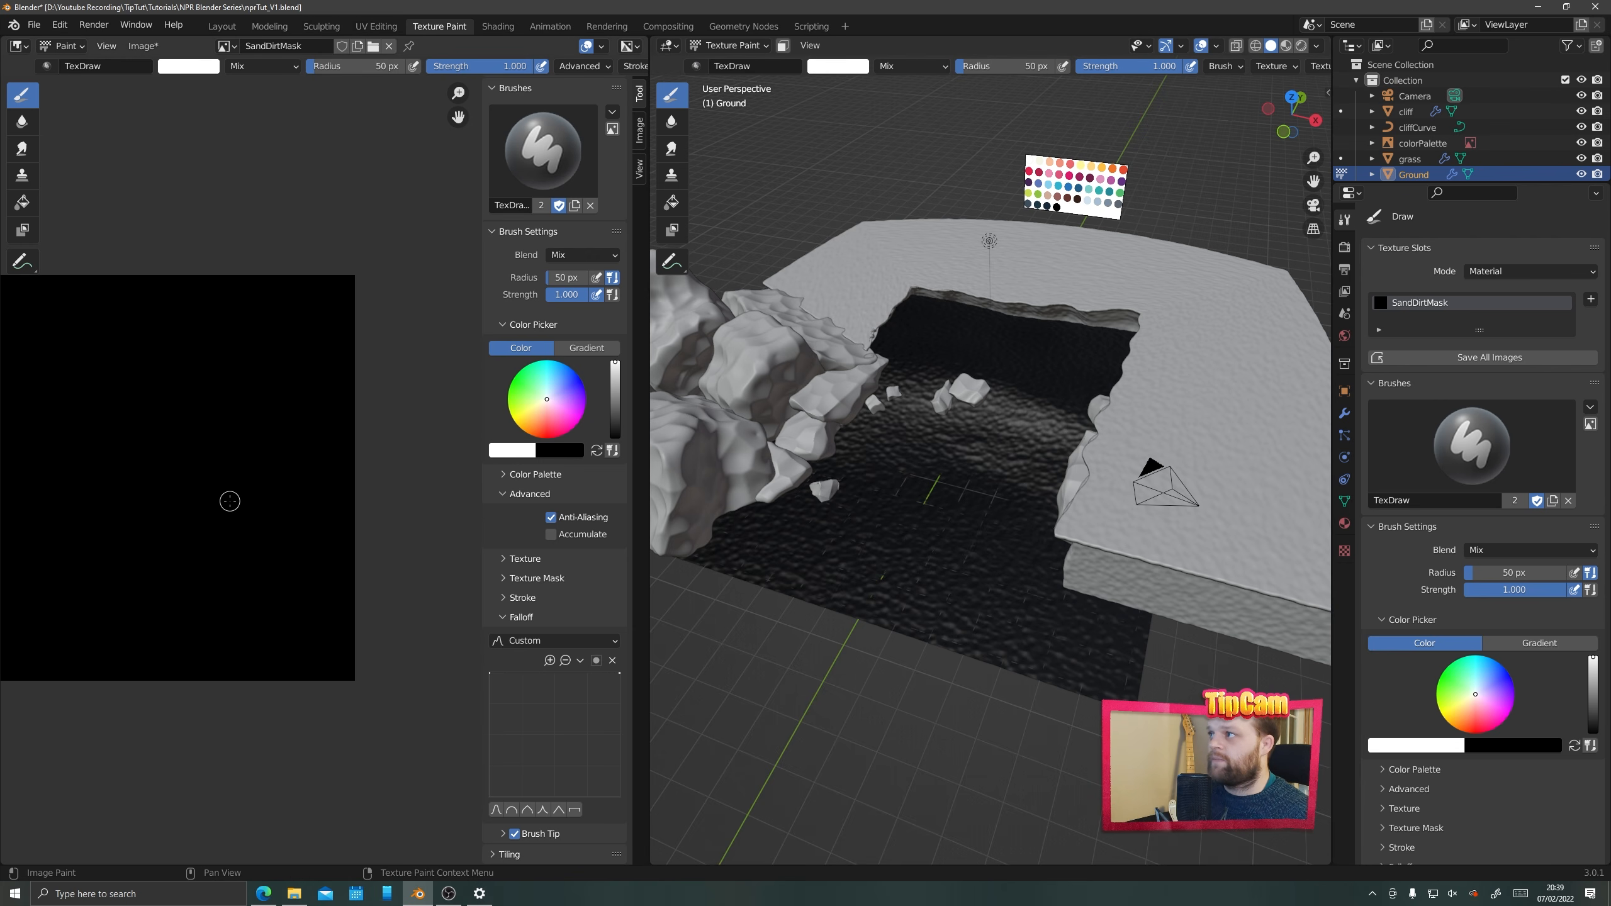
{"action": "middle_click_drag", "start_coordinate": [227, 500], "coordinate": [279, 531]}
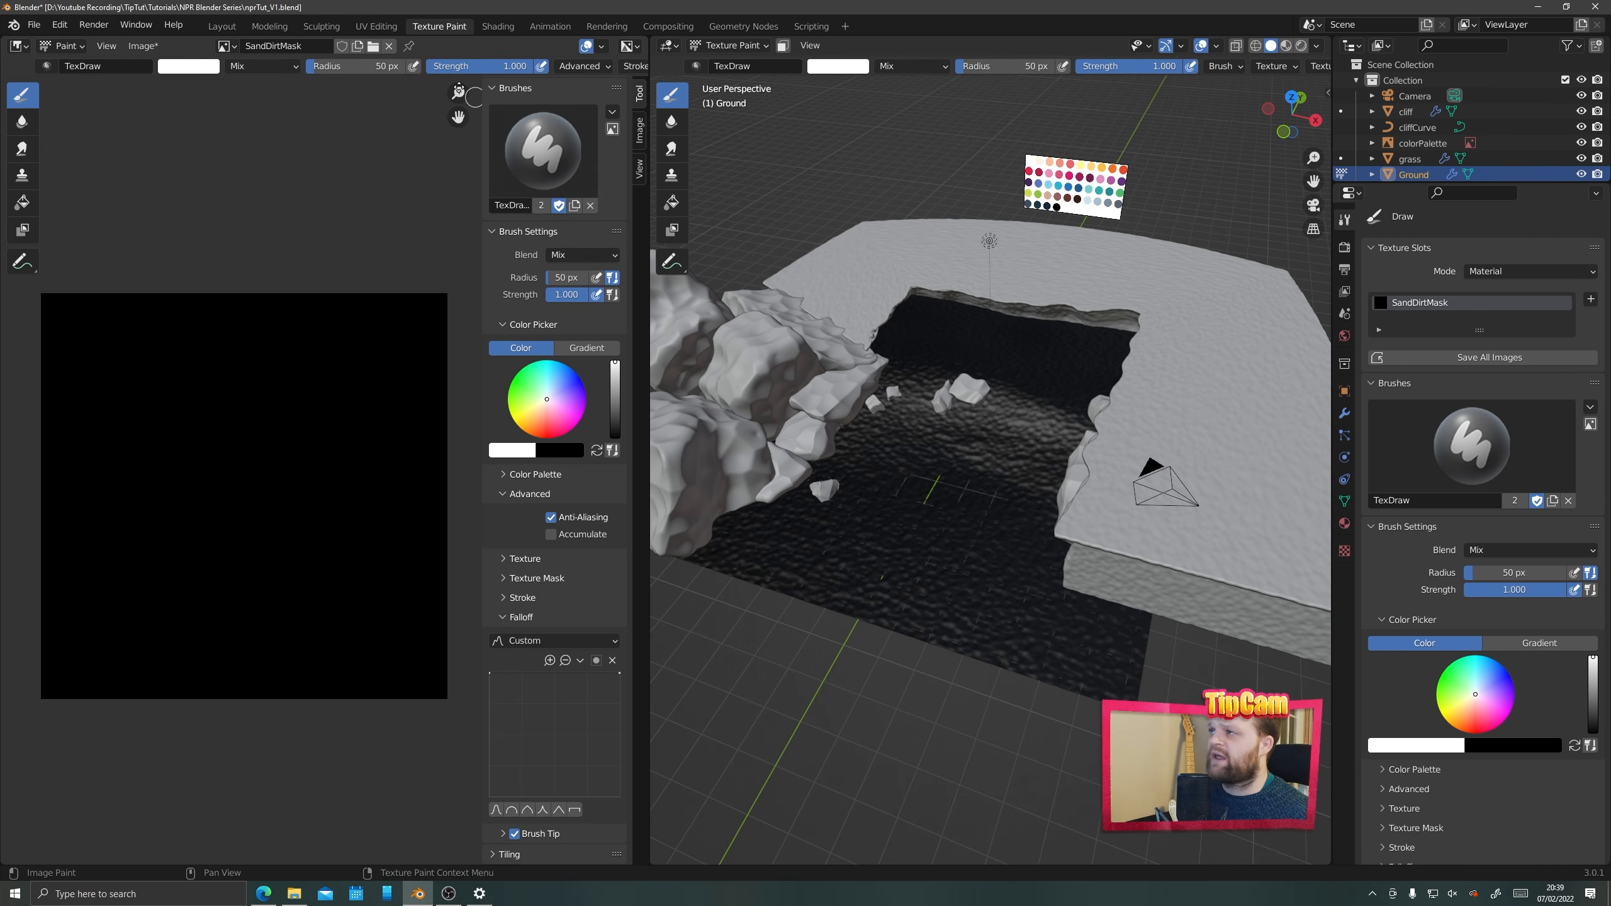
Select the whole Ground mesh in the UV Editing workspace, unwrap it, and return to the Texture Paint workspace
{"action": "left_click", "coordinate": [365, 25]}
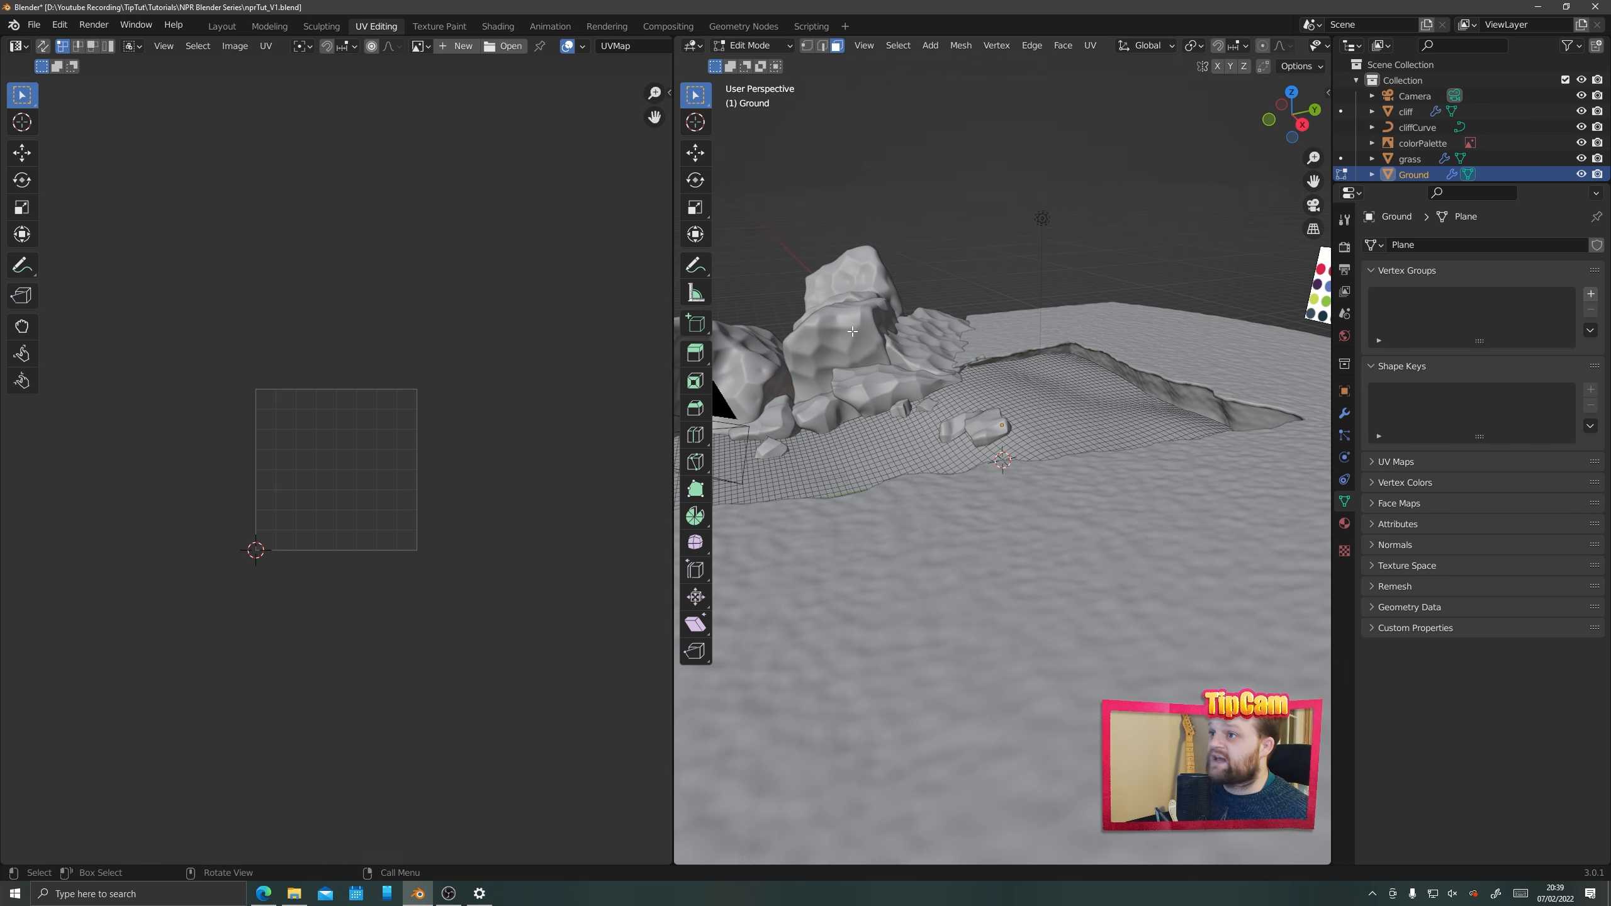
{"action": "middle_click_drag", "start_coordinate": [956, 417], "coordinate": [981, 531]}
{"action": "key", "text": "a"}
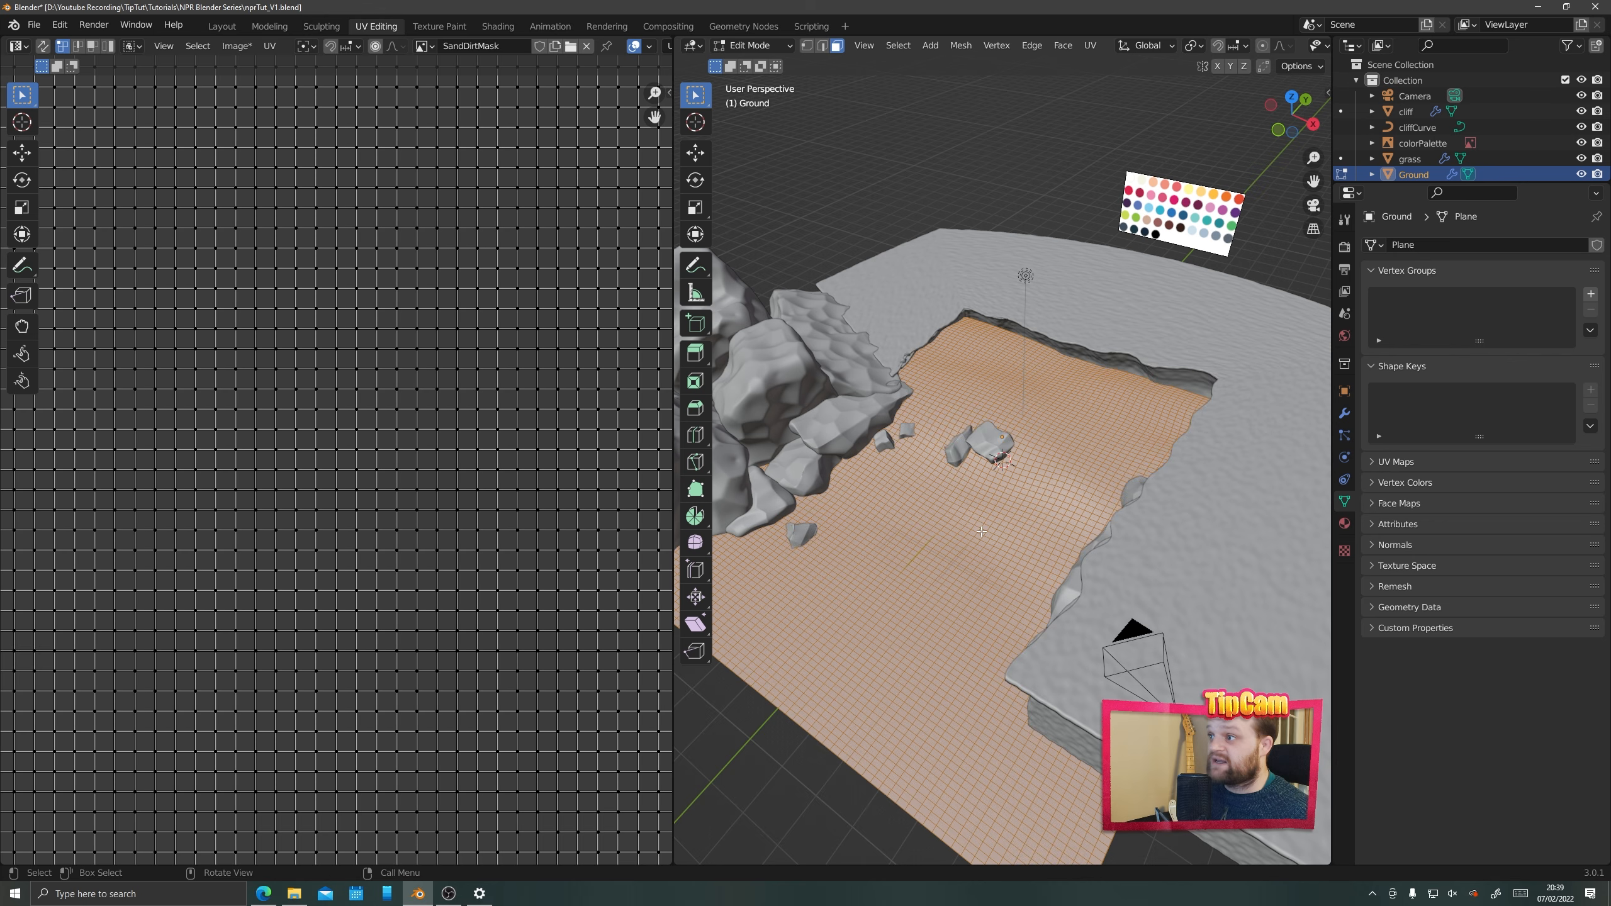
{"action": "key", "text": "Home"}
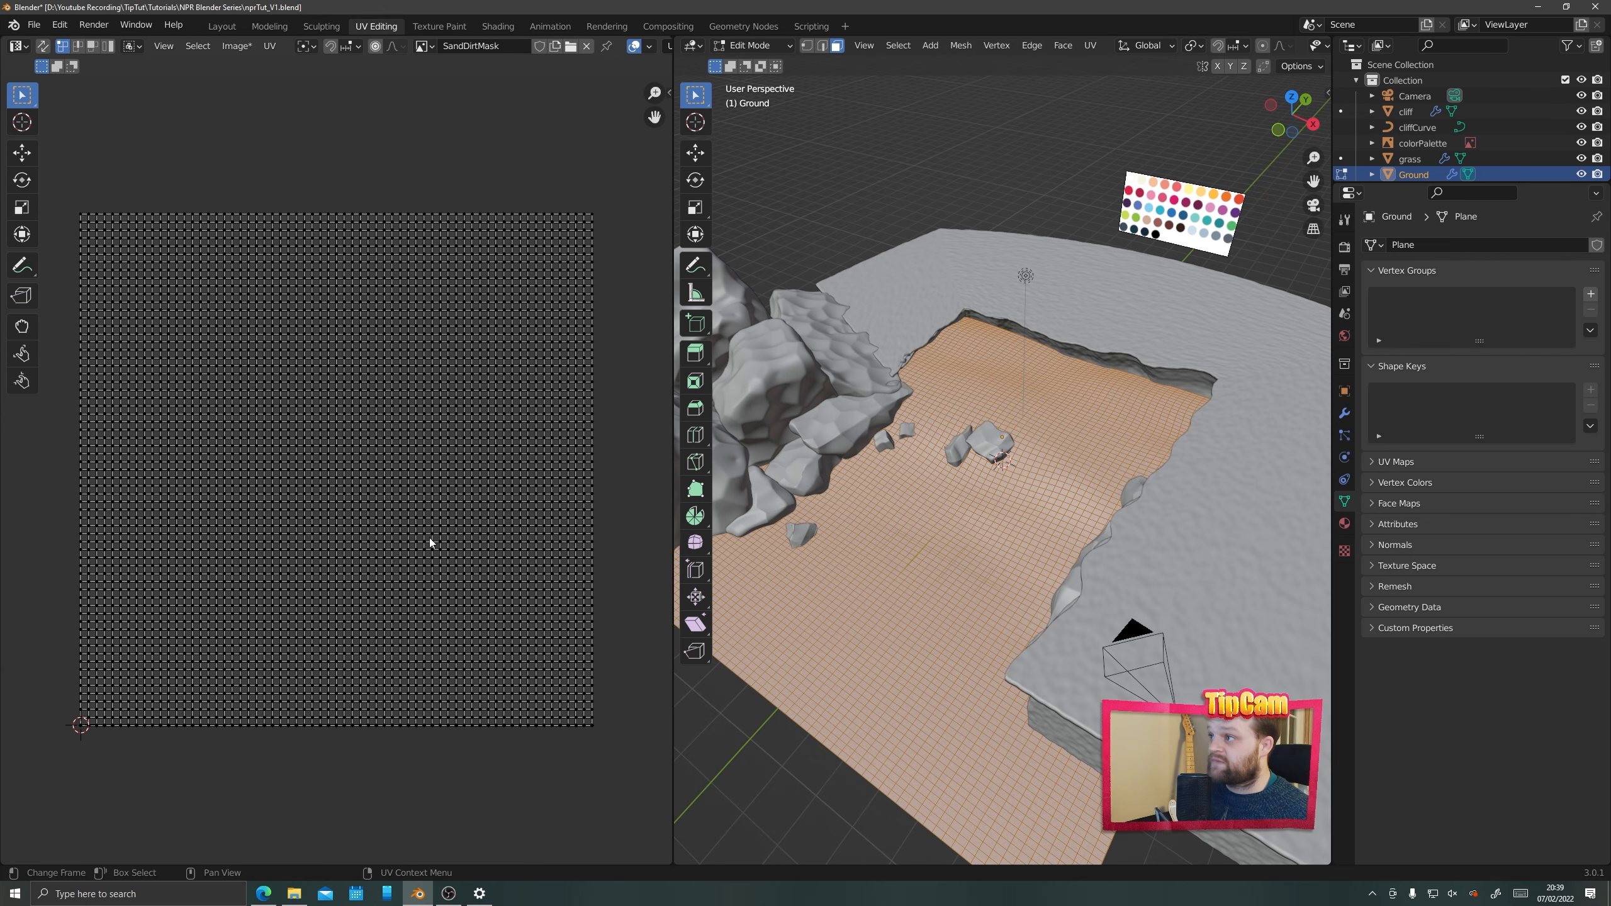
{"action": "key", "text": "u"}
{"action": "left_click", "coordinate": [1002, 540]}
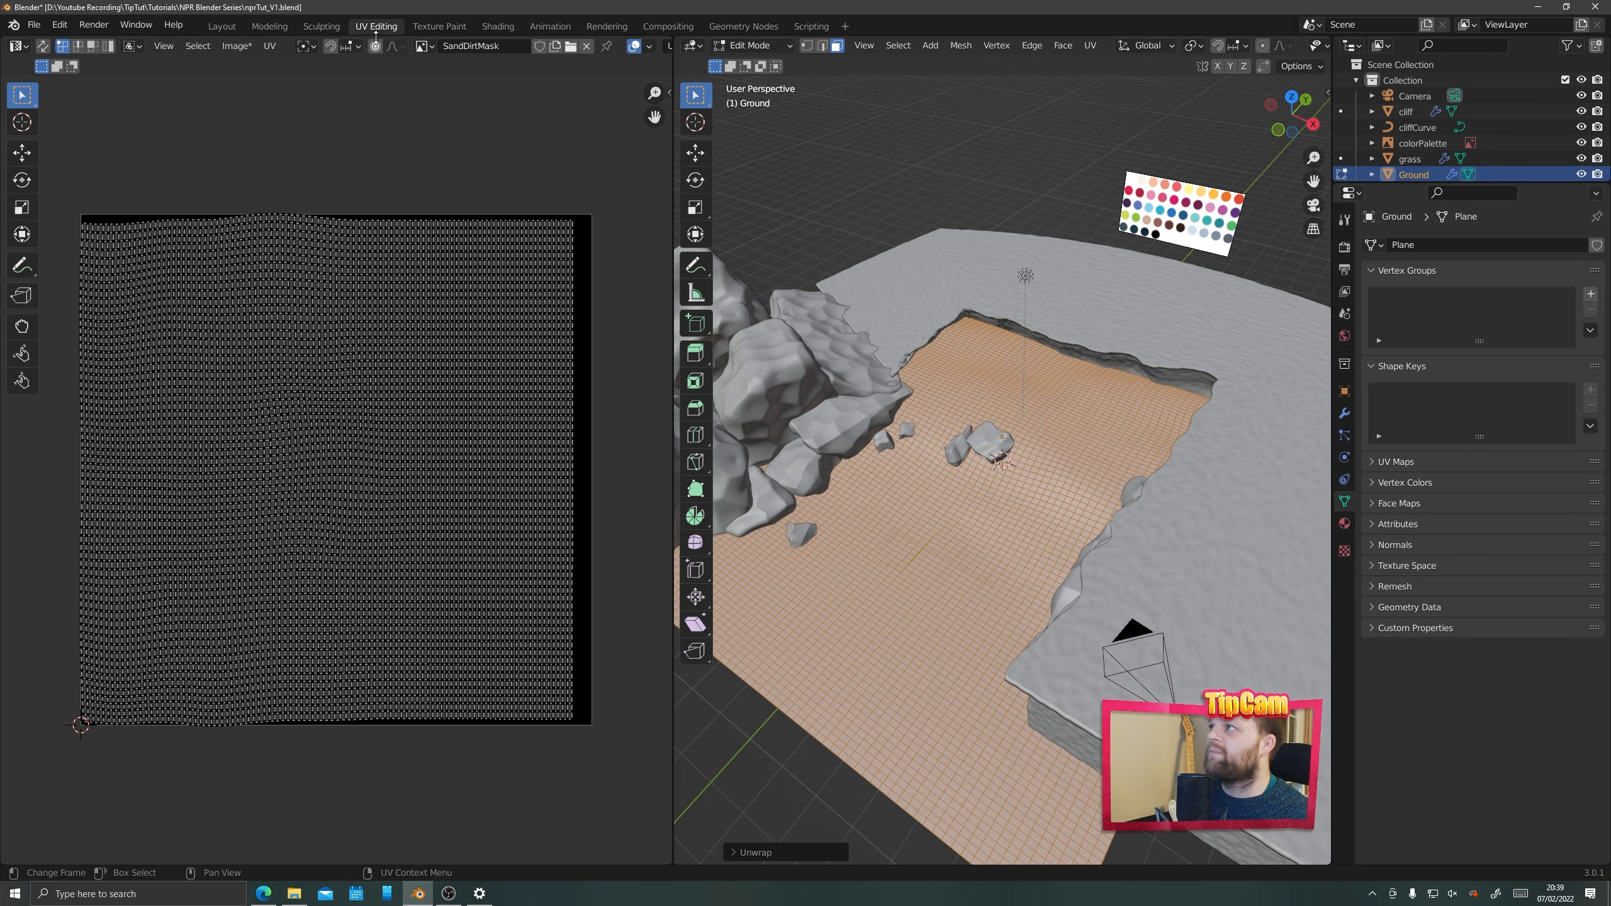
{"action": "left_click", "coordinate": [437, 26]}
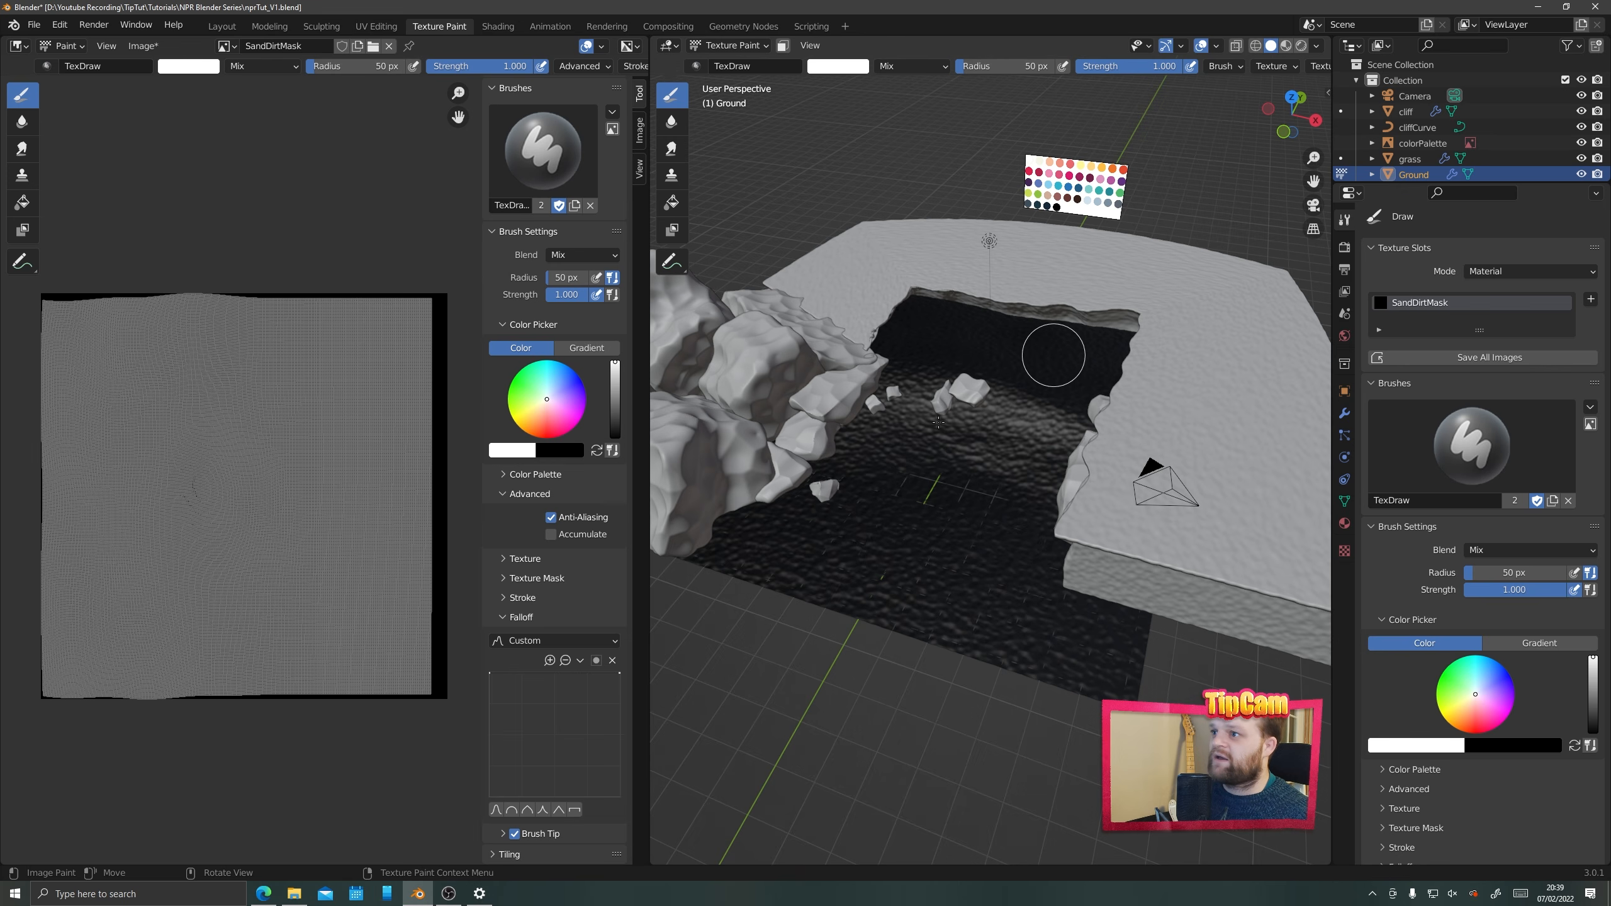
Paint a white test stroke lengthwise across the Ground to check the new UVs, and undo it
{"action": "left_click_drag", "start_coordinate": [1053, 356], "coordinate": [933, 450]}
{"action": "left_click_drag", "start_coordinate": [875, 587], "coordinate": [876, 590]}
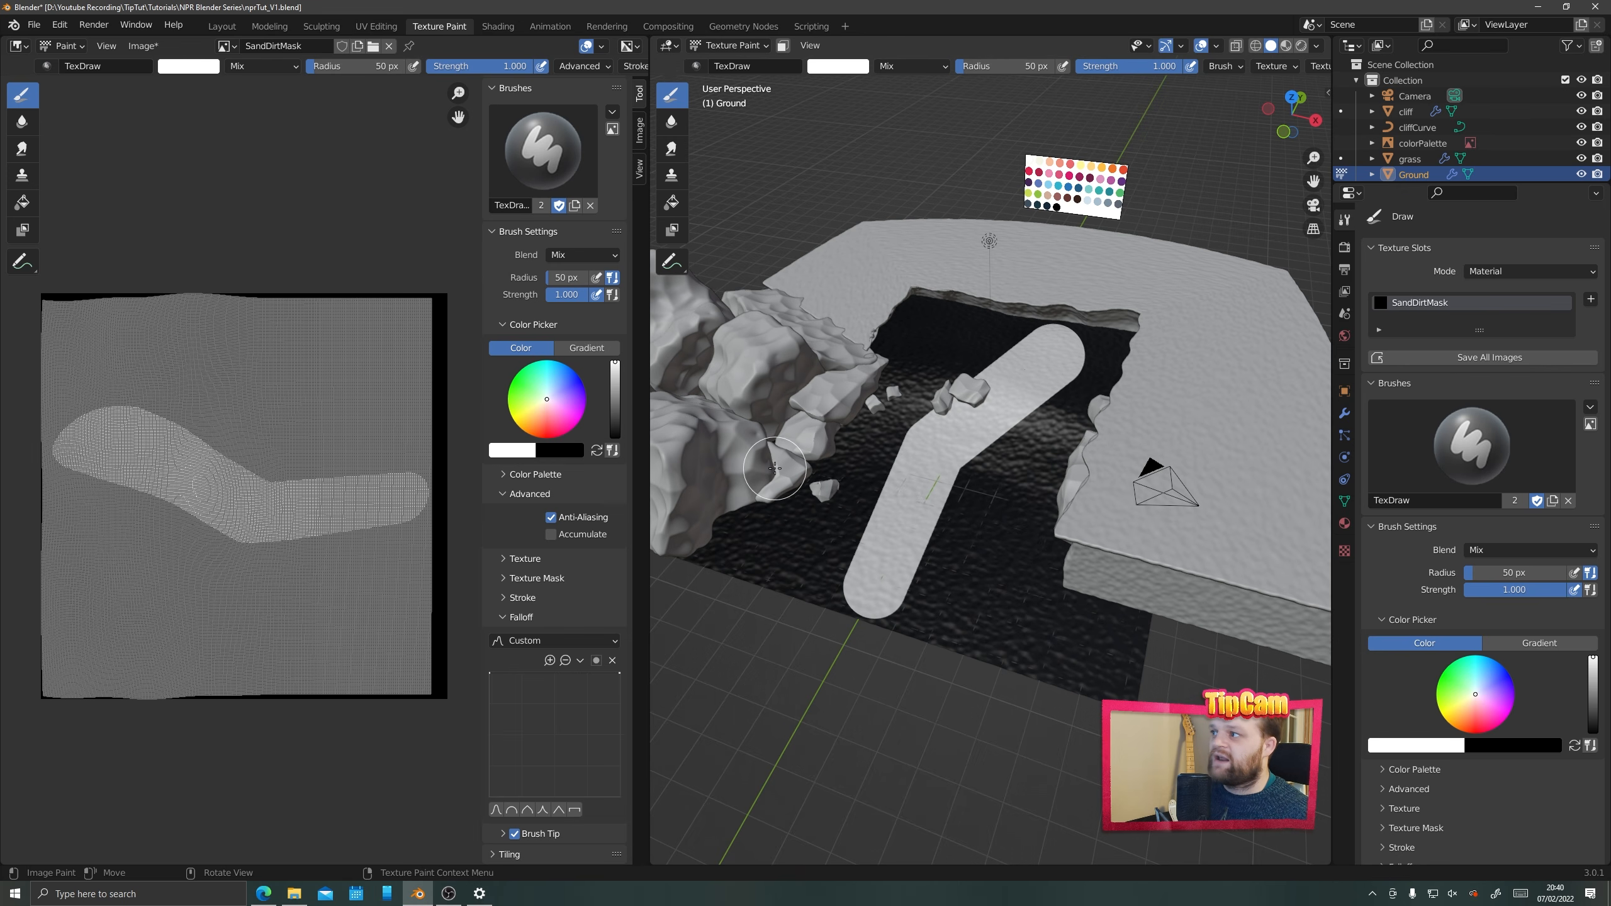
{"action": "key", "text": "ctrl+z"}
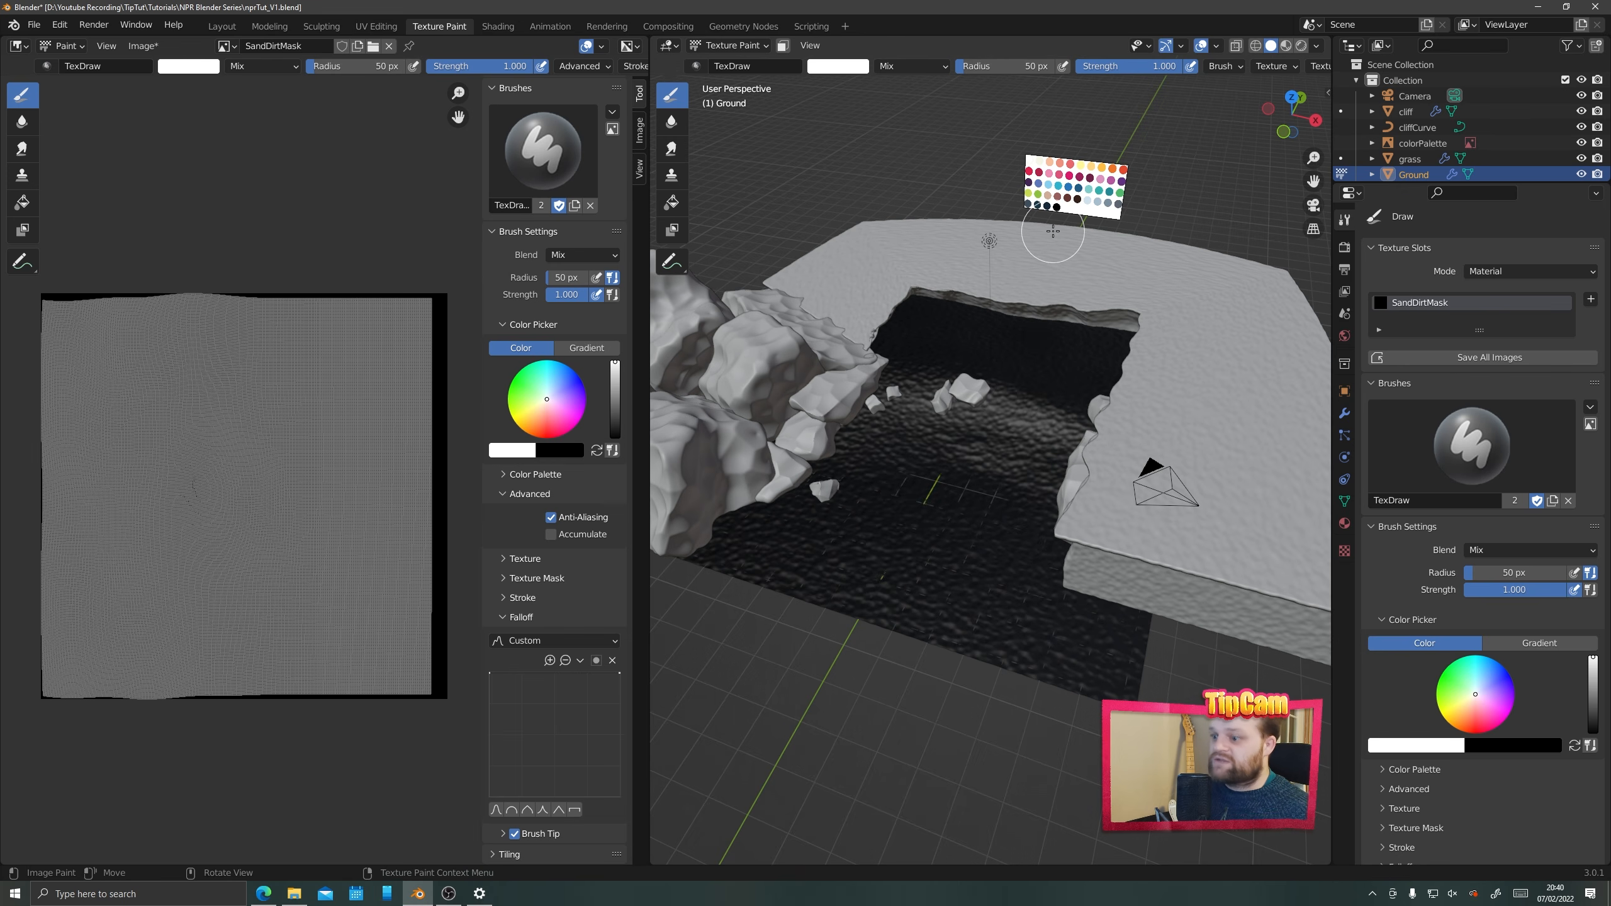
Save the file and, with Material Preview shading on, paint a white mask stroke across the far end of the Ground
{"action": "key", "text": "ctrl+s"}
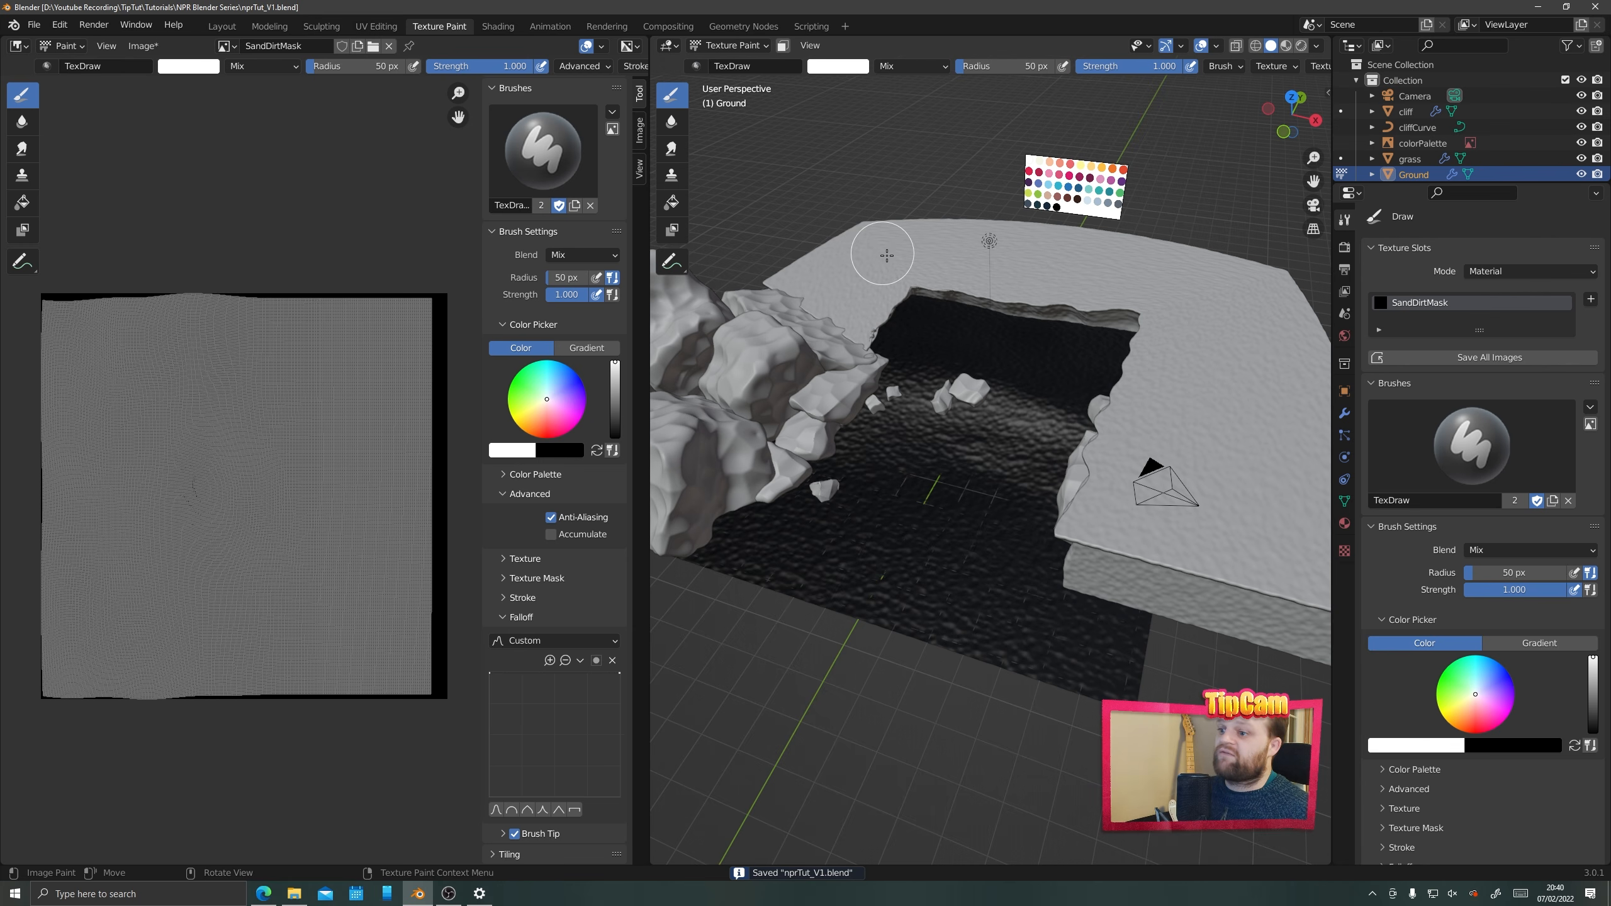
{"action": "left_click", "coordinate": [1286, 46]}
{"action": "mouse_move", "coordinate": [958, 408]}
{"action": "middle_mouse_down"}
{"action": "mouse_move", "coordinate": [966, 475]}
{"action": "mouse_move", "coordinate": [895, 349]}
{"action": "middle_mouse_up"}
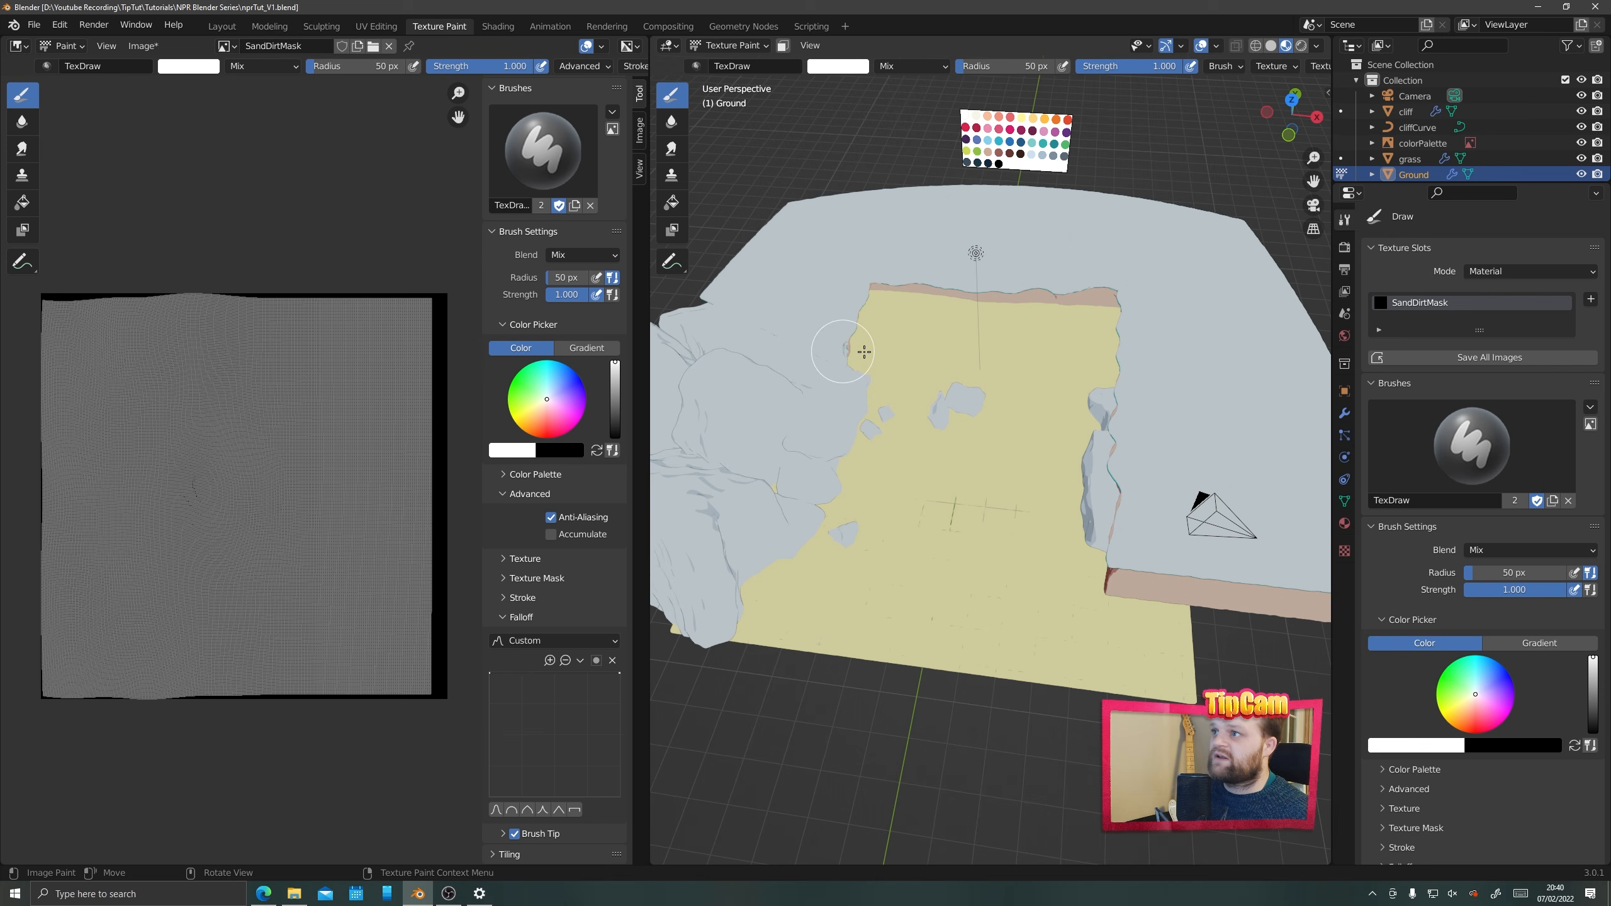
{"action": "left_click_drag", "start_coordinate": [864, 352], "coordinate": [1058, 406]}
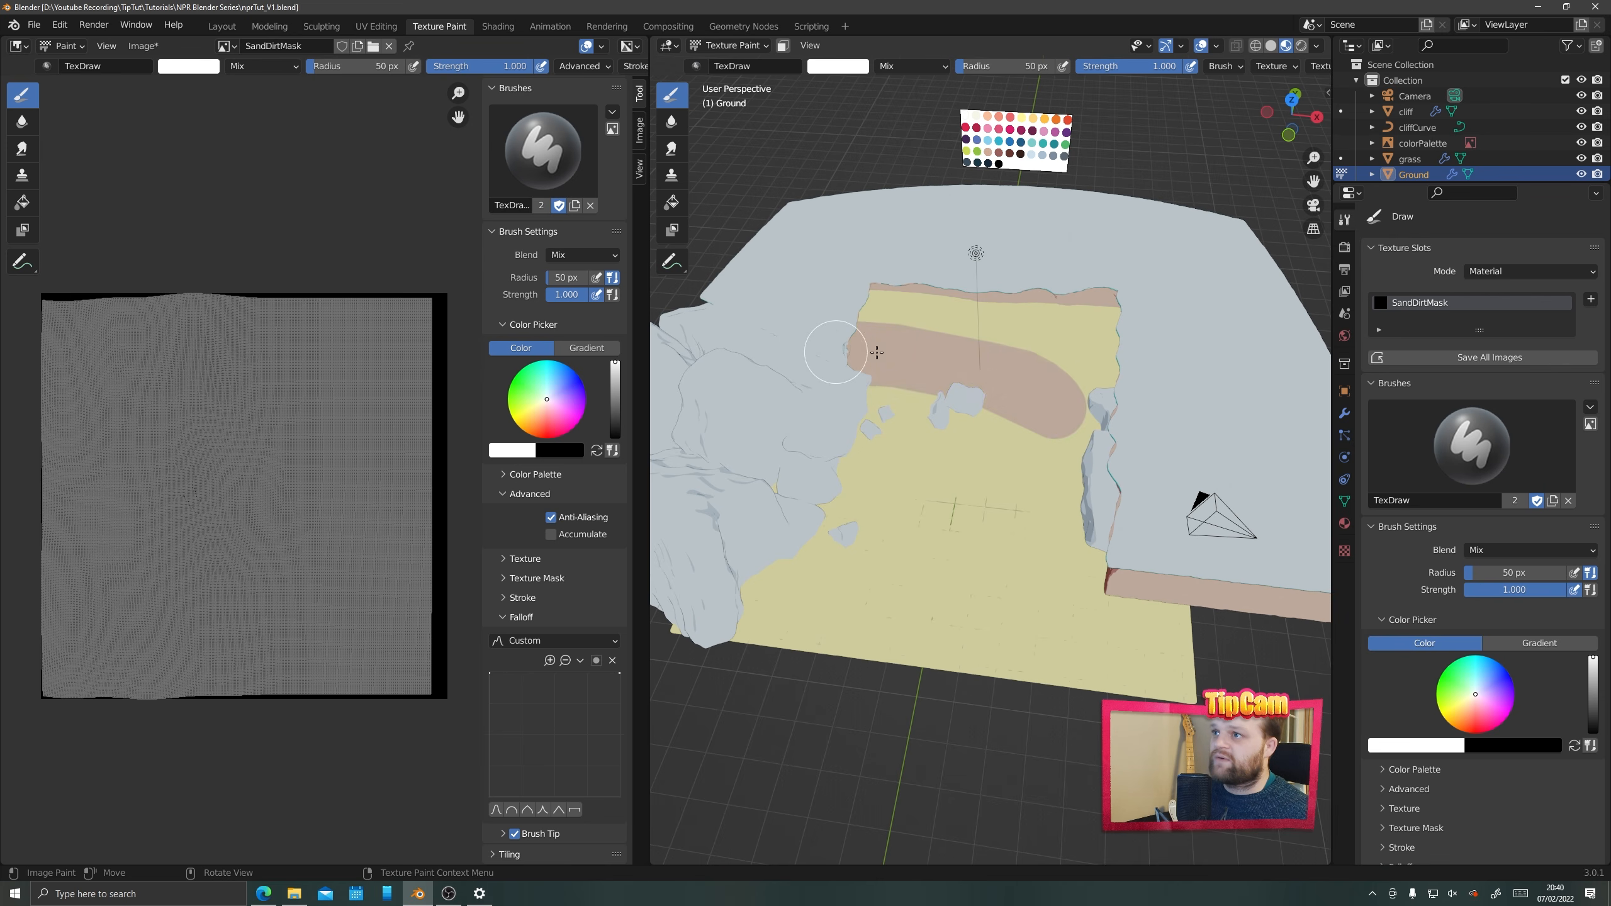
Undo the wide white mask stroke across the far end of the Ground and set the brush radius to 25 px
{"action": "mouse_move", "coordinate": [877, 353]}
{"action": "left_mouse_down"}
{"action": "mouse_move", "coordinate": [1029, 376]}
{"action": "mouse_move", "coordinate": [849, 339]}
{"action": "mouse_move", "coordinate": [999, 346]}
{"action": "left_mouse_up"}
{"action": "key", "text": "ctrl+z"}
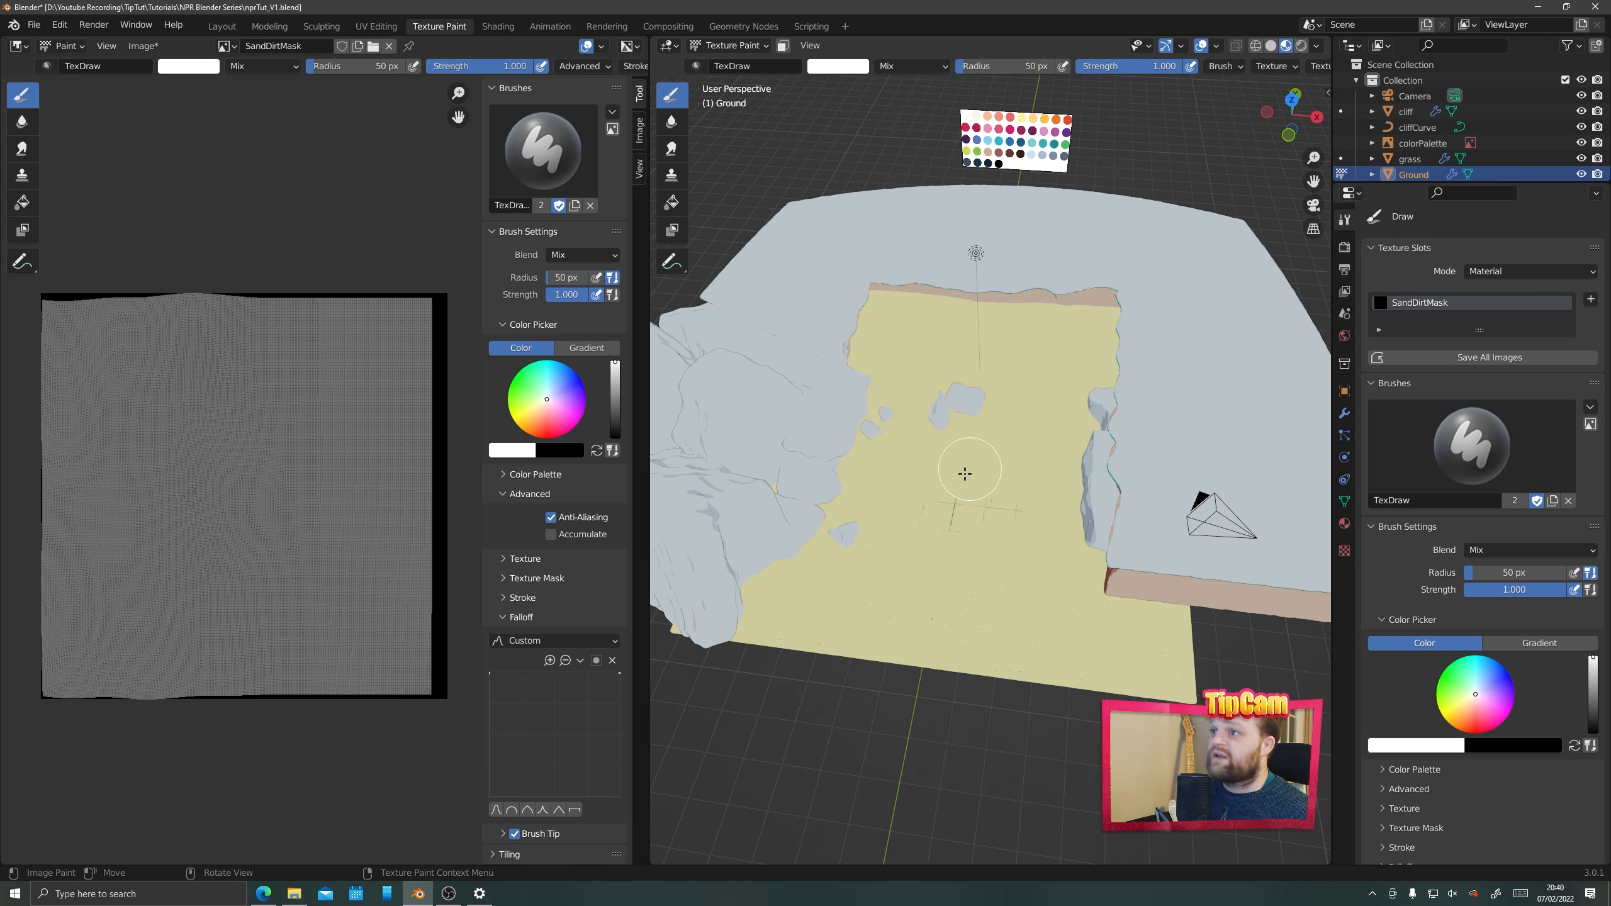
{"action": "scroll", "coordinate": [964, 473], "scroll_direction": "up", "scroll_amount": 2}
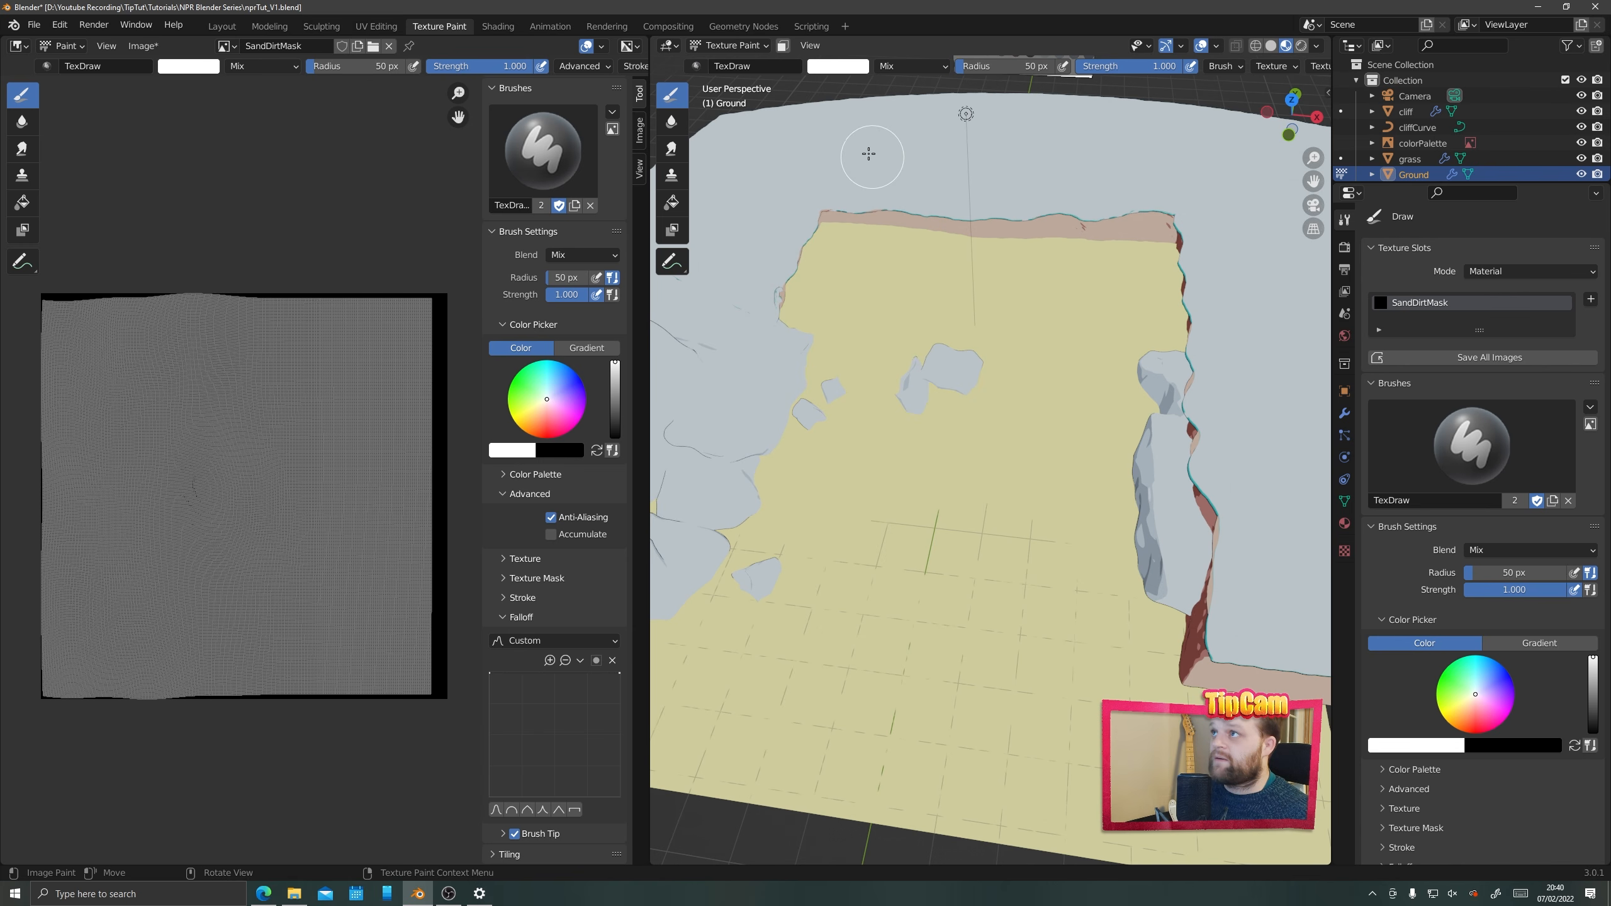
{"action": "left_click_drag", "start_coordinate": [1032, 68], "coordinate": [1028, 69]}
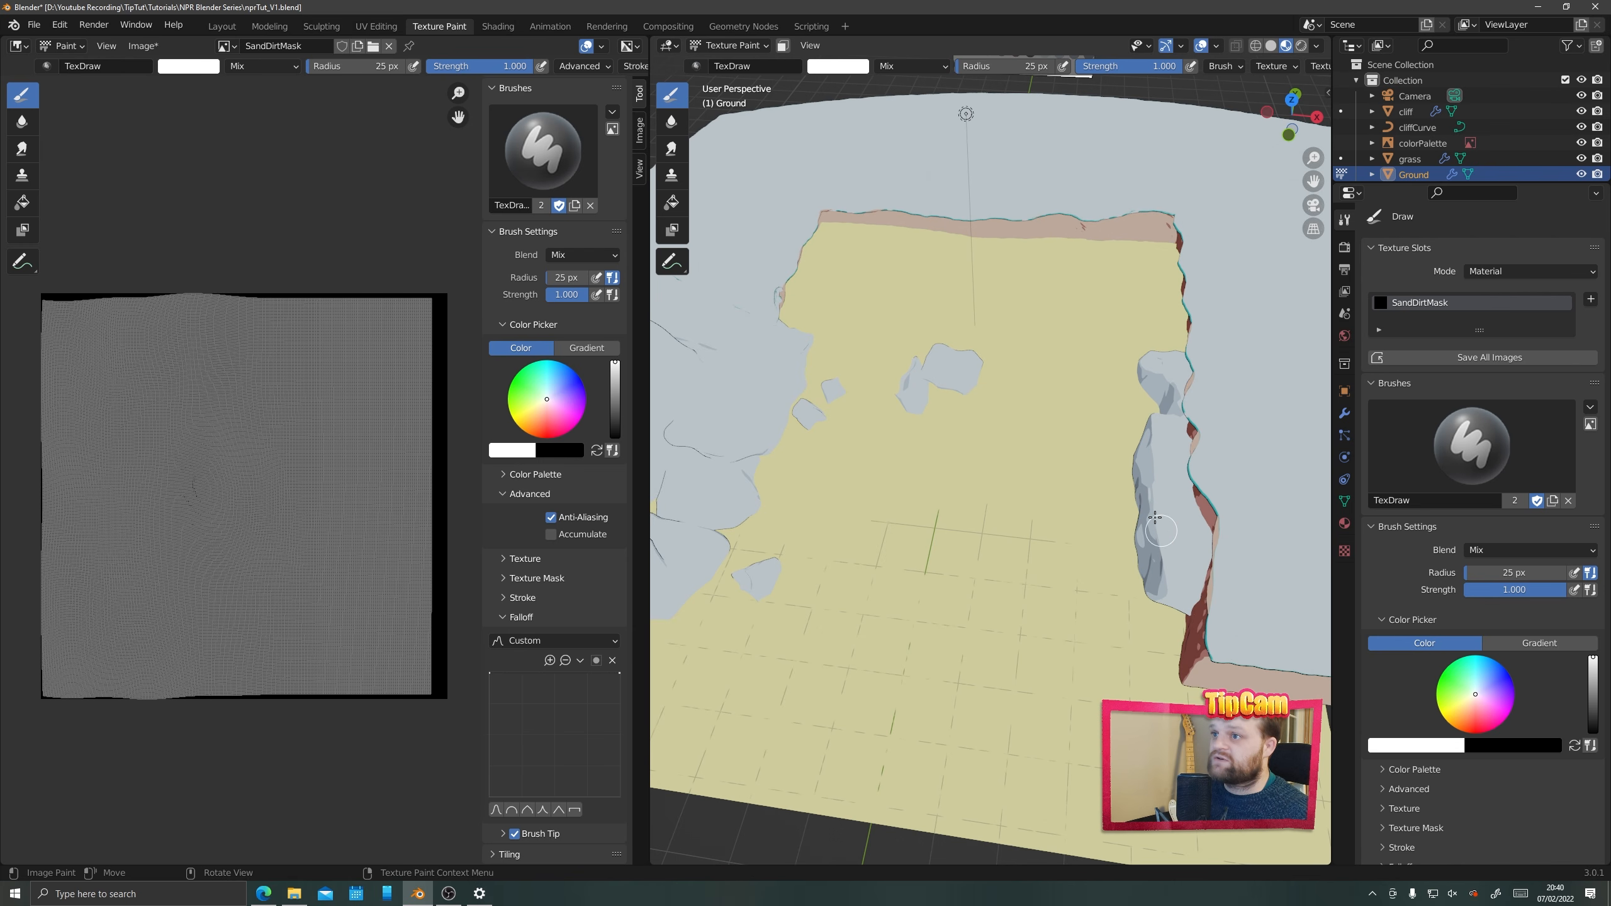
Paint a curved white mask band across the Ground, arching behind the small central rocks from the cliff side to the opposite rocks
{"action": "mouse_move", "coordinate": [1155, 518]}
{"action": "left_mouse_down"}
{"action": "mouse_move", "coordinate": [1101, 434]}
{"action": "mouse_move", "coordinate": [942, 356]}
{"action": "mouse_move", "coordinate": [1046, 368]}
{"action": "mouse_move", "coordinate": [1176, 512]}
{"action": "left_mouse_up"}
{"action": "key", "text": "ctrl+z"}
{"action": "mouse_move", "coordinate": [982, 331]}
{"action": "left_mouse_down"}
{"action": "mouse_move", "coordinate": [813, 399]}
{"action": "mouse_move", "coordinate": [709, 481]}
{"action": "left_mouse_up"}
{"action": "mouse_move", "coordinate": [812, 378]}
{"action": "left_mouse_down"}
{"action": "mouse_move", "coordinate": [965, 324]}
{"action": "mouse_move", "coordinate": [1072, 374]}
{"action": "mouse_move", "coordinate": [1142, 445]}
{"action": "mouse_move", "coordinate": [1057, 344]}
{"action": "mouse_move", "coordinate": [926, 323]}
{"action": "mouse_move", "coordinate": [793, 406]}
{"action": "left_mouse_up"}
Set the brush colour to black and paint out the middle of the curved band to bring the sand back
{"action": "left_click", "coordinate": [205, 75]}
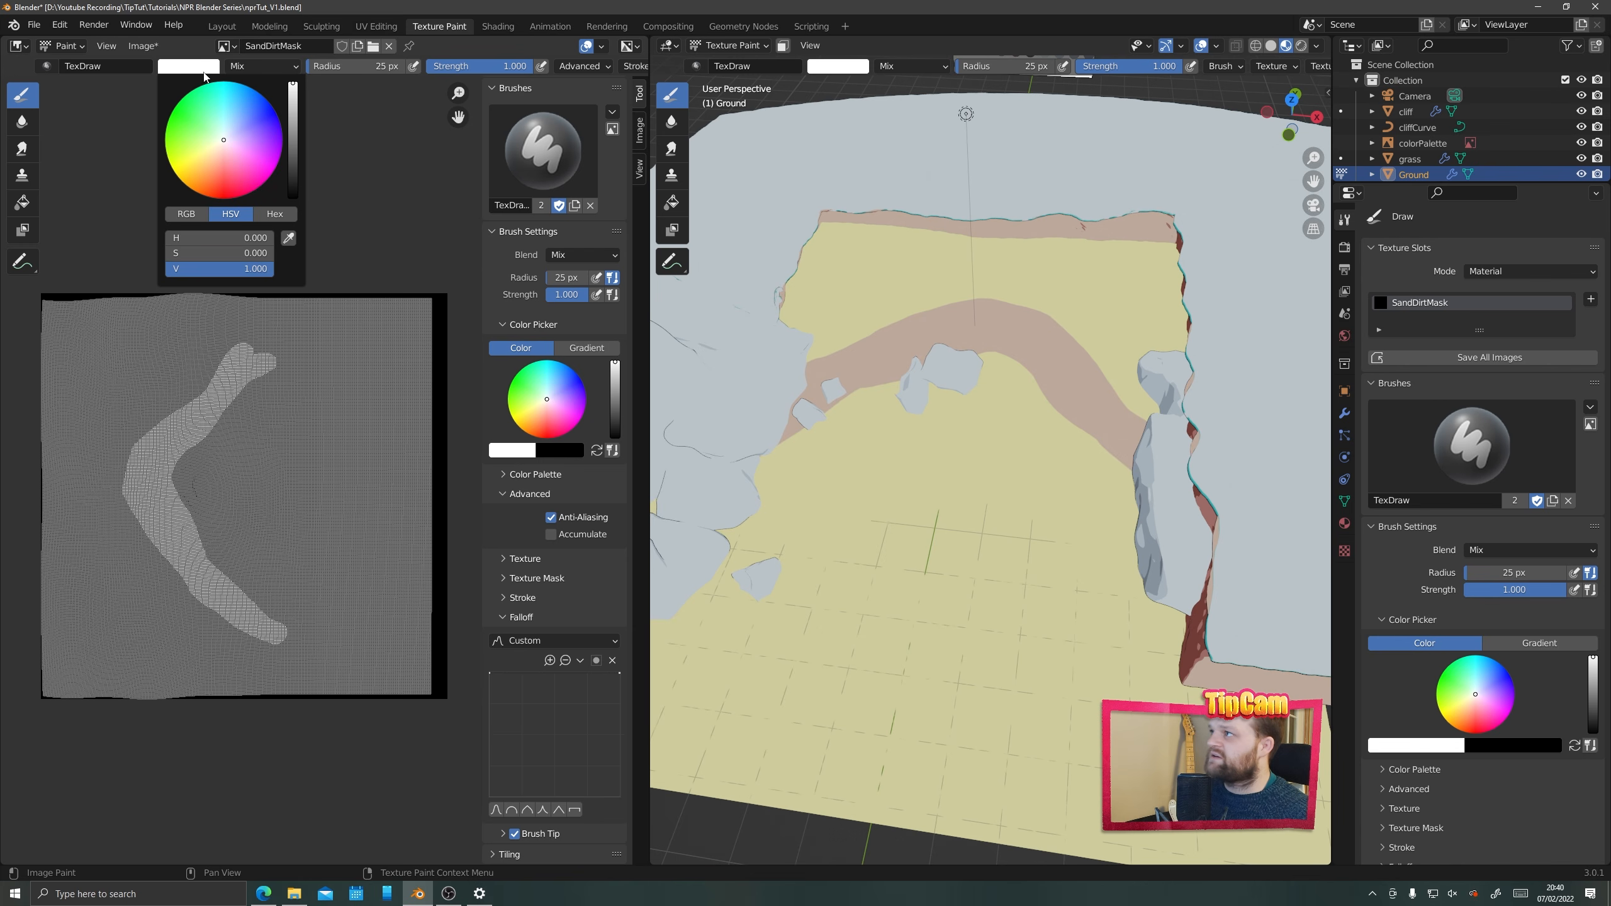
{"action": "left_click_drag", "start_coordinate": [287, 174], "coordinate": [293, 198]}
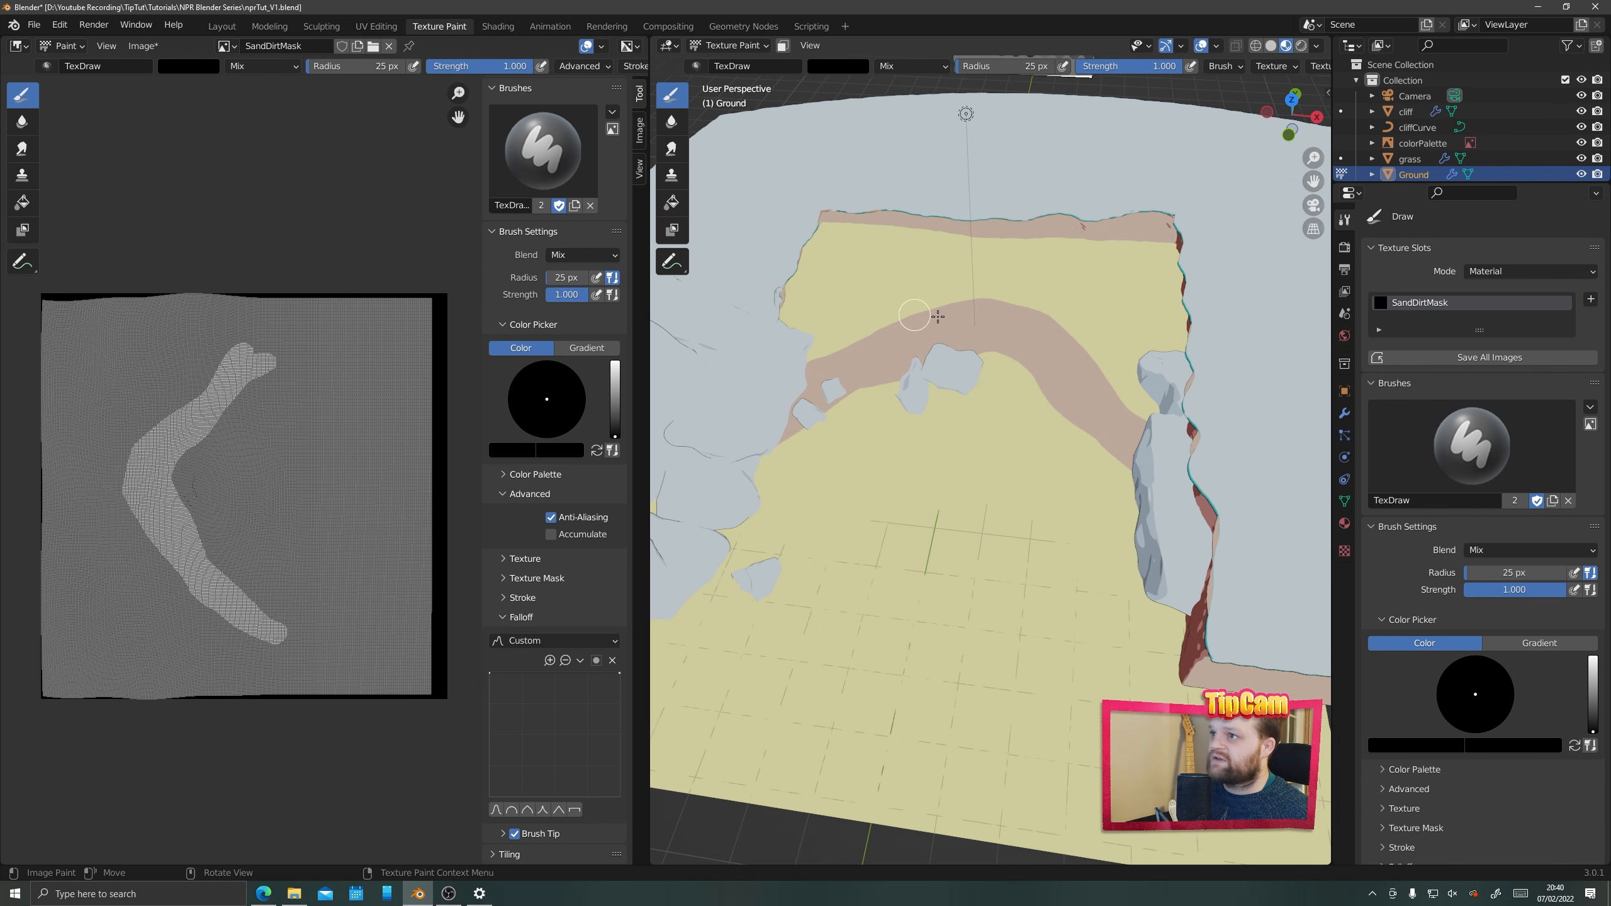
{"action": "mouse_move", "coordinate": [1013, 395]}
{"action": "left_mouse_down"}
{"action": "mouse_move", "coordinate": [885, 268]}
{"action": "mouse_move", "coordinate": [887, 393]}
{"action": "mouse_move", "coordinate": [902, 321]}
{"action": "left_mouse_up"}
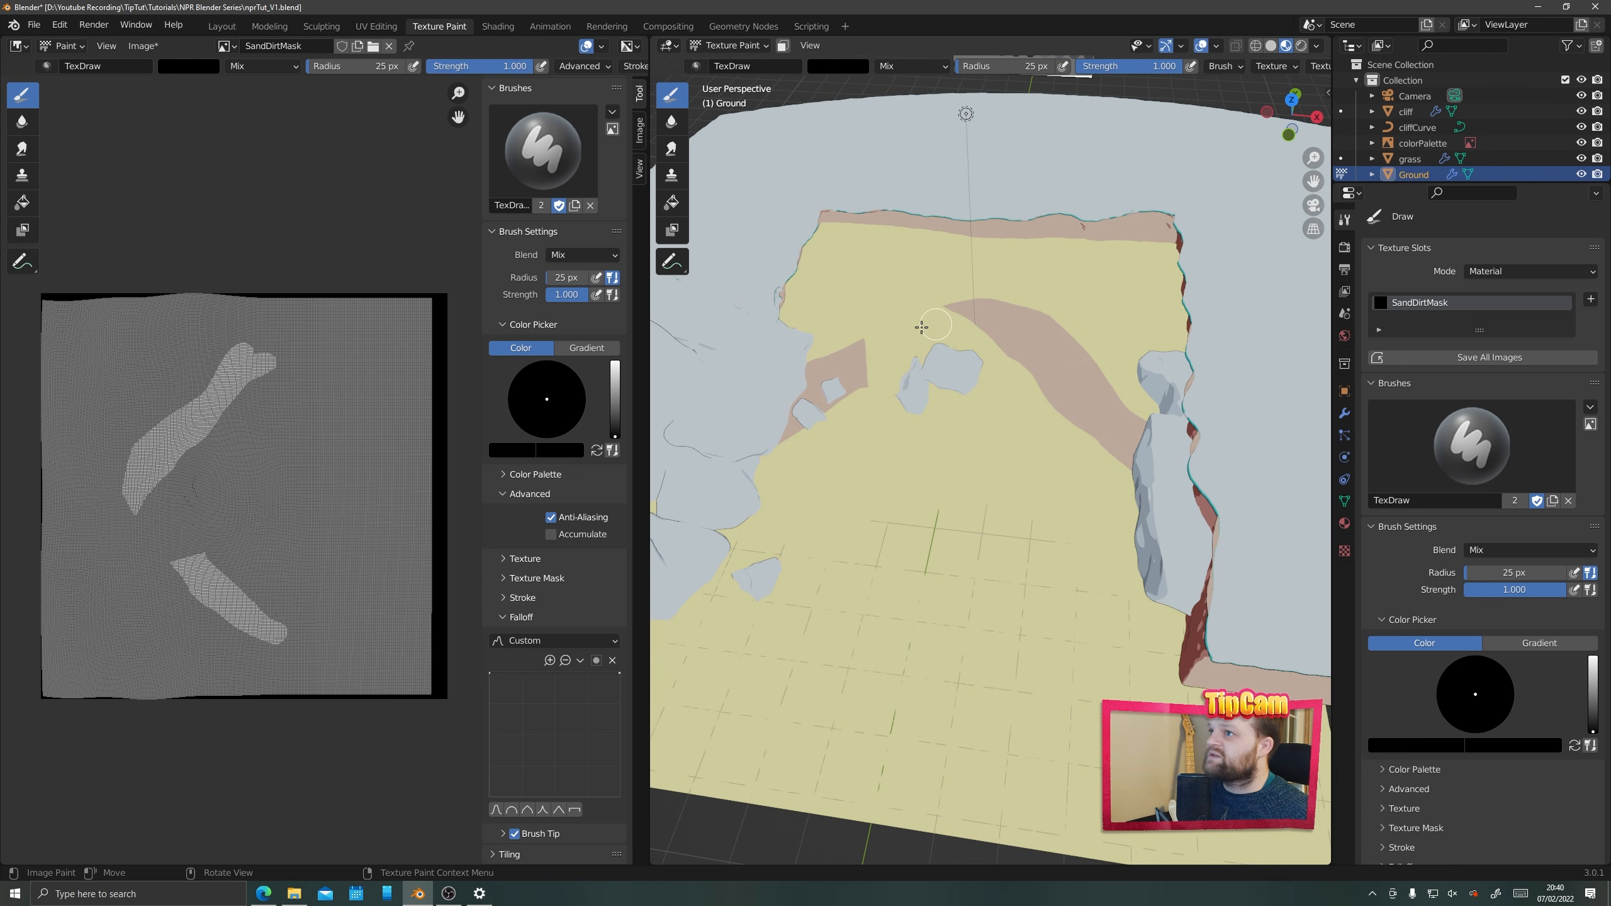
Set the brush colour back to white and outline two dirt patches from the remaining band pieces toward the Ground's far edge and side
{"action": "left_click", "coordinate": [188, 65]}
{"action": "left_click_drag", "start_coordinate": [292, 128], "coordinate": [294, 75]}
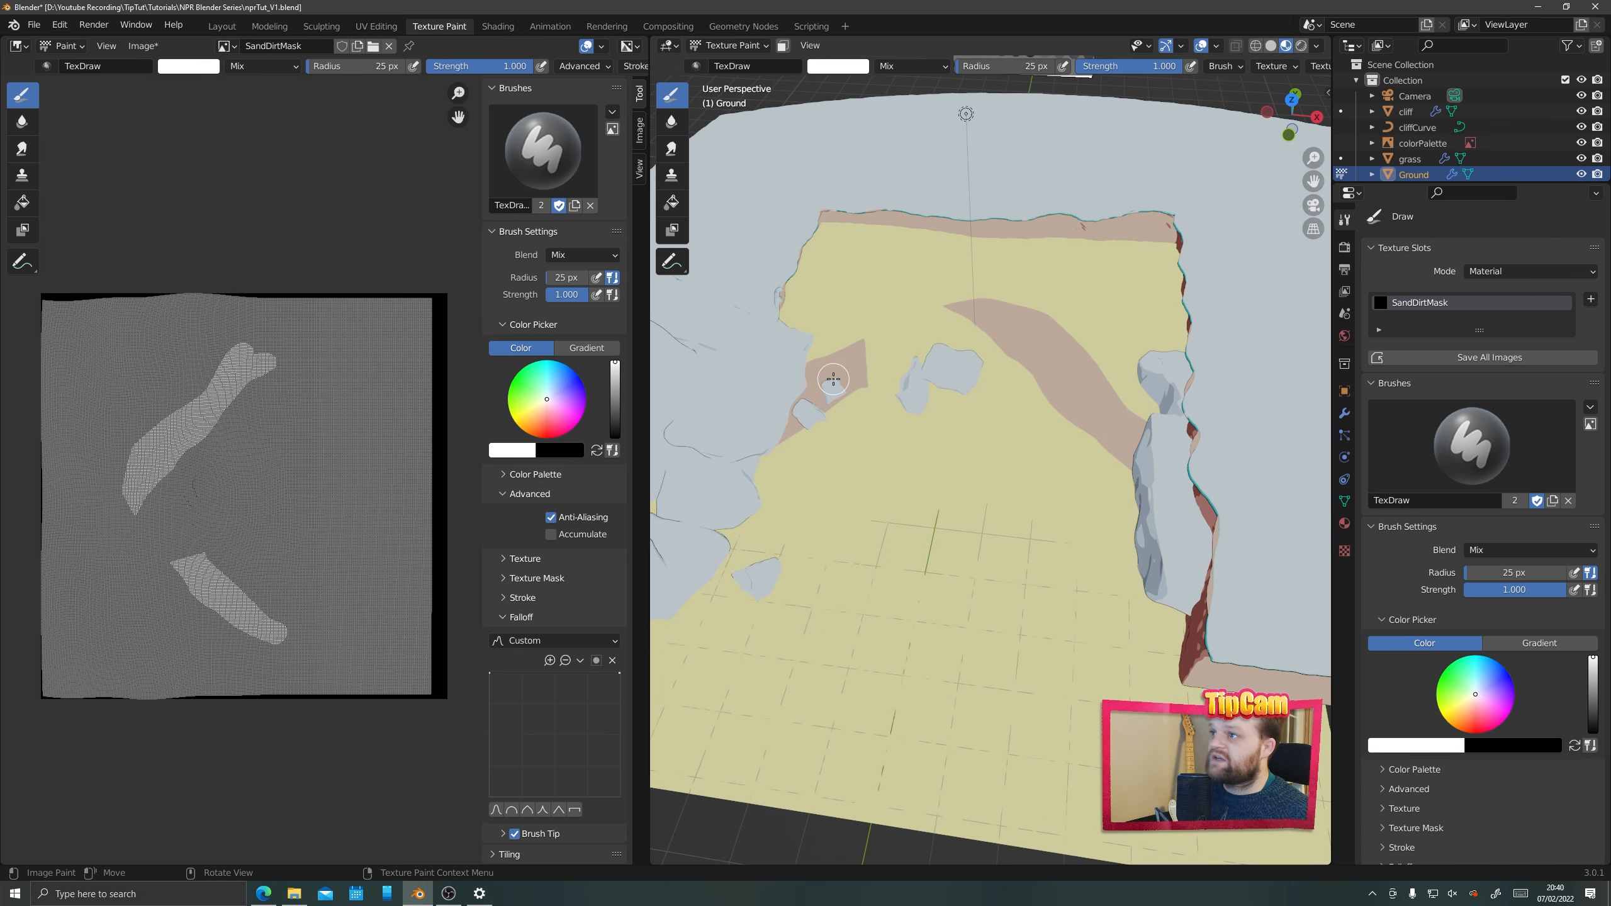
{"action": "mouse_move", "coordinate": [866, 351]}
{"action": "left_mouse_down"}
{"action": "mouse_move", "coordinate": [847, 303]}
{"action": "mouse_move", "coordinate": [795, 269]}
{"action": "left_mouse_up"}
{"action": "mouse_move", "coordinate": [939, 200]}
{"action": "left_mouse_down"}
{"action": "mouse_move", "coordinate": [944, 288]}
{"action": "mouse_move", "coordinate": [971, 314]}
{"action": "mouse_move", "coordinate": [1078, 349]}
{"action": "mouse_move", "coordinate": [1178, 409]}
{"action": "left_mouse_up"}
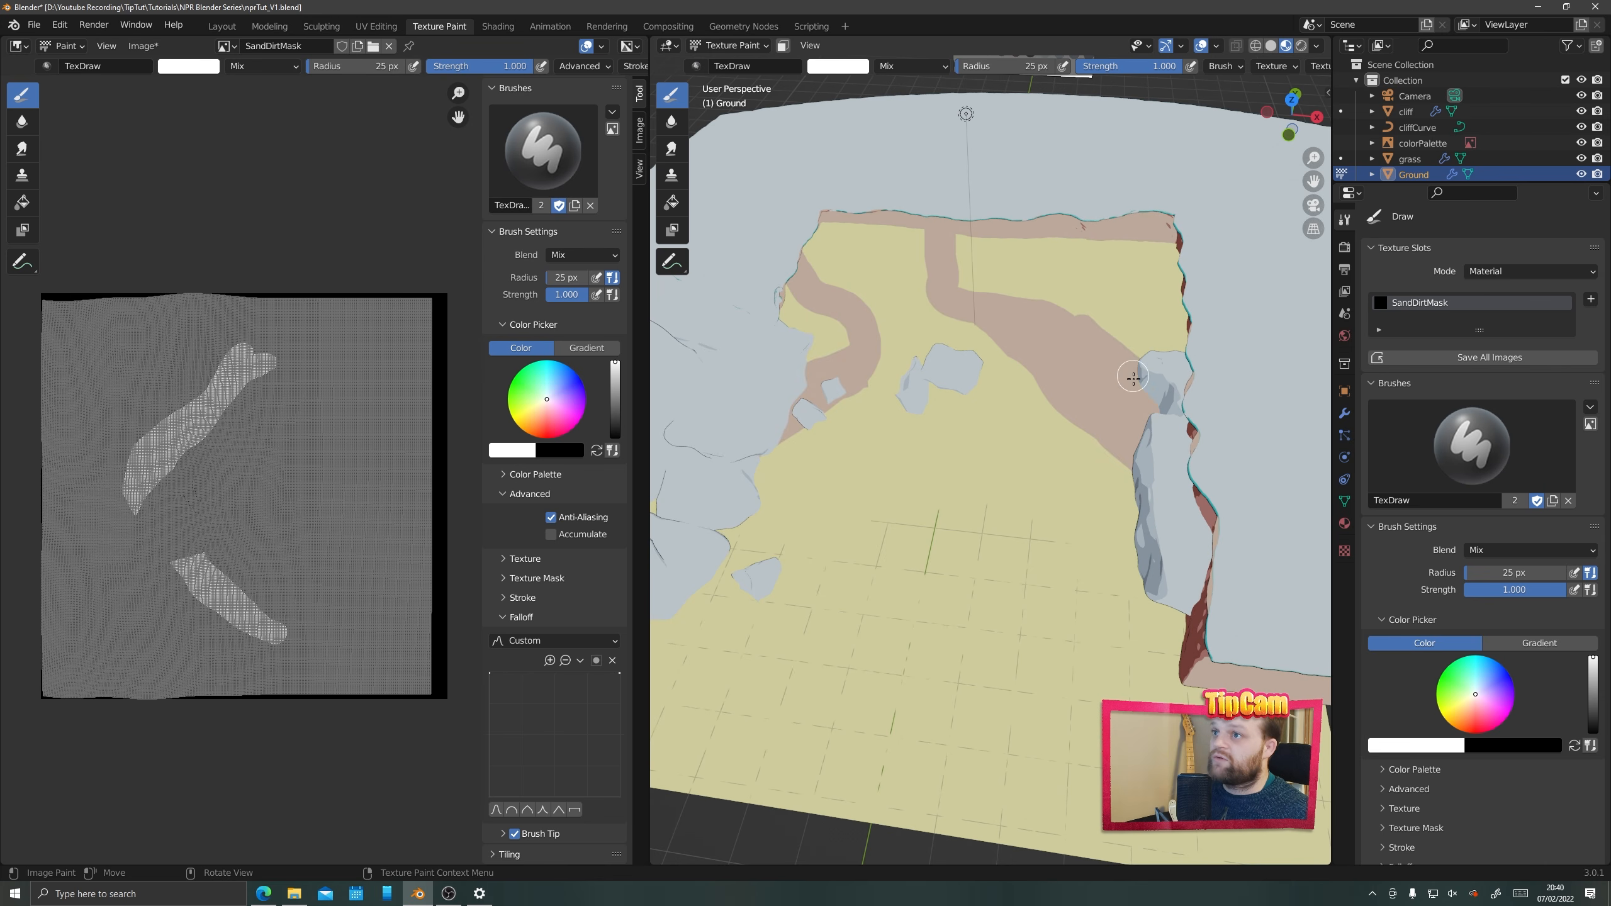
Enlarge the brush radius to 69 px and fill the two outlined dirt patches with white, leaving a sand path between them
{"action": "key", "text": "f"}
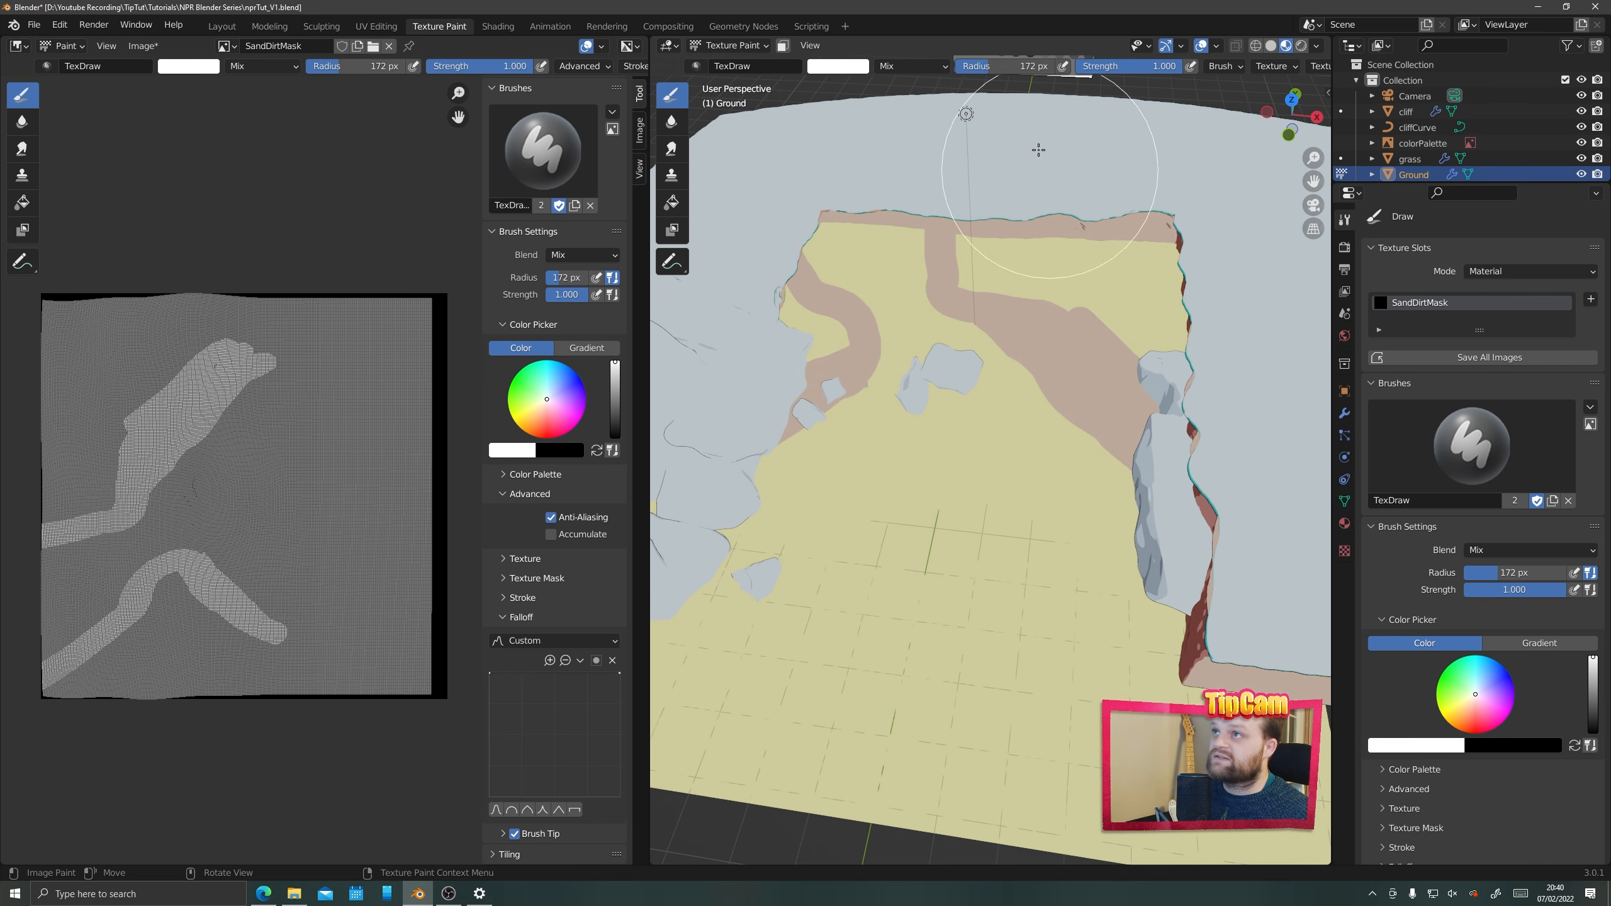
{"action": "left_click", "coordinate": [998, 204]}
{"action": "mouse_move", "coordinate": [998, 203]}
{"action": "left_mouse_down"}
{"action": "mouse_move", "coordinate": [1018, 209]}
{"action": "mouse_move", "coordinate": [1018, 259]}
{"action": "mouse_move", "coordinate": [1000, 67]}
{"action": "left_mouse_up"}
{"action": "mouse_move", "coordinate": [1071, 324]}
{"action": "left_mouse_down"}
{"action": "mouse_move", "coordinate": [1101, 231]}
{"action": "mouse_move", "coordinate": [1068, 248]}
{"action": "mouse_move", "coordinate": [1133, 290]}
{"action": "mouse_move", "coordinate": [1133, 316]}
{"action": "mouse_move", "coordinate": [1056, 219]}
{"action": "left_mouse_up"}
{"action": "mouse_move", "coordinate": [776, 357]}
{"action": "left_mouse_down"}
{"action": "mouse_move", "coordinate": [805, 353]}
{"action": "mouse_move", "coordinate": [781, 316]}
{"action": "mouse_move", "coordinate": [720, 360]}
{"action": "left_mouse_up"}
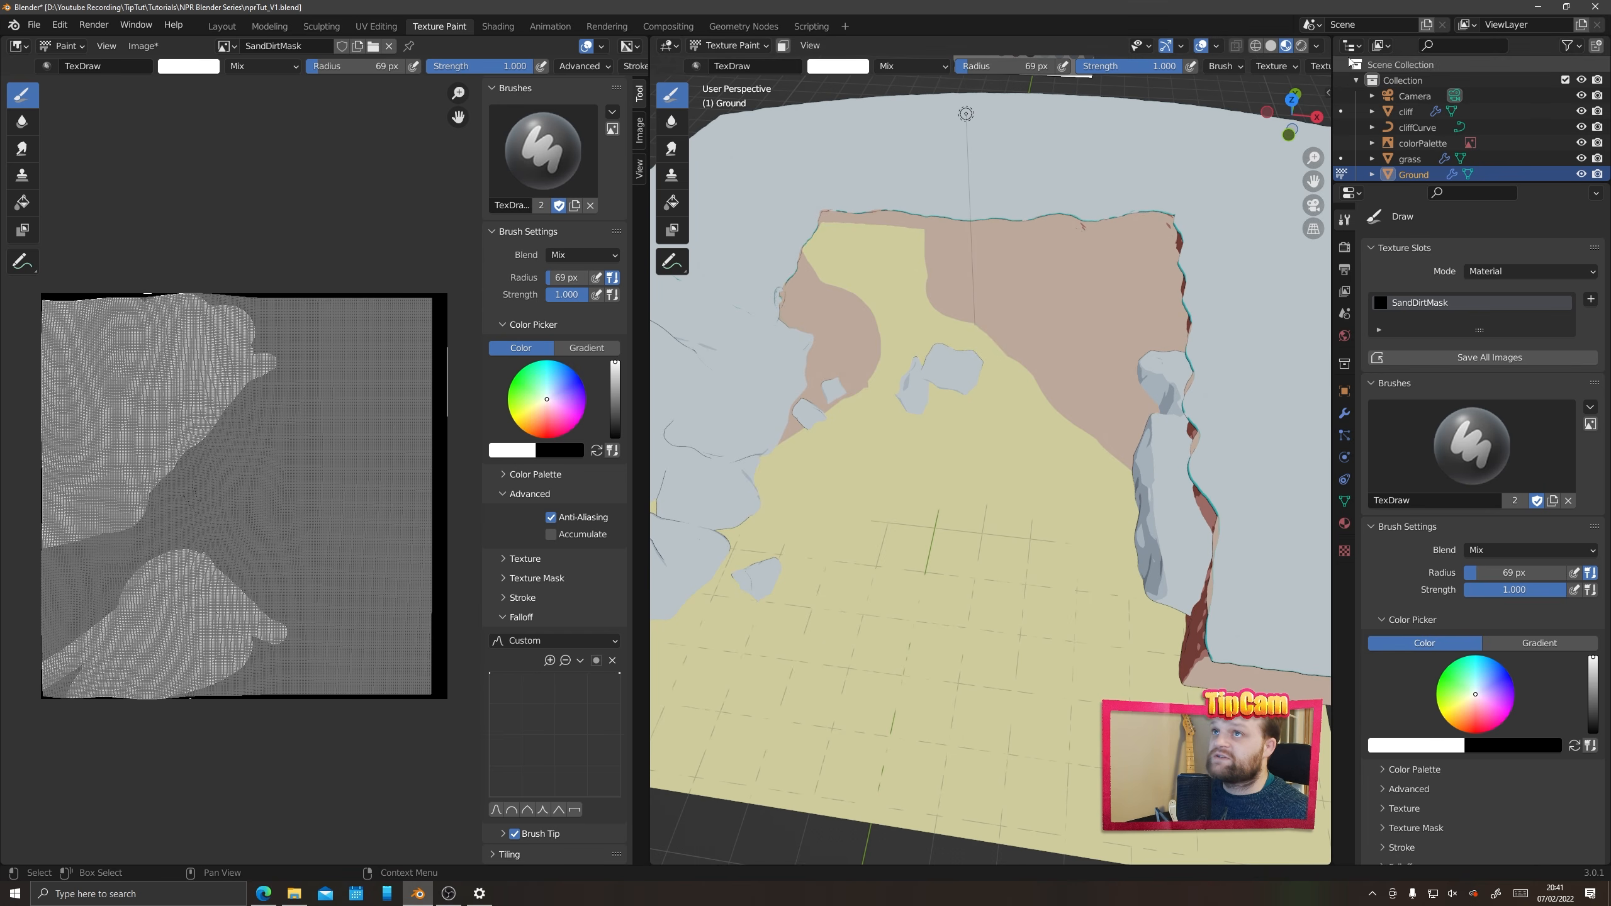
Switch the viewport to Rendered shading and widen the larger dirt patch toward the sand path with another white stroke
{"action": "left_click", "coordinate": [1302, 46]}
{"action": "mouse_move", "coordinate": [958, 402]}
{"action": "middle_mouse_down"}
{"action": "mouse_move", "coordinate": [1028, 384]}
{"action": "mouse_move", "coordinate": [957, 365]}
{"action": "mouse_move", "coordinate": [956, 396]}
{"action": "middle_mouse_up"}
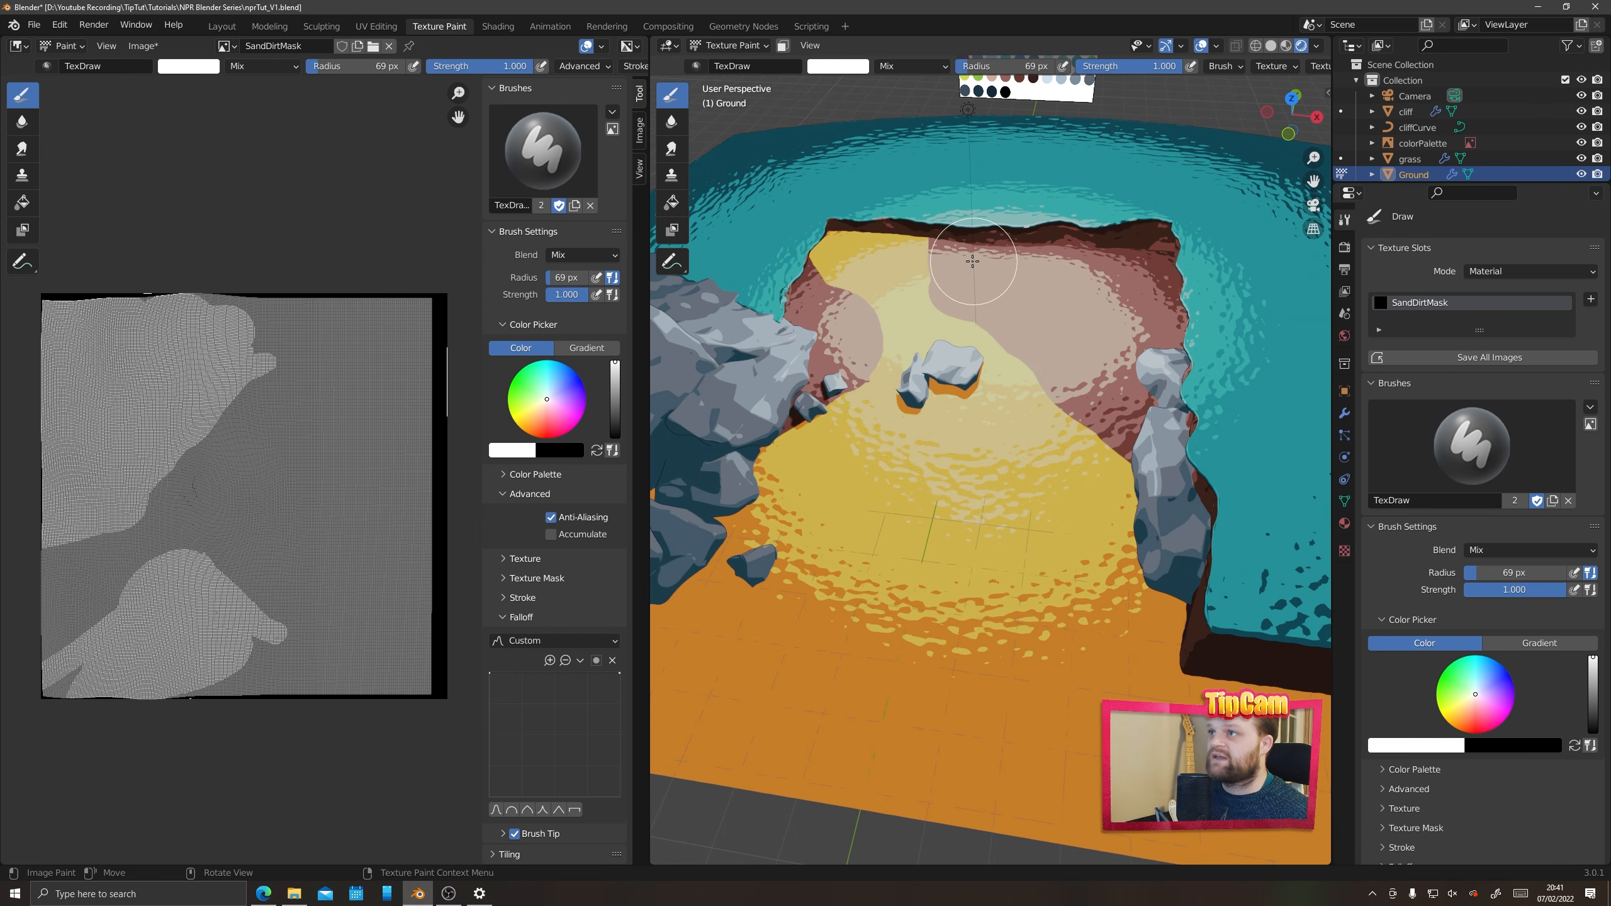
{"action": "mouse_move", "coordinate": [975, 263]}
{"action": "left_mouse_down"}
{"action": "mouse_move", "coordinate": [950, 248]}
{"action": "mouse_move", "coordinate": [972, 273]}
{"action": "left_mouse_up"}
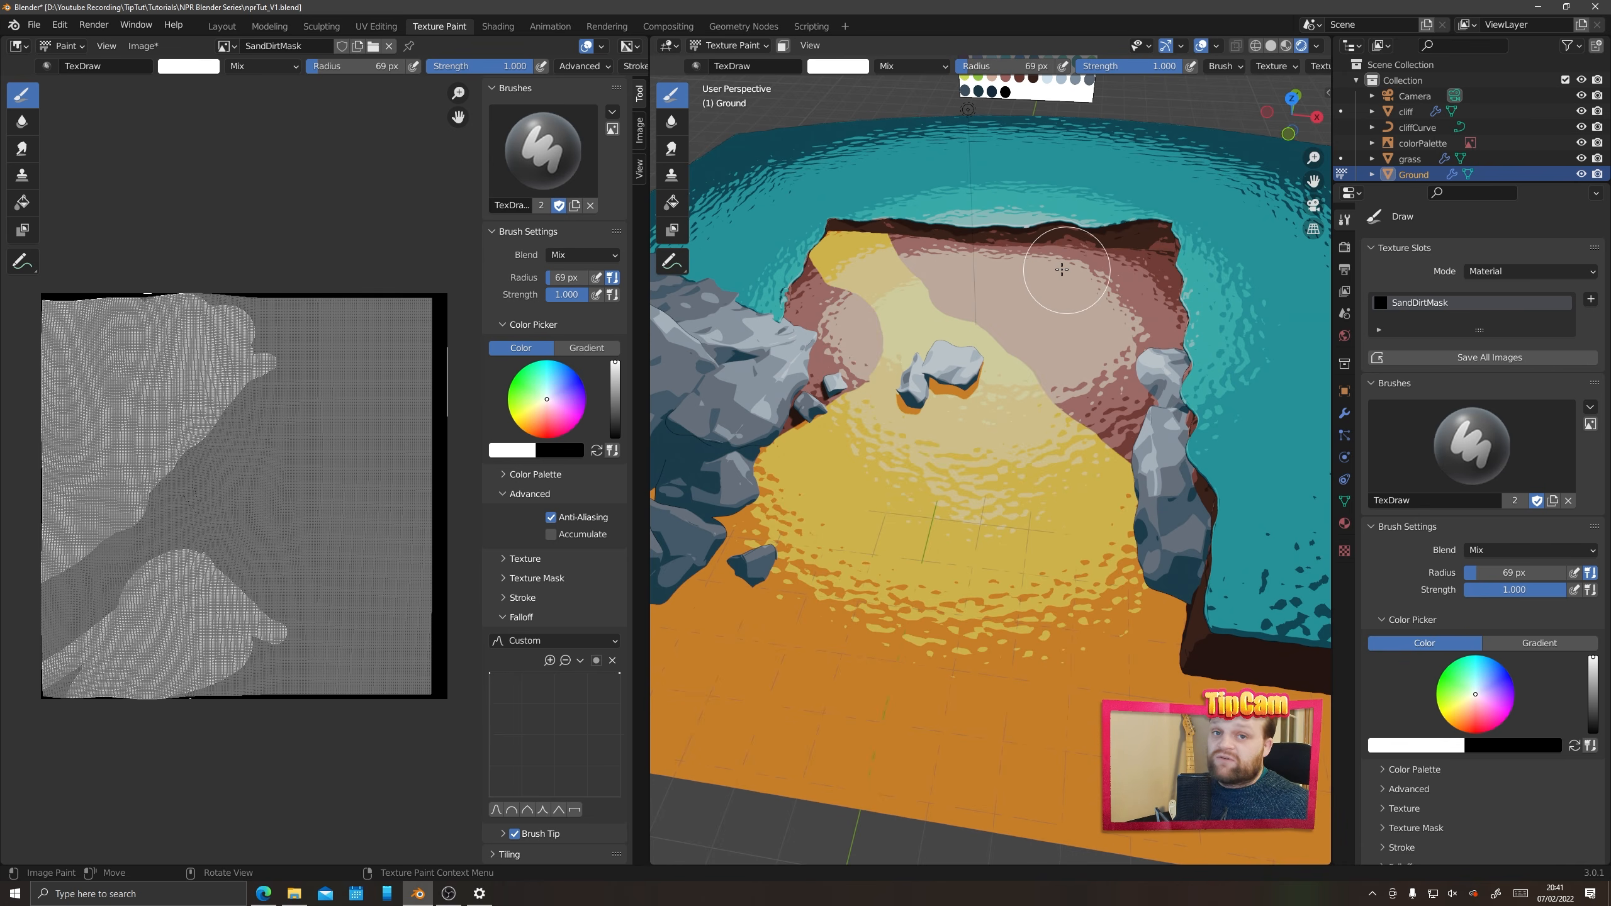
Return to the Shading workspace and shift the SandDirtMask image node farther from the Sand node in the Ground material
{"action": "left_click", "coordinate": [496, 26]}
{"action": "scroll", "coordinate": [781, 659], "scroll_direction": "down", "scroll_amount": 5}
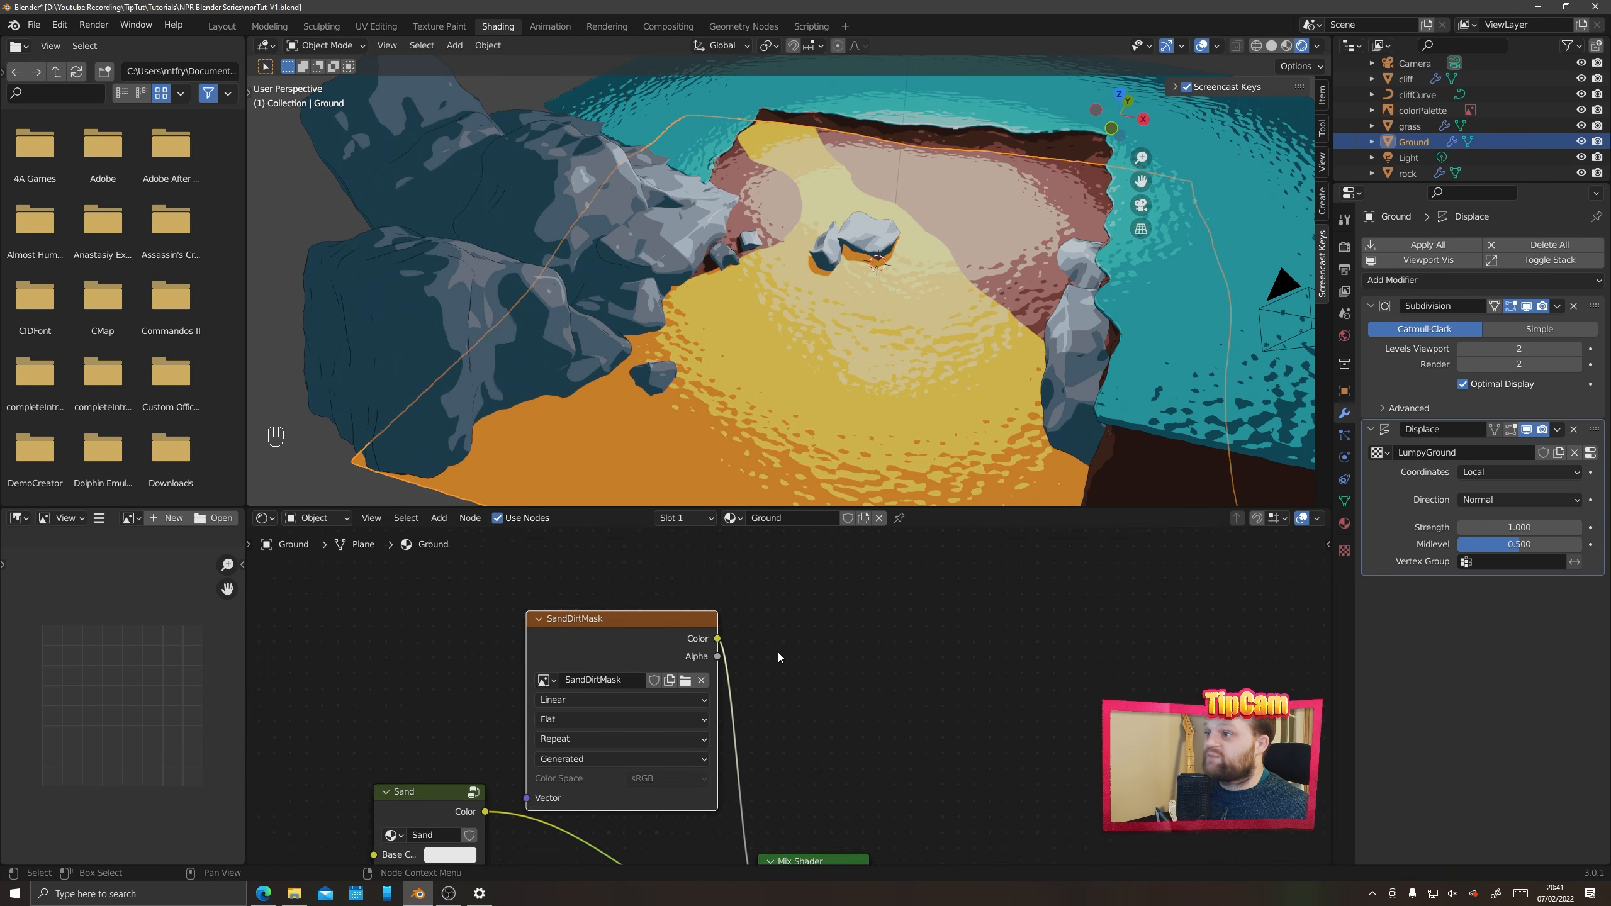
{"action": "middle_click_drag", "start_coordinate": [614, 628], "coordinate": [704, 561], "text": "shift"}
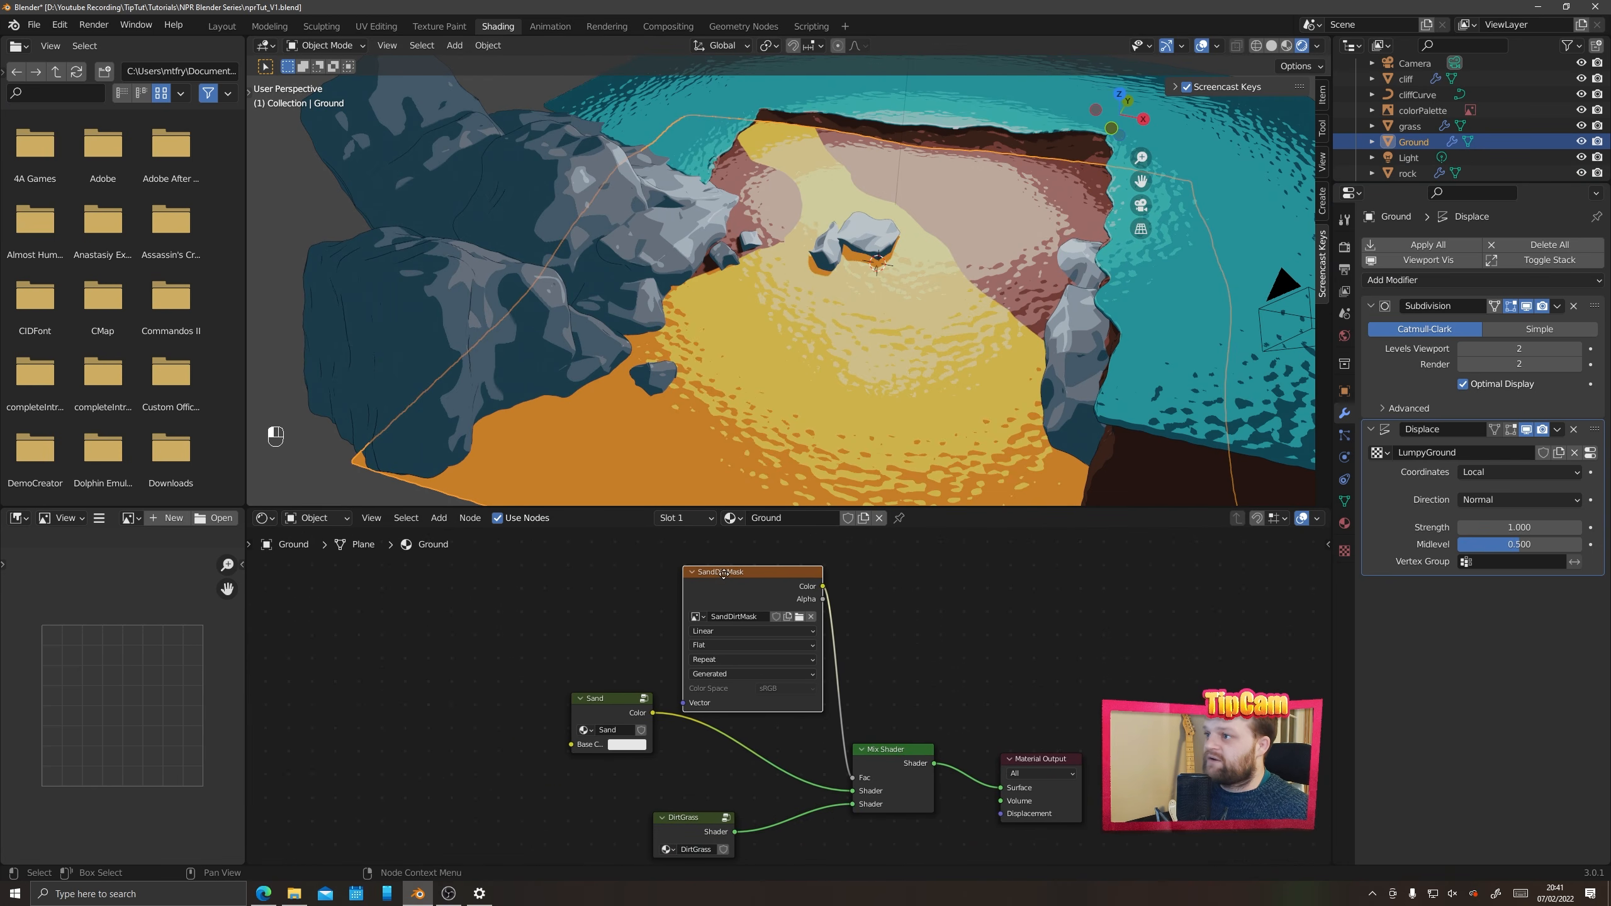
{"action": "left_click_drag", "start_coordinate": [723, 574], "coordinate": [744, 568]}
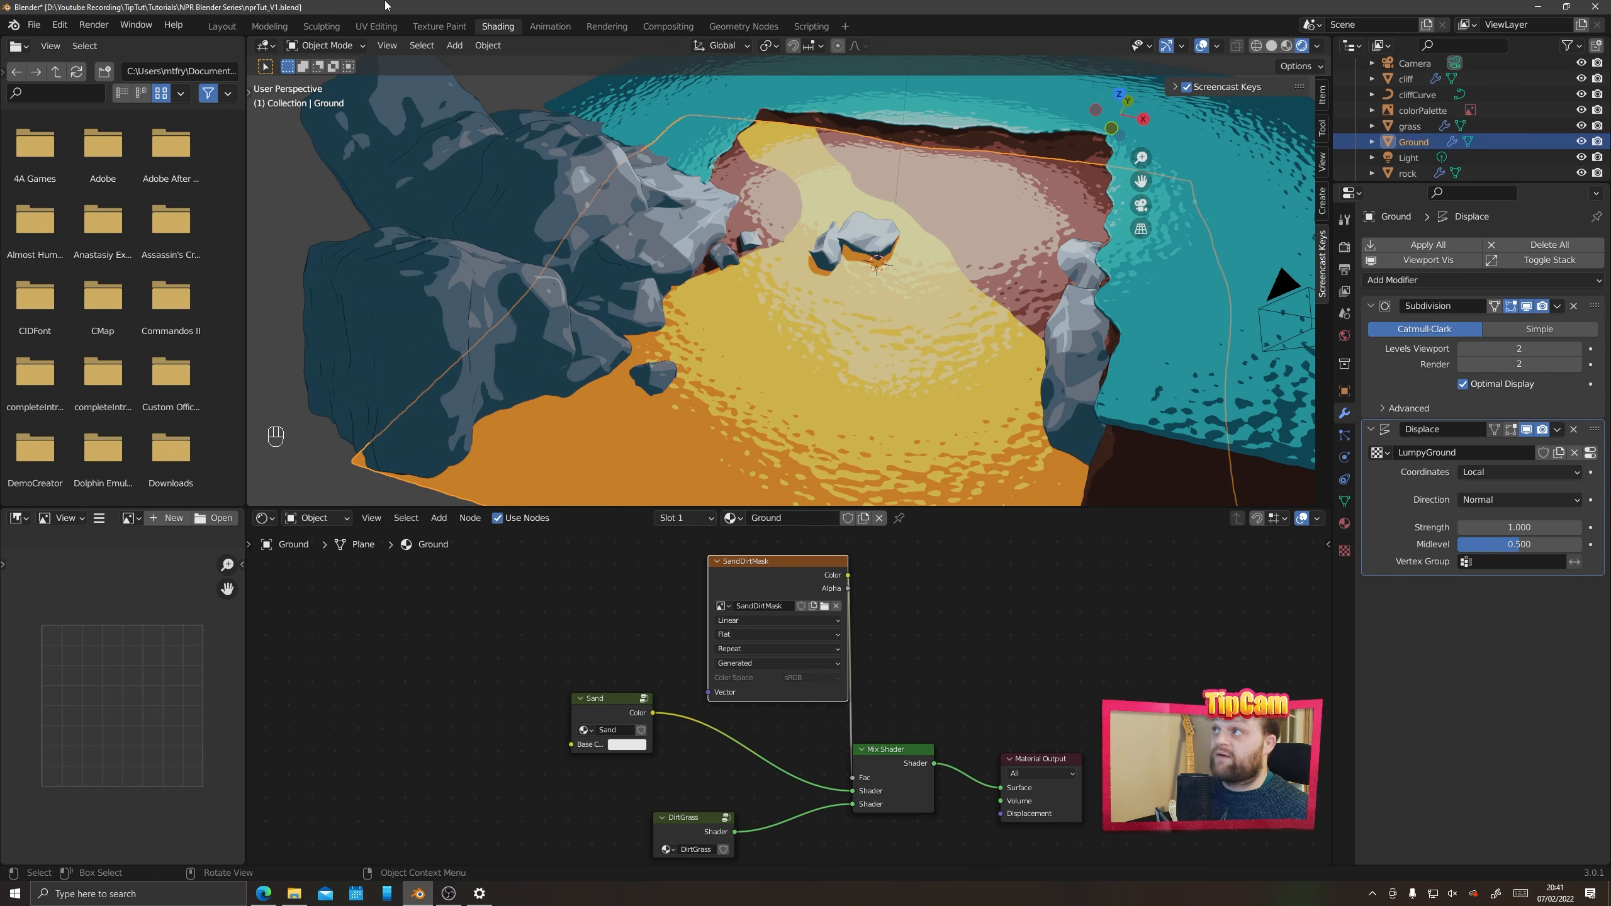
From the Texture Paint workspace, save the mask image as SandDirtMask.png in a new assets folder inside NPR Blender Series
{"action": "left_click", "coordinate": [438, 28]}
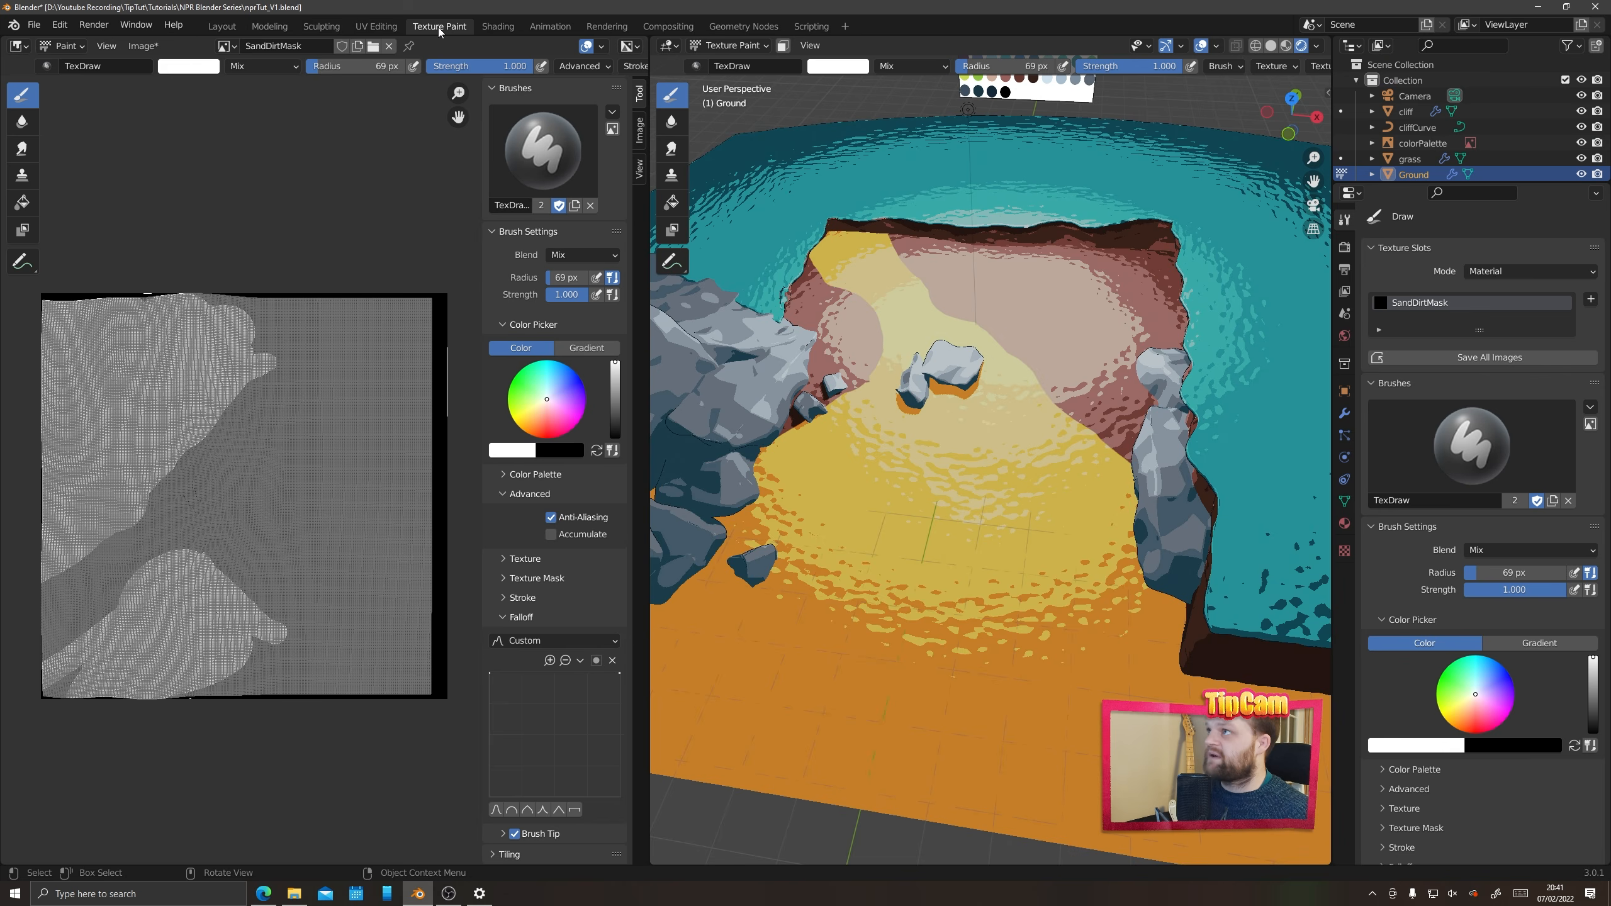
{"action": "left_click", "coordinate": [141, 49]}
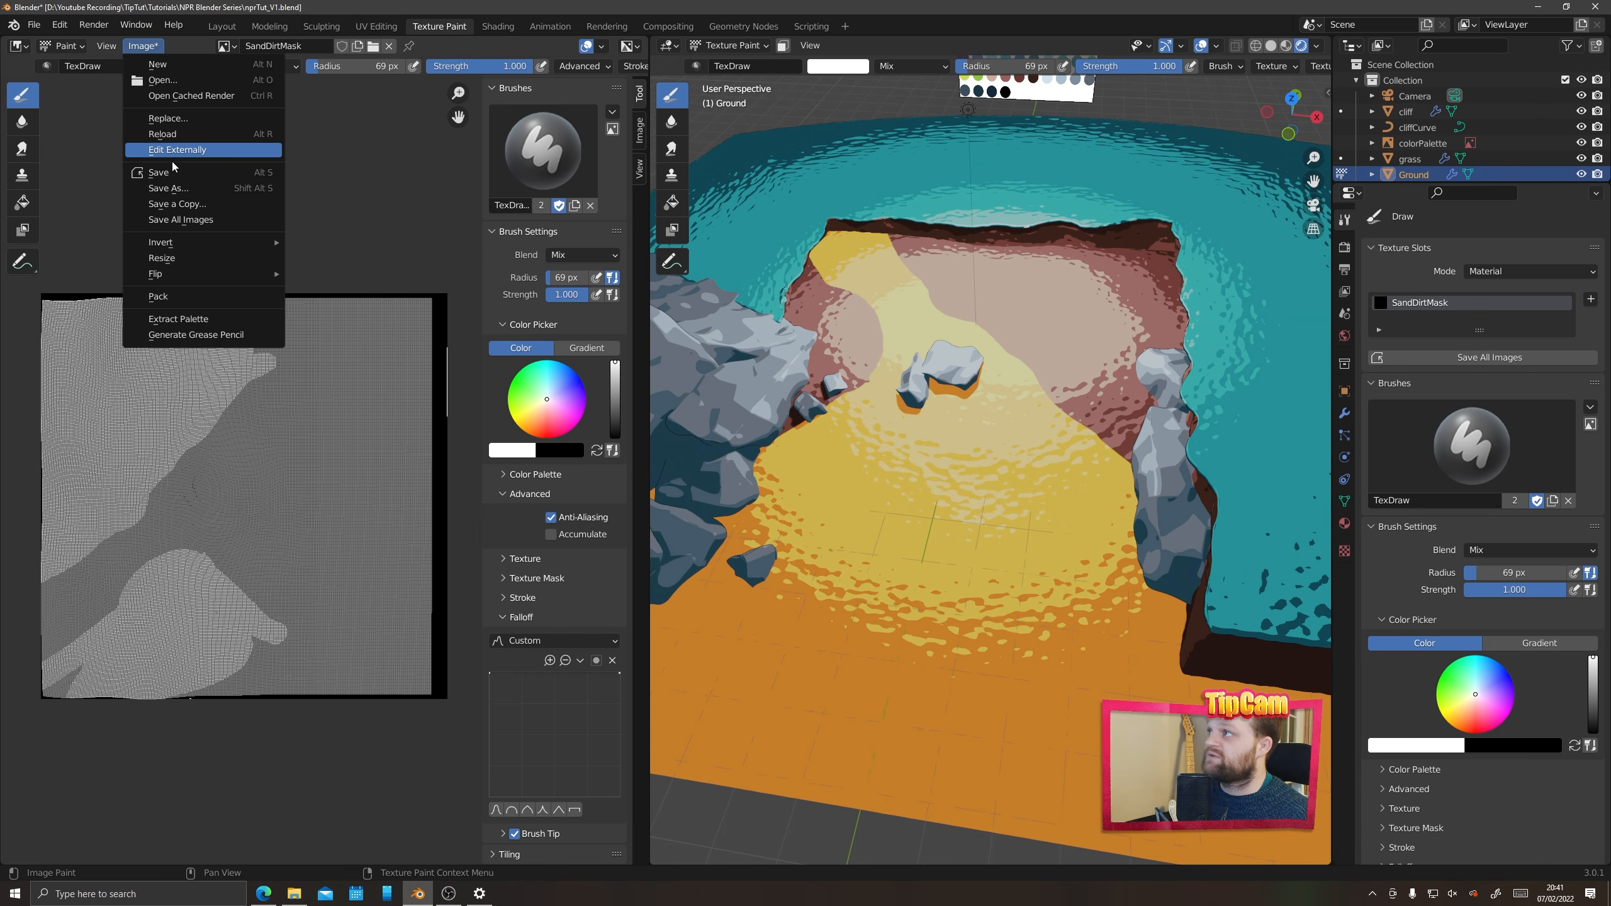
{"action": "left_click", "coordinate": [174, 171]}
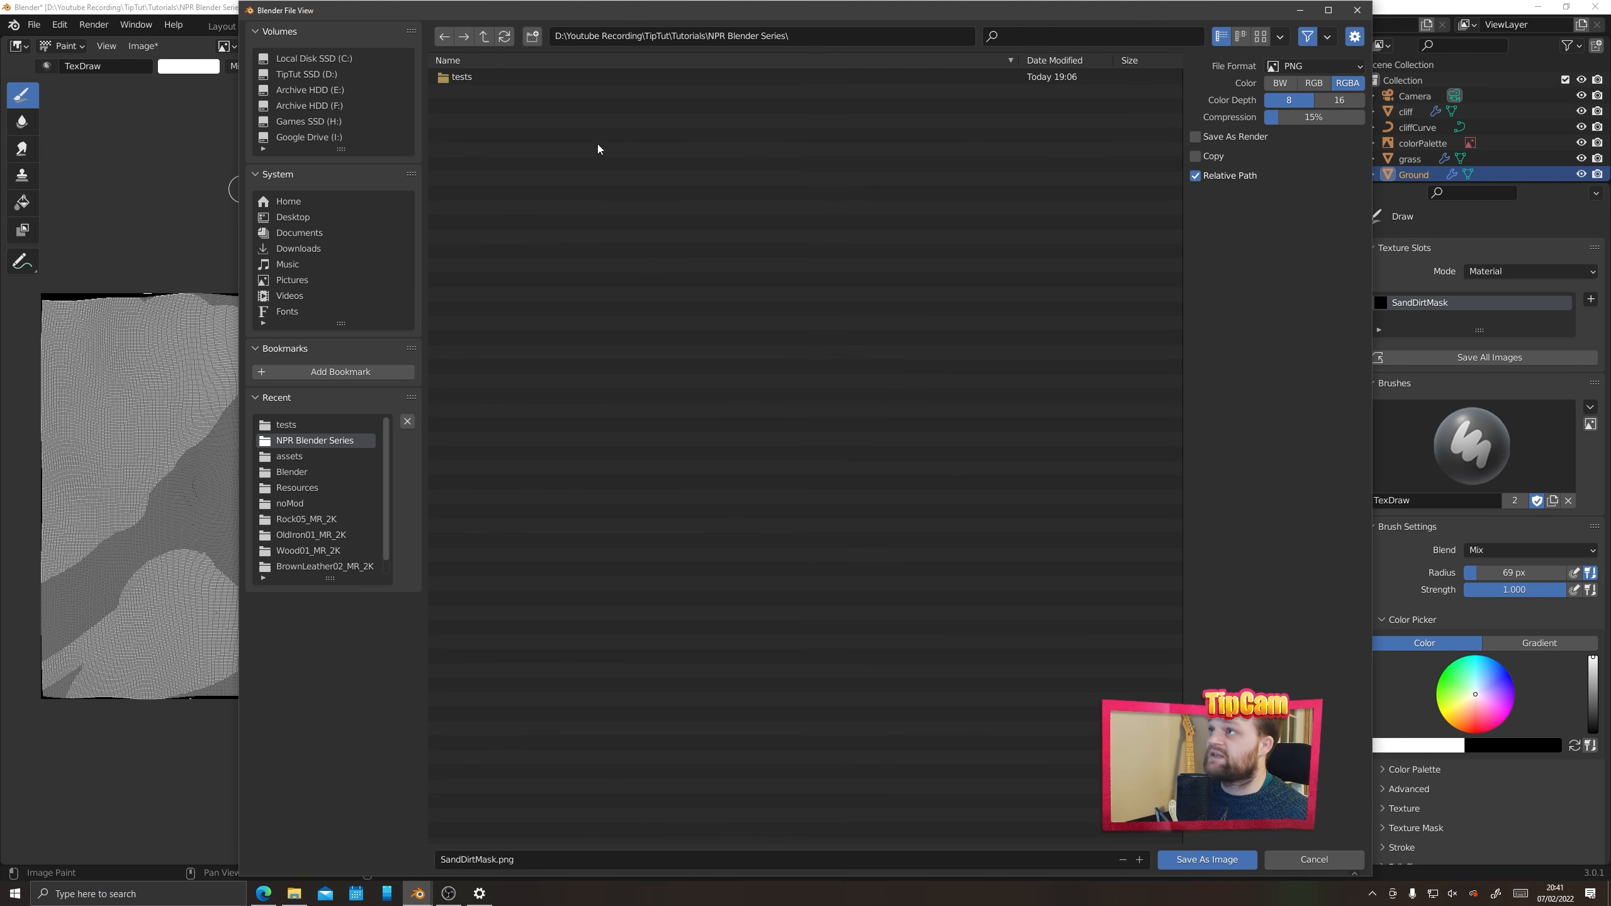
{"action": "right_click", "coordinate": [584, 309]}
{"action": "left_click", "coordinate": [511, 459]}
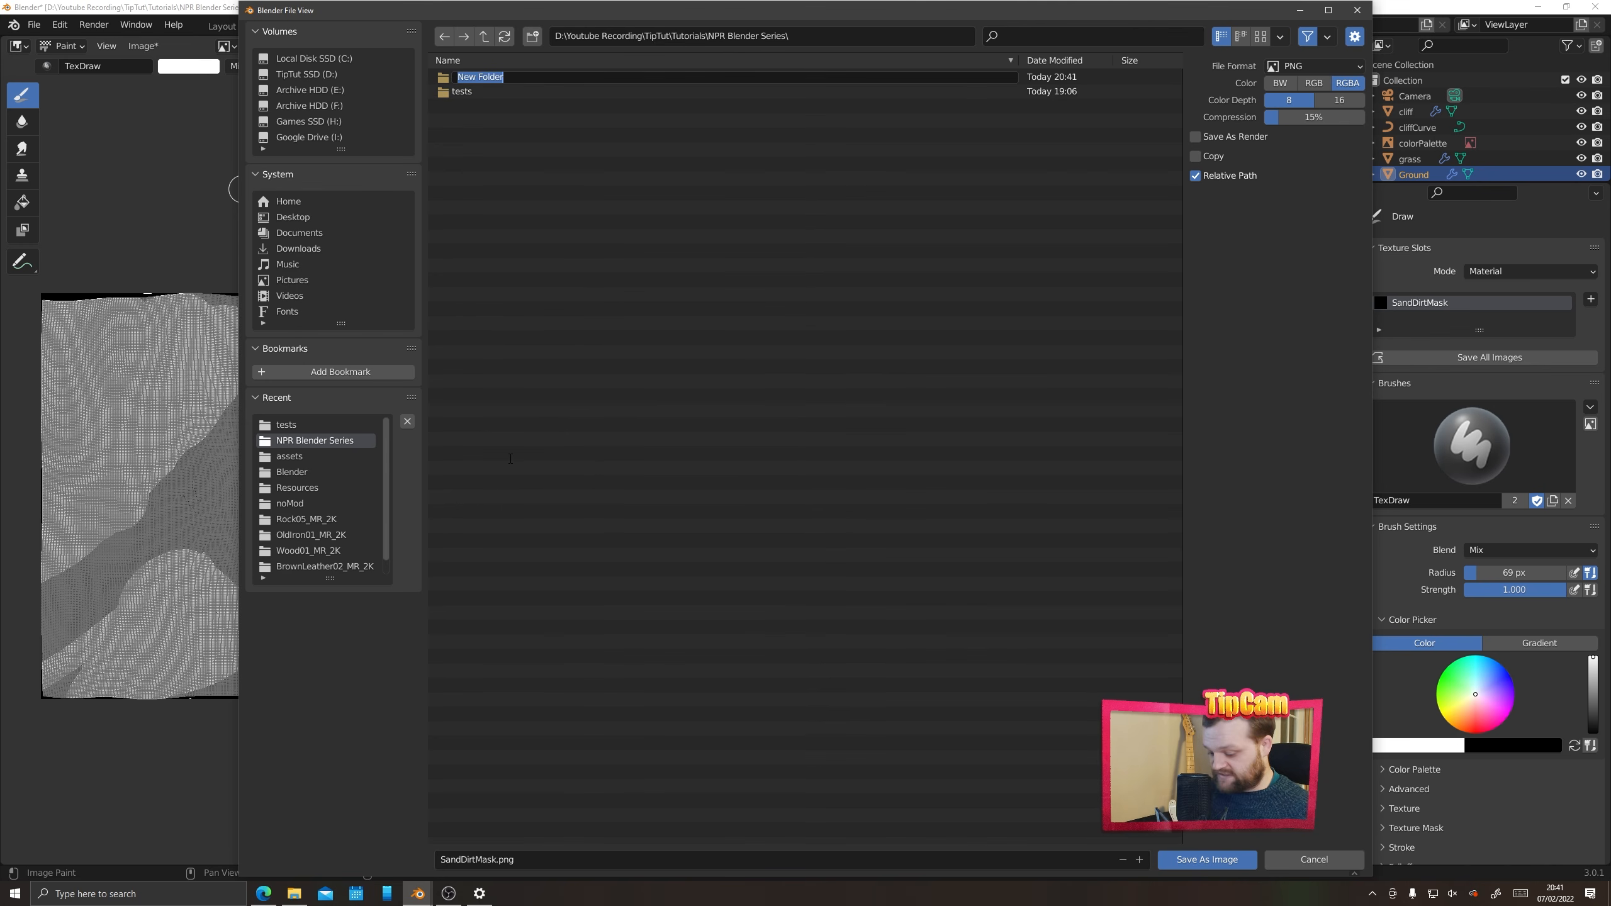
{"action": "left_click", "coordinate": [471, 73]}
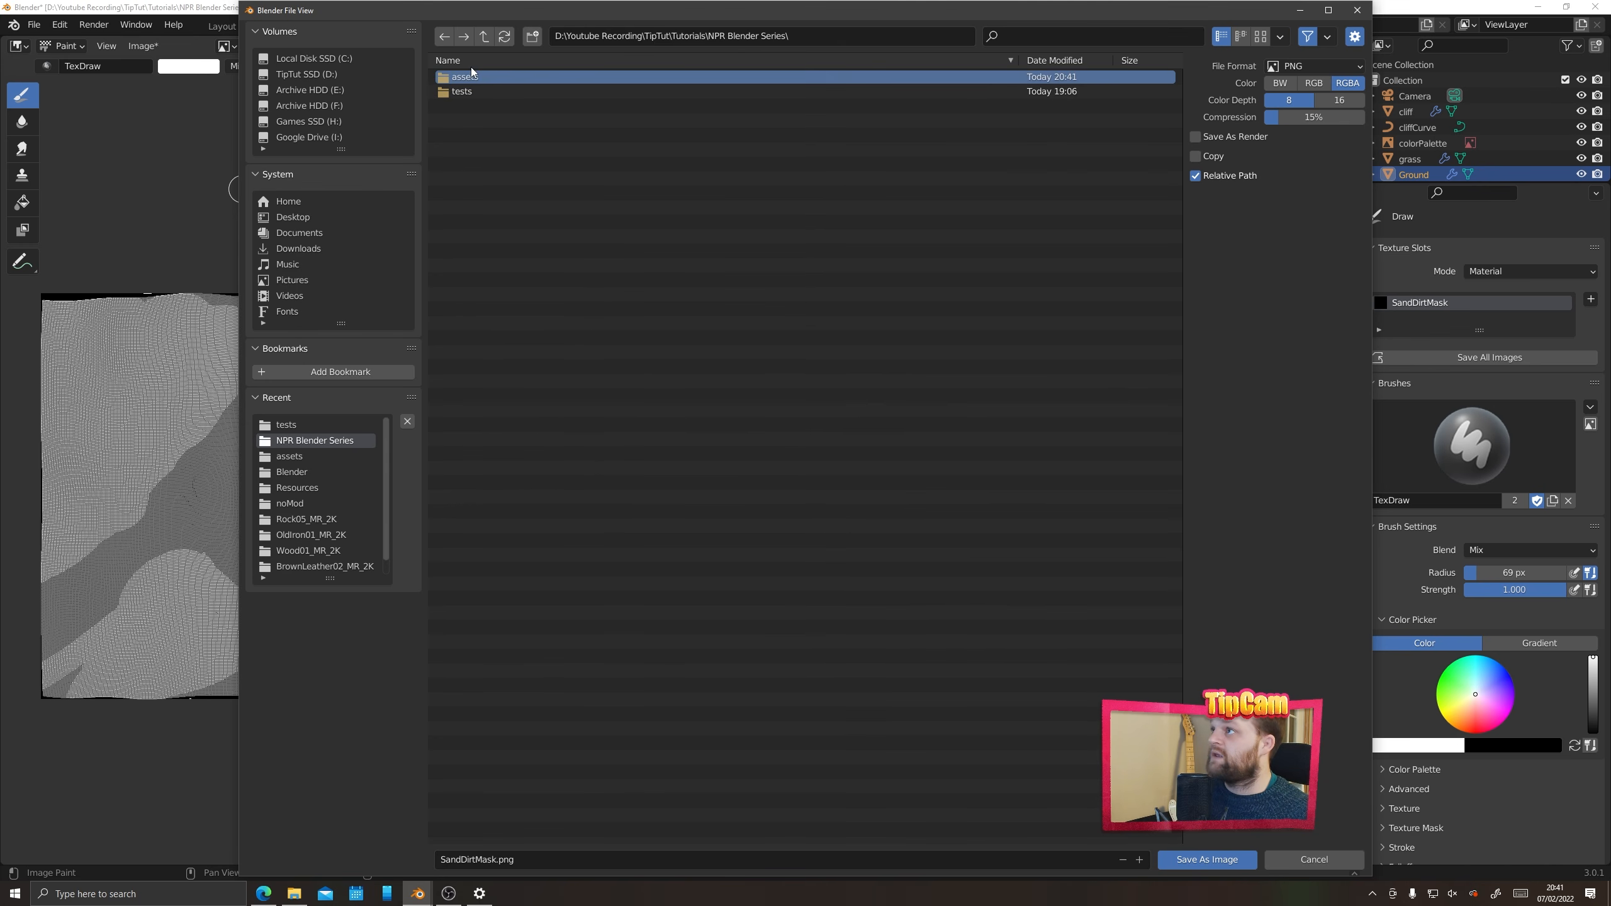
{"action": "double_click", "coordinate": [448, 79]}
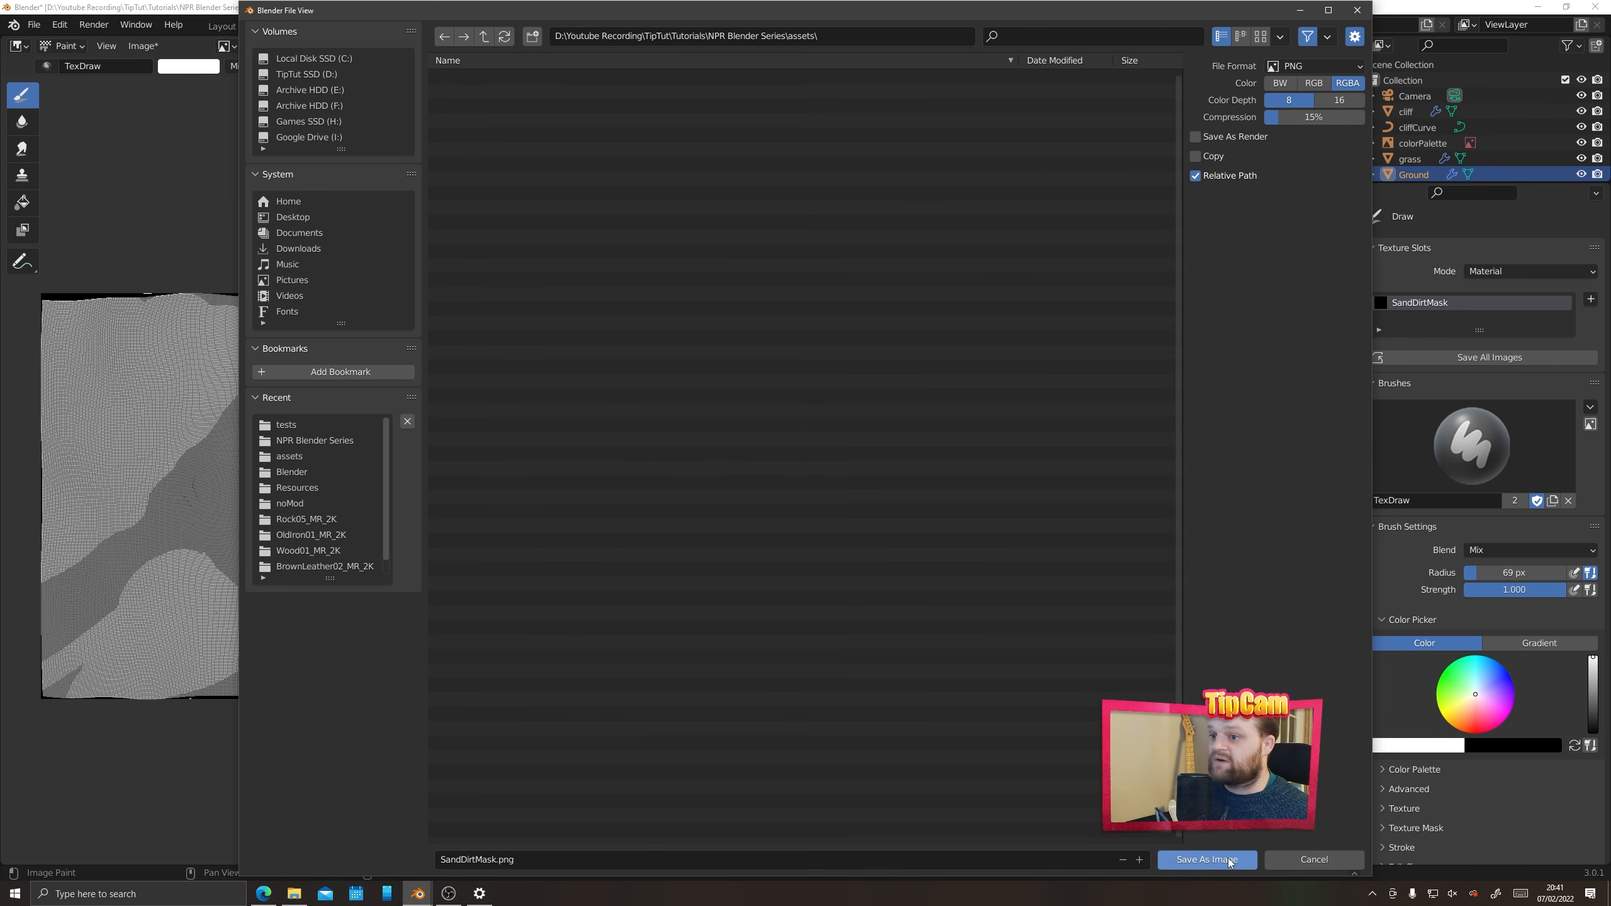
{"action": "left_click", "coordinate": [1208, 859]}
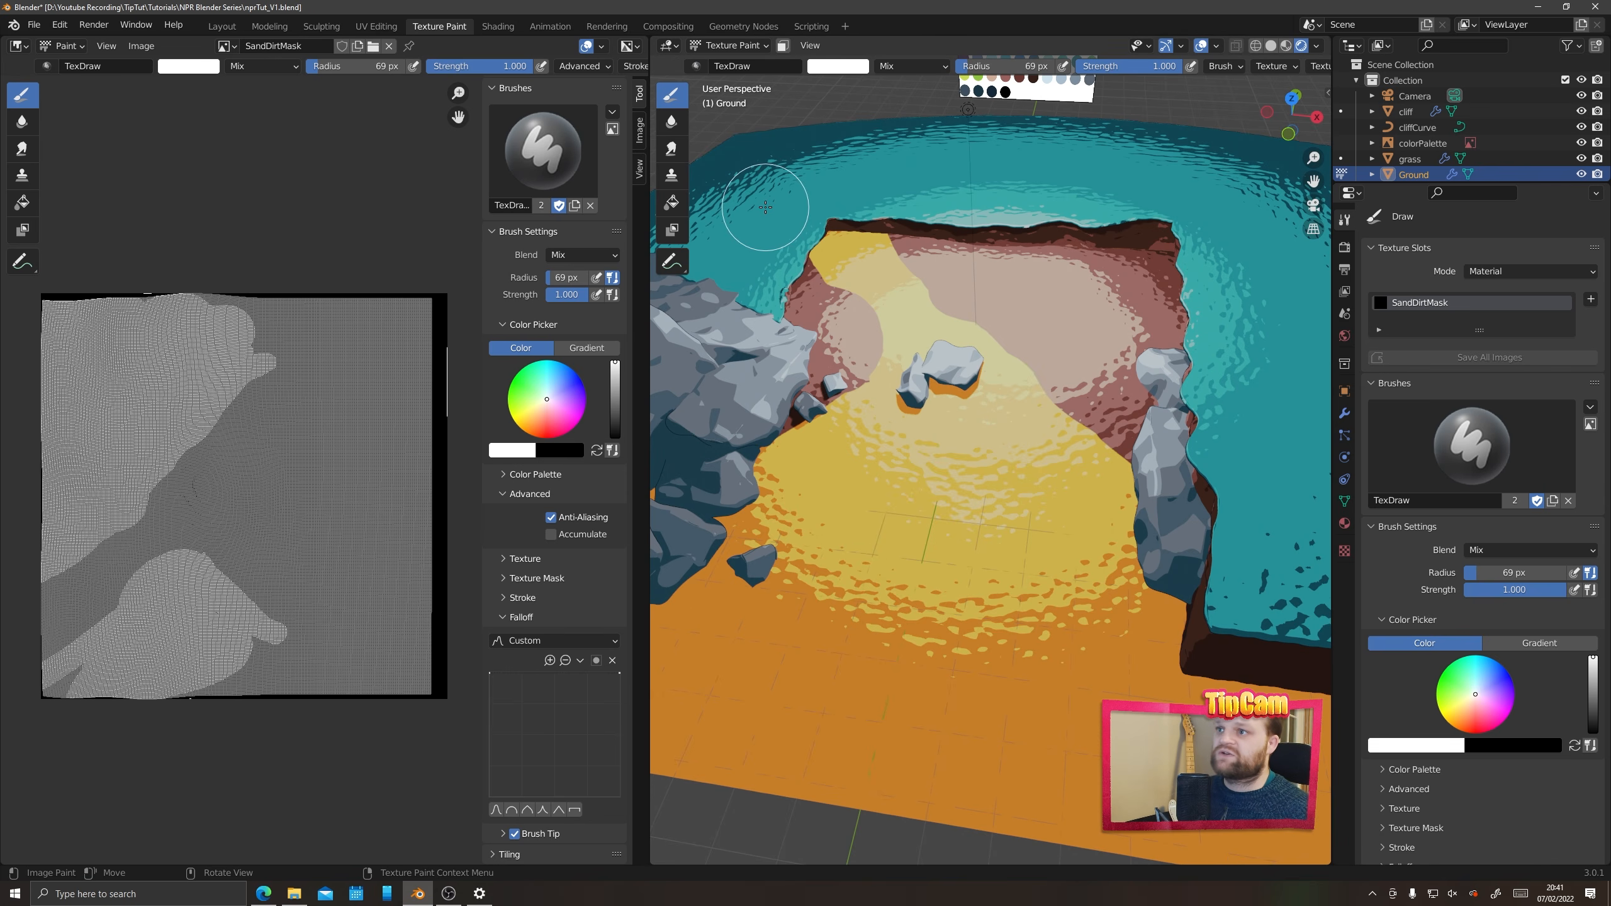
Open the DirtGrass node group in the Shading workspace and slightly reposition its CliffWall and Grass nodes
{"action": "left_click", "coordinate": [498, 26]}
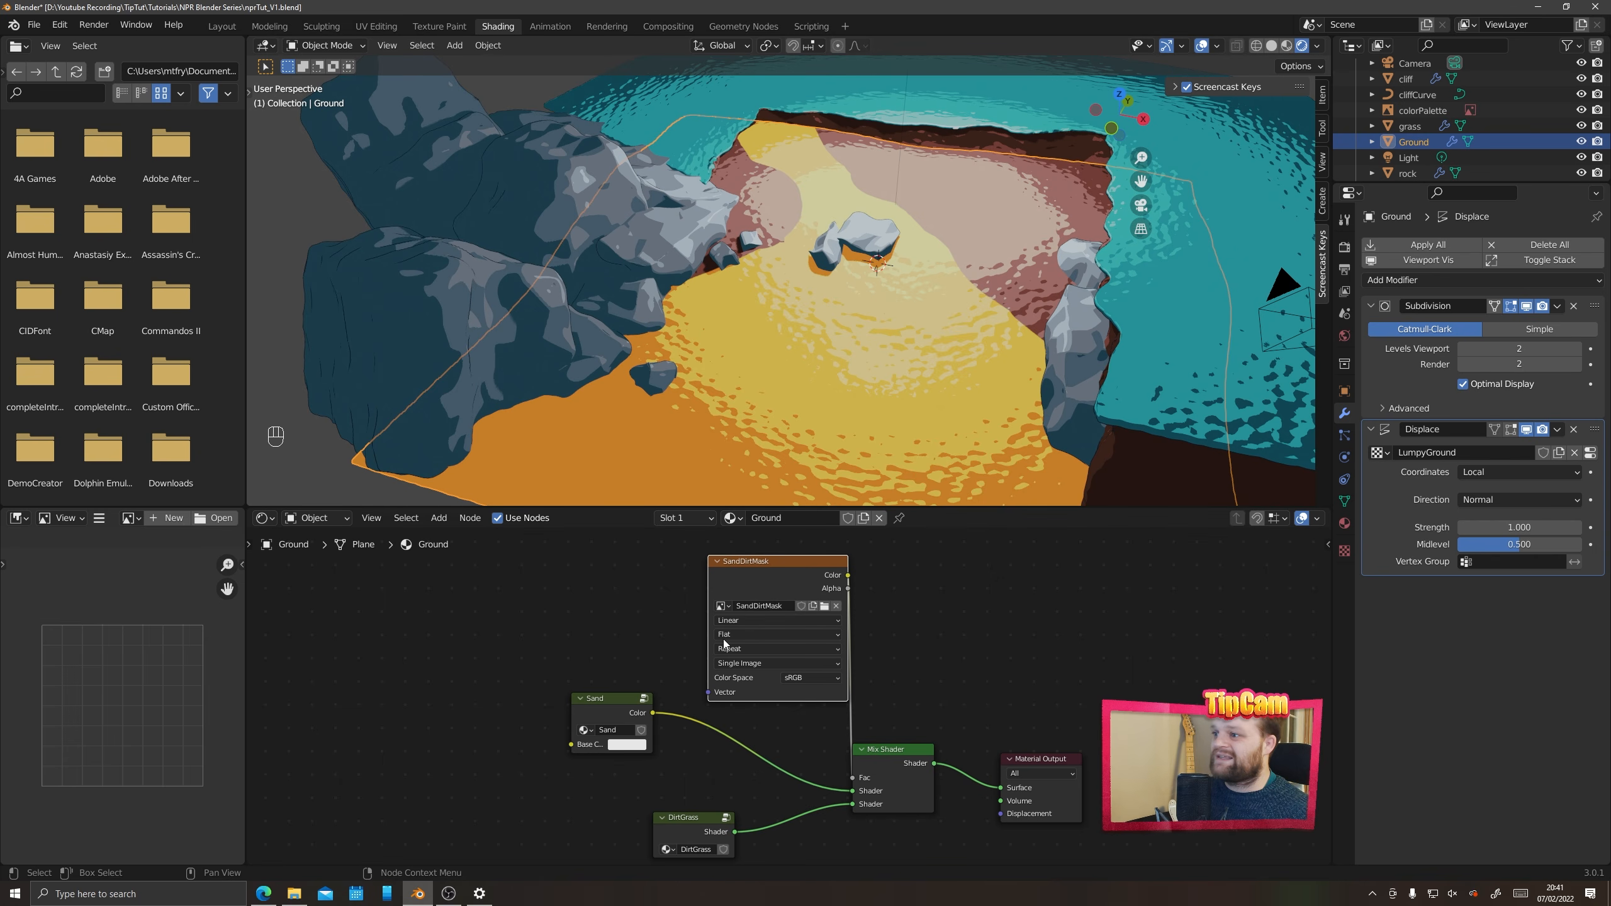
{"action": "middle_click_drag", "start_coordinate": [606, 685], "coordinate": [606, 589]}
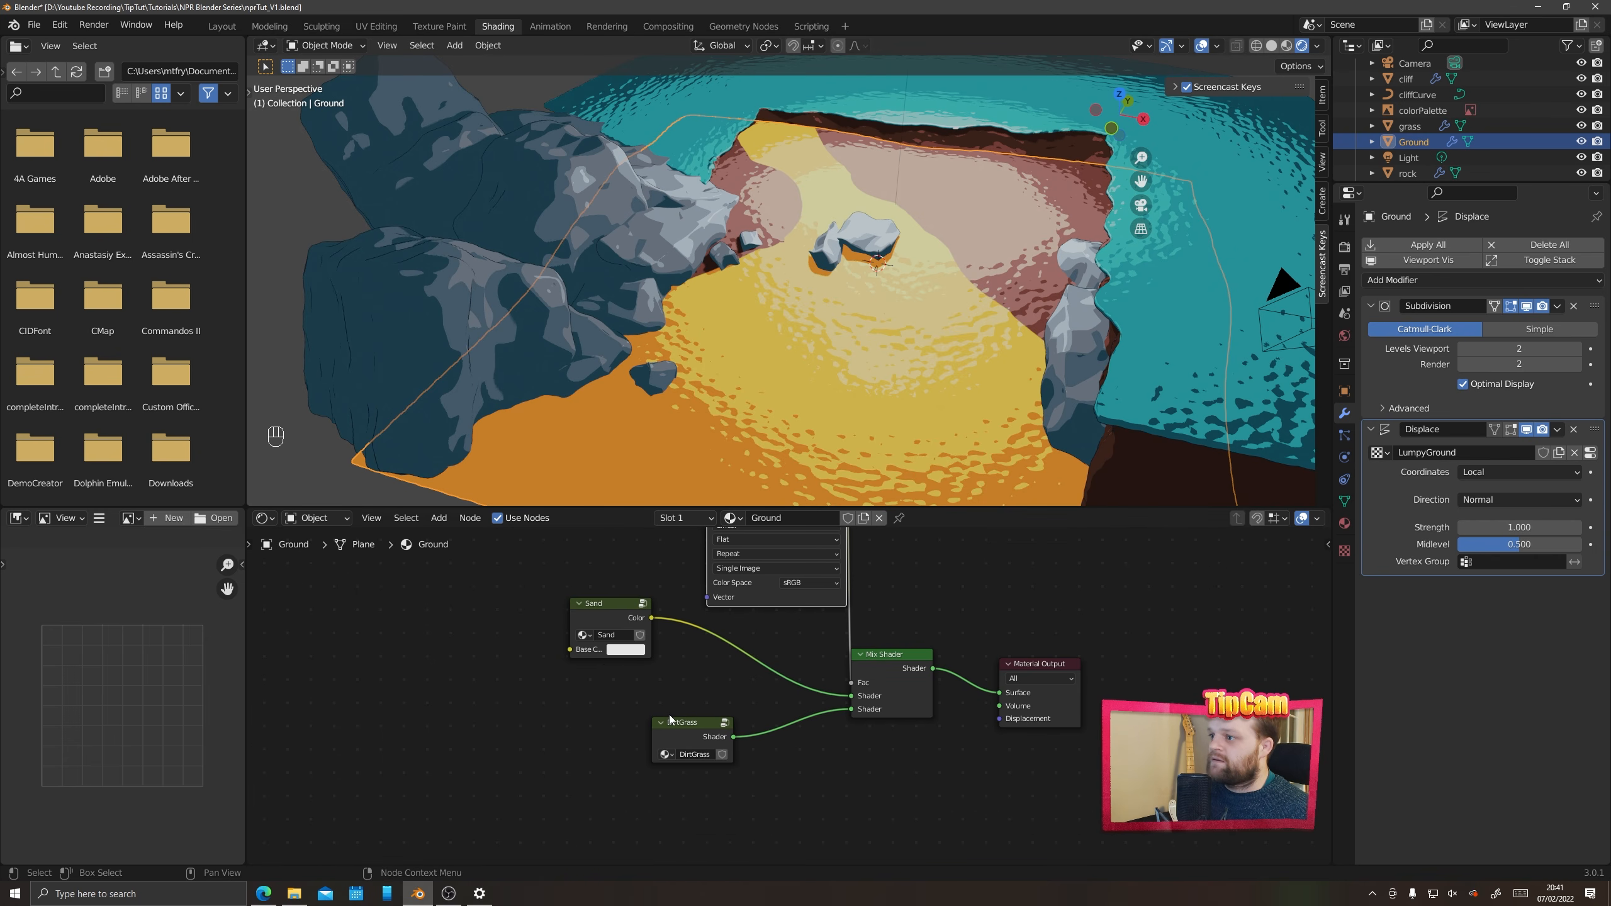
{"action": "left_click_drag", "start_coordinate": [686, 728], "coordinate": [695, 733]}
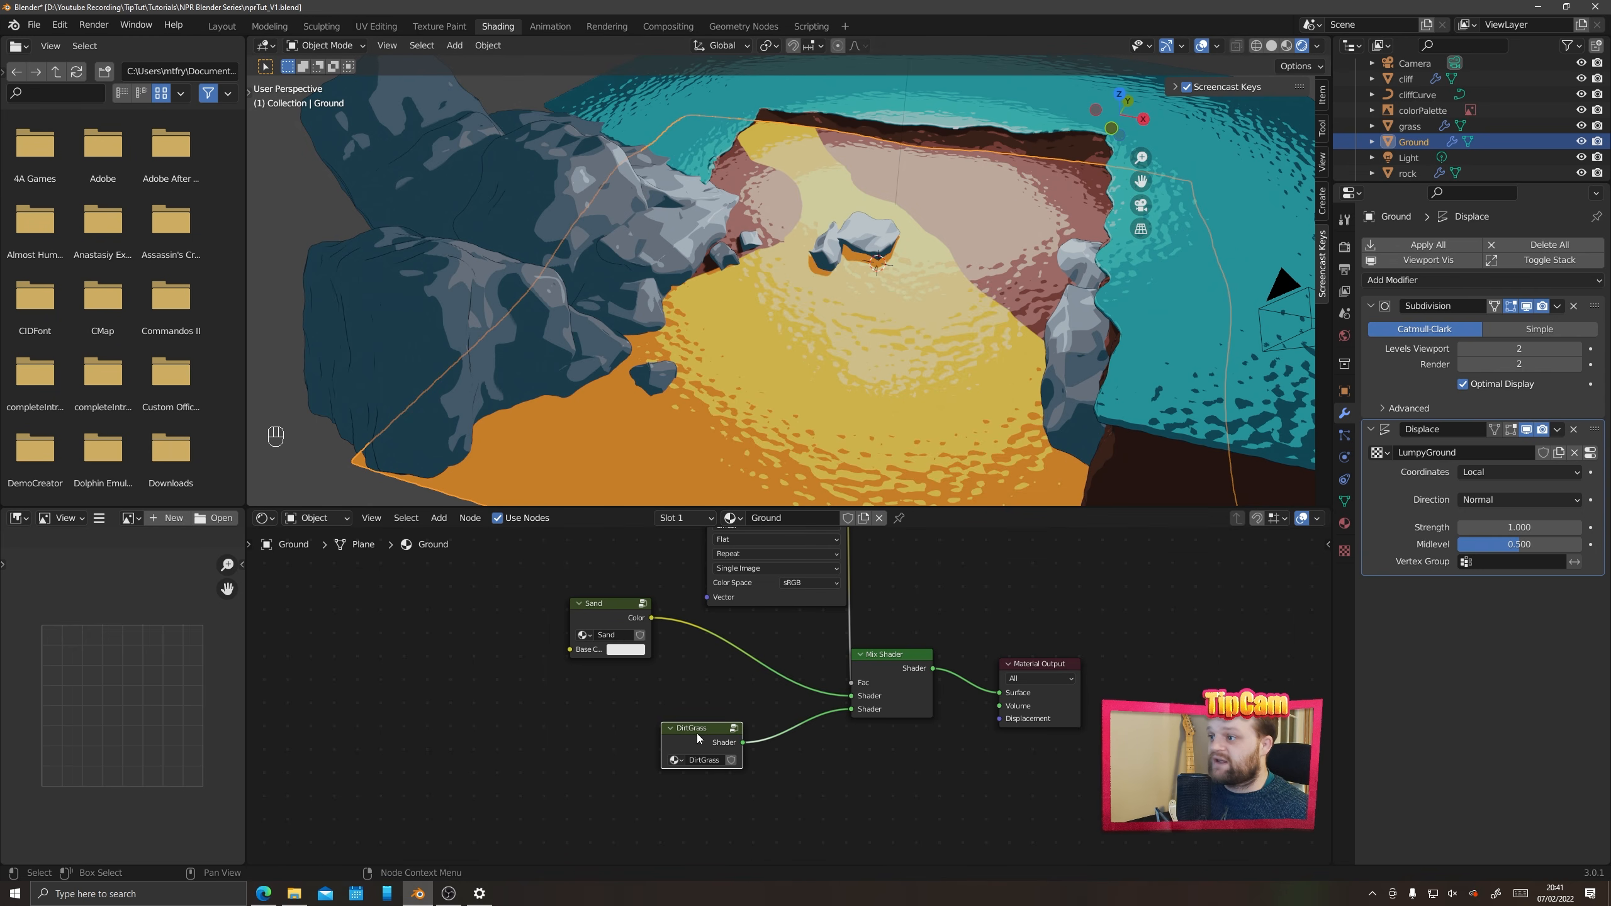
{"action": "left_click", "coordinate": [734, 729]}
{"action": "middle_click_drag", "start_coordinate": [769, 656], "coordinate": [731, 632], "text": "shift"}
{"action": "middle_click_drag", "start_coordinate": [662, 725], "coordinate": [677, 704], "text": "shift"}
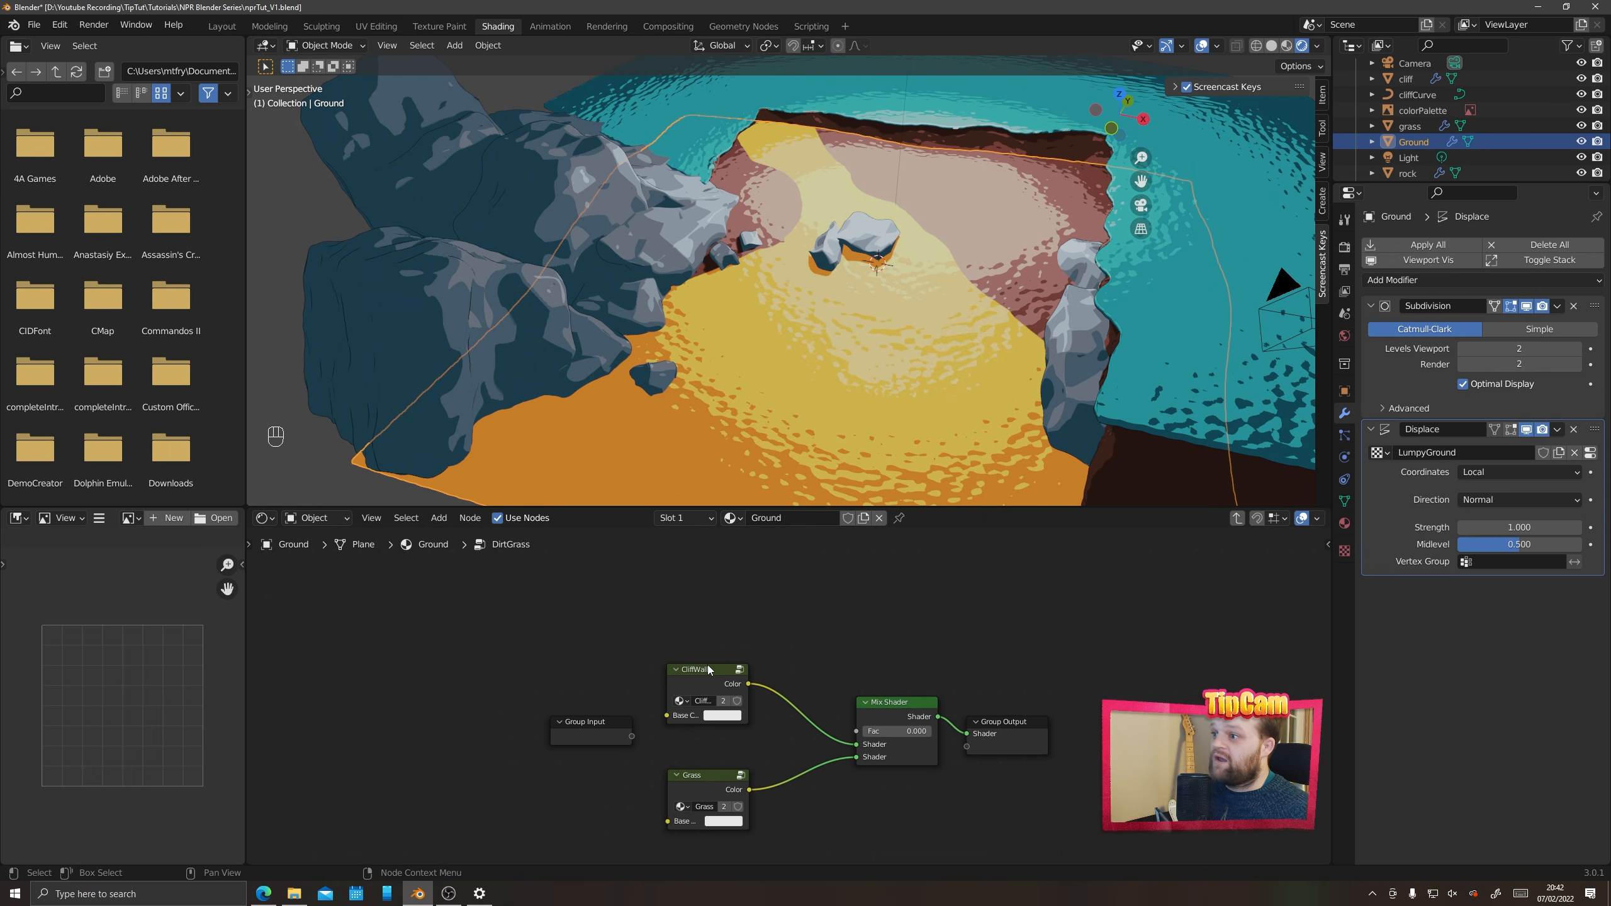
{"action": "left_click_drag", "start_coordinate": [724, 683], "coordinate": [715, 674]}
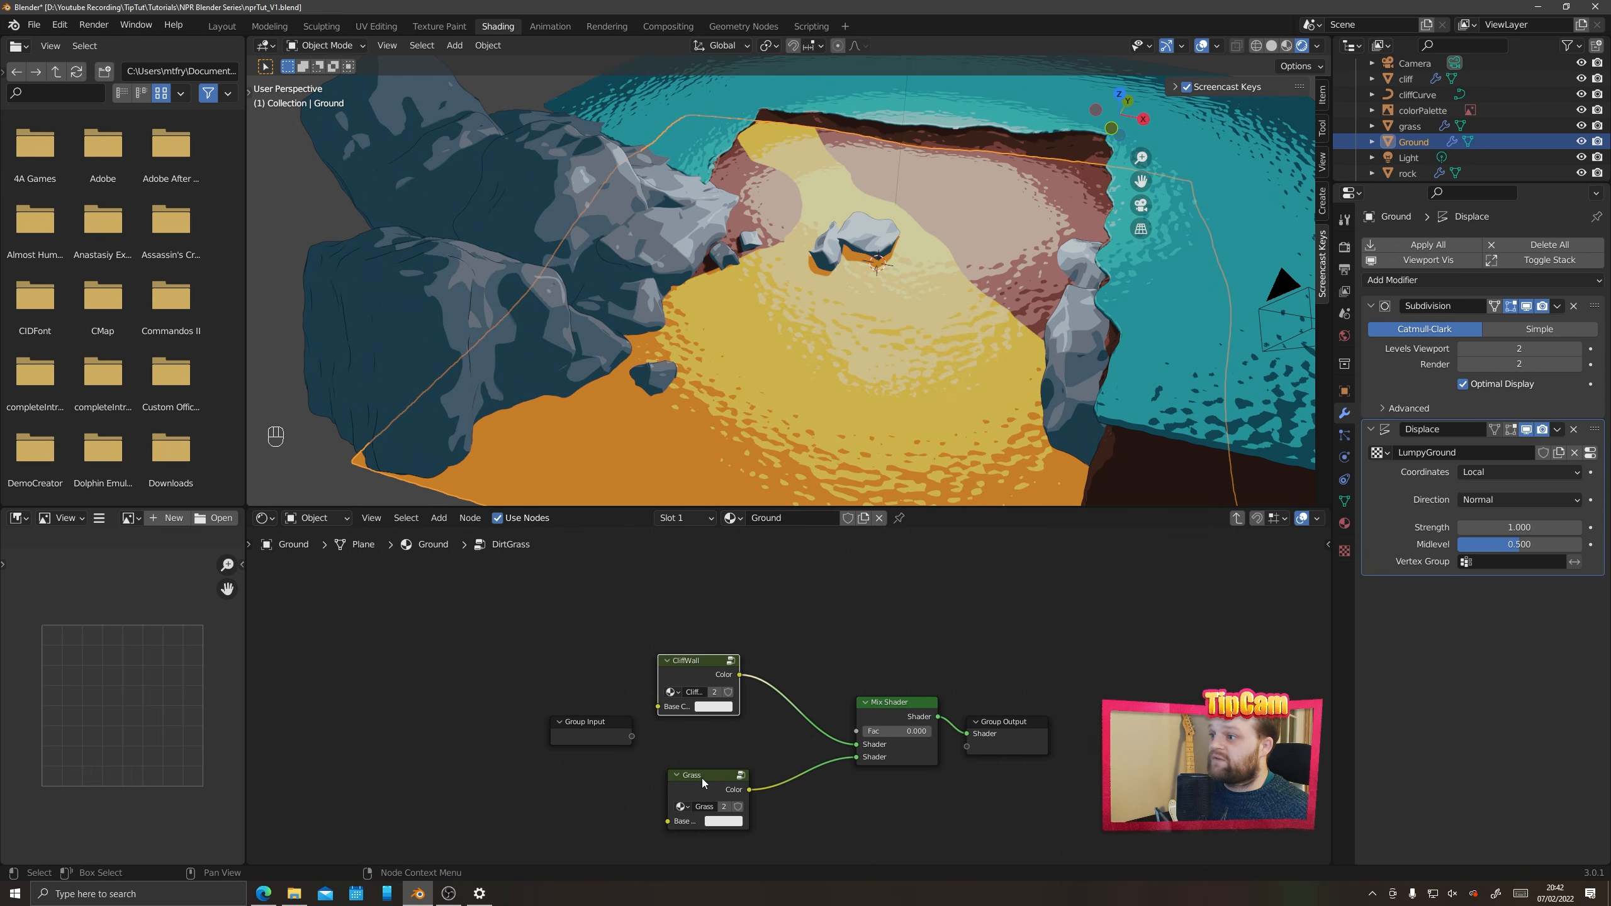
{"action": "left_click_drag", "start_coordinate": [703, 781], "coordinate": [701, 776]}
Add an Image Texture node inside the DirtGrass group and connect its Color output to the Mix Shader's Fac input
{"action": "middle_click_drag", "start_coordinate": [800, 665], "coordinate": [811, 727]}
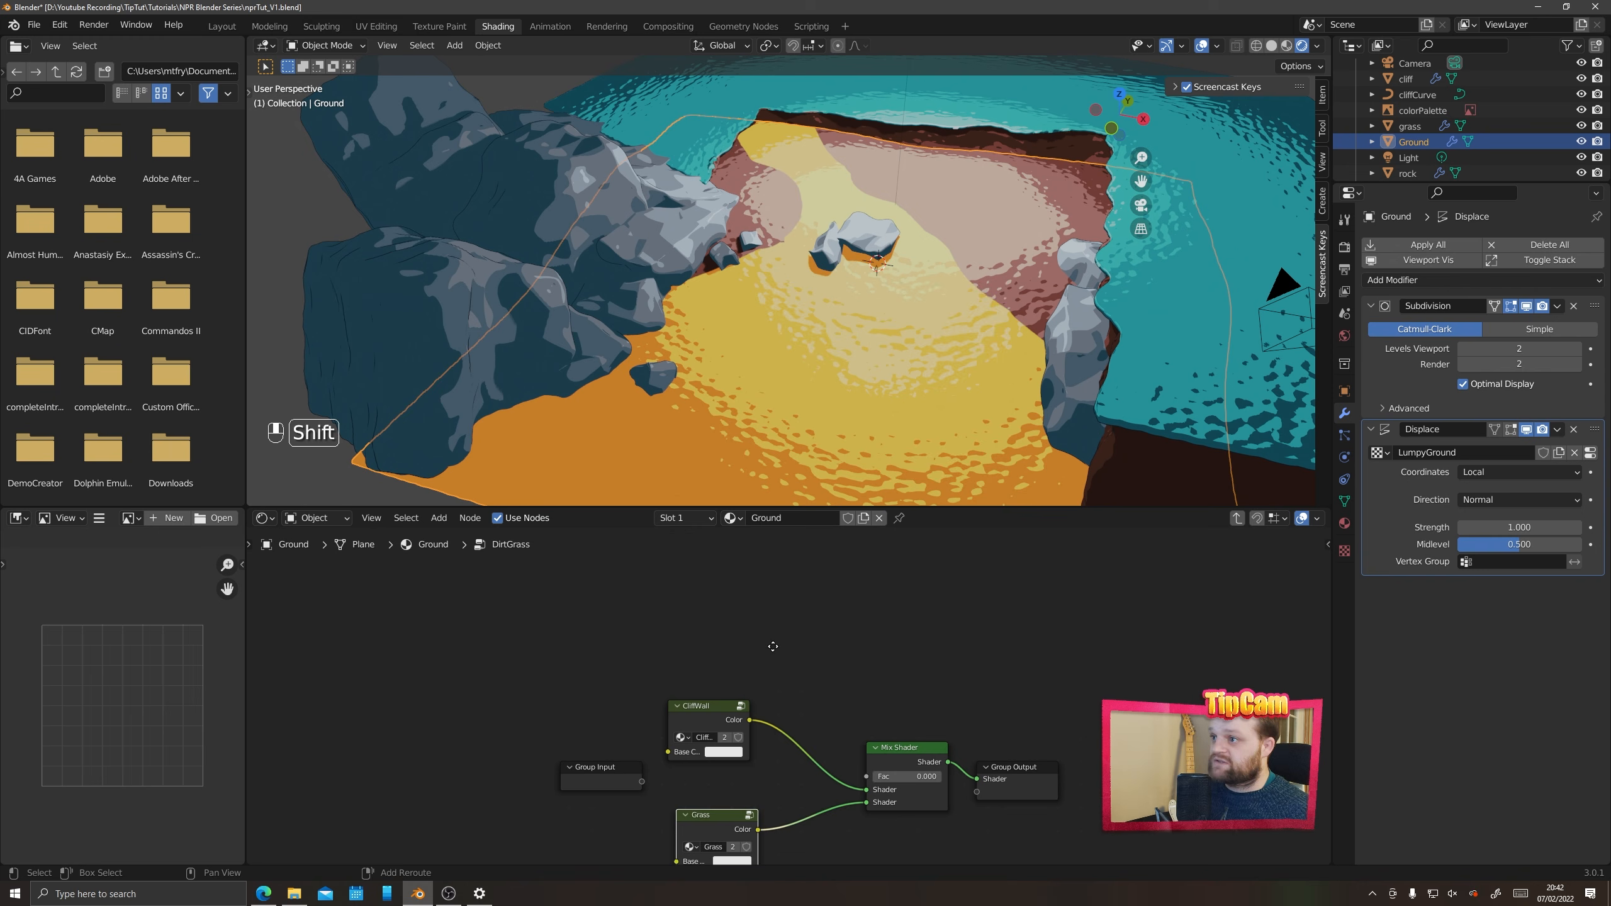
{"action": "key", "text": "shift+a"}
{"action": "left_click", "coordinate": [797, 573]}
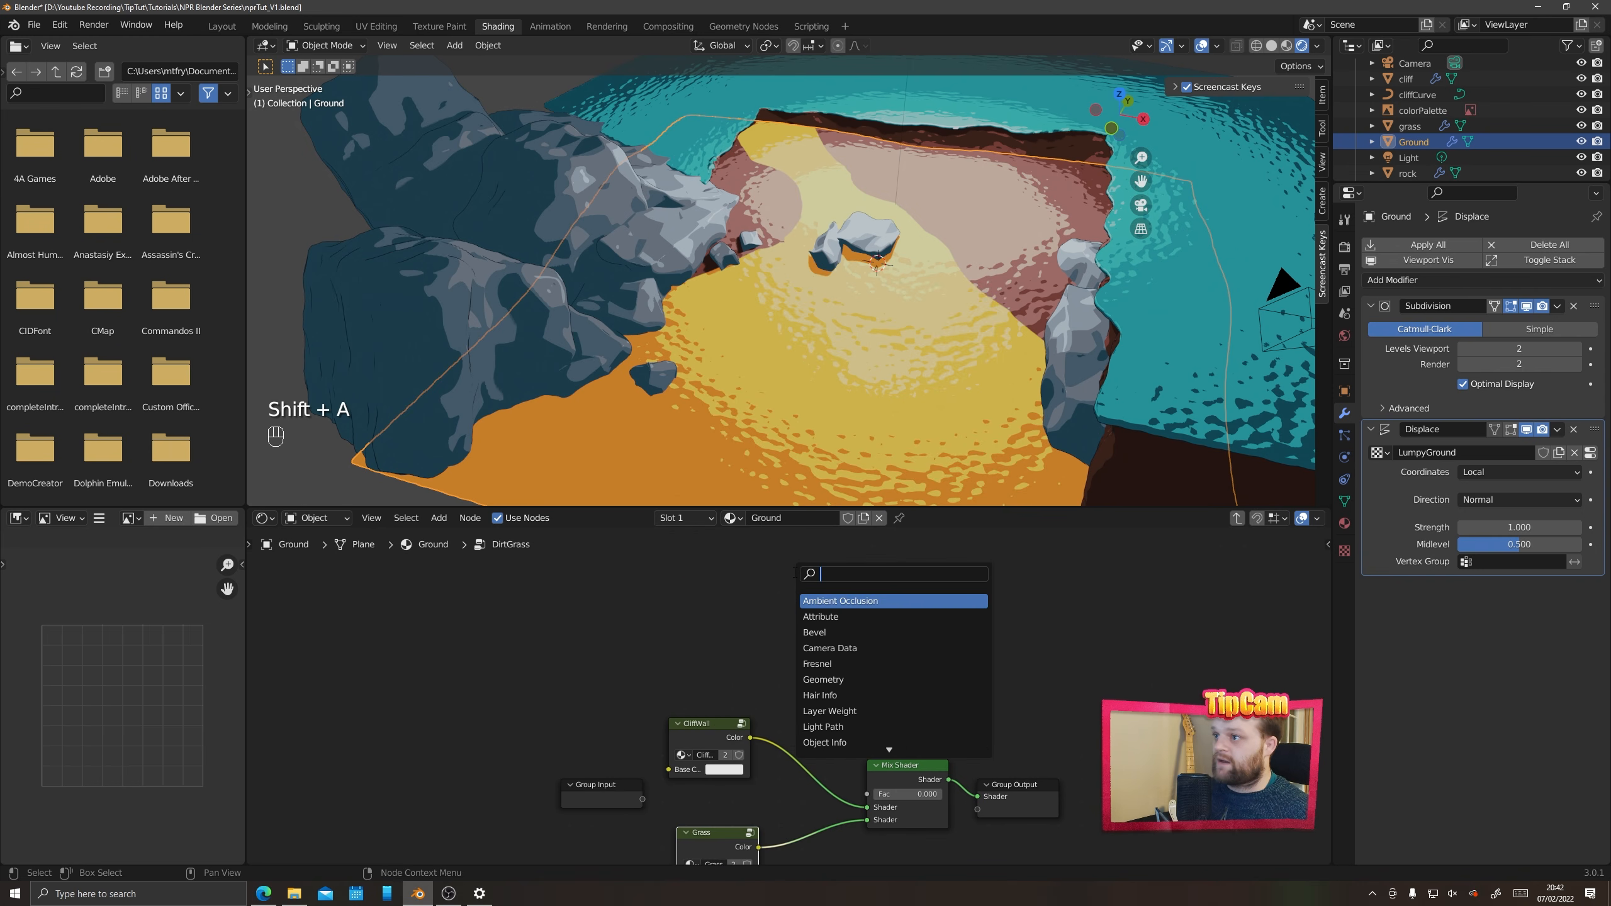
{"action": "type", "text": "image"}
{"action": "key", "text": "Return"}
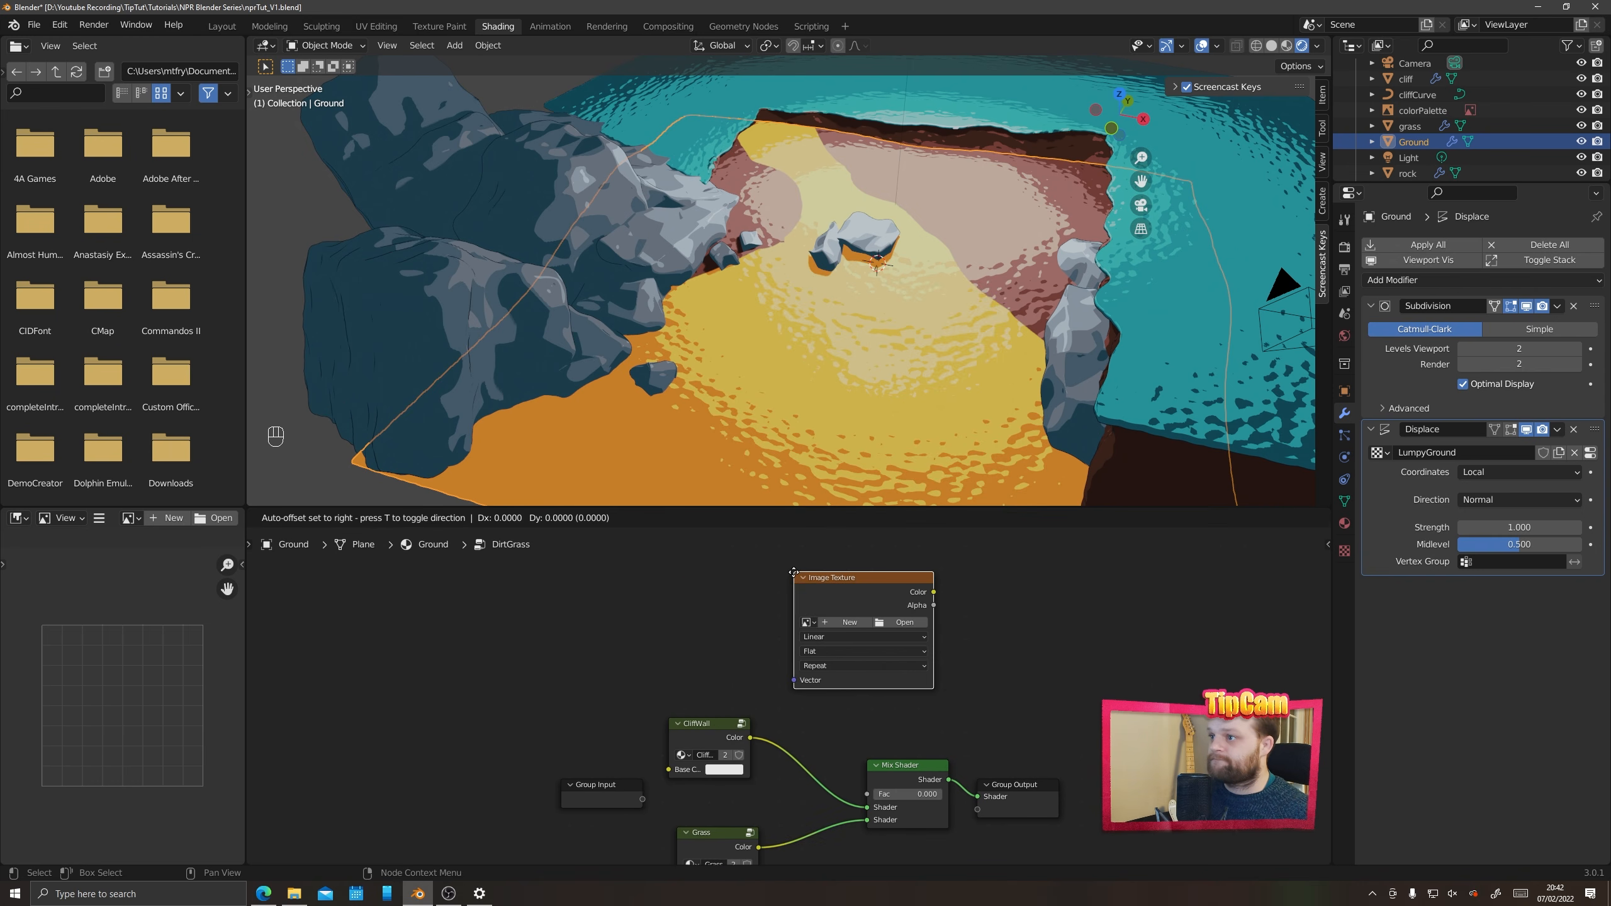
{"action": "left_click", "coordinate": [872, 592]}
{"action": "left_click_drag", "start_coordinate": [894, 592], "coordinate": [866, 805]}
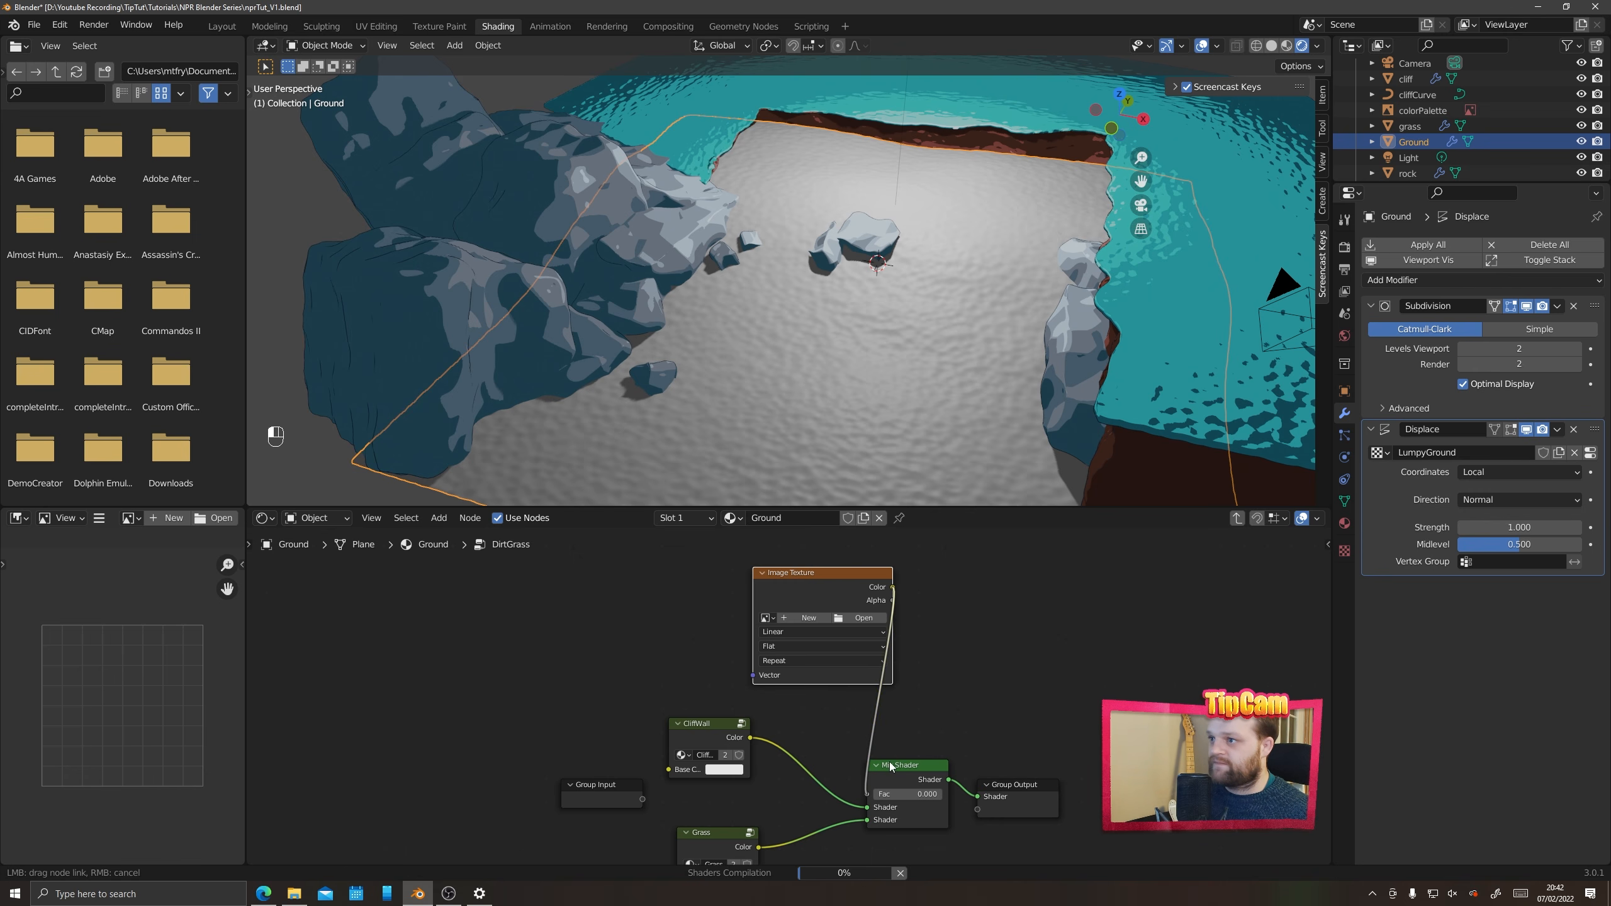
Space out the Mix Shader, Group Output and Image Texture nodes inside the DirtGrass group
{"action": "left_click_drag", "start_coordinate": [890, 767], "coordinate": [942, 679]}
{"action": "left_click_drag", "start_coordinate": [996, 782], "coordinate": [1066, 624]}
{"action": "left_click_drag", "start_coordinate": [951, 676], "coordinate": [968, 661]}
{"action": "left_click_drag", "start_coordinate": [790, 564], "coordinate": [750, 547]}
Create a new 2048 px image named DirtGrassMix in the DirtGrass group's Image Texture node
{"action": "left_click", "coordinate": [745, 599]}
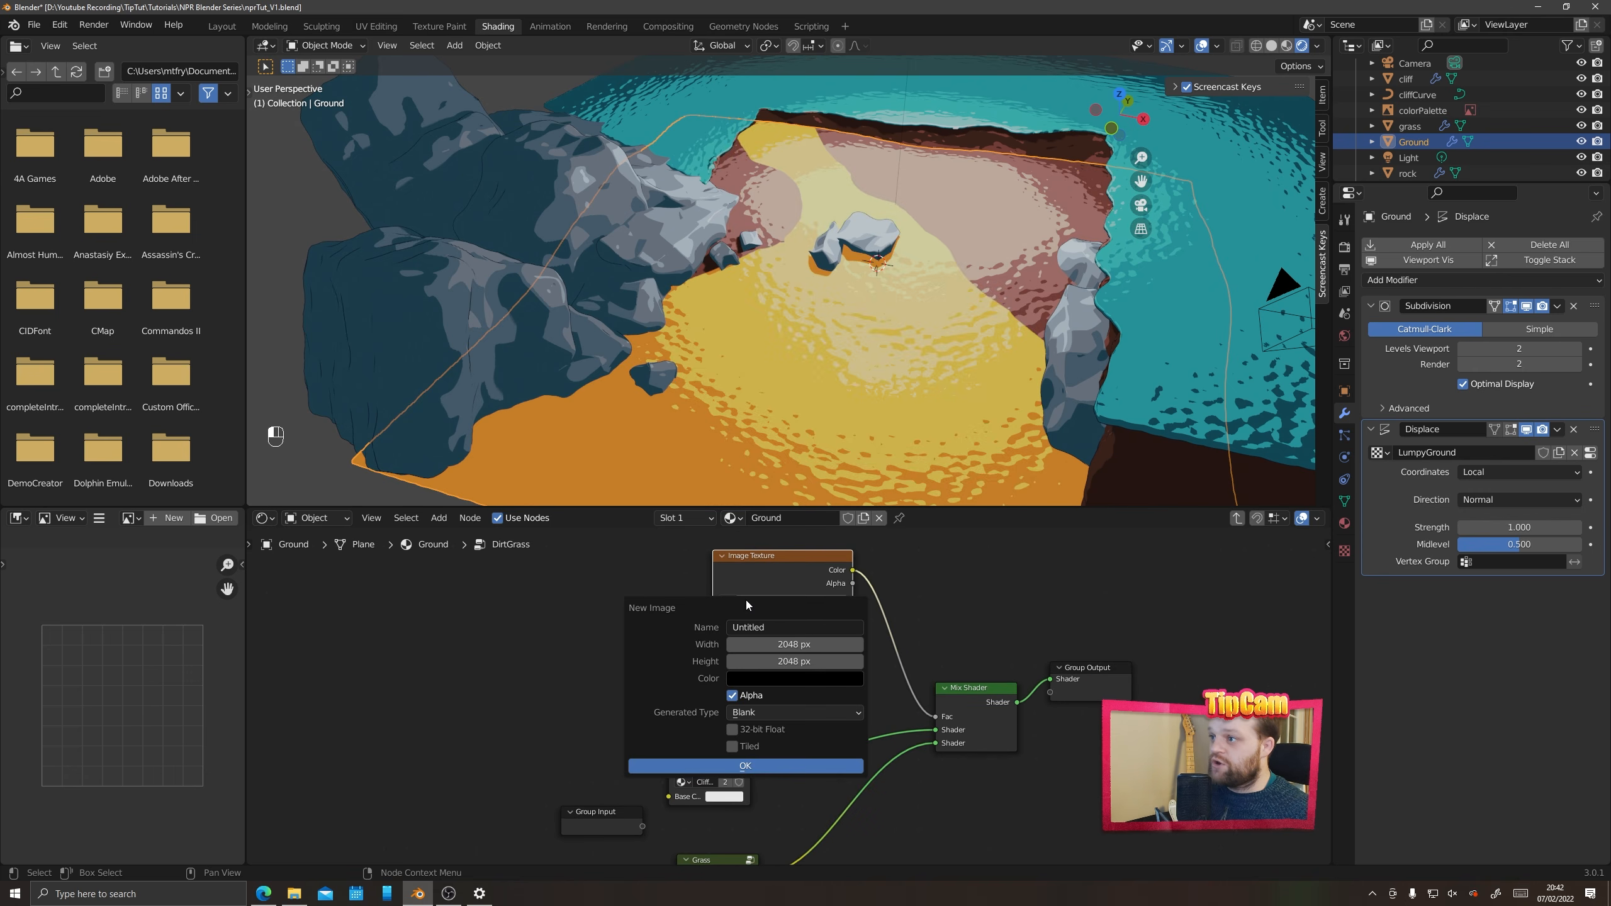
{"action": "left_click", "coordinate": [749, 628]}
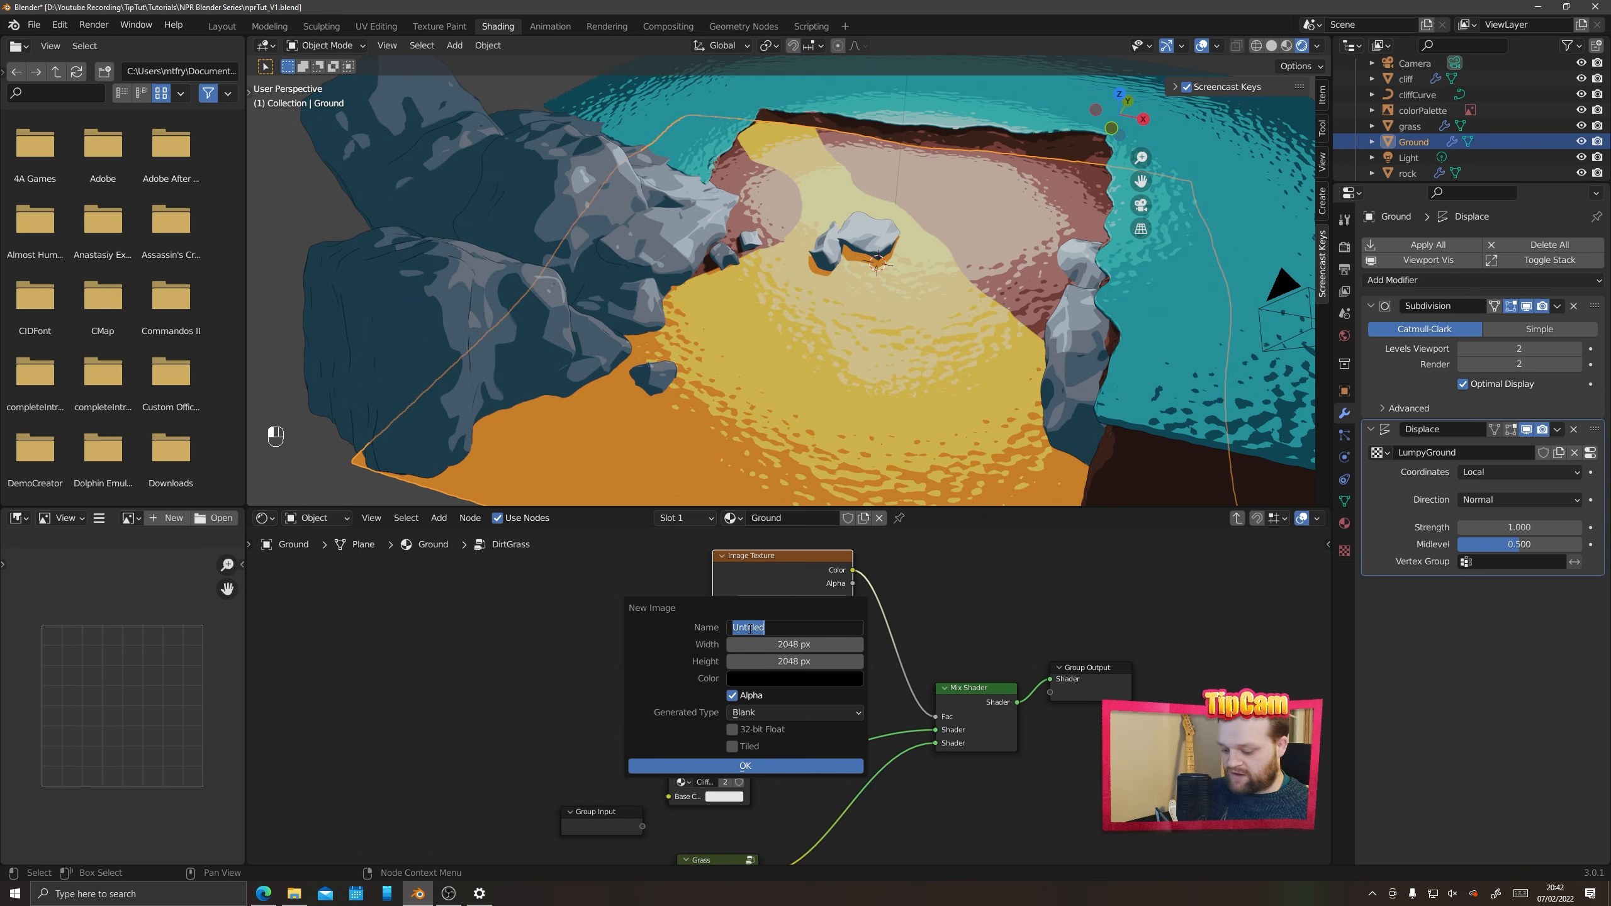
{"action": "type", "text": "DirtGr"}
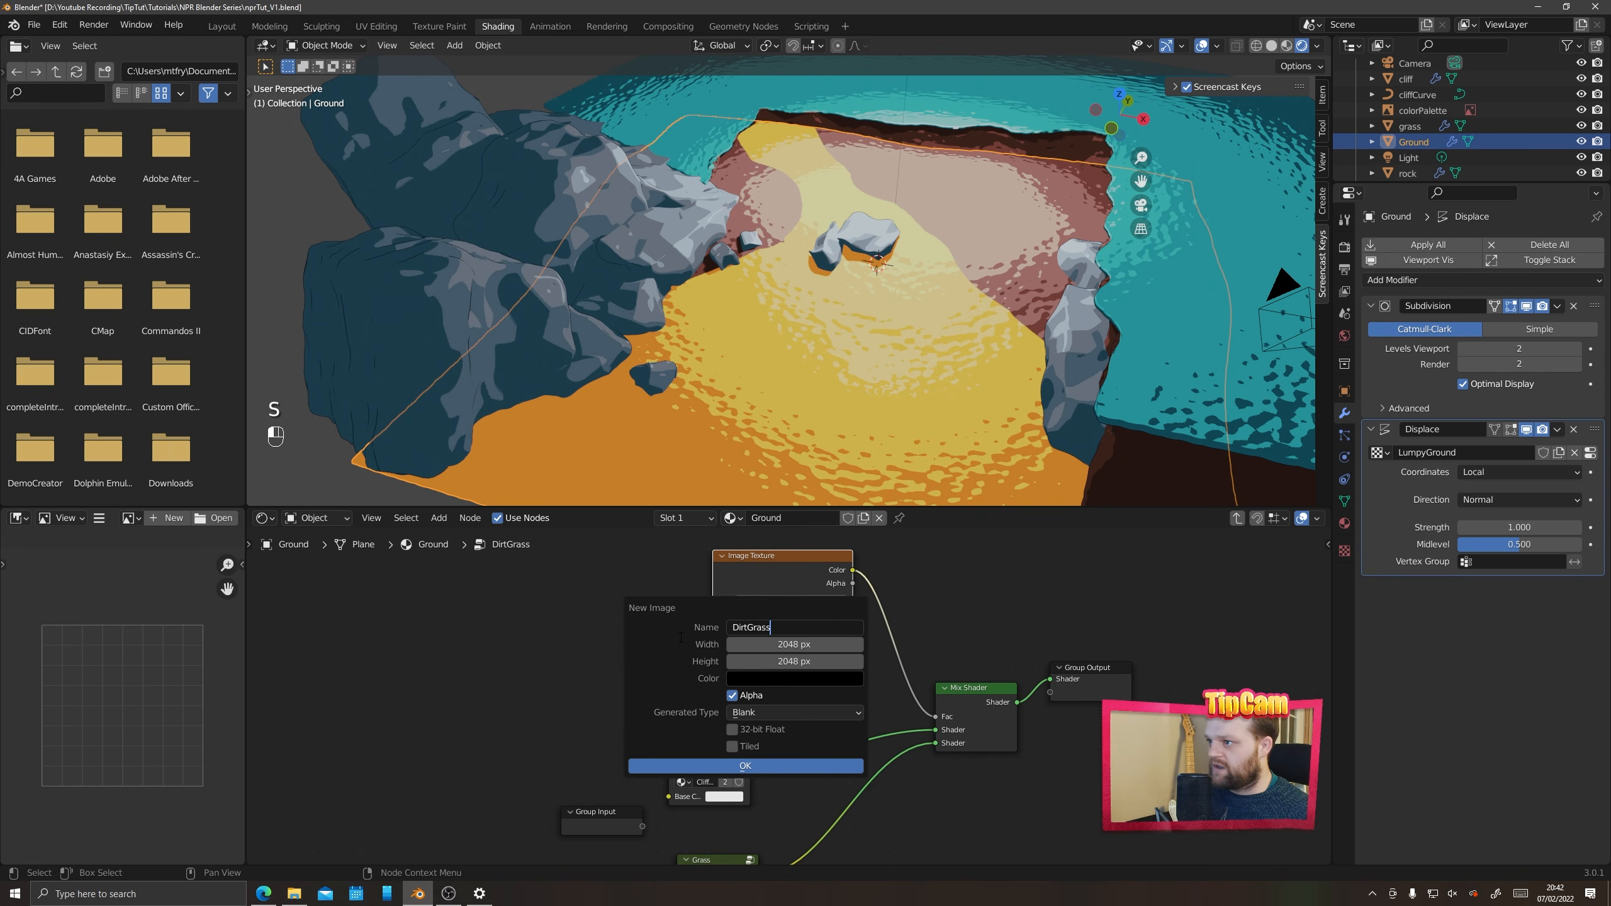
{"action": "type", "text": "assMix"}
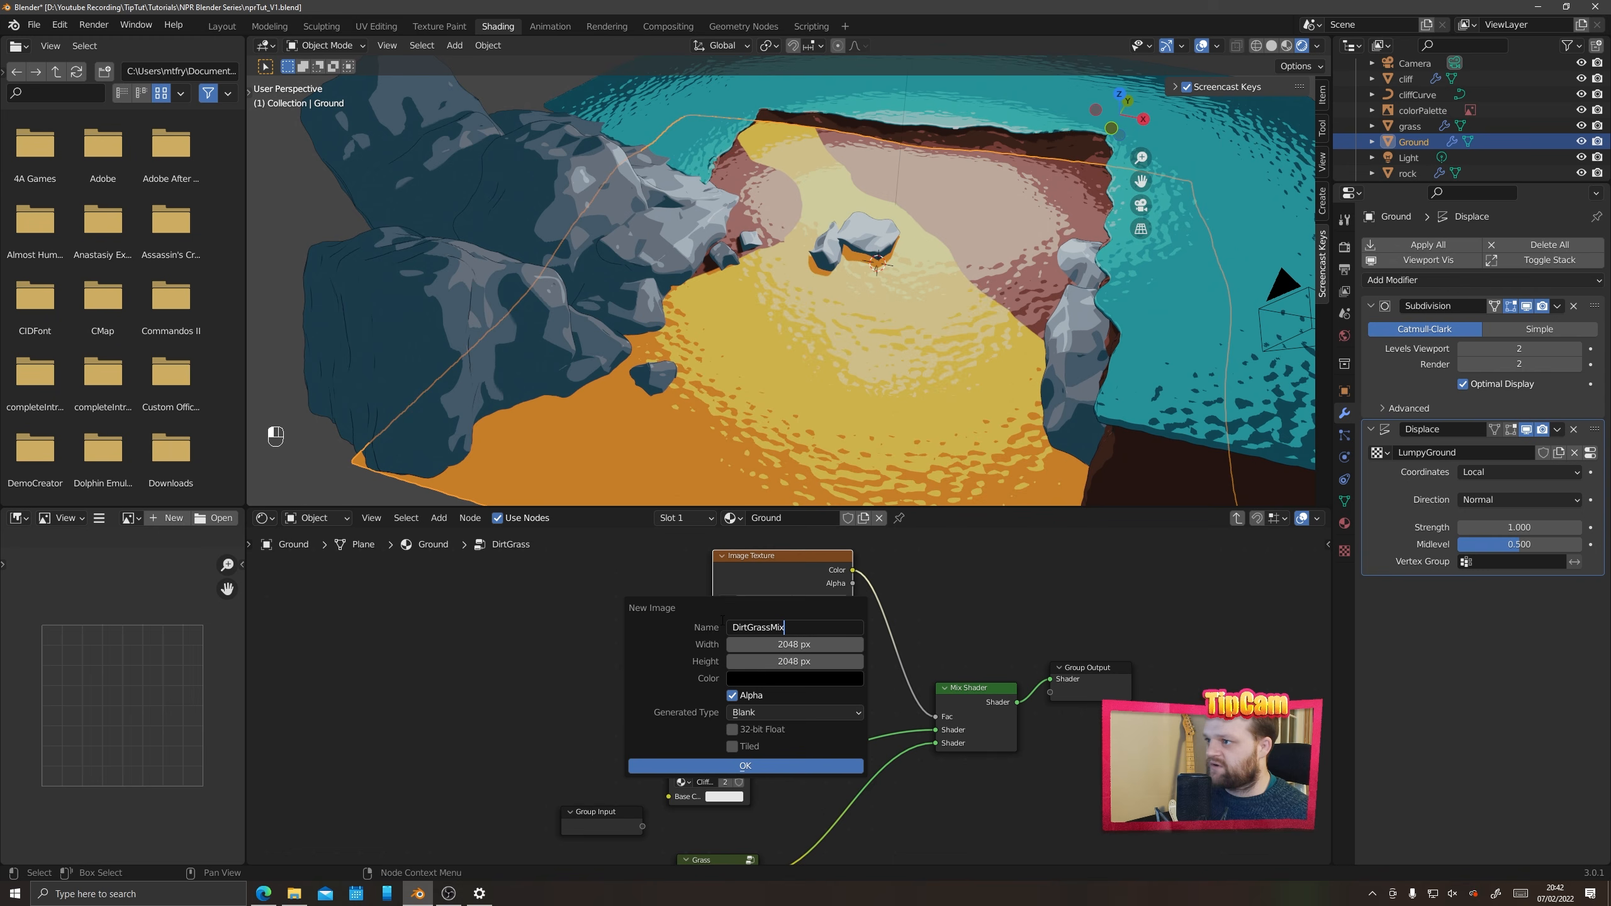
{"action": "left_click", "coordinate": [718, 766]}
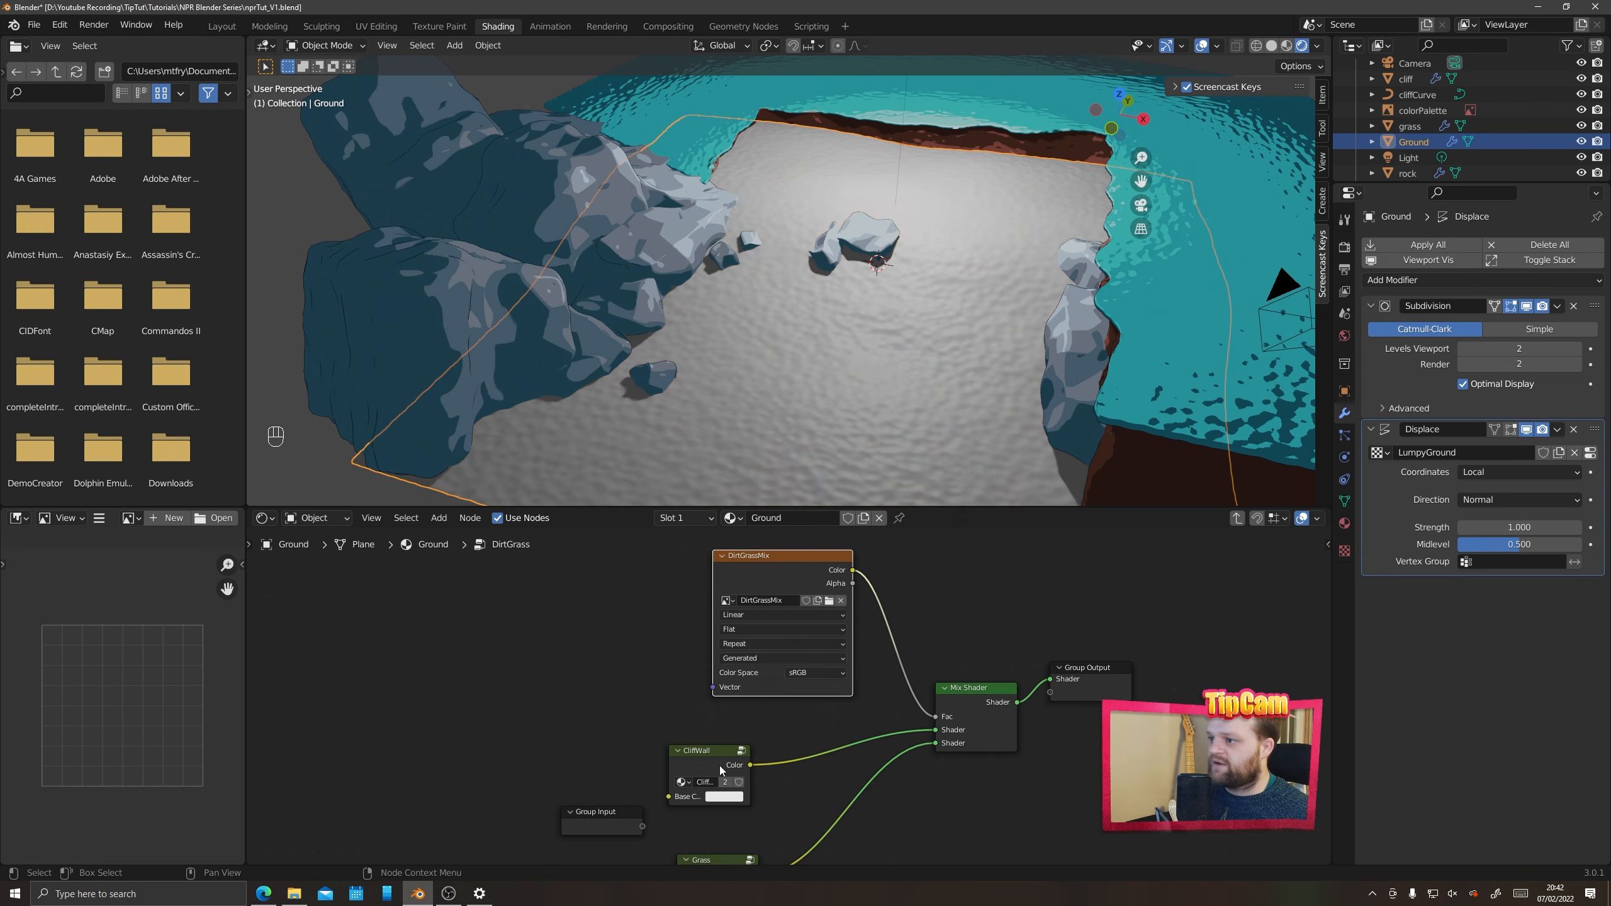
In the Texture Paint workspace, paint the DirtGrassMix mask white over the ground's far corner by the back cliff edge and the patch beside the large rocks
{"action": "left_click", "coordinate": [440, 26]}
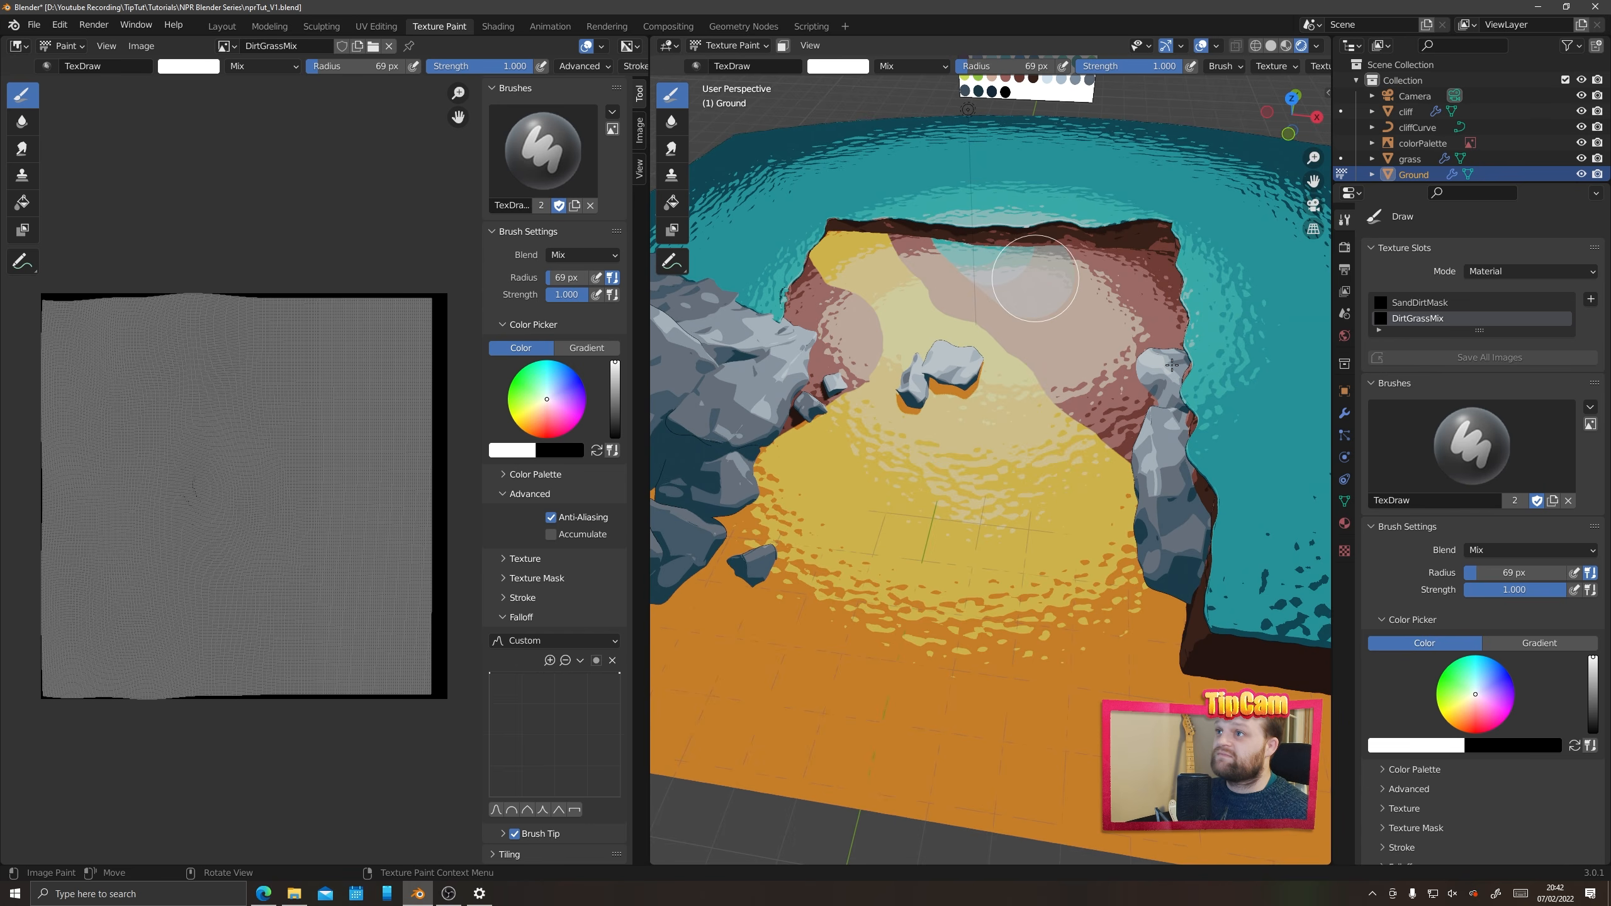
{"action": "mouse_move", "coordinate": [1172, 365]}
{"action": "left_mouse_down"}
{"action": "mouse_move", "coordinate": [1145, 287]}
{"action": "mouse_move", "coordinate": [971, 221]}
{"action": "left_mouse_up"}
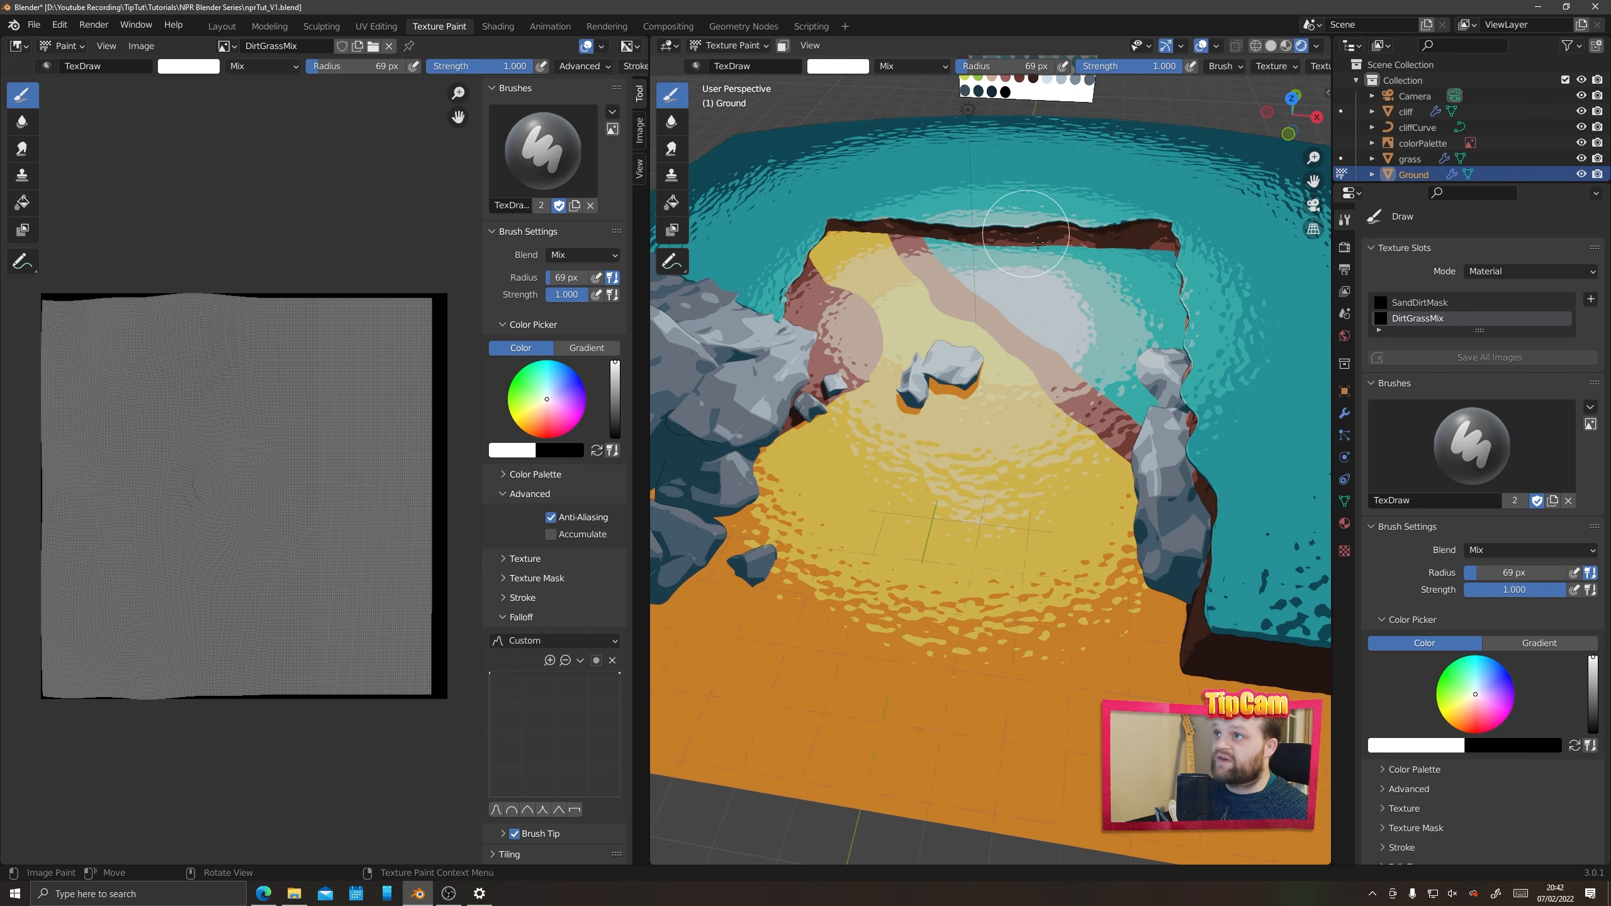
{"action": "mouse_move", "coordinate": [843, 325]}
{"action": "left_mouse_down"}
{"action": "mouse_move", "coordinate": [750, 327]}
{"action": "mouse_move", "coordinate": [817, 347]}
{"action": "left_mouse_up"}
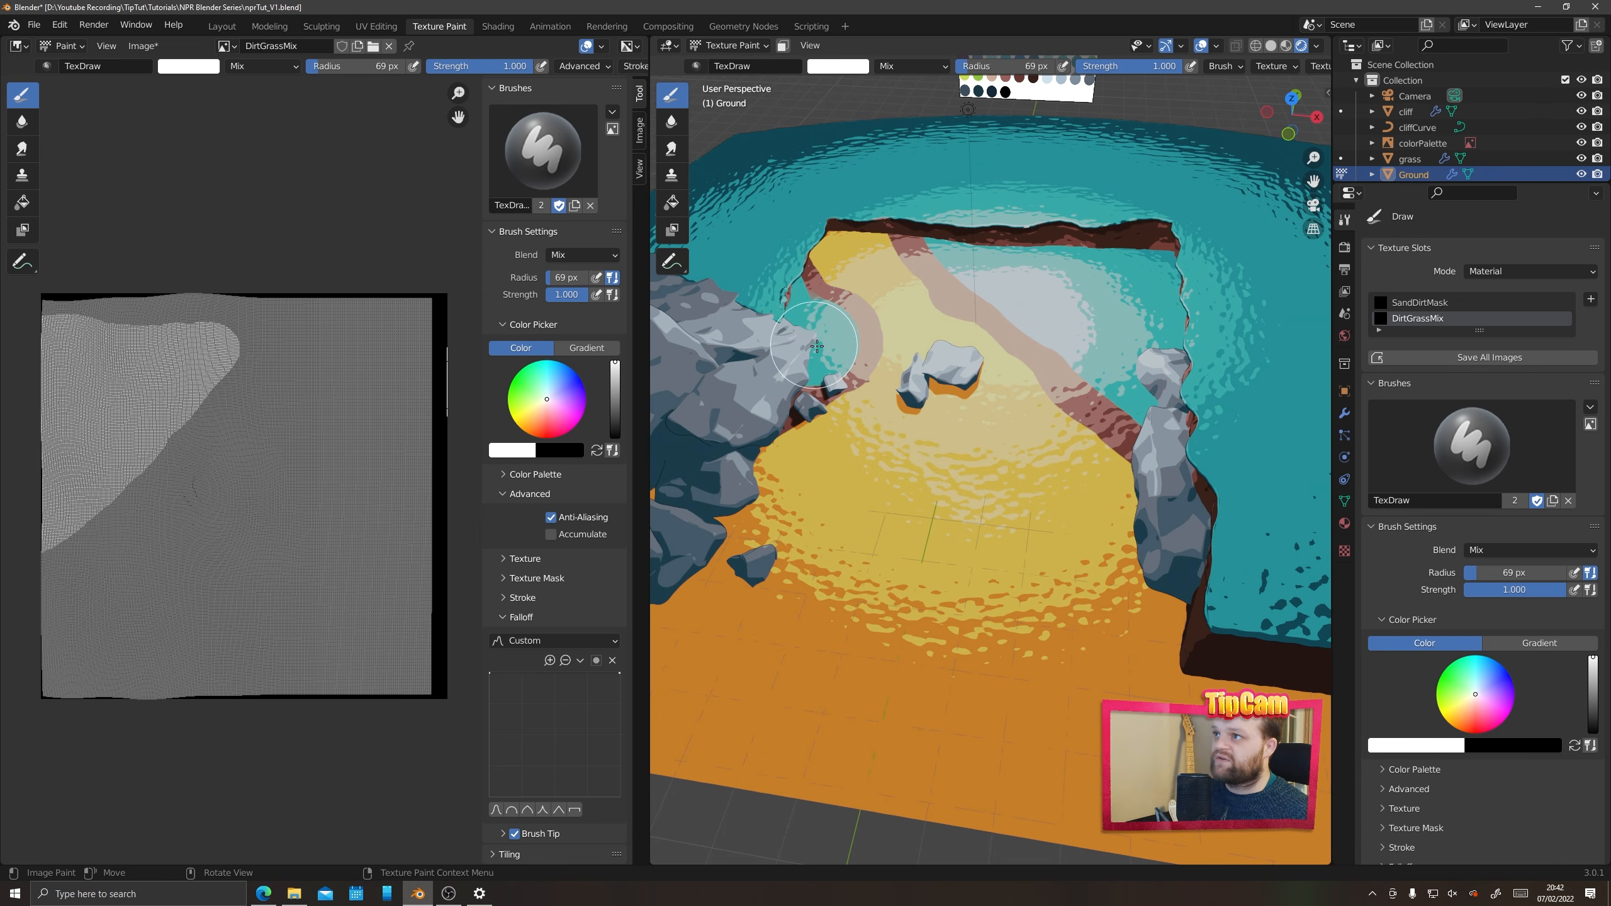
{"action": "left_click", "coordinate": [732, 275]}
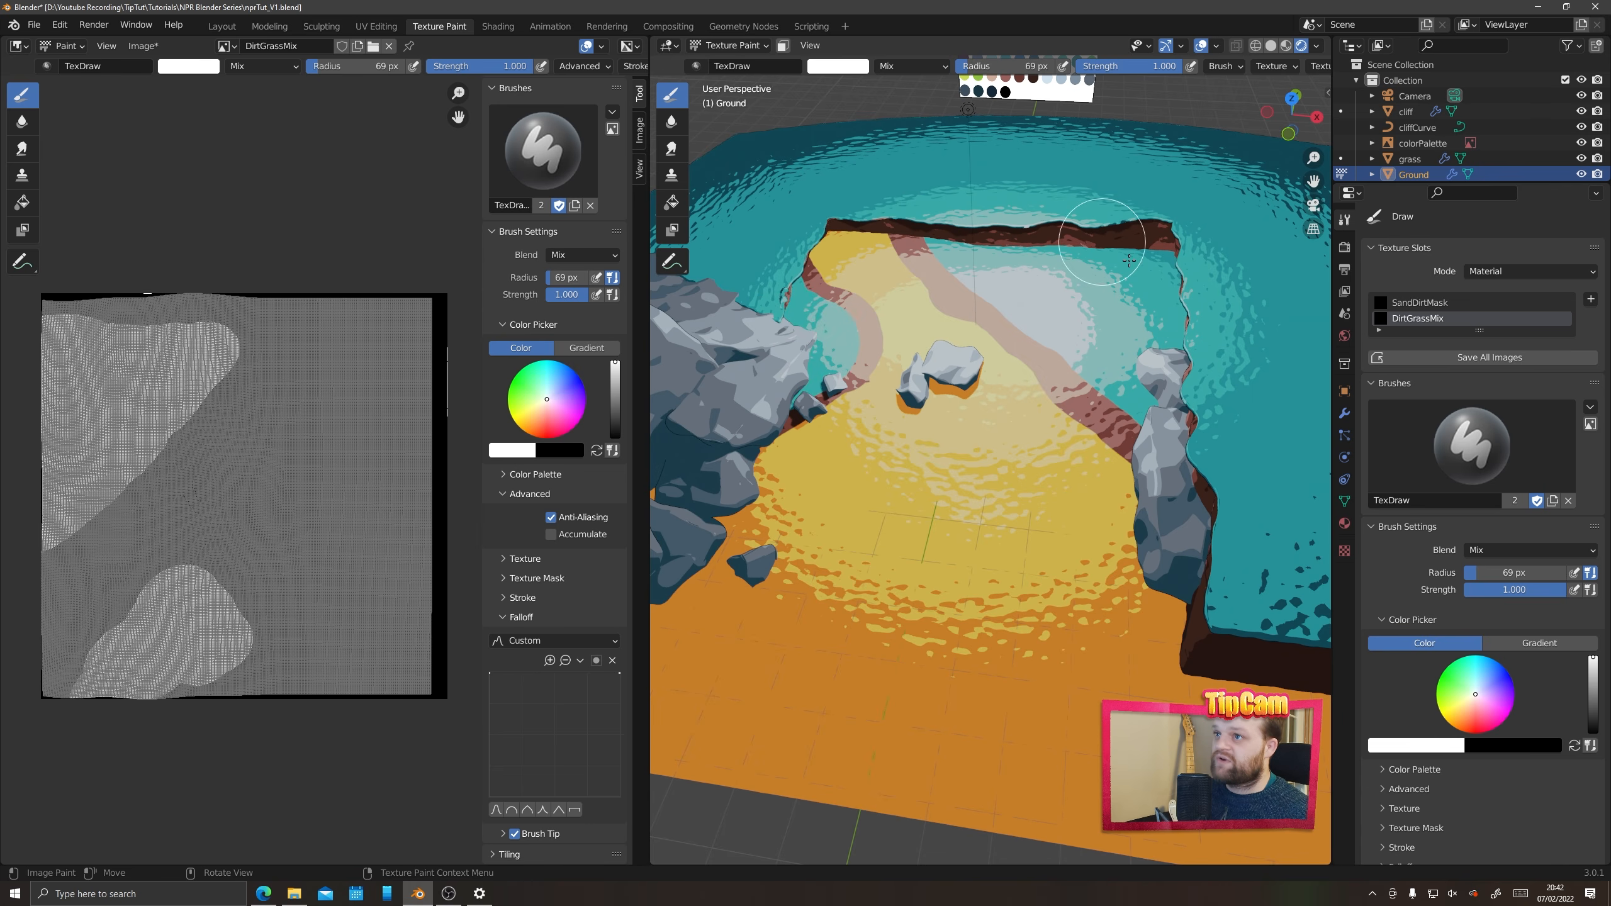
{"action": "scroll", "coordinate": [952, 523], "scroll_direction": "down", "scroll_amount": 4}
{"action": "middle_click_drag", "start_coordinate": [926, 466], "coordinate": [945, 496]}
{"action": "scroll", "coordinate": [964, 522], "scroll_direction": "up", "scroll_amount": 4}
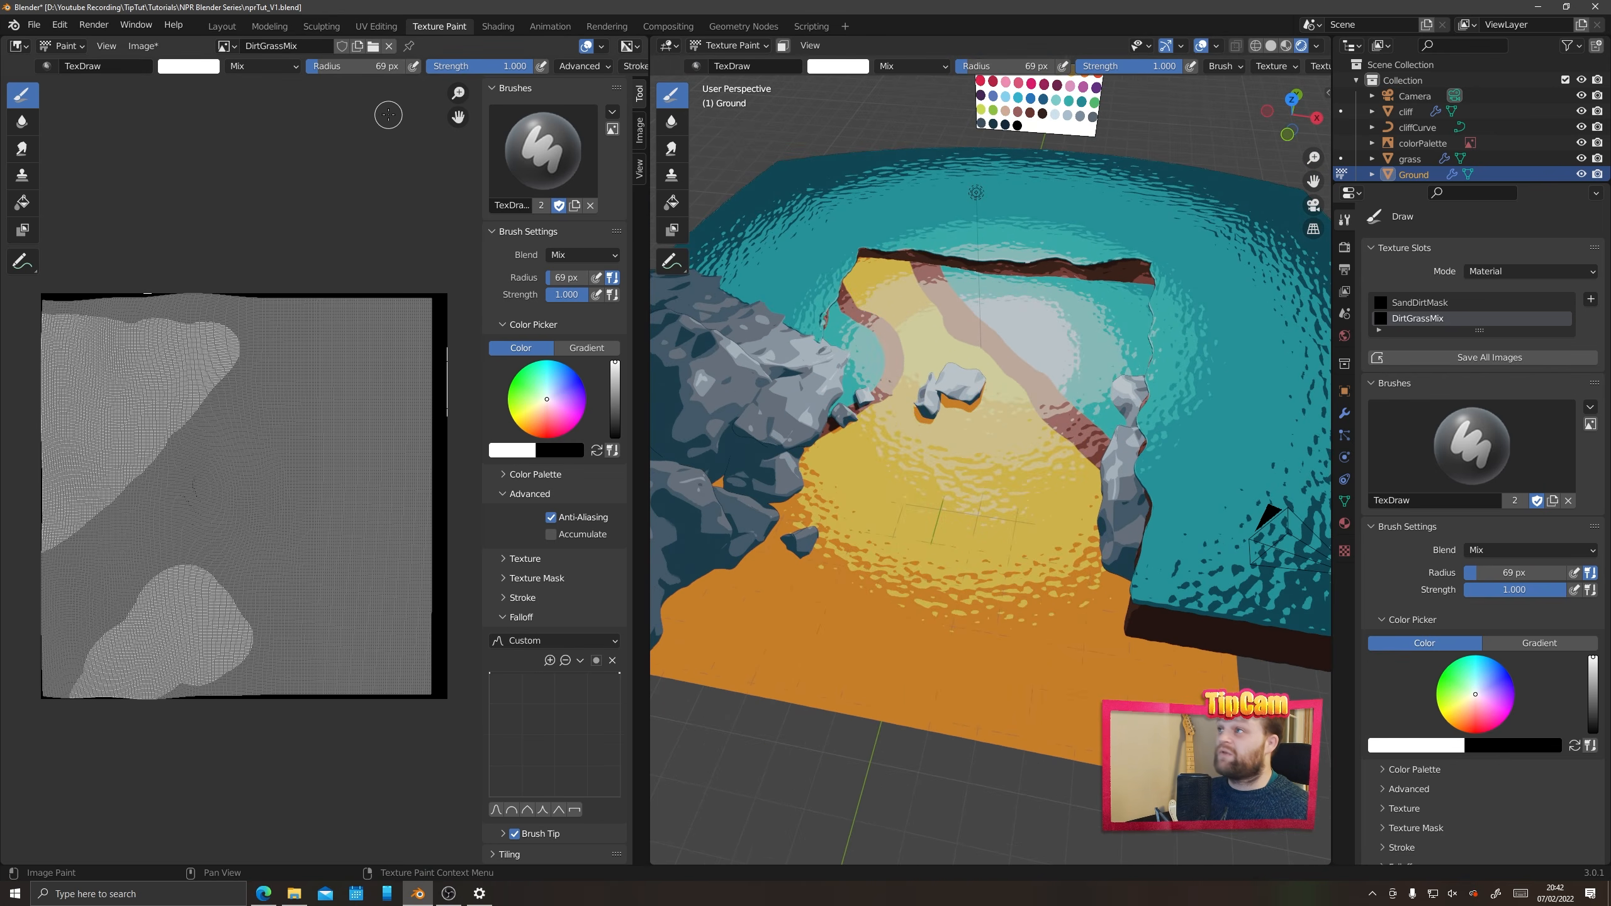
View the painted ground with rendered shading in the Layout workspace
{"action": "left_click", "coordinate": [208, 31]}
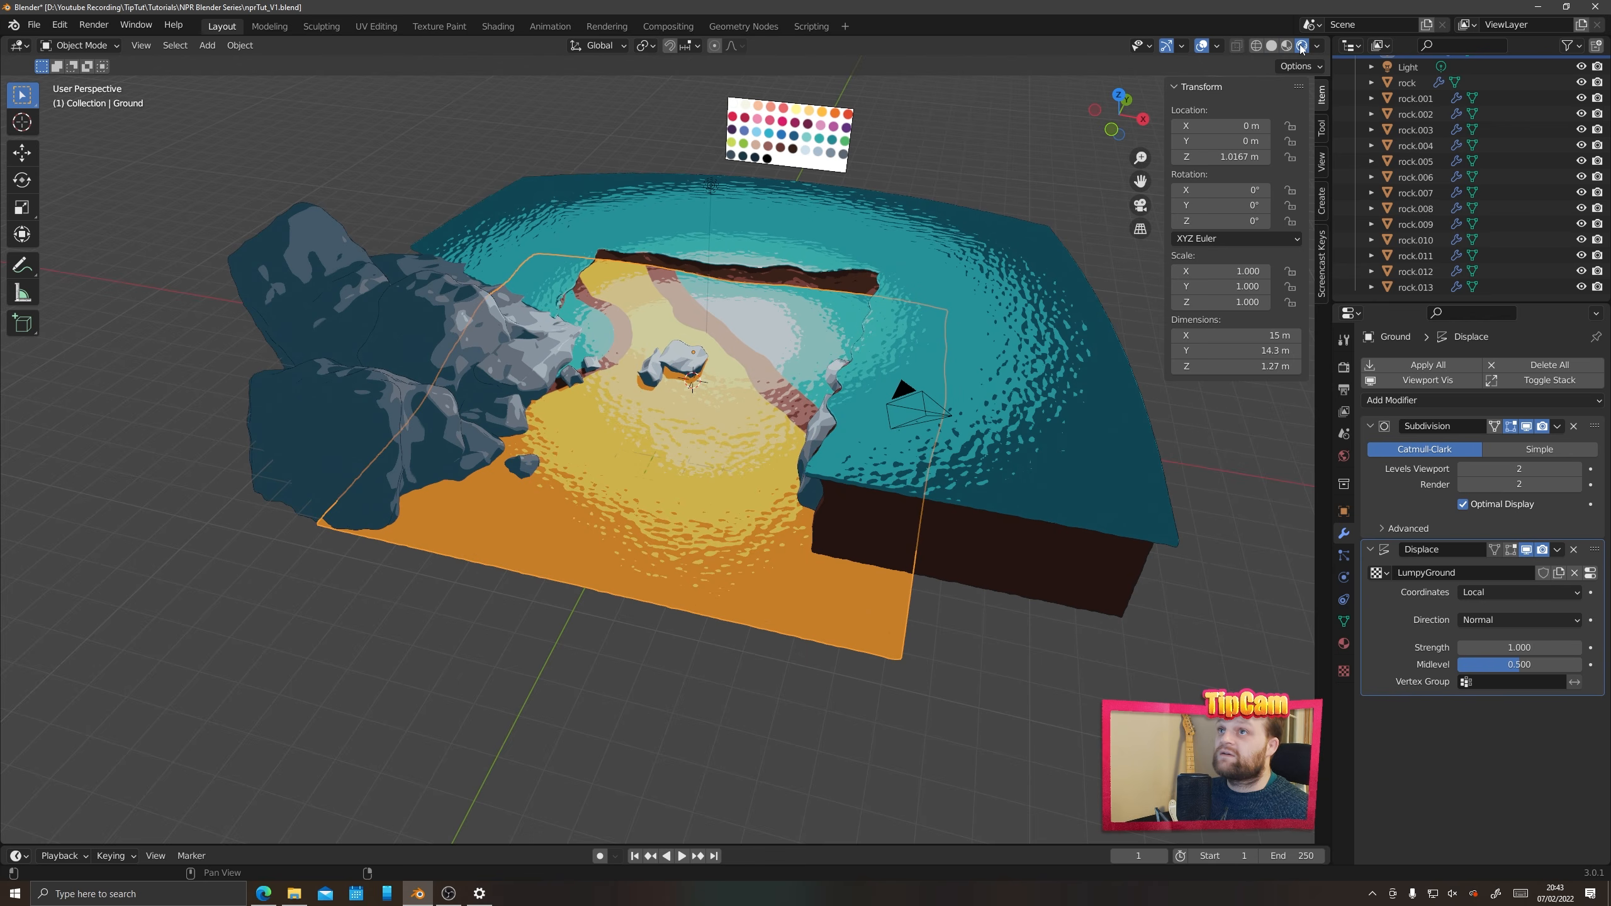
{"action": "left_click", "coordinate": [1302, 46]}
{"action": "middle_click_drag", "start_coordinate": [564, 270], "coordinate": [627, 343], "text": "shift"}
From the Texture Paint workspace, save the mask image as DirtGrassMix.png in the assets folder
{"action": "left_click", "coordinate": [427, 28]}
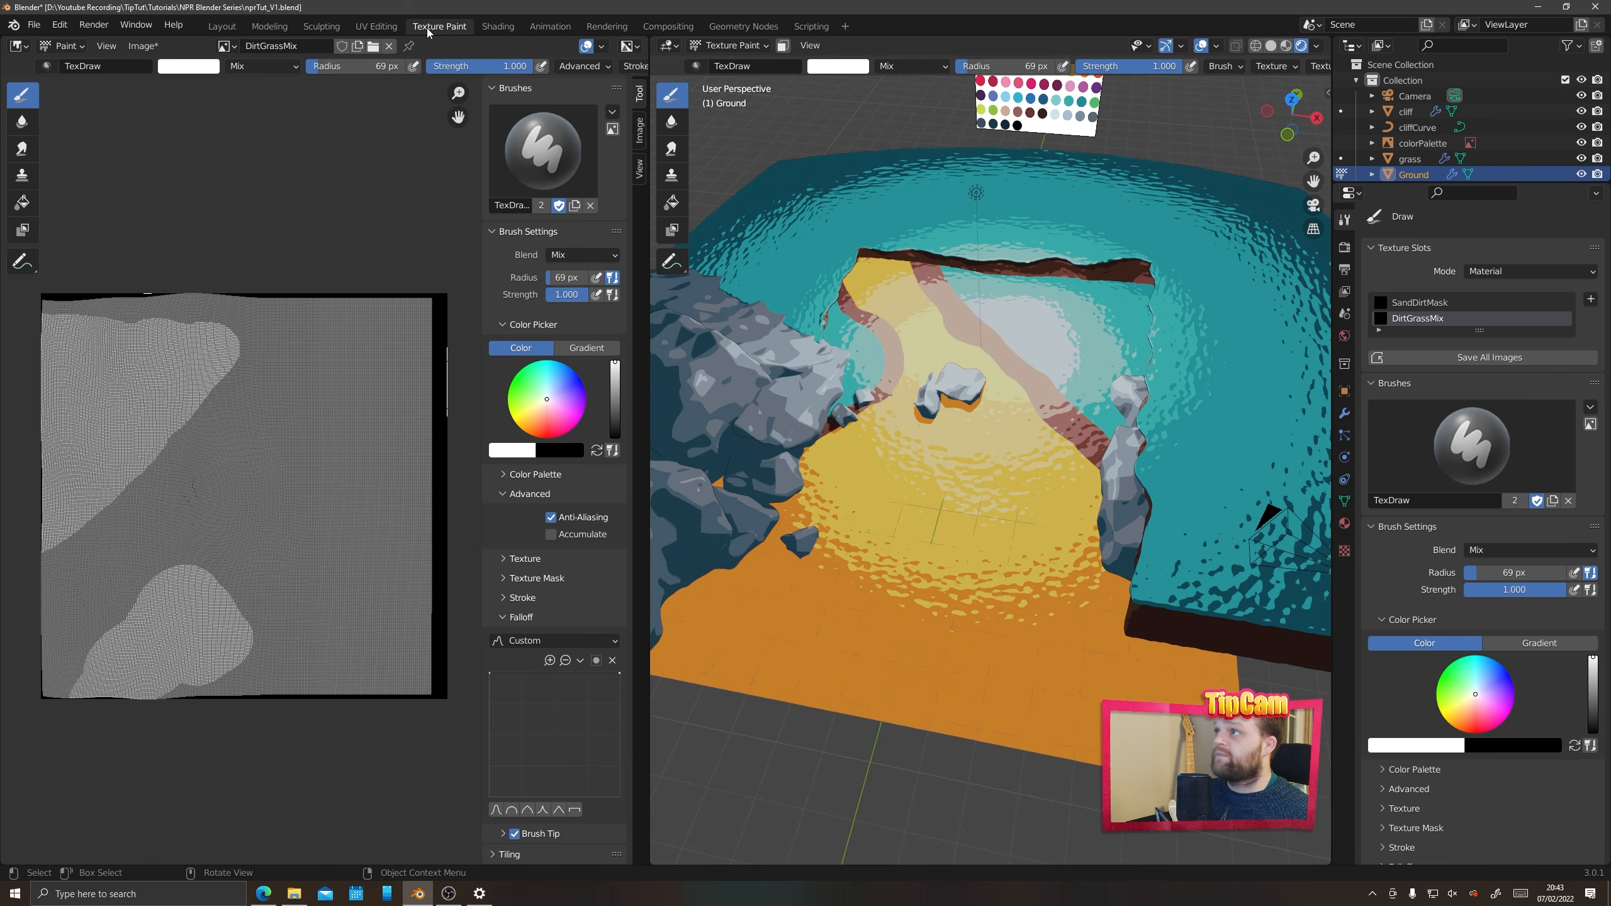
{"action": "left_click", "coordinate": [143, 46]}
{"action": "left_click", "coordinate": [158, 172]}
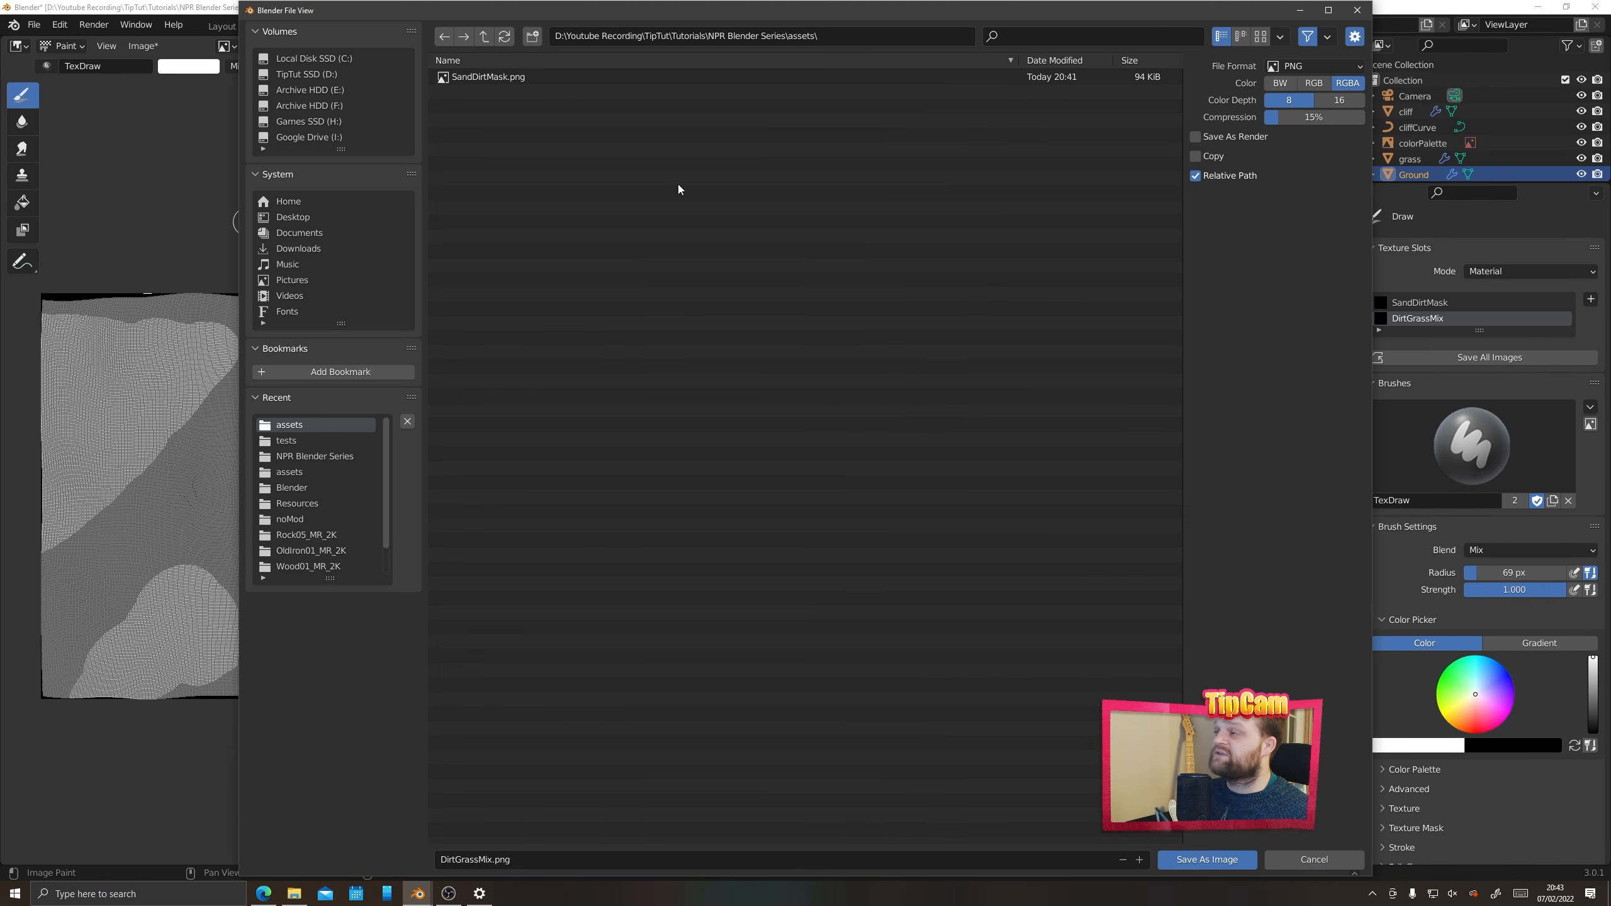
{"action": "left_click", "coordinate": [1192, 859]}
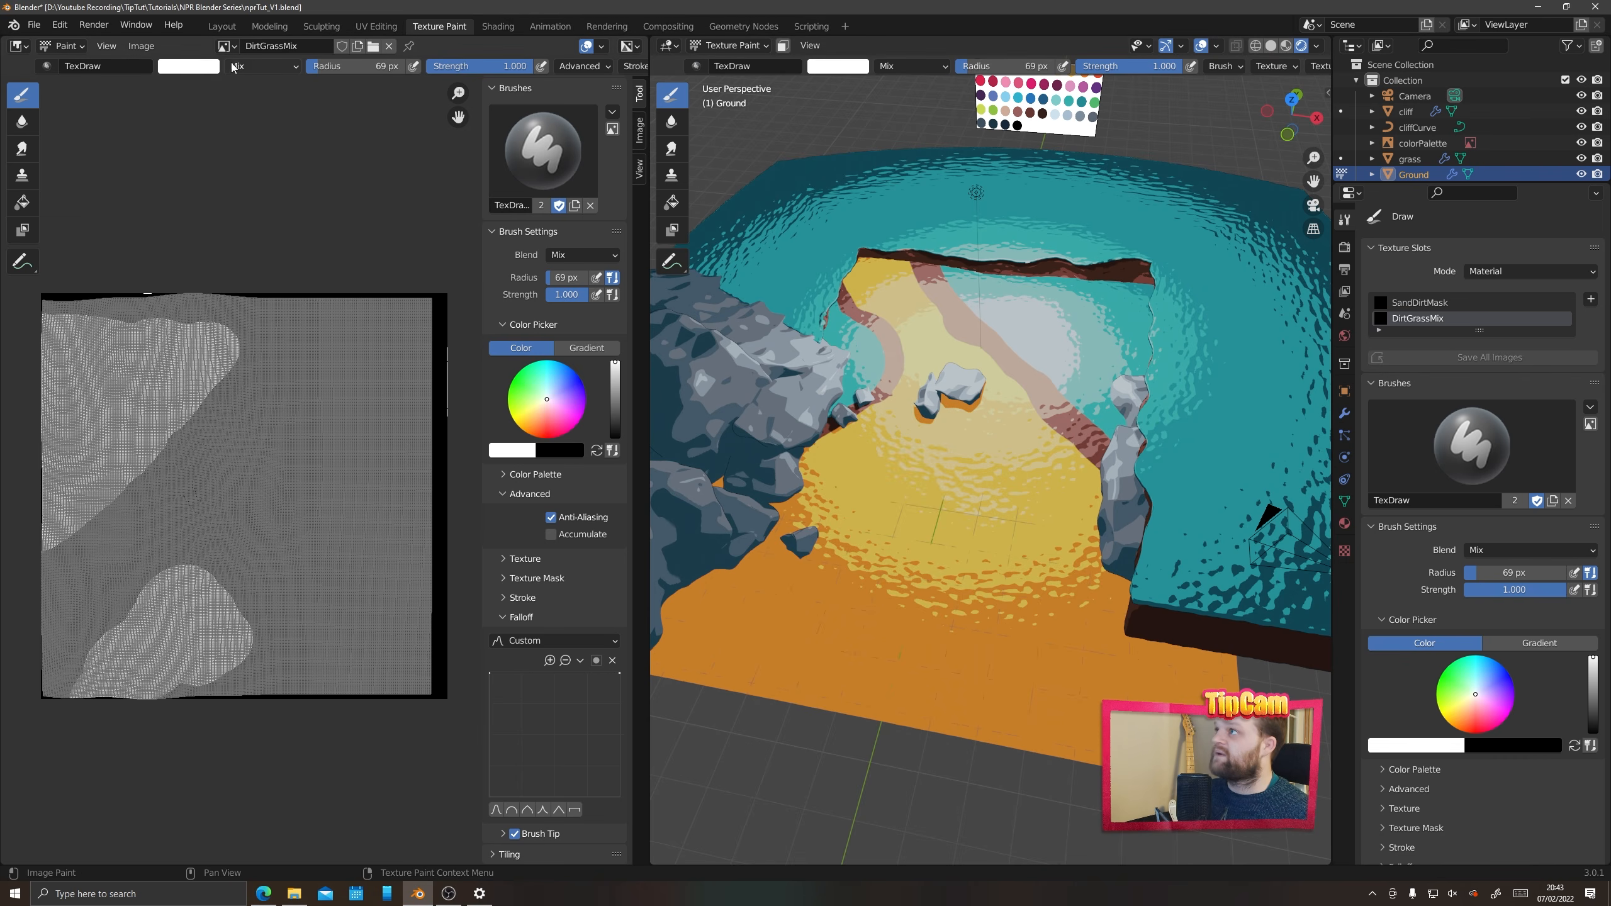
Return to the Layout workspace, select the point light above the scene and open its light data settings
{"action": "left_click", "coordinate": [222, 26]}
{"action": "scroll", "coordinate": [556, 616], "scroll_direction": "up", "scroll_amount": 4}
{"action": "middle_click_drag", "start_coordinate": [568, 676], "coordinate": [493, 592]}
{"action": "scroll", "coordinate": [735, 525], "scroll_direction": "down", "scroll_amount": 2}
{"action": "middle_click_drag", "start_coordinate": [735, 524], "coordinate": [720, 304]}
{"action": "left_click", "coordinate": [715, 280]}
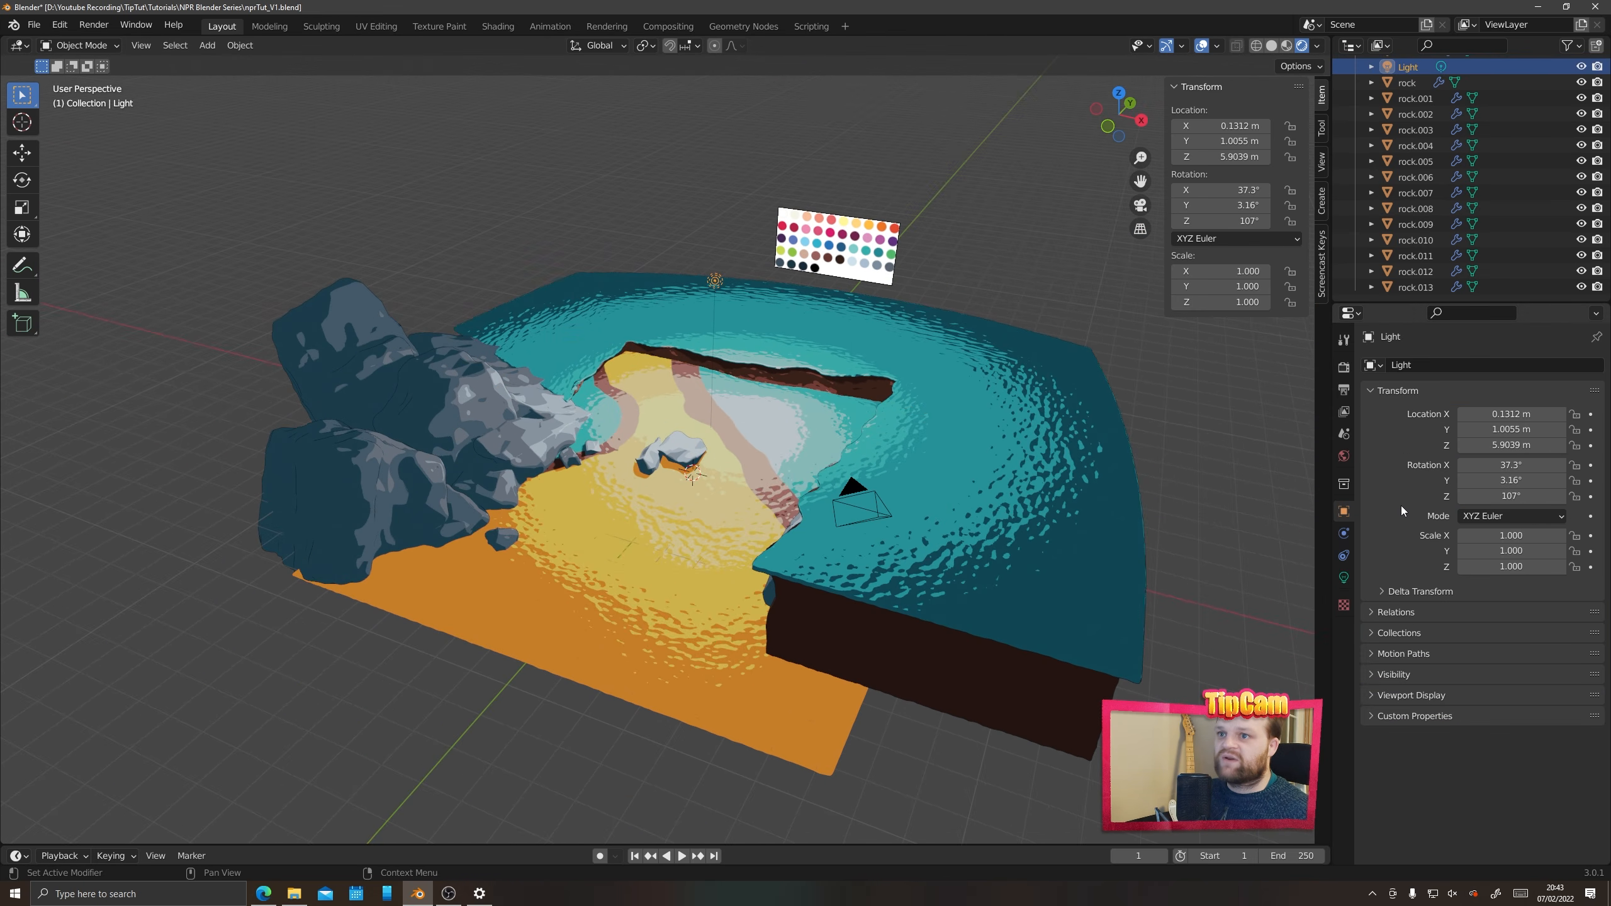
{"action": "left_click", "coordinate": [1343, 579]}
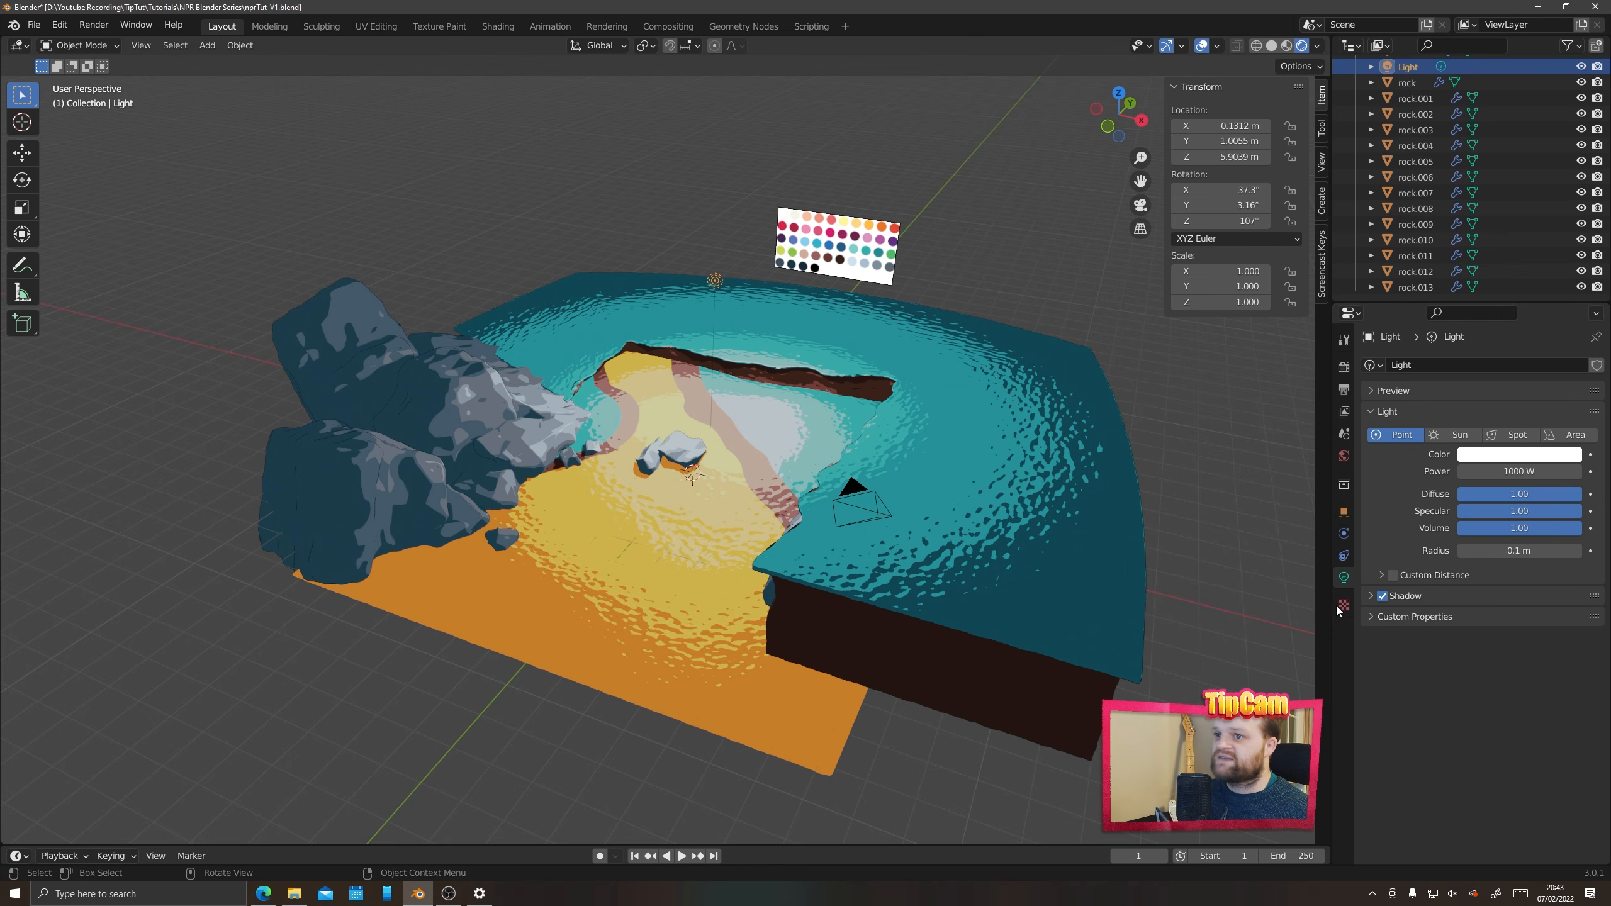
Try a power of 500 W for the point light
{"action": "left_click", "coordinate": [1532, 472]}
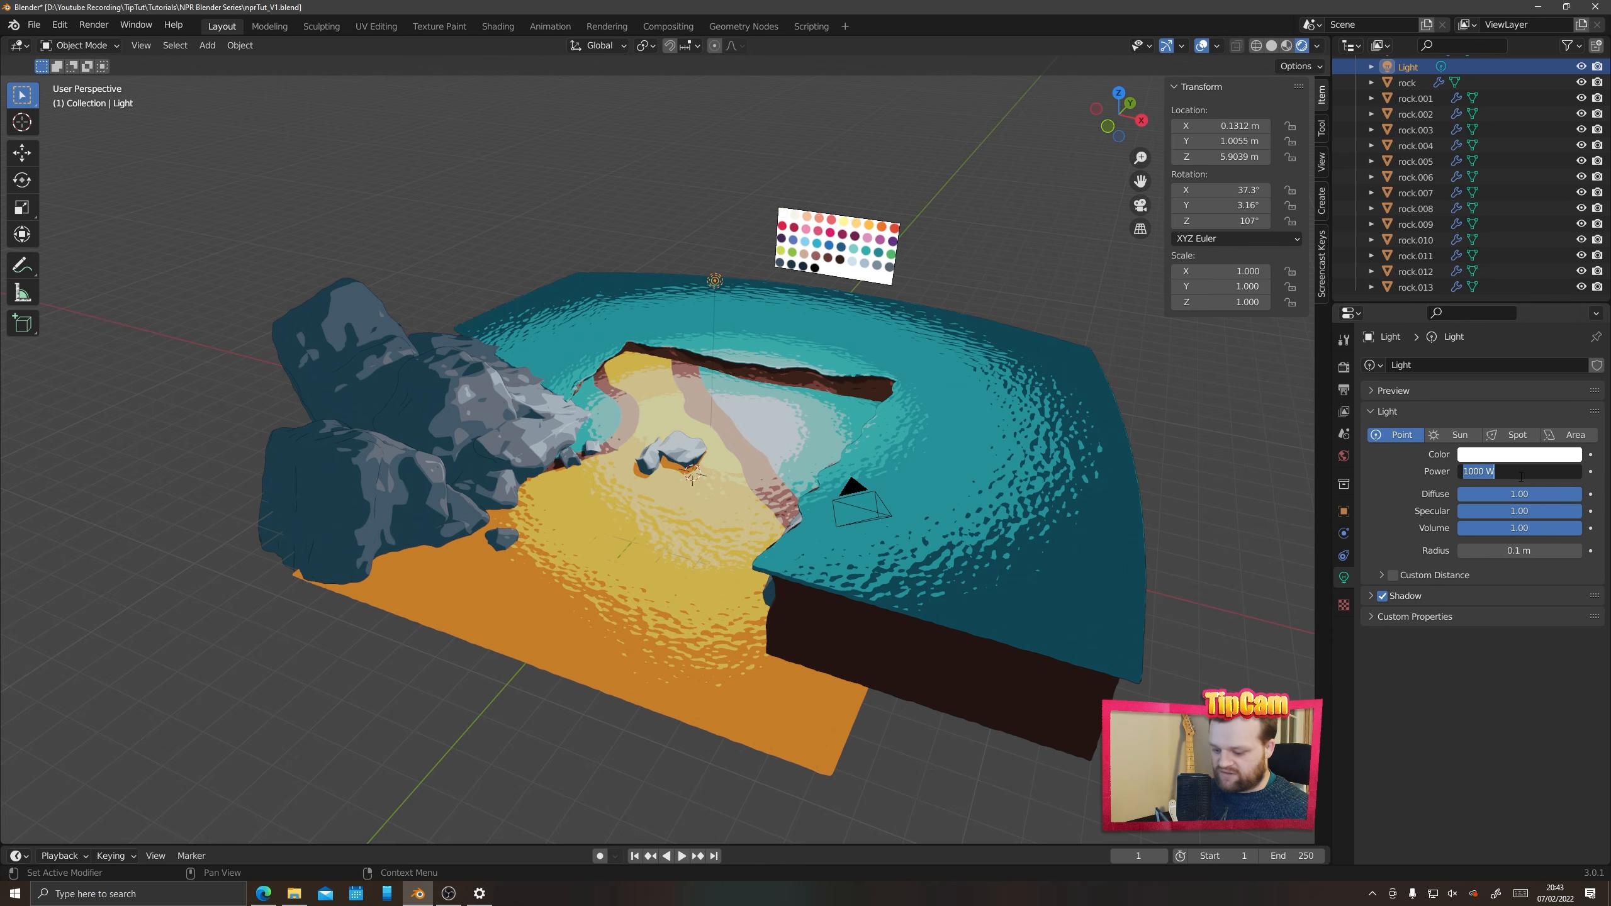
{"action": "type", "text": "500"}
{"action": "key", "text": "Return"}
Set the point light's power to 600 W and its radius to 0 m
{"action": "left_click", "coordinate": [1498, 472]}
{"action": "type", "text": "6"}
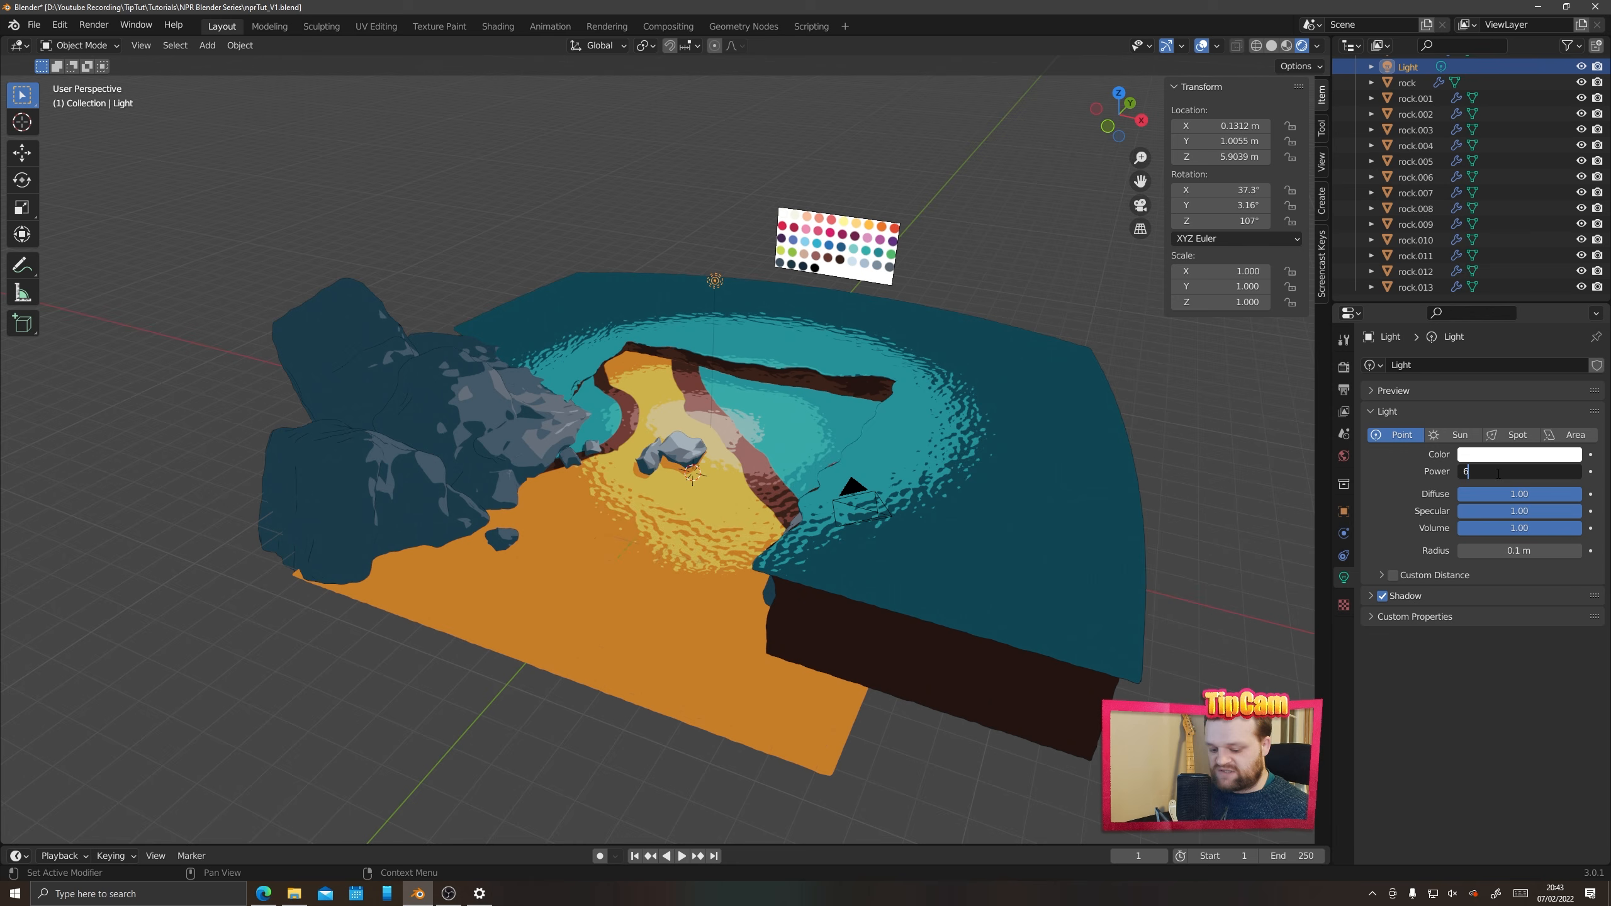
{"action": "type", "text": "00"}
{"action": "key", "text": "Return"}
{"action": "left_click", "coordinate": [1520, 550]}
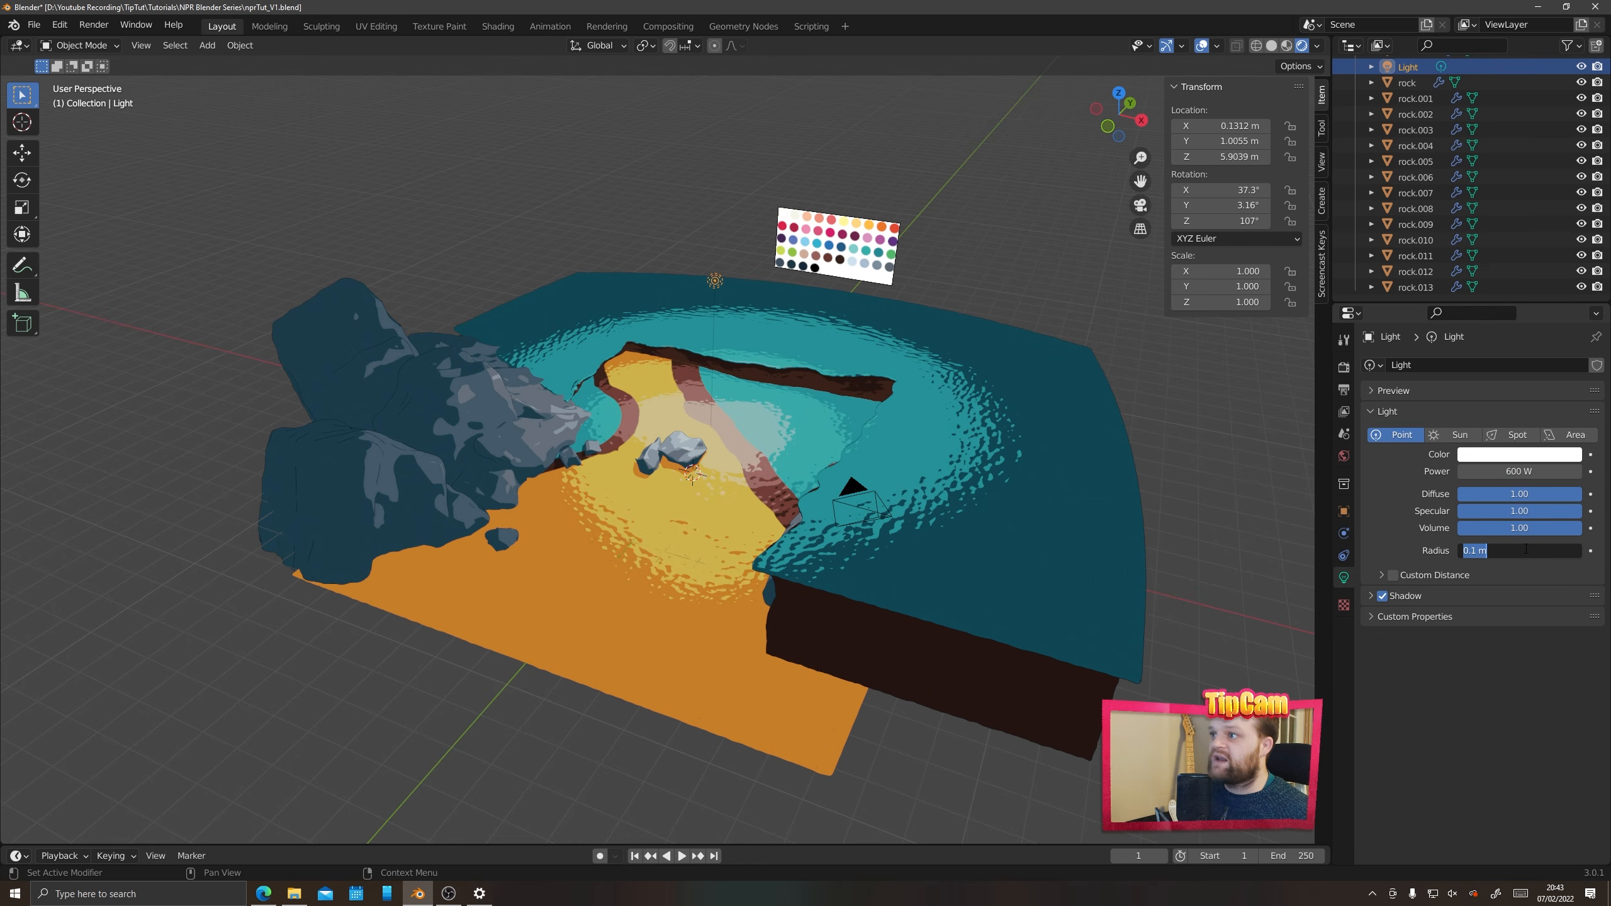
{"action": "type", "text": "0"}
{"action": "key", "text": "Return"}
Look through the scene camera, lock the camera to the view and reframe the shot lower over the beach and rocks
{"action": "scroll", "coordinate": [649, 583], "scroll_direction": "up", "scroll_amount": 3}
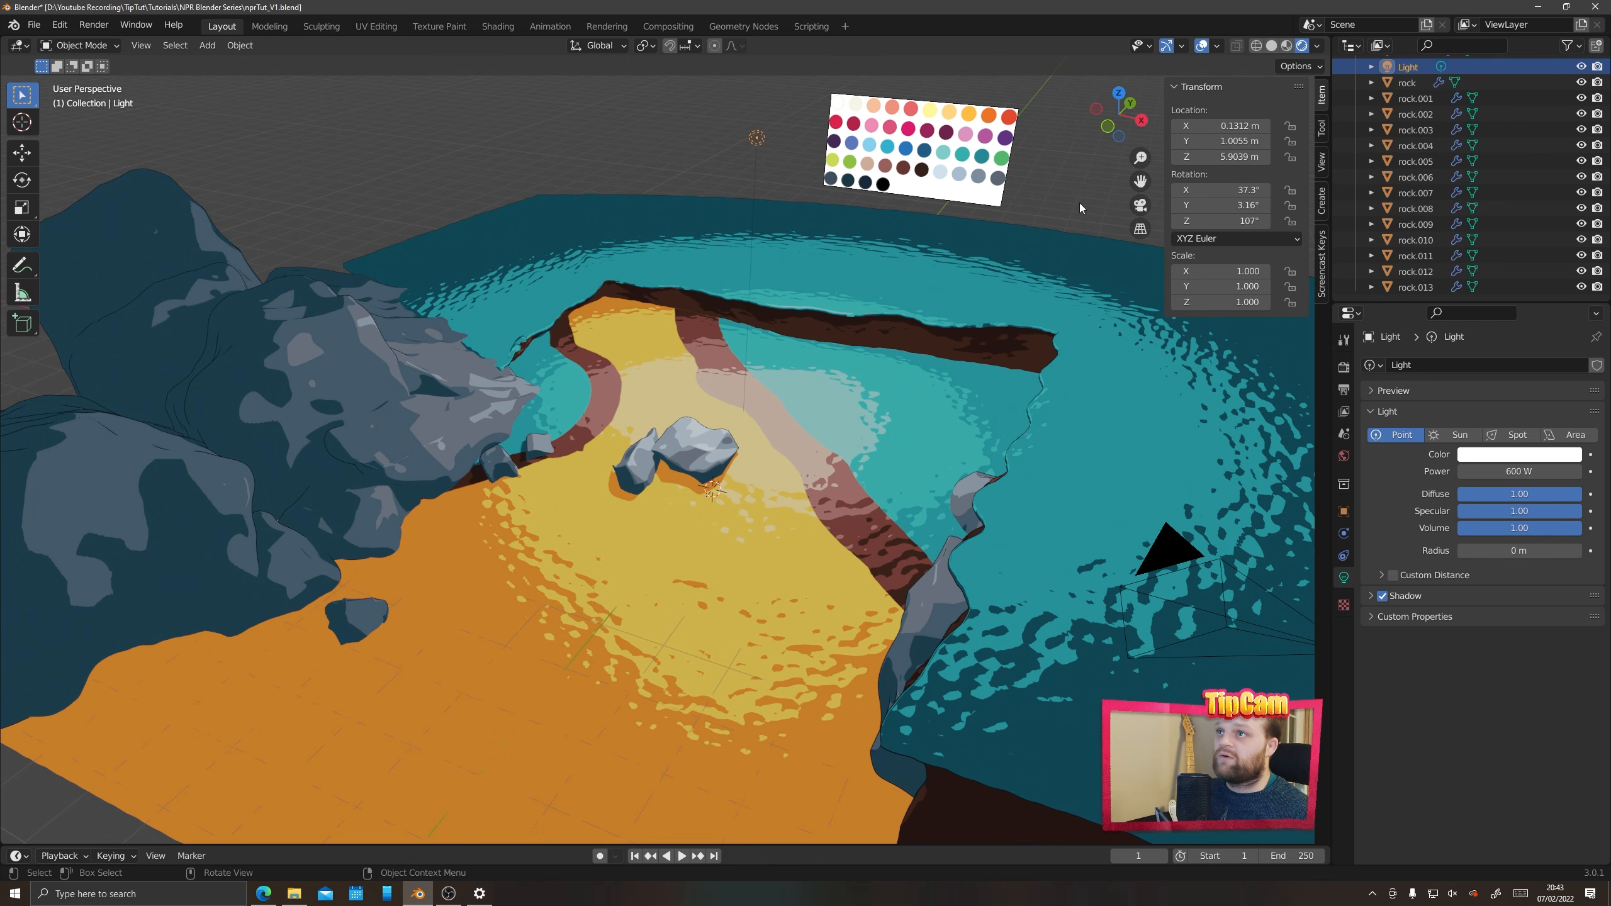
{"action": "left_click", "coordinate": [1140, 207]}
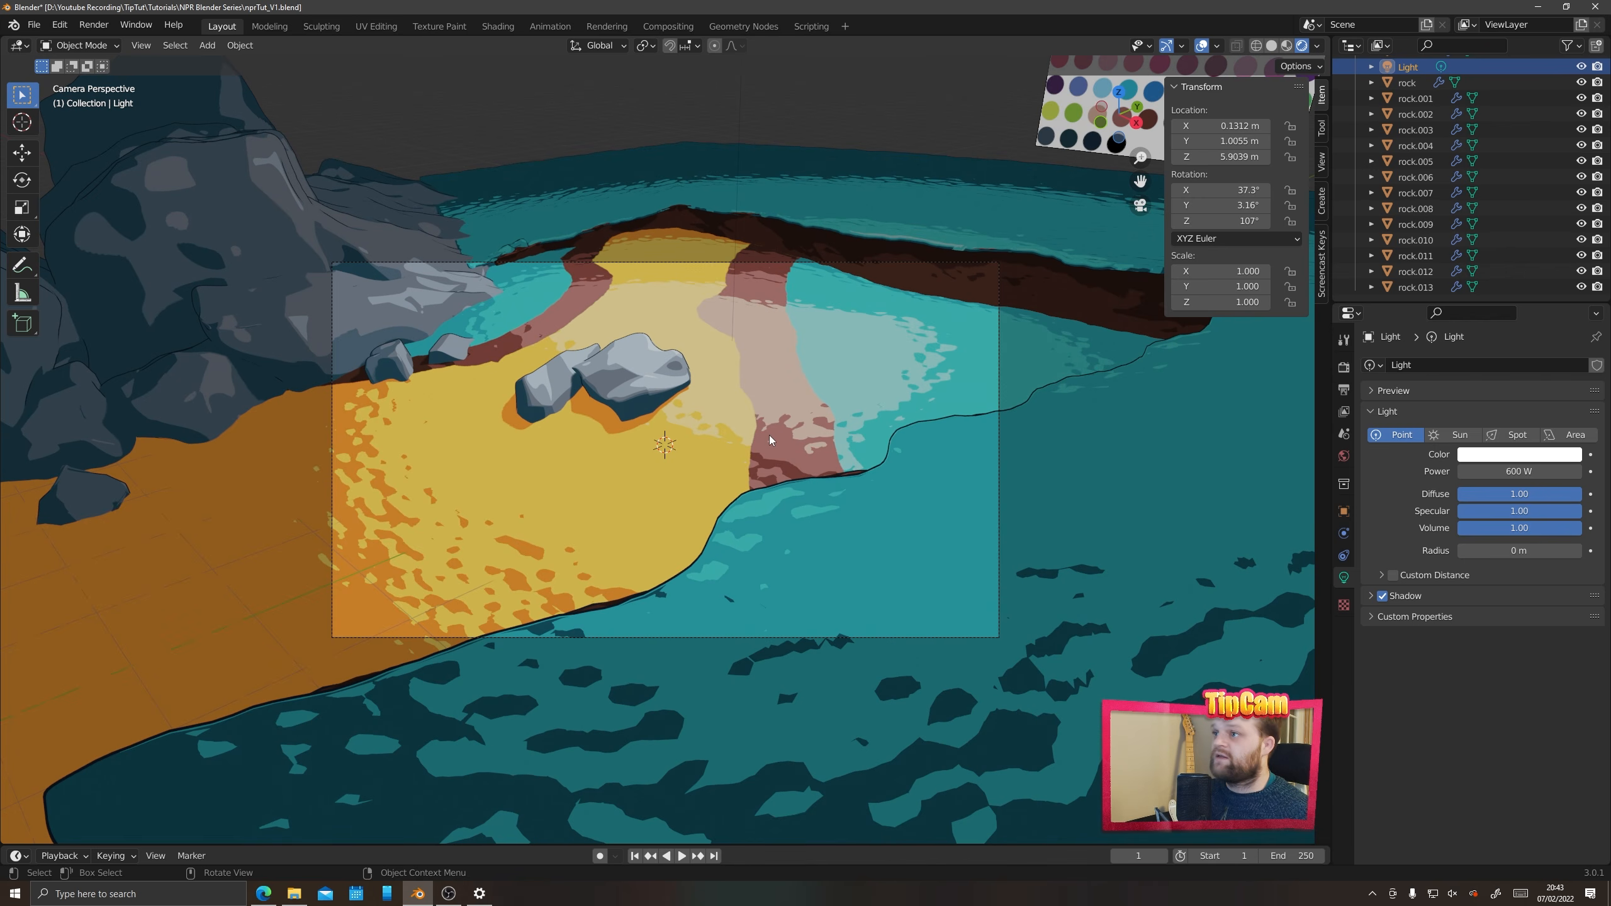
{"action": "left_click", "coordinate": [1323, 163]}
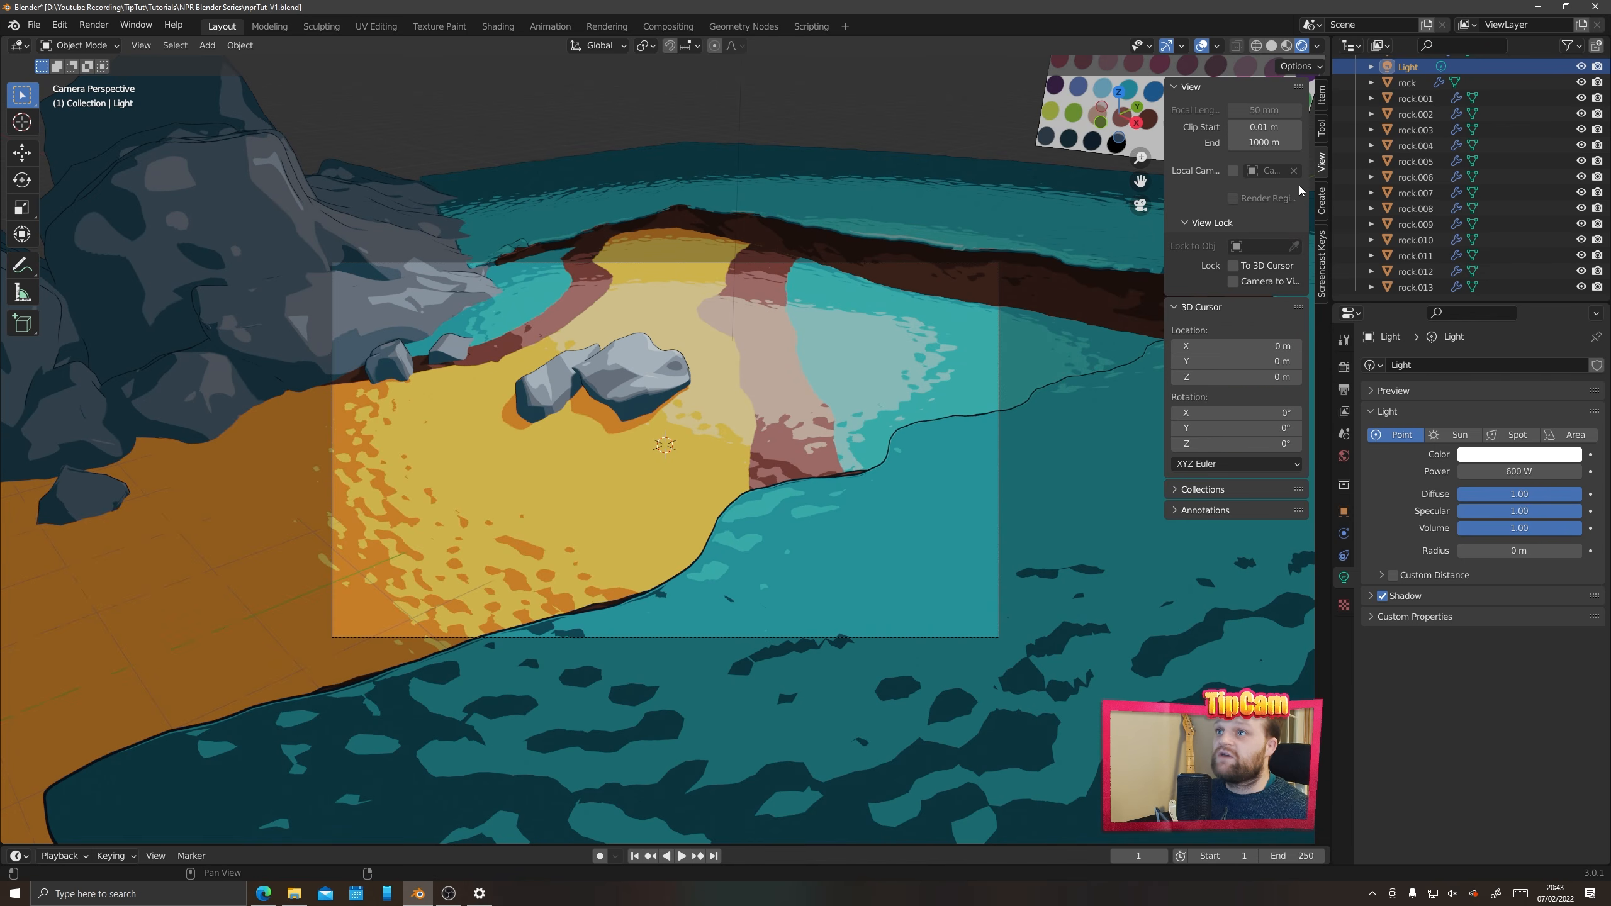
{"action": "left_click", "coordinate": [1233, 282]}
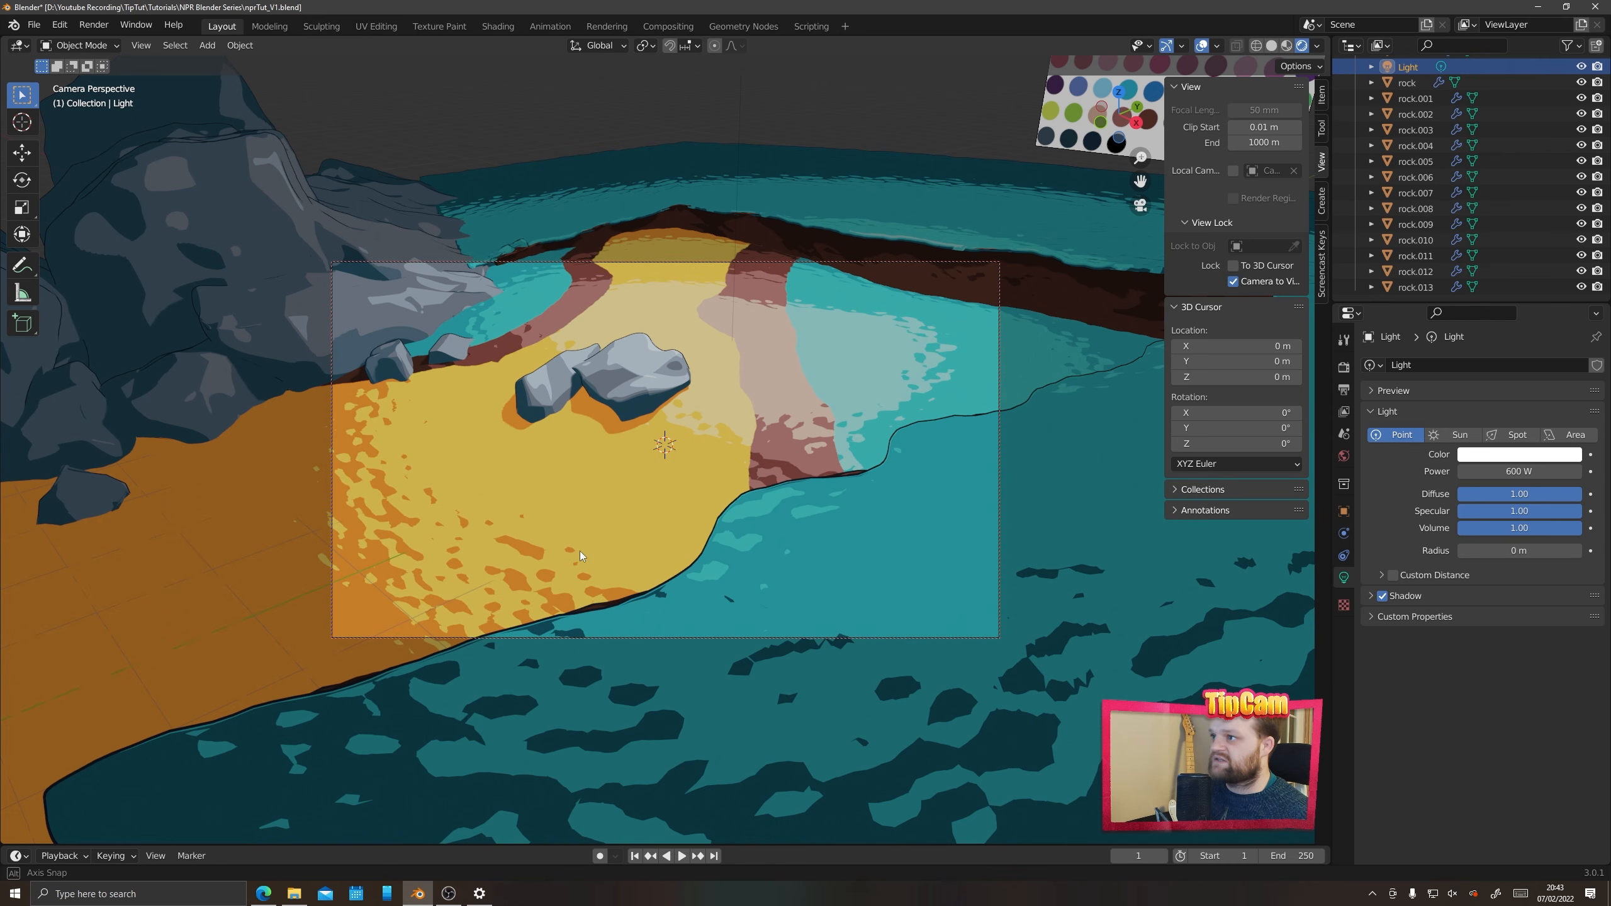
{"action": "middle_click_drag", "start_coordinate": [579, 551], "coordinate": [663, 507]}
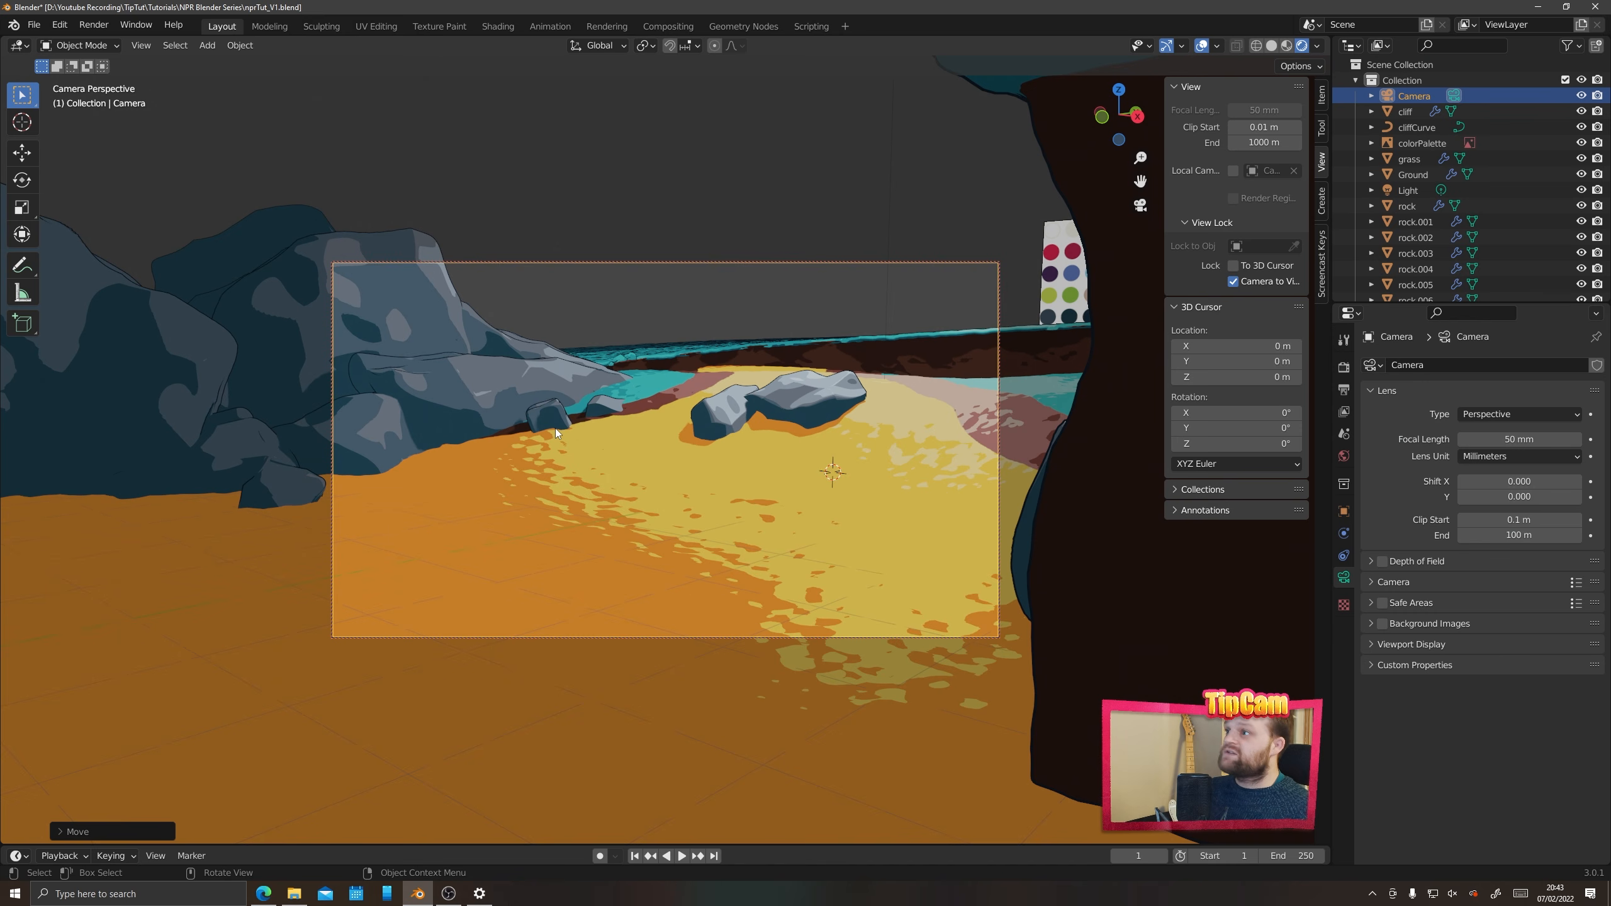
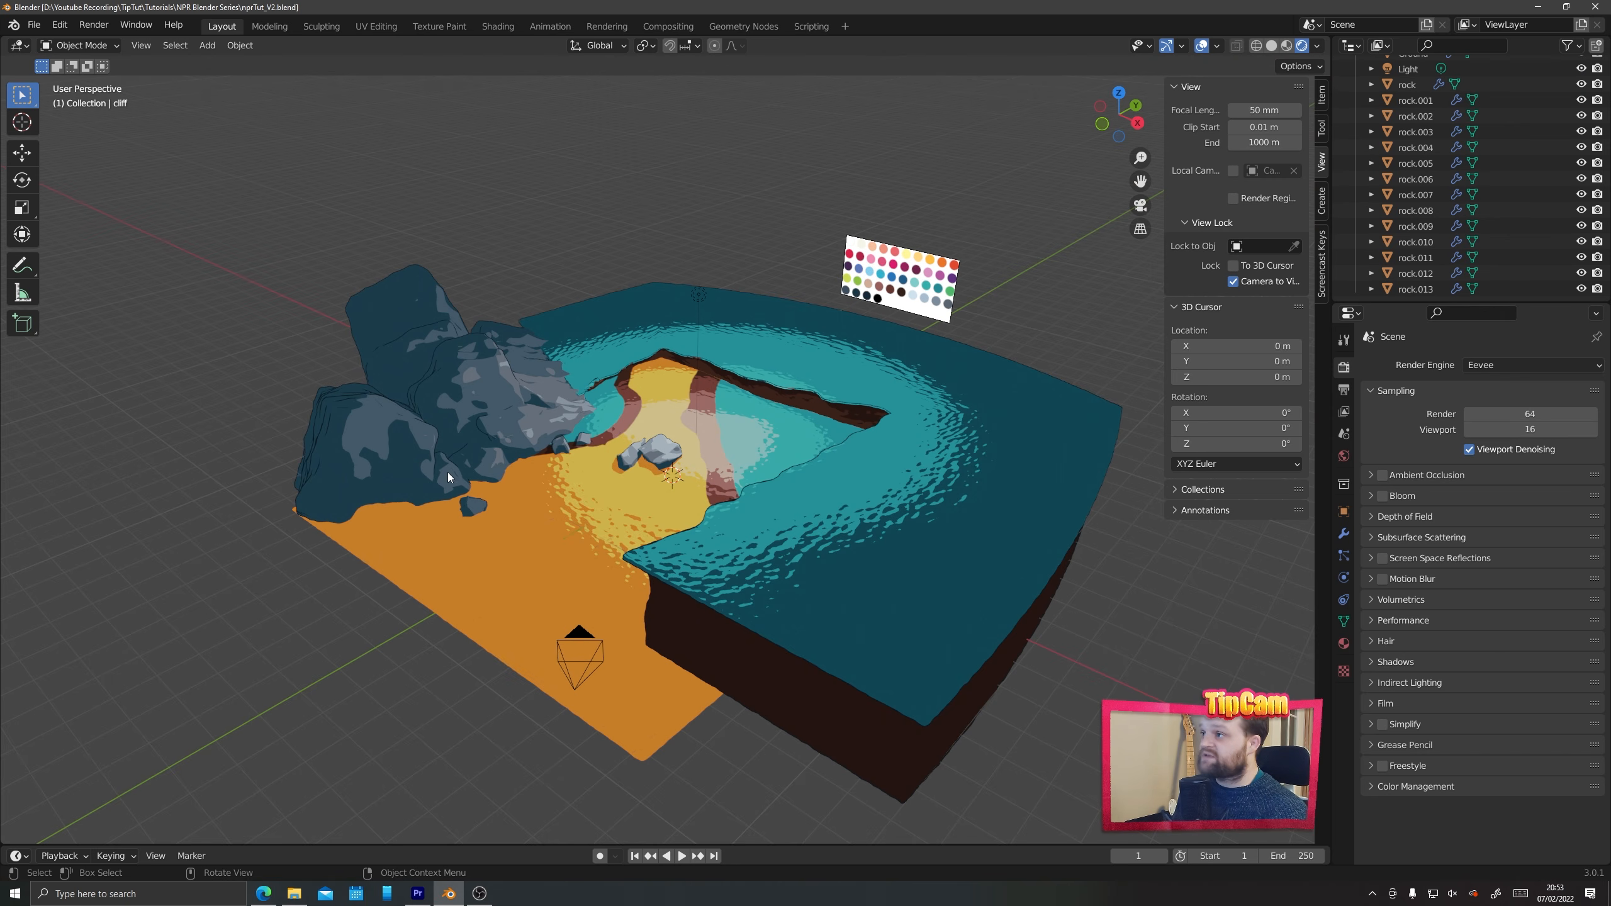
Enable Ambient Occlusion in the Eevee render settings and set the hair shape type to Strip
{"action": "middle_click_drag", "start_coordinate": [448, 472], "coordinate": [506, 505]}
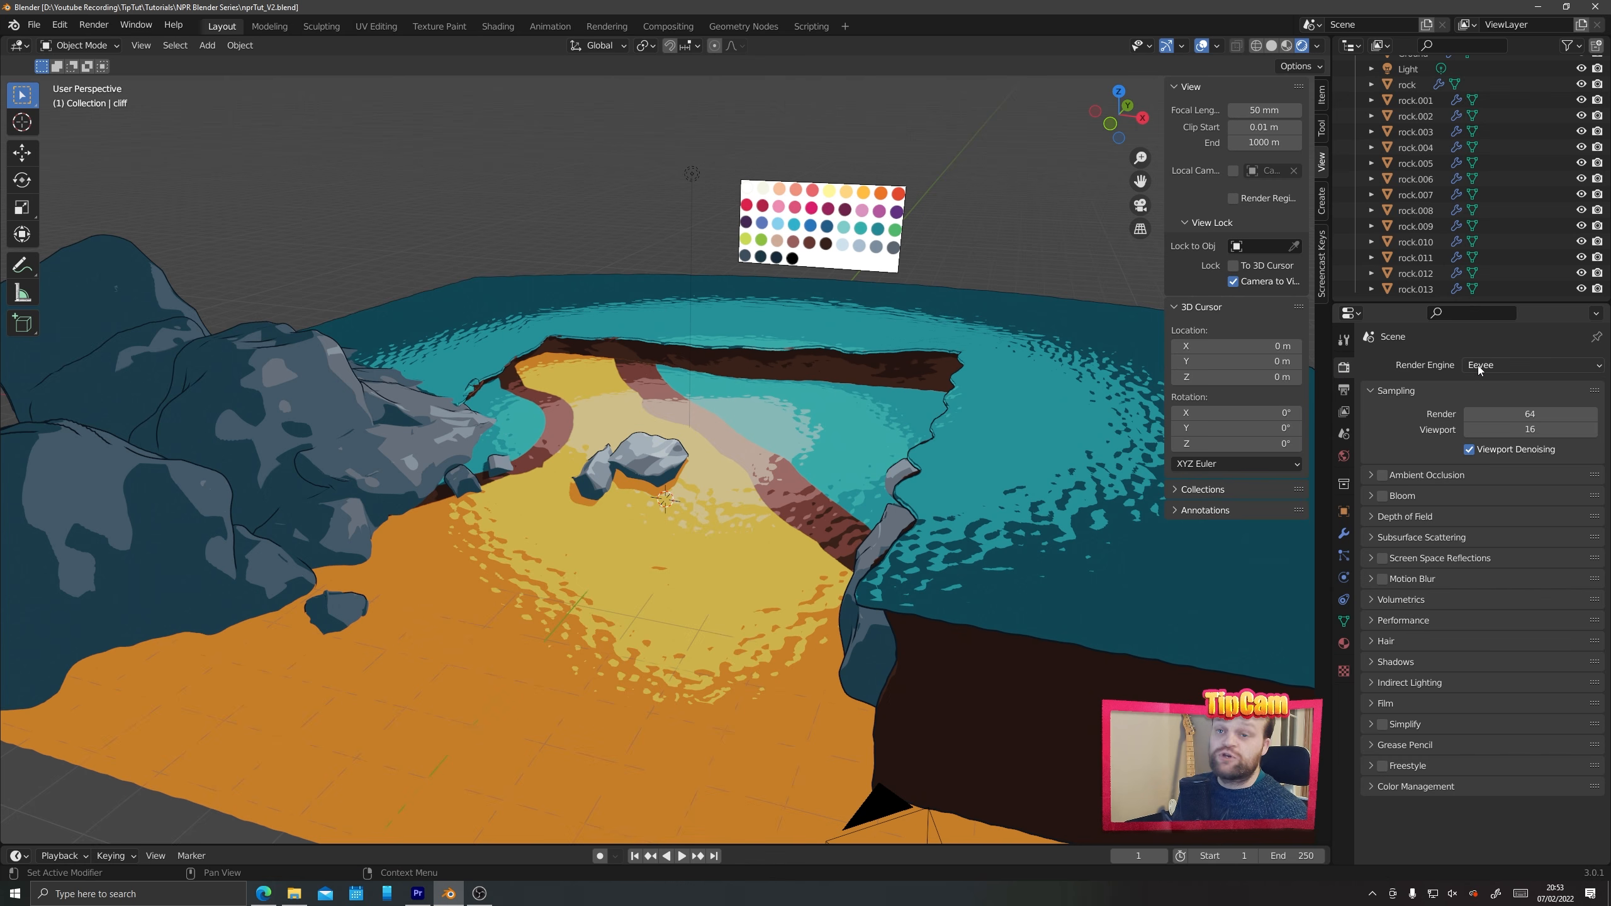
{"action": "left_click", "coordinate": [1383, 475]}
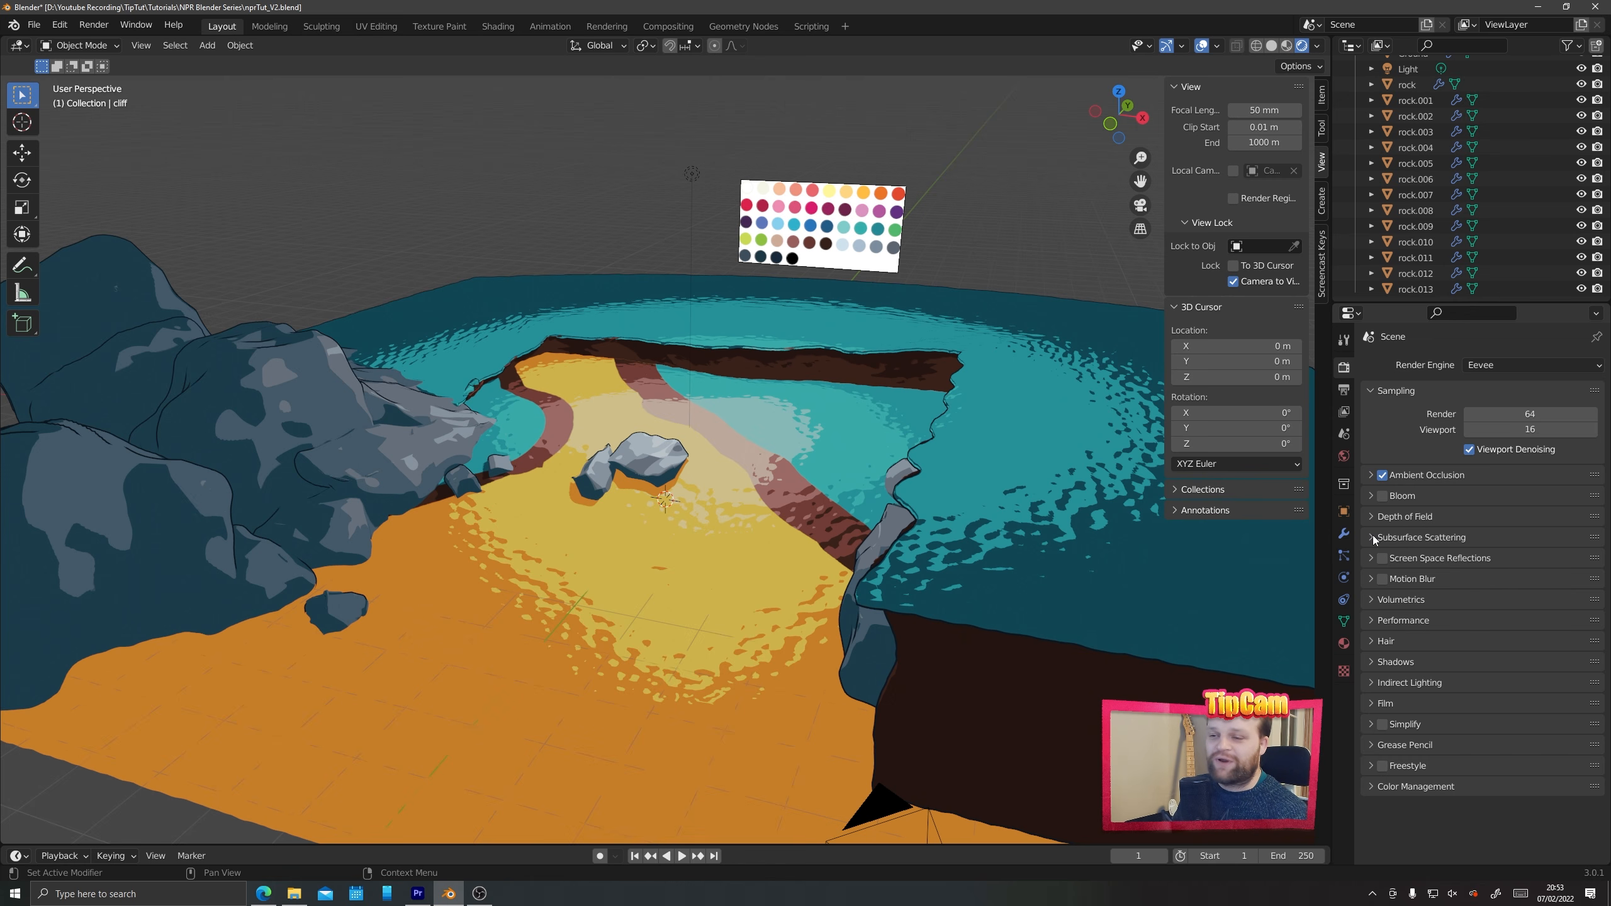
{"action": "left_click", "coordinate": [1372, 641]}
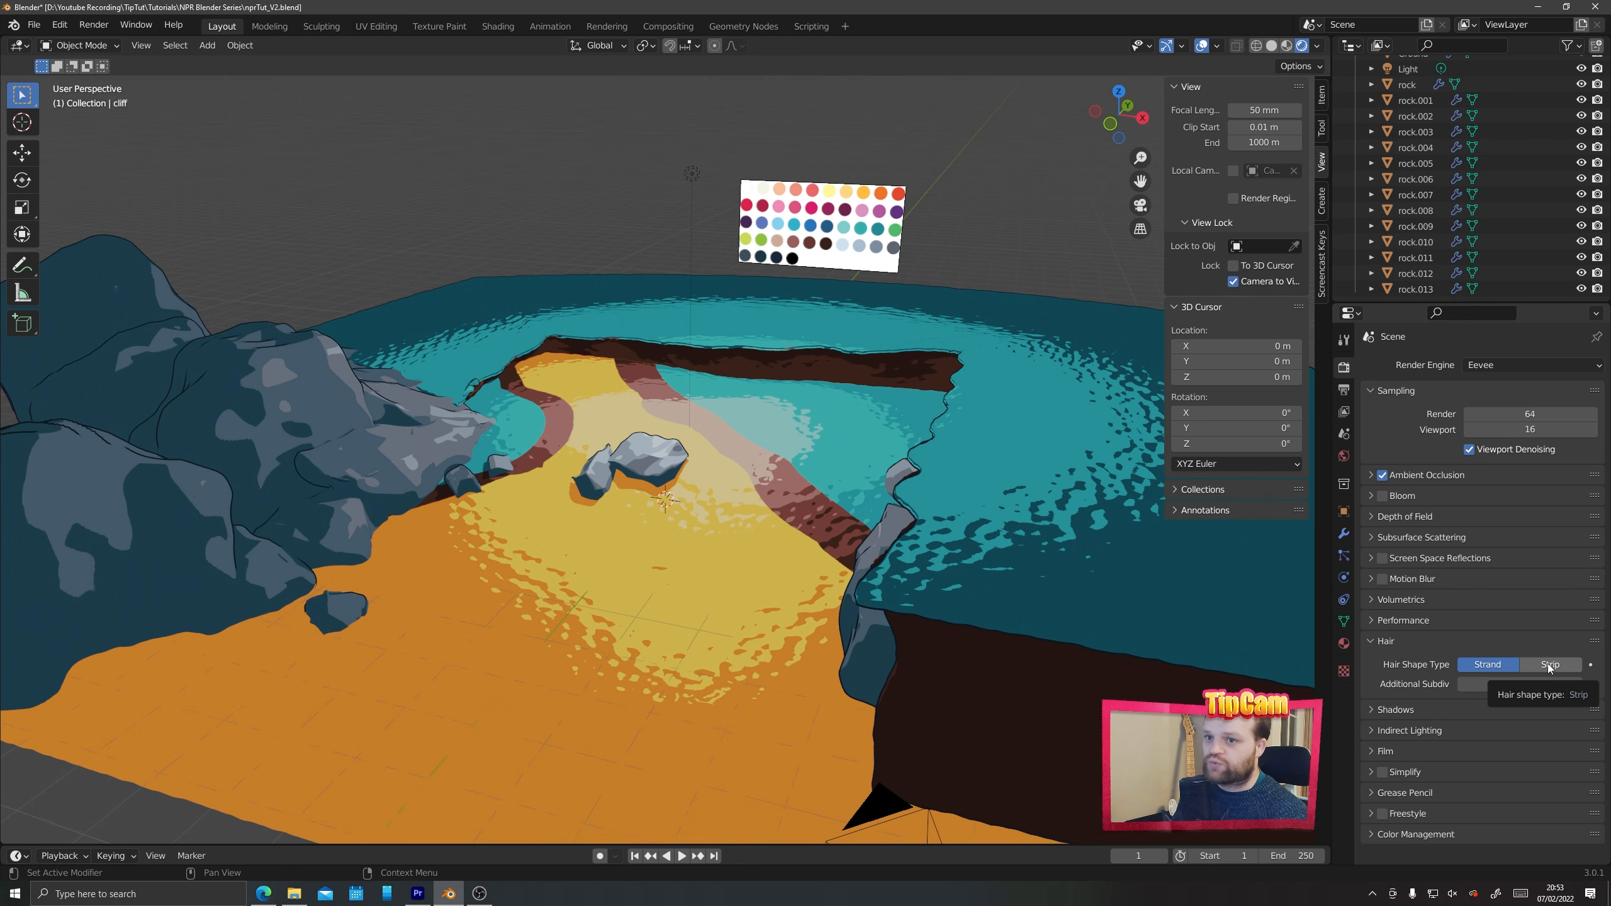
{"action": "left_click", "coordinate": [1548, 666]}
Turn off Soft Shadows in the Eevee shadow settings, checking the shadows cast by the small central rocks
{"action": "left_click", "coordinate": [1378, 711]}
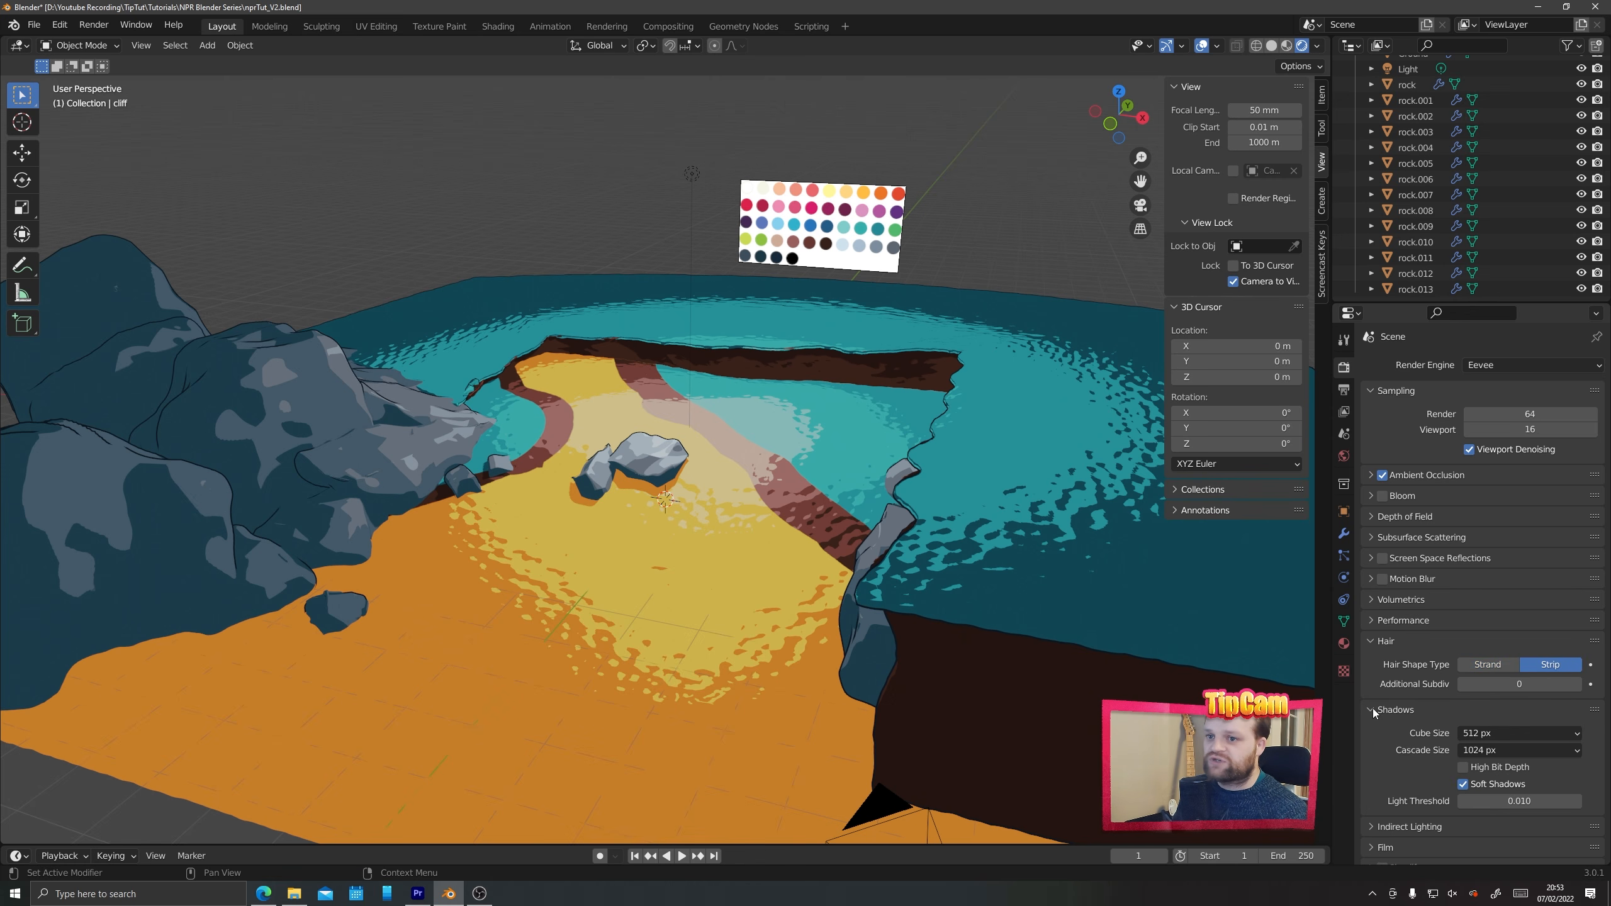
{"action": "scroll", "coordinate": [1376, 725], "scroll_direction": "down", "scroll_amount": 3}
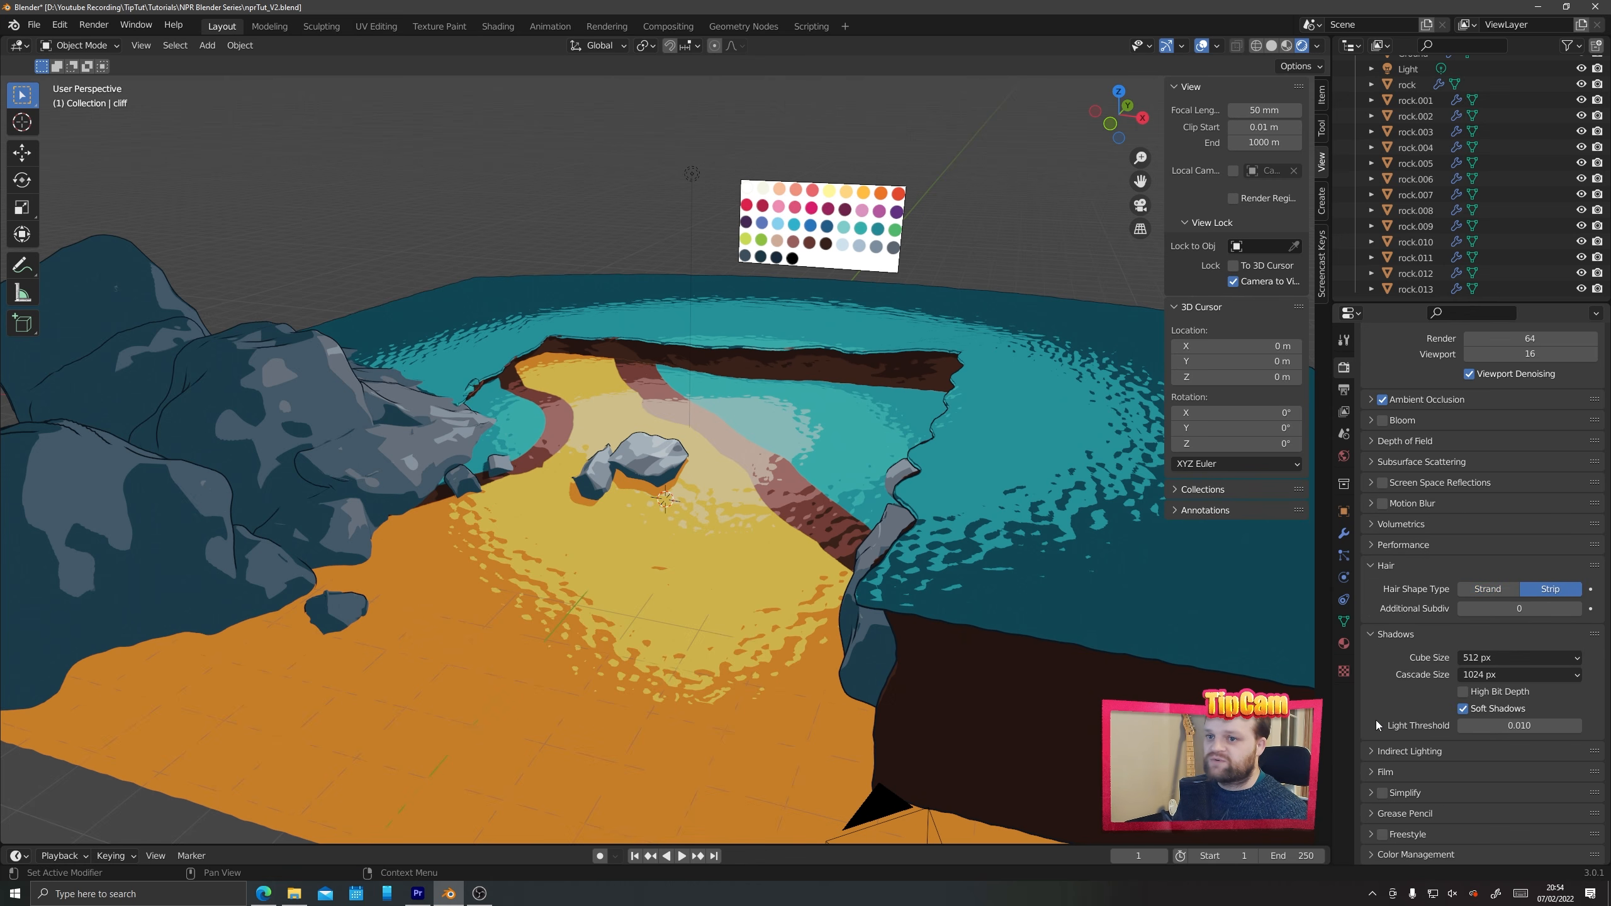
{"action": "left_click", "coordinate": [1464, 709]}
{"action": "scroll", "coordinate": [567, 567], "scroll_direction": "up", "scroll_amount": 8}
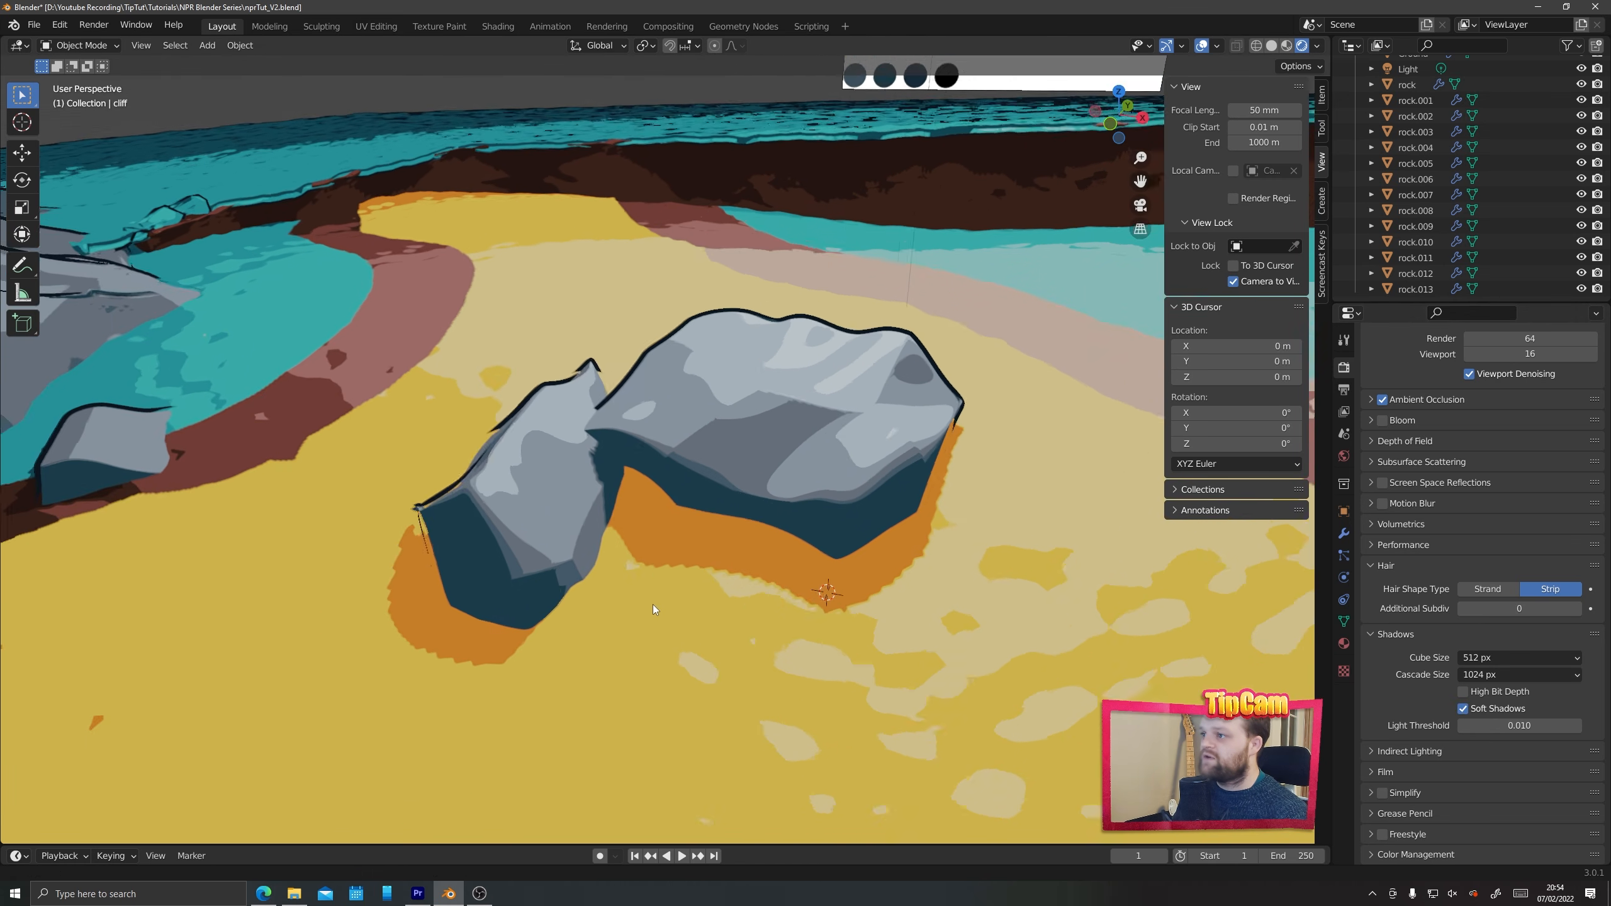
{"action": "middle_click_drag", "start_coordinate": [652, 604], "coordinate": [751, 530], "text": "shift"}
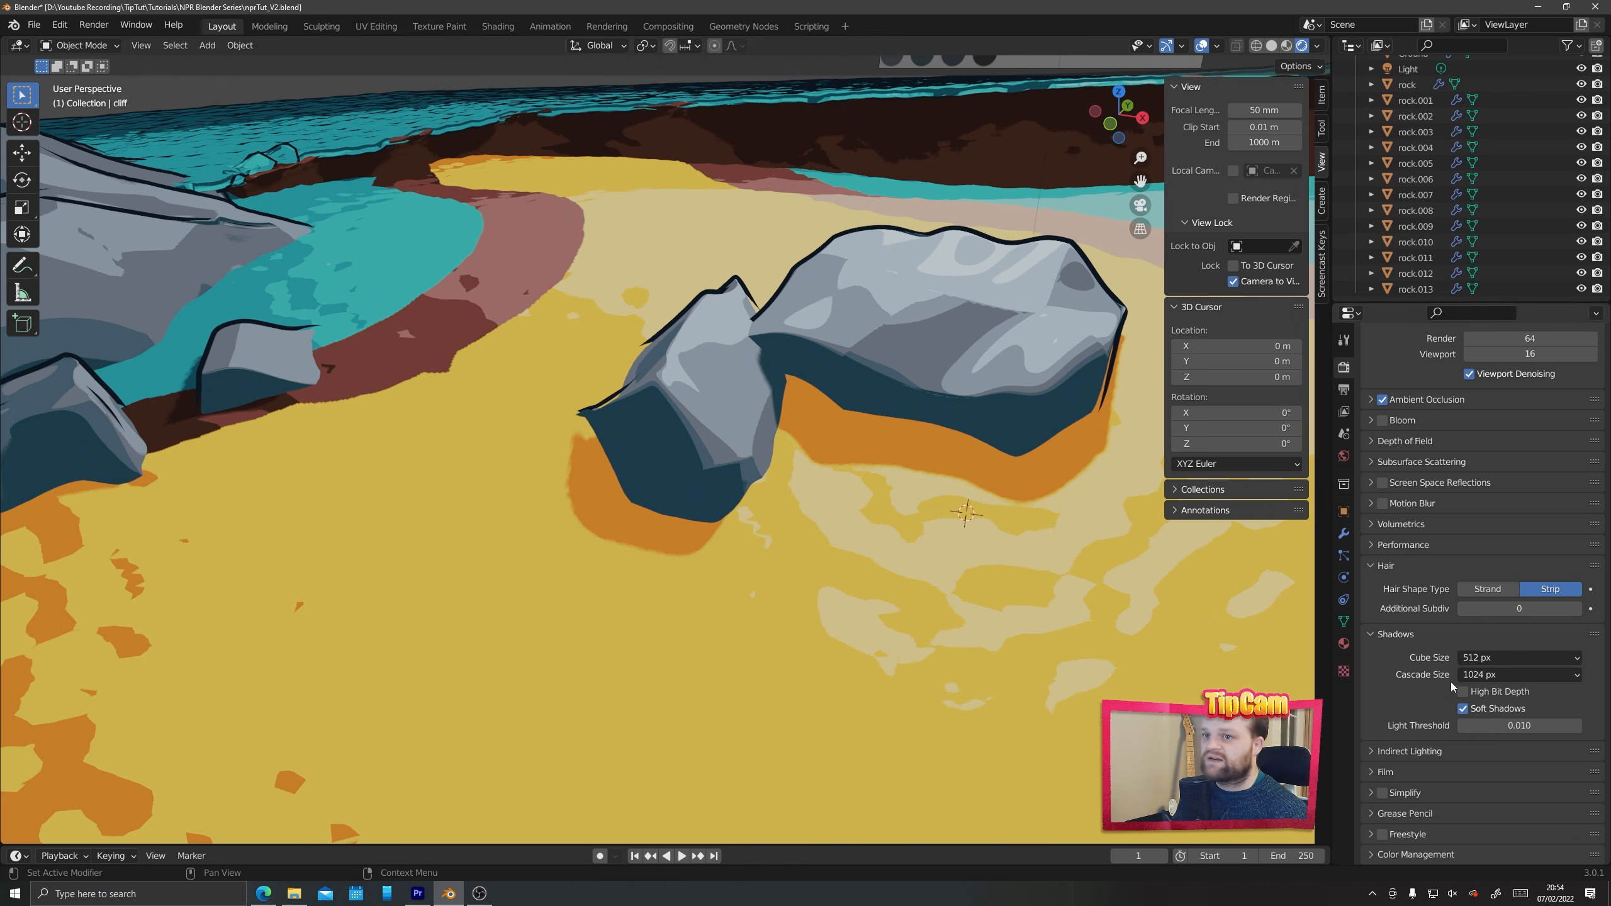
{"action": "left_click", "coordinate": [1464, 709]}
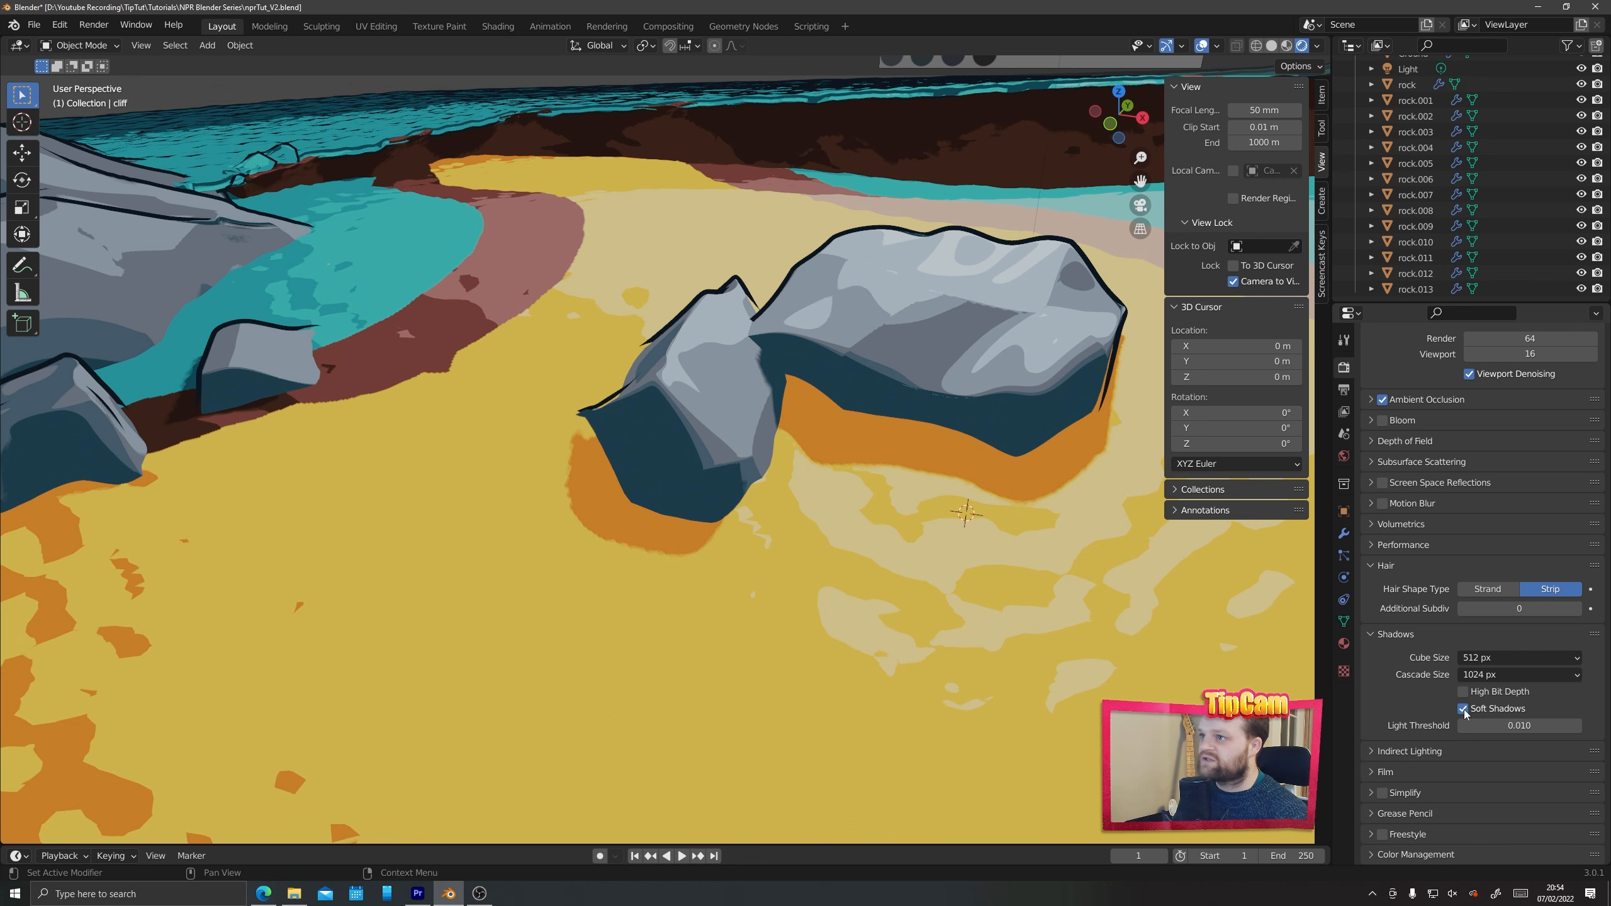
{"action": "scroll", "coordinate": [748, 652], "scroll_direction": "down", "scroll_amount": 8}
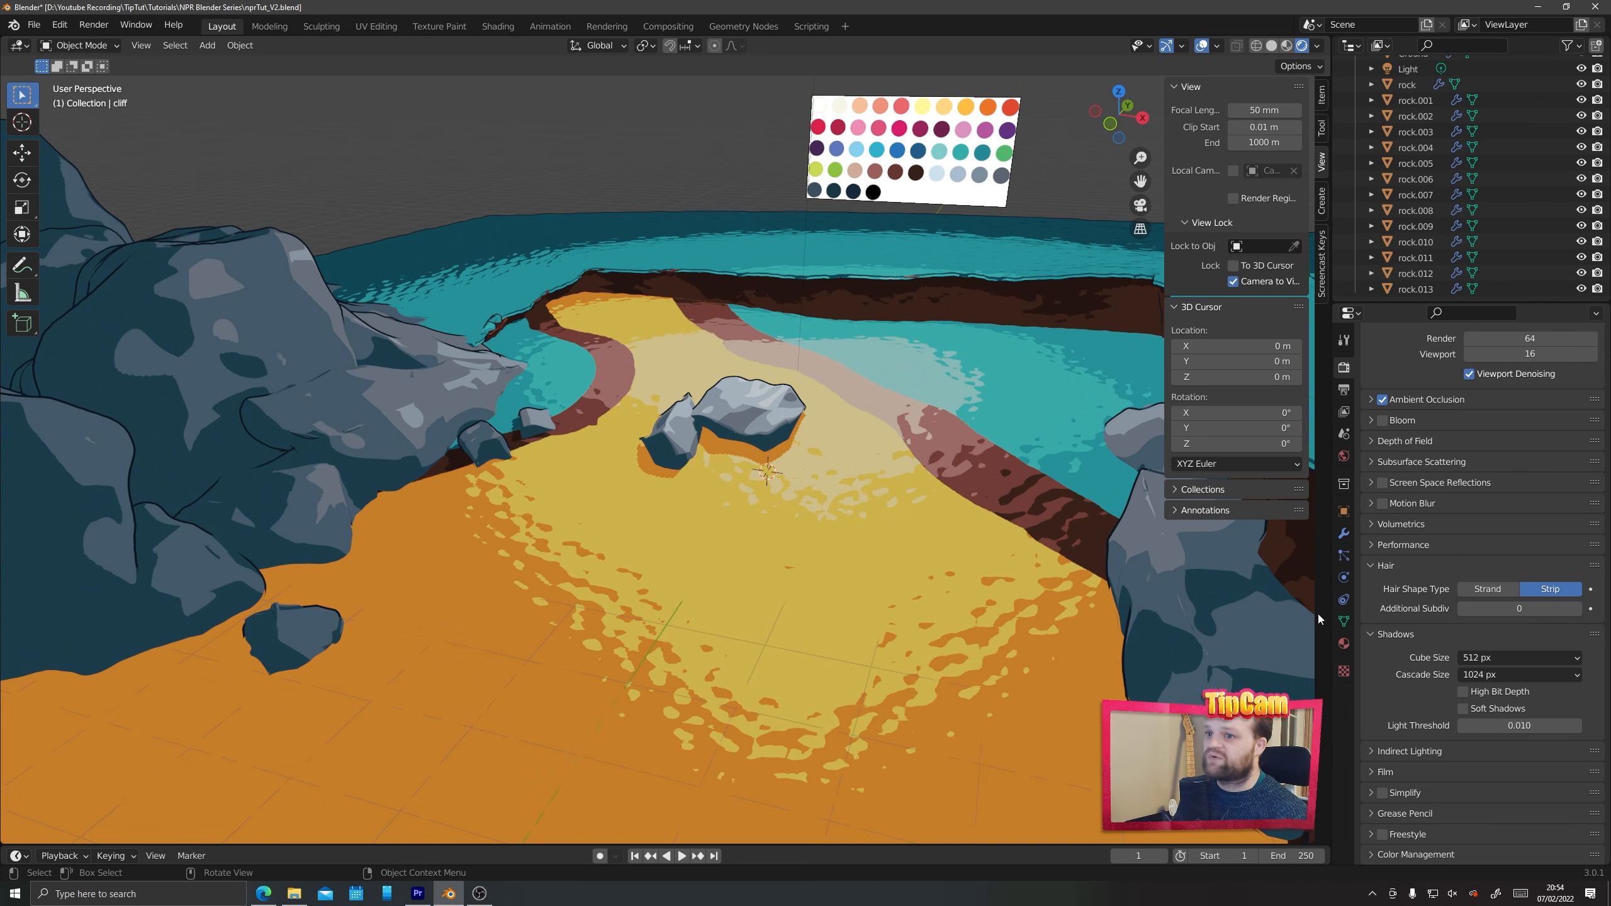
Enable a transparent background in the Eevee Film render settings
{"action": "left_click", "coordinate": [1372, 774]}
{"action": "scroll", "coordinate": [1444, 769], "scroll_direction": "down", "scroll_amount": 2}
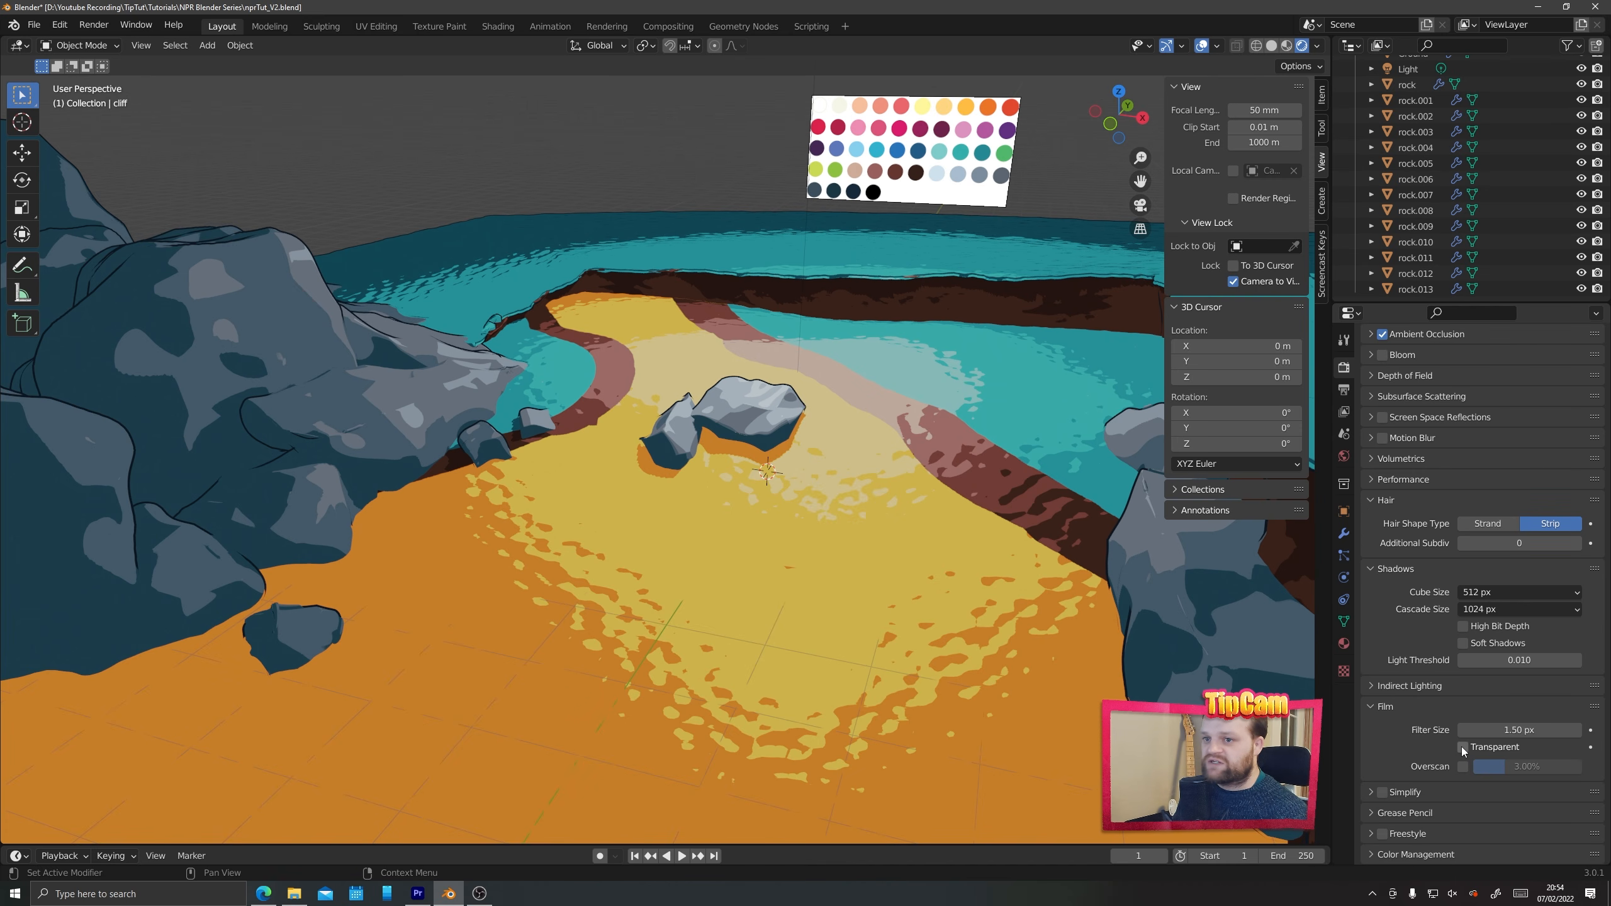
{"action": "left_click", "coordinate": [1462, 748]}
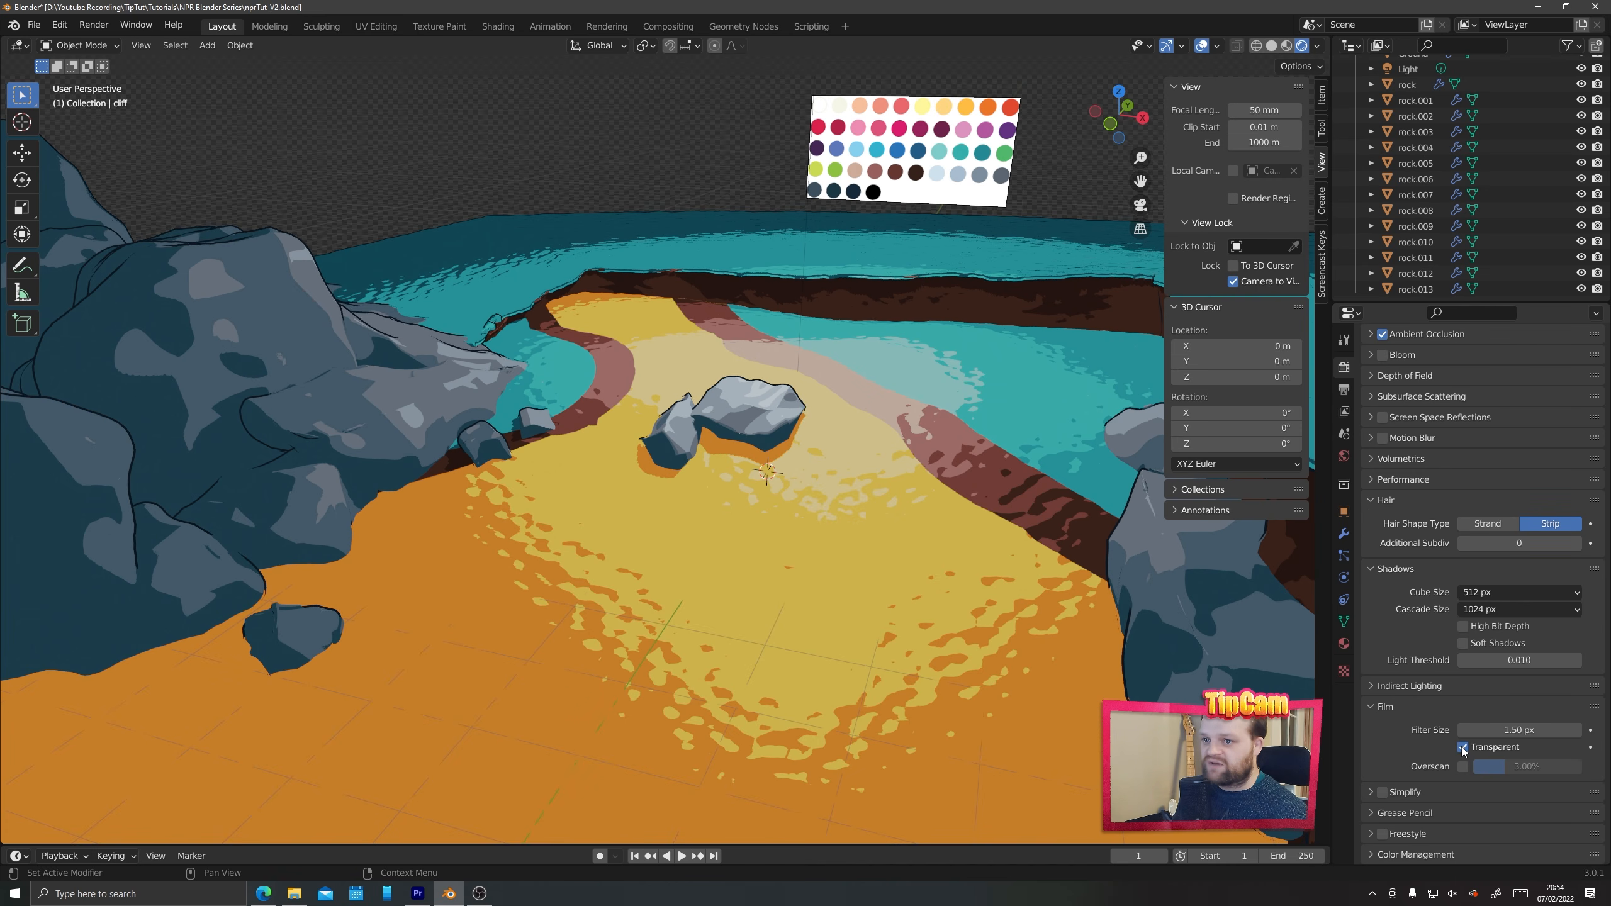
{"action": "left_click", "coordinate": [1372, 707]}
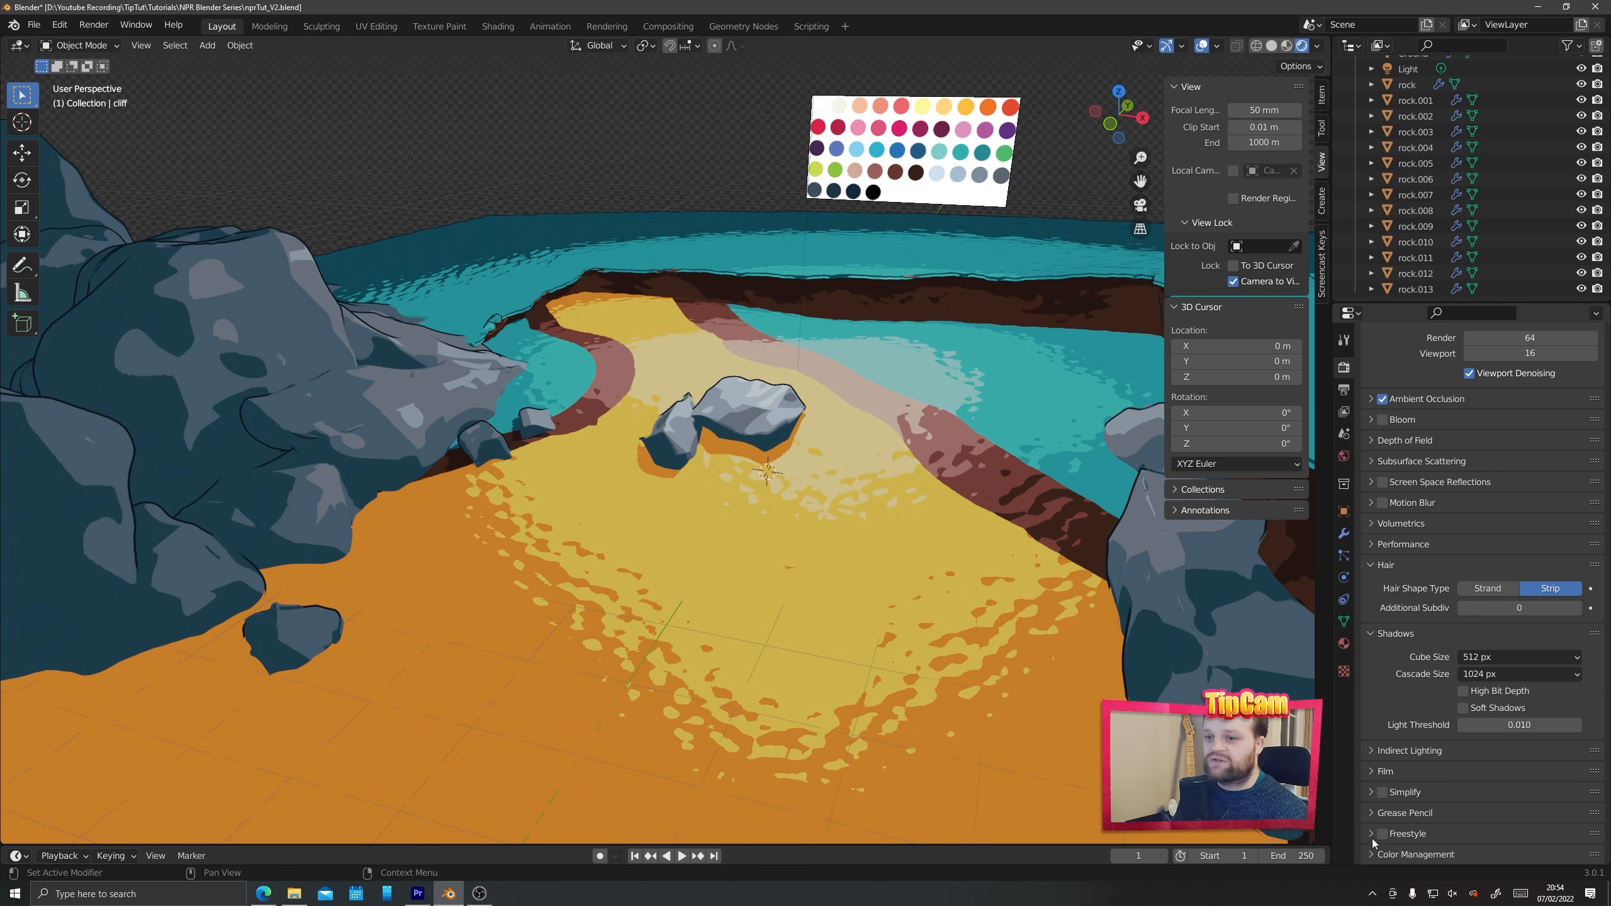
Set the Color Management view transform to Standard and check the scene's colours from a few angles
{"action": "scroll", "coordinate": [1374, 850], "scroll_direction": "down", "scroll_amount": 5}
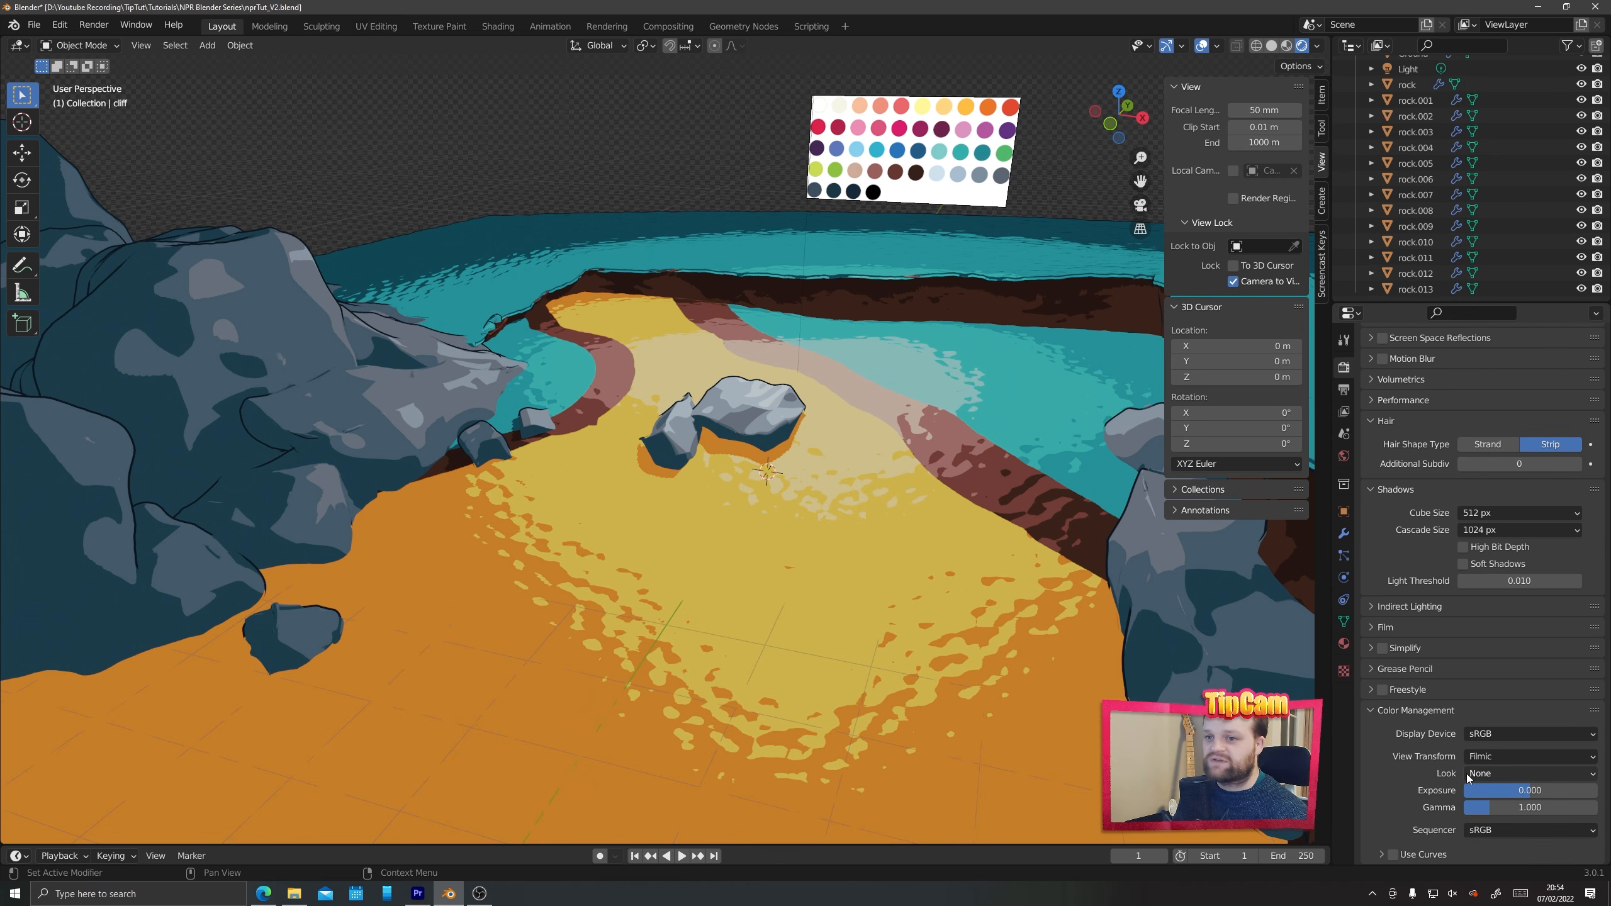
{"action": "left_click", "coordinate": [1513, 757]}
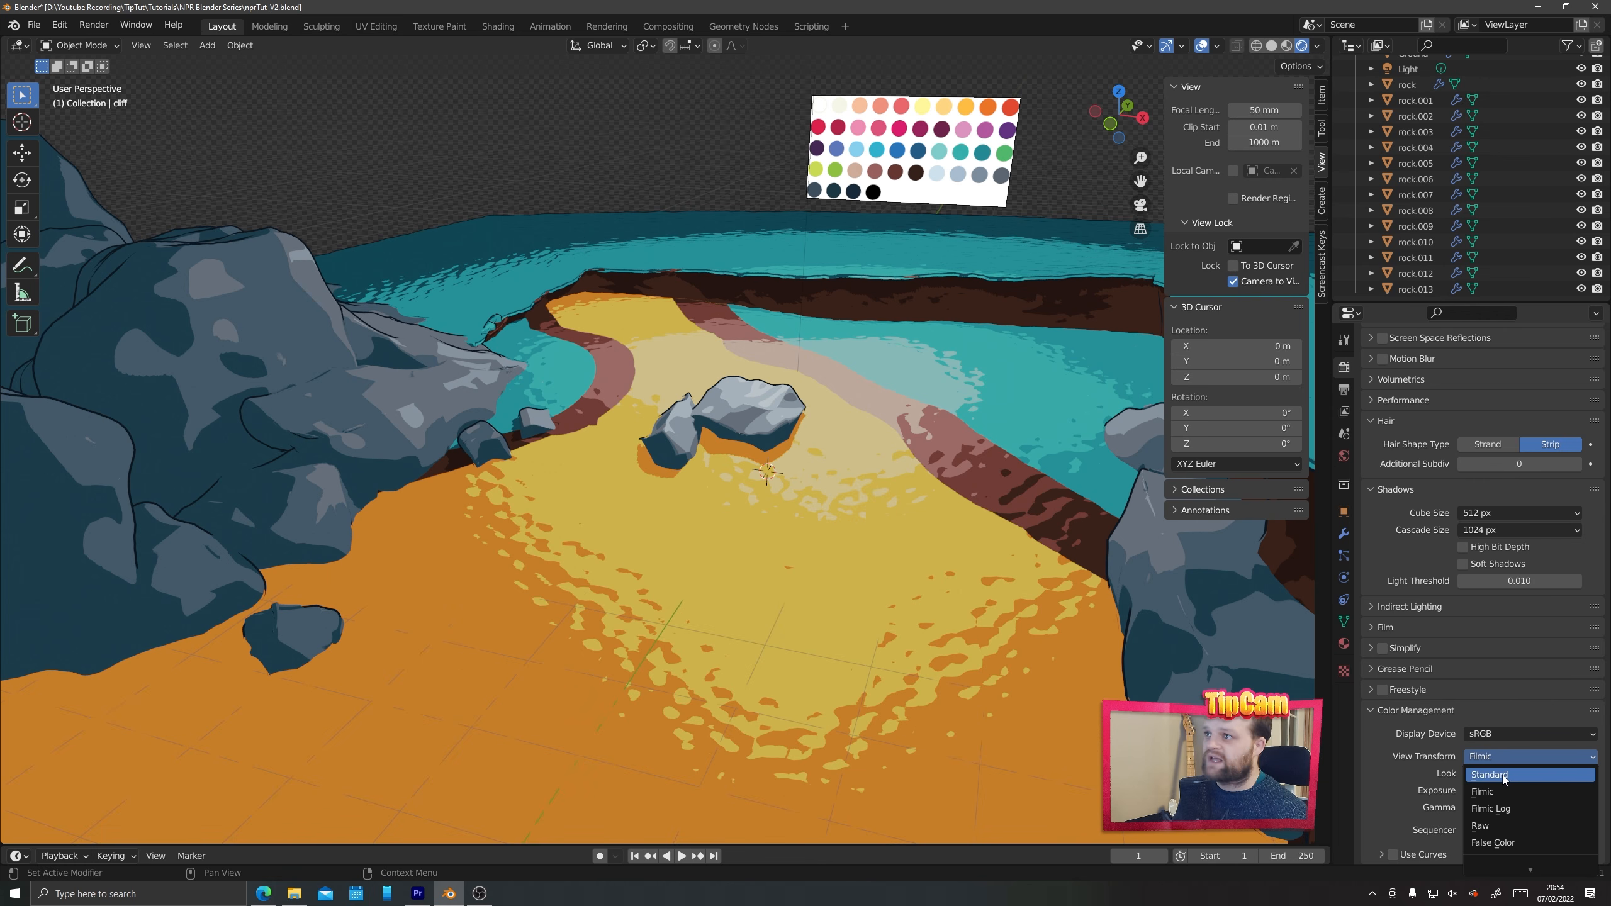
{"action": "left_click", "coordinate": [1489, 775]}
{"action": "middle_click_drag", "start_coordinate": [1039, 725], "coordinate": [747, 170]}
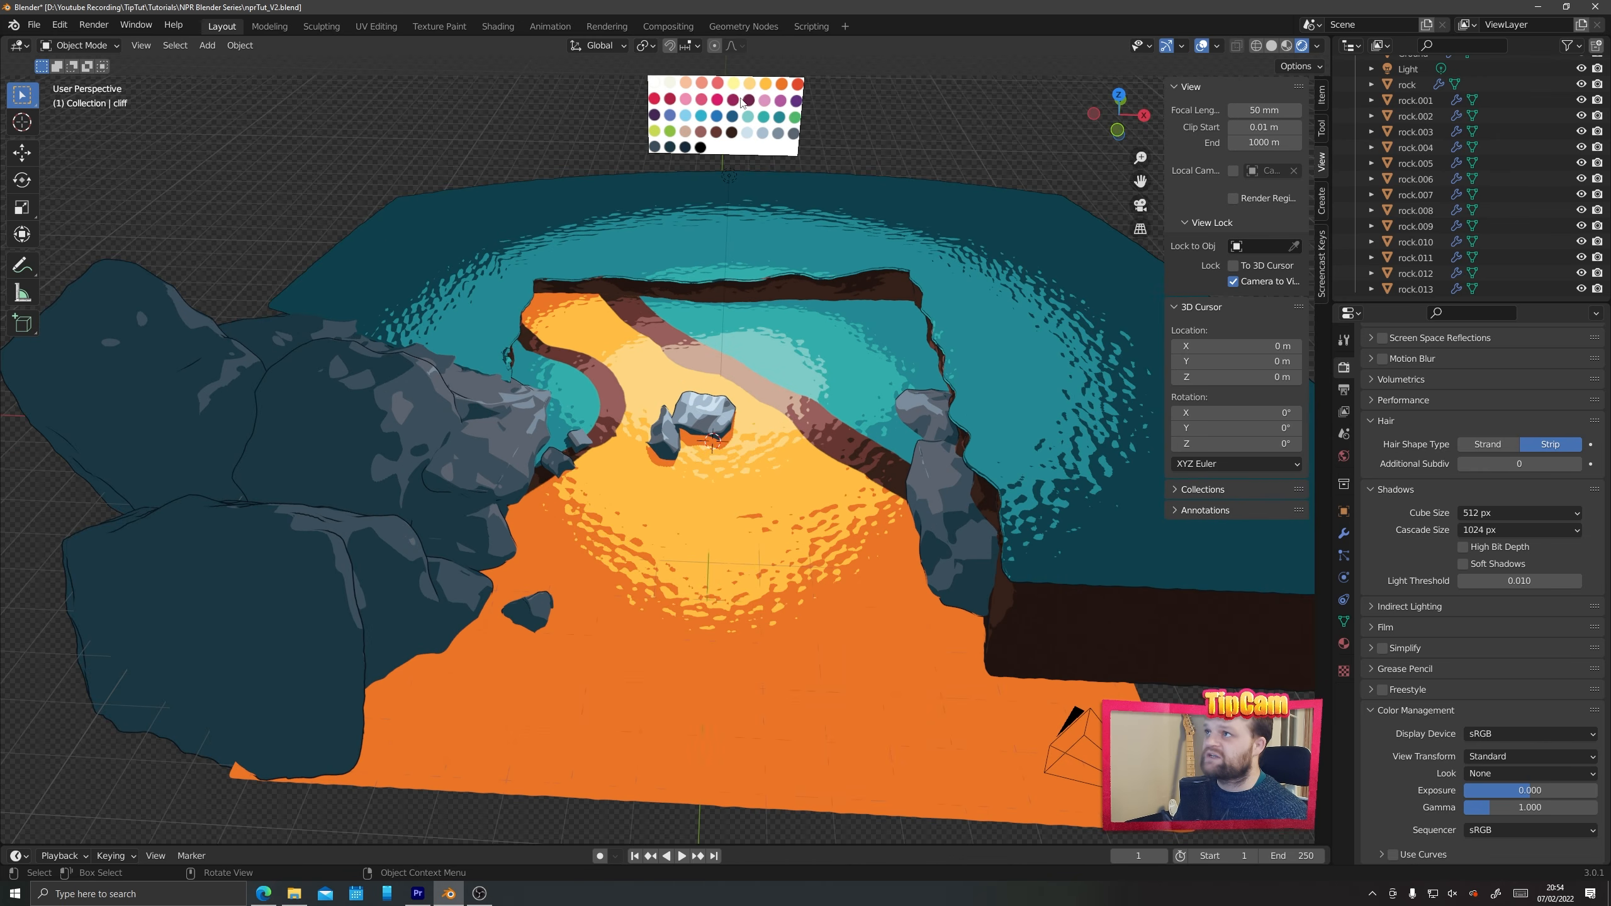
{"action": "middle_click_drag", "start_coordinate": [756, 505], "coordinate": [625, 615]}
{"action": "scroll", "coordinate": [697, 480], "scroll_direction": "up", "scroll_amount": 3}
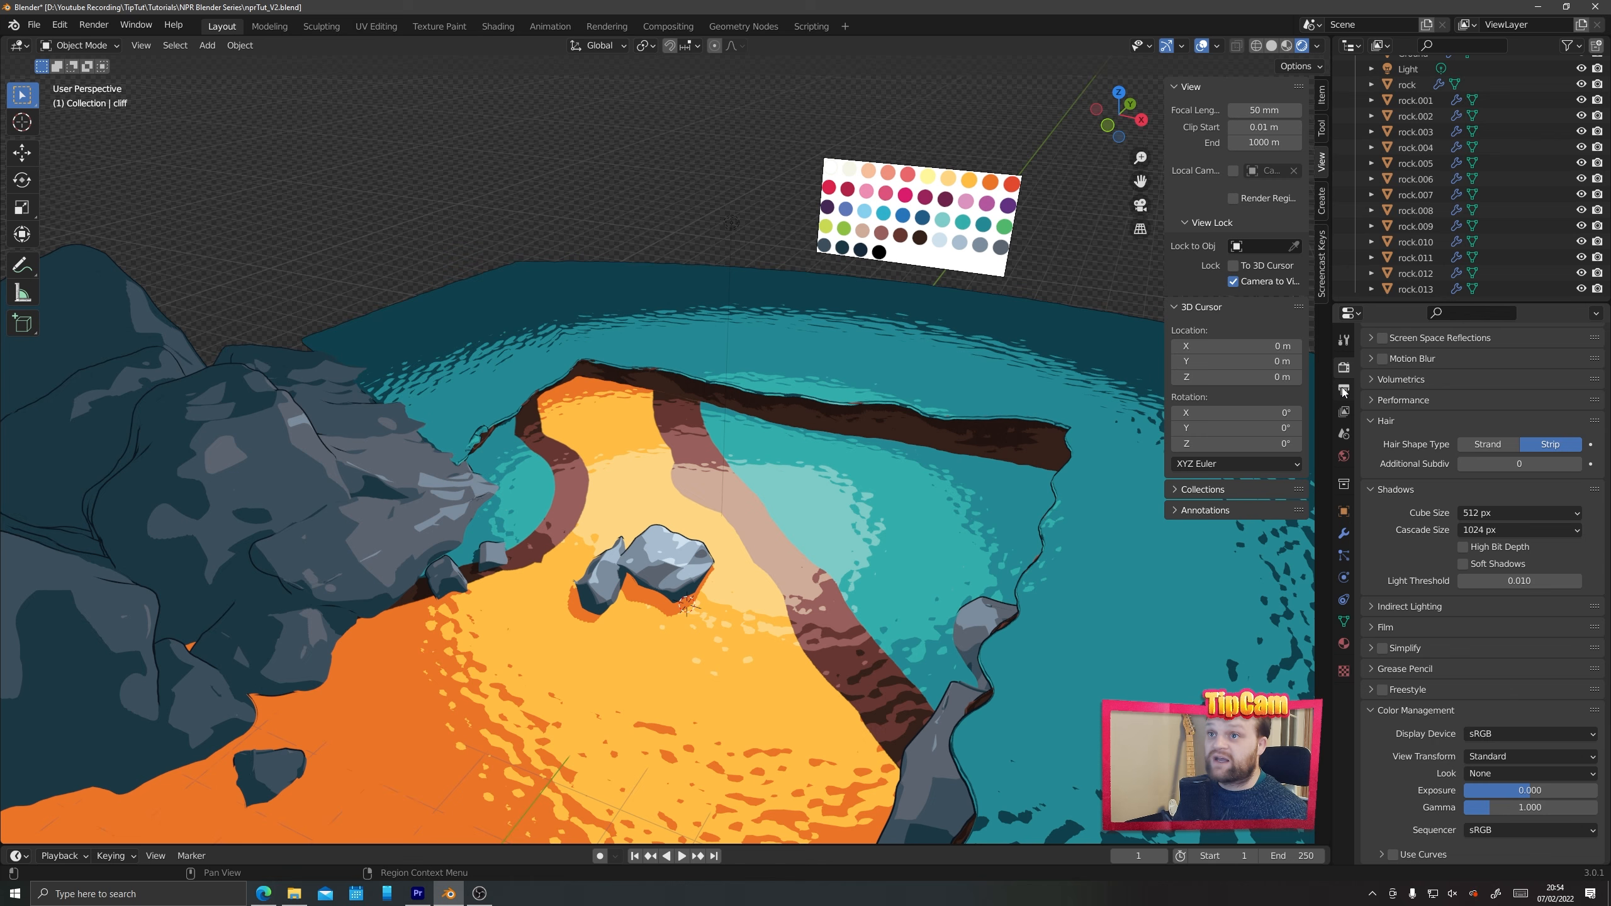
Set the render output path to a new folder named renders inside the NPR Blender Series folder
{"action": "left_click", "coordinate": [1345, 391]}
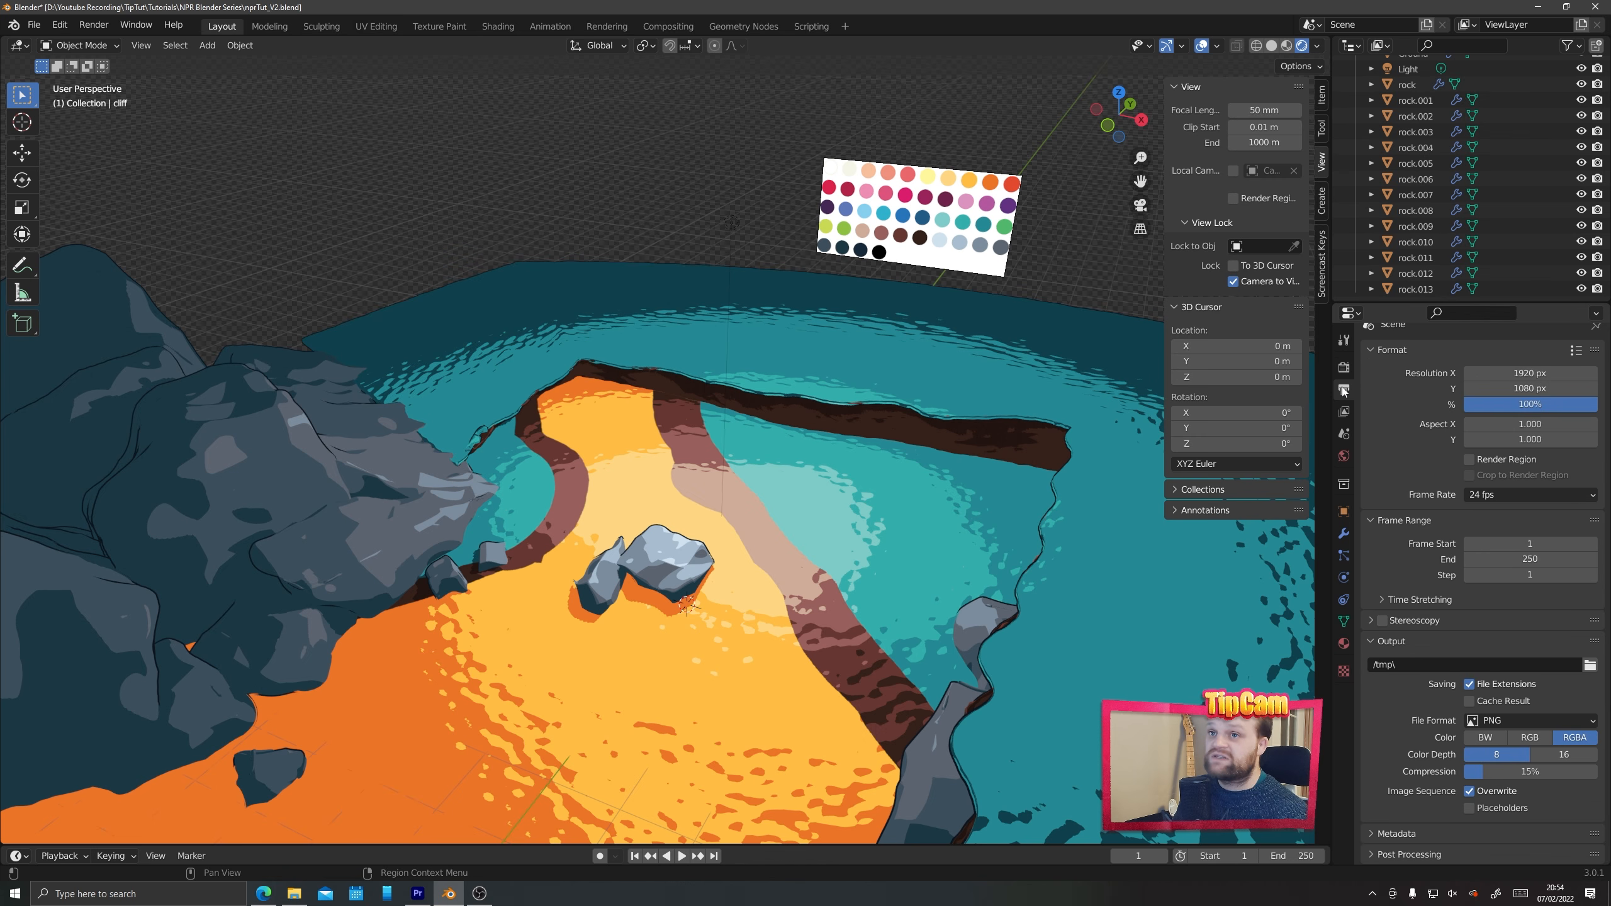
{"action": "left_click", "coordinate": [1588, 667]}
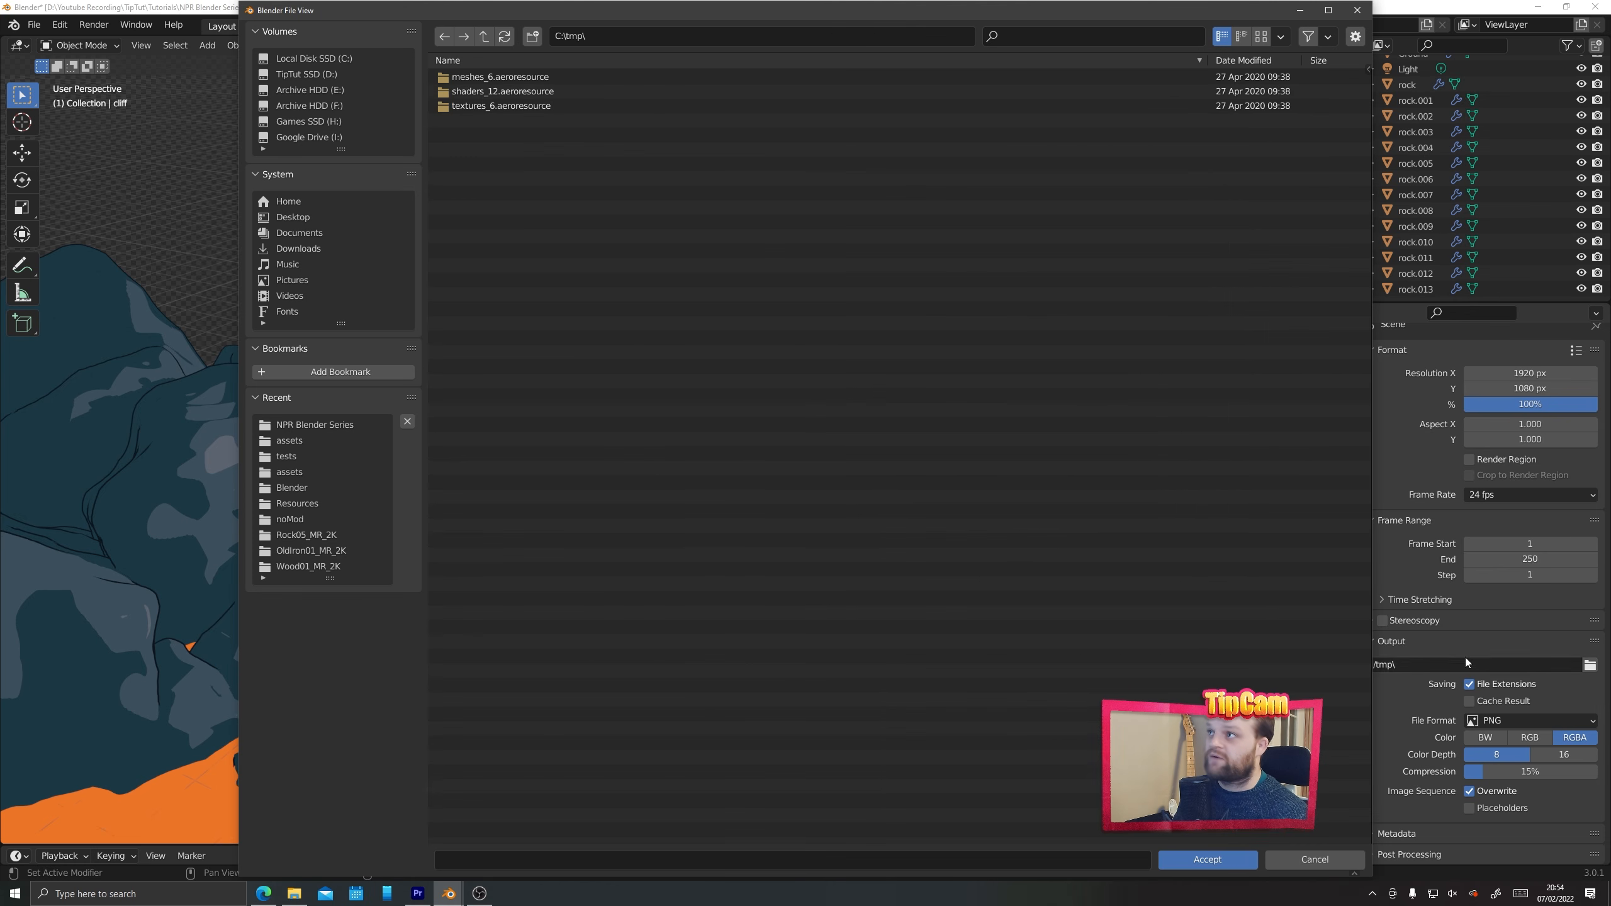
{"action": "left_click", "coordinate": [347, 424]}
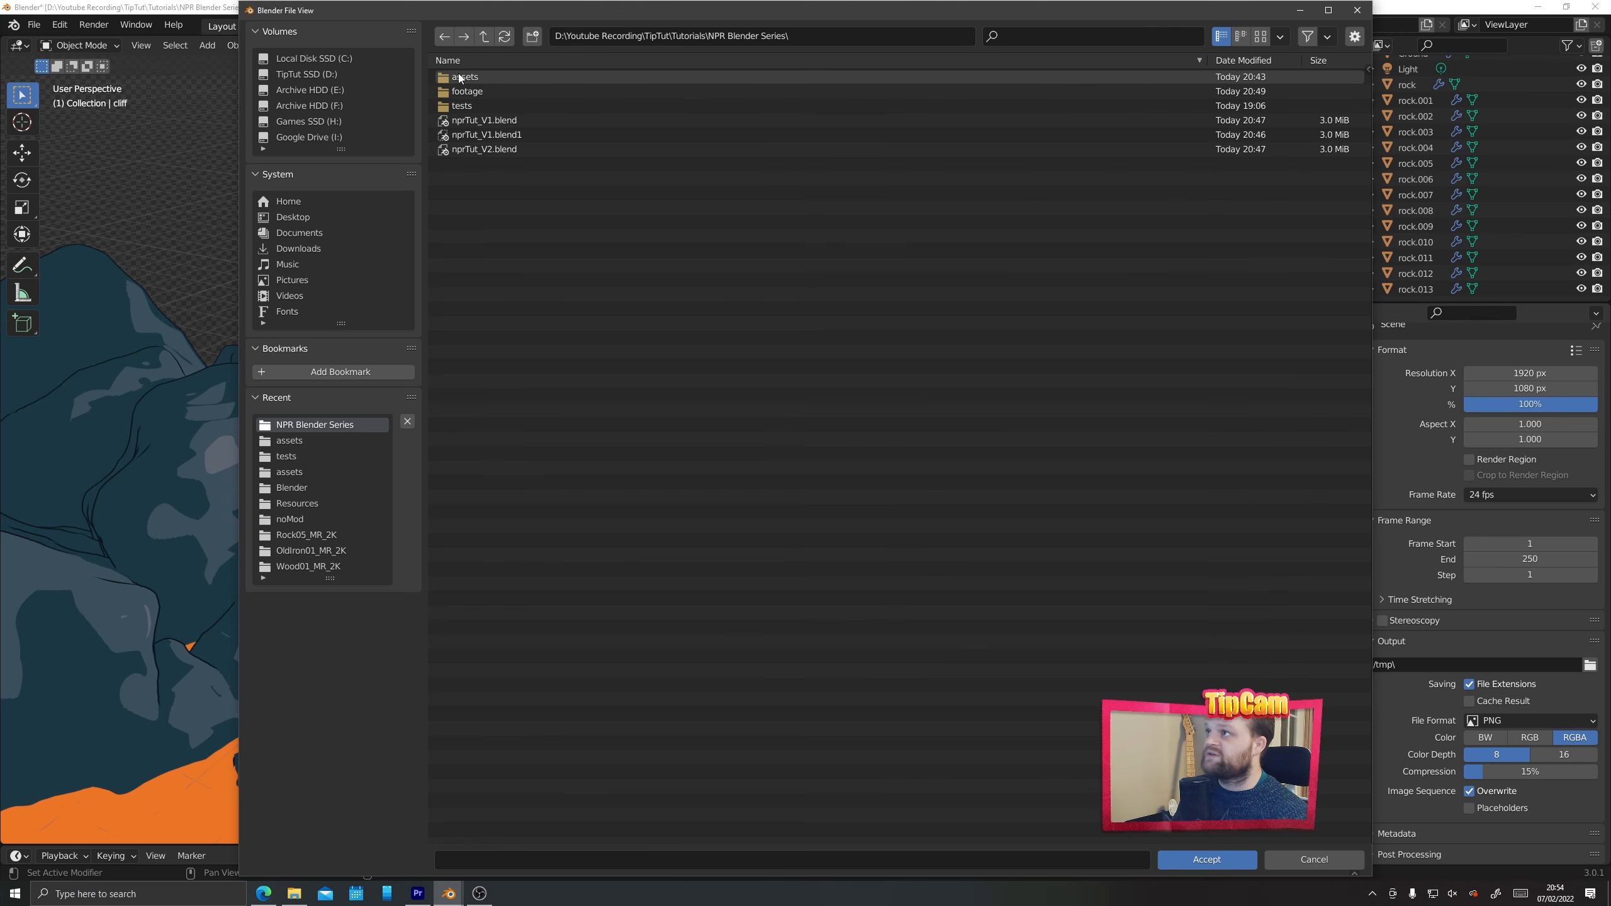
{"action": "right_click", "coordinate": [493, 241]}
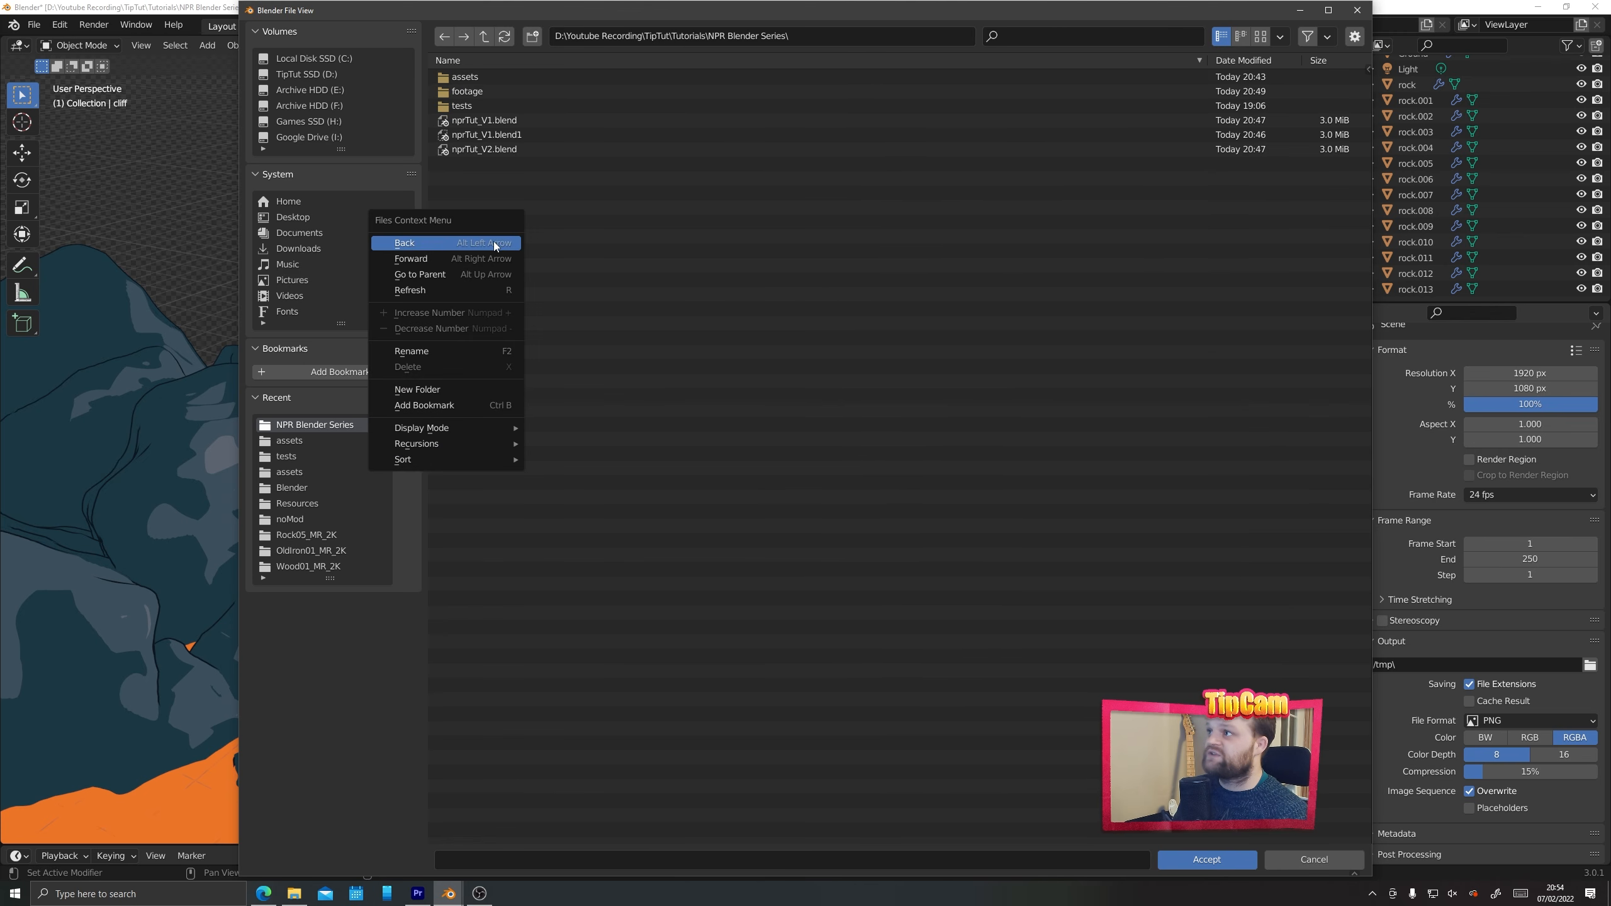
{"action": "left_click", "coordinate": [456, 389]}
{"action": "type", "text": "renders"}
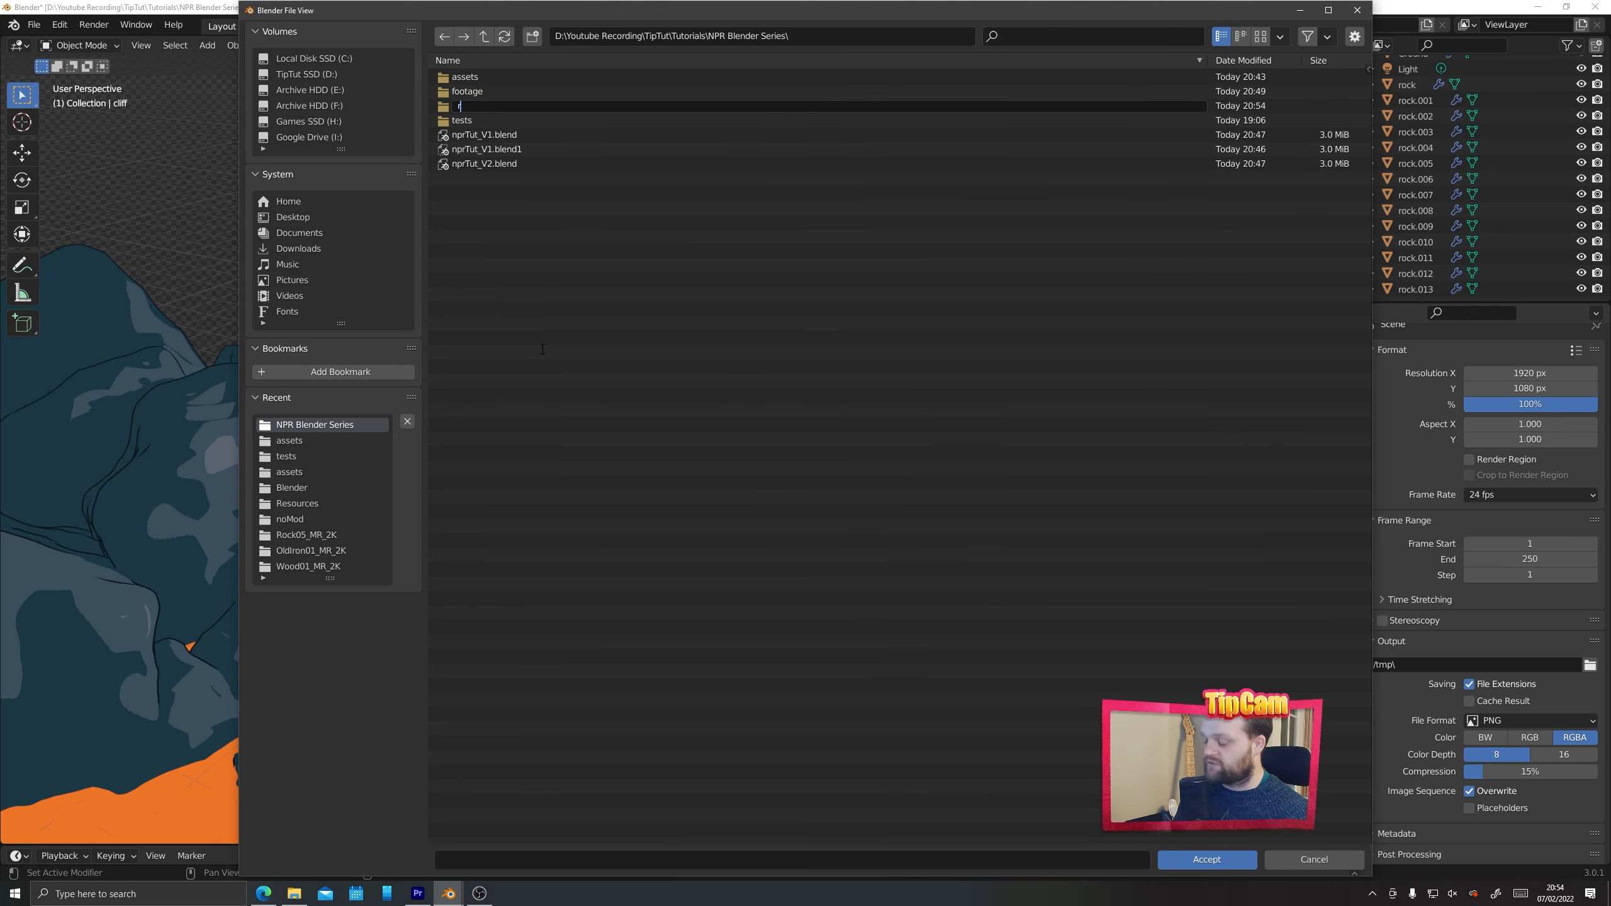
{"action": "key", "text": "Return"}
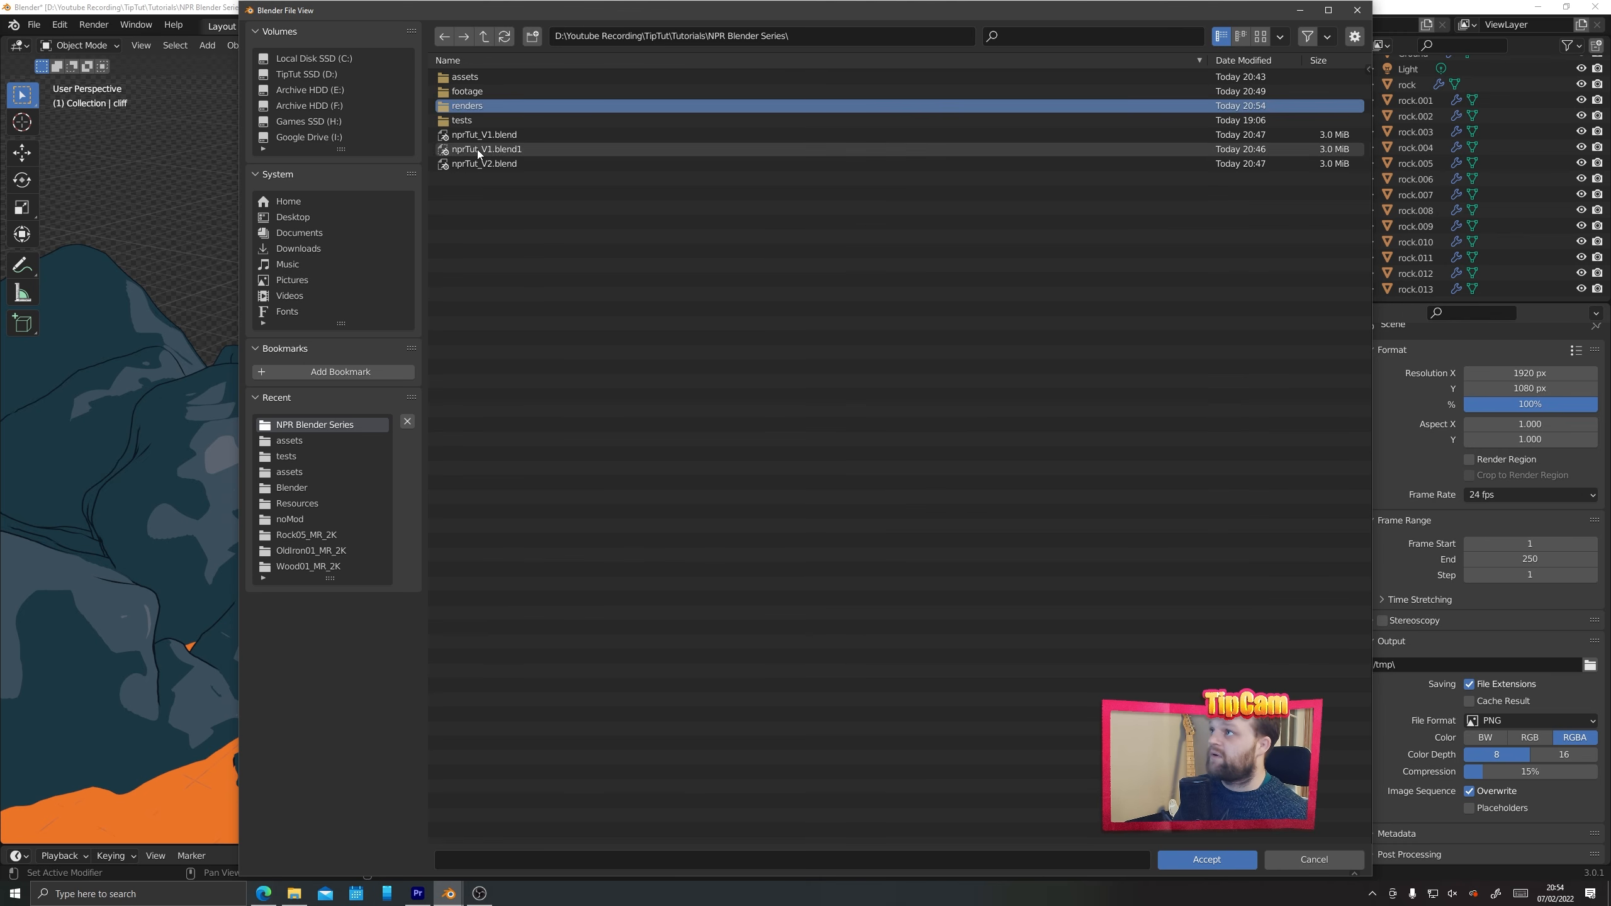
{"action": "double_click", "coordinate": [461, 105]}
{"action": "left_click", "coordinate": [1204, 860]}
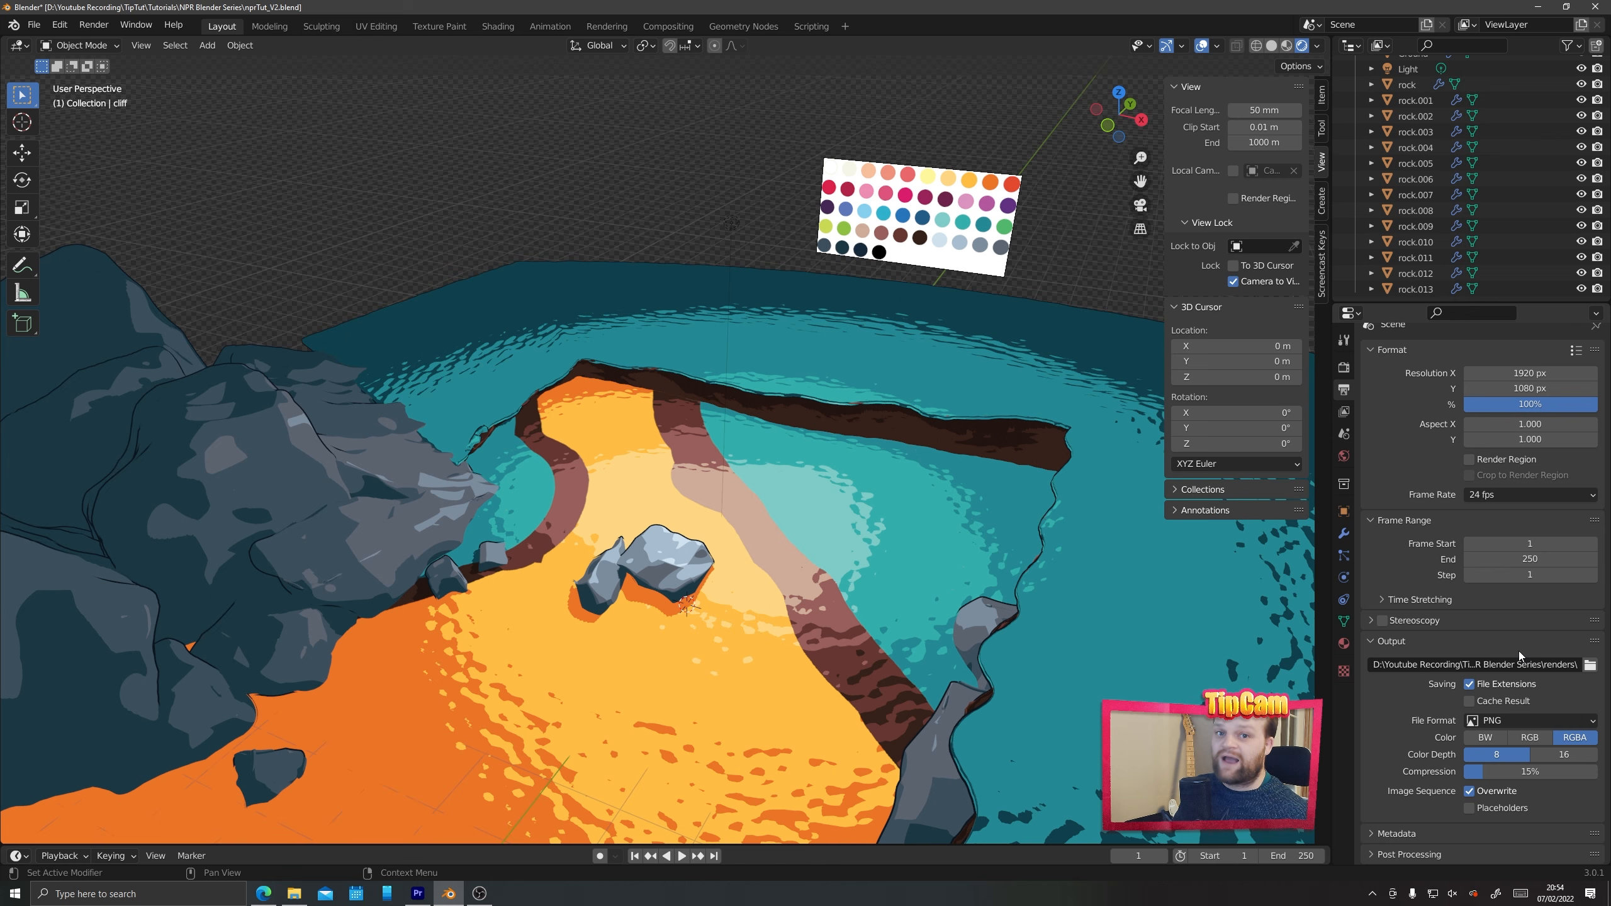
Enable the Z data pass for the view layer and review the remaining passes
{"action": "left_click", "coordinate": [1343, 412]}
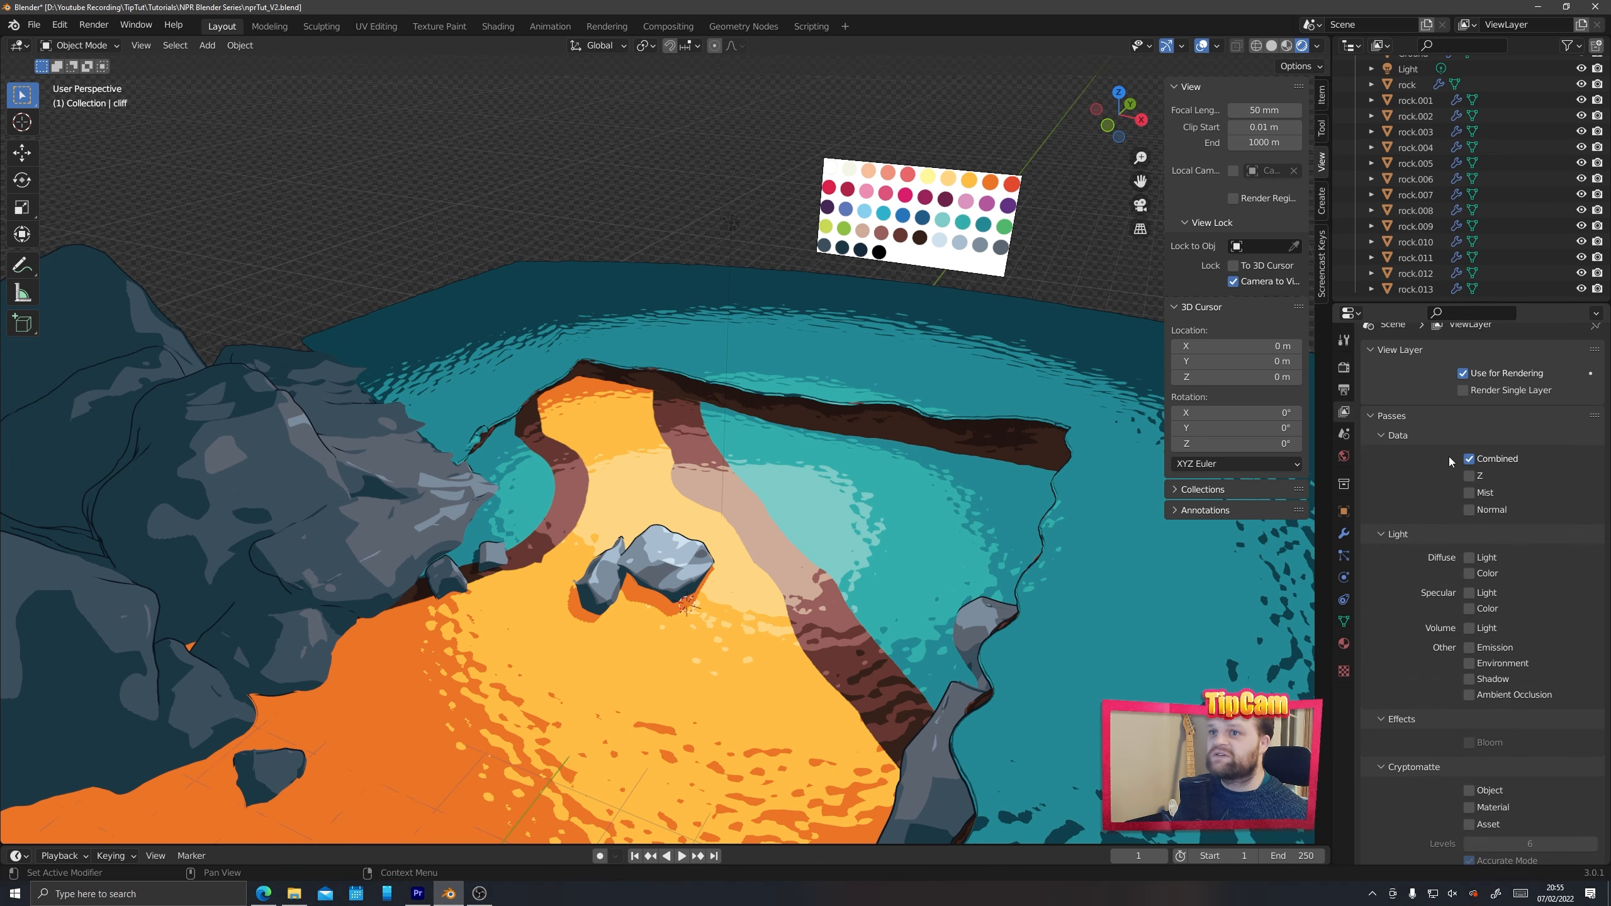
{"action": "left_click", "coordinate": [1469, 476]}
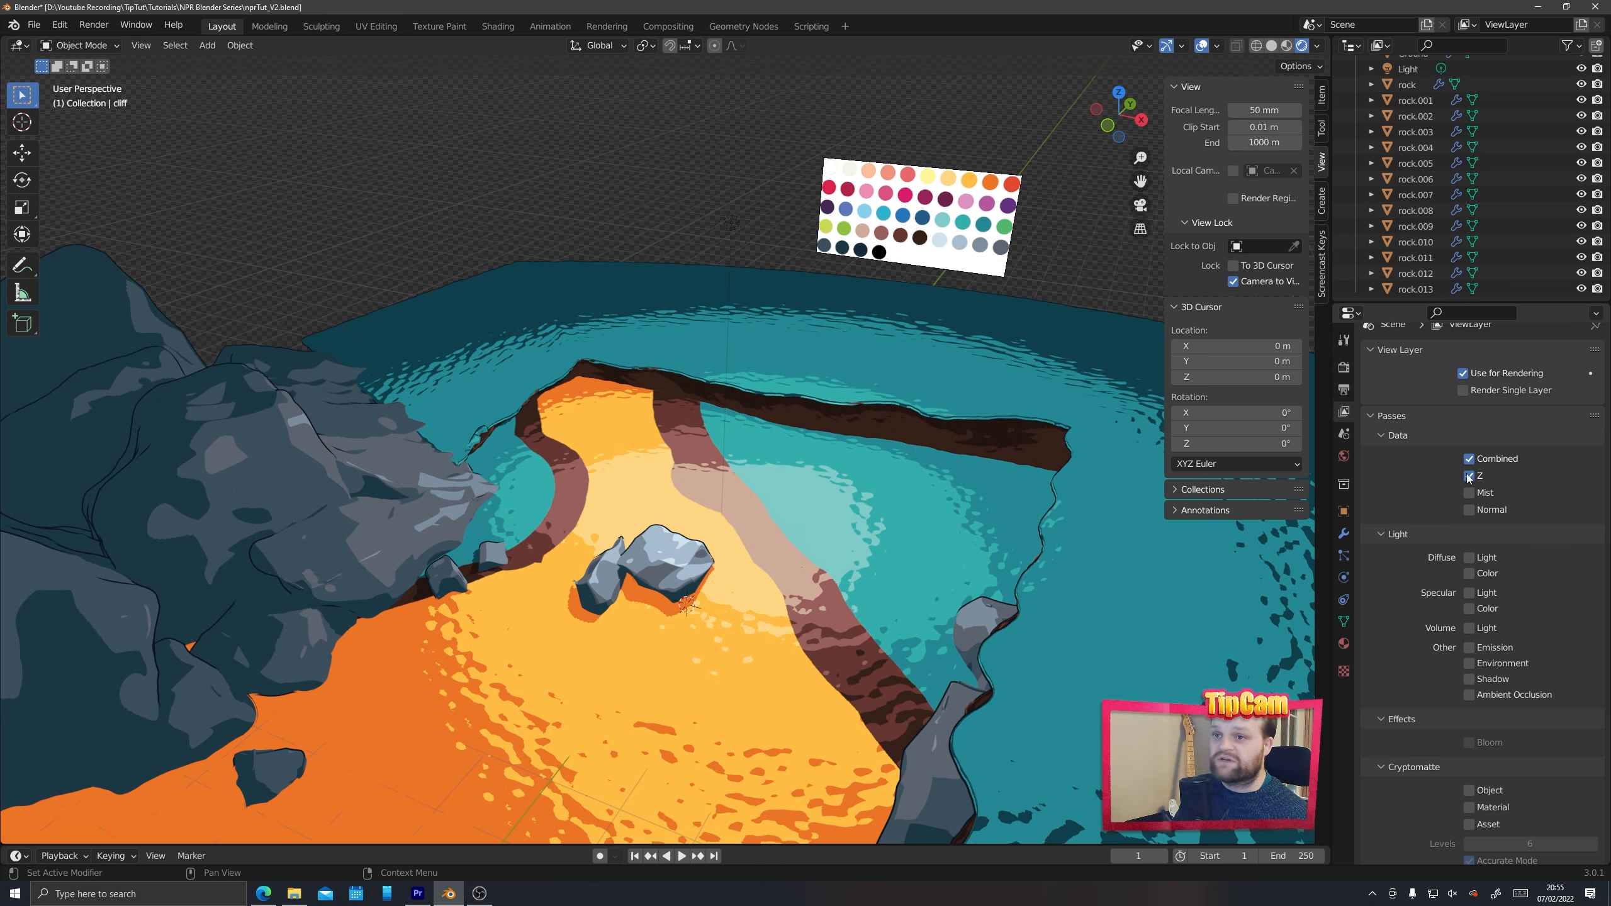
{"action": "scroll", "coordinate": [1382, 514], "scroll_direction": "down", "scroll_amount": 3}
{"action": "scroll", "coordinate": [1383, 514], "scroll_direction": "down", "scroll_amount": 1}
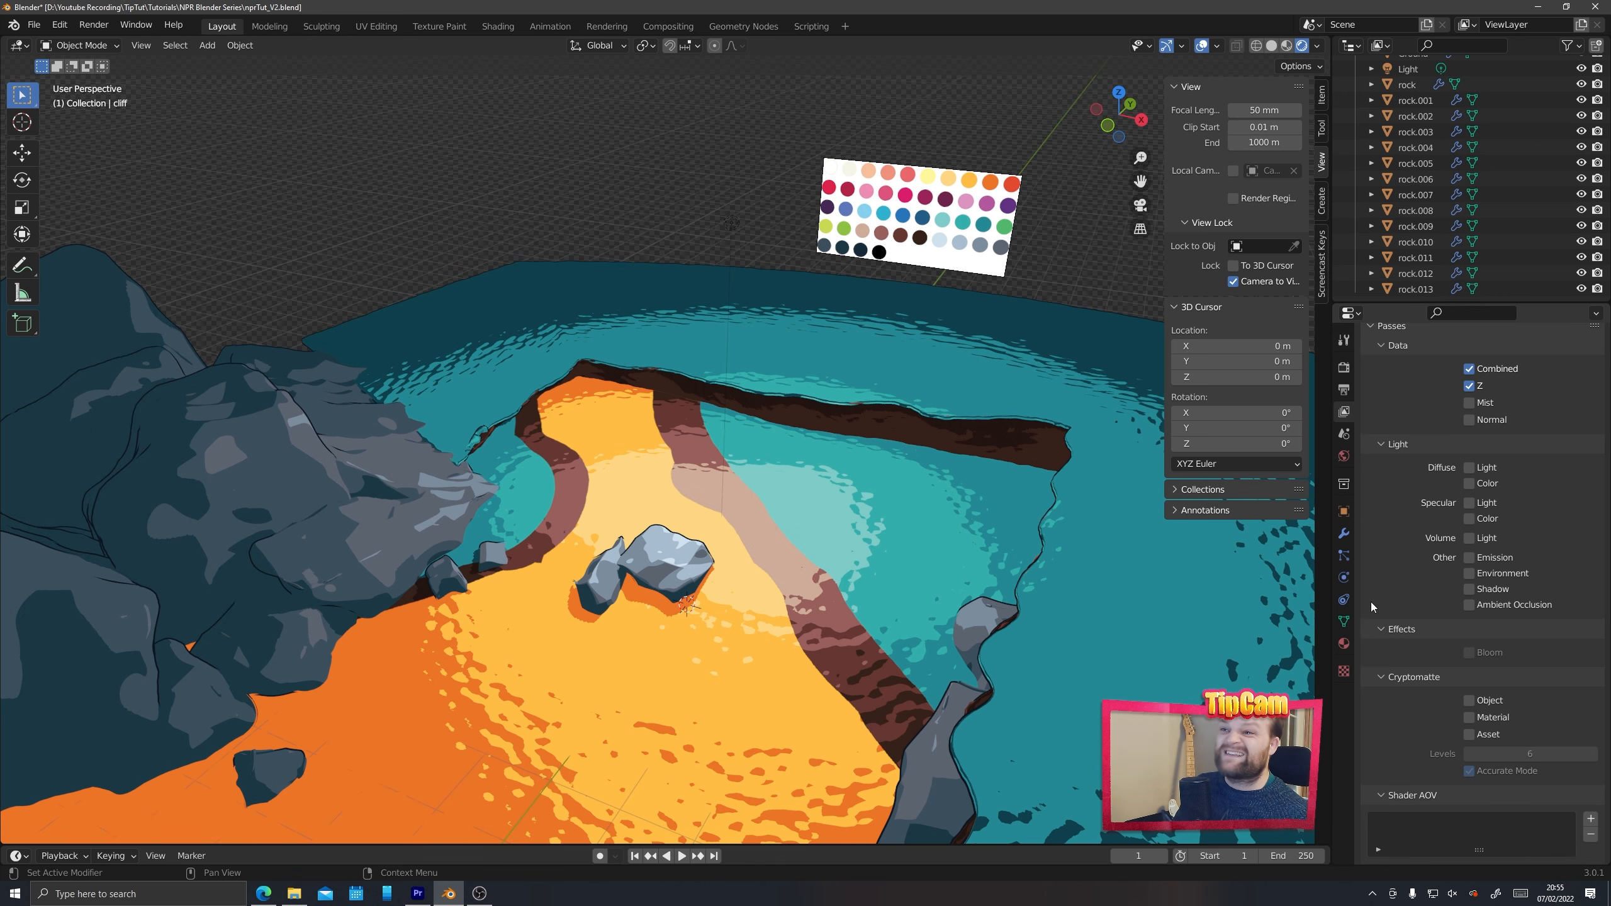
{"action": "scroll", "coordinate": [631, 486], "scroll_direction": "down", "scroll_amount": 5}
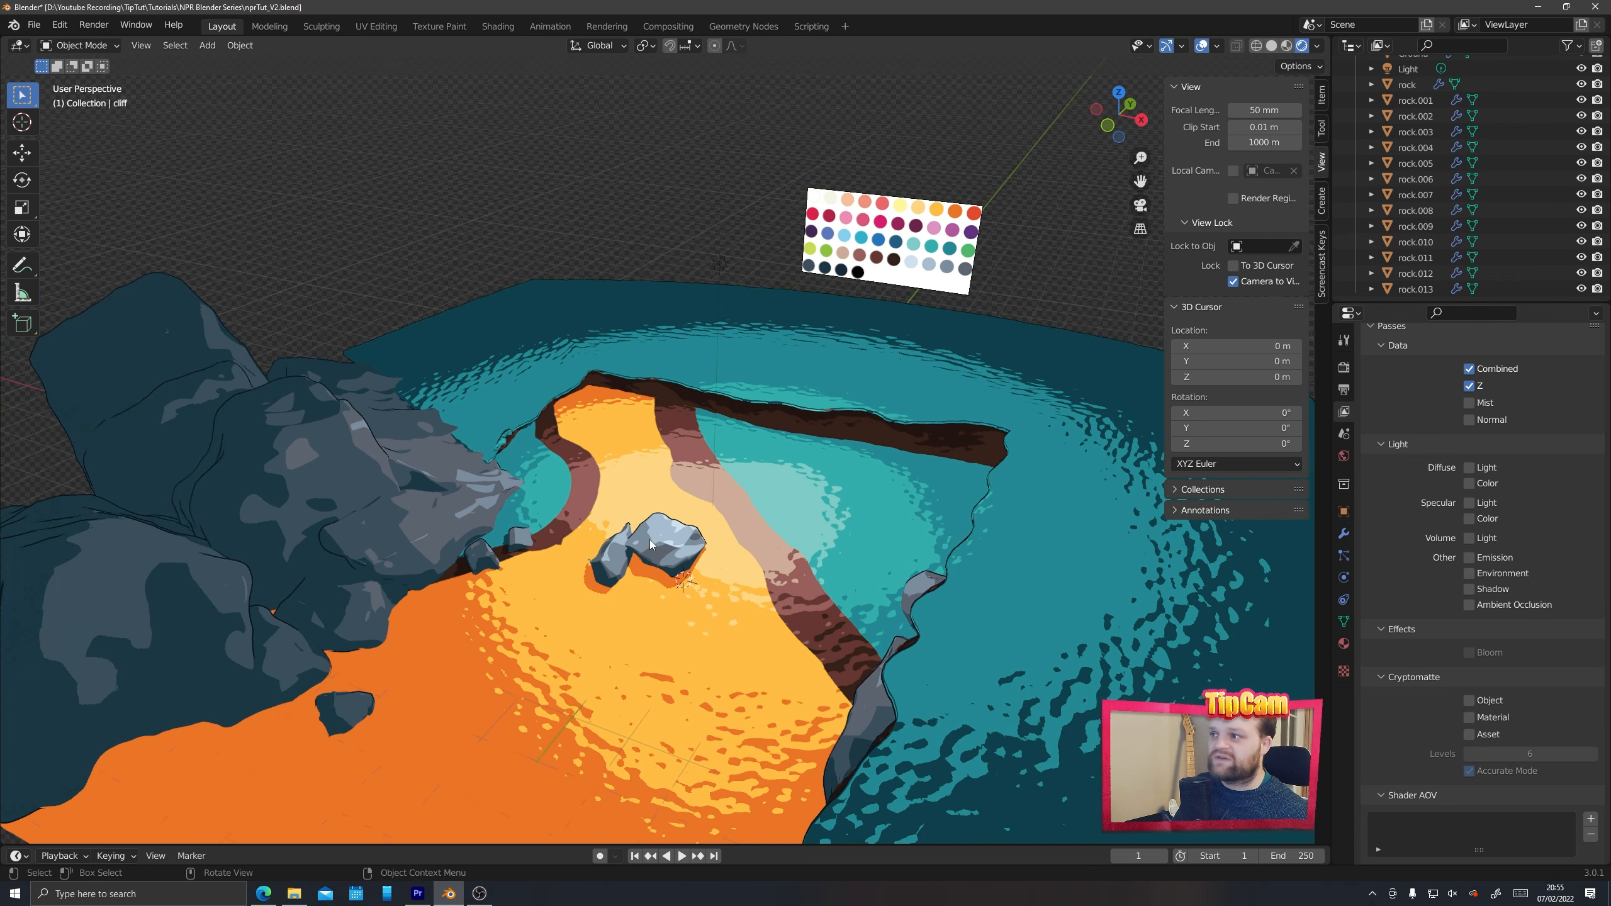
Examine the whole beach scene from several angles, including the ground, water, cliff and rocks
{"action": "mouse_move", "coordinate": [634, 619]}
{"action": "middle_mouse_down"}
{"action": "mouse_move", "coordinate": [720, 604]}
{"action": "mouse_move", "coordinate": [657, 587]}
{"action": "mouse_move", "coordinate": [742, 622]}
{"action": "mouse_move", "coordinate": [646, 630]}
{"action": "mouse_move", "coordinate": [627, 608]}
{"action": "middle_mouse_up"}
{"action": "left_click", "coordinate": [620, 608]}
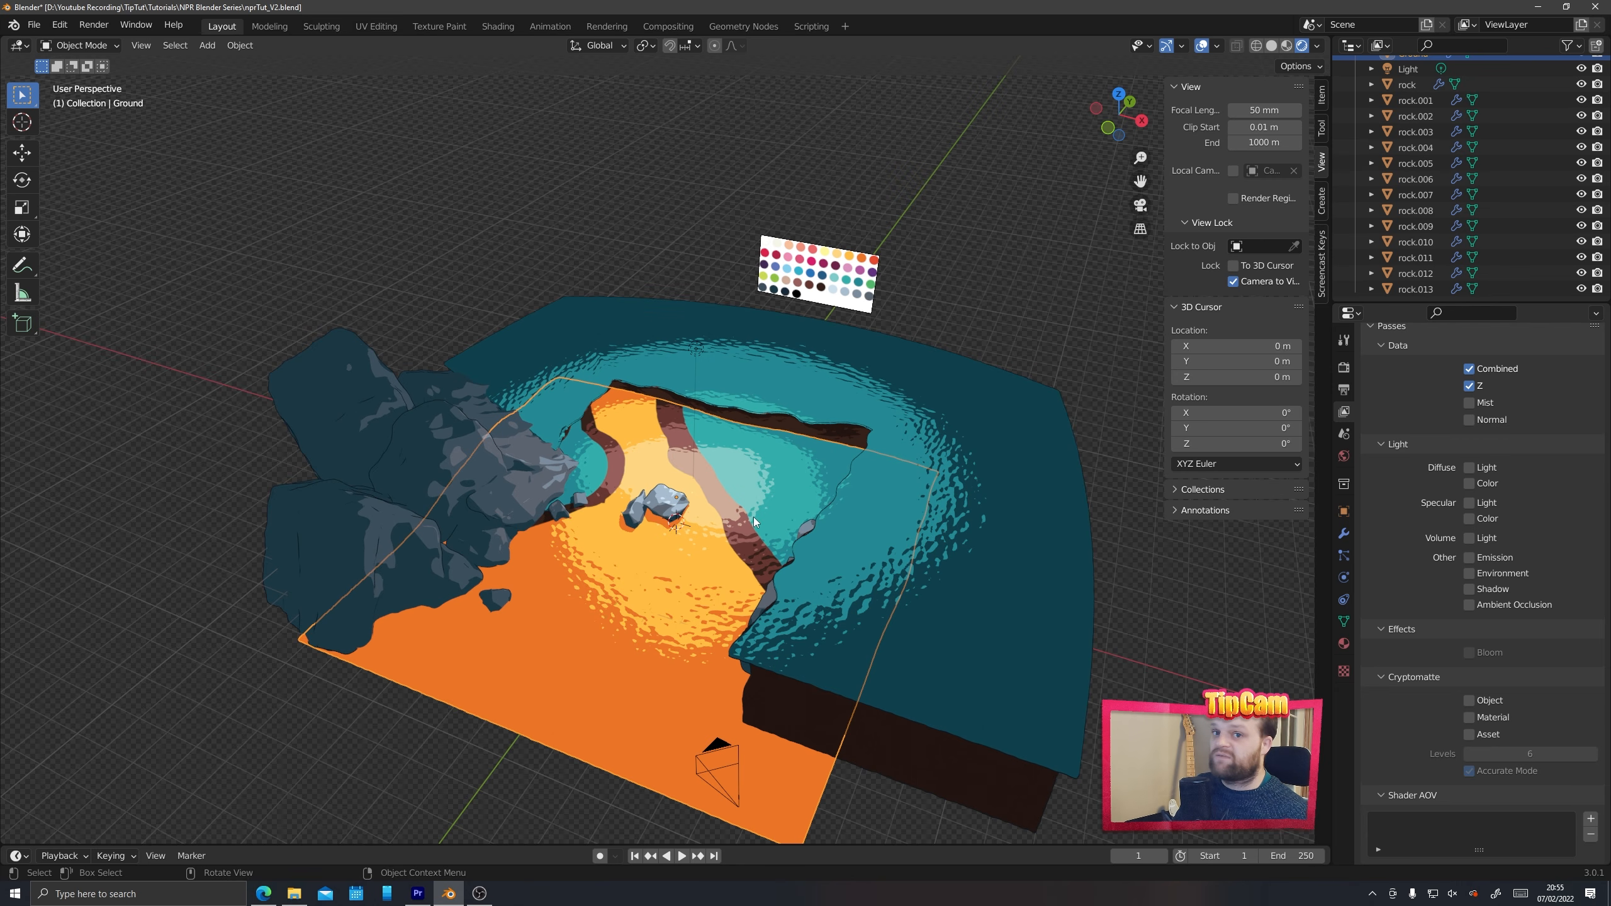
{"action": "left_click", "coordinate": [538, 242]}
{"action": "middle_click_drag", "start_coordinate": [645, 570], "coordinate": [689, 553]}
{"action": "scroll", "coordinate": [671, 564], "scroll_direction": "up", "scroll_amount": 3}
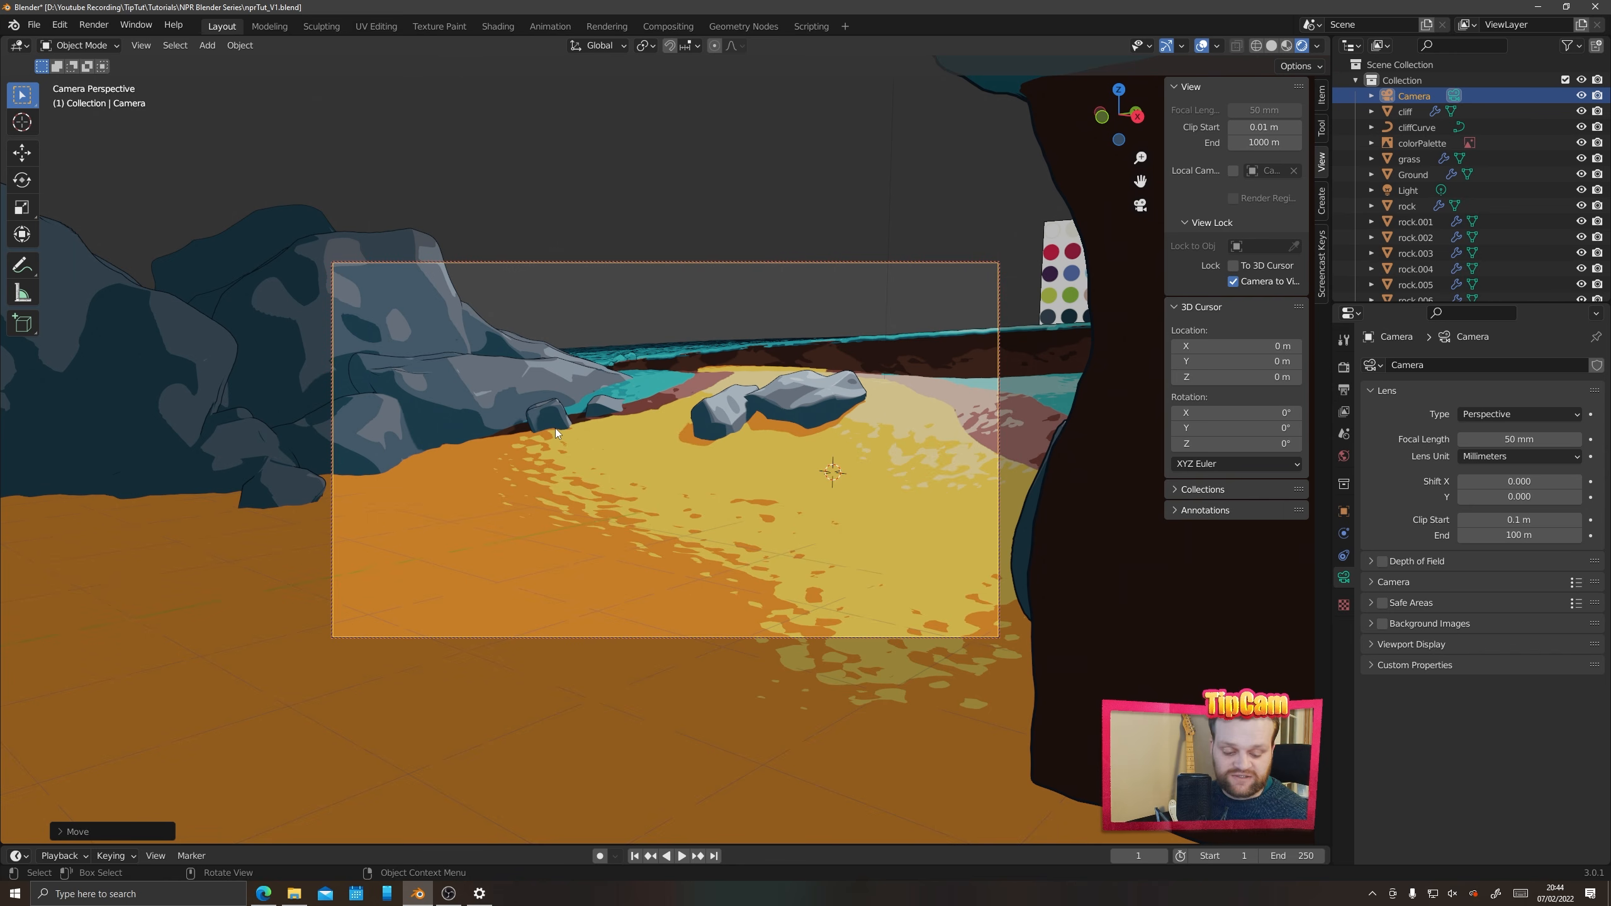
{"action": "middle_click_drag", "start_coordinate": [555, 429], "coordinate": [707, 457]}
{"action": "middle_click_drag", "start_coordinate": [663, 505], "coordinate": [585, 494]}
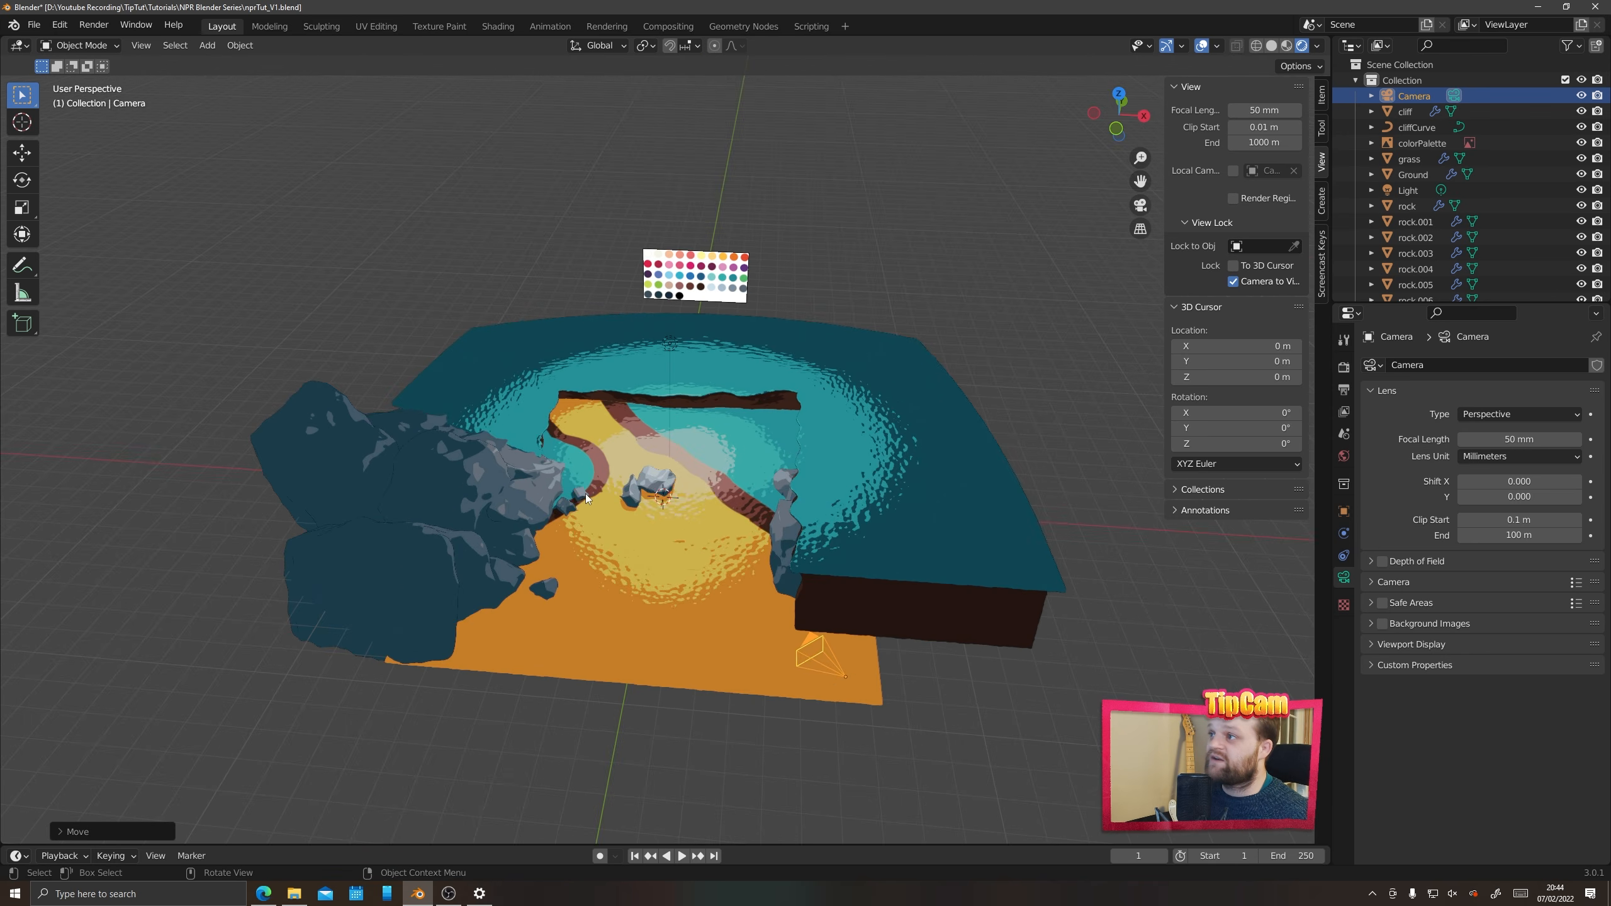
{"action": "scroll", "coordinate": [580, 517], "scroll_direction": "up", "scroll_amount": 2}
{"action": "middle_click_drag", "start_coordinate": [579, 572], "coordinate": [649, 505], "text": "shift"}
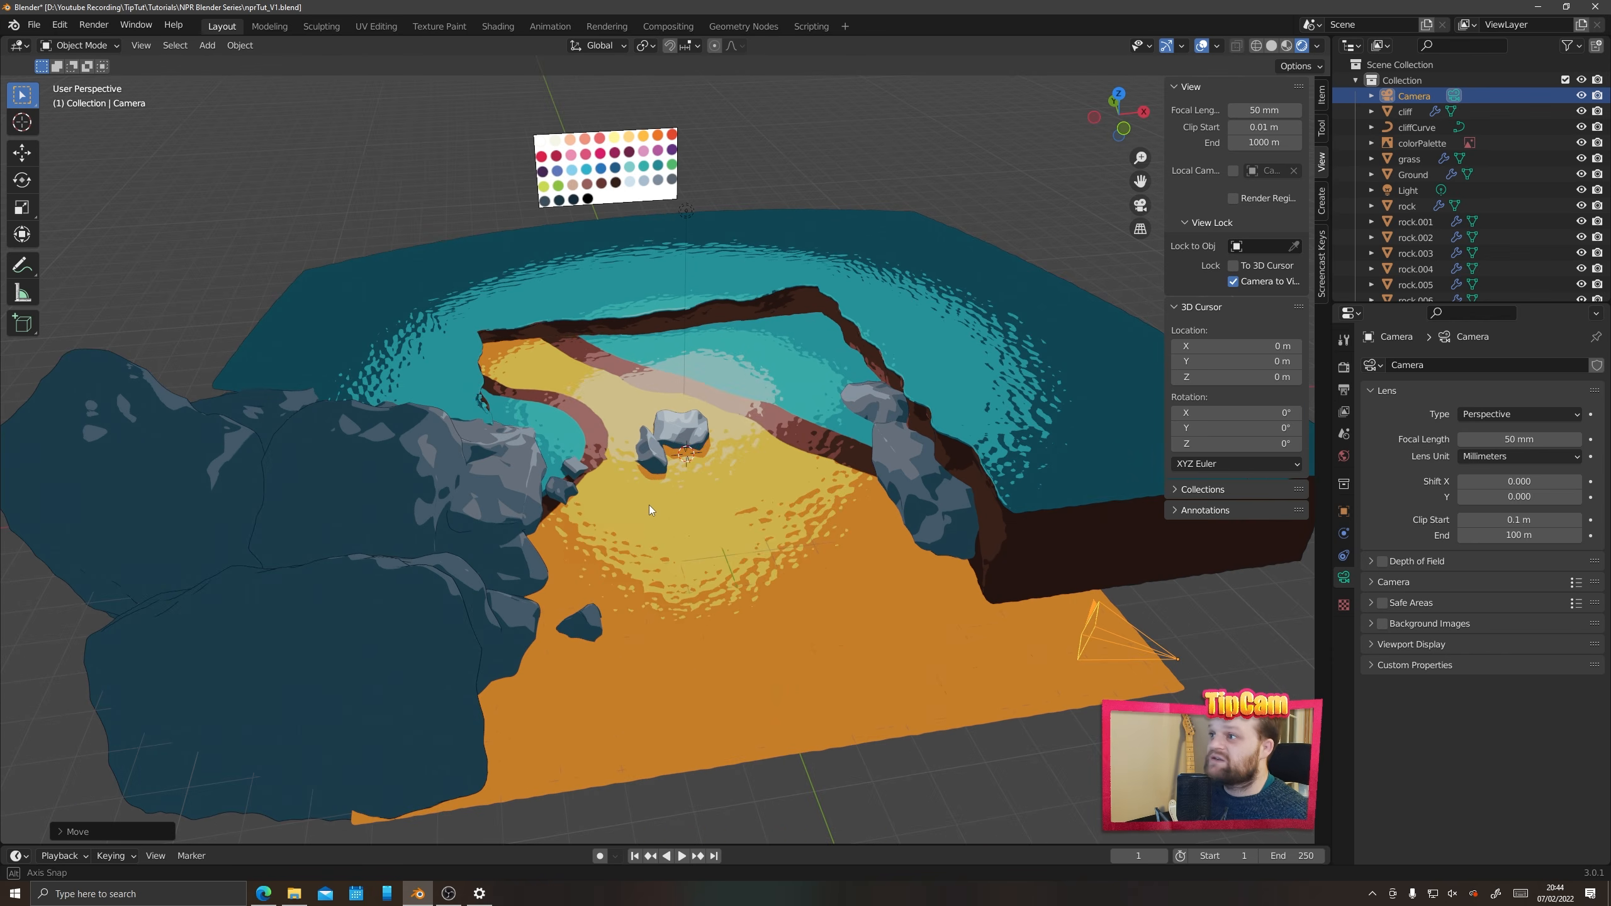